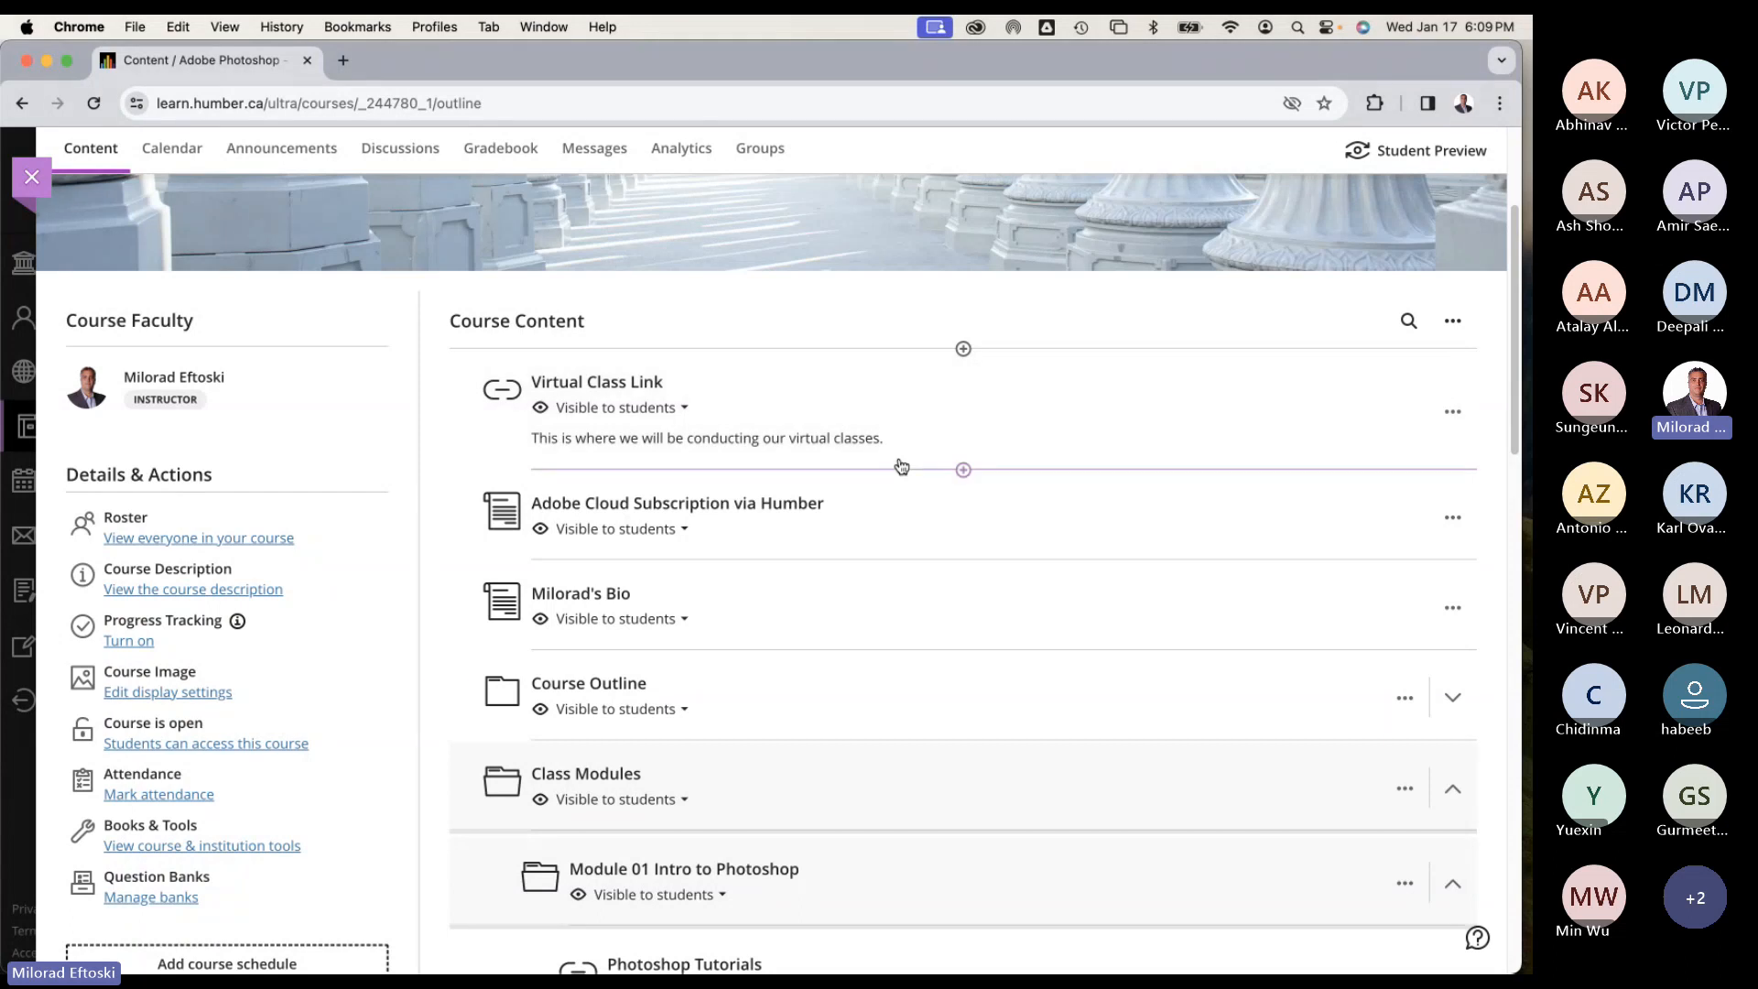
Open the Adobe Cloud Subscription via Humber document from the course content, view its download links, and close it.
{"action": "scroll", "coordinate": [976, 525], "scroll_direction": "down", "scroll_amount": 1}
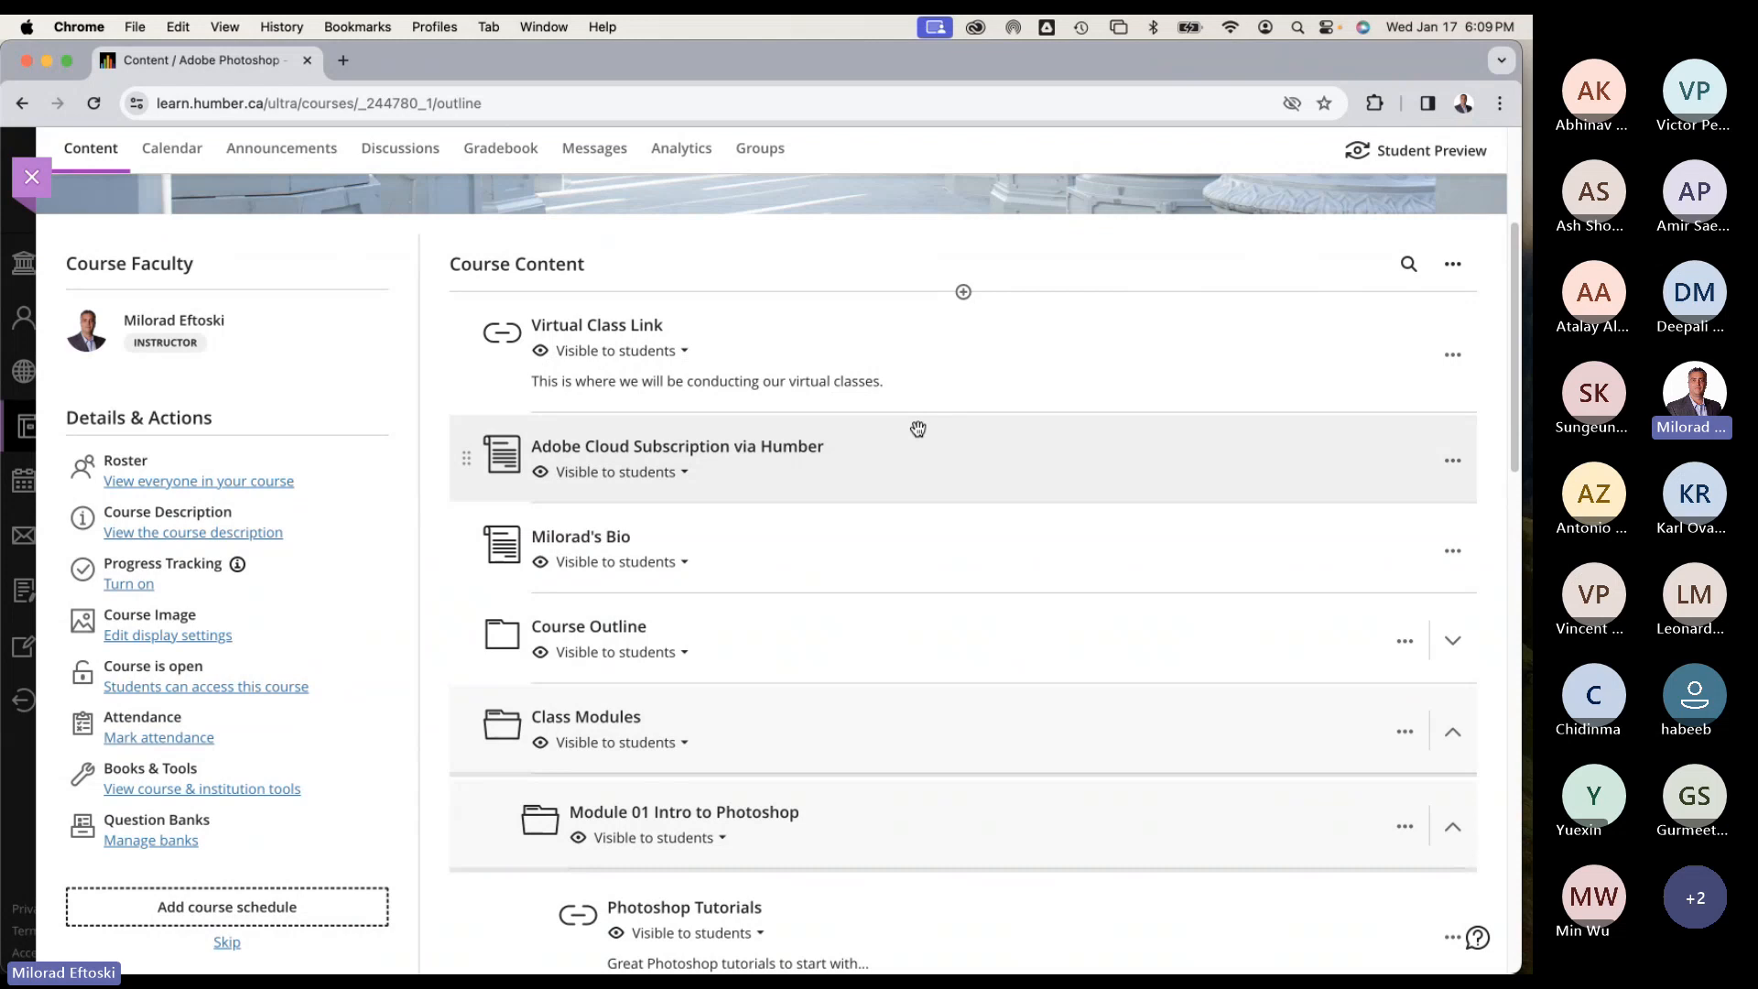
{"action": "left_click", "coordinate": [918, 428]}
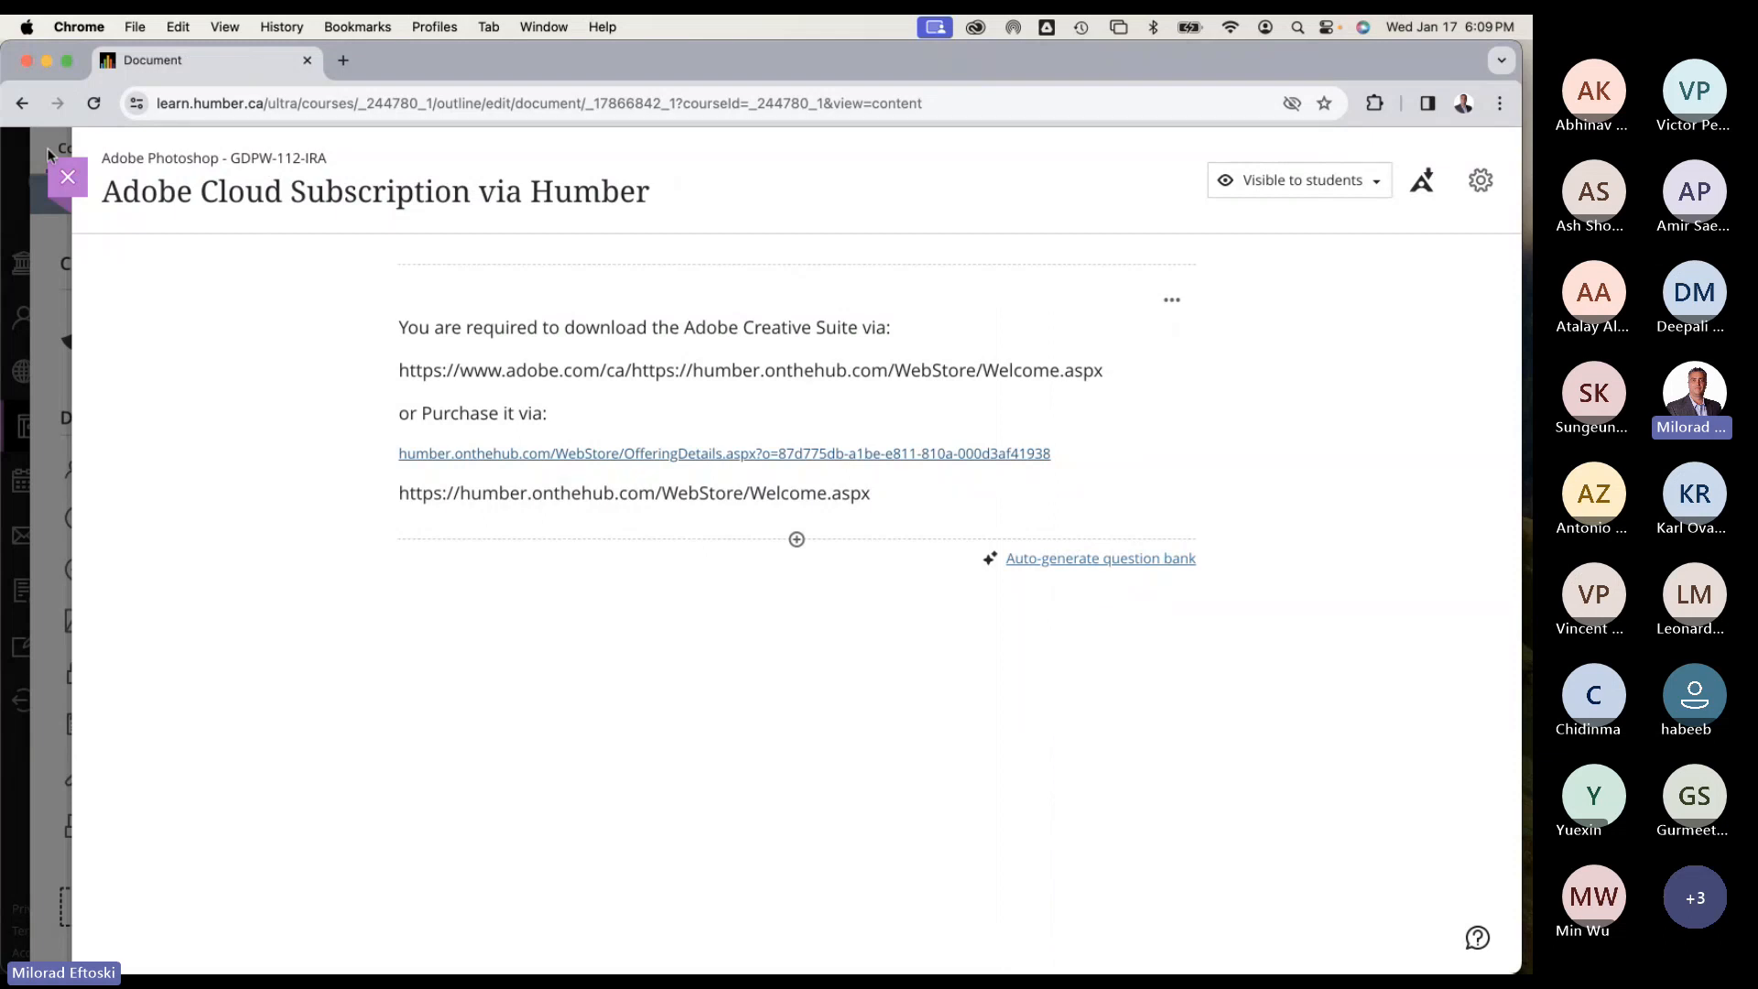
{"action": "left_click", "coordinate": [64, 174]}
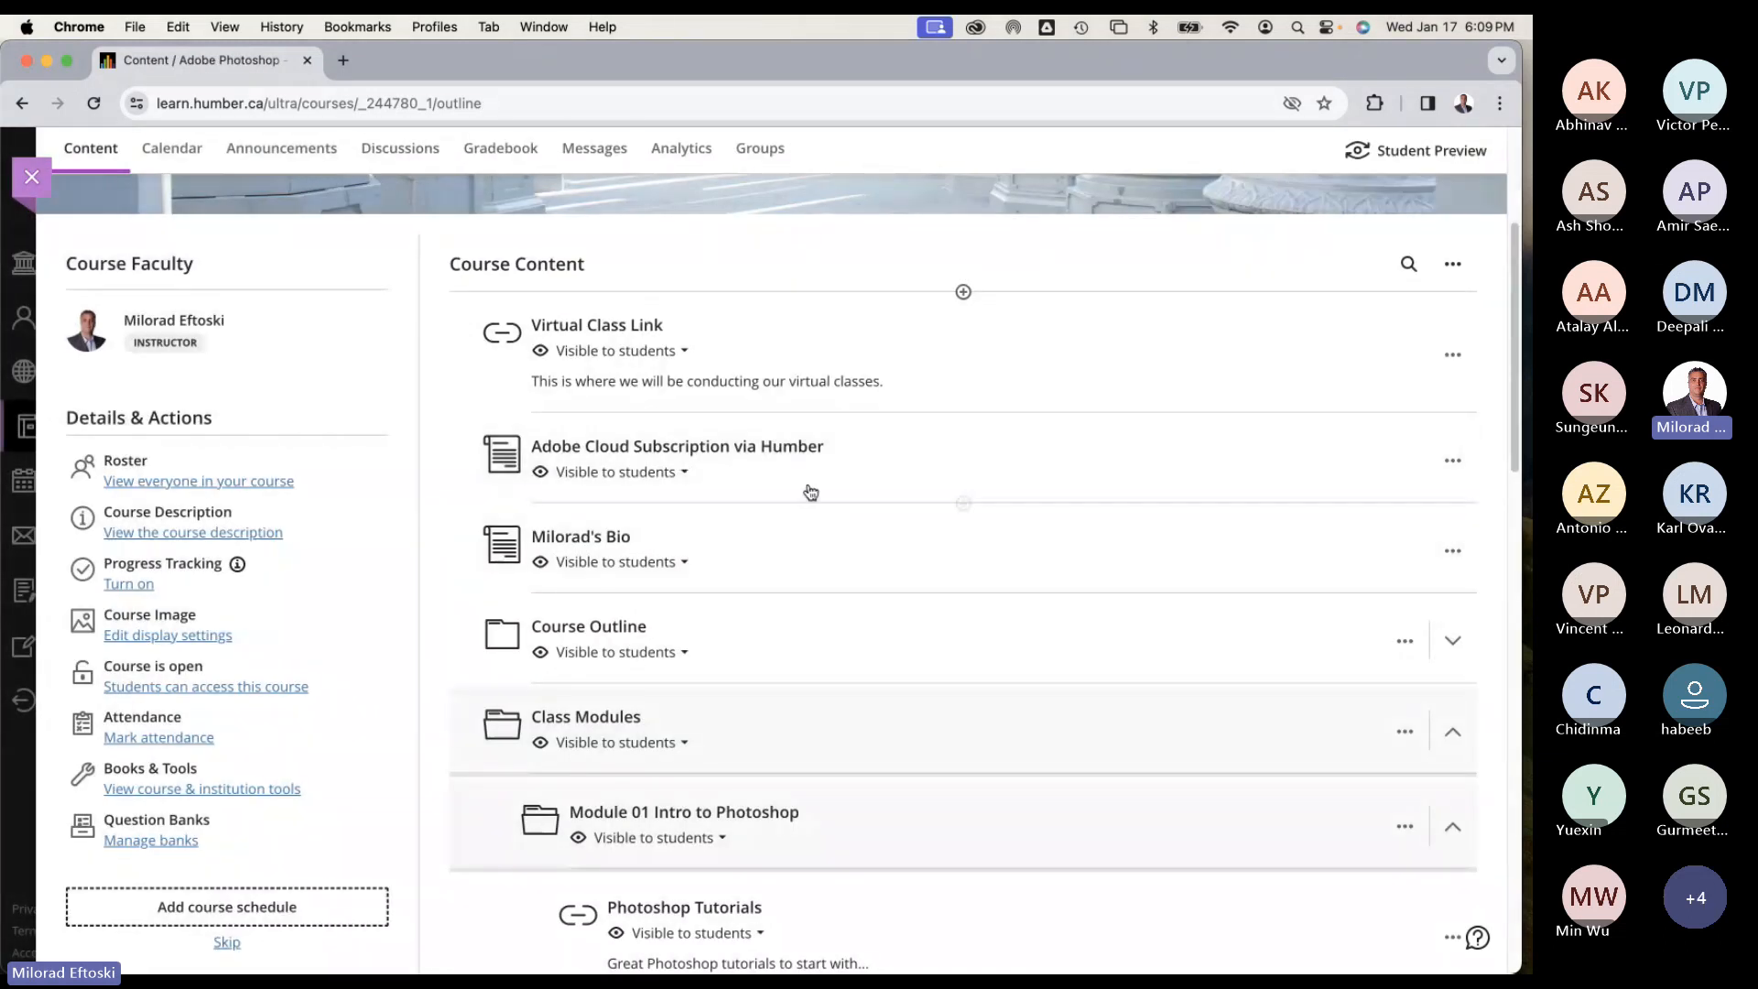
Expand the Course Outline folder and view the files in Welcome to the Course Package for GDPW-112, then close the document.
{"action": "left_click", "coordinate": [845, 630]}
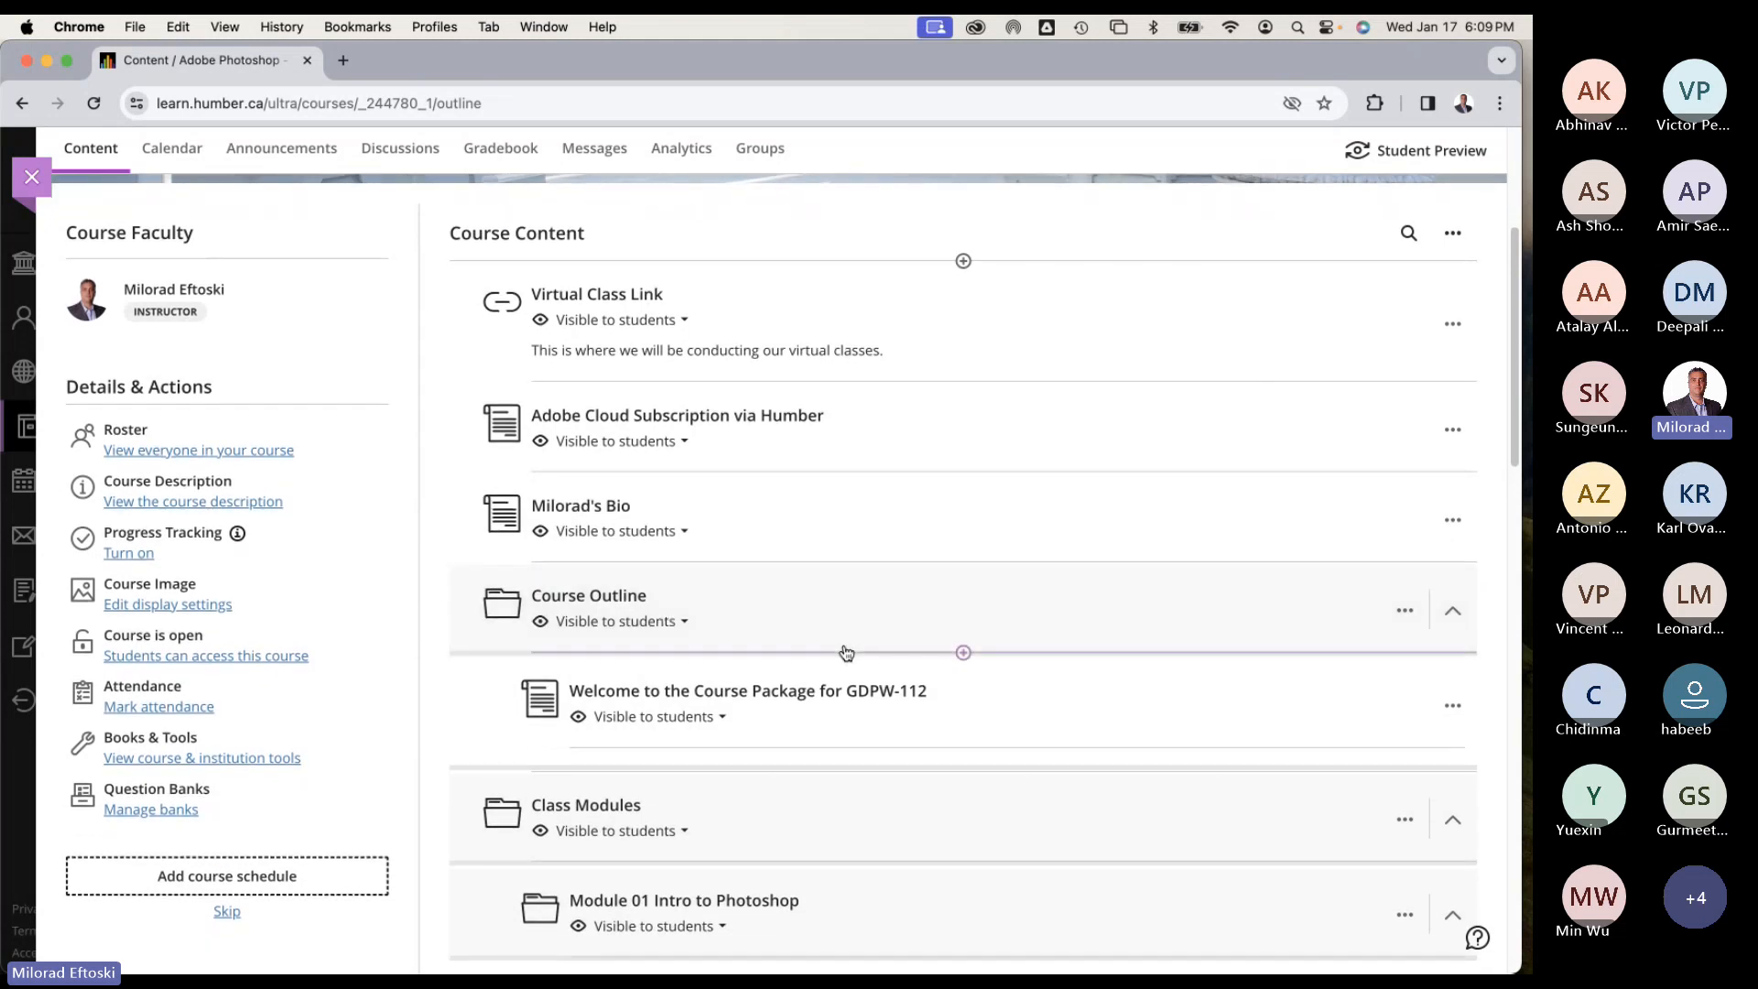
{"action": "scroll", "coordinate": [846, 652], "scroll_direction": "down", "scroll_amount": 3}
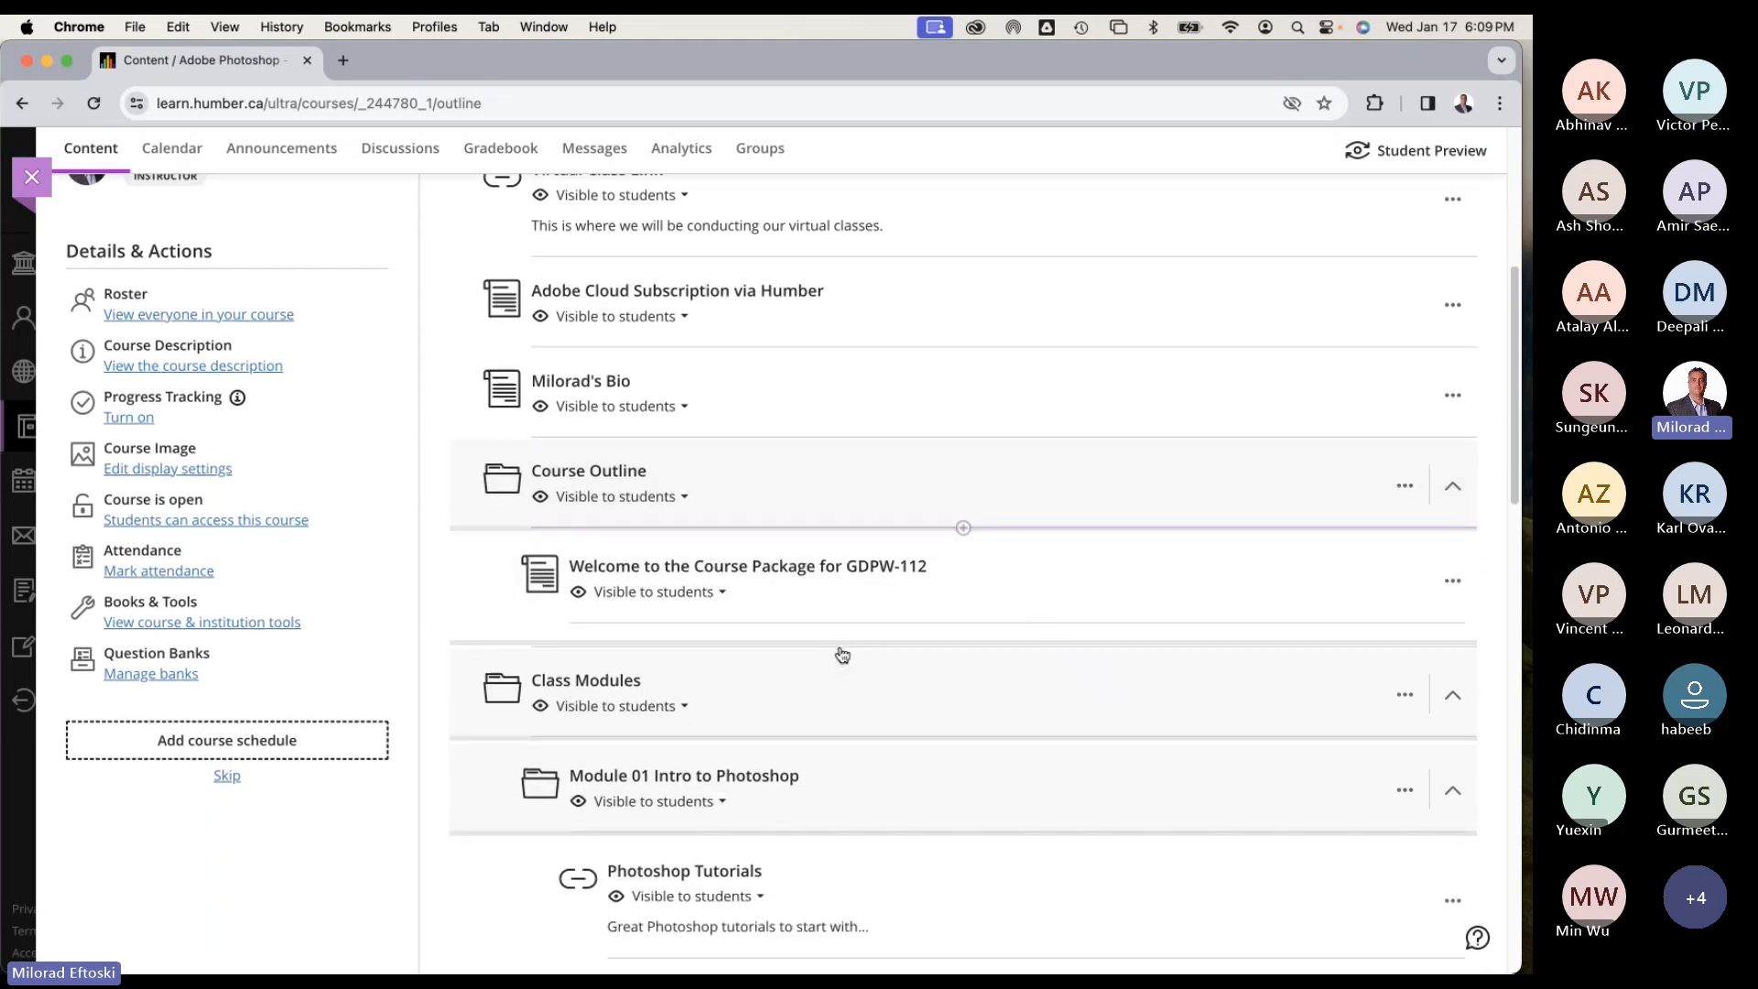
{"action": "left_click", "coordinate": [826, 587]}
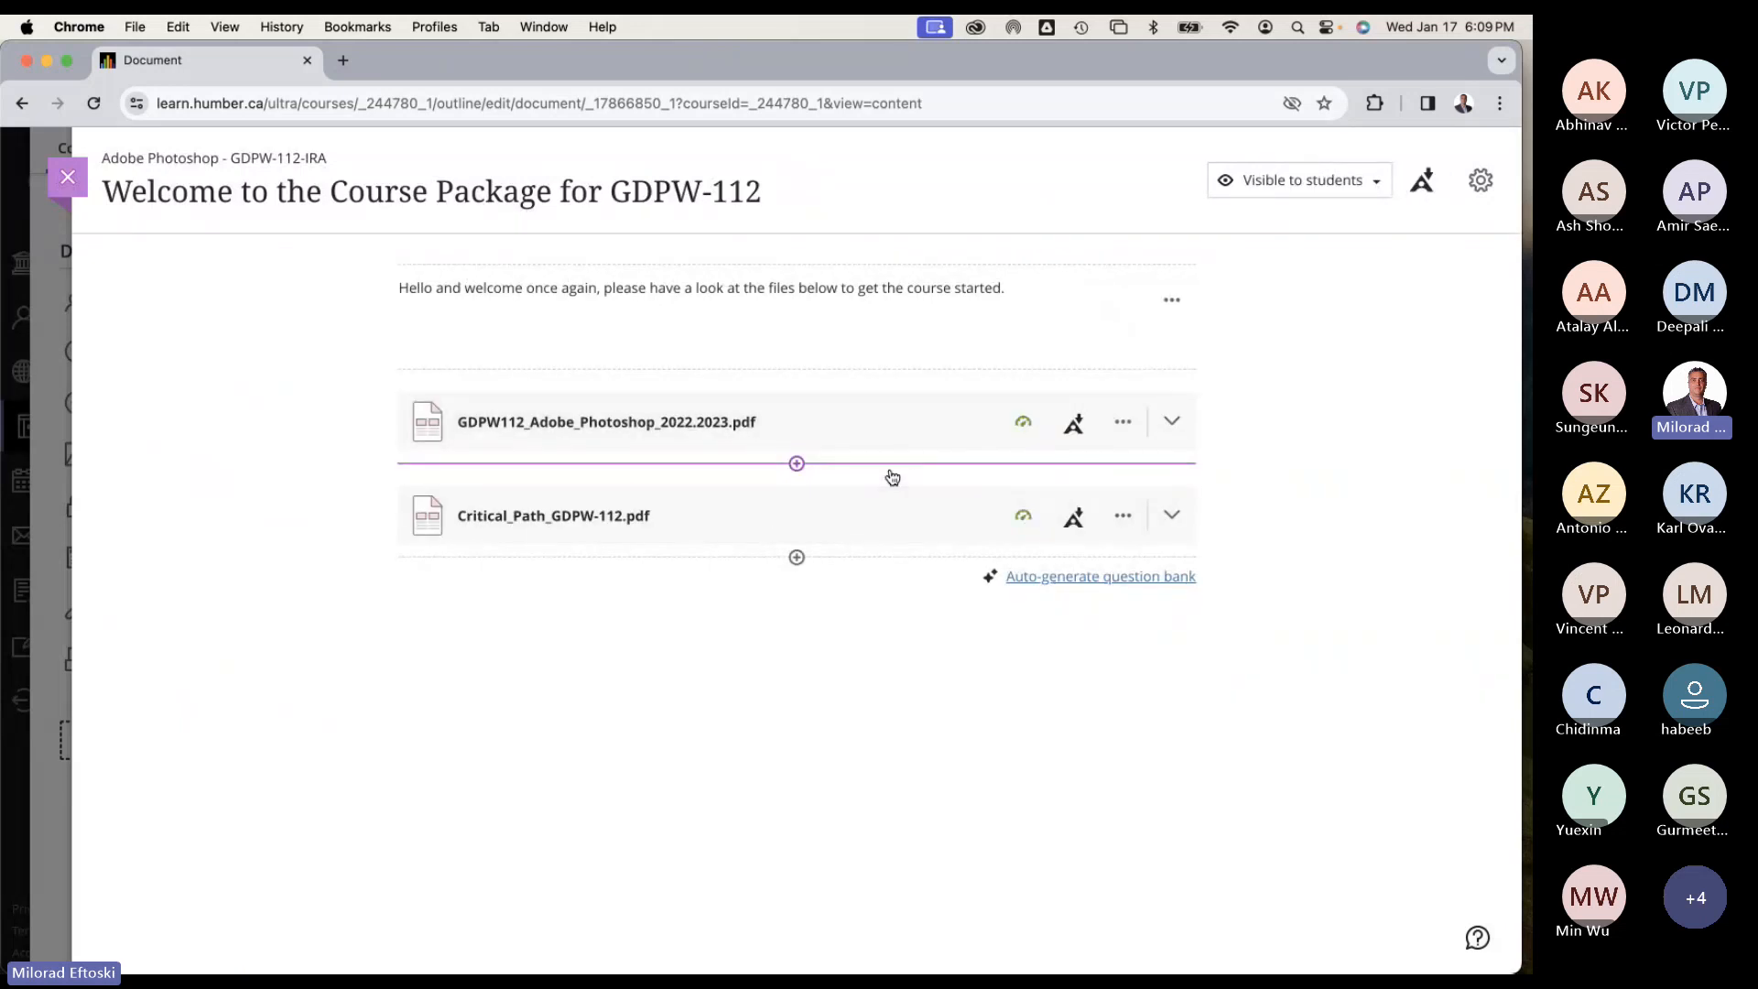
{"action": "left_click", "coordinate": [69, 182]}
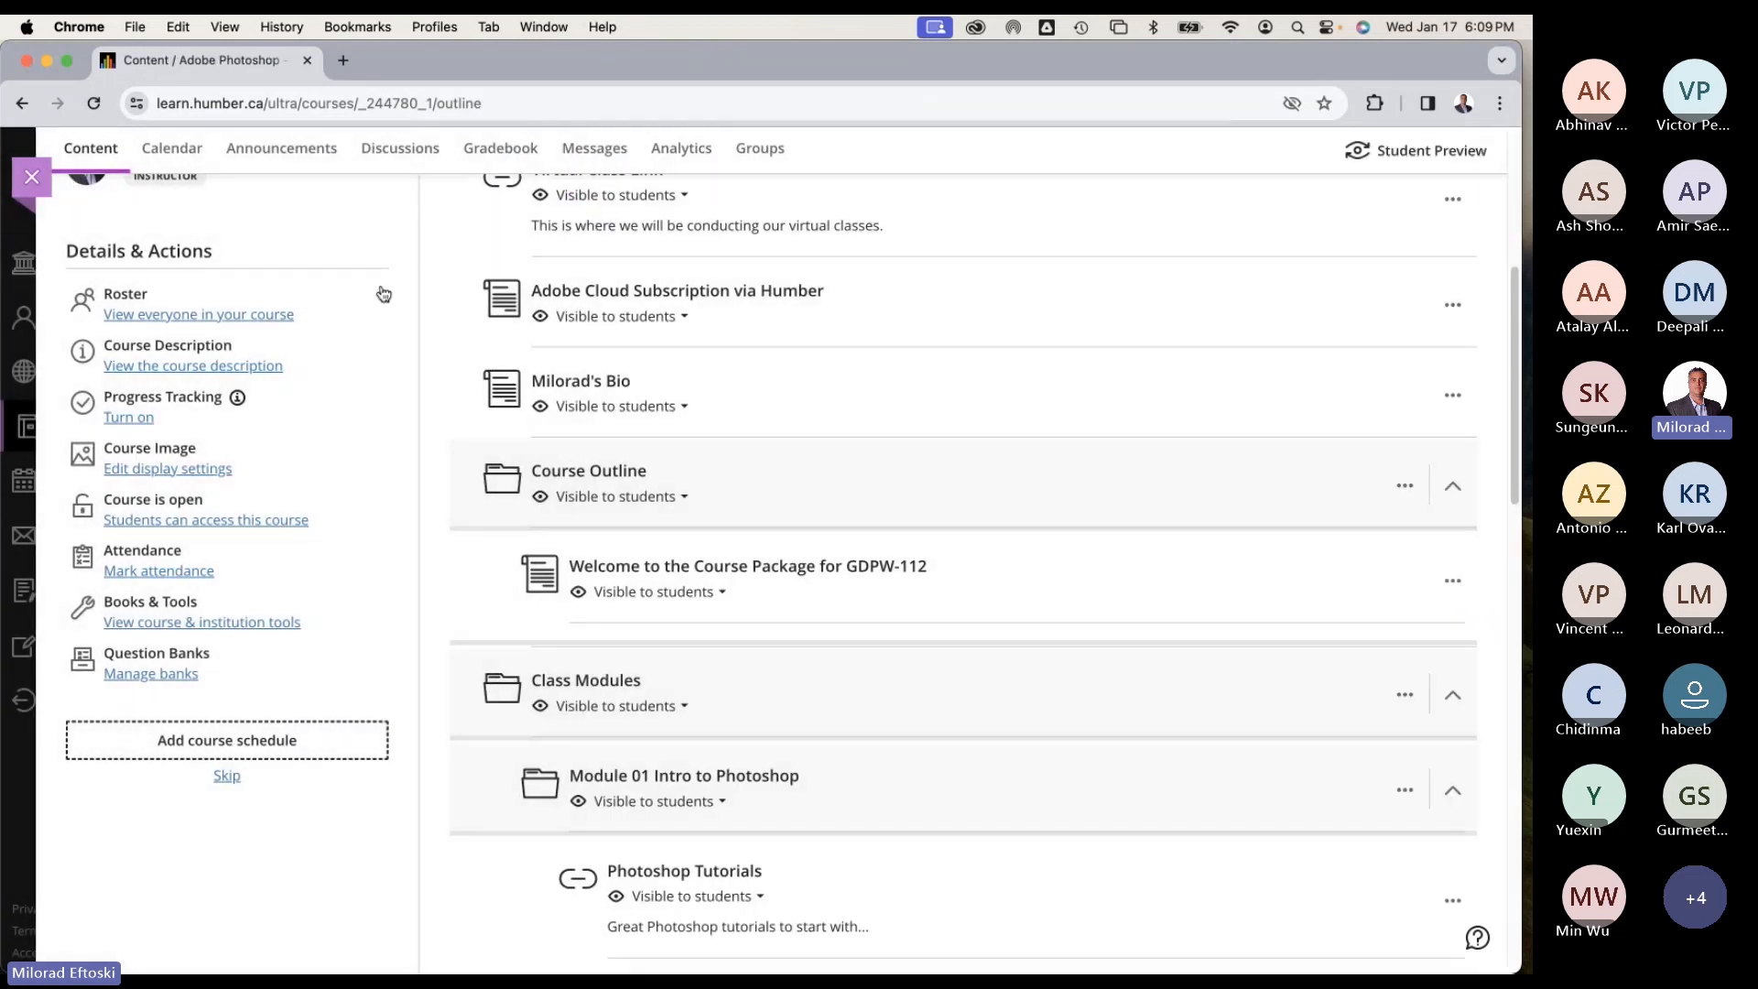
Show the Adobe Photoshop course calendar in month view and check the assignment due dates in January 2024.
{"action": "scroll", "coordinate": [659, 463], "scroll_direction": "up", "scroll_amount": 5}
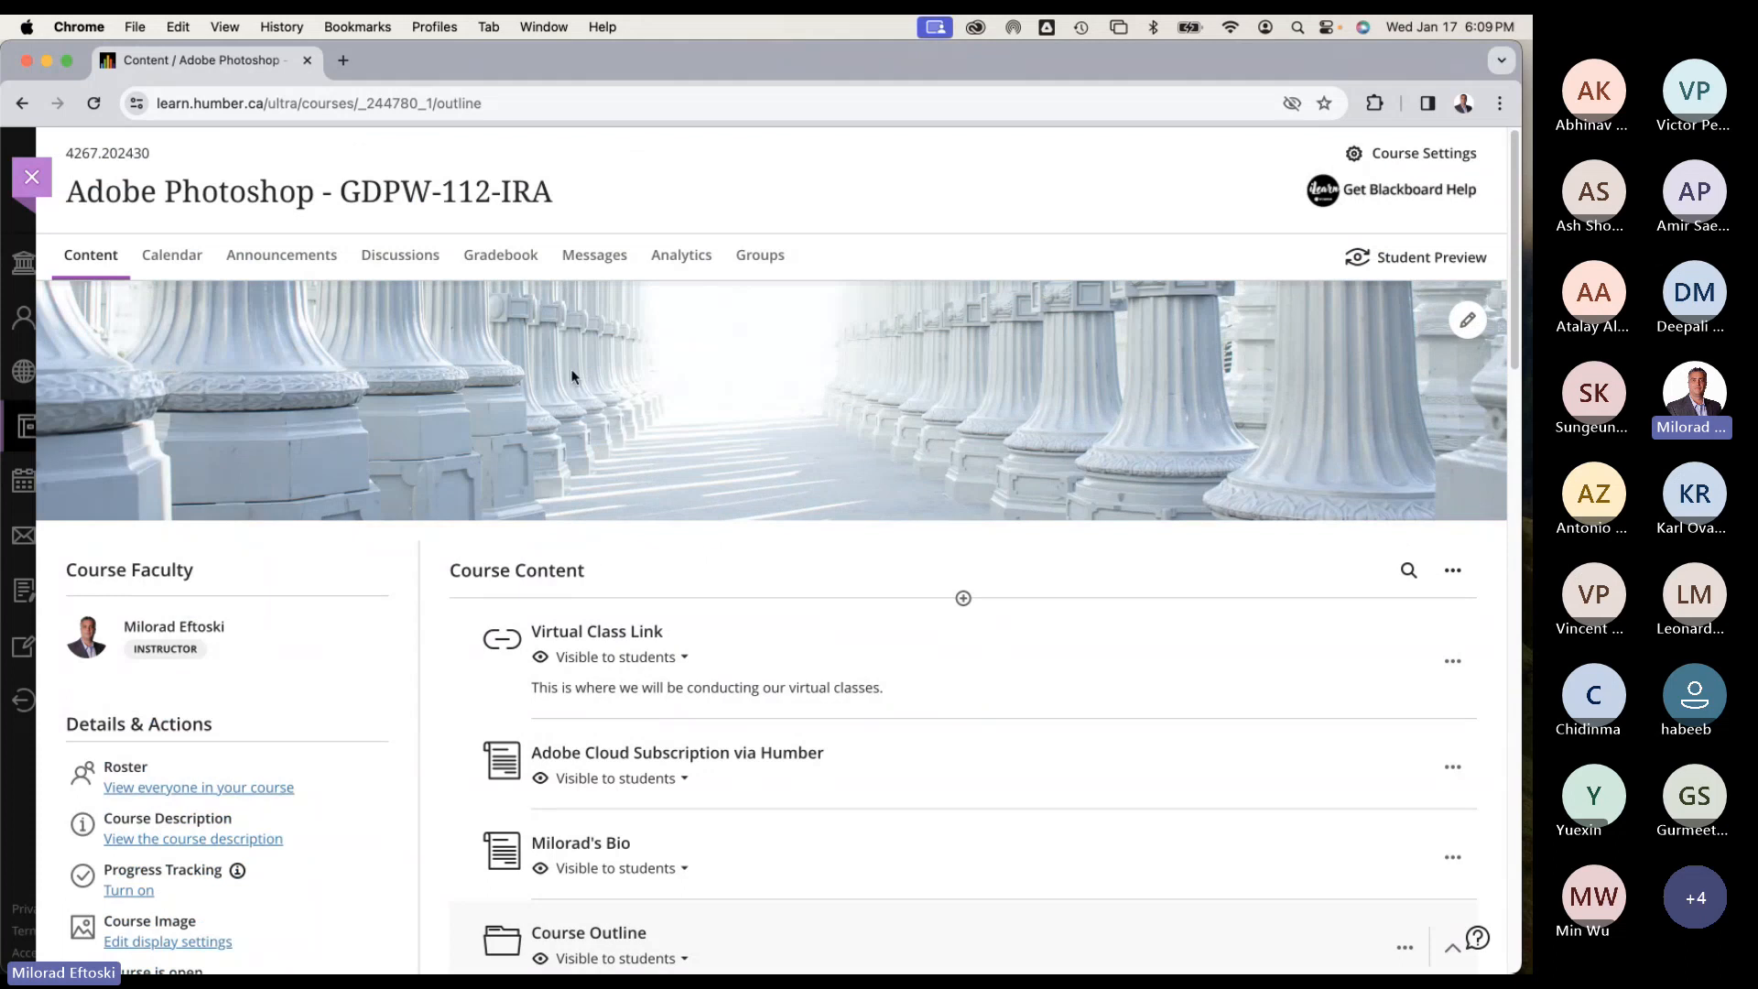
{"action": "left_click", "coordinate": [173, 259]}
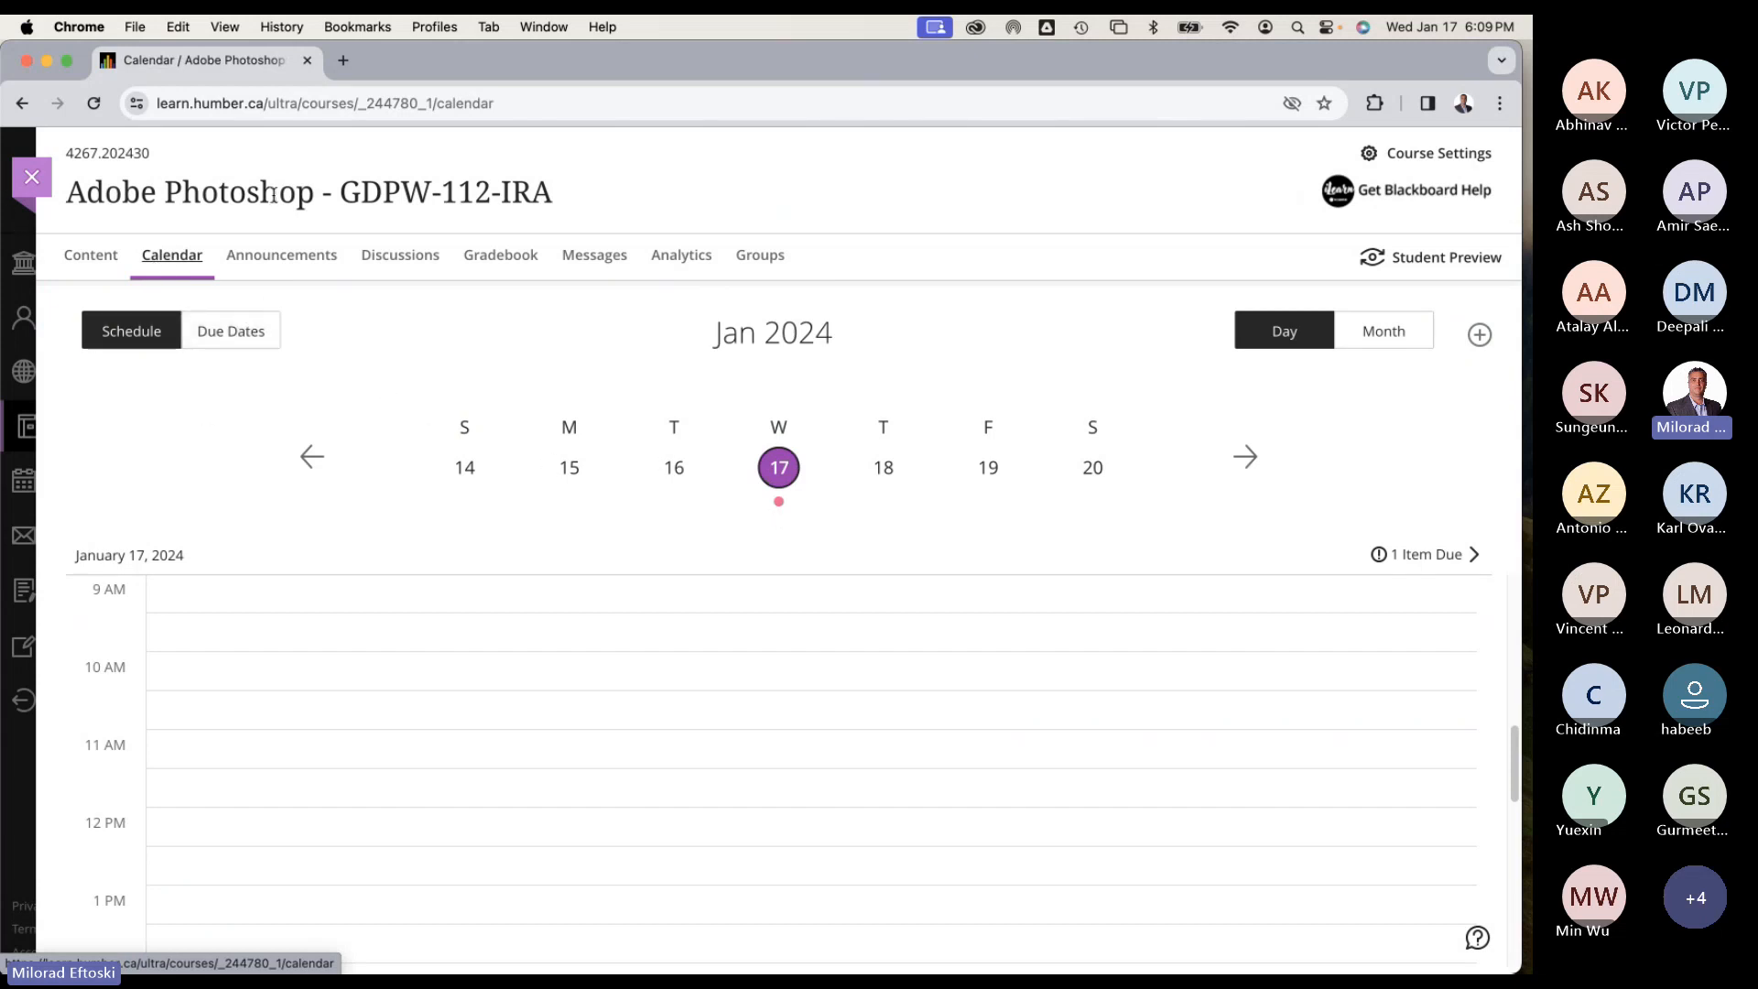
{"action": "triple_click", "coordinate": [364, 193]}
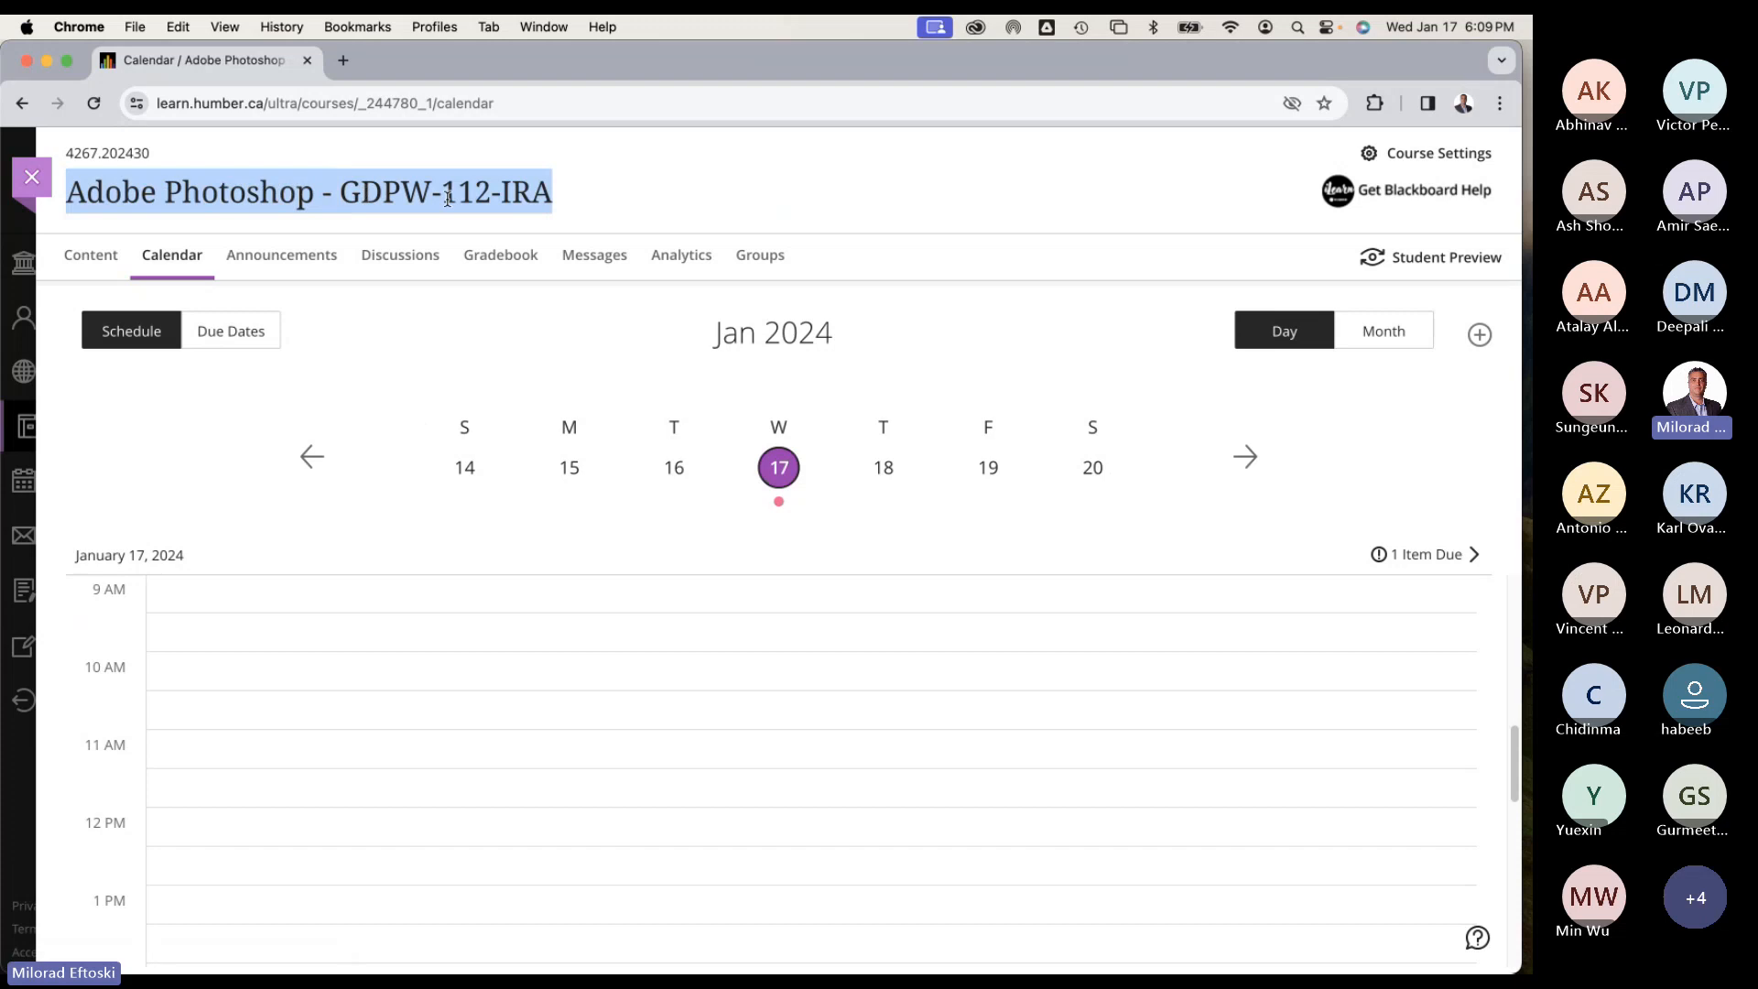
{"action": "left_click", "coordinate": [1388, 332]}
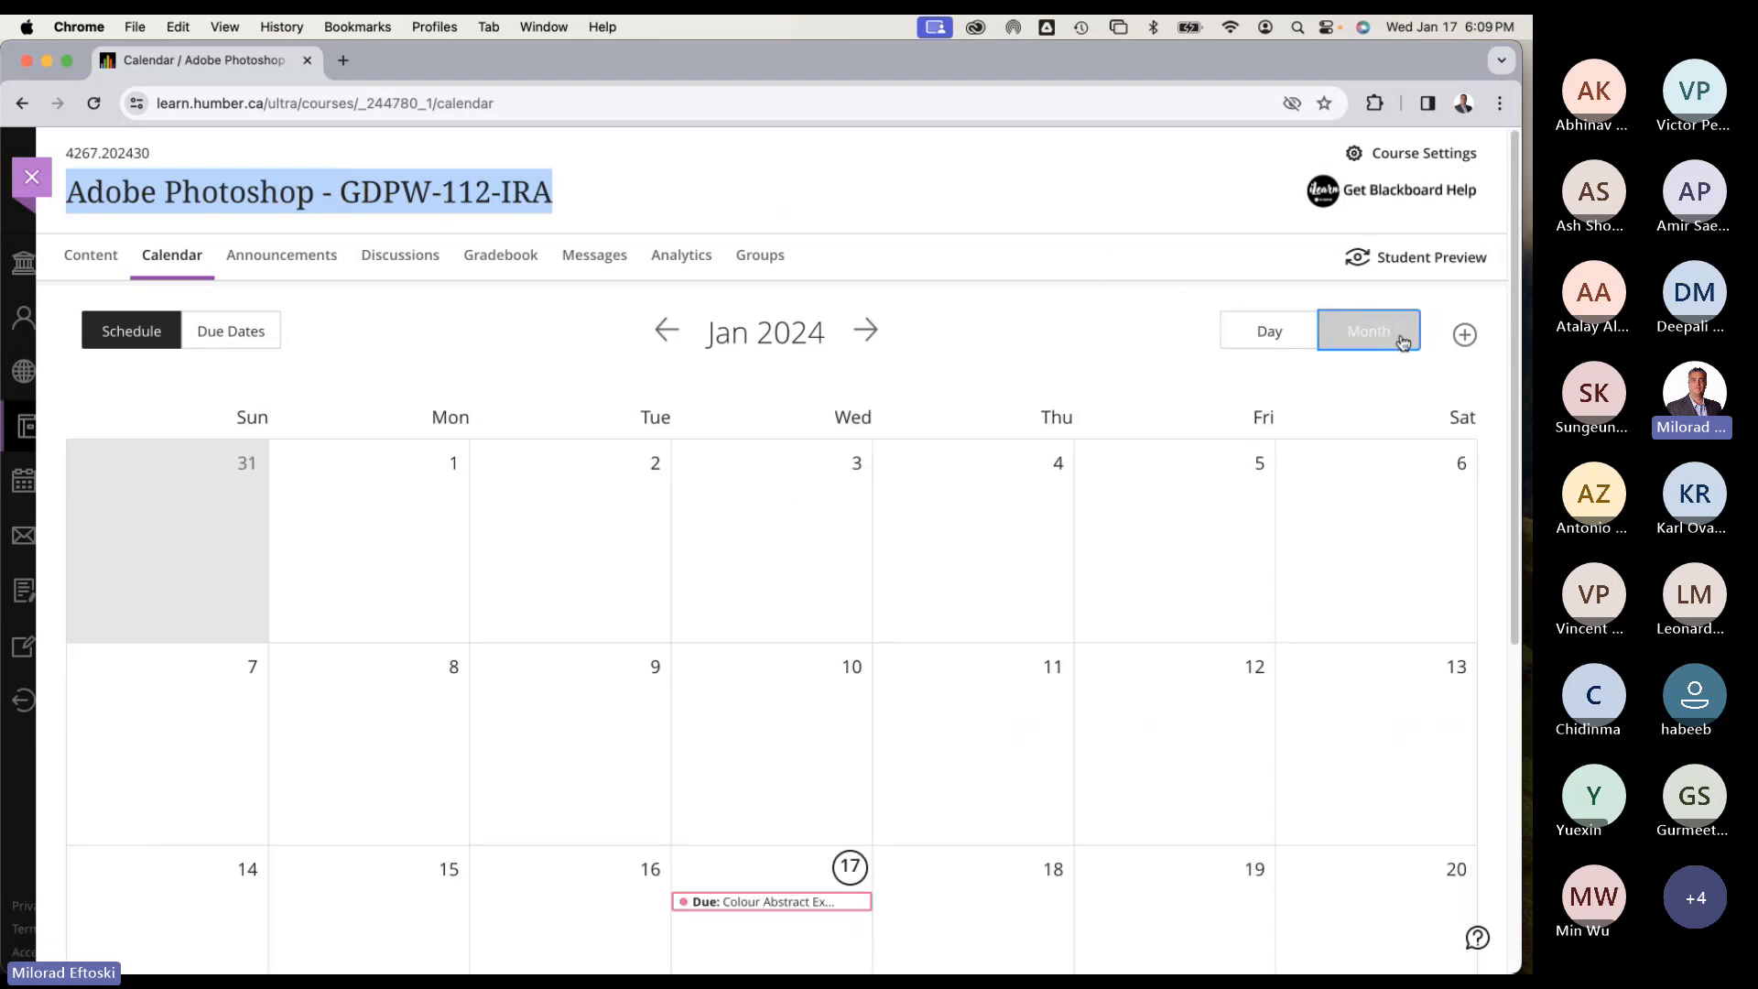
{"action": "scroll", "coordinate": [1086, 525], "scroll_direction": "down", "scroll_amount": 5}
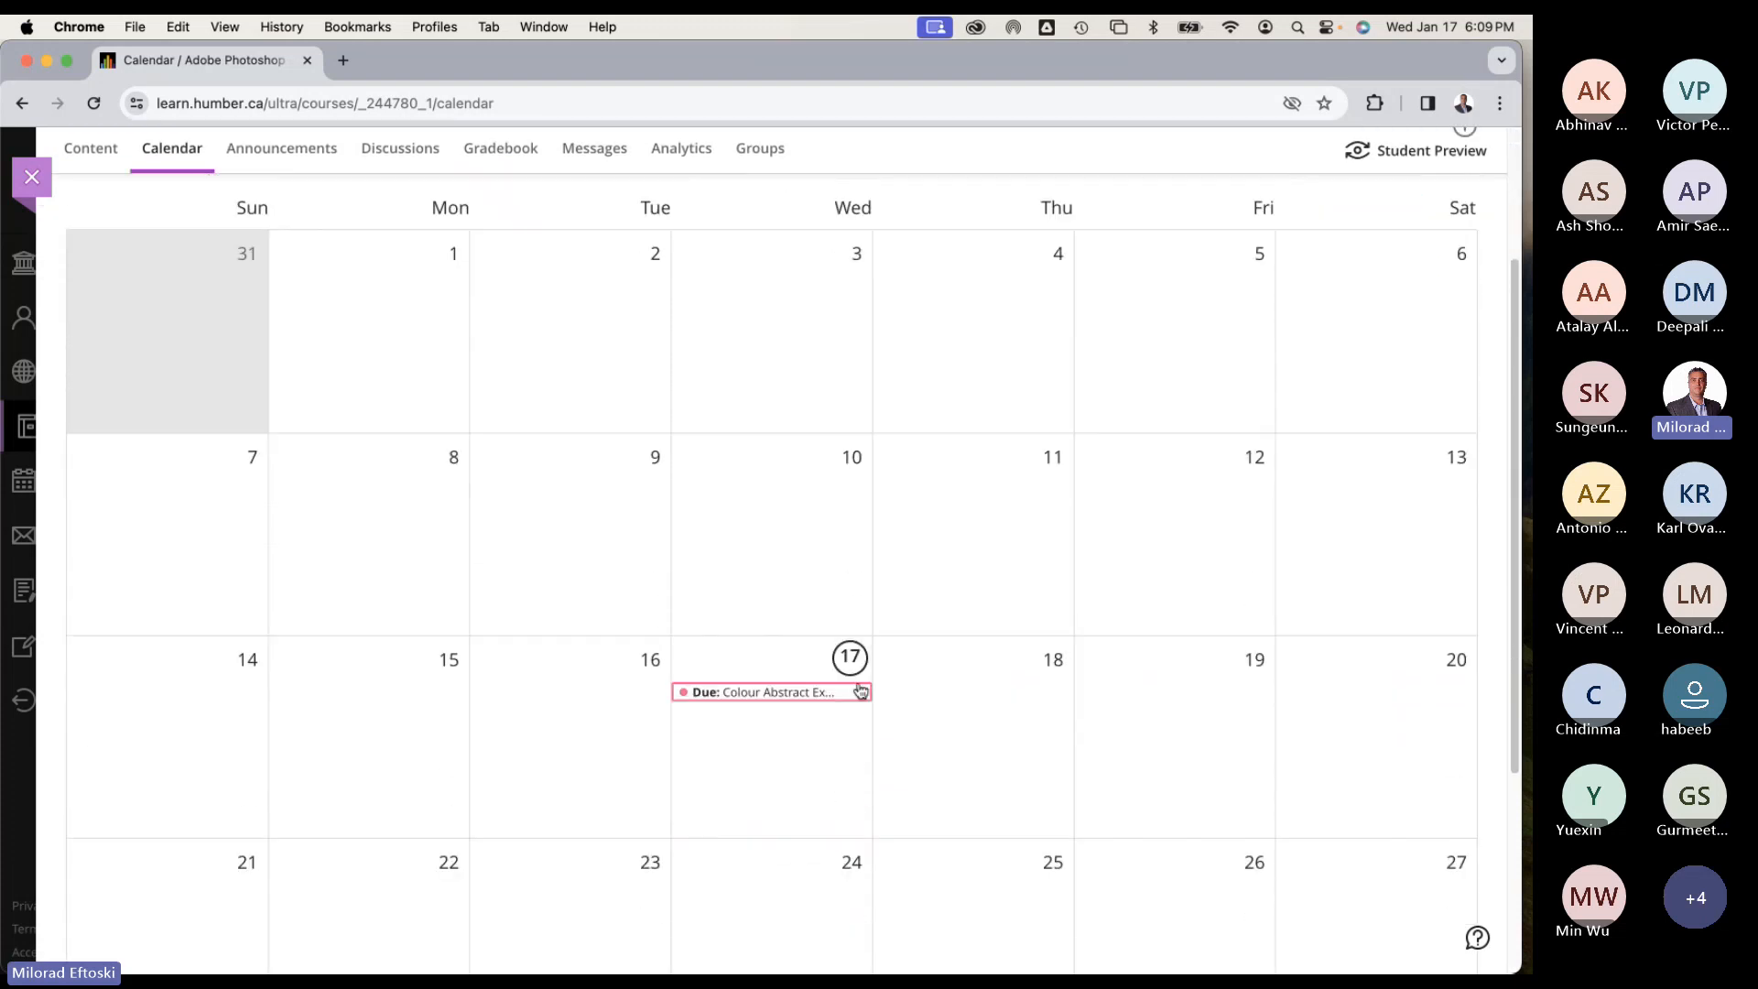
{"action": "scroll", "coordinate": [775, 604], "scroll_direction": "down", "scroll_amount": 1}
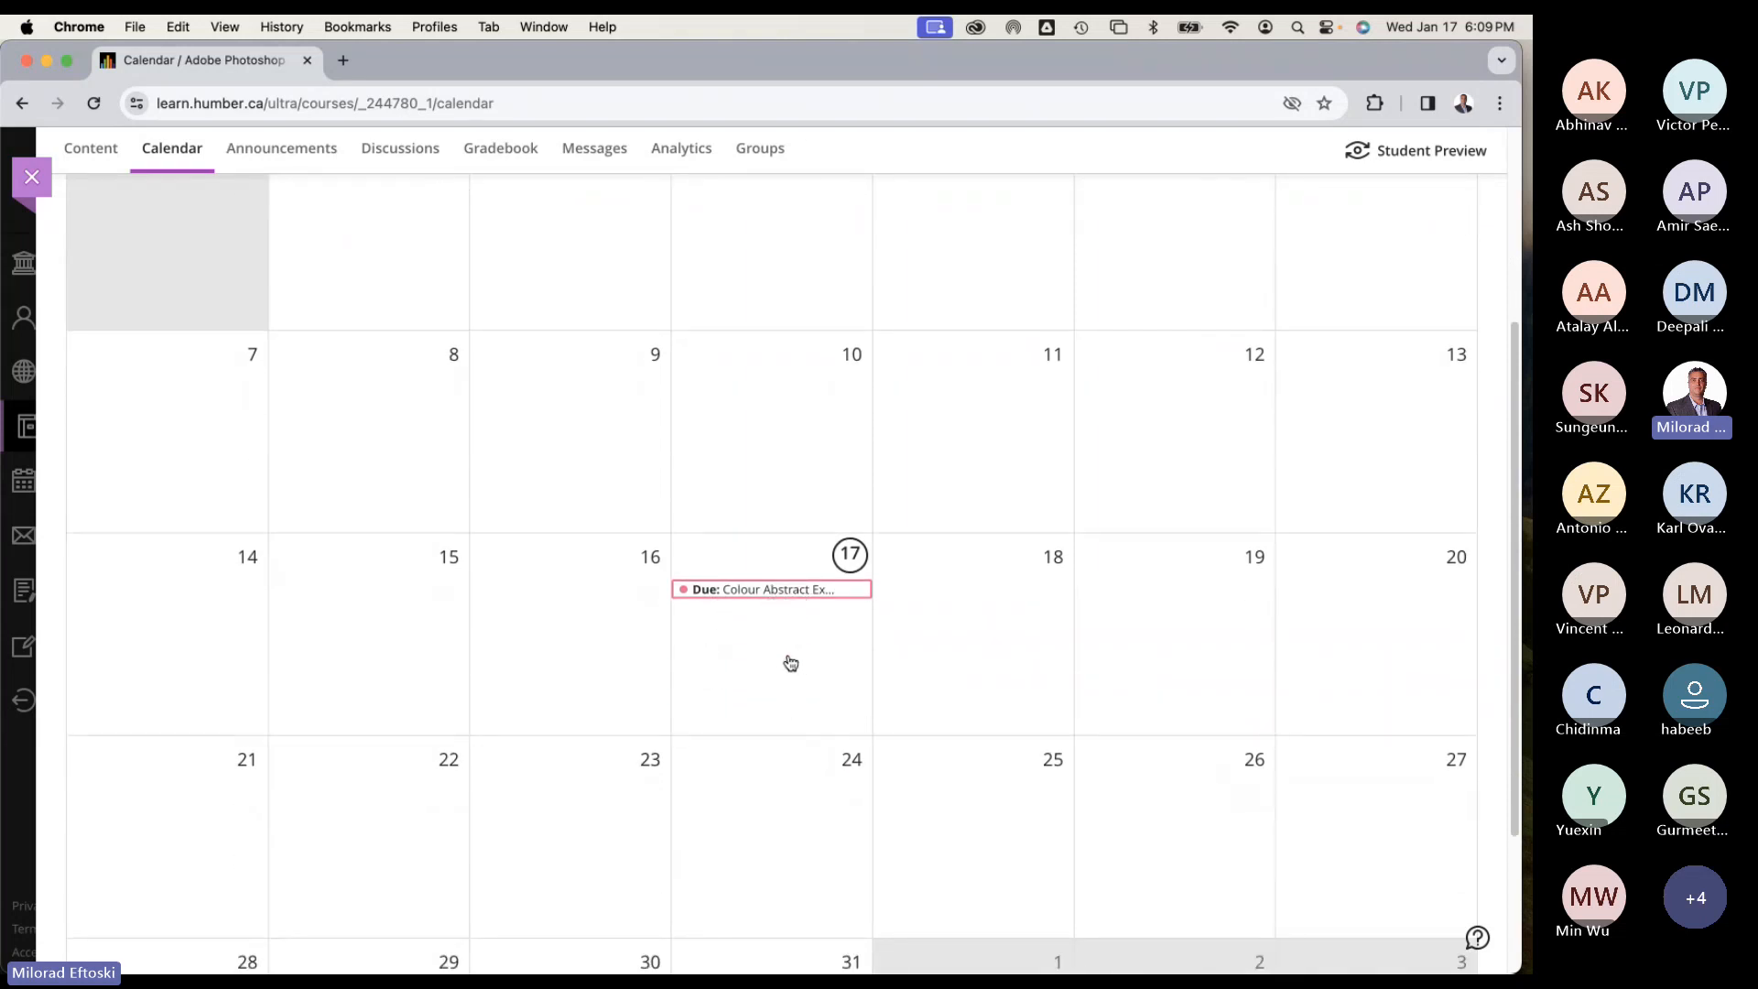
{"action": "scroll", "coordinate": [790, 663], "scroll_direction": "down", "scroll_amount": 4}
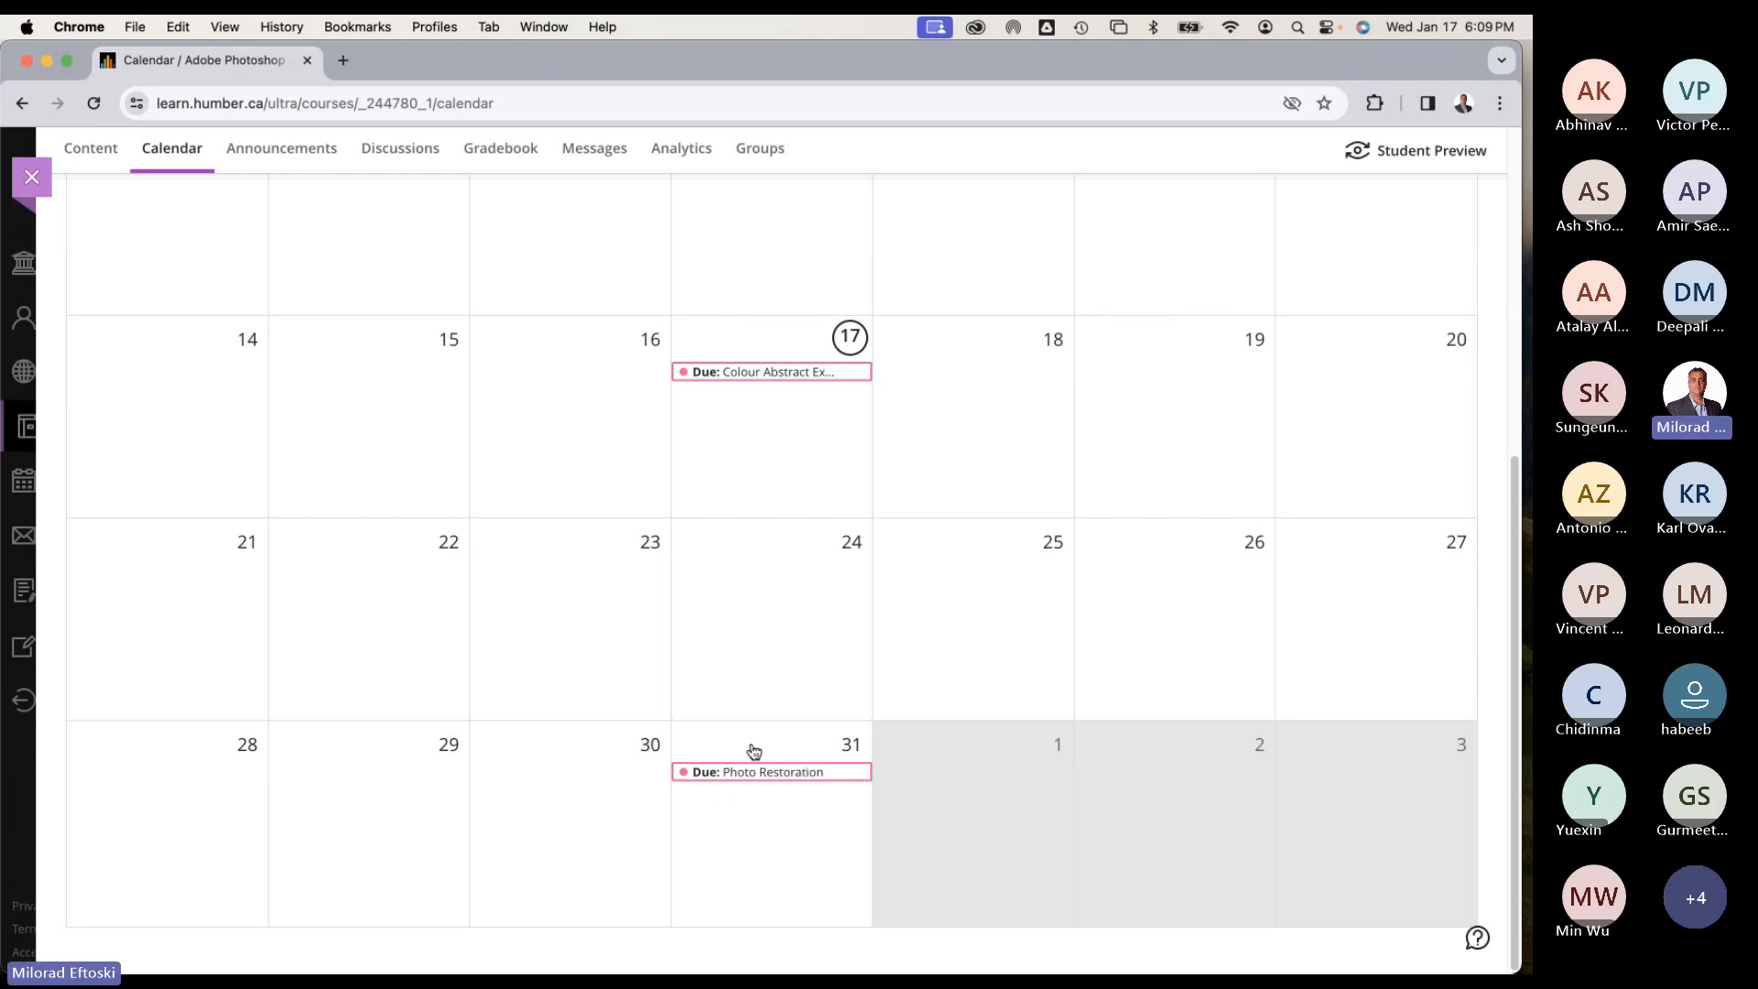
{"action": "scroll", "coordinate": [765, 676], "scroll_direction": "up", "scroll_amount": 10}
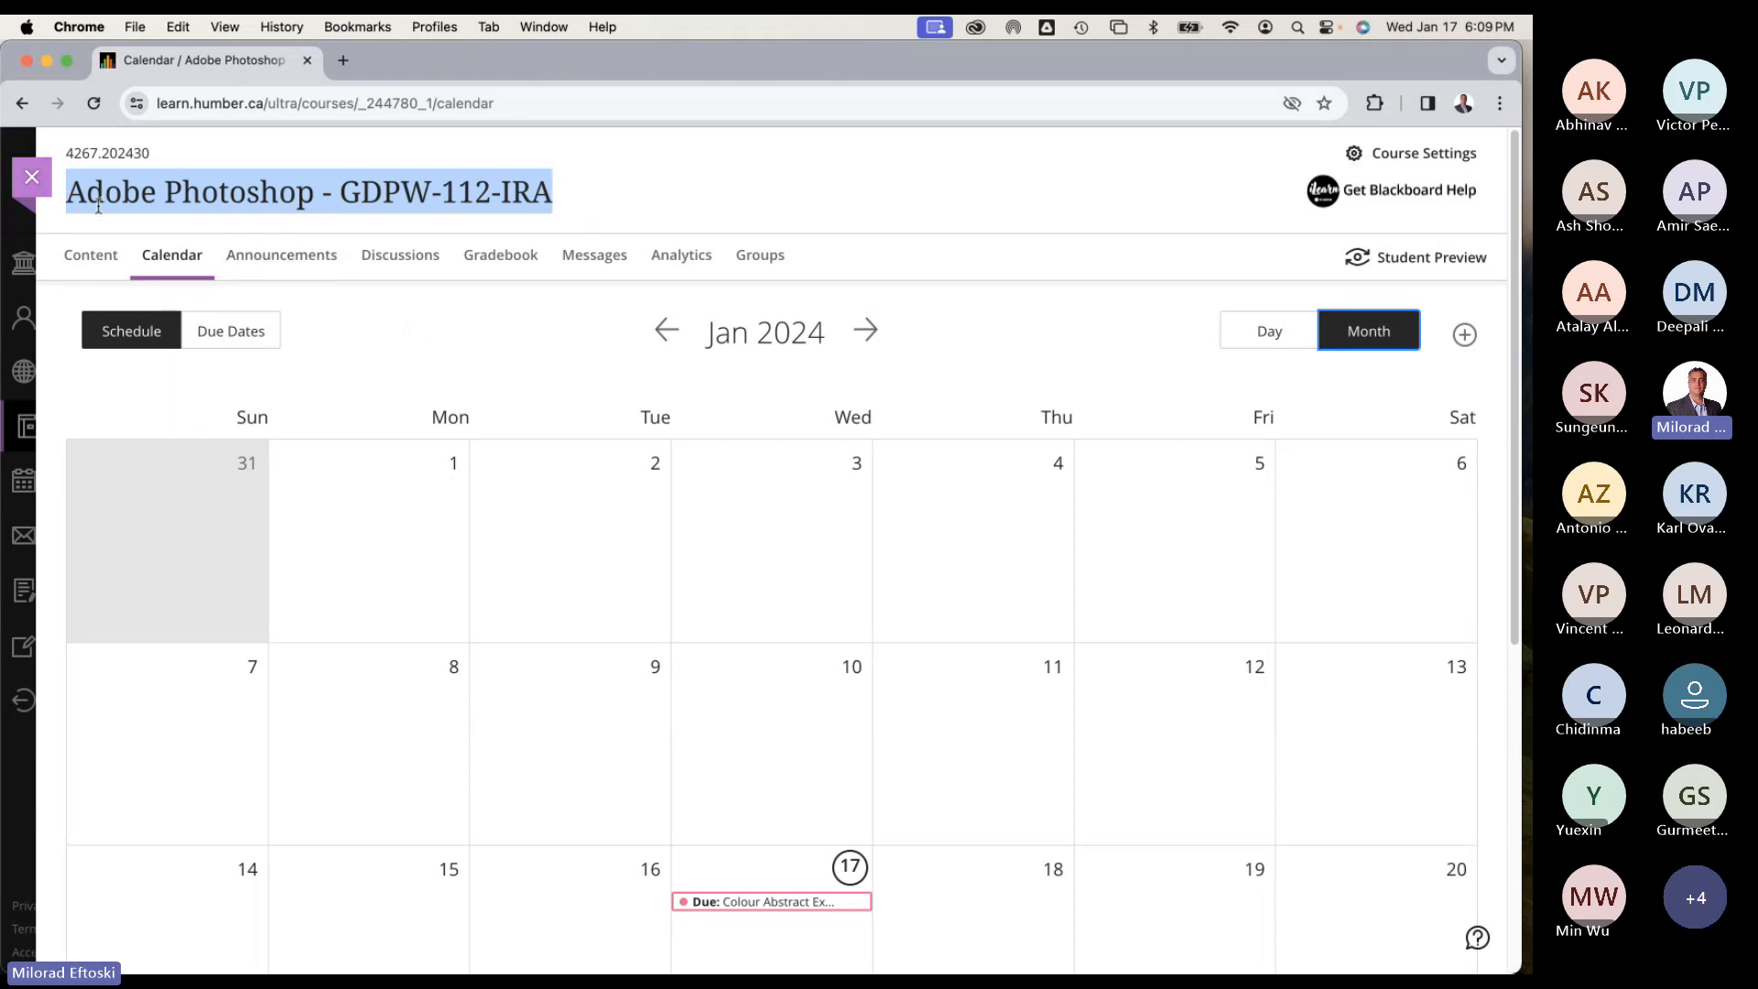
Leave the course and examine the January 2024 due dates and events of all courses in the main calendar's month view.
{"action": "left_click", "coordinate": [33, 177]}
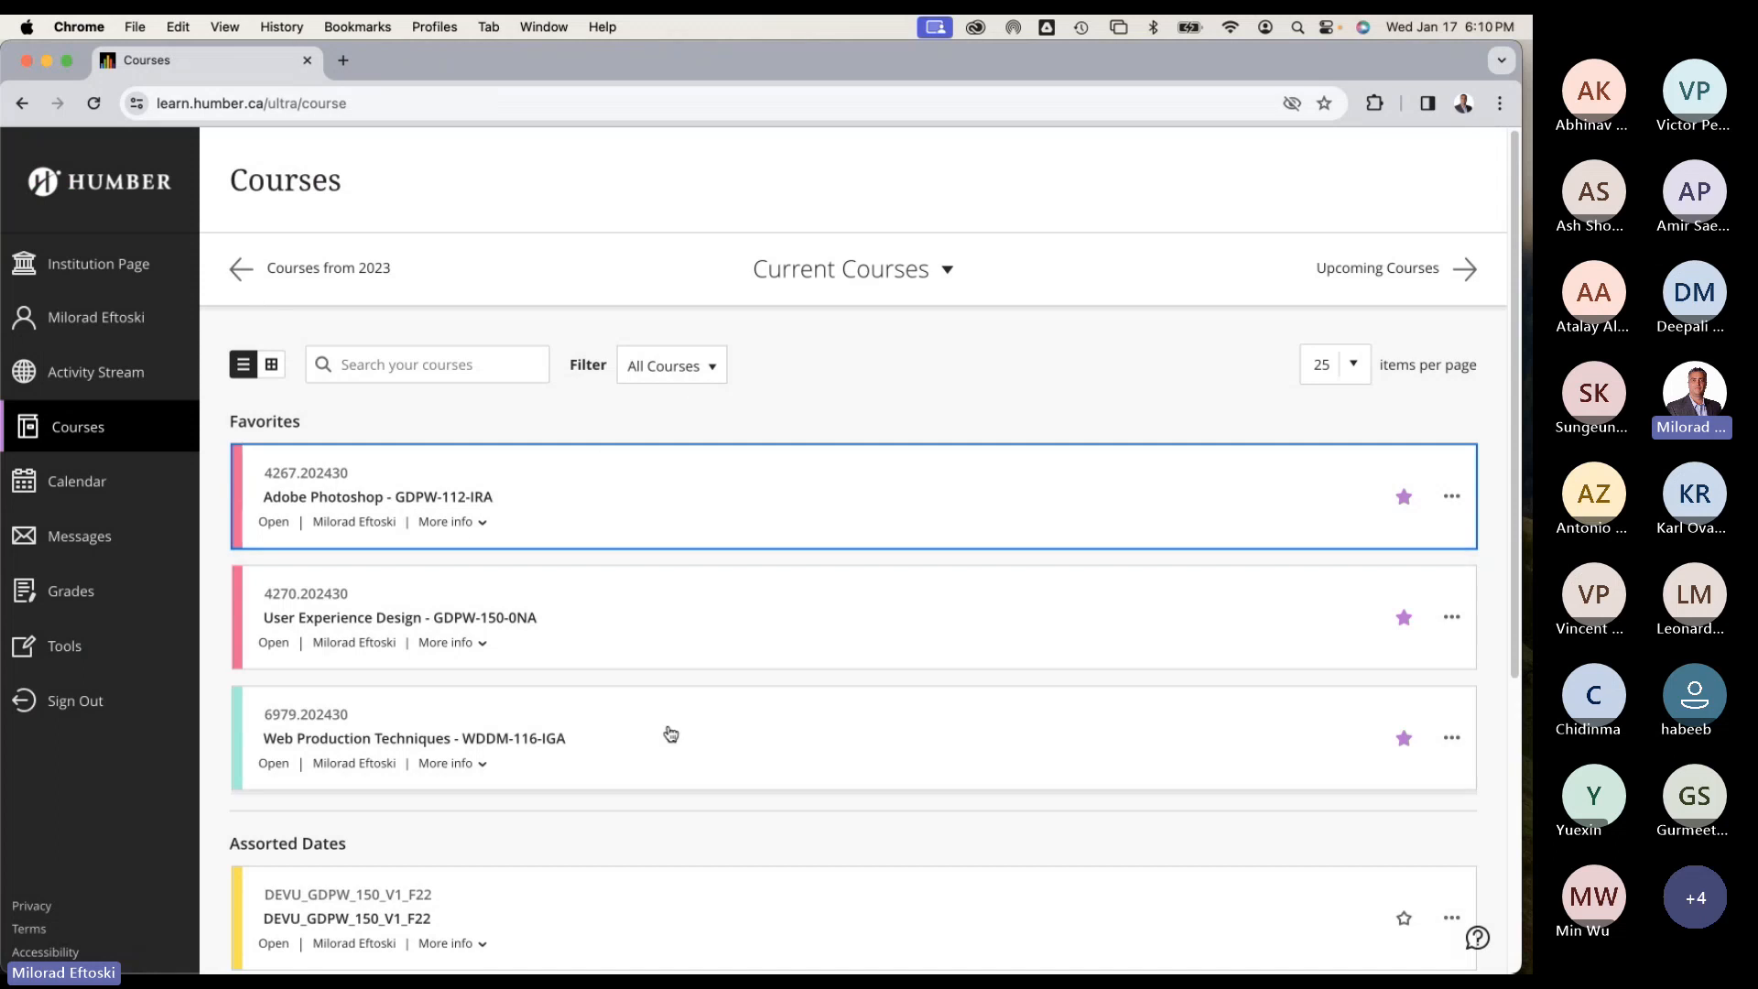
{"action": "double_click", "coordinate": [284, 182]}
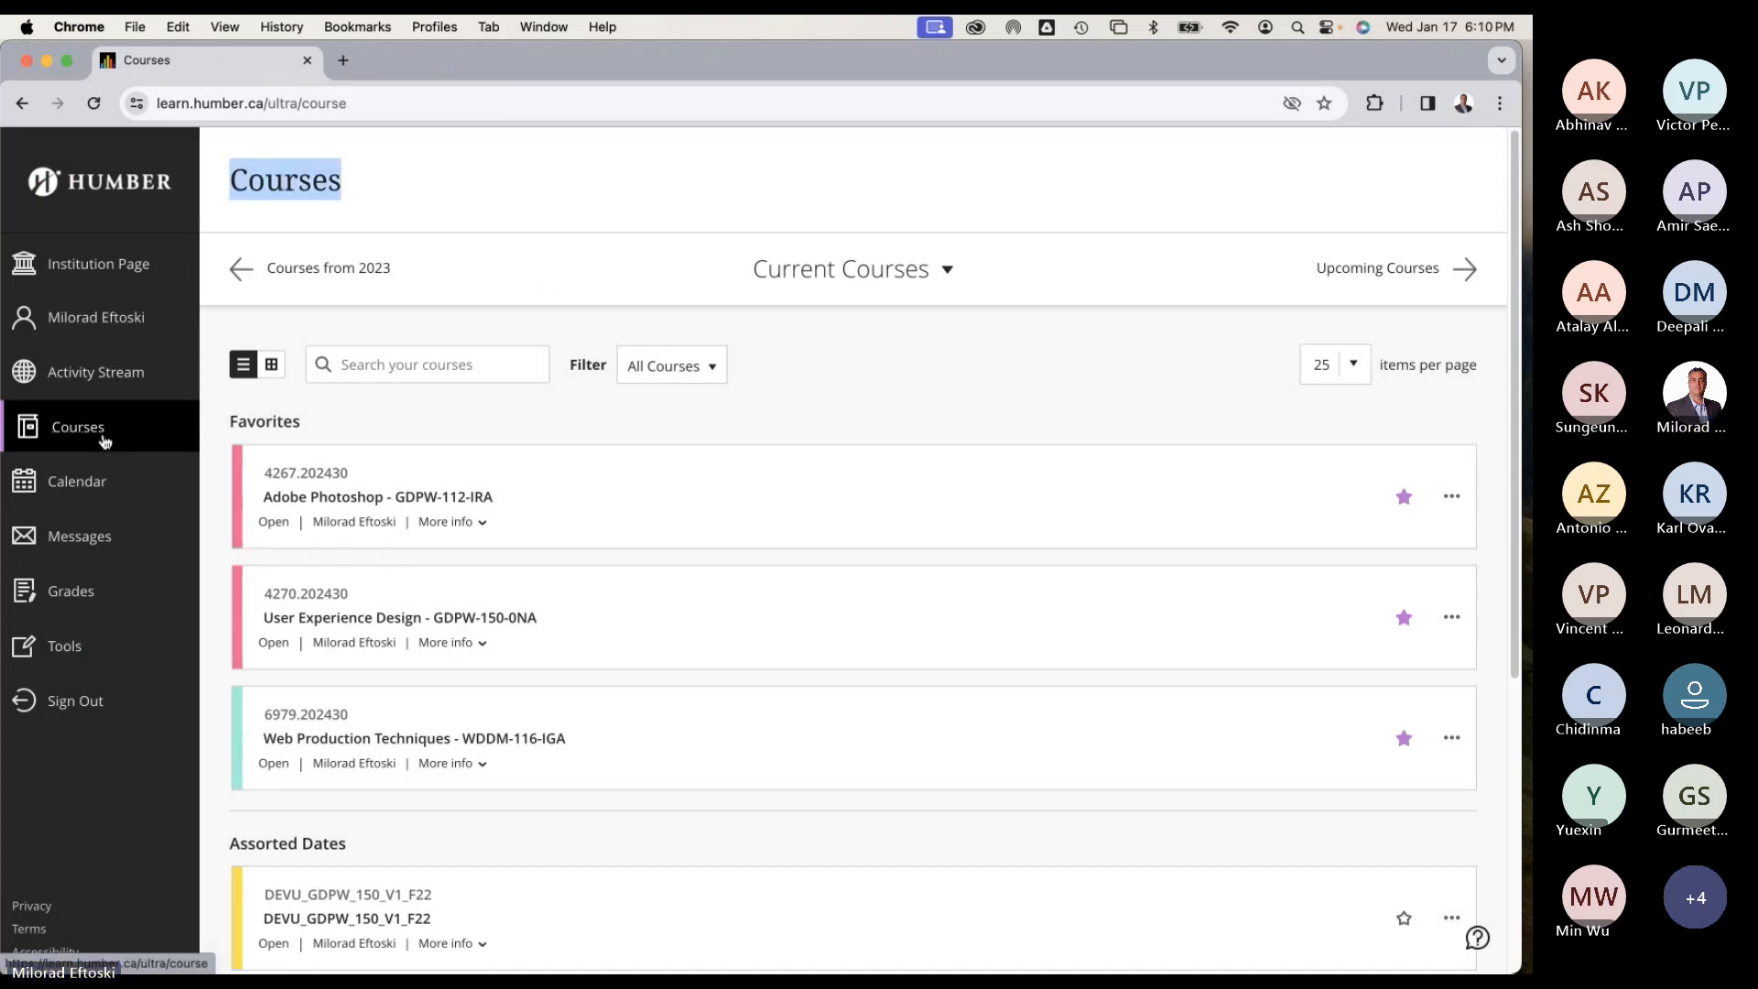
{"action": "left_click", "coordinate": [116, 485]}
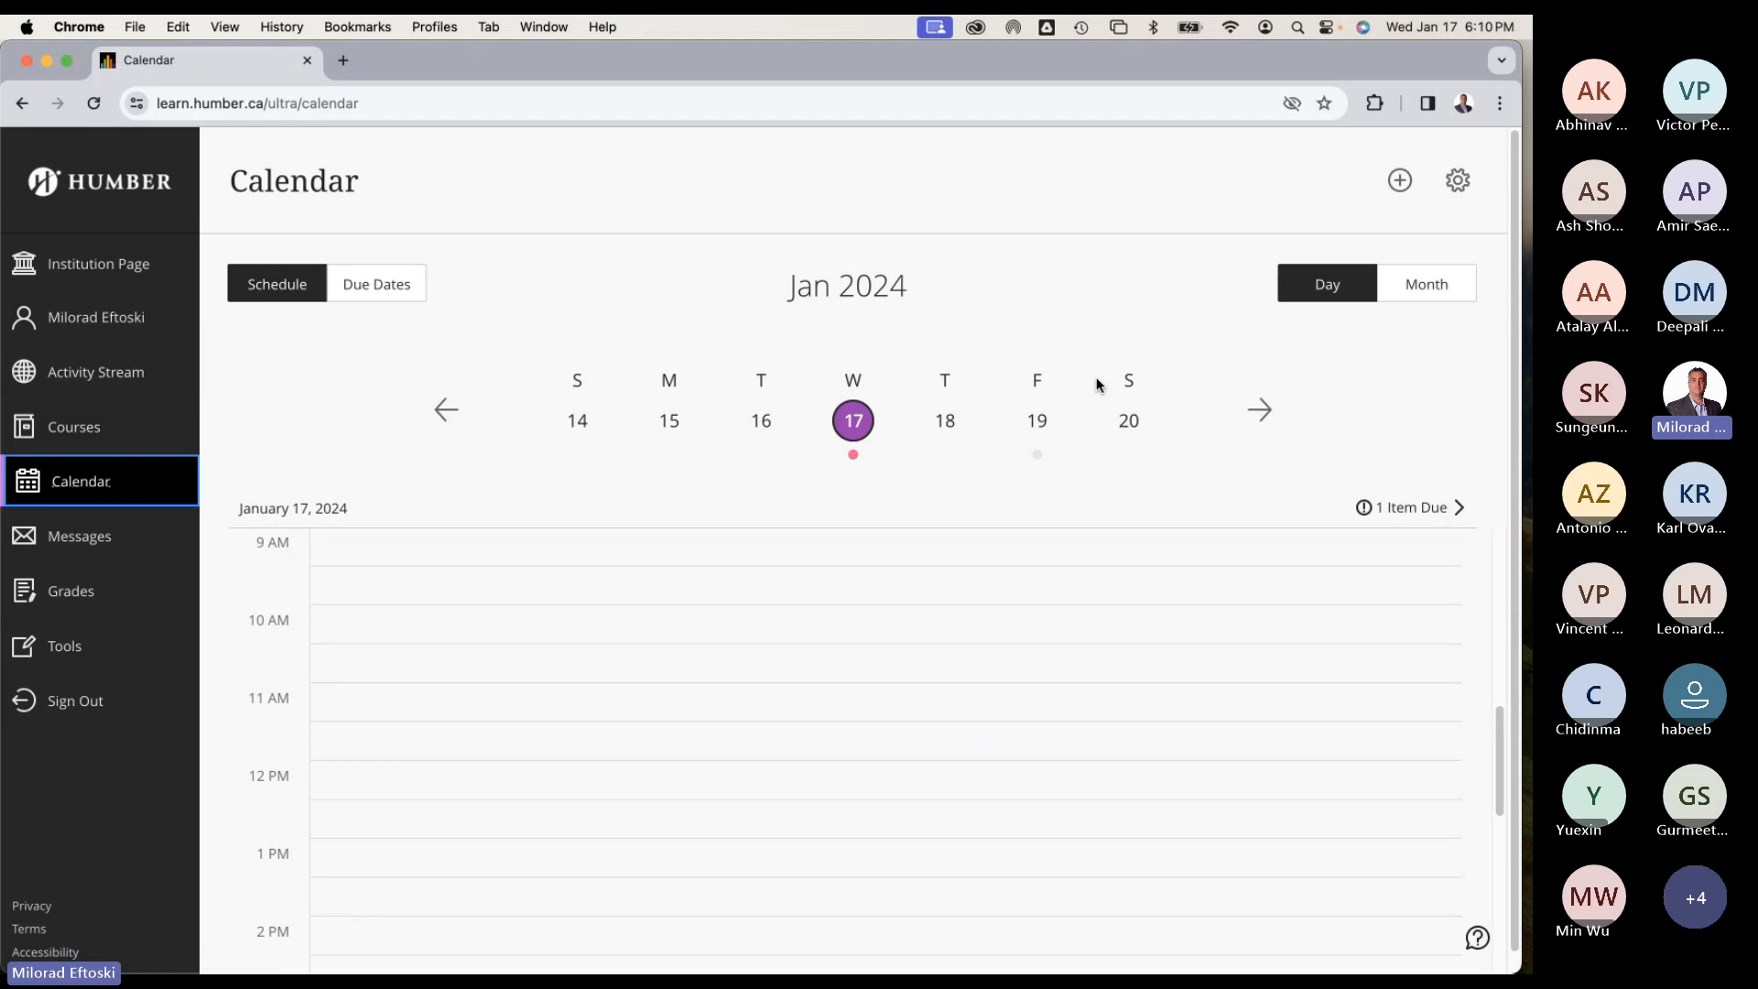
{"action": "left_click", "coordinate": [1404, 287]}
{"action": "scroll", "coordinate": [1199, 440], "scroll_direction": "down", "scroll_amount": 2}
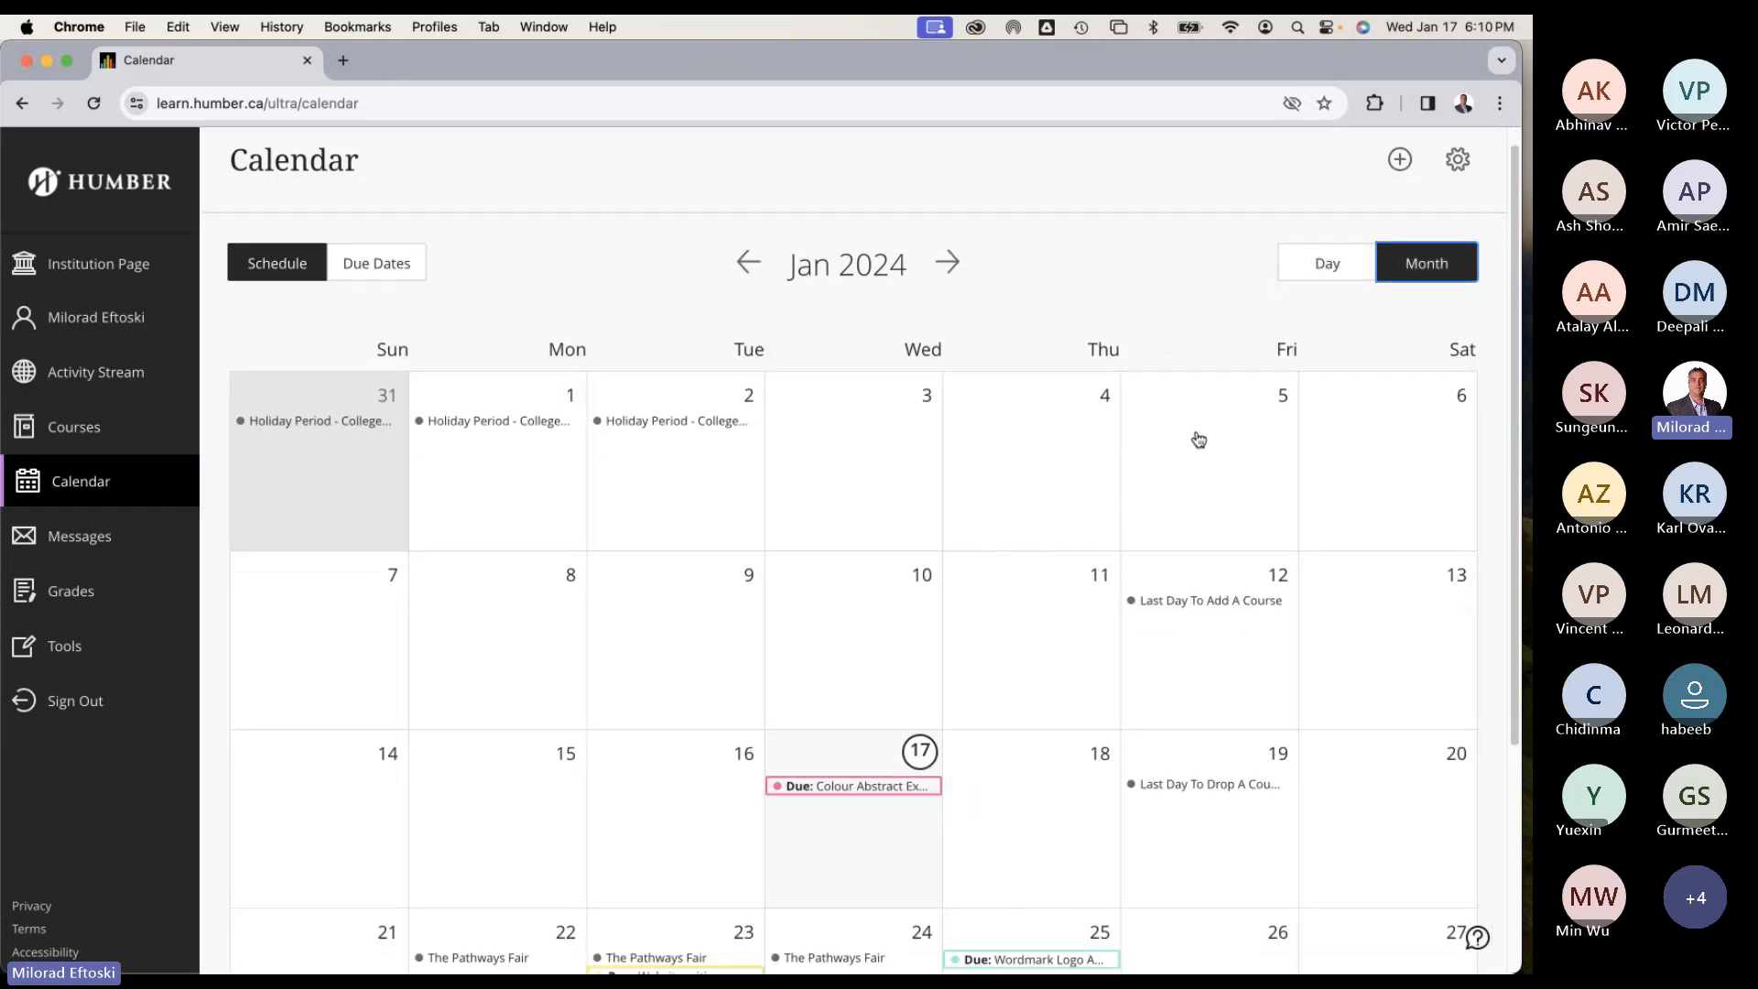
{"action": "scroll", "coordinate": [1199, 440], "scroll_direction": "down", "scroll_amount": 4}
{"action": "scroll", "coordinate": [1041, 468], "scroll_direction": "down", "scroll_amount": 2}
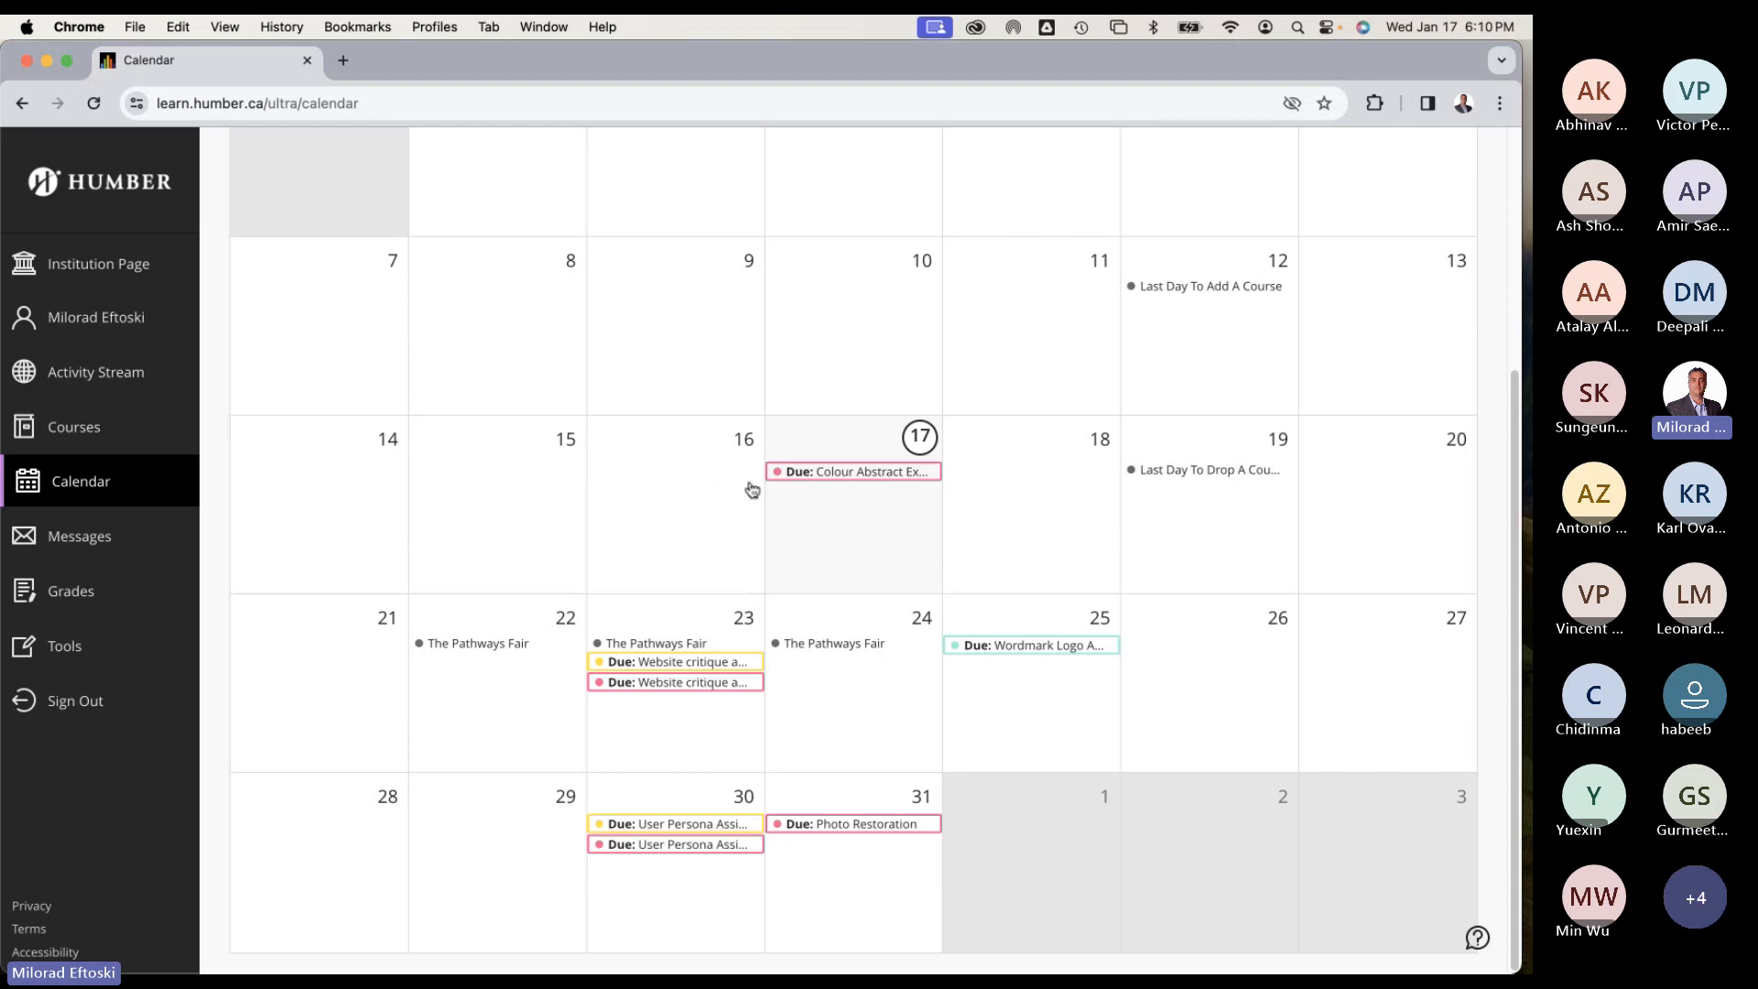
{"action": "scroll", "coordinate": [774, 509], "scroll_direction": "up", "scroll_amount": 5}
{"action": "scroll", "coordinate": [768, 505], "scroll_direction": "down", "scroll_amount": 3}
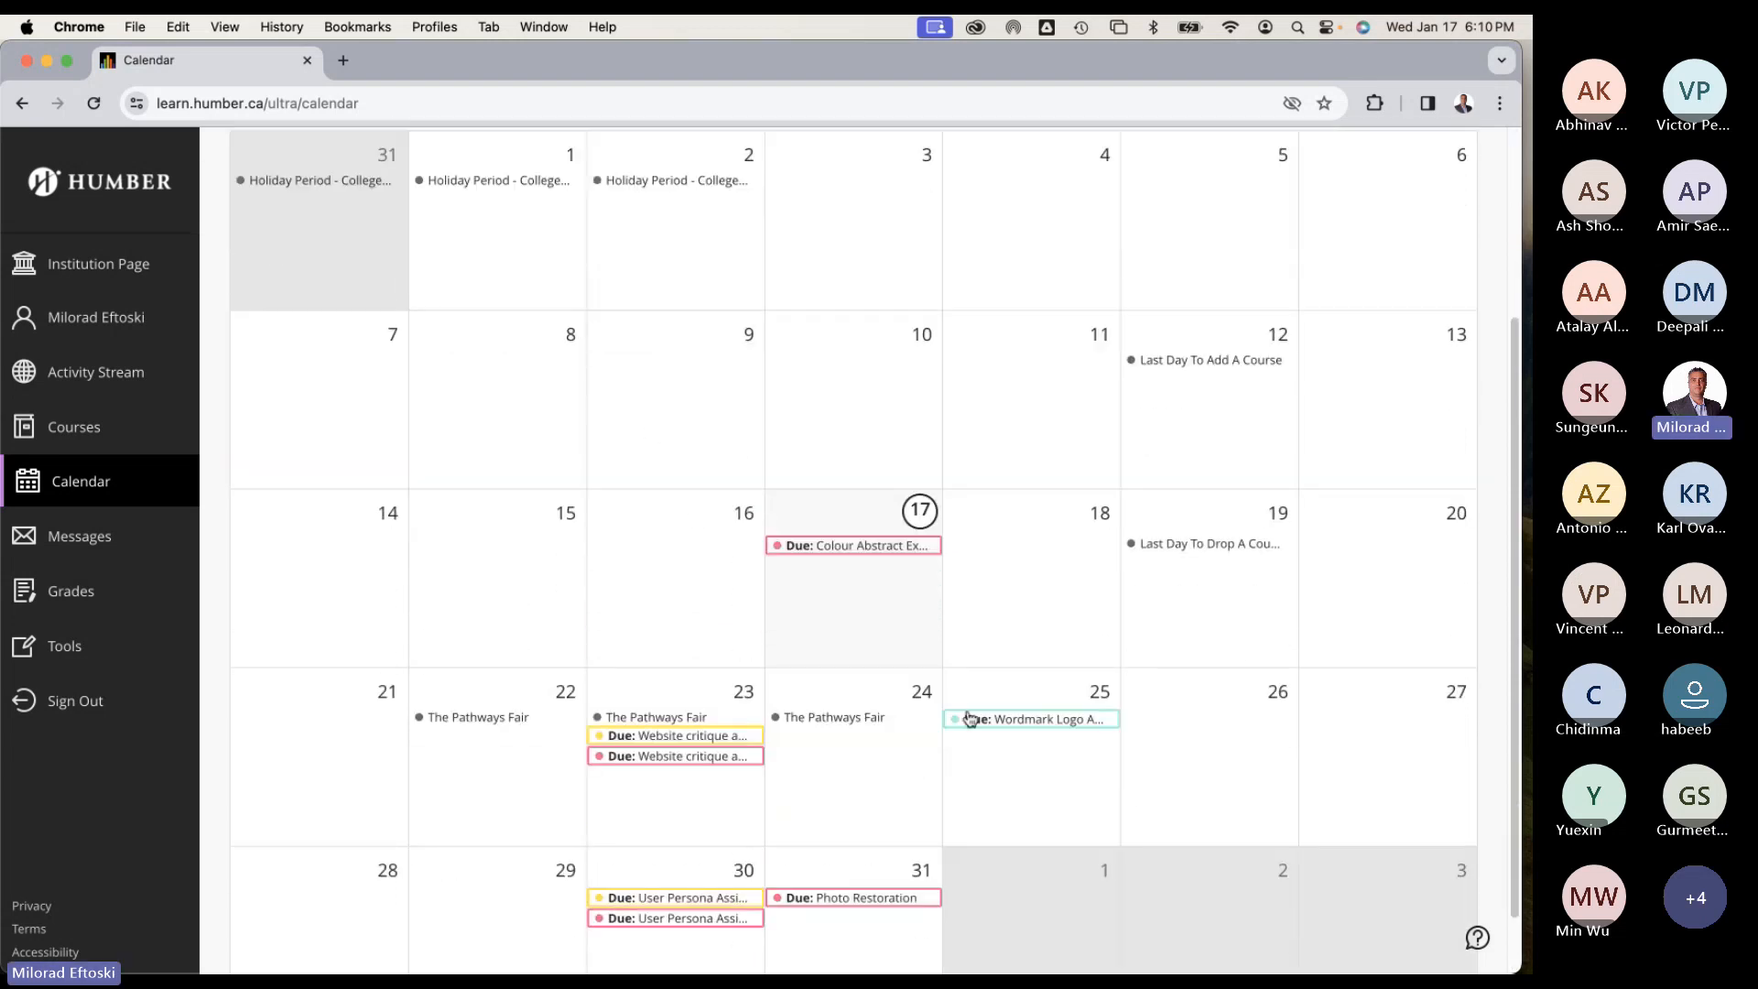
{"action": "scroll", "coordinate": [771, 433], "scroll_direction": "up", "scroll_amount": 1}
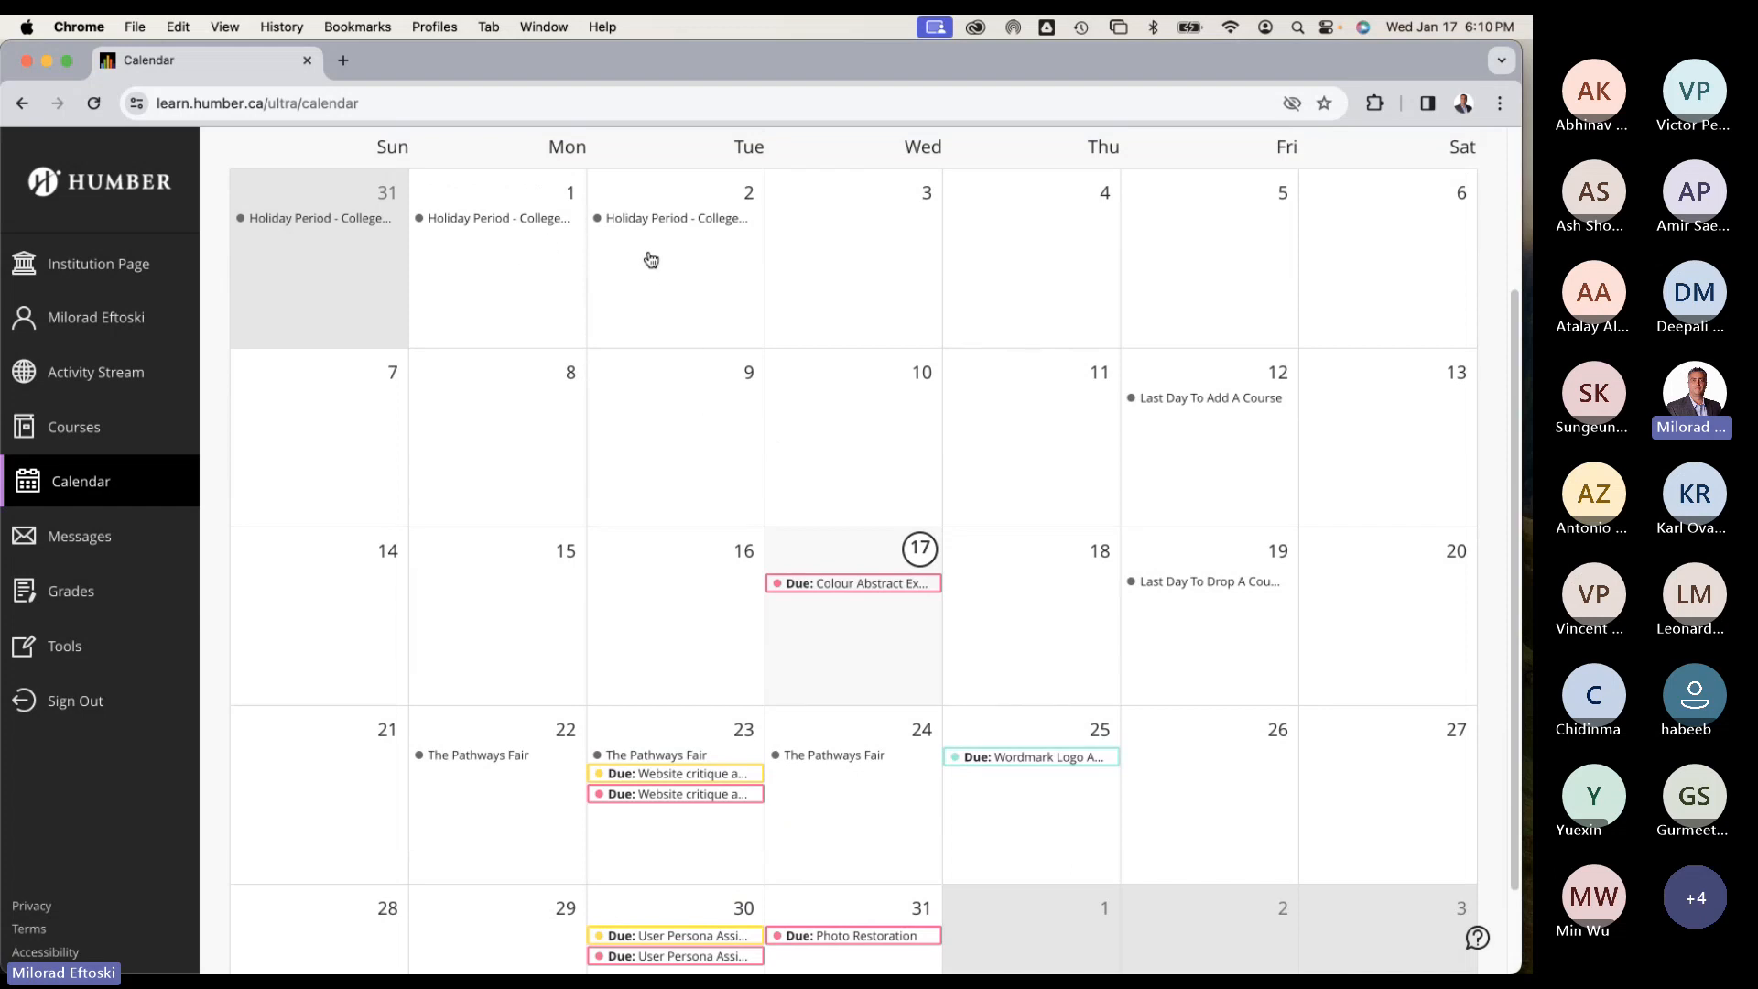
{"action": "scroll", "coordinate": [726, 352], "scroll_direction": "up", "scroll_amount": 3}
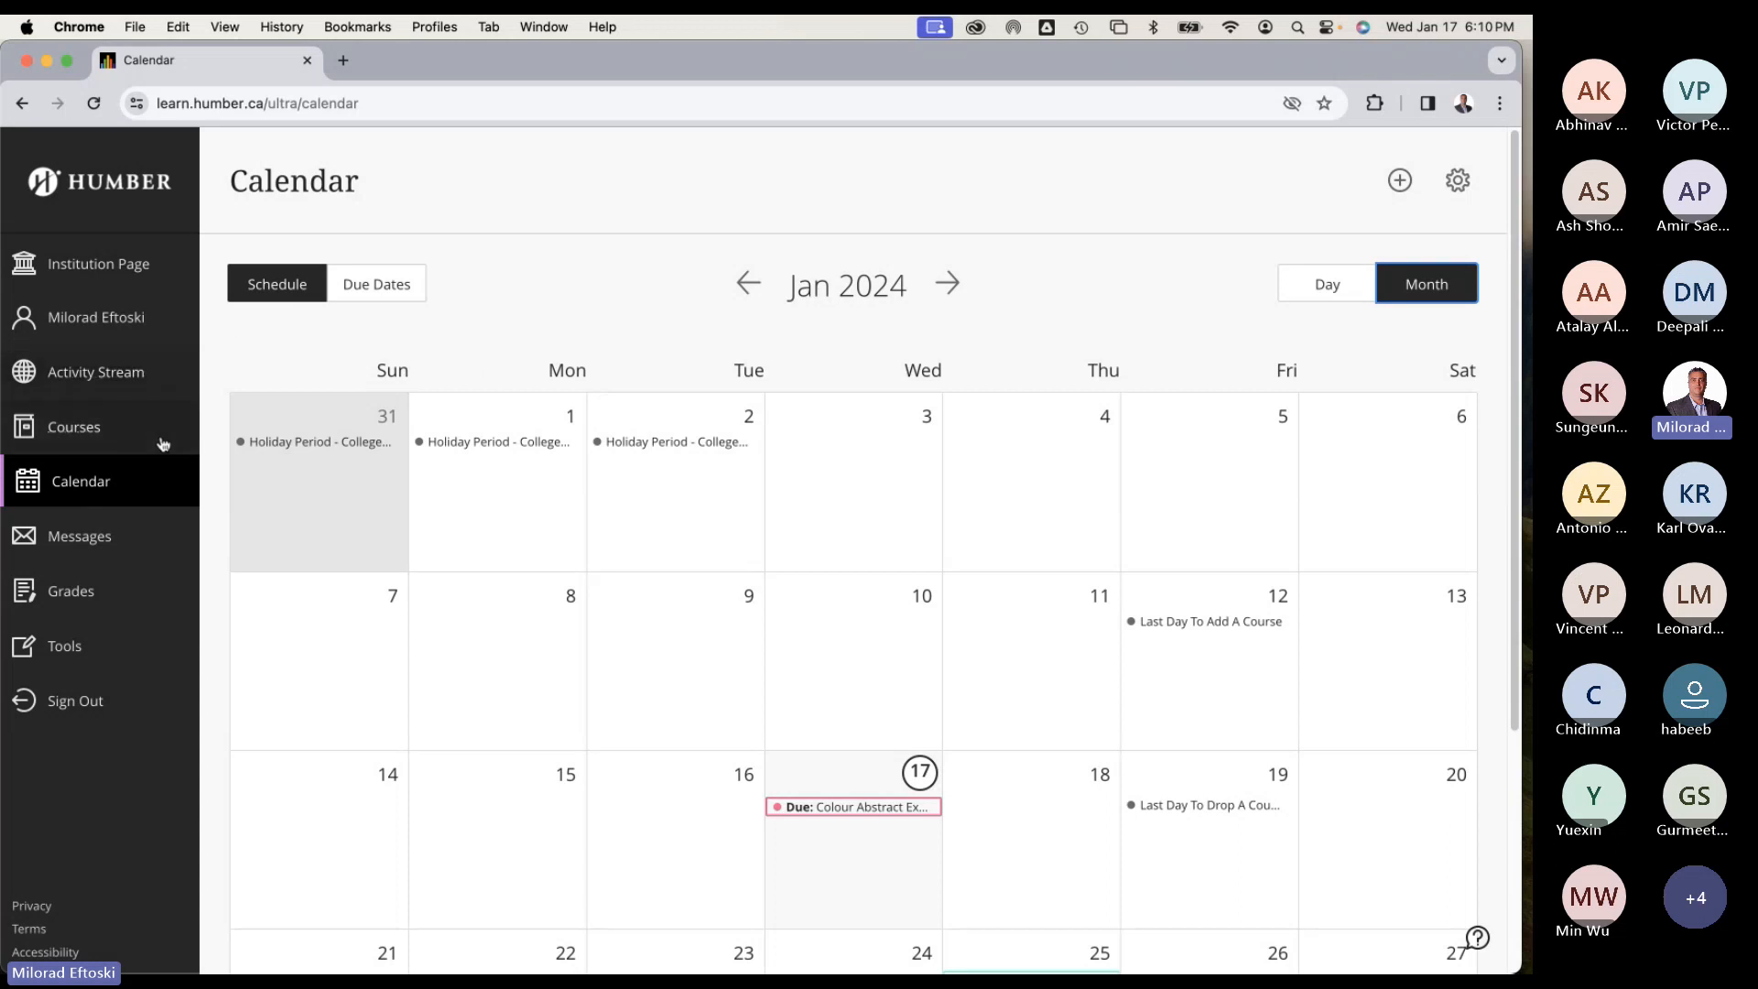
Reopen the Adobe Photoshop - GDPW-112-IRA course and expand Class Modules and its Module 01 Intro to Photoshop folder.
{"action": "left_click", "coordinate": [115, 430]}
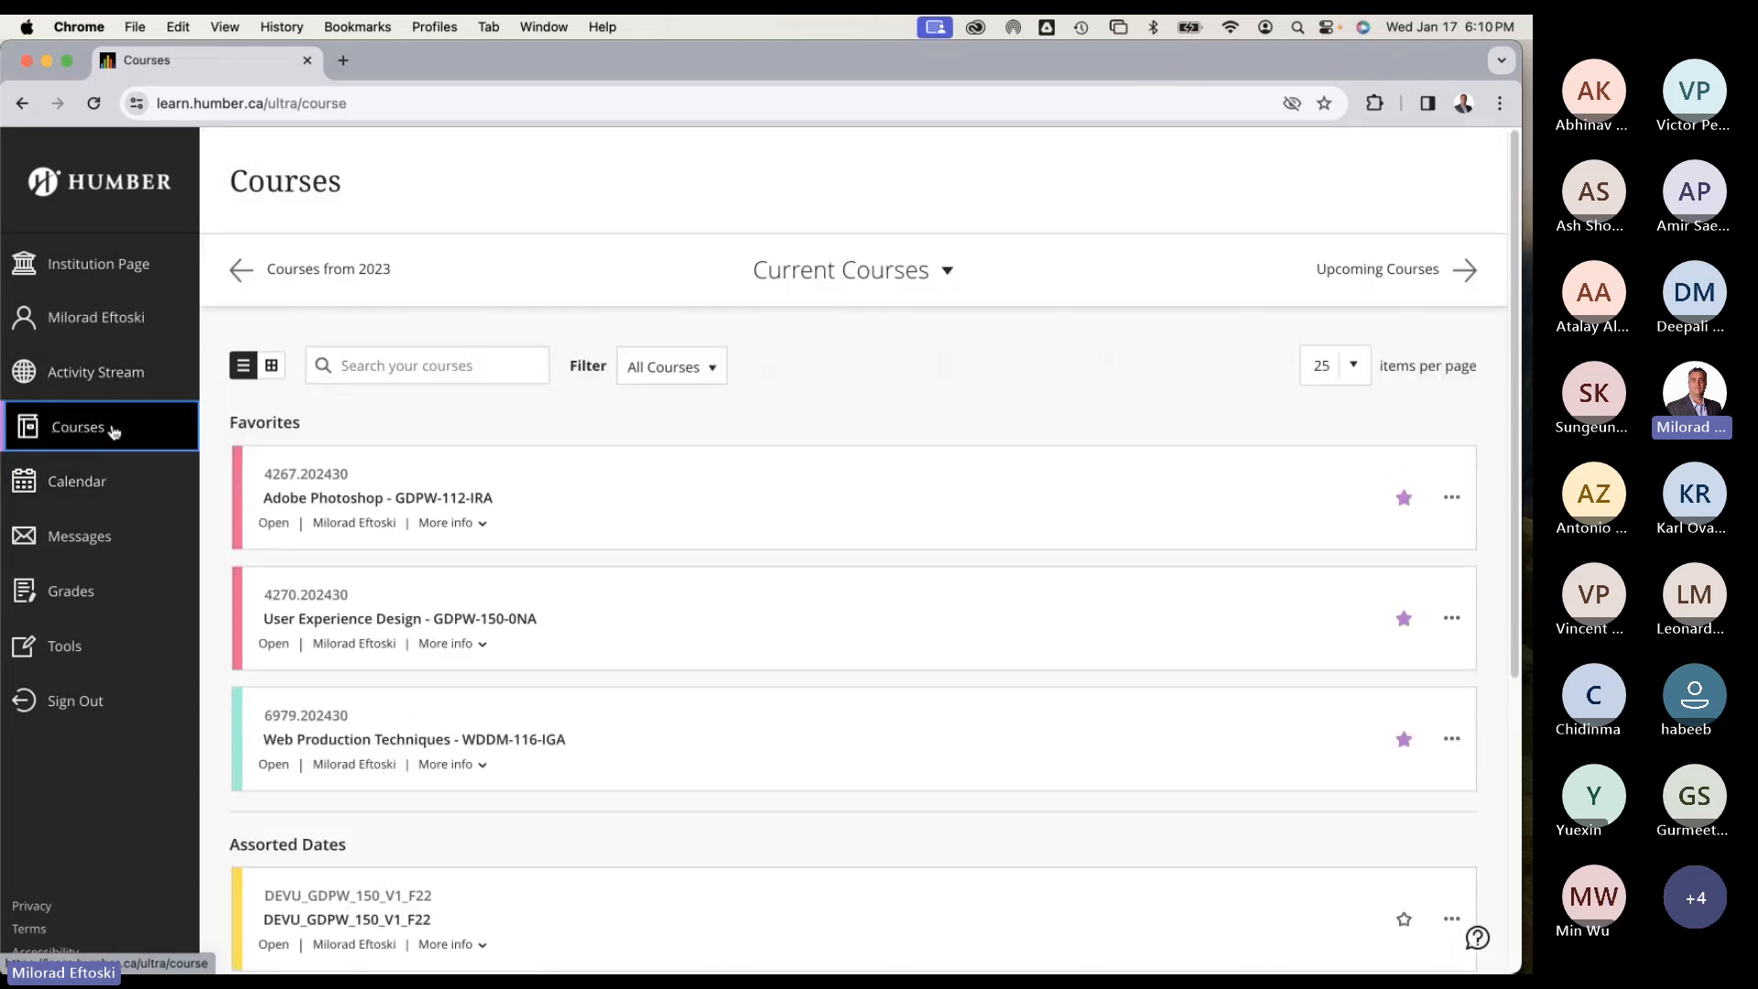
{"action": "left_click", "coordinate": [657, 510]}
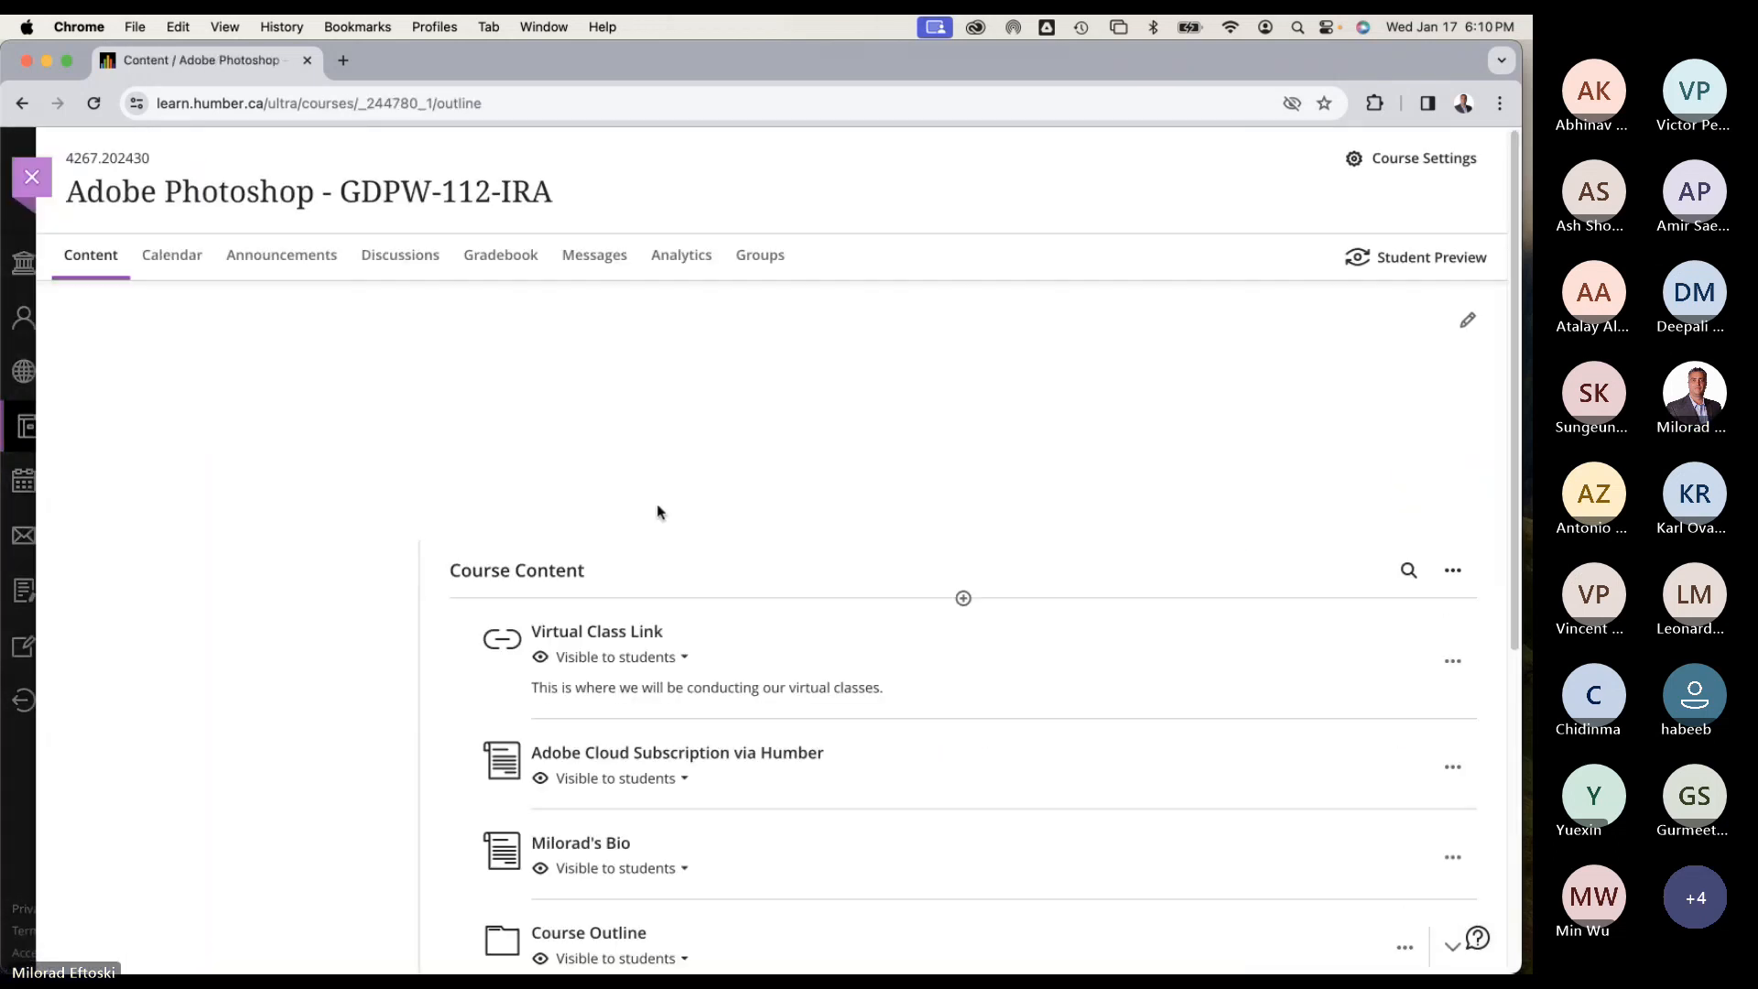
{"action": "scroll", "coordinate": [934, 545], "scroll_direction": "down", "scroll_amount": 3}
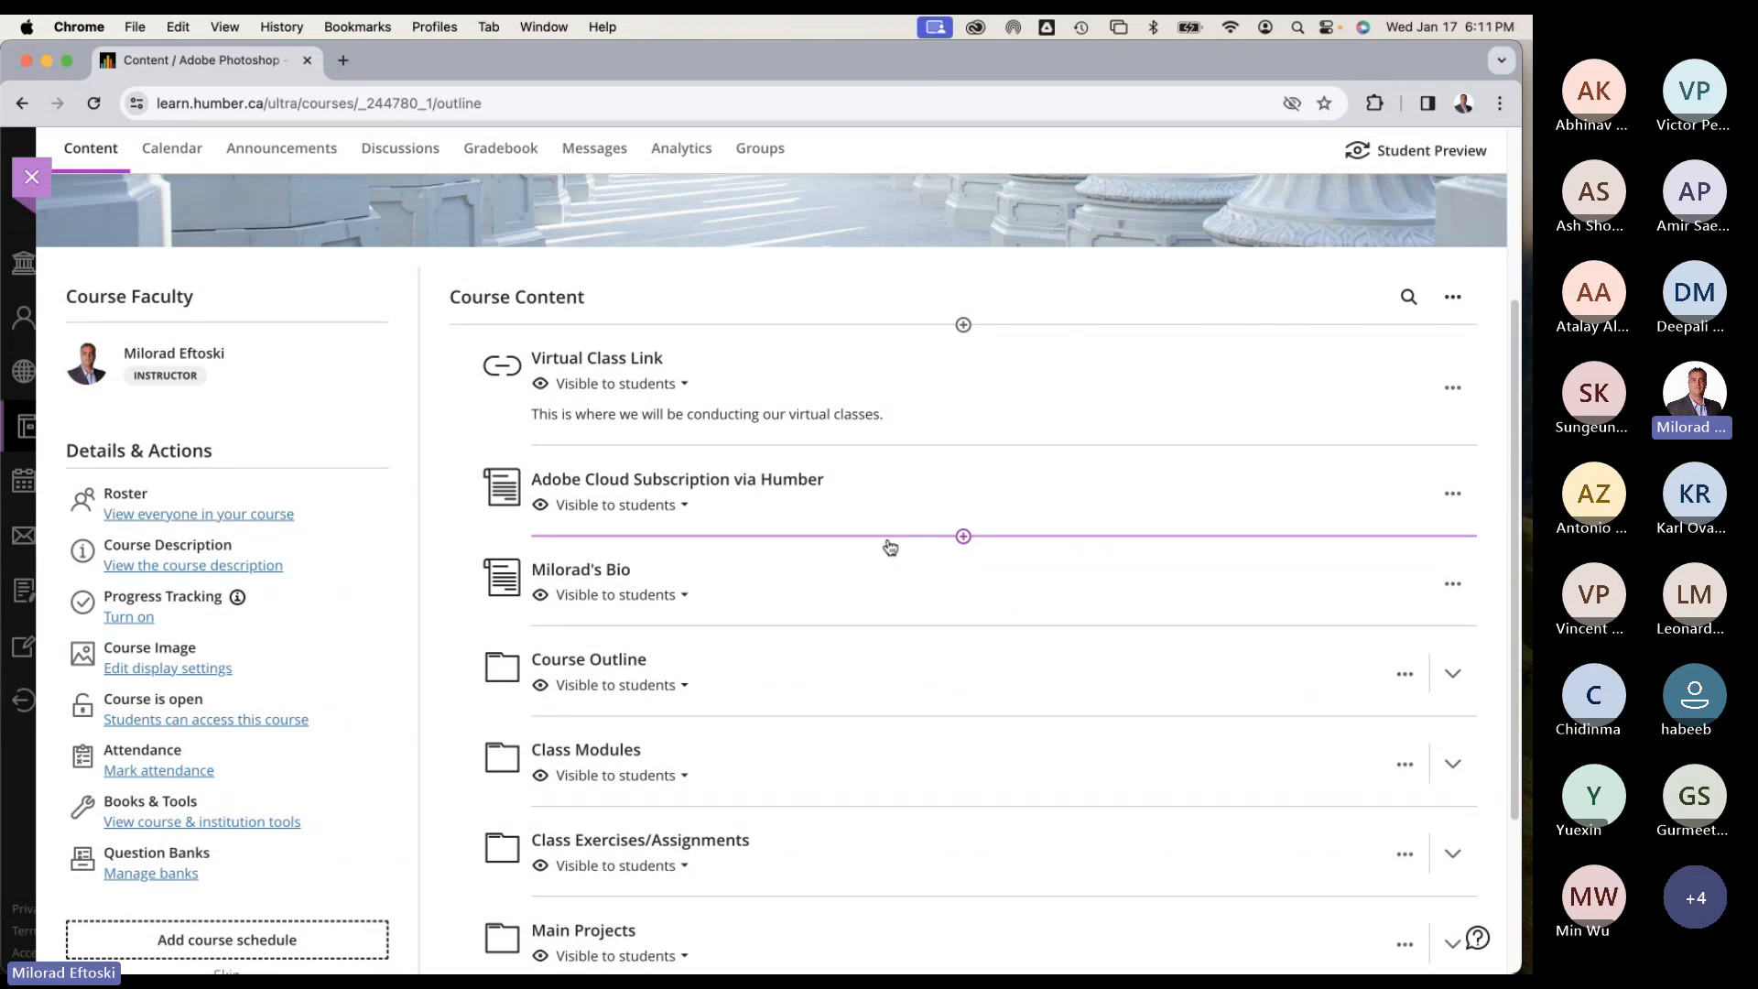
{"action": "scroll", "coordinate": [871, 602], "scroll_direction": "down", "scroll_amount": 1}
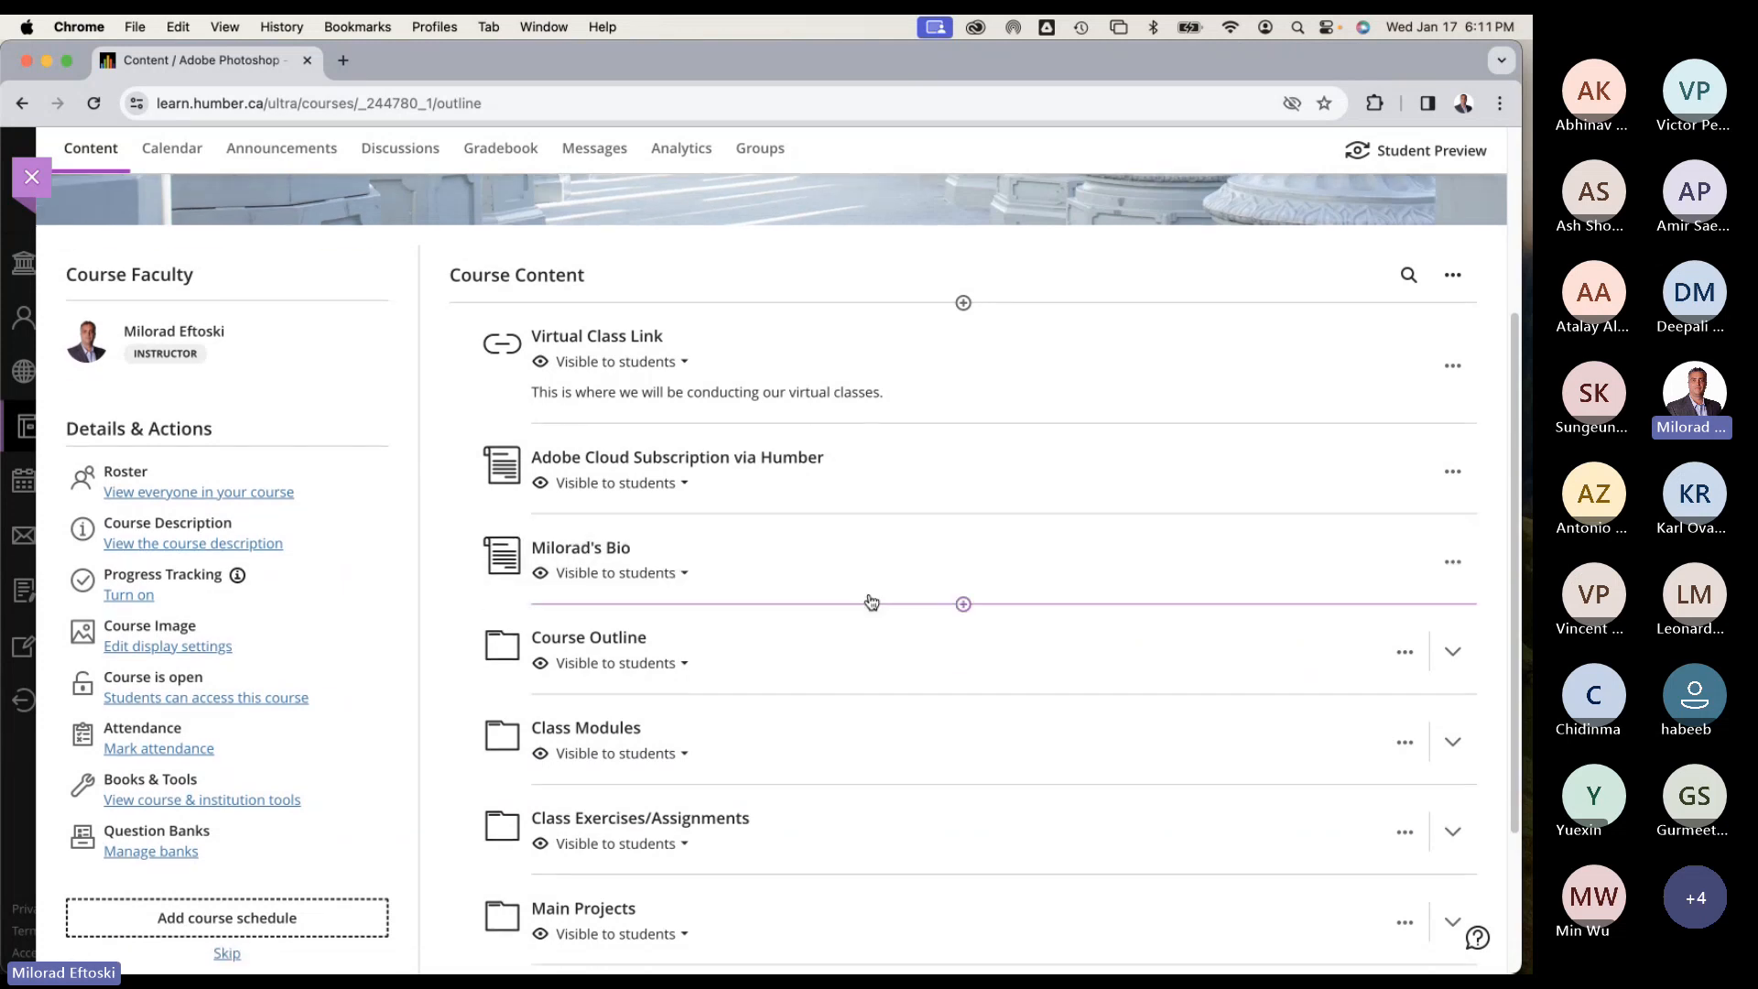
{"action": "scroll", "coordinate": [871, 601], "scroll_direction": "down", "scroll_amount": 3}
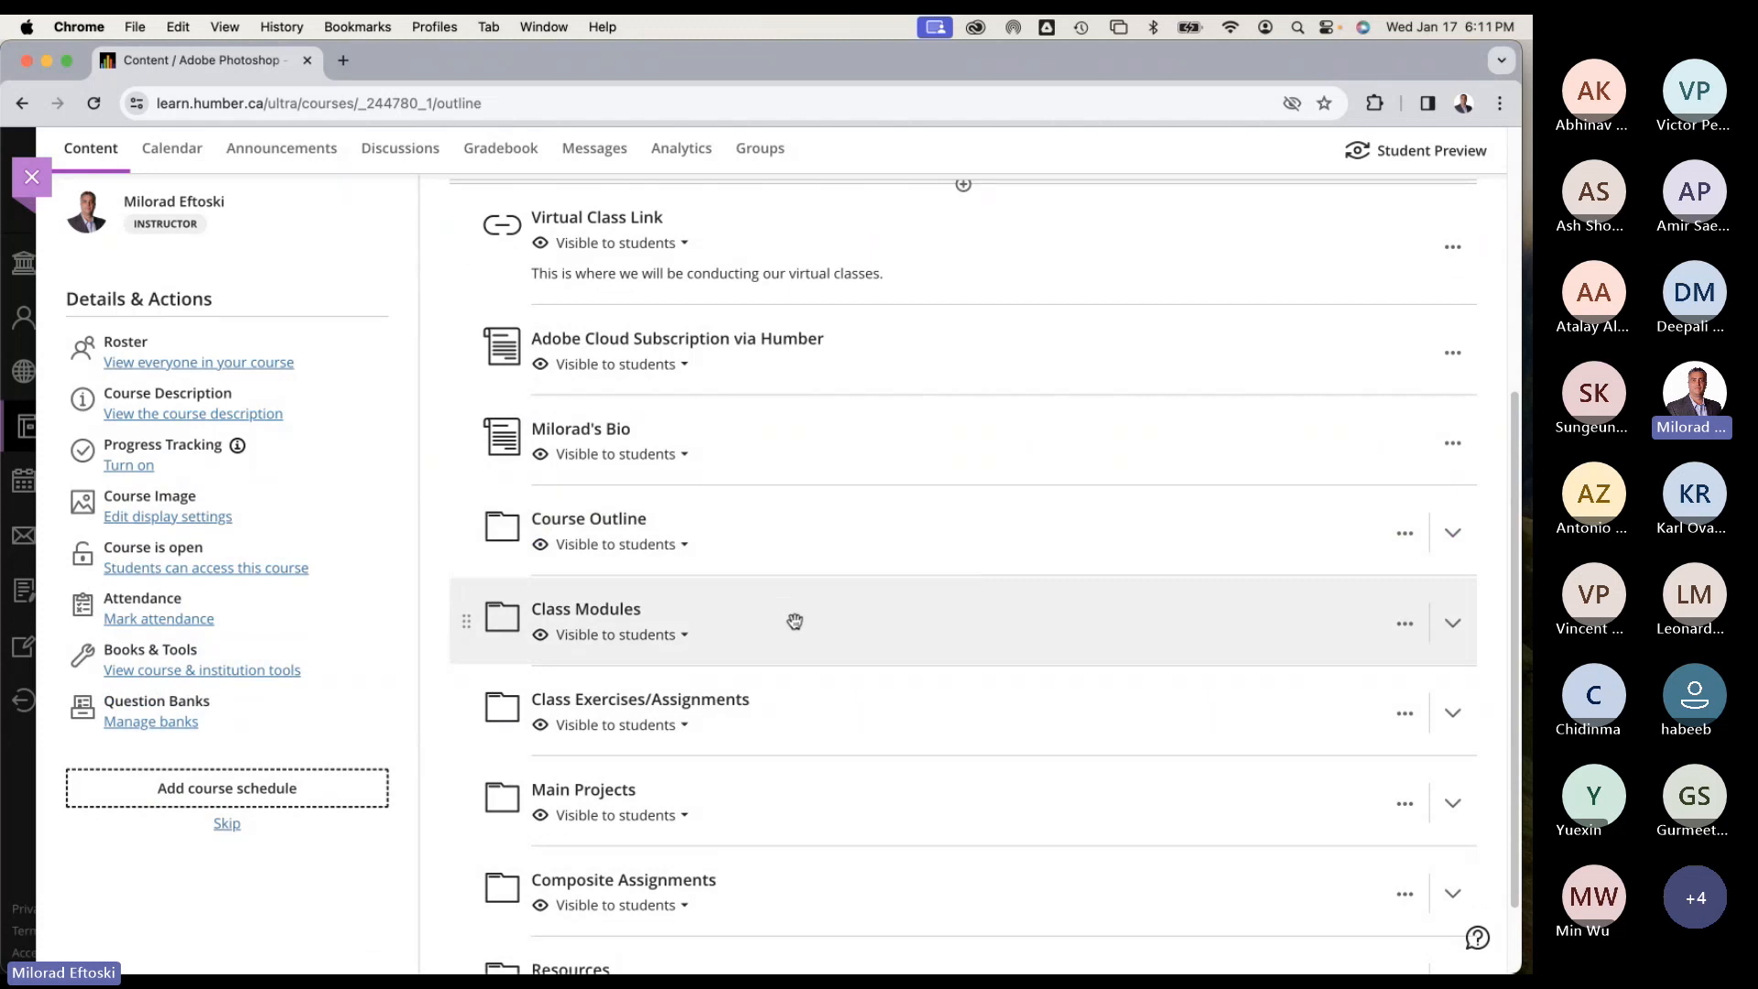
{"action": "left_click", "coordinate": [795, 622]}
{"action": "scroll", "coordinate": [806, 624], "scroll_direction": "down", "scroll_amount": 3}
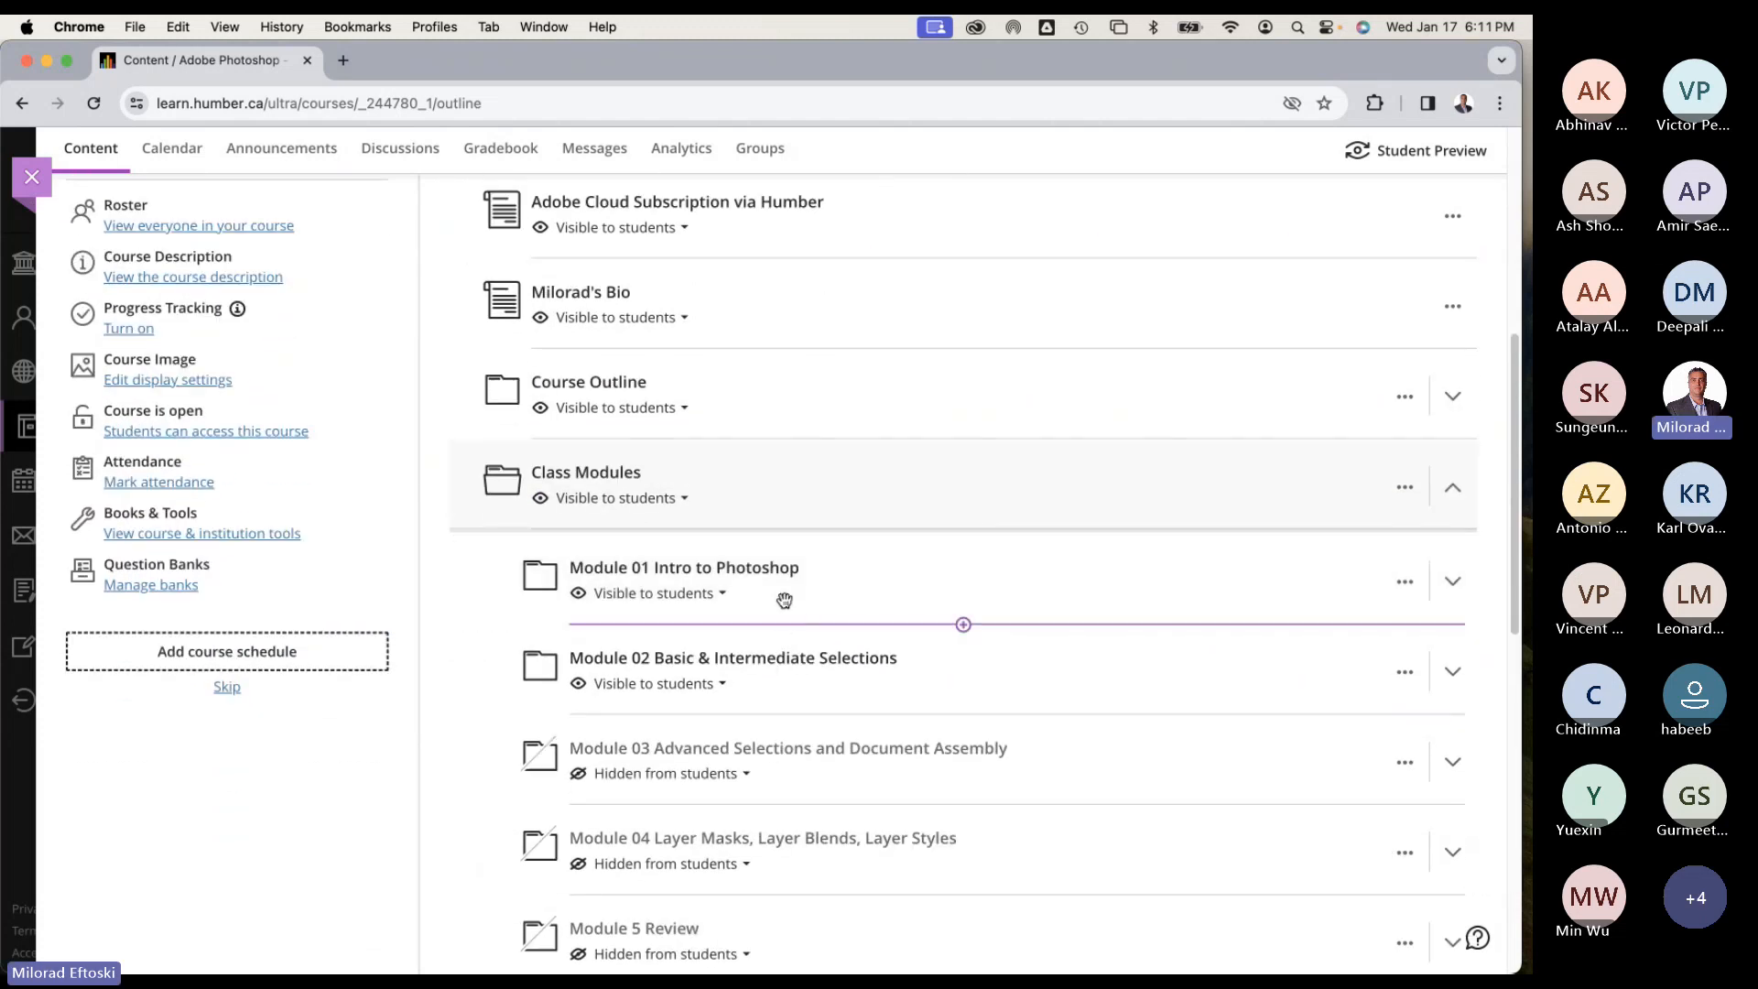
{"action": "left_click", "coordinate": [862, 578]}
{"action": "scroll", "coordinate": [910, 596], "scroll_direction": "down", "scroll_amount": 4}
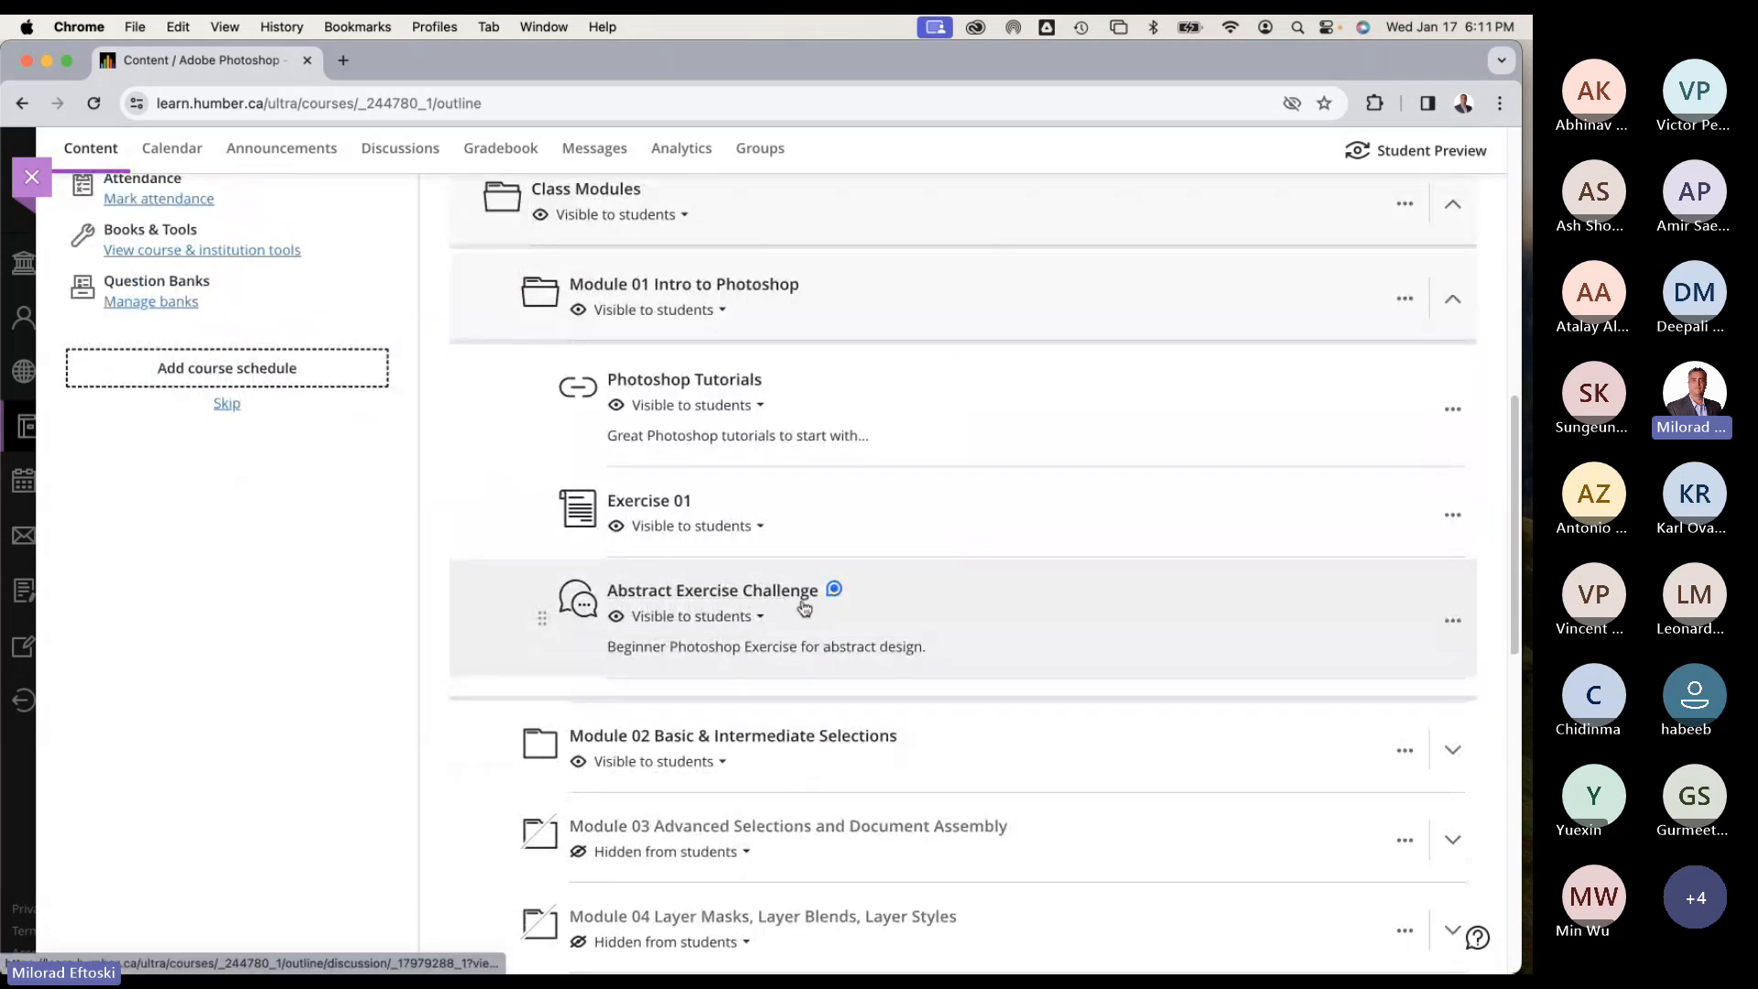
Open the Abstract Exercise Challenge discussion and examine the submitted artworks from the newest response through to the instructor's own post at the end.
{"action": "left_click", "coordinate": [810, 609]}
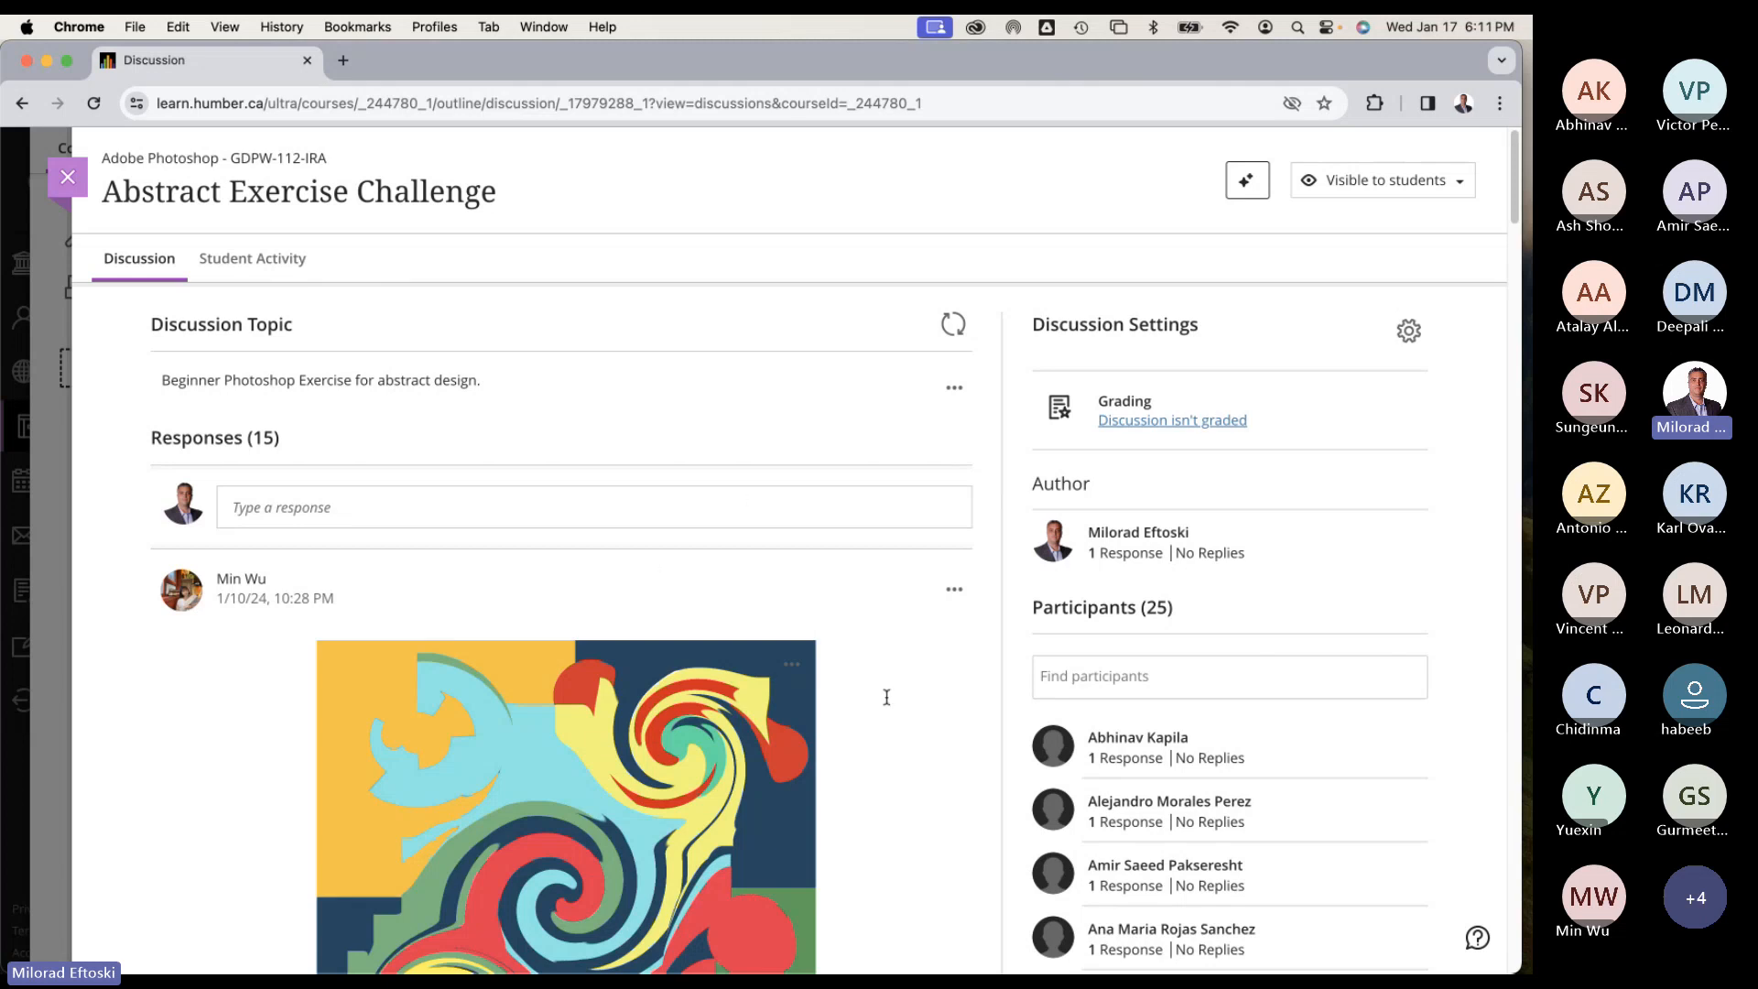
{"action": "scroll", "coordinate": [887, 698], "scroll_direction": "down", "scroll_amount": 5}
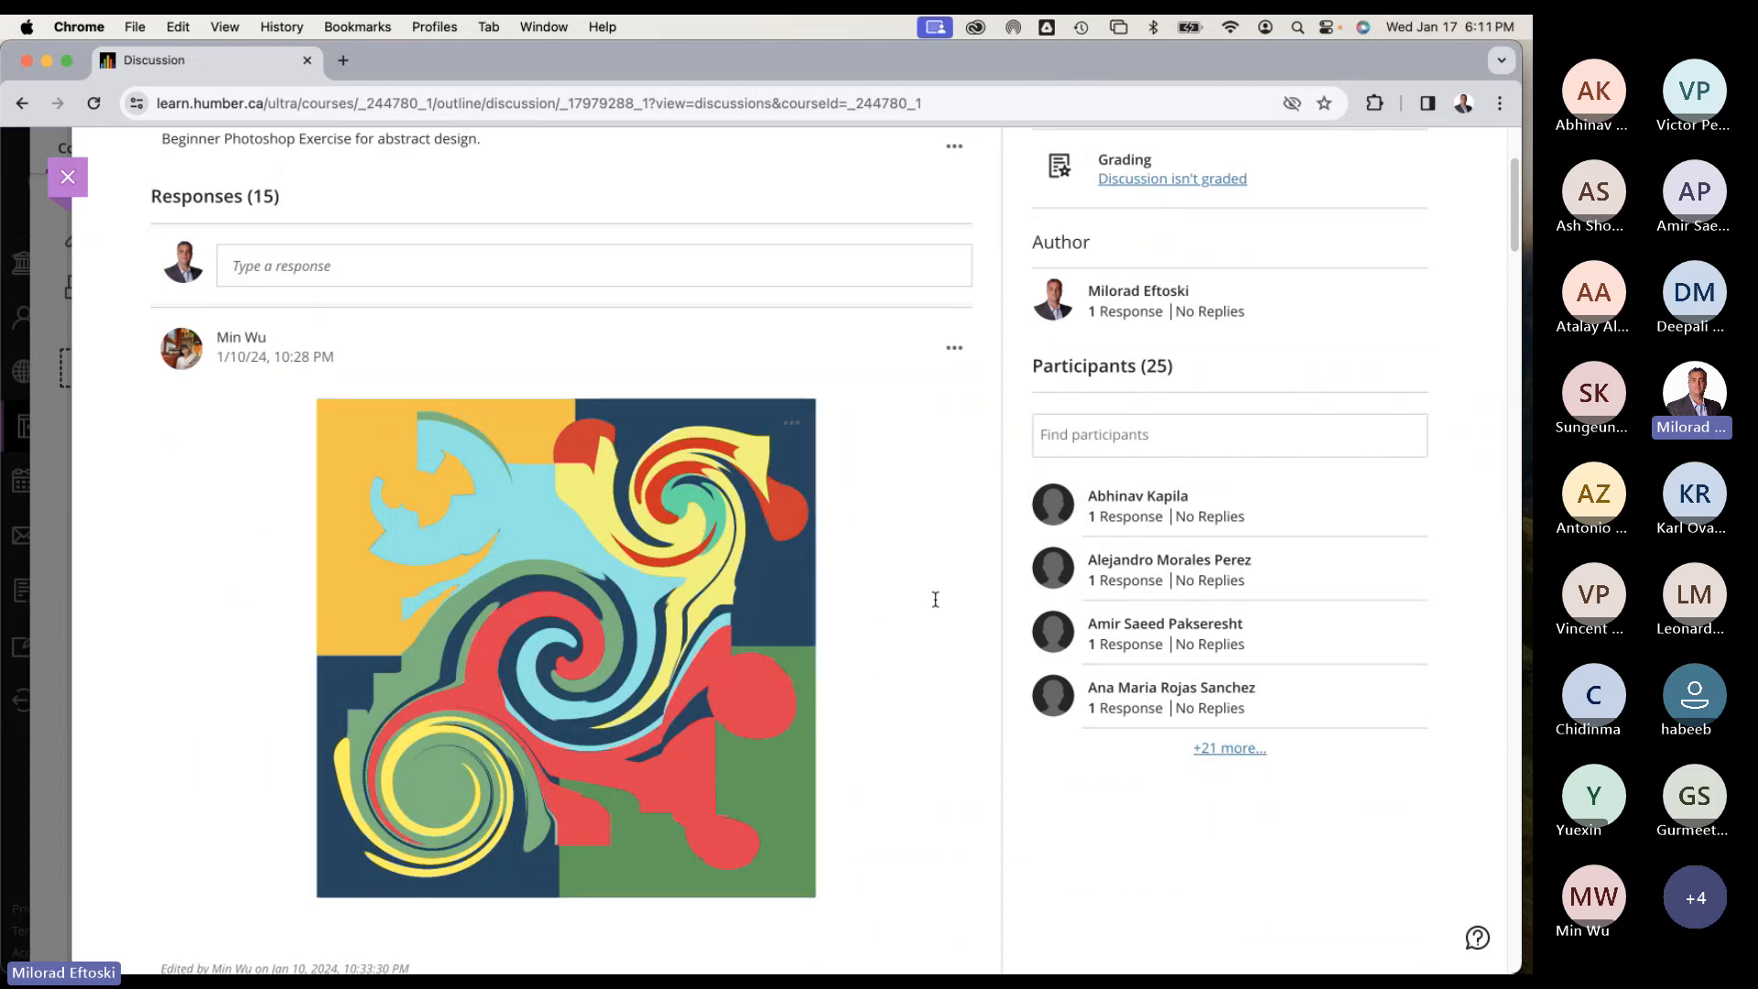
{"action": "scroll", "coordinate": [935, 599], "scroll_direction": "down", "scroll_amount": 4}
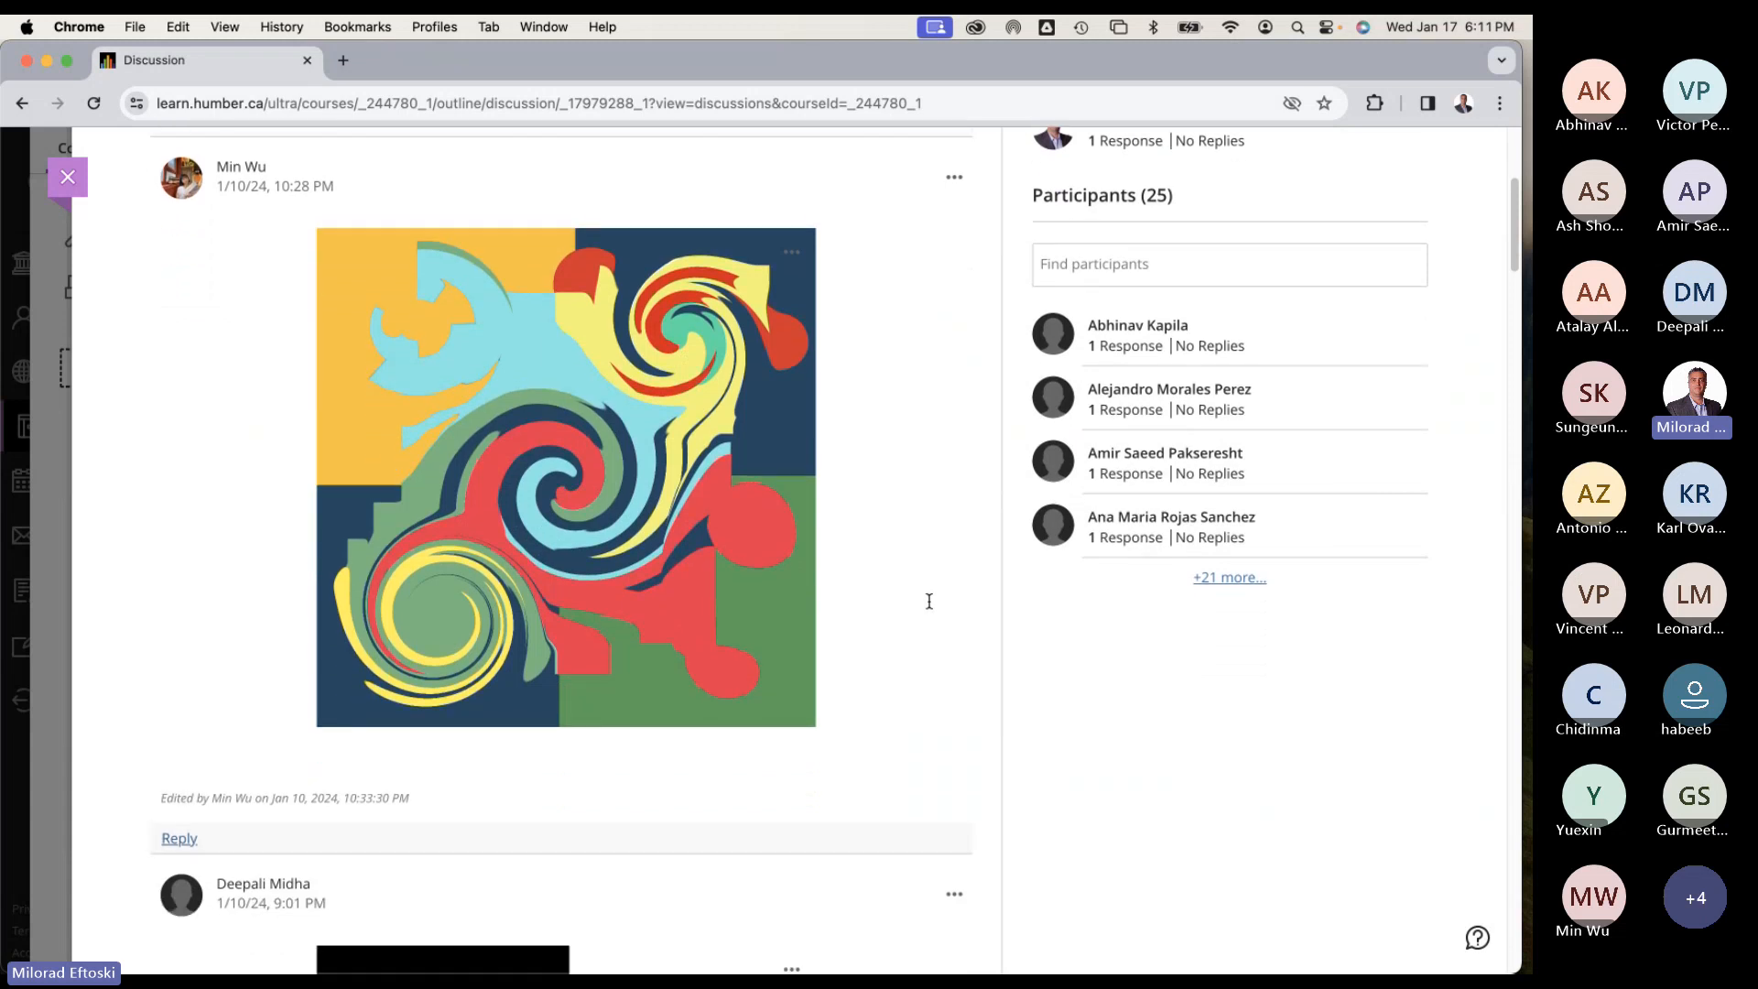
{"action": "scroll", "coordinate": [929, 601], "scroll_direction": "down", "scroll_amount": 15}
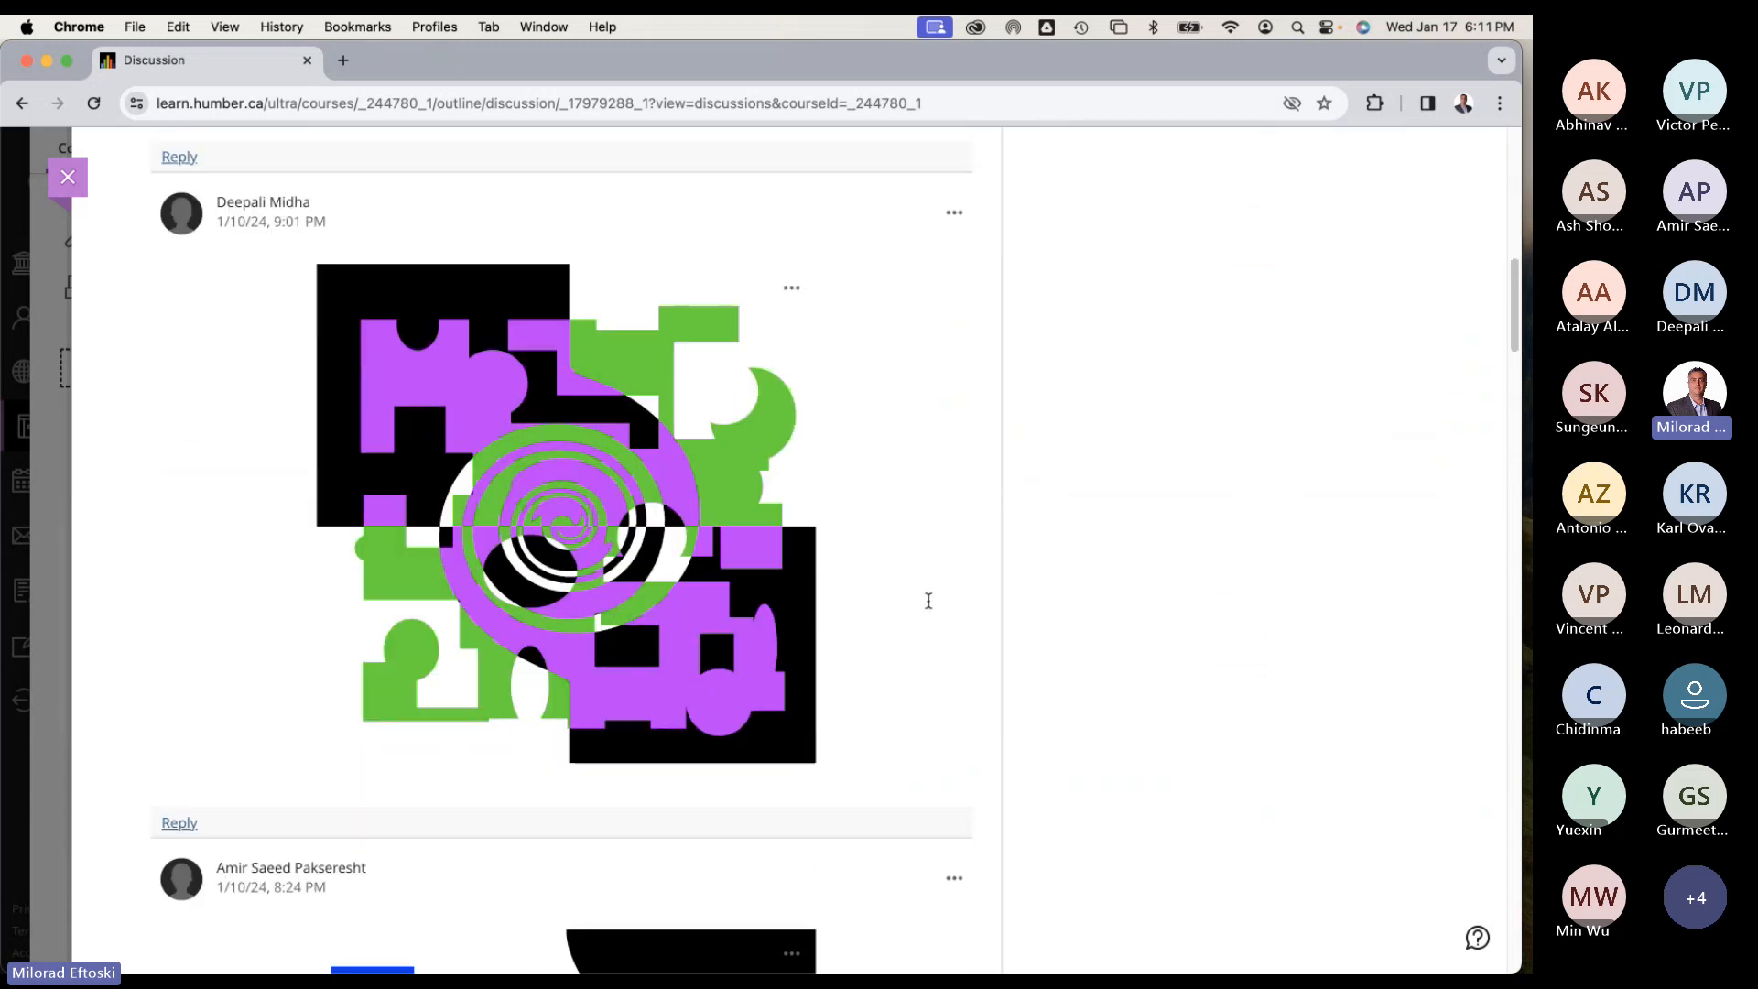
{"action": "scroll", "coordinate": [928, 601], "scroll_direction": "down", "scroll_amount": 8}
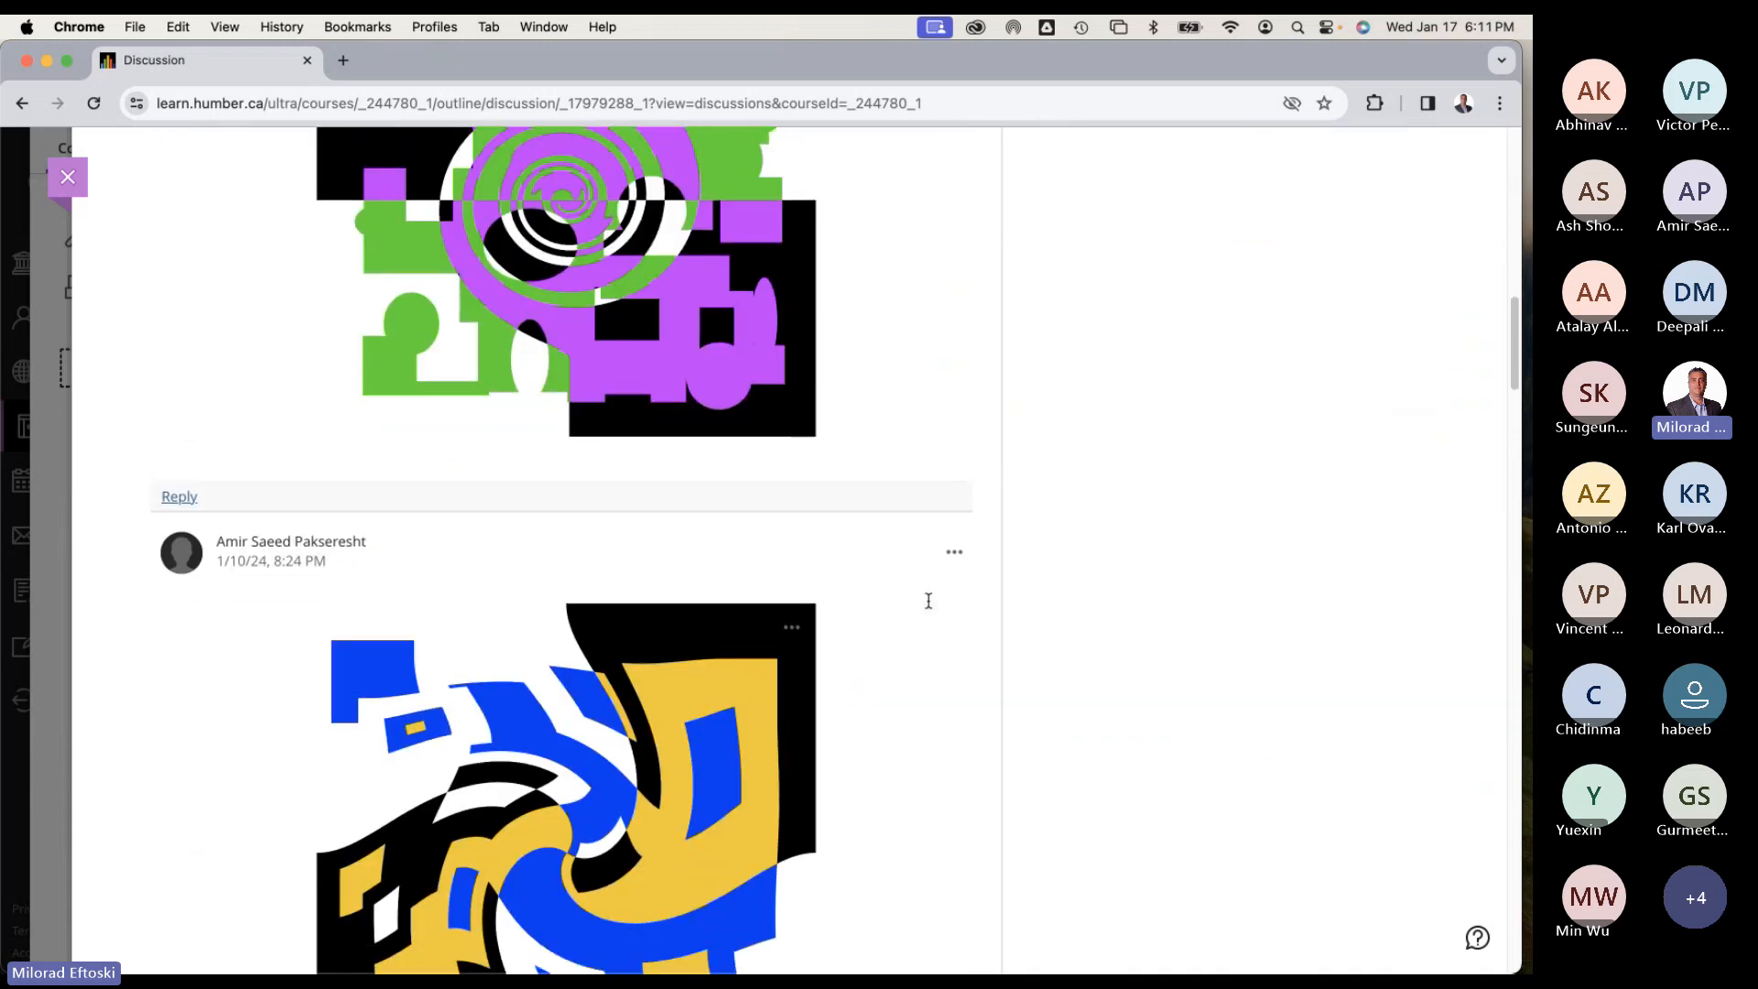
{"action": "scroll", "coordinate": [928, 601], "scroll_direction": "down", "scroll_amount": 8}
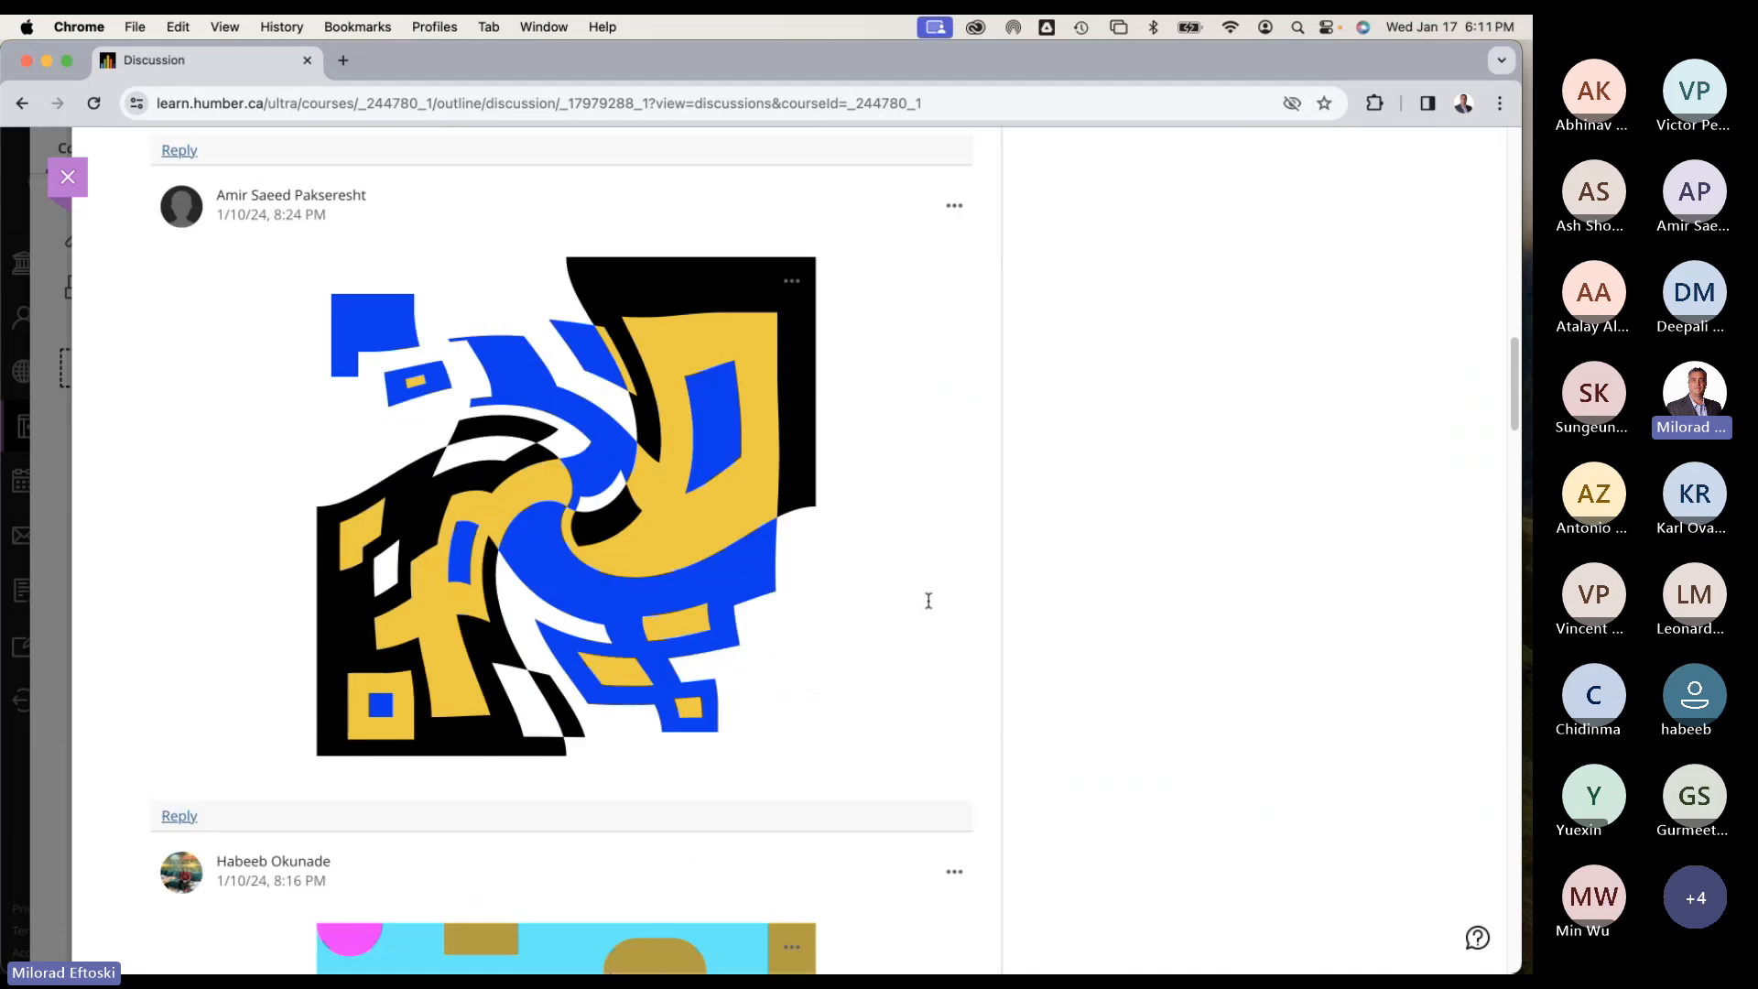
{"action": "scroll", "coordinate": [928, 601], "scroll_direction": "down", "scroll_amount": 8}
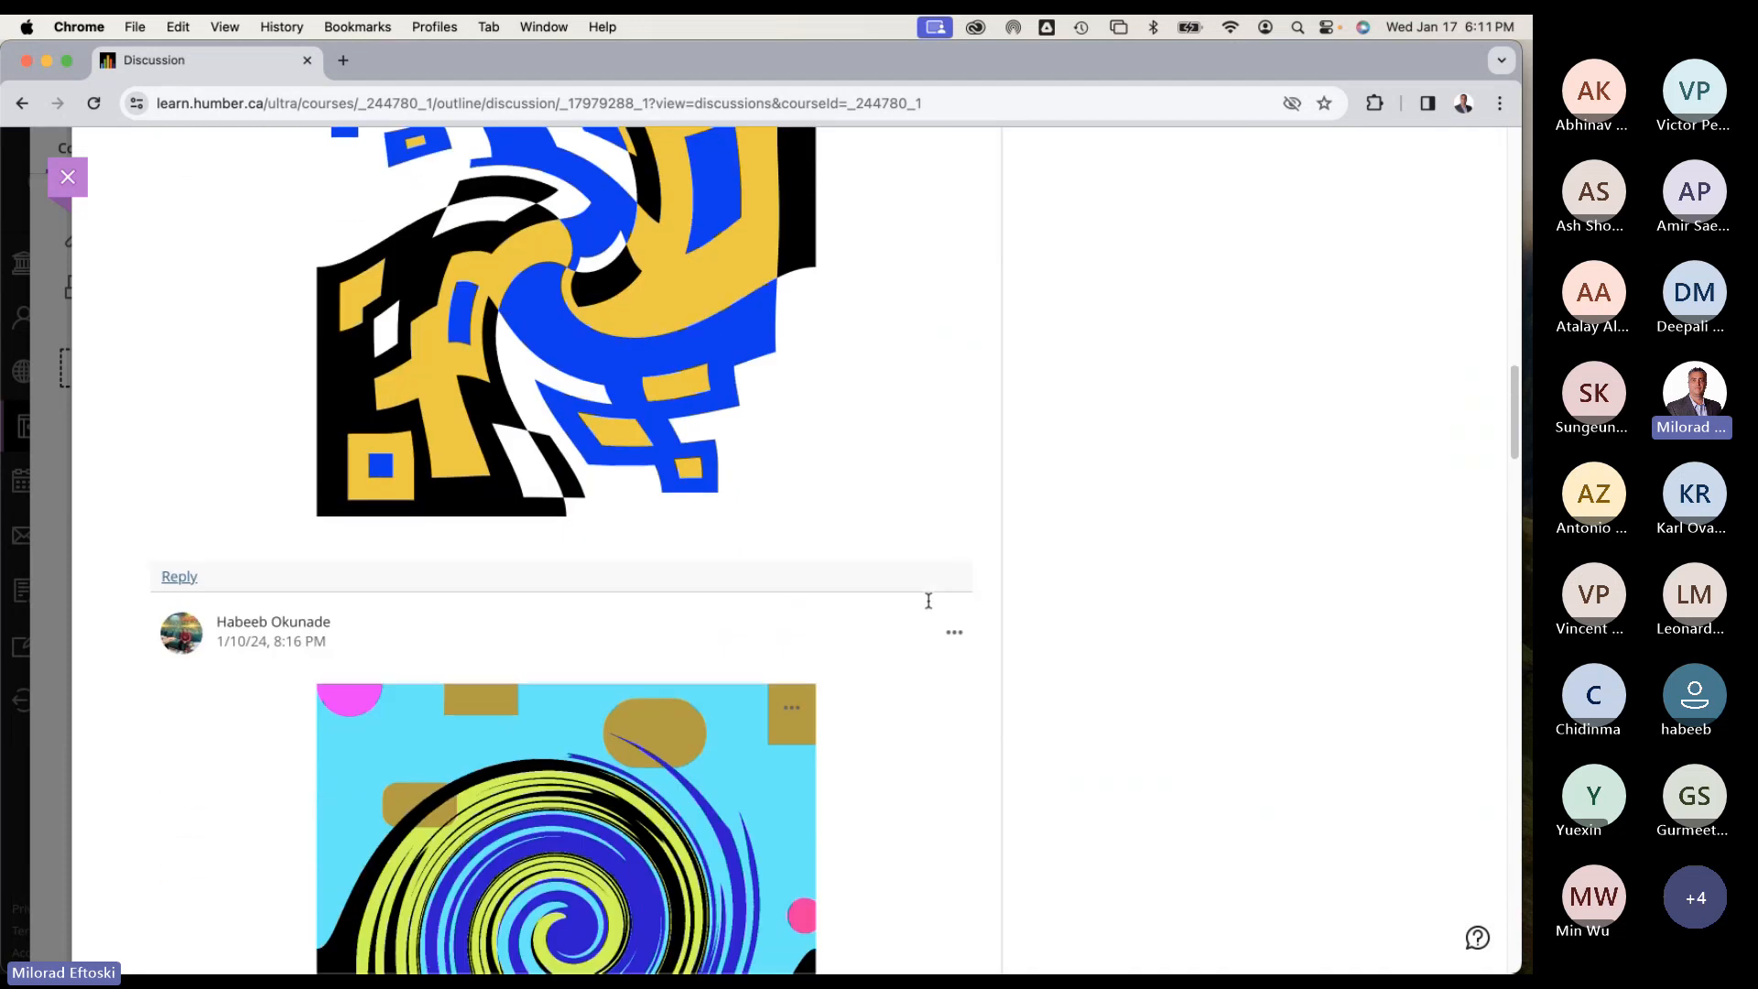
{"action": "scroll", "coordinate": [929, 601], "scroll_direction": "down", "scroll_amount": 10}
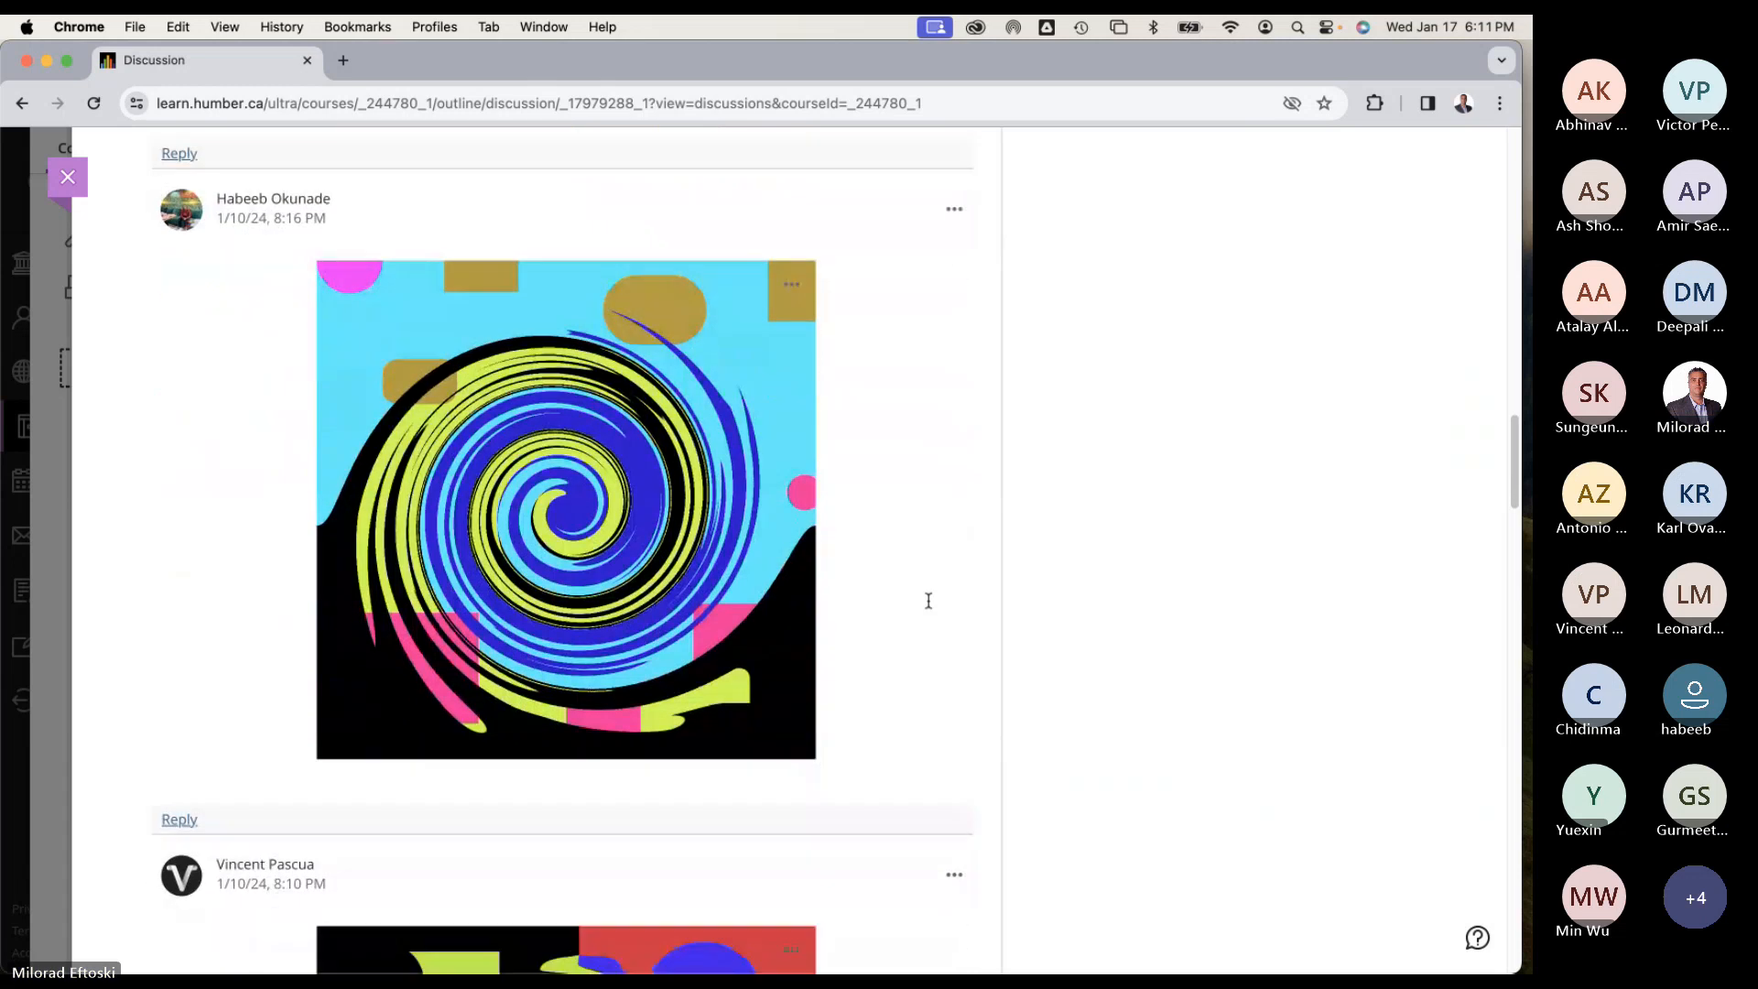
{"action": "scroll", "coordinate": [928, 601], "scroll_direction": "down", "scroll_amount": 12}
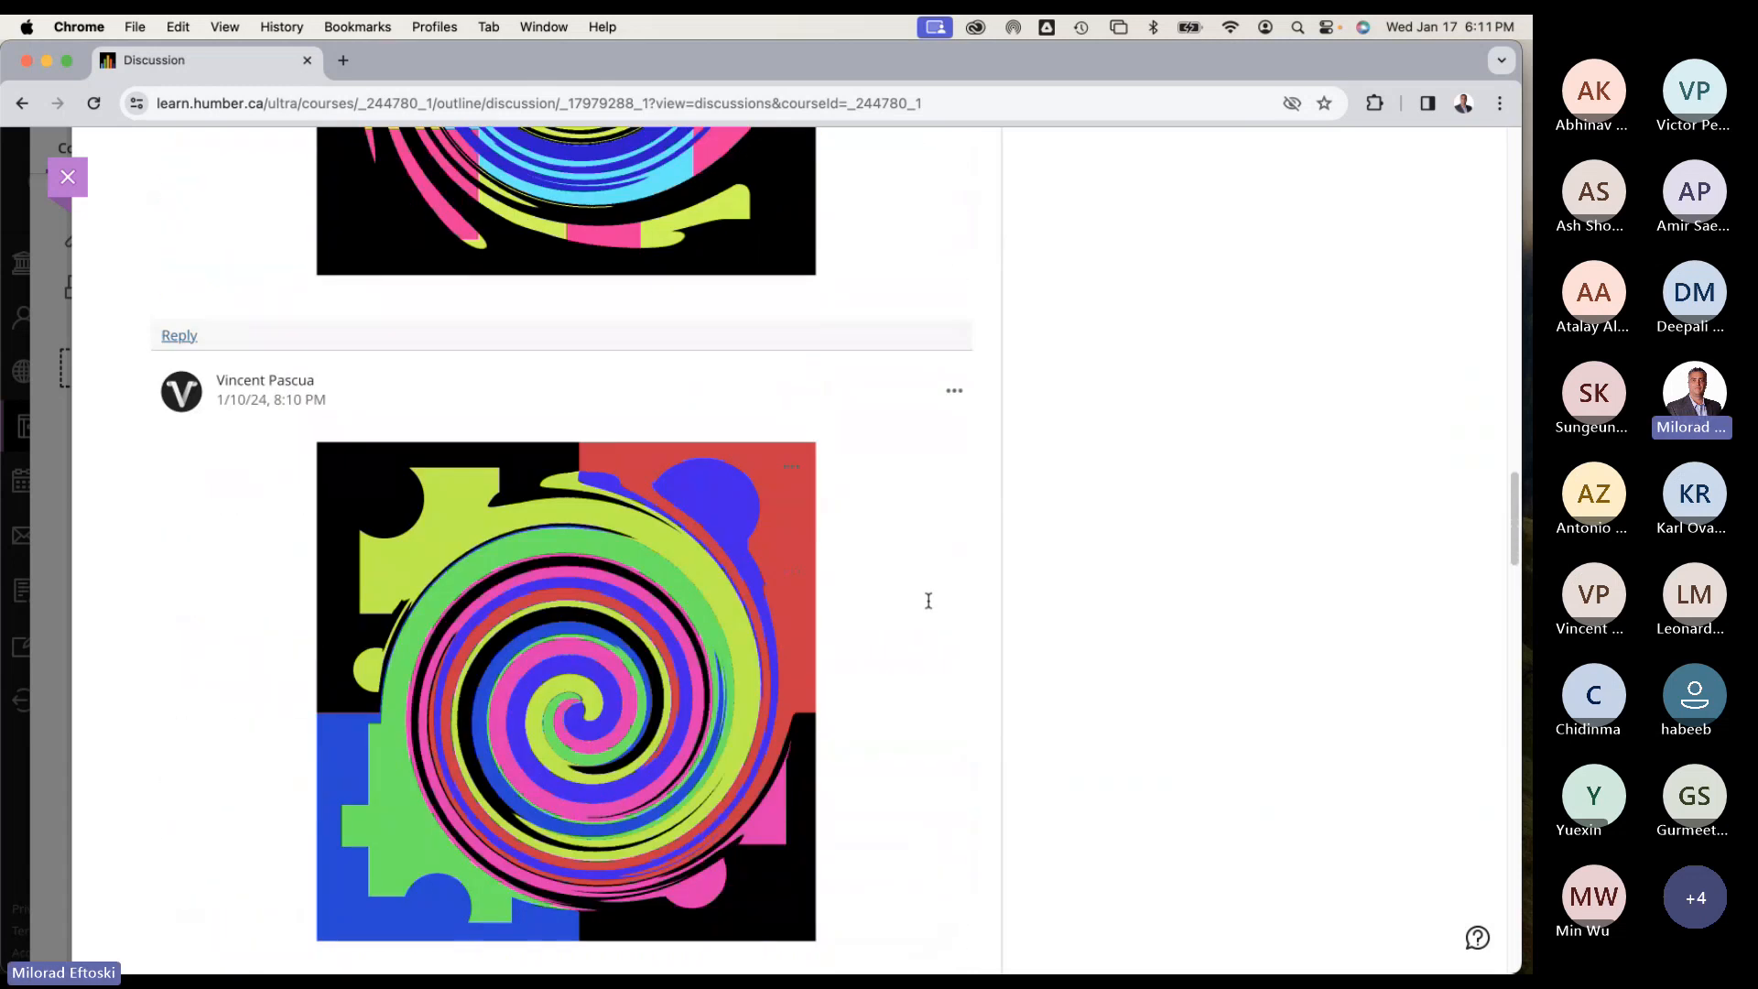
{"action": "scroll", "coordinate": [928, 601], "scroll_direction": "down", "scroll_amount": 4}
{"action": "scroll", "coordinate": [928, 601], "scroll_direction": "down", "scroll_amount": 13}
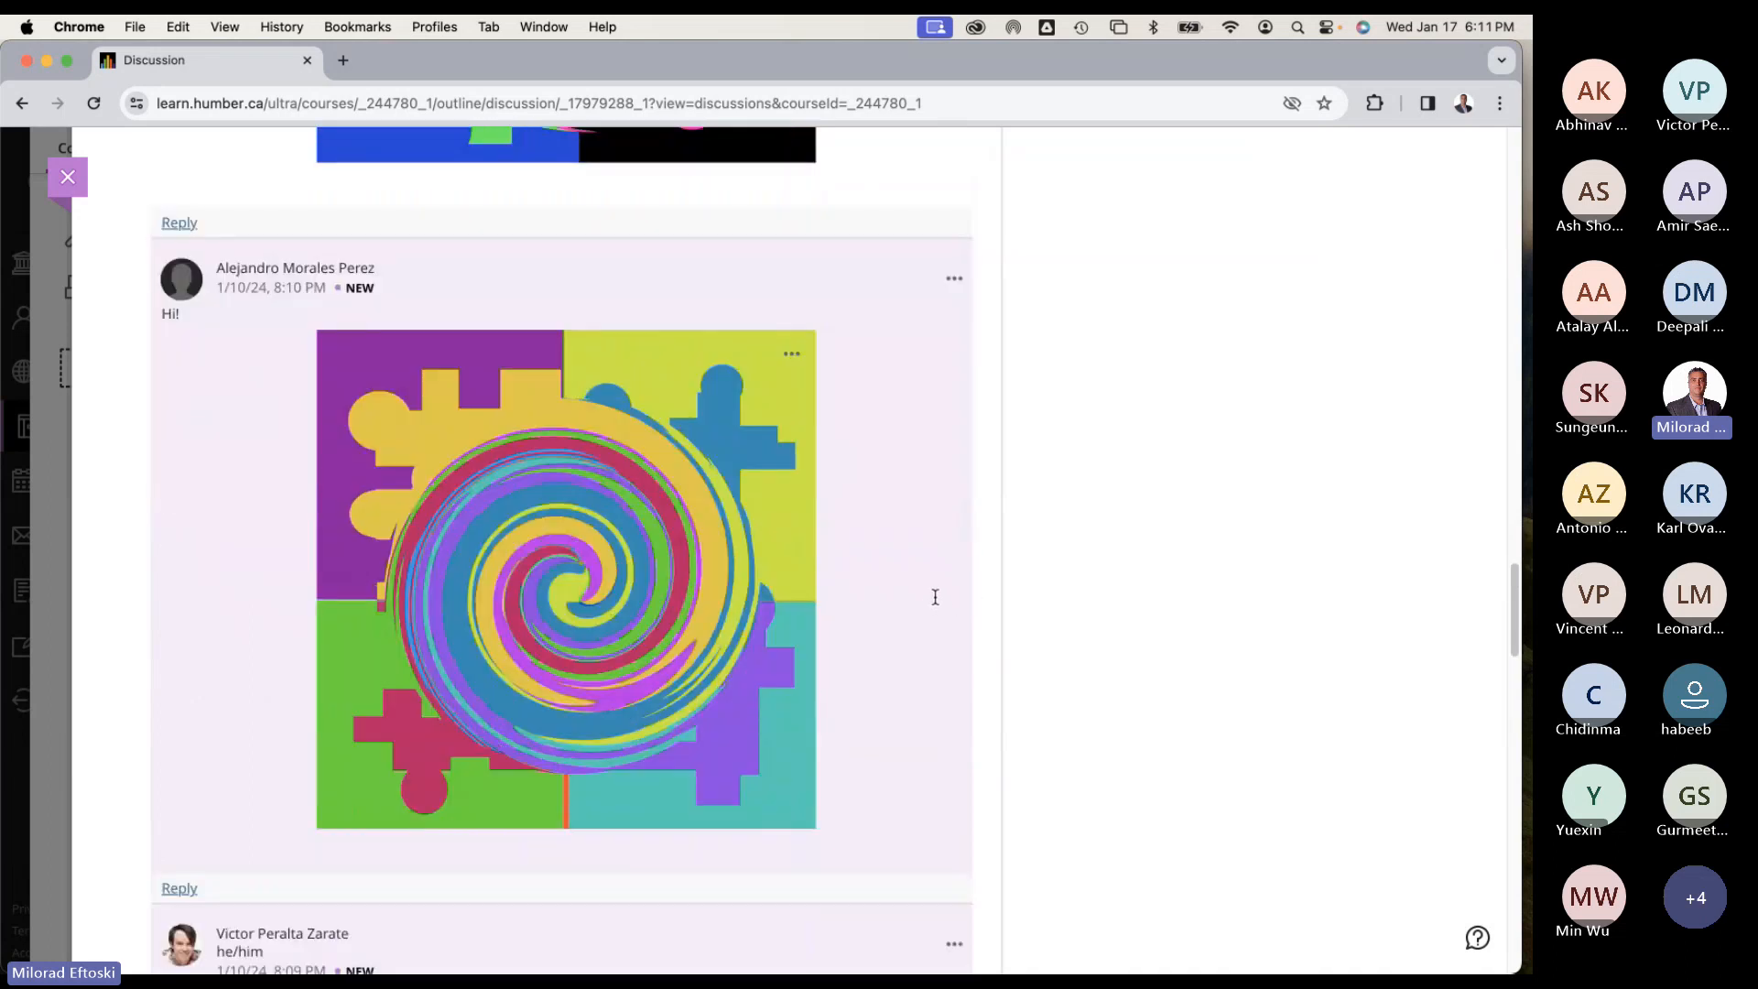
{"action": "scroll", "coordinate": [958, 628], "scroll_direction": "down", "scroll_amount": 16}
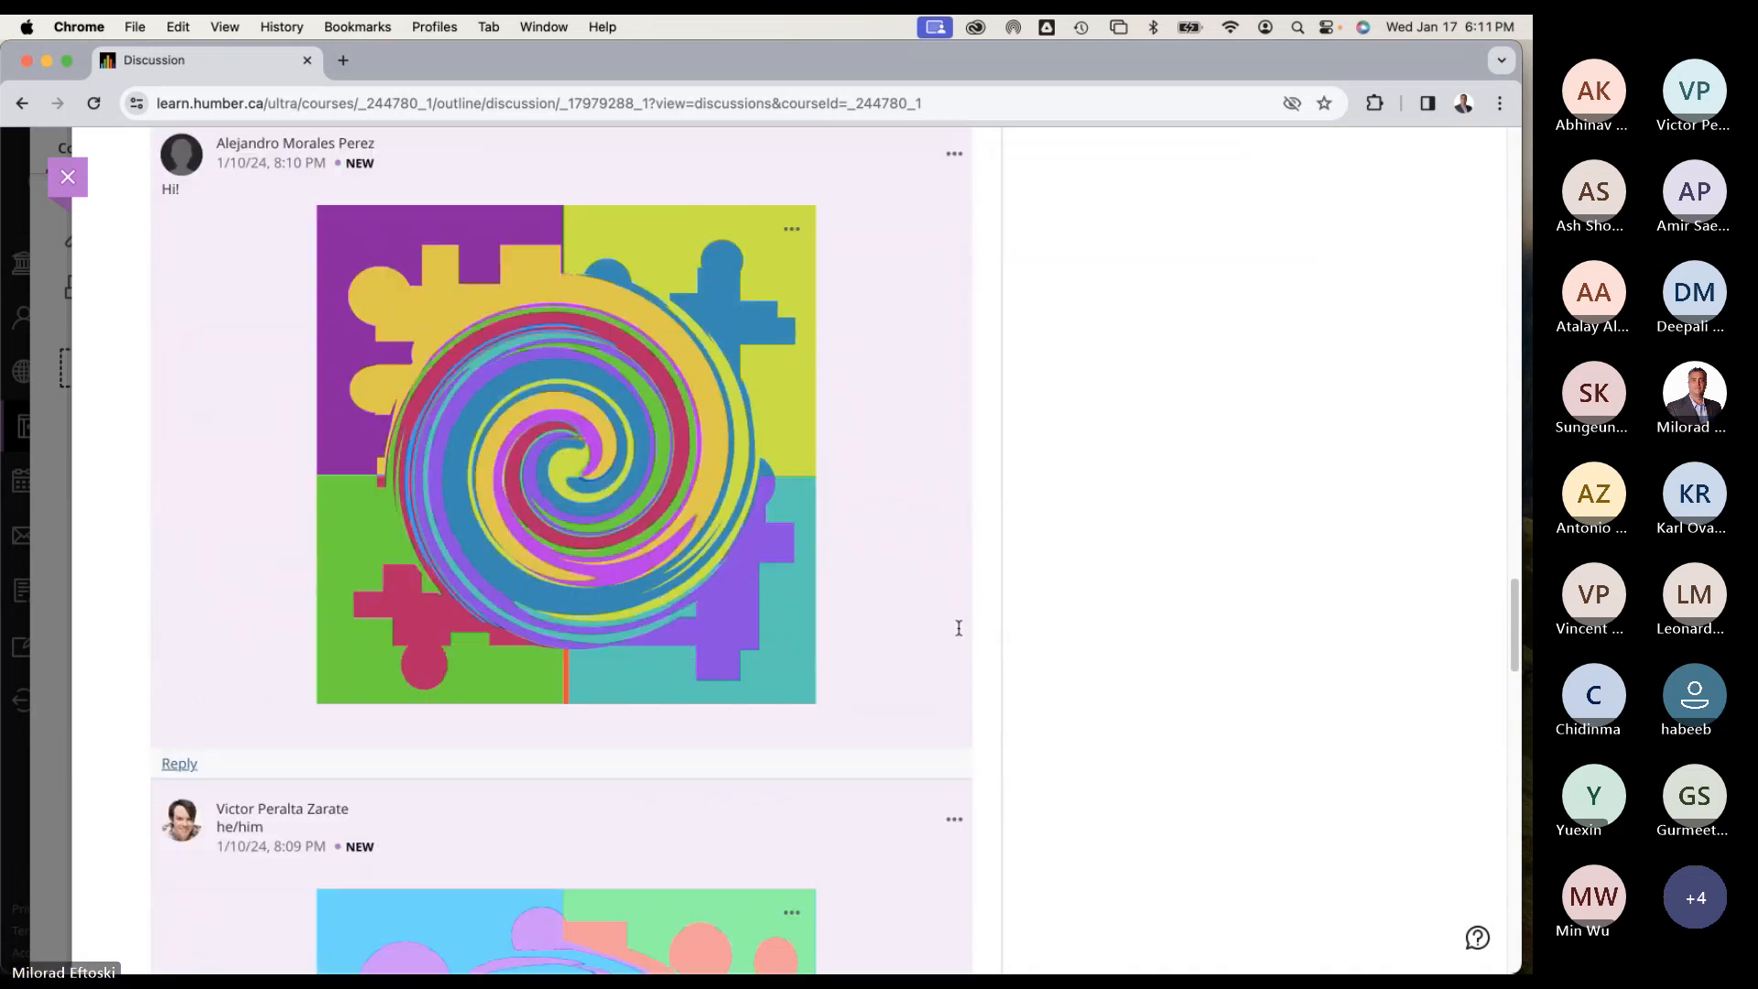
{"action": "scroll", "coordinate": [959, 627], "scroll_direction": "down", "scroll_amount": 2}
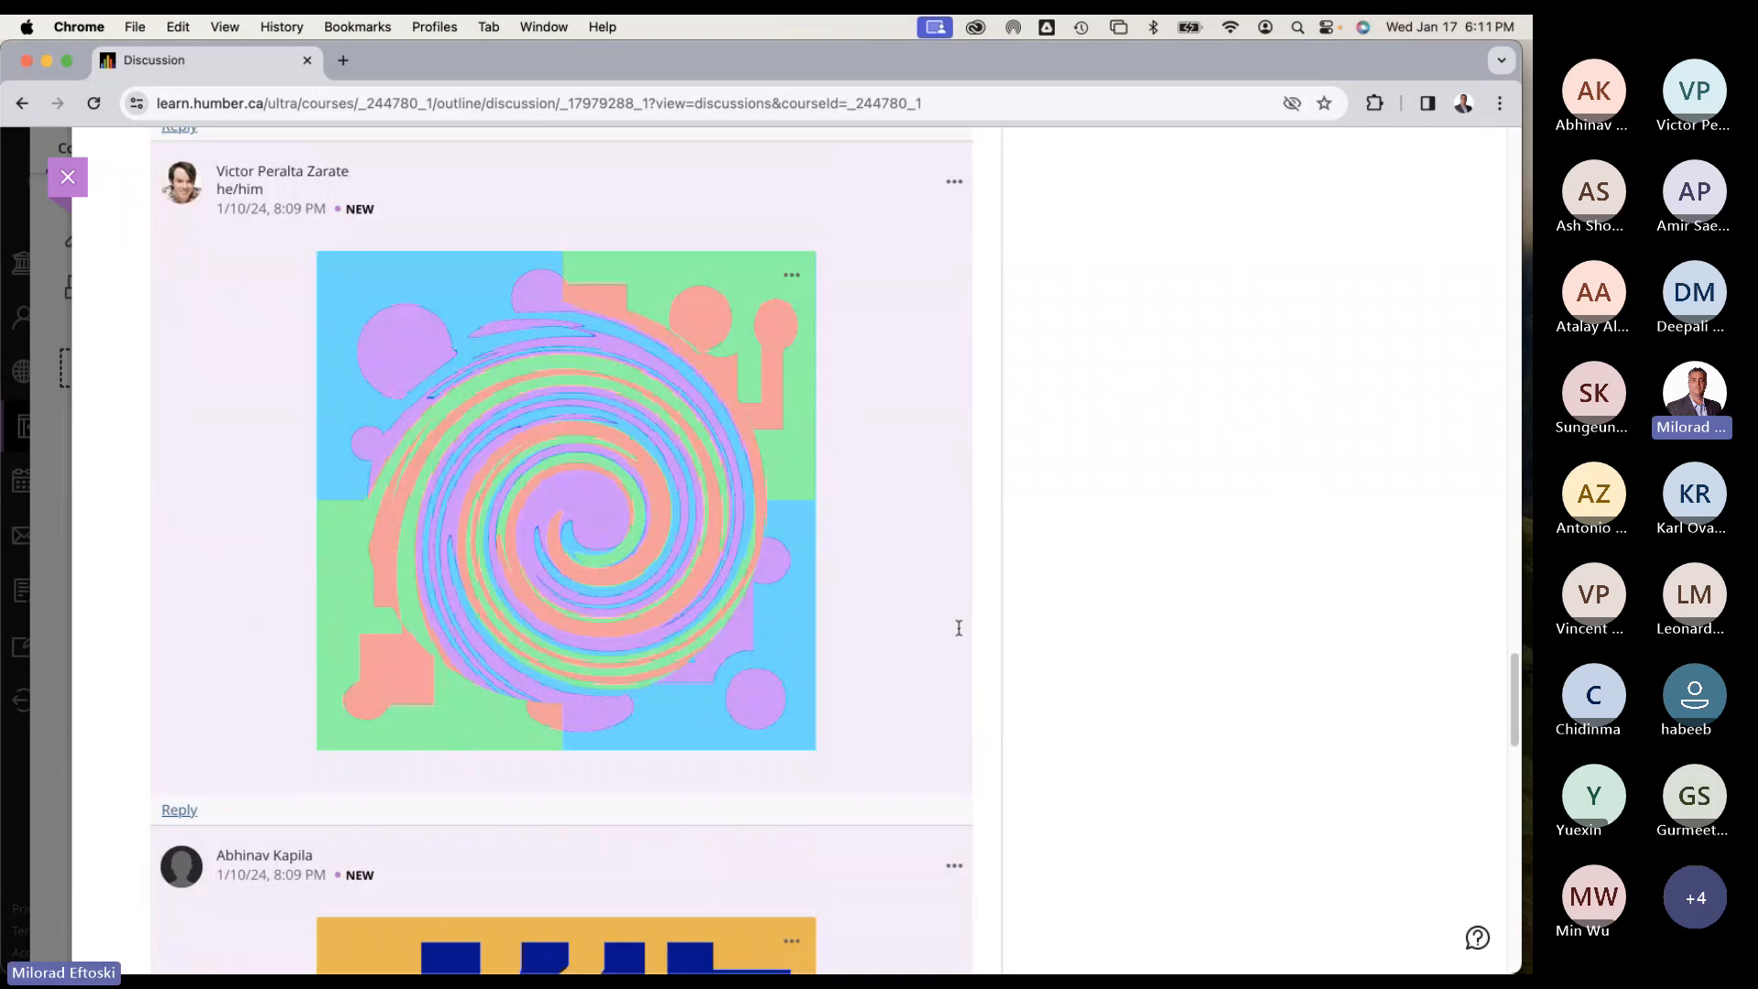
{"action": "scroll", "coordinate": [933, 624], "scroll_direction": "down", "scroll_amount": 8}
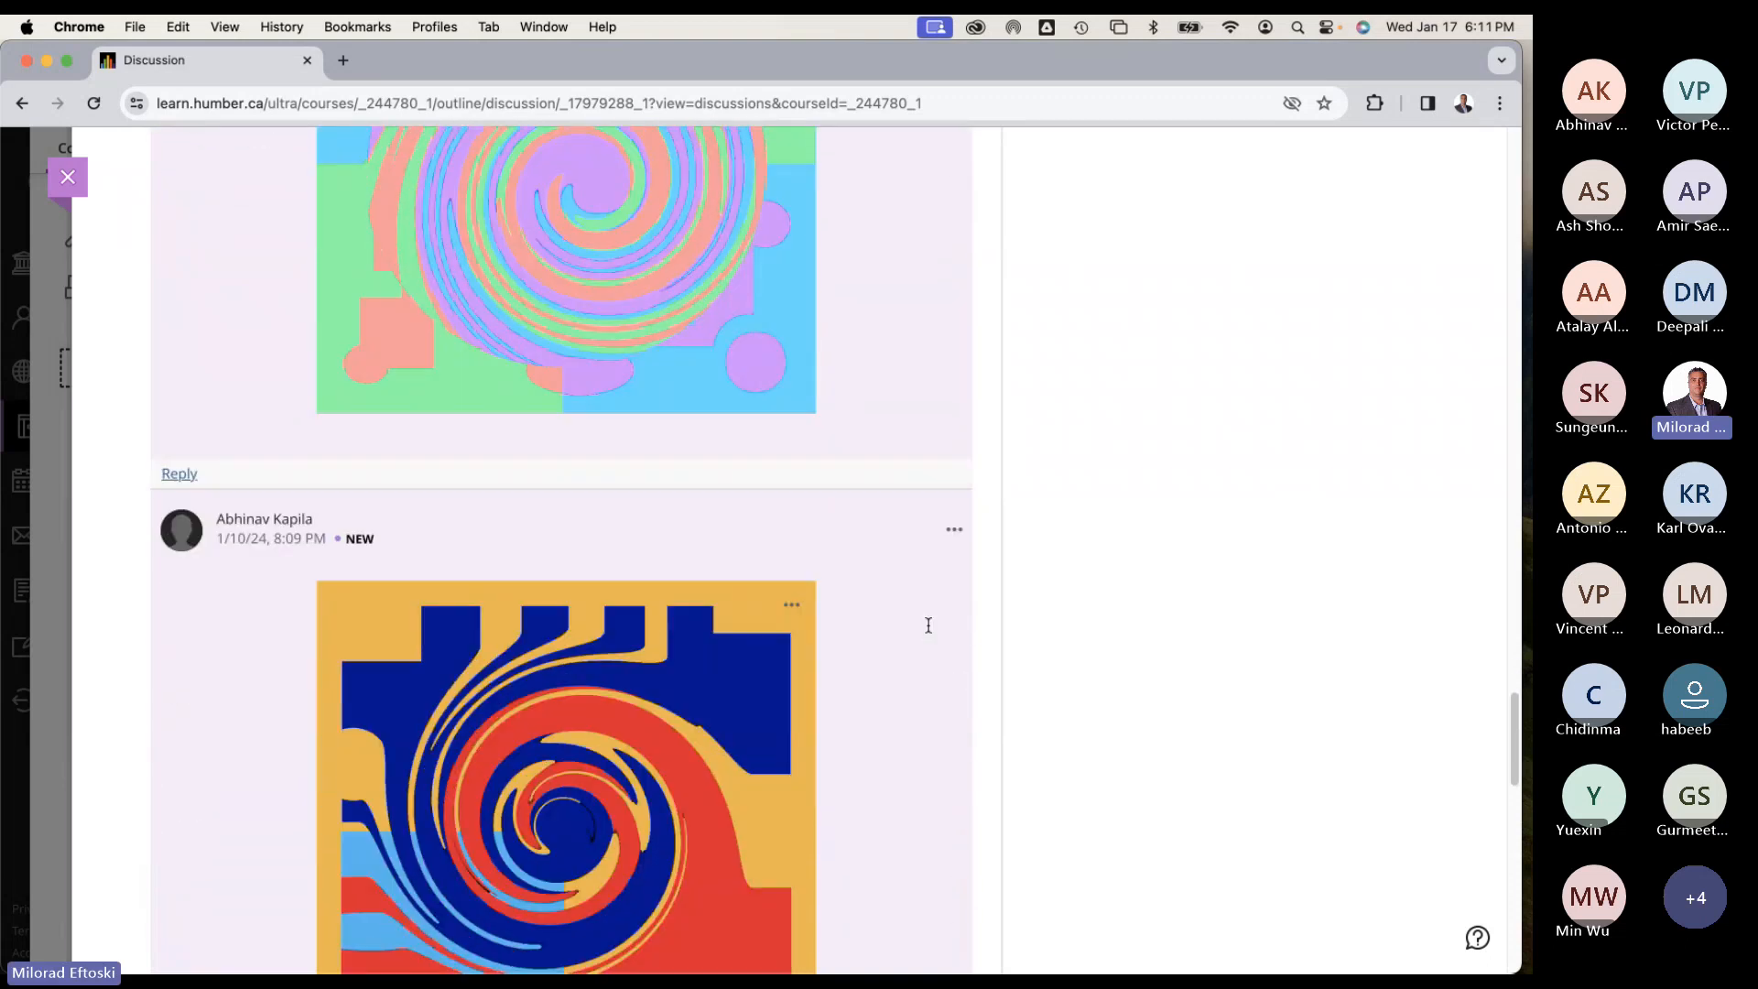
{"action": "scroll", "coordinate": [916, 646], "scroll_direction": "down", "scroll_amount": 11}
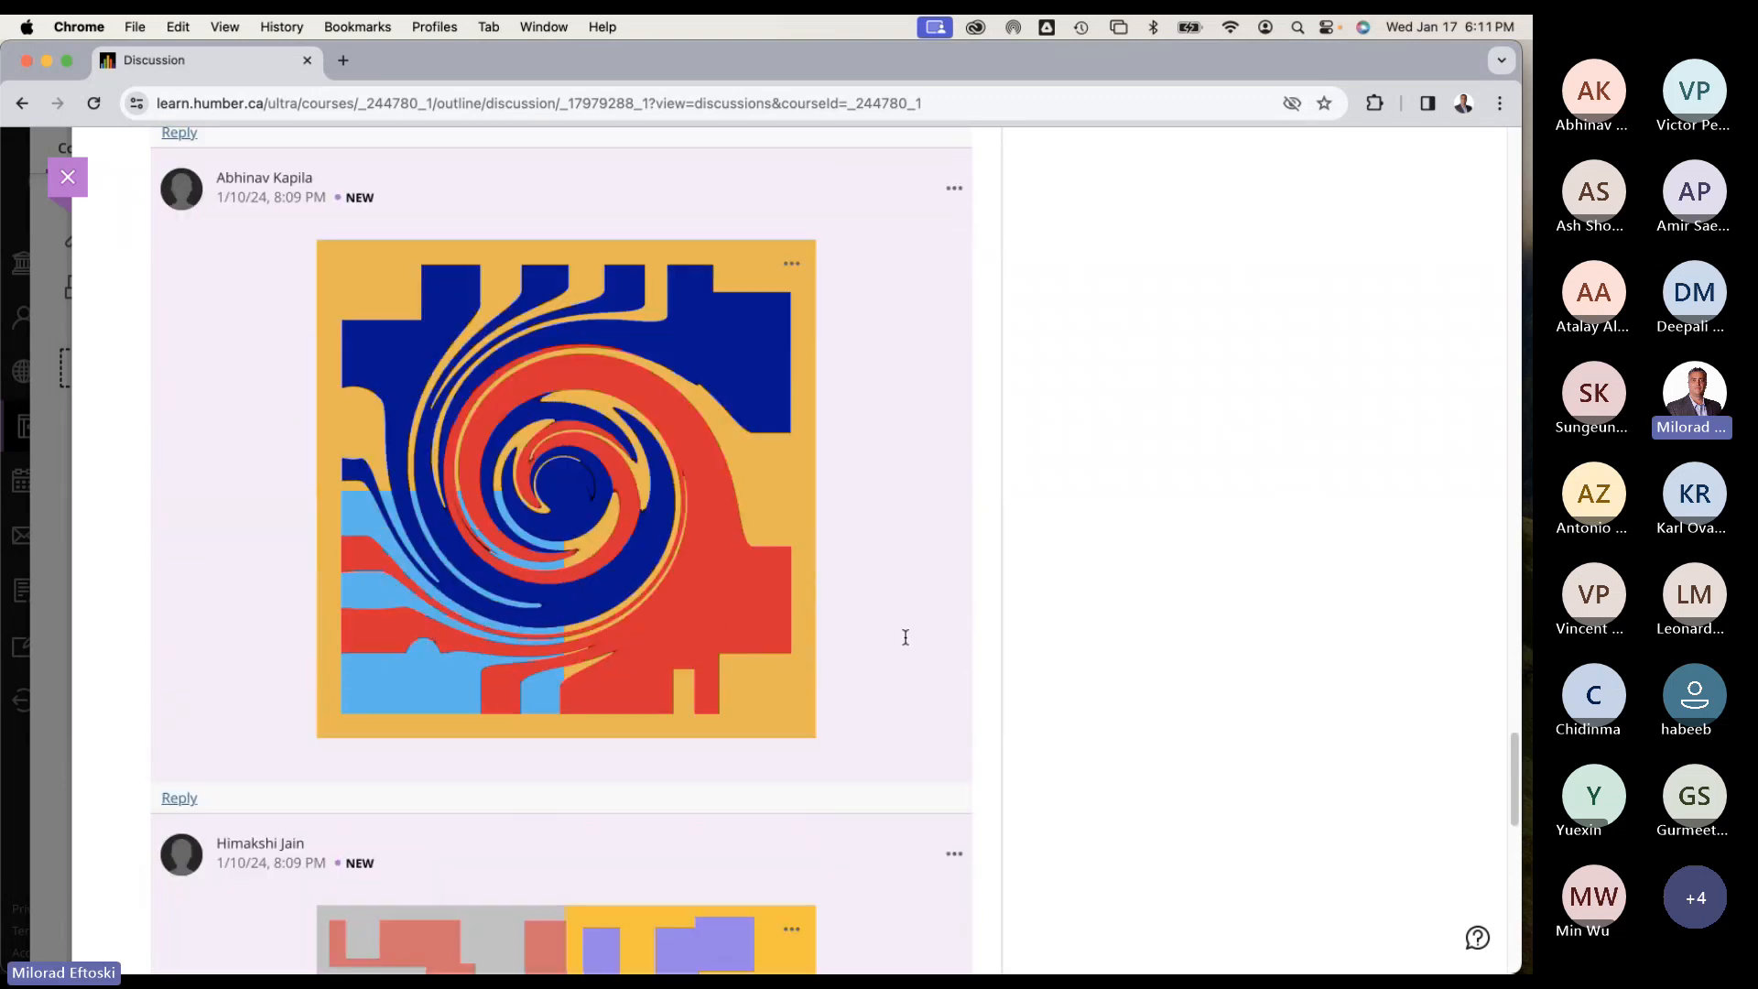
{"action": "scroll", "coordinate": [902, 641], "scroll_direction": "down", "scroll_amount": 20}
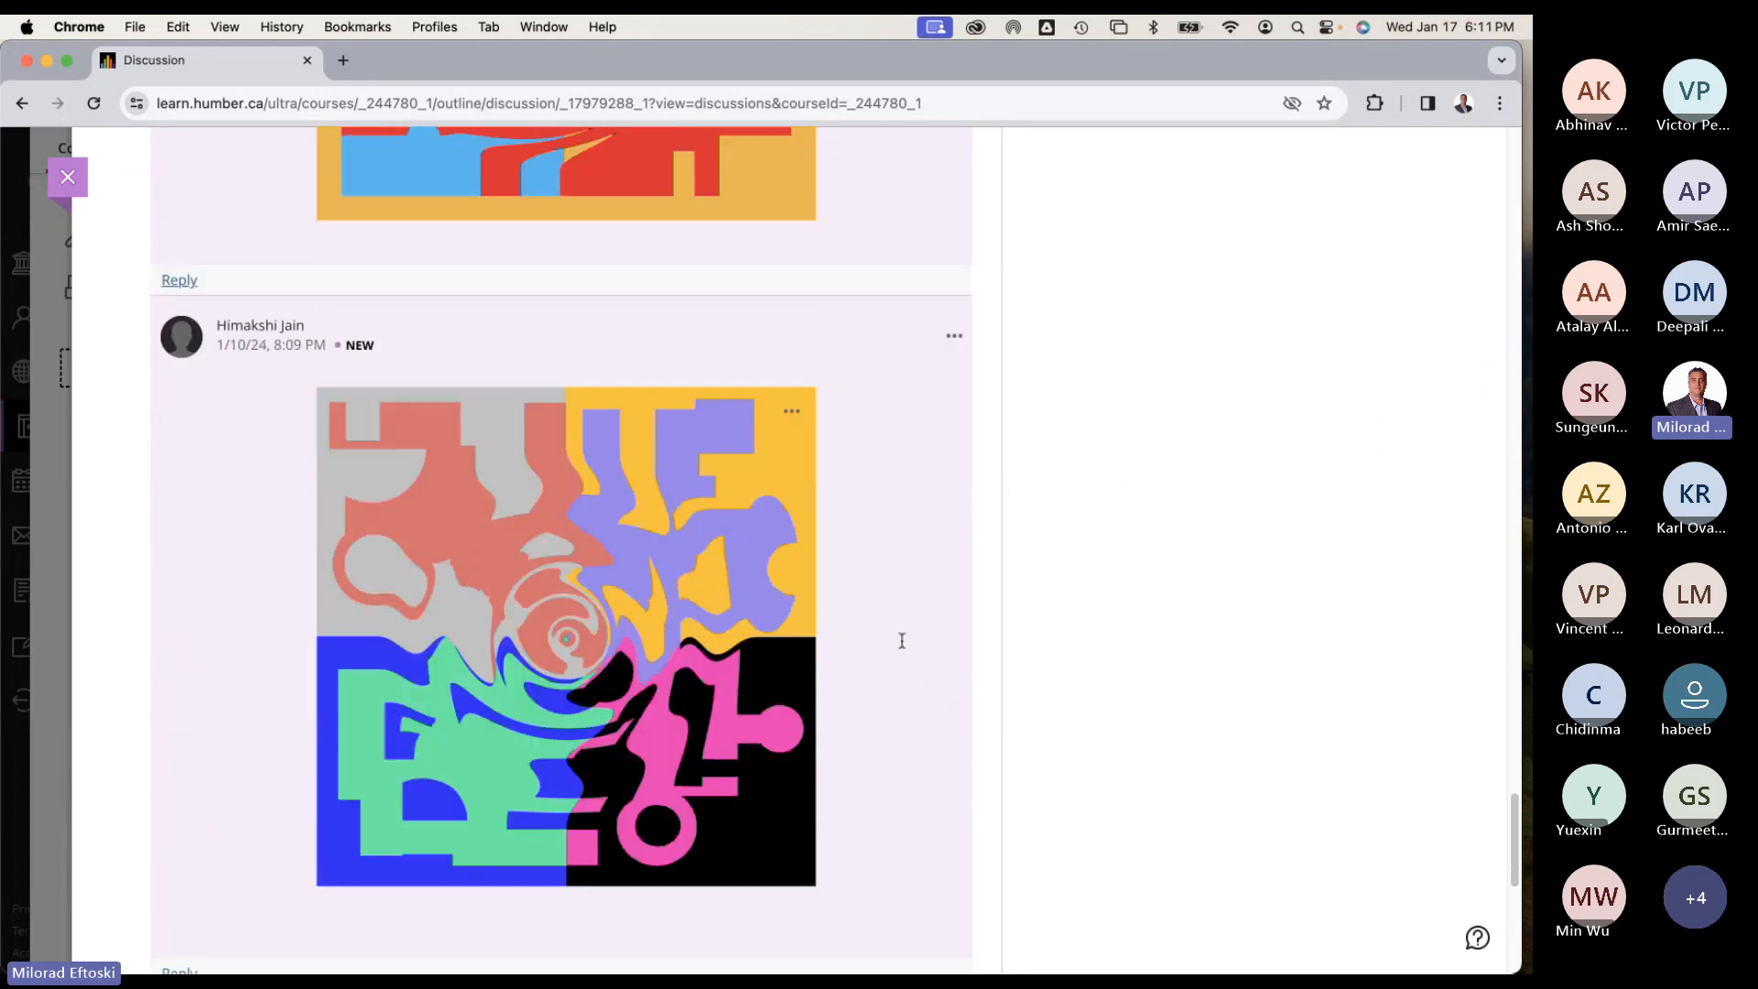
{"action": "scroll", "coordinate": [902, 640], "scroll_direction": "down", "scroll_amount": 13}
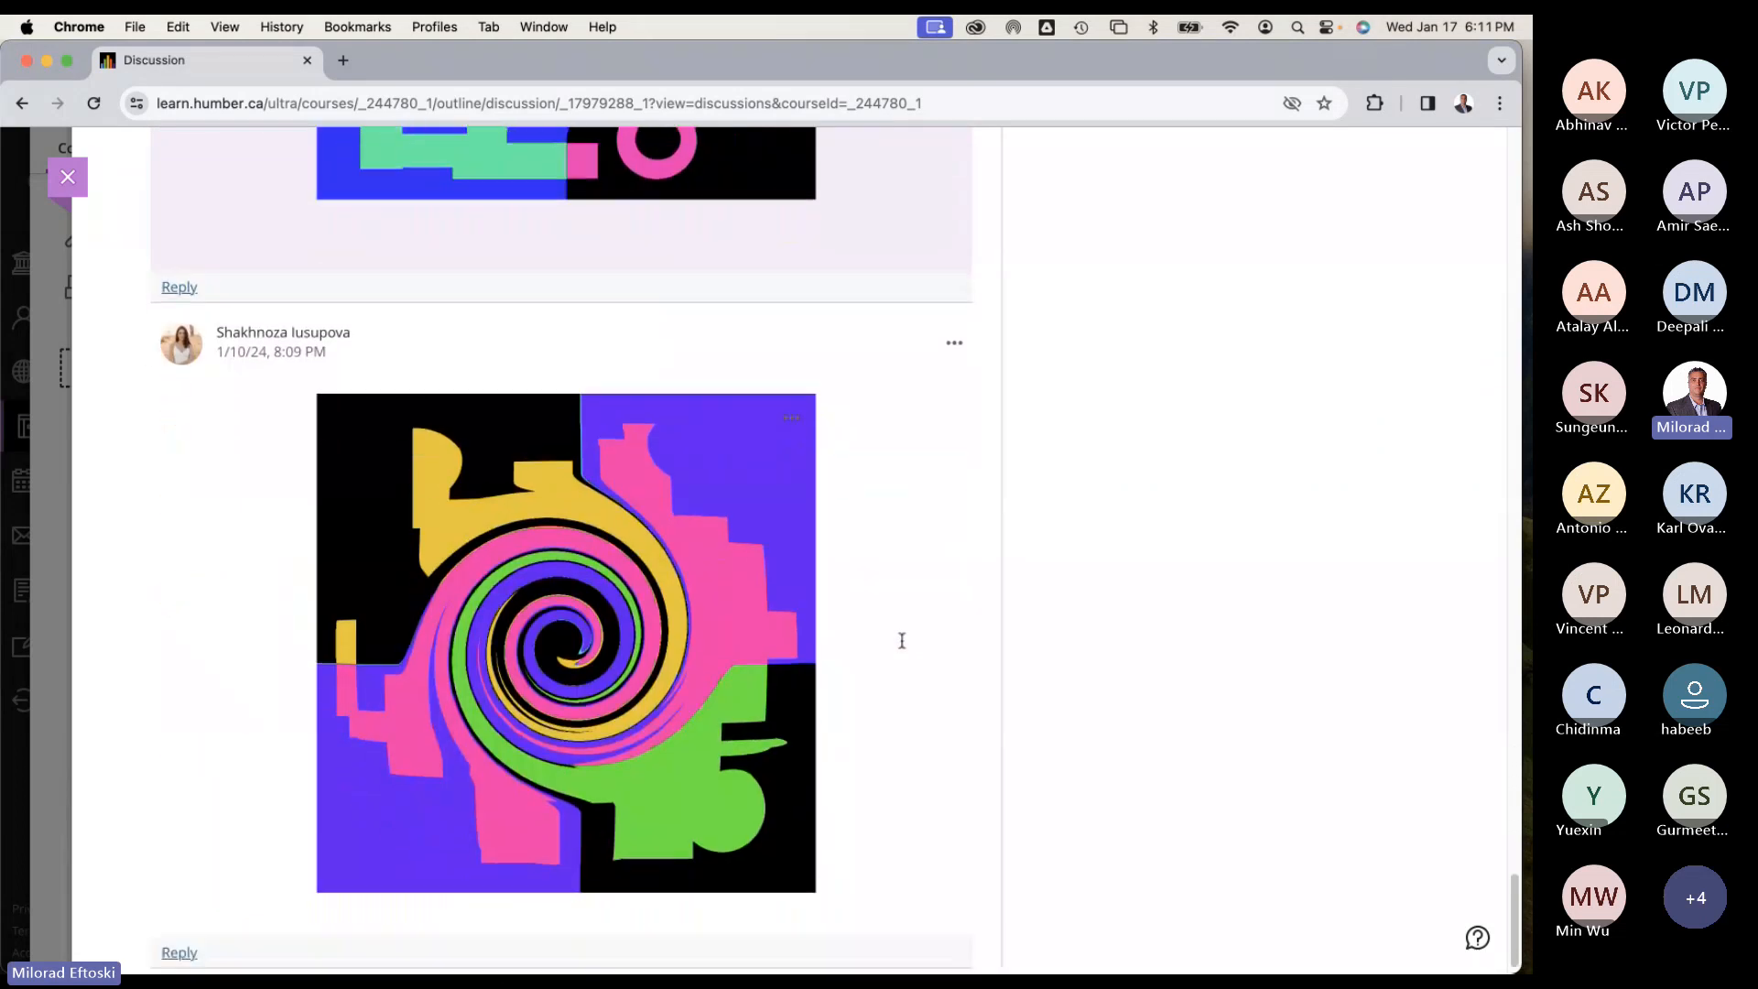
{"action": "scroll", "coordinate": [901, 641], "scroll_direction": "down", "scroll_amount": 10}
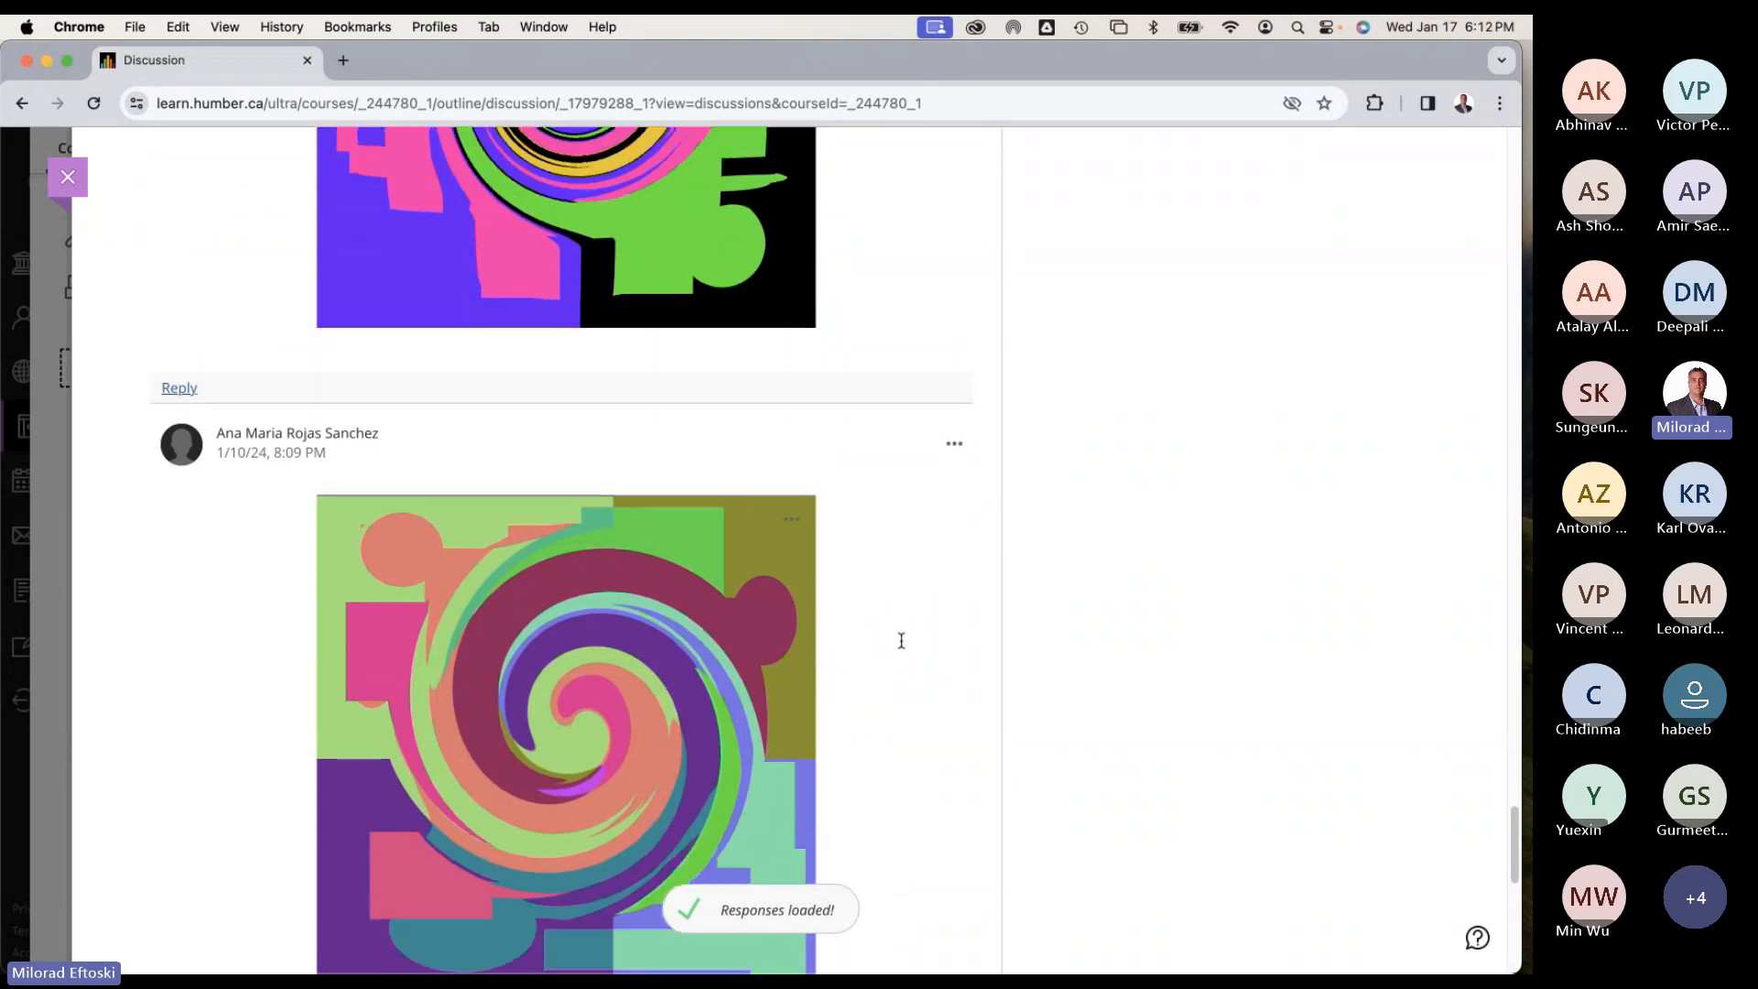
{"action": "scroll", "coordinate": [901, 640], "scroll_direction": "down", "scroll_amount": 19}
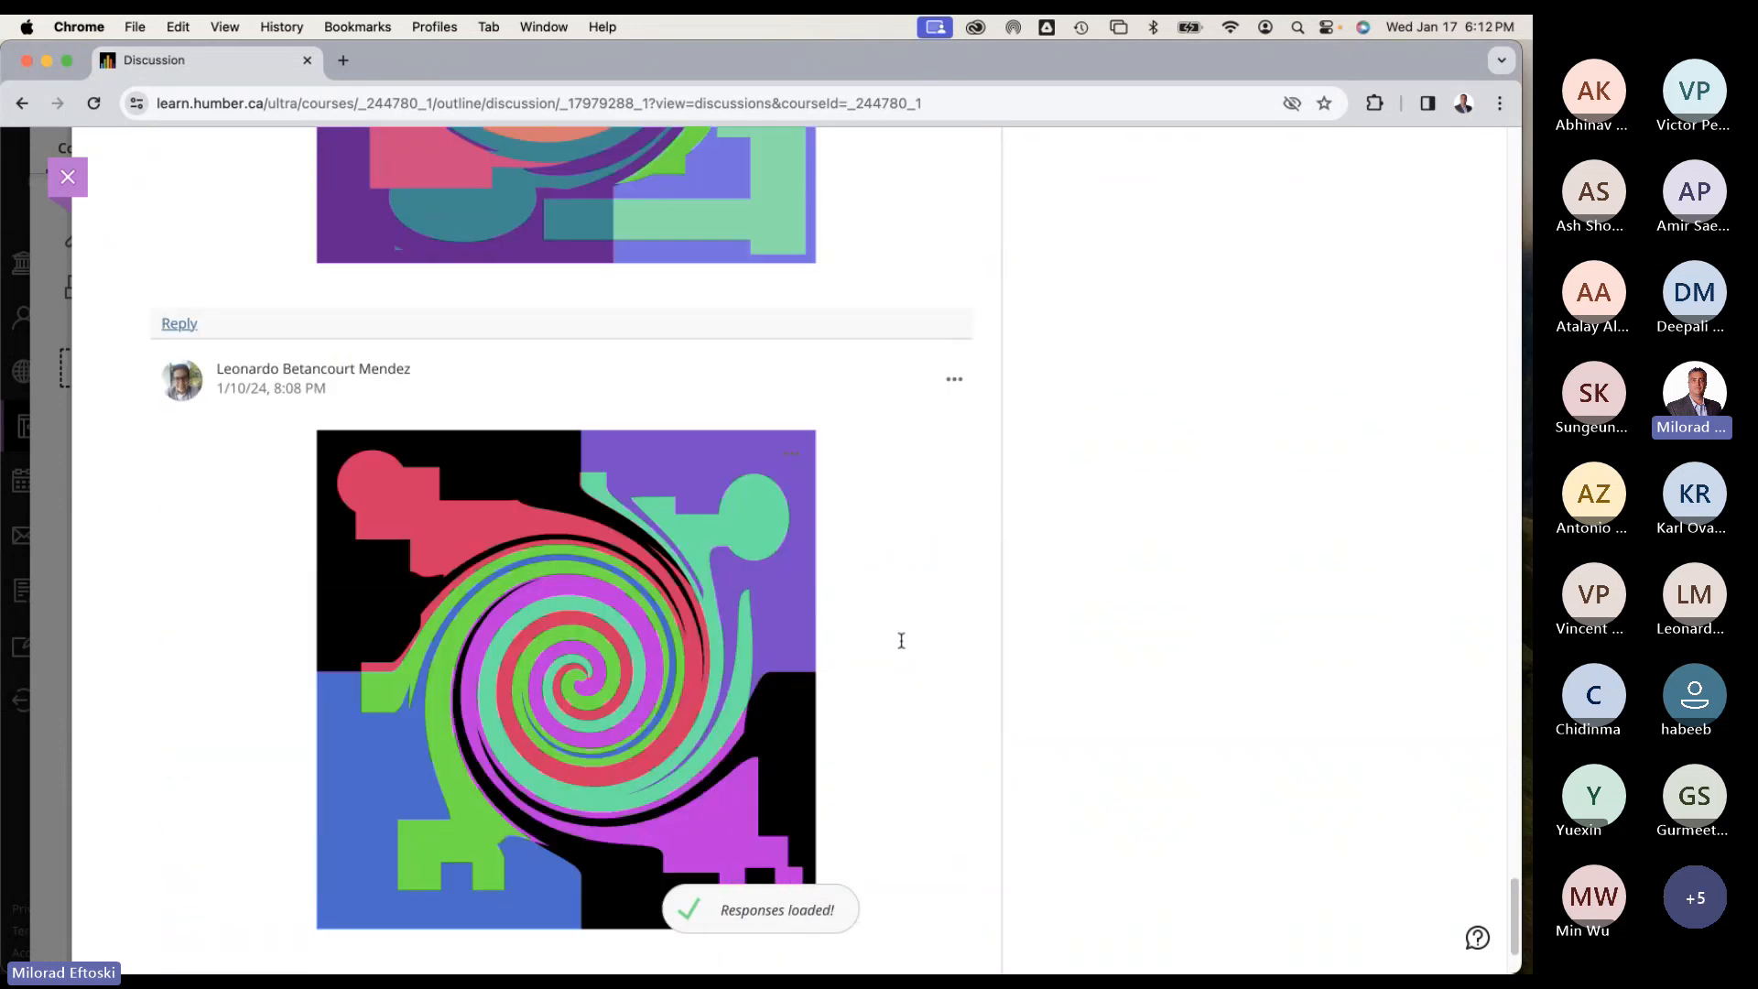
{"action": "scroll", "coordinate": [901, 640], "scroll_direction": "down", "scroll_amount": 9}
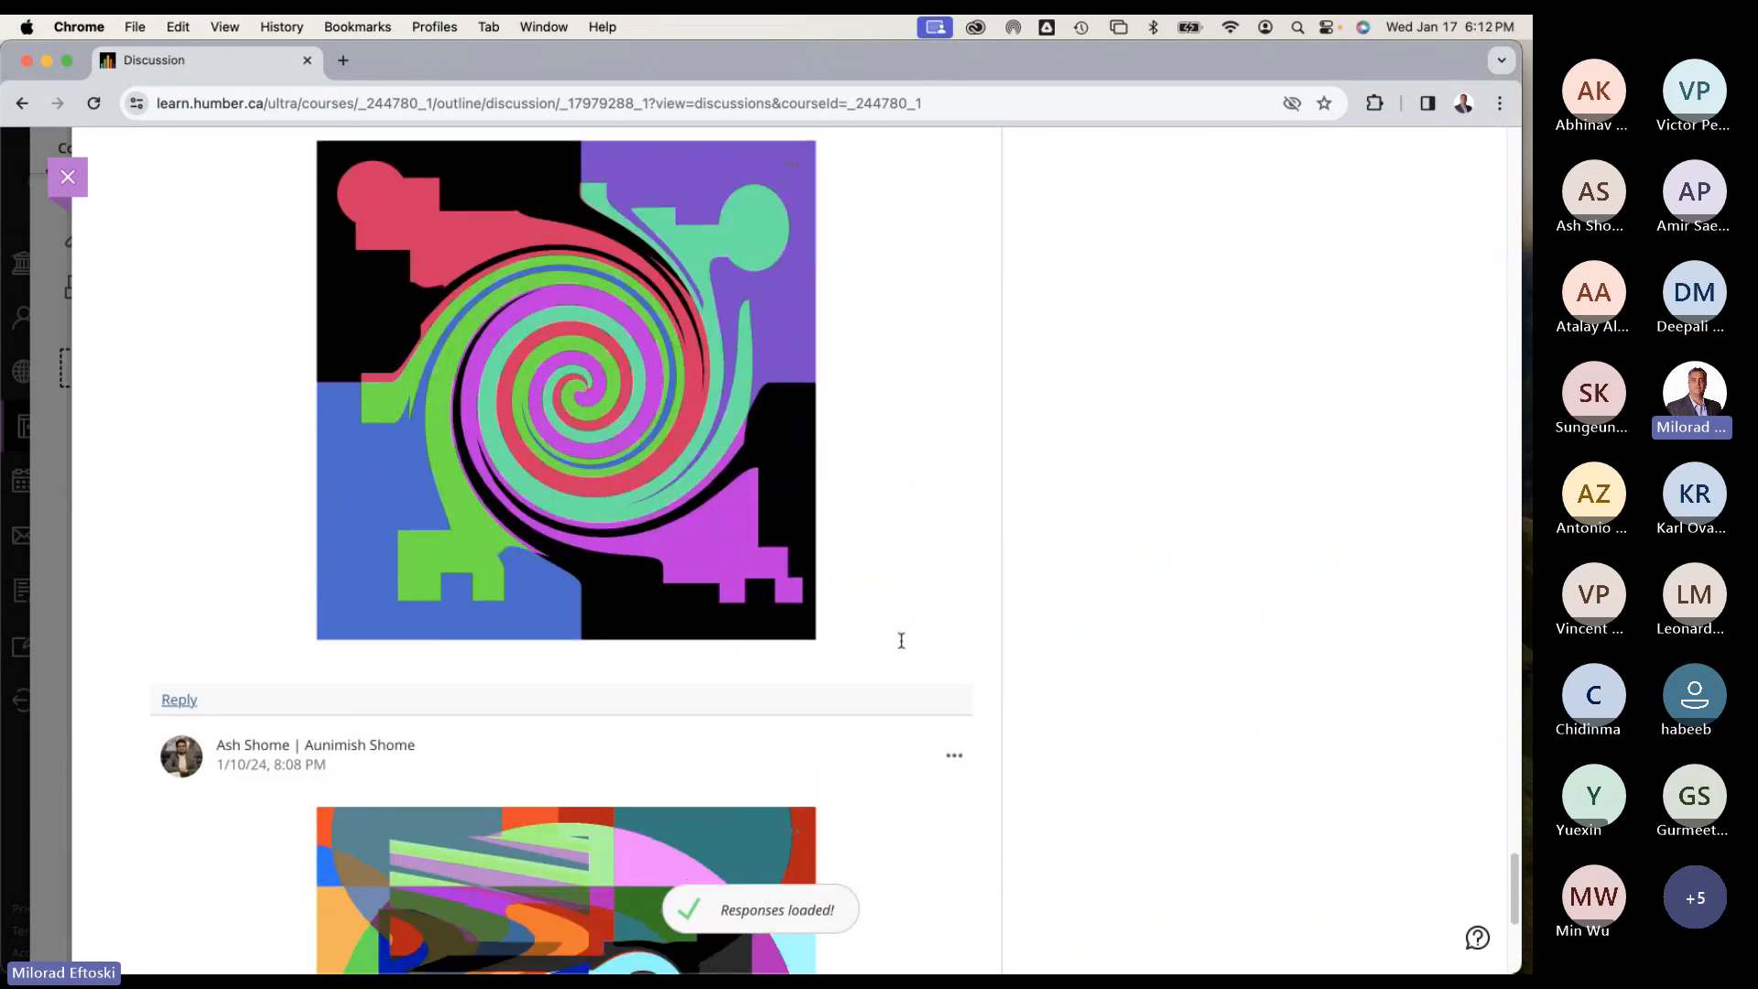
{"action": "scroll", "coordinate": [897, 643], "scroll_direction": "down", "scroll_amount": 1}
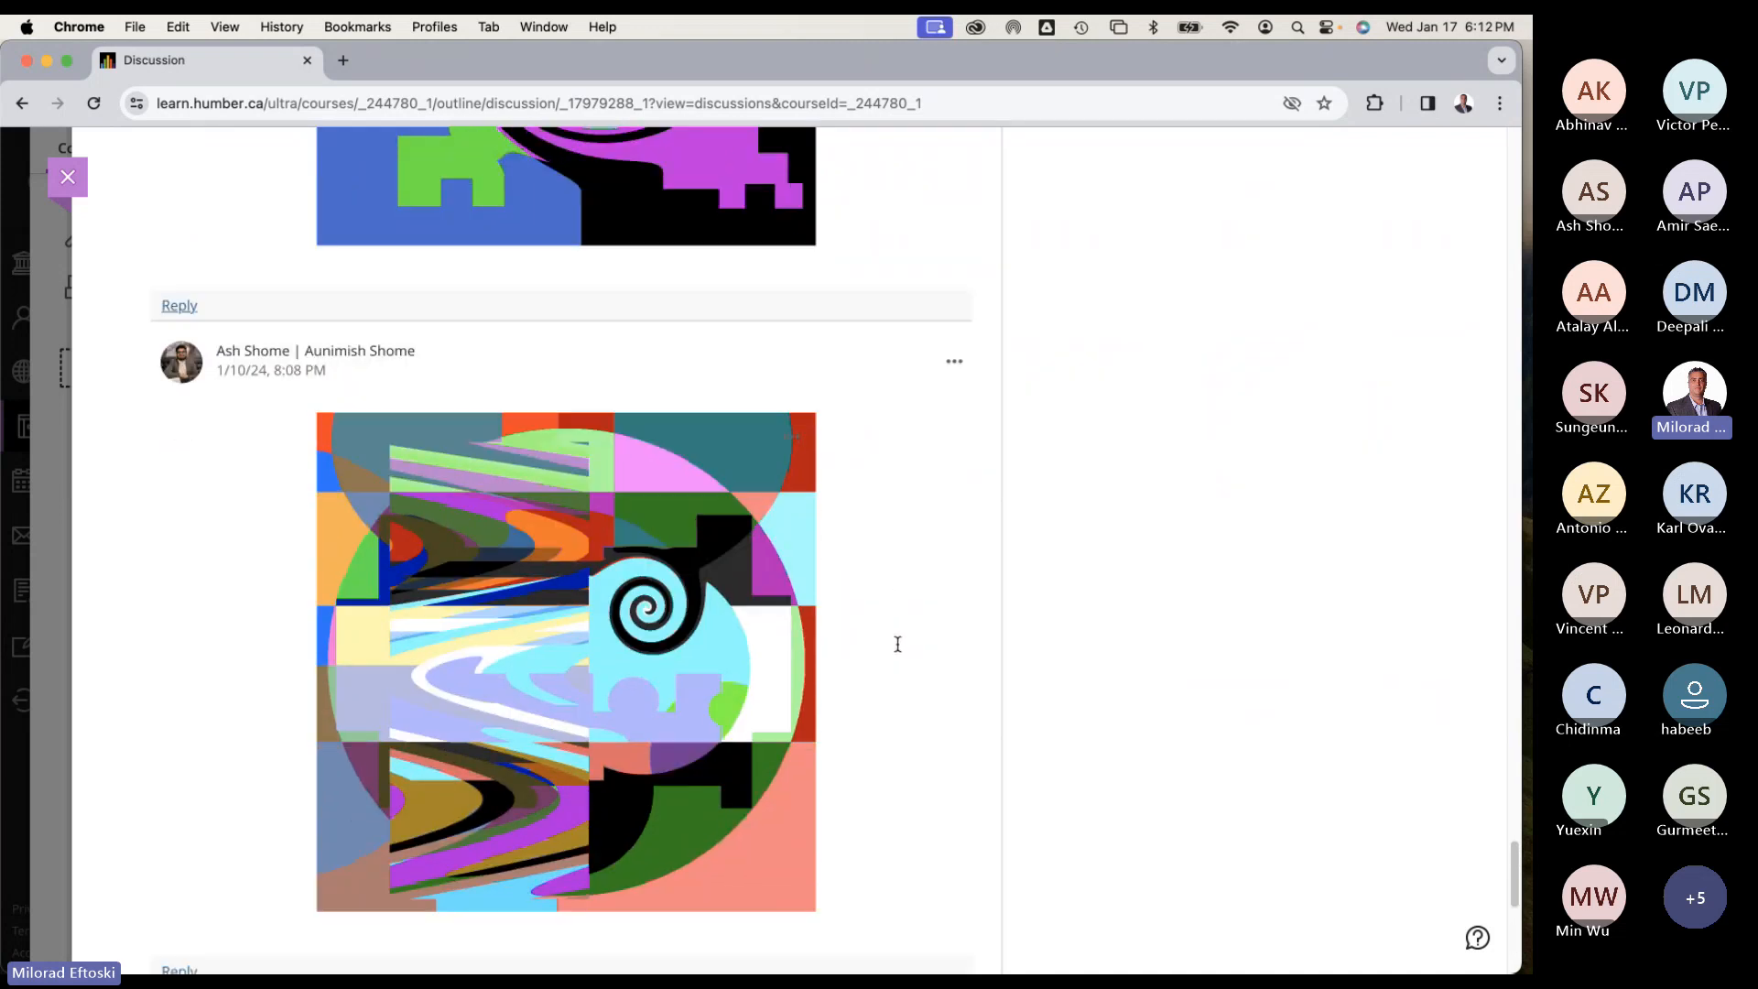
{"action": "scroll", "coordinate": [896, 645], "scroll_direction": "down", "scroll_amount": 9}
{"action": "scroll", "coordinate": [888, 645], "scroll_direction": "down", "scroll_amount": 16}
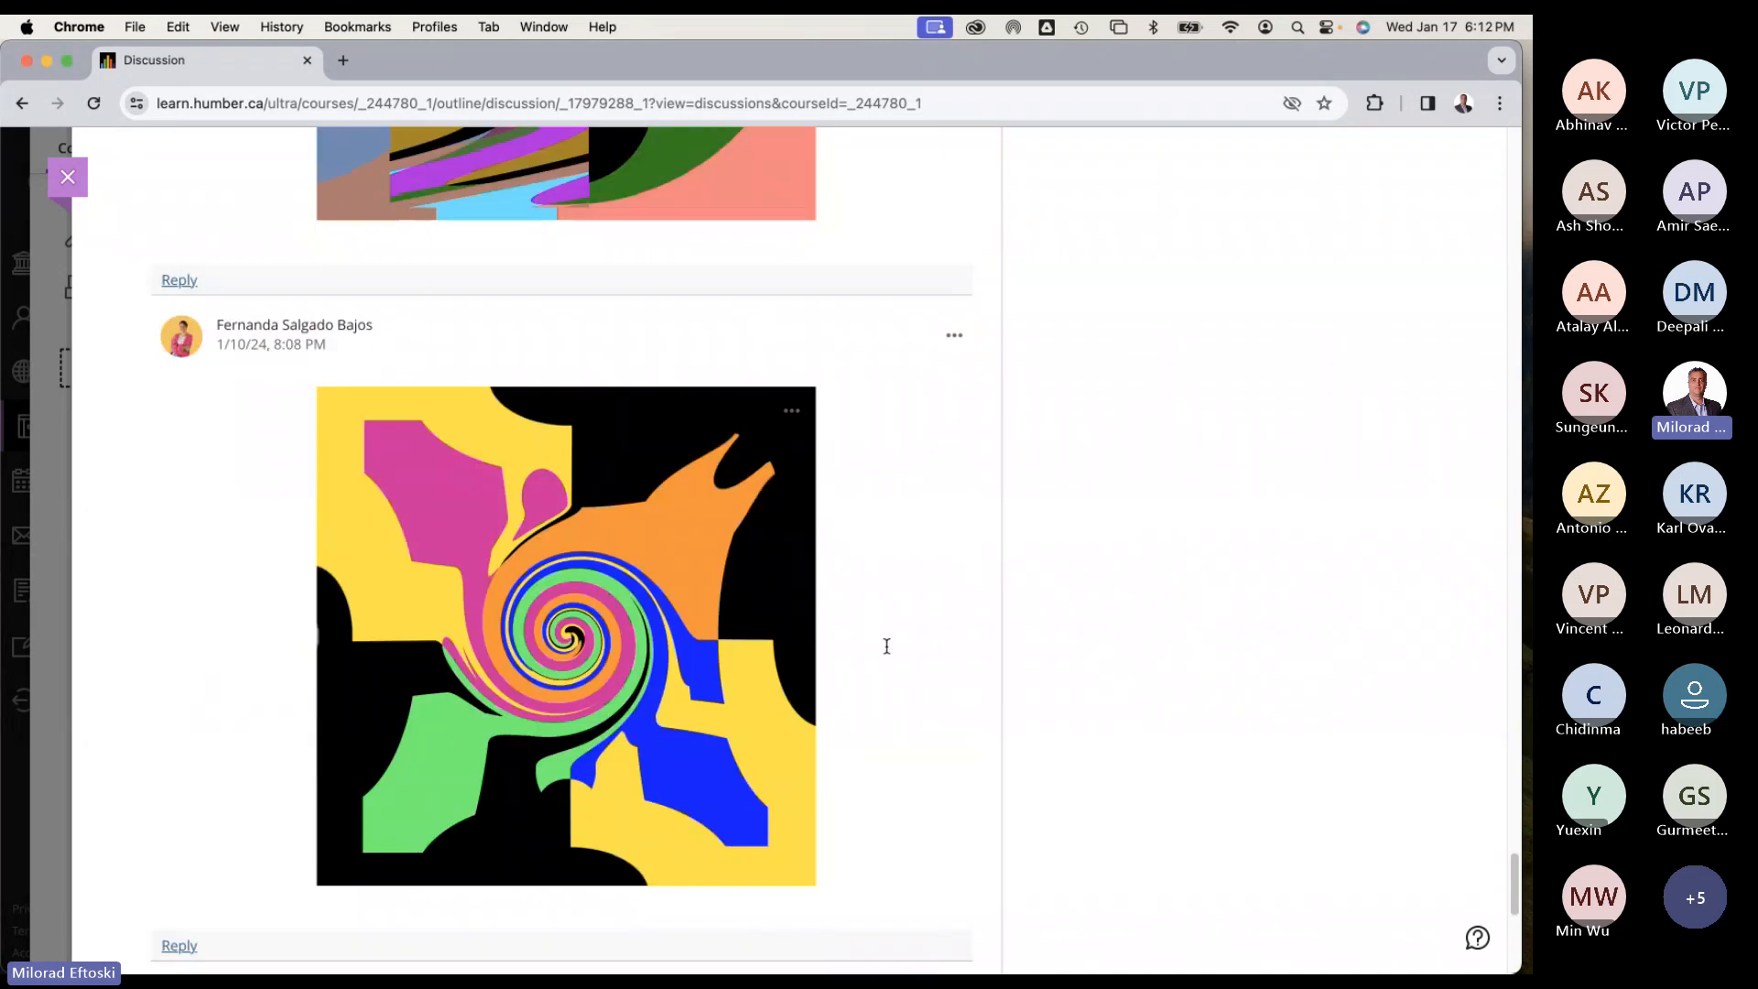
{"action": "scroll", "coordinate": [885, 653], "scroll_direction": "down", "scroll_amount": 2}
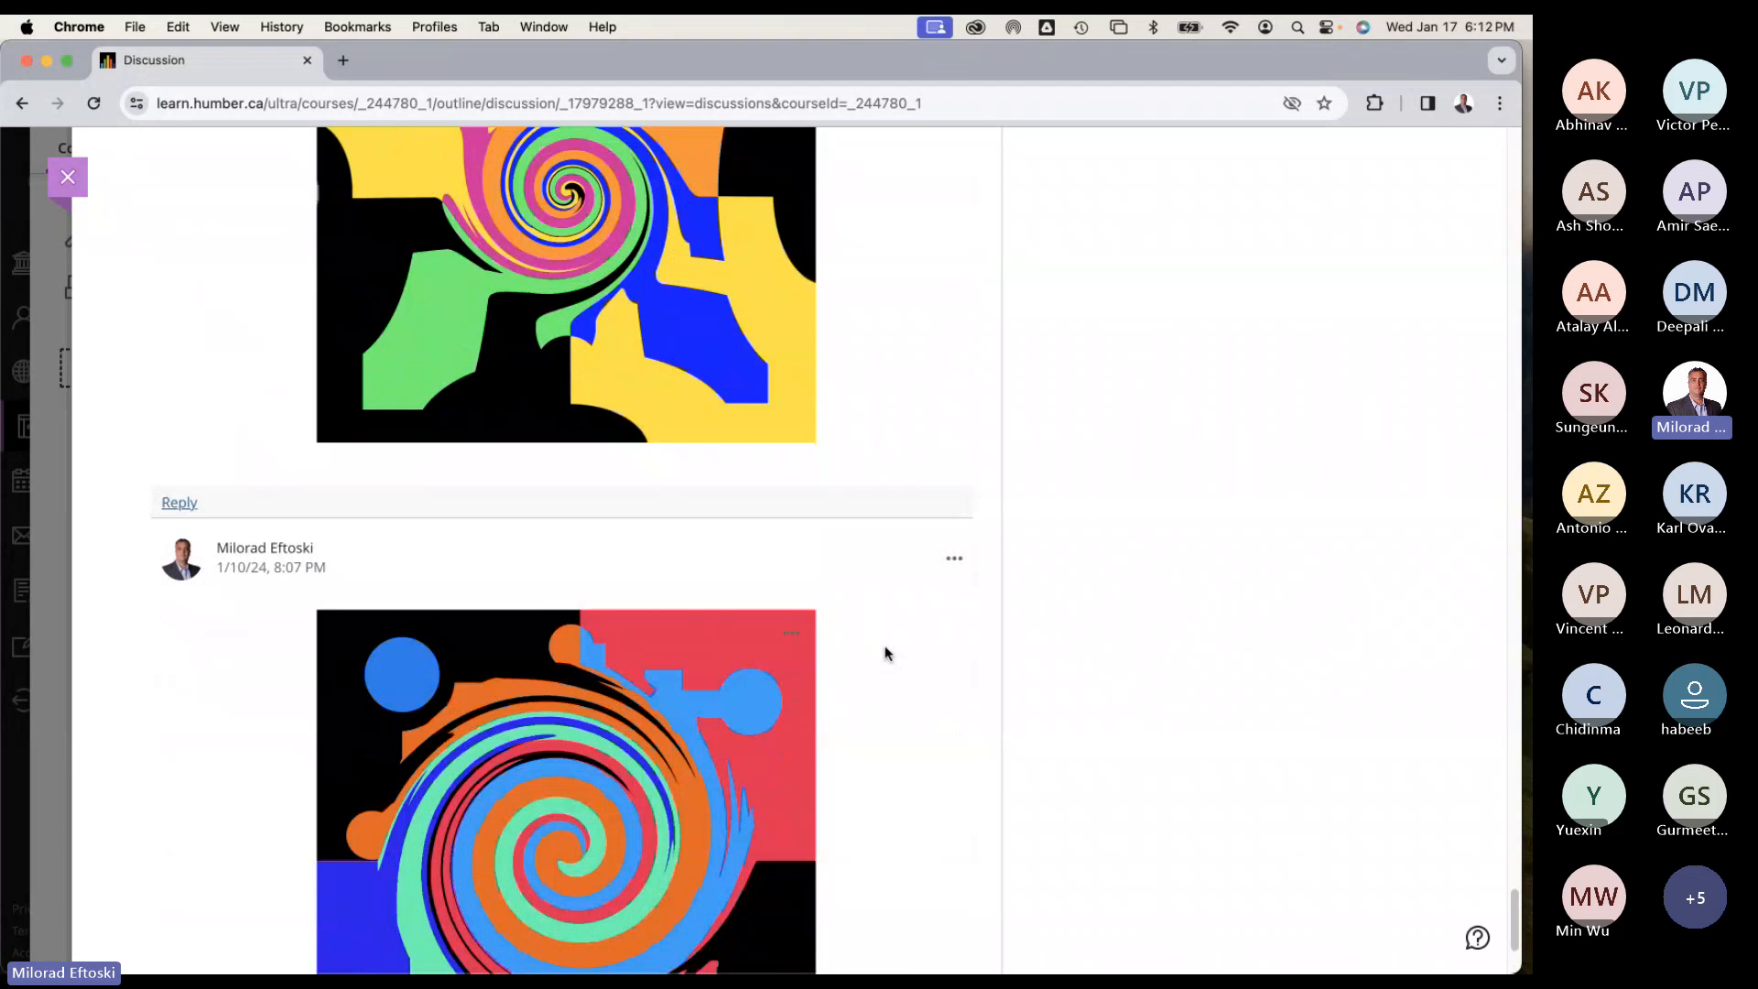
{"action": "scroll", "coordinate": [884, 653], "scroll_direction": "down", "scroll_amount": 5}
Review the submitted artworks again in reverse order up to the blue, yellow and black design, and return to the swirl on cyan.
{"action": "scroll", "coordinate": [881, 648], "scroll_direction": "up", "scroll_amount": 20}
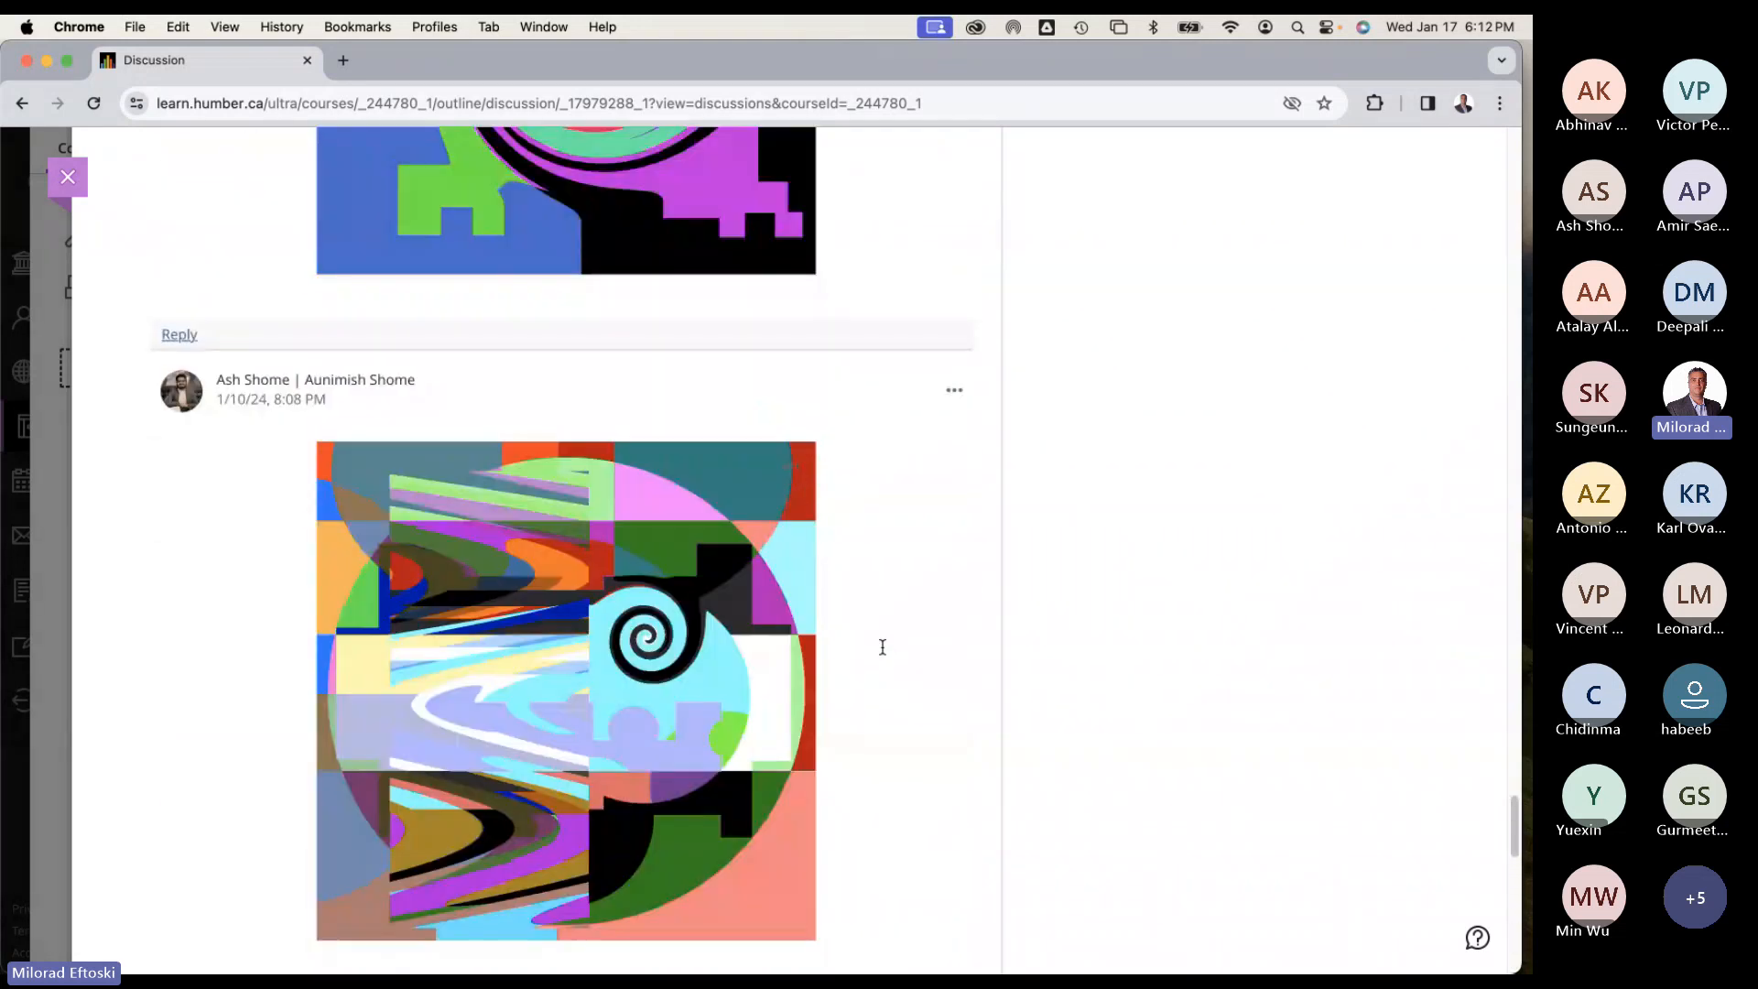
{"action": "scroll", "coordinate": [882, 647], "scroll_direction": "up", "scroll_amount": 20}
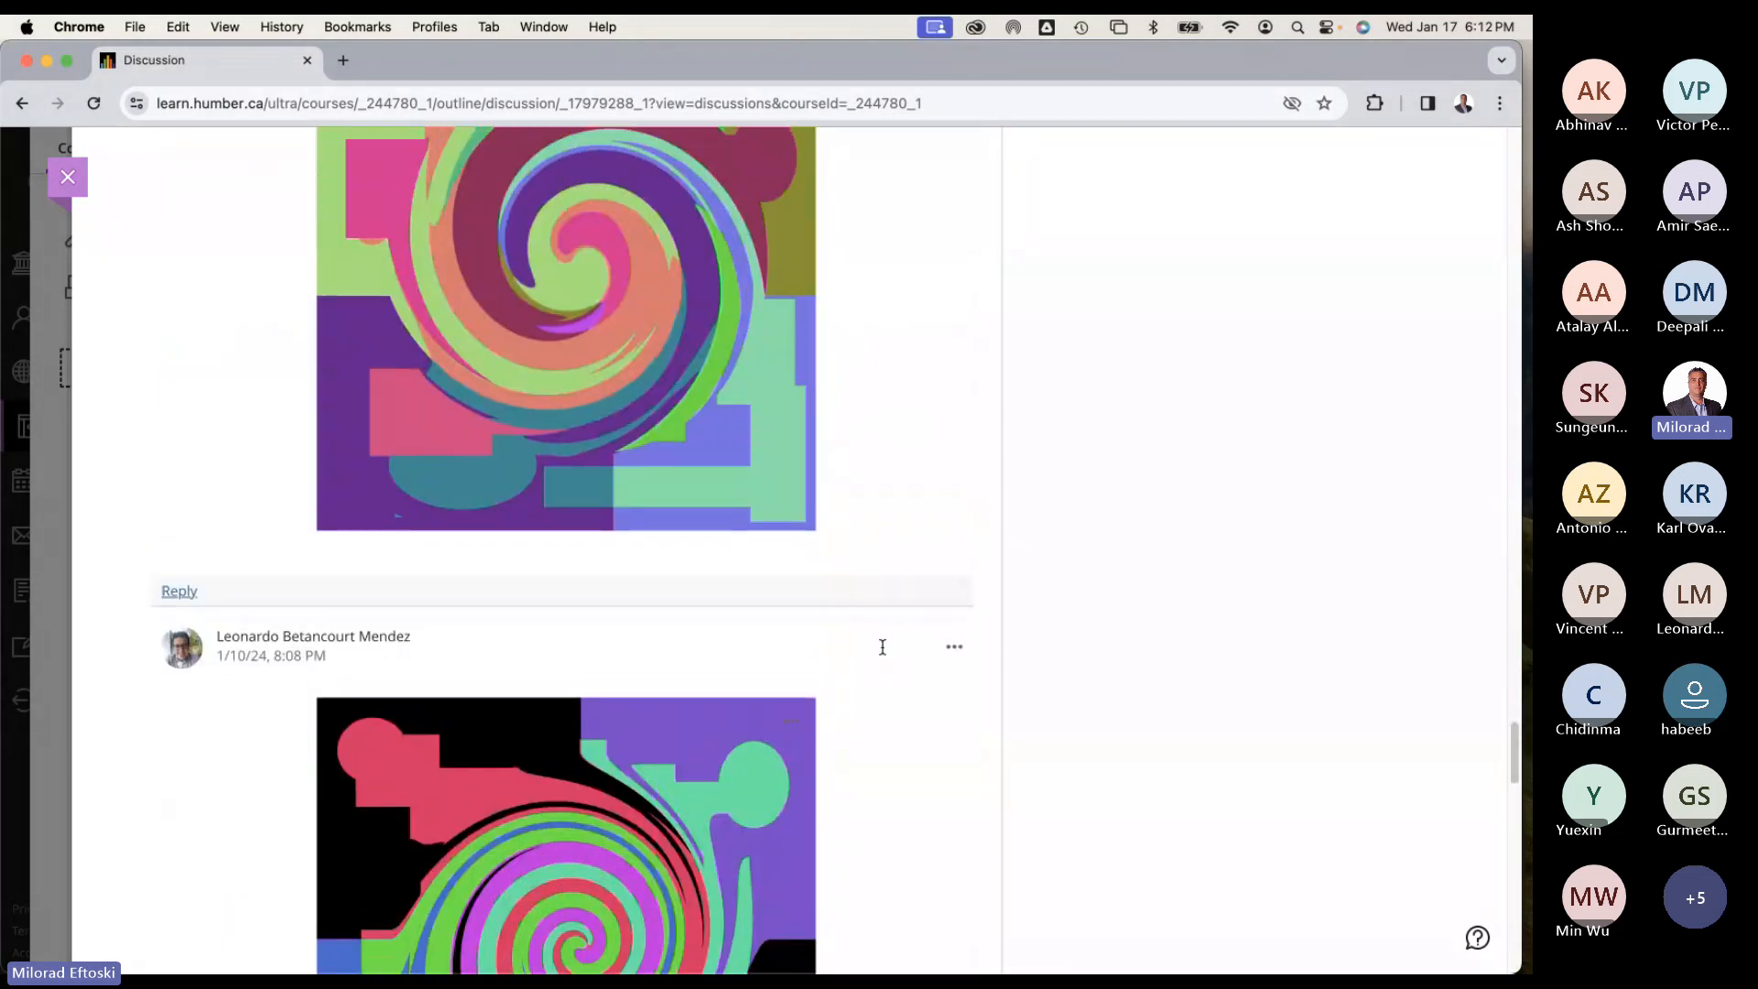
{"action": "scroll", "coordinate": [883, 647], "scroll_direction": "up", "scroll_amount": 9}
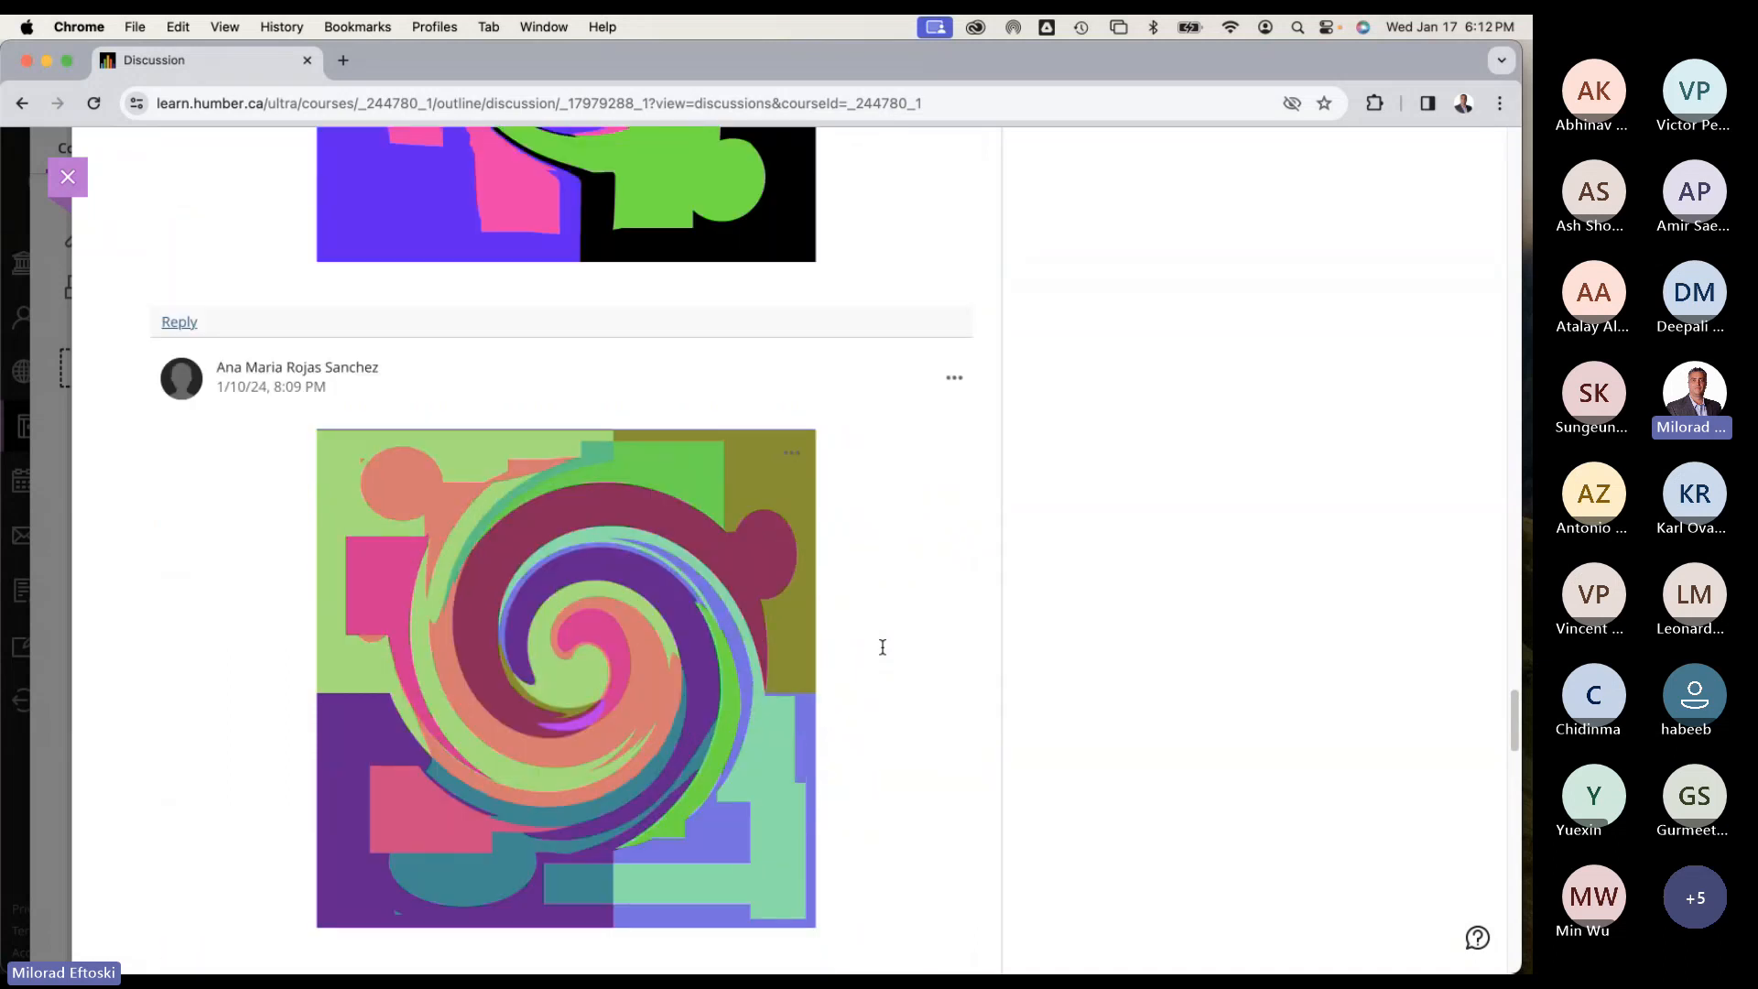
{"action": "scroll", "coordinate": [883, 647], "scroll_direction": "up", "scroll_amount": 20}
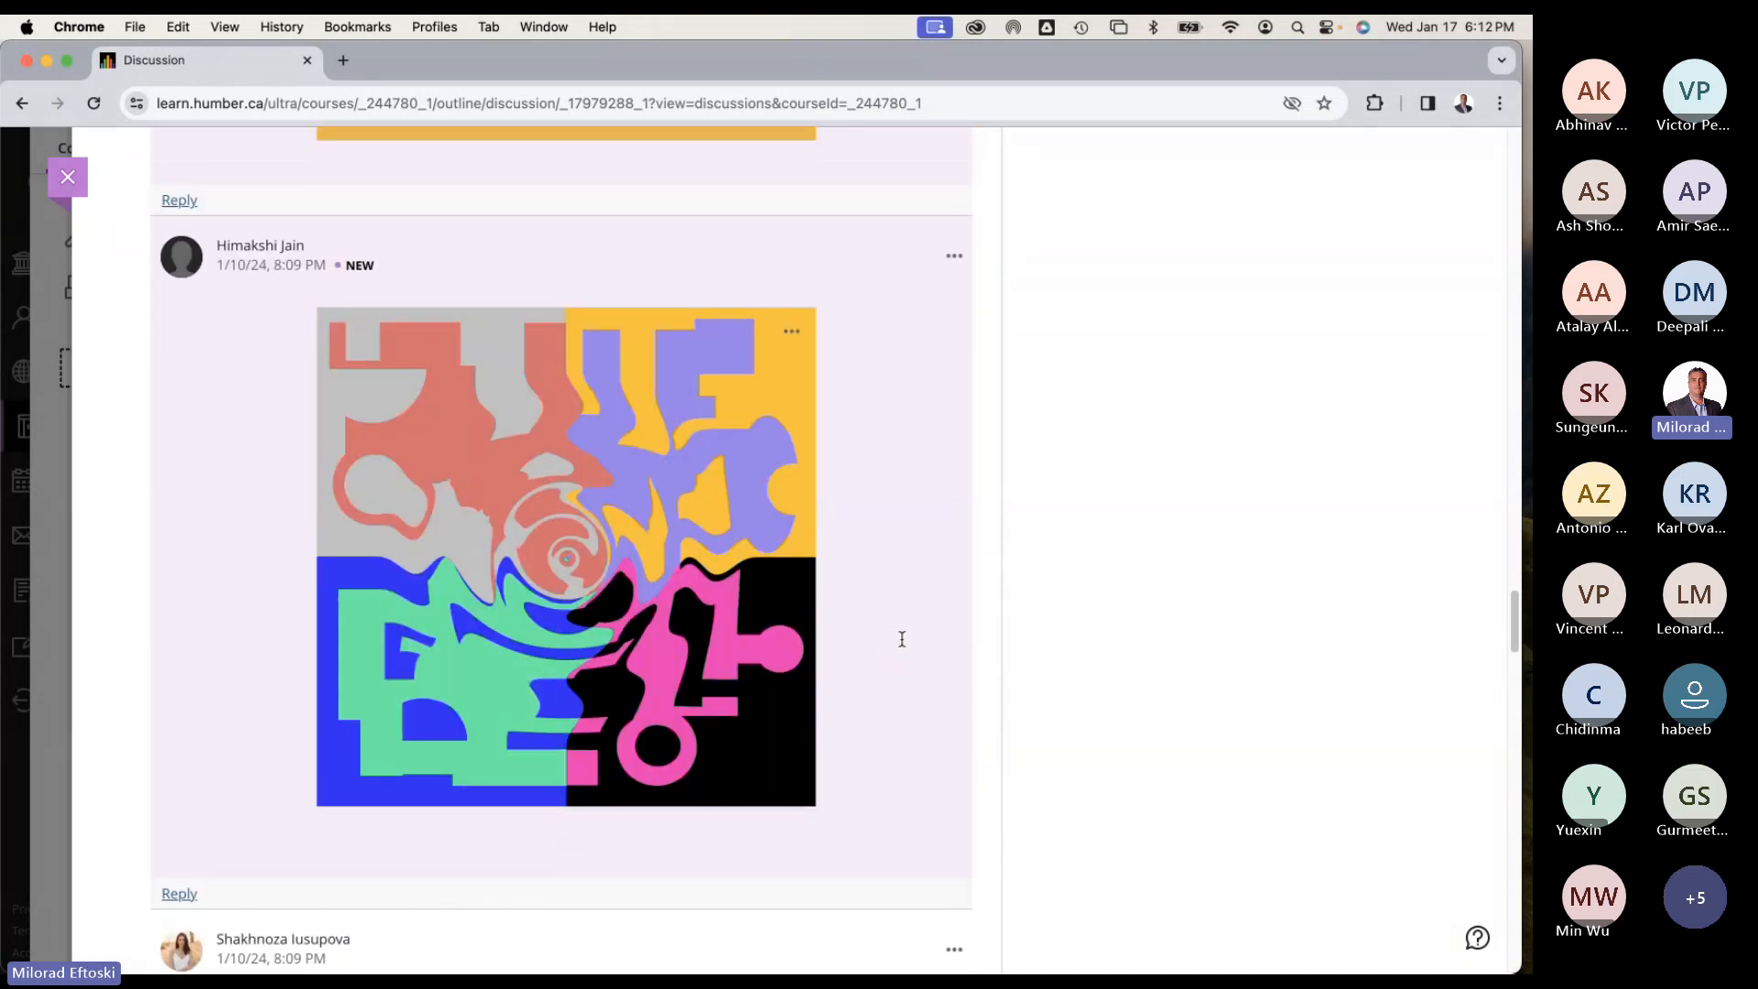
{"action": "scroll", "coordinate": [906, 639], "scroll_direction": "up", "scroll_amount": 2}
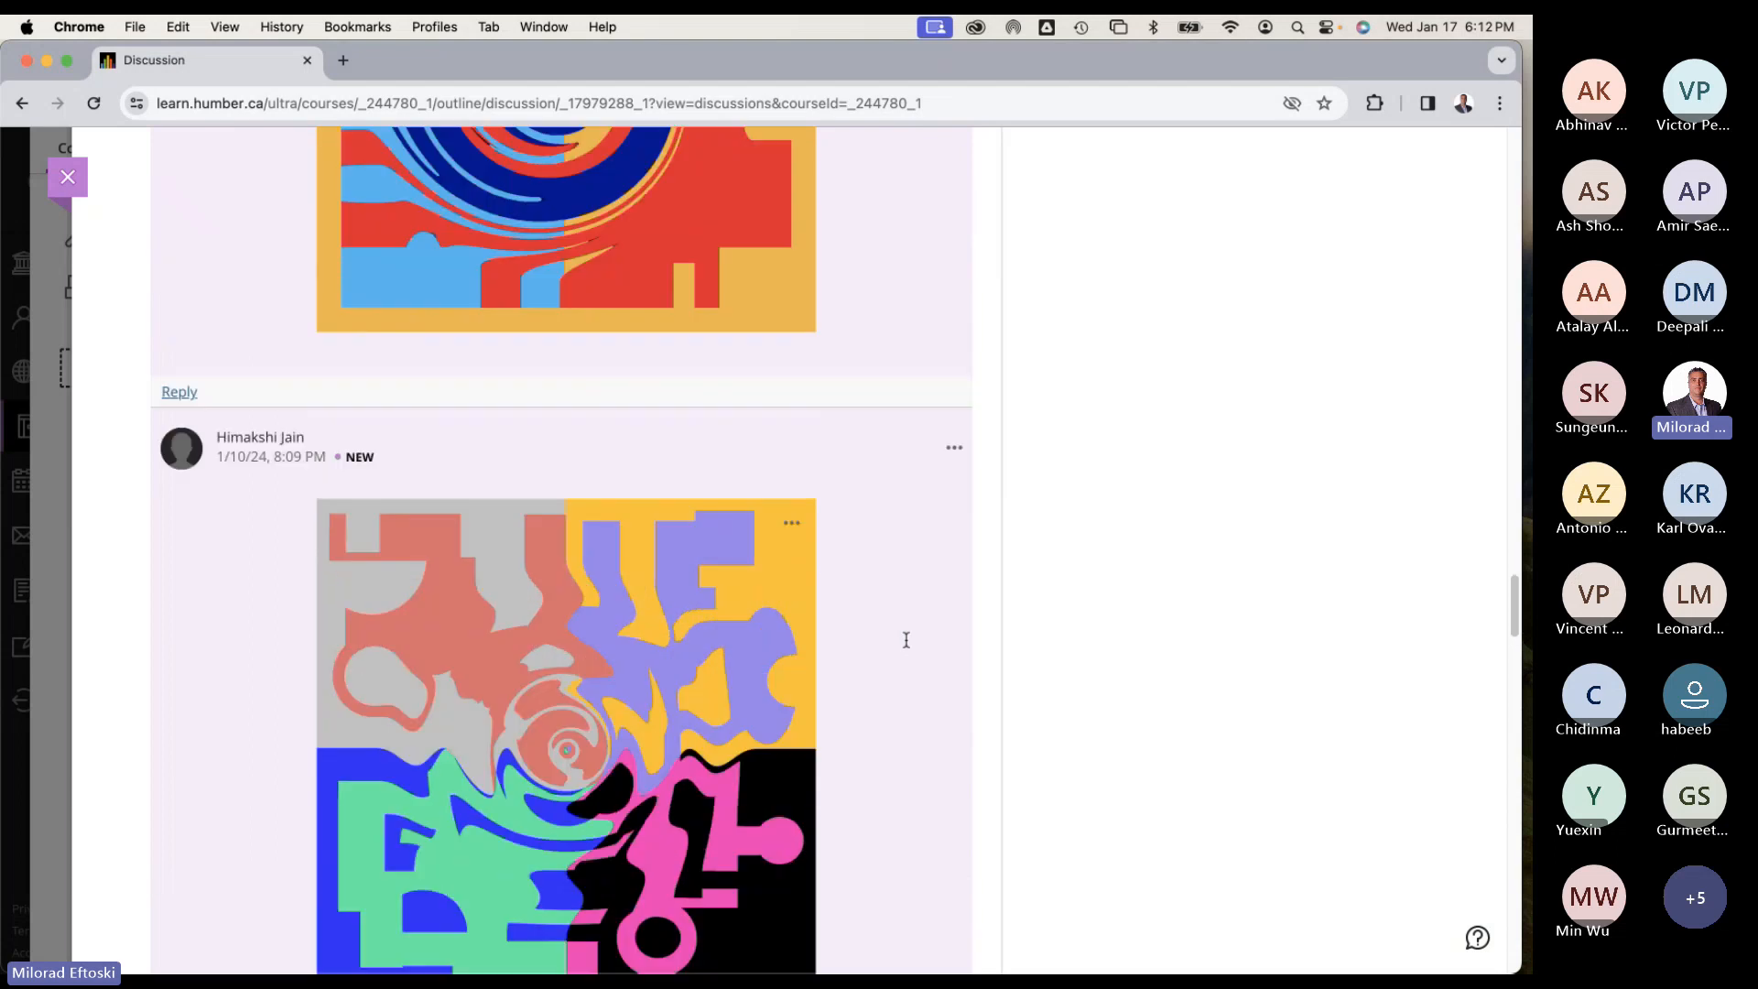
{"action": "scroll", "coordinate": [906, 639], "scroll_direction": "up", "scroll_amount": 6}
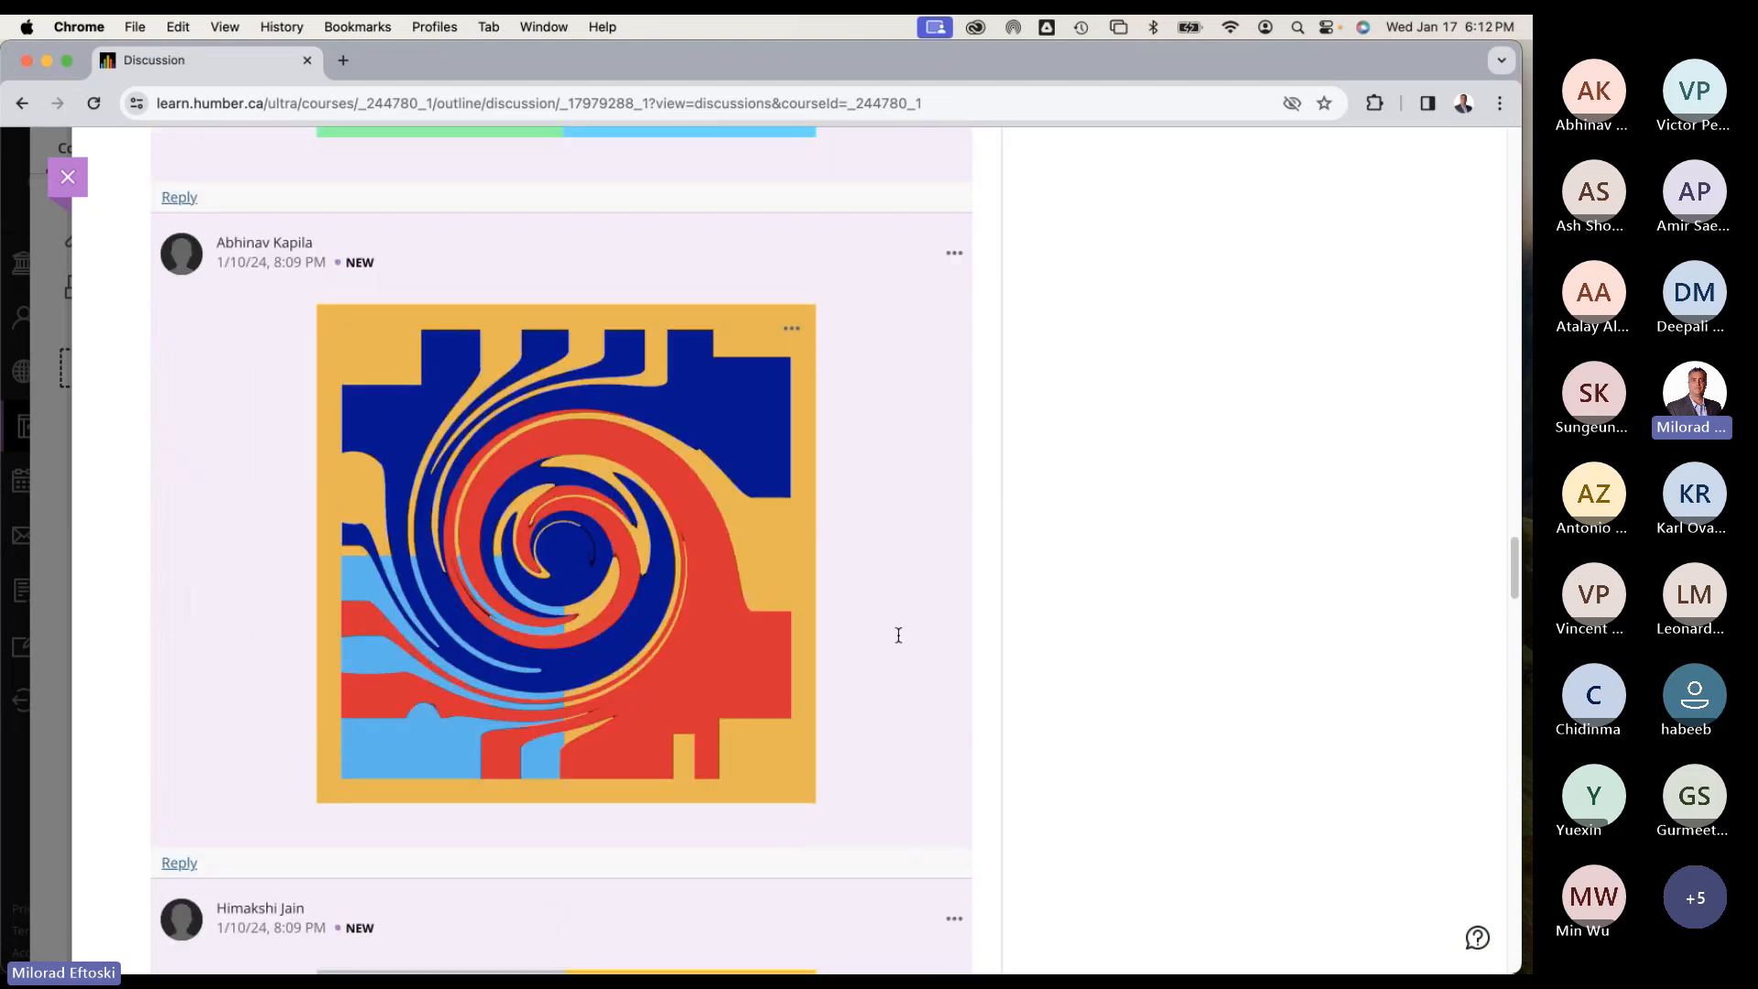
{"action": "scroll", "coordinate": [898, 635], "scroll_direction": "up", "scroll_amount": 7}
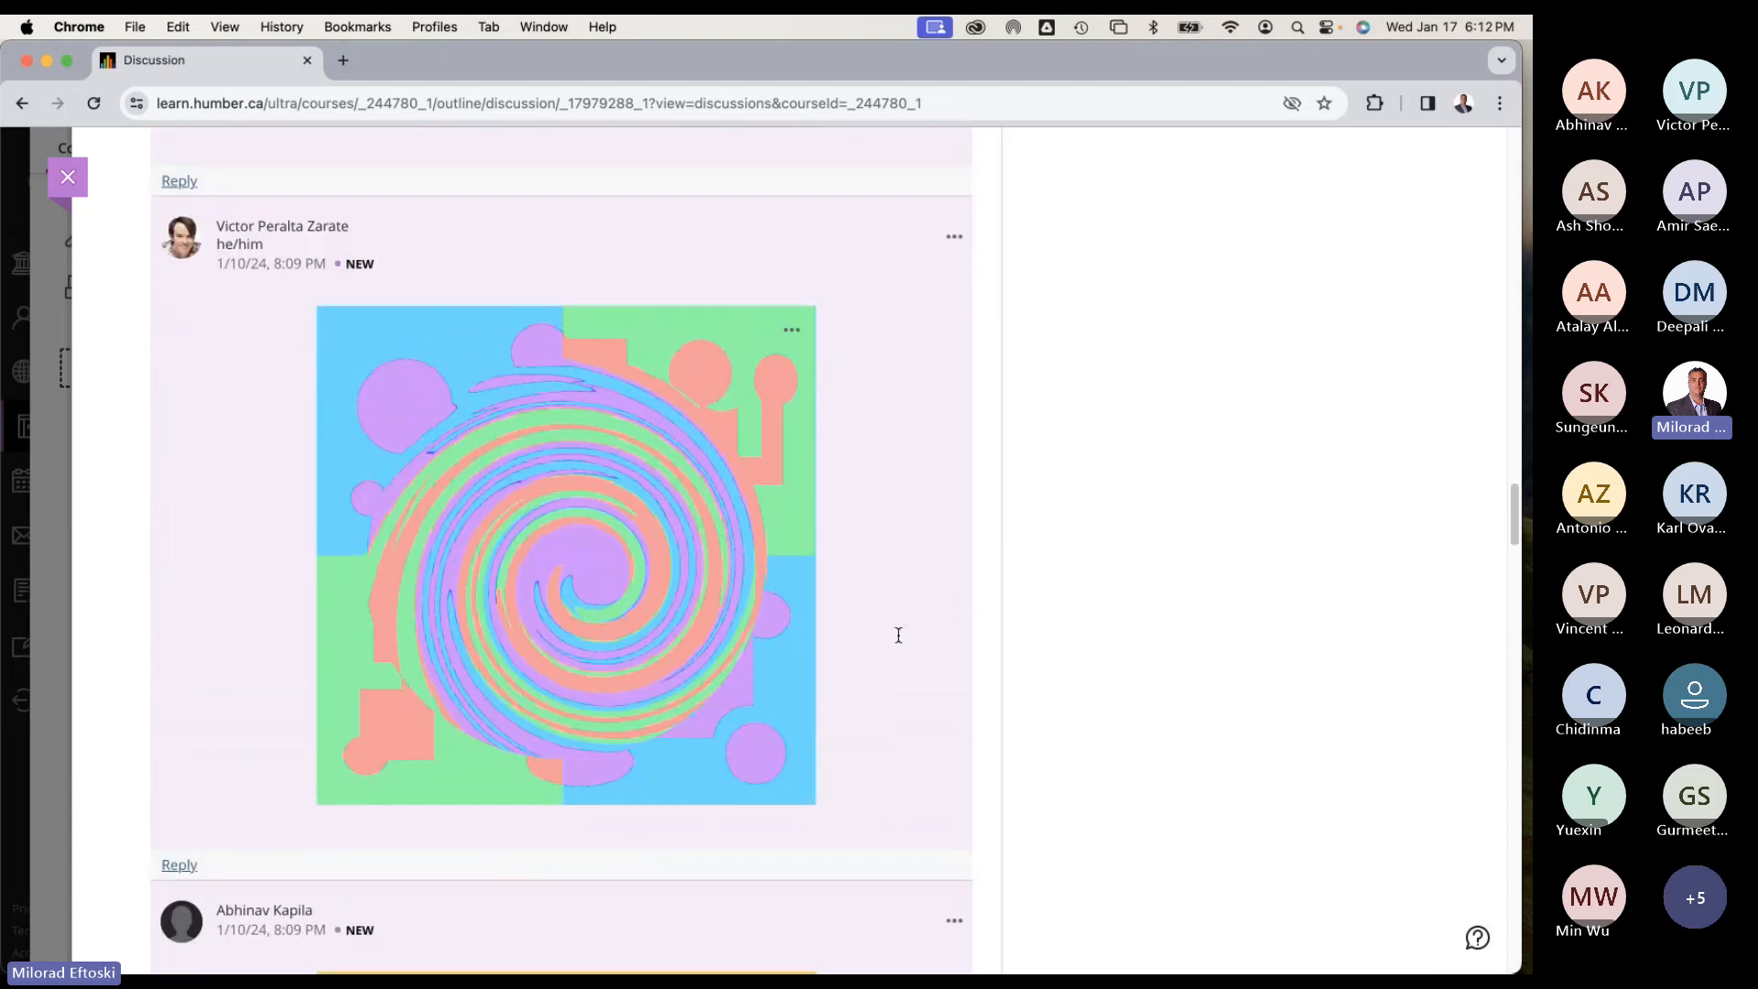
{"action": "scroll", "coordinate": [898, 635], "scroll_direction": "up", "scroll_amount": 7}
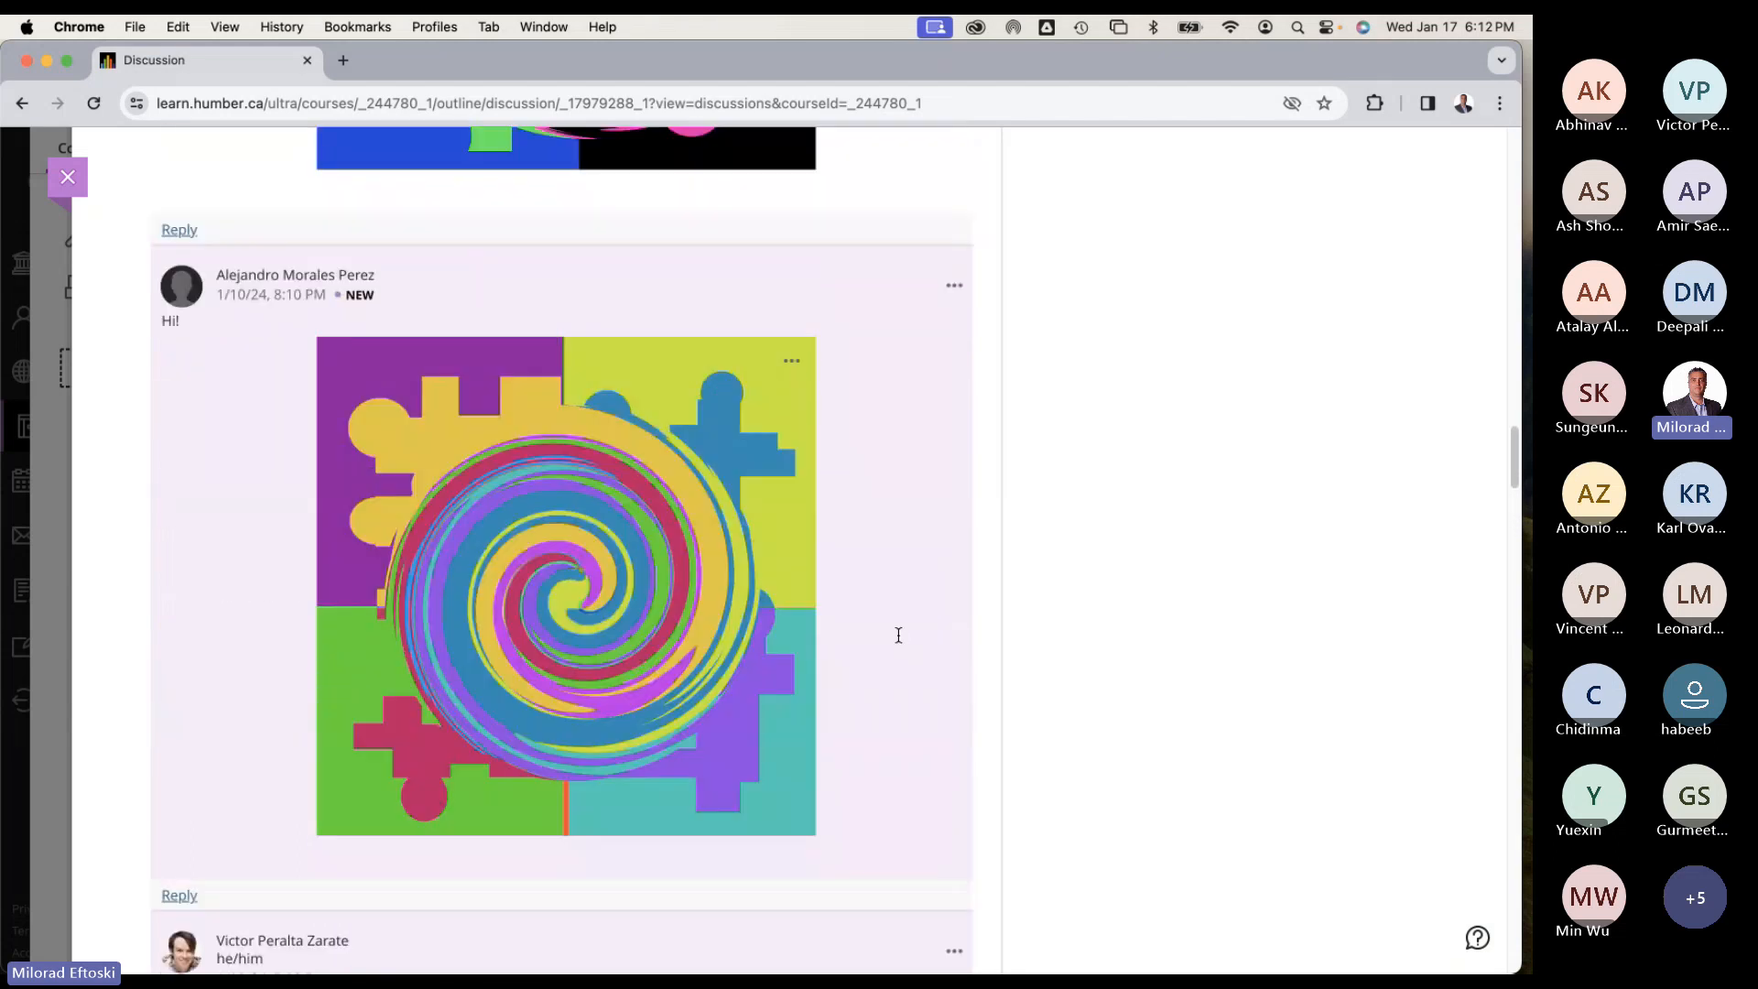
{"action": "scroll", "coordinate": [899, 636], "scroll_direction": "up", "scroll_amount": 8}
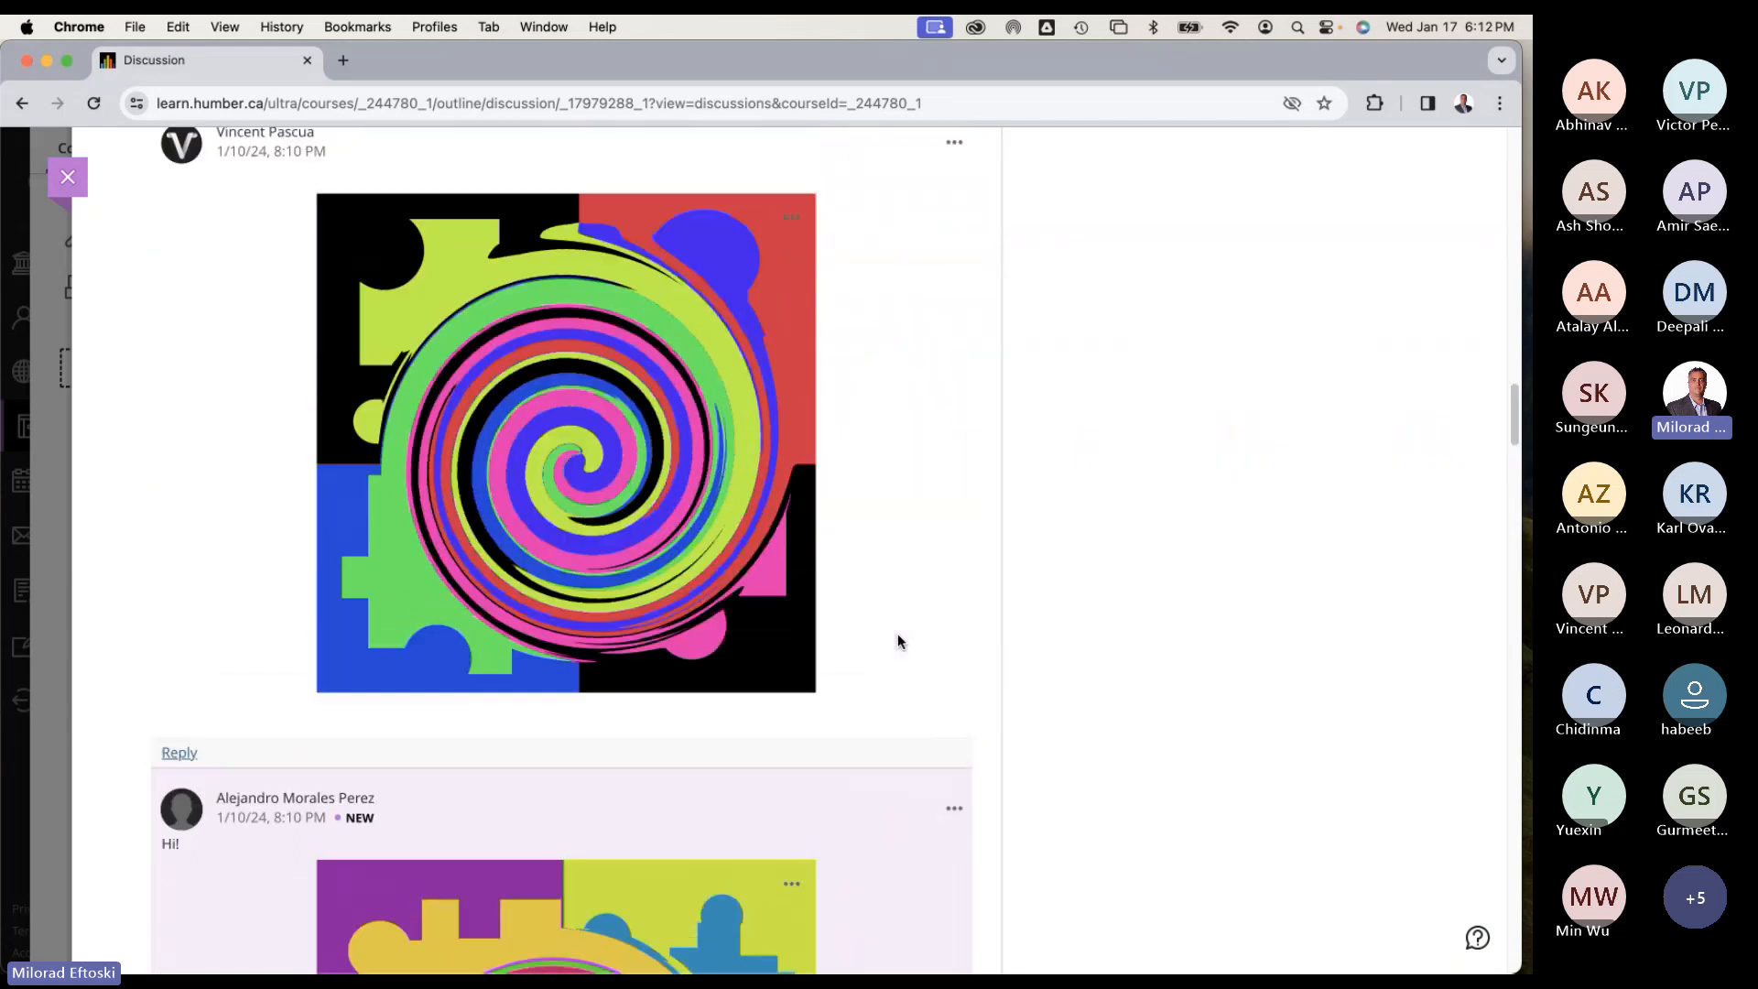
{"action": "scroll", "coordinate": [896, 635], "scroll_direction": "up", "scroll_amount": 5}
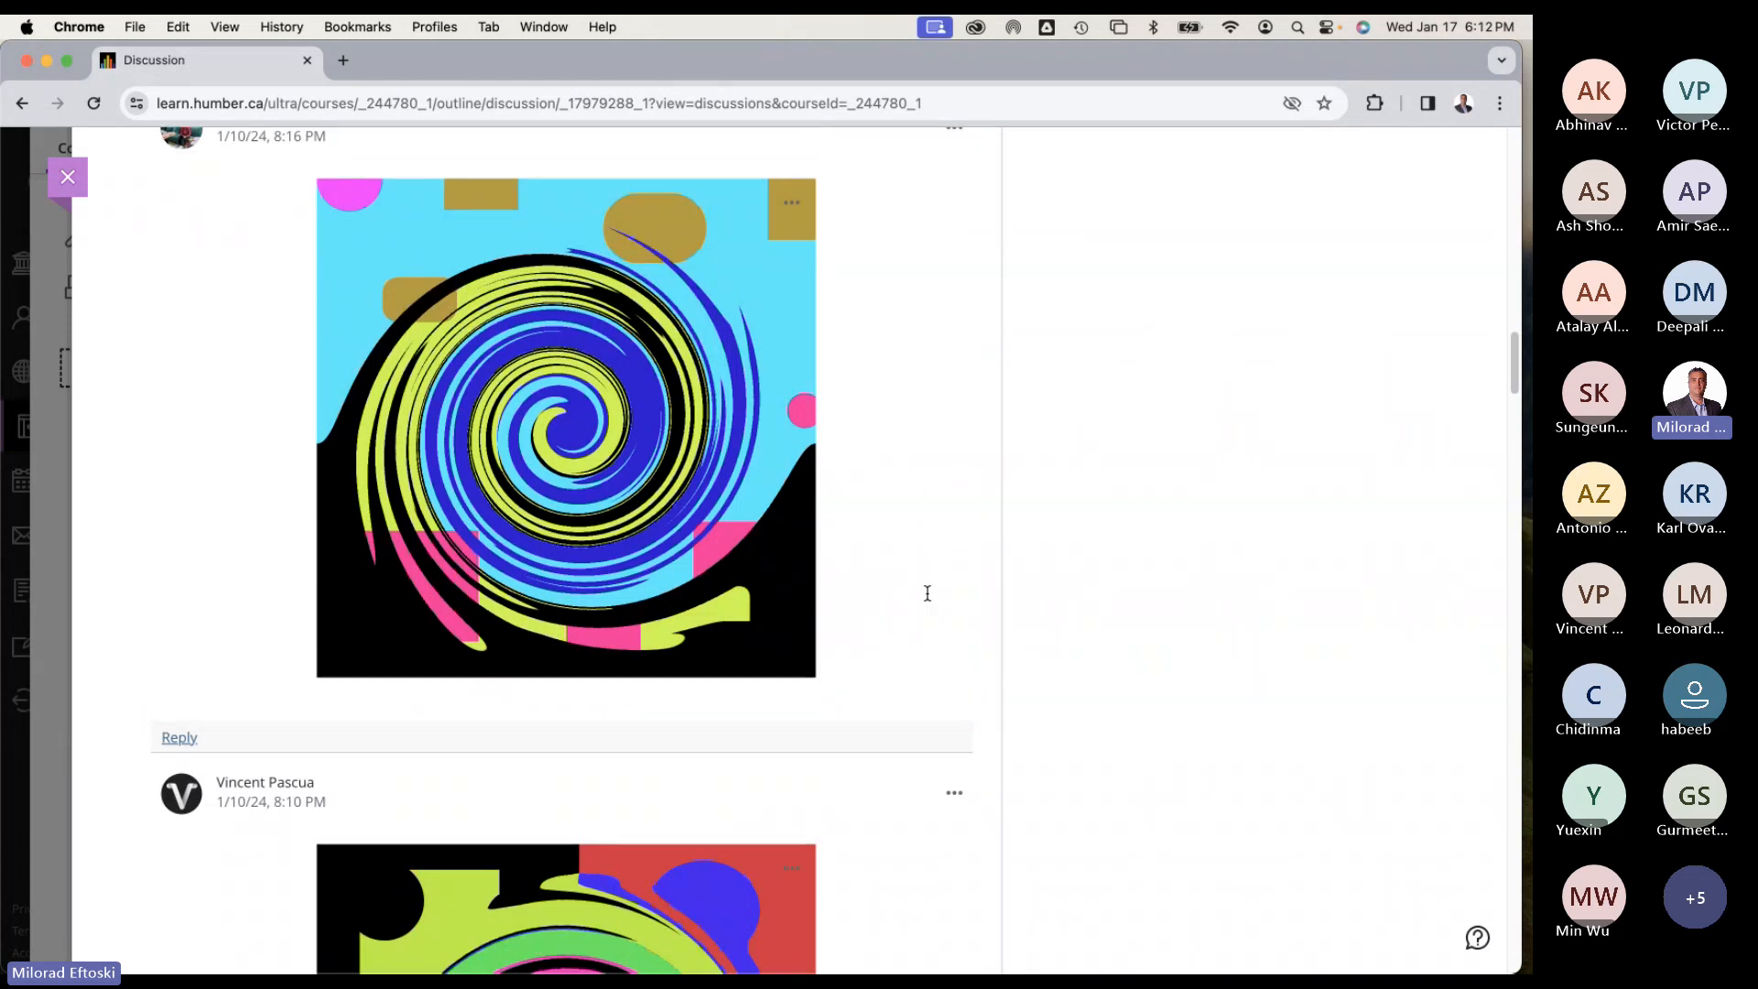
{"action": "scroll", "coordinate": [843, 618], "scroll_direction": "up", "scroll_amount": 8}
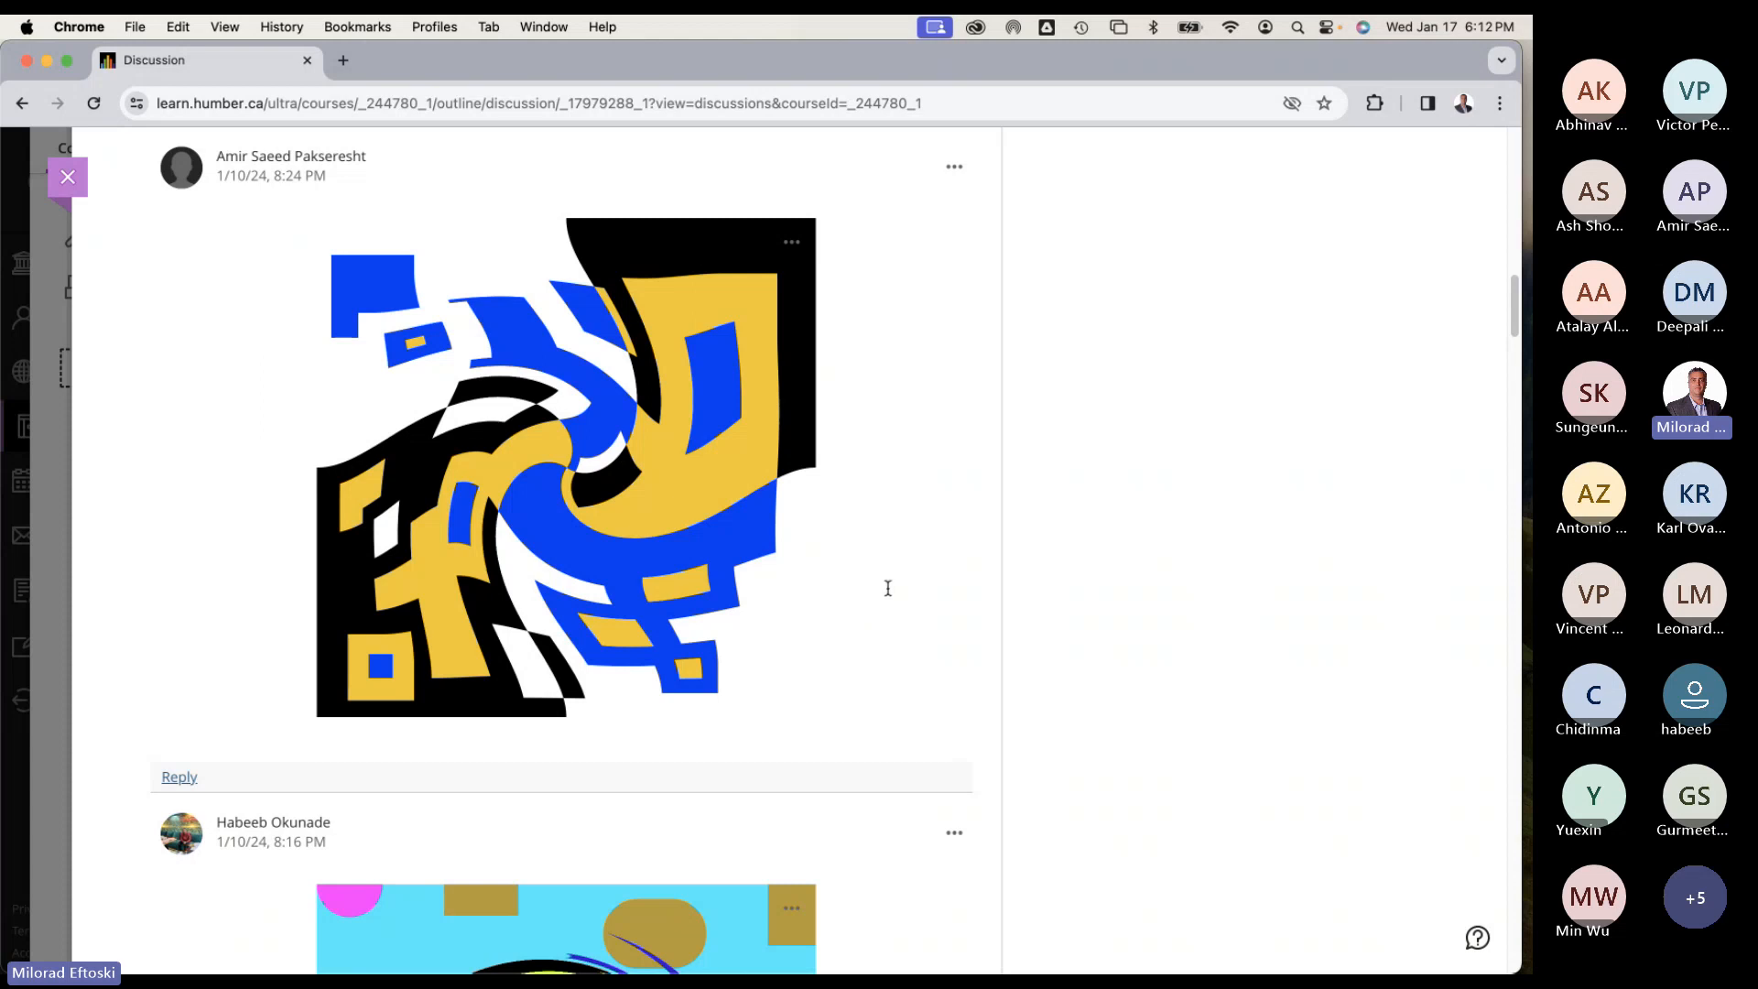
{"action": "scroll", "coordinate": [886, 591], "scroll_direction": "down", "scroll_amount": 5}
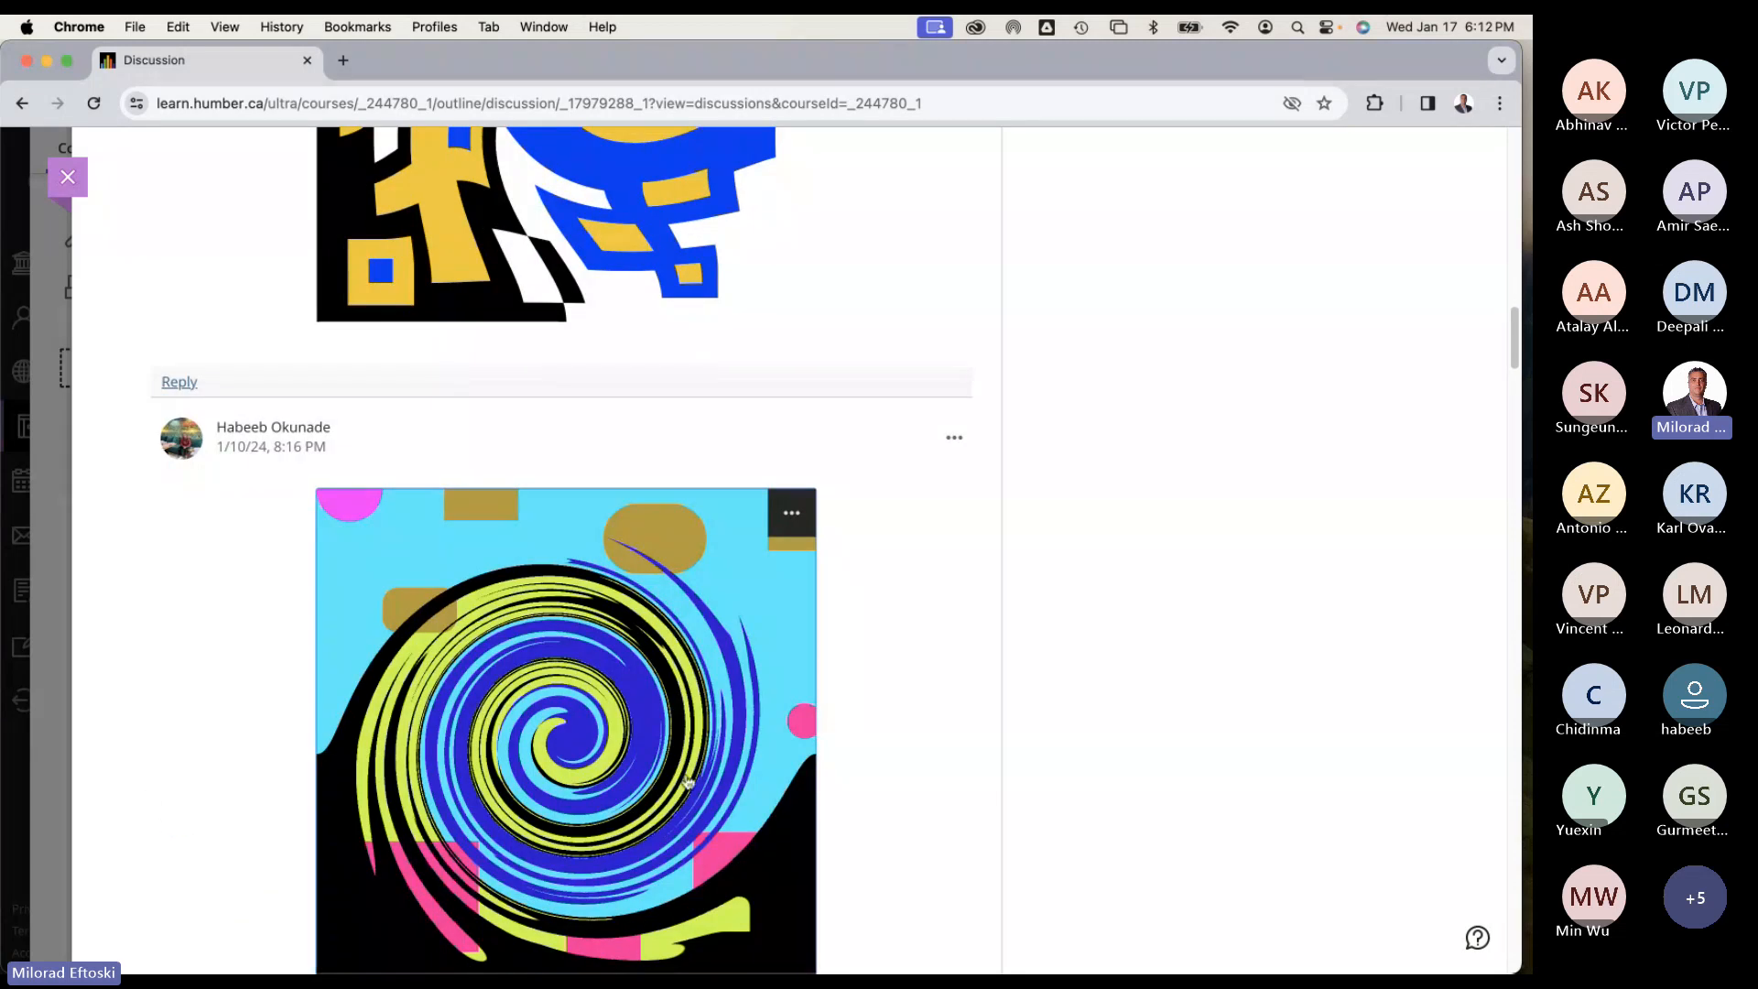
{"action": "scroll", "coordinate": [910, 628], "scroll_direction": "down", "scroll_amount": 3}
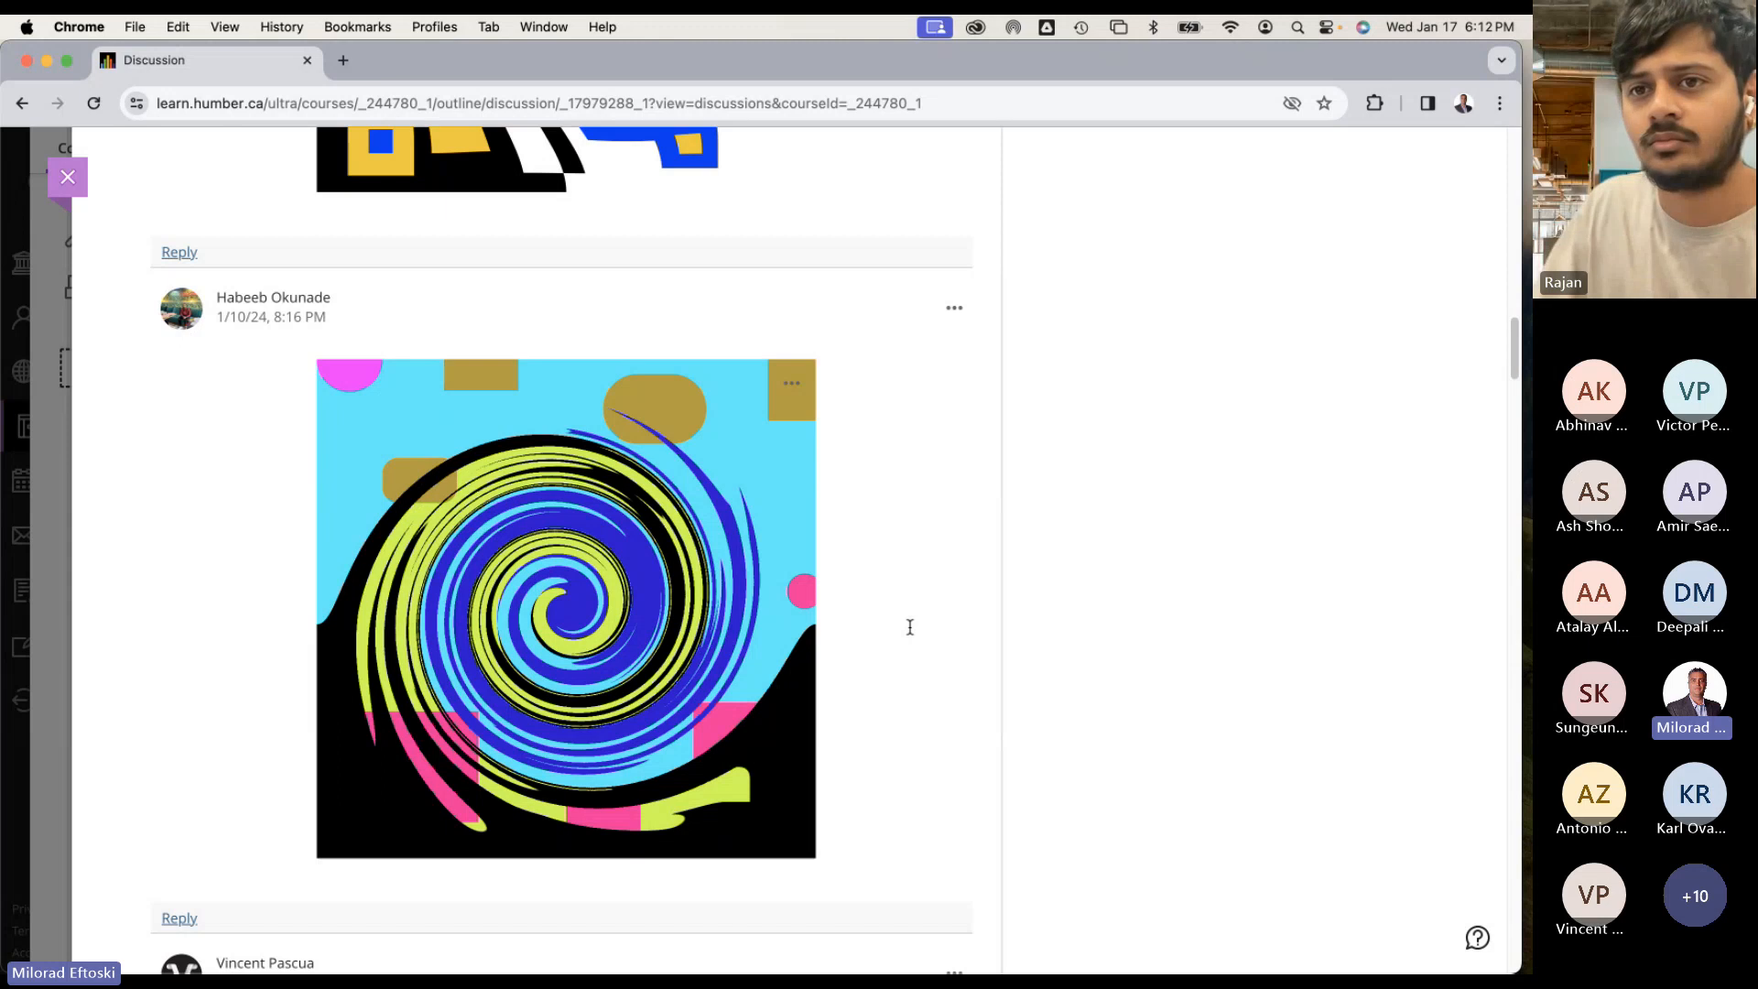
Look over the neighbouring swirl artworks, return to the start of the Abstract Exercise Challenge discussion and close it.
{"action": "scroll", "coordinate": [930, 609], "scroll_direction": "down", "scroll_amount": 9}
{"action": "scroll", "coordinate": [928, 620], "scroll_direction": "up", "scroll_amount": 10}
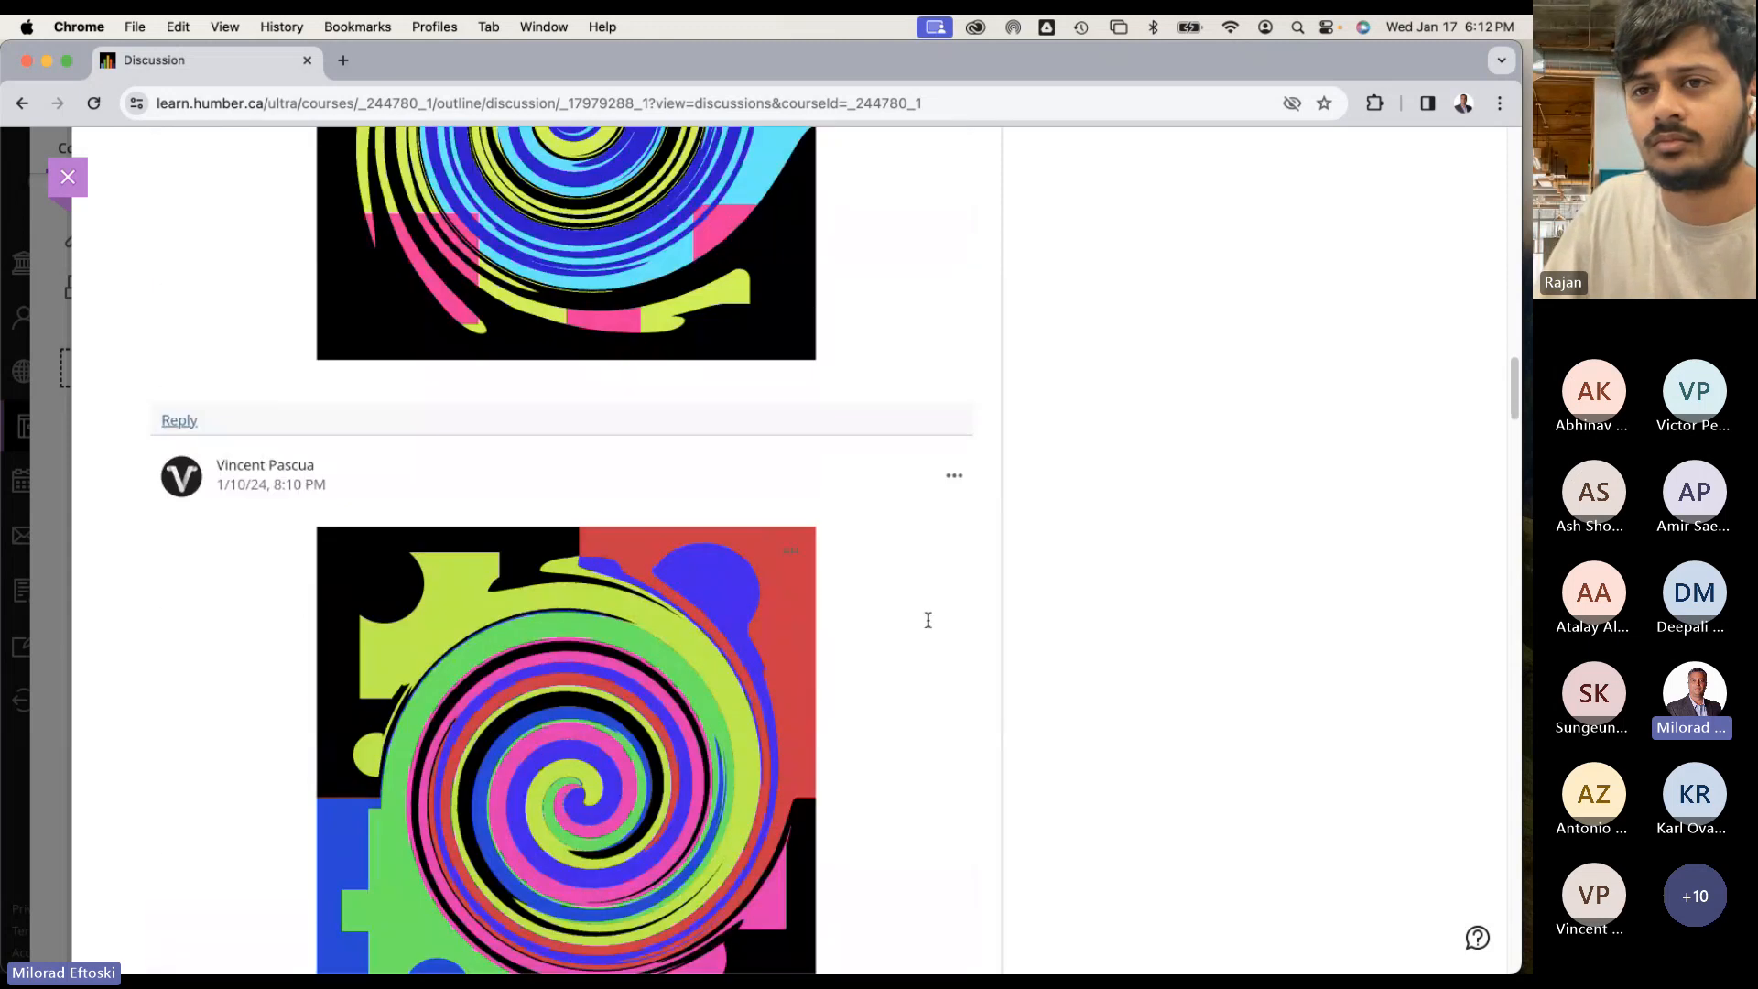
{"action": "scroll", "coordinate": [927, 619], "scroll_direction": "up", "scroll_amount": 15}
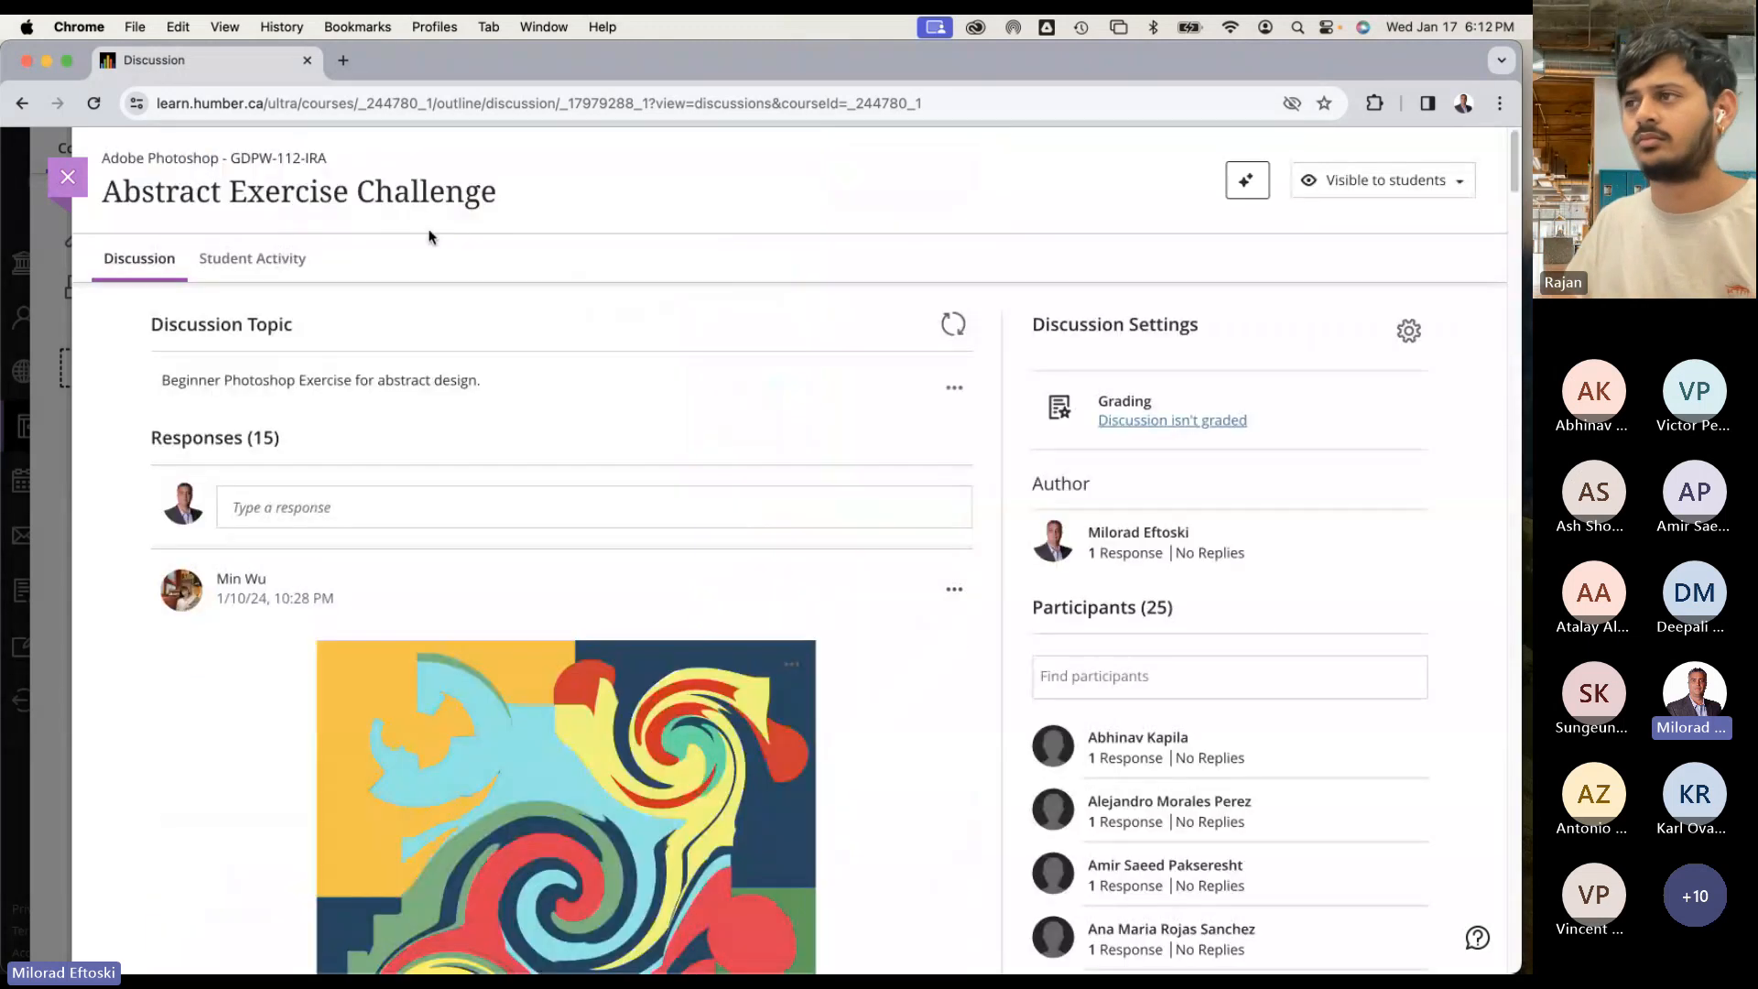
{"action": "left_click", "coordinate": [67, 177]}
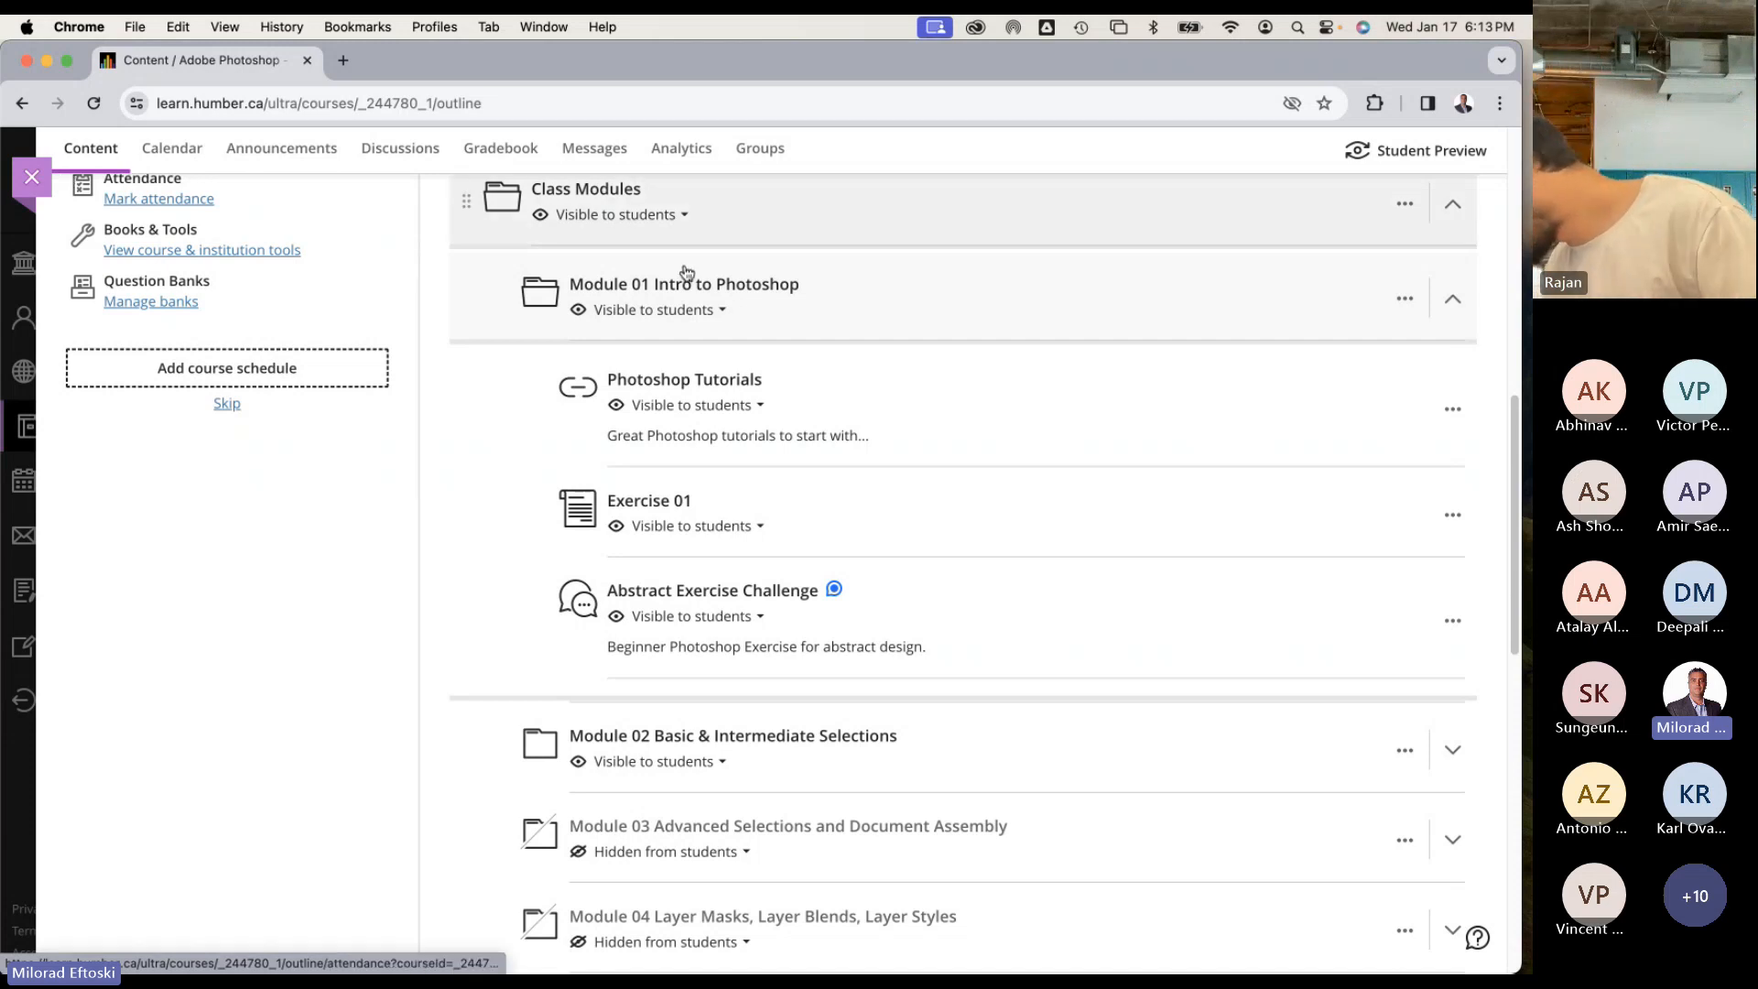
Collapse Module 01, check the contents of Module 03 Advanced Selections and Document Assembly, and expand Module 02 Basic & Intermediate Selections.
{"action": "left_click", "coordinate": [855, 293]}
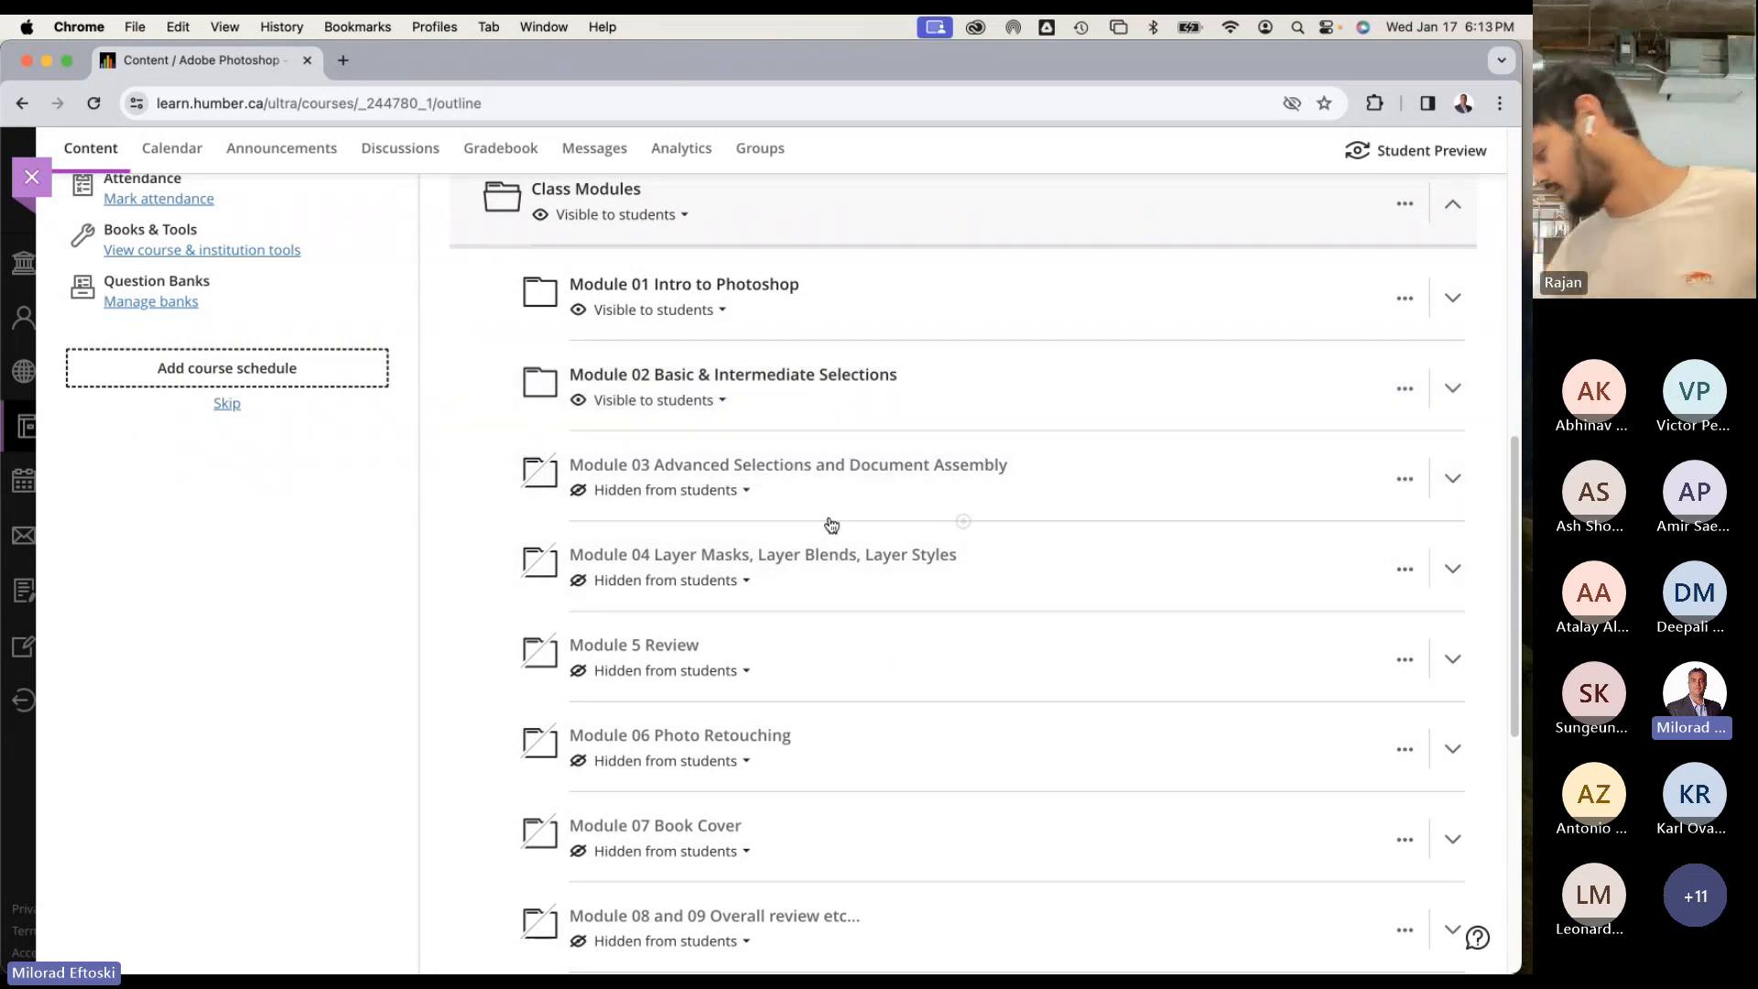
{"action": "left_click", "coordinate": [826, 499]}
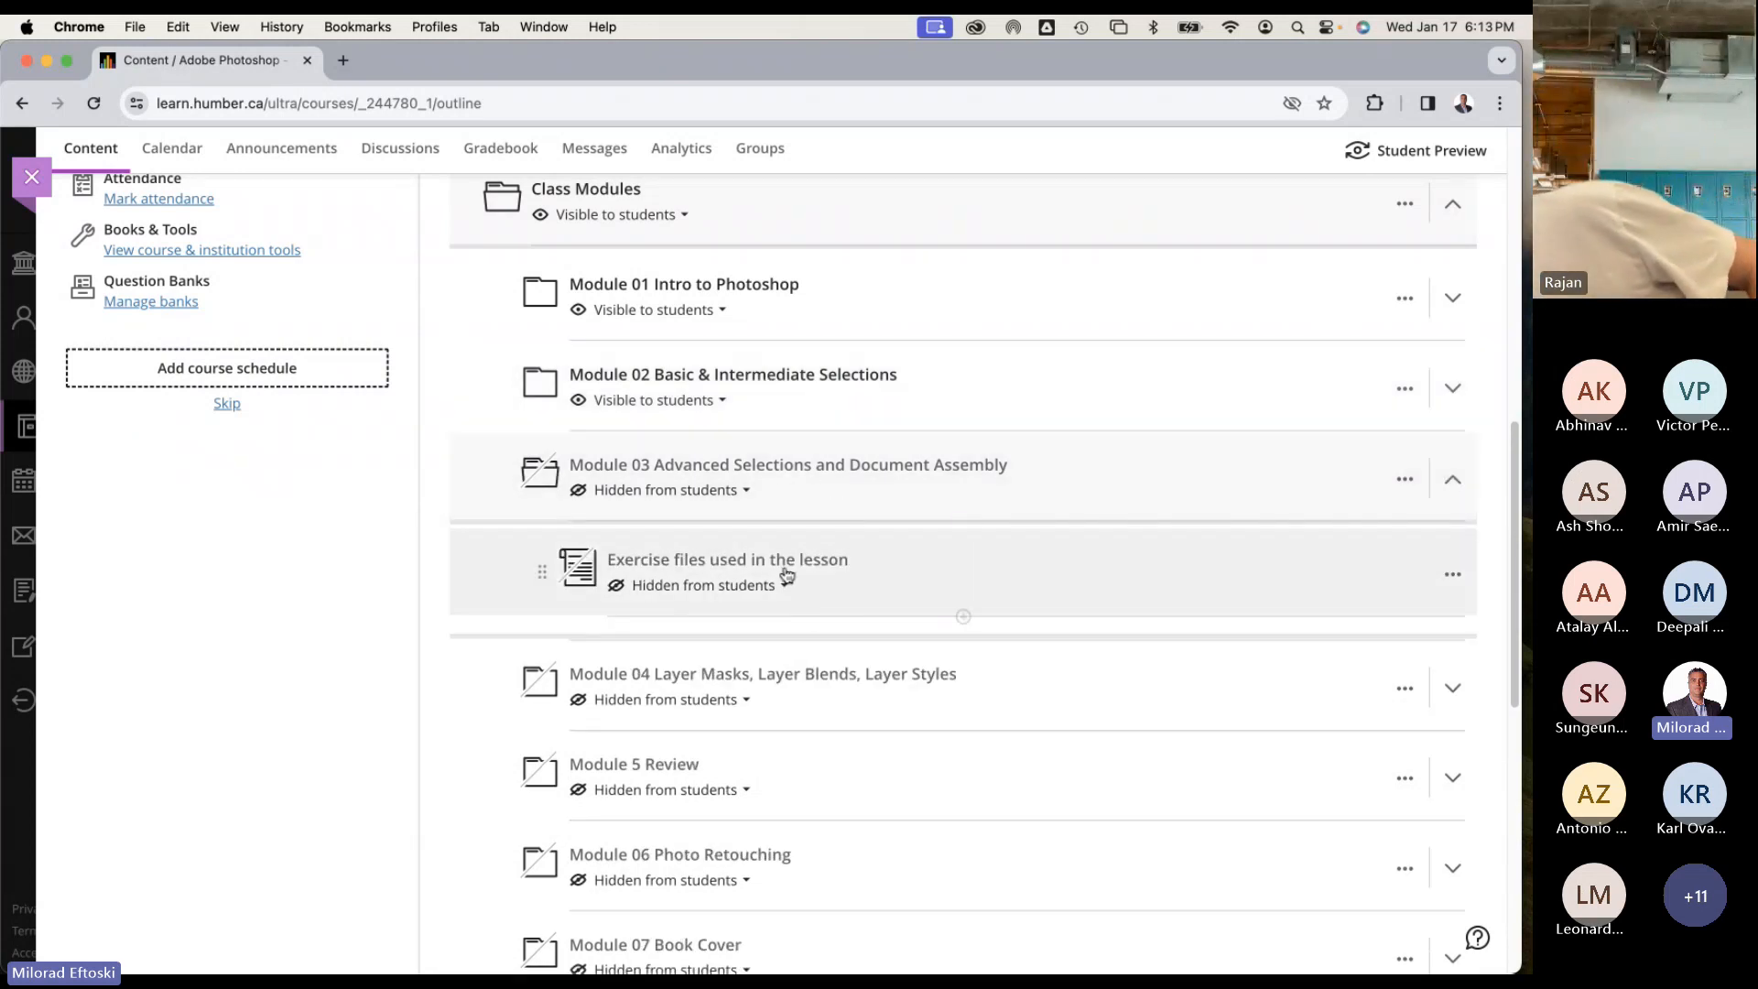
{"action": "left_click", "coordinate": [805, 503]}
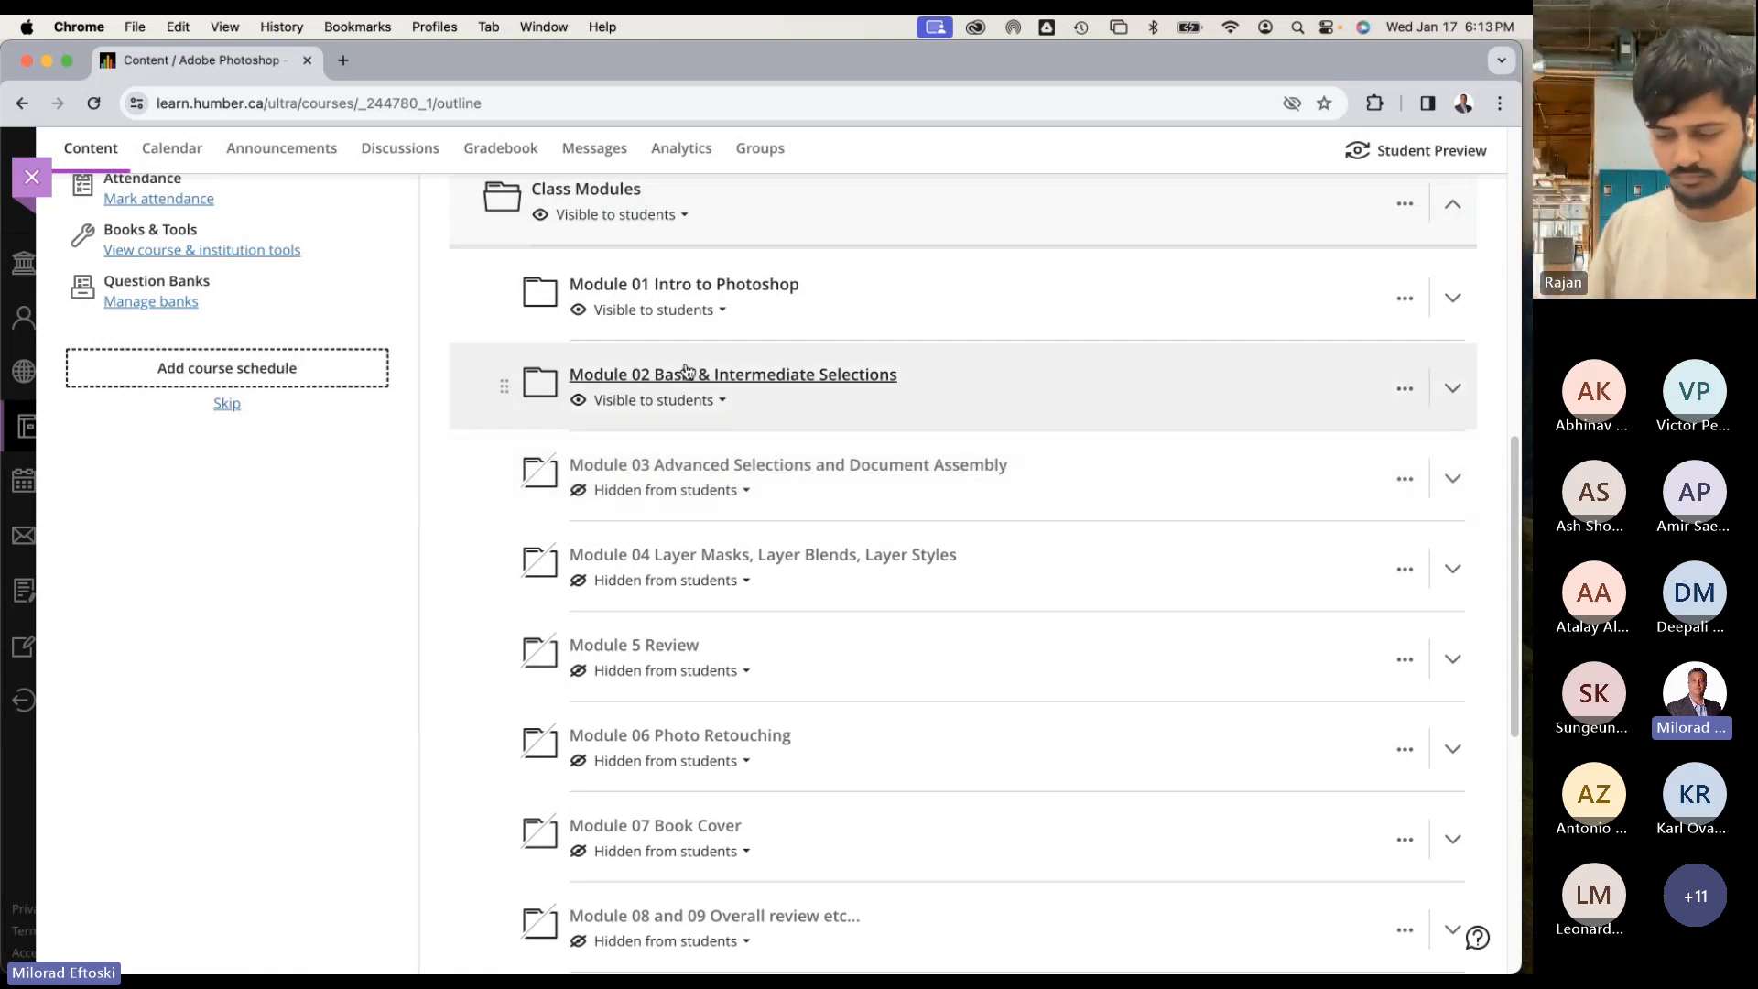
{"action": "left_click", "coordinate": [872, 406]}
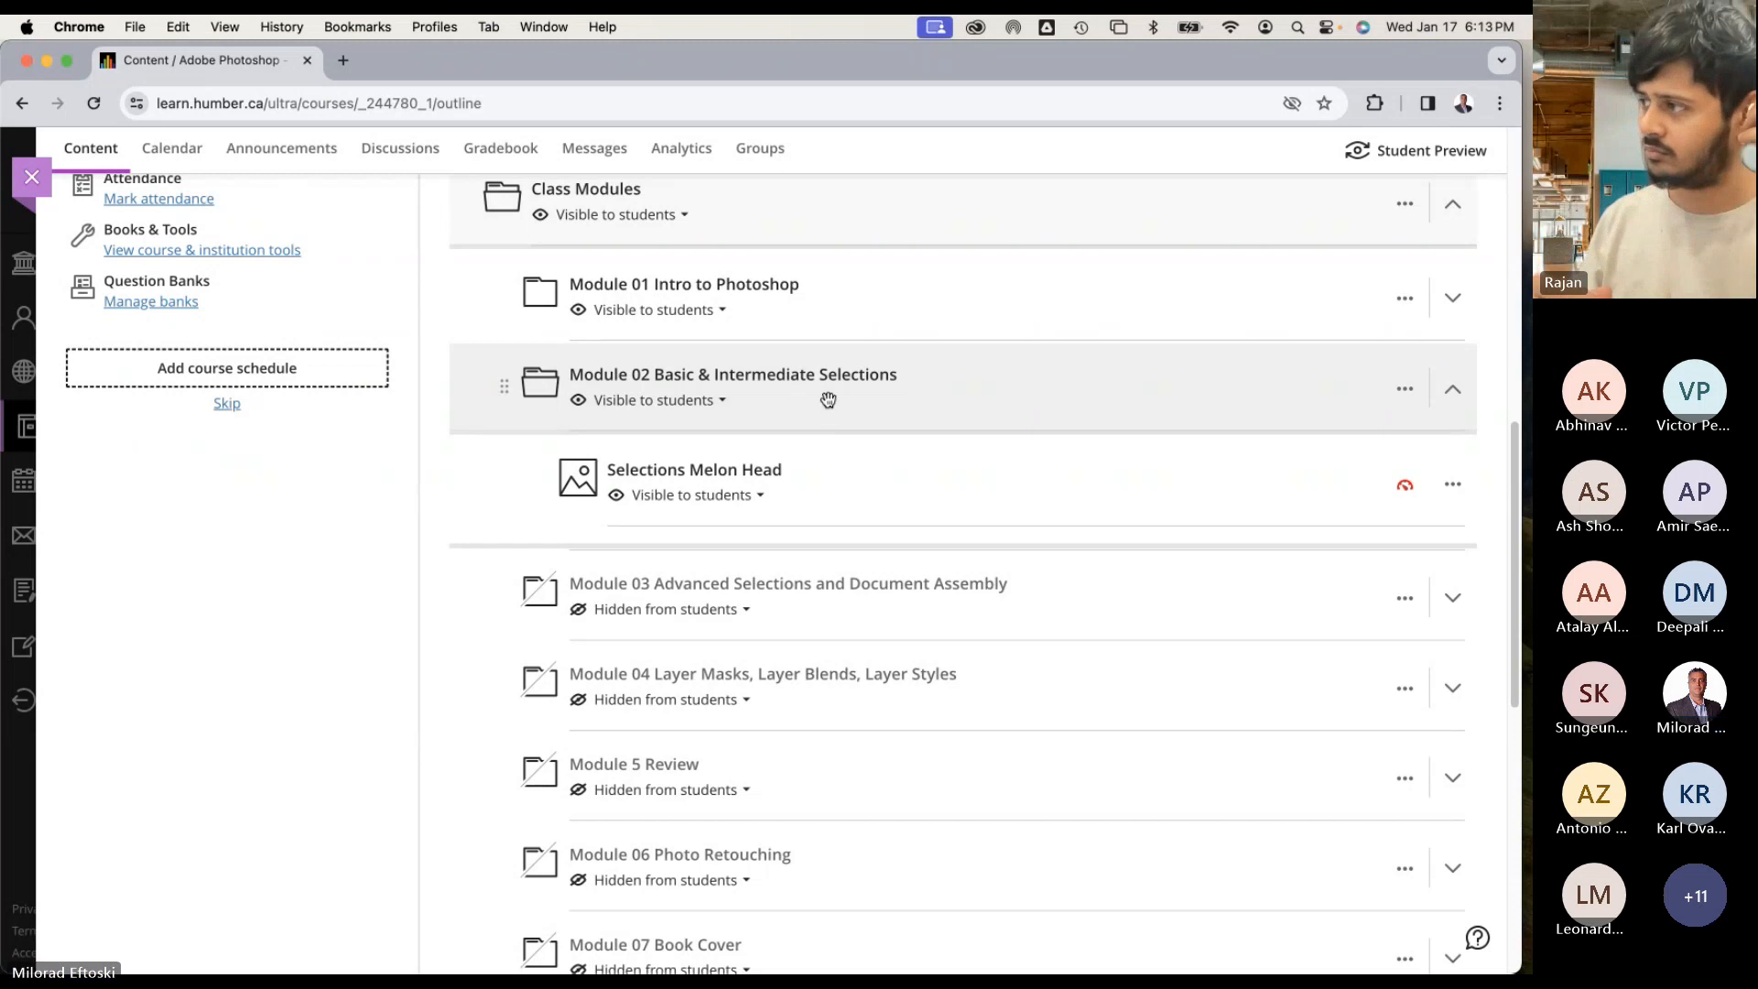
Expand the Course Outline and Module 01 Intro to Photoshop folders and examine the items in the course content.
{"action": "scroll", "coordinate": [829, 397], "scroll_direction": "up", "scroll_amount": 5}
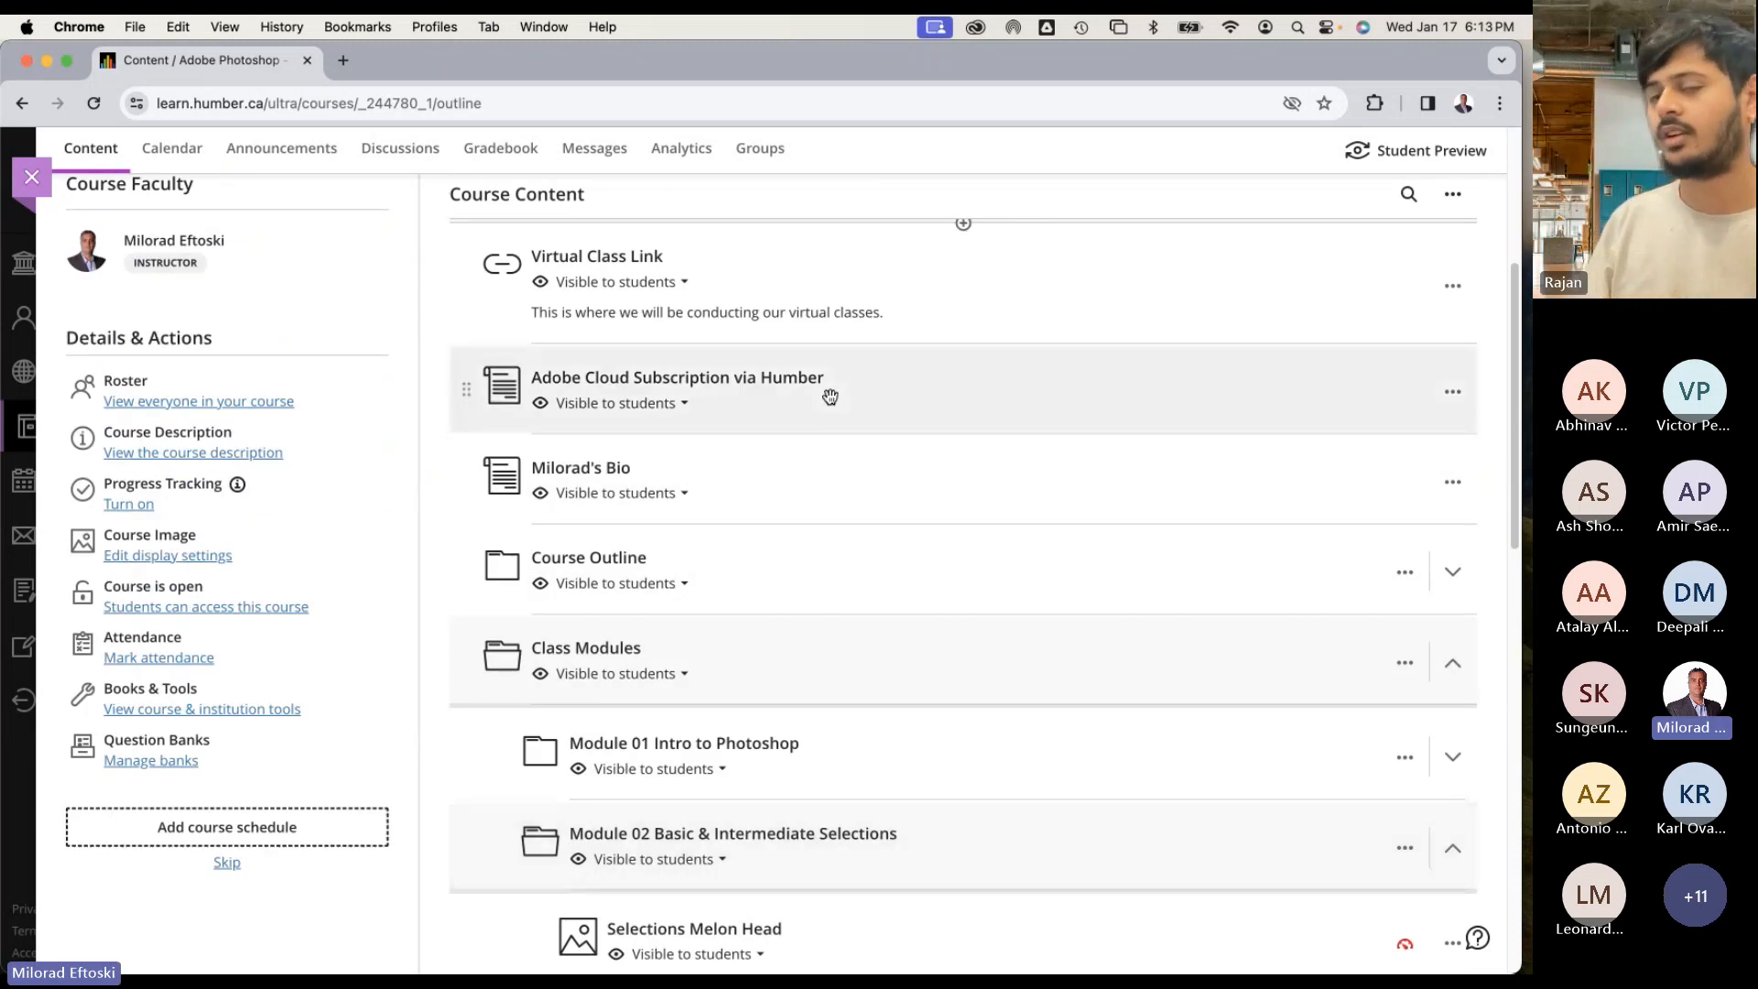
{"action": "scroll", "coordinate": [829, 397], "scroll_direction": "up", "scroll_amount": 4}
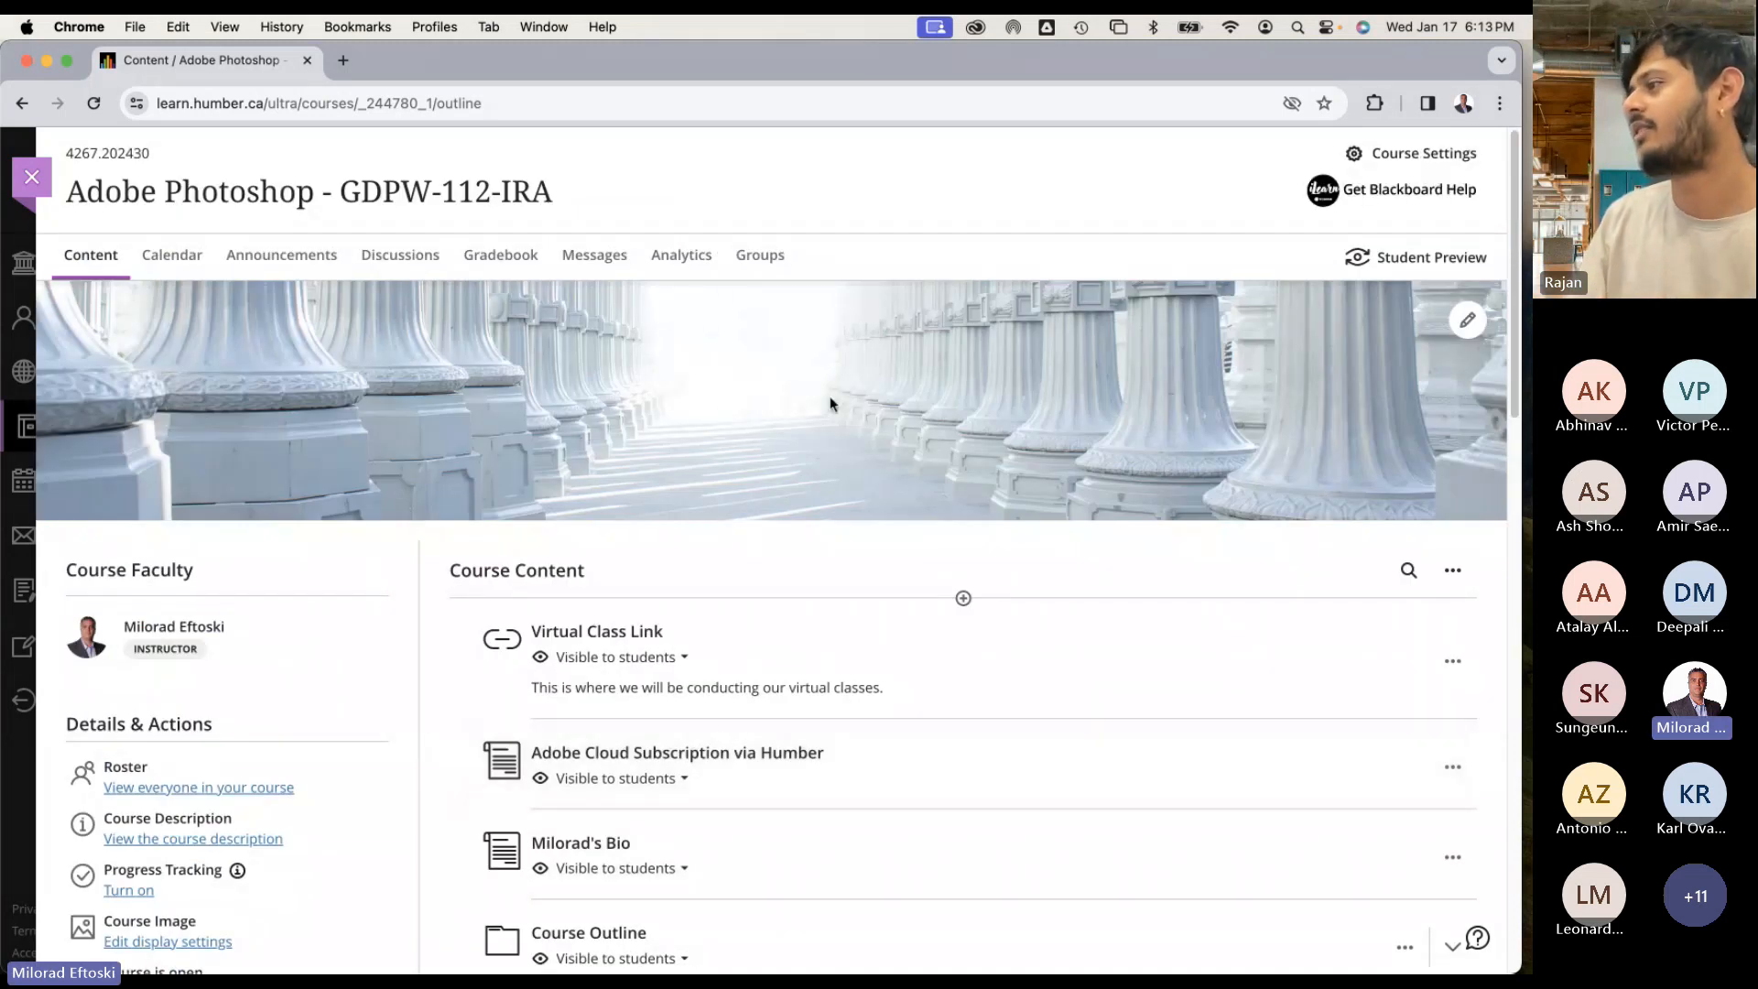
{"action": "scroll", "coordinate": [912, 595], "scroll_direction": "down", "scroll_amount": 6}
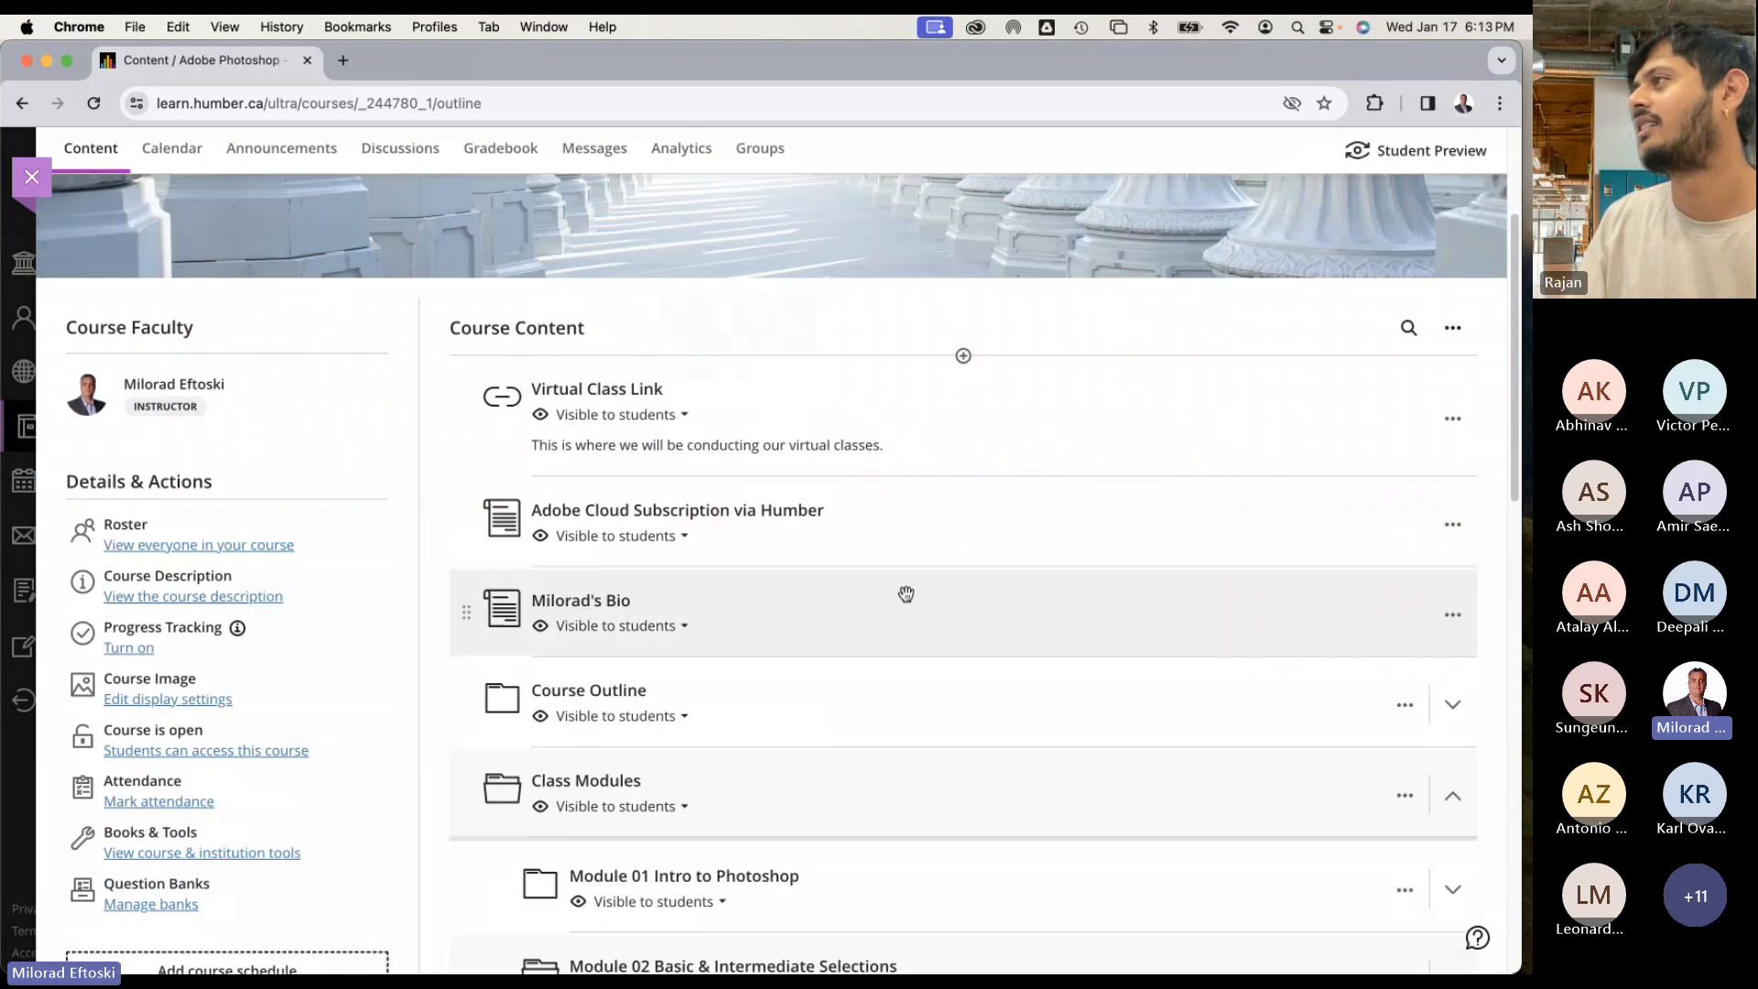
{"action": "left_click", "coordinate": [797, 370]}
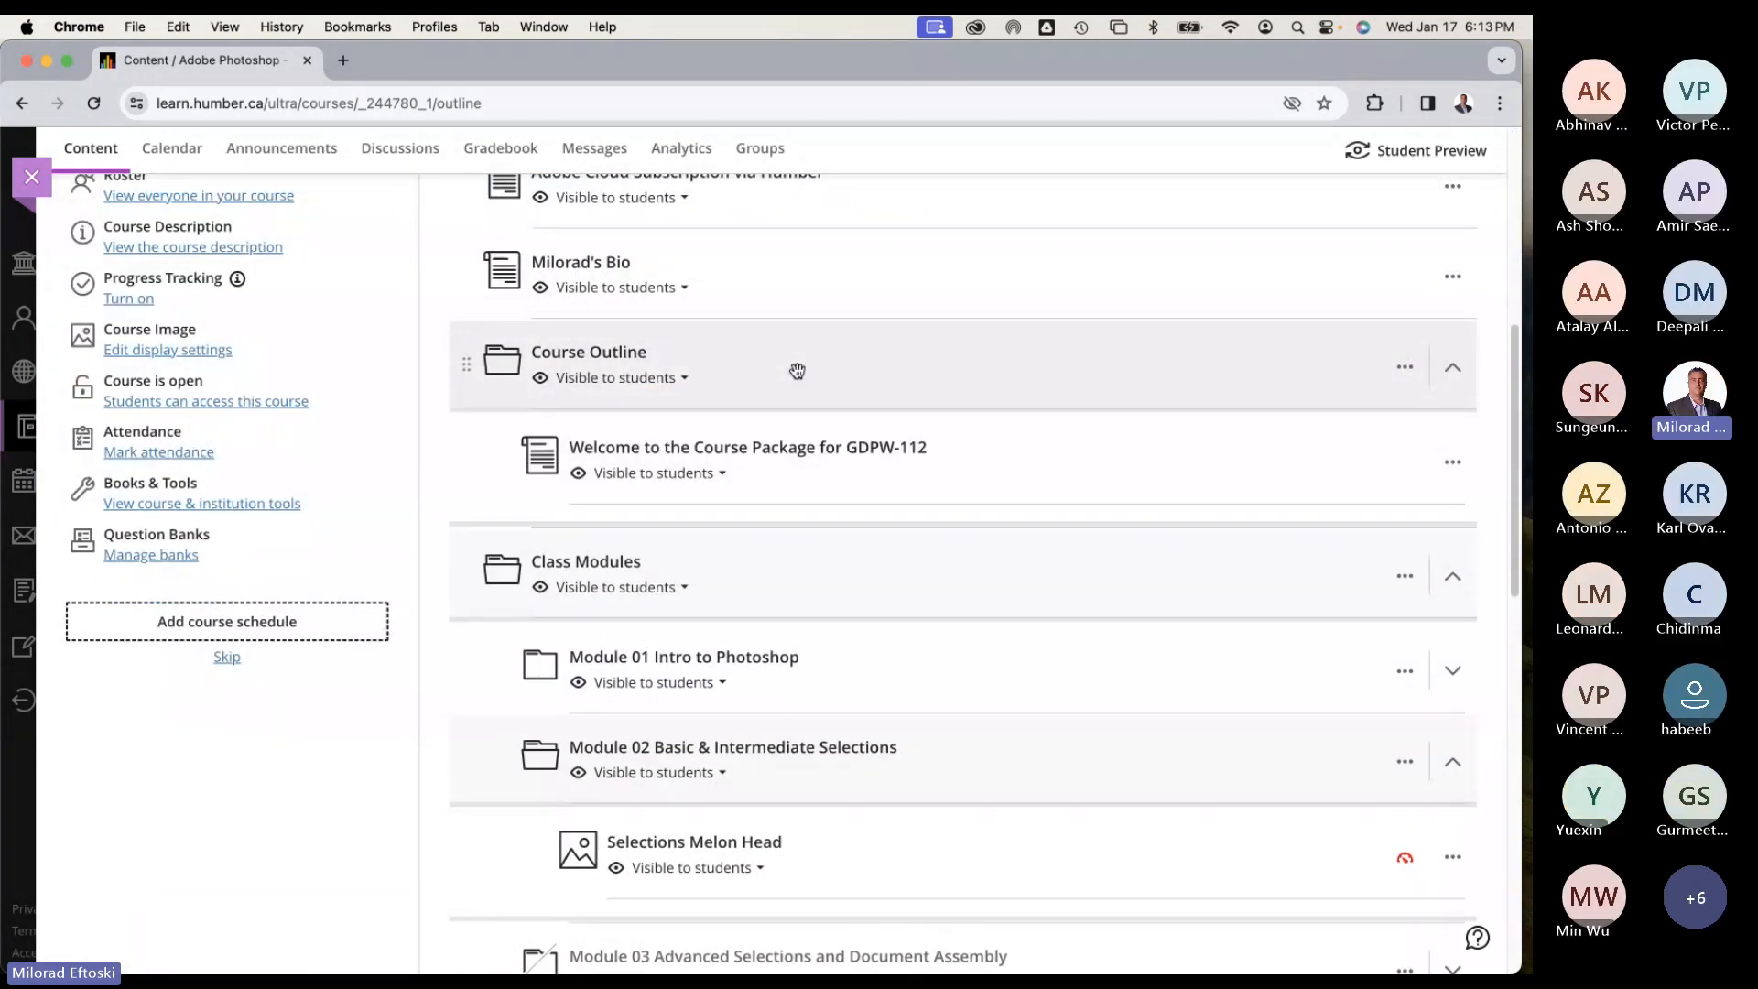
{"action": "left_click", "coordinate": [872, 658]}
{"action": "scroll", "coordinate": [871, 636], "scroll_direction": "down", "scroll_amount": 5}
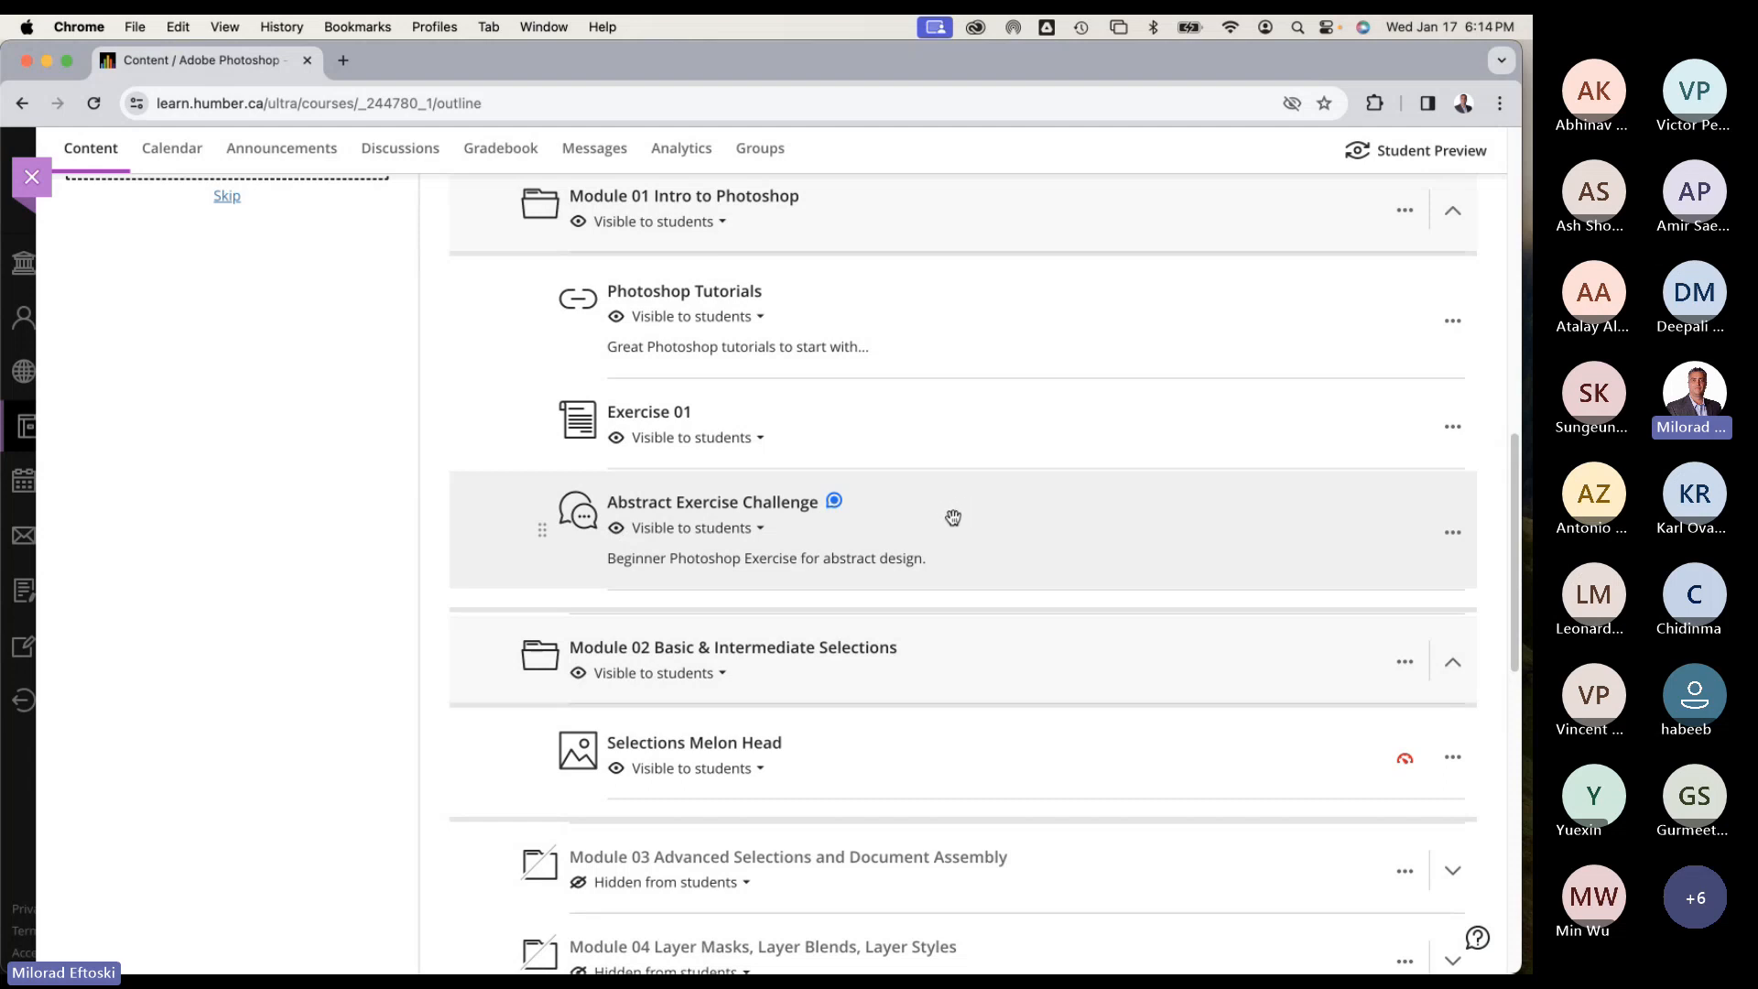
{"action": "scroll", "coordinate": [953, 508], "scroll_direction": "up", "scroll_amount": 5}
{"action": "scroll", "coordinate": [947, 519], "scroll_direction": "up", "scroll_amount": 10}
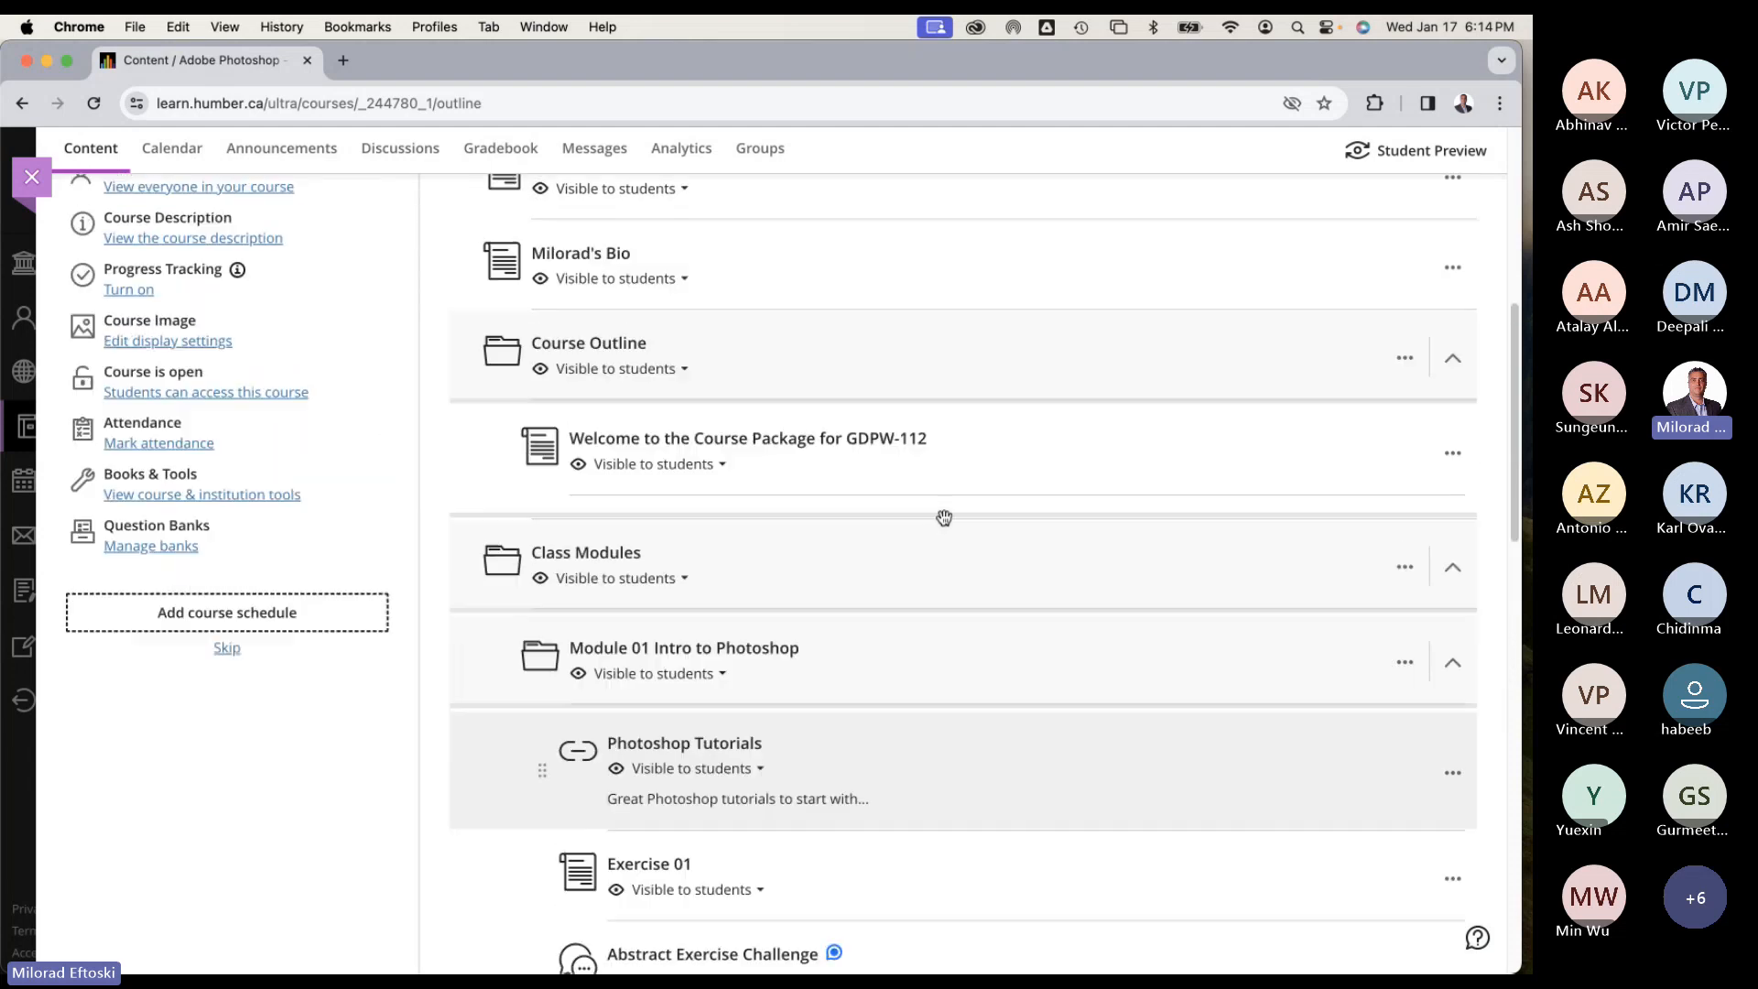
{"action": "scroll", "coordinate": [839, 430], "scroll_direction": "up", "scroll_amount": 5}
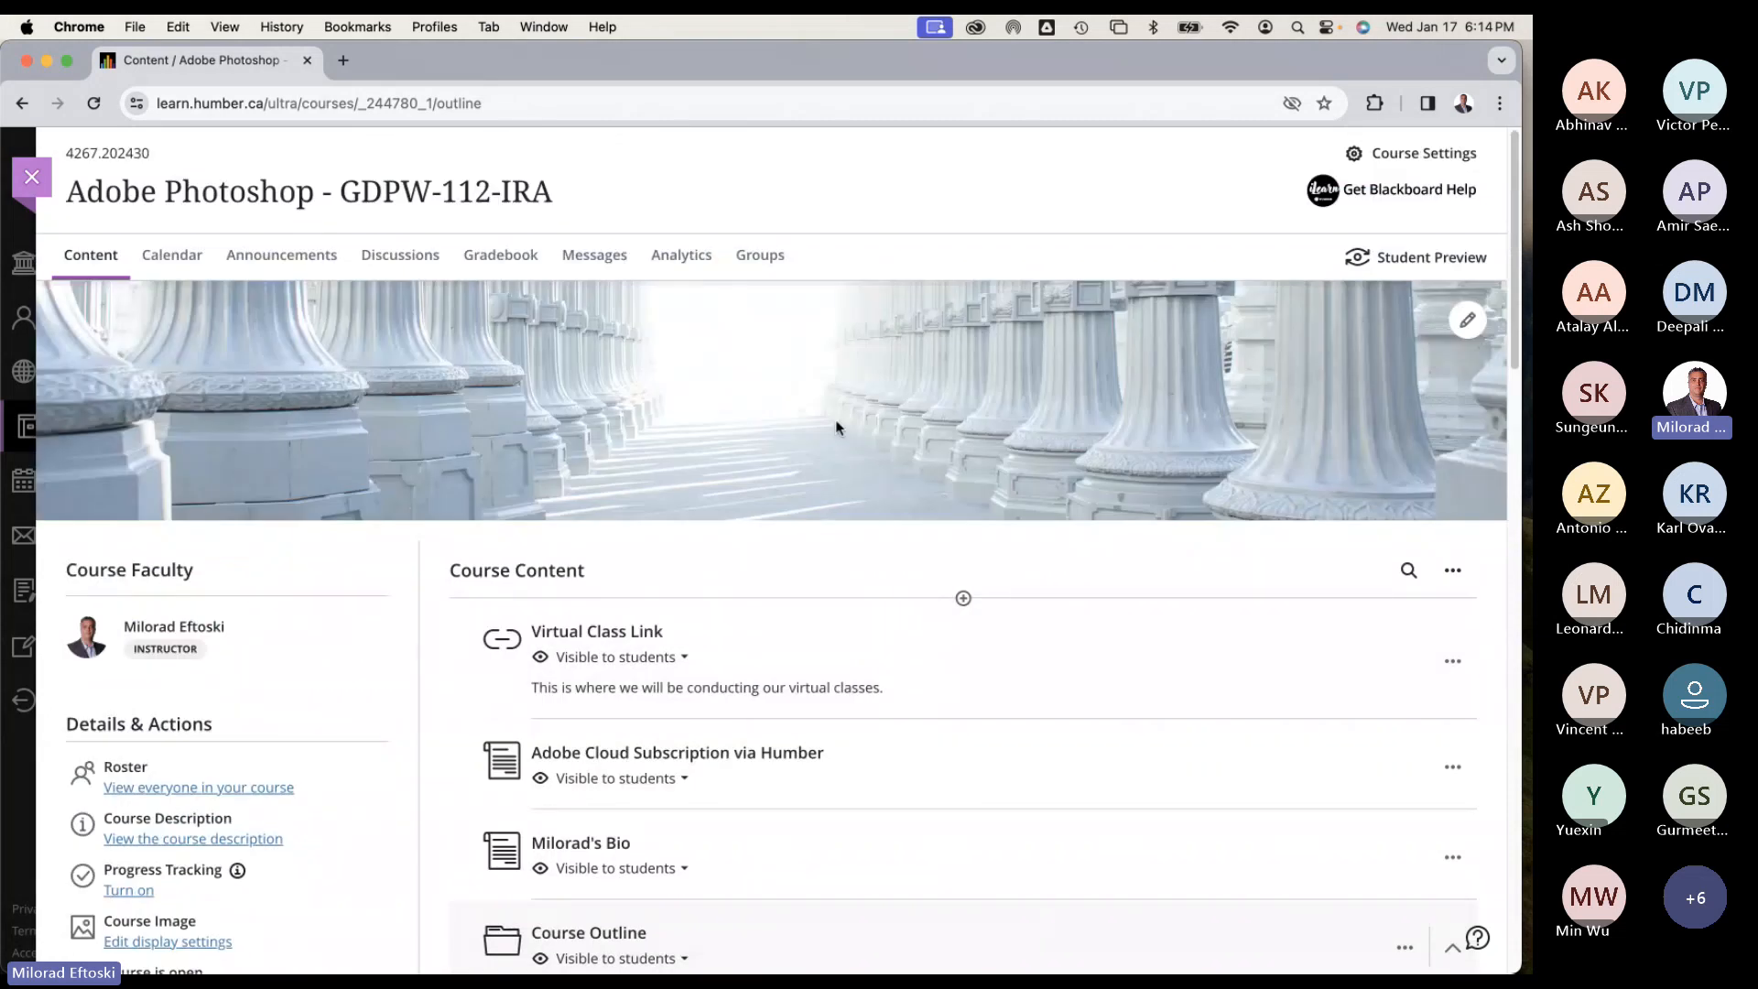
Open the Colour Abstract Exercise from the course gradebook and display its assignment content and settings.
{"action": "left_click", "coordinate": [494, 266]}
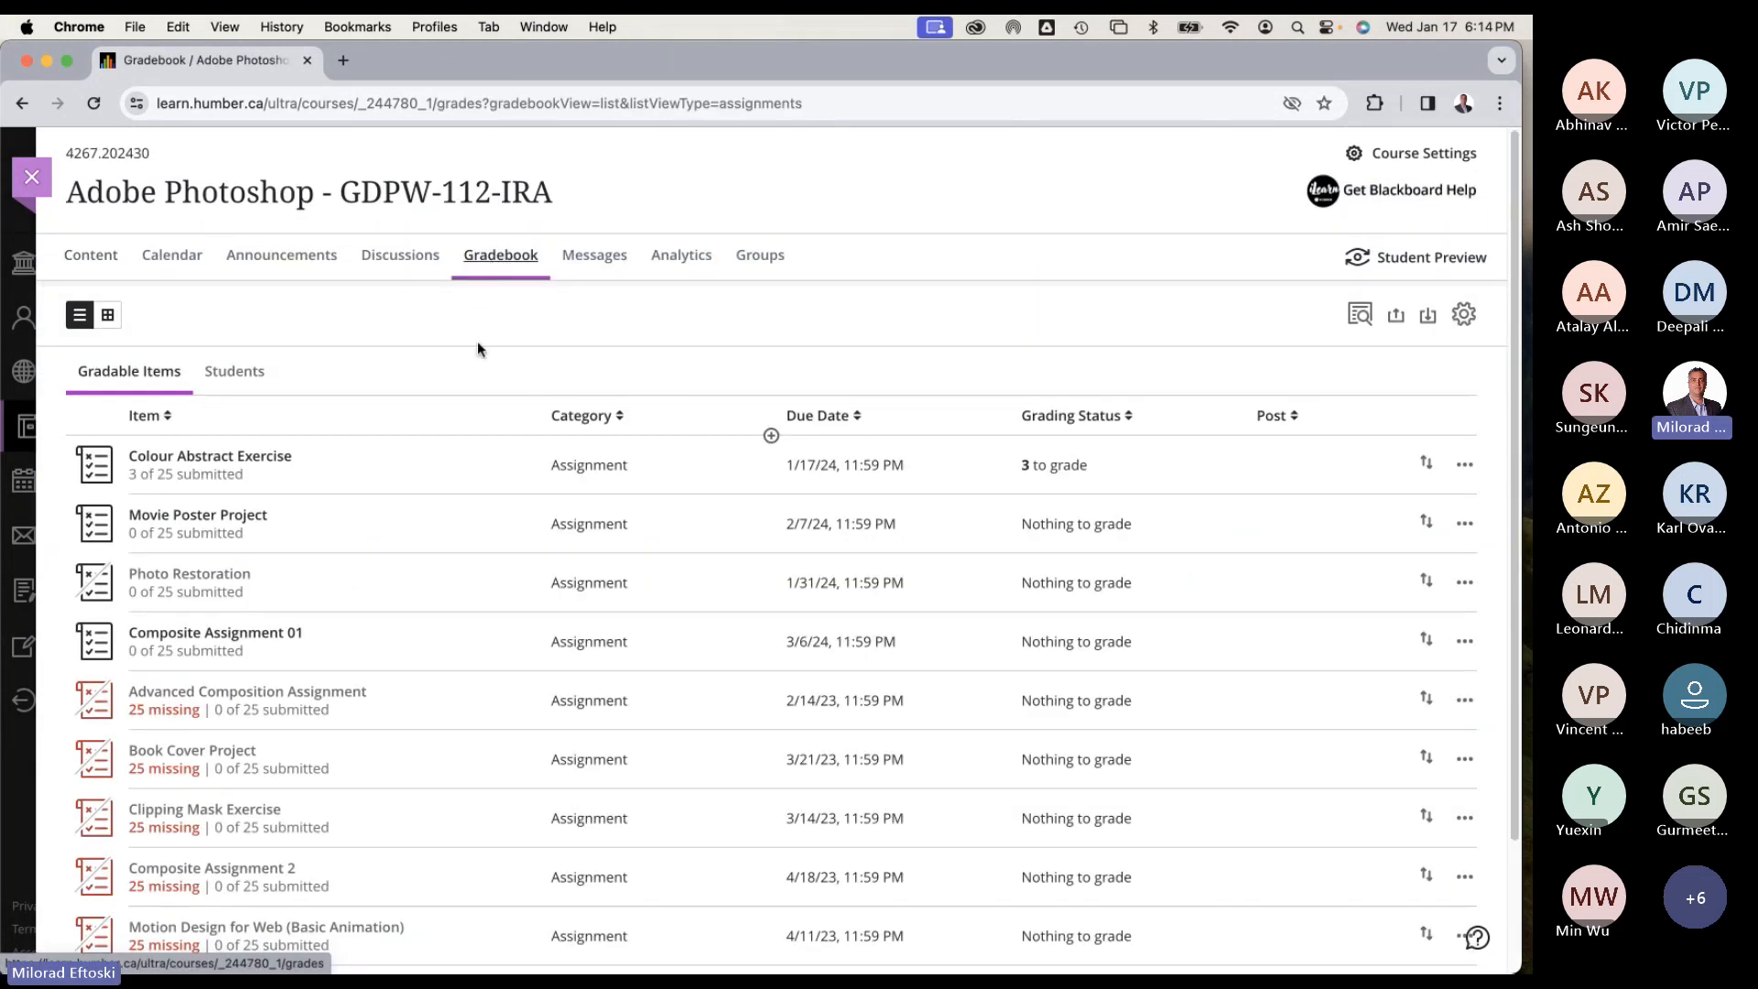
{"action": "left_click", "coordinate": [271, 457]}
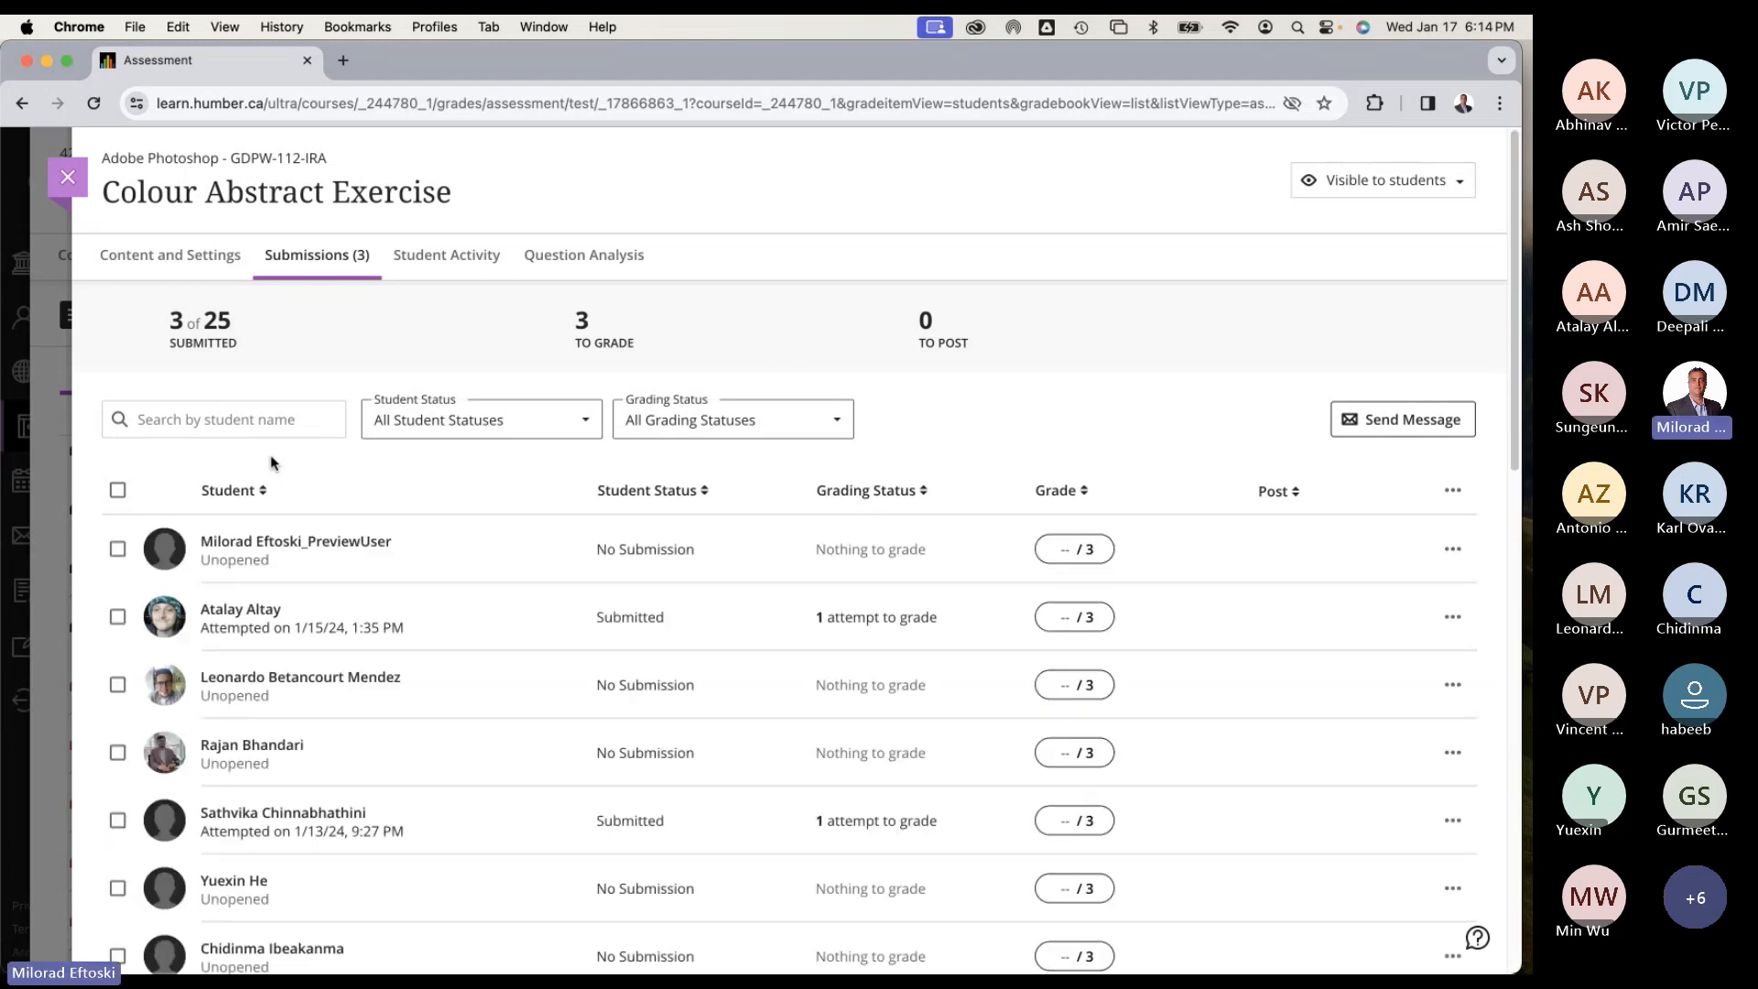
{"action": "left_click", "coordinate": [170, 257]}
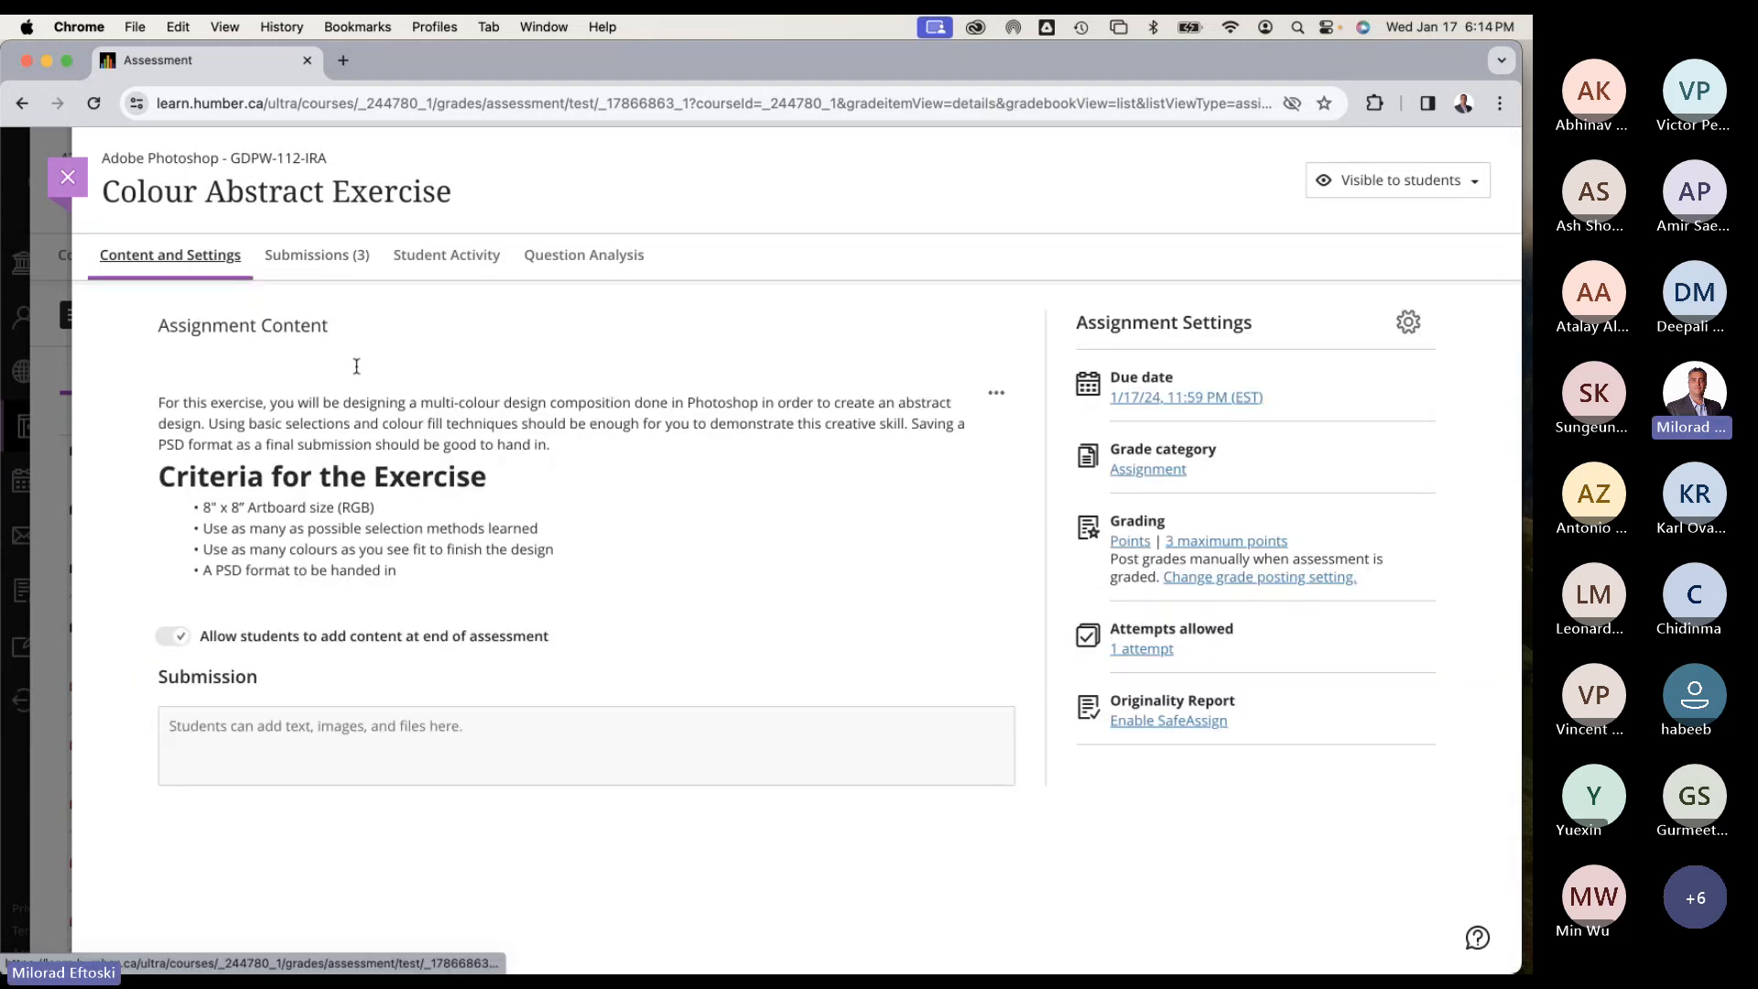
Read through the exercise's introductory description, highlighting the paragraph and the full instructions as reading aids.
{"action": "triple_click", "coordinate": [344, 423]}
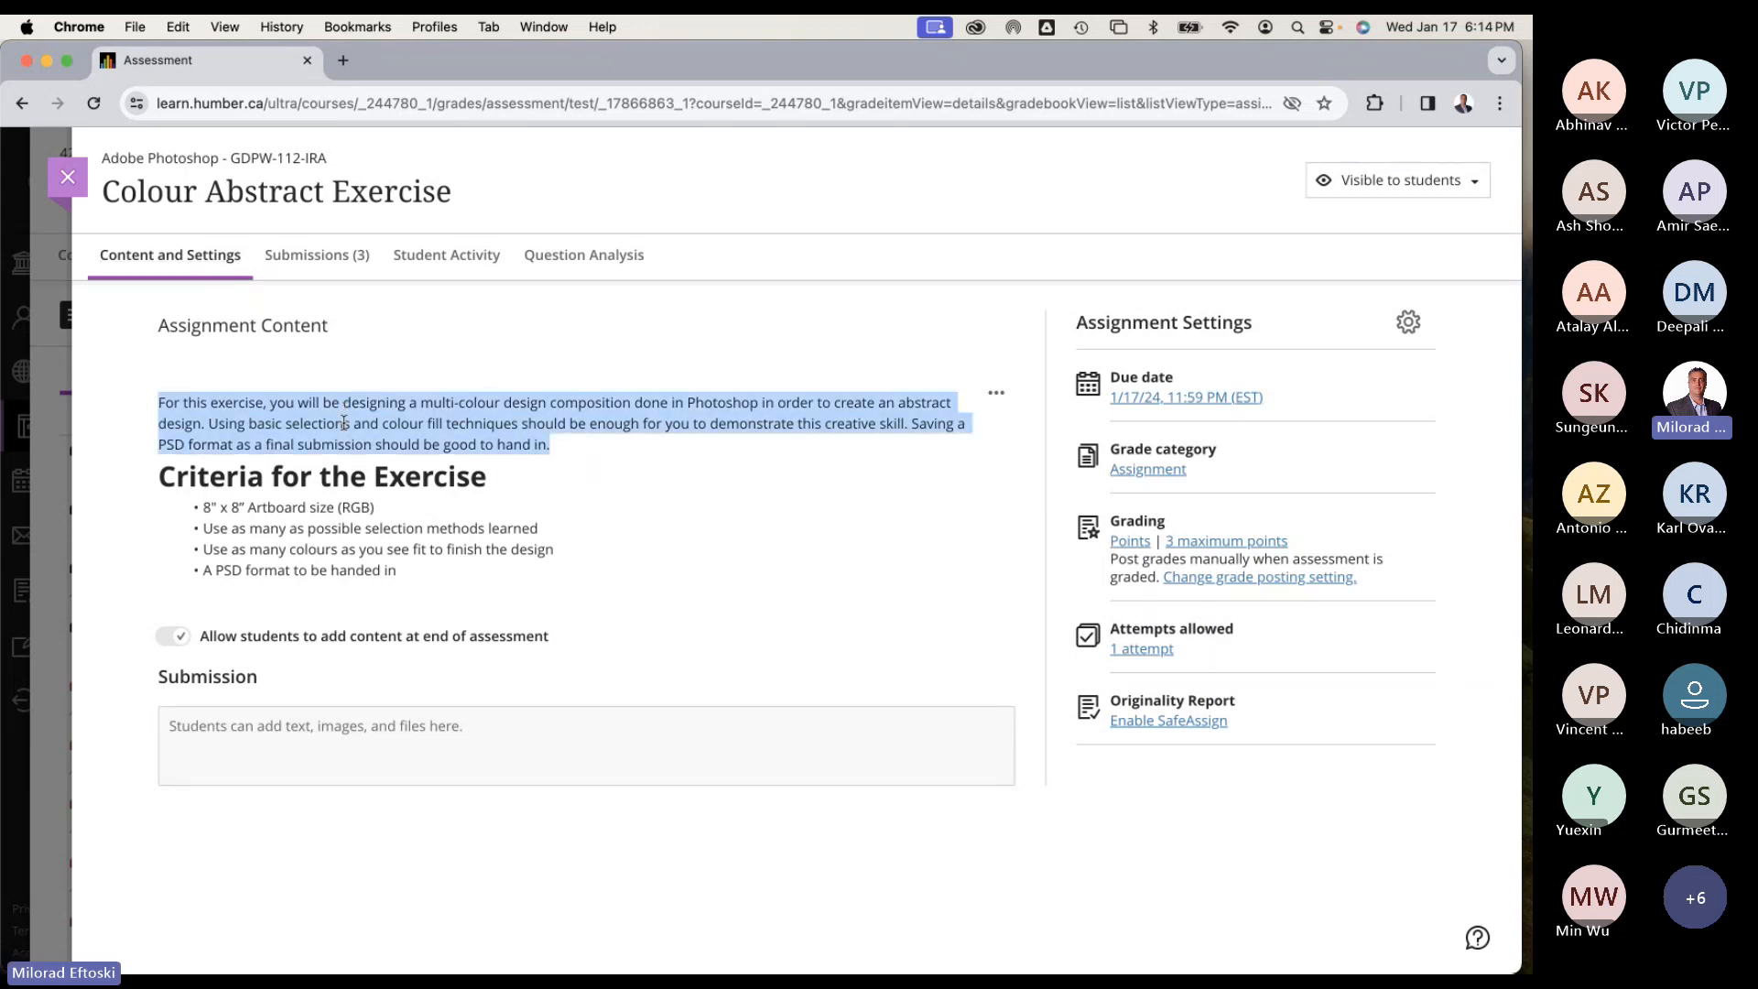
{"action": "left_click", "coordinate": [366, 433]}
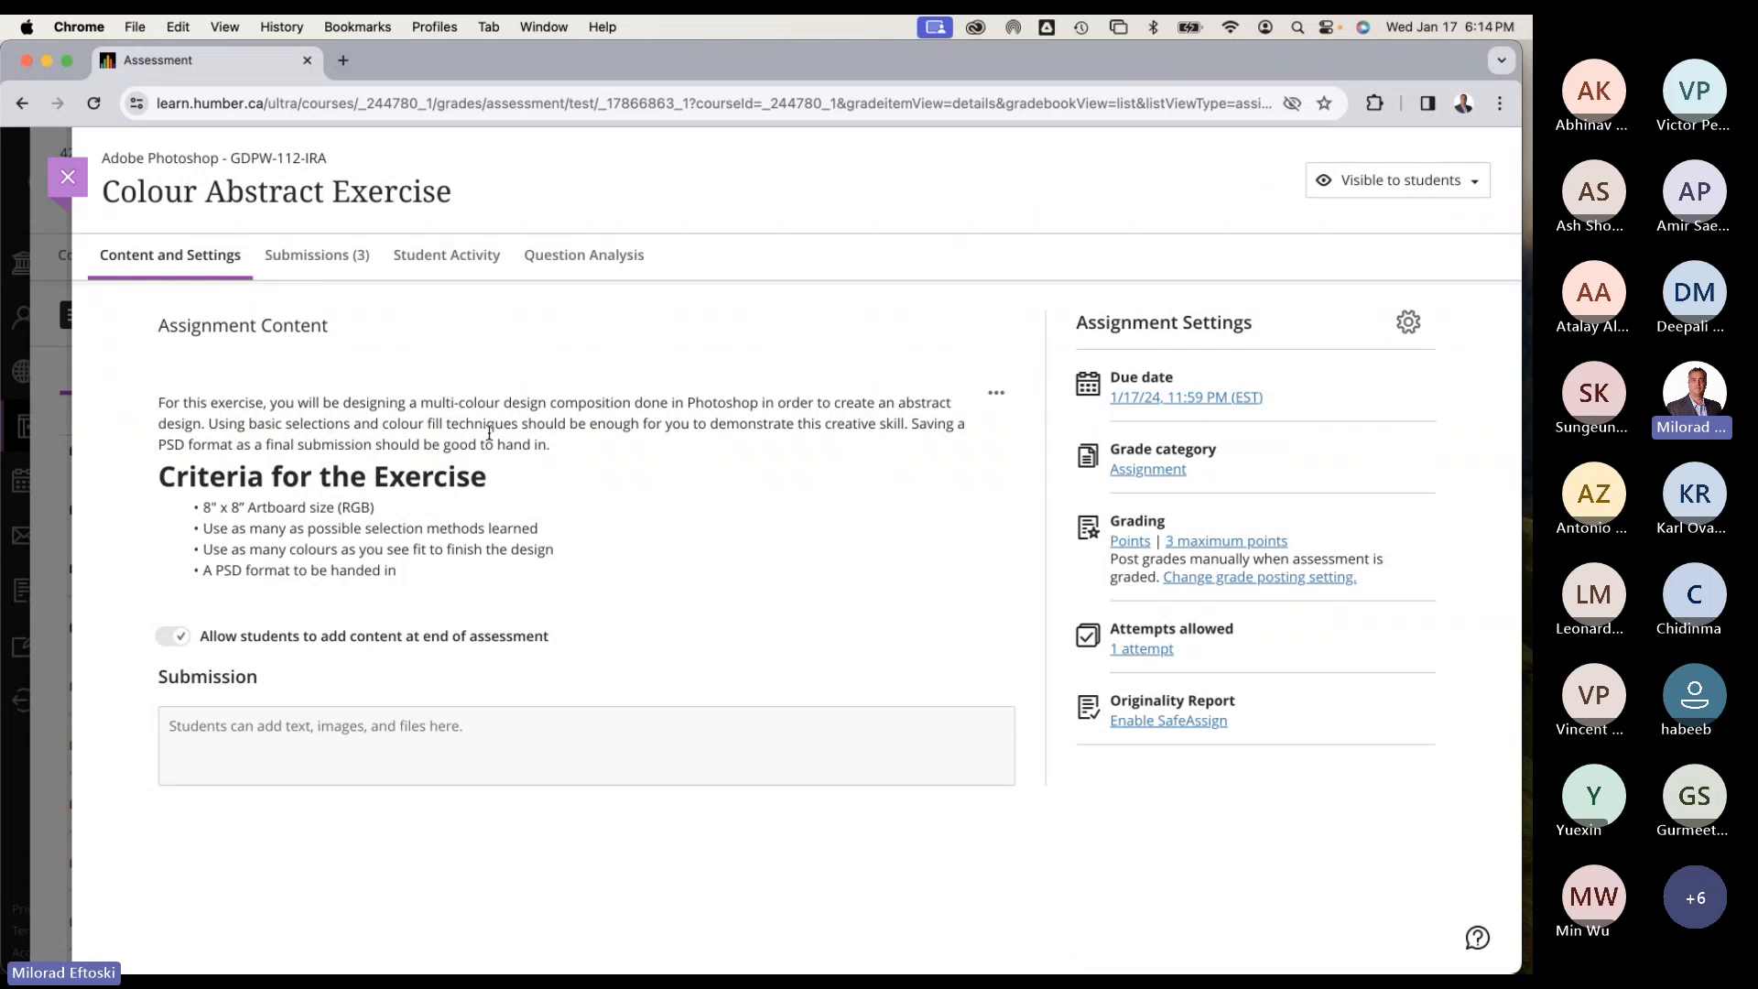
{"action": "left_click_drag", "start_coordinate": [160, 401], "coordinate": [516, 588]}
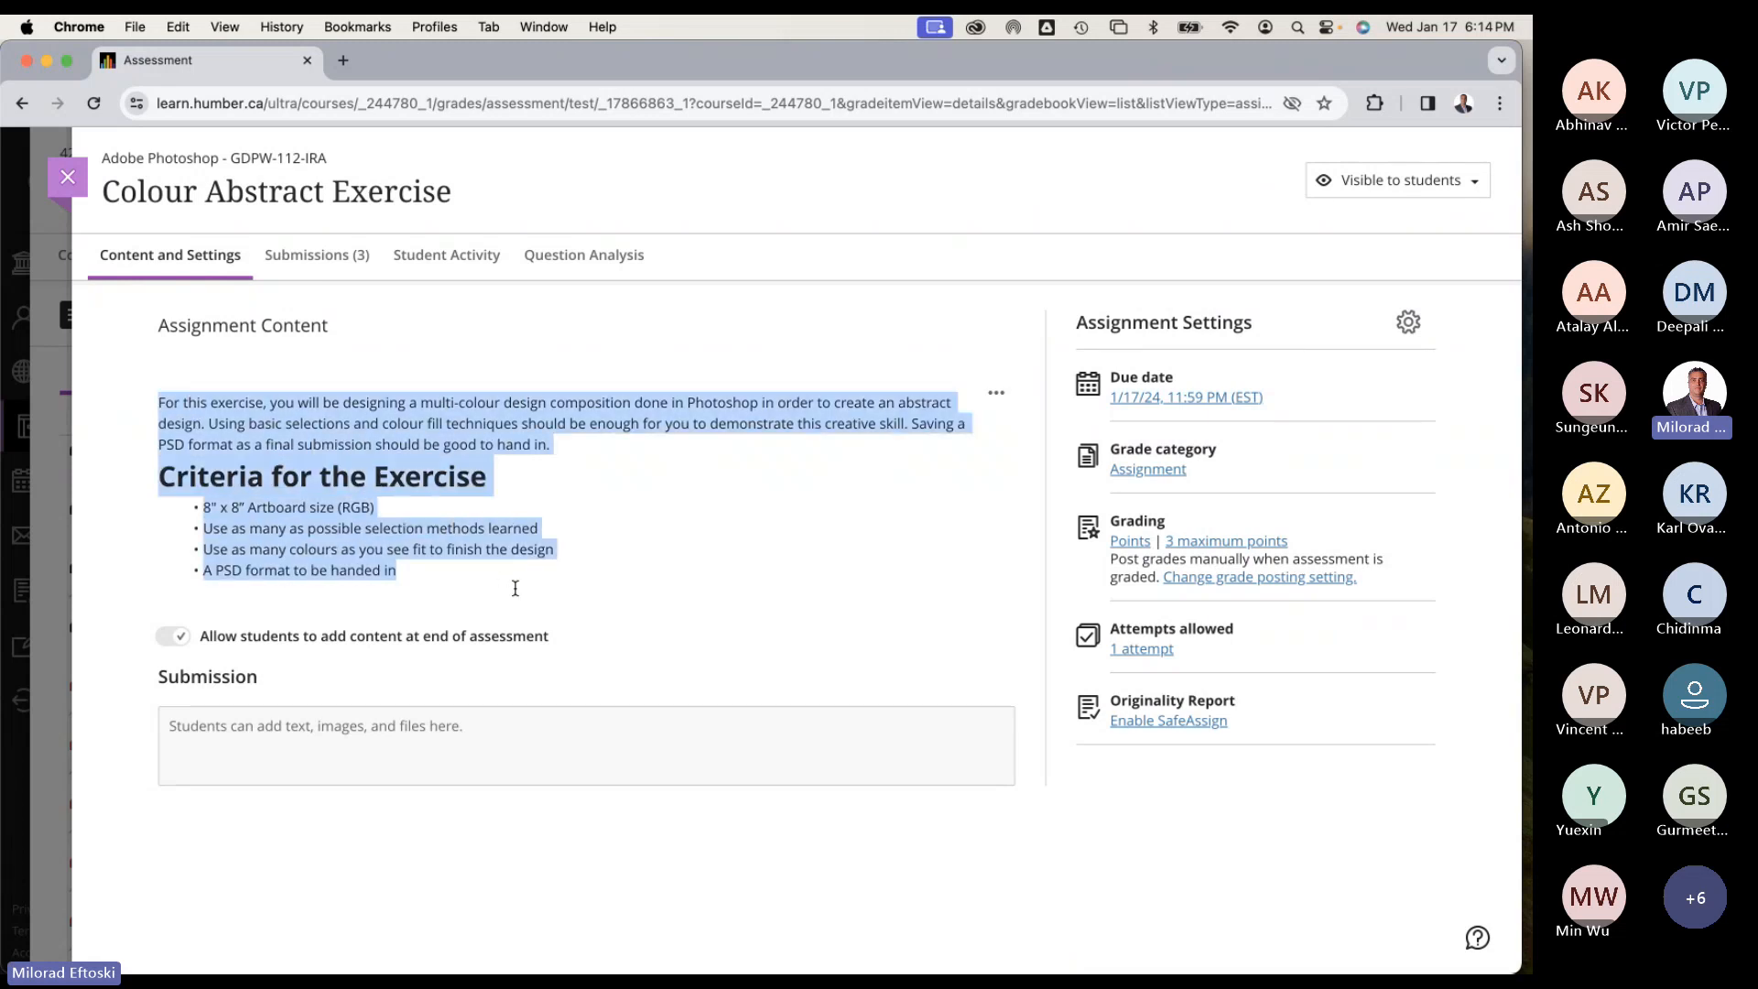
{"action": "left_click", "coordinate": [480, 562]}
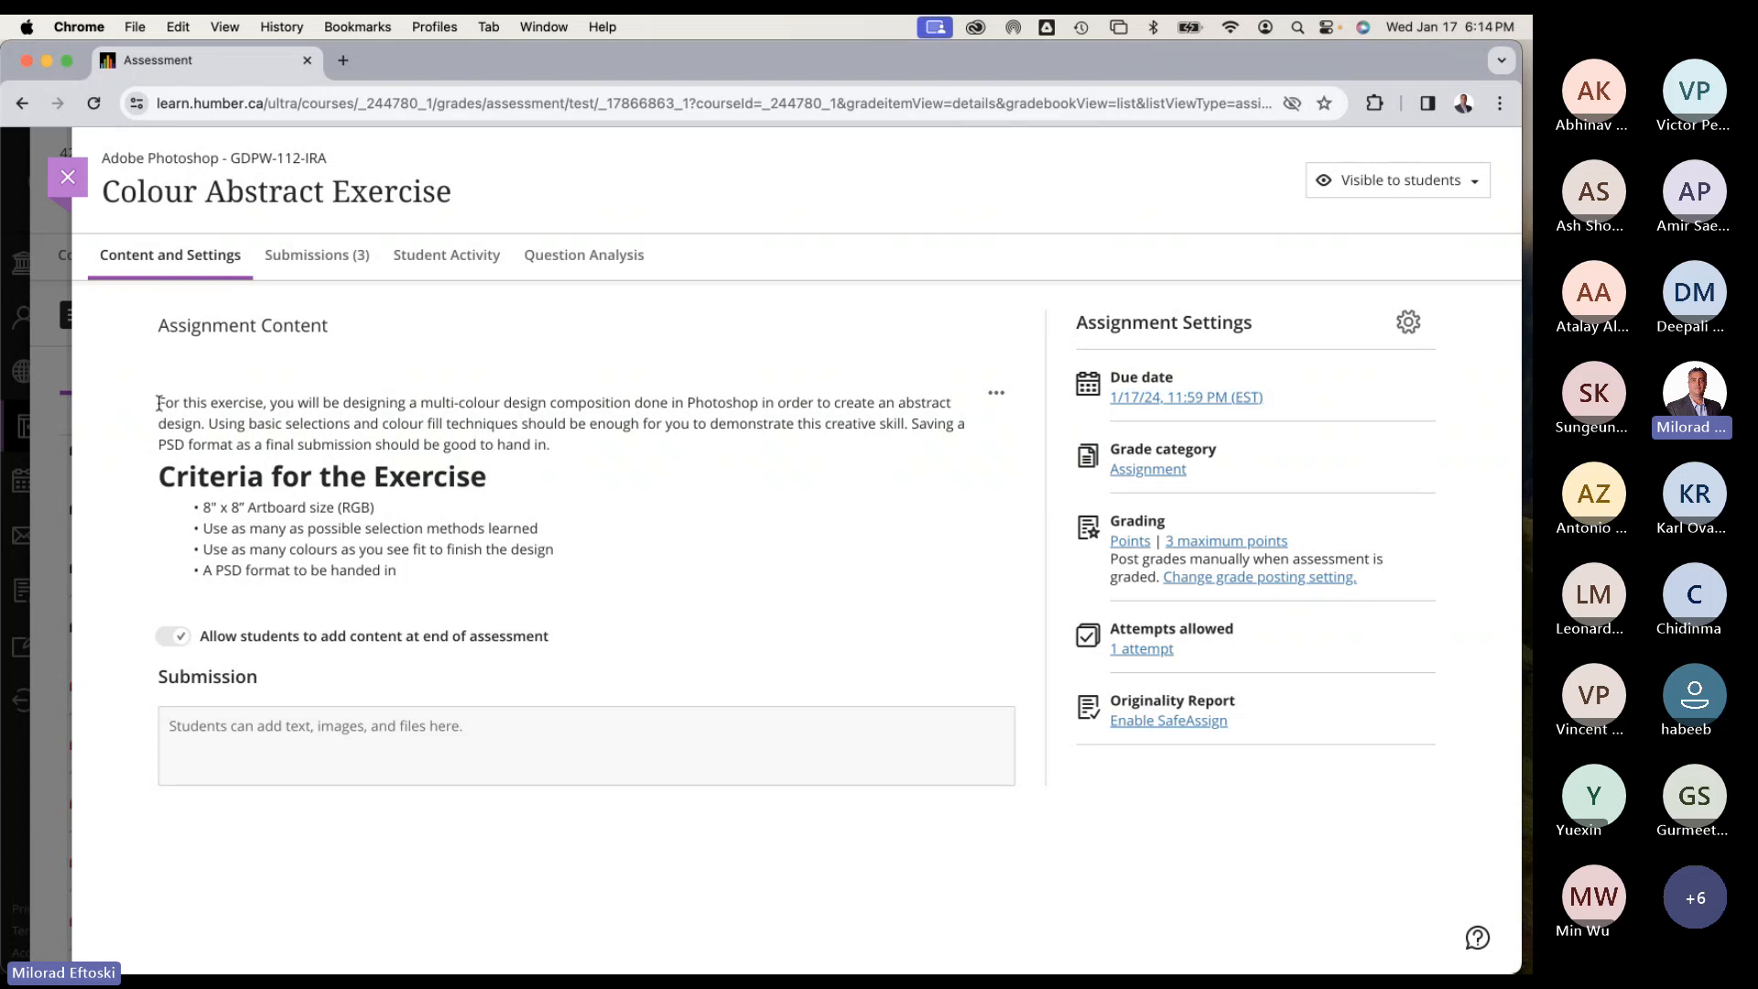
{"action": "left_click_drag", "start_coordinate": [158, 403], "coordinate": [540, 445]}
{"action": "left_click", "coordinate": [540, 445]}
{"action": "double_click", "coordinate": [234, 405]}
{"action": "left_click", "coordinate": [317, 414]}
{"action": "double_click", "coordinate": [171, 446]}
{"action": "left_click", "coordinate": [543, 441]}
Highlight and read each exercise criterion in turn, from the artboard size to the PSD hand-in format.
{"action": "left_click_drag", "start_coordinate": [203, 506], "coordinate": [244, 506]}
{"action": "left_click", "coordinate": [385, 507]}
{"action": "left_click_drag", "start_coordinate": [385, 506], "coordinate": [189, 505]}
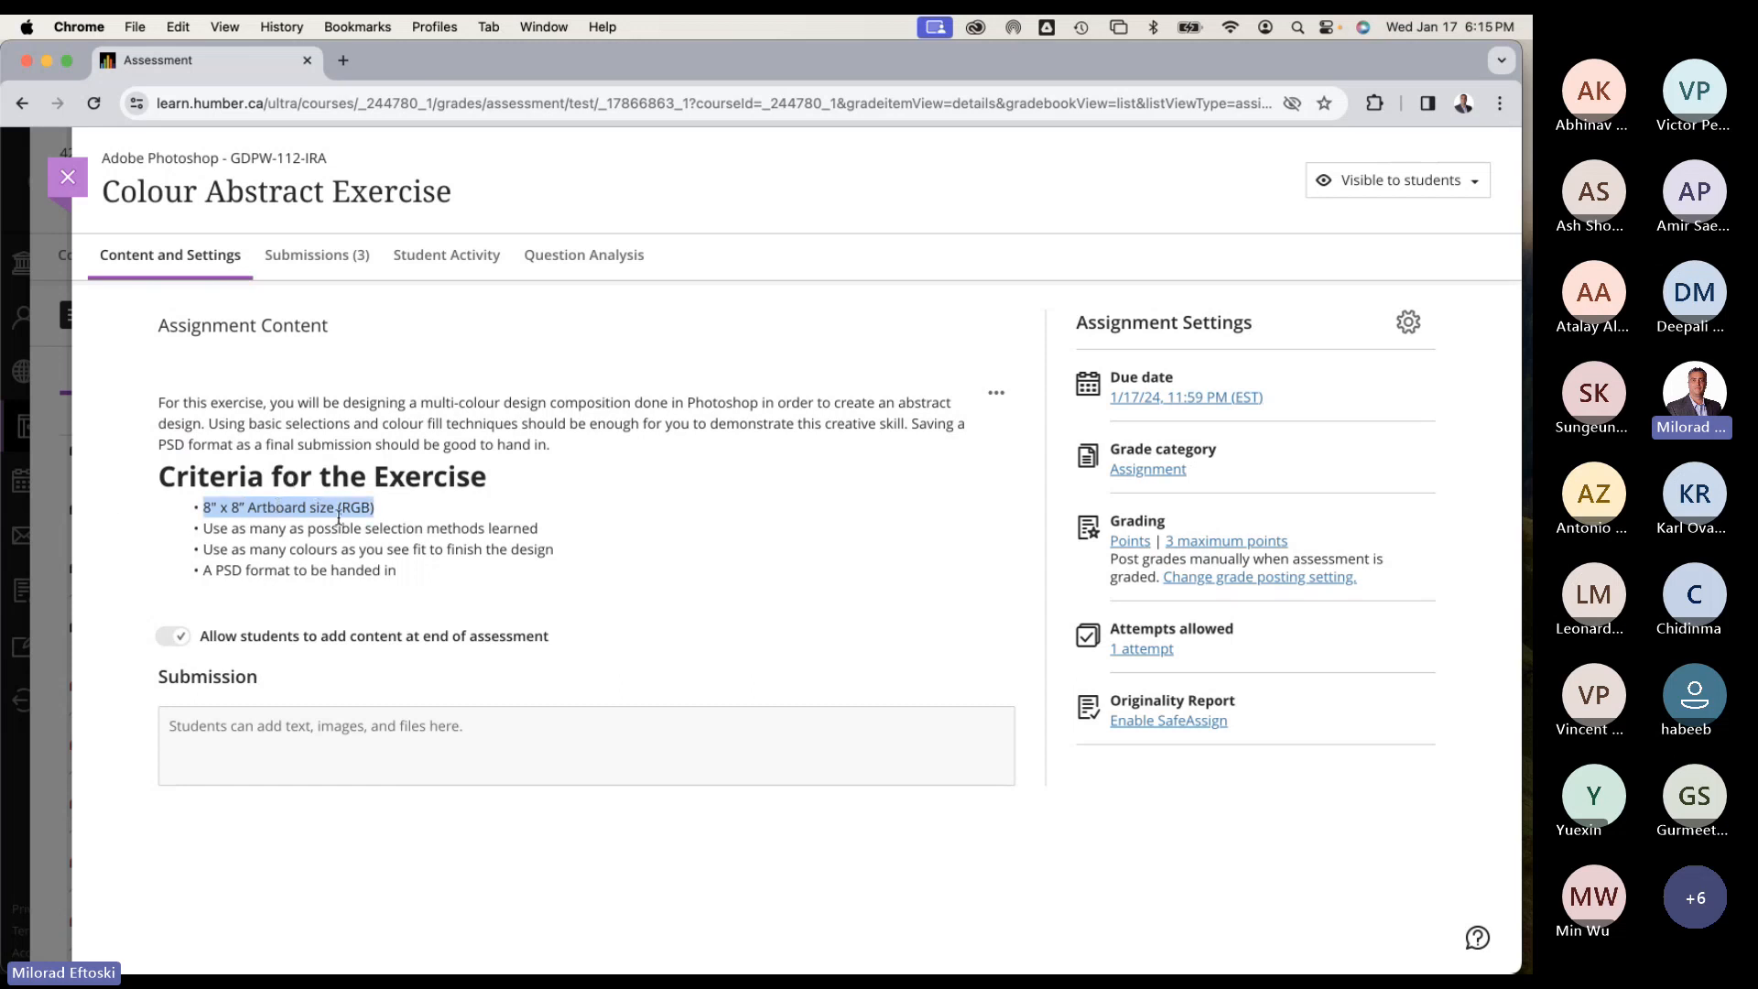
{"action": "left_click", "coordinate": [271, 519]}
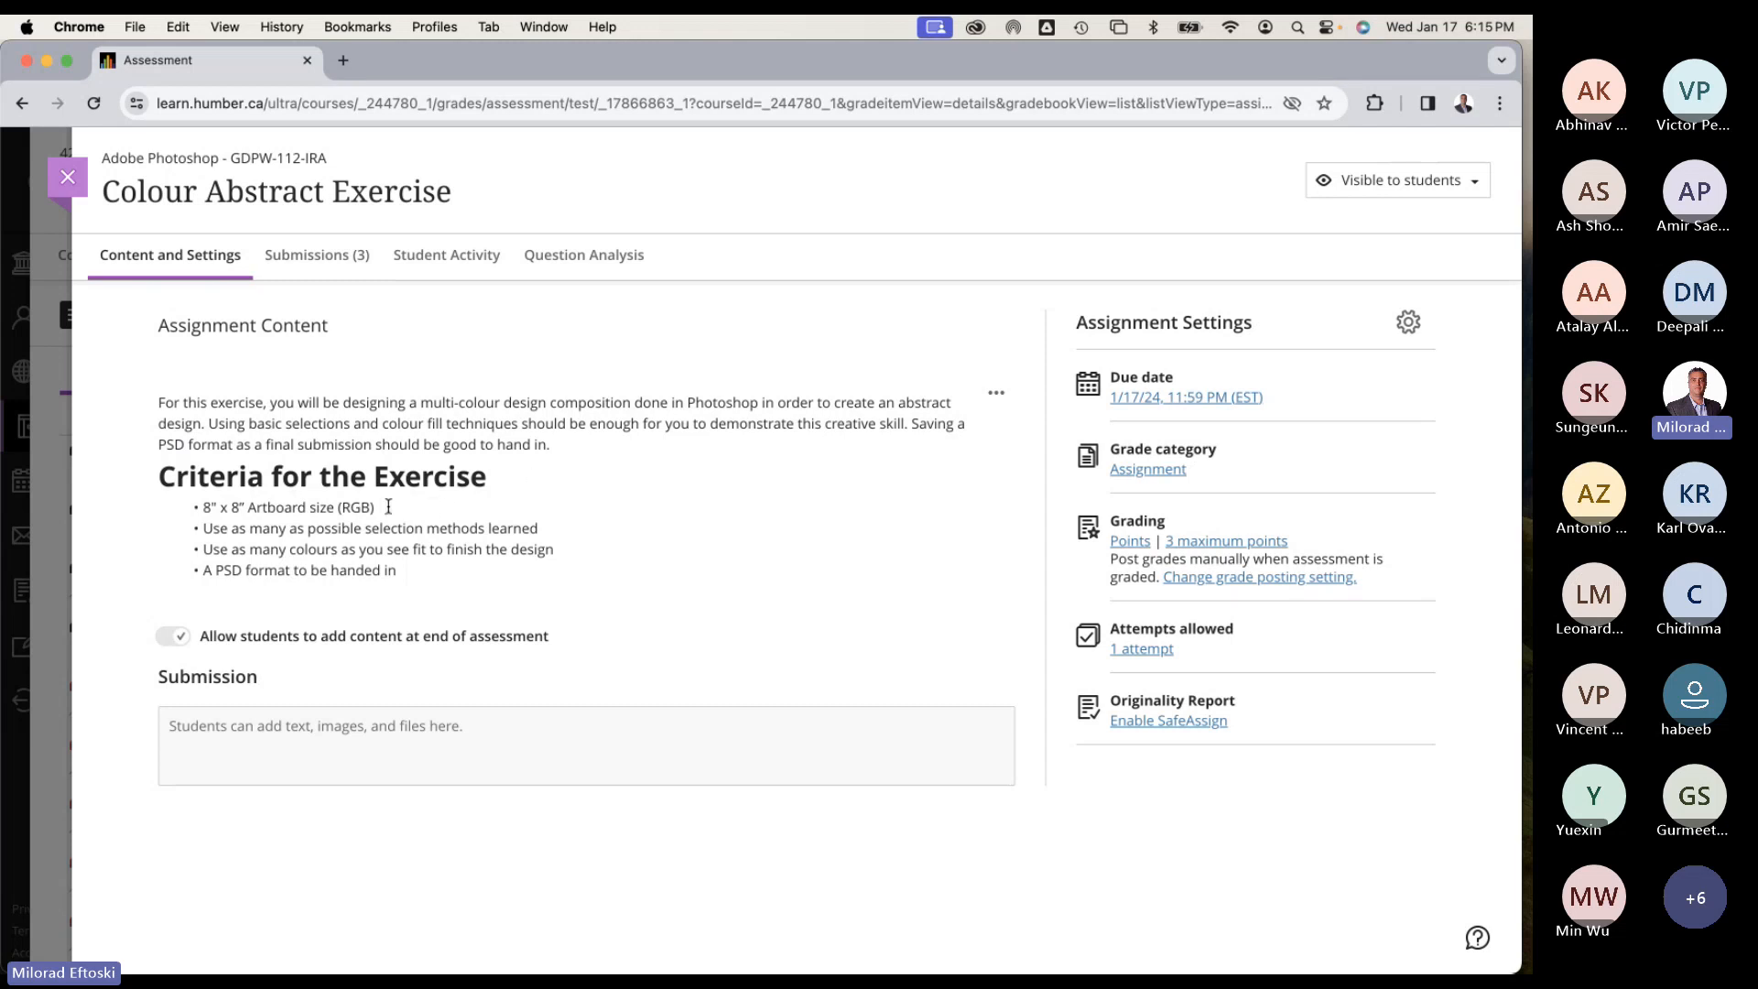
{"action": "triple_click", "coordinate": [333, 525]}
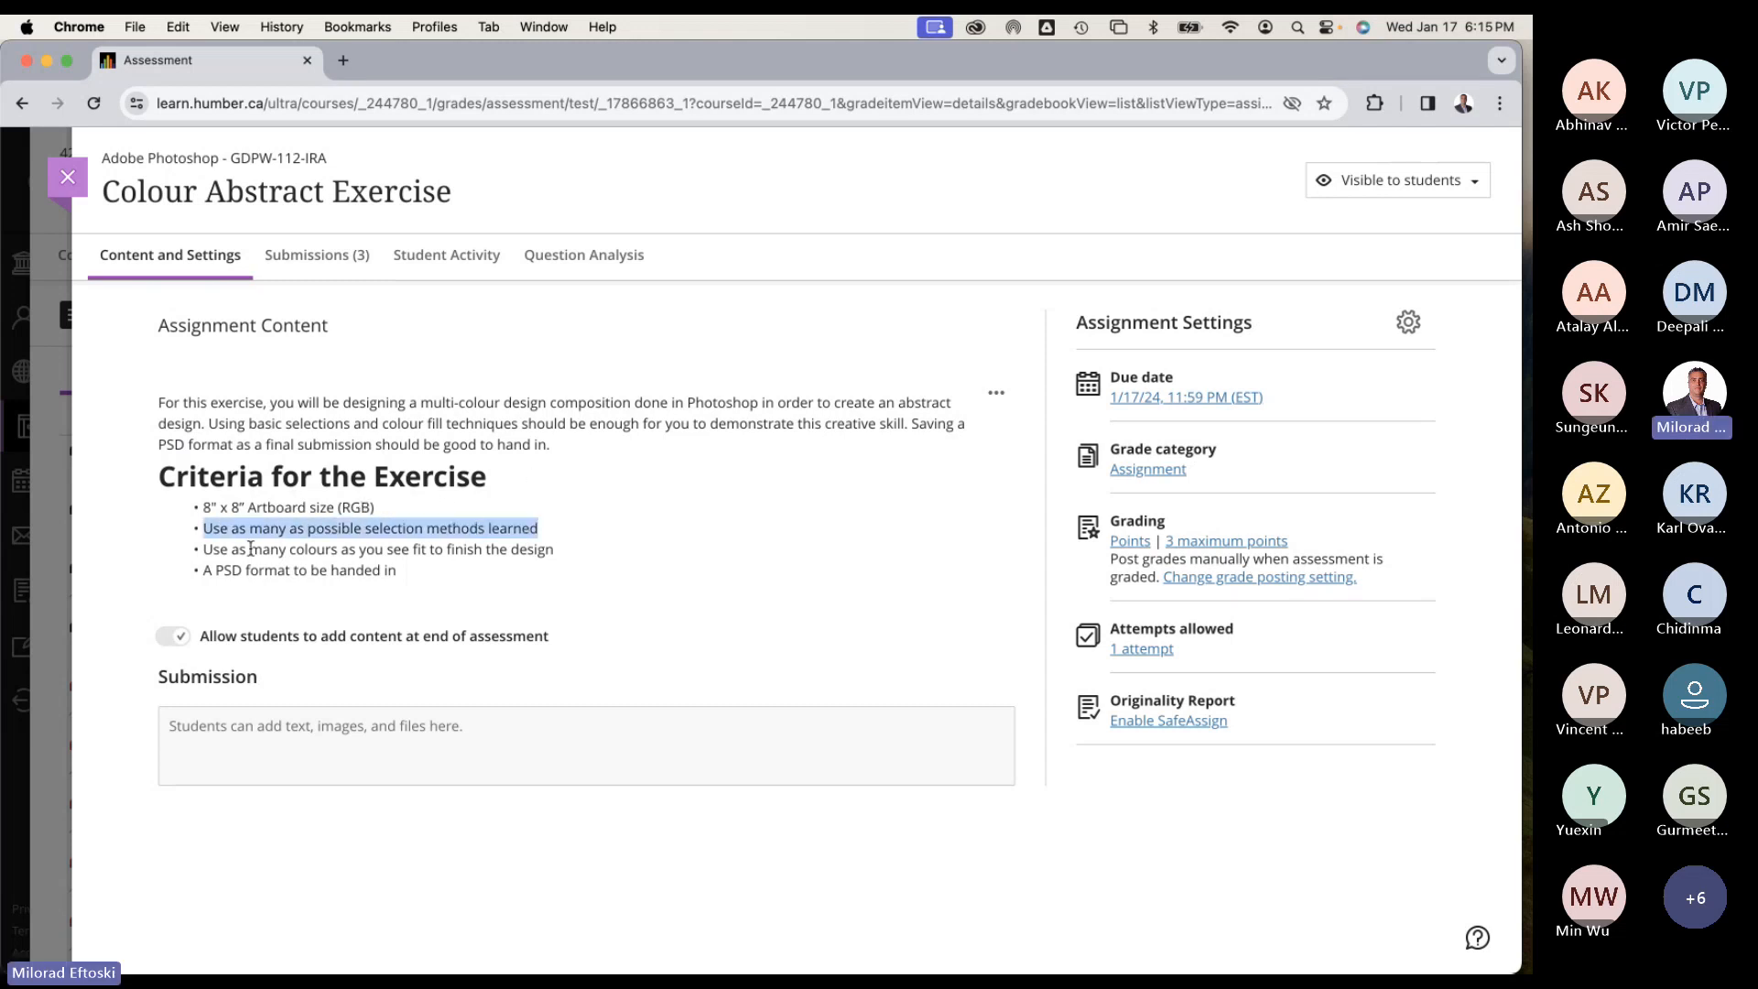
{"action": "triple_click", "coordinate": [297, 547]}
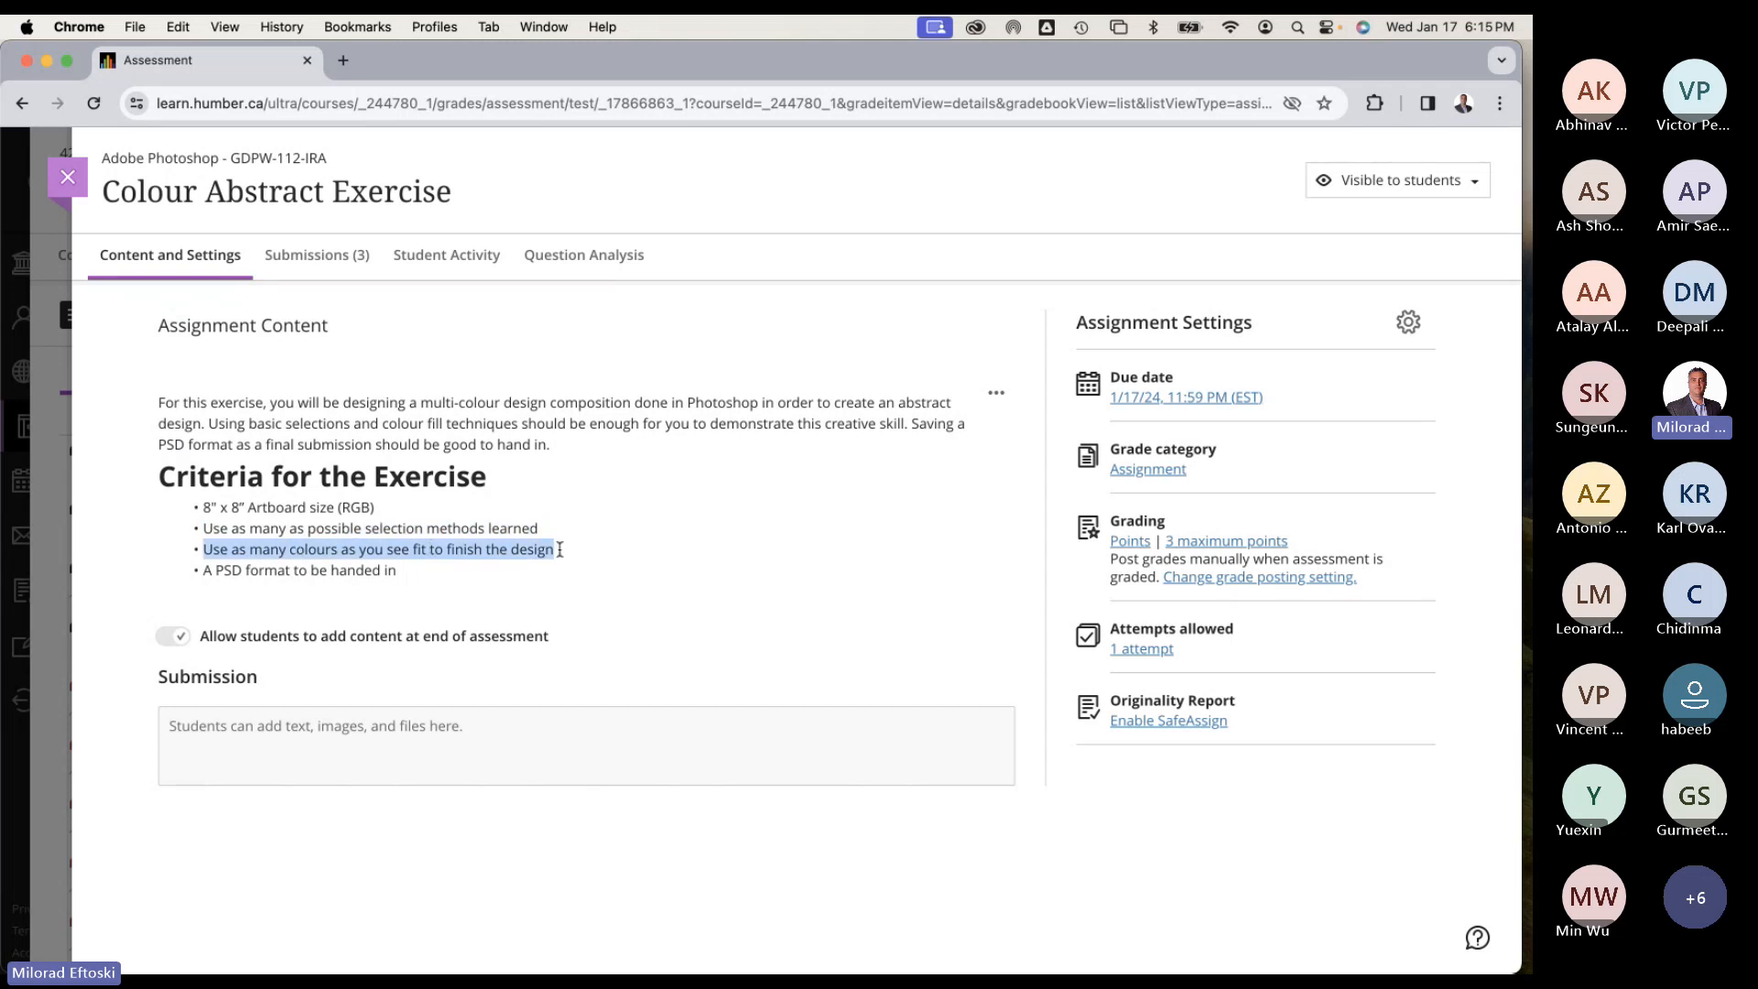
{"action": "triple_click", "coordinate": [367, 571]}
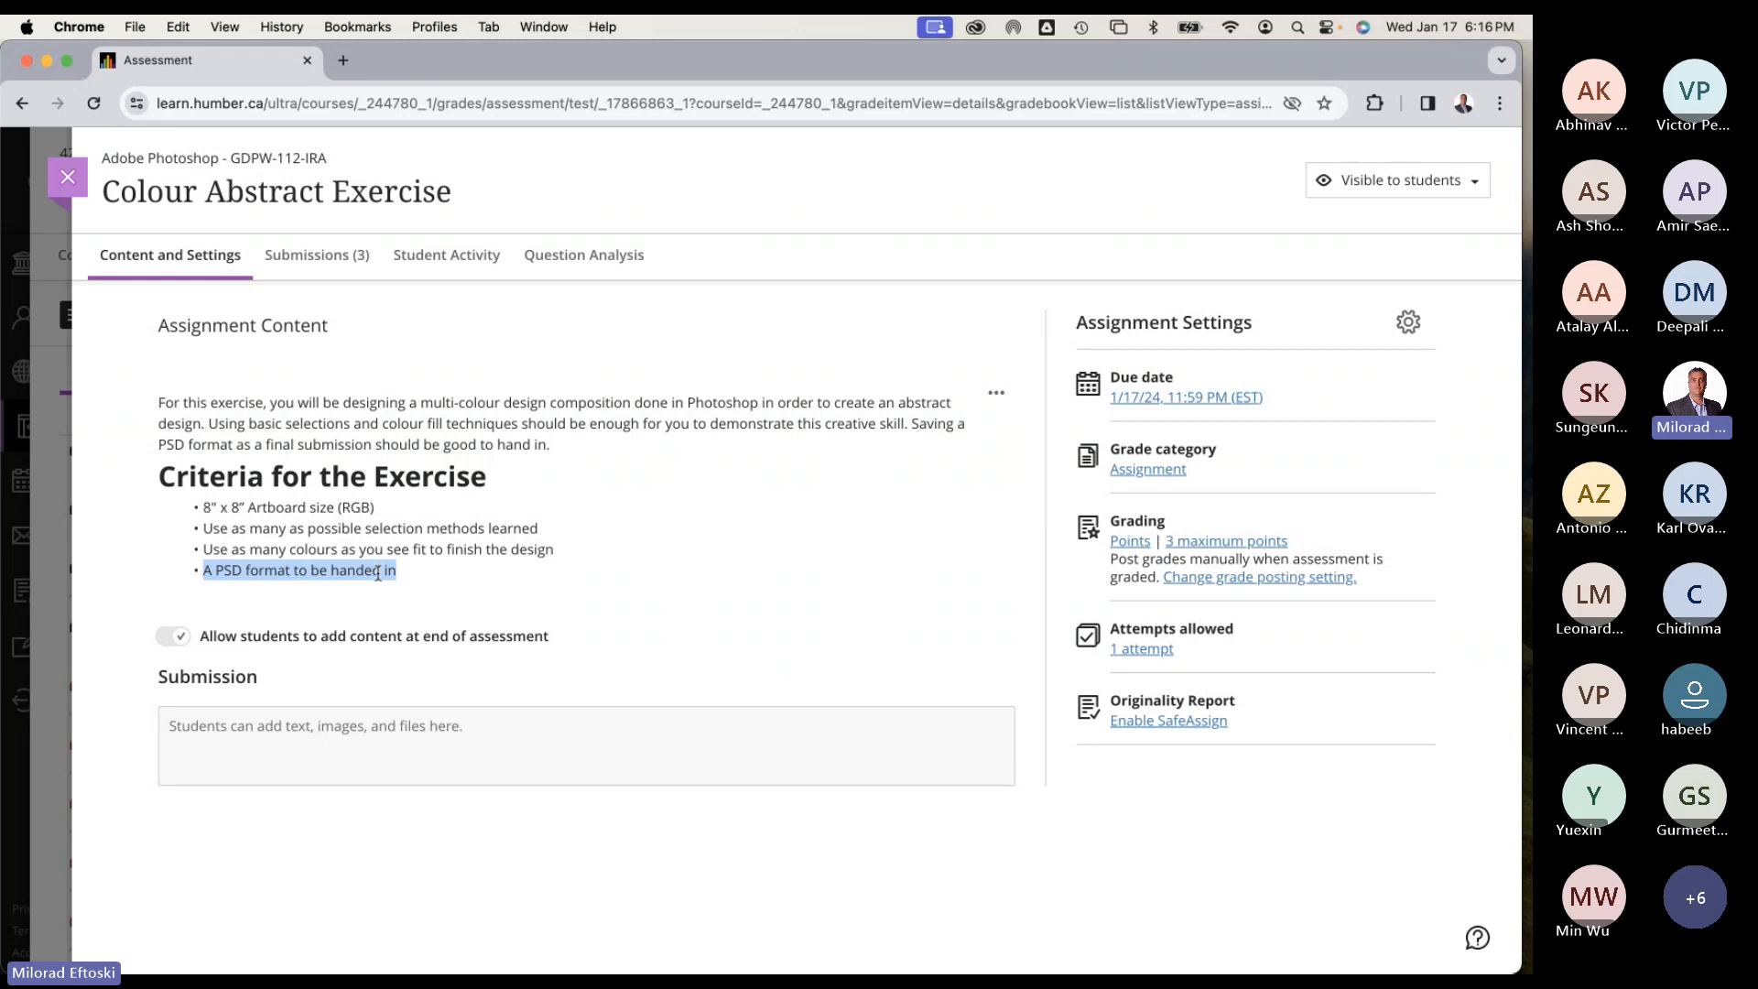
{"action": "left_click", "coordinate": [416, 556]}
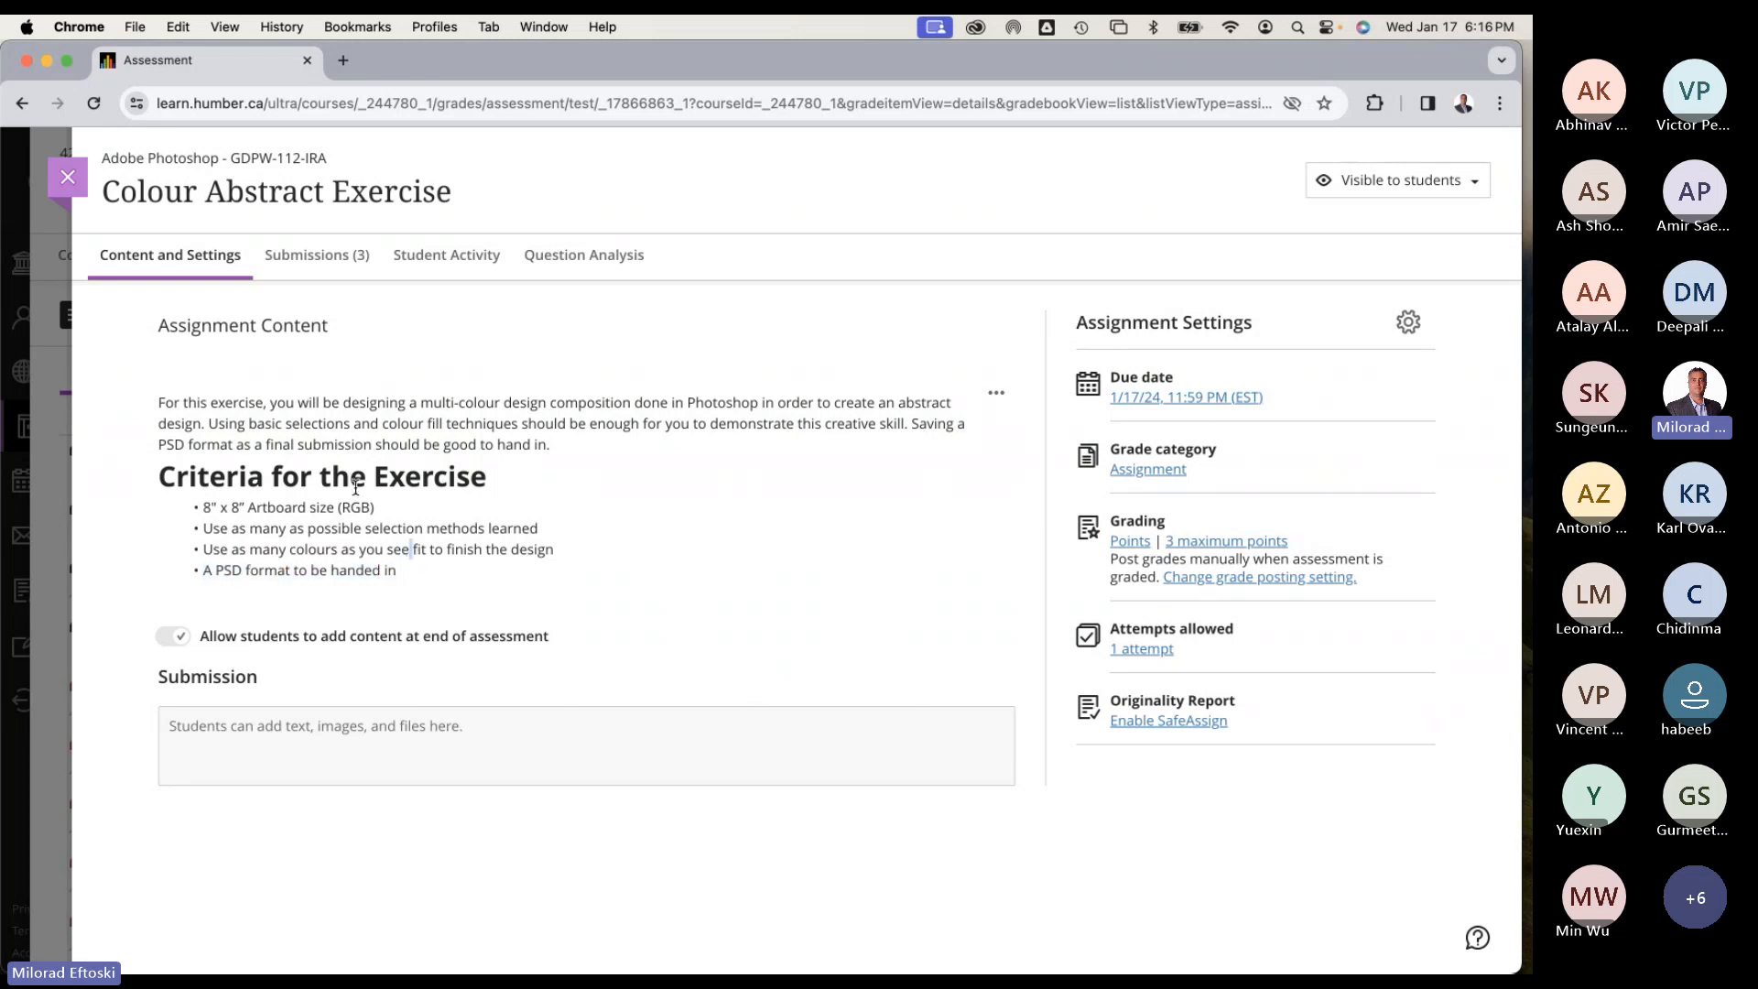
Highlight the assignment instructions once more for a recap, and close the Colour Abstract Exercise.
{"action": "left_click_drag", "start_coordinate": [266, 405], "coordinate": [465, 577]}
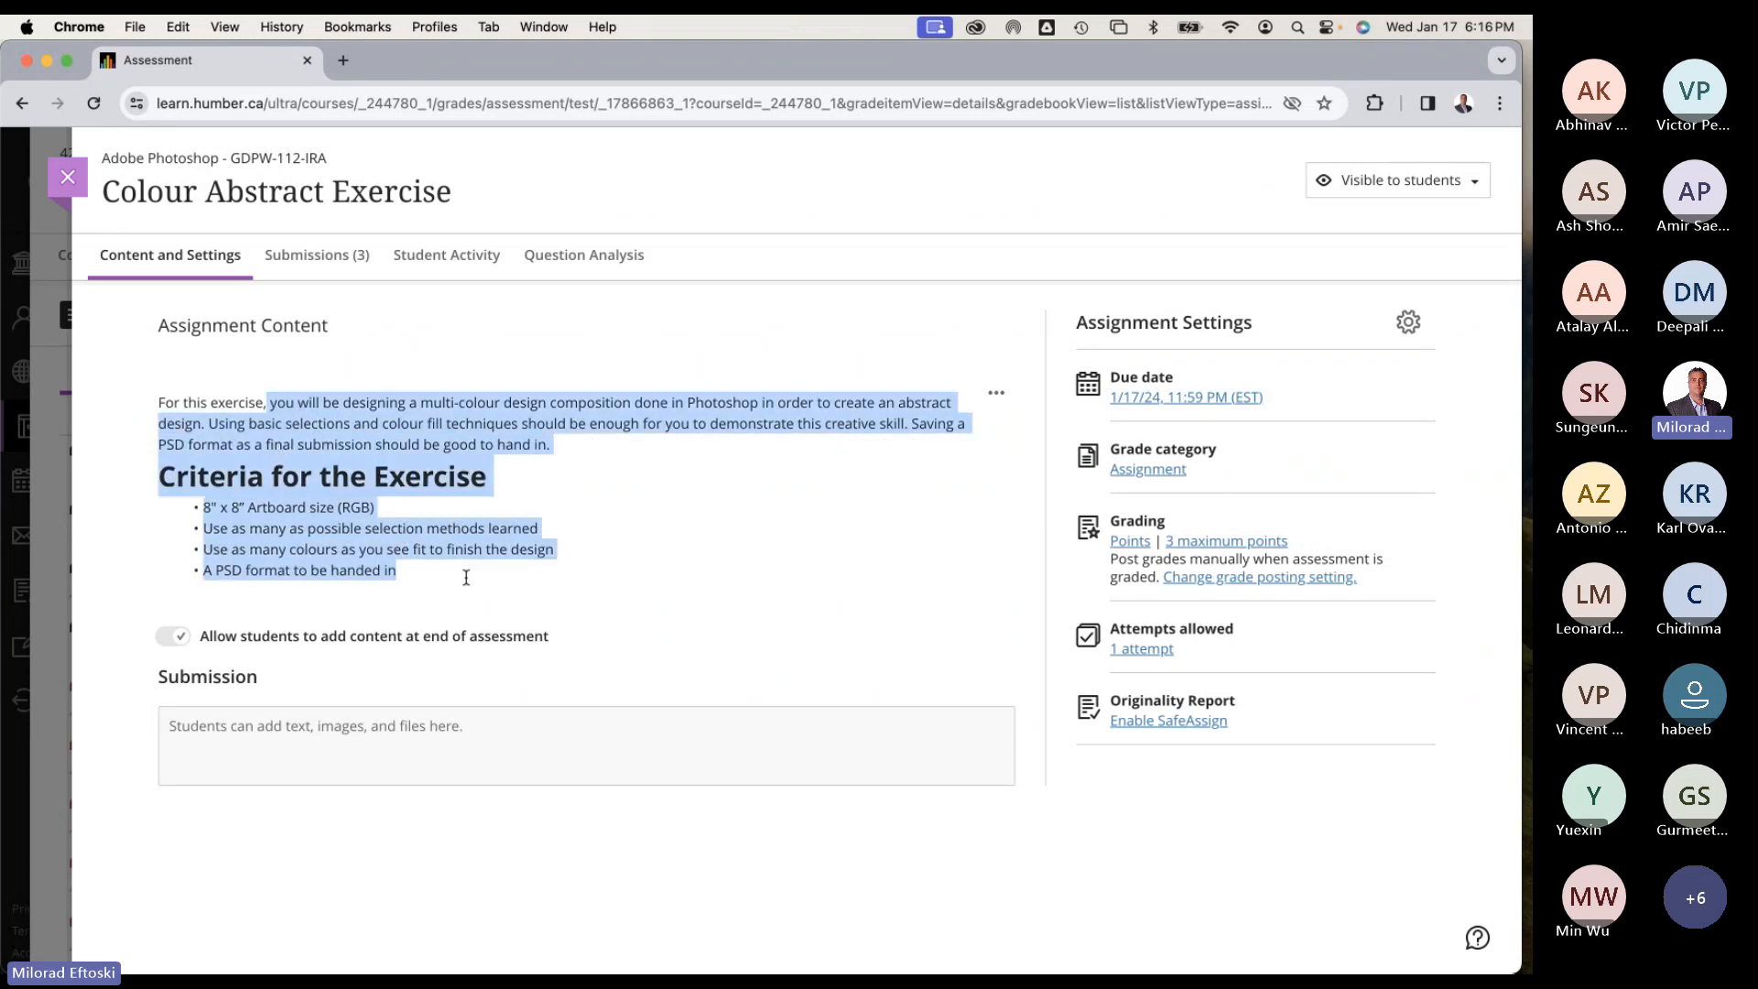
{"action": "left_click", "coordinate": [272, 381]}
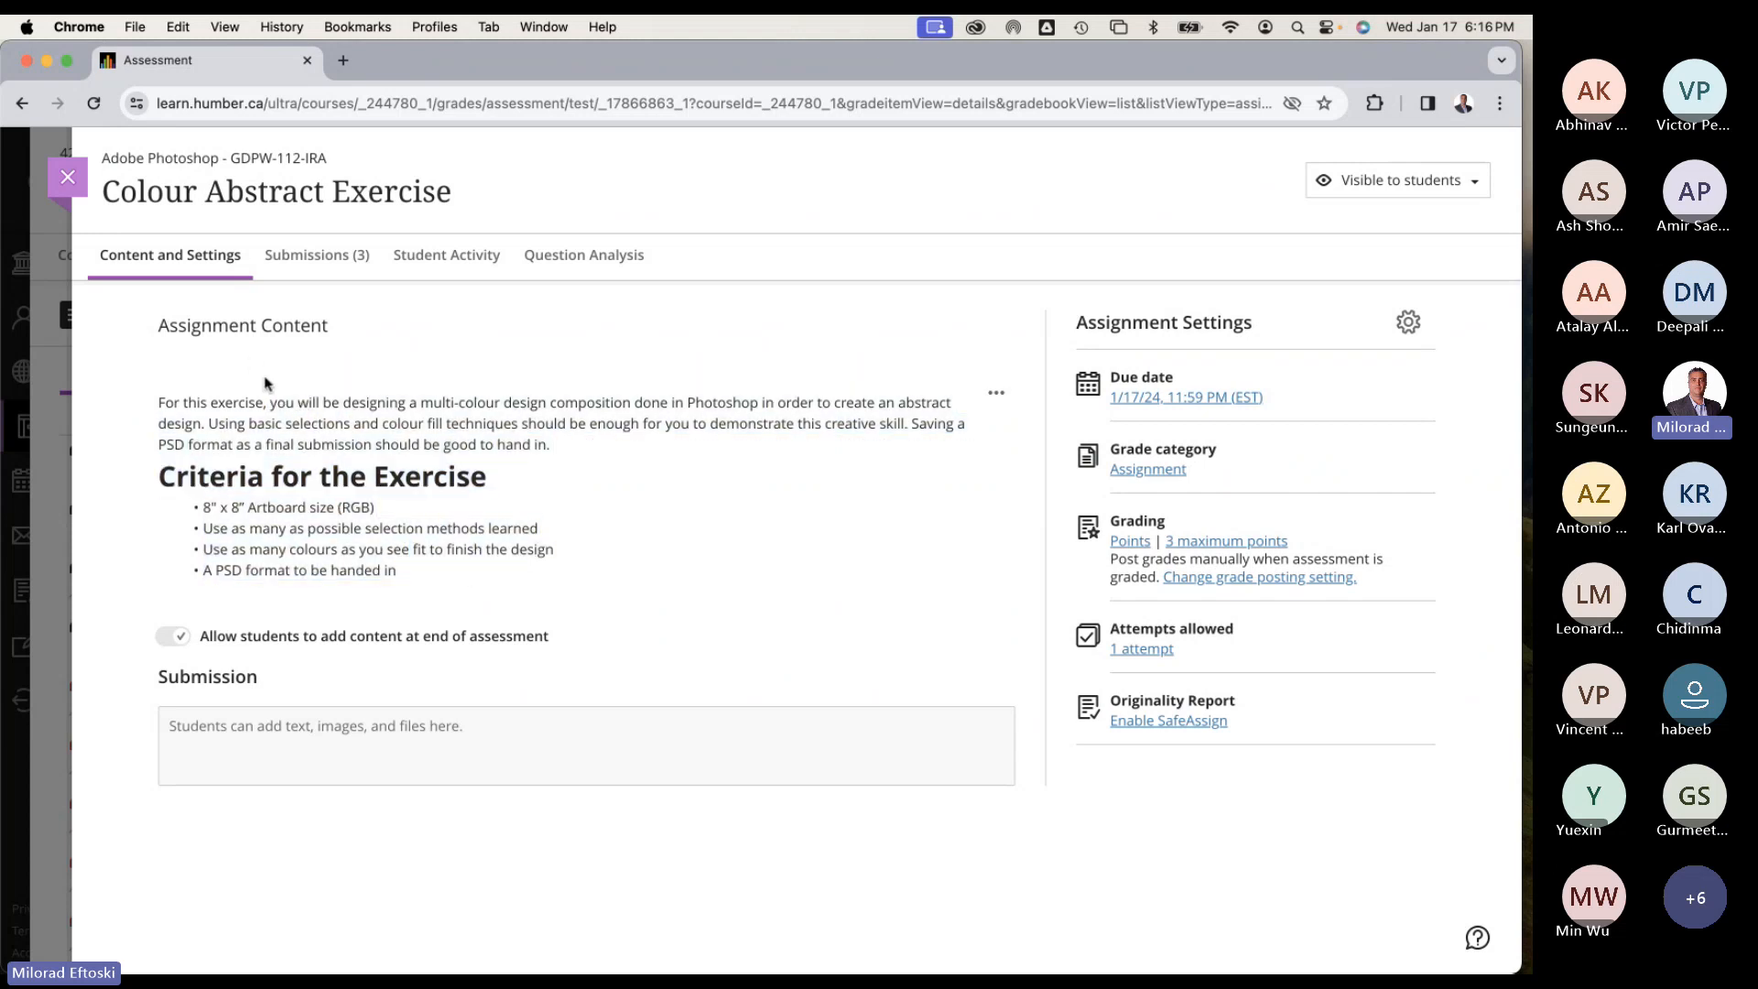
{"action": "left_click_drag", "start_coordinate": [217, 403], "coordinate": [225, 403]}
{"action": "left_click", "coordinate": [289, 427]}
{"action": "left_click", "coordinate": [69, 180]}
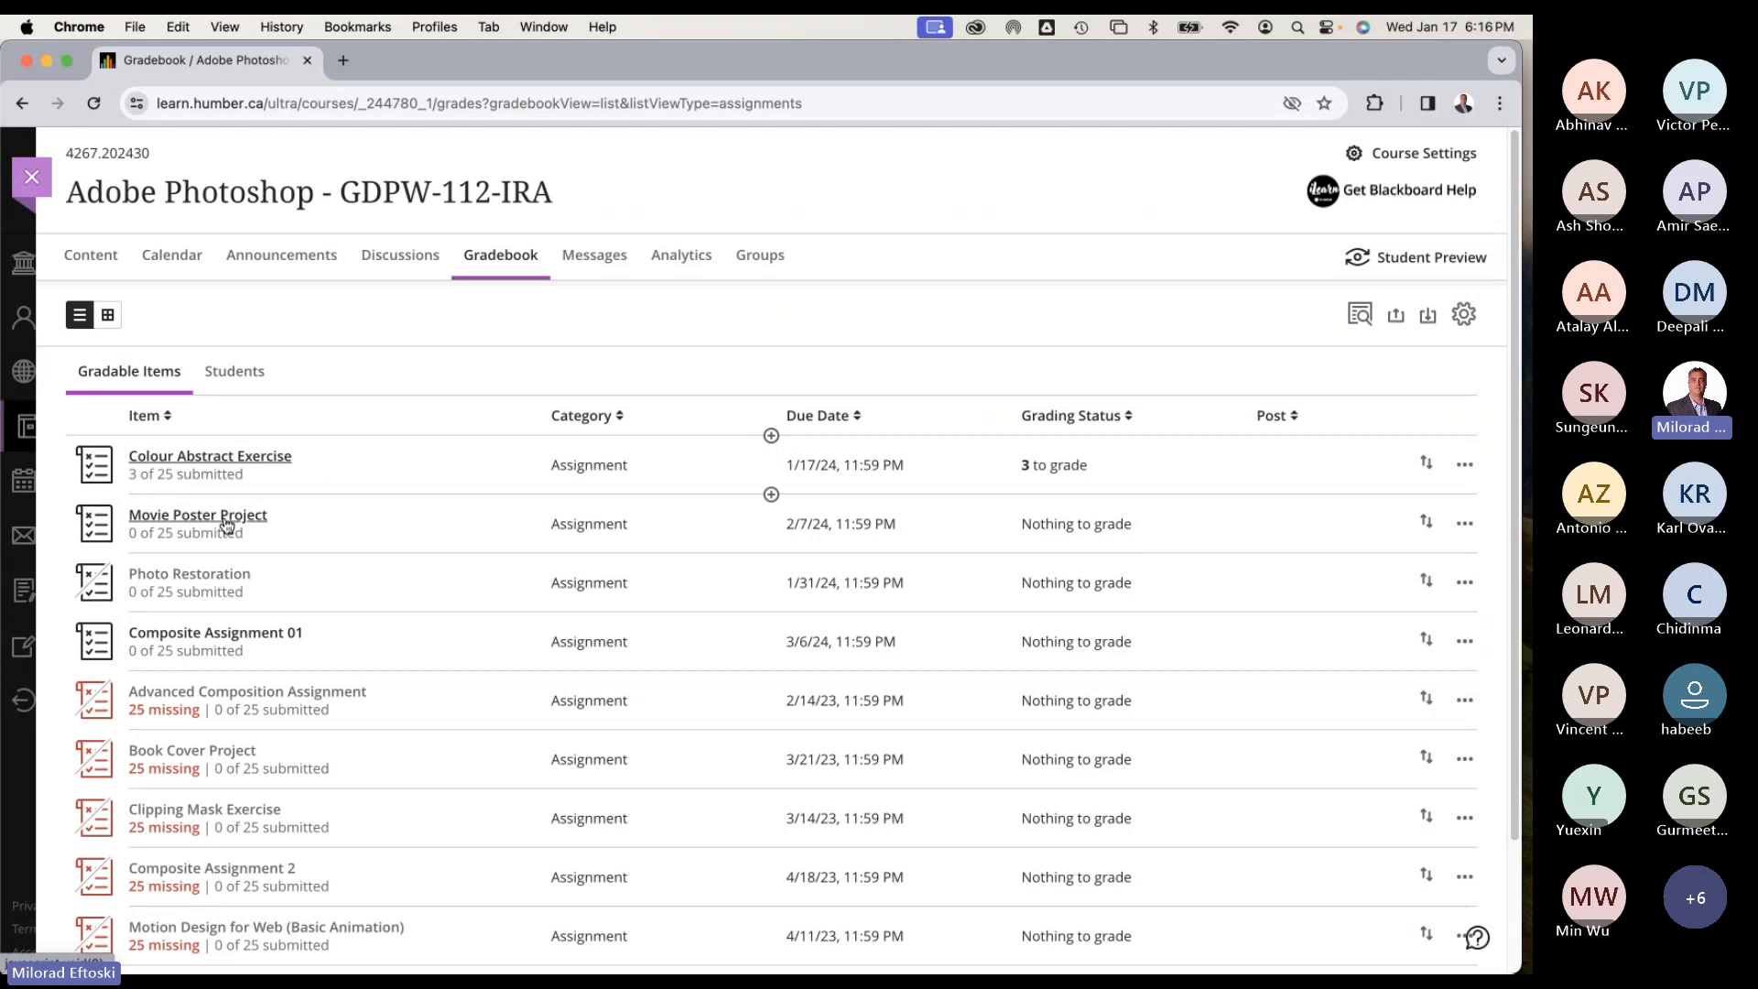
Open the Photo Restoration assignment, examine its content and settings, and close it.
{"action": "left_click", "coordinate": [203, 574]}
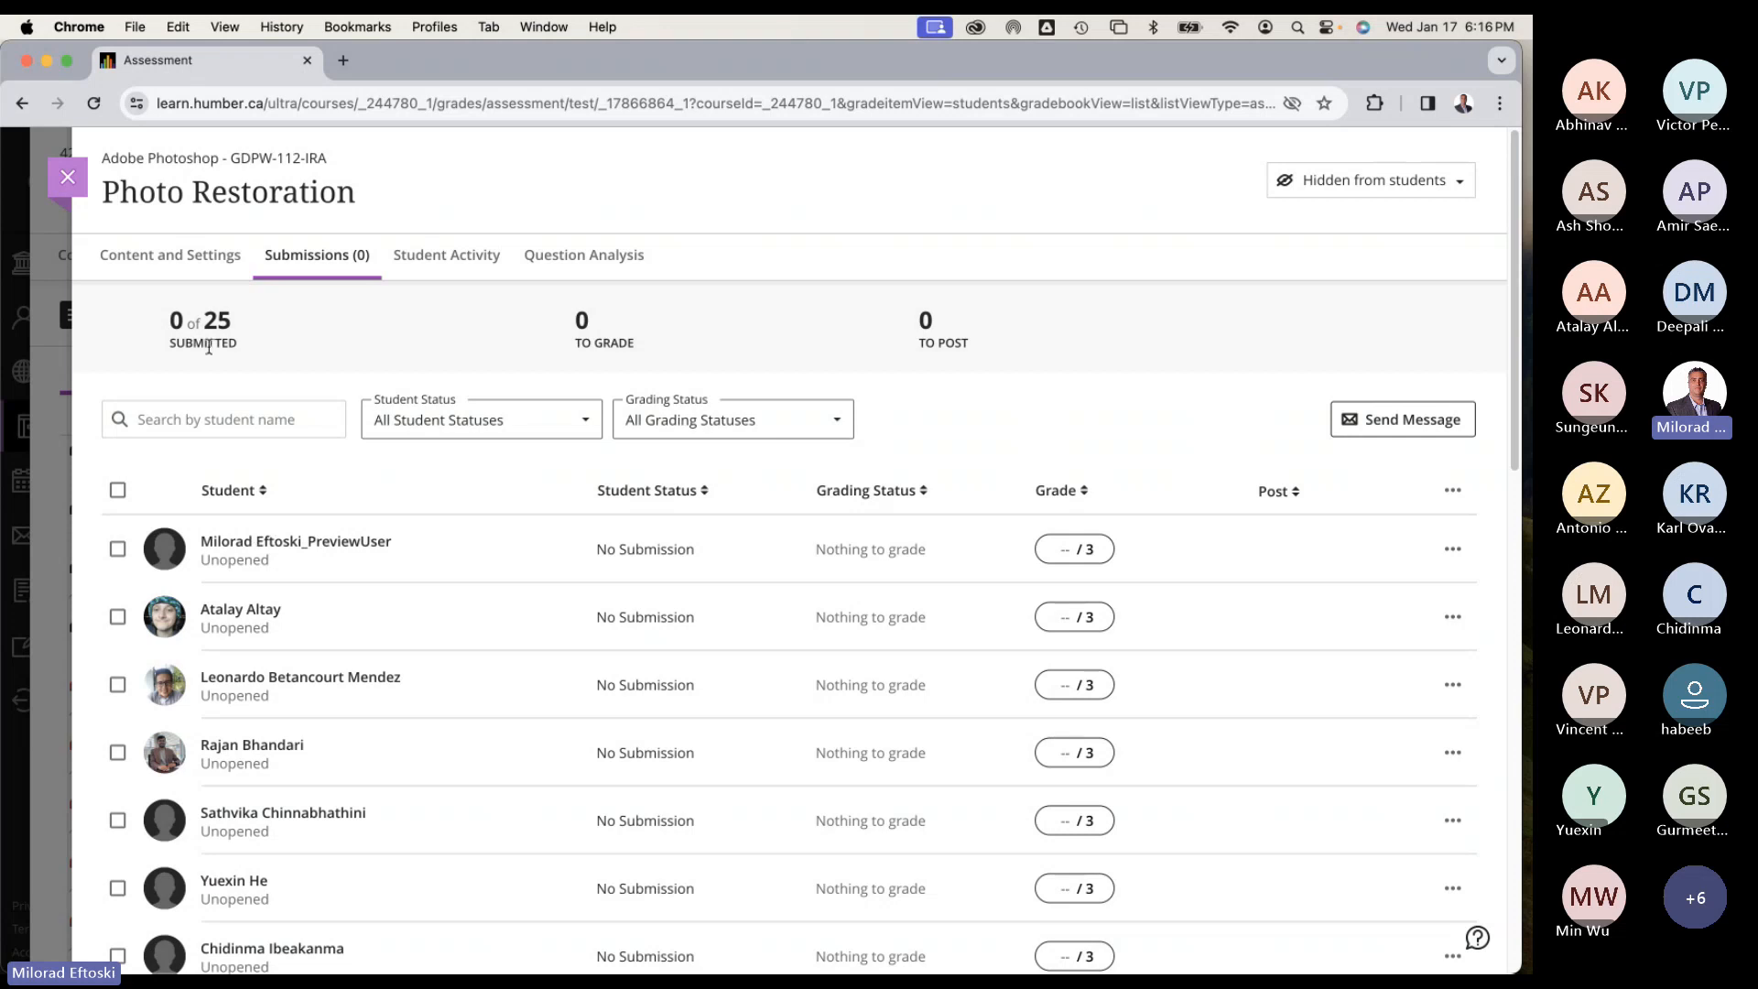
{"action": "left_click", "coordinate": [168, 266]}
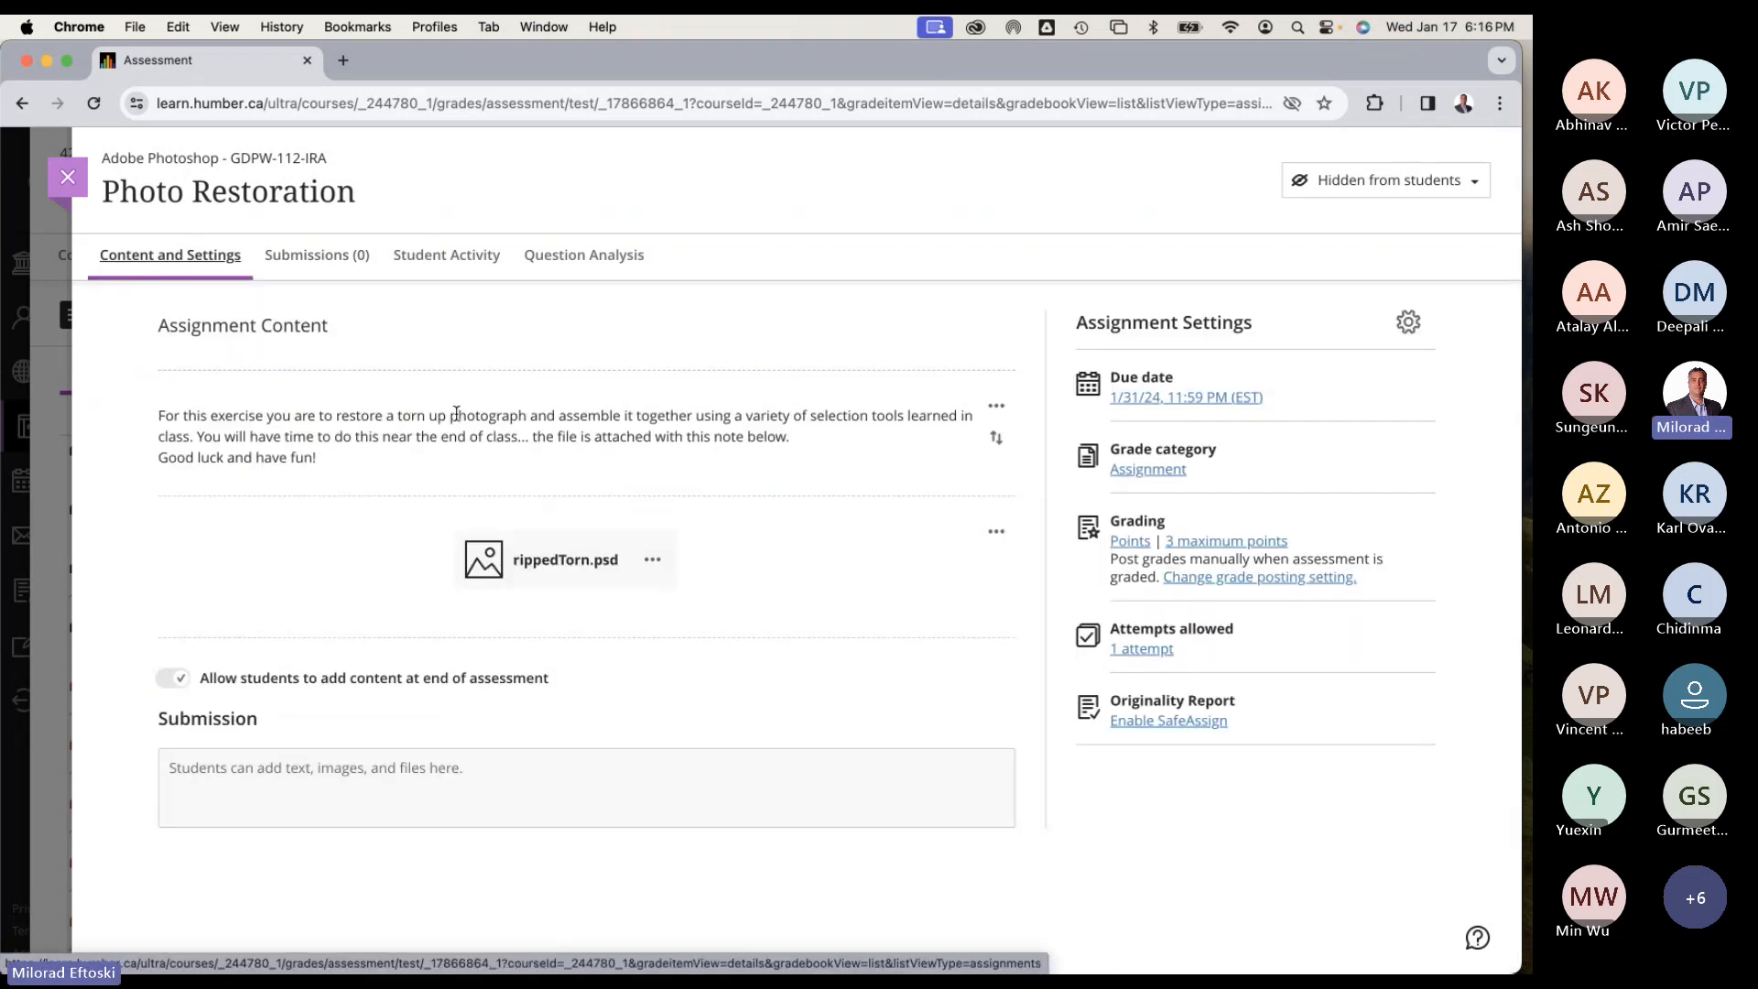
{"action": "left_click", "coordinate": [68, 176]}
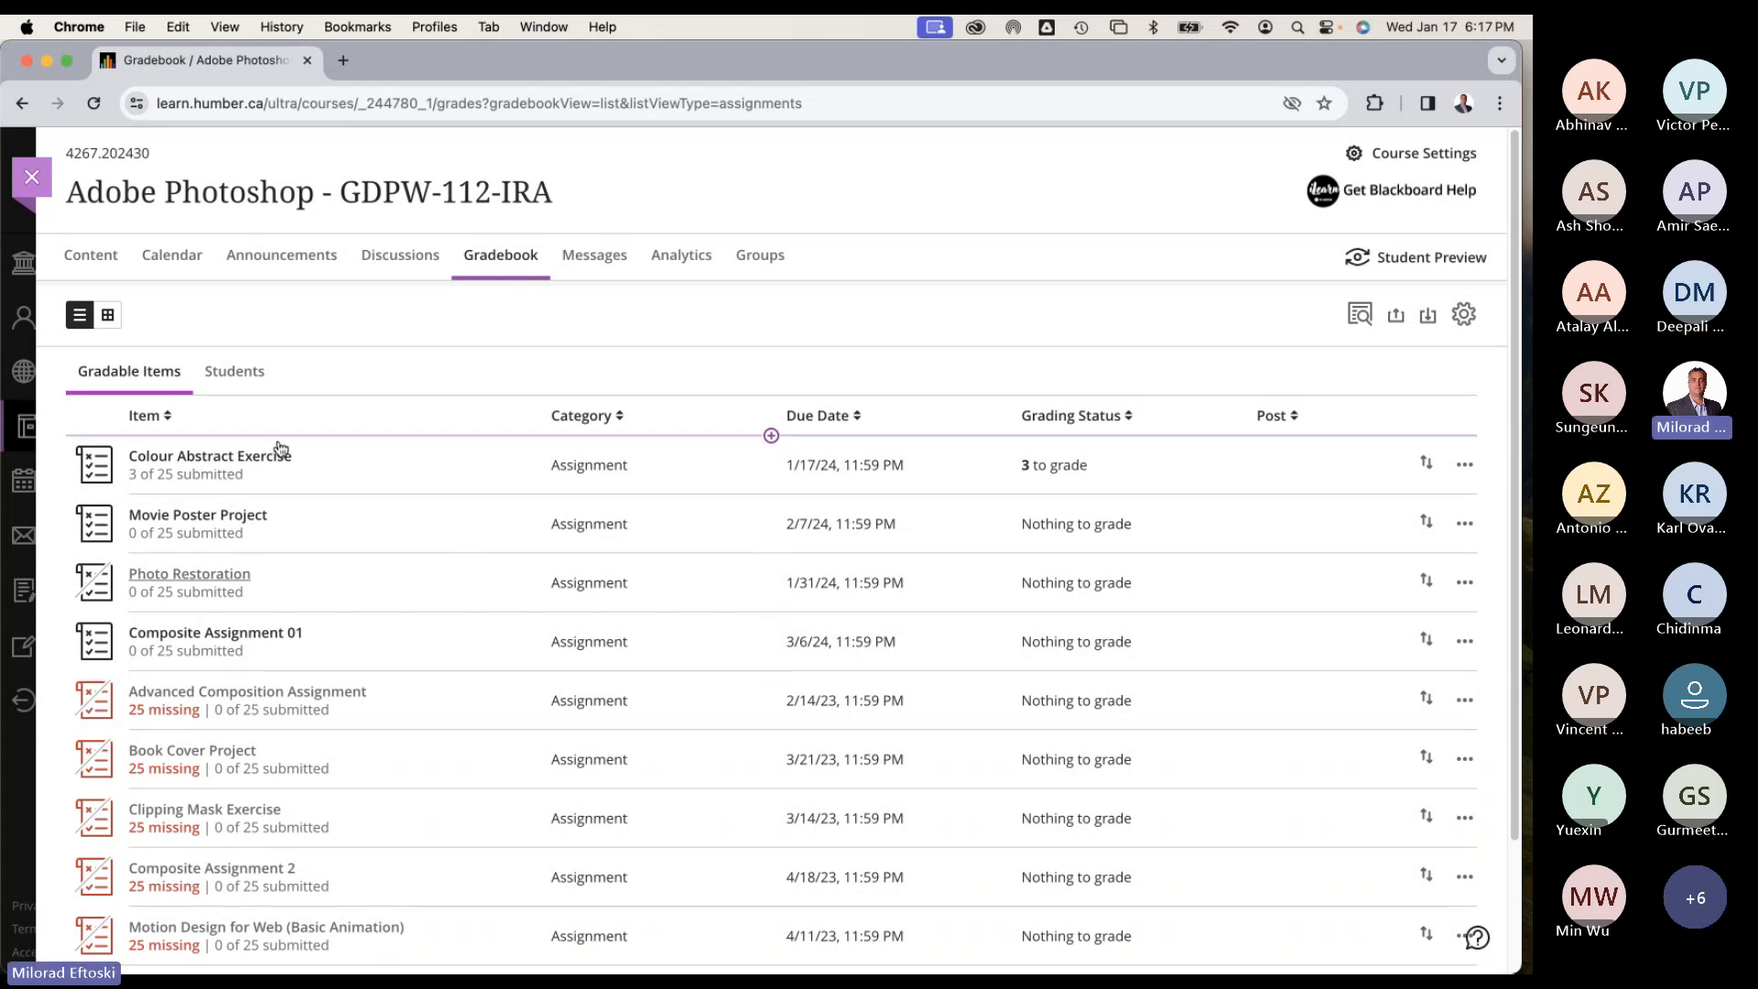
Leave the gradebook for the course list and reopen the Adobe Photoshop - GDPW-112-IRA course on its content page.
{"action": "left_click", "coordinate": [35, 176]}
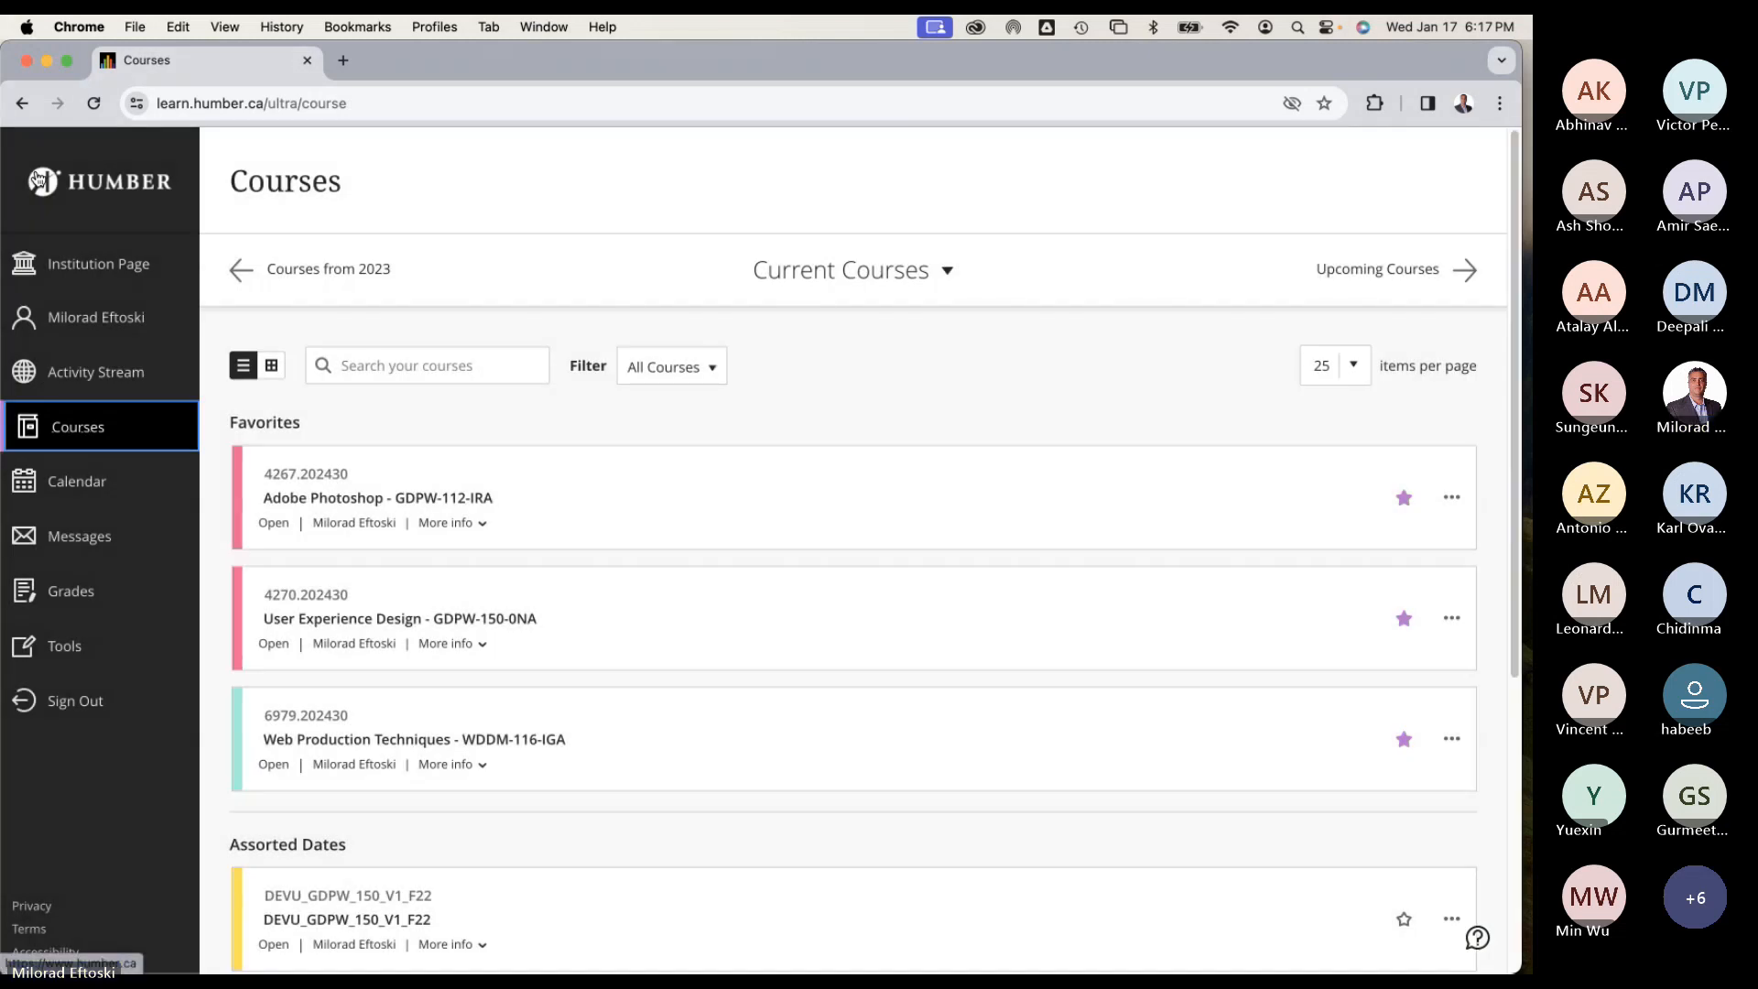
{"action": "left_click", "coordinate": [689, 510]}
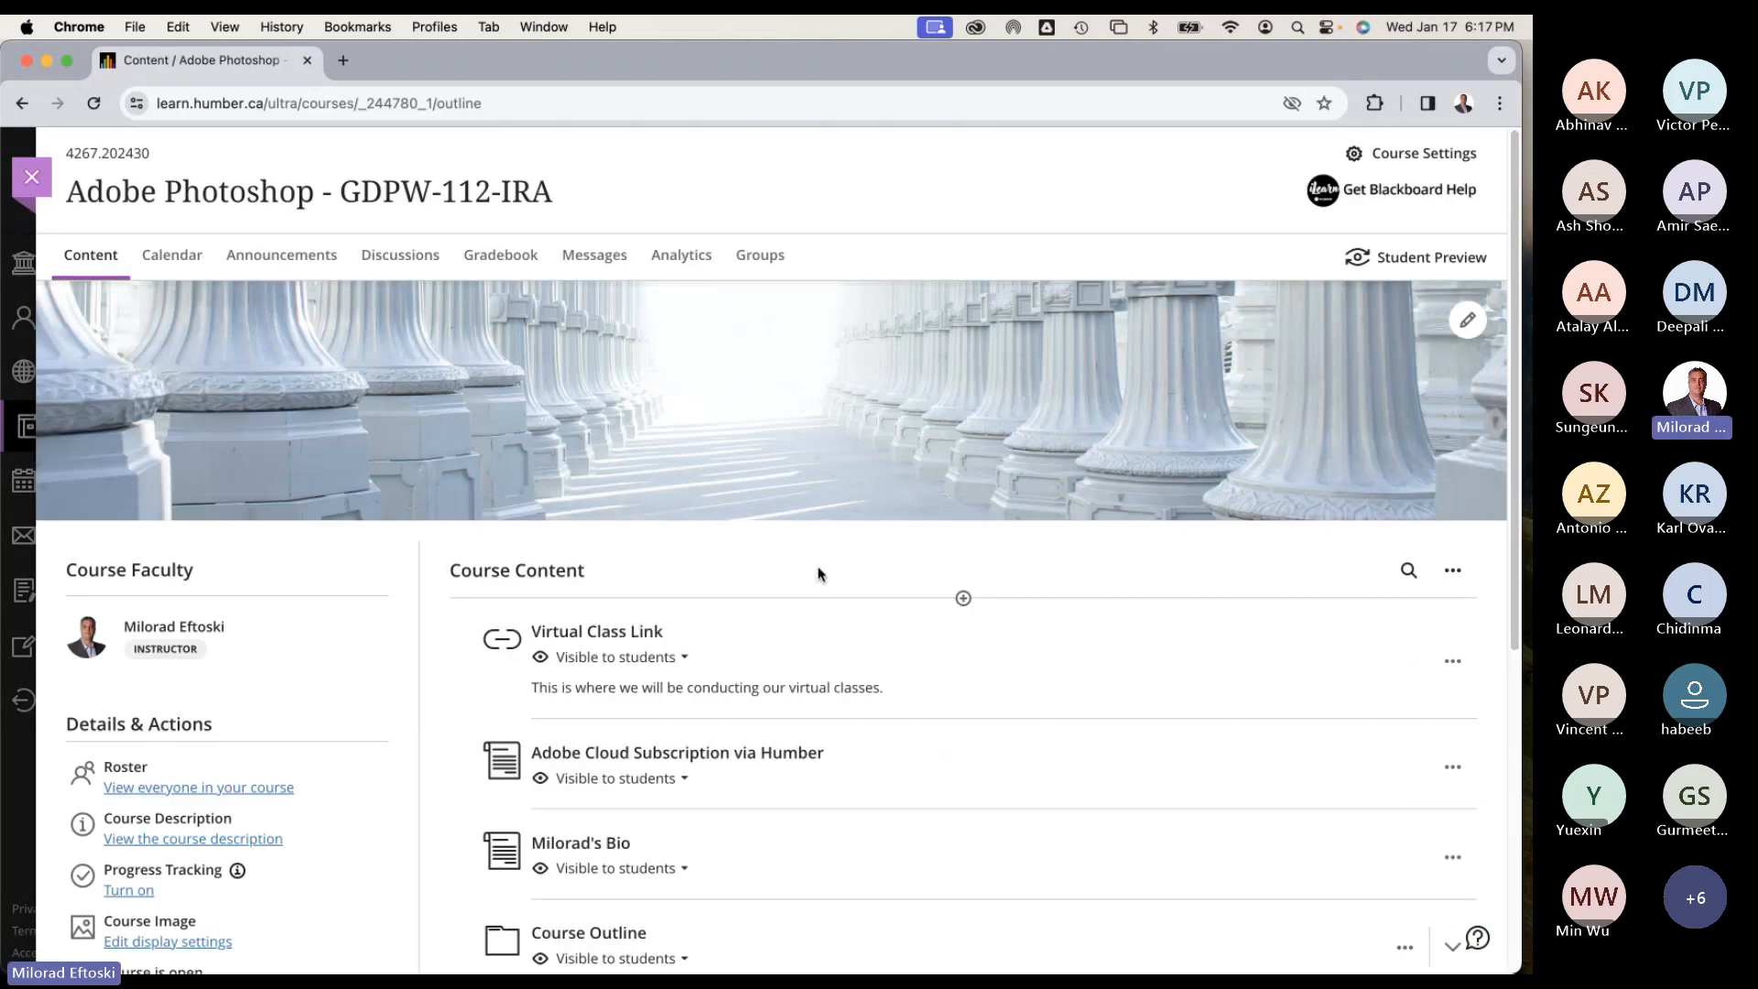
Open the course calendar, switch it to the month view, and look over the due dates for January 2024.
{"action": "scroll", "coordinate": [820, 641], "scroll_direction": "down", "scroll_amount": 5}
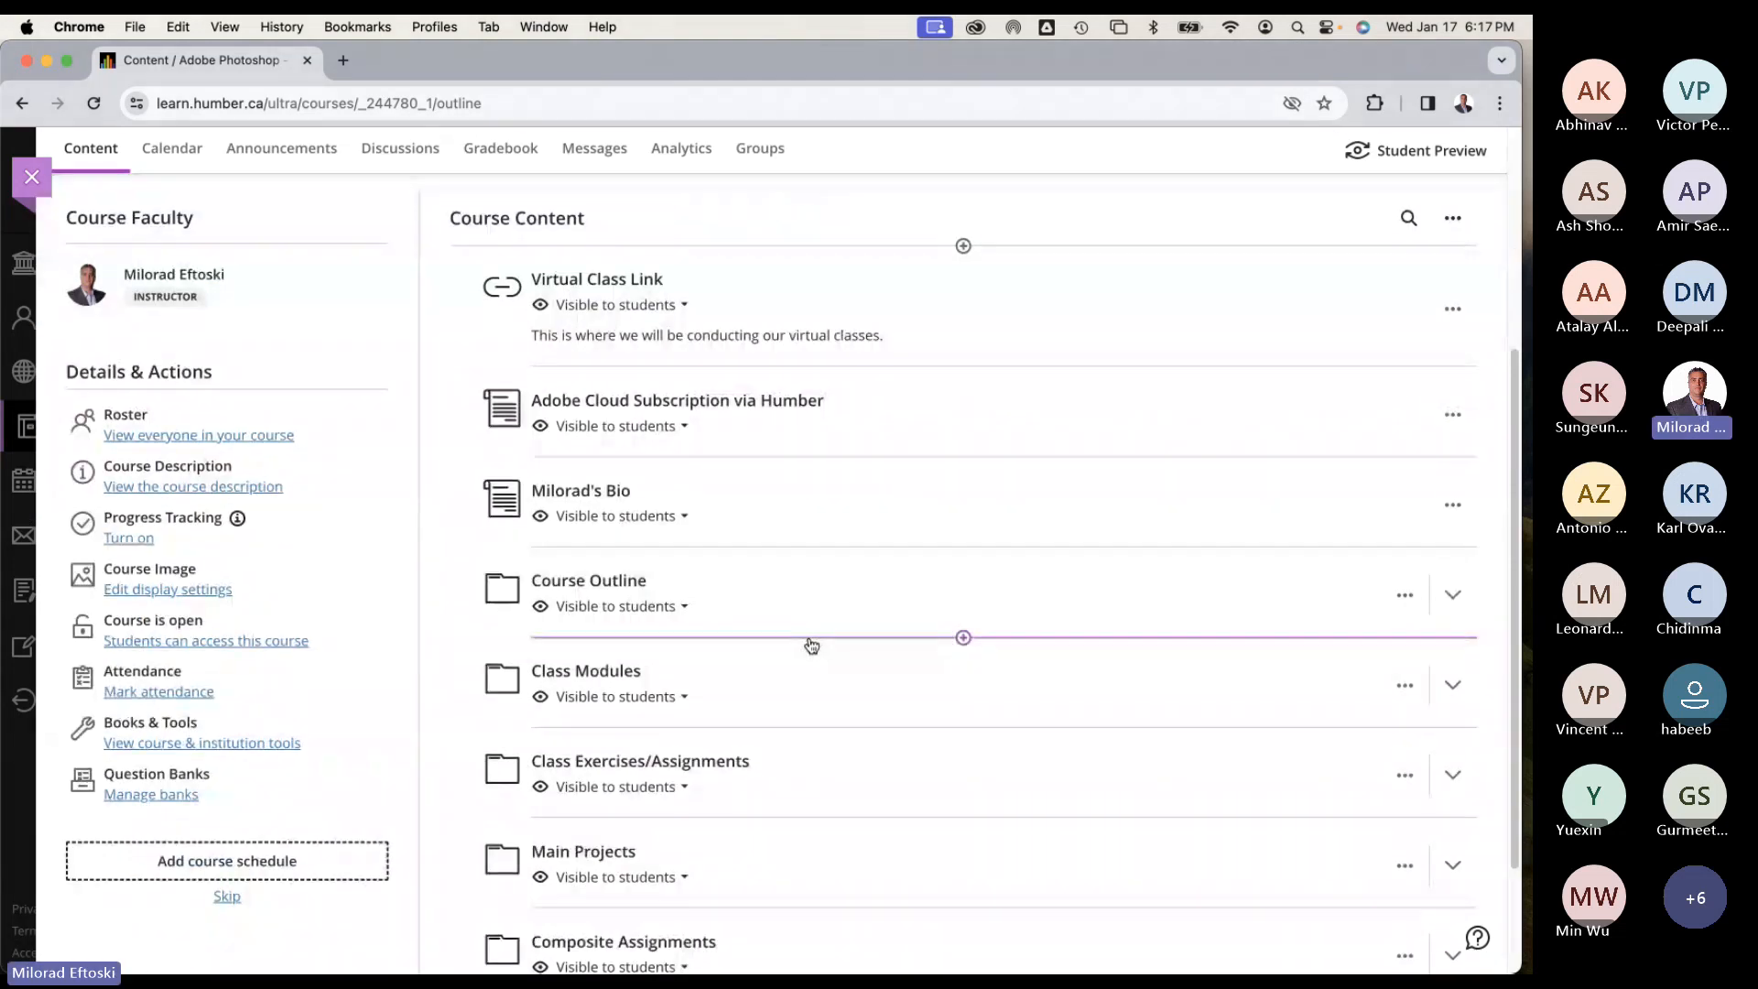
{"action": "scroll", "coordinate": [809, 646], "scroll_direction": "up", "scroll_amount": 5}
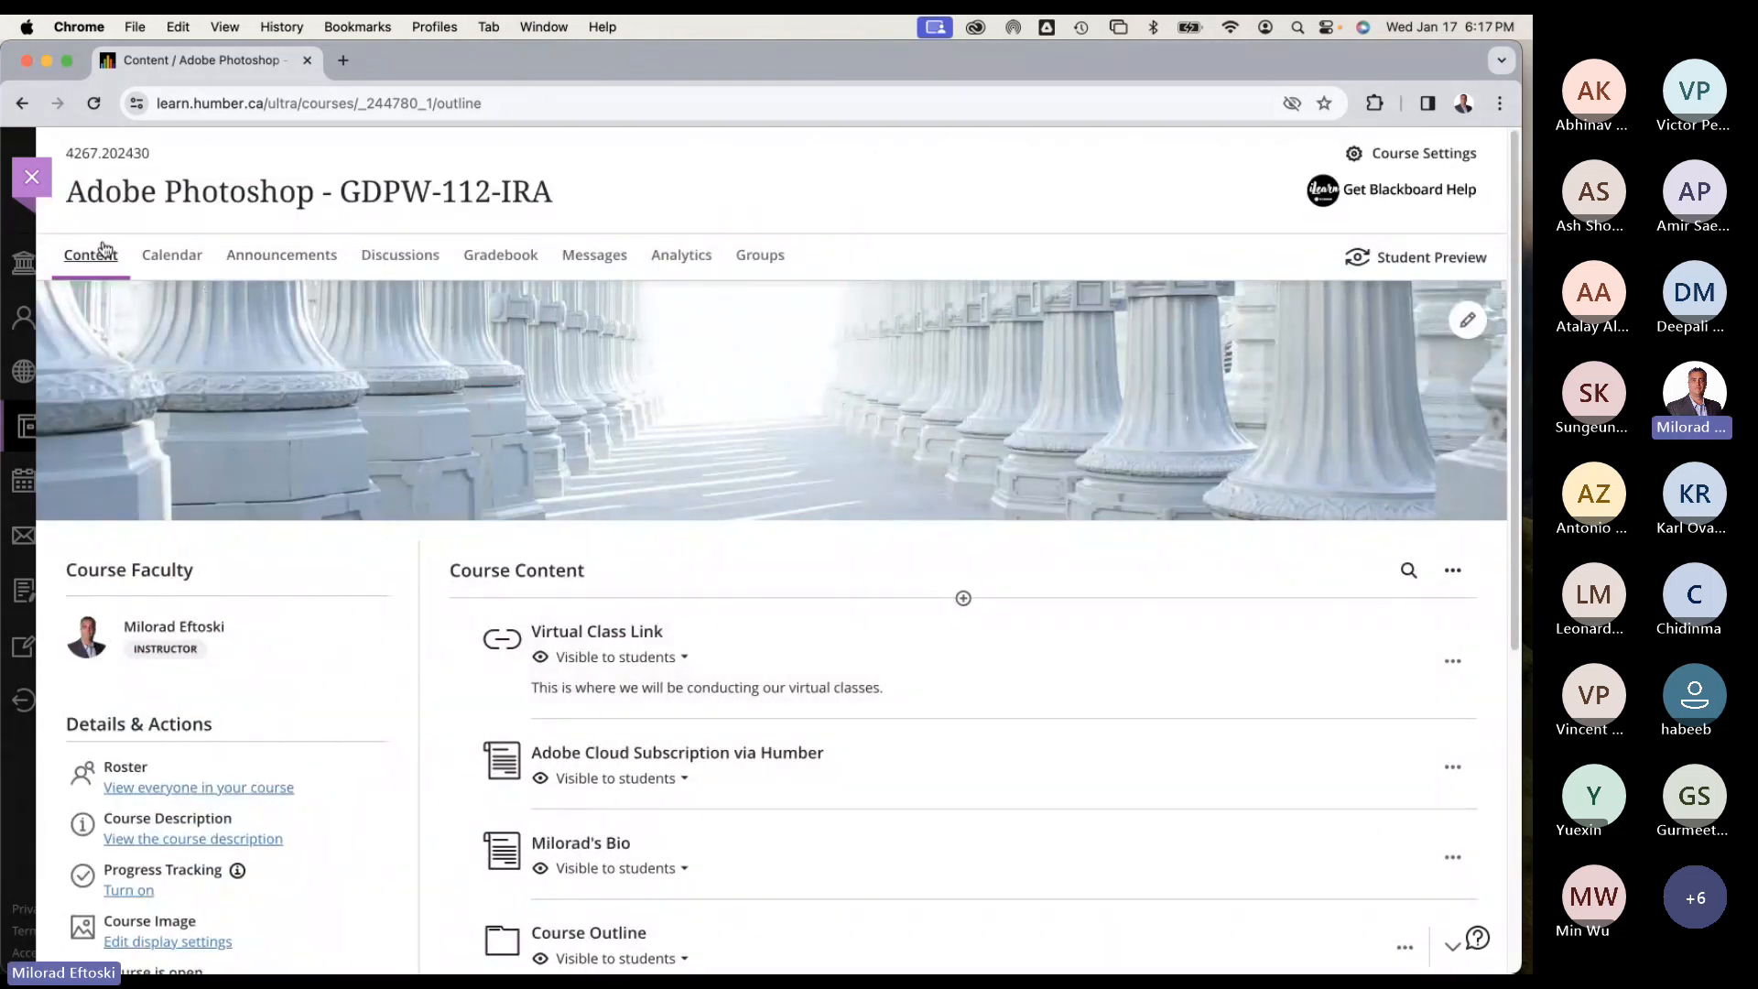
{"action": "left_click", "coordinate": [158, 262]}
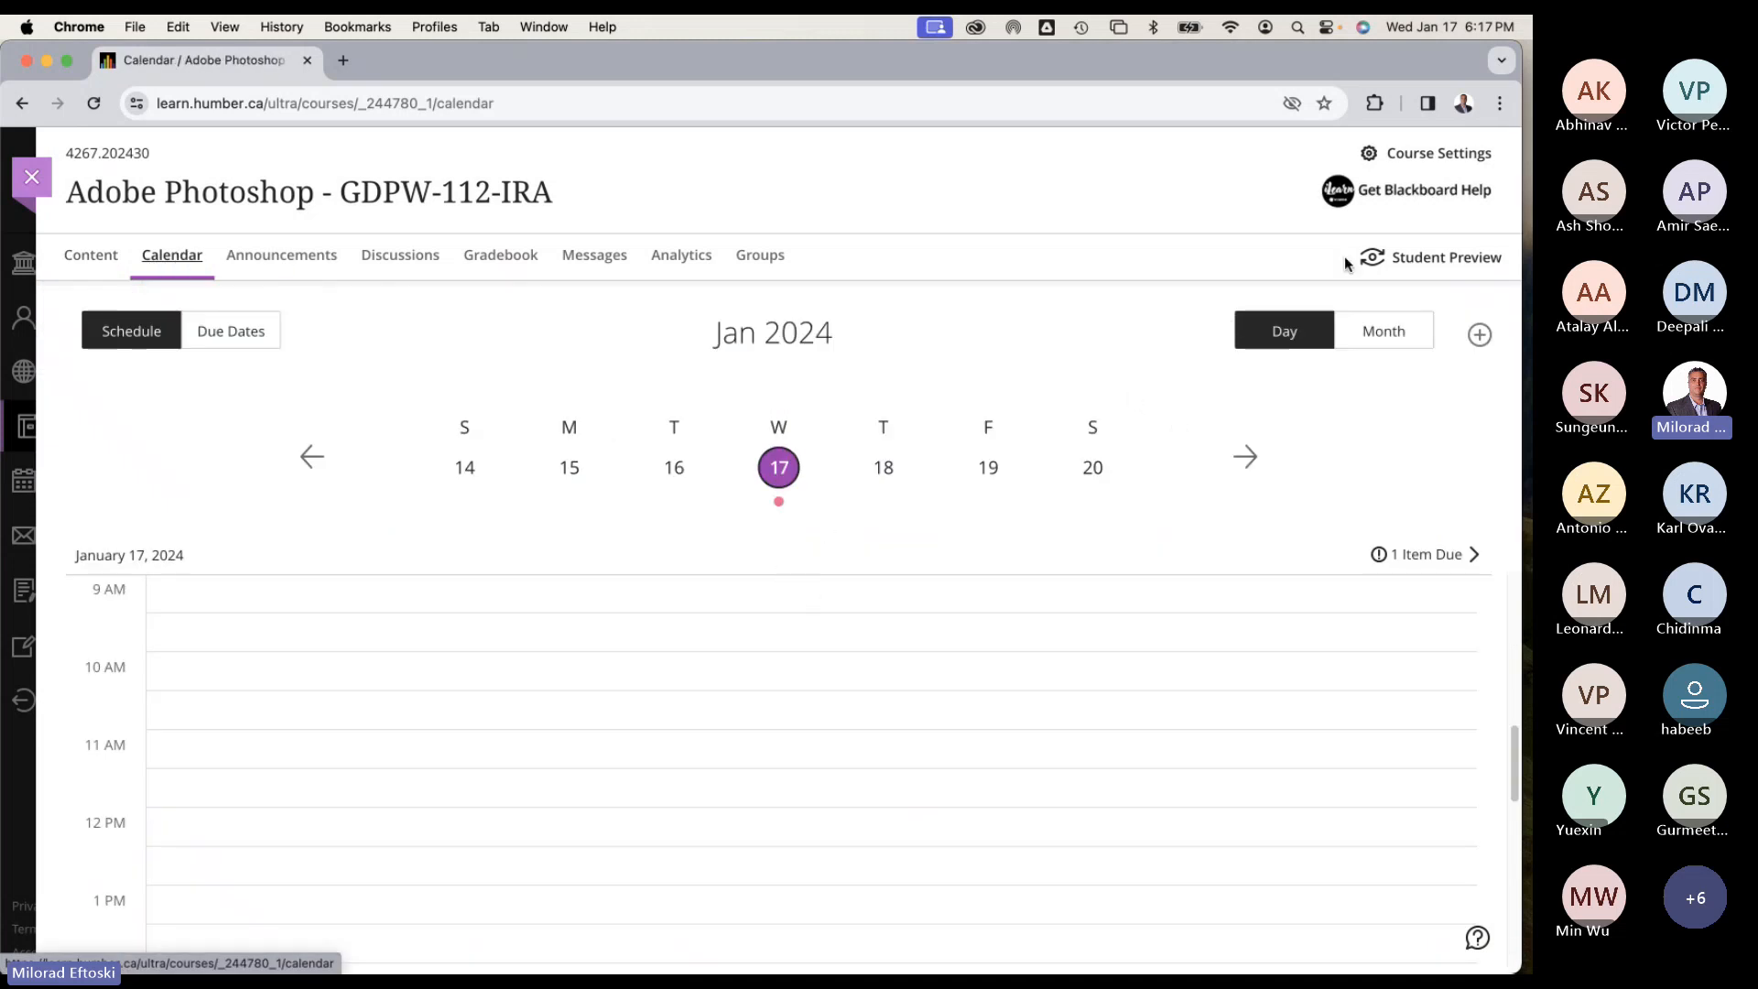
{"action": "left_click", "coordinate": [1383, 331]}
{"action": "scroll", "coordinate": [971, 641], "scroll_direction": "down", "scroll_amount": 1}
{"action": "left_click", "coordinate": [759, 875]}
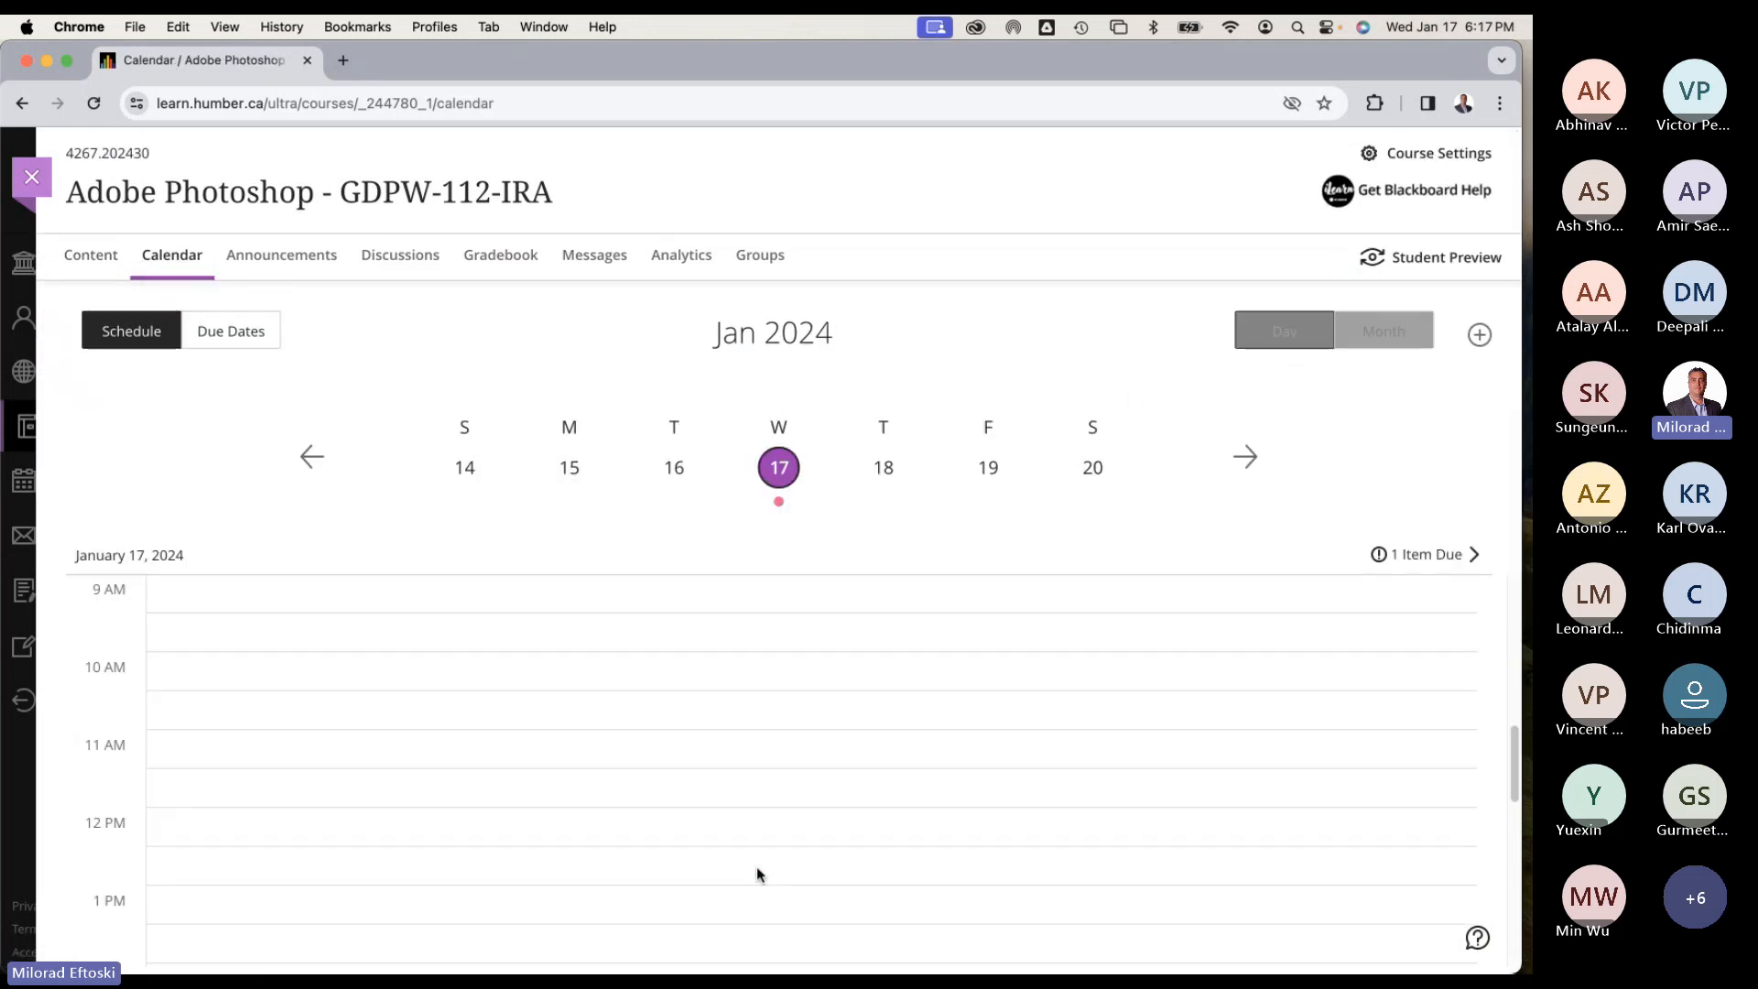
{"action": "scroll", "coordinate": [875, 643], "scroll_direction": "down", "scroll_amount": 5}
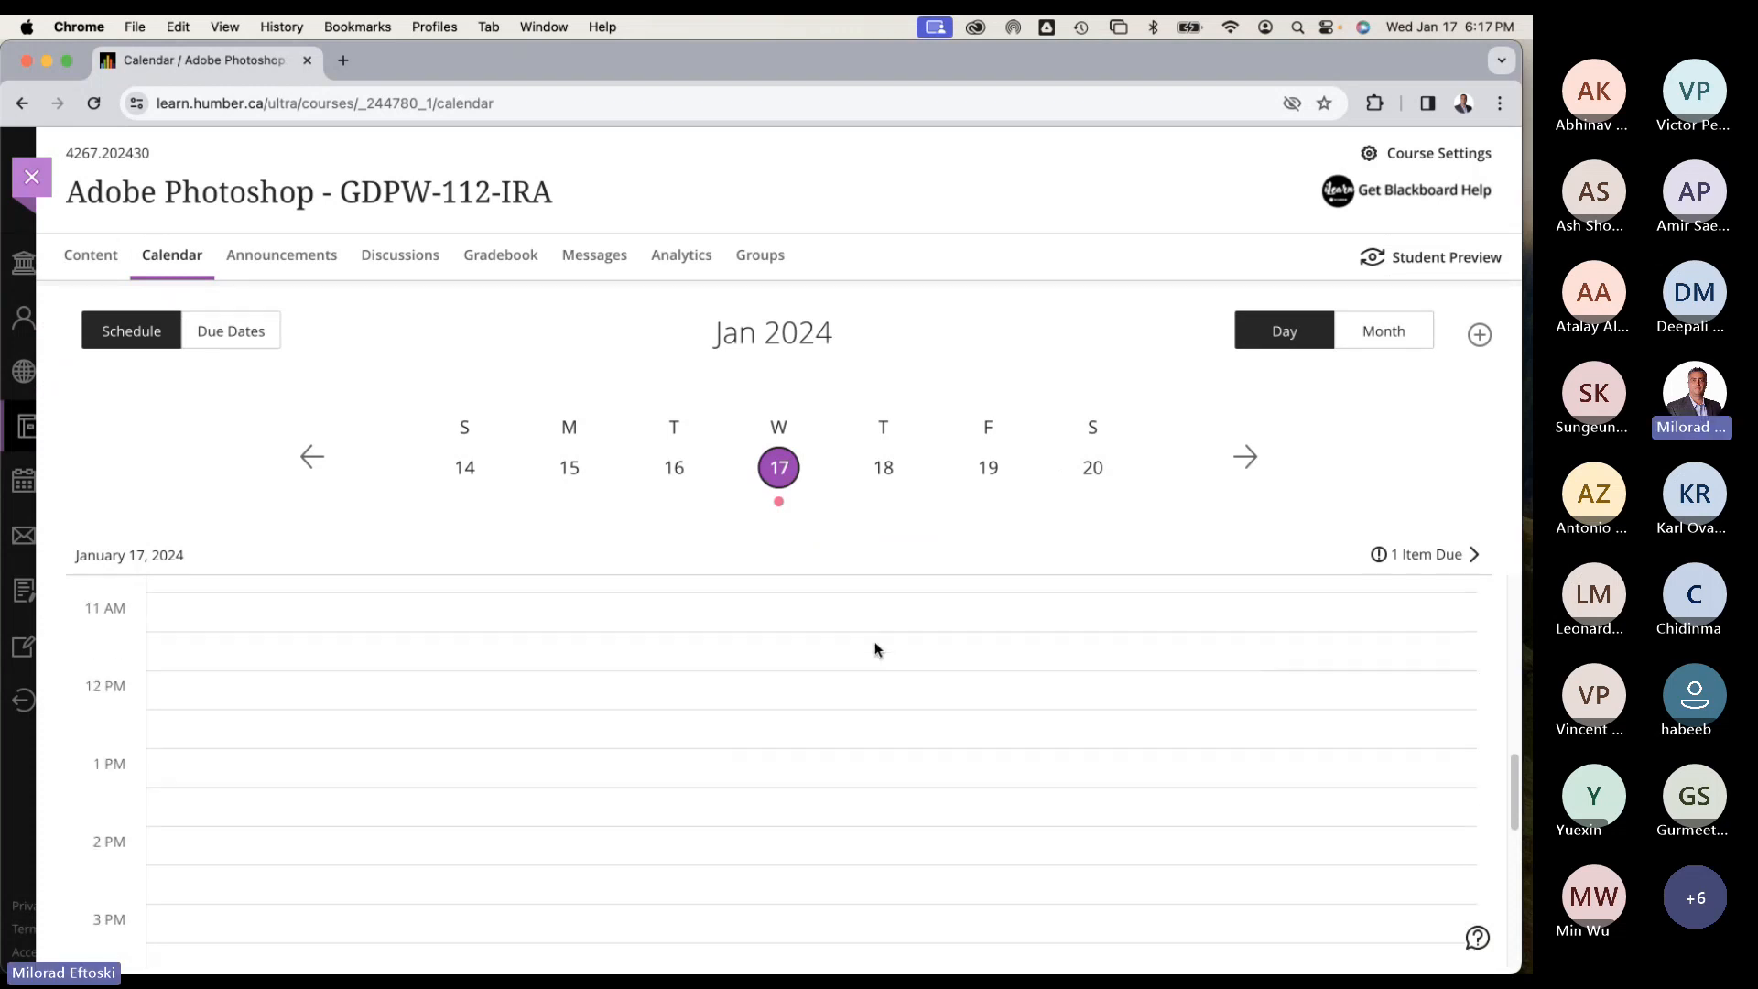
{"action": "scroll", "coordinate": [866, 616], "scroll_direction": "up", "scroll_amount": 13}
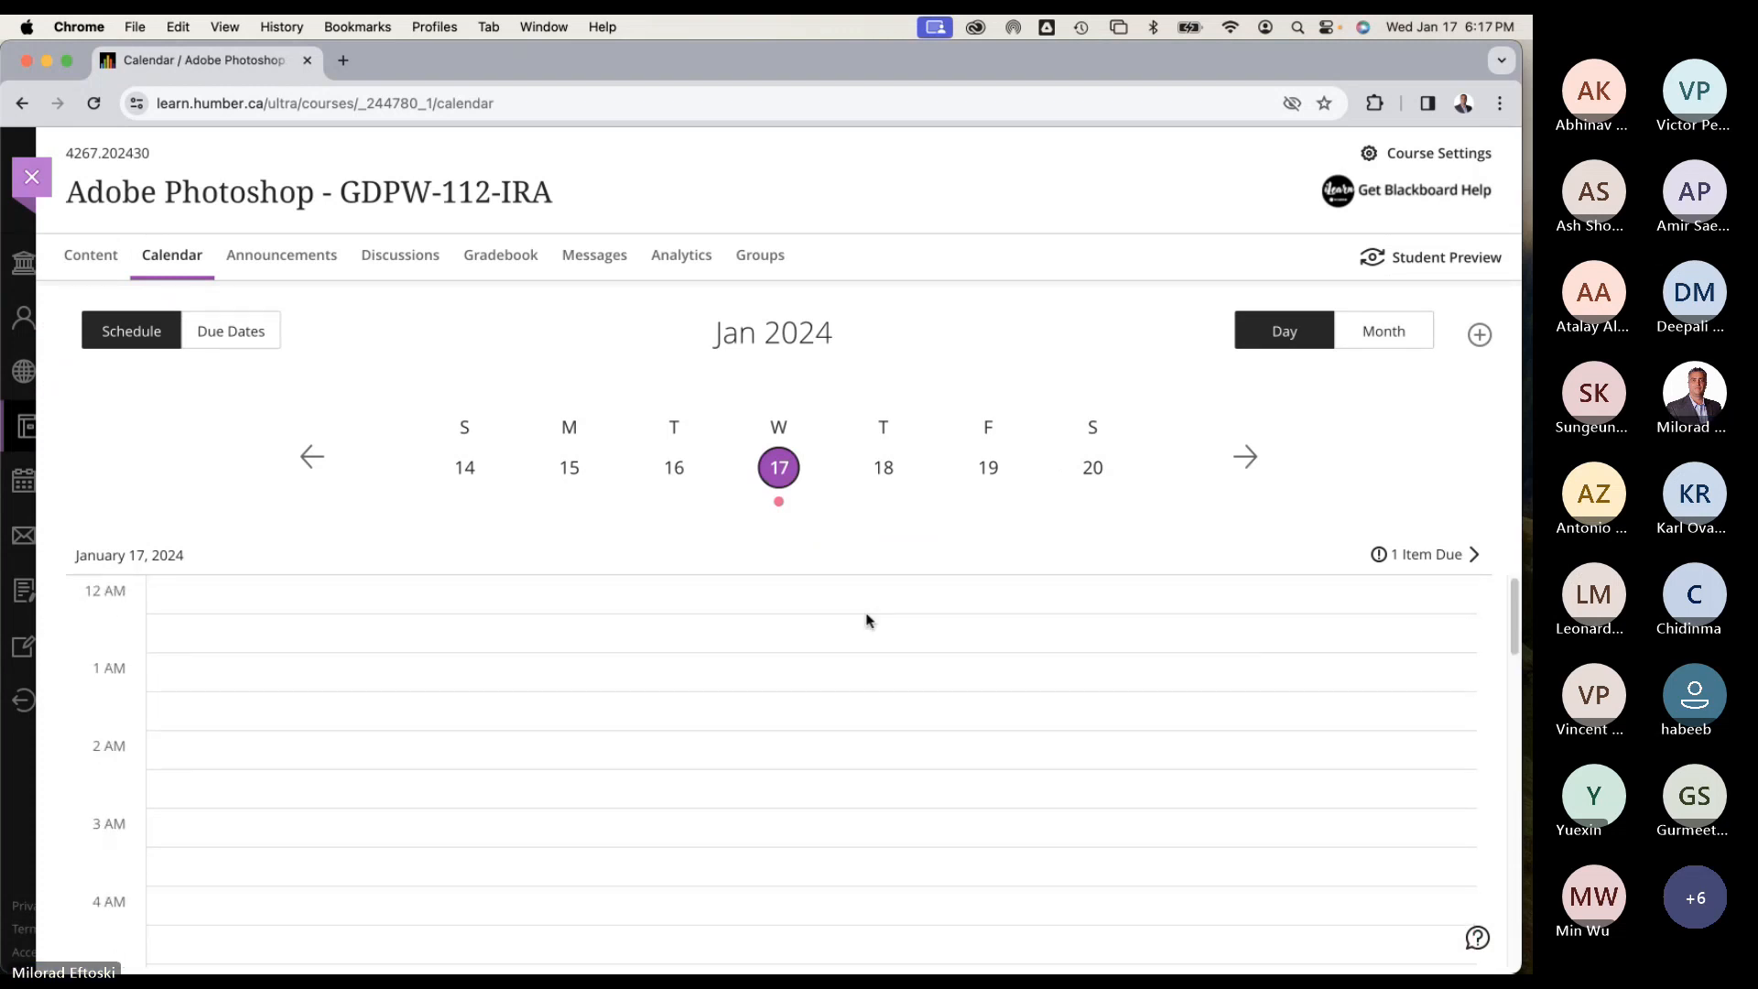
{"action": "left_click", "coordinate": [1377, 330]}
{"action": "scroll", "coordinate": [953, 620], "scroll_direction": "down", "scroll_amount": 4}
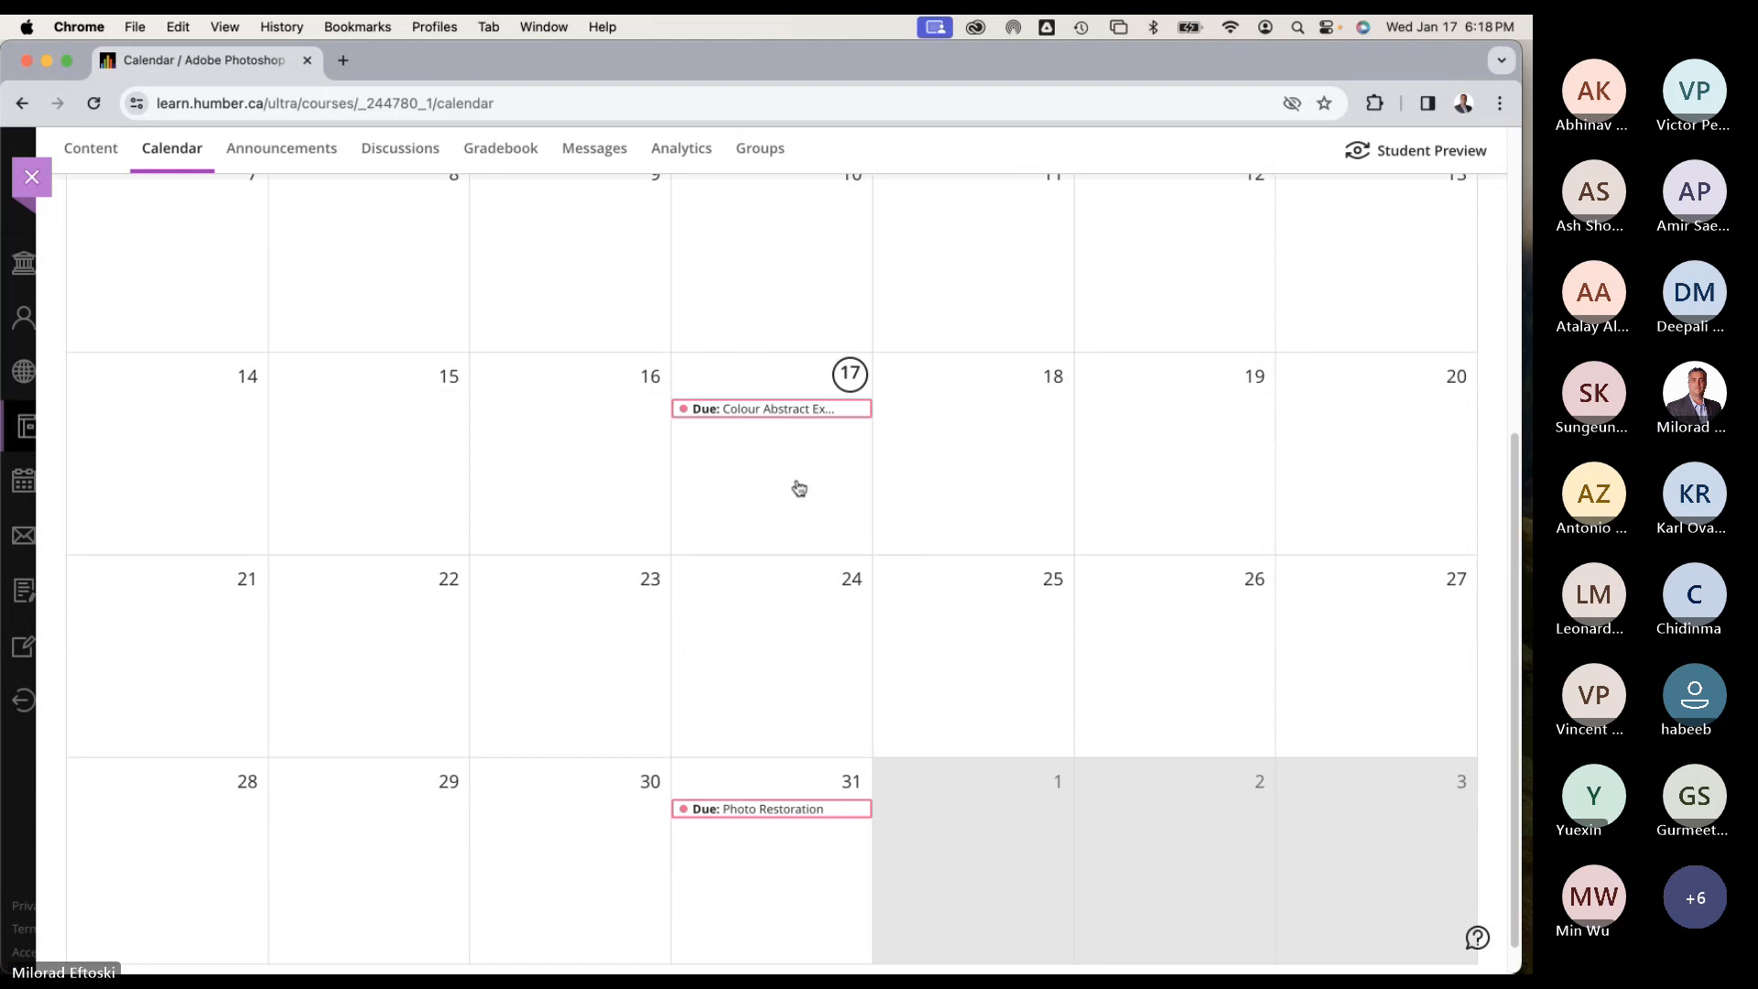
Open the Colour Abstract Exercise from its January 17 calendar entry, examine its content and settings, and close it.
{"action": "left_click", "coordinate": [777, 407]}
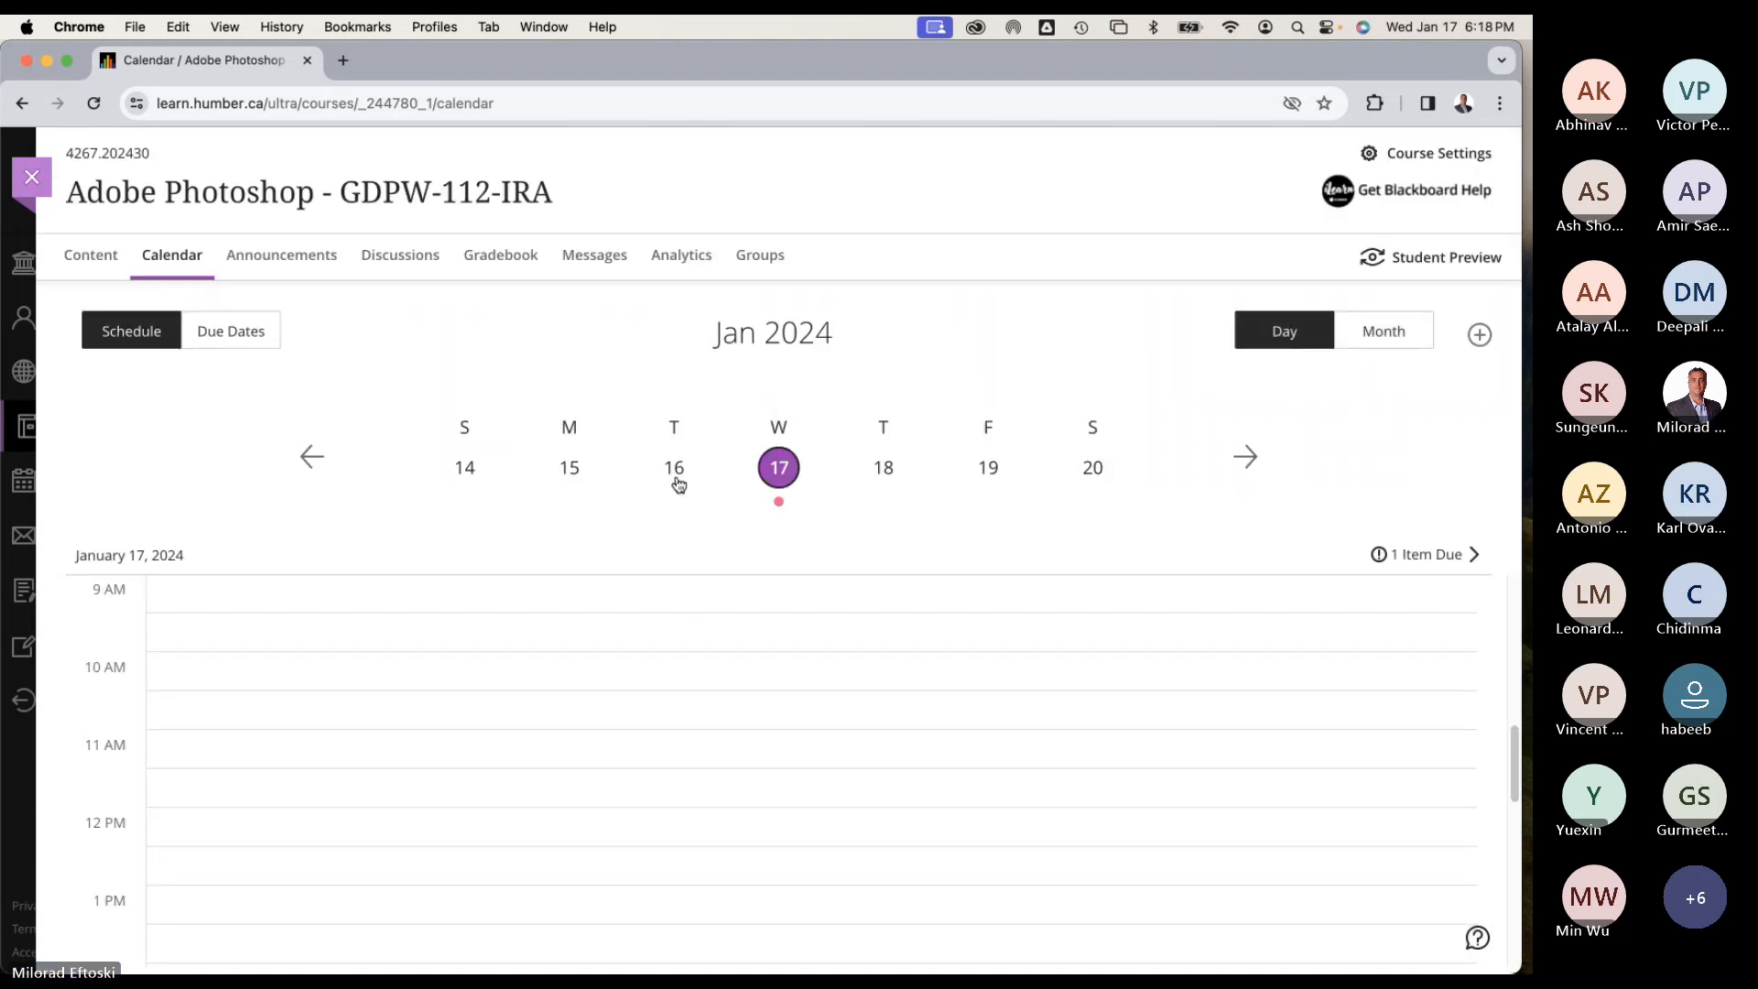
{"action": "scroll", "coordinate": [780, 678], "scroll_direction": "down", "scroll_amount": 8}
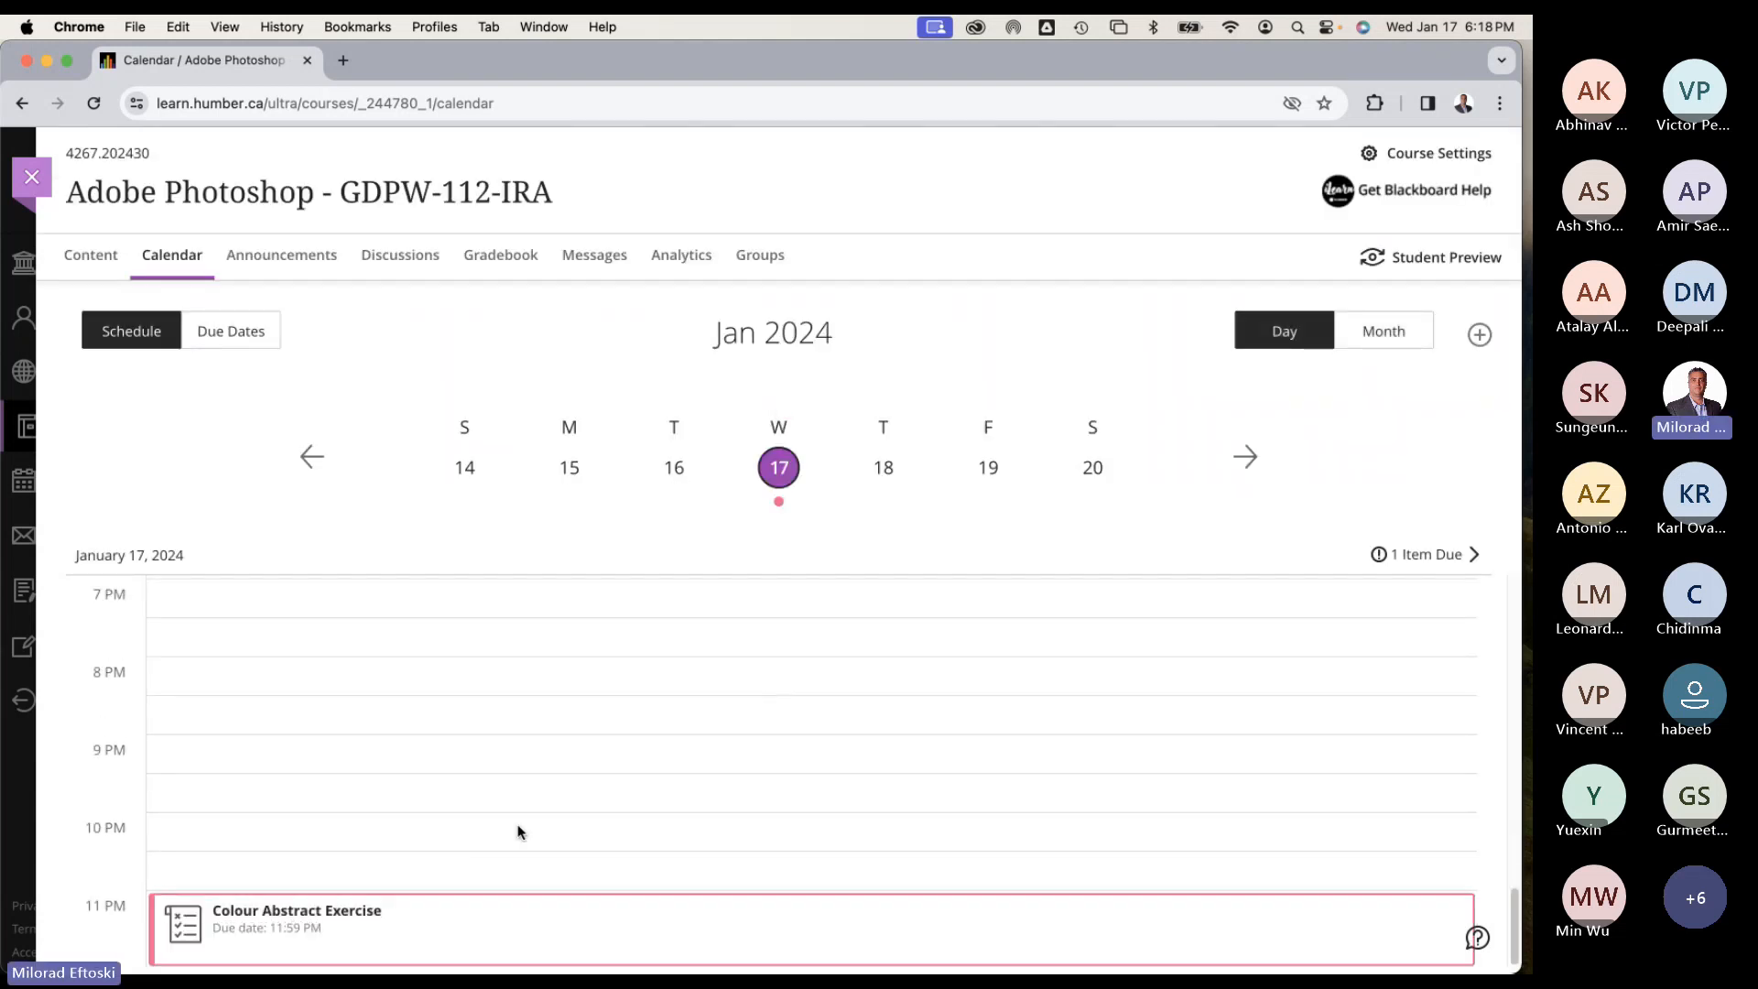
{"action": "left_click", "coordinate": [295, 911]}
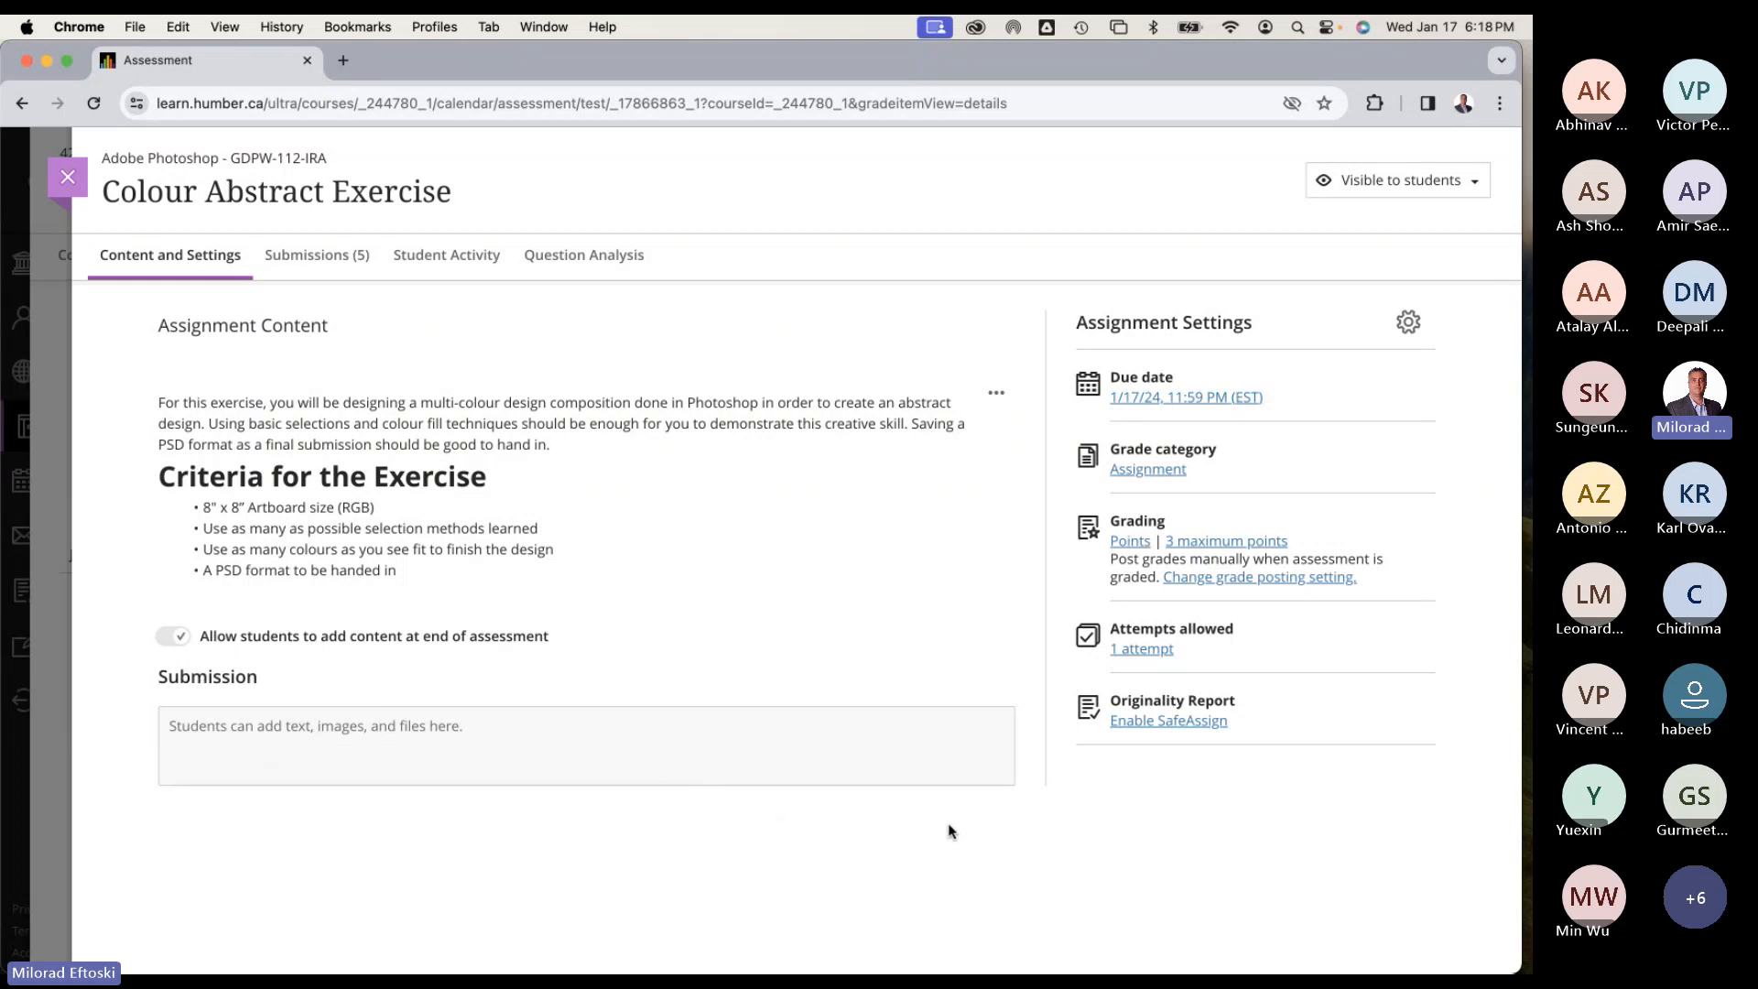
{"action": "left_click", "coordinate": [69, 180]}
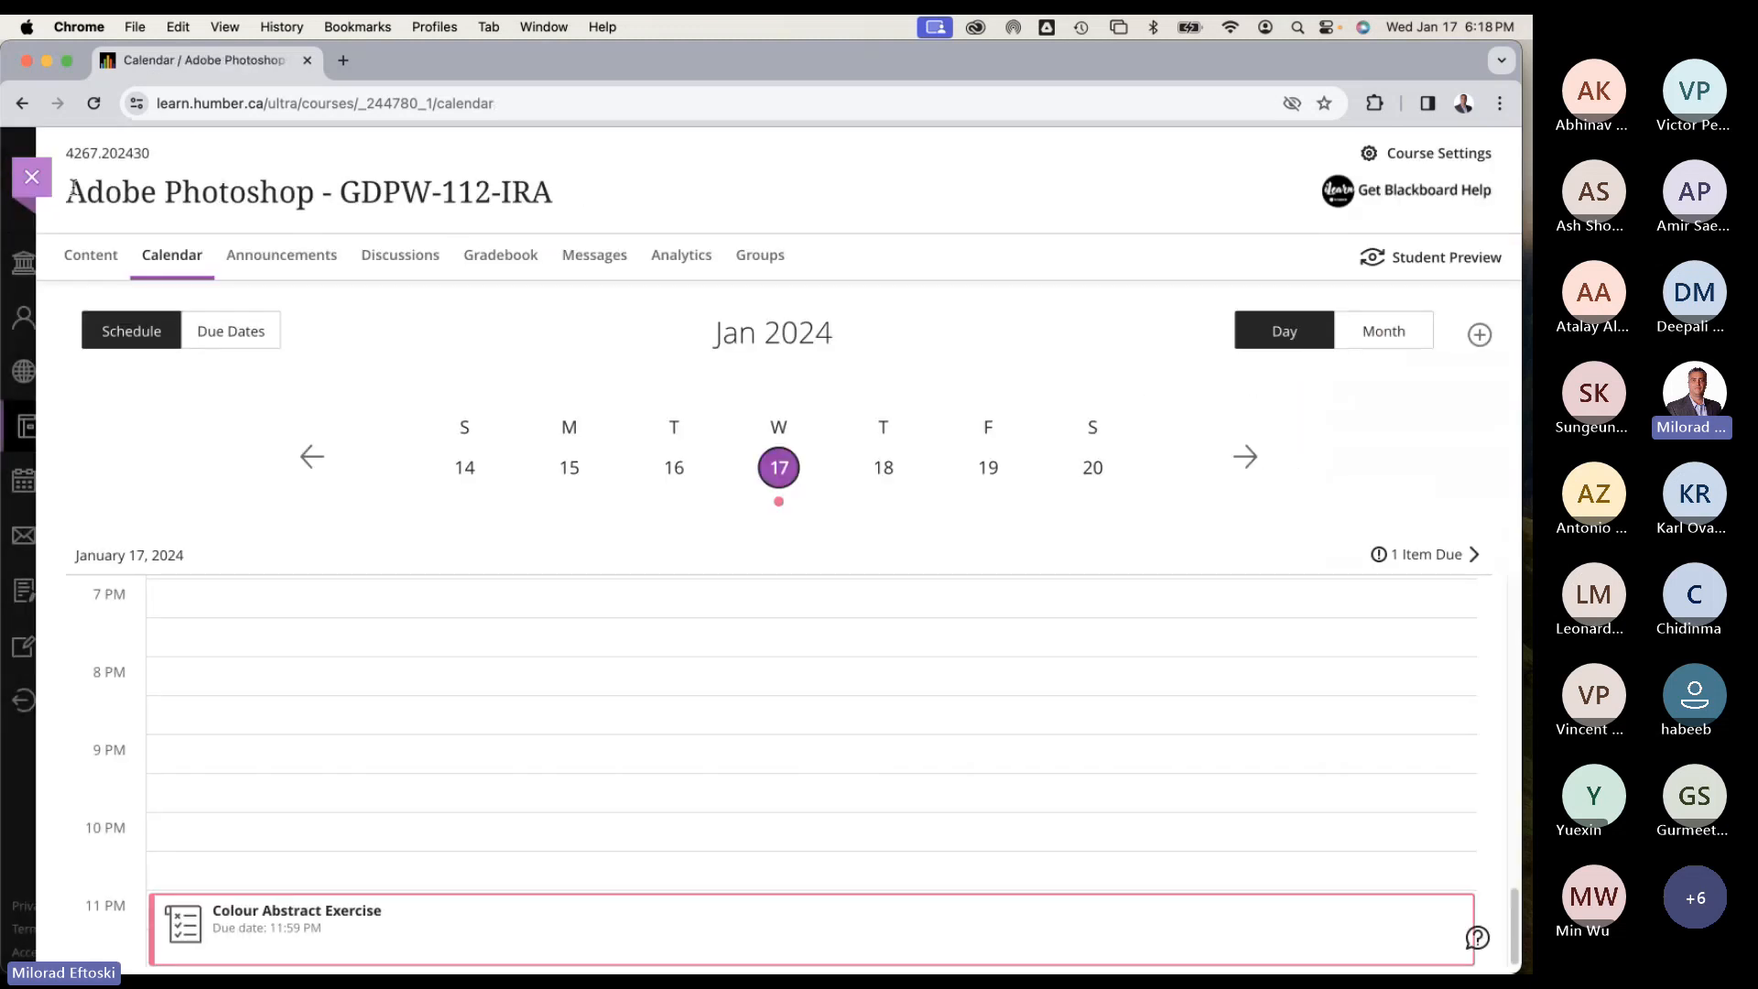
Return to the course list, reopen the Adobe Photoshop - GDPW-112-IRA course, and expand the Class Modules folder.
{"action": "left_click", "coordinate": [31, 177]}
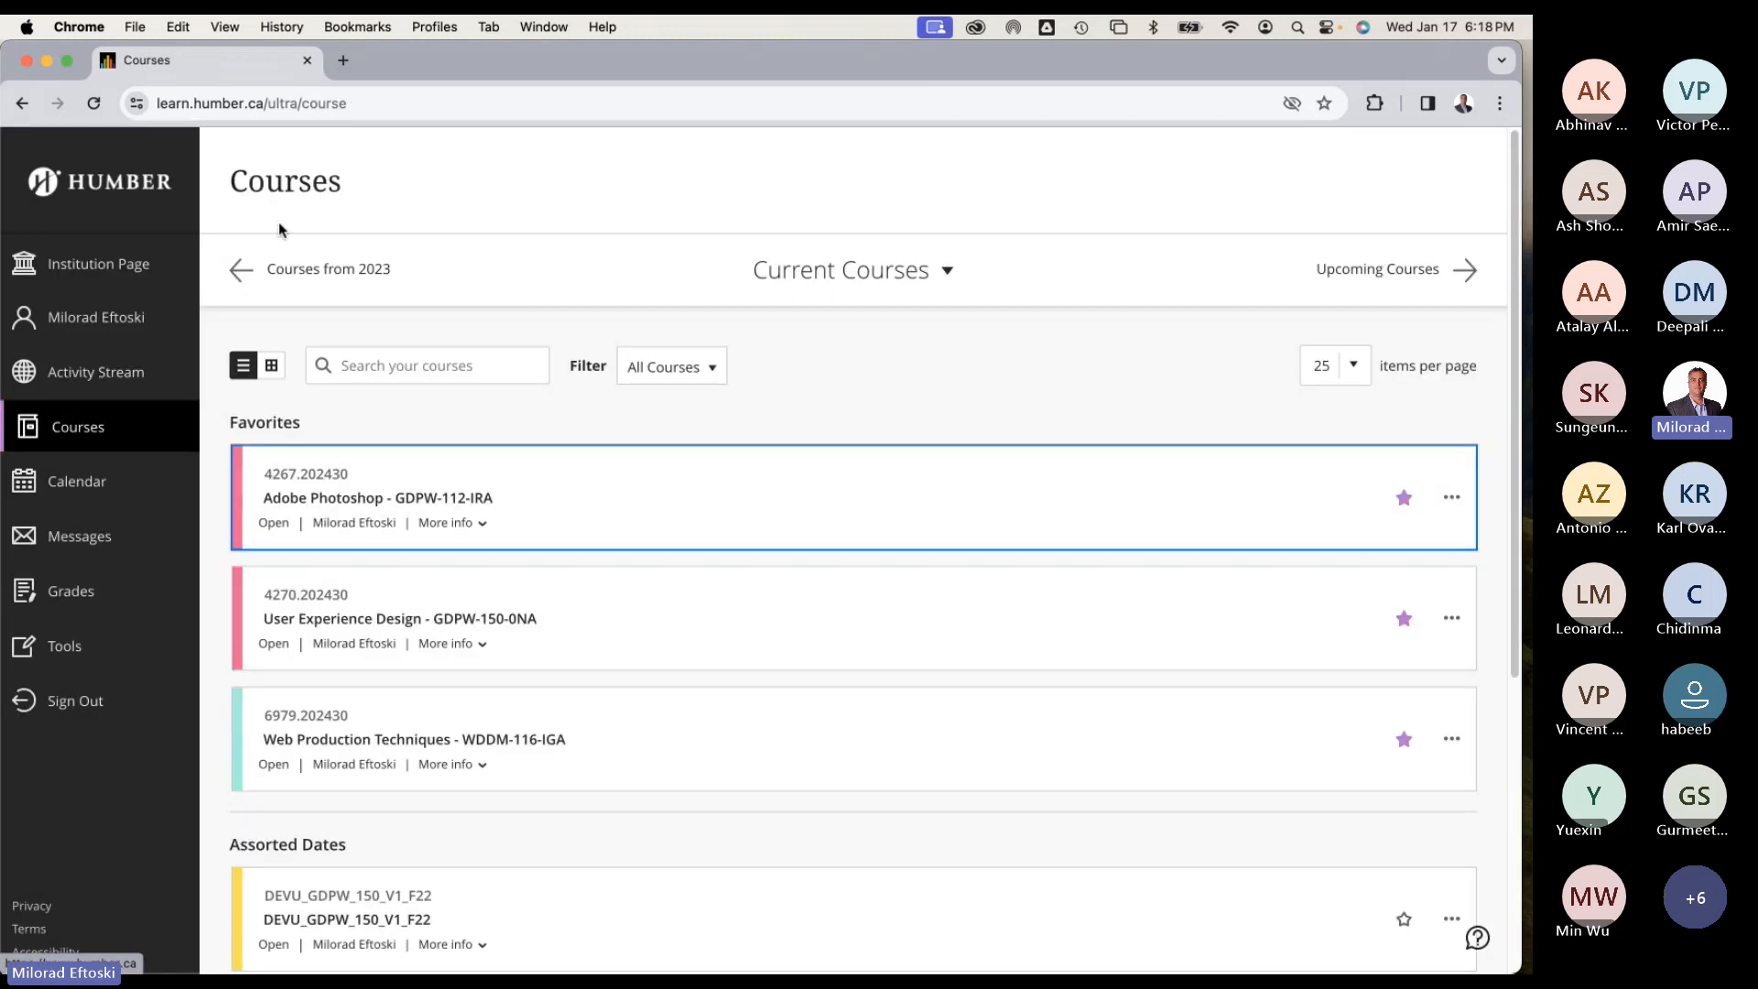
{"action": "left_click", "coordinate": [759, 487]}
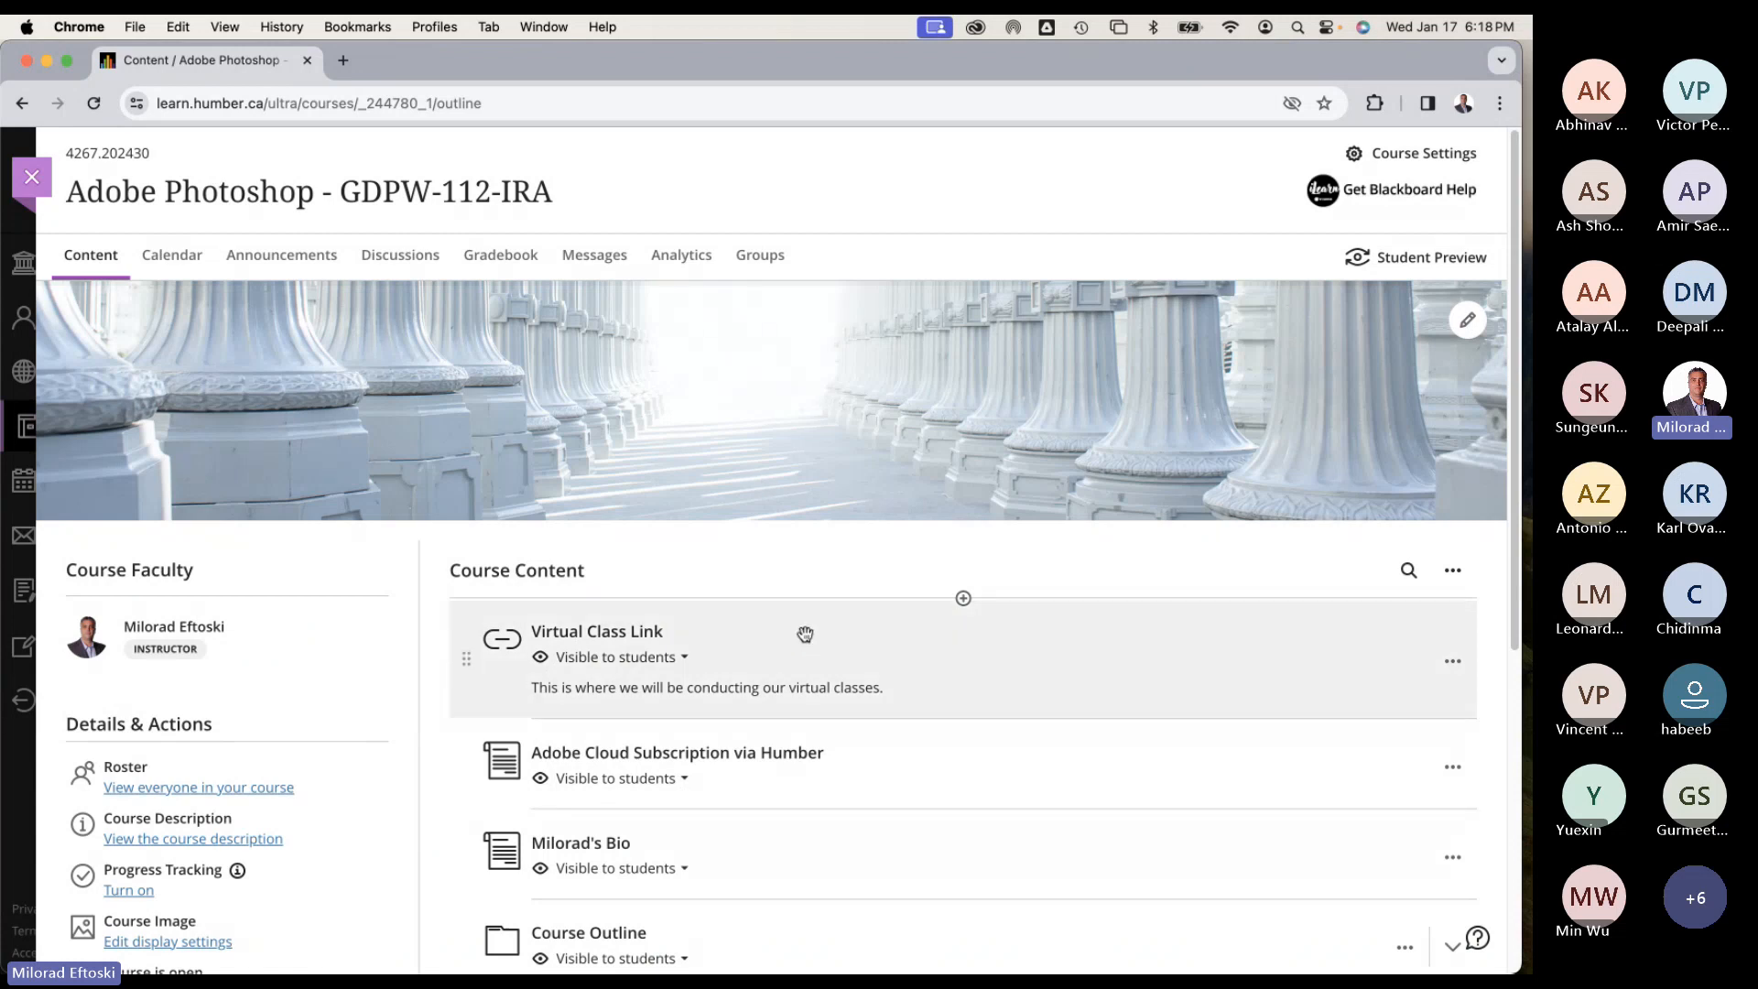
{"action": "scroll", "coordinate": [805, 668], "scroll_direction": "down", "scroll_amount": 3}
{"action": "scroll", "coordinate": [783, 693], "scroll_direction": "down", "scroll_amount": 1}
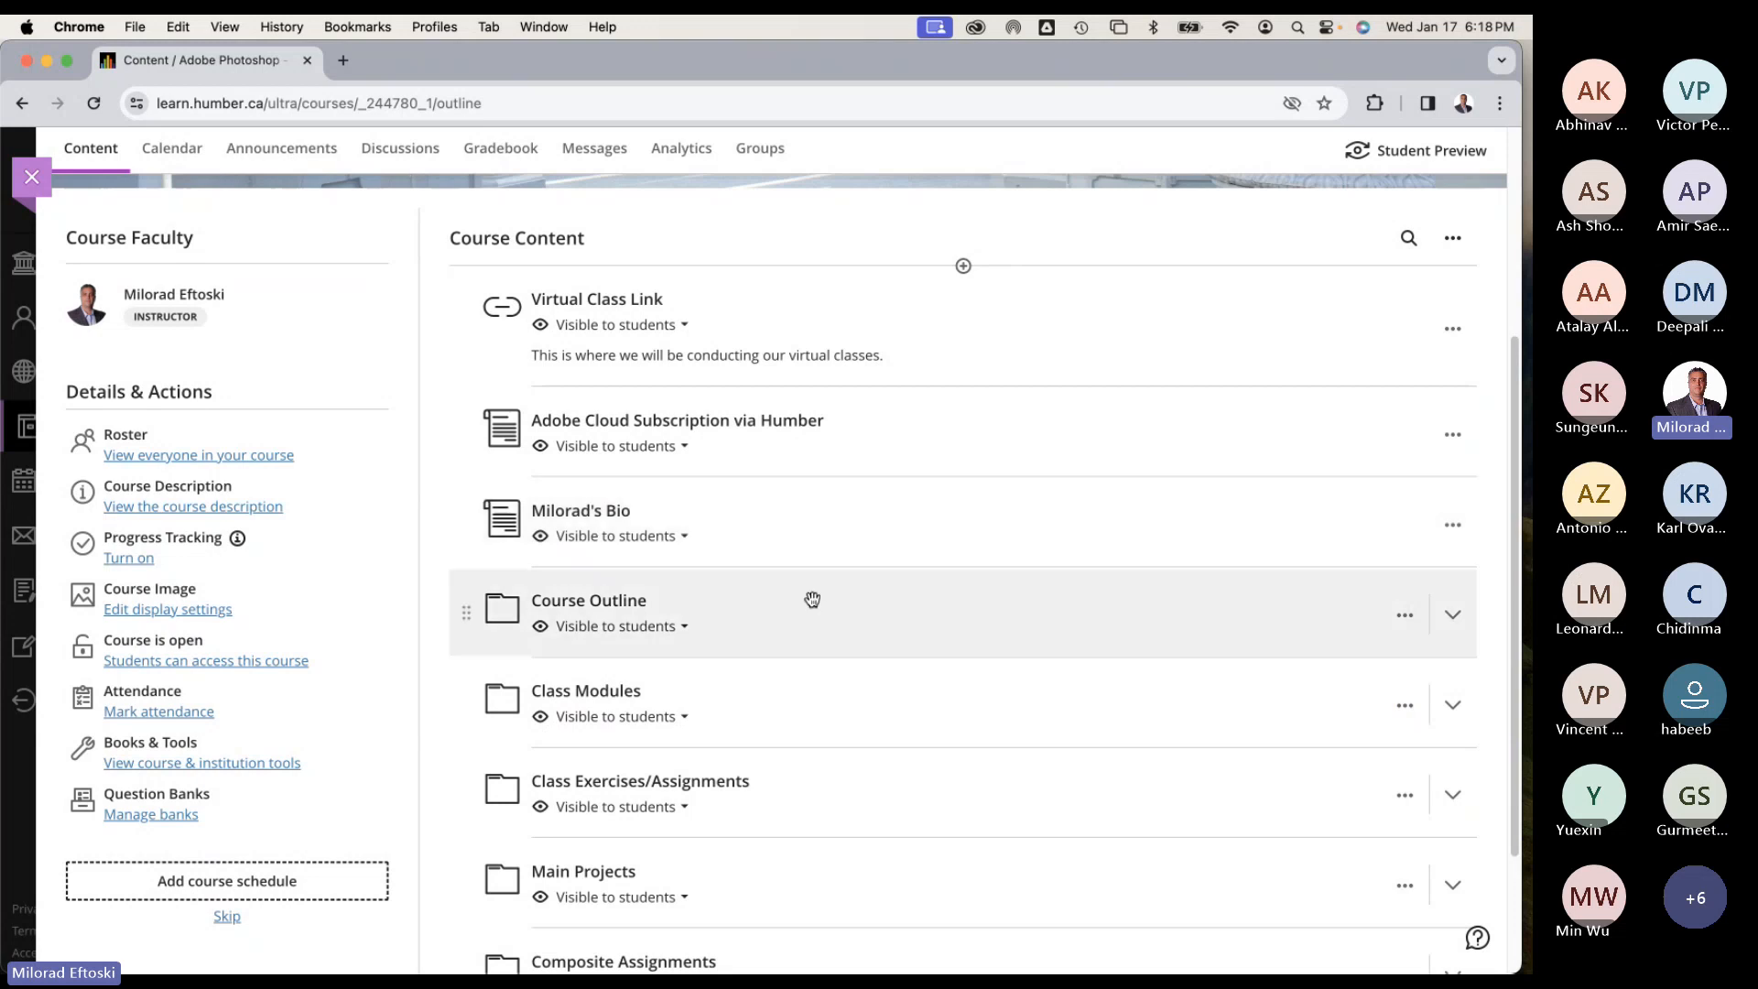
{"action": "scroll", "coordinate": [828, 673], "scroll_direction": "down", "scroll_amount": 1}
{"action": "scroll", "coordinate": [828, 672], "scroll_direction": "down", "scroll_amount": 1}
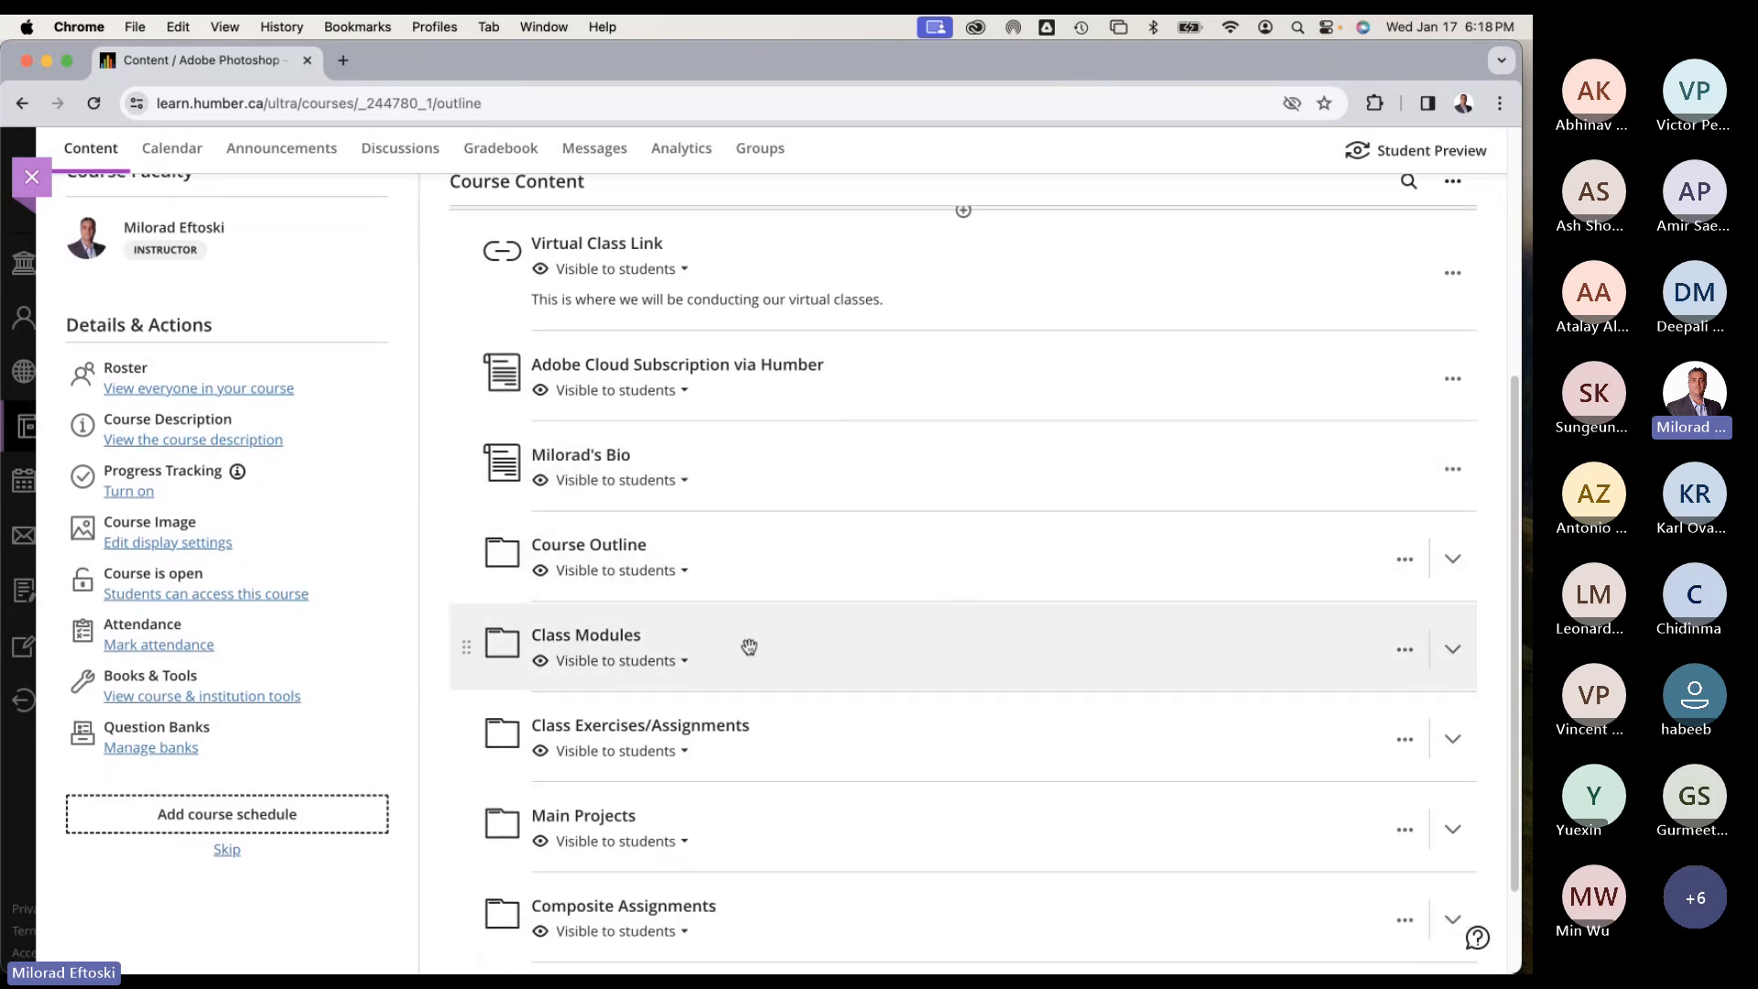
{"action": "left_click", "coordinate": [818, 644]}
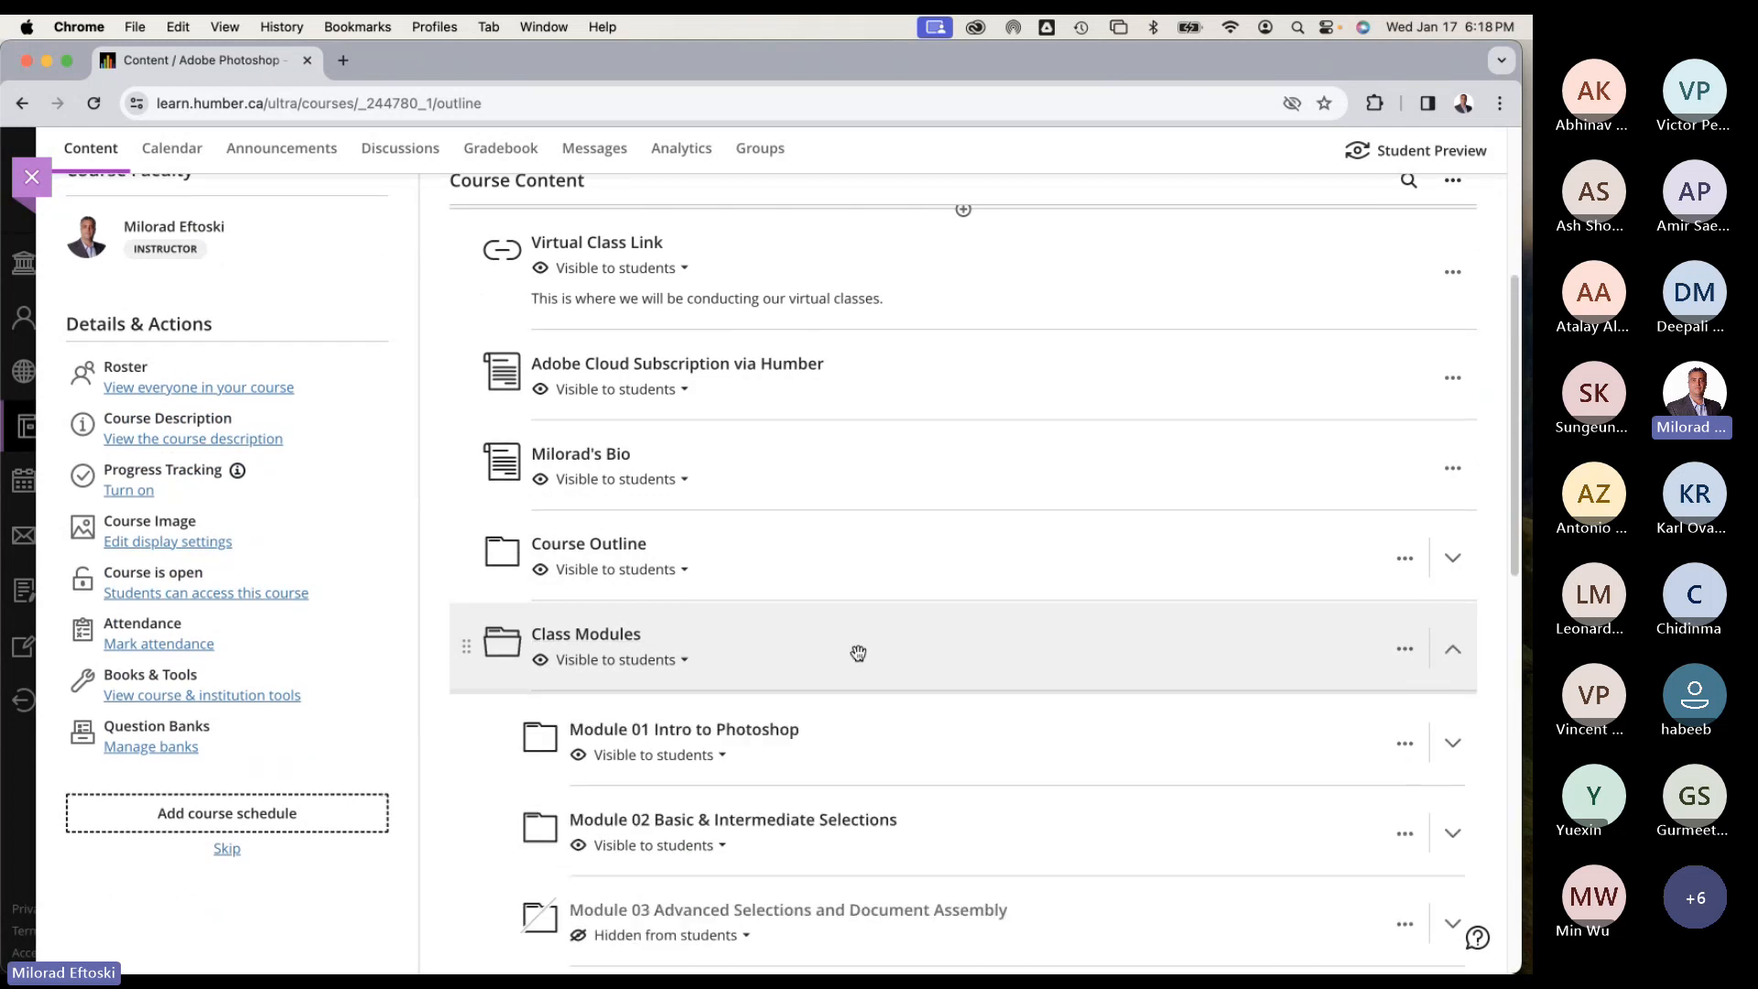
Expand Module 02 Basic & Intermediate Selections and check its student visibility options without changing them.
{"action": "scroll", "coordinate": [856, 656], "scroll_direction": "down", "scroll_amount": 5}
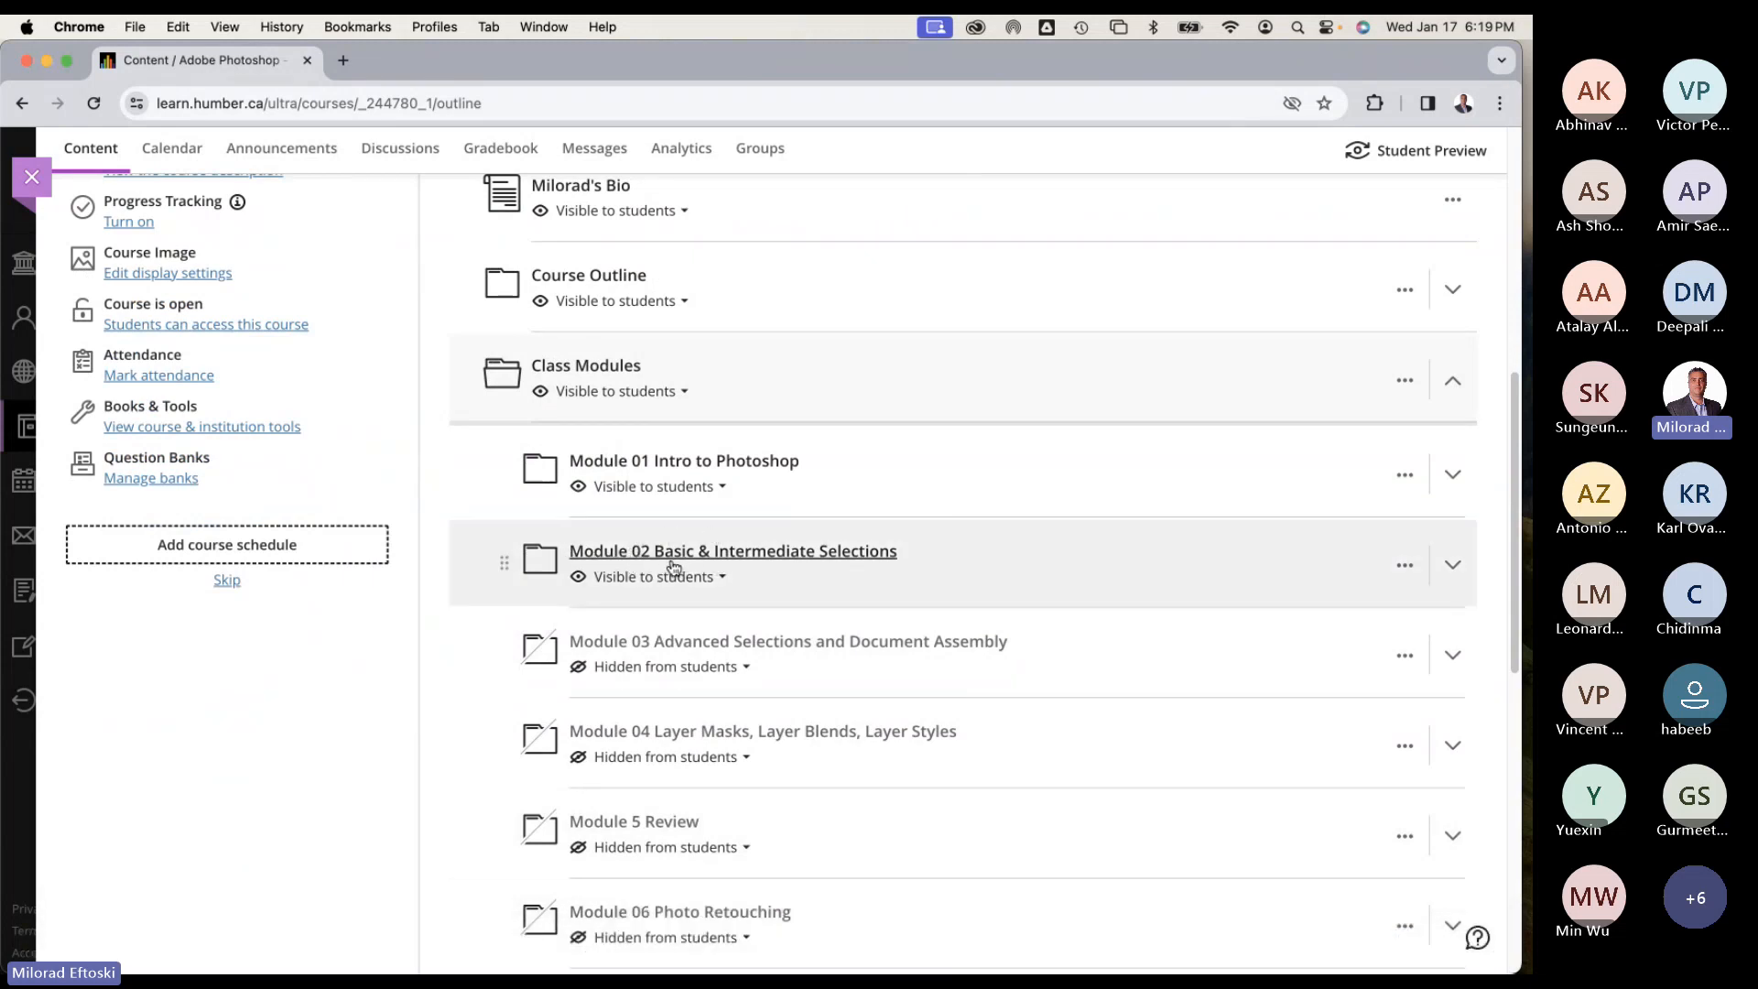
{"action": "left_click", "coordinate": [945, 575]}
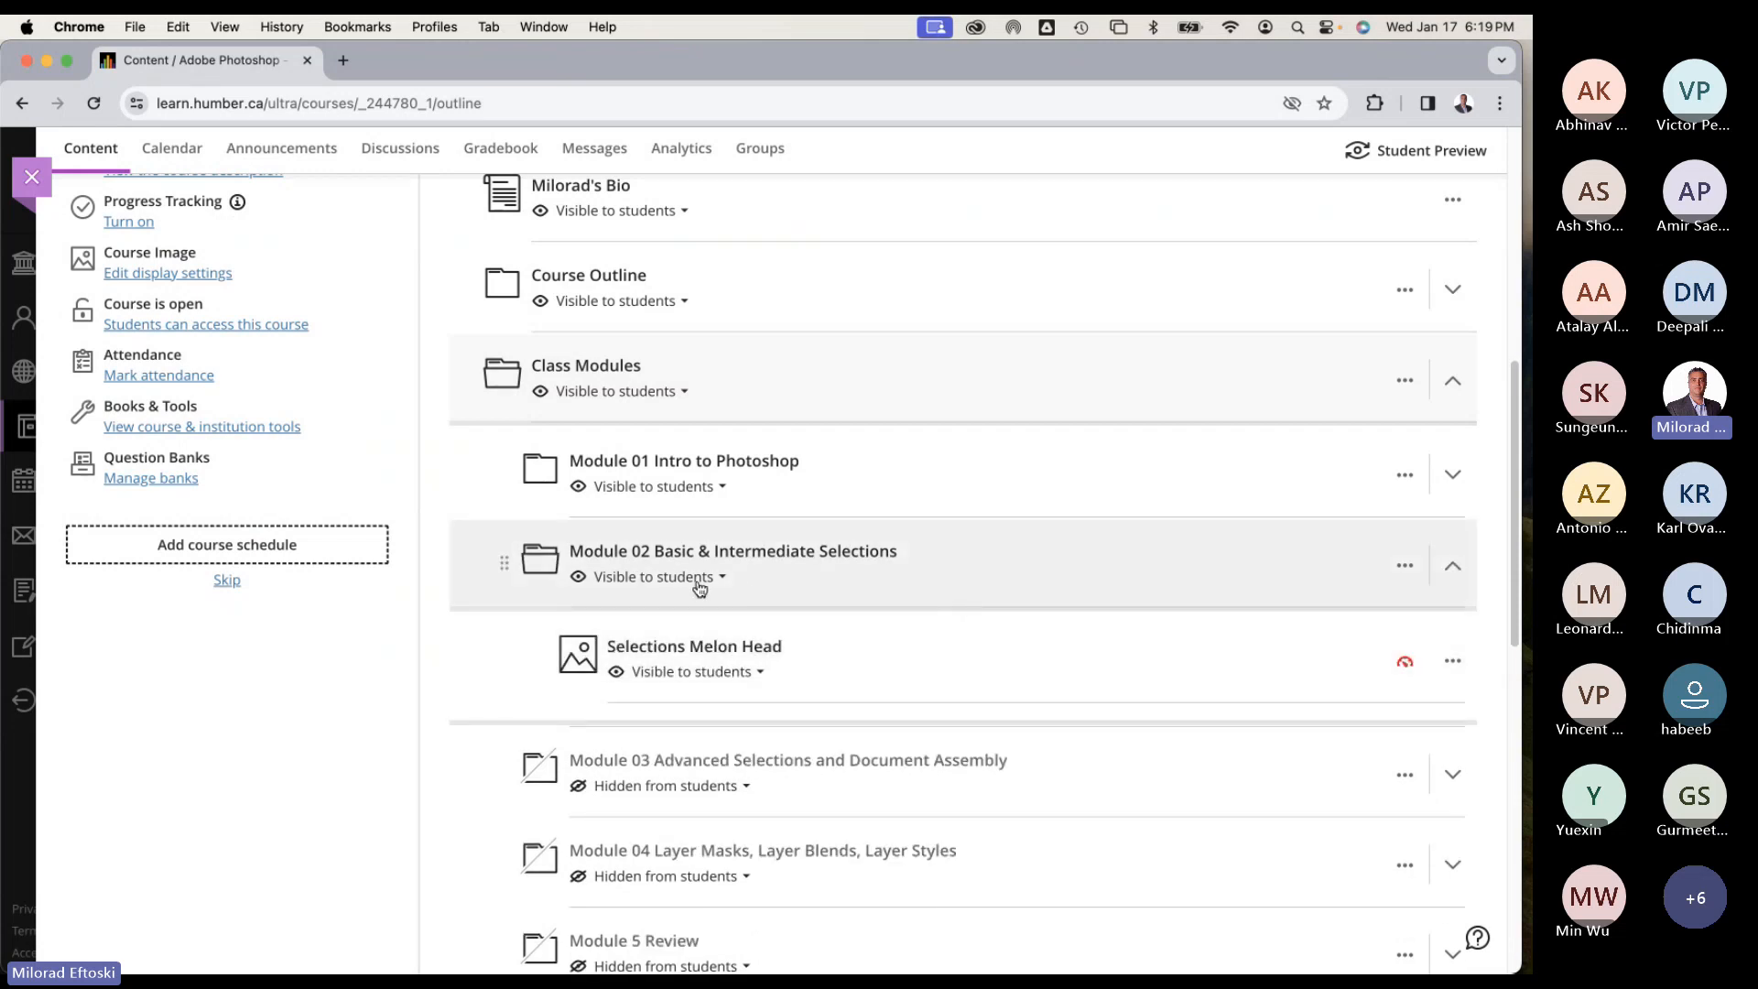
{"action": "left_click", "coordinate": [666, 578]}
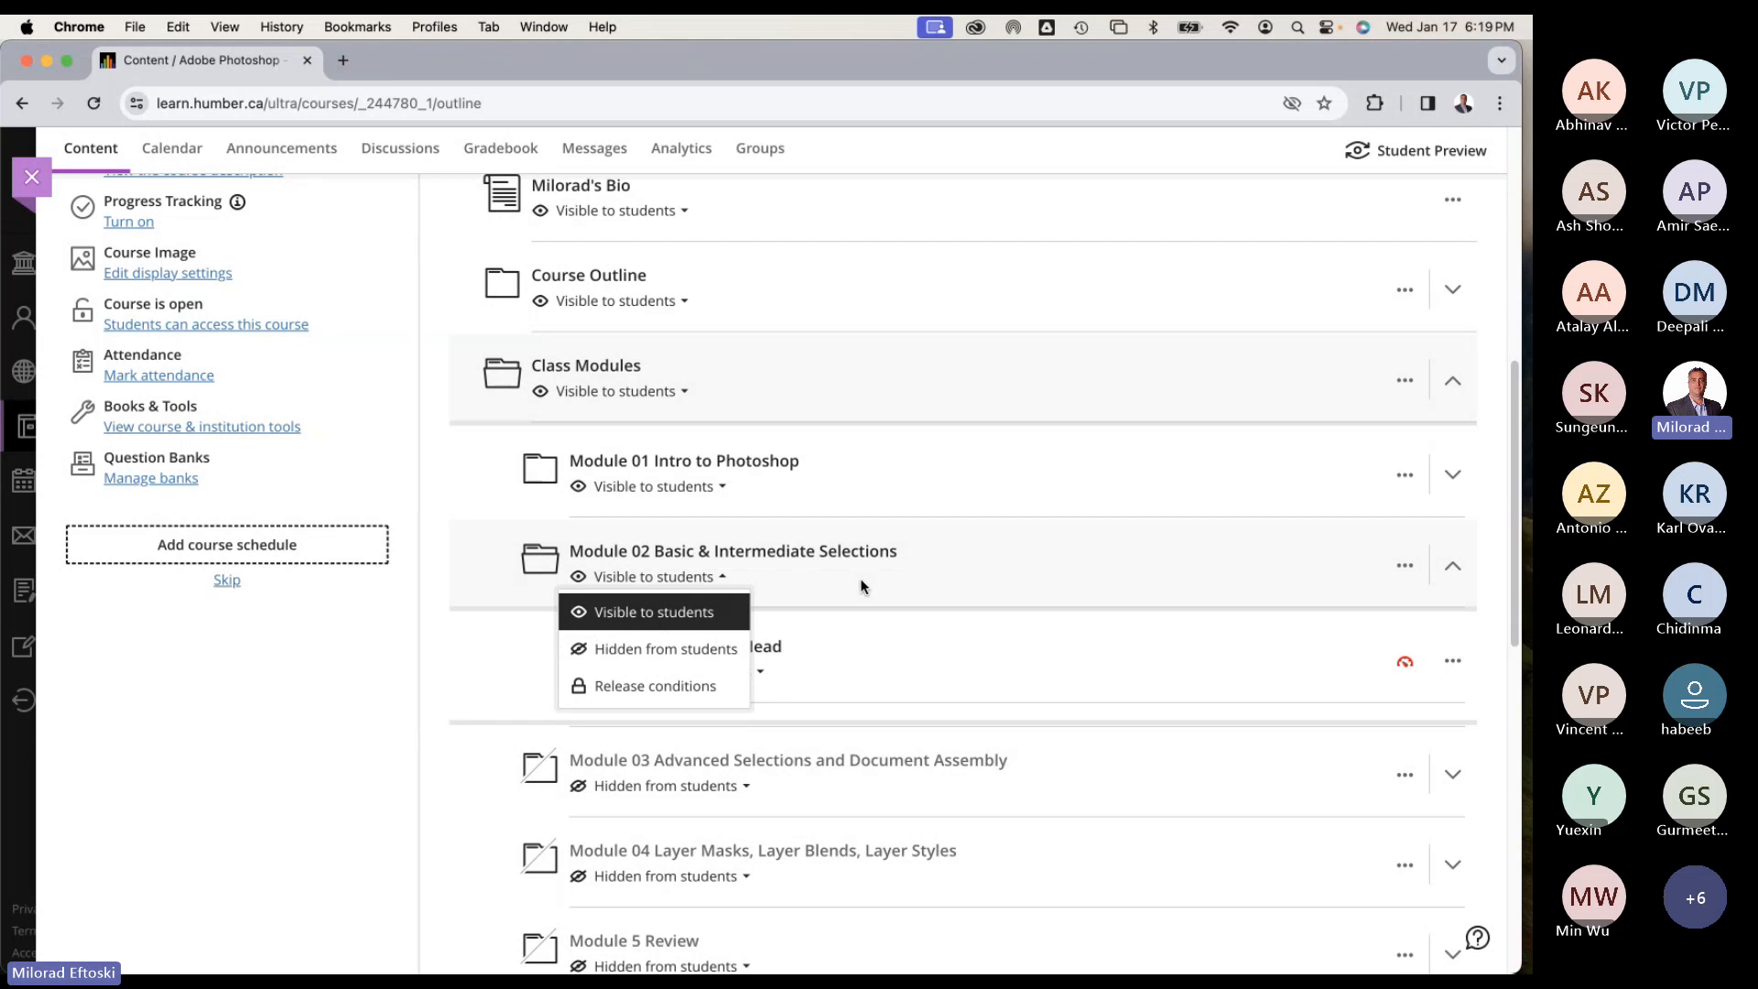
{"action": "left_click", "coordinate": [861, 586]}
{"action": "left_click", "coordinate": [685, 578]}
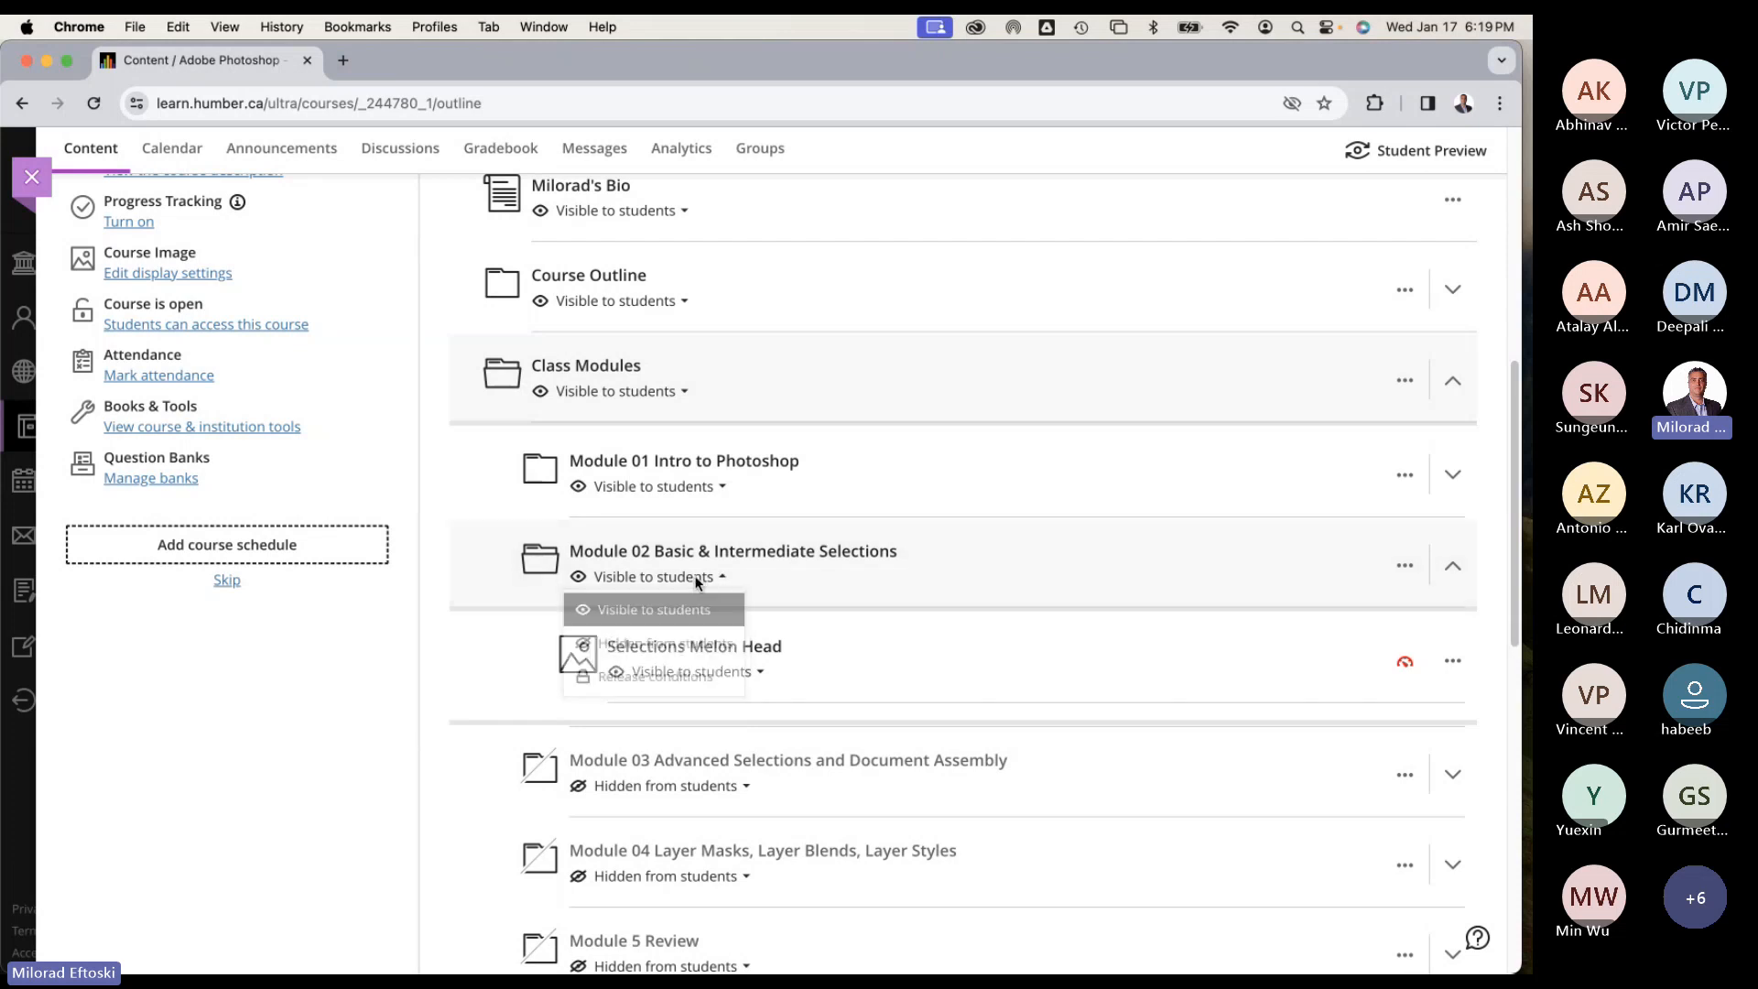
{"action": "left_click", "coordinate": [930, 601]}
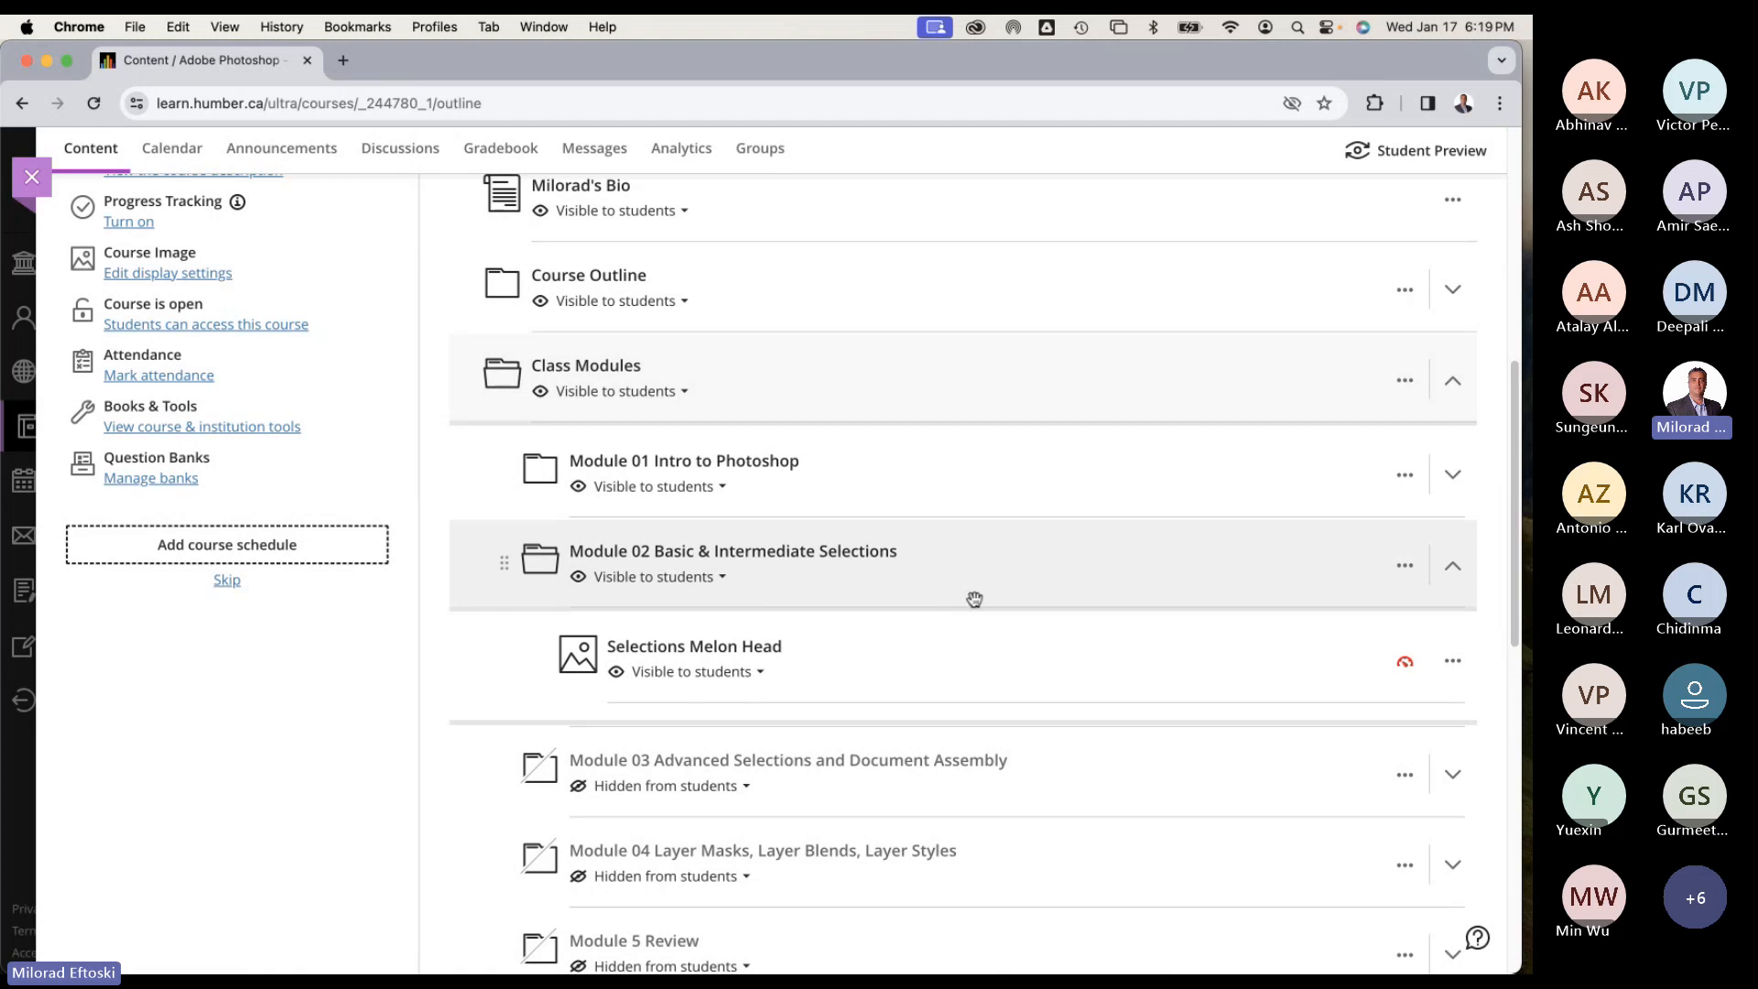
Download the Selections Melon Head file from Module 02 and save it as selecting_croped on the Desktop.
{"action": "scroll", "coordinate": [944, 623], "scroll_direction": "down", "scroll_amount": 2}
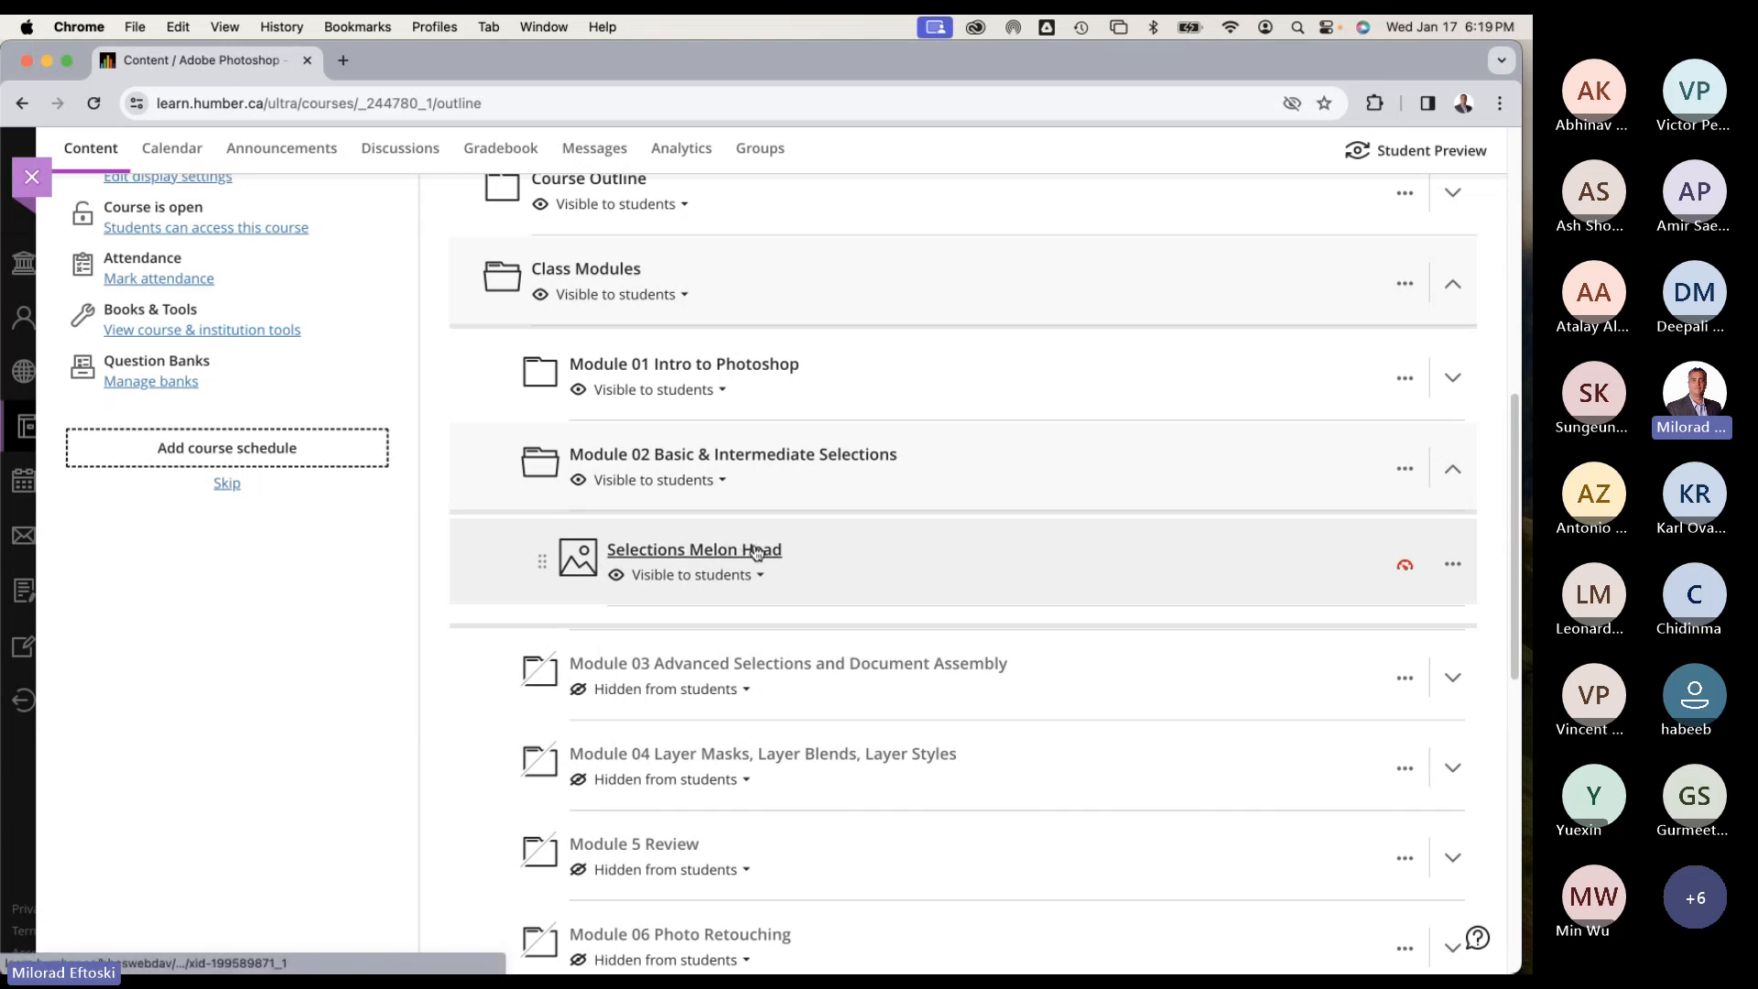
{"action": "left_click", "coordinate": [690, 551]}
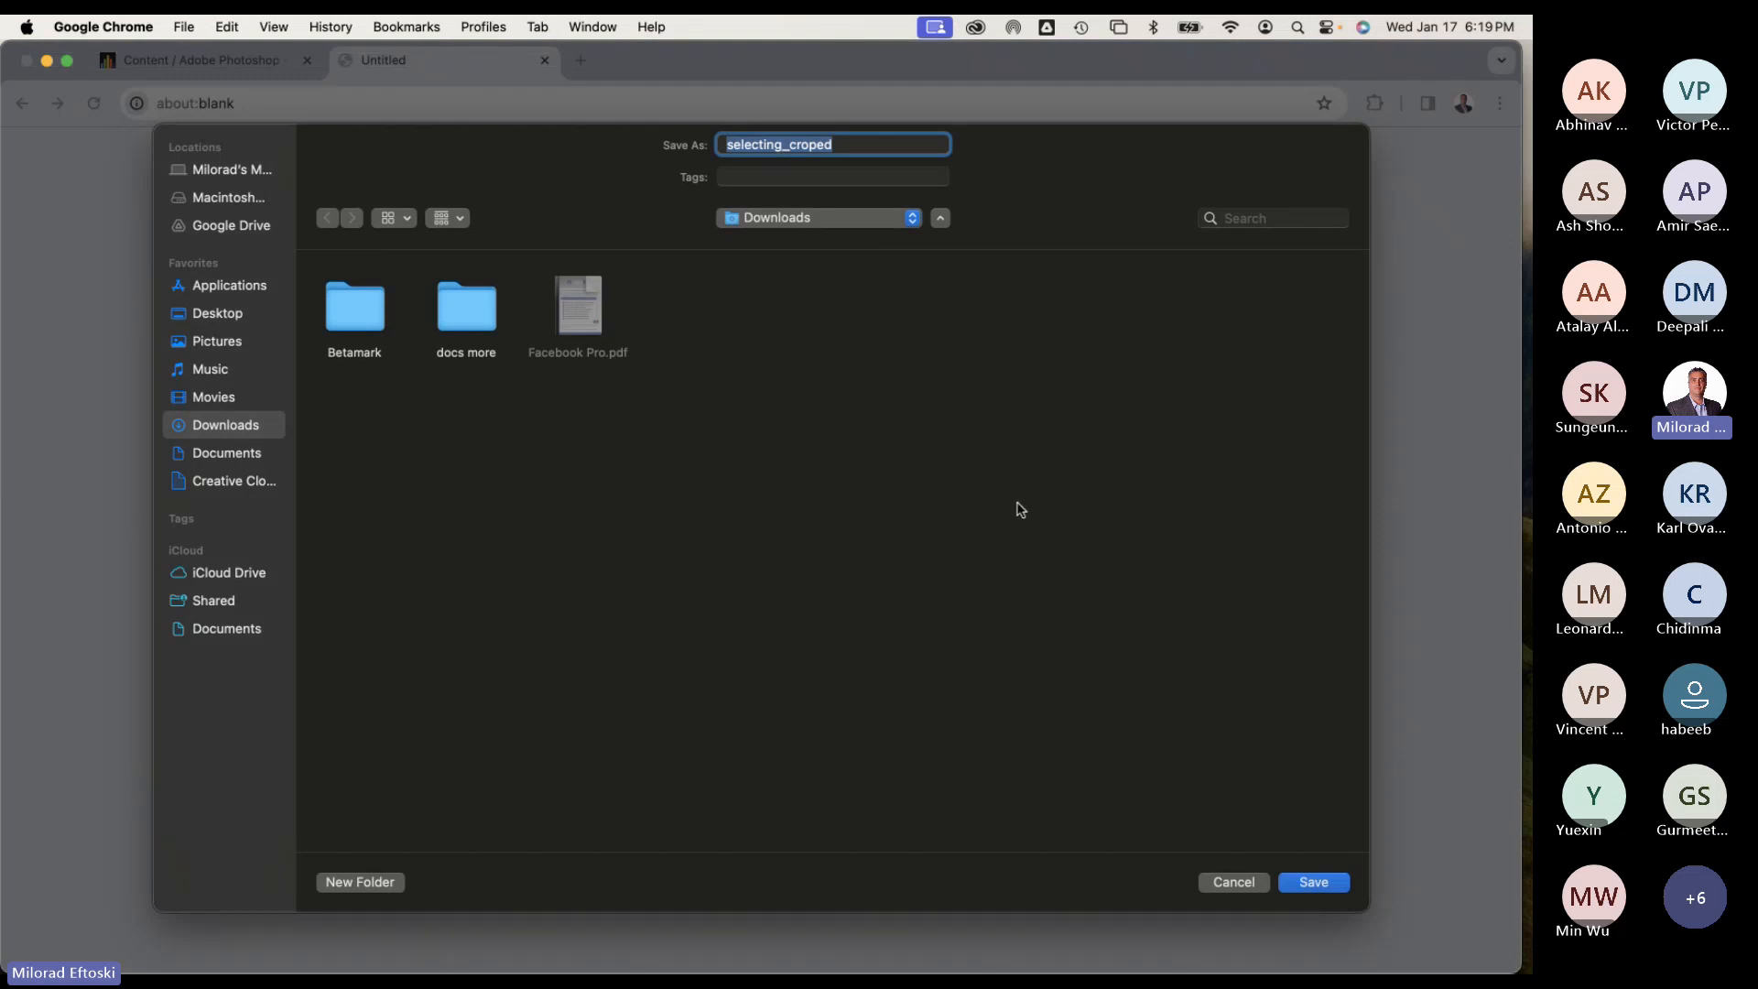
{"action": "key", "text": "super+shift+d"}
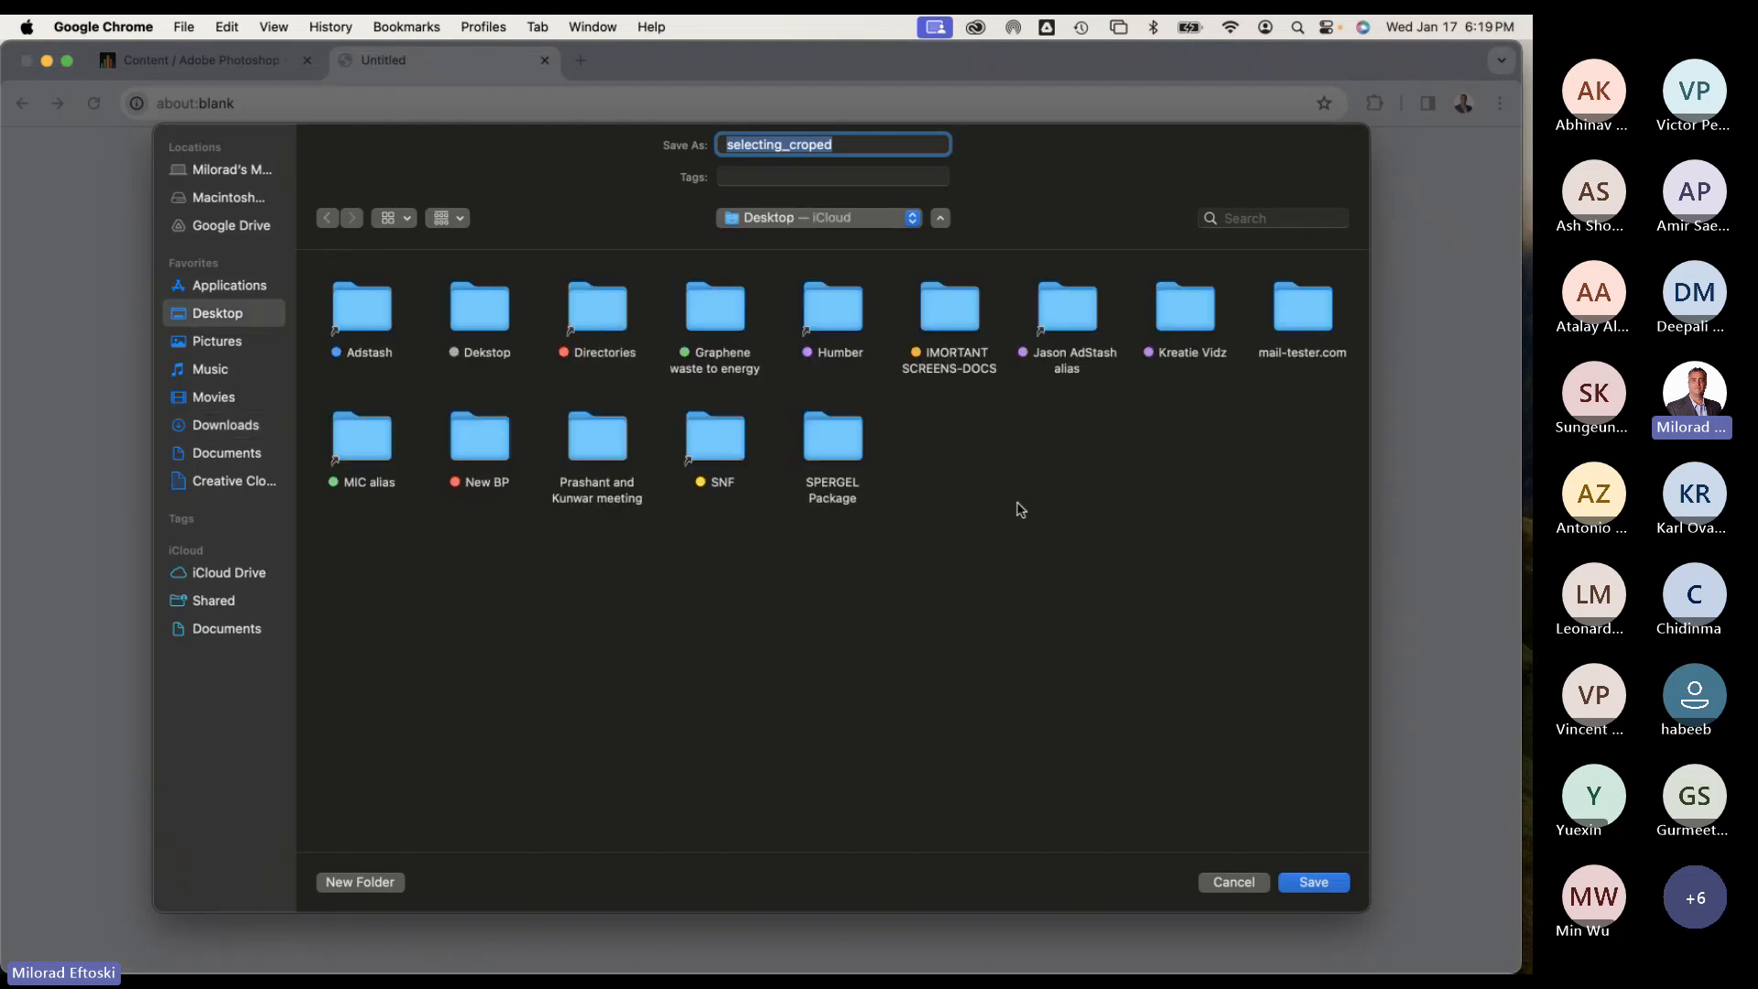
{"action": "left_click", "coordinate": [1312, 883]}
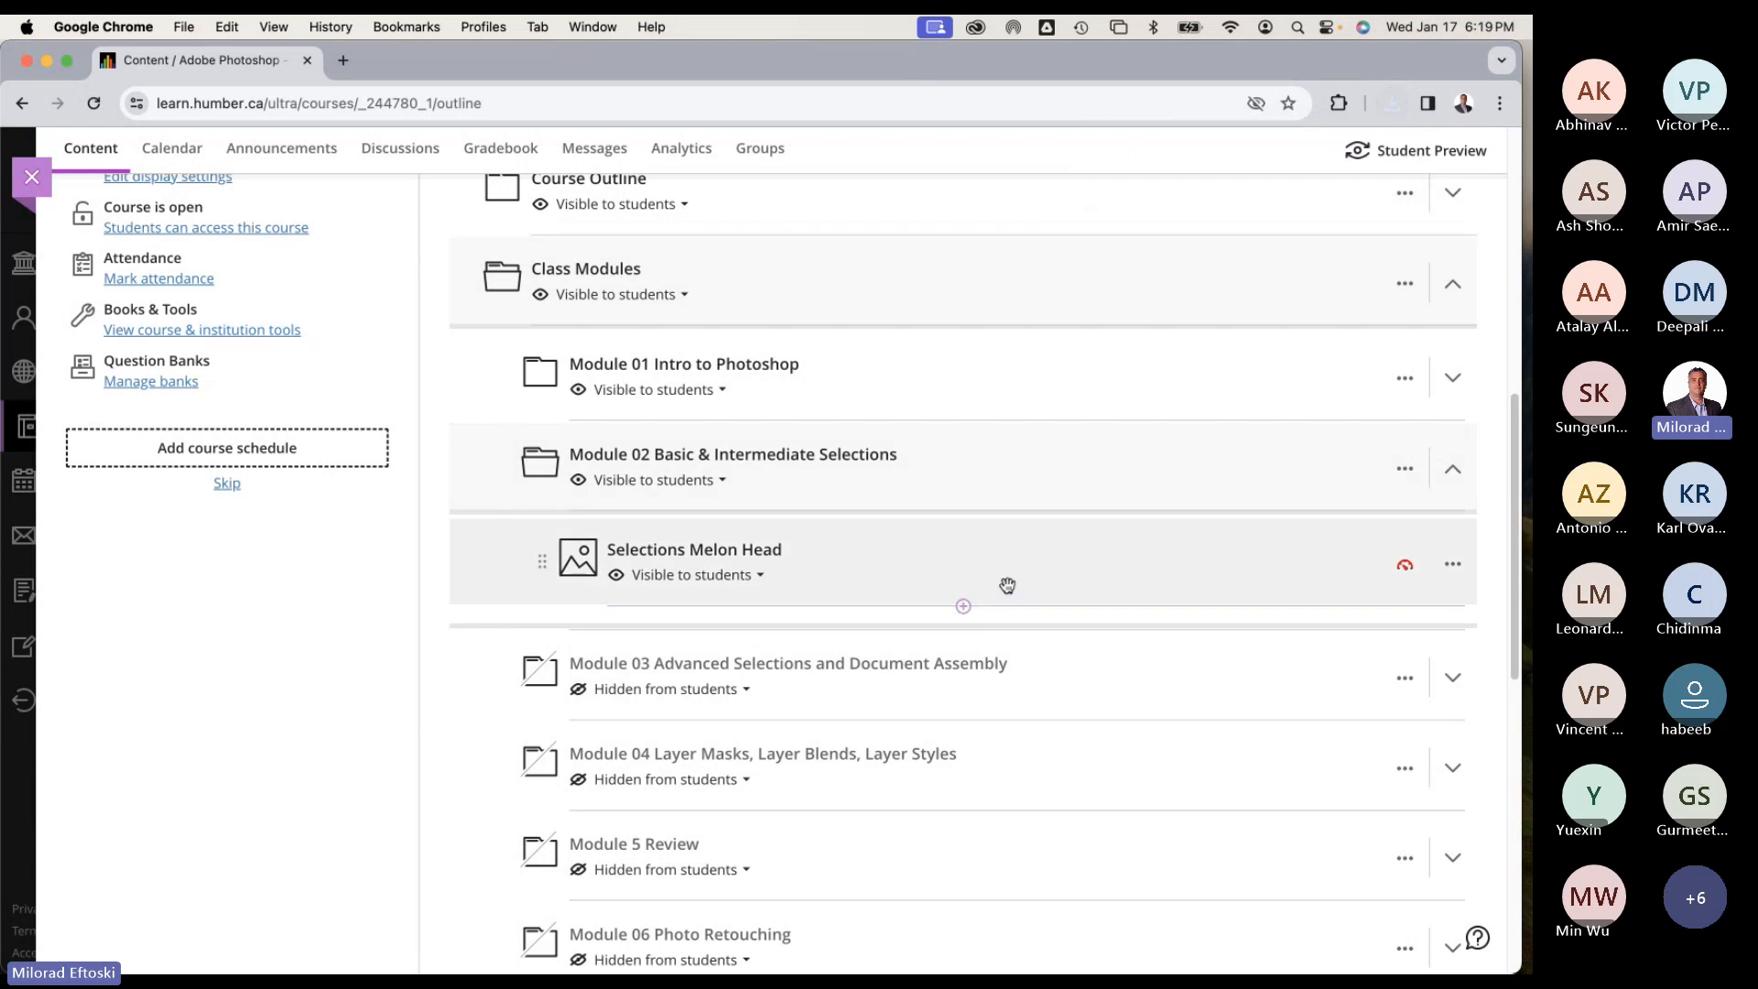
Look through the remaining class modules and folders, and expand the Resources folder to show its items.
{"action": "scroll", "coordinate": [1003, 617], "scroll_direction": "down", "scroll_amount": 2}
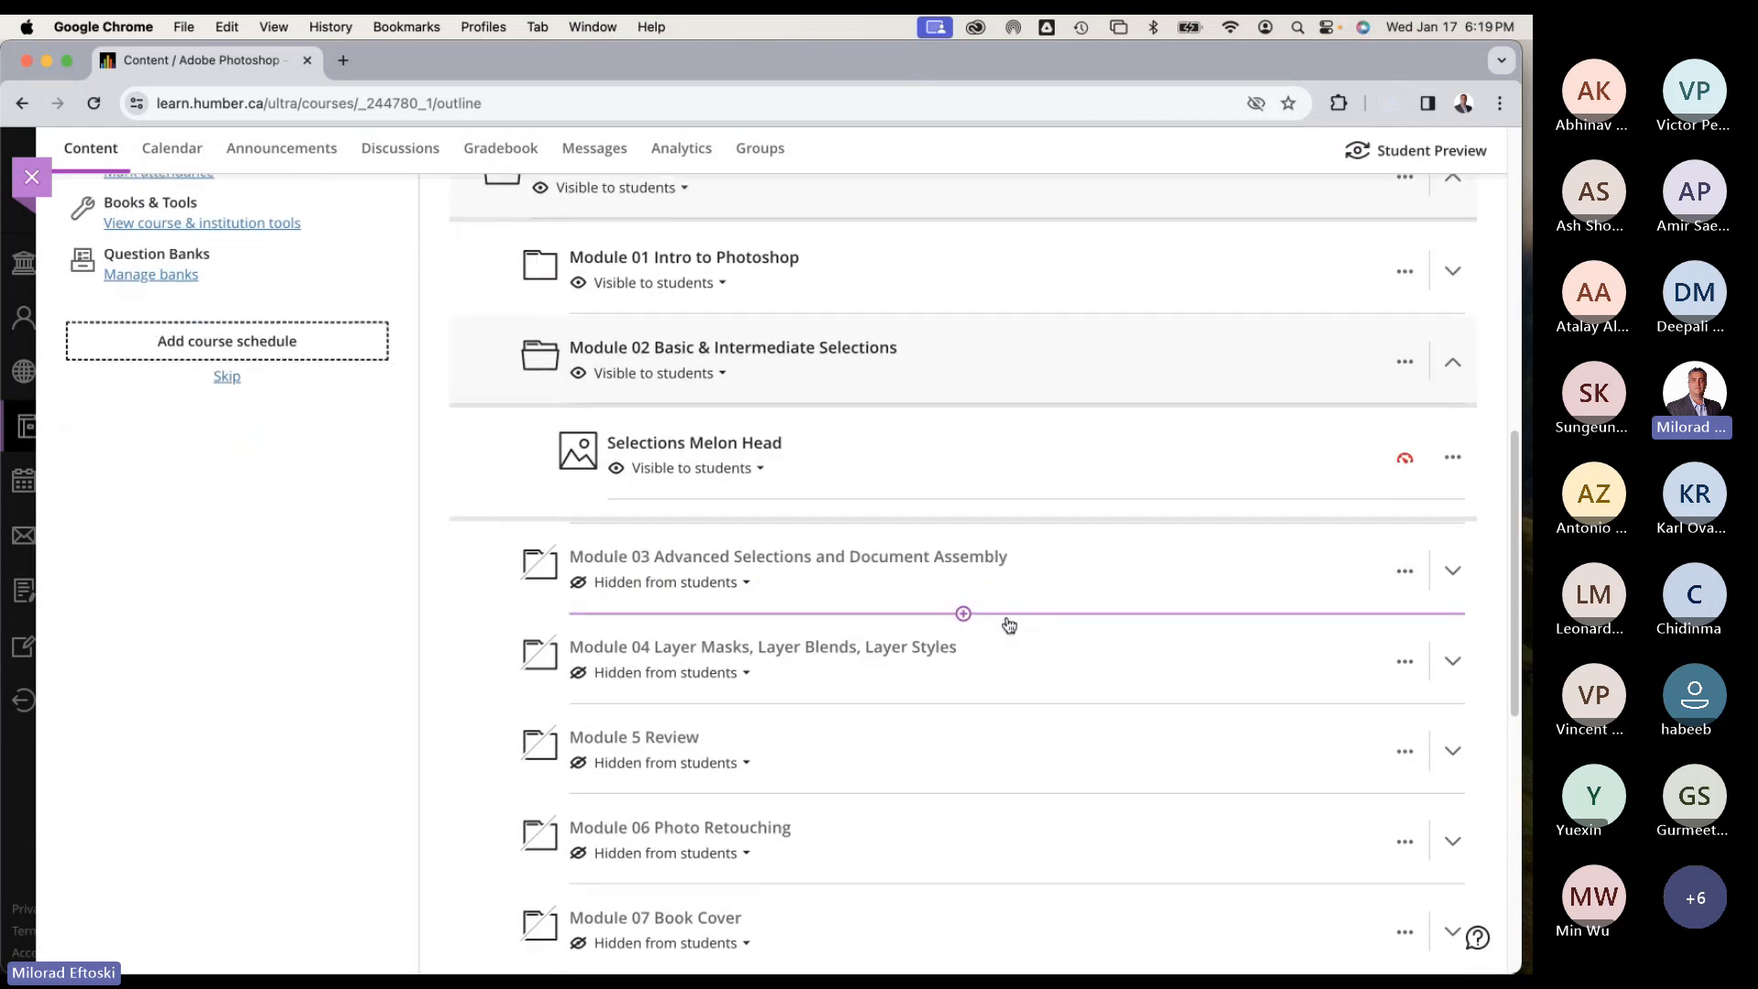
{"action": "scroll", "coordinate": [1008, 624], "scroll_direction": "down", "scroll_amount": 10}
{"action": "scroll", "coordinate": [977, 608], "scroll_direction": "down", "scroll_amount": 2}
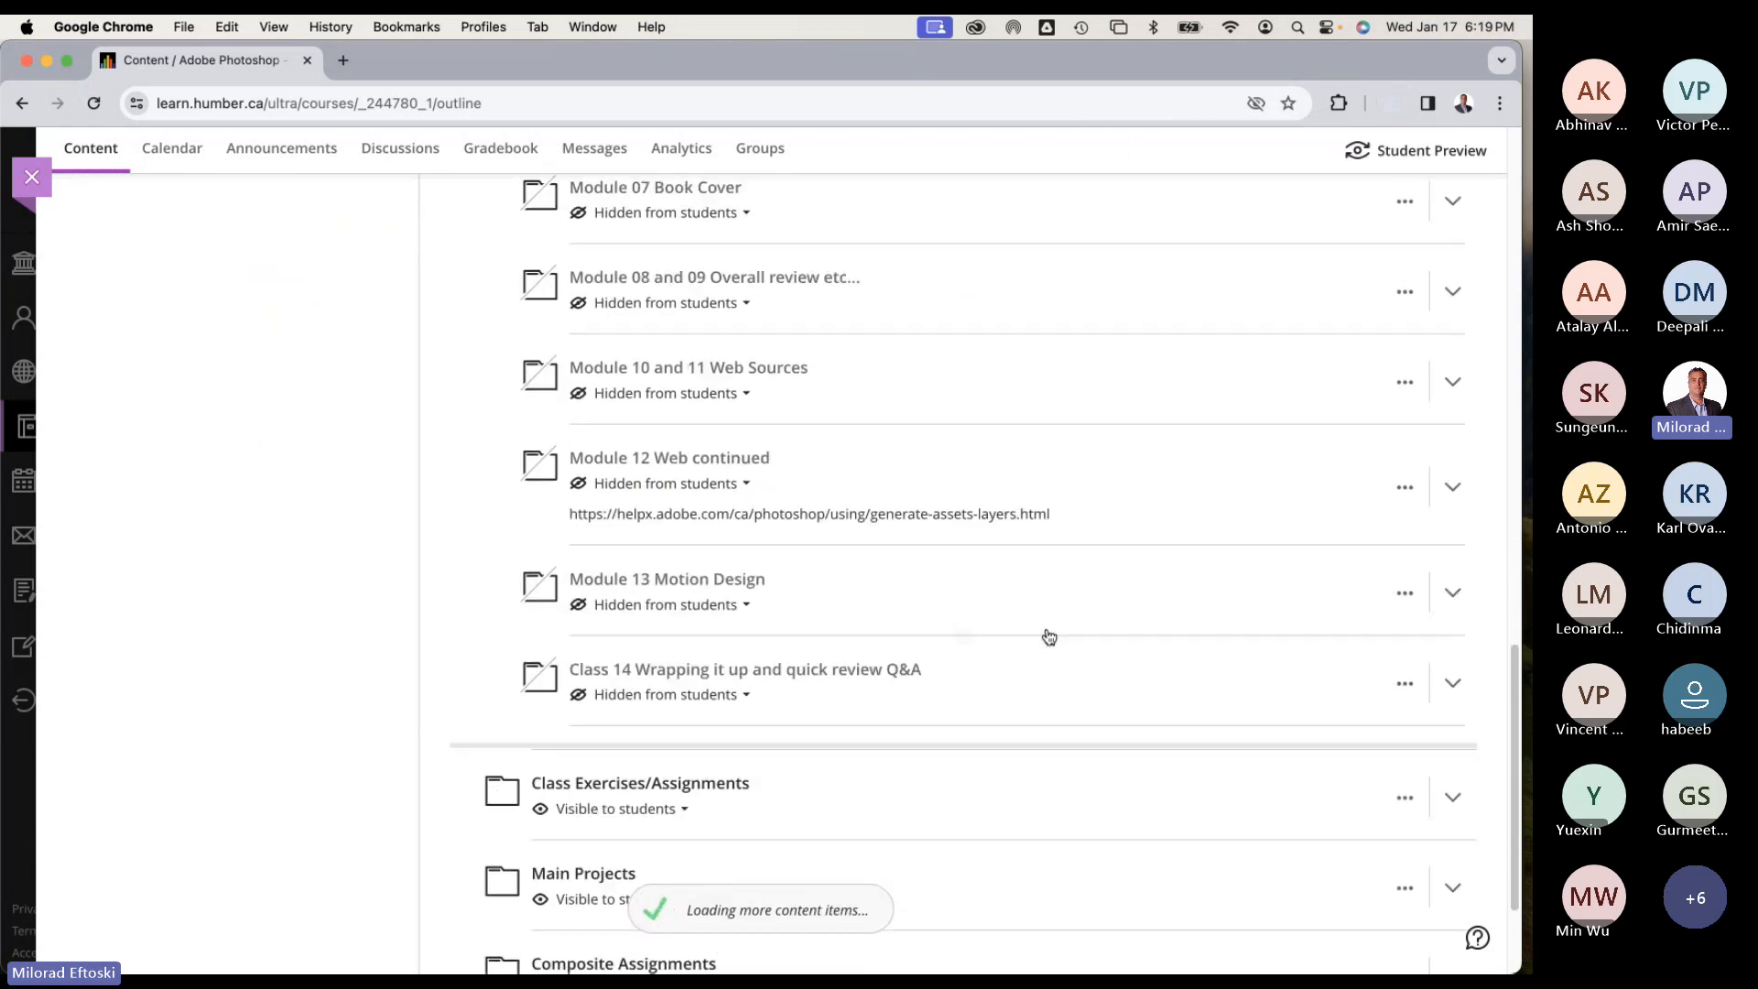
{"action": "scroll", "coordinate": [1049, 637], "scroll_direction": "down", "scroll_amount": 3}
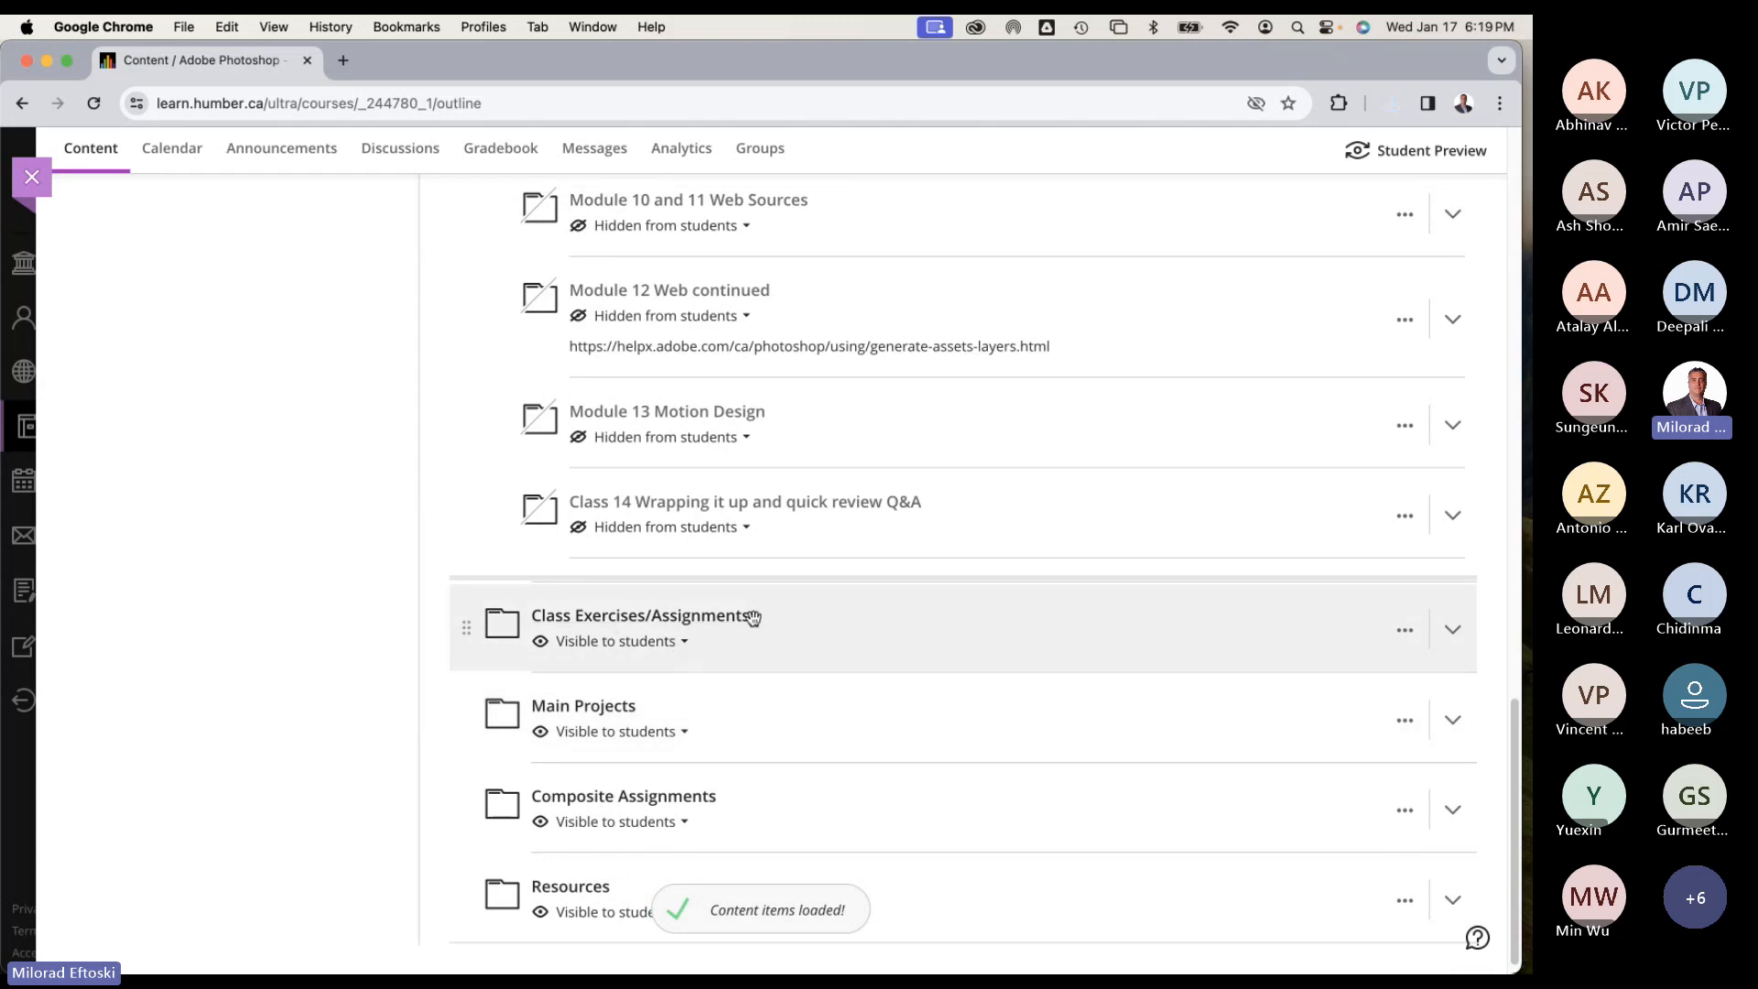
{"action": "scroll", "coordinate": [933, 639], "scroll_direction": "down", "scroll_amount": 1}
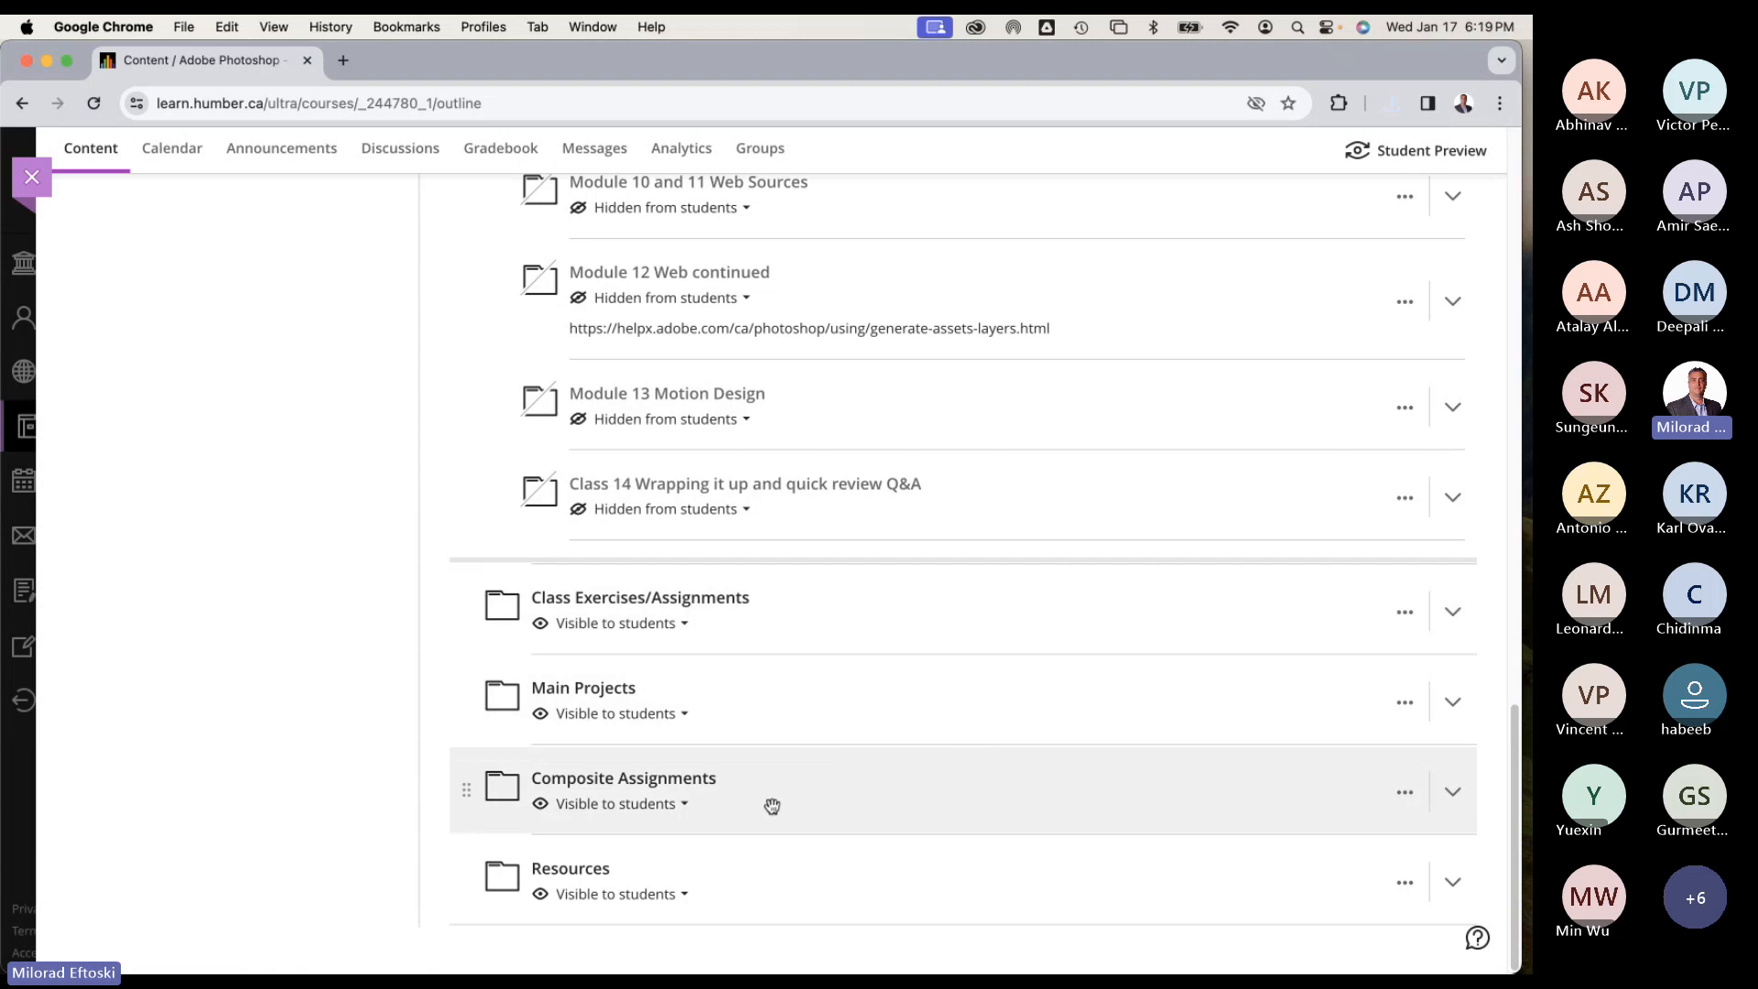
{"action": "left_click", "coordinate": [751, 871]}
{"action": "scroll", "coordinate": [883, 806], "scroll_direction": "down", "scroll_amount": 5}
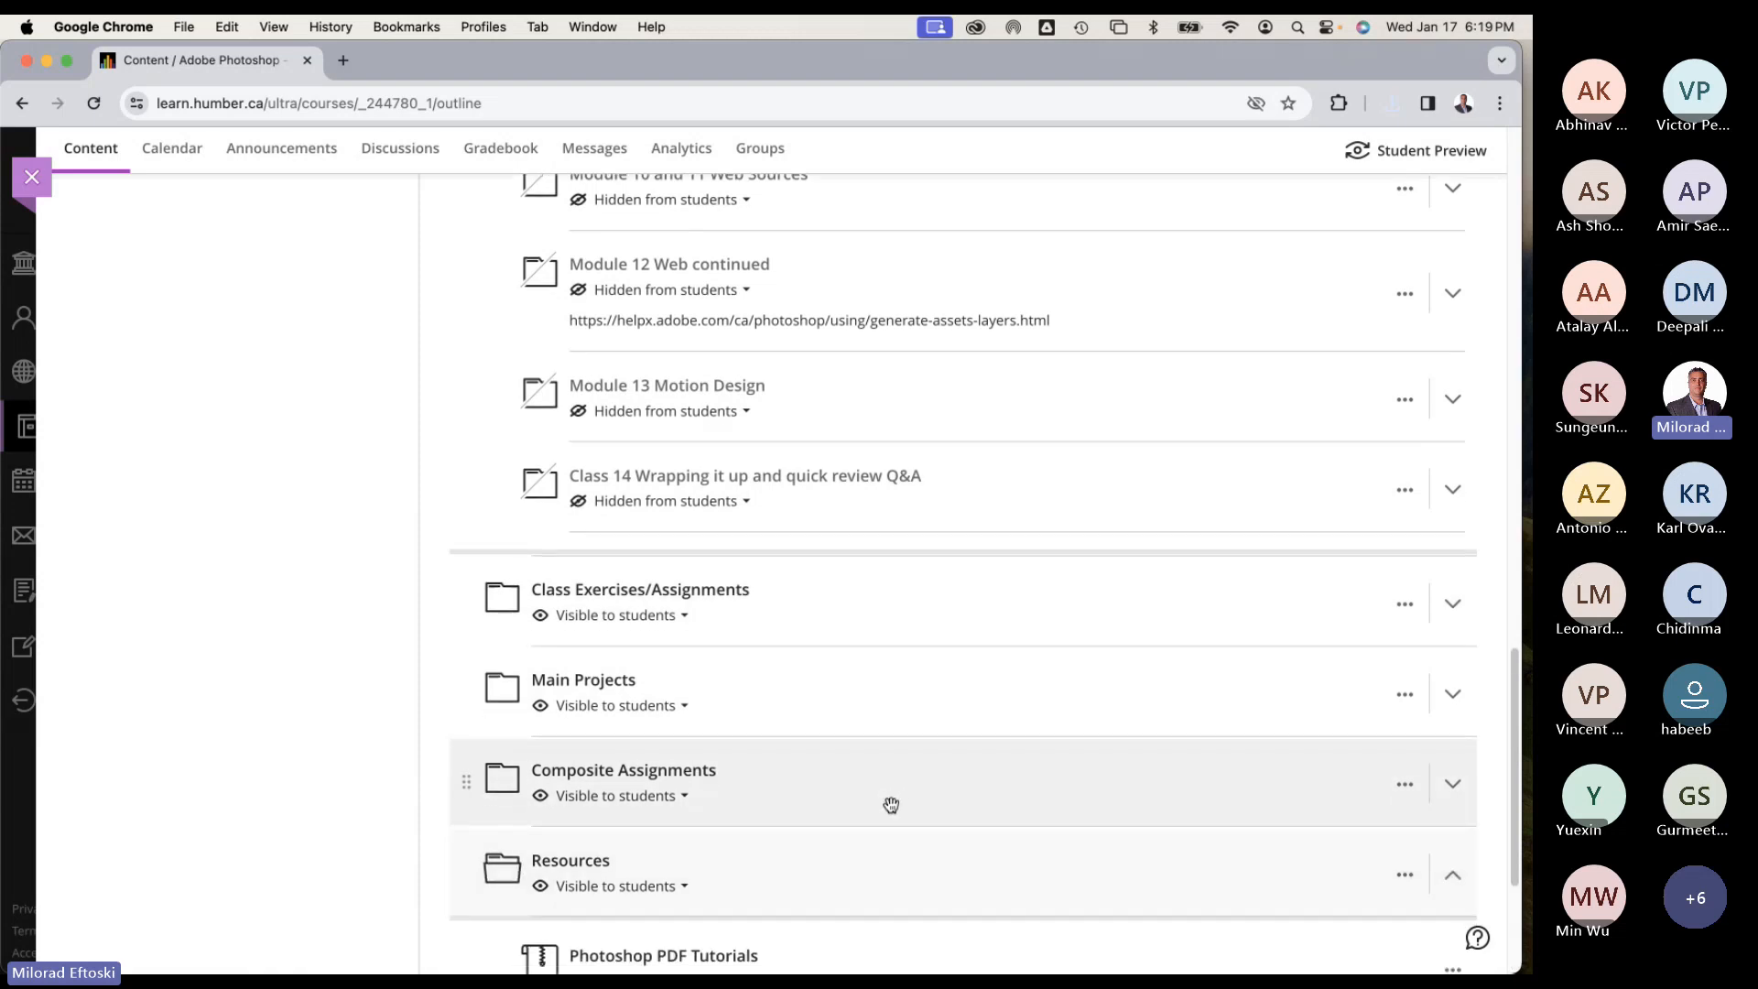
{"action": "scroll", "coordinate": [880, 811], "scroll_direction": "down", "scroll_amount": 2}
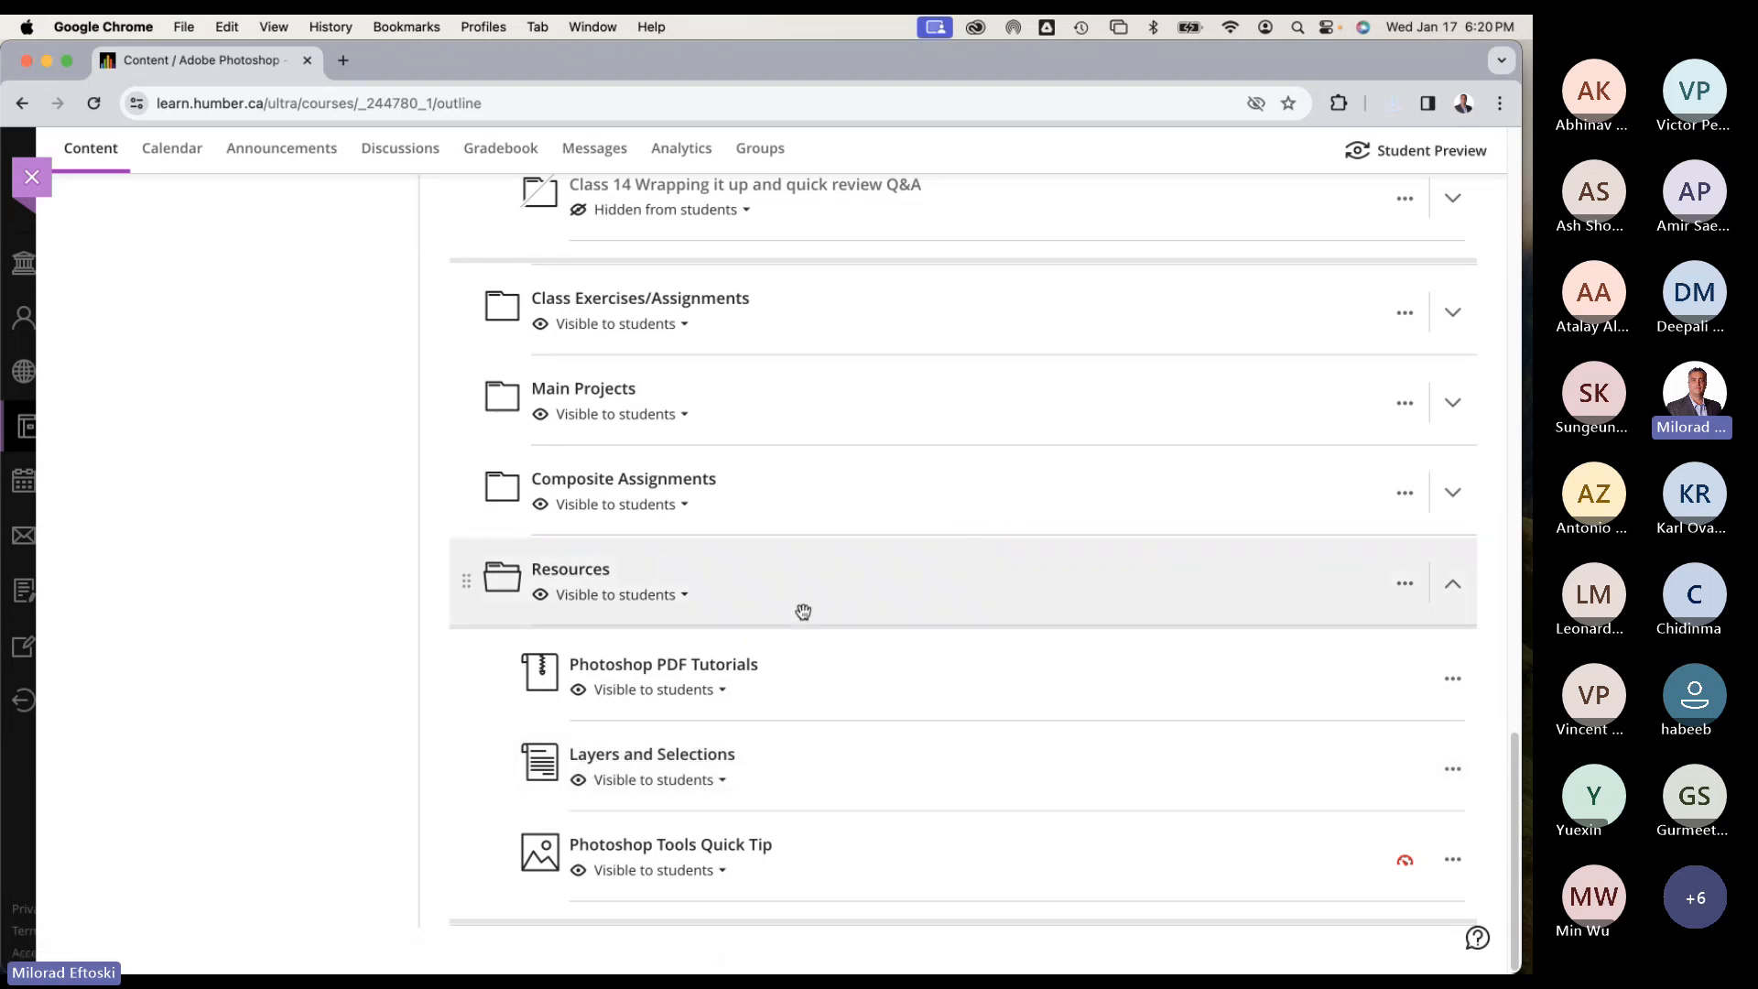
Open the Layers and Selections document under Resources and download Selections.zip to the Desktop under the name Selections.
{"action": "scroll", "coordinate": [628, 494], "scroll_direction": "up", "scroll_amount": 20}
{"action": "scroll", "coordinate": [1049, 723], "scroll_direction": "down", "scroll_amount": 20}
{"action": "left_click", "coordinate": [698, 755]}
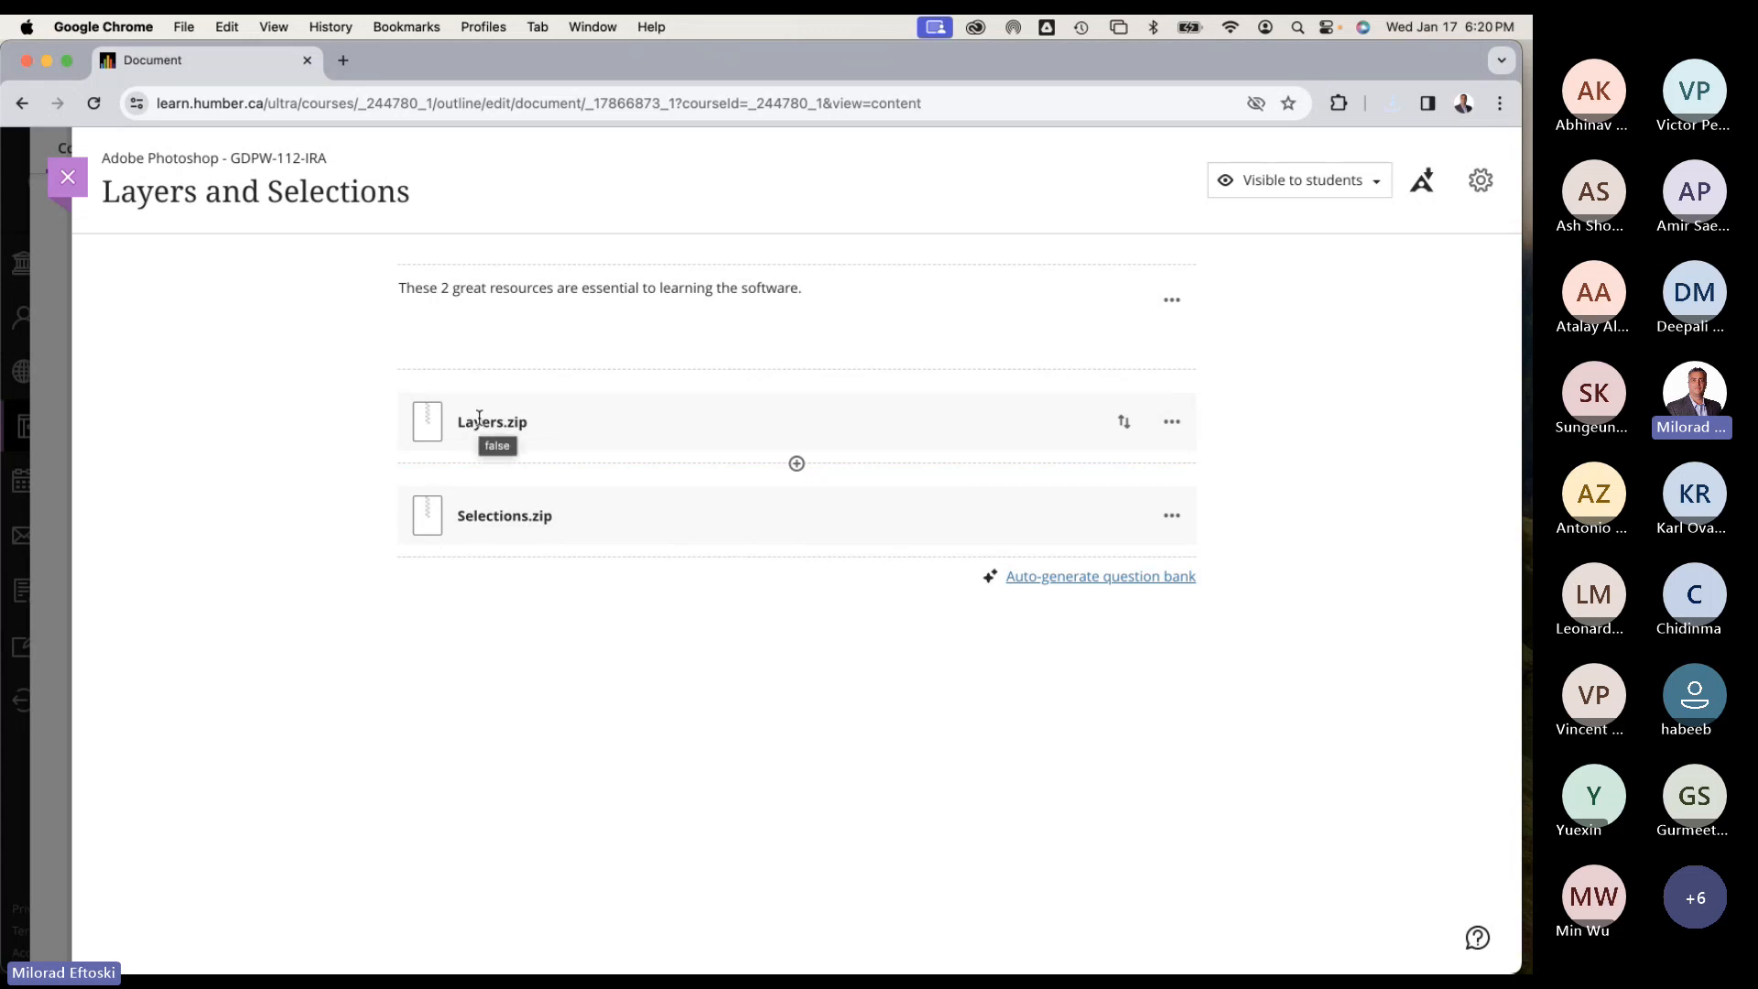
{"action": "triple_click", "coordinate": [504, 519]}
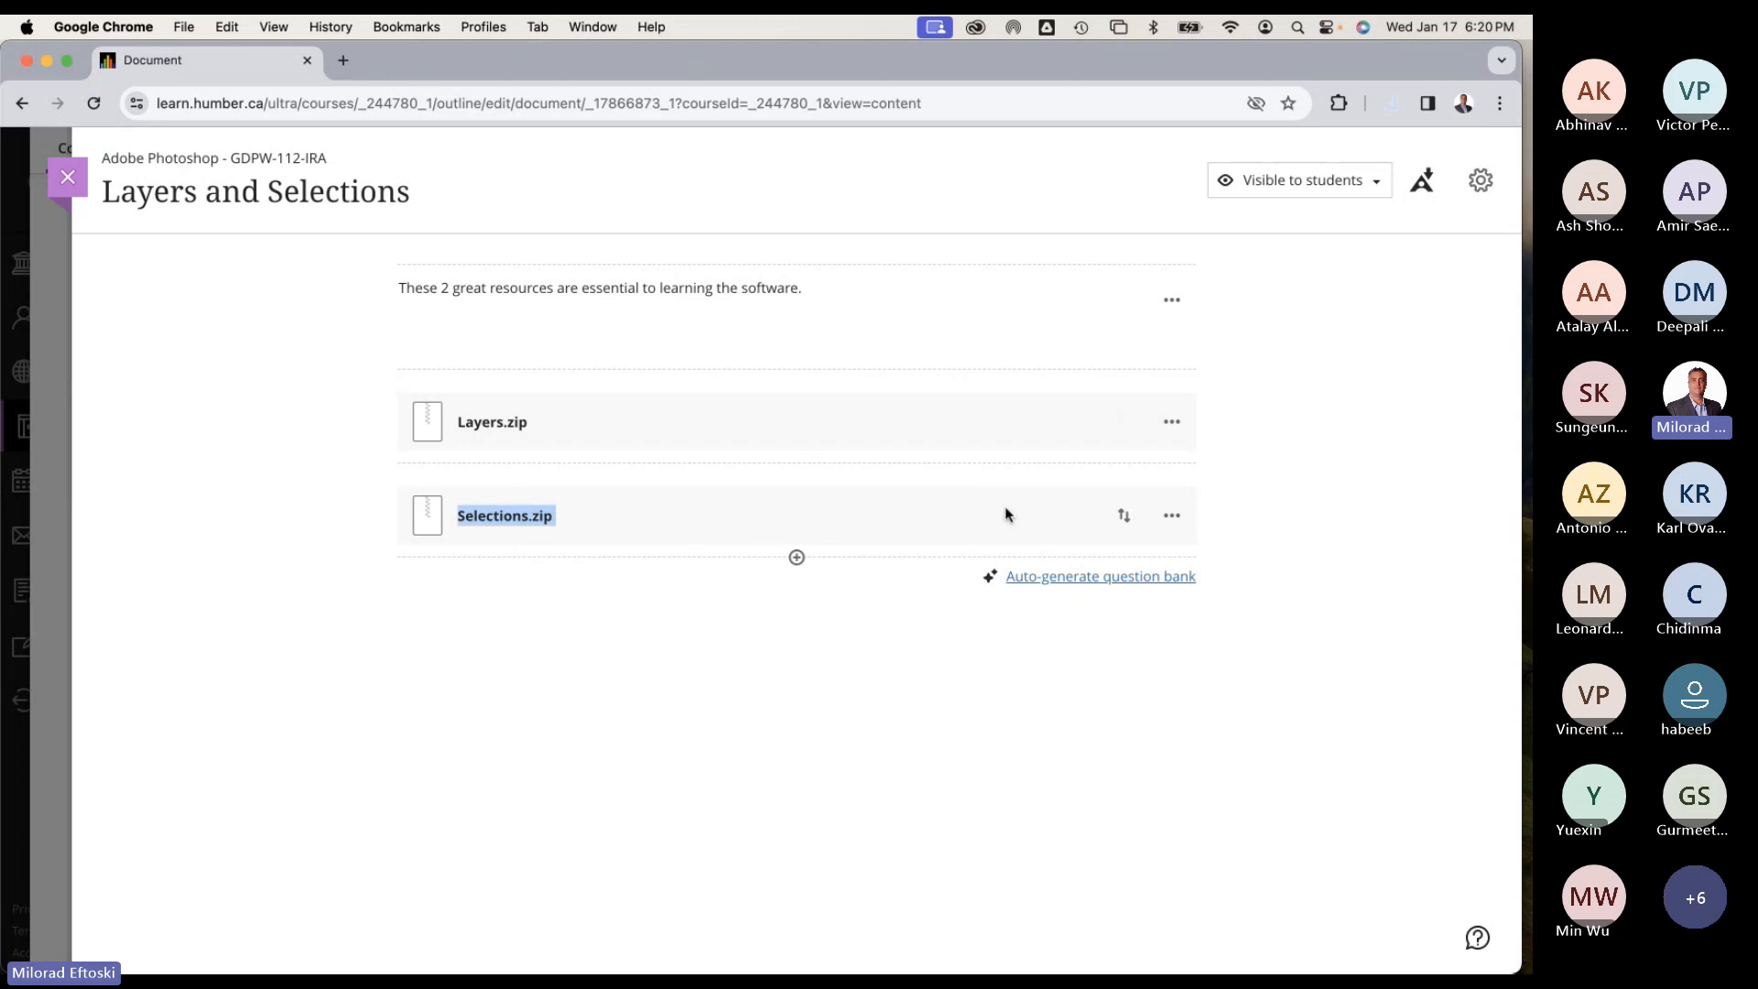
{"action": "left_click", "coordinate": [1173, 518]}
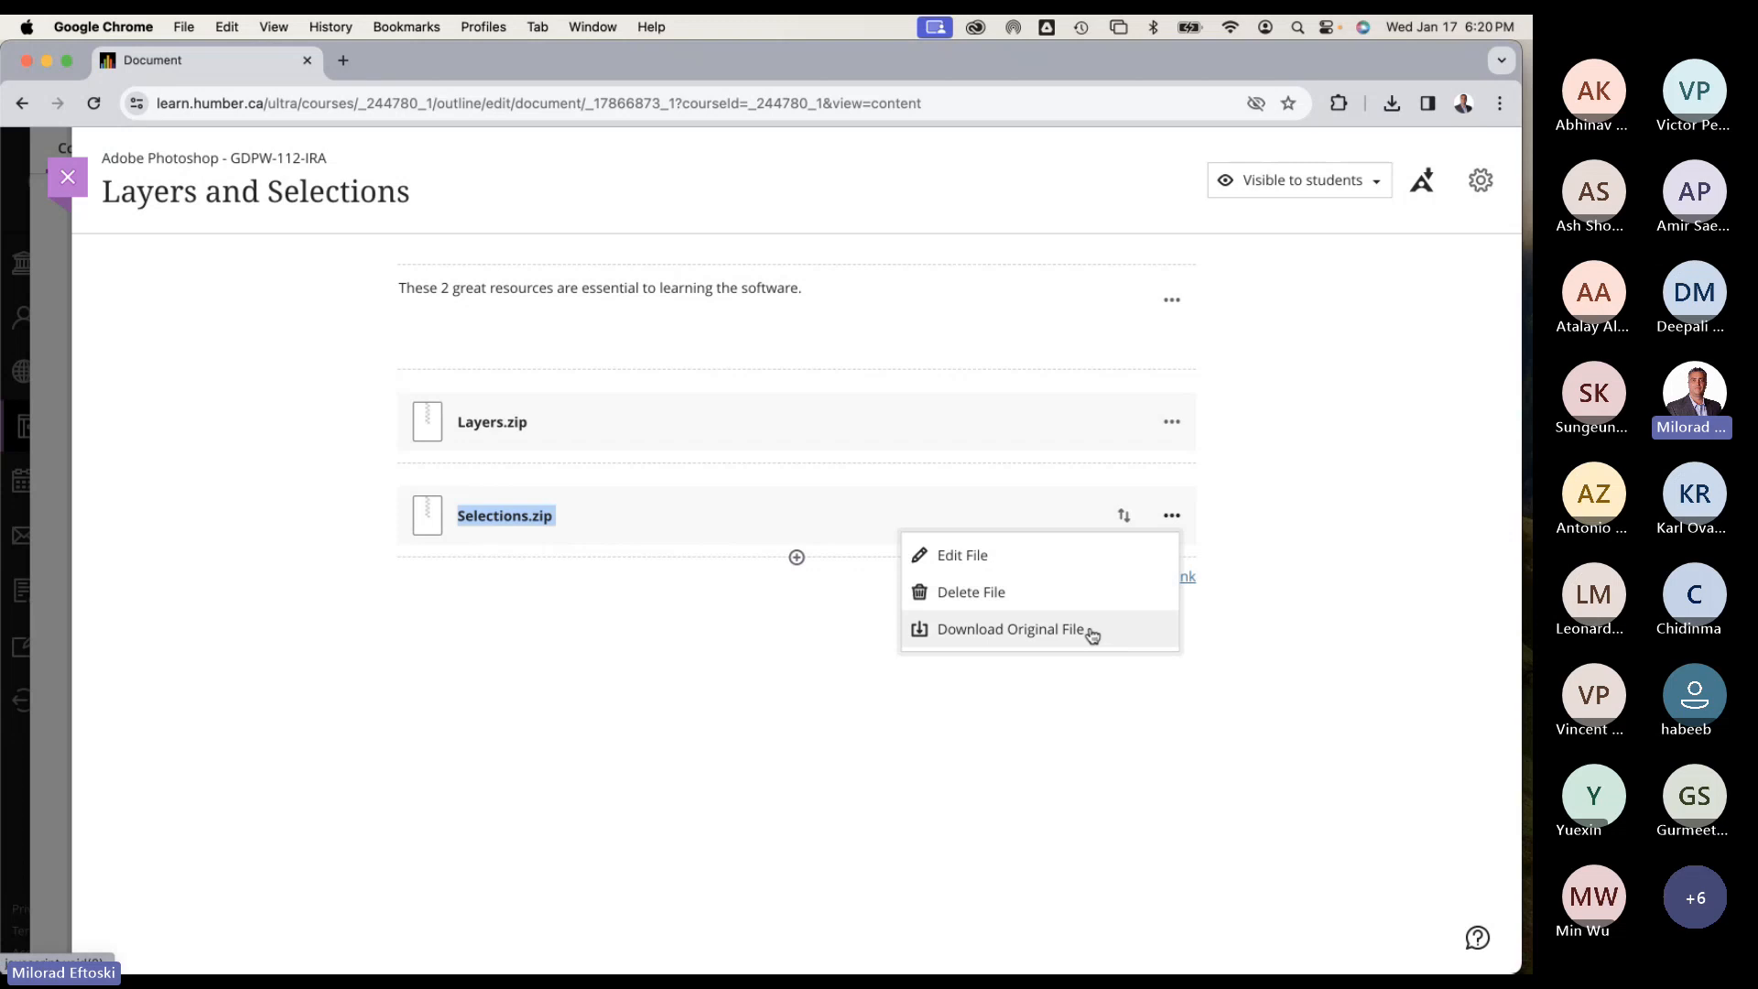
{"action": "left_click", "coordinate": [1006, 634]}
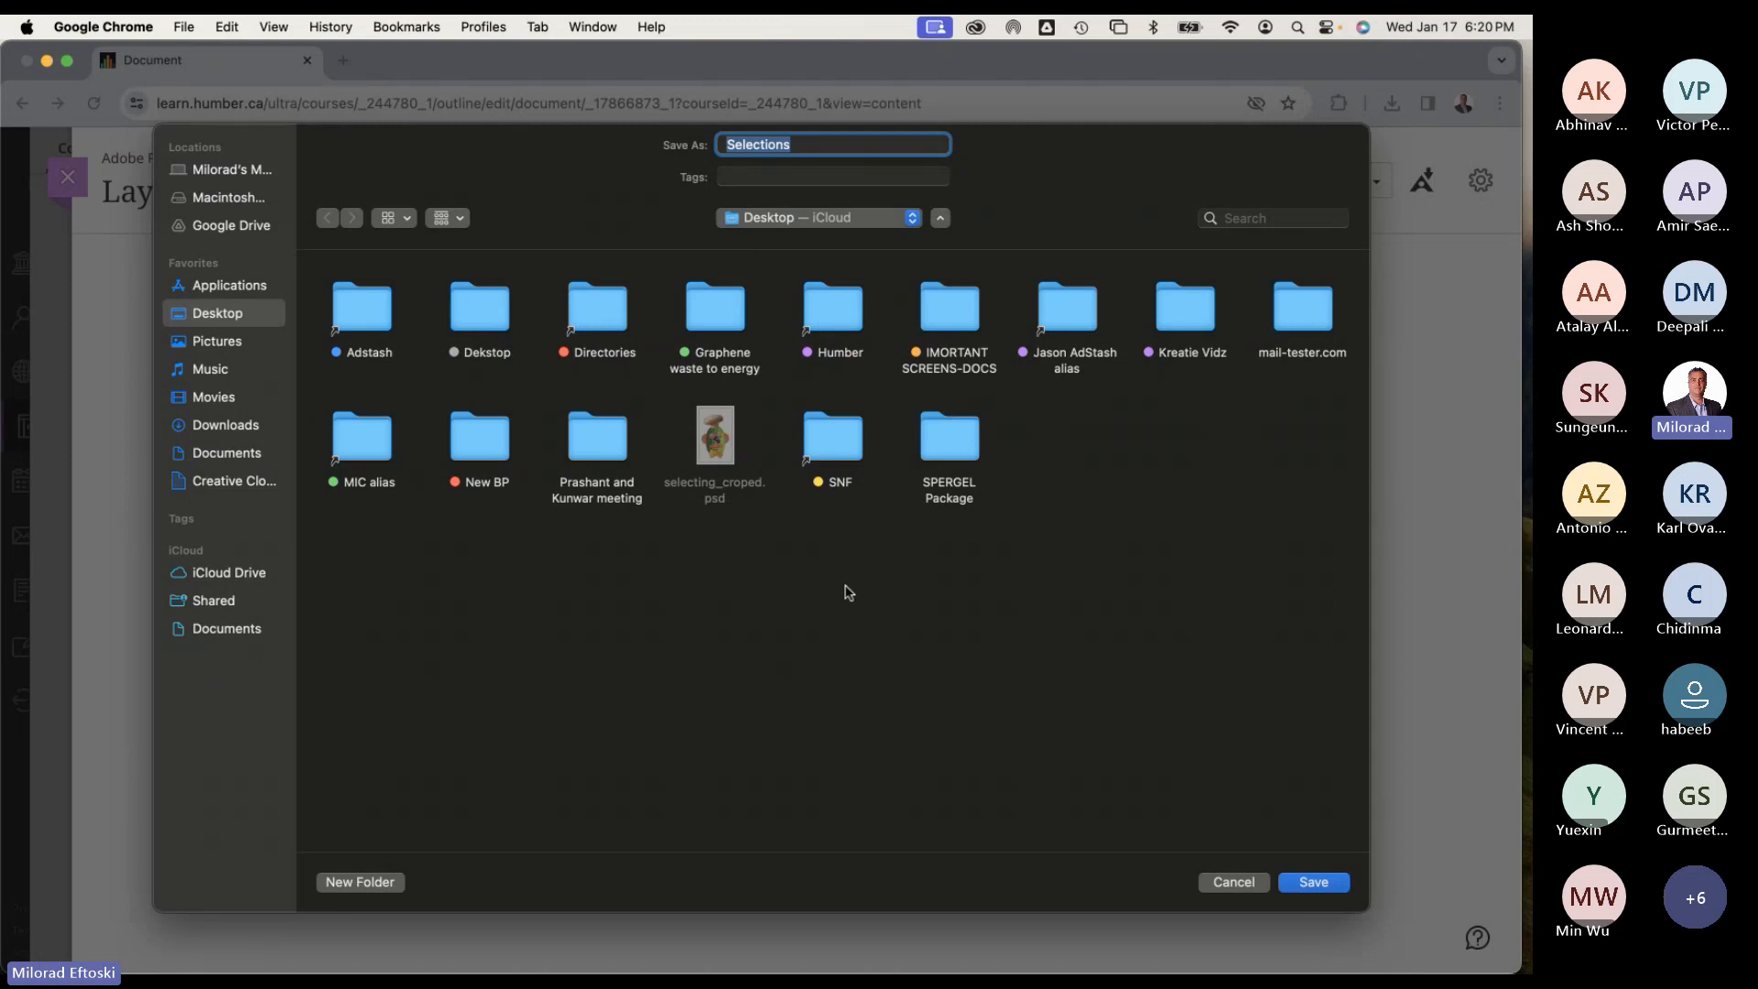
{"action": "left_click", "coordinate": [1330, 885]}
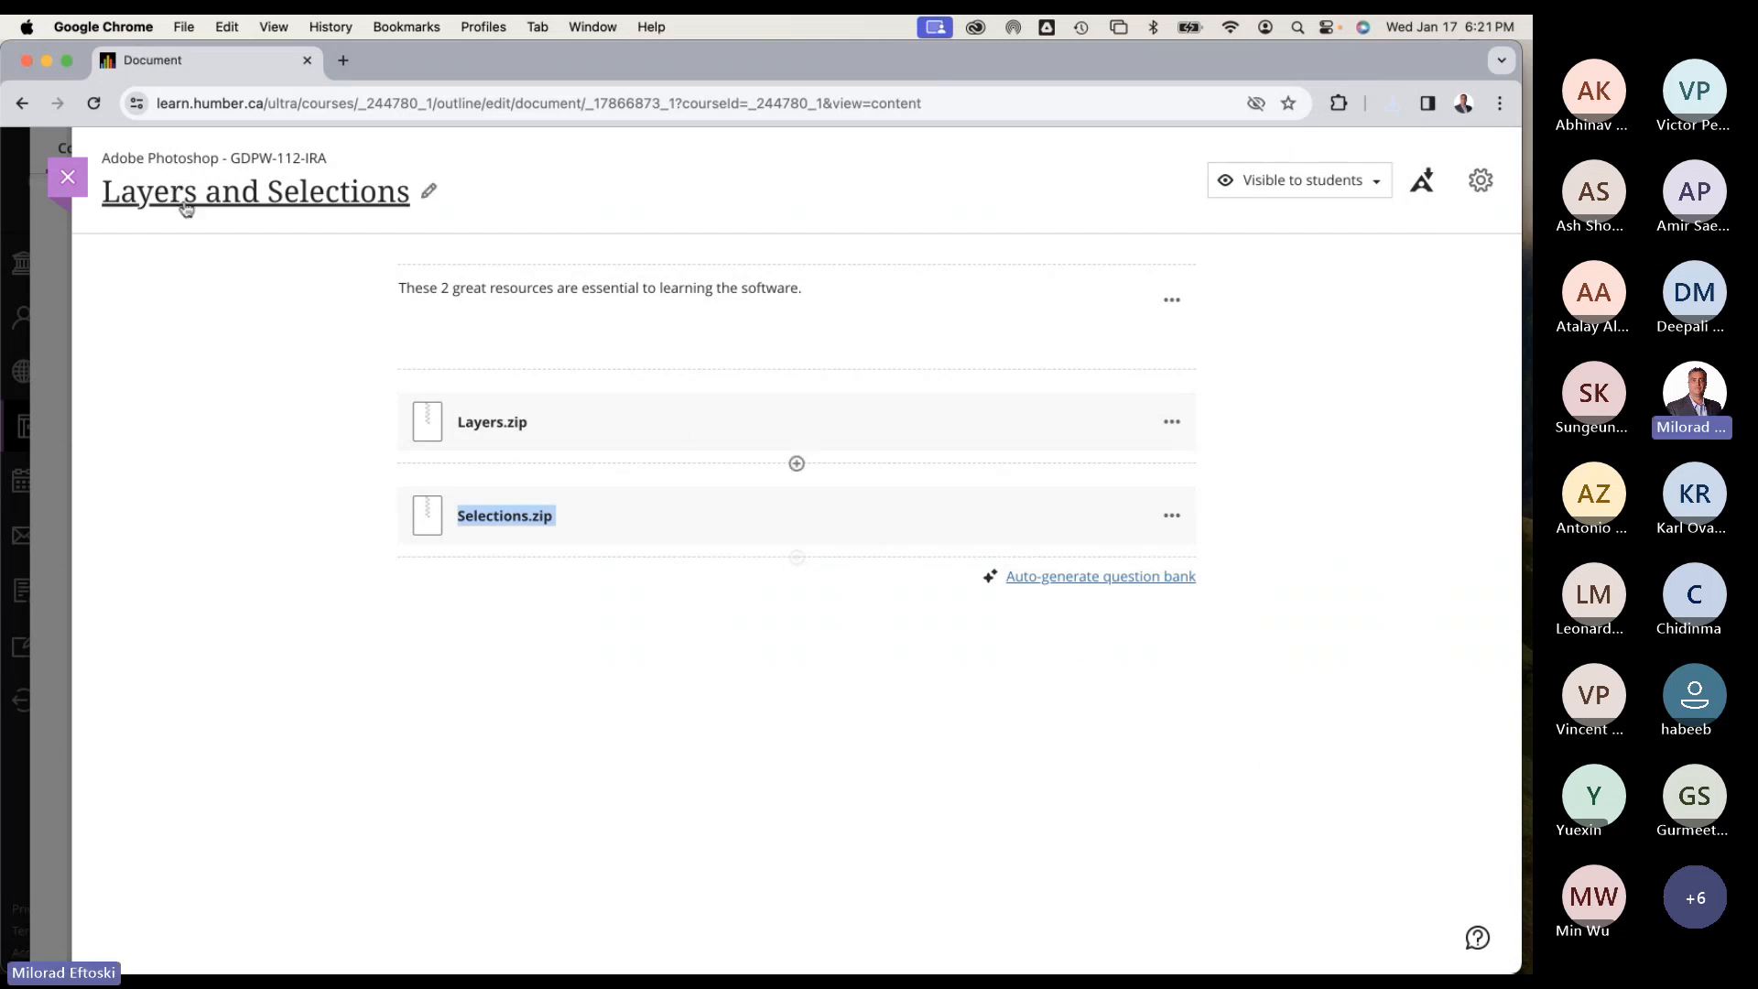
Close the Layers and Selections document and minimize the browser to reach the desktop.
{"action": "left_click", "coordinate": [70, 178]}
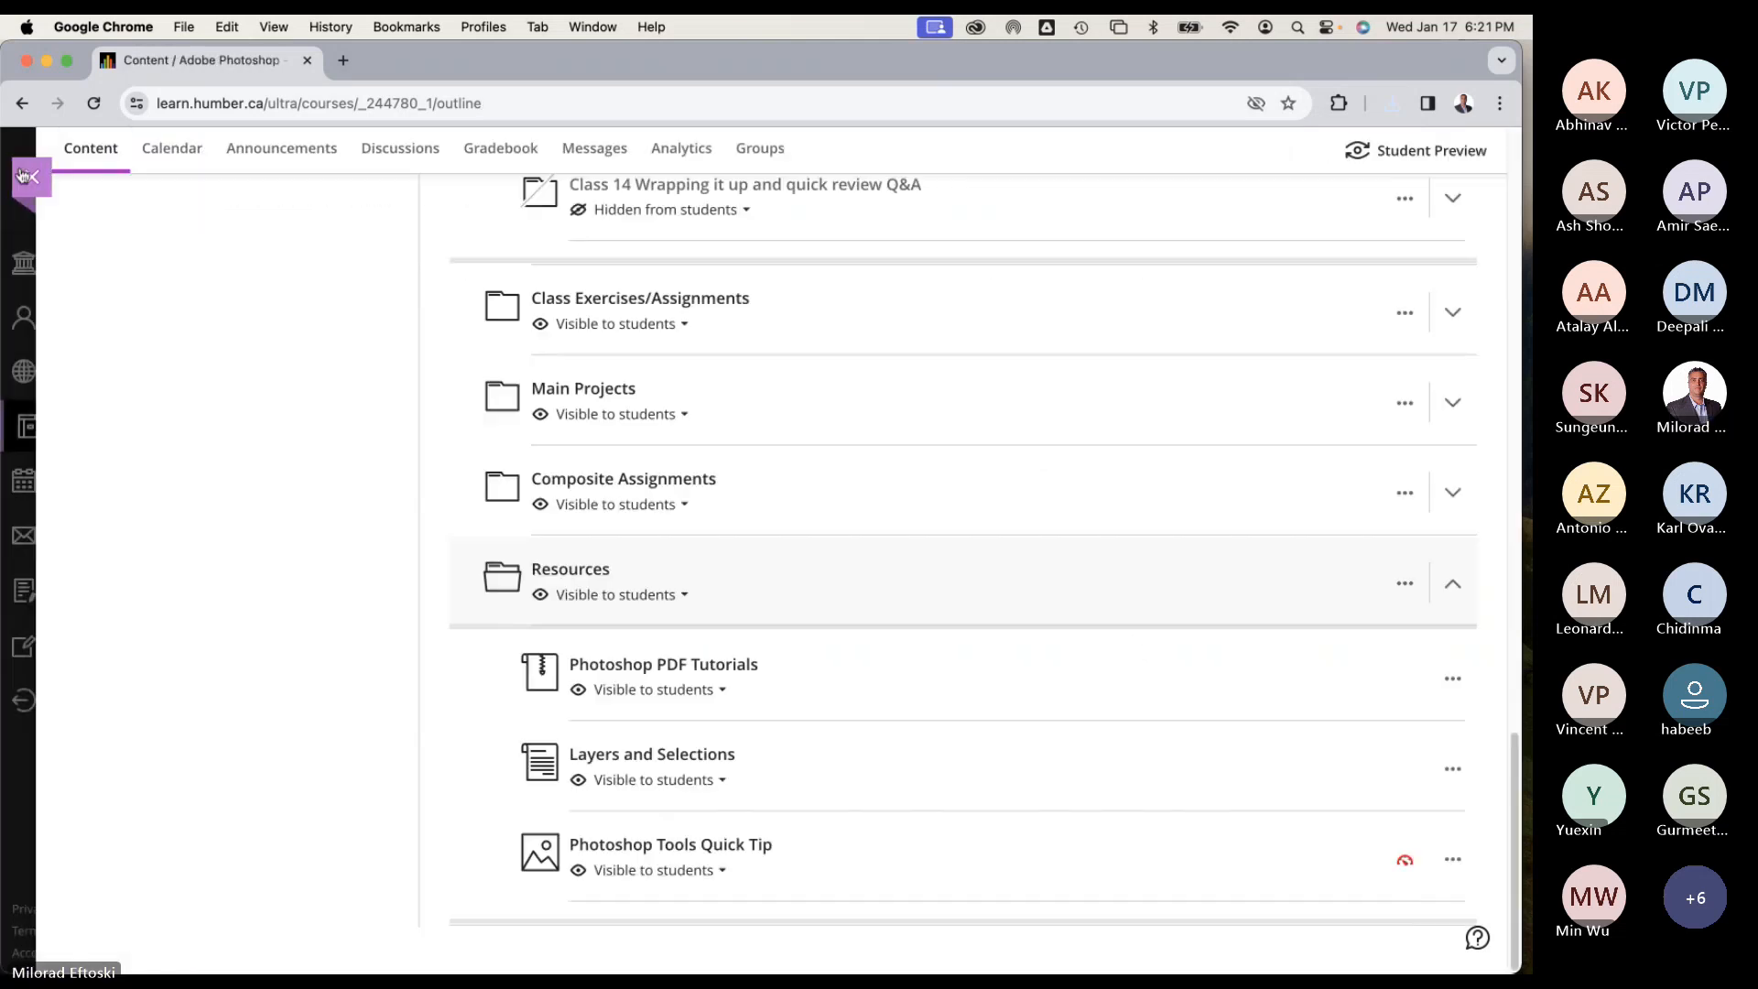
{"action": "scroll", "coordinate": [823, 493], "scroll_direction": "up", "scroll_amount": 3}
{"action": "scroll", "coordinate": [823, 492], "scroll_direction": "up", "scroll_amount": 15}
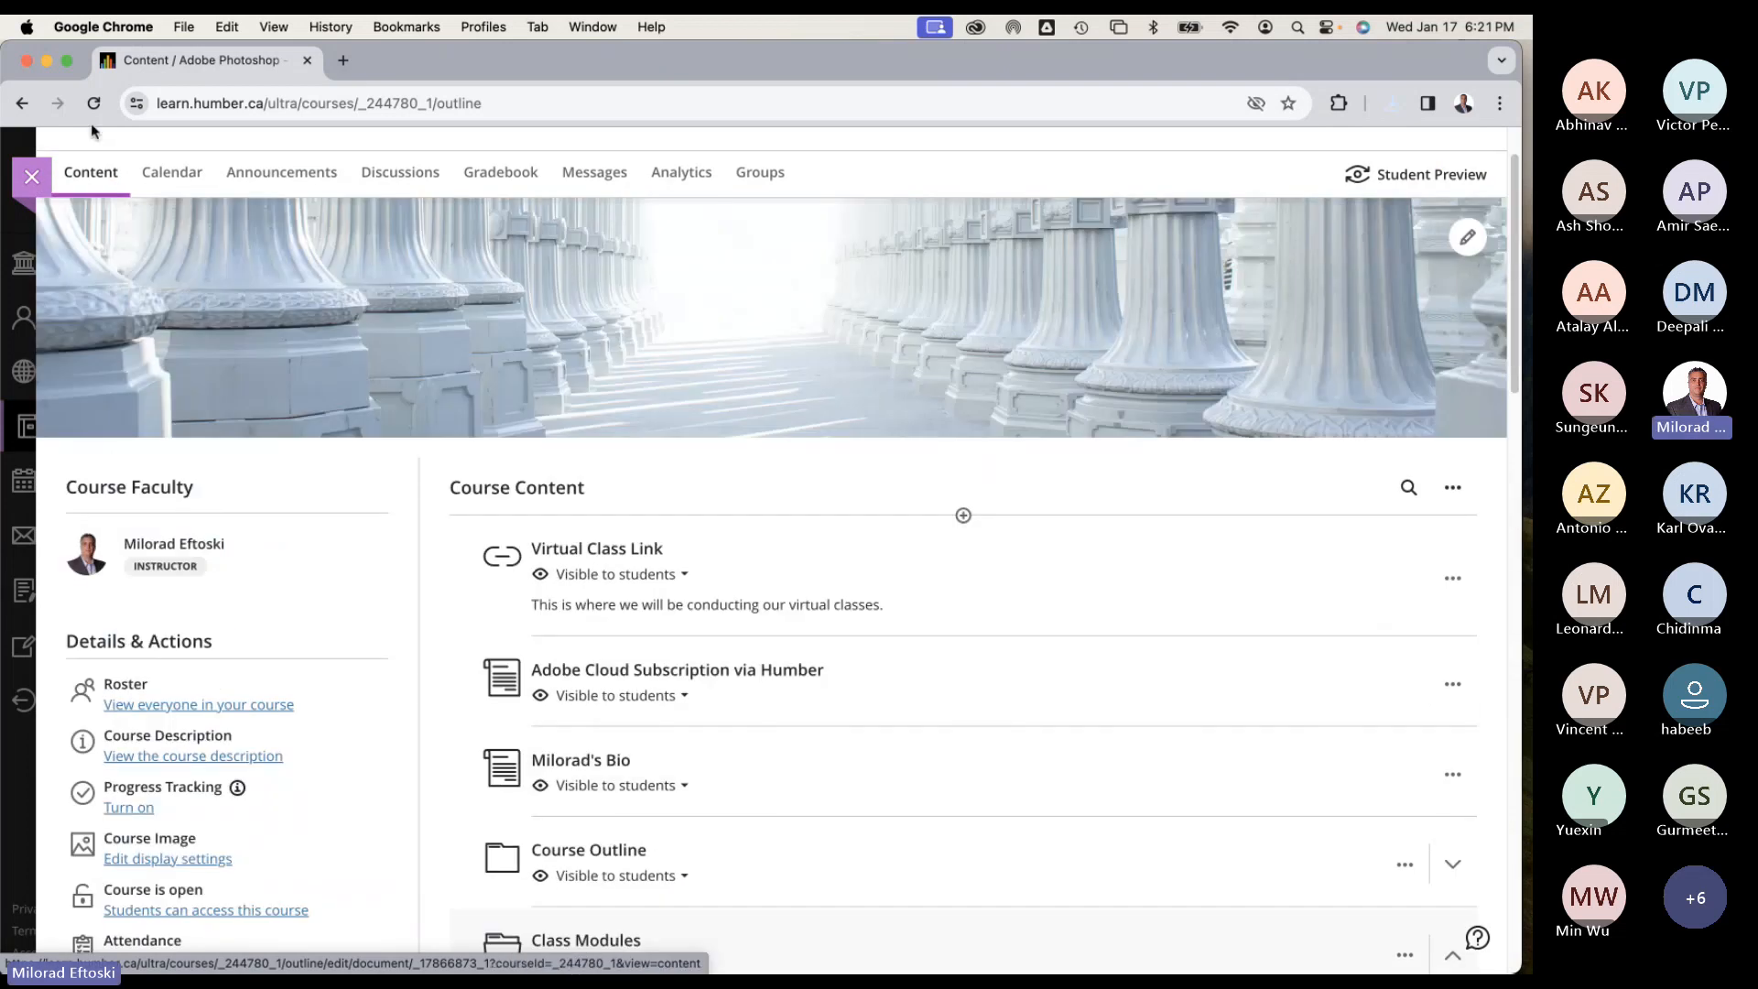
{"action": "left_click", "coordinate": [47, 61]}
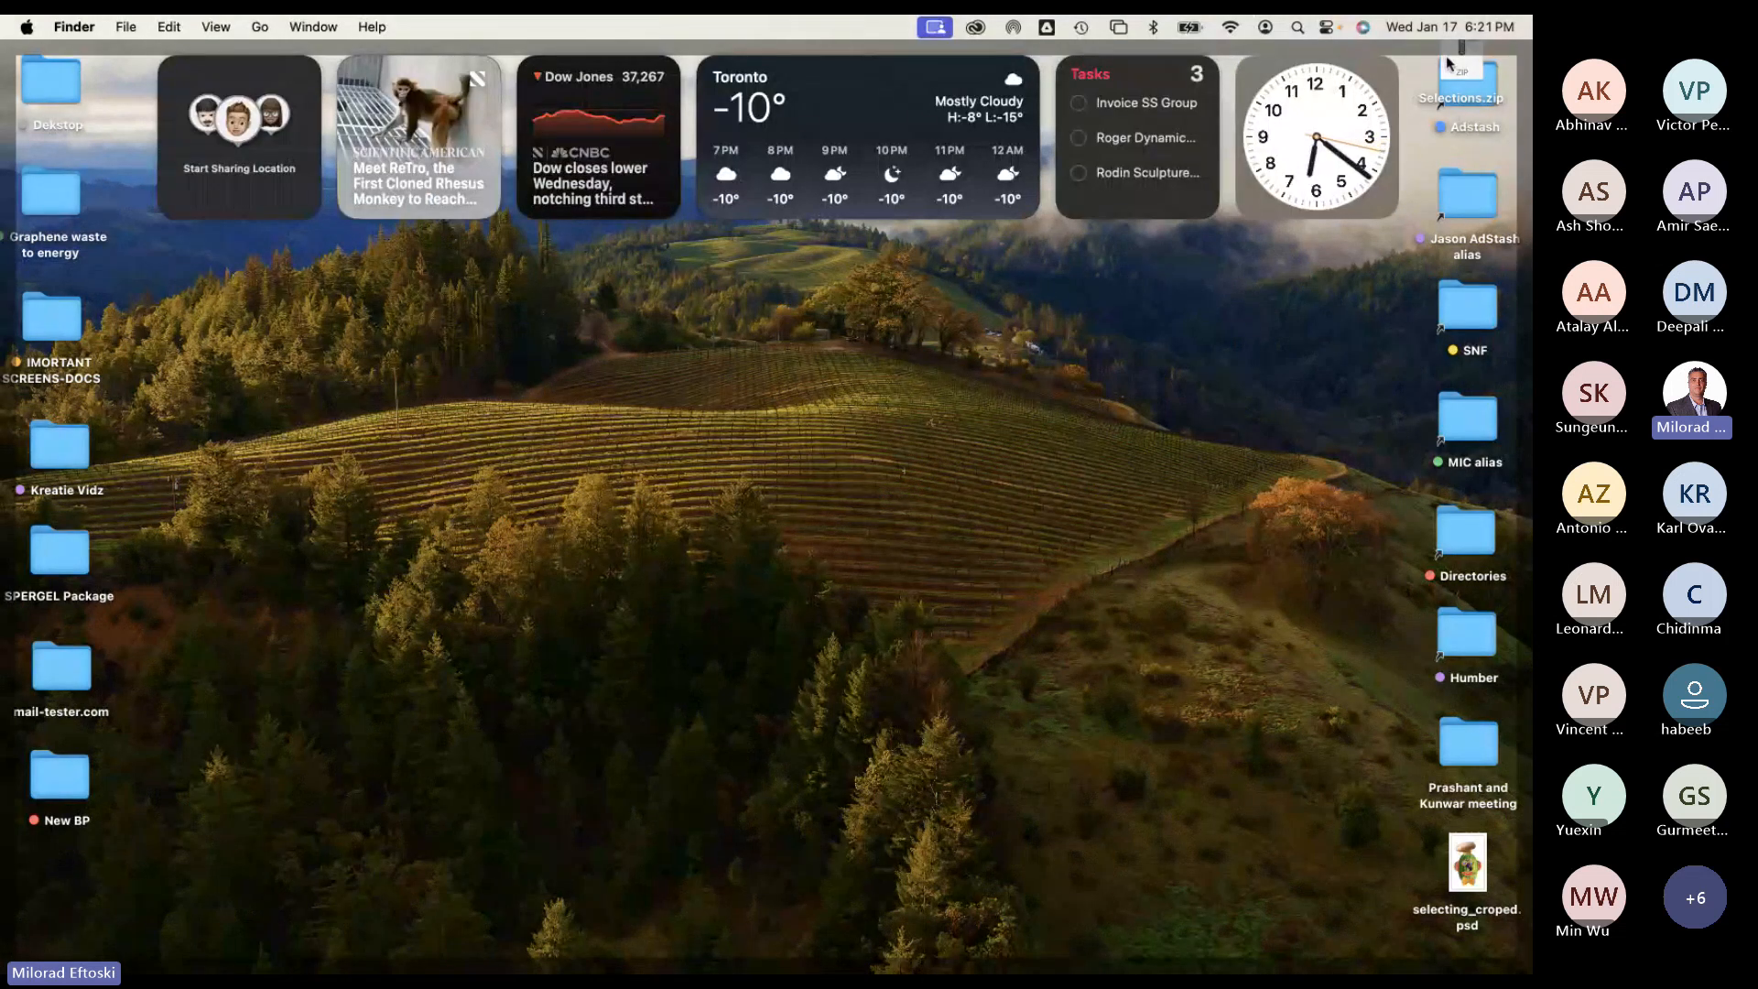
Move Selections.zip to a clear area of the desktop and unzip it there.
{"action": "left_click_drag", "start_coordinate": [1461, 73], "coordinate": [1316, 359]}
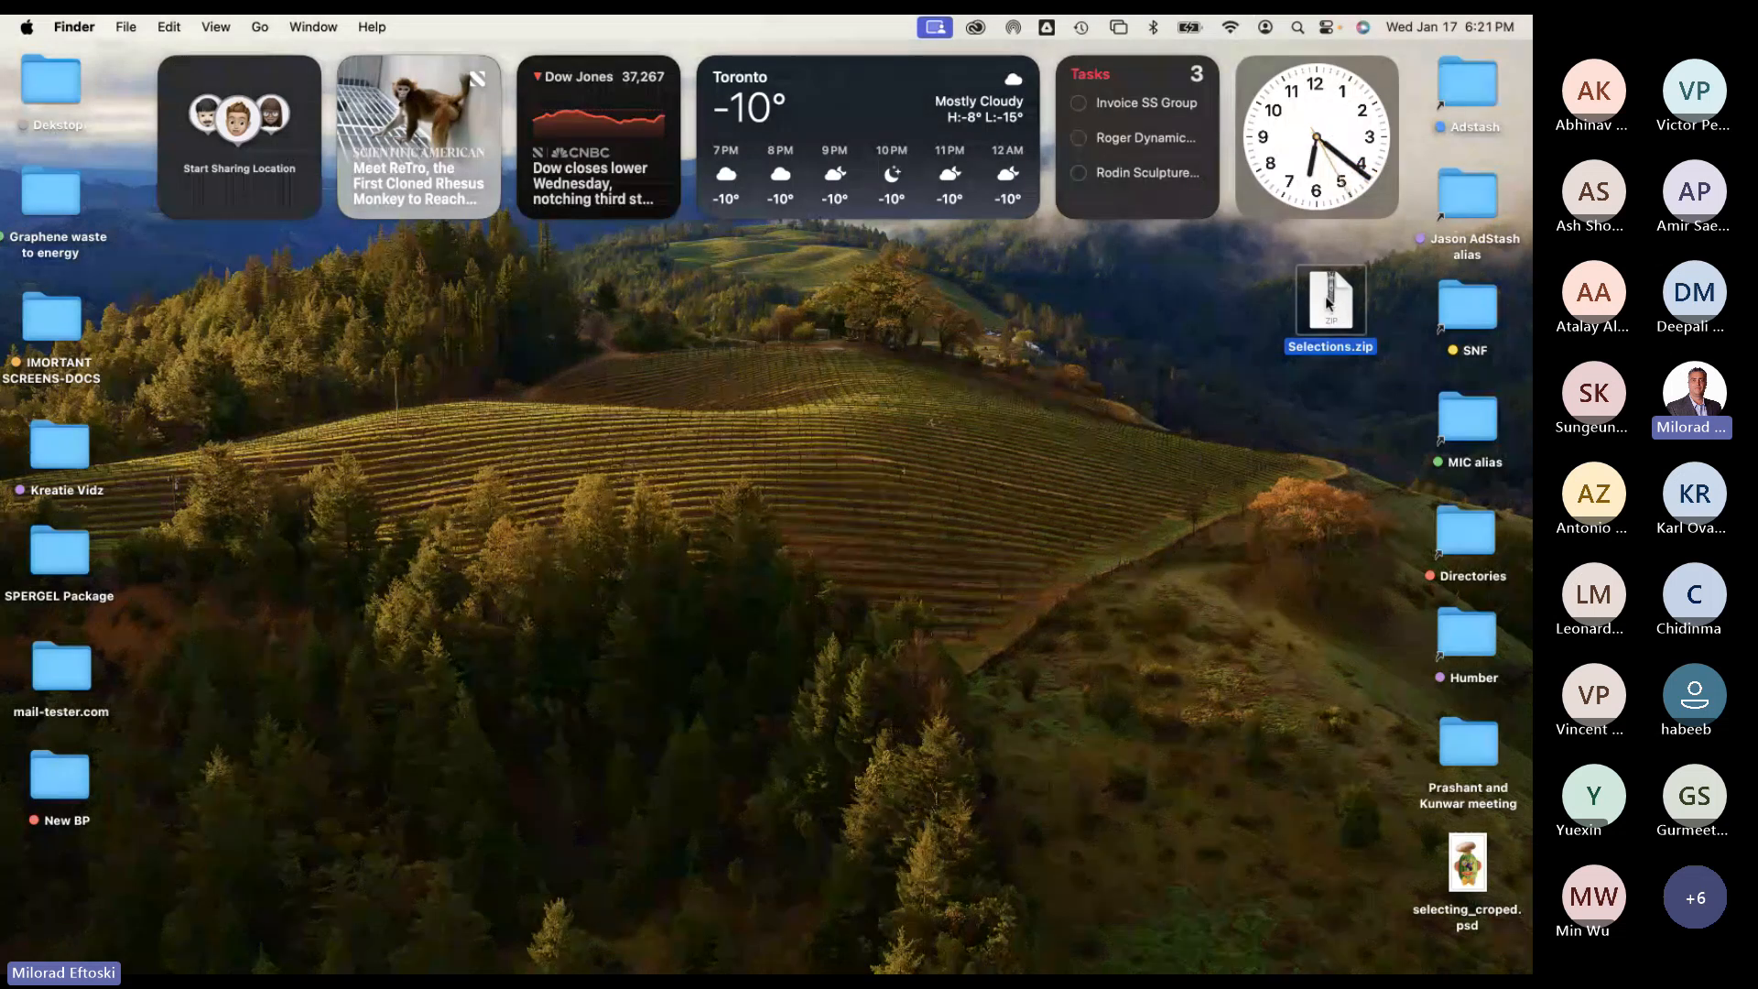
{"action": "right_click", "coordinate": [1328, 303]}
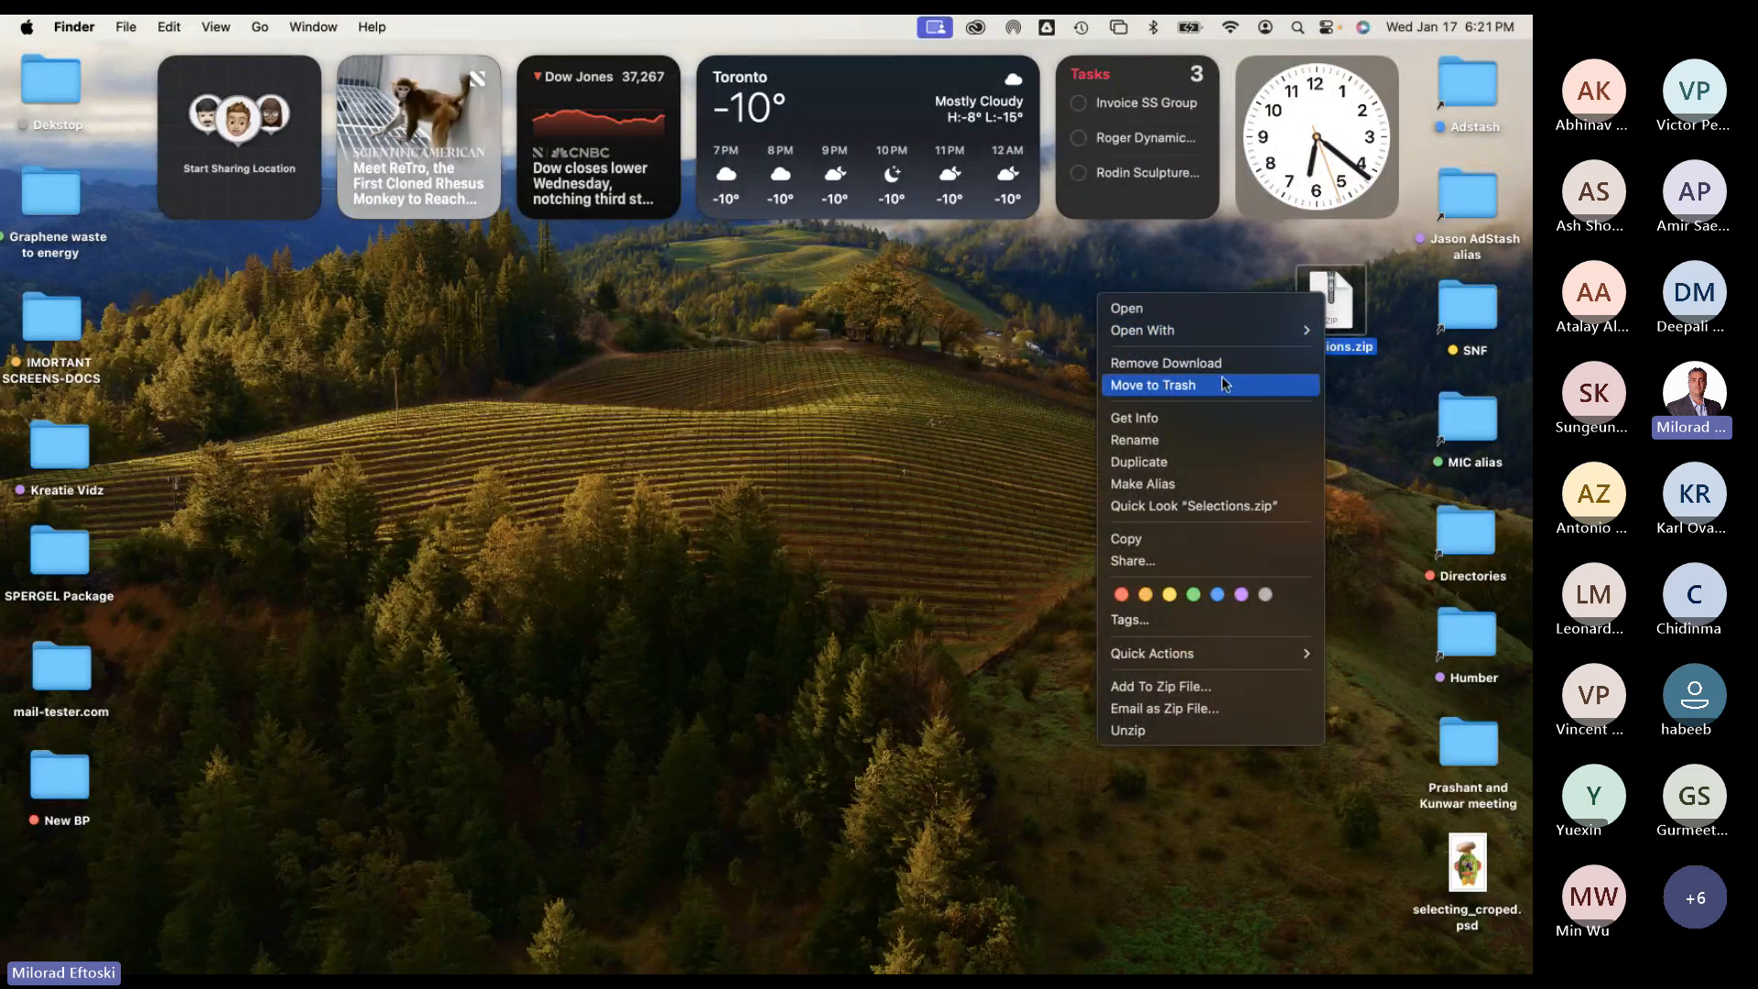
{"action": "left_click", "coordinate": [884, 467]}
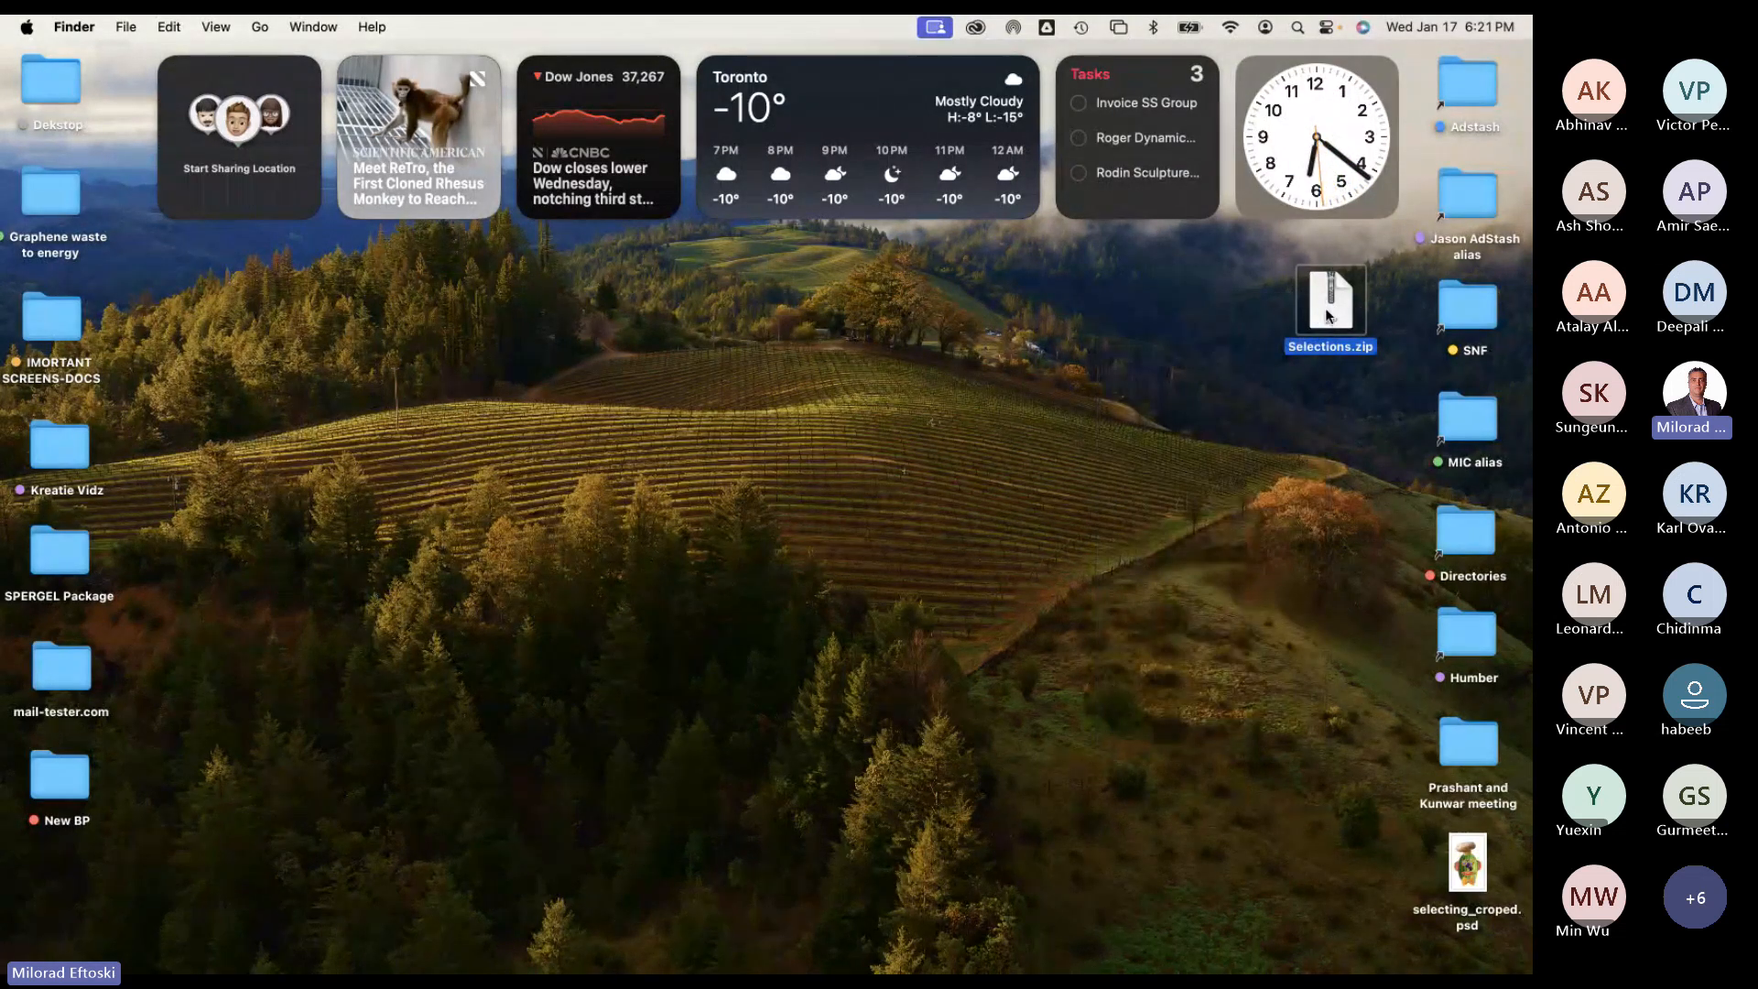
{"action": "double_click", "coordinate": [1328, 312]}
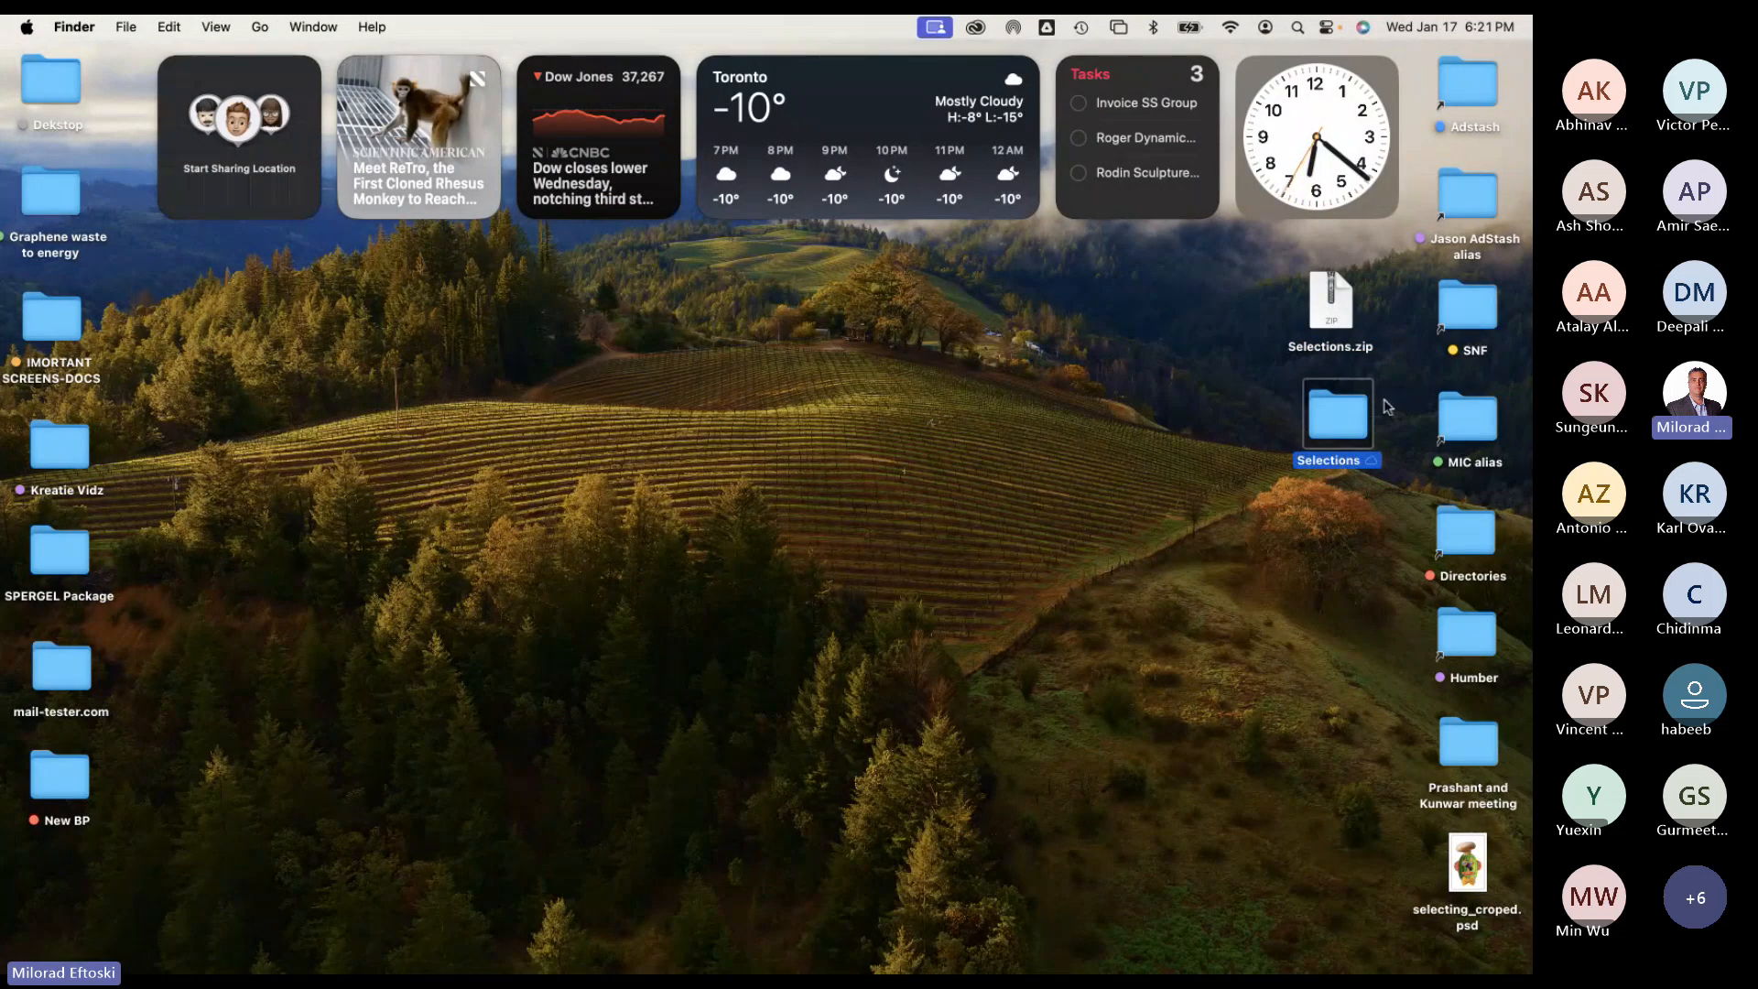
Place selecting_croped.psd below the unzipped Selections folder on the desktop and preview the finished melon head image.
{"action": "left_click_drag", "start_coordinate": [1465, 863], "coordinate": [1339, 520]}
{"action": "key", "text": "space"}
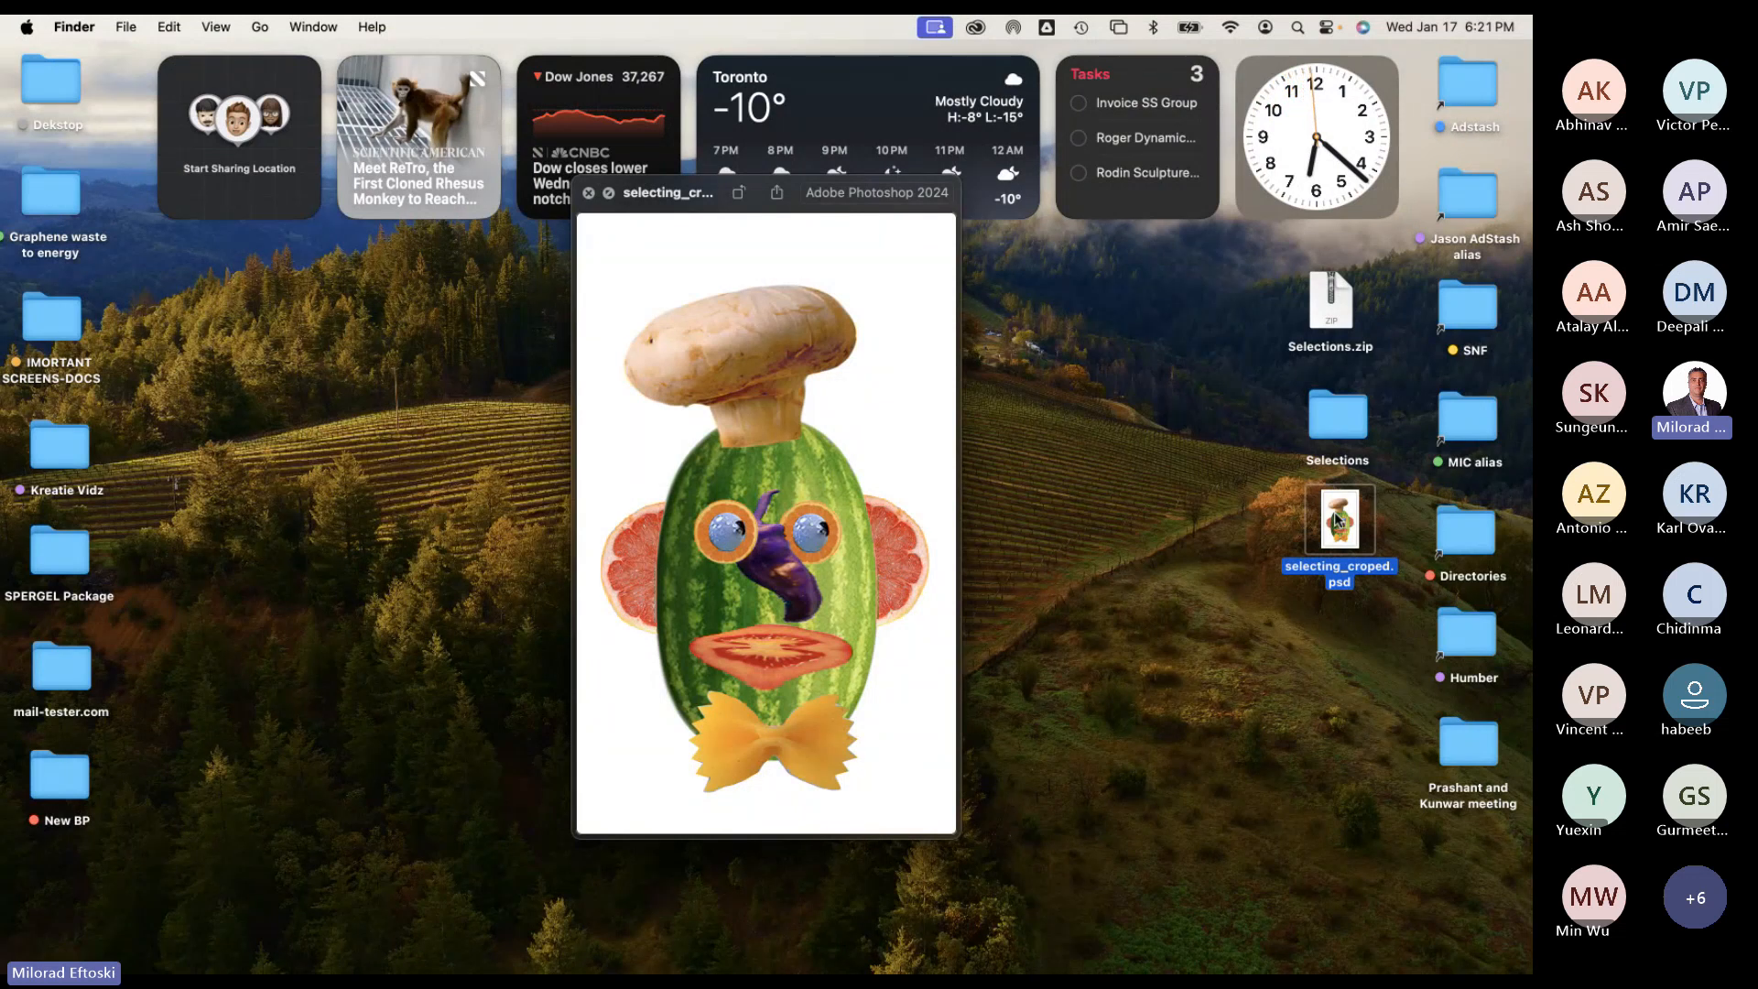
{"action": "key", "text": "space"}
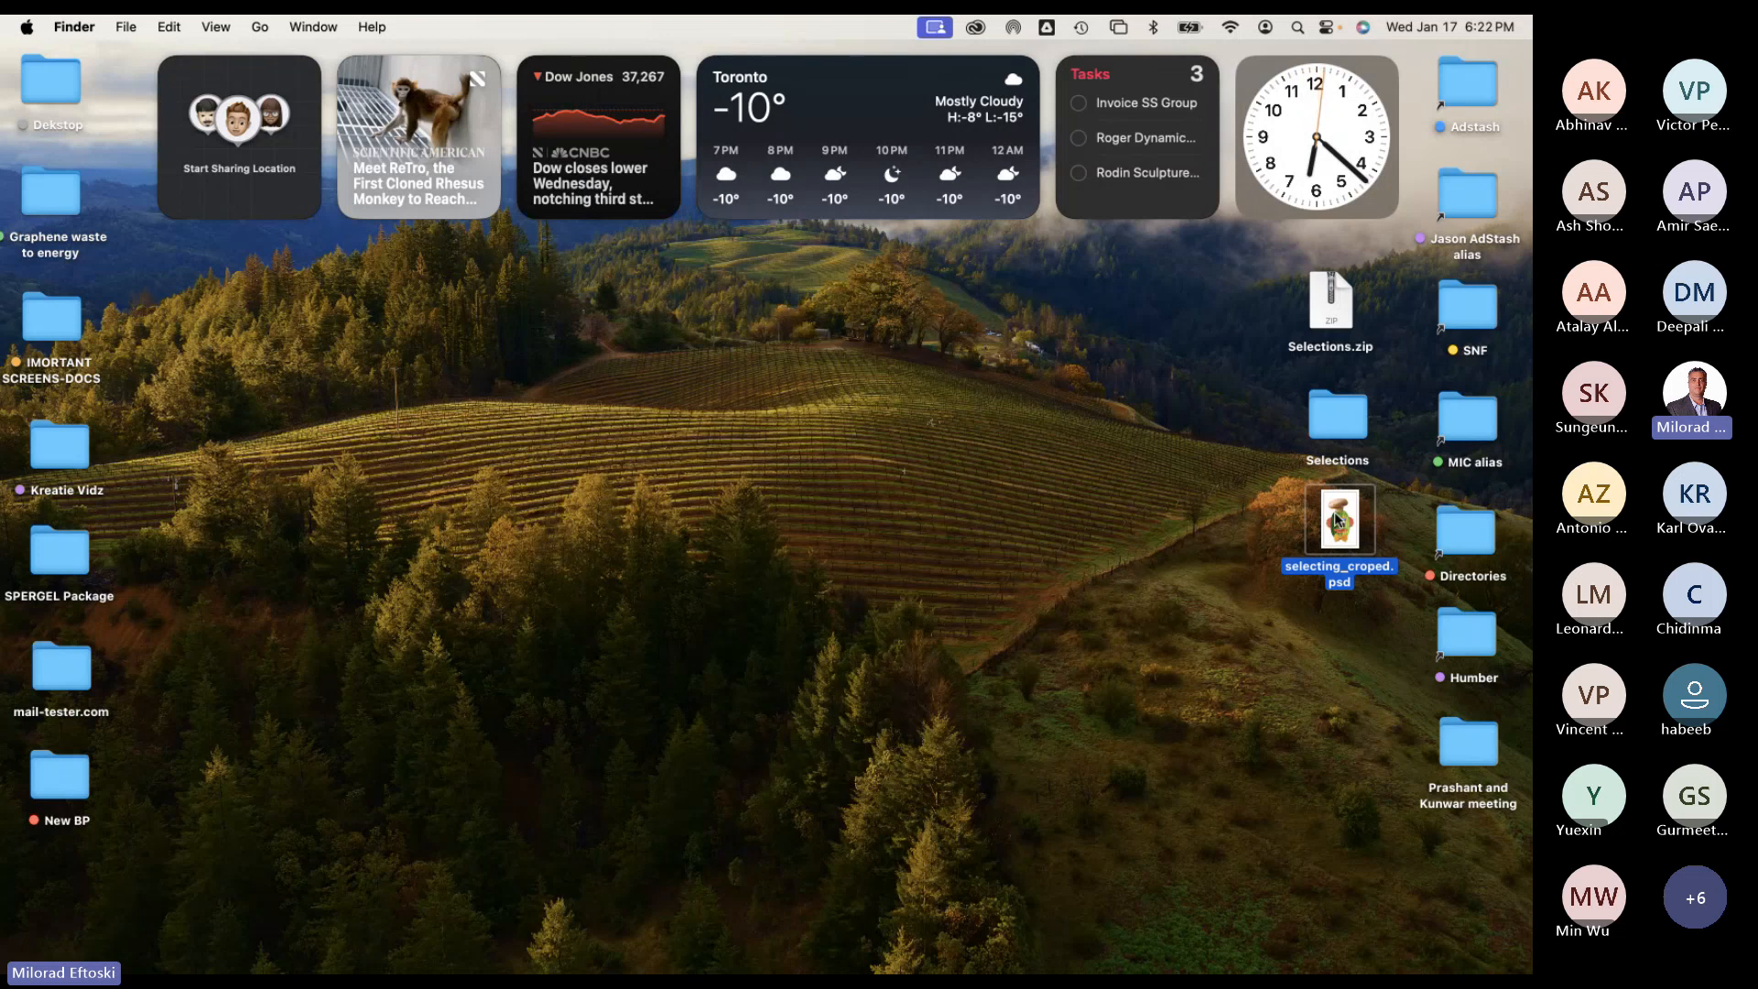
{"action": "left_click", "coordinate": [1190, 583]}
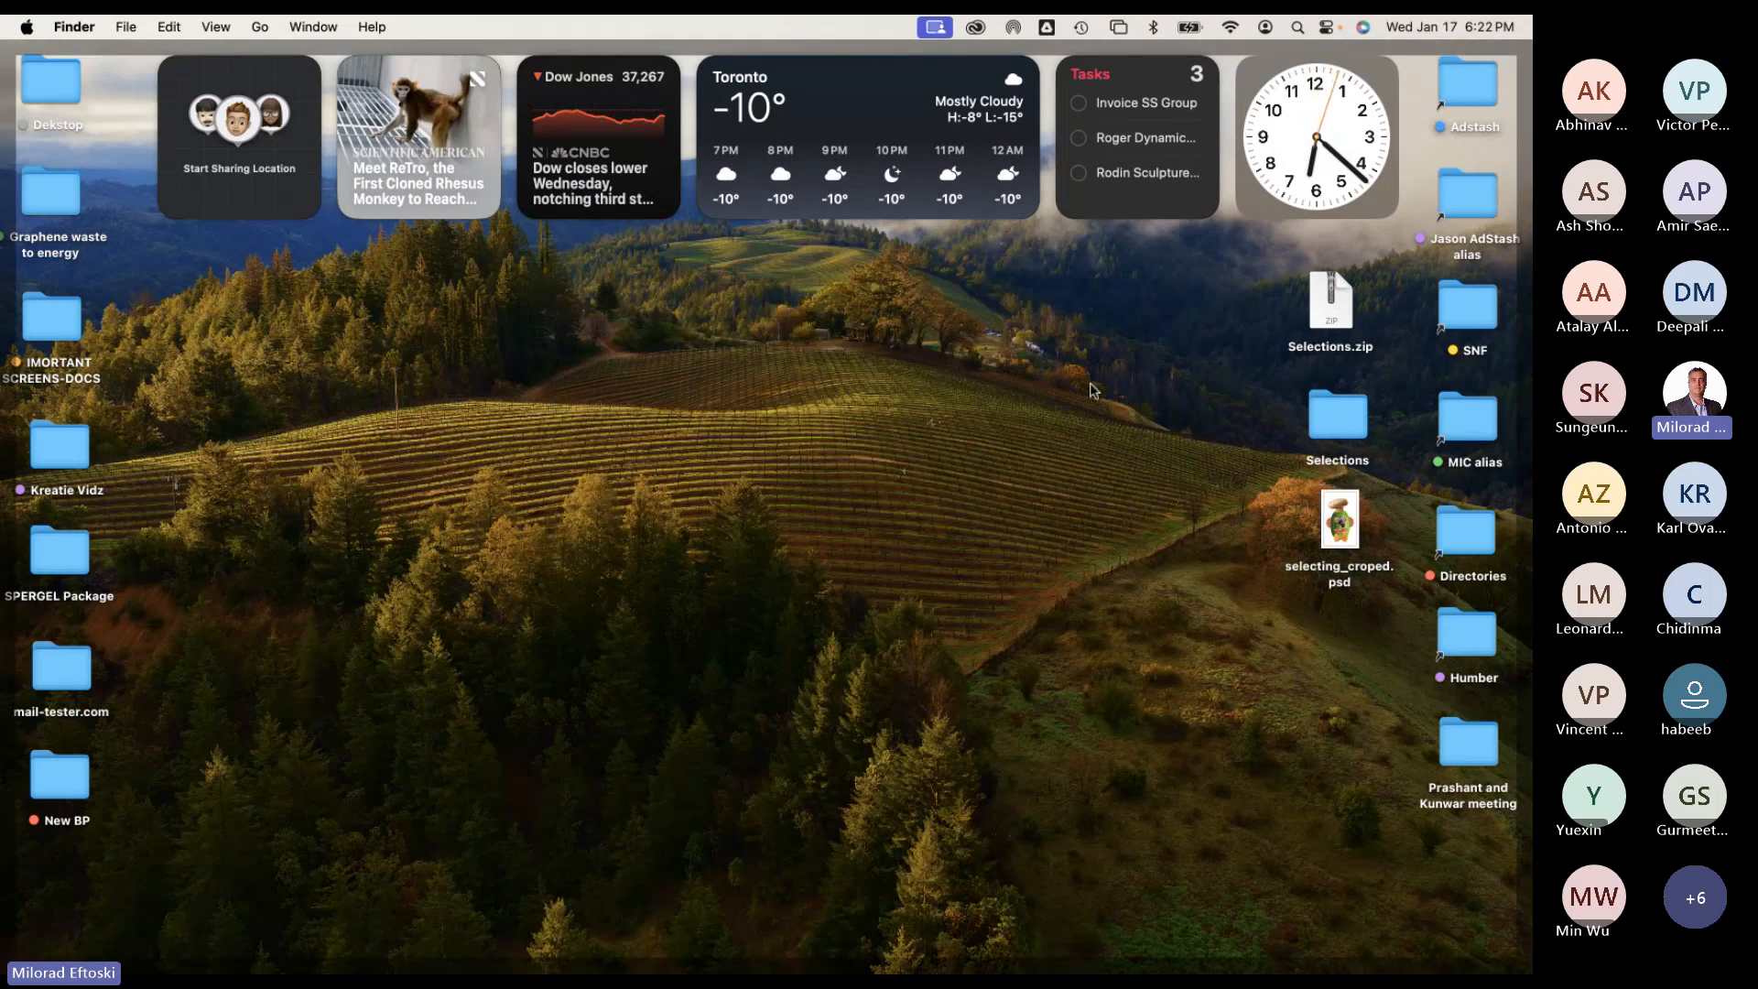
Open the Selections folder and go over its lesson folders L1-selecting-start, L2-cutouts, L3-select-cas and L4-ripped.
{"action": "left_click", "coordinate": [1328, 415]}
{"action": "double_click", "coordinate": [1328, 415]}
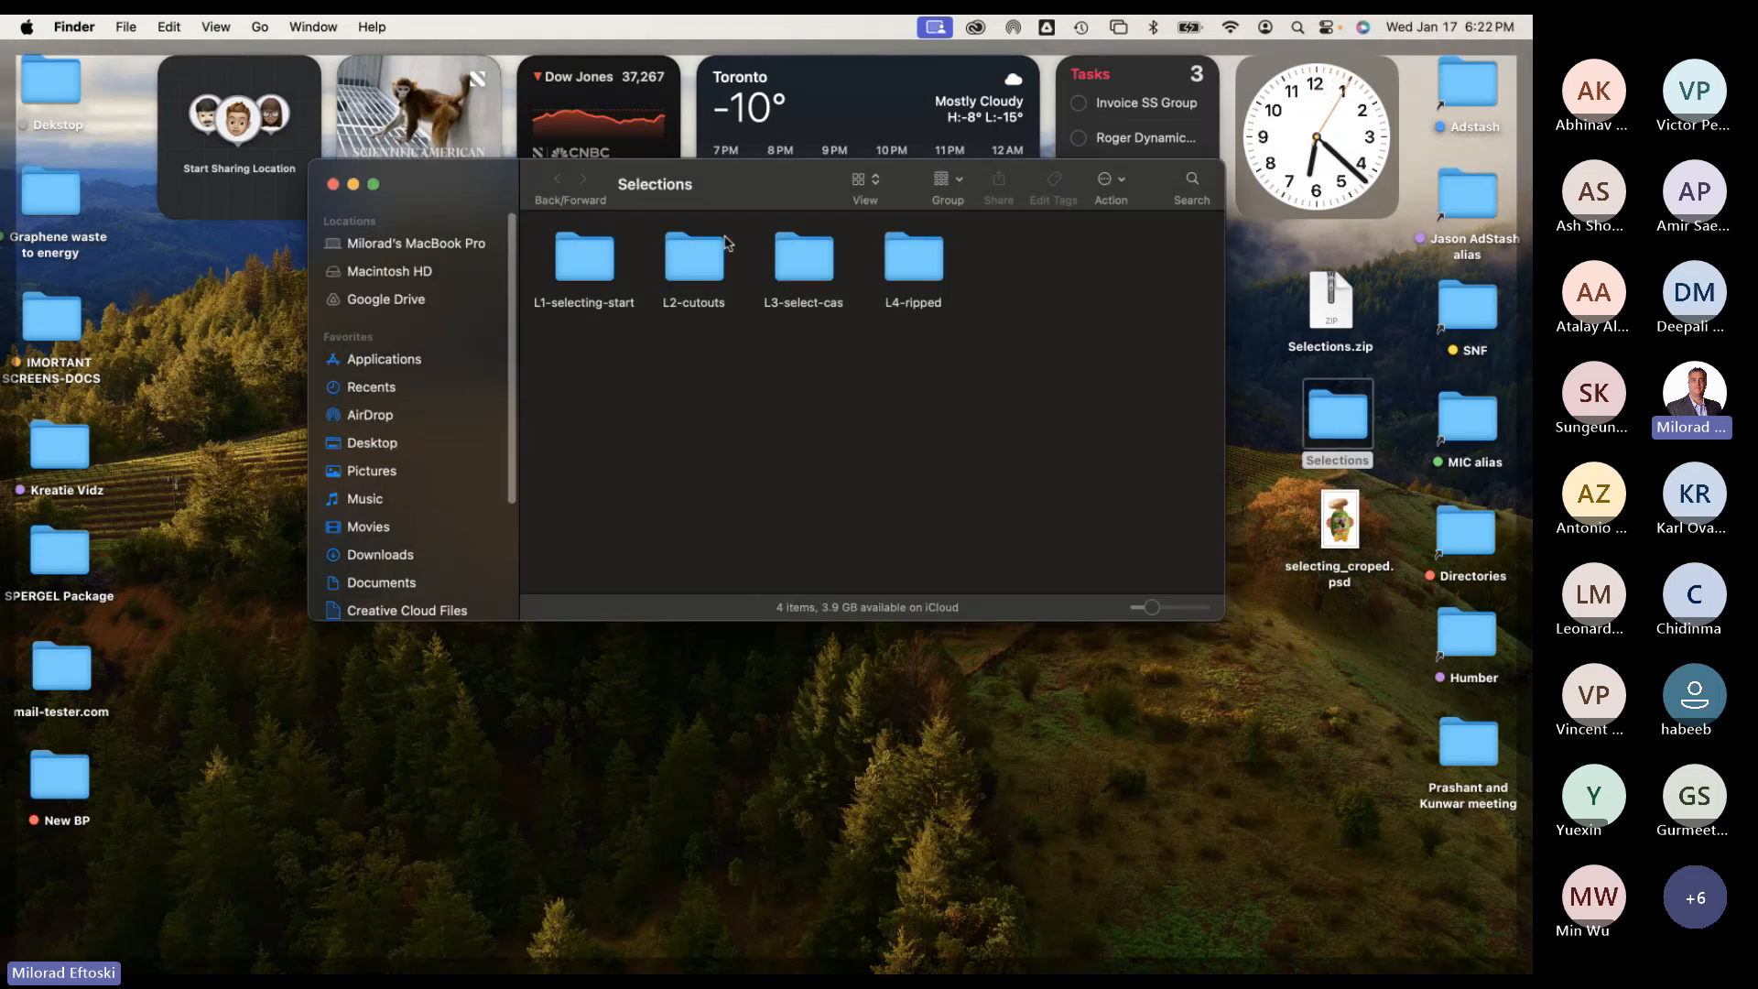
{"action": "left_click_drag", "start_coordinate": [720, 179], "coordinate": [673, 280]}
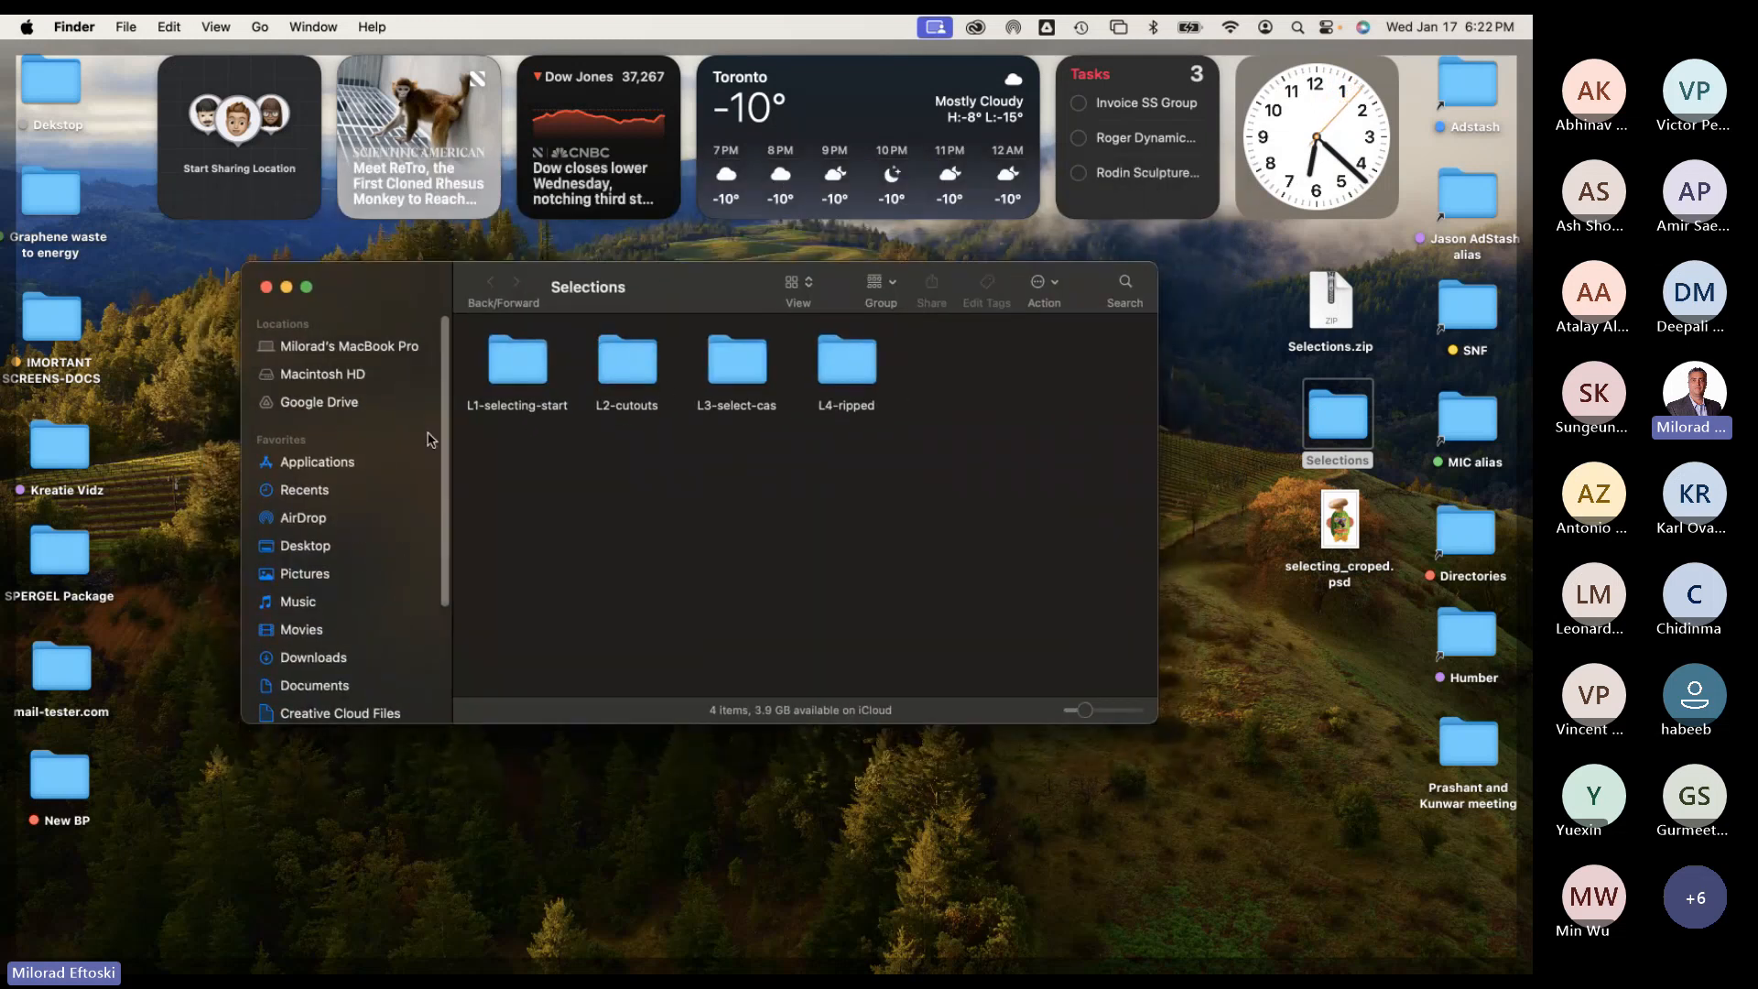
{"action": "left_click", "coordinate": [524, 361]}
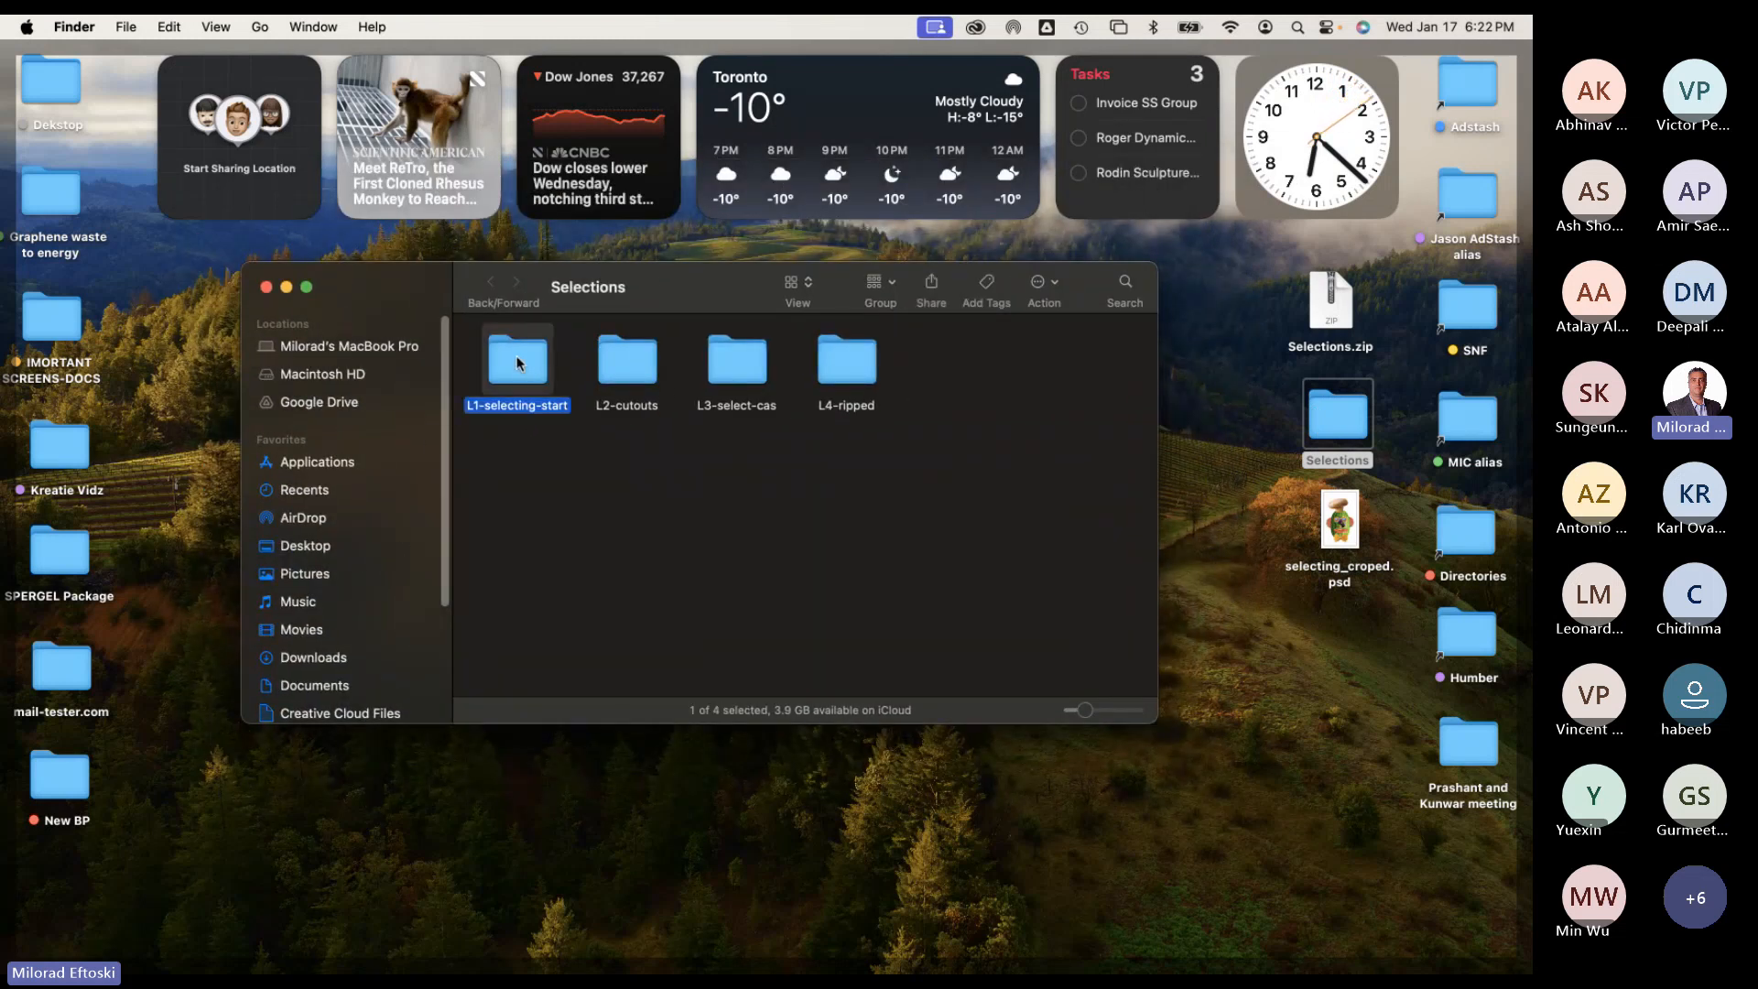
{"action": "left_click", "coordinate": [606, 347]}
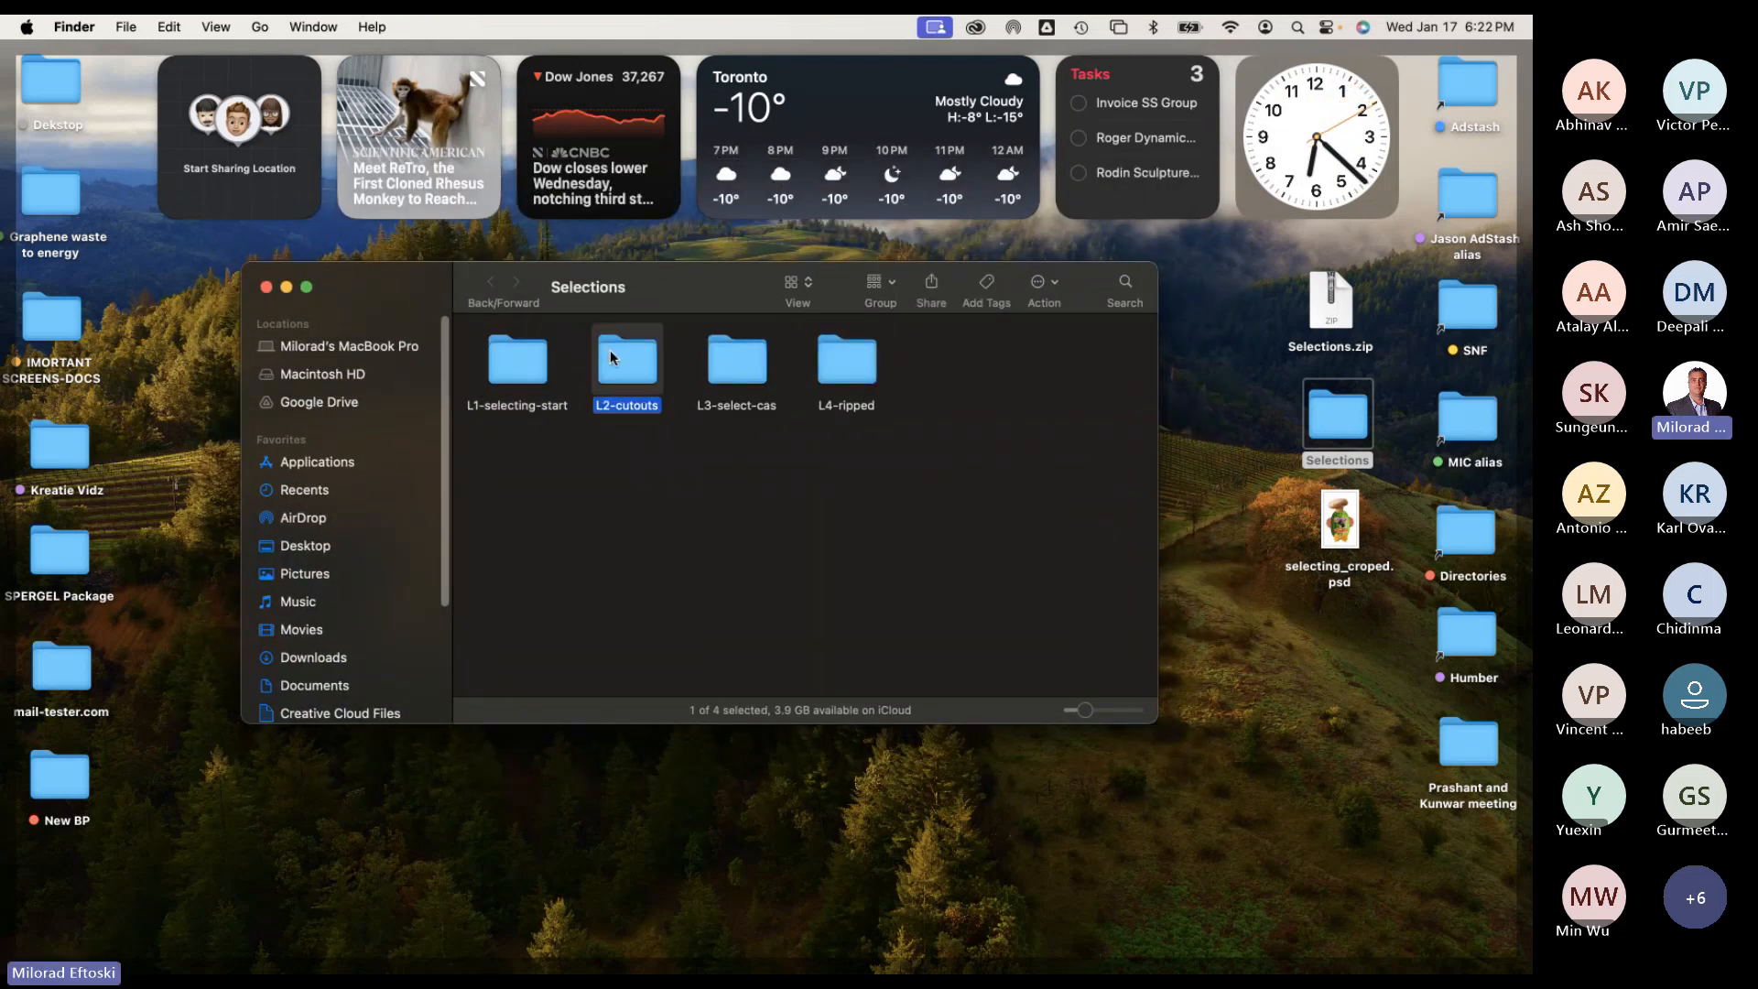
{"action": "left_click", "coordinate": [731, 349]}
{"action": "left_click", "coordinate": [869, 360]}
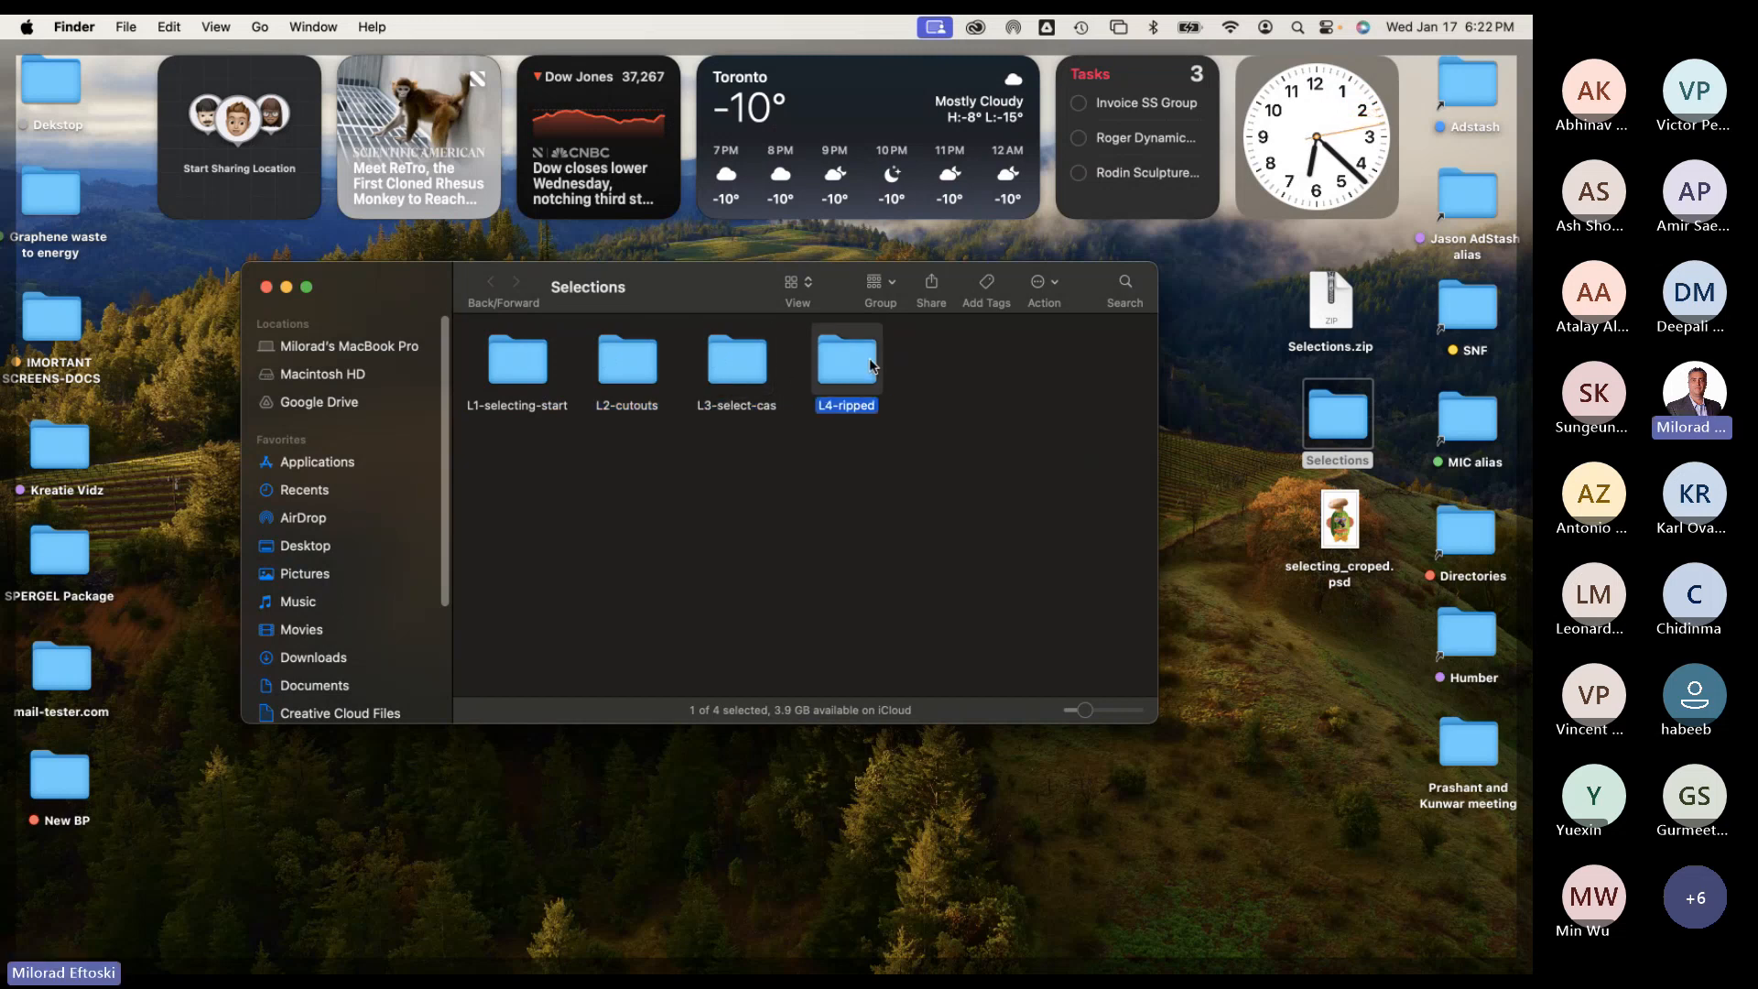
{"action": "left_click_drag", "start_coordinate": [865, 467], "coordinate": [468, 325]}
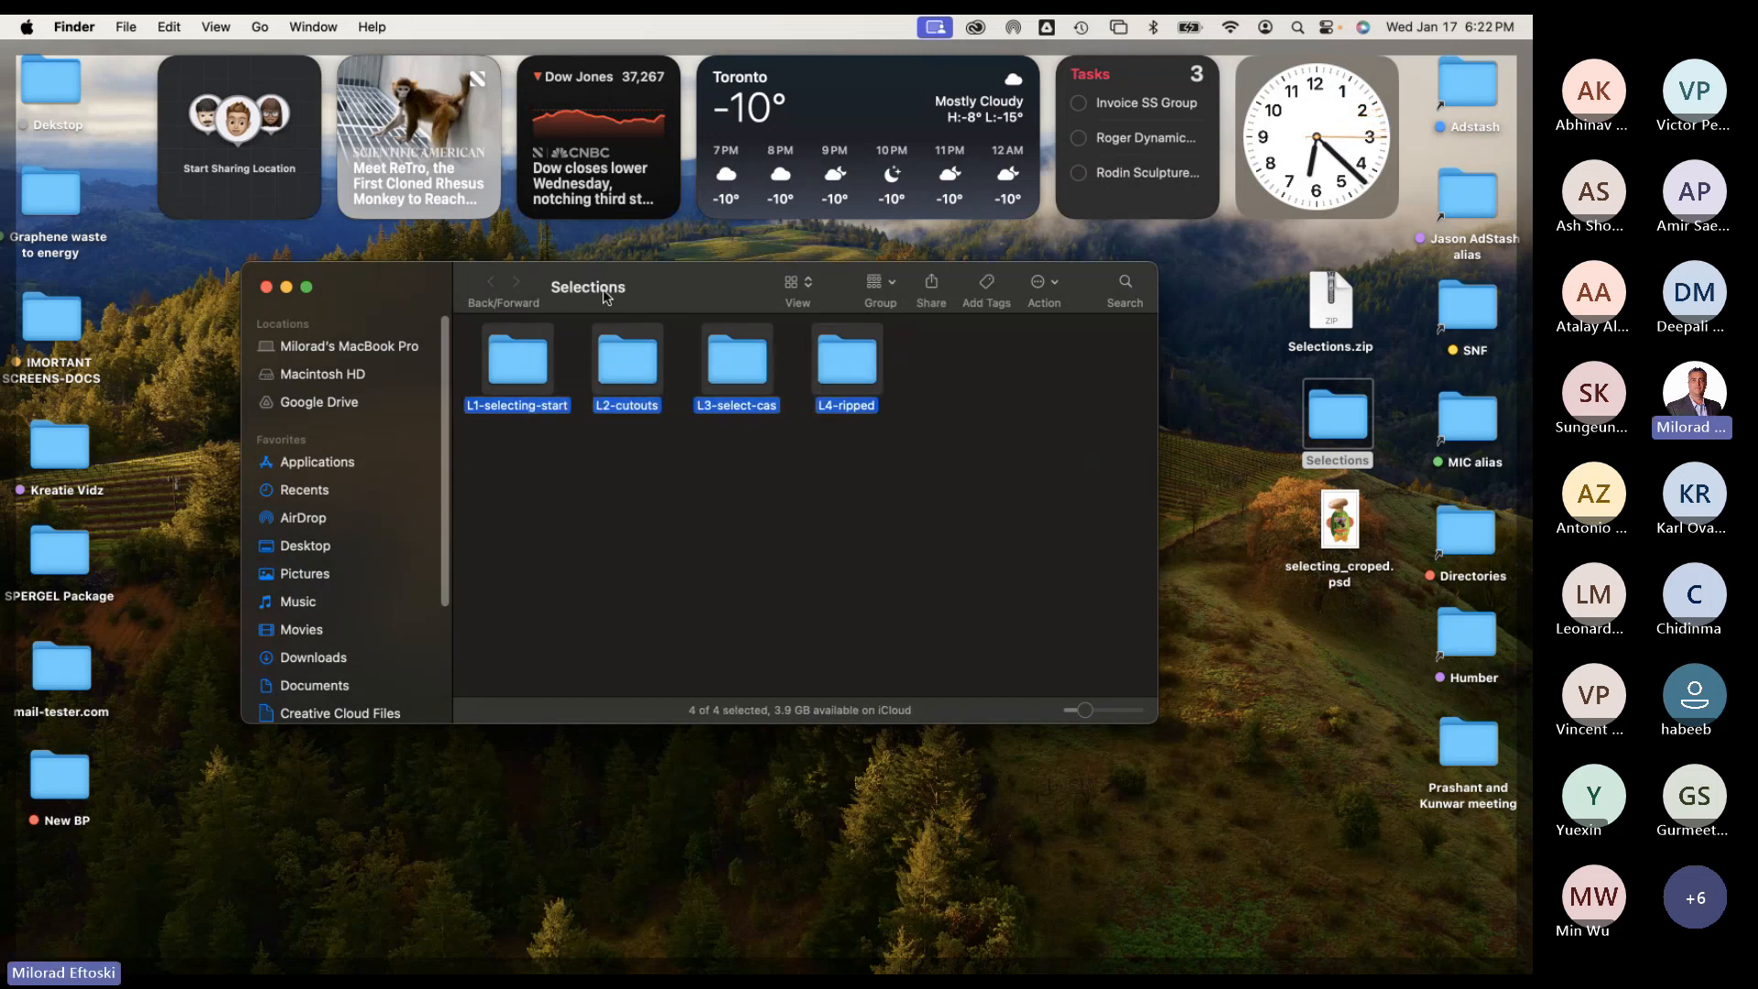
{"action": "left_click", "coordinate": [757, 496]}
Open the L1-selecting-start folder and preview selecting_start.psd, comparing it with selecting_croped.psd.
{"action": "left_click", "coordinate": [512, 357]}
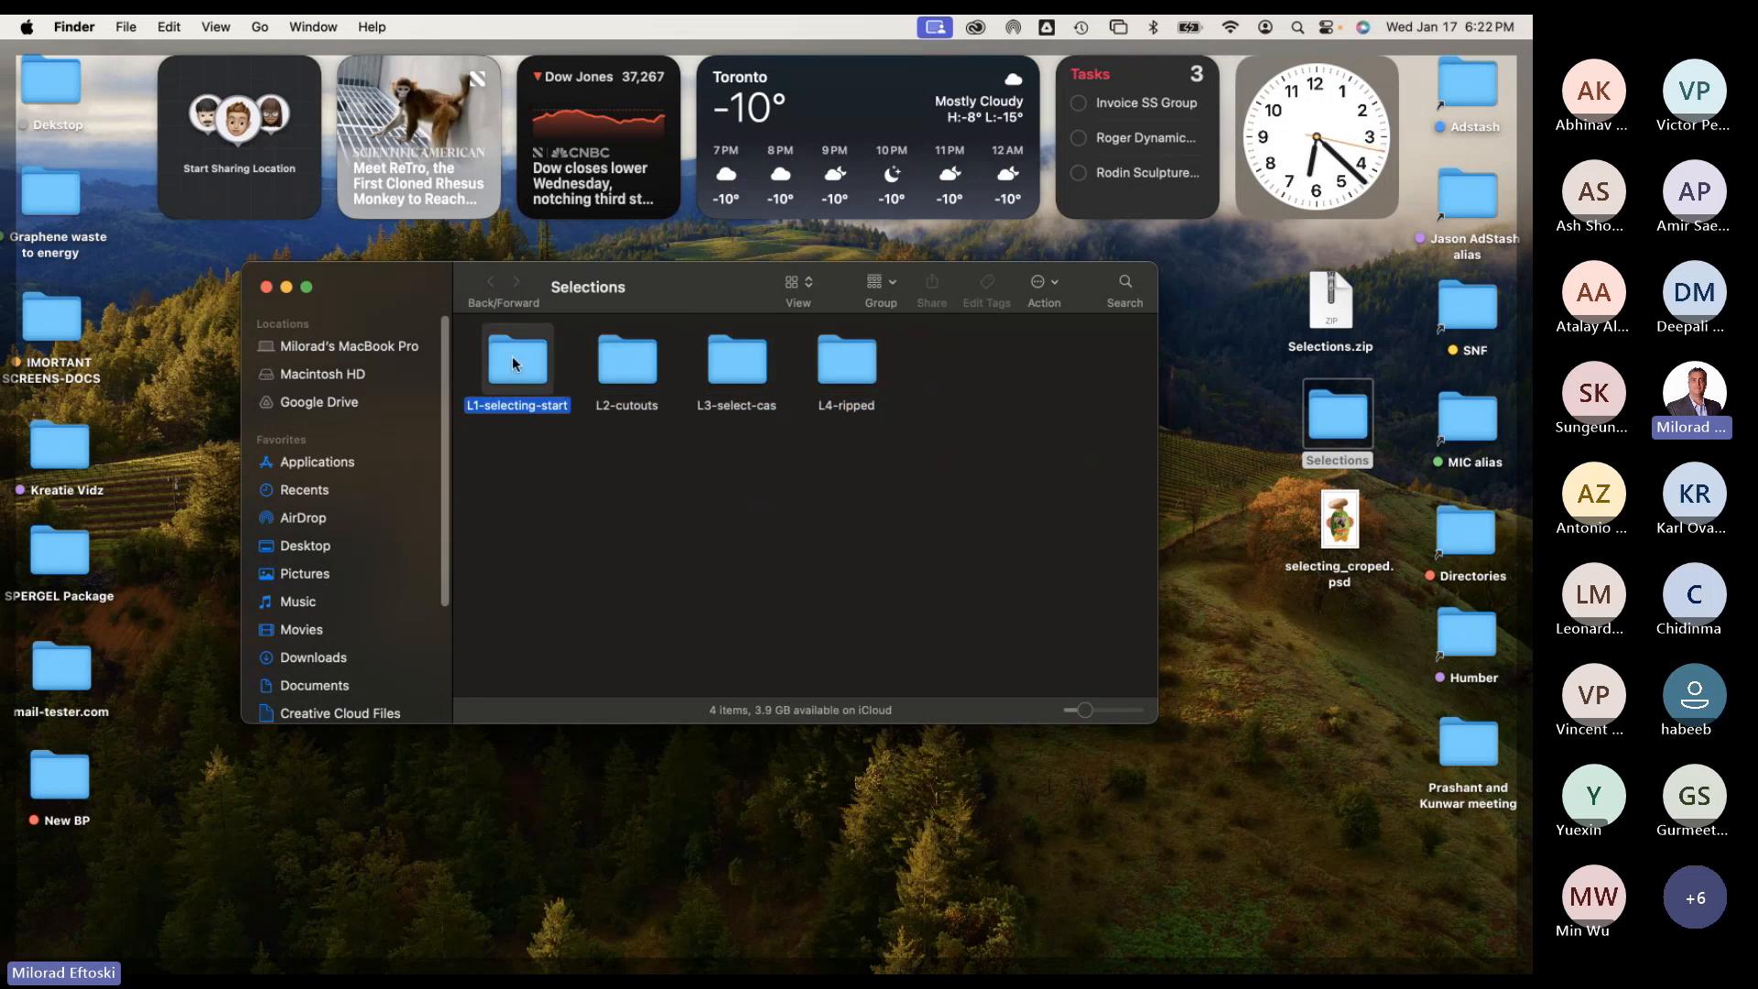
{"action": "double_click", "coordinate": [512, 361]}
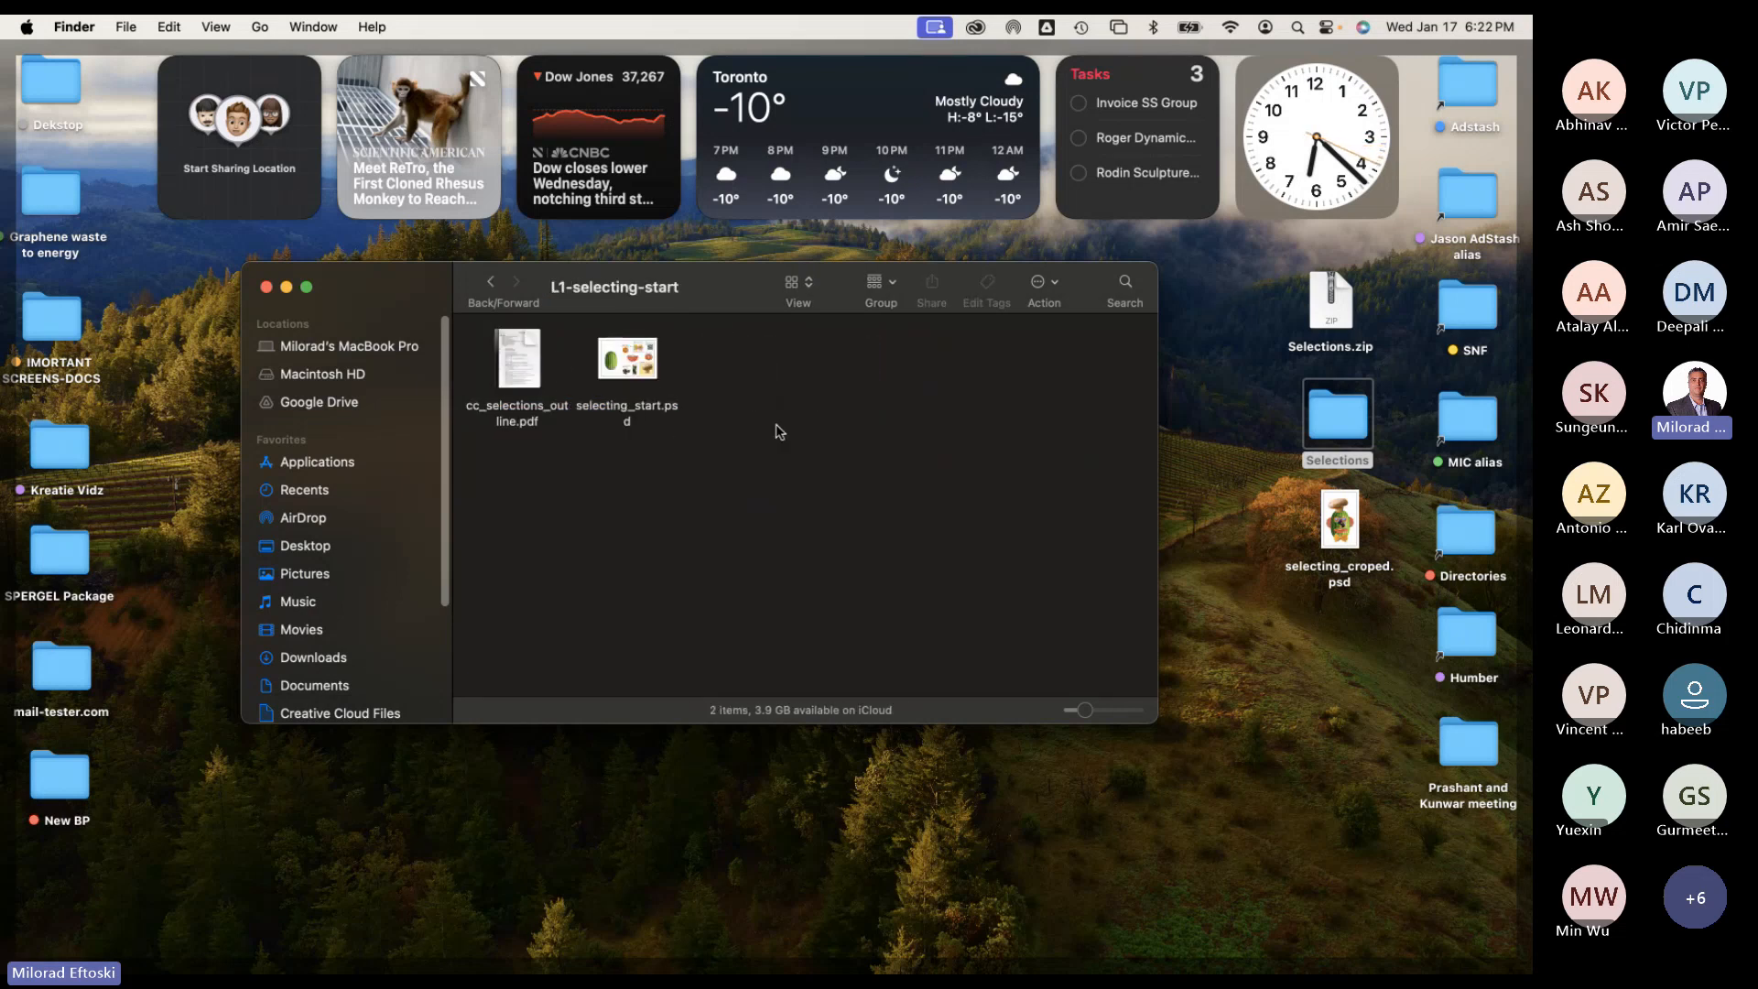
{"action": "key", "text": "space"}
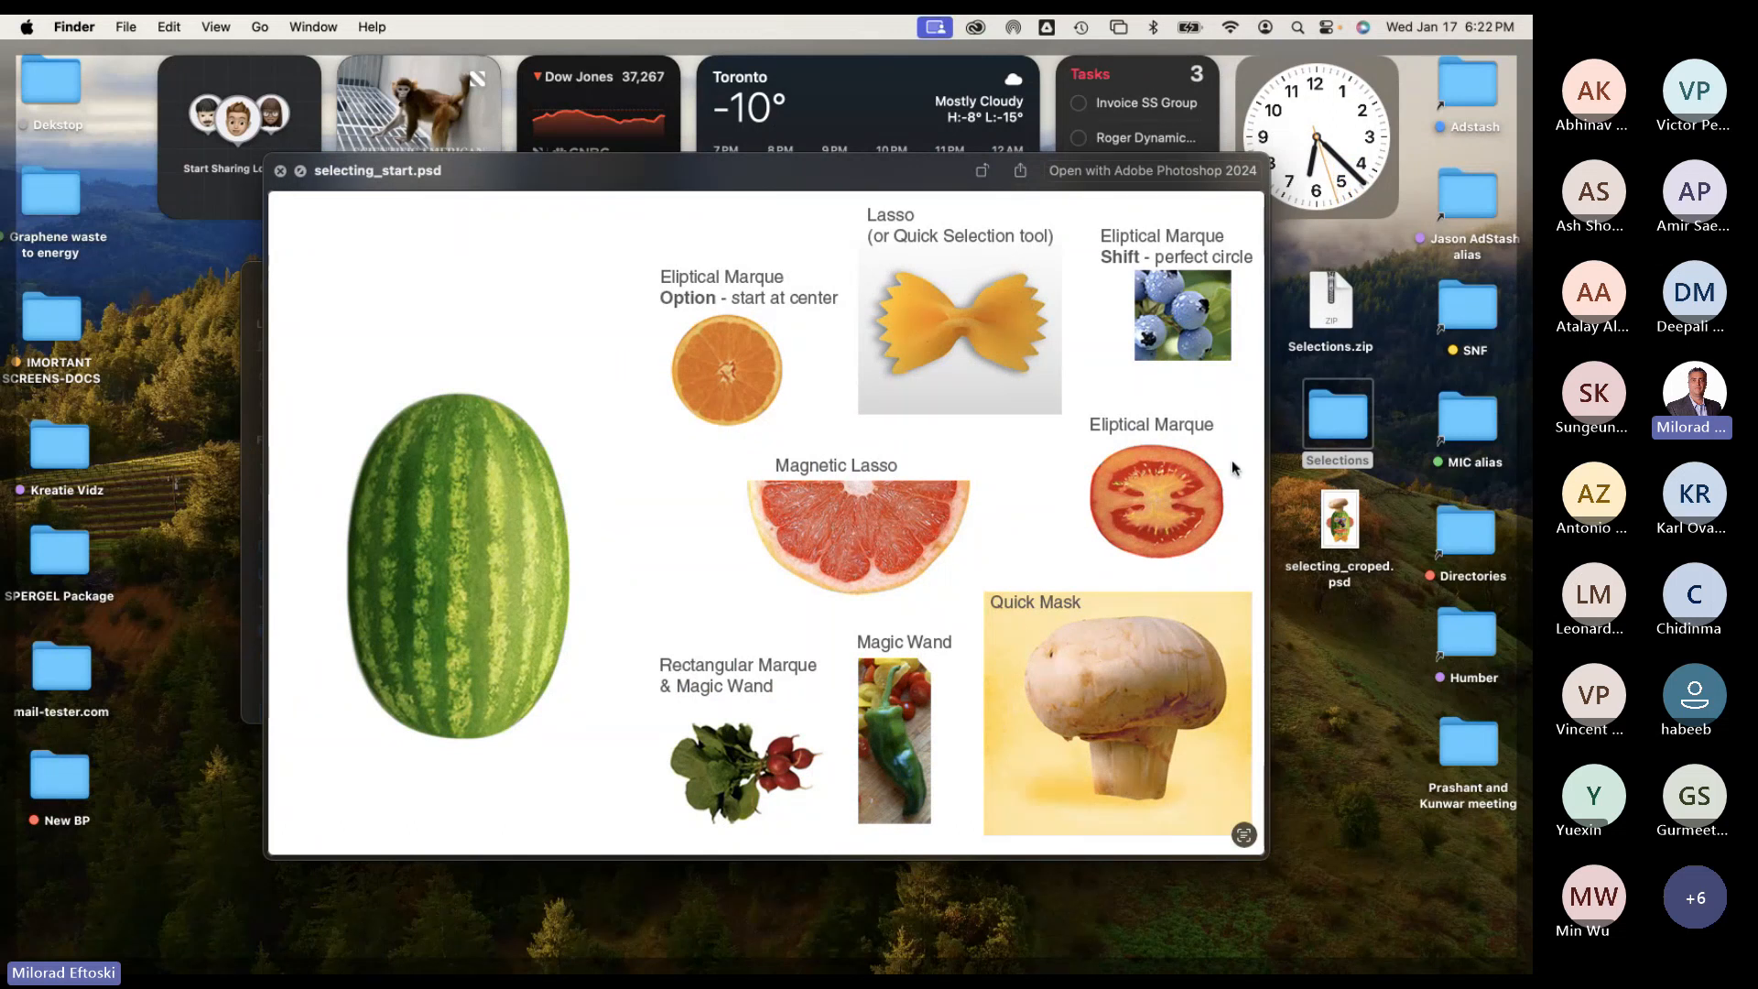
{"action": "key", "text": "Down"}
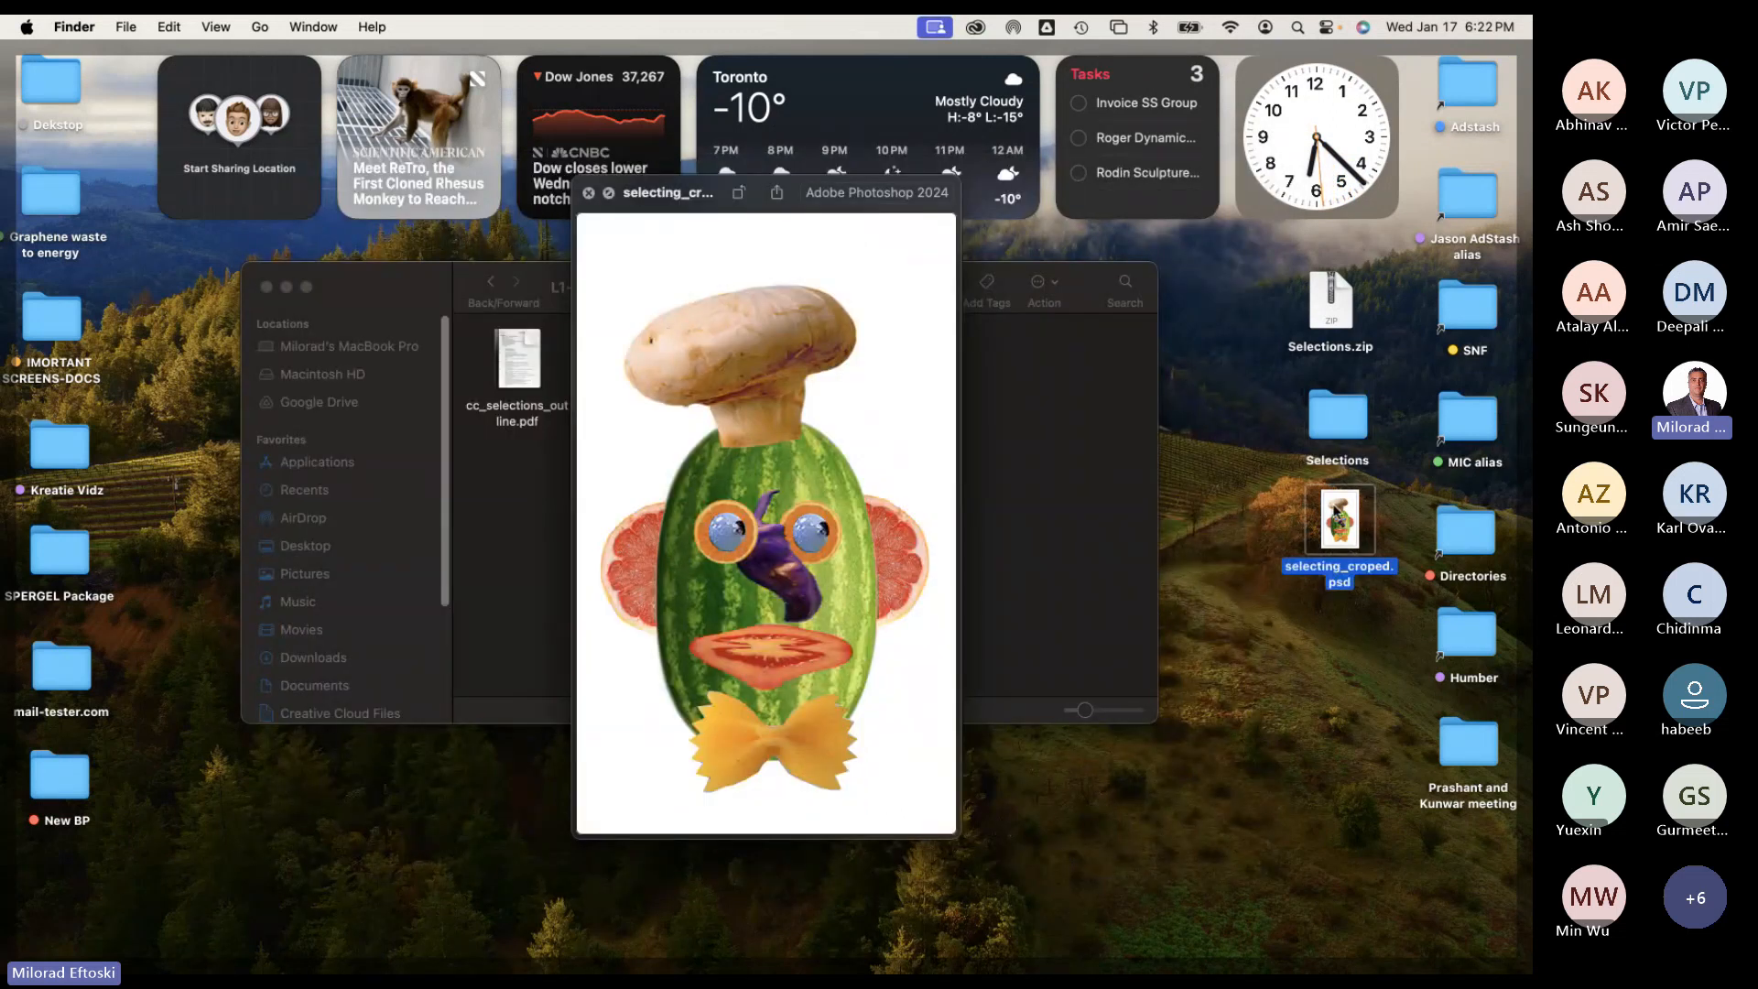
{"action": "left_click", "coordinate": [1062, 495]}
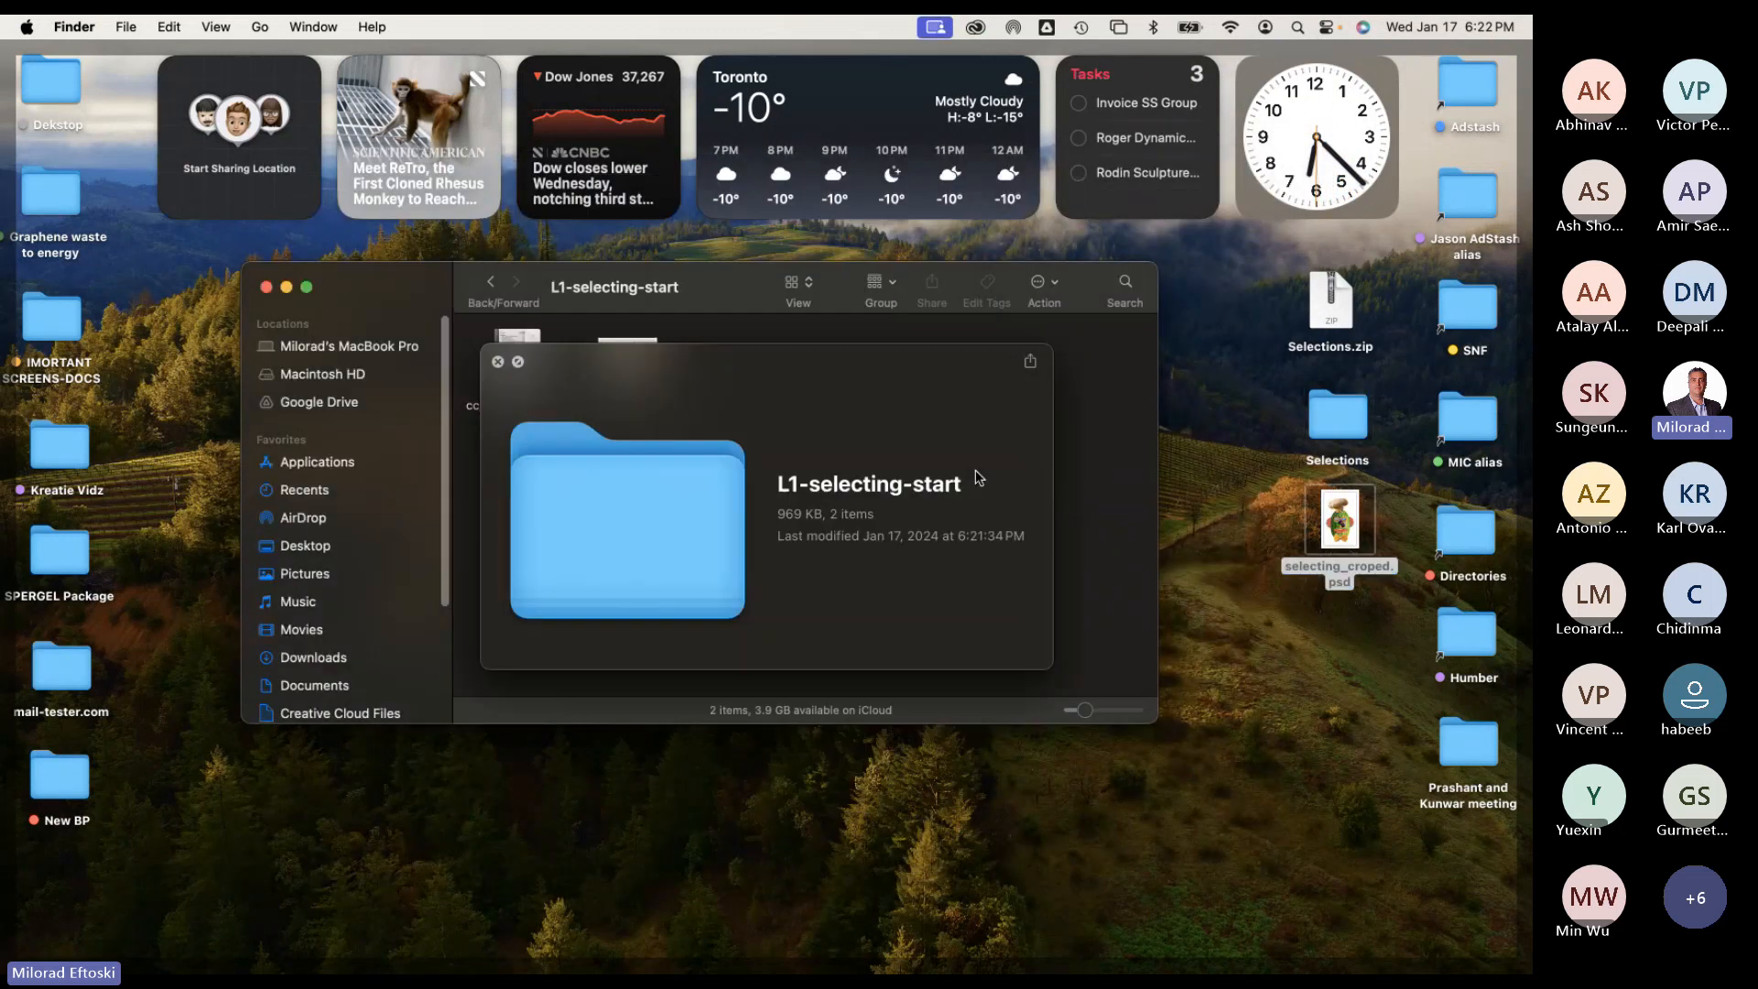
{"action": "left_click", "coordinate": [498, 361]}
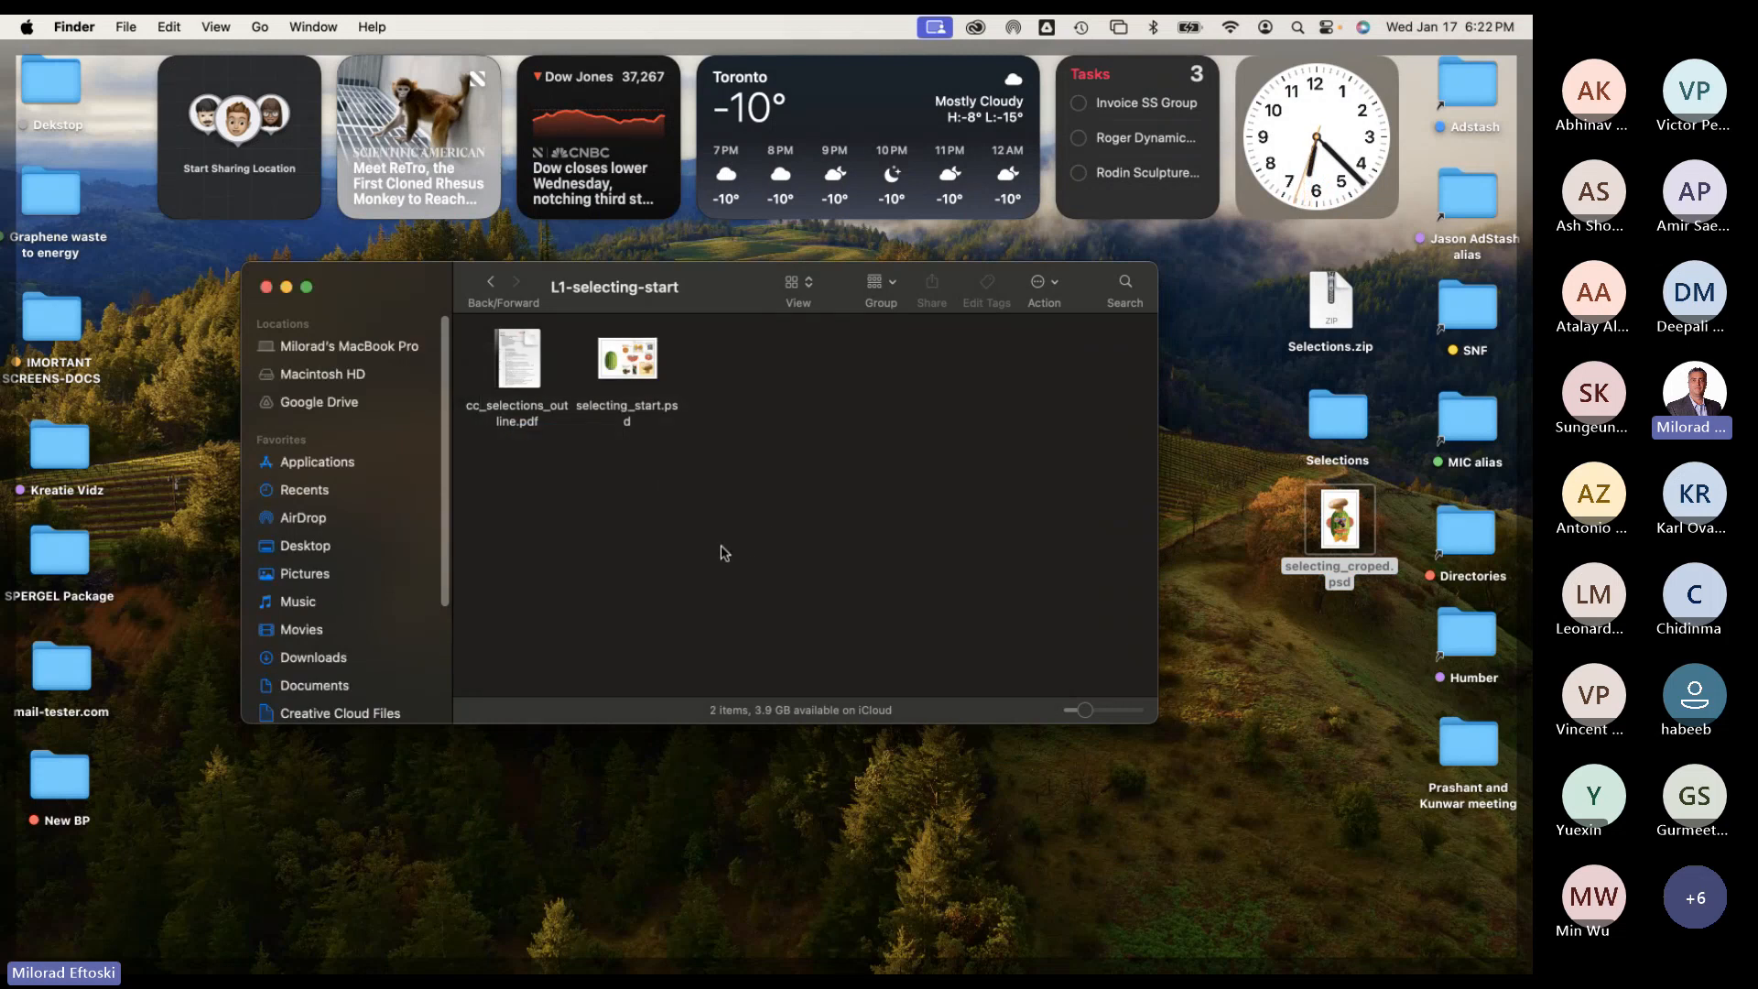
Preview cc_selections_outline.pdf and examine the step-by-step instructions in its Start, Head, Mouth and Eyes sections.
{"action": "left_click_drag", "start_coordinate": [695, 304], "coordinate": [676, 314]}
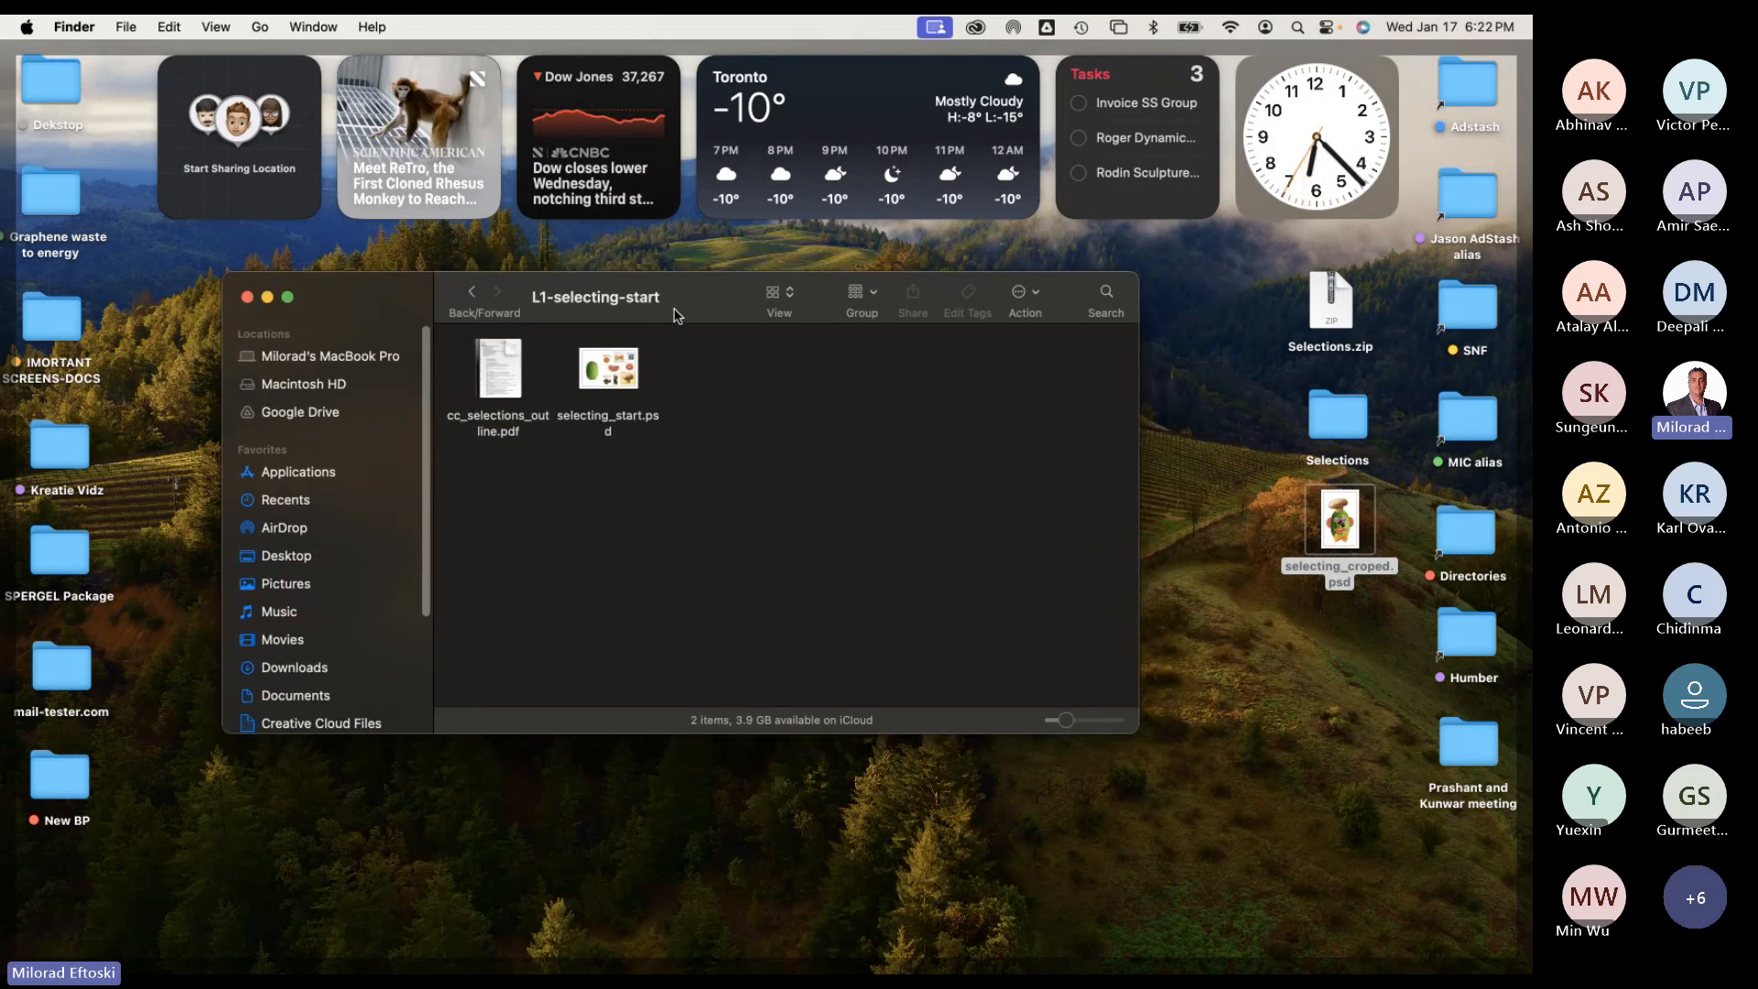
{"action": "left_click", "coordinate": [496, 362]}
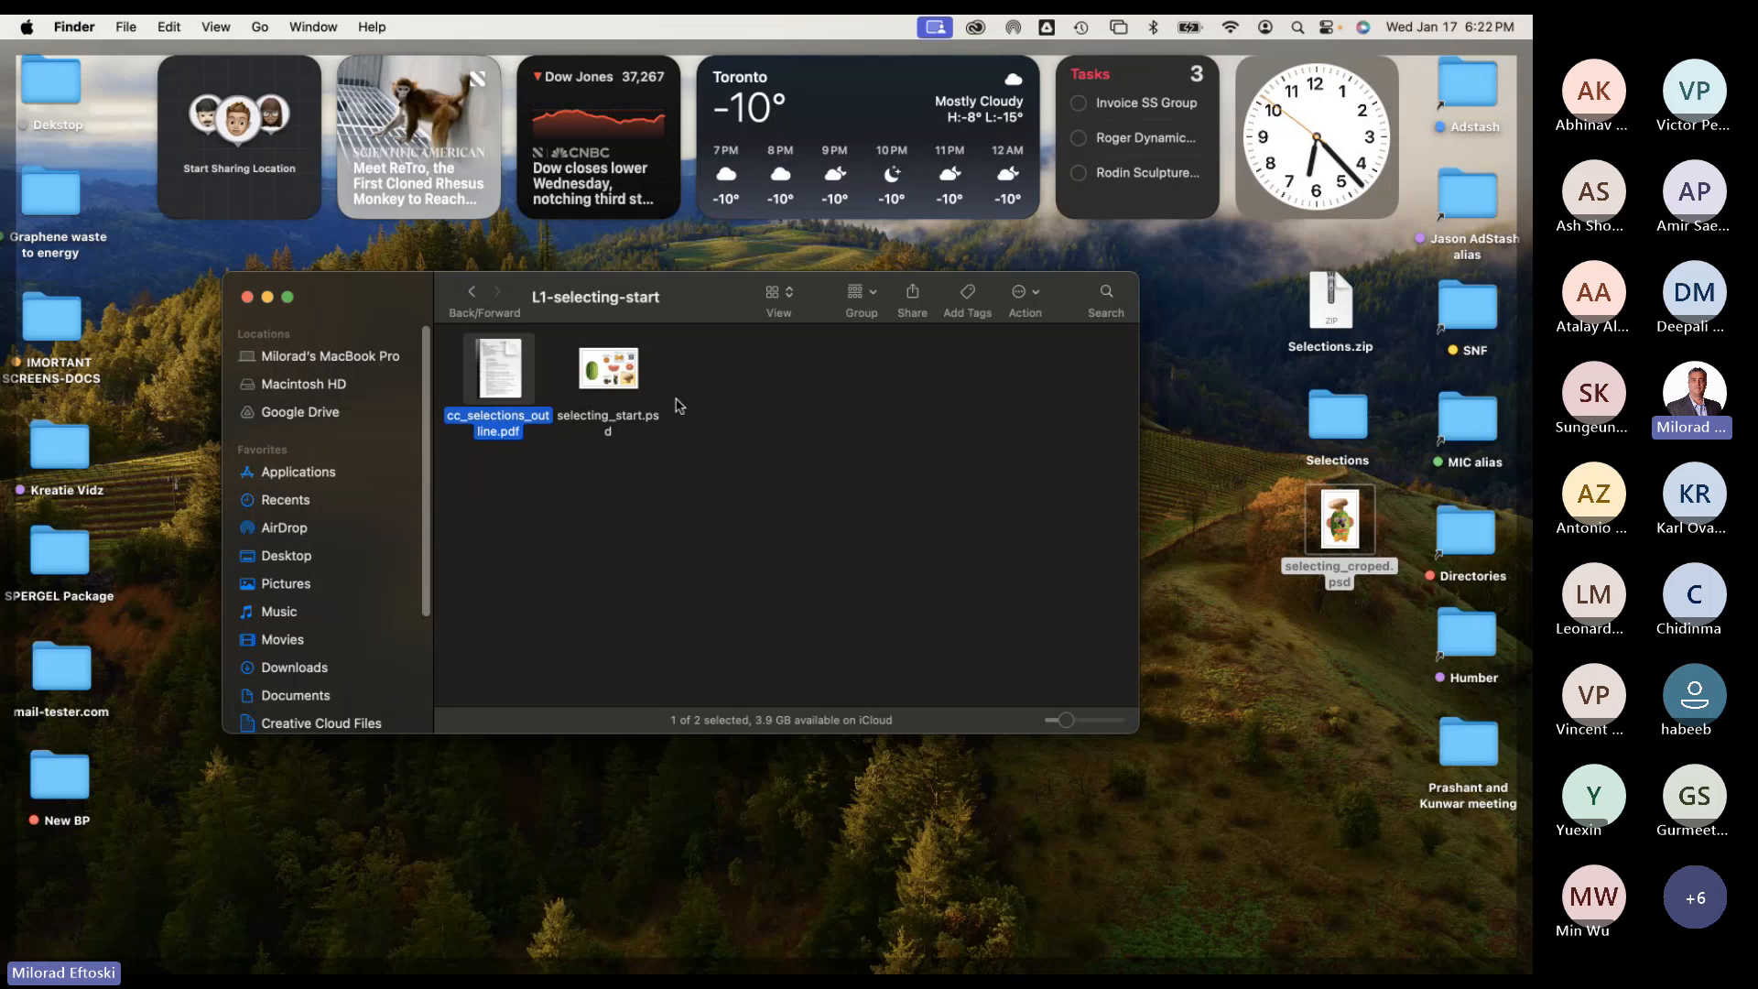
{"action": "mouse_move", "coordinate": [513, 383]}
{"action": "key", "text": "space"}
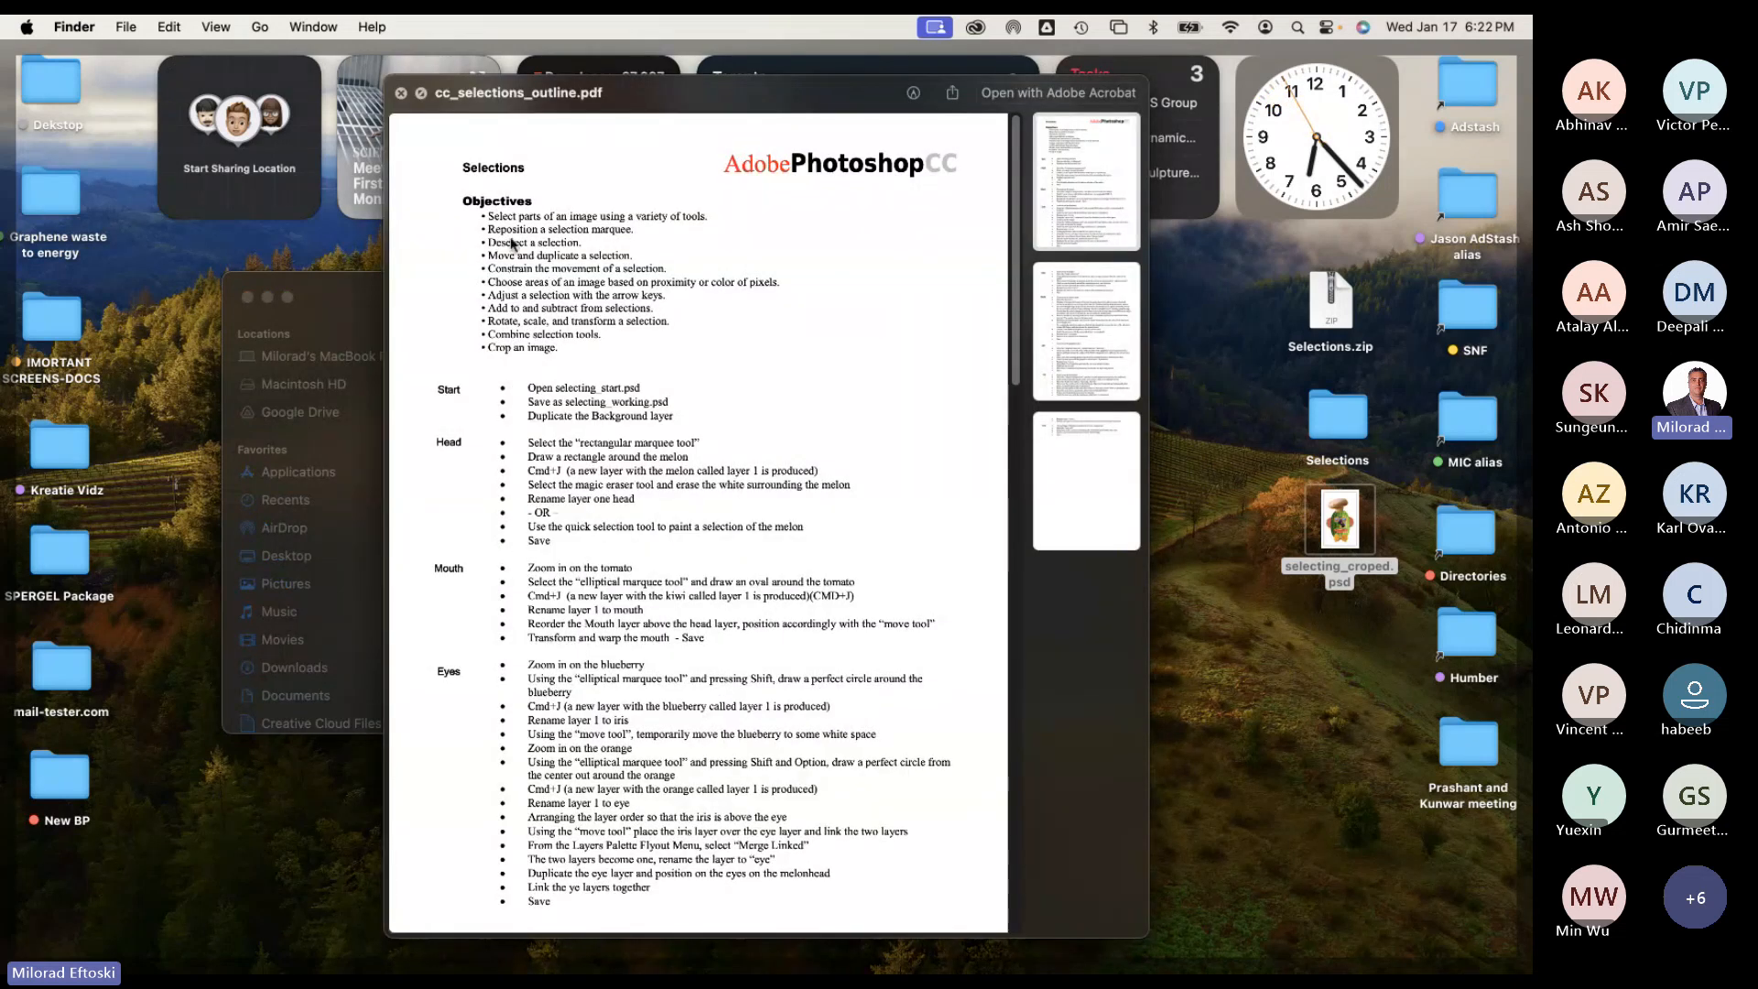
{"action": "left_click_drag", "start_coordinate": [487, 216], "coordinate": [723, 803]}
{"action": "left_click", "coordinate": [643, 433]}
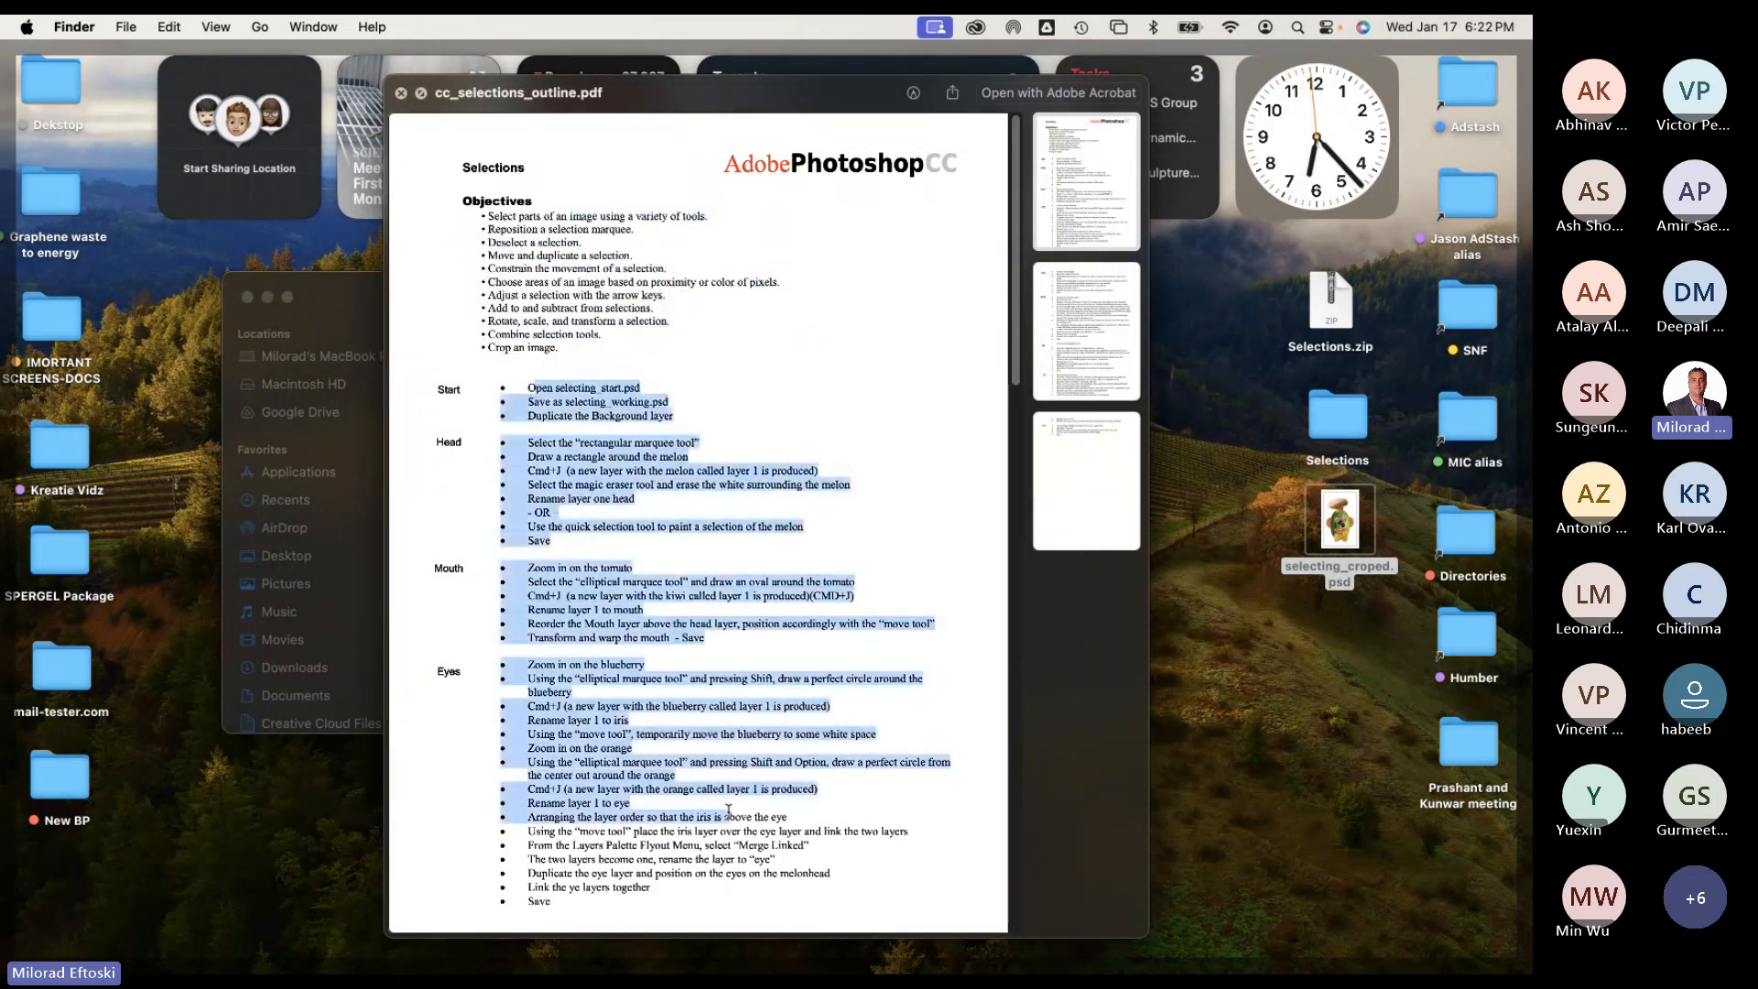
{"action": "scroll", "coordinate": [738, 696], "scroll_direction": "down", "scroll_amount": 15}
{"action": "scroll", "coordinate": [738, 675], "scroll_direction": "up", "scroll_amount": 15}
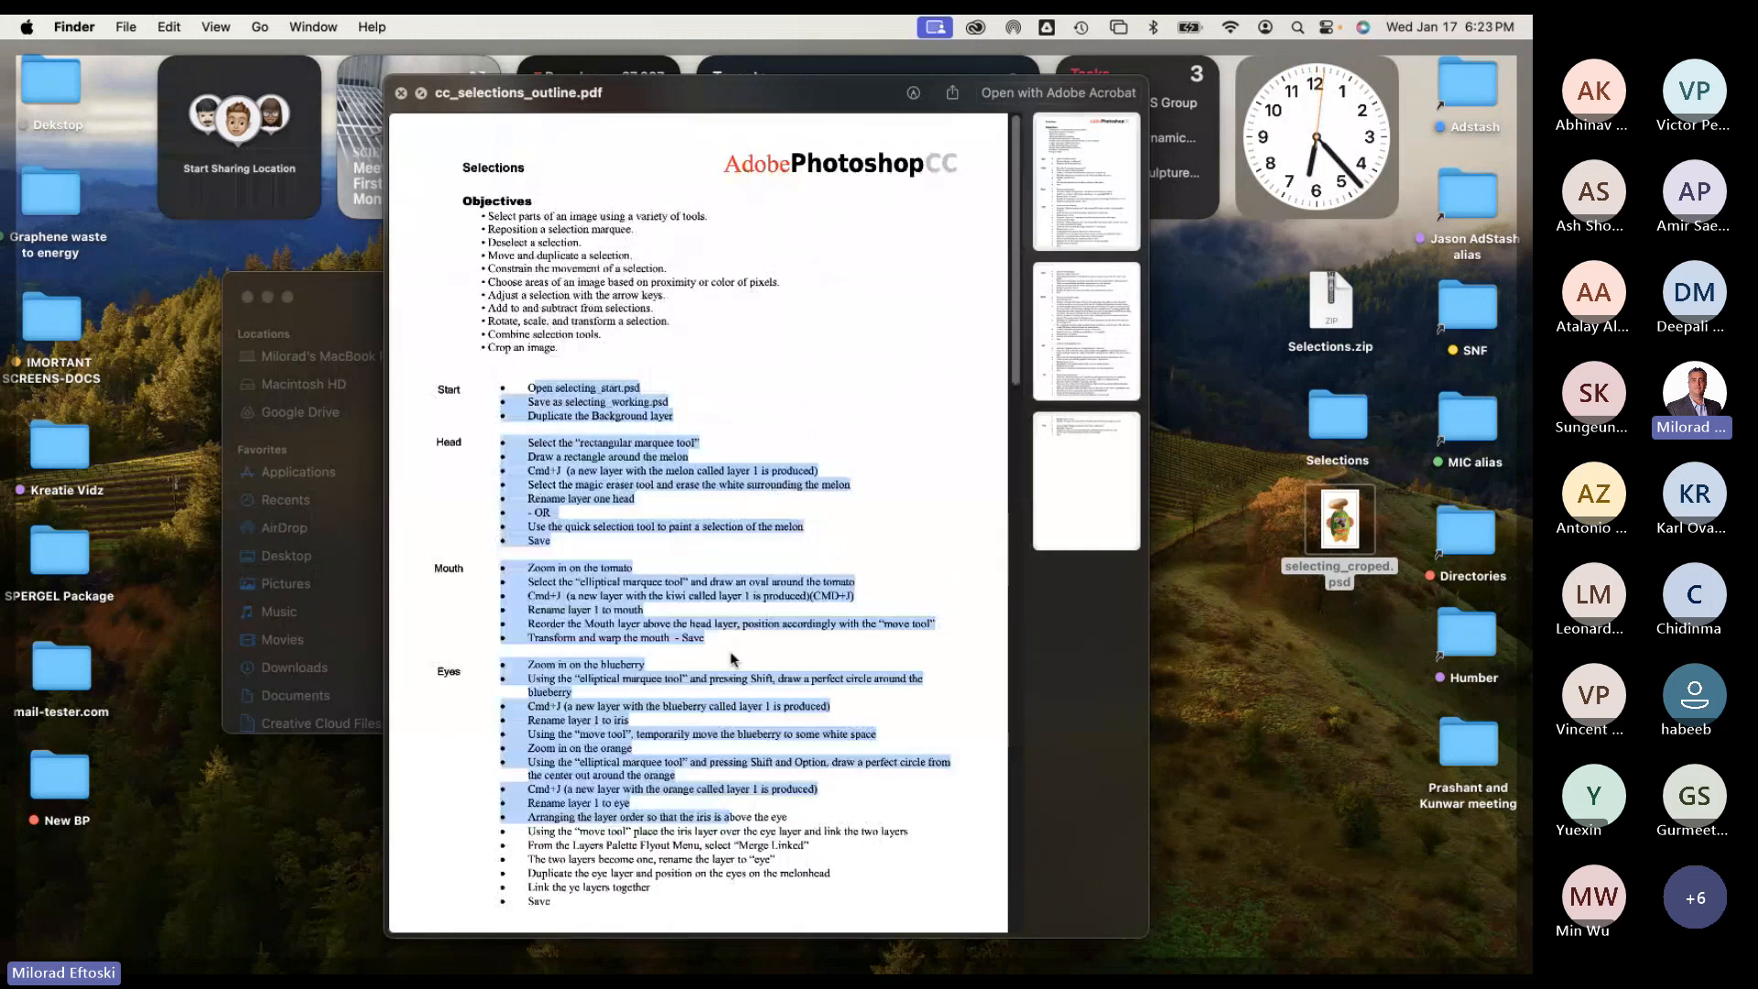
{"action": "left_click", "coordinate": [626, 614]}
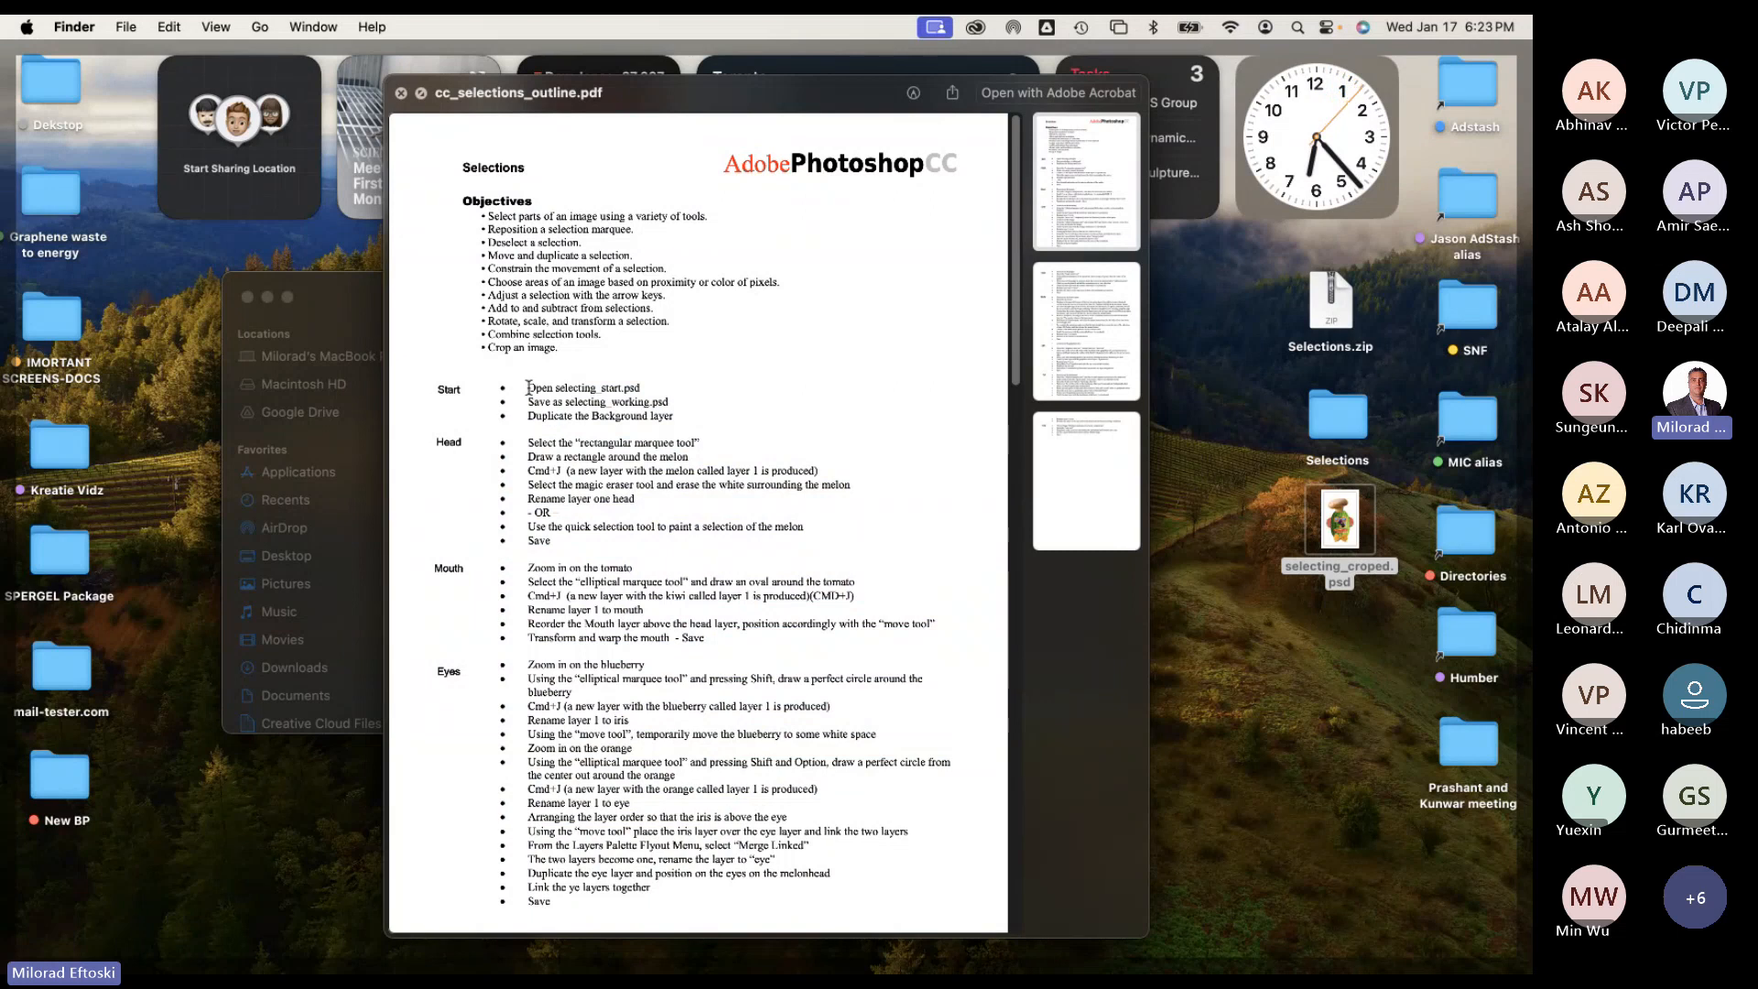
{"action": "left_click_drag", "start_coordinate": [534, 387], "coordinate": [612, 429]}
{"action": "left_click", "coordinate": [612, 428]}
{"action": "left_click_drag", "start_coordinate": [531, 387], "coordinate": [696, 841]}
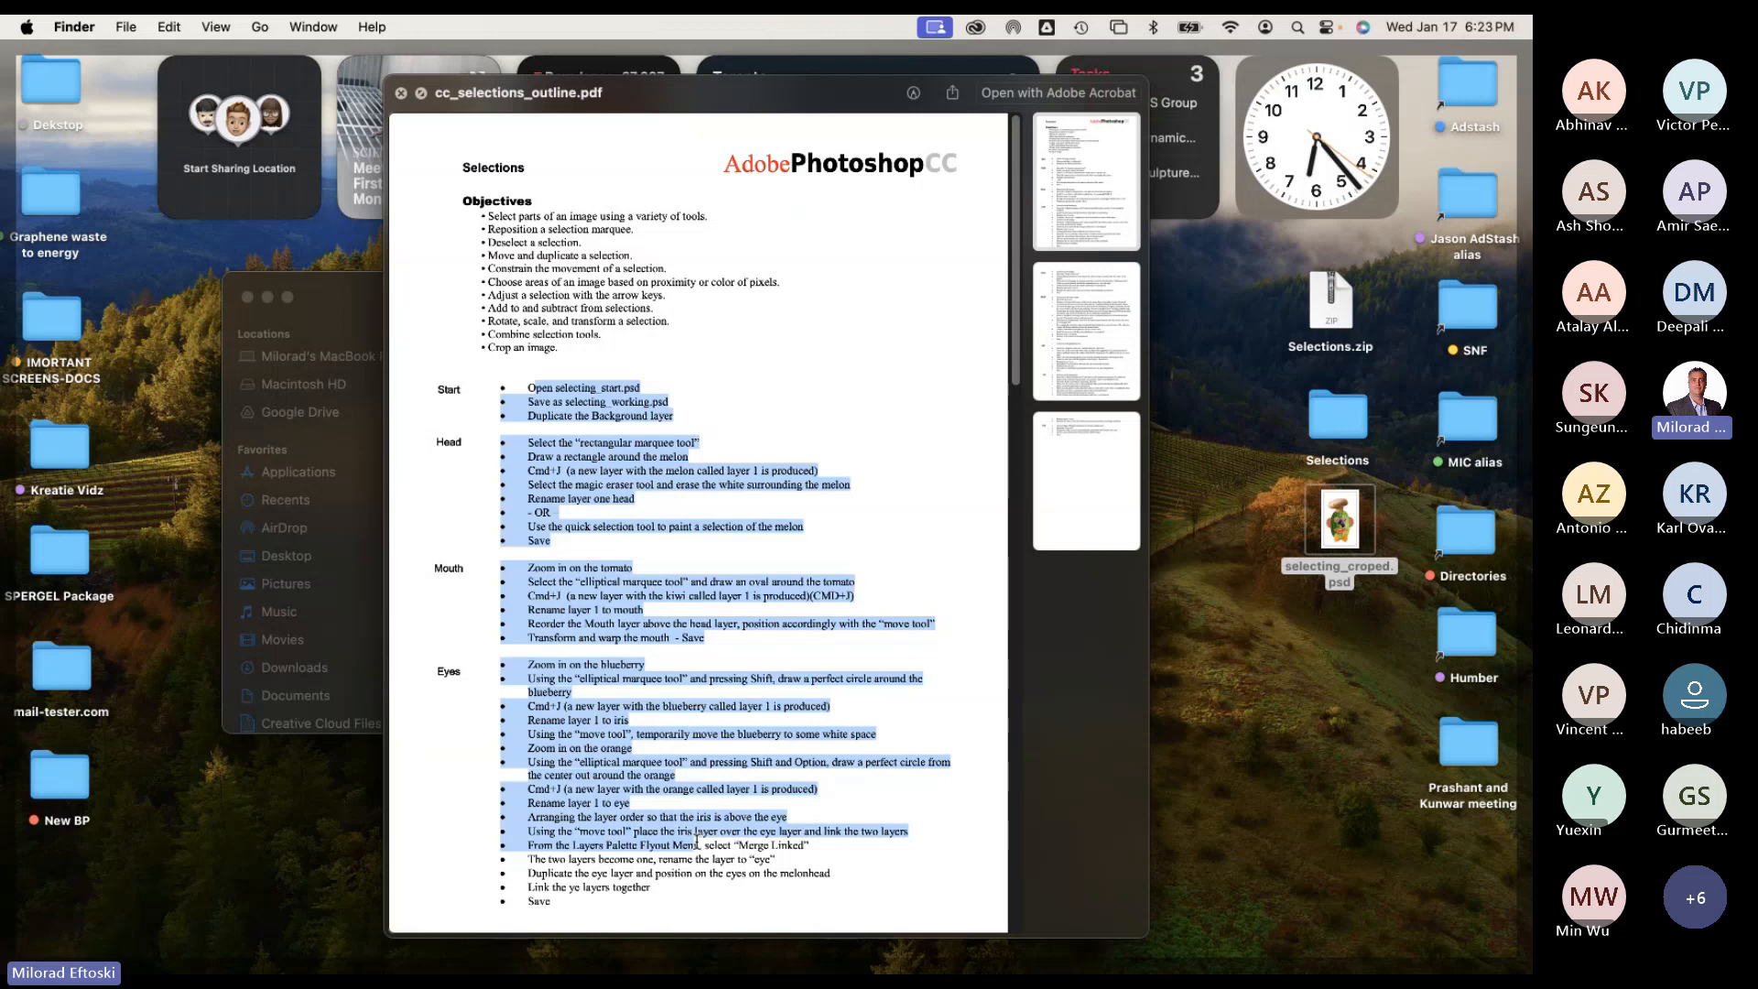
{"action": "left_click", "coordinate": [688, 748]}
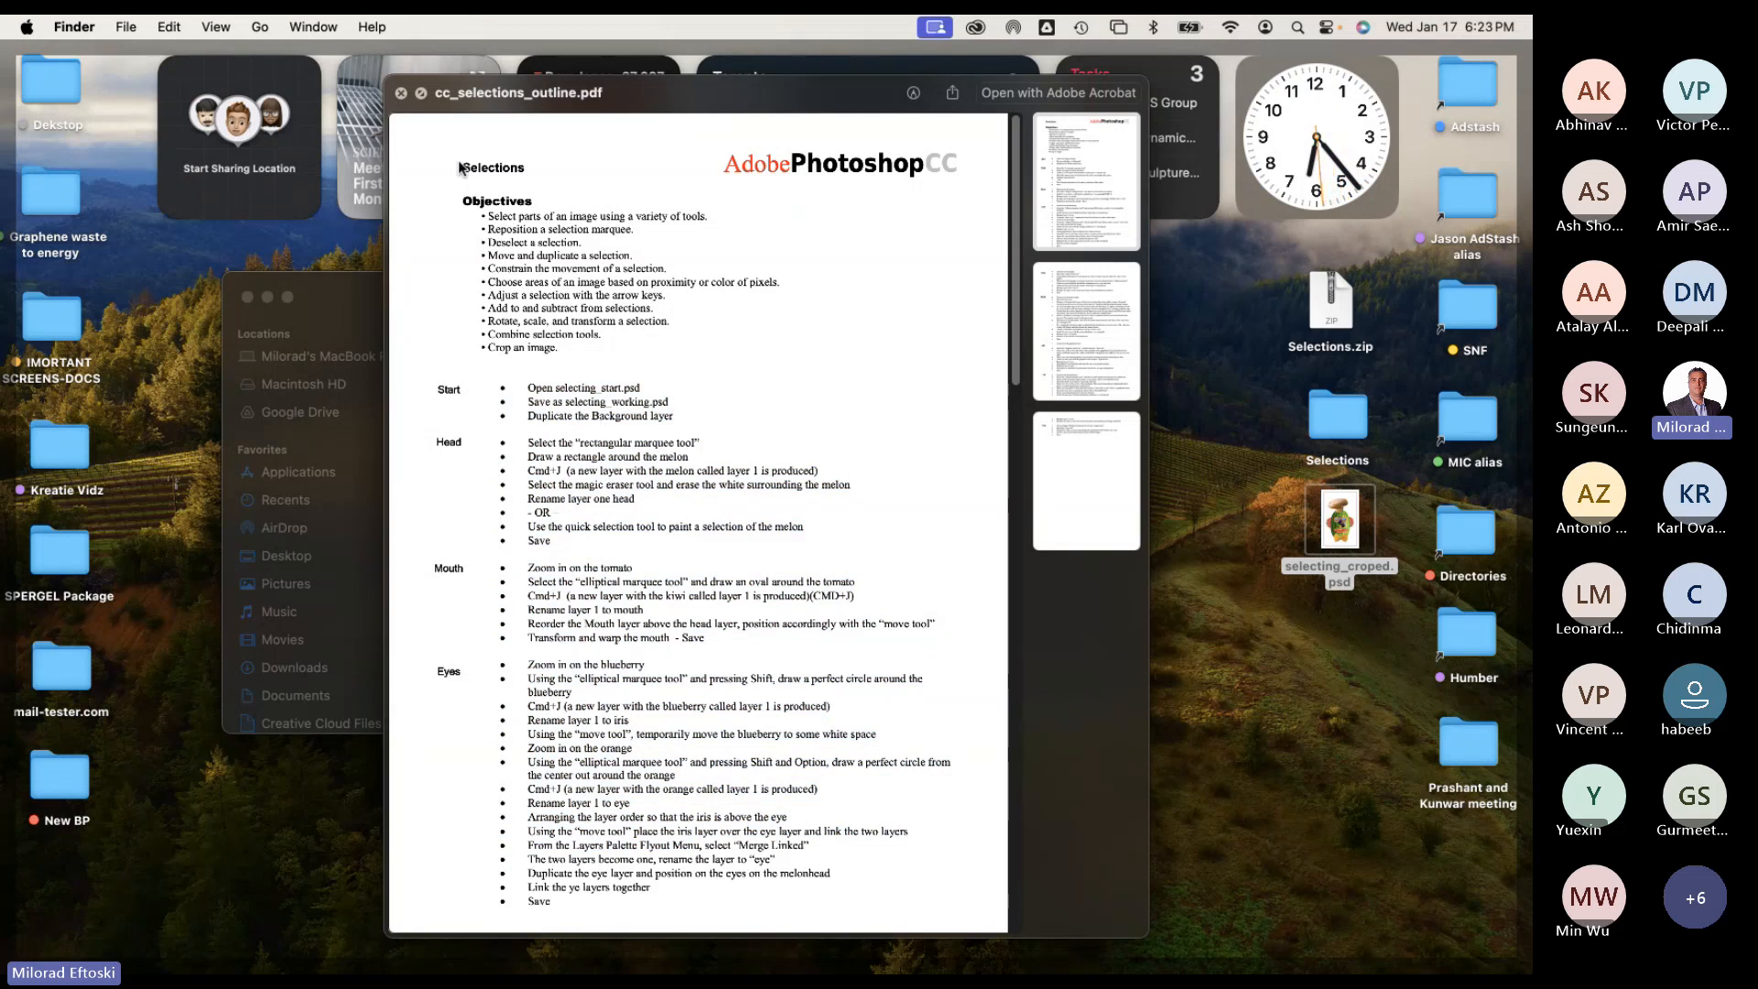
Skim the pages of cc_selections_outline.pdf, including its Objectives, Start, Head, Mouth and Eyes sections, and close the preview.
{"action": "scroll", "coordinate": [641, 371], "scroll_direction": "down", "scroll_amount": 15}
{"action": "scroll", "coordinate": [635, 376], "scroll_direction": "up", "scroll_amount": 15}
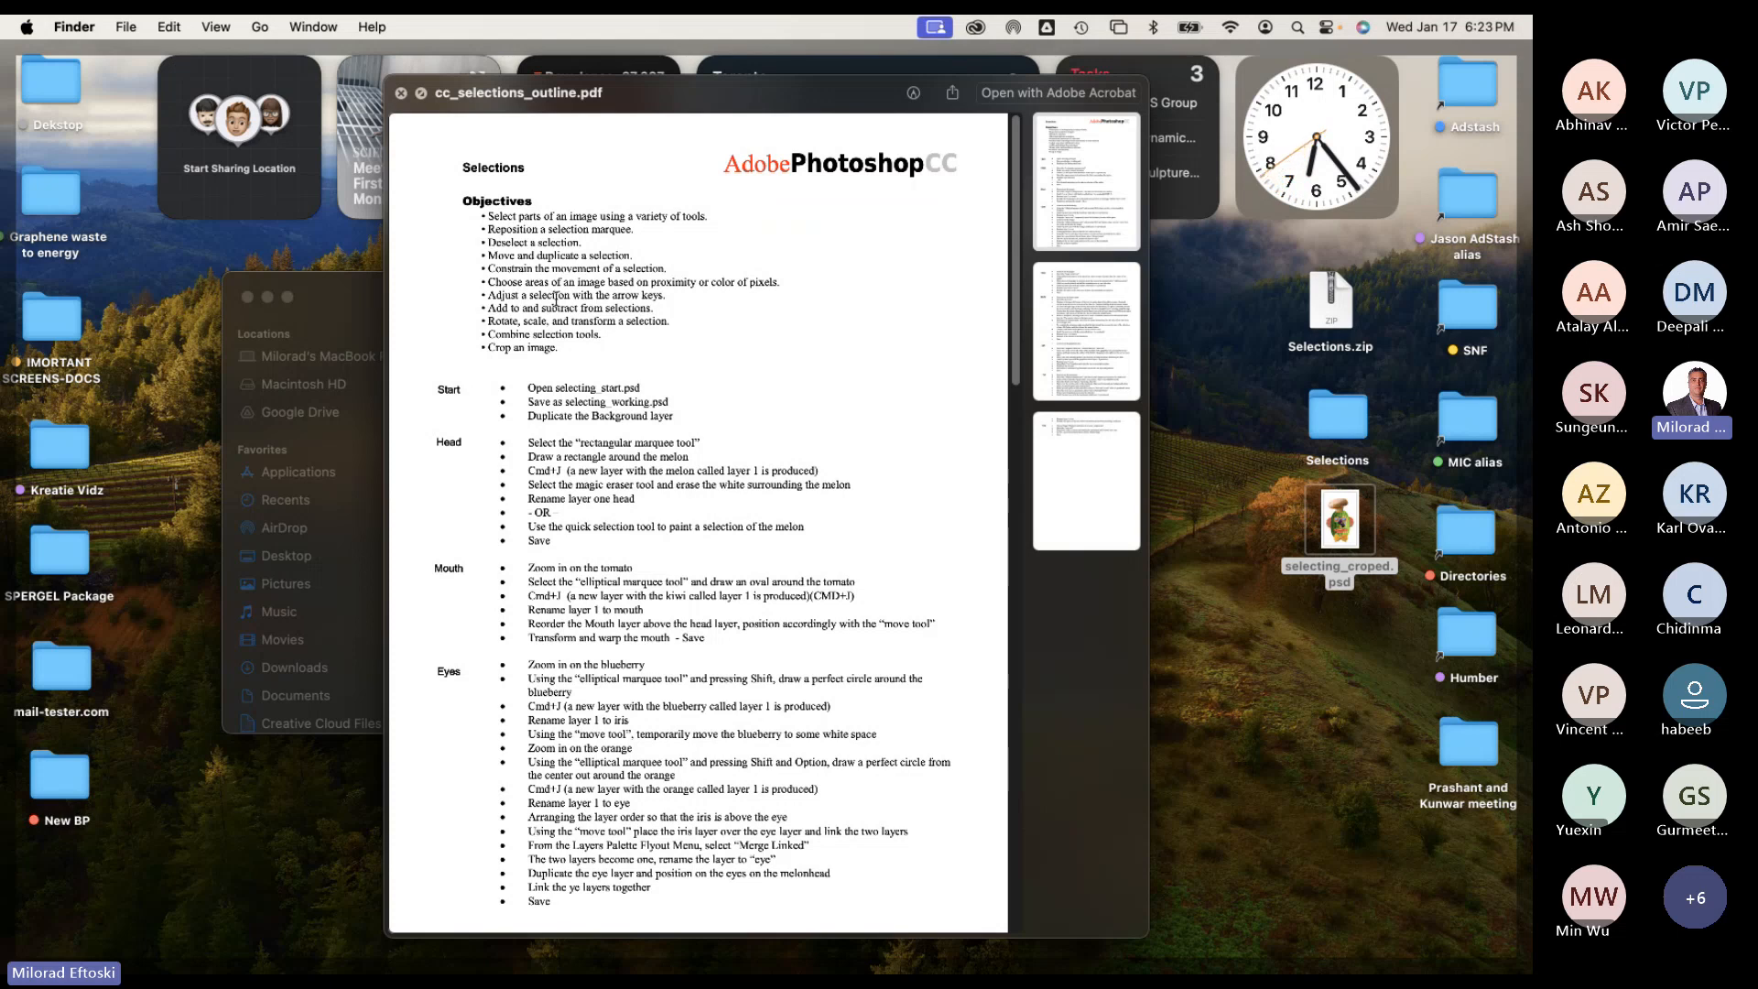
{"action": "left_click_drag", "start_coordinate": [486, 216], "coordinate": [705, 758]}
{"action": "left_click", "coordinate": [705, 758]}
{"action": "scroll", "coordinate": [690, 588], "scroll_direction": "down", "scroll_amount": 5}
{"action": "scroll", "coordinate": [689, 591], "scroll_direction": "up", "scroll_amount": 5}
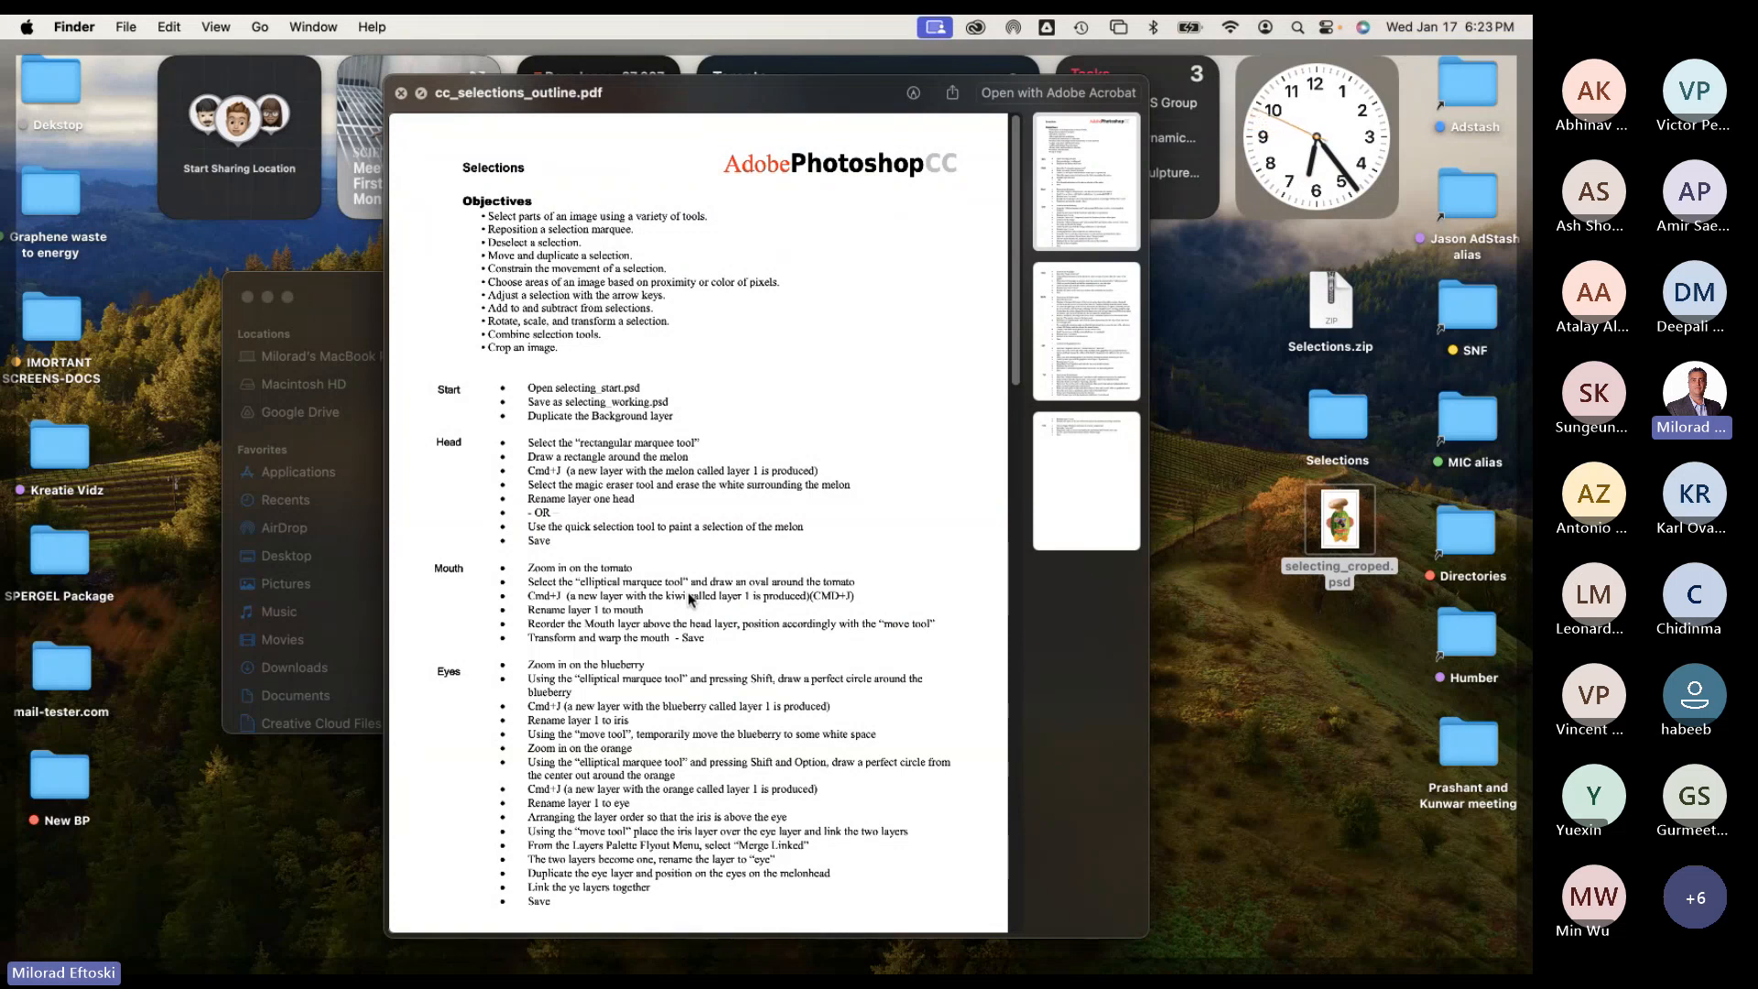
{"action": "key", "text": "space"}
{"action": "left_click", "coordinate": [775, 609]}
Preview selecting_start.psd in the L1-selecting-start folder and examine the selection tool labels beside each fruit and vegetable.
{"action": "left_click", "coordinate": [499, 366]}
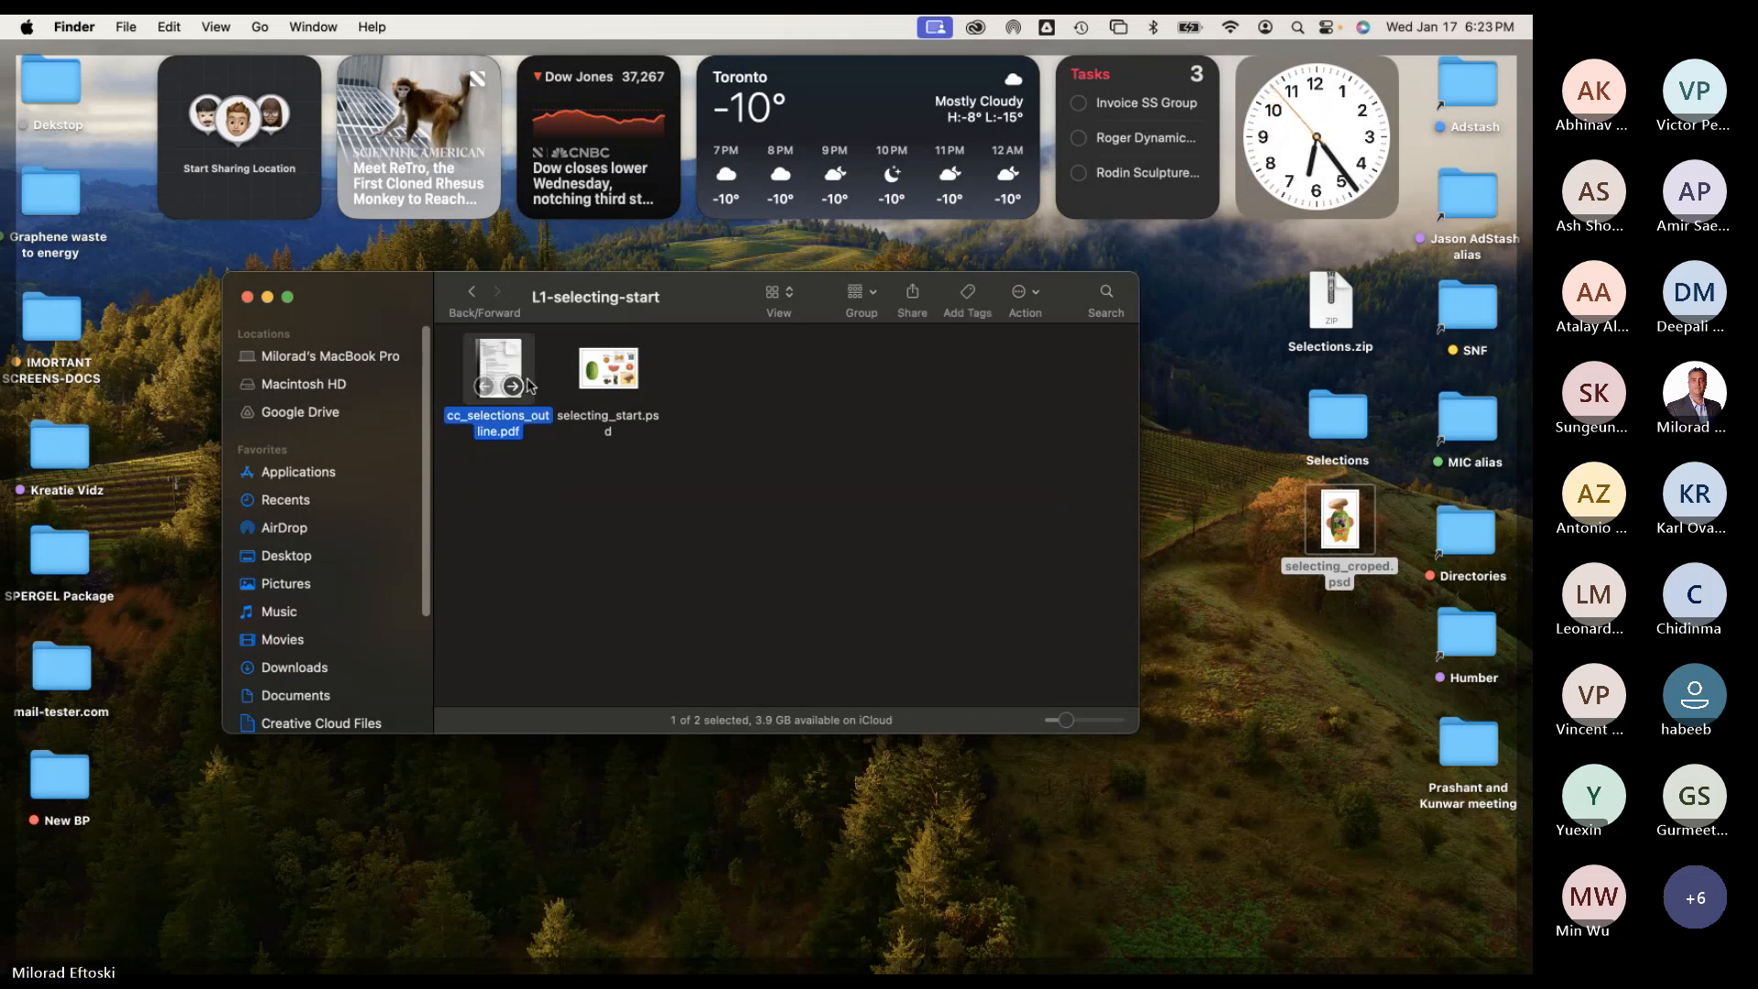
{"action": "left_click", "coordinate": [611, 366]}
{"action": "key", "text": "space"}
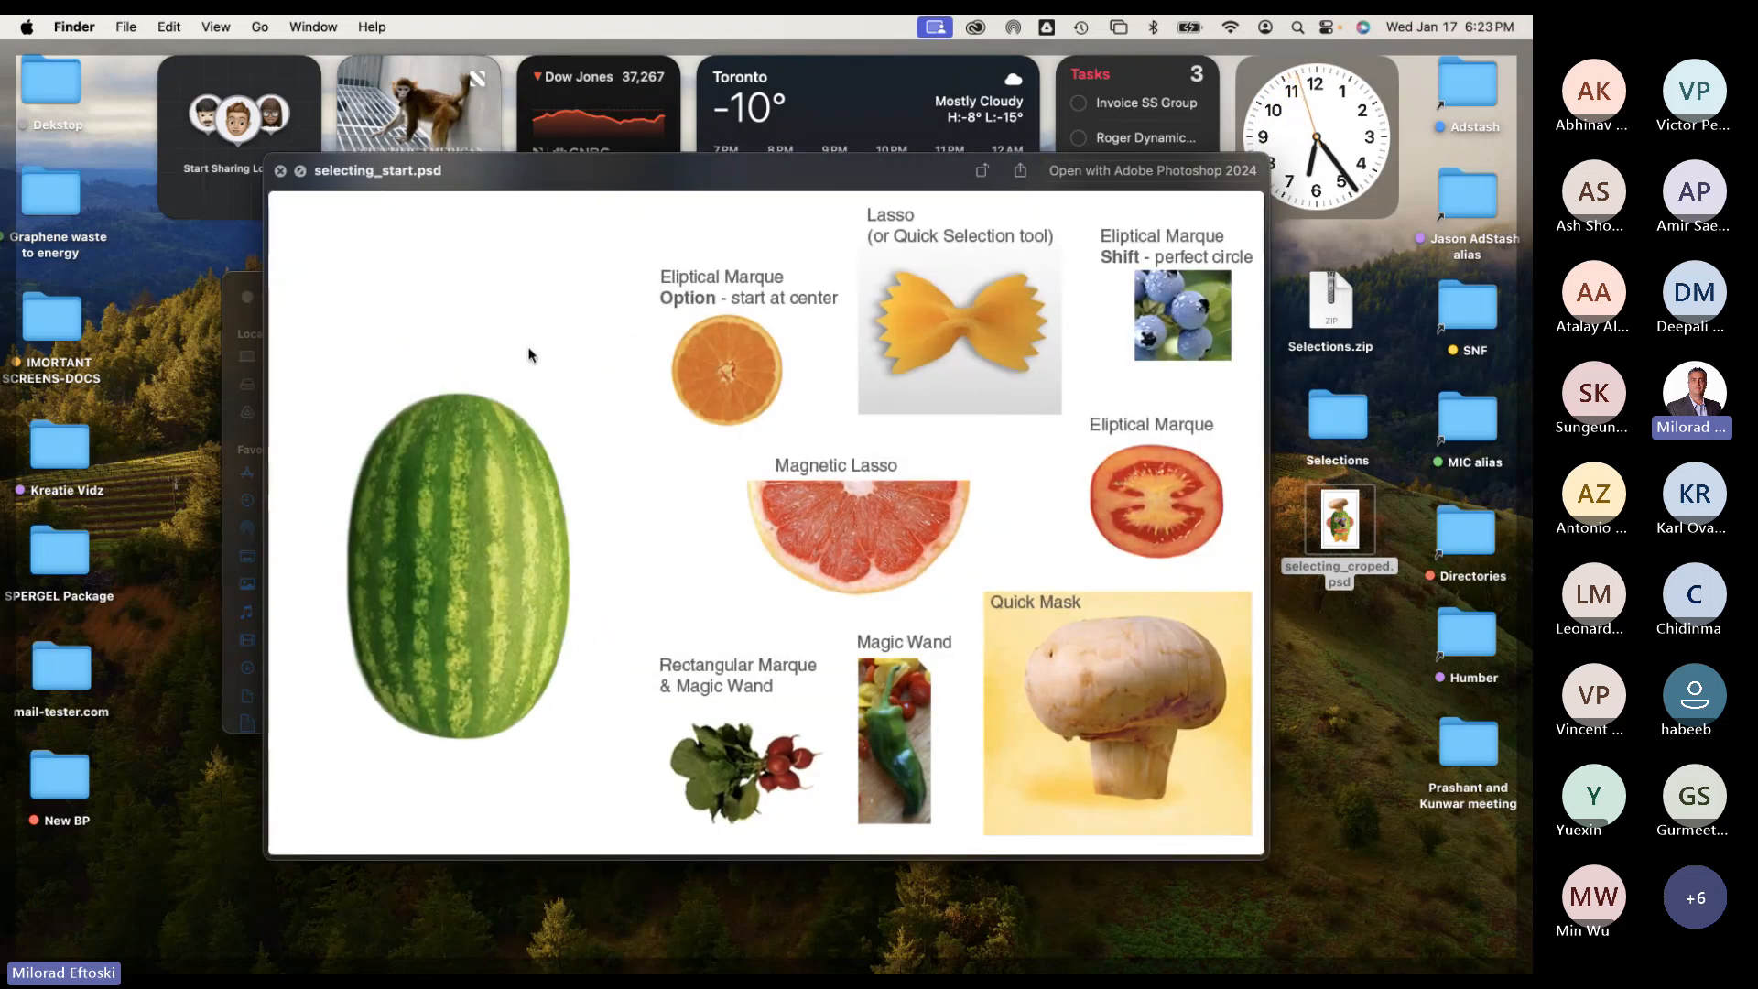
{"action": "mouse_move", "coordinate": [581, 181]}
{"action": "left_mouse_down"}
{"action": "mouse_move", "coordinate": [594, 198]}
{"action": "mouse_move", "coordinate": [575, 195]}
{"action": "left_mouse_up"}
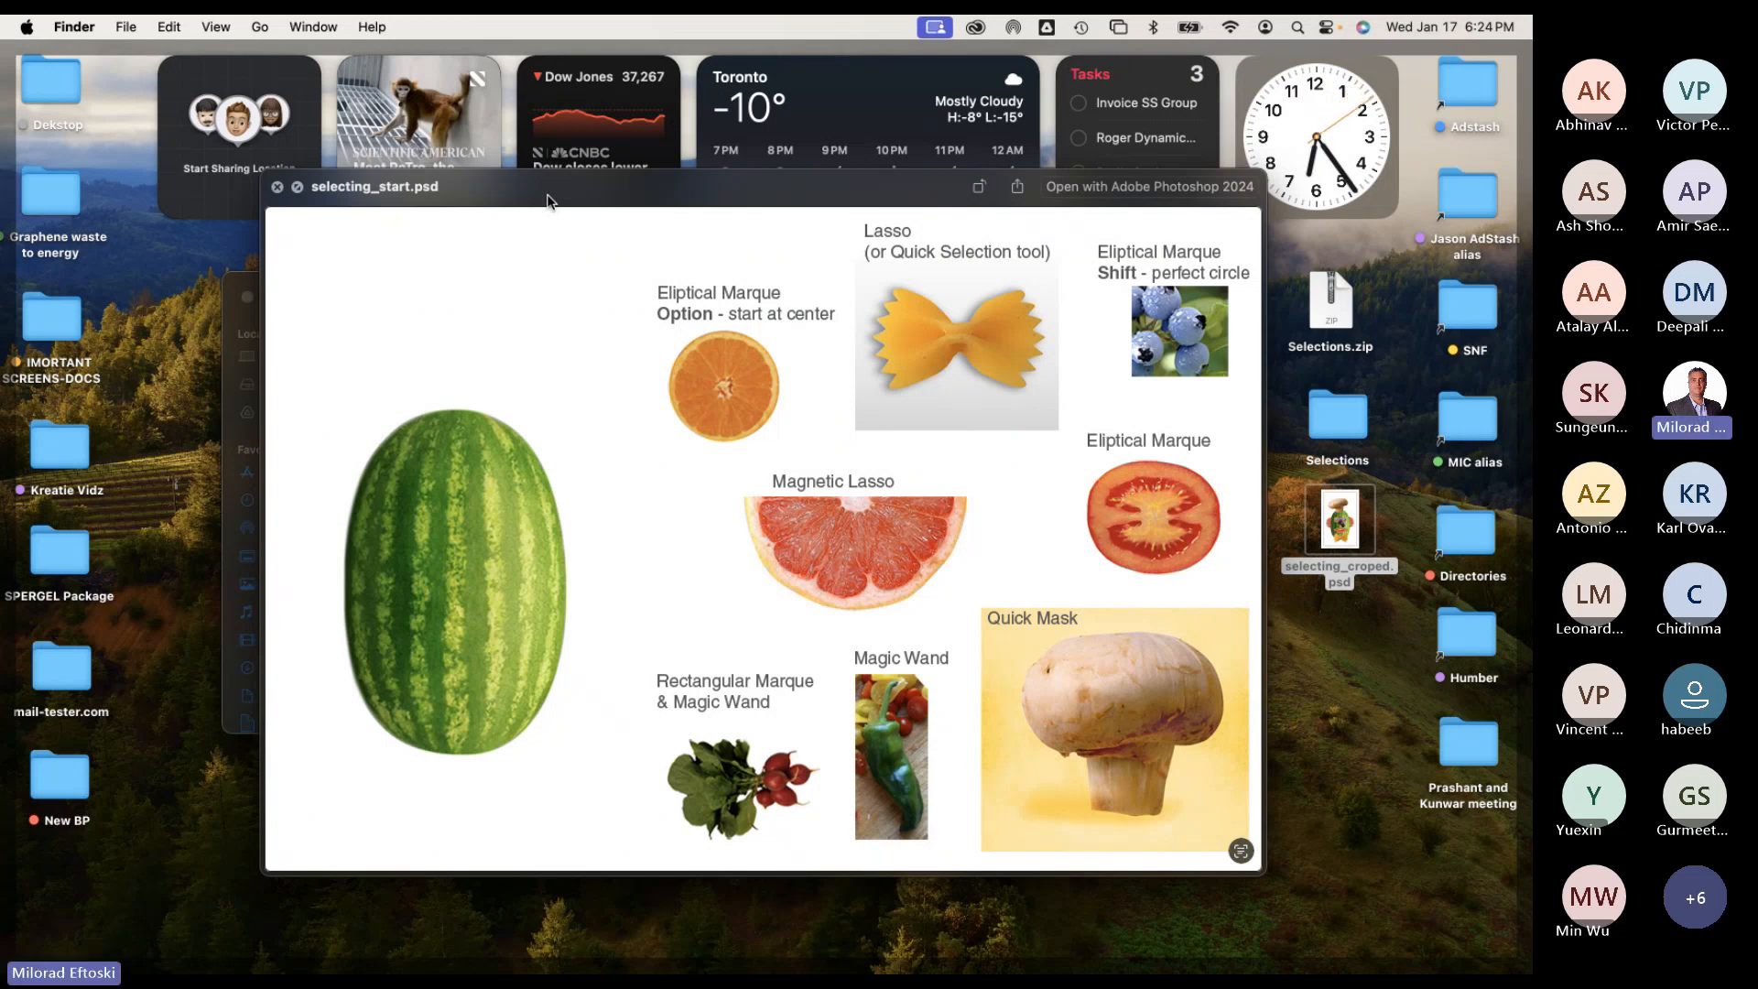
{"action": "key", "text": "space"}
Preview cc_selections_outline.pdf again and go over its first five objectives, from selecting image parts to constraining a selection's movement.
{"action": "left_click", "coordinate": [487, 354]}
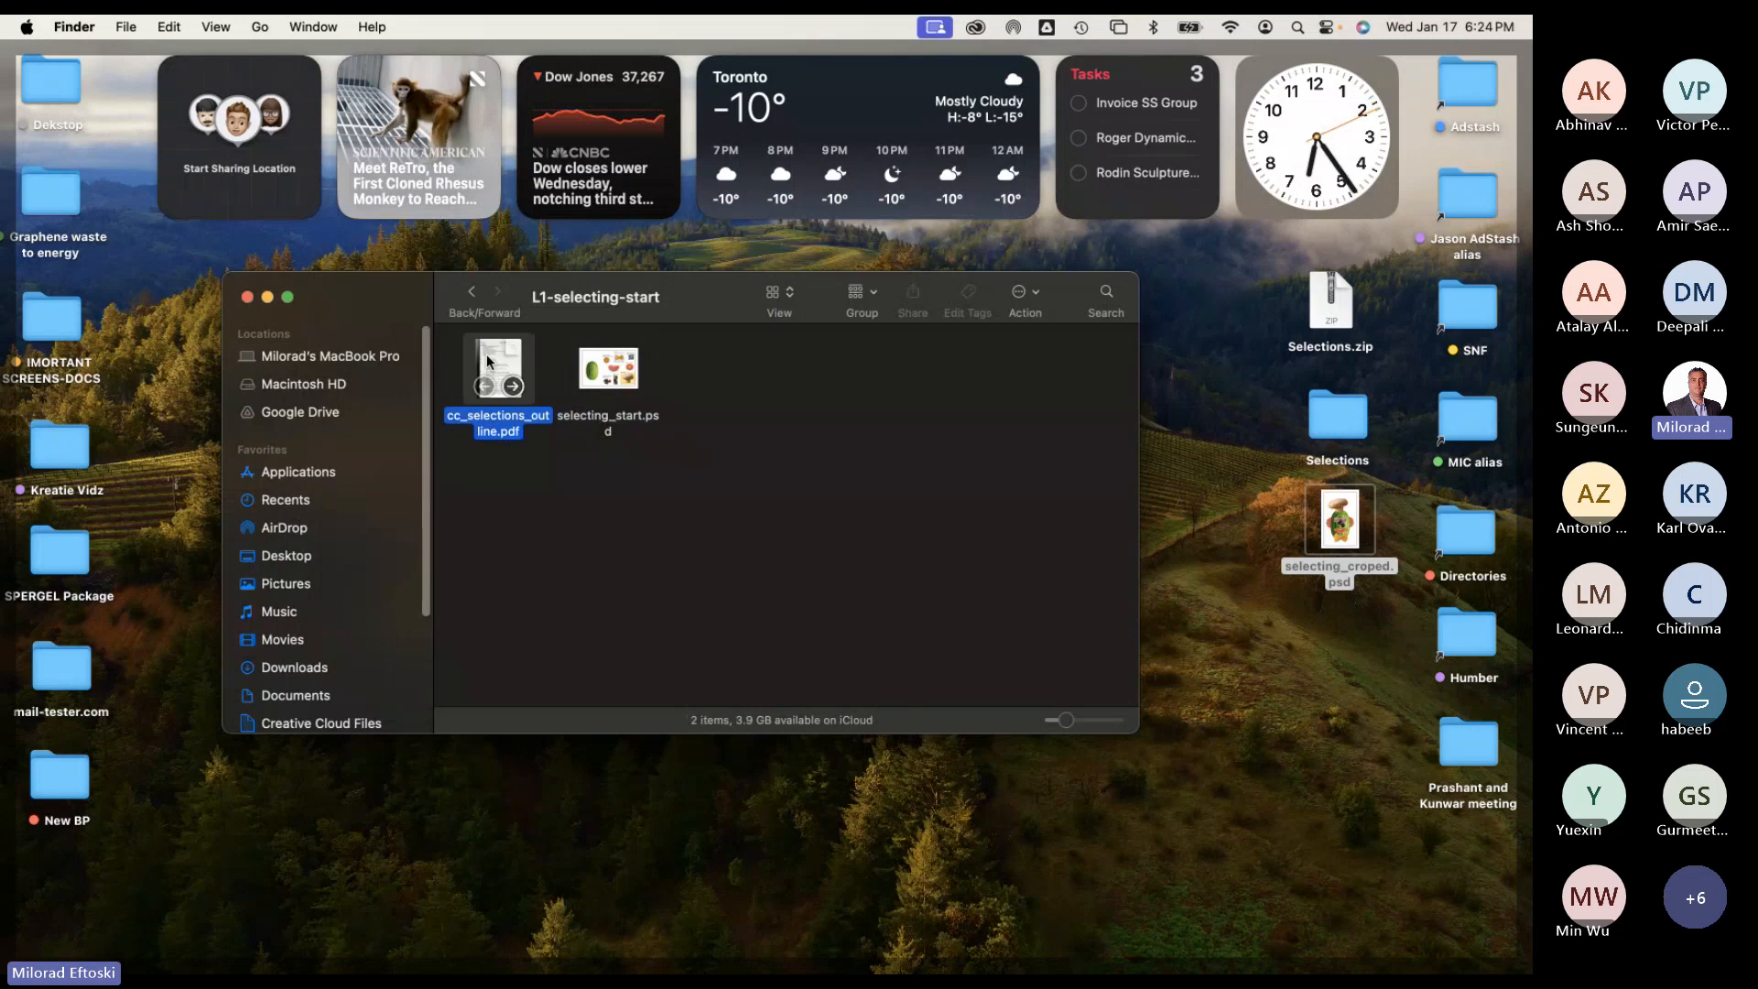
{"action": "key", "text": "space"}
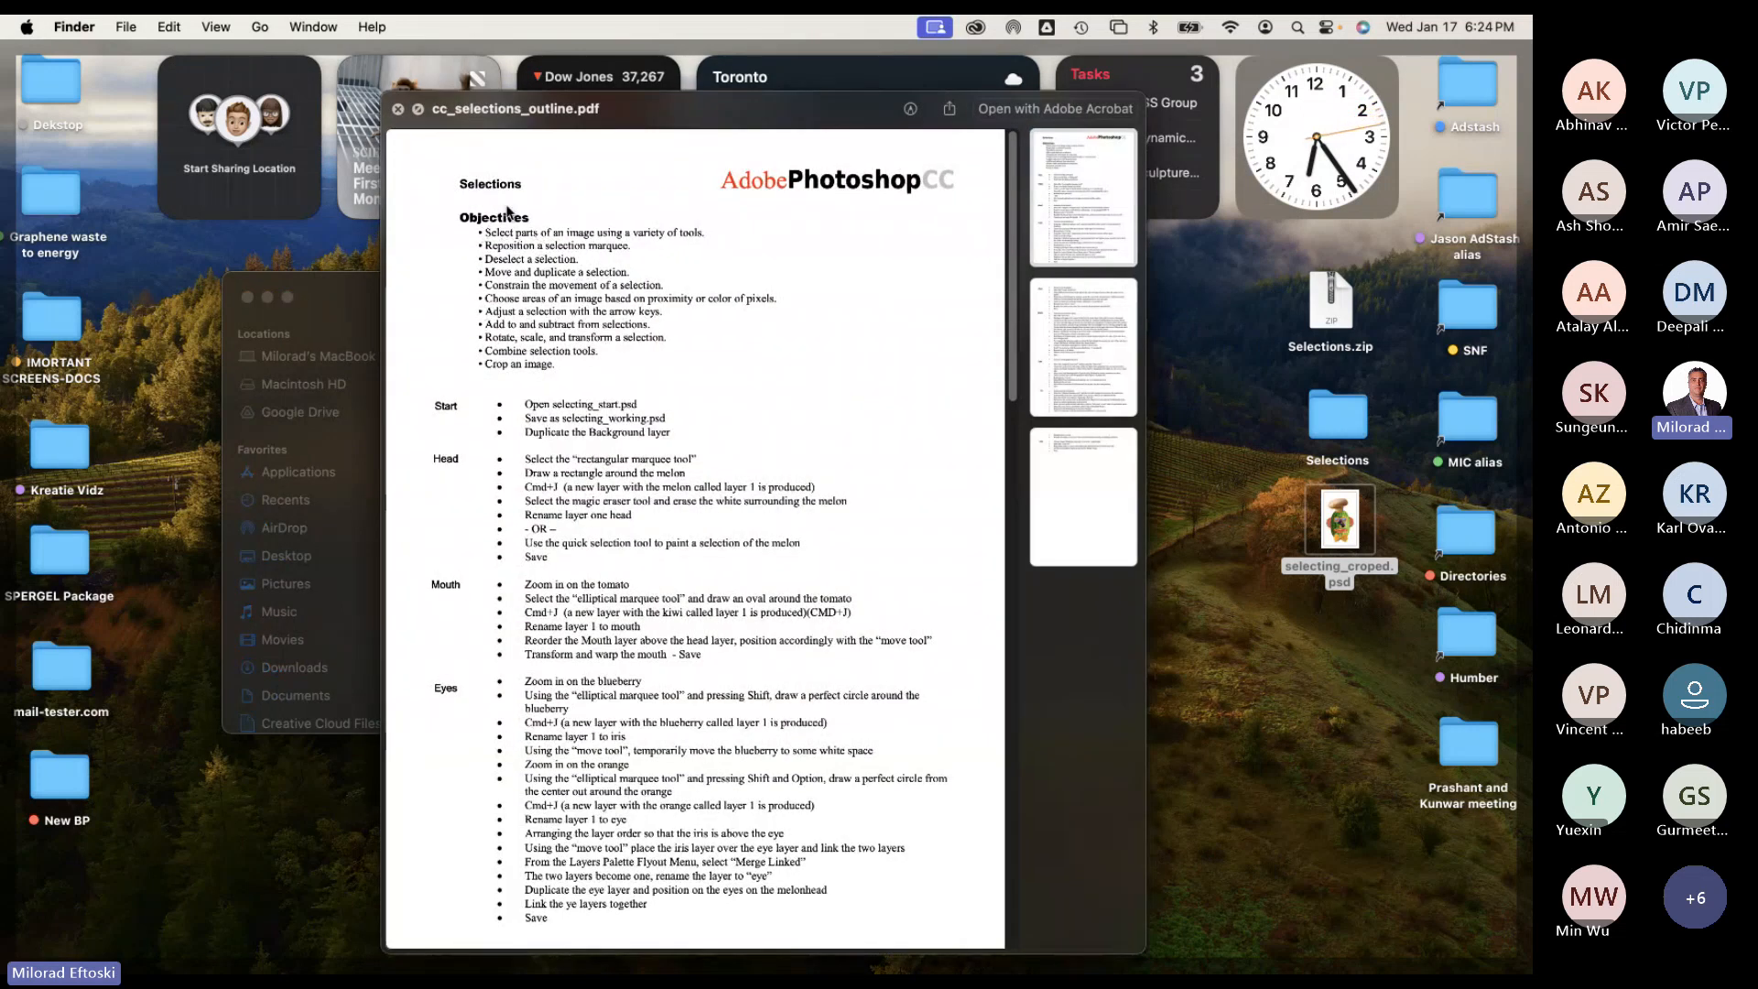
{"action": "left_click_drag", "start_coordinate": [563, 108], "coordinate": [682, 100]}
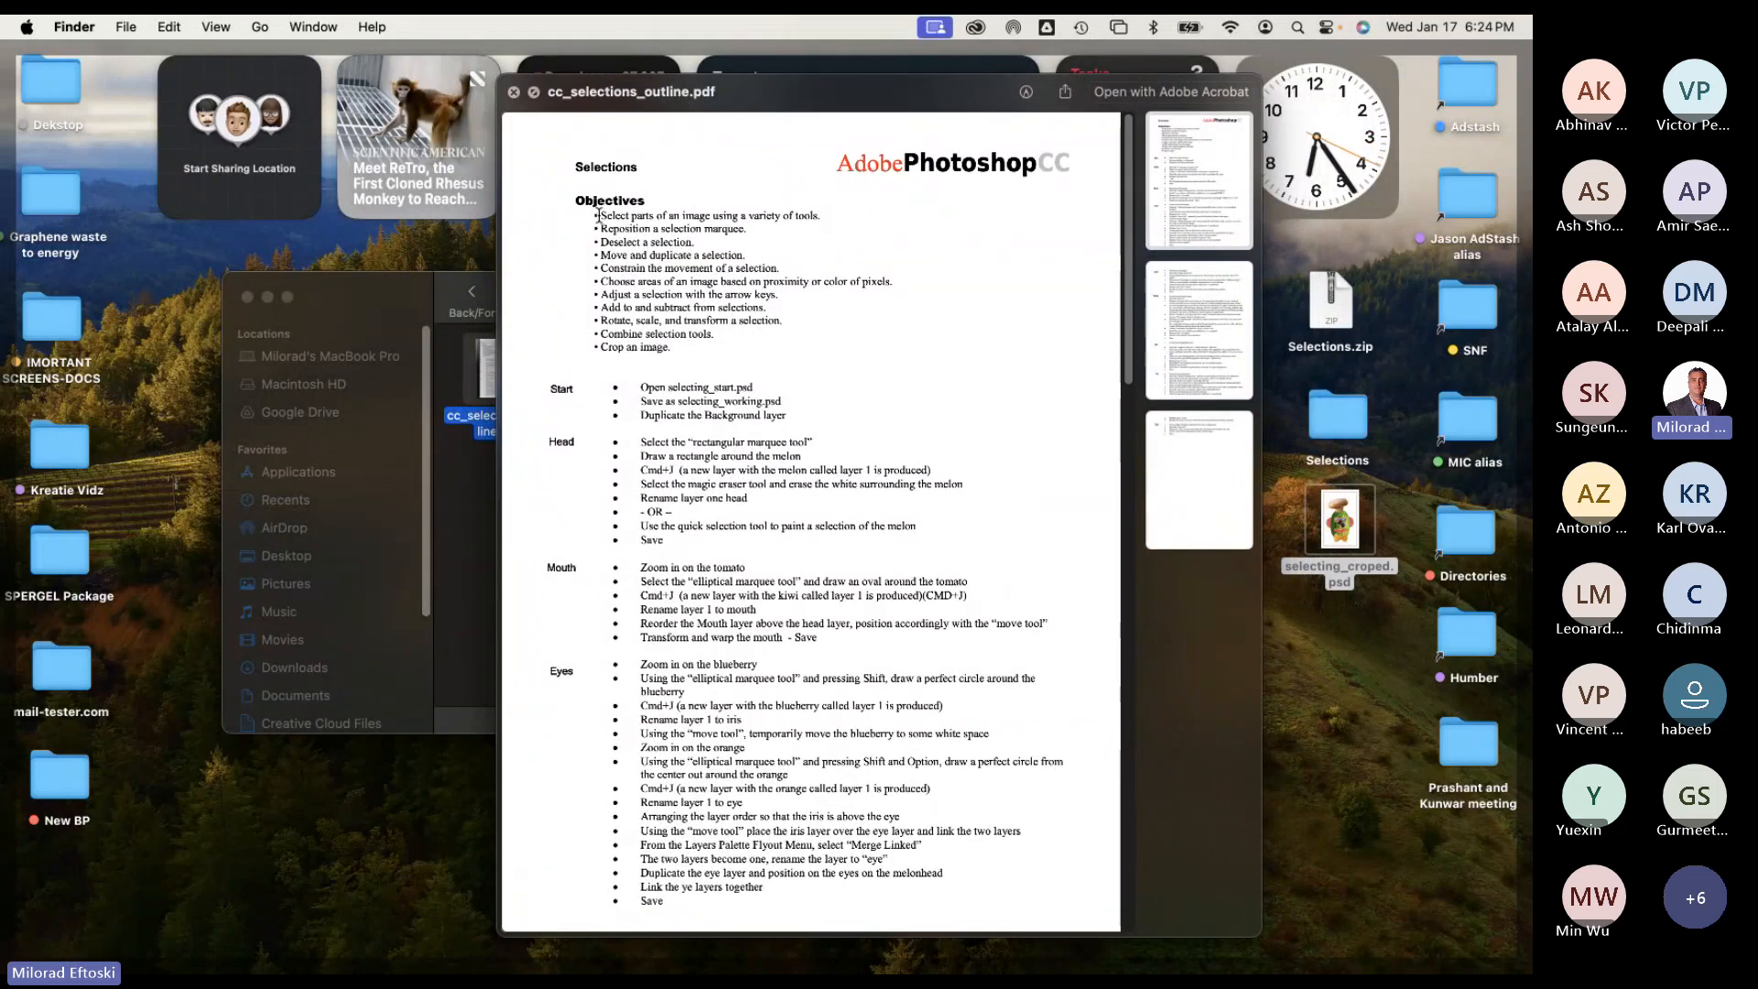
{"action": "left_click_drag", "start_coordinate": [598, 217], "coordinate": [683, 337]}
{"action": "left_click", "coordinate": [706, 318]}
{"action": "triple_click", "coordinate": [622, 216]}
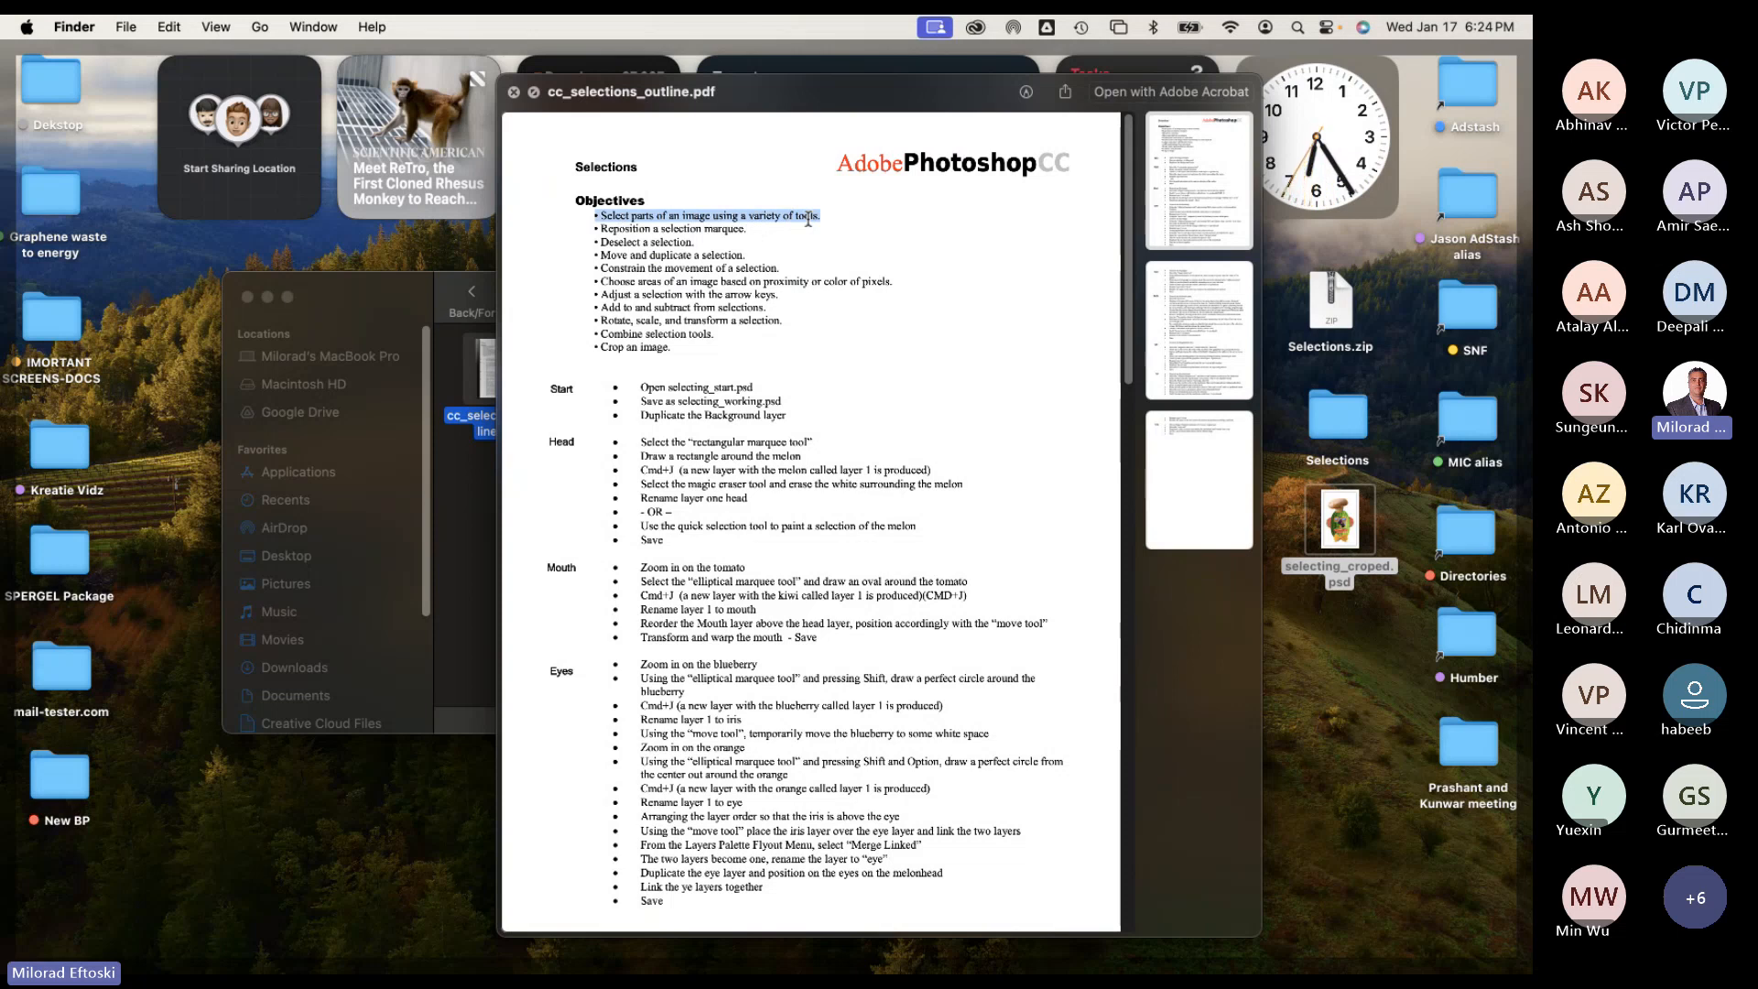
{"action": "triple_click", "coordinate": [623, 228]}
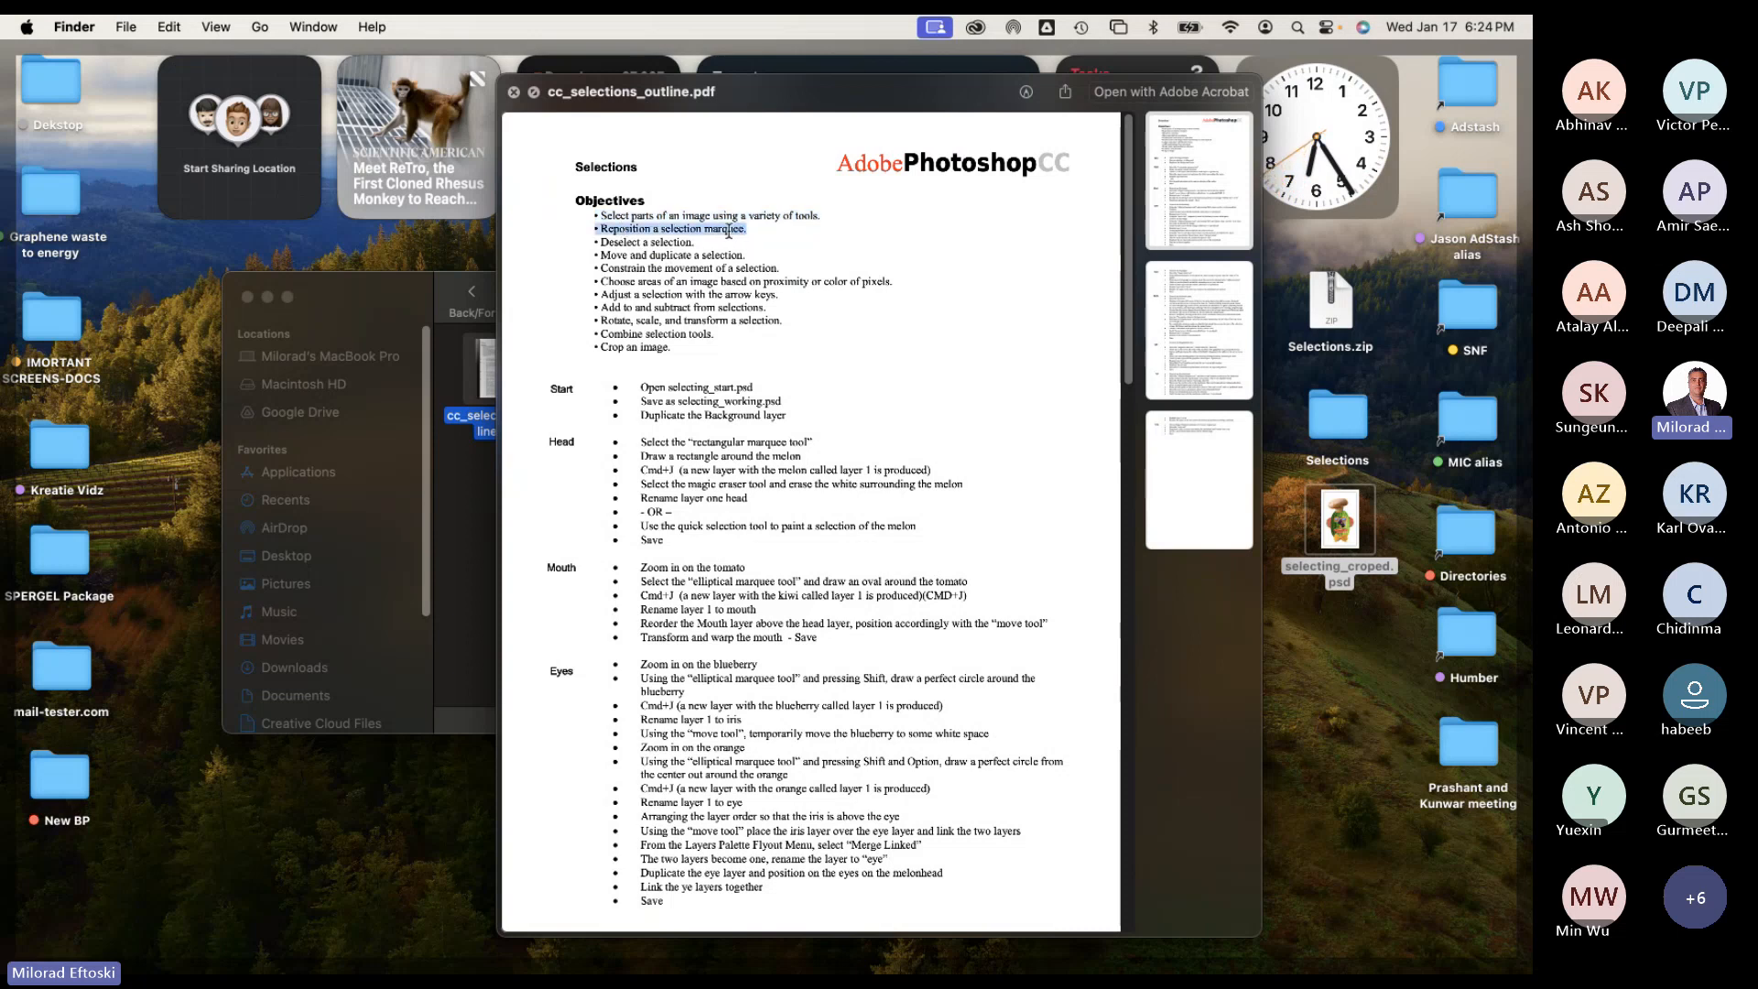
{"action": "triple_click", "coordinate": [649, 243]}
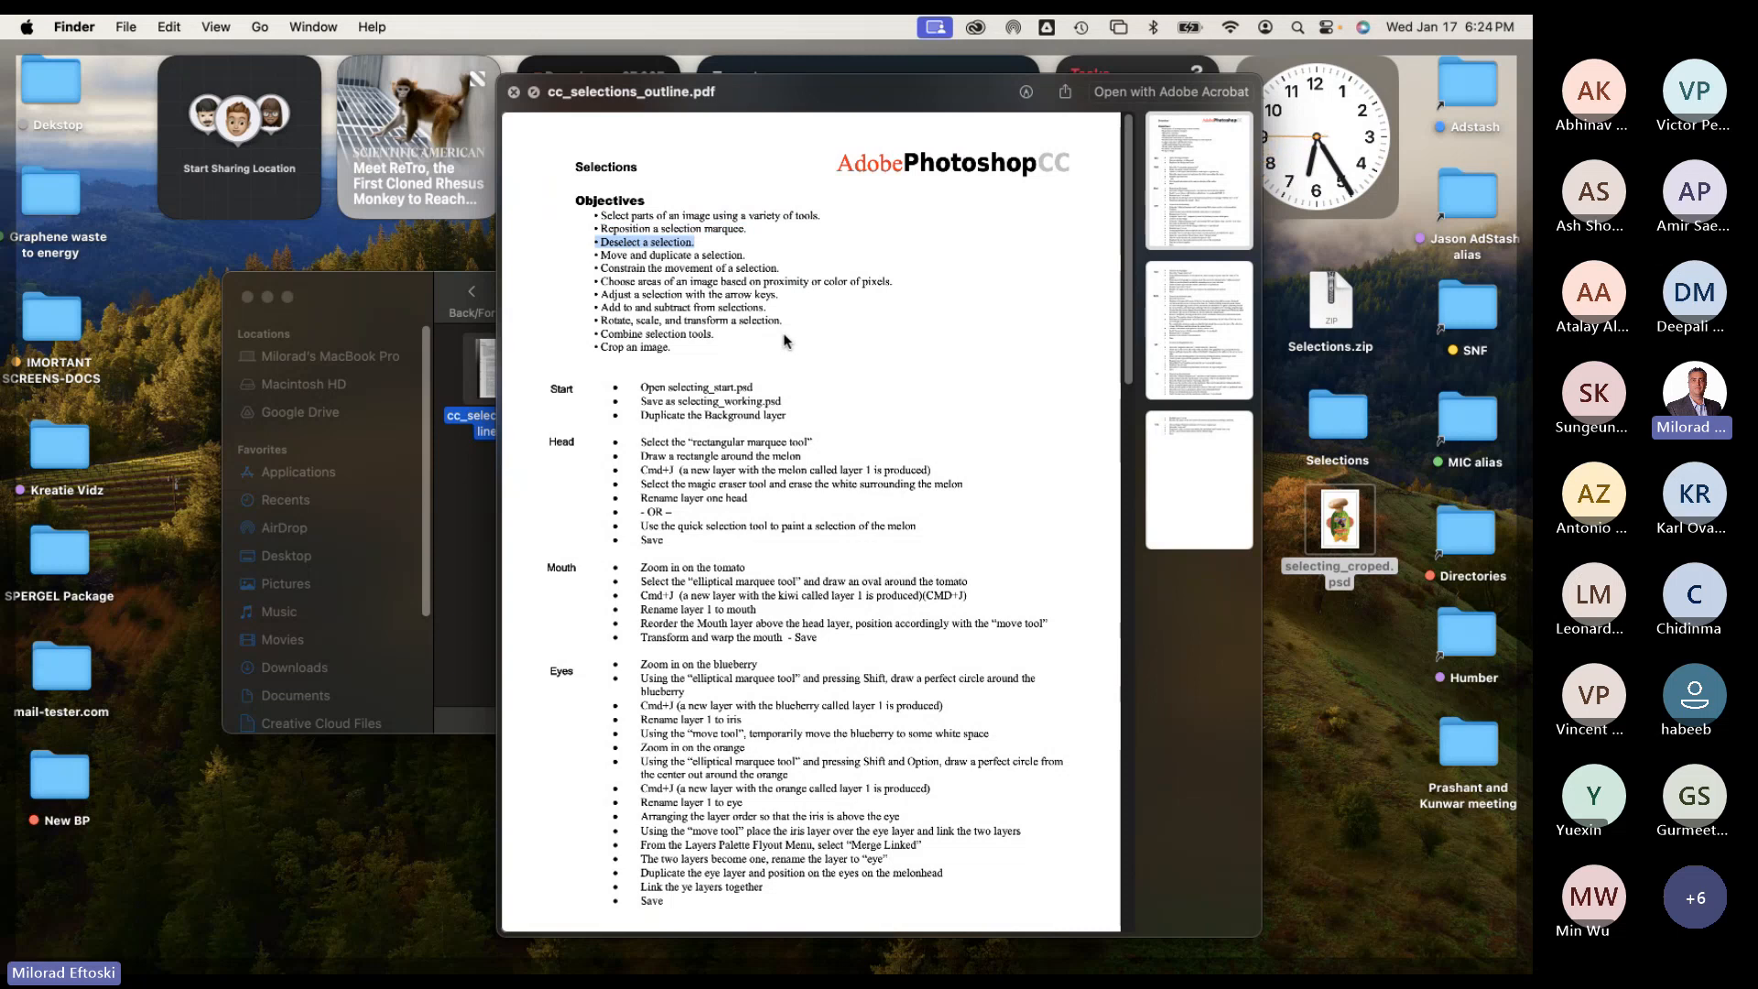
{"action": "triple_click", "coordinate": [678, 255]}
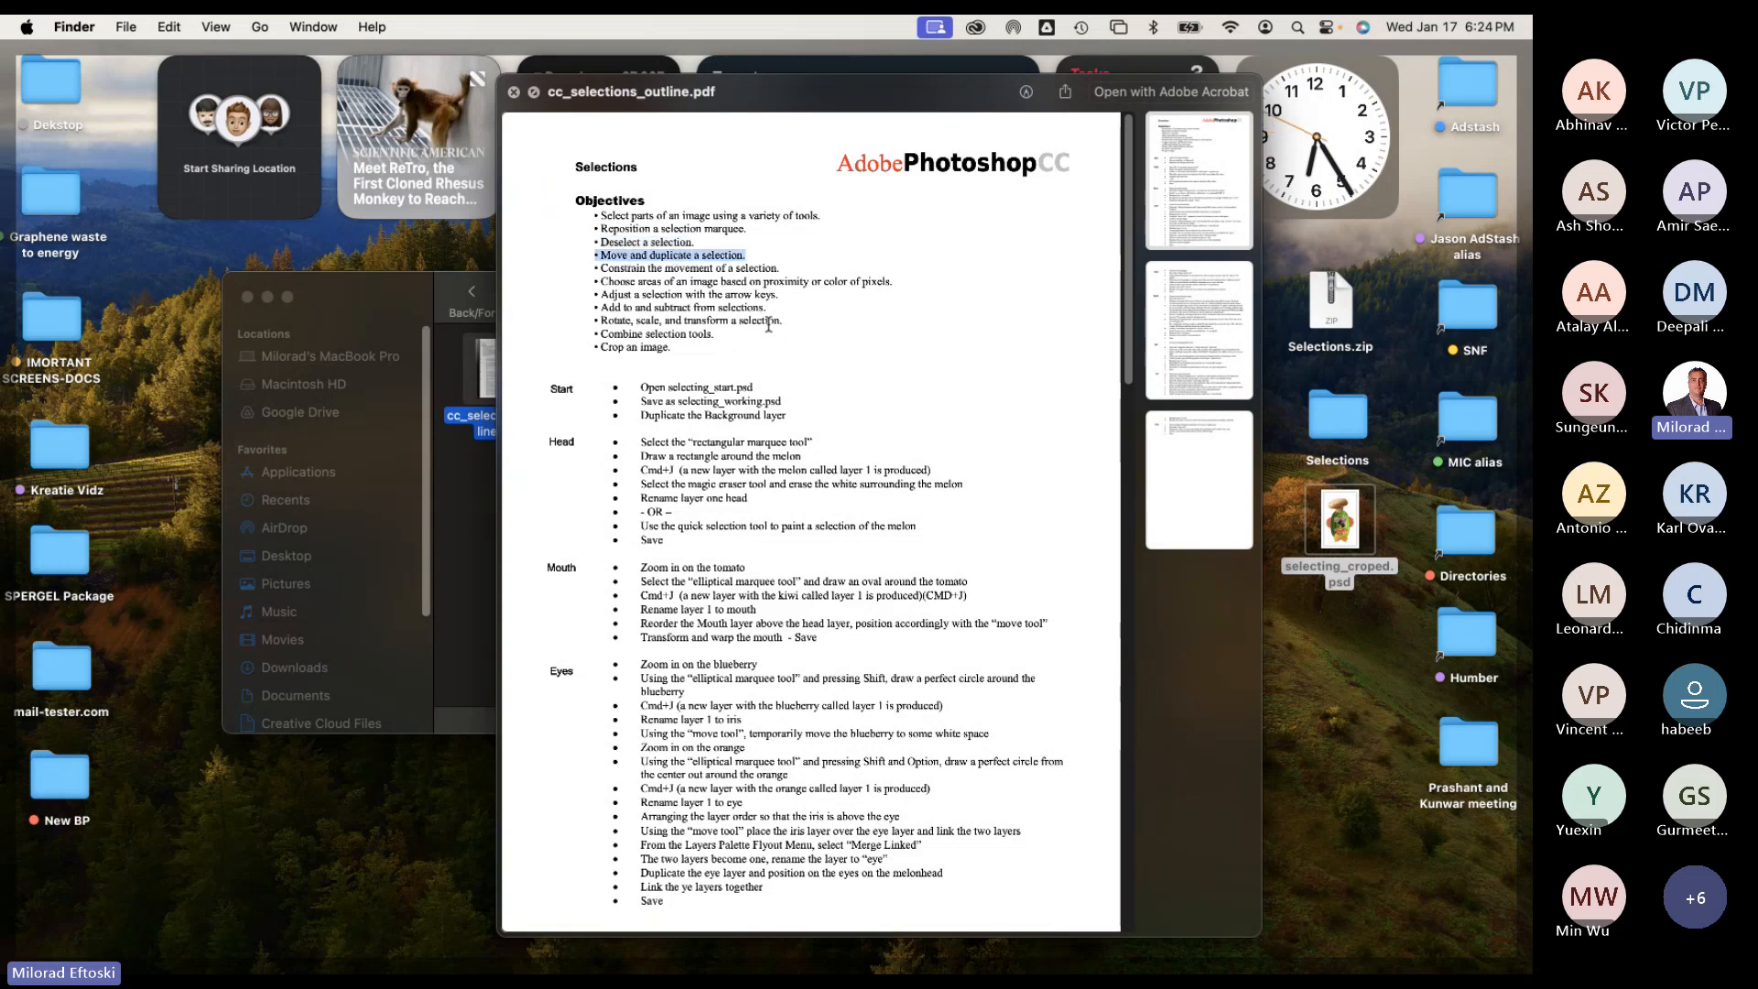
{"action": "double_click", "coordinate": [632, 268]}
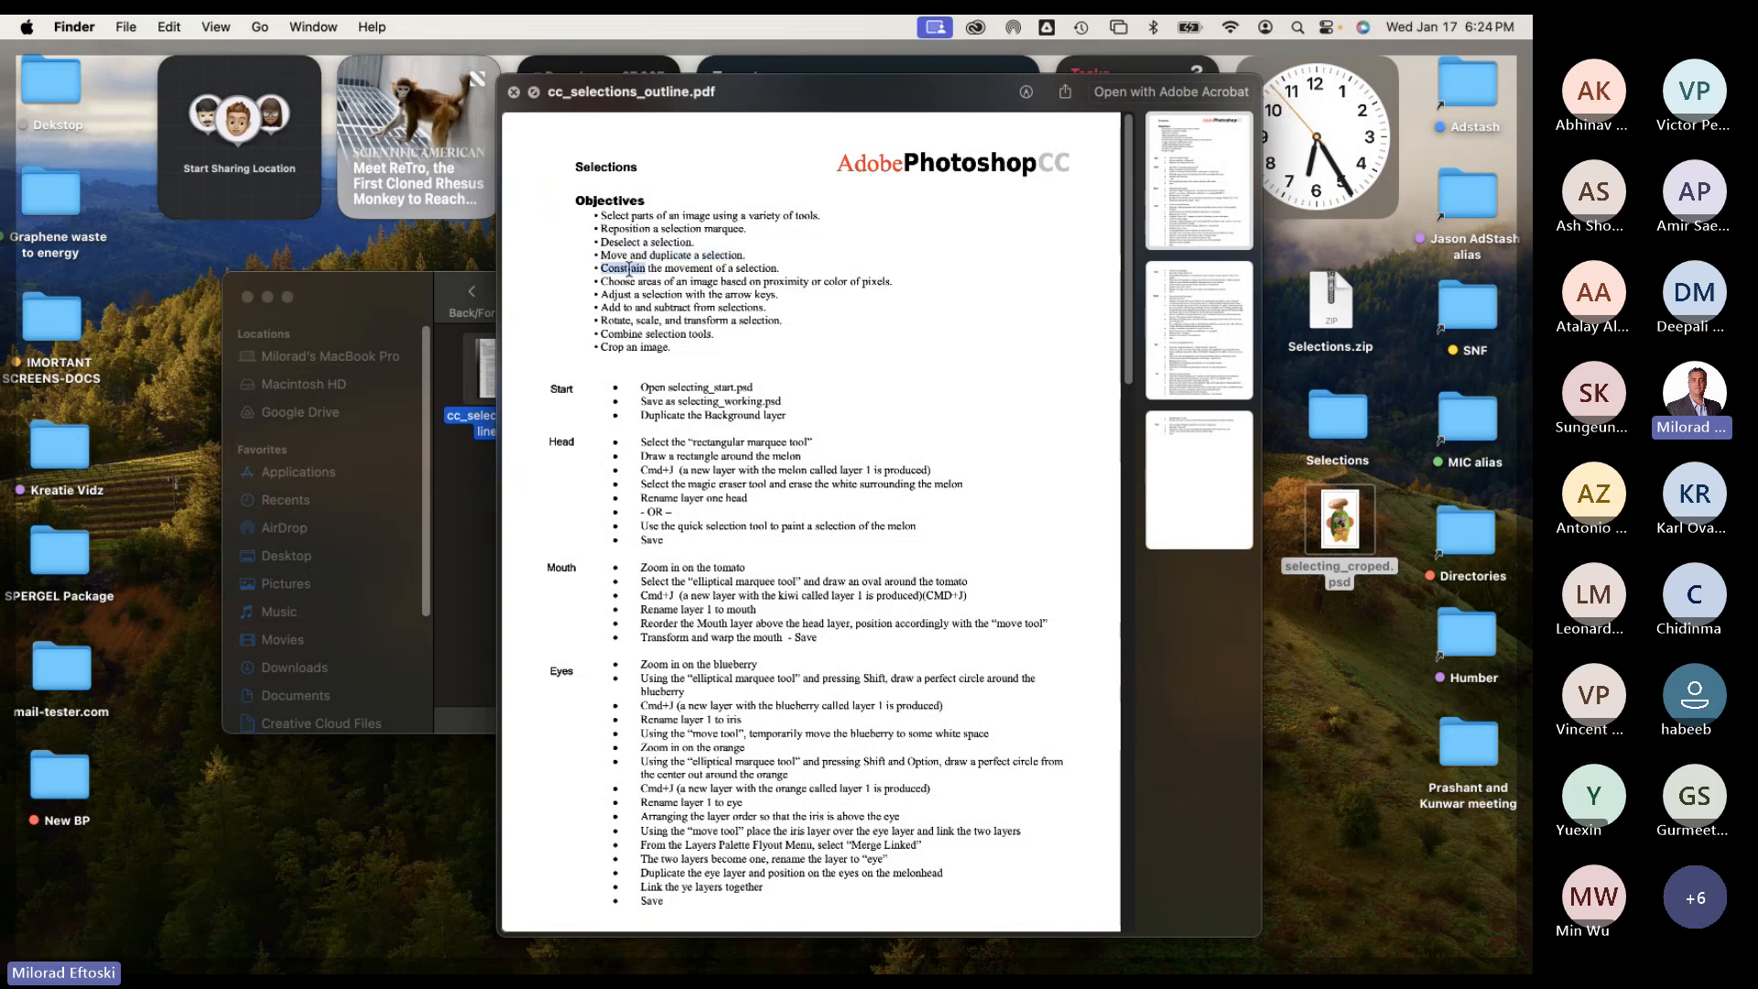
{"action": "triple_click", "coordinate": [629, 268]}
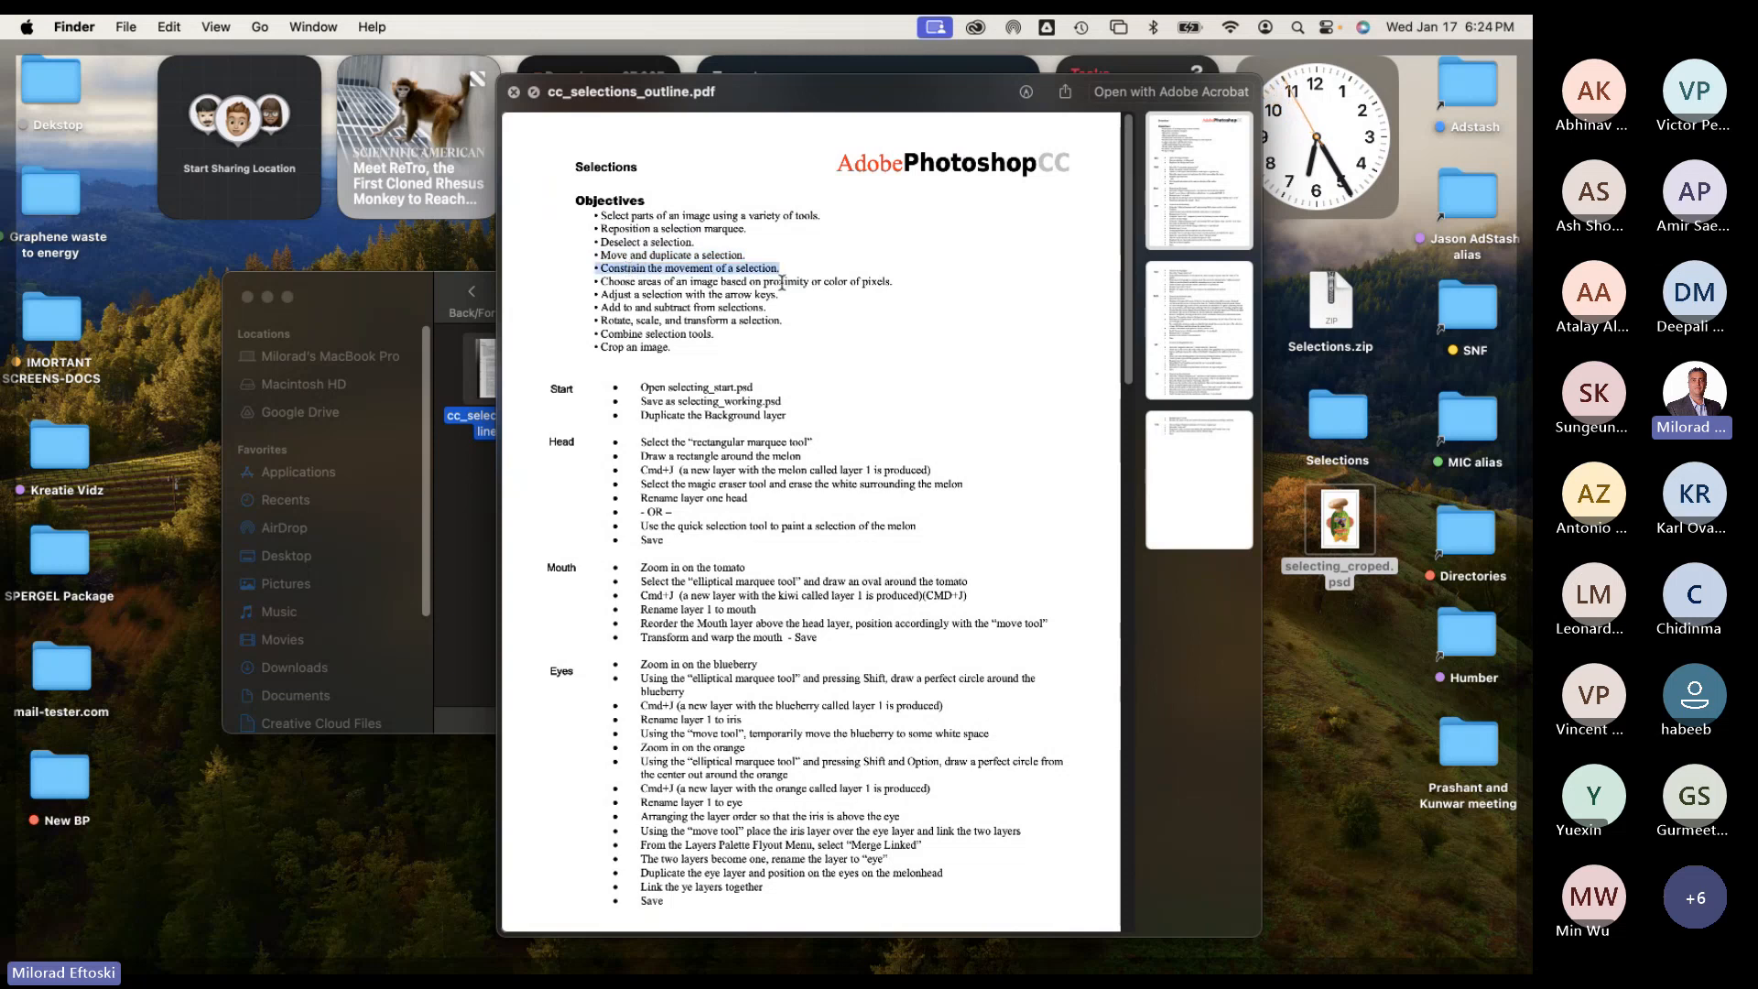
Go over the remaining objectives, from choosing areas by proximity or color to cropping an image, and highlight the whole Objectives list.
{"action": "left_click", "coordinate": [640, 281]}
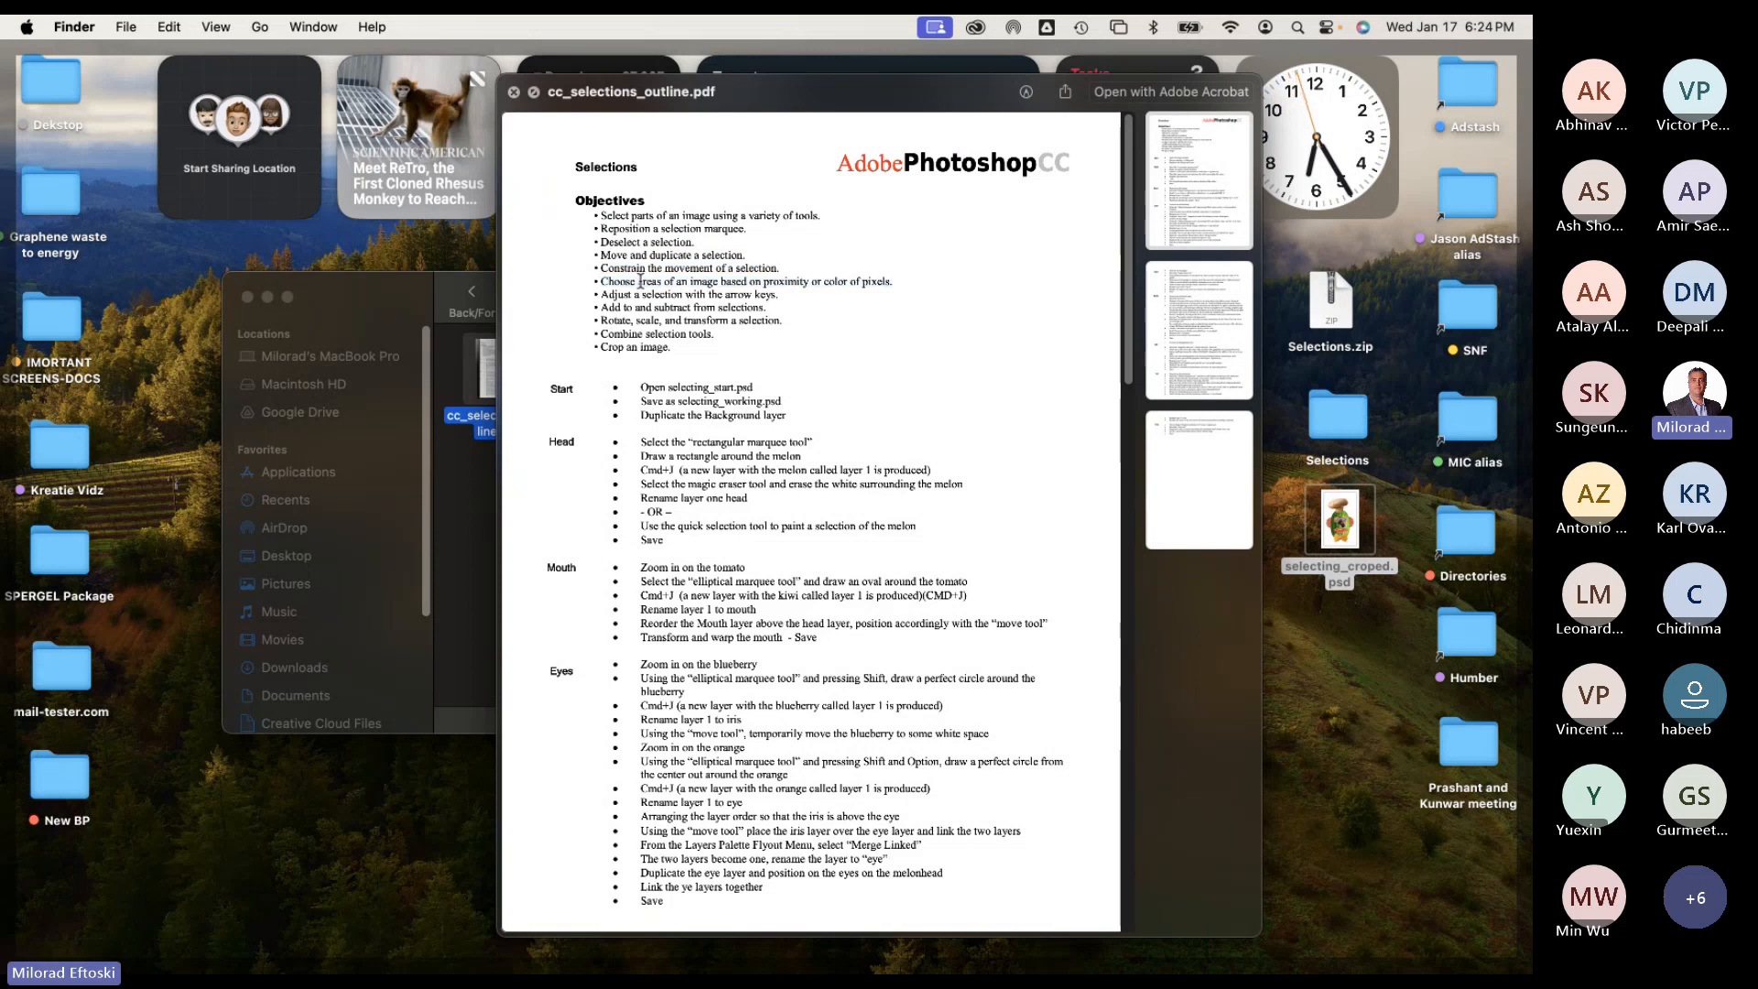
{"action": "triple_click", "coordinate": [726, 280]}
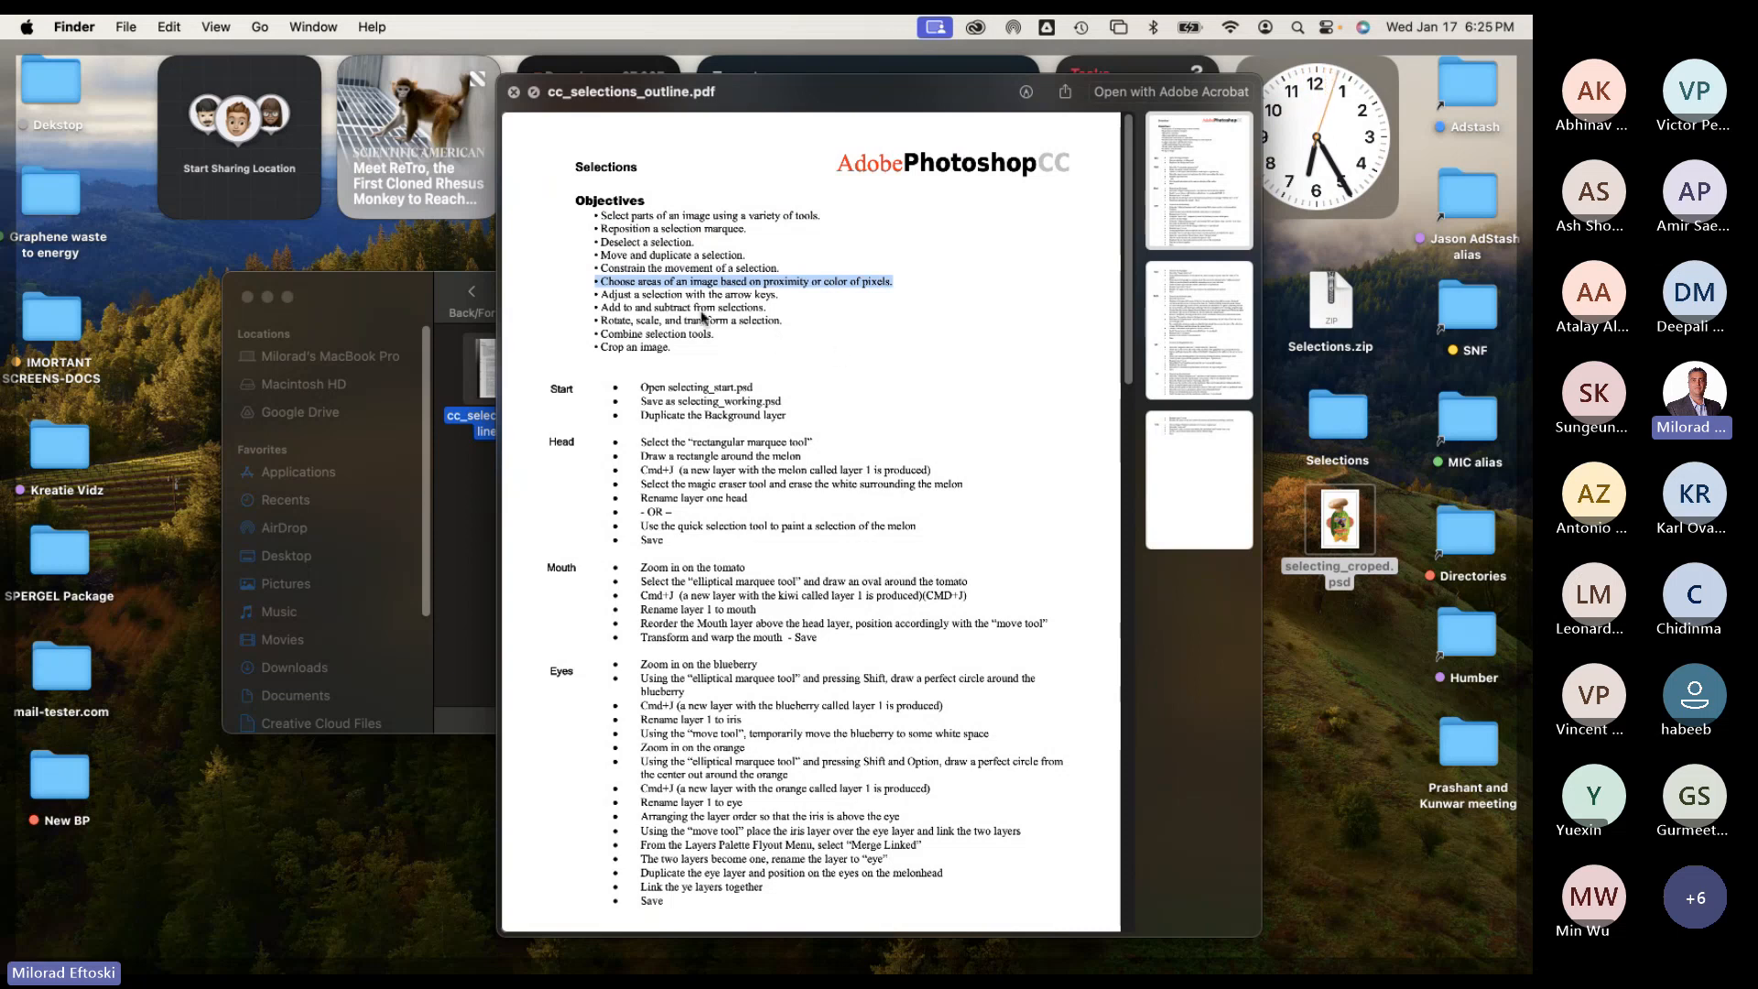
{"action": "triple_click", "coordinate": [662, 291]}
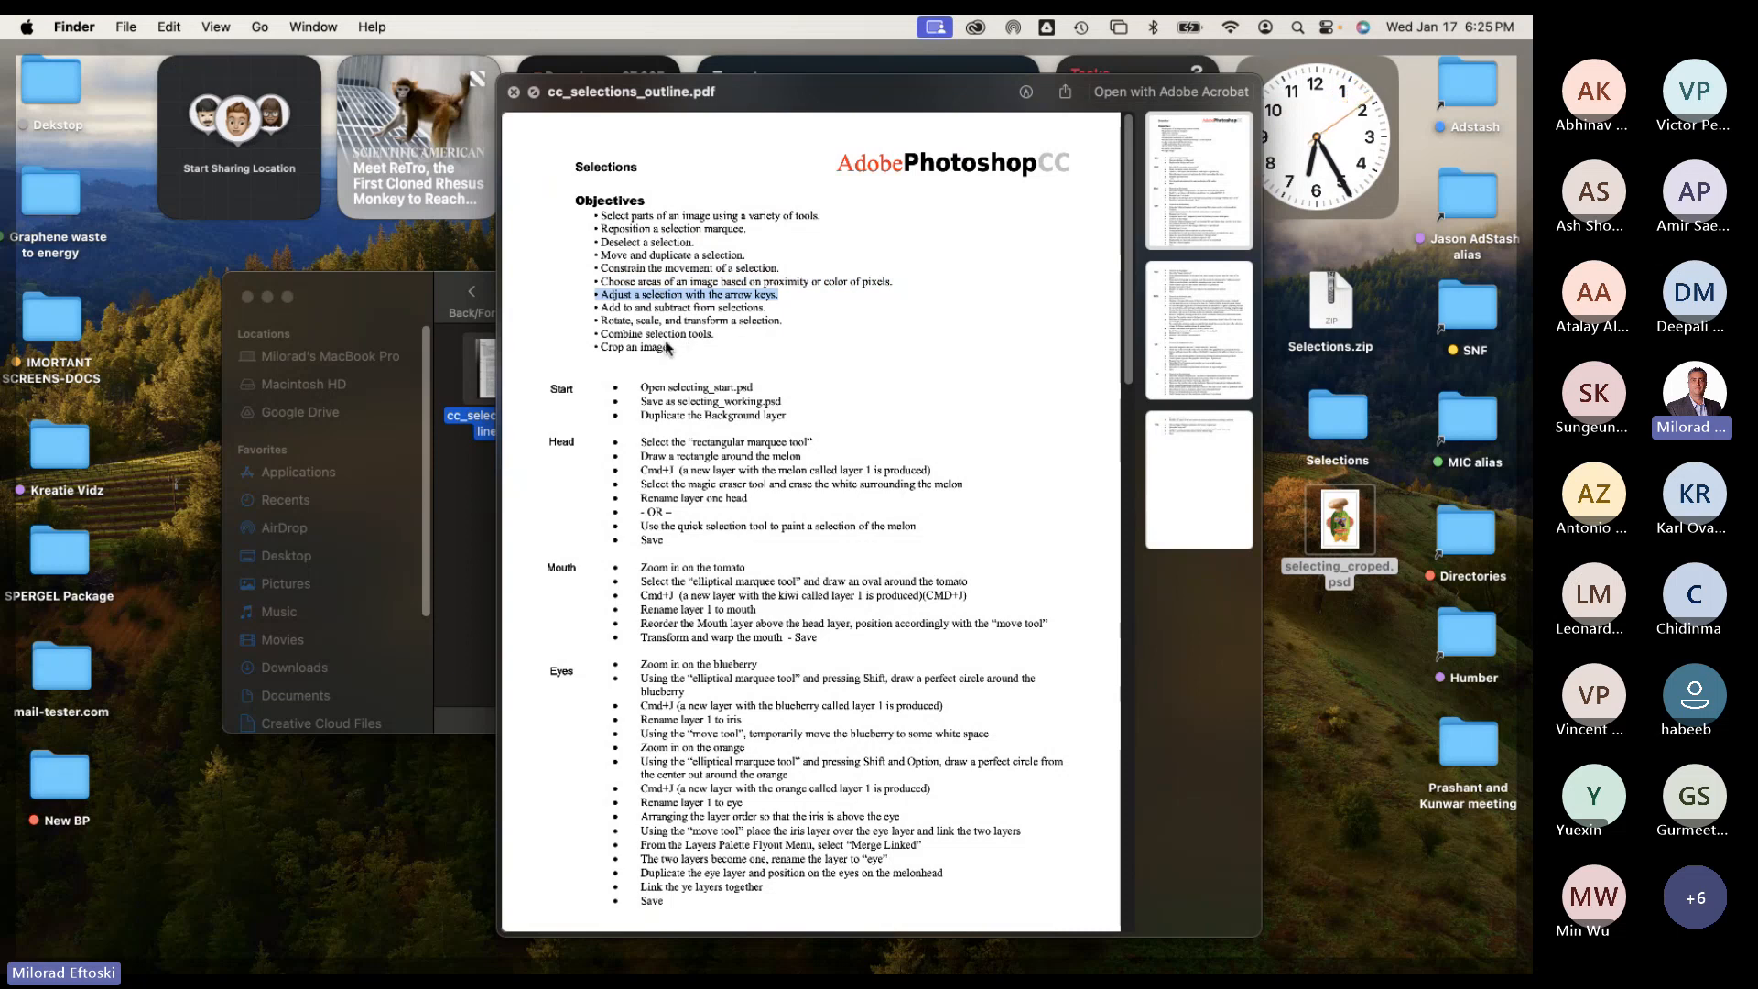
{"action": "triple_click", "coordinate": [655, 309]}
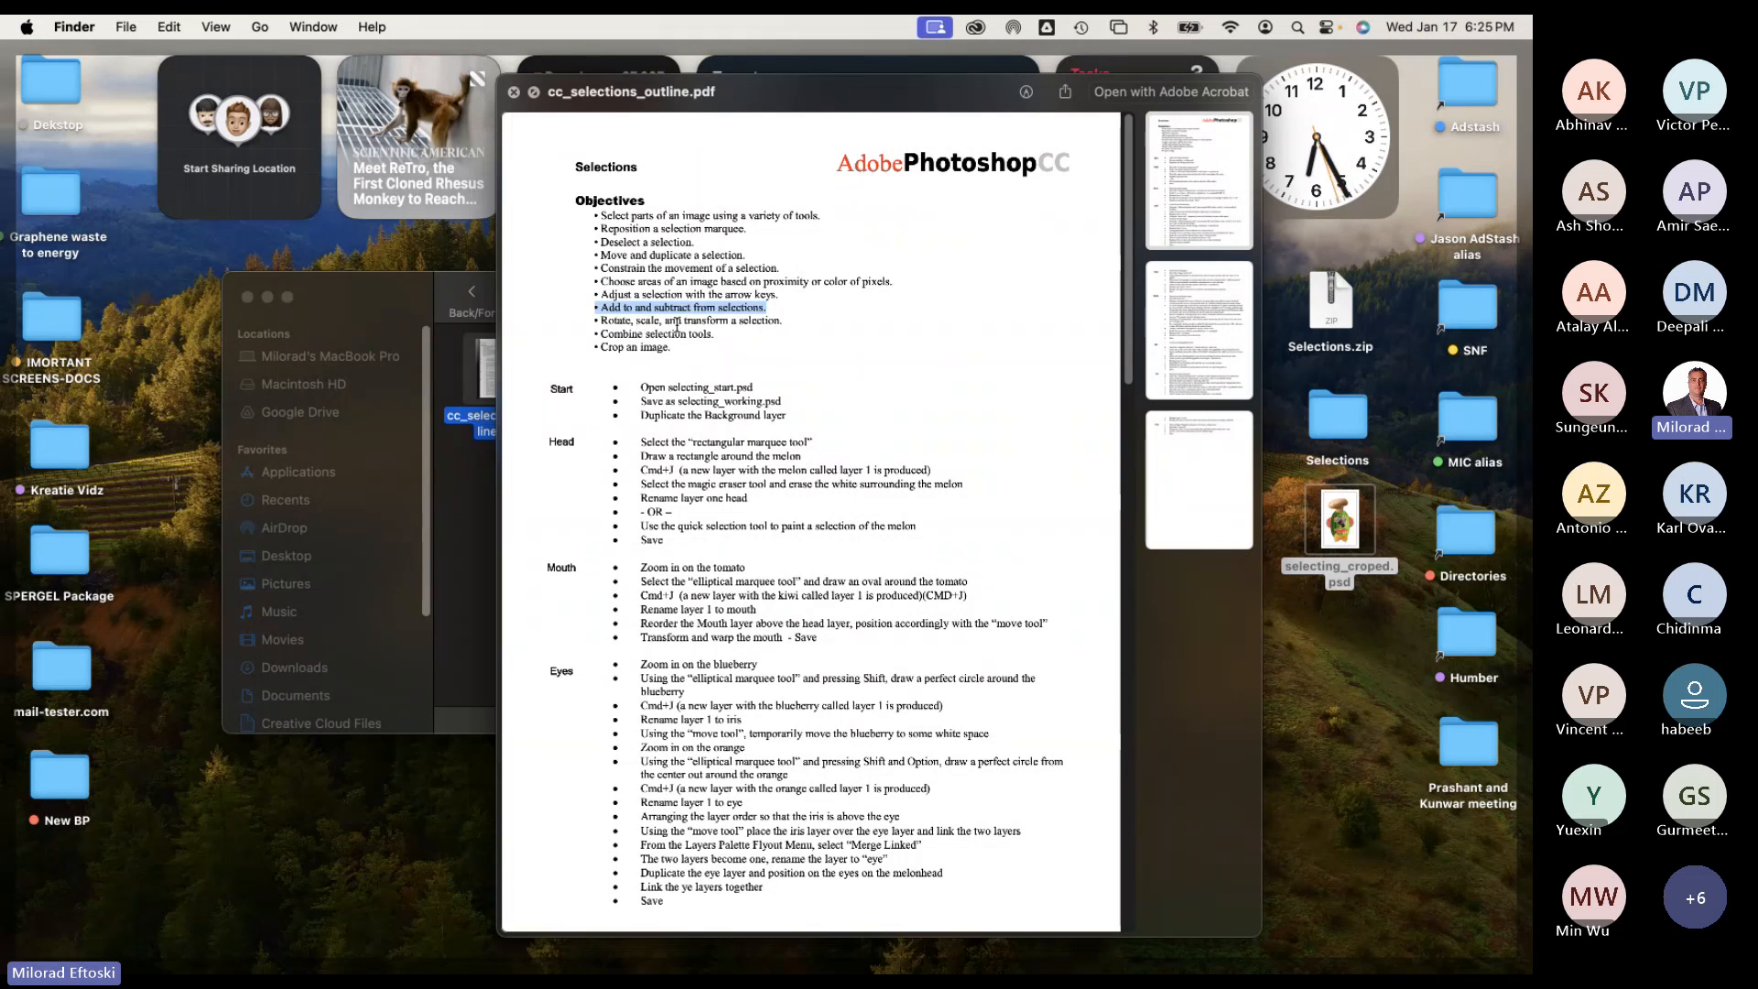
{"action": "left_click", "coordinate": [700, 322]}
{"action": "triple_click", "coordinate": [700, 322]}
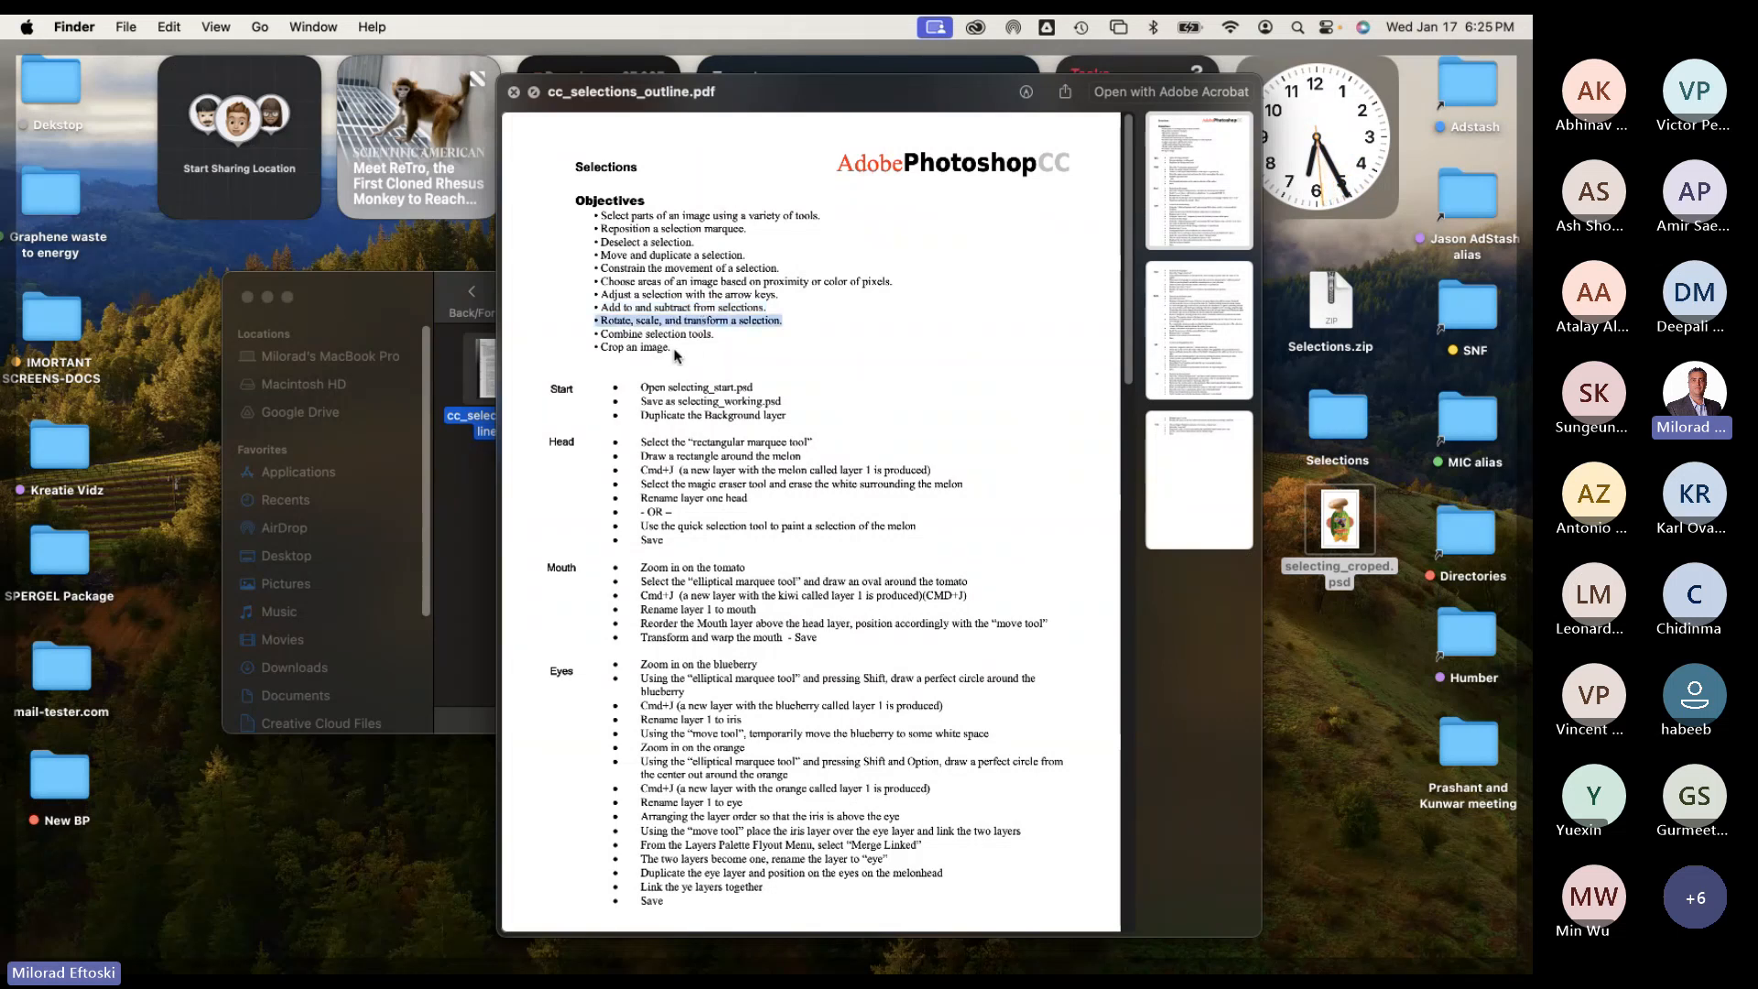
{"action": "triple_click", "coordinate": [673, 335]}
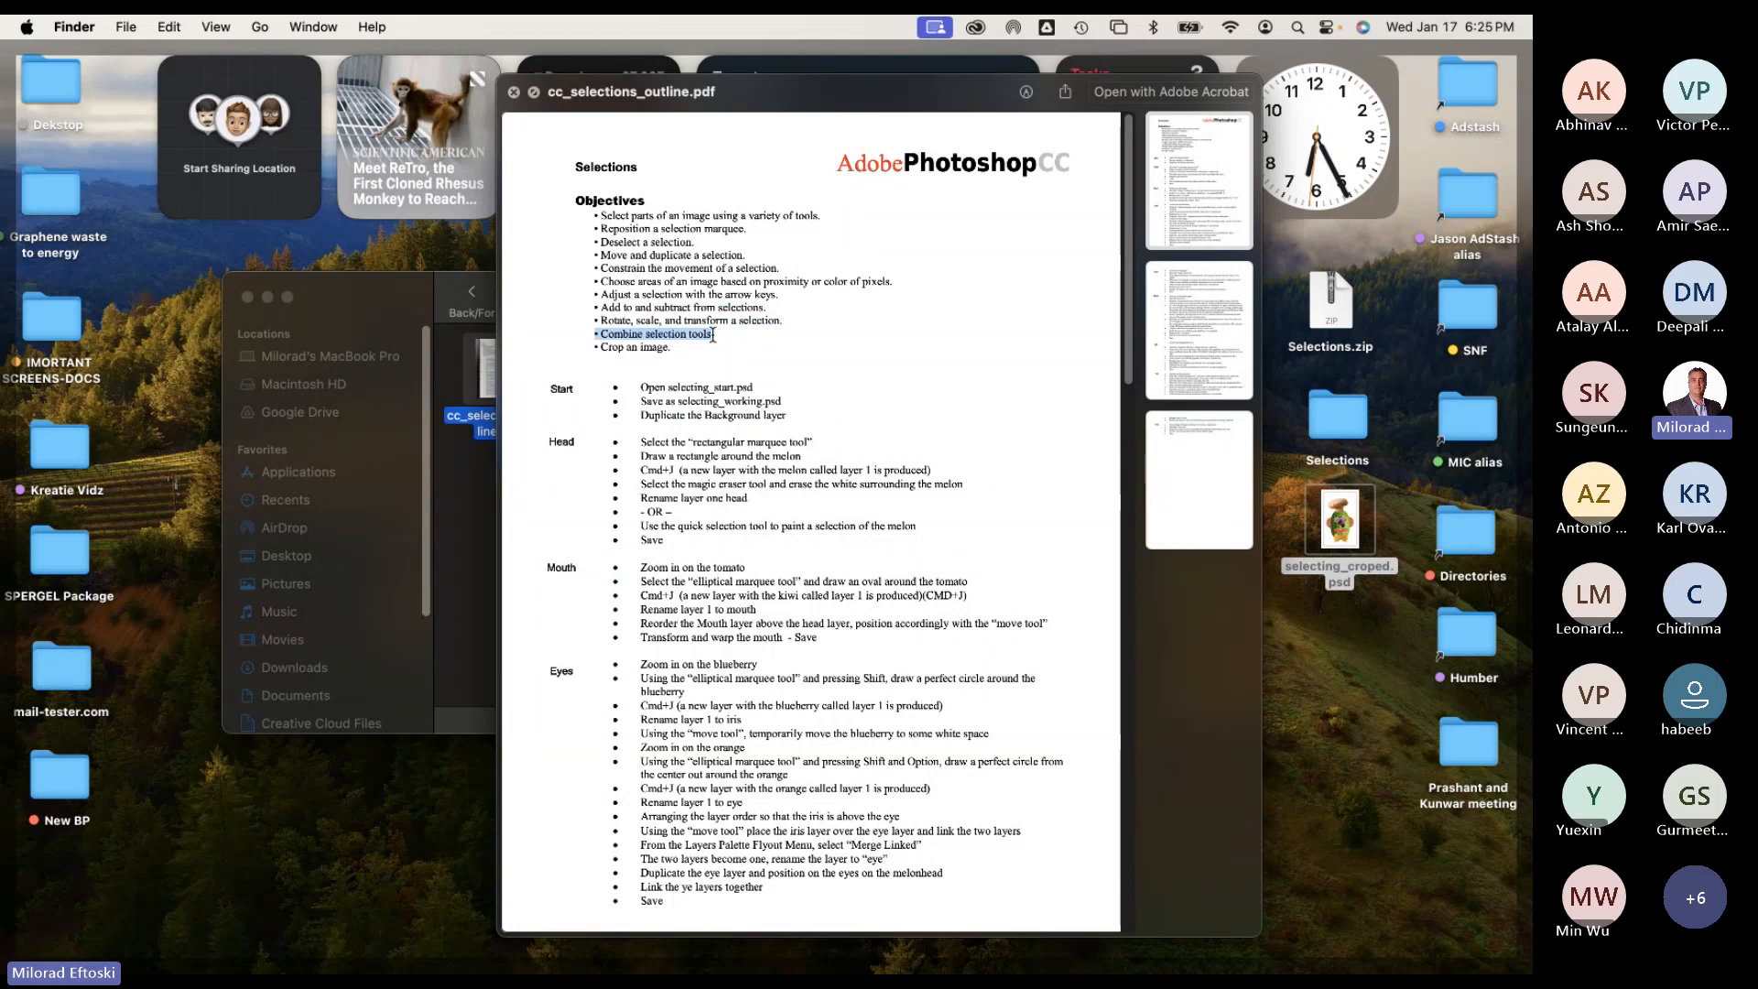
{"action": "left_click", "coordinate": [645, 351]}
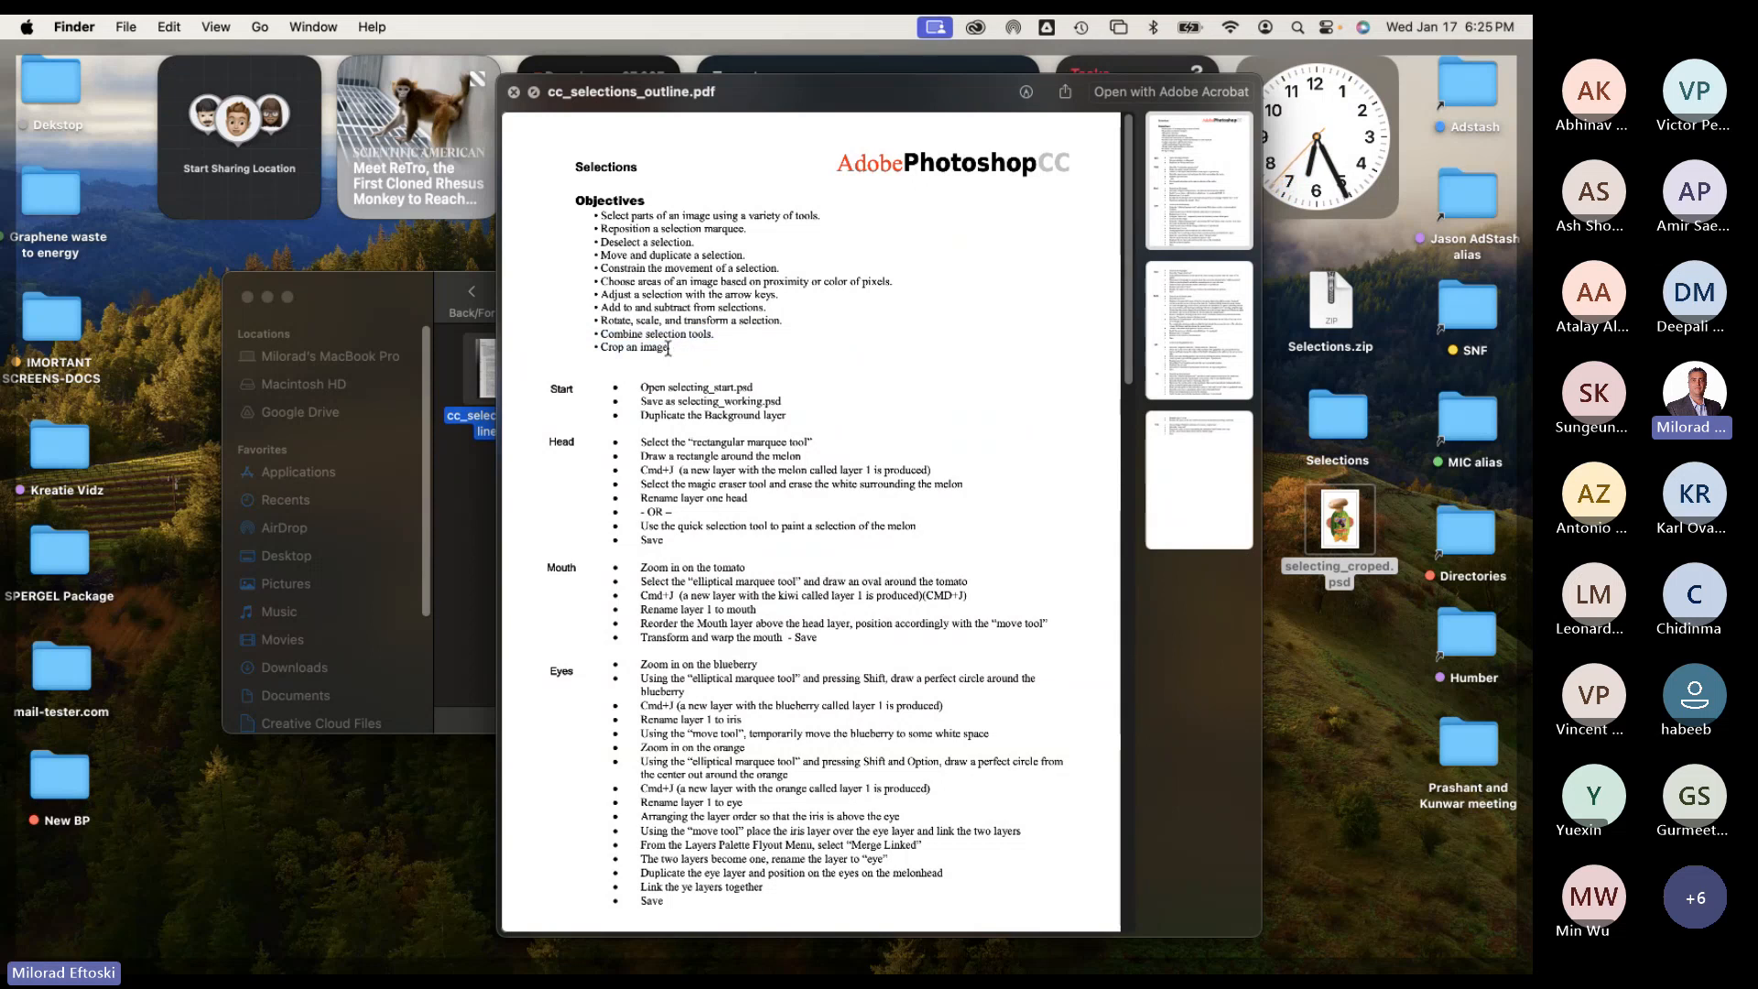
{"action": "left_click_drag", "start_coordinate": [671, 350], "coordinate": [576, 198]}
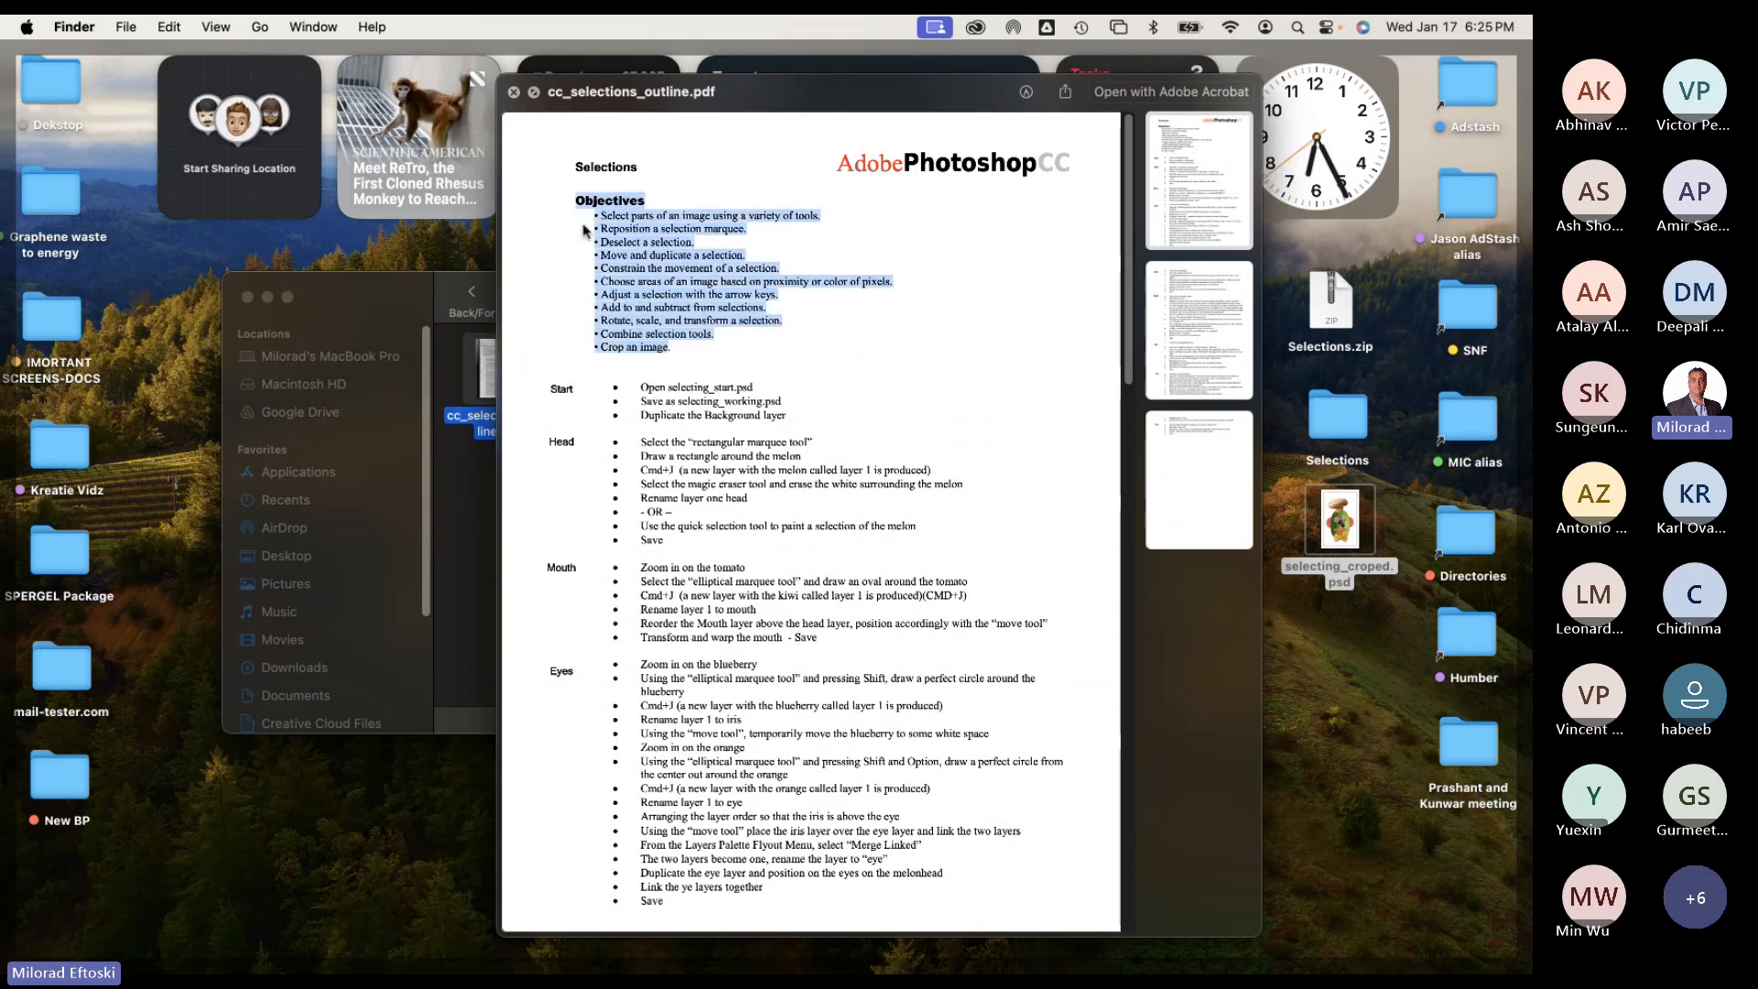
{"action": "left_click", "coordinate": [662, 263]}
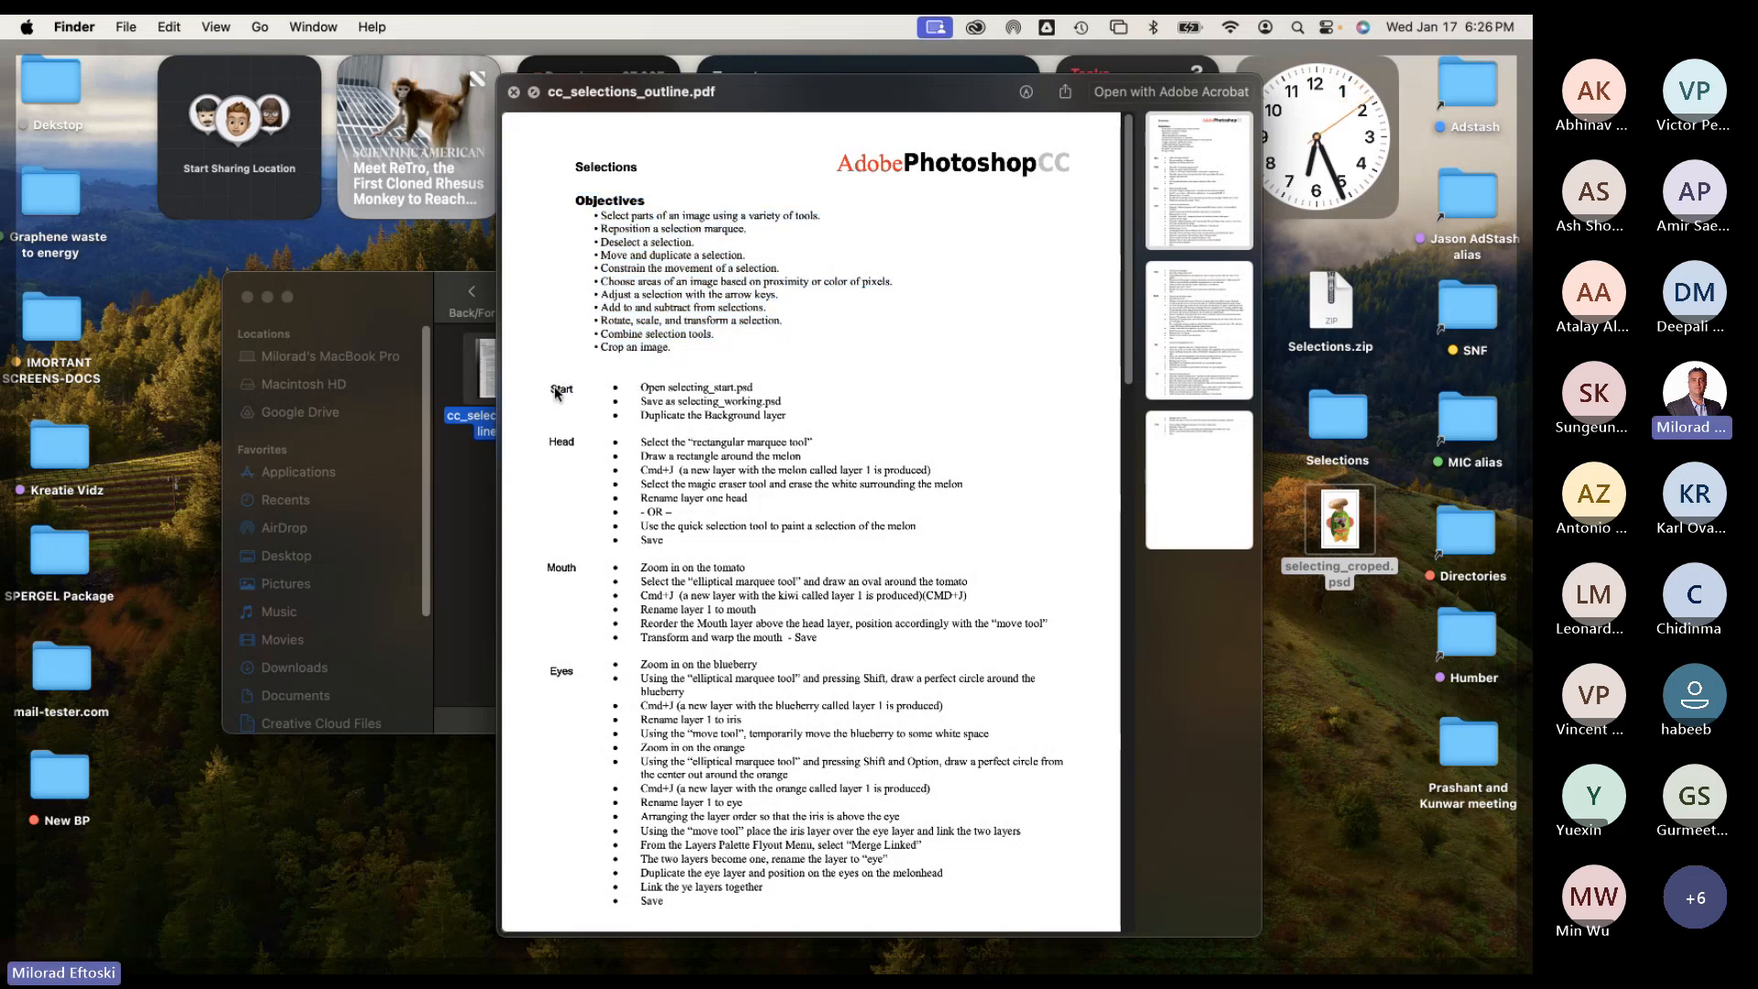
Look through the outline's body-part sections, from Head, Mouth and Eyes to Nose, Bowtie, Ears, Hat and Crop, and return to its beginning.
{"action": "double_click", "coordinate": [559, 443]}
{"action": "scroll", "coordinate": [563, 567], "scroll_direction": "down", "scroll_amount": 5}
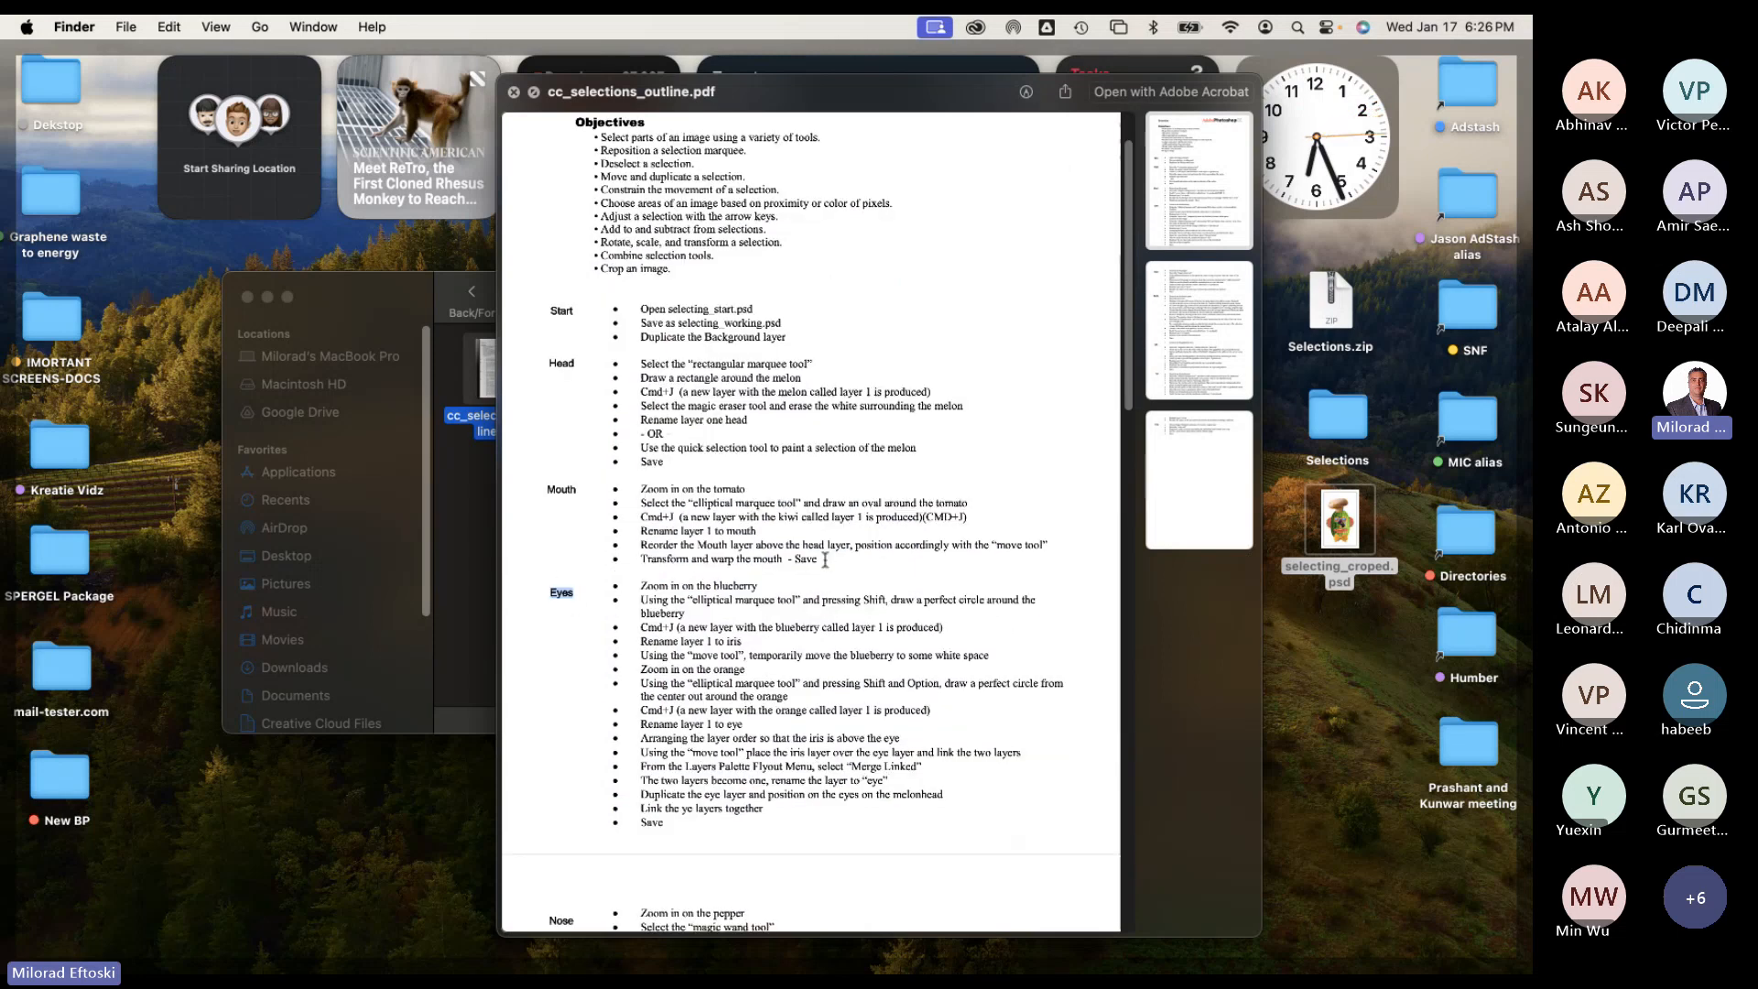
{"action": "scroll", "coordinate": [756, 549], "scroll_direction": "down", "scroll_amount": 10}
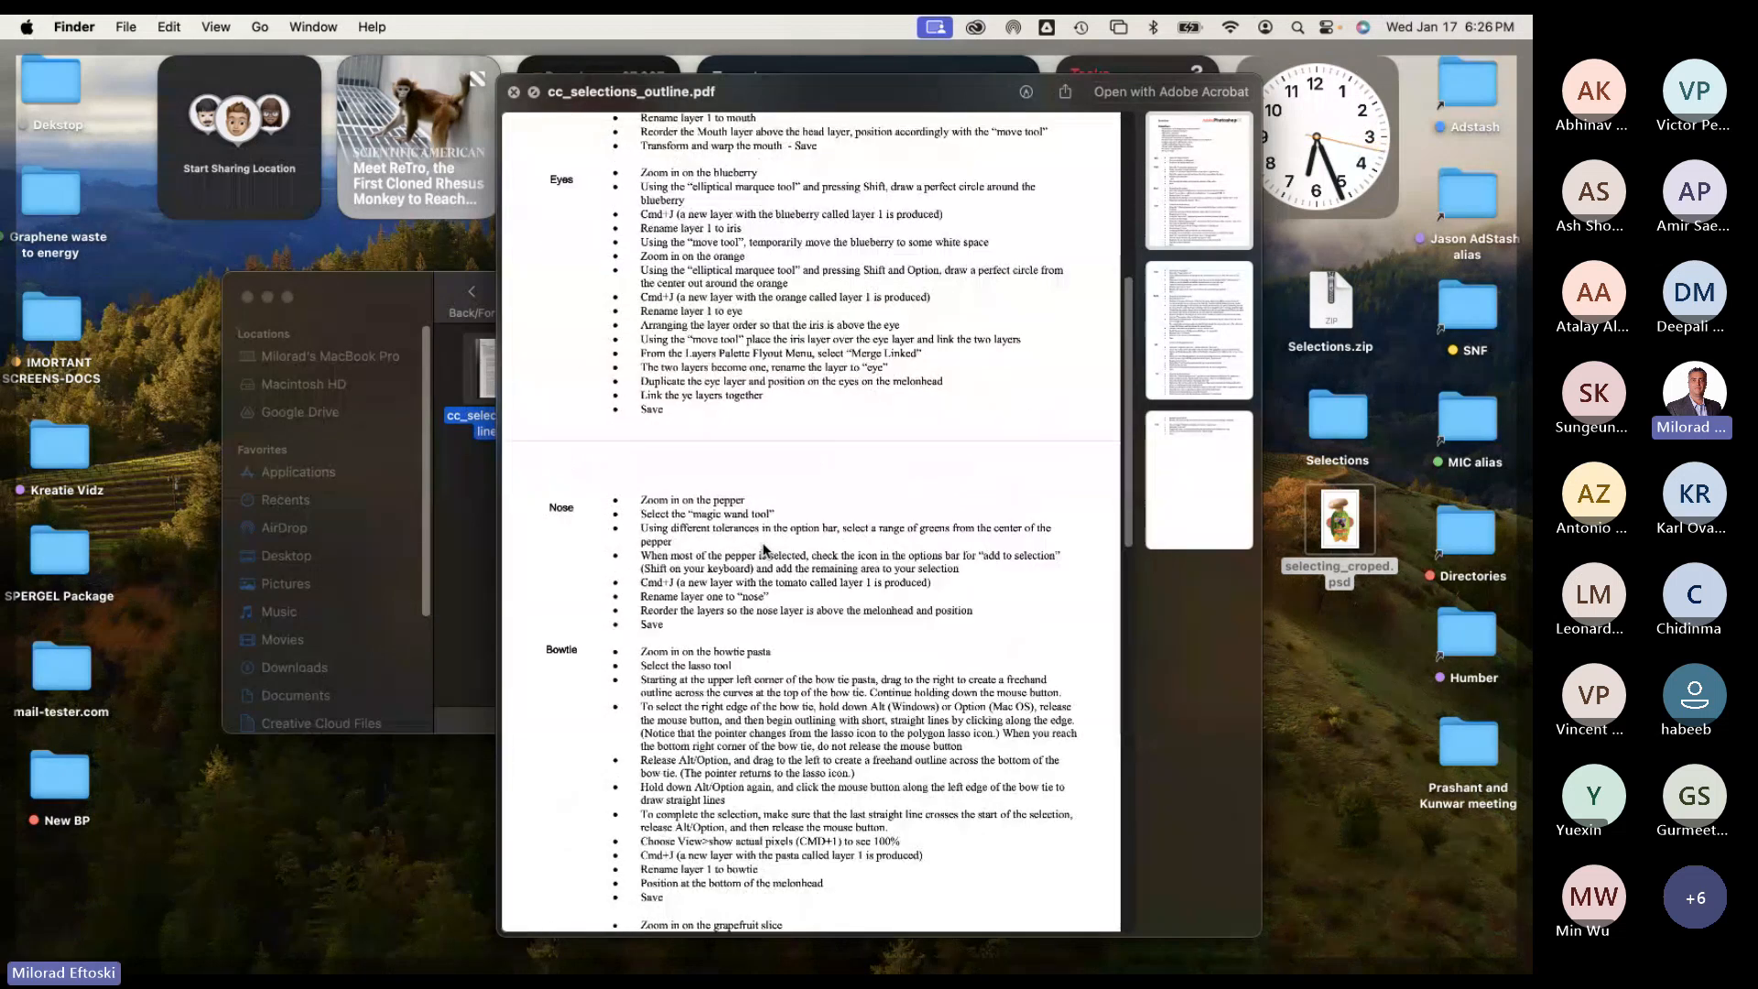
{"action": "scroll", "coordinate": [764, 550], "scroll_direction": "down", "scroll_amount": 3}
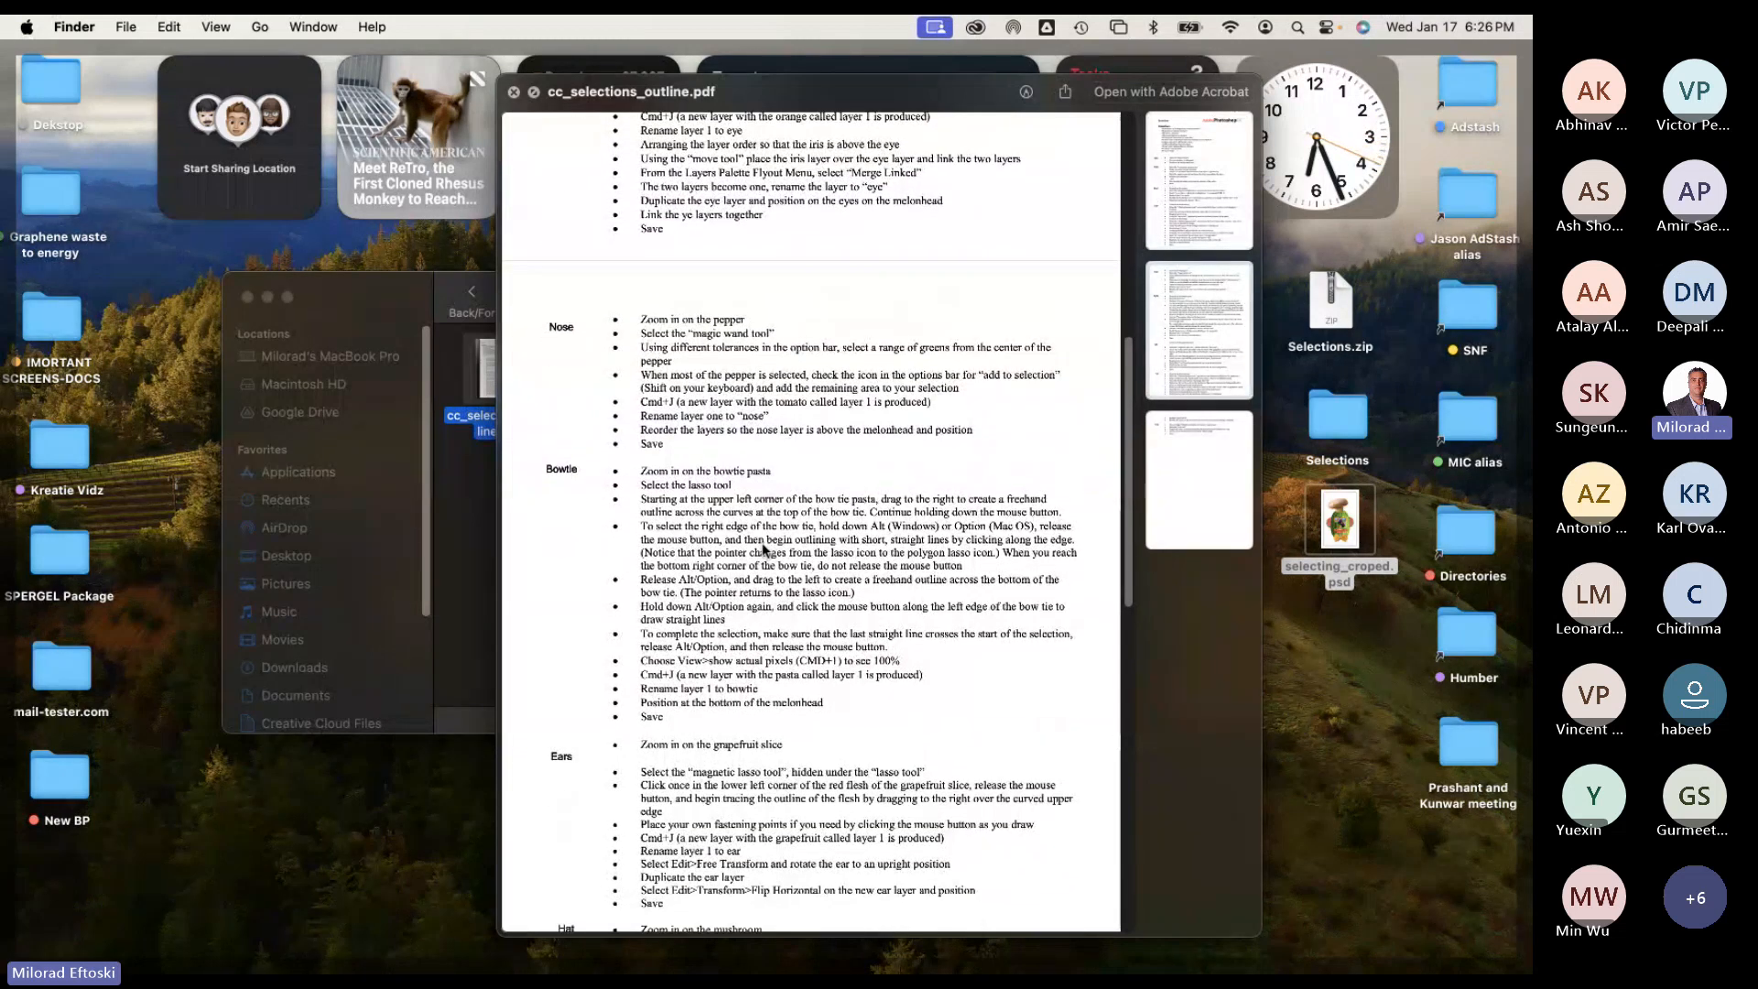
{"action": "scroll", "coordinate": [763, 538], "scroll_direction": "down", "scroll_amount": 2}
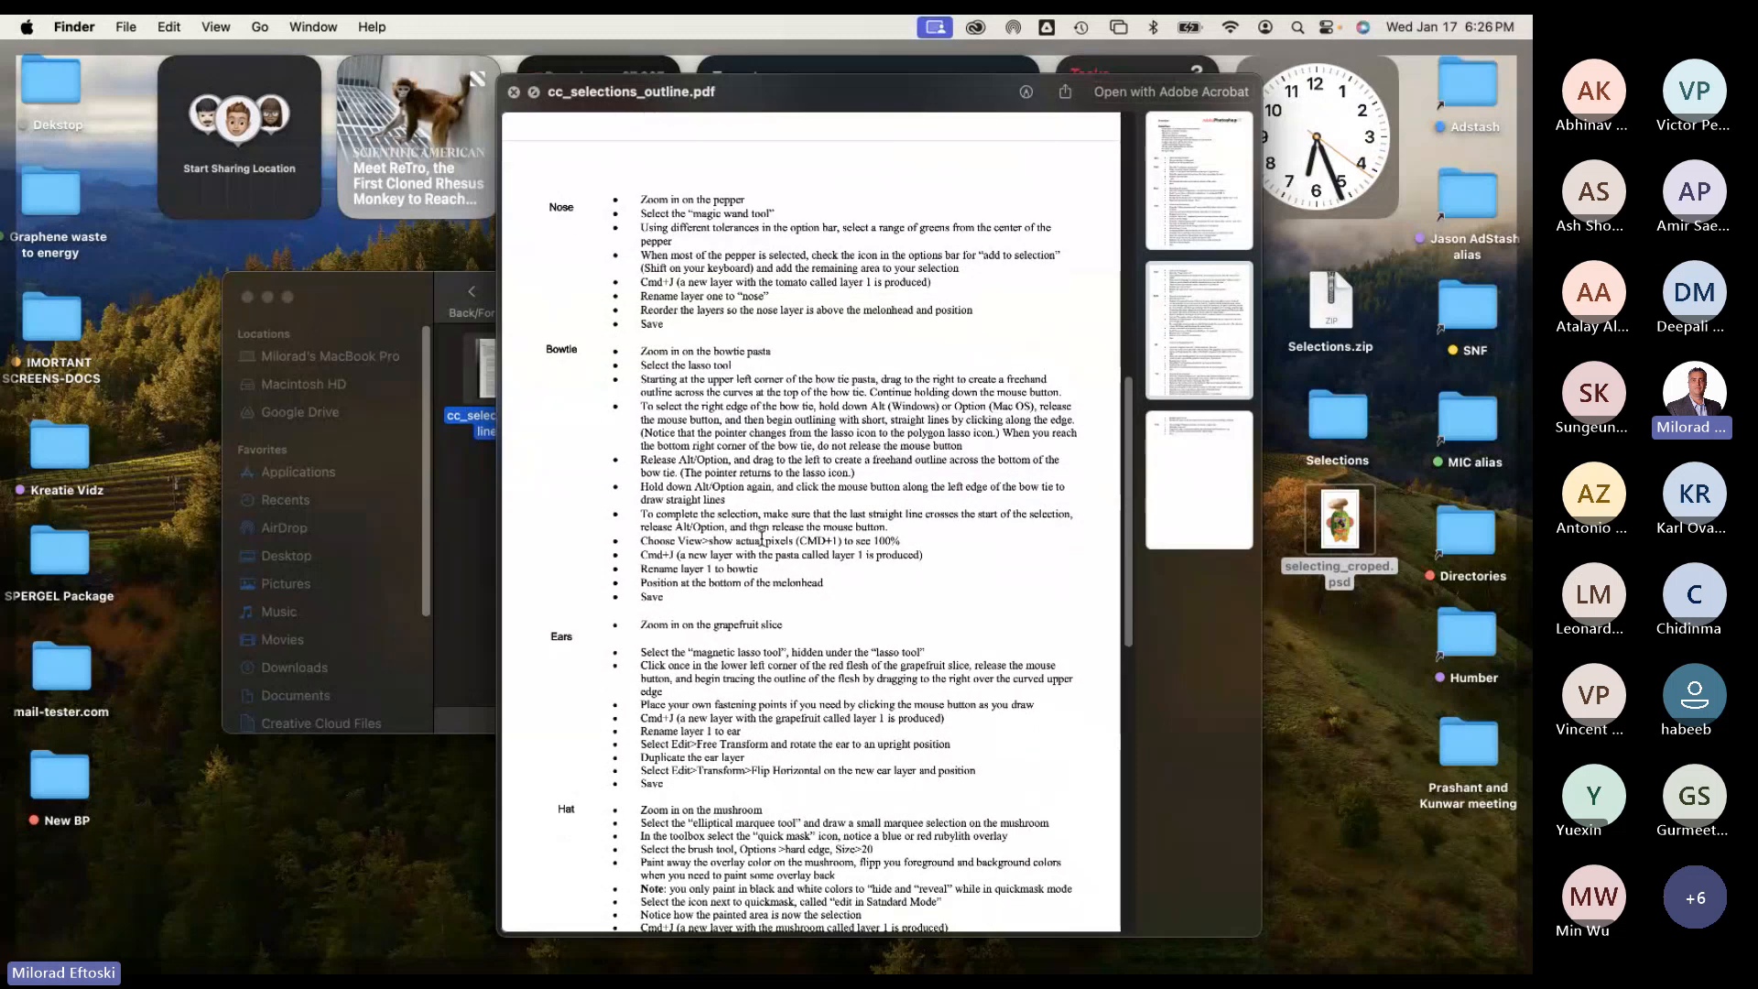
{"action": "scroll", "coordinate": [685, 436], "scroll_direction": "down", "scroll_amount": 1}
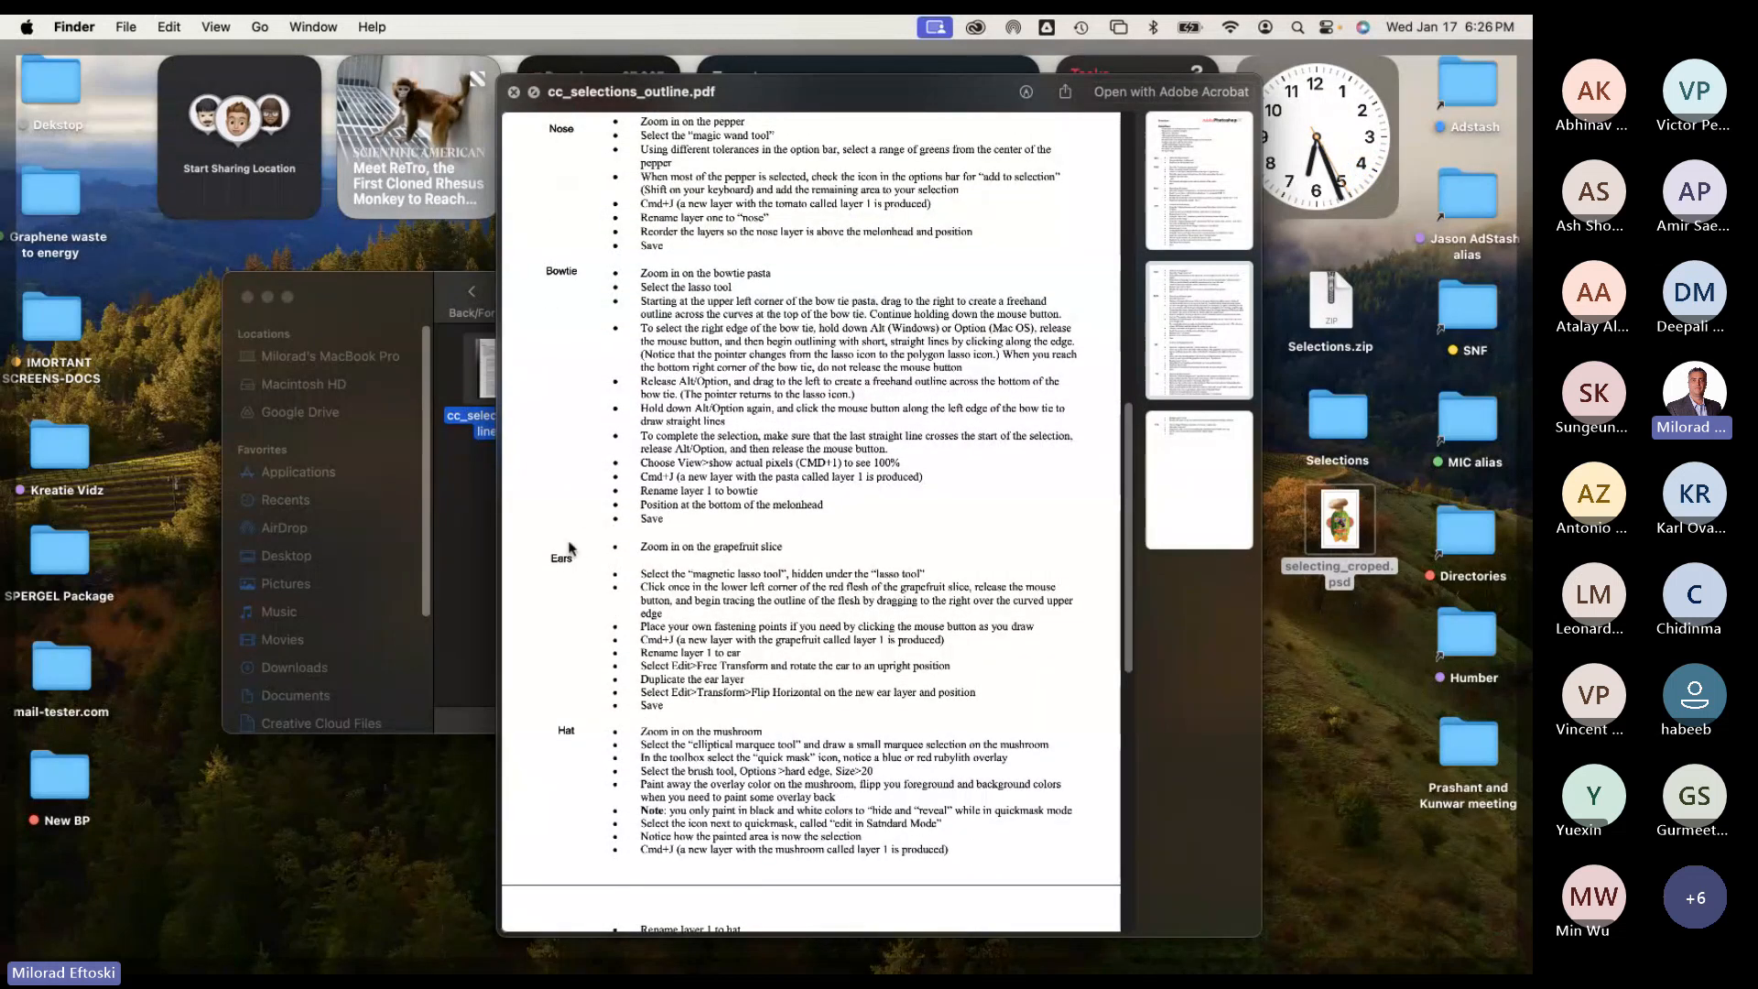
{"action": "scroll", "coordinate": [696, 636], "scroll_direction": "down", "scroll_amount": 3}
{"action": "scroll", "coordinate": [696, 636], "scroll_direction": "down", "scroll_amount": 2}
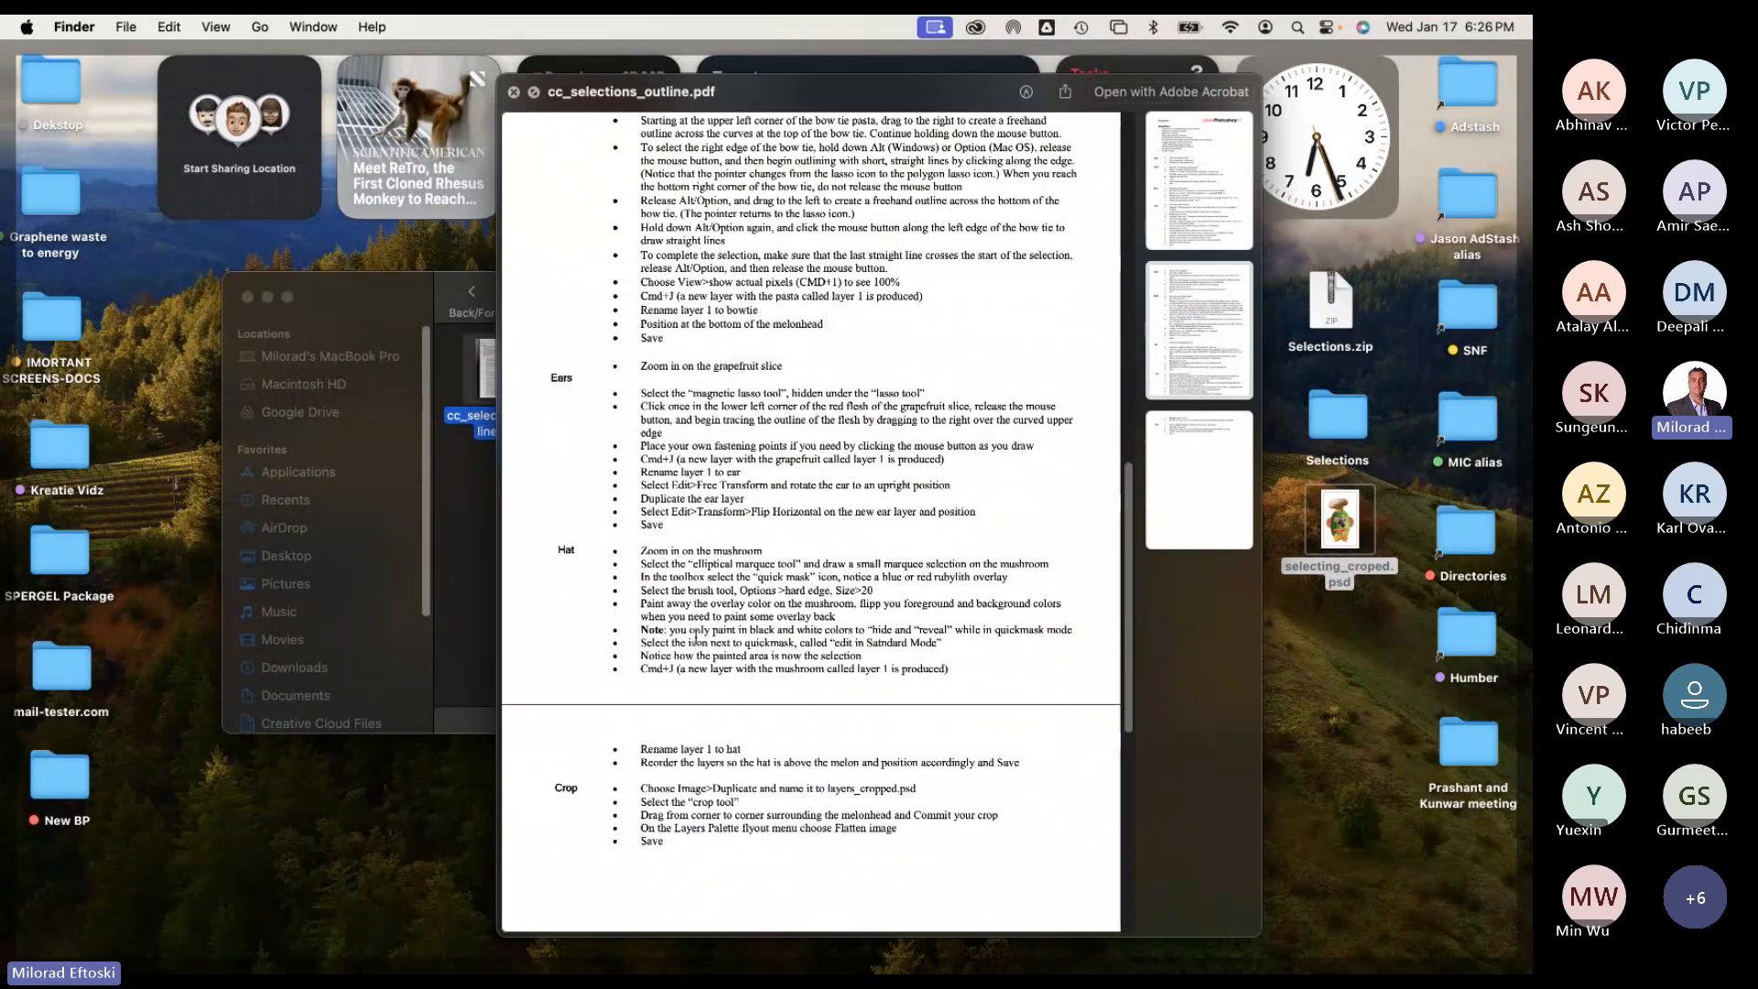
{"action": "scroll", "coordinate": [737, 774], "scroll_direction": "up", "scroll_amount": 7}
{"action": "scroll", "coordinate": [733, 754], "scroll_direction": "up", "scroll_amount": 15}
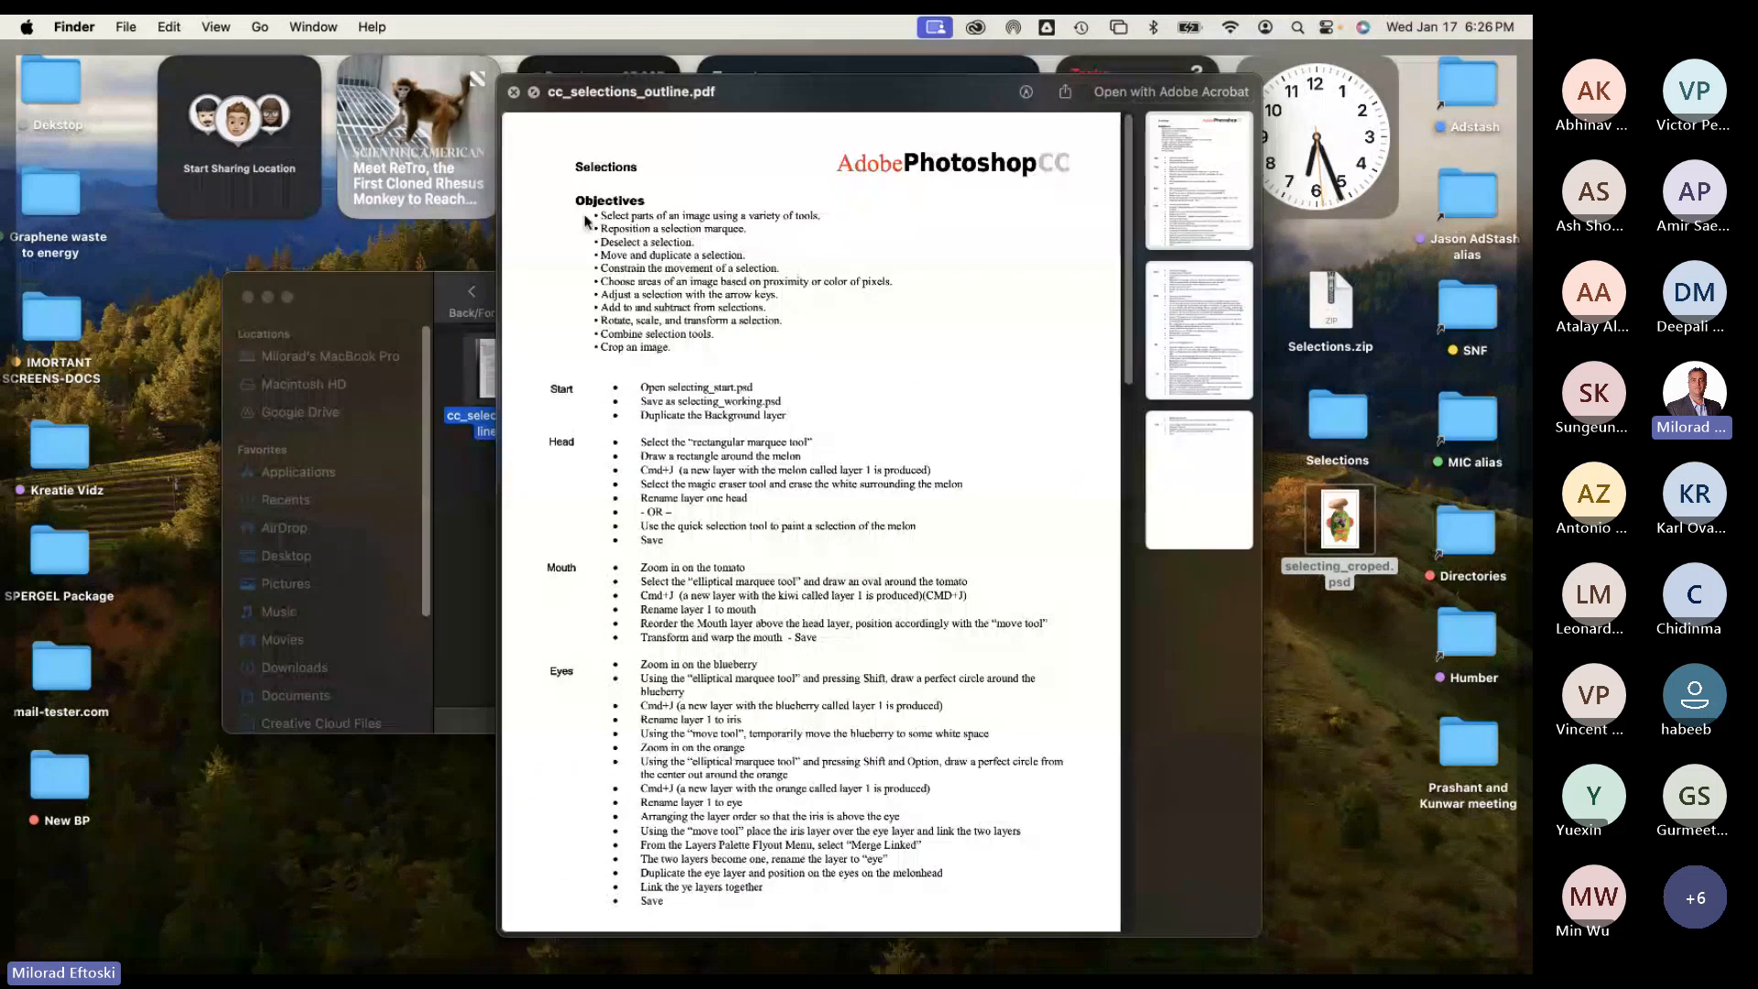
Review the Objectives list and skim the full outline once more, and close the preview.
{"action": "left_click_drag", "start_coordinate": [600, 216], "coordinate": [678, 327]}
{"action": "left_click", "coordinate": [678, 326]}
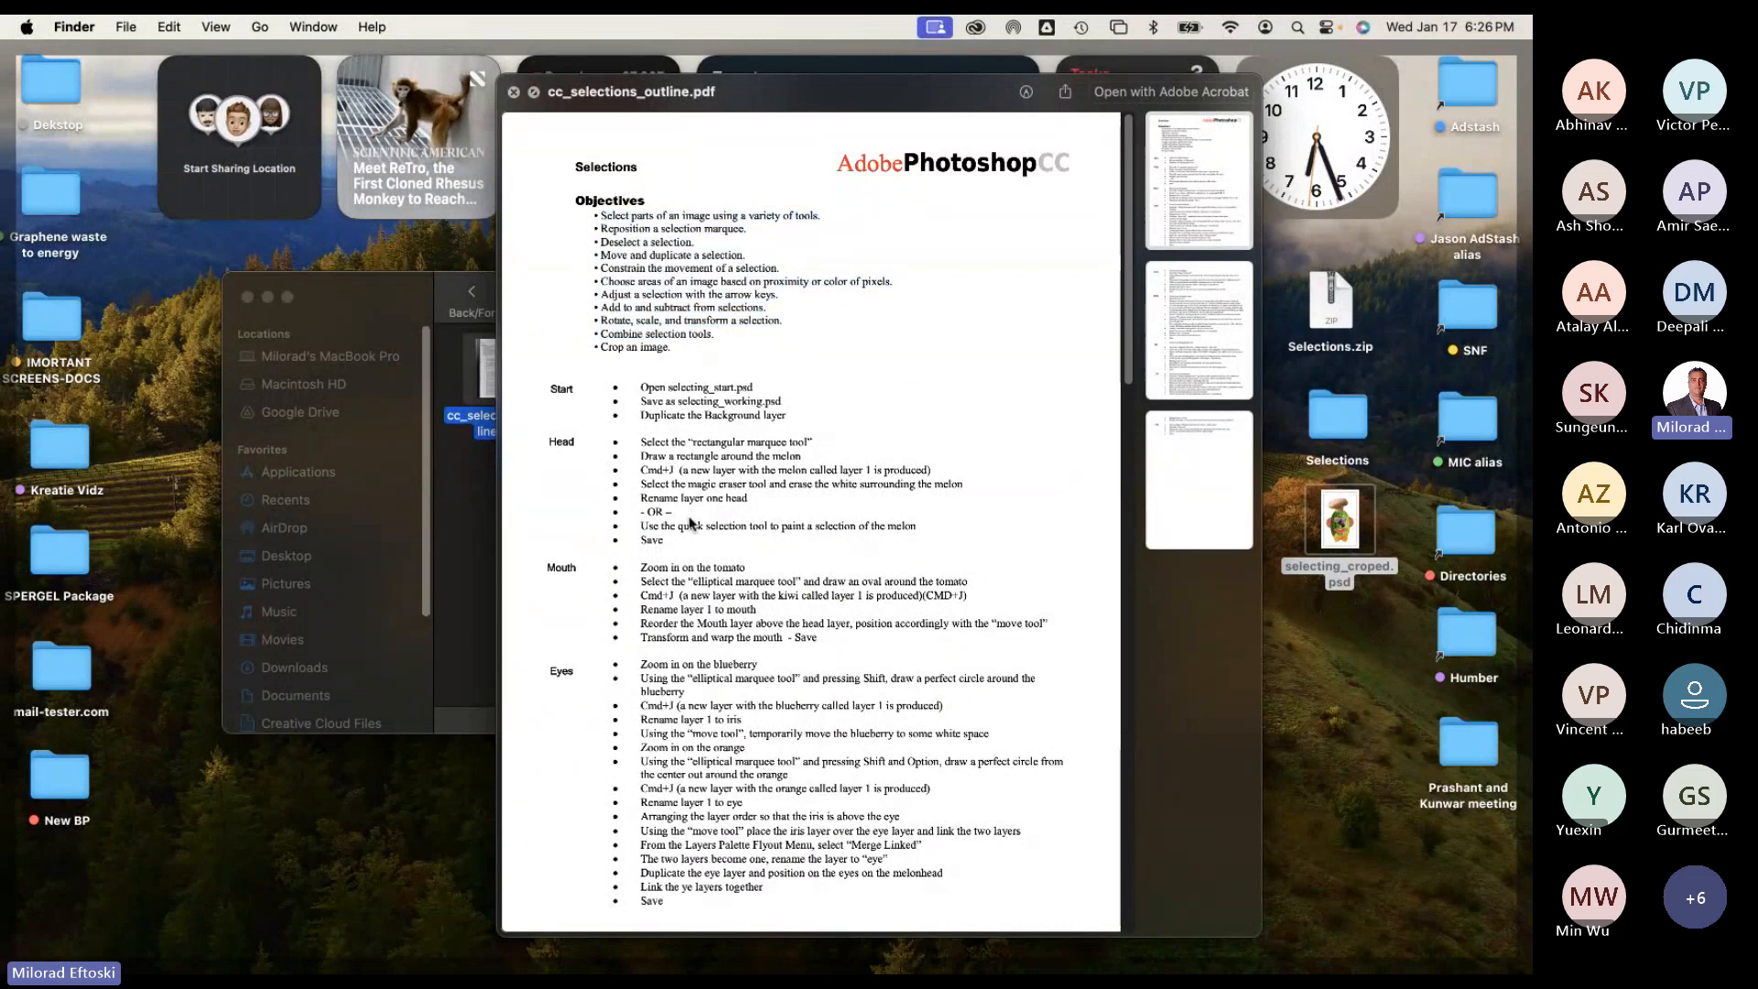
{"action": "scroll", "coordinate": [767, 492], "scroll_direction": "down", "scroll_amount": 20}
{"action": "scroll", "coordinate": [764, 497], "scroll_direction": "up", "scroll_amount": 20}
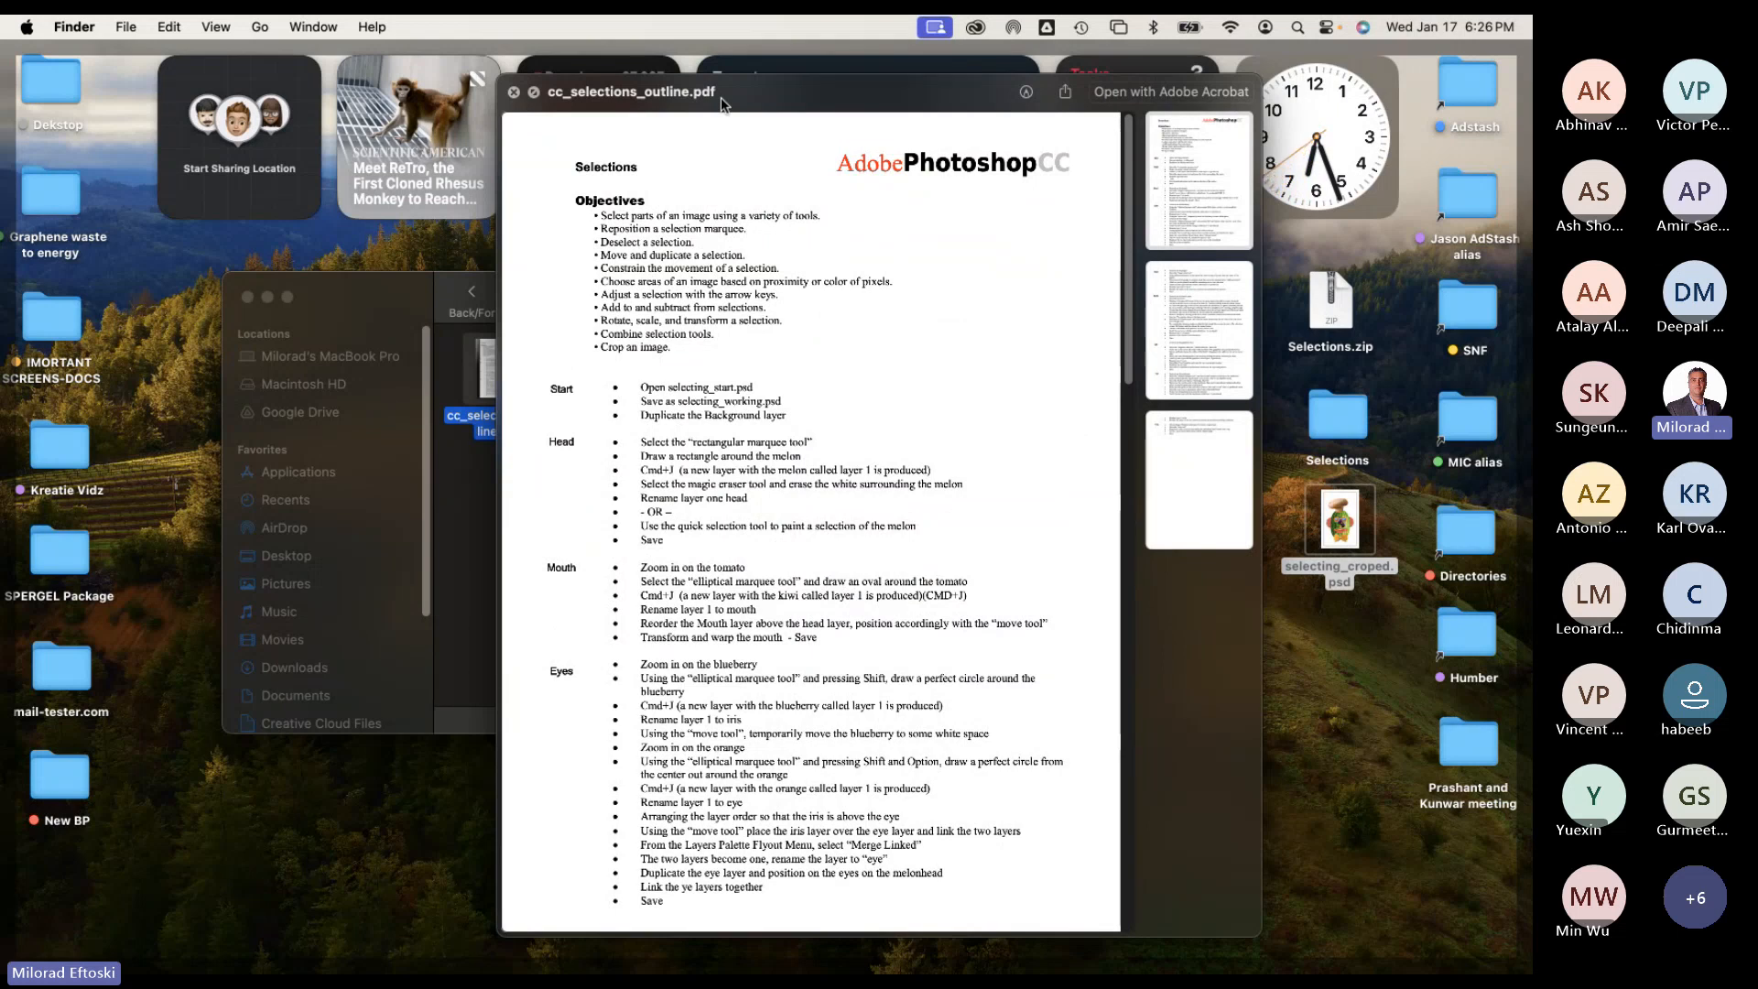
{"action": "key", "text": "space"}
{"action": "left_click", "coordinate": [812, 503]}
Shift the L1-selecting-start window slightly and briefly preview cc_selections_outline.pdf, leaving no file selected.
{"action": "mouse_move", "coordinate": [700, 295]}
{"action": "left_mouse_down"}
{"action": "mouse_move", "coordinate": [755, 289]}
{"action": "mouse_move", "coordinate": [729, 290]}
{"action": "left_mouse_up"}
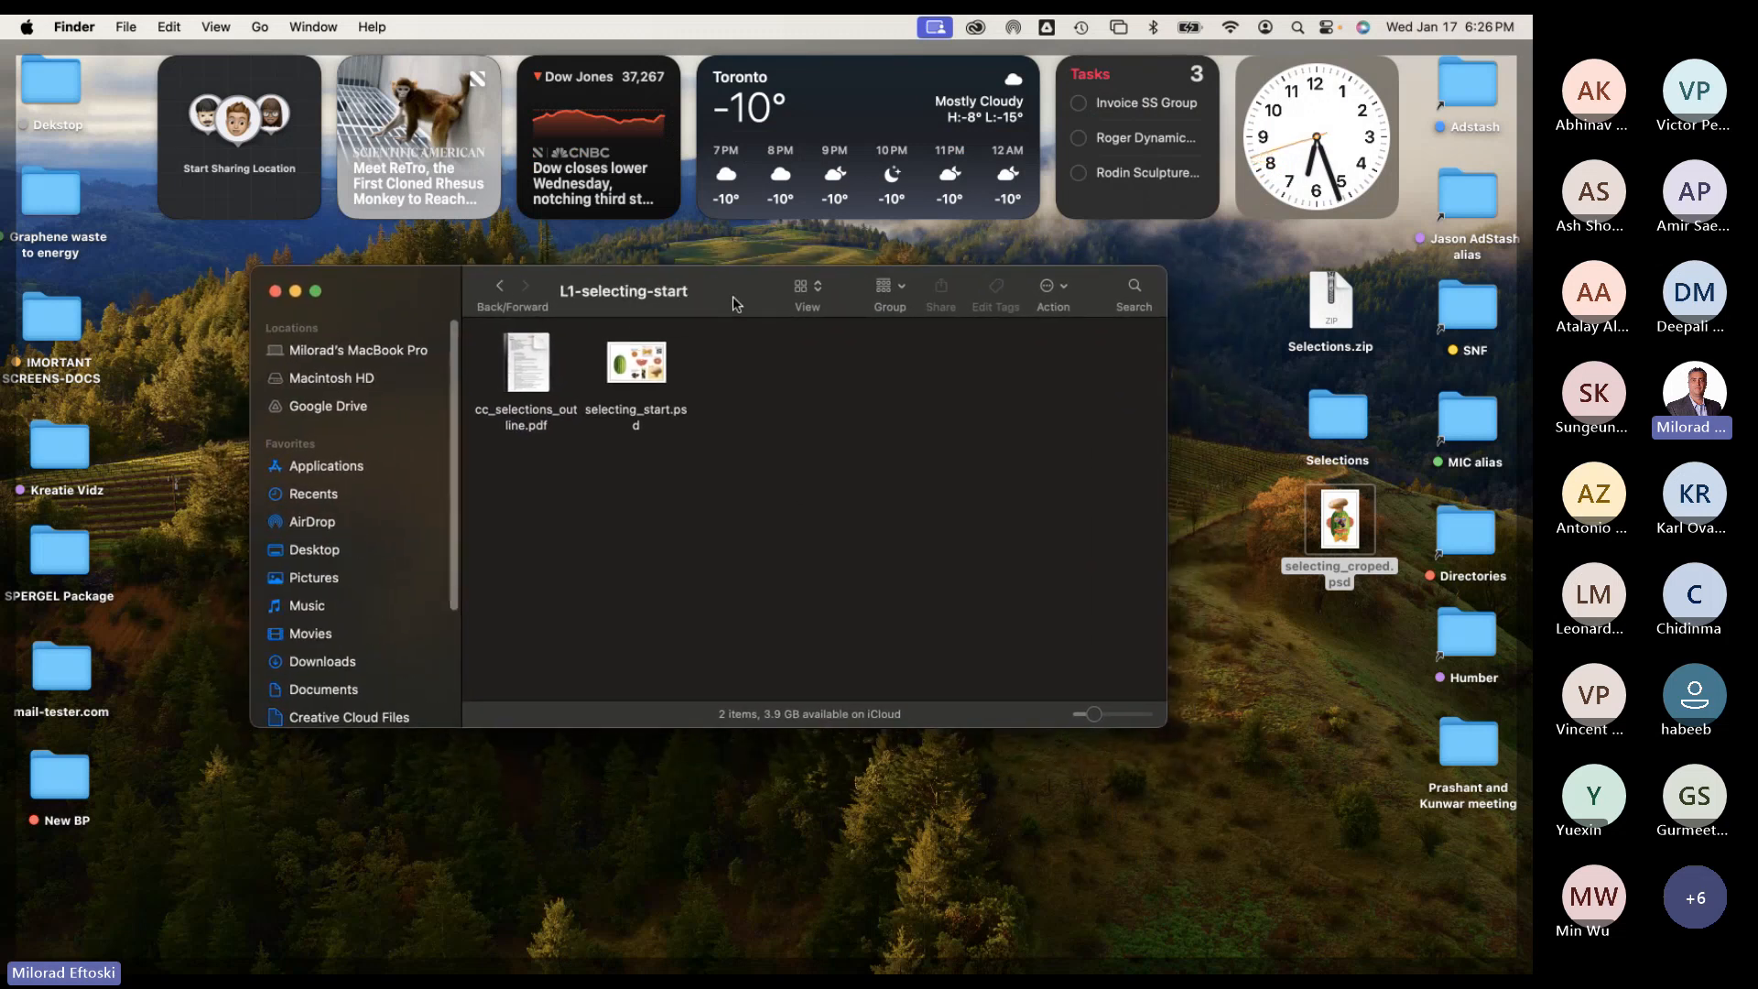
{"action": "left_click", "coordinate": [540, 352]}
{"action": "key", "text": "space"}
{"action": "key", "text": "space"}
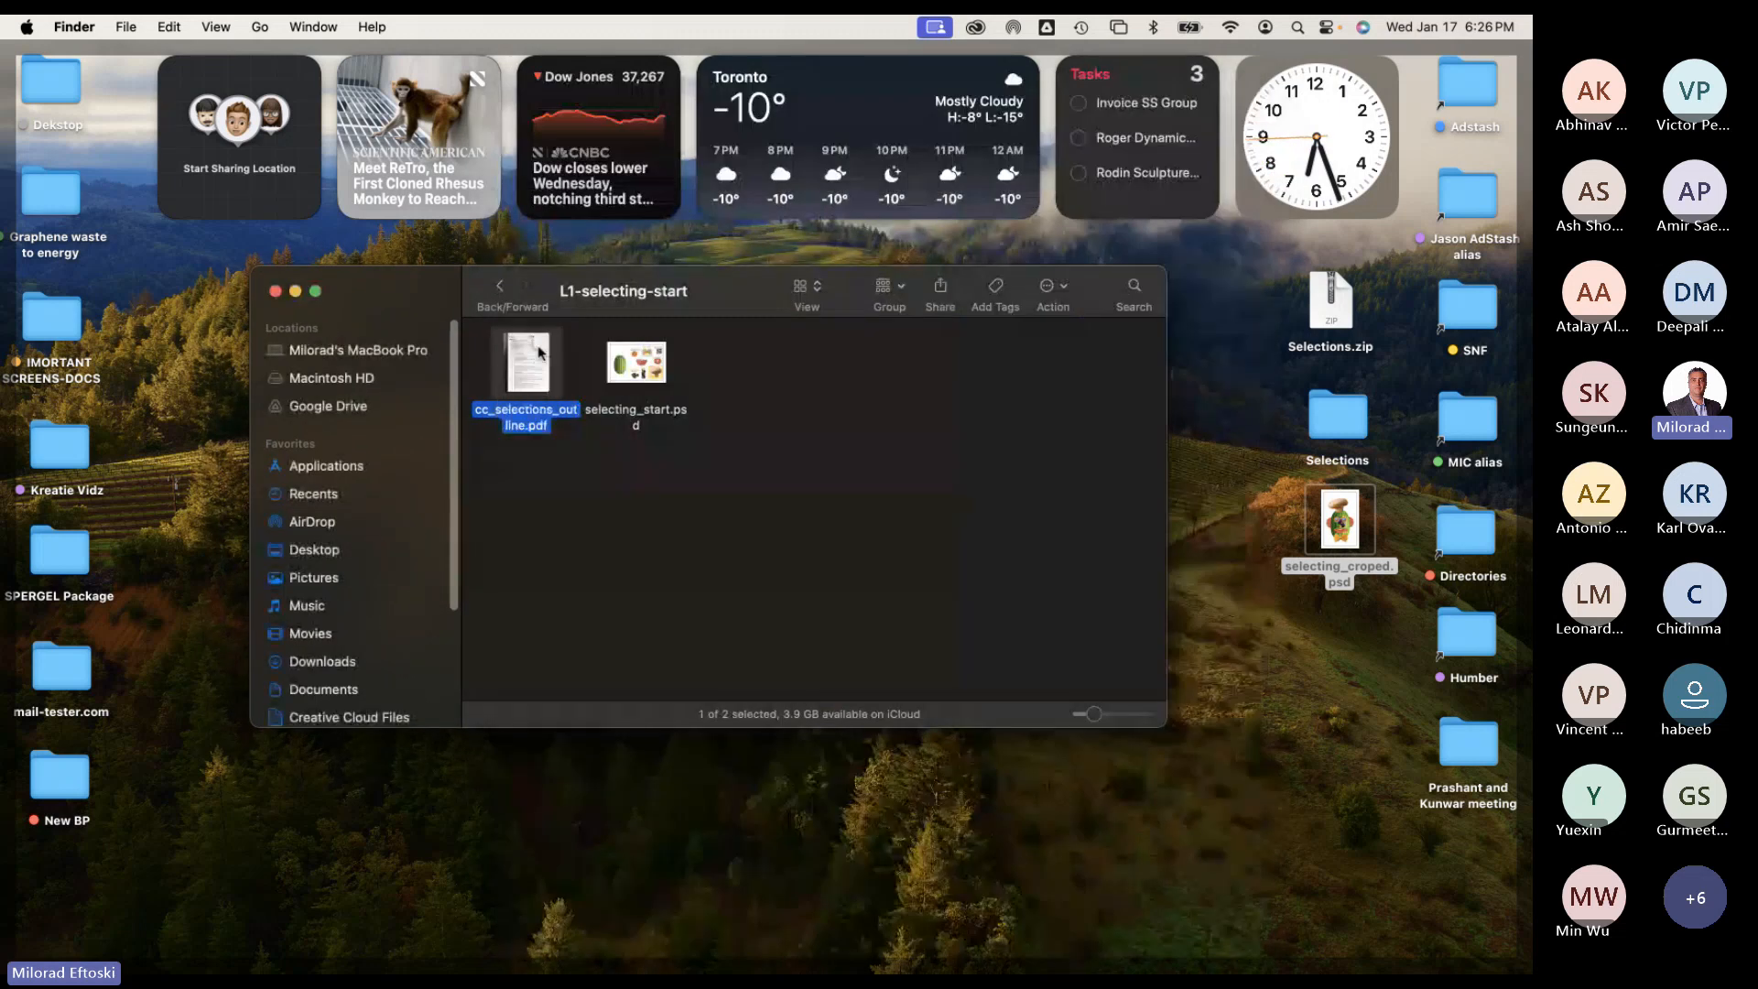
{"action": "left_click", "coordinate": [793, 510]}
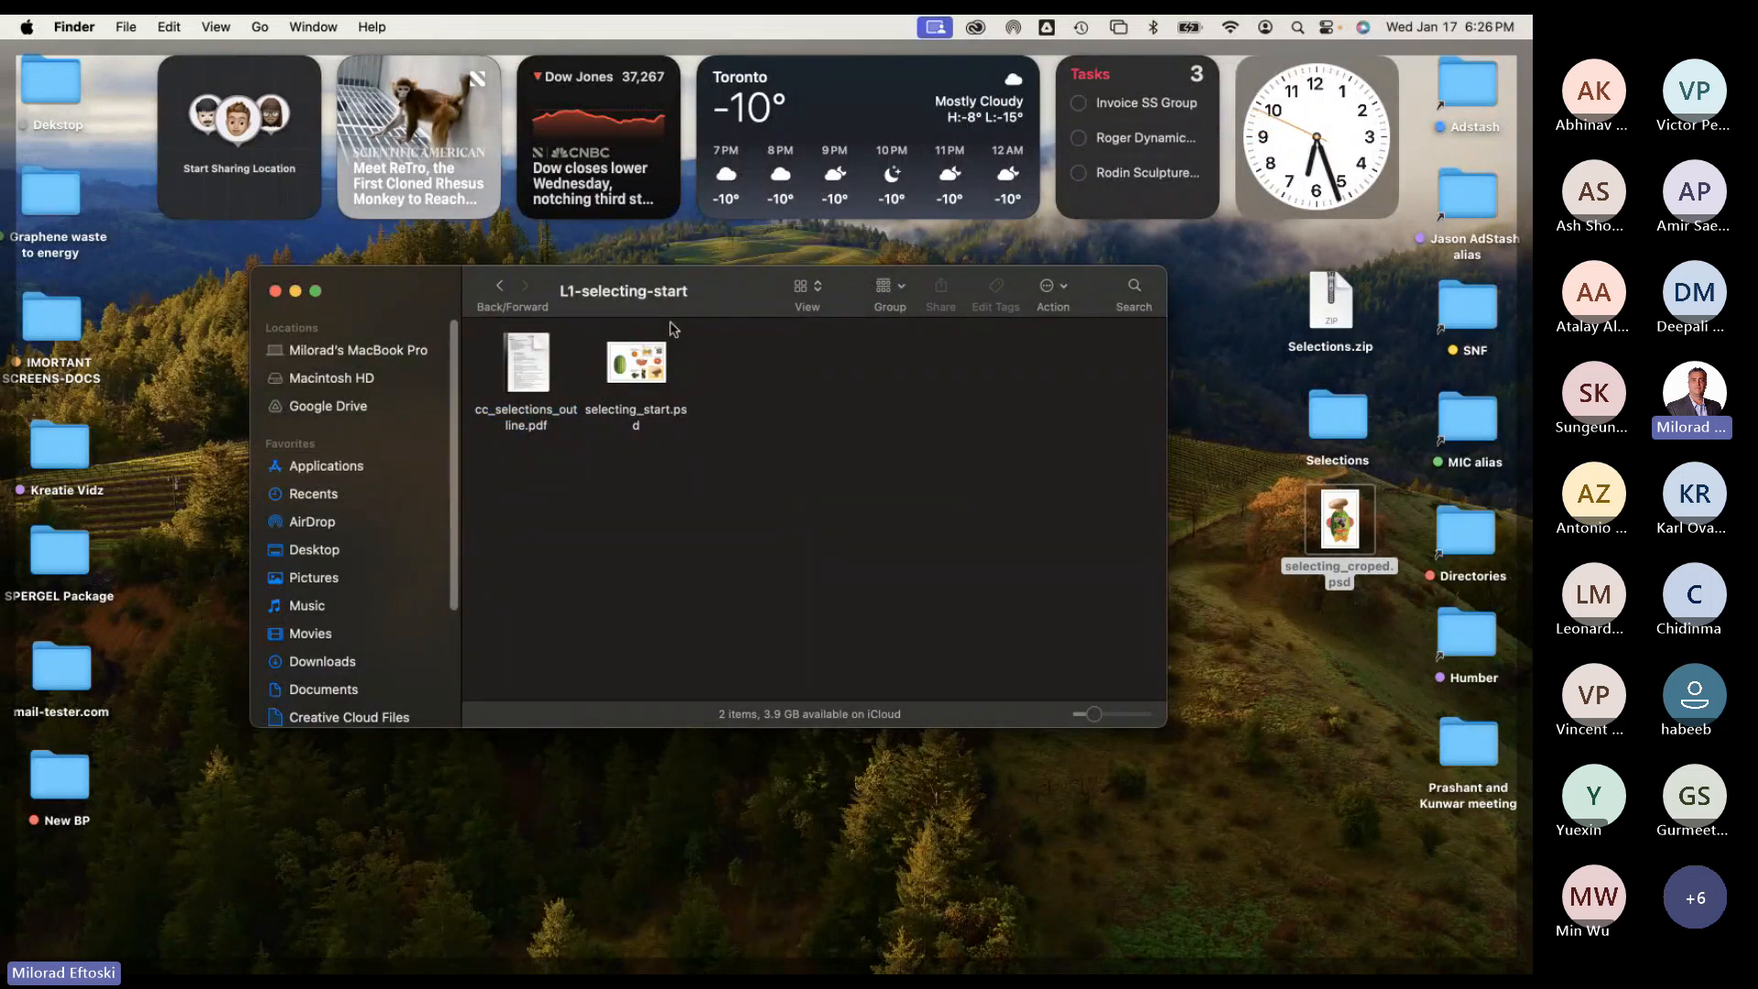
Select selecting_start.psd in the L1-selecting-start folder, switch to Photoshop where it is open, and enlarge the image to 200%.
{"action": "left_click", "coordinate": [655, 376]}
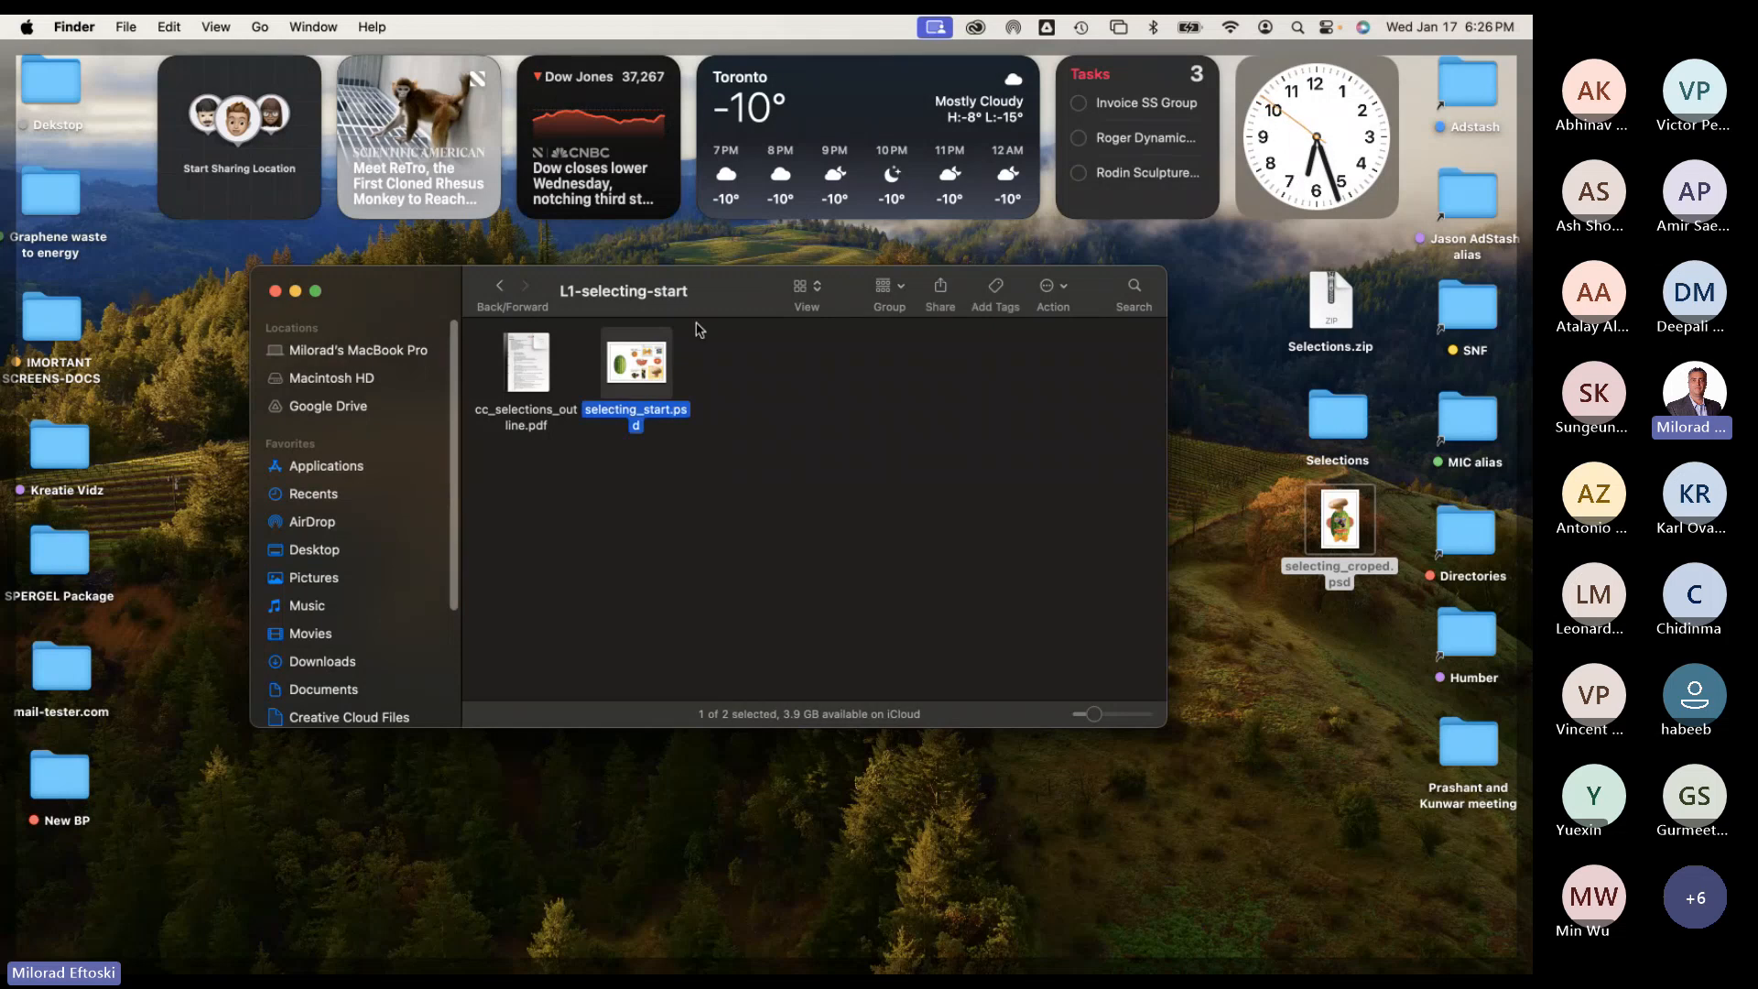
{"action": "left_click", "coordinate": [774, 394]}
{"action": "left_click", "coordinate": [623, 350]}
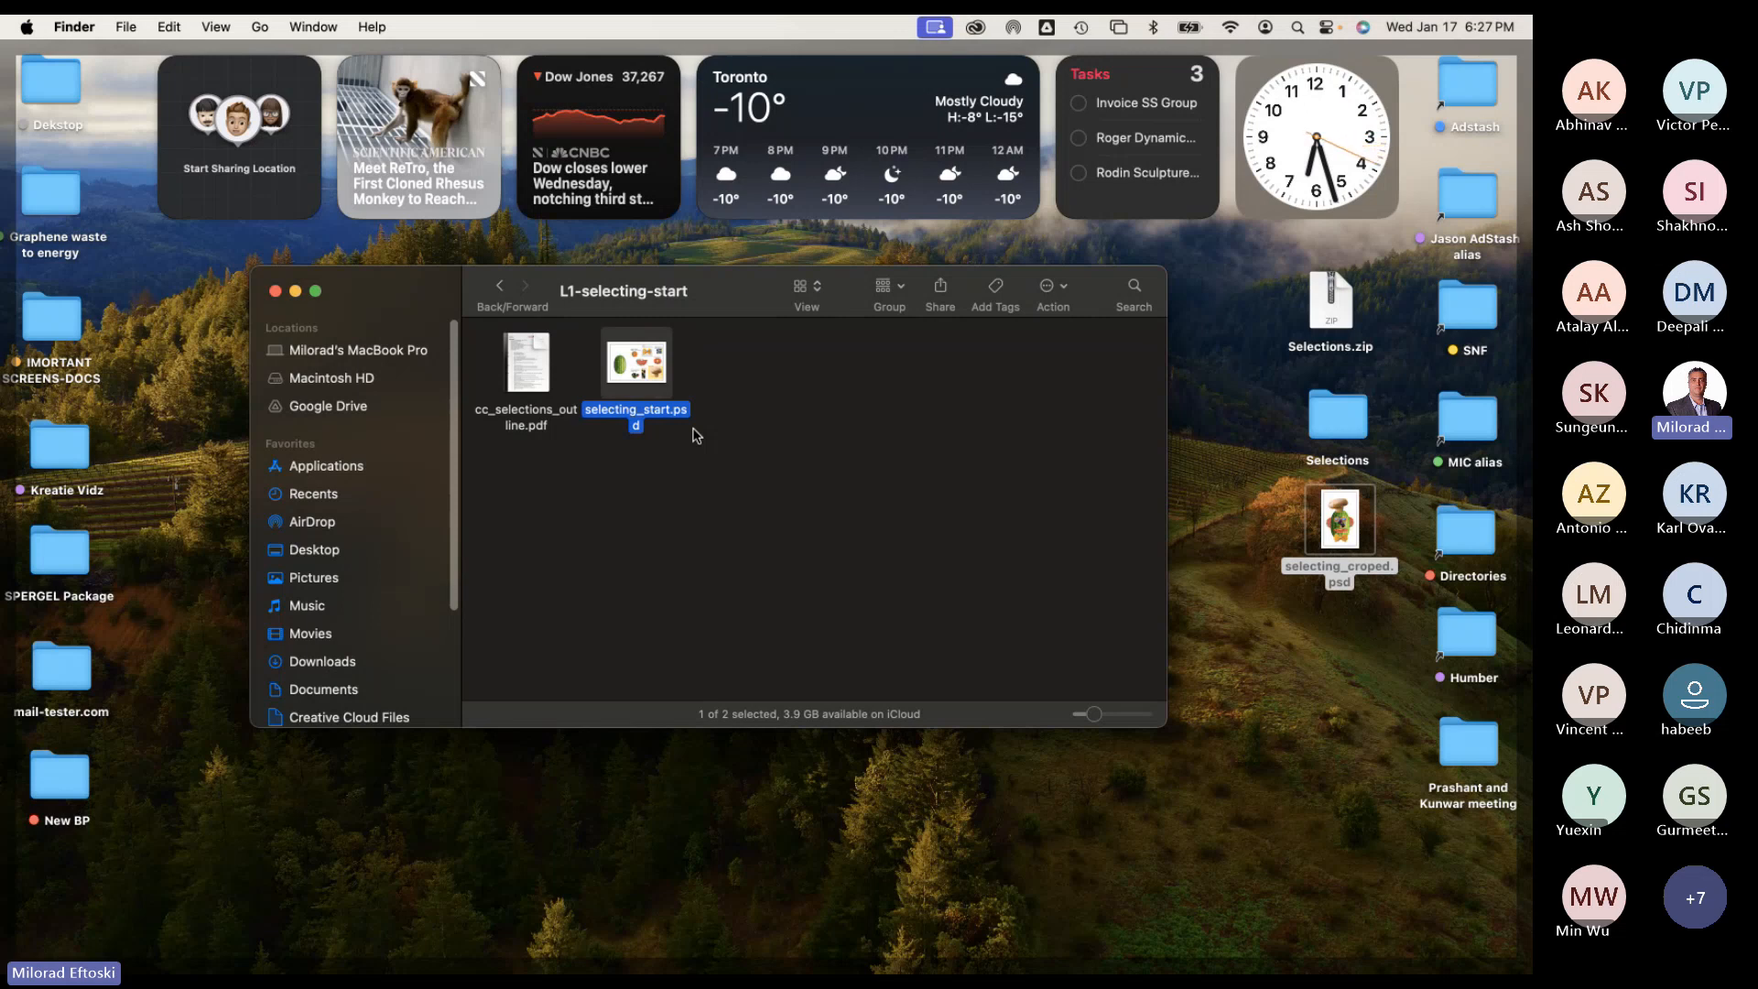
{"action": "key", "text": "super+Tab"}
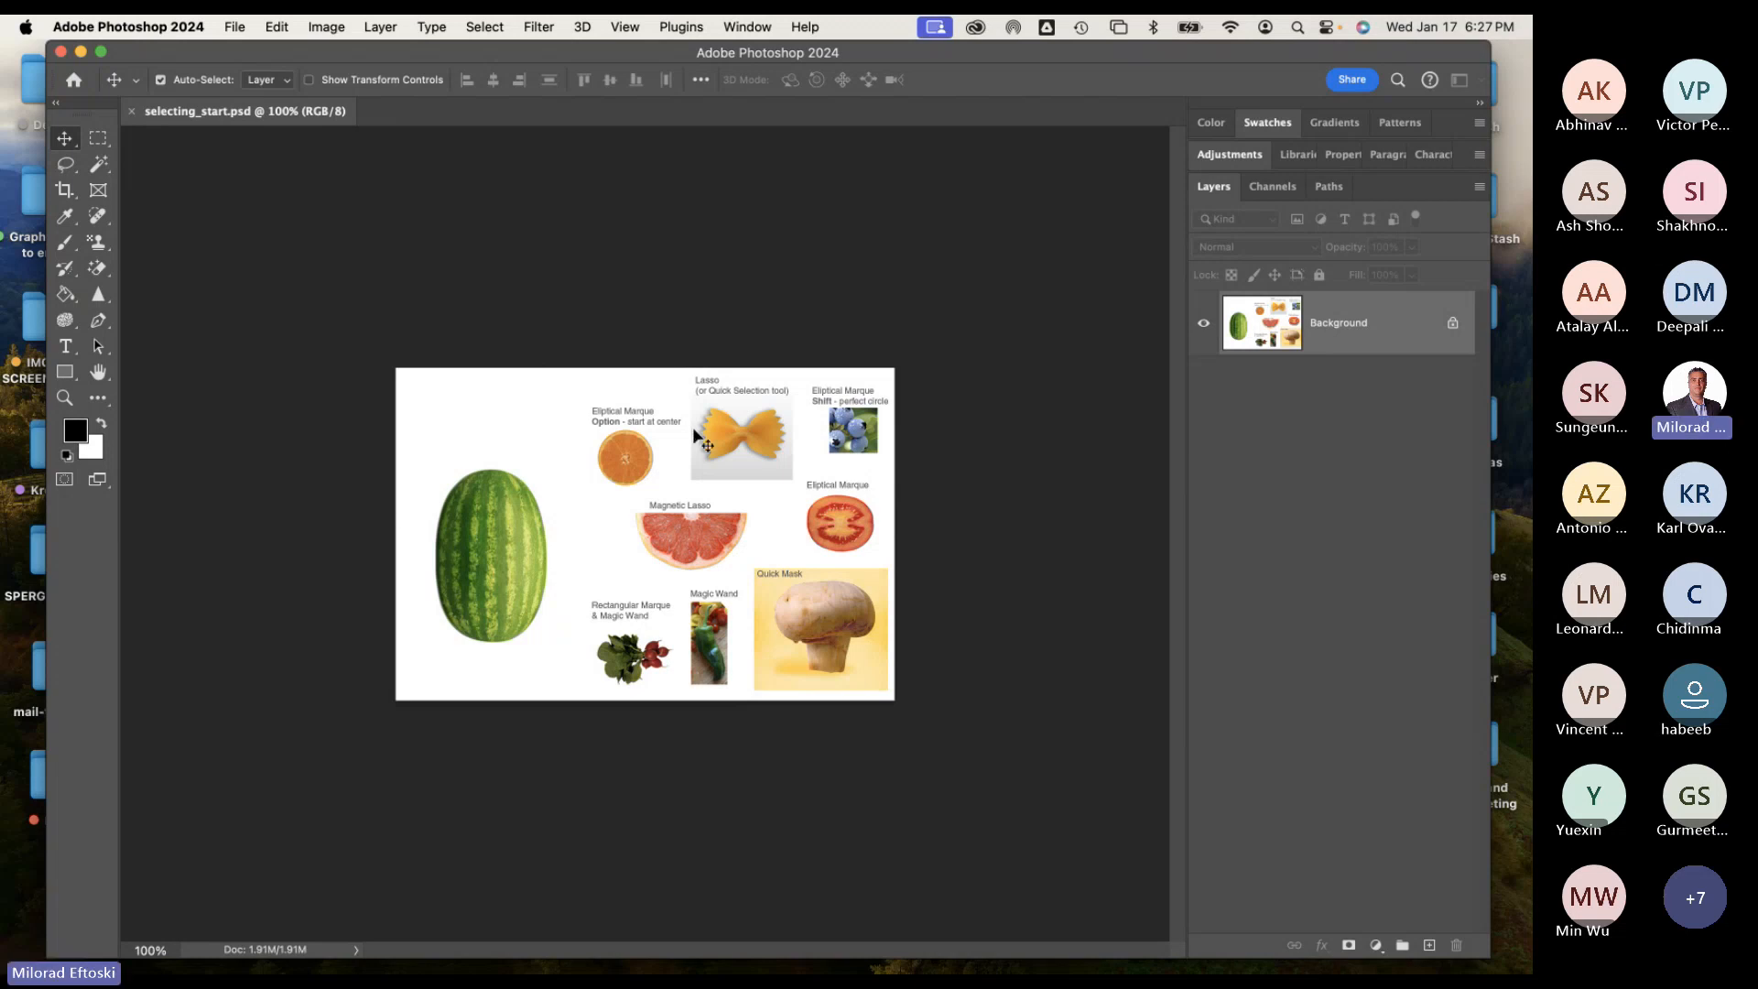
{"action": "key", "text": "super+equal"}
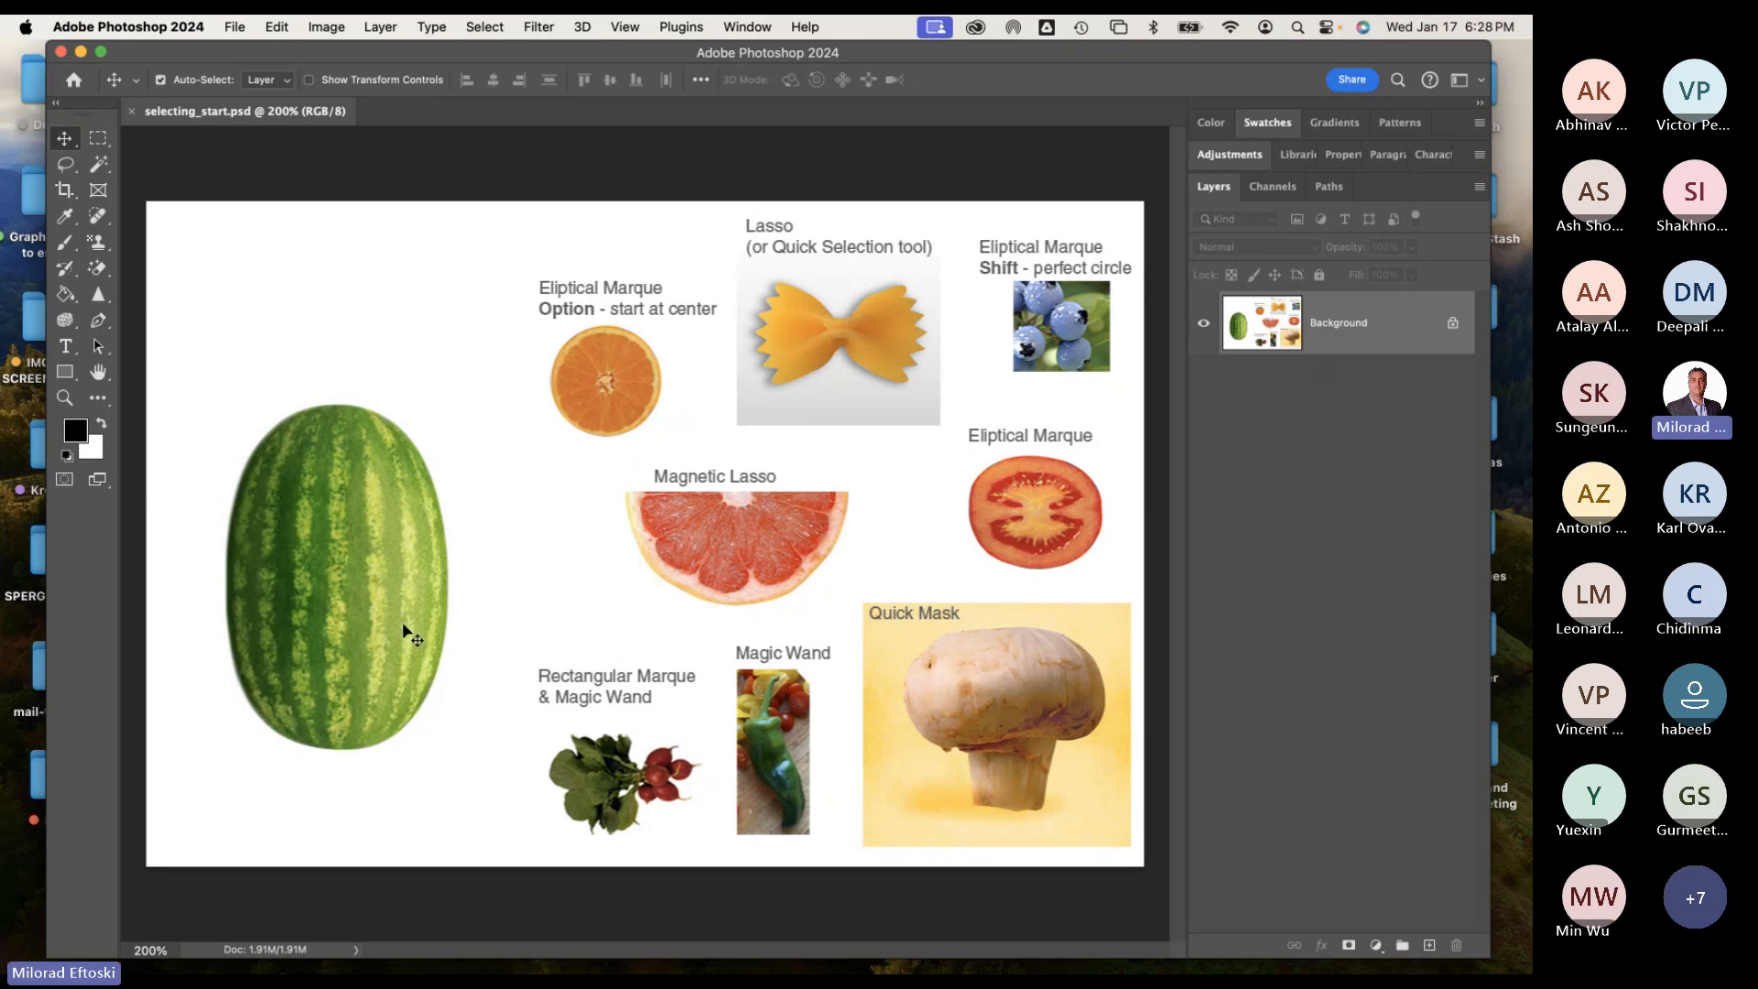
Switch to the Microsoft Teams meeting, look through its participants list, and minimize the meeting window.
{"action": "mouse_move", "coordinate": [472, 970]}
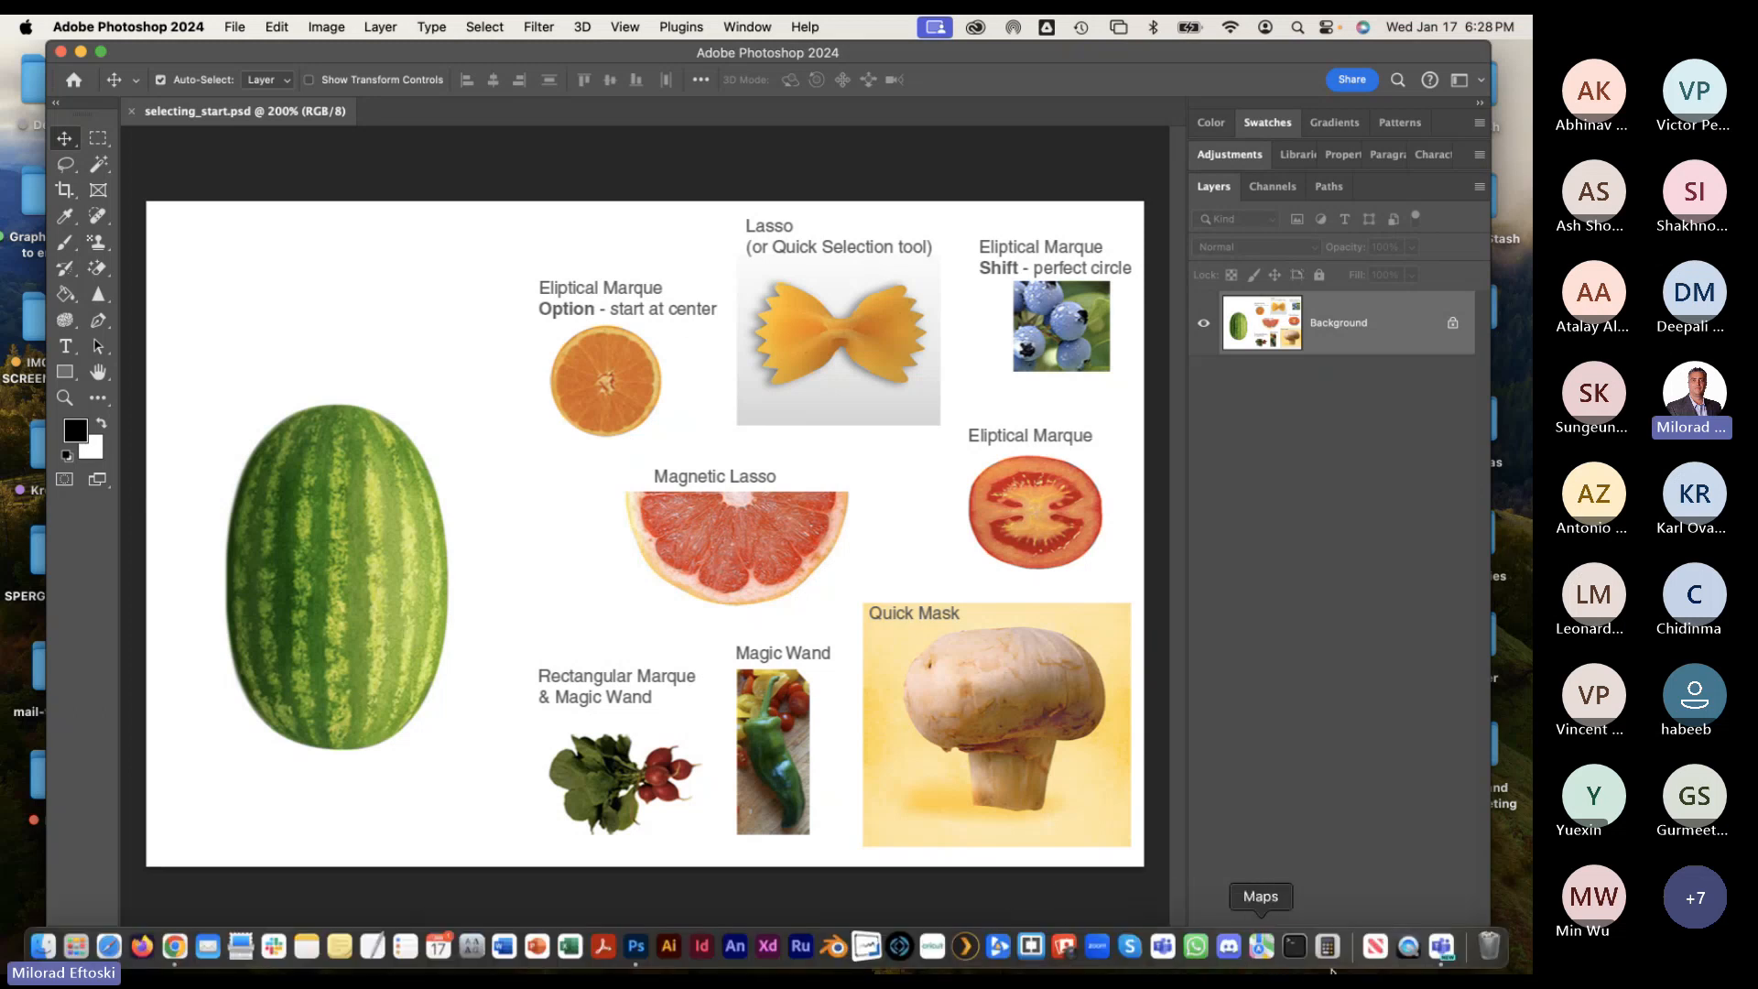
{"action": "left_click", "coordinate": [1442, 946]}
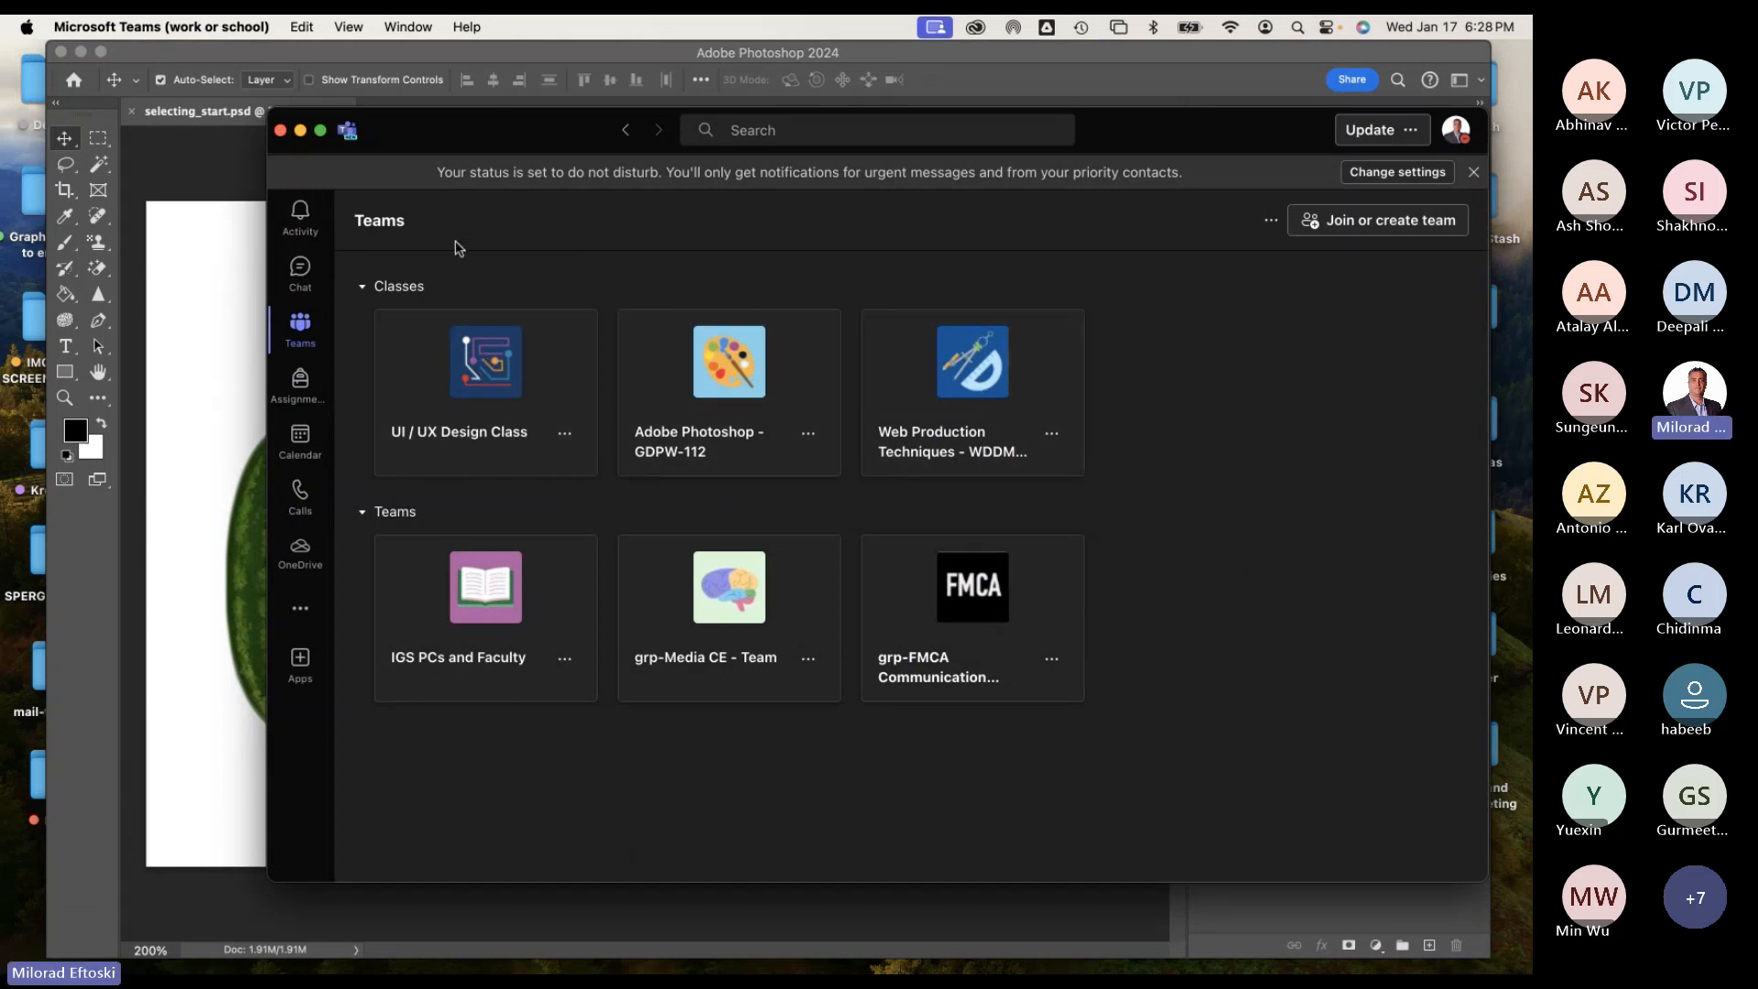
{"action": "left_click", "coordinate": [281, 132]}
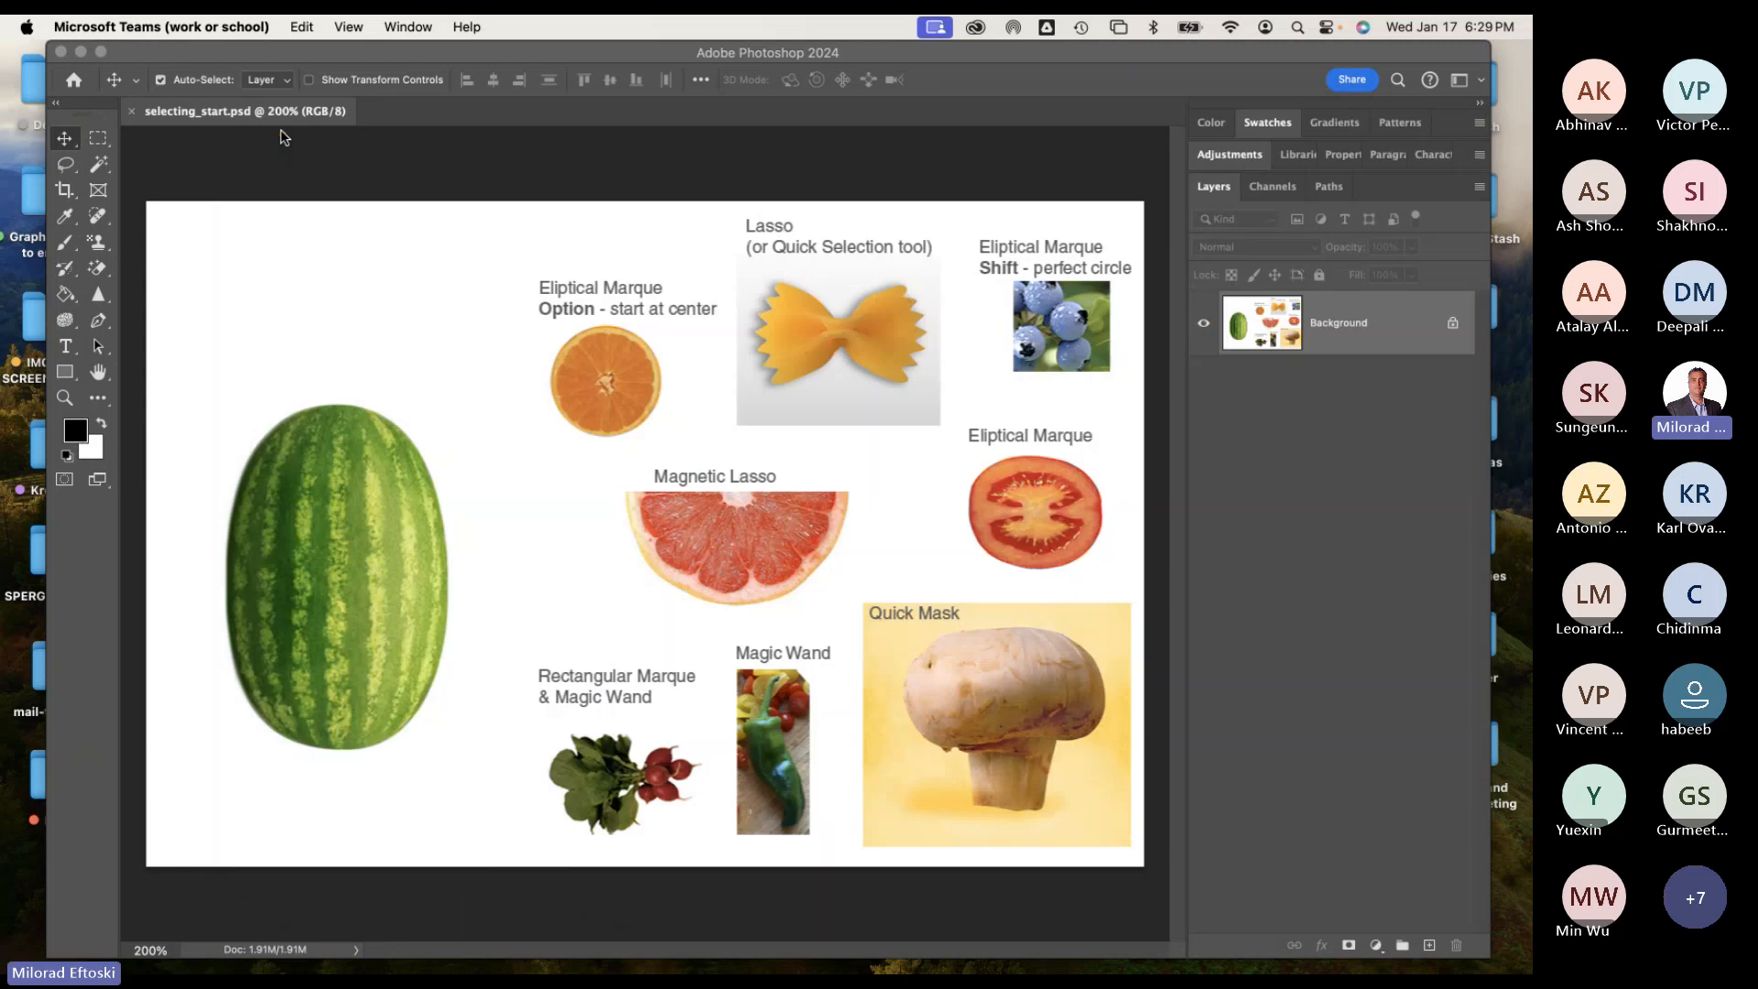
{"action": "left_click", "coordinate": [403, 26]}
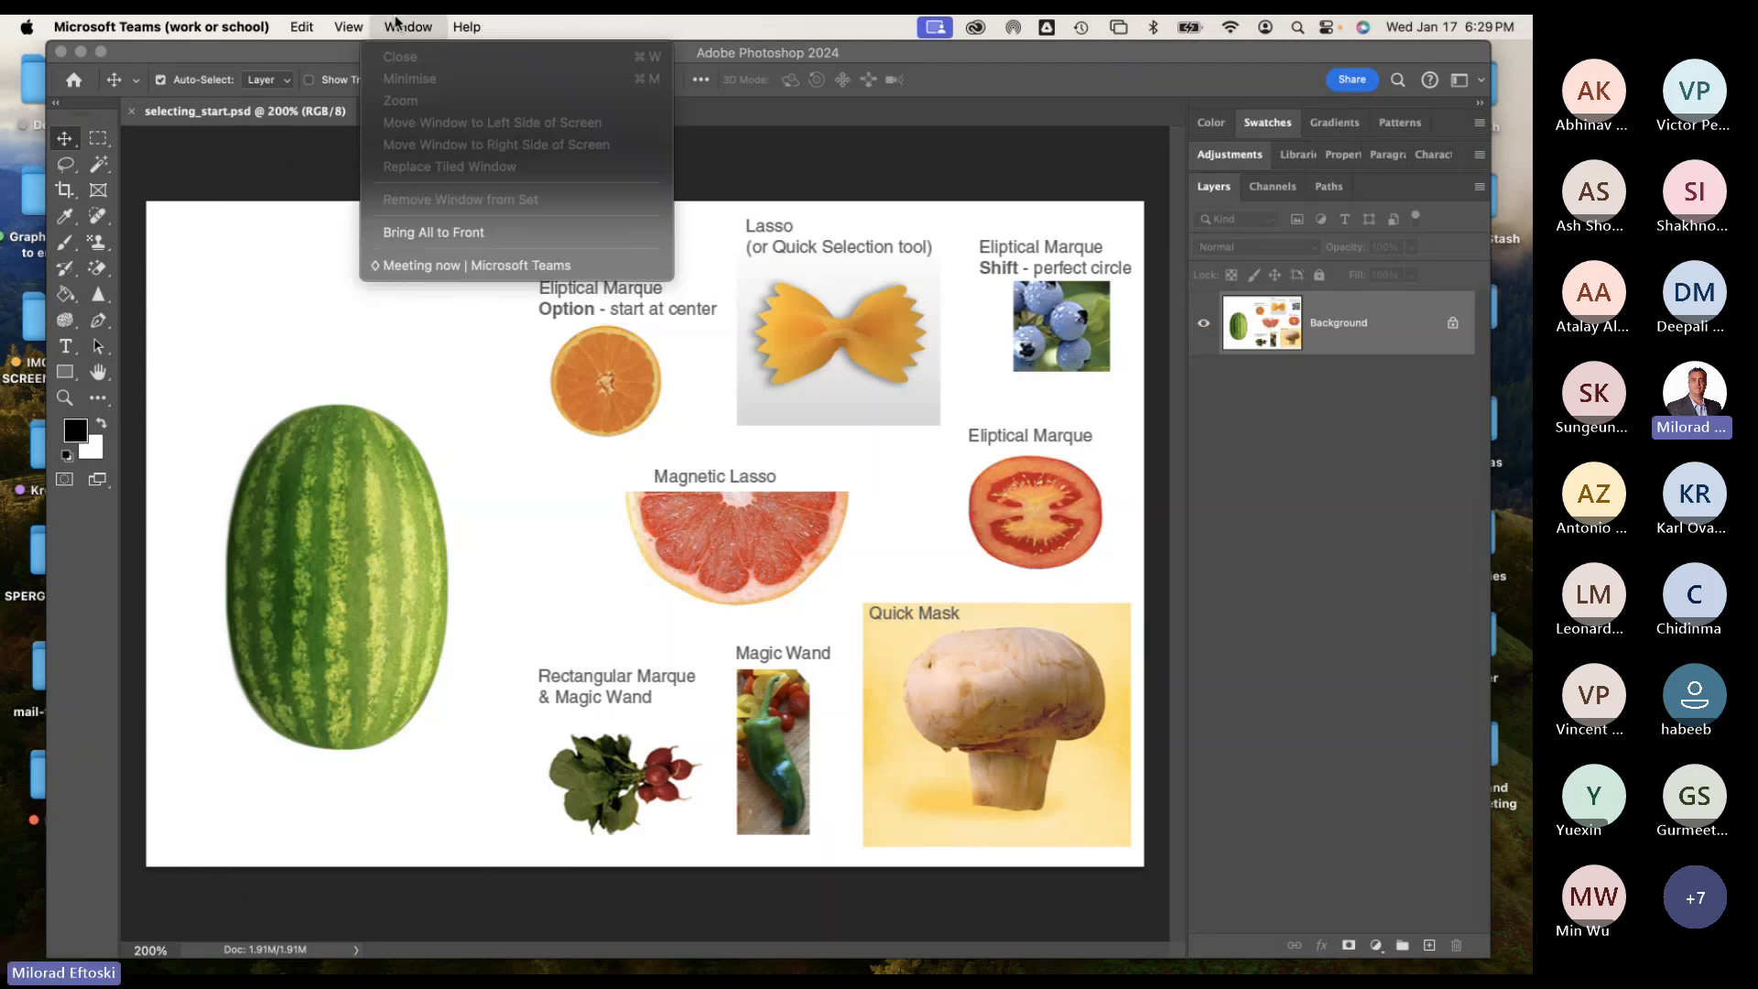
{"action": "left_click", "coordinate": [442, 266]}
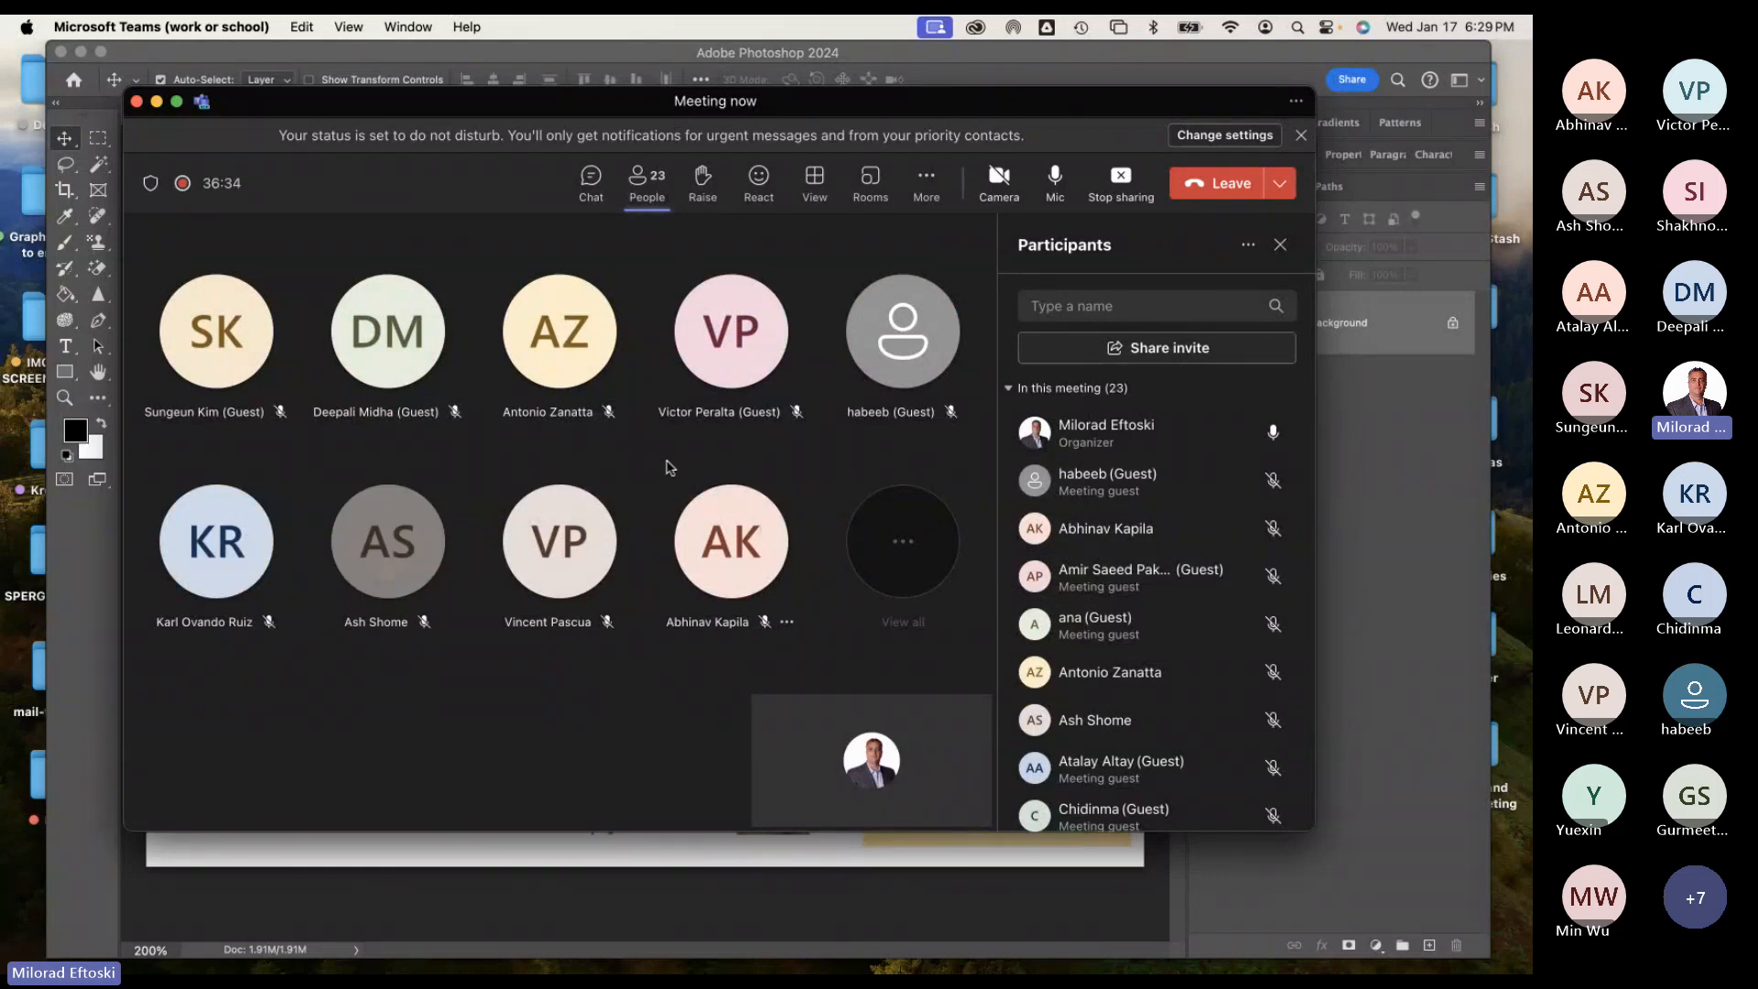
{"action": "left_click_drag", "start_coordinate": [330, 109], "coordinate": [425, 112]}
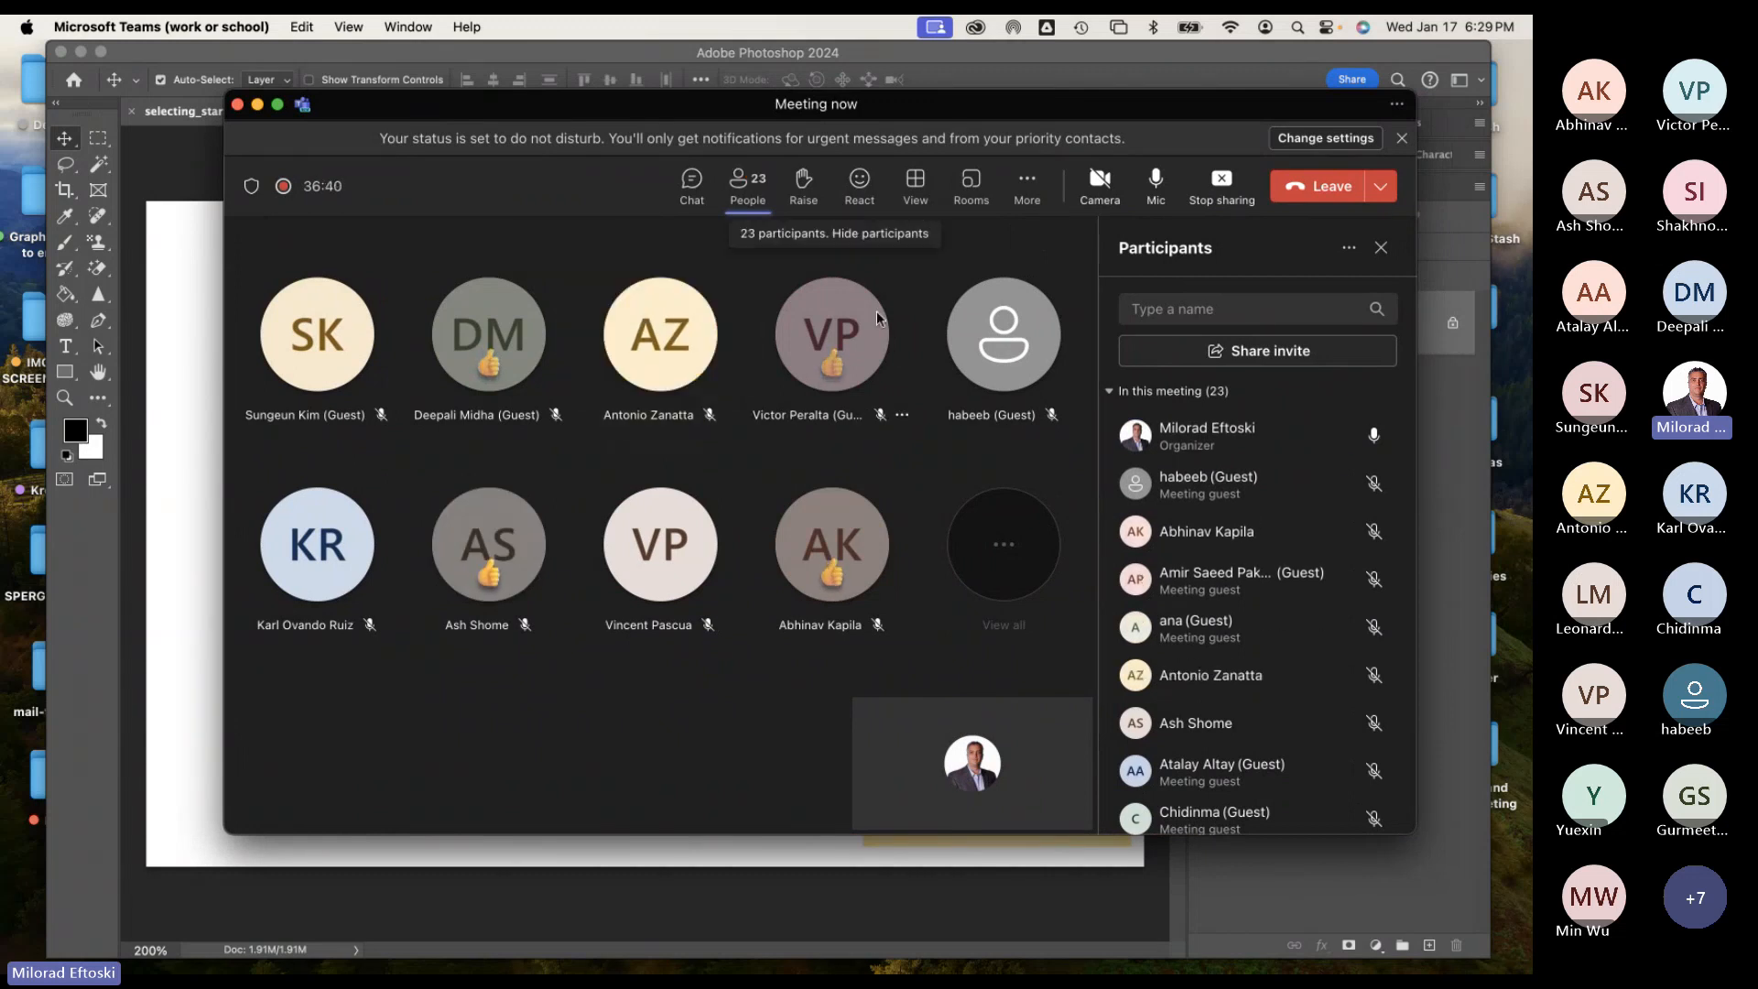
{"action": "scroll", "coordinate": [1251, 501], "scroll_direction": "down", "scroll_amount": 10}
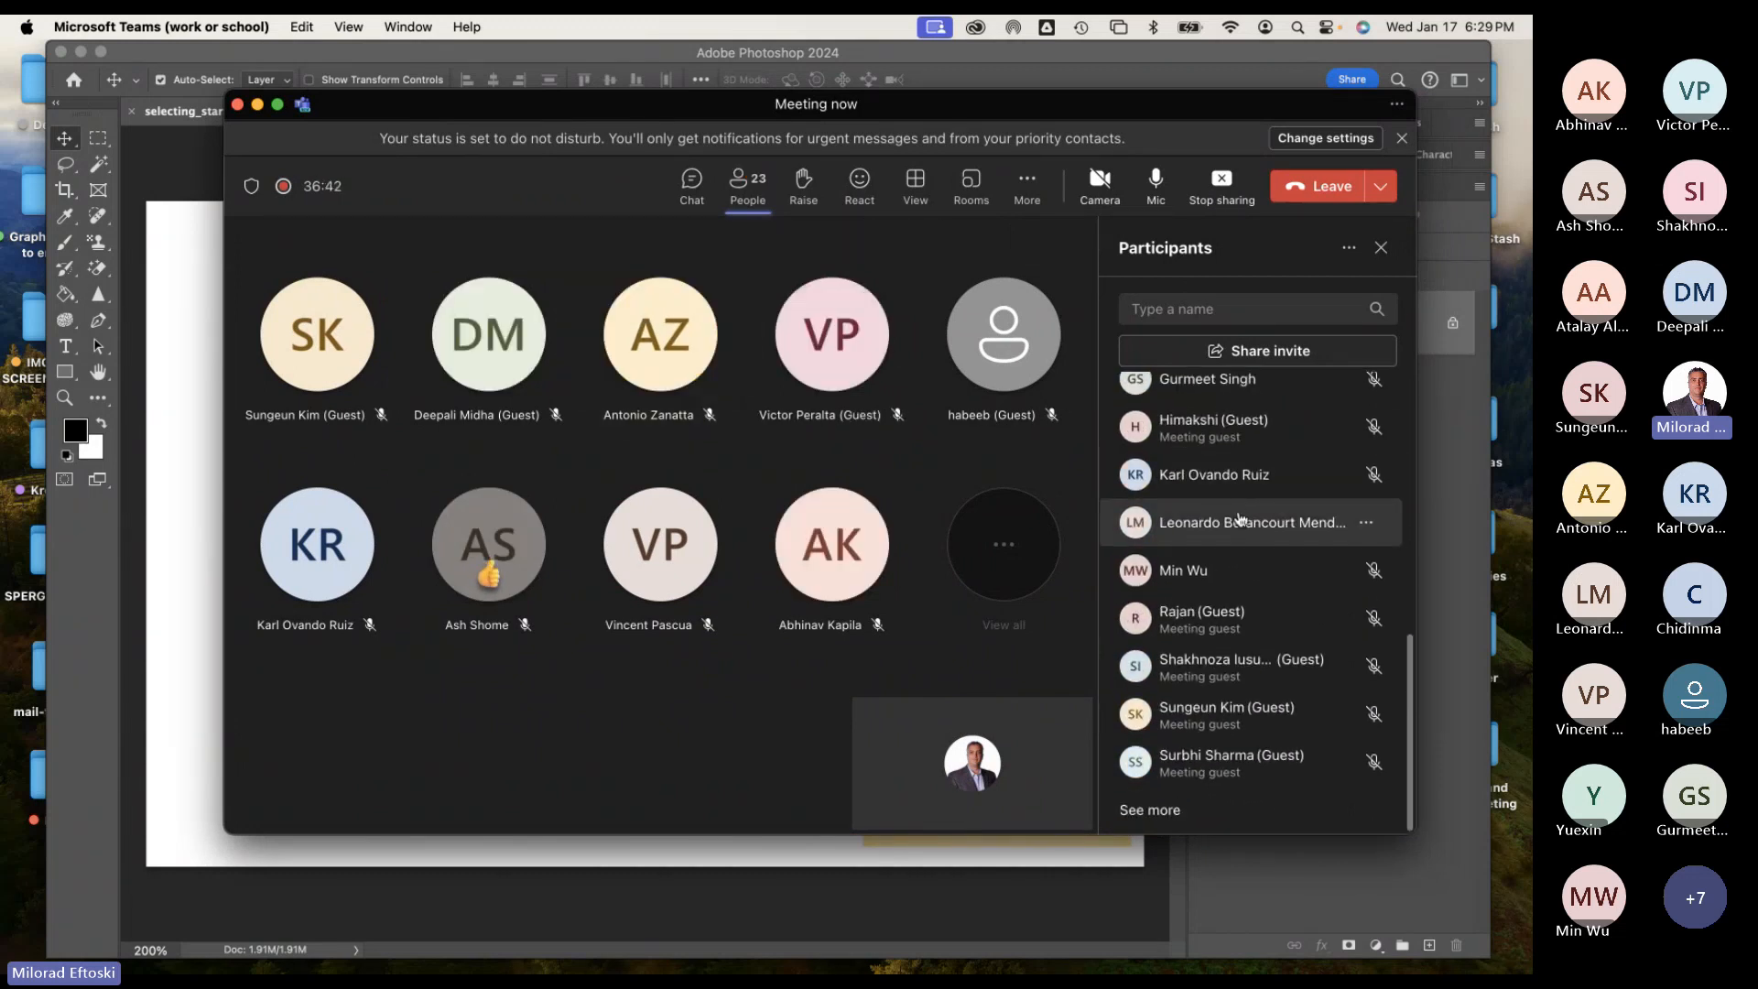
{"action": "scroll", "coordinate": [1227, 518], "scroll_direction": "up", "scroll_amount": 10}
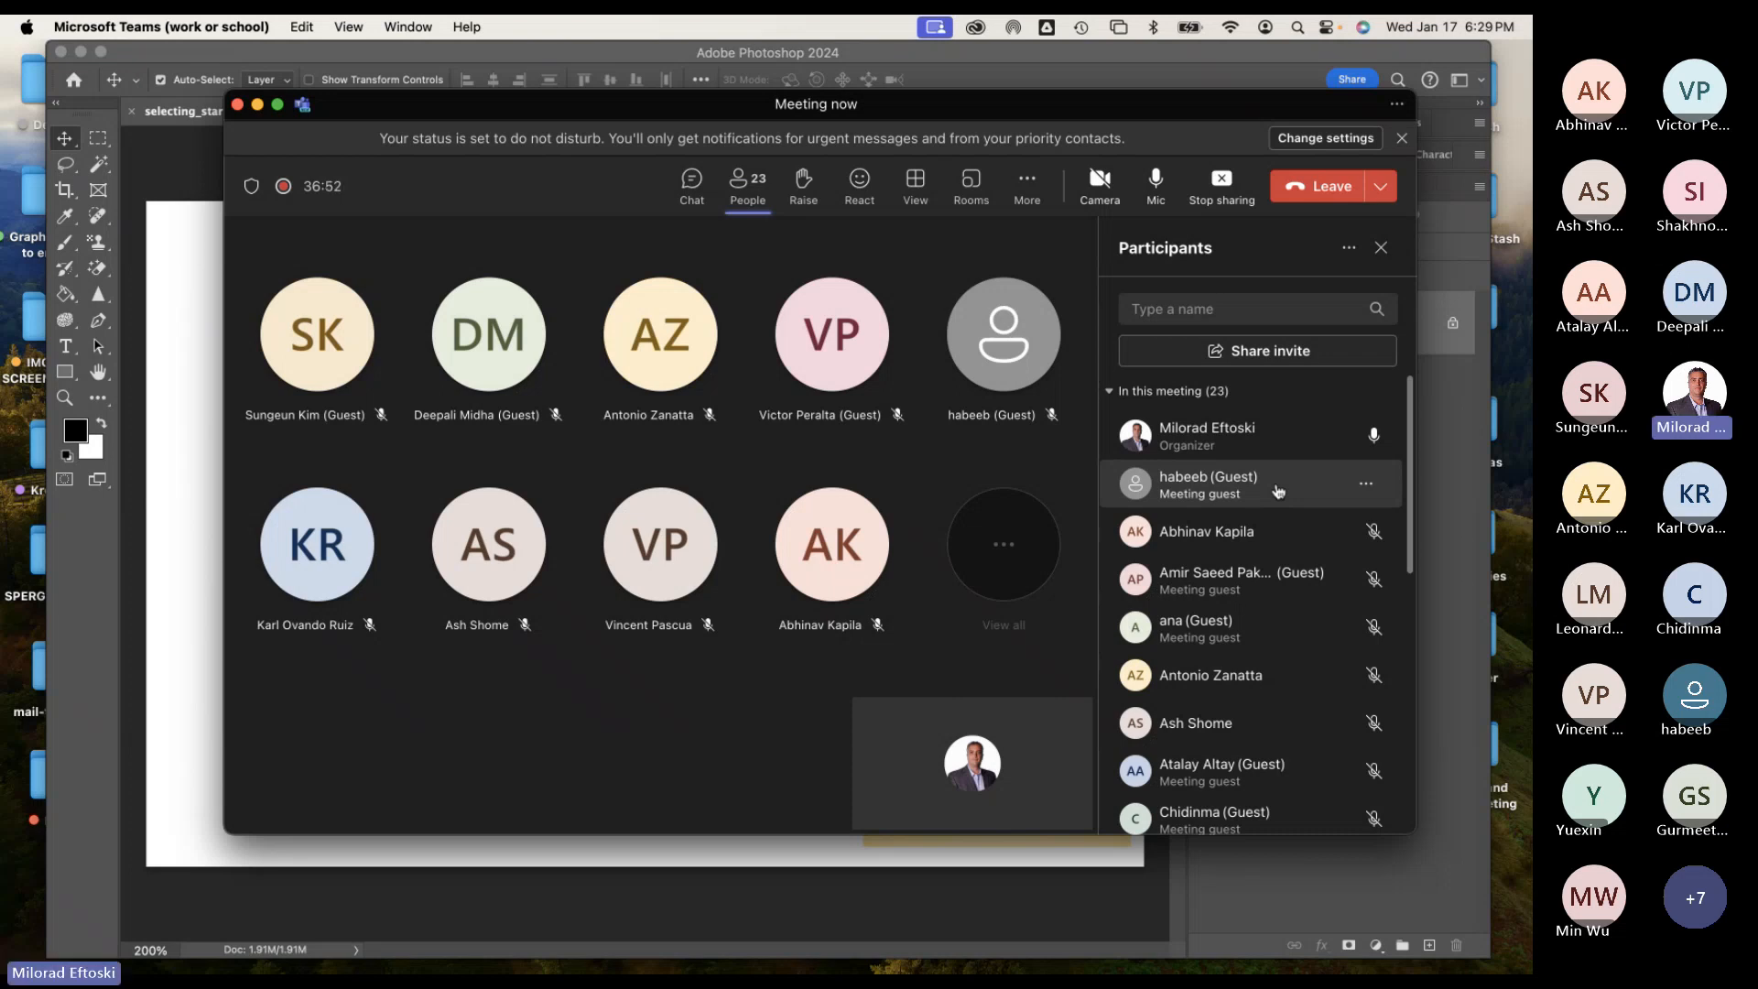
{"action": "left_click", "coordinate": [257, 106]}
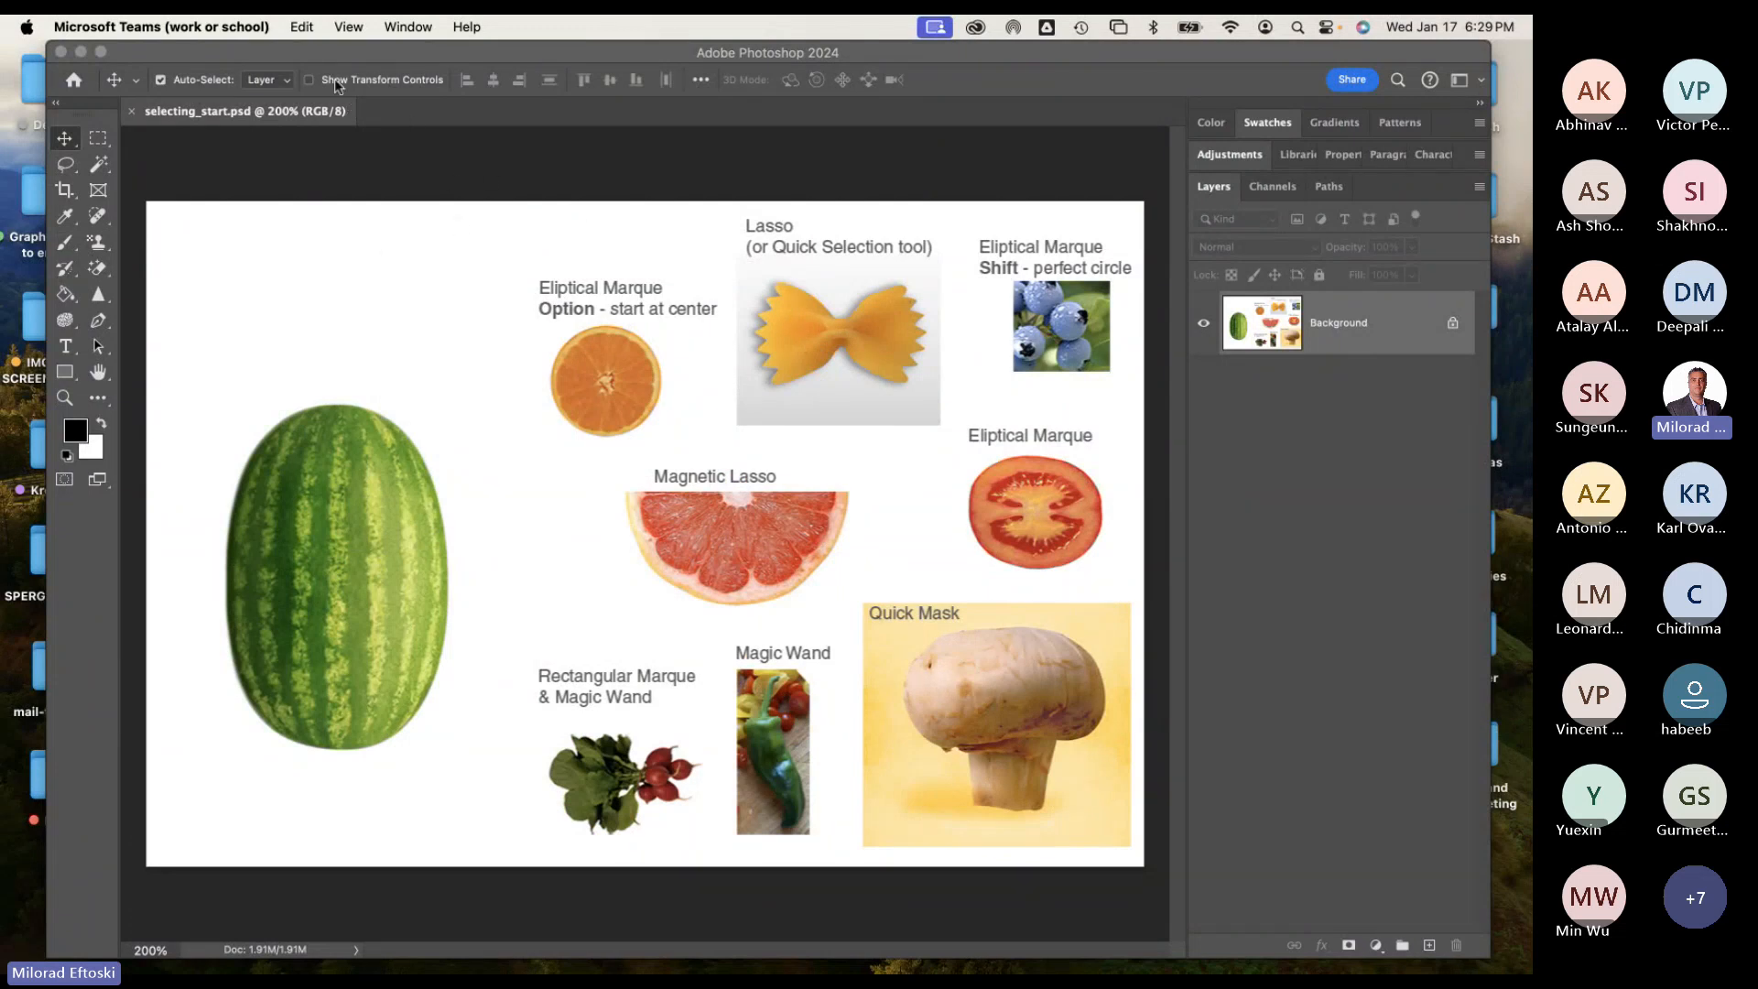
Minimize Photoshop, switch to the course page in Chrome, and open the Selections Melon Head item under Module 02 for editing.
{"action": "mouse_move", "coordinate": [354, 51]}
{"action": "left_mouse_down"}
{"action": "mouse_move", "coordinate": [354, 33]}
{"action": "mouse_move", "coordinate": [339, 42]}
{"action": "left_mouse_up"}
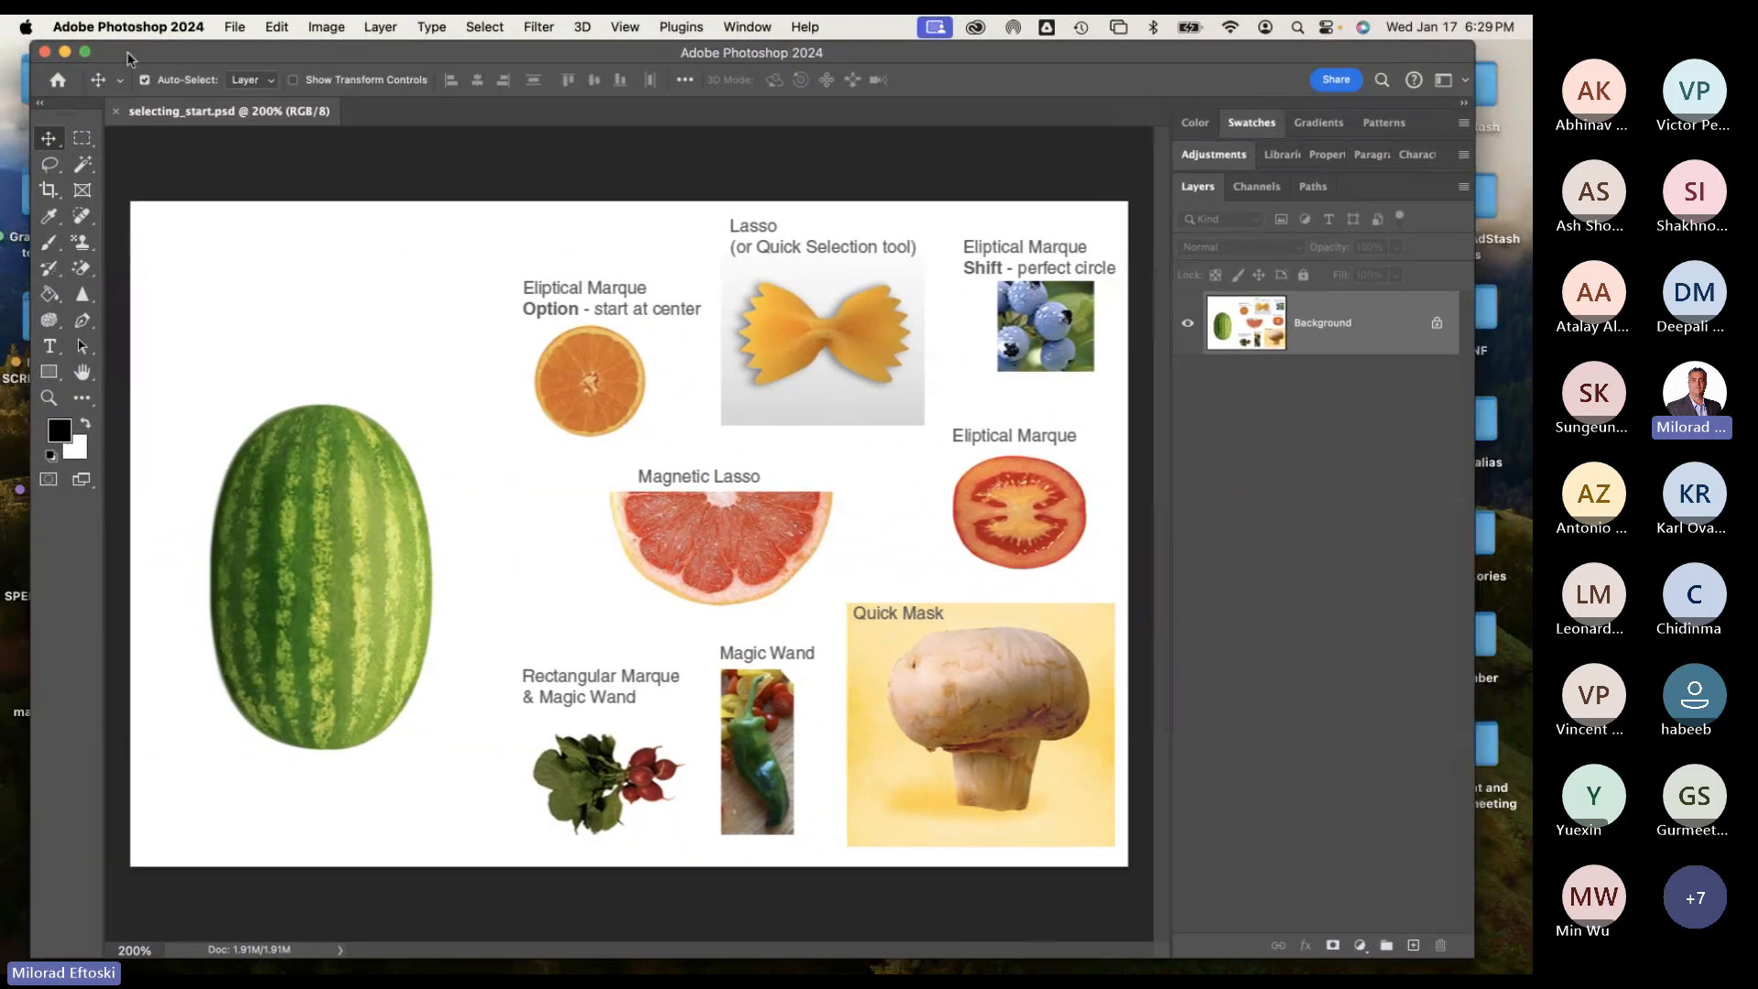
{"action": "left_click", "coordinate": [64, 52]}
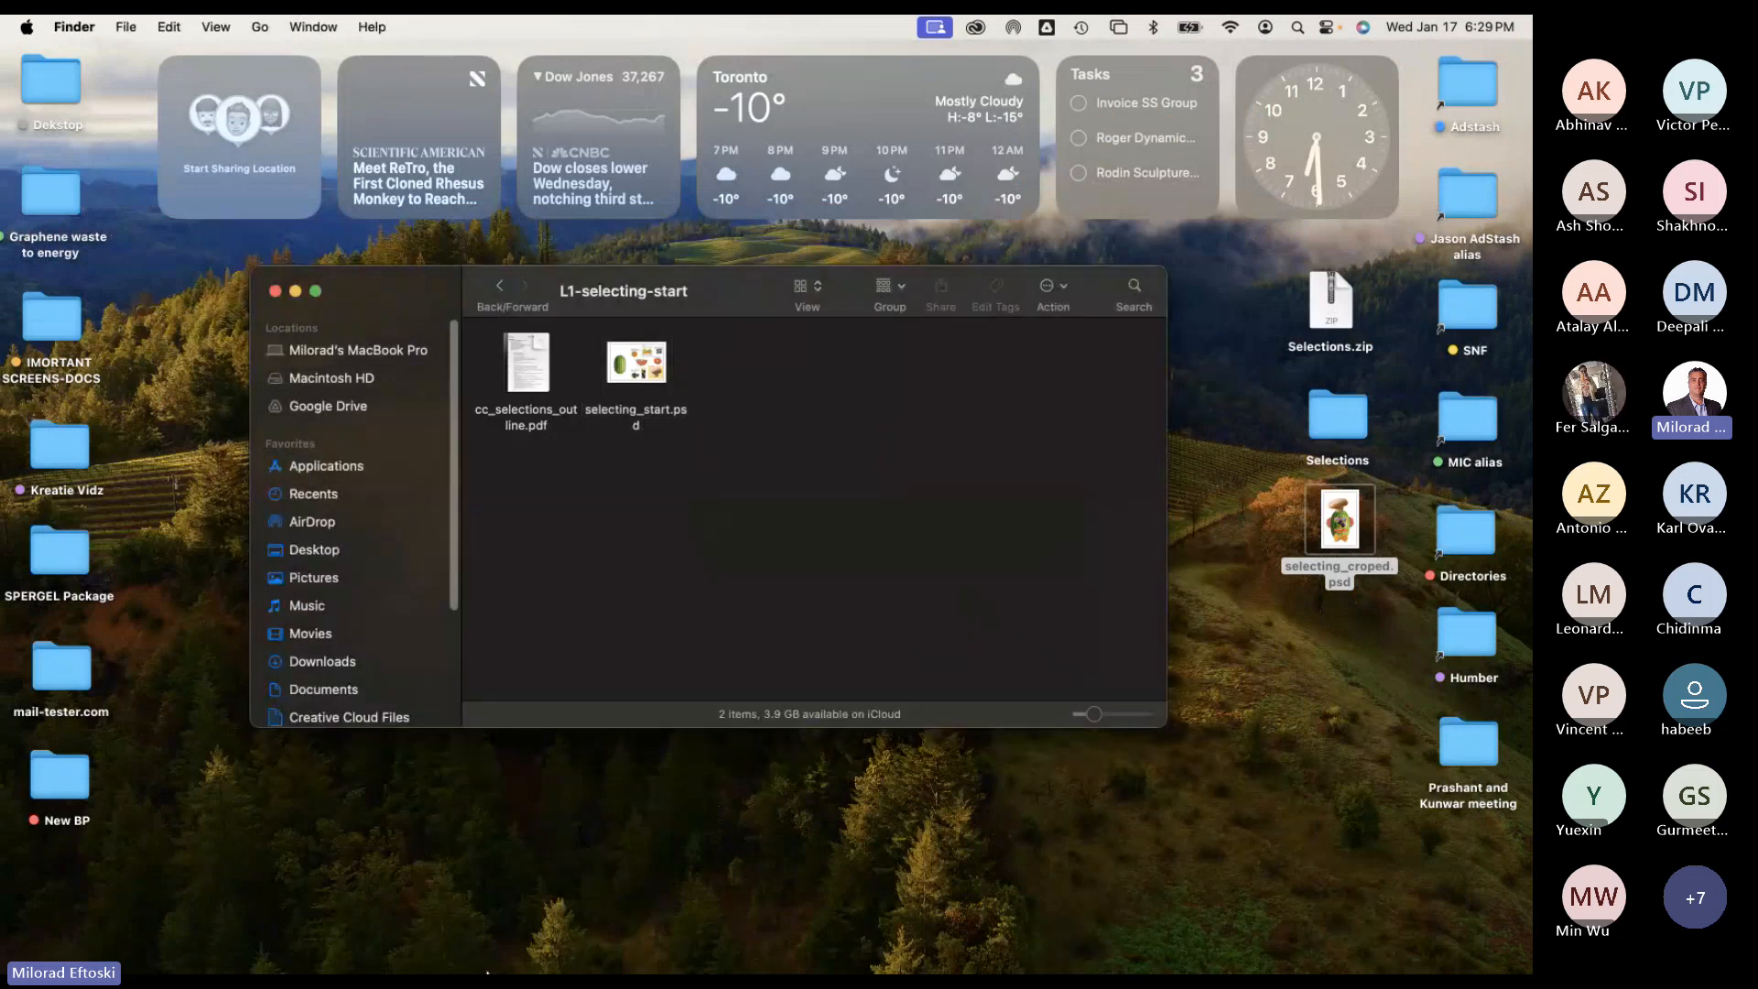
{"action": "left_click", "coordinate": [184, 957]}
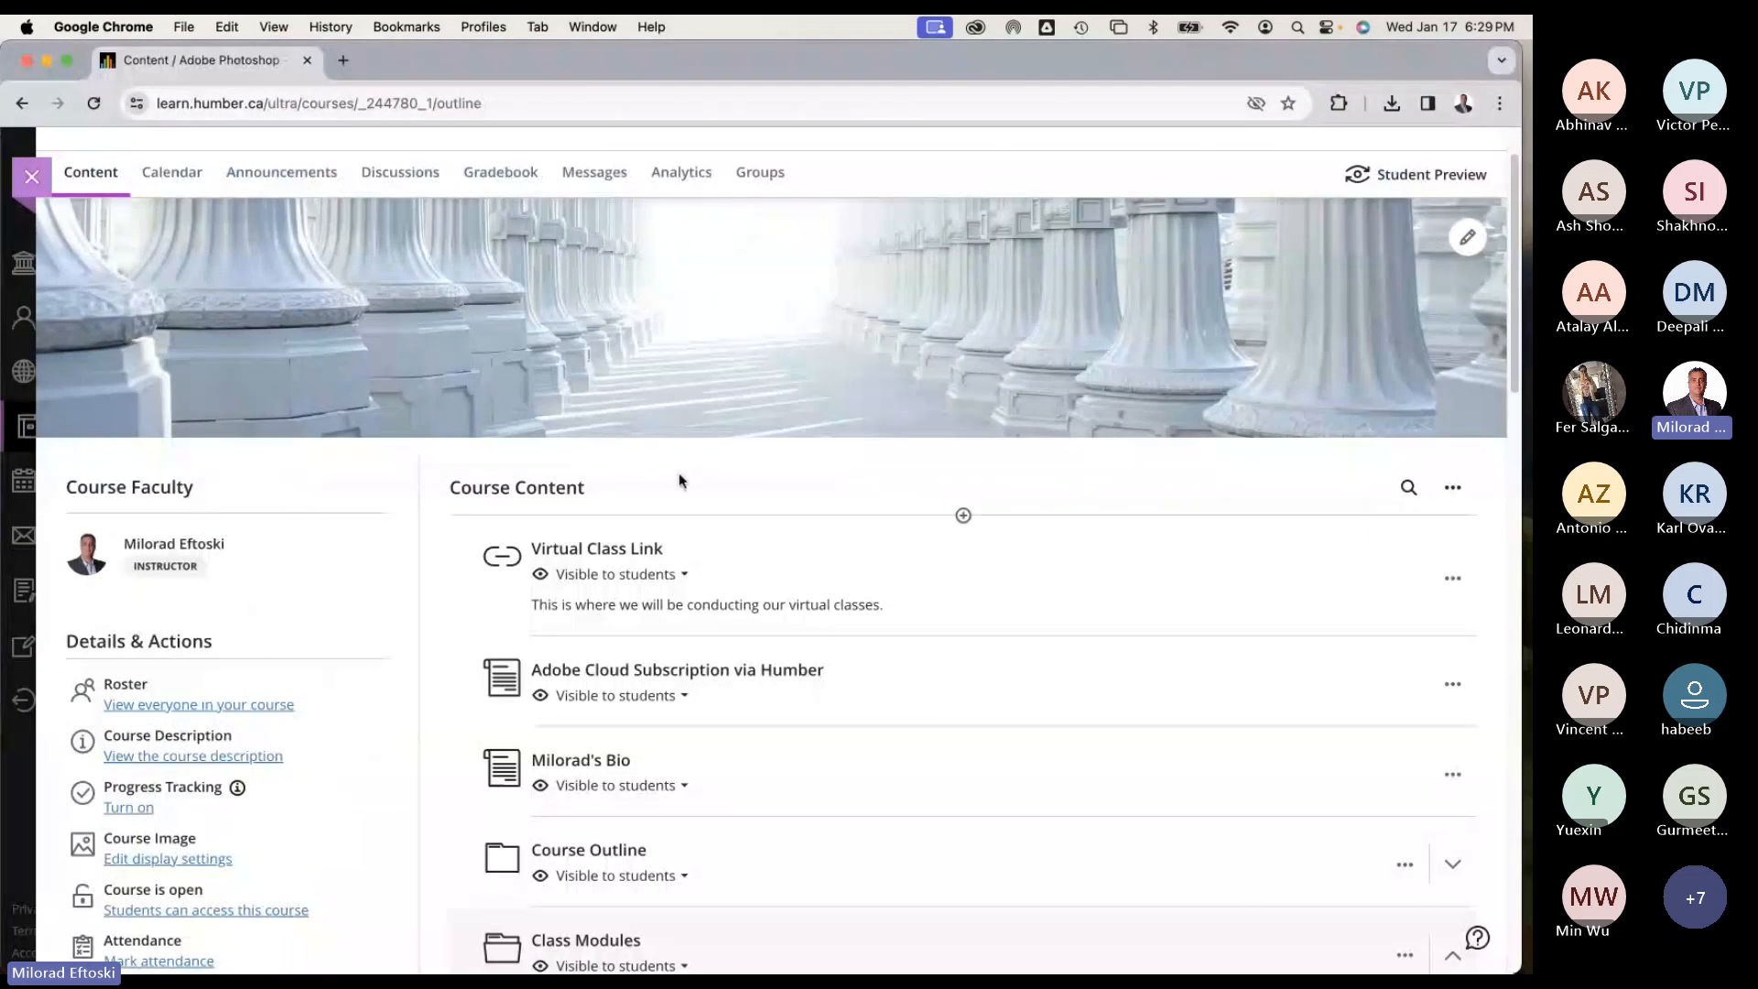
{"action": "scroll", "coordinate": [718, 573], "scroll_direction": "down", "scroll_amount": 5}
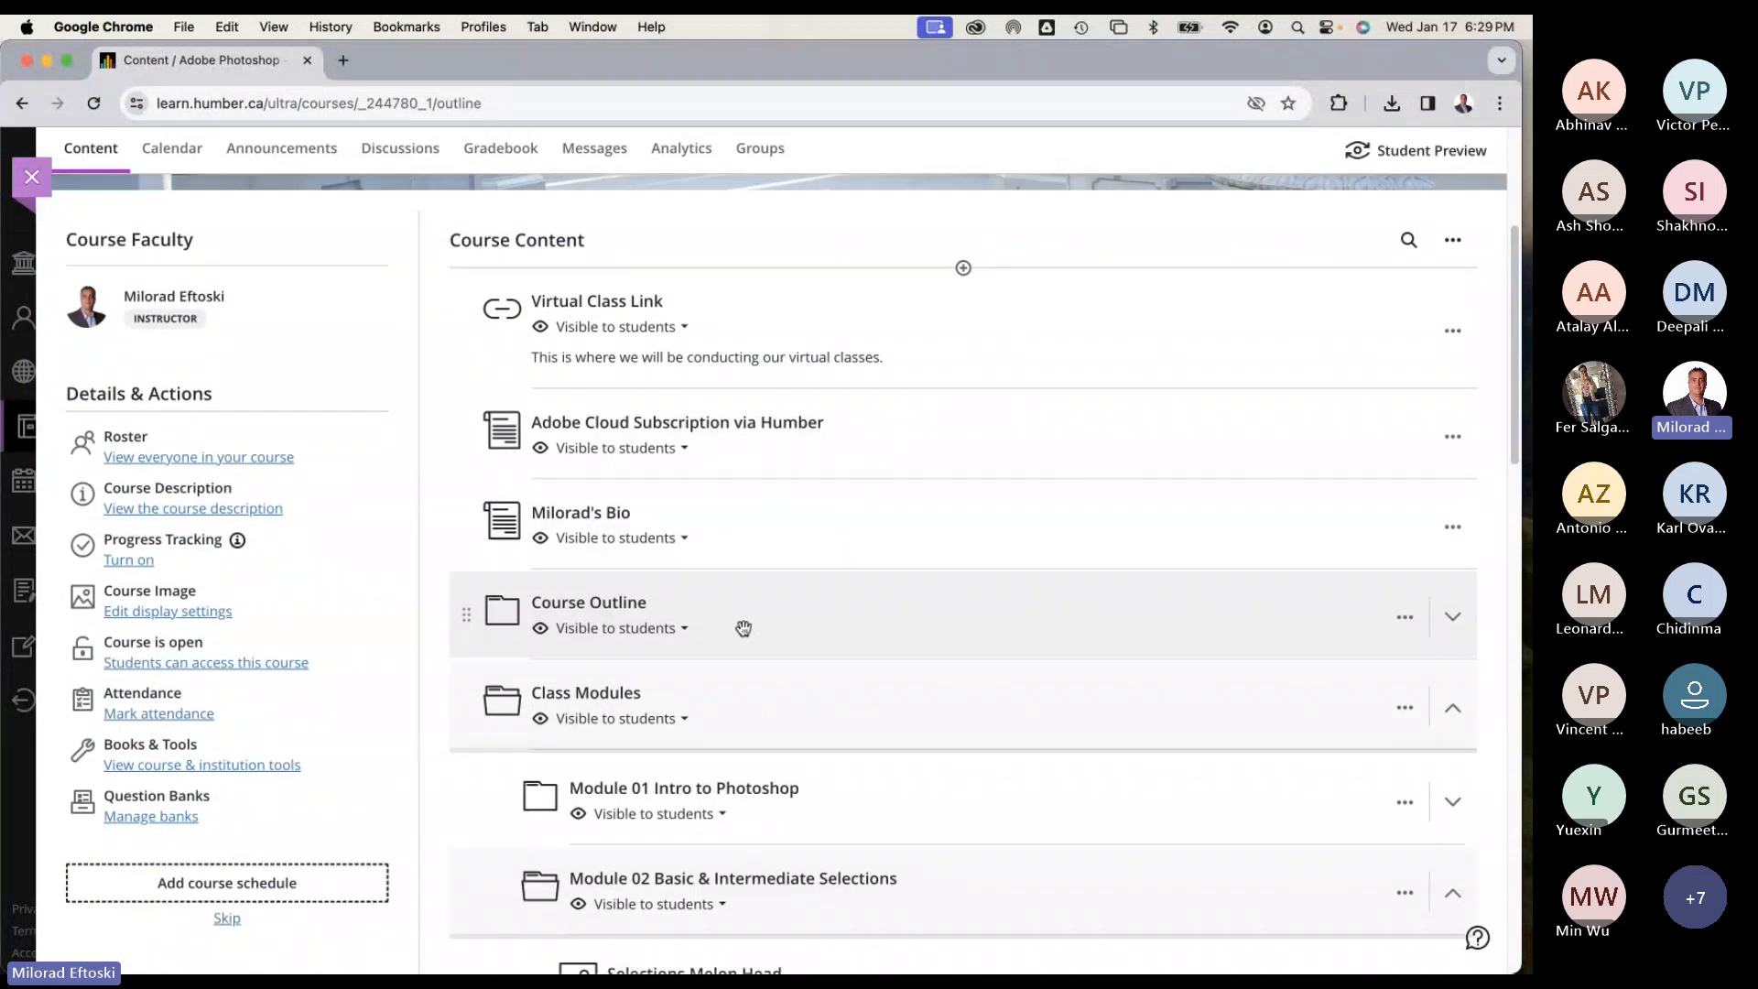
{"action": "scroll", "coordinate": [757, 715], "scroll_direction": "down", "scroll_amount": 3}
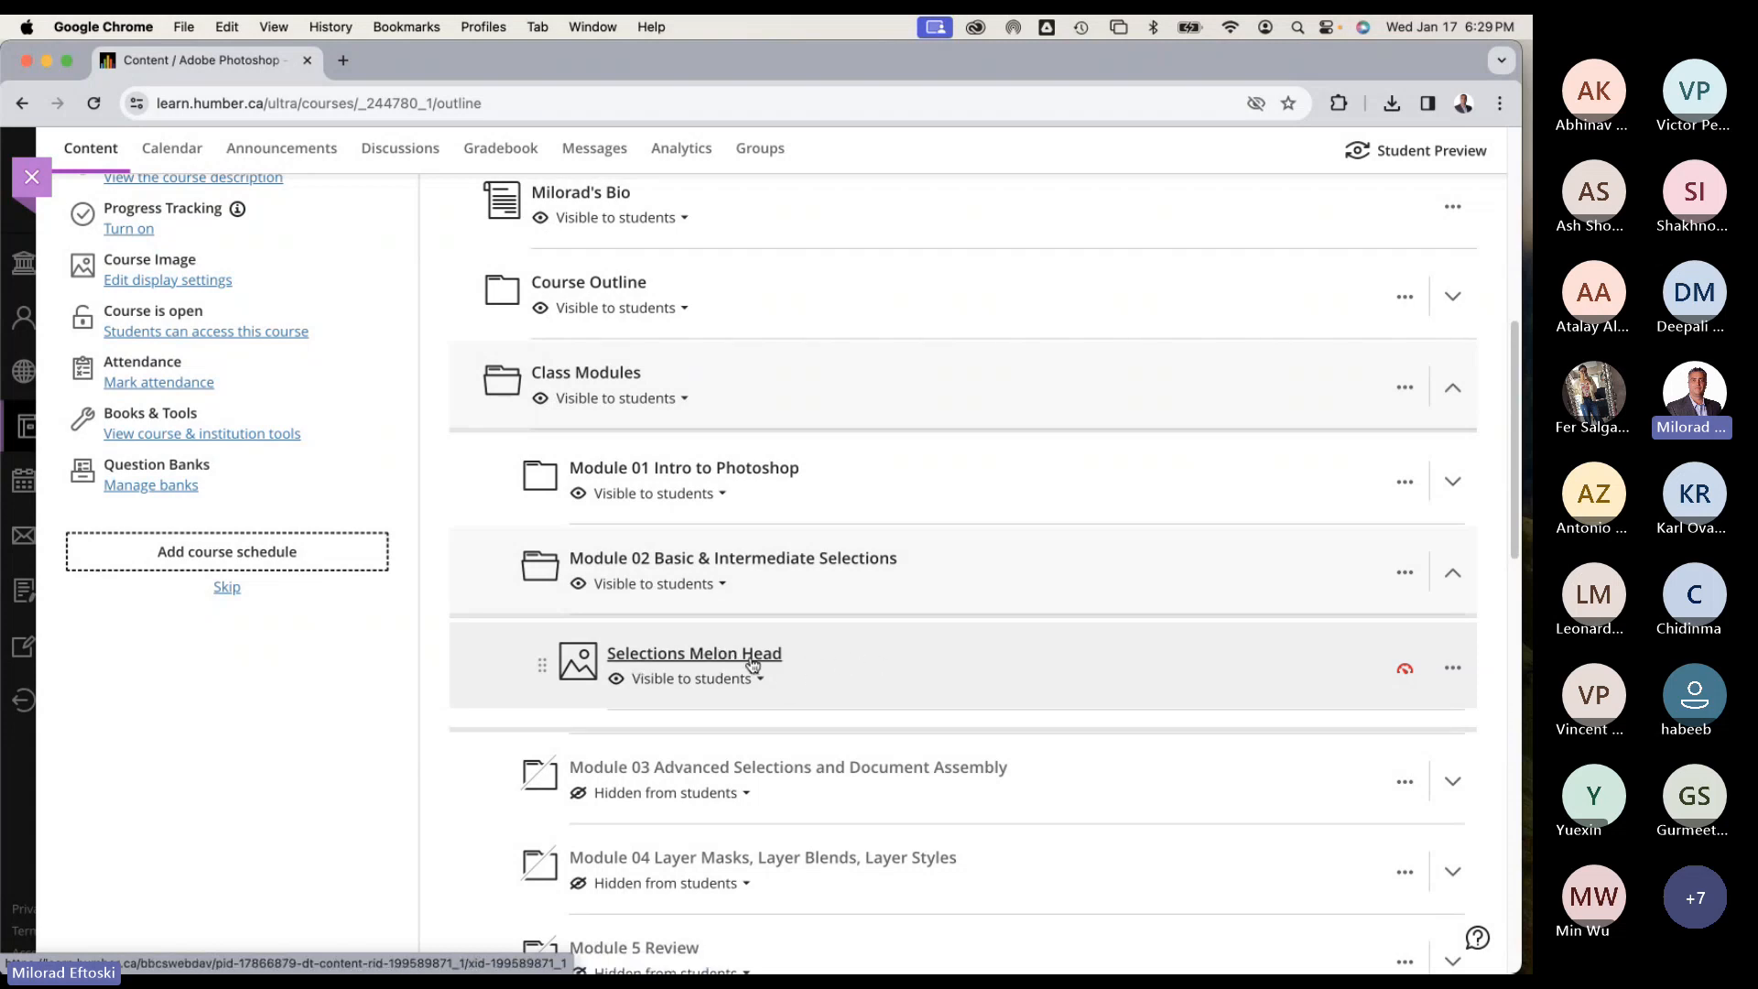
{"action": "left_click", "coordinate": [1453, 668]}
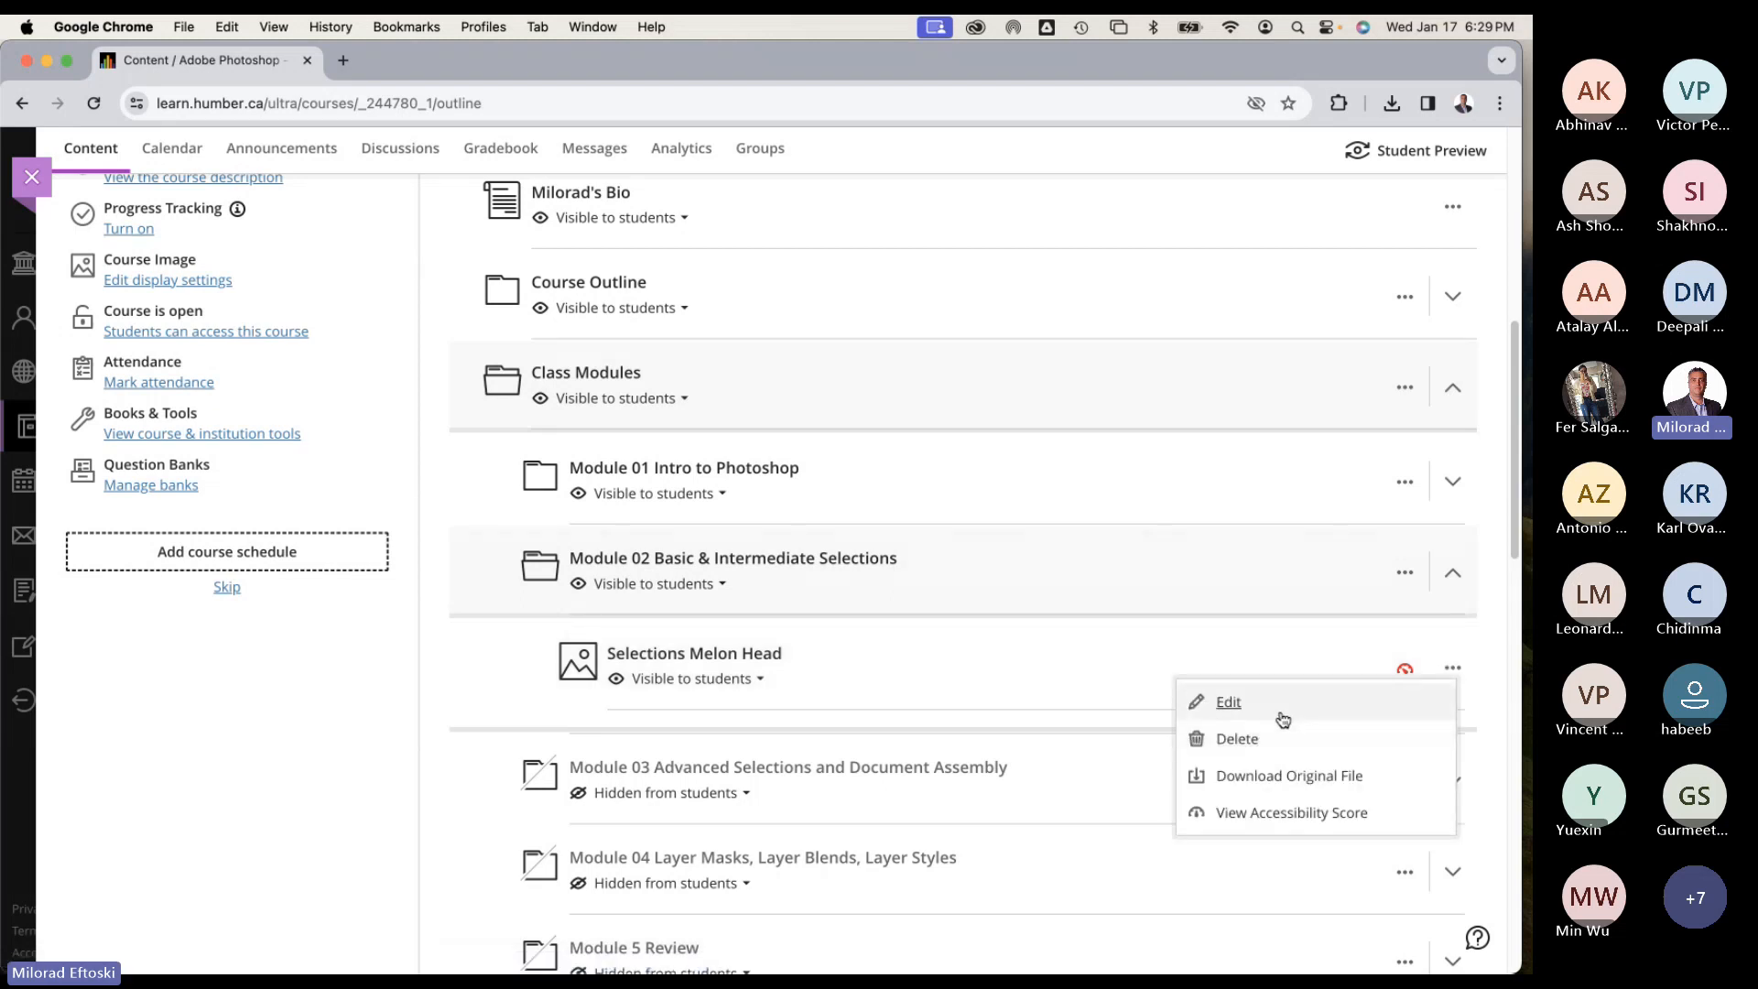
{"action": "left_click", "coordinate": [1228, 704]}
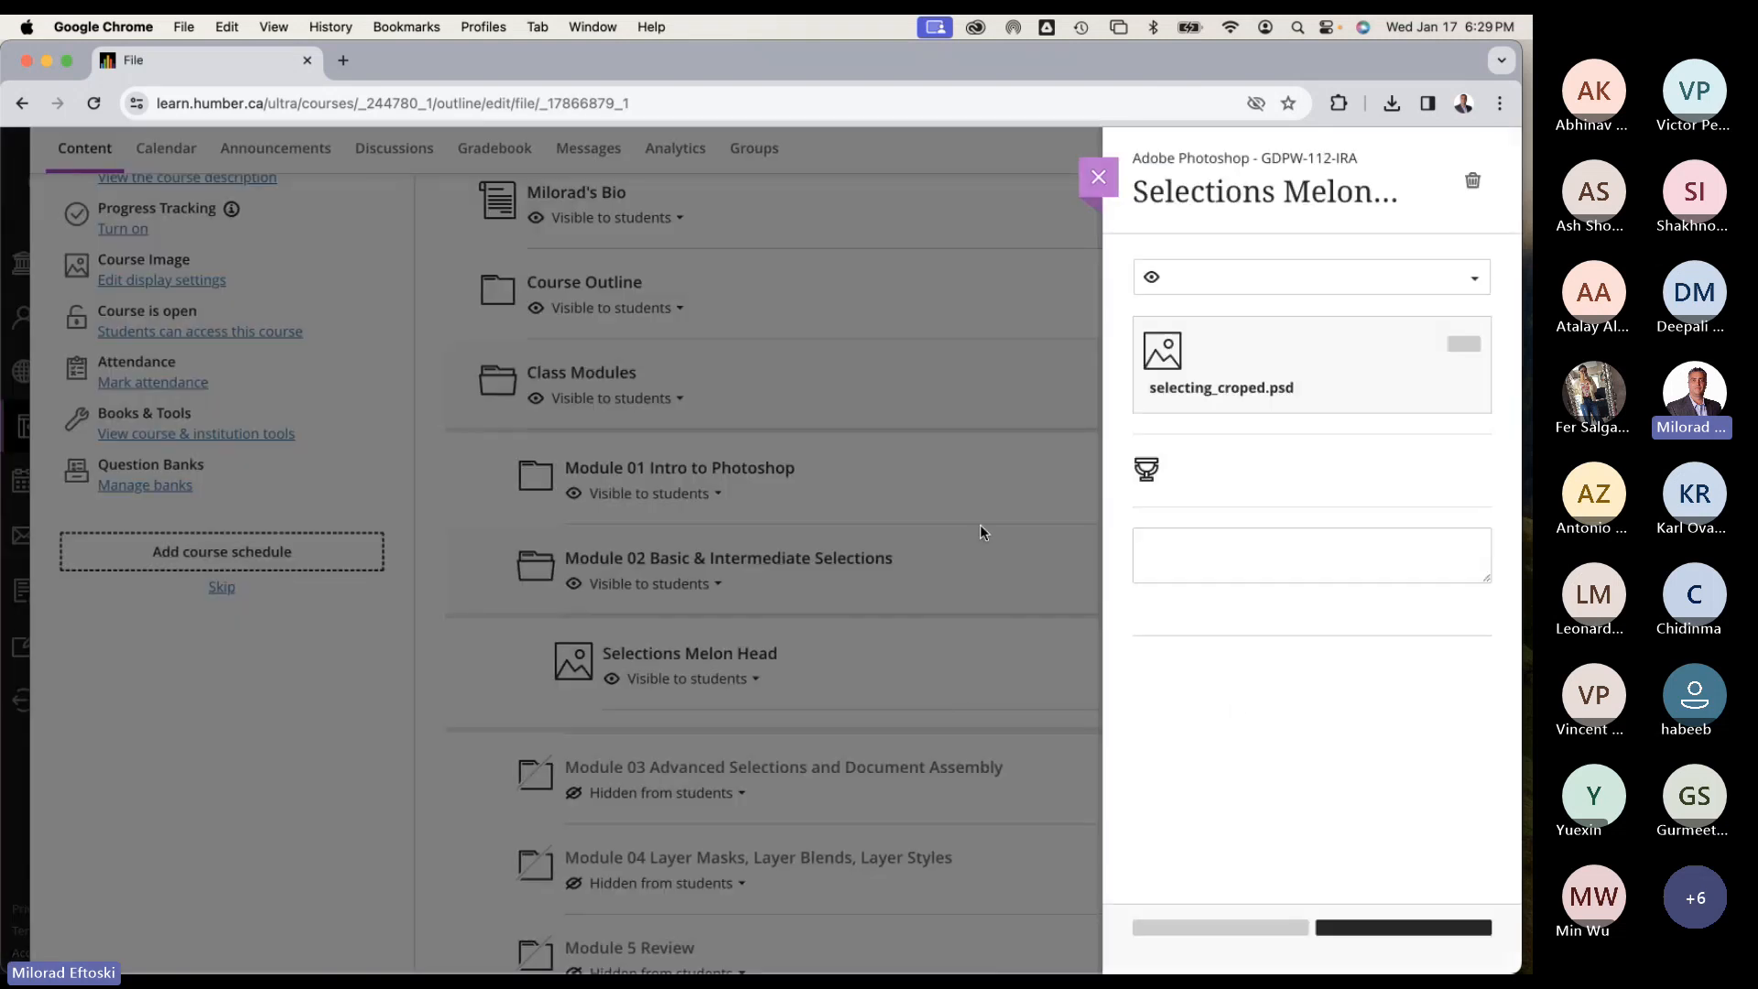
Replace the item's file with selecting_start.psd from the Selections > L1-selecting-start folder and save the item.
{"action": "left_click", "coordinate": [1436, 377]}
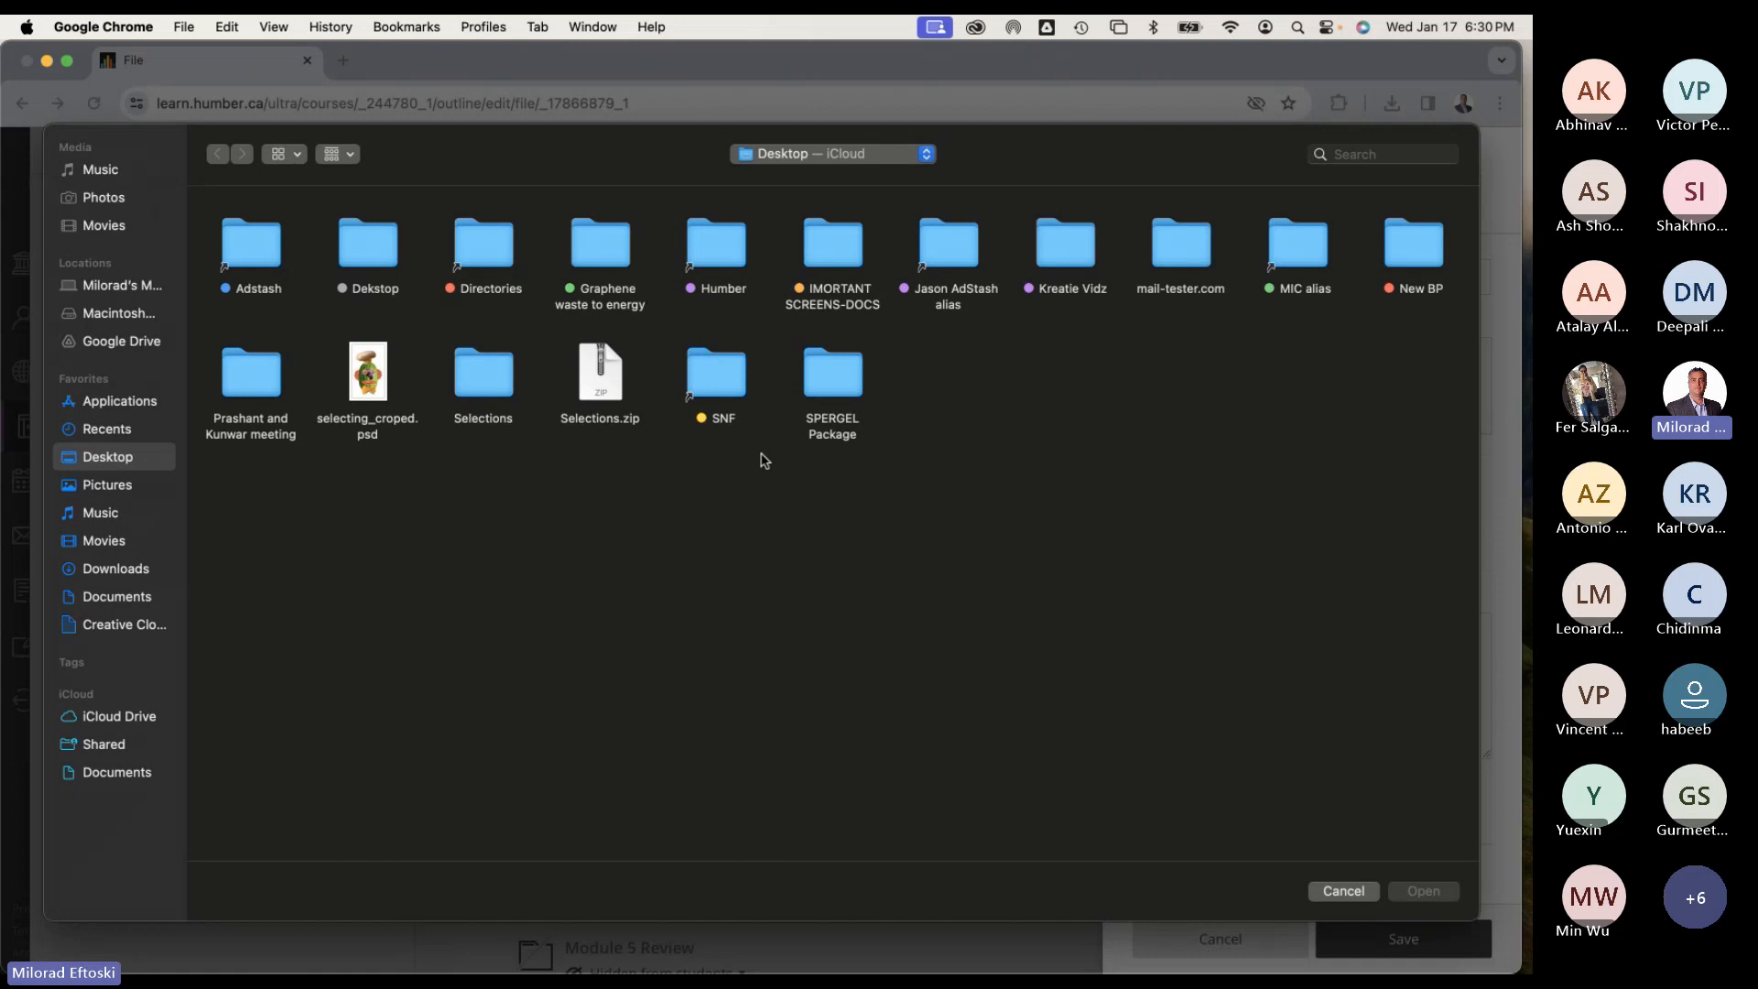
{"action": "double_click", "coordinate": [492, 373]}
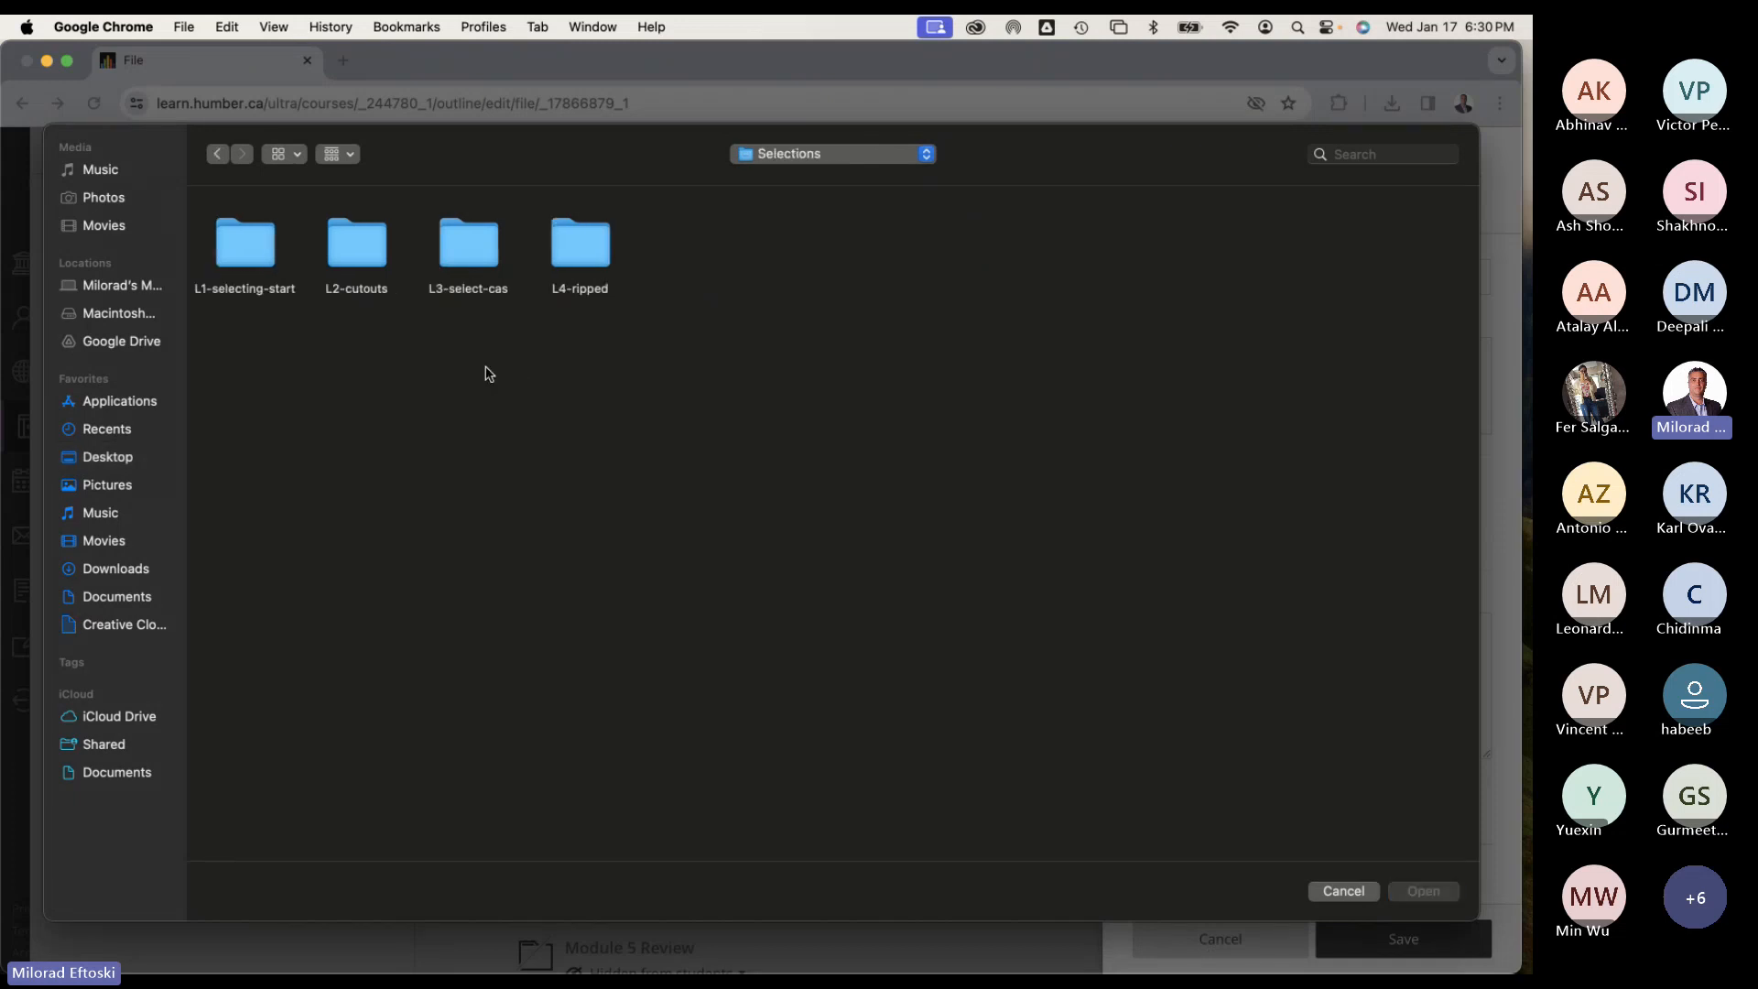
{"action": "double_click", "coordinate": [260, 265]}
{"action": "double_click", "coordinate": [359, 243]}
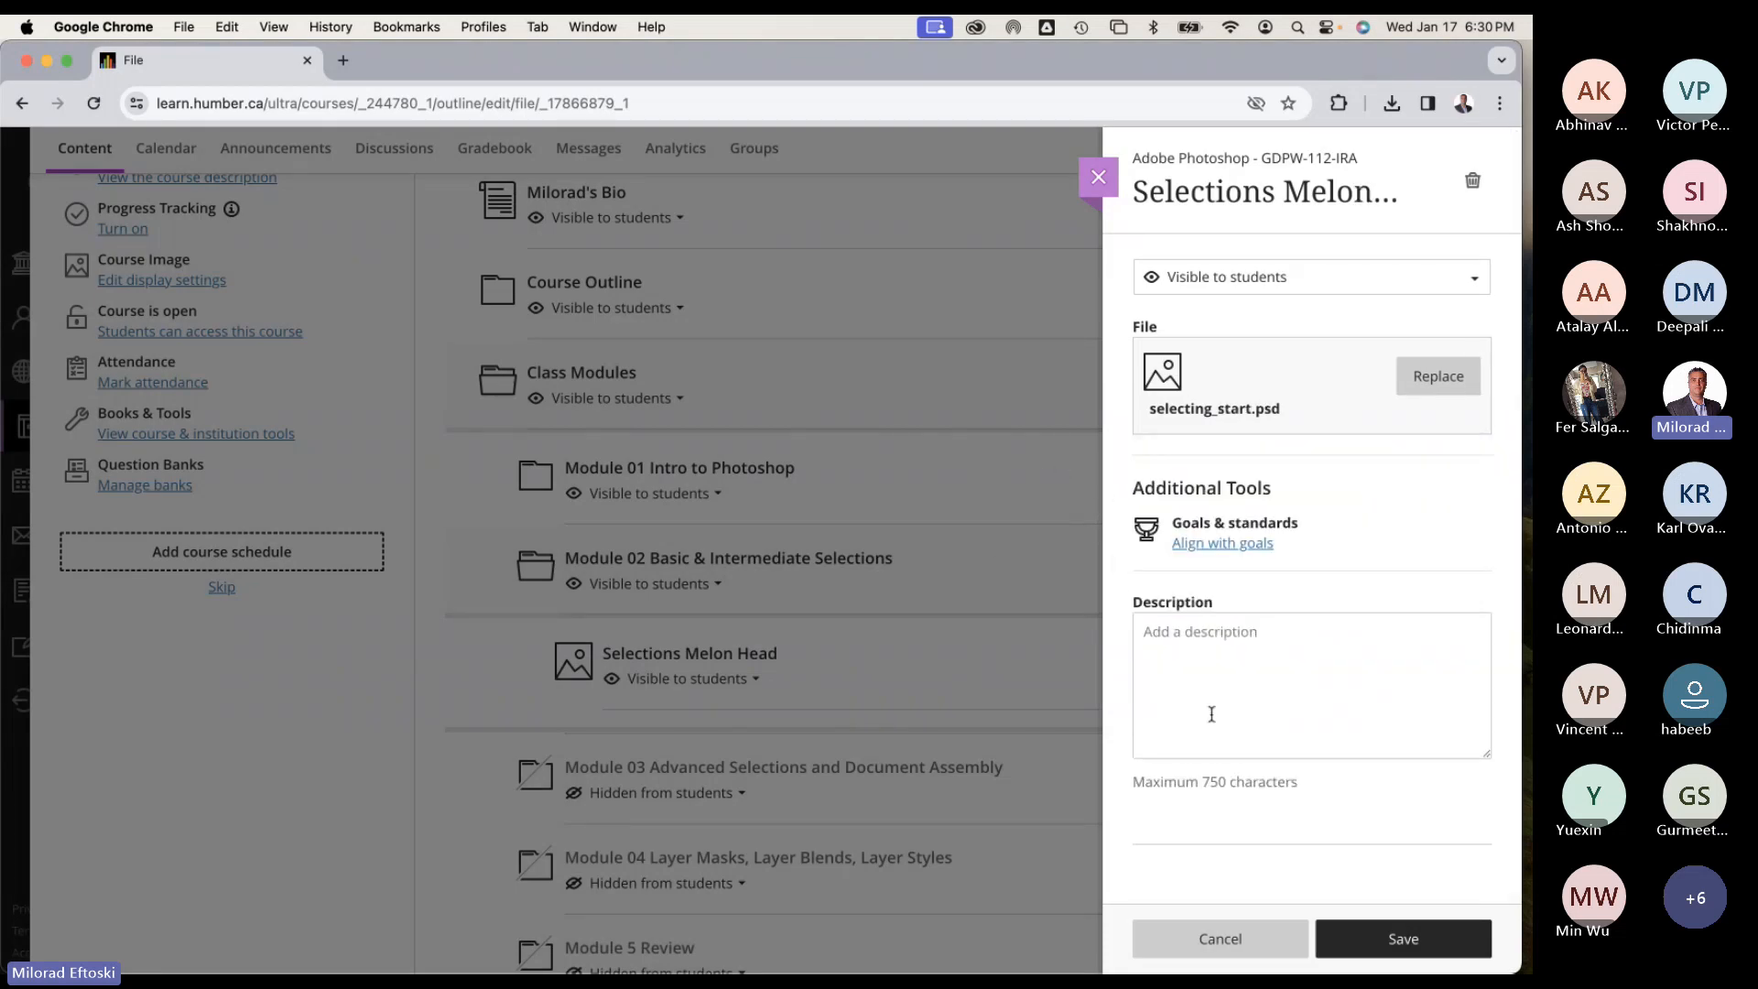
{"action": "left_click", "coordinate": [1370, 940]}
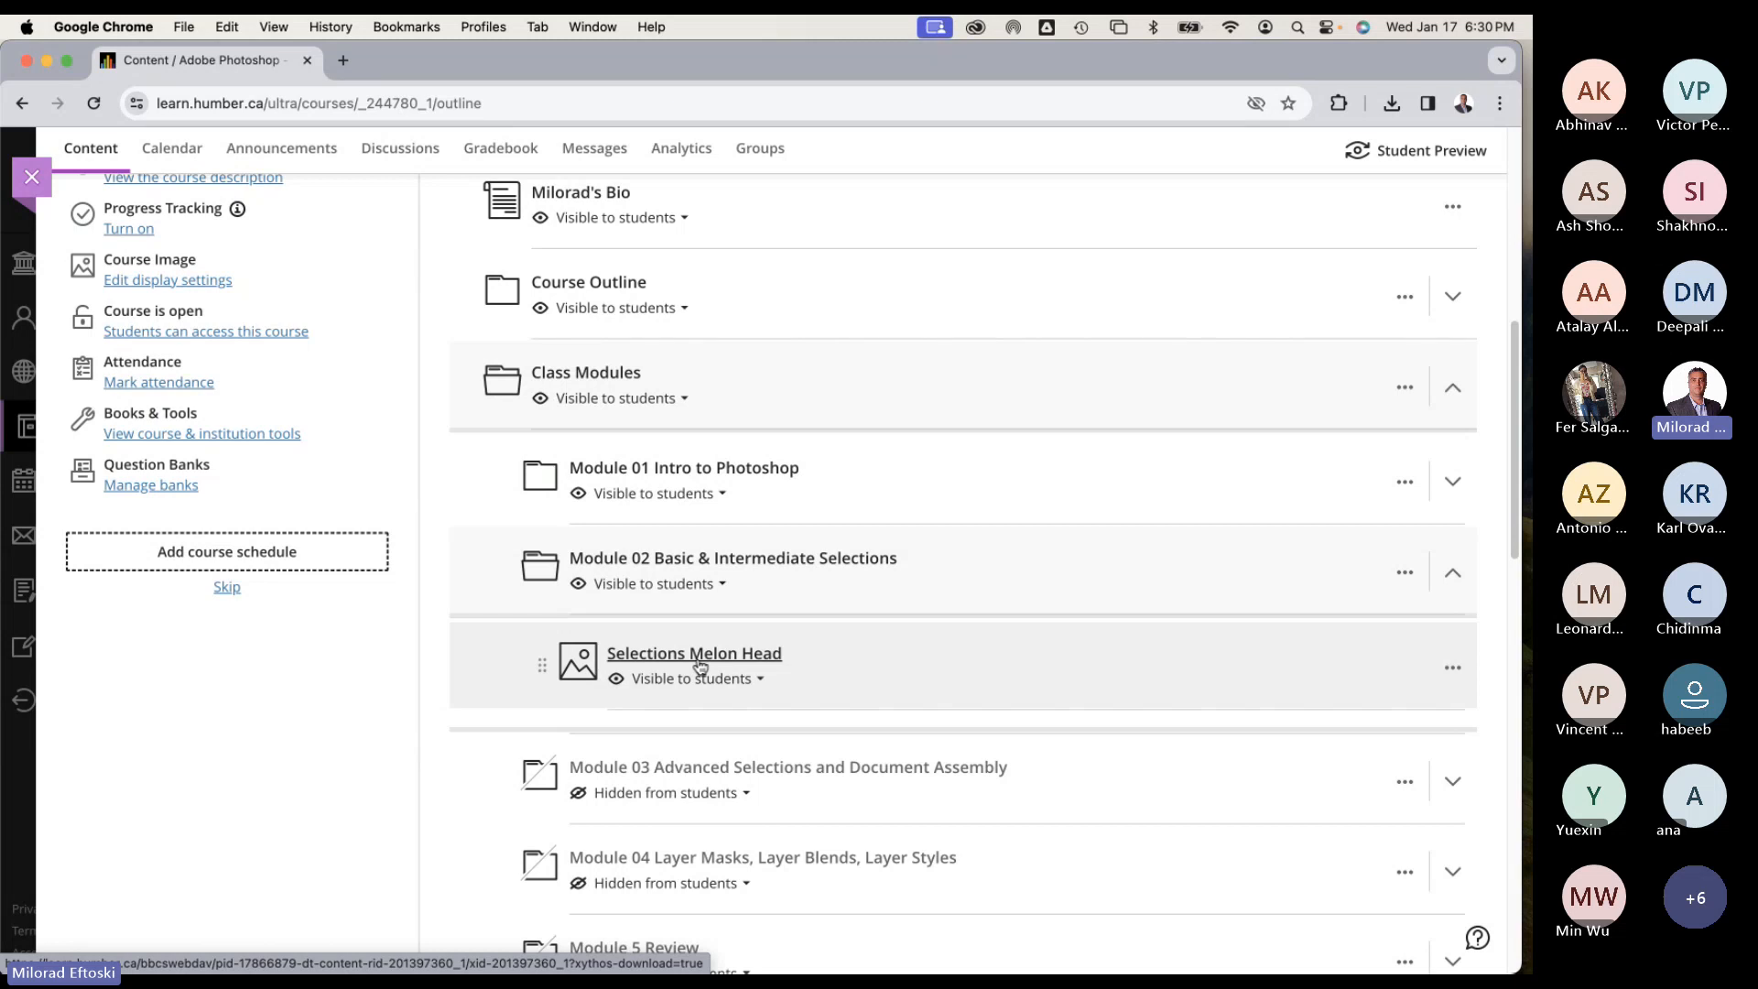
Briefly check the contents of Module 01, and download the Selections Melon Head file to the Desktop as selecting_start.psd.
{"action": "left_click", "coordinate": [940, 480]}
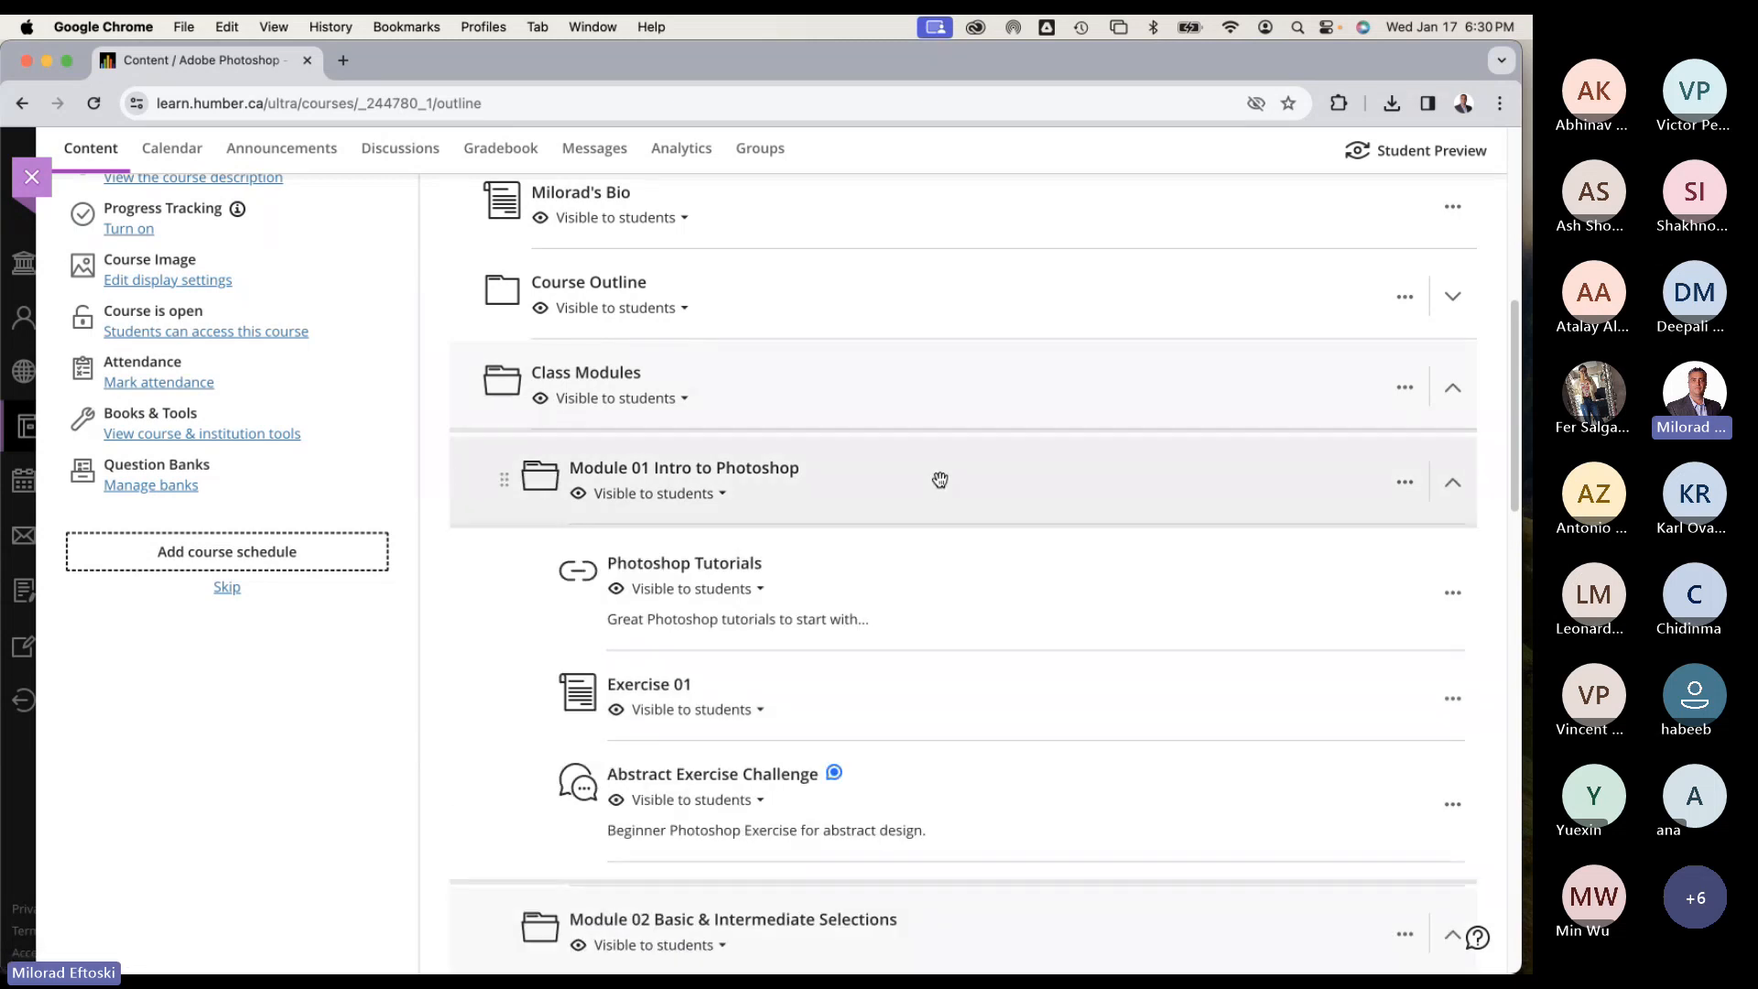
{"action": "left_click", "coordinate": [940, 479]}
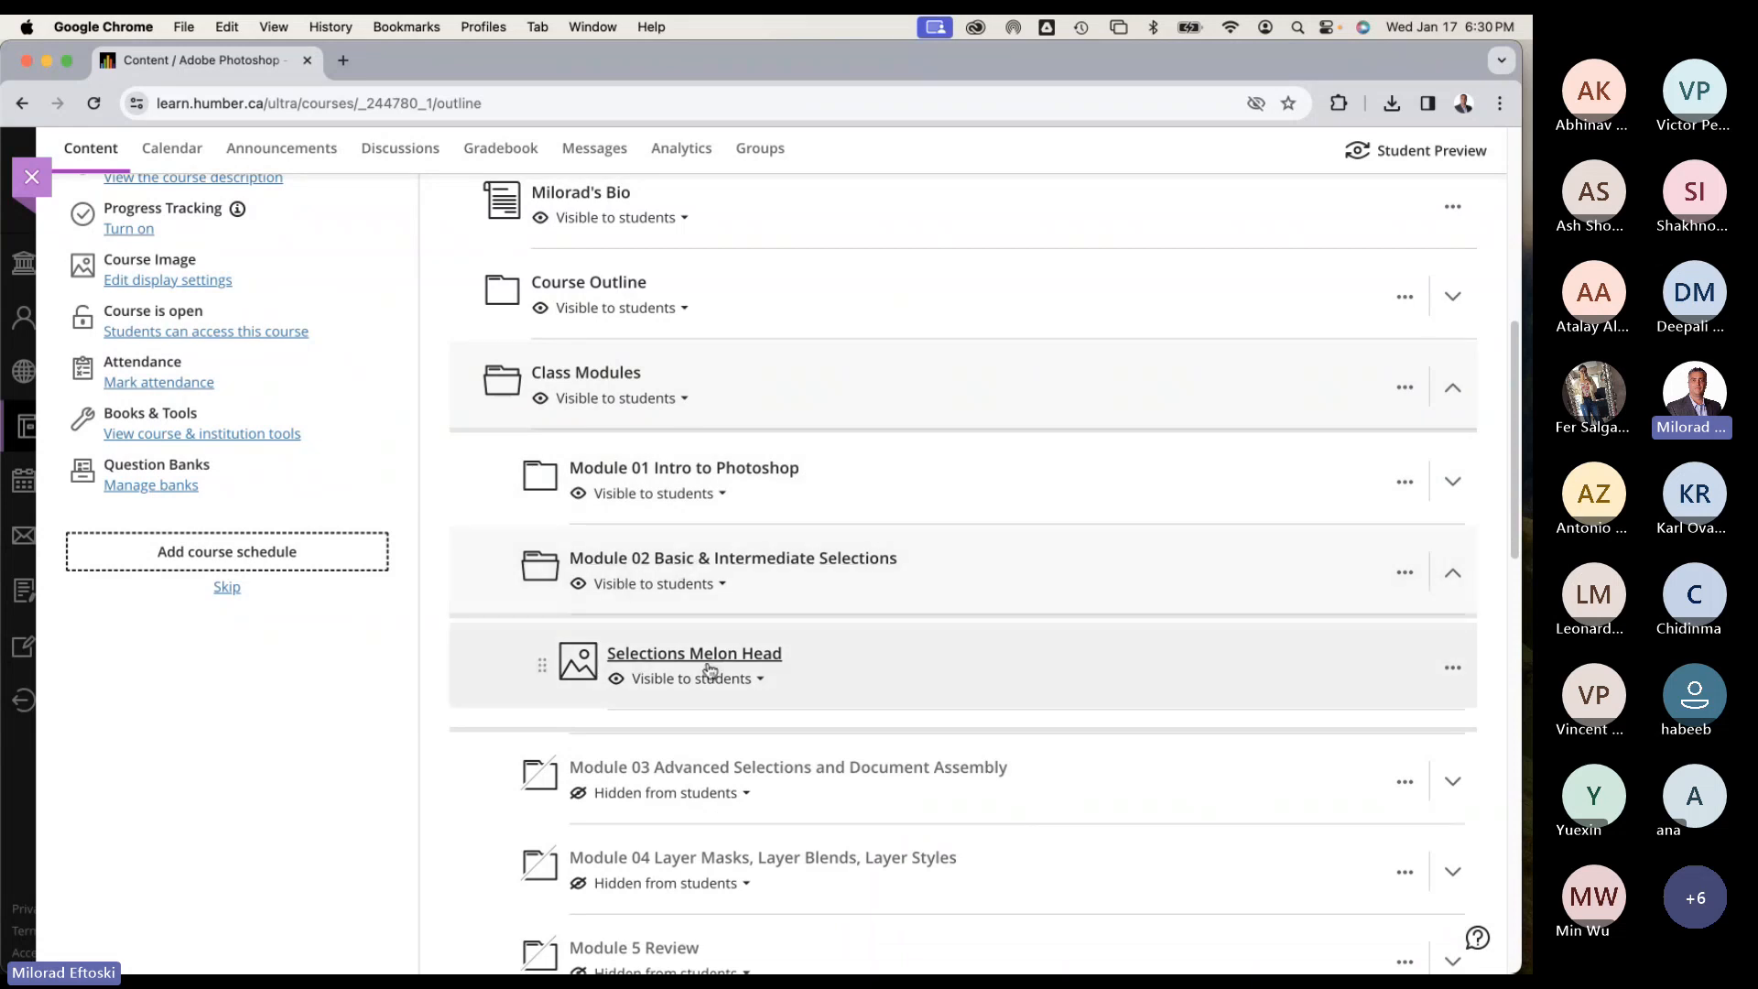
{"action": "left_click", "coordinate": [700, 657]}
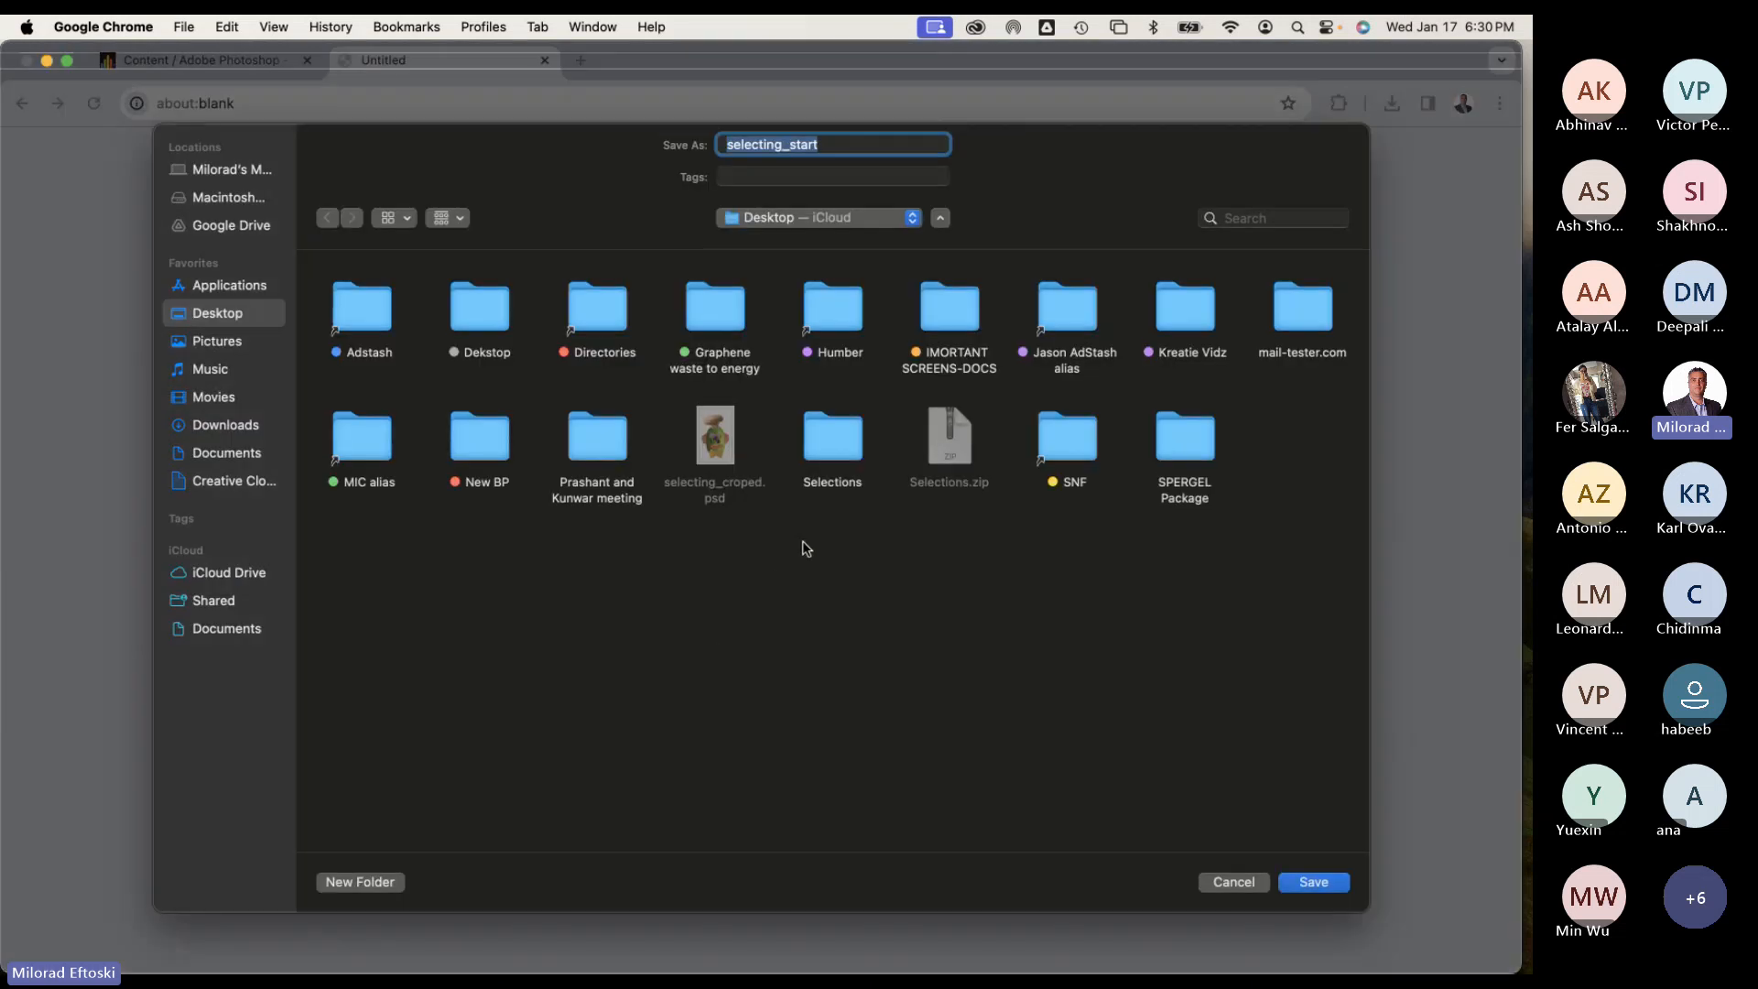
{"action": "left_click", "coordinate": [826, 150]}
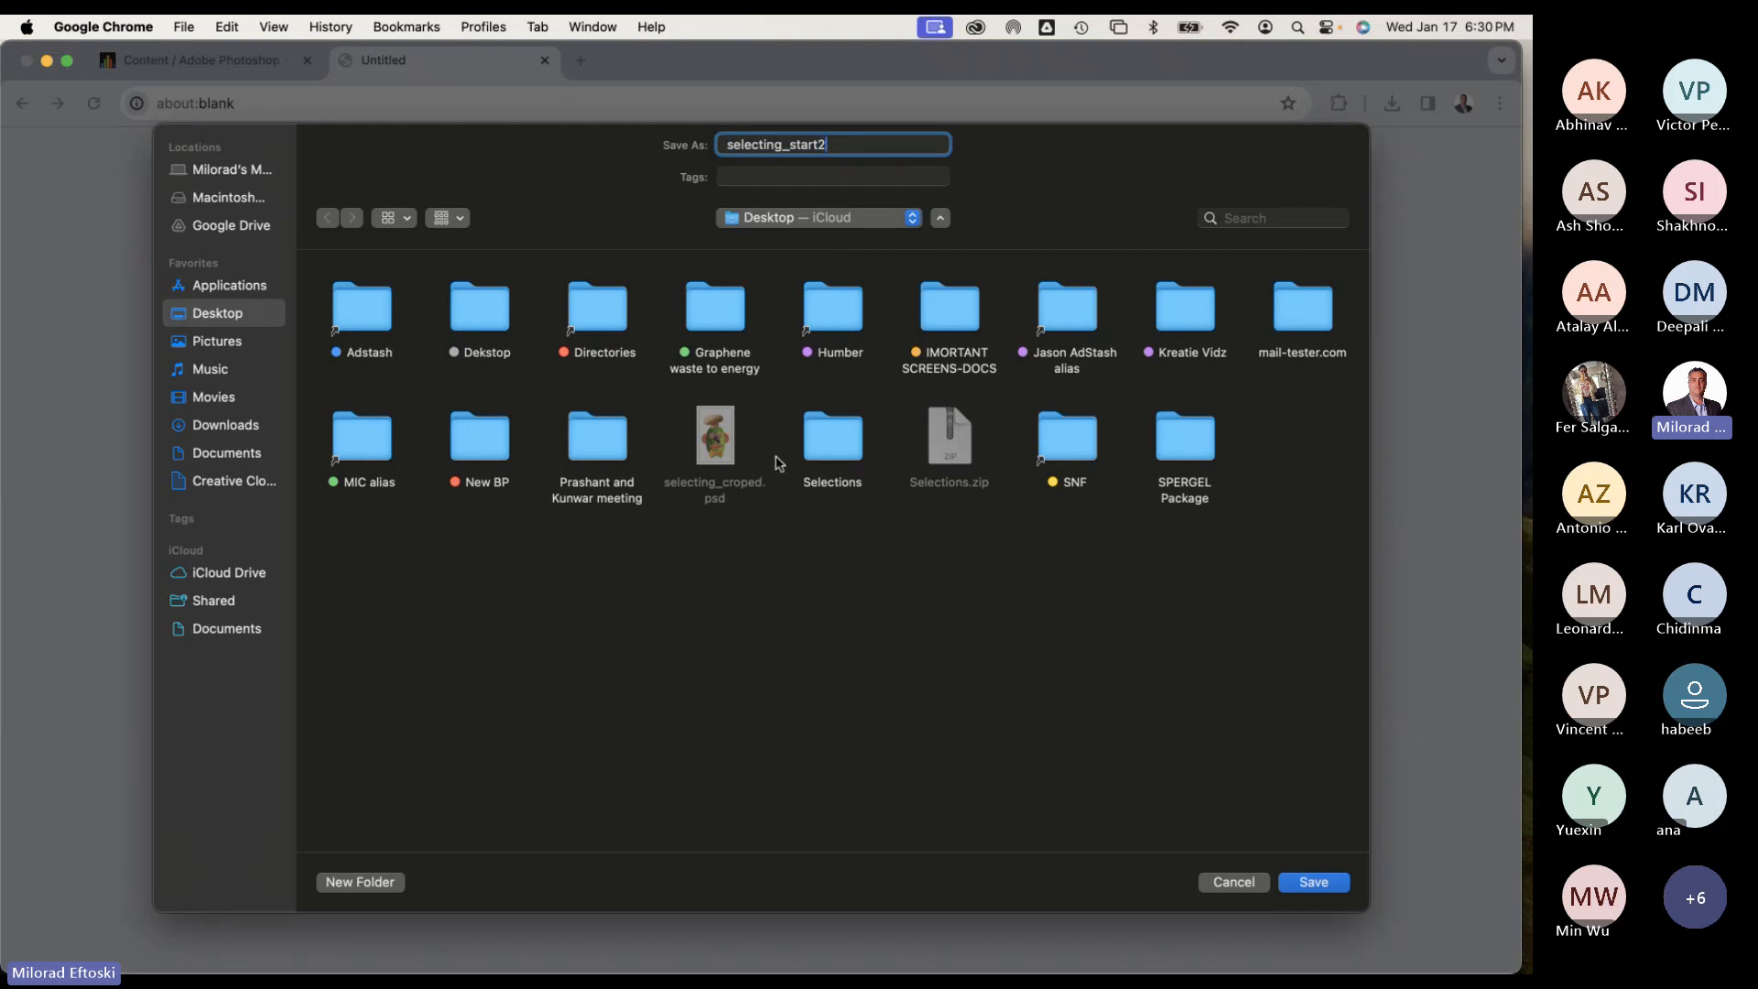
{"action": "left_click", "coordinate": [1314, 888]}
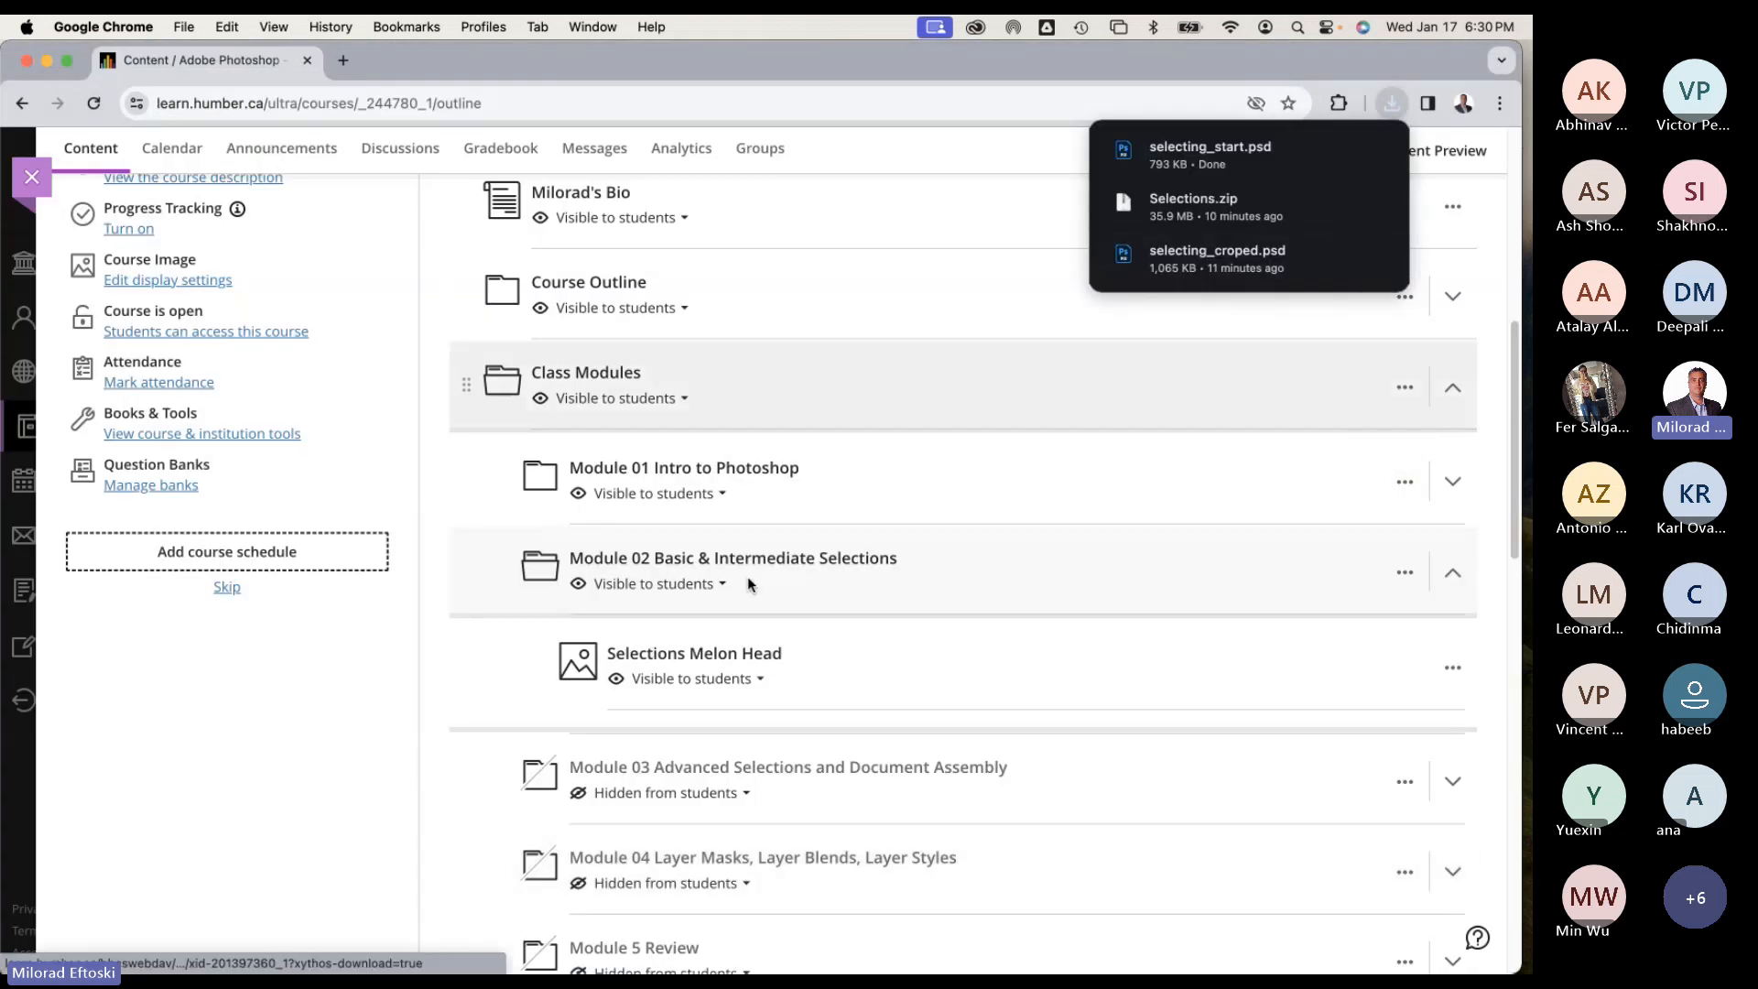
Minimize the browser, place the downloaded selecting_start.psd below selecting_croped.psd on the desktop, and preview it briefly.
{"action": "left_click", "coordinate": [47, 62]}
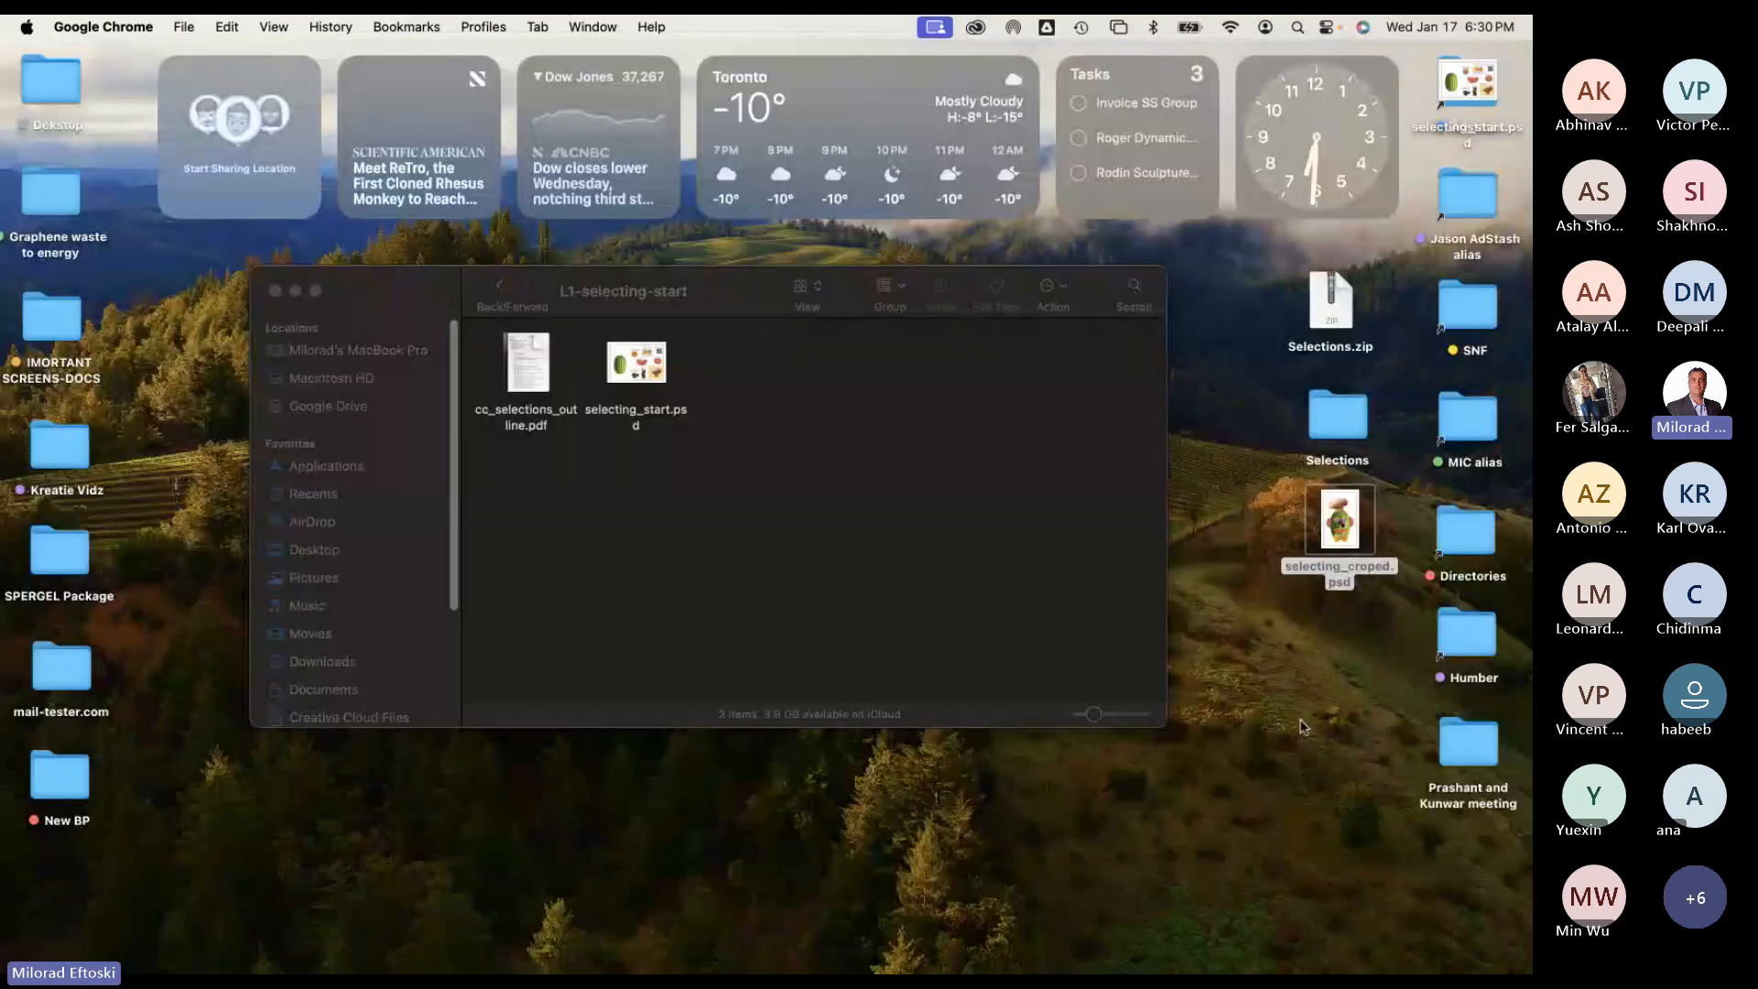
{"action": "left_click", "coordinate": [1303, 722]}
{"action": "left_click_drag", "start_coordinate": [1466, 83], "coordinate": [1330, 646]}
{"action": "key", "text": "space"}
{"action": "key", "text": "space"}
{"action": "left_click", "coordinate": [1185, 636]}
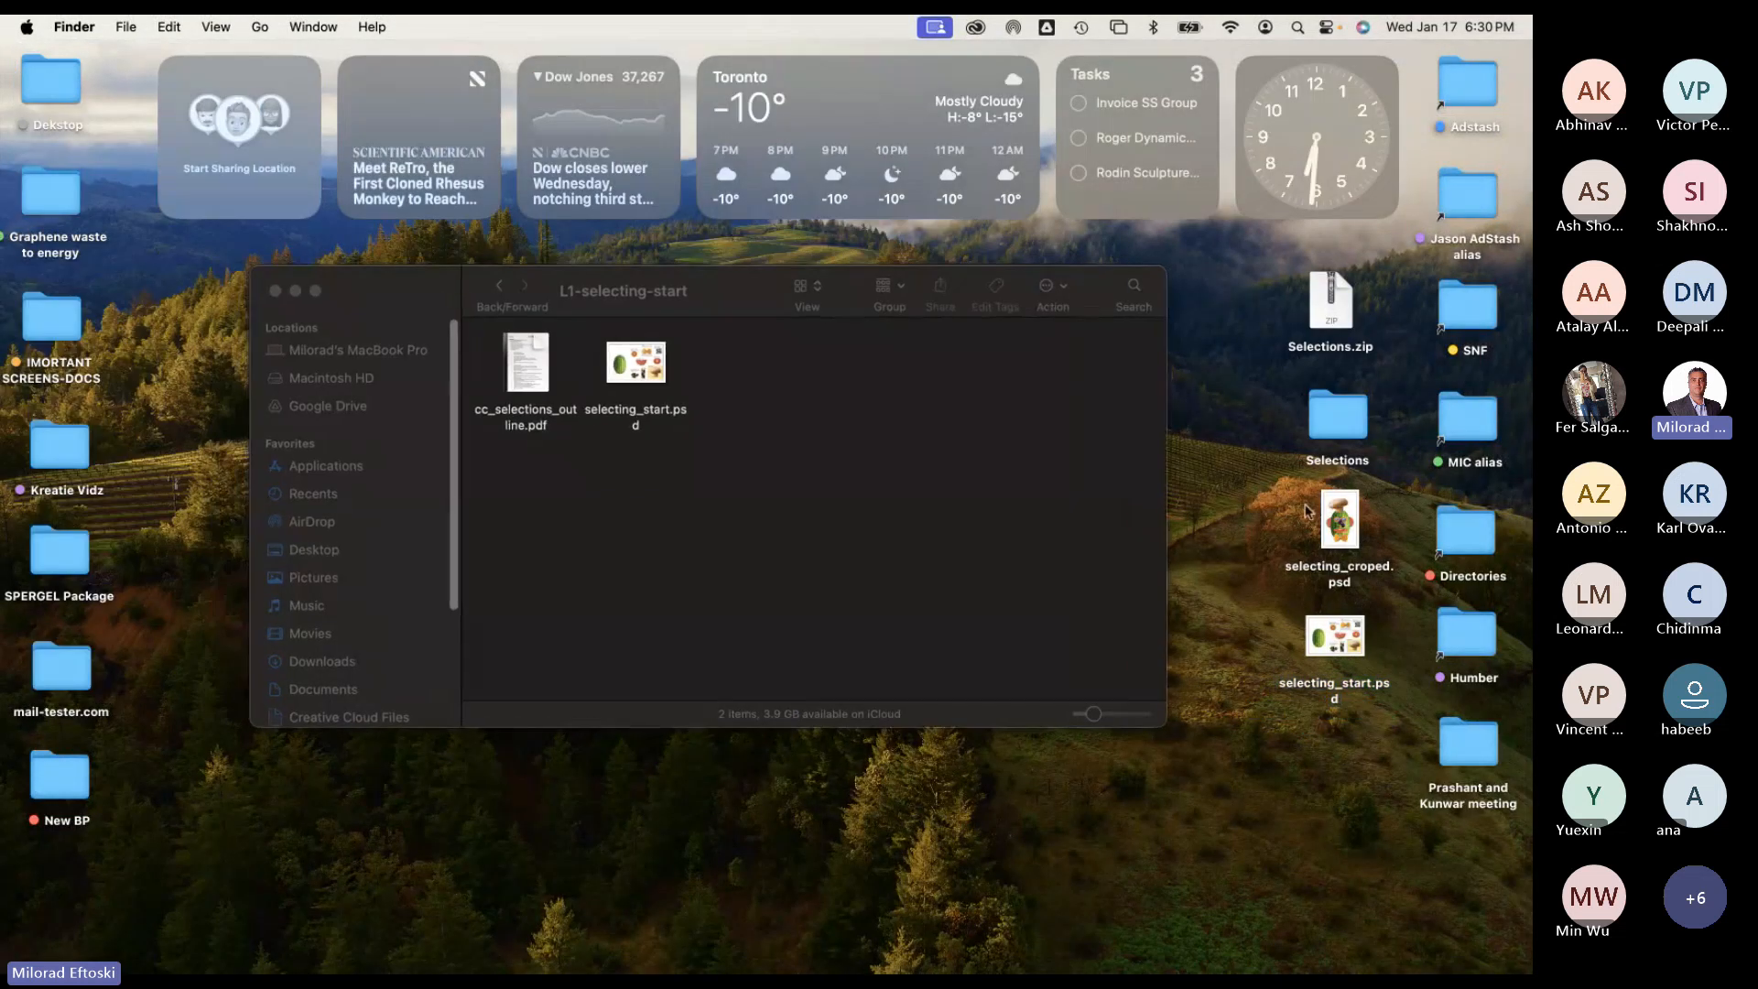
Preview selecting_croped.psd on the desktop and move it to the Trash.
{"action": "left_click", "coordinate": [1338, 517]}
{"action": "key", "text": "space"}
{"action": "key", "text": "space"}
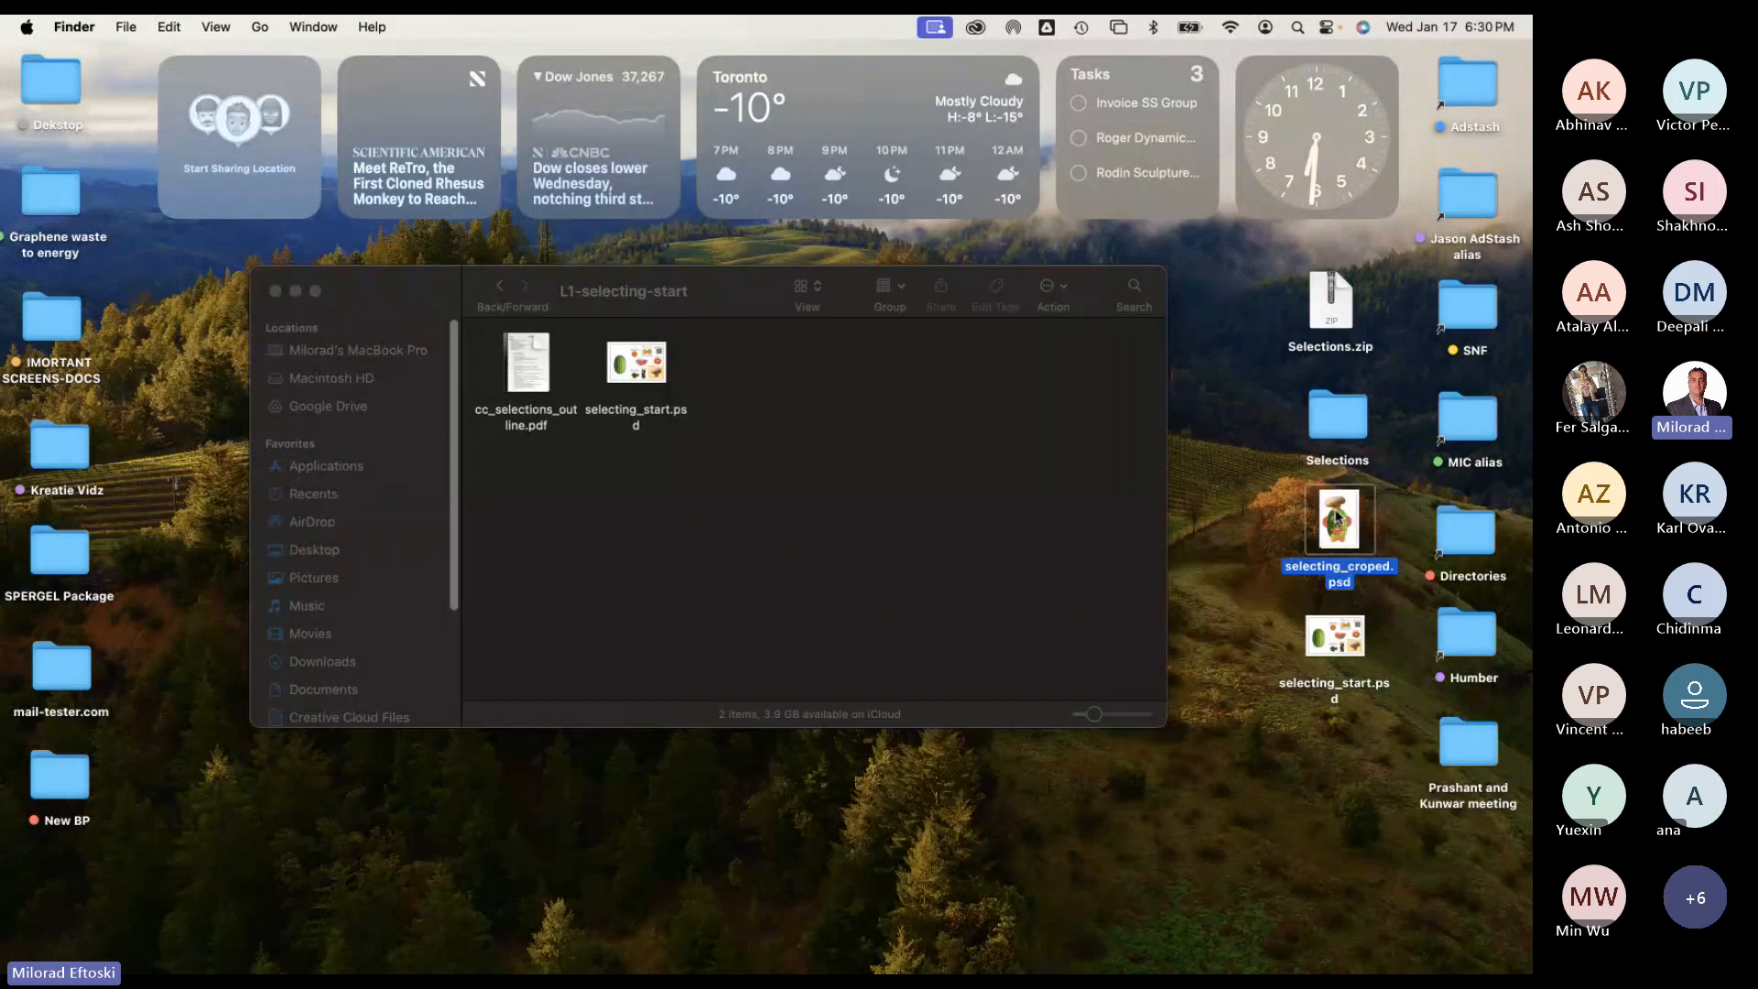
{"action": "key", "text": "super+BackSpace"}
Move selecting_start.psd directly below the Selections folder on the desktop and preview it briefly.
{"action": "left_click_drag", "start_coordinate": [1339, 641], "coordinate": [1342, 520]}
{"action": "key", "text": "space"}
{"action": "key", "text": "space"}
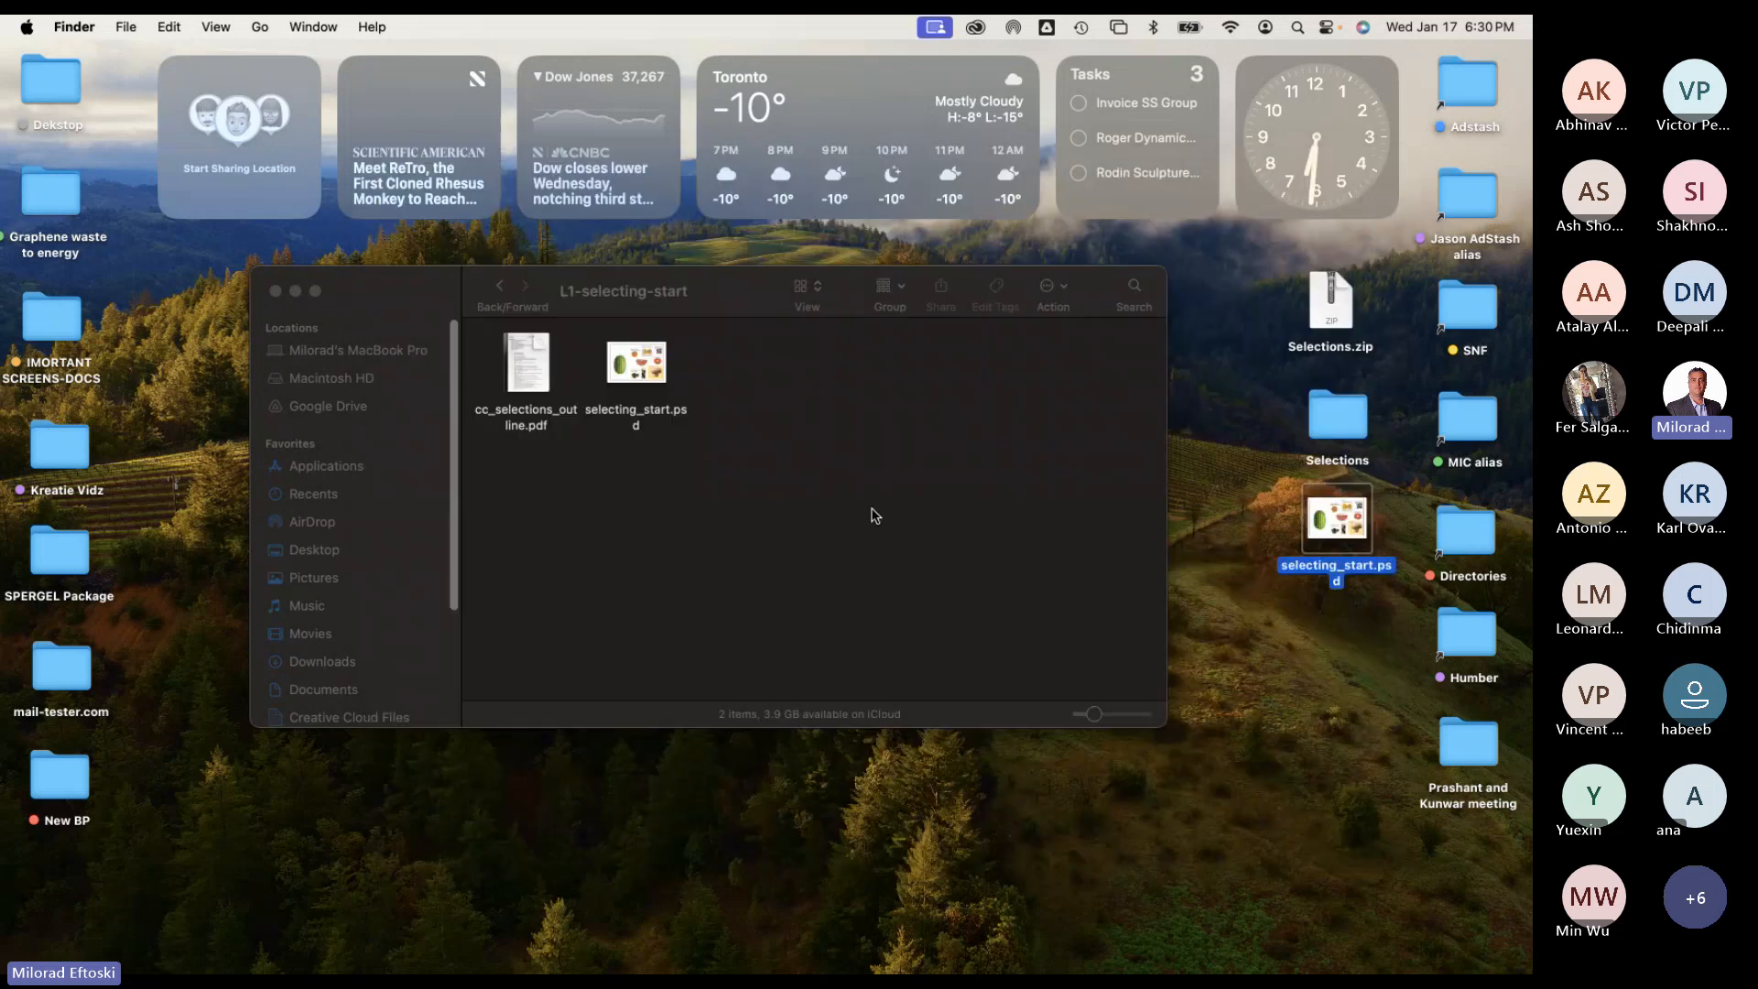
Close the L1-selecting-start folder window and switch back to Photoshop.
{"action": "left_click", "coordinate": [805, 504]}
{"action": "left_click", "coordinate": [274, 291]}
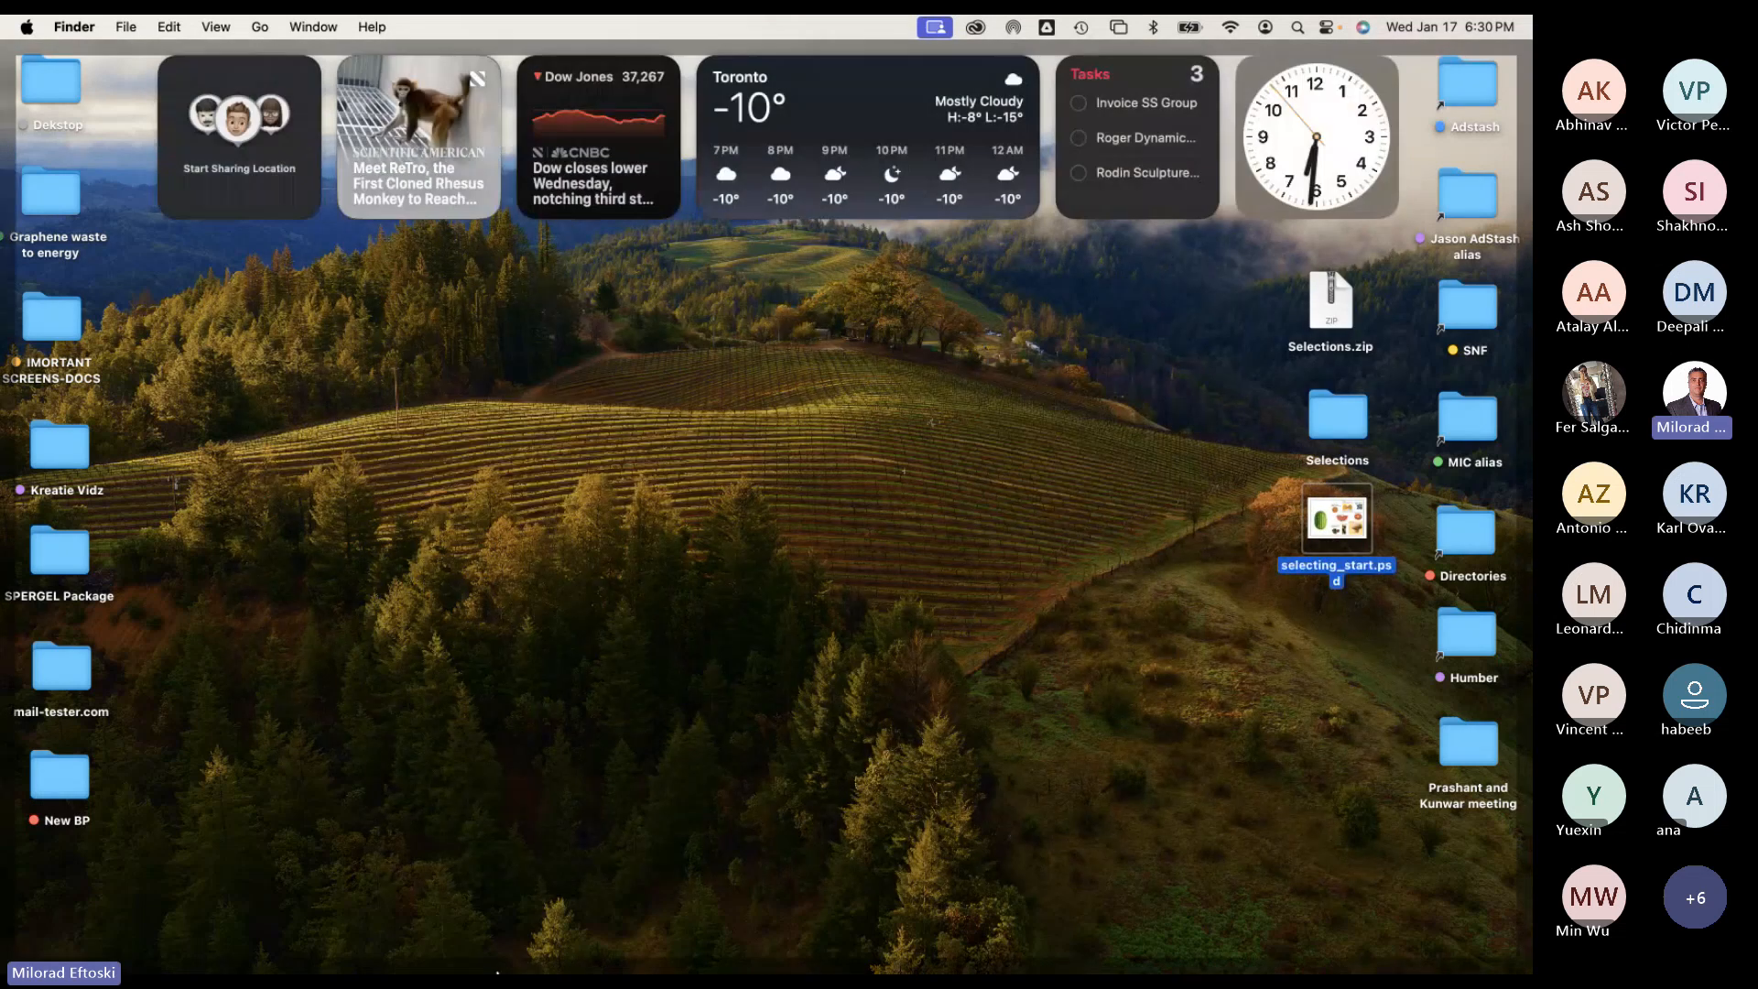
{"action": "left_click", "coordinate": [638, 948]}
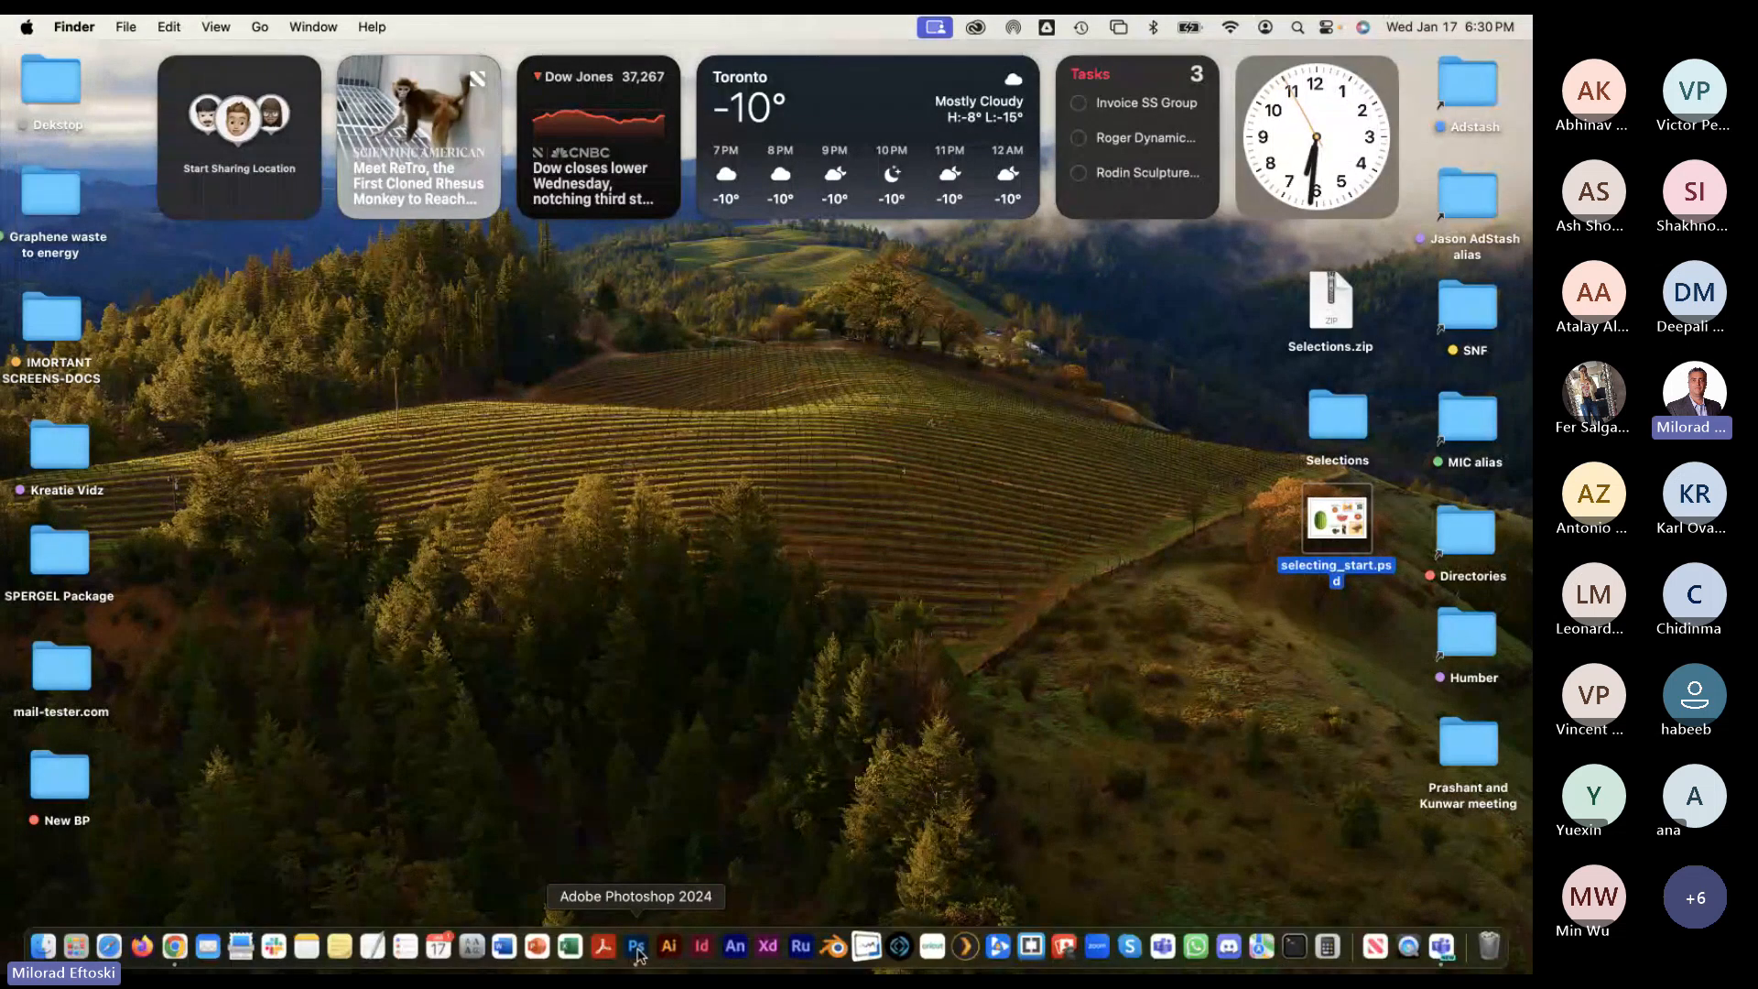
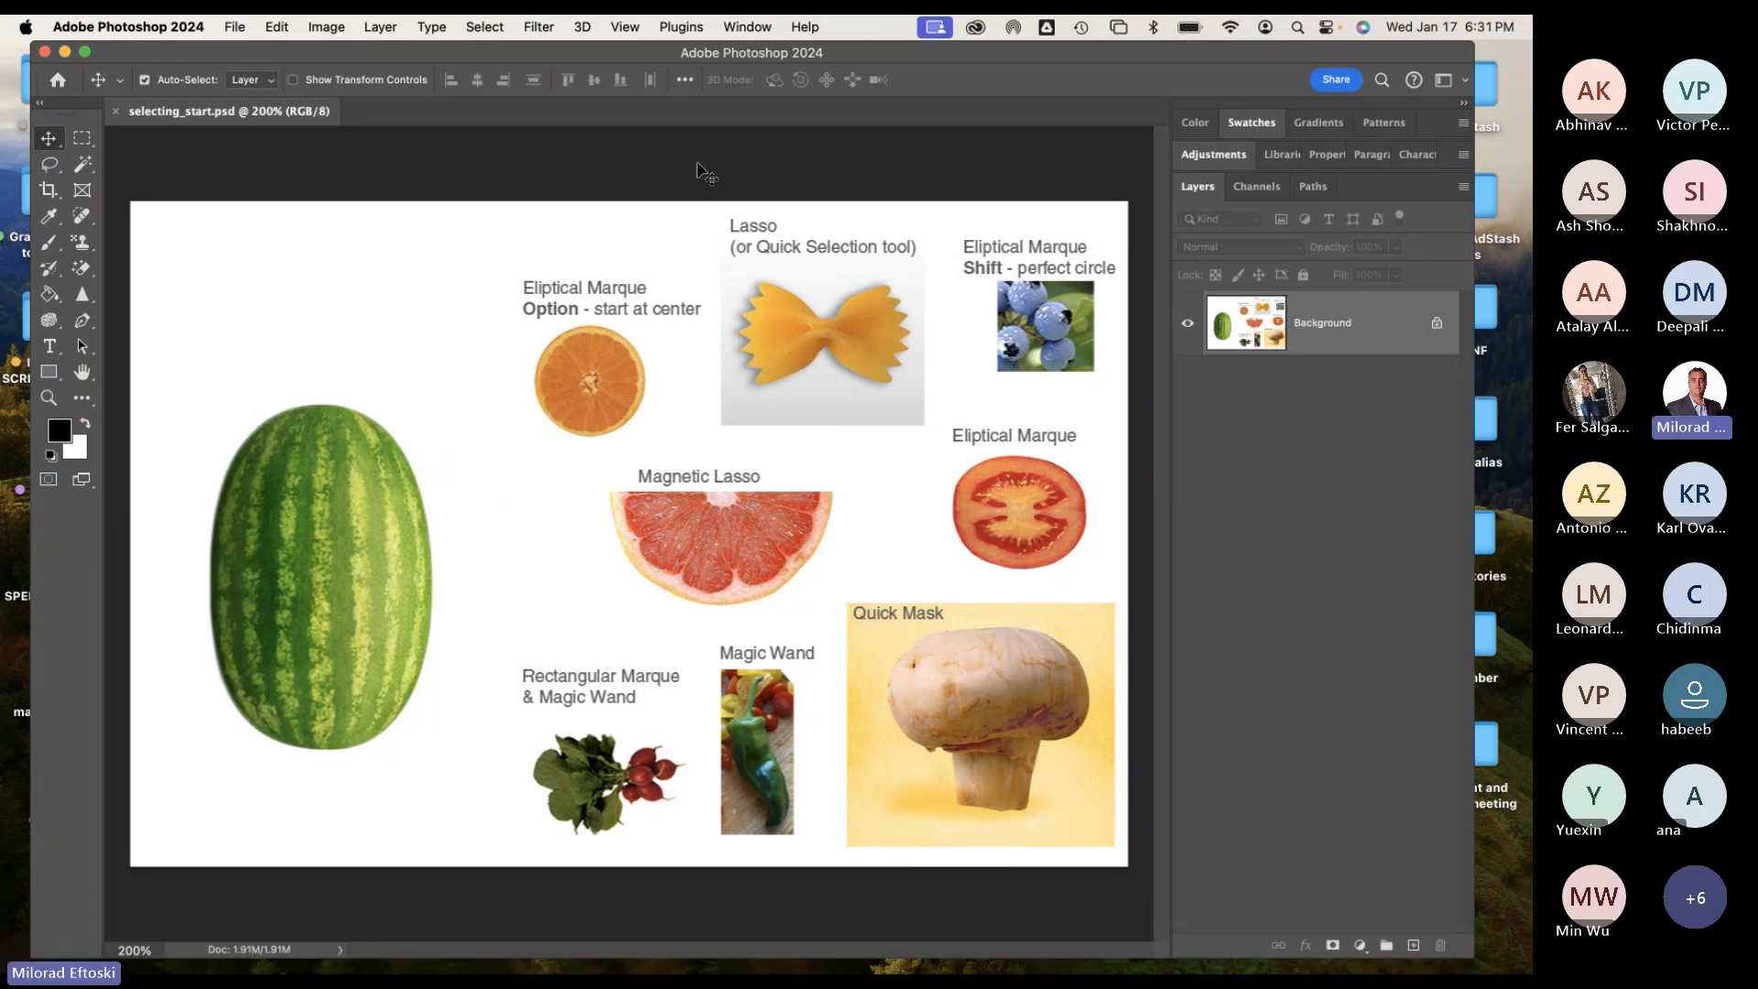
Narrow the Photoshop window, open cc_selections_outline.pdf from the desktop Selections folder's L1-selecting-start subfolder, and close the folder window.
{"action": "mouse_move", "coordinate": [271, 51]}
{"action": "left_mouse_down"}
{"action": "mouse_move", "coordinate": [382, 112]}
{"action": "mouse_move", "coordinate": [321, 198]}
{"action": "mouse_move", "coordinate": [266, 49]}
{"action": "left_mouse_up"}
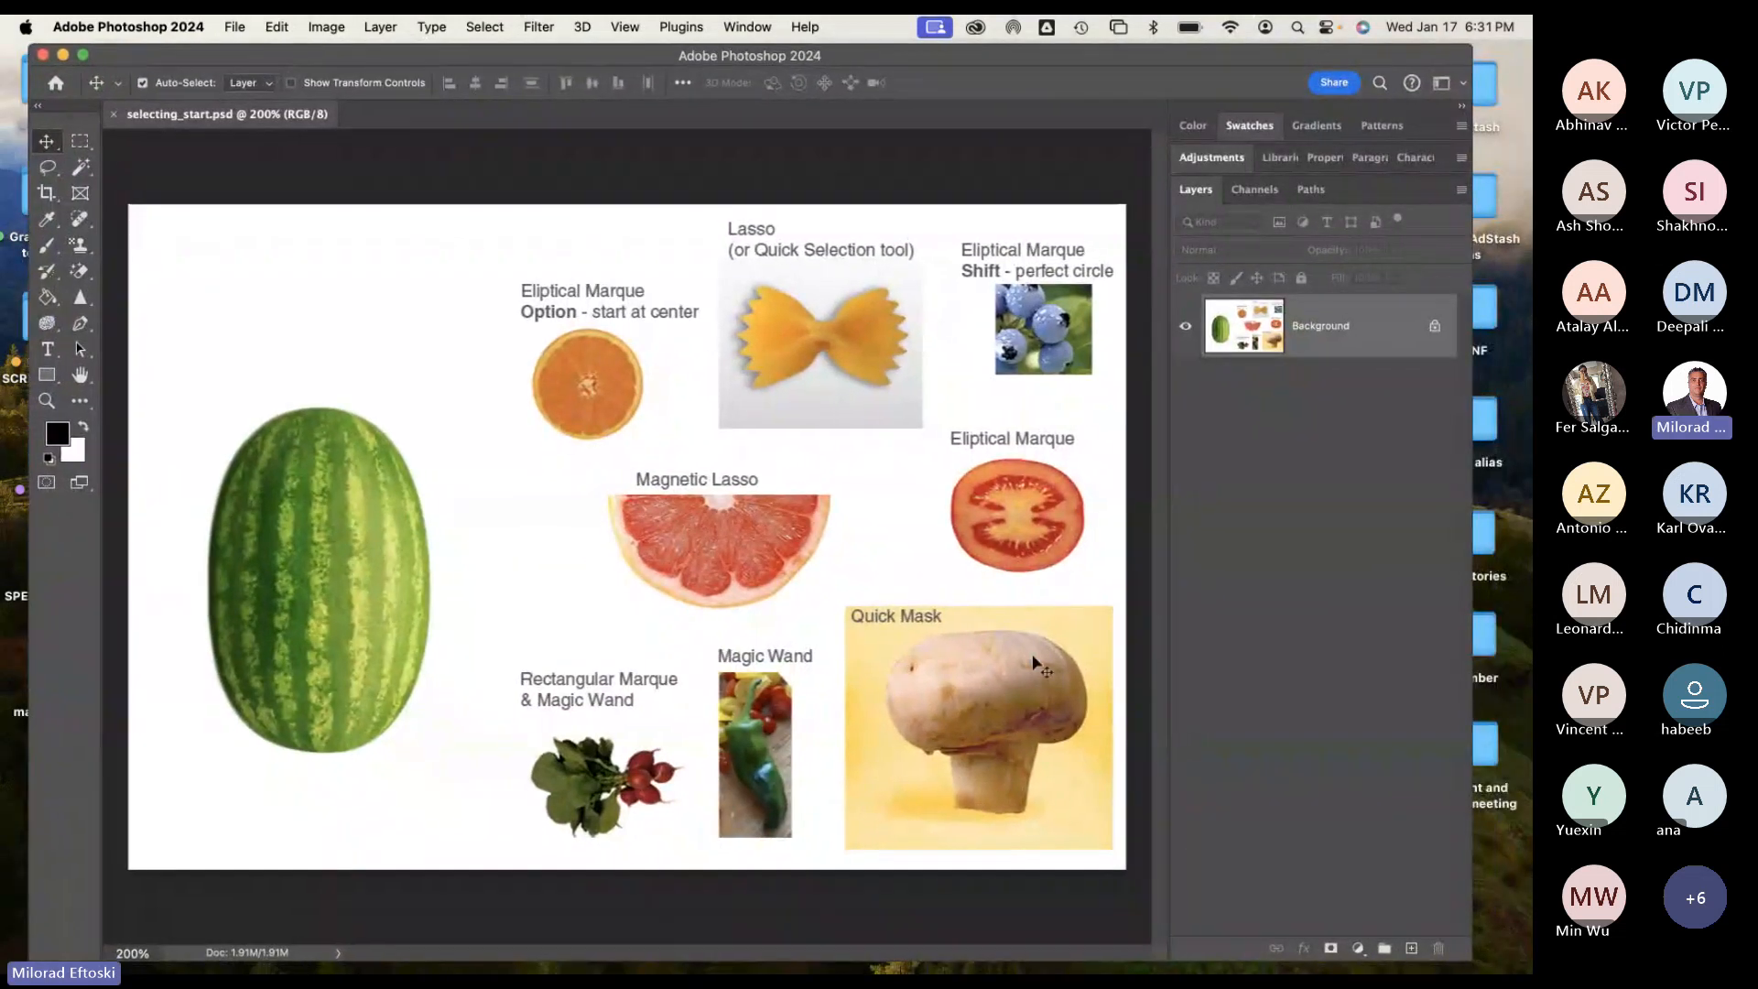
{"action": "left_click_drag", "start_coordinate": [1469, 959], "coordinate": [1214, 932]}
{"action": "double_click", "coordinate": [1305, 423]}
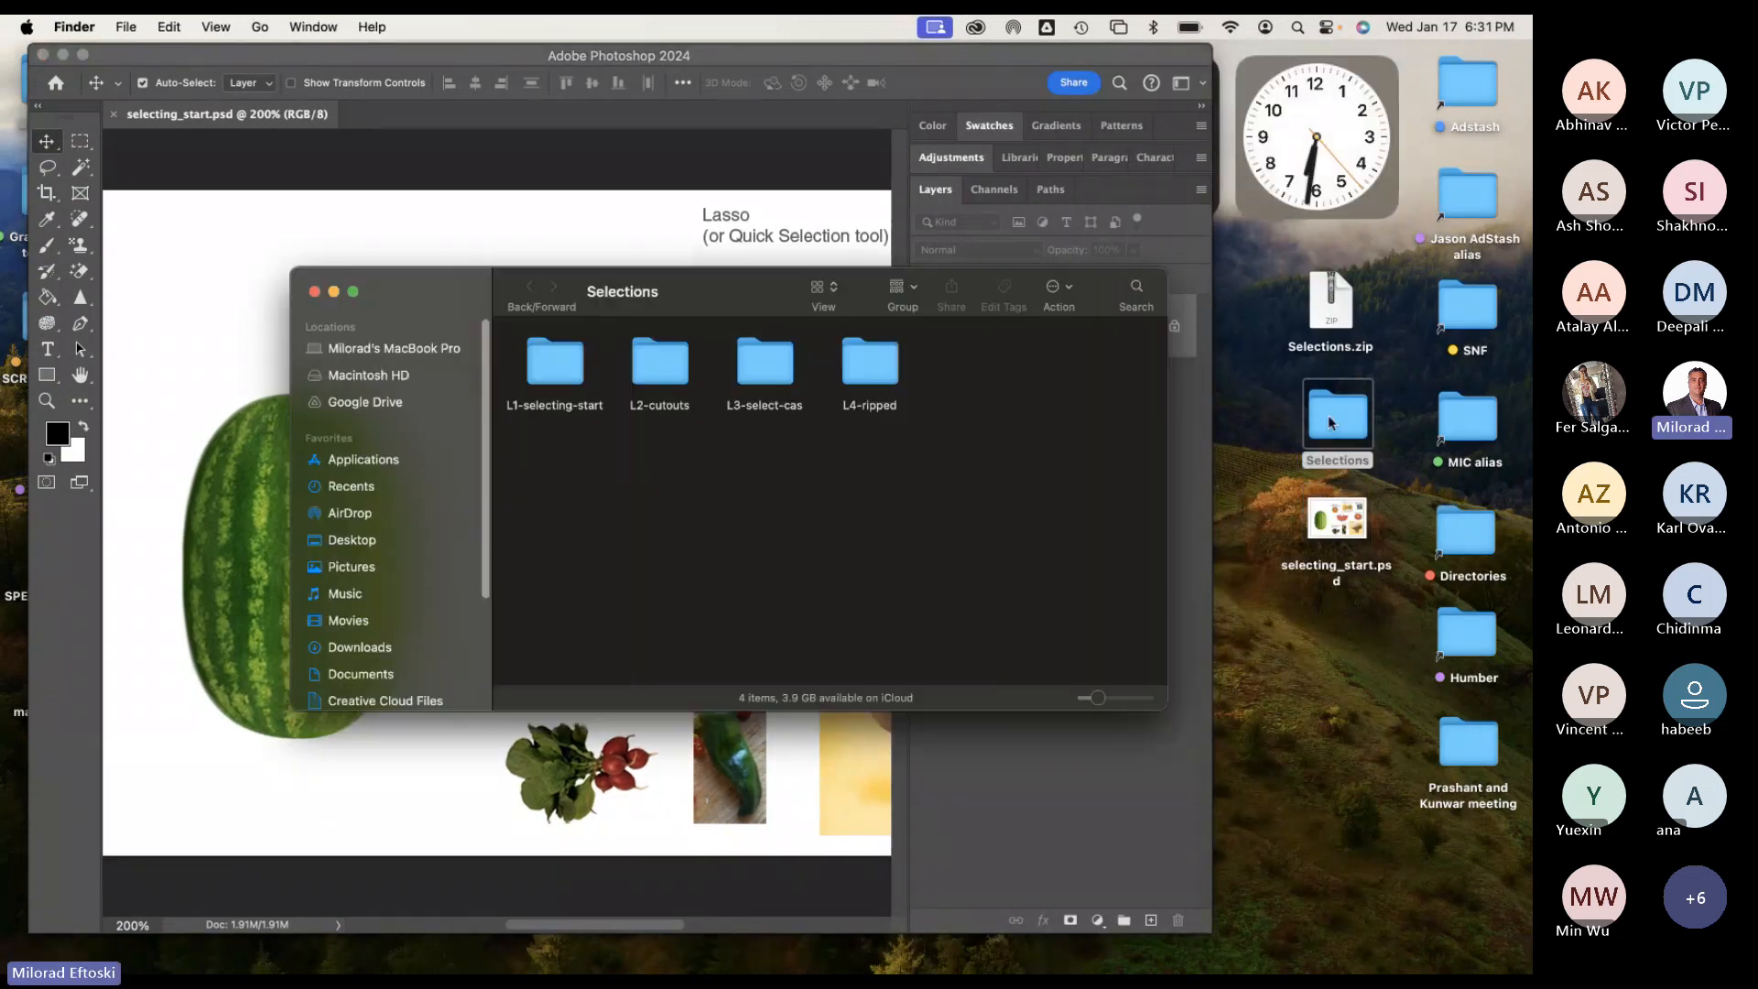
{"action": "left_click", "coordinate": [511, 371]}
{"action": "double_click", "coordinate": [510, 371]}
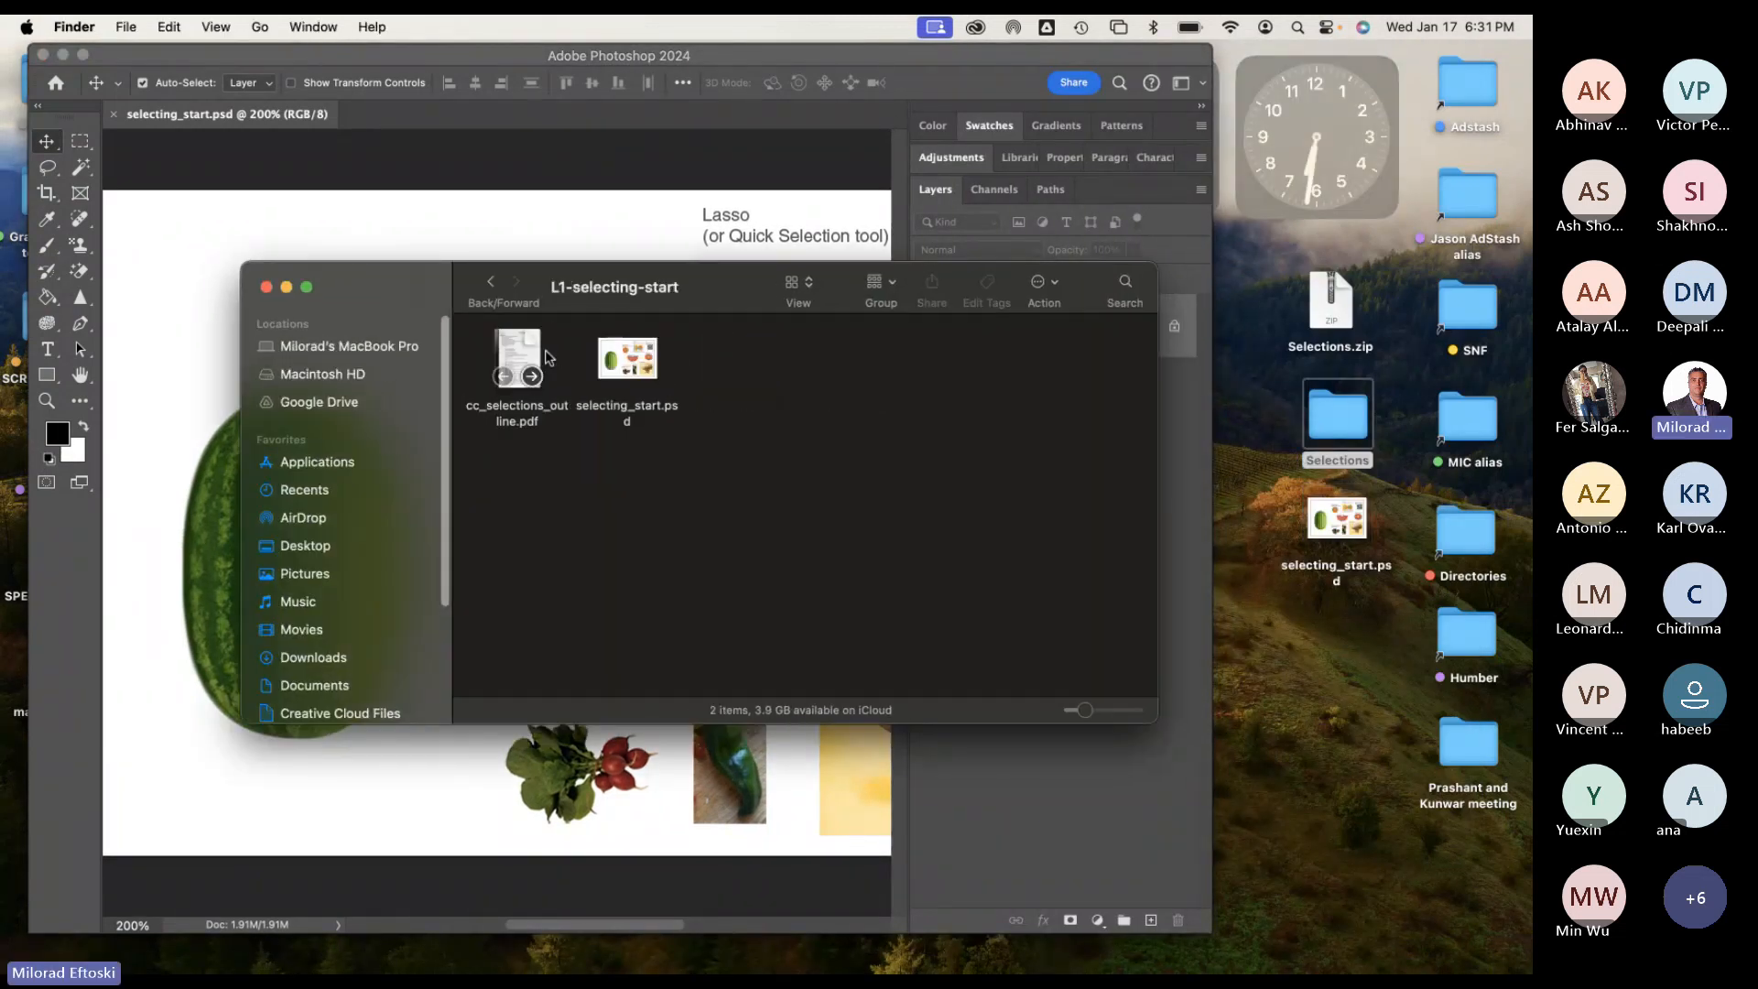
{"action": "left_click", "coordinate": [522, 348]}
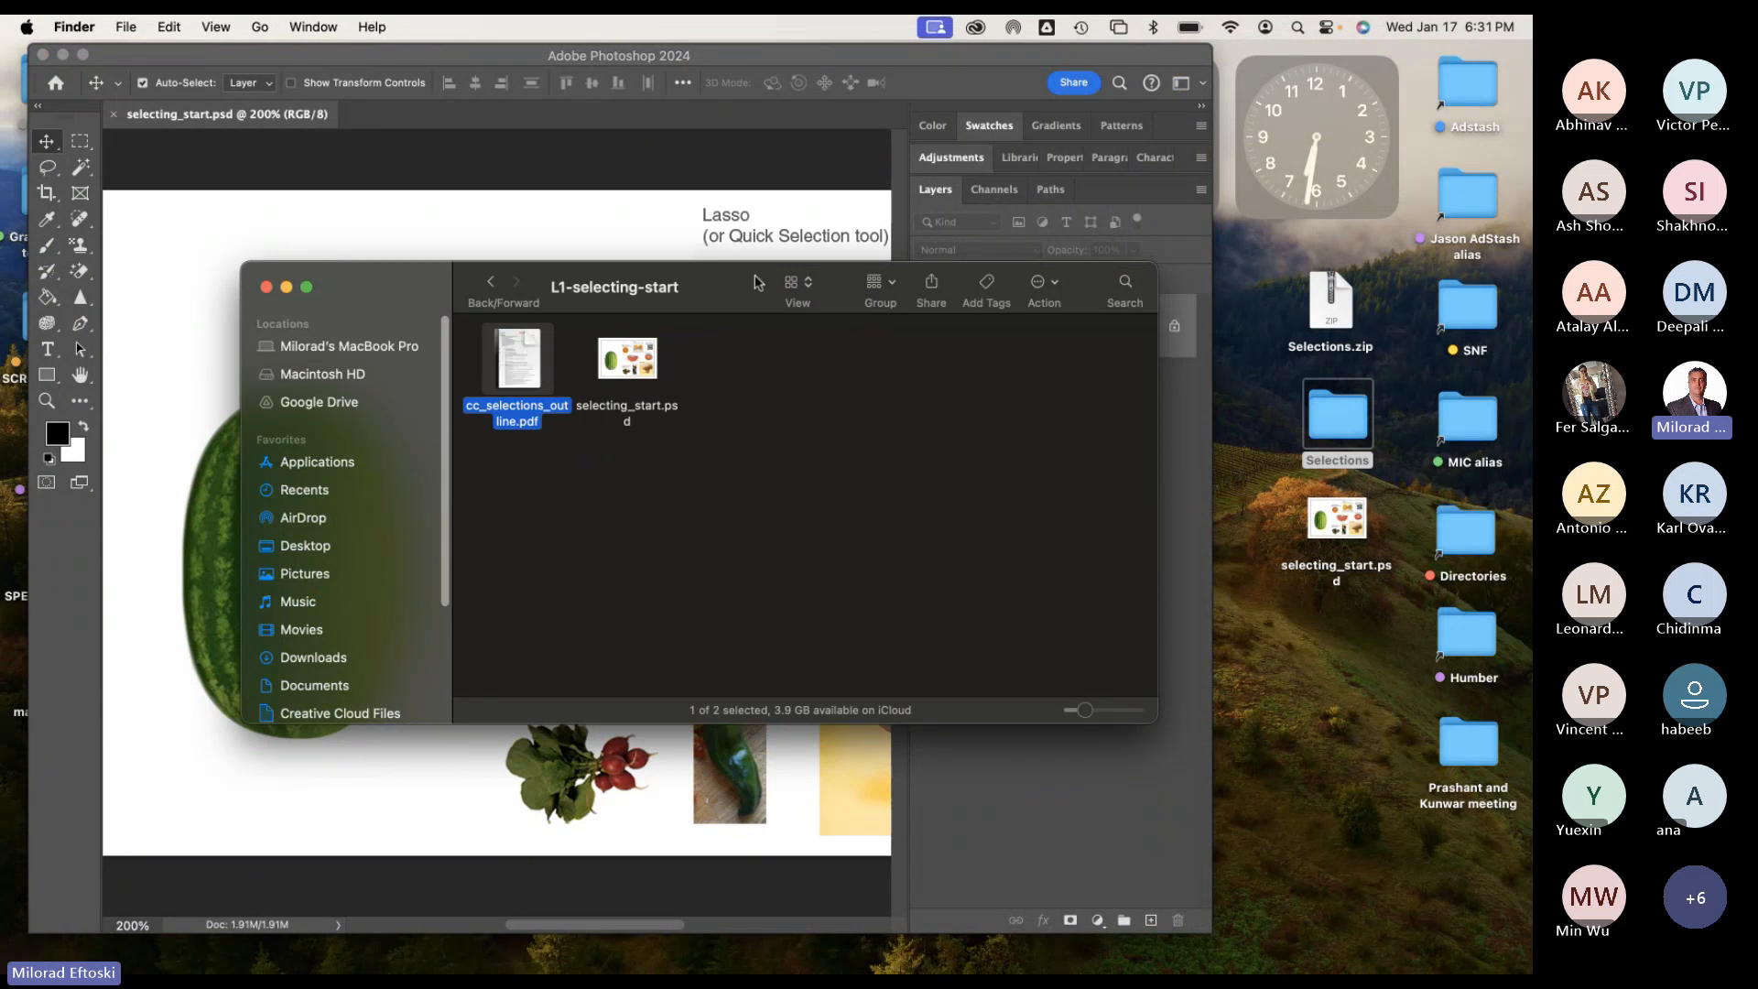
{"action": "left_click", "coordinate": [491, 282]}
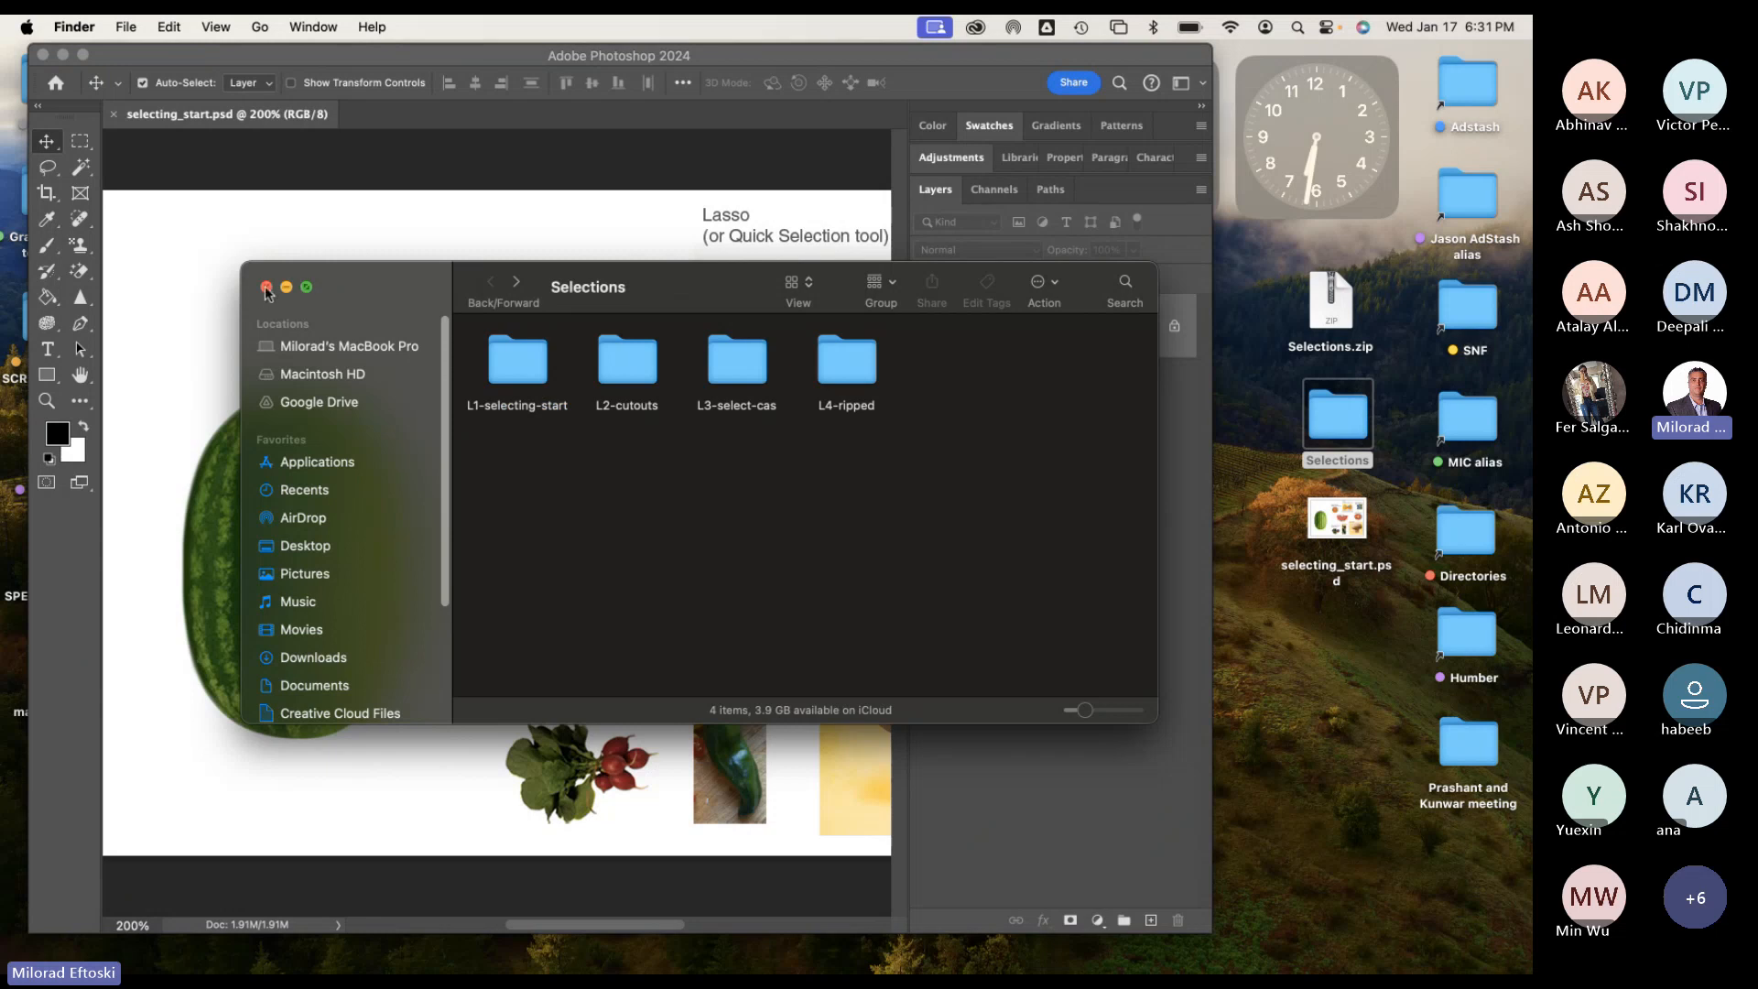
{"action": "left_click", "coordinate": [267, 289]}
Reposition and widen the Photoshop window, and place the outline PDF in Acrobat beside the watermelon so both can be seen.
{"action": "left_click_drag", "start_coordinate": [487, 56], "coordinate": [464, 53]}
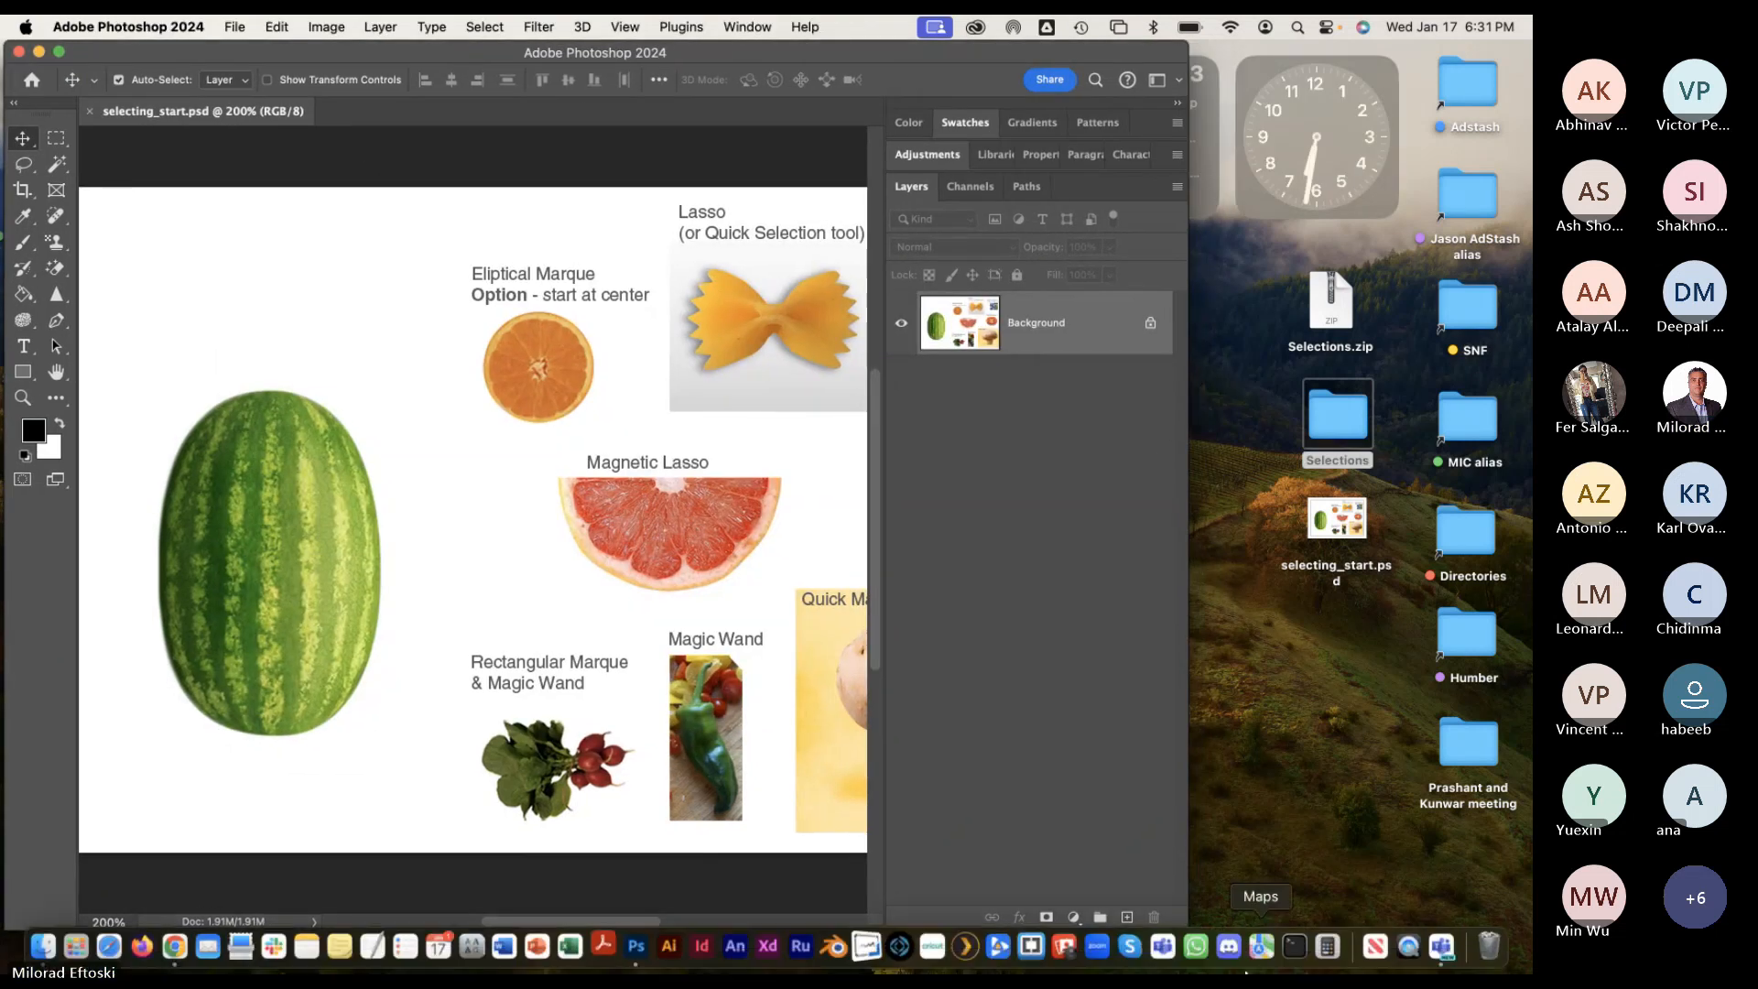
{"action": "left_click", "coordinate": [1188, 927]}
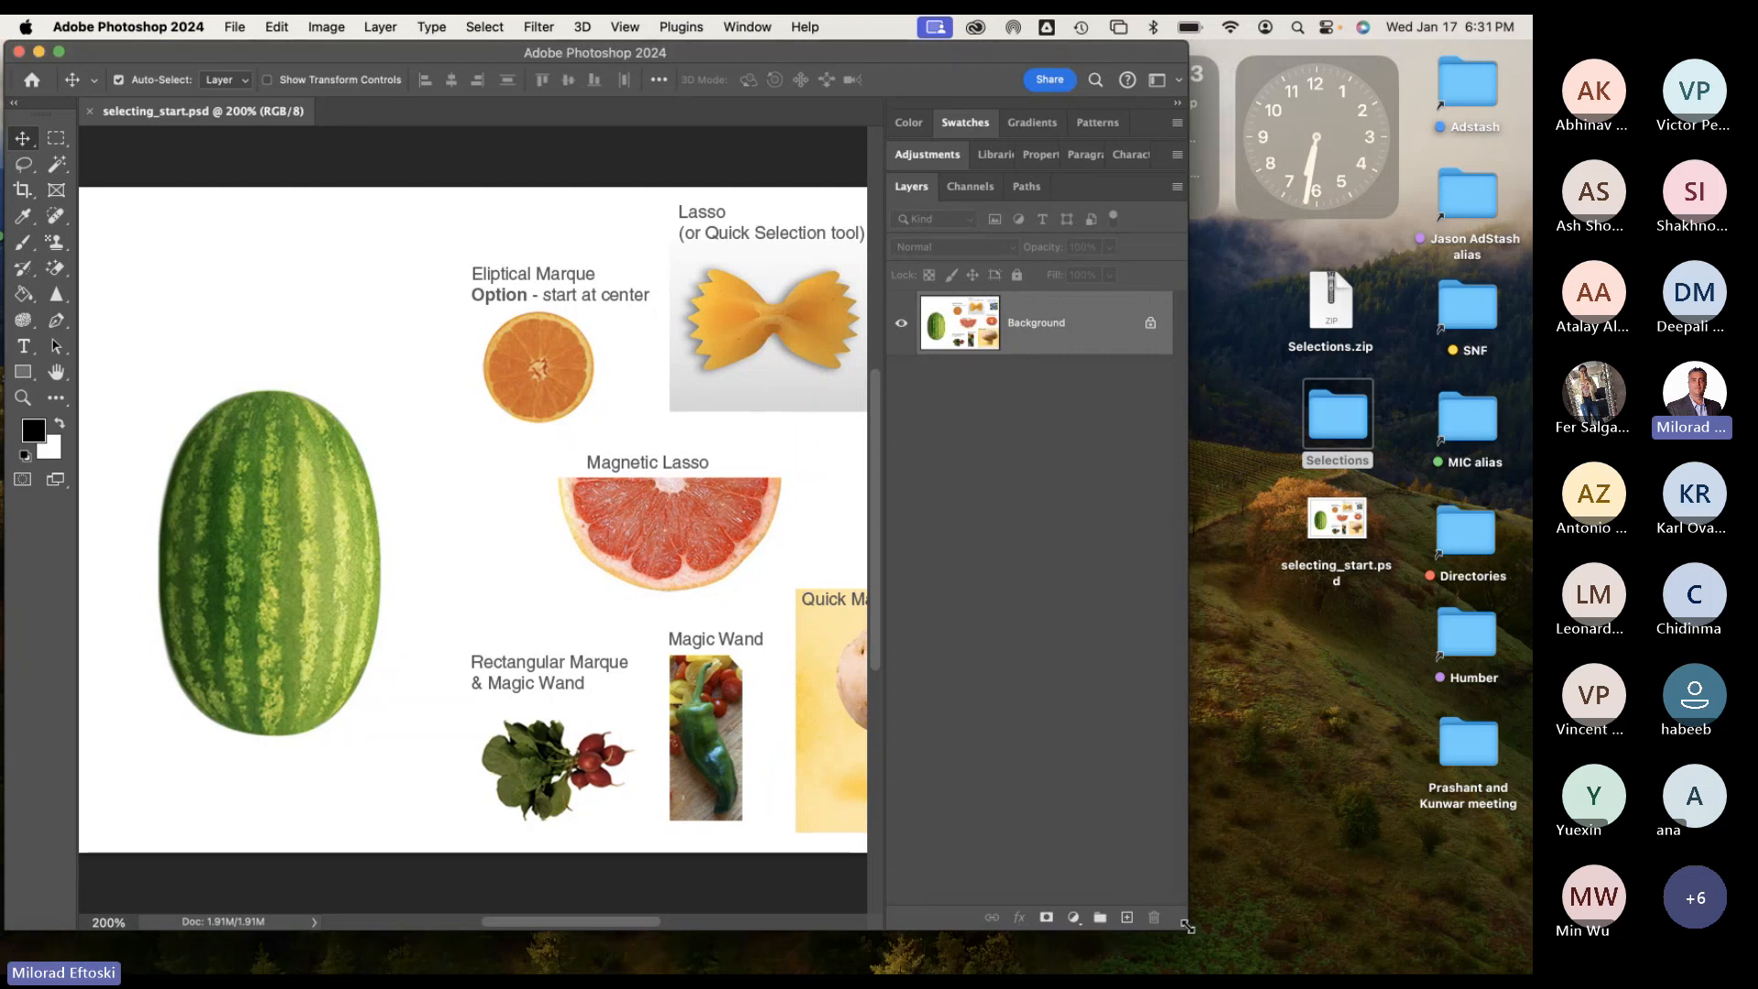
{"action": "left_click_drag", "start_coordinate": [1186, 927], "coordinate": [1283, 939]}
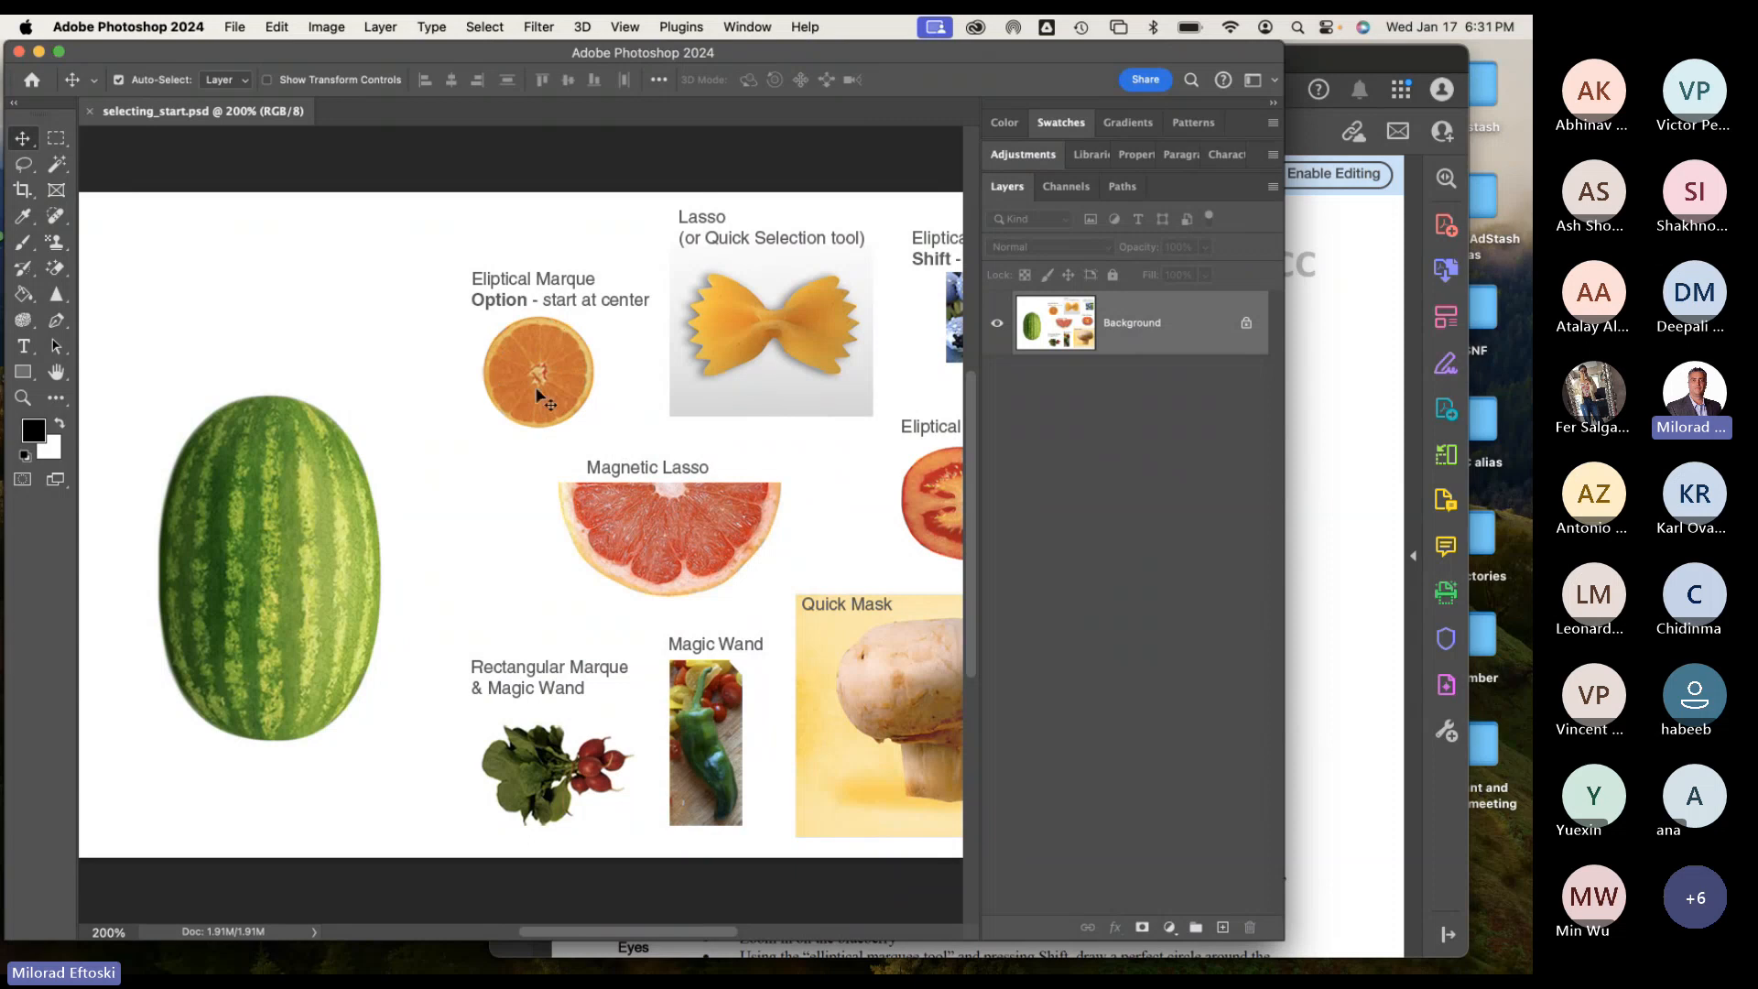
{"action": "mouse_move", "coordinate": [637, 973]}
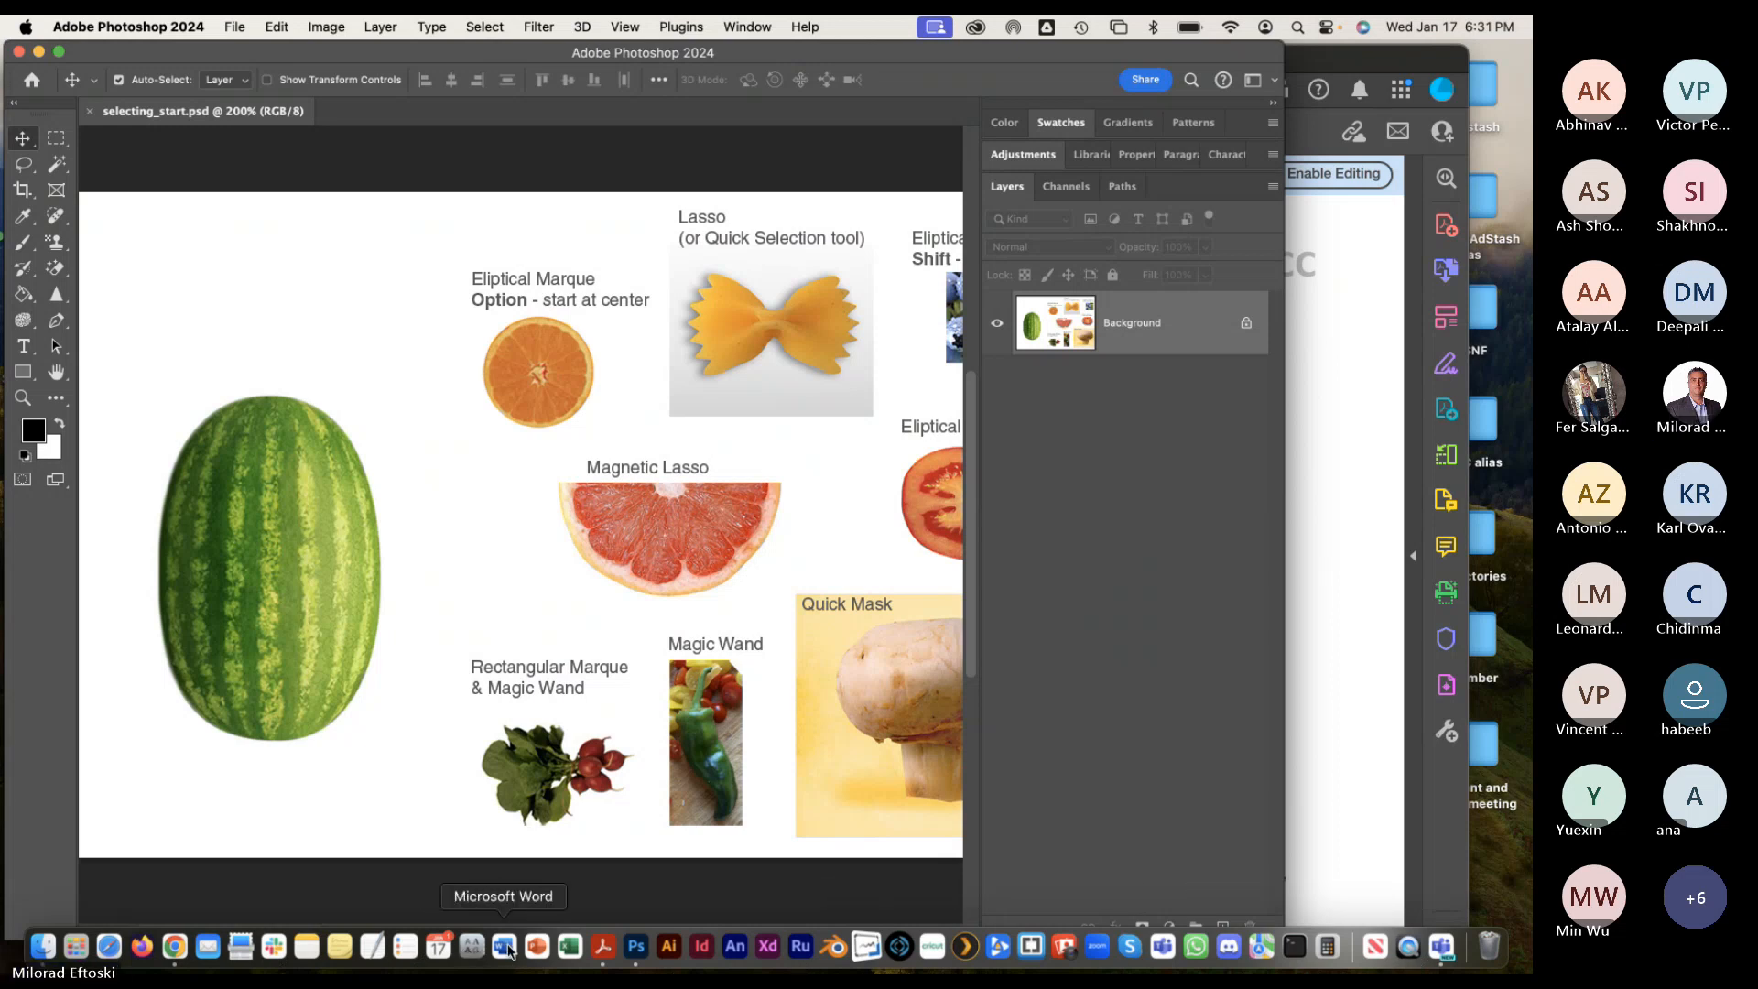
{"action": "left_click", "coordinate": [1364, 816]}
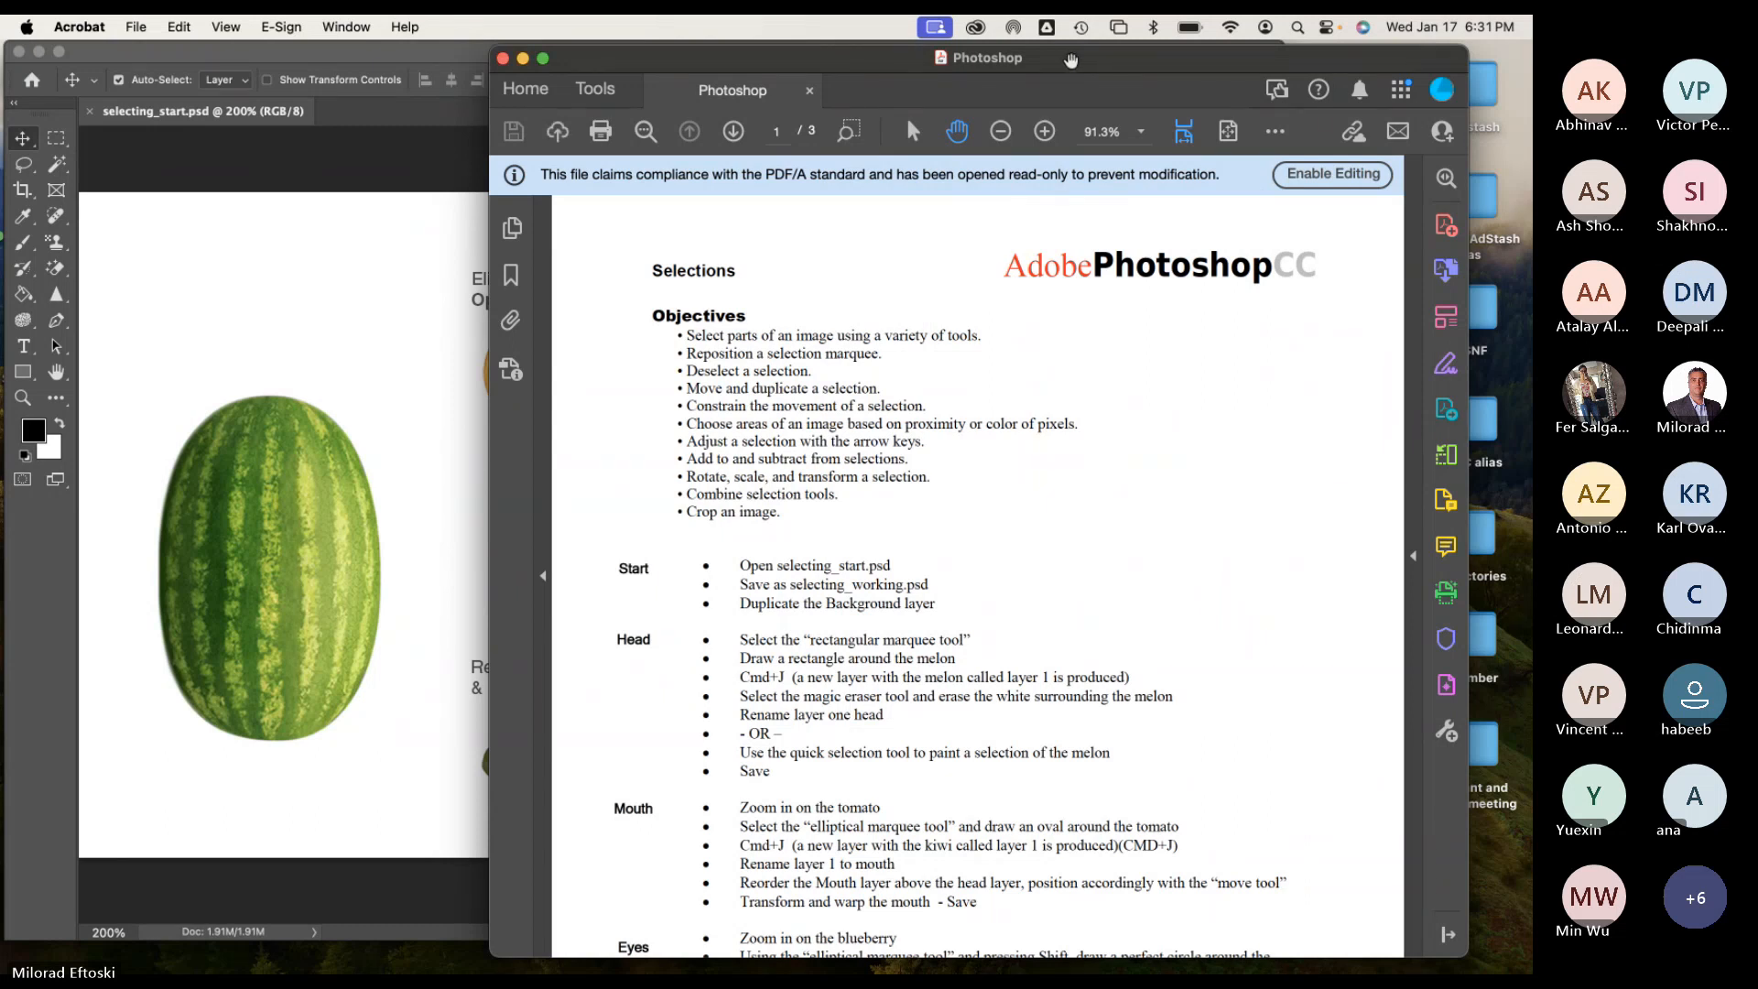
{"action": "left_click_drag", "start_coordinate": [1064, 61], "coordinate": [1219, 61]}
Examine the exercise outline in Acrobat, focusing on the Start and Head instructions for the melon.
{"action": "scroll", "coordinate": [1008, 601], "scroll_direction": "down", "scroll_amount": 13}
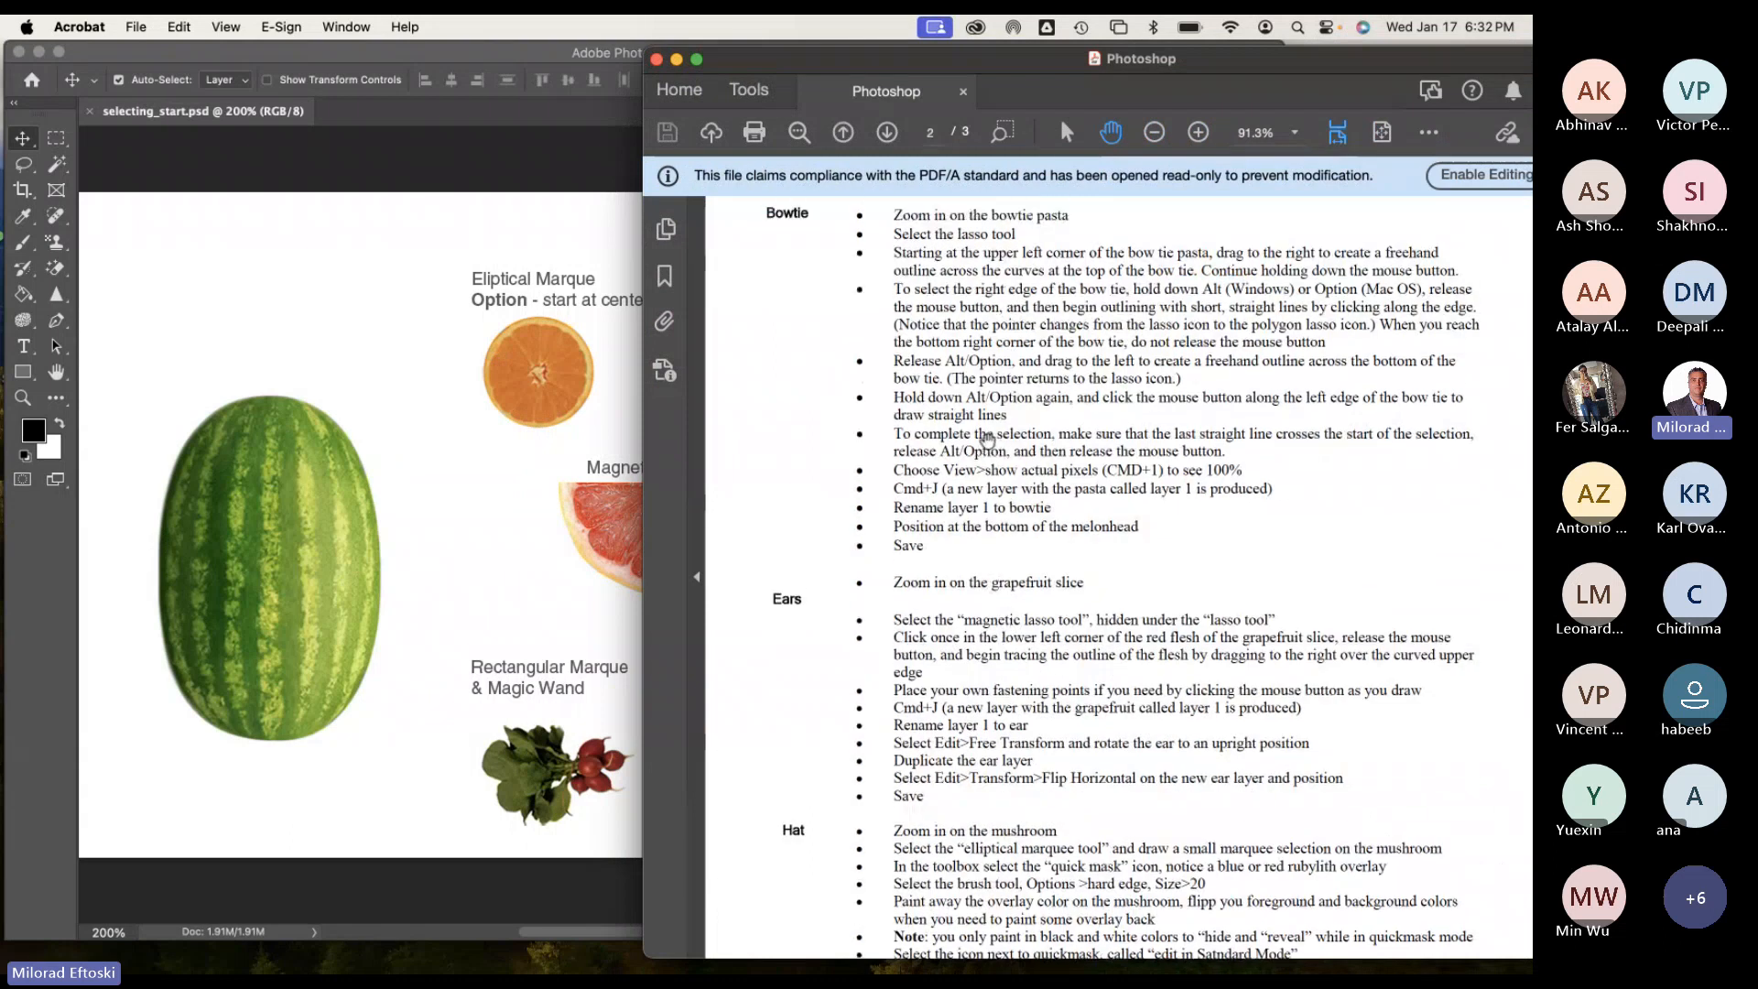
{"action": "scroll", "coordinate": [986, 443], "scroll_direction": "up", "scroll_amount": 13}
{"action": "left_click_drag", "start_coordinate": [1004, 663], "coordinate": [1007, 638]}
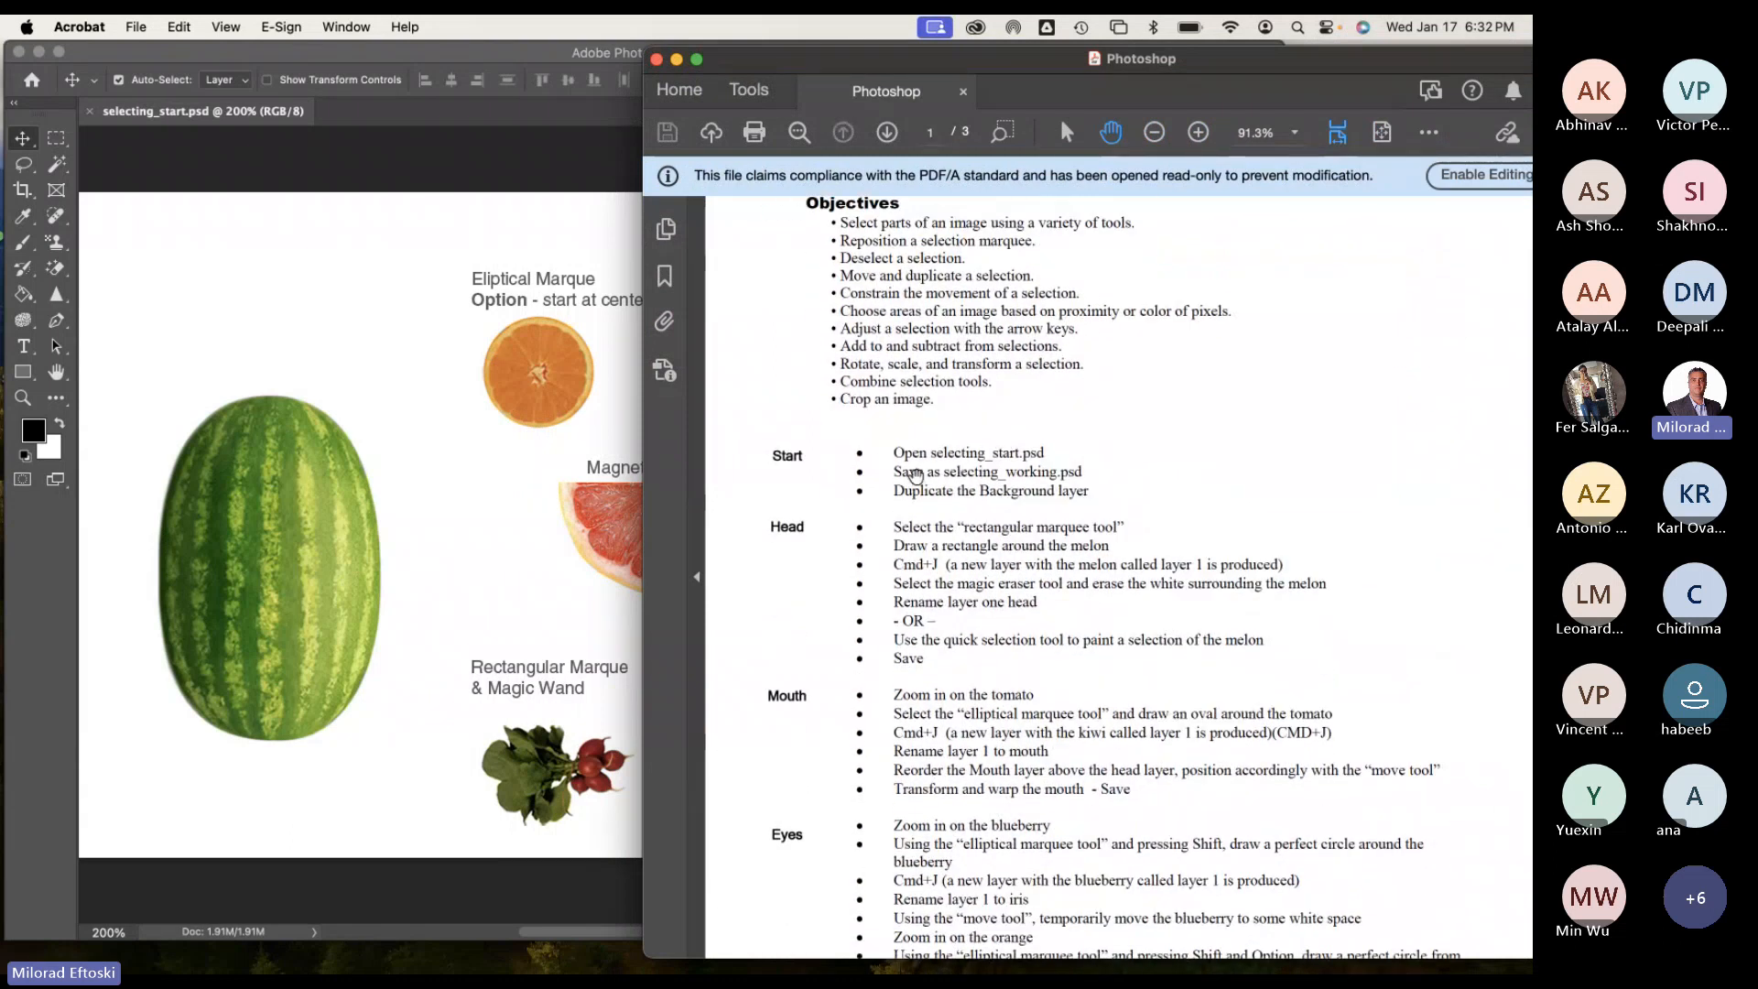
{"action": "scroll", "coordinate": [1021, 503], "scroll_direction": "down", "scroll_amount": 3}
{"action": "scroll", "coordinate": [1021, 503], "scroll_direction": "down", "scroll_amount": 1}
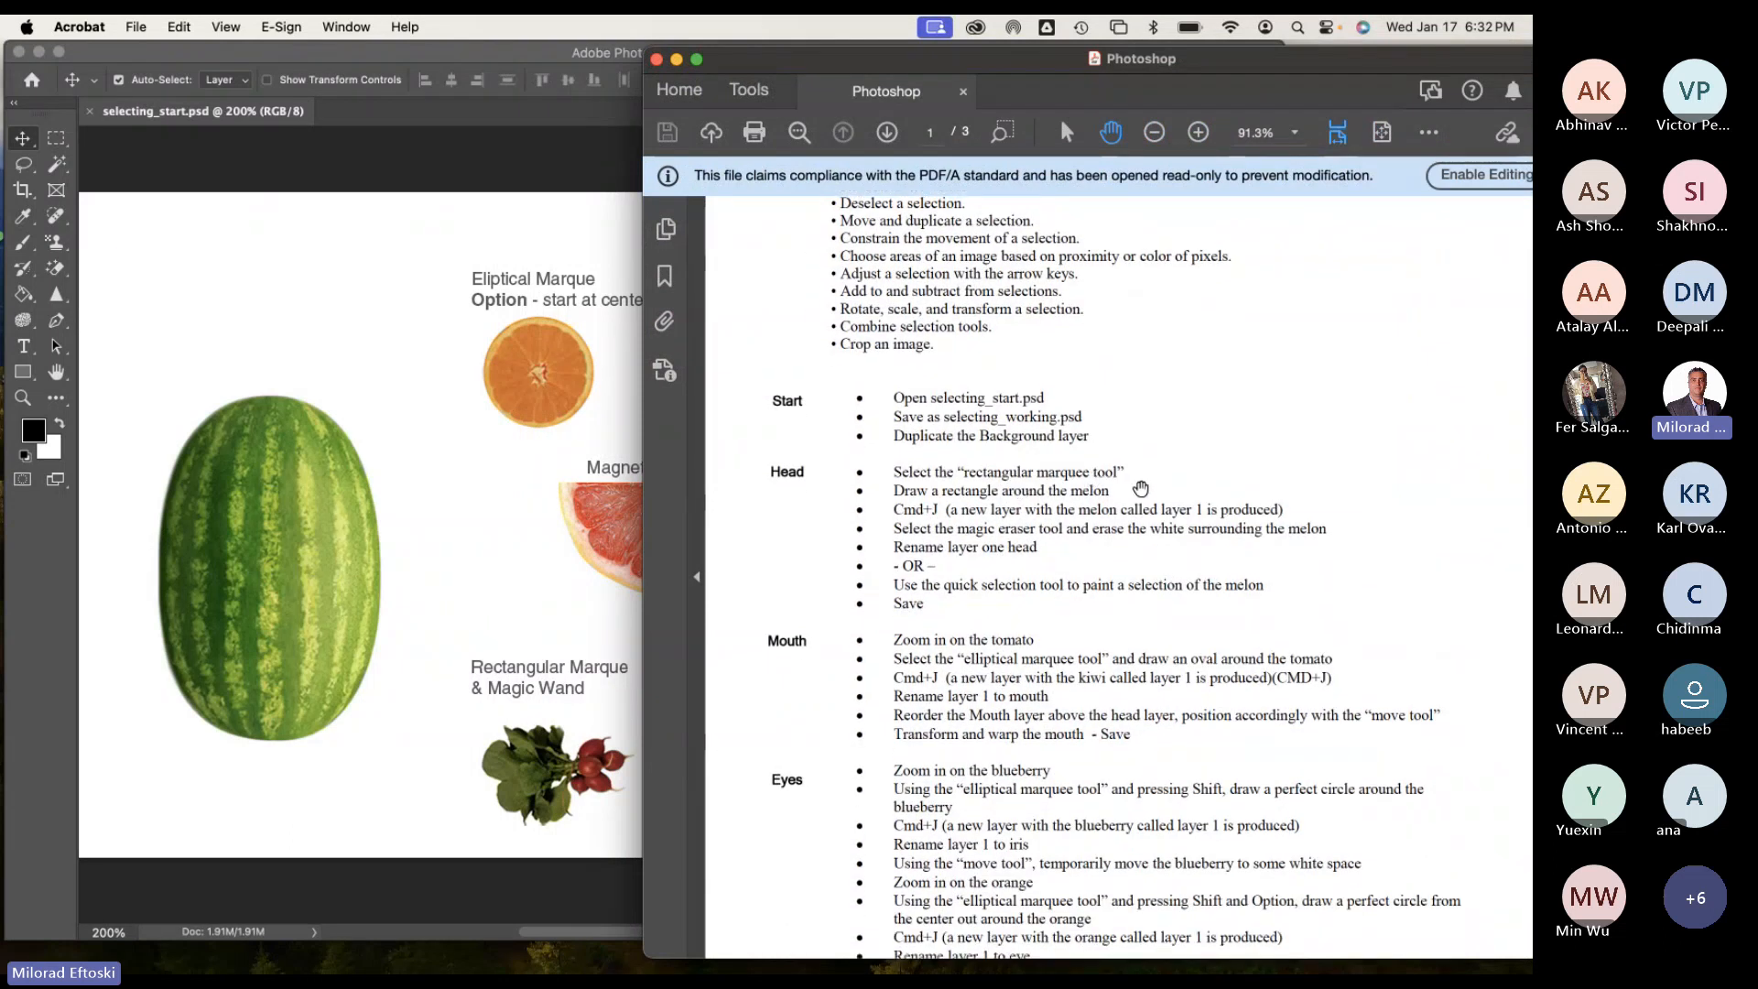
{"action": "scroll", "coordinate": [973, 448], "scroll_direction": "down", "scroll_amount": 1}
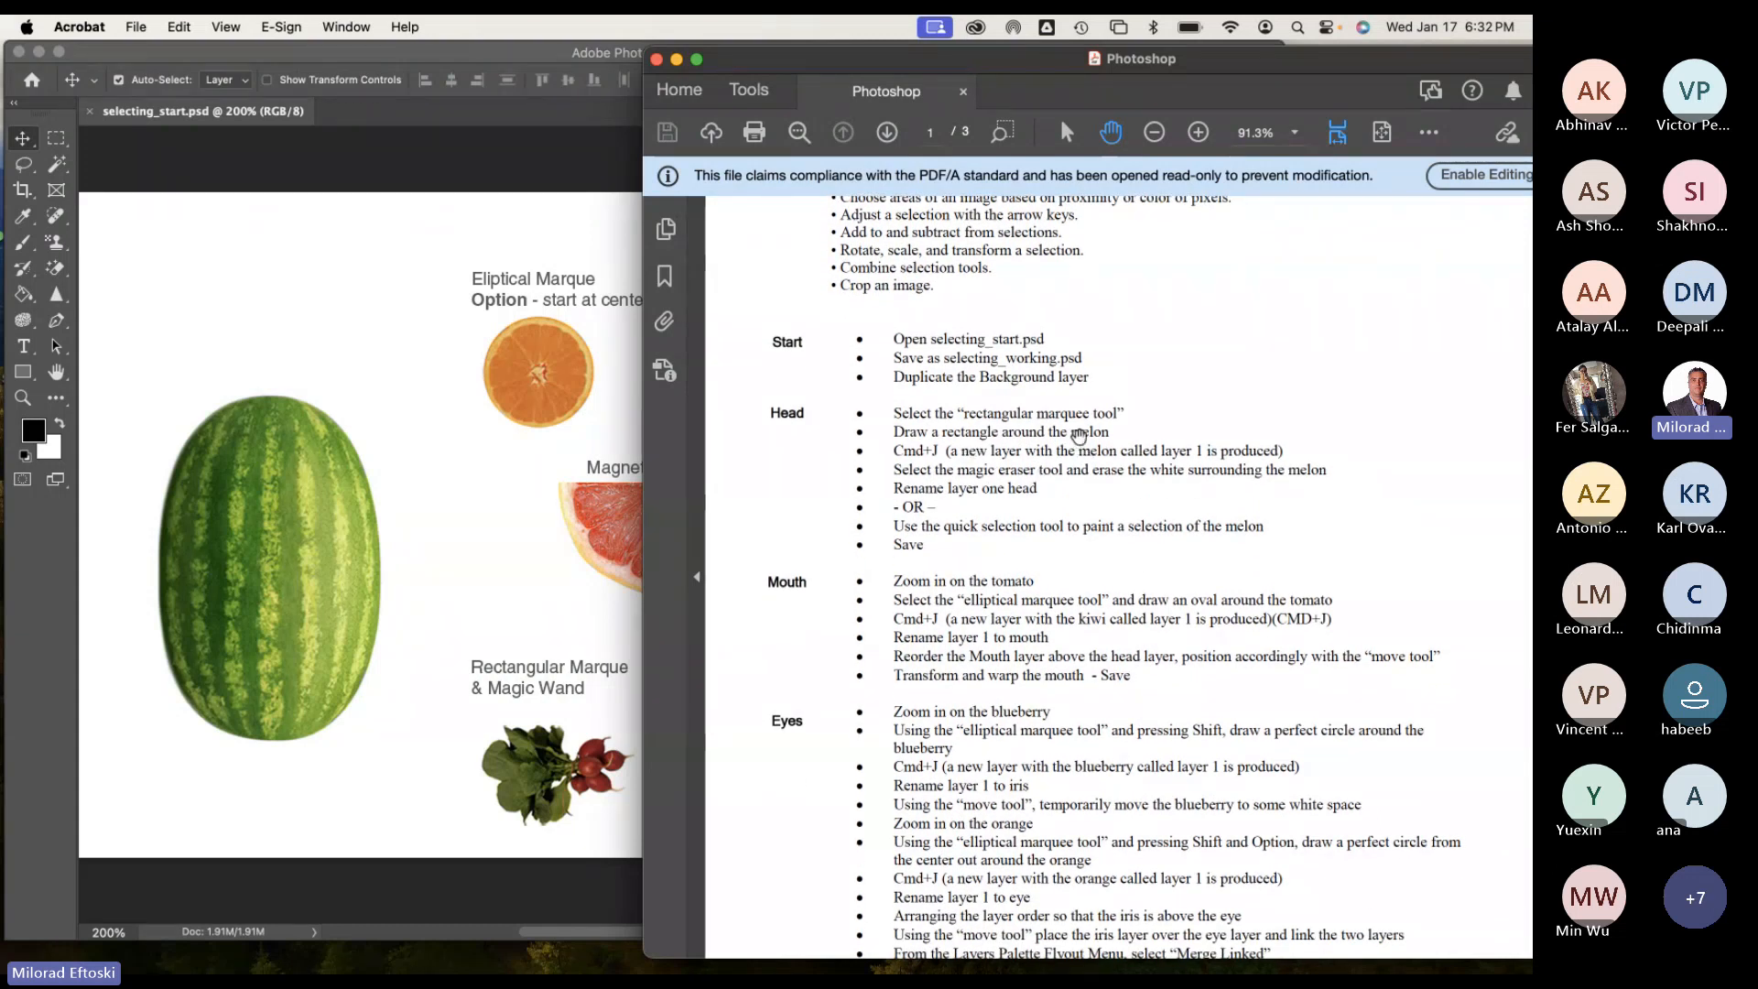
{"action": "left_click", "coordinate": [483, 513]}
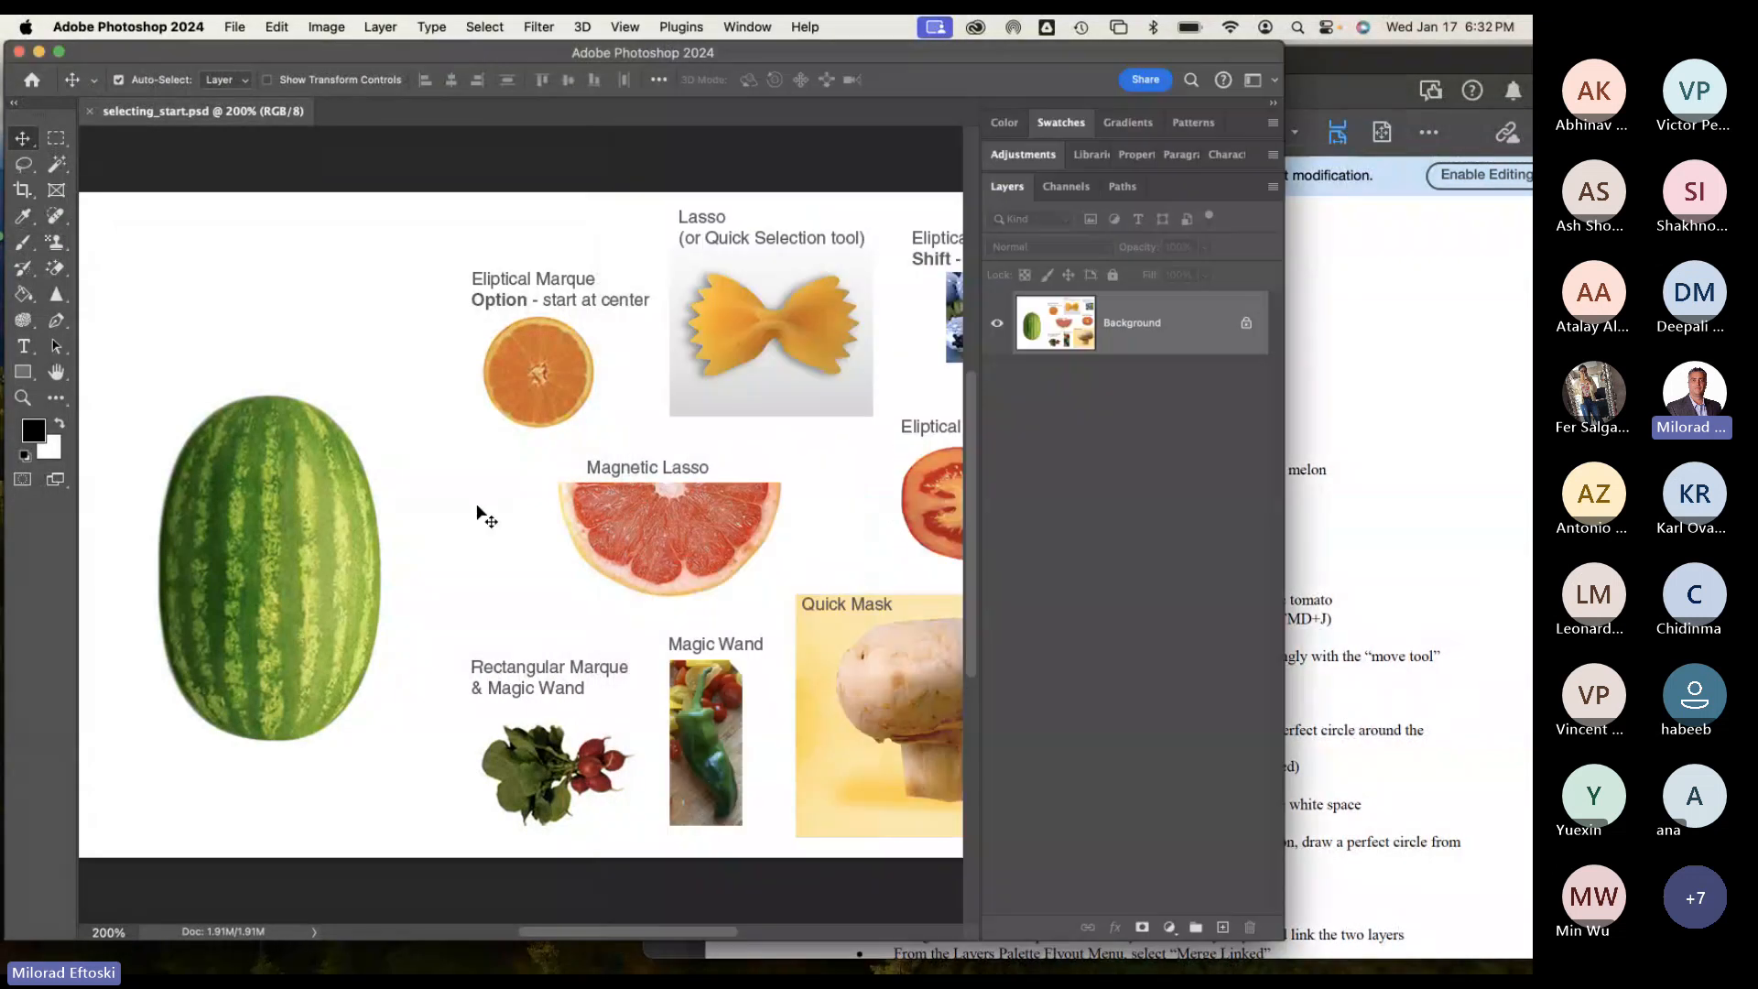
{"action": "left_click", "coordinate": [1344, 651]}
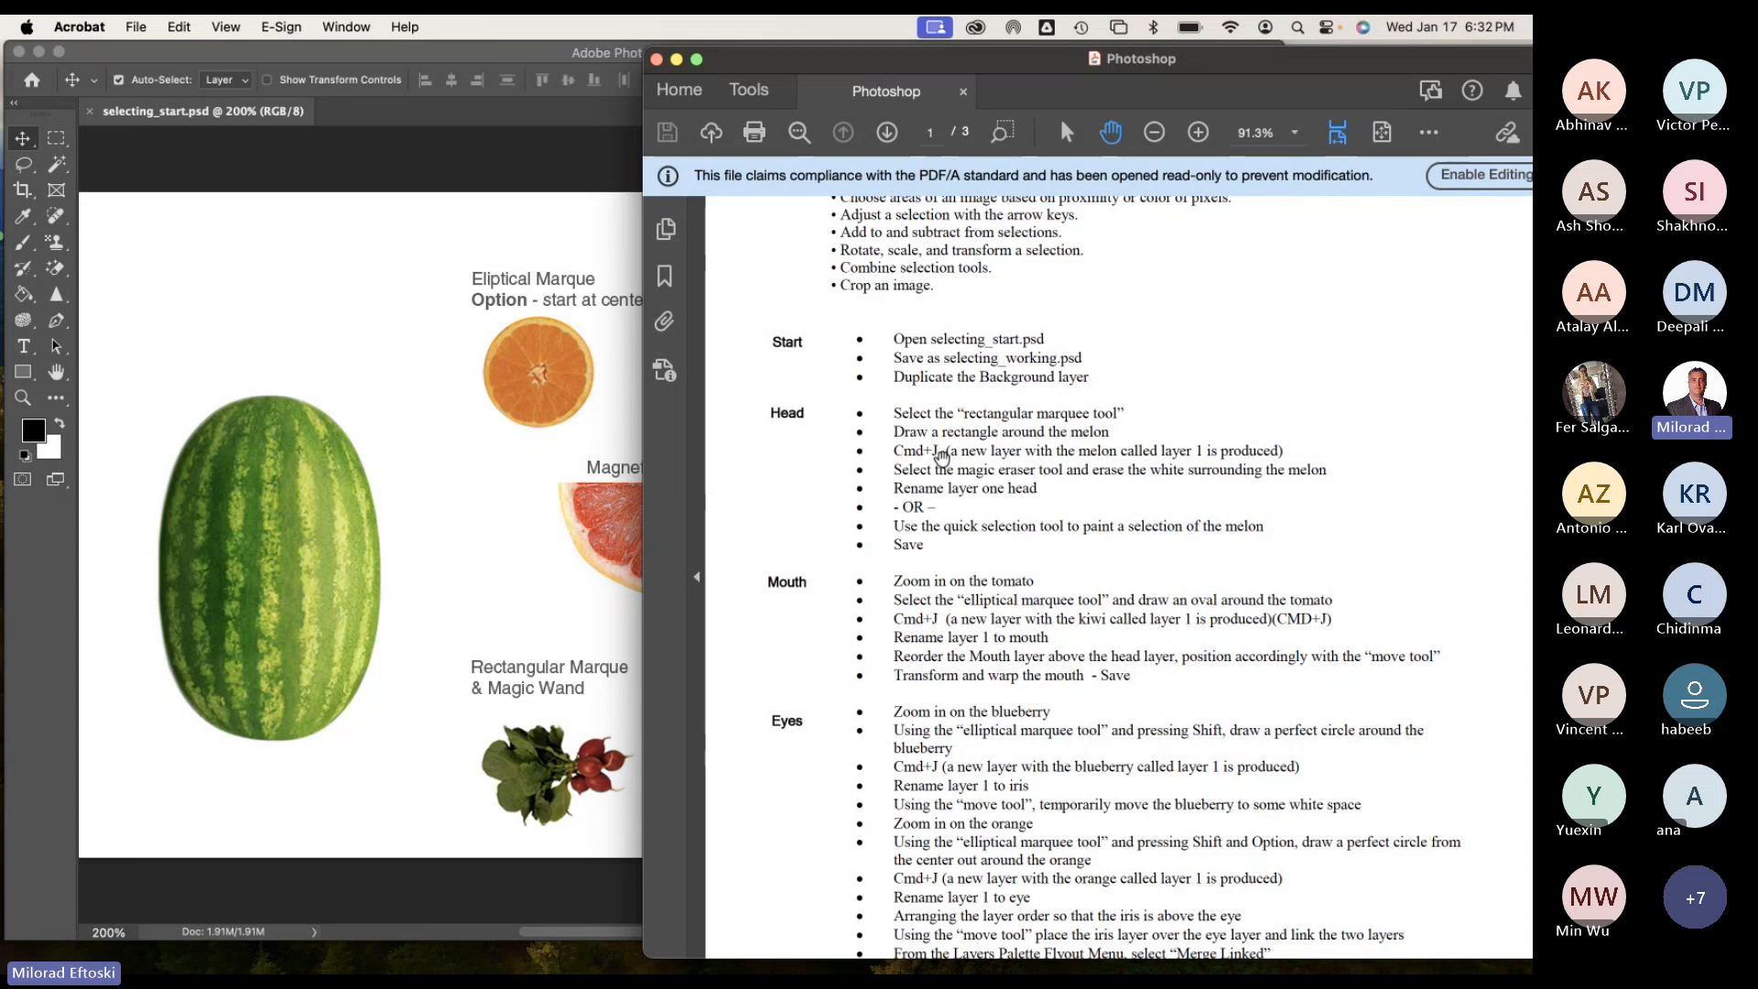
Return to Photoshop, draw a rectangular marquee around the watermelon, reposition it slightly, and copy the selection to a new layer.
{"action": "left_click", "coordinate": [508, 520]}
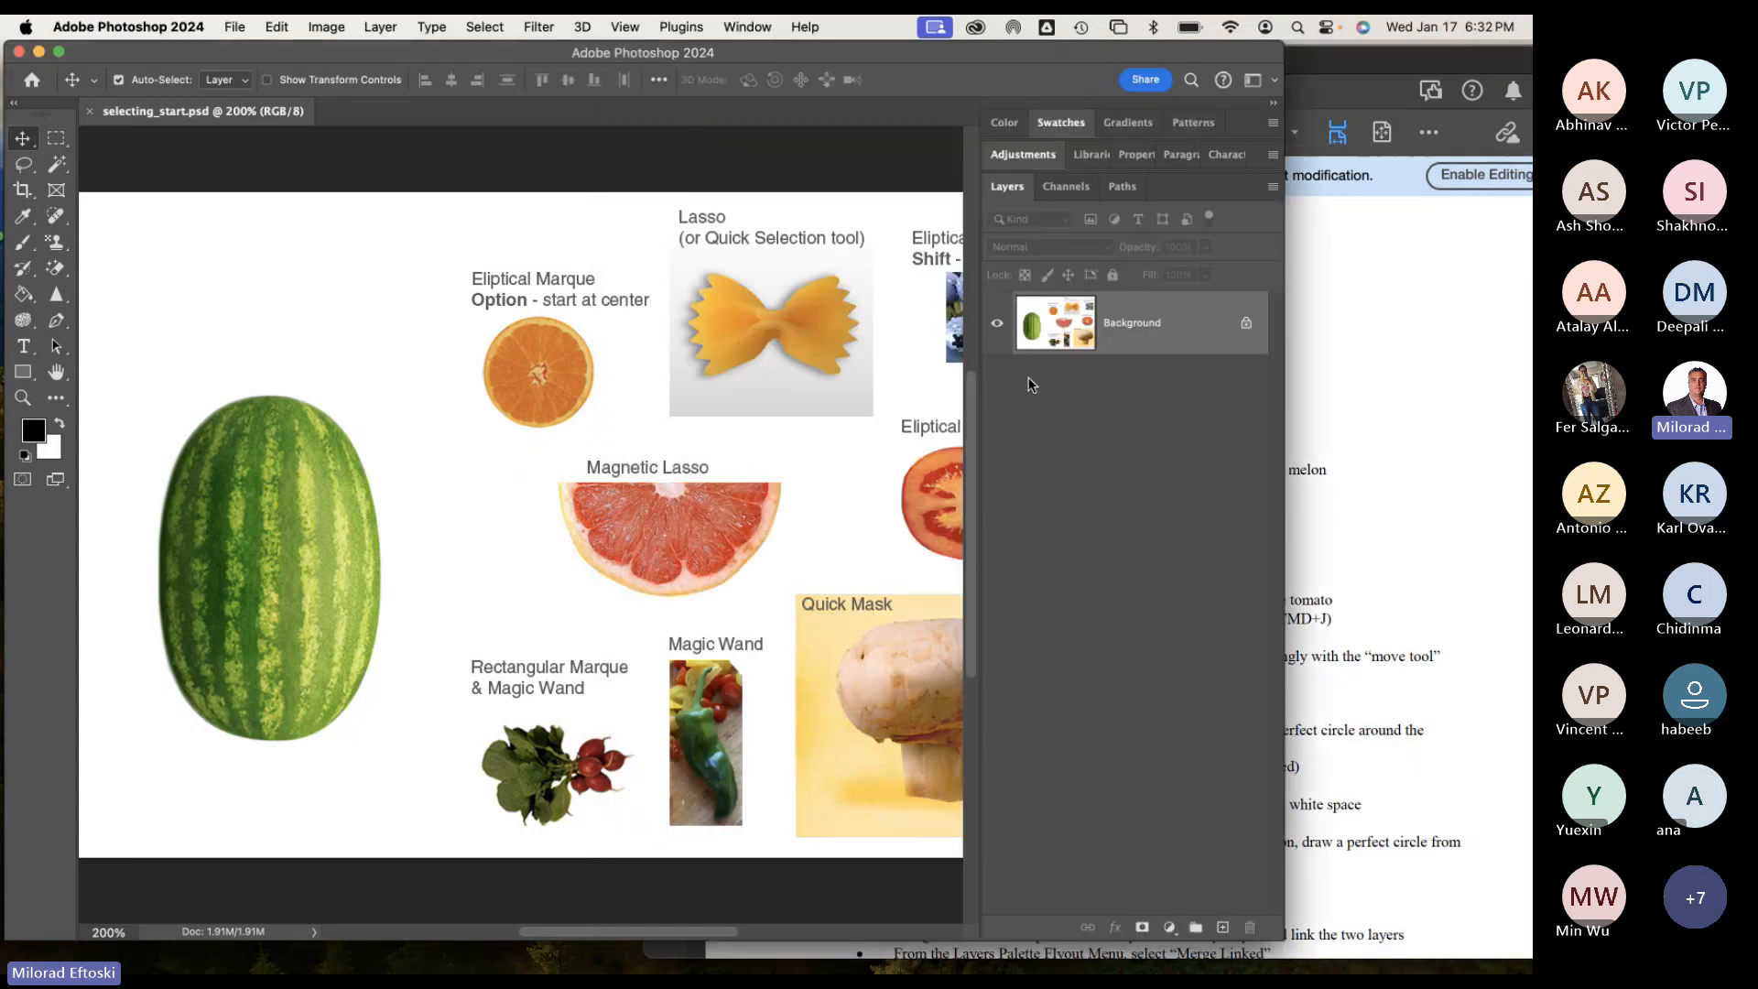
{"action": "left_click", "coordinate": [56, 138]}
{"action": "left_click_drag", "start_coordinate": [121, 353], "coordinate": [429, 802]}
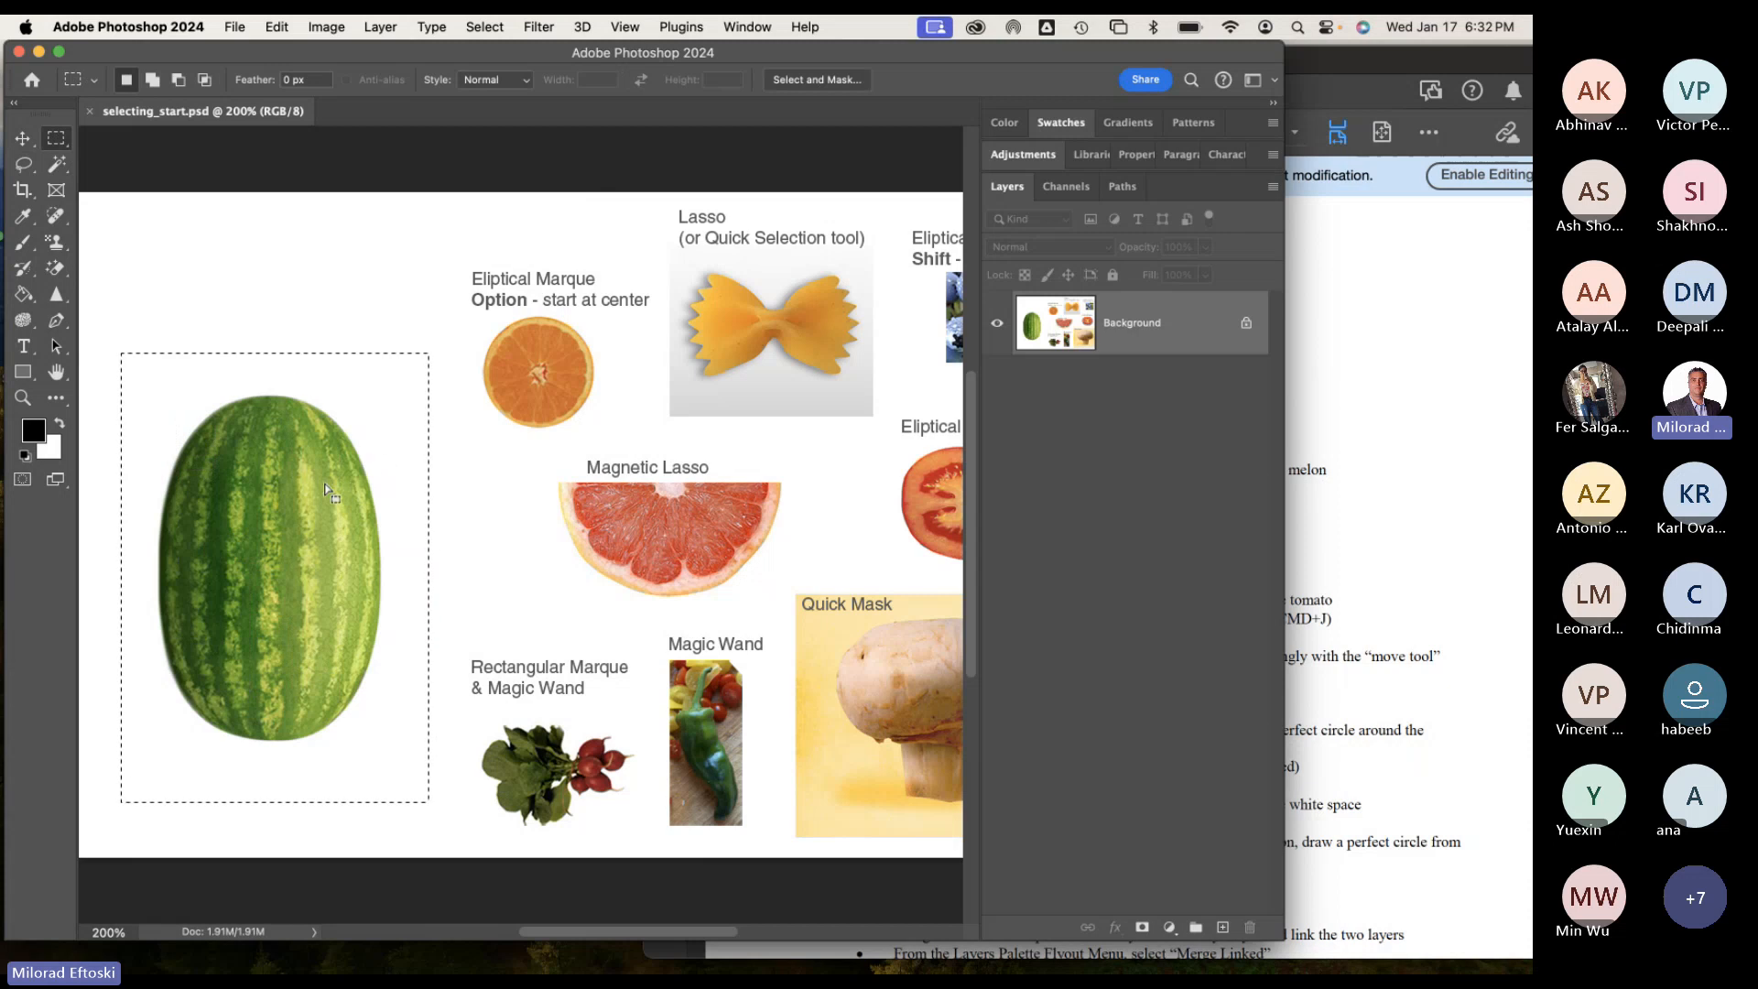
{"action": "mouse_move", "coordinate": [312, 534]}
{"action": "left_mouse_down"}
{"action": "mouse_move", "coordinate": [333, 505]}
{"action": "mouse_move", "coordinate": [293, 518]}
{"action": "mouse_move", "coordinate": [335, 549]}
{"action": "mouse_move", "coordinate": [305, 563]}
{"action": "left_mouse_up"}
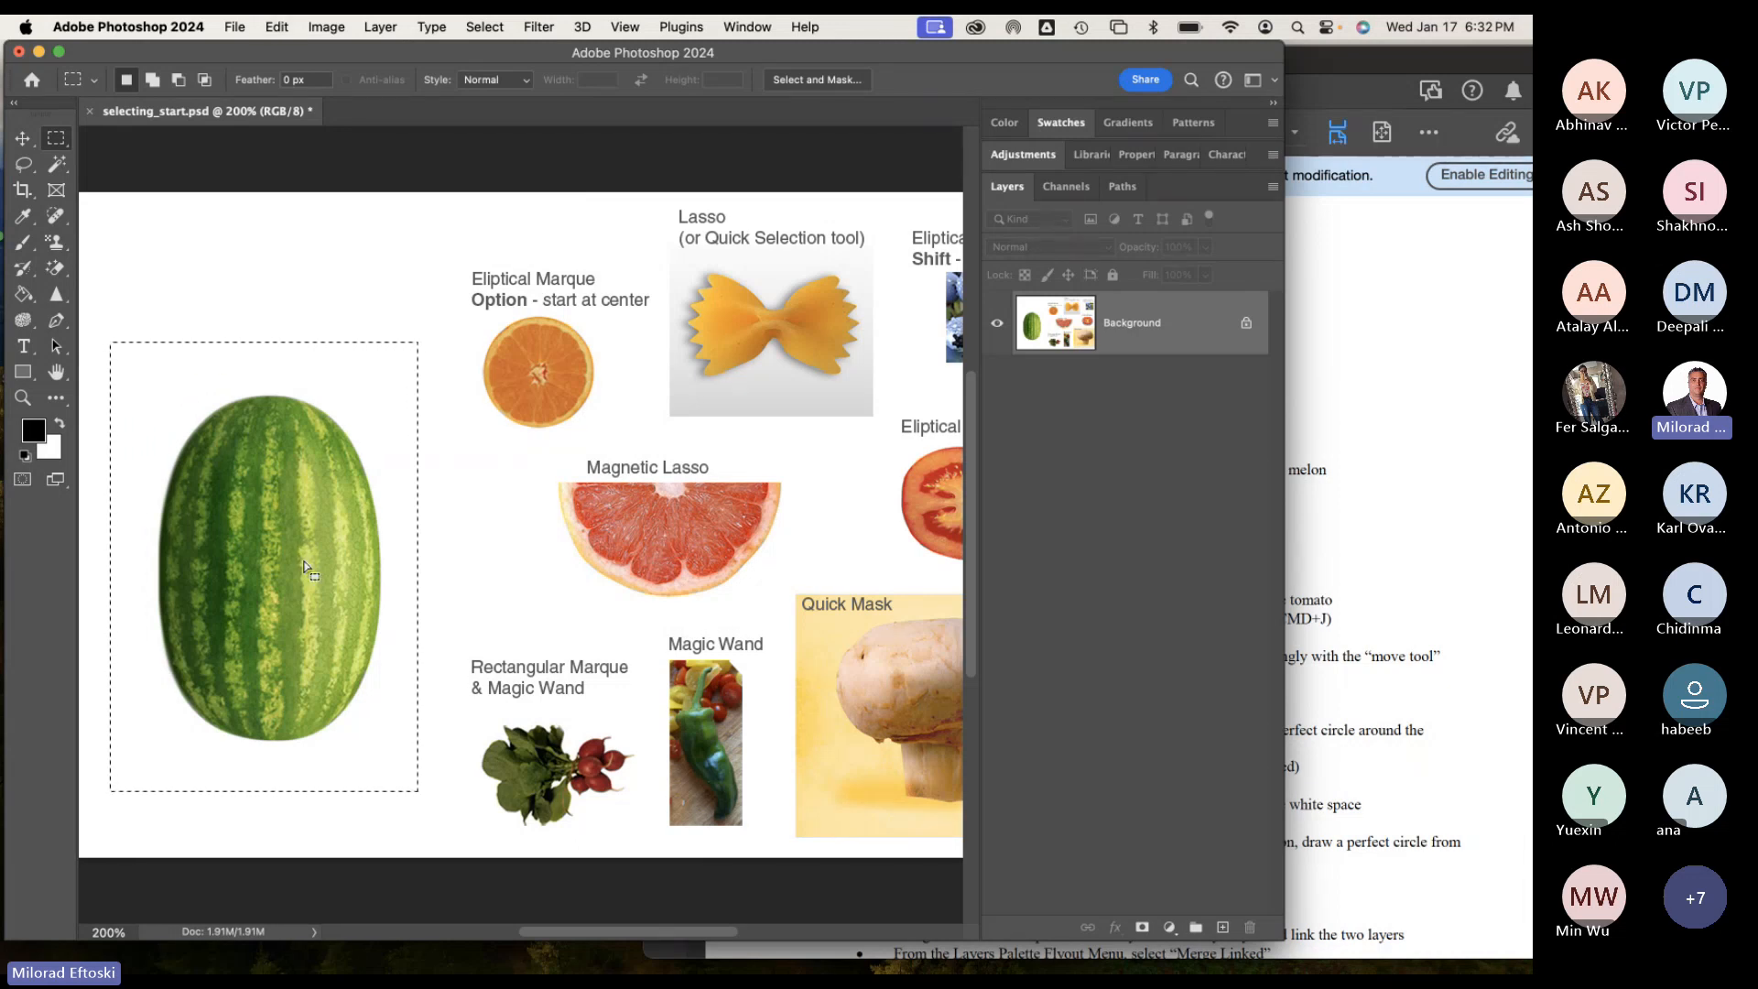
{"action": "key", "text": "super+j"}
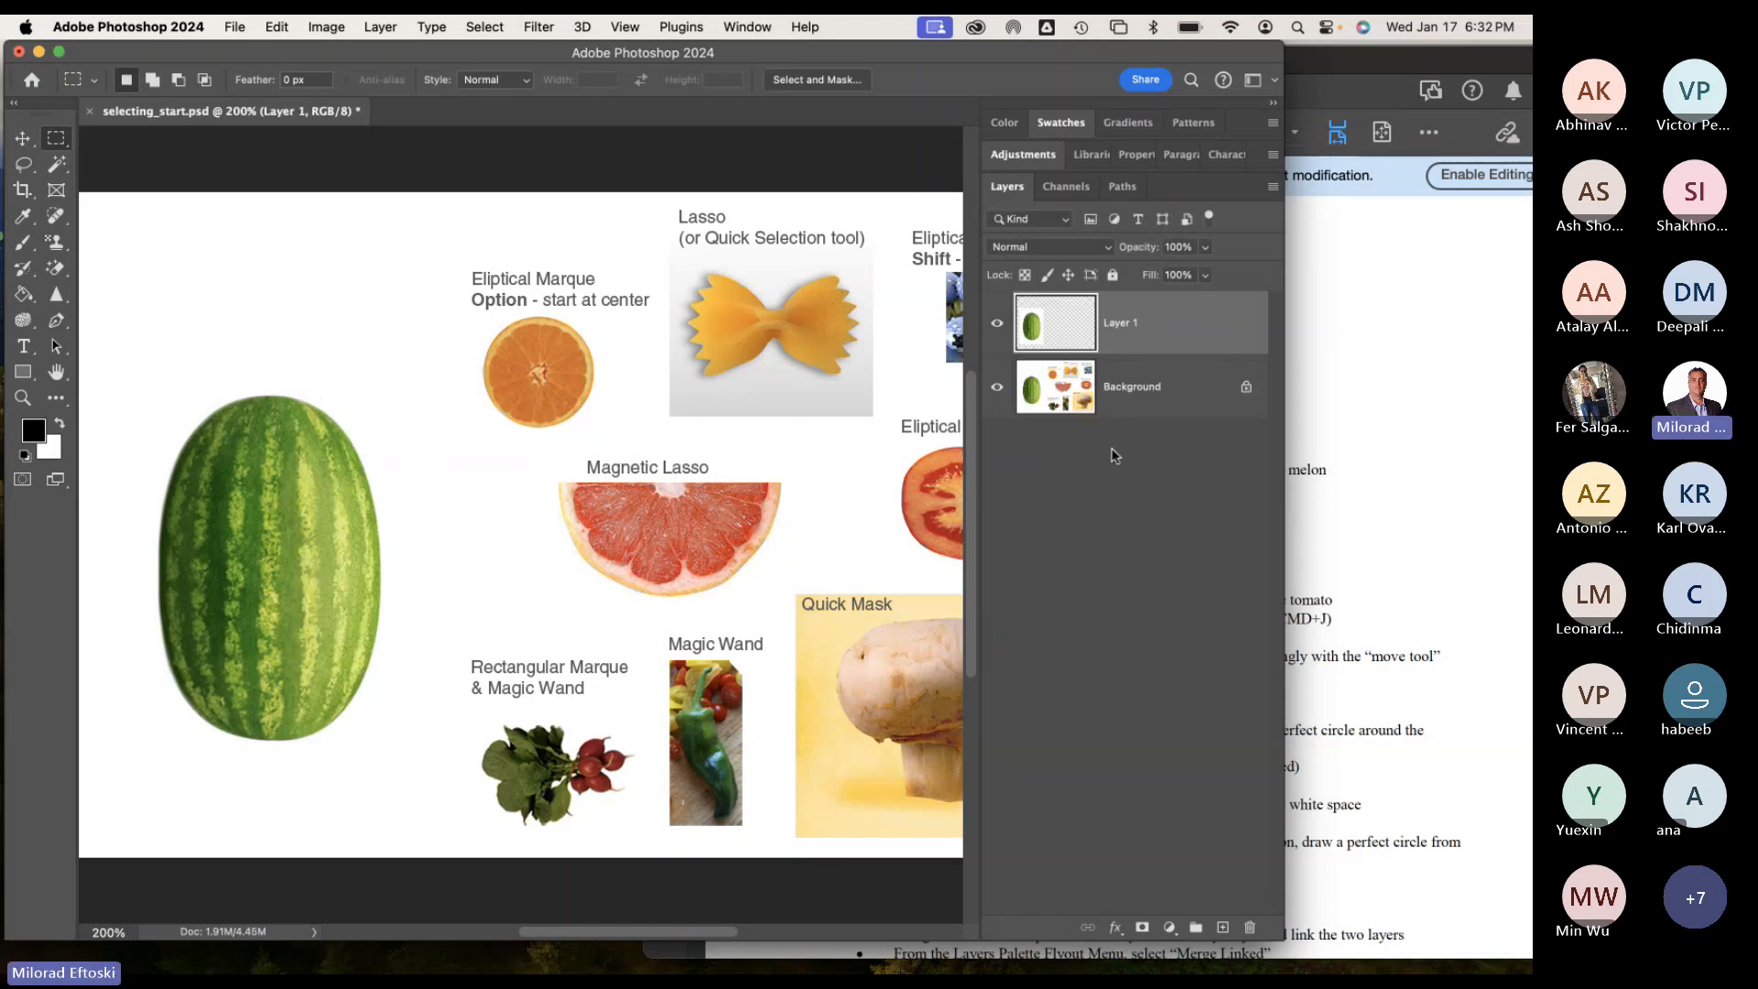
Toggle the Background layer's visibility to check the copied watermelon, and merge the watermelon layer back into the Background.
{"action": "left_click", "coordinate": [1000, 394]}
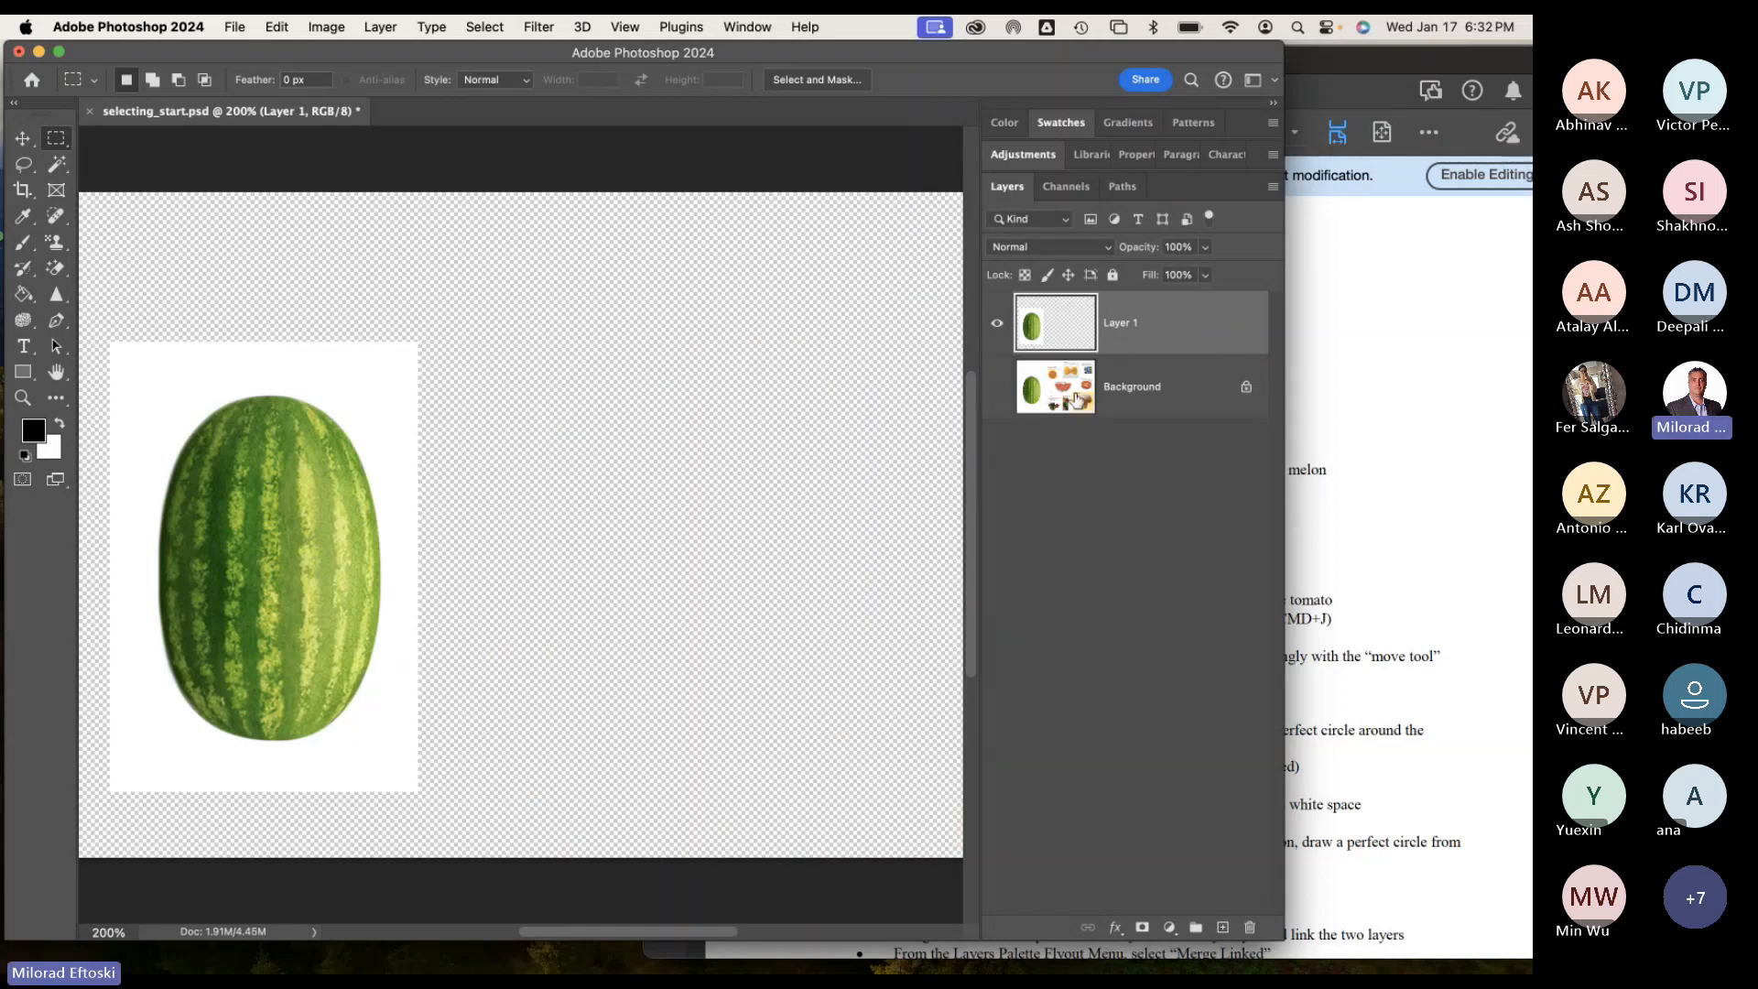
{"action": "left_click", "coordinate": [1002, 394]}
{"action": "left_click", "coordinate": [1000, 392]}
{"action": "left_click", "coordinate": [998, 389]}
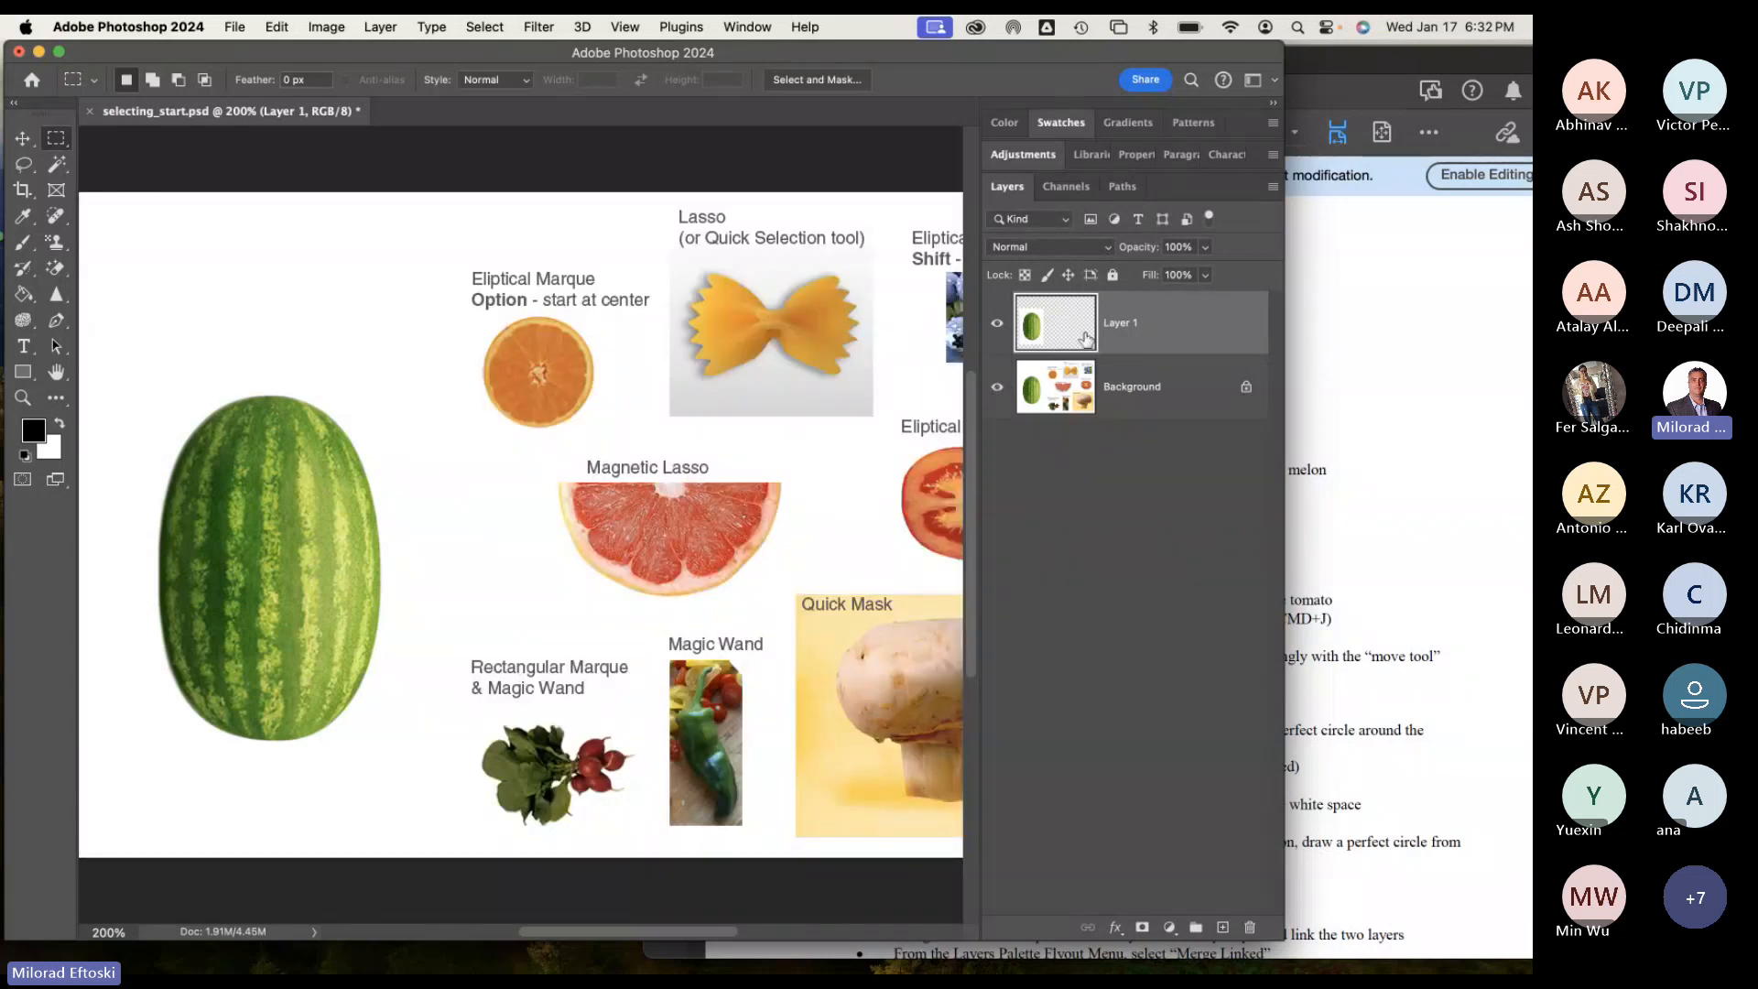
{"action": "key", "text": "super+e"}
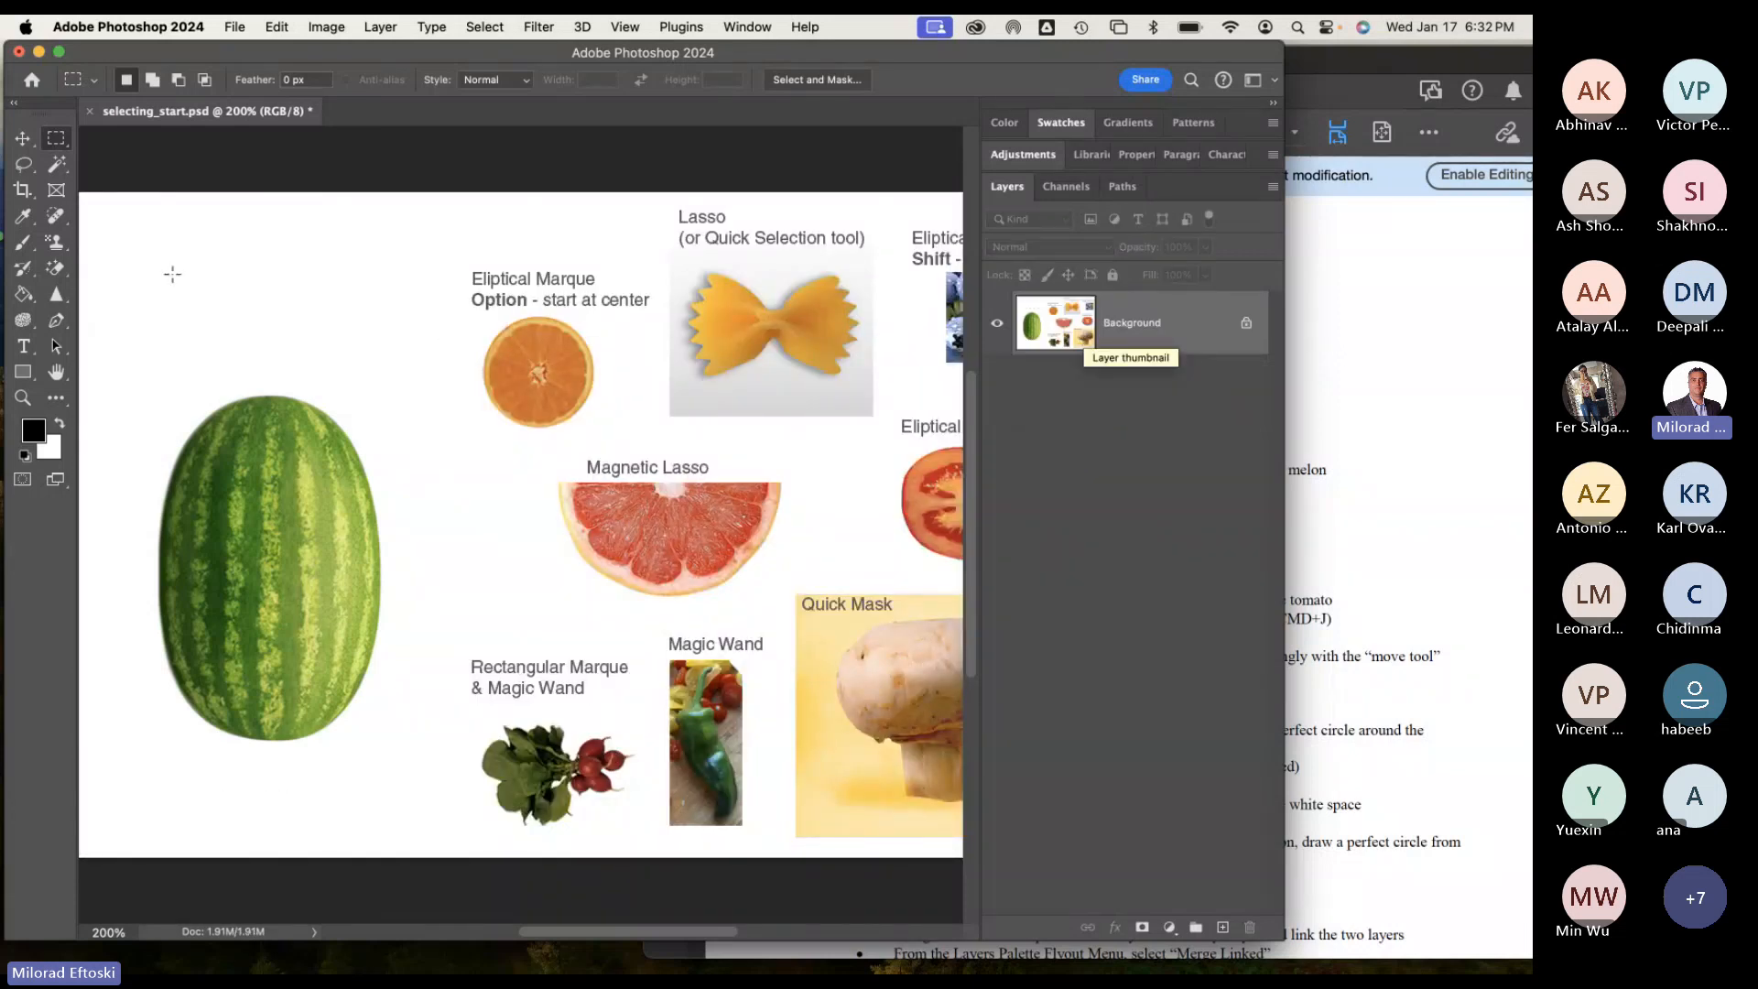
Draw a fresh, closer rectangular marquee around the watermelon and copy it from the Background to its own layer.
{"action": "left_click_drag", "start_coordinate": [130, 372], "coordinate": [412, 775]}
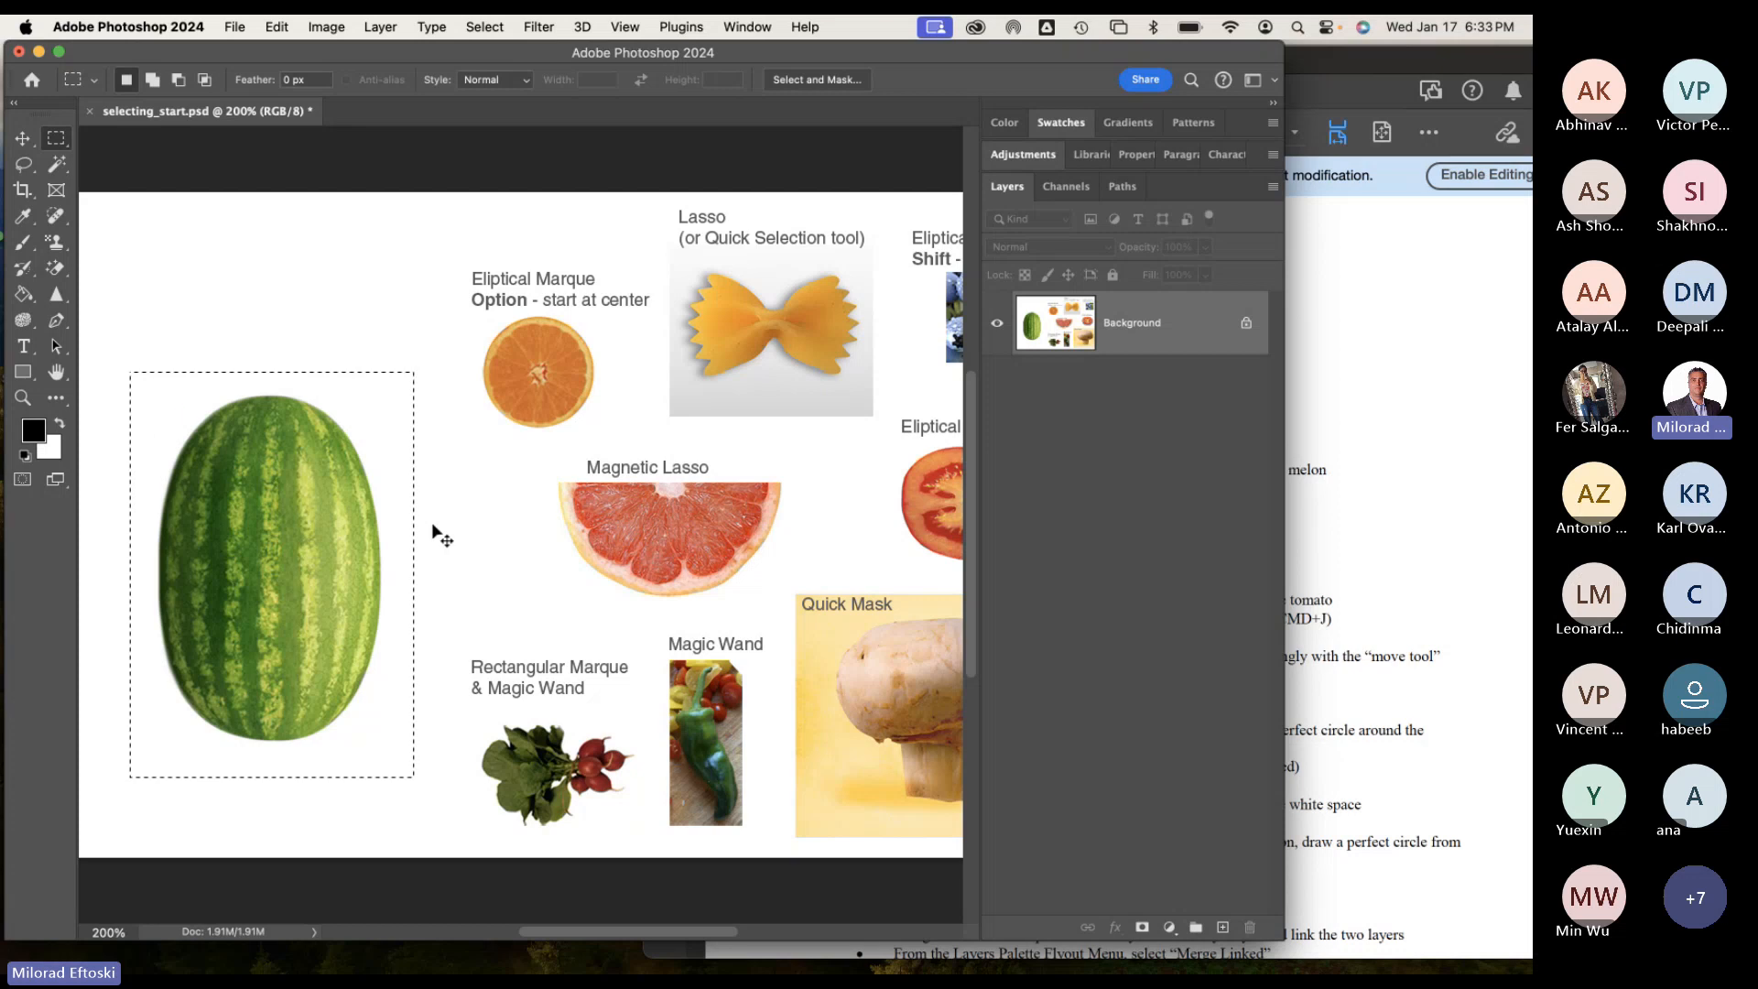
{"action": "key", "text": "super+j"}
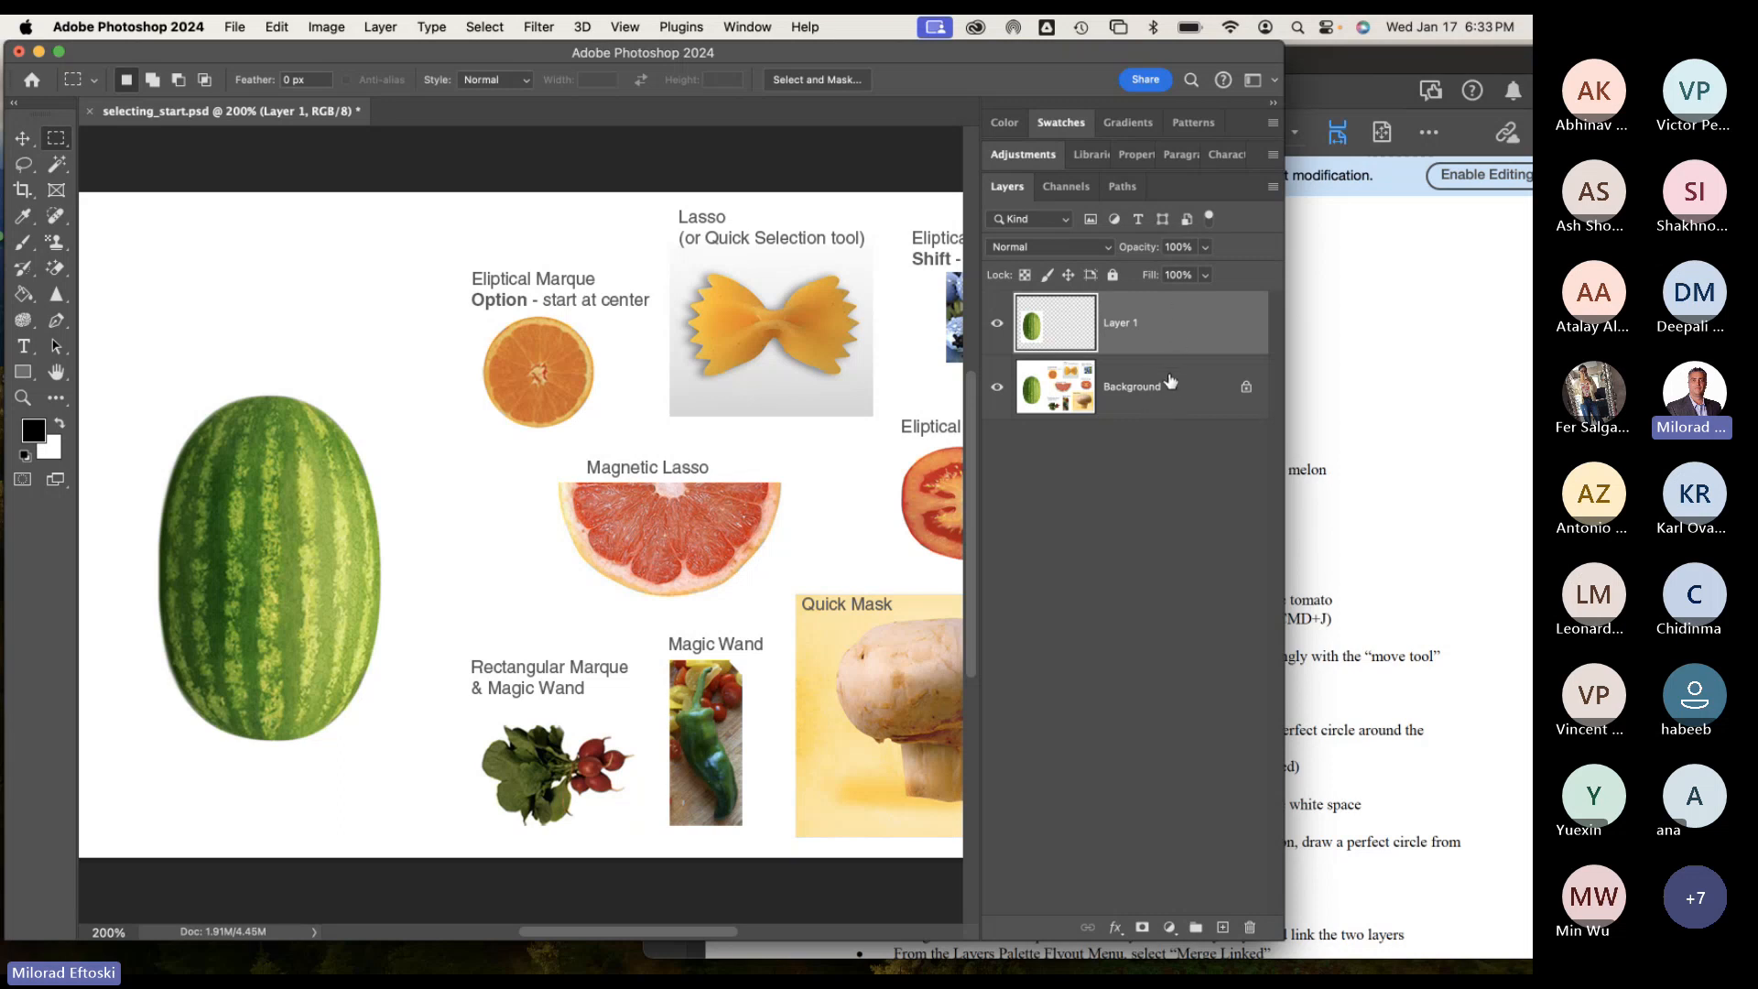
{"action": "mouse_move", "coordinate": [984, 52]}
{"action": "left_mouse_down"}
{"action": "mouse_move", "coordinate": [1019, 75]}
{"action": "mouse_move", "coordinate": [933, 57]}
{"action": "mouse_move", "coordinate": [989, 56]}
{"action": "left_mouse_up"}
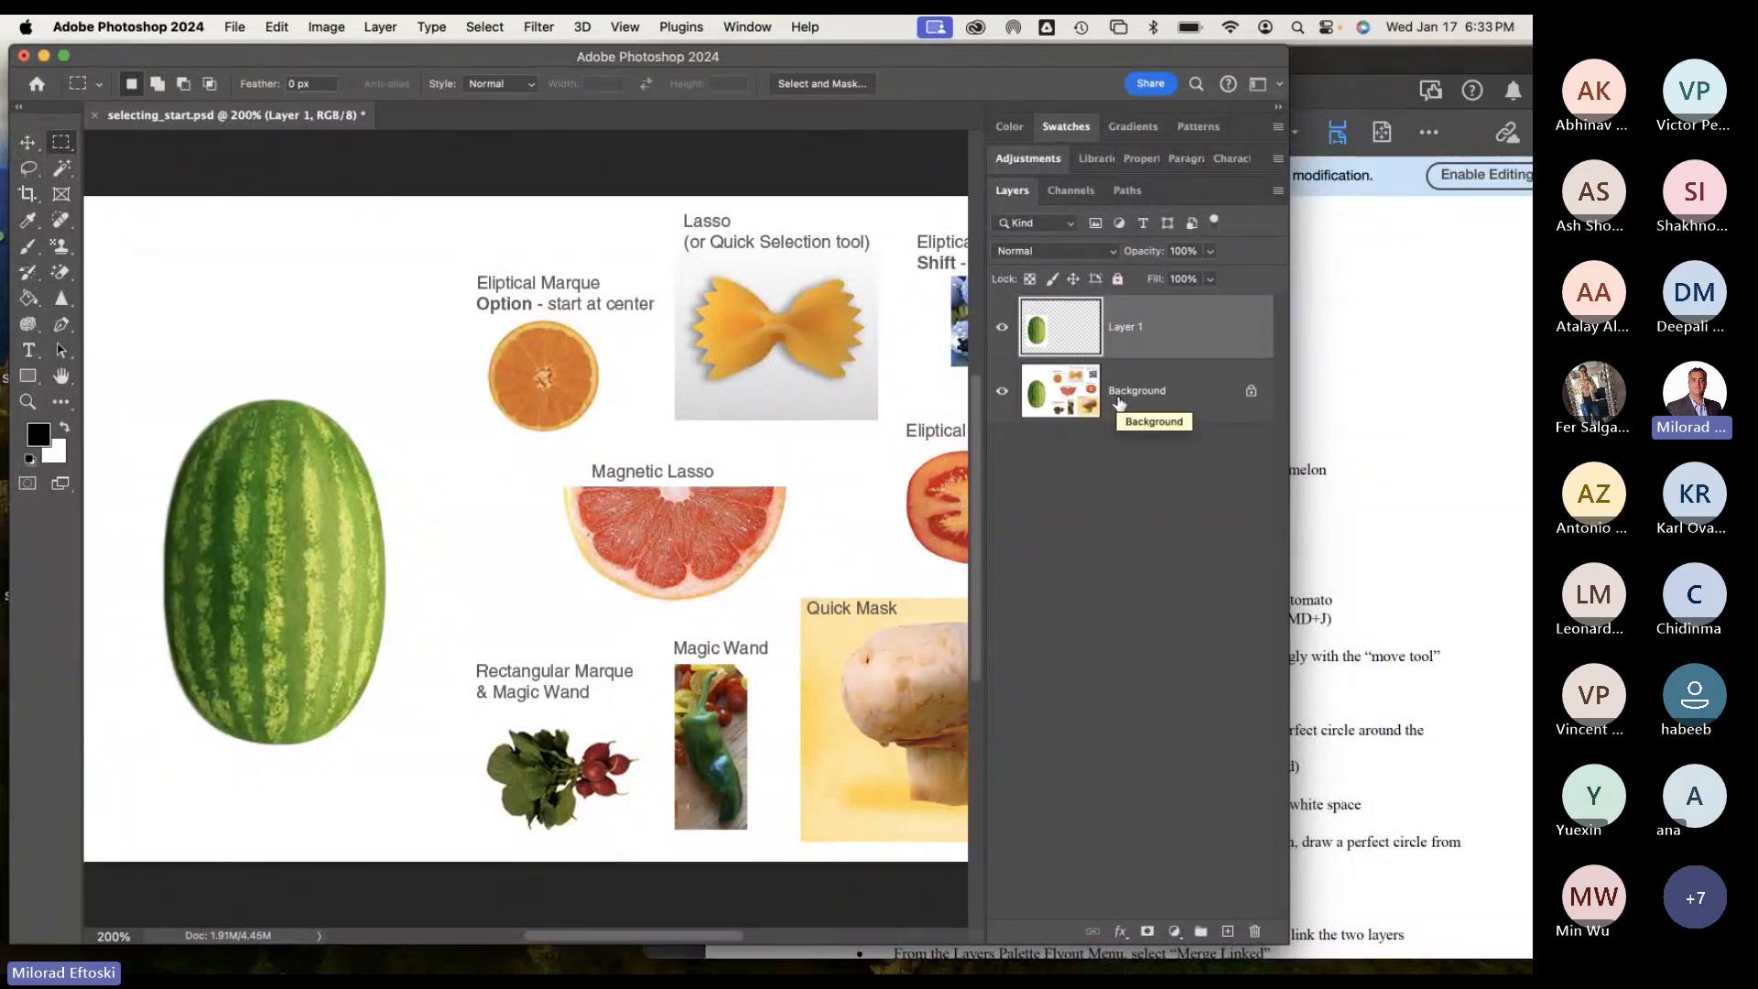
Examine the available saved and default workspaces, including January 10 Workspace 2024 and Essentials (Default).
{"action": "left_click", "coordinate": [730, 24]}
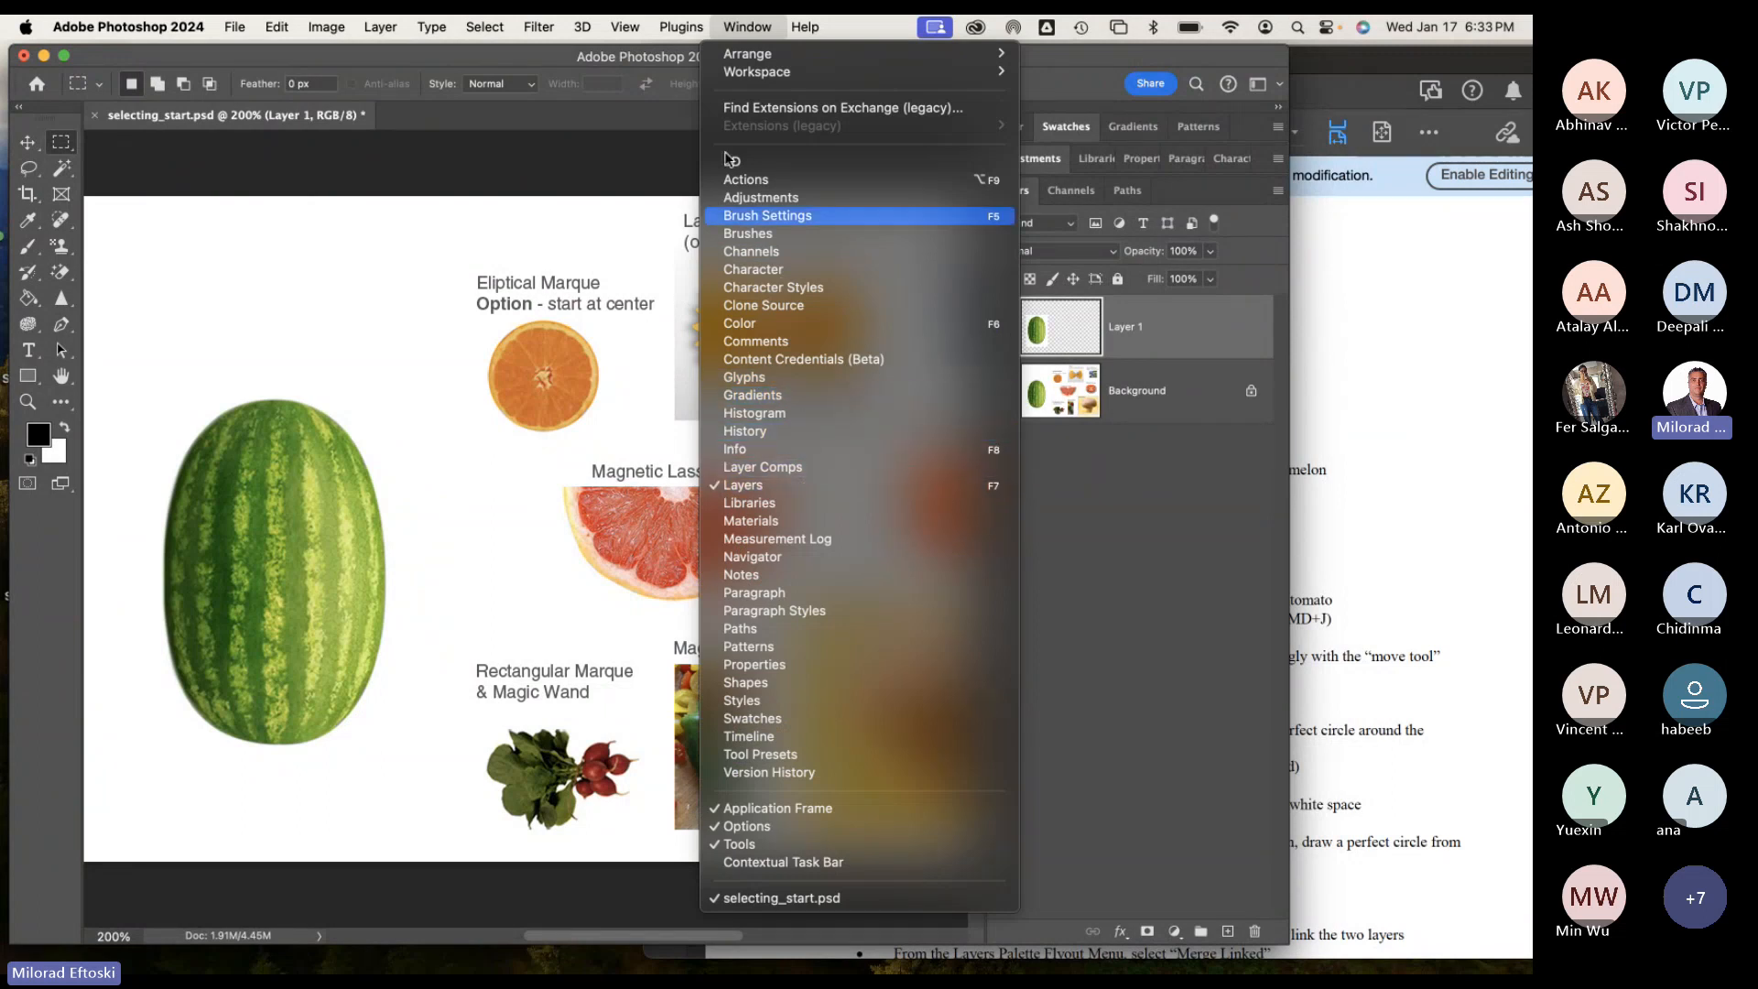
{"action": "mouse_move", "coordinate": [623, 19]}
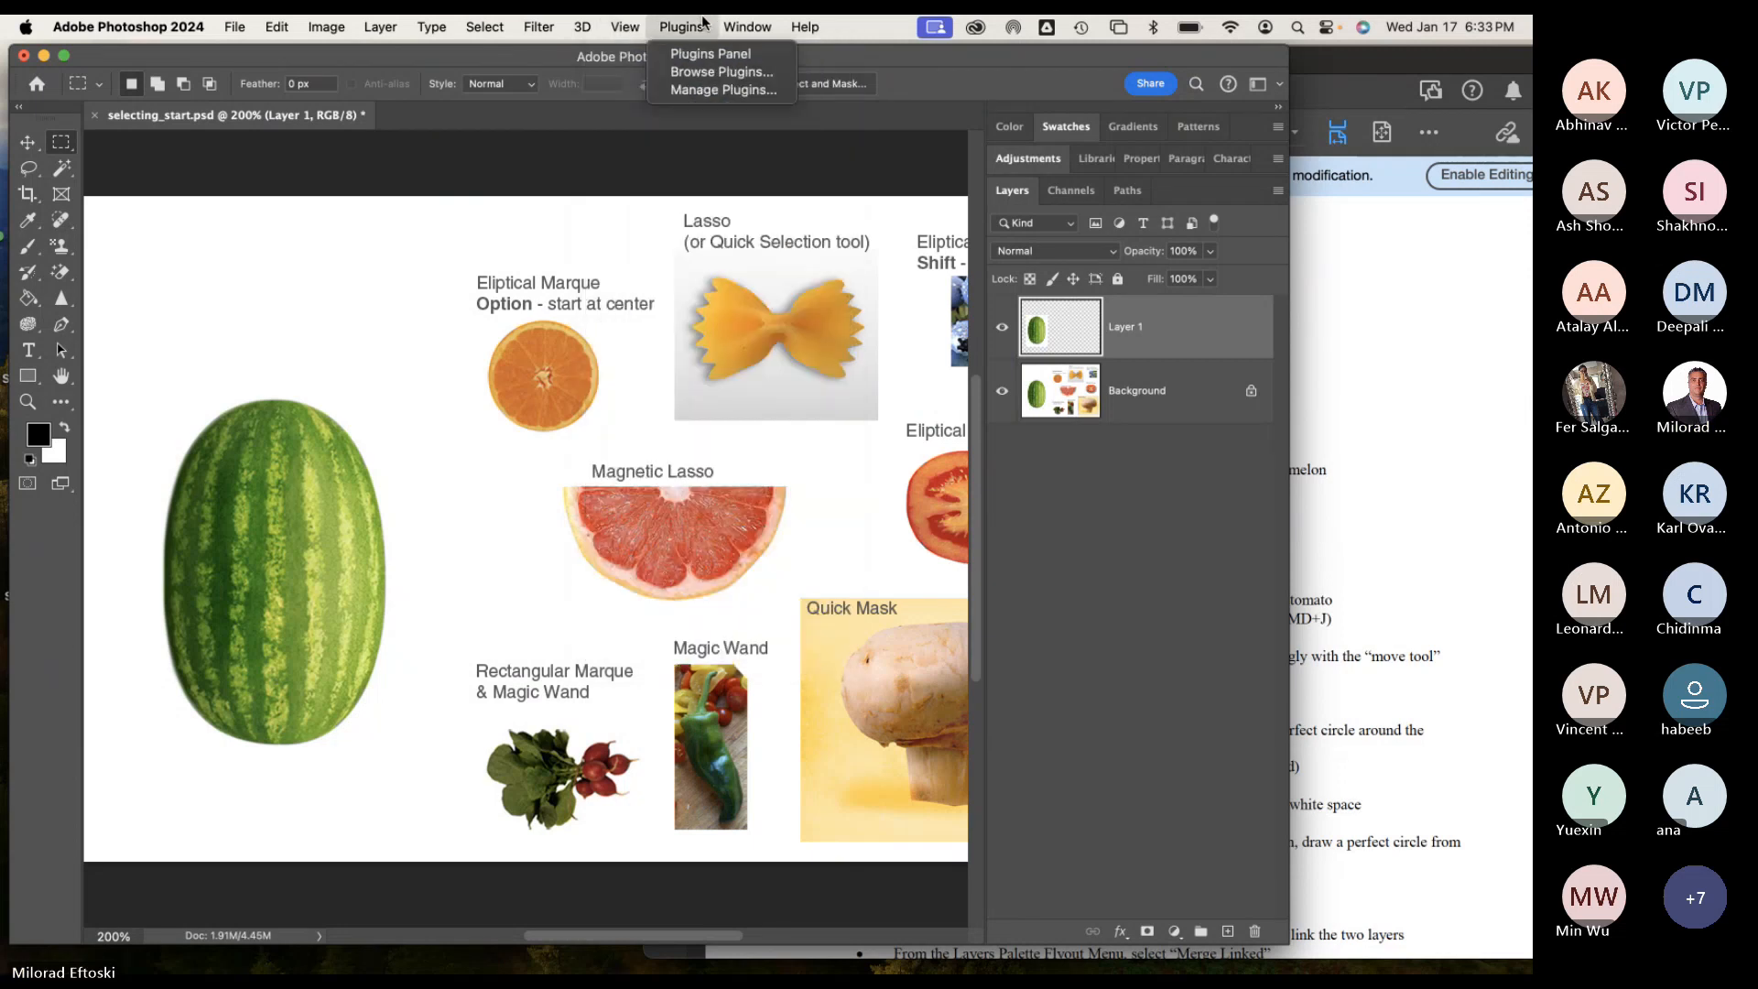
{"action": "mouse_move", "coordinate": [735, 20]}
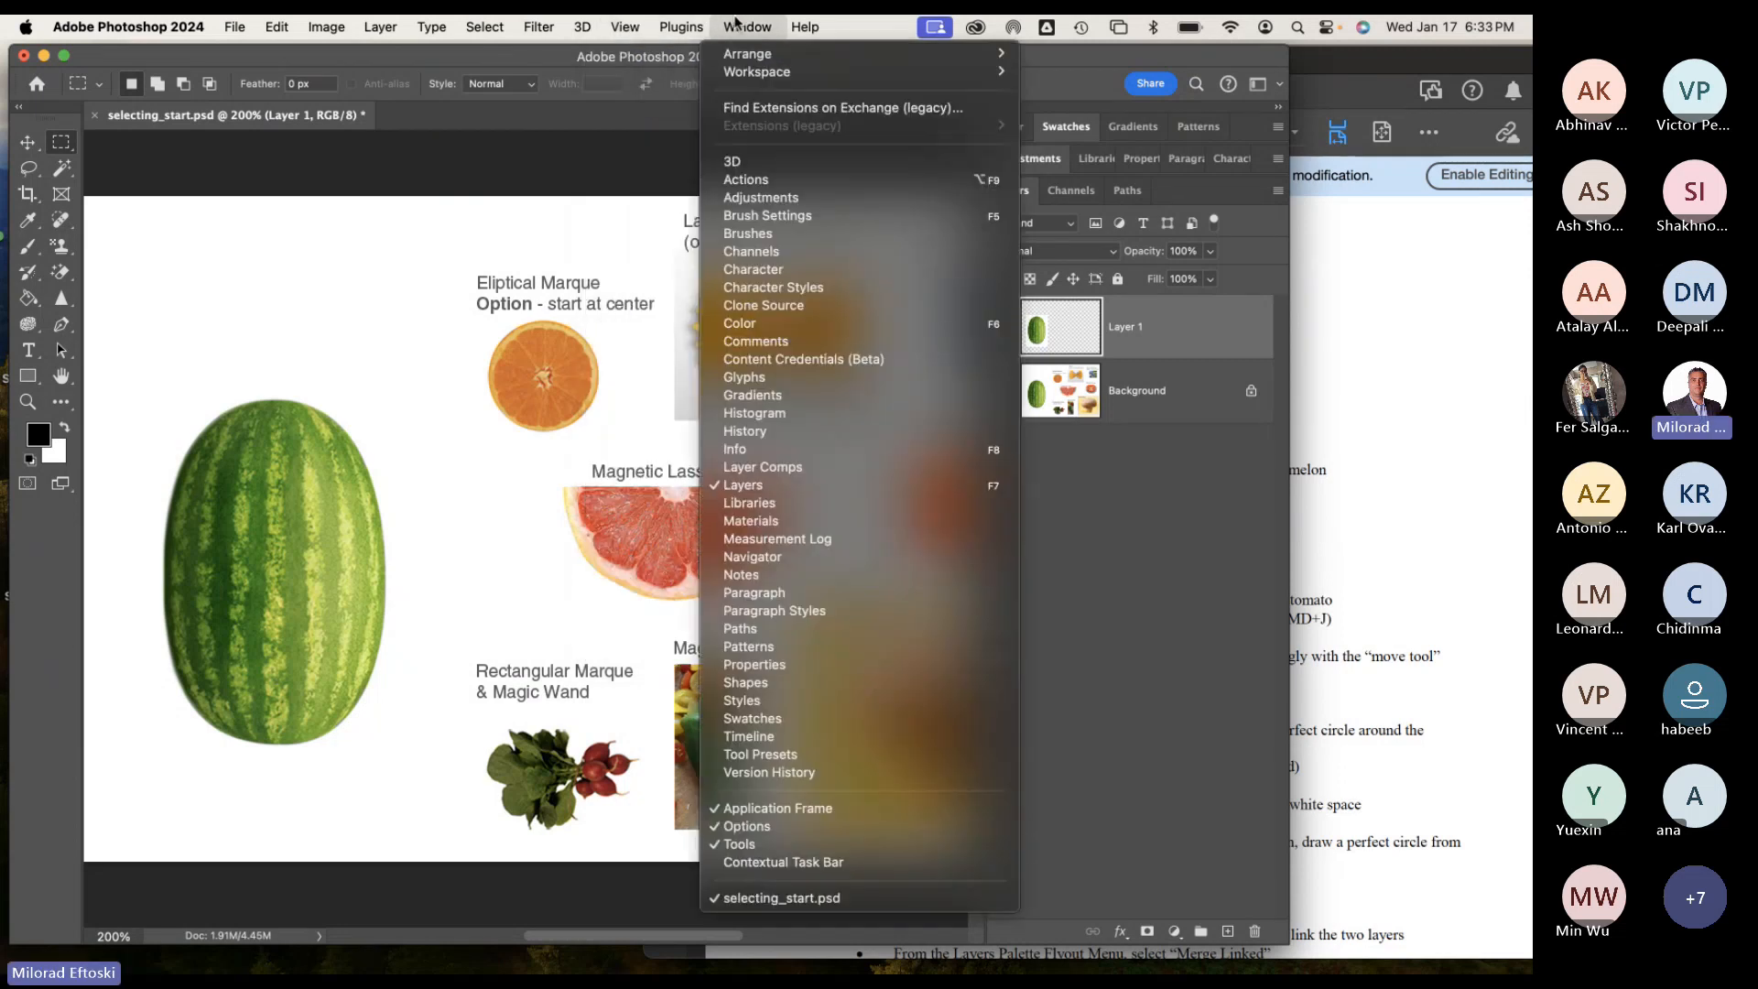
{"action": "mouse_move", "coordinate": [747, 73]}
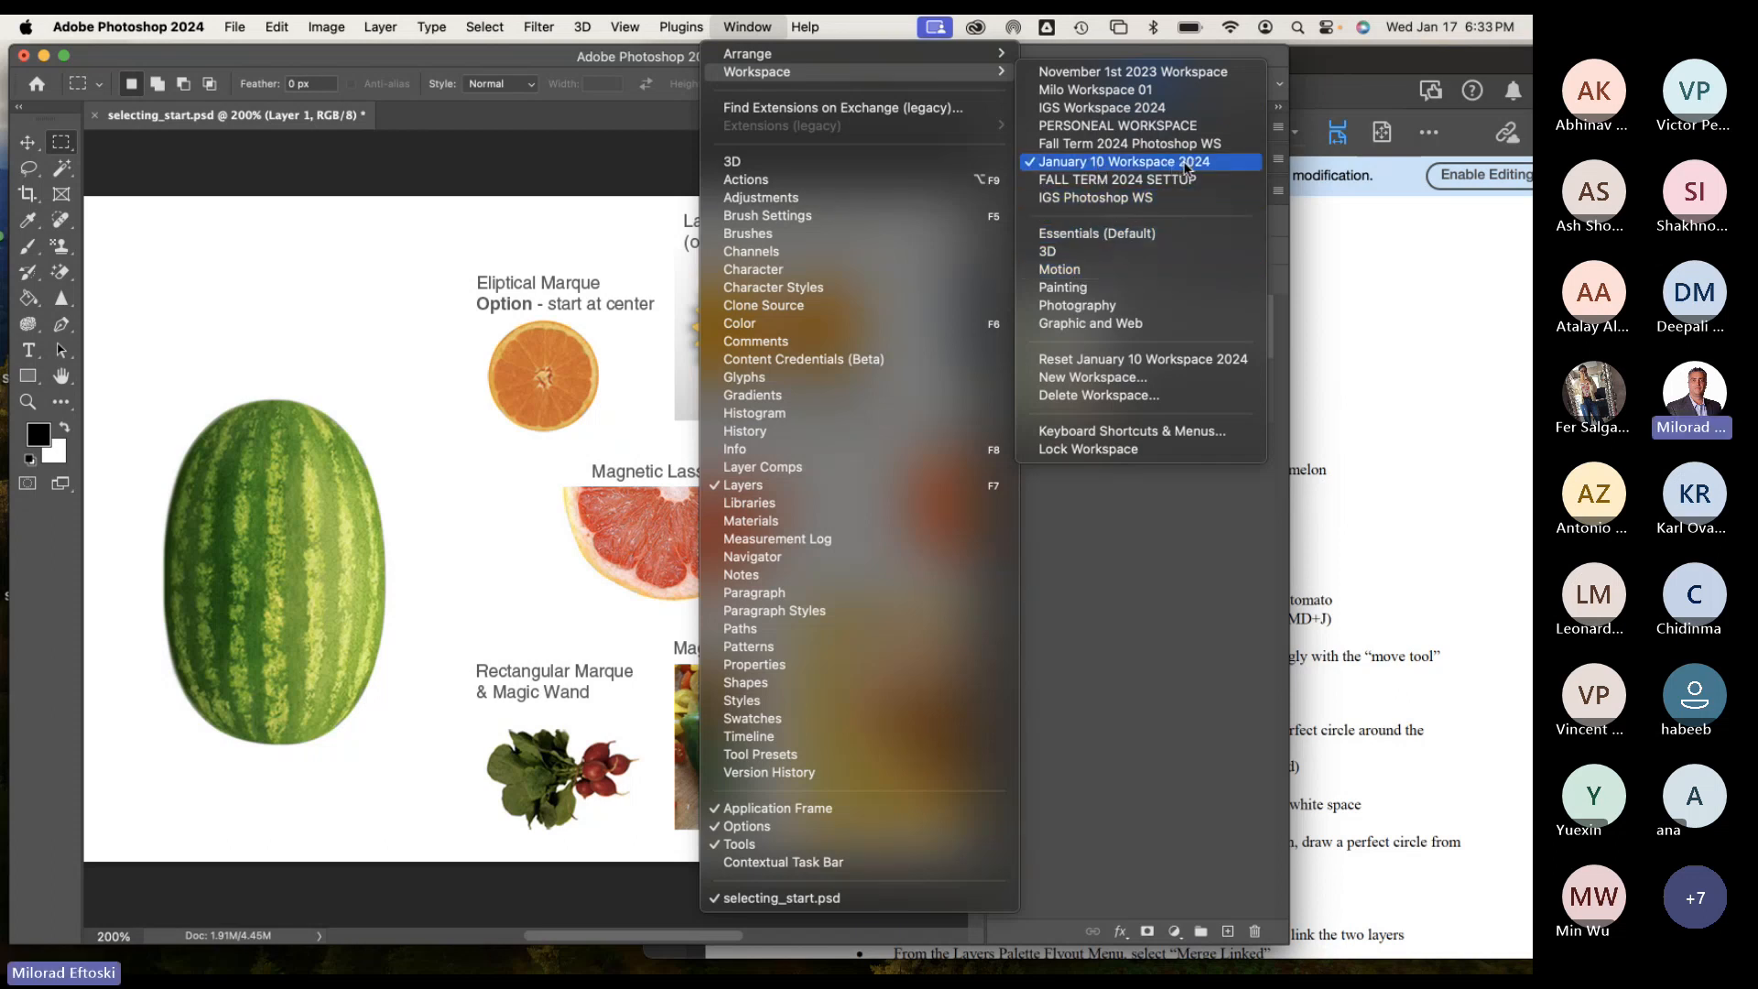
{"action": "left_click", "coordinate": [1116, 236]}
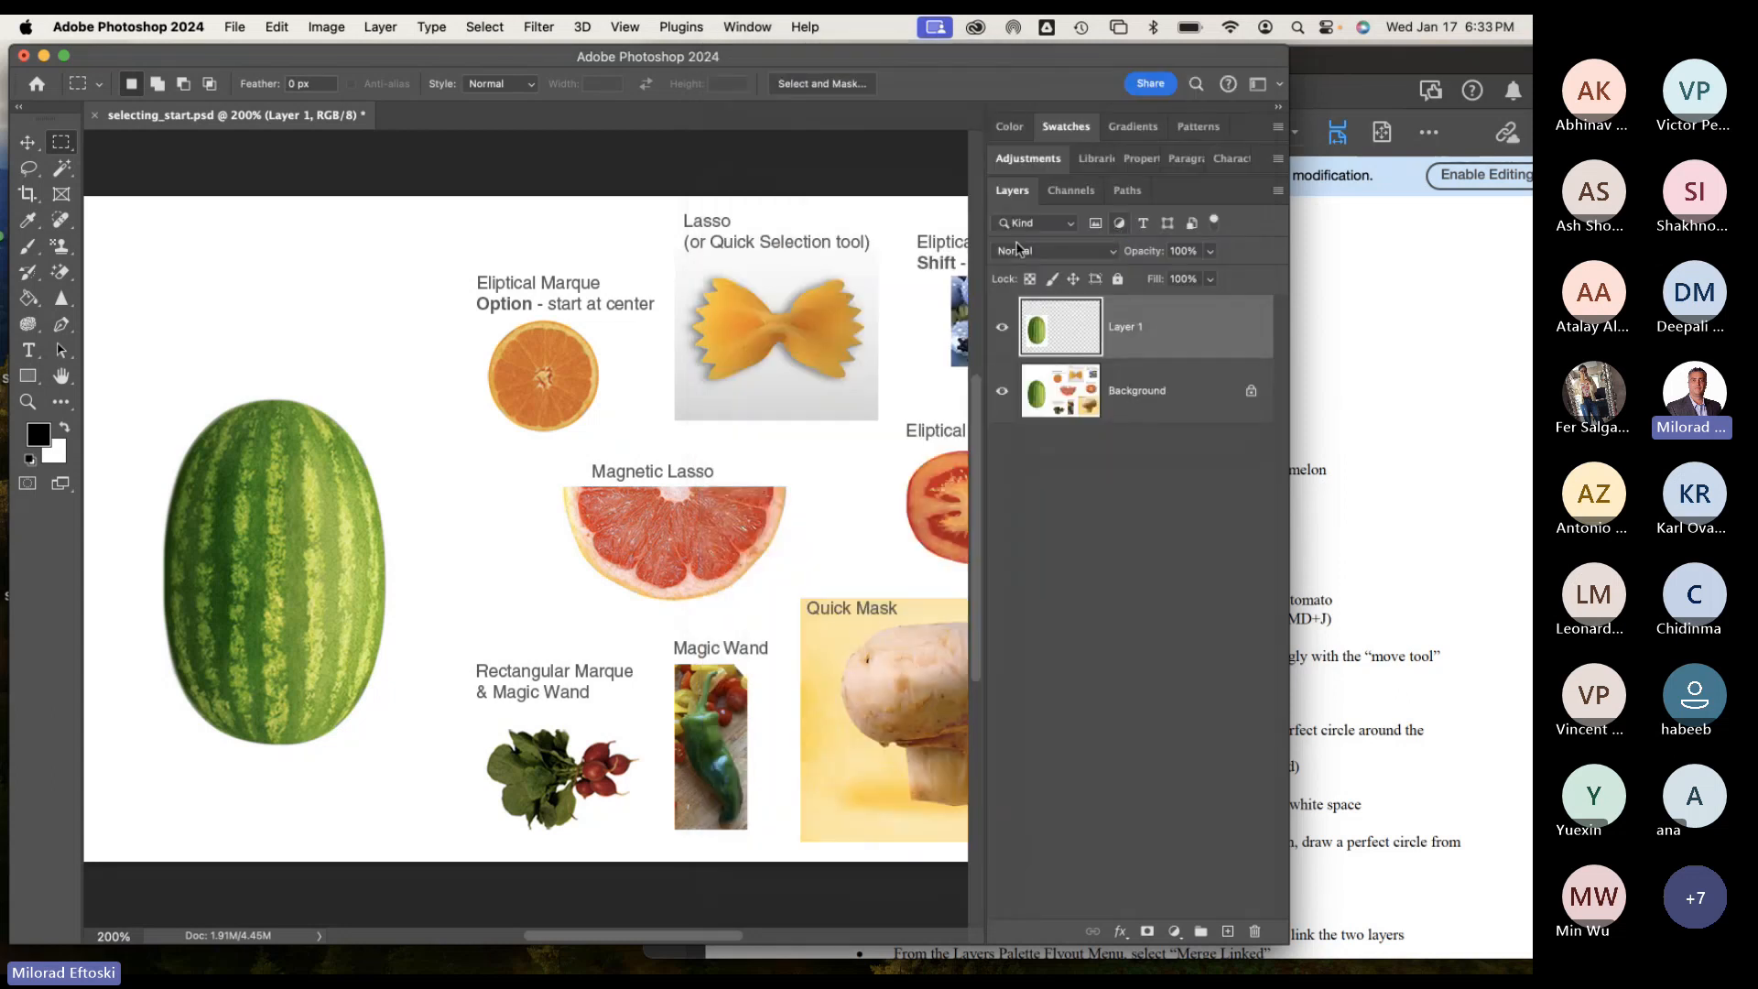
Toggle the tools between single-column and double-column layouts, leaving them in a single column.
{"action": "left_click", "coordinate": [21, 112]}
{"action": "left_click", "coordinate": [20, 111]}
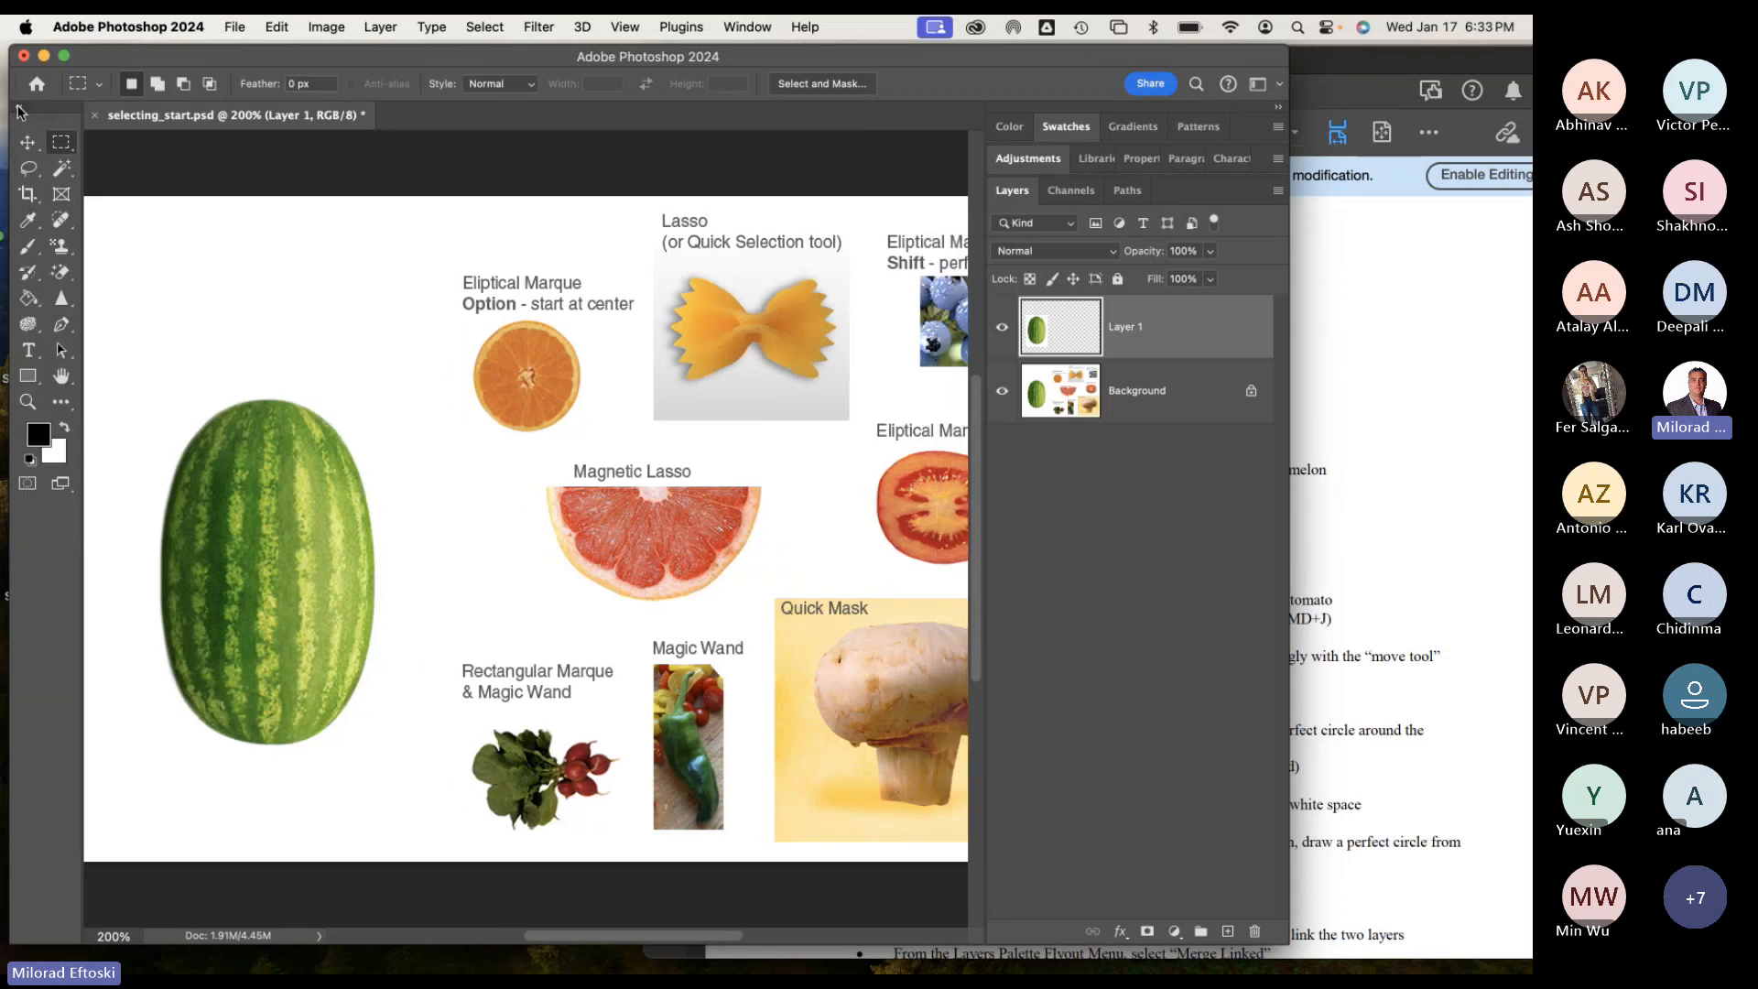
{"action": "left_click", "coordinate": [19, 109]}
{"action": "left_click", "coordinate": [20, 109]}
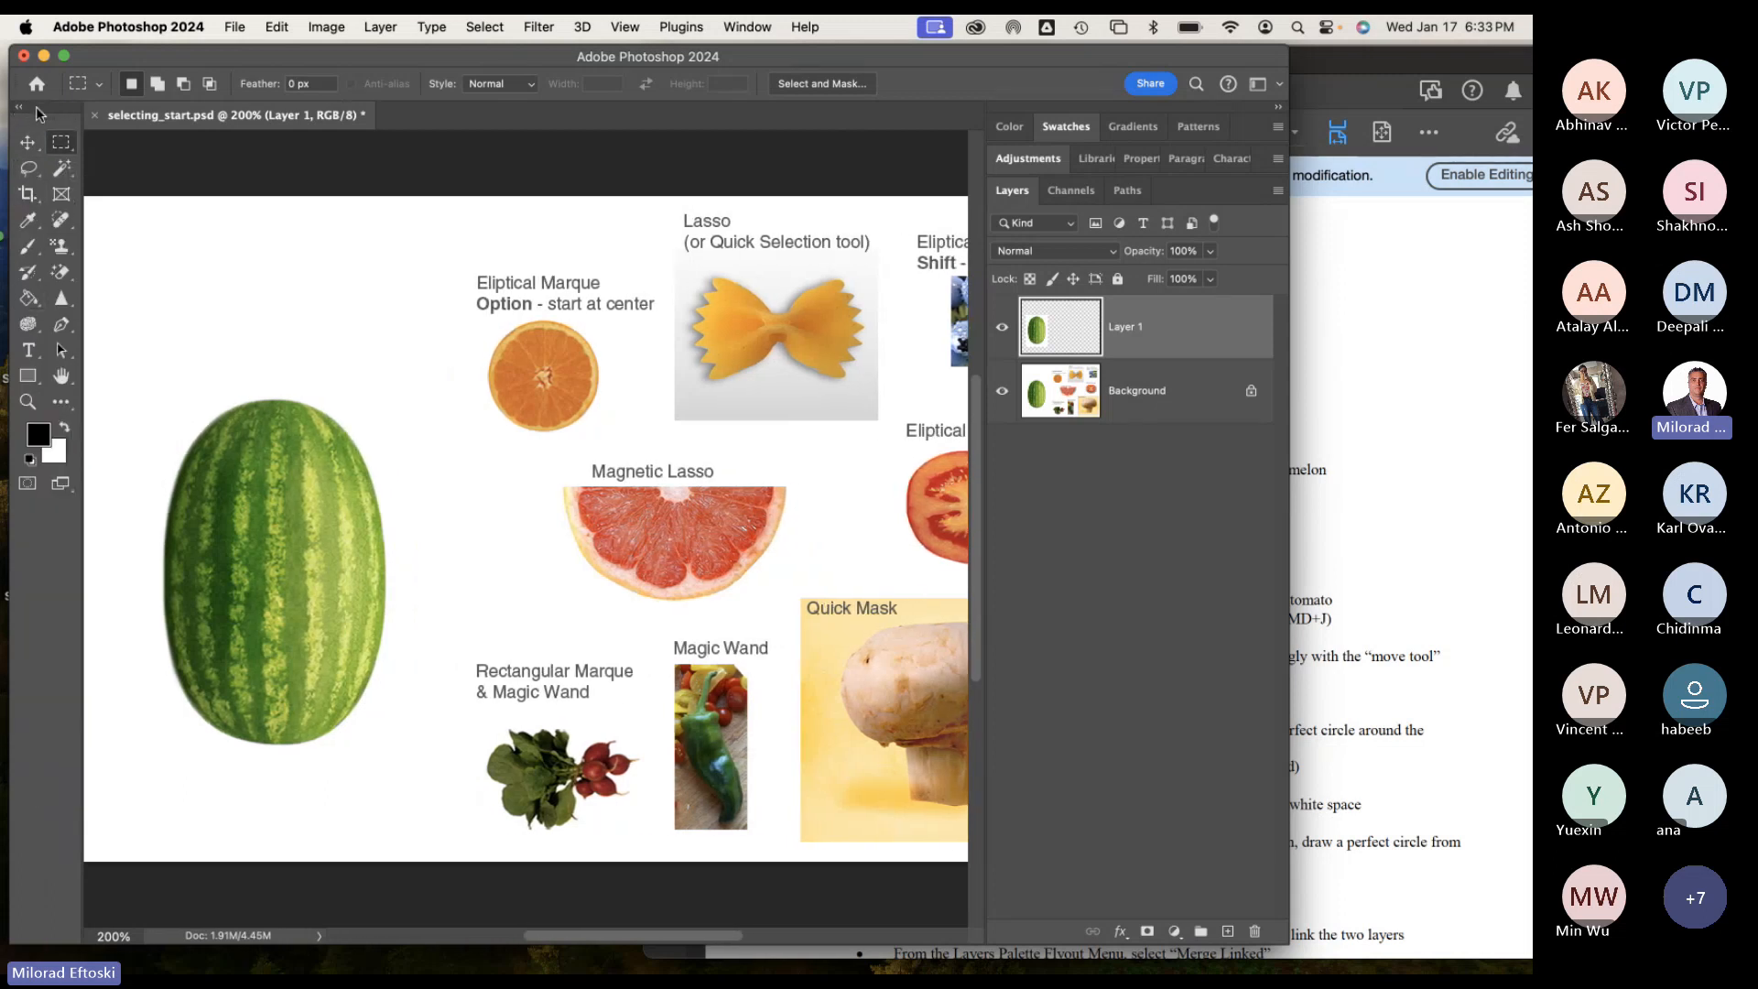
{"action": "left_click", "coordinate": [20, 111]}
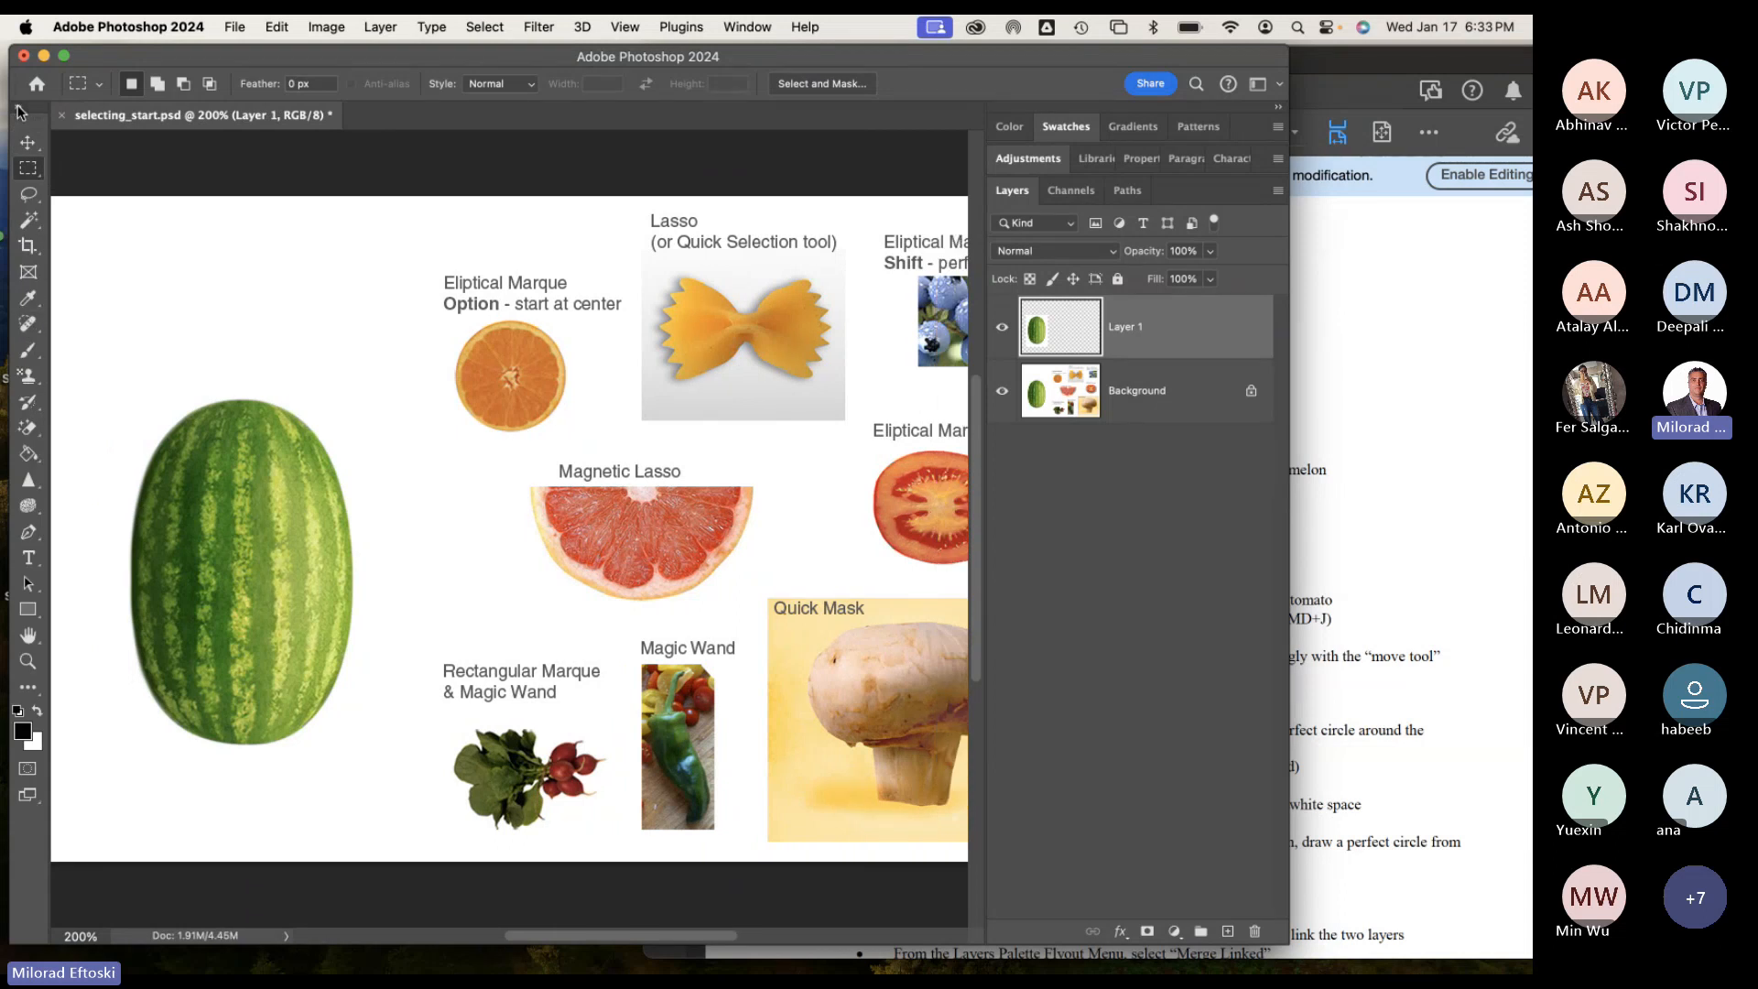
Switch the tools to a two-column layout, and expand and collapse the Adjustments and Swatches panels.
{"action": "left_click", "coordinate": [19, 111]}
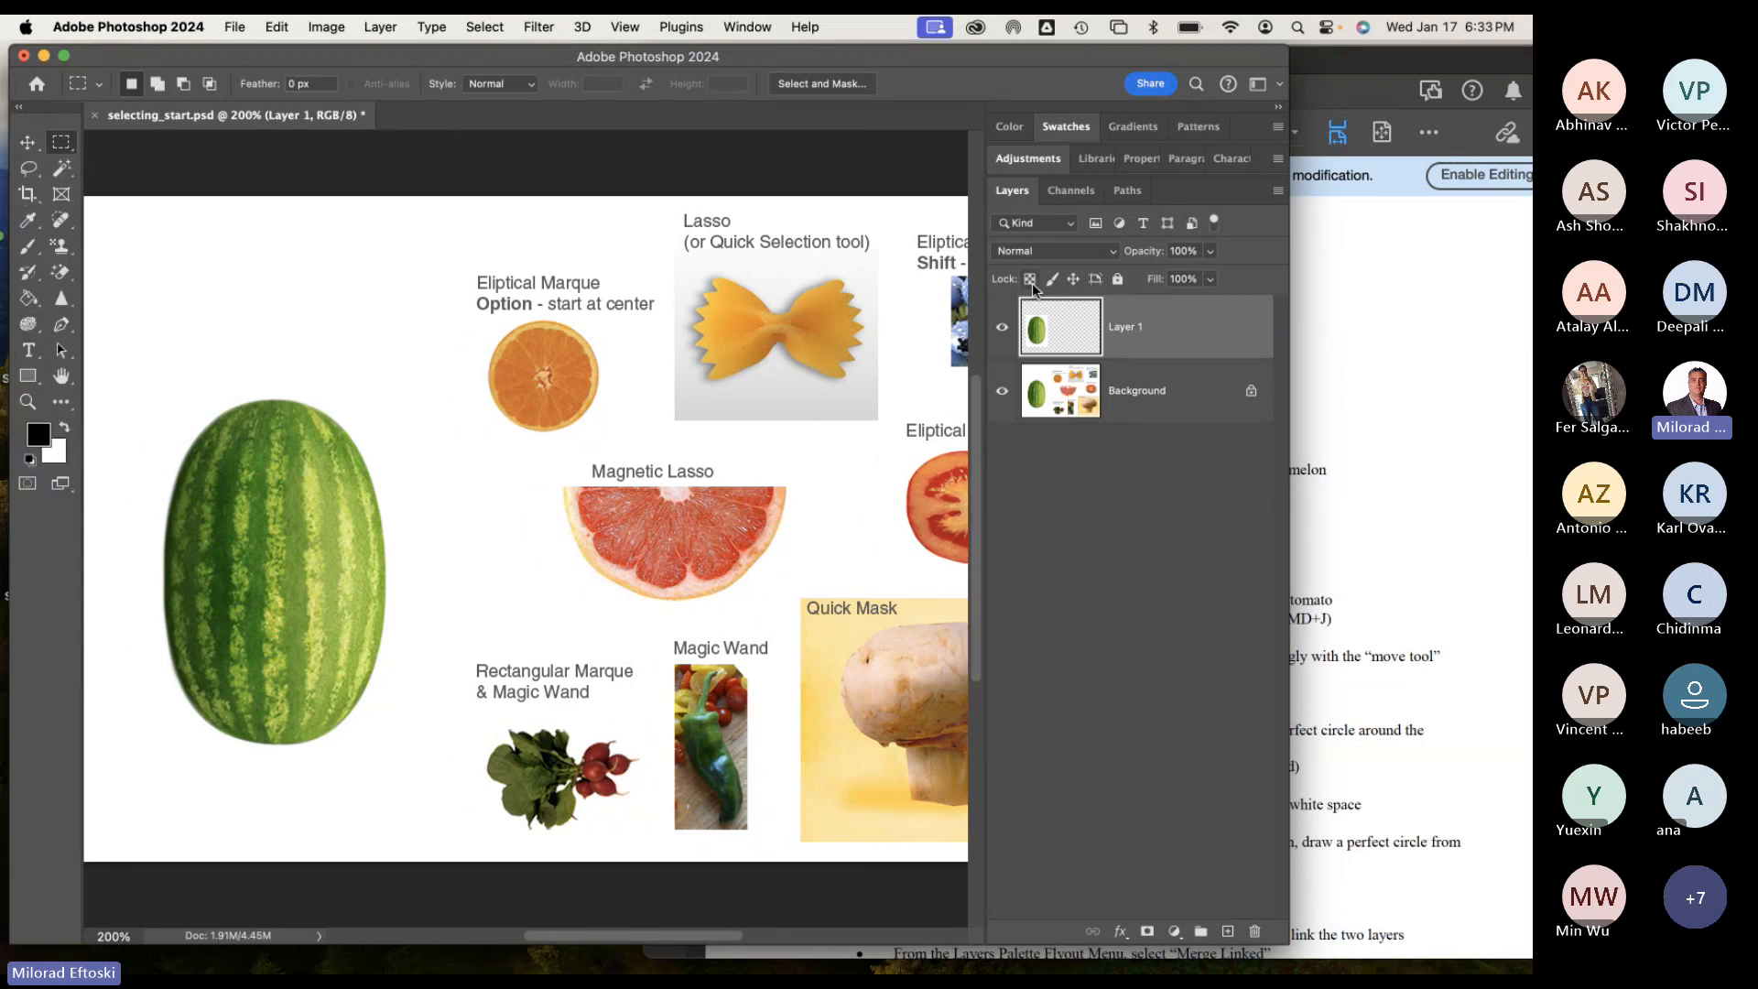
{"action": "left_click", "coordinate": [1044, 160]}
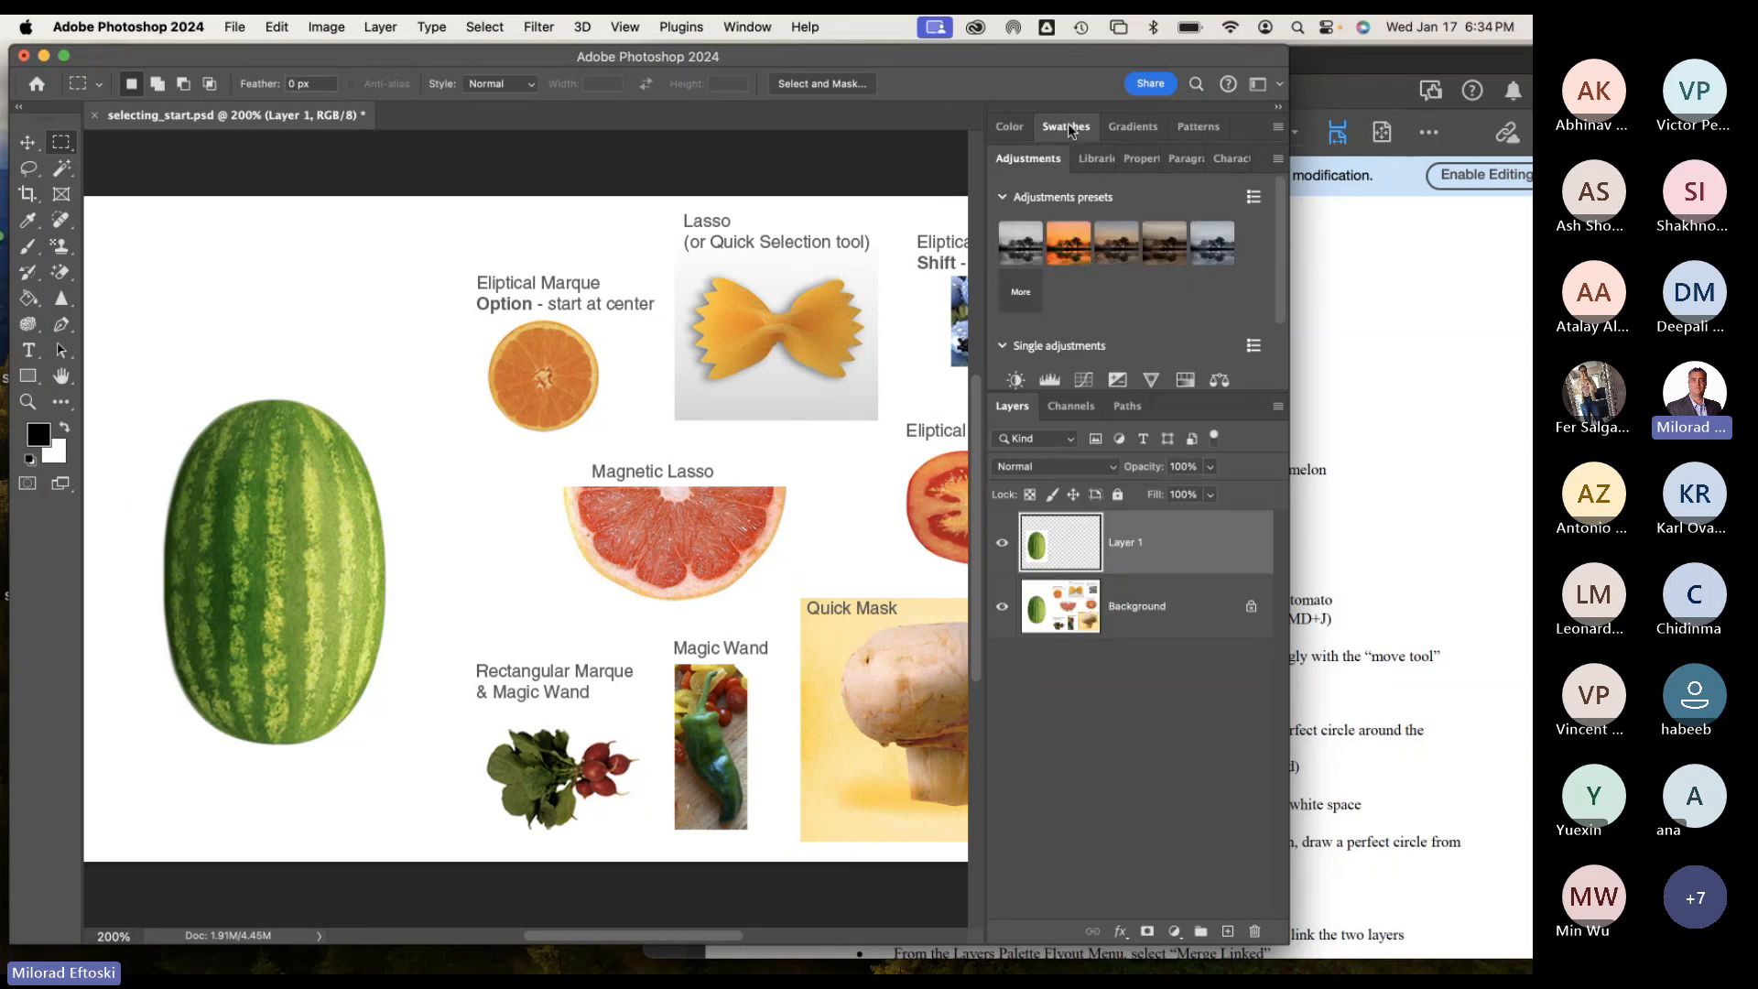
{"action": "left_click", "coordinate": [1068, 129]}
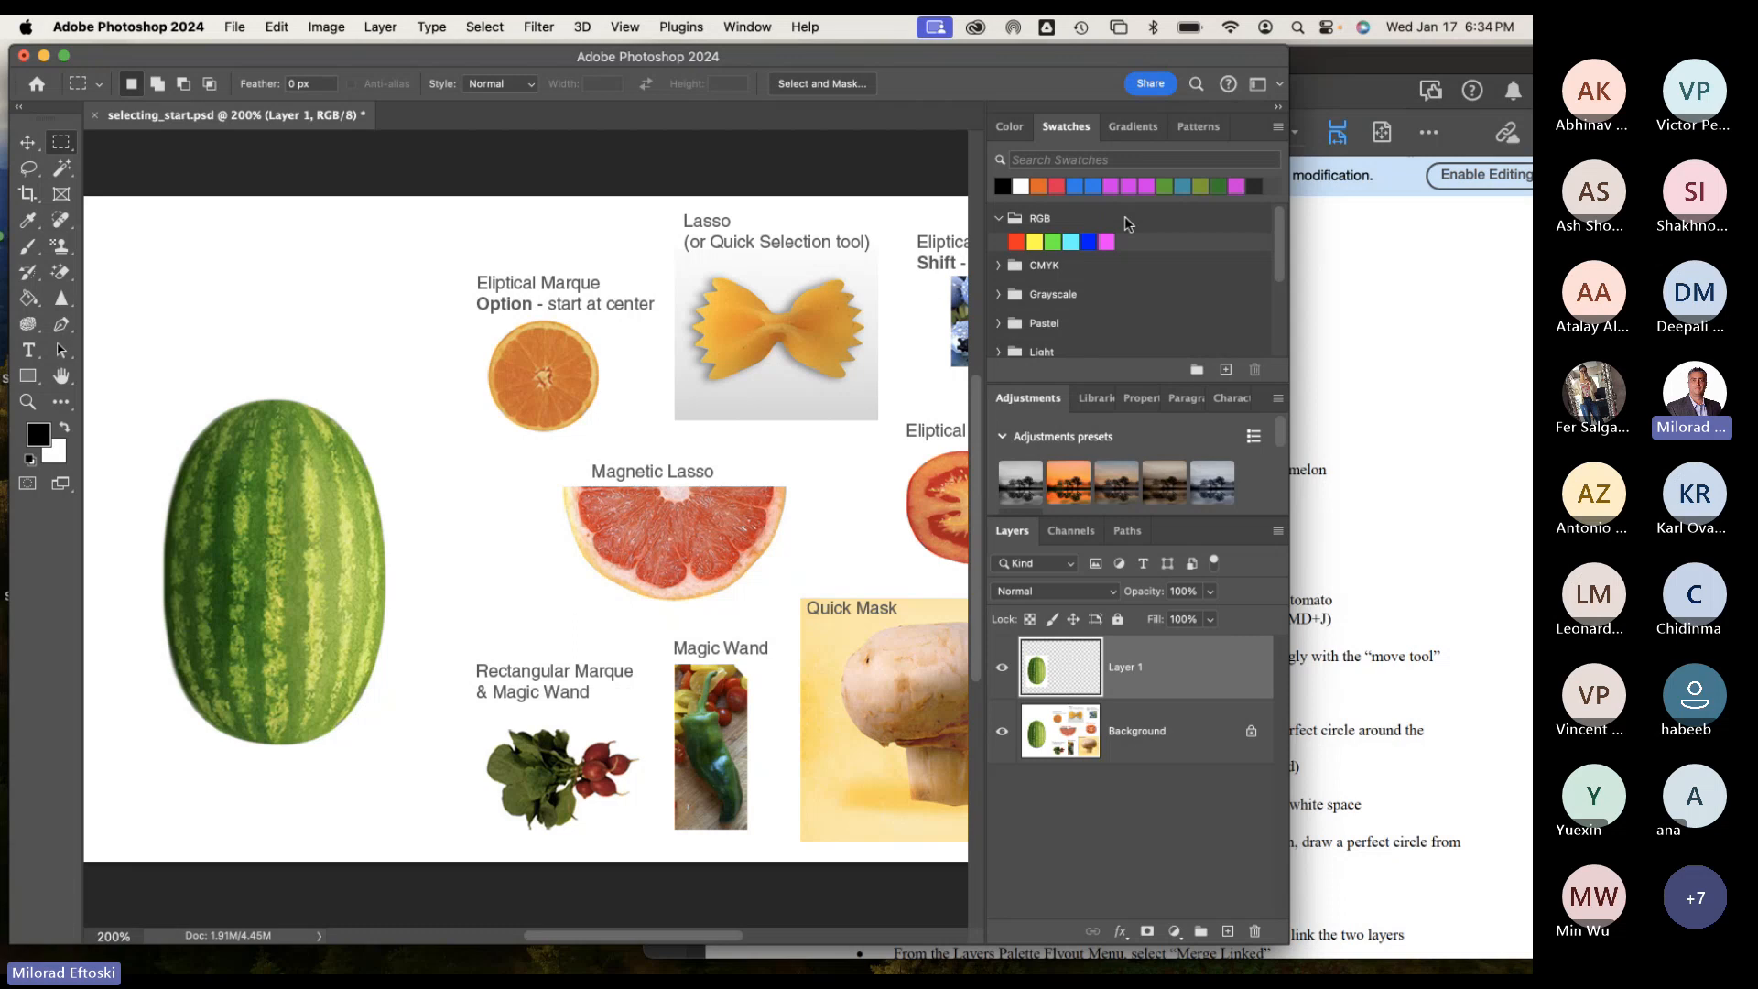
{"action": "left_click", "coordinate": [1076, 129]}
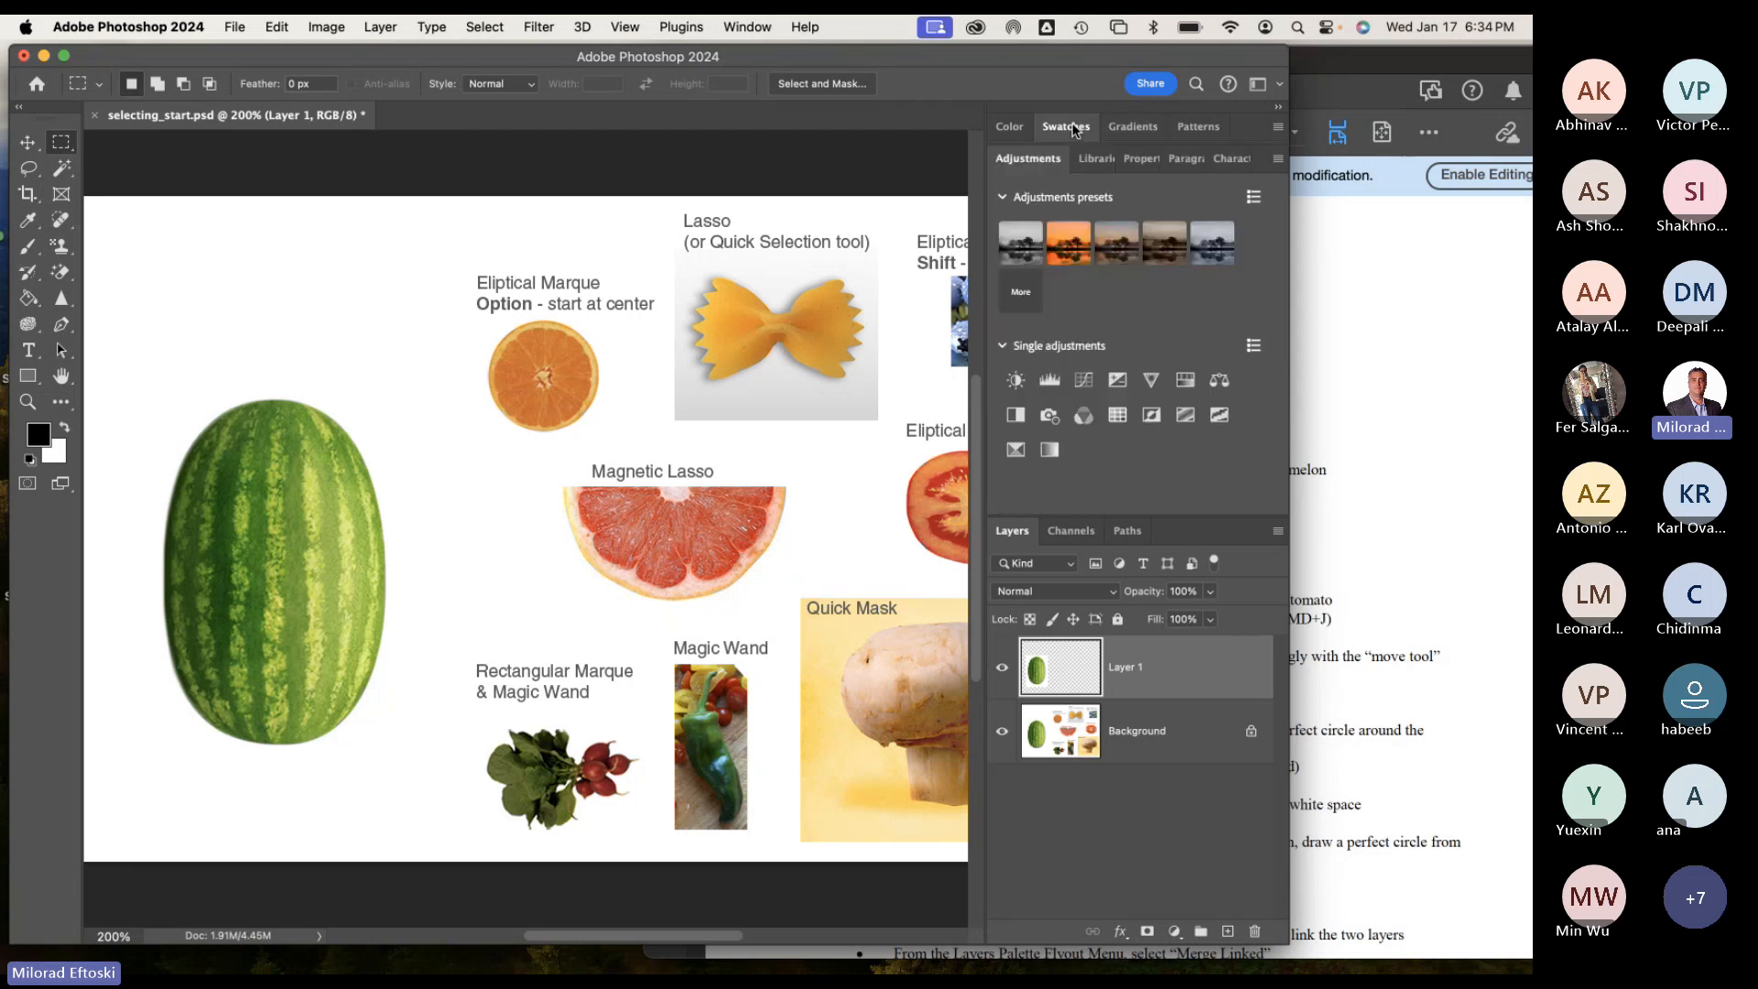
{"action": "left_click", "coordinate": [1045, 160]}
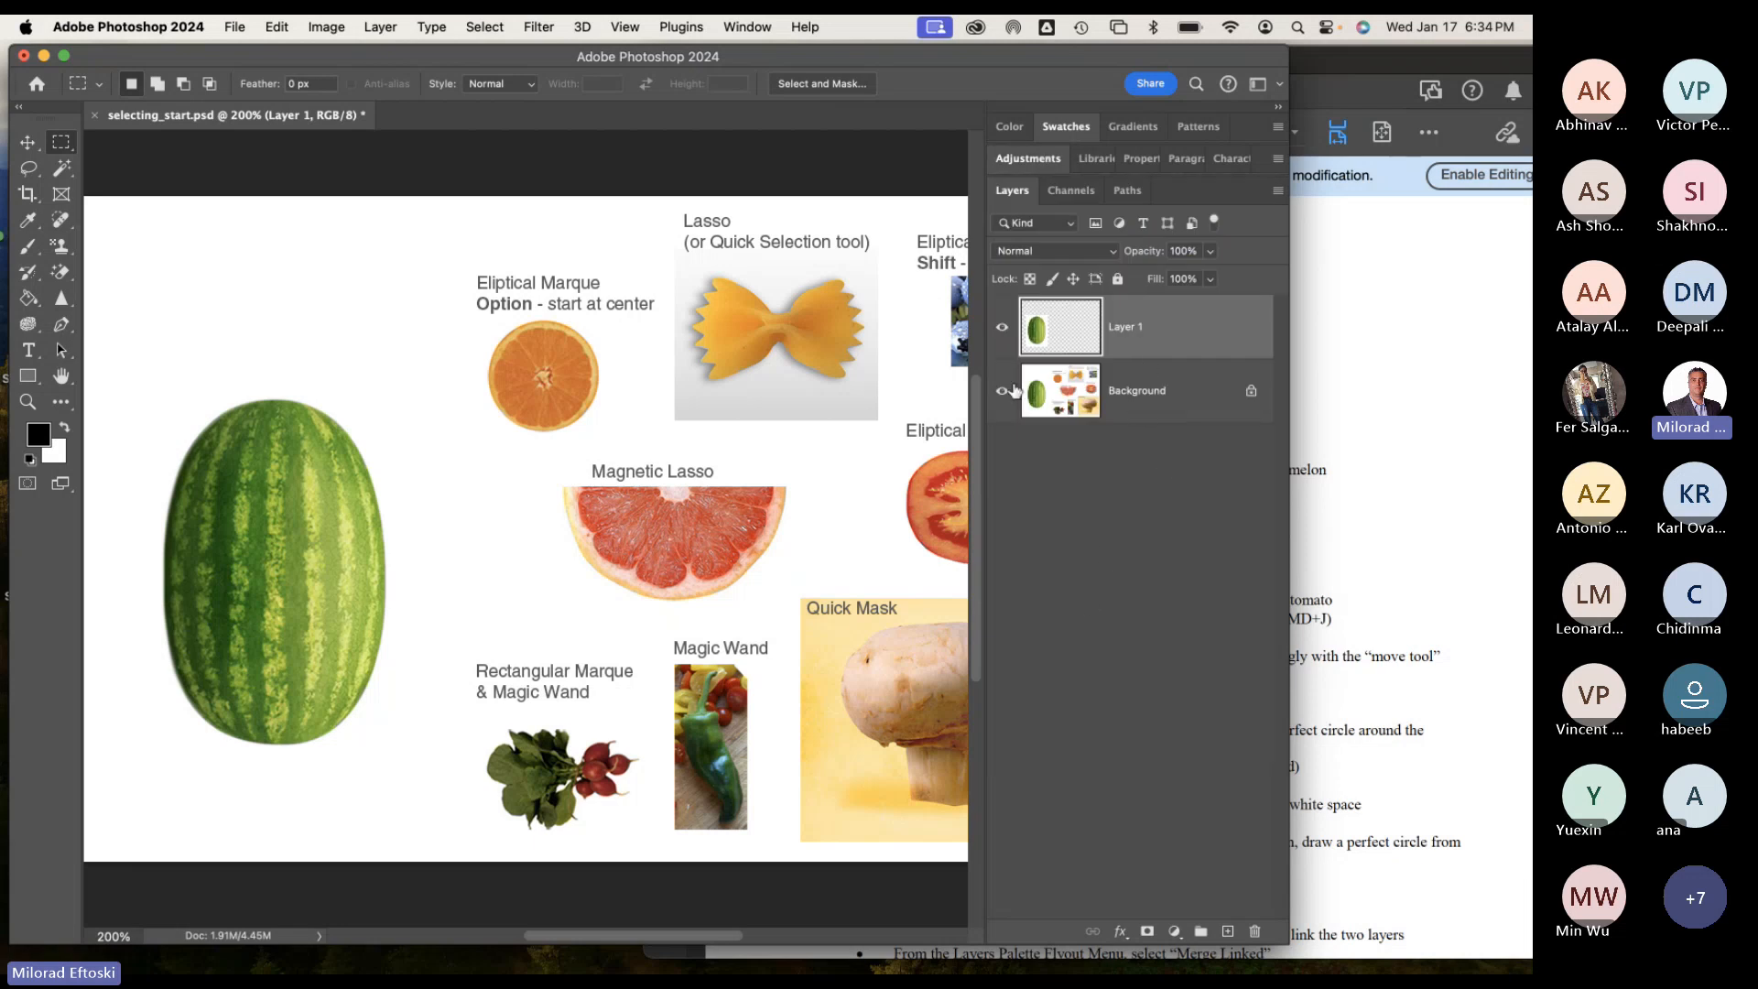
Shift the canvas view slightly with the Hand tool, and consult the Head instructions in the PDF outline in Acrobat before returning to Photoshop.
{"action": "left_click", "coordinate": [65, 379]}
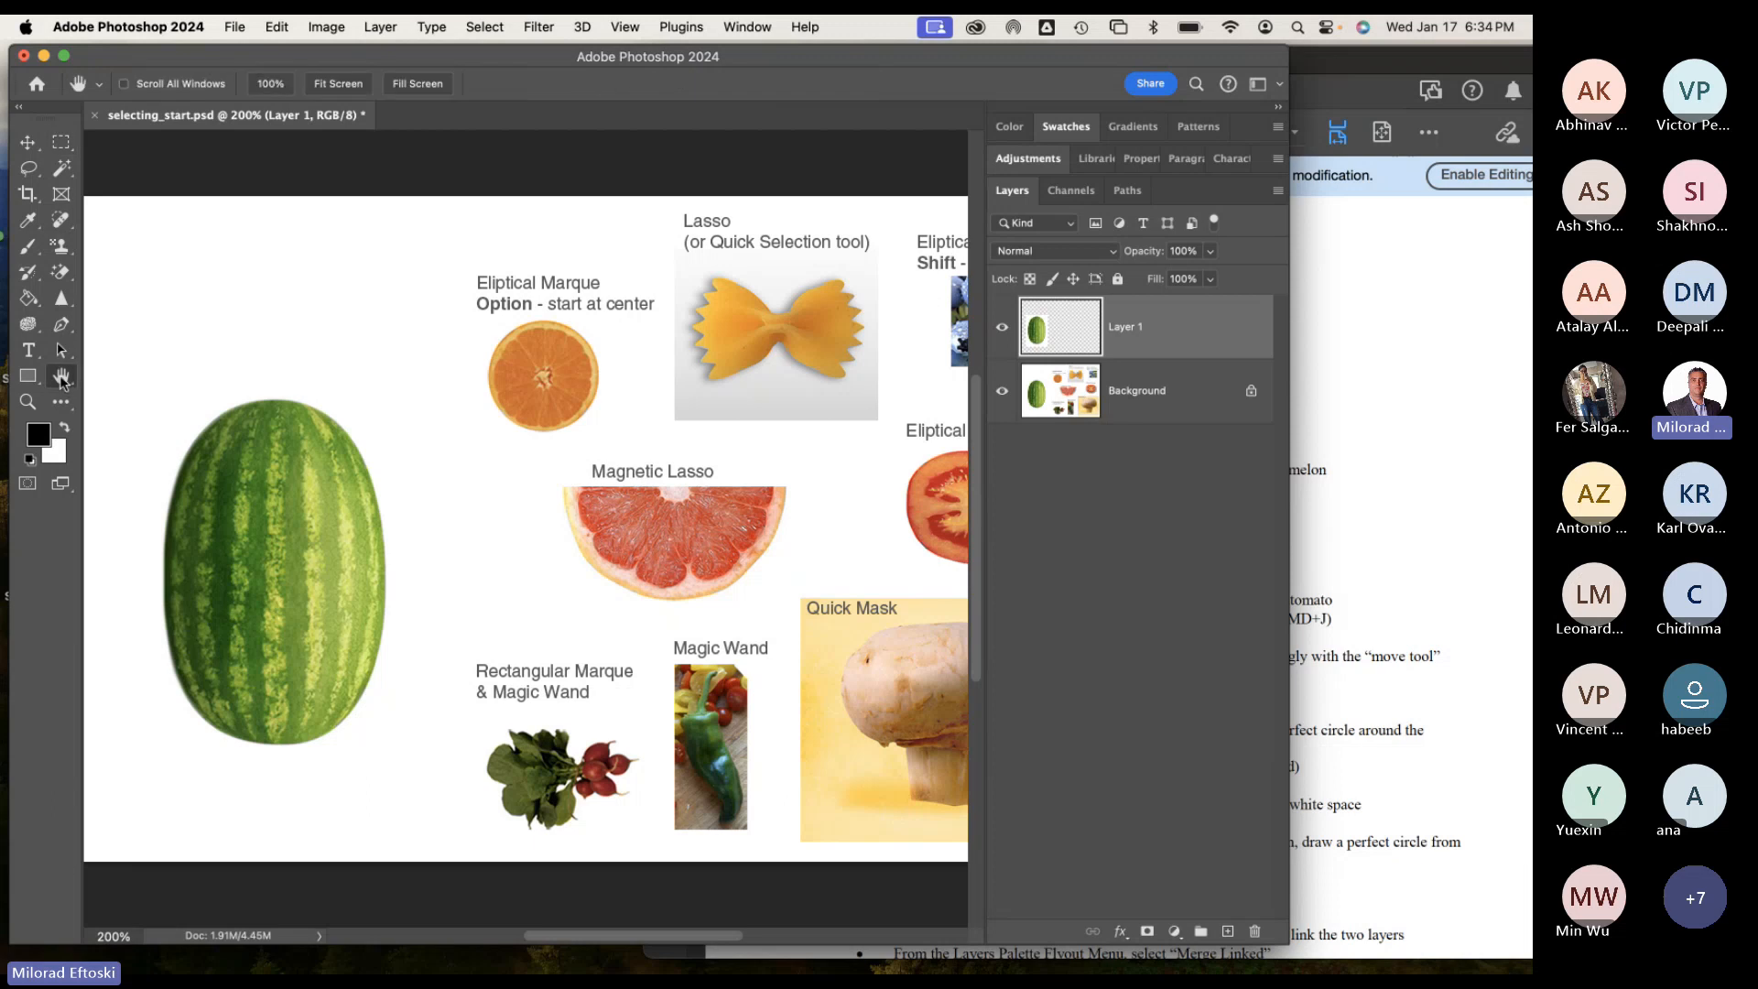
{"action": "left_click_drag", "start_coordinate": [427, 429], "coordinate": [461, 415]}
{"action": "left_click_drag", "start_coordinate": [740, 488], "coordinate": [732, 495]}
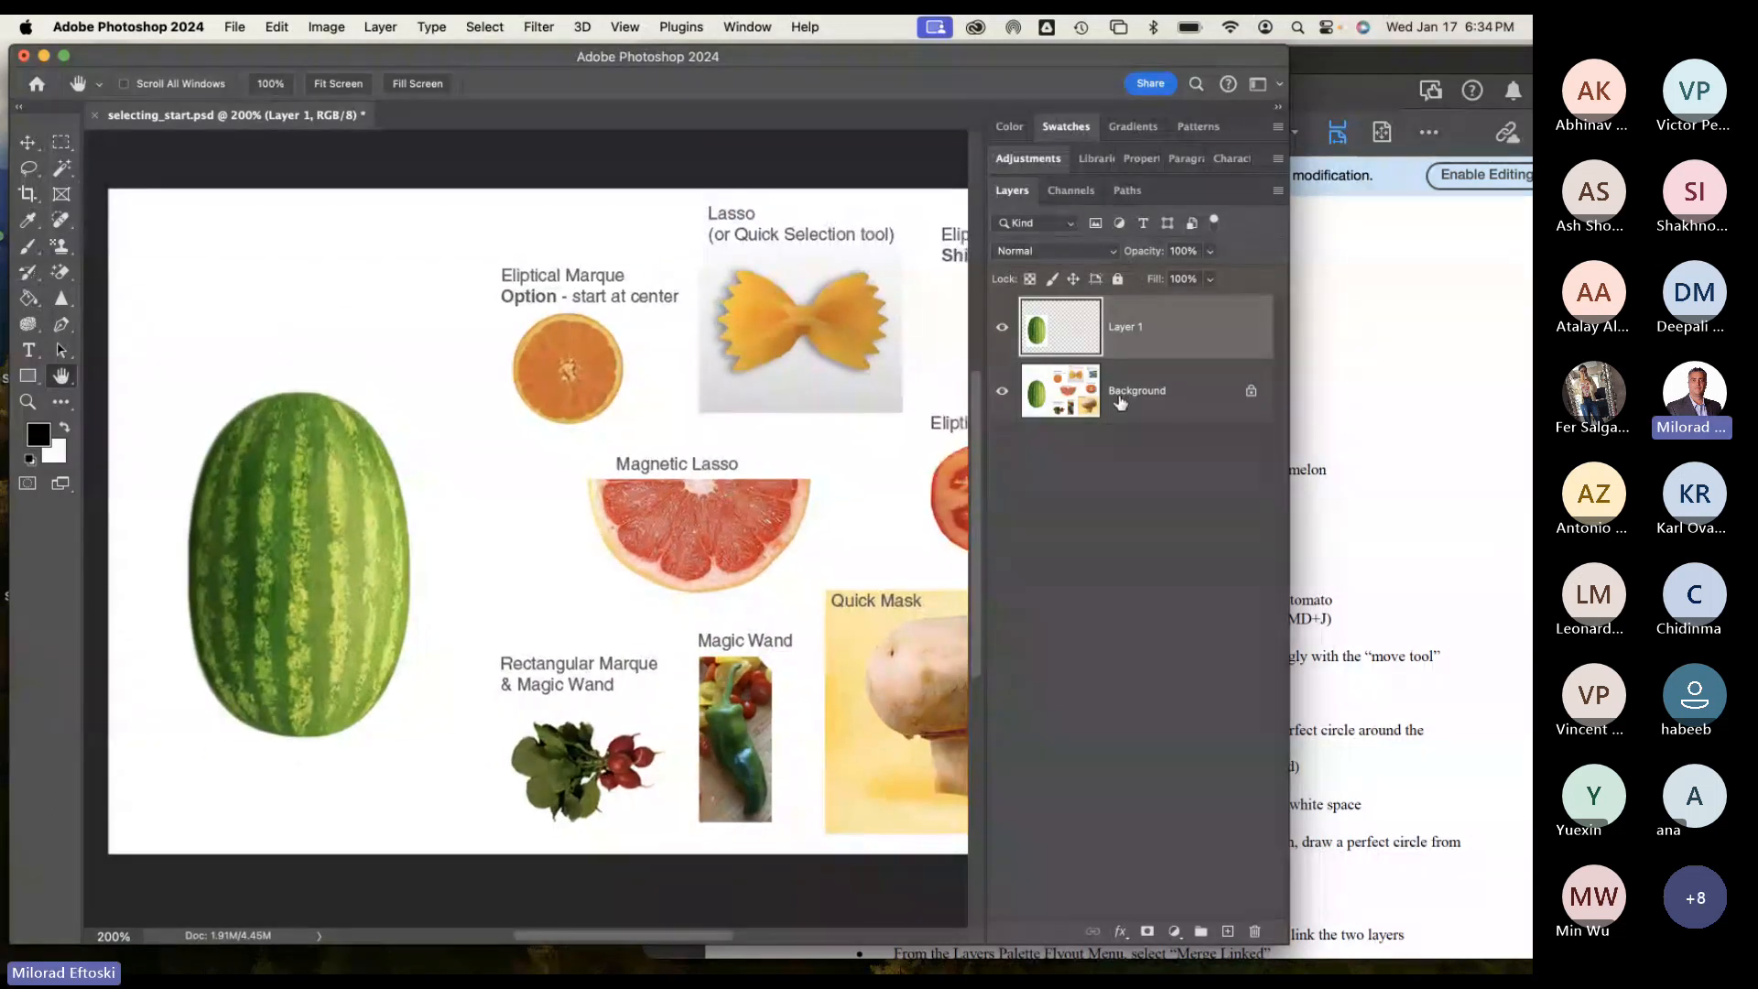
{"action": "left_click", "coordinate": [1406, 455]}
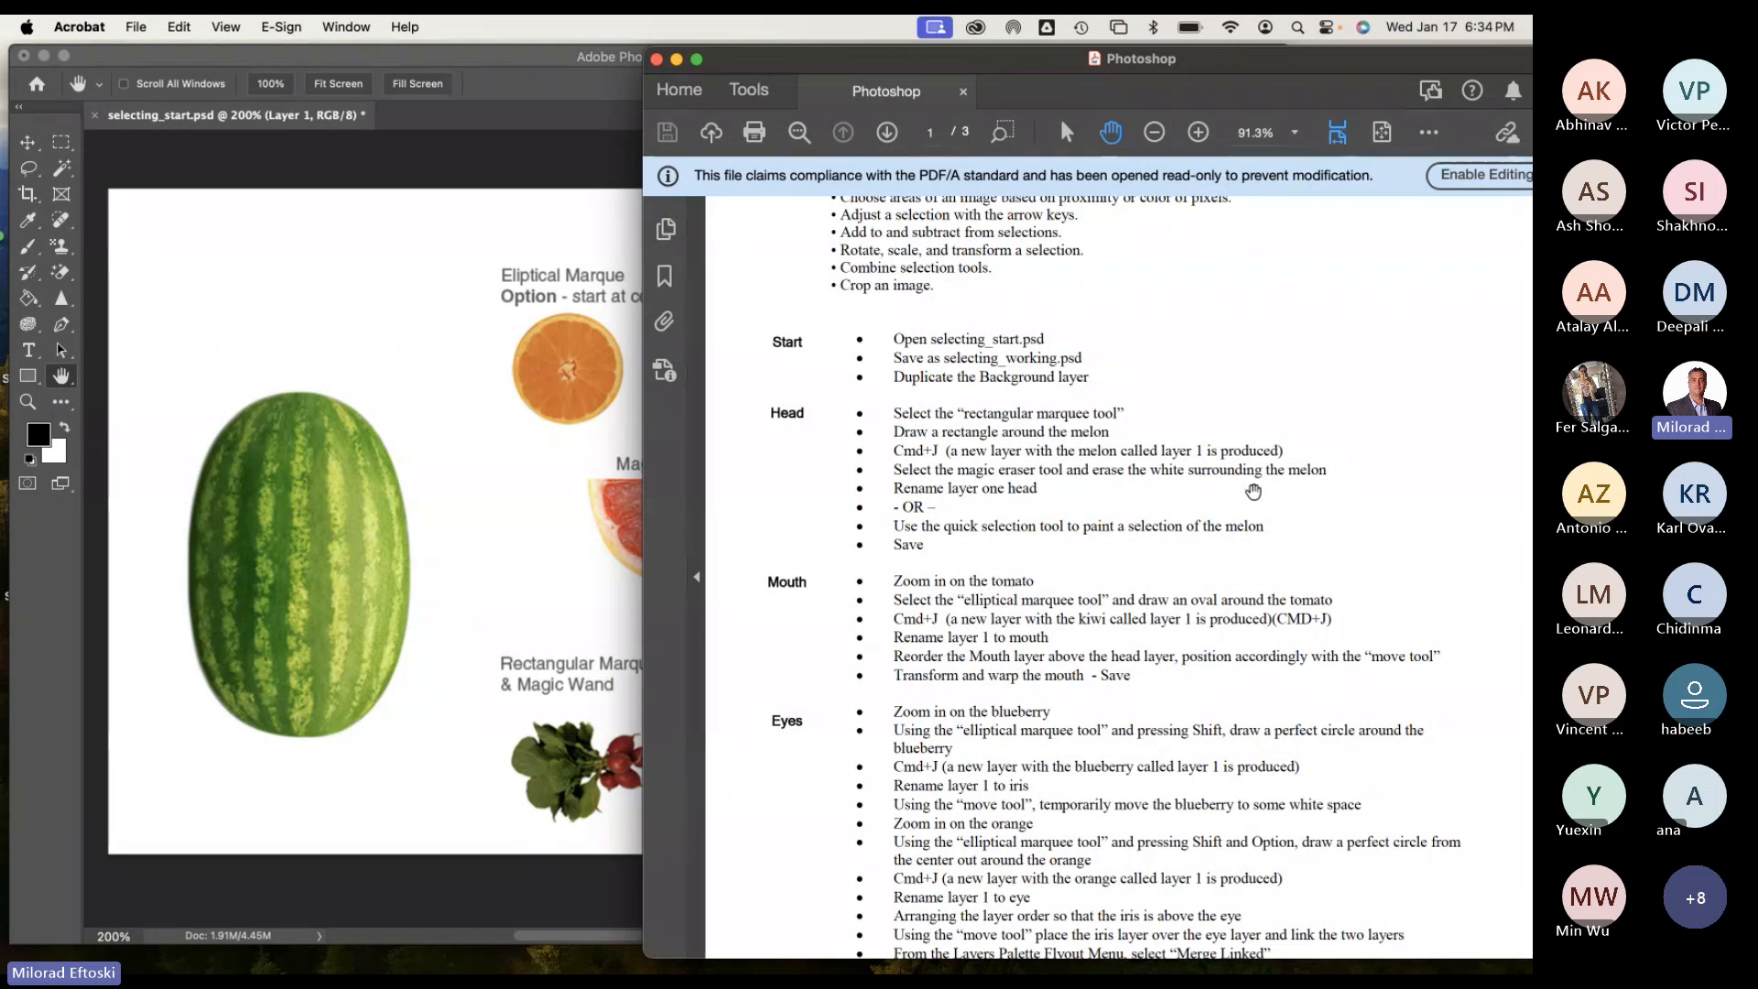
{"action": "left_click", "coordinate": [524, 449]}
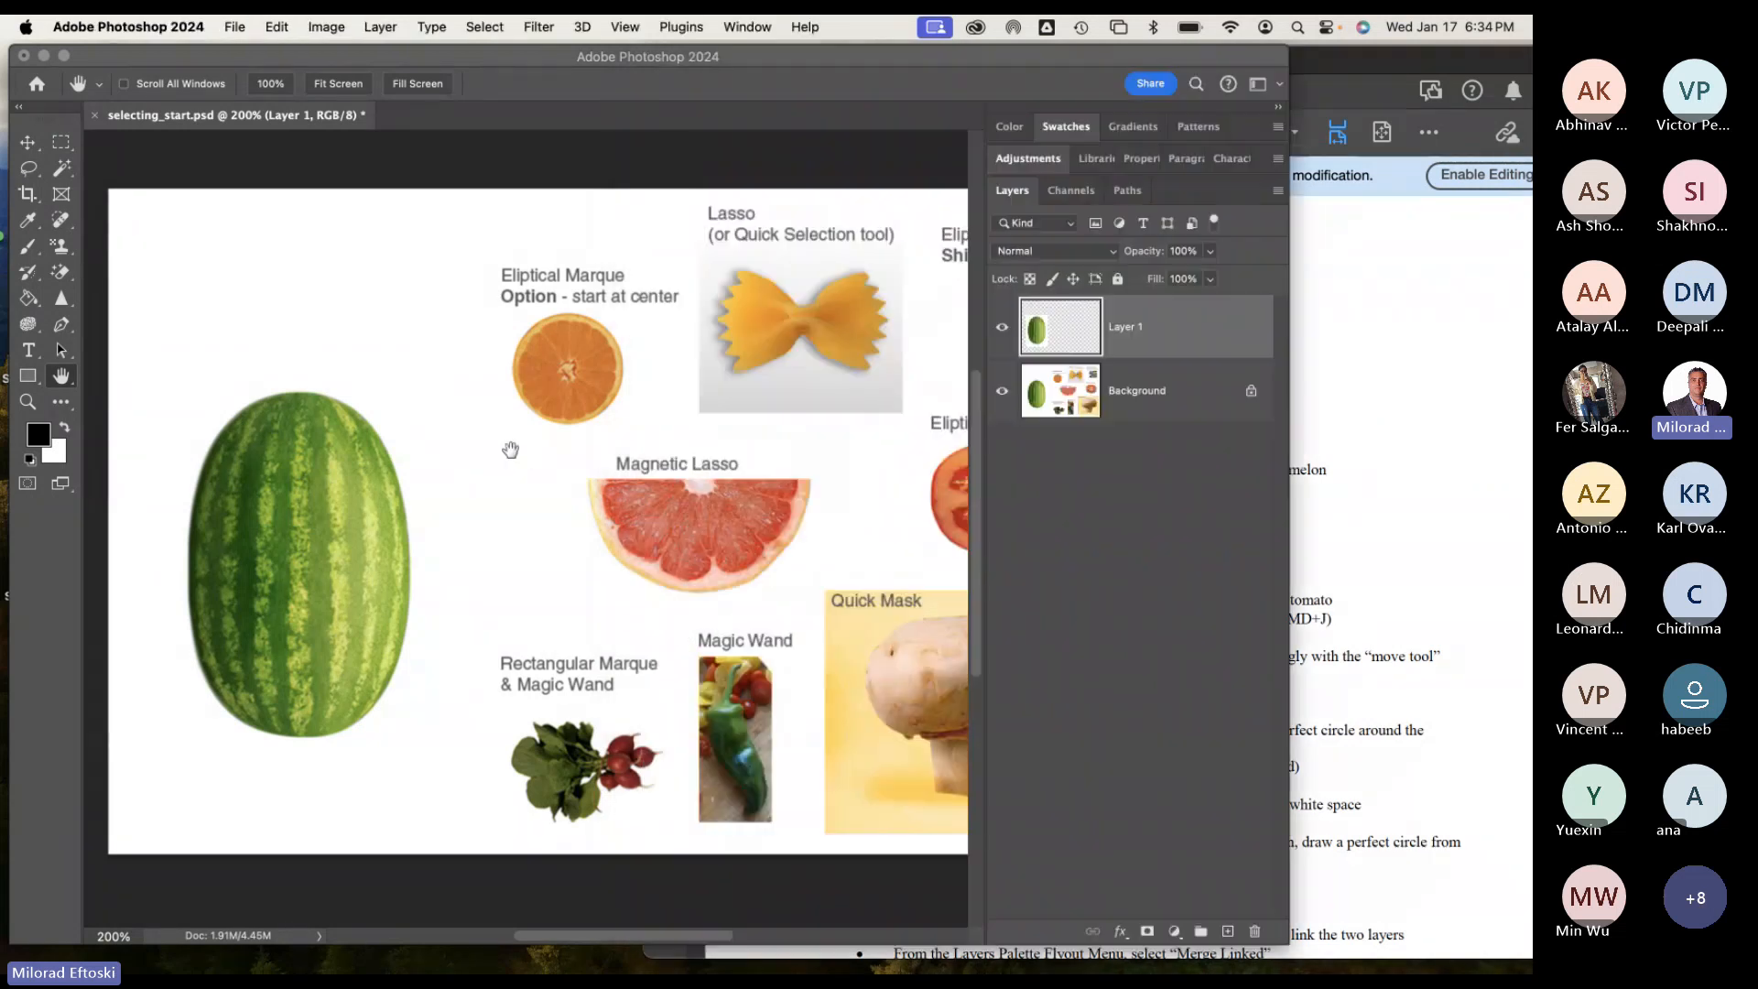
Toggle the Background layer's visibility repeatedly to compare it with the isolated watermelon copy, leaving it shown.
{"action": "left_click", "coordinate": [1002, 391]}
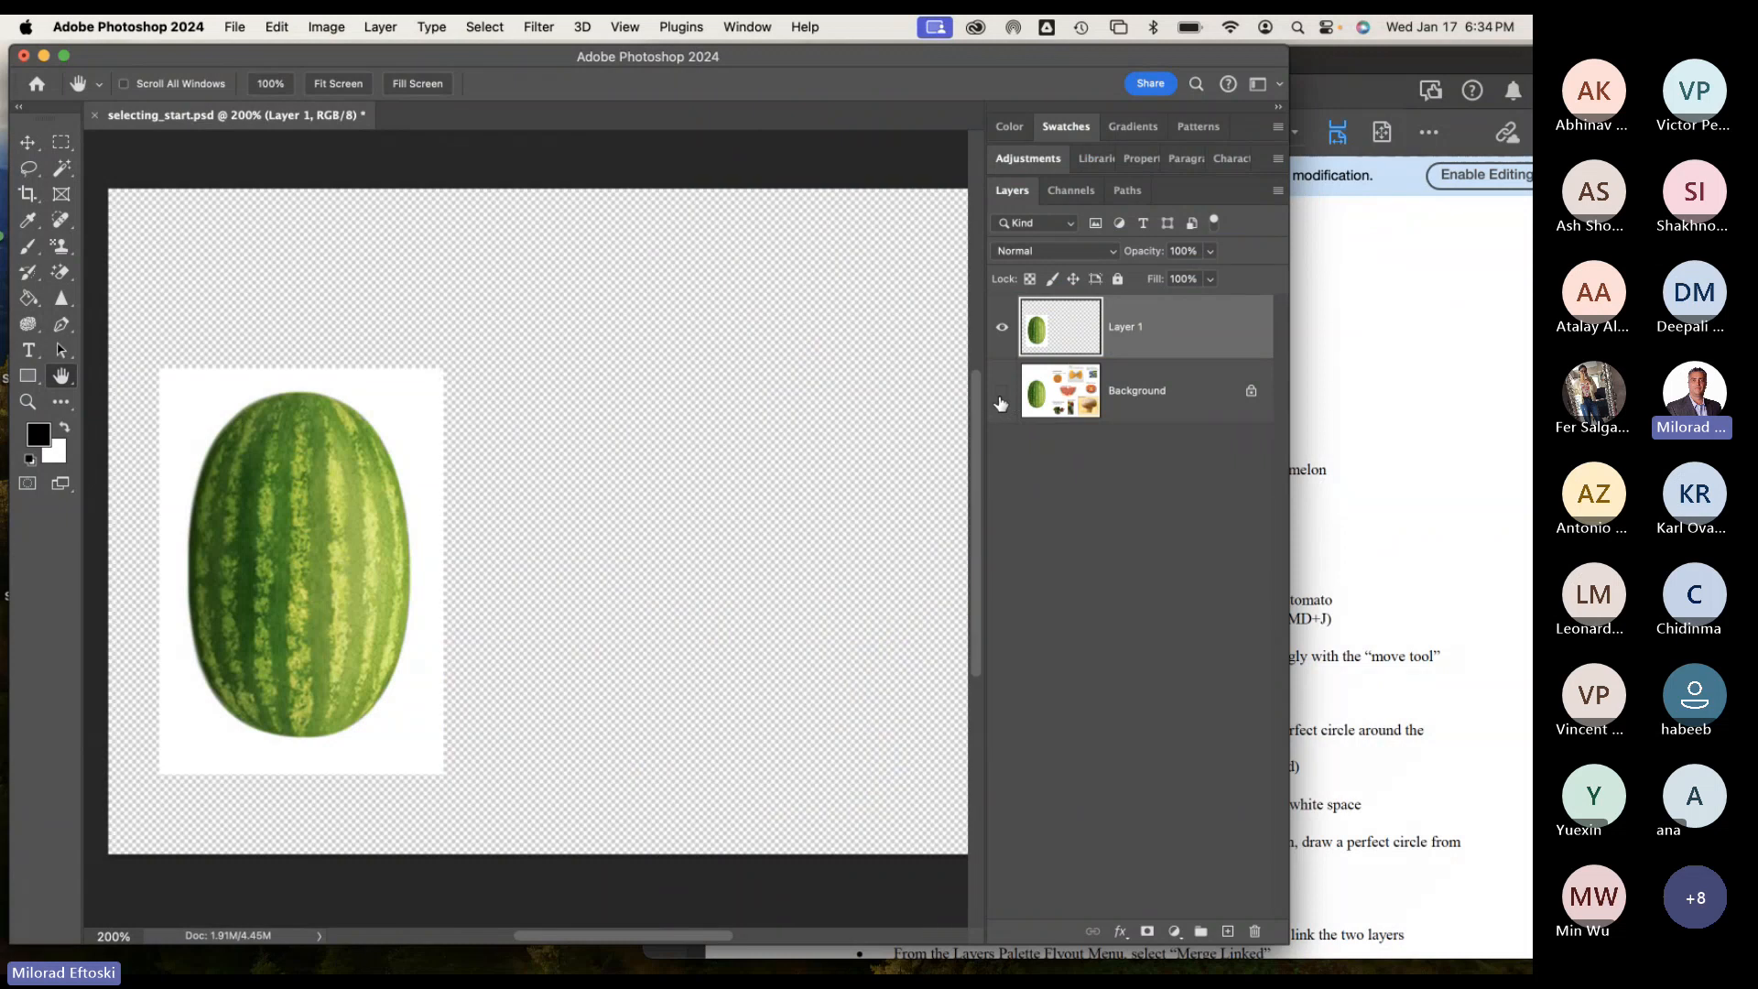
{"action": "left_click", "coordinate": [1001, 391]}
{"action": "left_click", "coordinate": [1002, 391]}
{"action": "left_click", "coordinate": [1002, 394]}
{"action": "left_click", "coordinate": [1002, 396]}
{"action": "left_click", "coordinate": [1002, 400]}
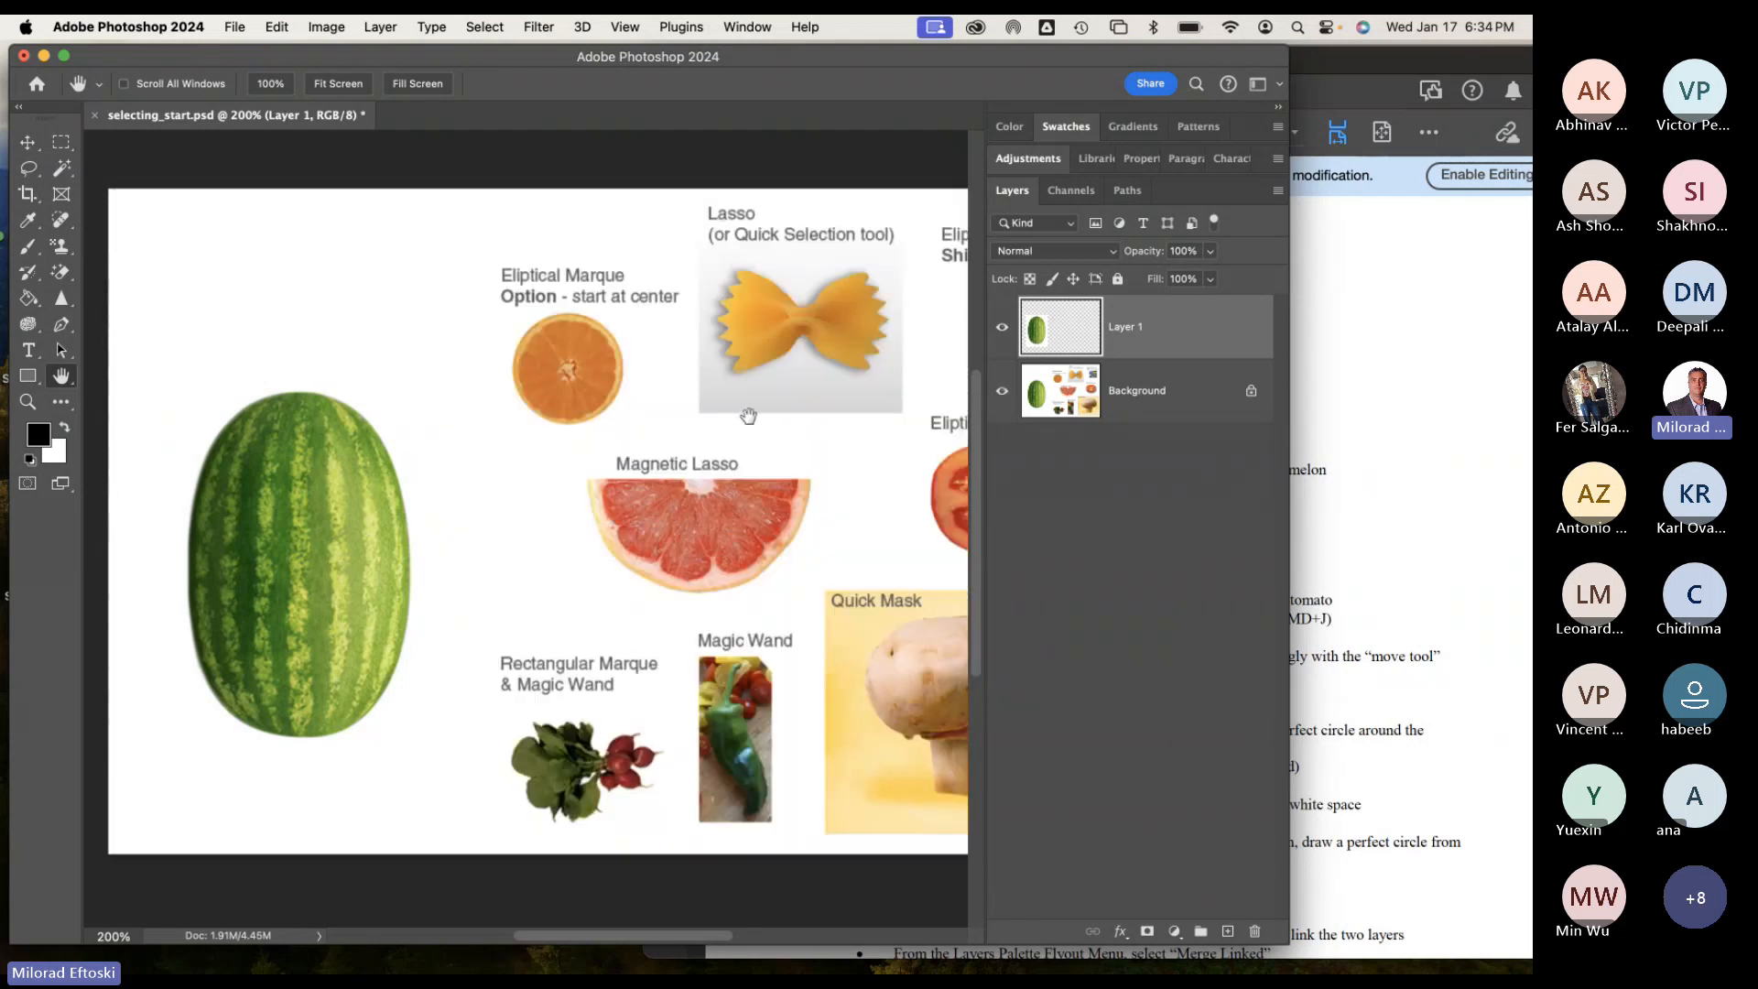
Rename the watermelon layer, Layer 1, as Head.
{"action": "left_click", "coordinate": [1180, 413]}
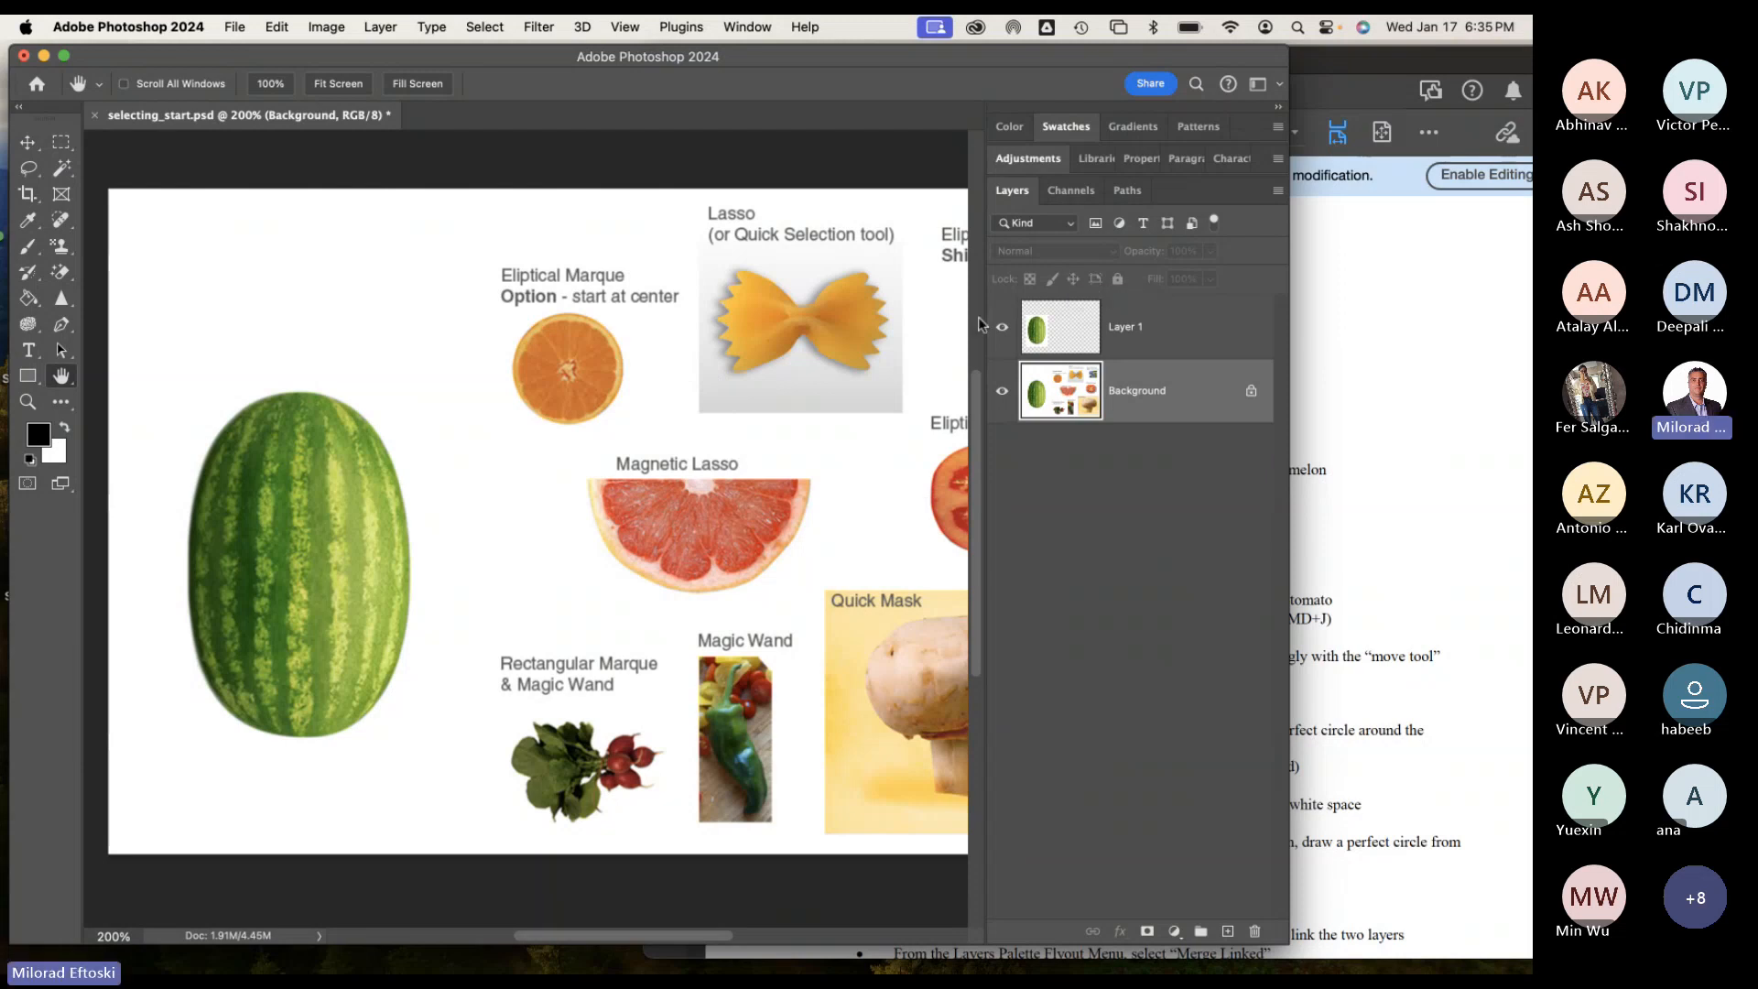
{"action": "left_click", "coordinate": [1171, 338]}
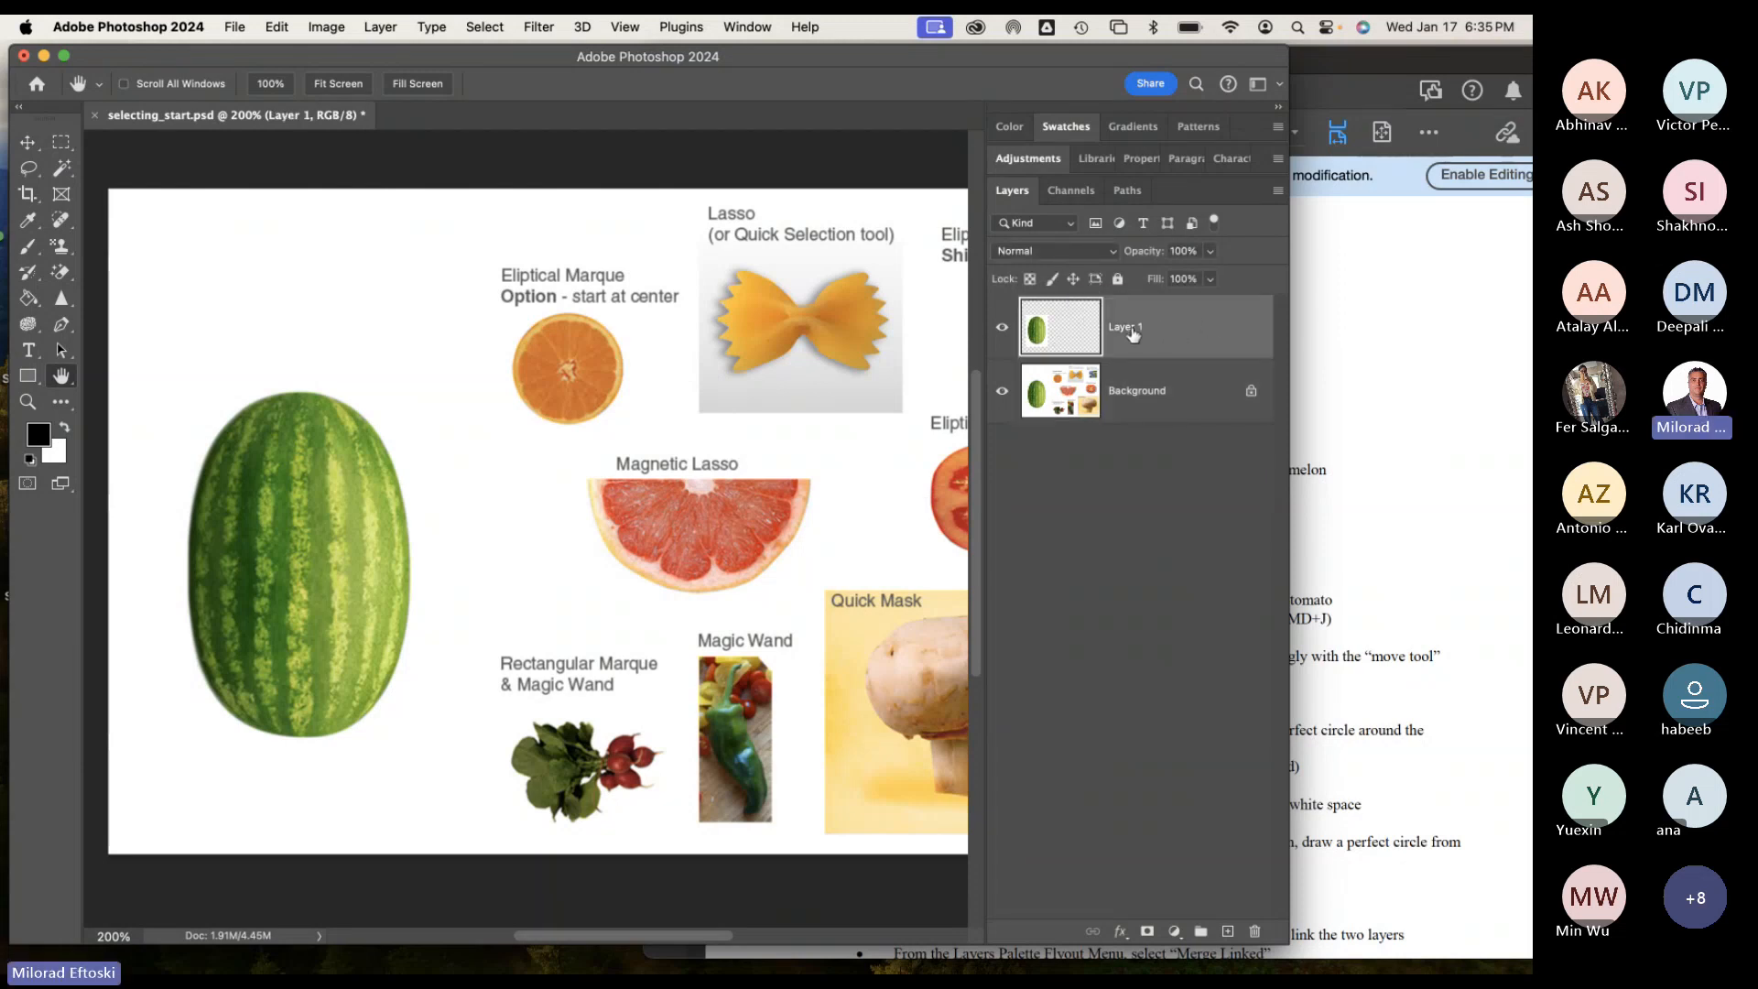
{"action": "double_click", "coordinate": [1127, 327]}
{"action": "left_click", "coordinate": [1178, 338]}
{"action": "double_click", "coordinate": [1126, 328]}
{"action": "type", "text": "Head"}
{"action": "key", "text": "Return"}
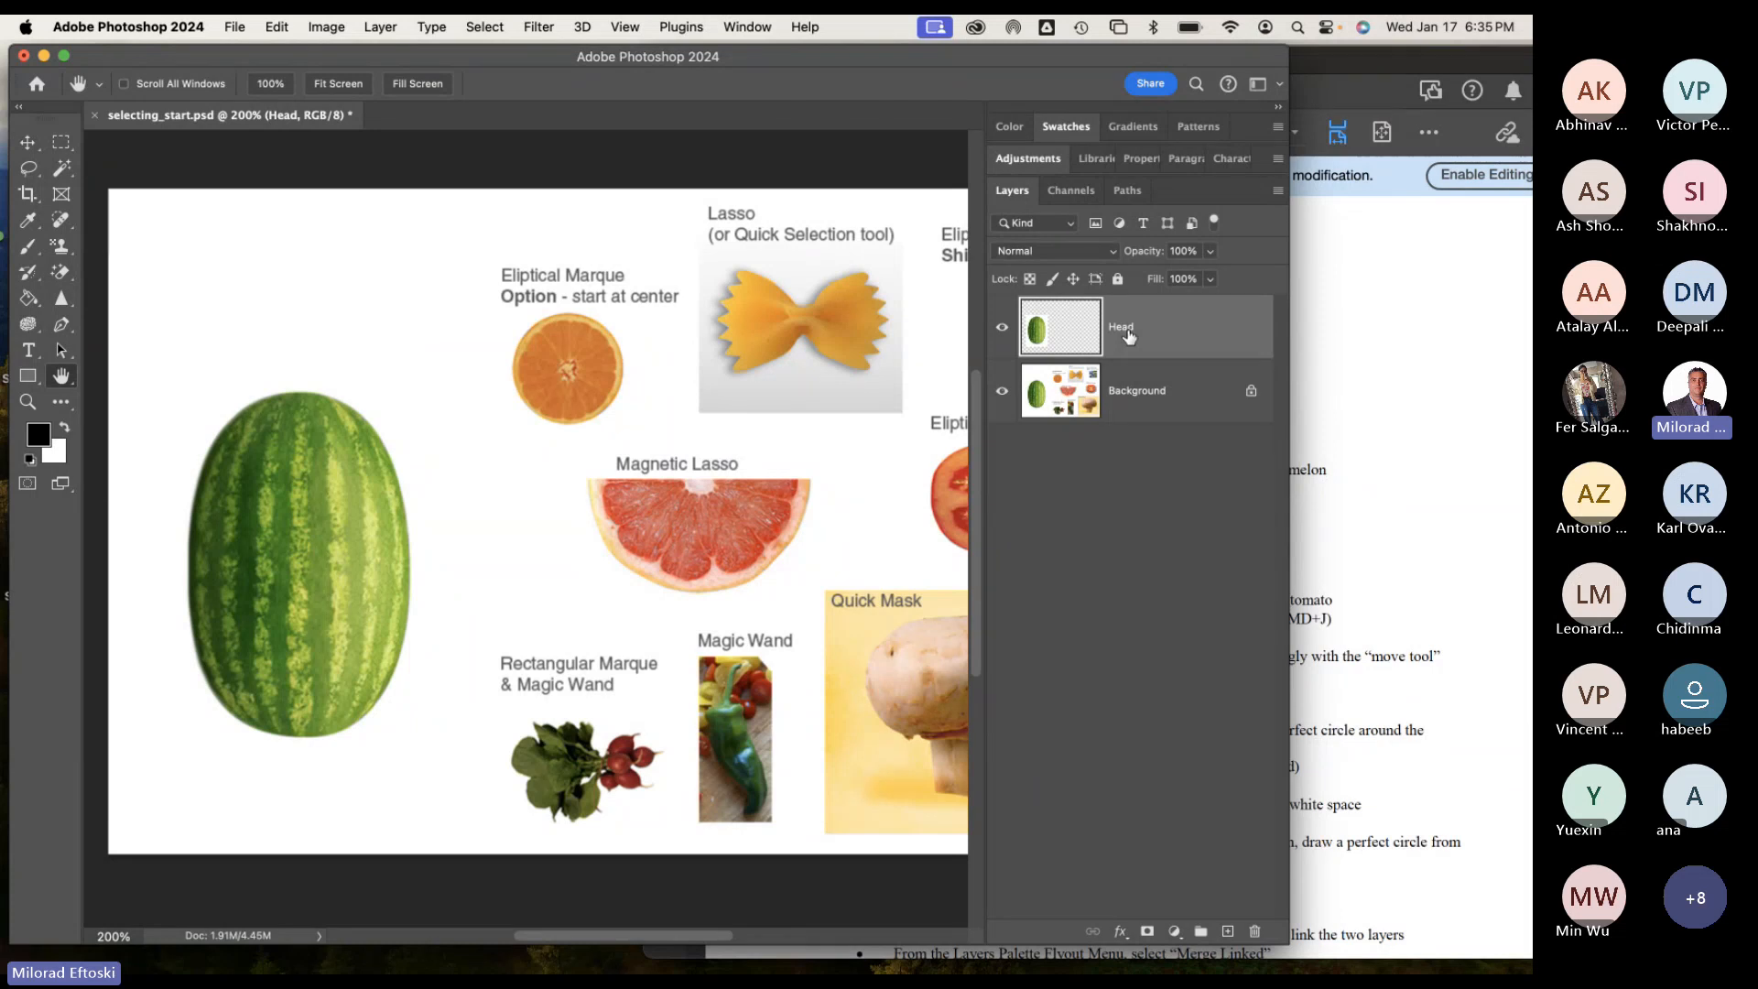
Examine the Head layer's blending options in the Layer Style dialog, cancelling it without applying a style.
{"action": "double_click", "coordinate": [1181, 330]}
{"action": "left_click_drag", "start_coordinate": [1057, 400], "coordinate": [923, 163]}
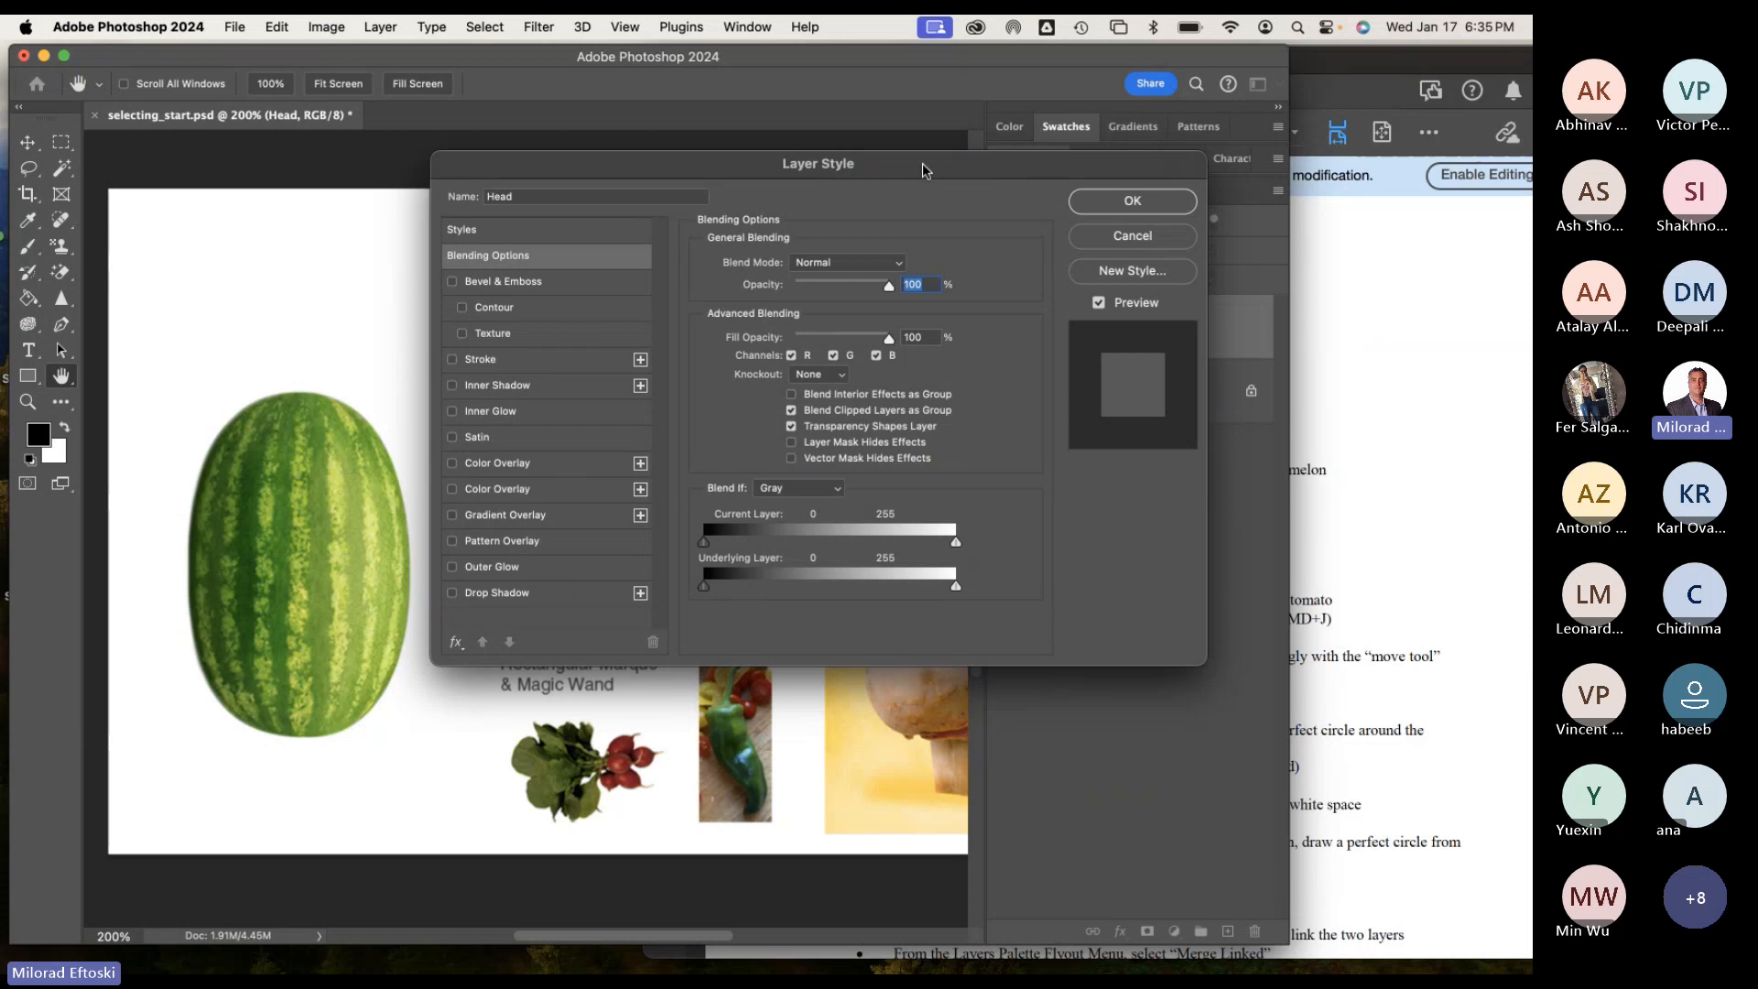
{"action": "left_click", "coordinate": [1117, 236]}
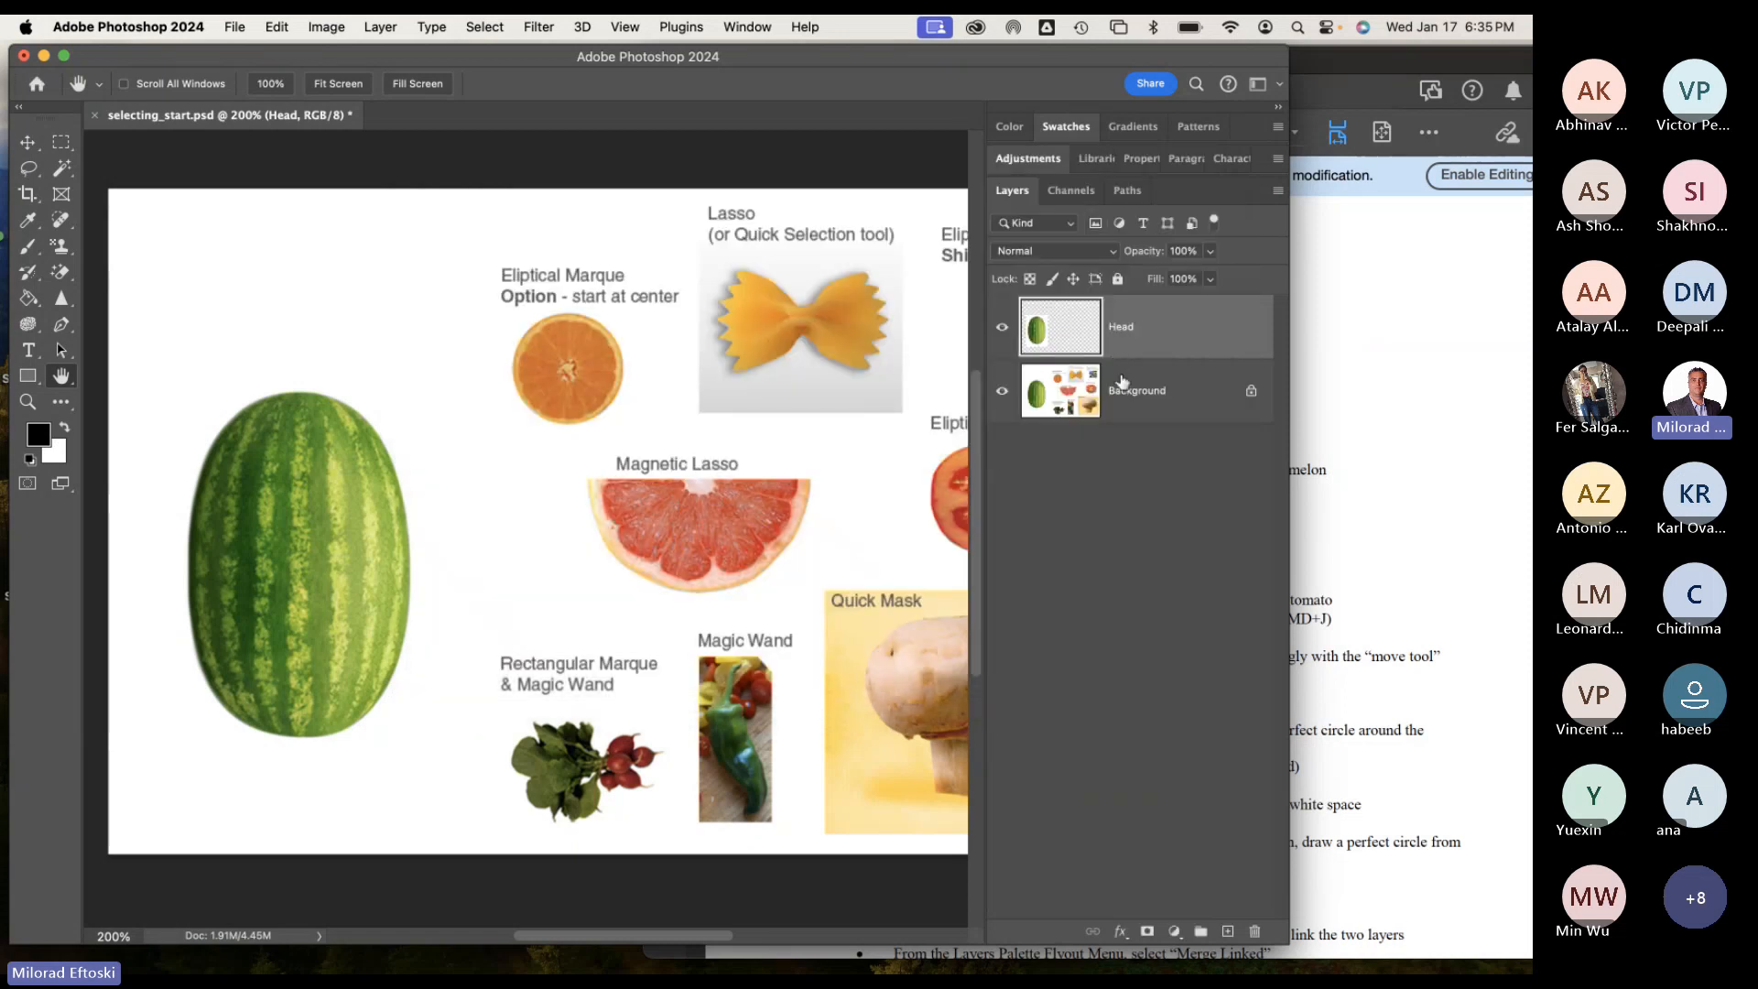
{"action": "double_click", "coordinate": [1122, 328]}
{"action": "left_click", "coordinate": [1235, 330]}
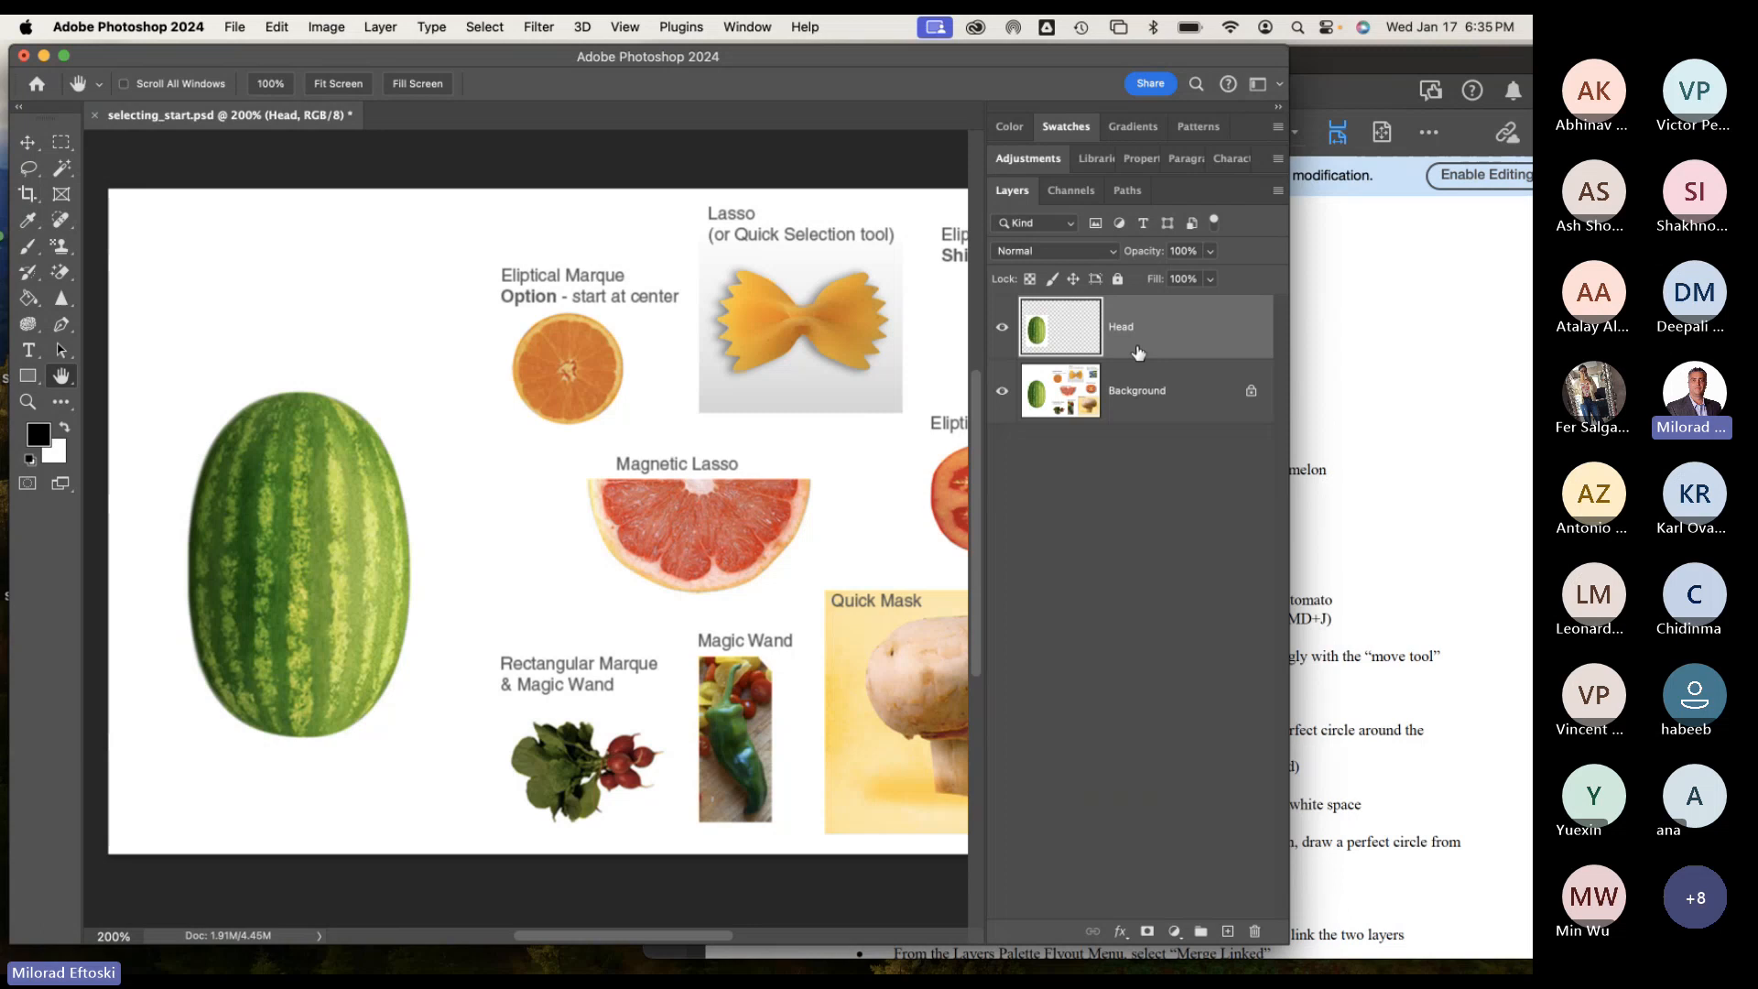
{"action": "double_click", "coordinate": [1057, 328]}
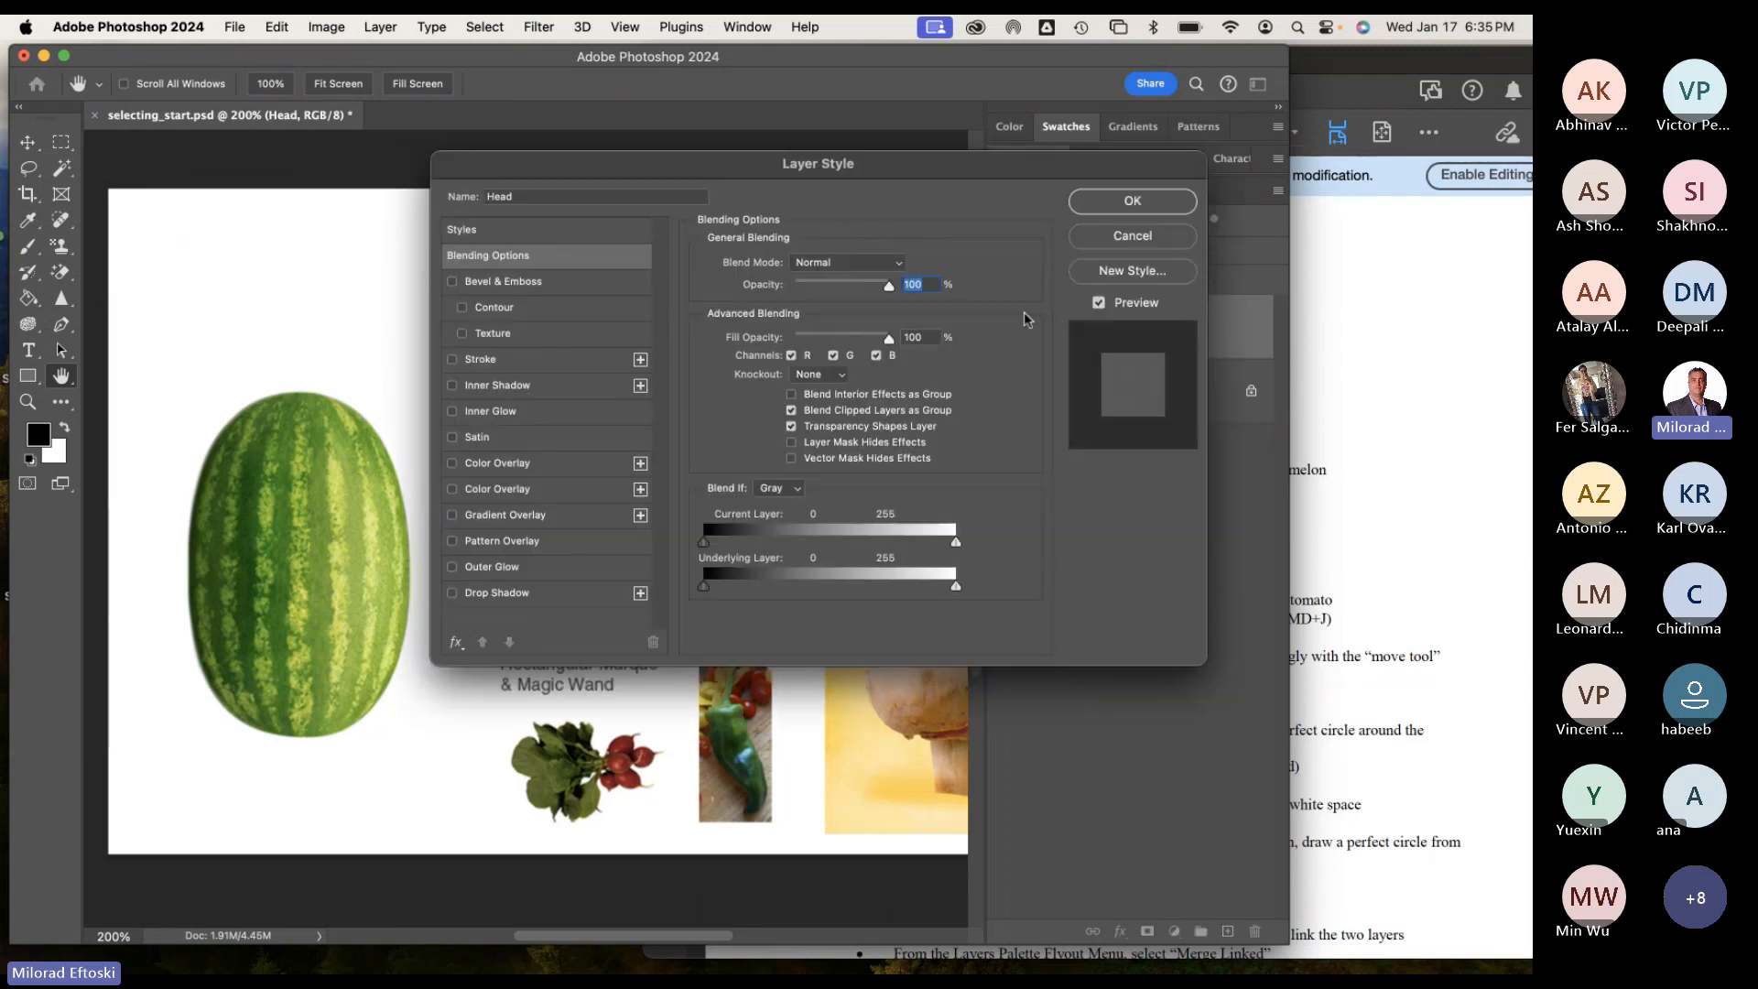
{"action": "left_click_drag", "start_coordinate": [912, 166], "coordinate": [983, 161]}
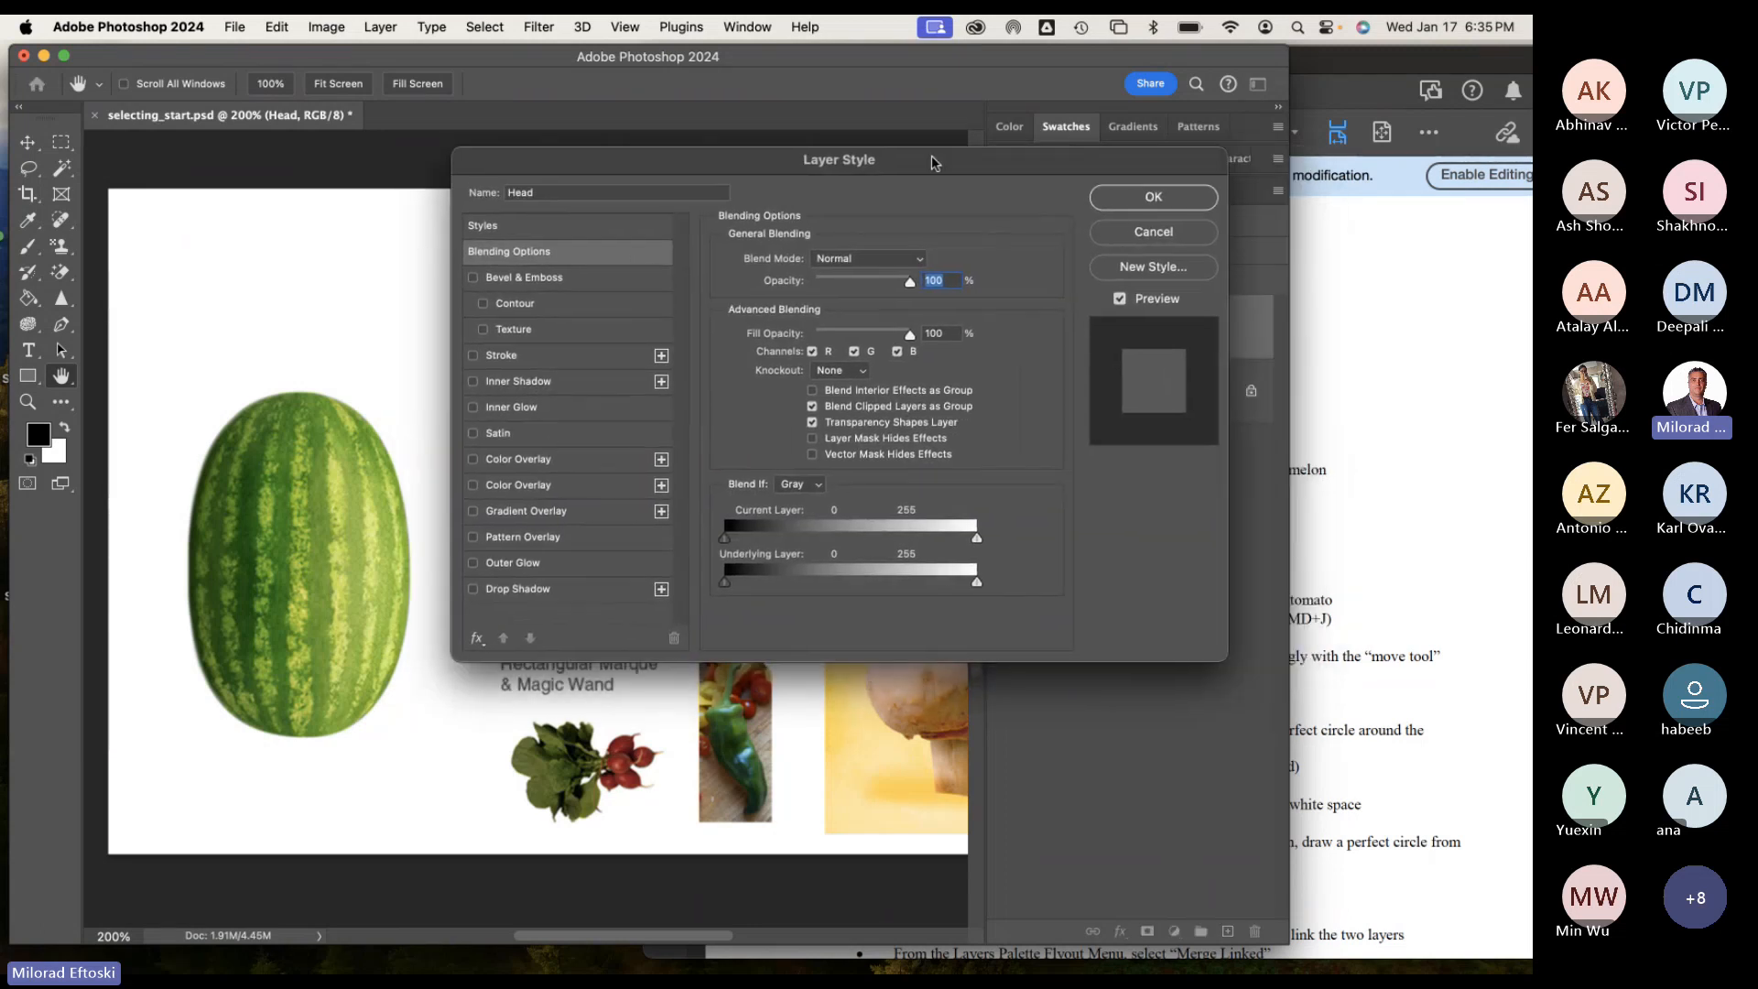
{"action": "left_click", "coordinate": [1173, 234]}
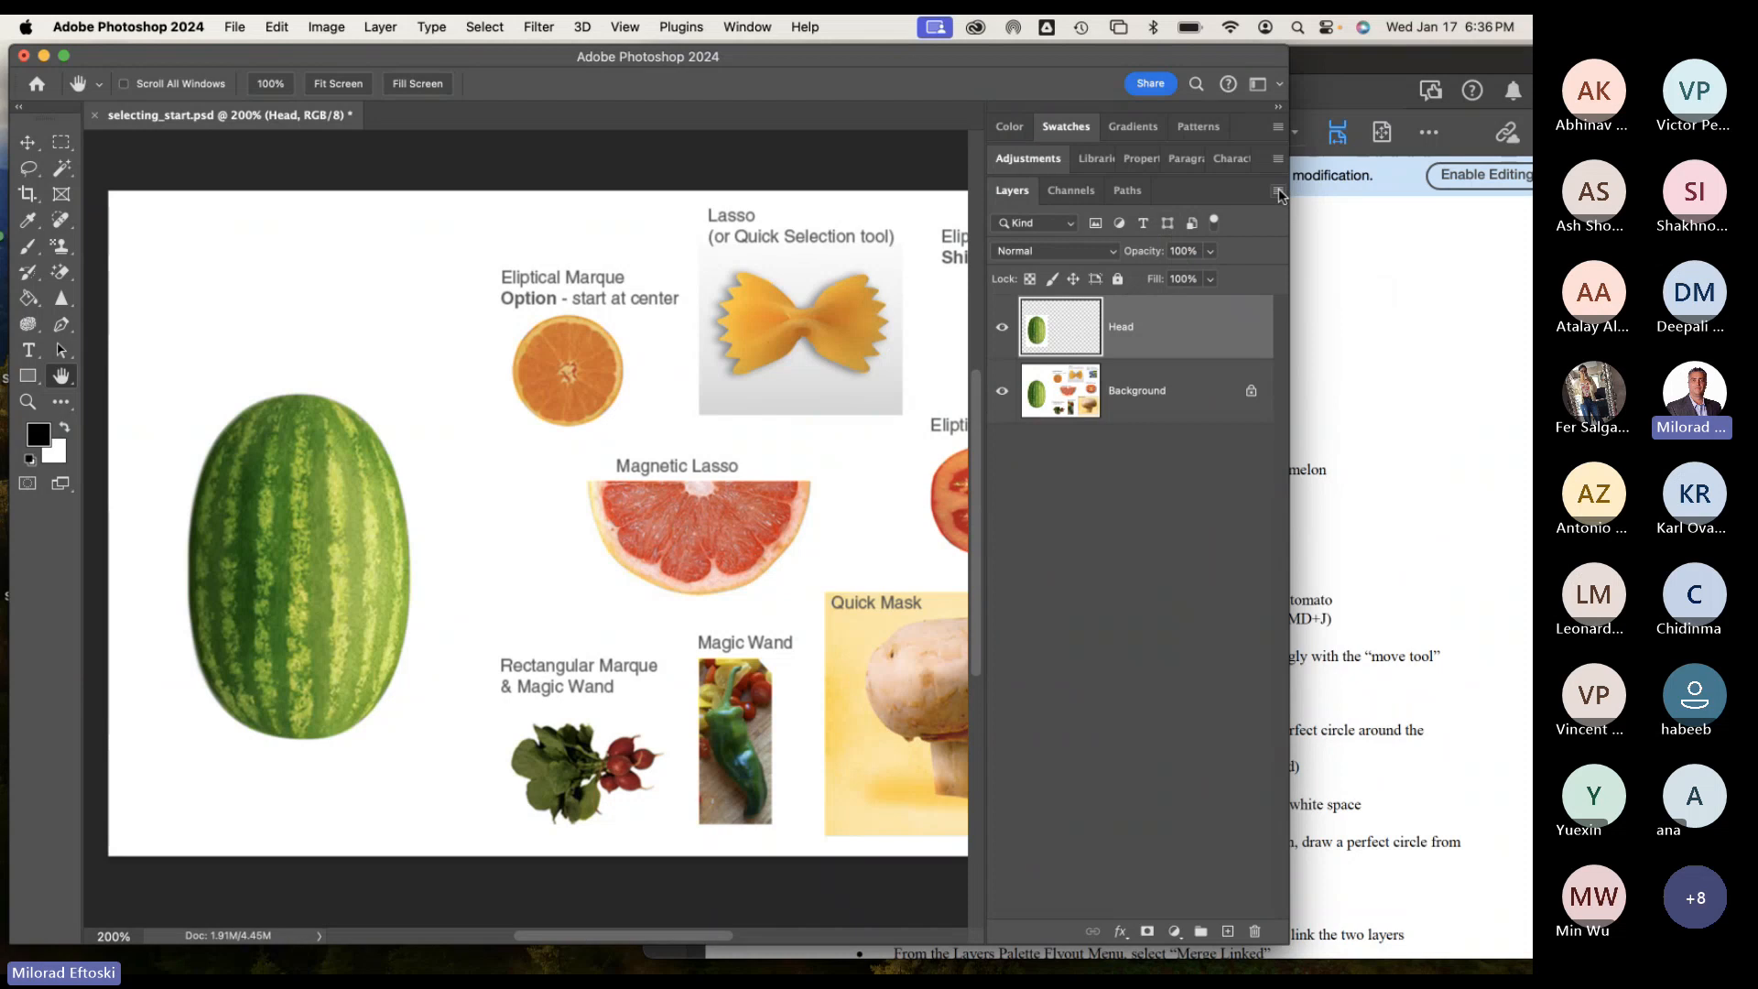
Review the Layers panel's thumbnail size and contents options, keeping the largest thumbnails and Entire Document.
{"action": "left_click", "coordinate": [1279, 192]}
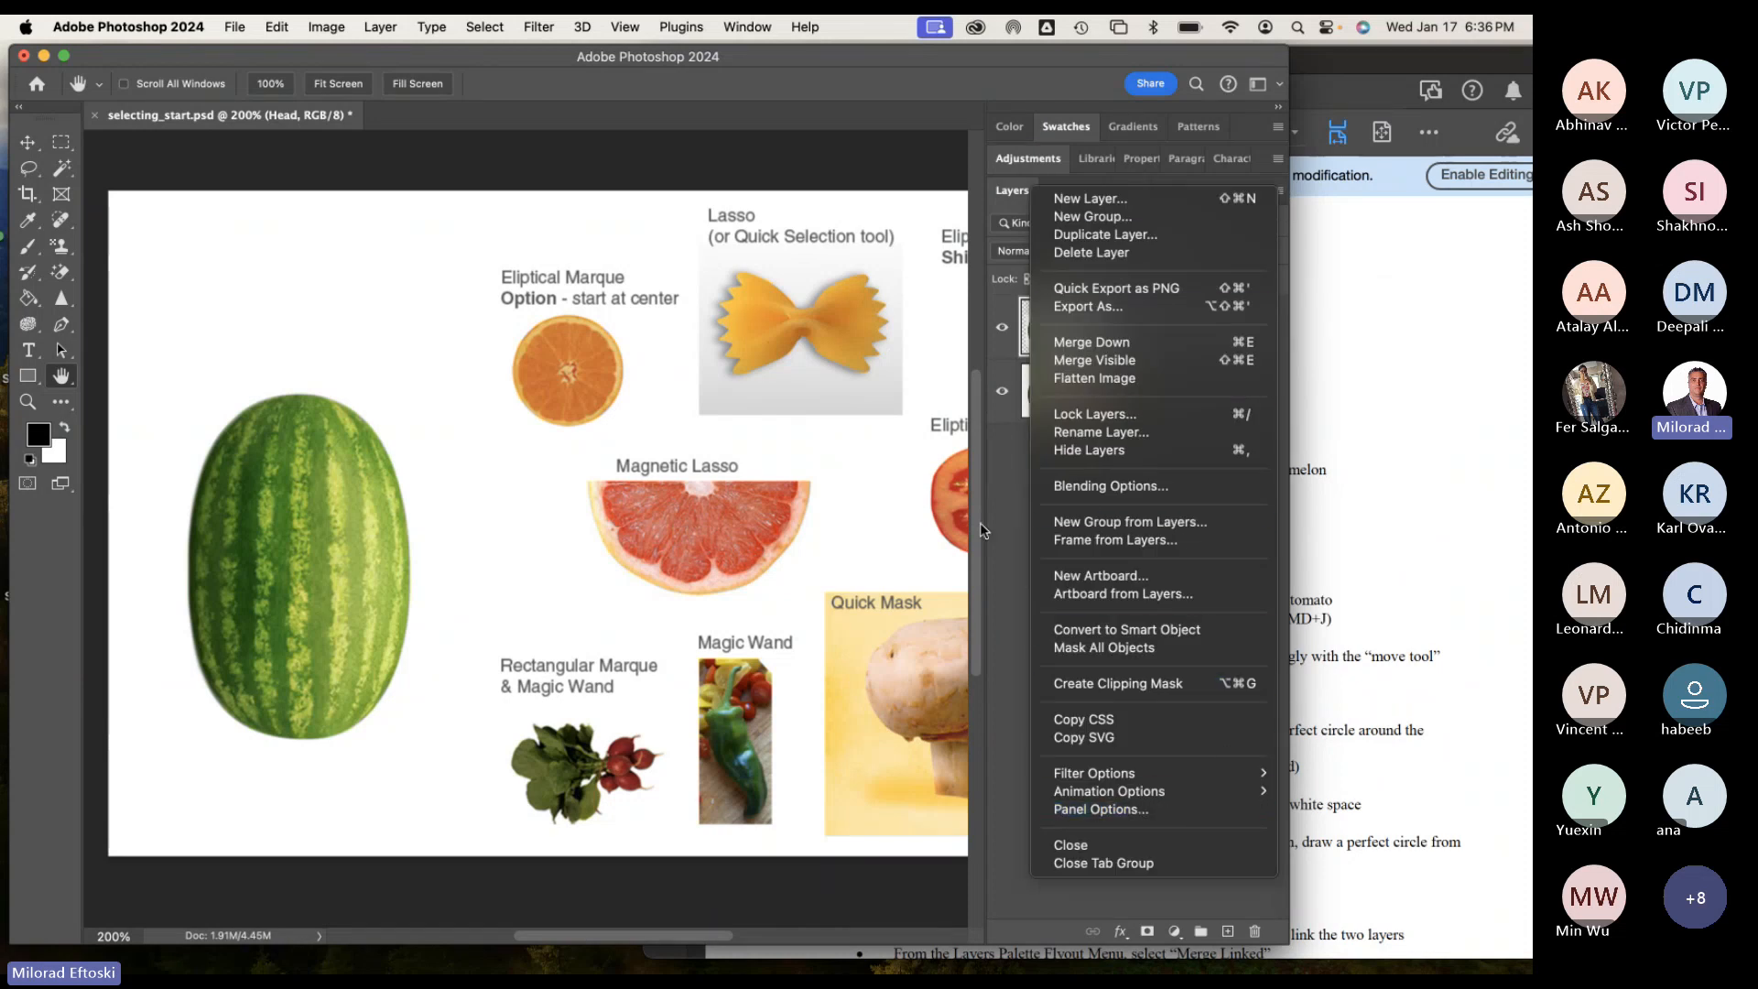
{"action": "left_click", "coordinate": [1009, 540]}
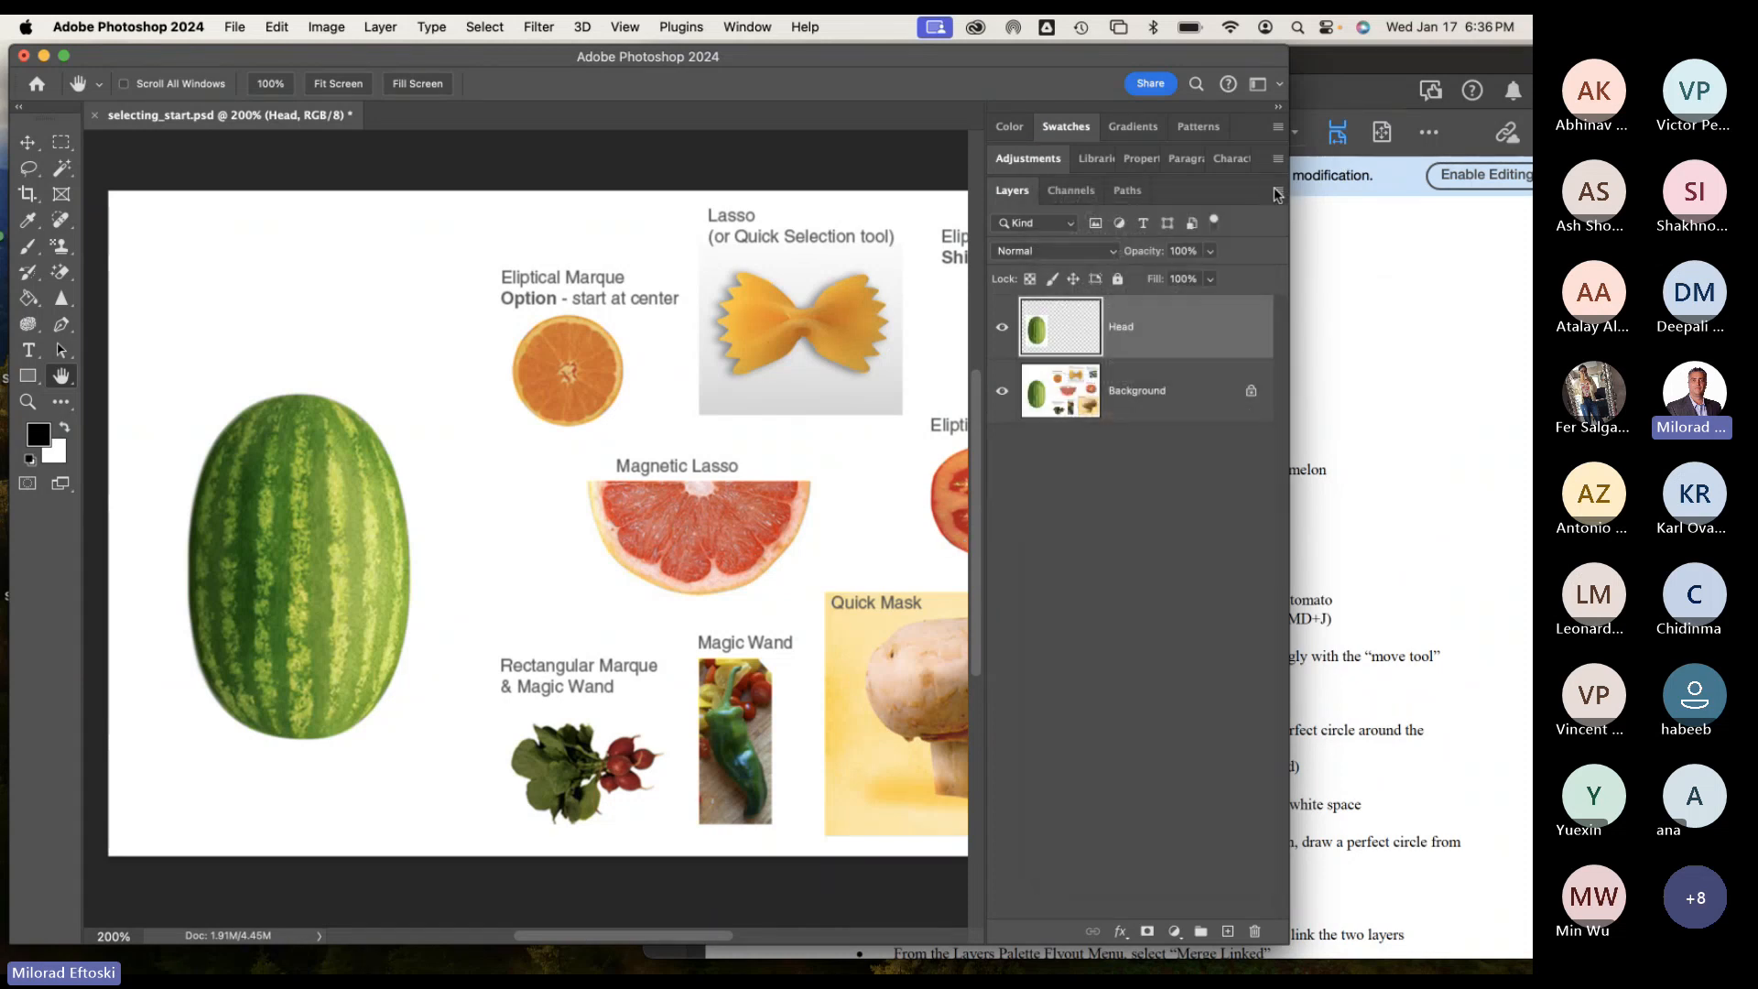
{"action": "left_click", "coordinate": [1280, 192]}
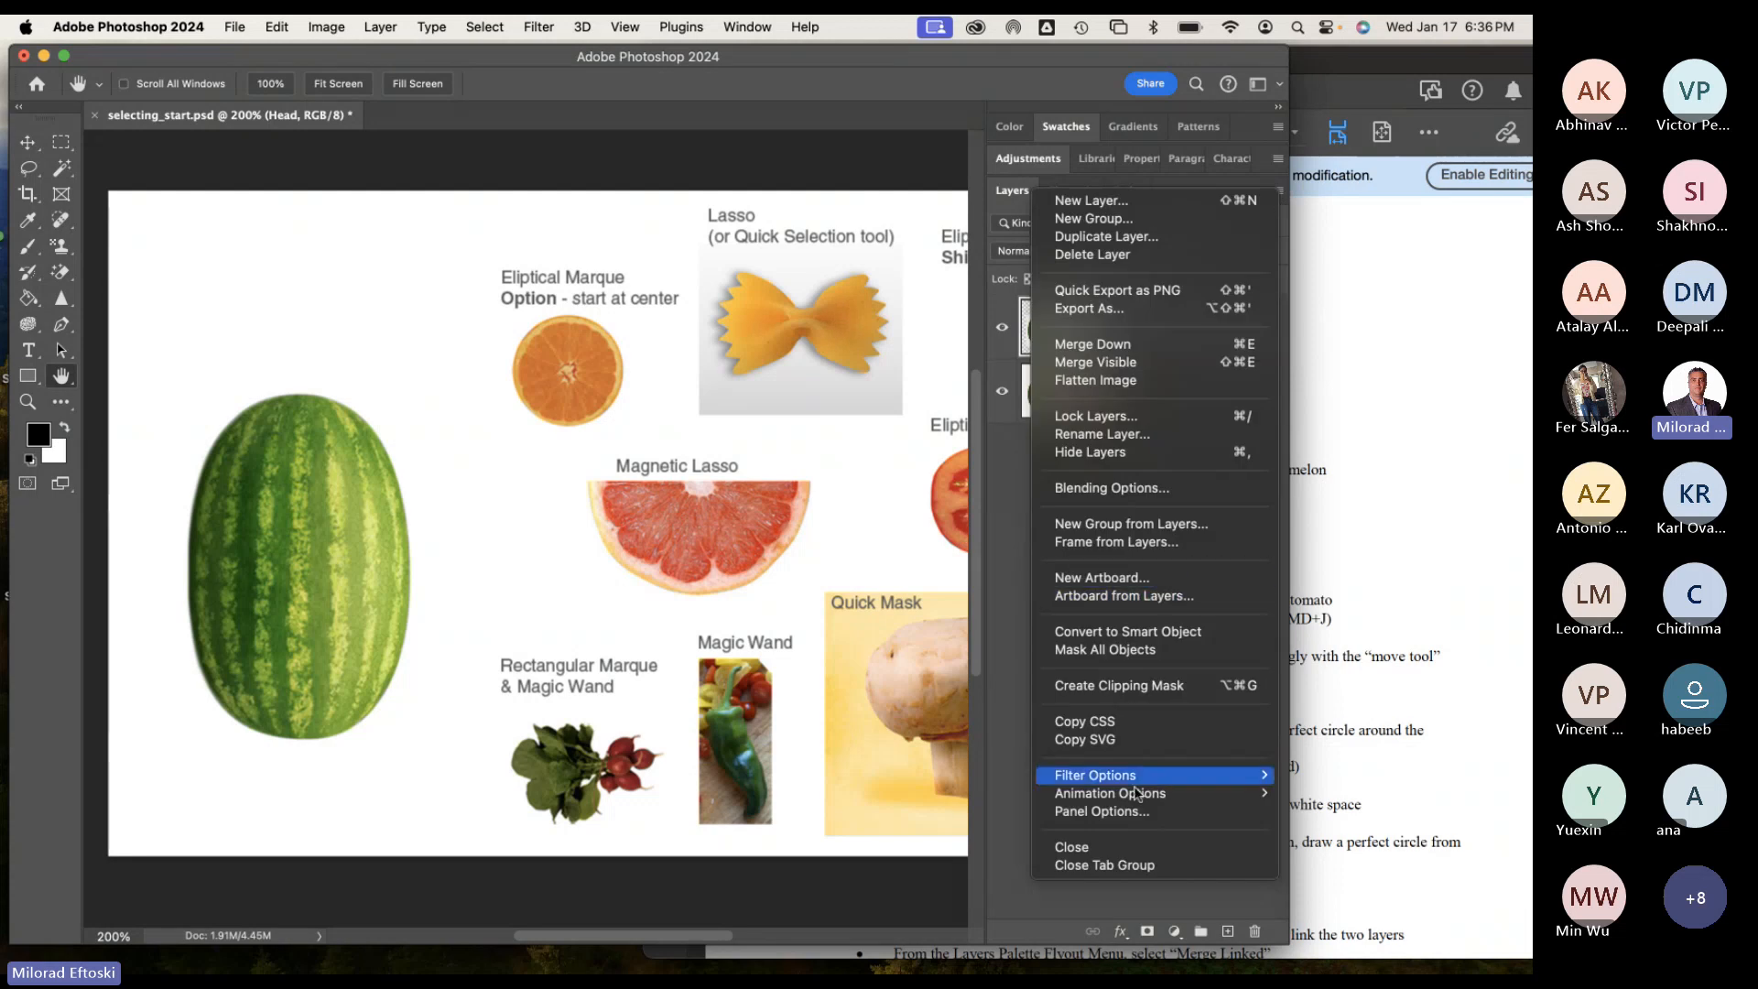
{"action": "left_click", "coordinate": [1117, 813]}
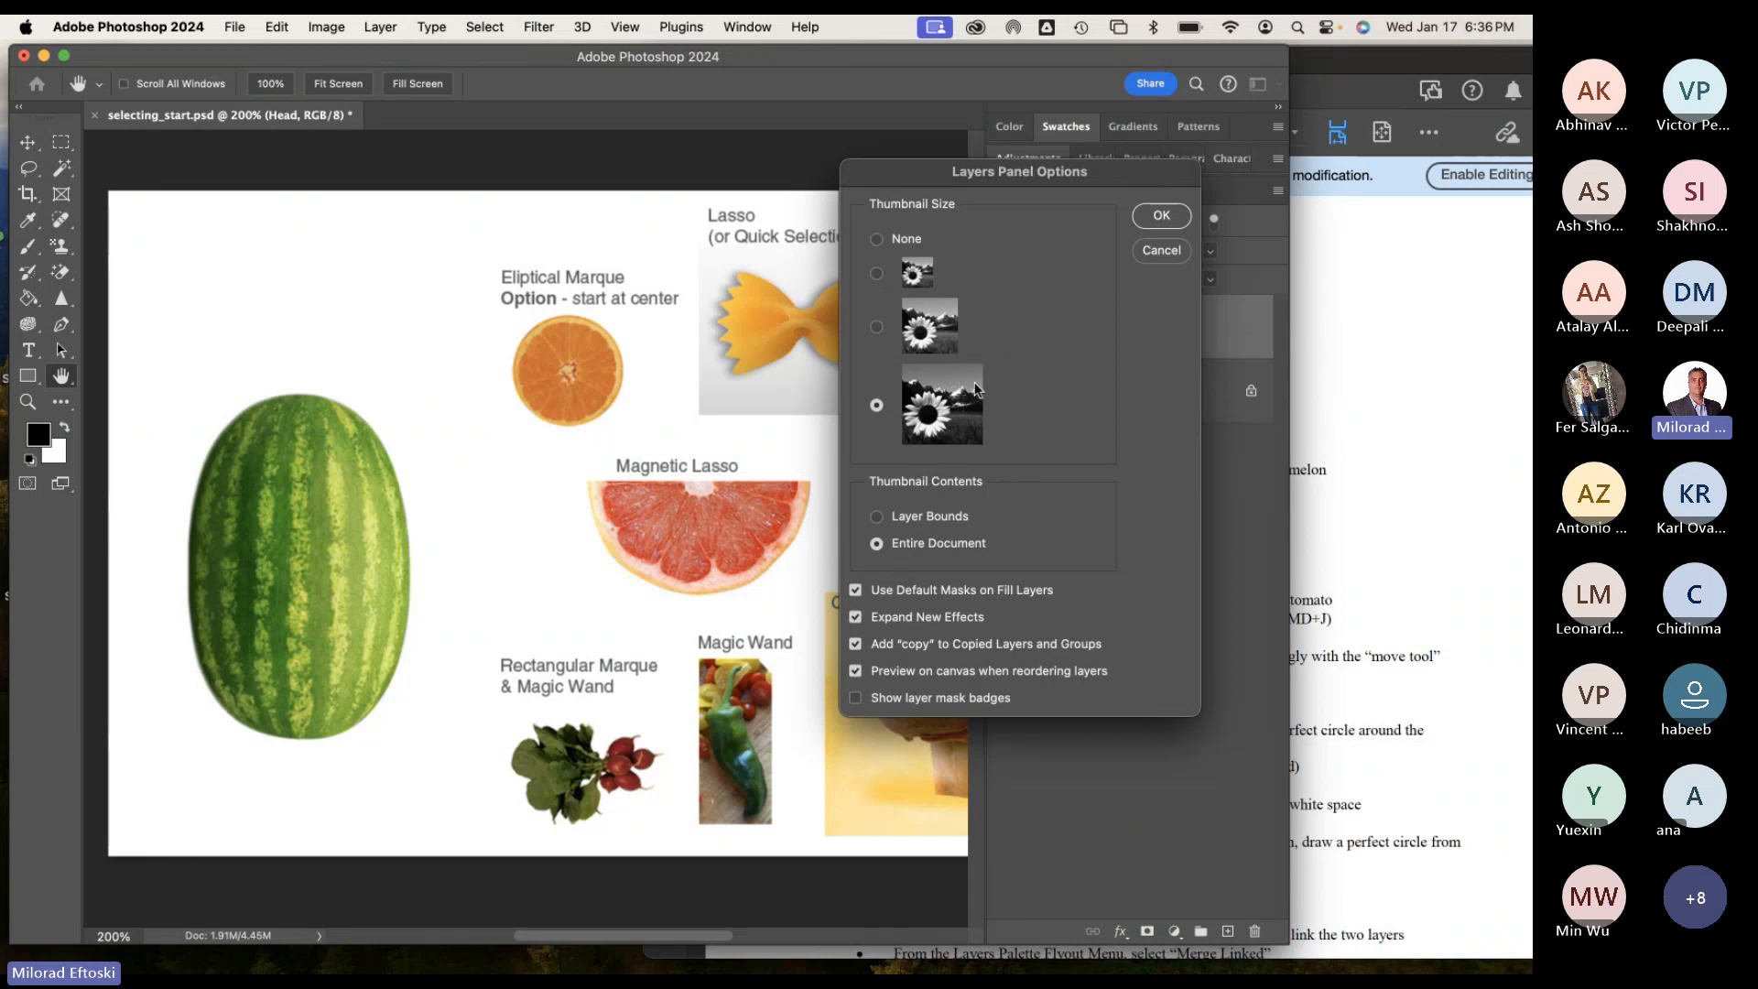
{"action": "mouse_move", "coordinate": [940, 183]}
{"action": "left_mouse_down"}
{"action": "mouse_move", "coordinate": [1053, 185]}
{"action": "mouse_move", "coordinate": [973, 174]}
{"action": "left_mouse_up"}
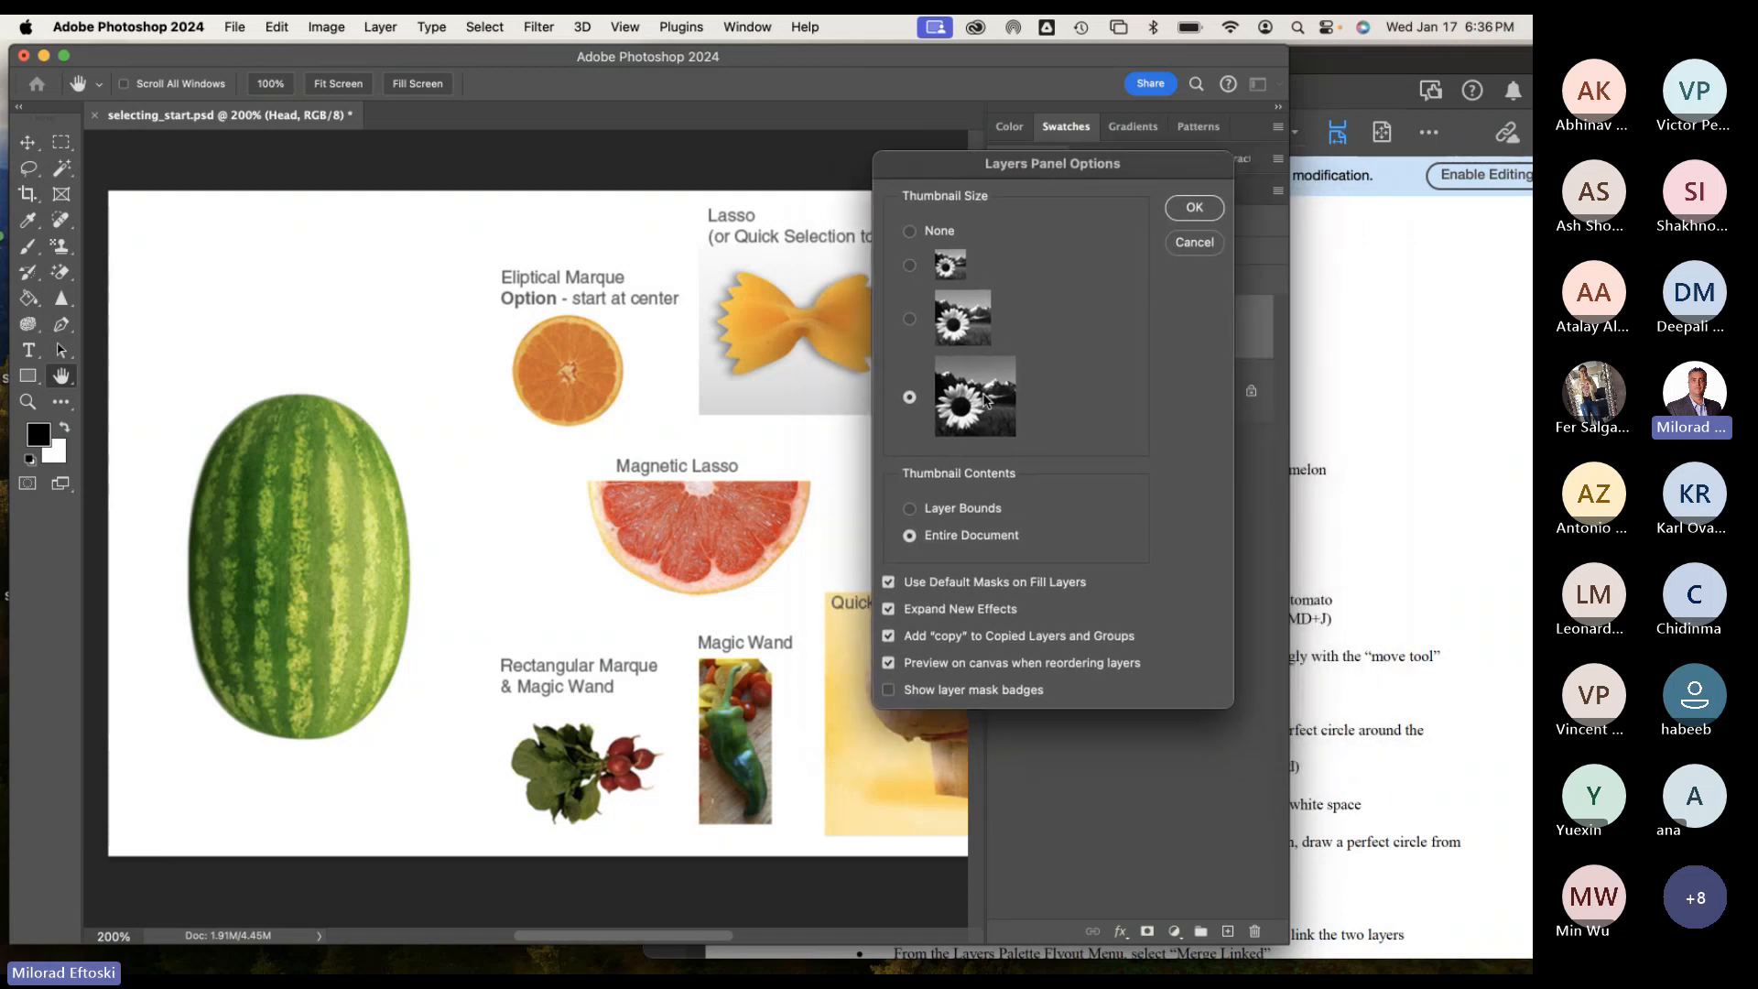
{"action": "left_click", "coordinate": [1195, 209]}
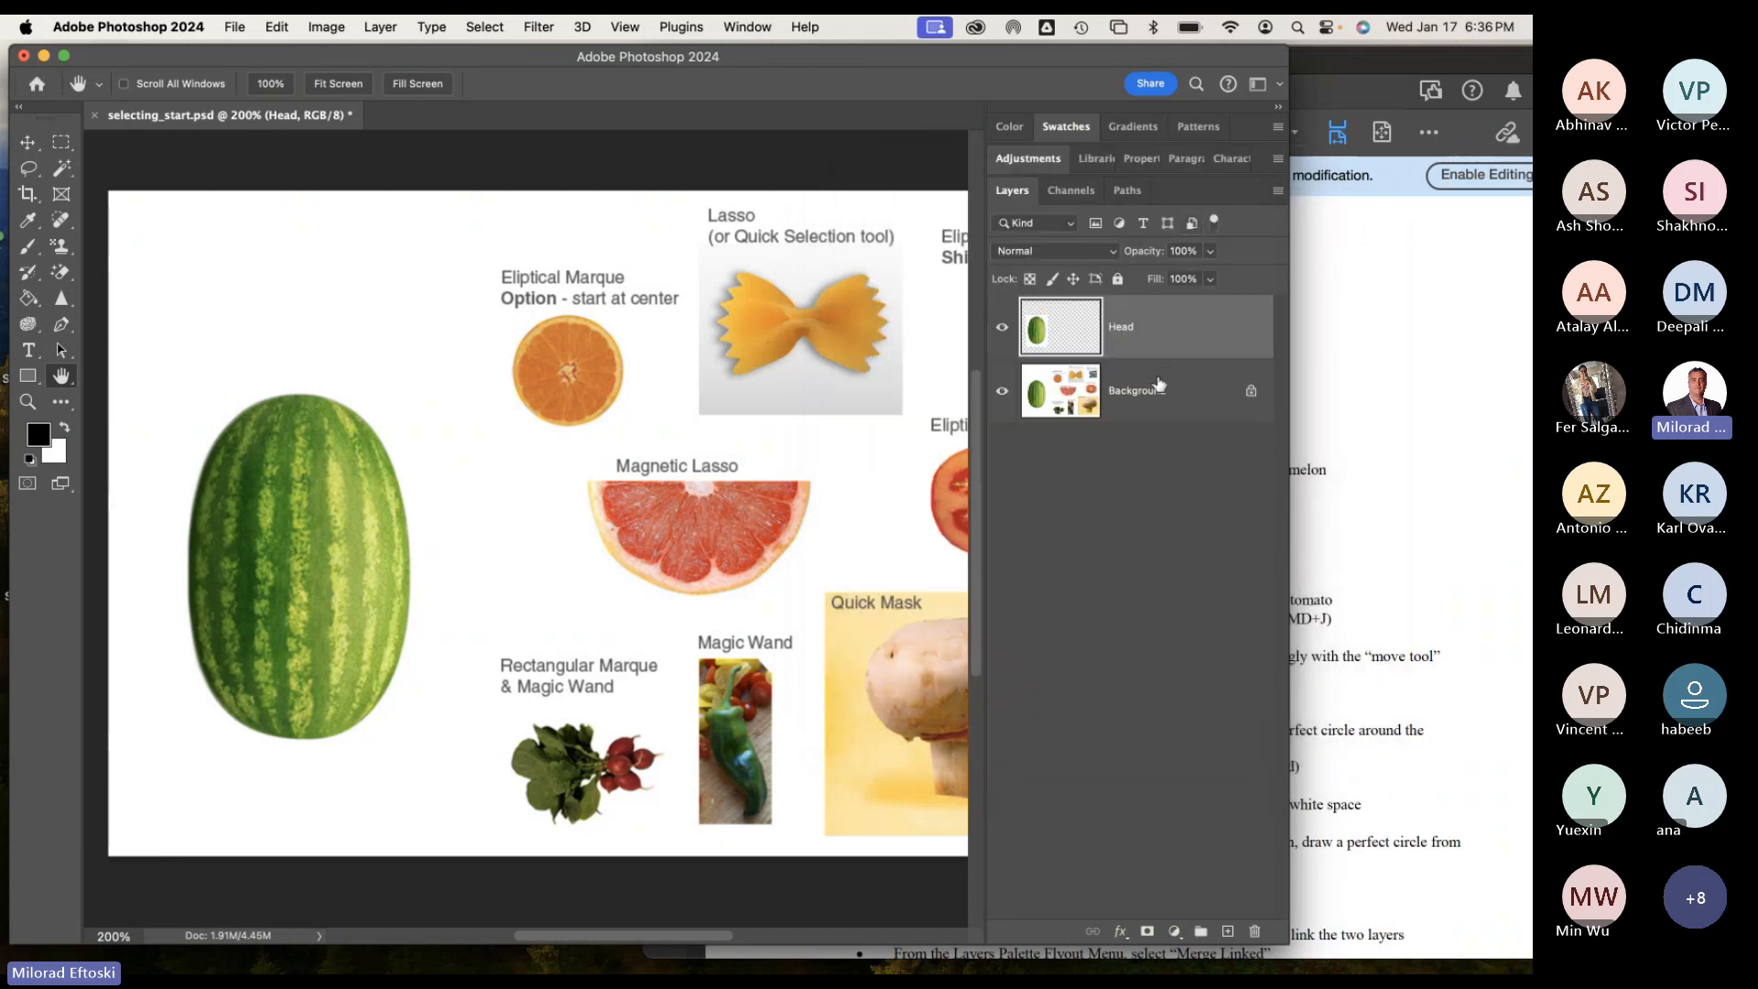
Hide the Background layer so that only the Head layer is shown.
{"action": "left_click", "coordinate": [1003, 392]}
{"action": "left_click", "coordinate": [1004, 392]}
{"action": "left_click", "coordinate": [1004, 392]}
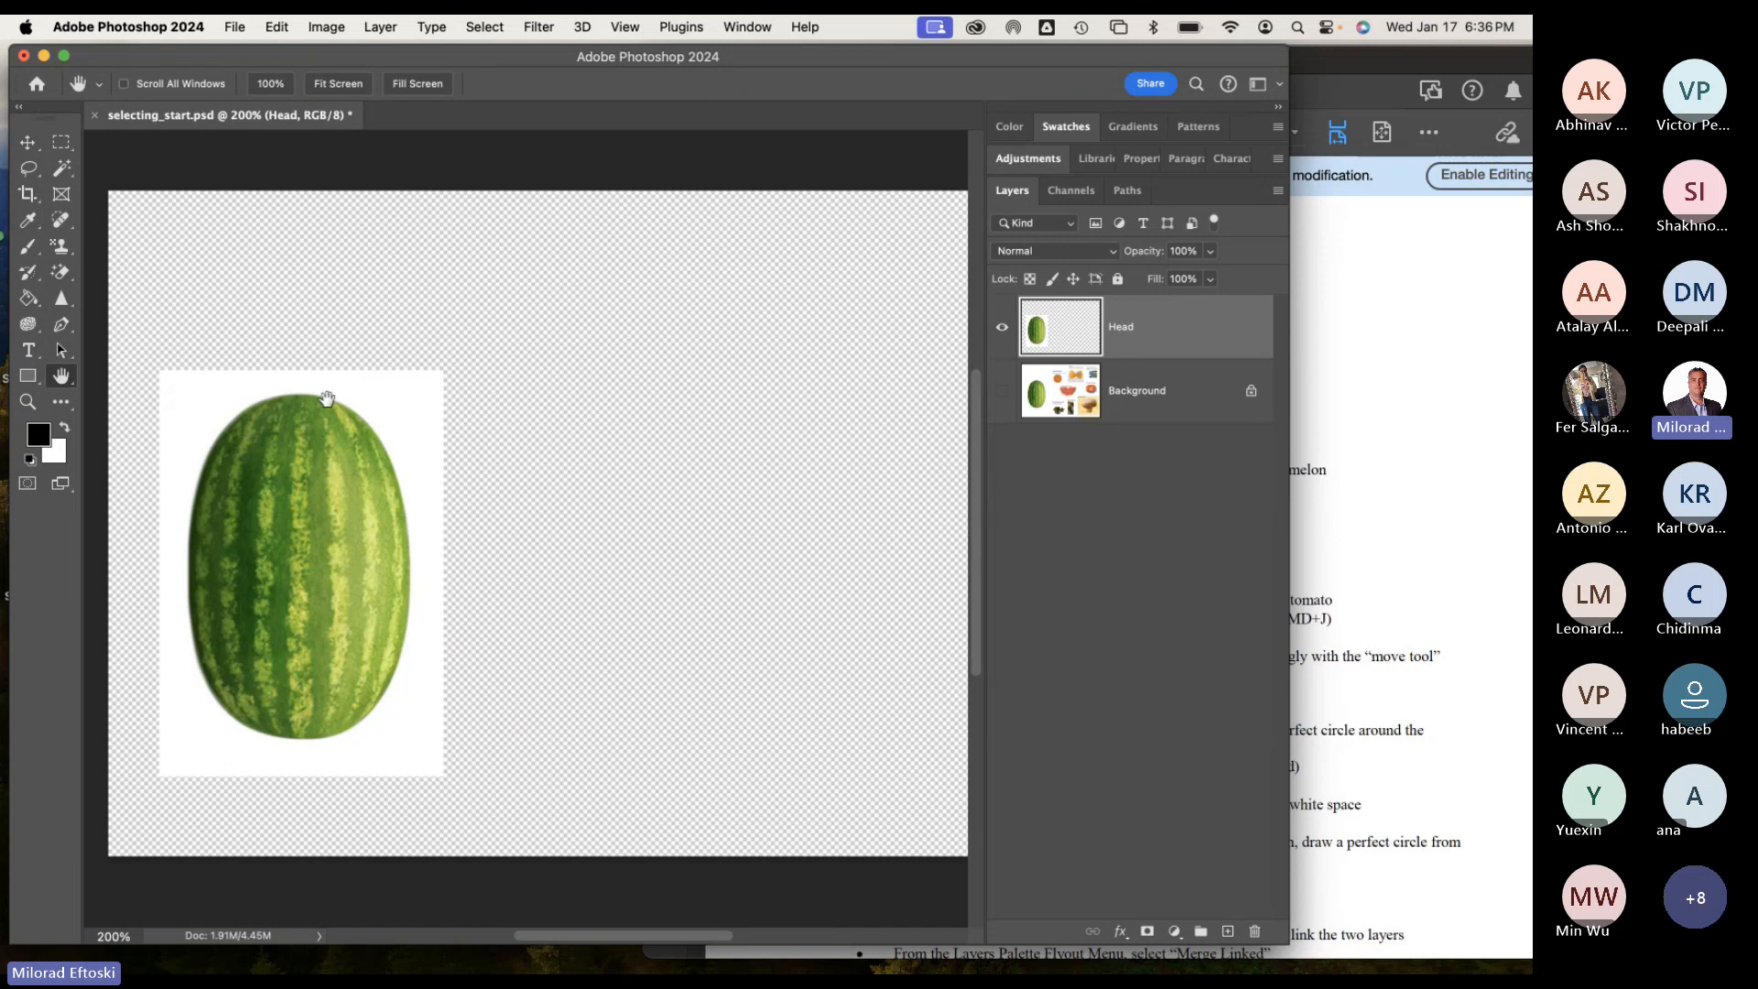
Erase the upper-right corner of the white area around the watermelon on the Head layer with the Eraser Tool at size 15.
{"action": "left_click", "coordinate": [61, 272]}
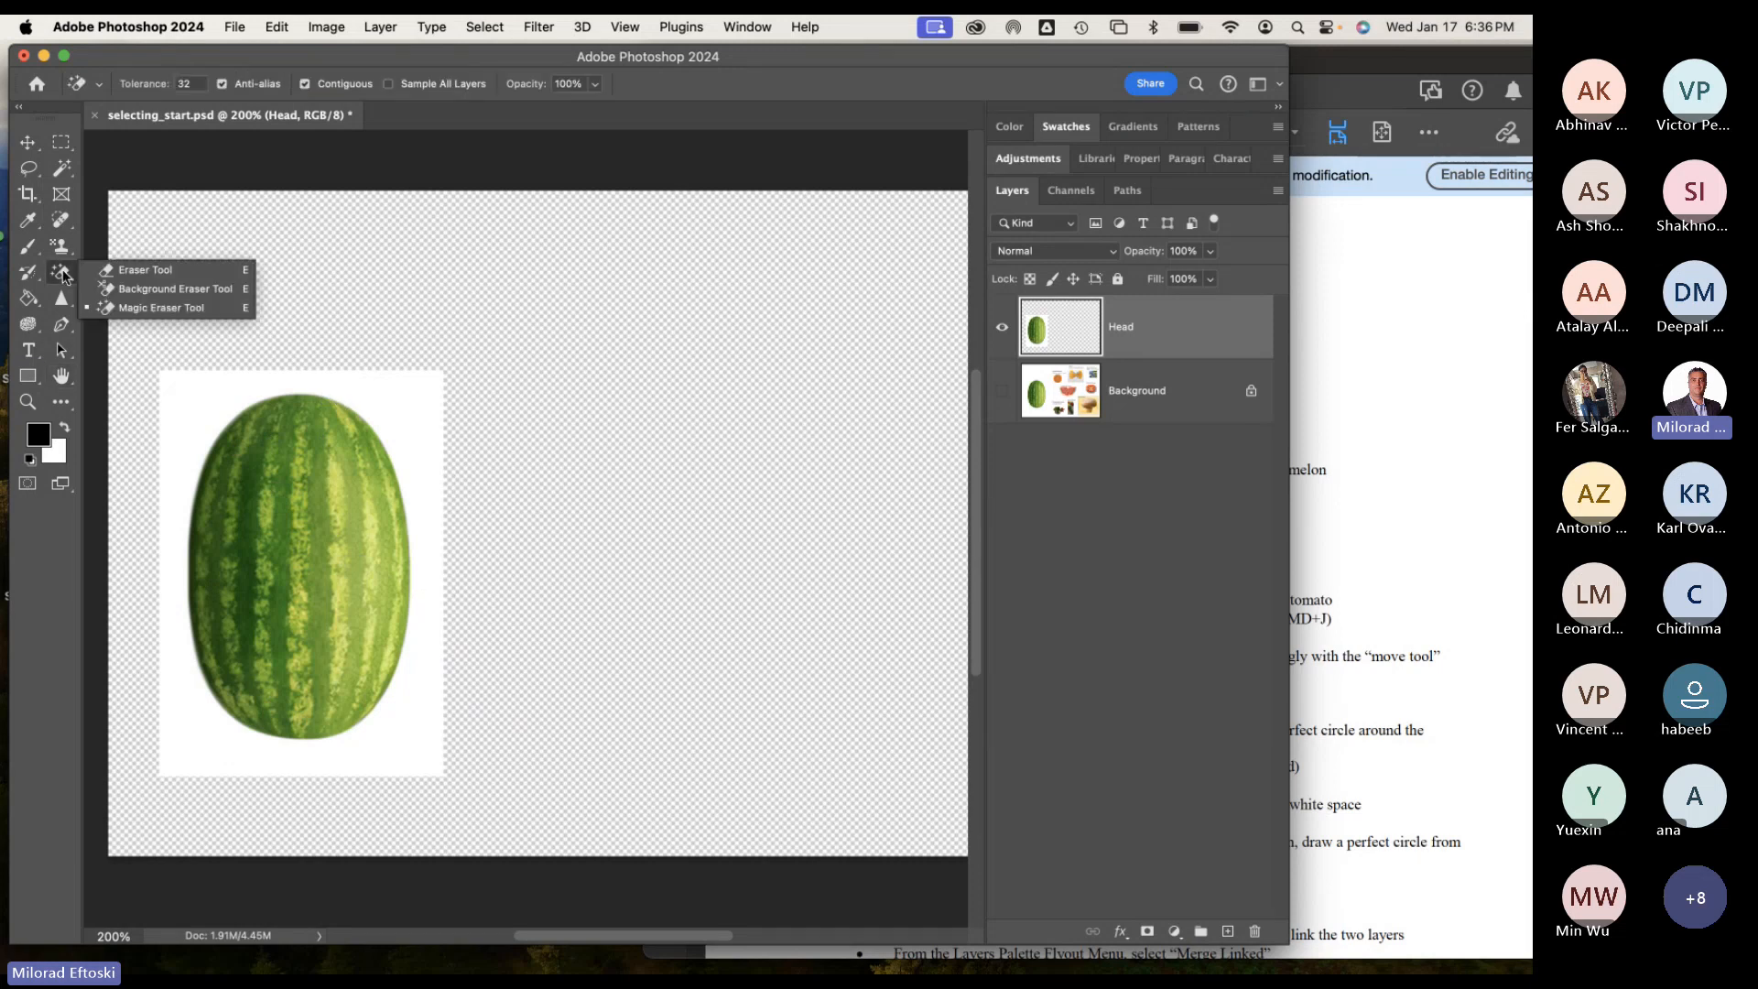
{"action": "left_click", "coordinate": [143, 307]}
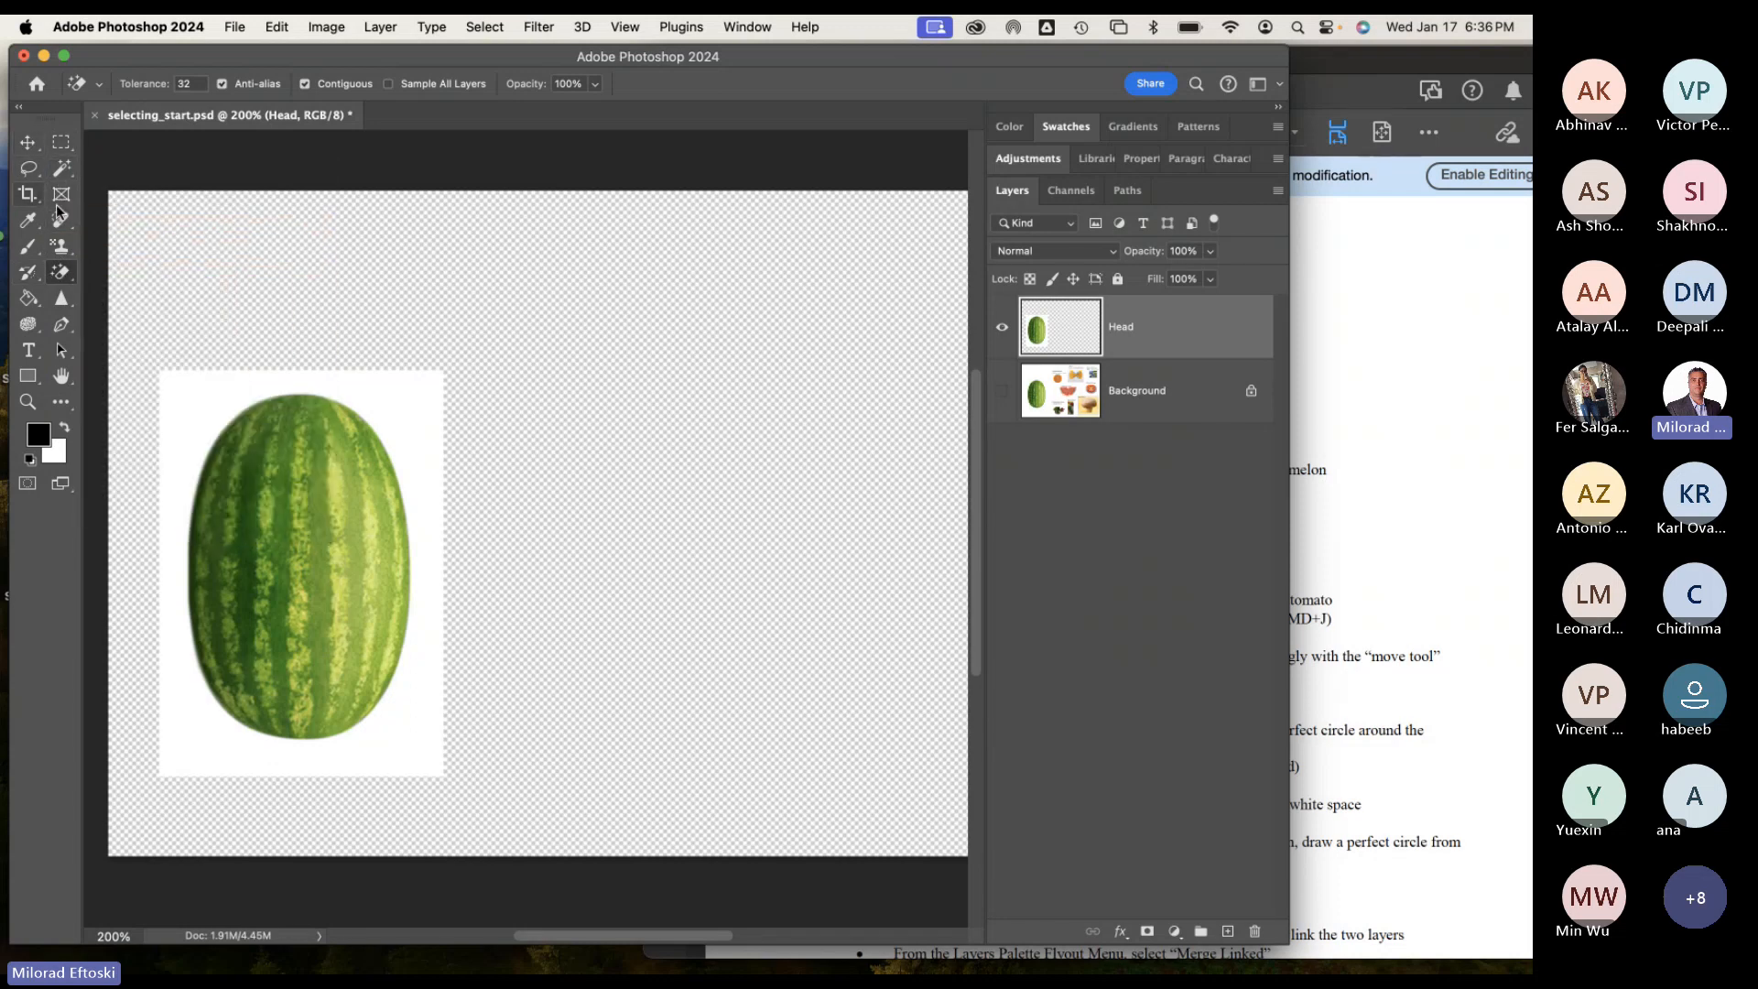
{"action": "right_click", "coordinate": [62, 272]}
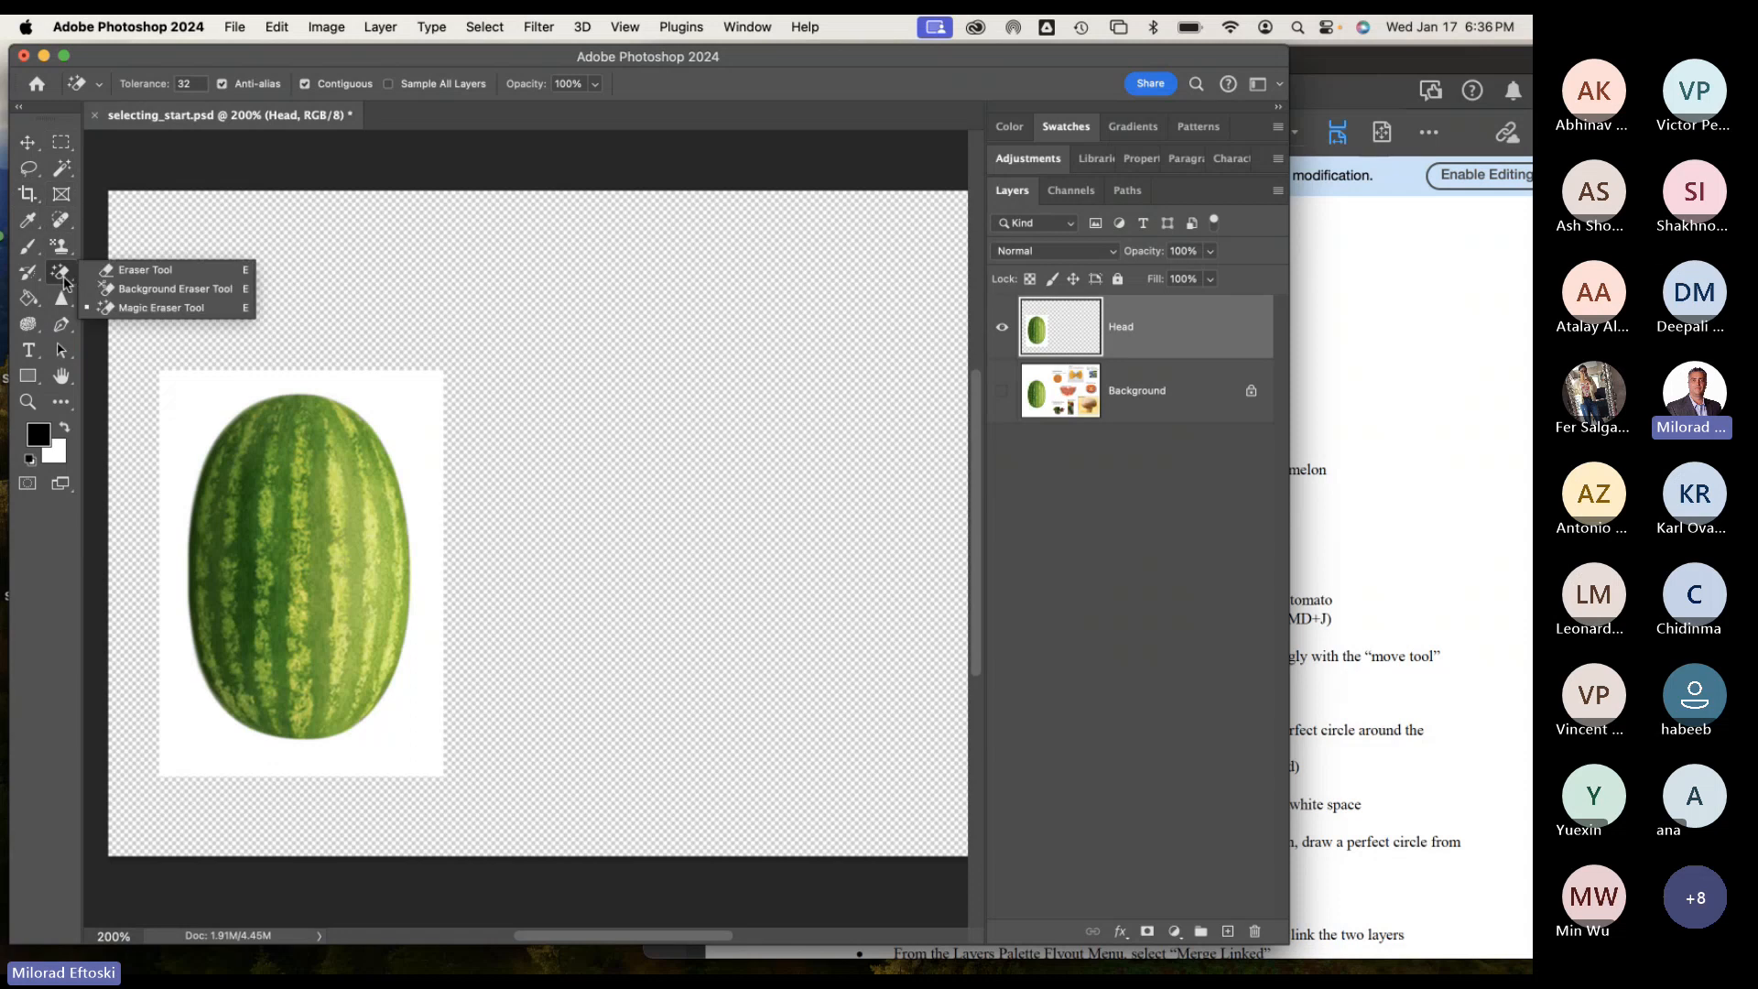
{"action": "left_click", "coordinate": [128, 269]}
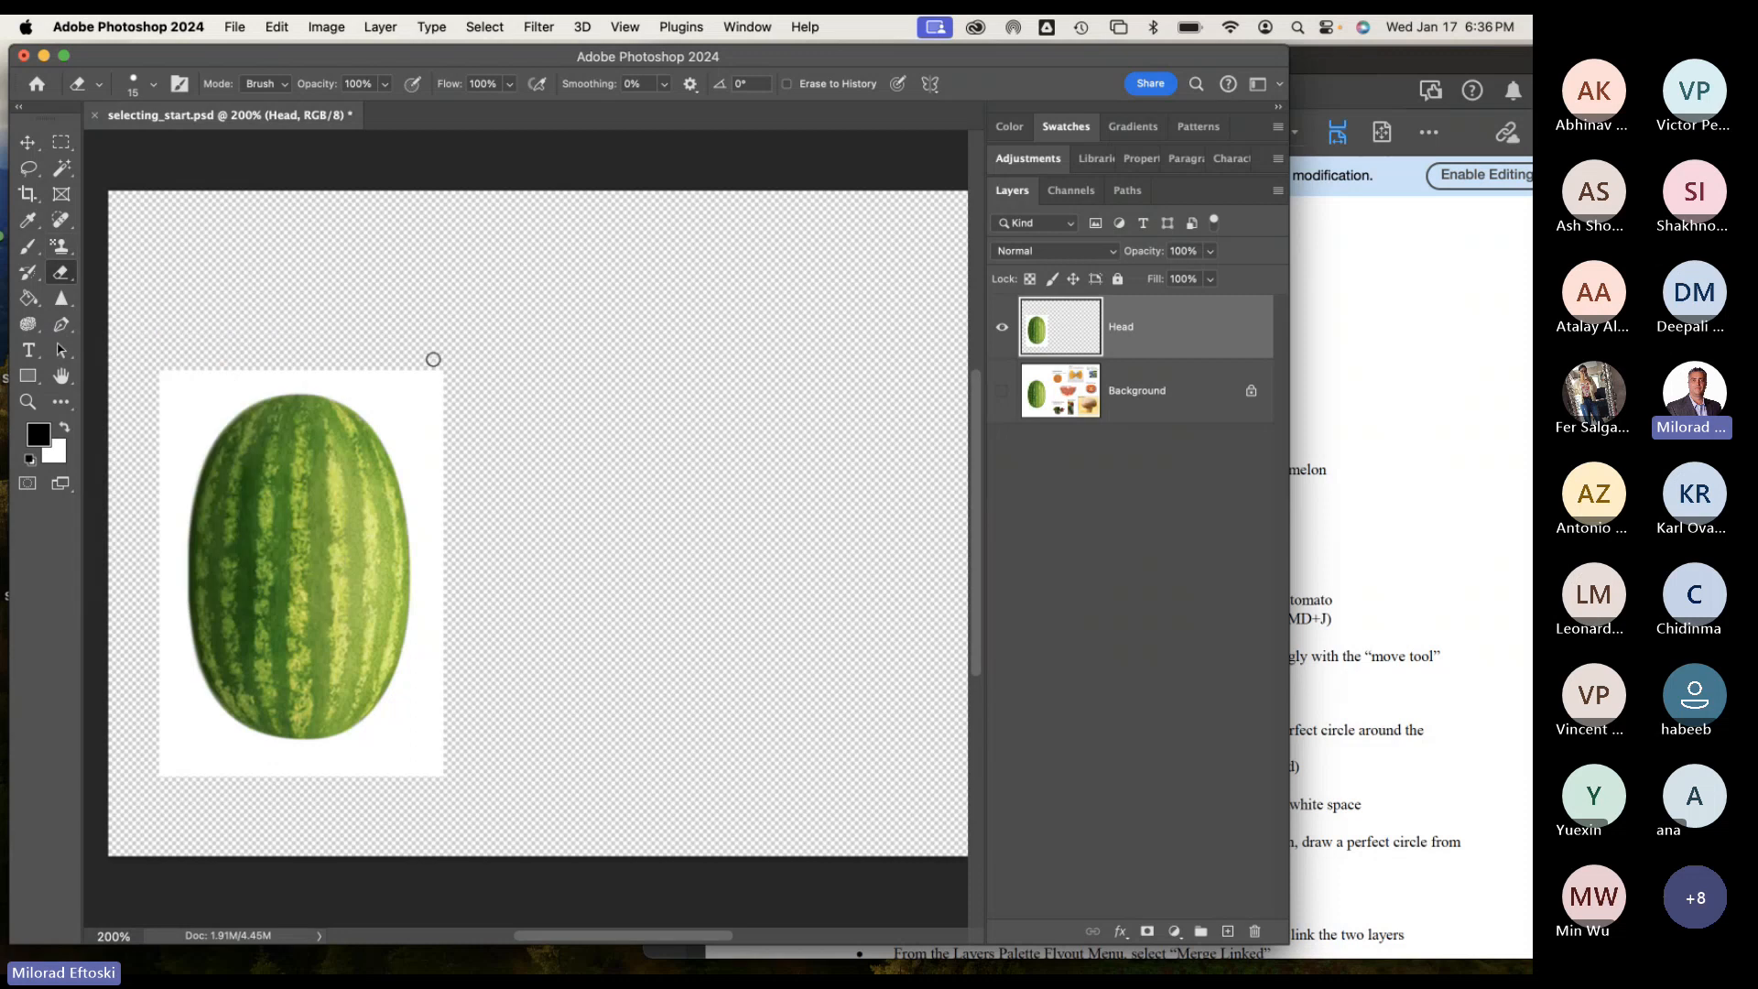
{"action": "mouse_move", "coordinate": [420, 365]}
{"action": "left_mouse_down"}
{"action": "mouse_move", "coordinate": [469, 418]}
{"action": "mouse_move", "coordinate": [380, 367]}
{"action": "mouse_move", "coordinate": [363, 375]}
{"action": "mouse_move", "coordinate": [398, 387]}
{"action": "left_mouse_up"}
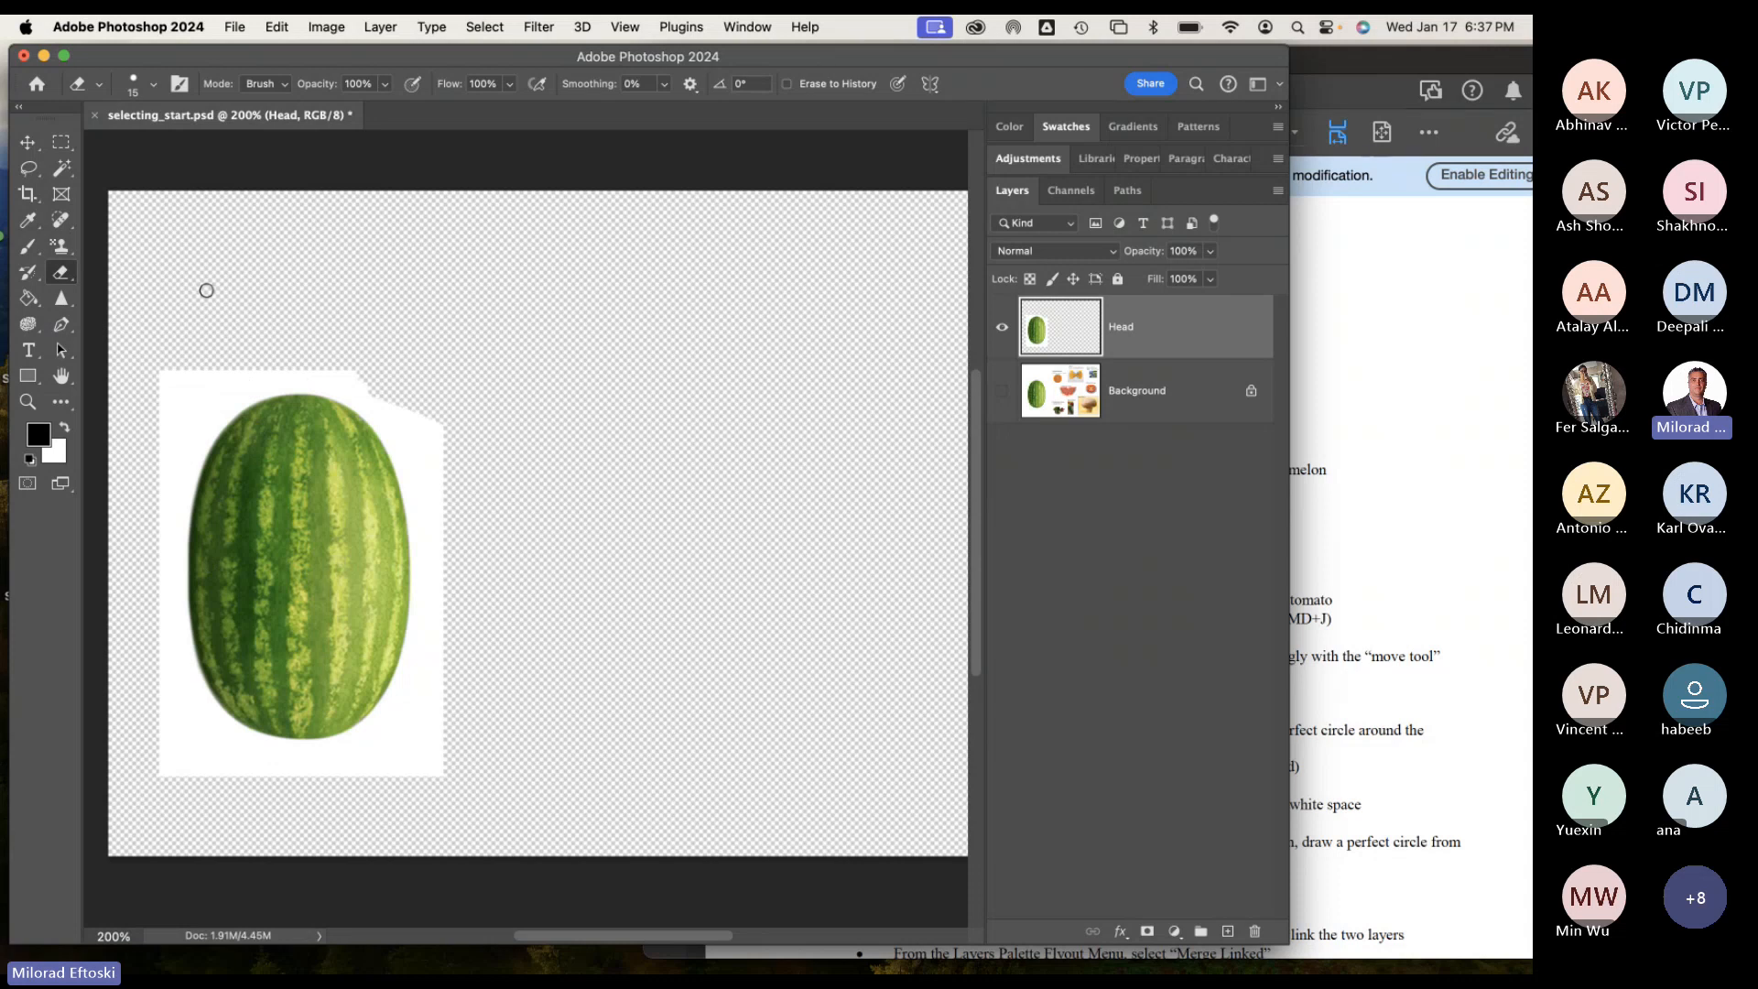
Erase the upper-left corner of the watermelon's white surround with the Background Eraser Tool at size 40 and 50% tolerance.
{"action": "left_click", "coordinate": [62, 275]}
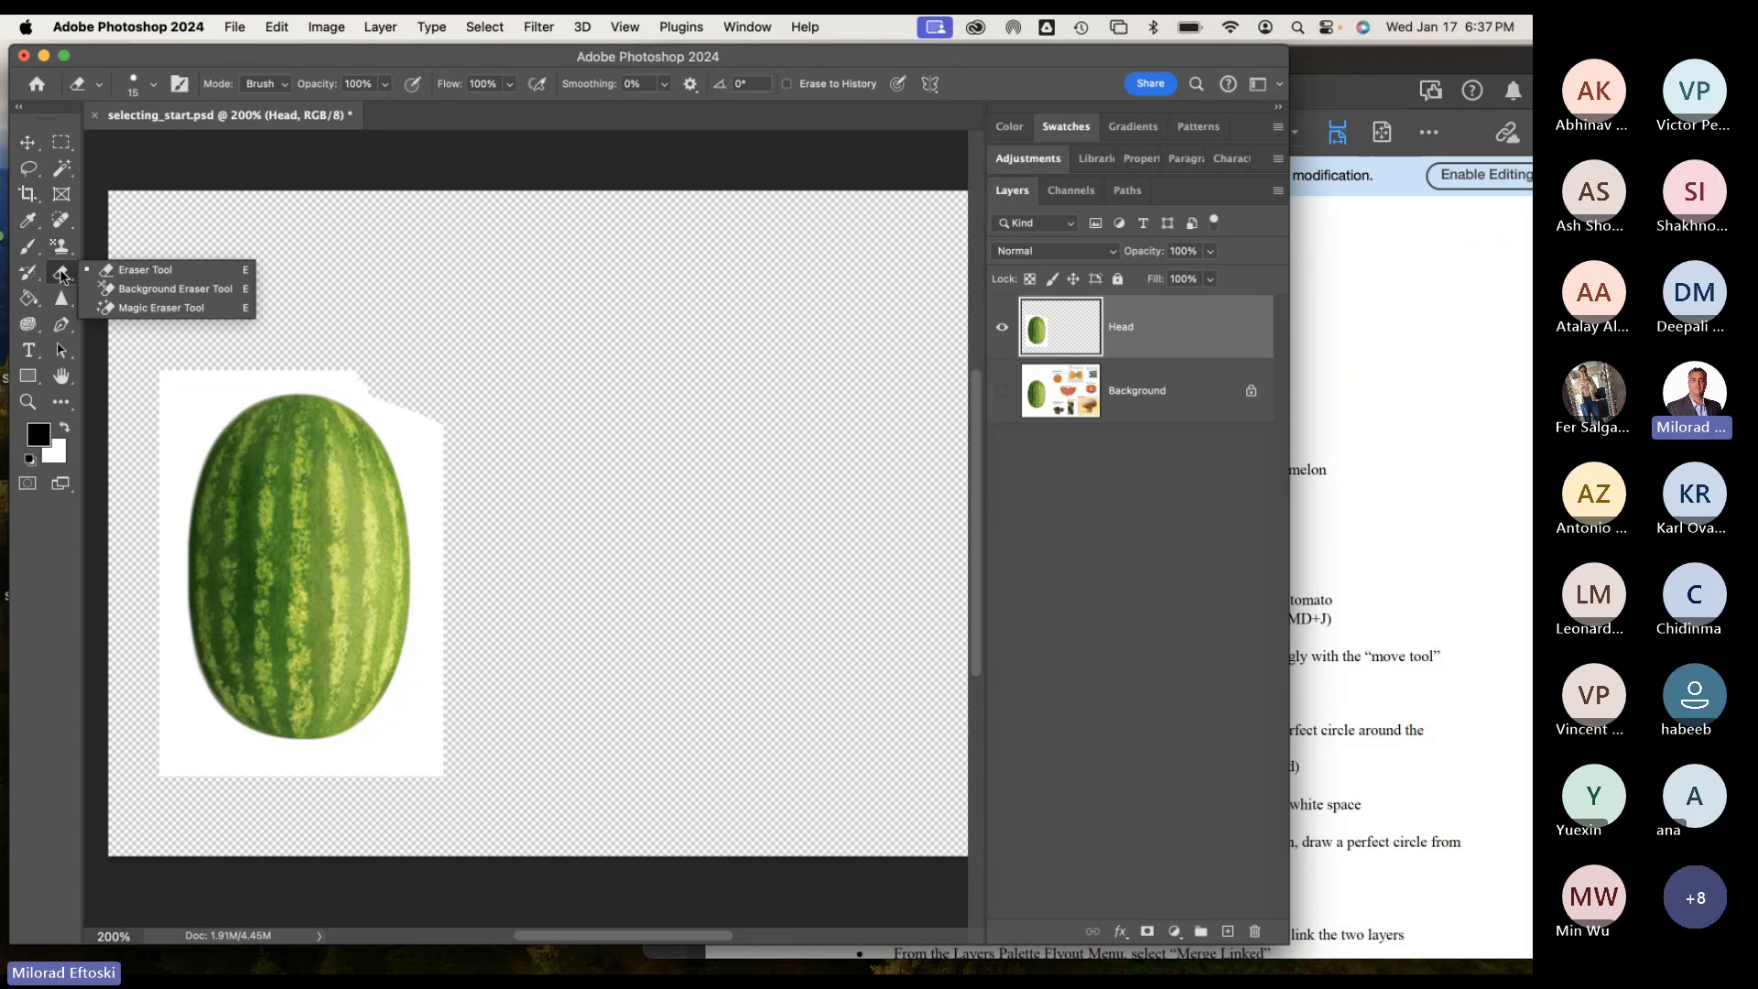
{"action": "left_click", "coordinate": [152, 287]}
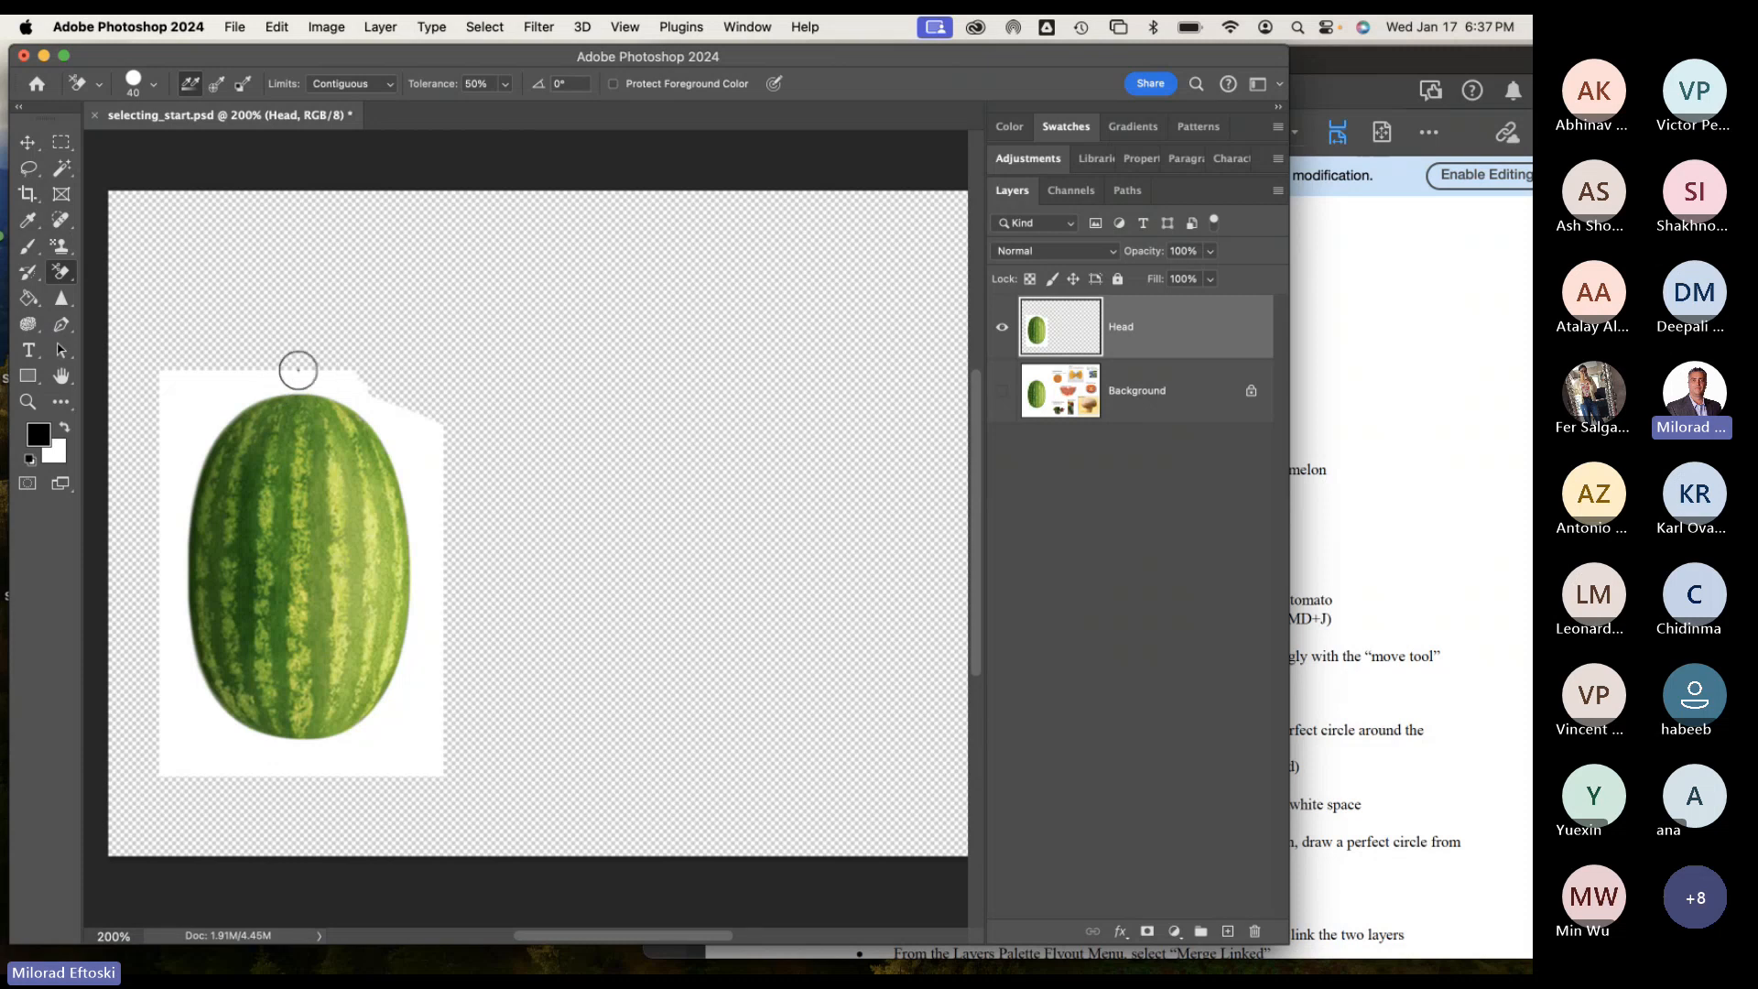
{"action": "mouse_move", "coordinate": [225, 362]}
{"action": "left_mouse_down"}
{"action": "mouse_move", "coordinate": [146, 385]}
{"action": "mouse_move", "coordinate": [161, 393]}
{"action": "left_mouse_up"}
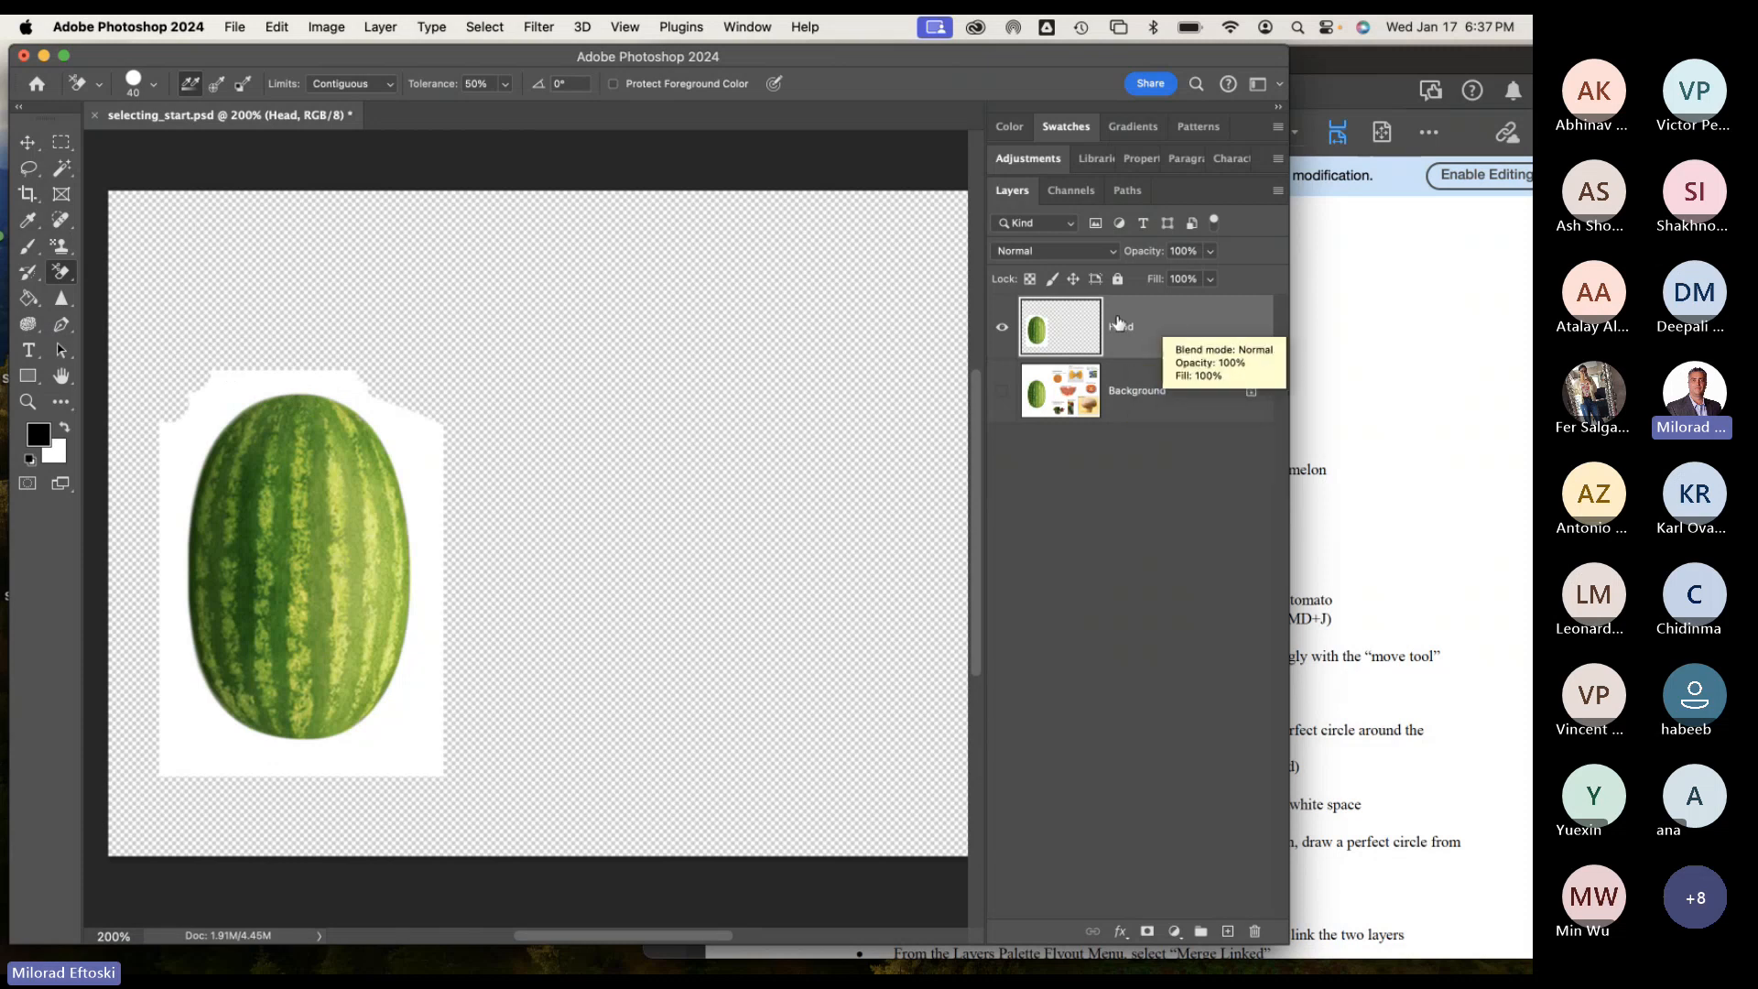
Erase the rest of the white area around the watermelon on the Head layer with the Magic Eraser Tool at tolerance 32.
{"action": "left_click", "coordinate": [60, 273]}
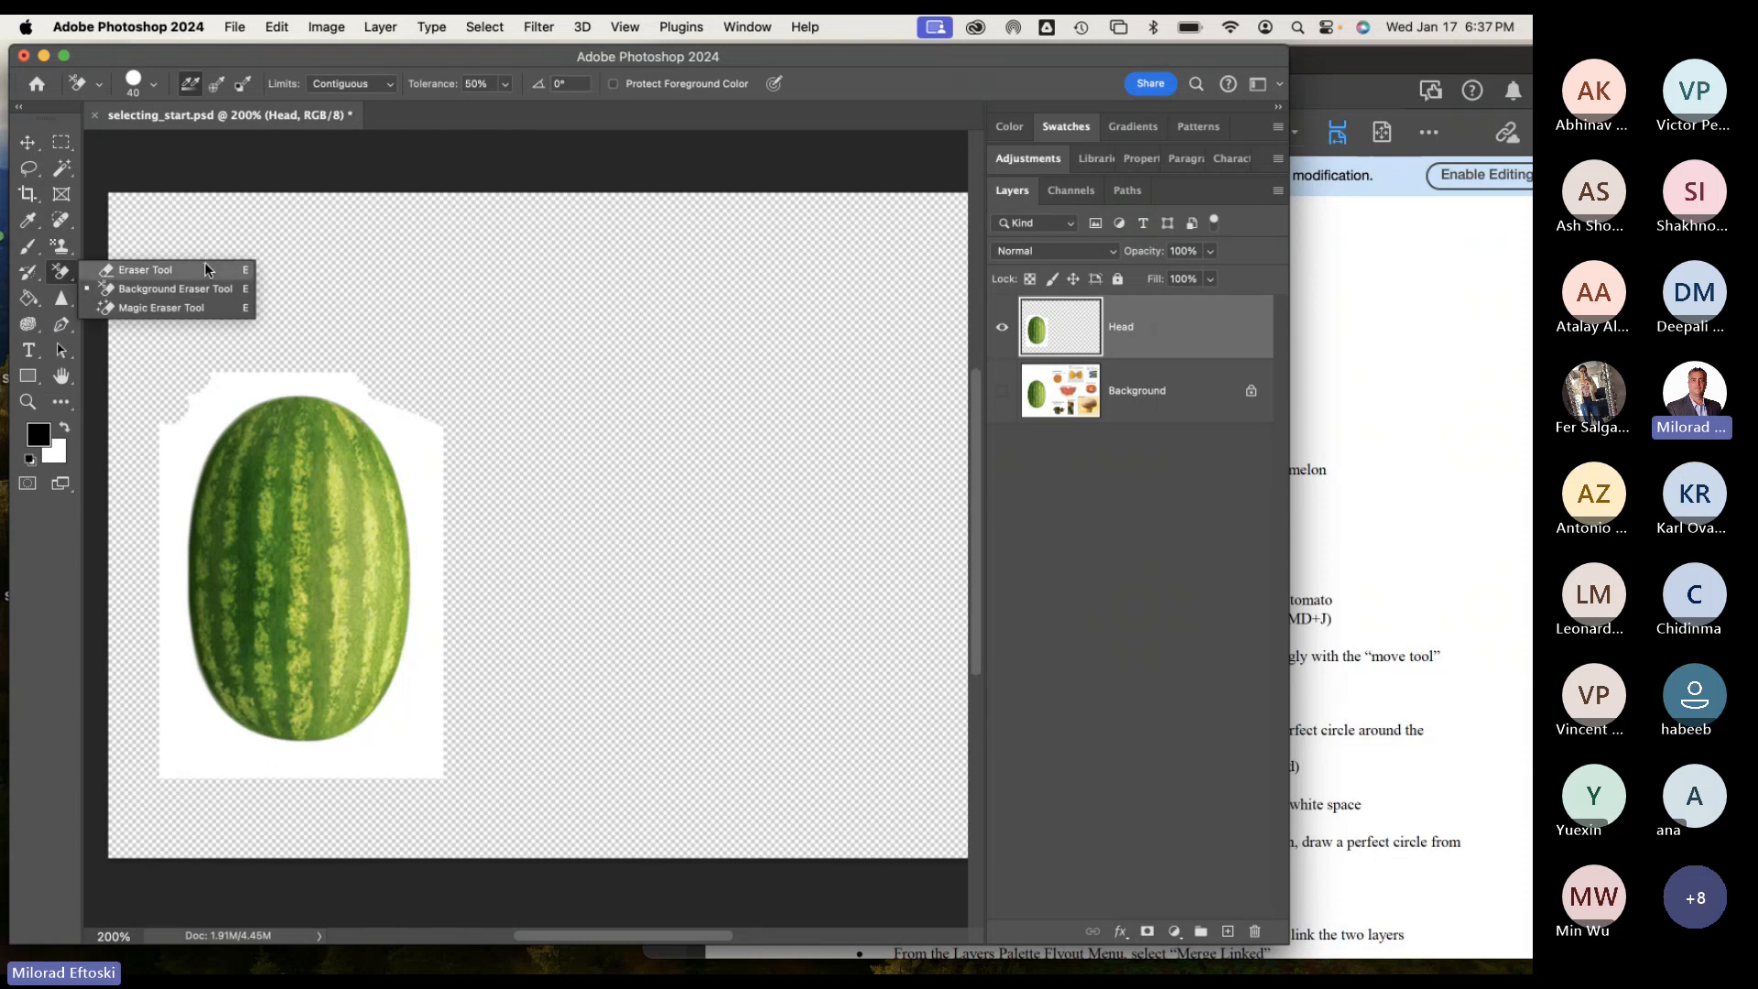
{"action": "left_click", "coordinate": [189, 308]}
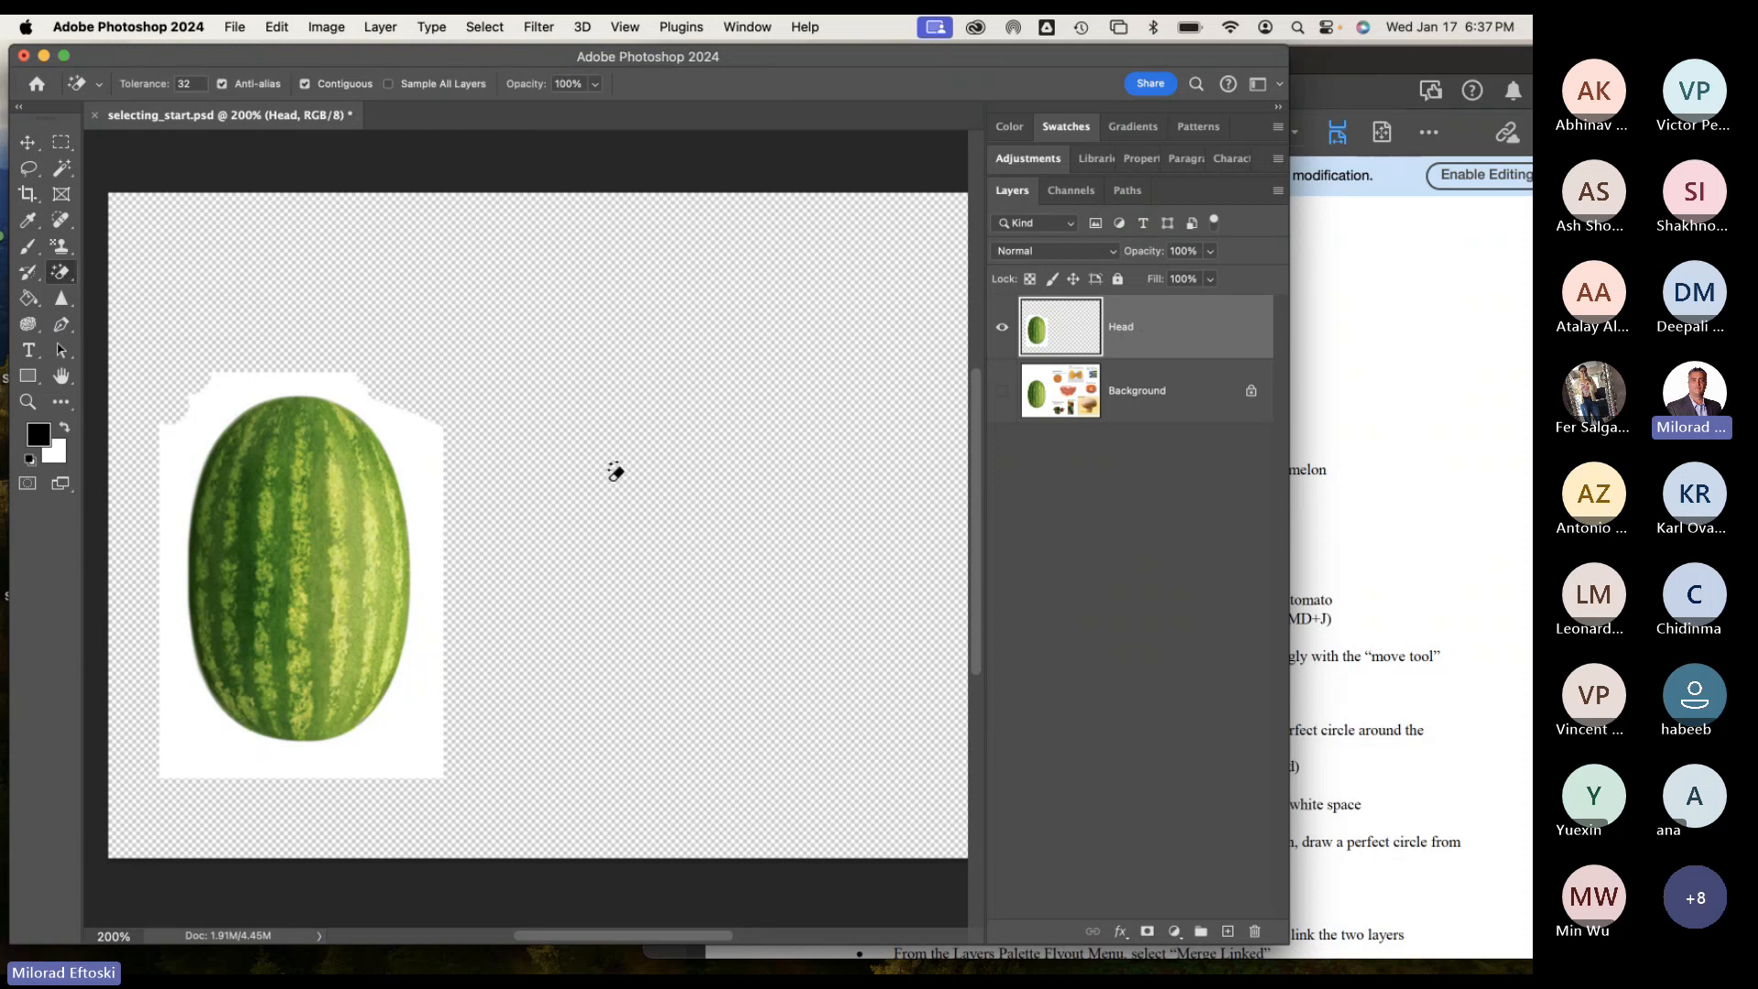
{"action": "left_click", "coordinate": [423, 460]}
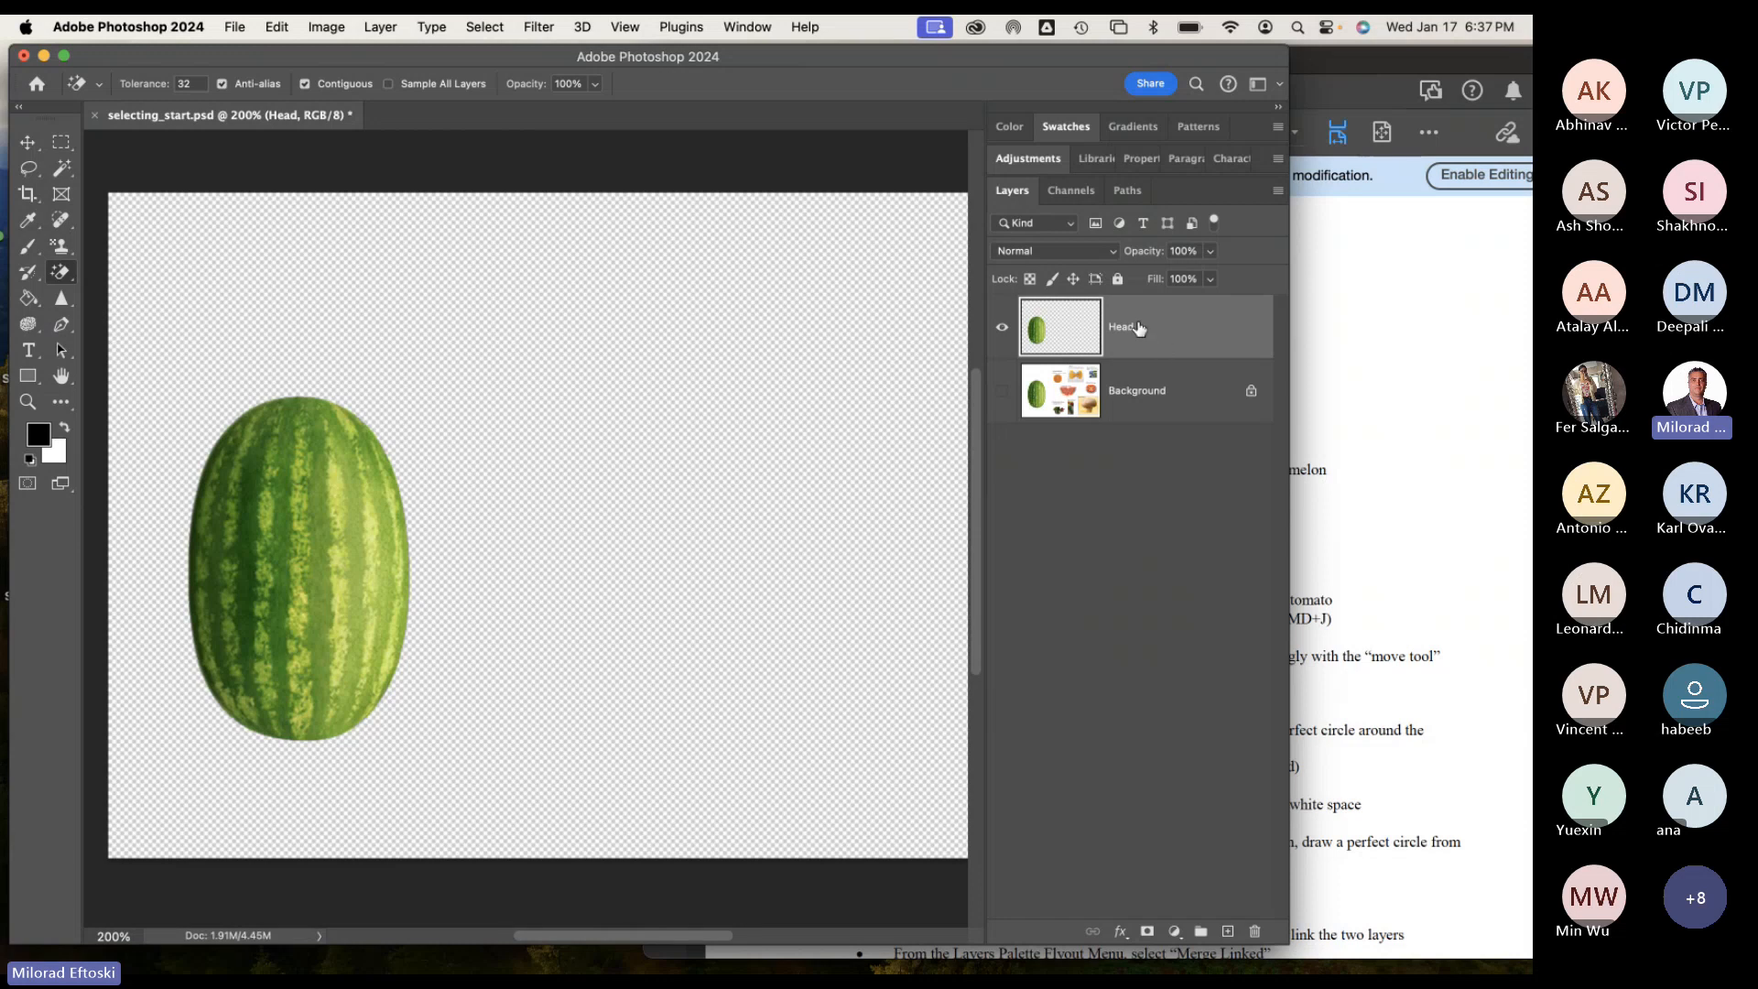
Show the Background layer again and make it the active layer.
{"action": "left_click", "coordinate": [1004, 393]}
{"action": "left_click", "coordinate": [1004, 394]}
{"action": "left_click", "coordinate": [1003, 394]}
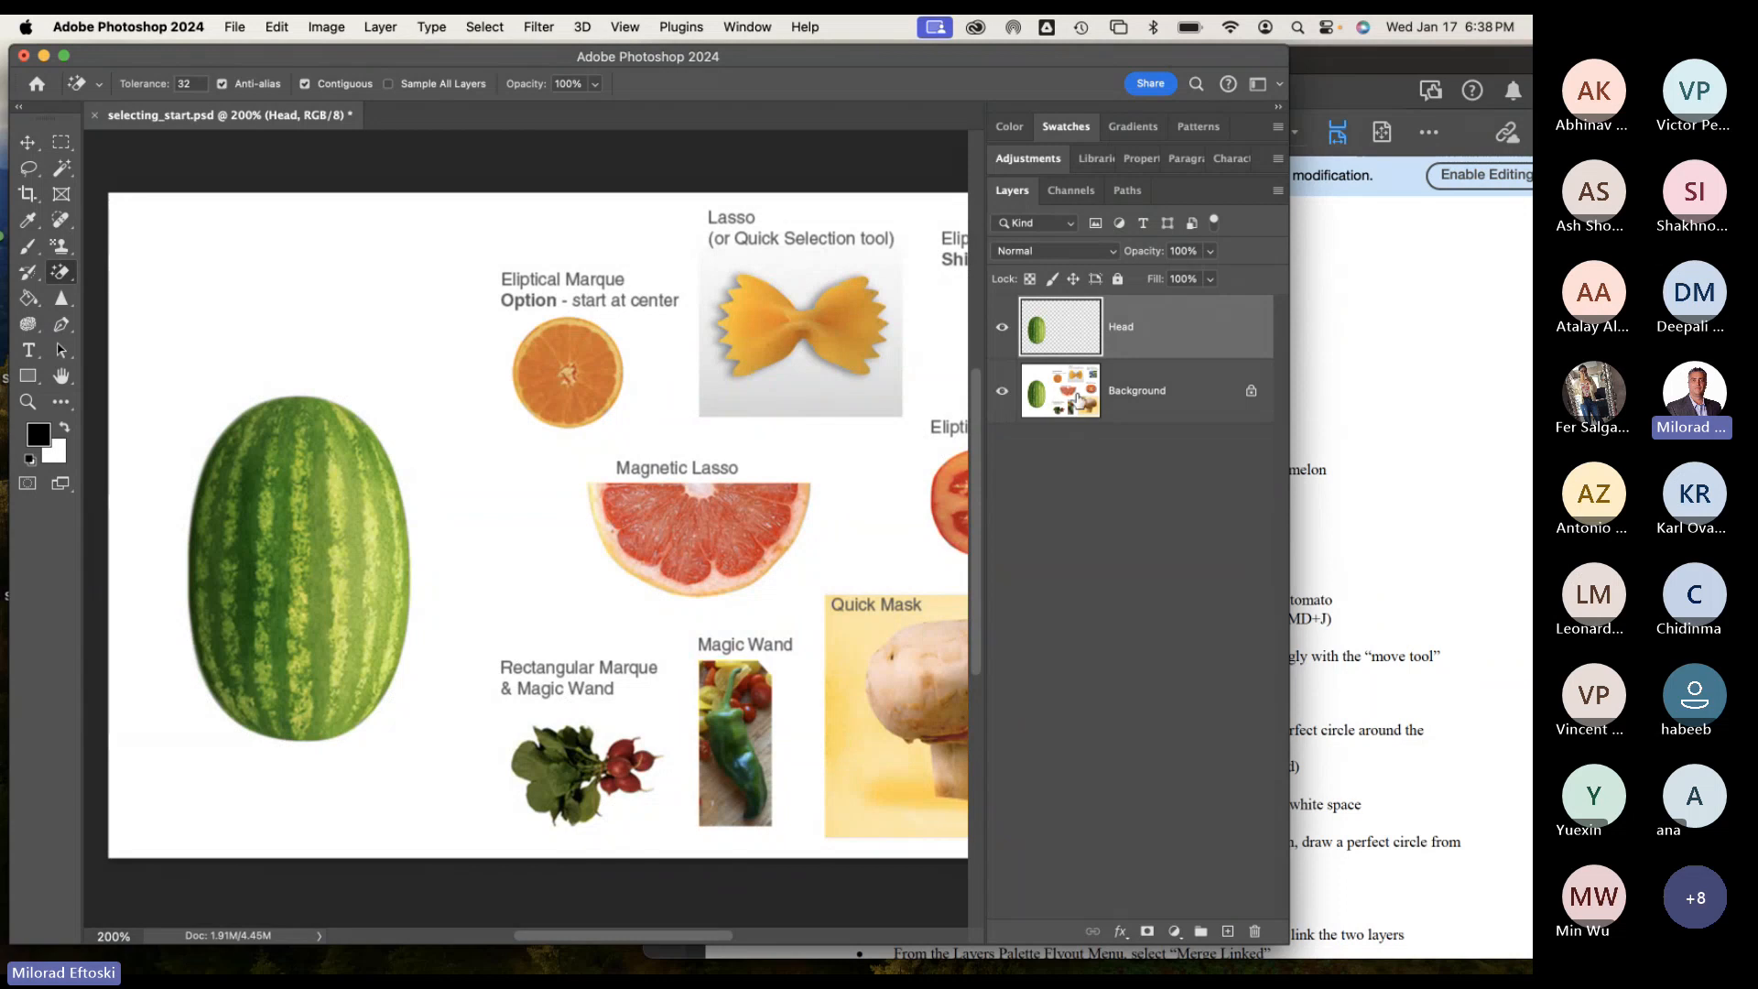
{"action": "left_click", "coordinate": [1090, 403]}
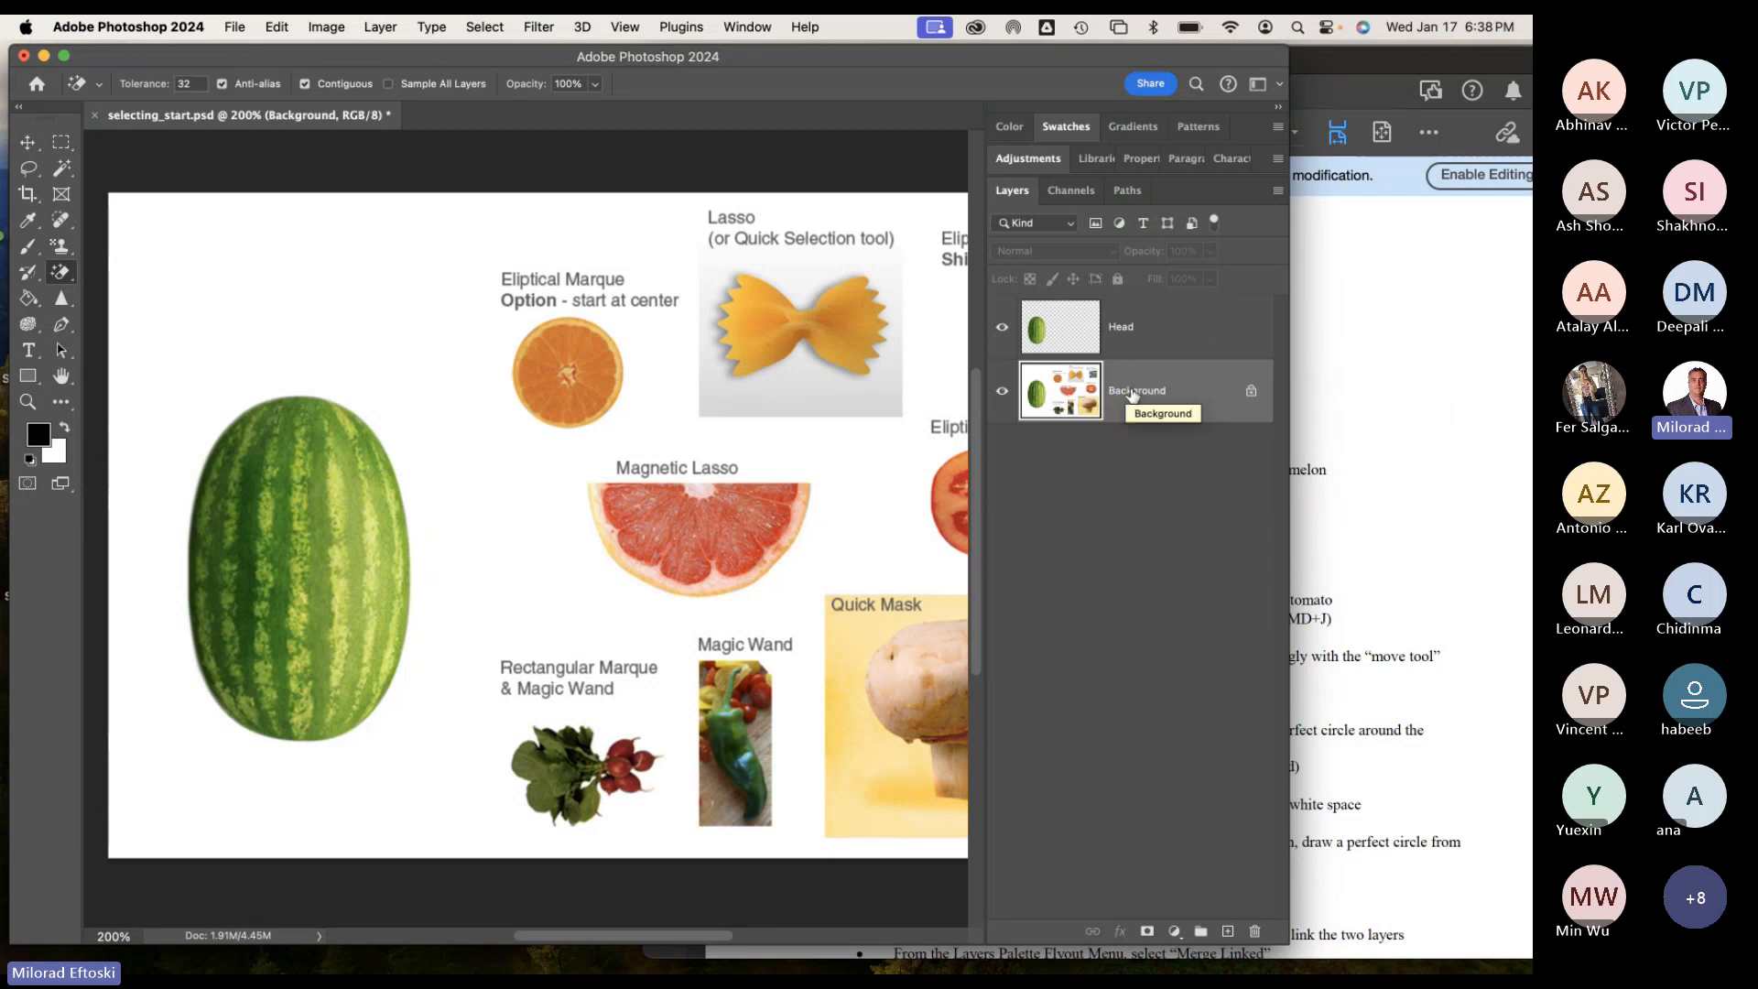
Switch to the exercise PDF in Acrobat and read the instructions for the Mouth section.
{"action": "left_click", "coordinate": [1380, 346]}
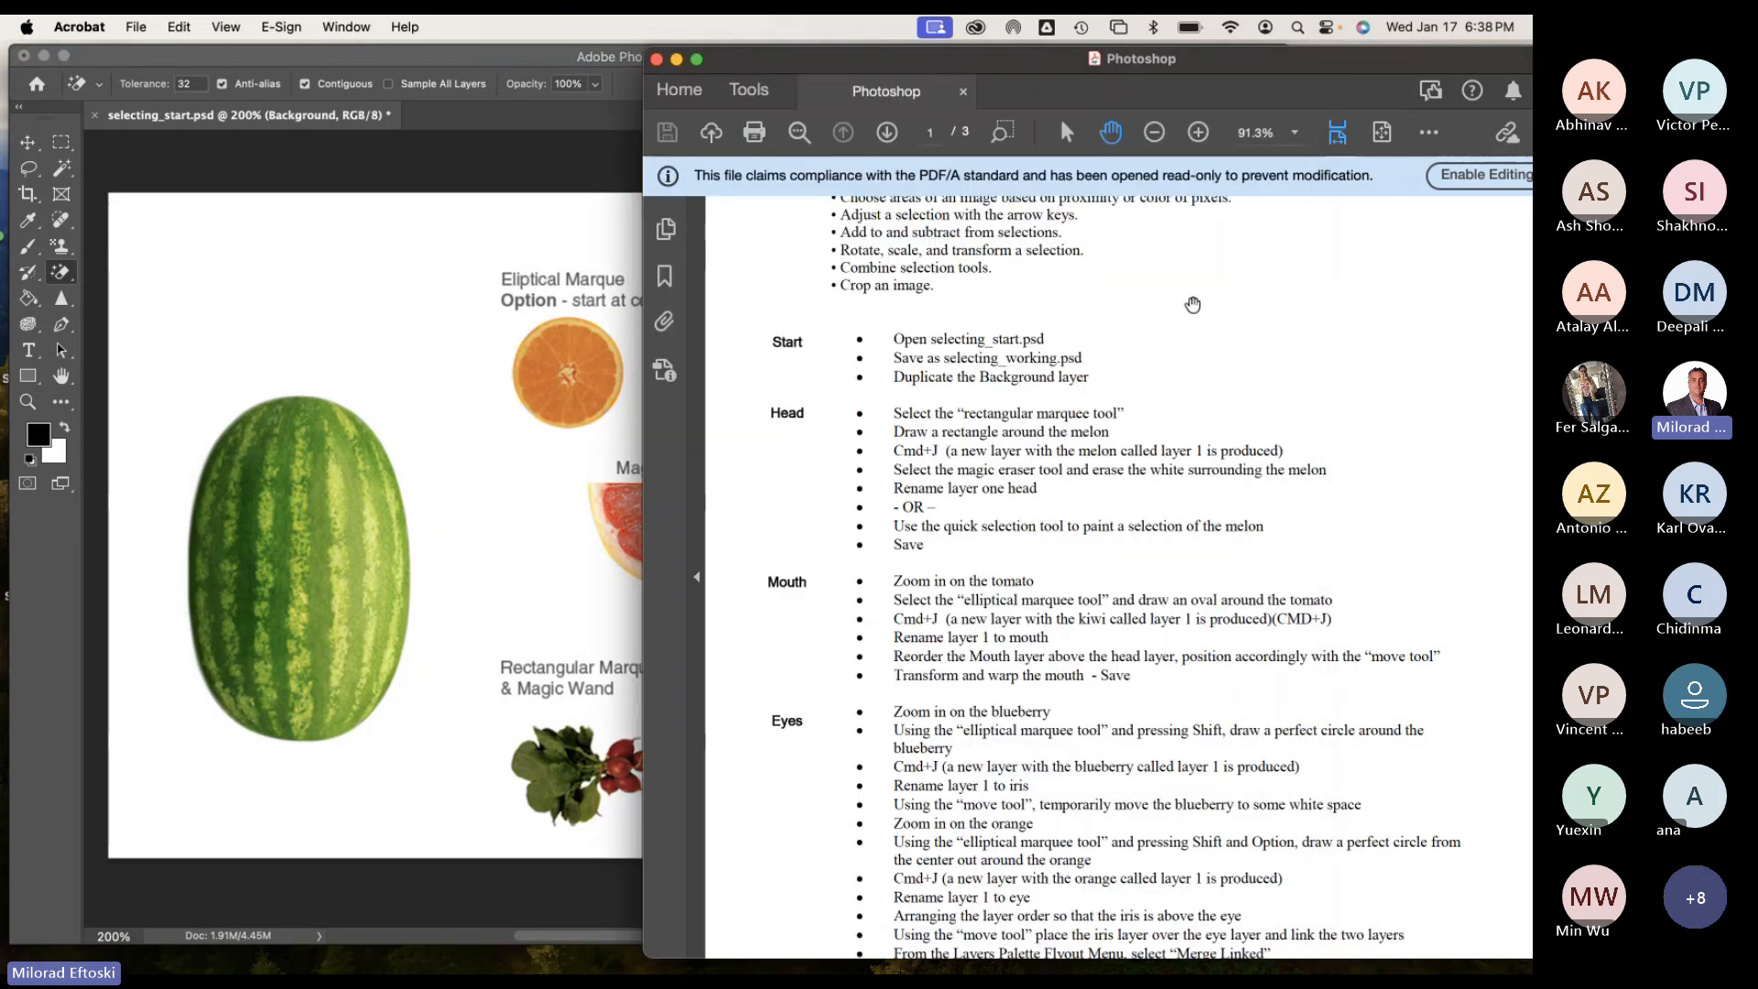
{"action": "scroll", "coordinate": [998, 385], "scroll_direction": "down", "scroll_amount": 2}
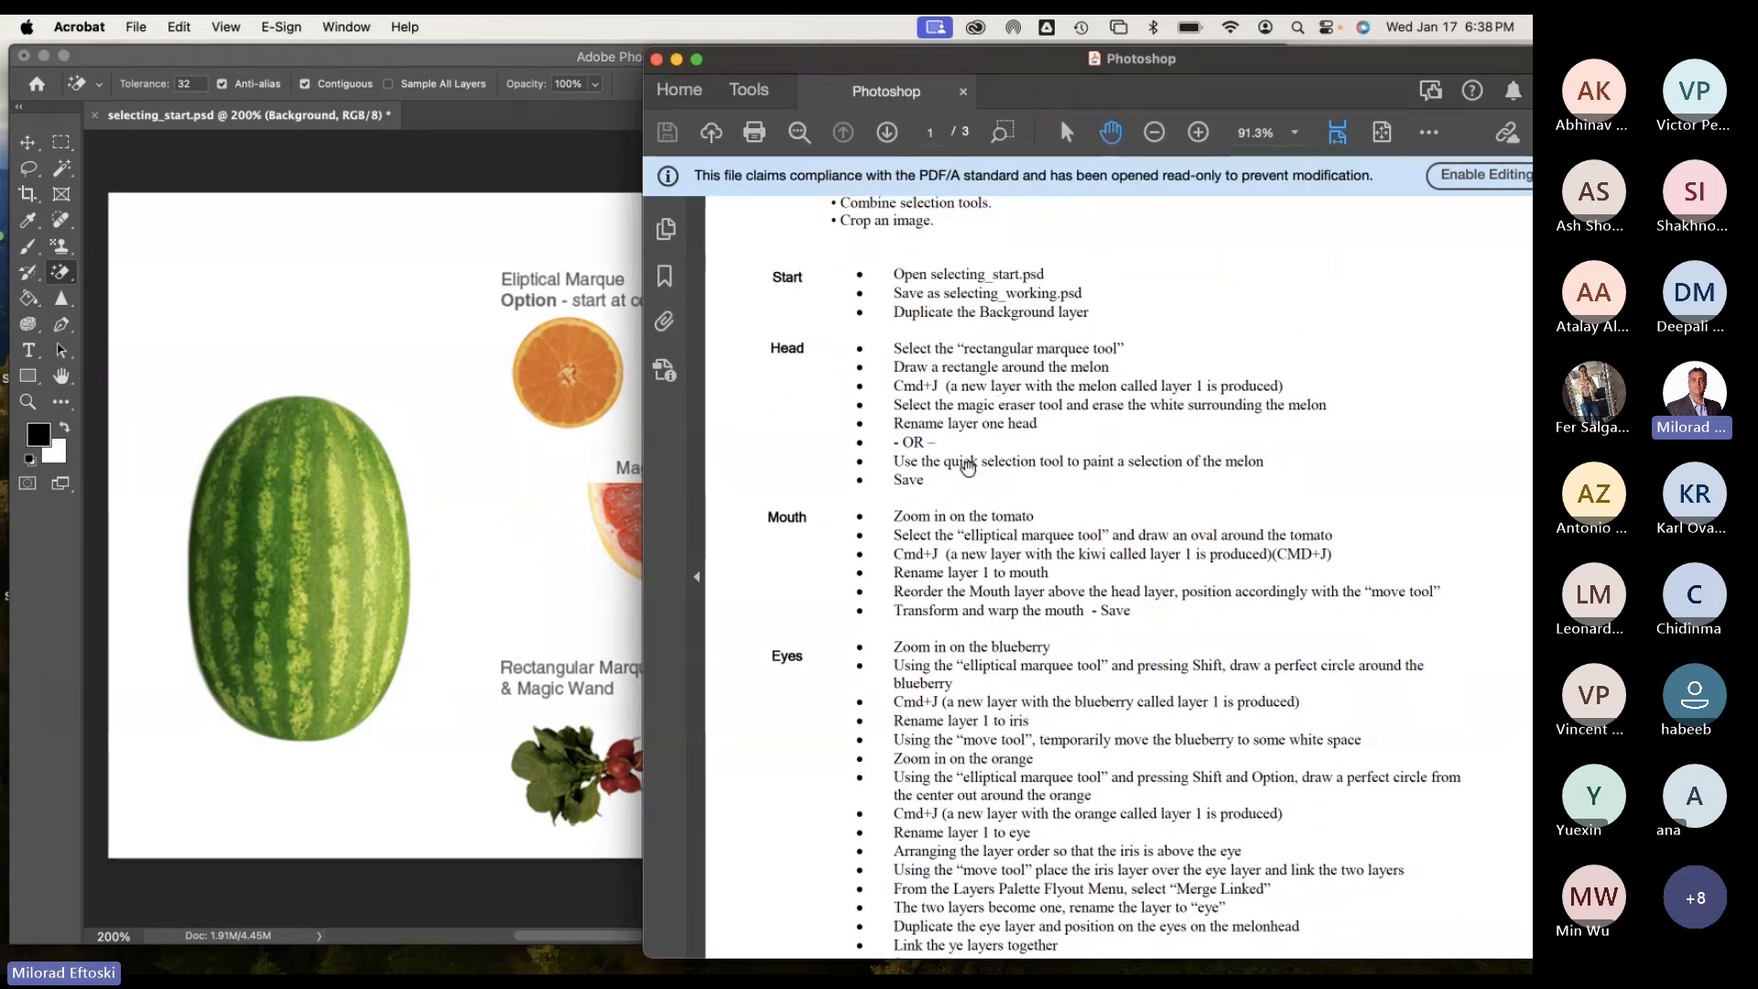
{"action": "scroll", "coordinate": [998, 386], "scroll_direction": "down", "scroll_amount": 3}
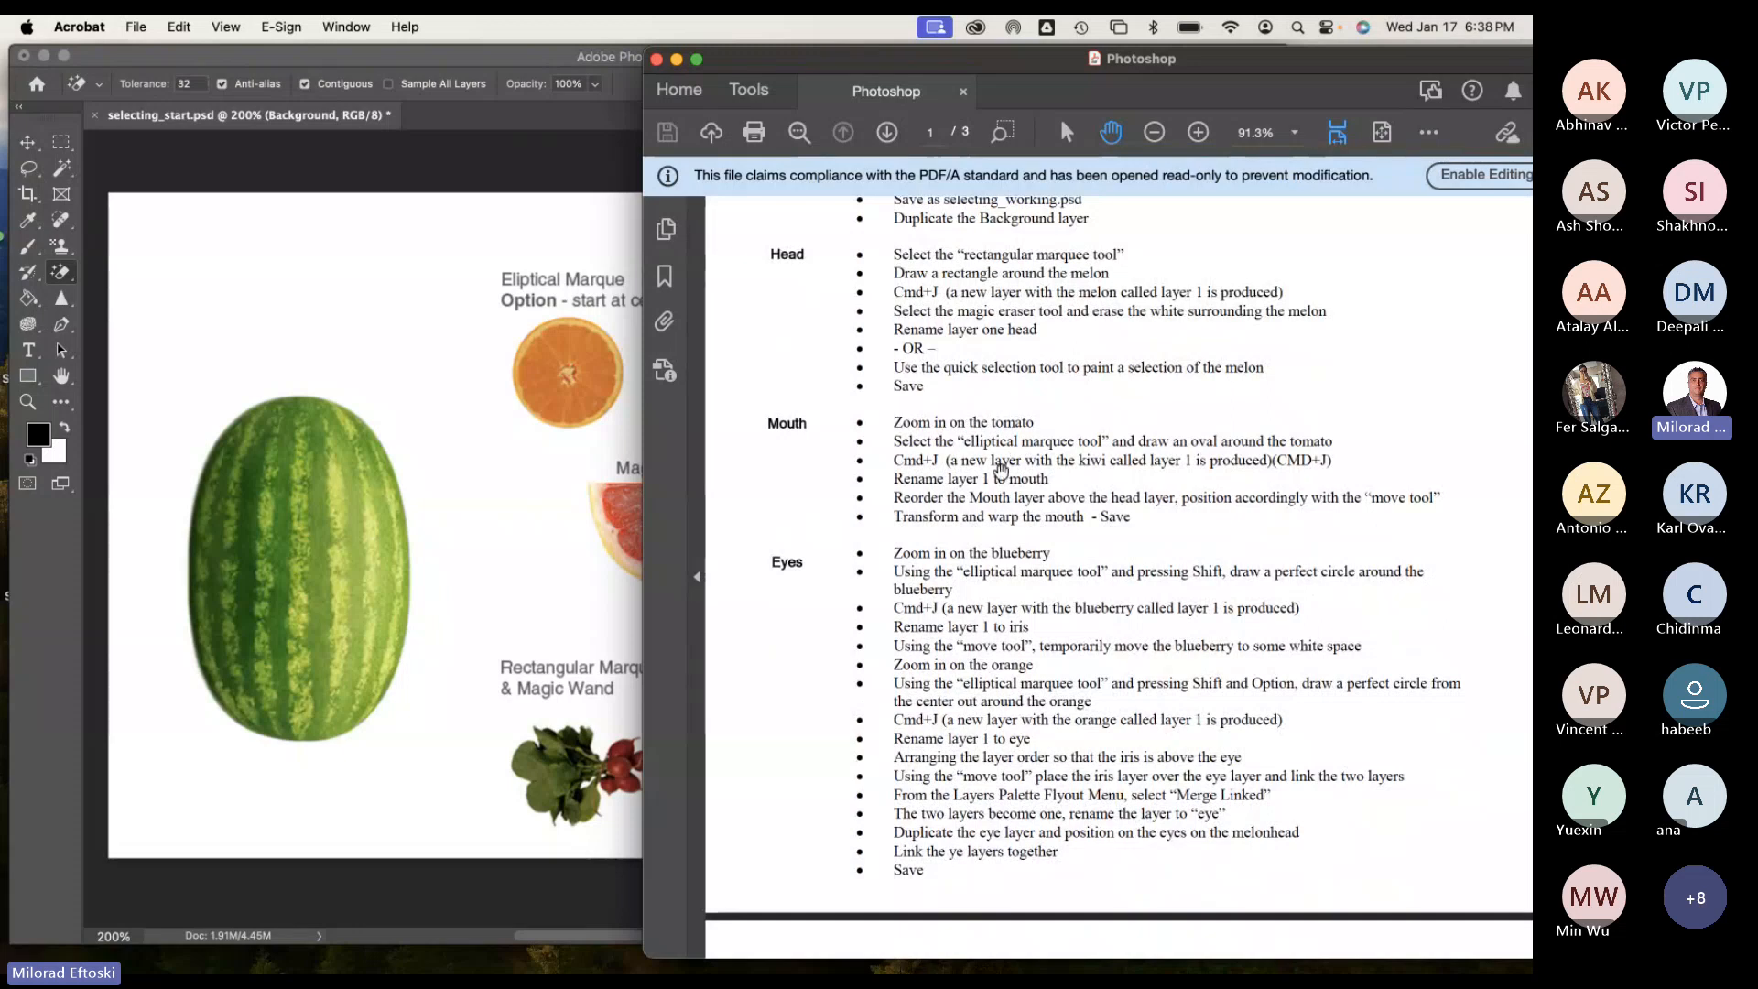
{"action": "scroll", "coordinate": [997, 485], "scroll_direction": "up", "scroll_amount": 1}
{"action": "scroll", "coordinate": [997, 497], "scroll_direction": "down", "scroll_amount": 2}
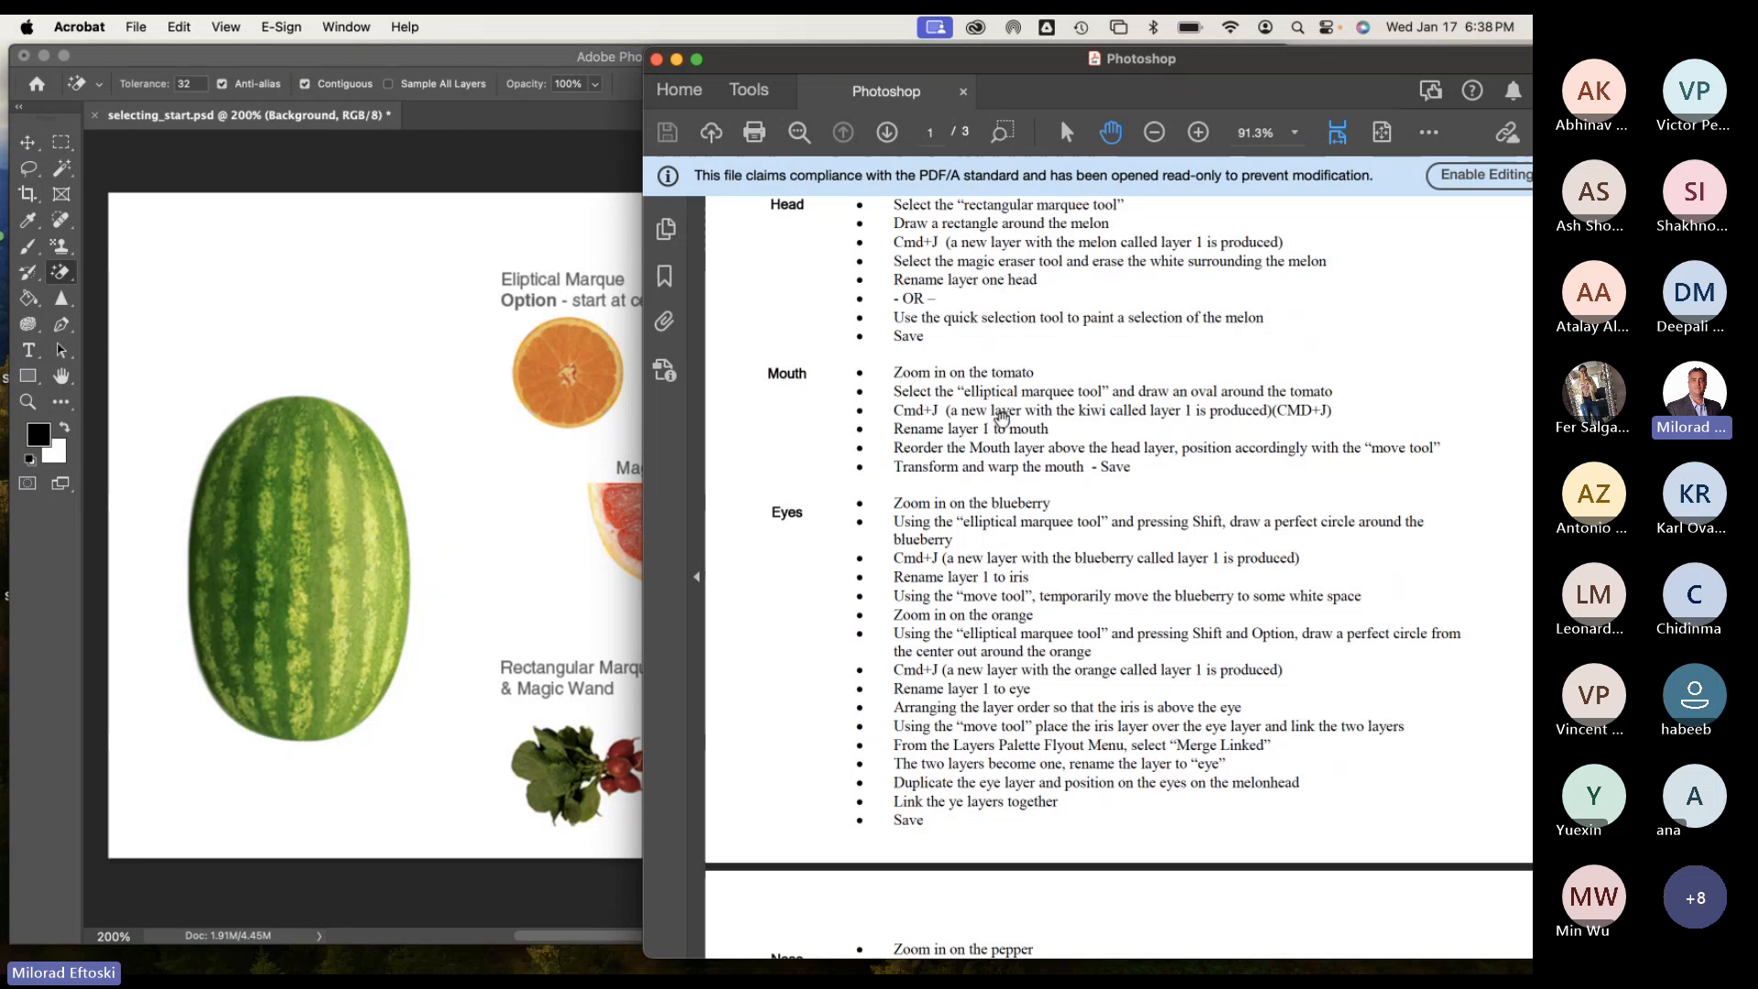
Switch back to Photoshop, widen its window, zoom in on the tomato and activate the Elliptical Marquee Tool.
{"action": "left_click", "coordinate": [600, 479]}
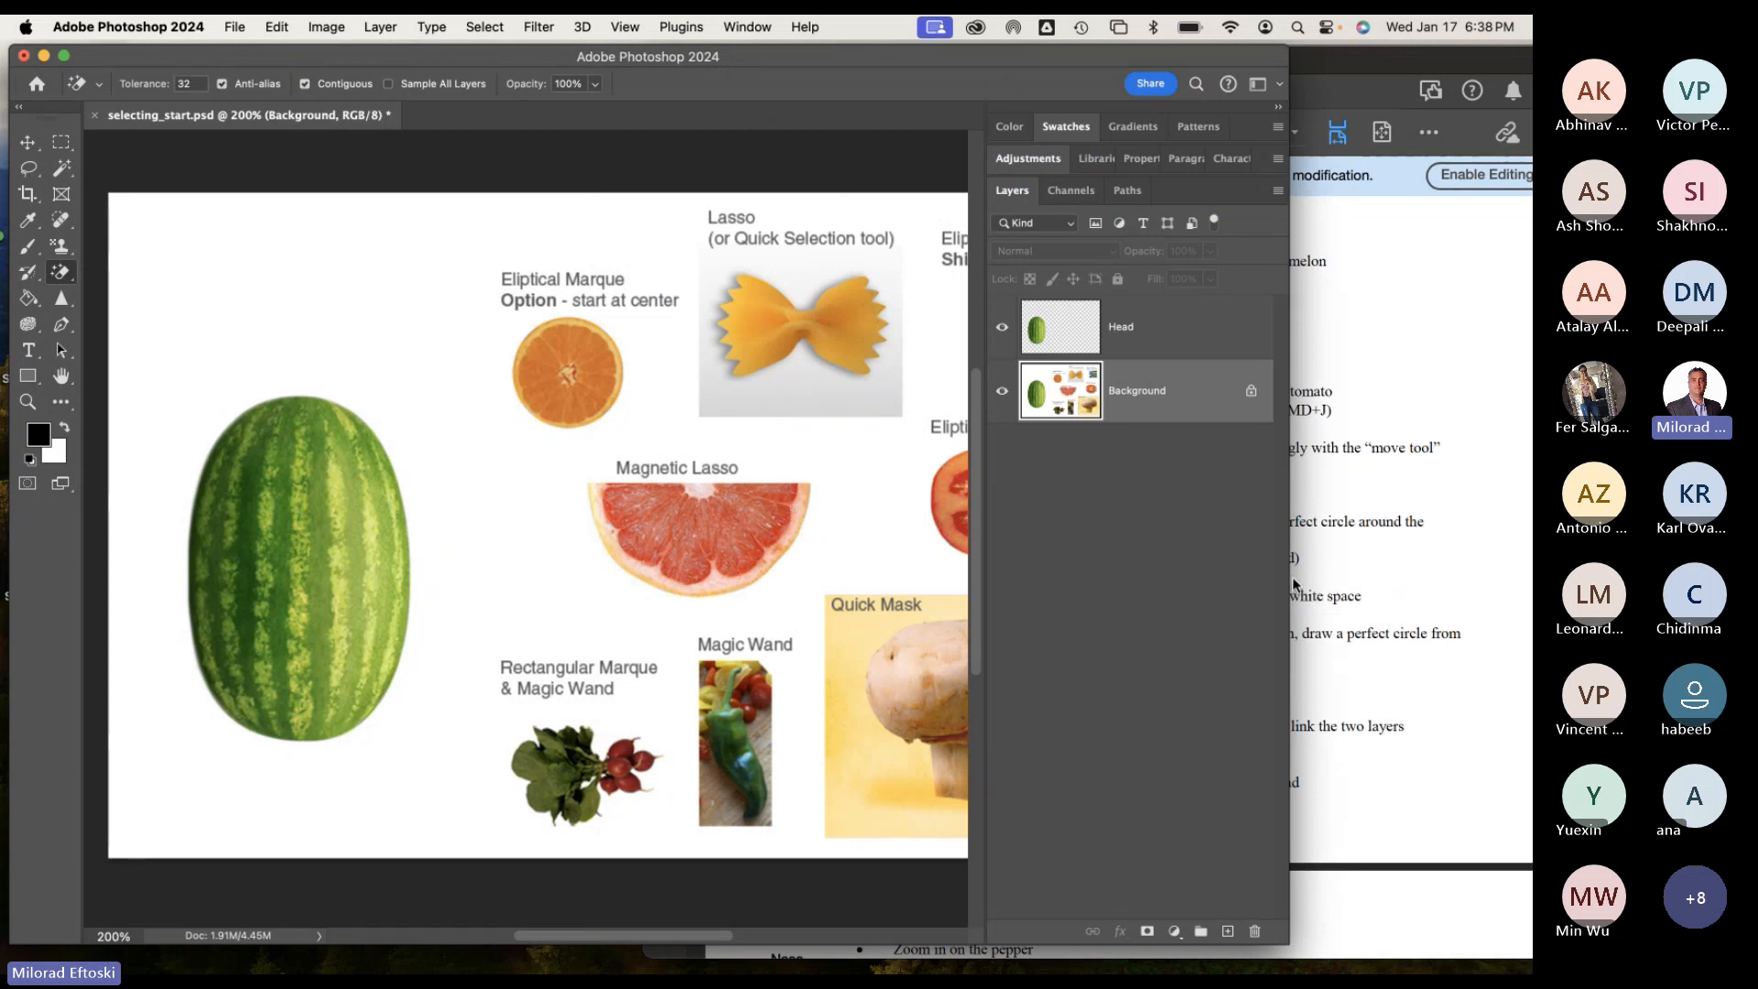
{"action": "left_click_drag", "start_coordinate": [1321, 579], "coordinate": [1469, 580]}
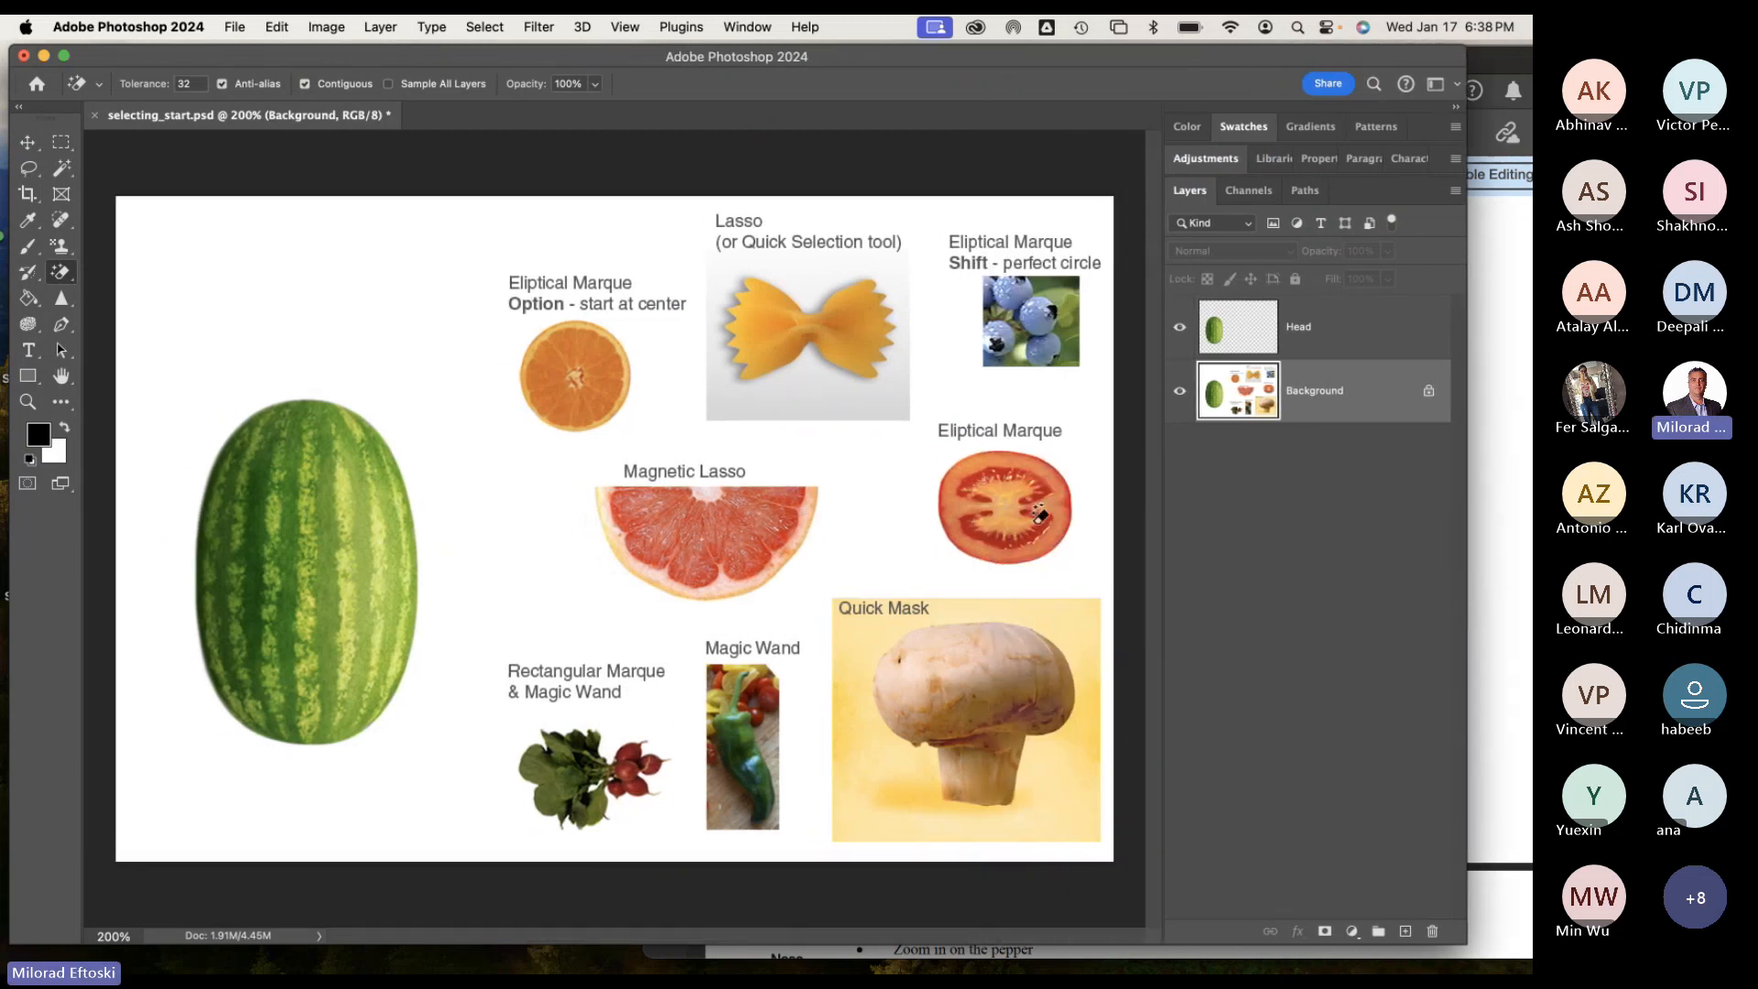
{"action": "key", "text": "super+equal"}
{"action": "key", "text": "super+equal"}
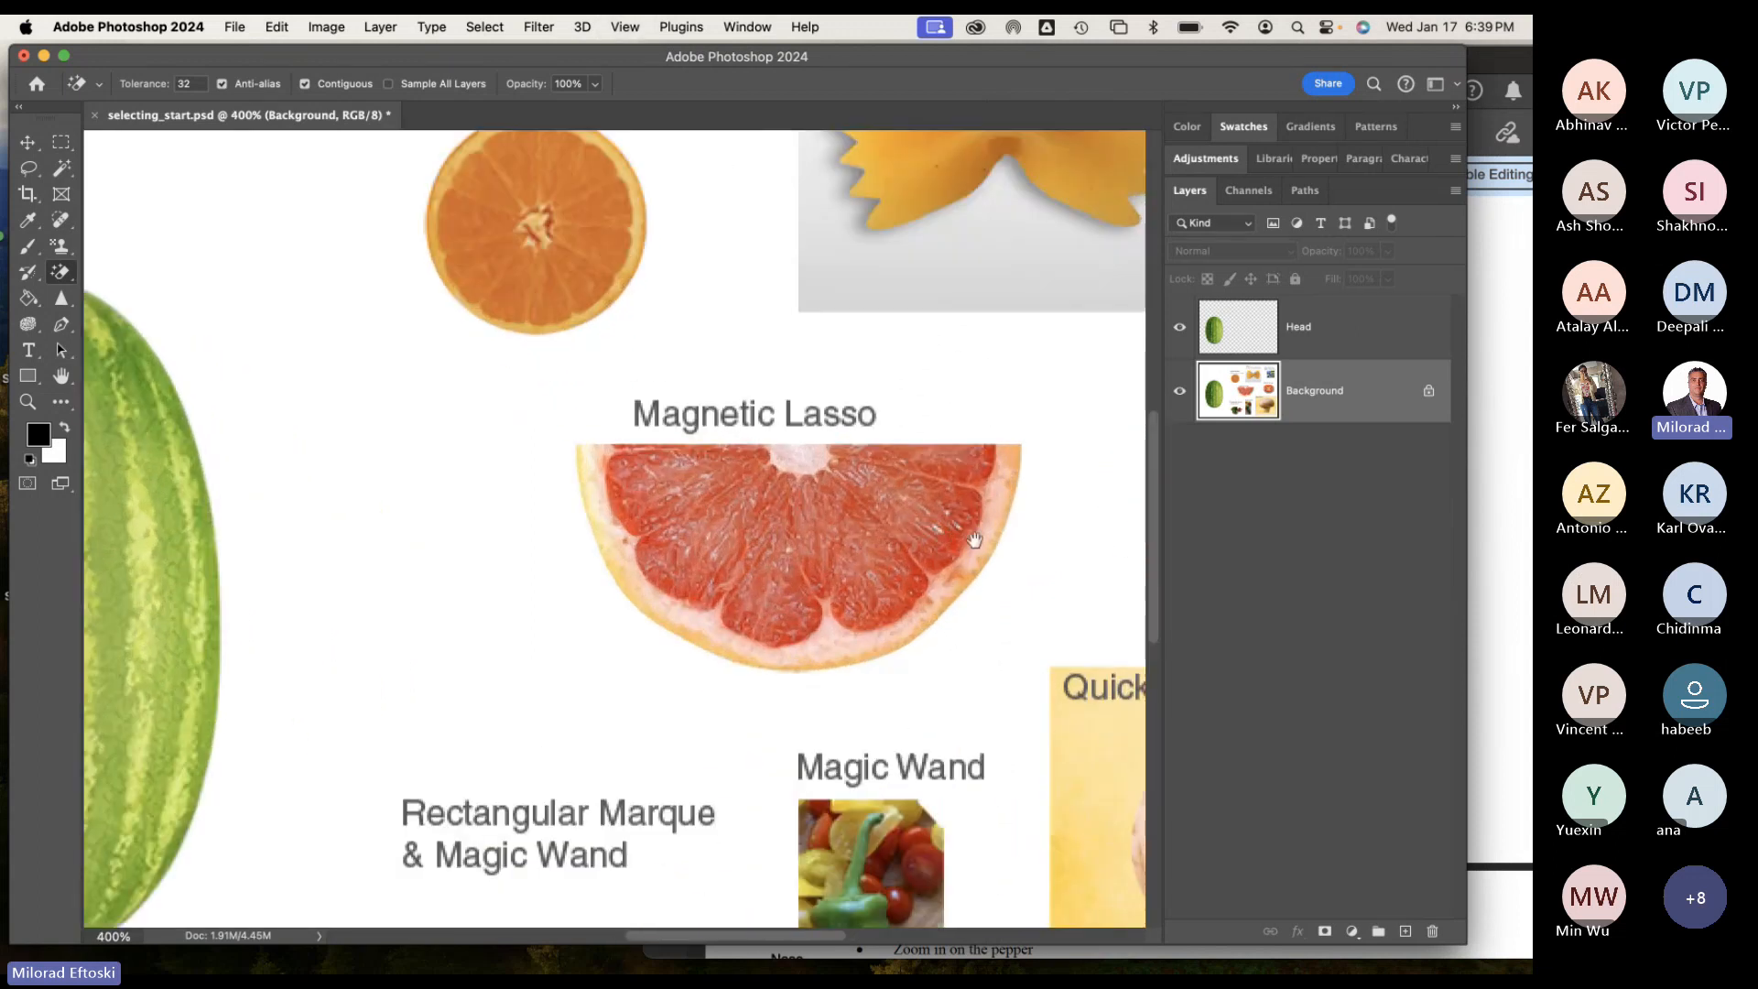
{"action": "left_click_drag", "start_coordinate": [975, 540], "coordinate": [467, 510]}
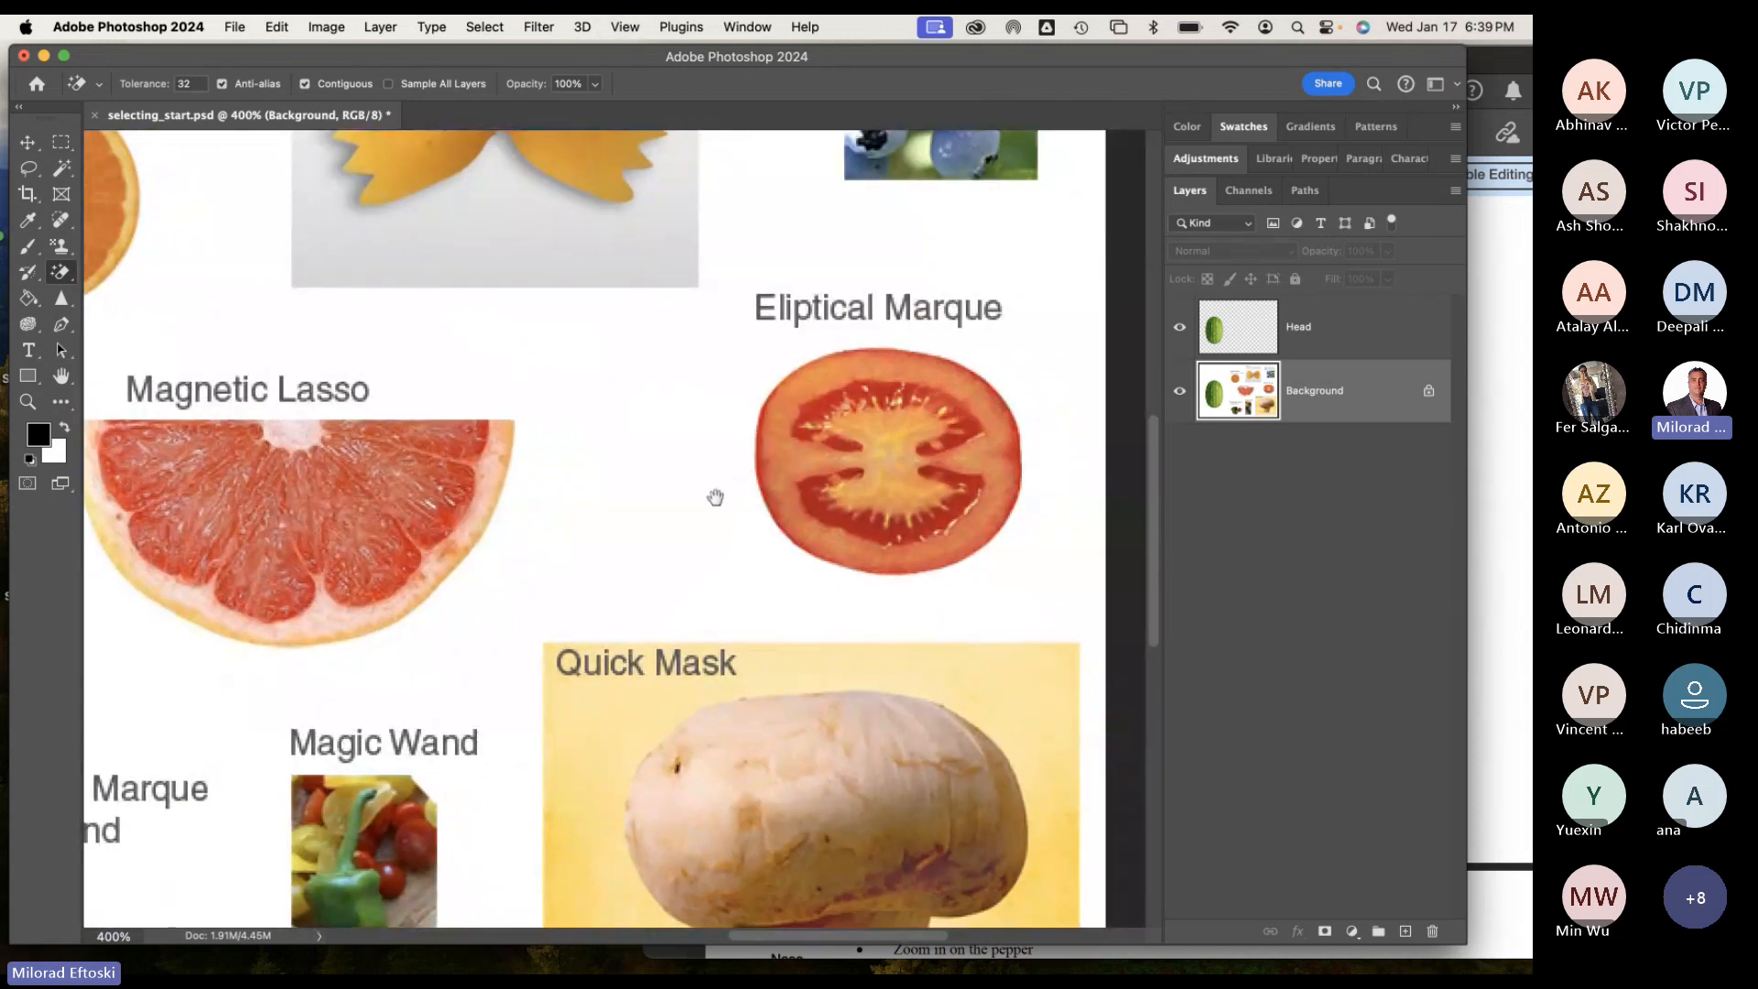
{"action": "mouse_move", "coordinate": [715, 497]}
{"action": "left_mouse_down"}
{"action": "mouse_move", "coordinate": [503, 463]}
{"action": "mouse_move", "coordinate": [522, 421]}
{"action": "mouse_move", "coordinate": [628, 413]}
{"action": "mouse_move", "coordinate": [596, 473]}
{"action": "mouse_move", "coordinate": [615, 463]}
{"action": "left_mouse_up"}
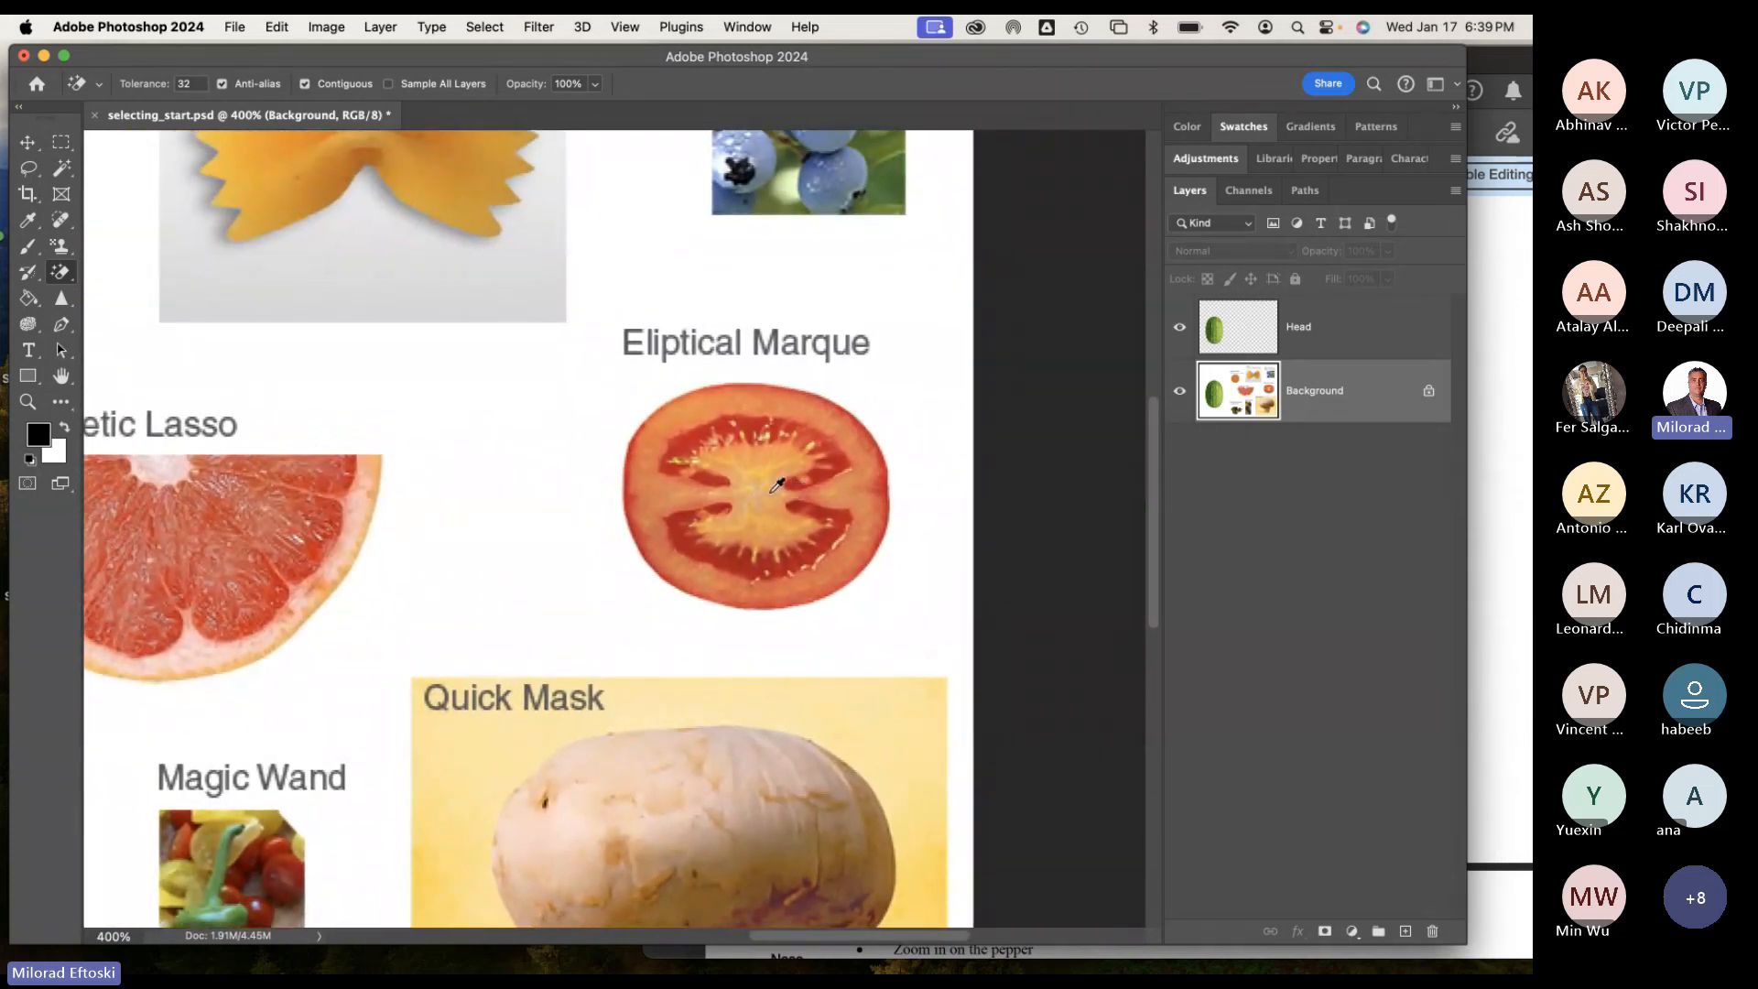
{"action": "scroll", "coordinate": [777, 486], "scroll_direction": "up", "scroll_amount": 5}
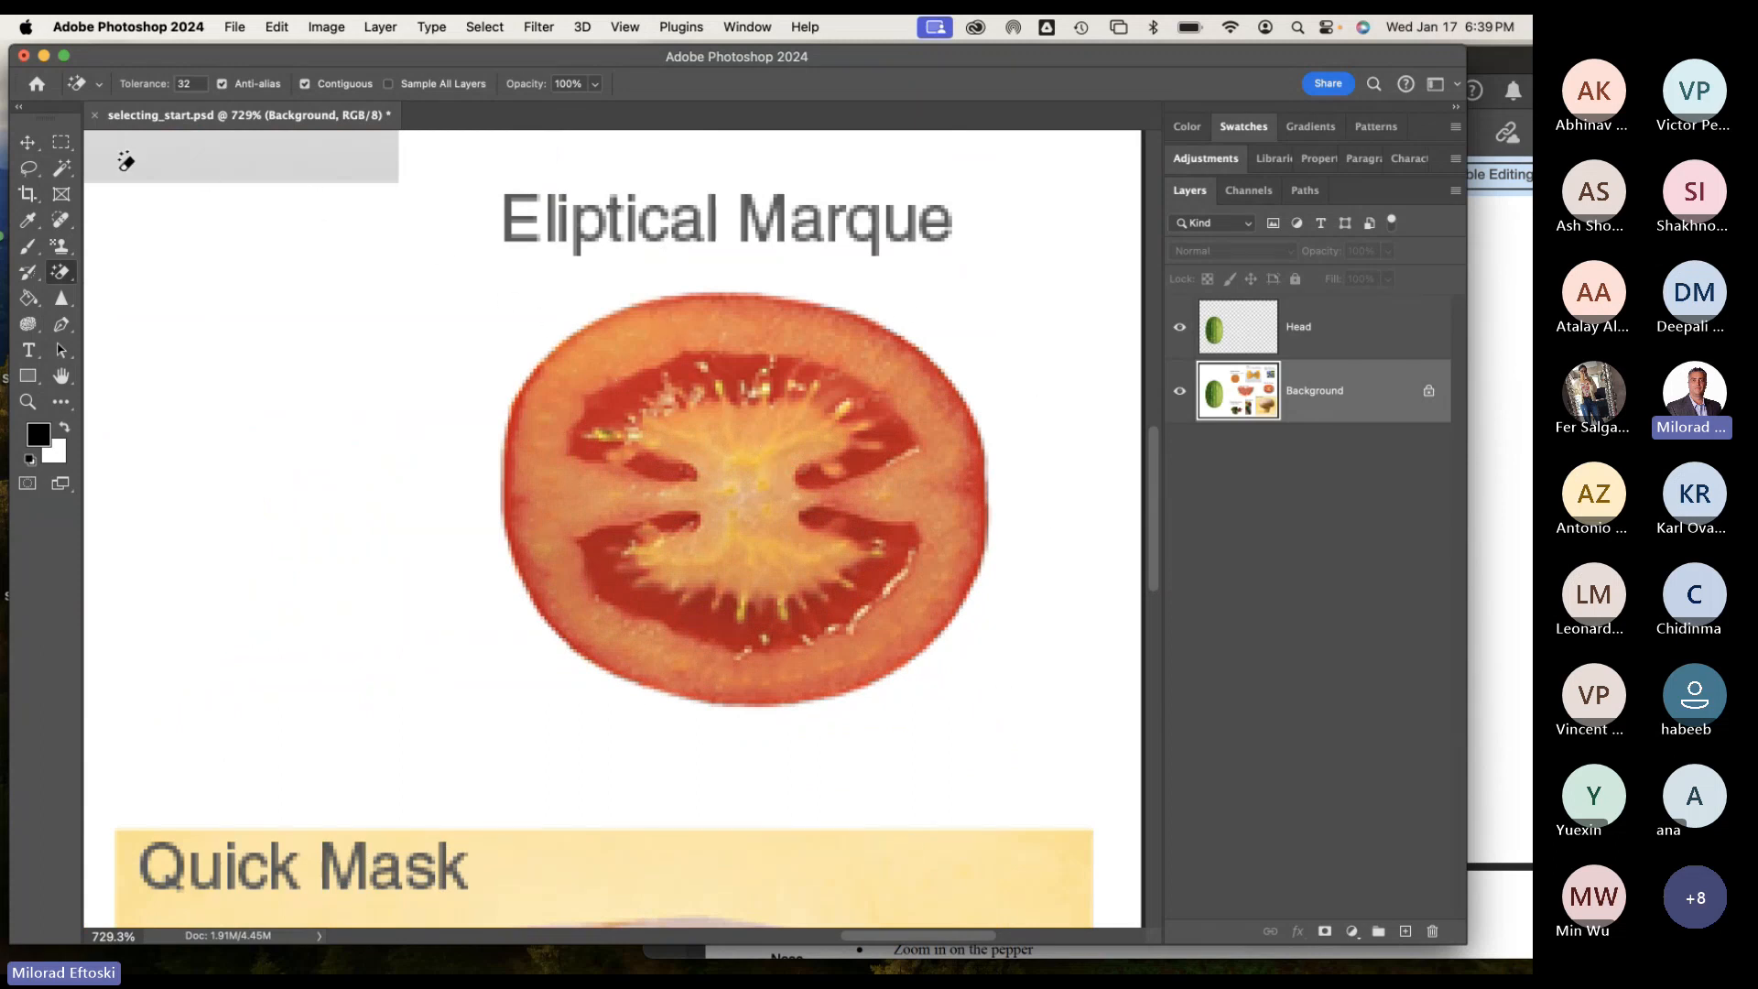
{"action": "left_click", "coordinate": [61, 148]}
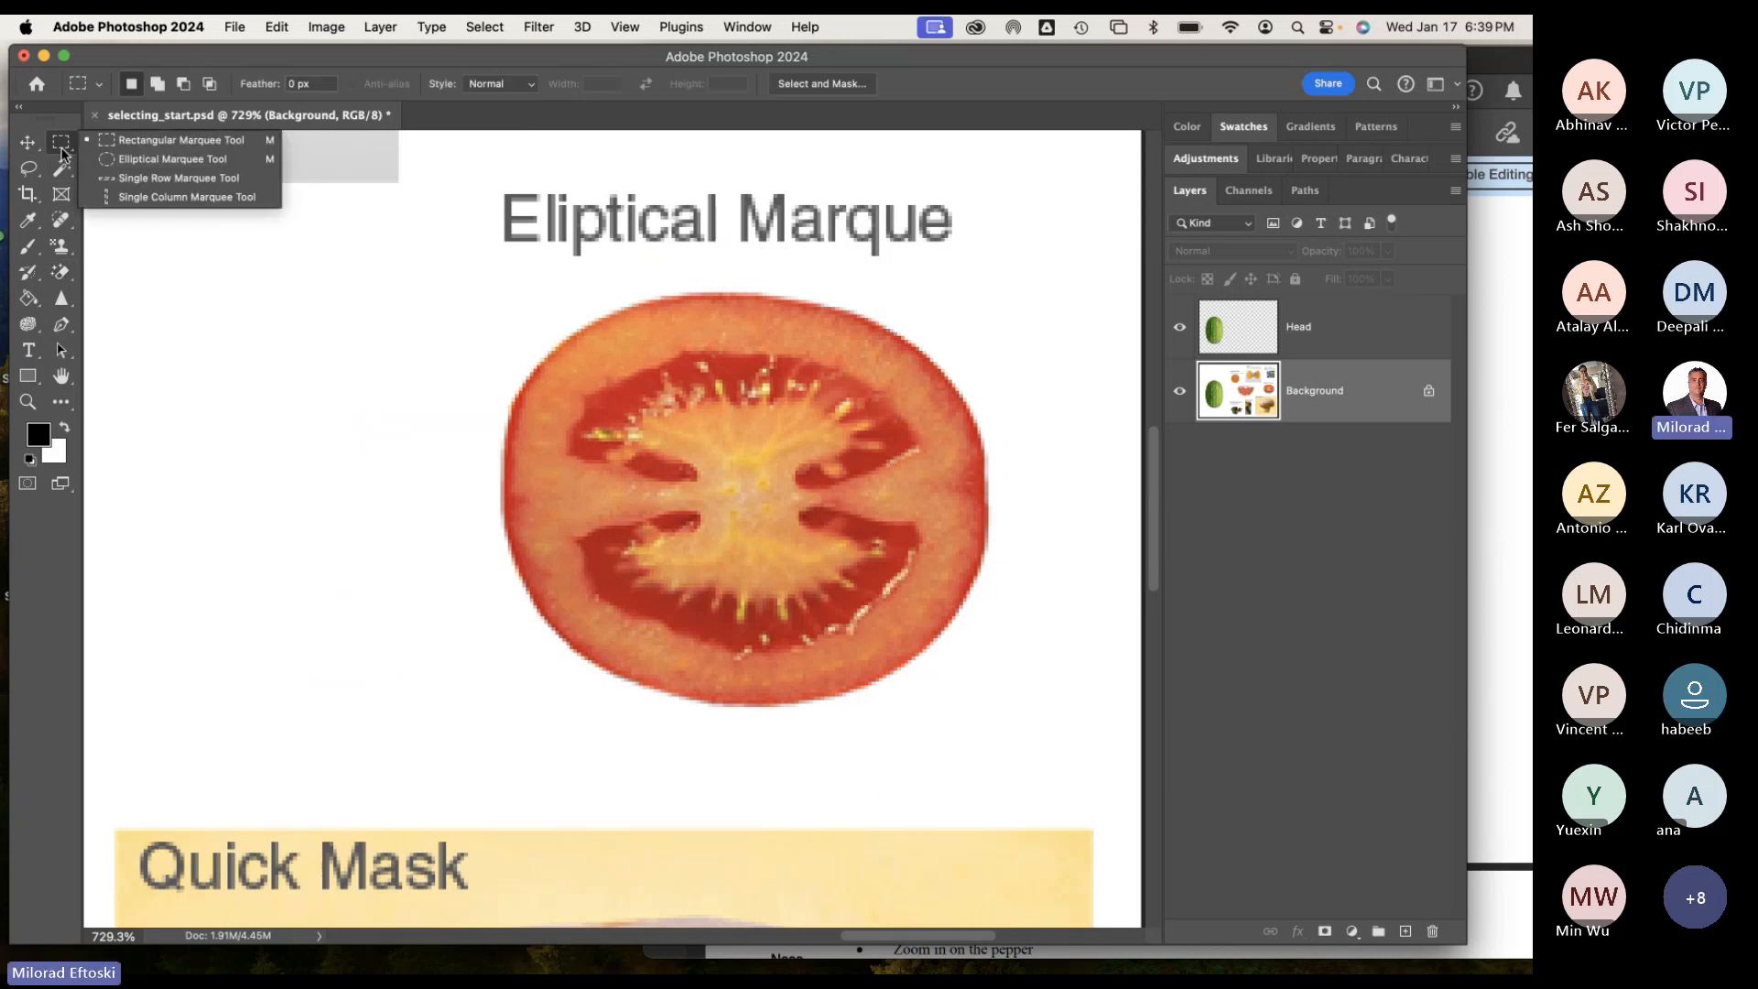
{"action": "left_click", "coordinate": [156, 158]}
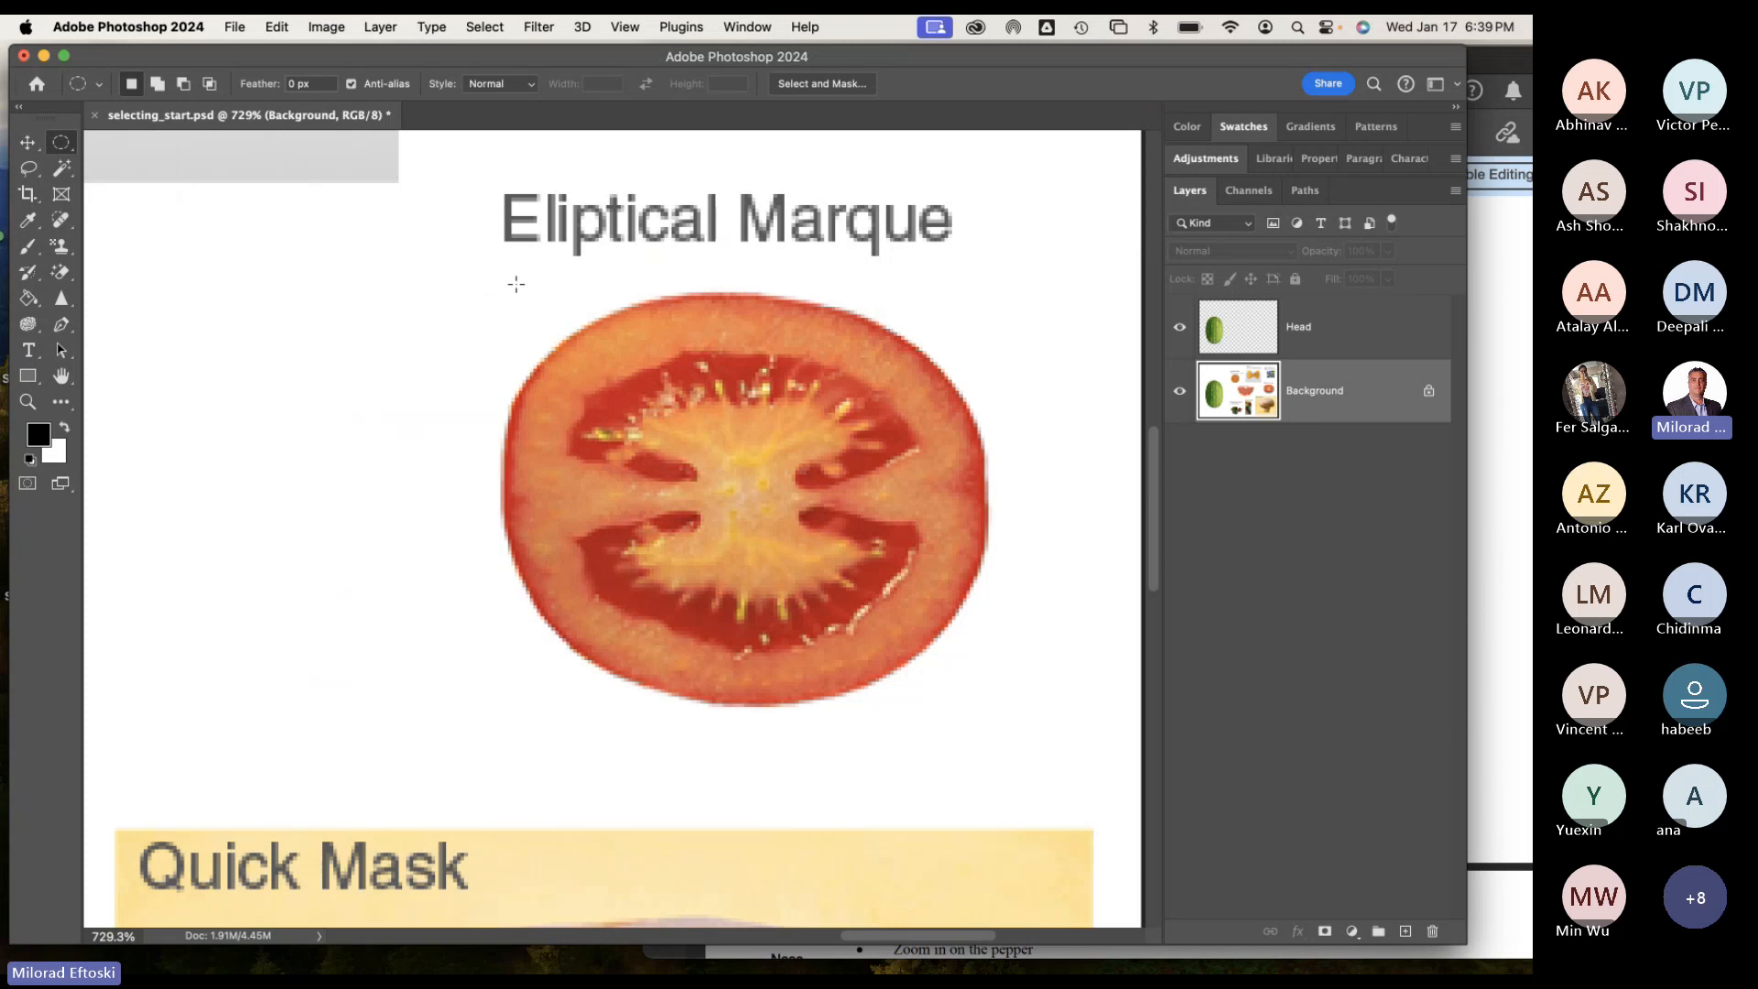
Try to fit an elliptical selection around the tomato's outer edge, checking the PDF's Mouth instructions, and clear the selection.
{"action": "left_click_drag", "start_coordinate": [501, 277], "coordinate": [1033, 735]}
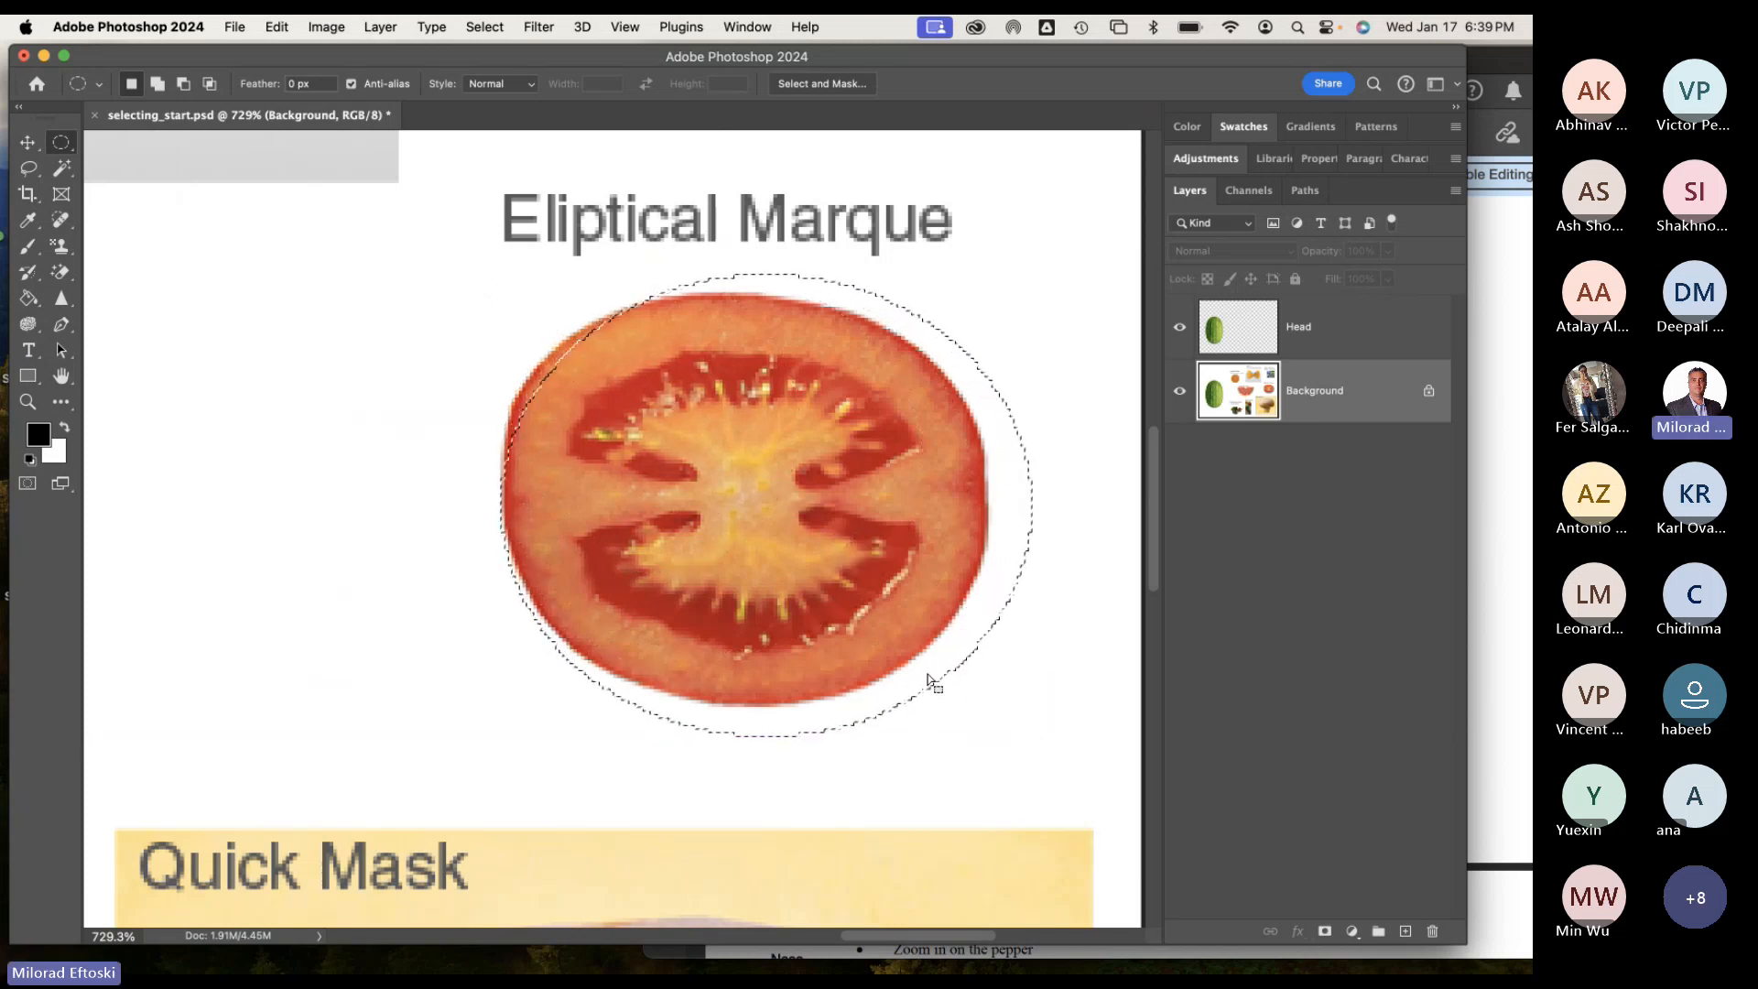
{"action": "mouse_move", "coordinate": [877, 655]}
{"action": "left_mouse_down"}
{"action": "mouse_move", "coordinate": [845, 643]}
{"action": "mouse_move", "coordinate": [856, 657]}
{"action": "left_mouse_up"}
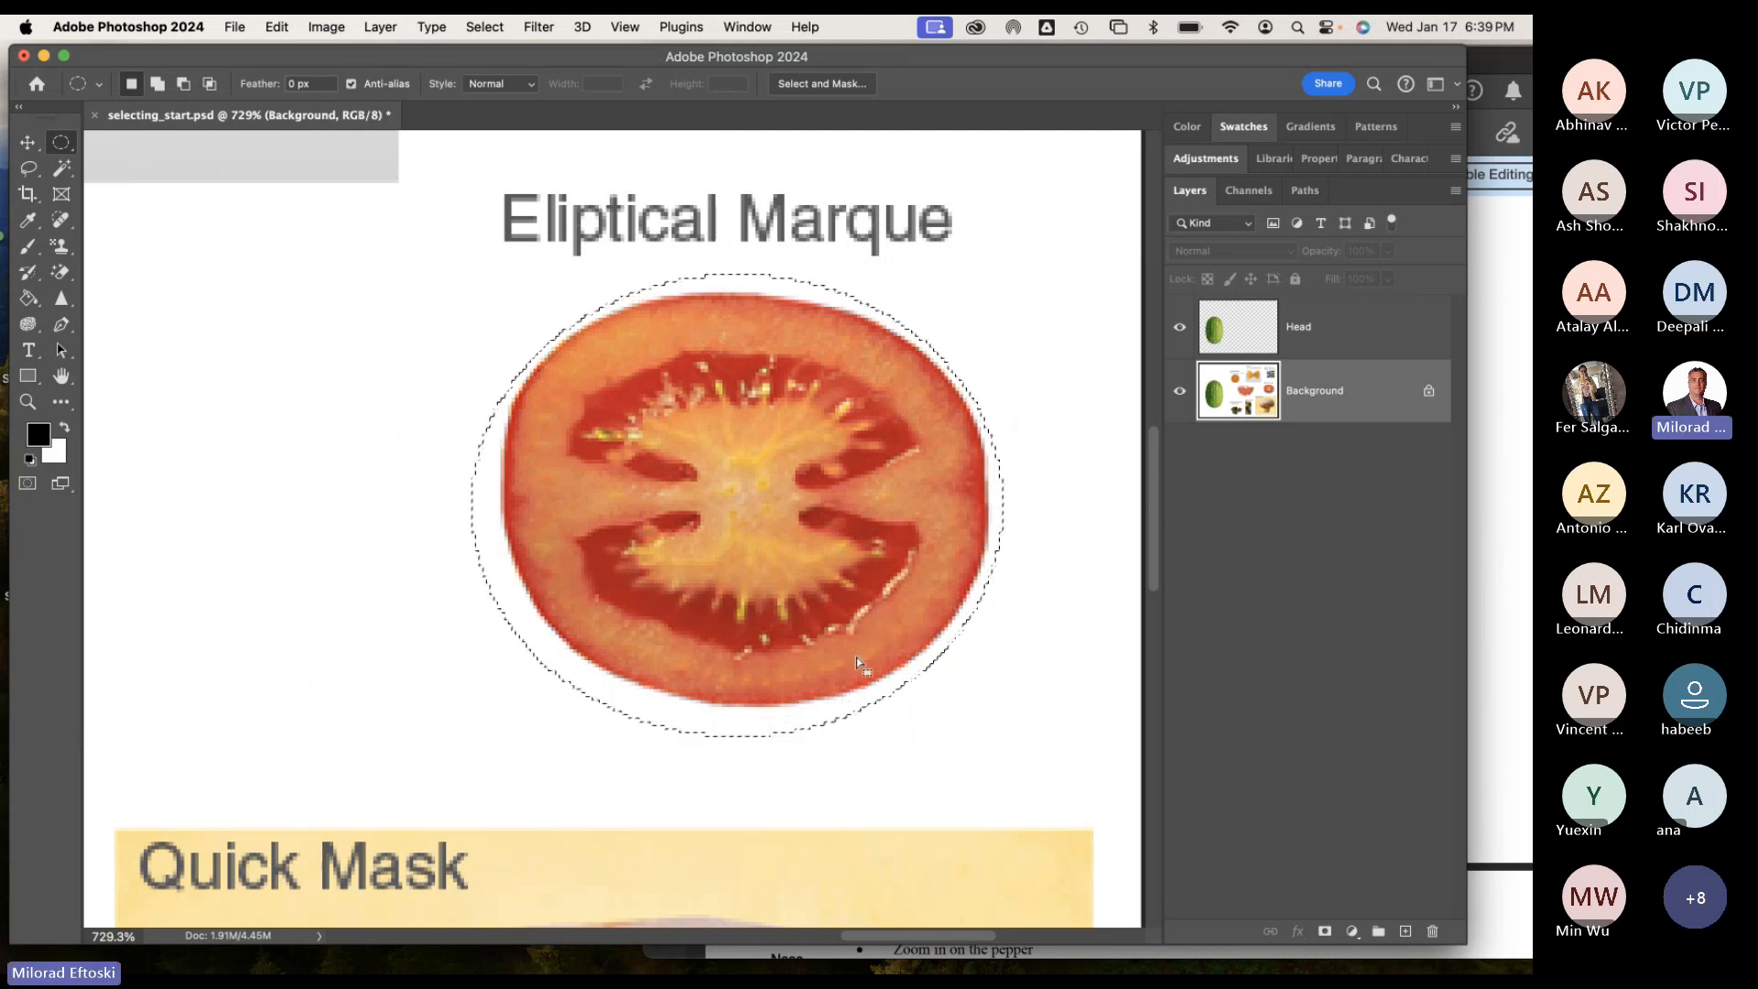
{"action": "left_click", "coordinate": [425, 640]}
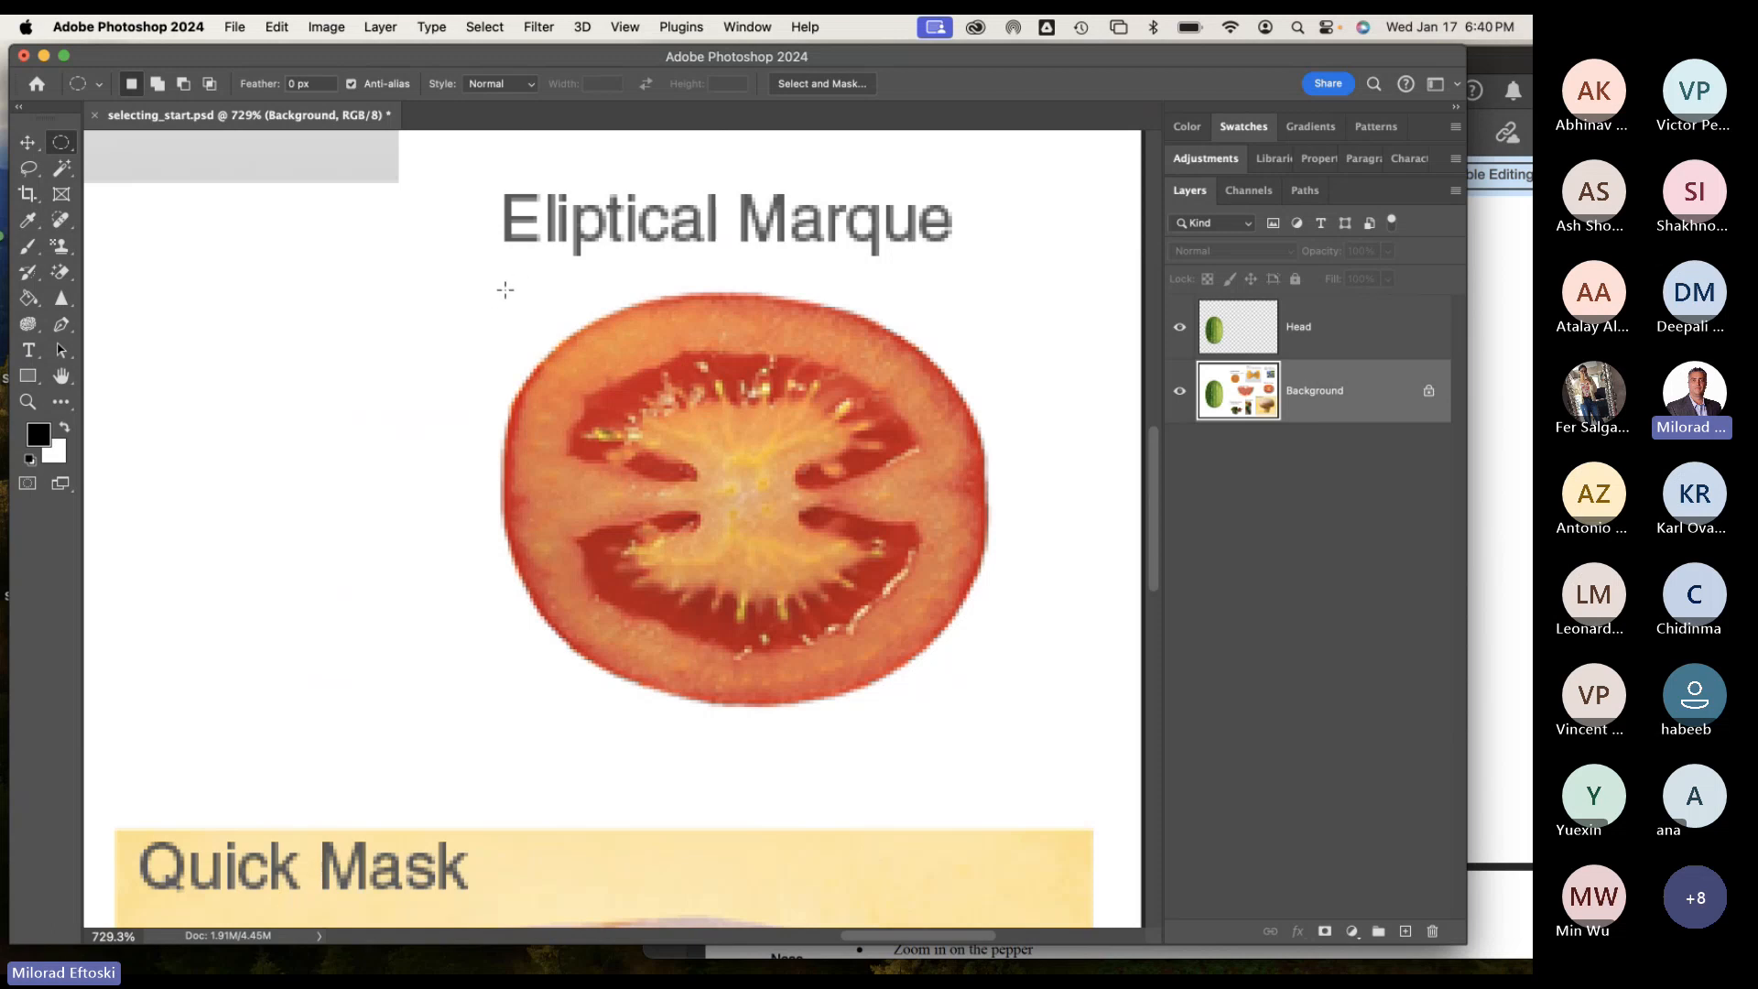
{"action": "left_click_drag", "start_coordinate": [505, 289], "coordinate": [992, 710]}
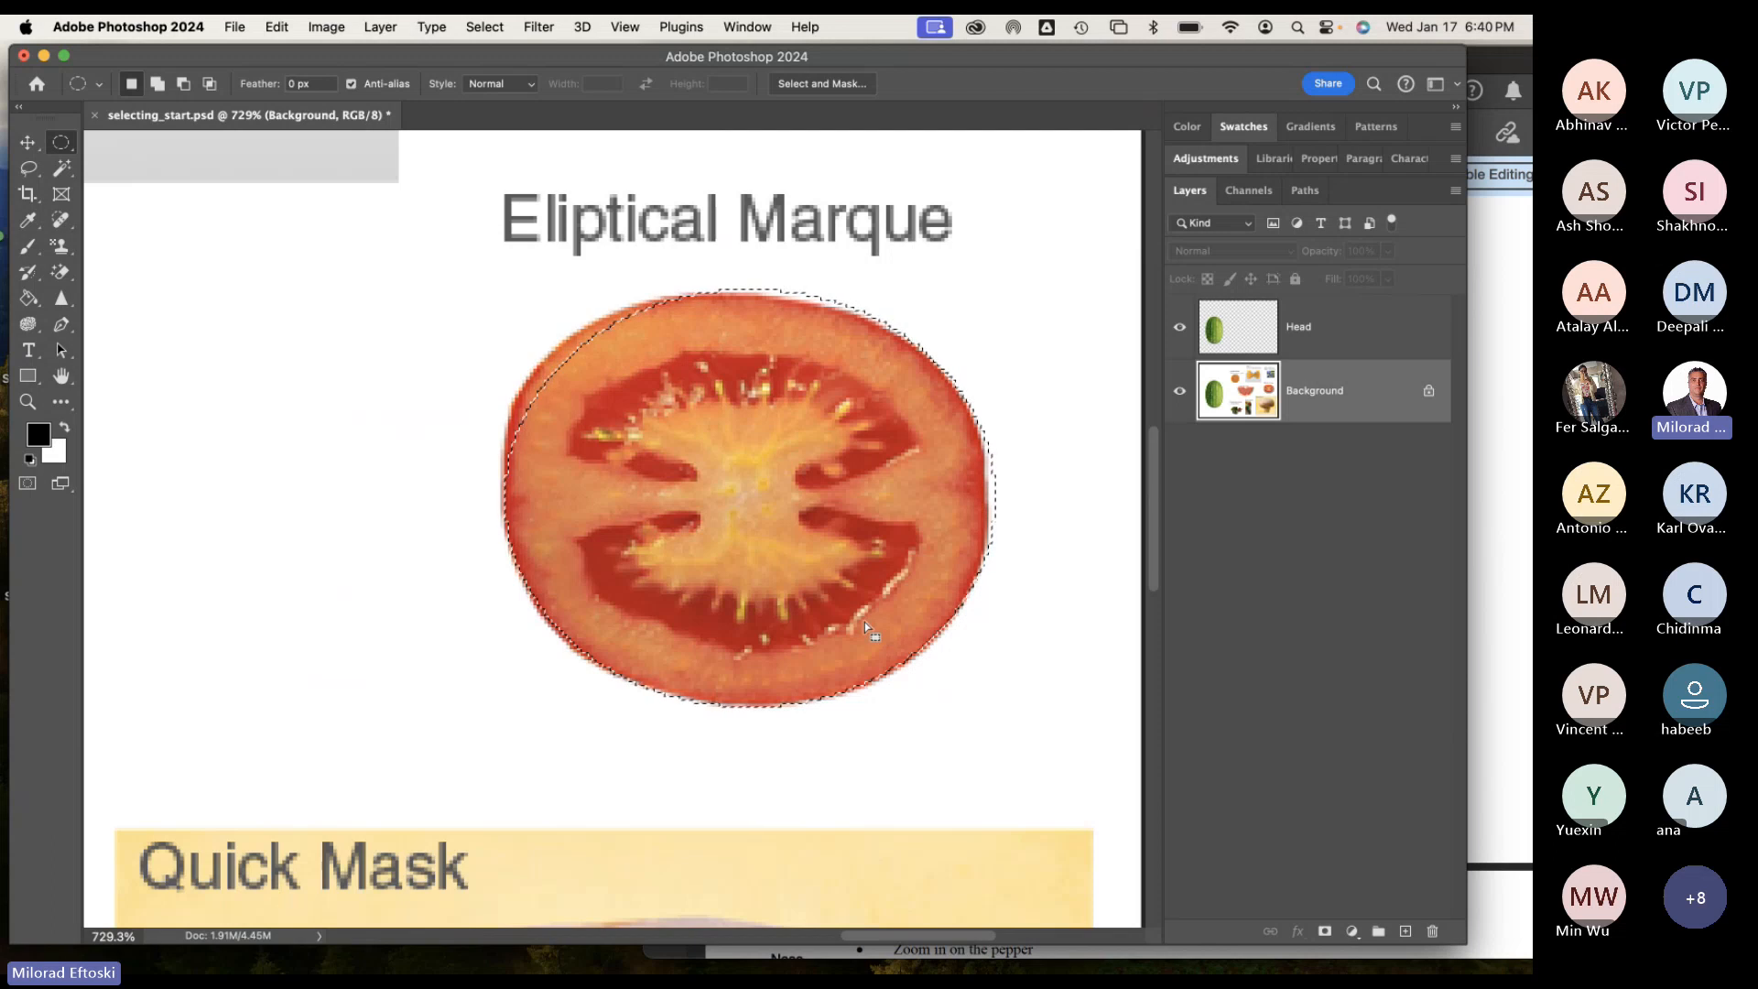
{"action": "left_click_drag", "start_coordinate": [865, 623], "coordinate": [861, 620]}
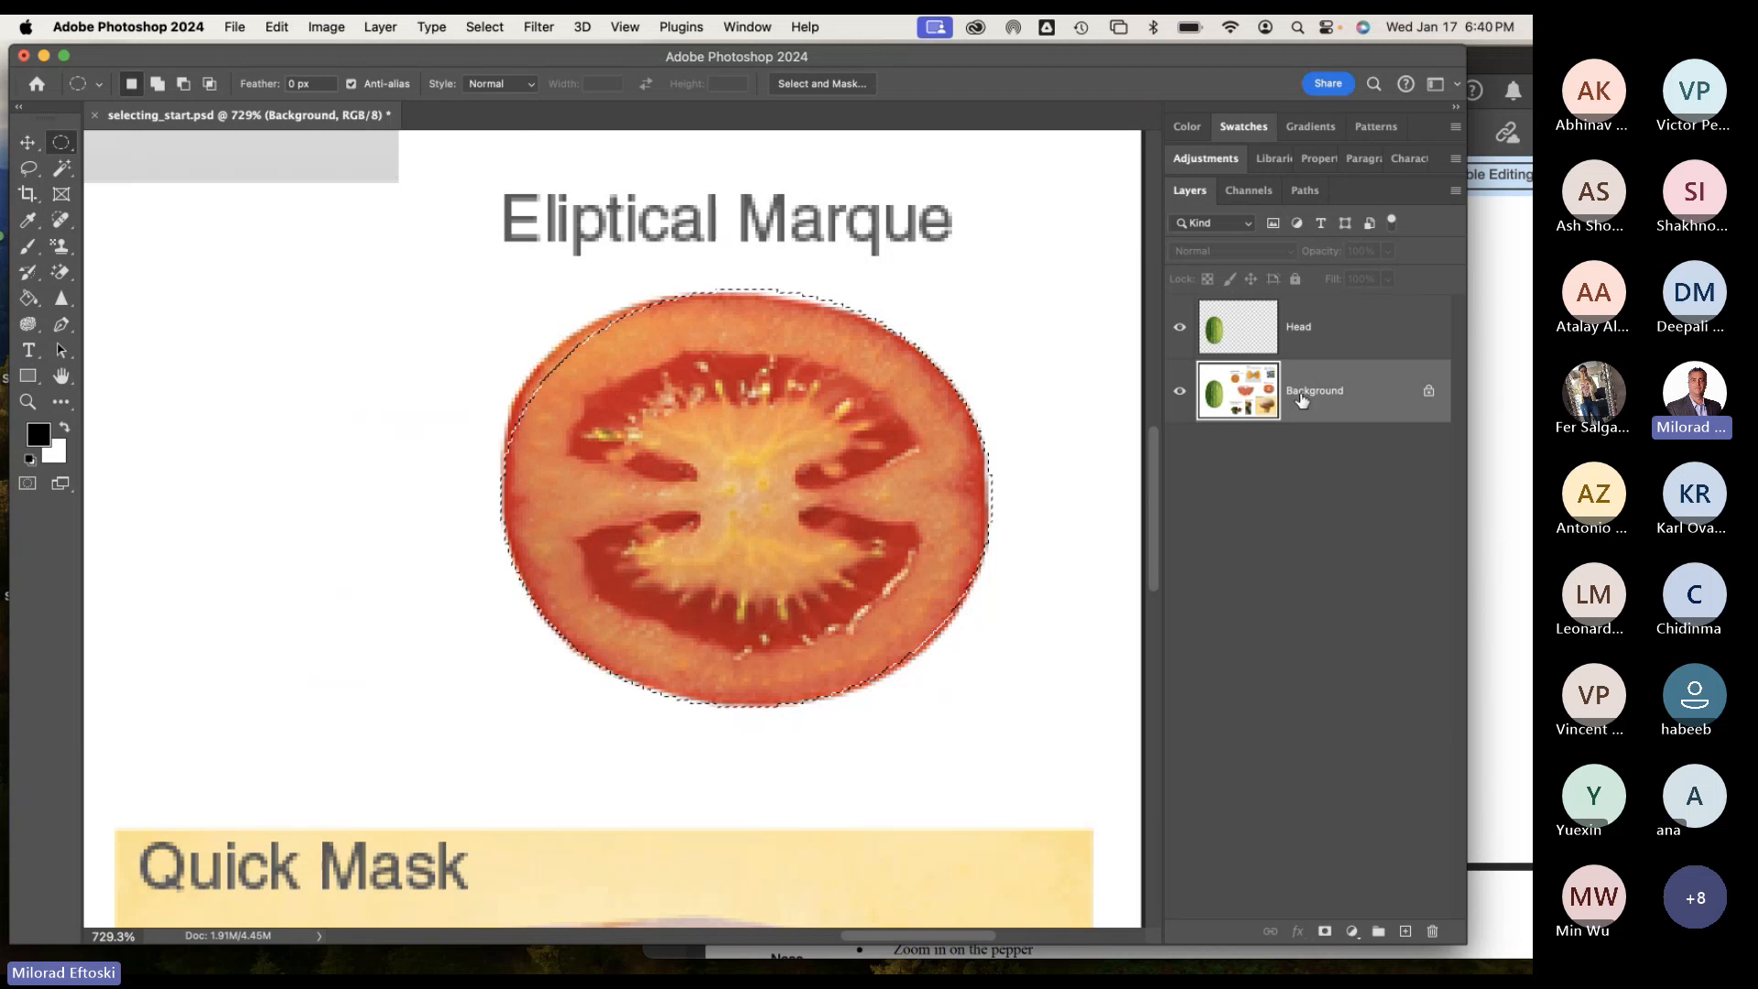
{"action": "left_click", "coordinate": [1498, 439]}
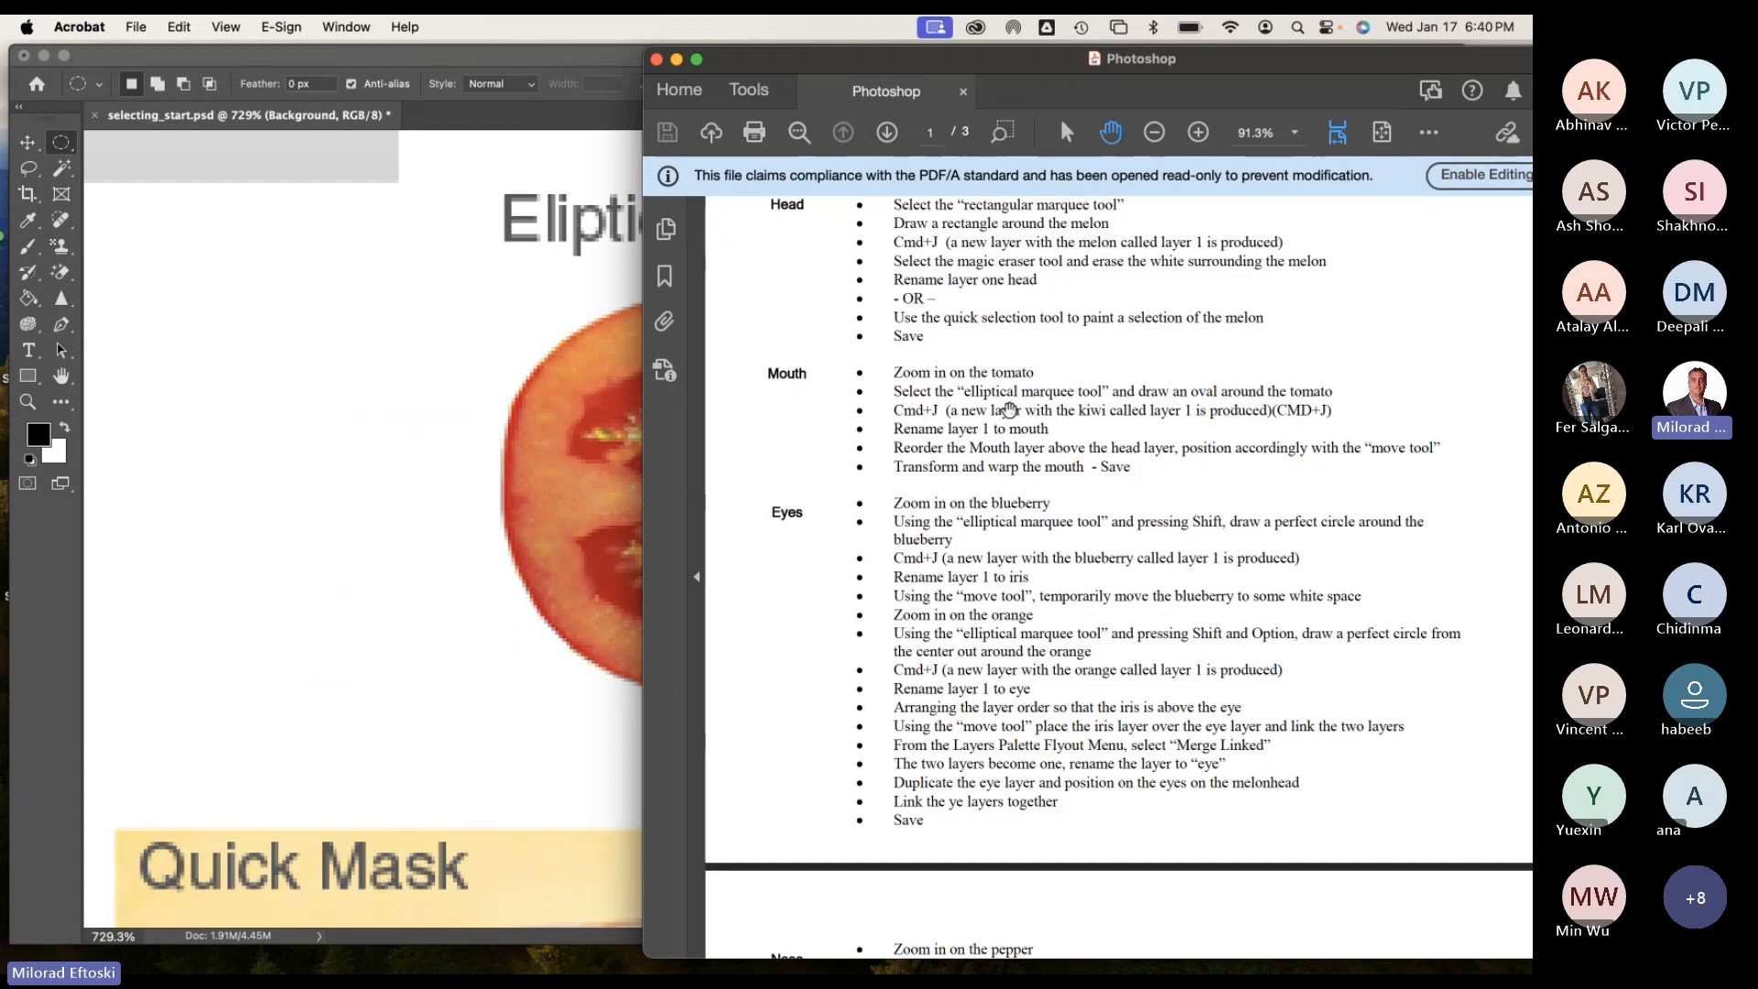
{"action": "left_click", "coordinate": [469, 398]}
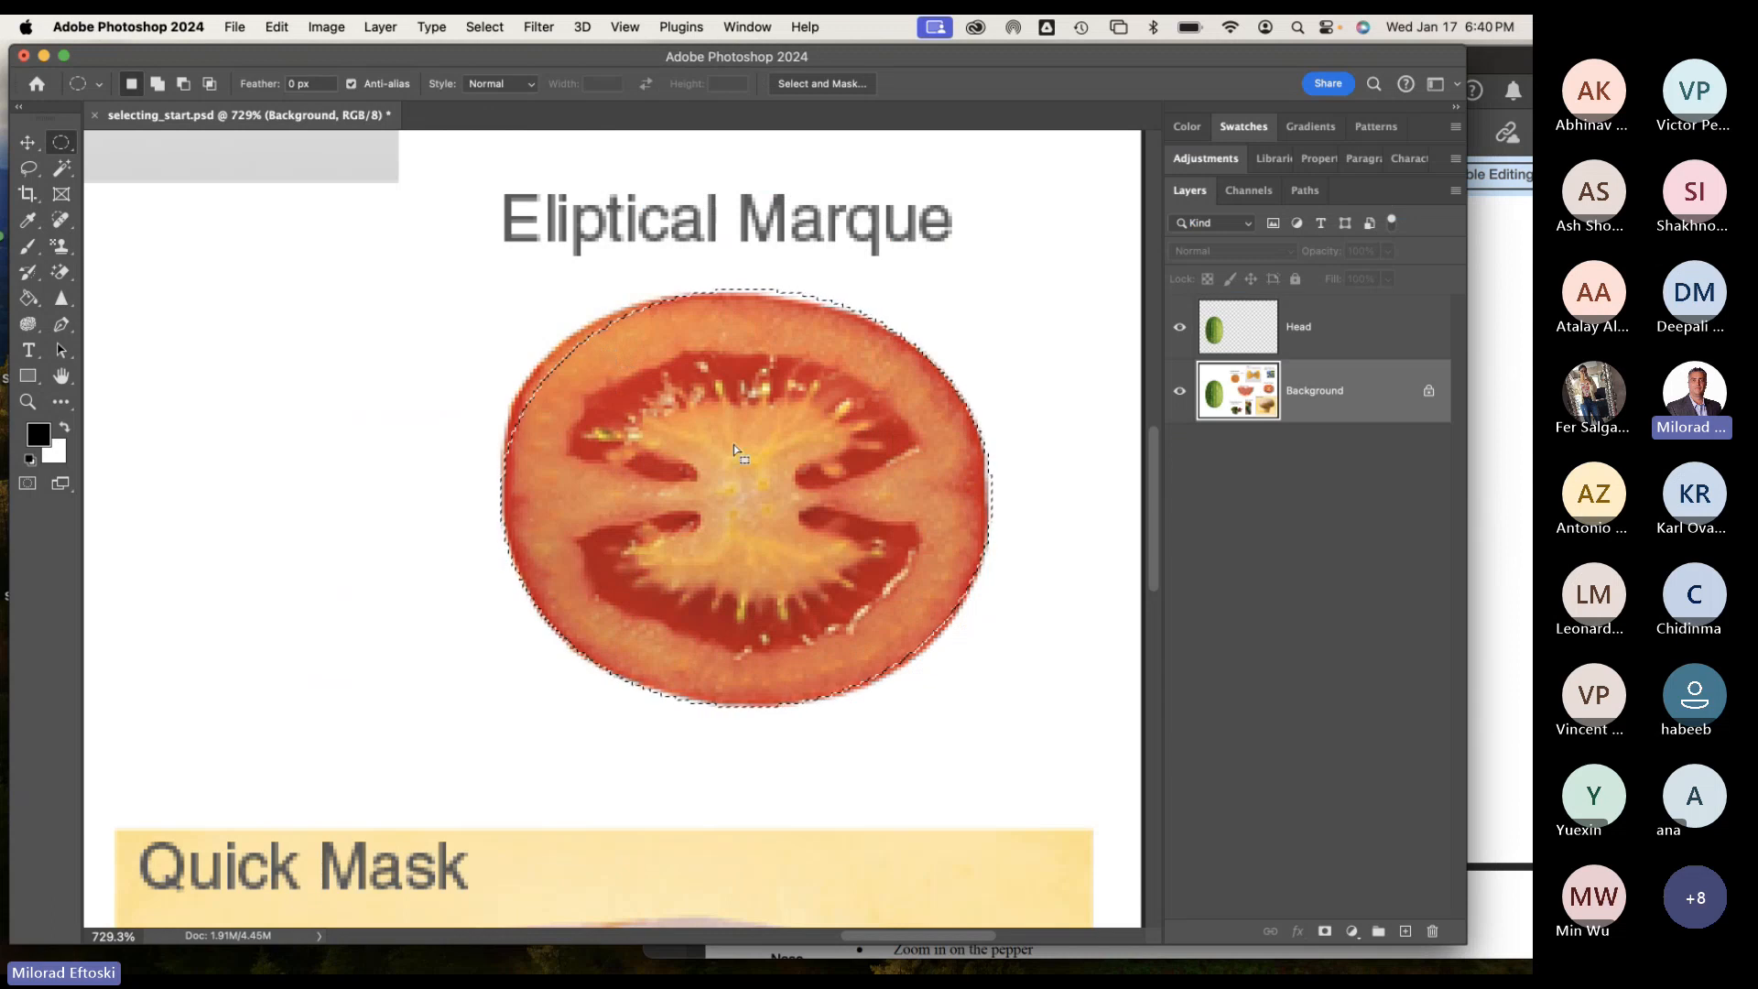
{"action": "mouse_move", "coordinate": [734, 443]}
{"action": "left_mouse_down"}
{"action": "mouse_move", "coordinate": [710, 458]}
{"action": "mouse_move", "coordinate": [732, 443]}
{"action": "left_mouse_up"}
{"action": "left_click", "coordinate": [476, 361]}
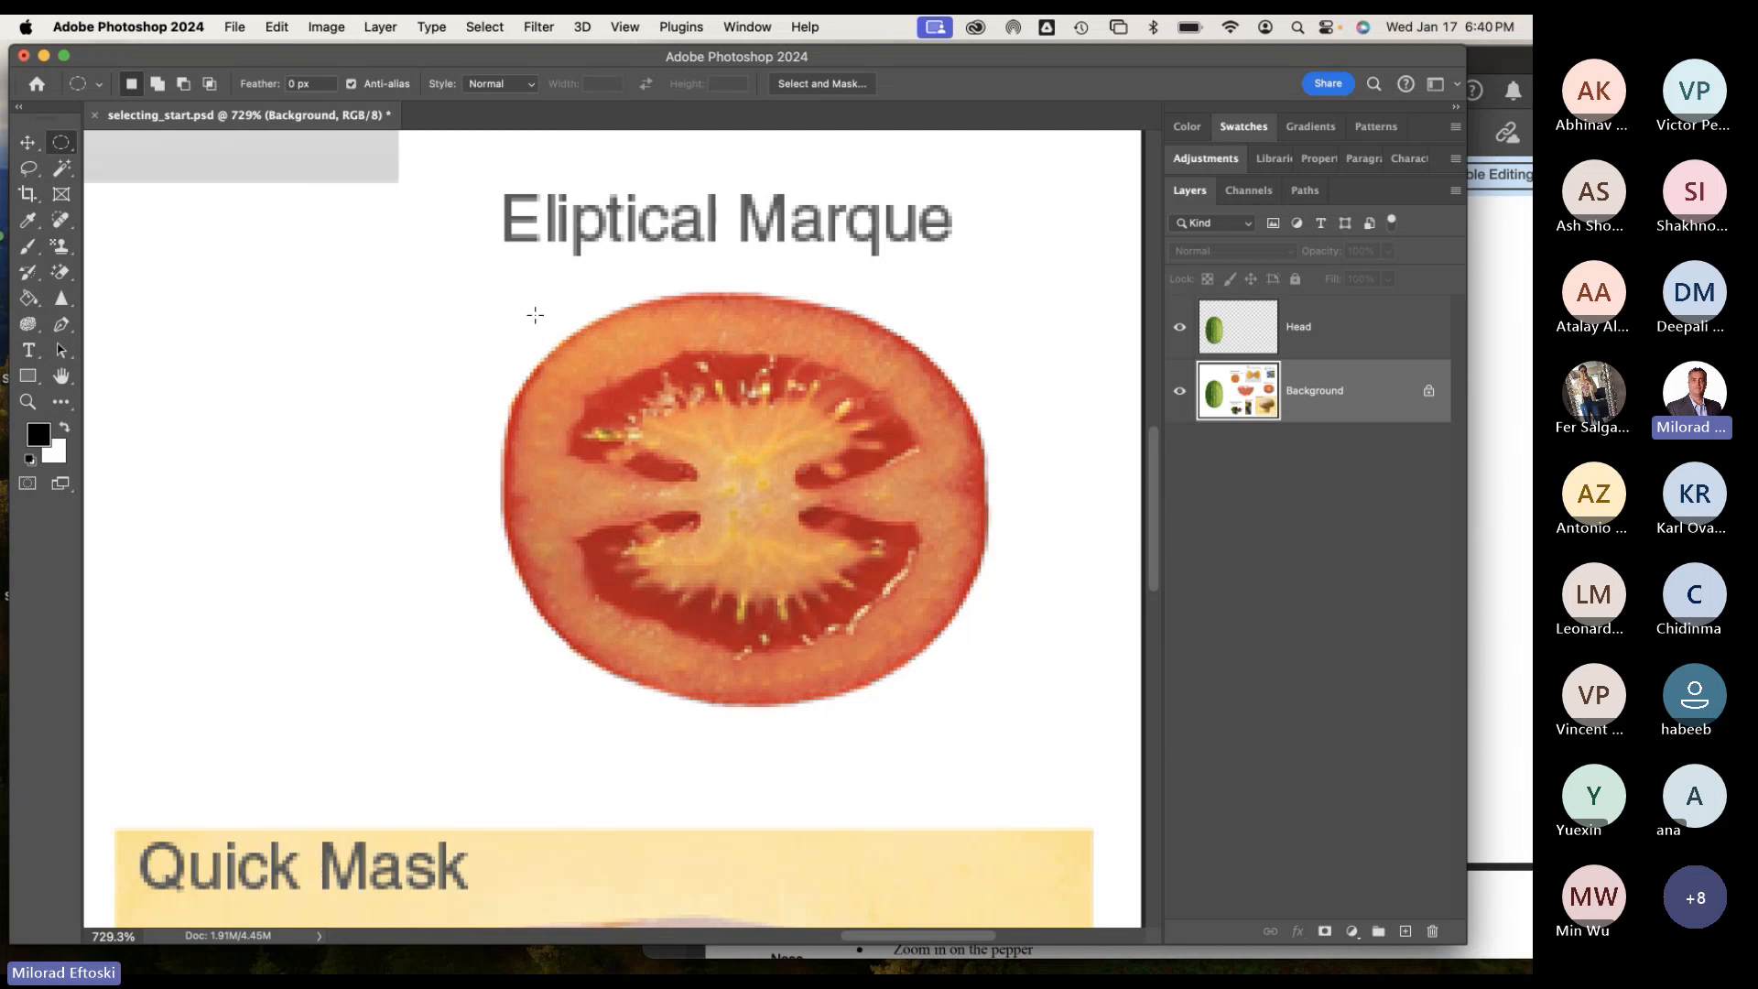
Draw an elliptical selection just inside the tomato's outer edge on the Background layer and nudge it into position.
{"action": "left_click_drag", "start_coordinate": [531, 309], "coordinate": [969, 699]}
{"action": "left_click_drag", "start_coordinate": [833, 636], "coordinate": [828, 632]}
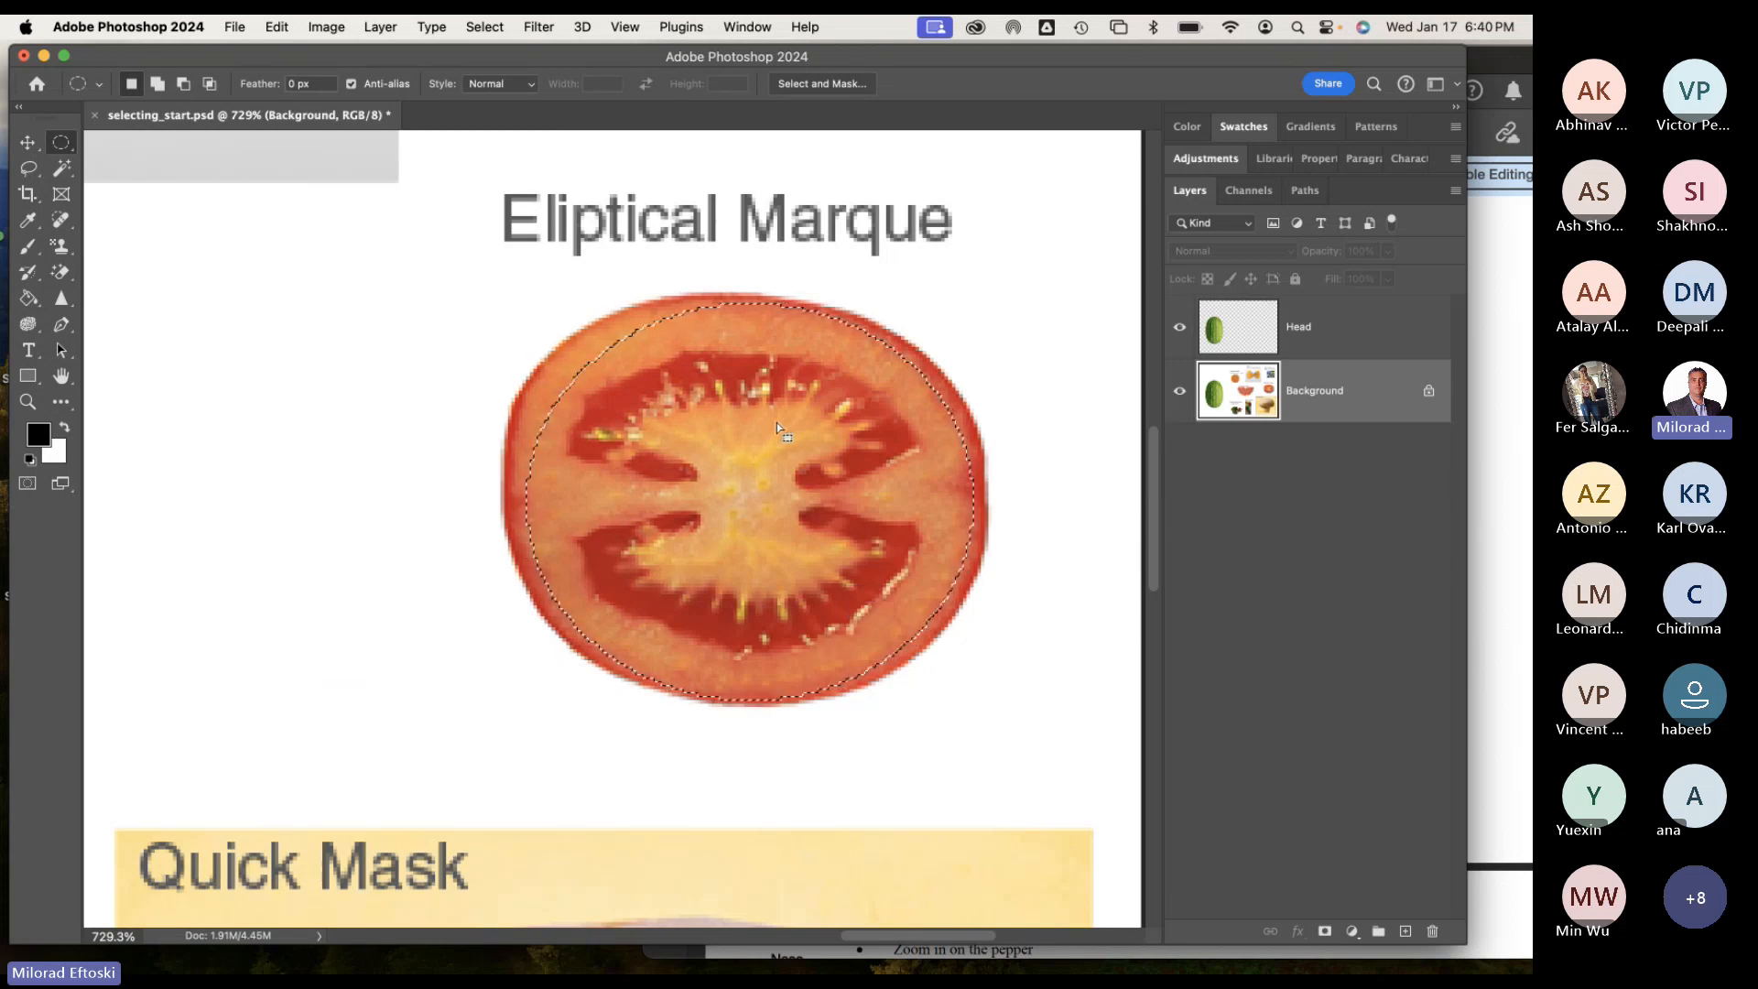
{"action": "left_click_drag", "start_coordinate": [782, 454], "coordinate": [779, 453]}
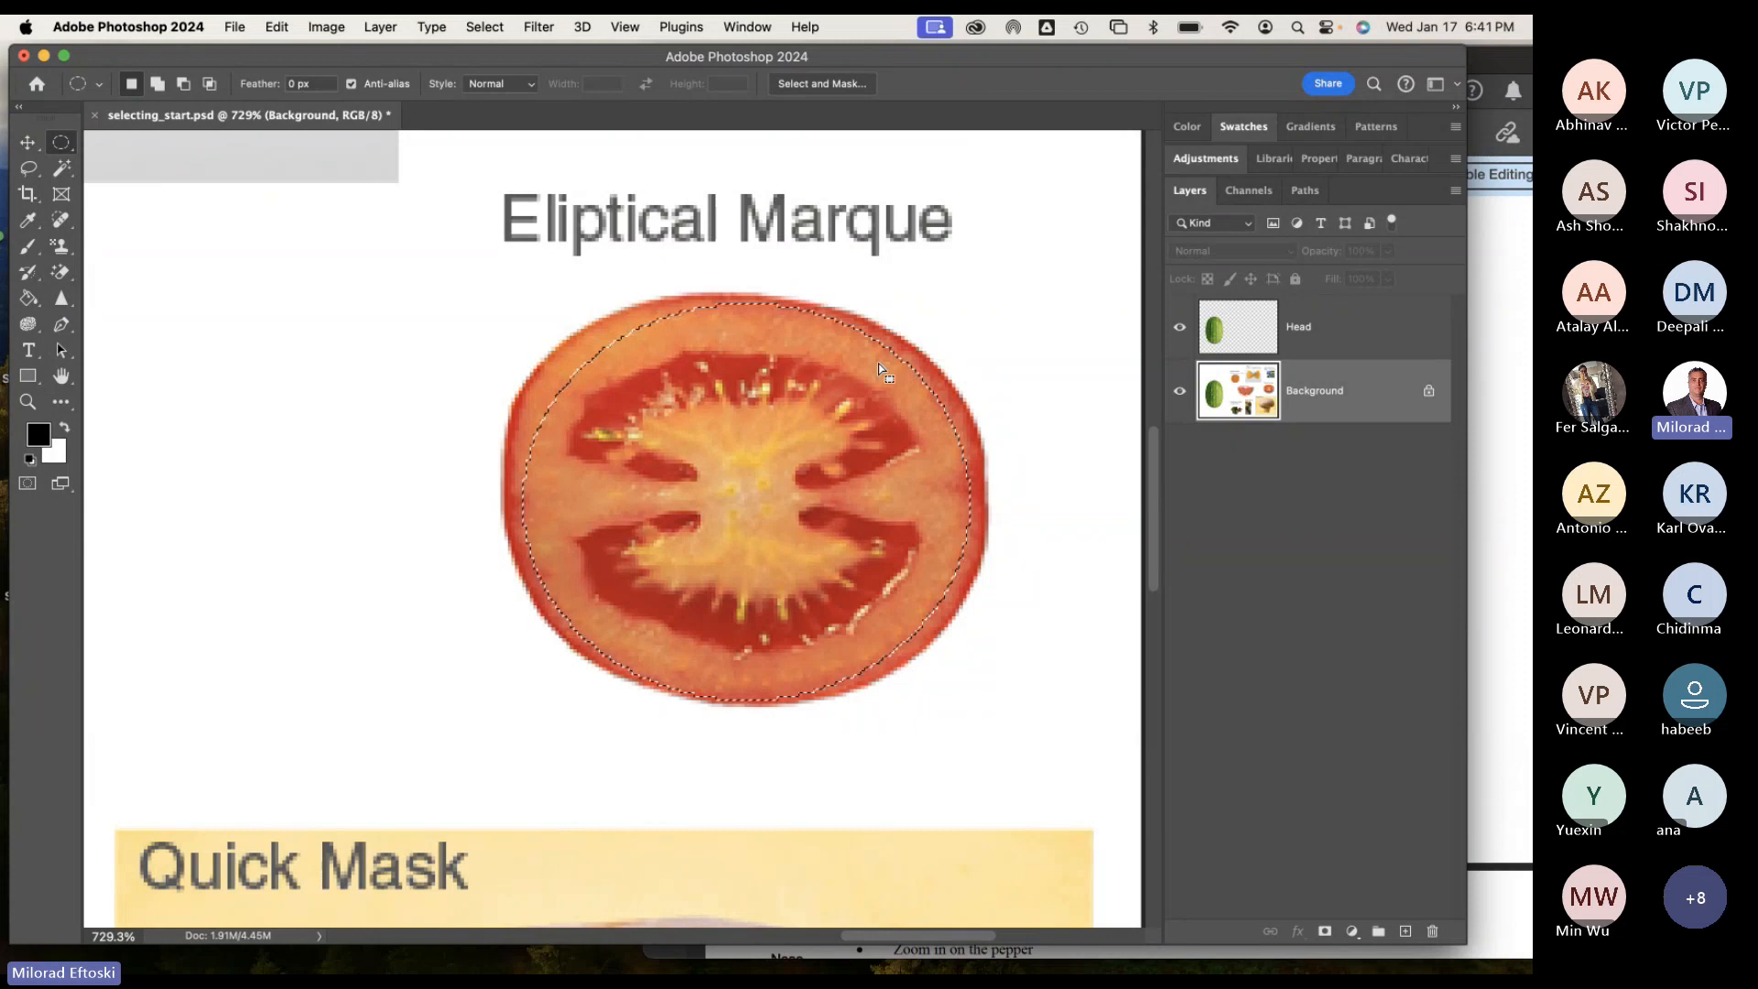
Copy the selected tomato to a new layer and rename that layer Mouth.
{"action": "key", "text": "super+j"}
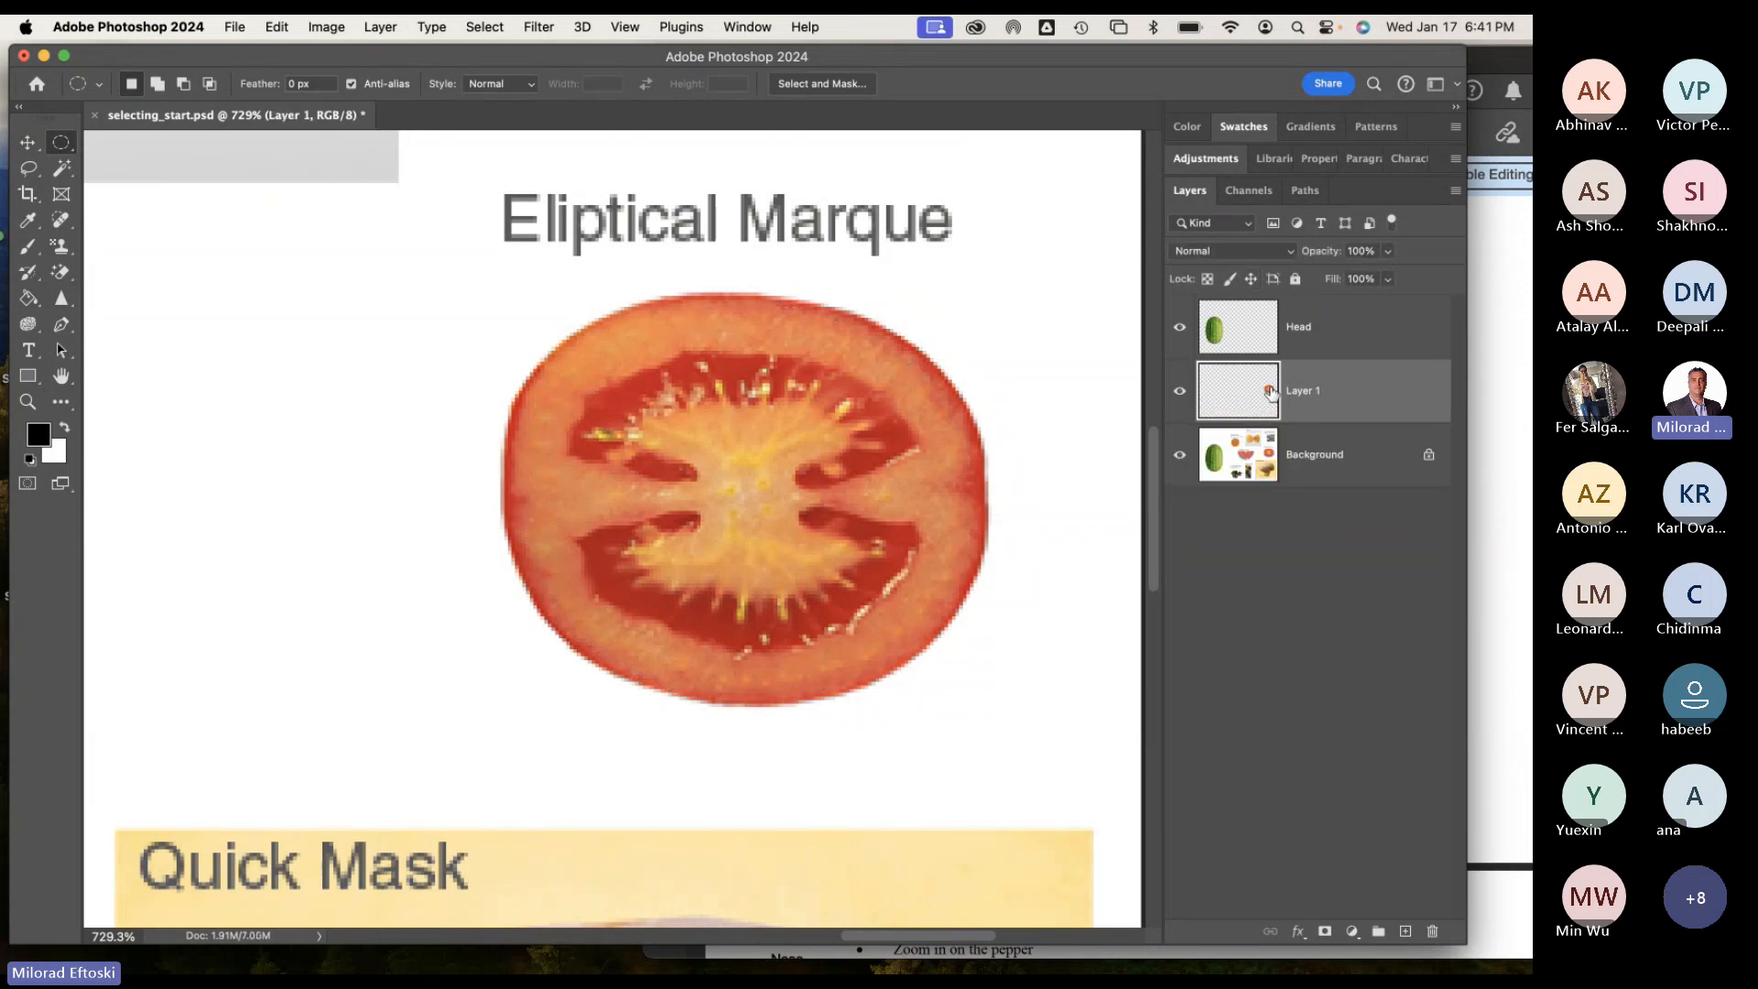
{"action": "double_click", "coordinate": [1304, 392]}
{"action": "type", "text": "Mouth"}
{"action": "key", "text": "Return"}
Move the Mouth layer's tomato across the canvas to the watermelon's lower right edge with the Move Tool.
{"action": "left_click", "coordinate": [28, 143]}
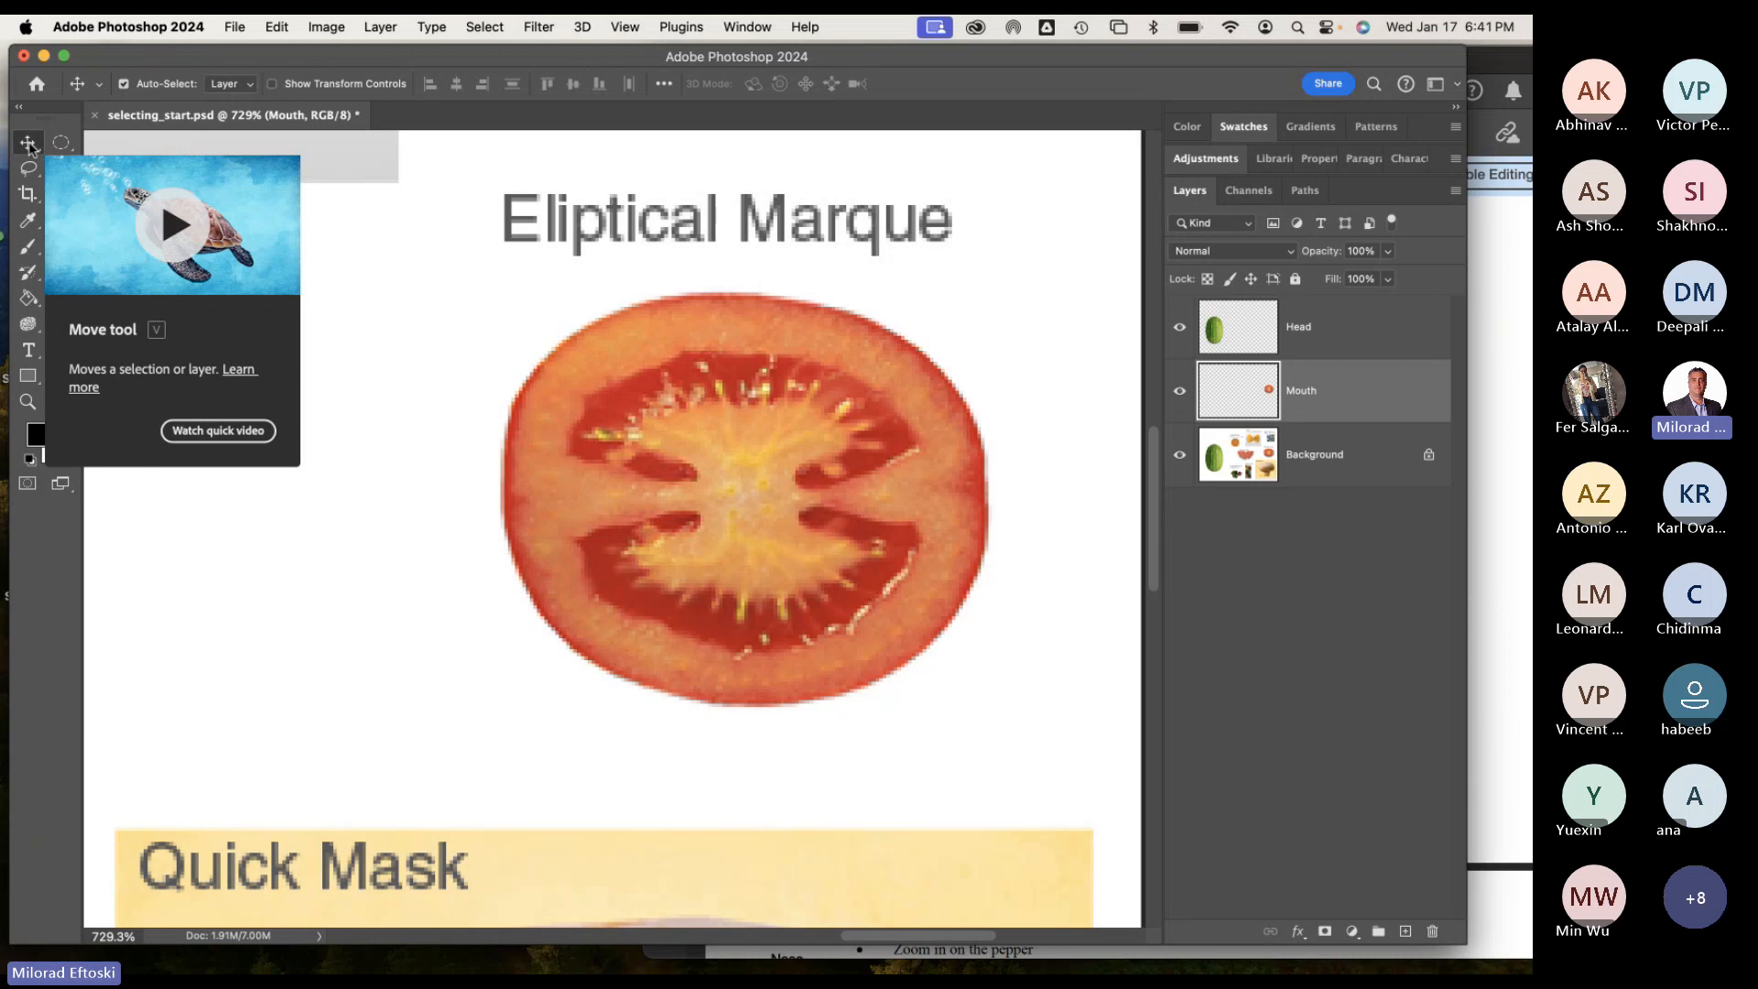
{"action": "key", "text": "super+minus"}
{"action": "key", "text": "super+minus"}
{"action": "key", "text": "super+minus"}
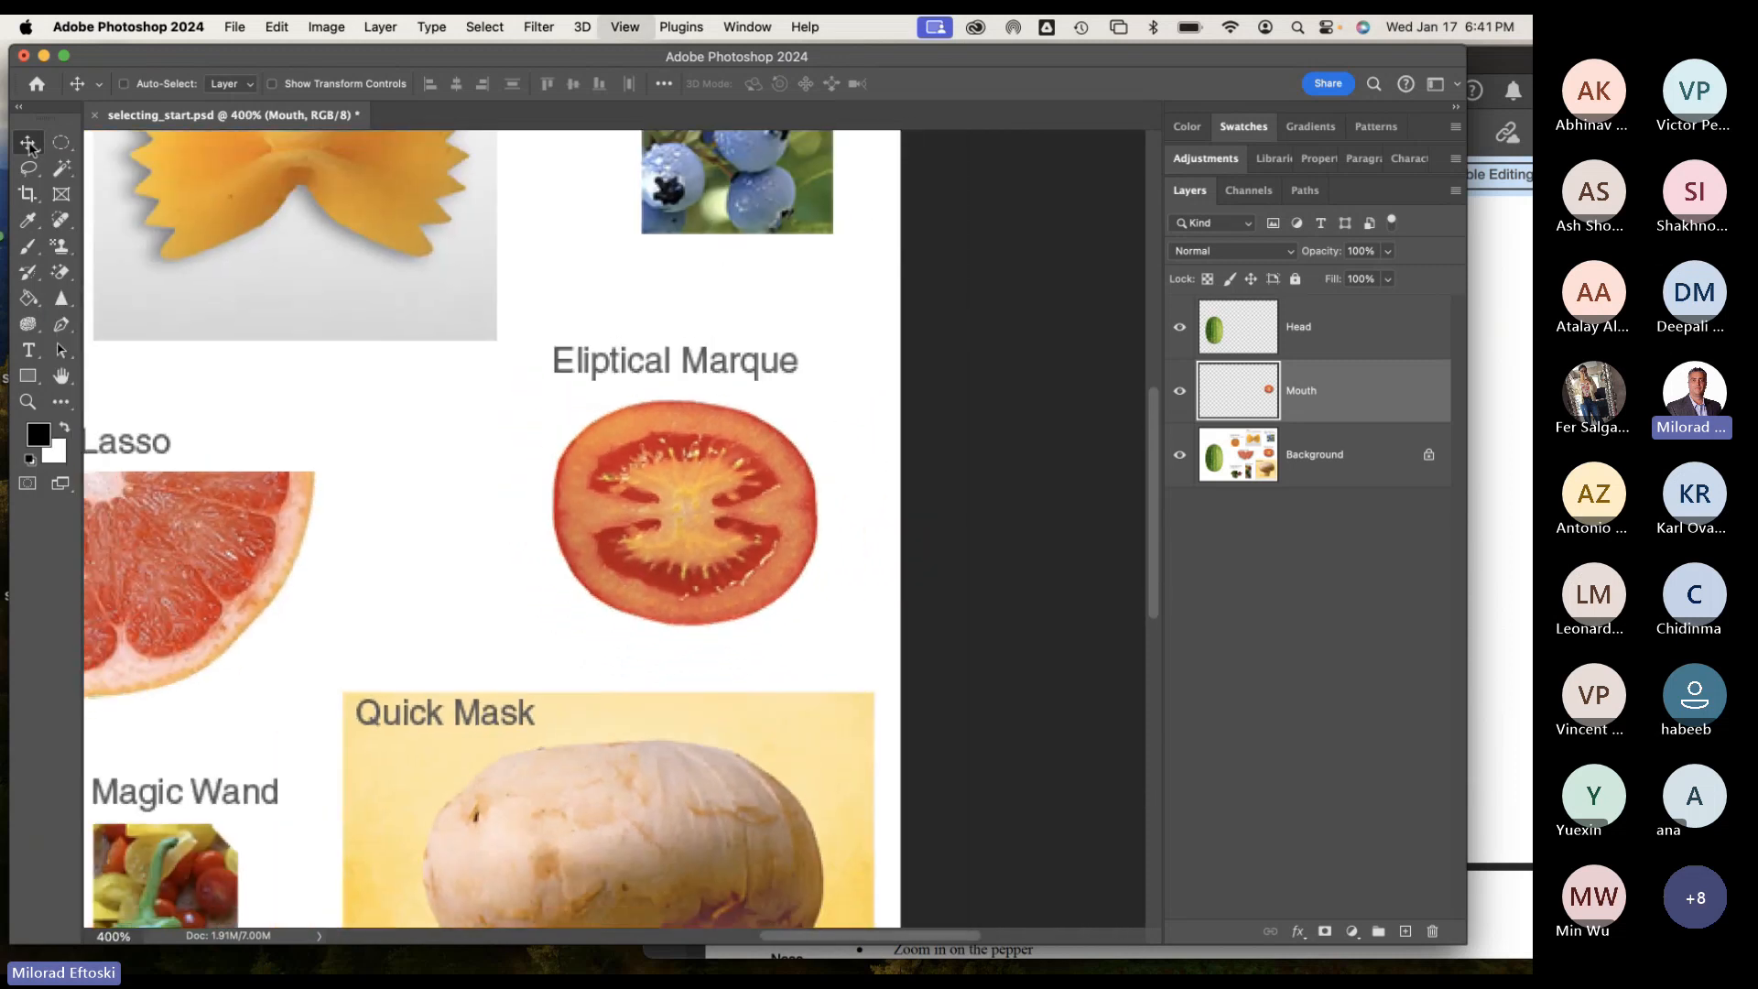
{"action": "key", "text": "super+minus"}
{"action": "key", "text": "super+minus"}
{"action": "key", "text": "super+minus"}
{"action": "key", "text": "super+plus"}
{"action": "key", "text": "super+plus"}
{"action": "key", "text": "super+plus"}
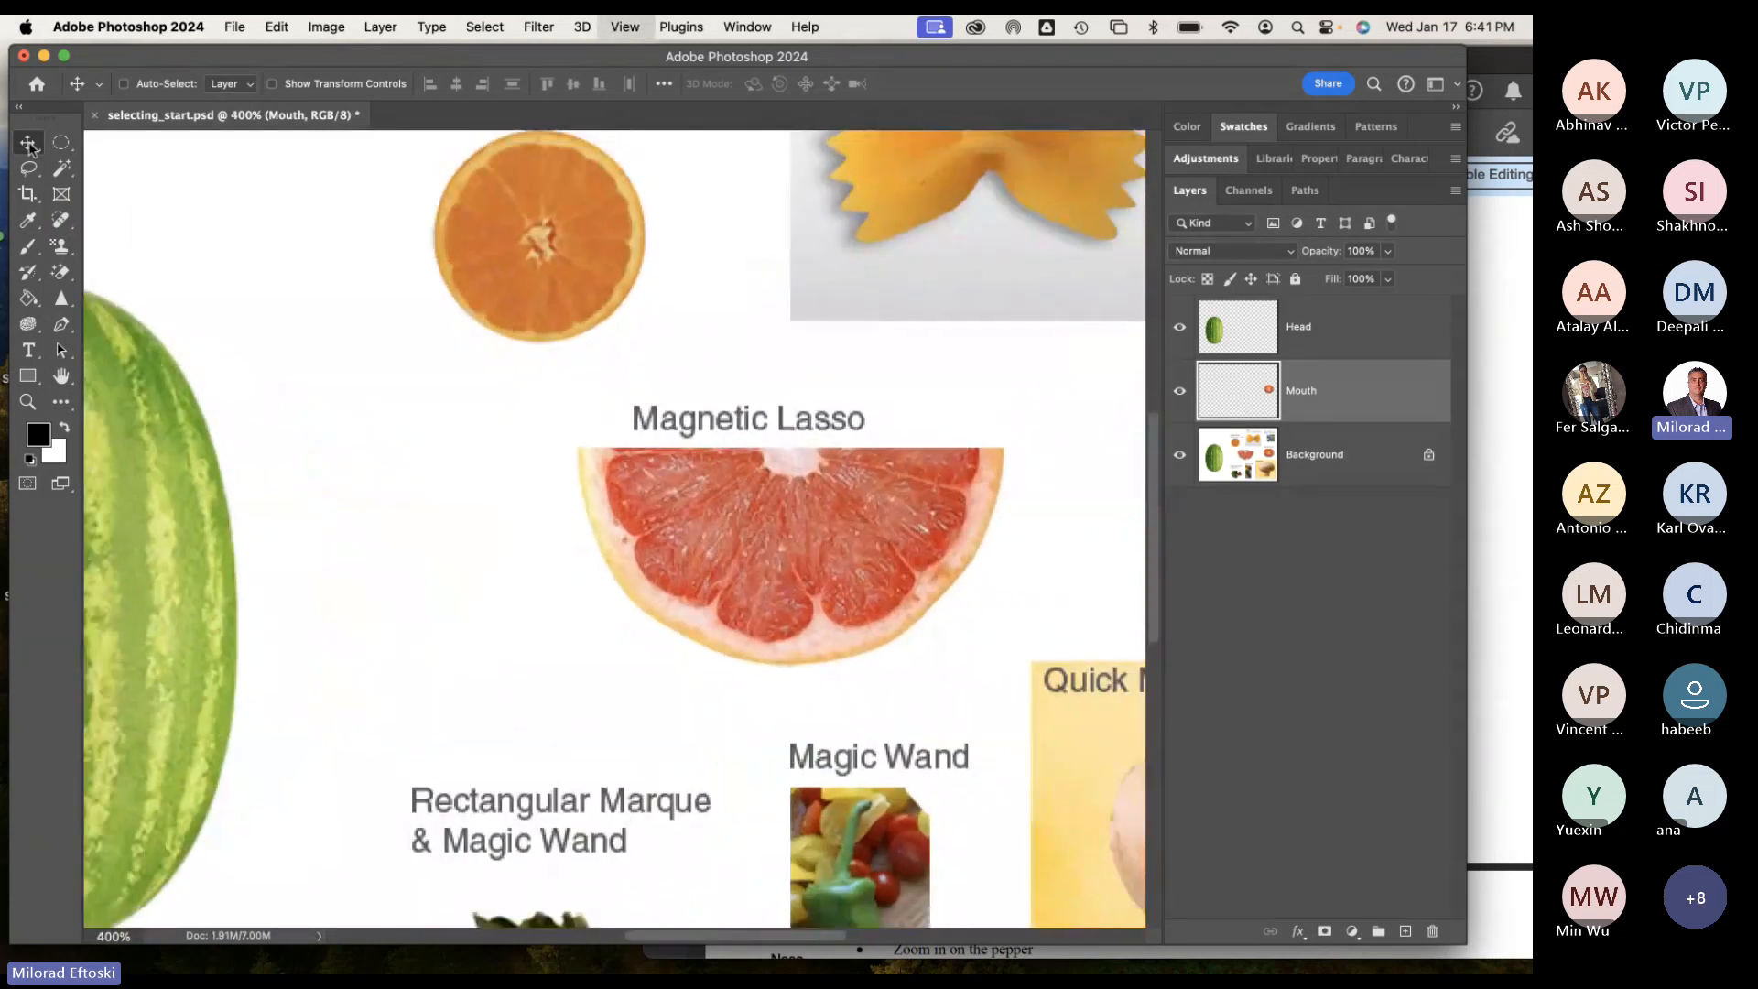
{"action": "key", "text": "super+minus"}
{"action": "key", "text": "super+minus"}
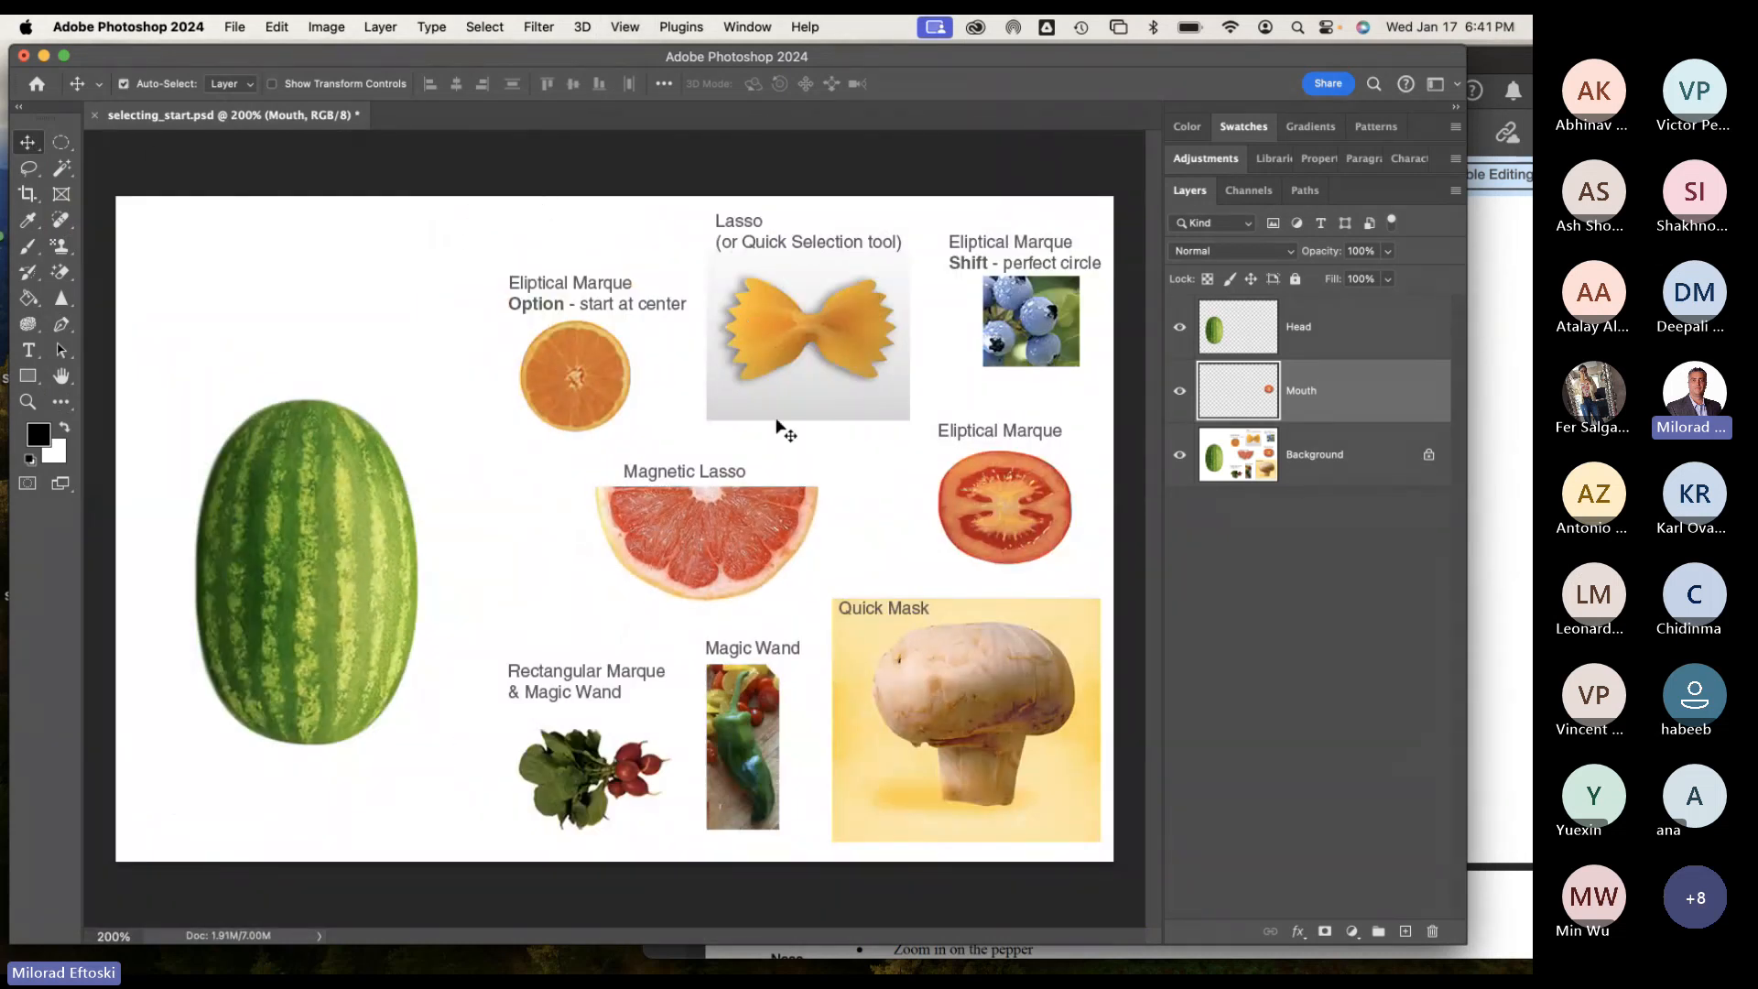
{"action": "left_click_drag", "start_coordinate": [989, 501], "coordinate": [406, 613]}
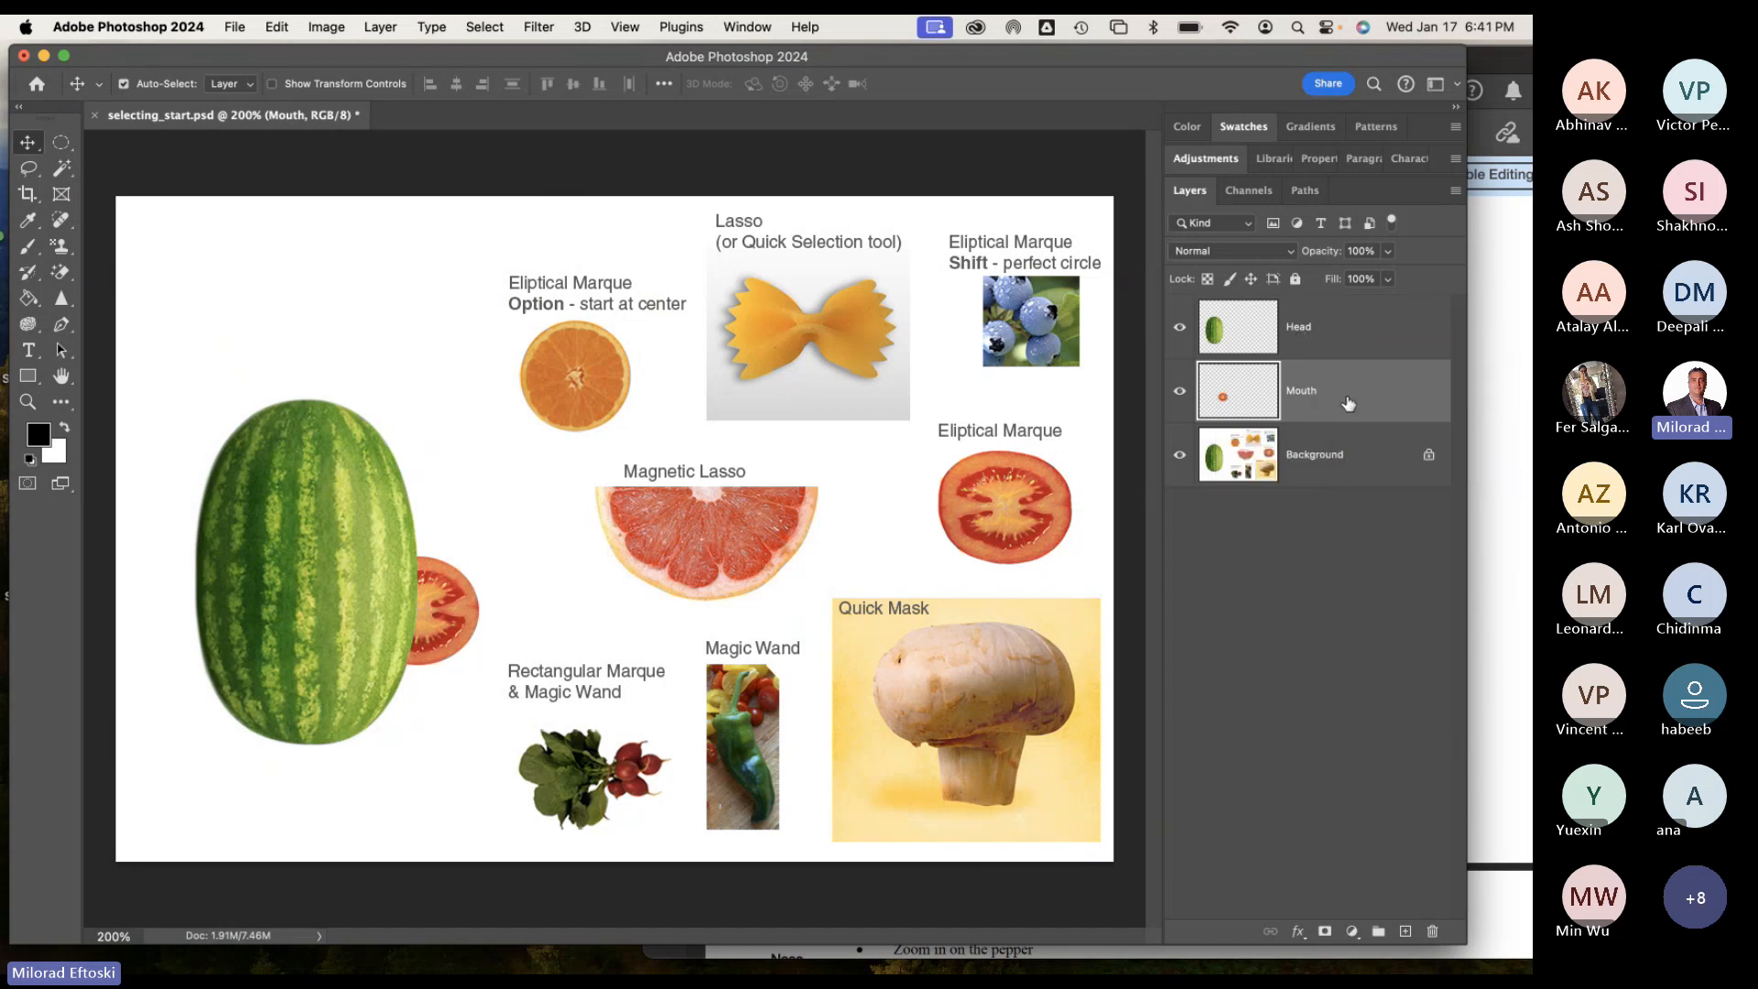
Reorder the Mouth layer above the Head layer and position the tomato on the lower middle of the watermelon.
{"action": "left_click_drag", "start_coordinate": [1344, 403], "coordinate": [1346, 317]}
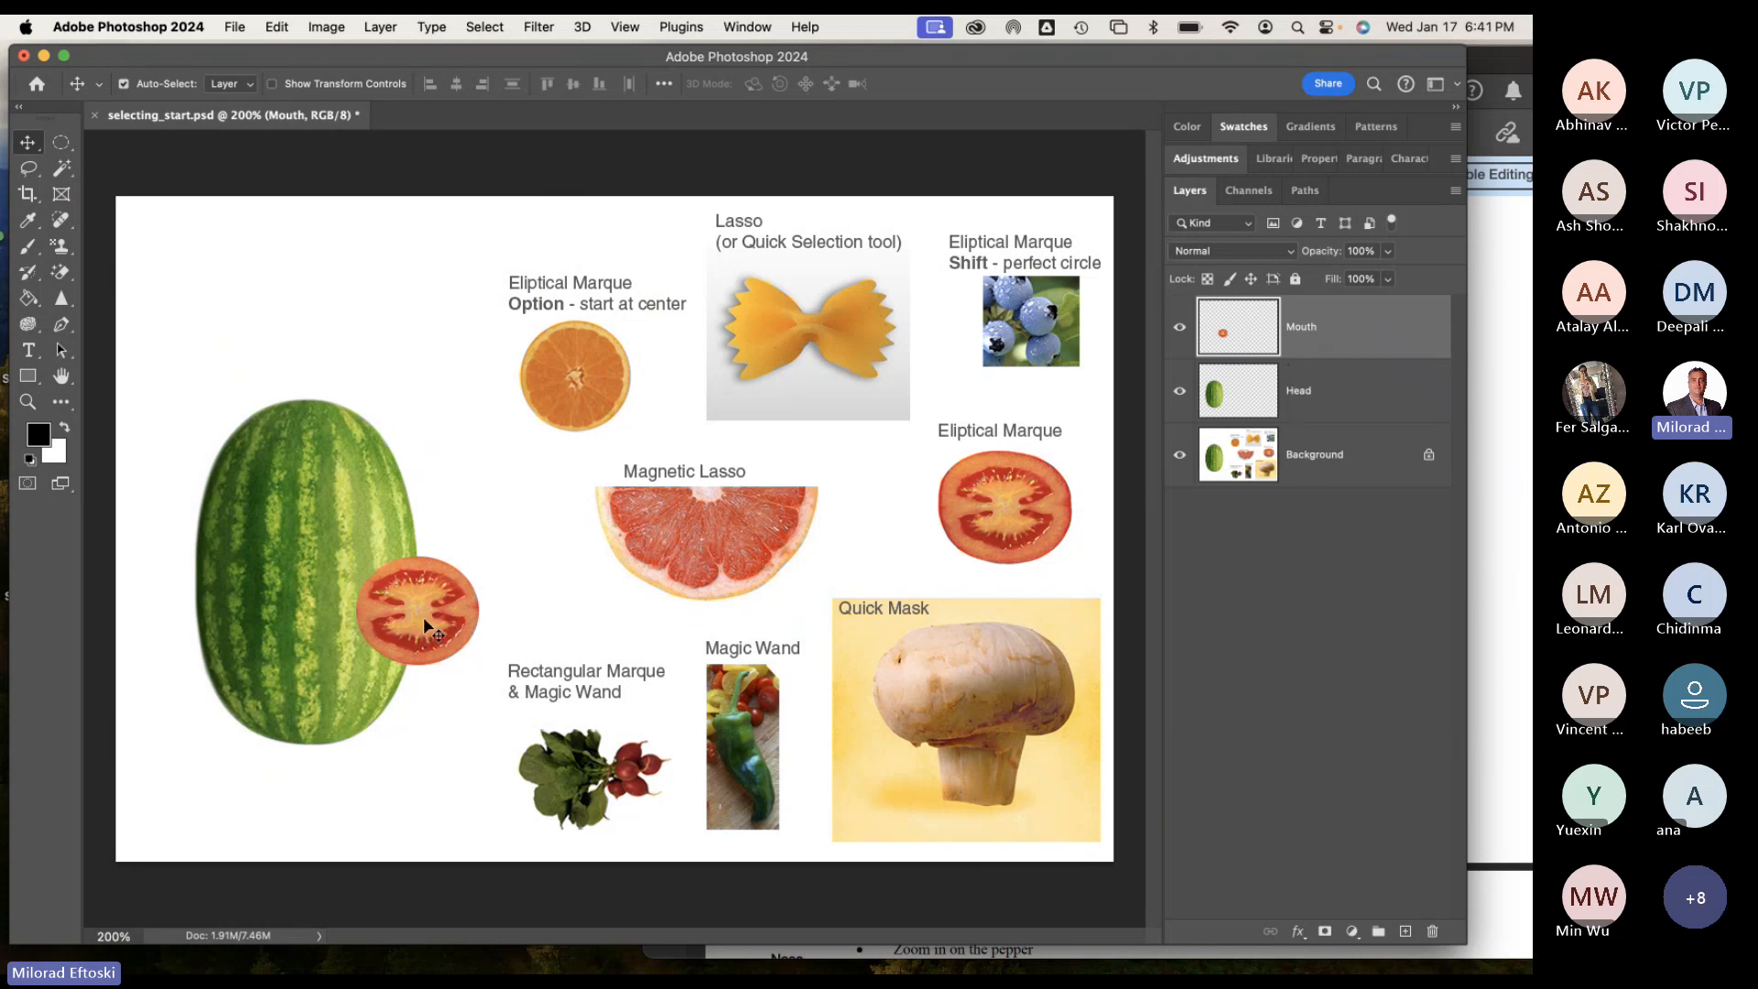
{"action": "left_click_drag", "start_coordinate": [417, 624], "coordinate": [314, 638]}
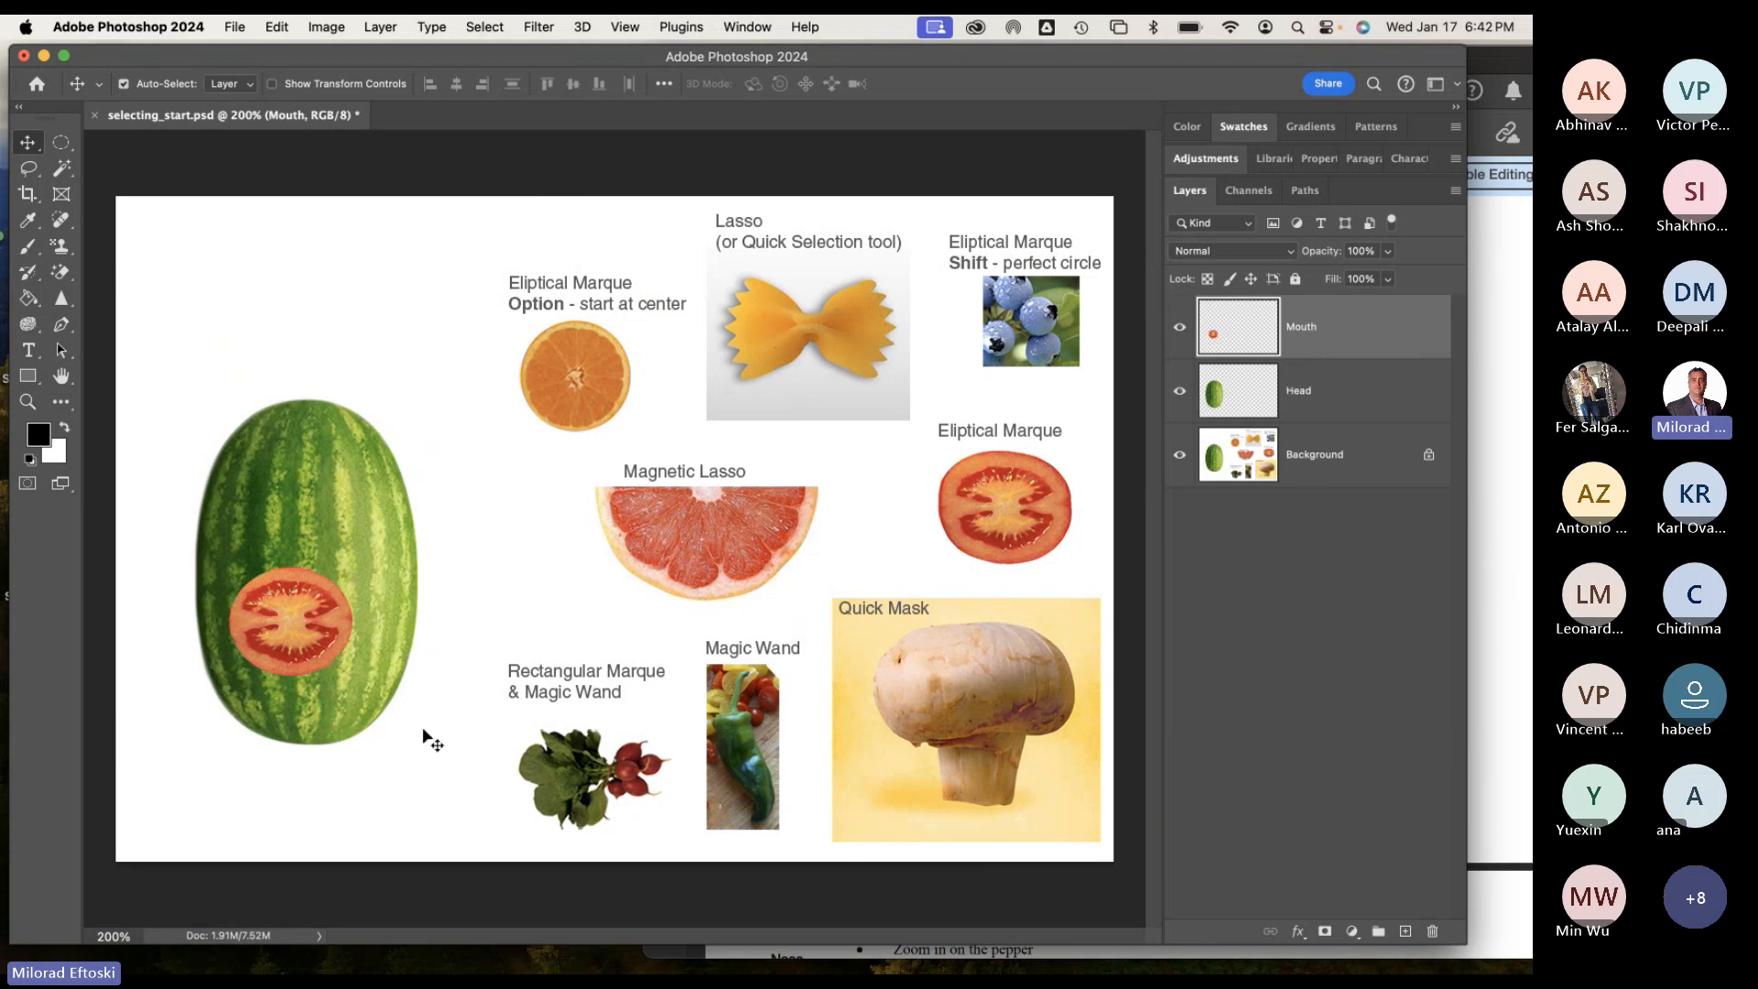
Free Transform the Mouth tomato into a wide, flat oval, about 140% width and 61% height, and position it on the melon's lower half.
{"action": "left_click_drag", "start_coordinate": [313, 664], "coordinate": [309, 664]}
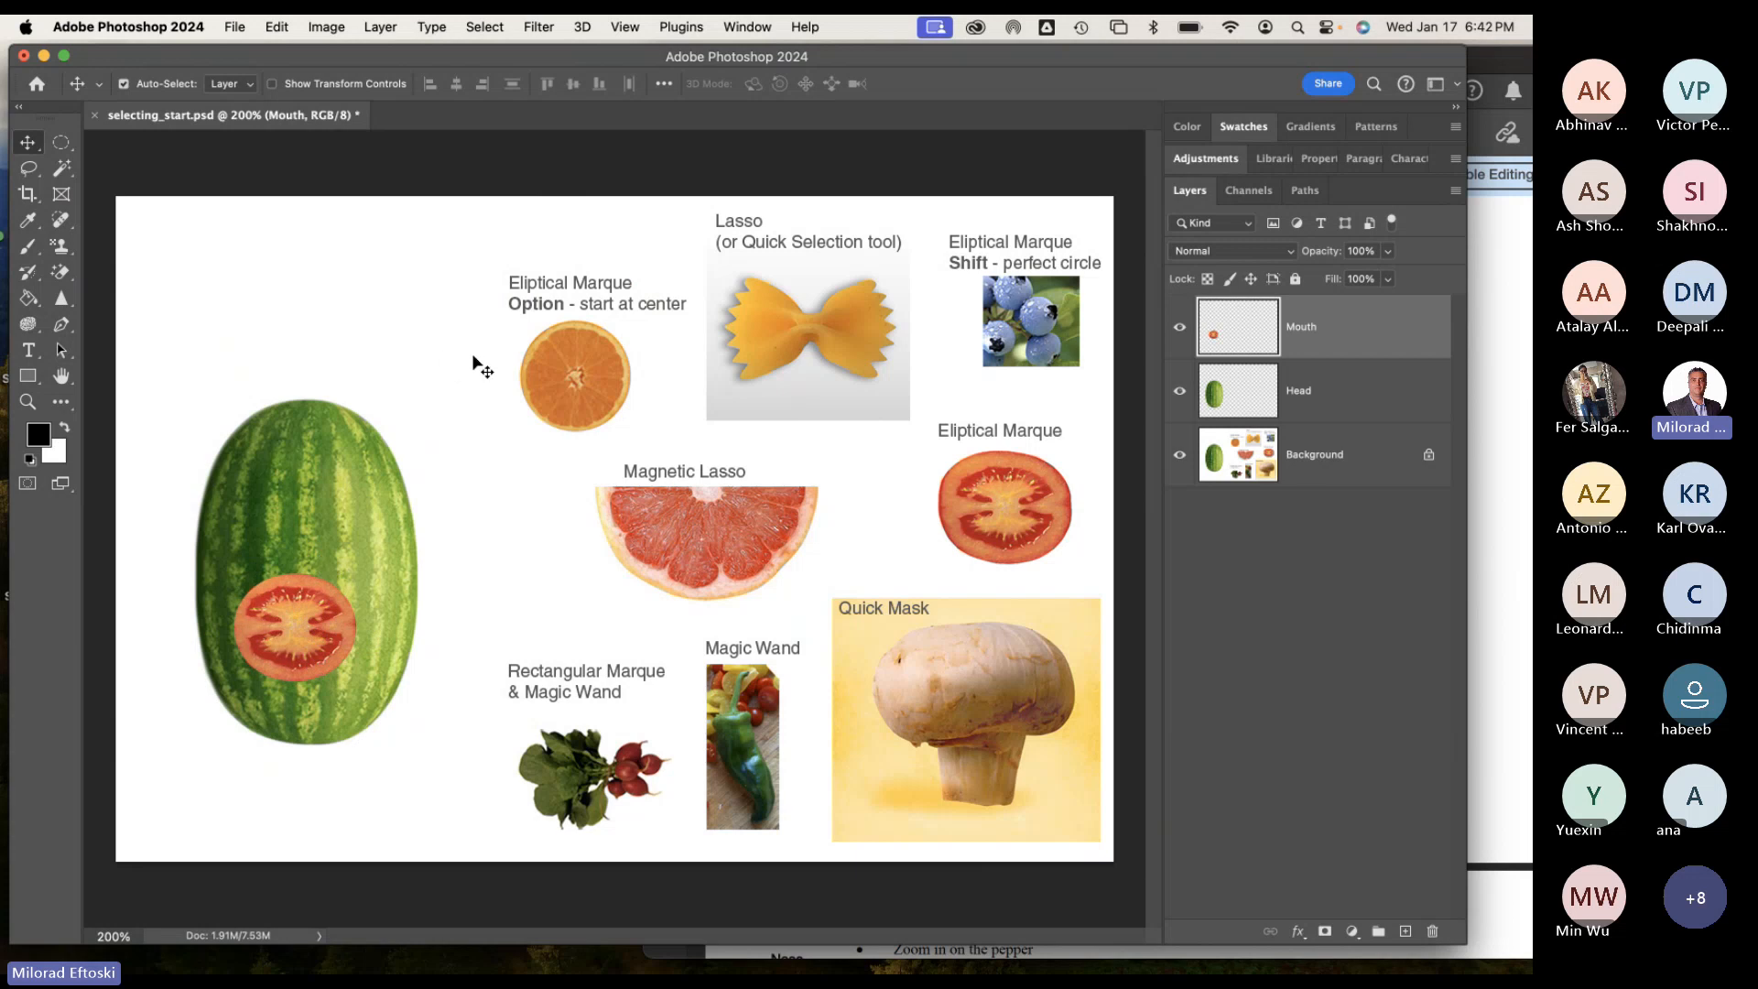
{"action": "left_click", "coordinate": [274, 27]}
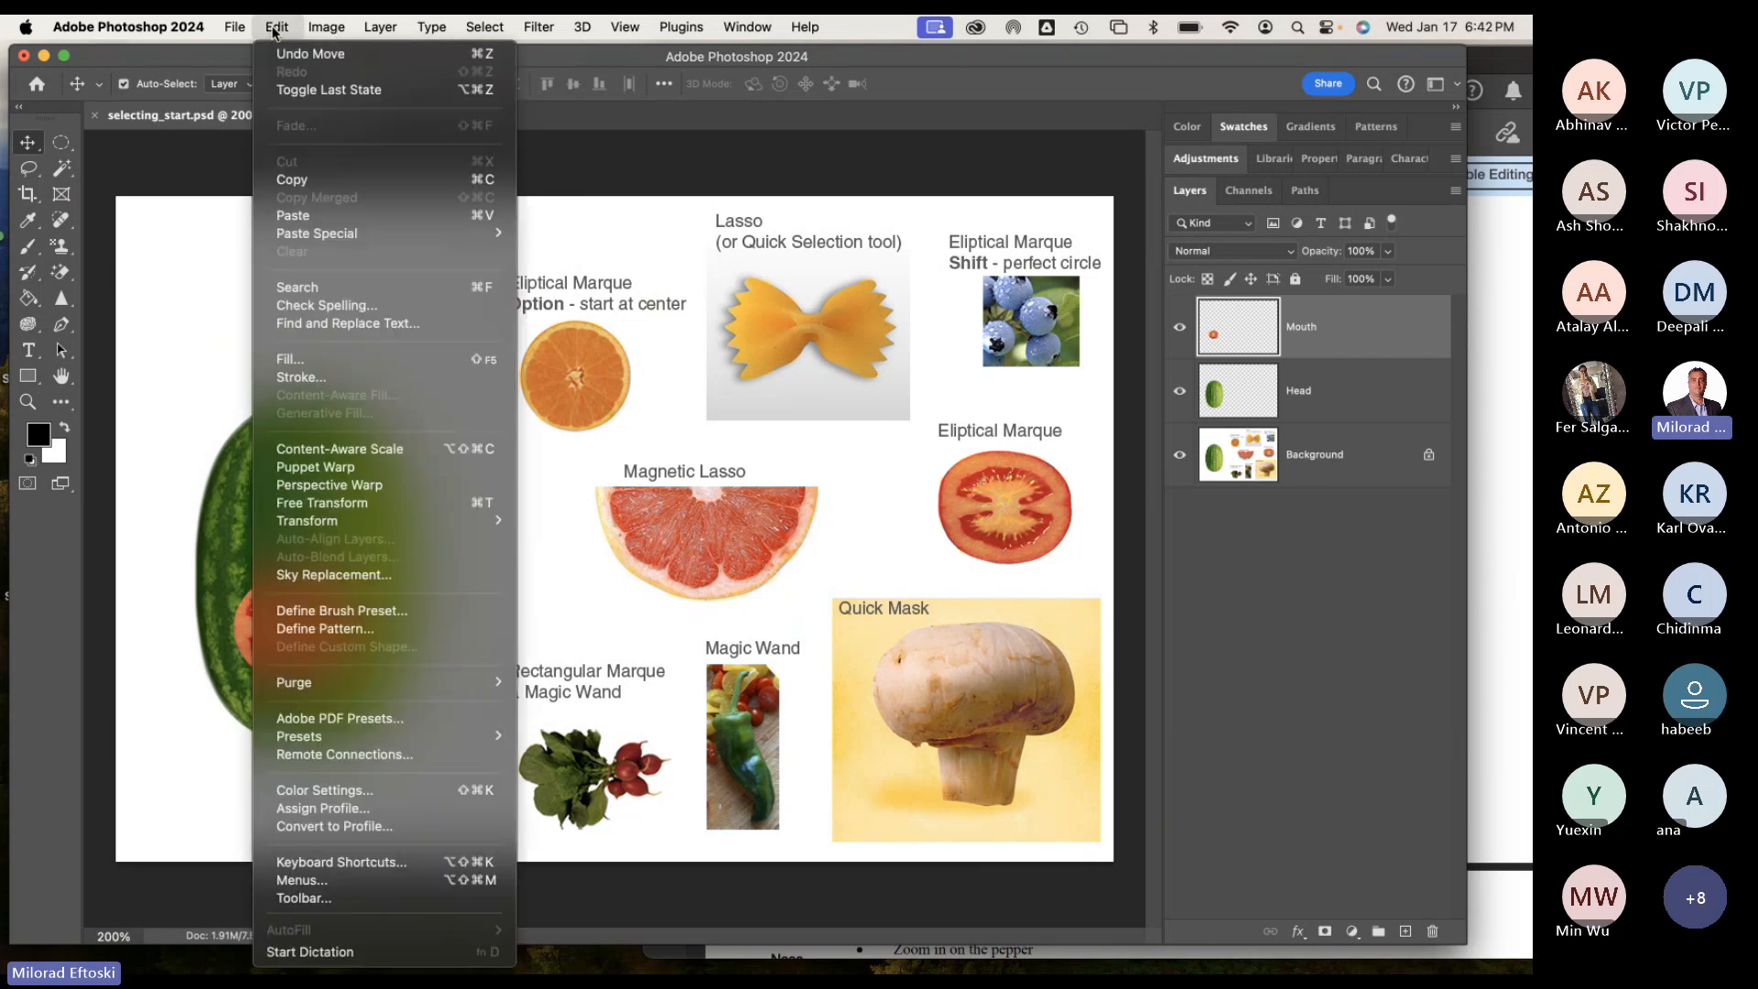
{"action": "left_click", "coordinate": [409, 502]}
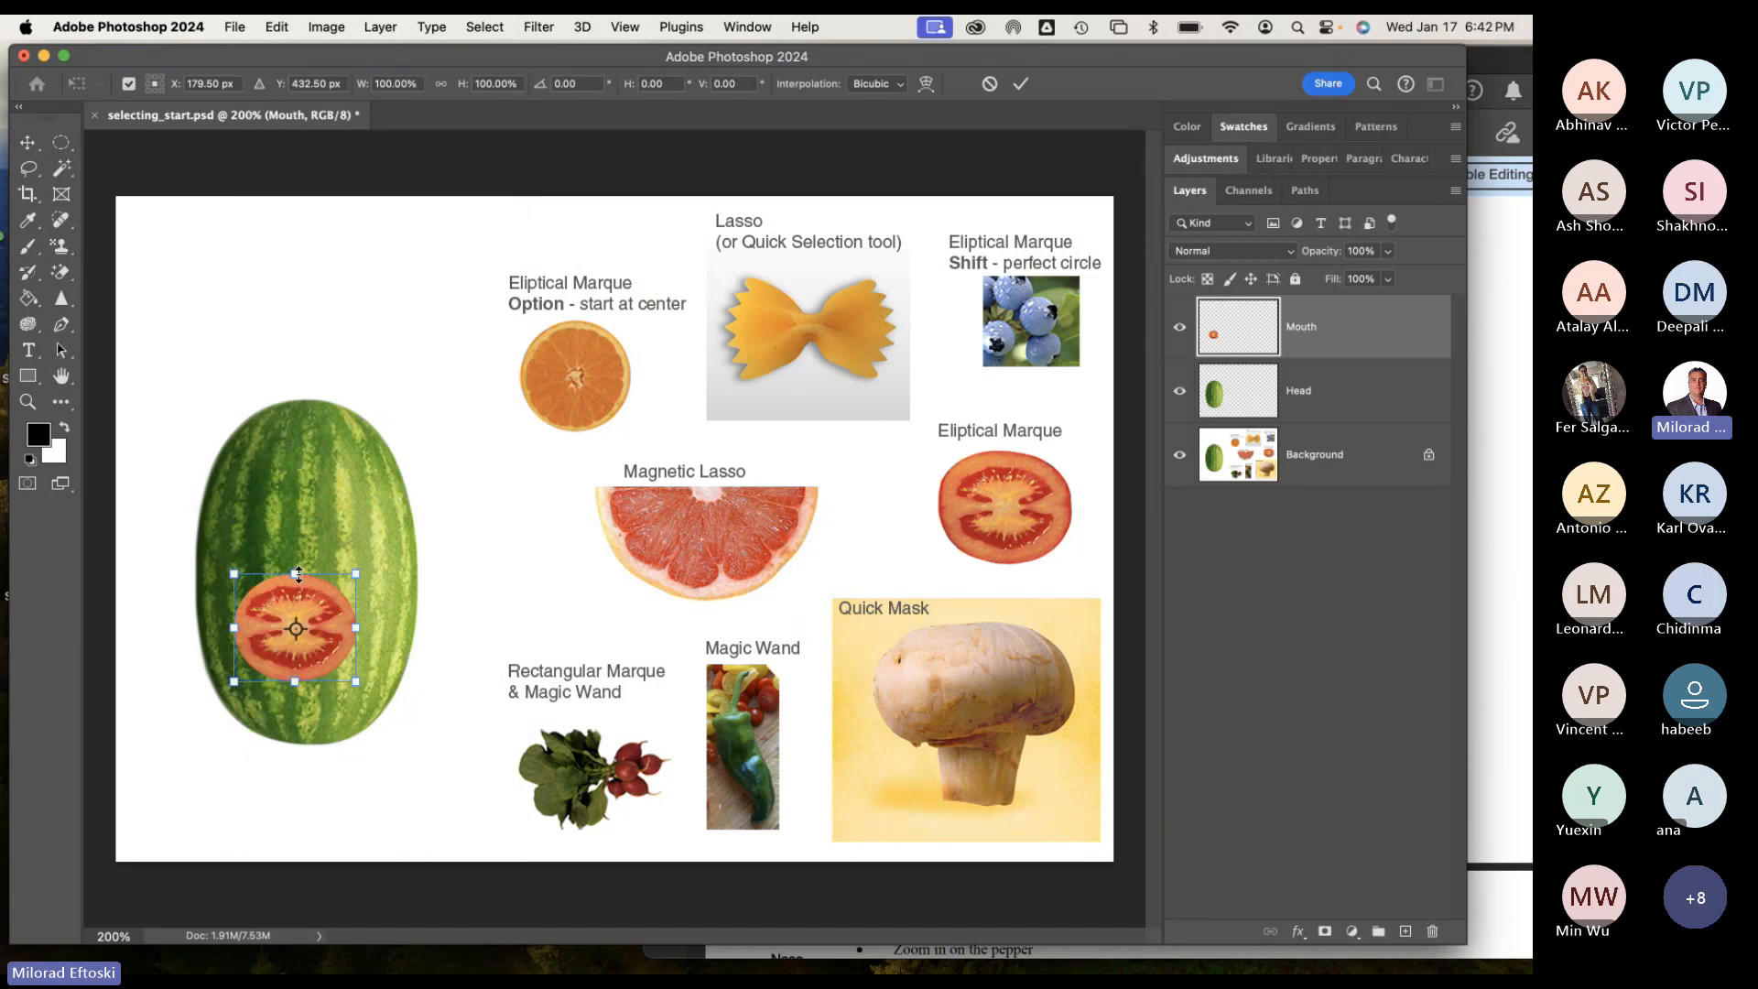
{"action": "left_click_drag", "start_coordinate": [298, 575], "coordinate": [391, 585]}
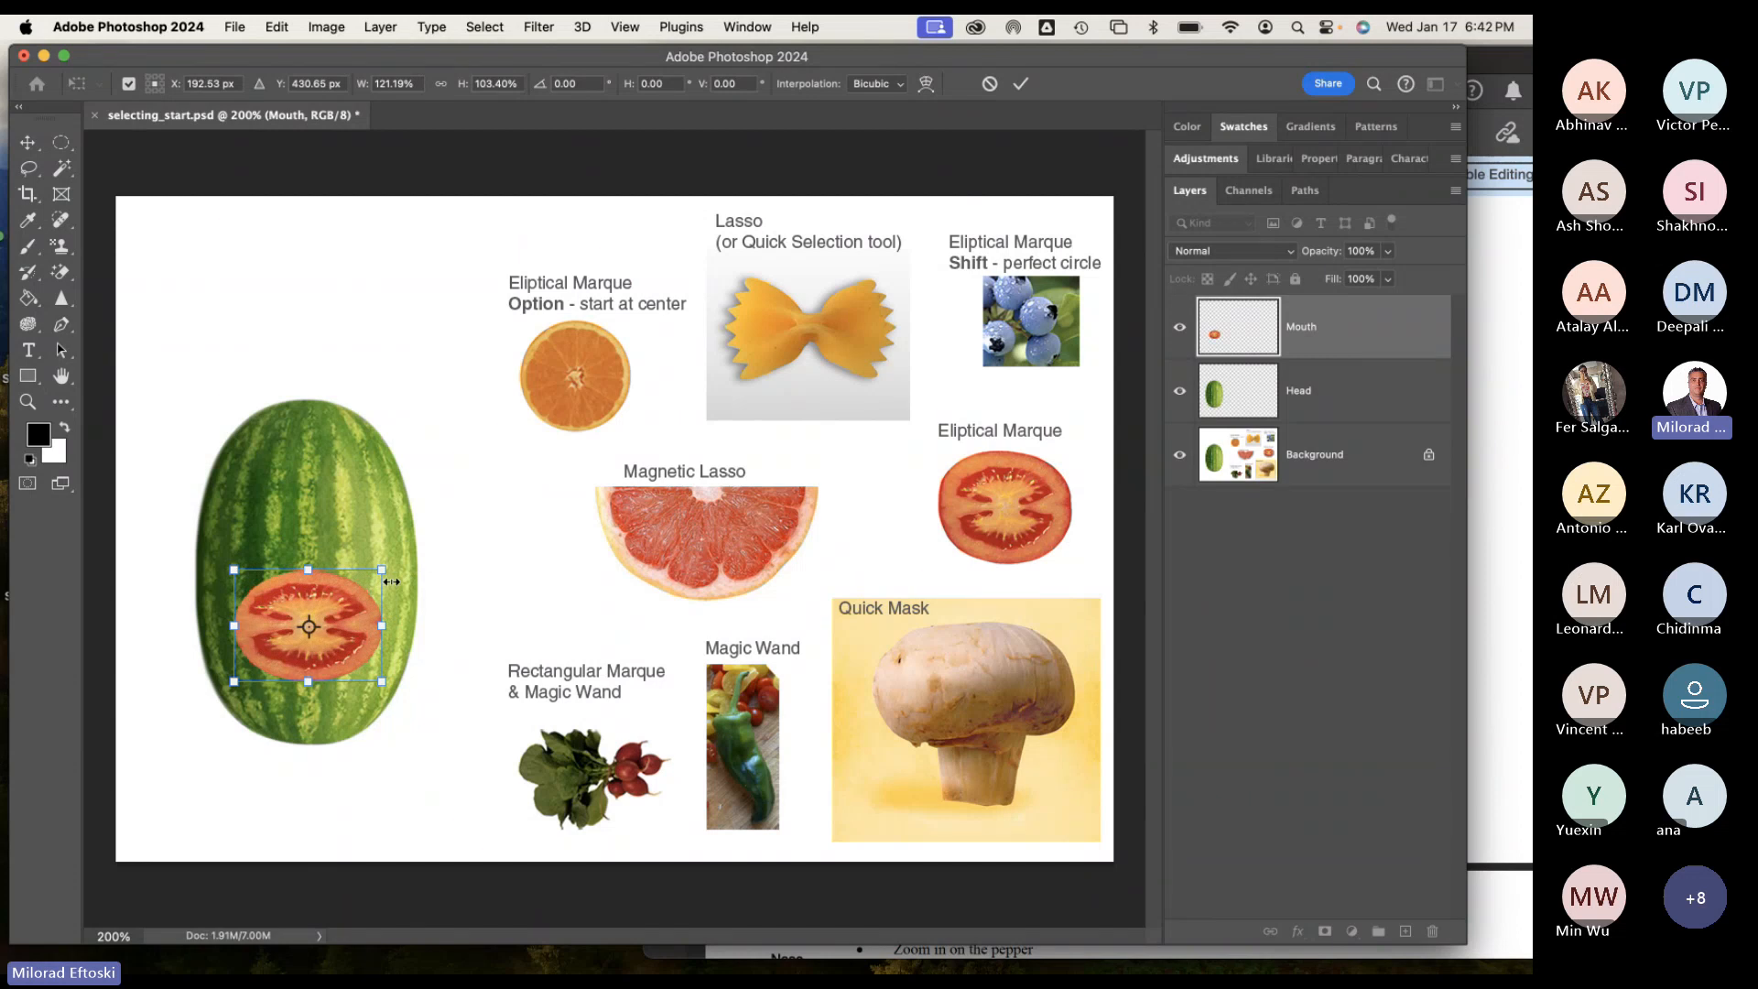
{"action": "left_click_drag", "start_coordinate": [308, 569], "coordinate": [314, 616]}
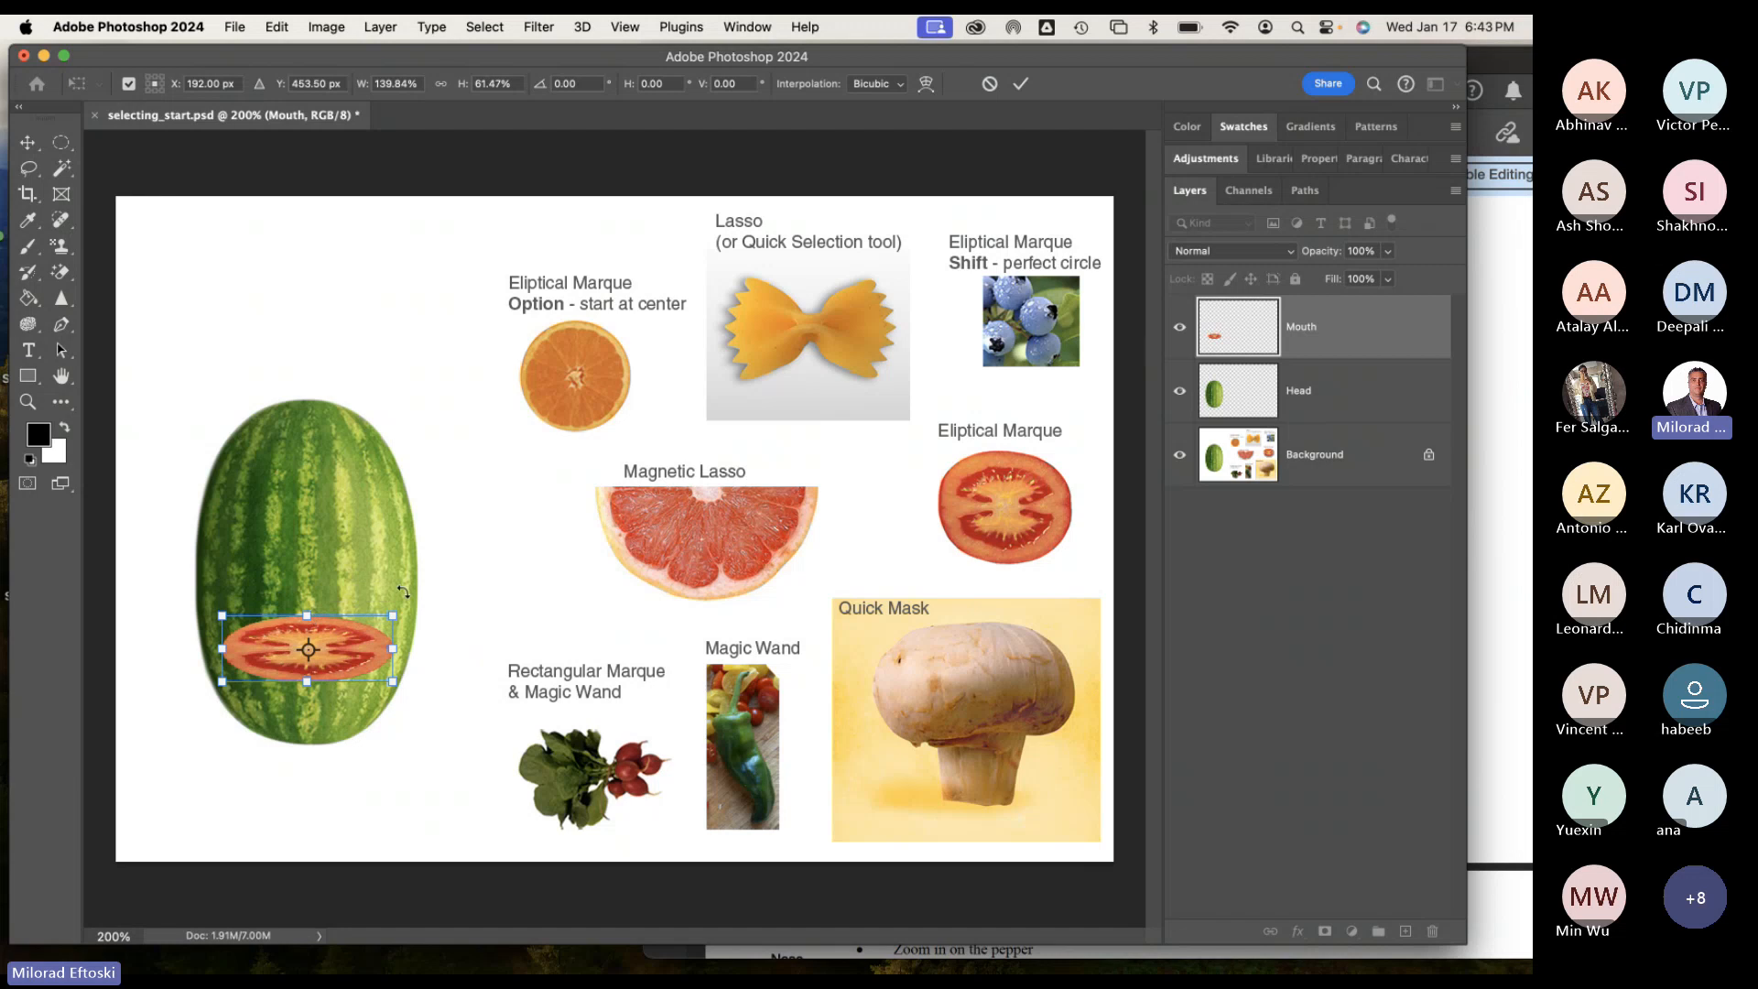
{"action": "key", "text": "Return"}
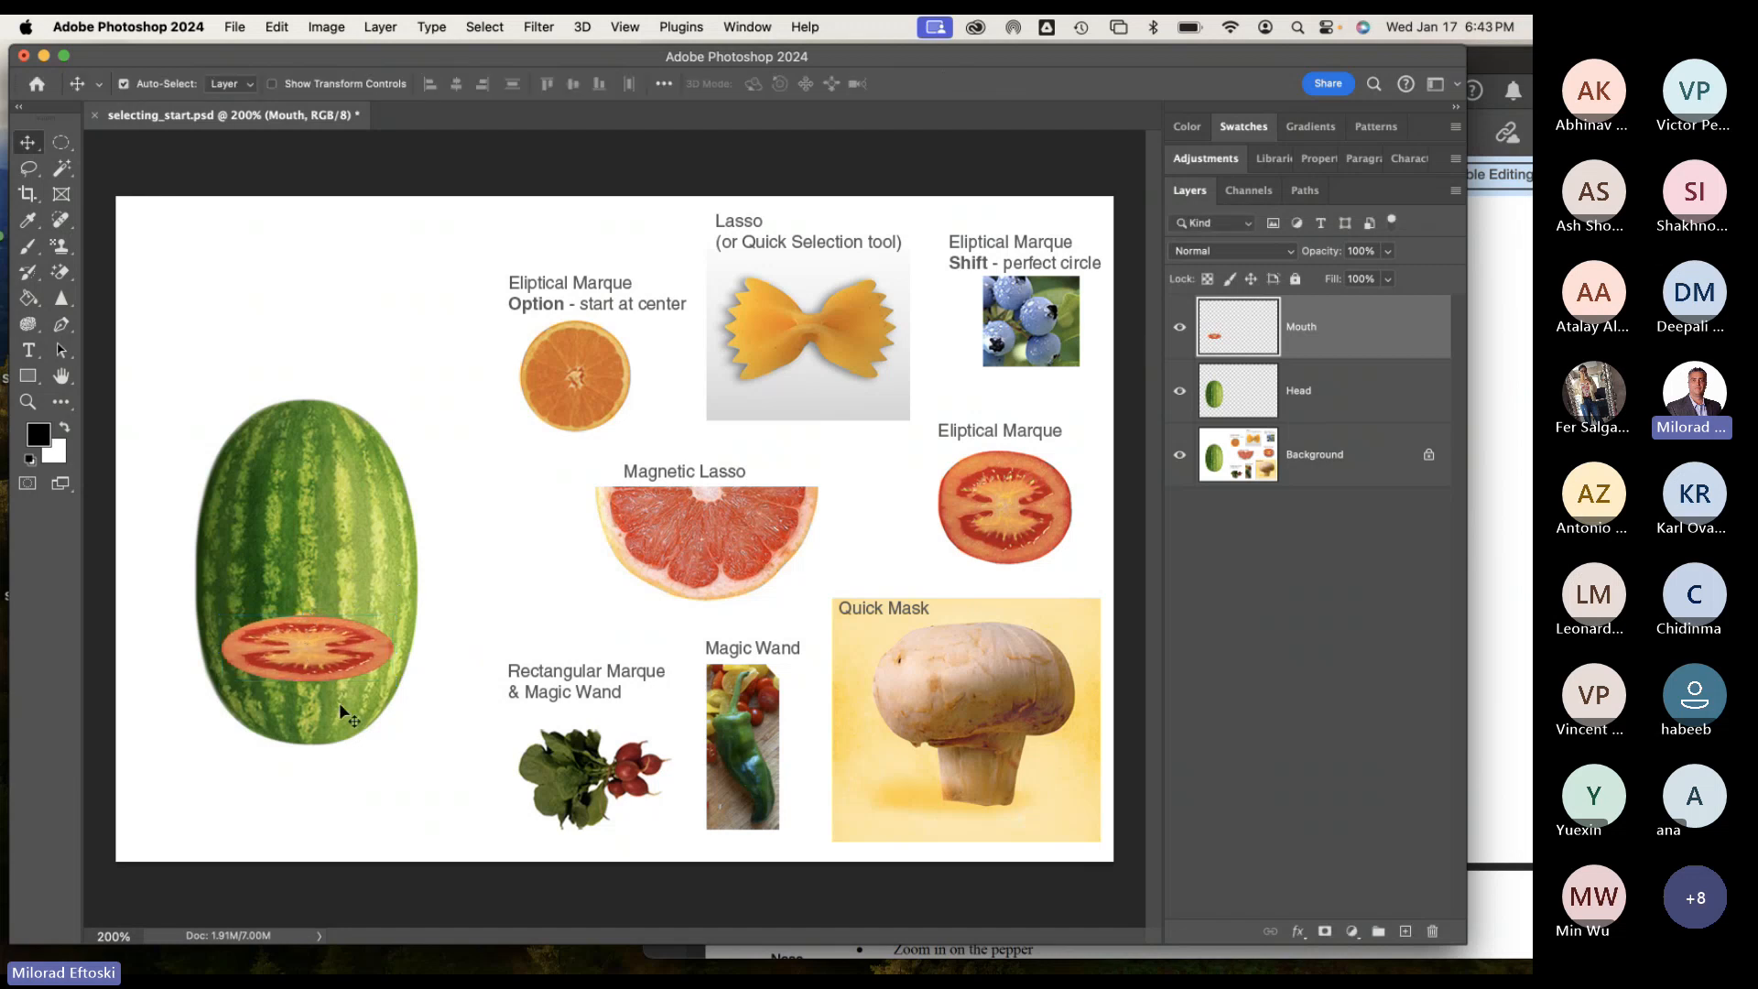
{"action": "left_click_drag", "start_coordinate": [322, 653], "coordinate": [324, 638]}
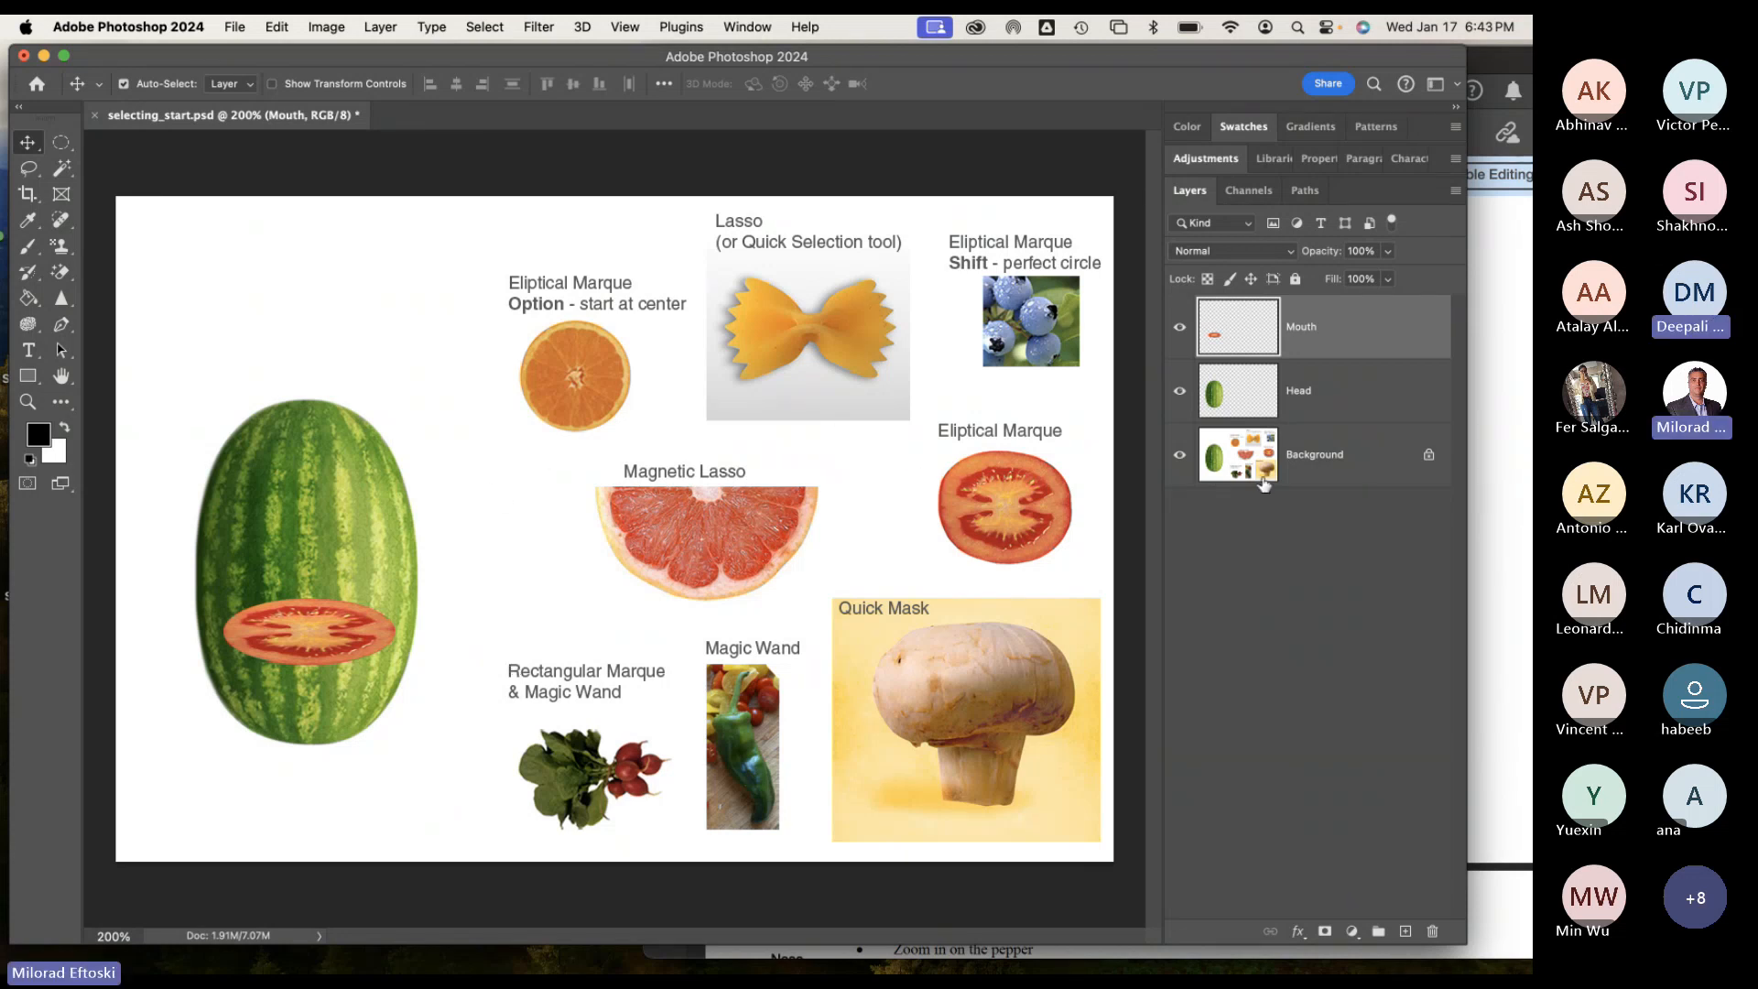
{"action": "left_click", "coordinate": [1308, 455]}
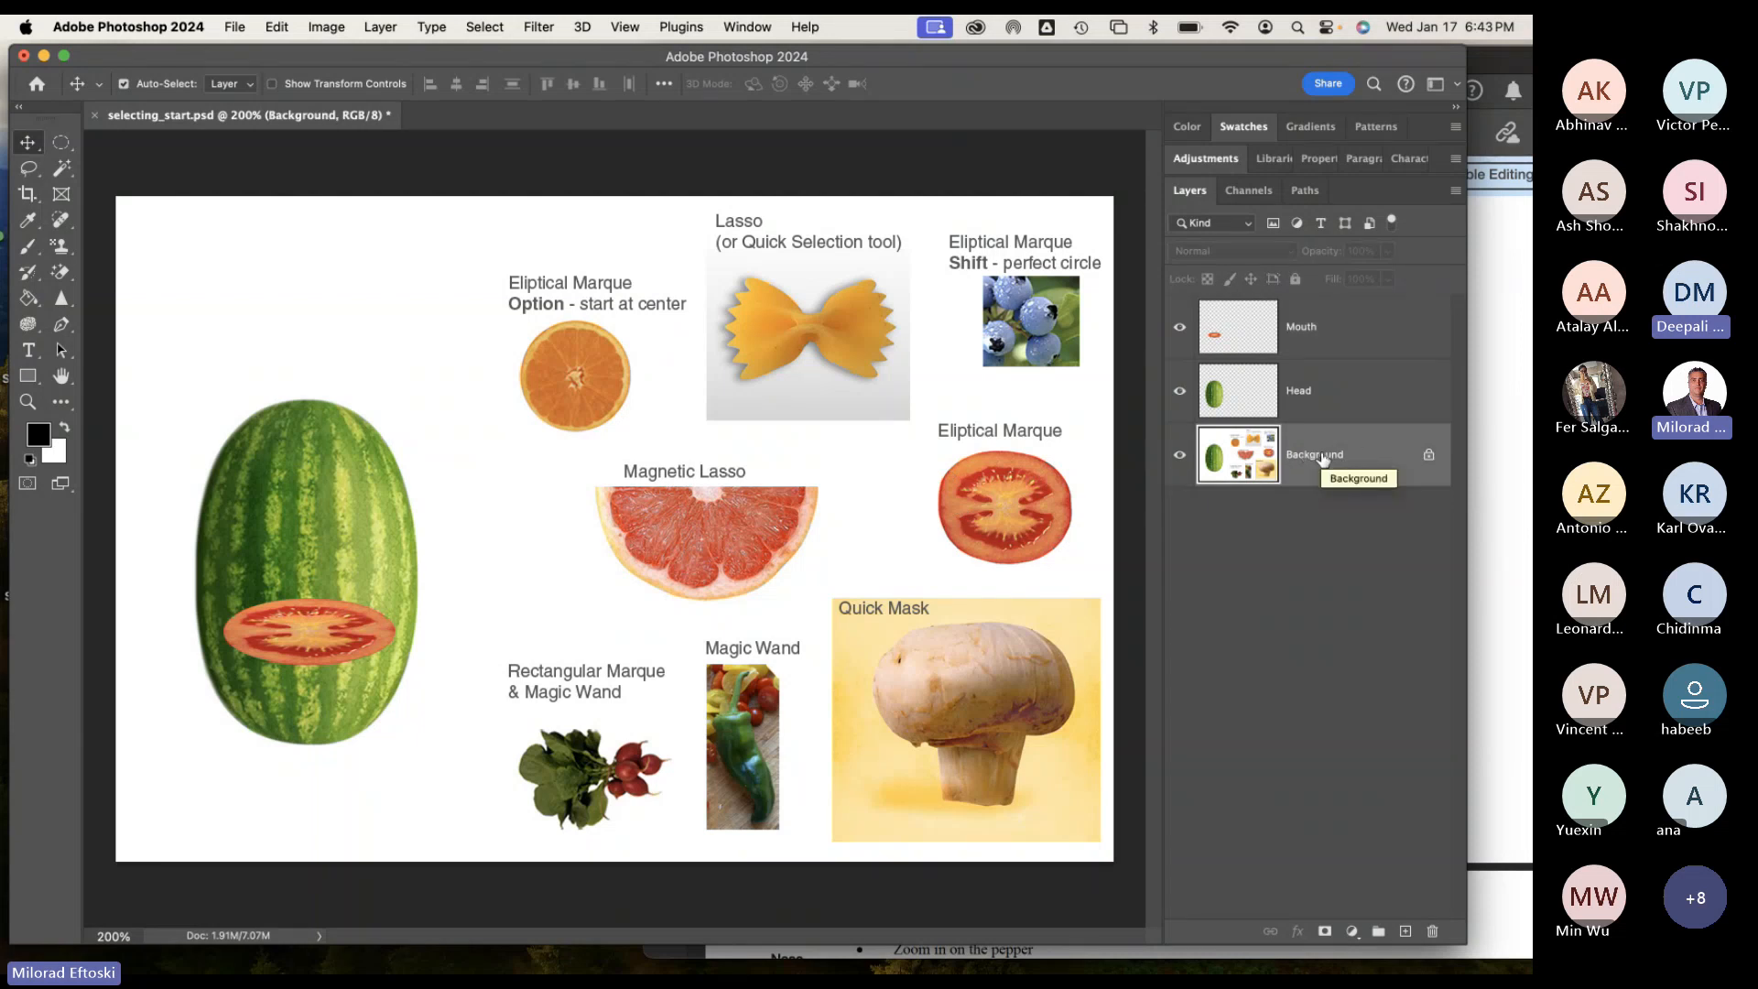
{"action": "left_click", "coordinate": [1479, 371]}
{"action": "left_click", "coordinate": [345, 24]}
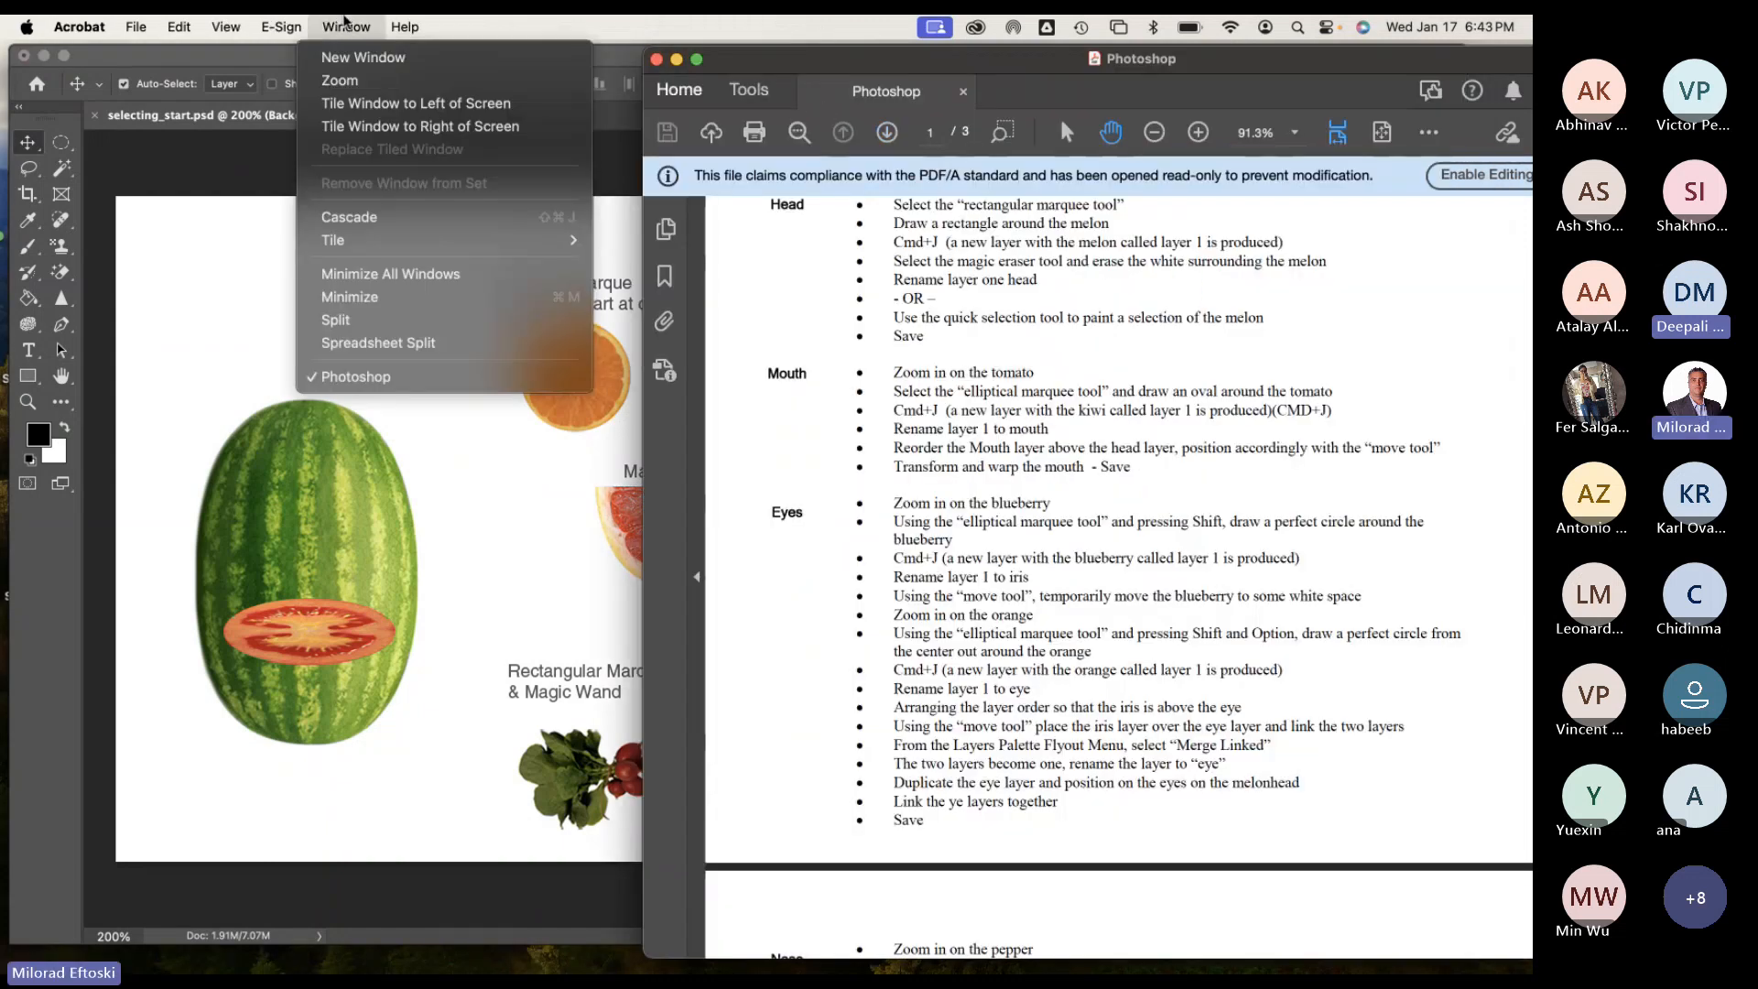
{"action": "left_click", "coordinate": [345, 22]}
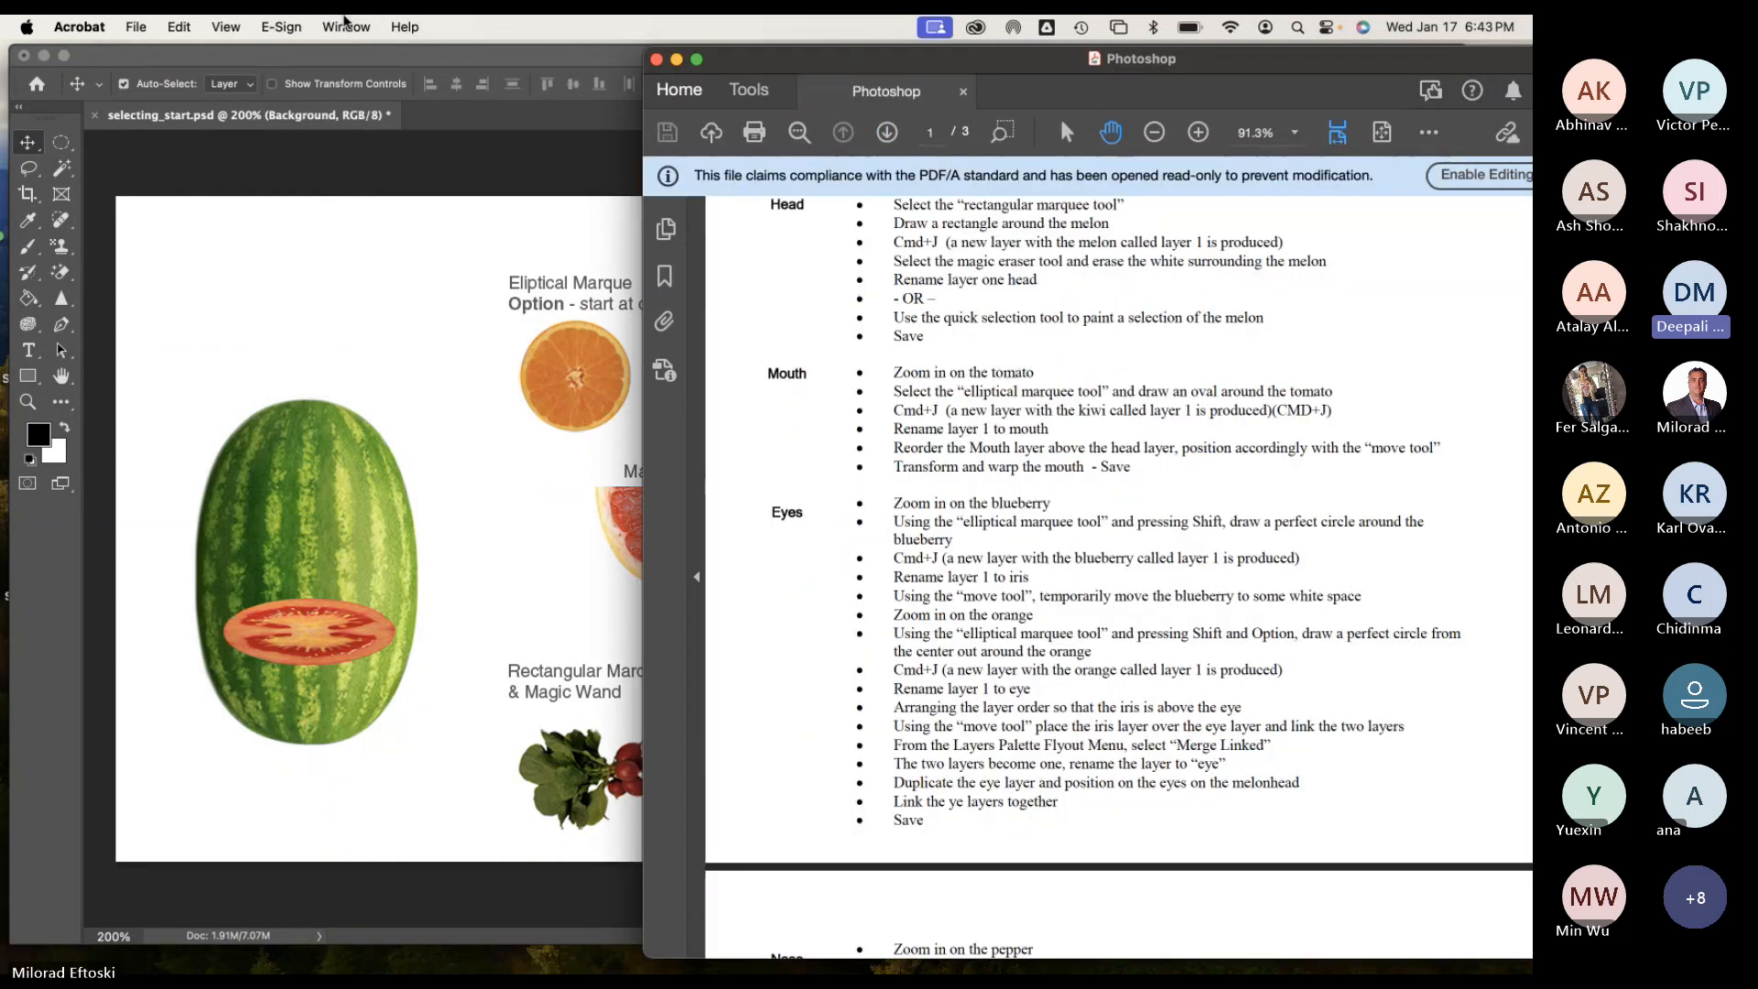
{"action": "key", "text": "XF86AudioRaiseVolume"}
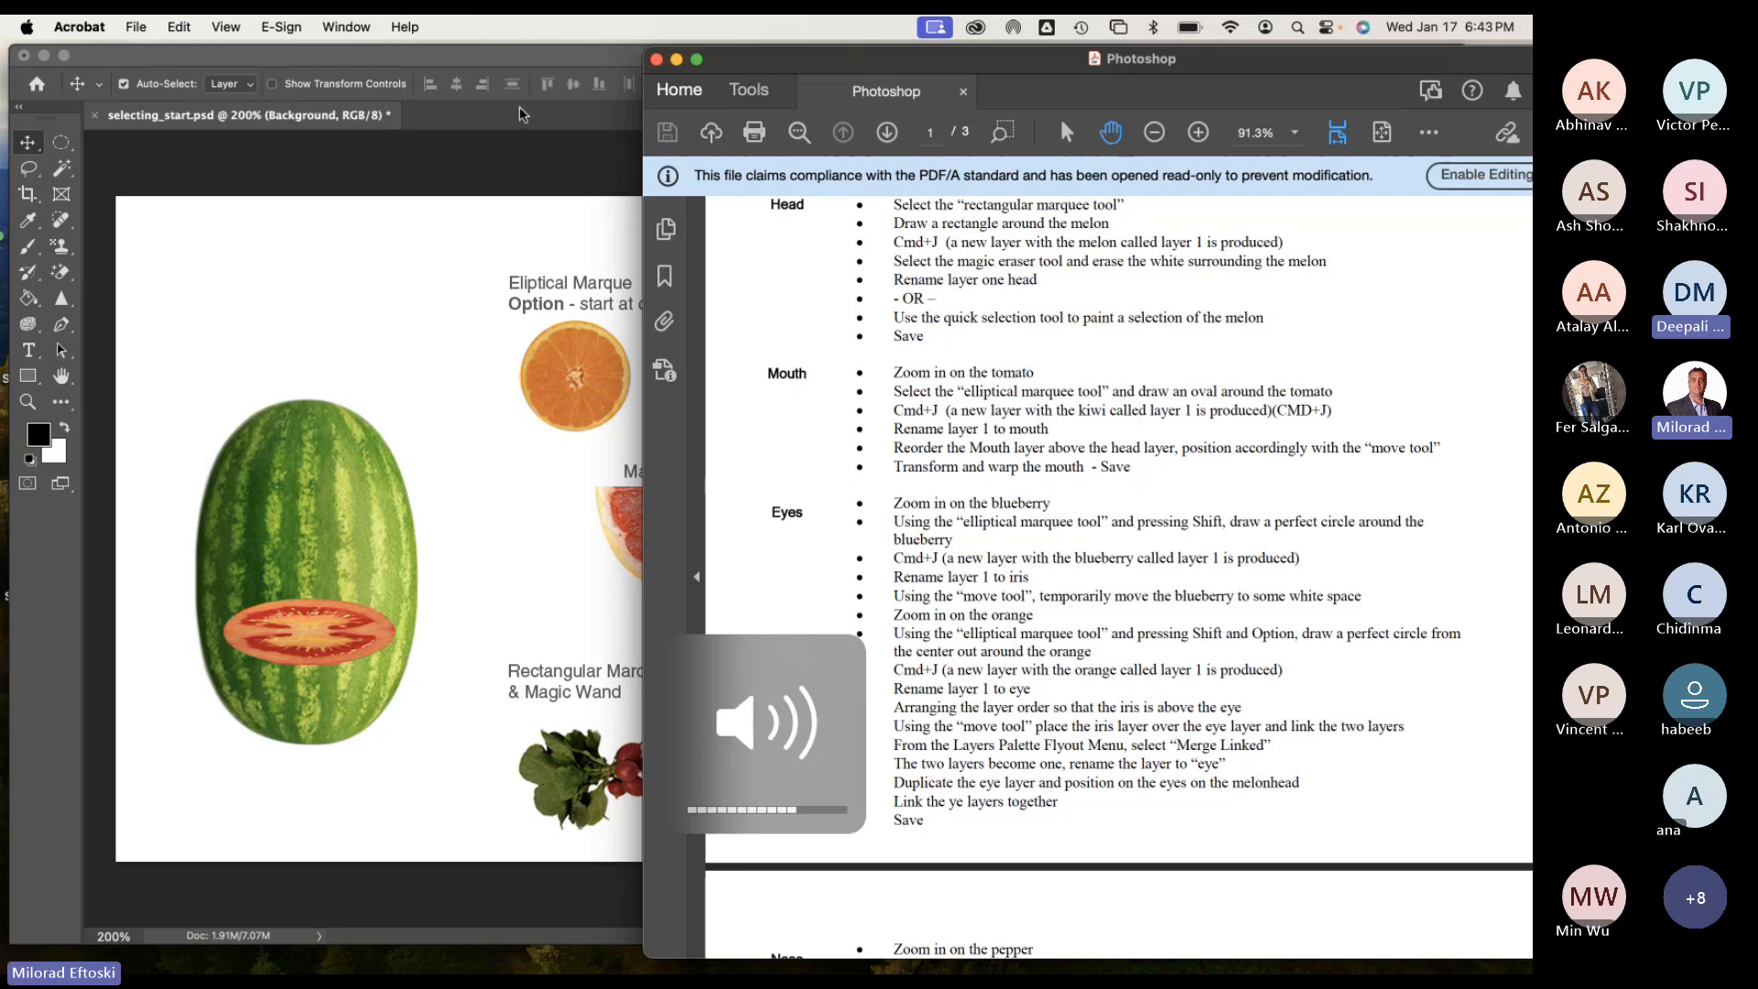
{"action": "left_click", "coordinate": [345, 27]}
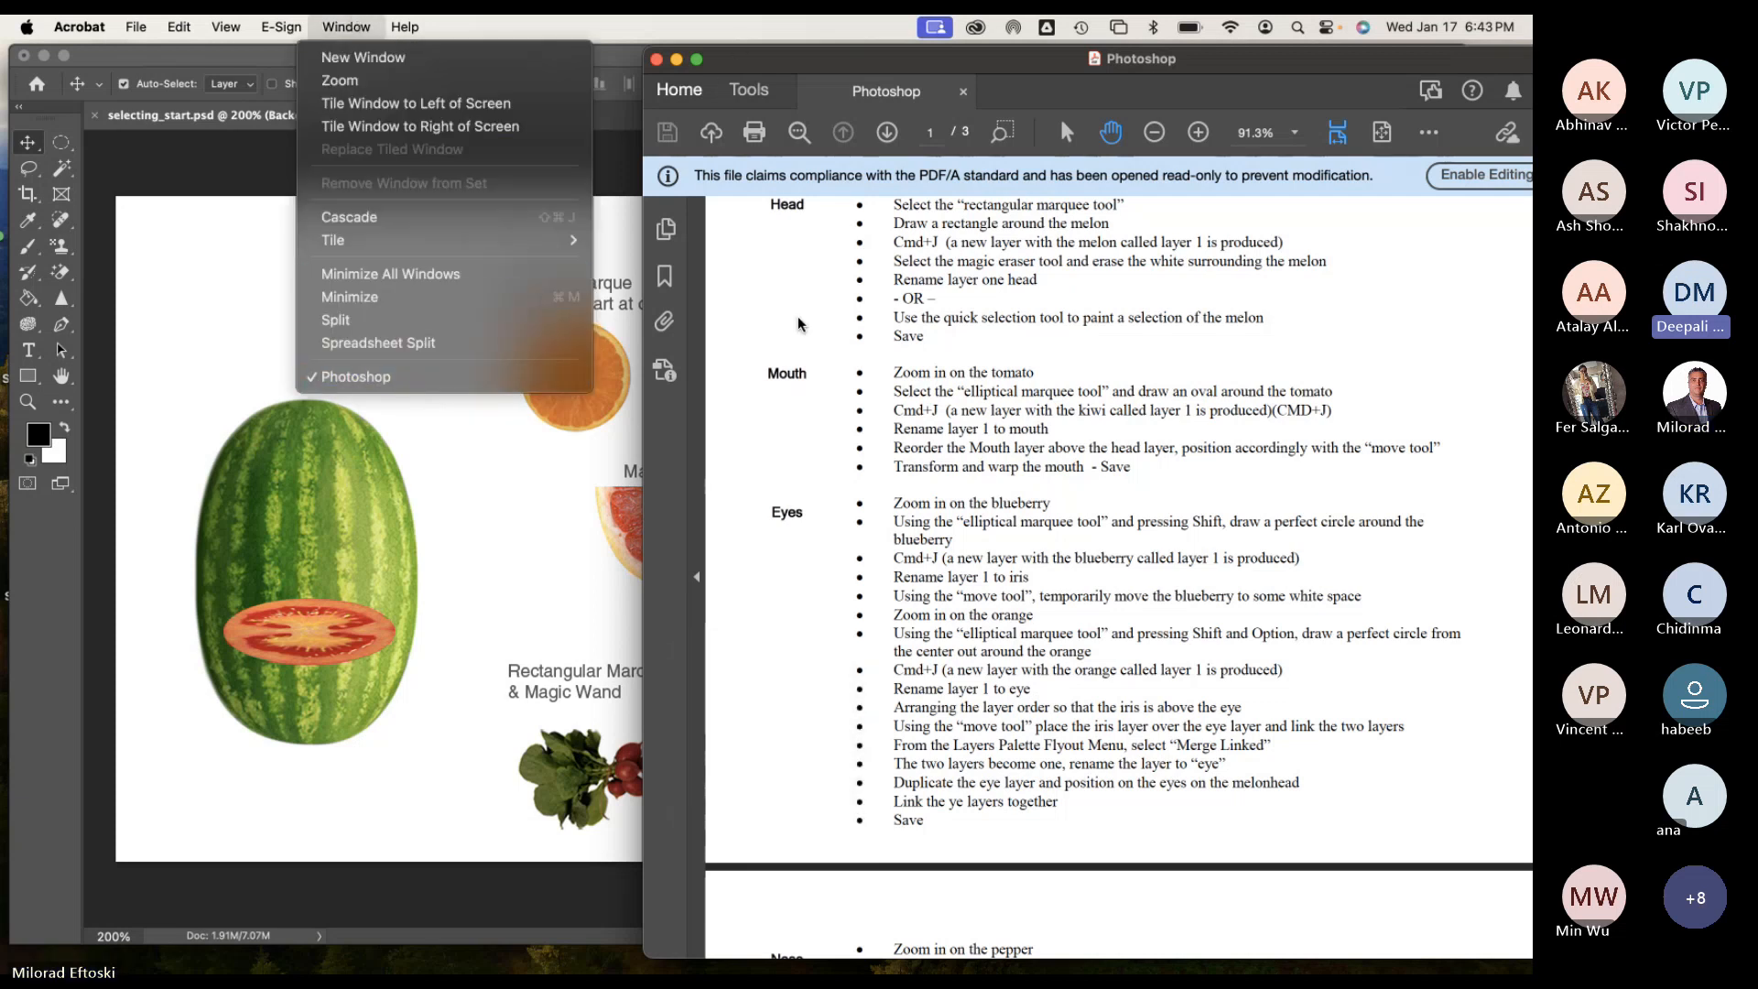
{"action": "left_click", "coordinate": [851, 332]}
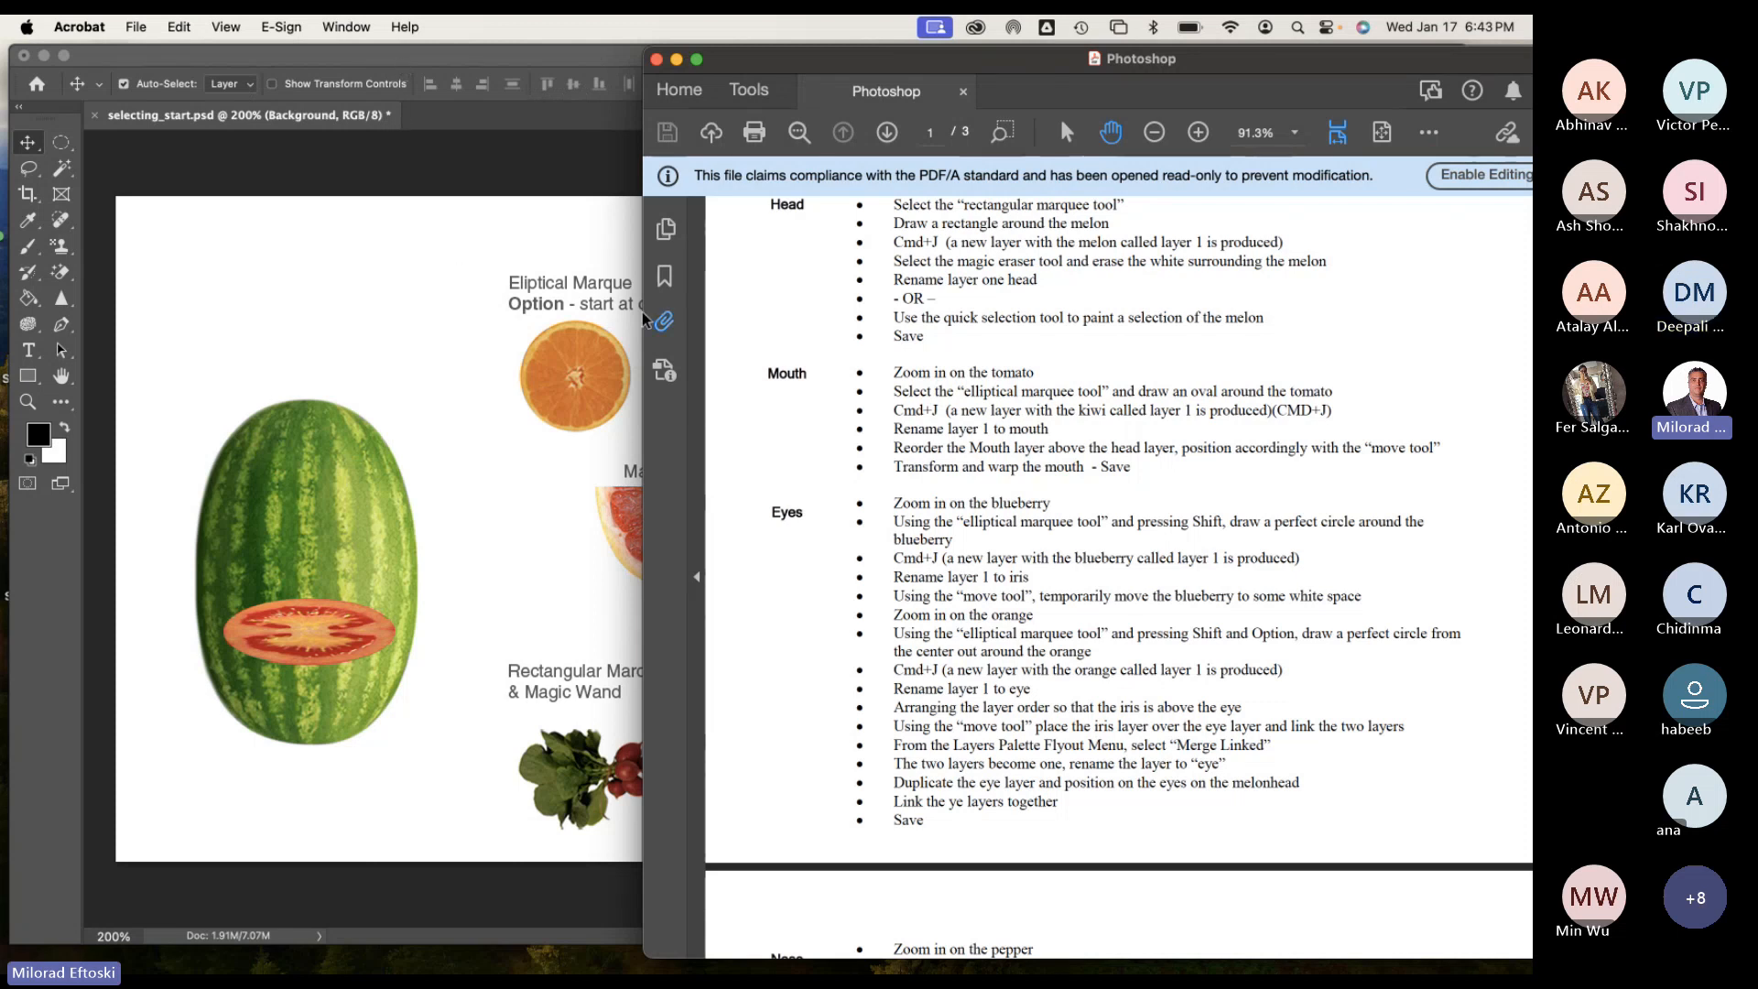
{"action": "left_click", "coordinate": [346, 437]}
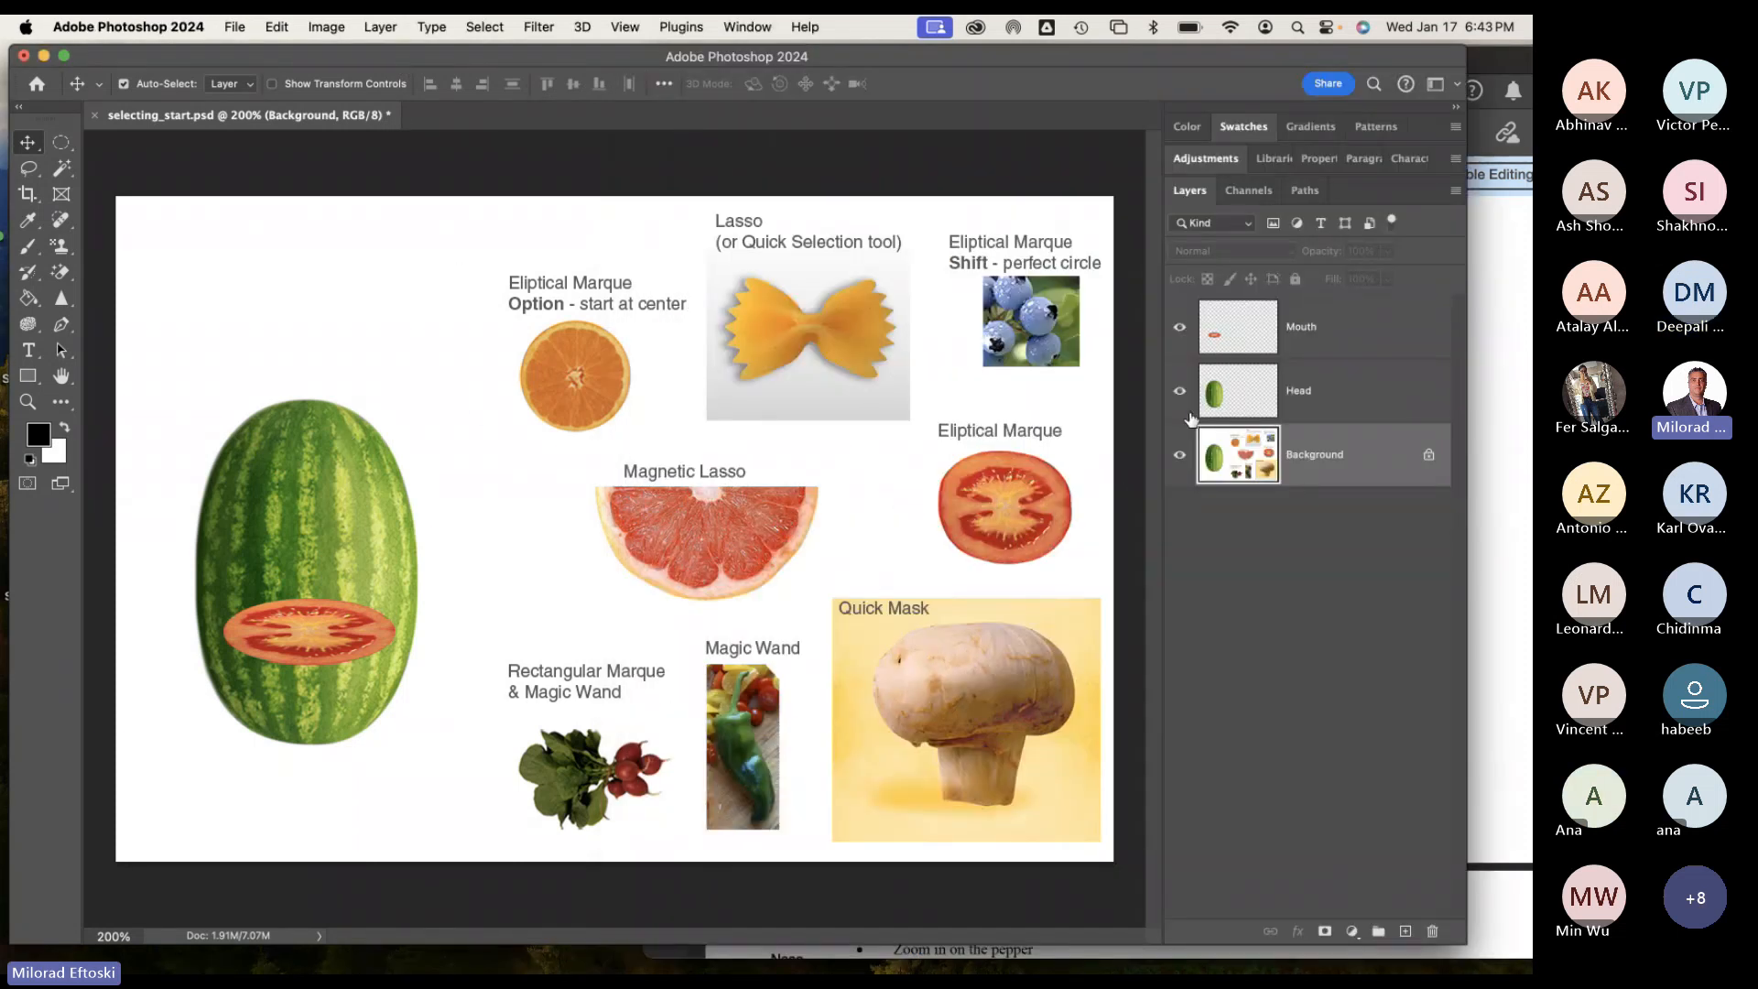
Select the Mouth layer and run Free Transform on the tomato mouth.
{"action": "left_click", "coordinate": [1298, 350]}
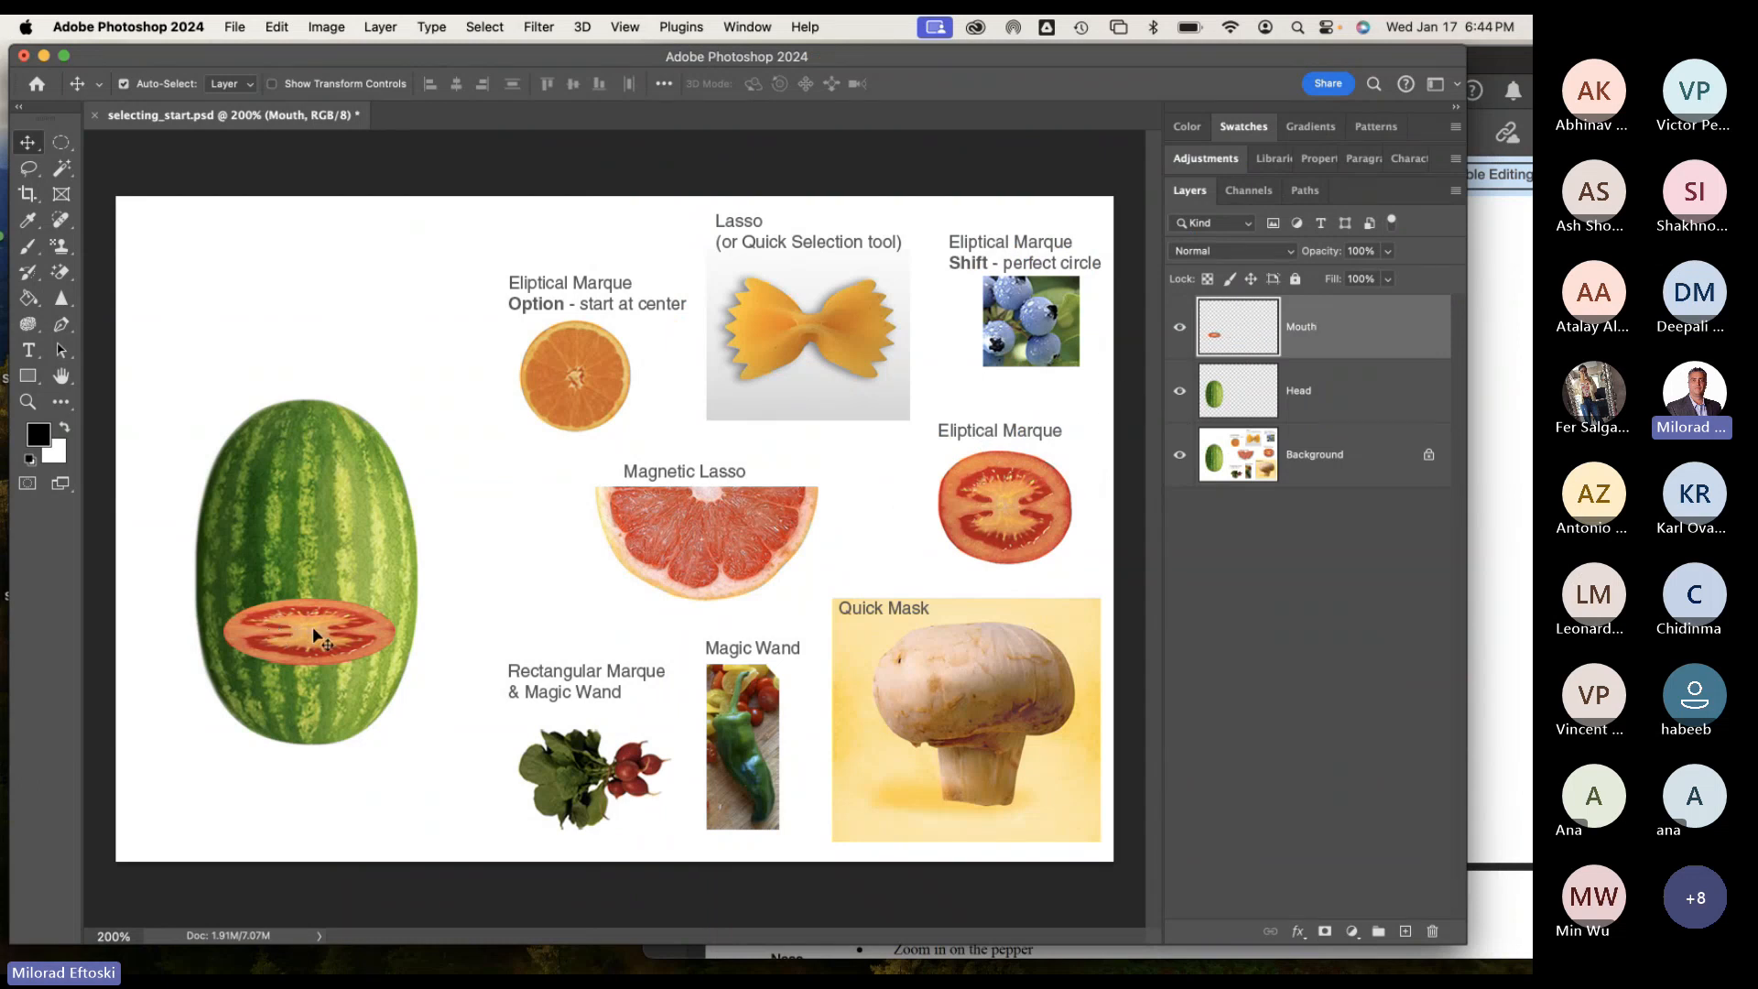
{"action": "left_click", "coordinate": [277, 27]}
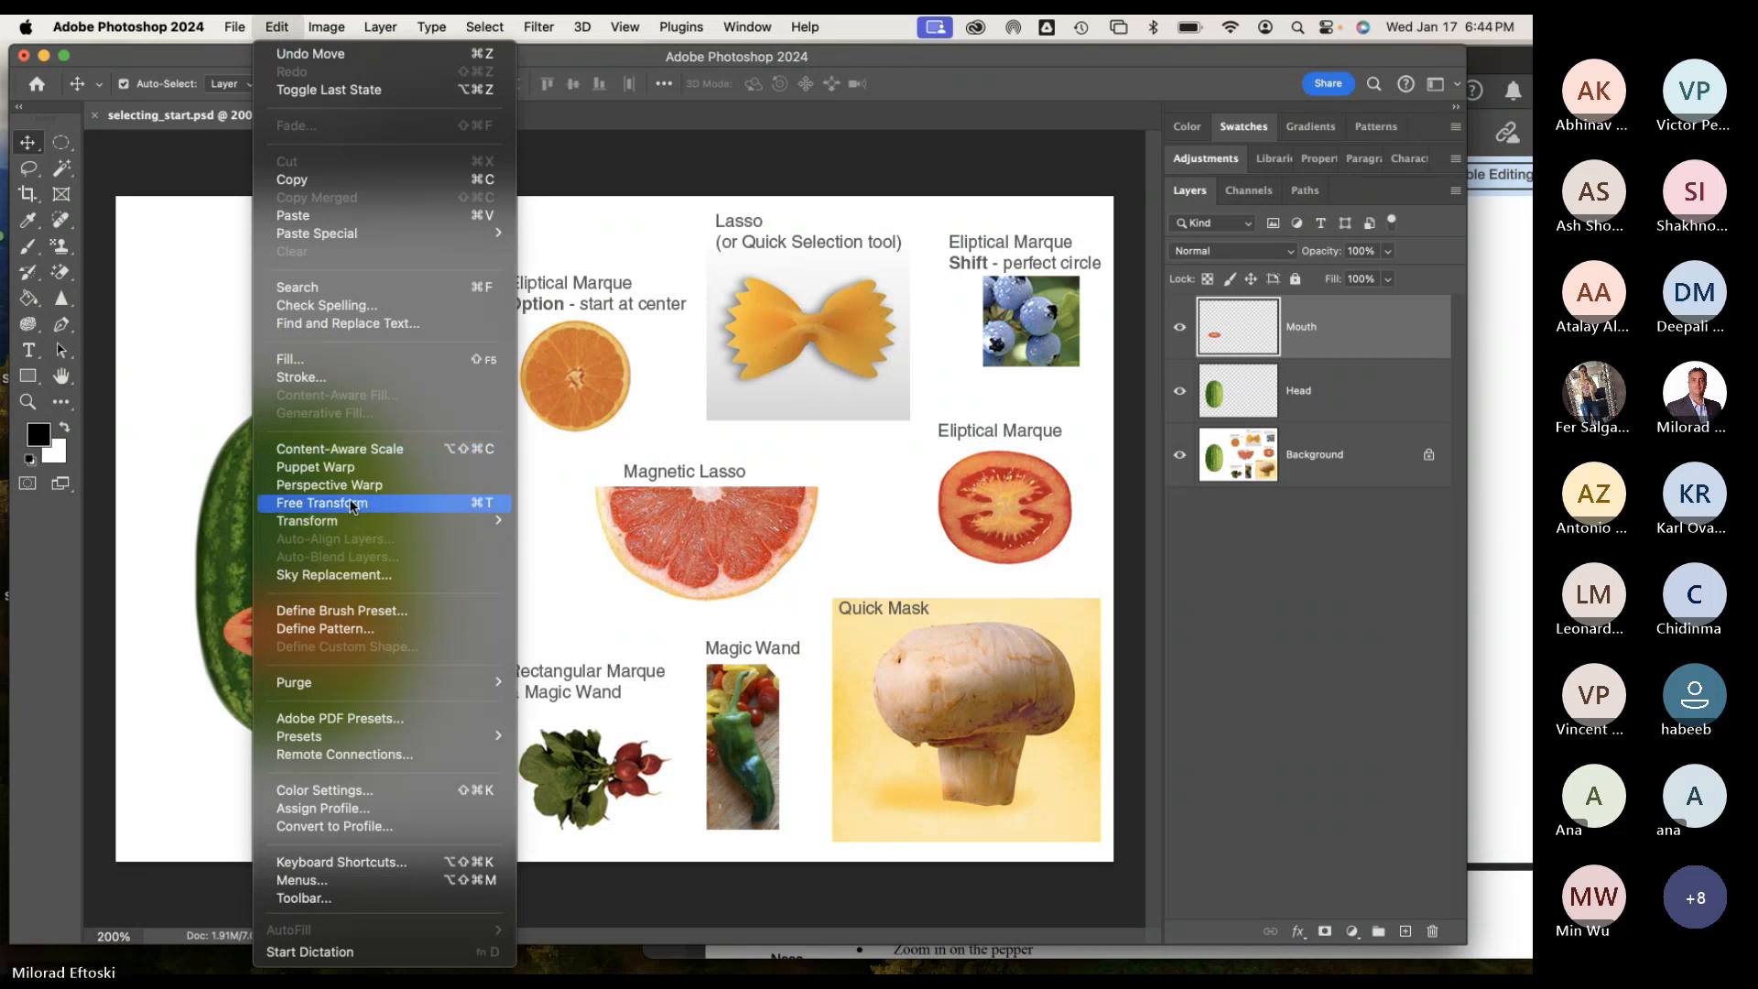
{"action": "left_click", "coordinate": [458, 505]}
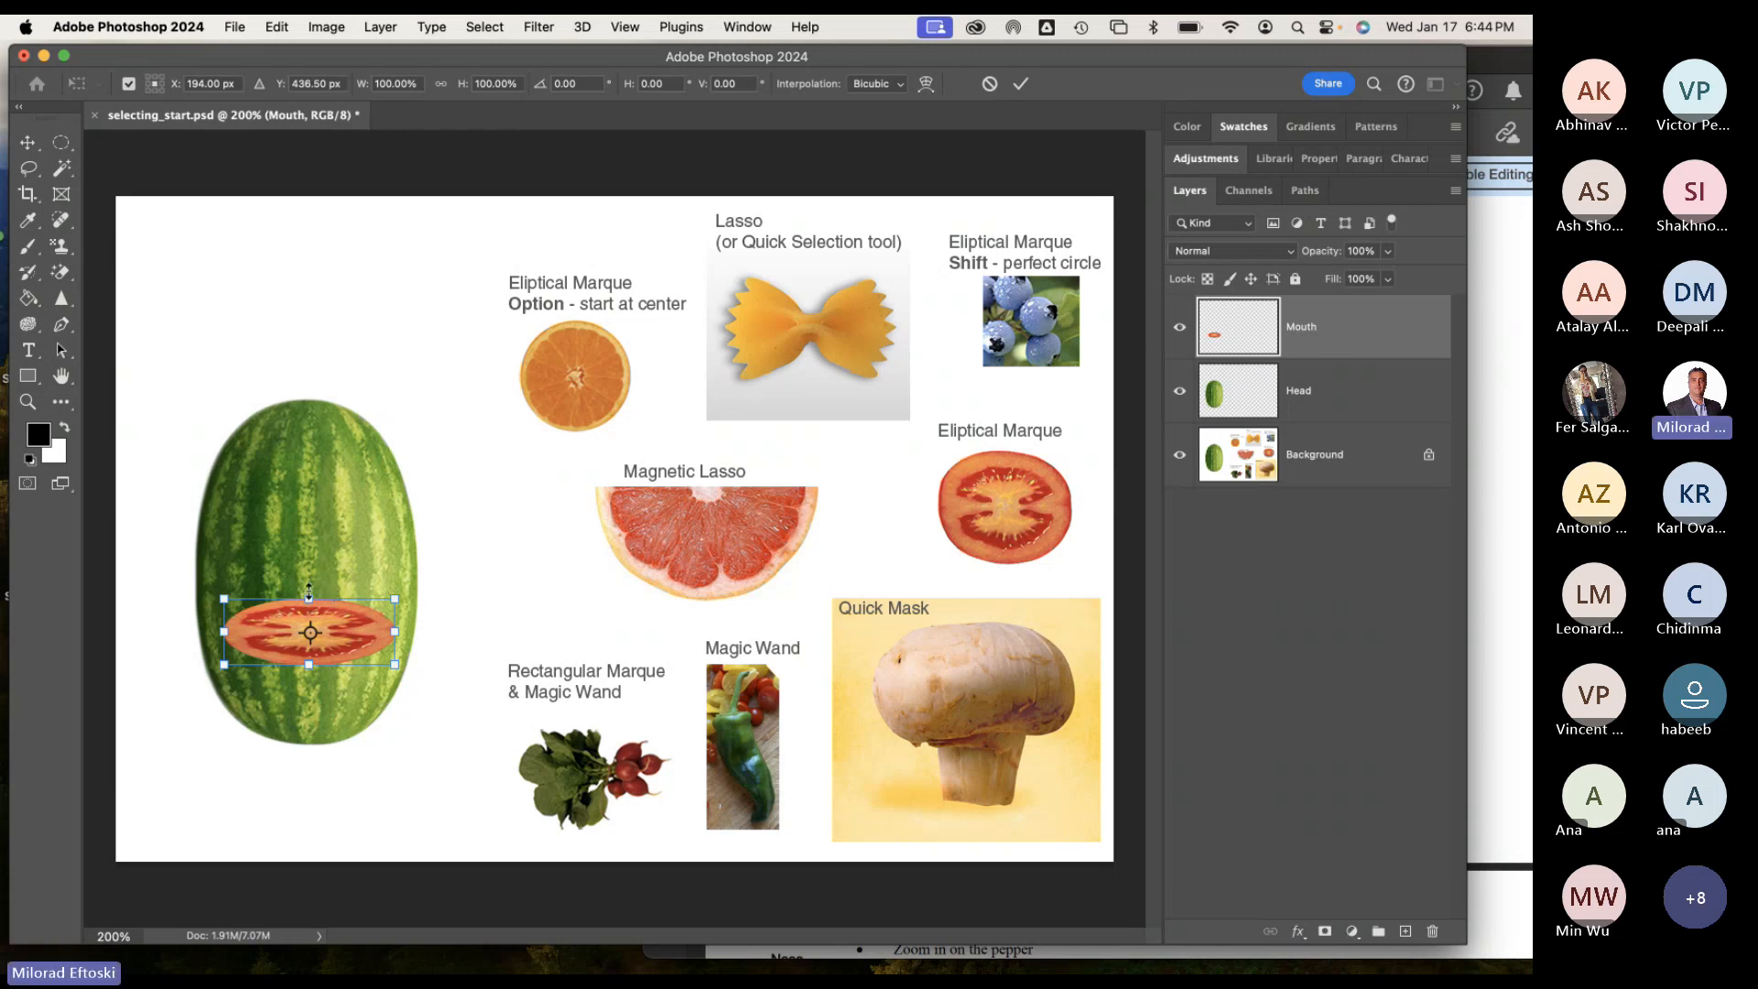
{"action": "mouse_move", "coordinate": [308, 599]}
{"action": "left_mouse_down"}
{"action": "mouse_move", "coordinate": [307, 618]}
{"action": "mouse_move", "coordinate": [311, 597]}
{"action": "left_mouse_up"}
{"action": "key", "text": "Return"}
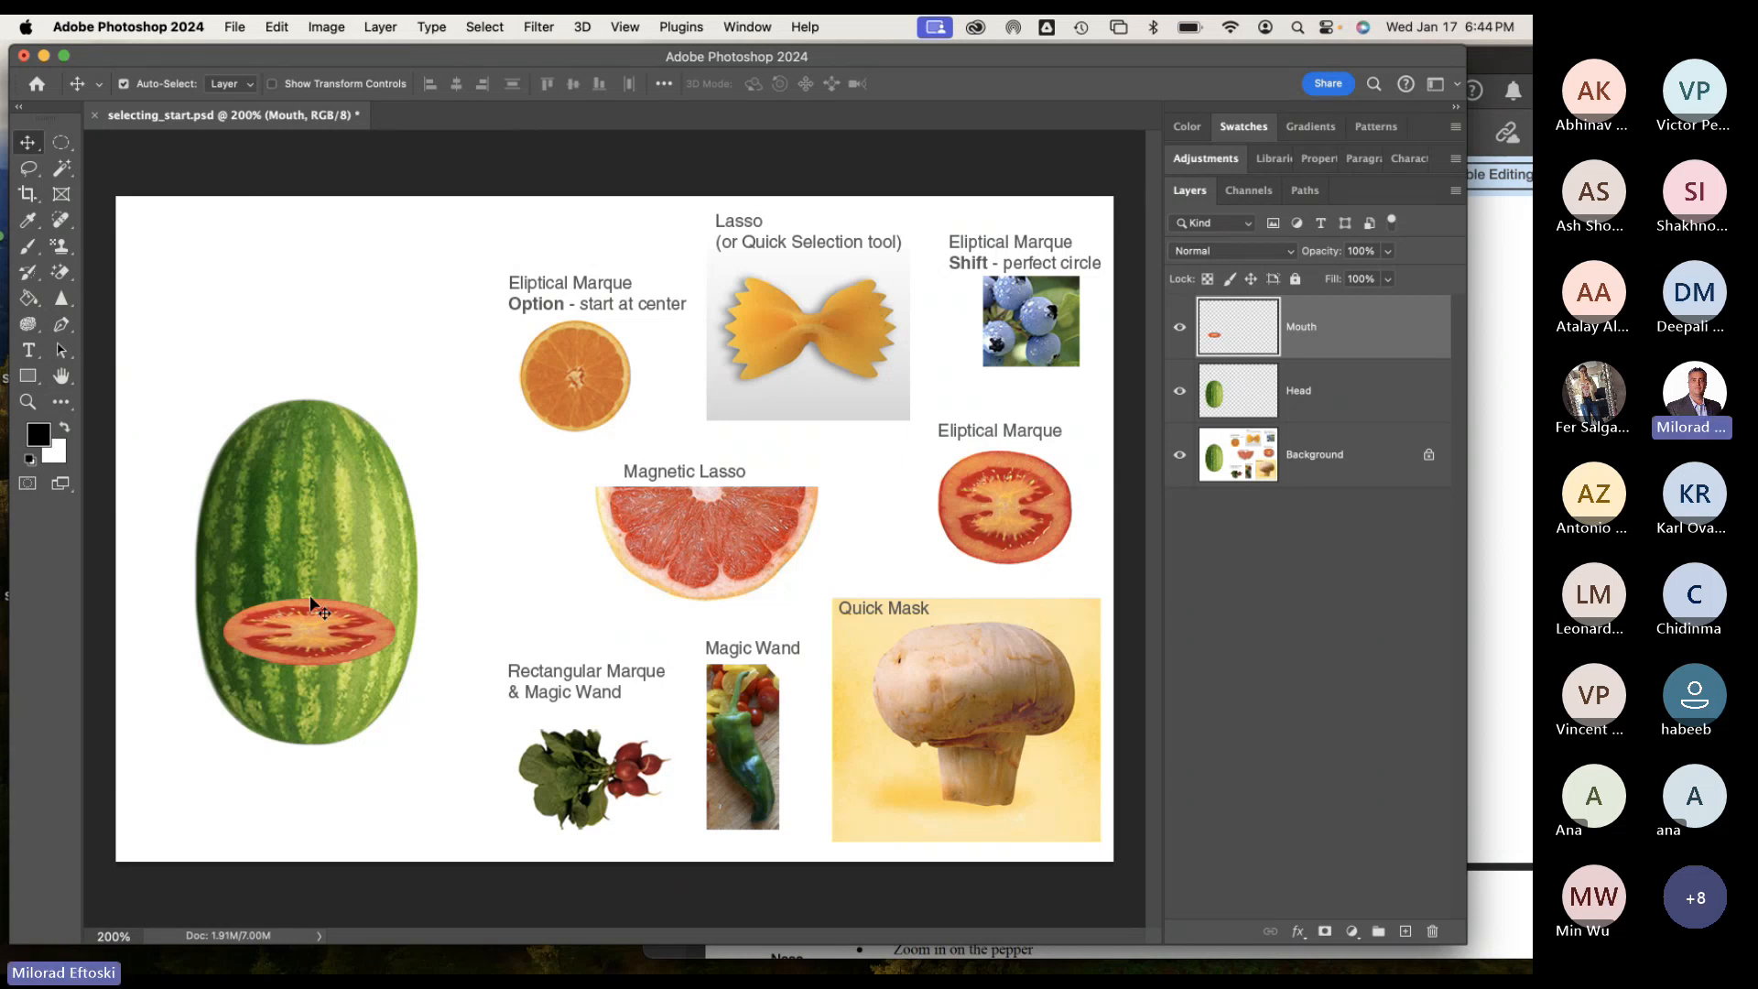
With transform controls shown temporarily, stretch the tomato mouth's height to about 118% and scale it down around its centre.
{"action": "left_click", "coordinate": [272, 84]}
{"action": "left_click_drag", "start_coordinate": [308, 599], "coordinate": [307, 586]}
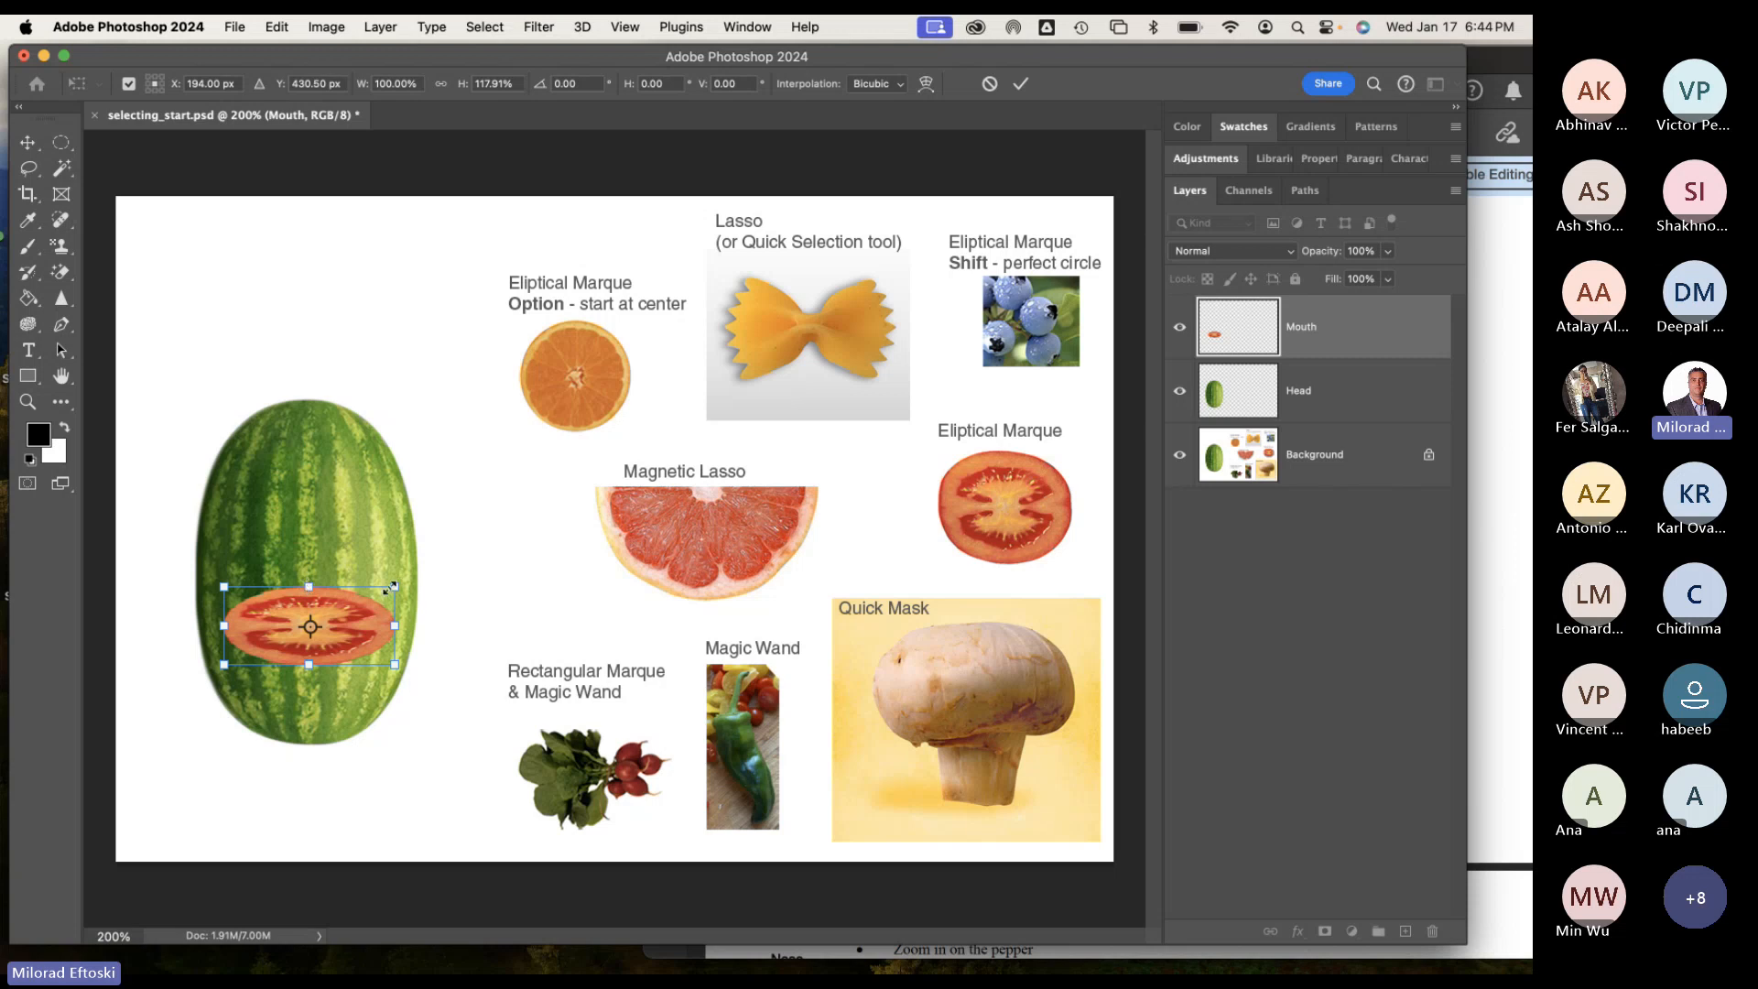
{"action": "left_click_drag", "start_coordinate": [395, 586], "coordinate": [335, 629]}
{"action": "key", "text": "Return"}
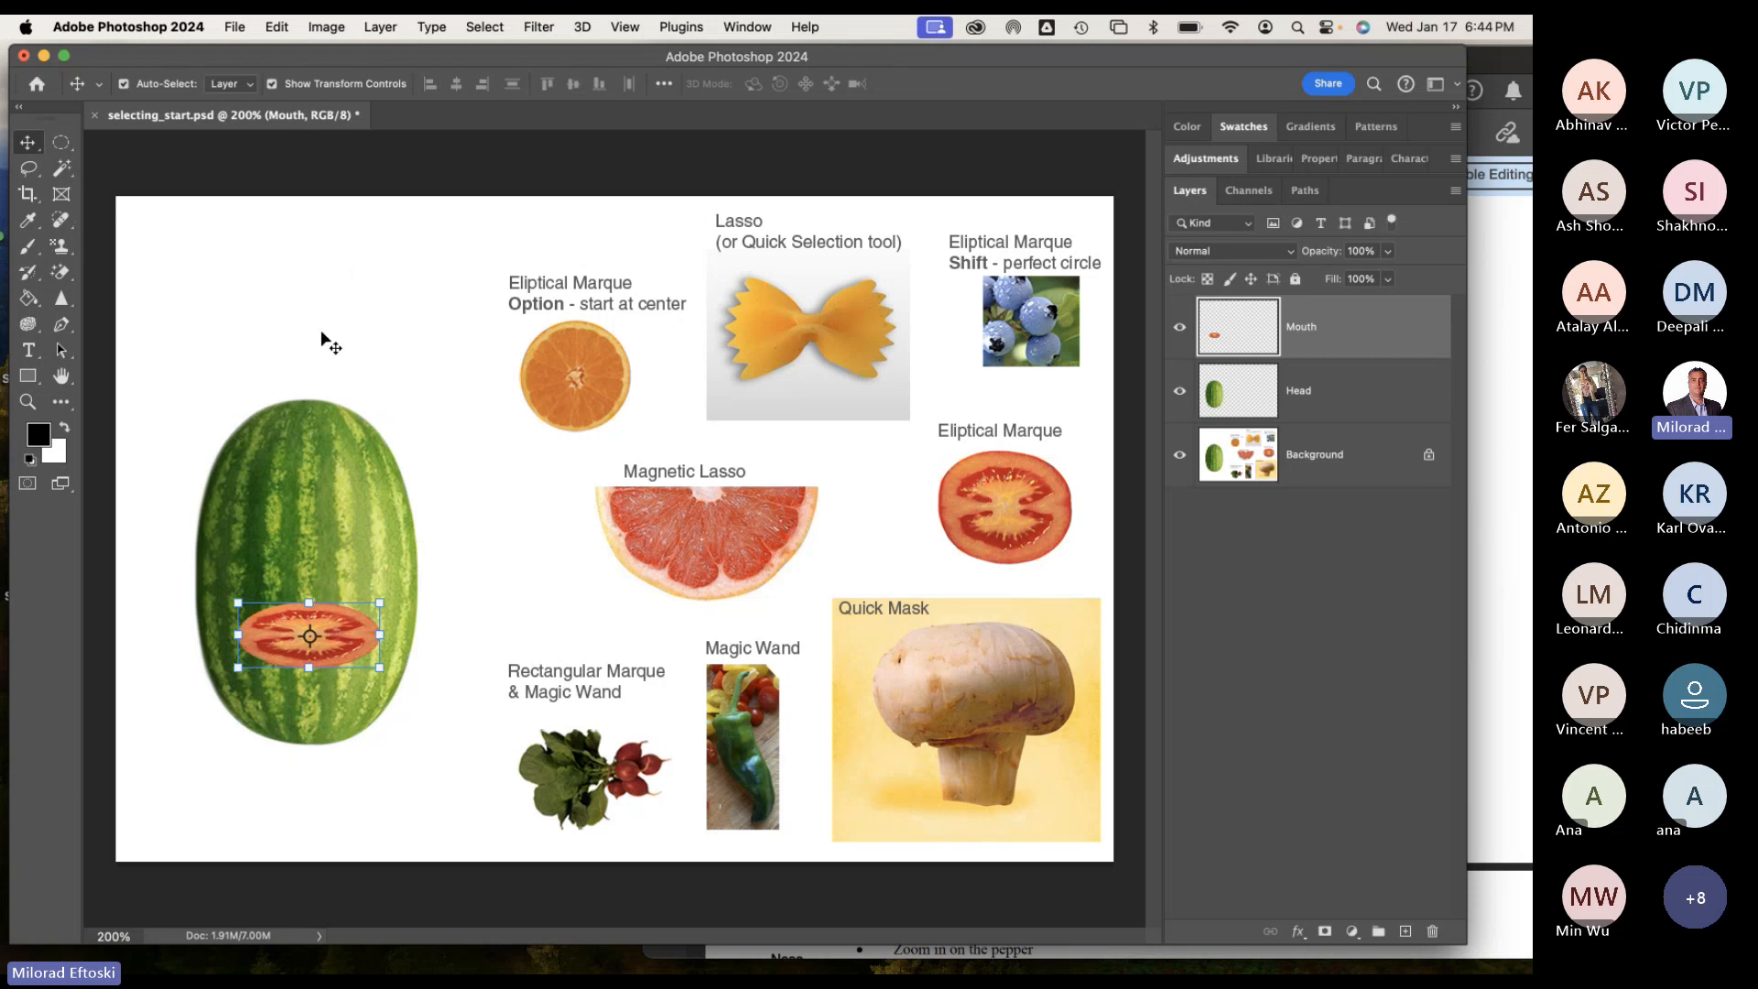
{"action": "left_click", "coordinate": [271, 83]}
{"action": "left_click", "coordinate": [271, 83]}
{"action": "left_click", "coordinate": [271, 83]}
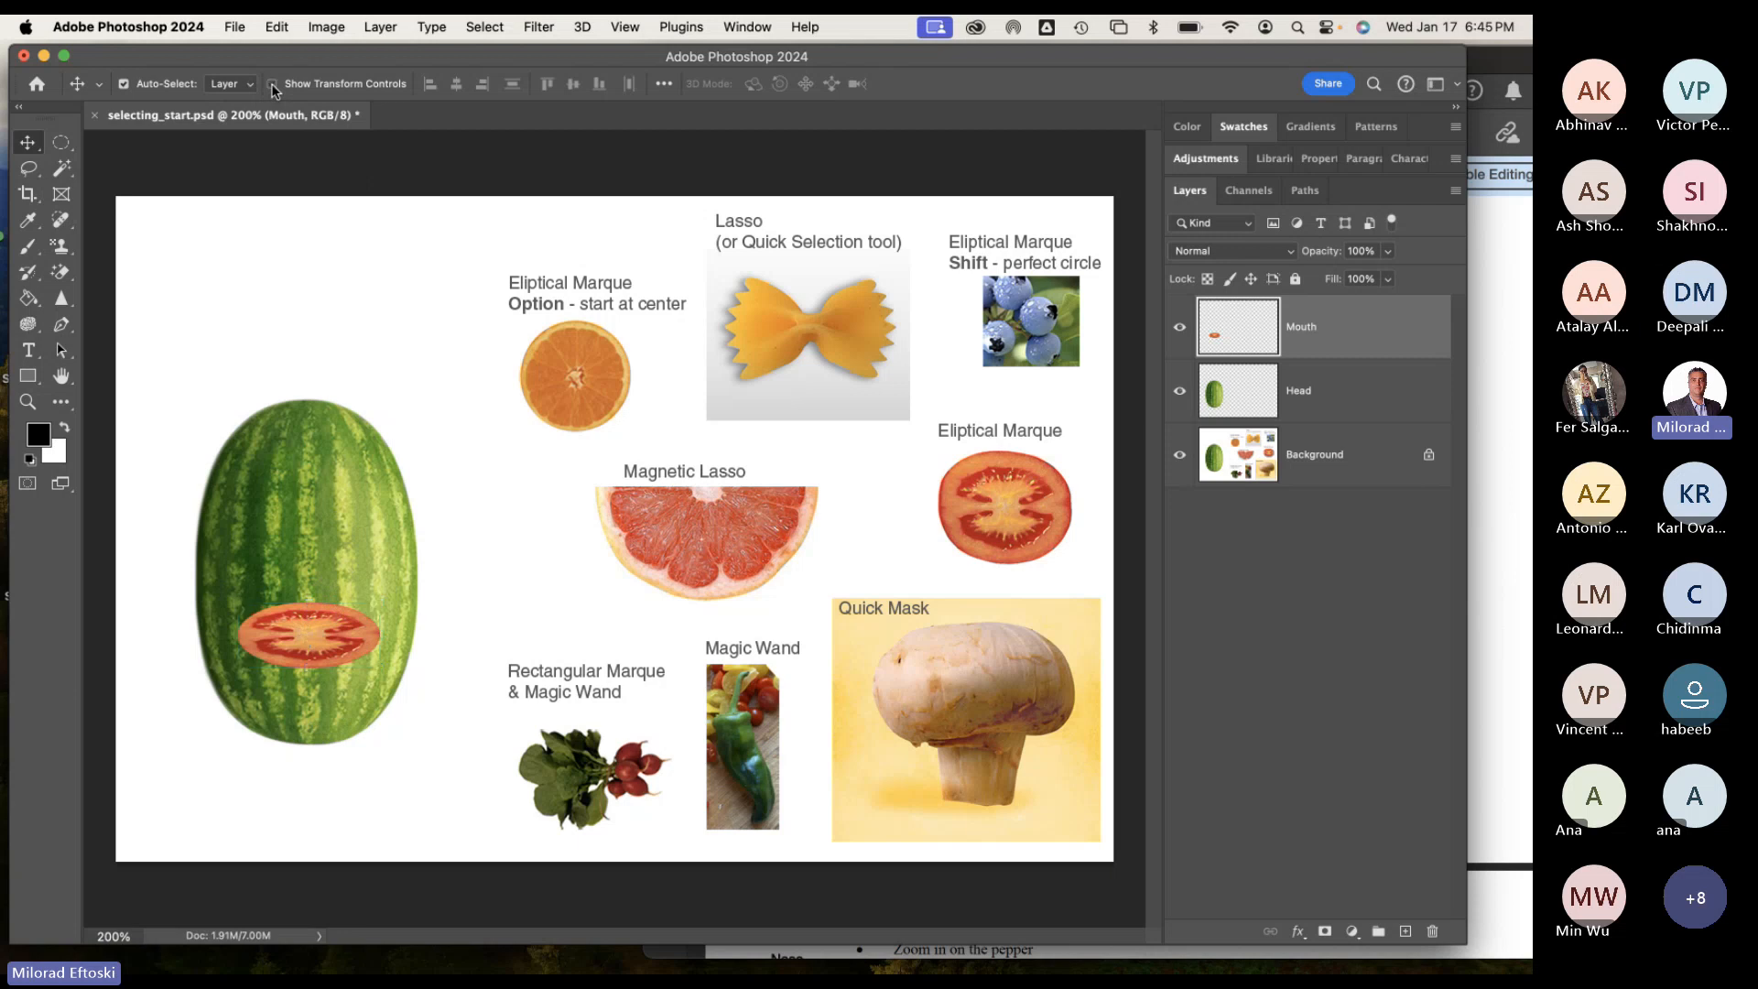
{"action": "left_click", "coordinate": [277, 27]}
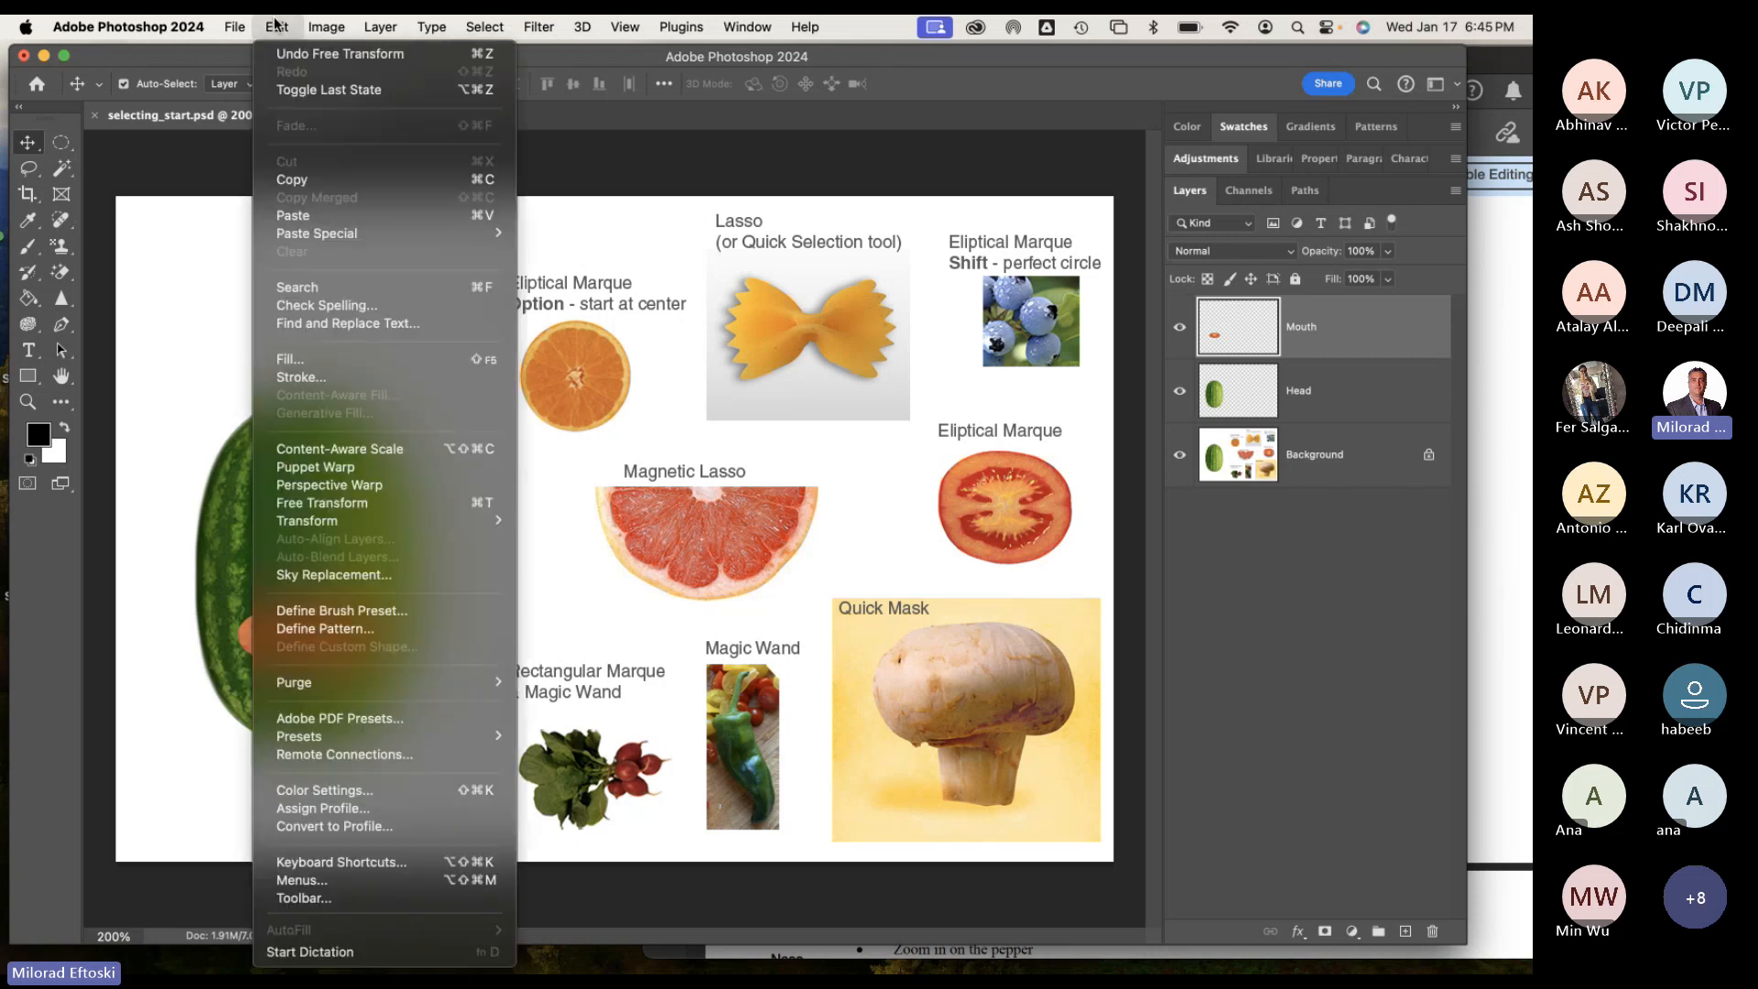
{"action": "left_click", "coordinate": [376, 504]}
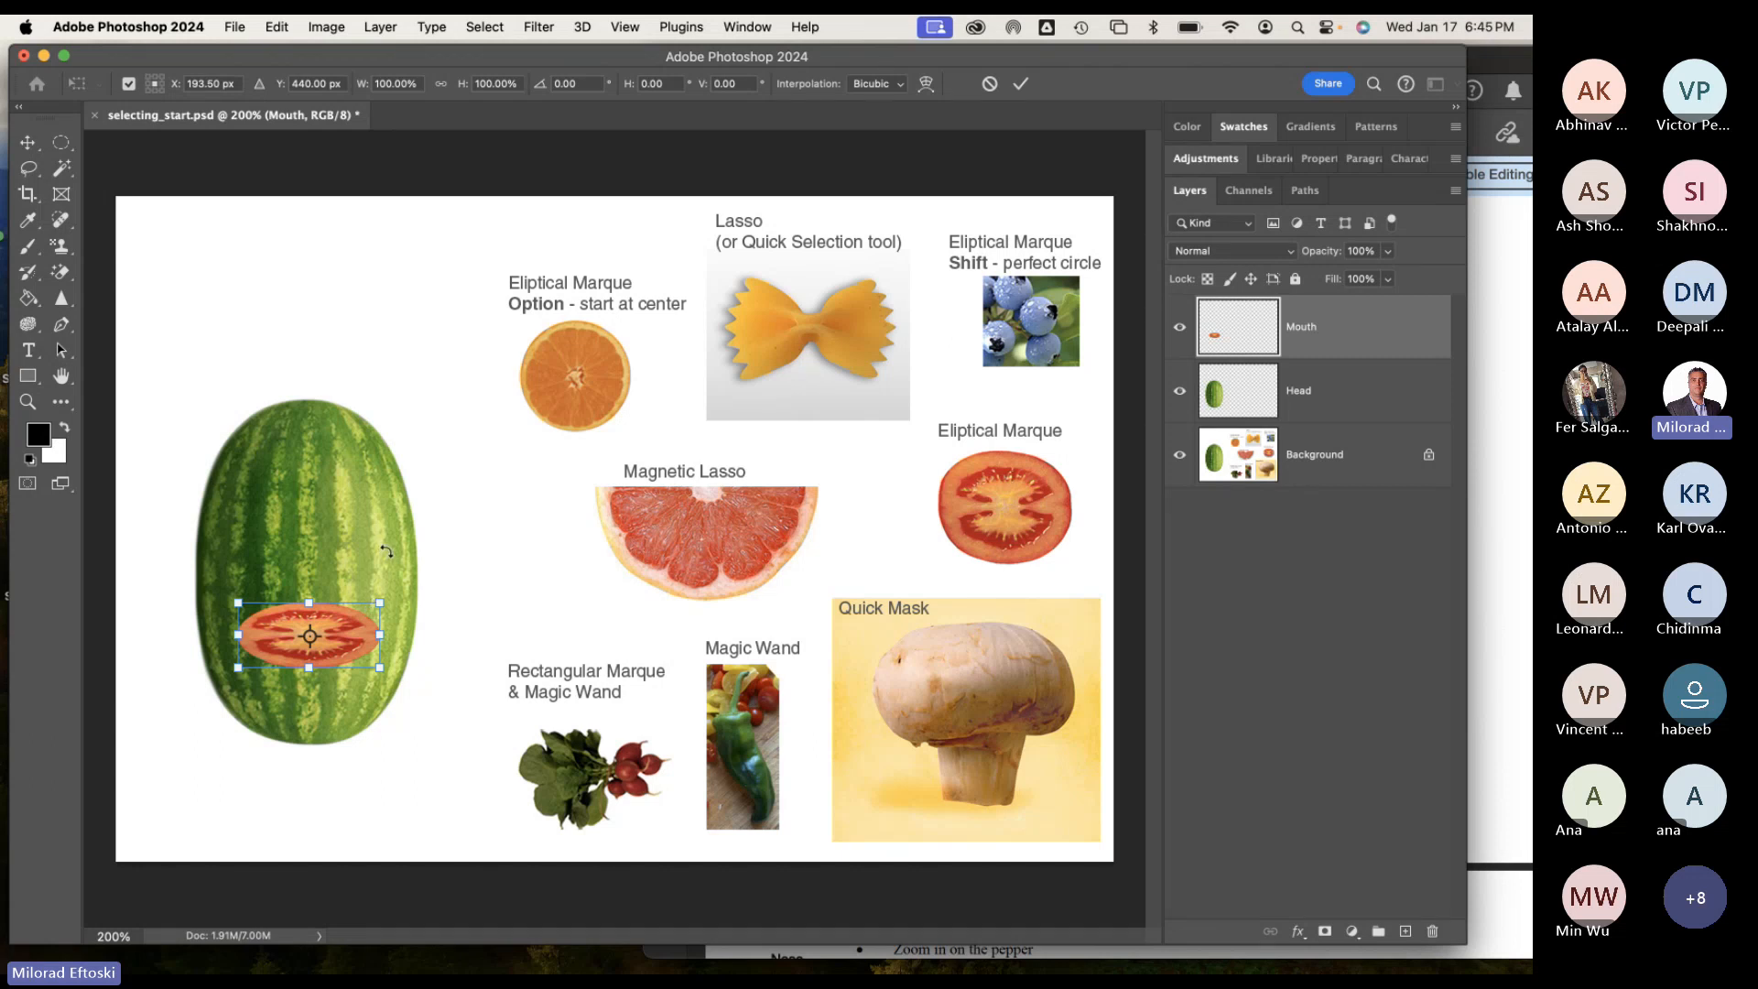
{"action": "key", "text": "Return"}
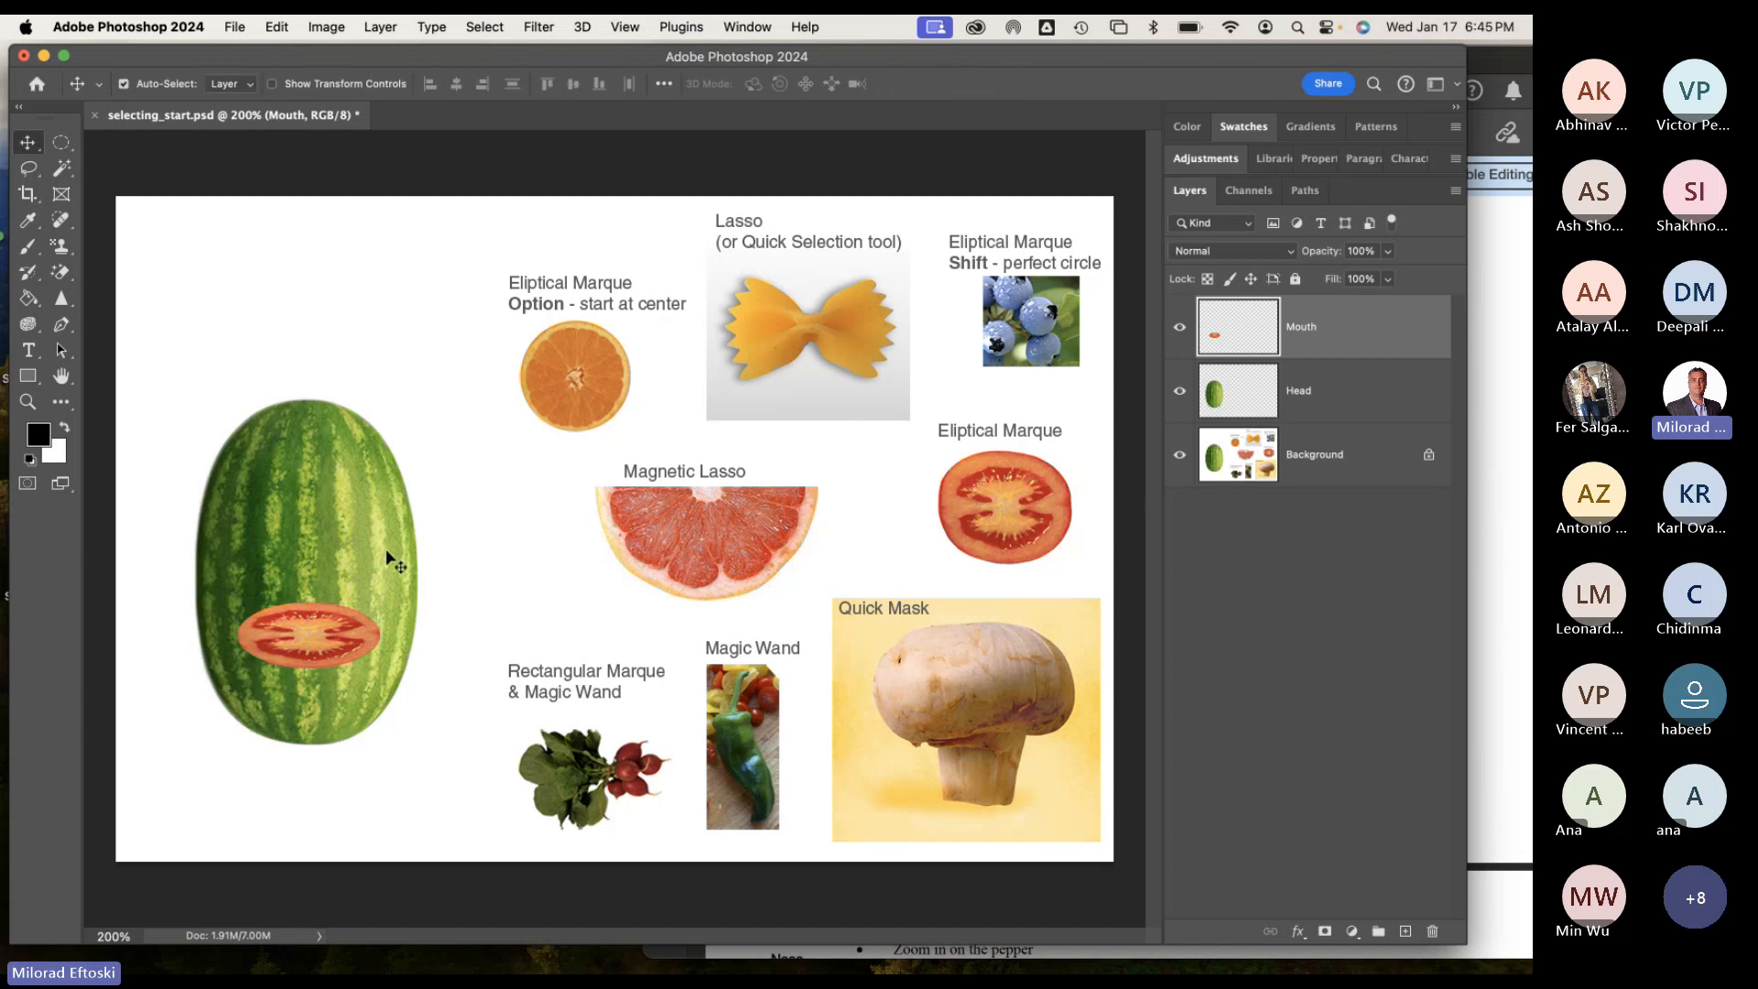
Switch to Microsoft Teams, bring the current meeting window forward and look through its participants list.
{"action": "left_click", "coordinate": [1493, 570]}
{"action": "mouse_move", "coordinate": [725, 973]}
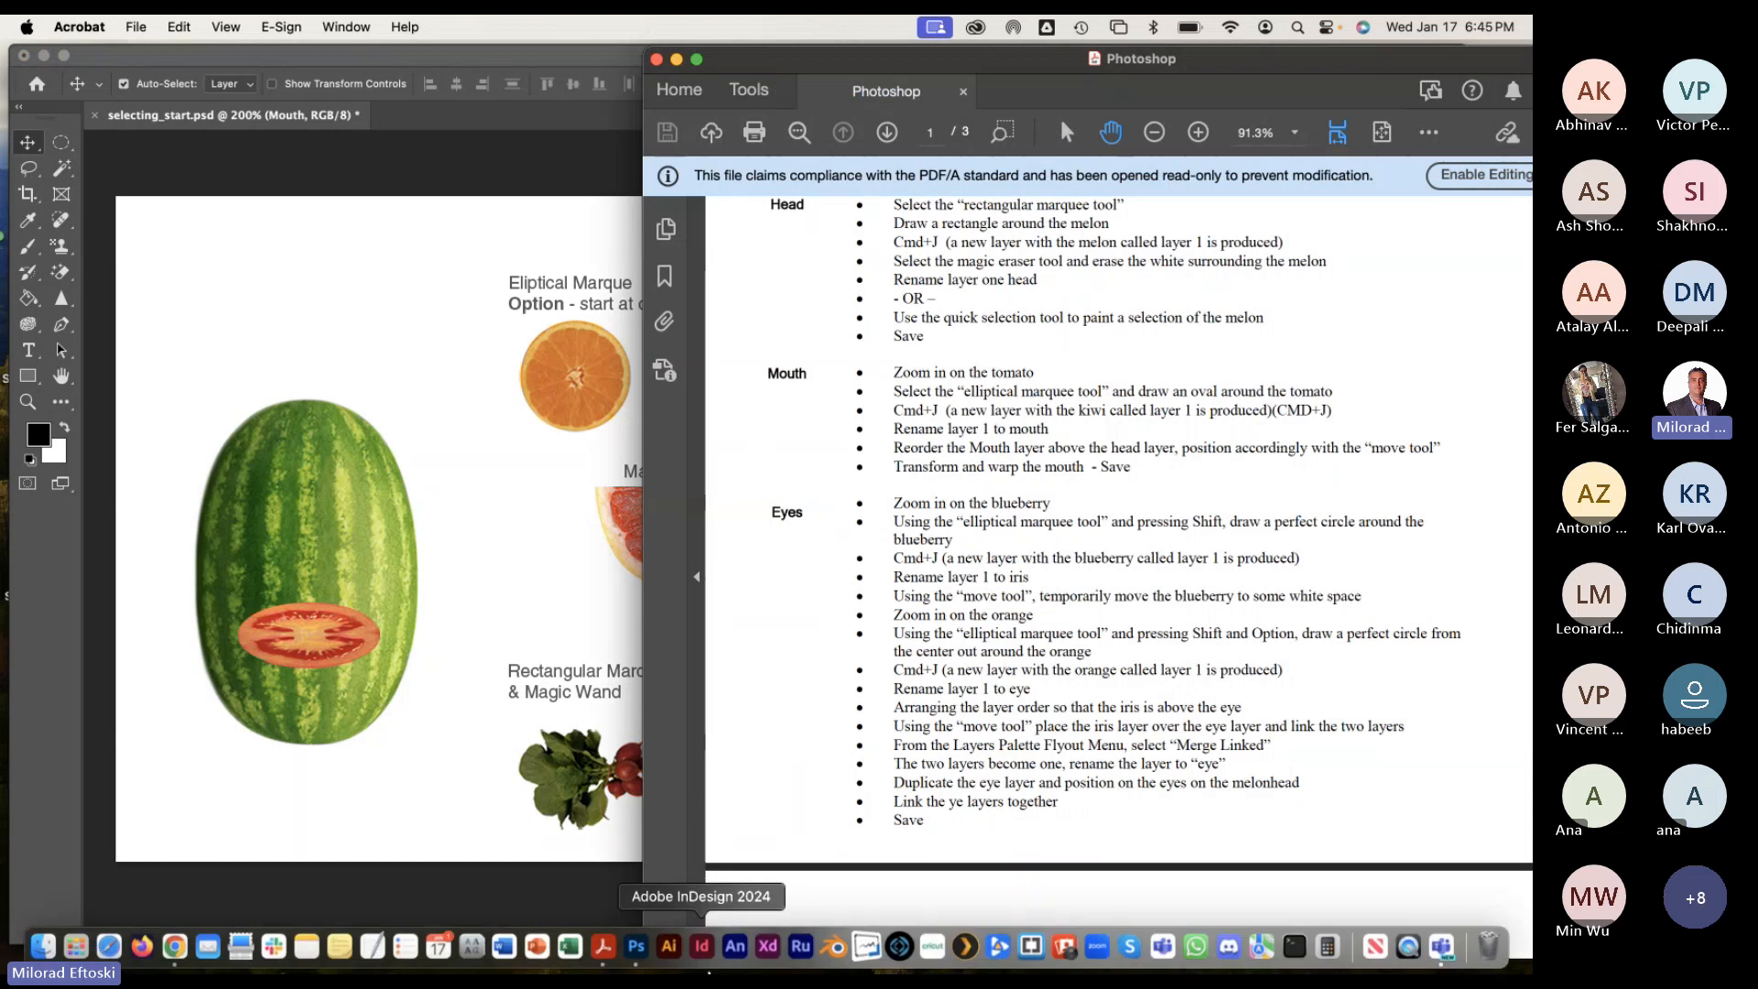
{"action": "left_click", "coordinate": [1441, 948]}
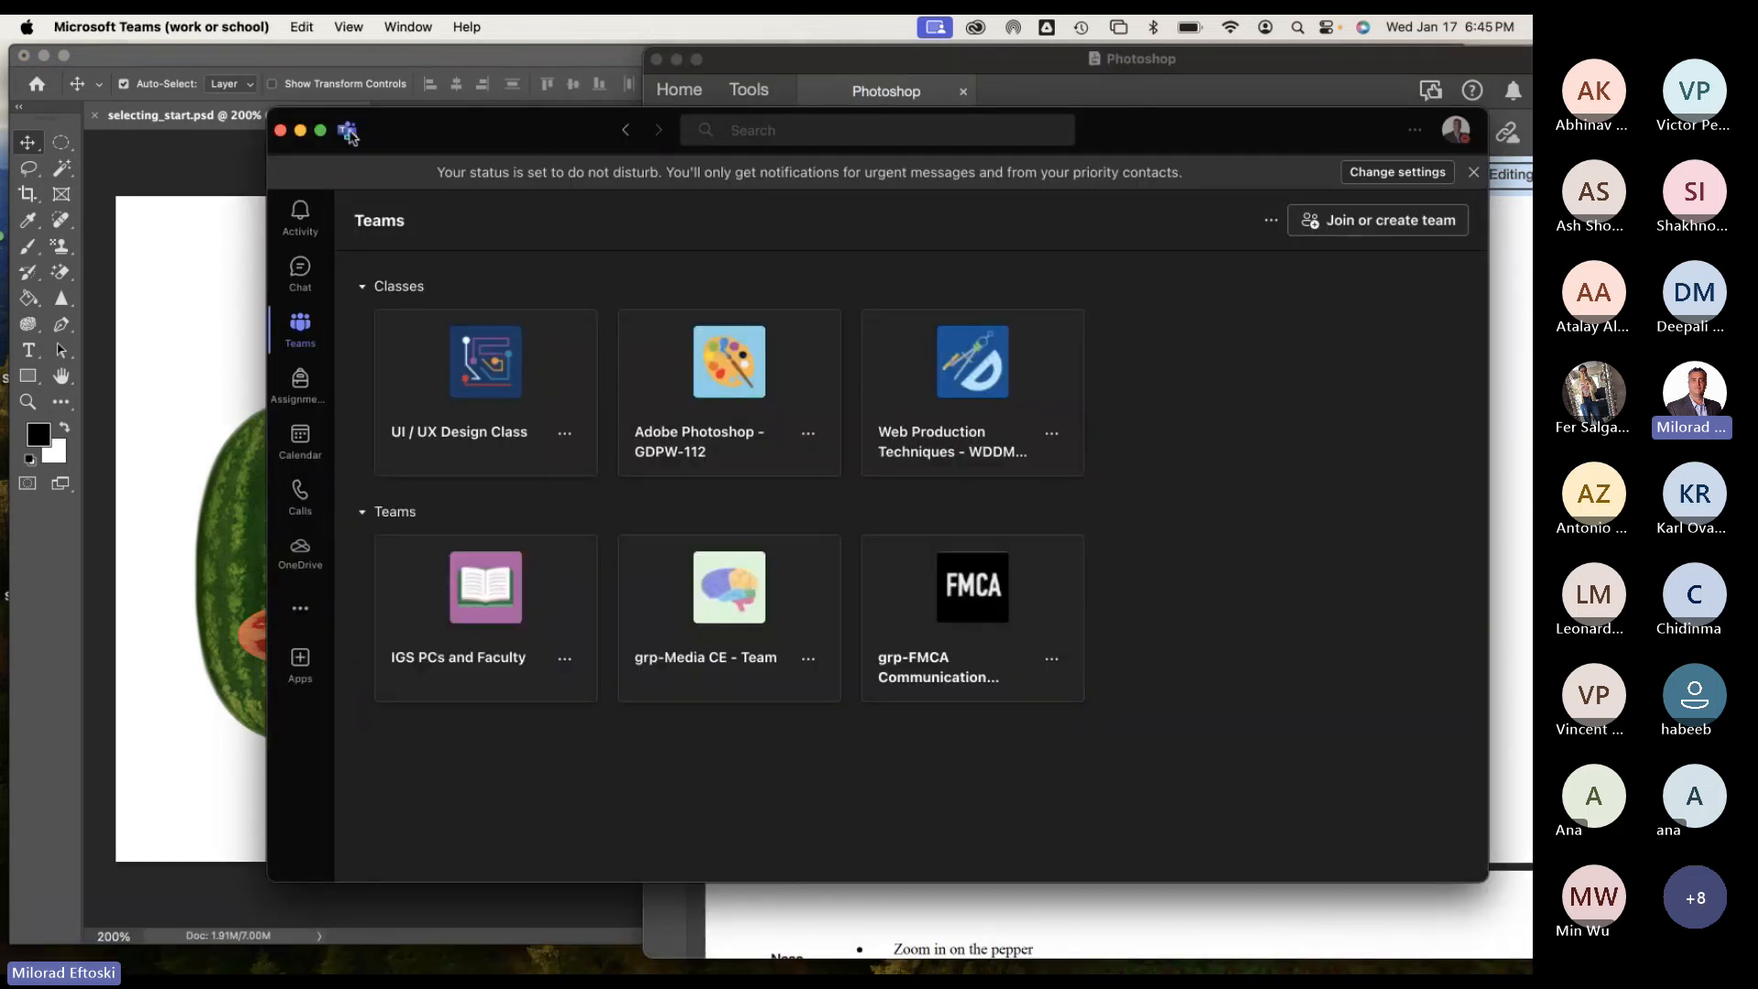
{"action": "left_click", "coordinate": [408, 27]}
{"action": "left_click", "coordinate": [458, 266]}
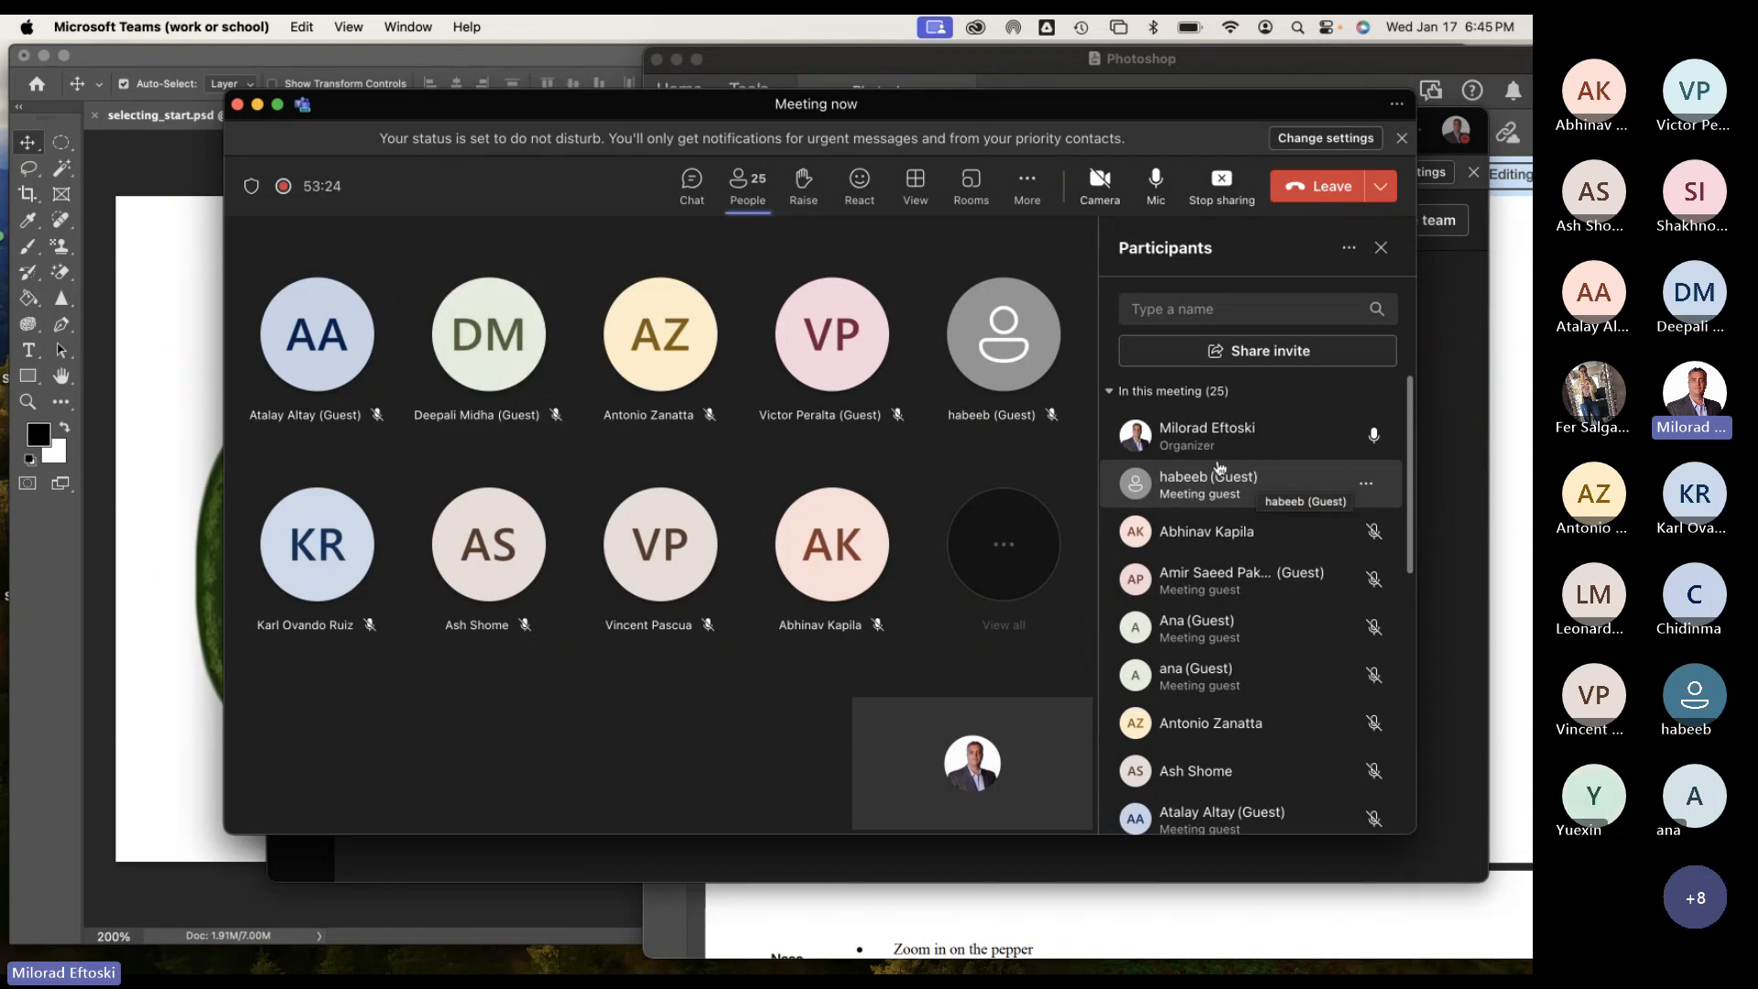
{"action": "left_click_drag", "start_coordinate": [530, 111], "coordinate": [539, 139]}
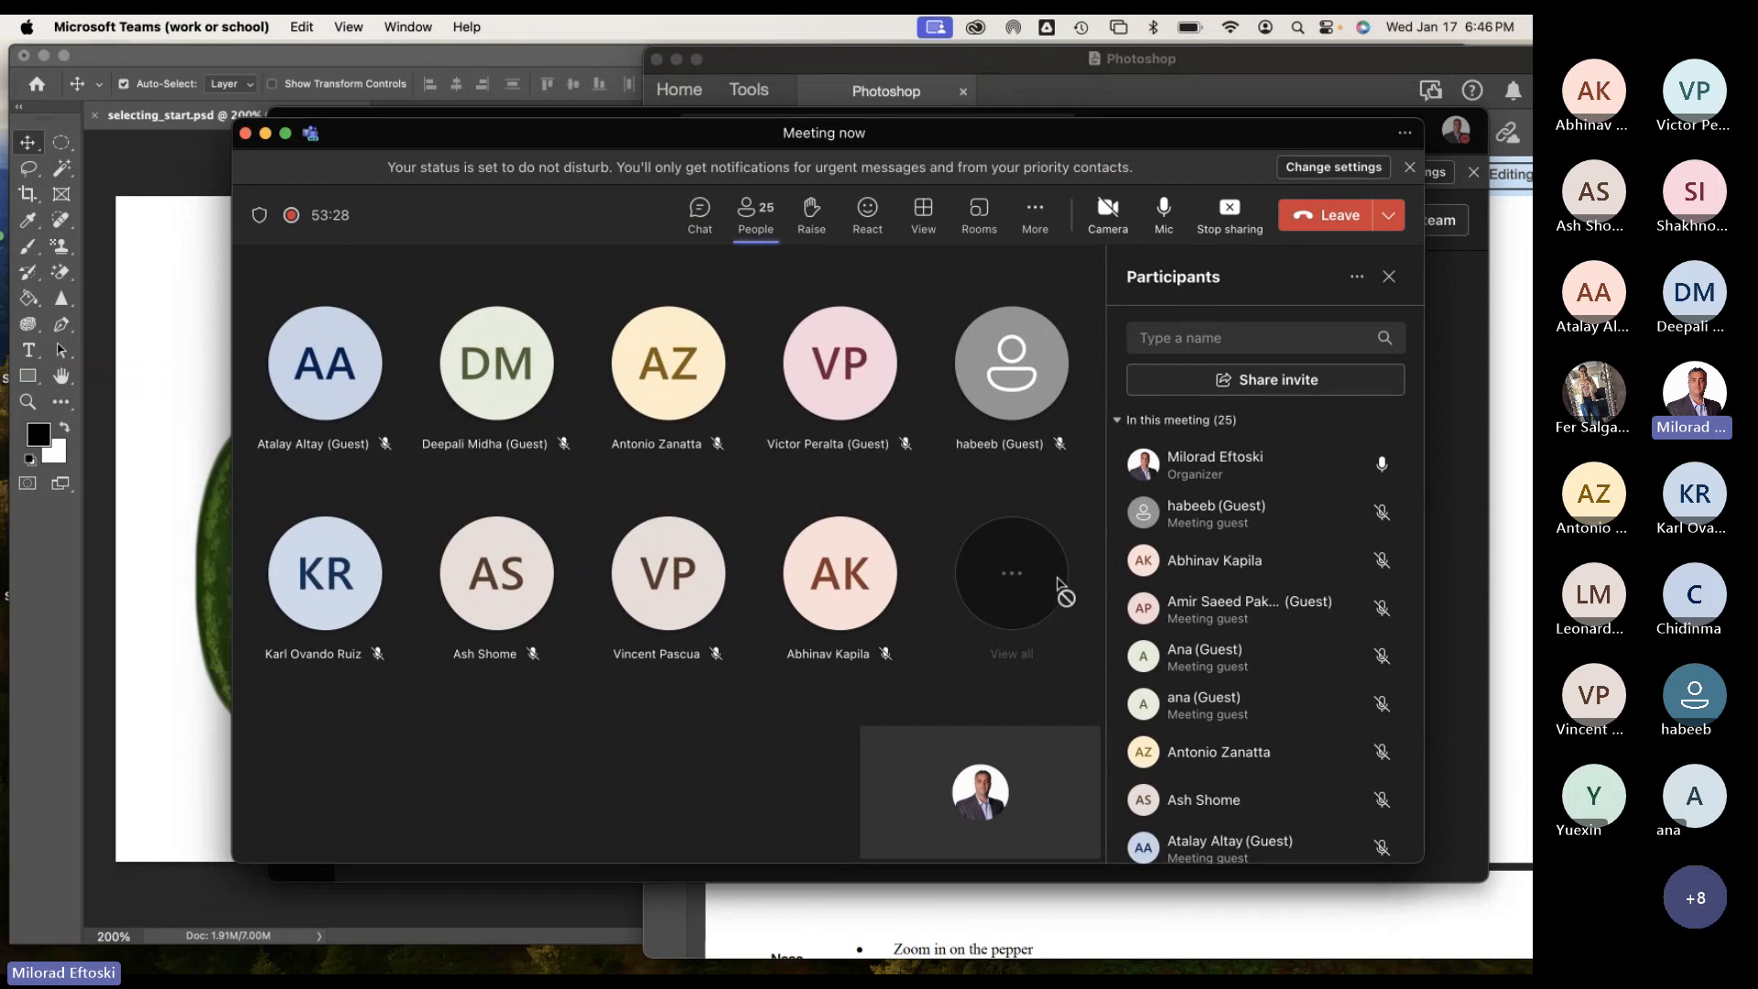
{"action": "scroll", "coordinate": [1219, 586], "scroll_direction": "down", "scroll_amount": 10}
{"action": "scroll", "coordinate": [1219, 584], "scroll_direction": "up", "scroll_amount": 10}
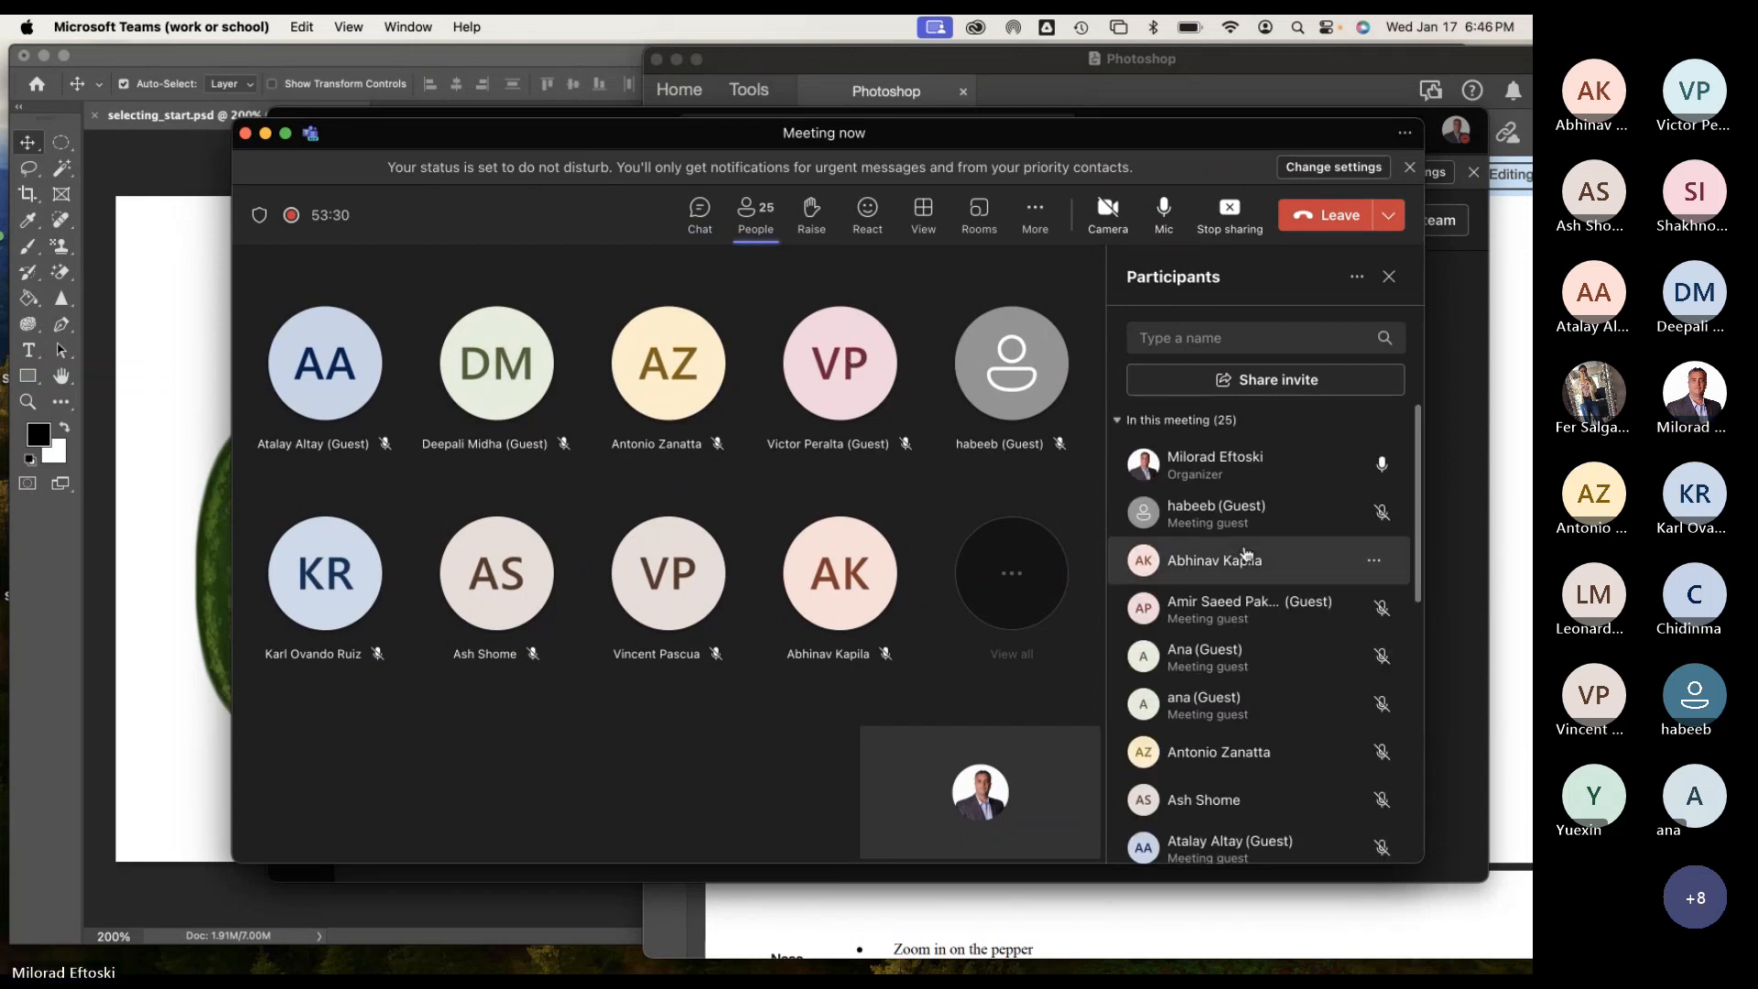
Minimize the meeting window and the main Teams window and return to the melon head document in Photoshop.
{"action": "left_click_drag", "start_coordinate": [547, 140], "coordinate": [526, 190]}
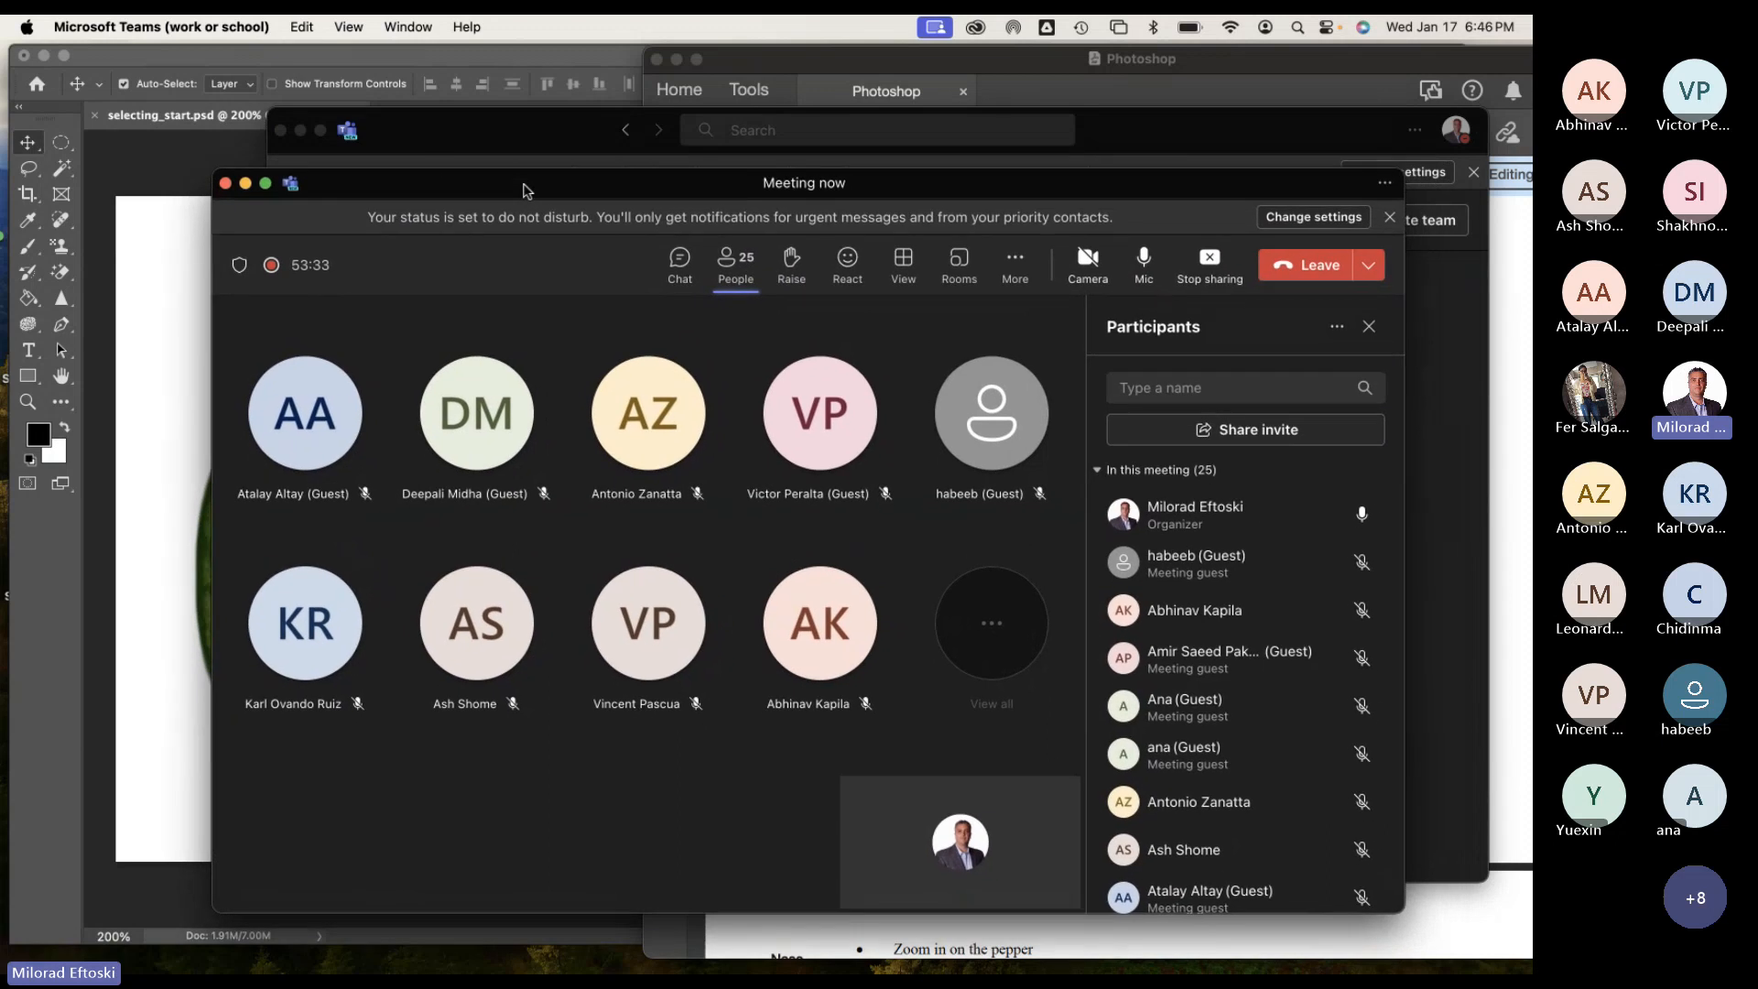
{"action": "left_click", "coordinate": [246, 185]}
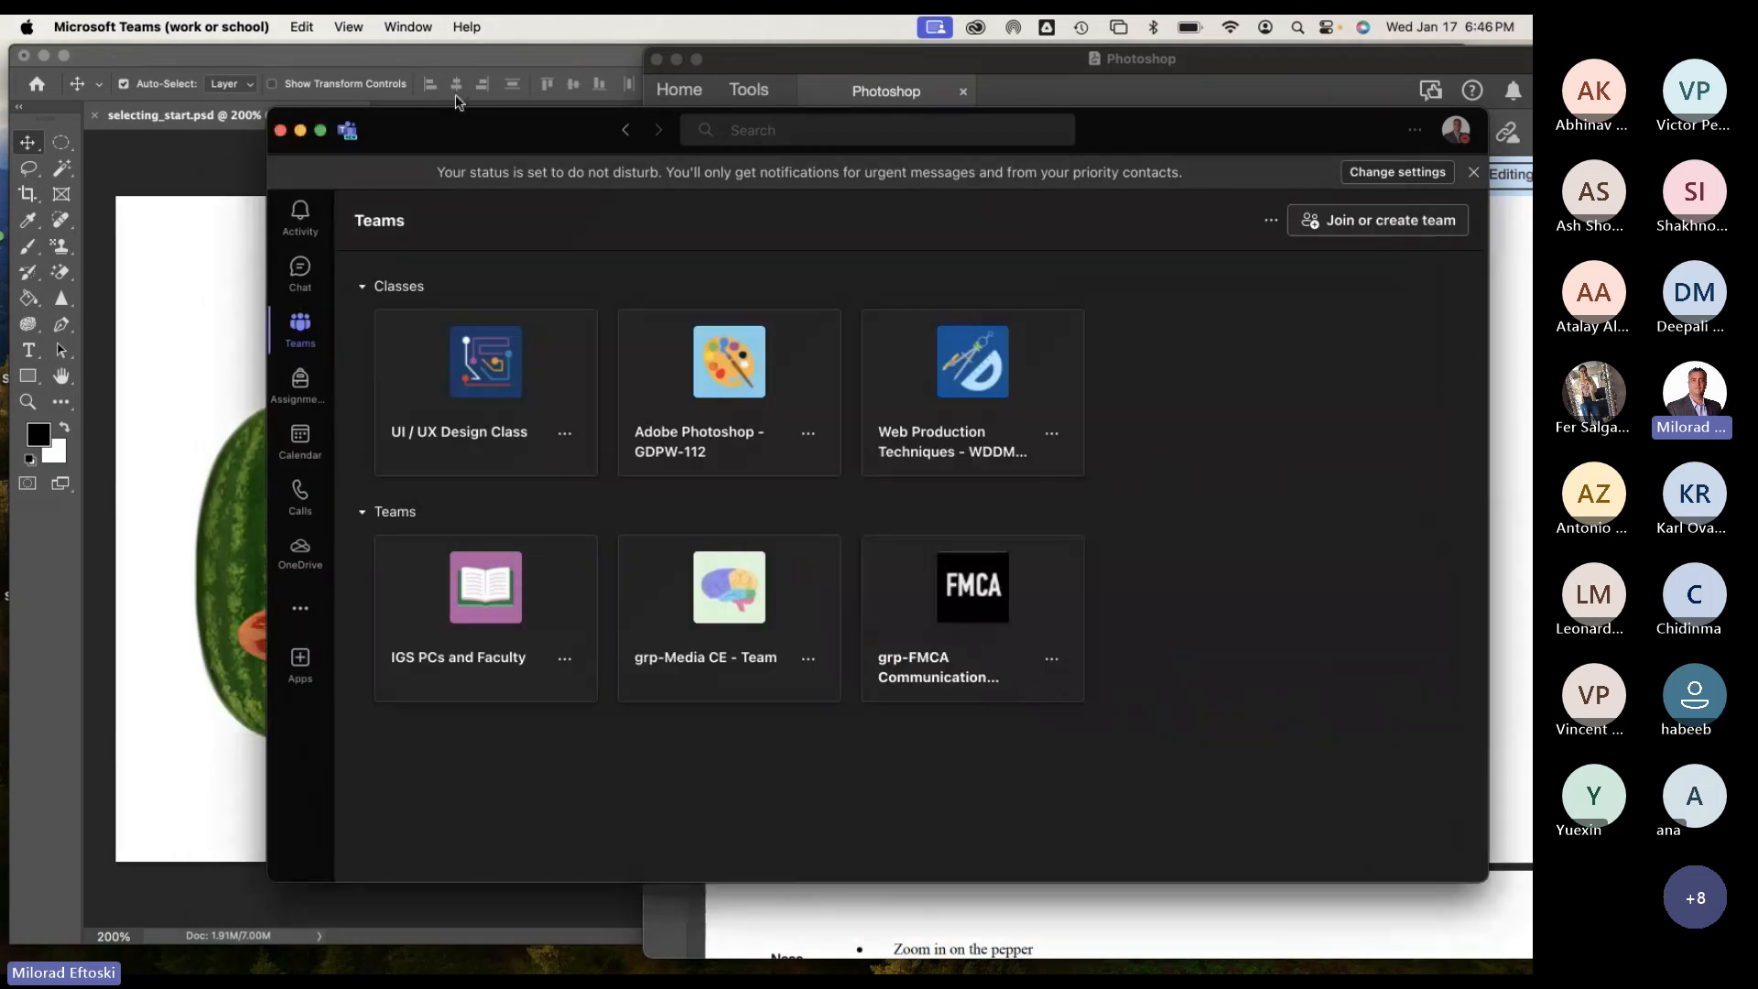
{"action": "left_click_drag", "start_coordinate": [473, 134], "coordinate": [435, 152]}
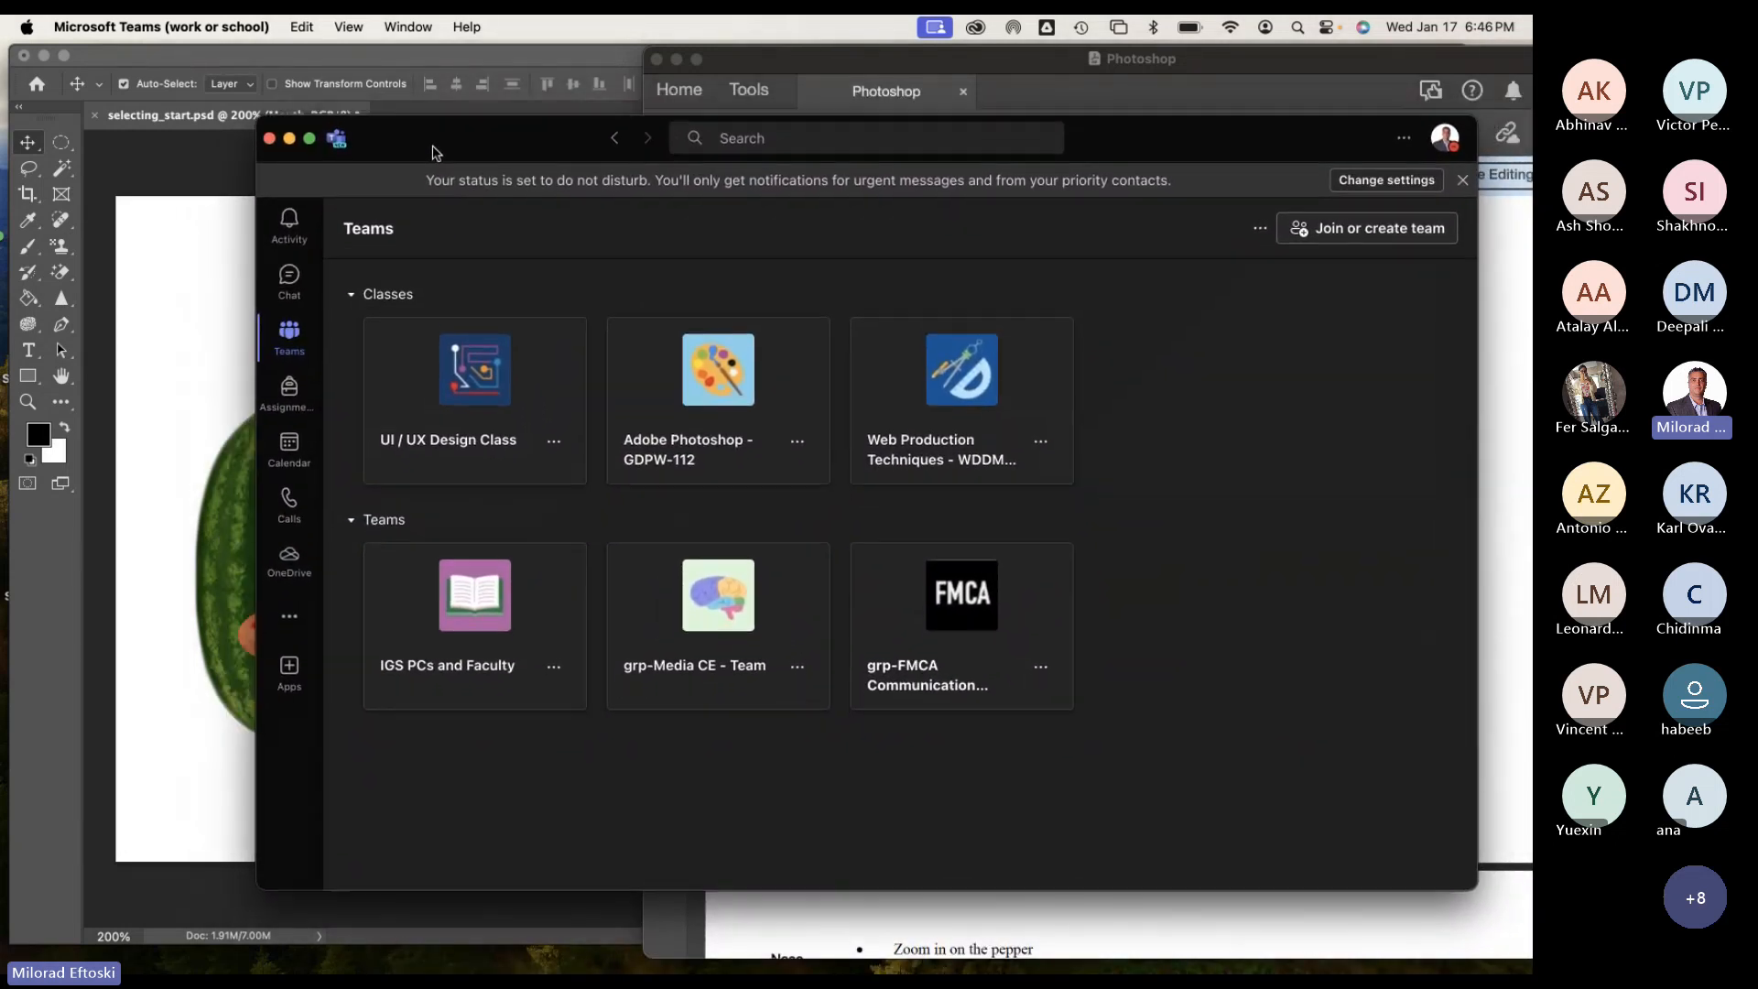
{"action": "left_click", "coordinate": [289, 144]}
{"action": "left_click", "coordinate": [463, 259]}
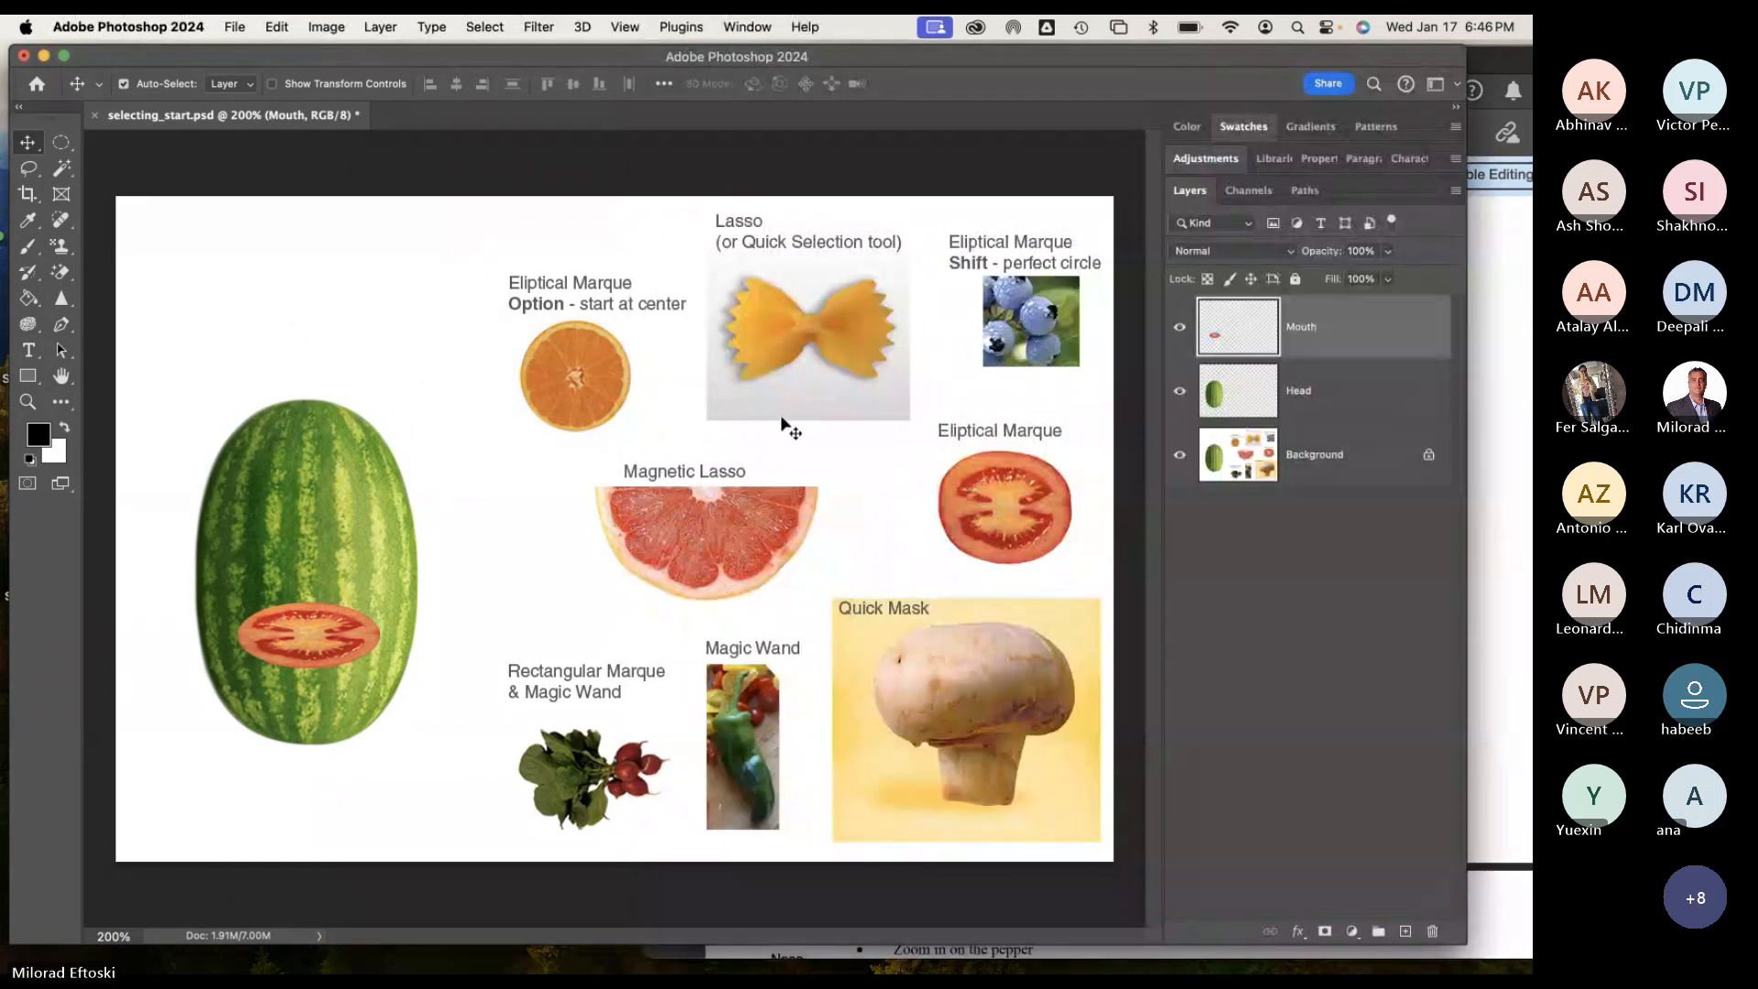
Switch to the exercise PDF in Acrobat and read the instructions for making the Eyes from the blueberry and orange.
{"action": "left_click", "coordinate": [1476, 392]}
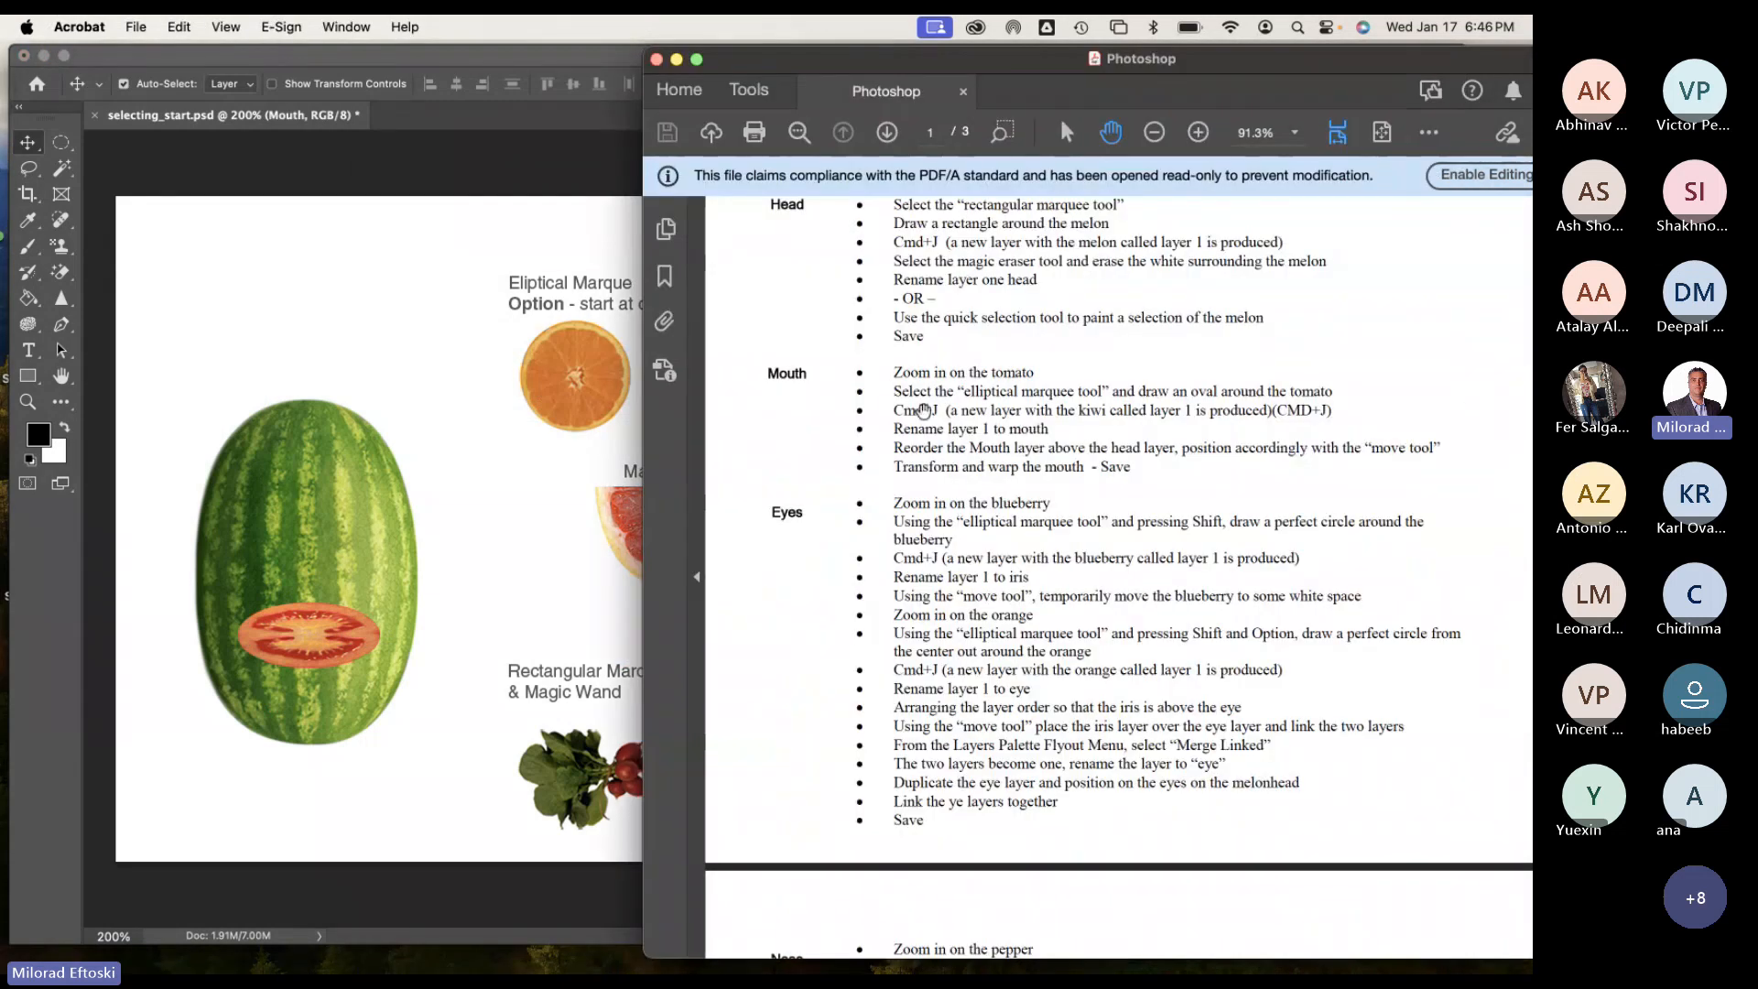
{"action": "scroll", "coordinate": [940, 454], "scroll_direction": "down", "scroll_amount": 3}
{"action": "left_click_drag", "start_coordinate": [910, 468], "coordinate": [905, 382]}
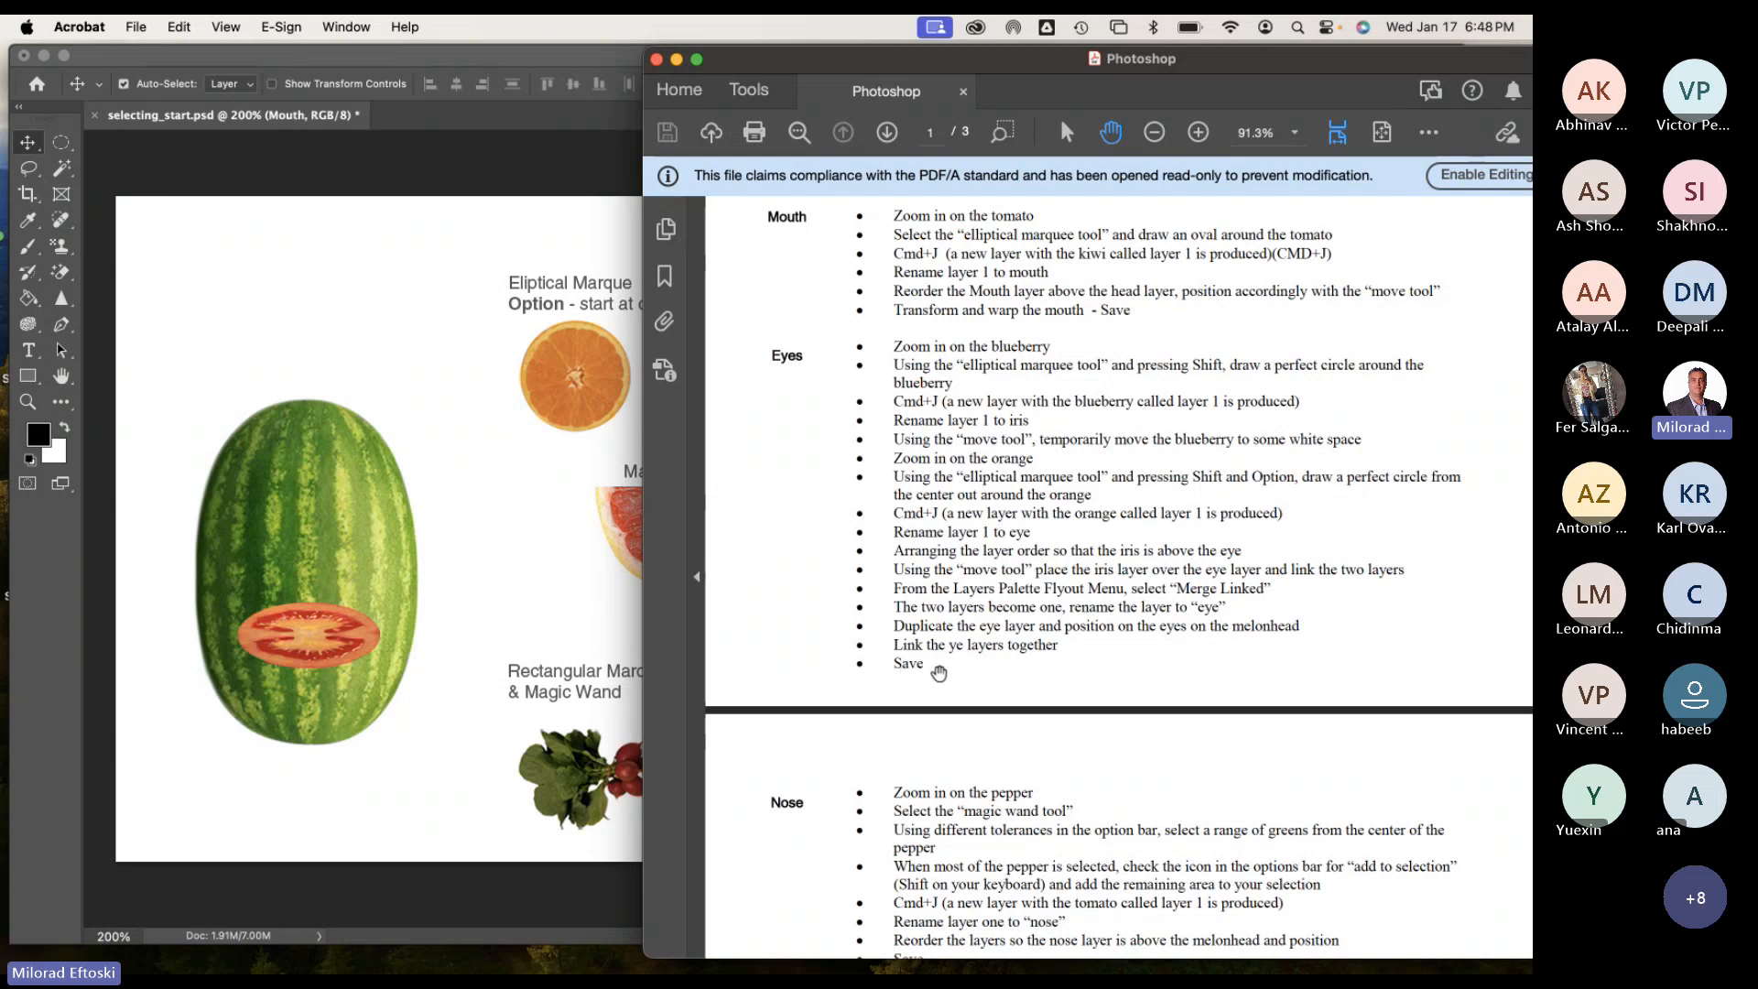
{"action": "scroll", "coordinate": [978, 649], "scroll_direction": "up", "scroll_amount": 1}
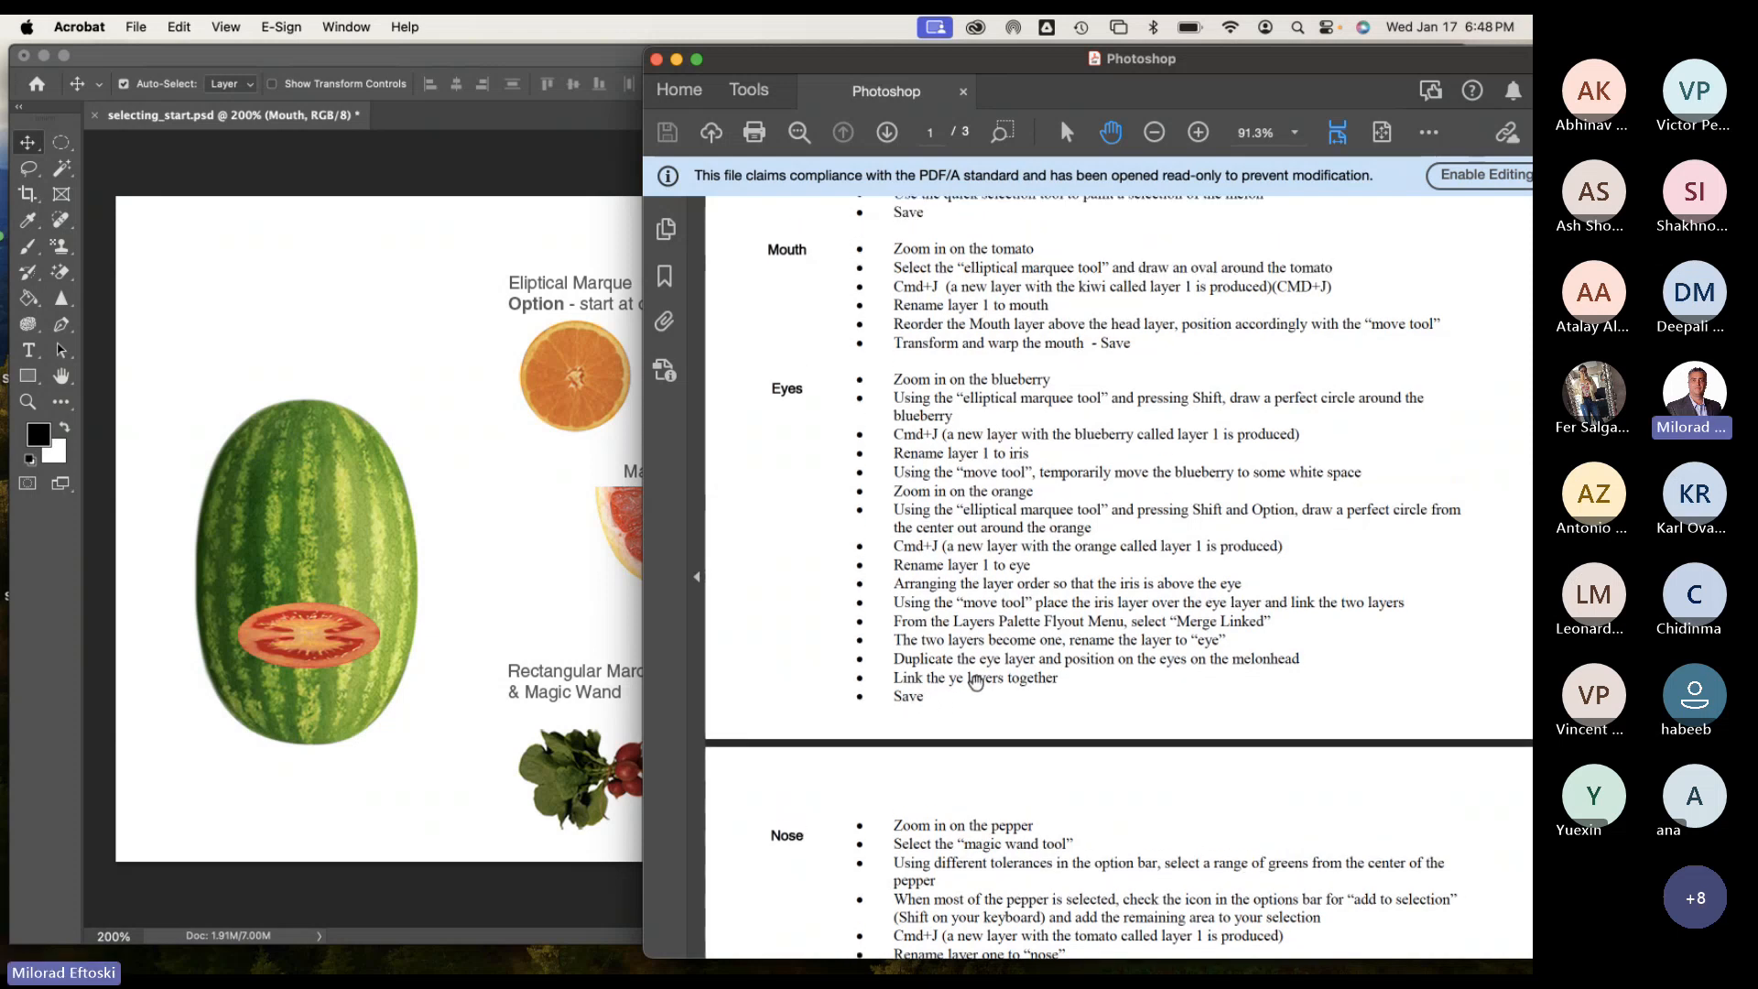
Review the selection exercise outline in the PDF, from the Start section through the Head, Mouth and Eyes instructions.
{"action": "scroll", "coordinate": [1036, 595], "scroll_direction": "up", "scroll_amount": 15}
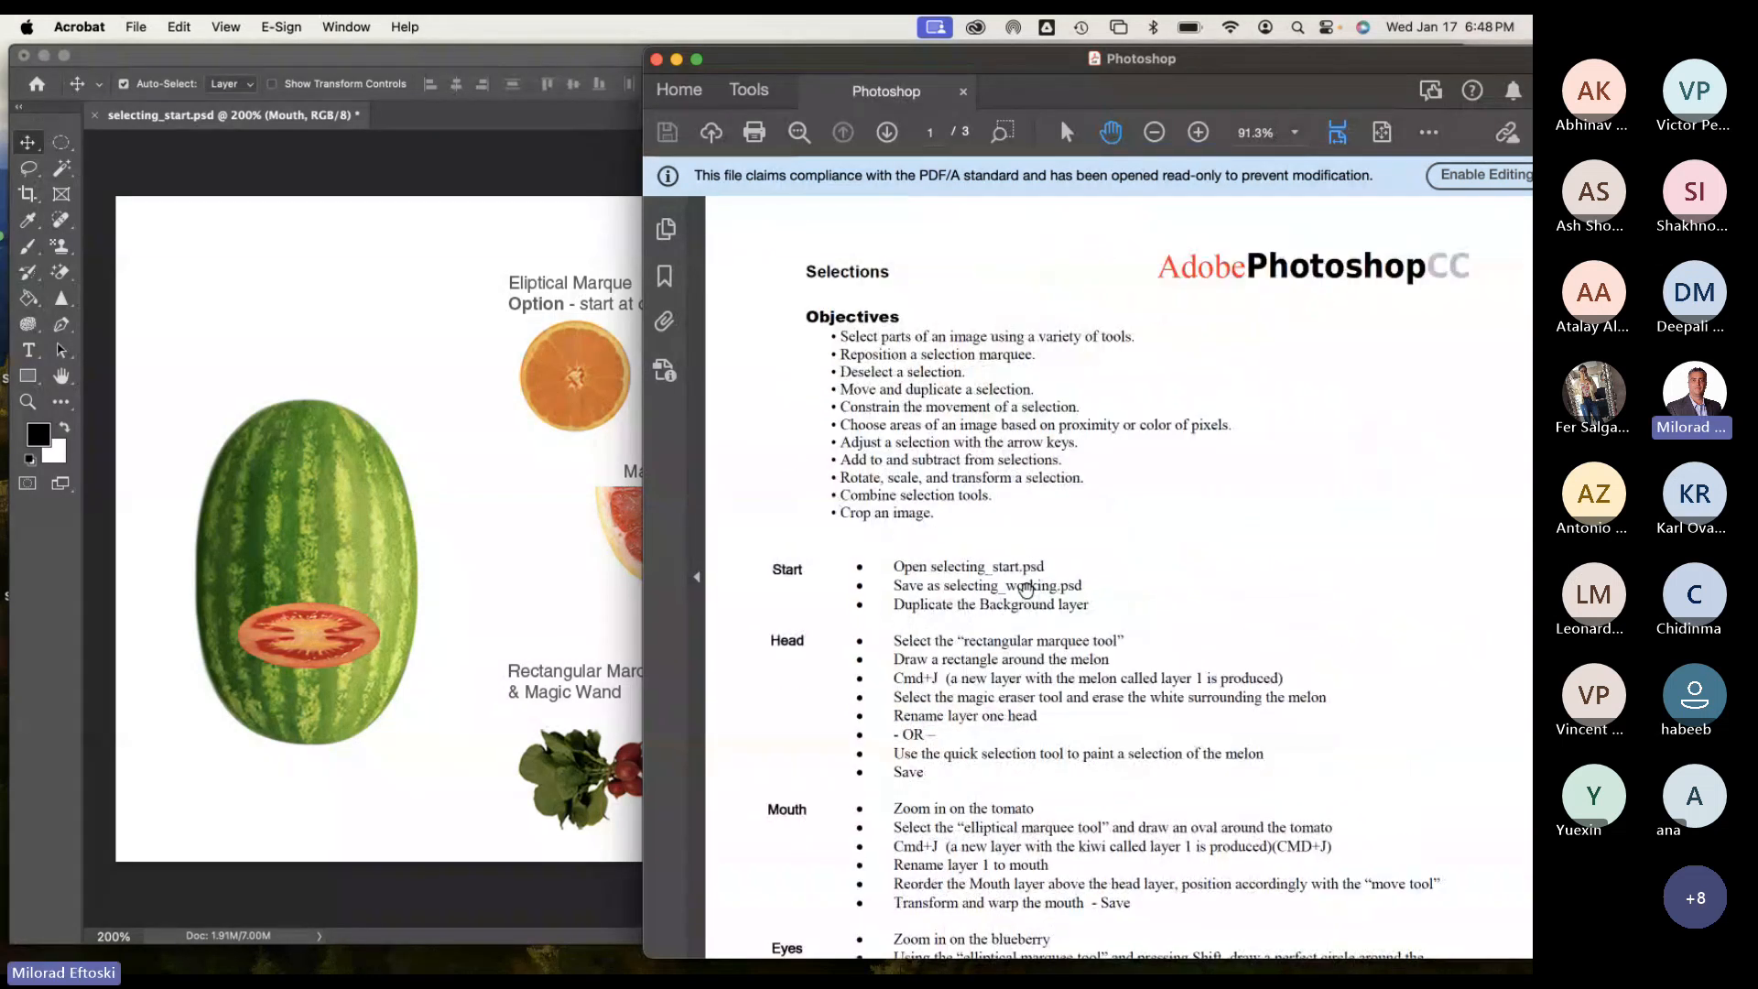
{"action": "scroll", "coordinate": [1079, 622], "scroll_direction": "down", "scroll_amount": 3}
{"action": "scroll", "coordinate": [1082, 616], "scroll_direction": "down", "scroll_amount": 3}
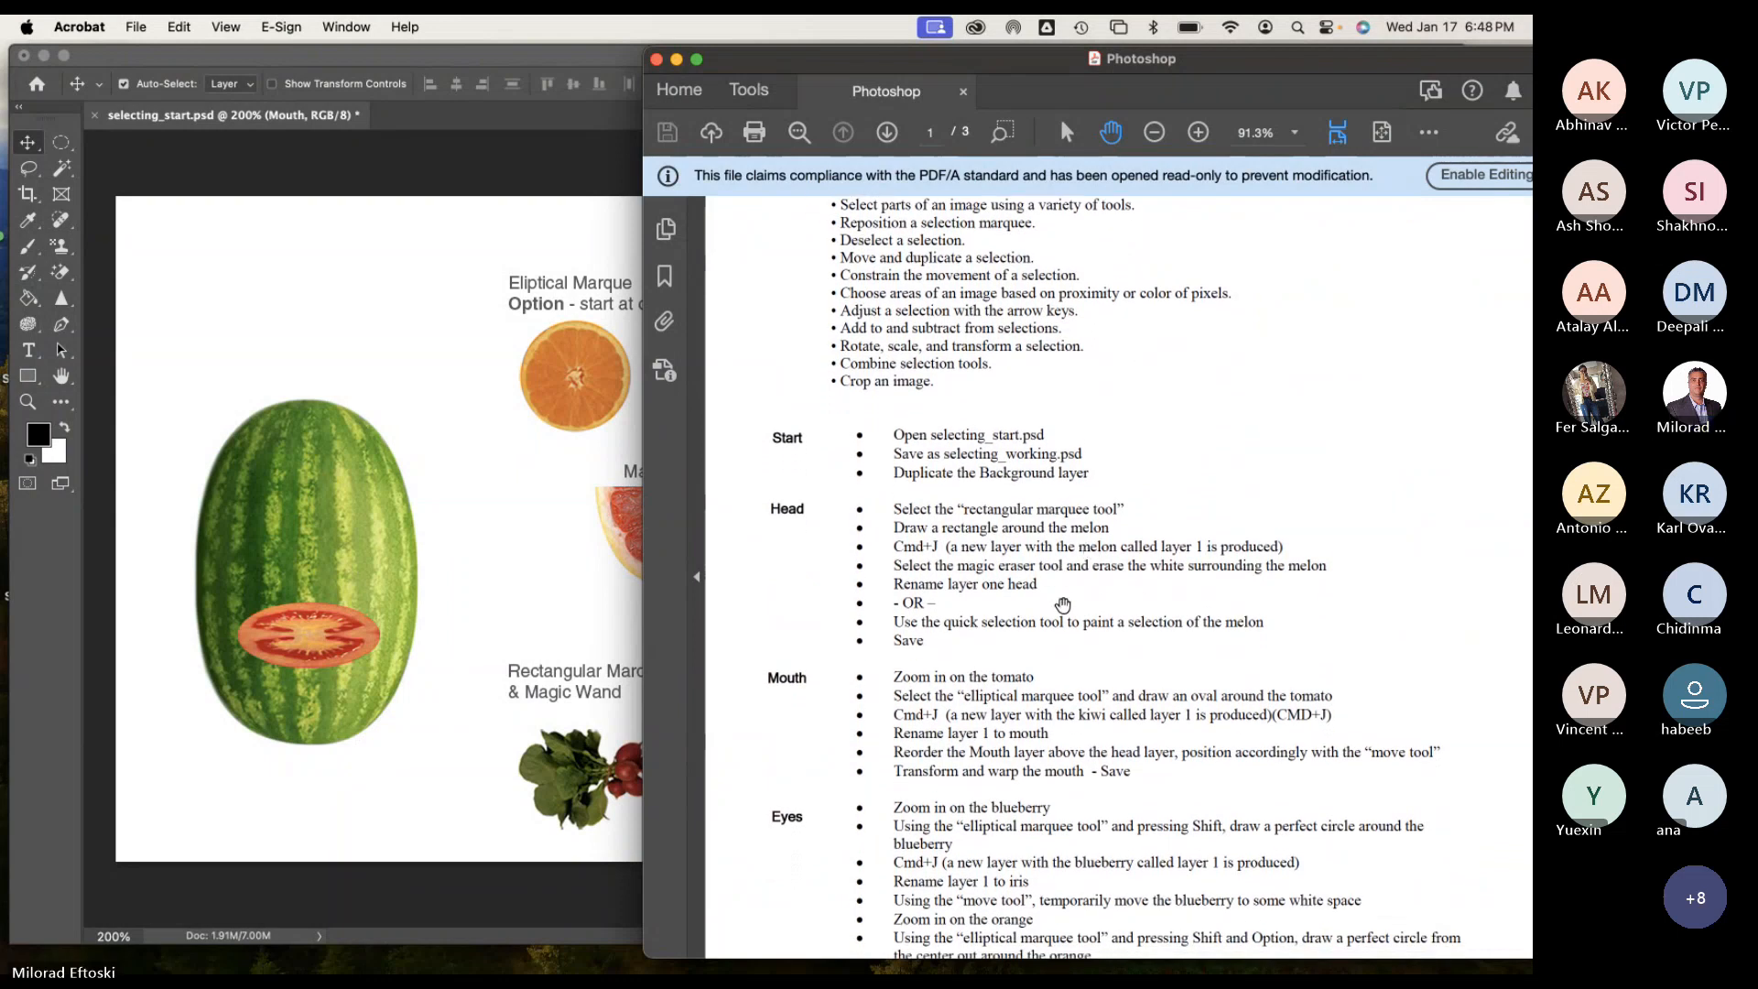
{"action": "scroll", "coordinate": [1062, 622], "scroll_direction": "down", "scroll_amount": 2}
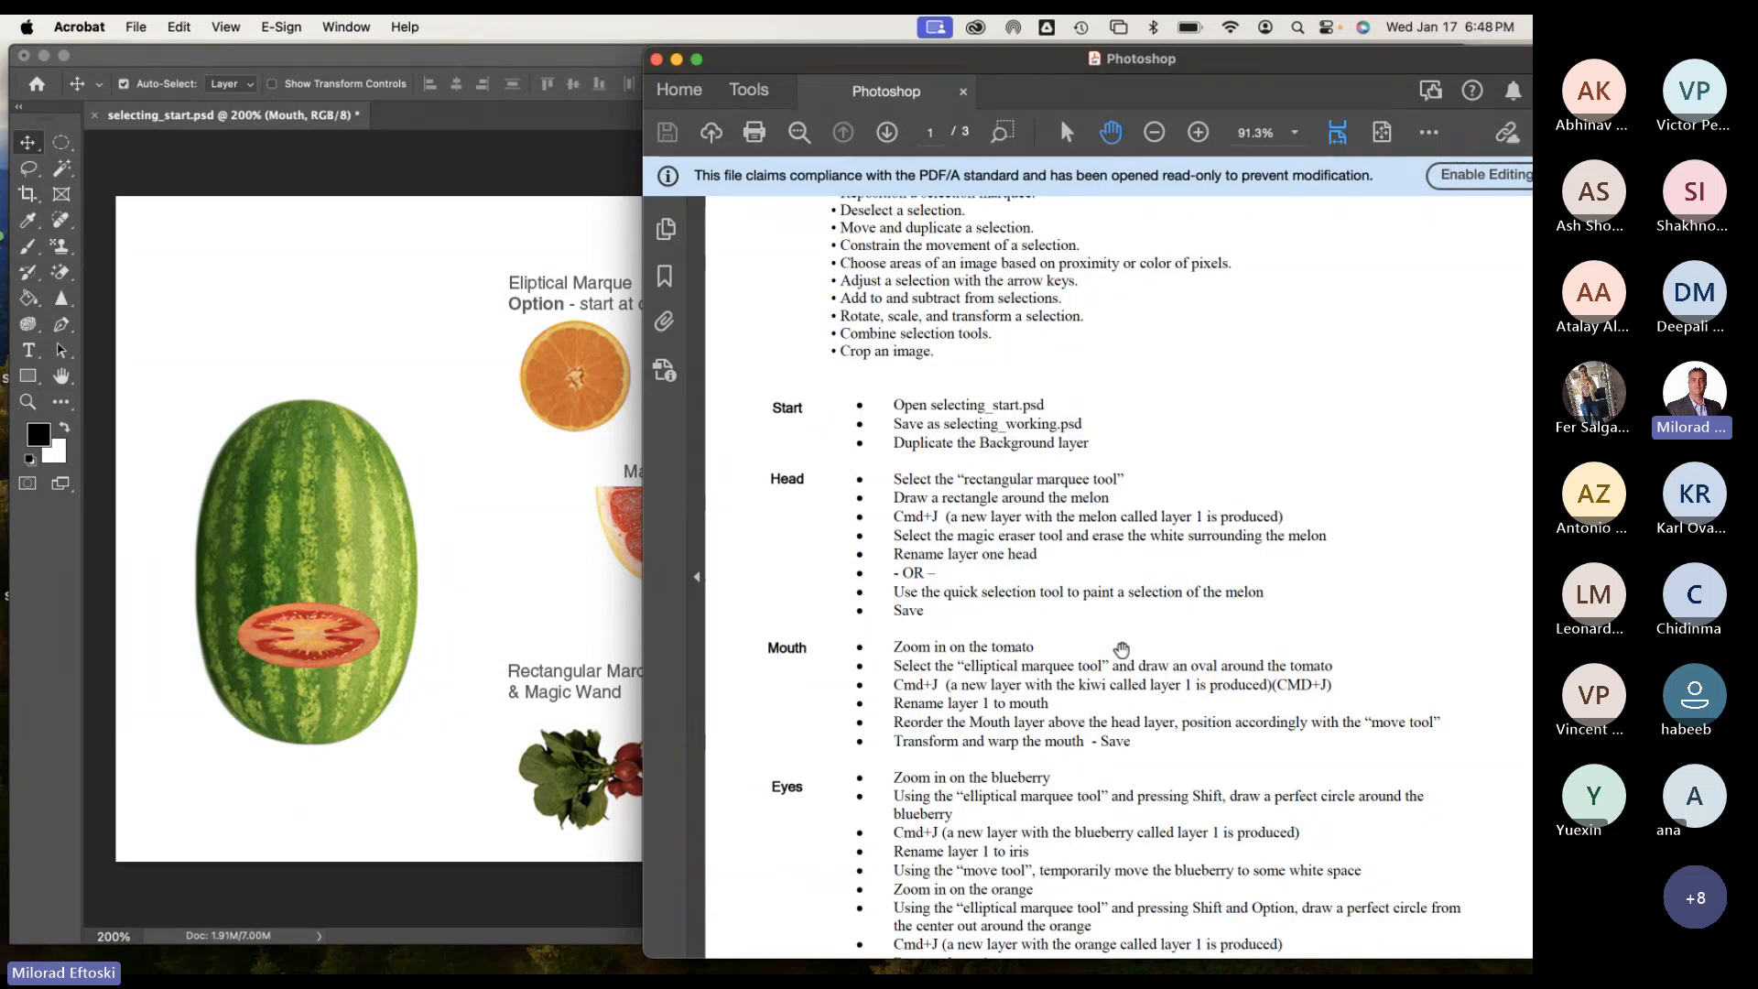
{"action": "left_click_drag", "start_coordinate": [1126, 689], "coordinate": [1125, 600]}
{"action": "scroll", "coordinate": [1125, 600], "scroll_direction": "down", "scroll_amount": 1}
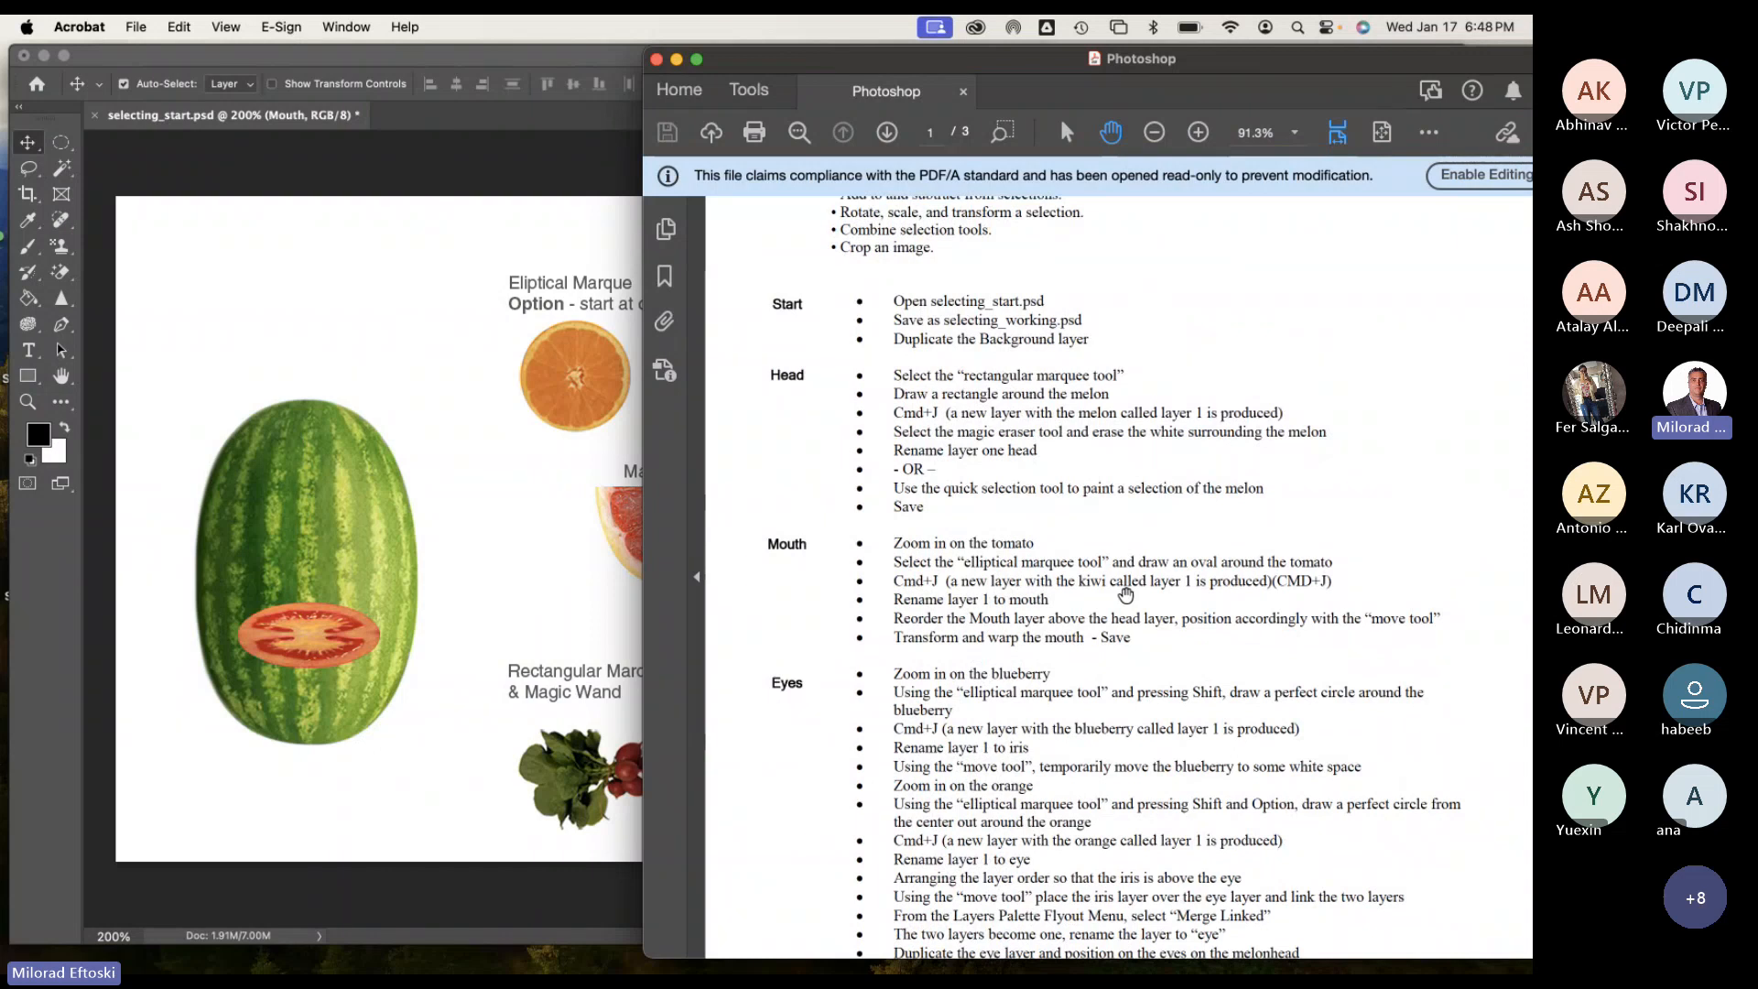
{"action": "scroll", "coordinate": [1113, 607], "scroll_direction": "down", "scroll_amount": 5}
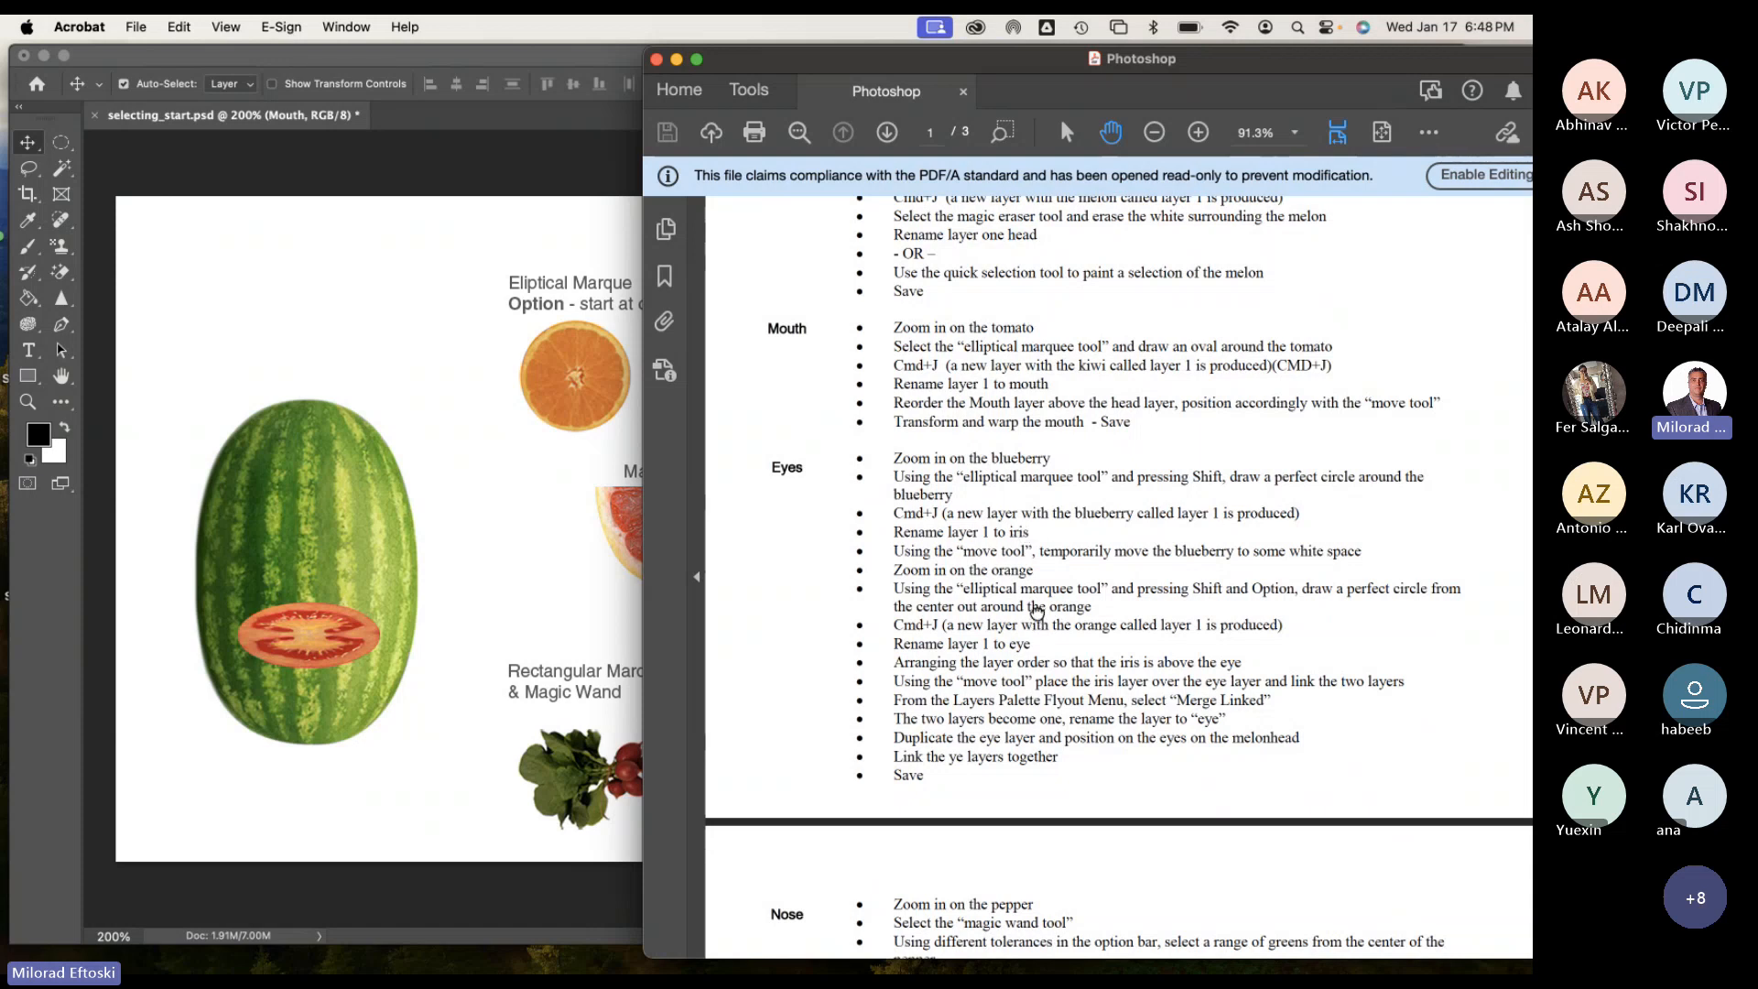
{"action": "scroll", "coordinate": [1040, 609], "scroll_direction": "down", "scroll_amount": 1}
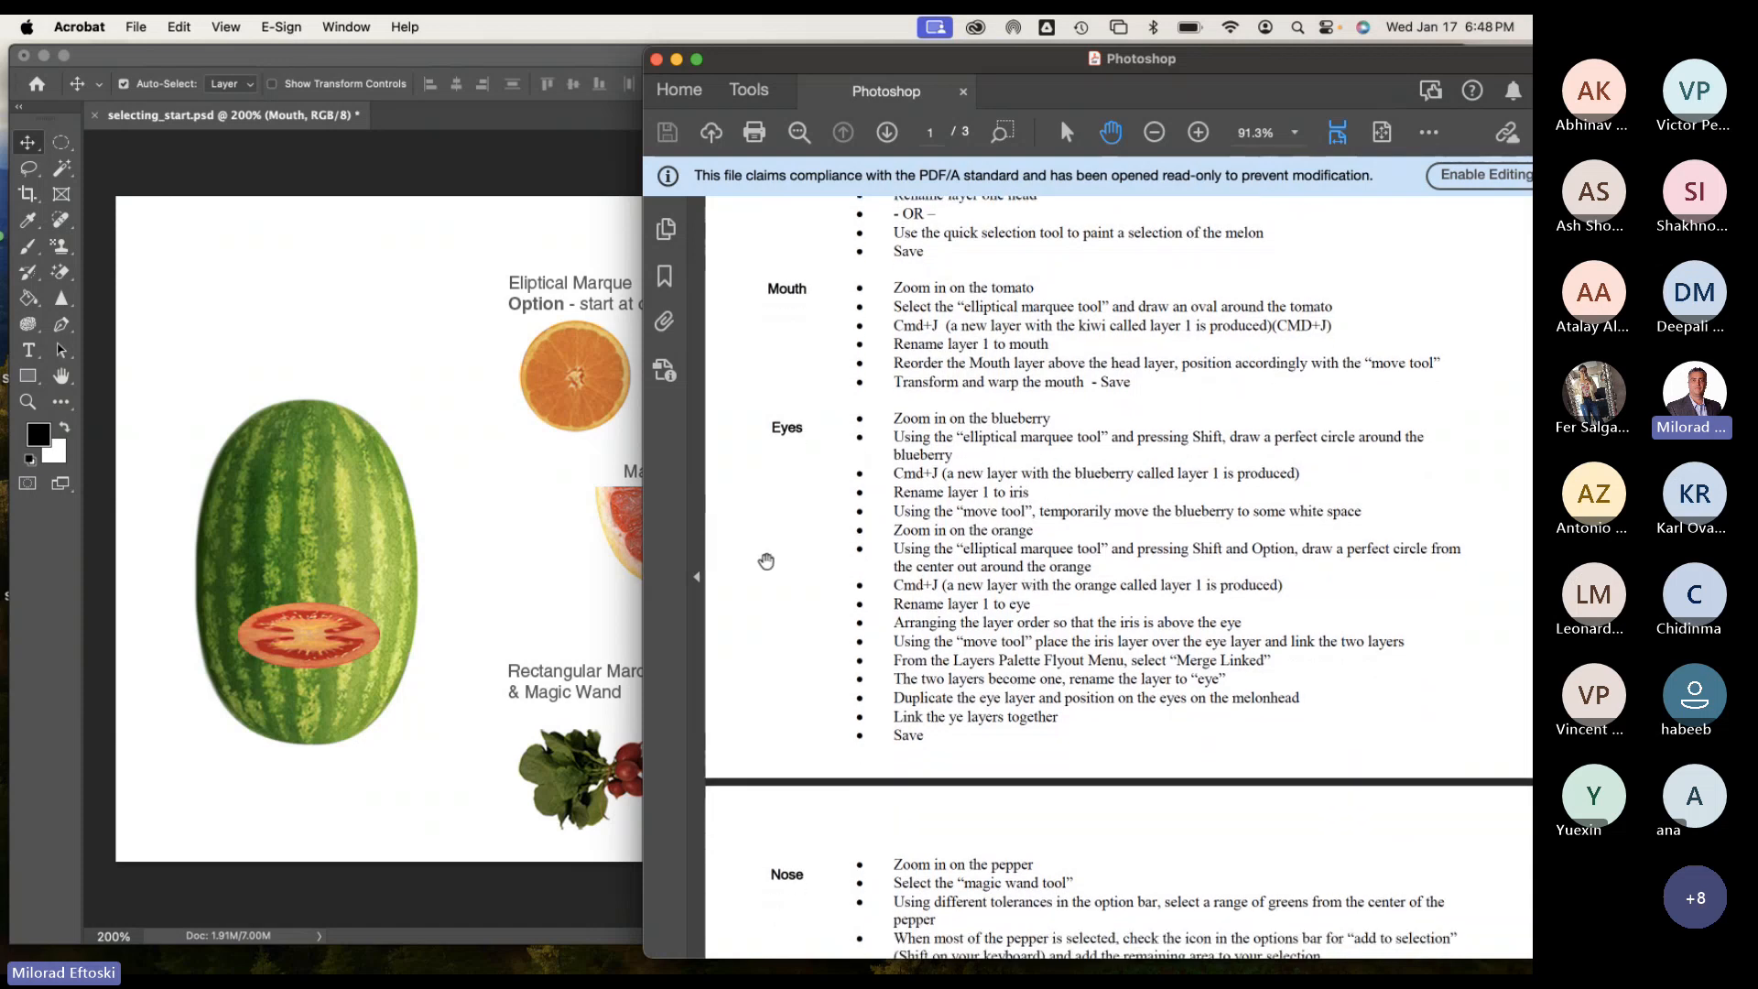
Switch to Photoshop and save the document as selecting_working.psd in the L1-selecting-start folder.
{"action": "left_click", "coordinate": [491, 545]}
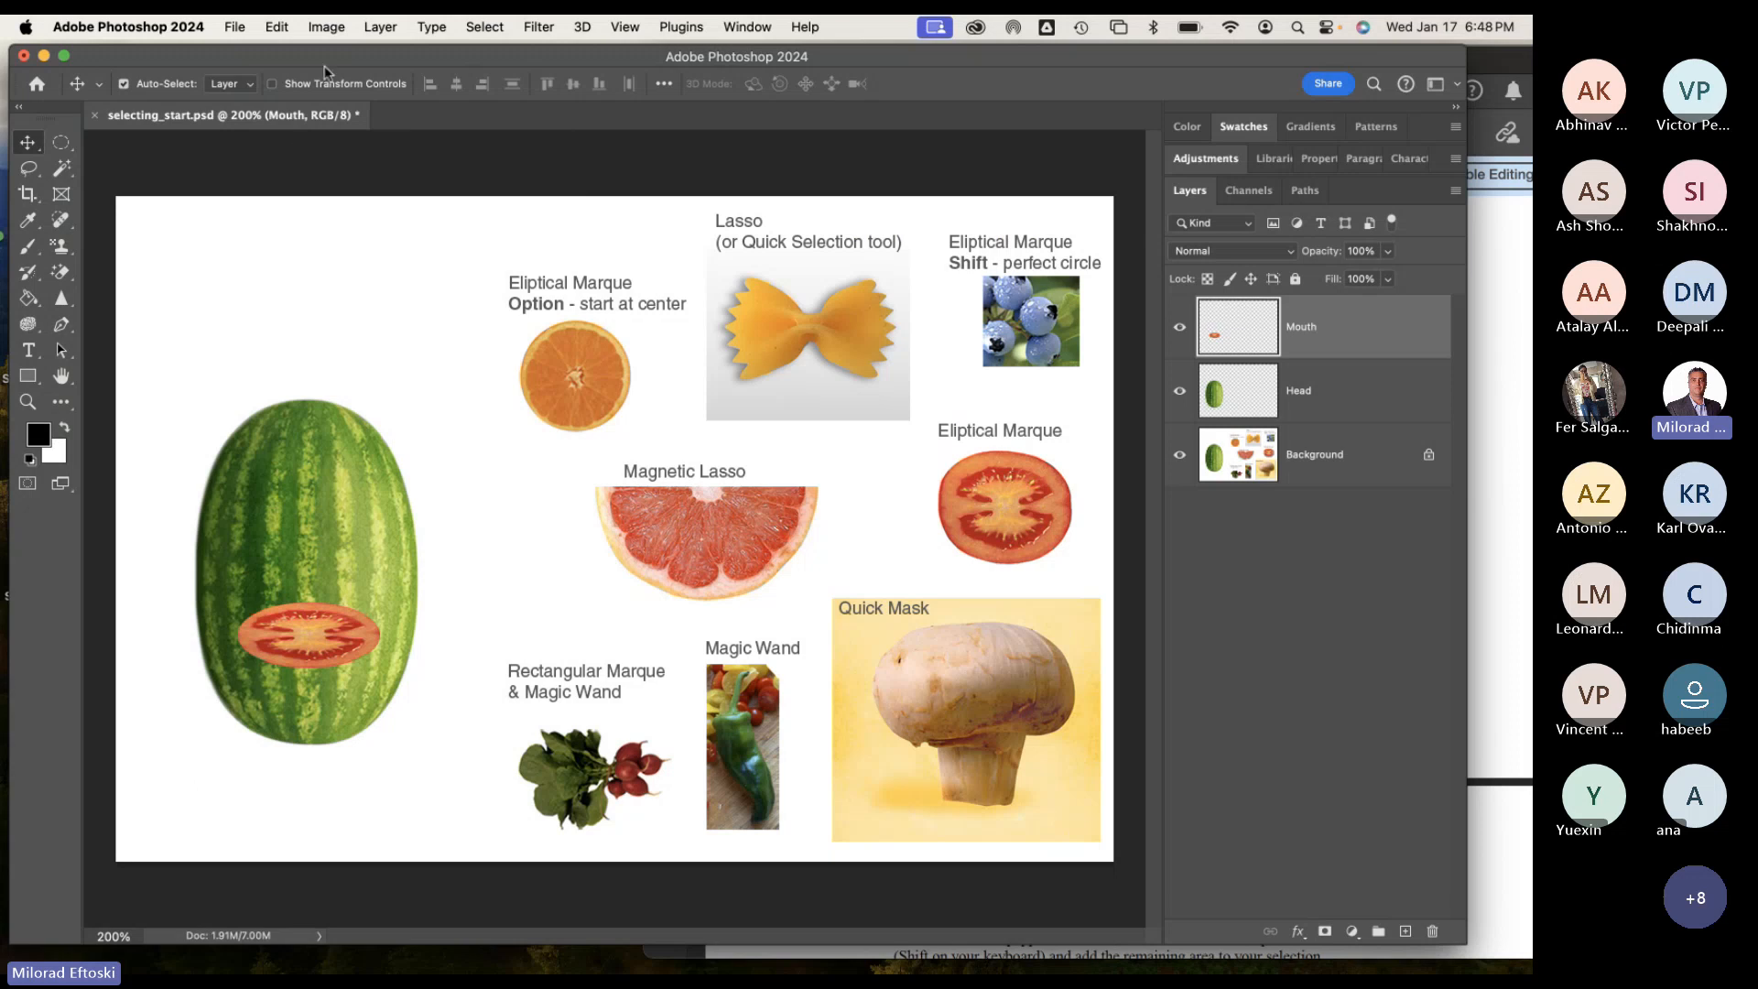
{"action": "left_click", "coordinate": [236, 29]}
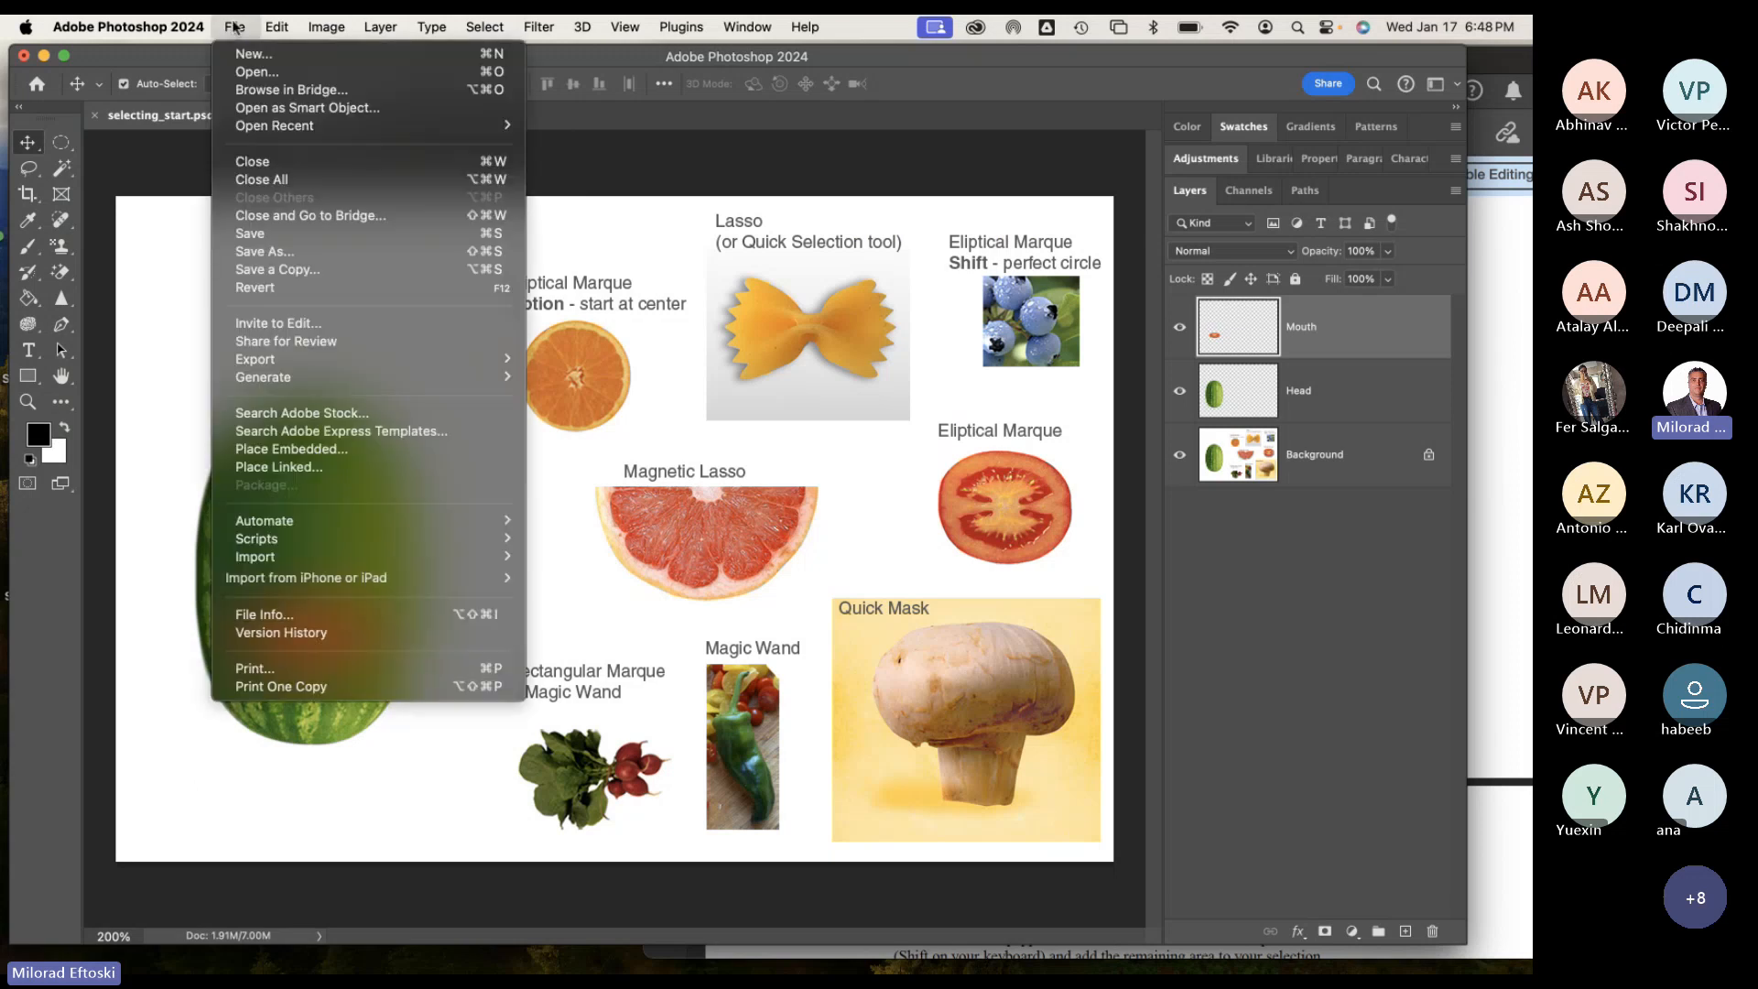
{"action": "left_click", "coordinate": [330, 249]}
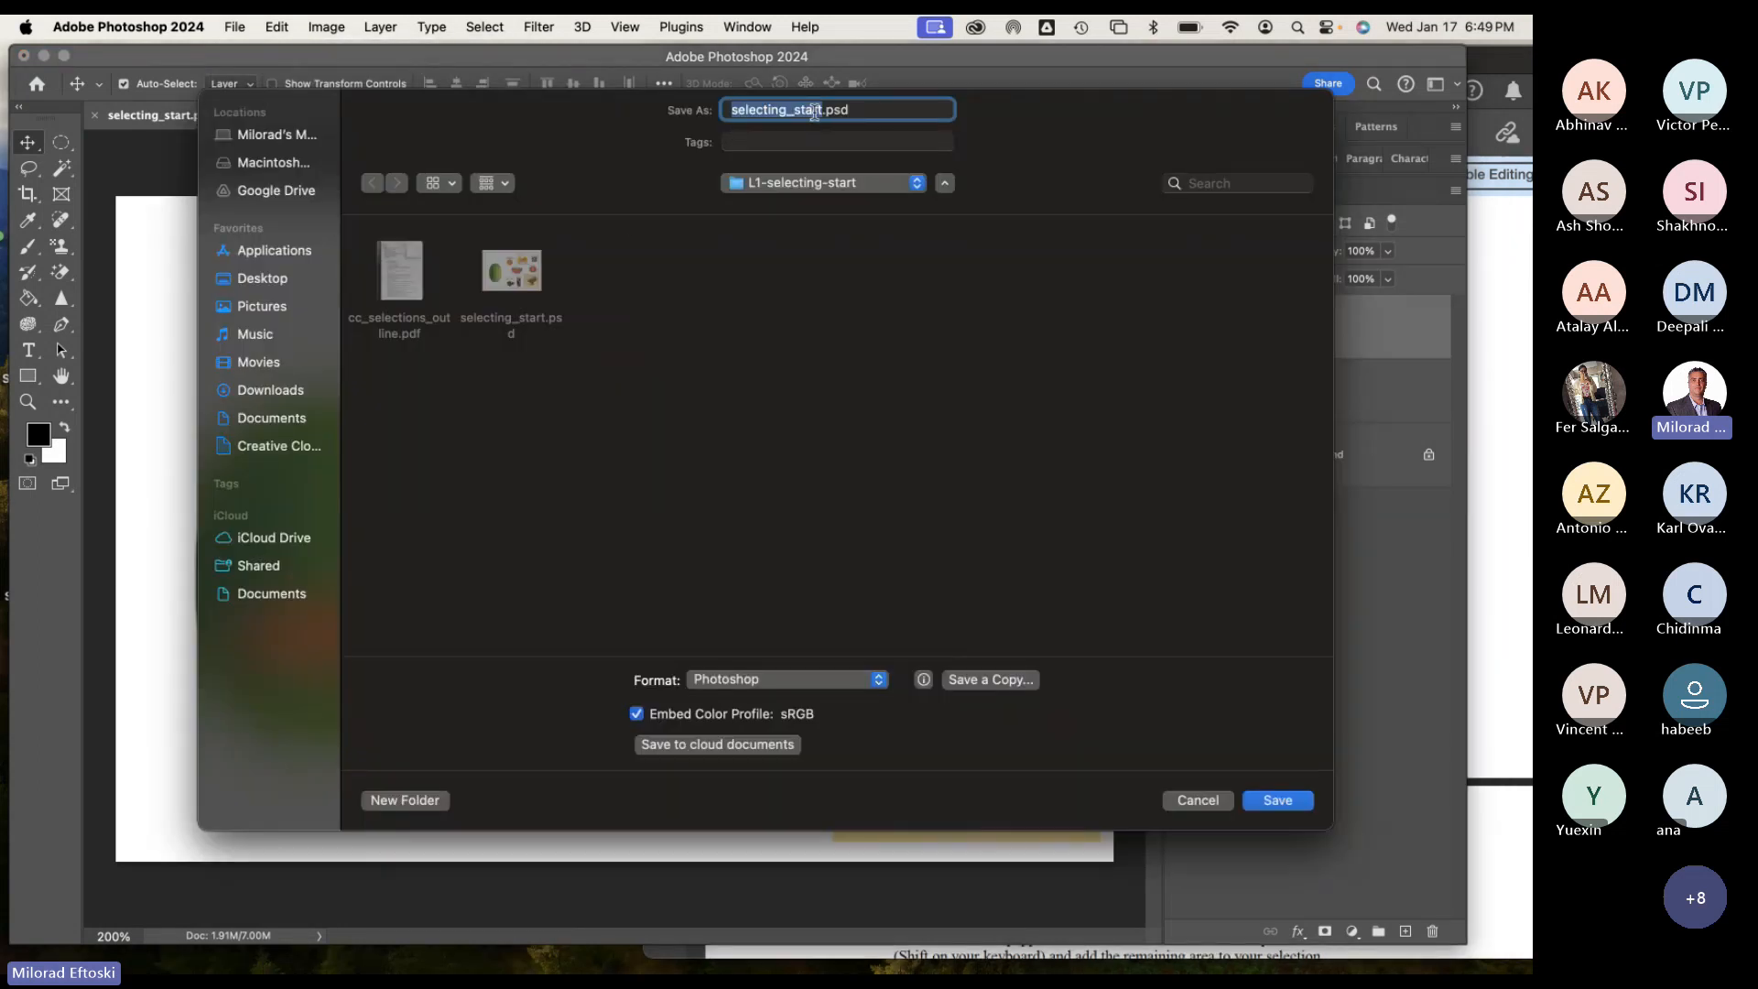
{"action": "left_click", "coordinate": [813, 114]}
{"action": "left_click_drag", "start_coordinate": [822, 111], "coordinate": [801, 111]}
{"action": "type", "text": "working"}
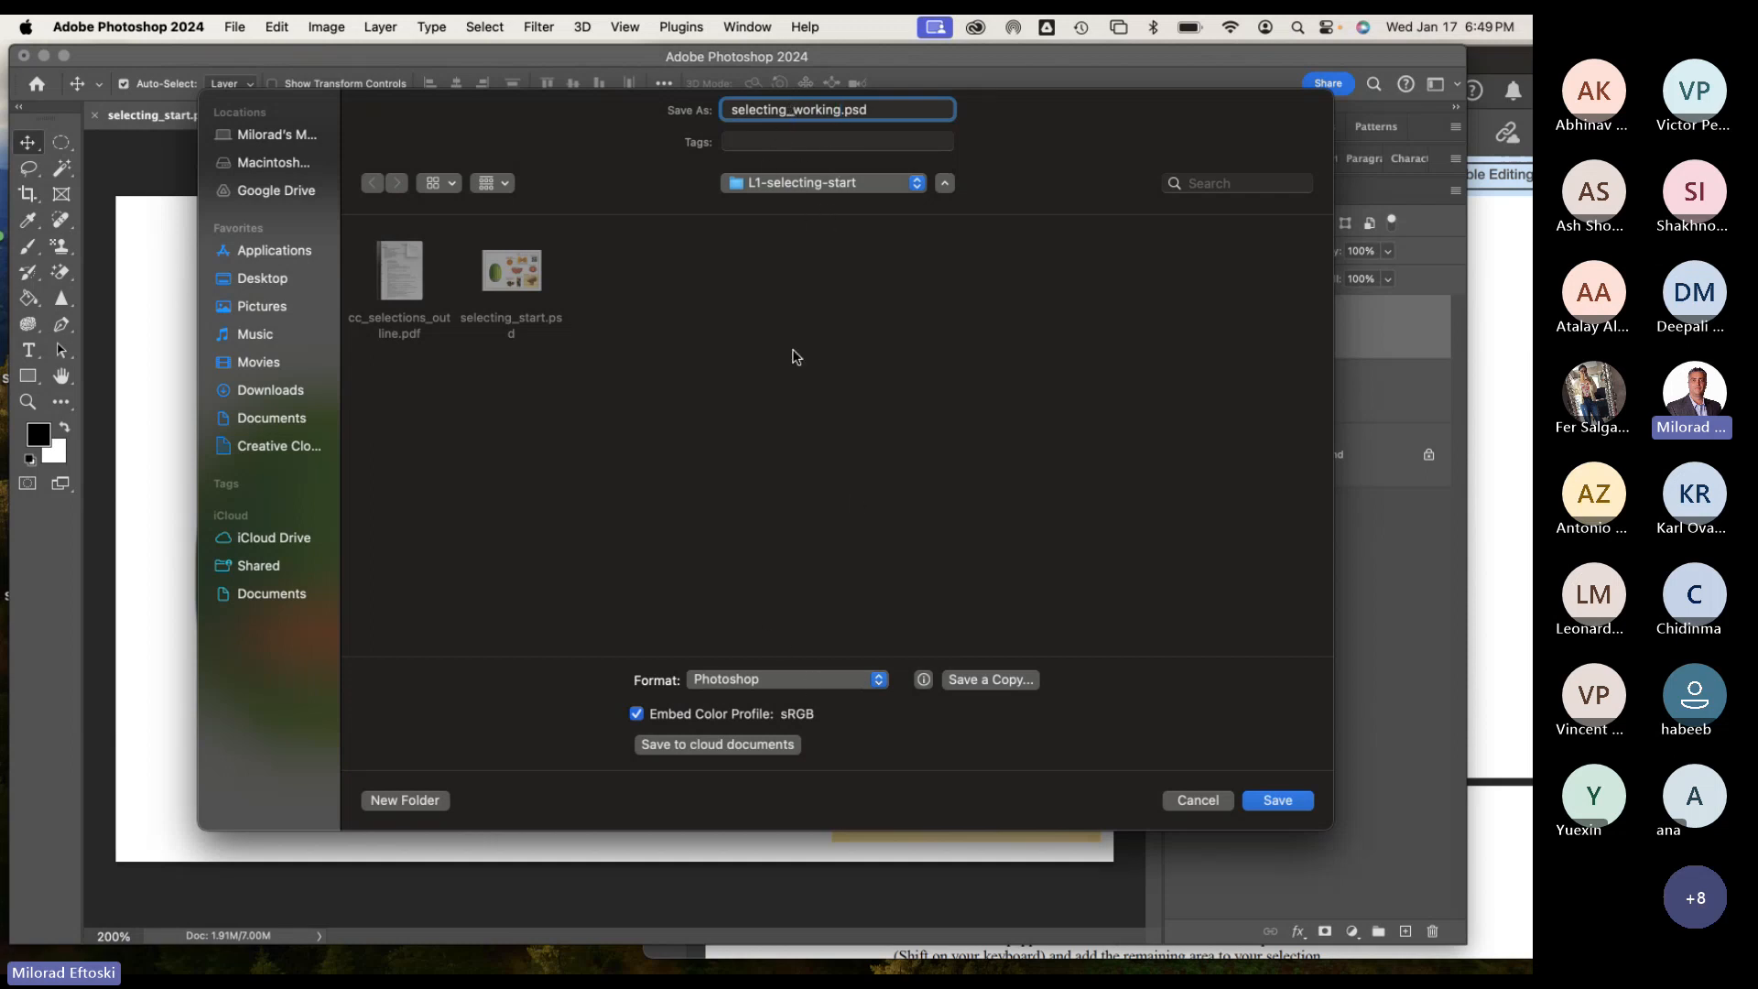
{"action": "left_click", "coordinate": [806, 186]}
{"action": "left_click", "coordinate": [806, 187]}
{"action": "left_click", "coordinate": [1277, 802]}
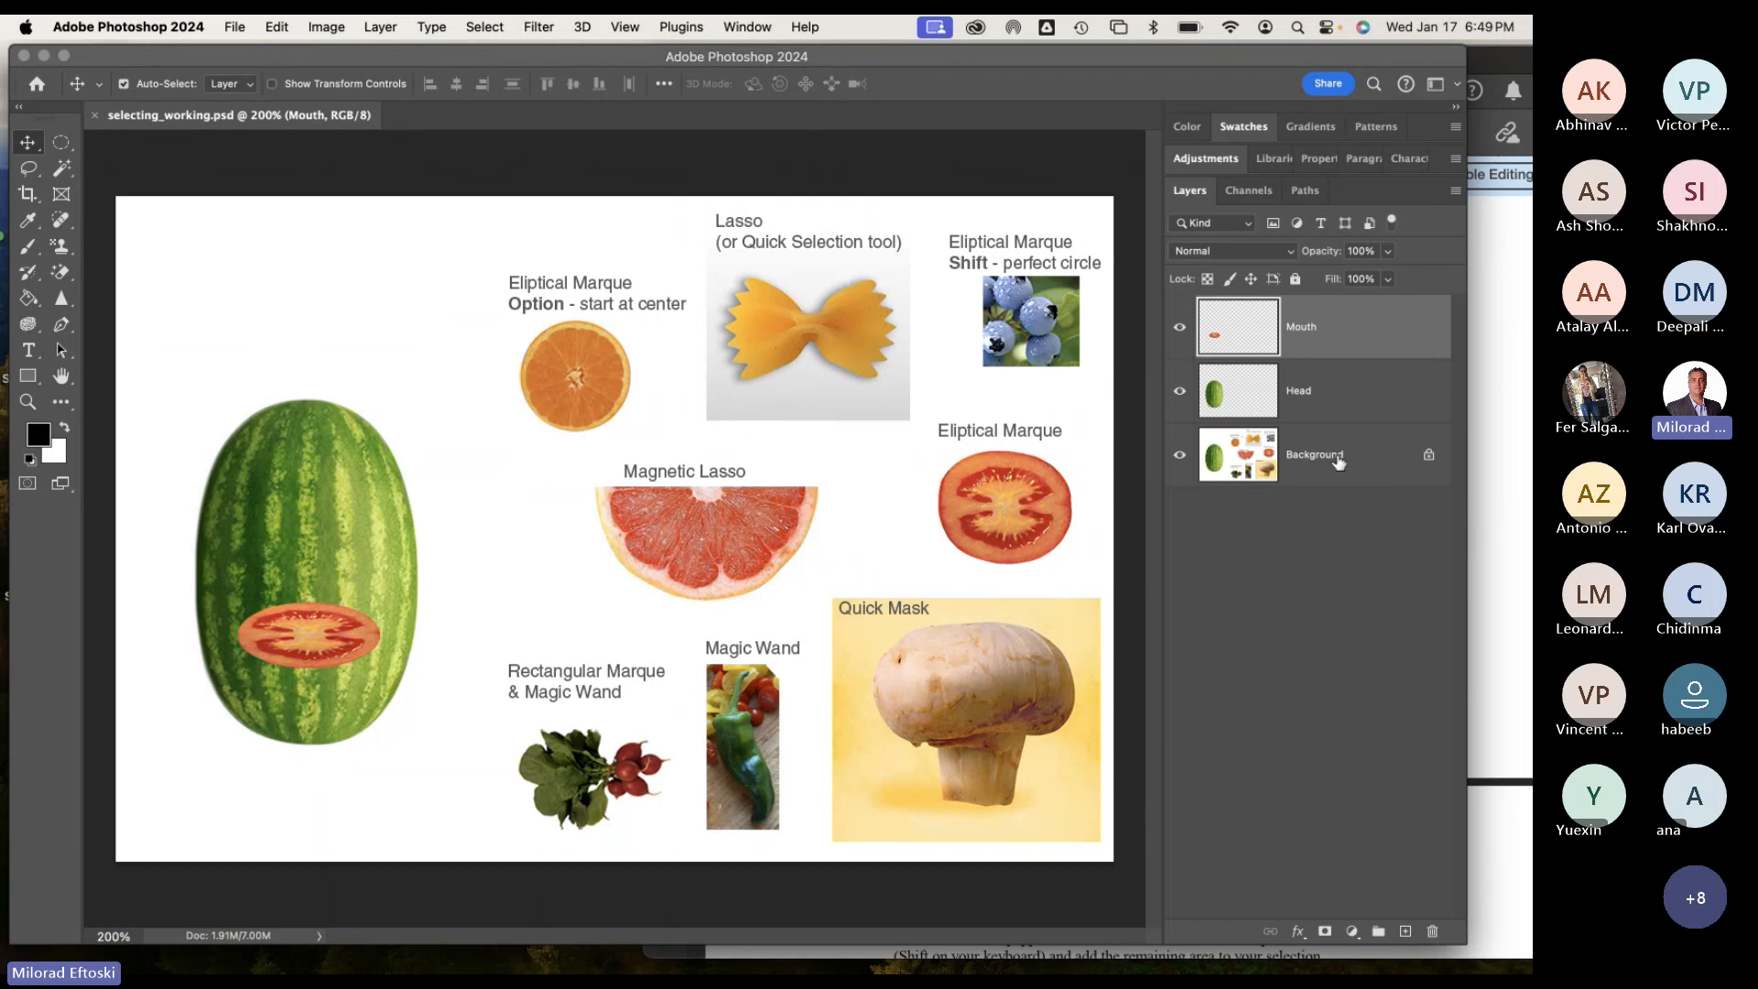
Make the Background layer active and magnify the blueberry photo to 800%.
{"action": "left_click", "coordinate": [1250, 472]}
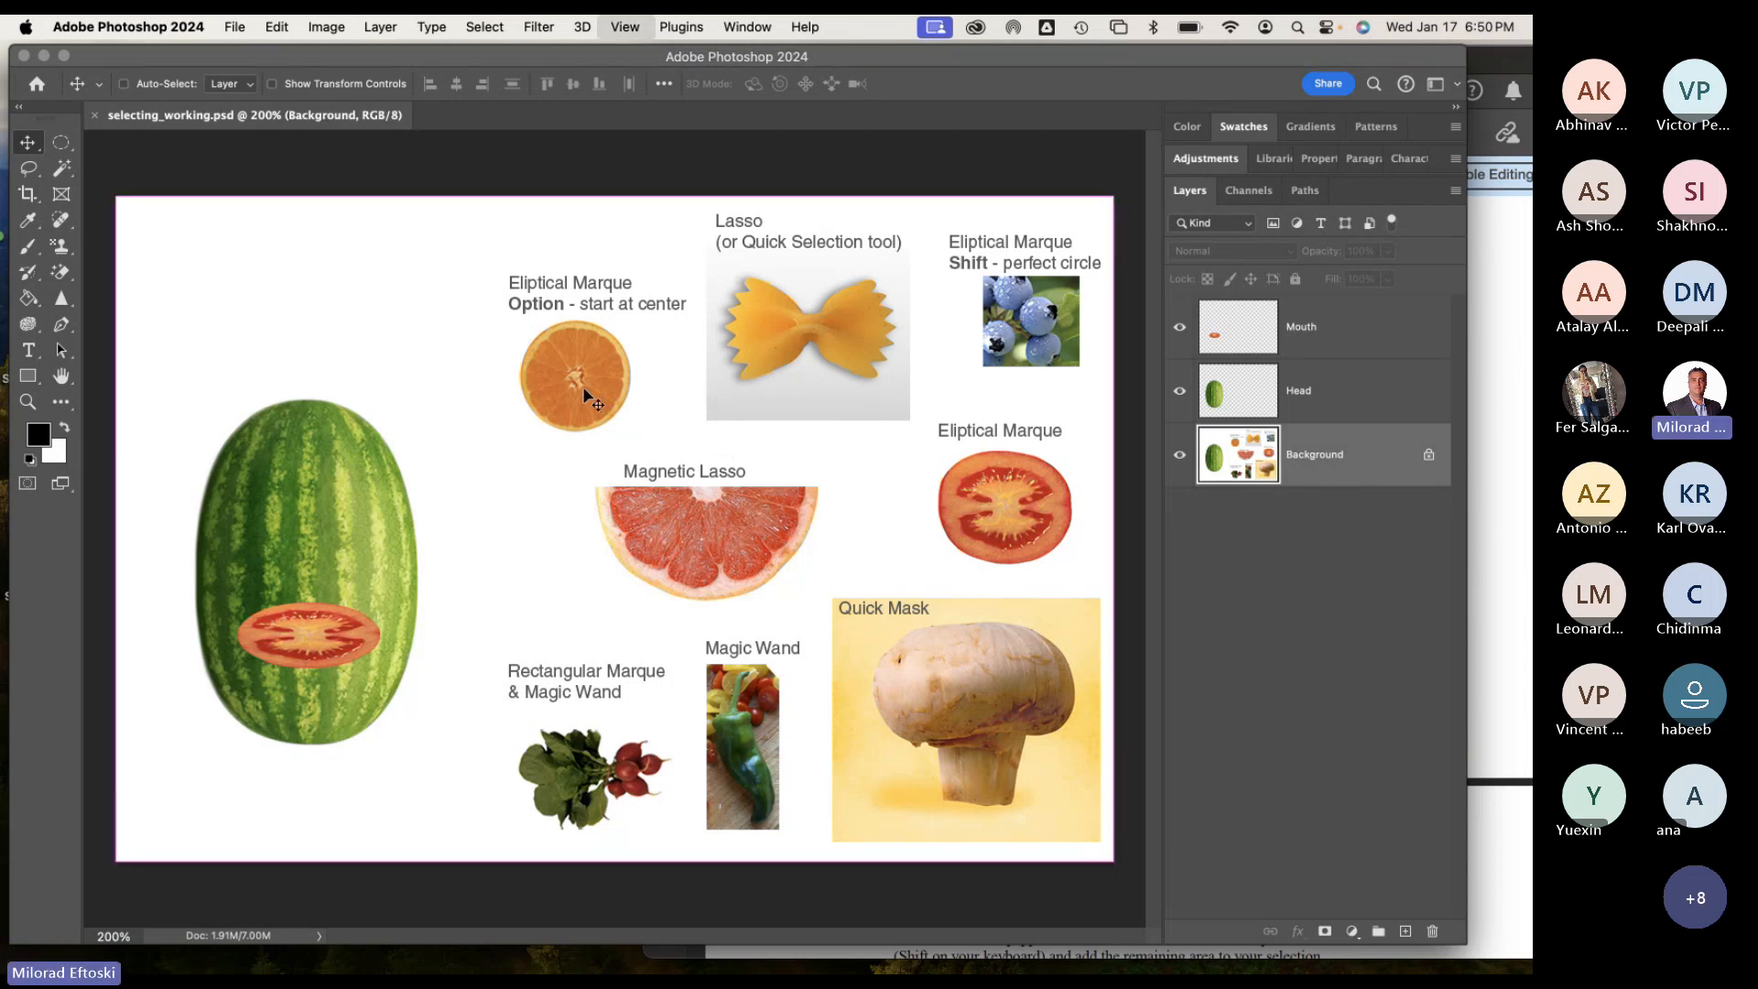
{"action": "key", "text": "super+equal"}
{"action": "key", "text": "super+equal"}
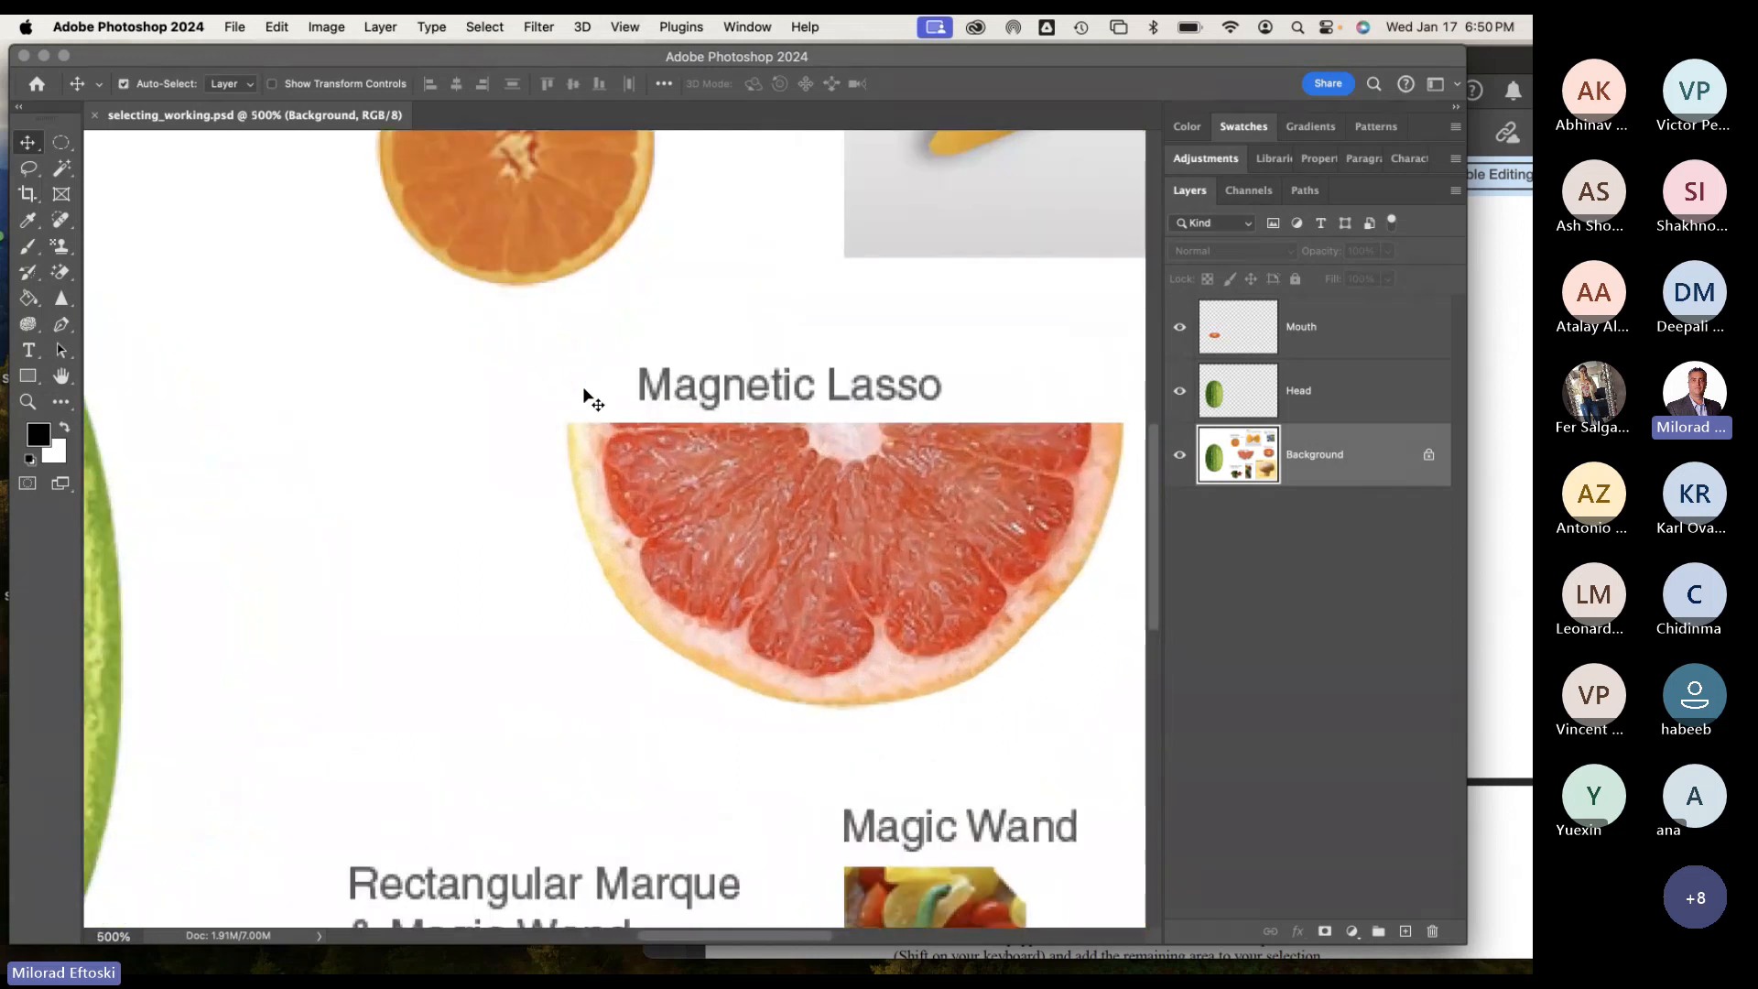
{"action": "left_click_drag", "start_coordinate": [754, 358], "coordinate": [230, 593]}
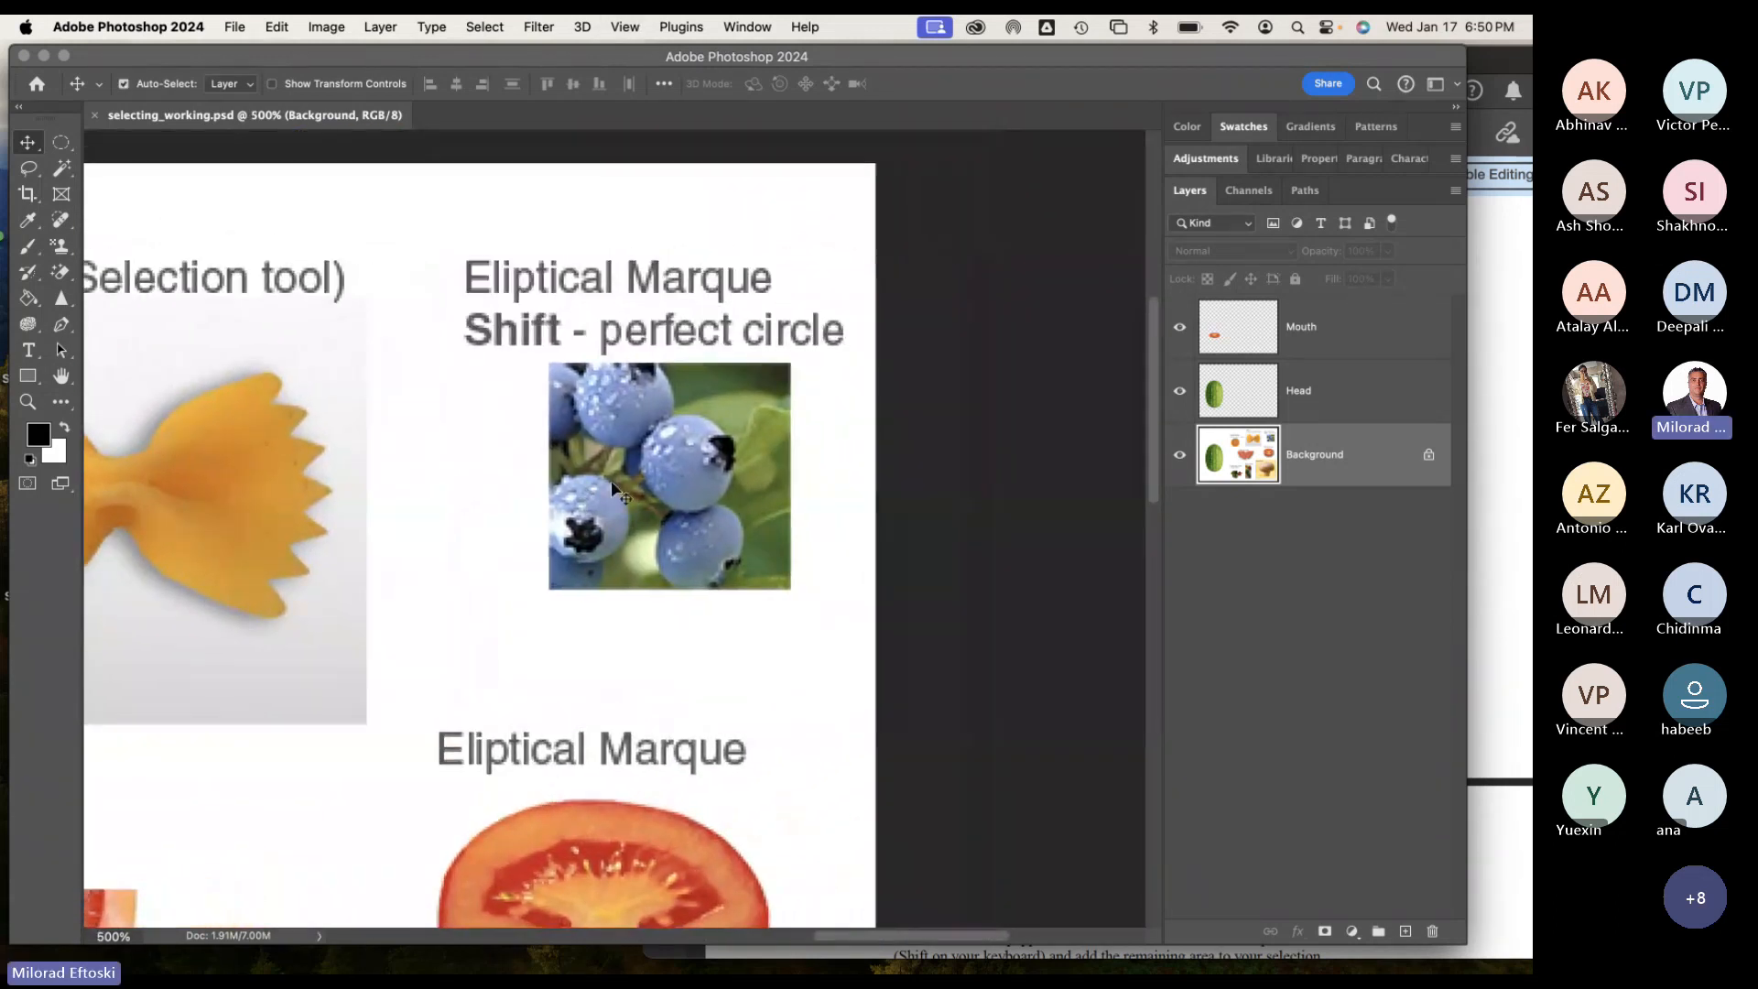
{"action": "scroll", "coordinate": [694, 474], "scroll_direction": "up", "scroll_amount": 5}
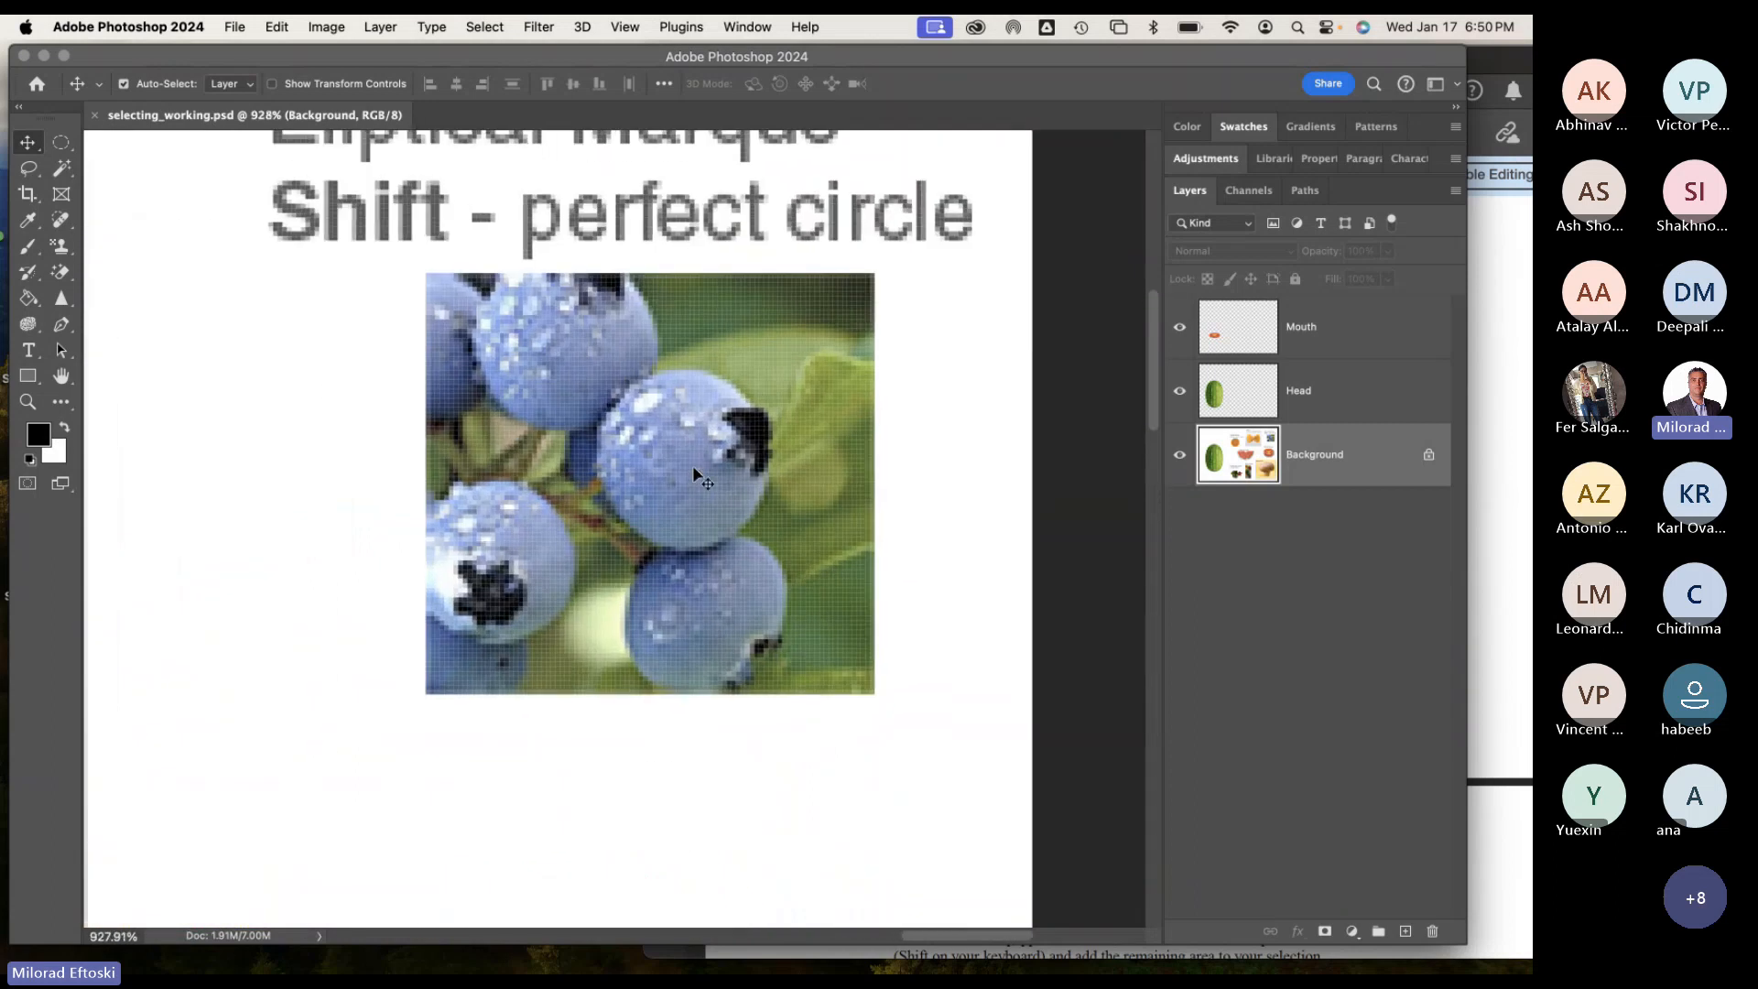
{"action": "key", "text": "super+equal"}
{"action": "key", "text": "super+equal"}
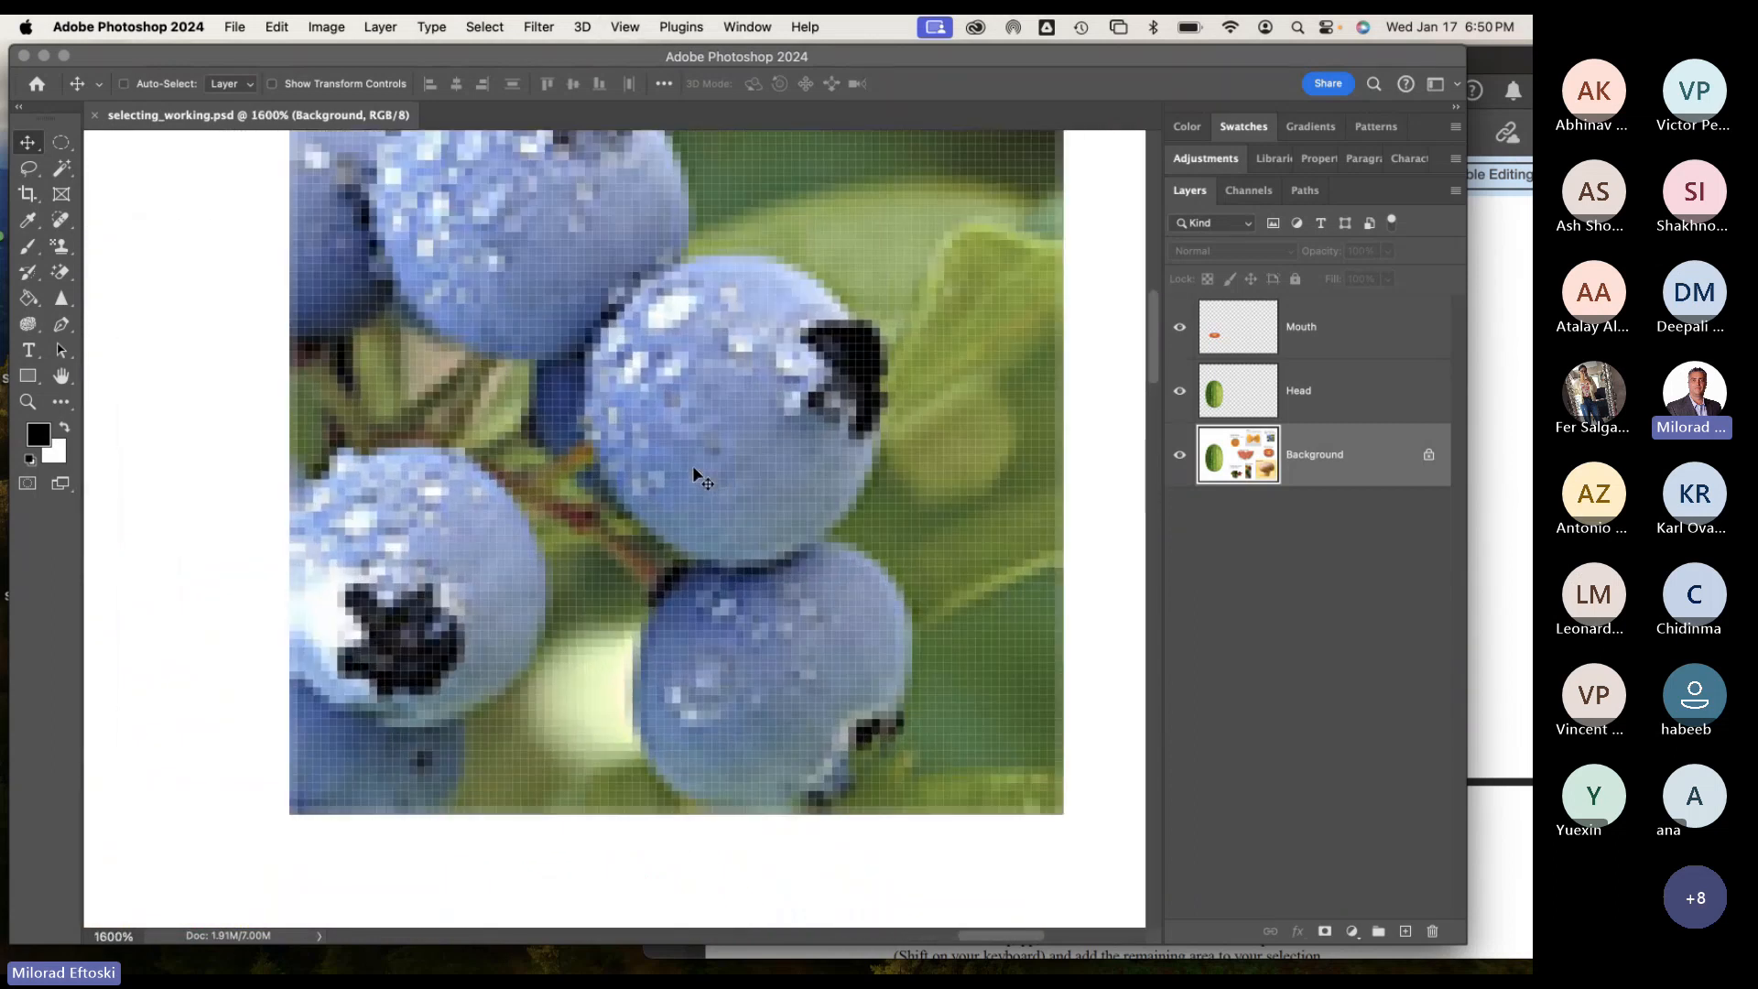
{"action": "key", "text": "super+minus"}
{"action": "key", "text": "super+minus"}
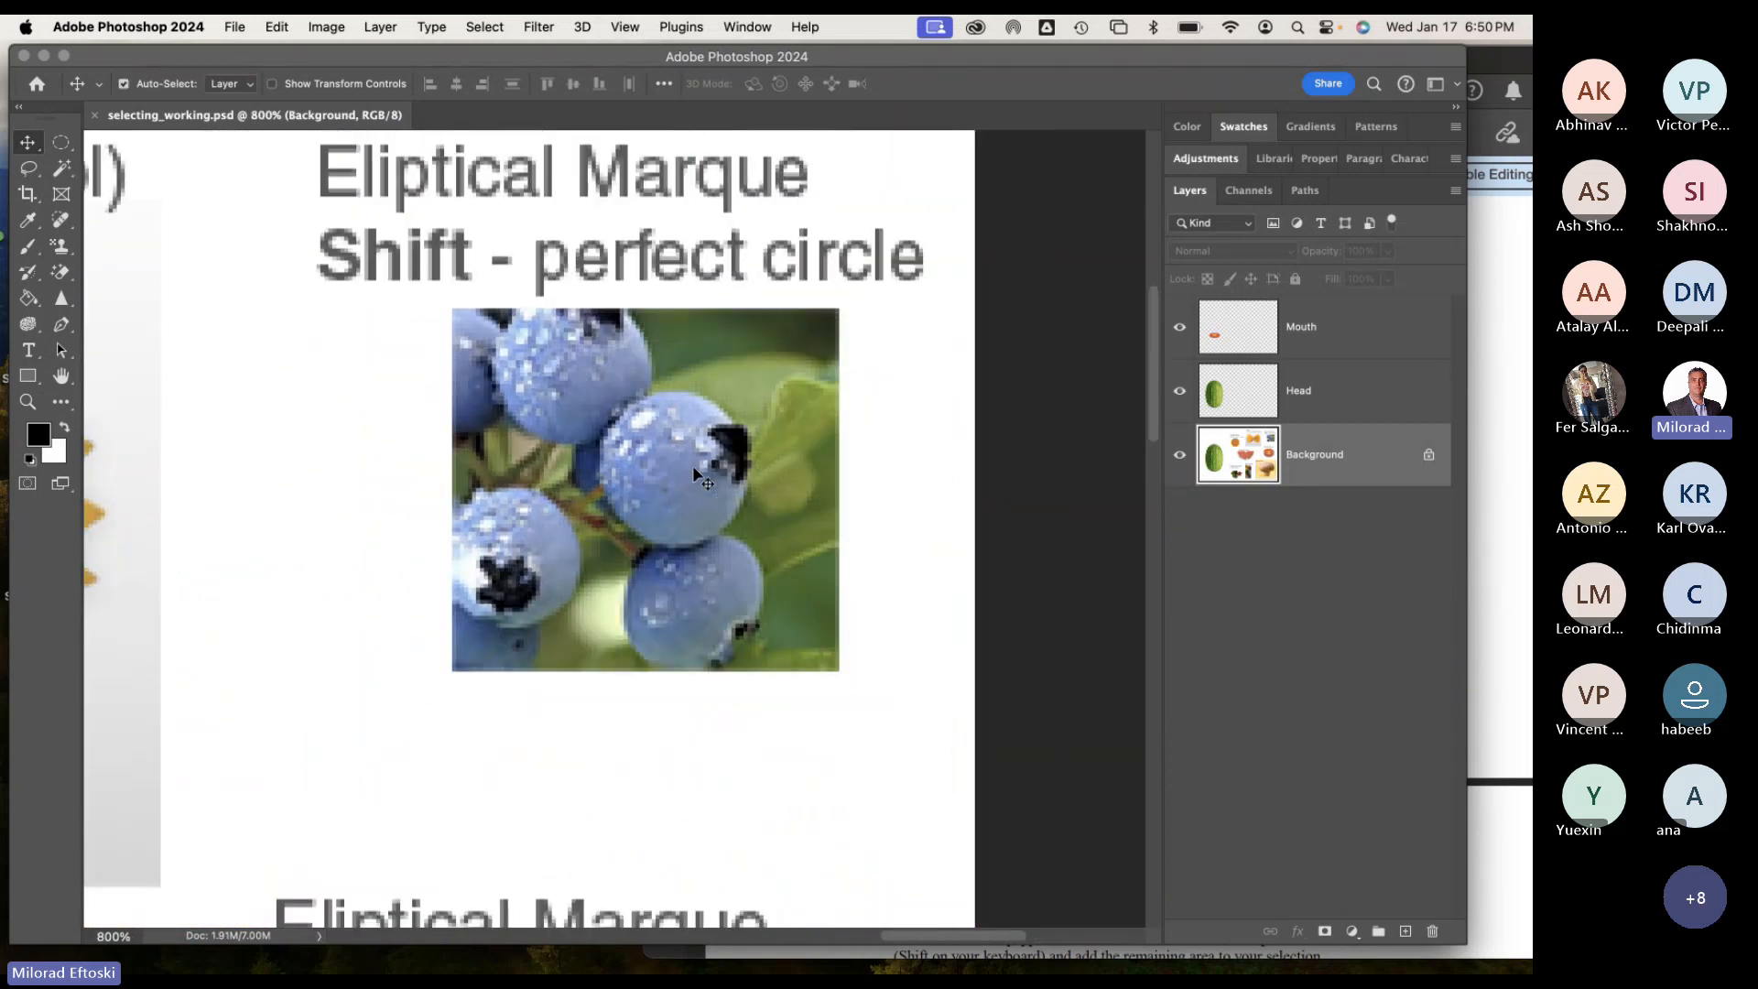
Magnify and reduce the blueberry photo with the Zoom tool, finishing at 1200%.
{"action": "left_click", "coordinate": [29, 402]}
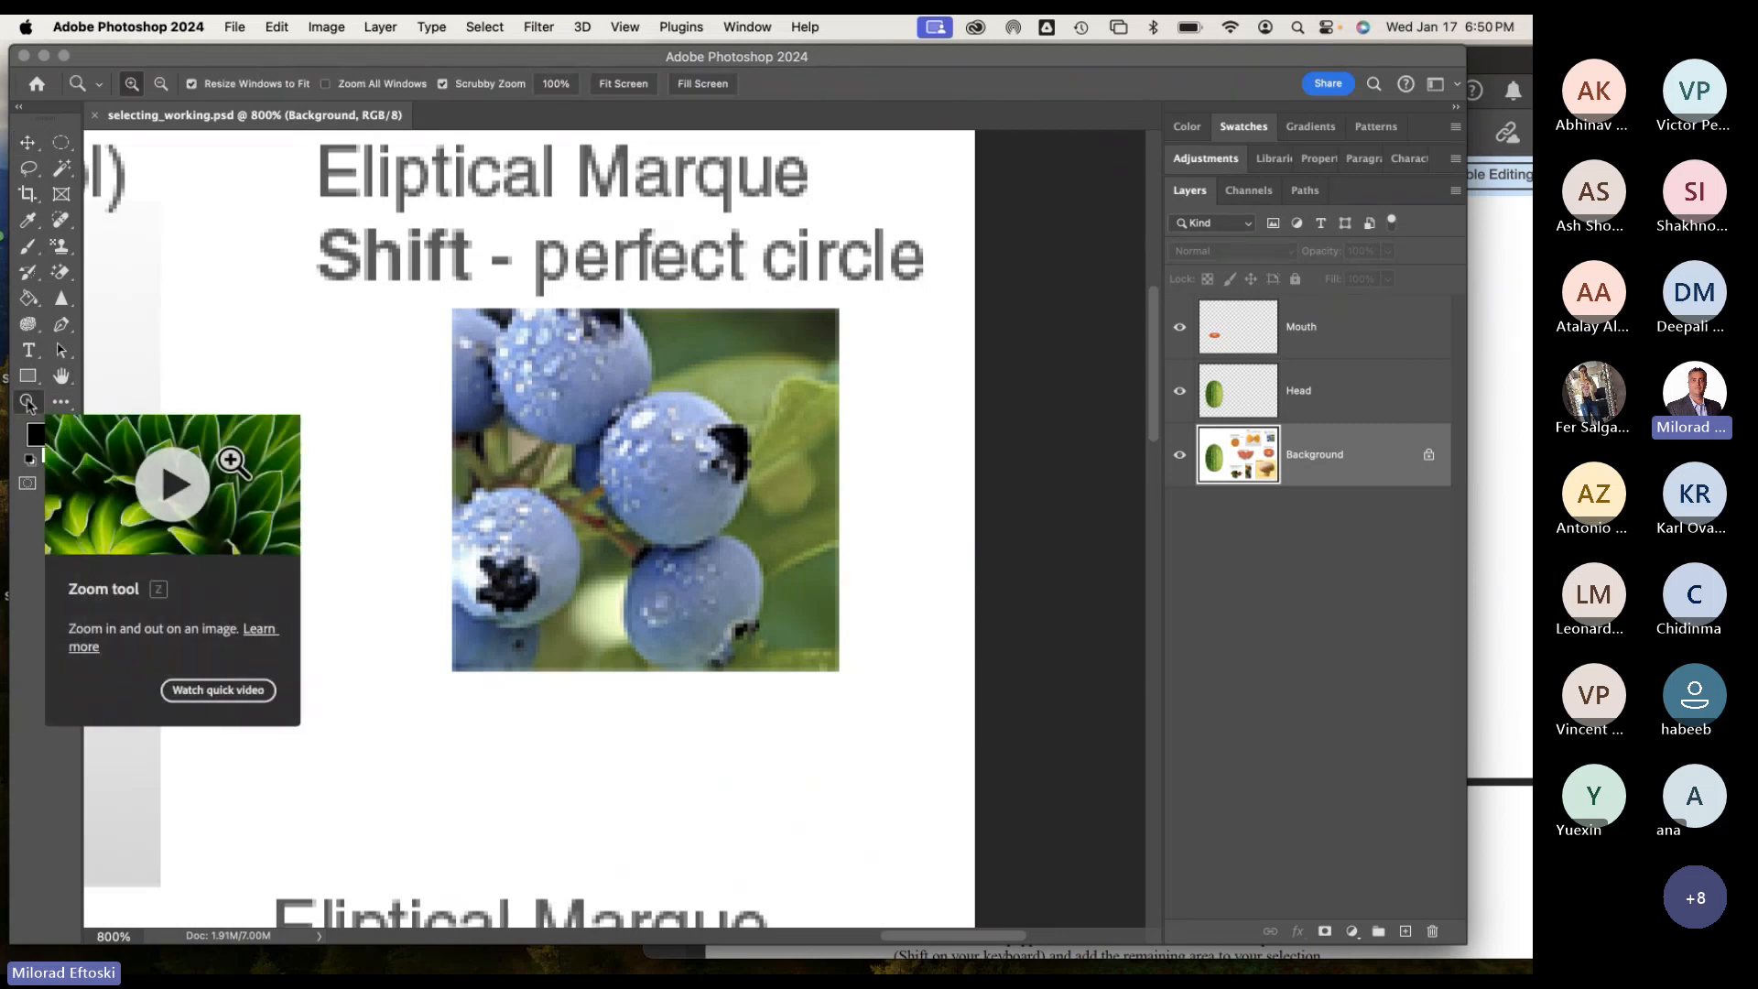
{"action": "left_click", "coordinate": [720, 413]}
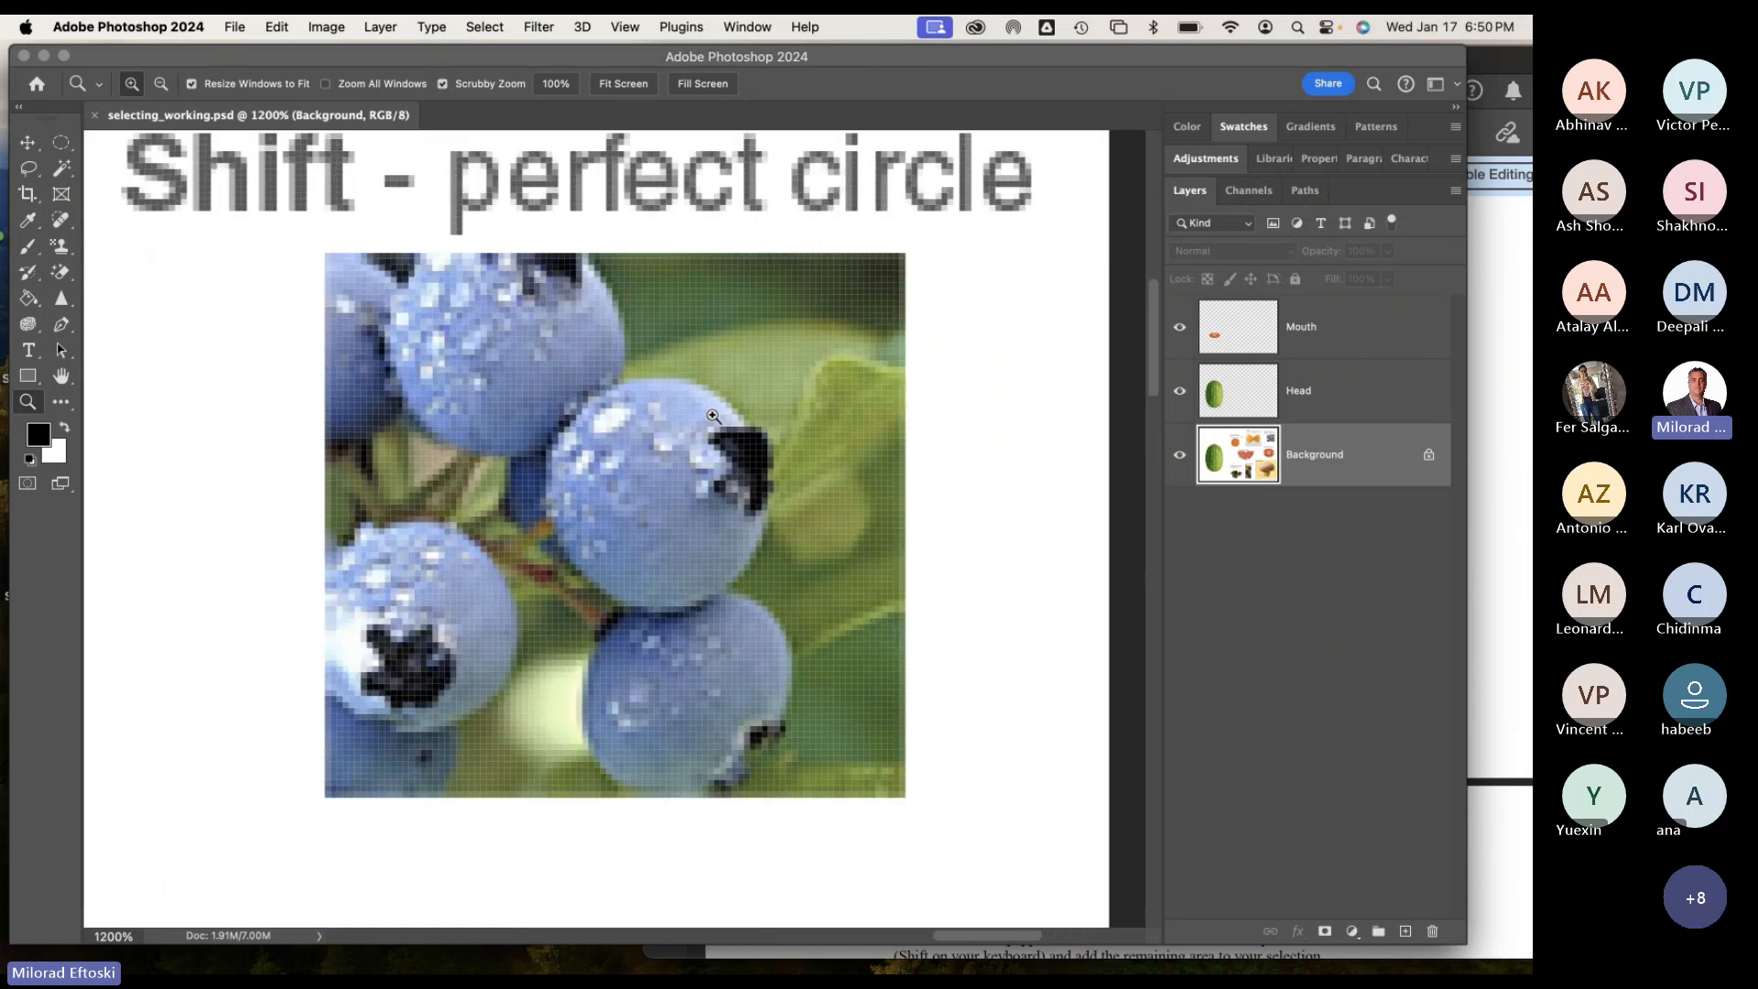
{"action": "left_click", "coordinate": [757, 387]}
{"action": "left_click", "coordinate": [159, 84]}
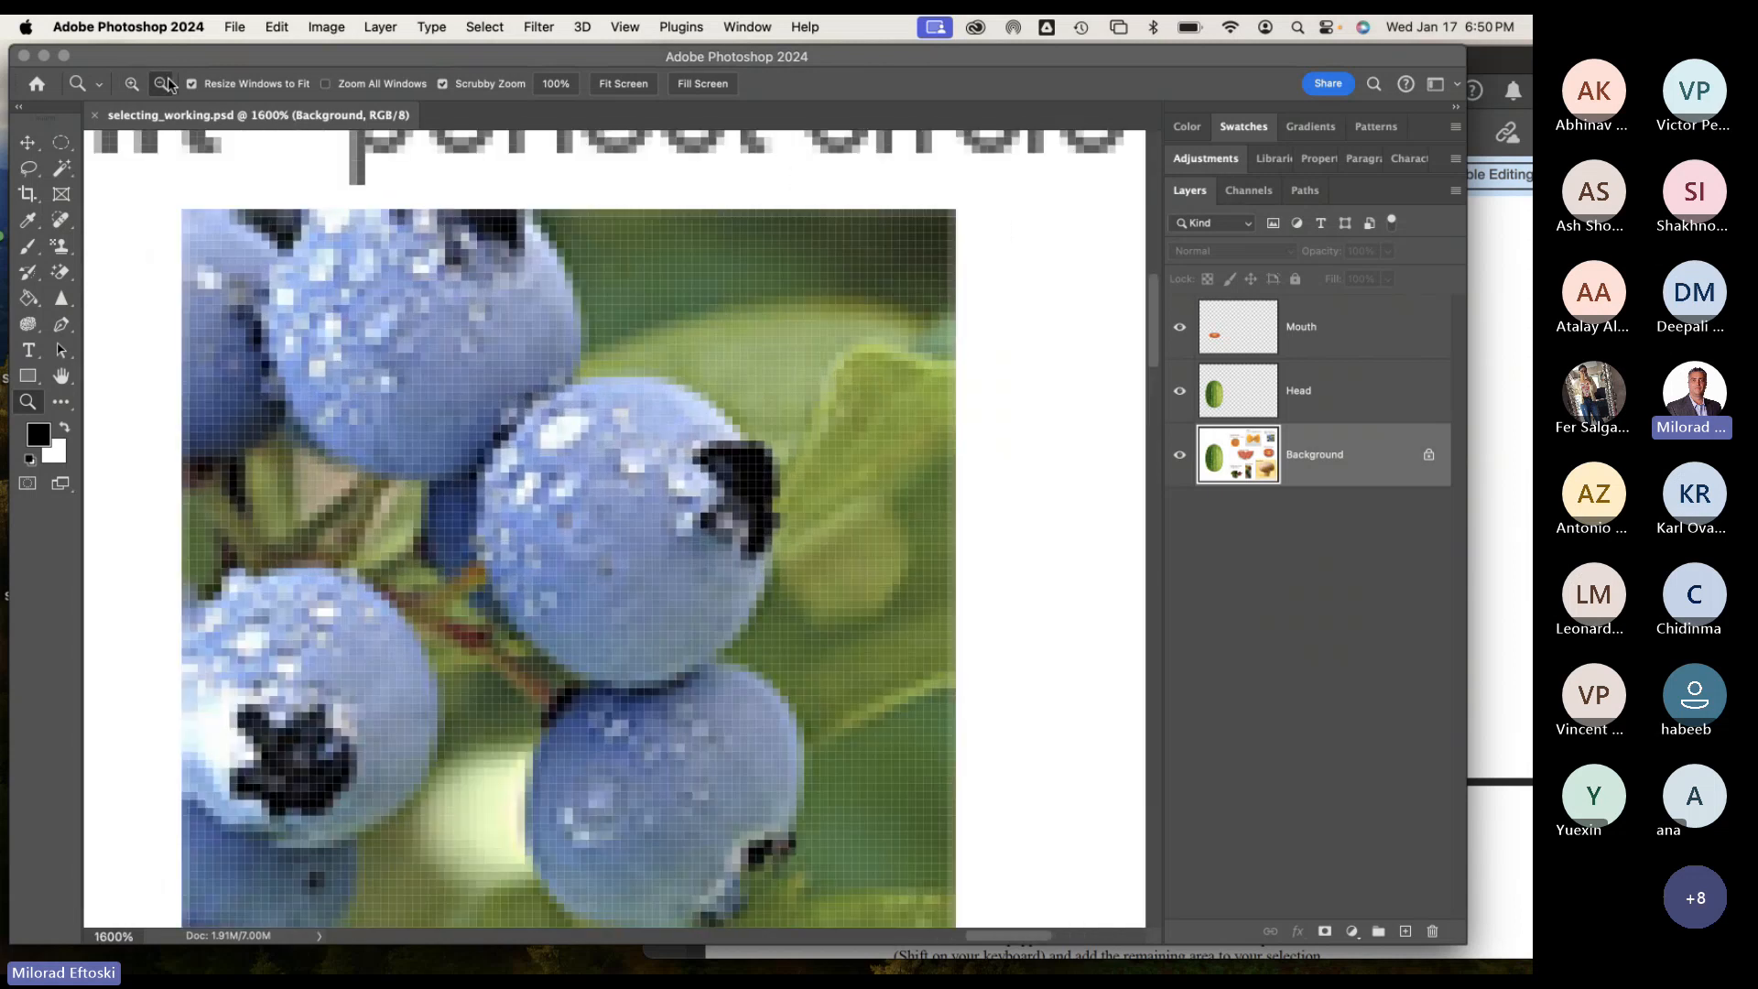
{"action": "left_click", "coordinate": [731, 477]}
{"action": "left_click", "coordinate": [732, 477]}
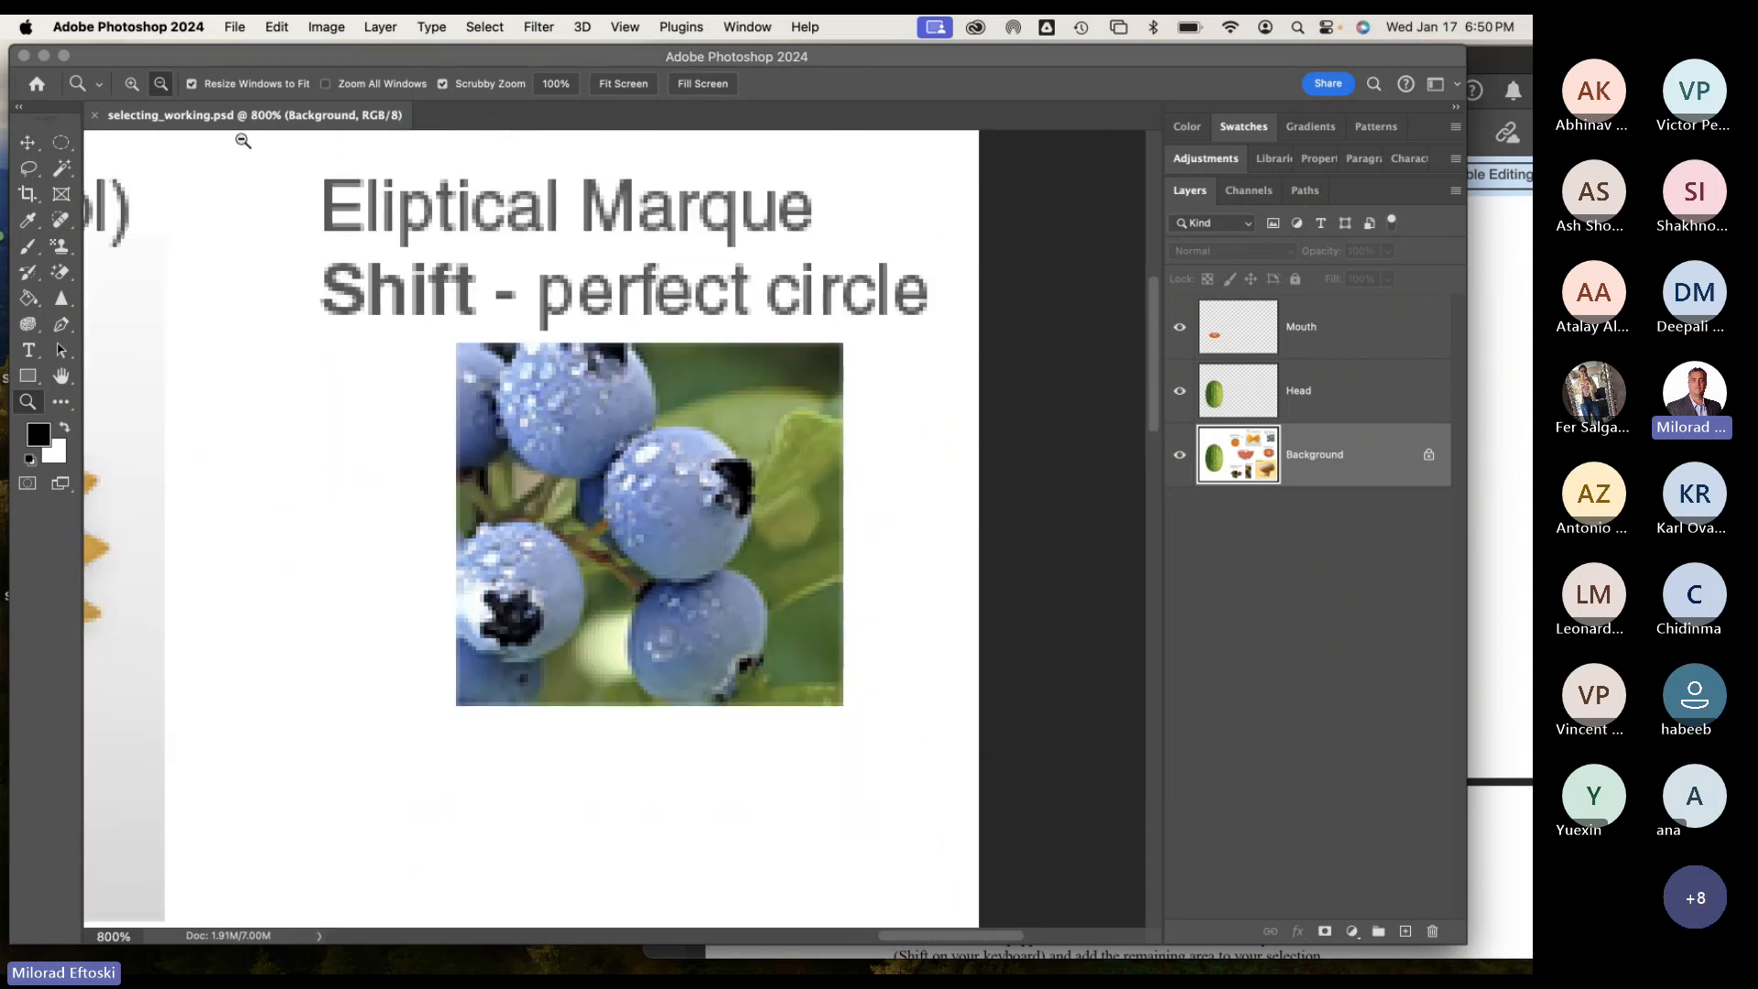
{"action": "left_click", "coordinate": [132, 84]}
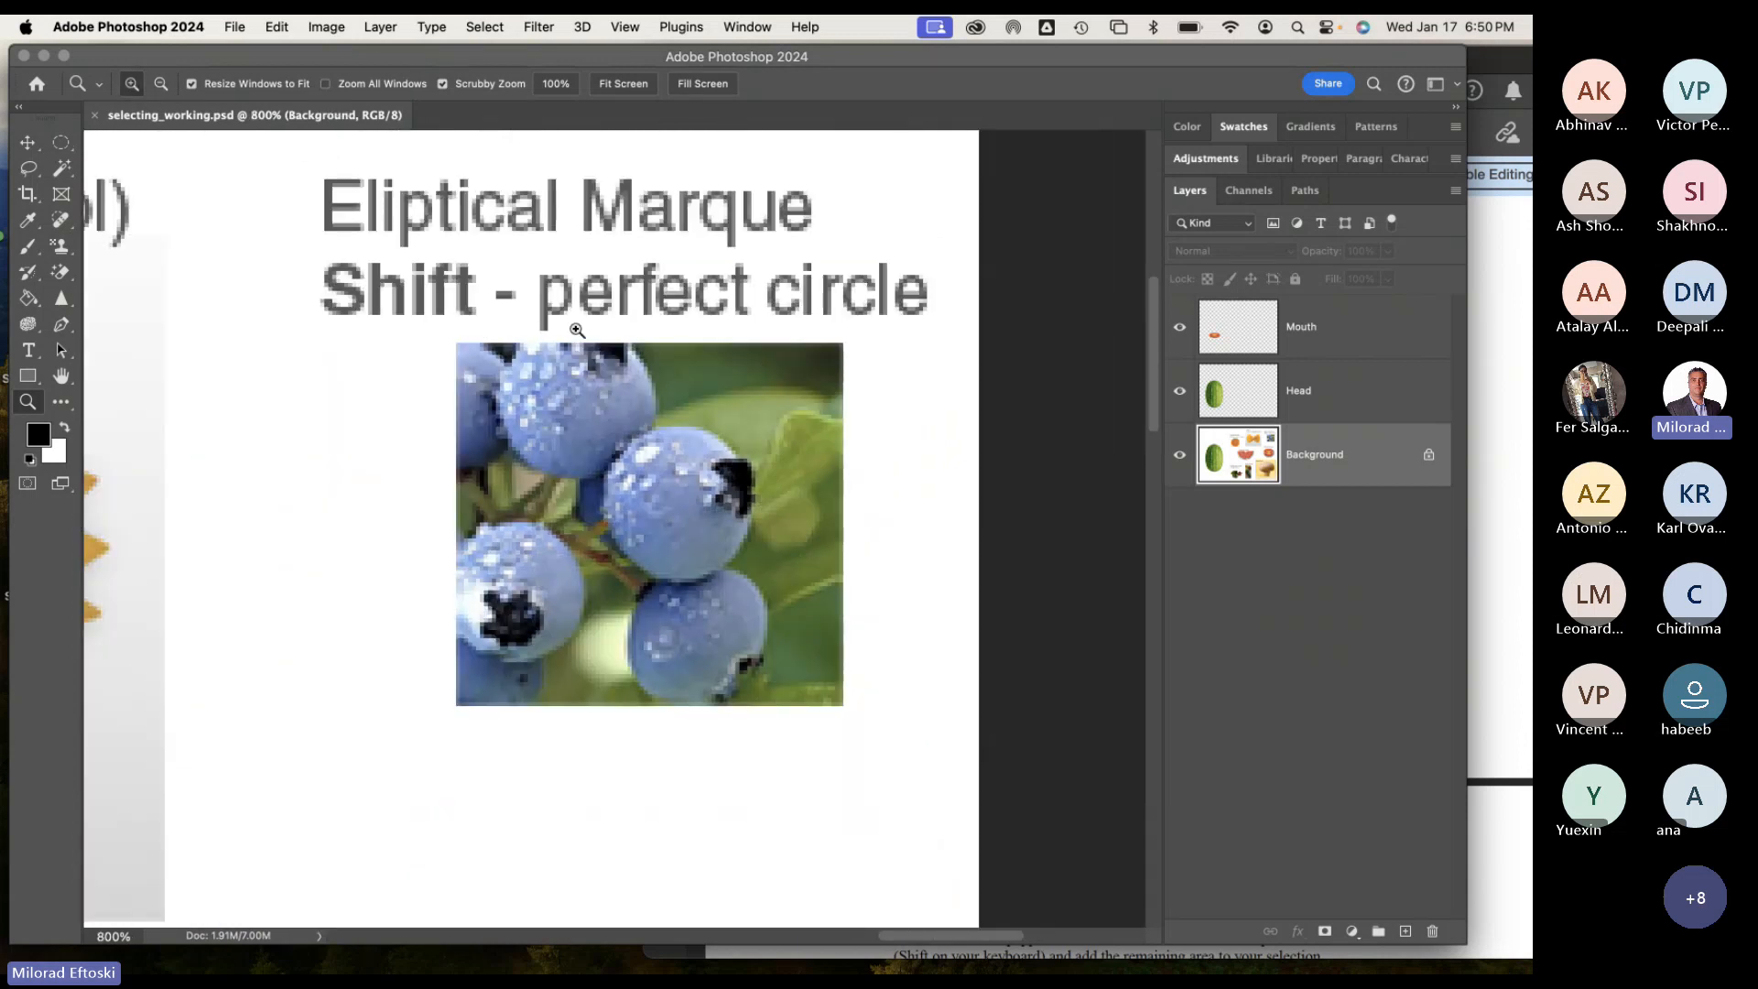
{"action": "left_click", "coordinate": [772, 430]}
{"action": "left_click", "coordinate": [764, 444]}
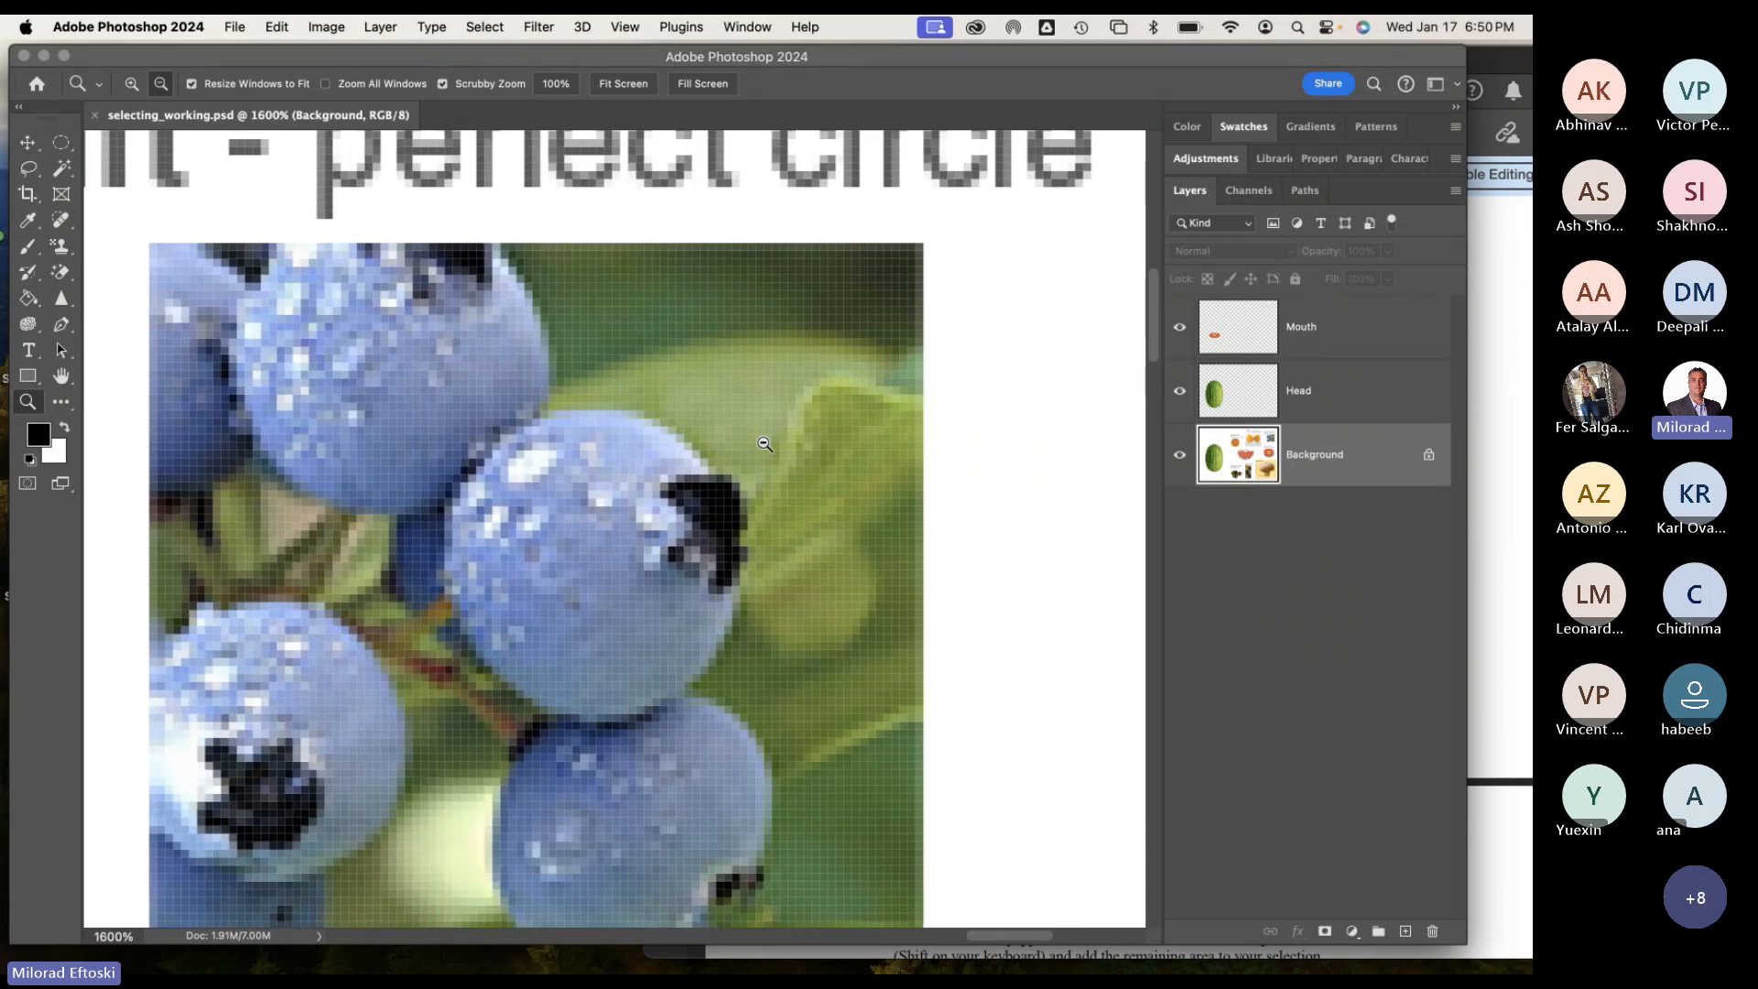
{"action": "left_click", "coordinate": [765, 444], "text": "alt"}
{"action": "left_click", "coordinate": [765, 444], "text": "alt"}
{"action": "left_click", "coordinate": [765, 444], "text": "alt"}
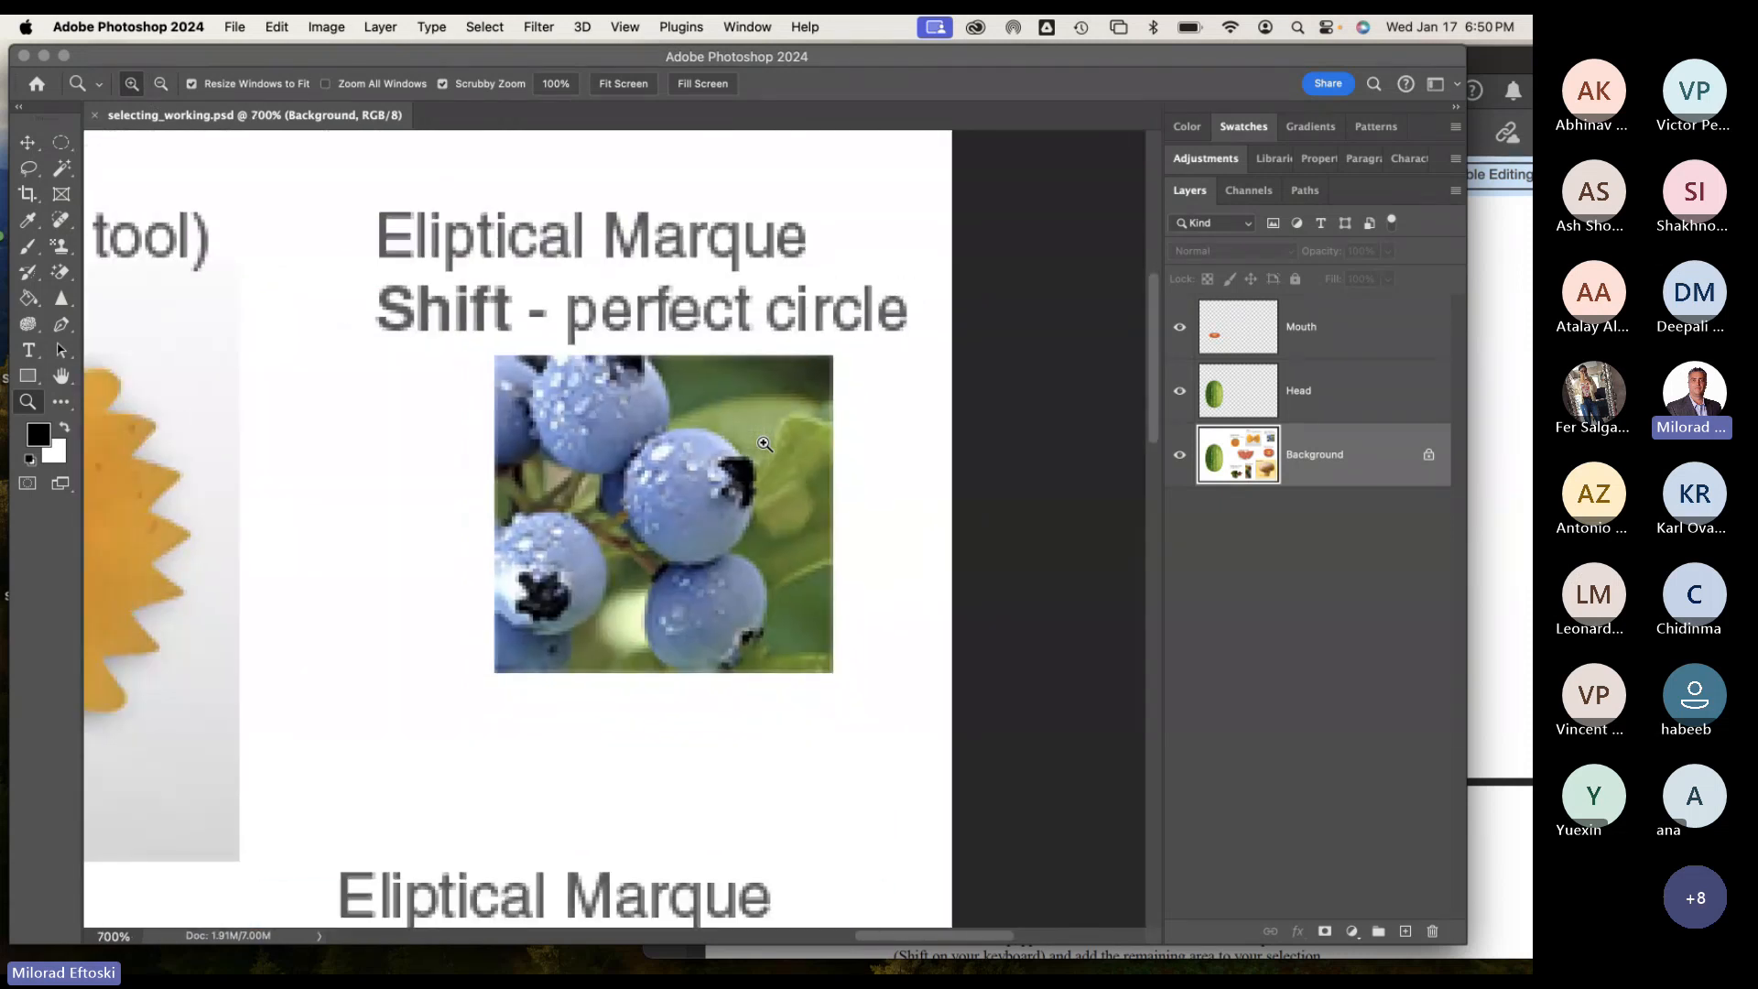
{"action": "left_click", "coordinate": [764, 444]}
{"action": "left_click", "coordinate": [765, 444]}
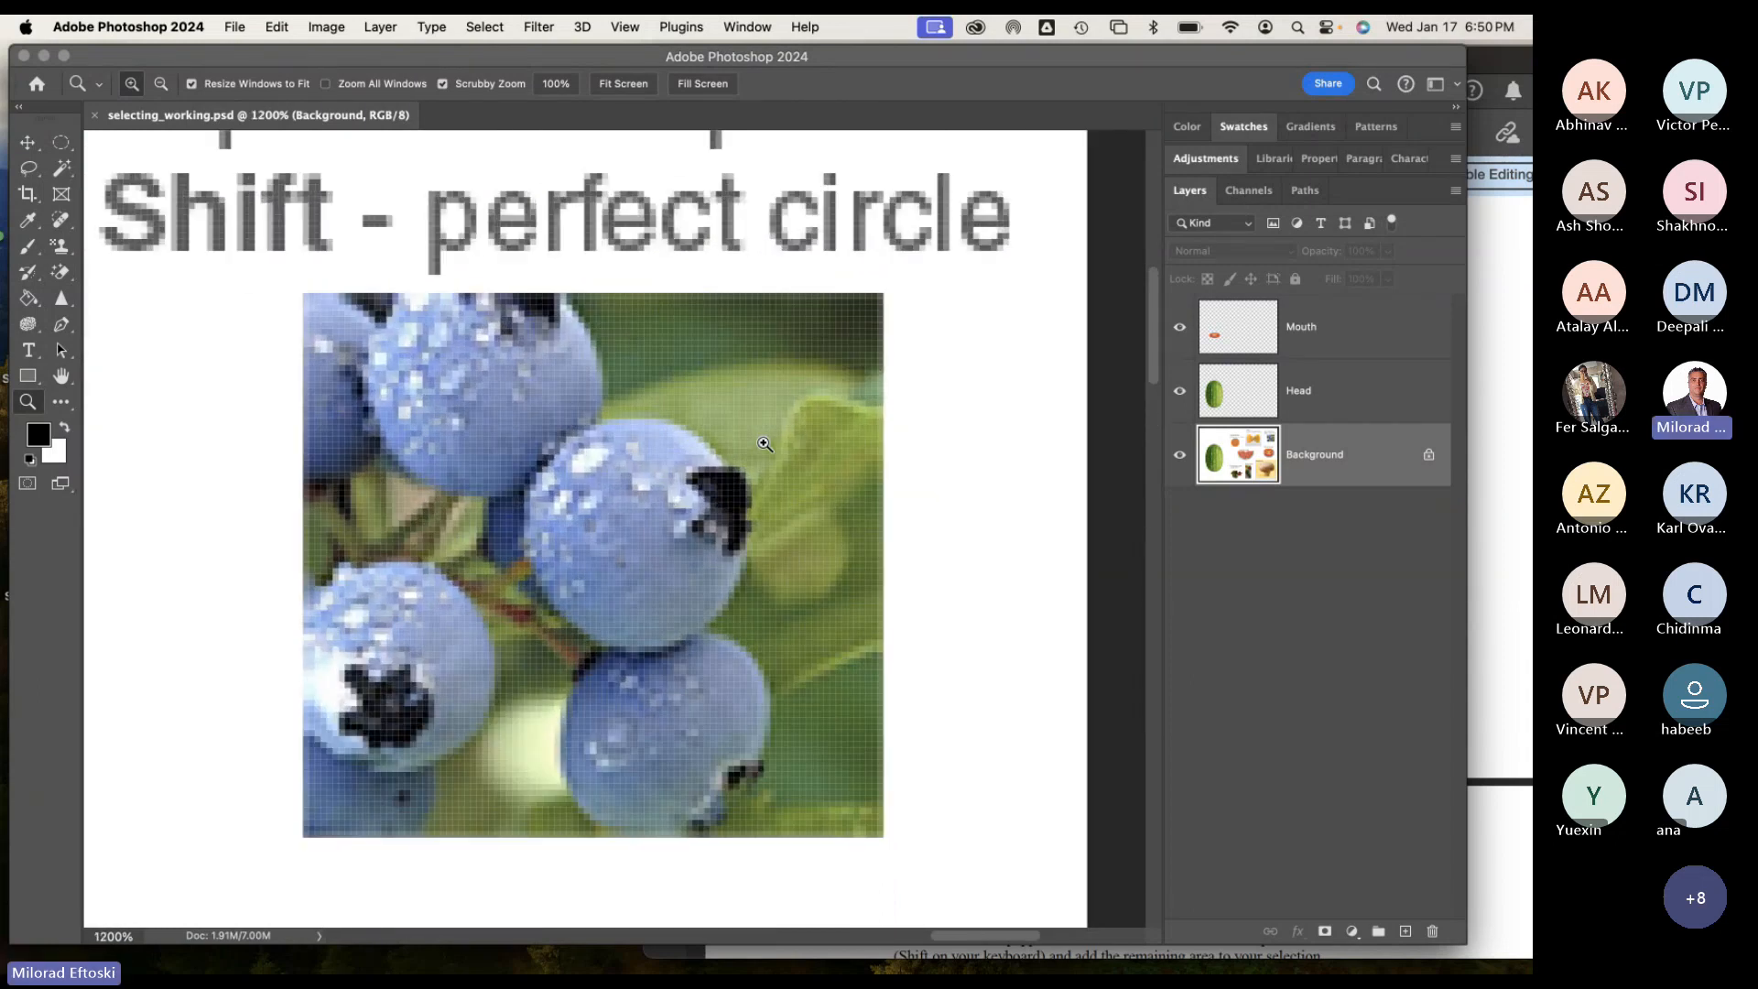
Switch to the Move tool and reframe the blueberries in the view at 1200%.
{"action": "left_click", "coordinate": [27, 142]}
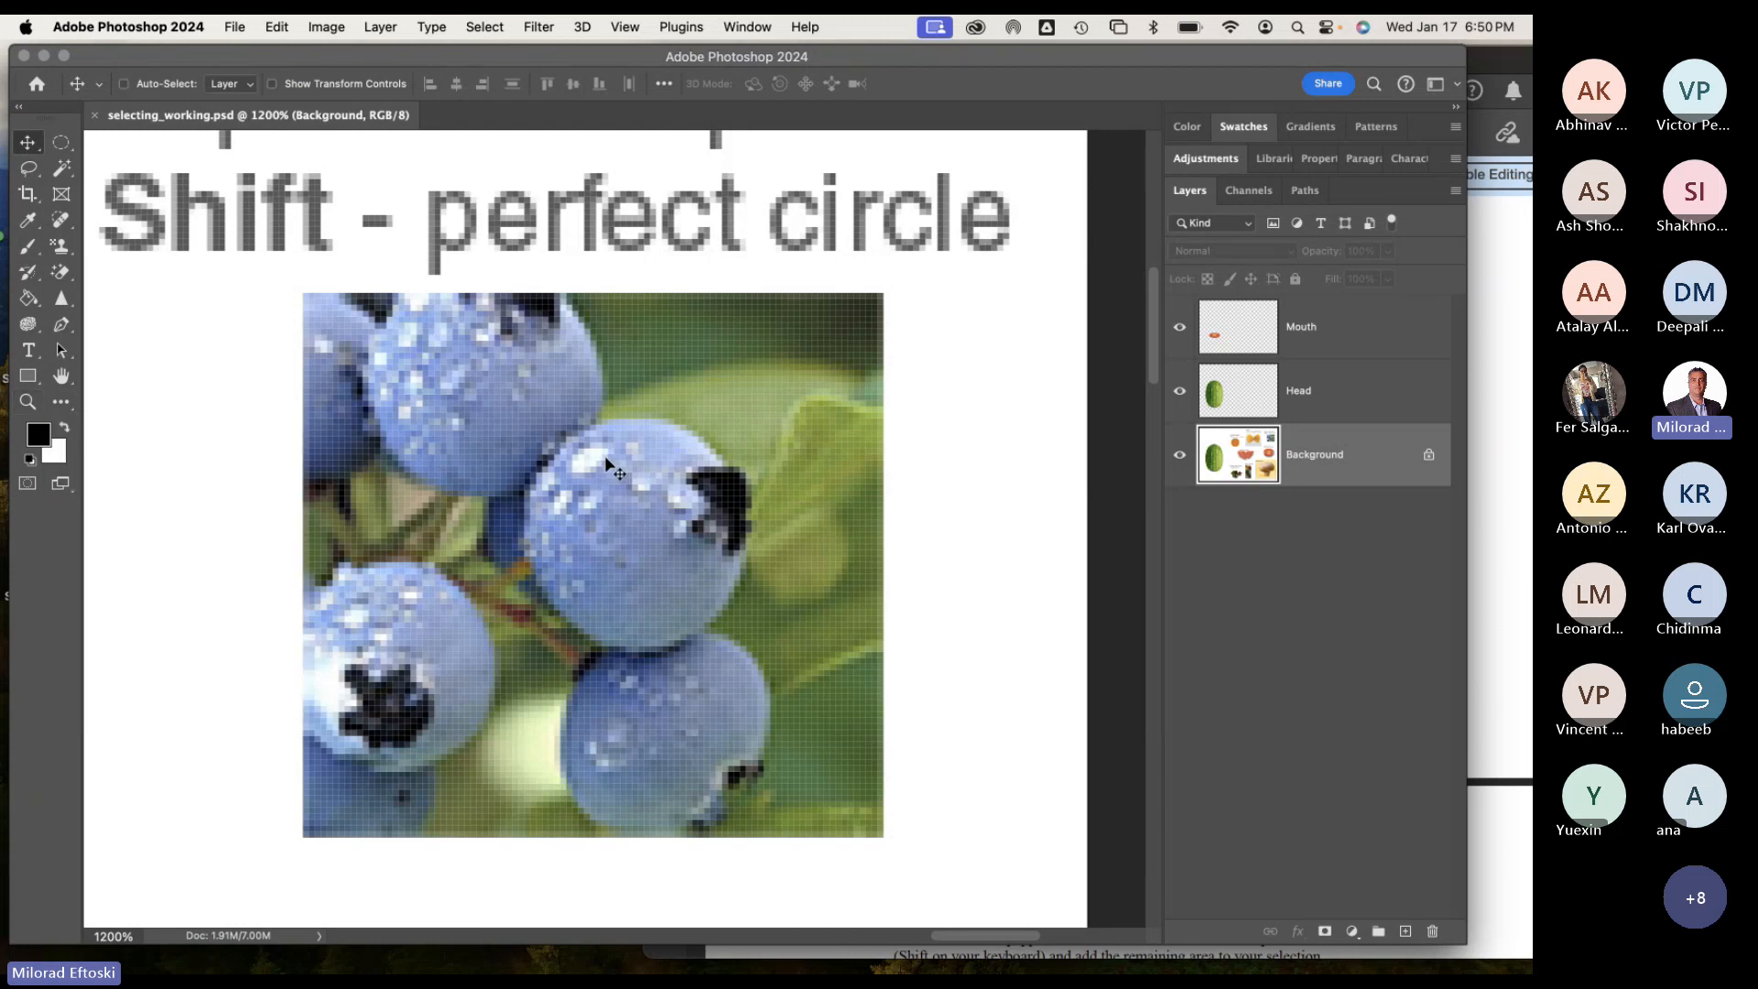
{"action": "key", "text": "super+plus"}
{"action": "key", "text": "super+plus"}
{"action": "key", "text": "super+minus"}
{"action": "key", "text": "super+minus"}
{"action": "key", "text": "space"}
{"action": "left_click_drag", "start_coordinate": [595, 509], "coordinate": [650, 482]}
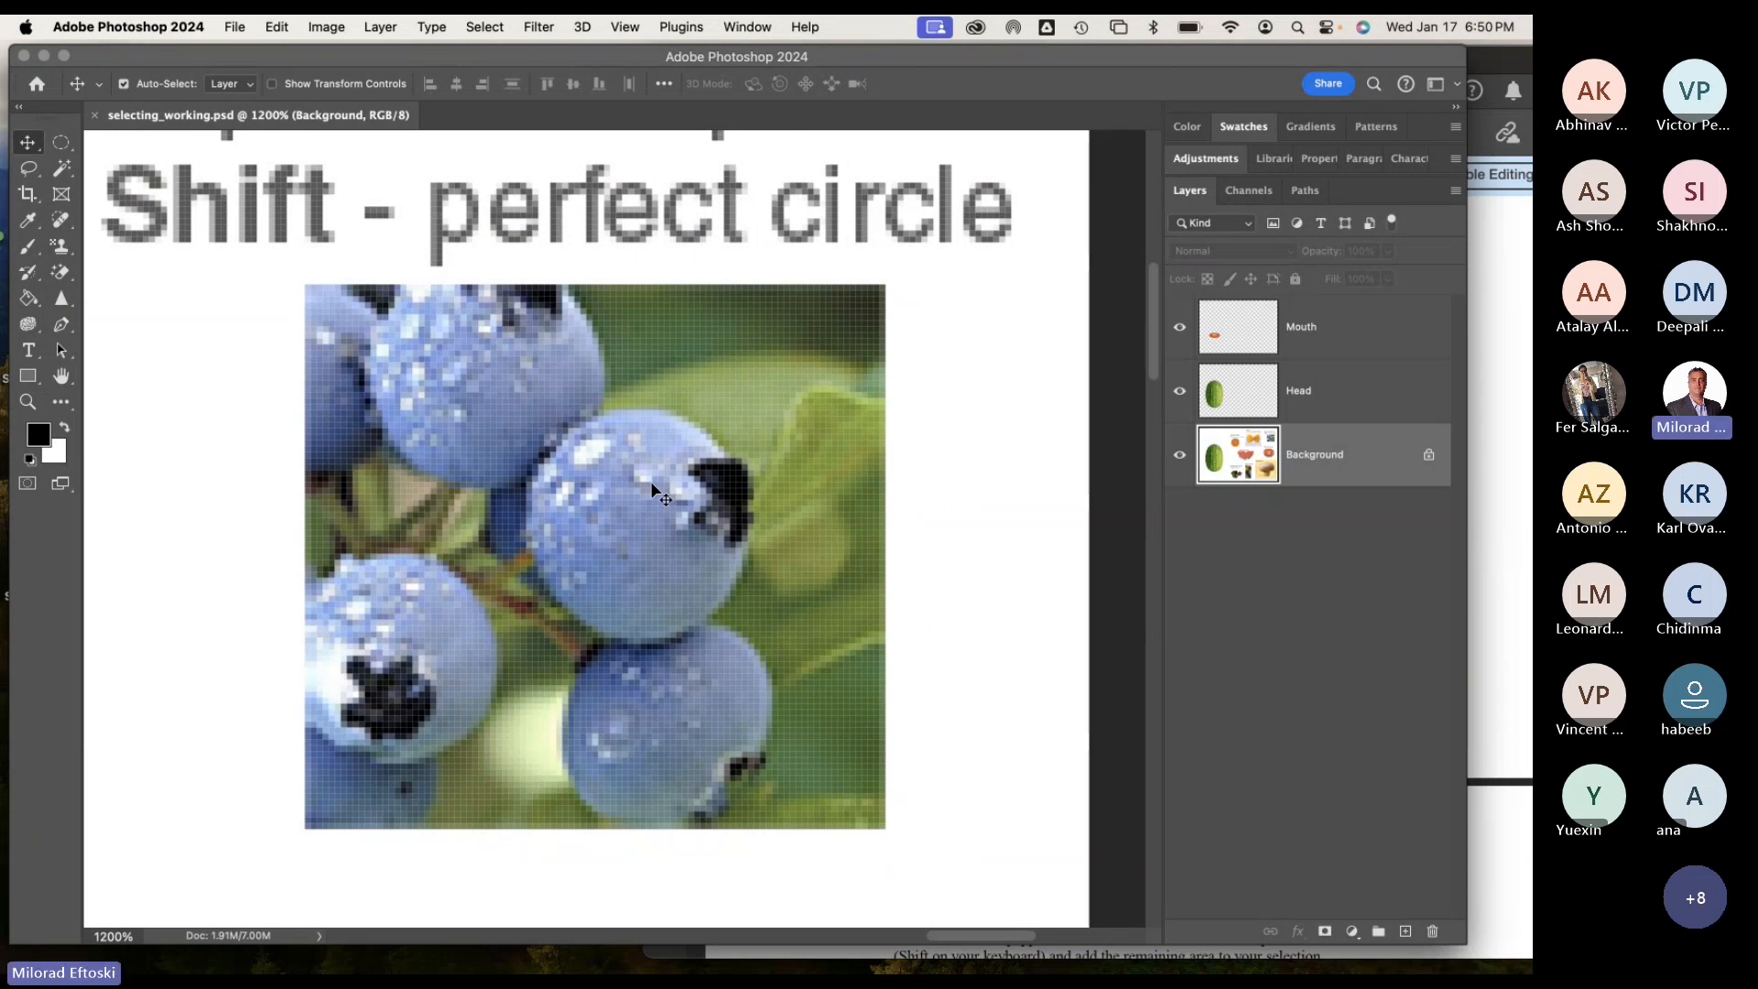
Draw a perfect-circle Elliptical Marquee selection around the blueberry right of the photo's centre and shift it to fit the berry's outline.
{"action": "left_click", "coordinate": [61, 143]}
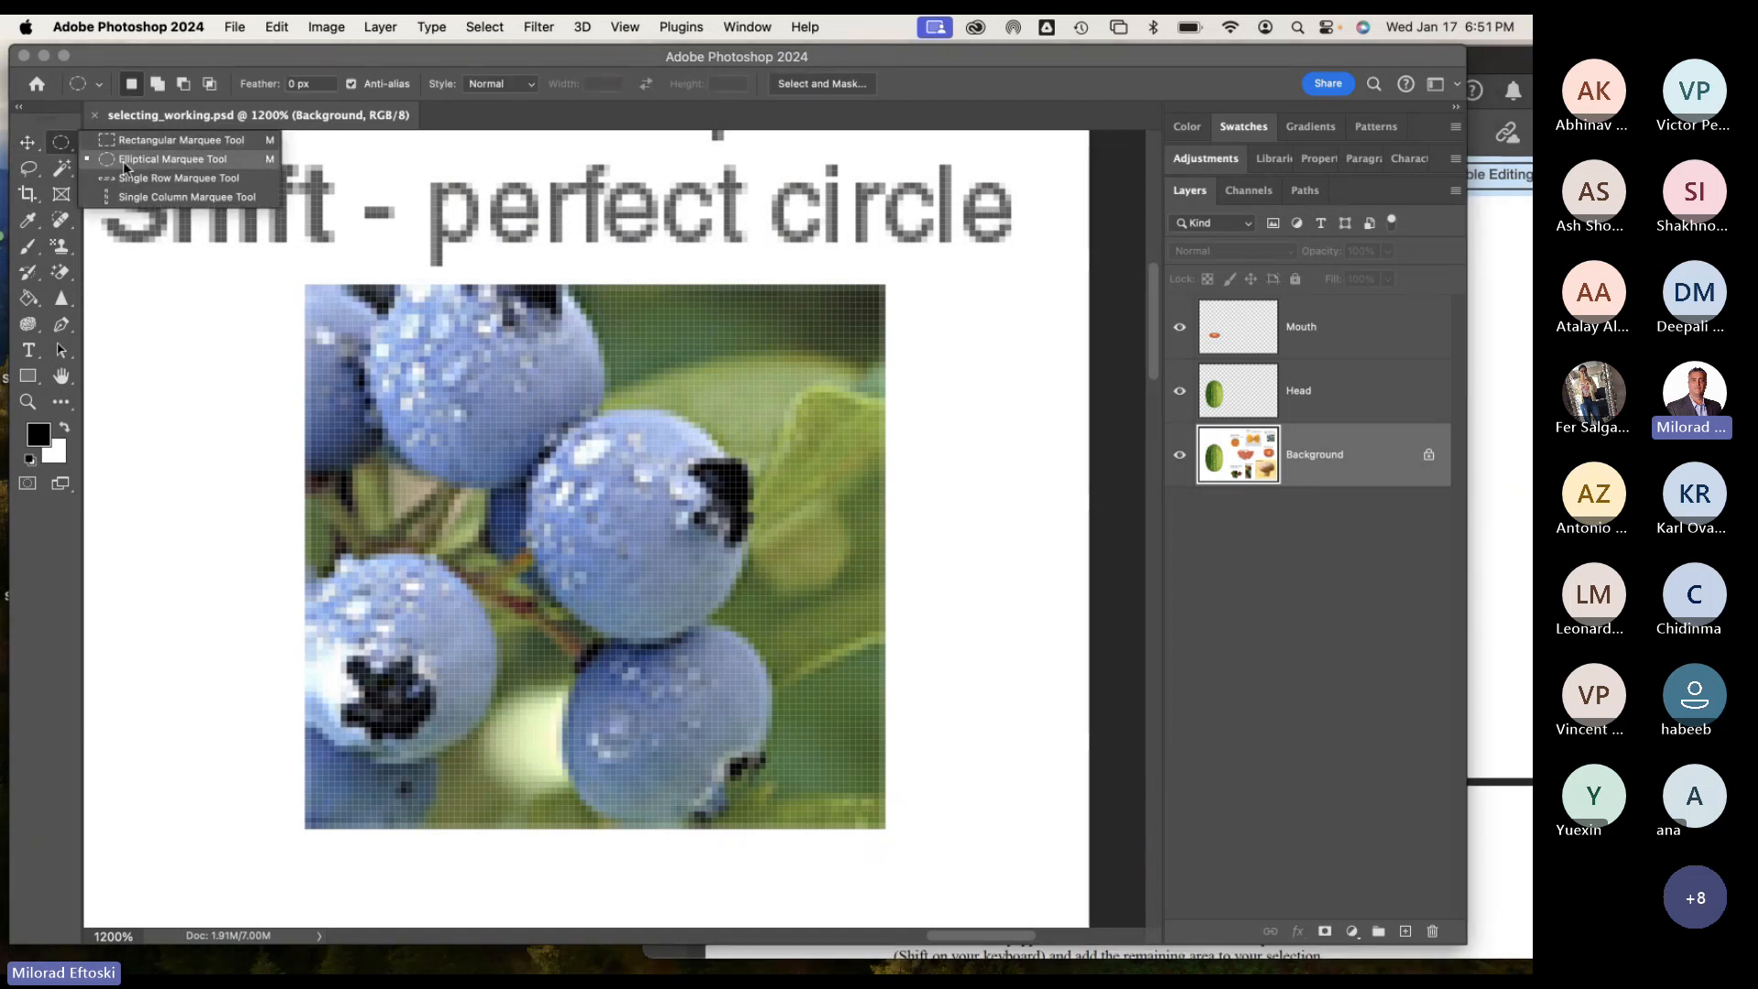
{"action": "left_click", "coordinate": [124, 163]}
{"action": "left_click", "coordinate": [61, 146]}
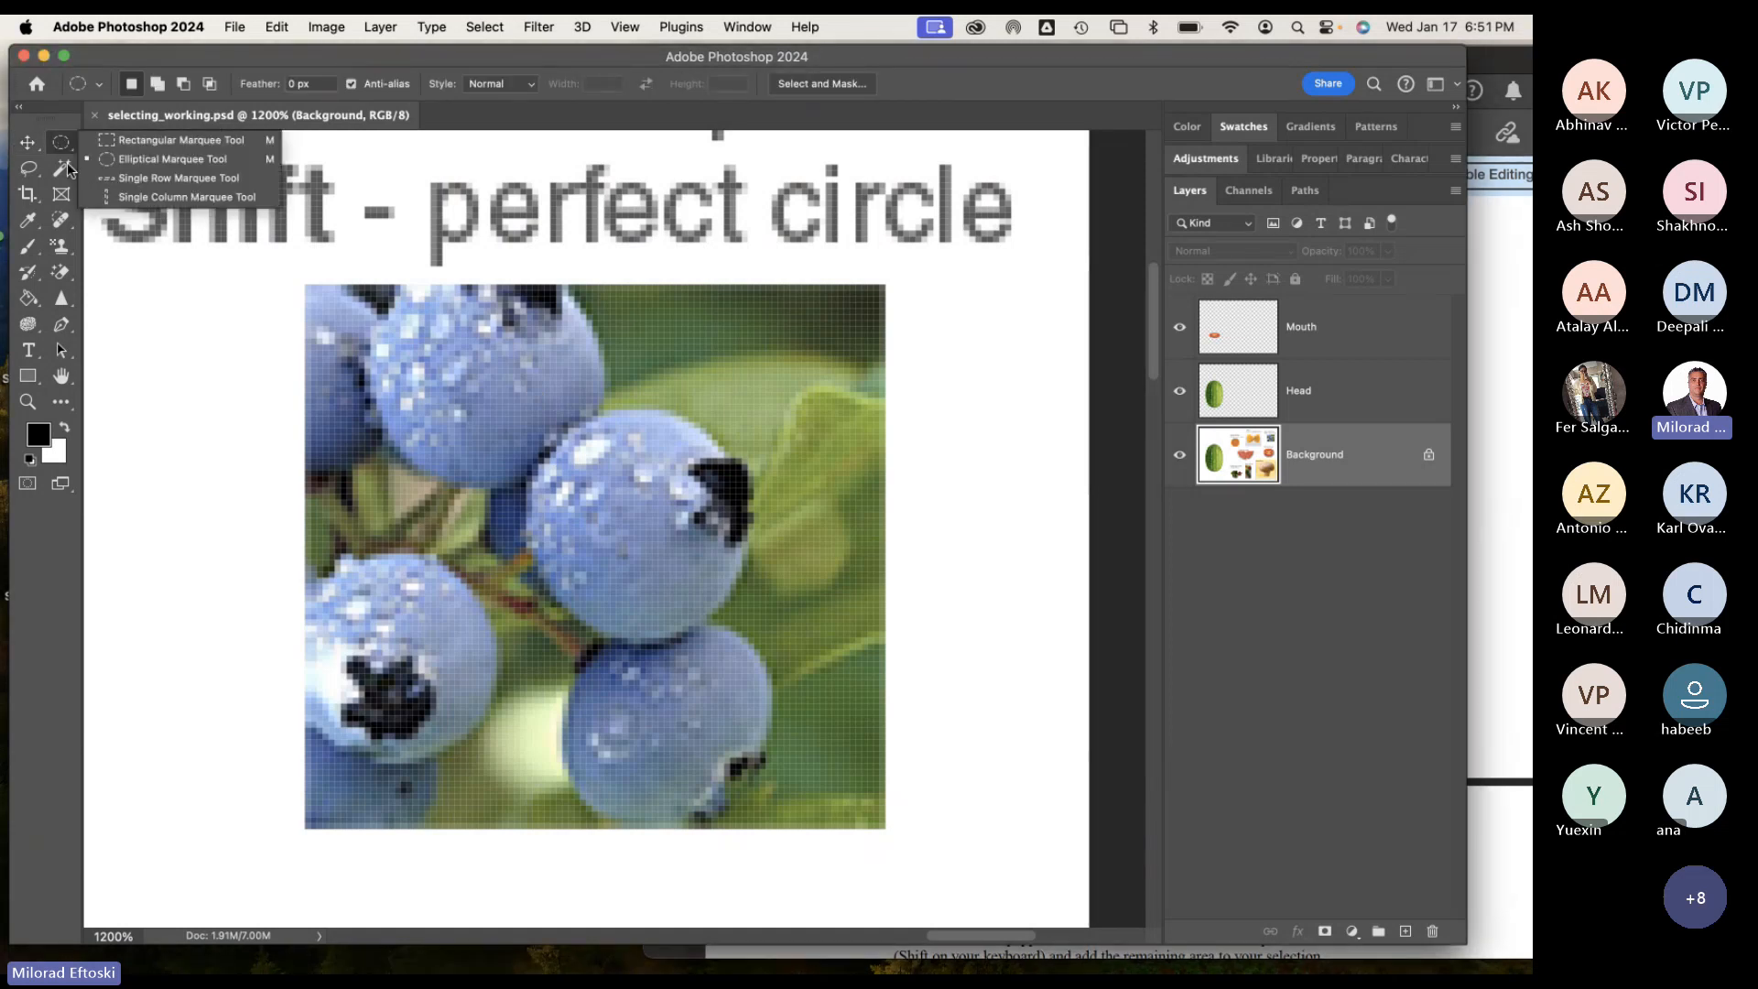
{"action": "left_click", "coordinate": [133, 155]}
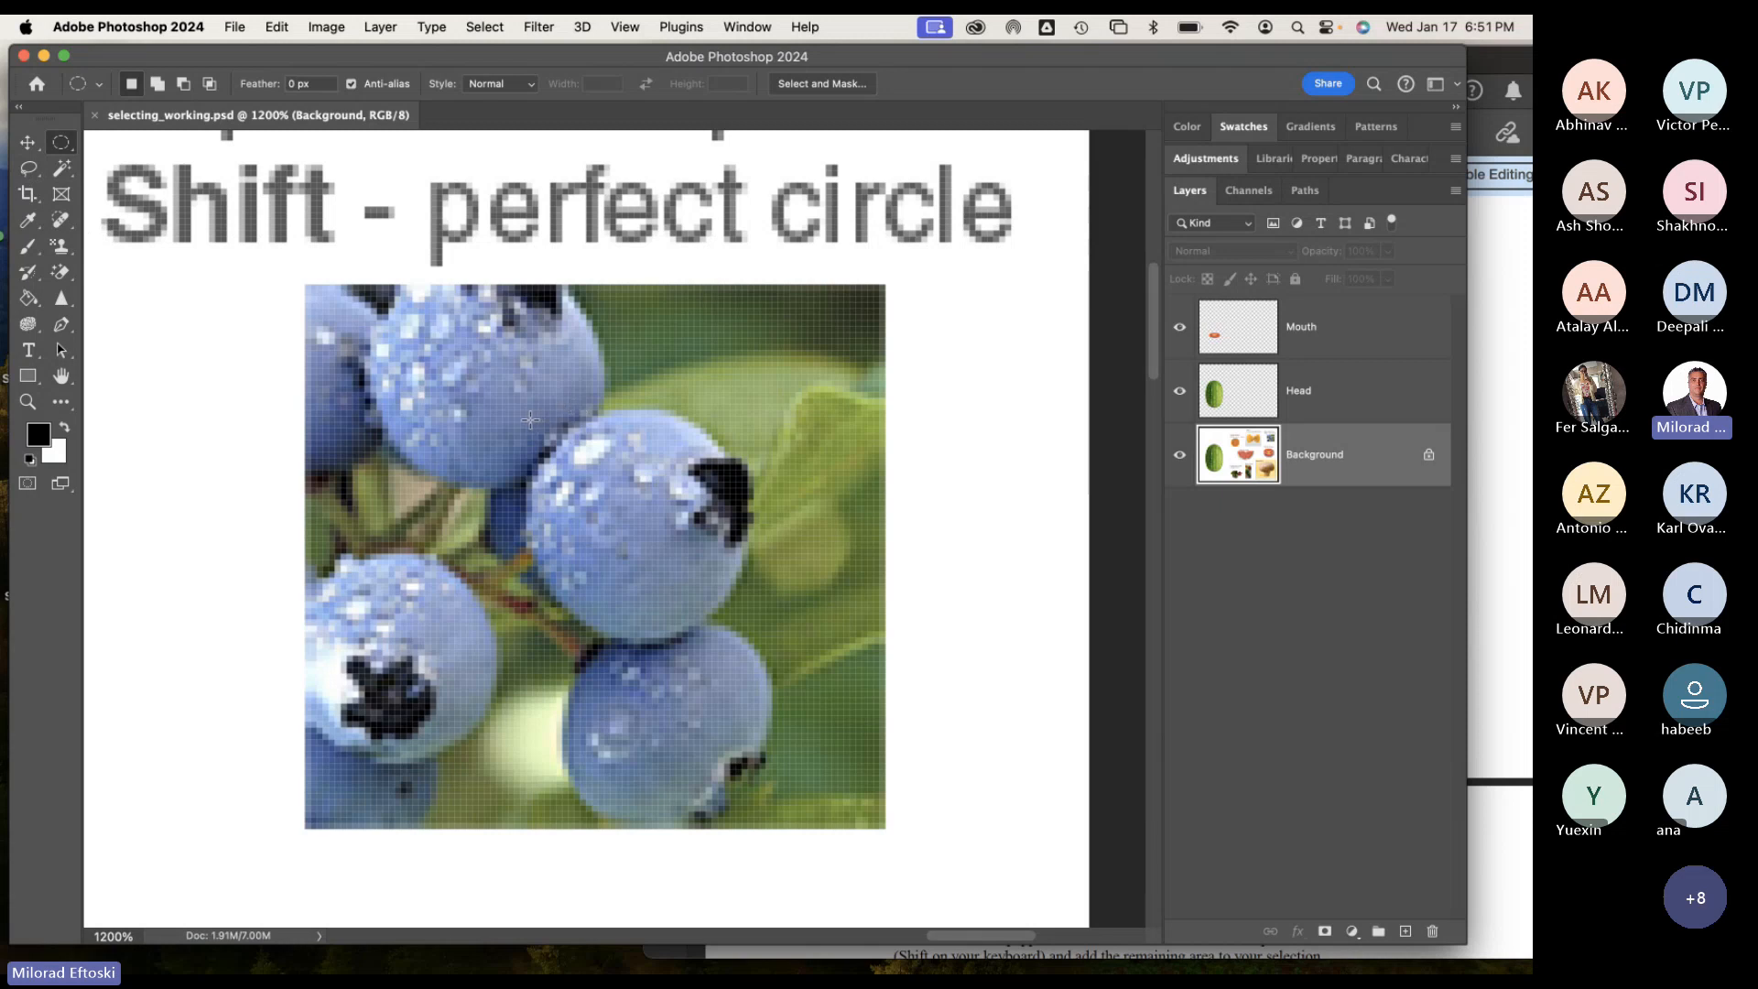
{"action": "left_click_drag", "start_coordinate": [529, 419], "coordinate": [744, 641]}
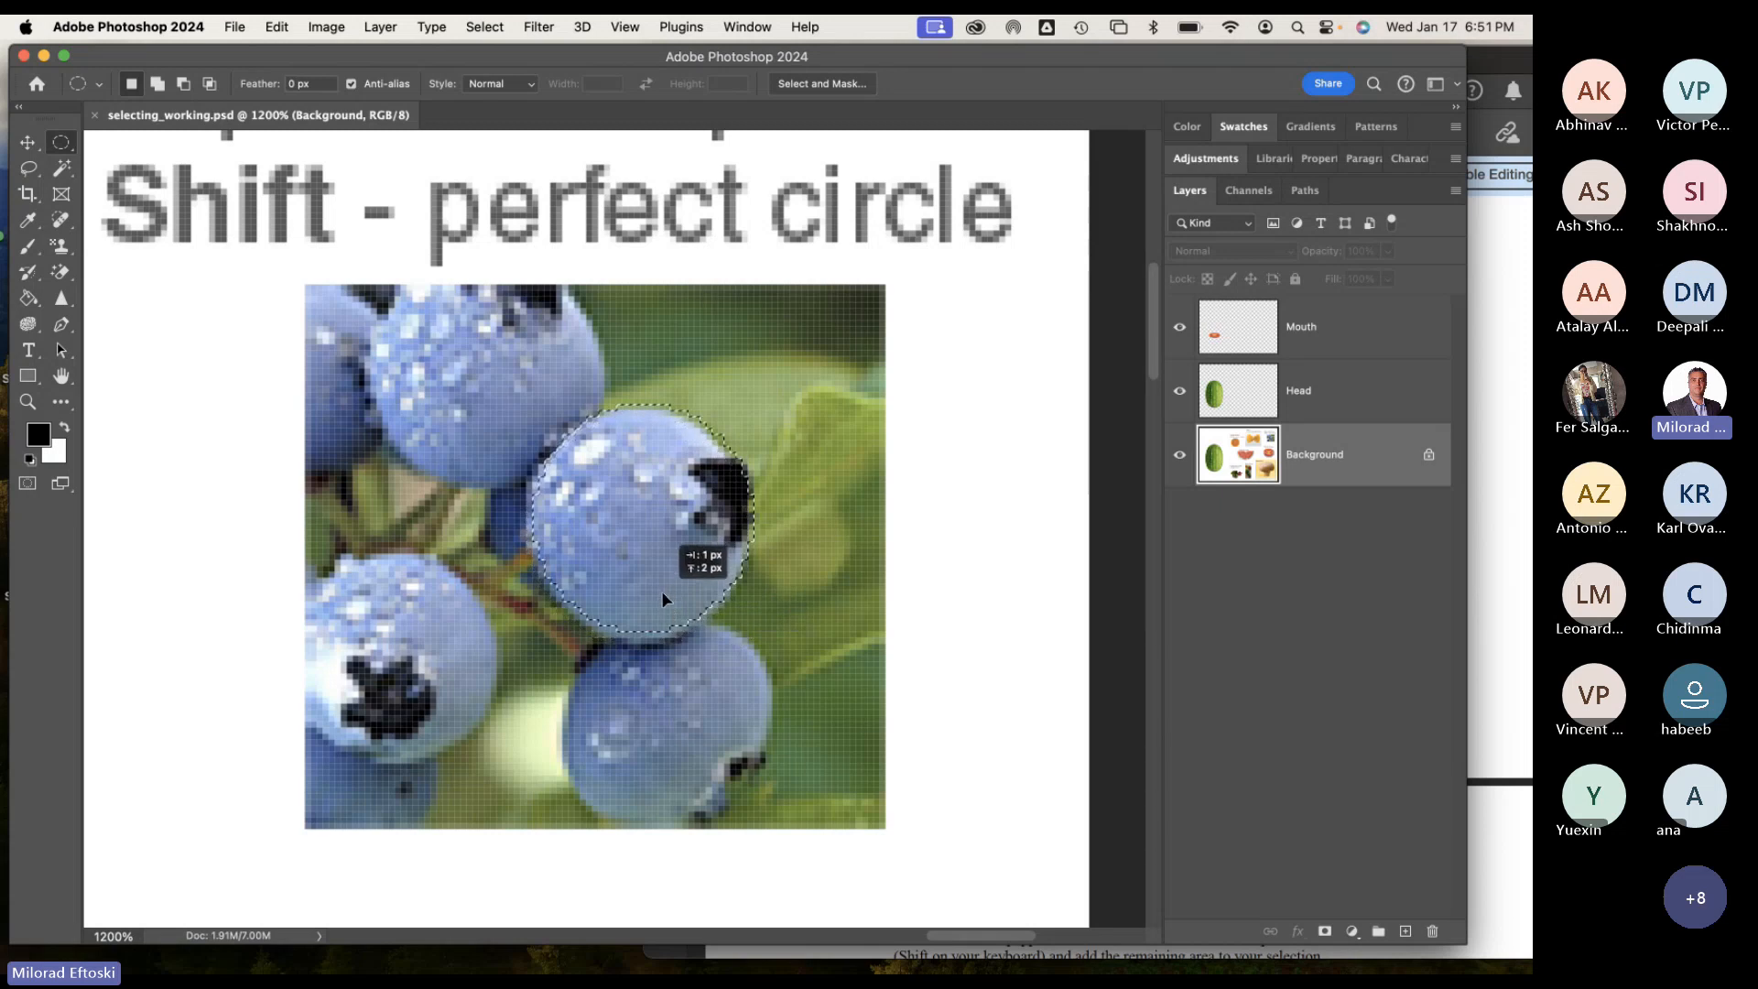
{"action": "left_click_drag", "start_coordinate": [661, 590], "coordinate": [661, 592]}
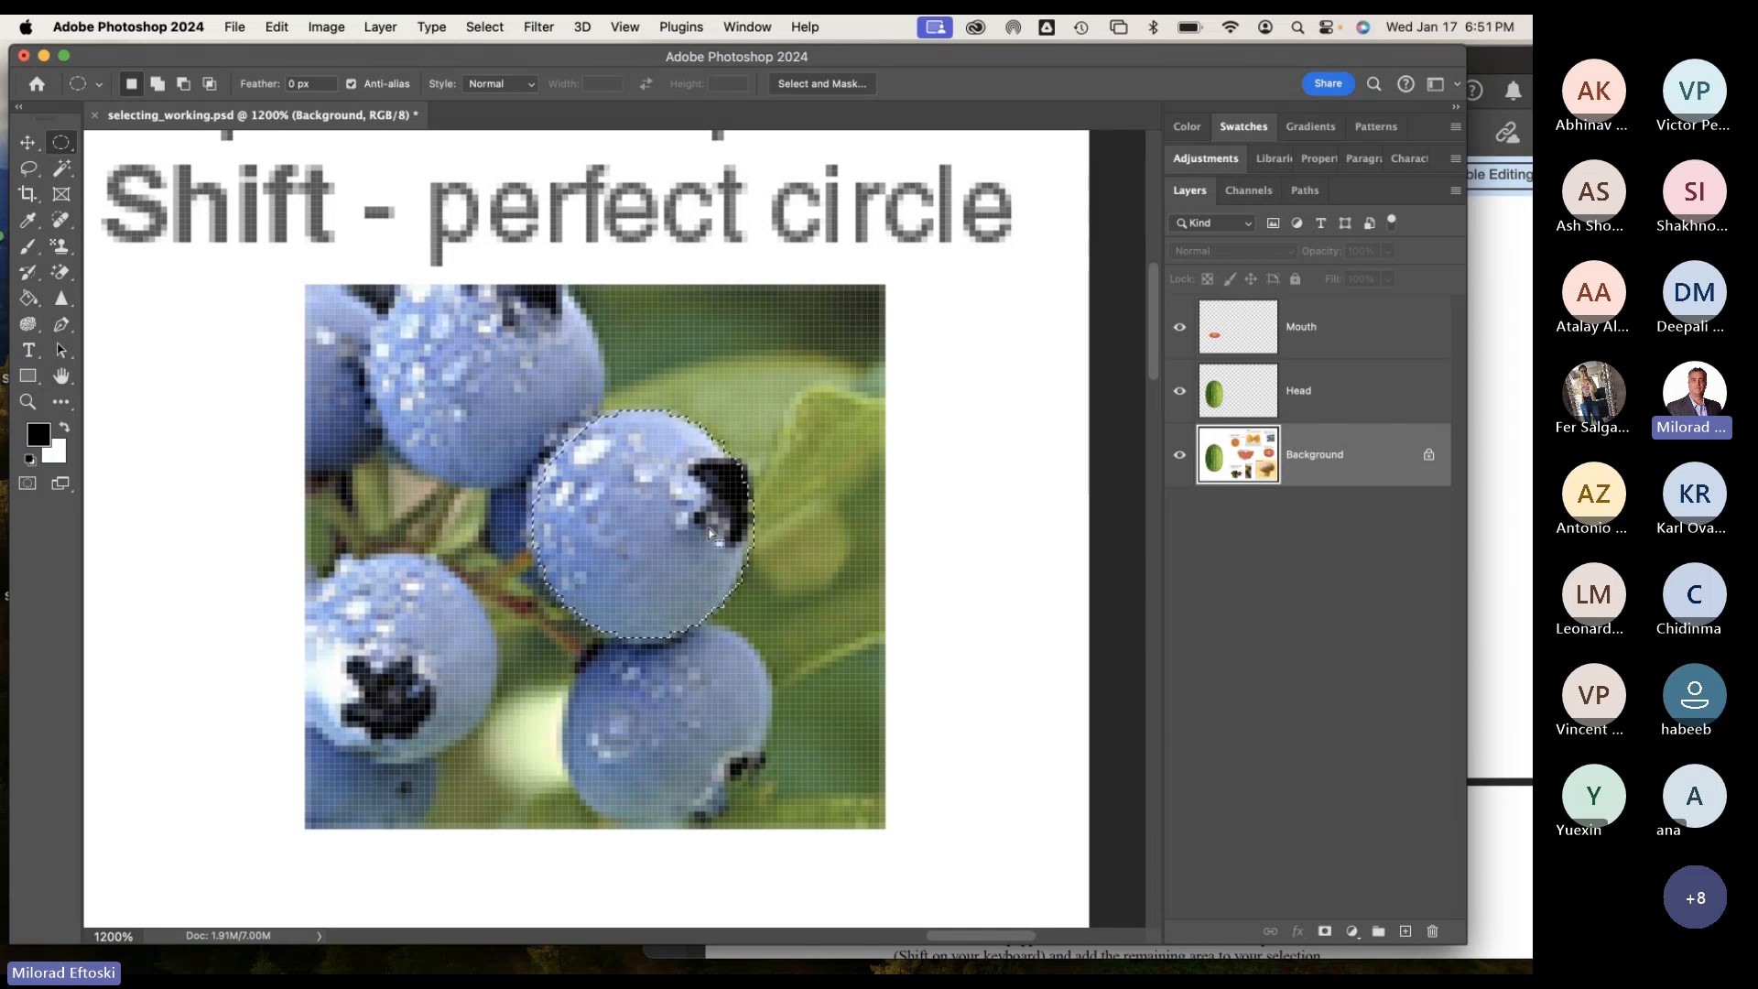
Adjust the circular selection with Transform Selection and nudge it to align with the blueberry's outline.
{"action": "left_click", "coordinate": [477, 21]}
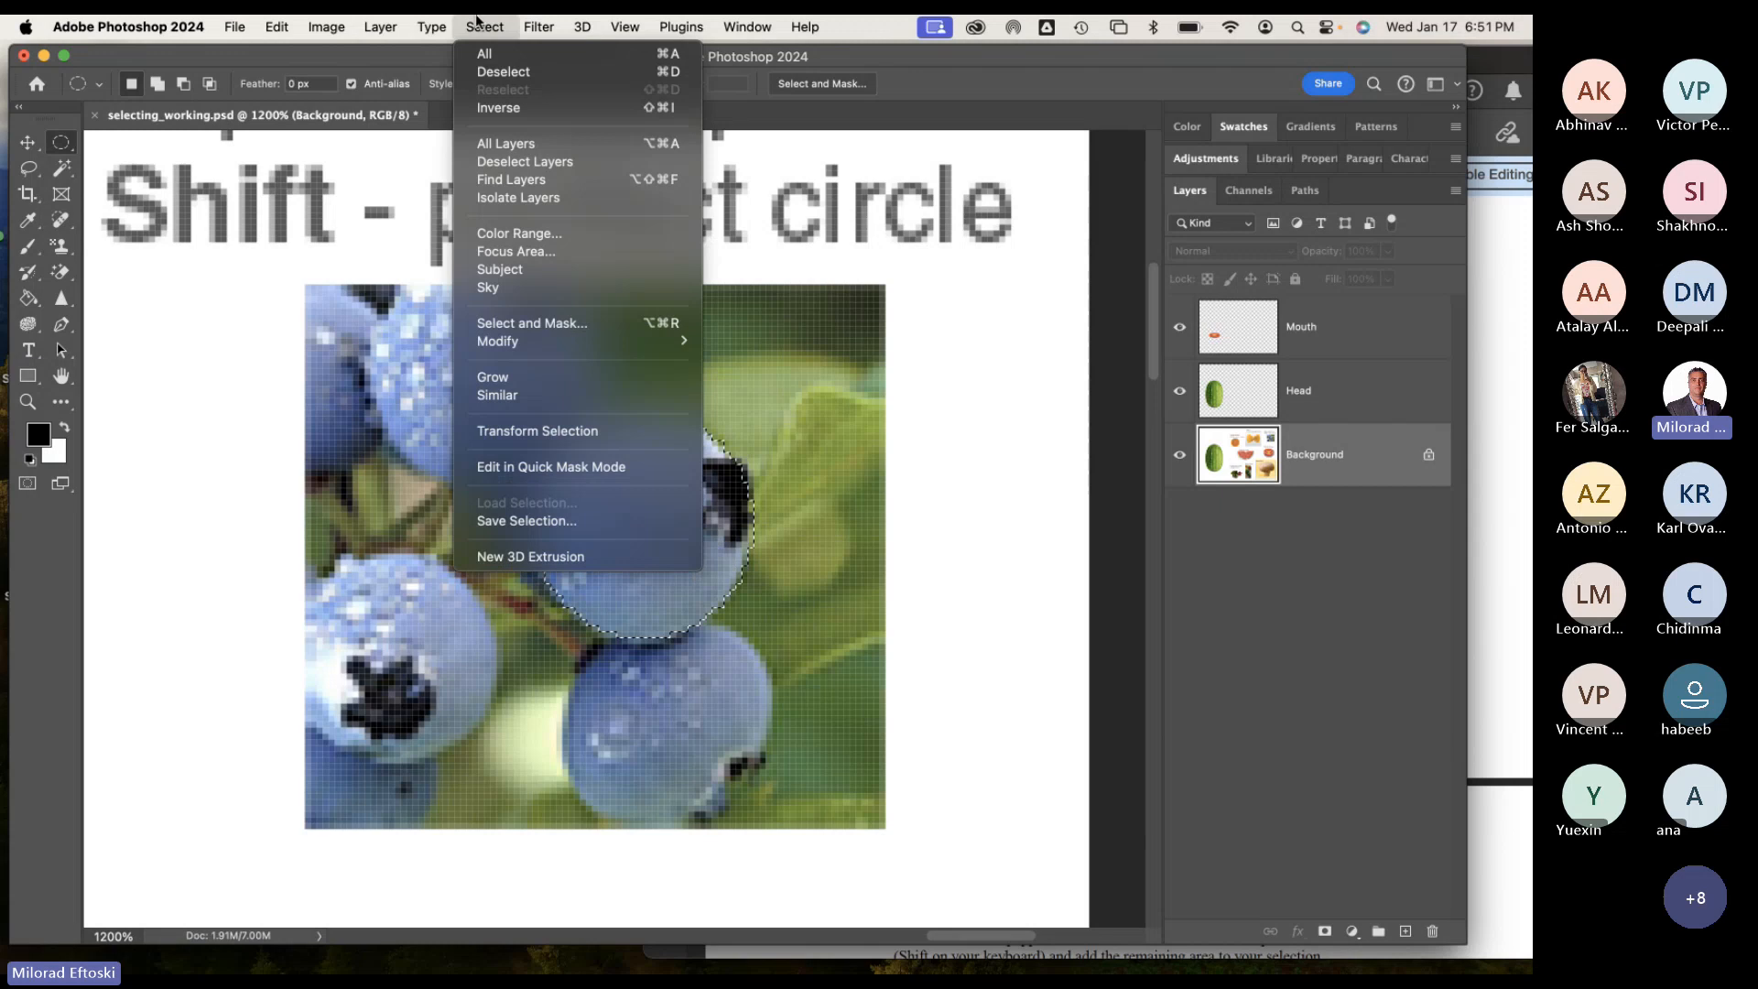
{"action": "left_click", "coordinate": [591, 437]}
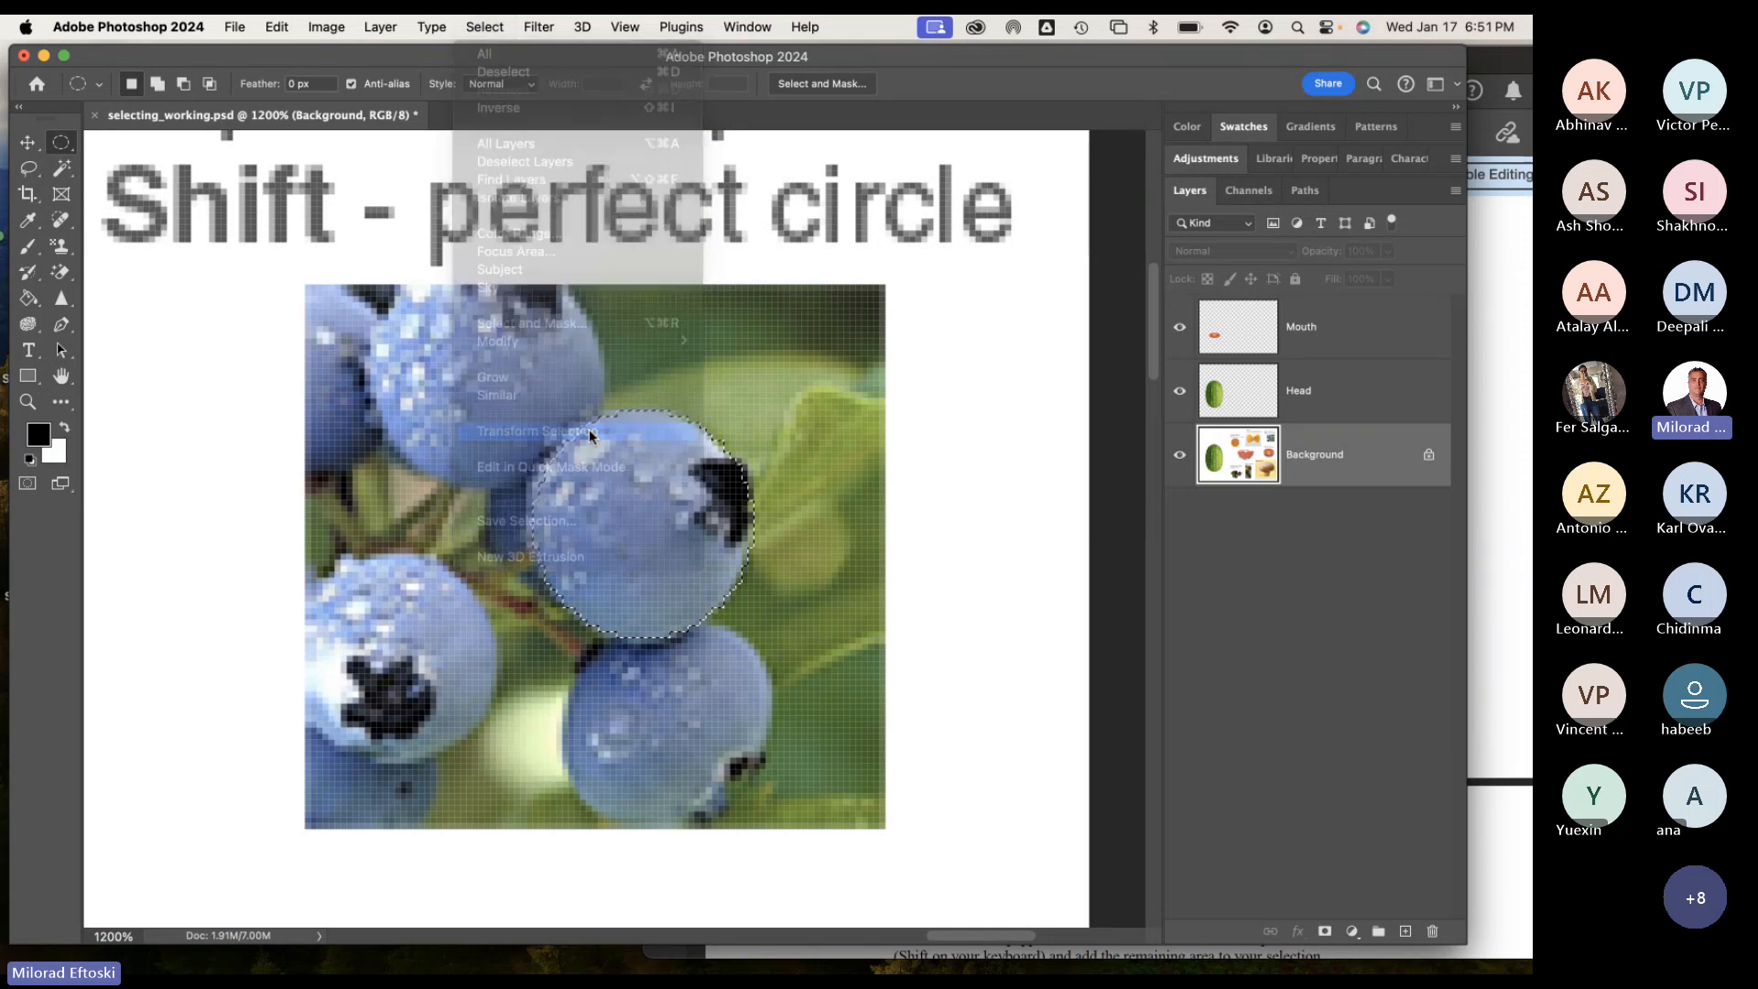
{"action": "mouse_move", "coordinate": [752, 413]}
{"action": "left_mouse_down"}
{"action": "mouse_move", "coordinate": [741, 422]}
{"action": "mouse_move", "coordinate": [759, 410]}
{"action": "left_mouse_up"}
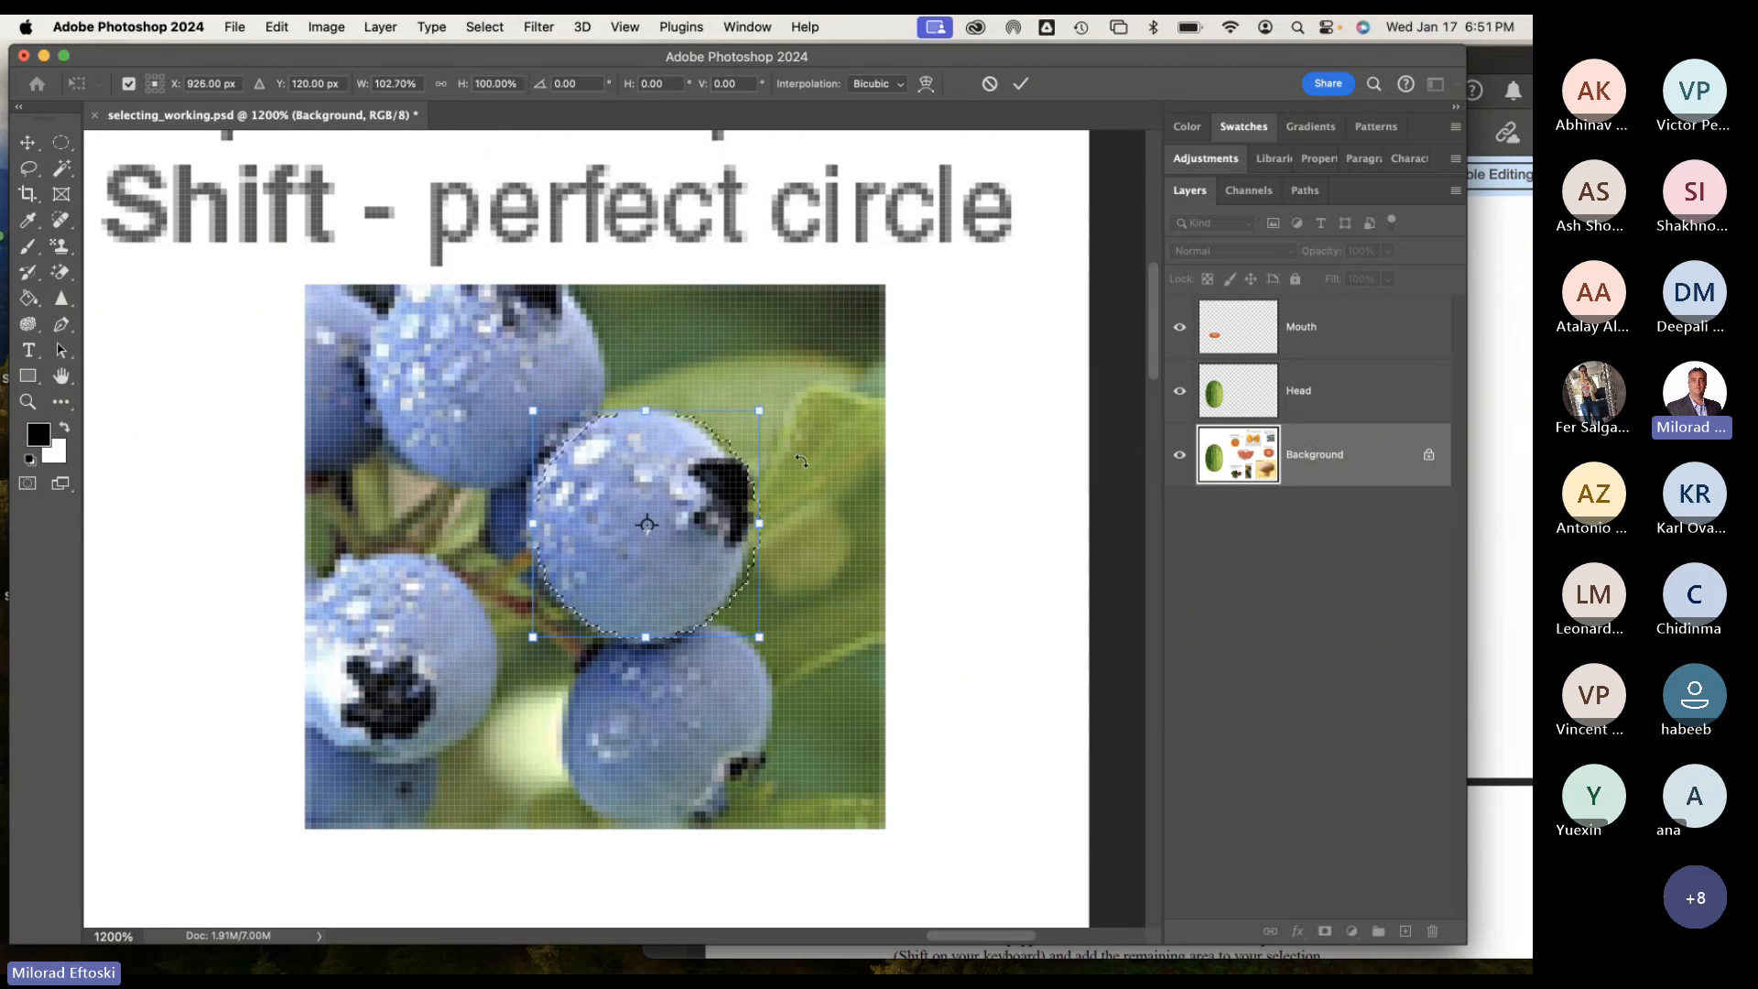
{"action": "mouse_move", "coordinate": [752, 416]}
{"action": "left_mouse_down"}
{"action": "mouse_move", "coordinate": [781, 423]}
{"action": "mouse_move", "coordinate": [769, 388]}
{"action": "left_mouse_up"}
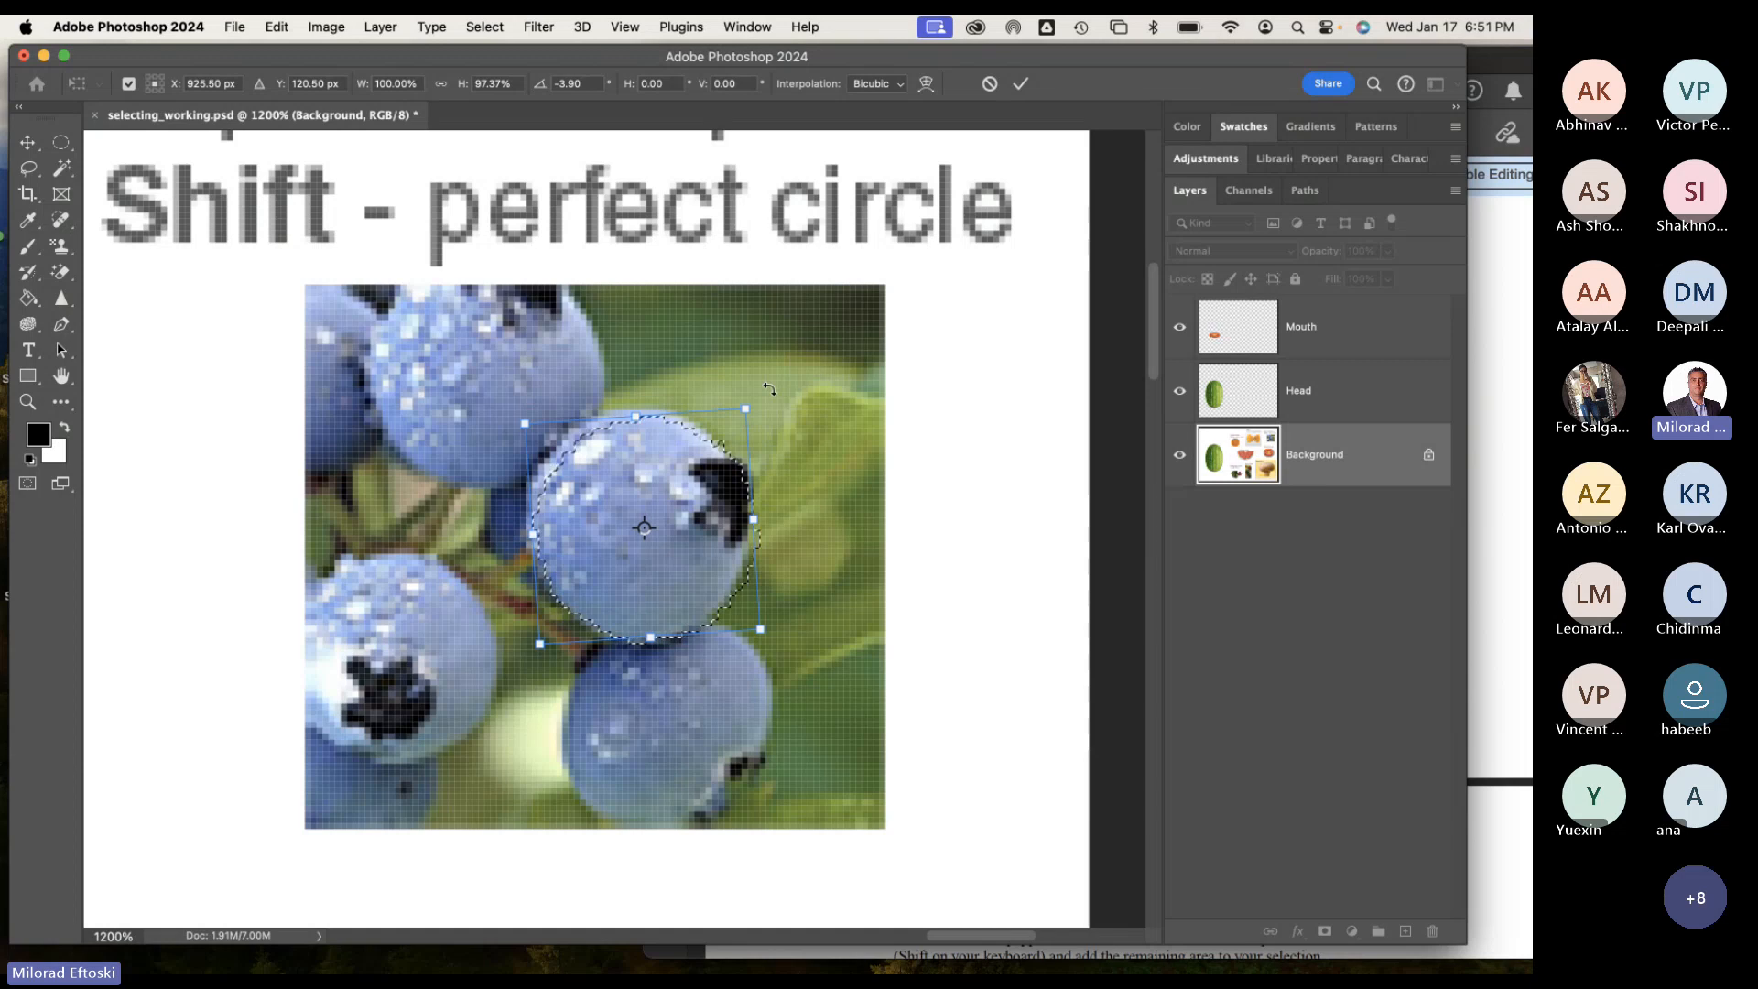
{"action": "key", "text": "Return"}
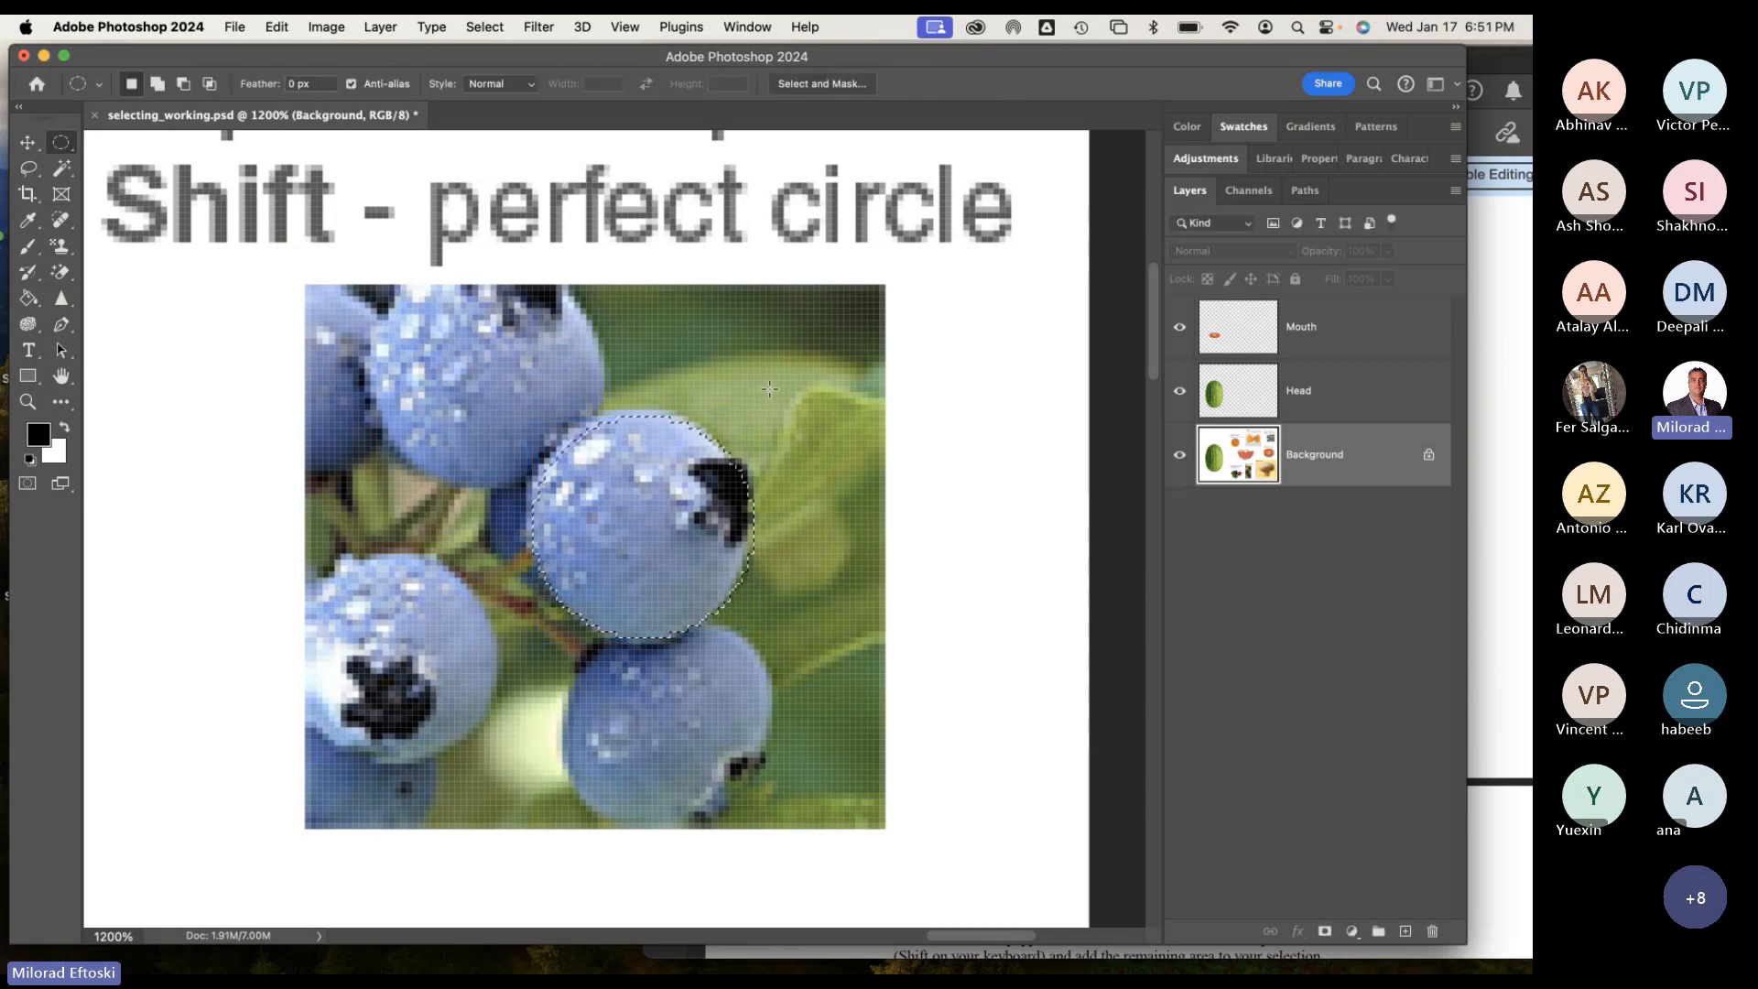
{"action": "key", "text": "Down"}
{"action": "key", "text": "Down"}
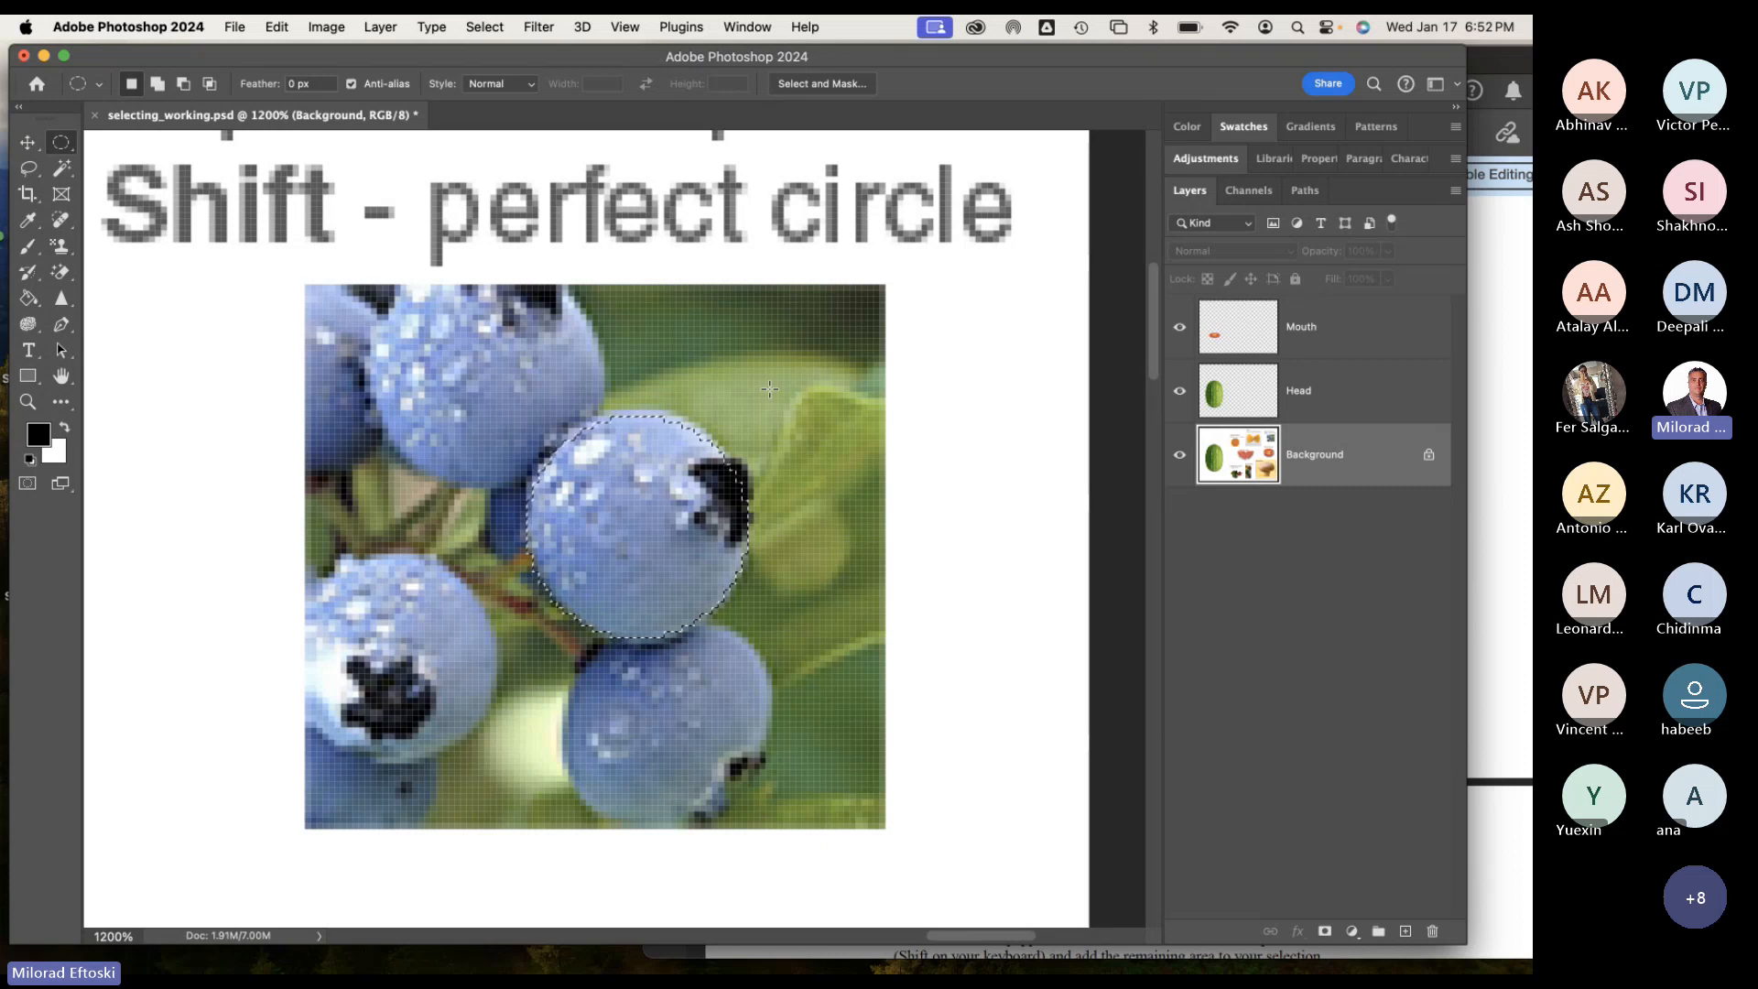
Inspect the selection edge around the blueberry at magnifications up to 6400%, returning to 1200%.
{"action": "key", "text": "super+plus"}
{"action": "key", "text": "super+plus"}
{"action": "key", "text": "super+plus"}
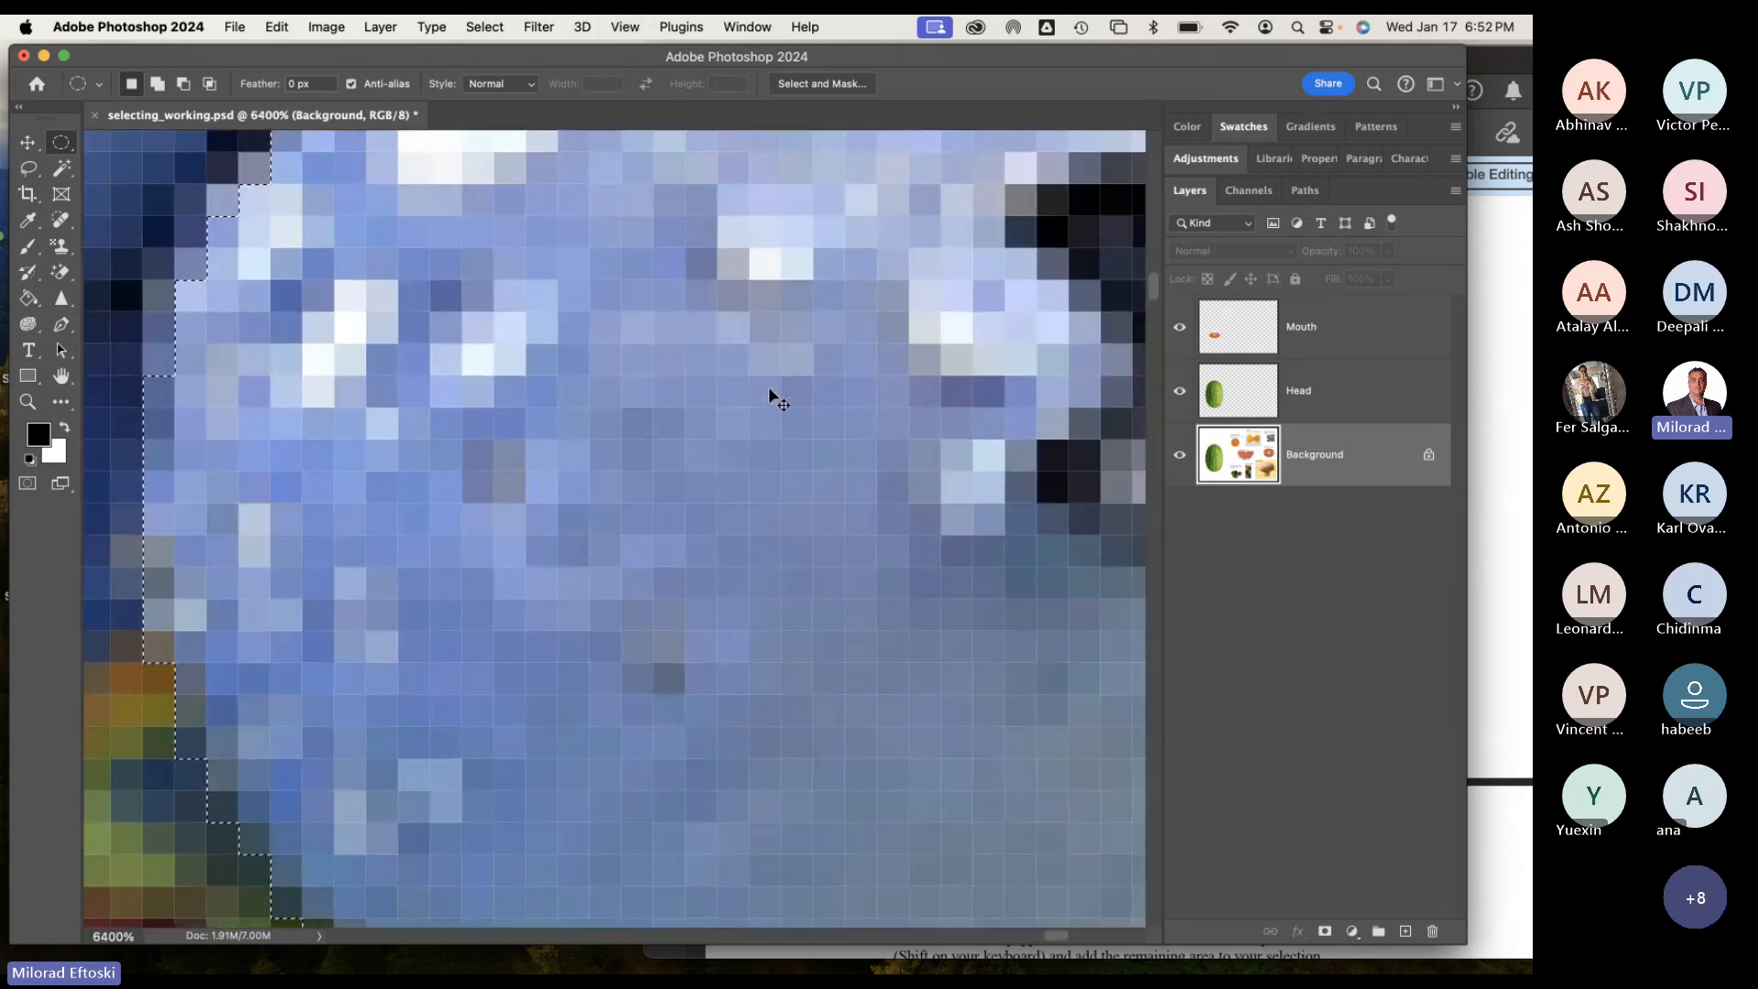
{"action": "key", "text": "super+minus"}
{"action": "key", "text": "super+minus"}
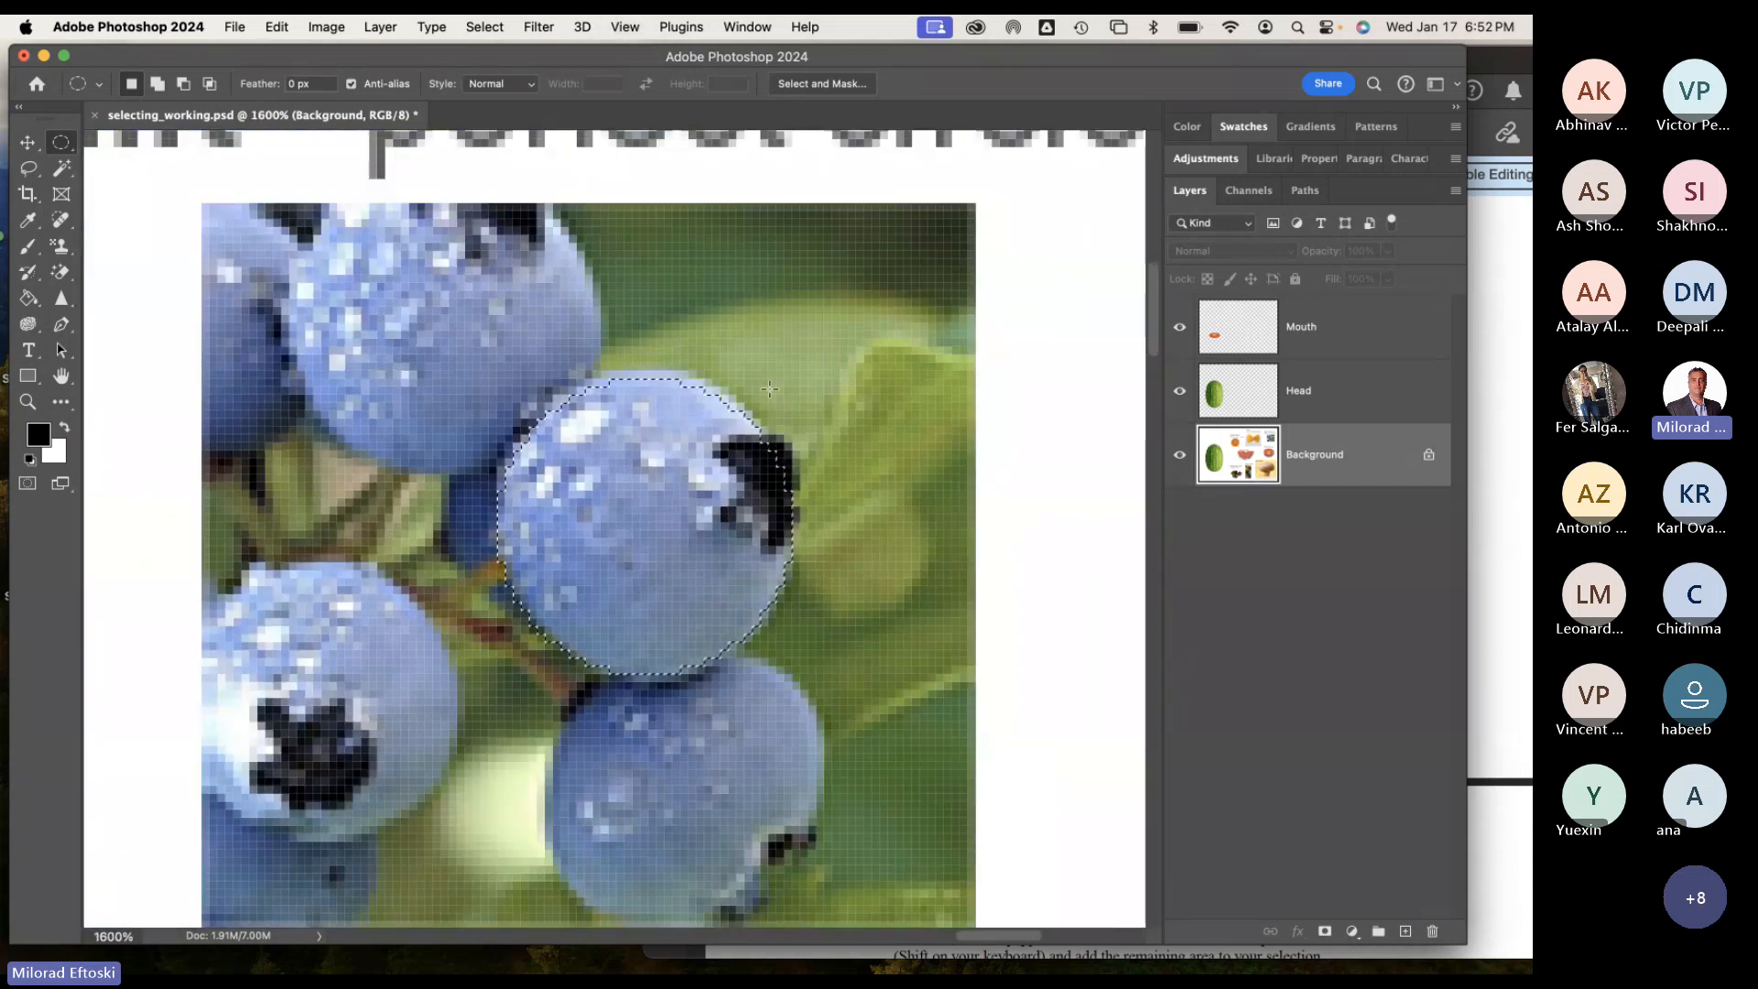
{"action": "key", "text": "super+plus"}
{"action": "key", "text": "super+plus"}
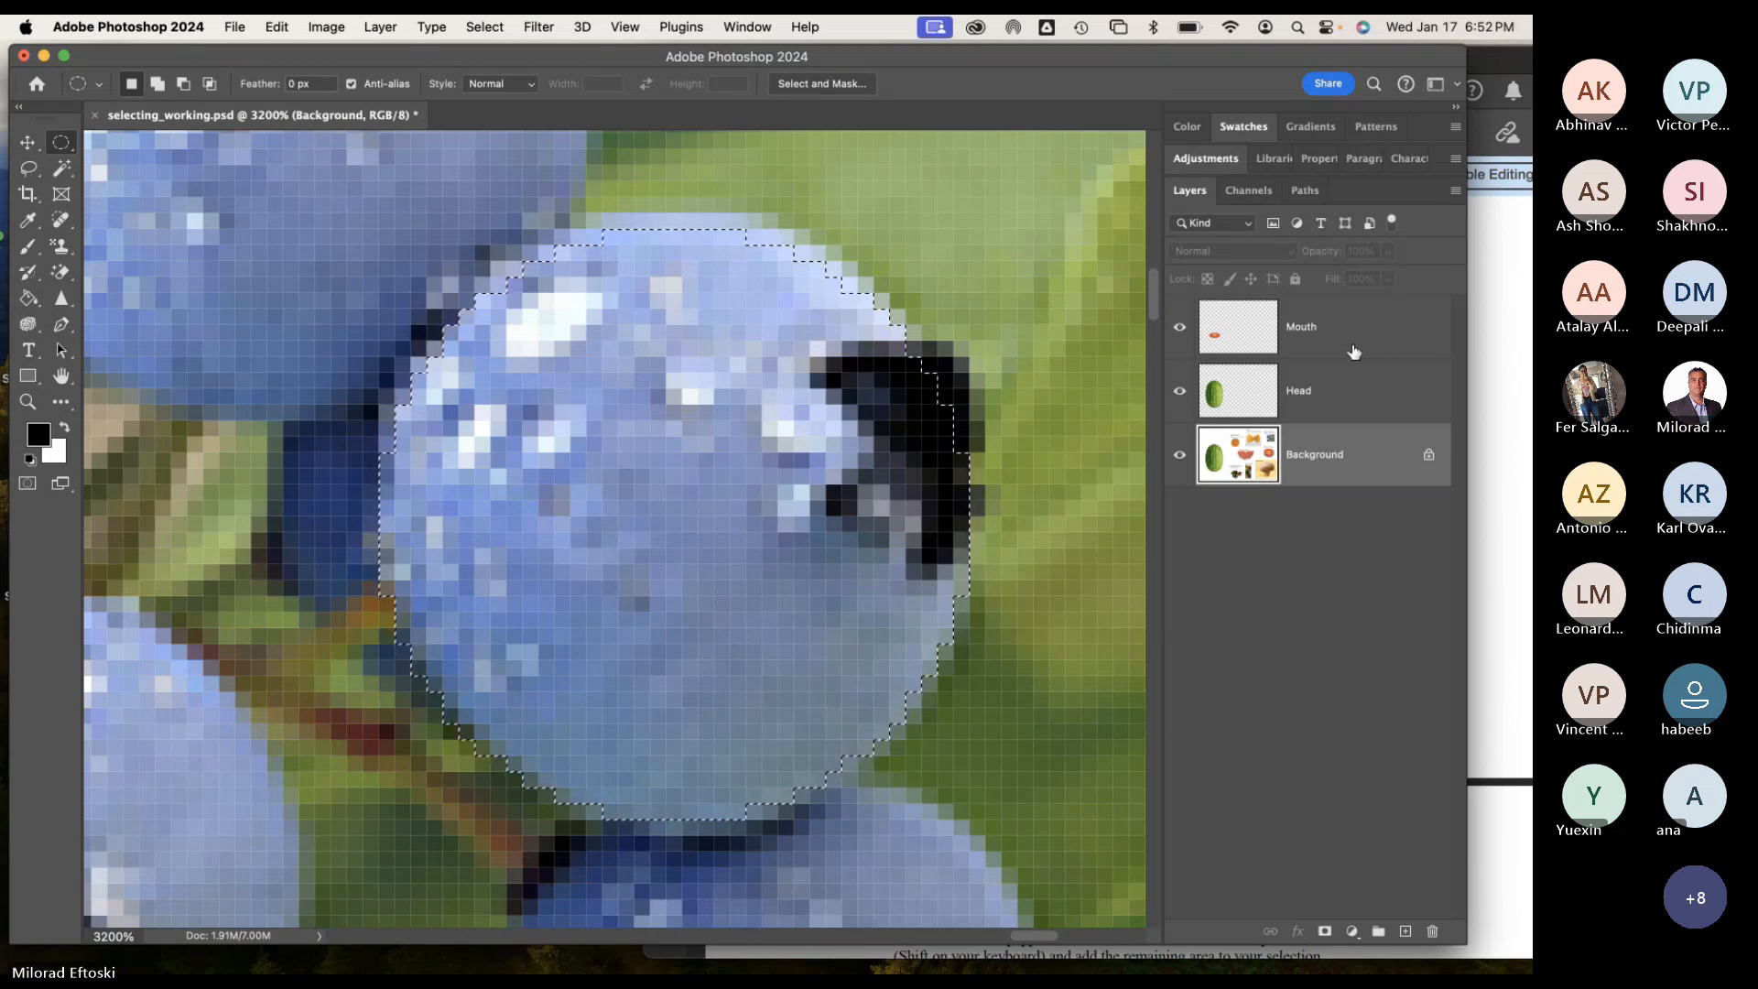
{"action": "key", "text": "super+minus"}
{"action": "key", "text": "super+minus"}
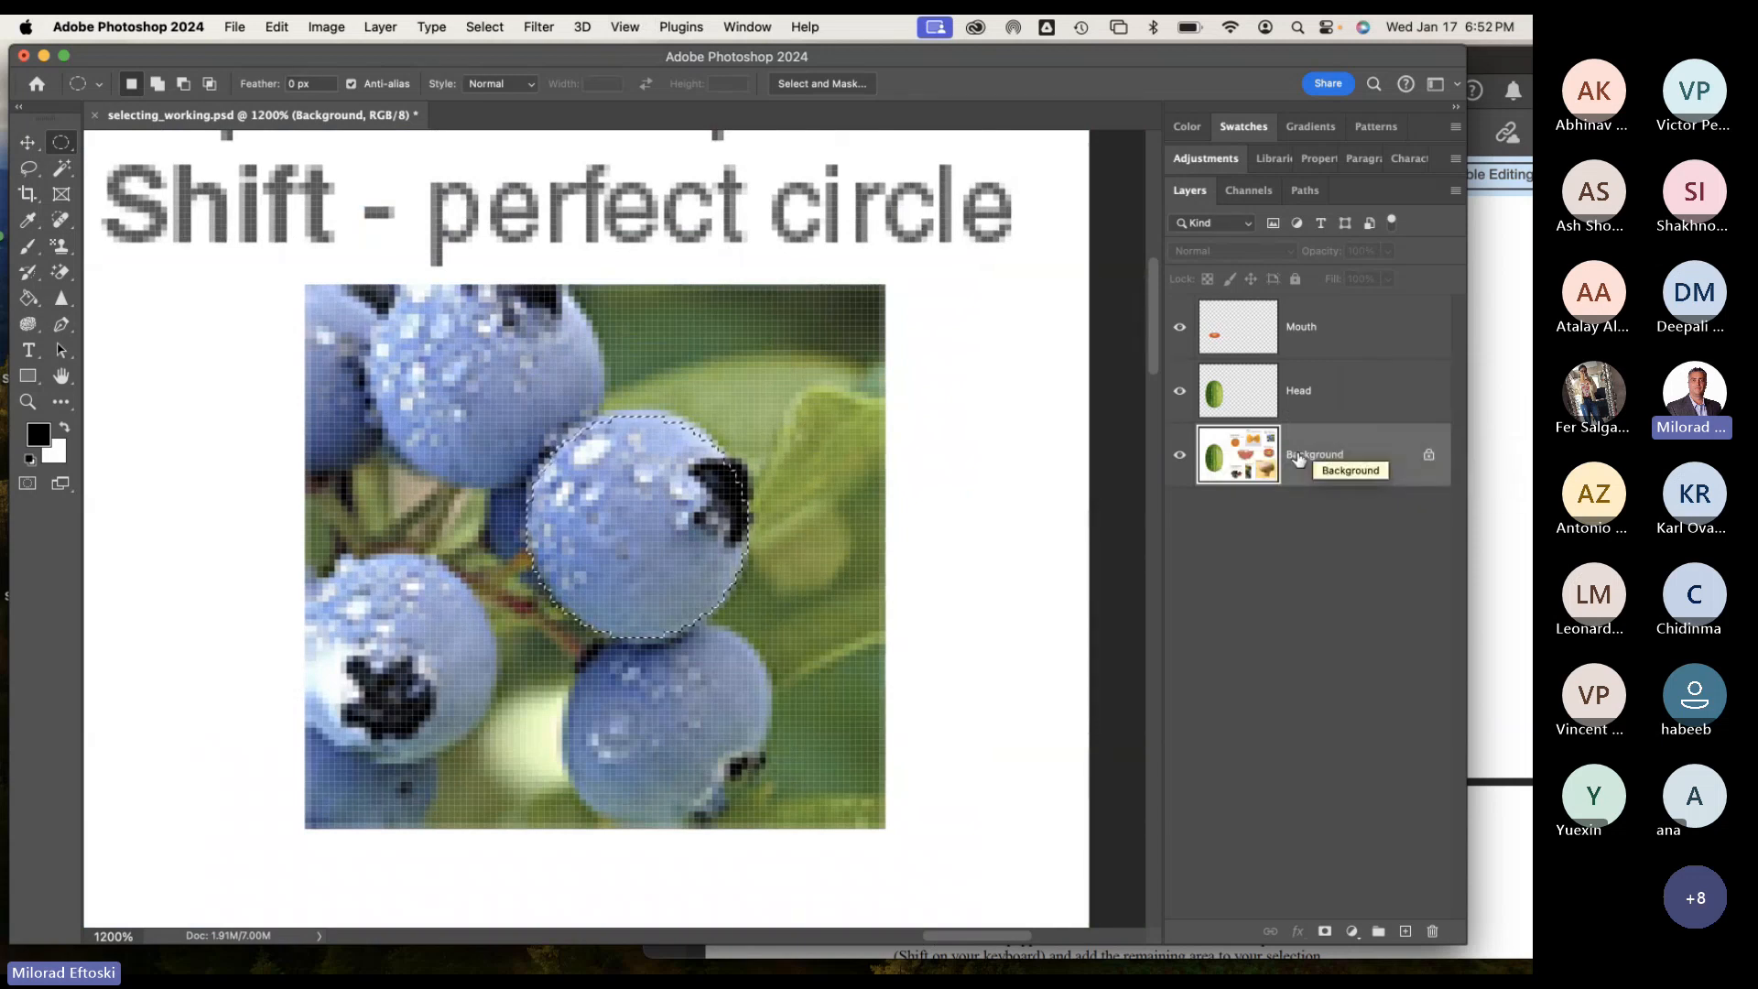
Copy the selected blueberry to a new layer and name that layer Iris.
{"action": "key", "text": "super+j"}
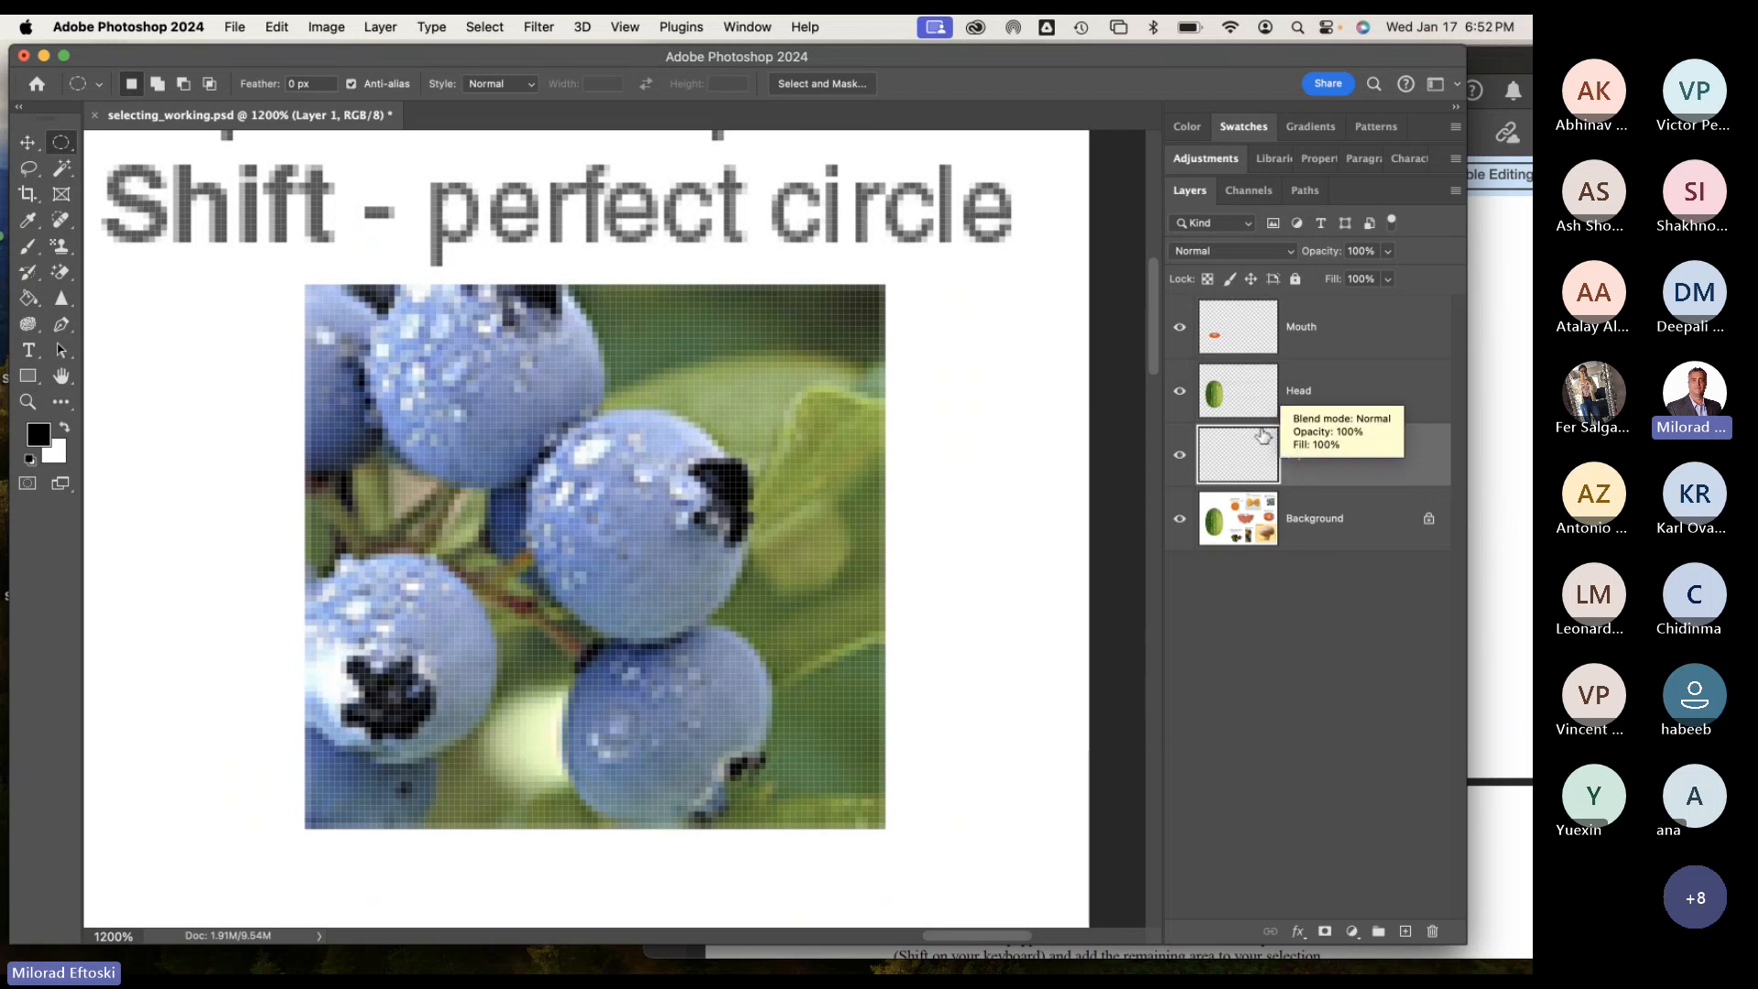
{"action": "double_click", "coordinate": [1299, 455]}
{"action": "key", "text": "BackSpace"}
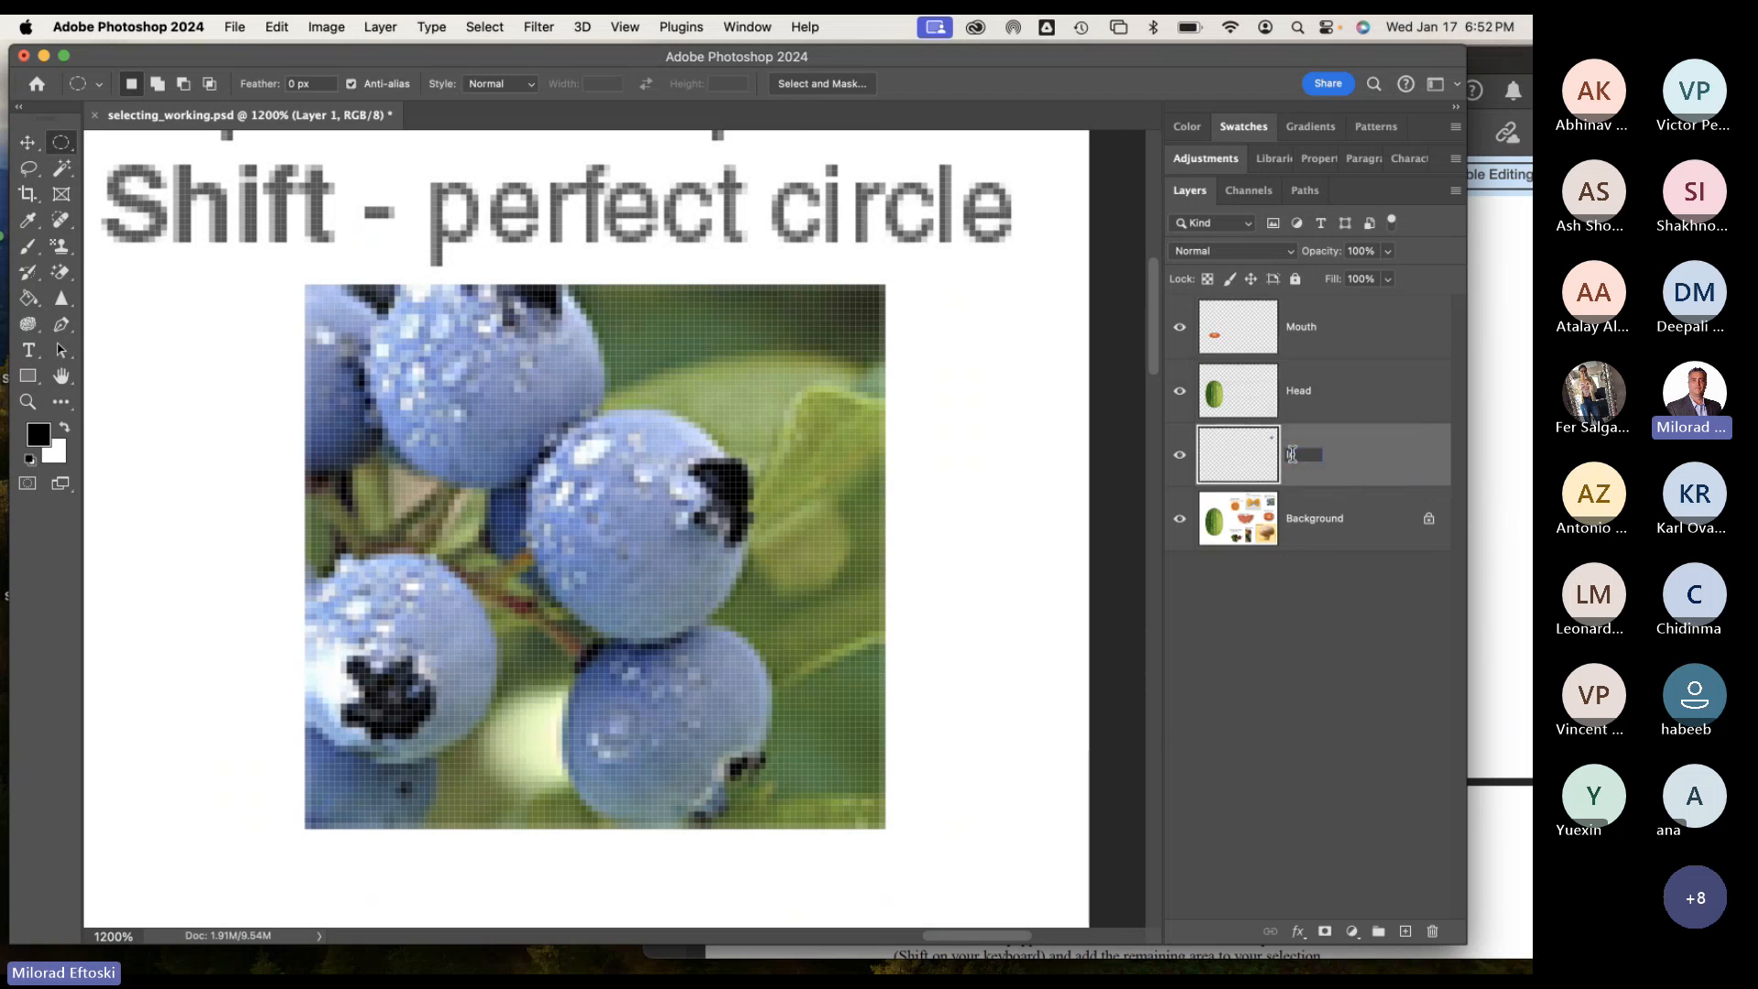
{"action": "type", "text": "Iris"}
{"action": "key", "text": "Return"}
Use the Move tool to shift the Iris blueberry off the photo, back over it, and out again to the white area beside it.
{"action": "key", "text": "super+minus"}
{"action": "key", "text": "super+minus"}
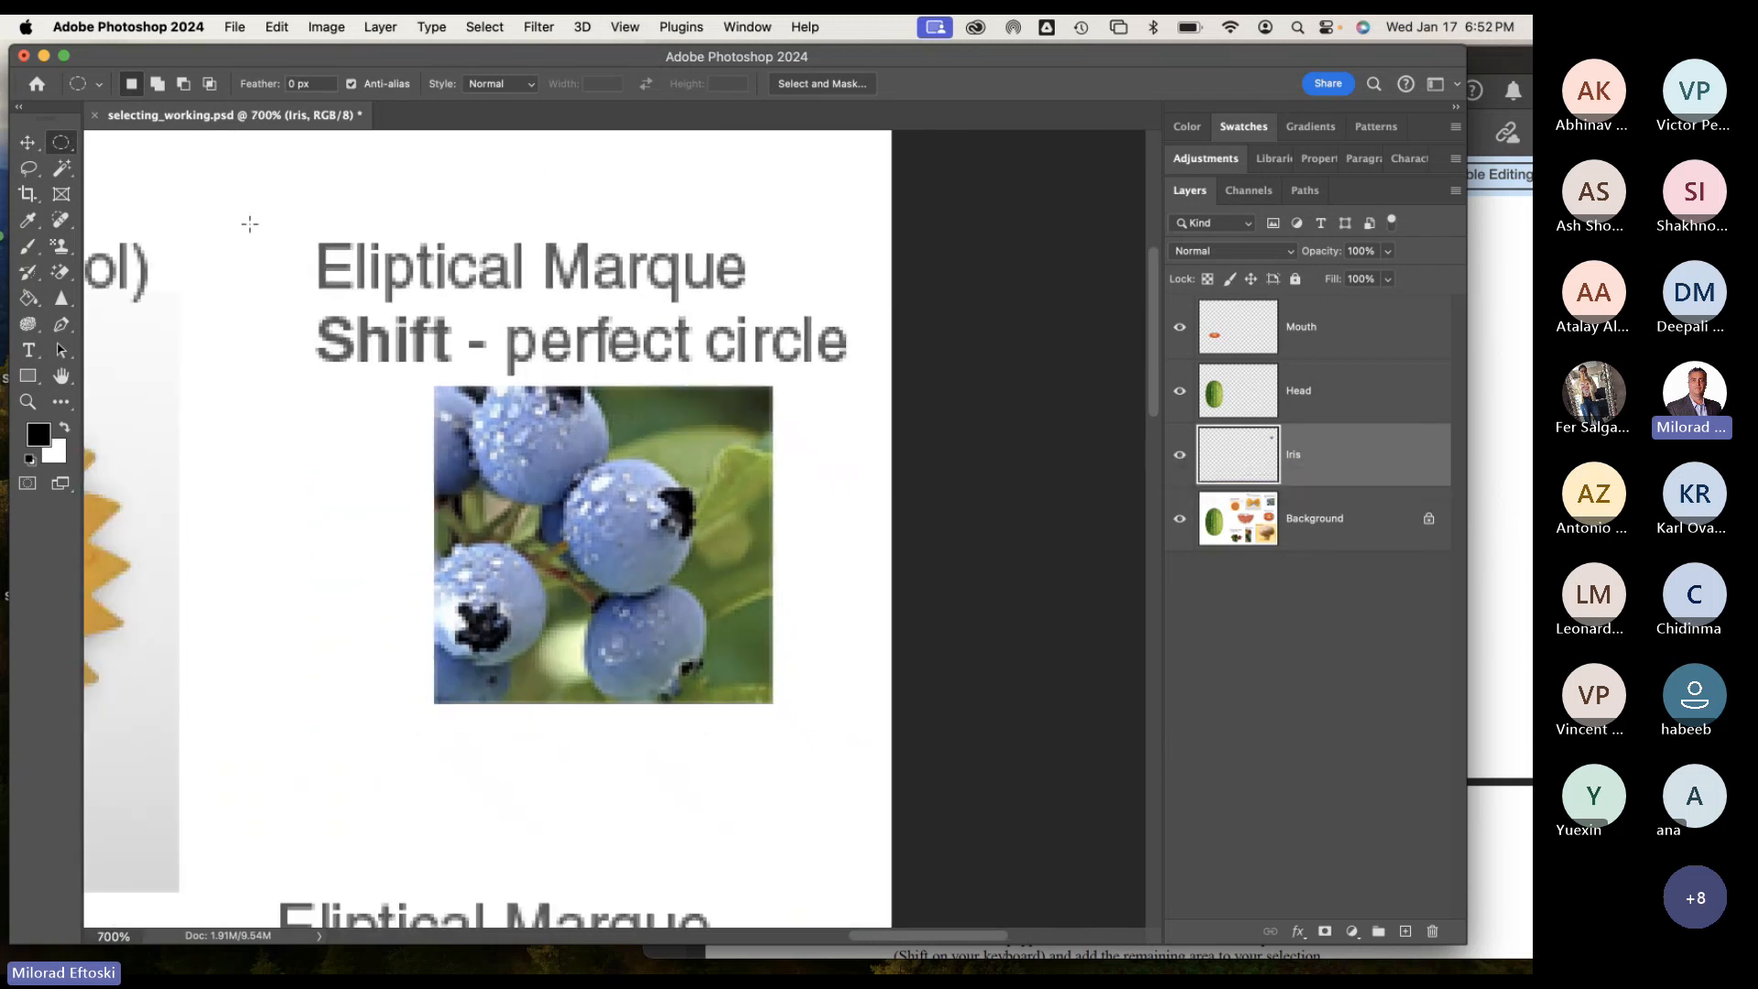
{"action": "left_click", "coordinate": [29, 142]}
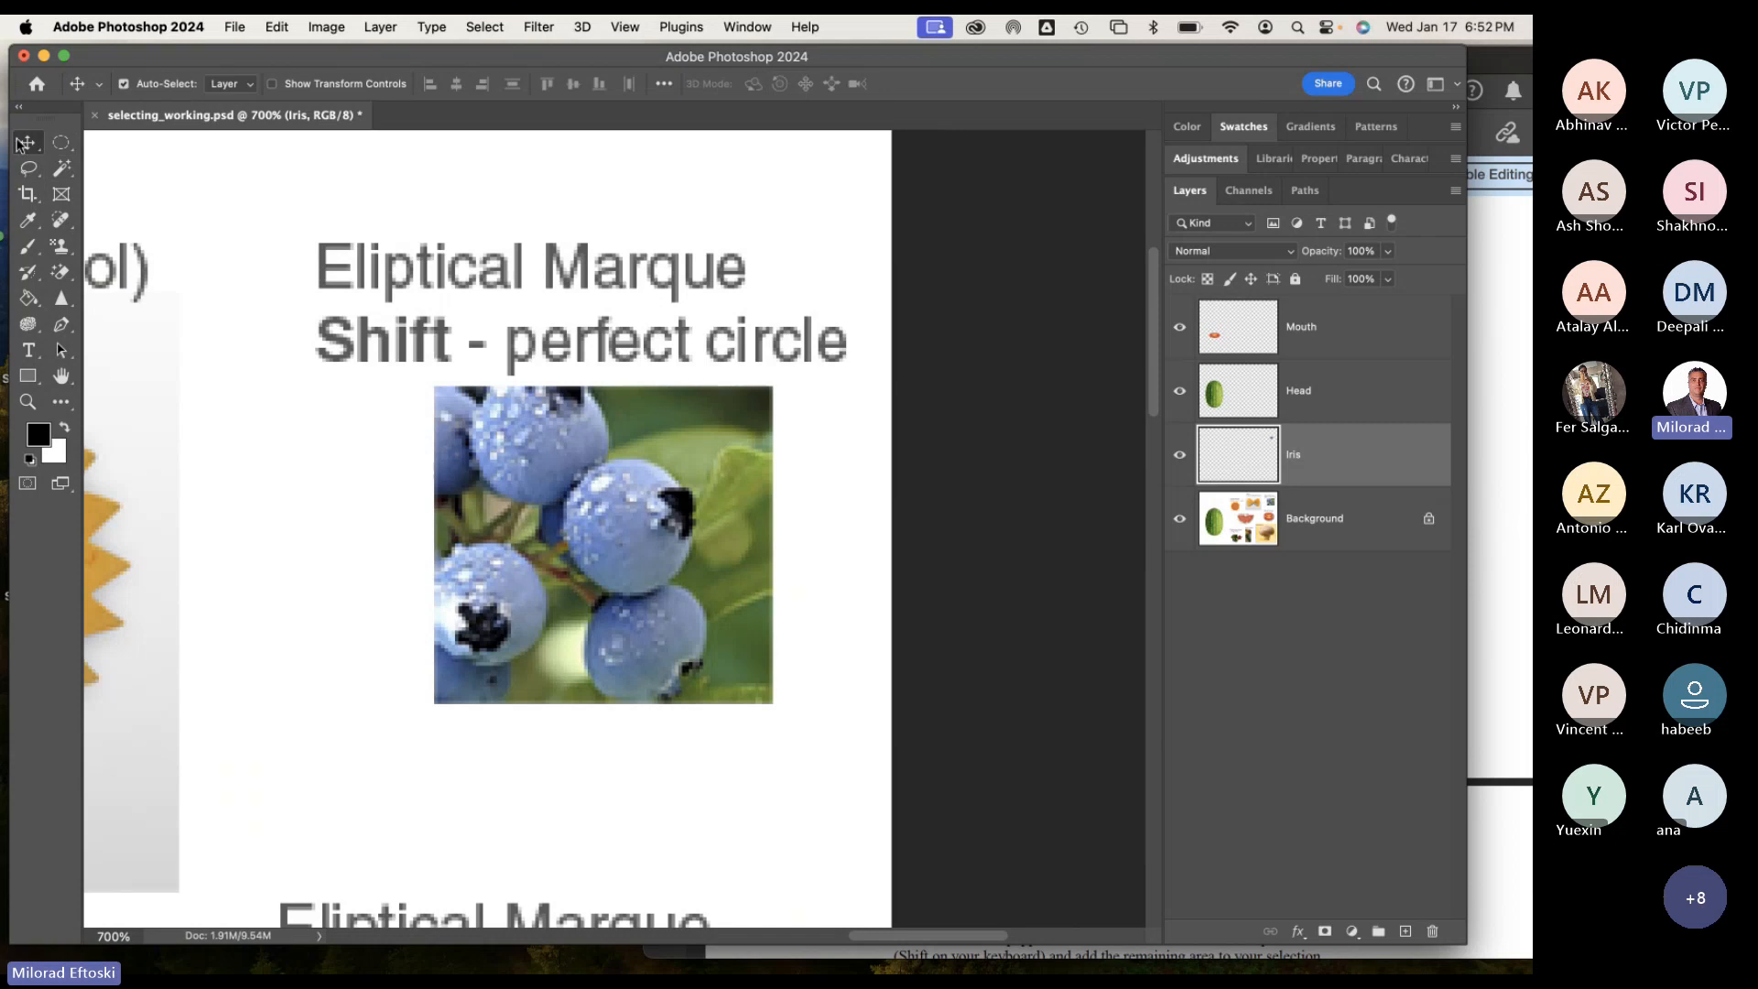
{"action": "left_click_drag", "start_coordinate": [634, 540], "coordinate": [332, 447]}
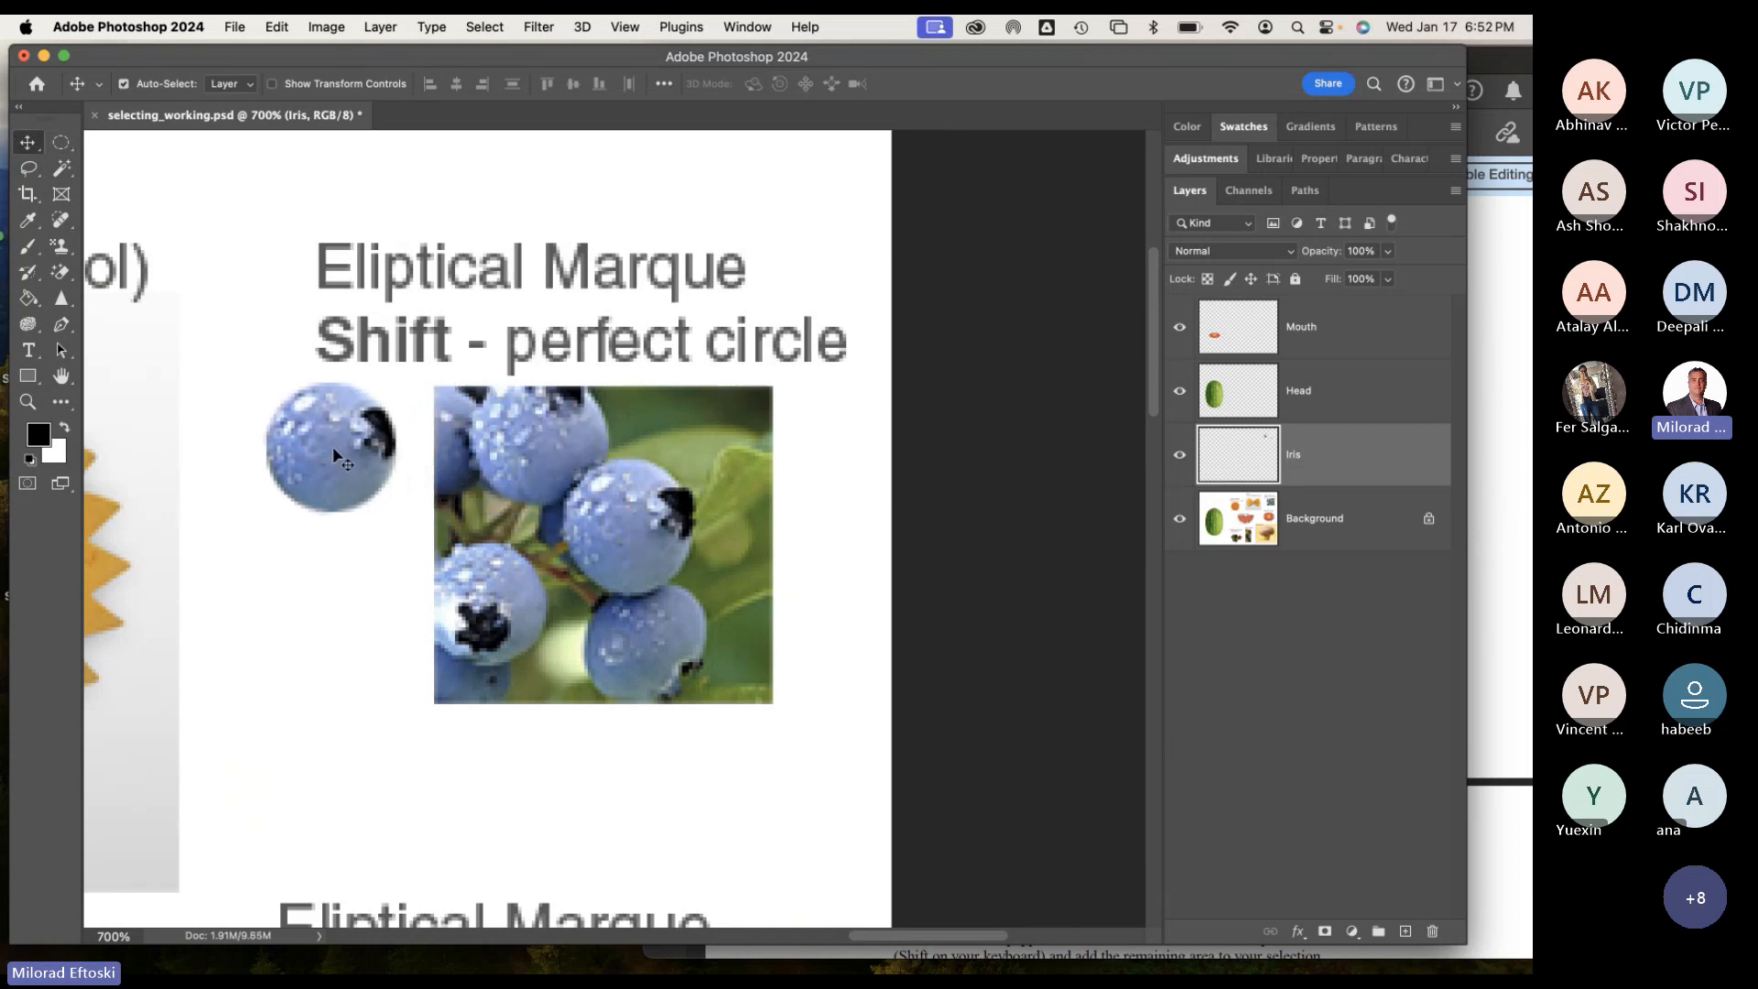
{"action": "left_click_drag", "start_coordinate": [333, 447], "coordinate": [630, 524]}
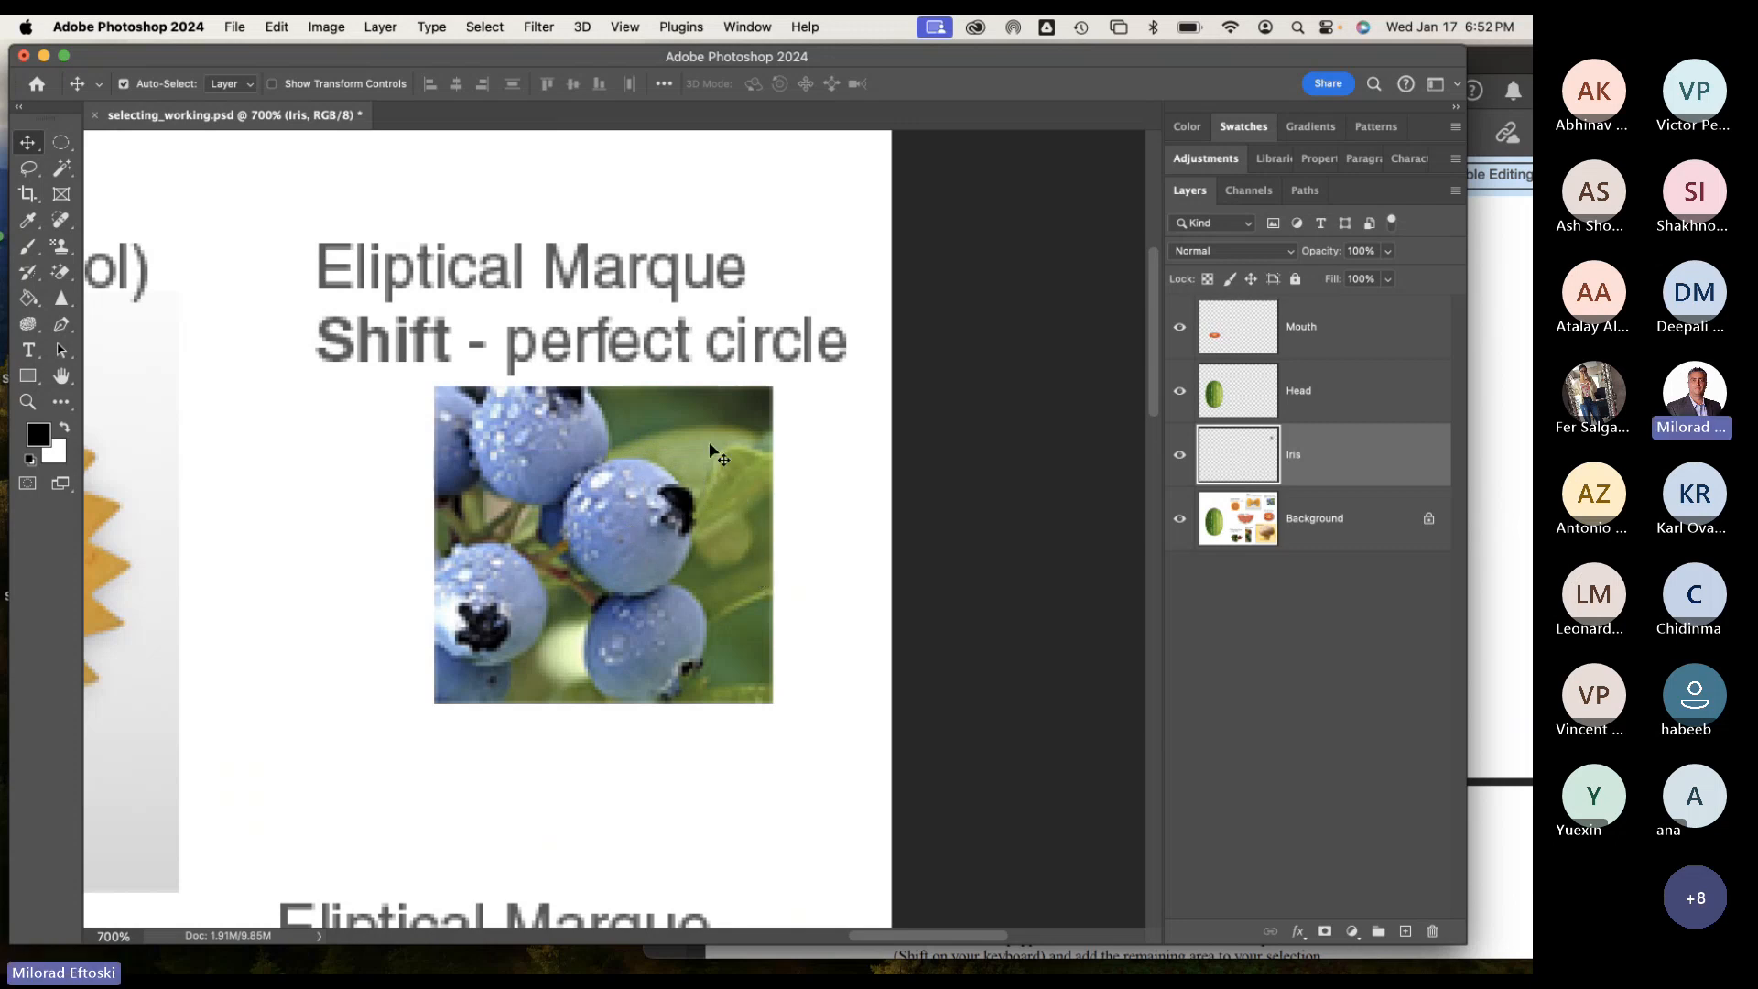
{"action": "left_click_drag", "start_coordinate": [641, 550], "coordinate": [345, 439]}
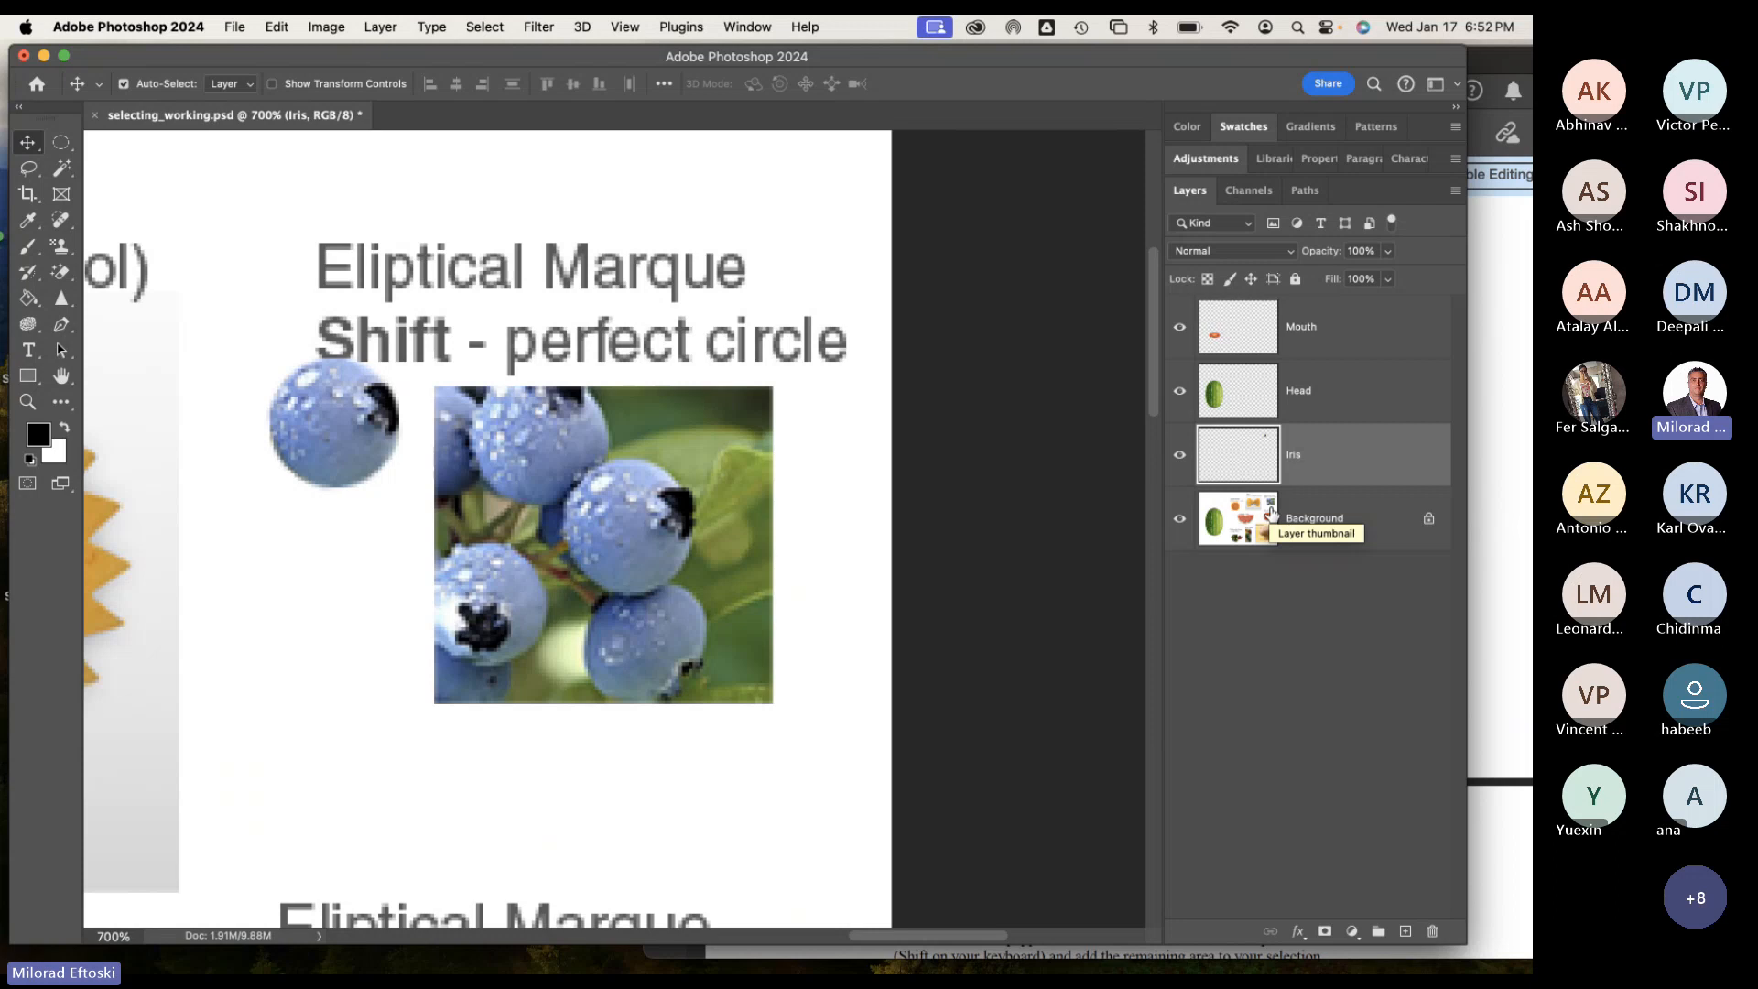
Move the Iris blueberry across the canvas onto the centre of the orange slice.
{"action": "key", "text": "super+minus"}
{"action": "key", "text": "super+minus"}
{"action": "key", "text": "super+minus"}
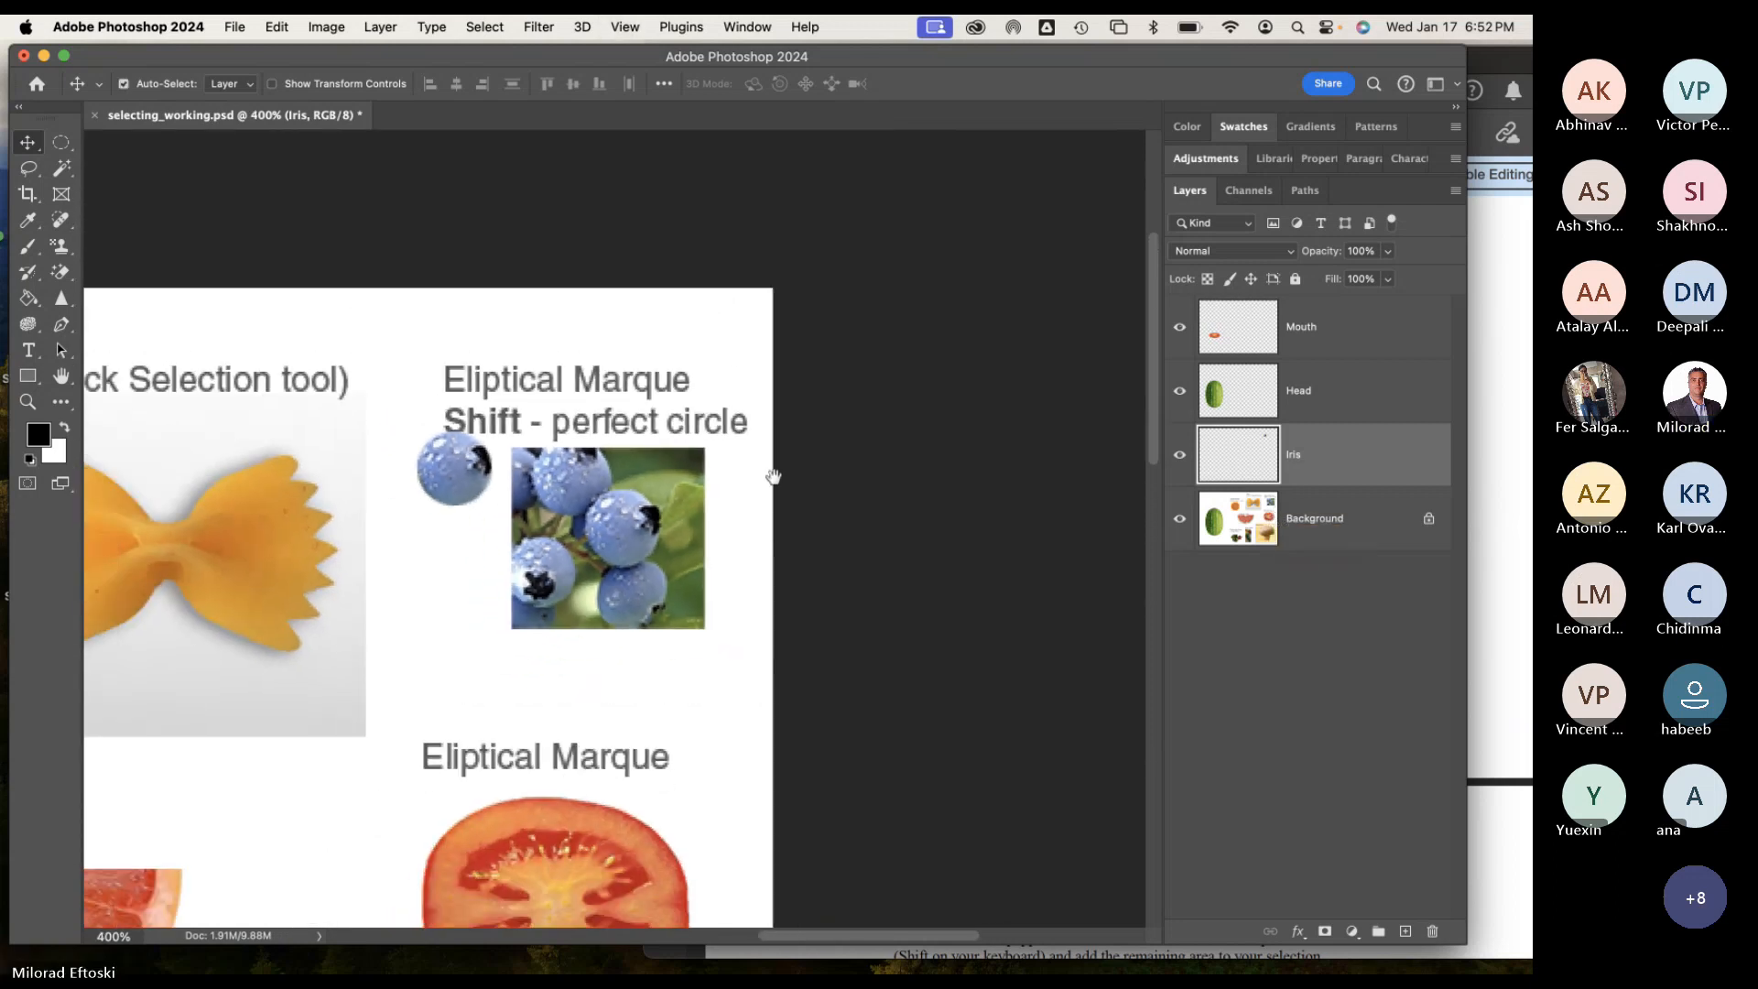
{"action": "left_click_drag", "start_coordinate": [721, 528], "coordinate": [783, 508]}
{"action": "scroll", "coordinate": [784, 508], "scroll_direction": "left", "scroll_amount": 5}
{"action": "mouse_move", "coordinate": [903, 398]}
{"action": "left_mouse_down"}
{"action": "mouse_move", "coordinate": [540, 444]}
{"action": "mouse_move", "coordinate": [243, 549]}
{"action": "left_mouse_up"}
{"action": "left_click_drag", "start_coordinate": [375, 543], "coordinate": [652, 492]}
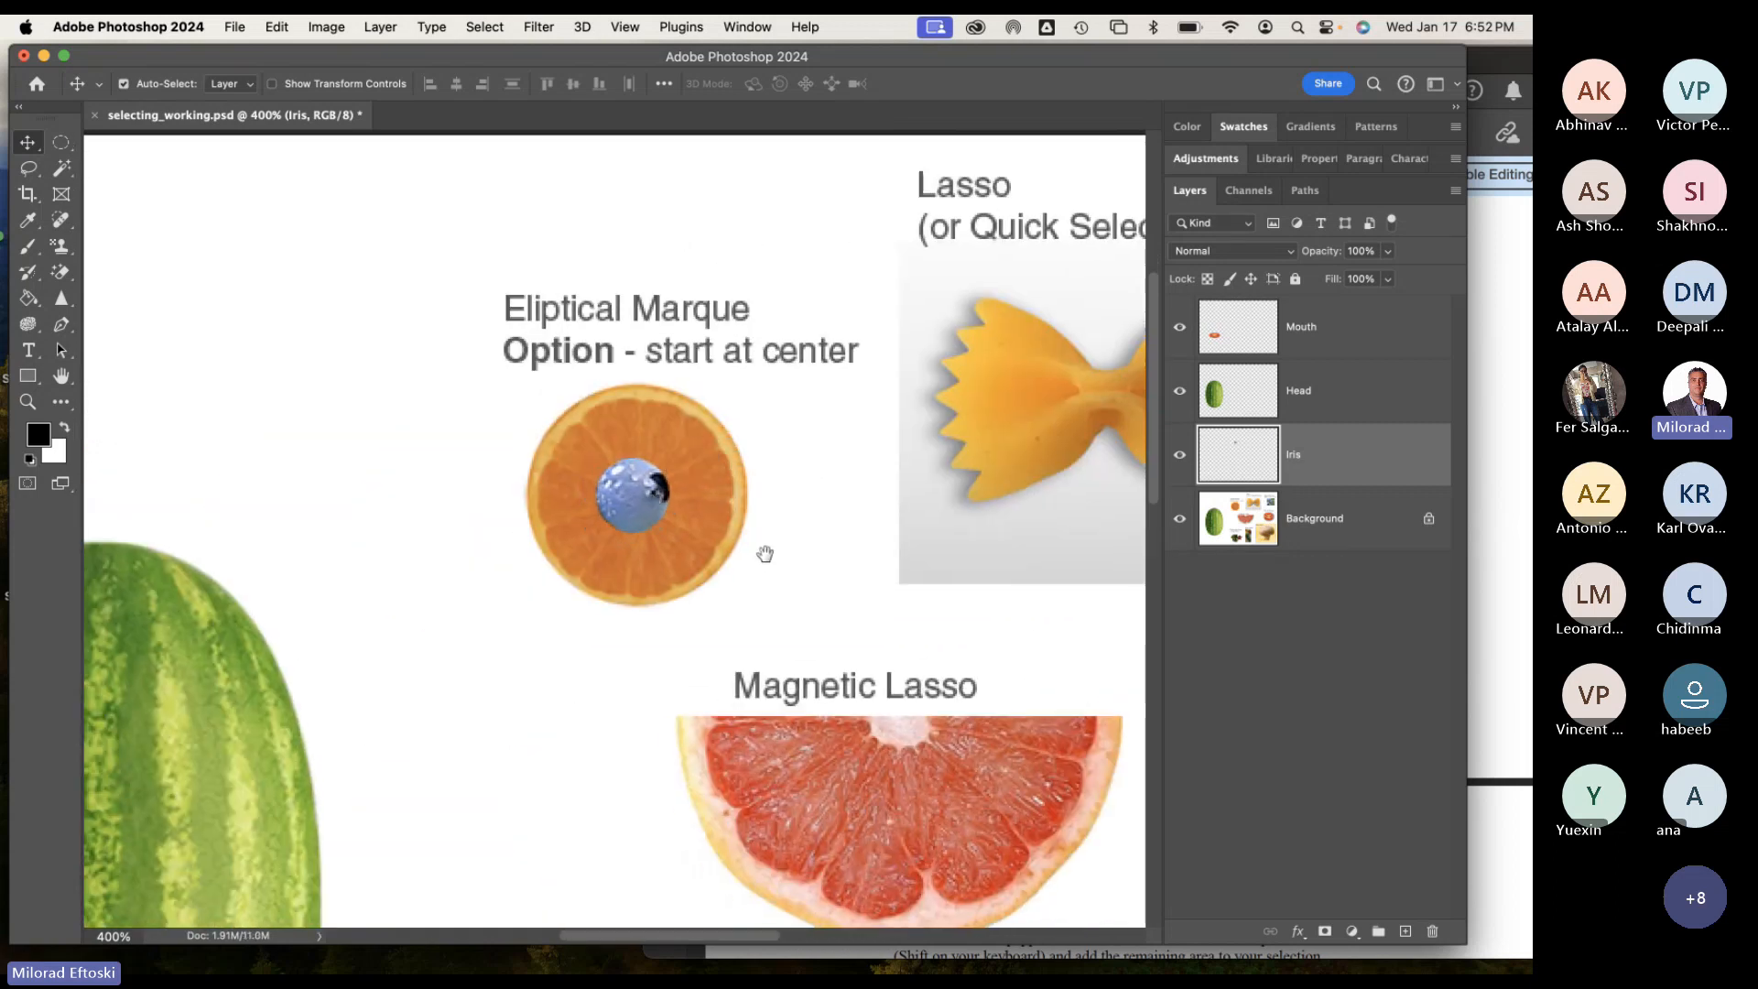
{"action": "scroll", "coordinate": [765, 553], "scroll_direction": "left", "scroll_amount": 5}
{"action": "mouse_move", "coordinate": [795, 448]}
{"action": "left_mouse_down"}
{"action": "mouse_move", "coordinate": [721, 459]}
{"action": "mouse_move", "coordinate": [806, 449]}
{"action": "left_mouse_up"}
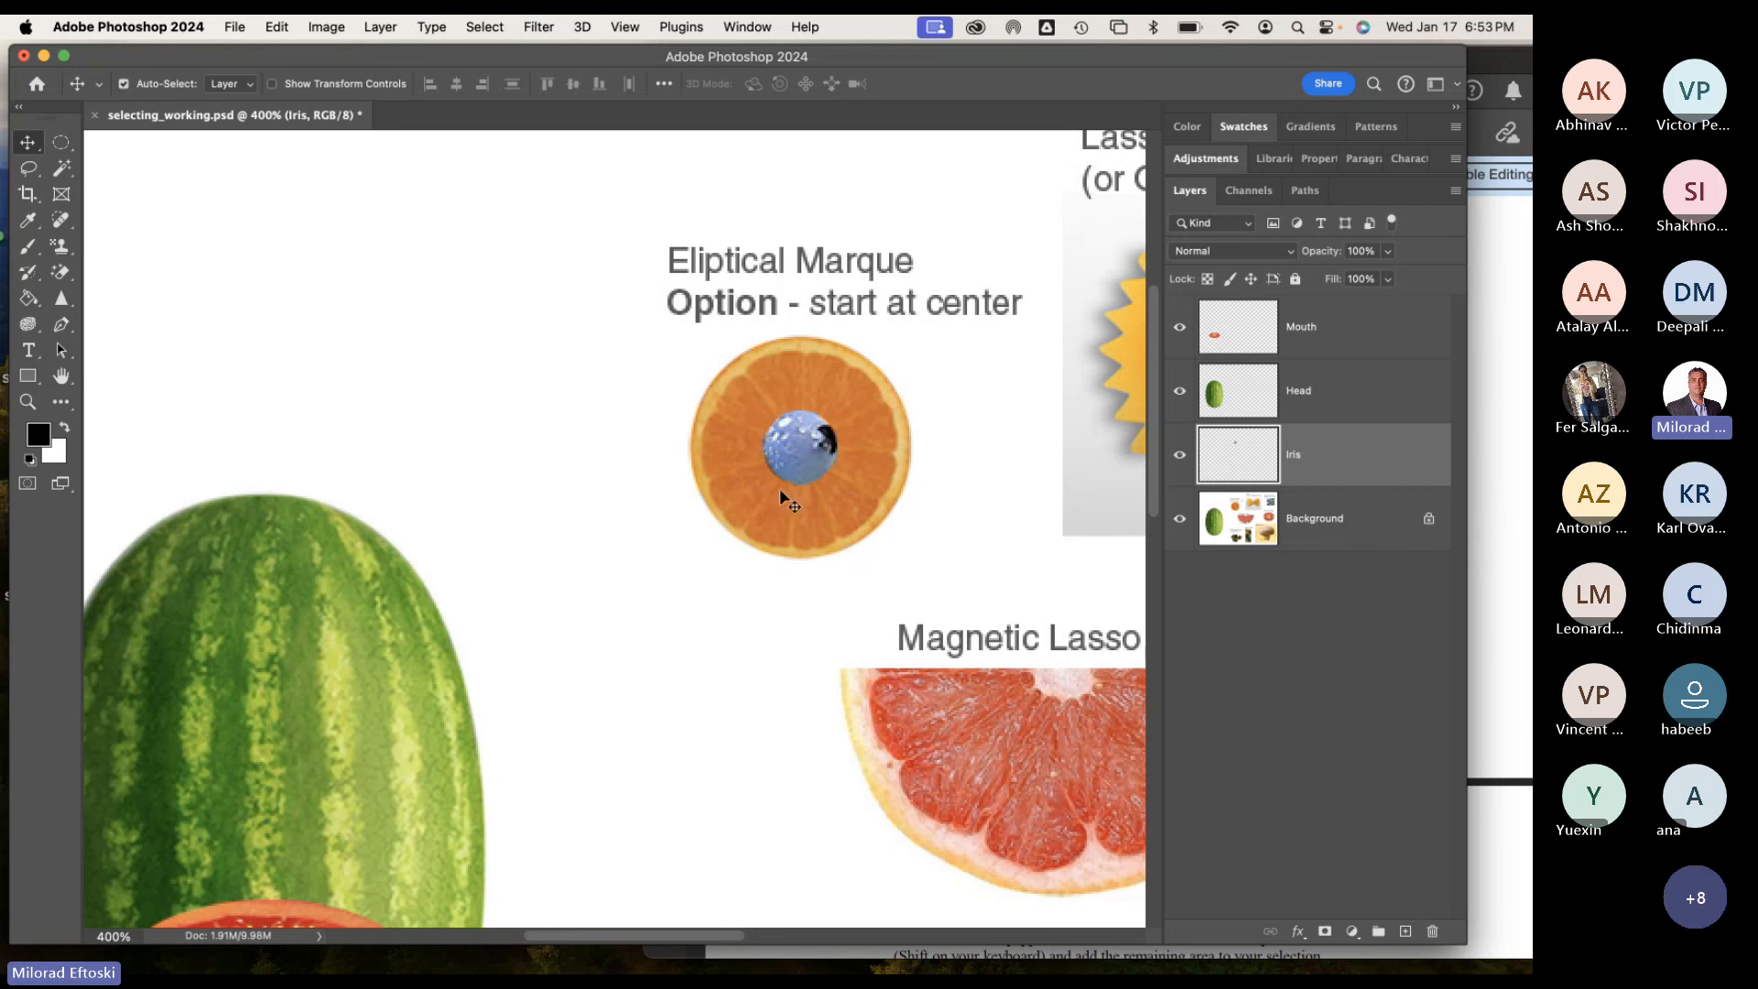
Deselect the Iris layer and make the Background layer active.
{"action": "key", "text": "space"}
{"action": "left_click_drag", "start_coordinate": [476, 702], "coordinate": [623, 503]}
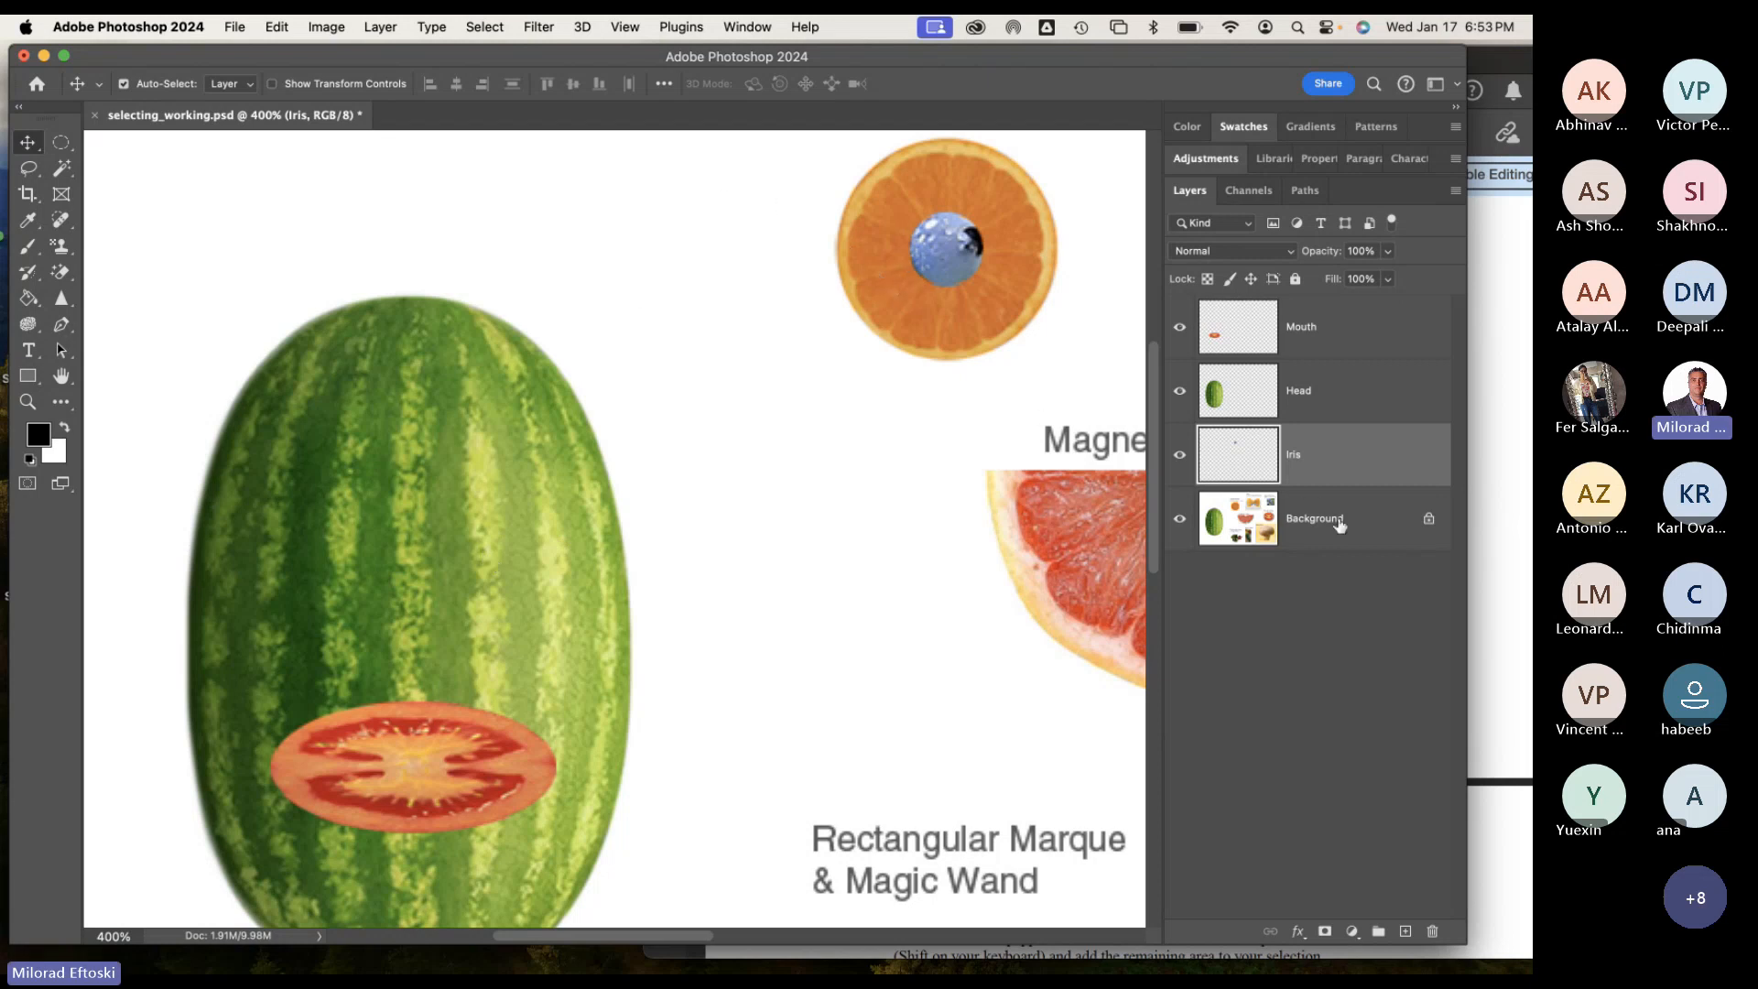
{"action": "left_click", "coordinate": [891, 317]}
{"action": "scroll", "coordinate": [891, 317], "scroll_direction": "left", "scroll_amount": 1}
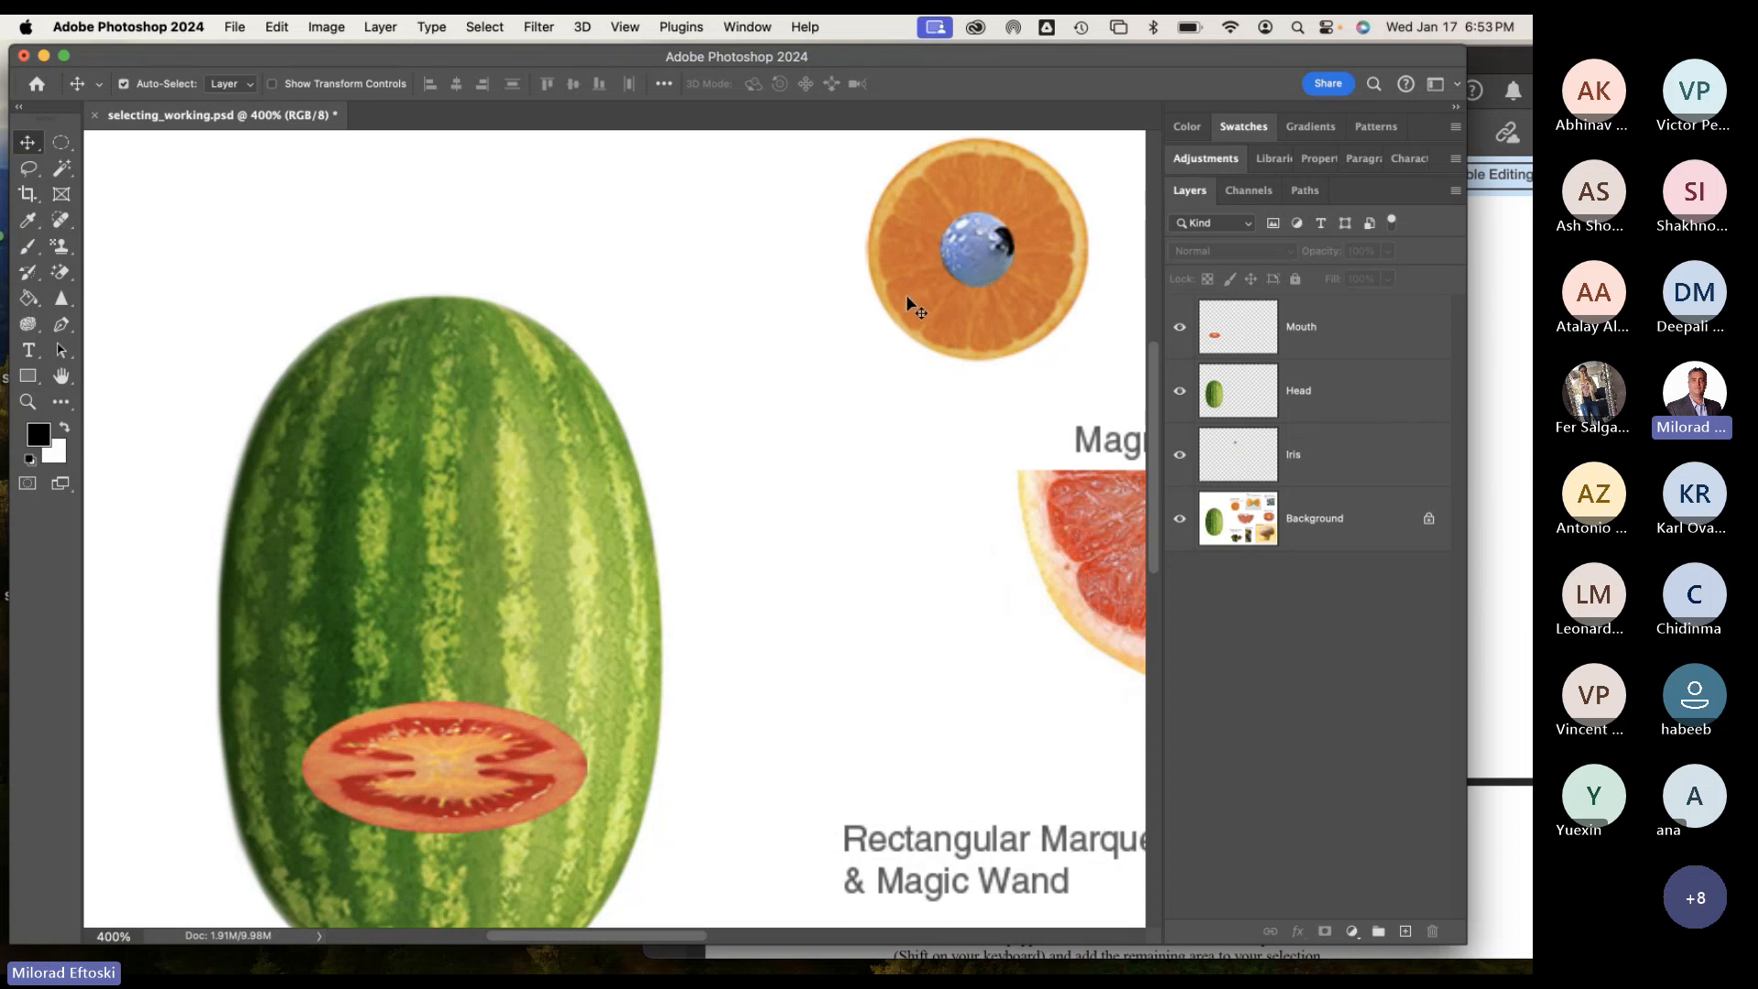
{"action": "left_click", "coordinate": [1309, 522]}
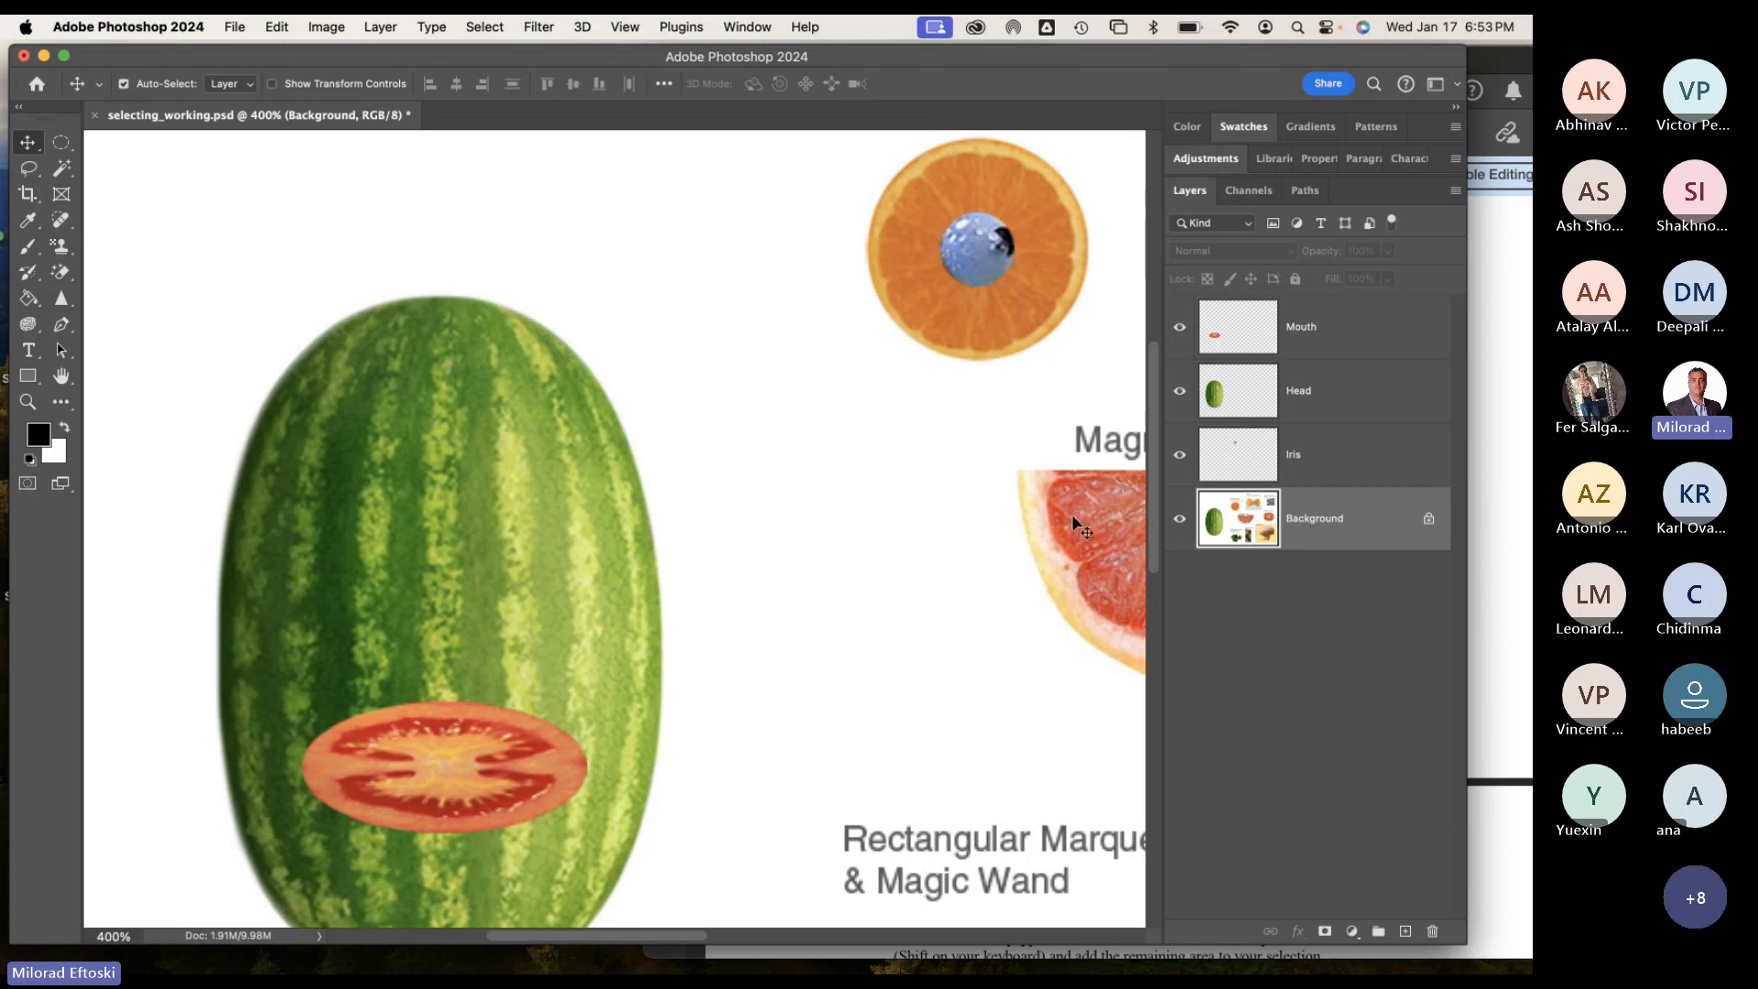
Choose the Elliptical Marquee tool and magnify the orange slice to 600%.
{"action": "scroll", "coordinate": [1080, 527], "scroll_direction": "up", "scroll_amount": 3}
{"action": "scroll", "coordinate": [1081, 526], "scroll_direction": "right", "scroll_amount": 2}
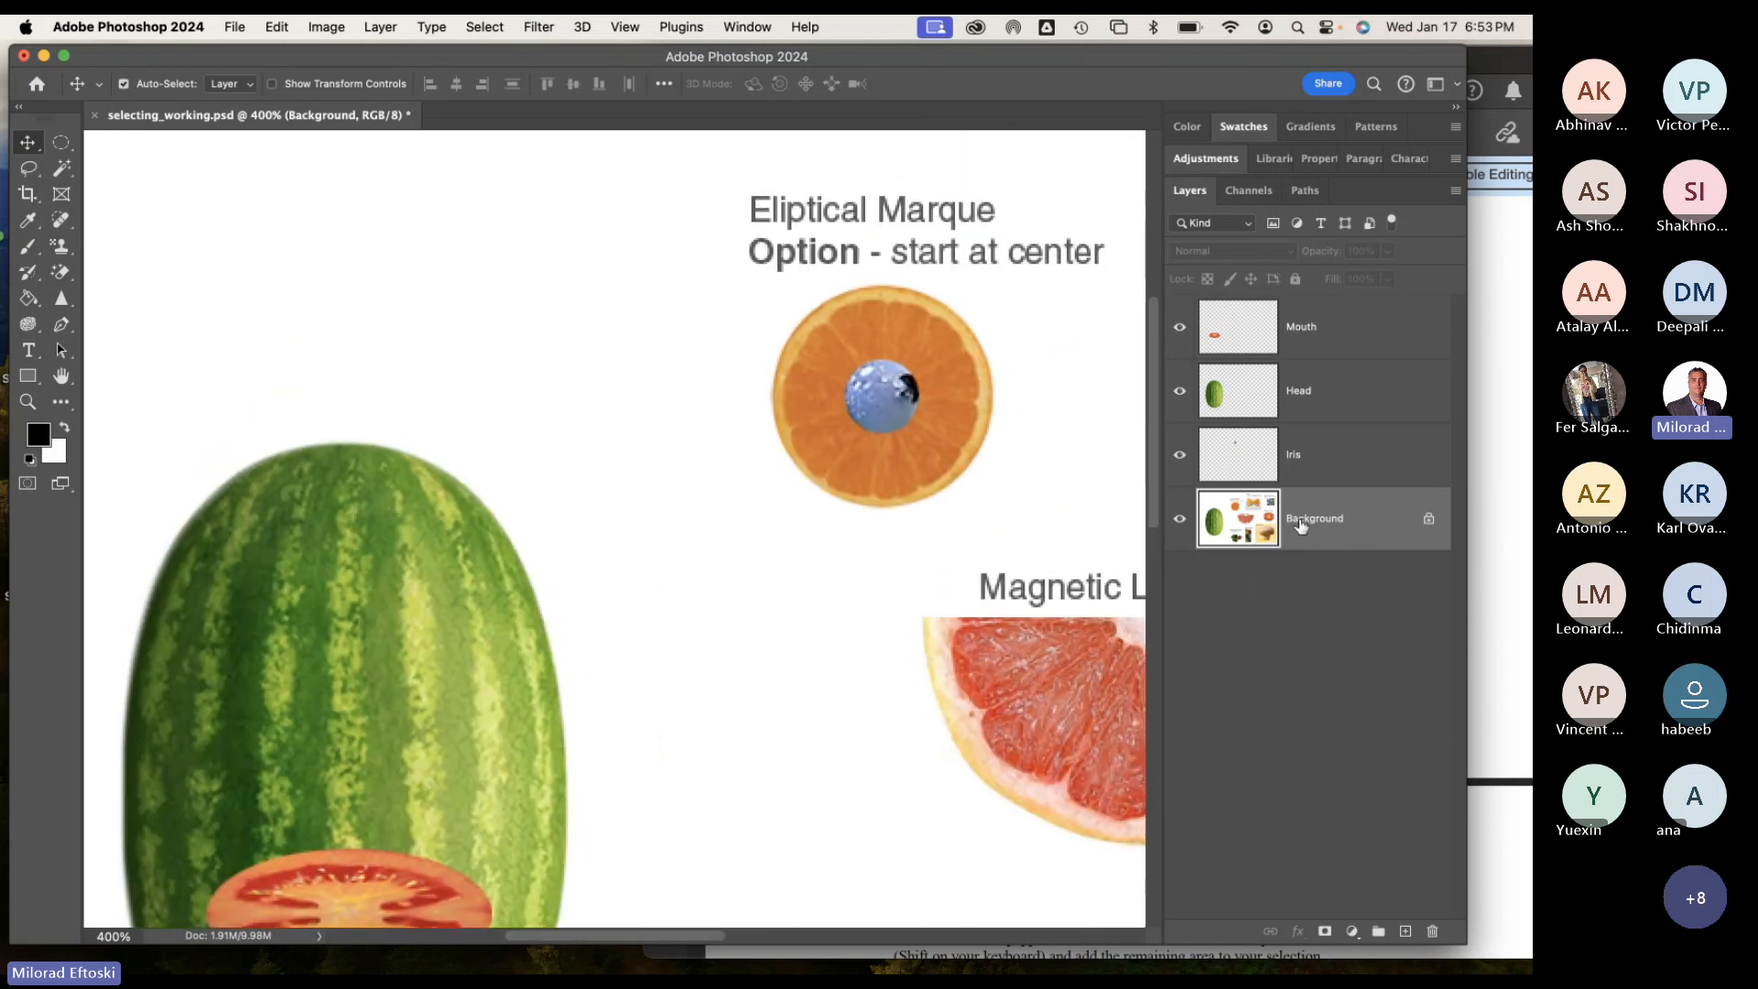
{"action": "left_click", "coordinate": [60, 144]}
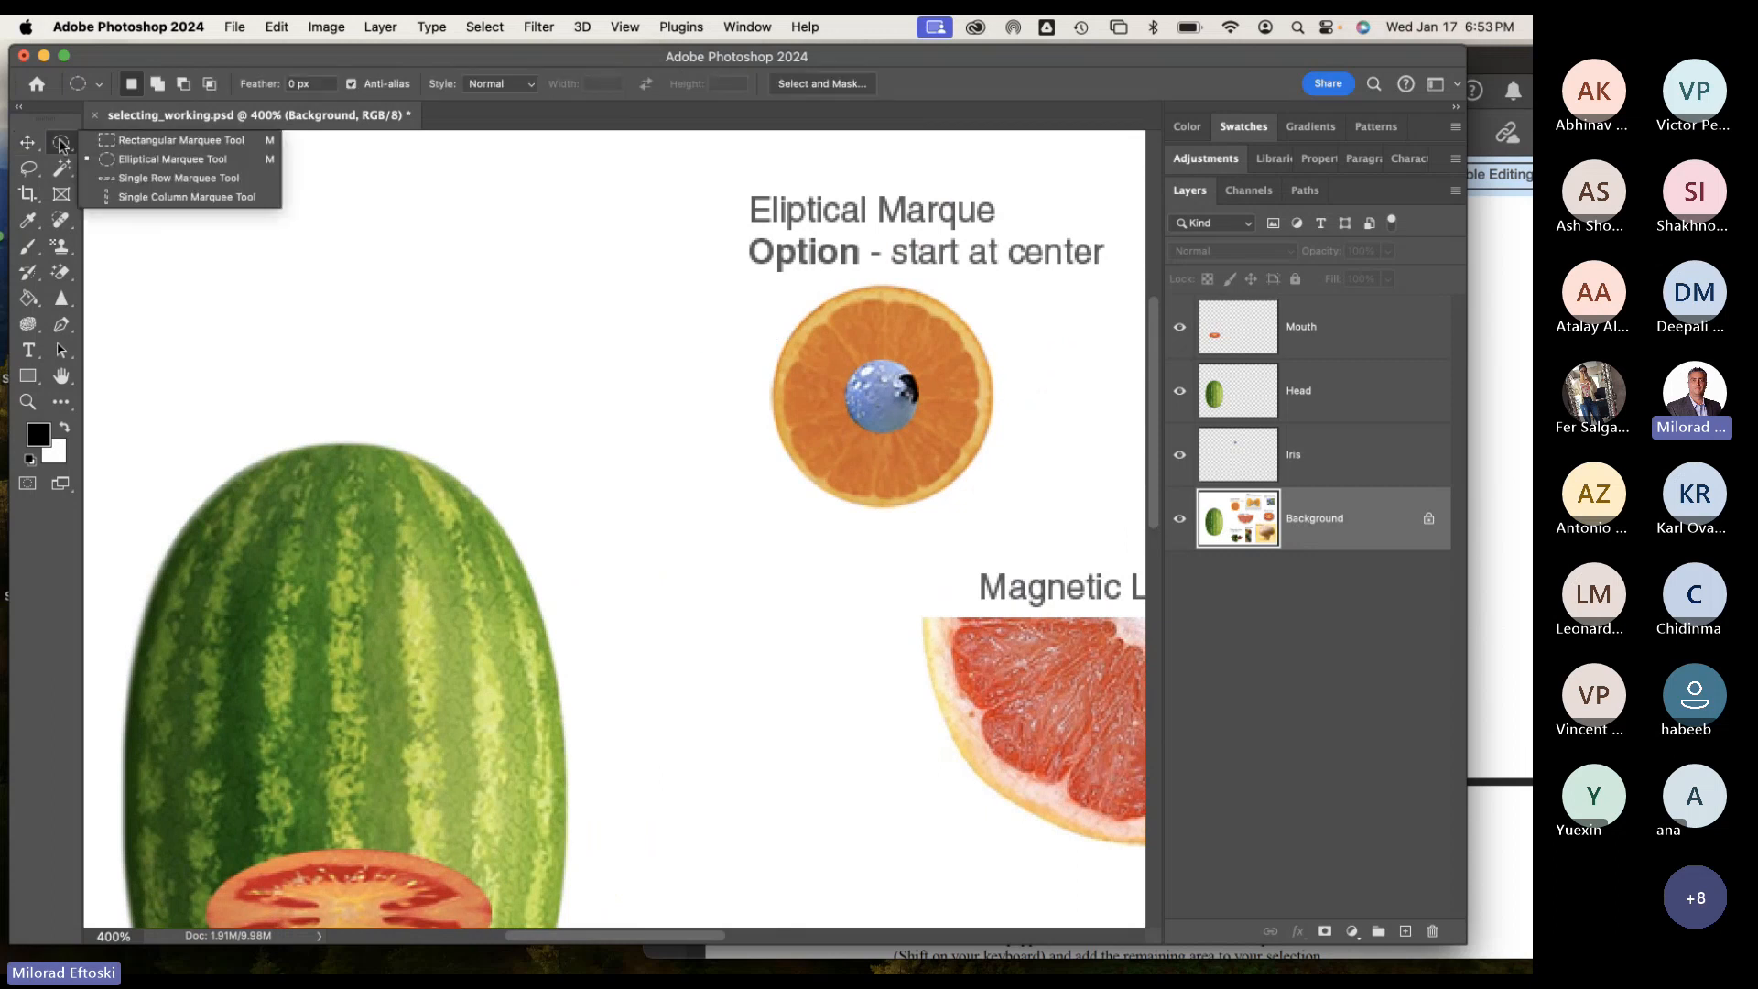
{"action": "left_click", "coordinate": [115, 160]}
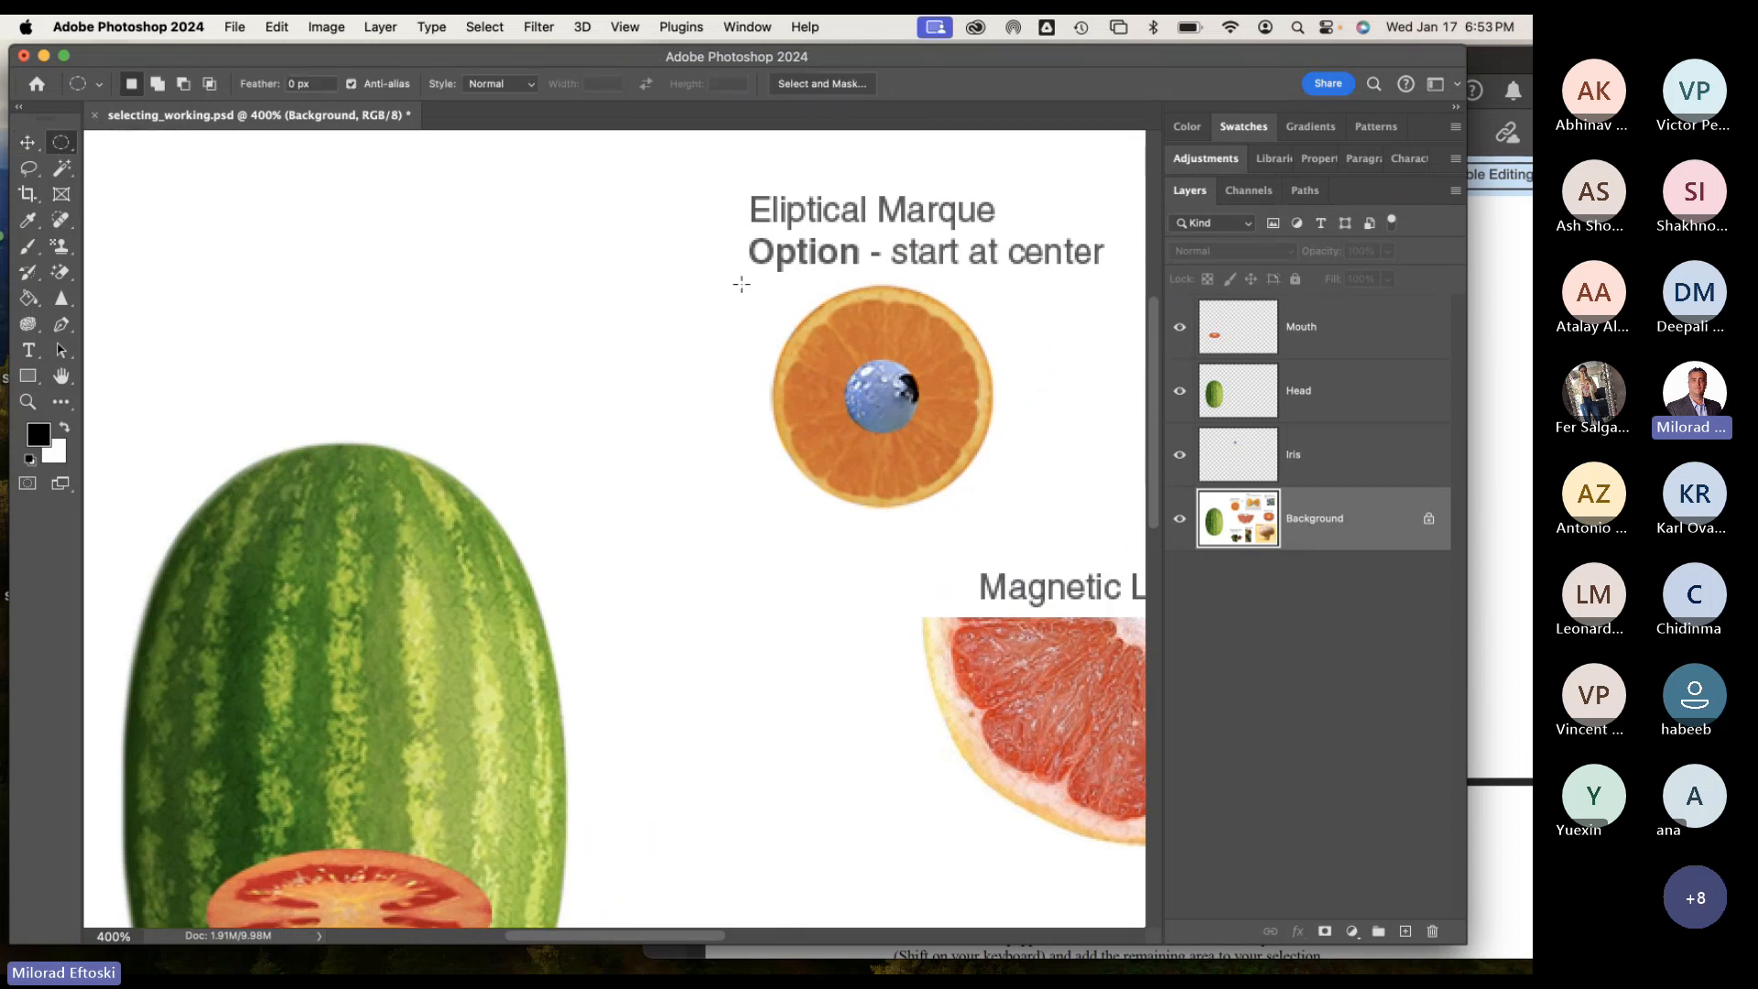
{"action": "key", "text": "super+plus"}
{"action": "key", "text": "super+plus"}
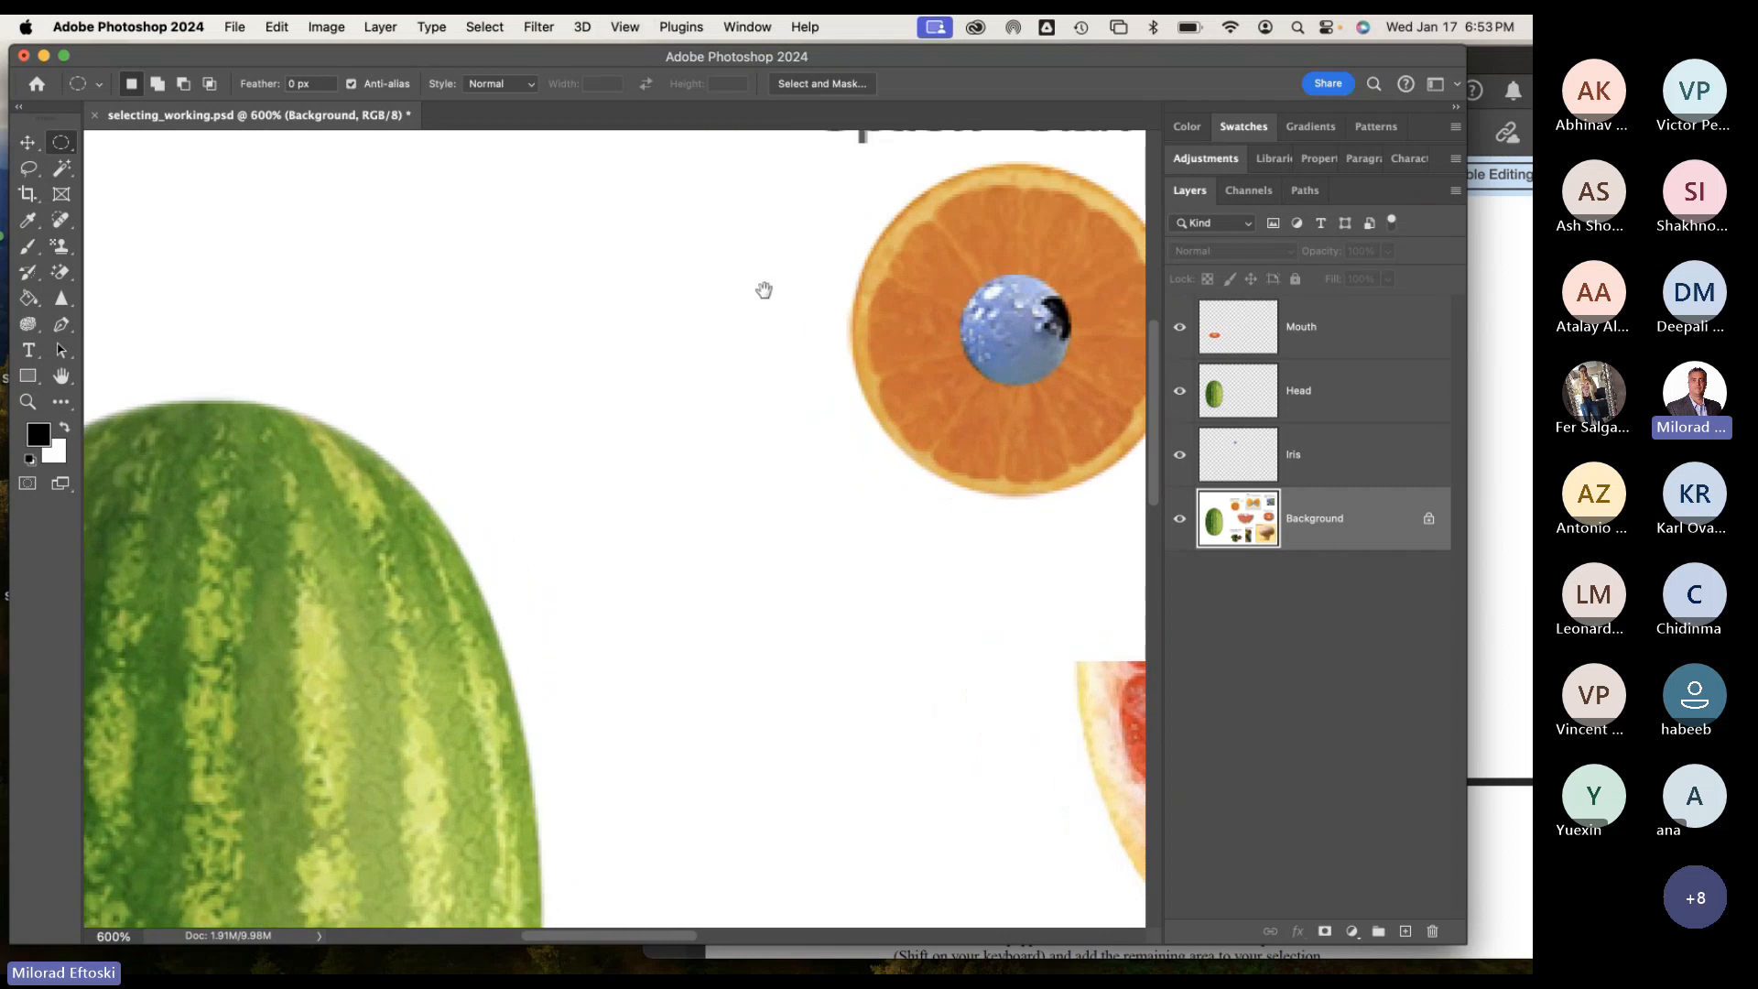
{"action": "left_click_drag", "start_coordinate": [764, 290], "coordinate": [467, 491]}
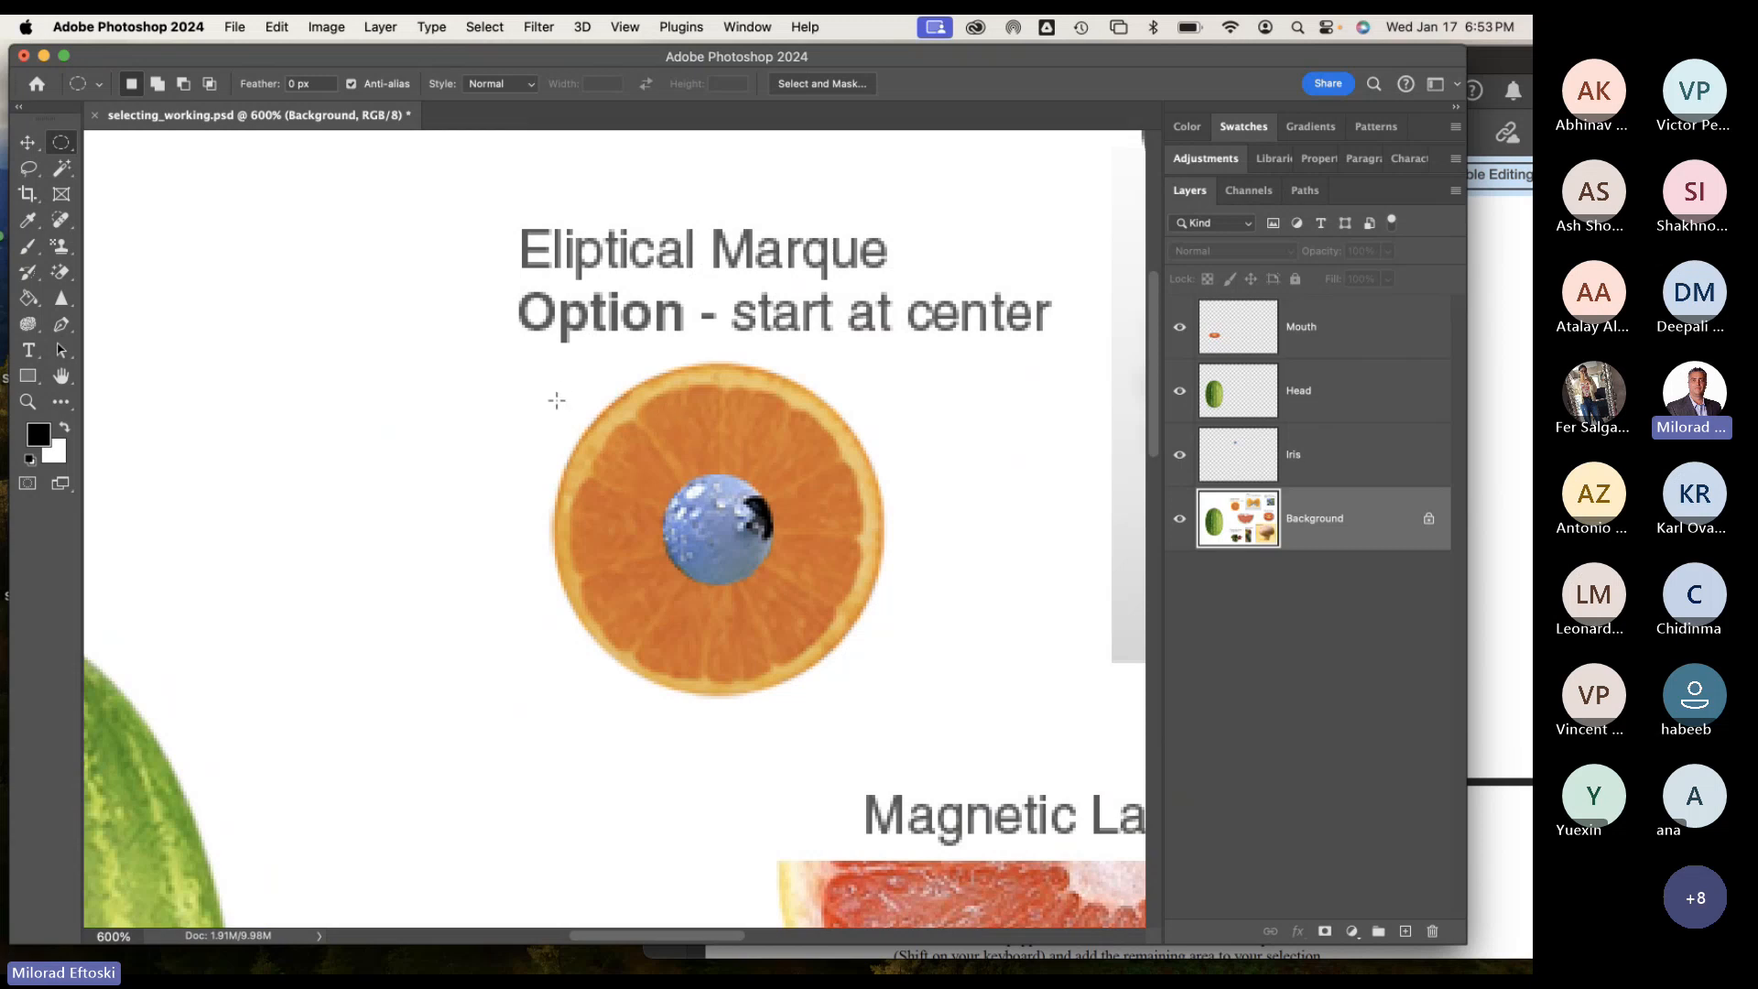
{"action": "key", "text": "space"}
Show the rulers and place a vertical guide at the orange slice's left edge and a horizontal guide at its top edge.
{"action": "left_click", "coordinate": [622, 27]}
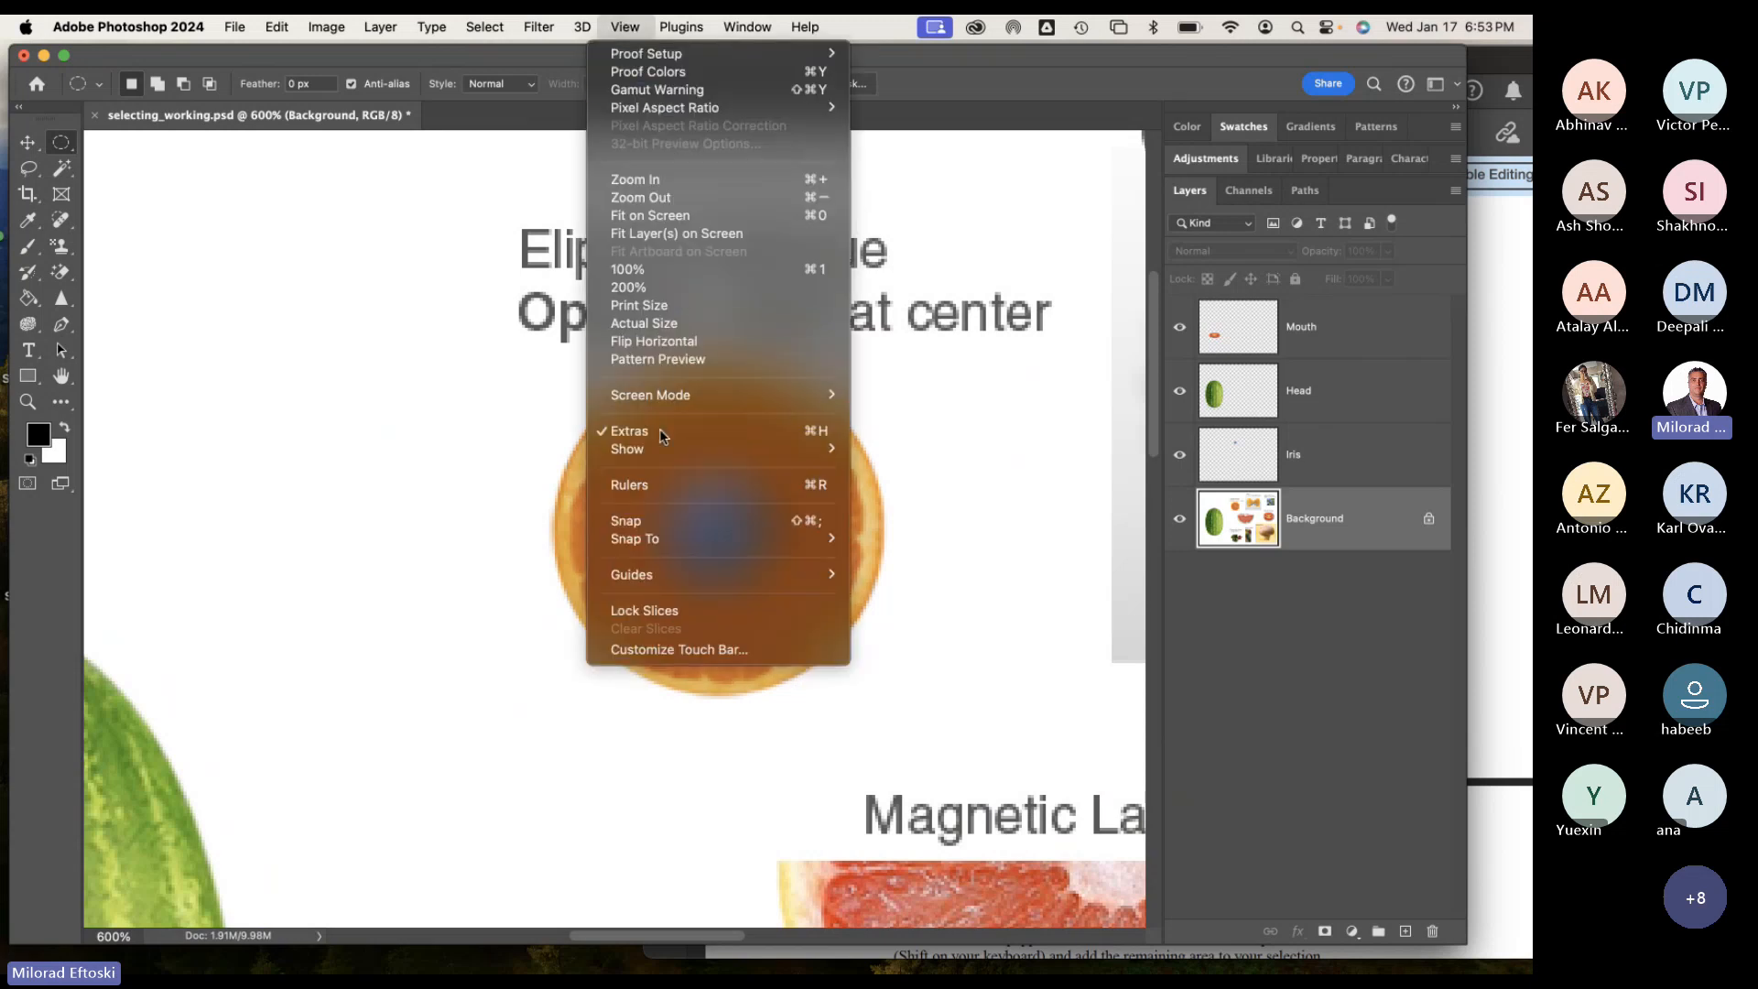
{"action": "mouse_move", "coordinate": [709, 451]}
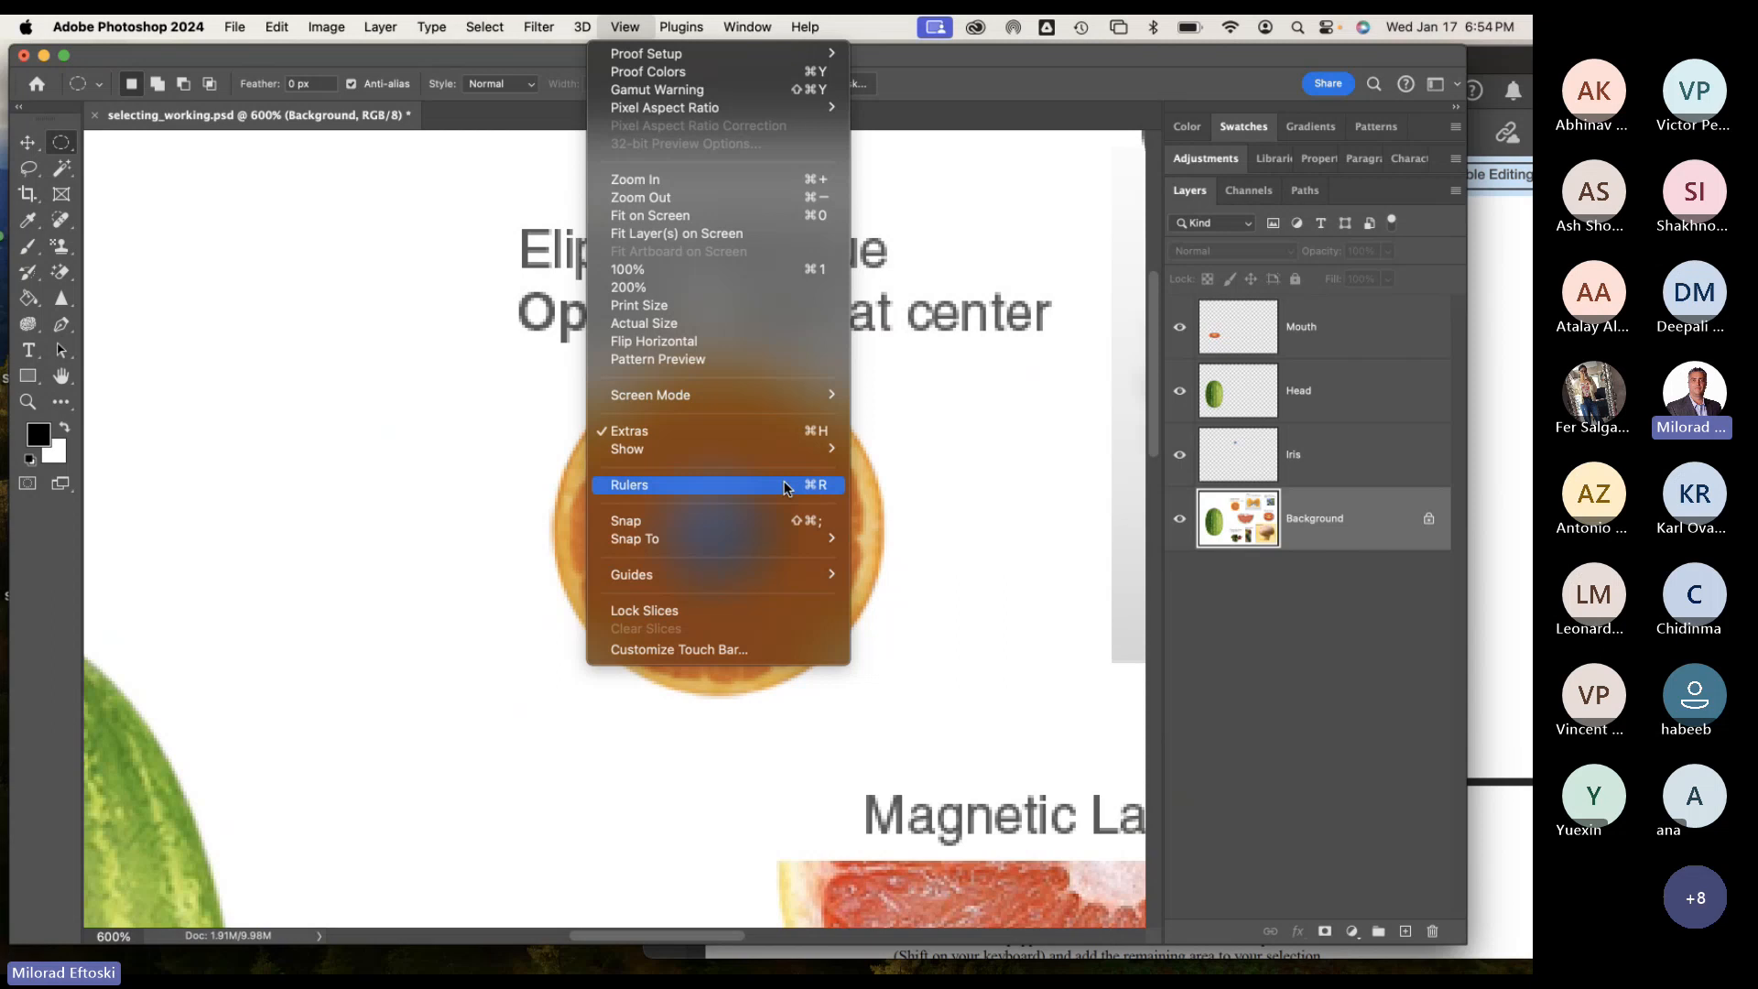
{"action": "left_click", "coordinate": [736, 487]}
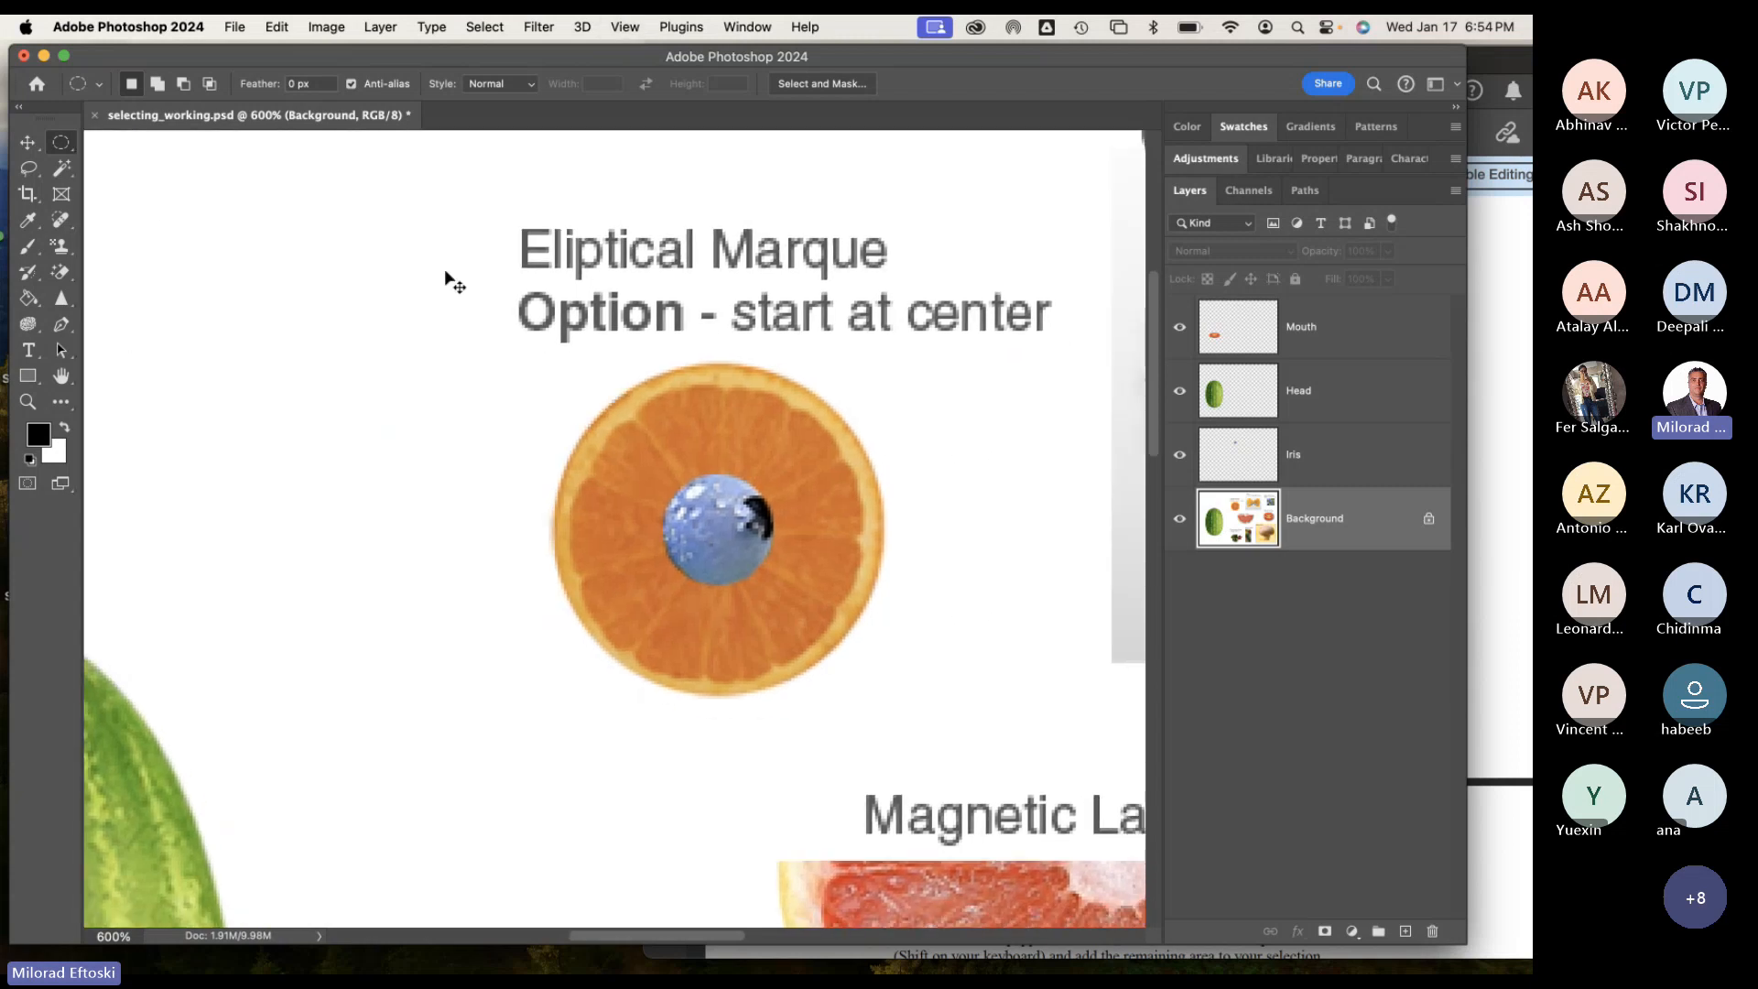
{"action": "left_click", "coordinate": [27, 143]}
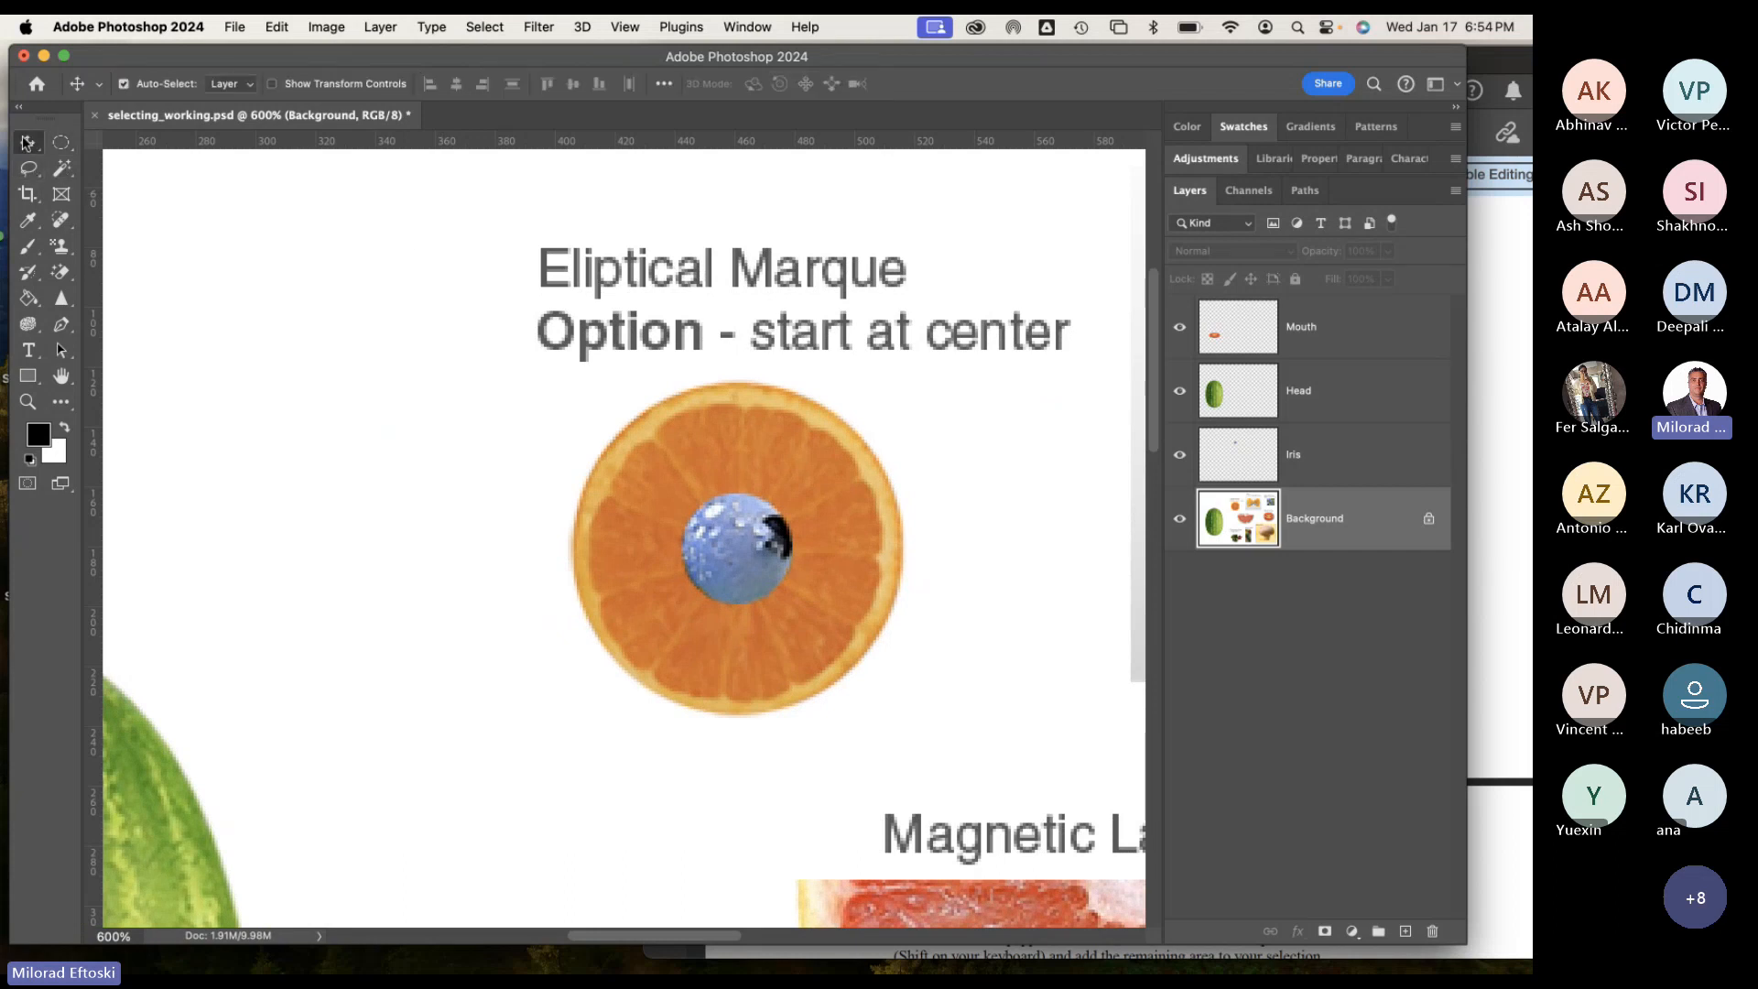
{"action": "left_click_drag", "start_coordinate": [96, 491], "coordinate": [572, 514]}
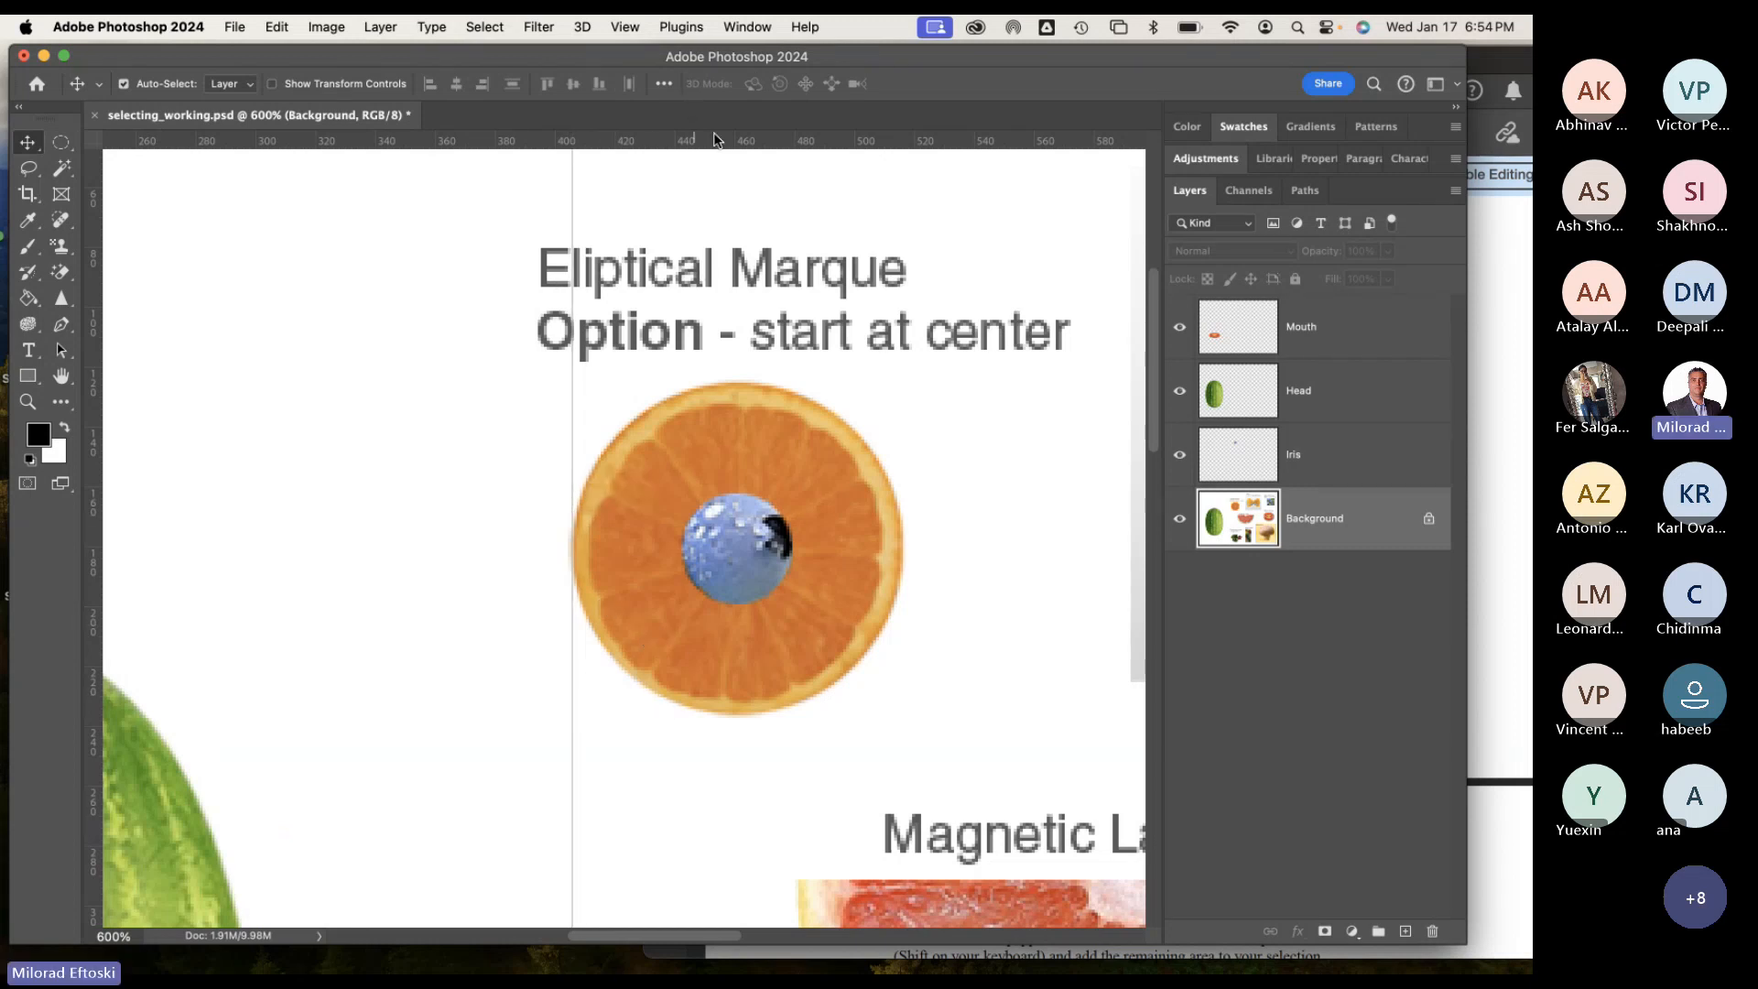
{"action": "left_click_drag", "start_coordinate": [730, 144], "coordinate": [729, 382]}
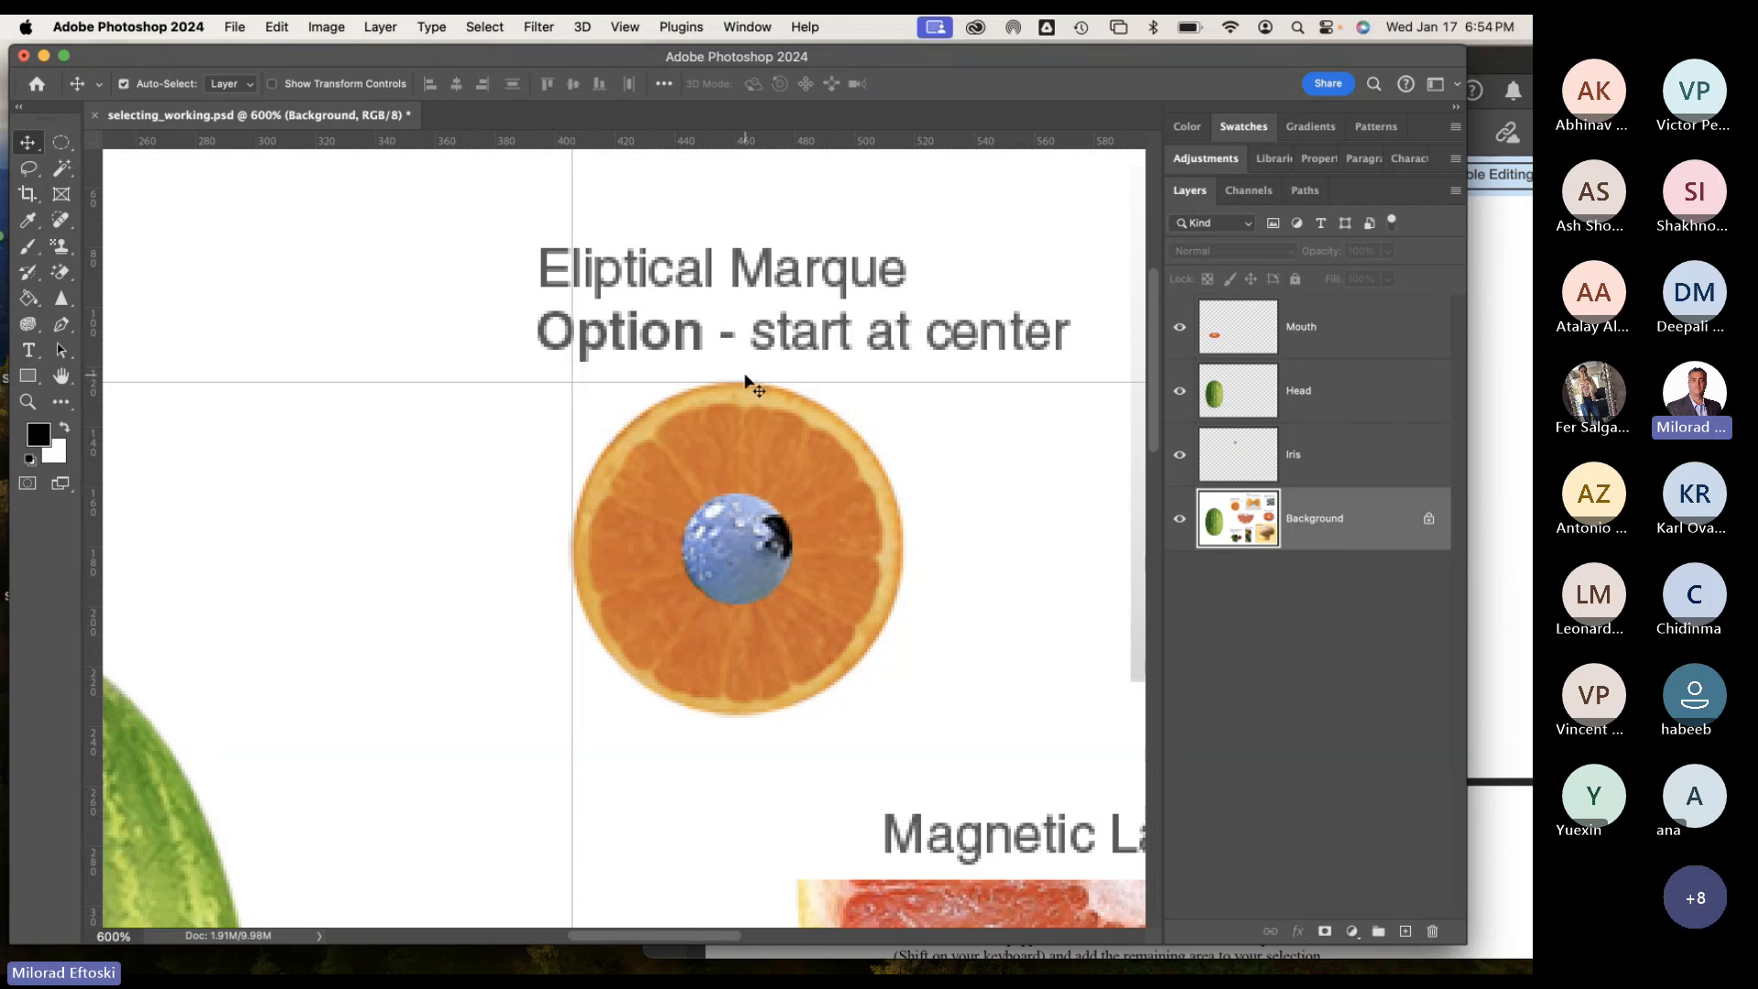
Select the whole orange slice with a circular Elliptical Marquee starting at the guide intersection and copy it to a new layer.
{"action": "left_click", "coordinate": [60, 142]}
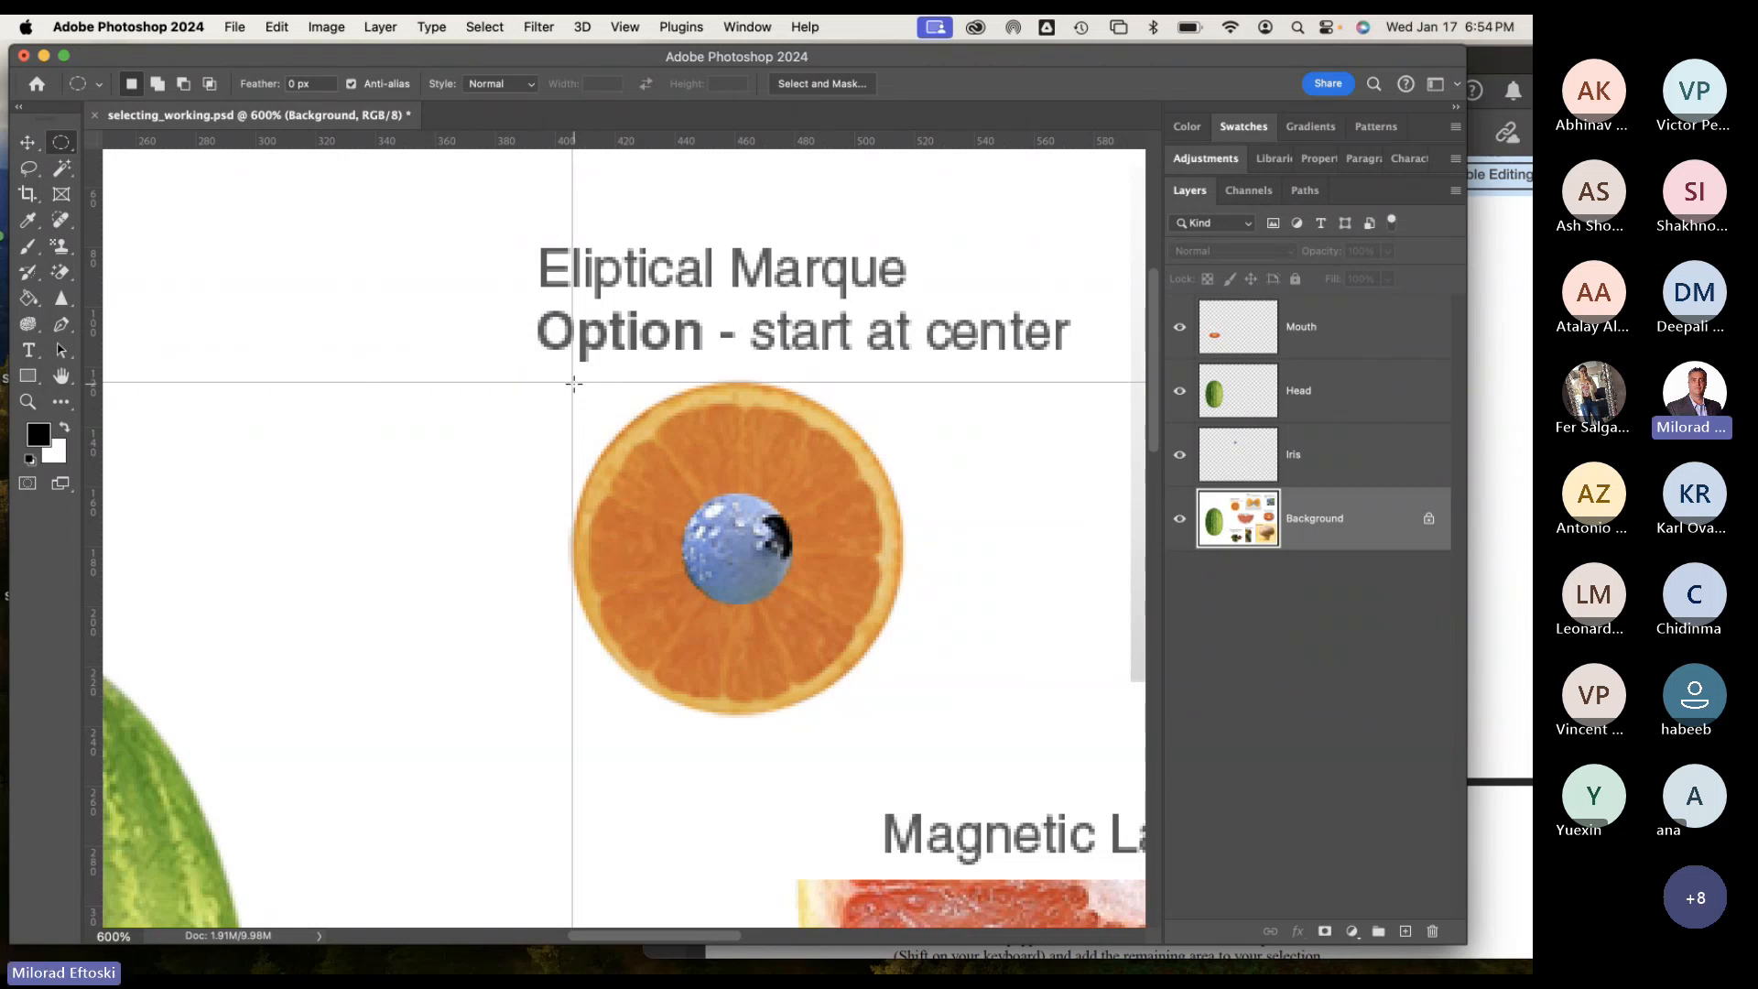
{"action": "left_click_drag", "start_coordinate": [573, 383], "coordinate": [902, 711]}
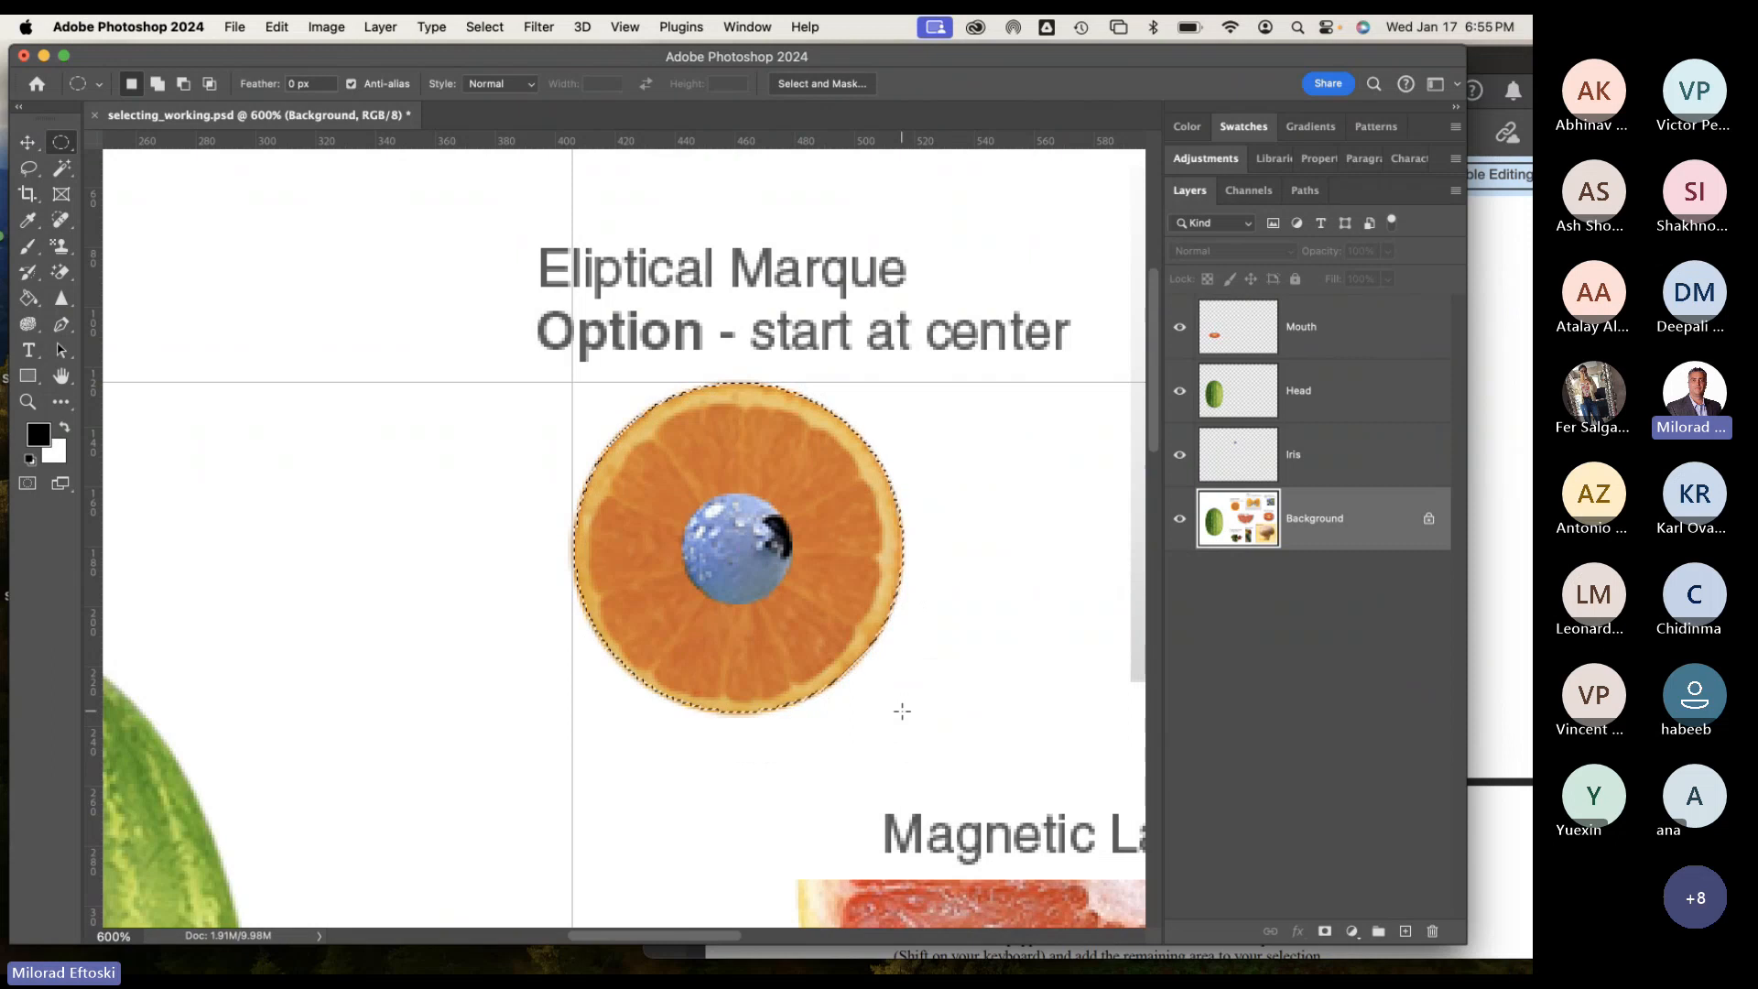
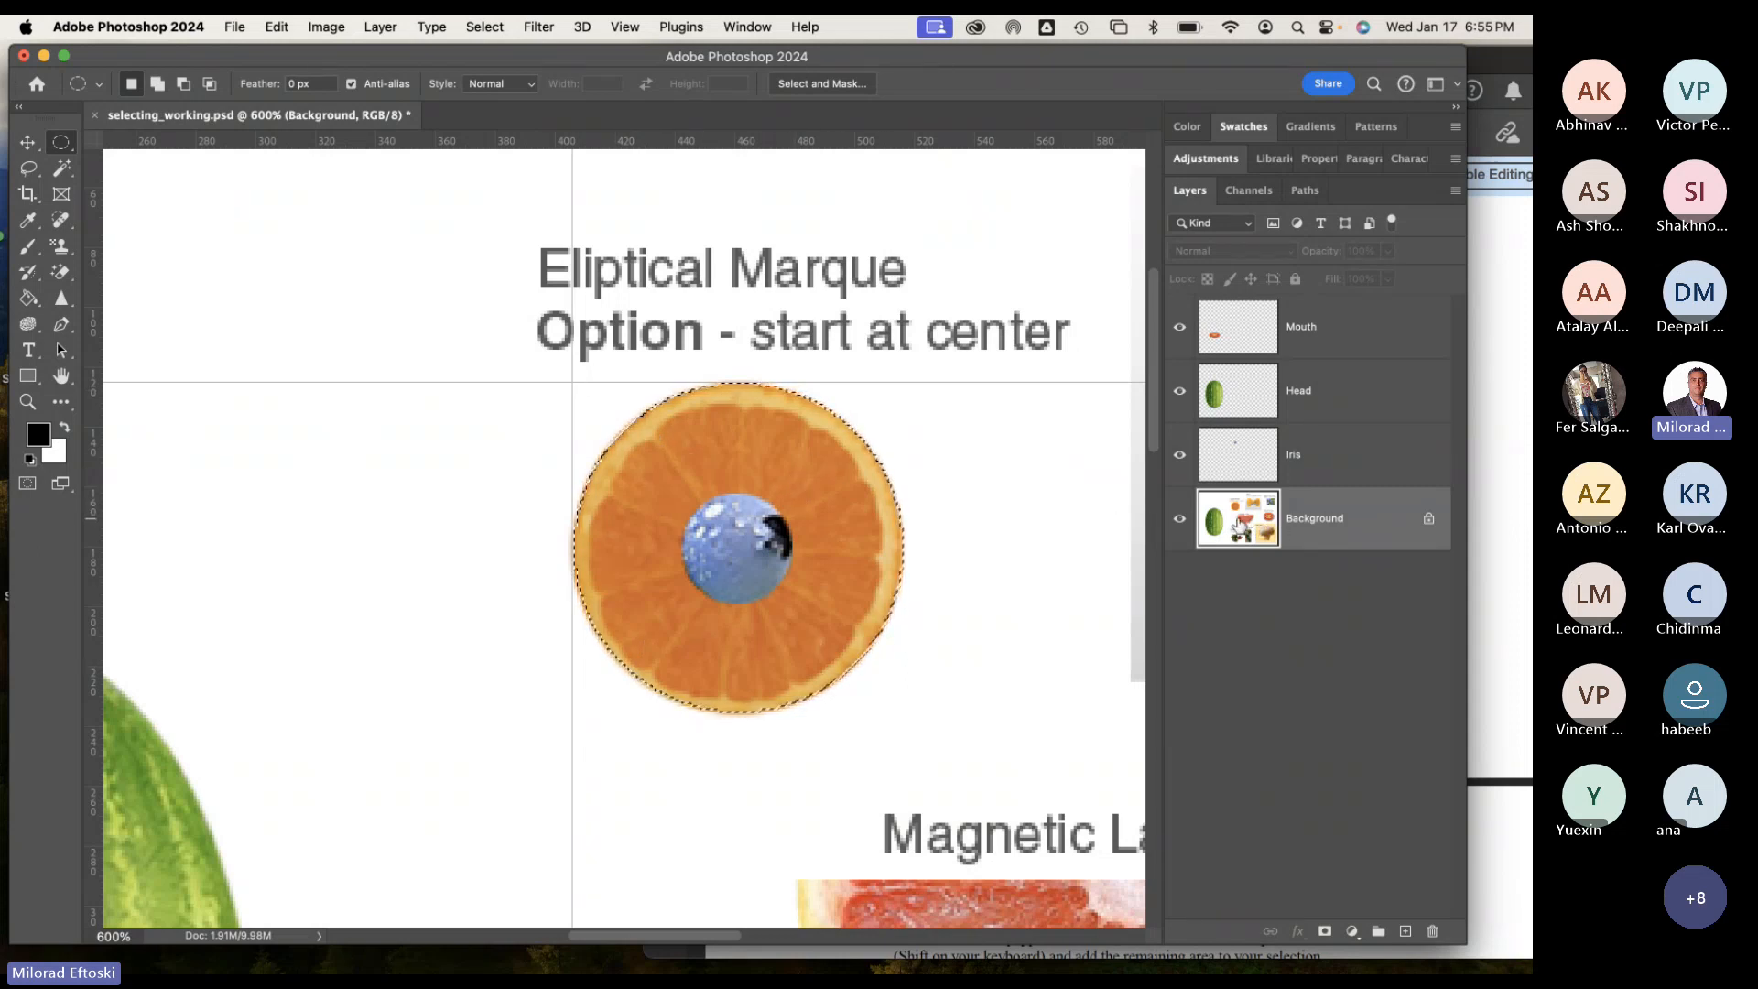
{"action": "key", "text": "super+j"}
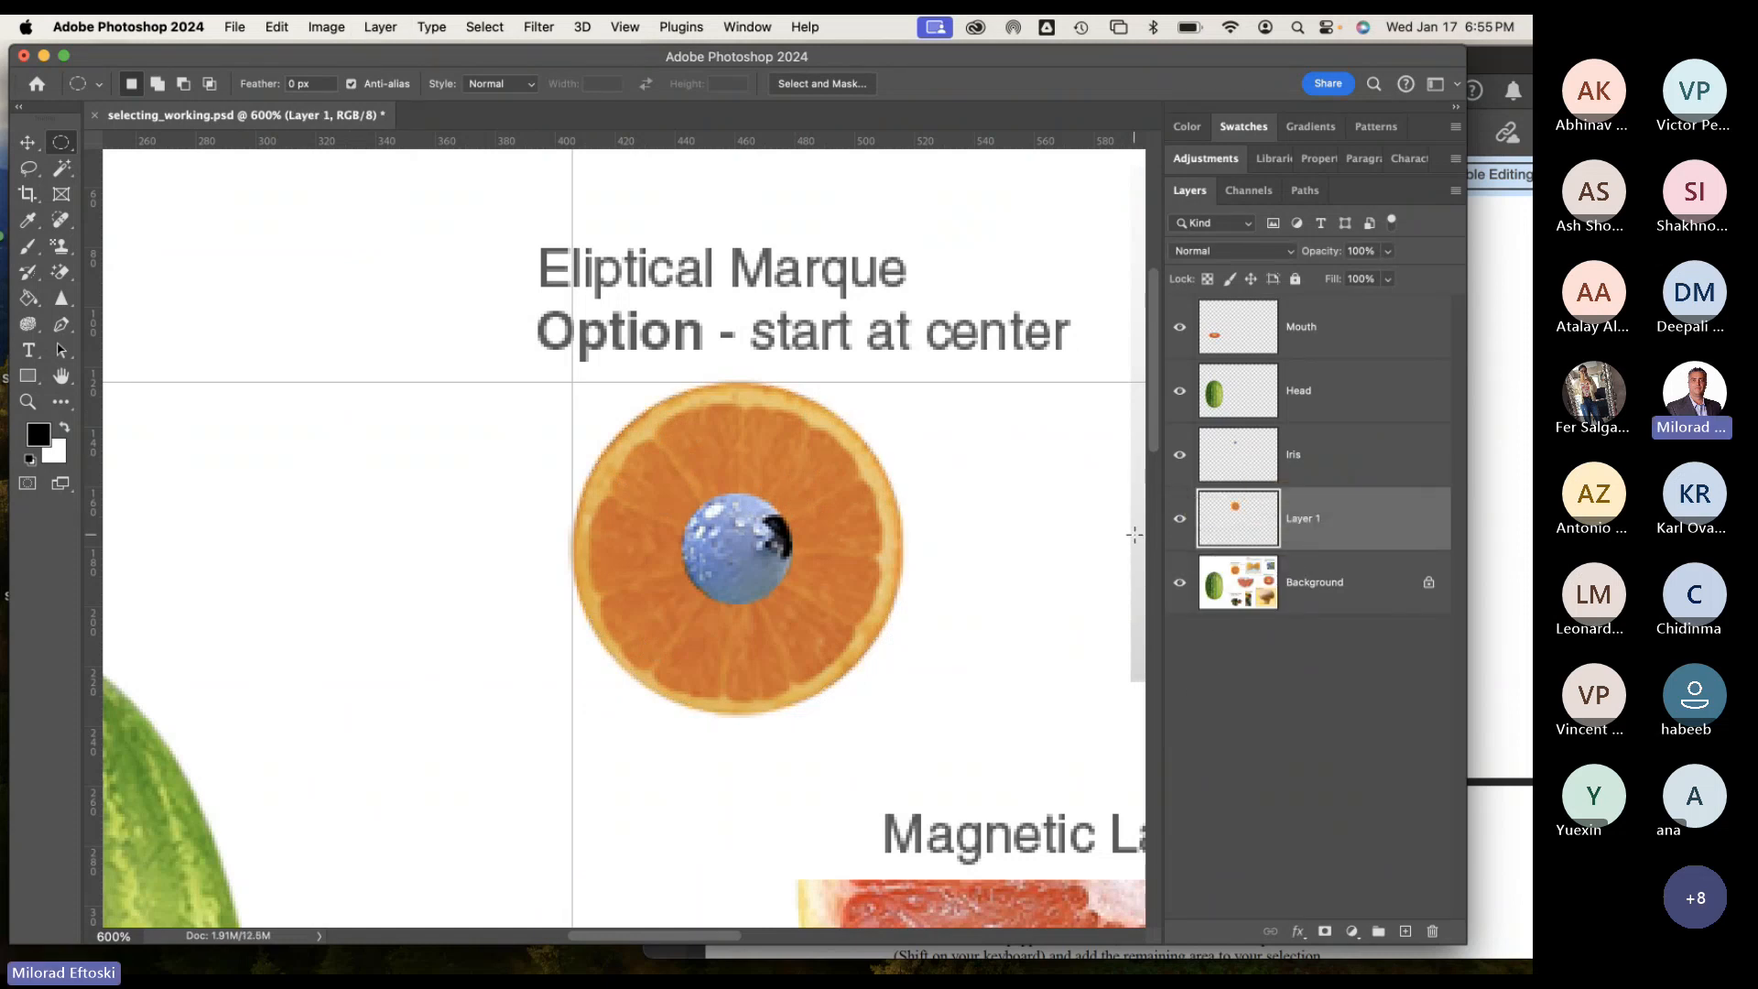
Rename the orange slice's new layer as Eye and toggle the Eye and Iris layers' visibility to check them.
{"action": "left_click", "coordinate": [1477, 554]}
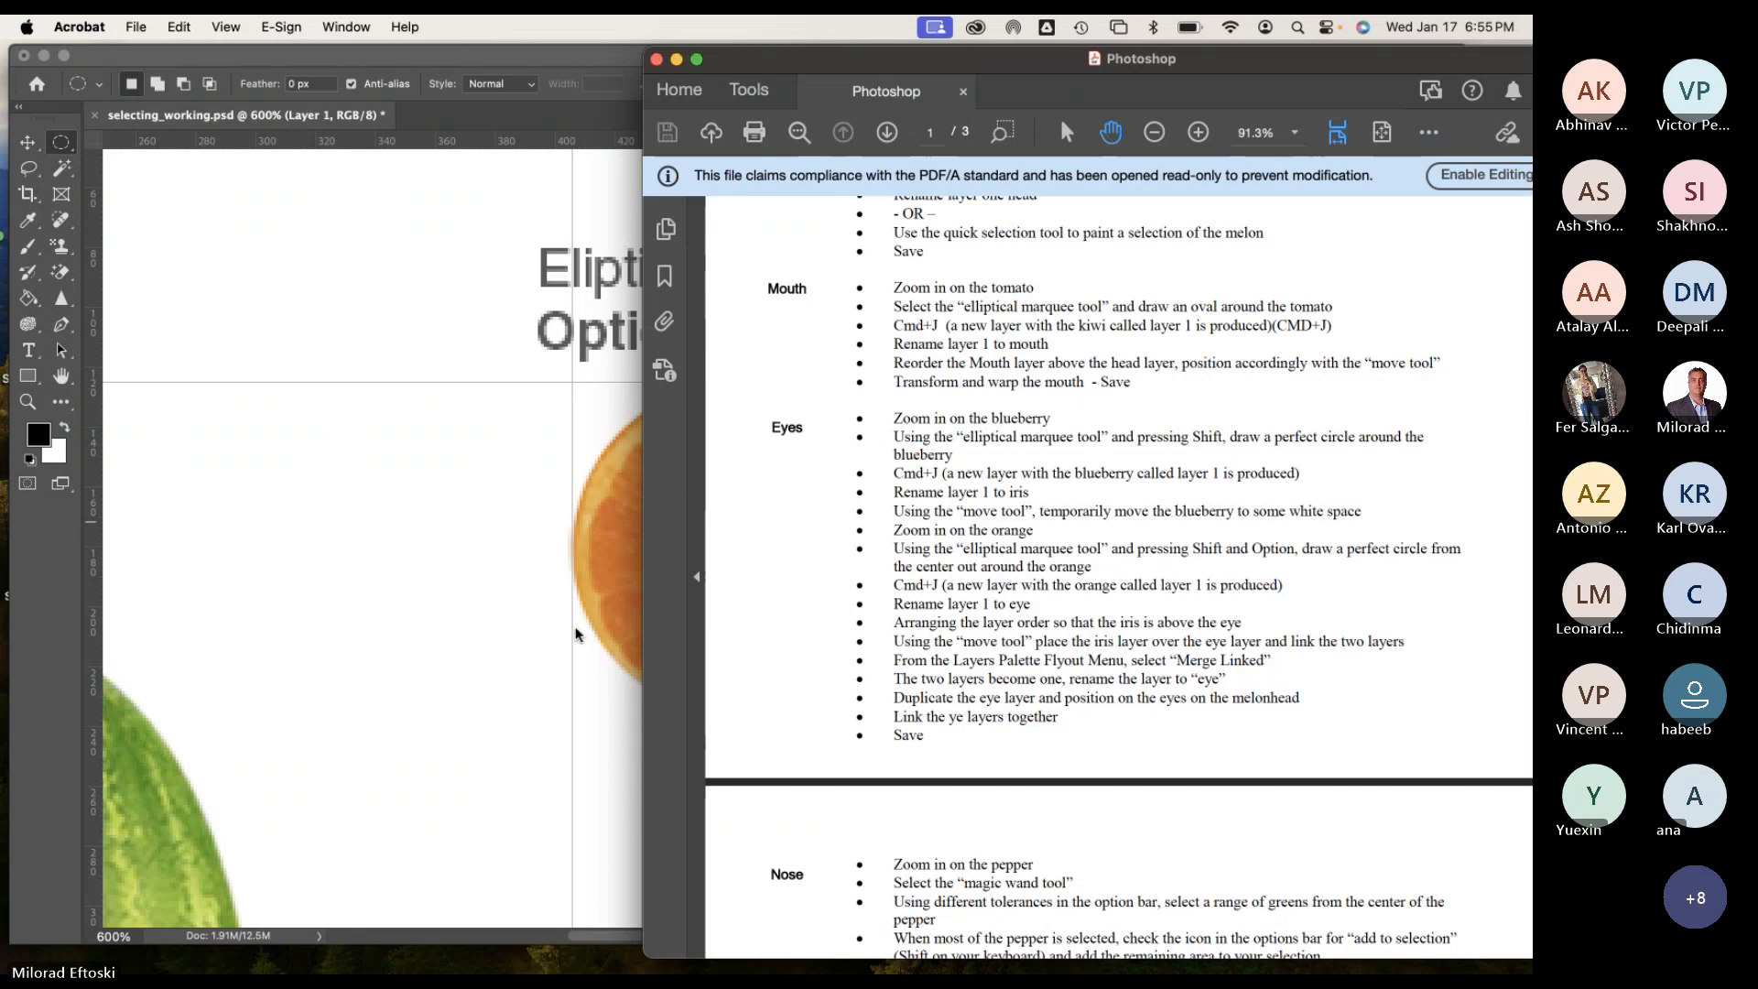
{"action": "left_click", "coordinate": [547, 636]}
{"action": "double_click", "coordinate": [1304, 518]}
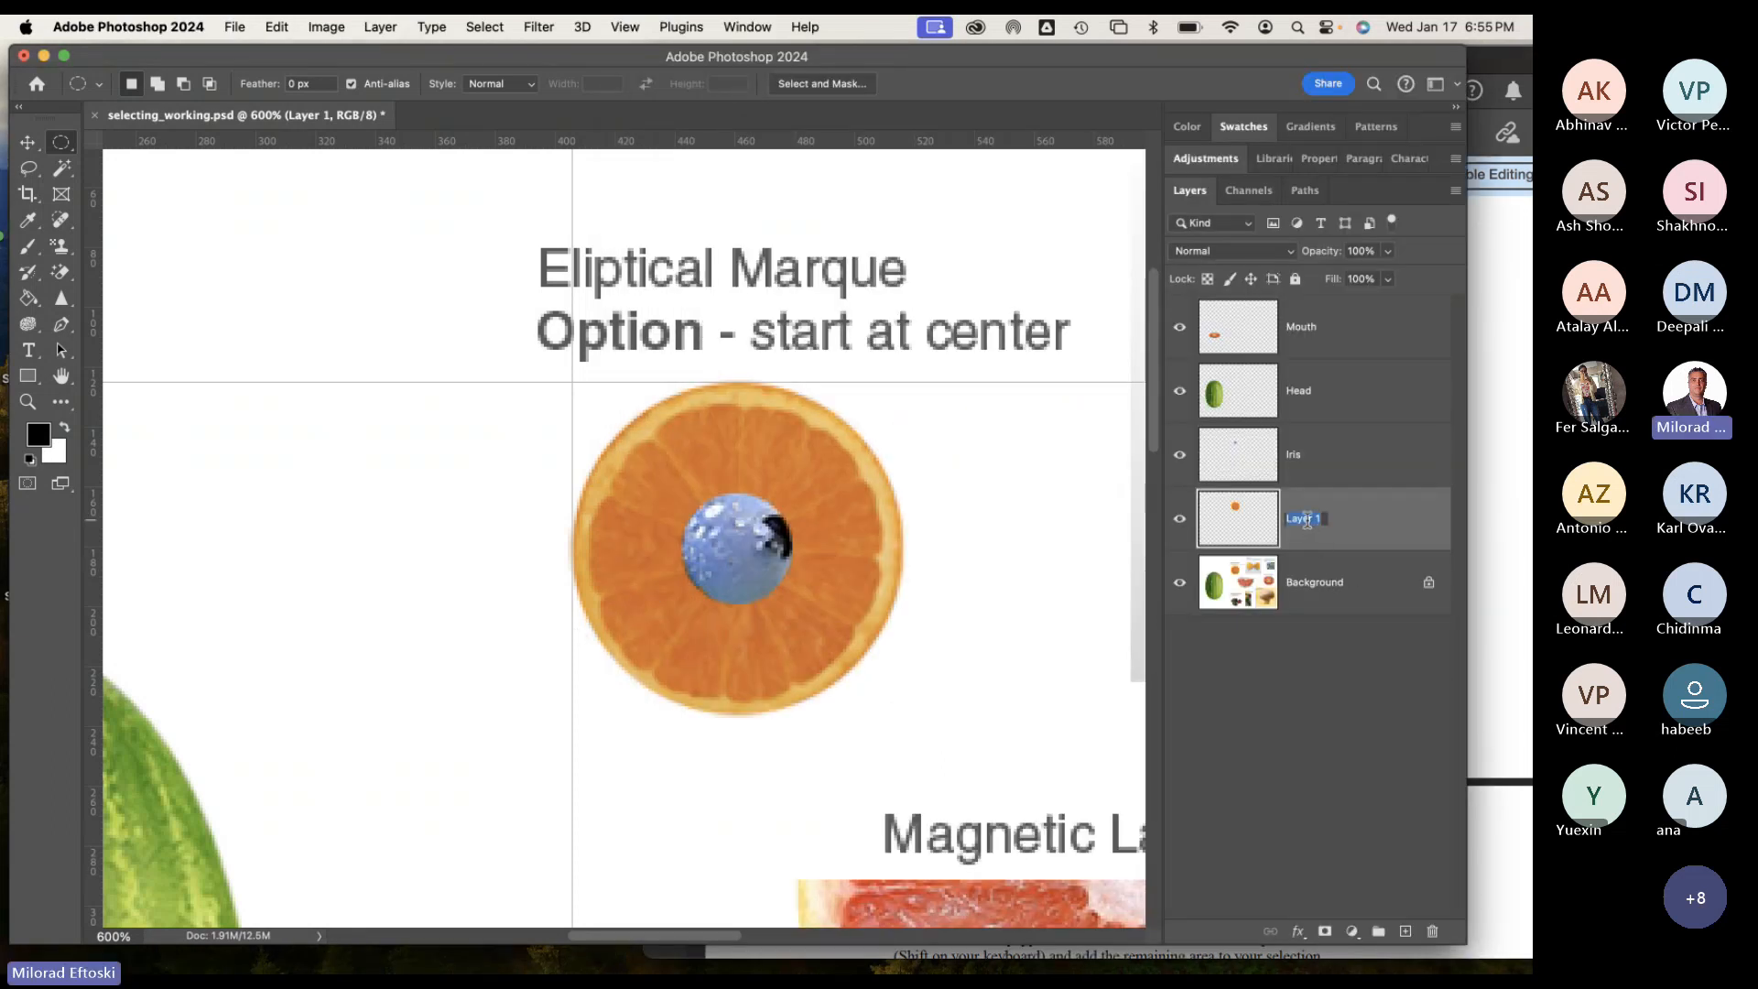
{"action": "type", "text": "Eye"}
{"action": "key", "text": "Return"}
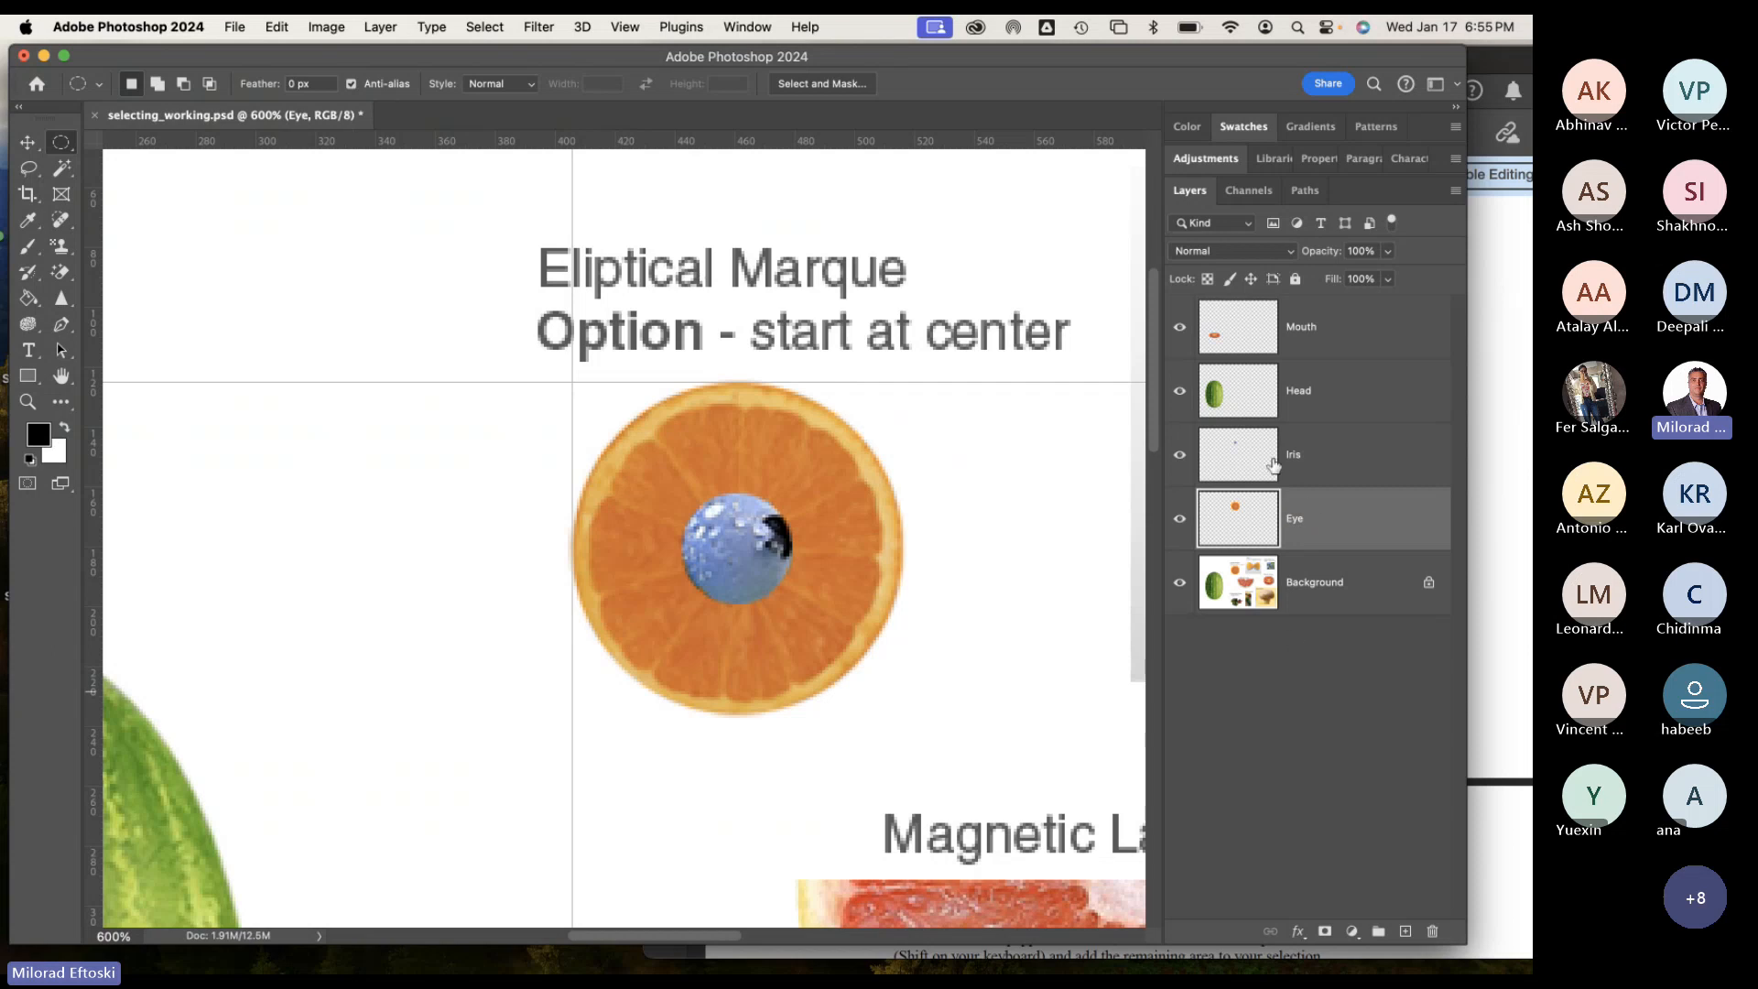
{"action": "left_click", "coordinate": [1181, 520]}
{"action": "left_click", "coordinate": [1181, 520]}
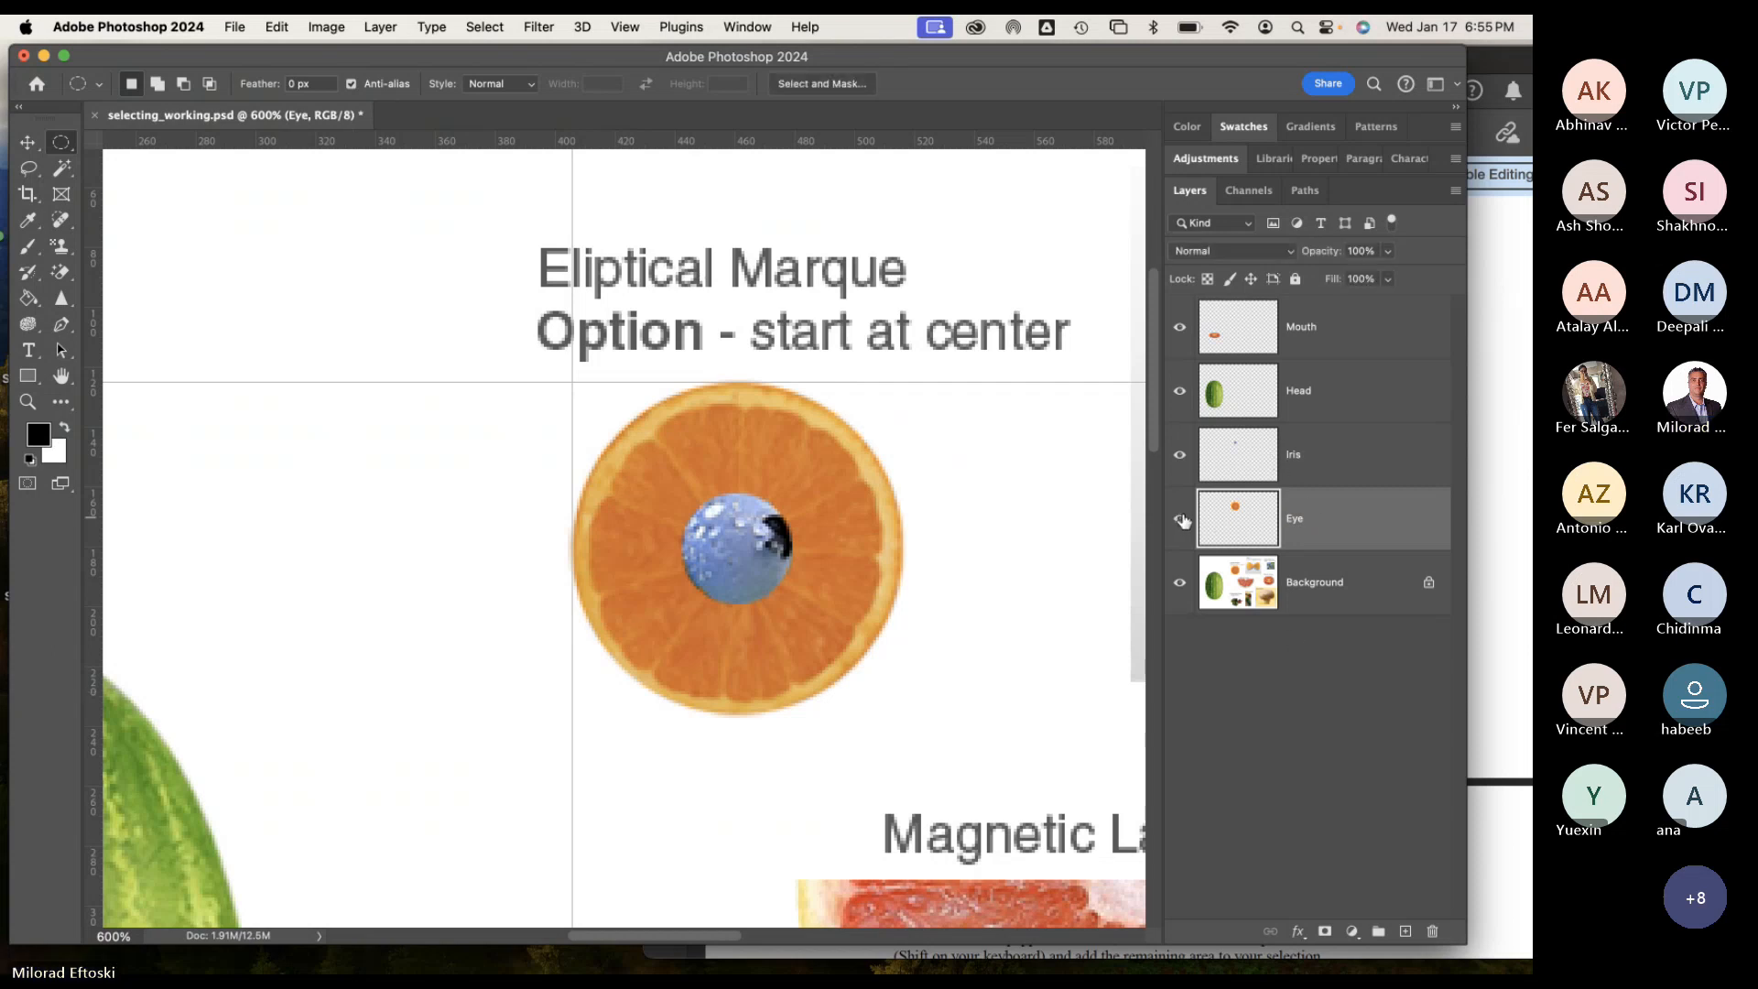
{"action": "left_click", "coordinate": [1181, 456]}
{"action": "left_click", "coordinate": [1181, 456]}
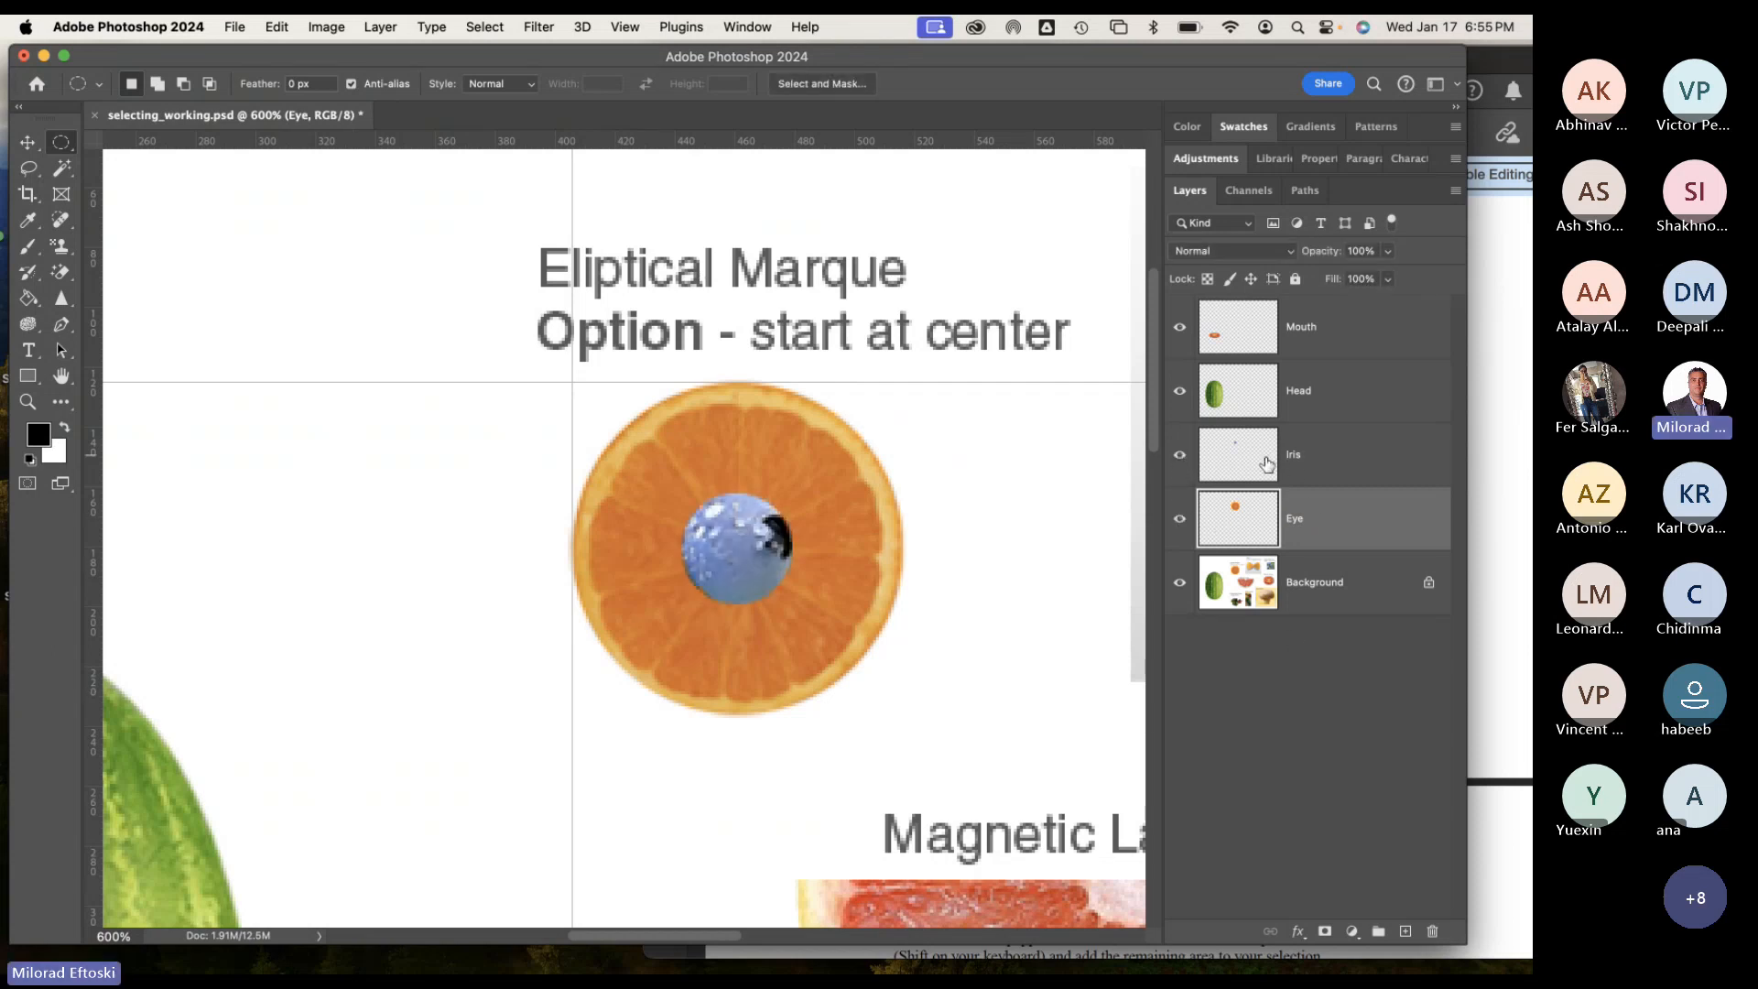
Select the Iris and Eye layers together and link them.
{"action": "left_click", "coordinate": [1495, 562]}
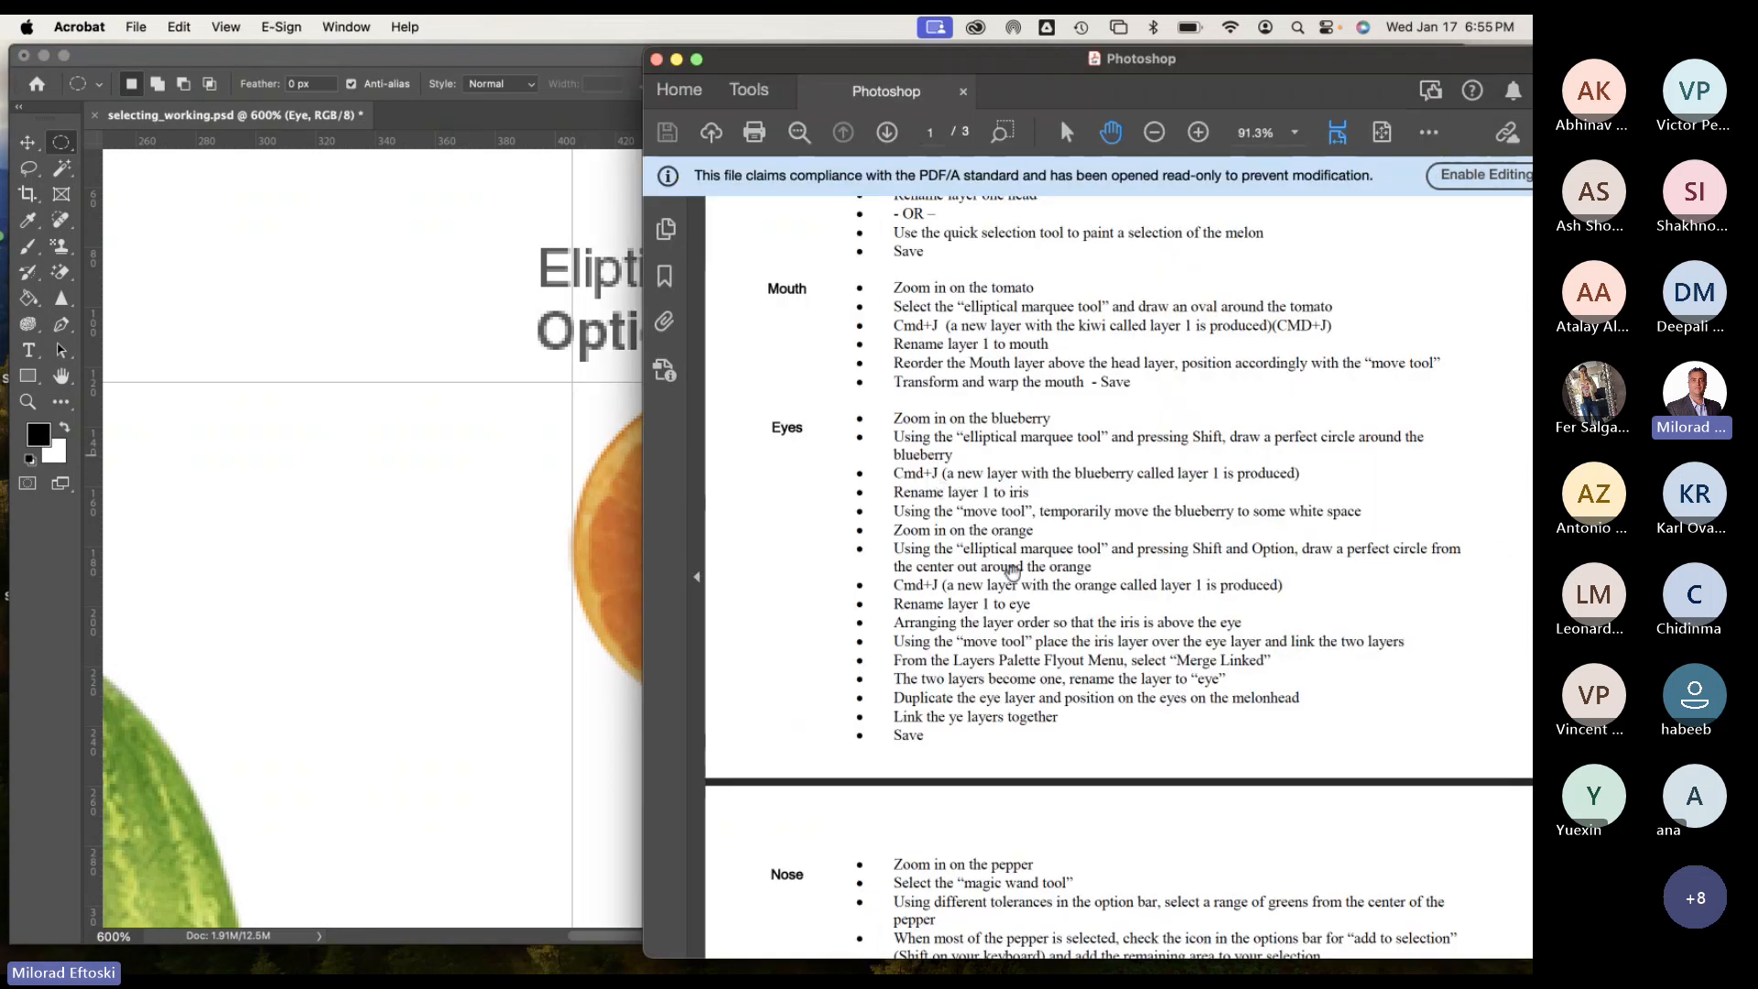
{"action": "left_click", "coordinate": [593, 591]}
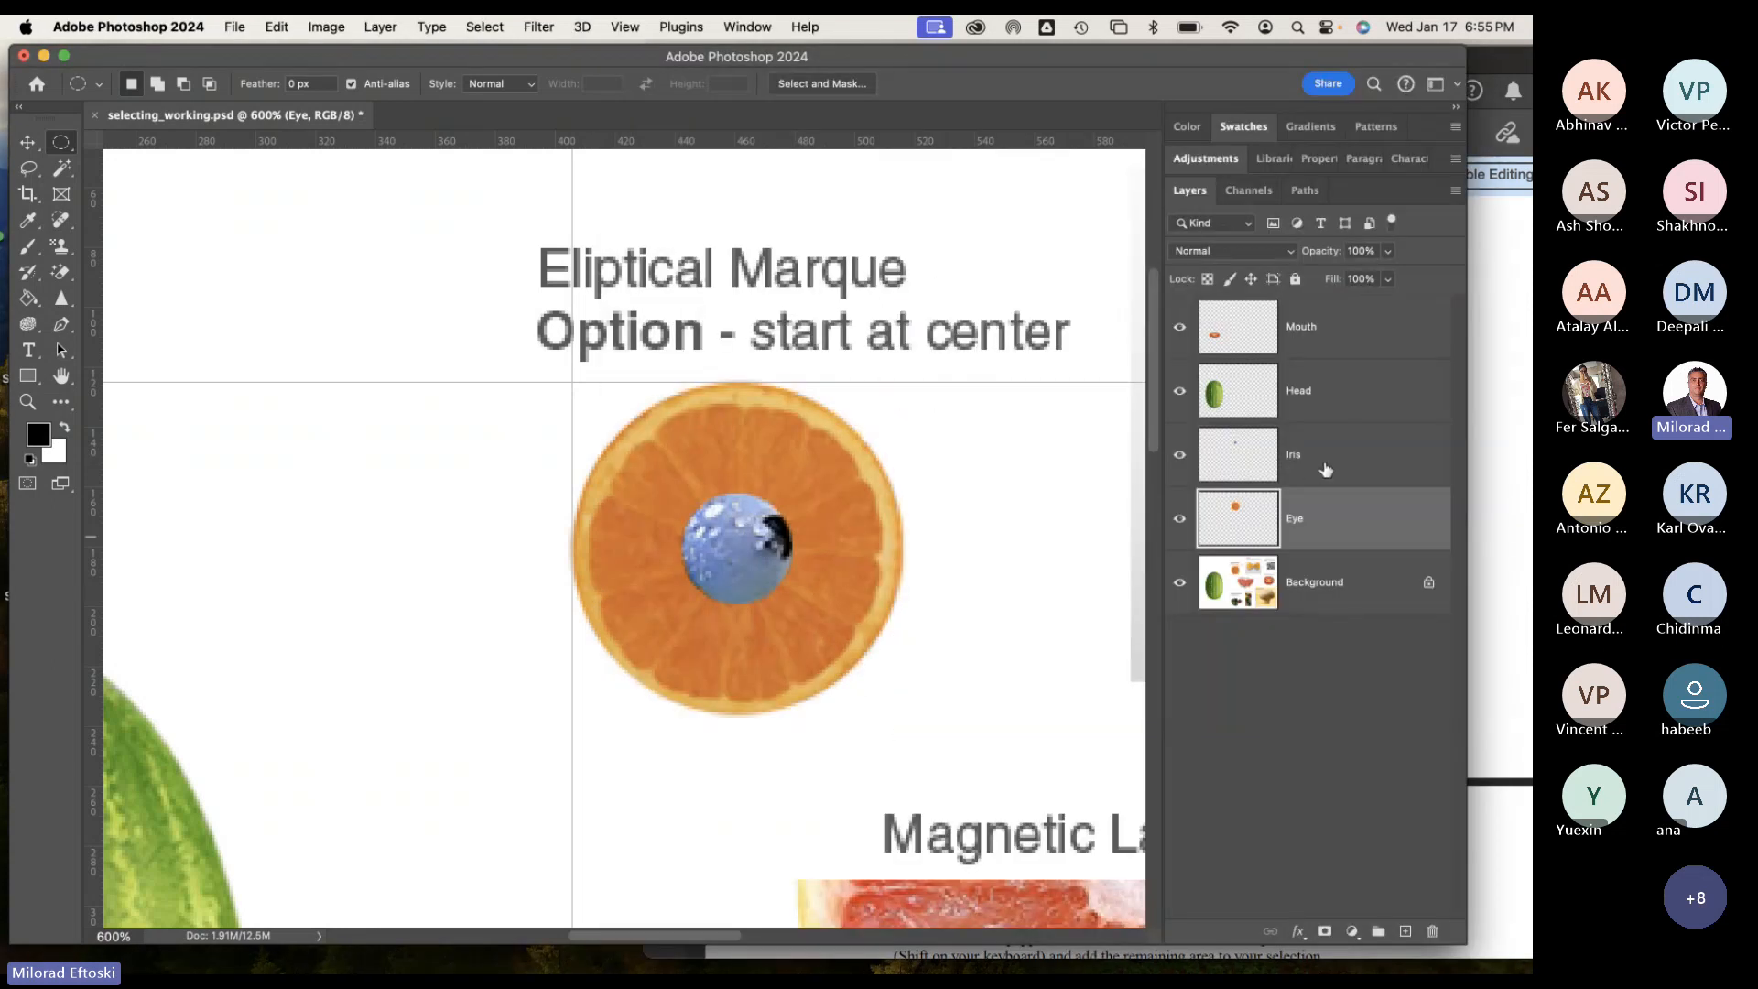
{"action": "left_click", "coordinate": [1326, 469], "text": "shift"}
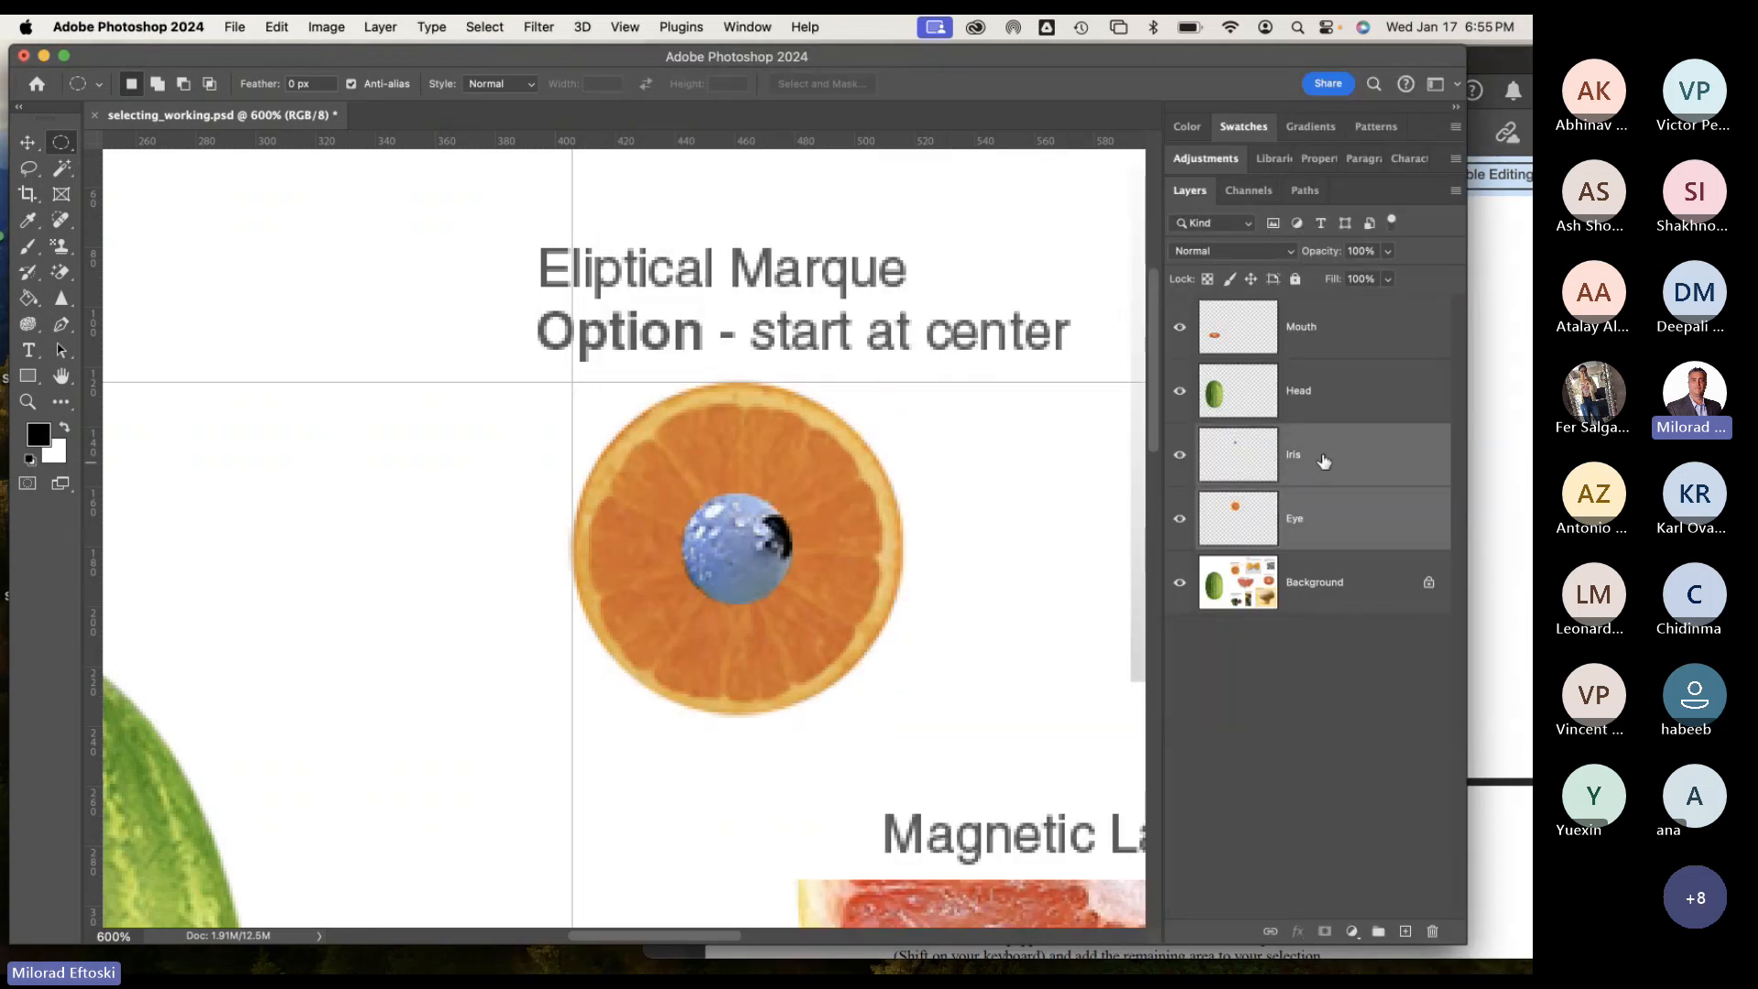
{"action": "left_click", "coordinate": [28, 142]}
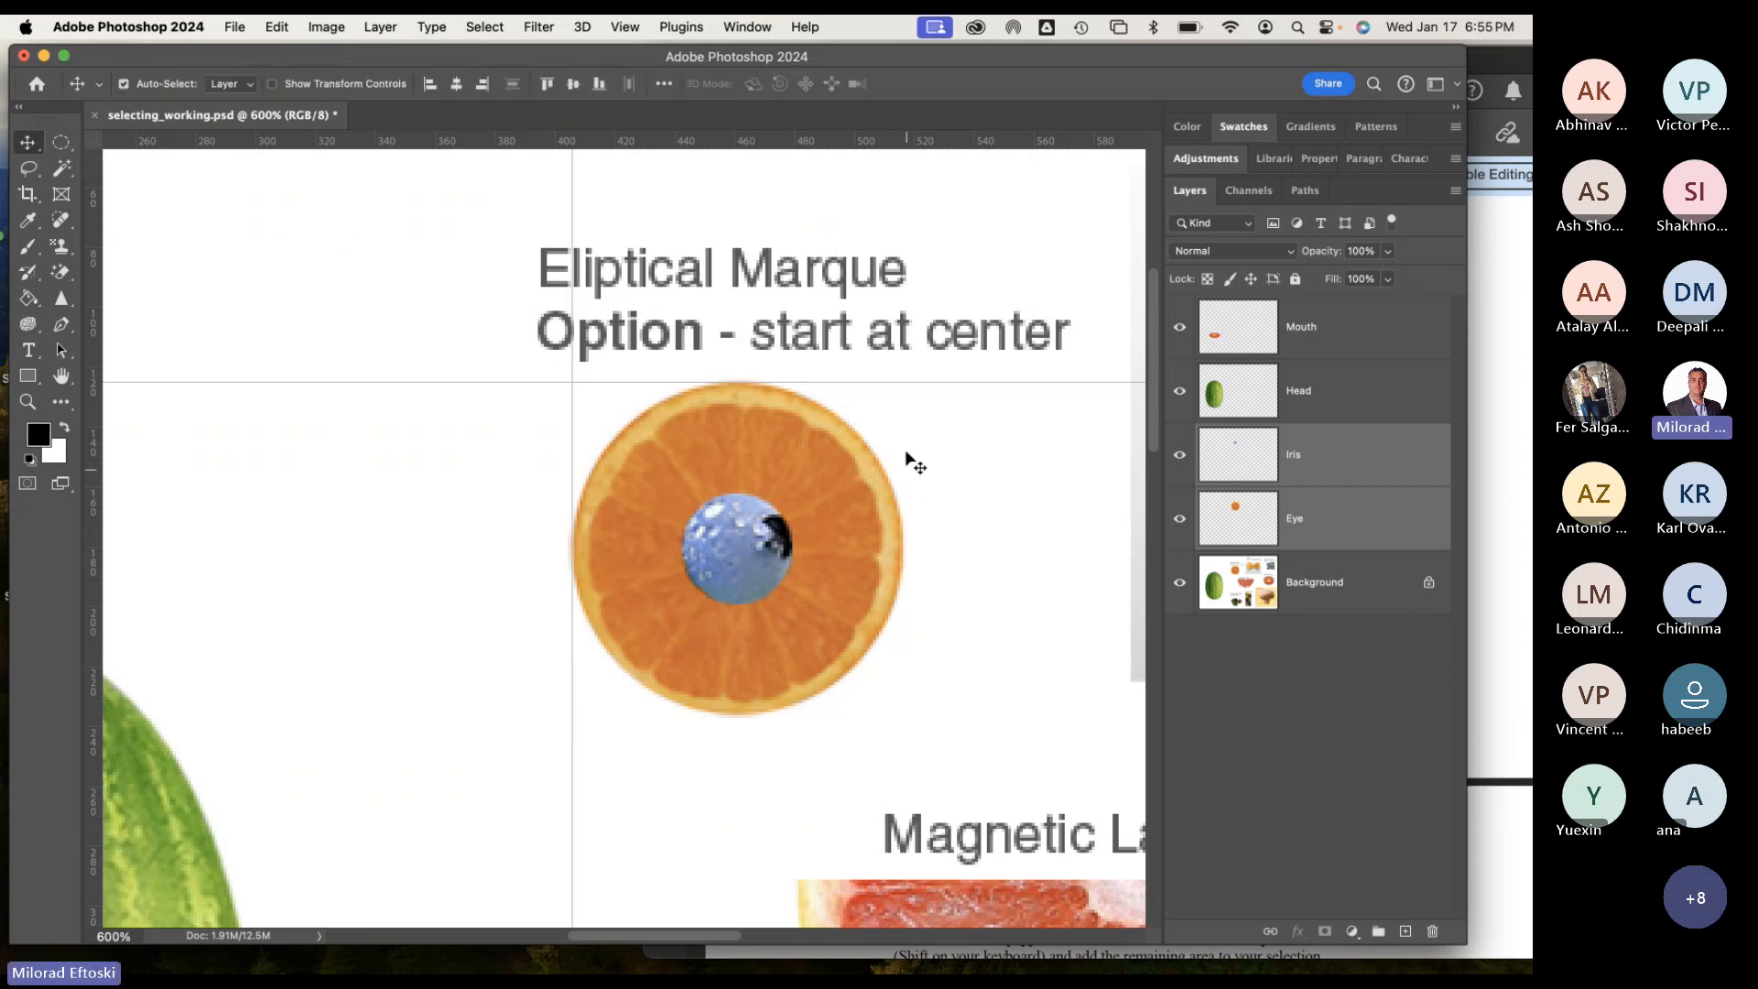
{"action": "right_click", "coordinate": [1348, 460]}
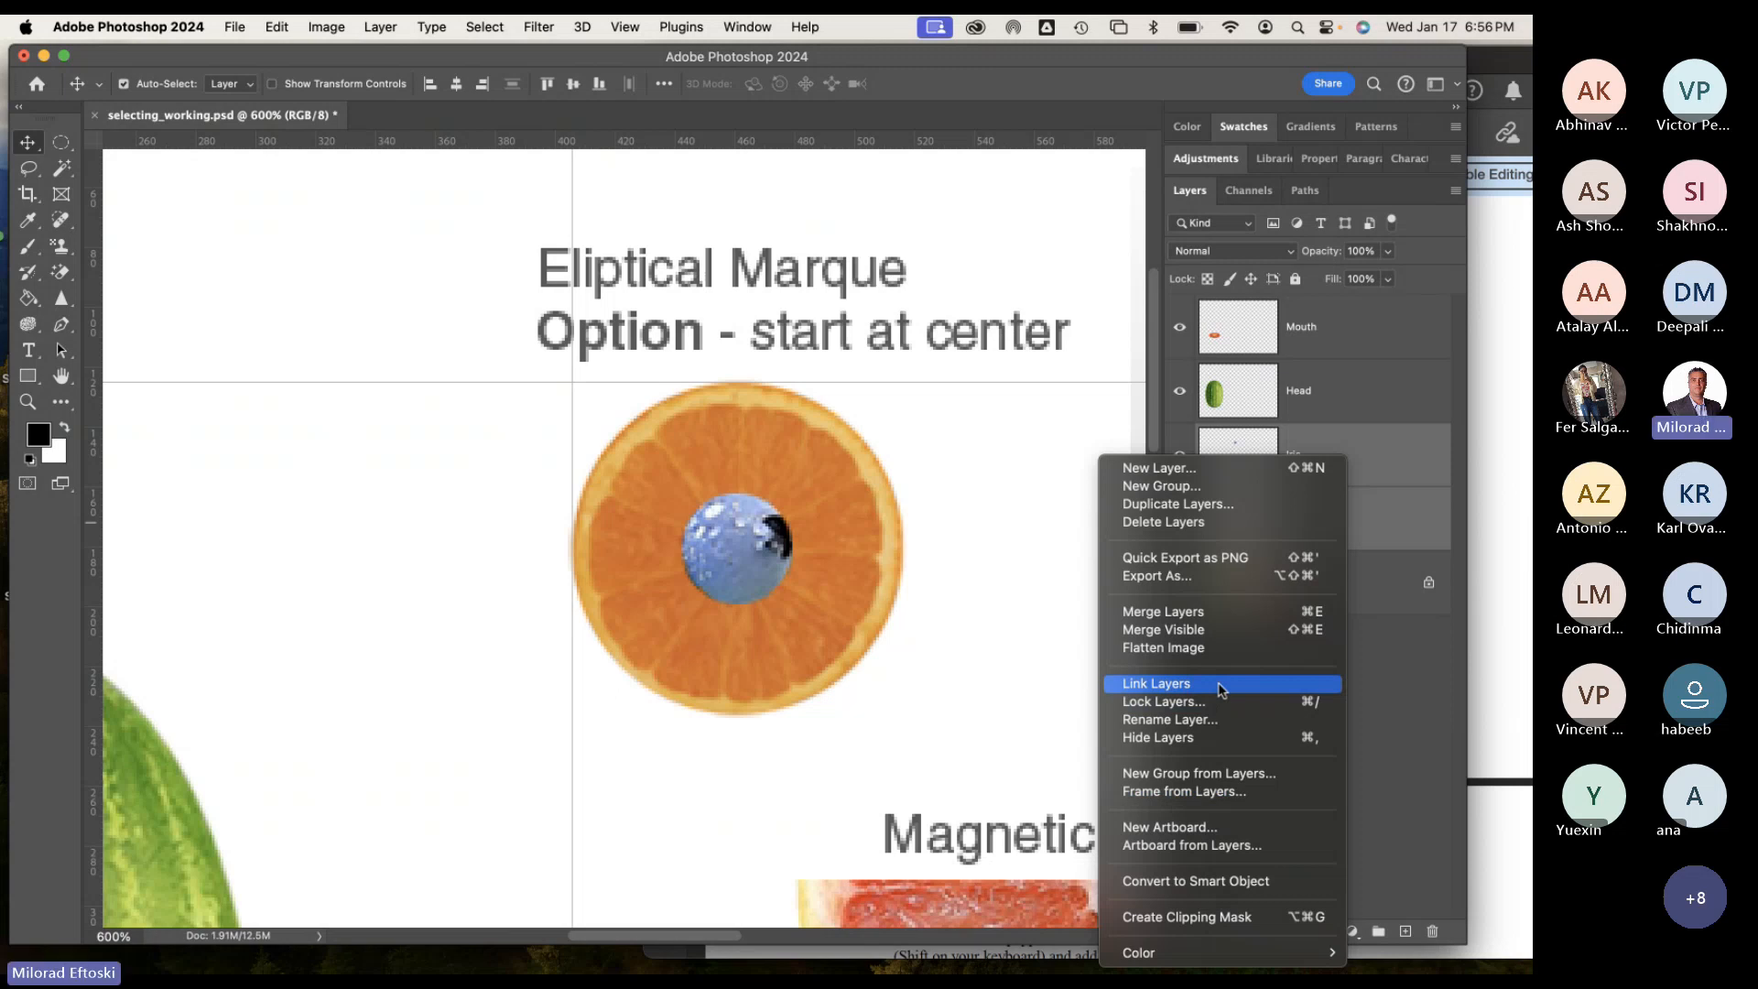
{"action": "left_click", "coordinate": [1385, 449]}
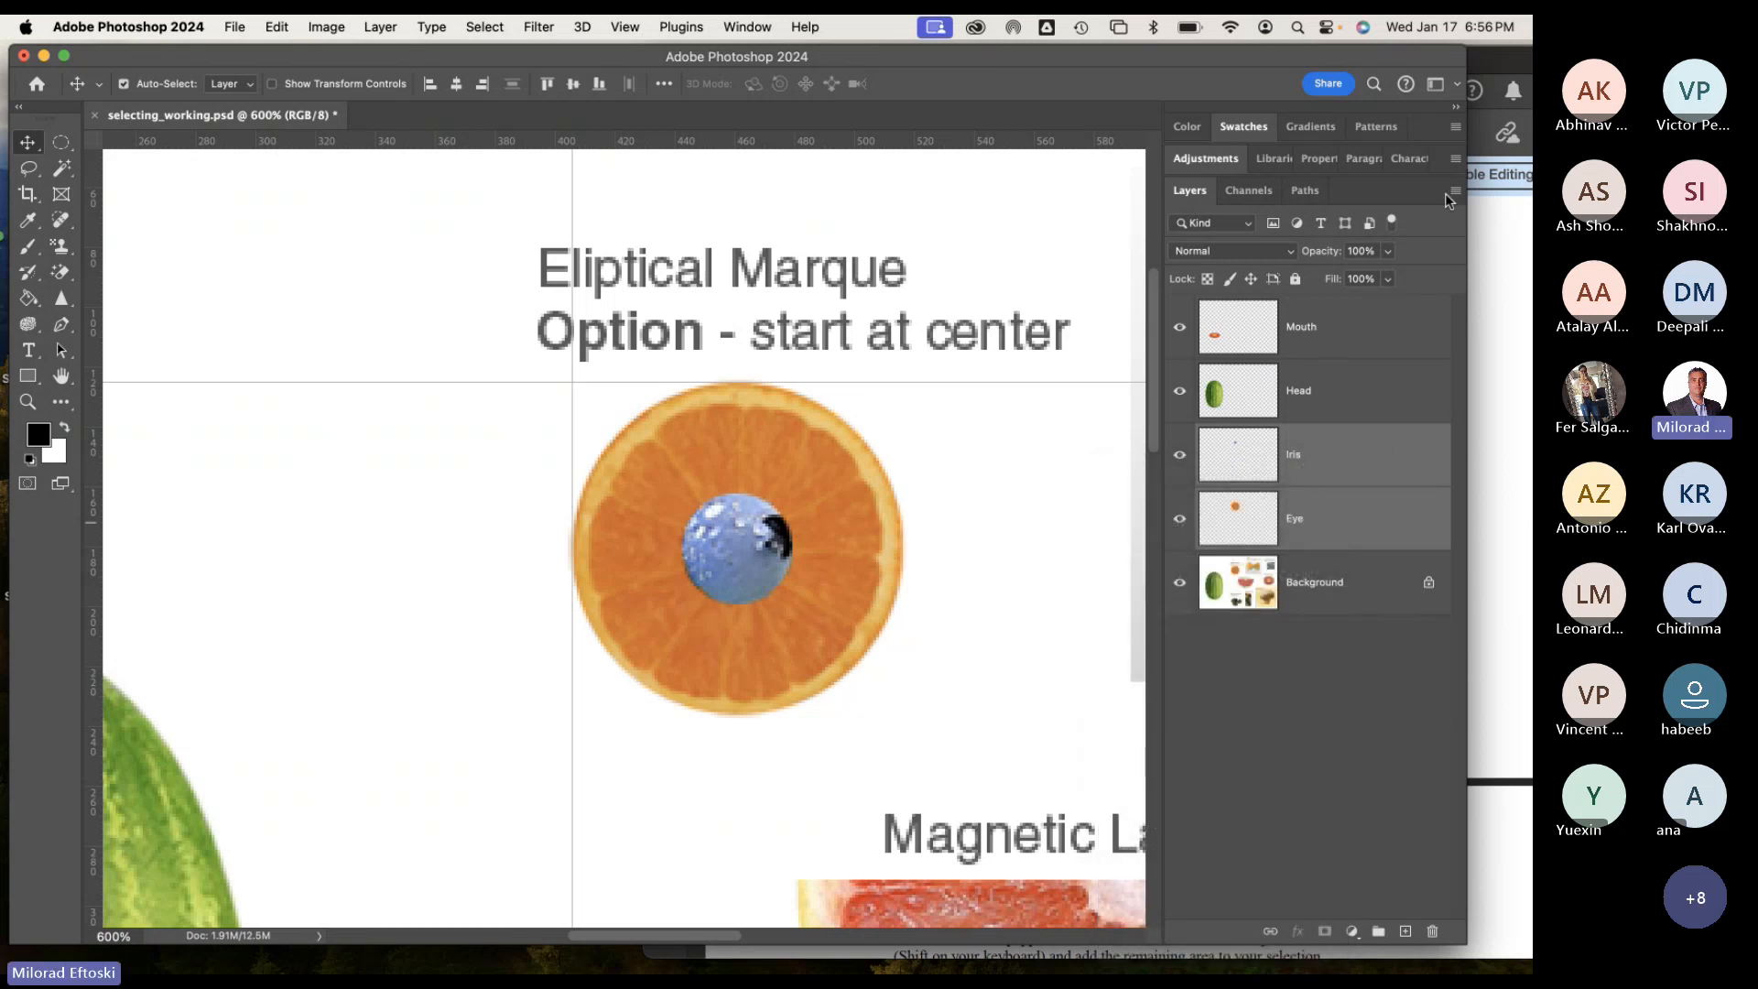
{"action": "left_click", "coordinate": [1455, 193]}
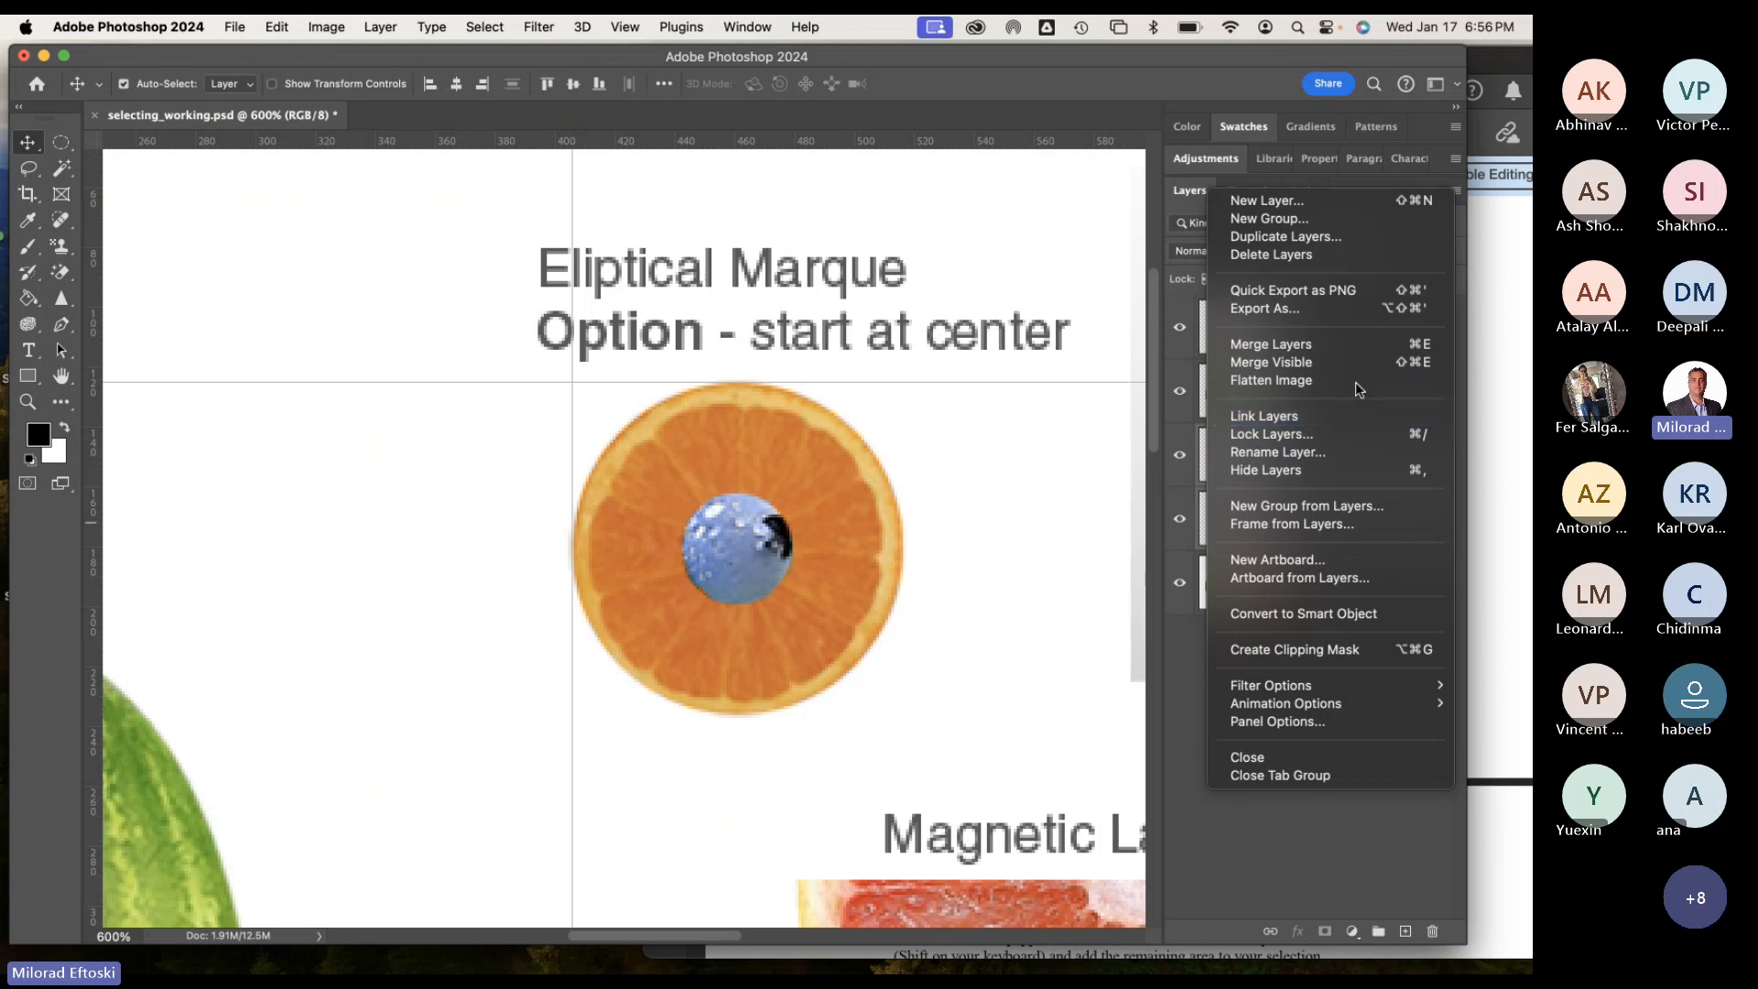
{"action": "left_click", "coordinate": [1318, 416]}
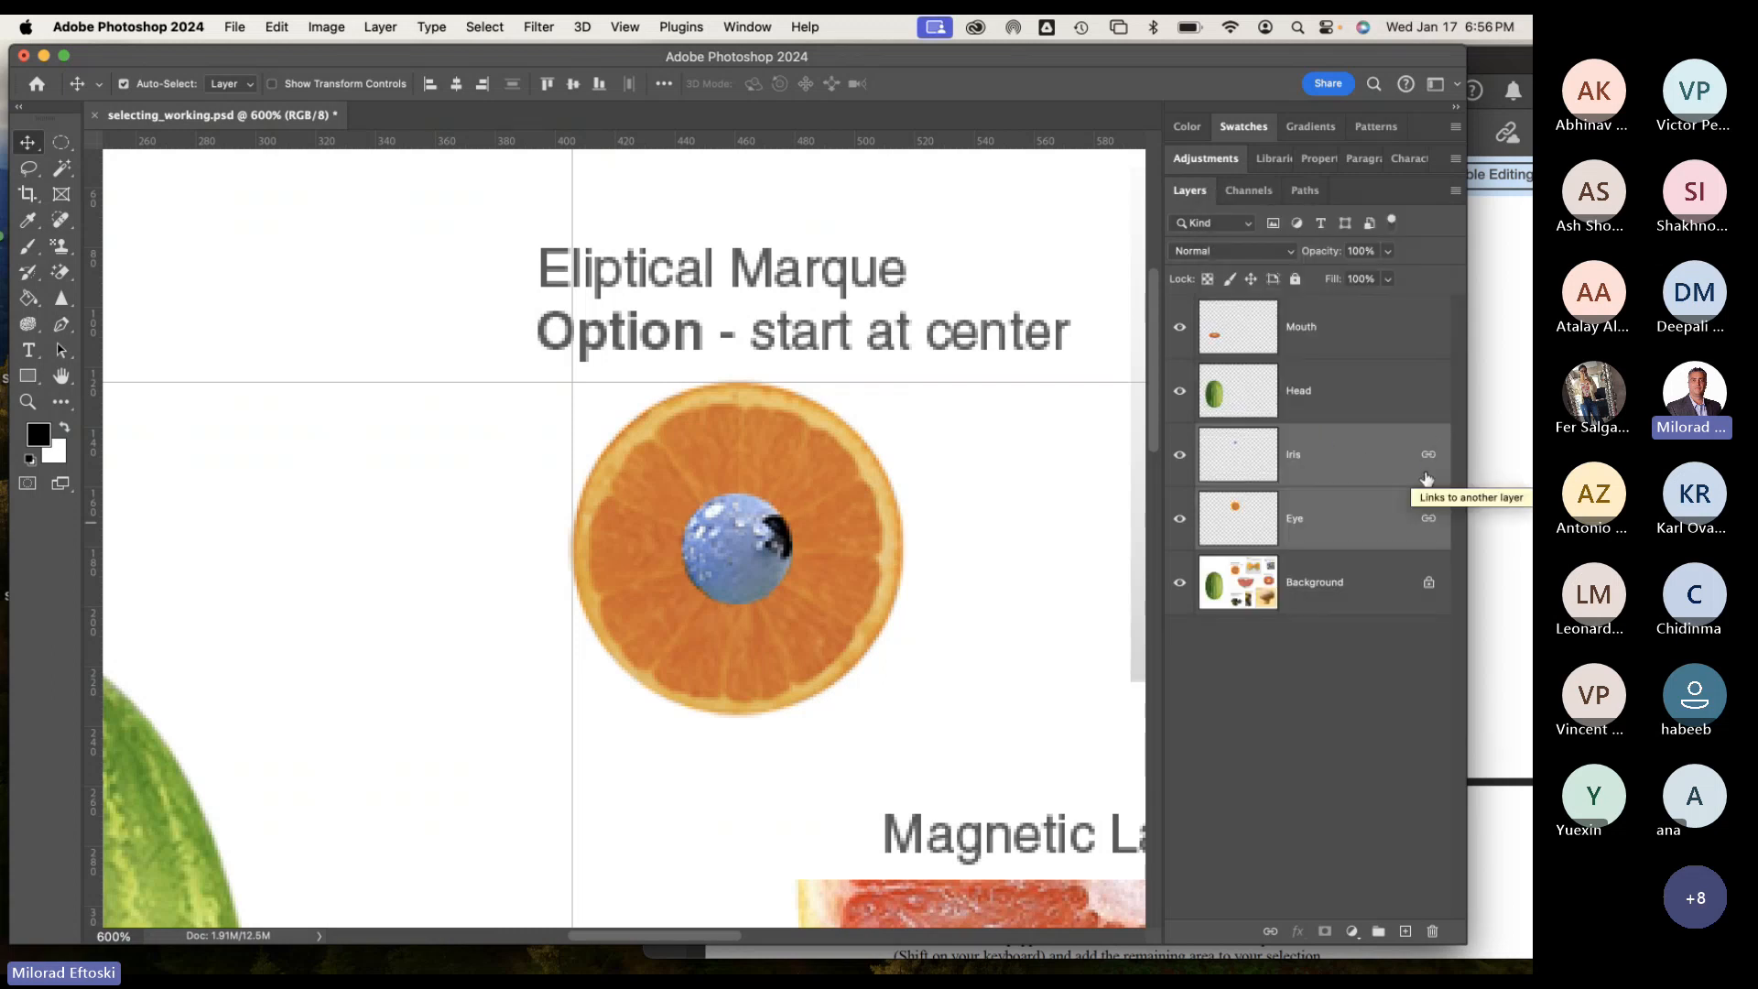
Move the linked iris and orange slice left of the original orange, and turn off the Move tool's Auto-Select option.
{"action": "left_click_drag", "start_coordinate": [786, 552], "coordinate": [429, 528]}
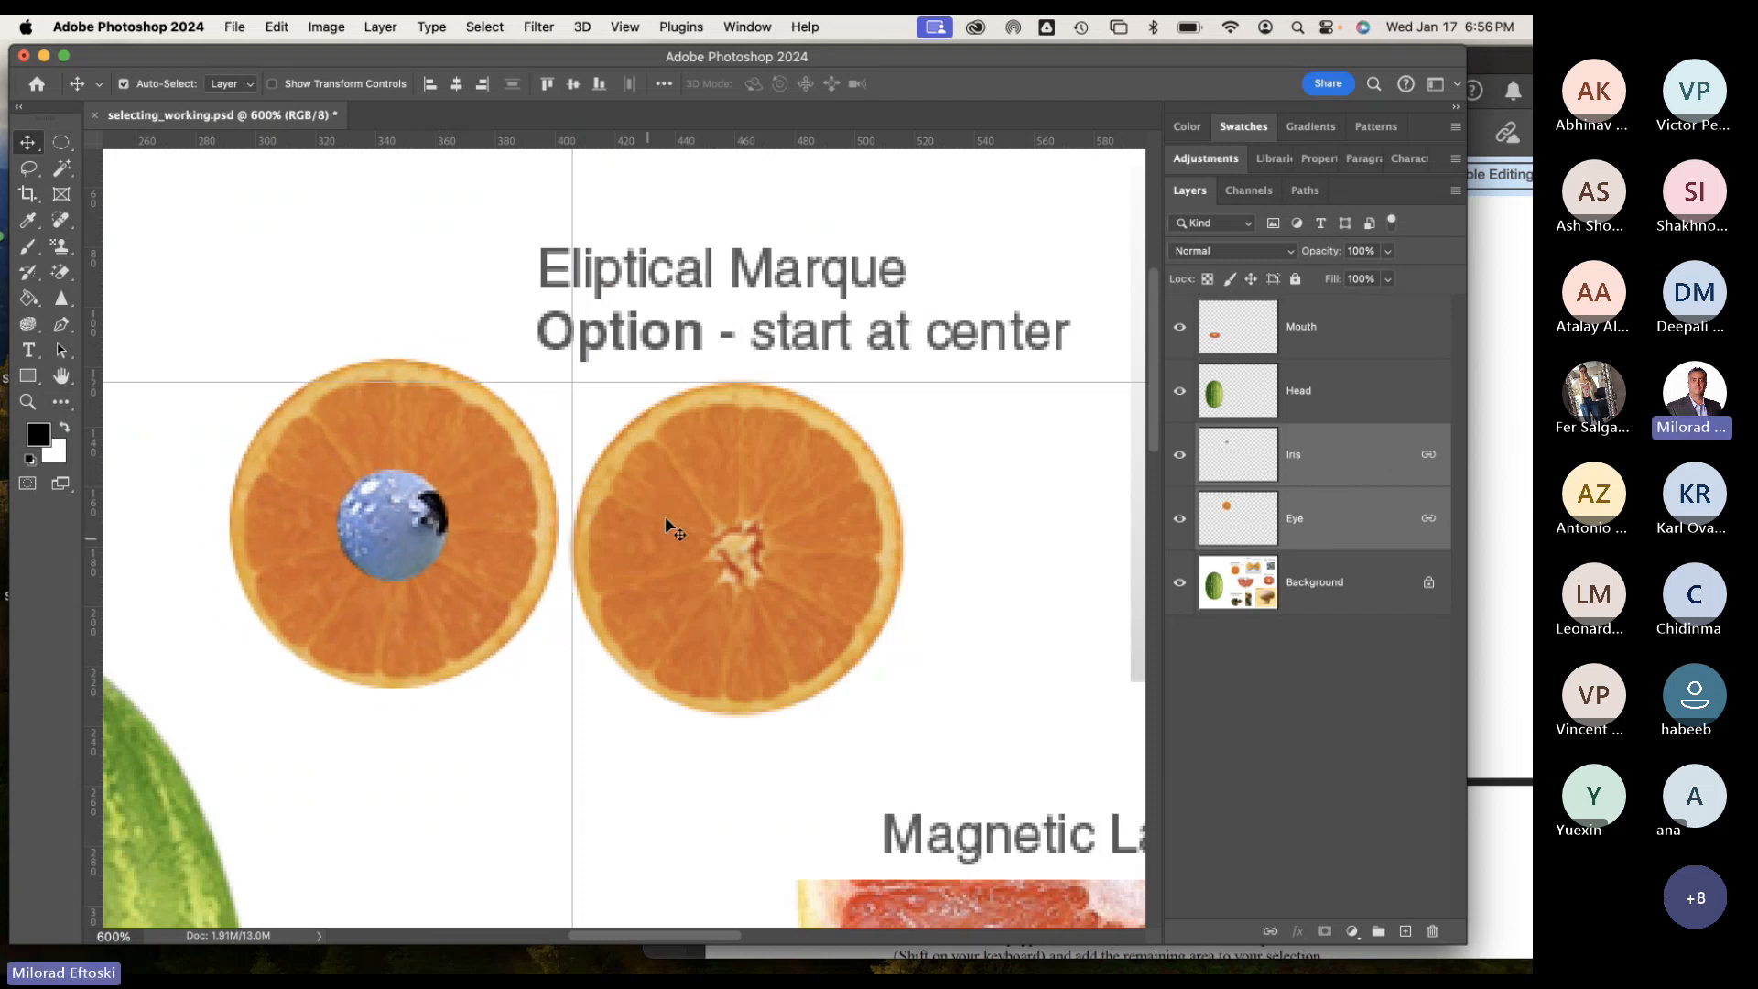
{"action": "mouse_move", "coordinate": [382, 531]}
{"action": "left_mouse_down"}
{"action": "mouse_move", "coordinate": [367, 493]}
{"action": "mouse_move", "coordinate": [351, 525]}
{"action": "left_mouse_up"}
{"action": "left_click", "coordinate": [235, 85]}
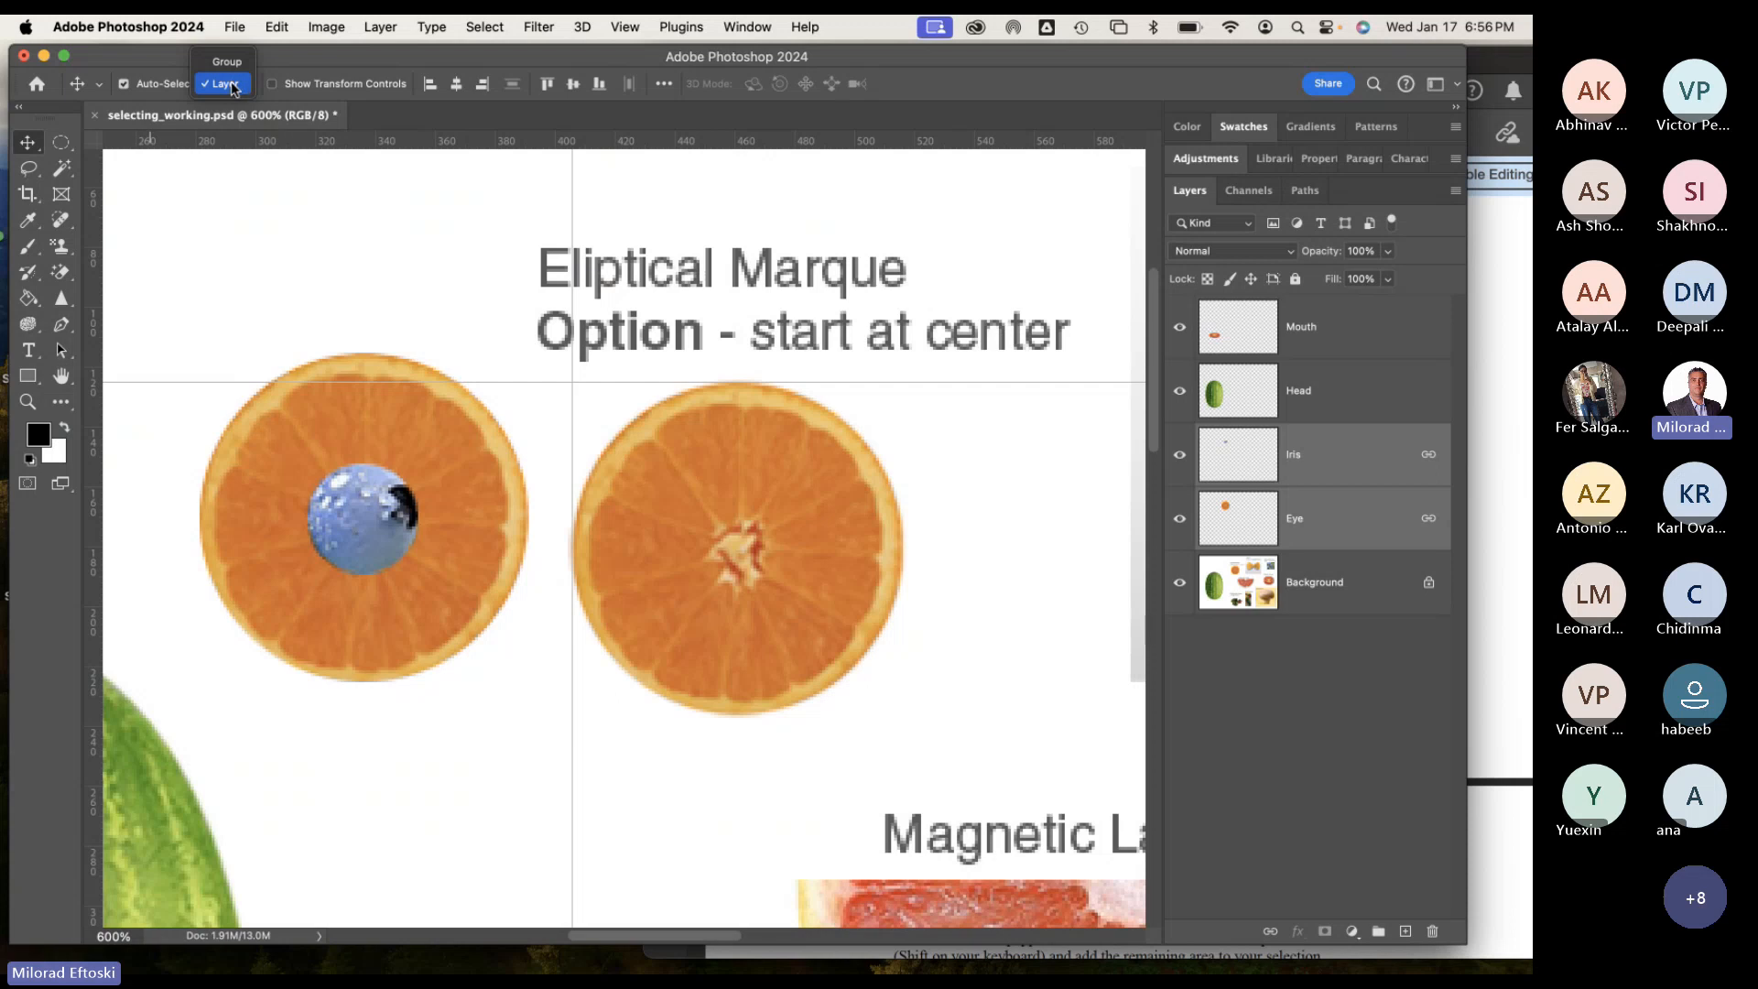
{"action": "left_click", "coordinate": [236, 85]}
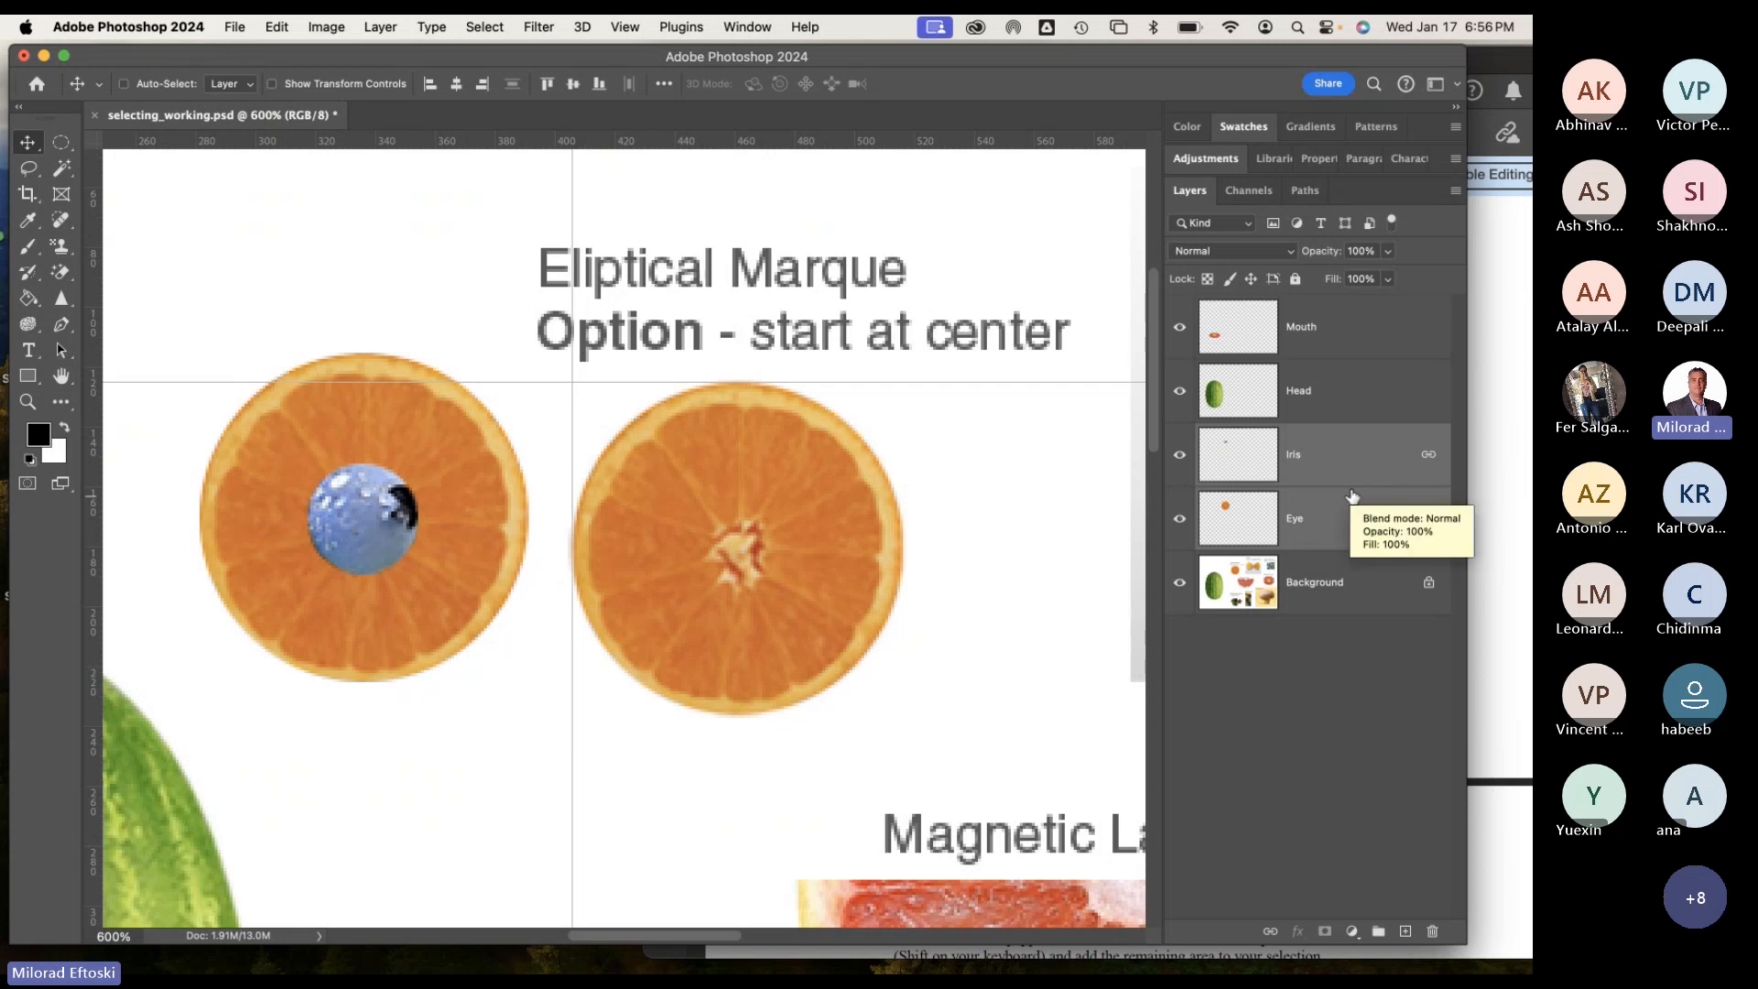
Reorder the Iris and Eye layers above the Head layer and position the orange eye on the melon's upper left, above the mouth.
{"action": "key", "text": "super+0"}
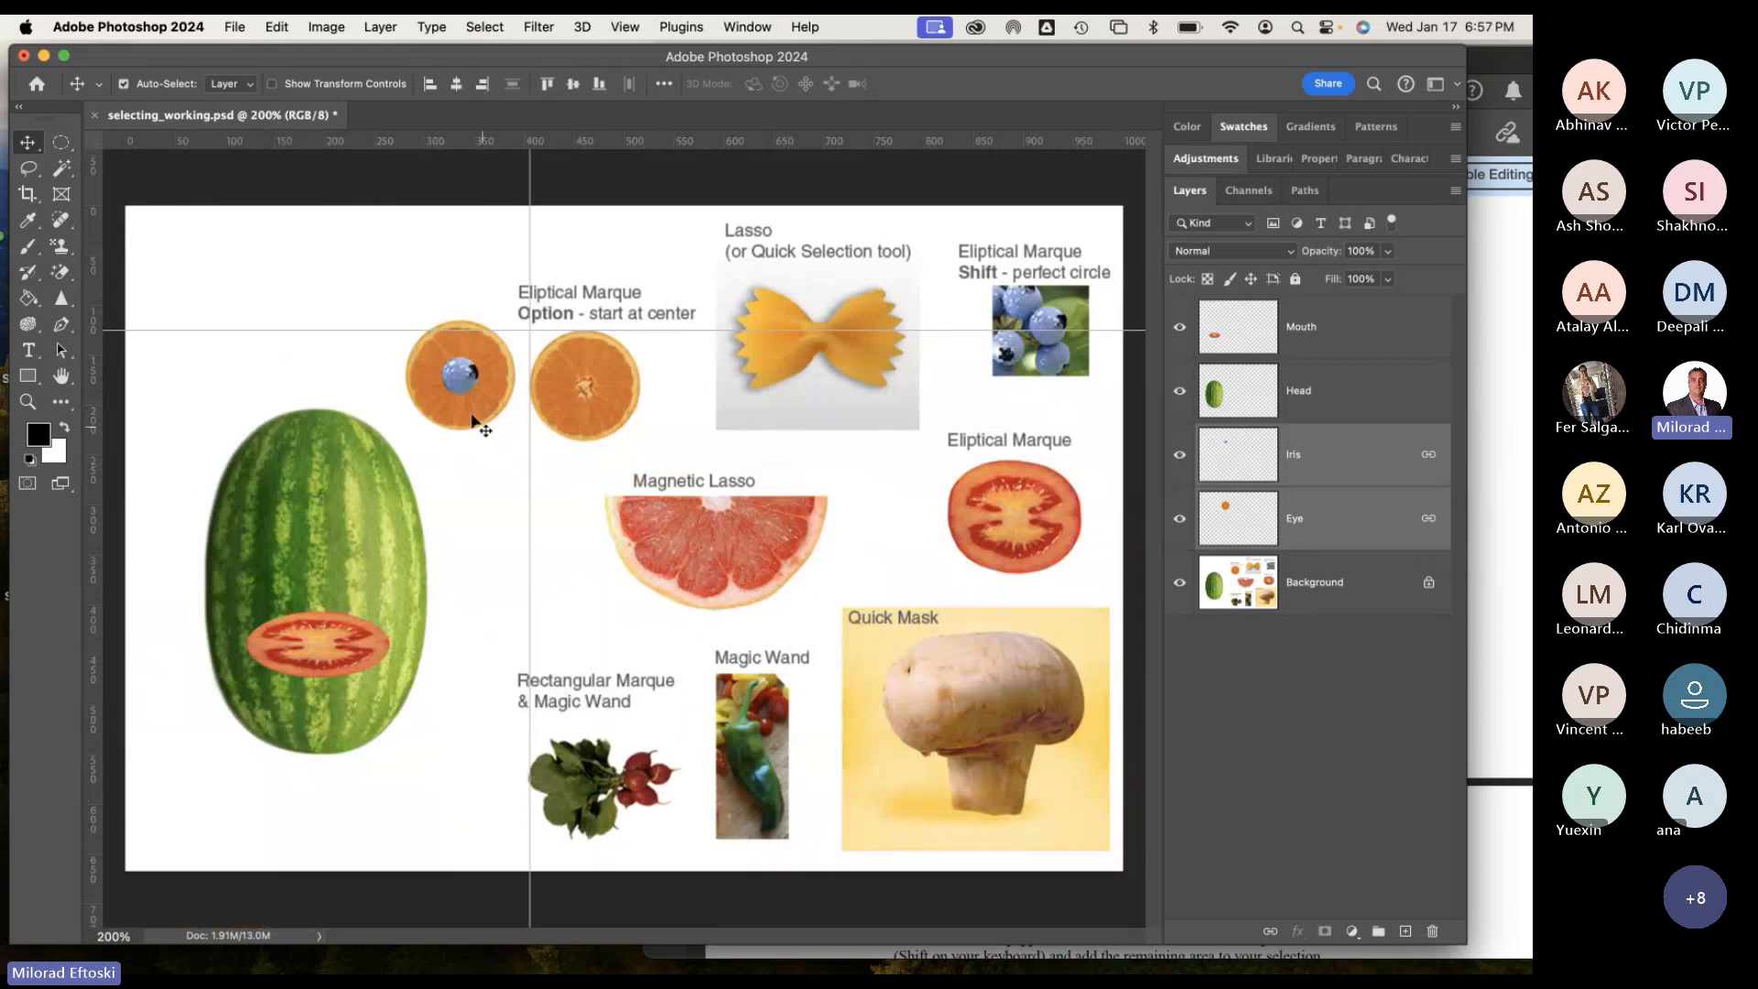
{"action": "left_click_drag", "start_coordinate": [469, 402], "coordinate": [453, 506]}
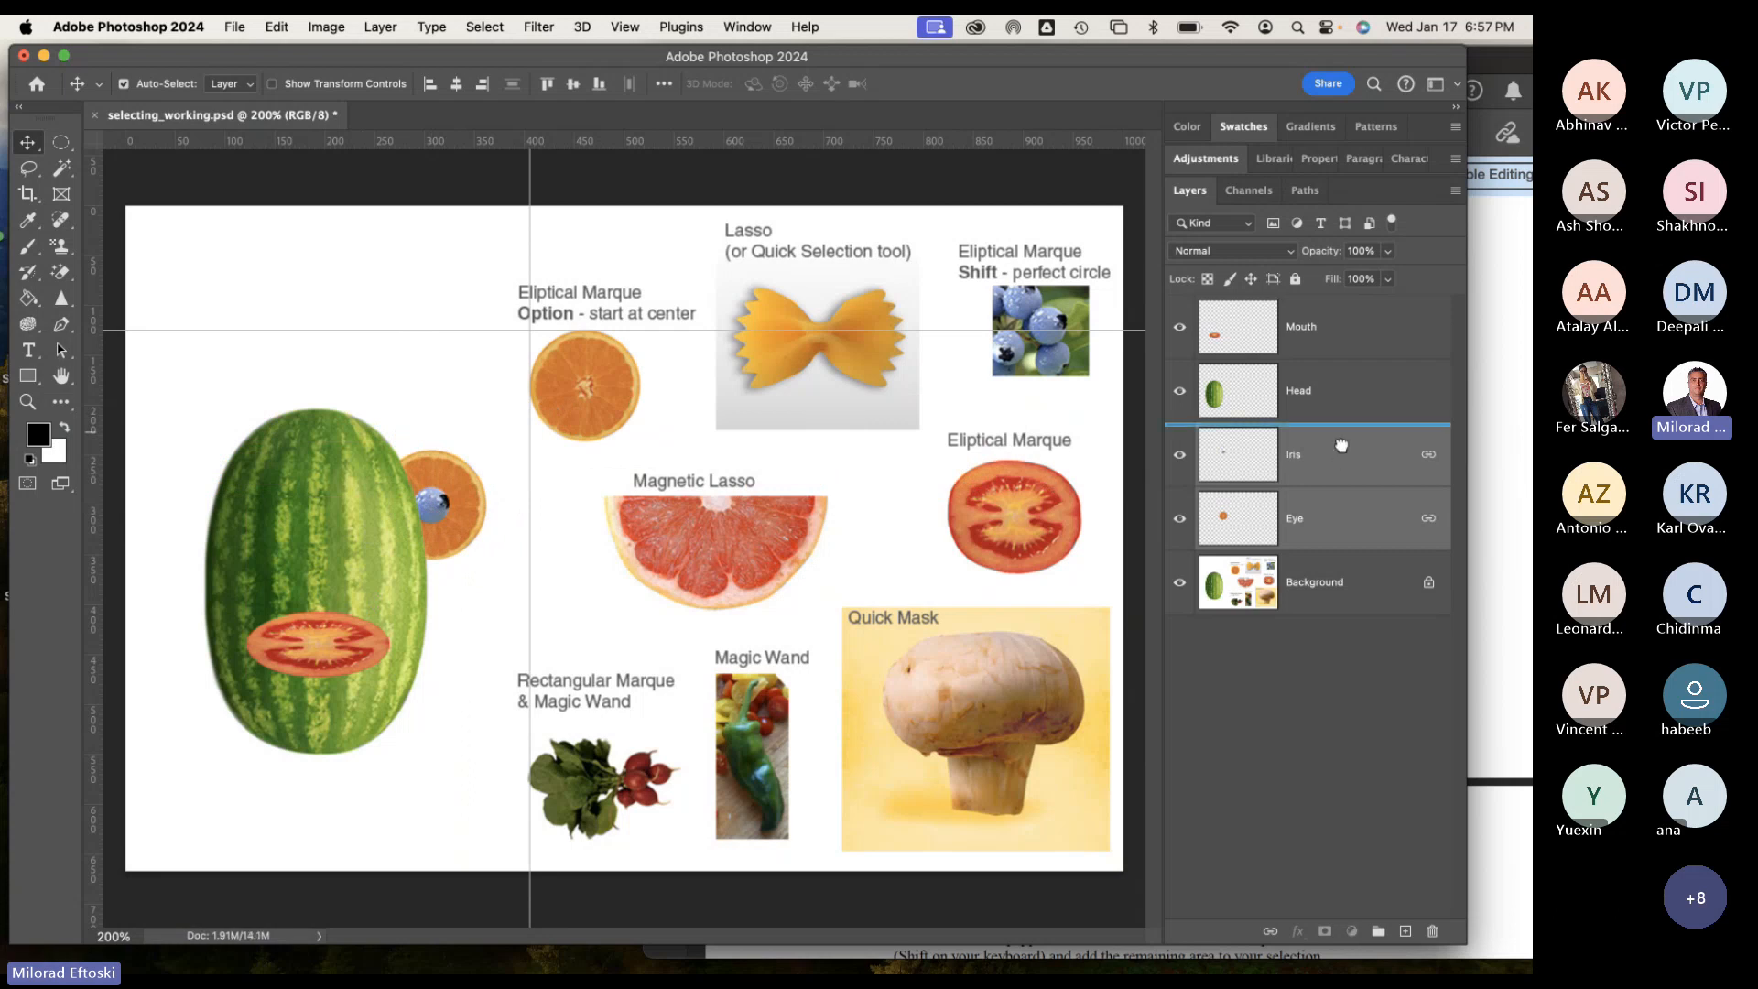
{"action": "left_click_drag", "start_coordinate": [1348, 453], "coordinate": [1342, 368]}
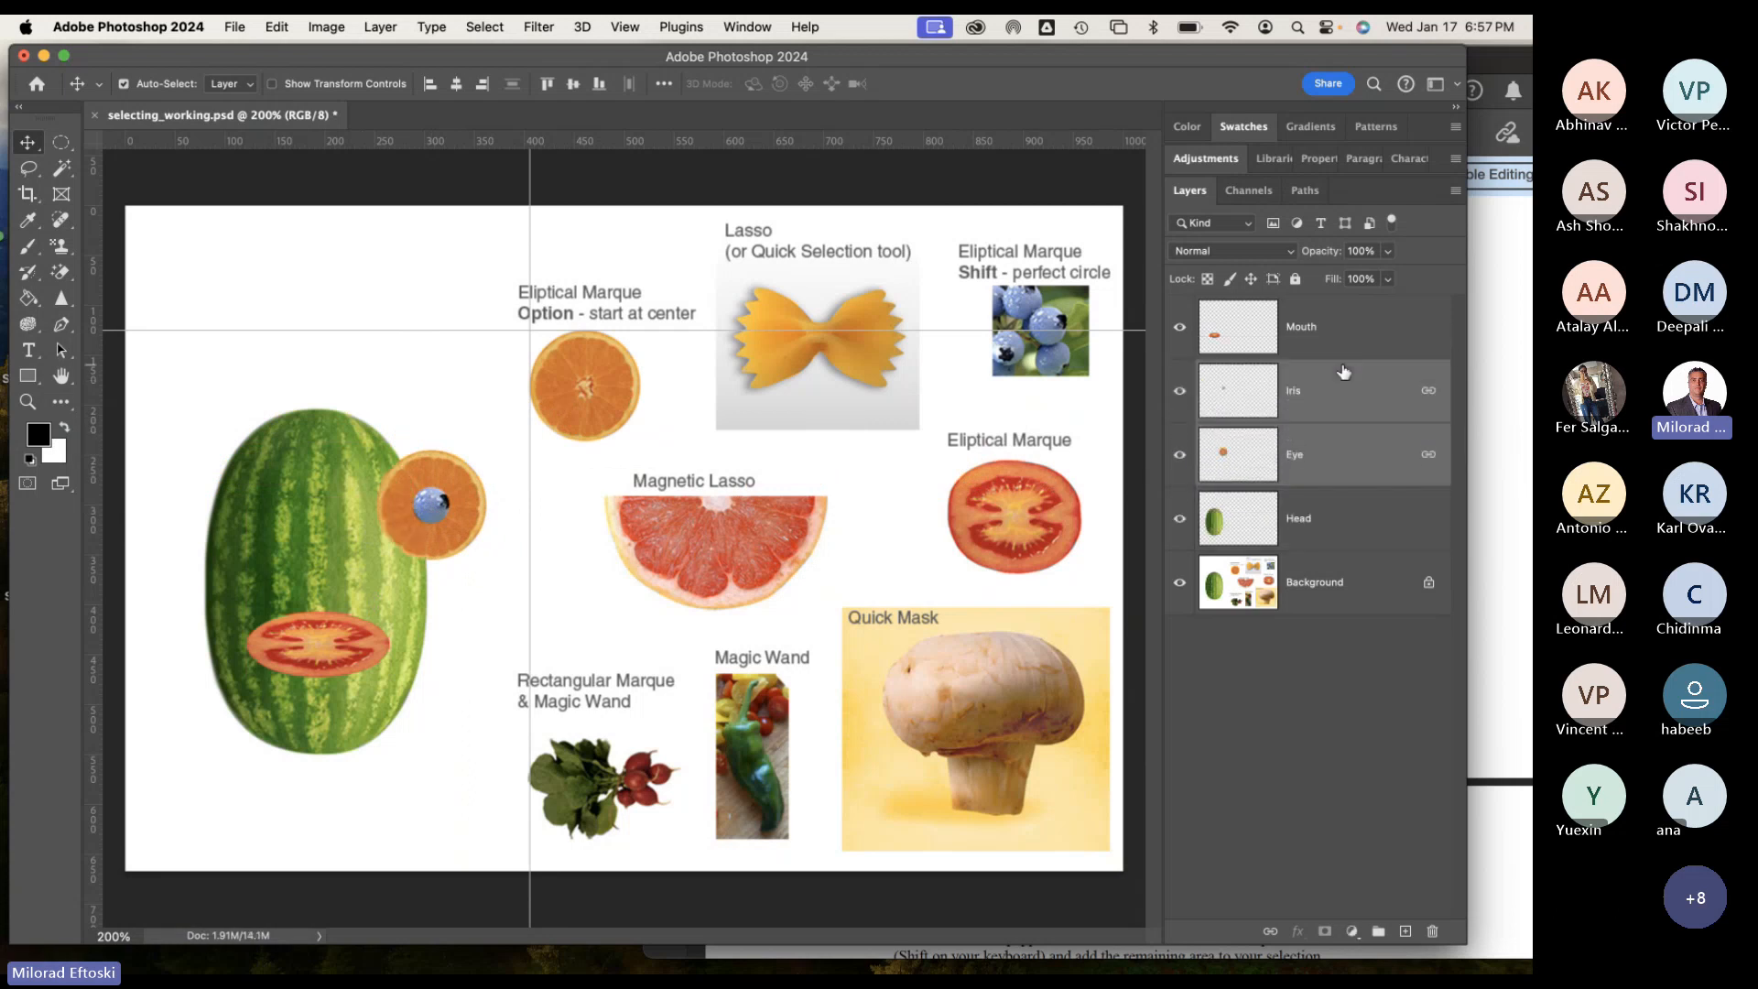
{"action": "left_click_drag", "start_coordinate": [455, 515], "coordinate": [299, 526]}
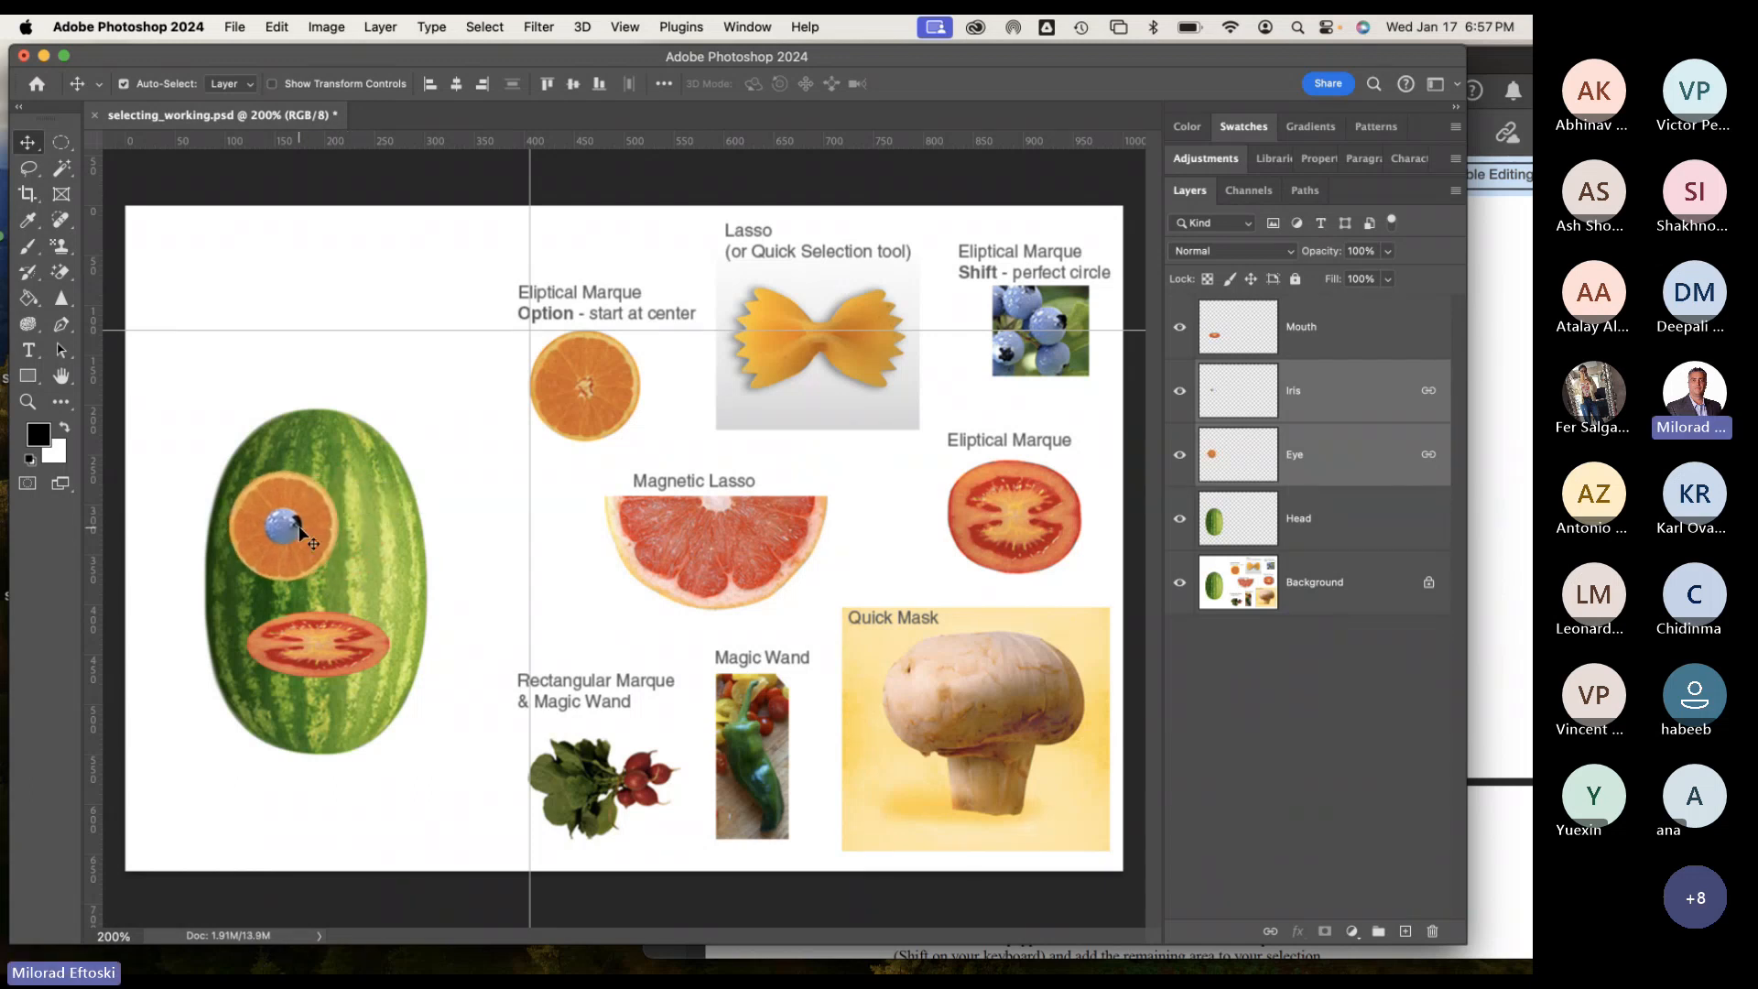
Scale the linked Iris and Eye layers down proportionally with Free Transform to fit the left half of the melon.
{"action": "left_click", "coordinate": [278, 26]}
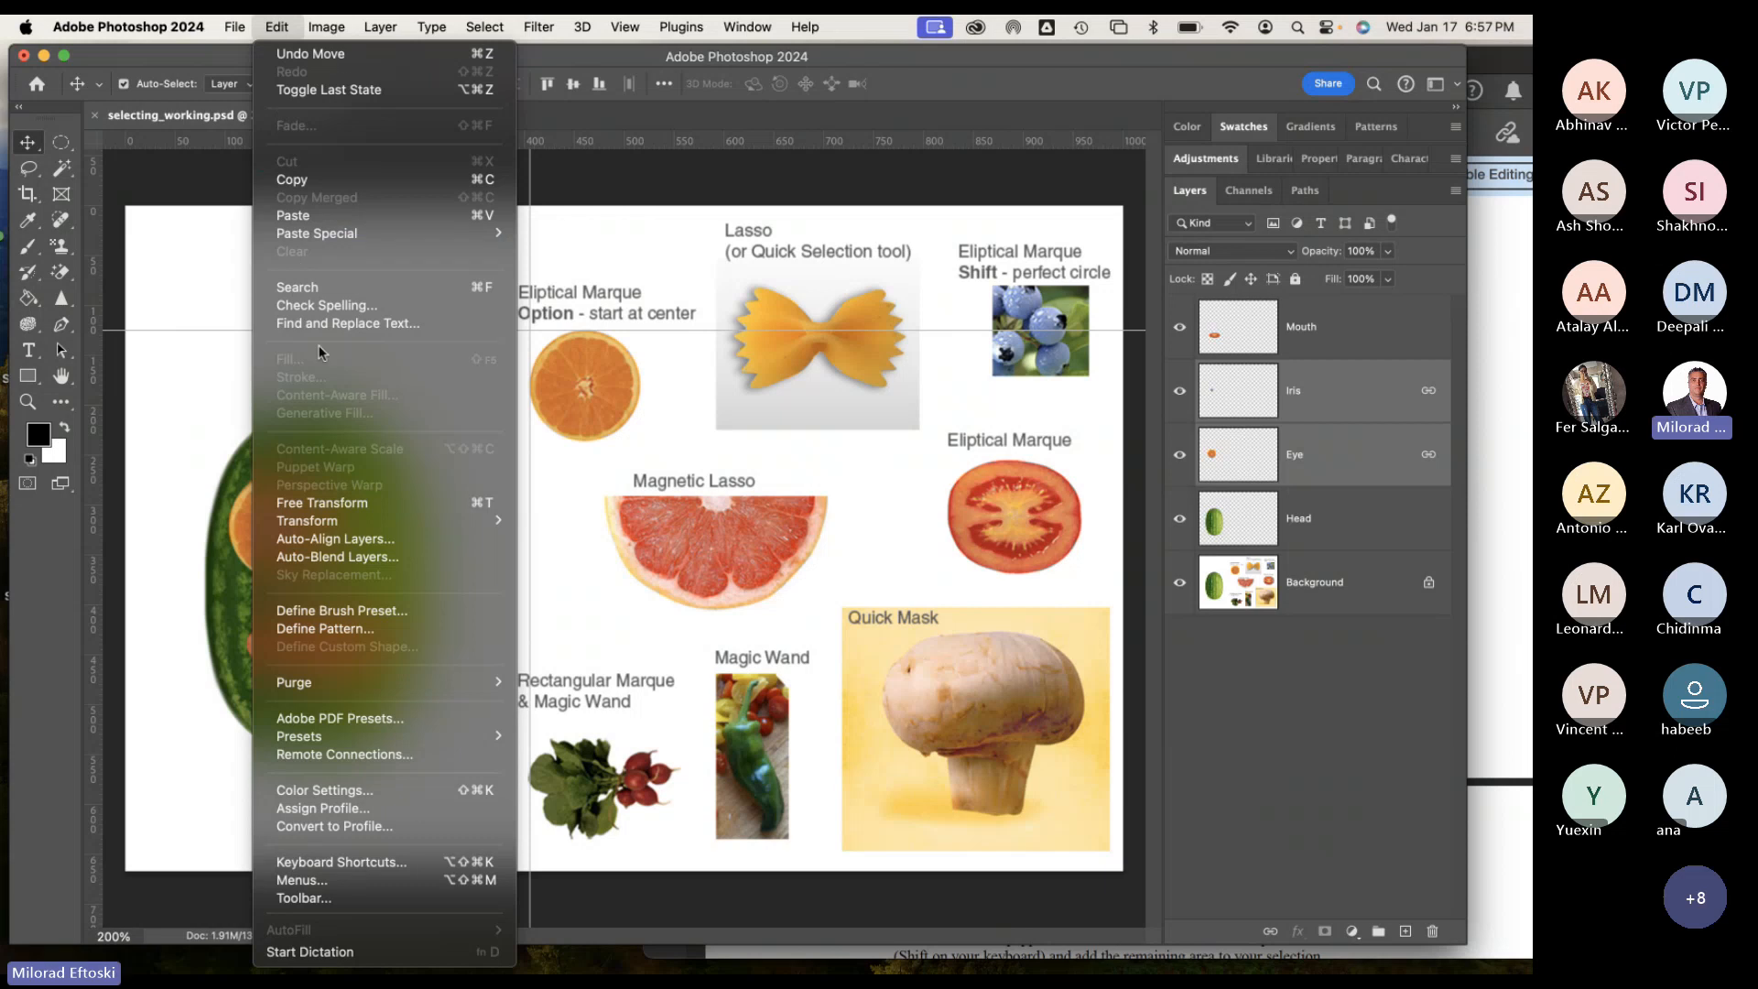
{"action": "left_click", "coordinate": [365, 502]}
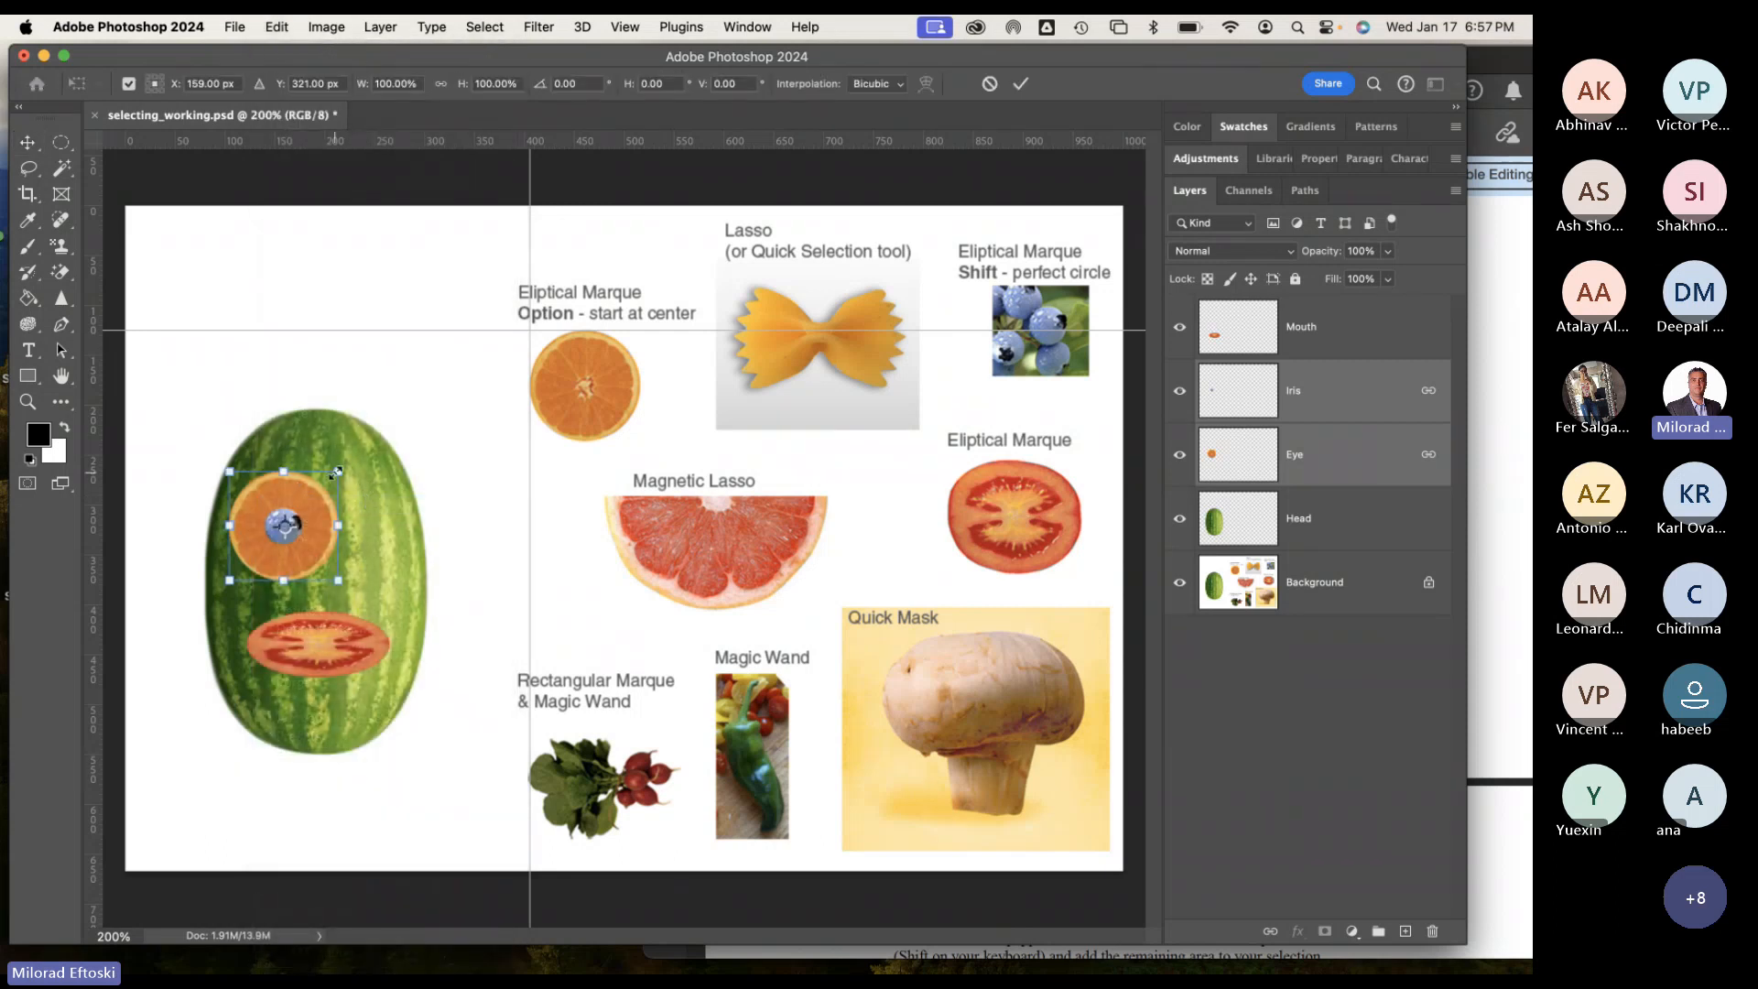
{"action": "left_click_drag", "start_coordinate": [337, 471], "coordinate": [287, 553]}
{"action": "key", "text": "Return"}
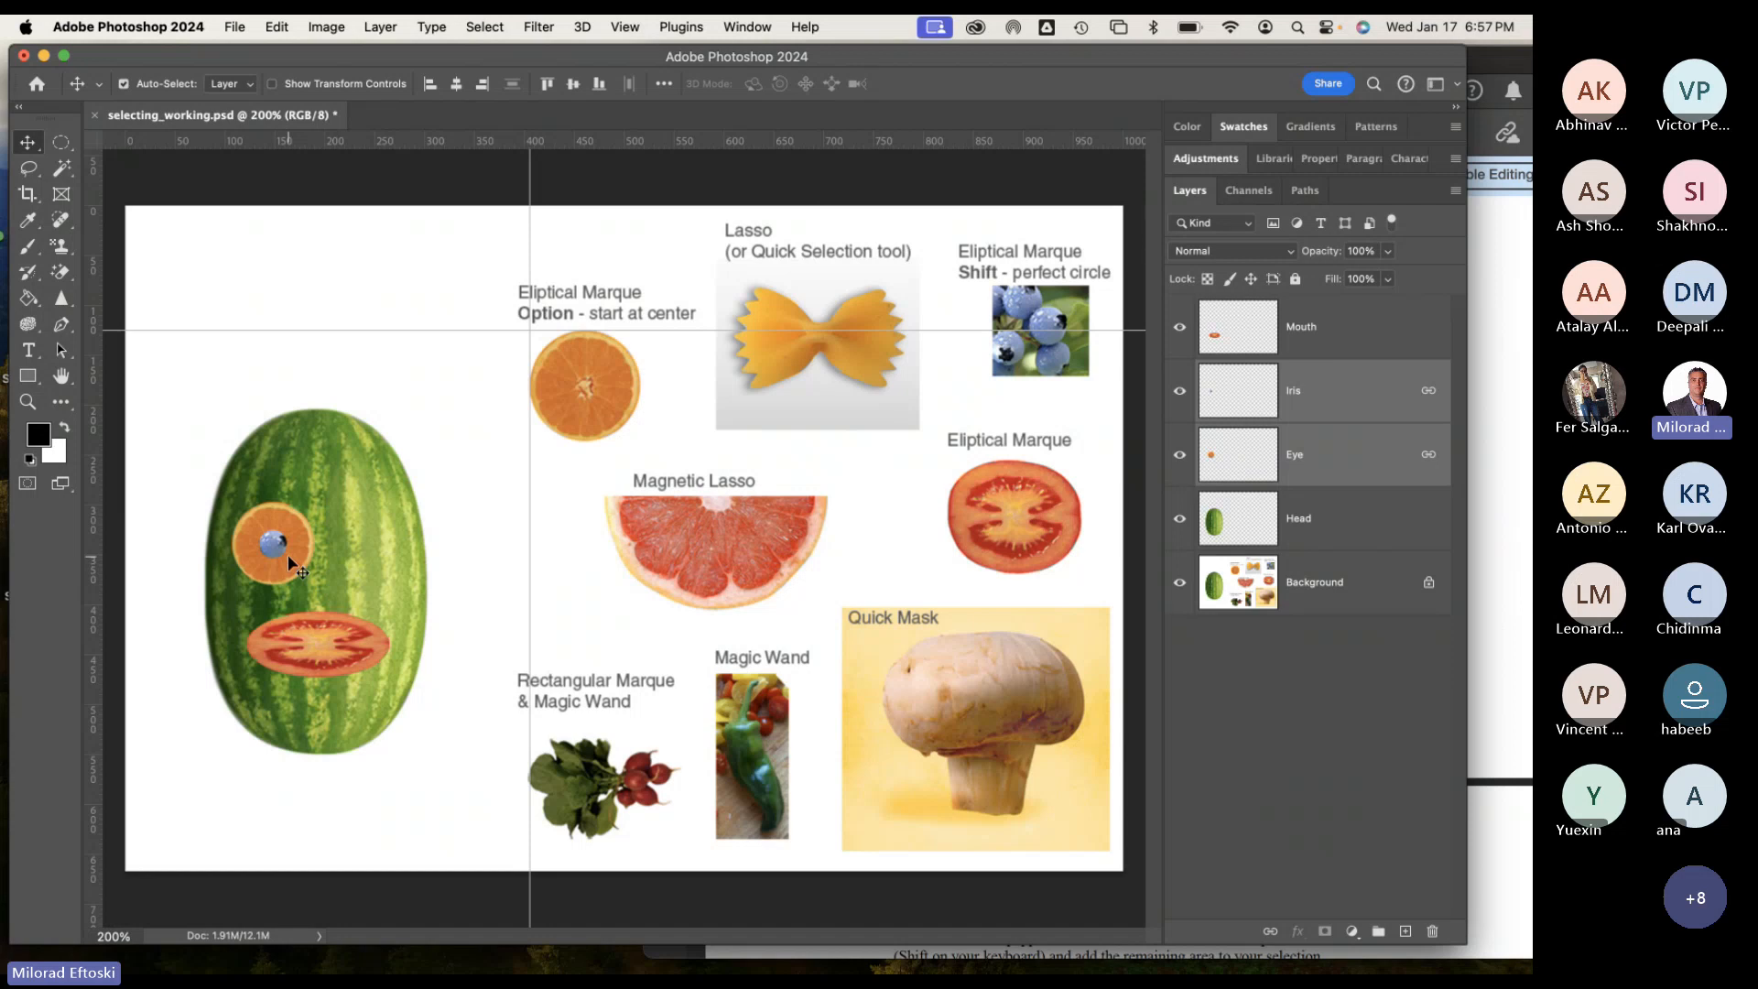
Merge the linked Iris and Eye layers into one layer and toggle its visibility to check the combined eye.
{"action": "right_click", "coordinate": [1364, 397]}
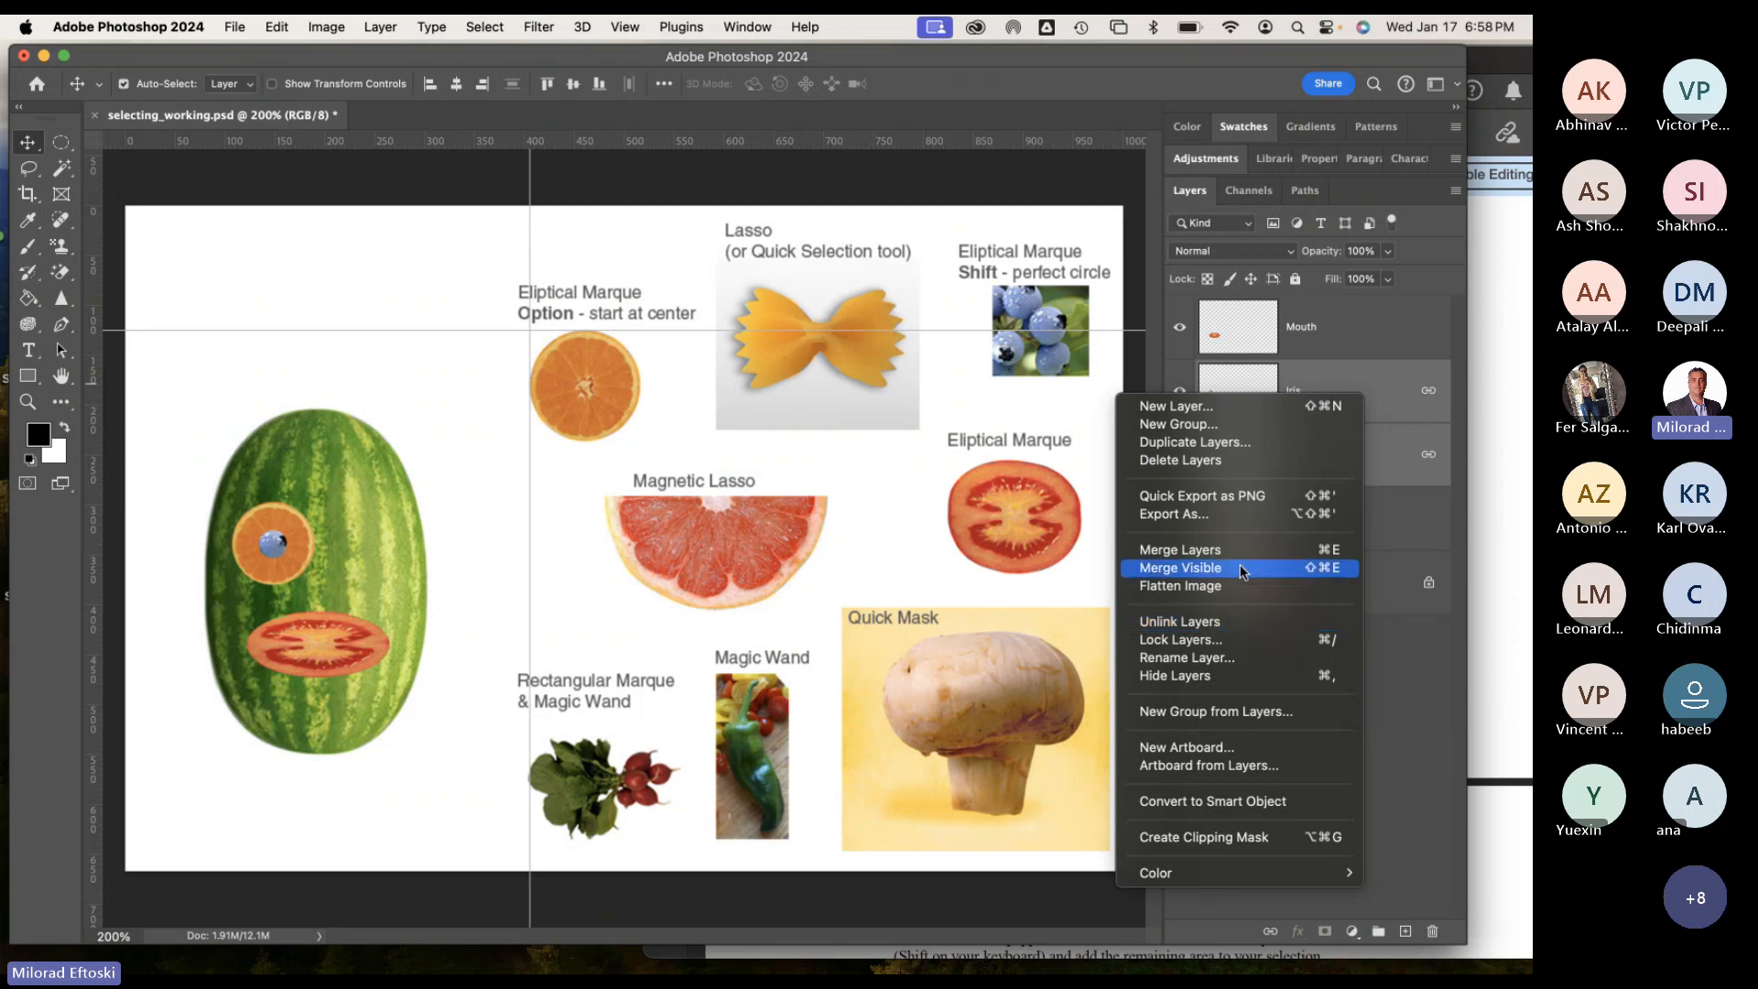
{"action": "left_click", "coordinate": [1498, 550]}
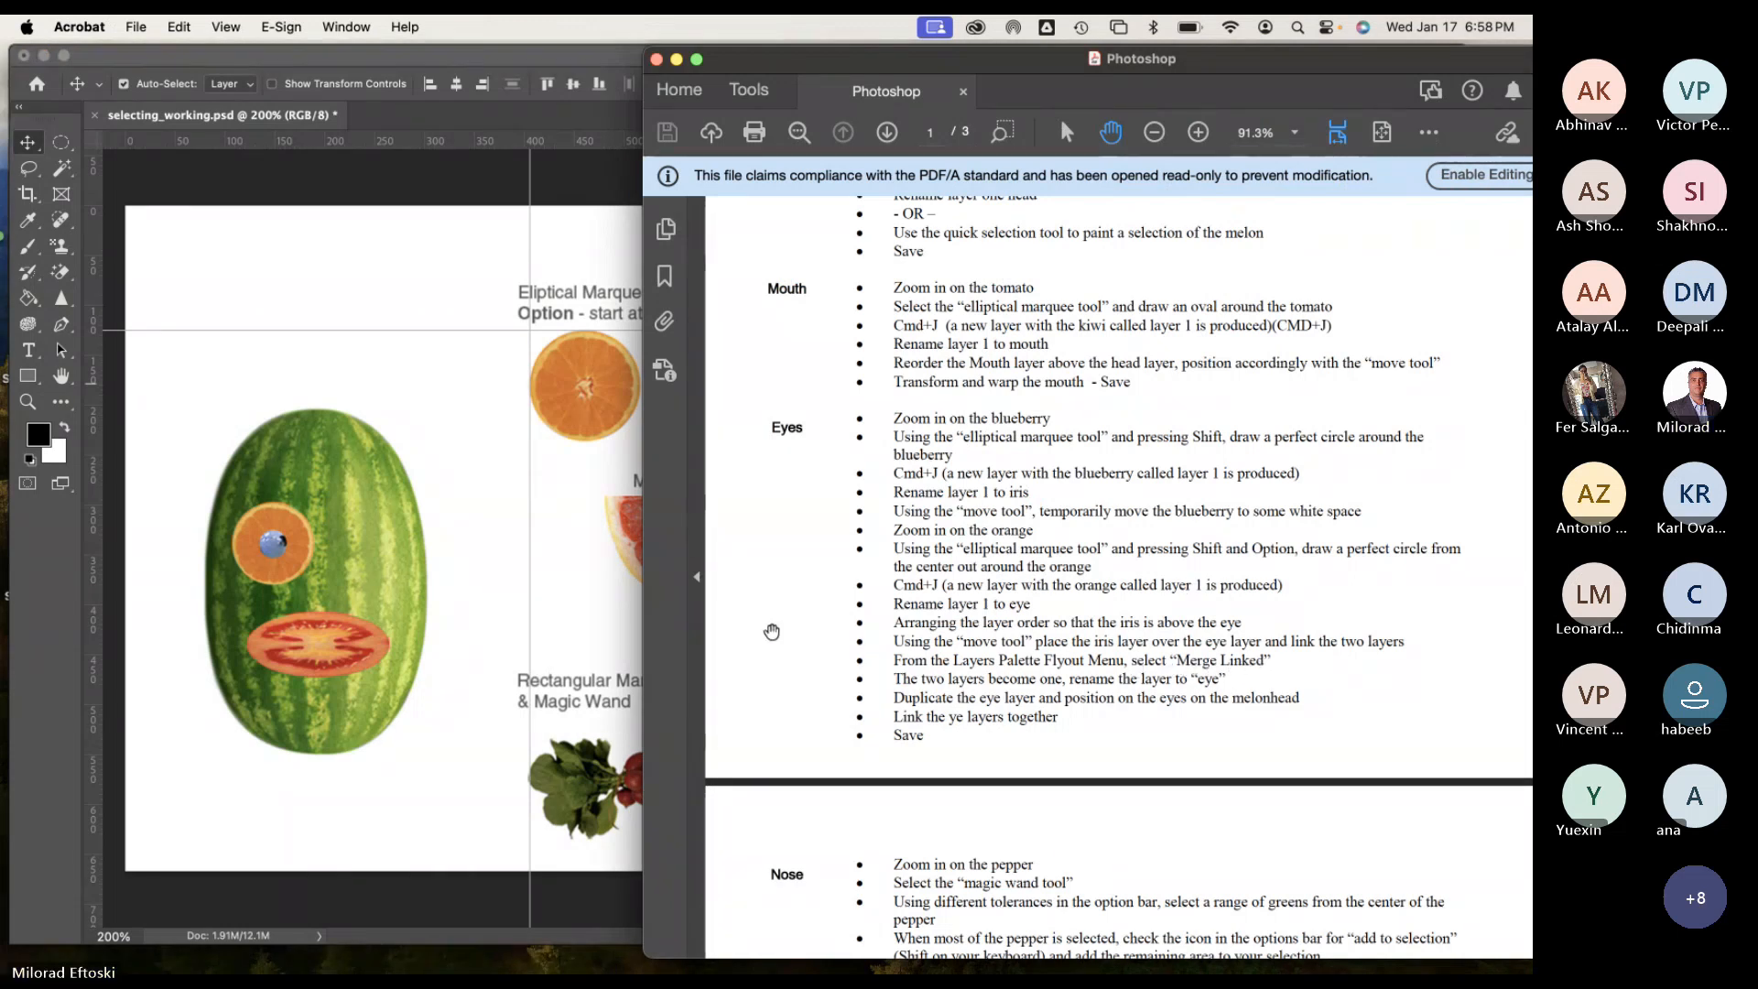
{"action": "left_click", "coordinate": [630, 630]}
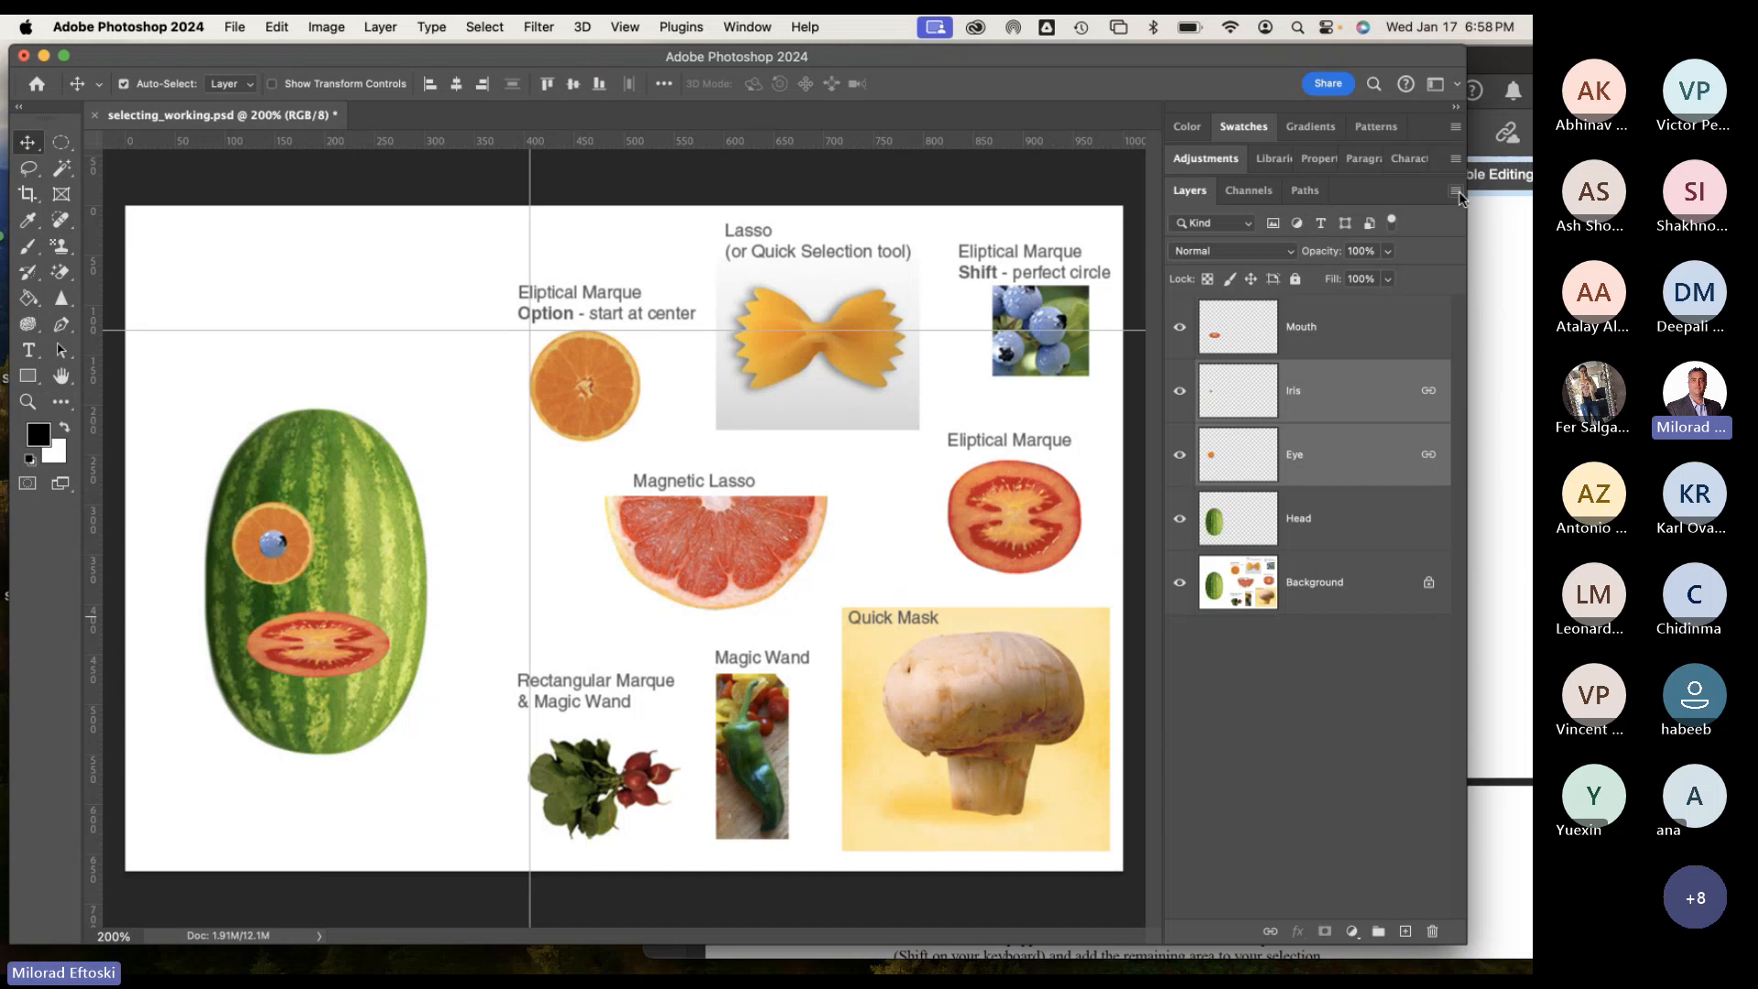
{"action": "left_click", "coordinate": [1455, 190]}
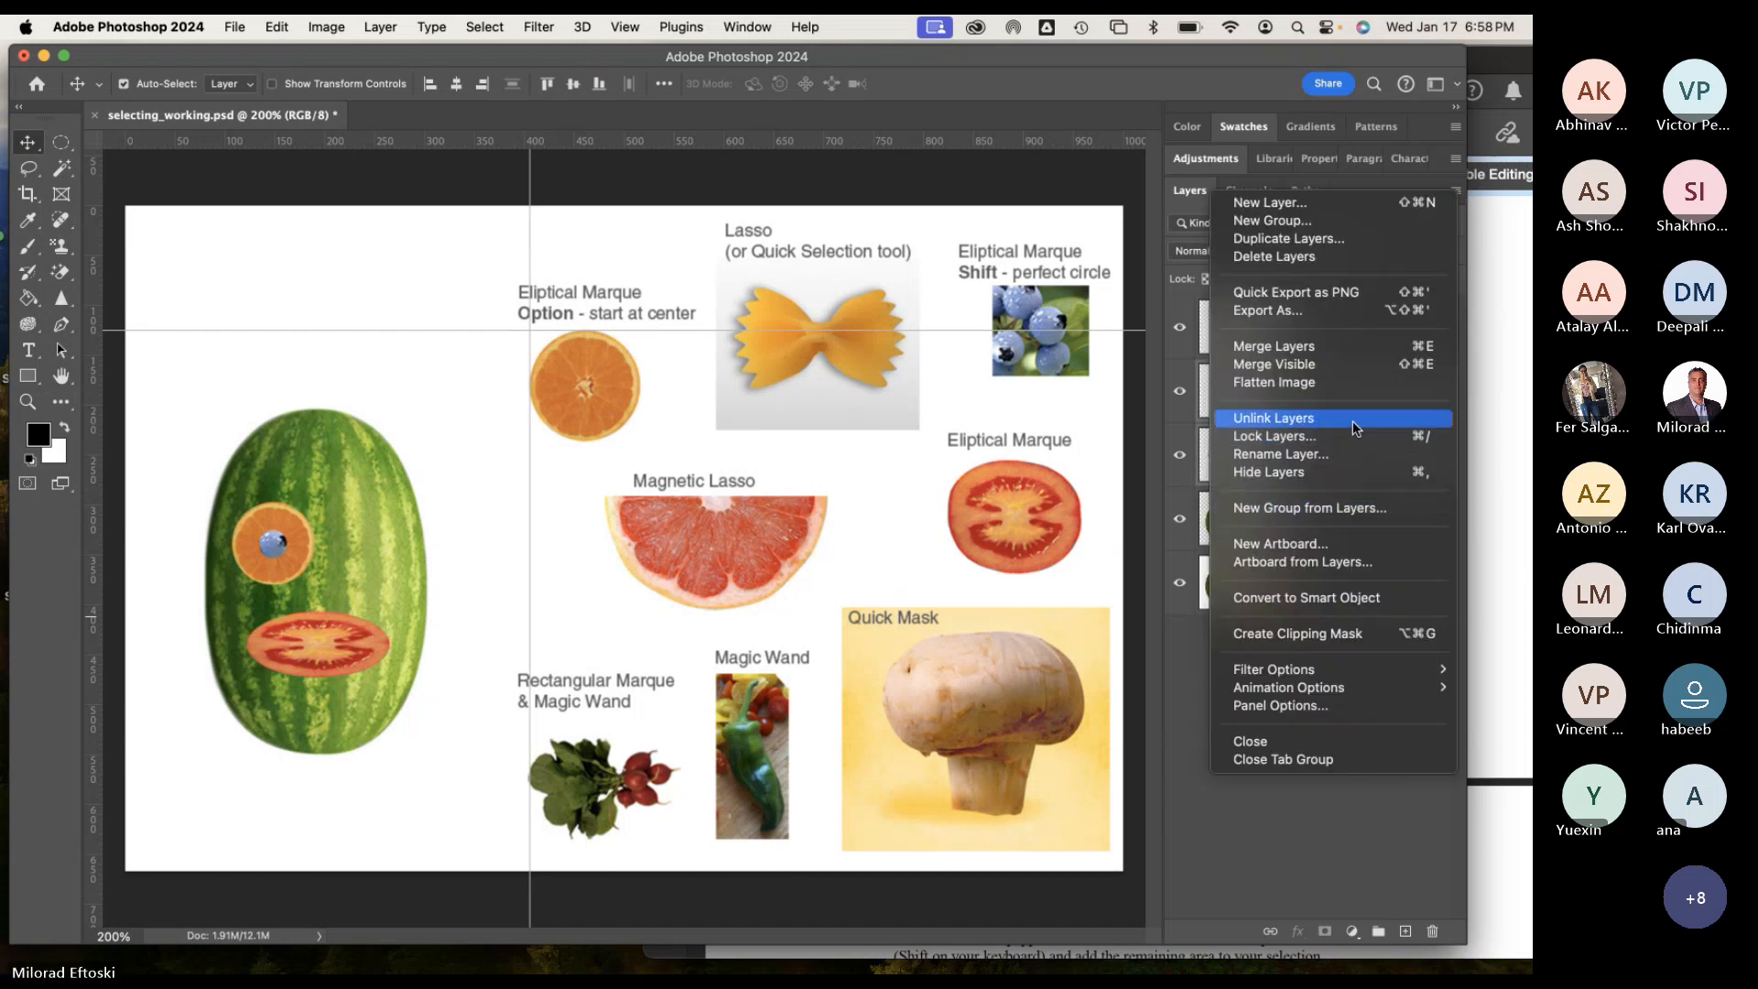
{"action": "left_click", "coordinate": [1330, 347]}
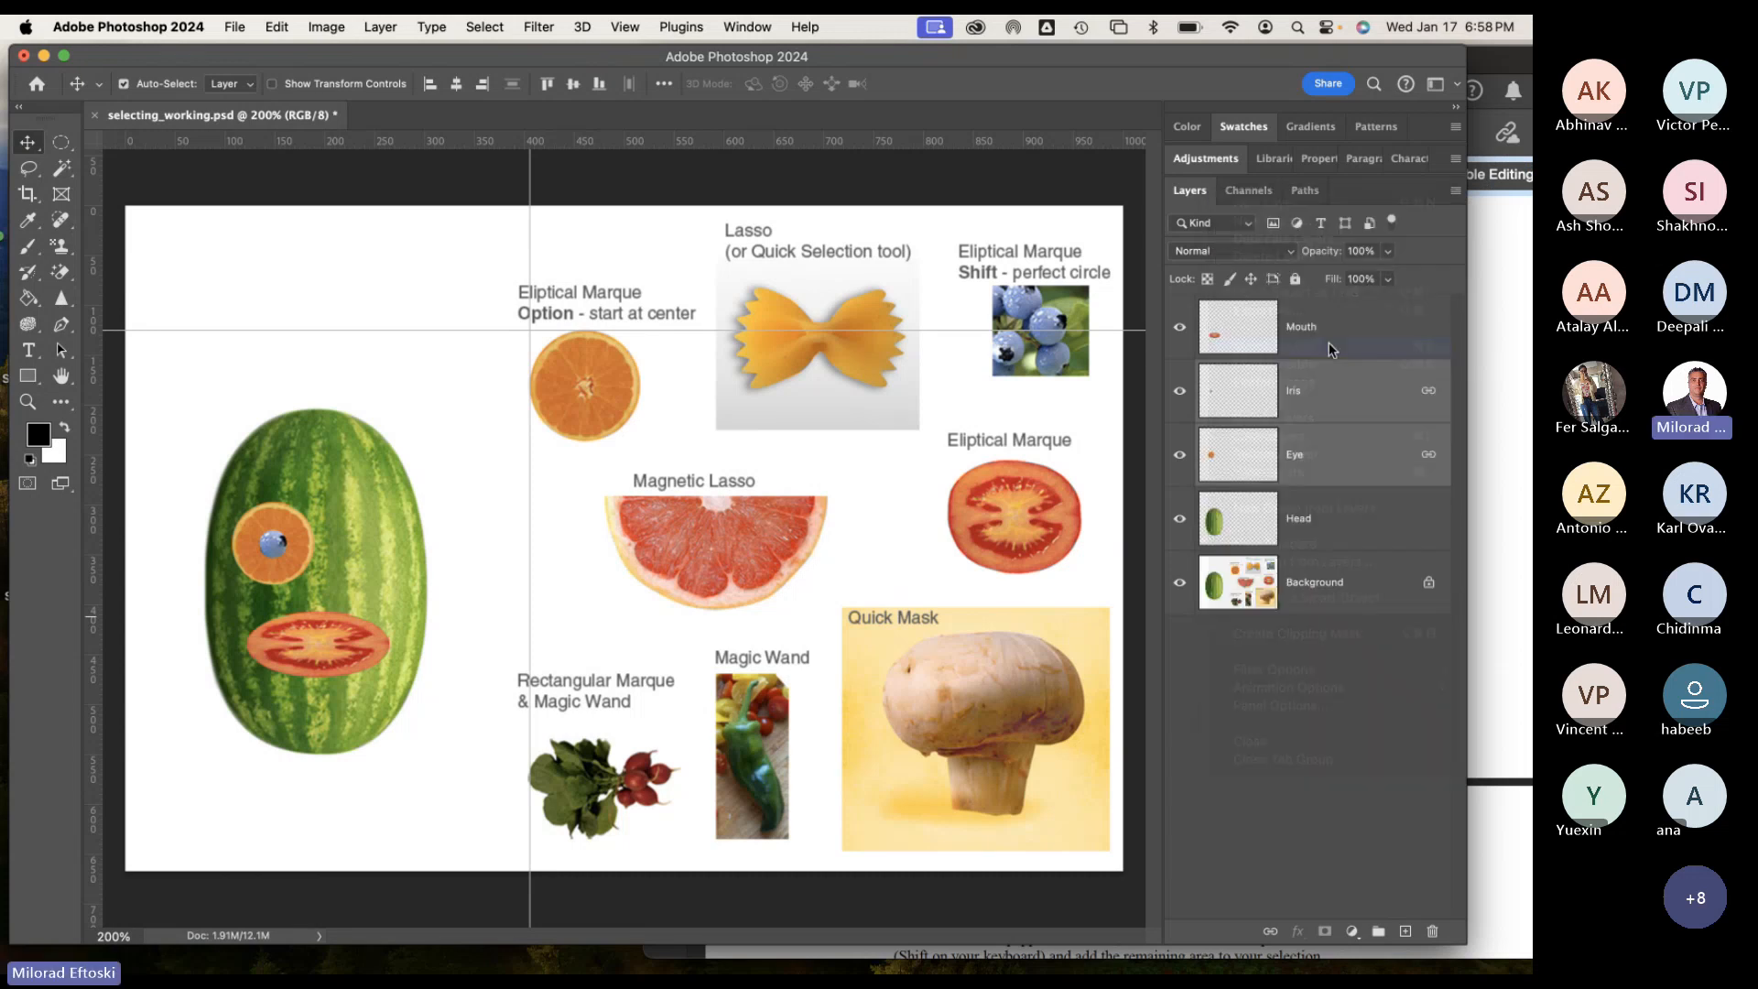
{"action": "left_click", "coordinate": [1180, 392]}
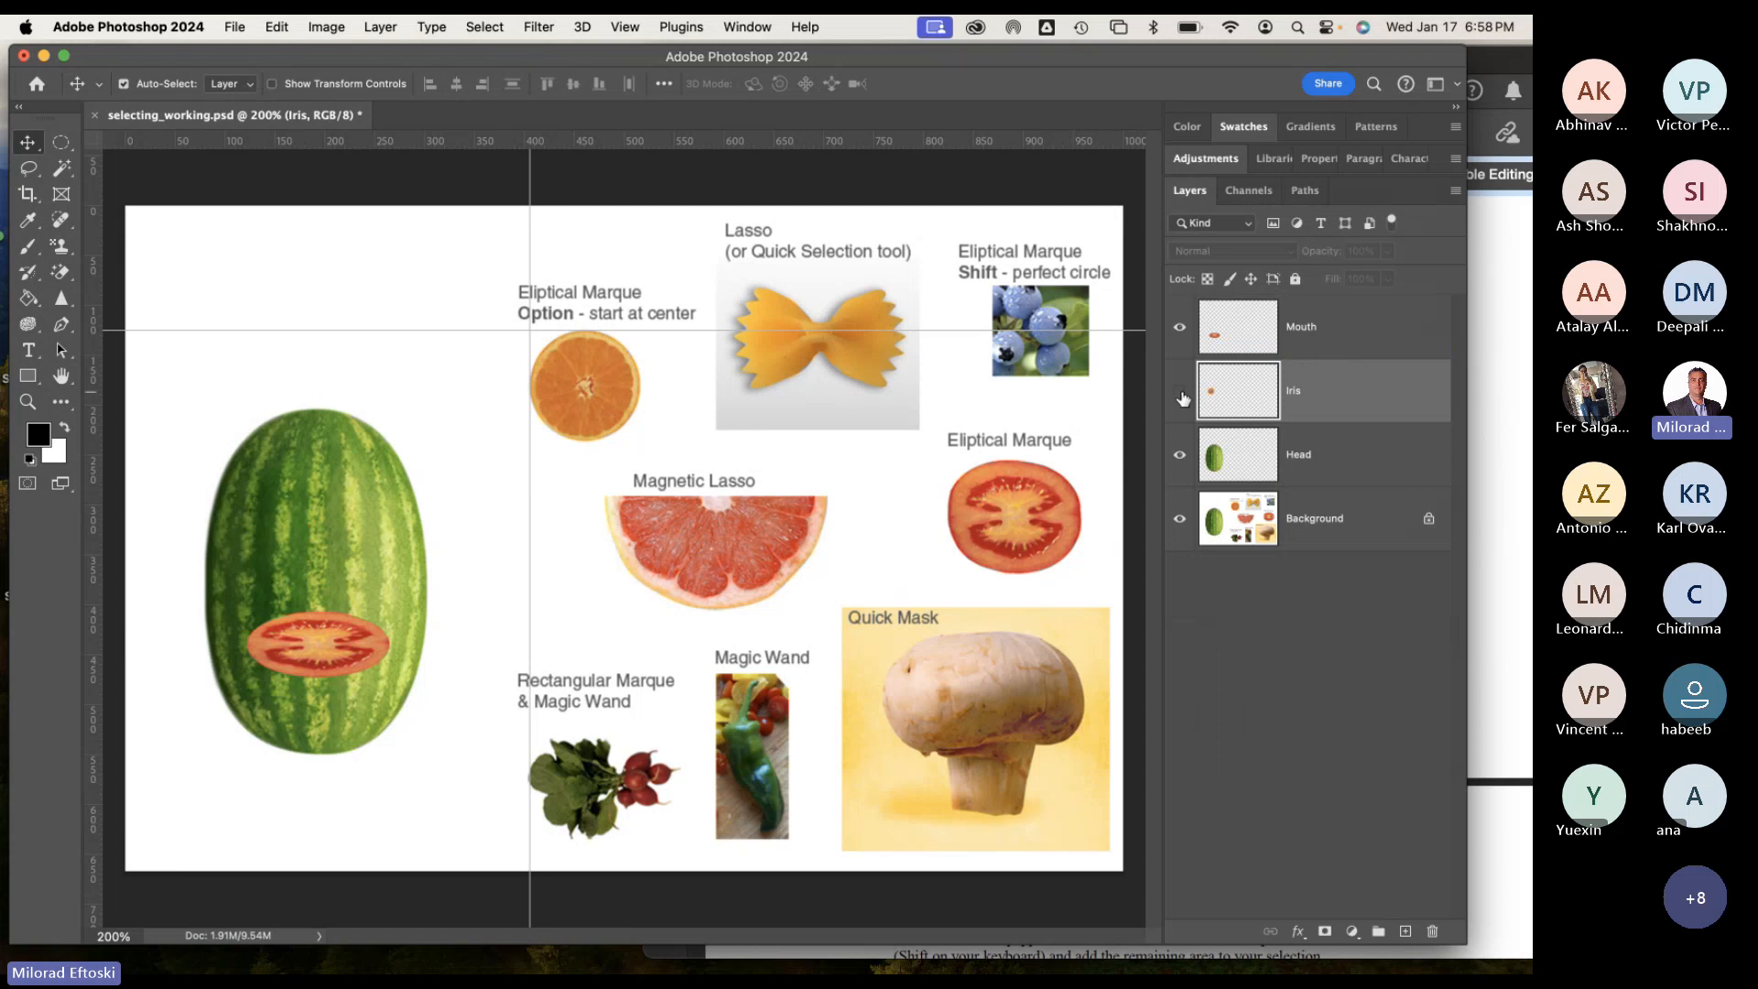
{"action": "left_click", "coordinate": [1181, 392]}
{"action": "left_click", "coordinate": [1181, 392]}
{"action": "left_click", "coordinate": [1181, 392]}
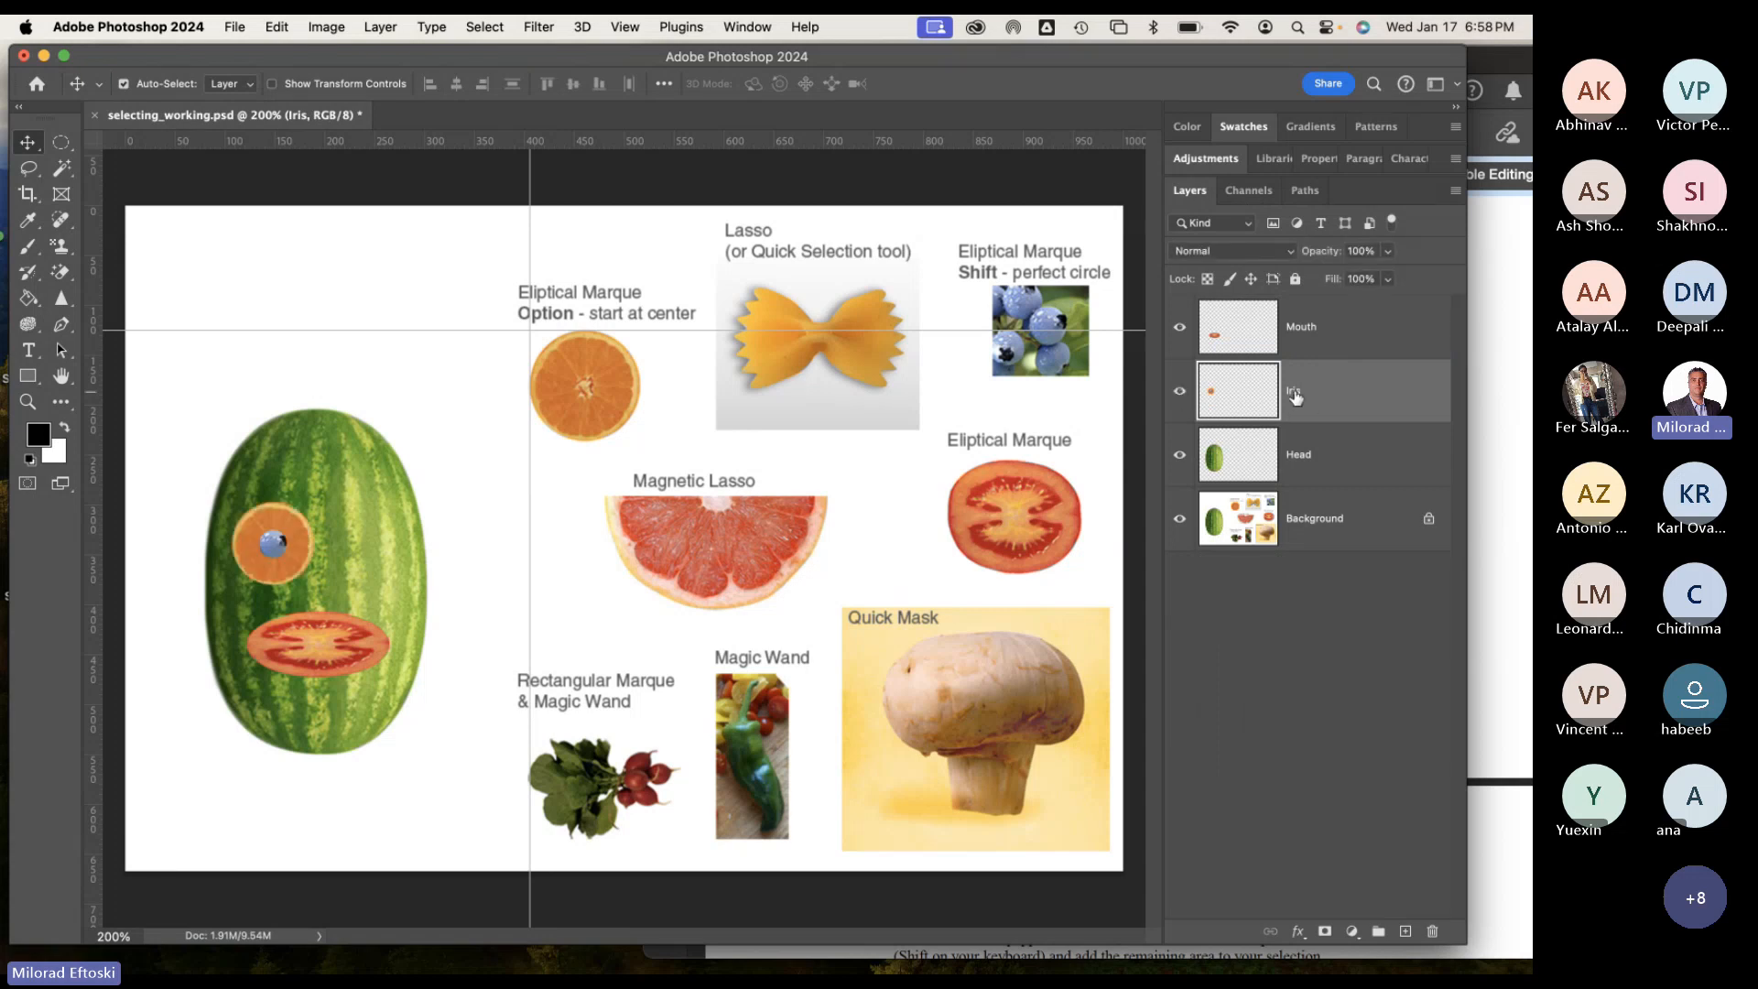
Rename the merged layer as Eye and shift the eye slightly up and to the left on the melon.
{"action": "double_click", "coordinate": [1294, 391]}
{"action": "type", "text": "Eye"}
{"action": "key", "text": "Return"}
{"action": "left_click_drag", "start_coordinate": [282, 553], "coordinate": [277, 541]}
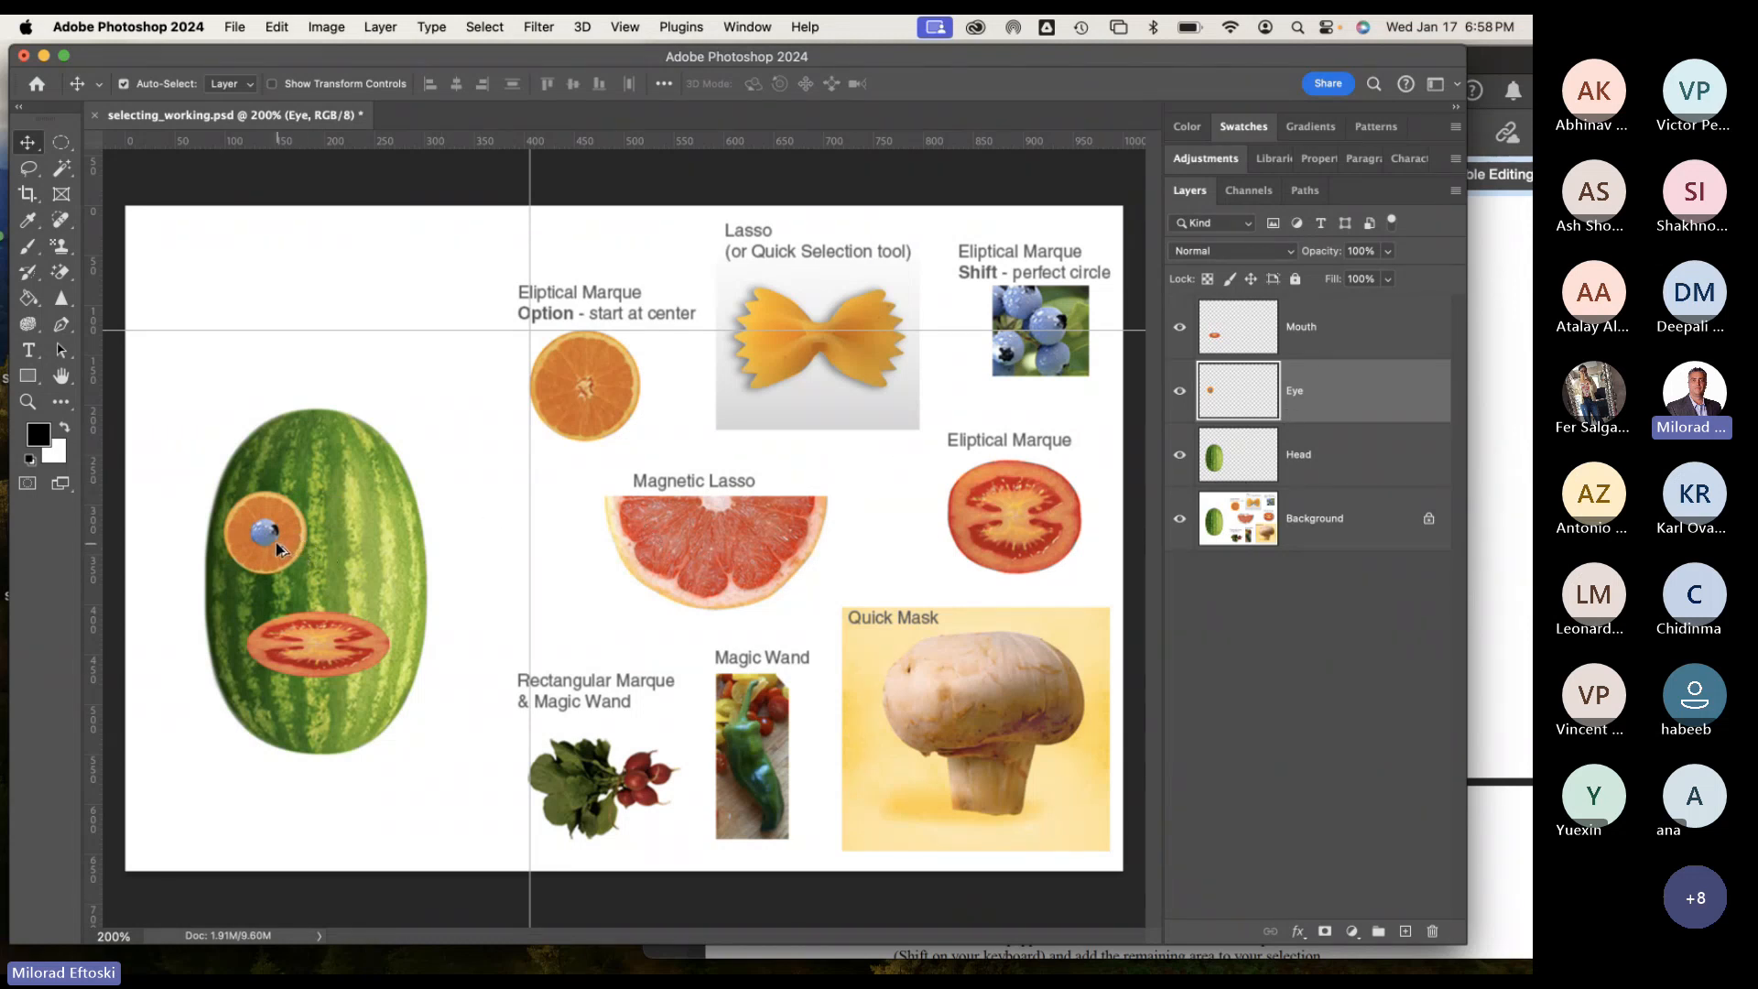
Duplicate the orange eye and place the copy on the melon's right half, roughly level with the first eye.
{"action": "left_click_drag", "start_coordinate": [279, 547], "coordinate": [296, 546]}
{"action": "left_click_drag", "start_coordinate": [326, 536], "coordinate": [370, 541]}
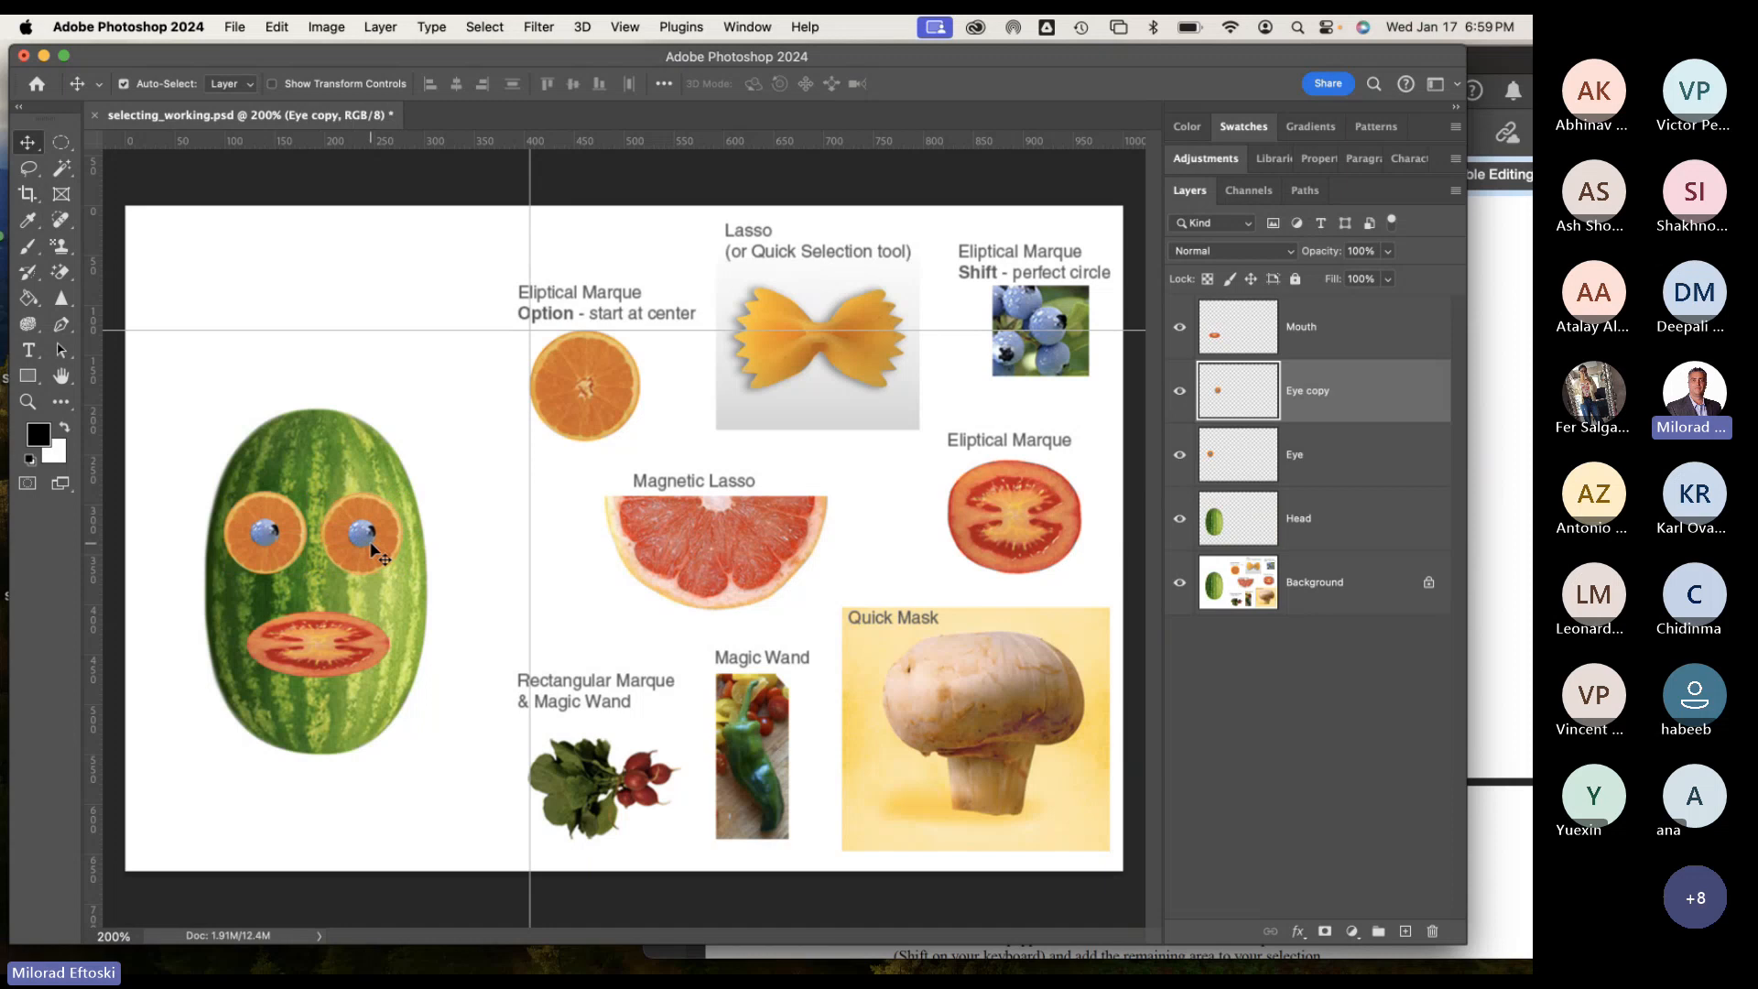
{"action": "left_click_drag", "start_coordinate": [370, 544], "coordinate": [376, 552]}
Try a third eye copy on the melon's forehead, delete it, and nudge the original left eye slightly.
{"action": "left_click_drag", "start_coordinate": [390, 536], "coordinate": [339, 446]}
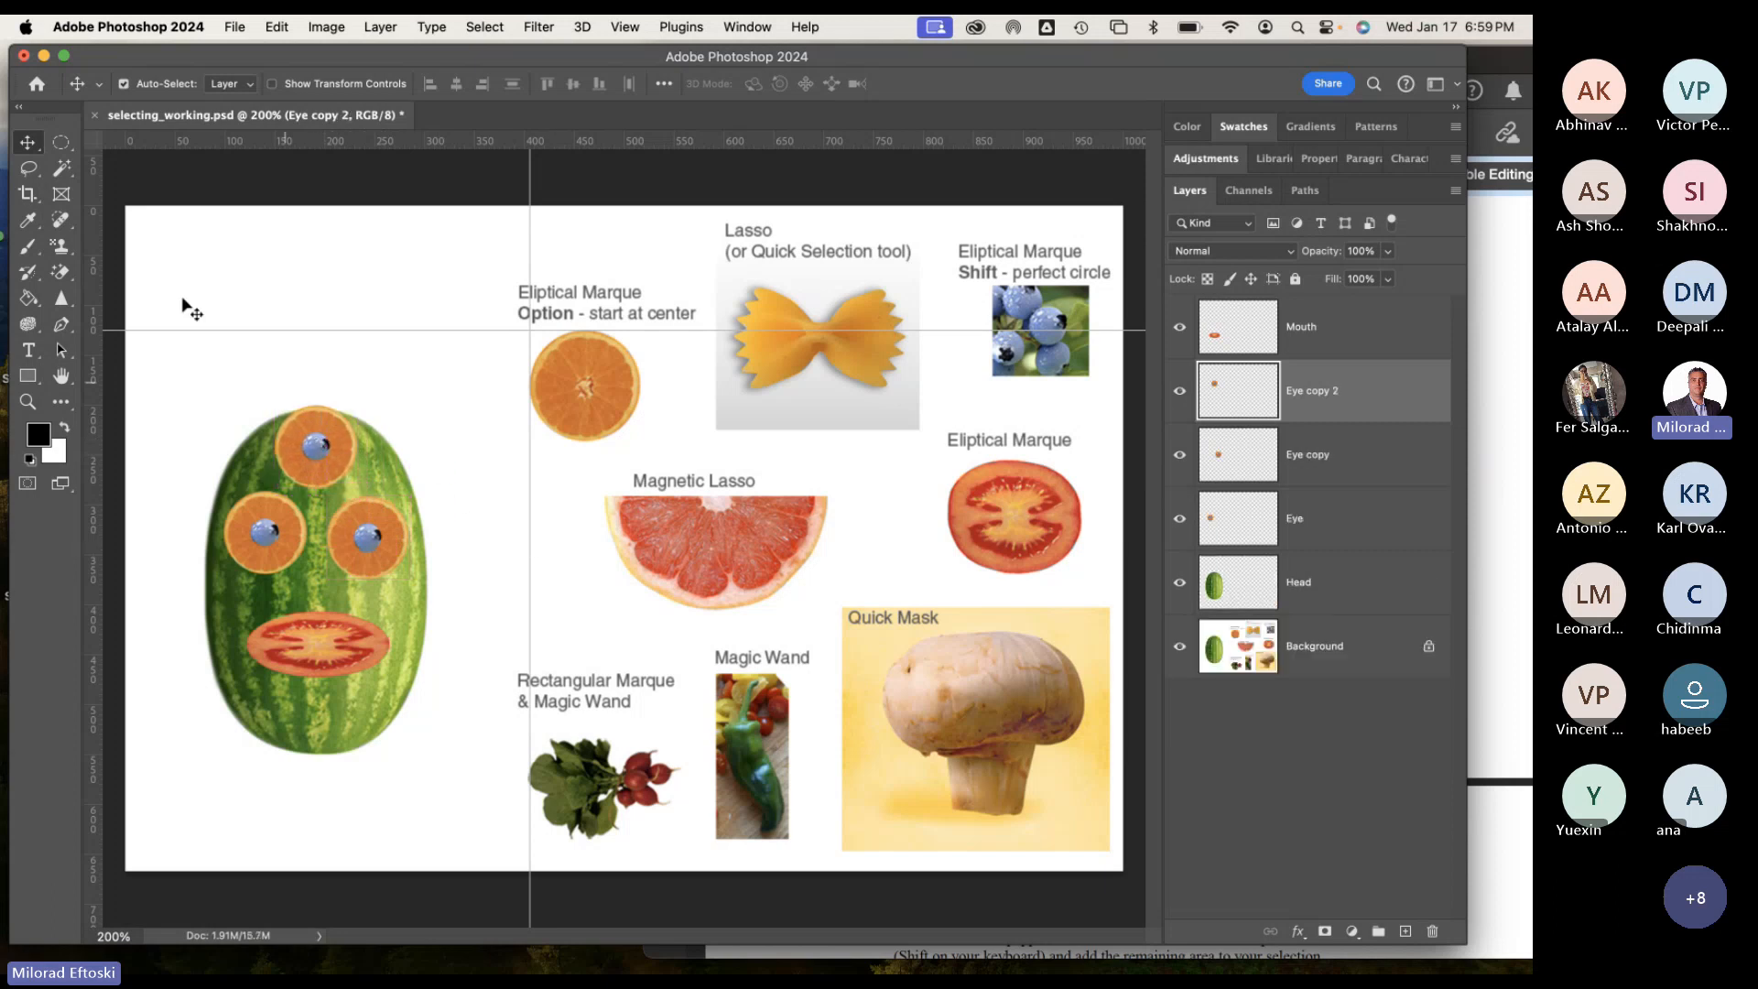
{"action": "key", "text": "Delete"}
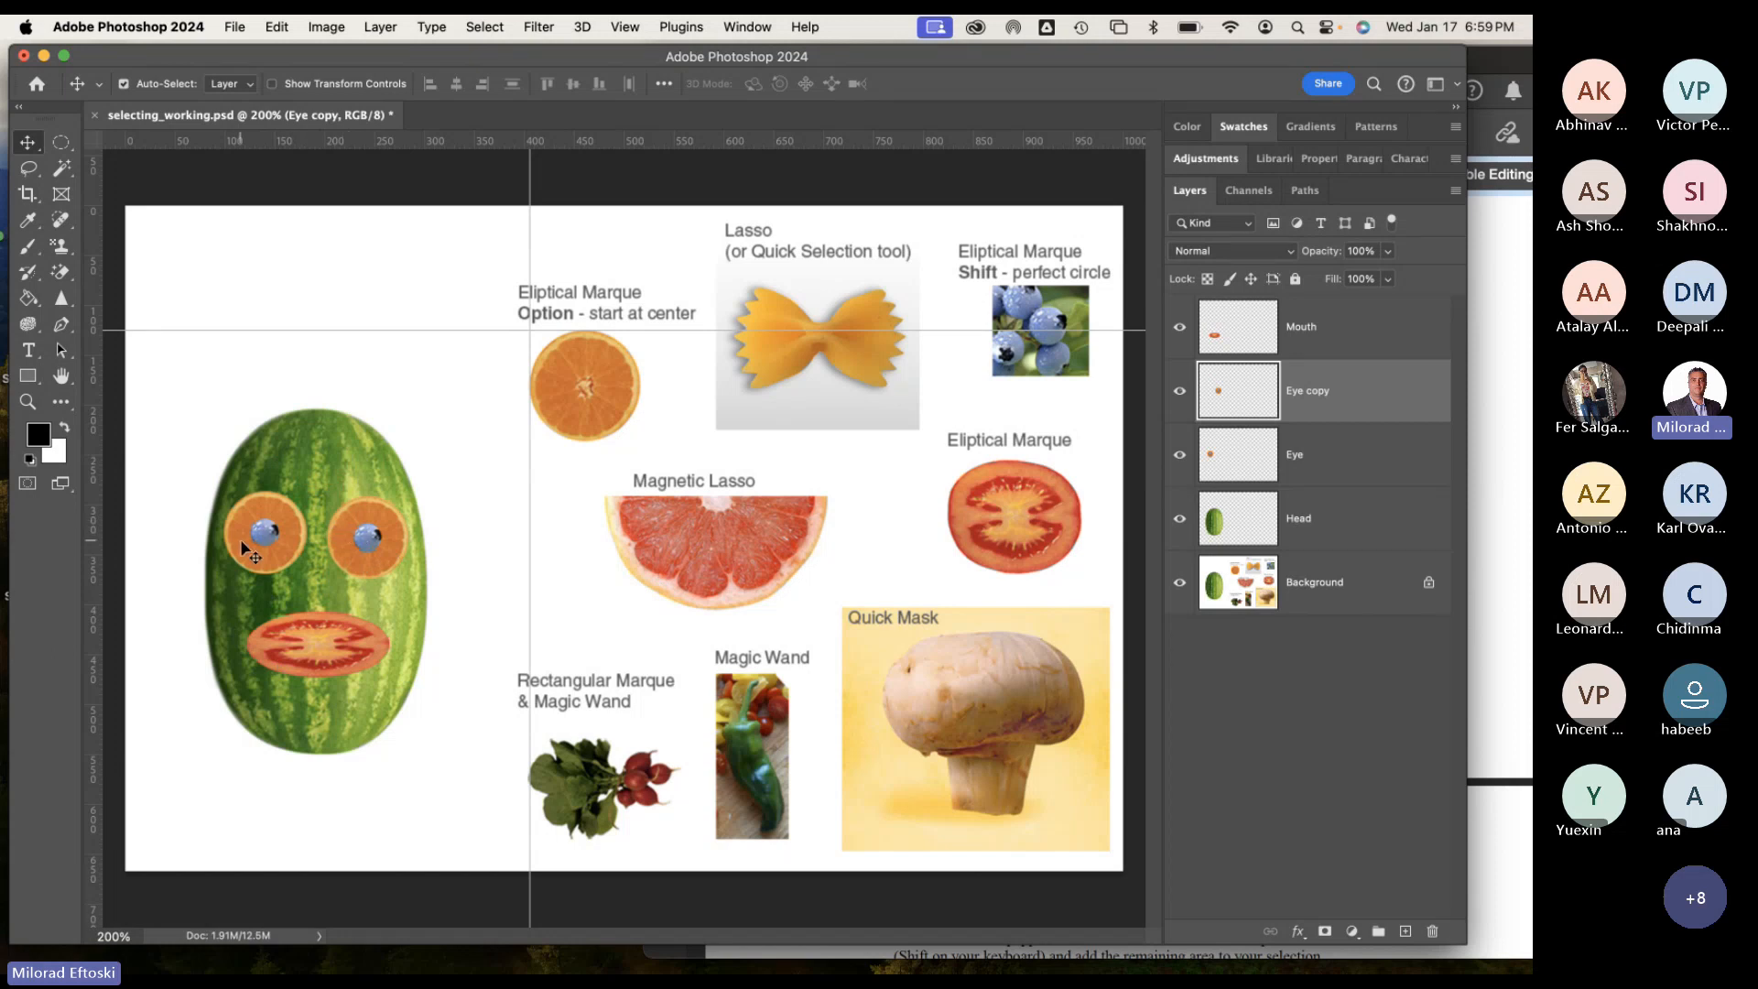
{"action": "left_click_drag", "start_coordinate": [240, 535], "coordinate": [242, 543]}
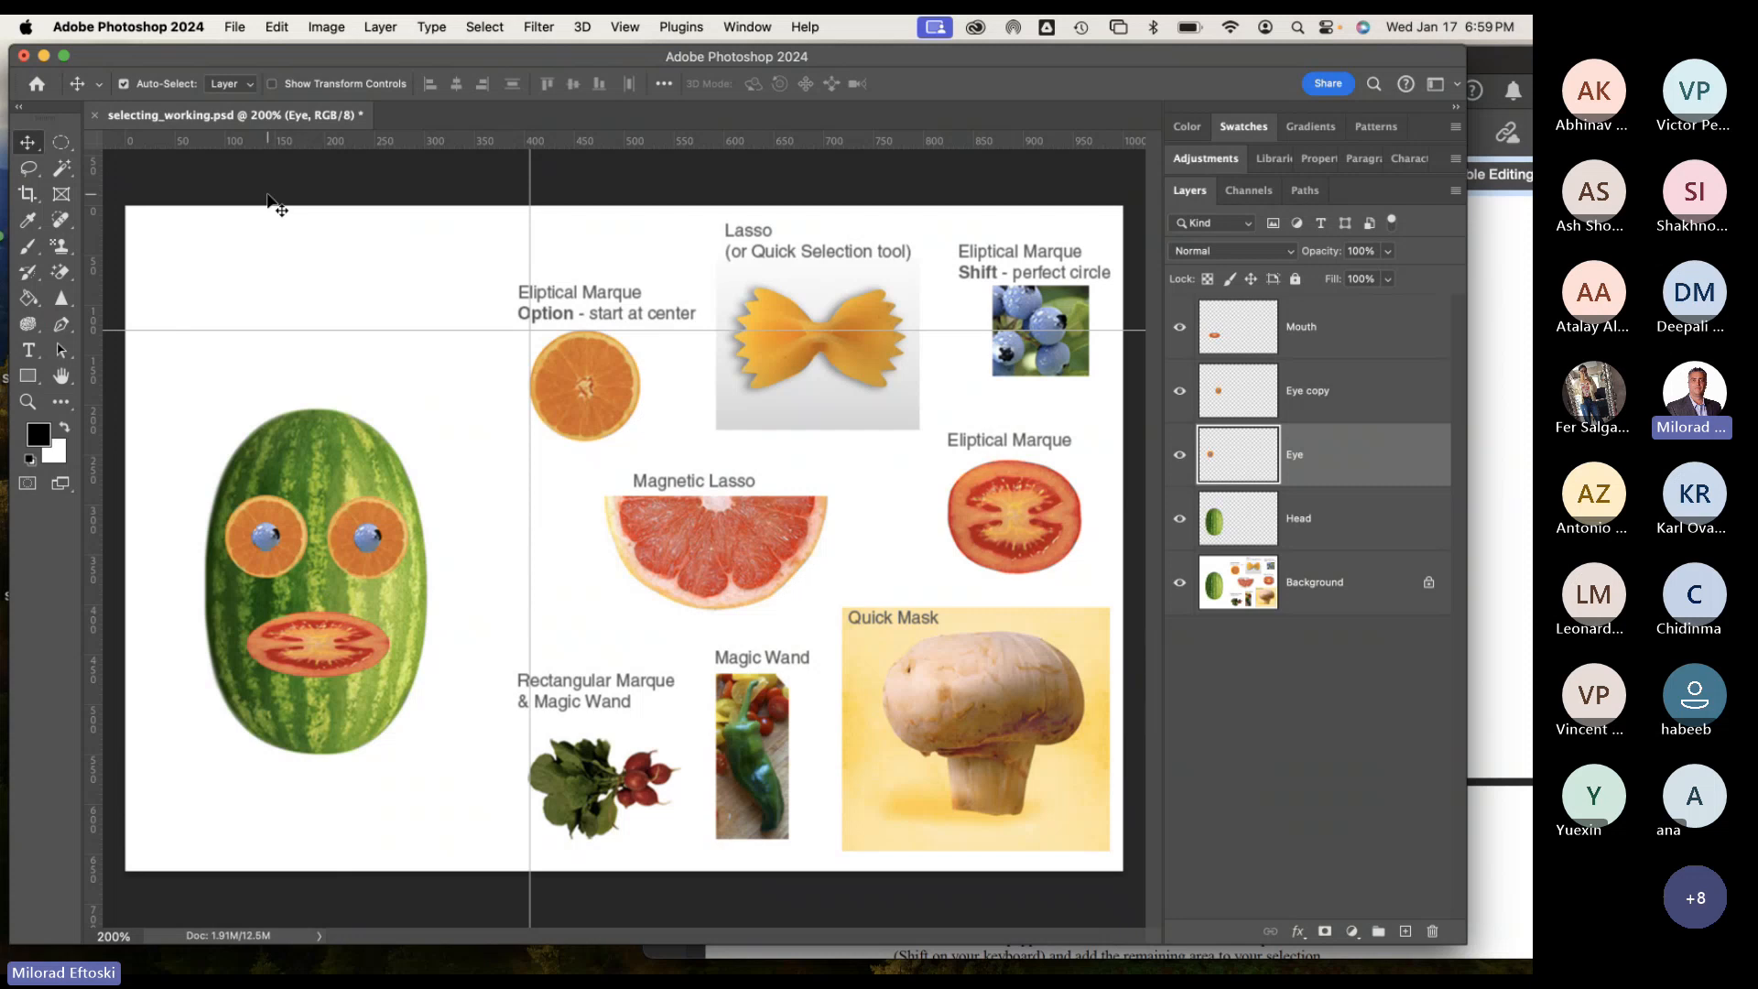
Switch to the selections outline in Acrobat and review the remaining Eyes steps and the Nose and Bowtie instructions.
{"action": "left_click", "coordinate": [1516, 396]}
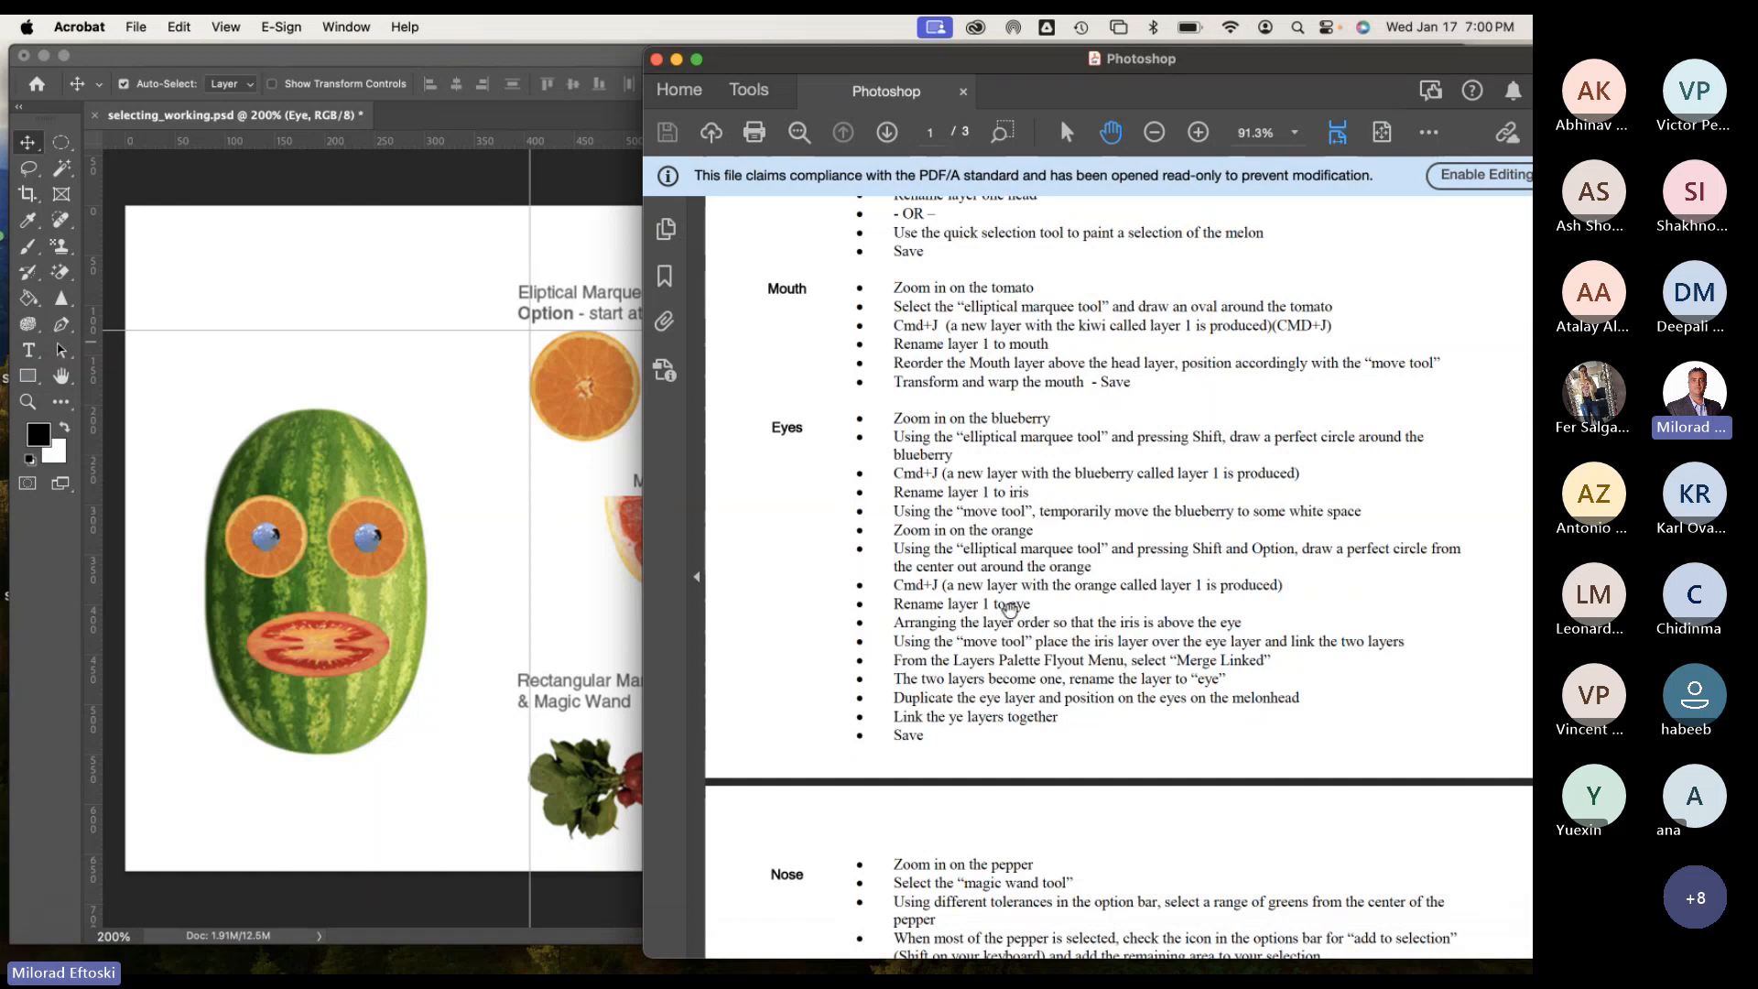
{"action": "scroll", "coordinate": [1021, 696], "scroll_direction": "down", "scroll_amount": 2}
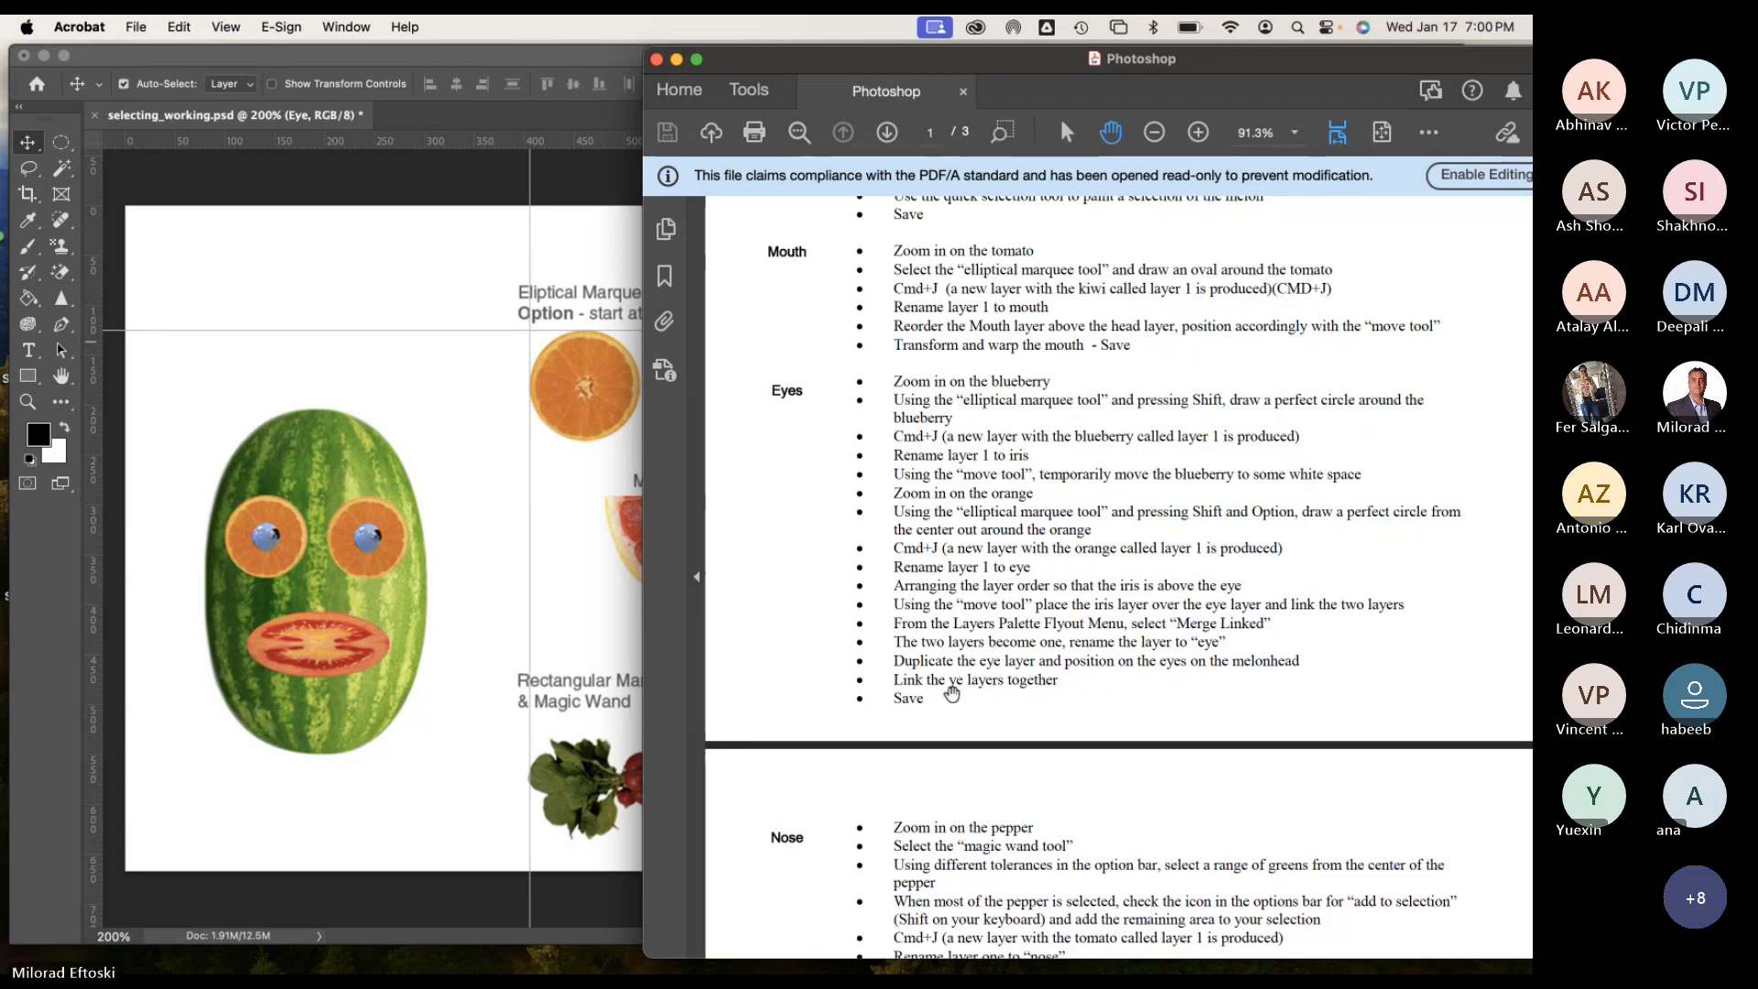
{"action": "scroll", "coordinate": [1004, 710], "scroll_direction": "down", "scroll_amount": 10}
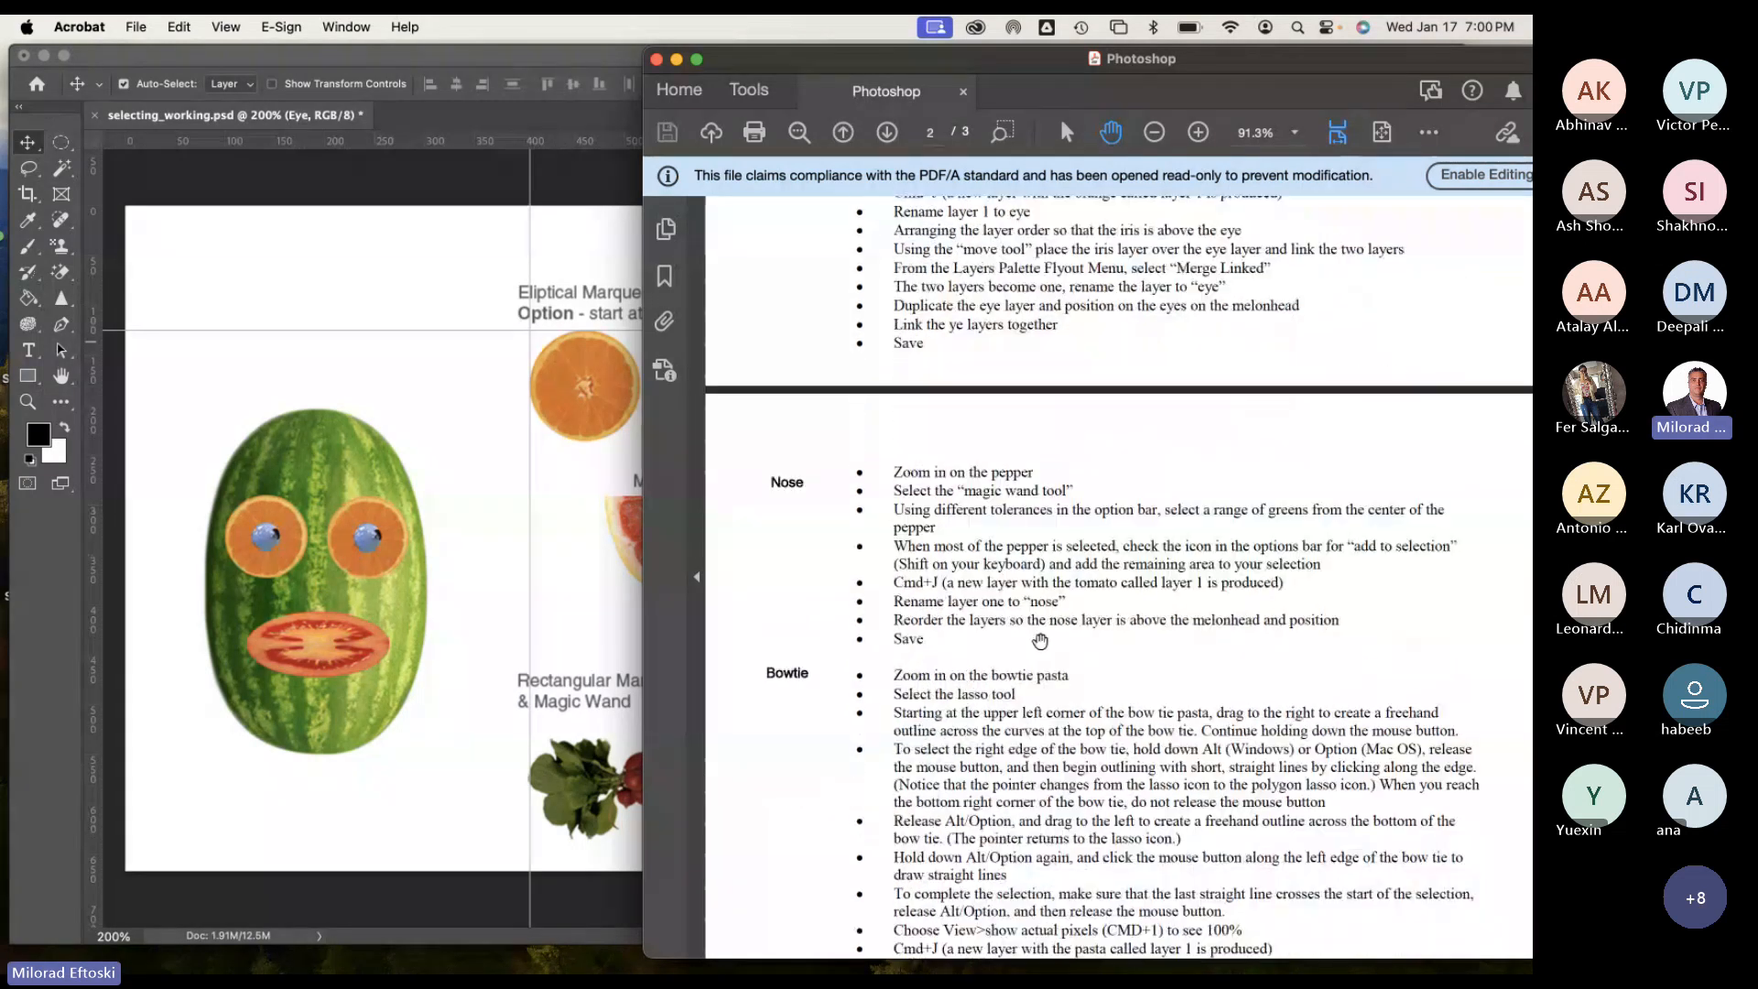
{"action": "scroll", "coordinate": [1046, 592], "scroll_direction": "down", "scroll_amount": 3}
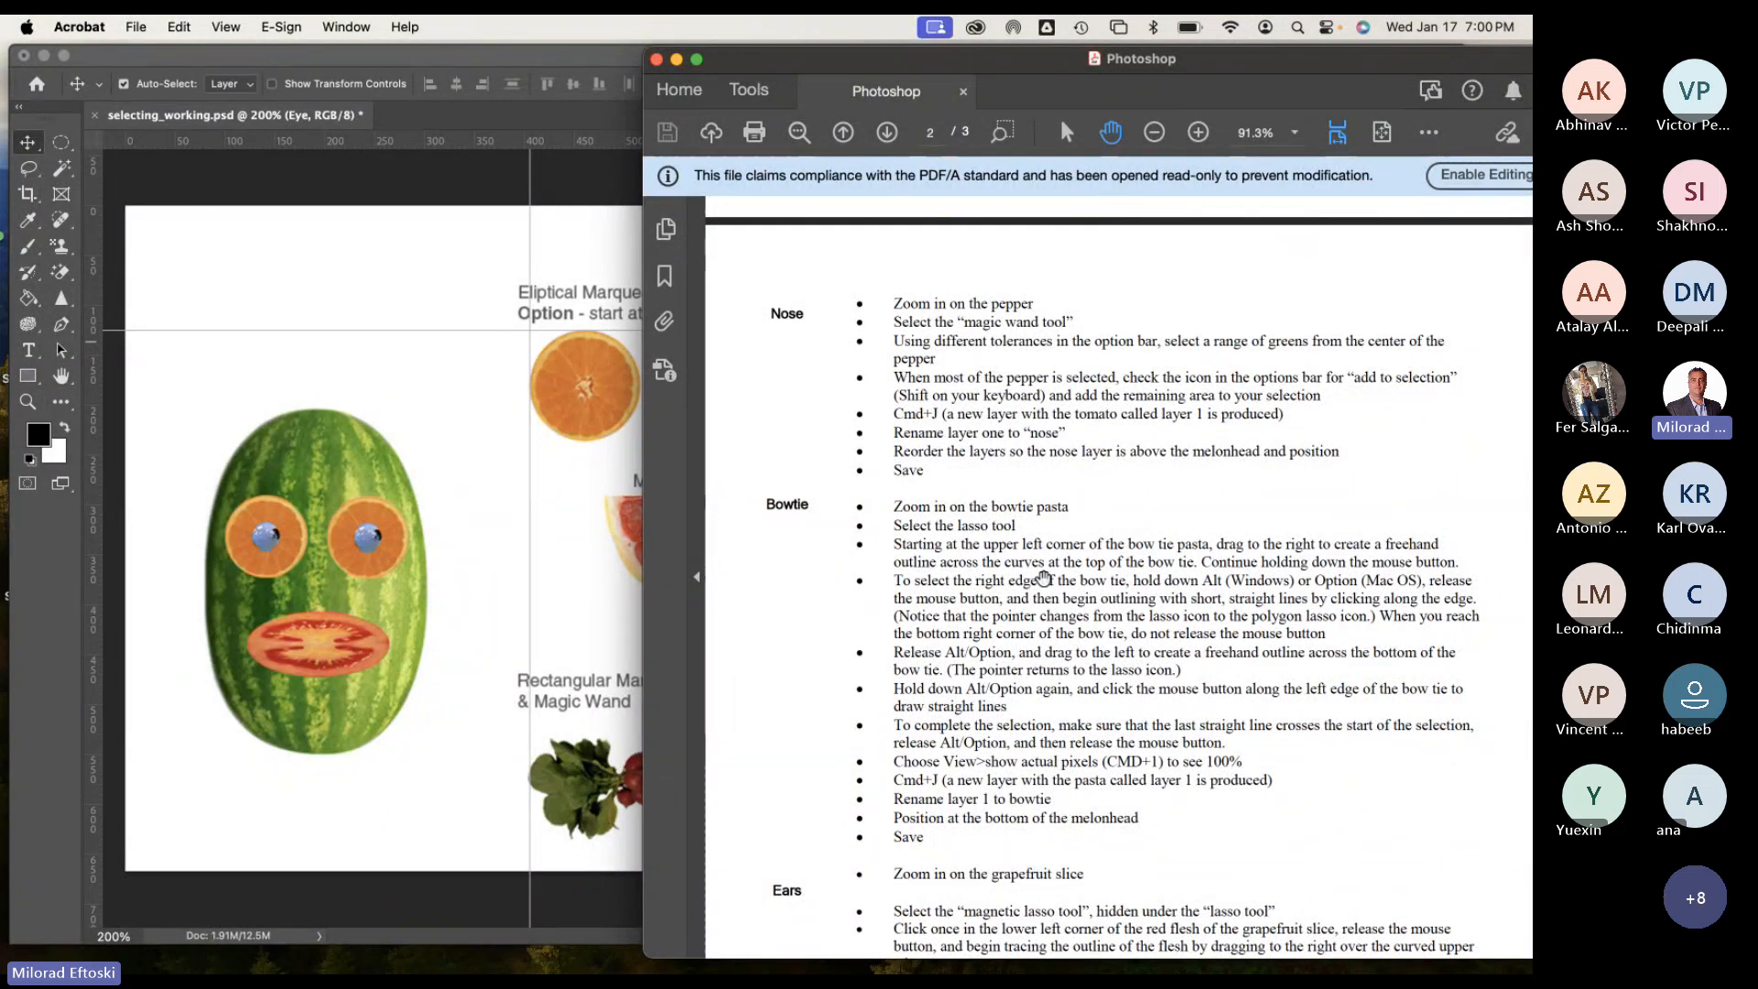
{"action": "scroll", "coordinate": [1003, 435], "scroll_direction": "down", "scroll_amount": 1}
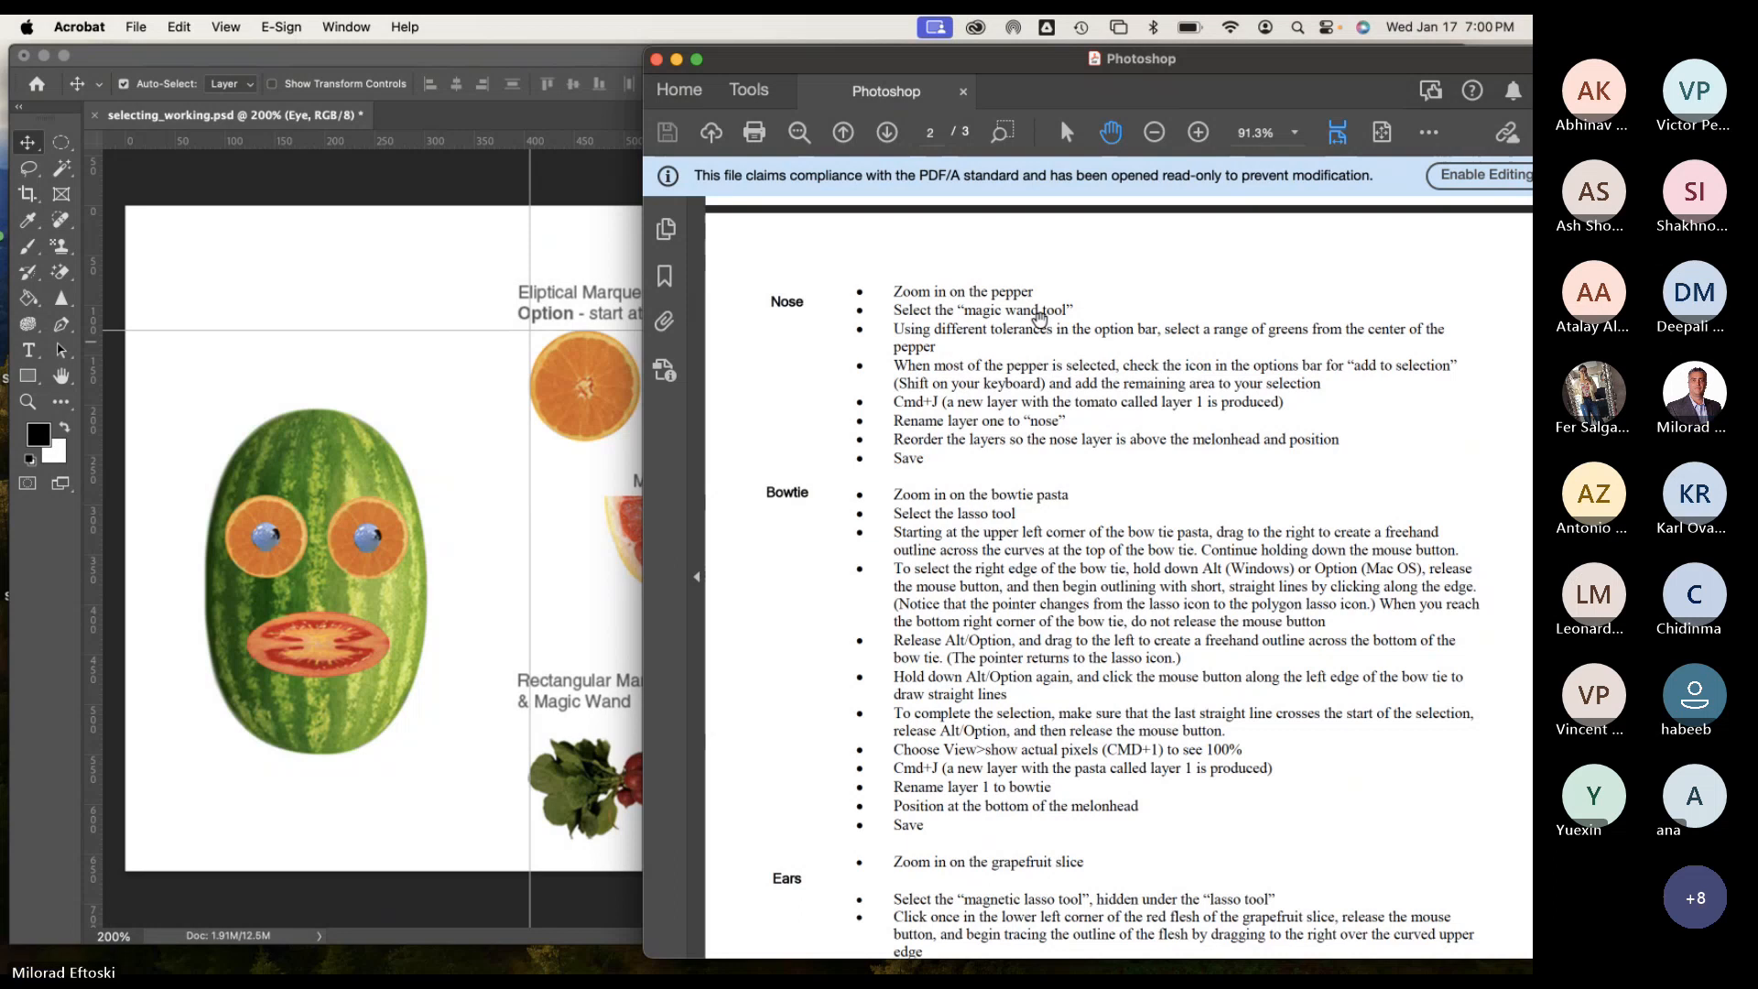
{"action": "scroll", "coordinate": [1032, 417], "scroll_direction": "up", "scroll_amount": 15}
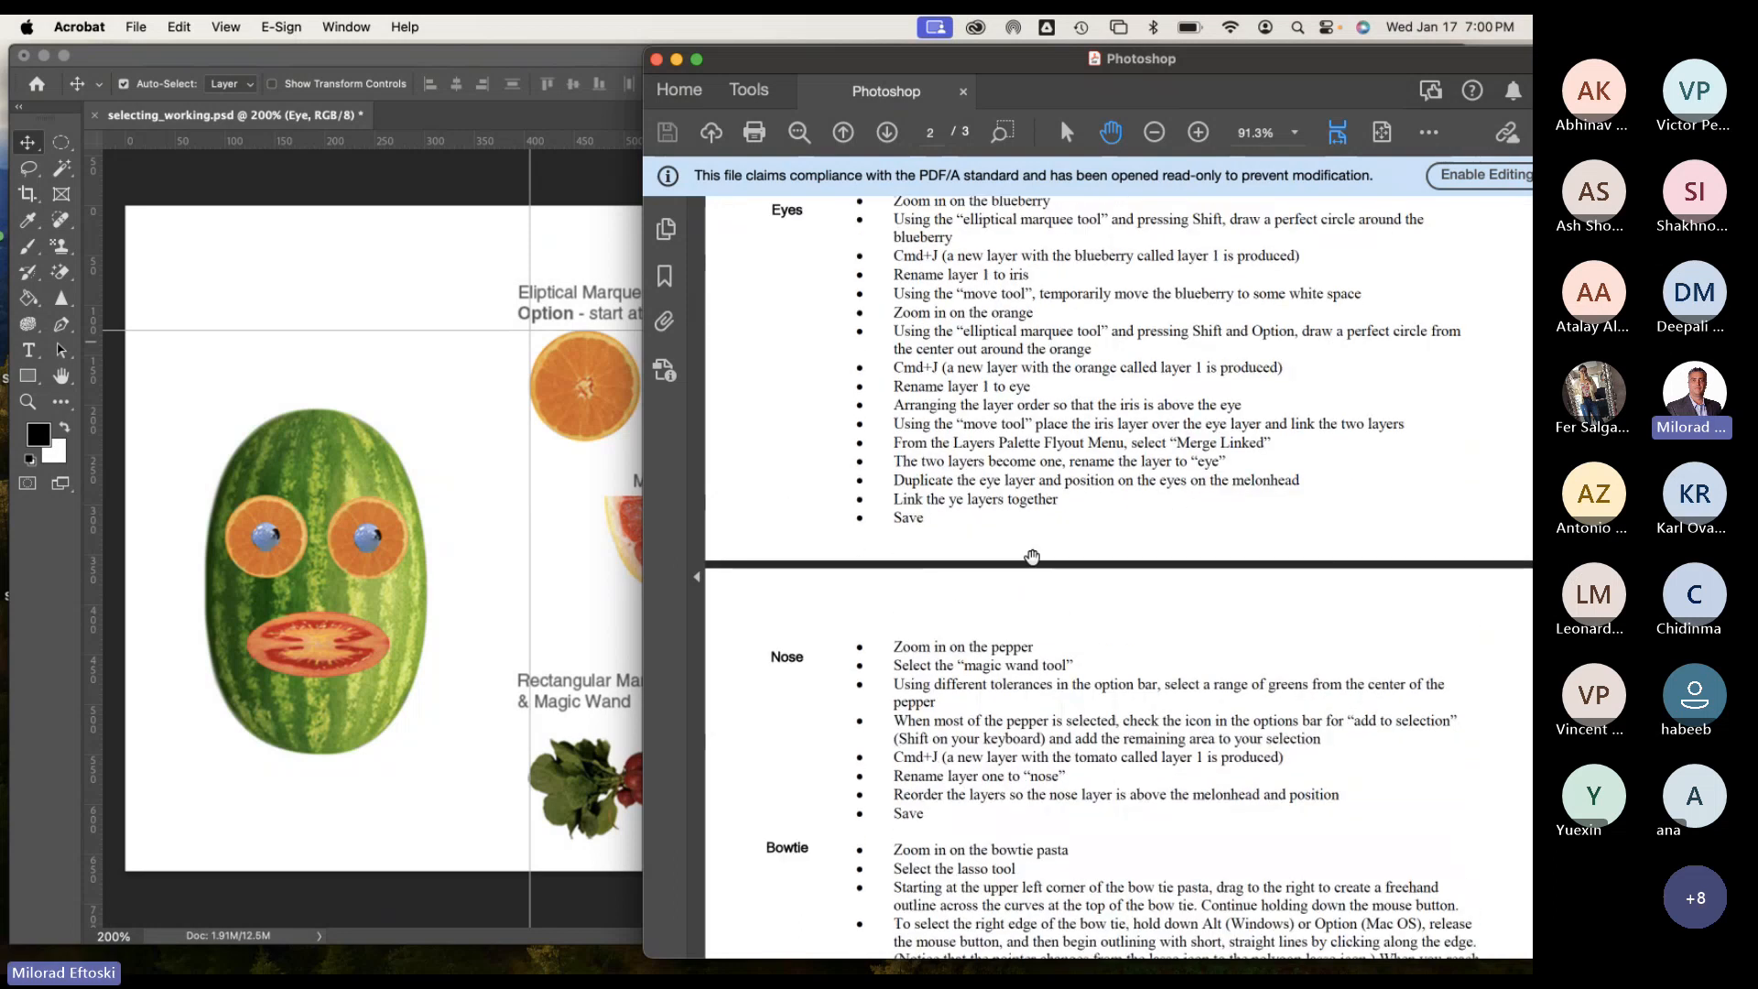
{"action": "scroll", "coordinate": [1055, 639], "scroll_direction": "down", "scroll_amount": 15}
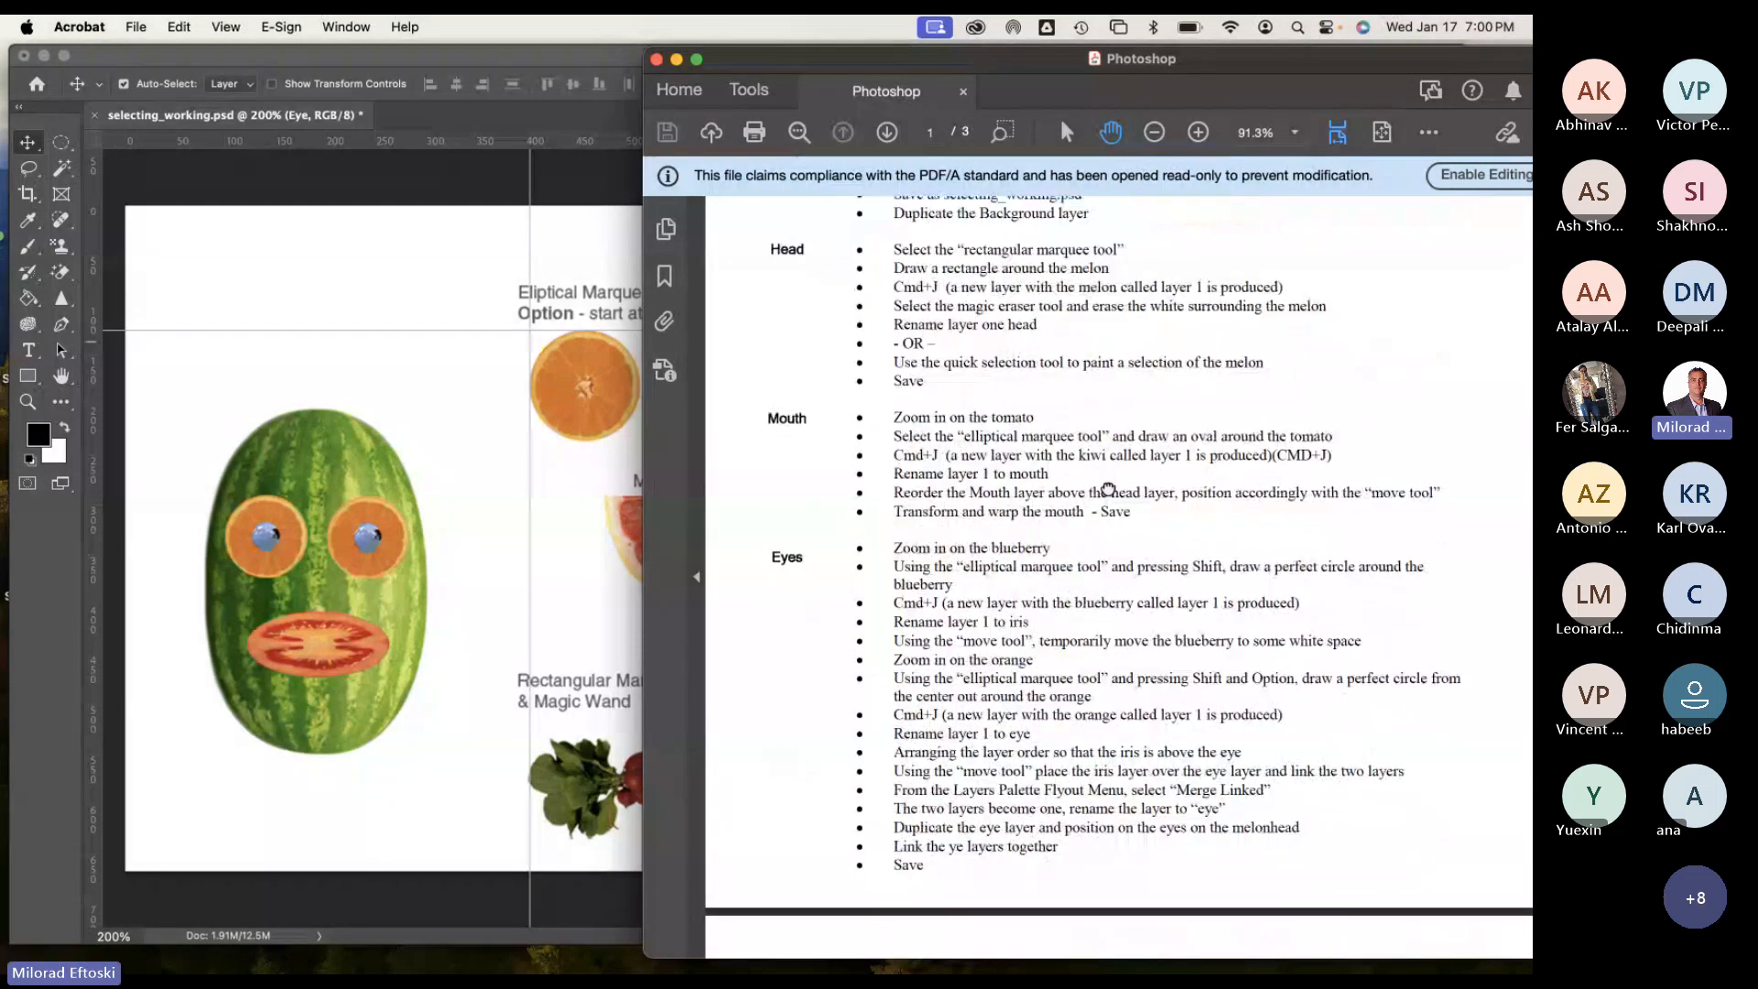
{"action": "scroll", "coordinate": [1109, 476], "scroll_direction": "up", "scroll_amount": 15}
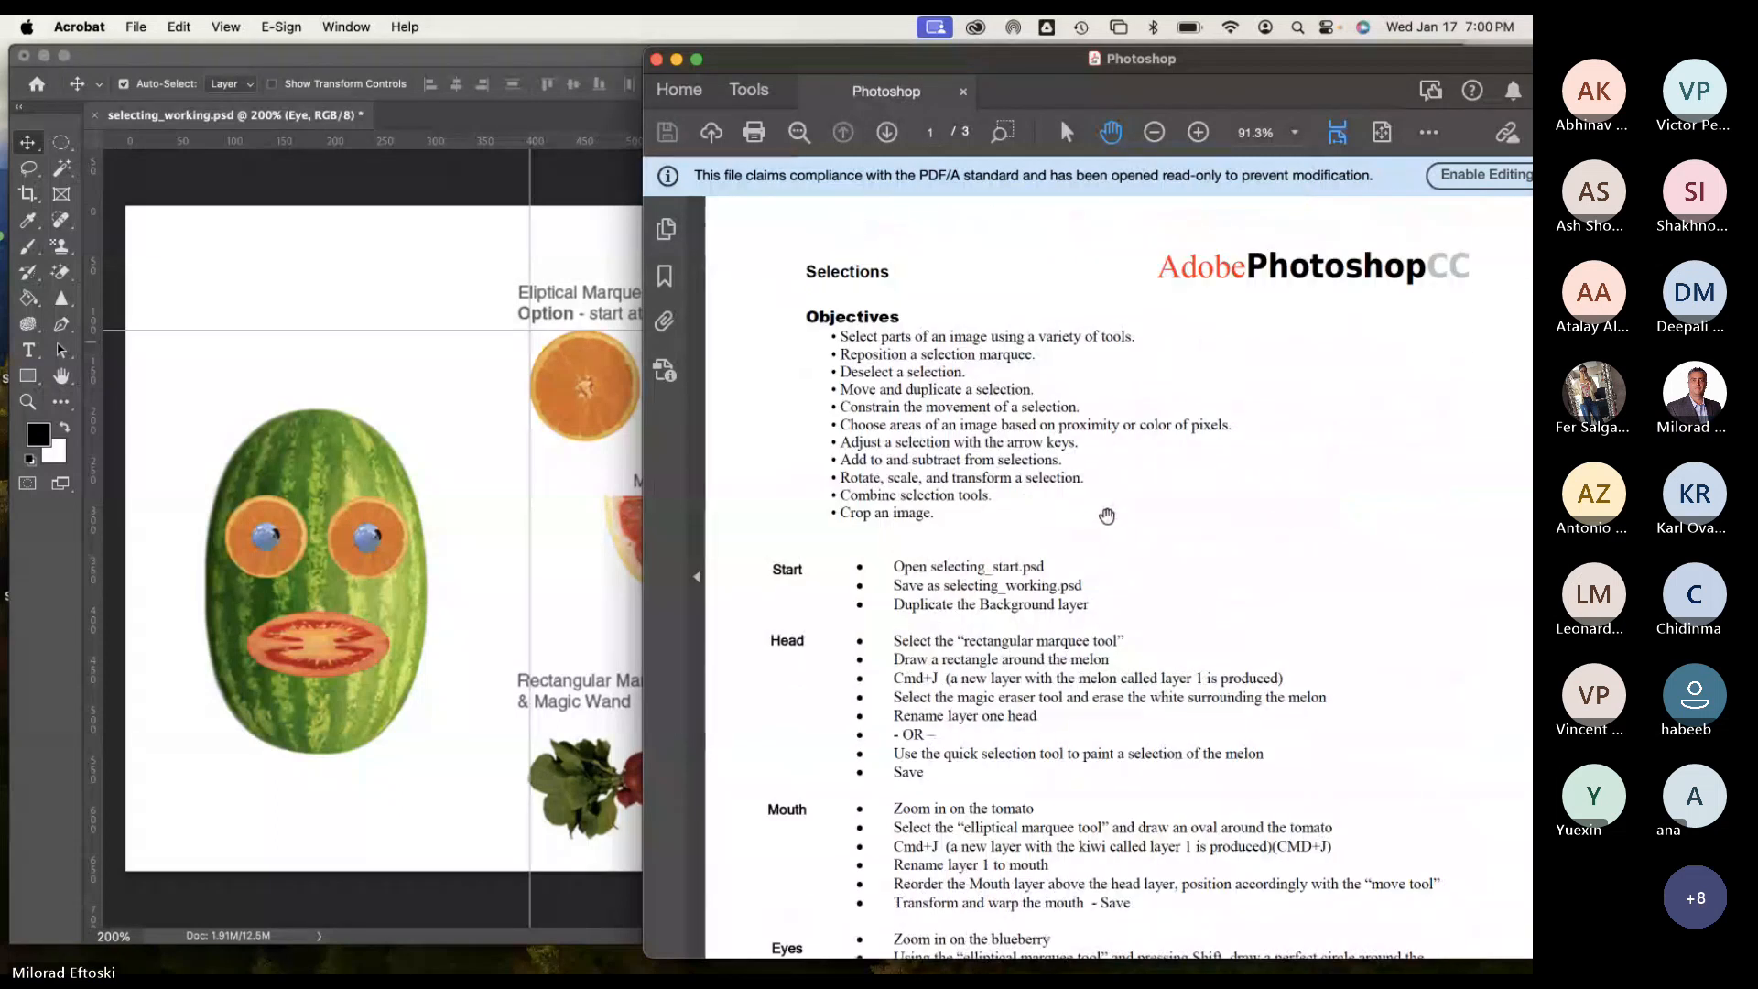
{"action": "scroll", "coordinate": [1102, 522], "scroll_direction": "down", "scroll_amount": 15}
{"action": "scroll", "coordinate": [1067, 586], "scroll_direction": "up", "scroll_amount": 2}
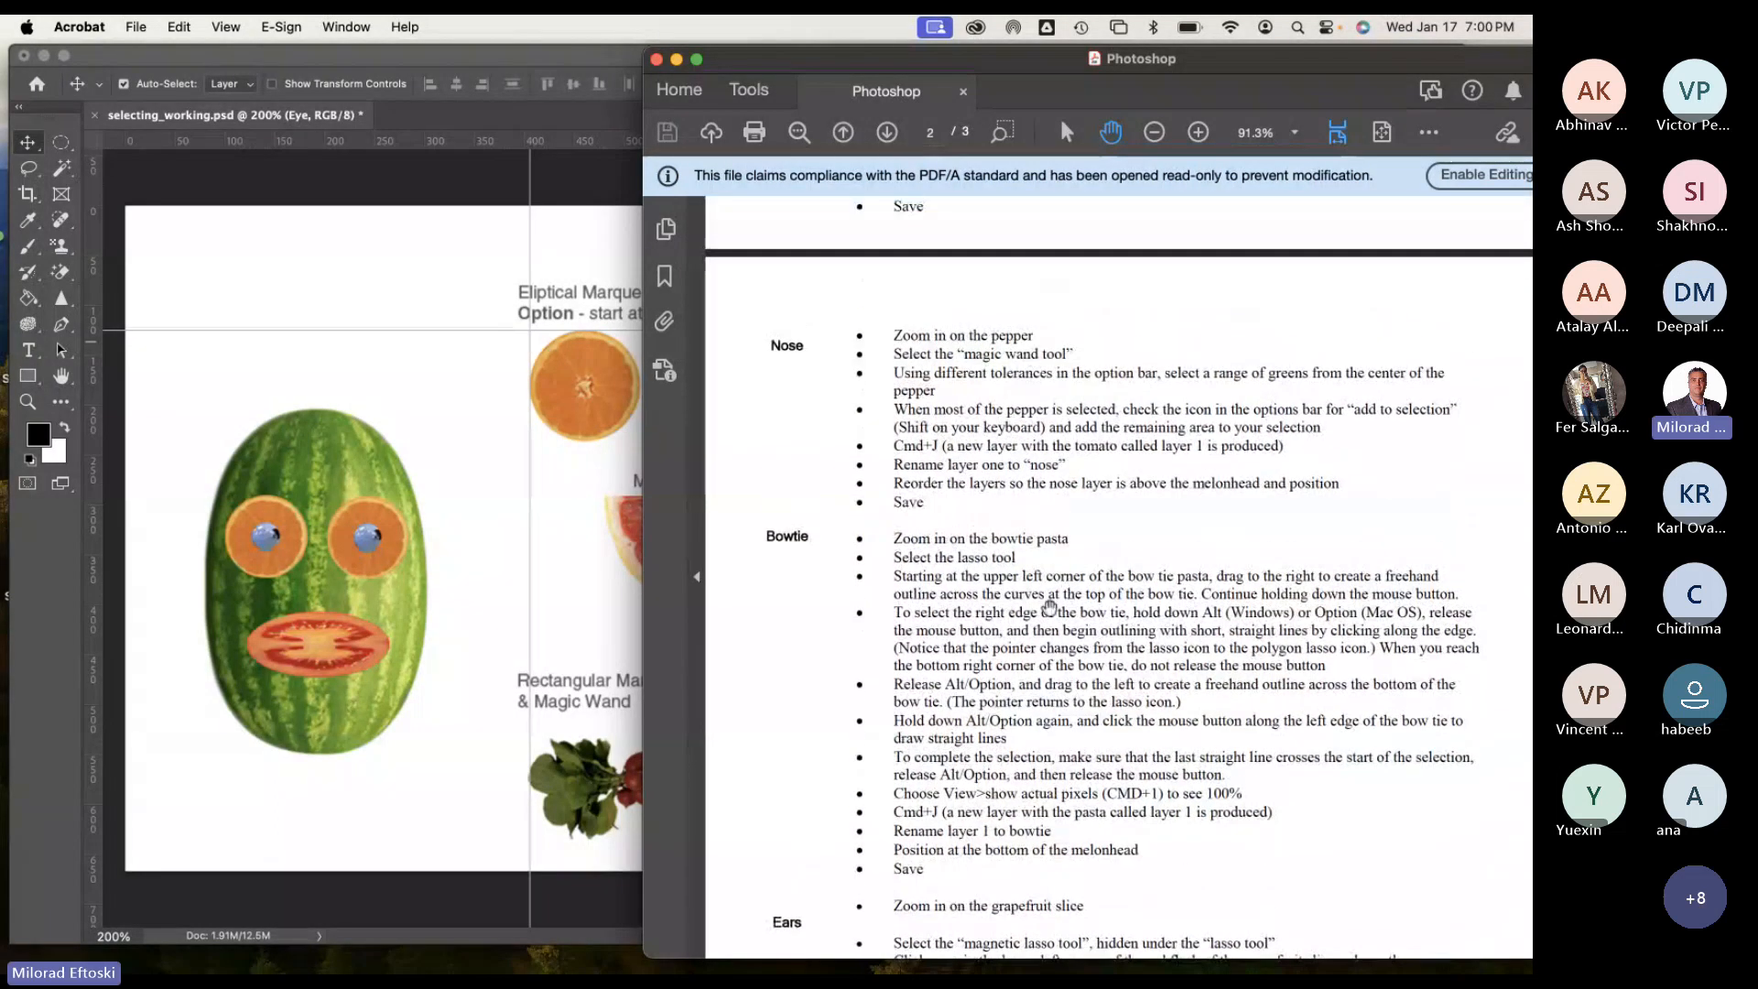
Switch to the Teams meeting window to check the participants list, and return to the Photoshop document.
{"action": "mouse_move", "coordinate": [896, 972]}
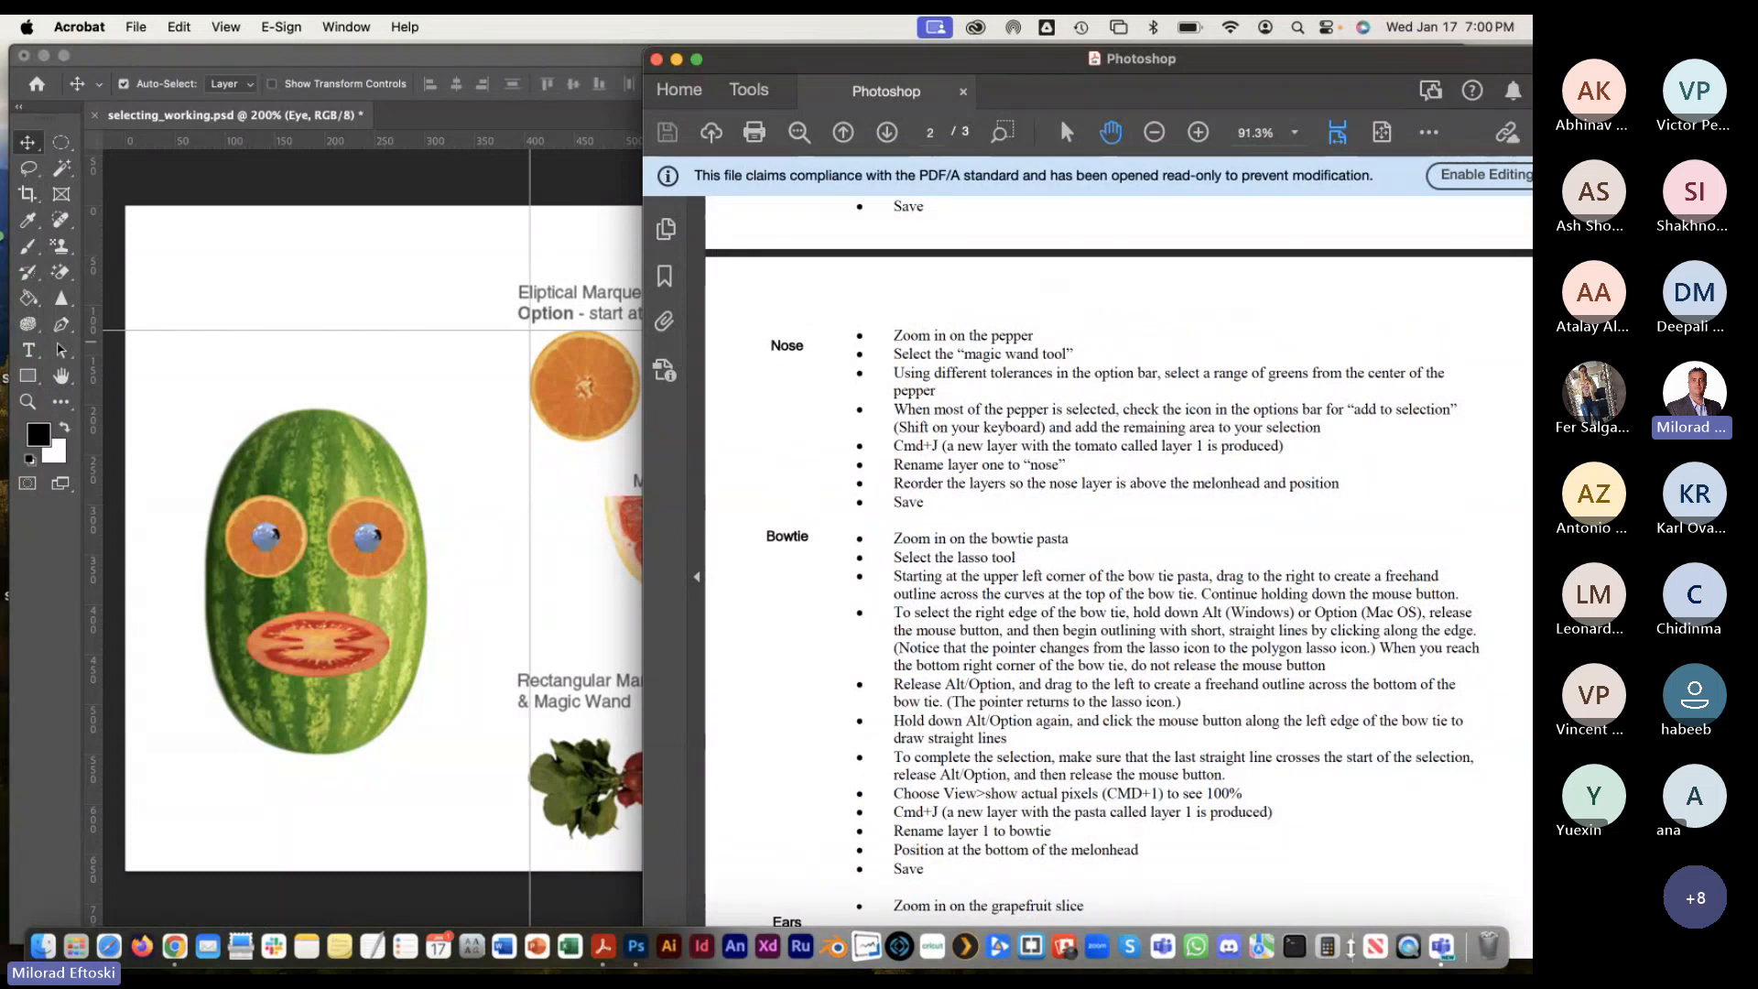
{"action": "left_click", "coordinate": [1440, 948]}
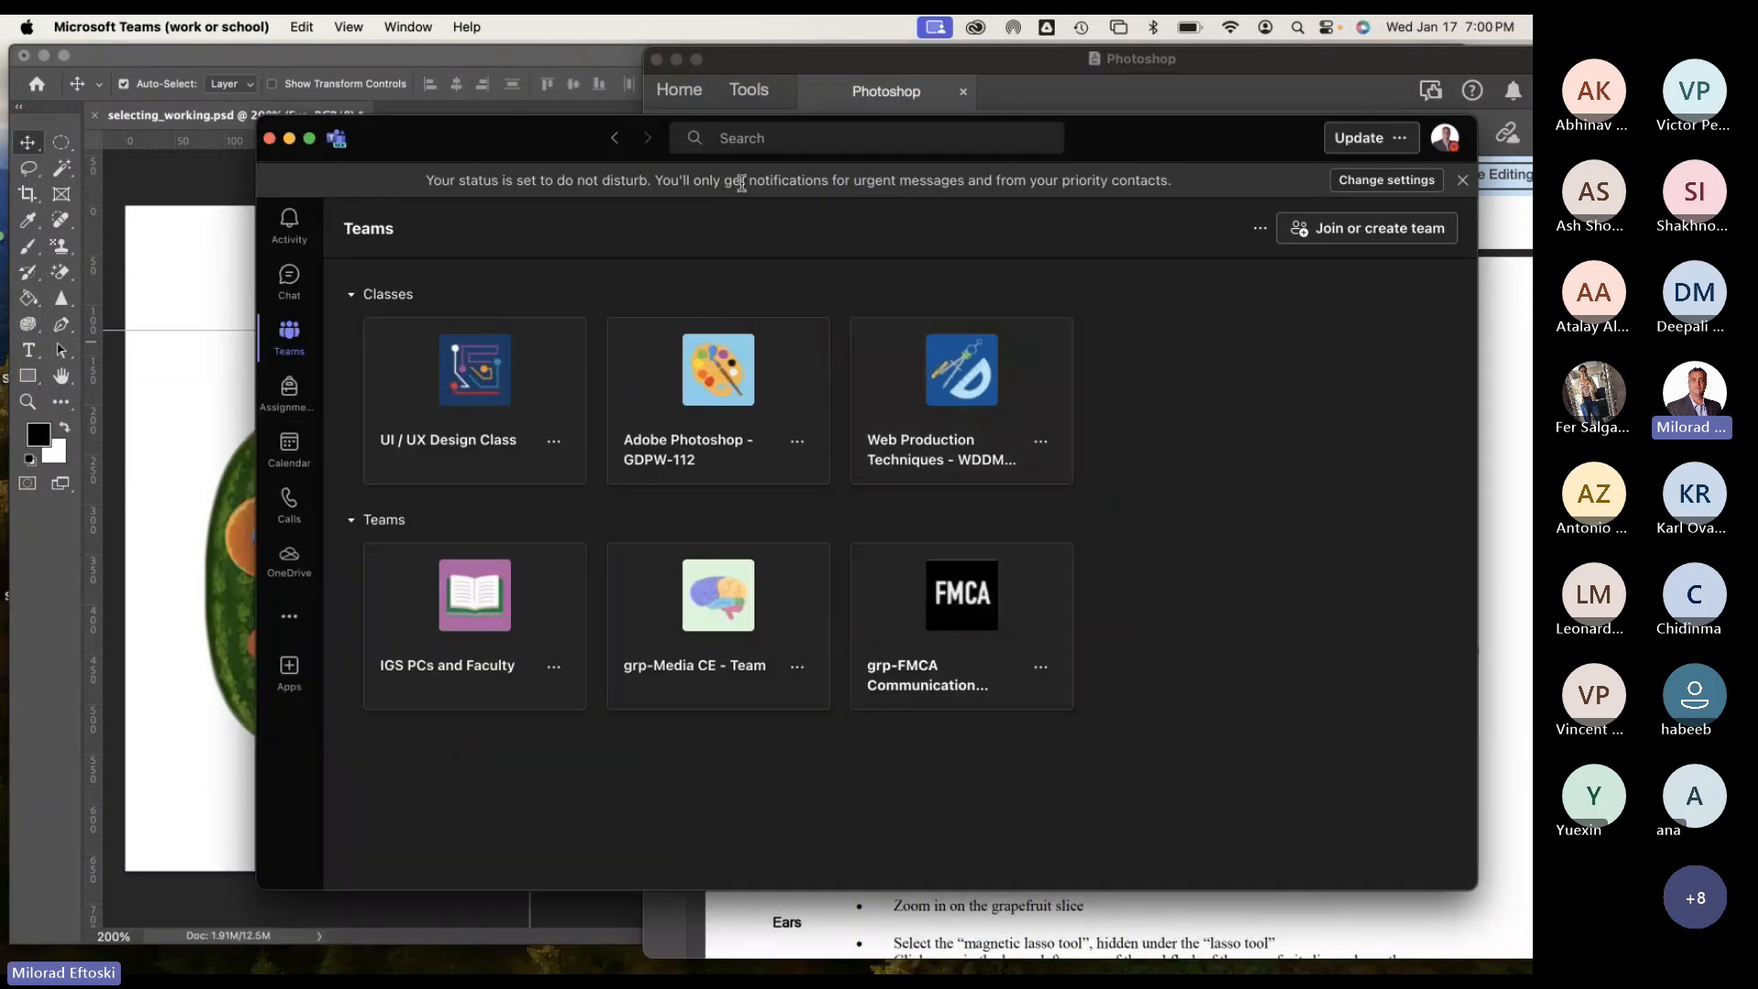
{"action": "left_click", "coordinate": [404, 25]}
{"action": "left_click", "coordinate": [431, 267]}
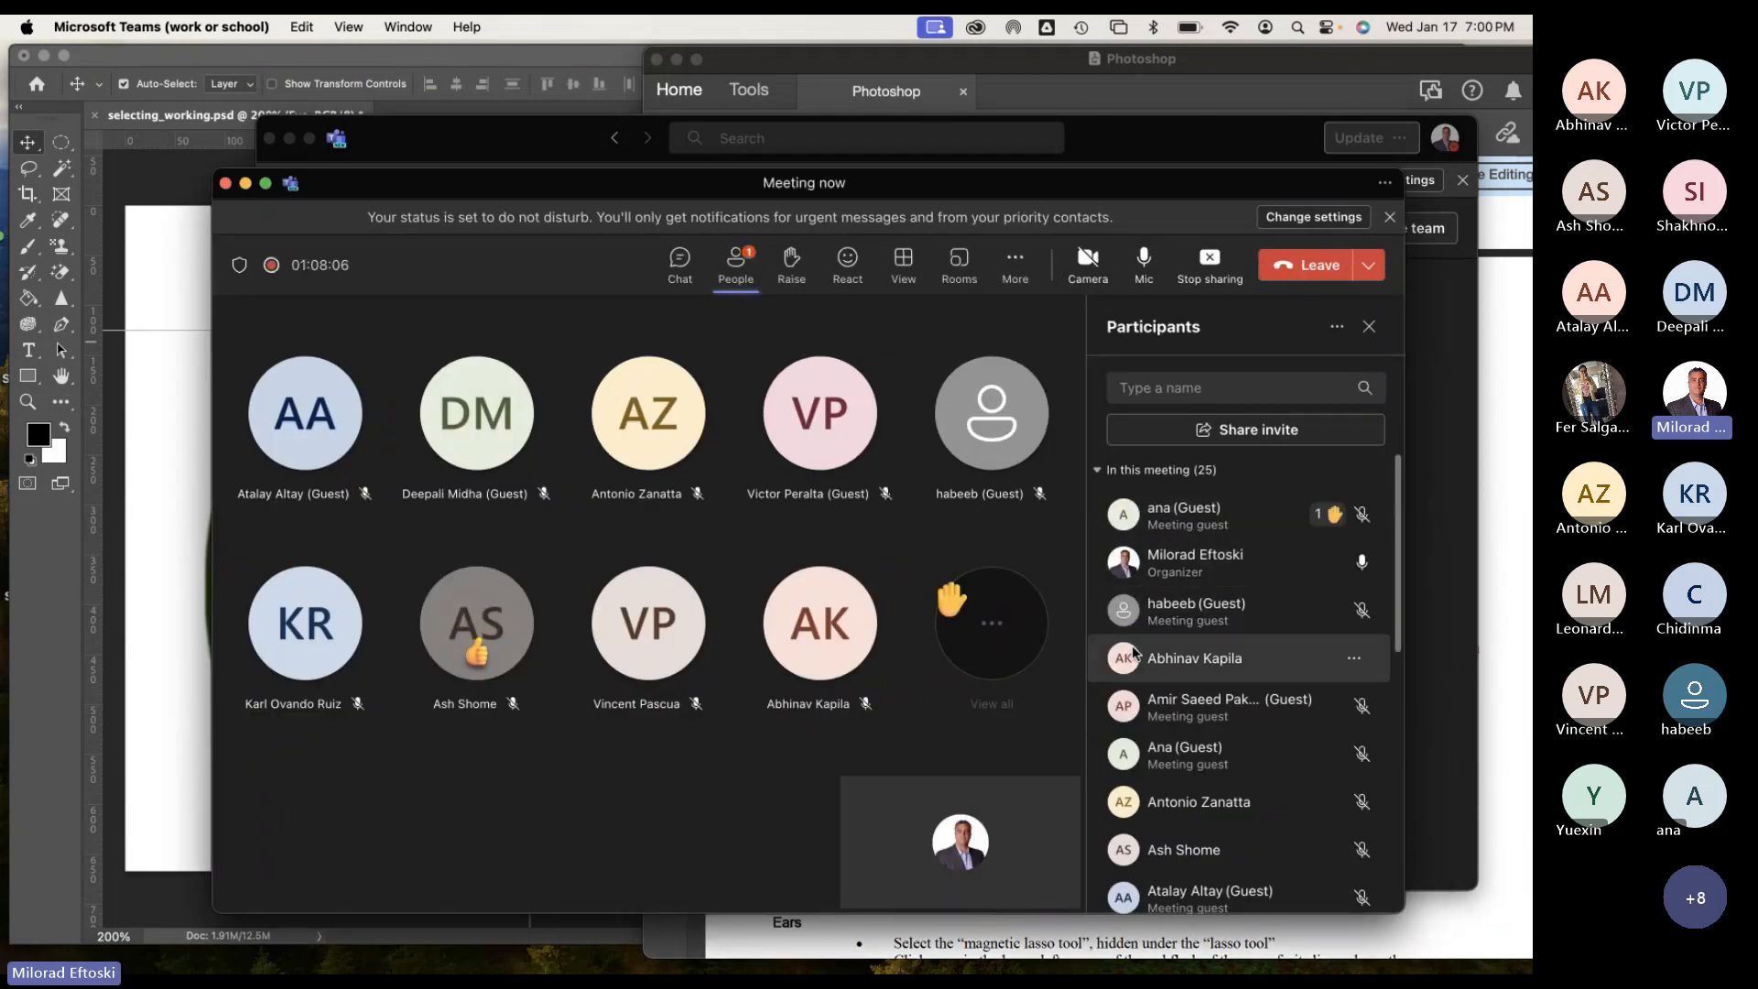
{"action": "mouse_move", "coordinate": [1133, 648]}
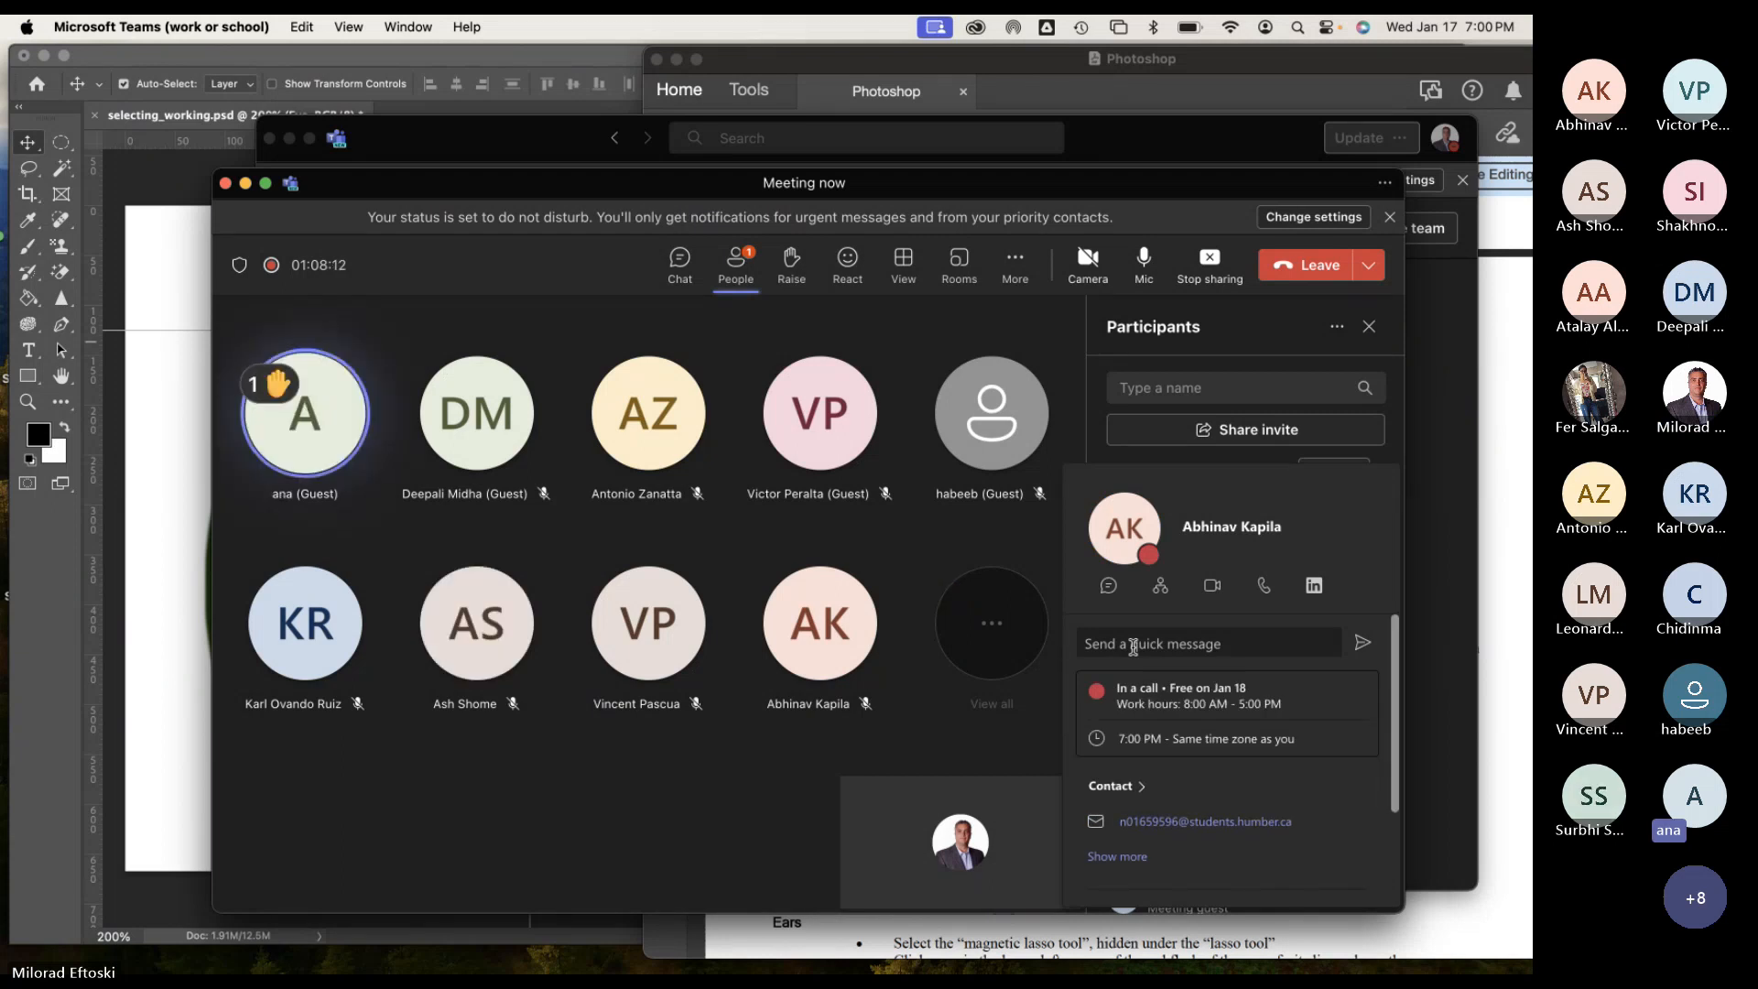
{"action": "left_click", "coordinate": [141, 548]}
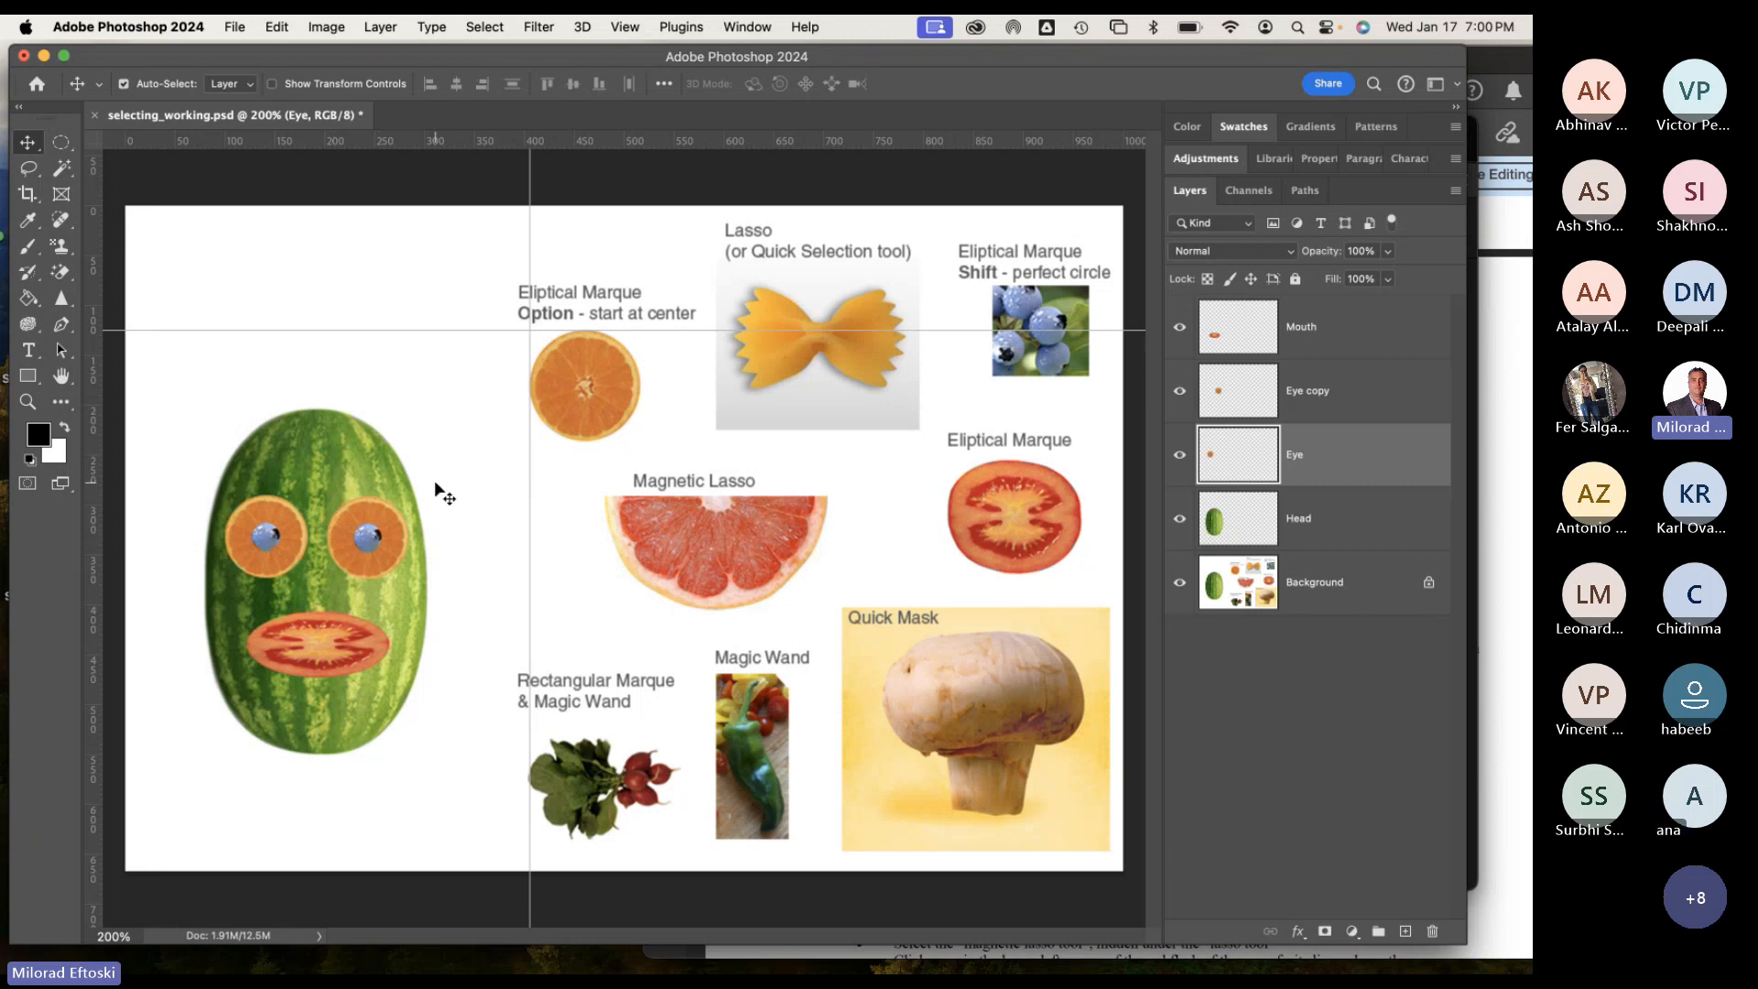
Toggle the visibility of the Eye and Eye copy layers in turn to check which eye each one holds.
{"action": "left_click", "coordinate": [1344, 410]}
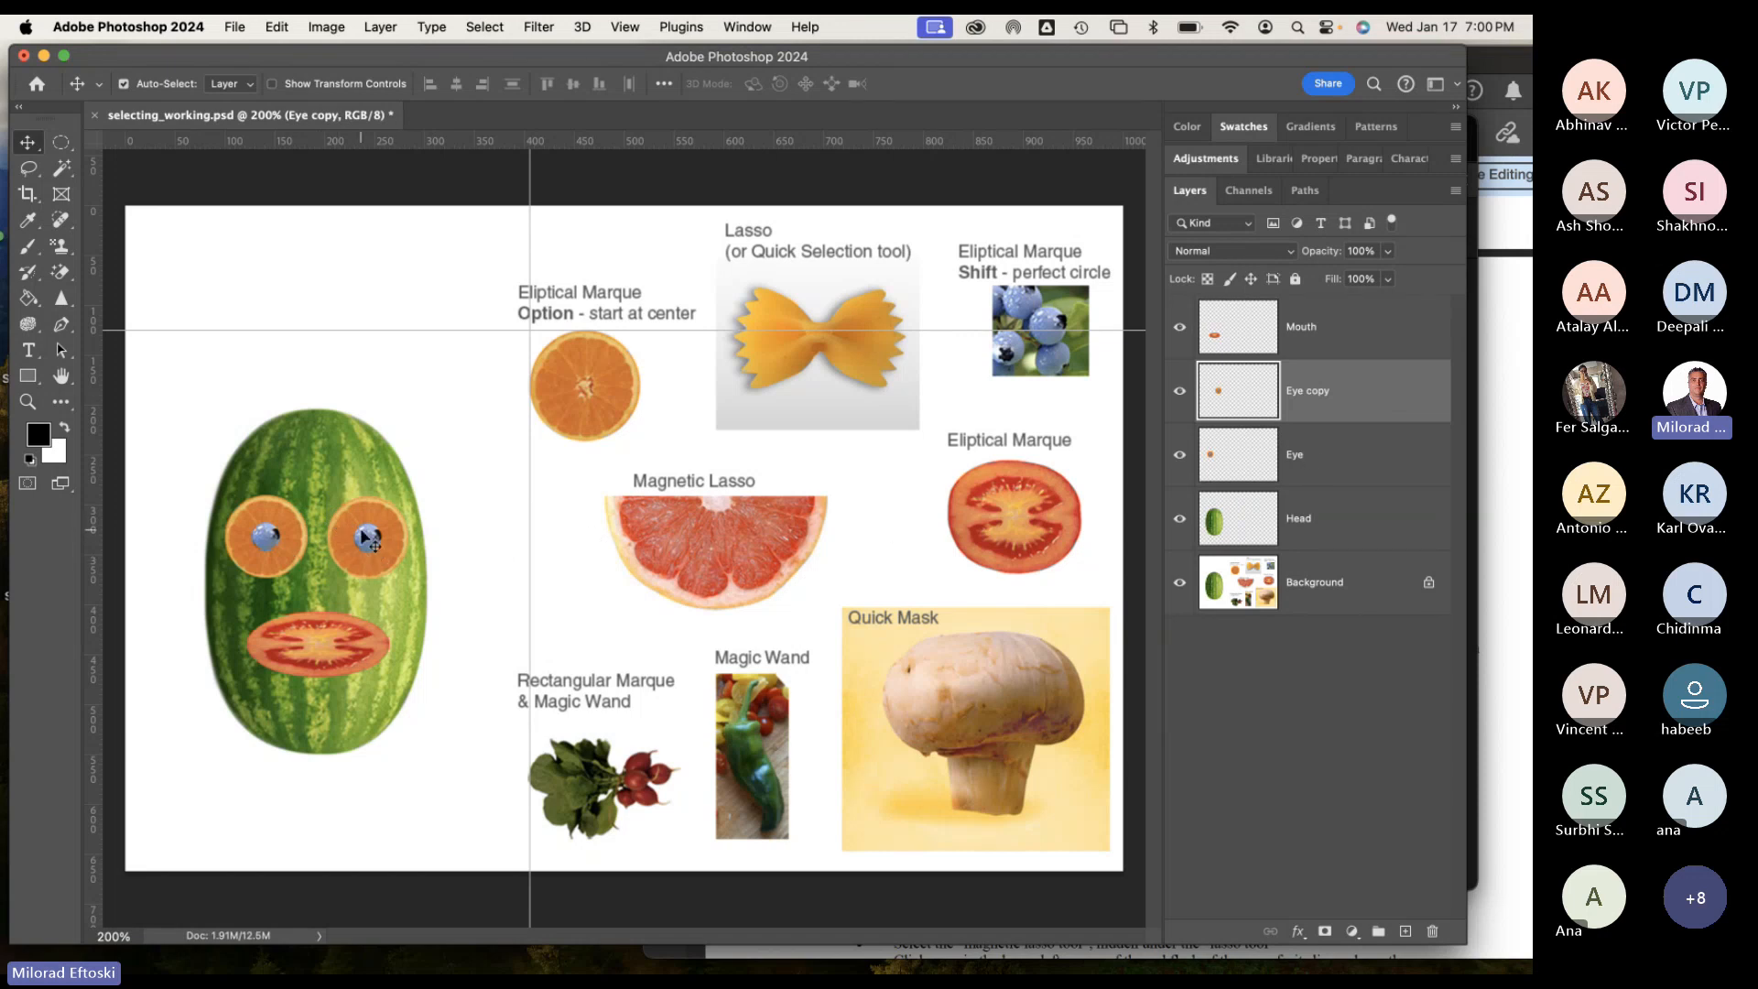
{"action": "left_click", "coordinate": [1325, 458]}
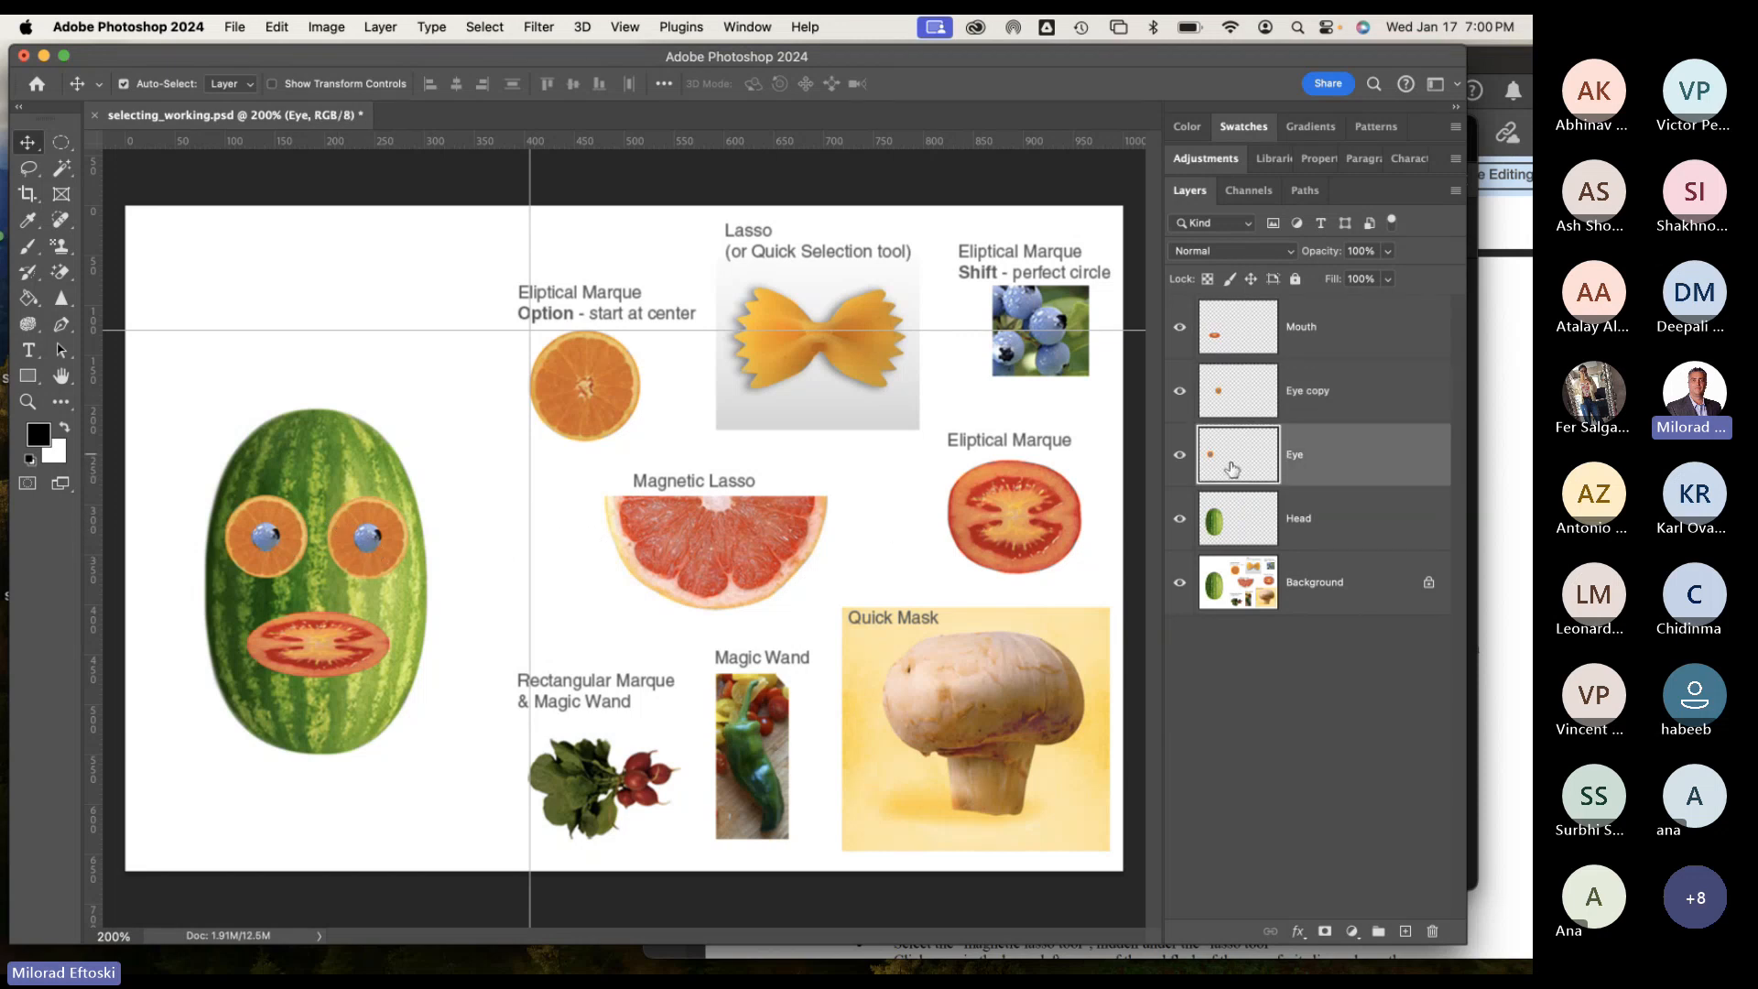
{"action": "left_click", "coordinate": [1181, 458]}
{"action": "left_click", "coordinate": [1181, 462]}
{"action": "left_click", "coordinate": [1335, 392]}
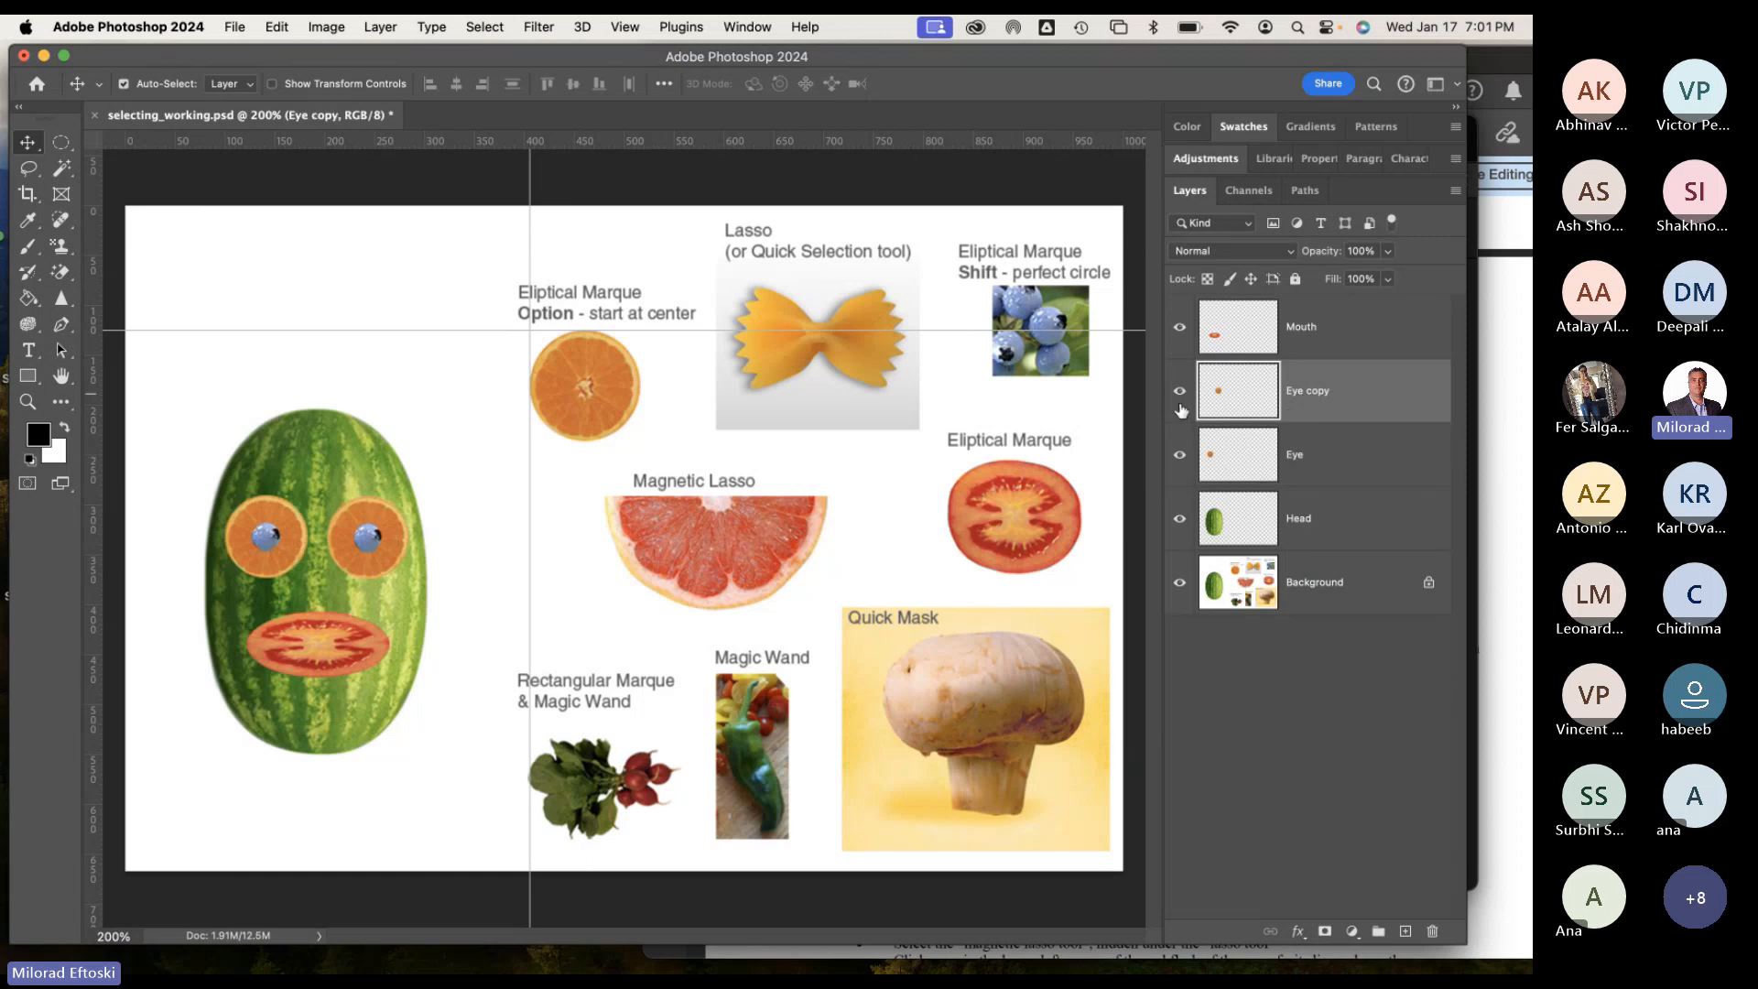
{"action": "left_click", "coordinate": [1180, 391]}
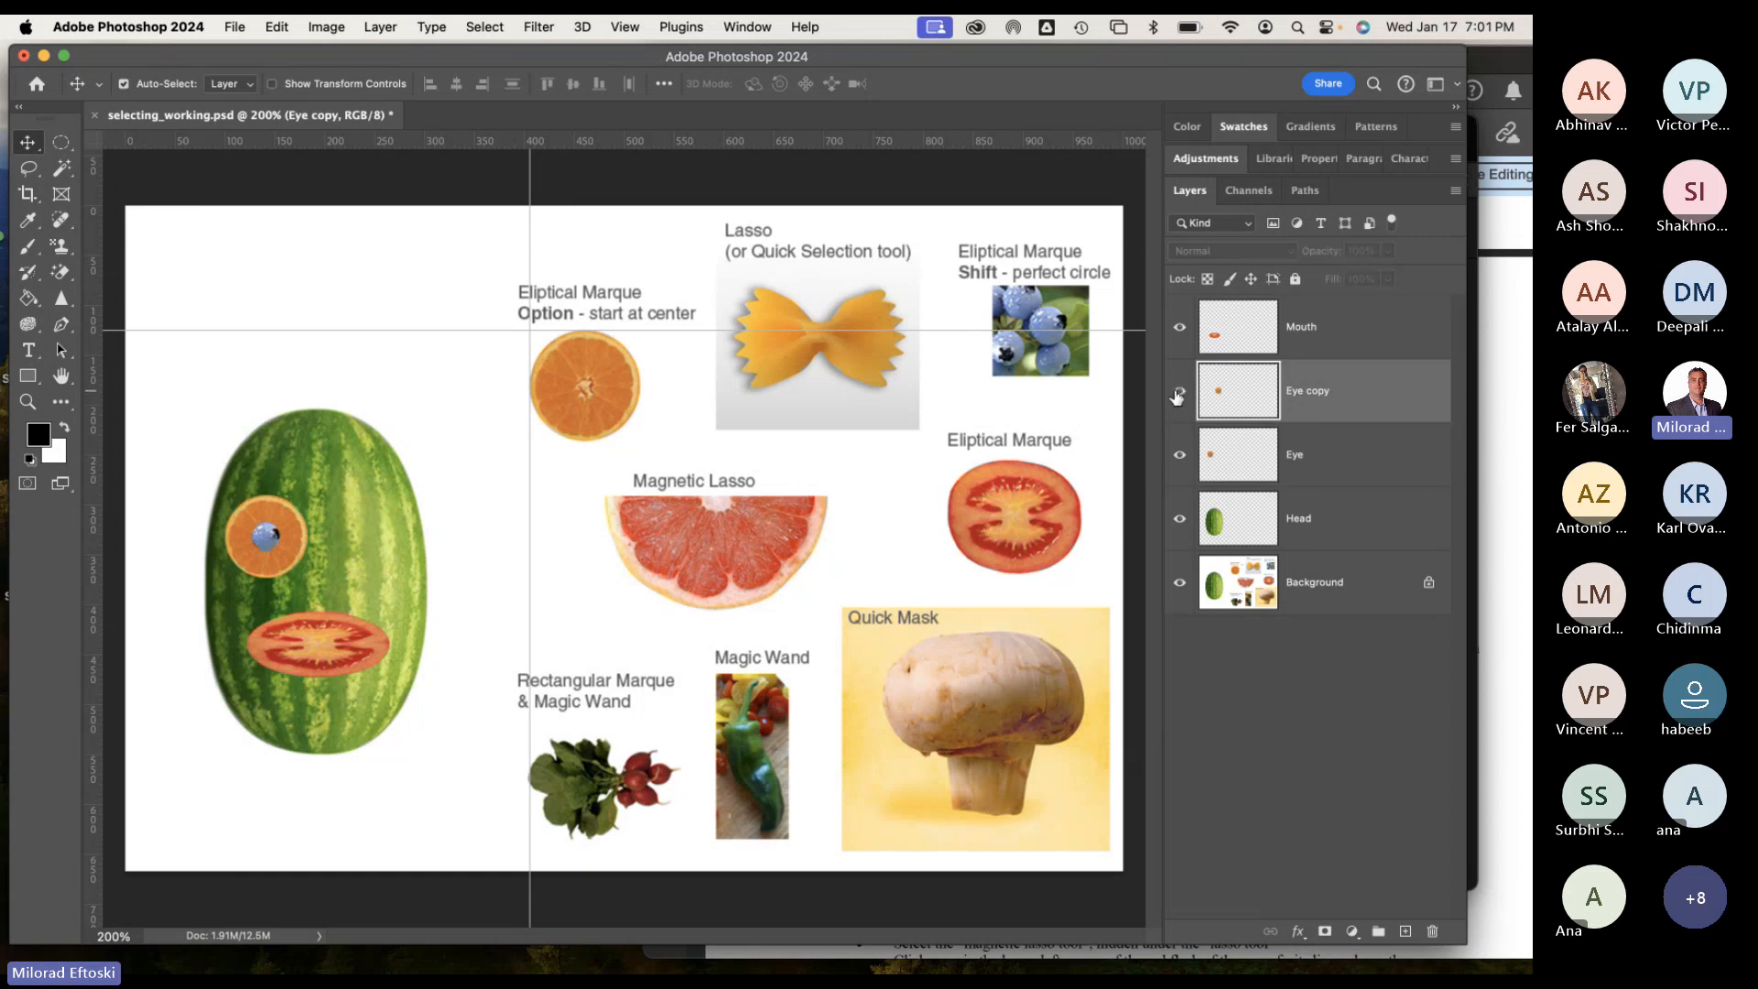
{"action": "left_click", "coordinate": [1319, 446]}
{"action": "left_click", "coordinate": [1326, 403]}
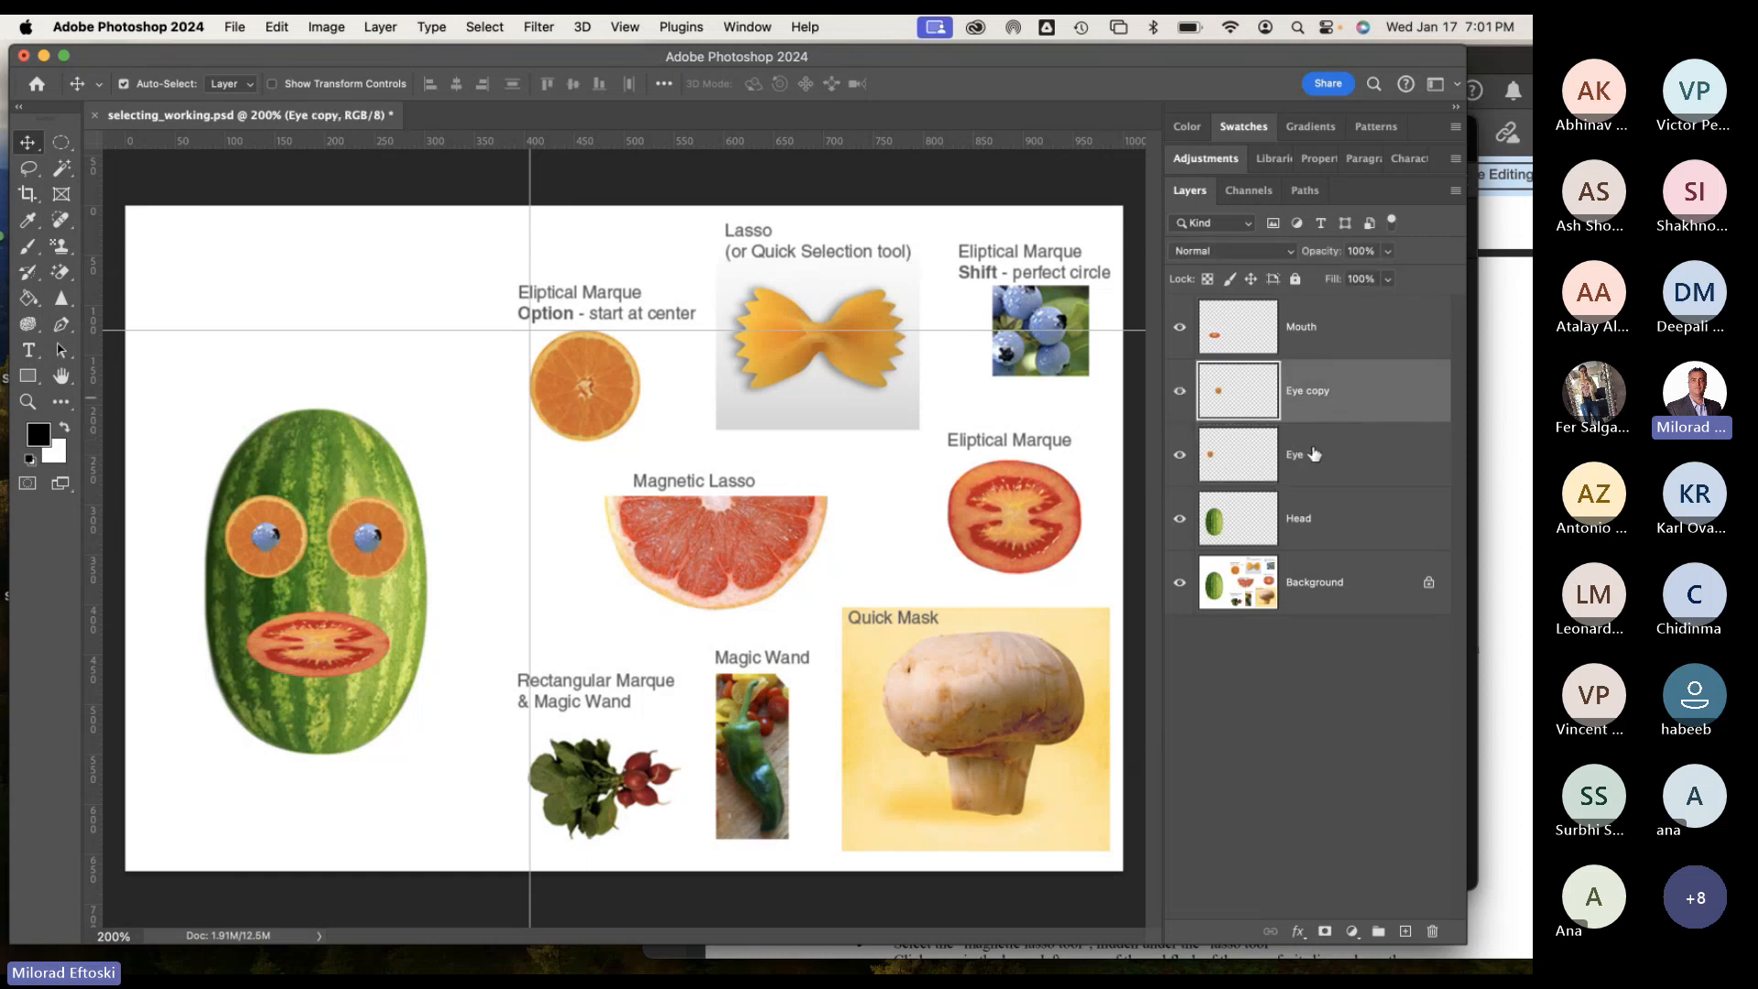
Select the Eye copy and Eye layers together, leaving Head out of the selection, and link them.
{"action": "mouse_move", "coordinate": [403, 515]}
{"action": "left_mouse_down"}
{"action": "mouse_move", "coordinate": [436, 476]}
{"action": "mouse_move", "coordinate": [374, 523]}
{"action": "mouse_move", "coordinate": [439, 472]}
{"action": "mouse_move", "coordinate": [403, 522]}
{"action": "left_mouse_up"}
{"action": "left_click", "coordinate": [1363, 455], "text": "shift"}
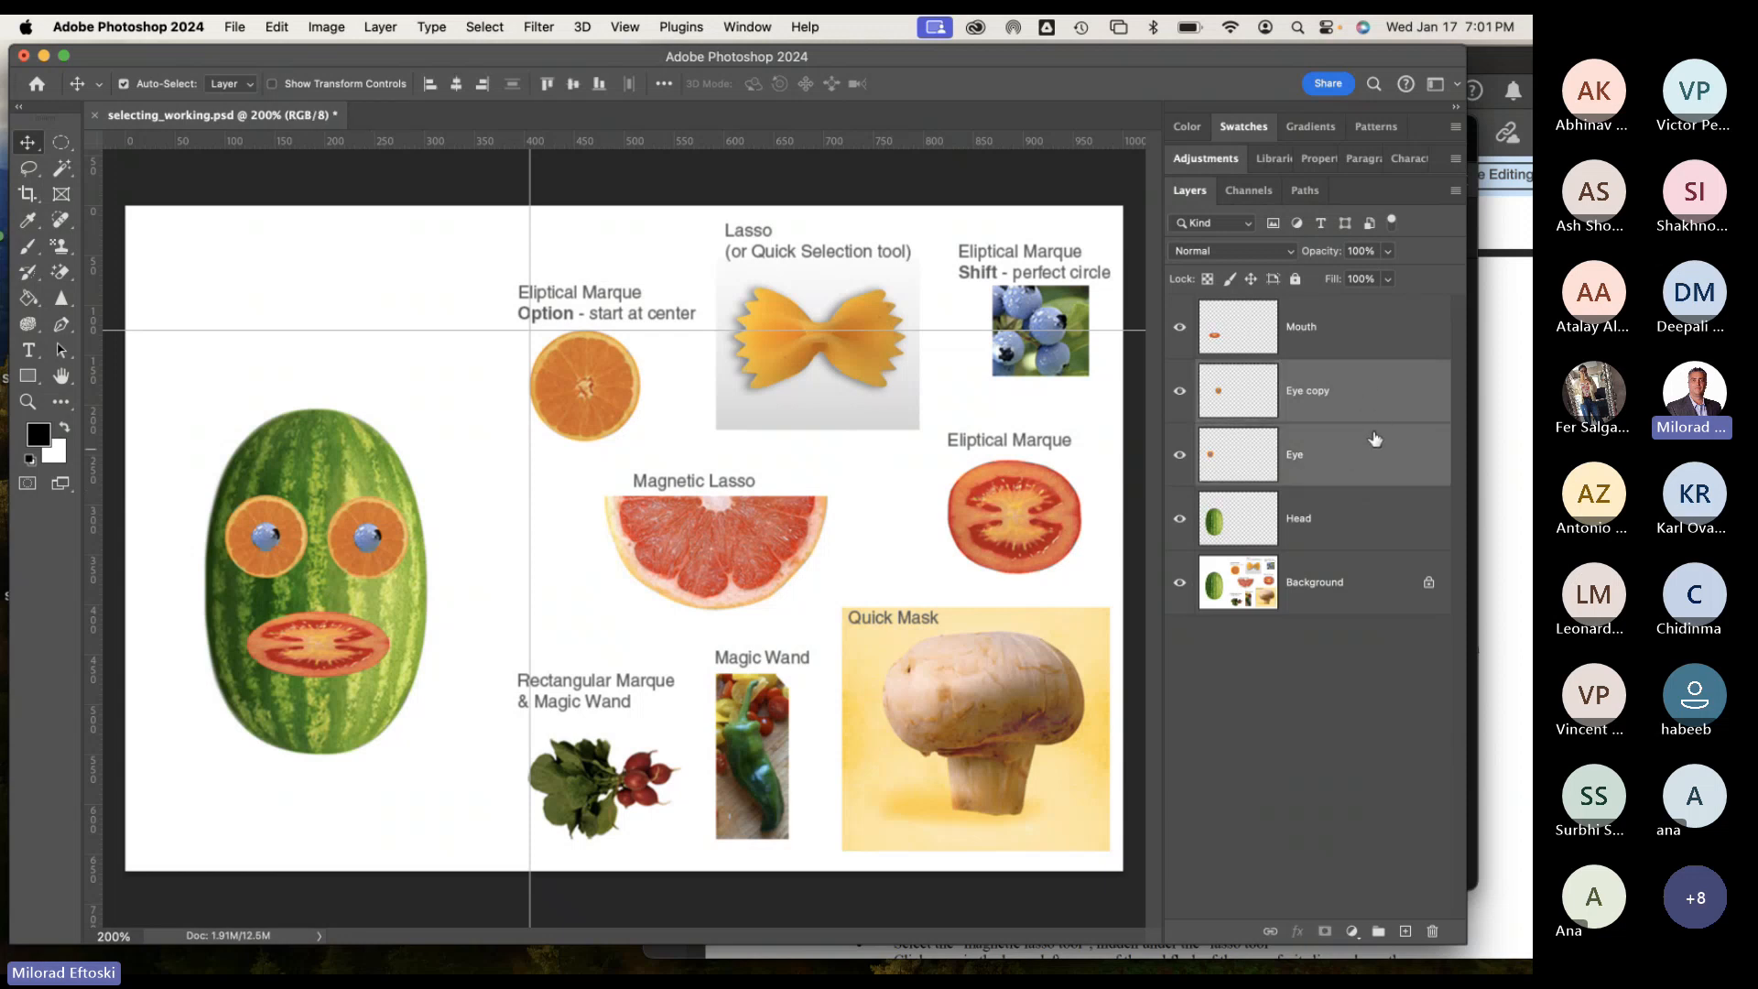
{"action": "left_click", "coordinate": [1376, 518], "text": "shift"}
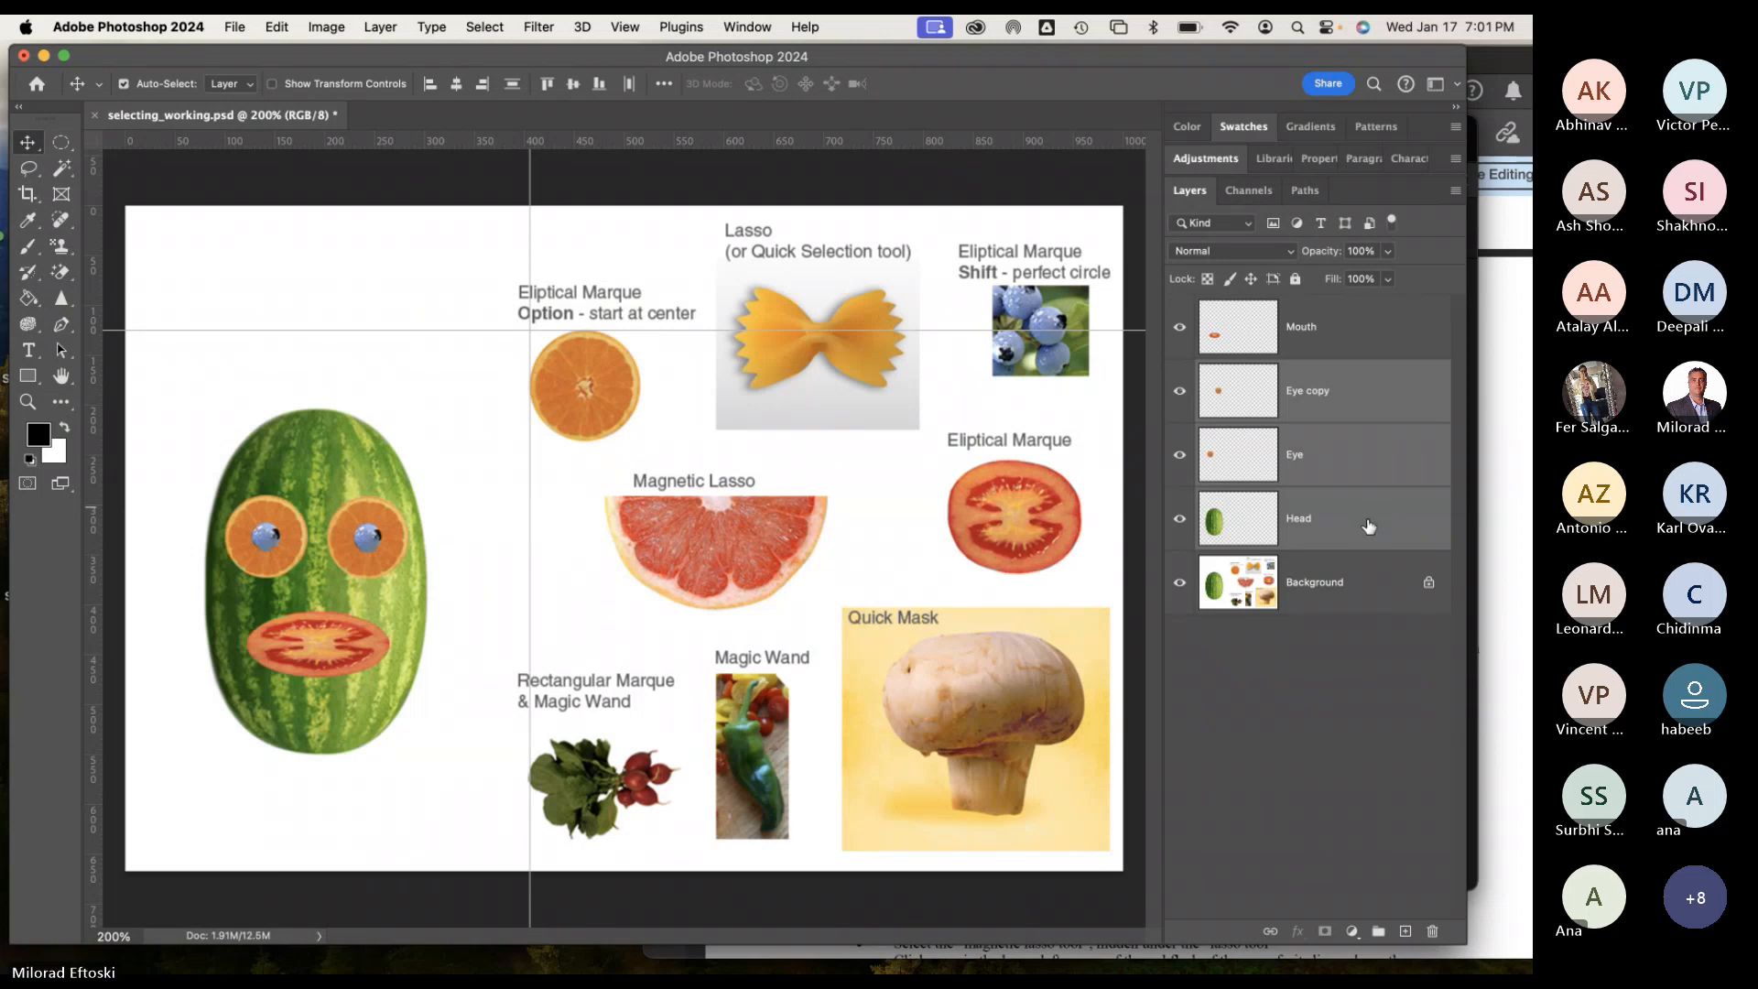
{"action": "left_click", "coordinate": [1374, 459], "text": "shift"}
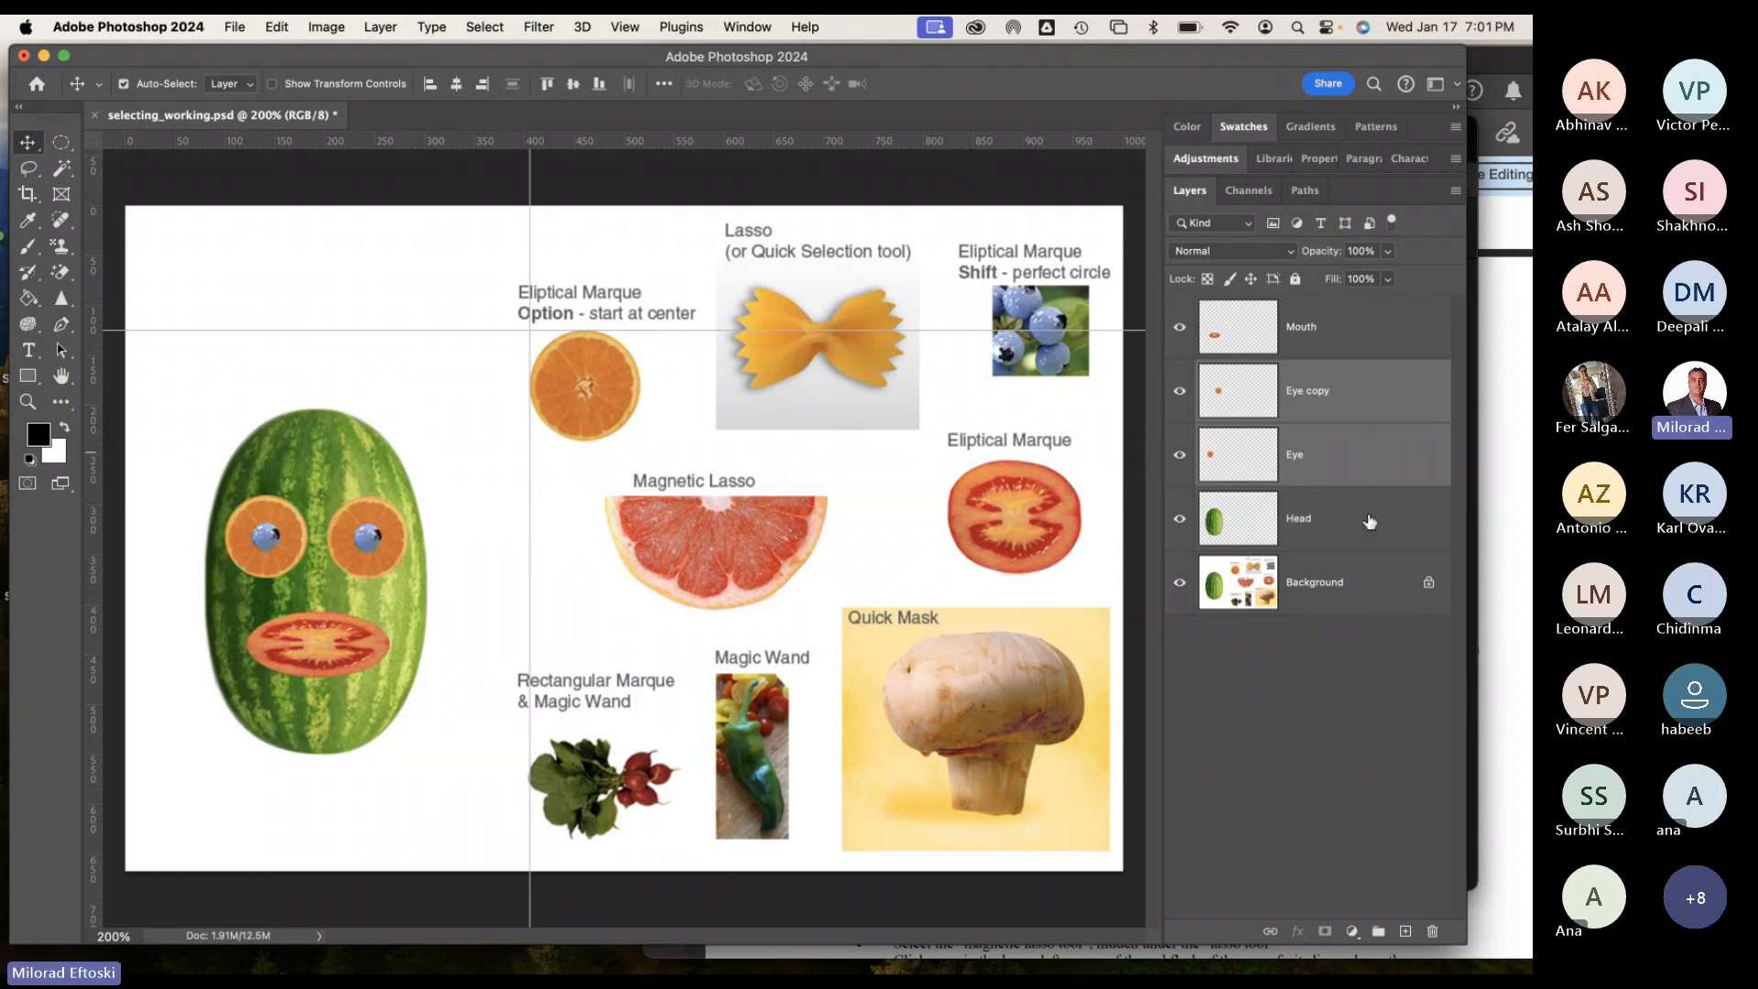
{"action": "left_click", "coordinate": [1371, 522], "text": "shift"}
{"action": "left_click", "coordinate": [1370, 473], "text": "shift"}
{"action": "right_click", "coordinate": [1356, 456]}
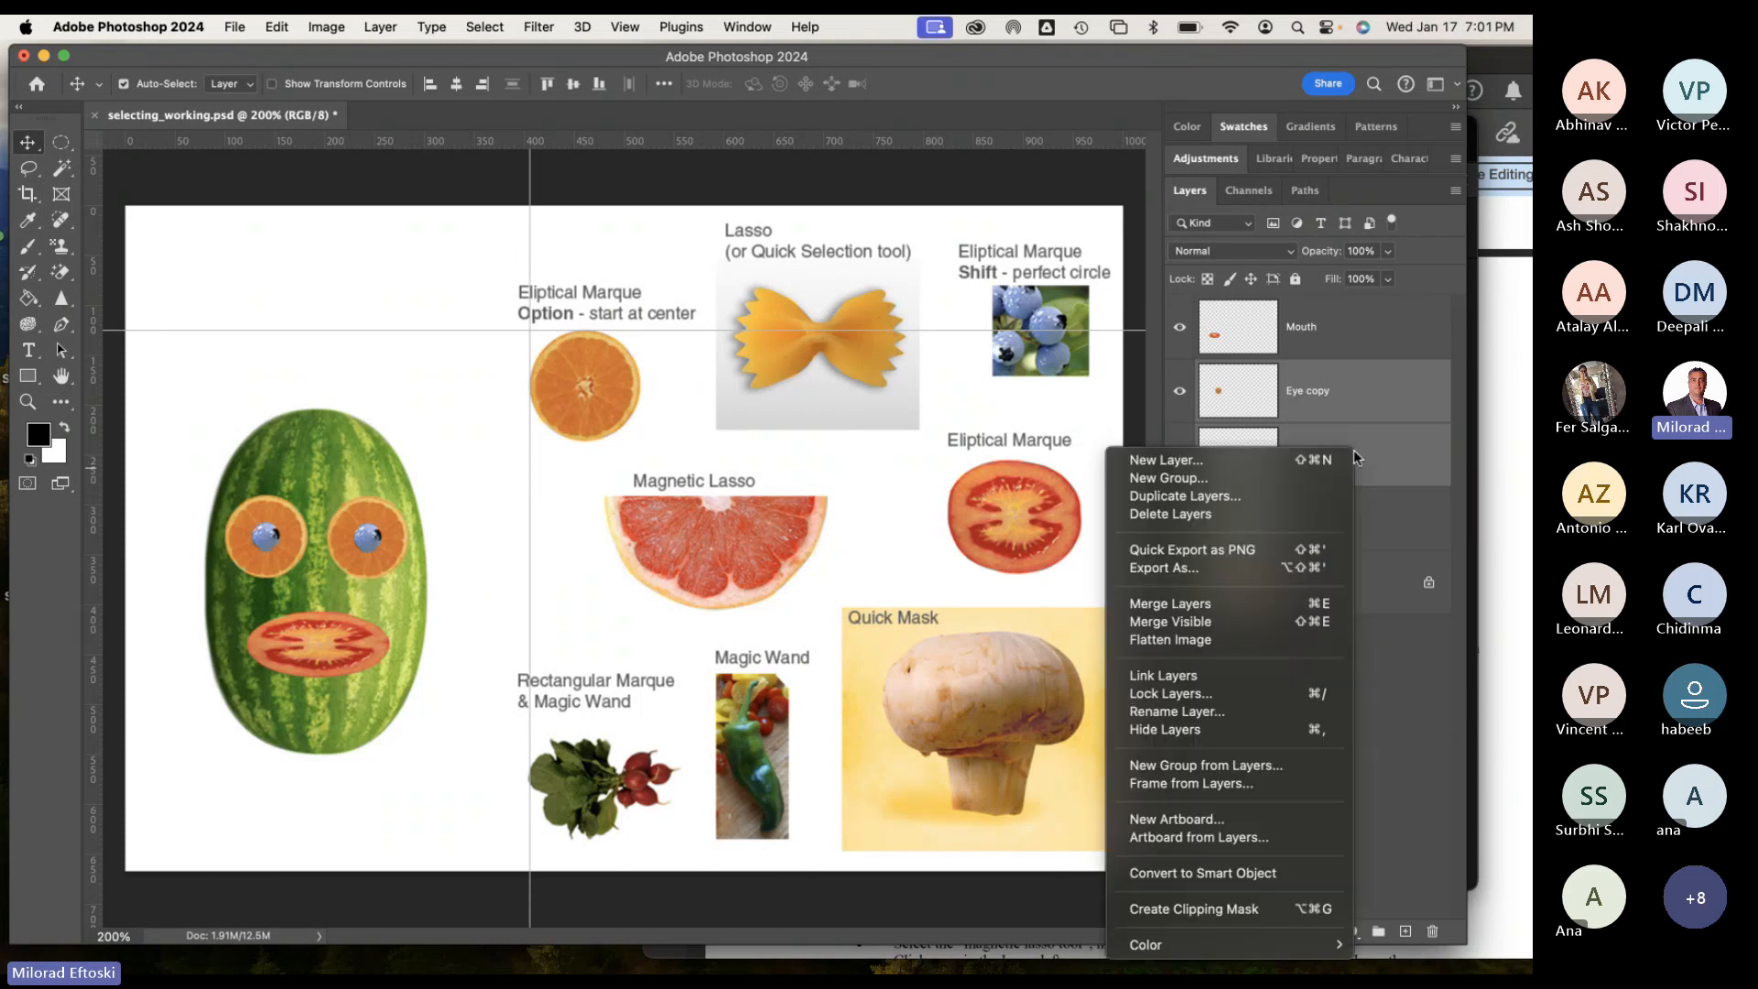
{"action": "left_click", "coordinate": [1214, 676]}
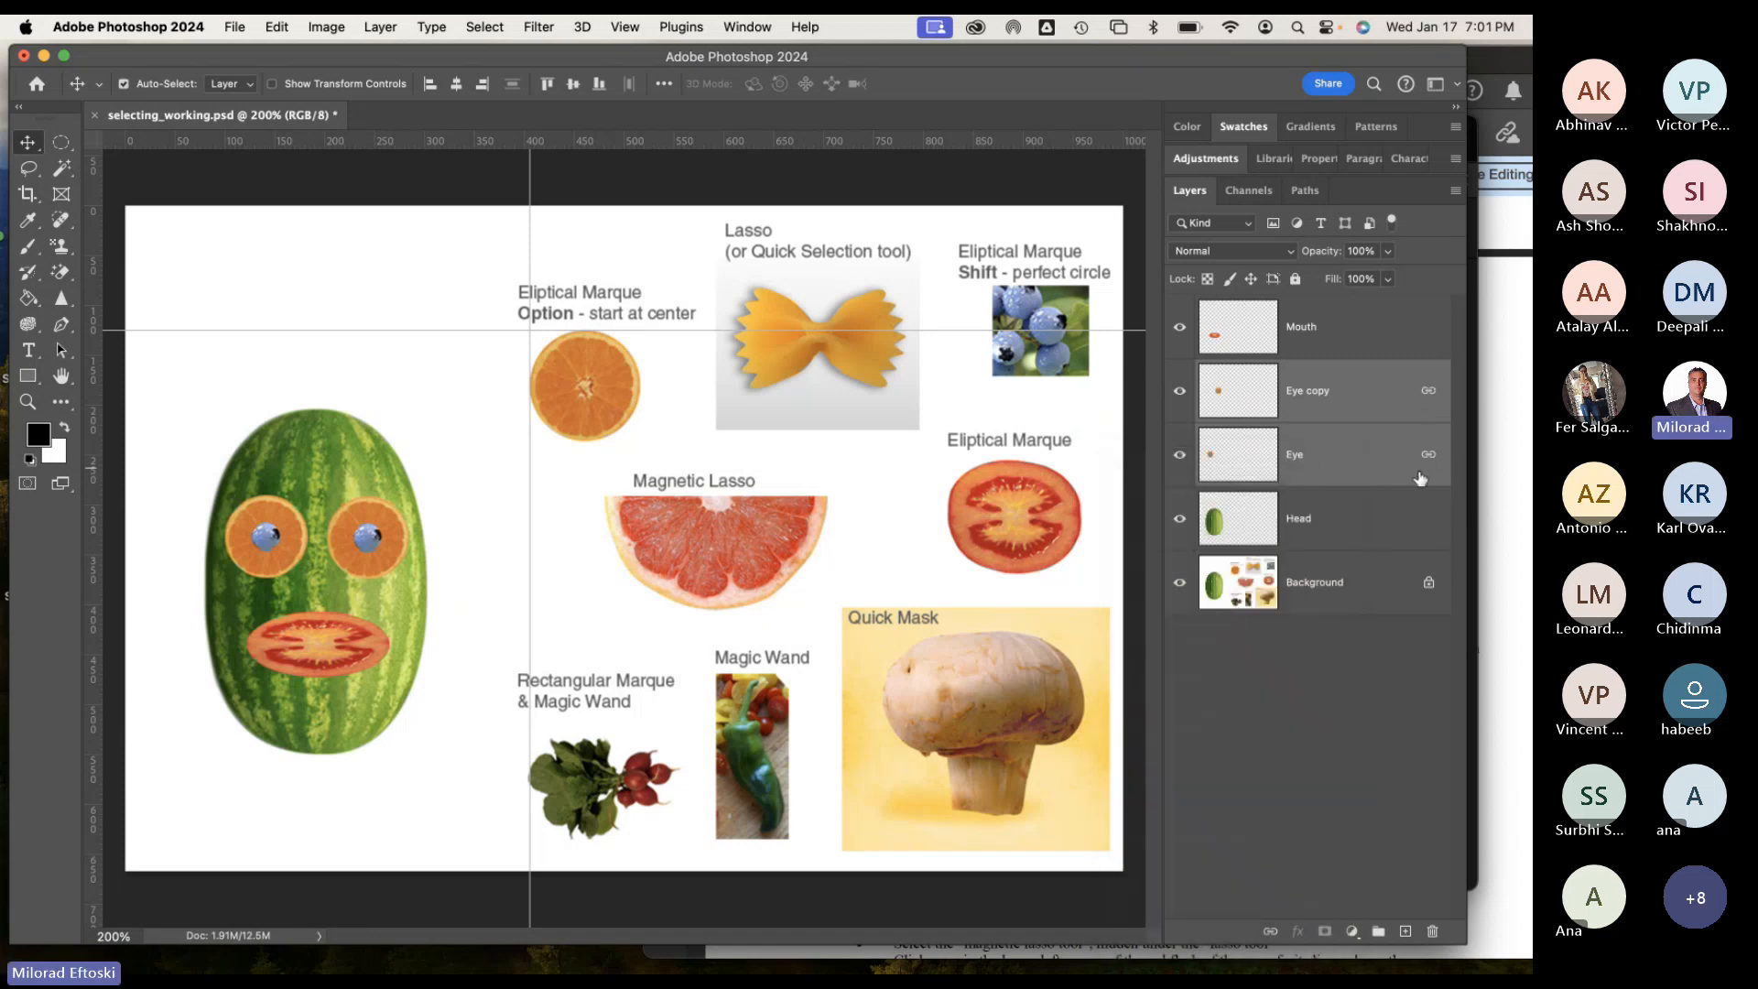
Clear the layer selection and shift the linked pair of eyes slightly to the right on the melon.
{"action": "left_click", "coordinate": [1282, 678]}
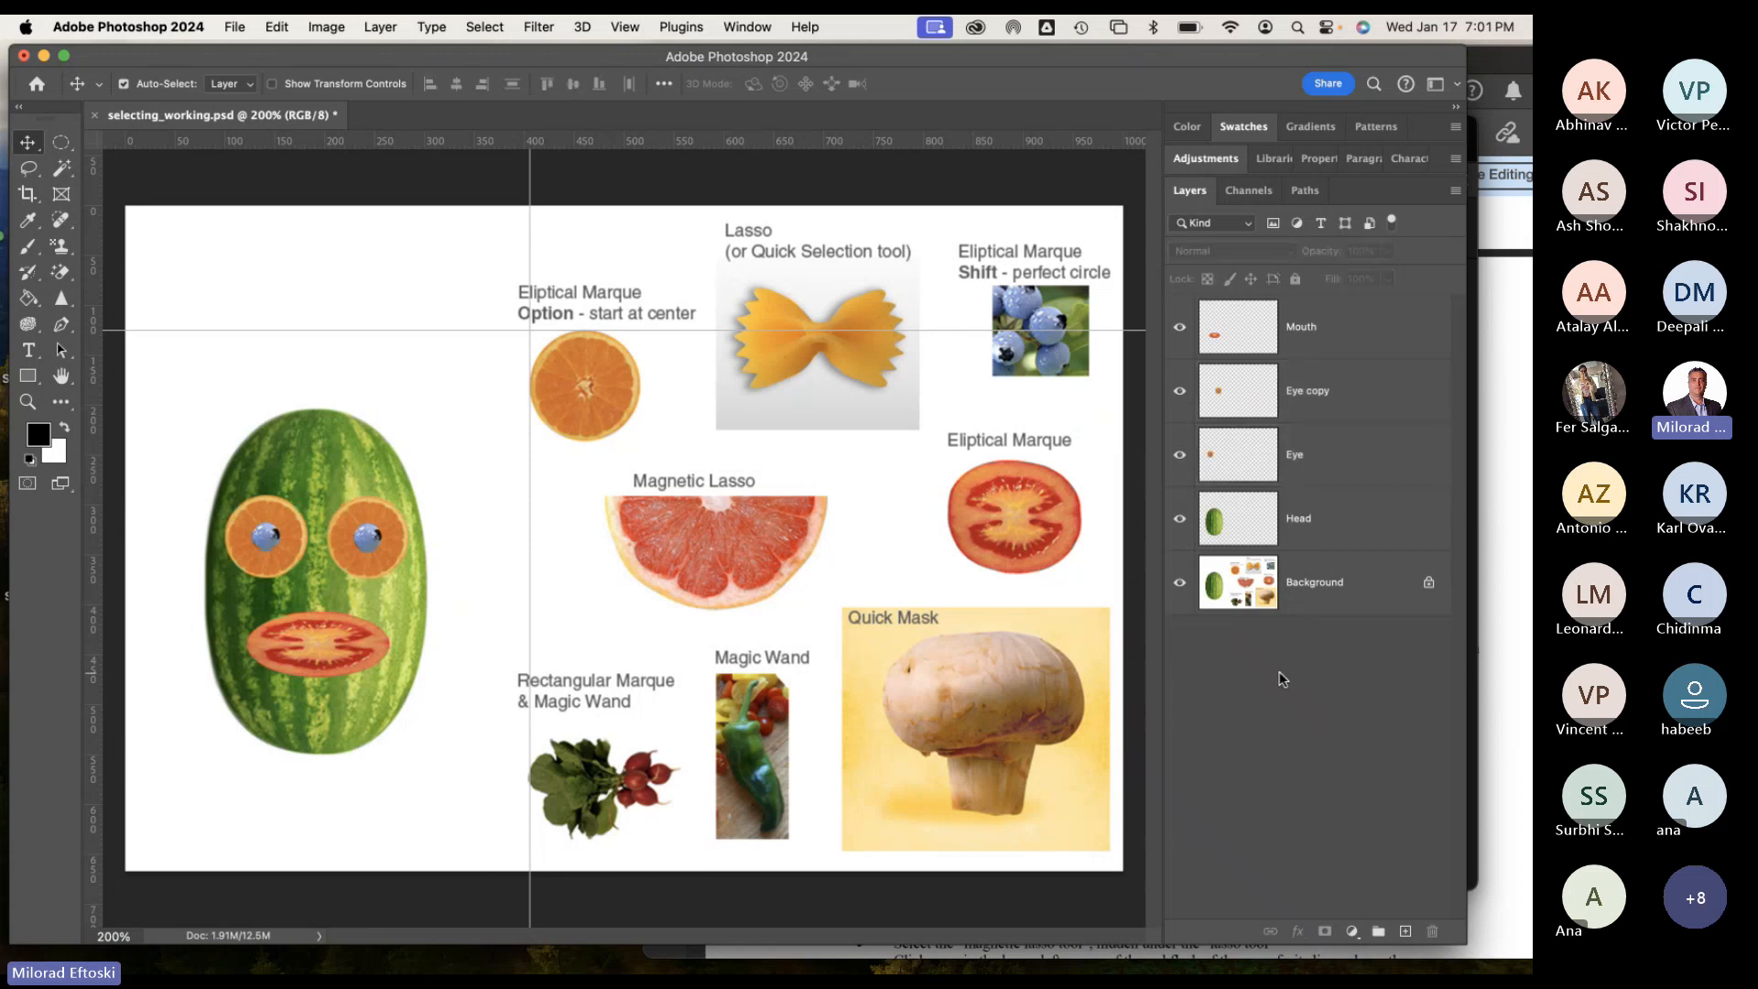
{"action": "mouse_move", "coordinate": [368, 546]}
{"action": "left_mouse_down"}
{"action": "mouse_move", "coordinate": [420, 487]}
{"action": "mouse_move", "coordinate": [392, 520]}
{"action": "mouse_move", "coordinate": [414, 533]}
{"action": "mouse_move", "coordinate": [393, 517]}
{"action": "mouse_move", "coordinate": [373, 544]}
{"action": "left_mouse_up"}
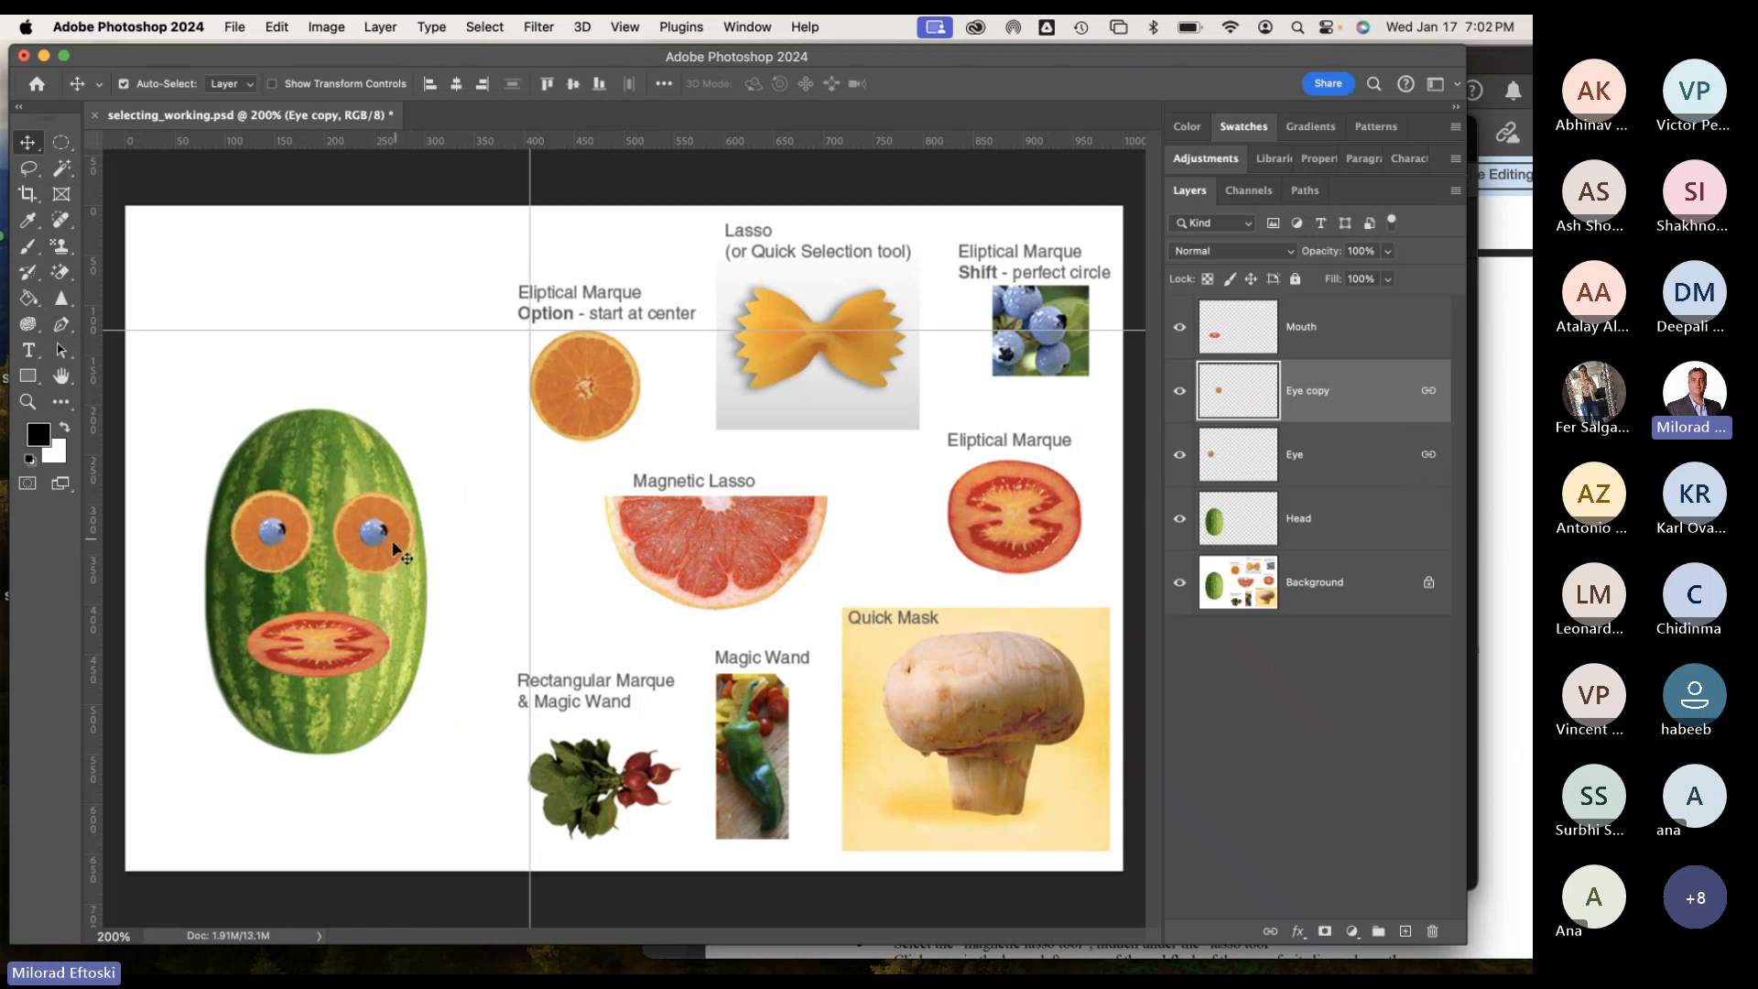
{"action": "left_click_drag", "start_coordinate": [386, 537], "coordinate": [383, 542]}
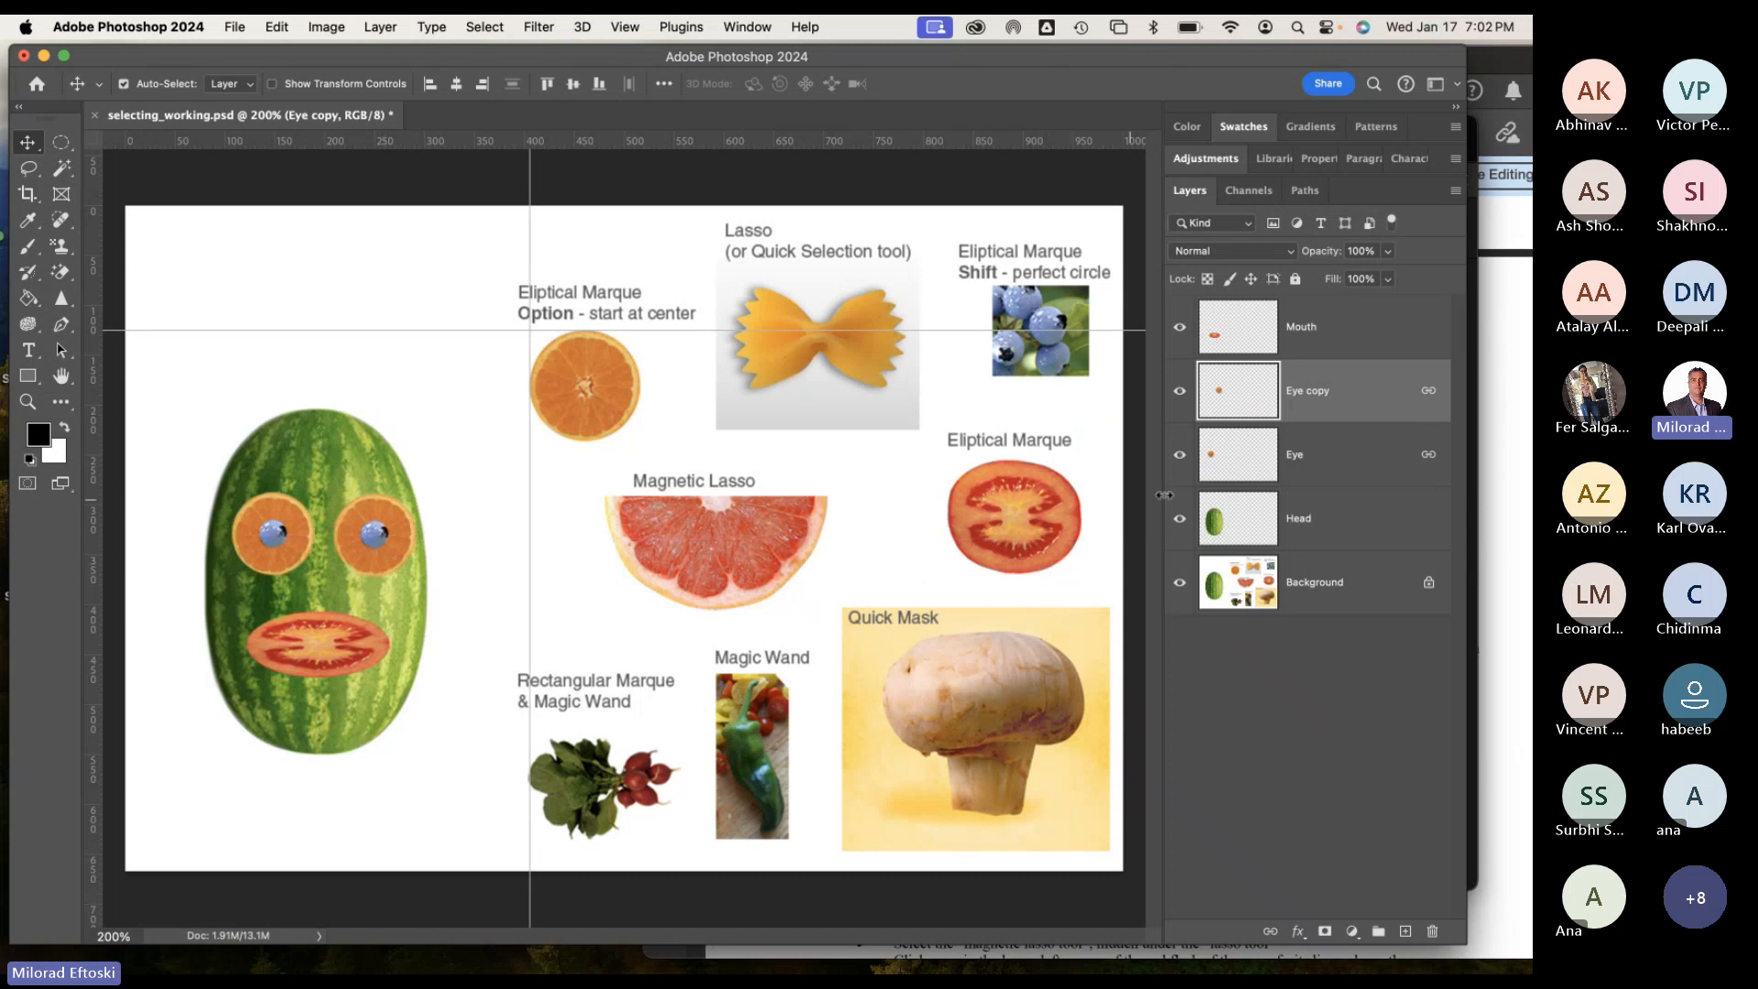
Unlink the Eye copy and Eye layers and check the layer options without choosing another command.
{"action": "right_click", "coordinate": [1375, 409]}
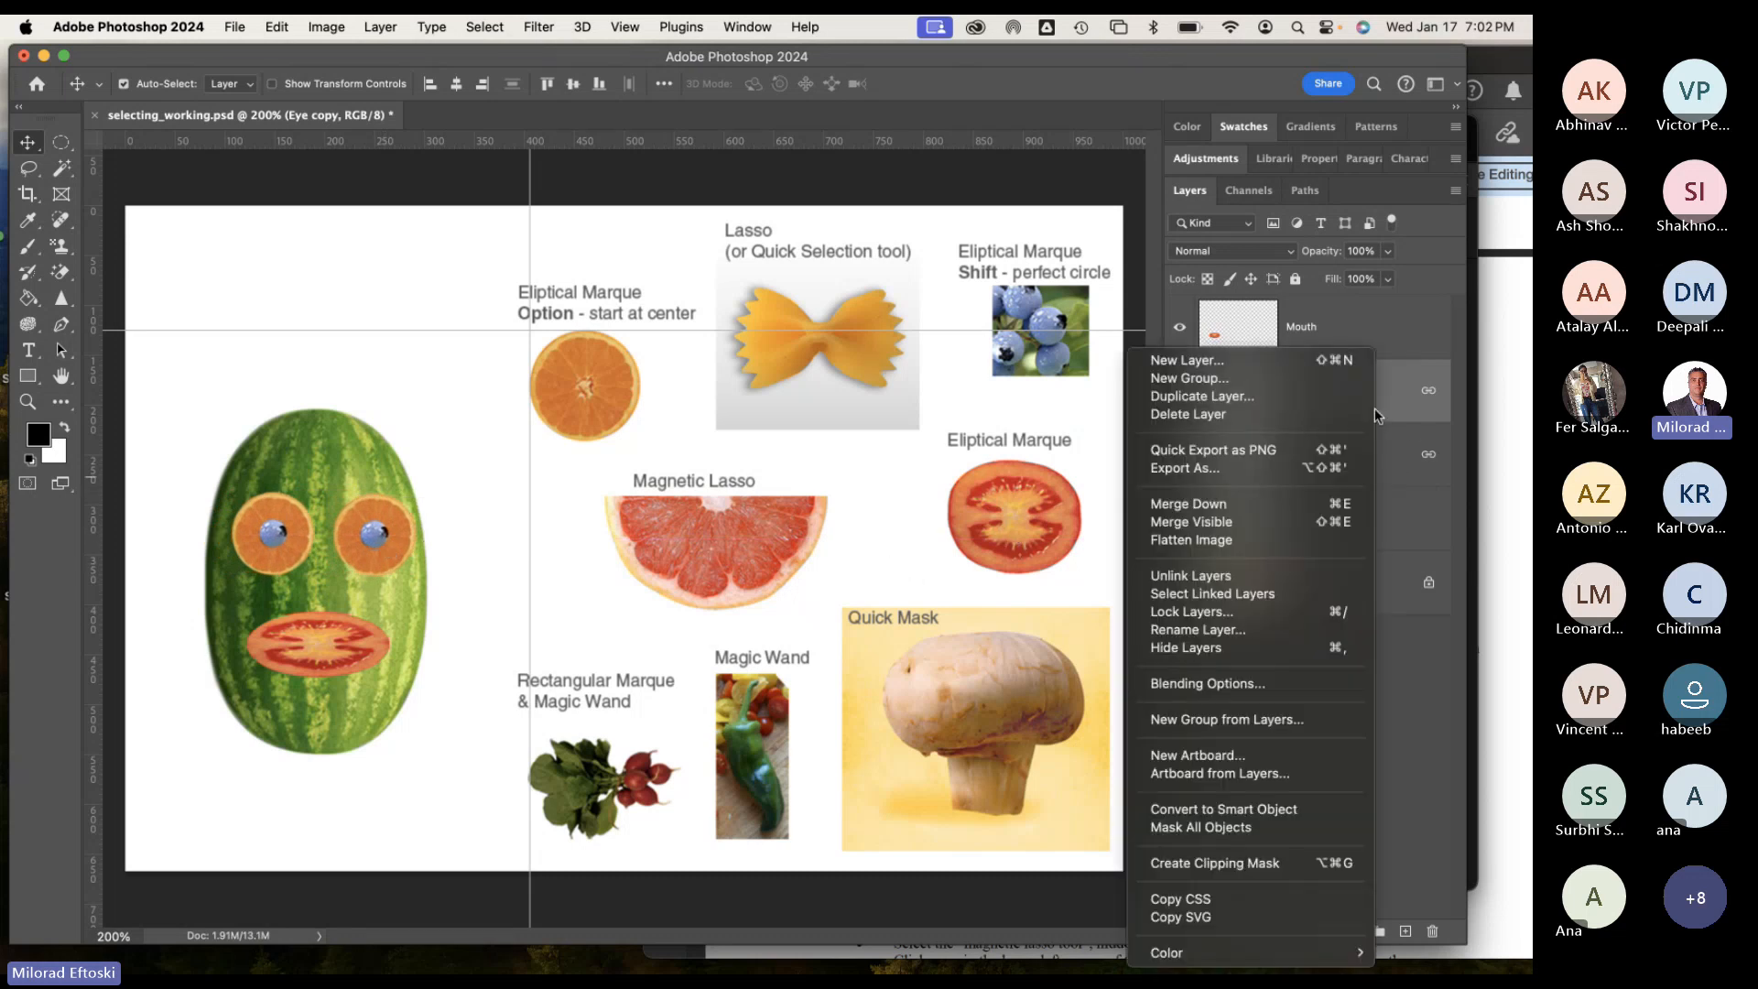
{"action": "left_click", "coordinate": [1280, 579]}
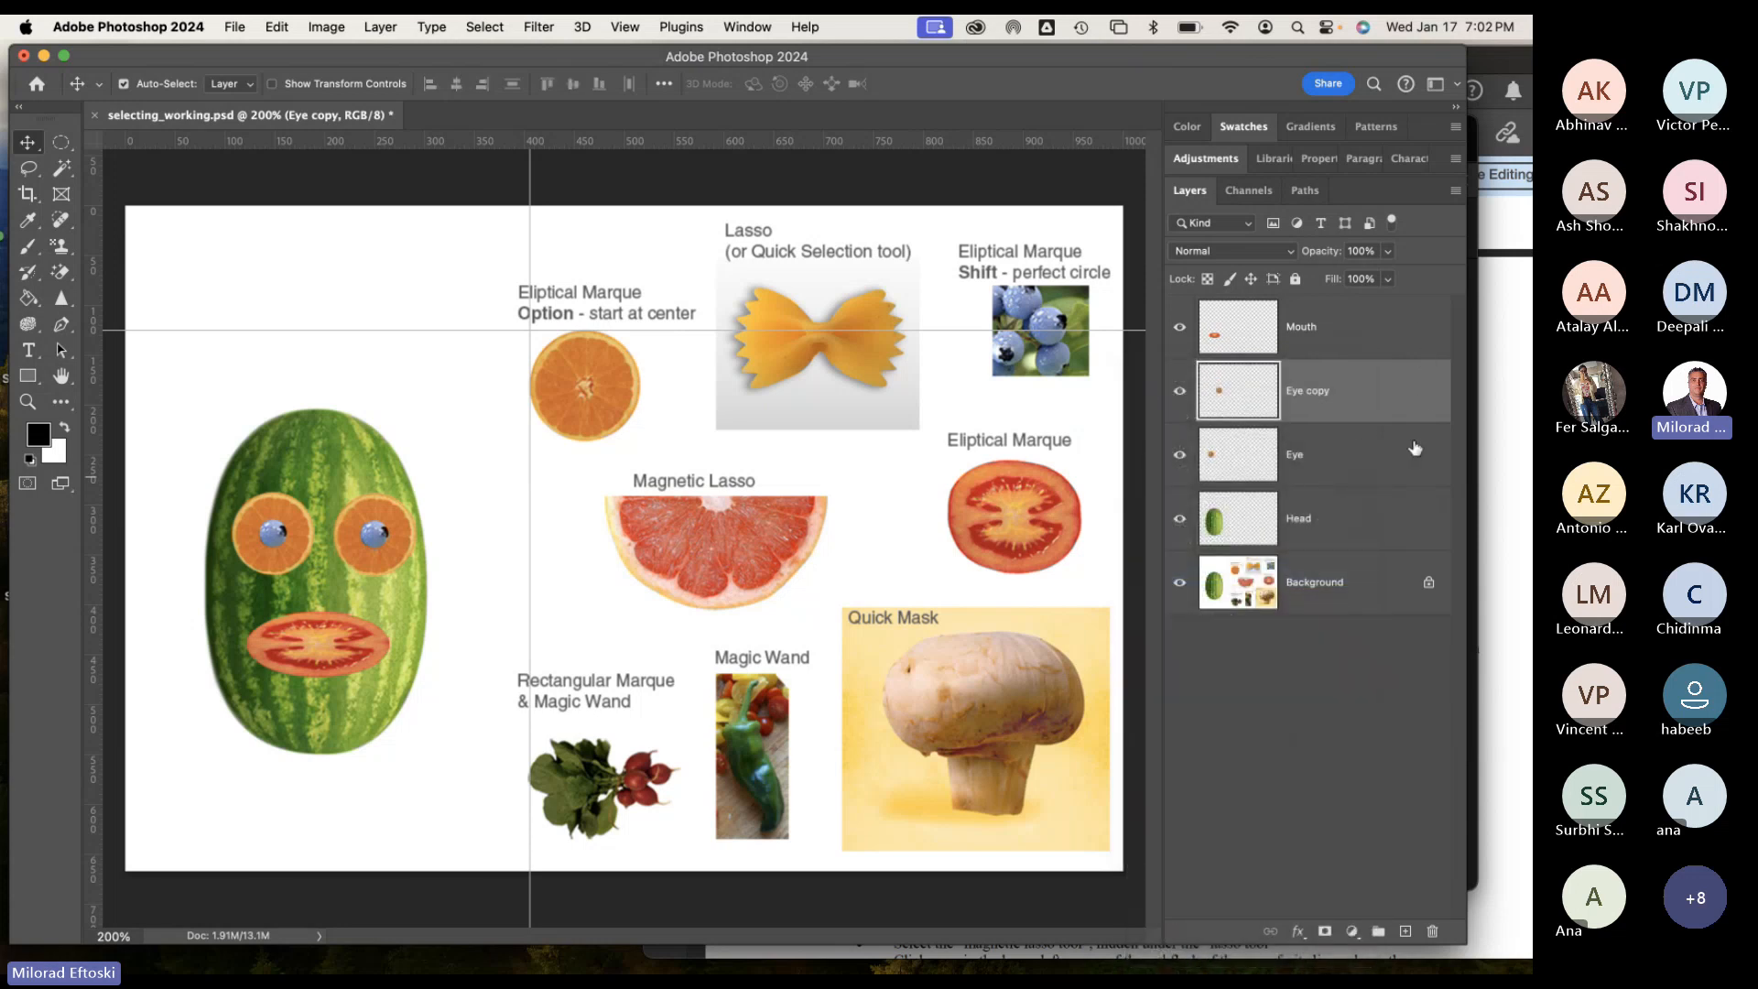
{"action": "right_click", "coordinate": [1399, 403]}
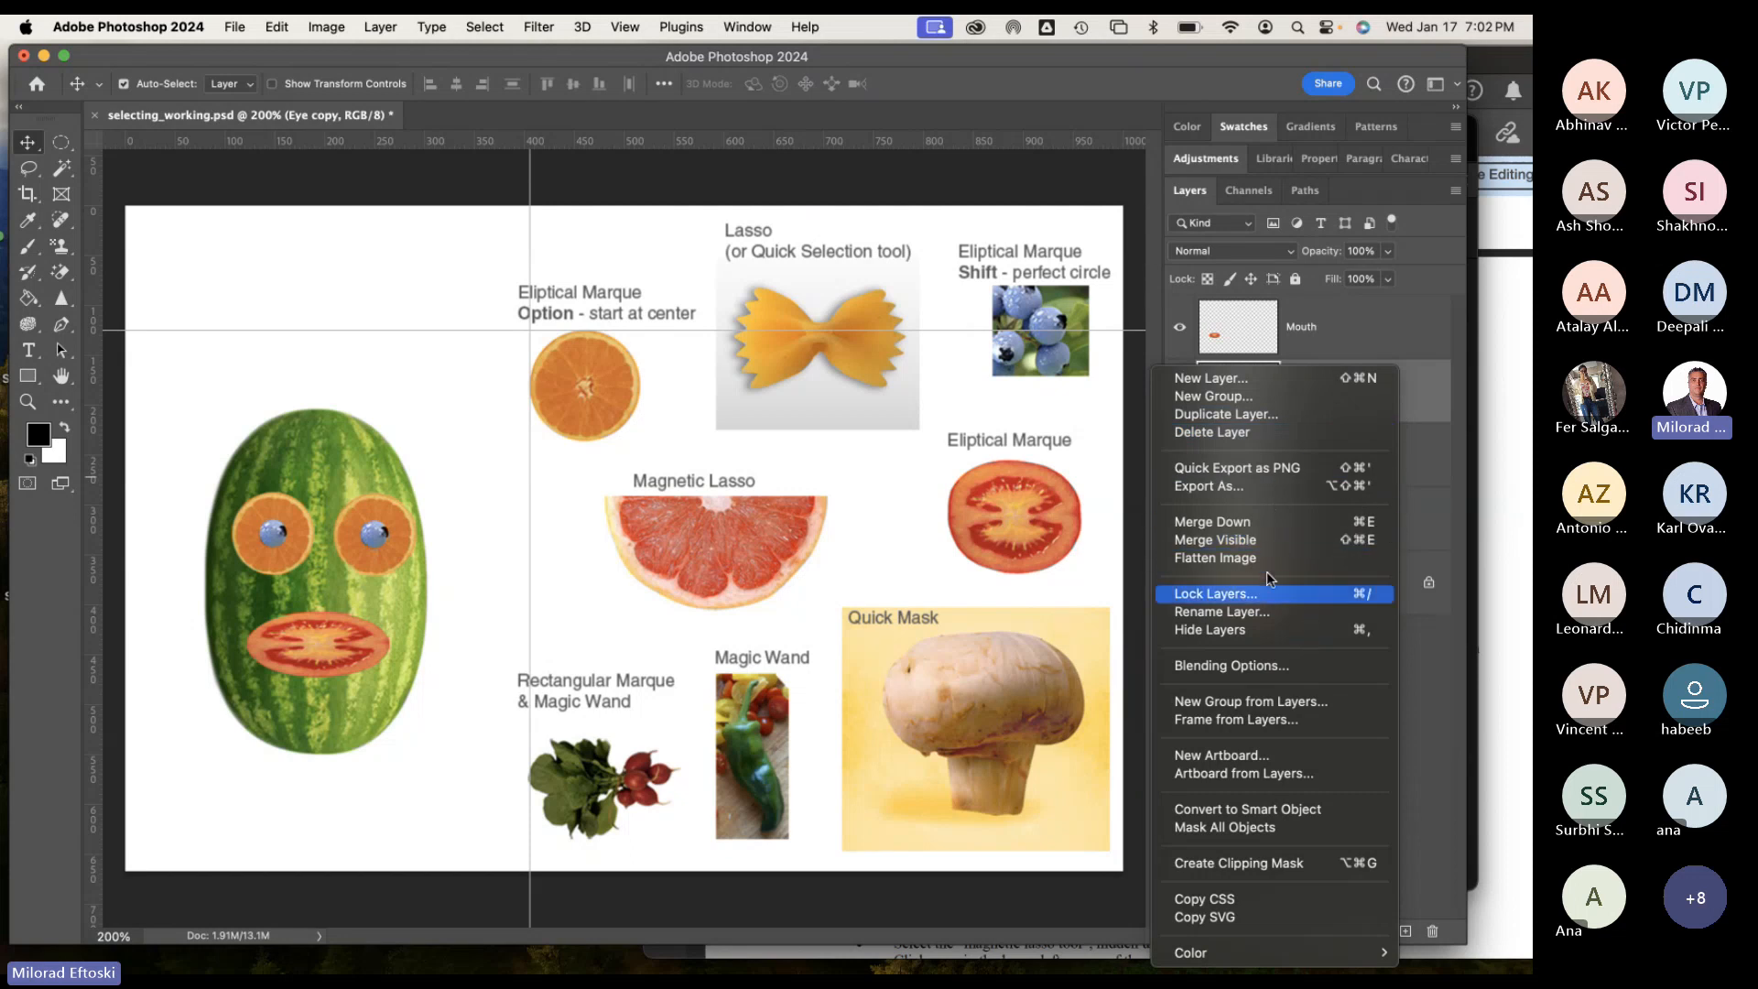
{"action": "left_click", "coordinate": [1429, 674]}
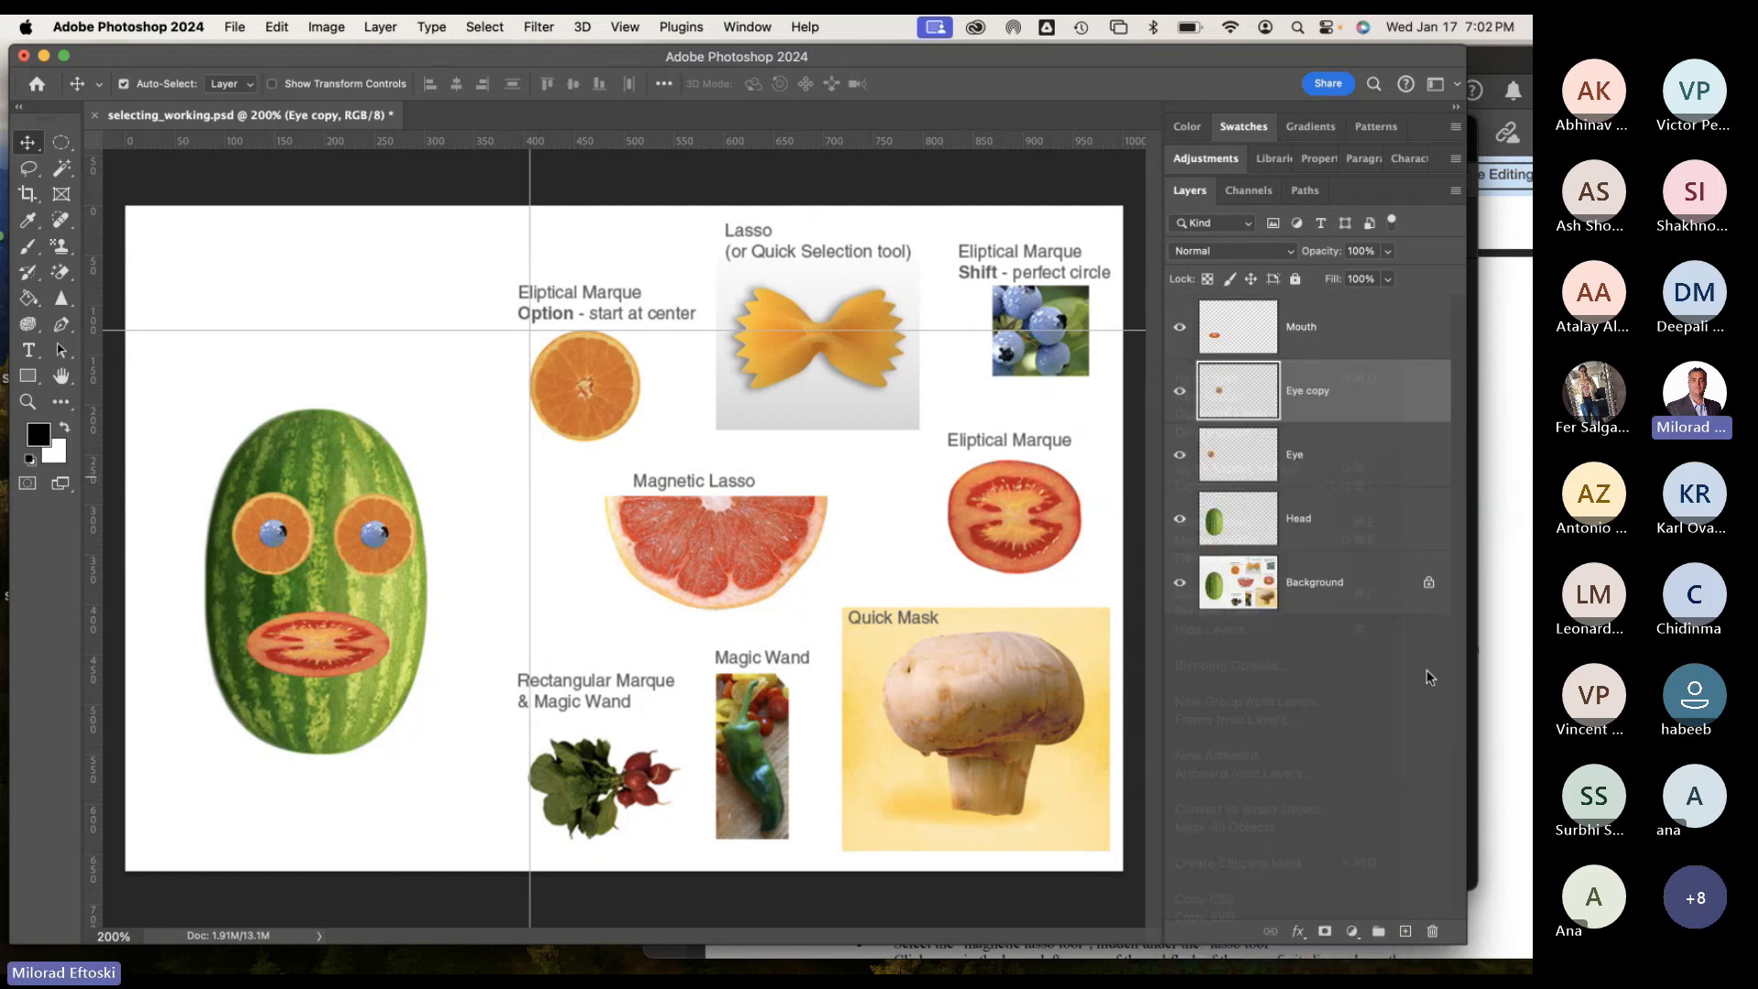
Select the Eye copy and Eye layers together and move both eyes slightly left on the melon.
{"action": "left_click", "coordinate": [1339, 475], "text": "shift"}
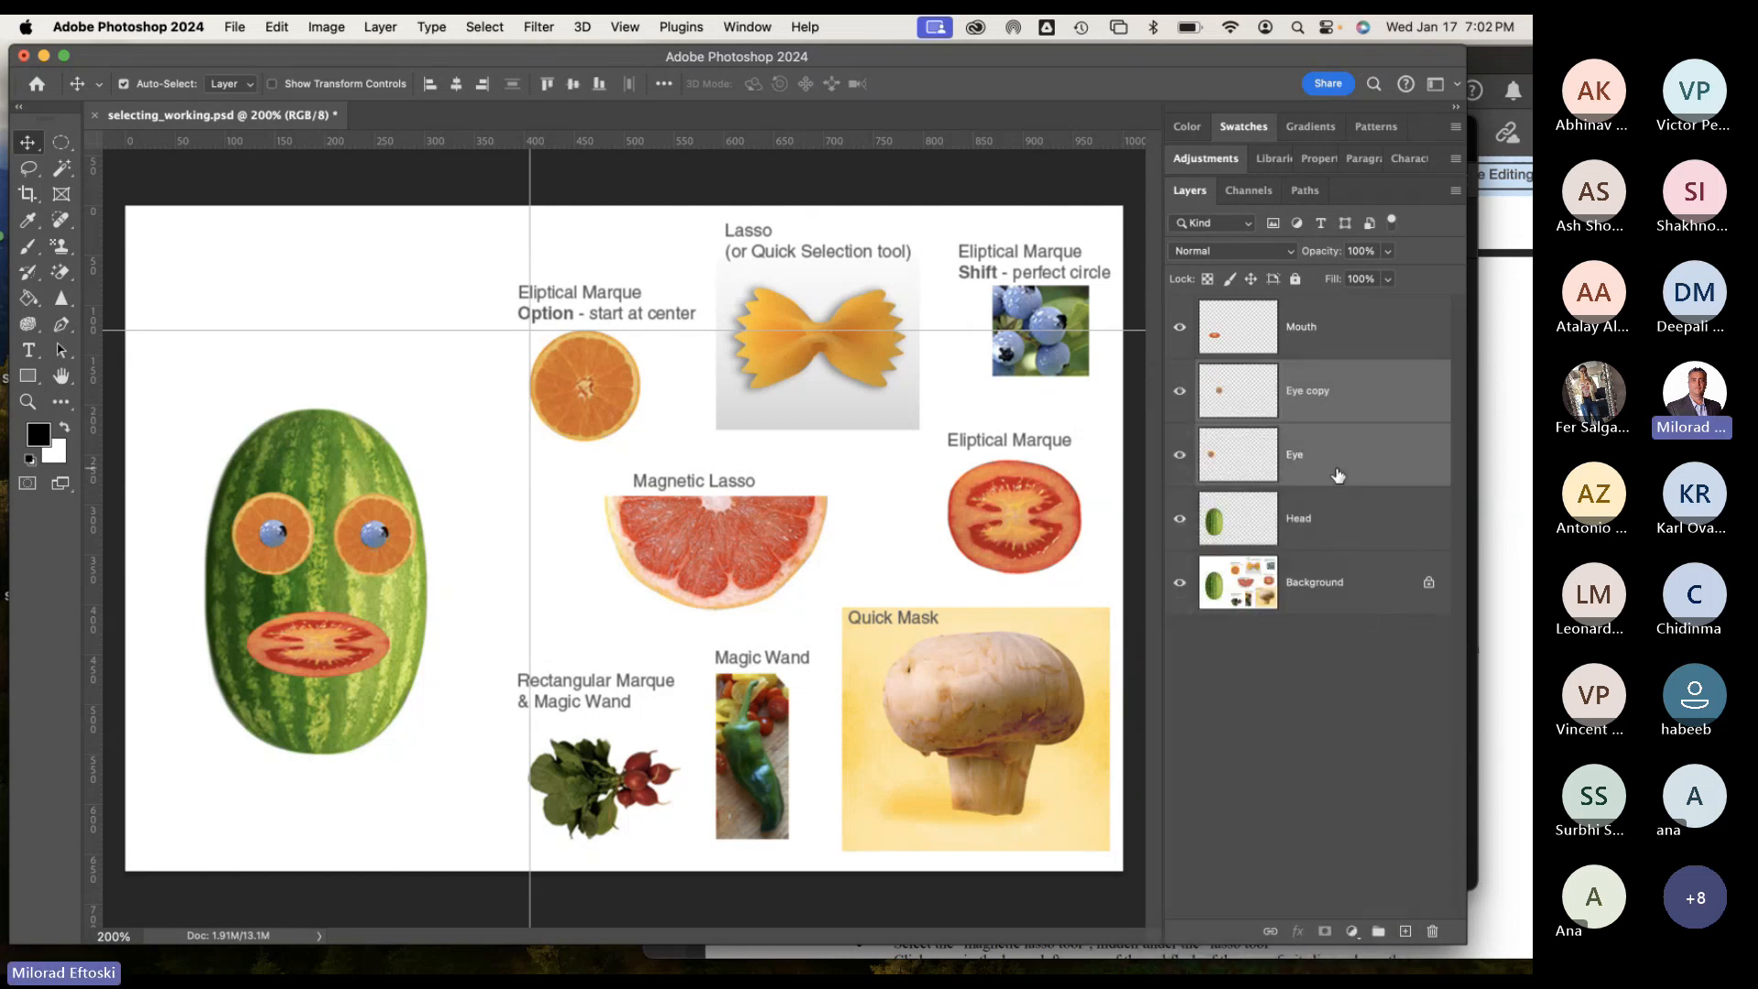
{"action": "right_click", "coordinate": [1383, 458]}
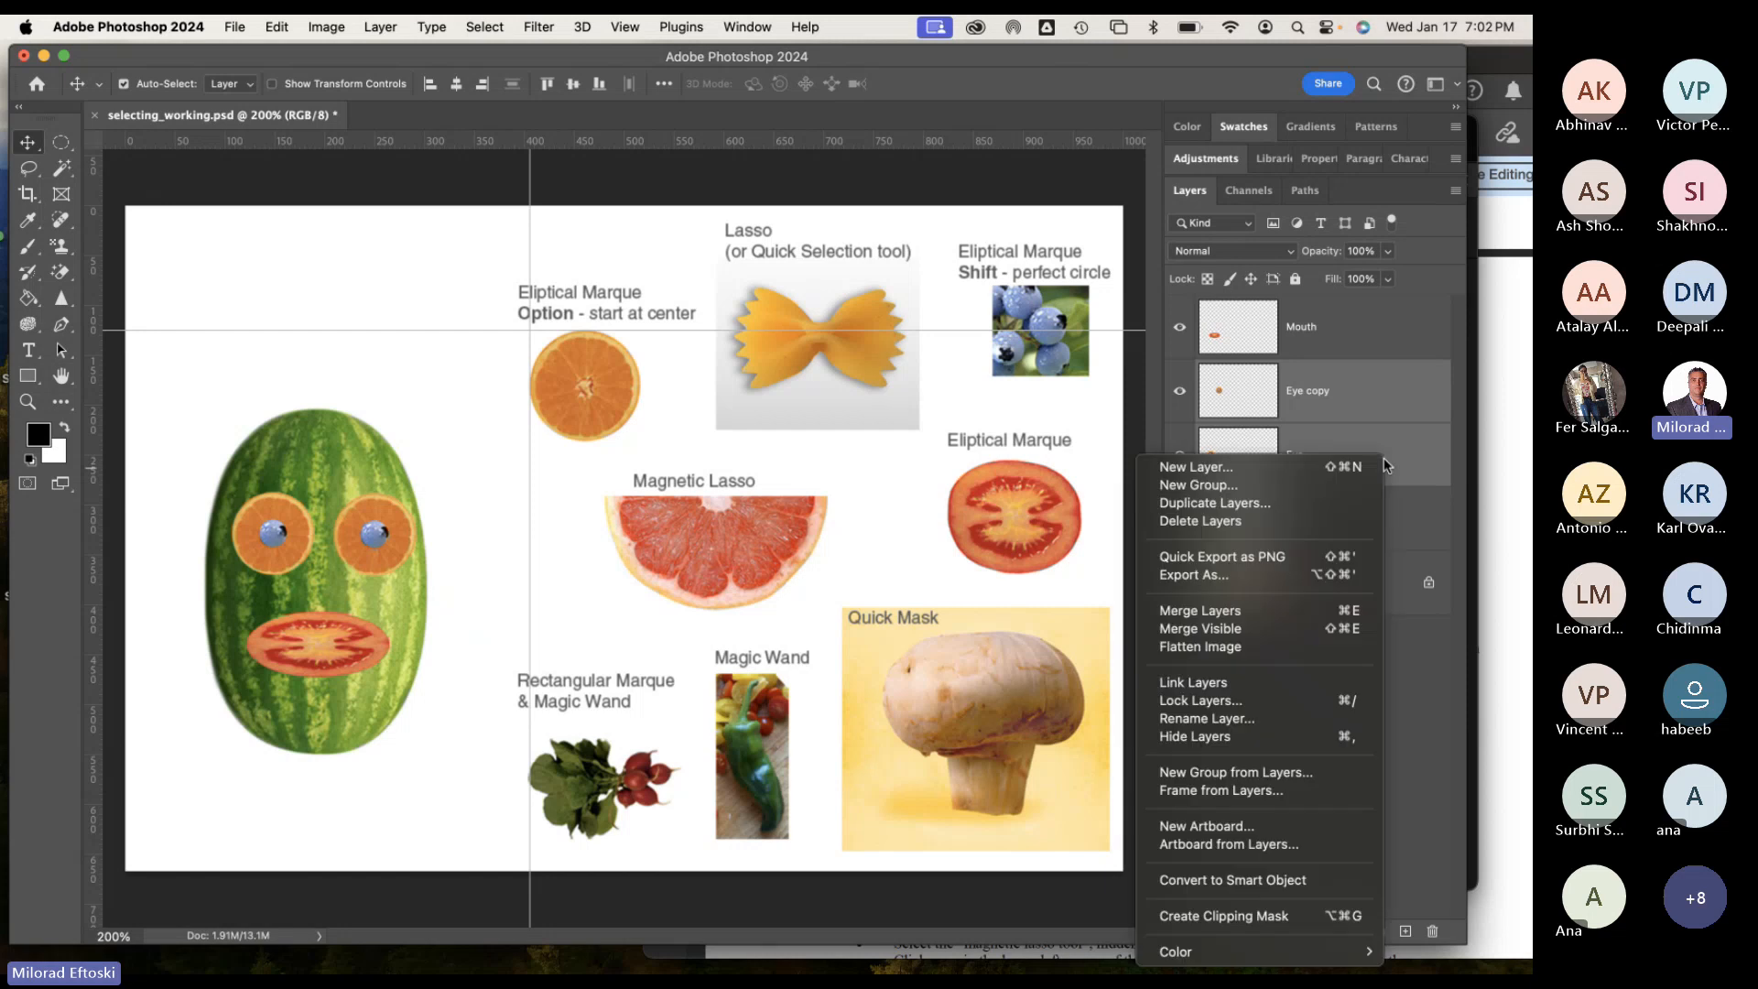
{"action": "left_click", "coordinate": [1238, 686]}
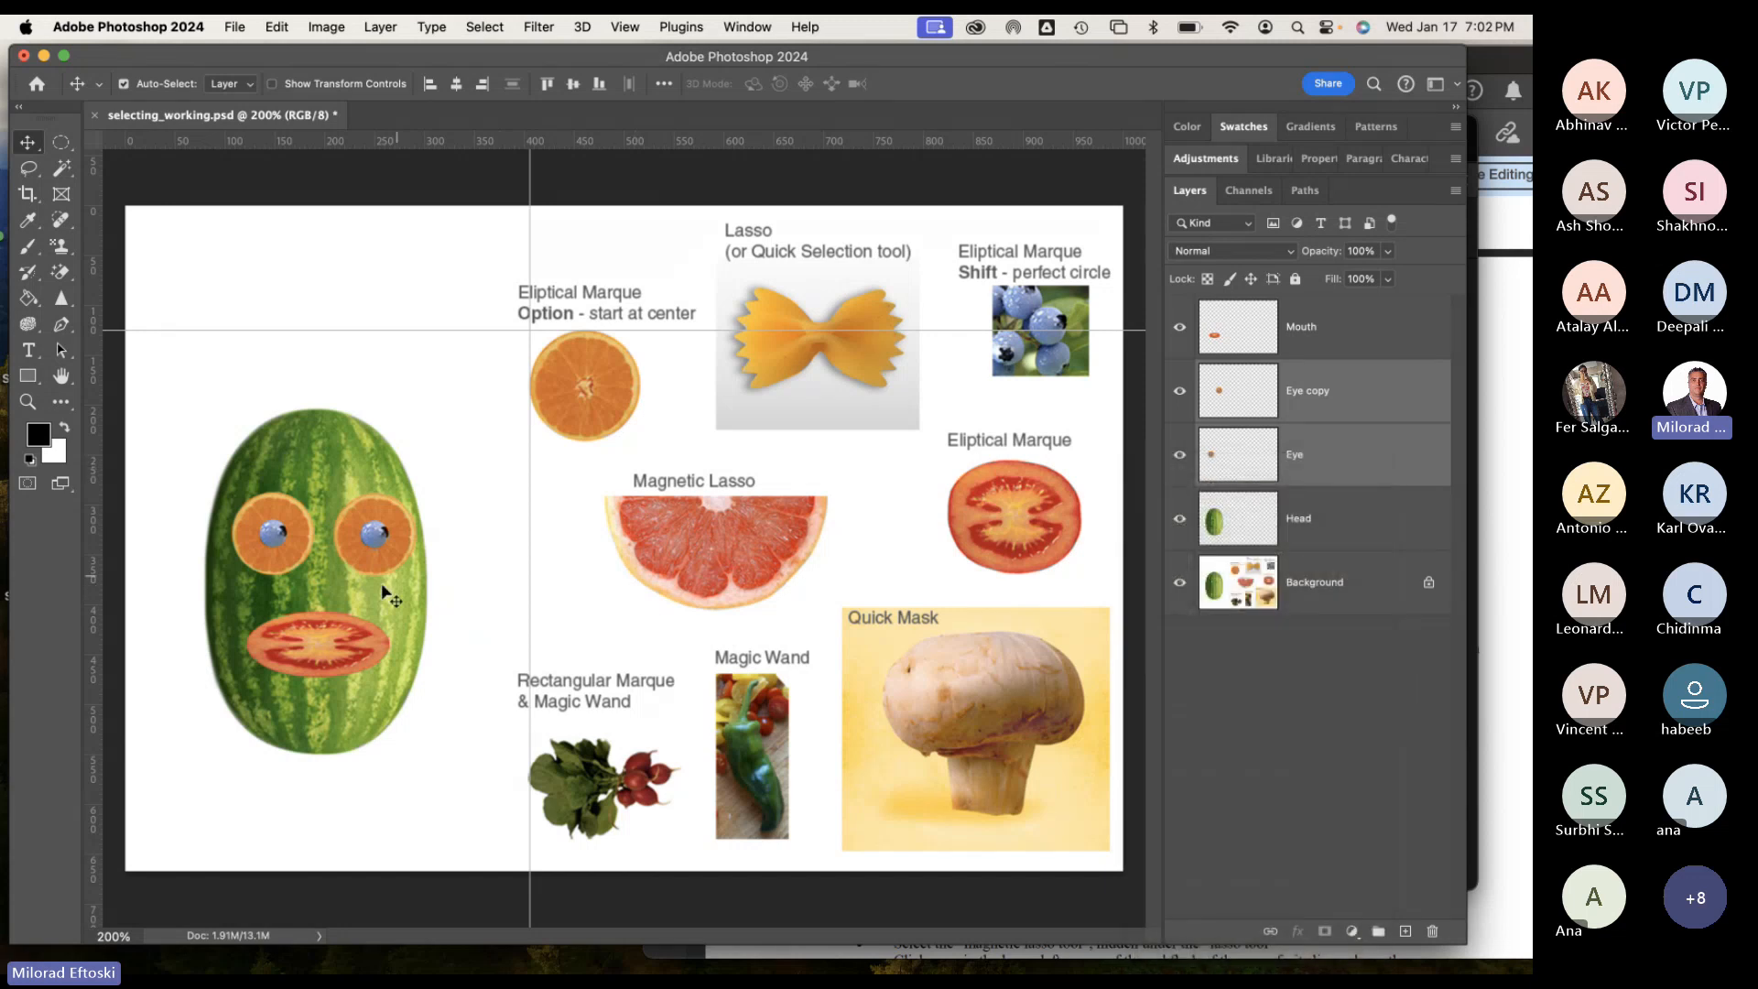
{"action": "mouse_move", "coordinate": [376, 554]}
{"action": "left_mouse_down"}
{"action": "mouse_move", "coordinate": [362, 531]}
{"action": "mouse_move", "coordinate": [370, 546]}
{"action": "left_mouse_up"}
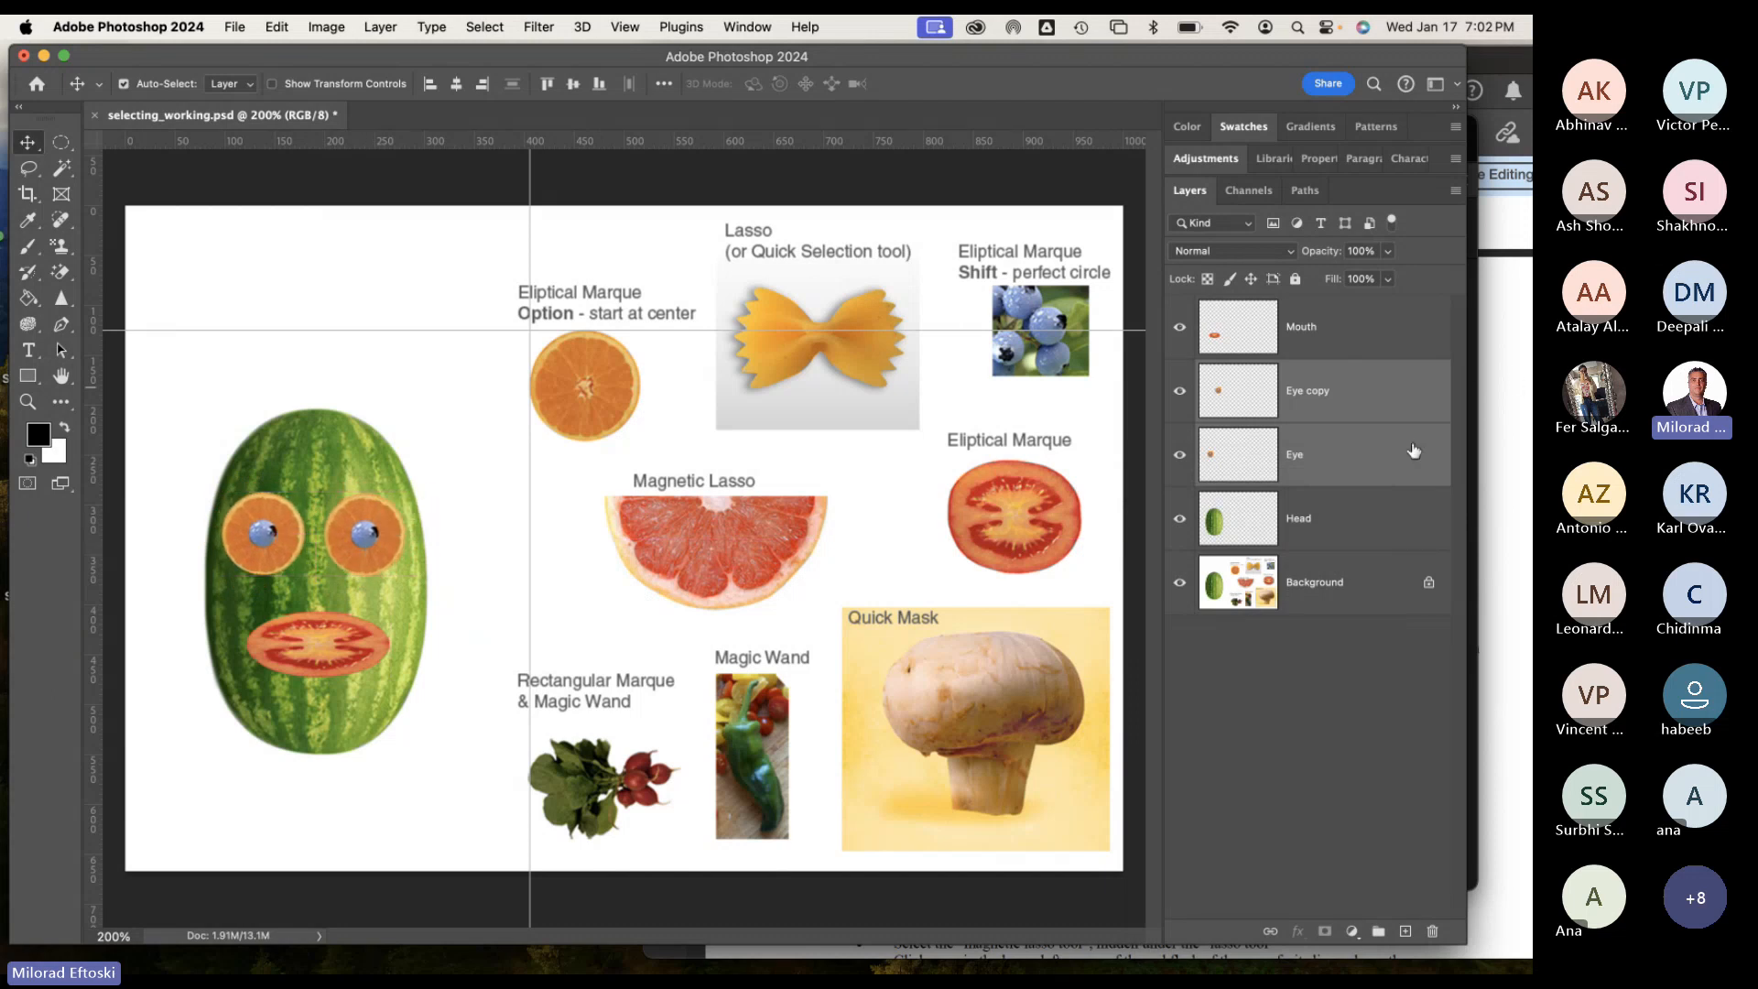
Merge the Eye copy and Eye layers into one and toggle the merged layer's visibility to check that it holds both eyes.
{"action": "right_click", "coordinate": [1368, 403]}
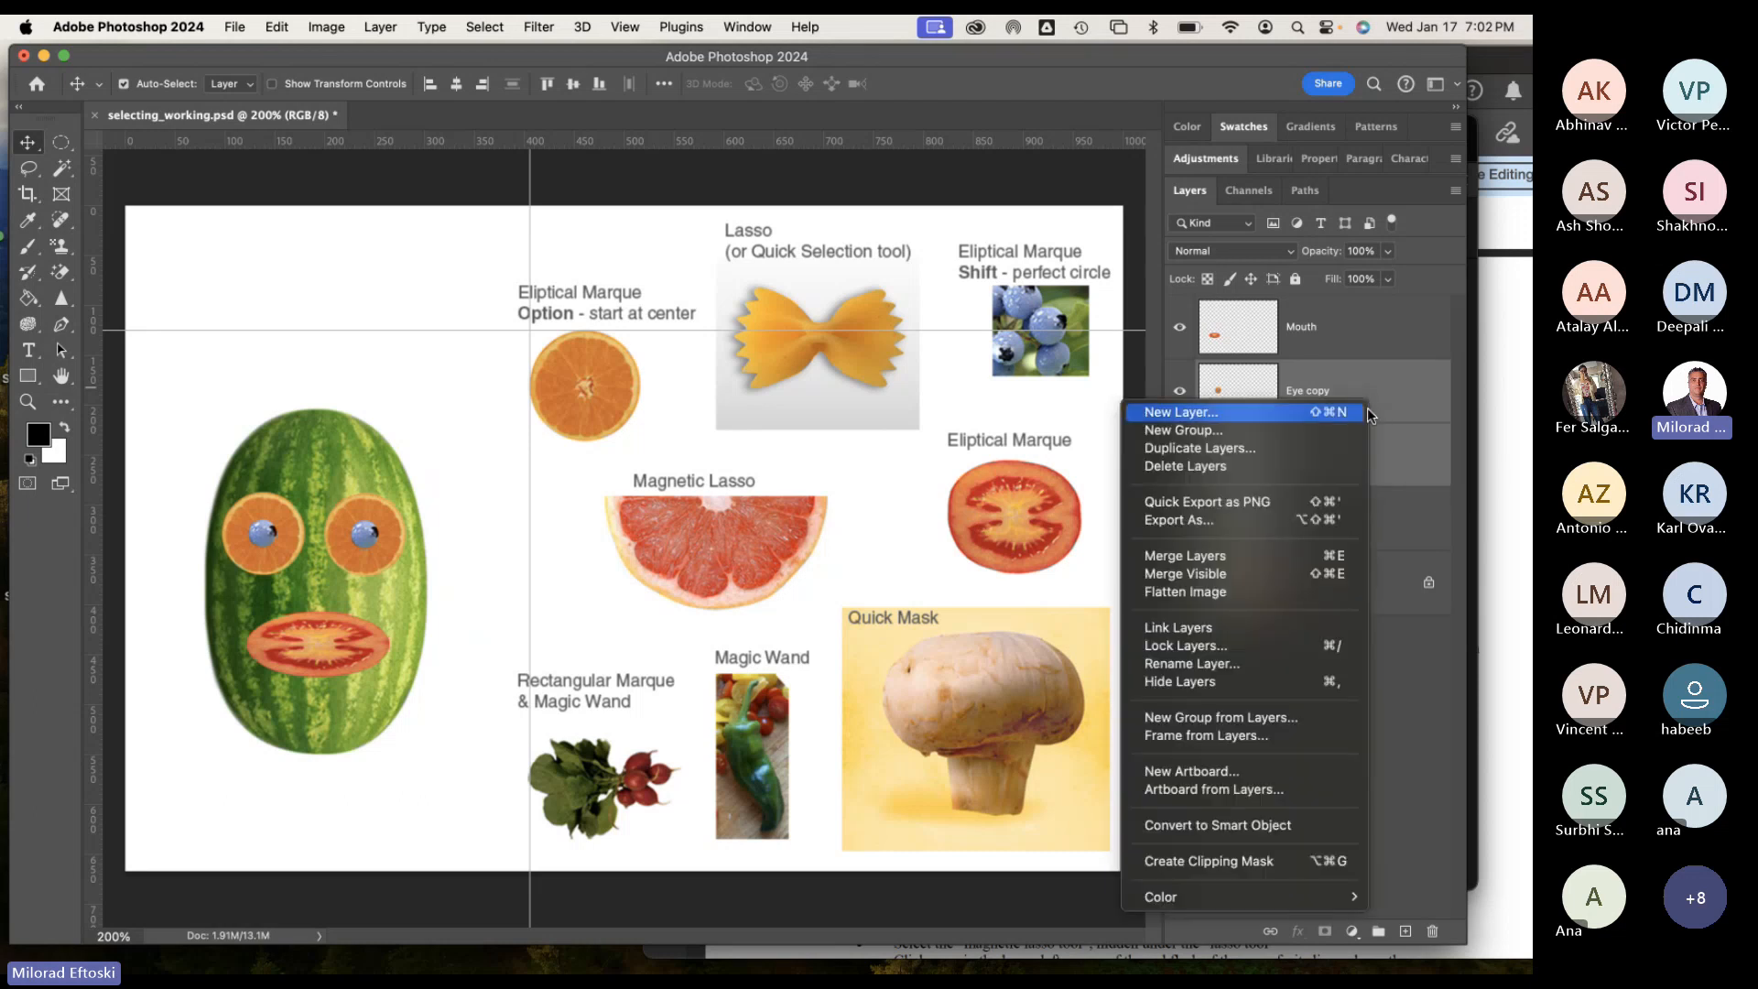
{"action": "left_click", "coordinate": [1278, 557]}
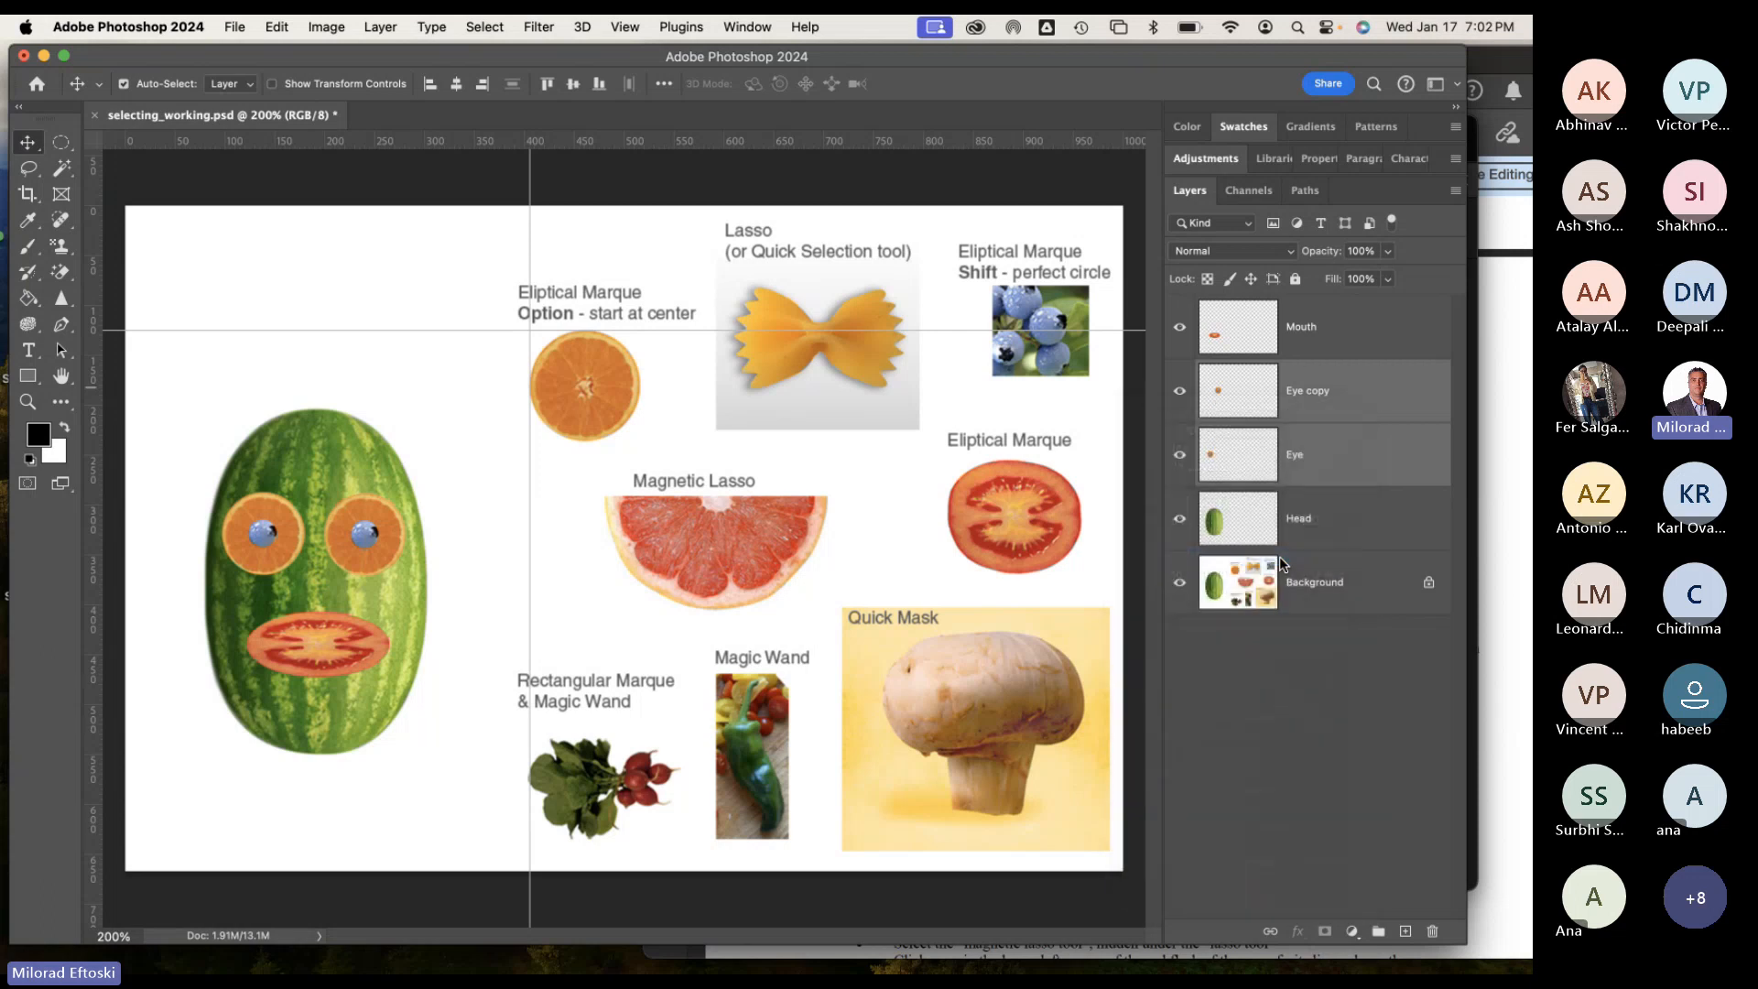
{"action": "left_click", "coordinate": [1181, 393]}
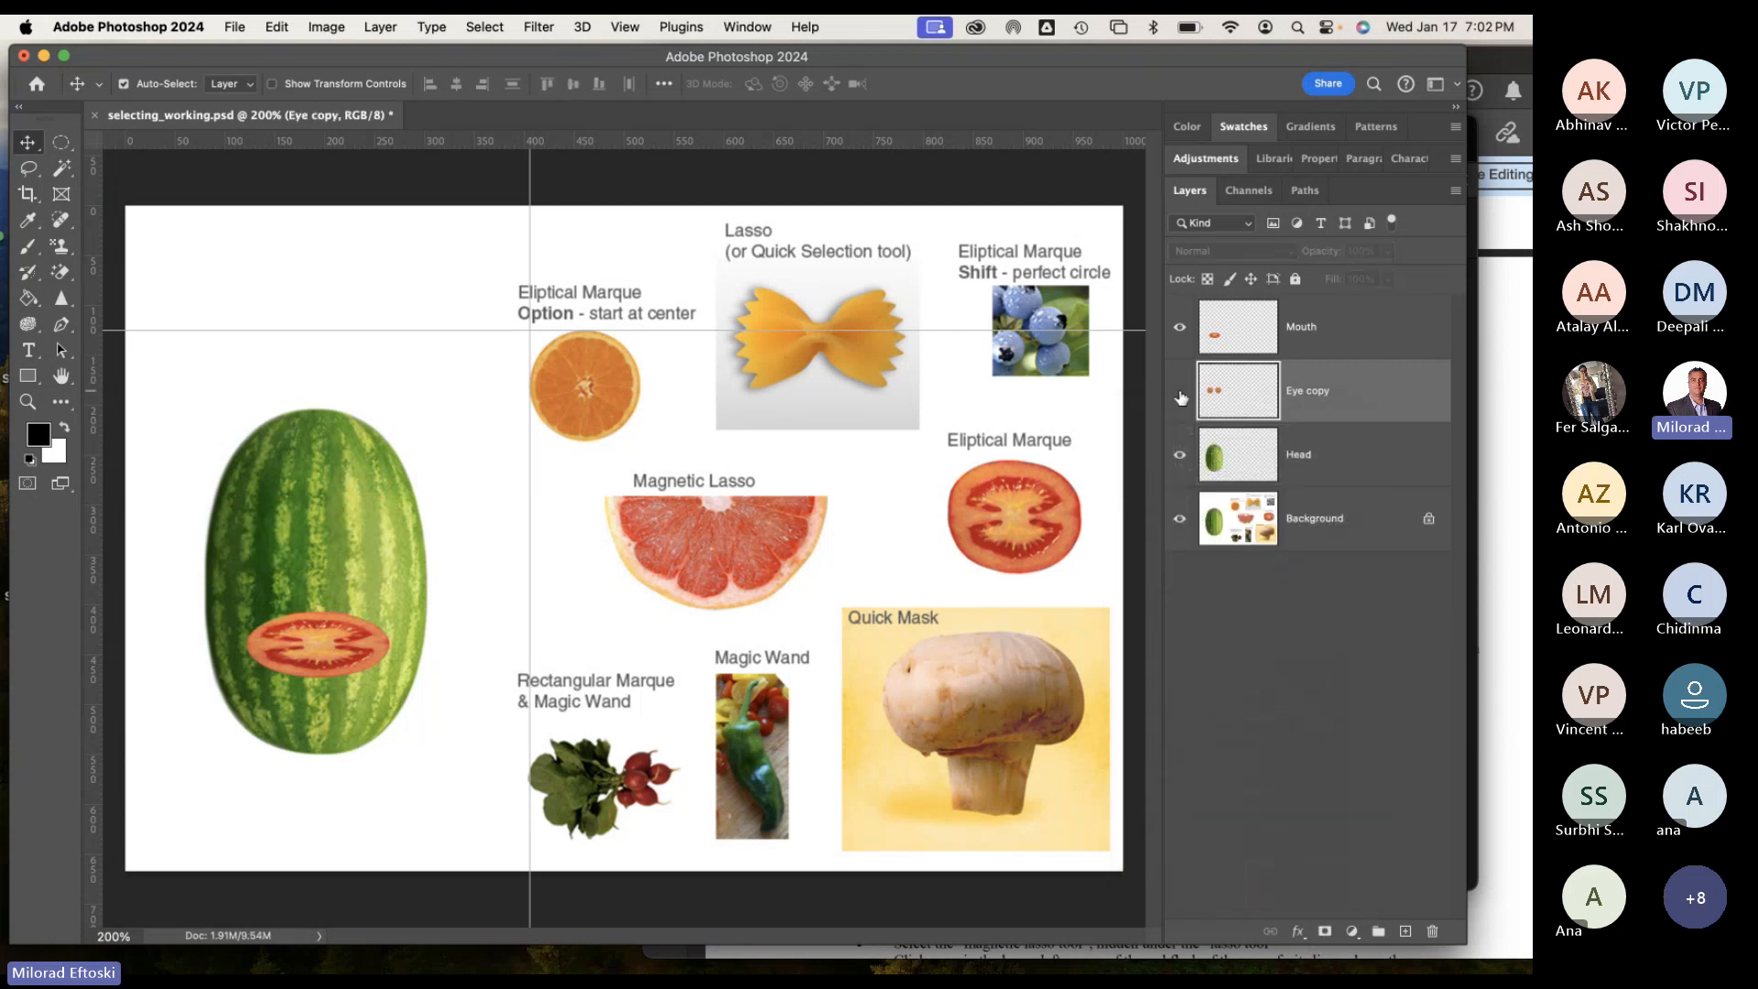
{"action": "left_click", "coordinate": [1181, 393]}
{"action": "left_click", "coordinate": [1181, 393]}
{"action": "left_click", "coordinate": [1180, 393]}
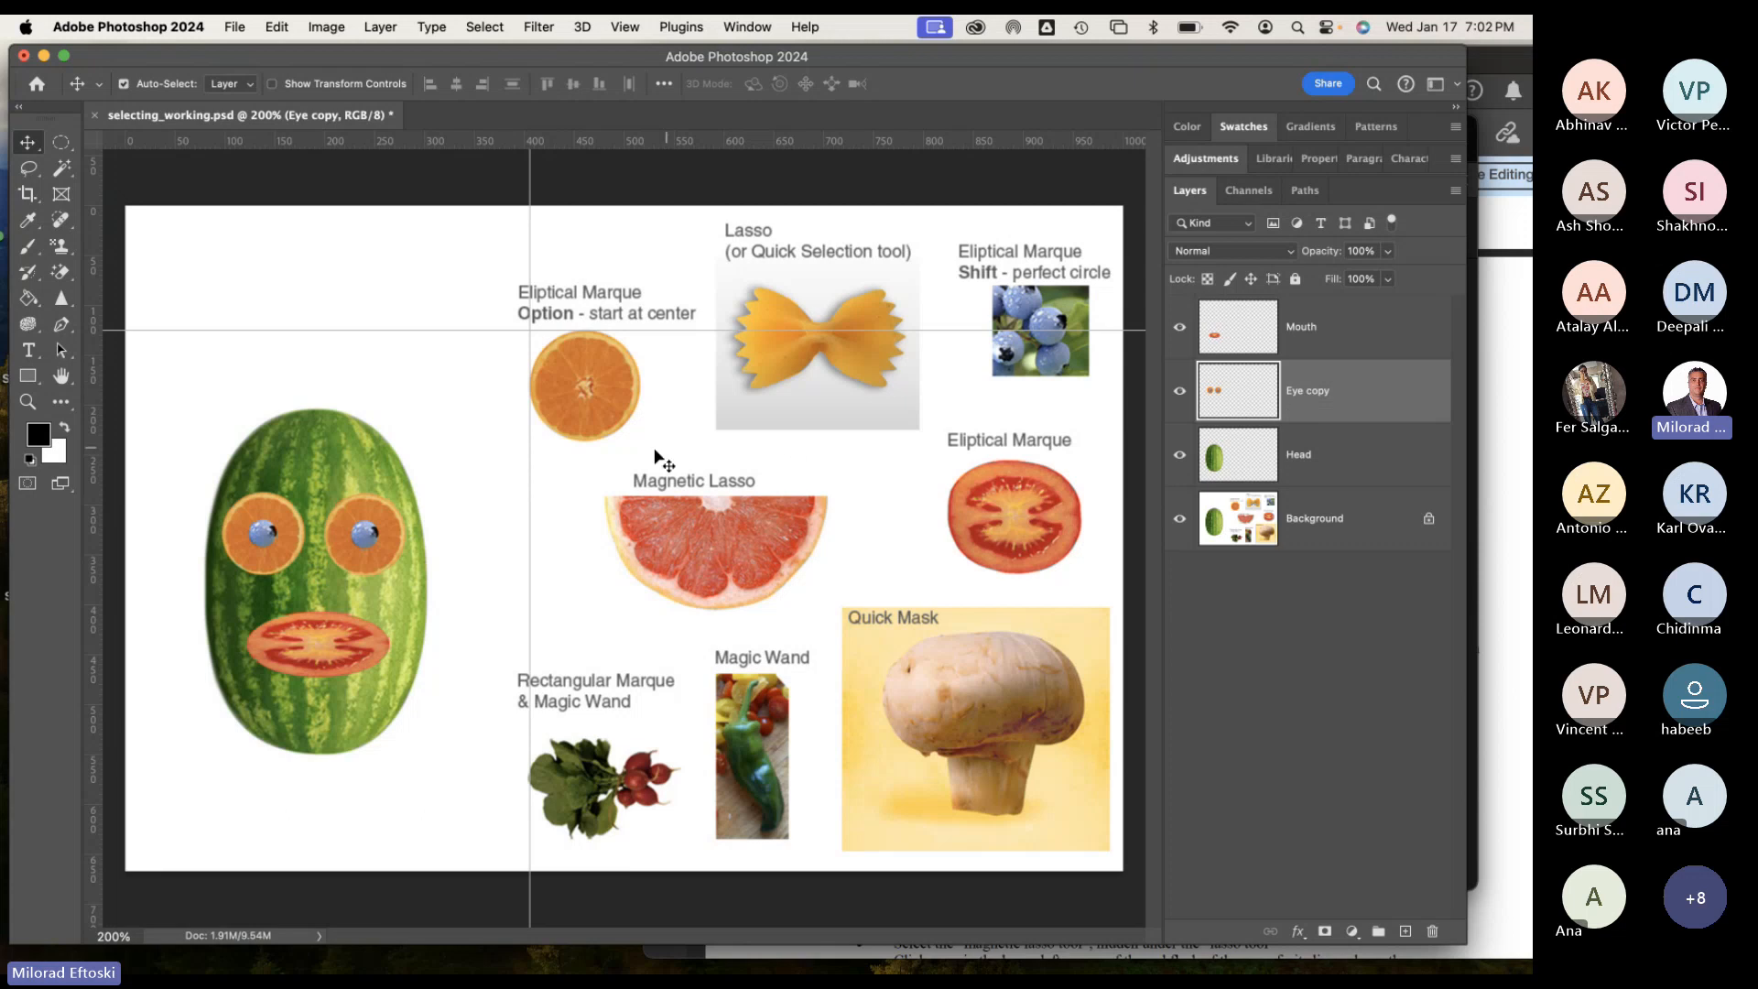
Reposition the merged pair of eyes slightly up and to the right on the melon head.
{"action": "mouse_move", "coordinate": [353, 539]}
{"action": "left_mouse_down"}
{"action": "mouse_move", "coordinate": [371, 538]}
{"action": "mouse_move", "coordinate": [341, 523]}
{"action": "left_mouse_up"}
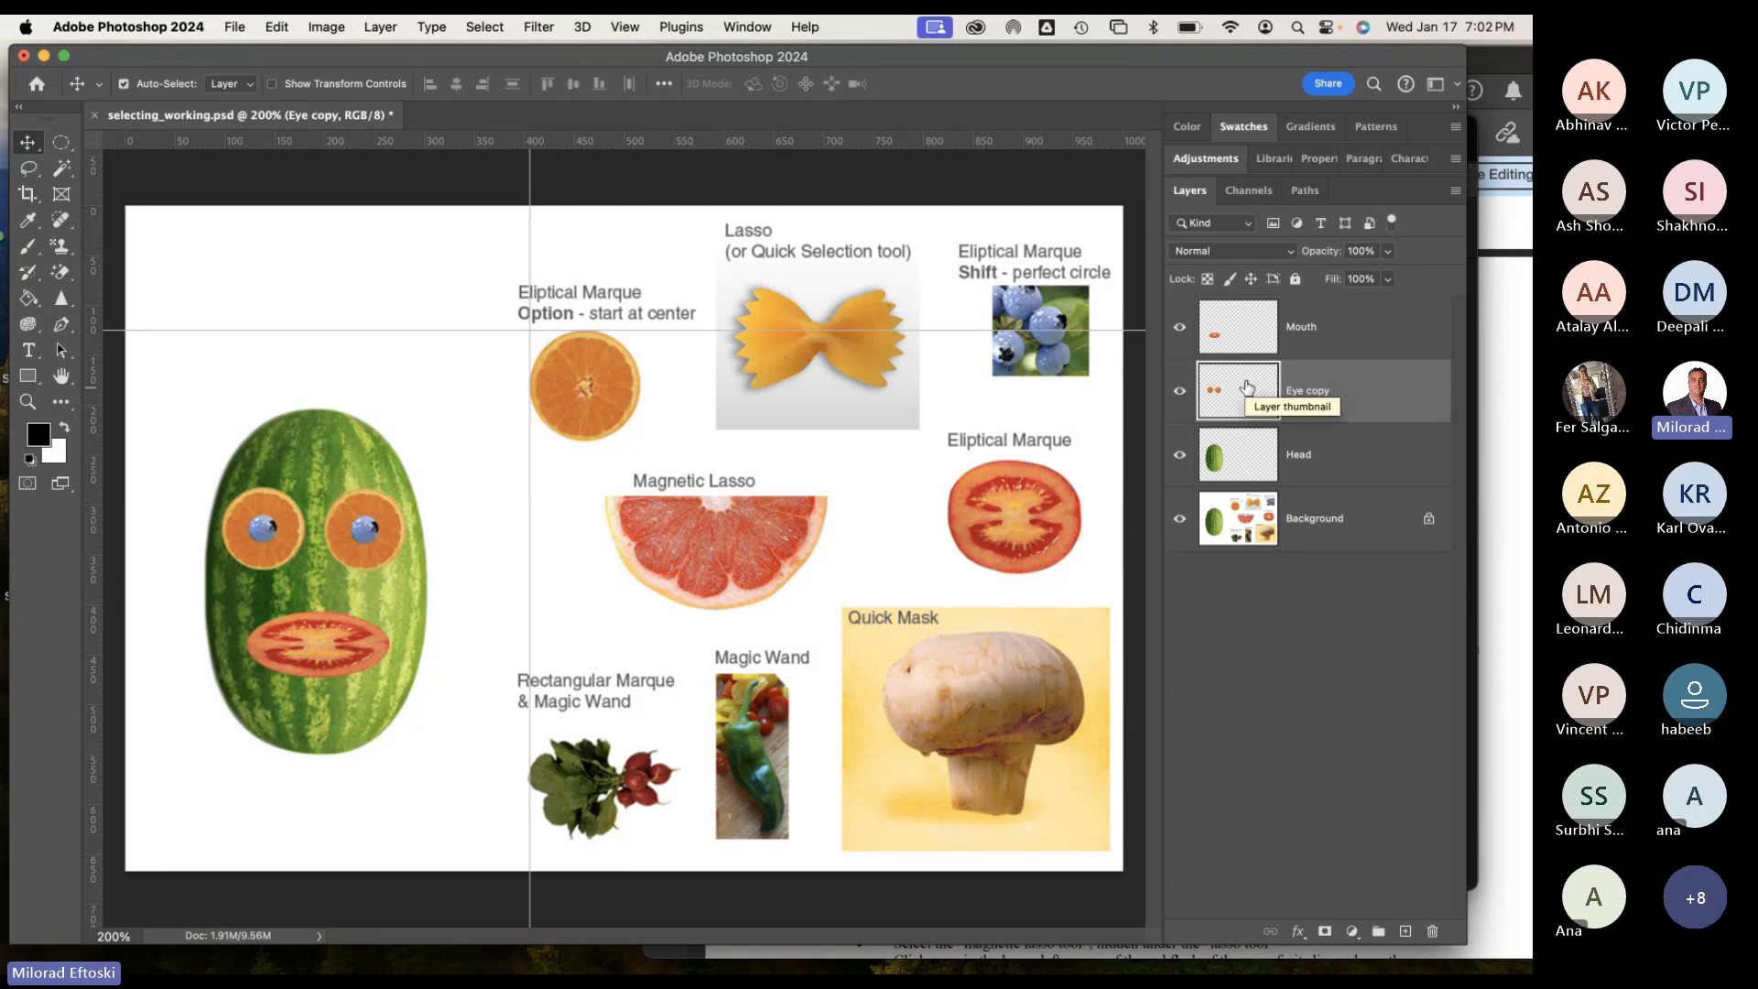
{"action": "left_click_drag", "start_coordinate": [370, 551], "coordinate": [377, 553]}
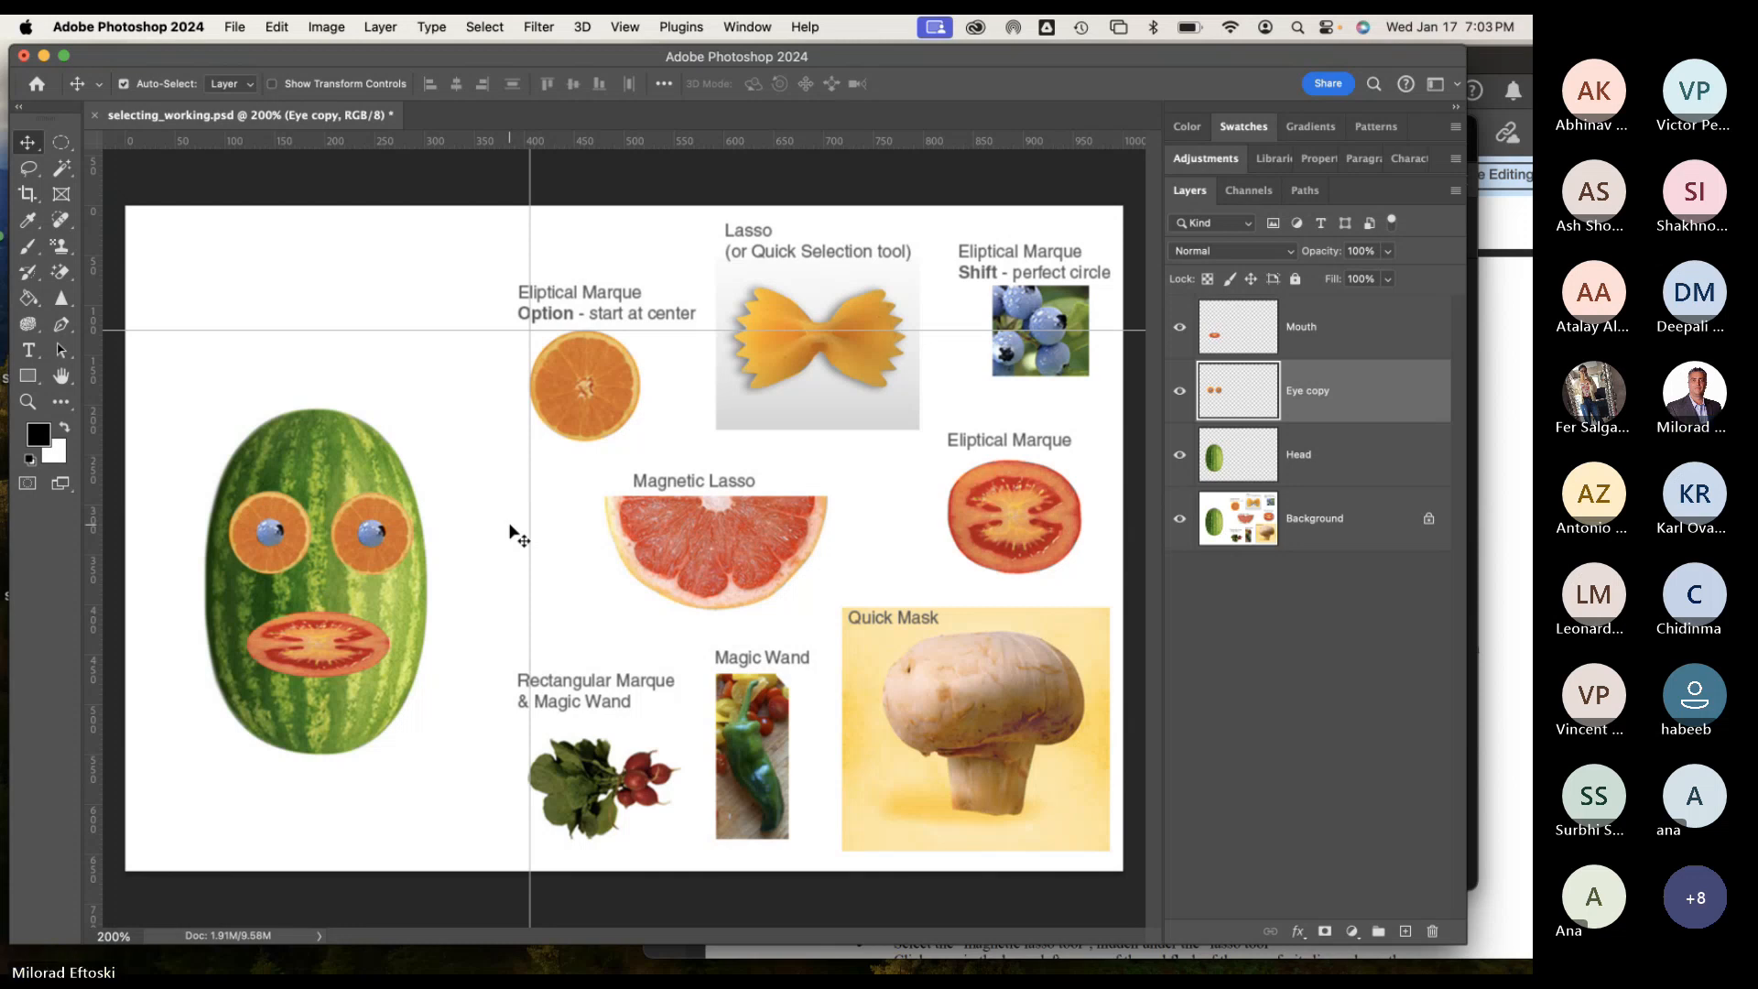
Switch to the Teams meeting, look through the participants list for the raised hand, and return to Photoshop.
{"action": "left_click", "coordinate": [1516, 565]}
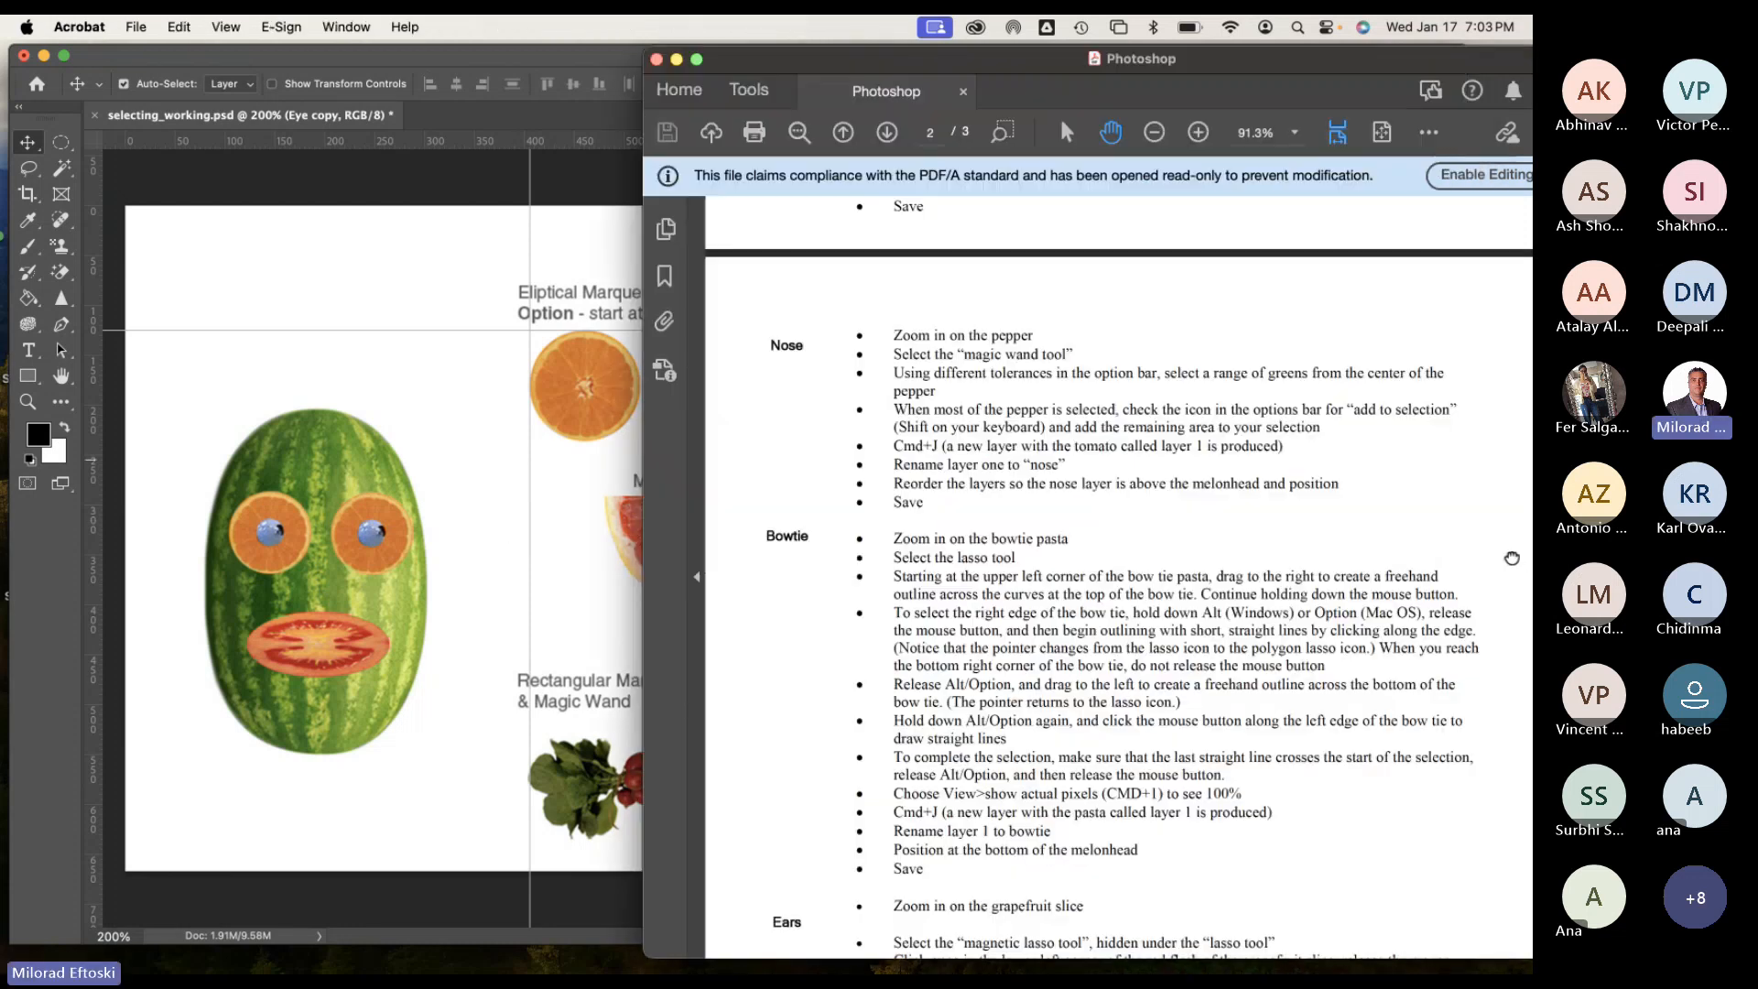
{"action": "mouse_move", "coordinate": [897, 969]}
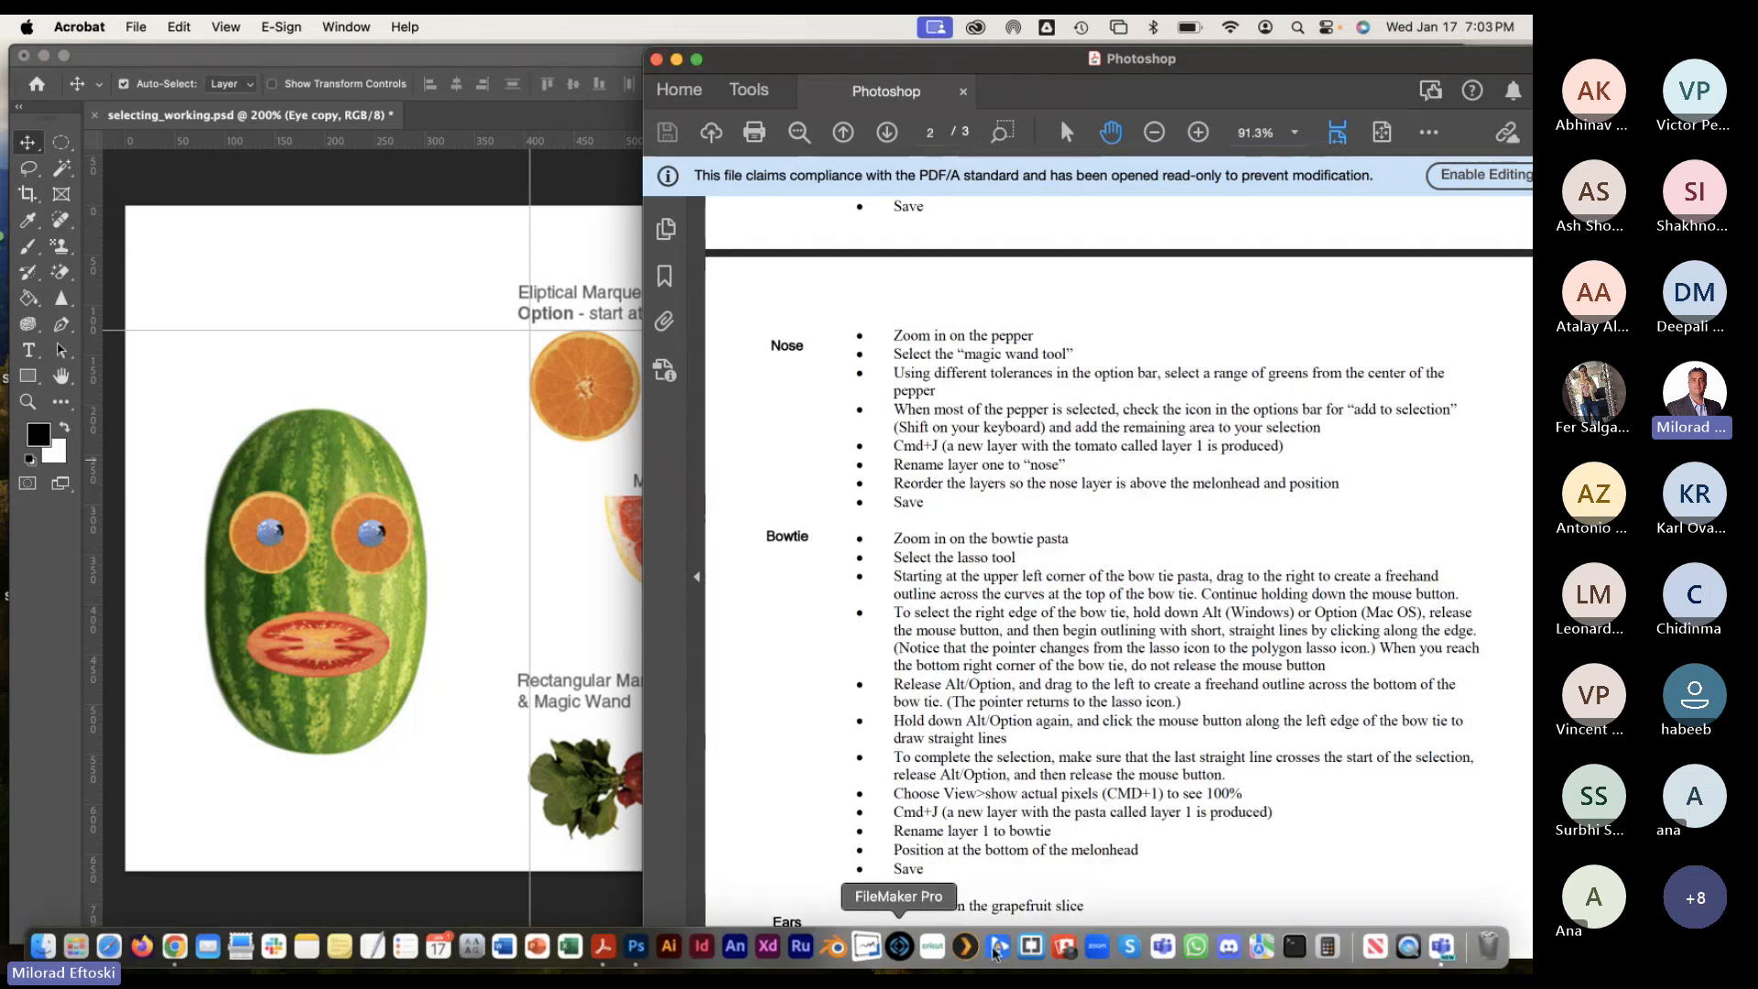
{"action": "left_click", "coordinate": [1453, 951]}
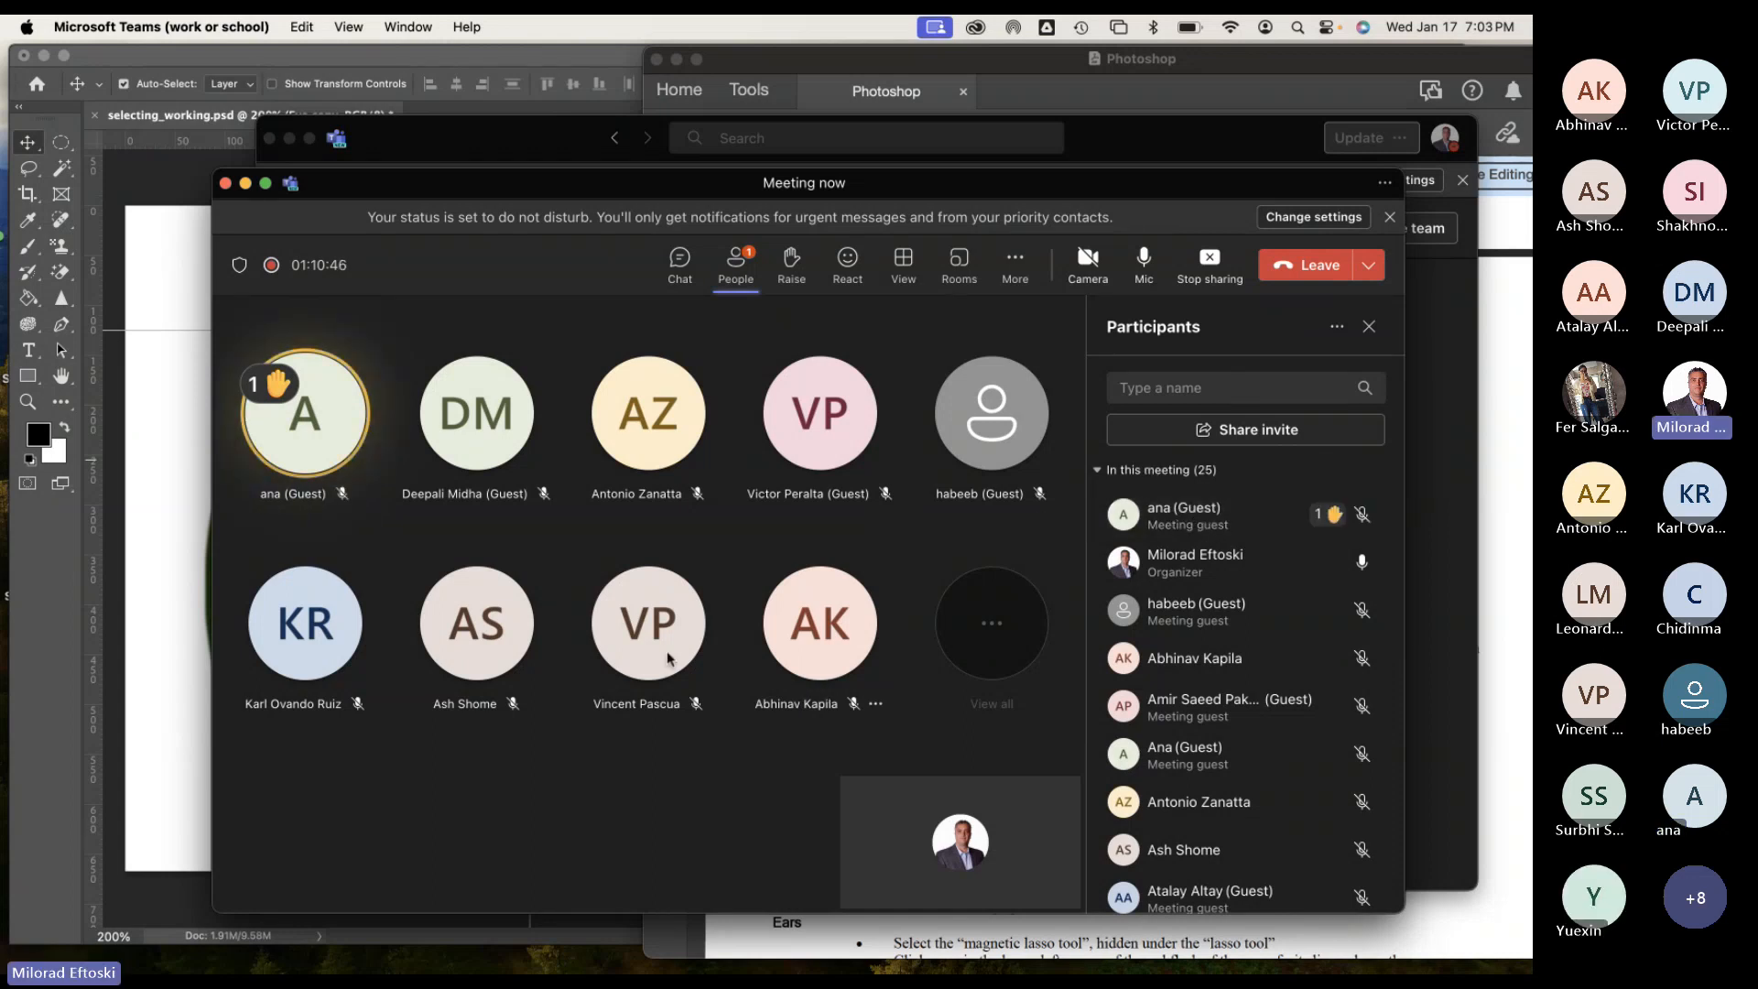
{"action": "scroll", "coordinate": [1209, 614], "scroll_direction": "down", "scroll_amount": 5}
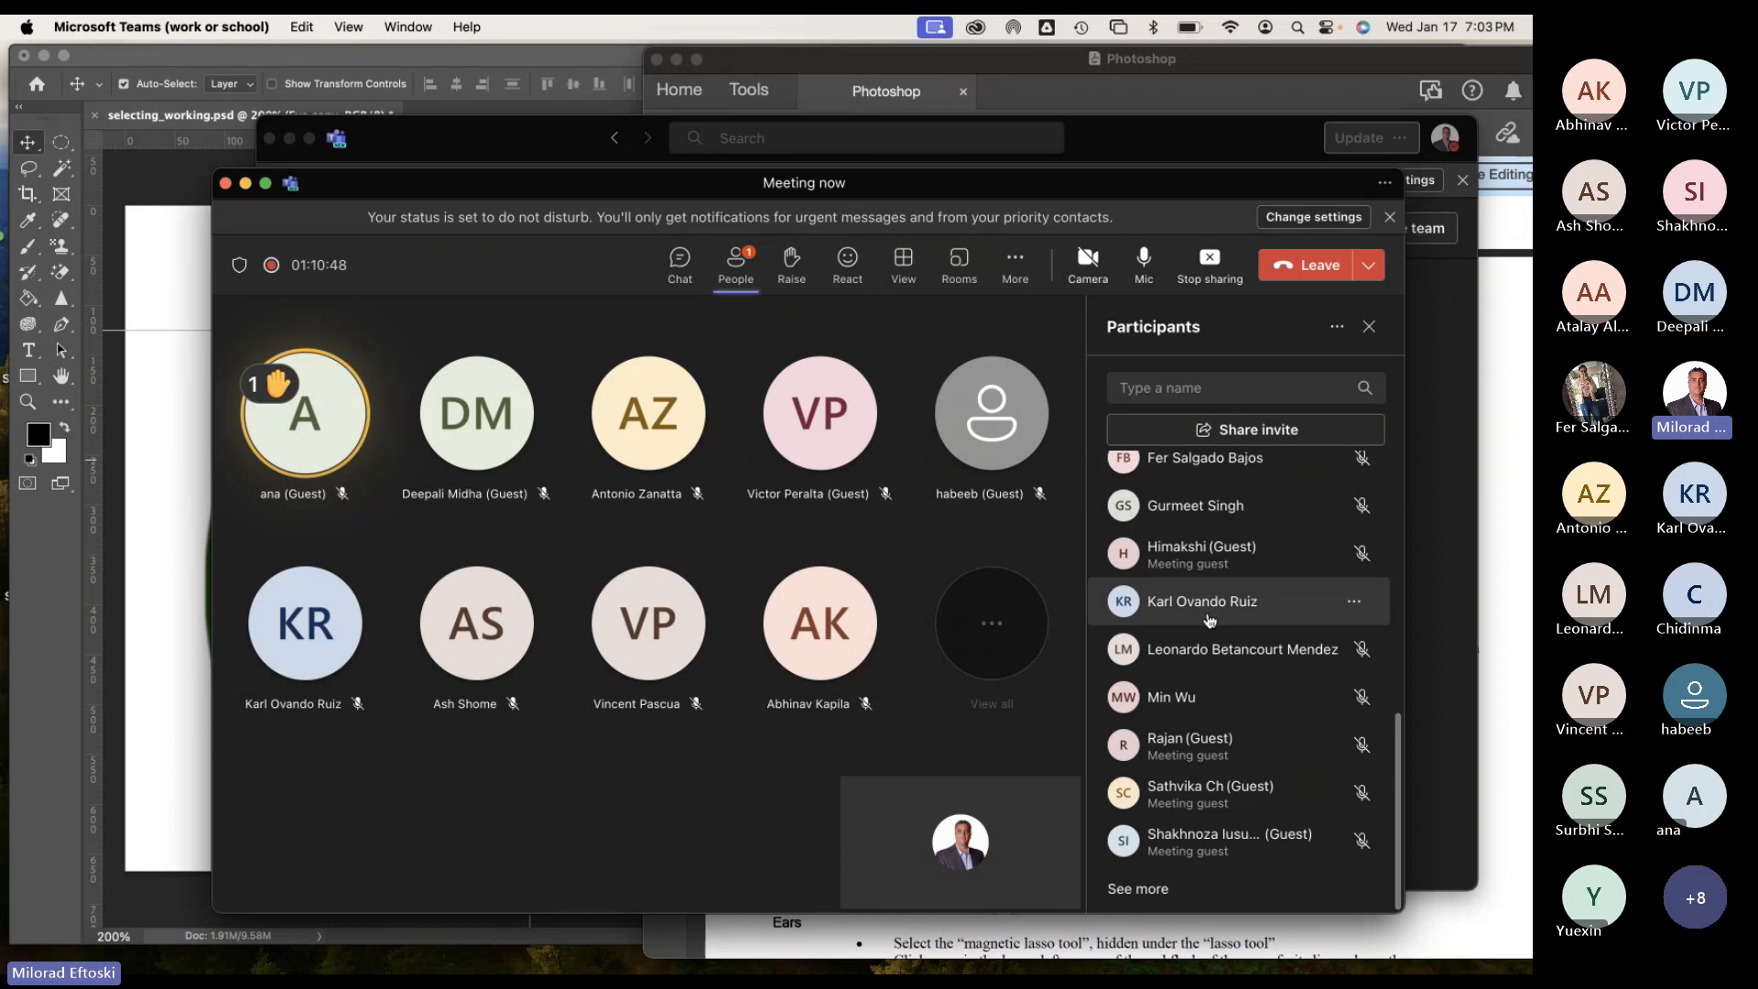
{"action": "scroll", "coordinate": [1209, 620], "scroll_direction": "up", "scroll_amount": 6}
{"action": "scroll", "coordinate": [1204, 624], "scroll_direction": "down", "scroll_amount": 6}
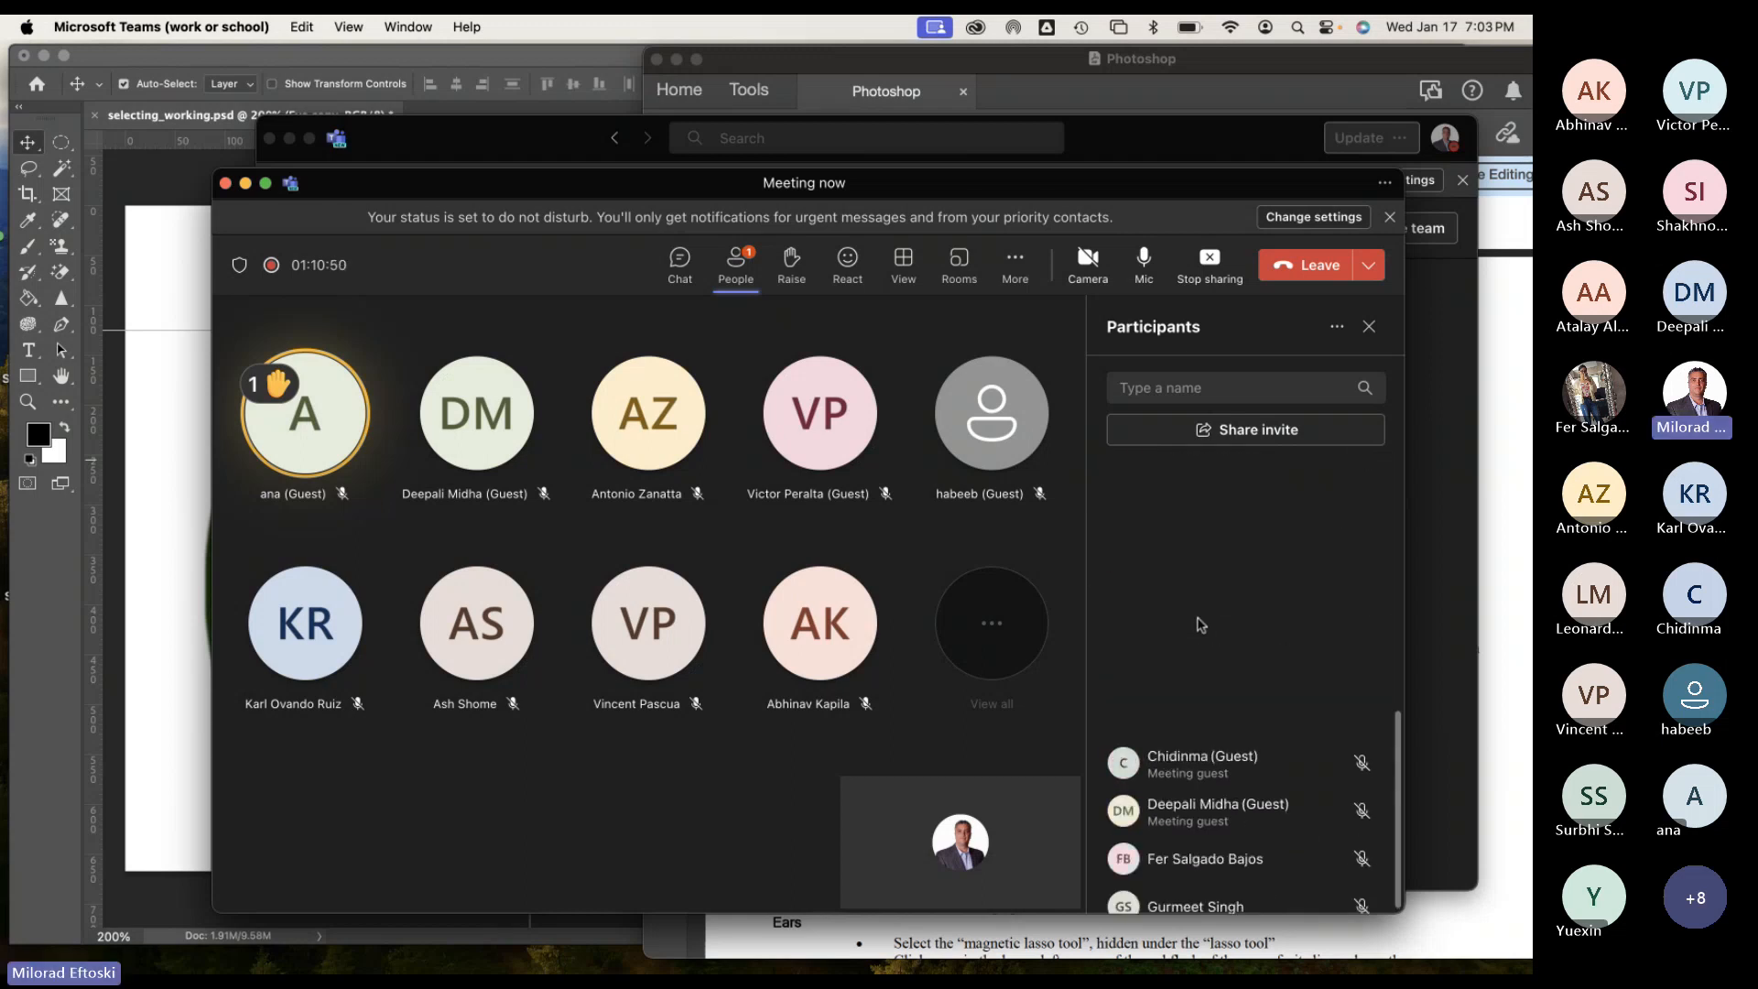
{"action": "scroll", "coordinate": [1202, 625], "scroll_direction": "up", "scroll_amount": 10}
{"action": "mouse_move", "coordinate": [307, 477]}
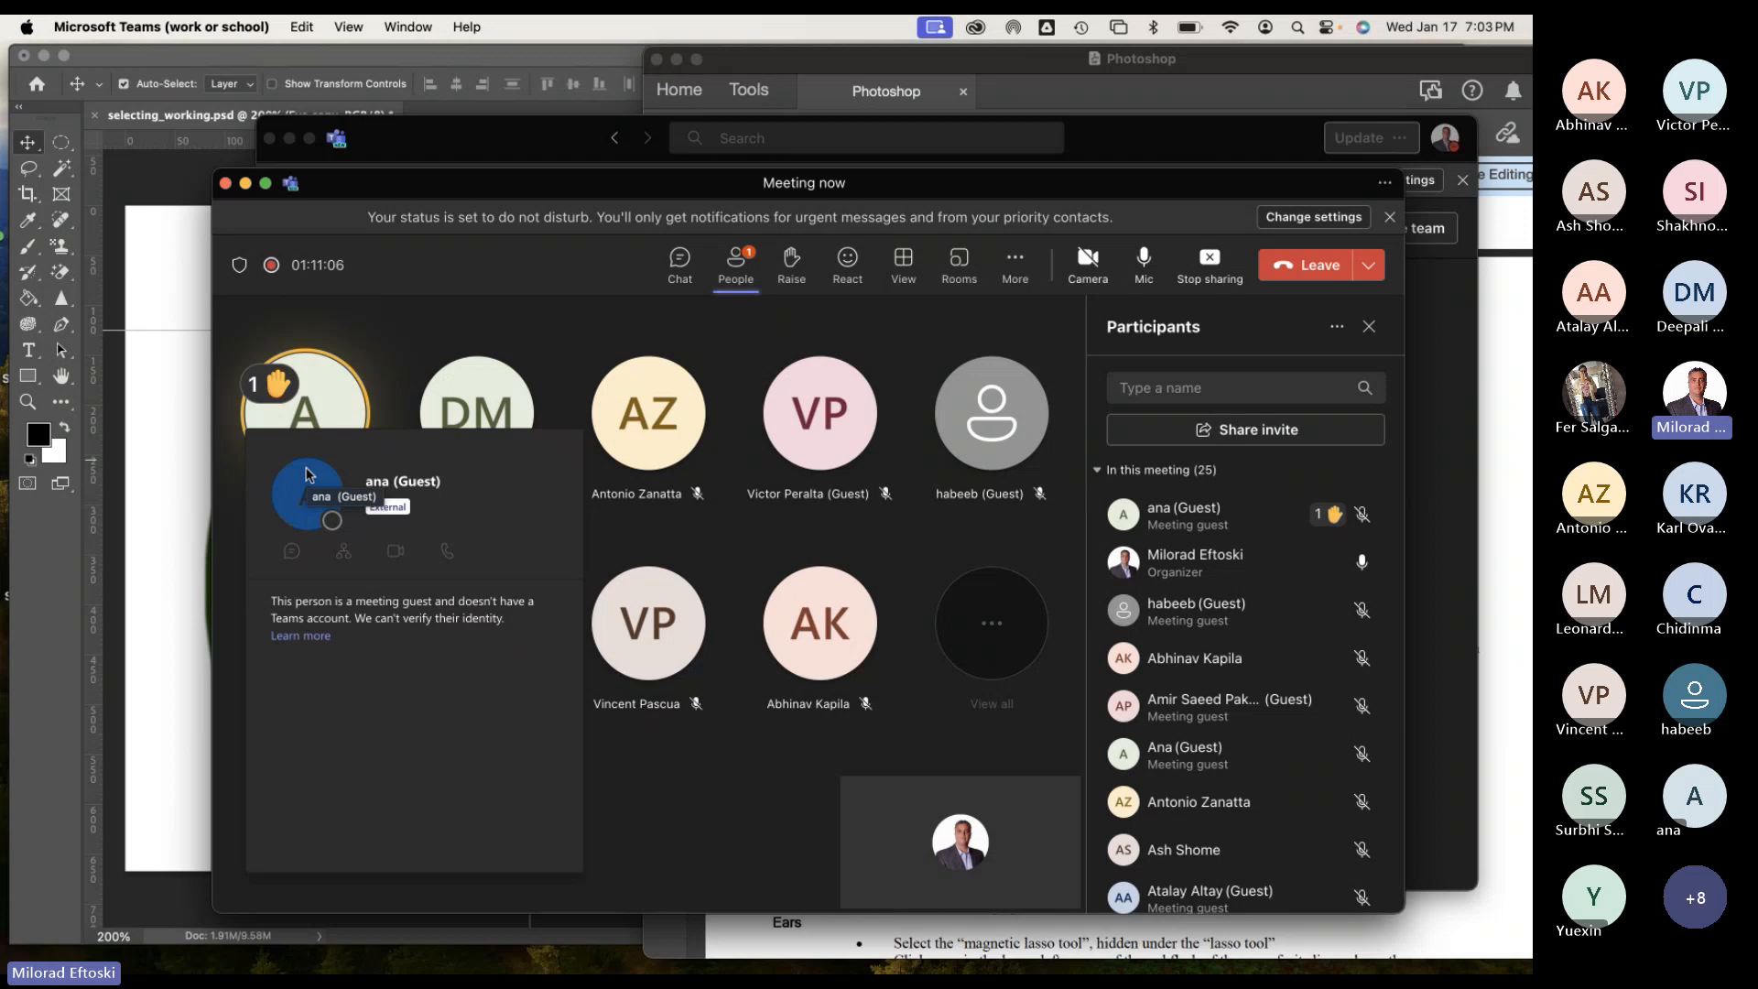
{"action": "left_click_drag", "start_coordinate": [519, 192], "coordinate": [483, 184]}
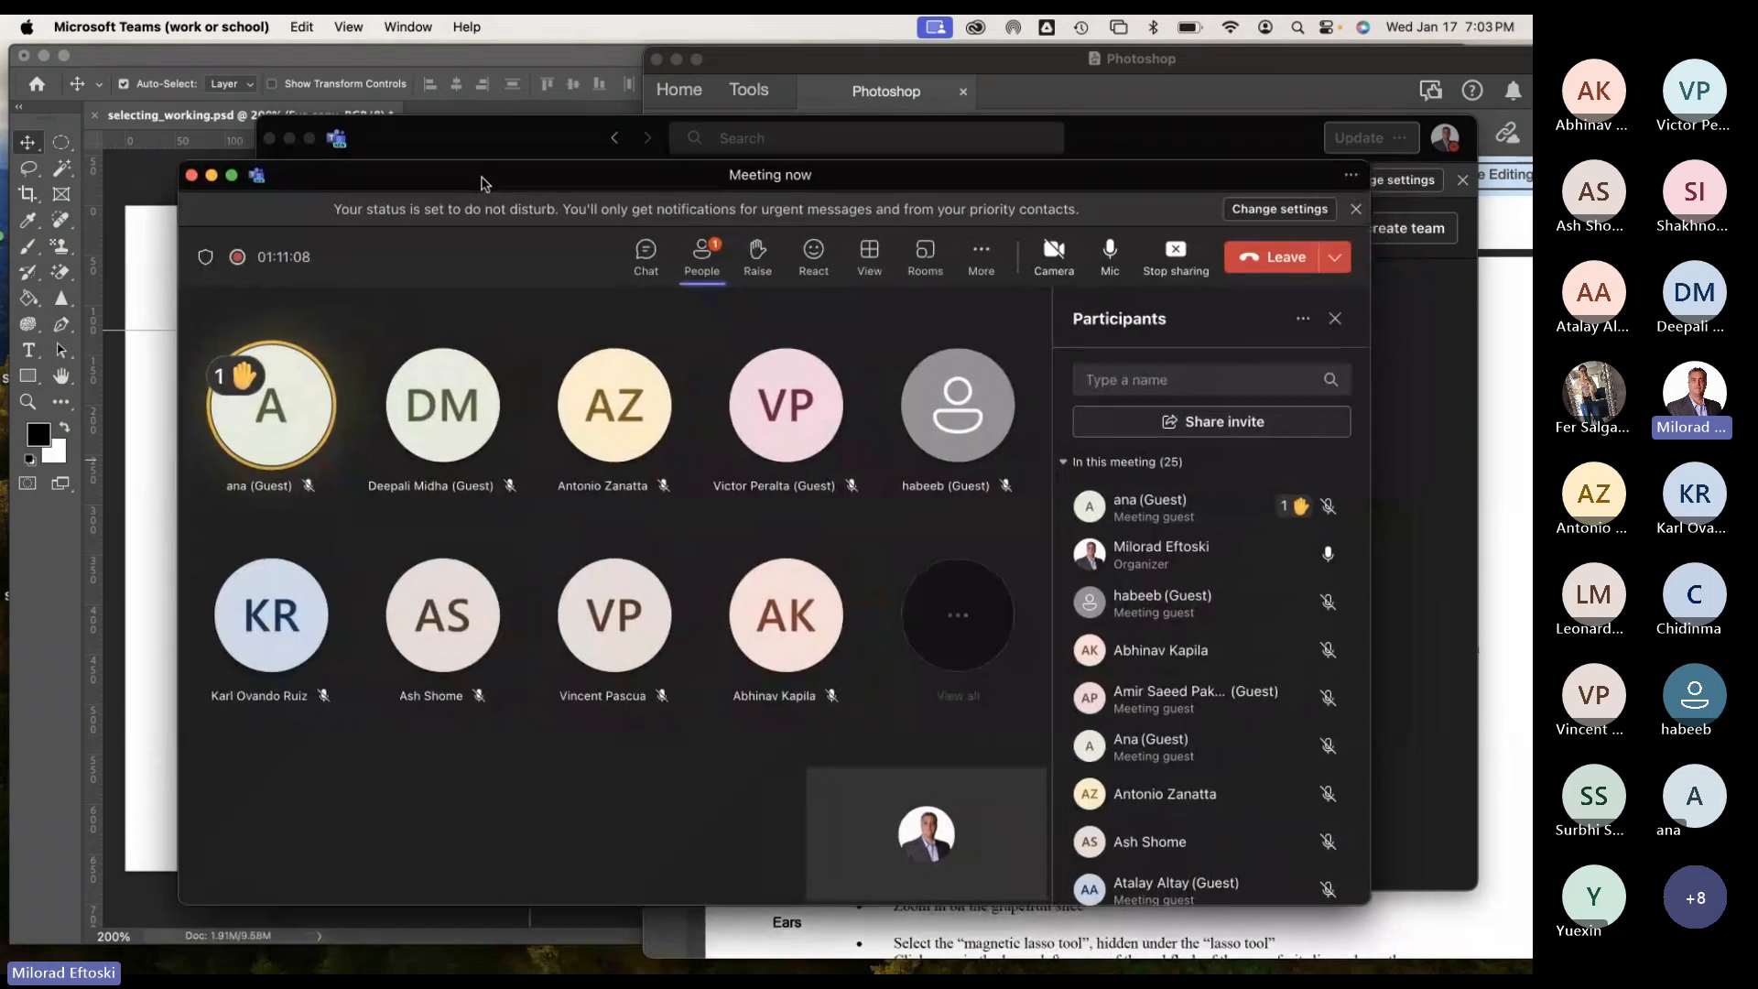
{"action": "left_click", "coordinate": [152, 180]}
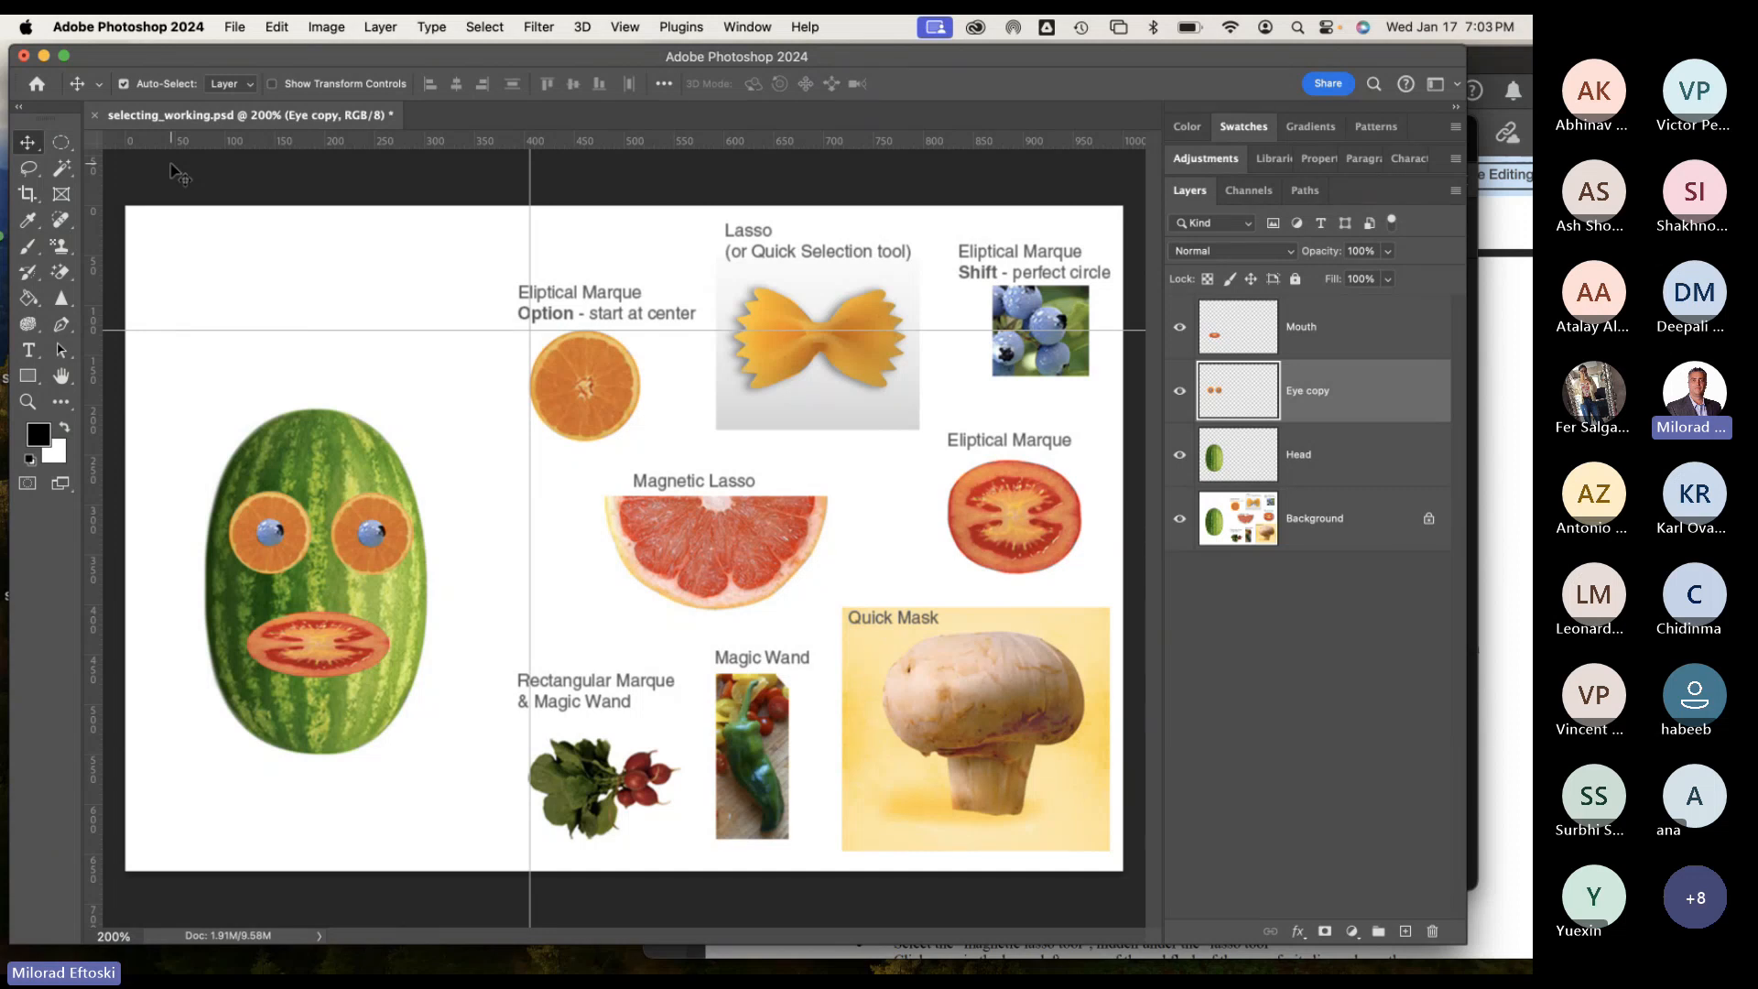
Switch to the Acrobat instructions, enlarge them to 150%, and read the Nose section about selecting the pepper.
{"action": "left_click", "coordinate": [1513, 360]}
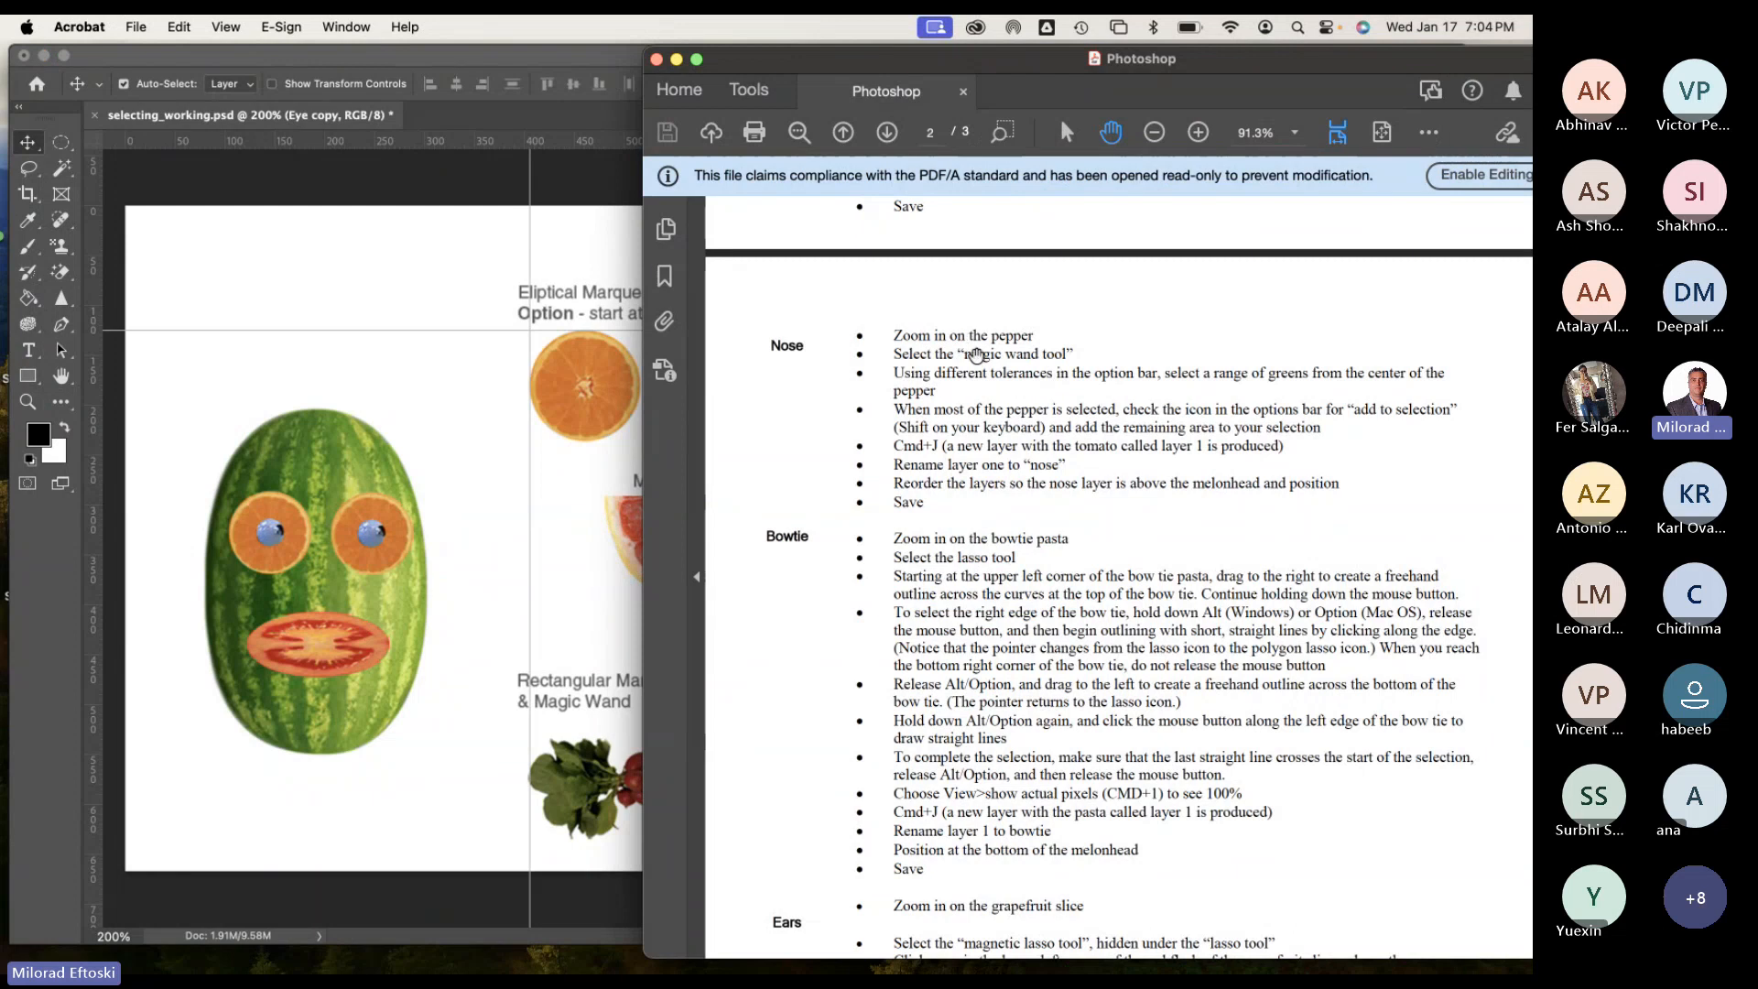
{"action": "key", "text": "super+equal"}
{"action": "key", "text": "super+equal"}
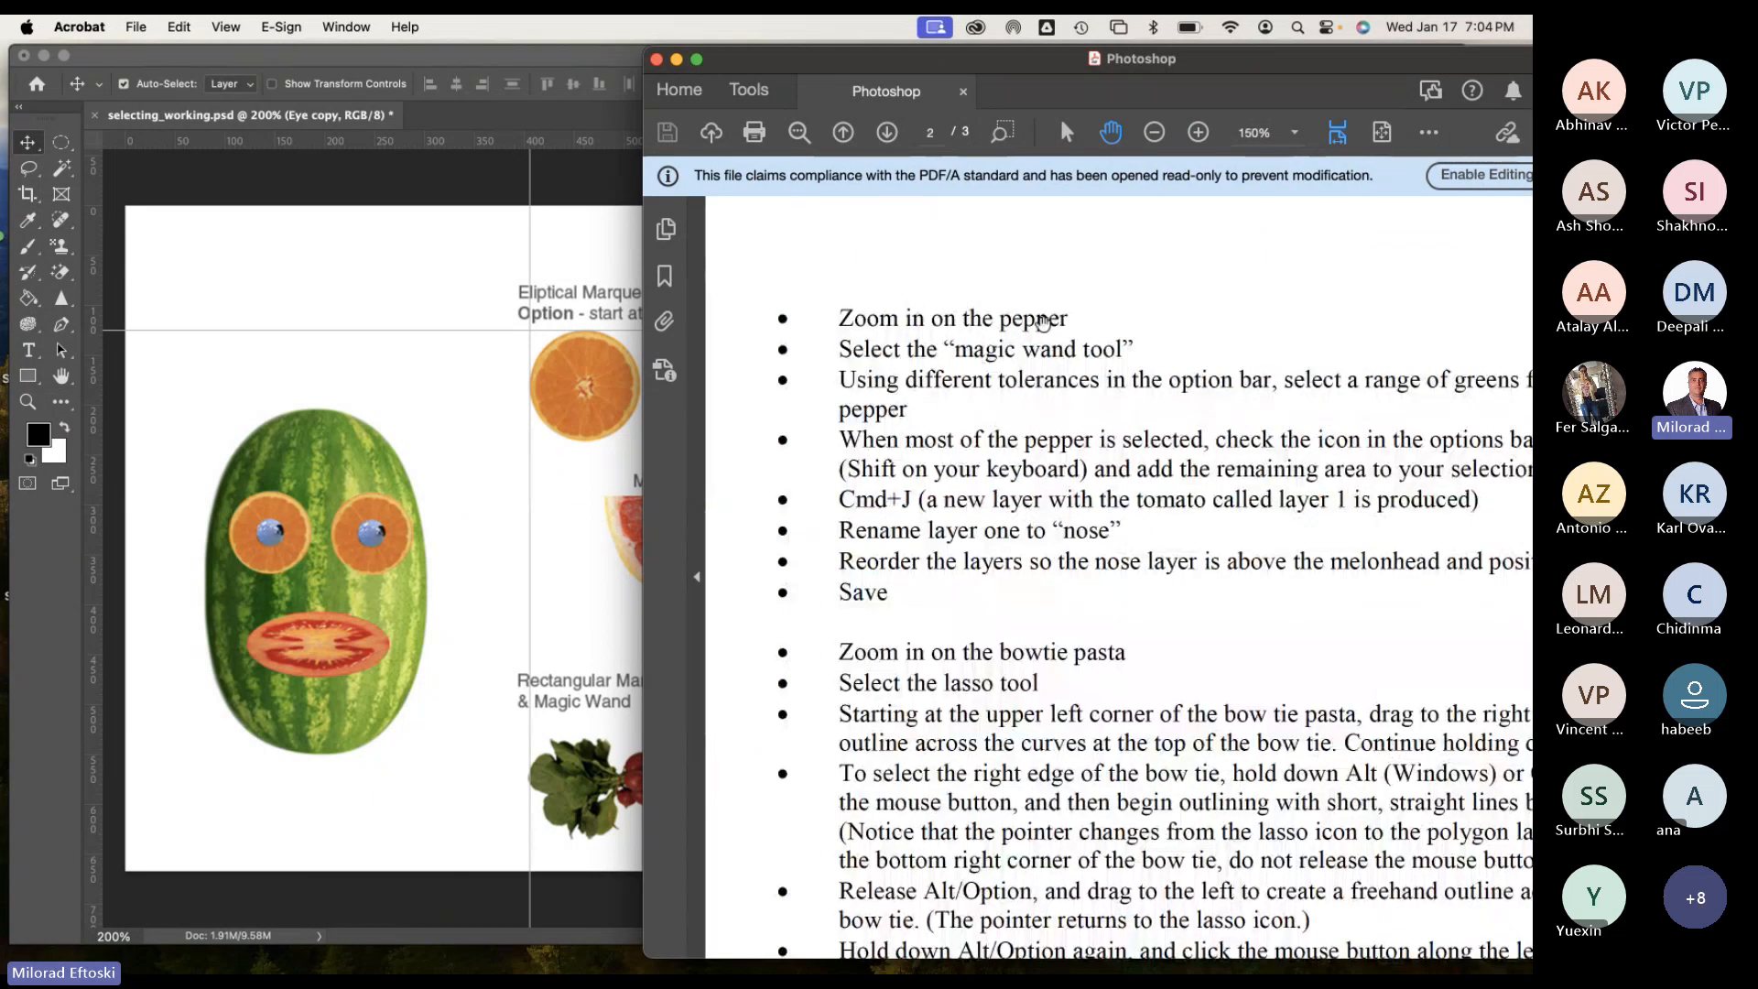
{"action": "scroll", "coordinate": [1001, 369], "scroll_direction": "down", "scroll_amount": 1}
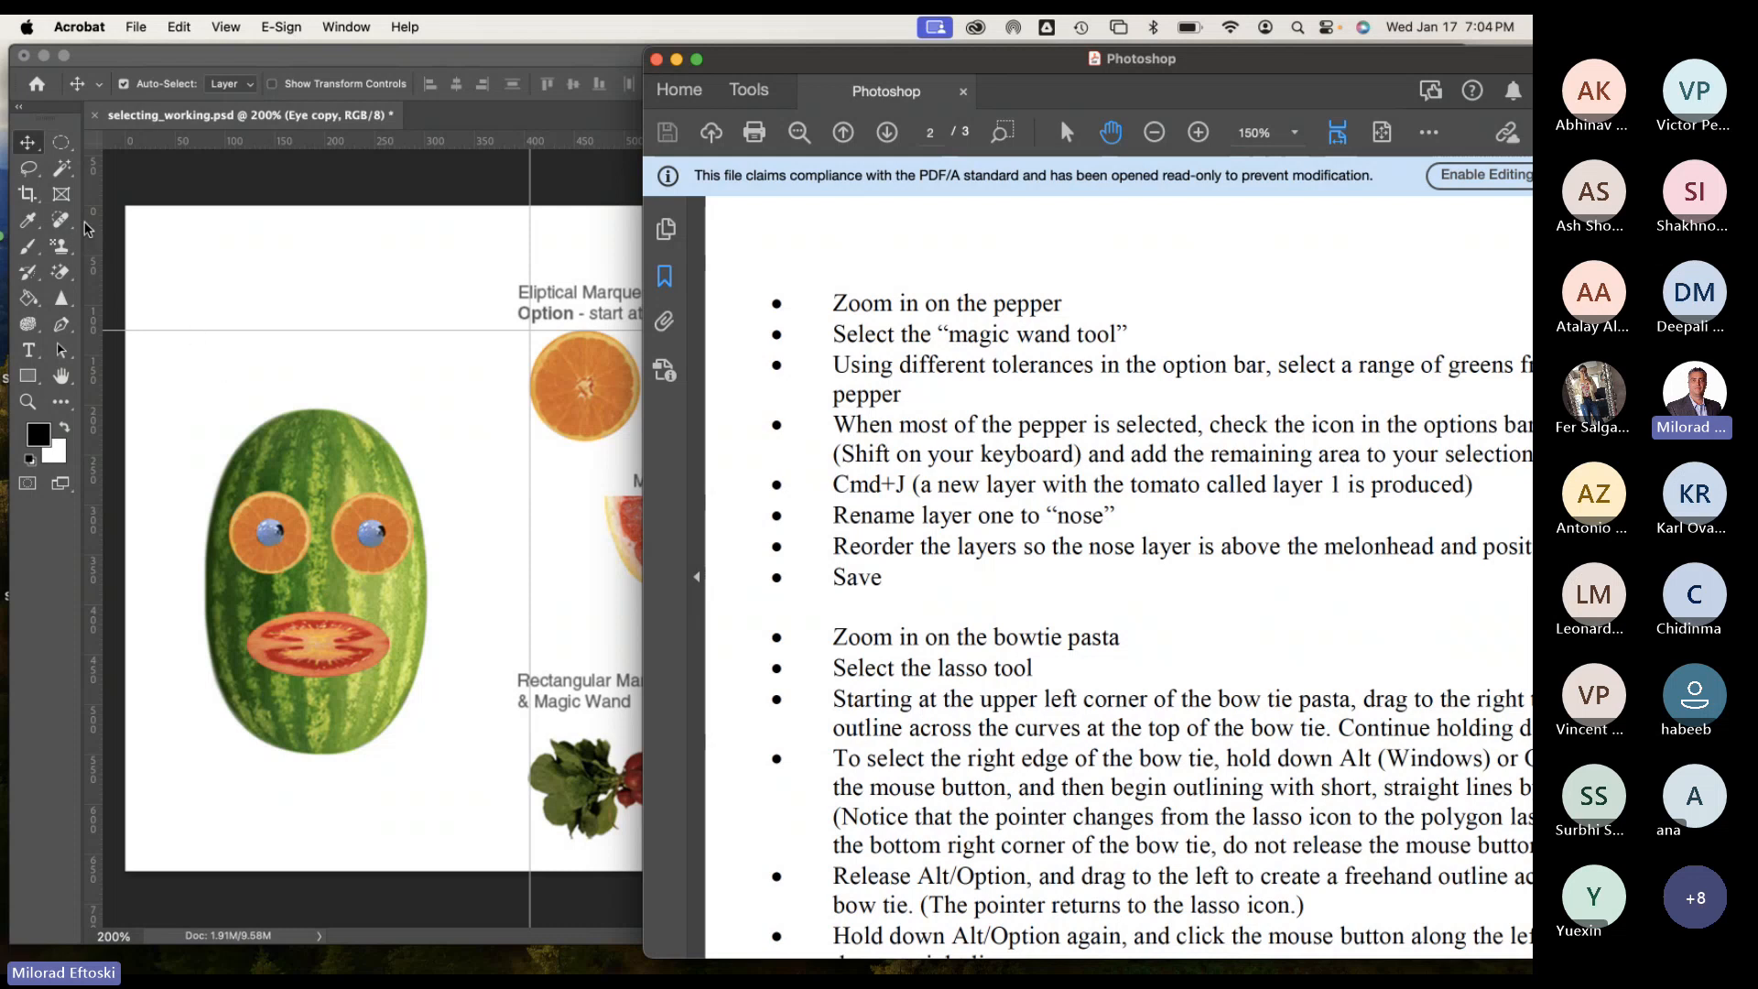
Return to Photoshop, activate the Magic Wand tool and open its Tolerance value for editing.
{"action": "left_click", "coordinate": [61, 168]}
{"action": "left_click", "coordinate": [59, 172]}
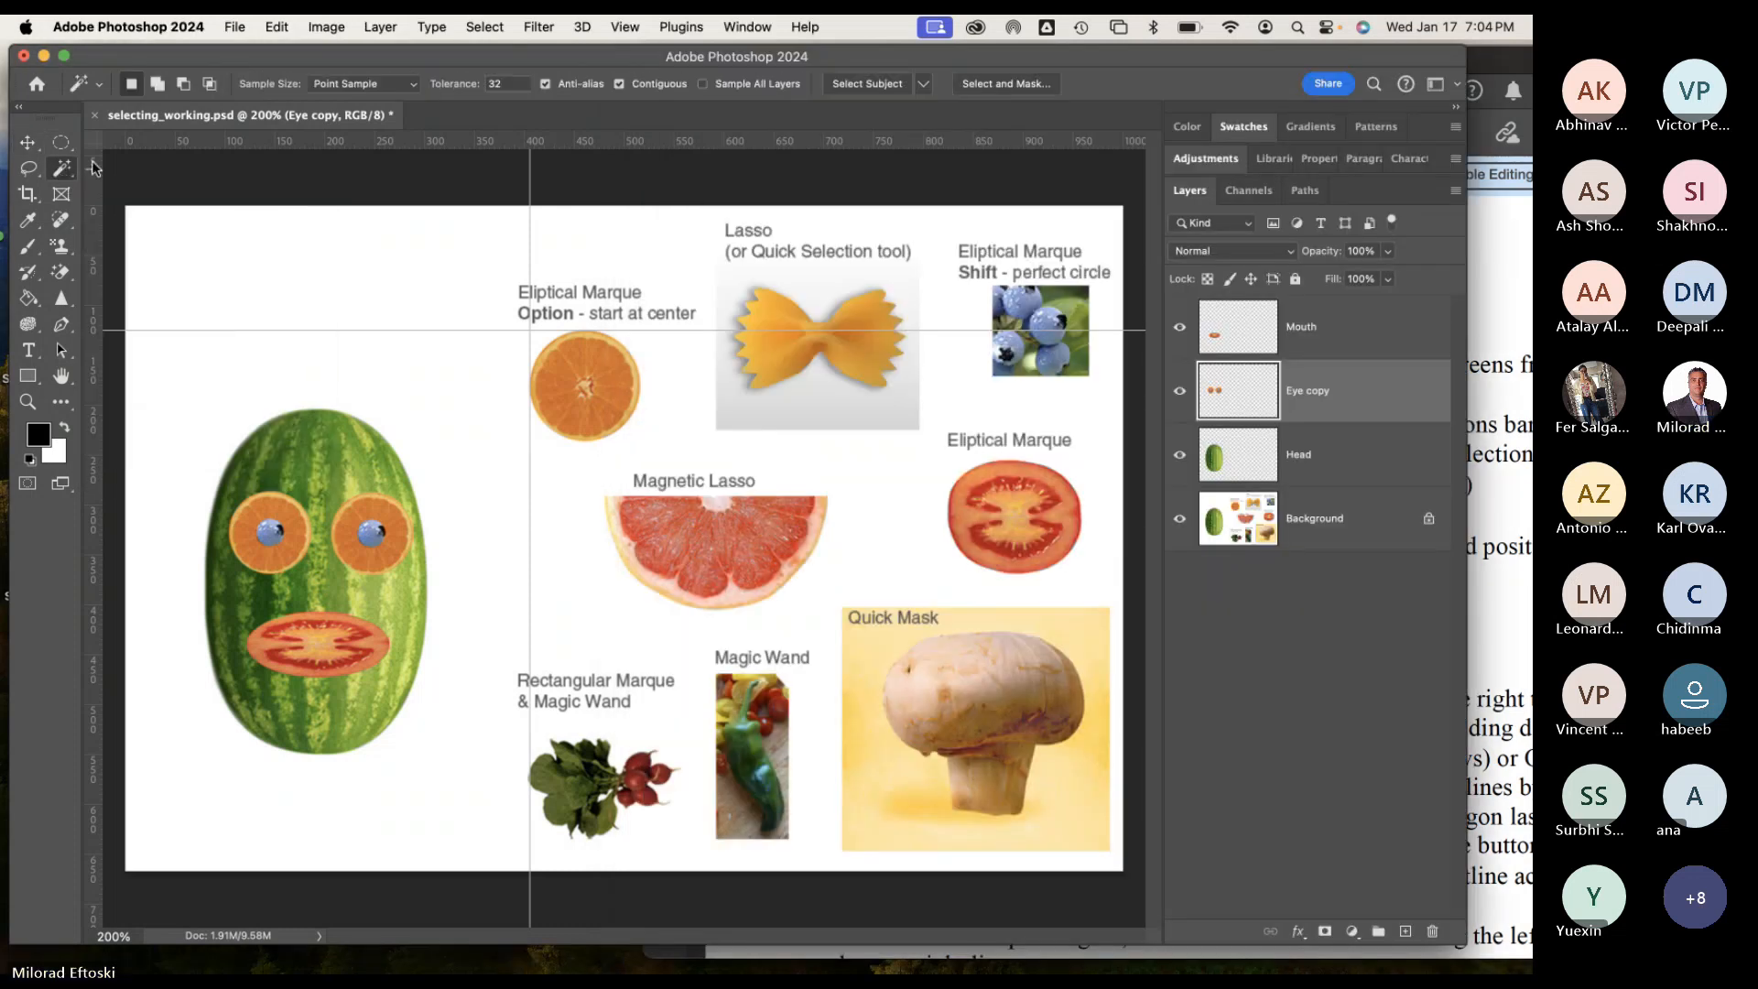
{"action": "left_click", "coordinate": [459, 87]}
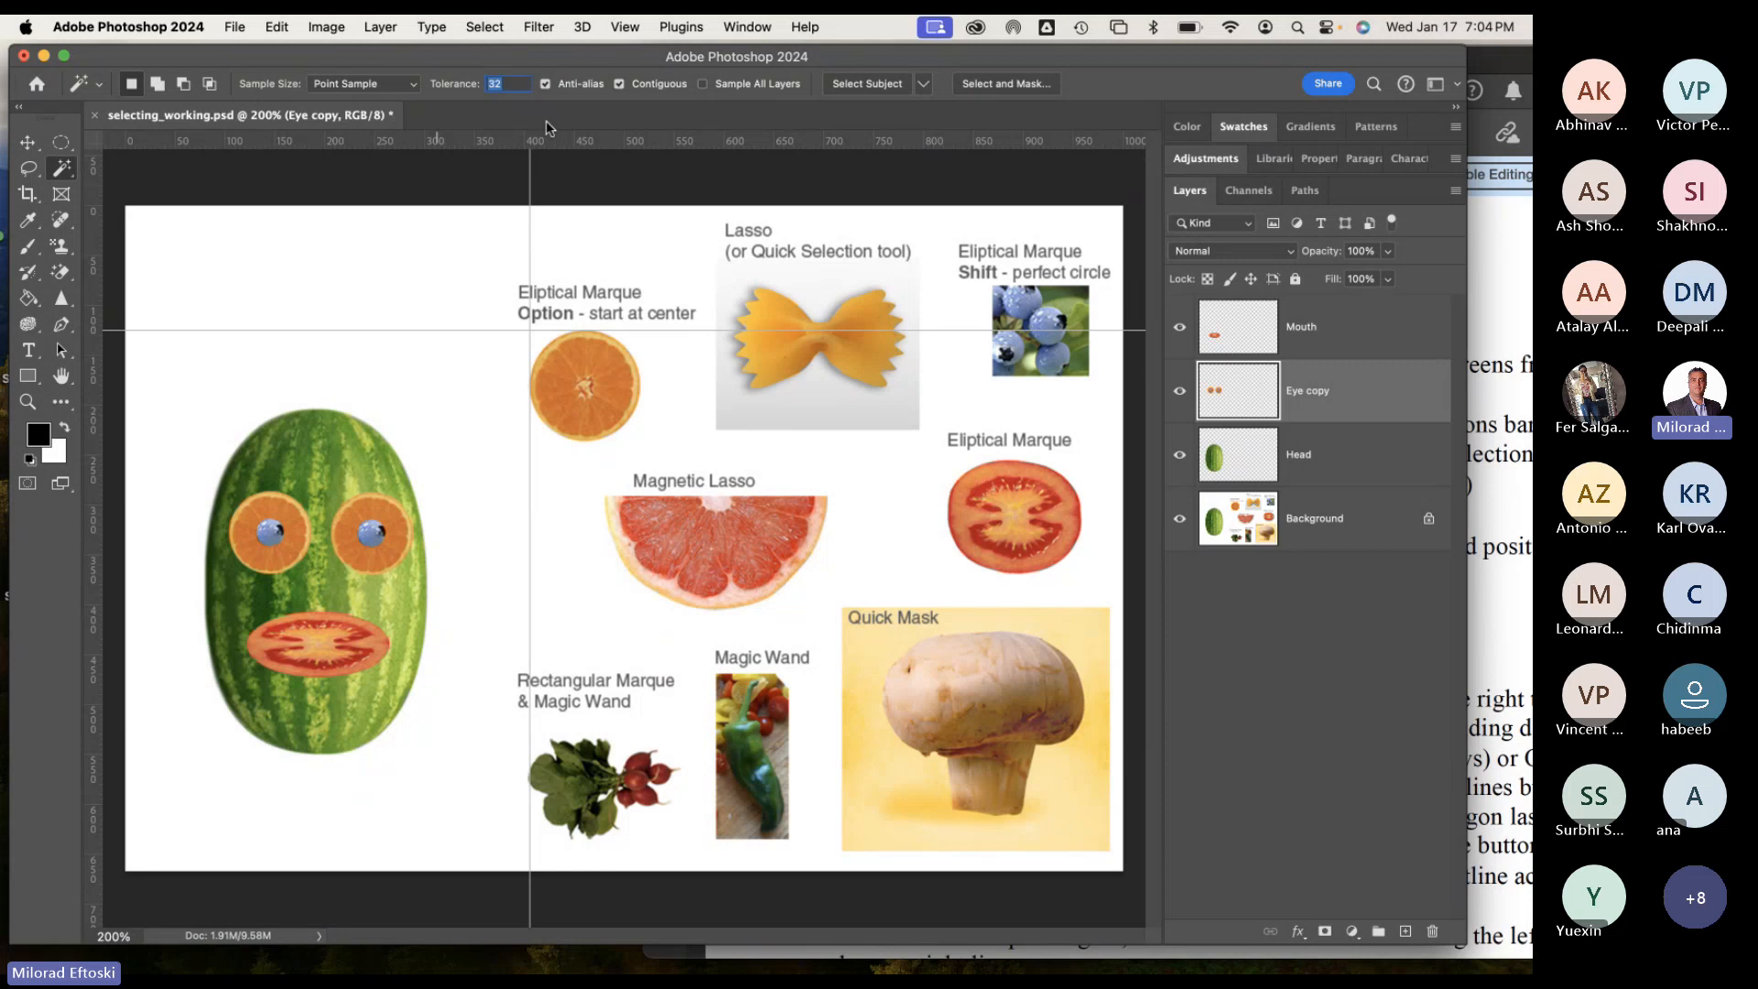
Make the Background layer active and bring the green pepper into close view at 600%.
{"action": "key", "text": "super+equal"}
{"action": "key", "text": "super+equal"}
{"action": "key", "text": "super+equal"}
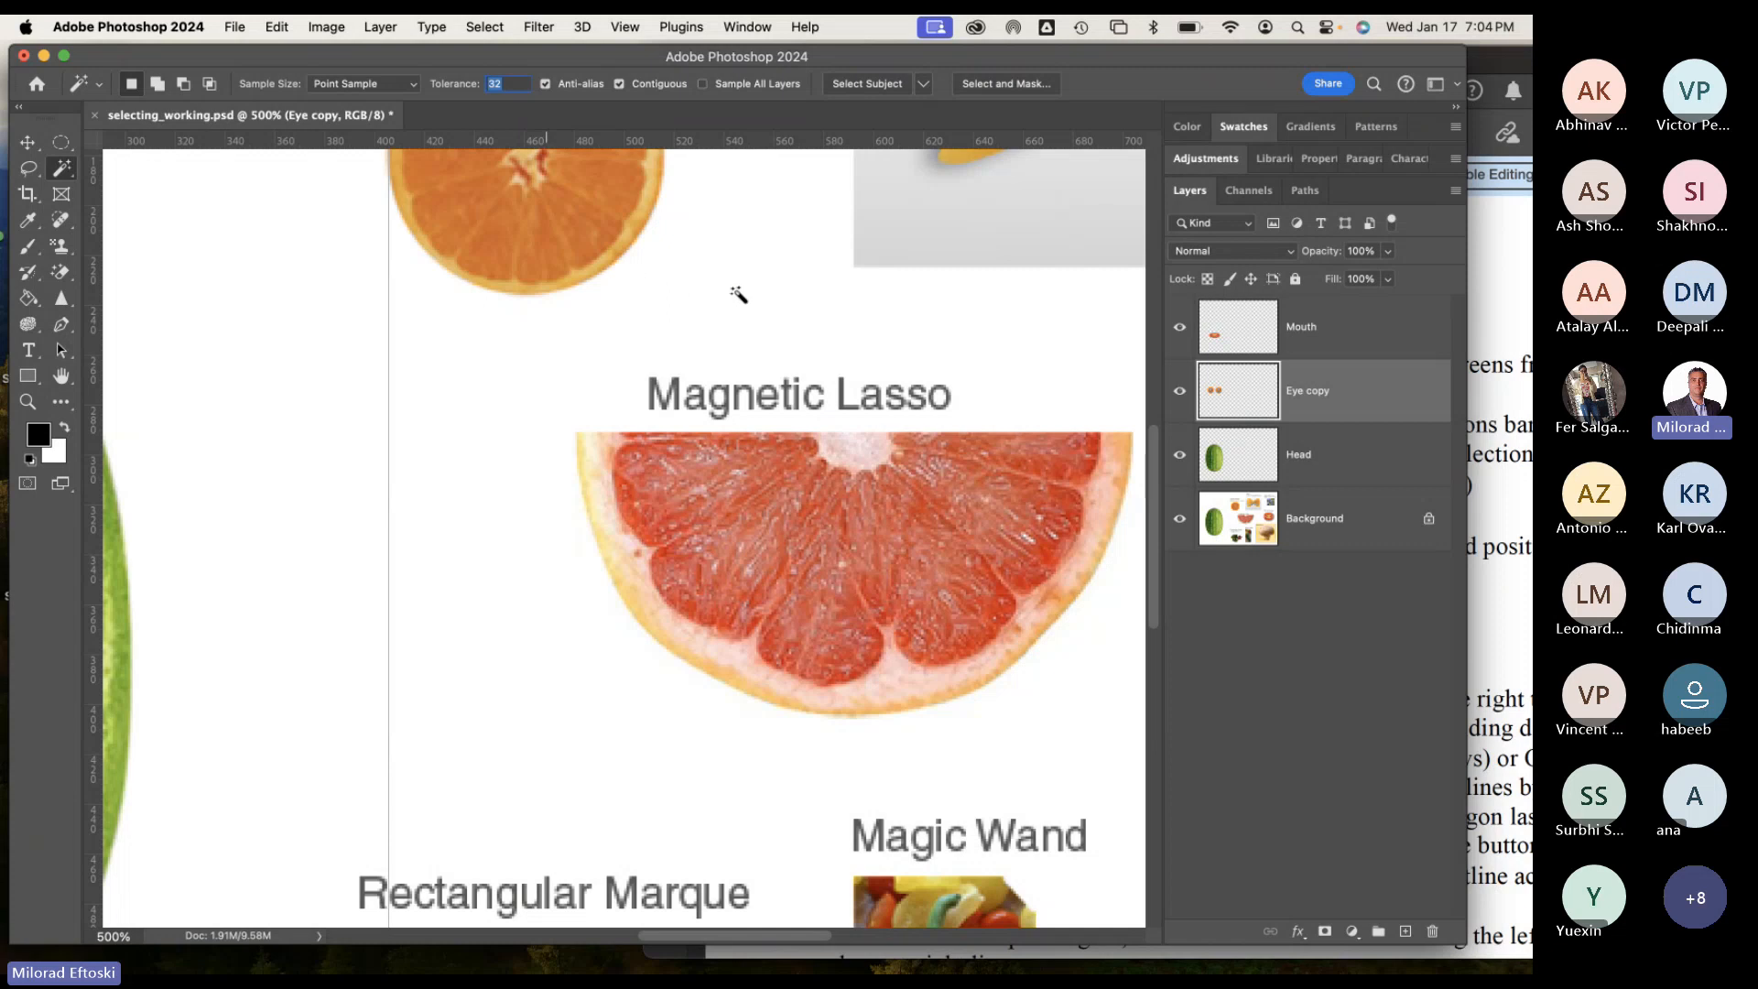
{"action": "left_click", "coordinate": [1317, 538]}
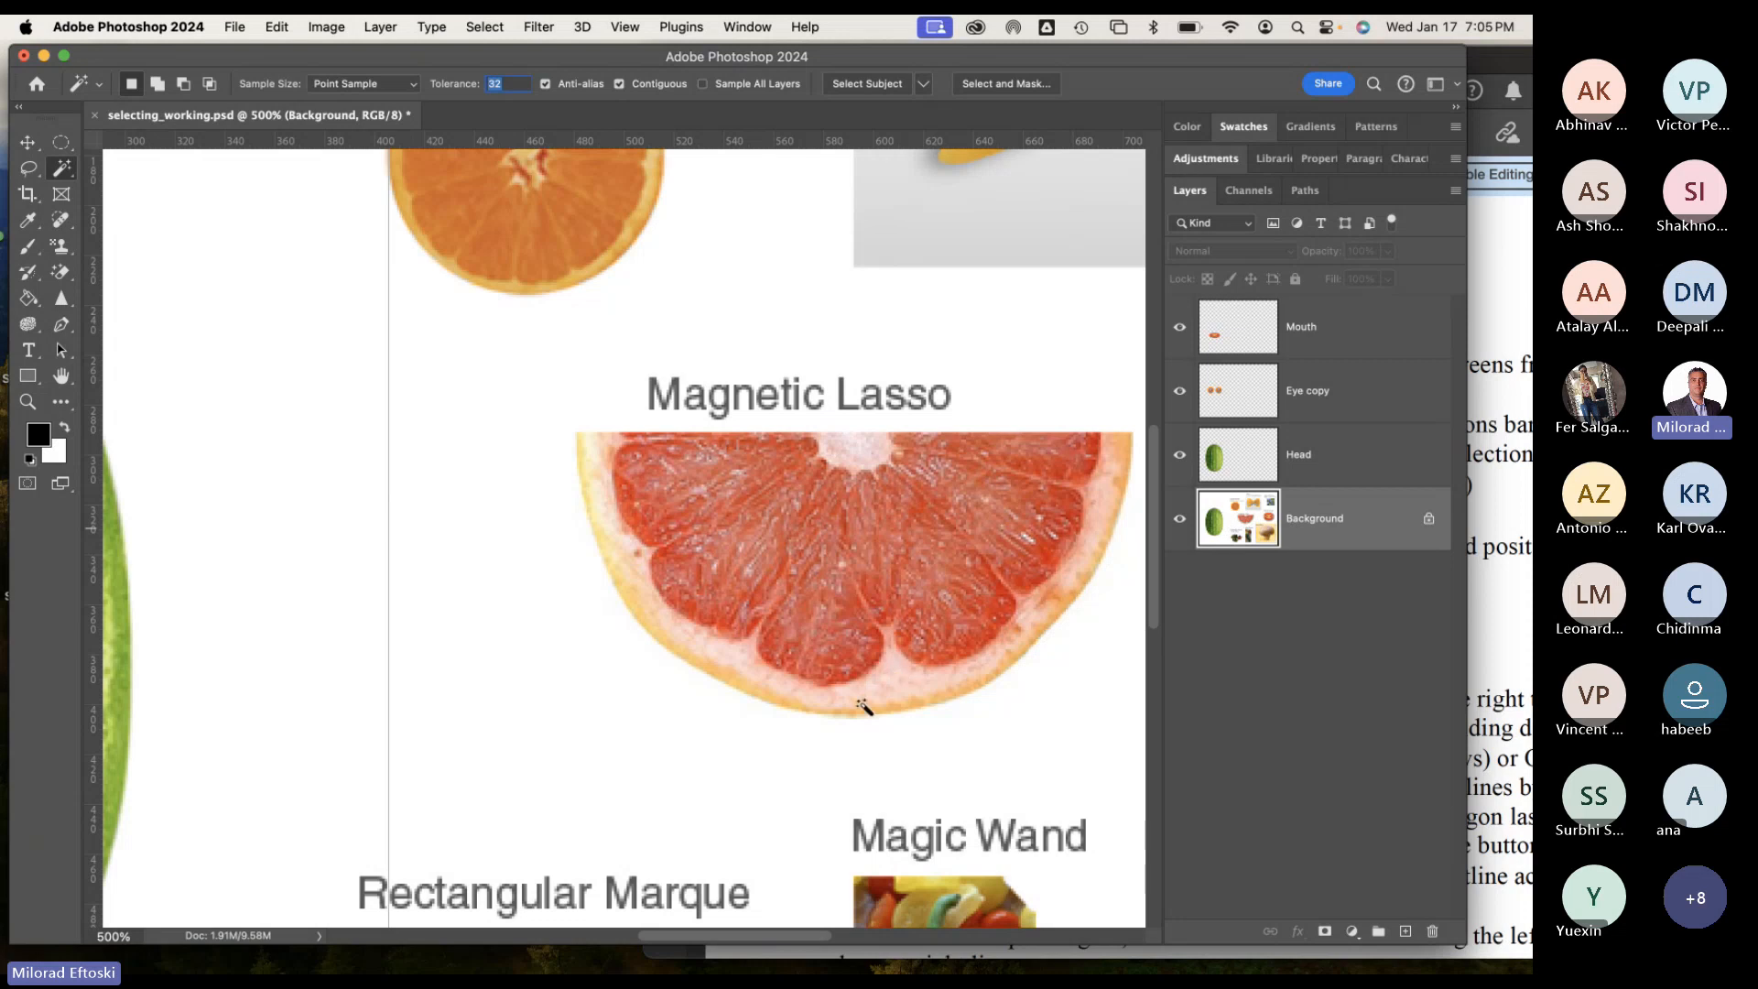
{"action": "scroll", "coordinate": [863, 754], "scroll_direction": "down", "scroll_amount": 10}
{"action": "scroll", "coordinate": [864, 754], "scroll_direction": "right", "scroll_amount": 3}
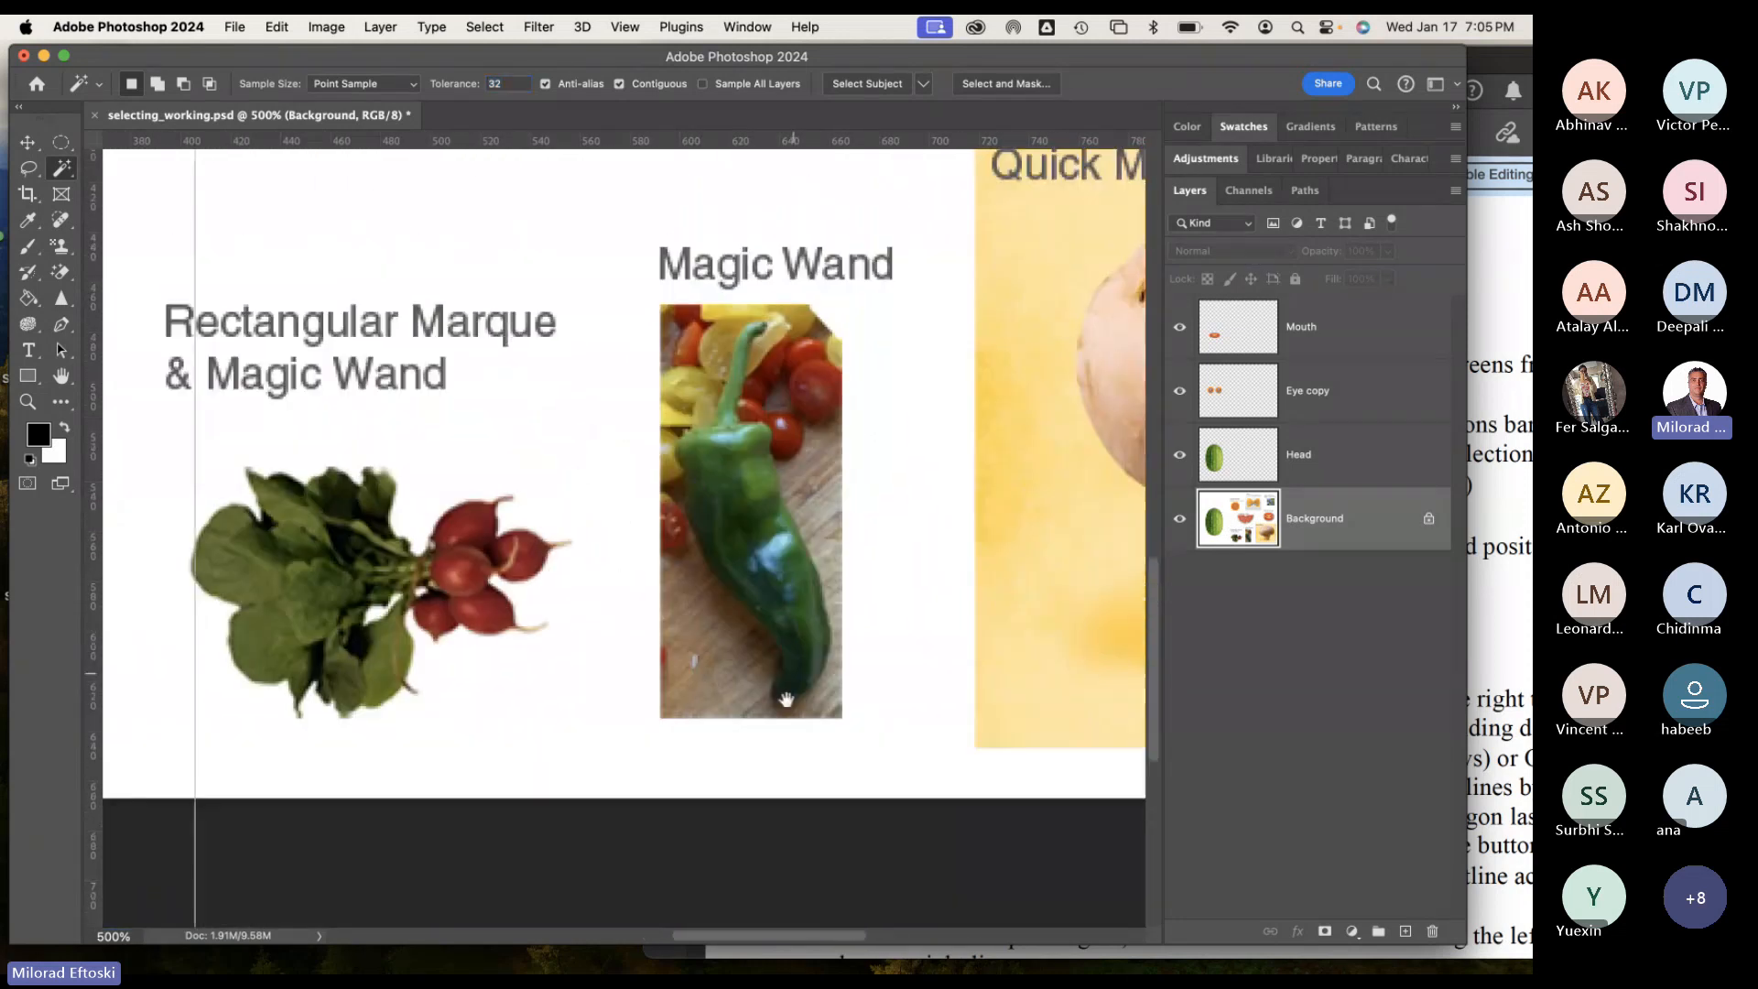
{"action": "scroll", "coordinate": [786, 700], "scroll_direction": "up", "scroll_amount": 3}
{"action": "scroll", "coordinate": [787, 699], "scroll_direction": "right", "scroll_amount": 1}
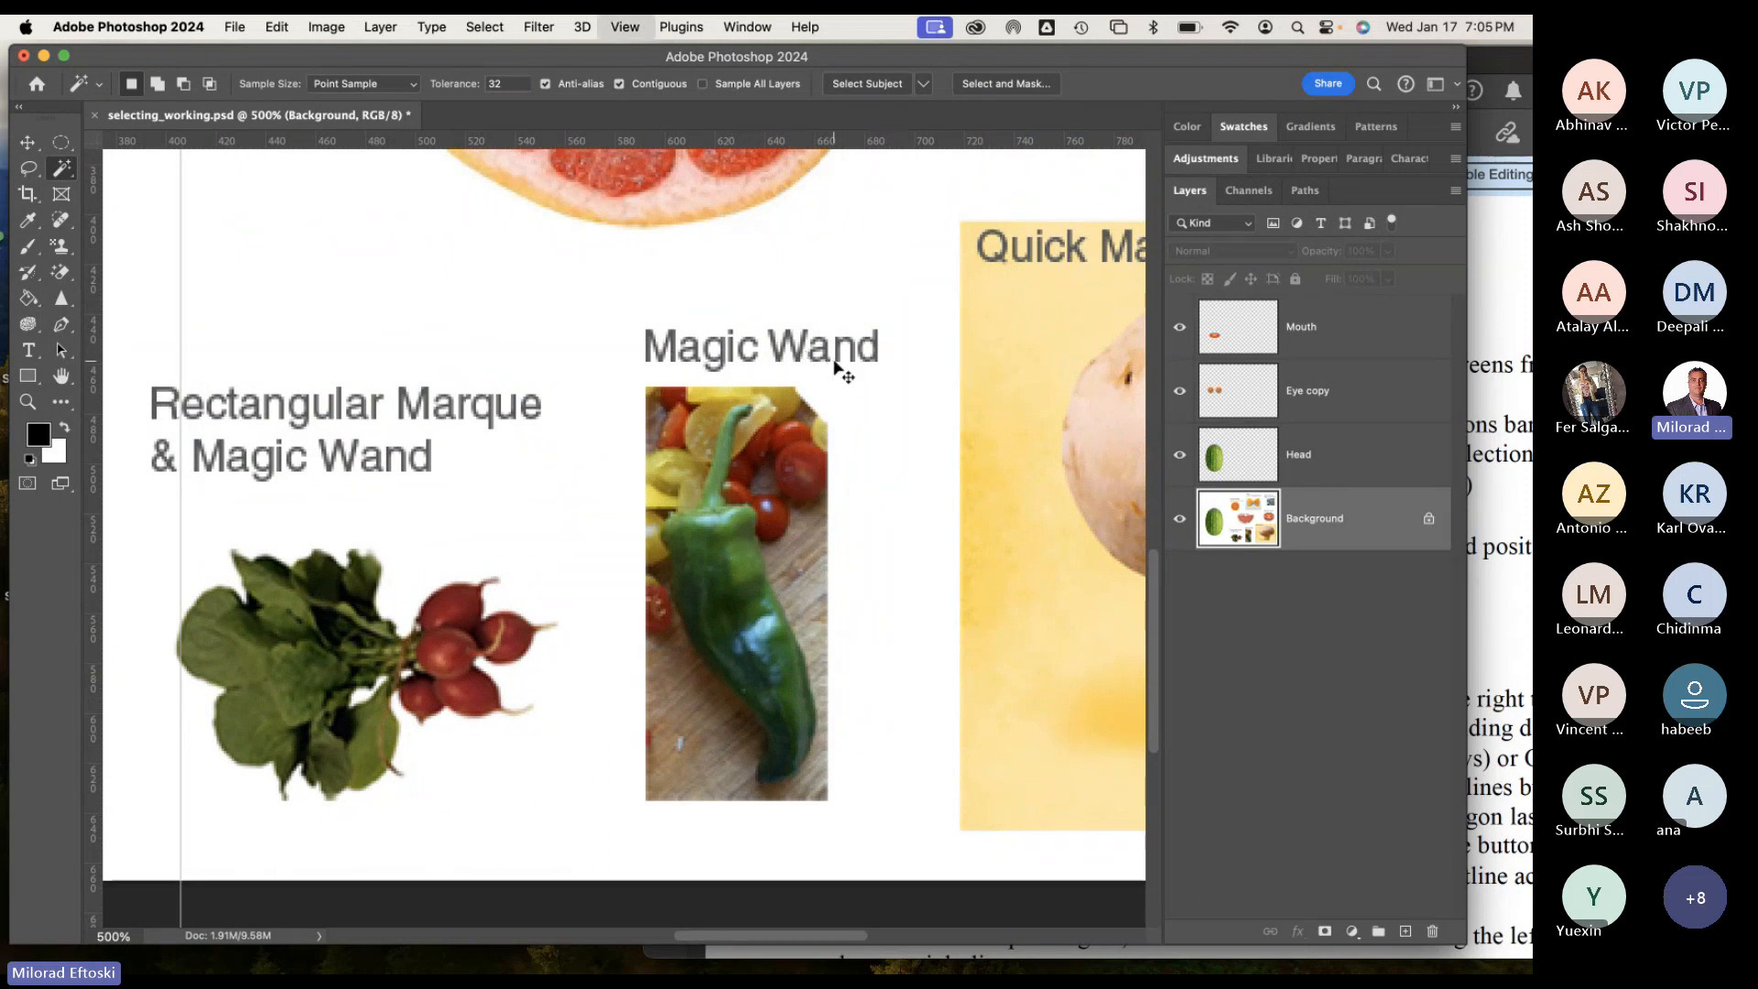
{"action": "key", "text": "super+equal"}
{"action": "scroll", "coordinate": [812, 412], "scroll_direction": "down", "scroll_amount": 2}
{"action": "scroll", "coordinate": [813, 412], "scroll_direction": "right", "scroll_amount": 2}
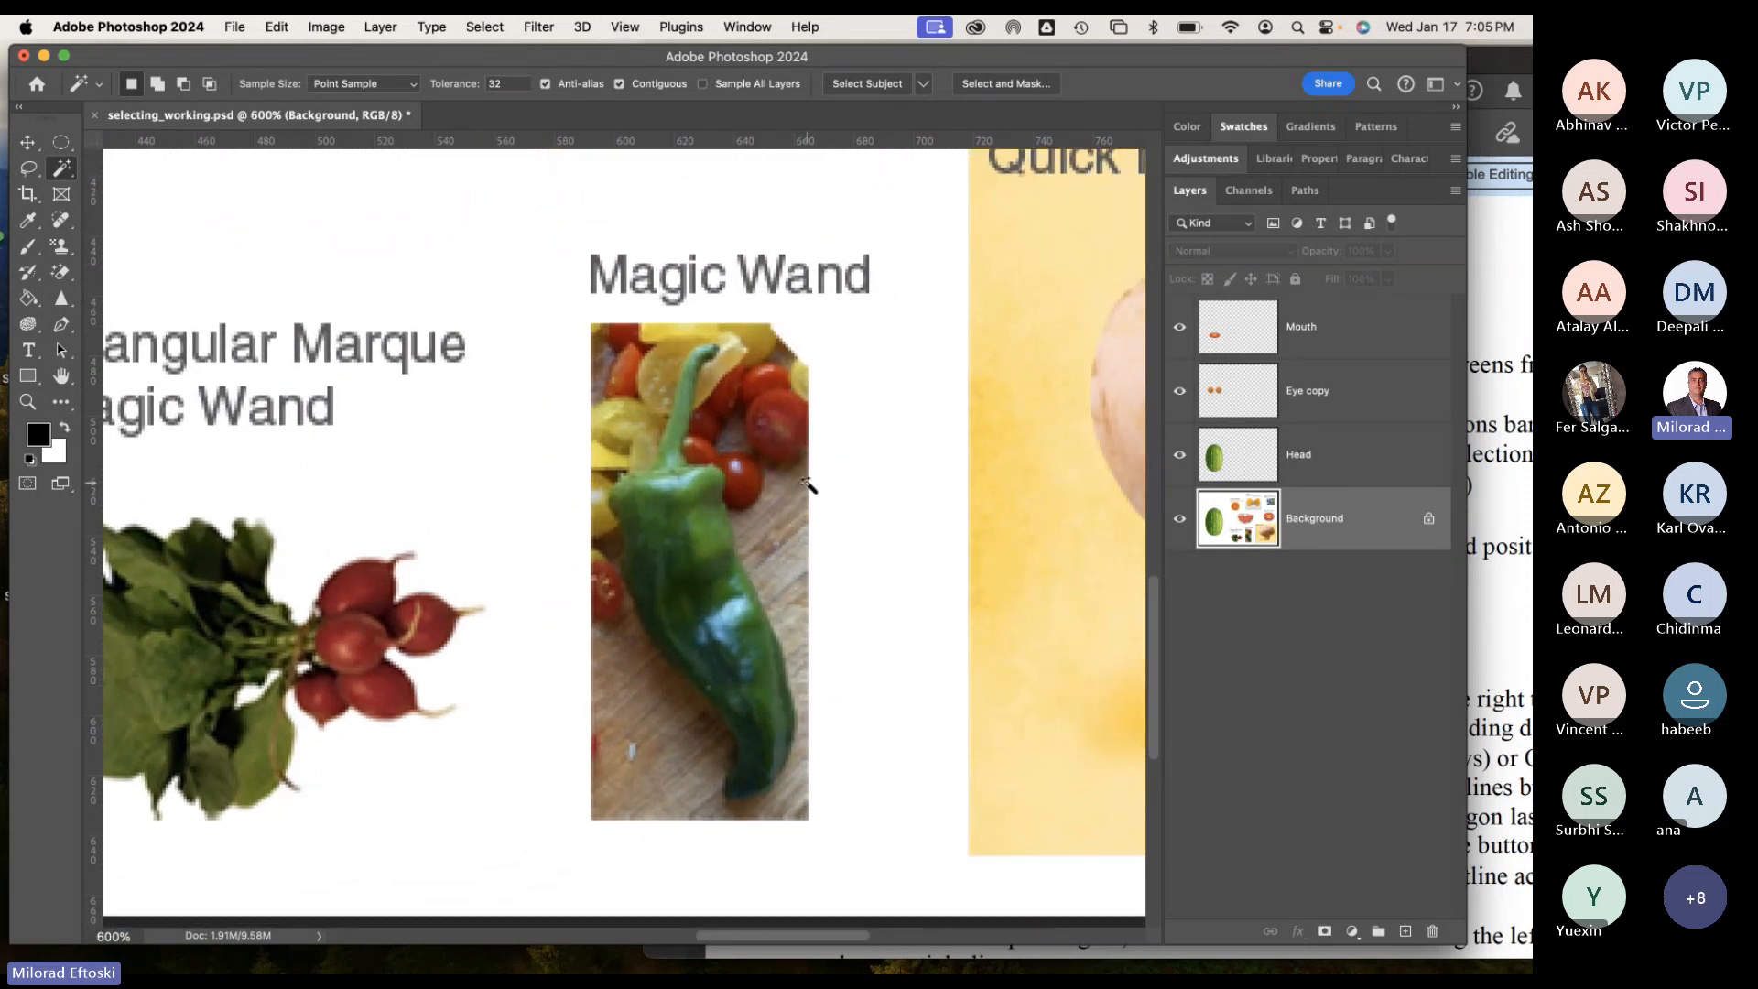
Review the selection tools grouped with the Magic Wand and switch to the Object Selection tool.
{"action": "left_click", "coordinate": [69, 168]}
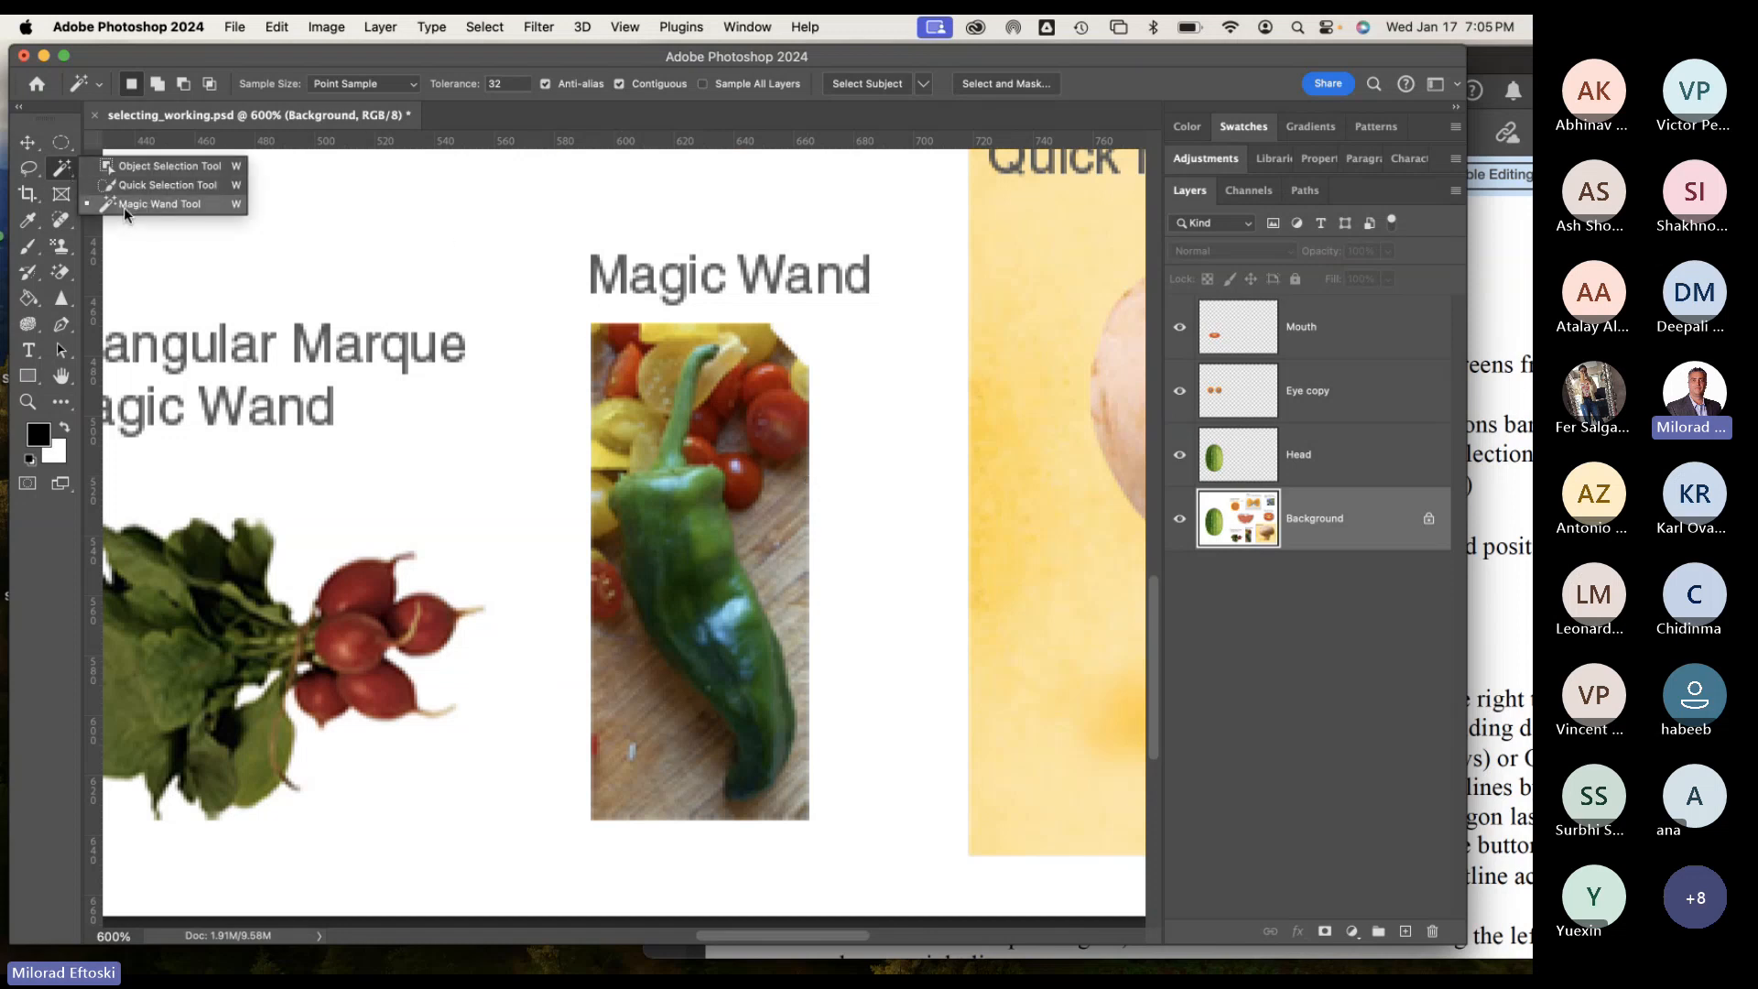
{"action": "left_click", "coordinate": [124, 205]}
{"action": "left_click", "coordinate": [64, 168]}
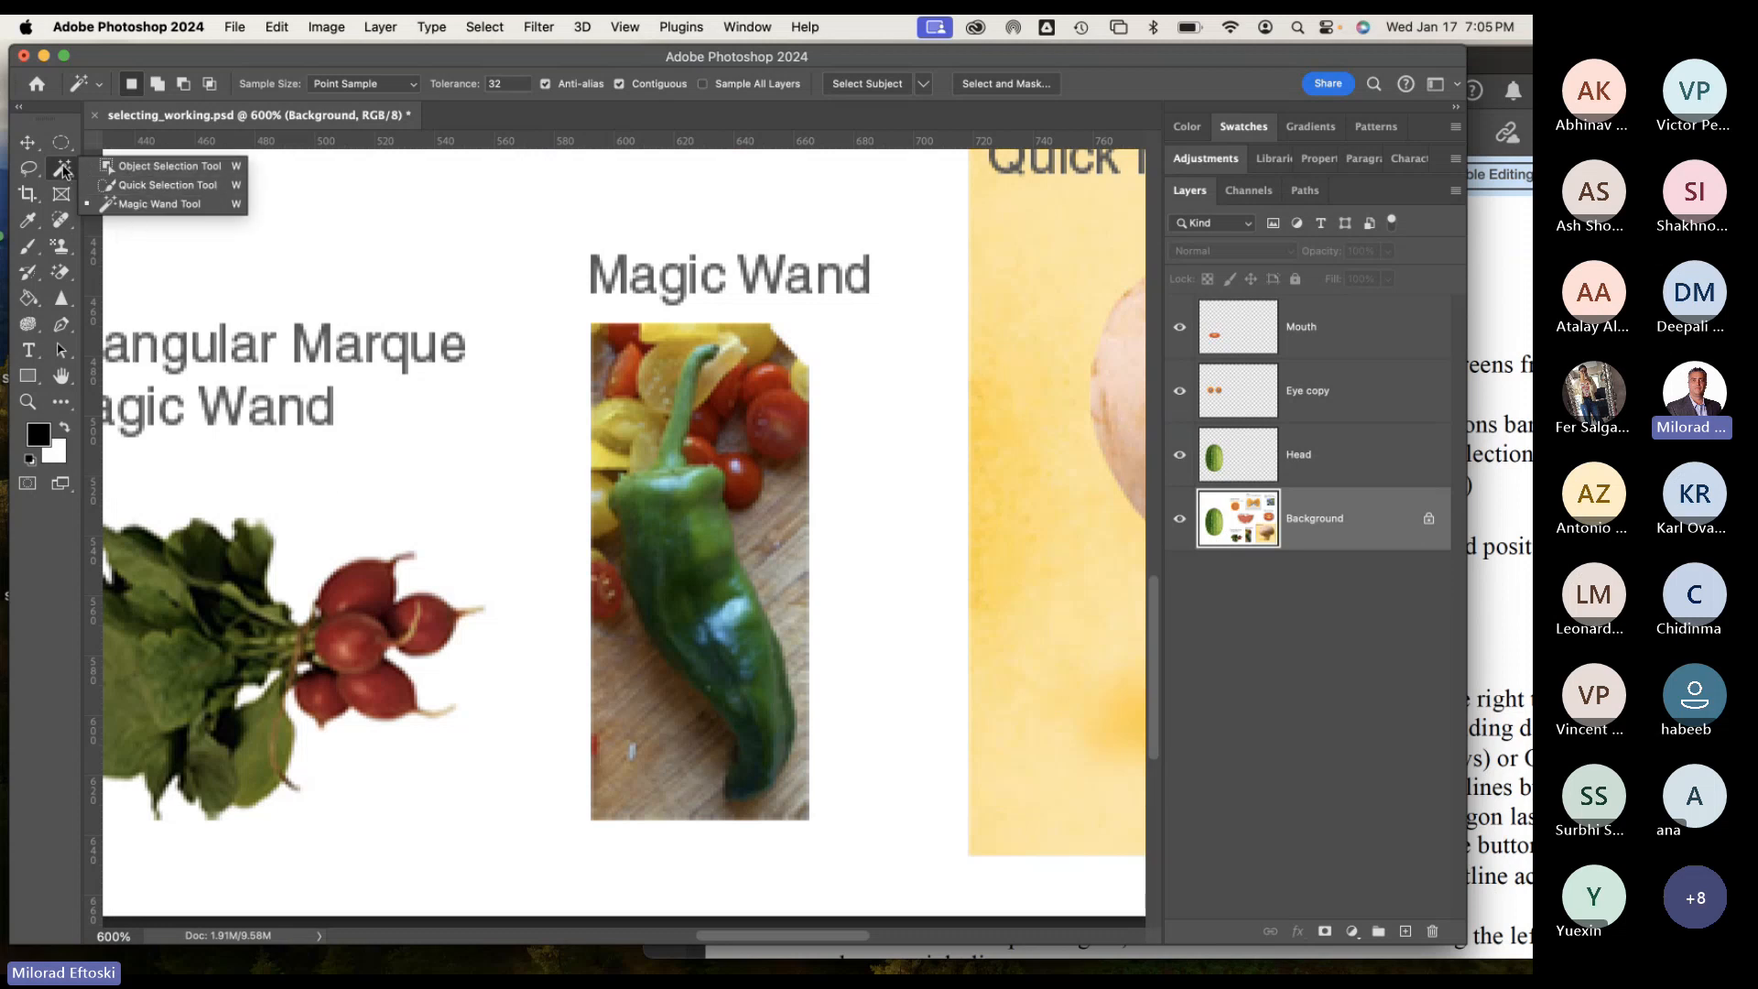
{"action": "left_click", "coordinate": [63, 169]}
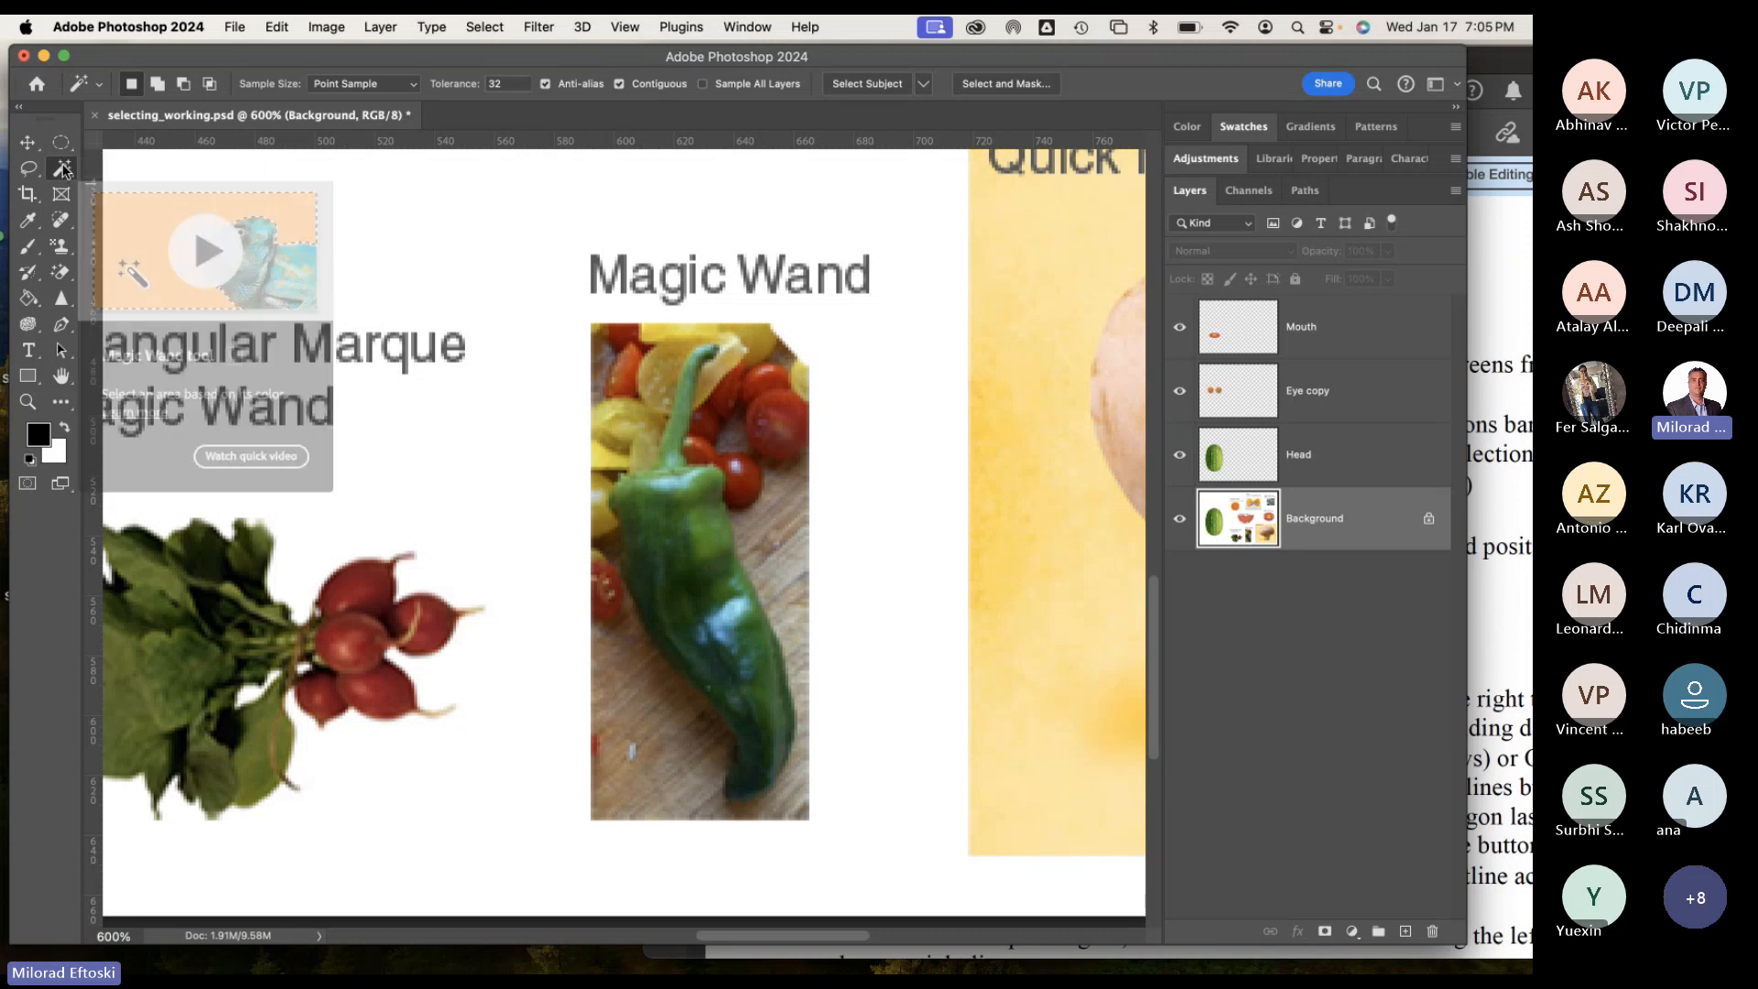
{"action": "left_click", "coordinate": [61, 168]}
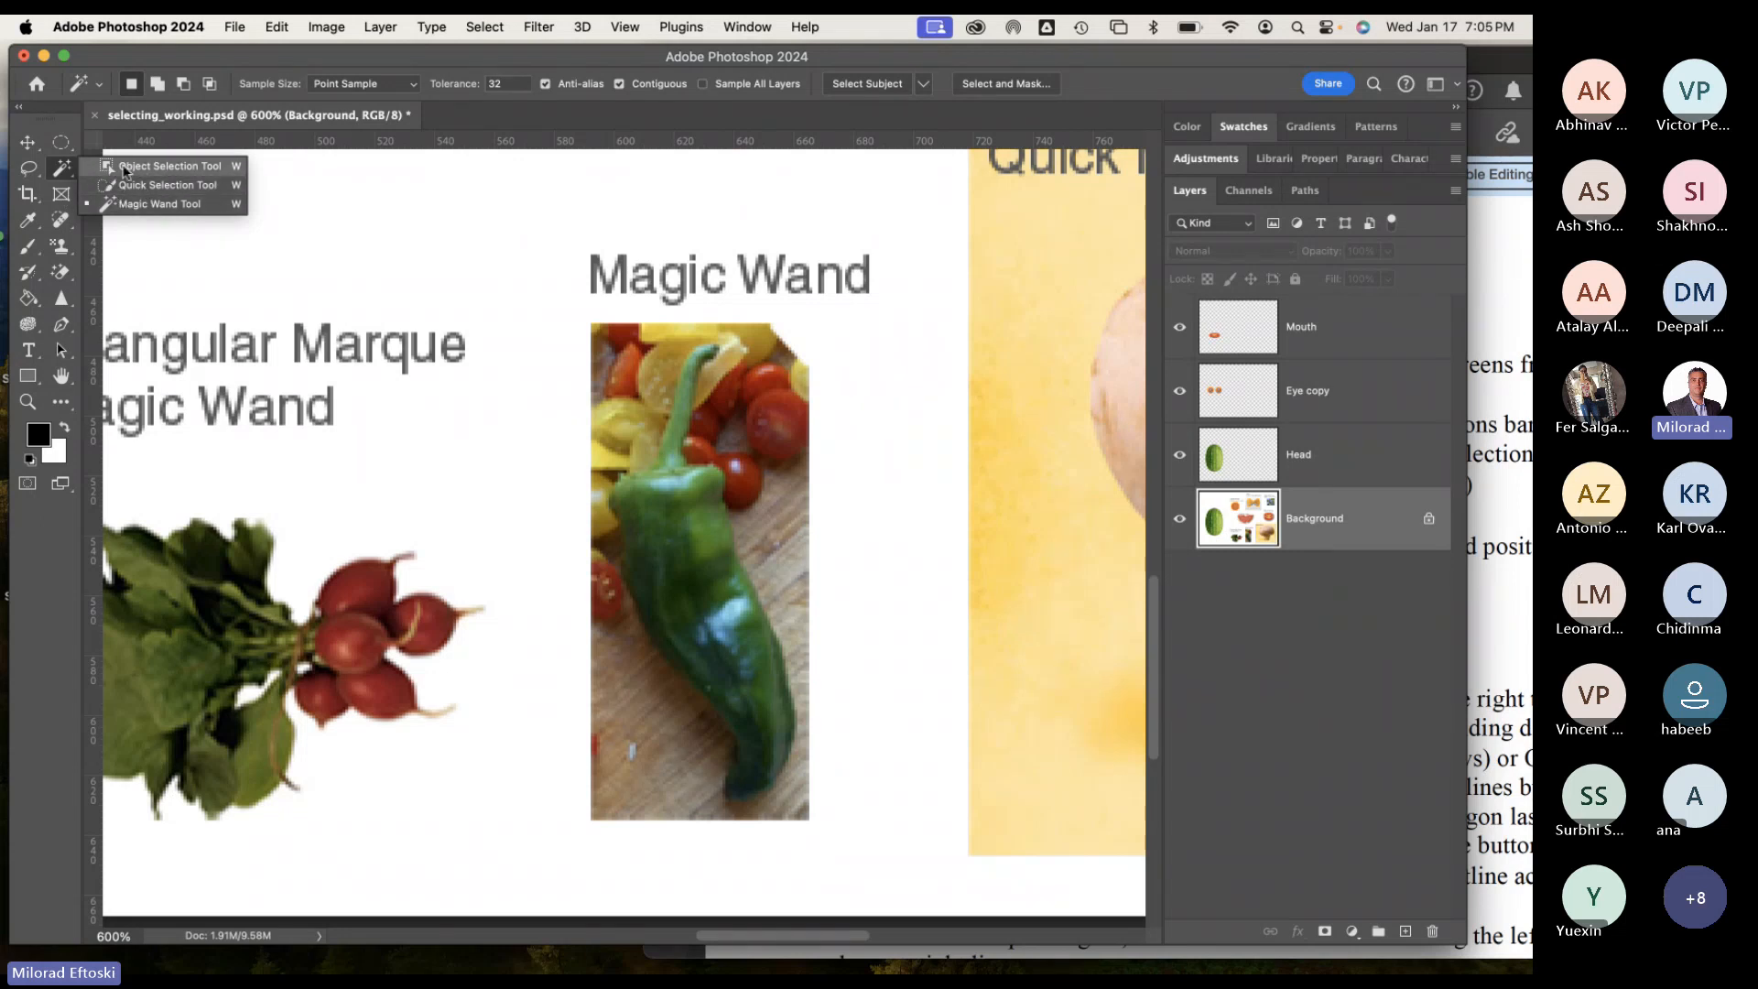
{"action": "left_click", "coordinate": [141, 166]}
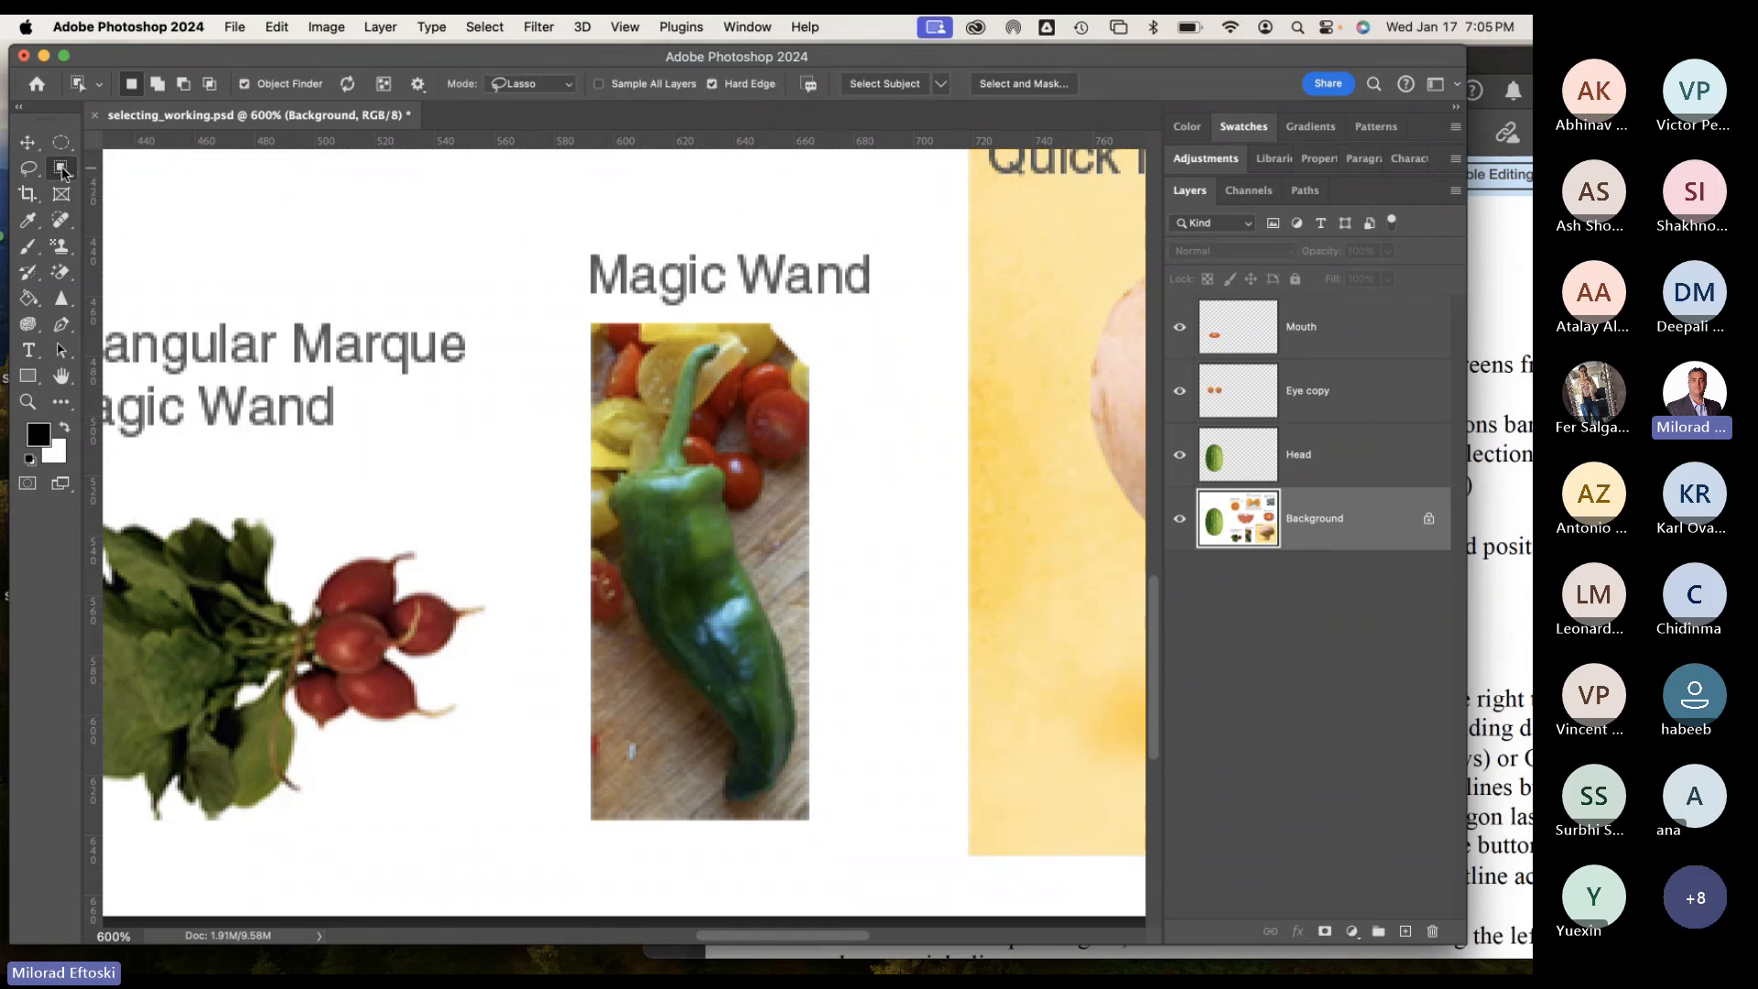
{"action": "right_click", "coordinate": [60, 167]}
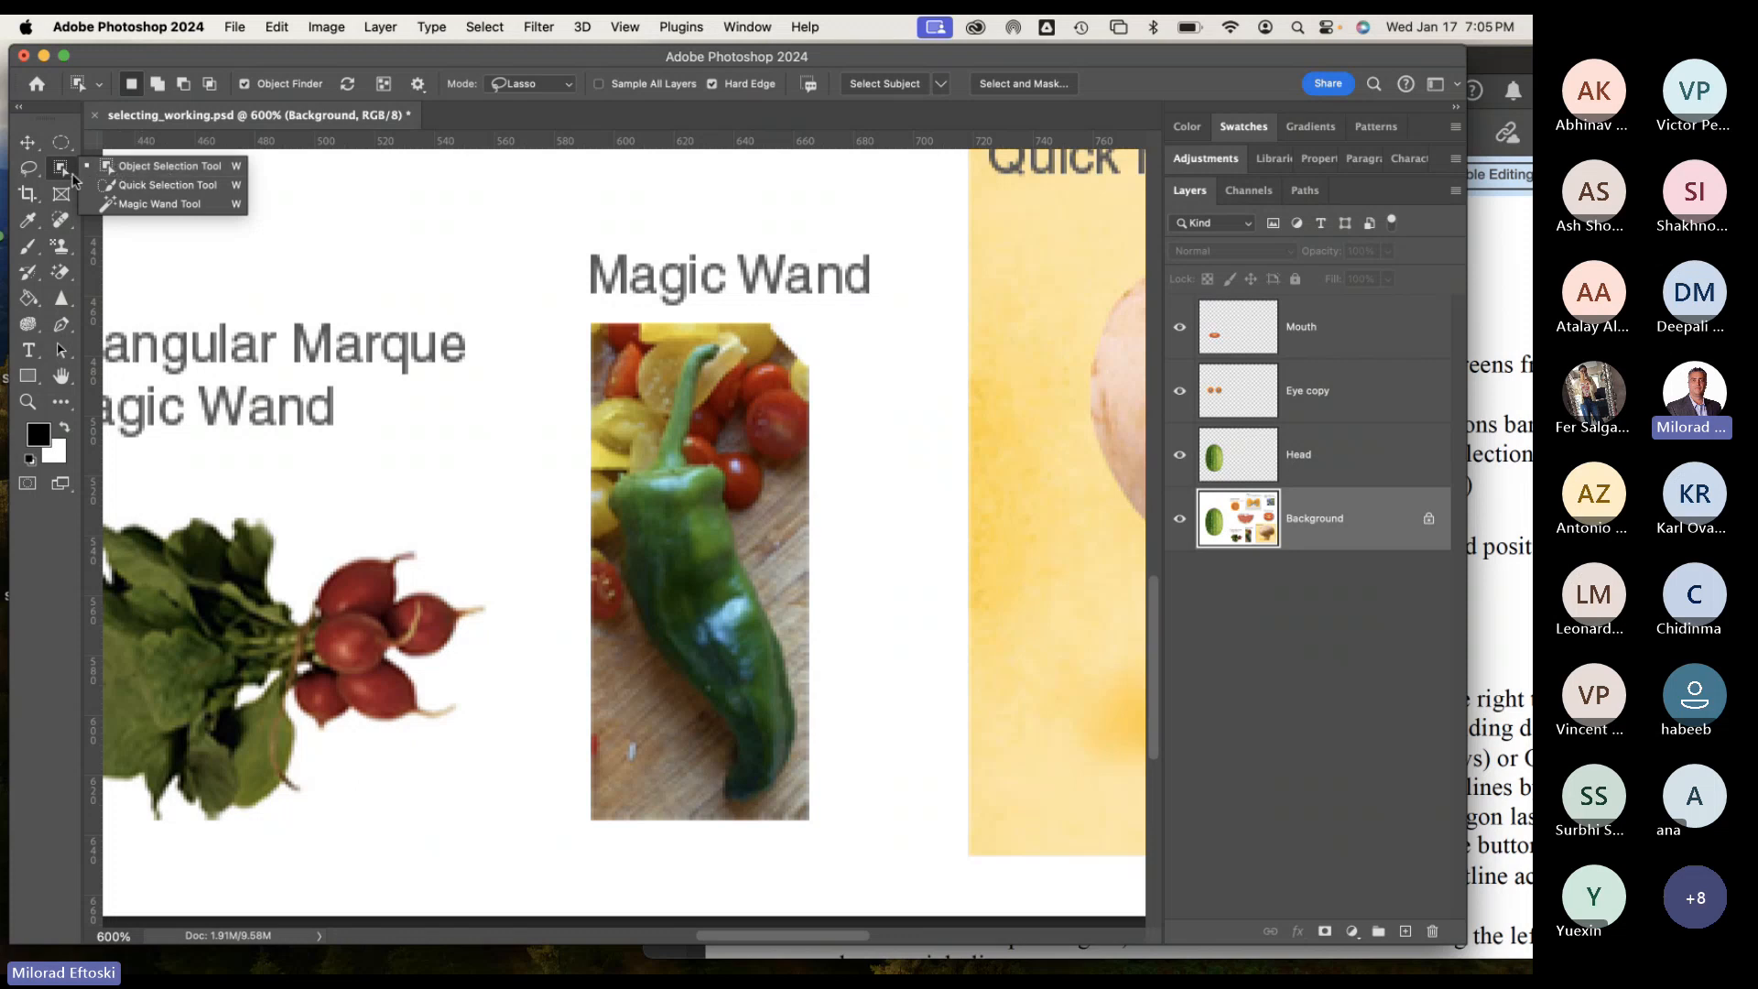
{"action": "left_click", "coordinate": [140, 167]}
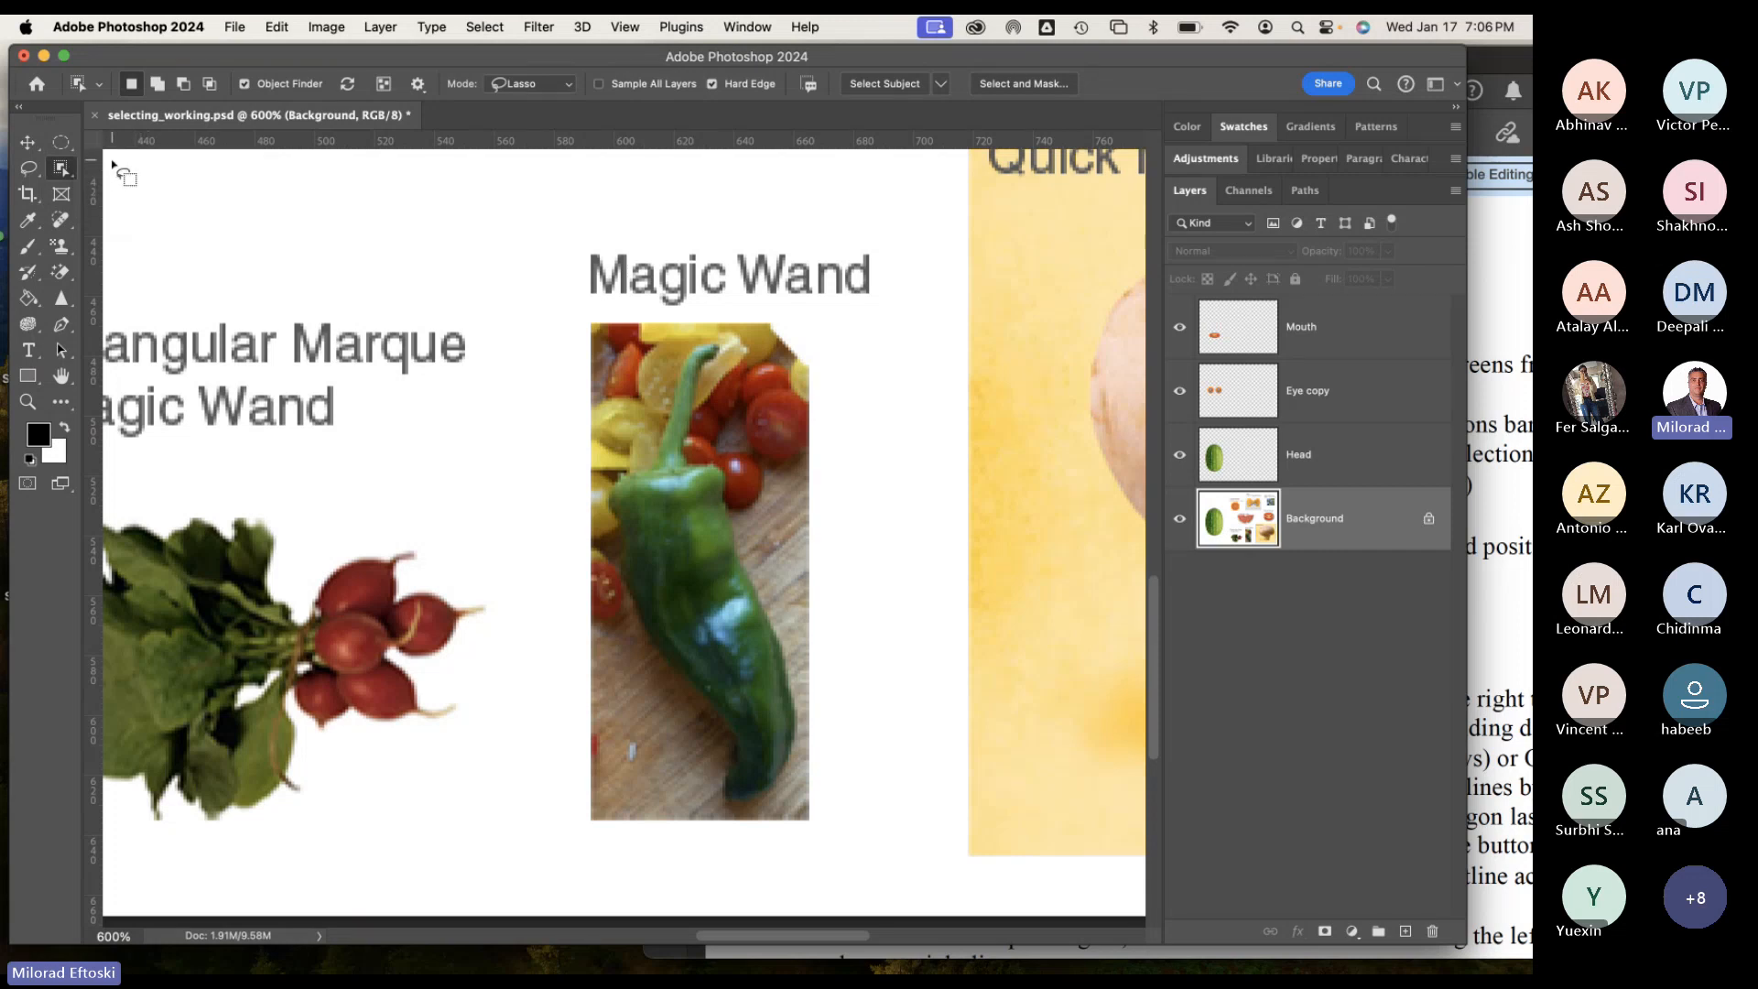
Activate the Magic Wand tool and sample different greens on the pepper's body at tolerance 32 to start the selection.
{"action": "right_click", "coordinate": [60, 169]}
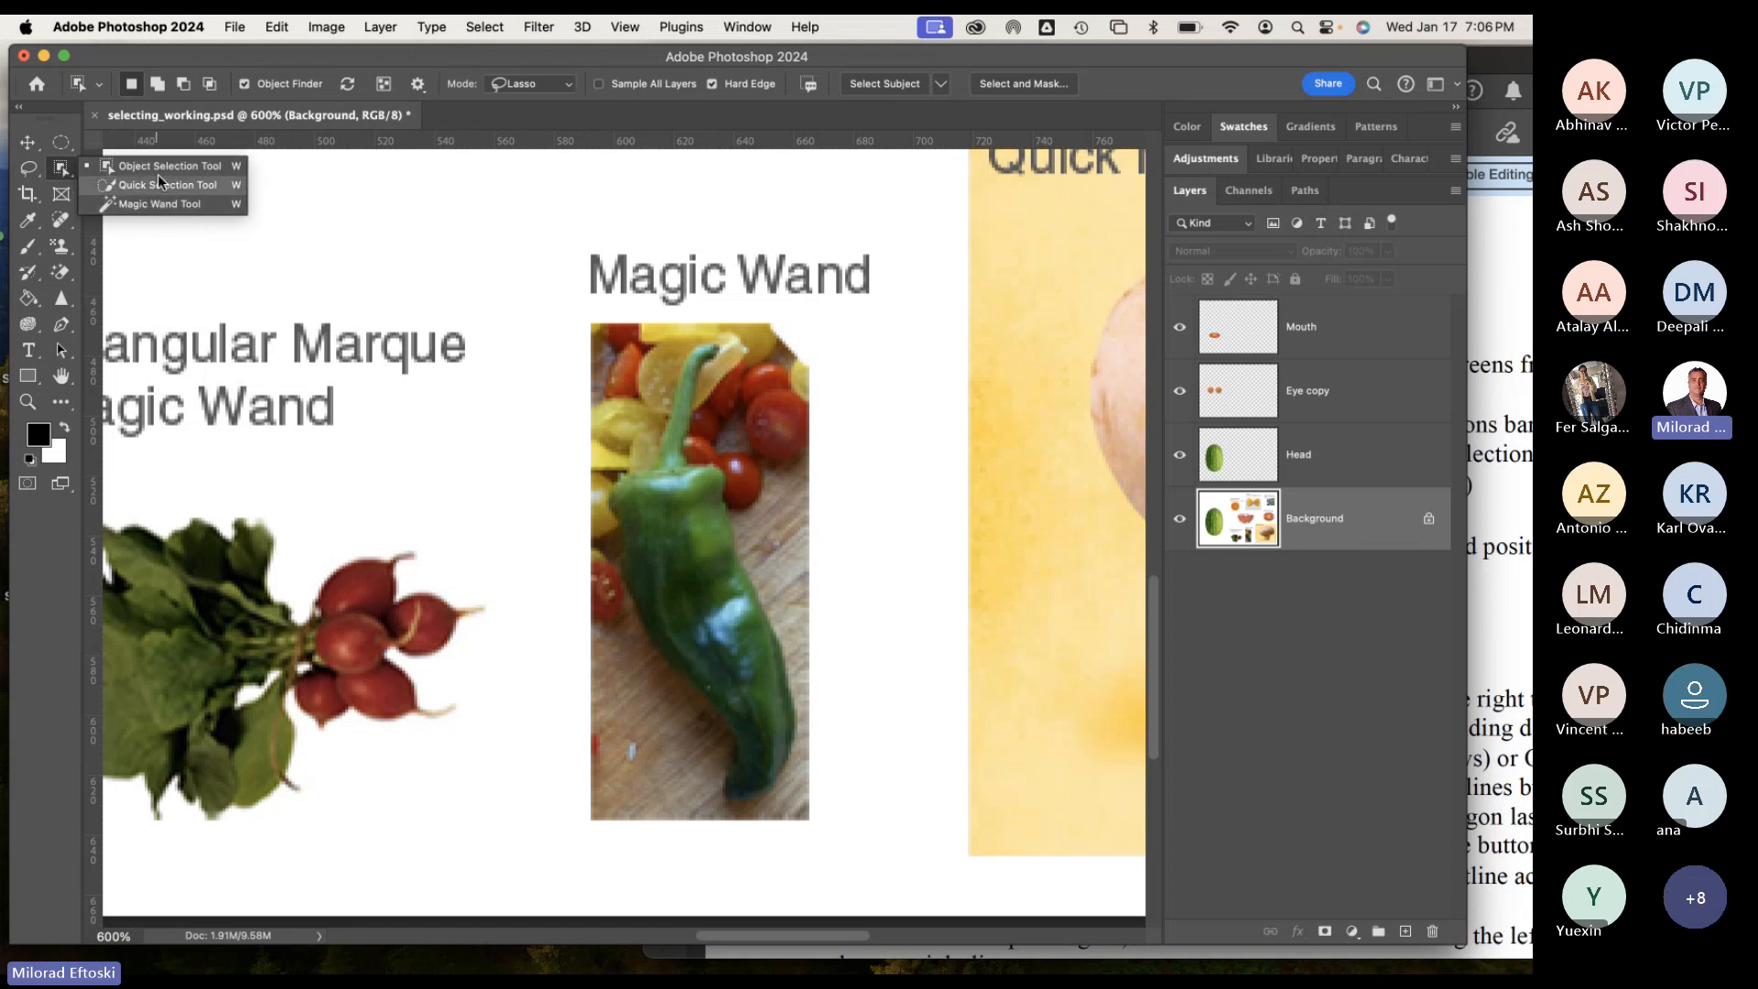
{"action": "left_click", "coordinate": [138, 204]}
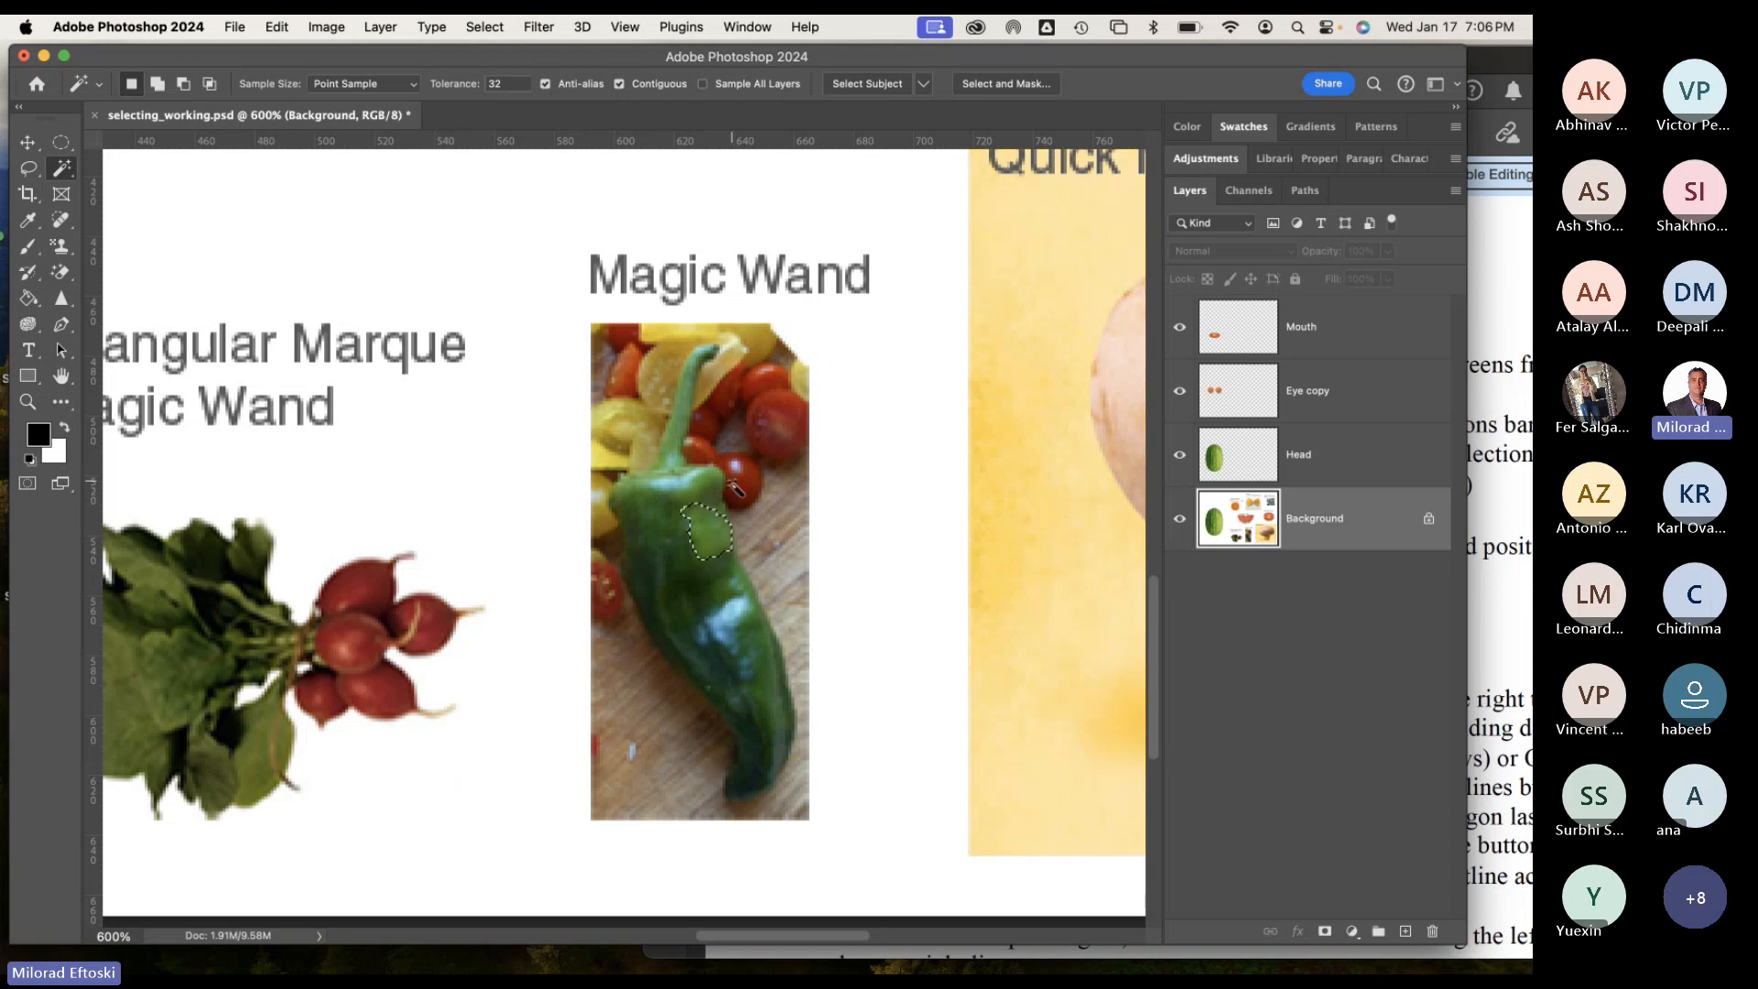
{"action": "left_click", "coordinate": [774, 430]}
{"action": "left_click", "coordinate": [705, 515]}
{"action": "left_click", "coordinate": [706, 545]}
{"action": "left_click", "coordinate": [668, 560]}
{"action": "left_click", "coordinate": [698, 591]}
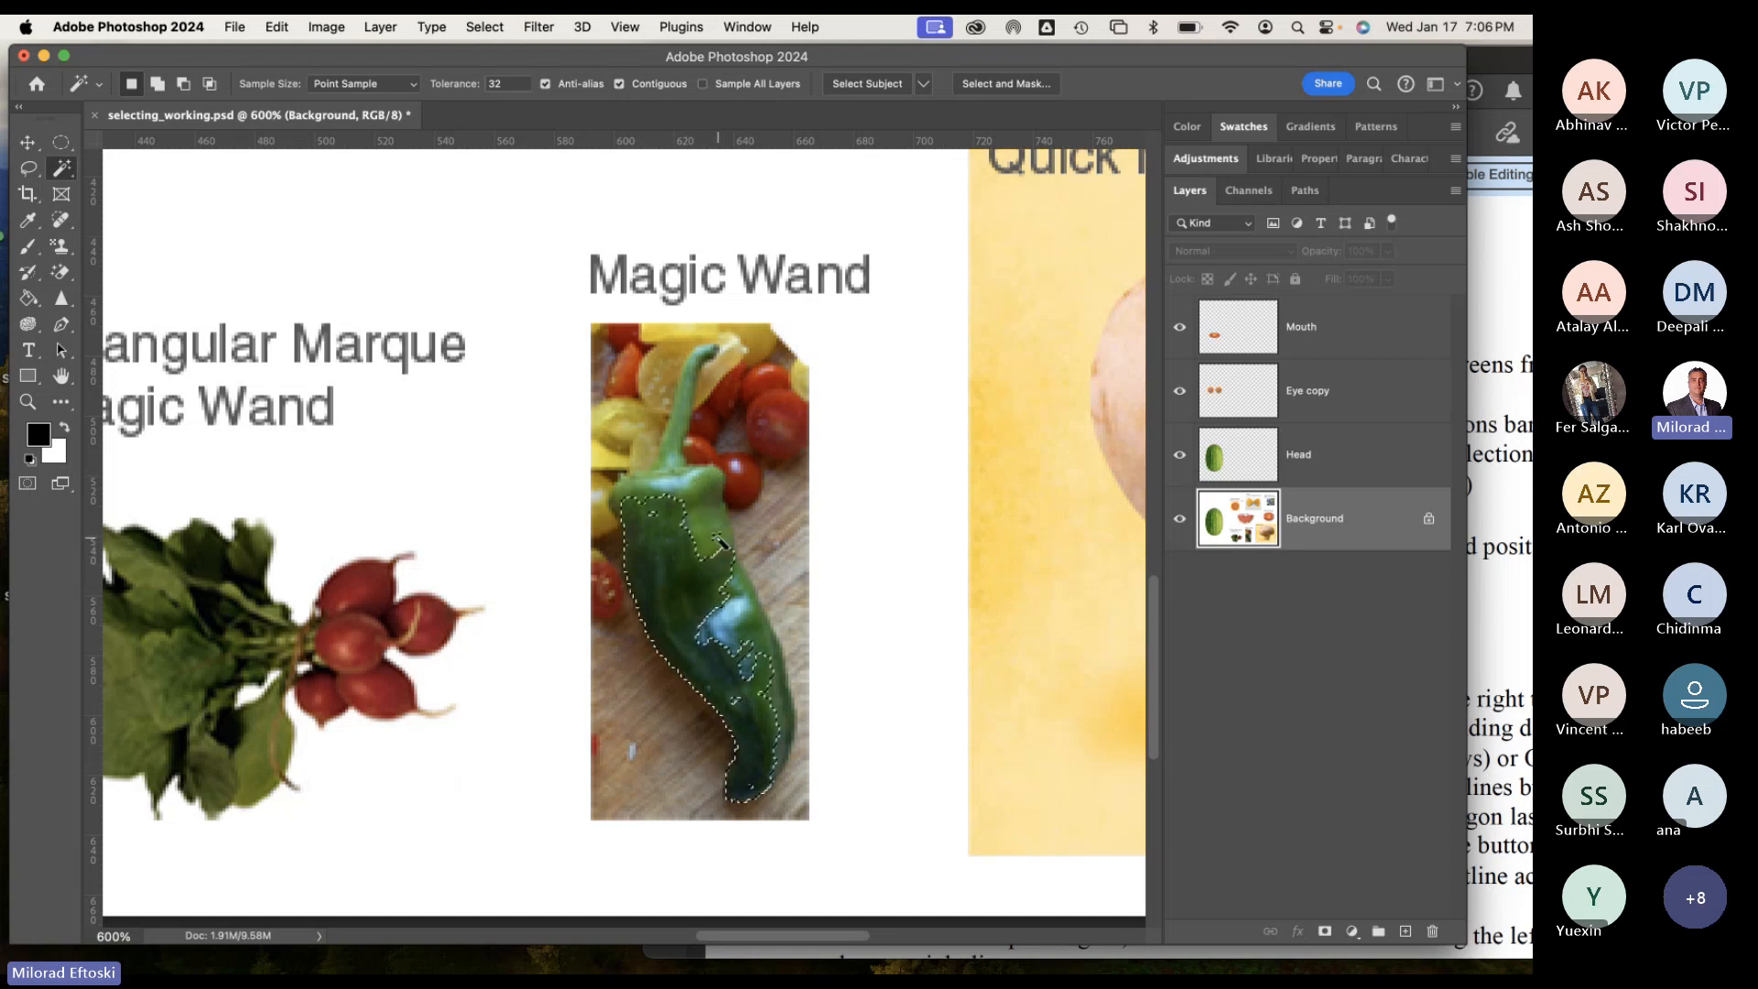
{"action": "left_click", "coordinate": [692, 596]}
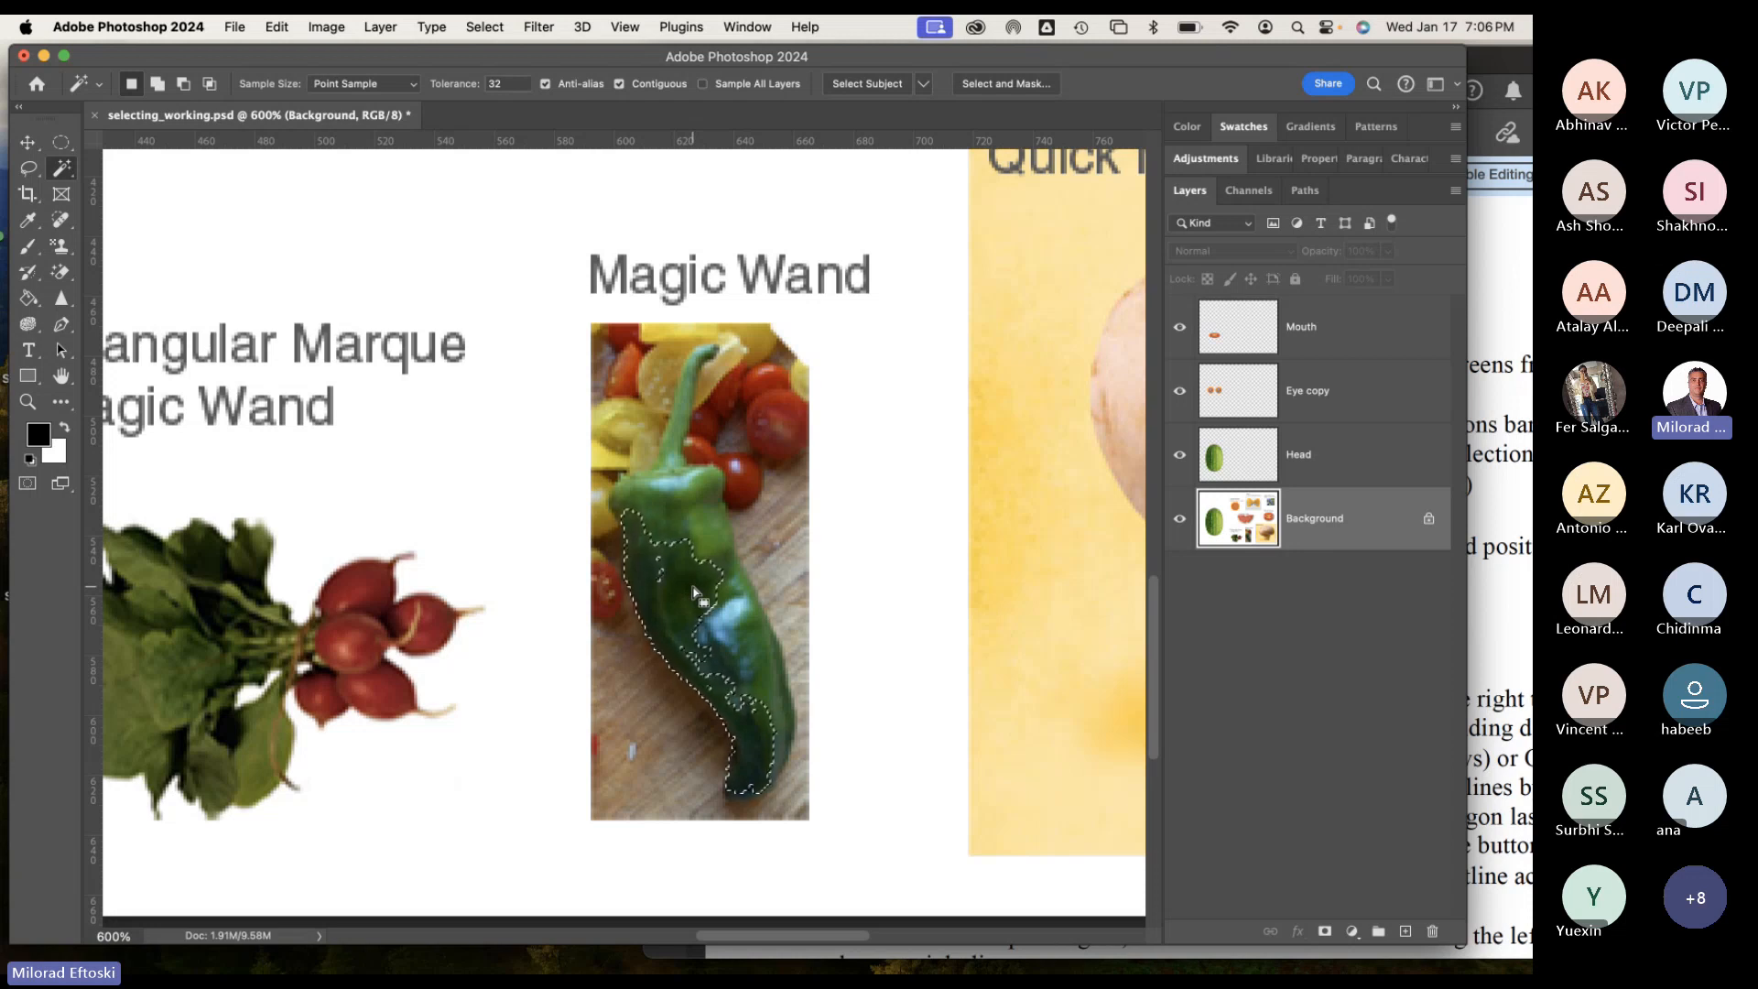
Add the pepper's upper body, bright green patch, lower right side and shoulder to the selection.
{"action": "left_click", "coordinate": [668, 539], "text": "shift"}
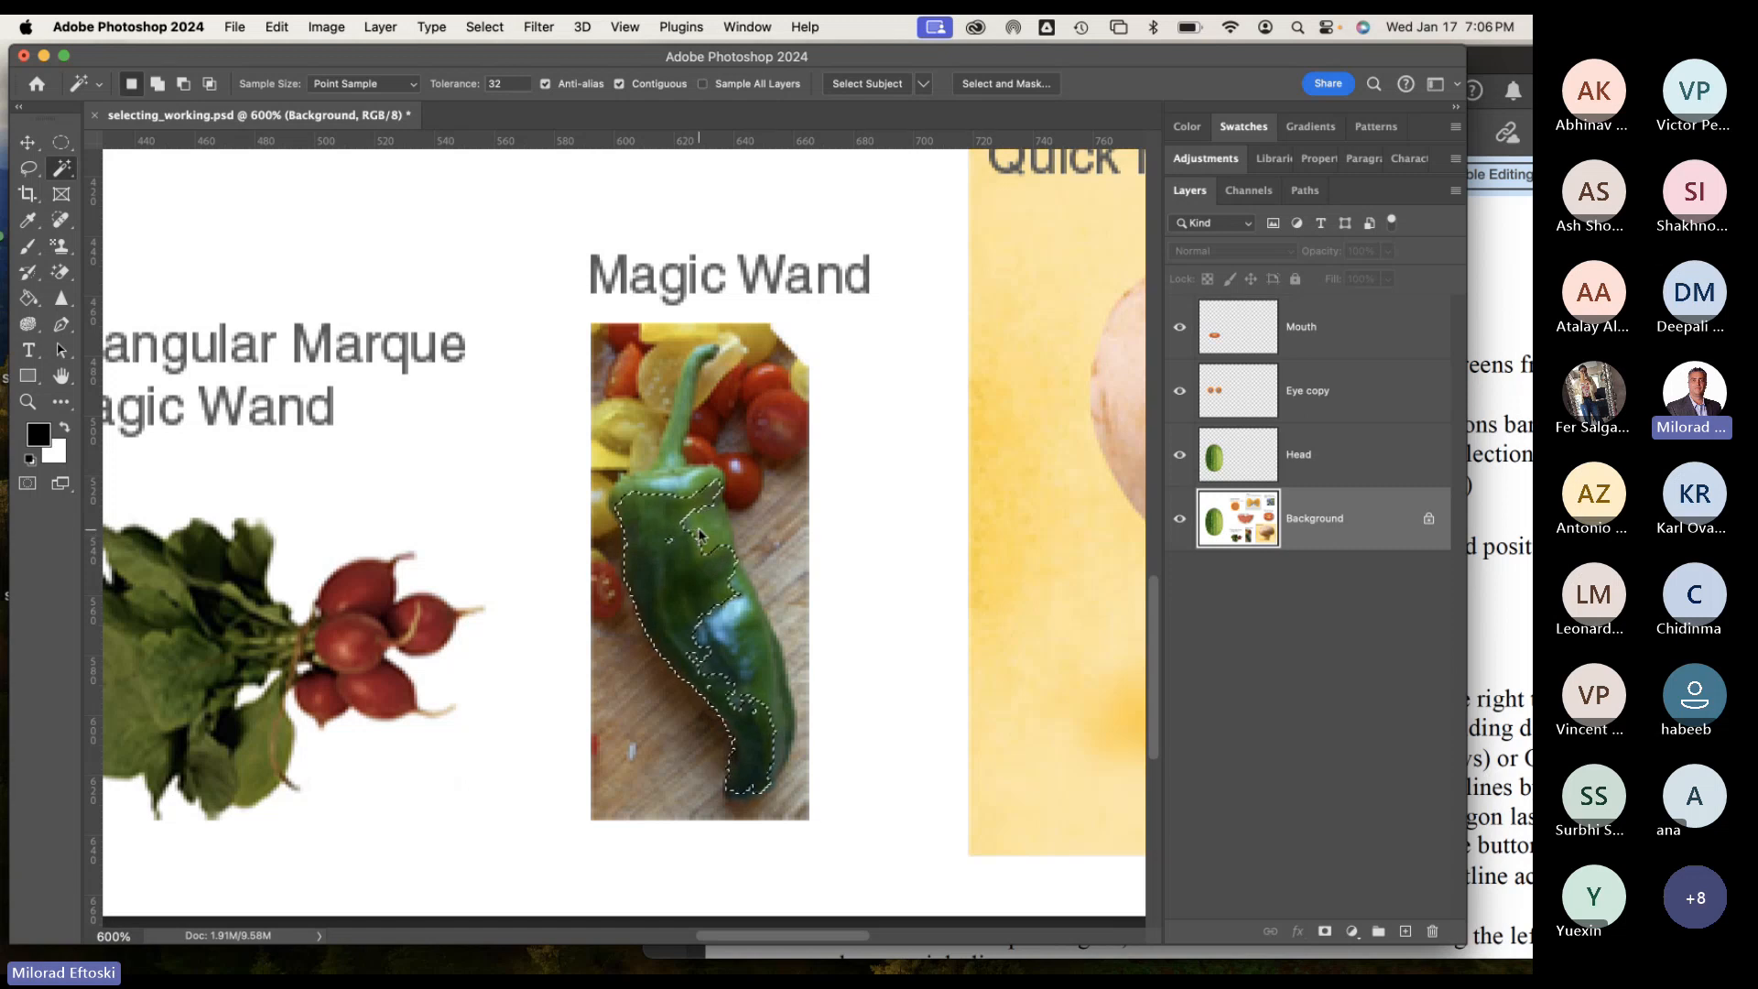
{"action": "left_click", "coordinate": [688, 528], "text": "shift"}
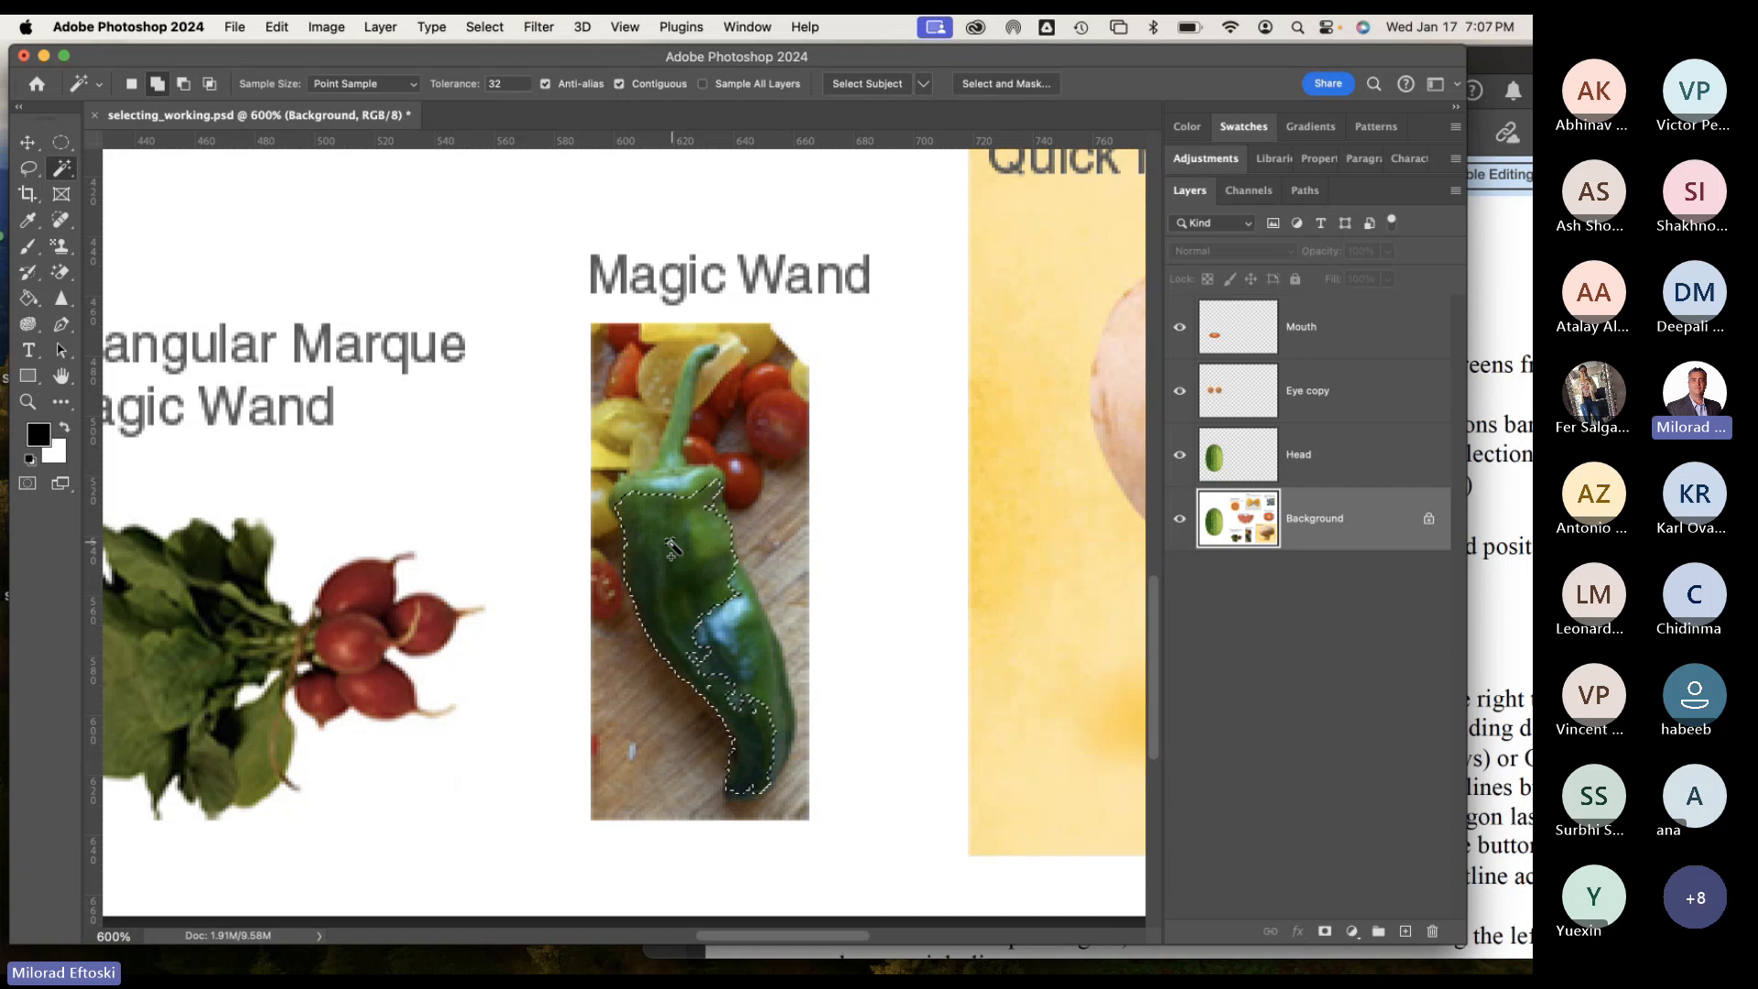
{"action": "left_click", "coordinate": [753, 676], "text": "shift"}
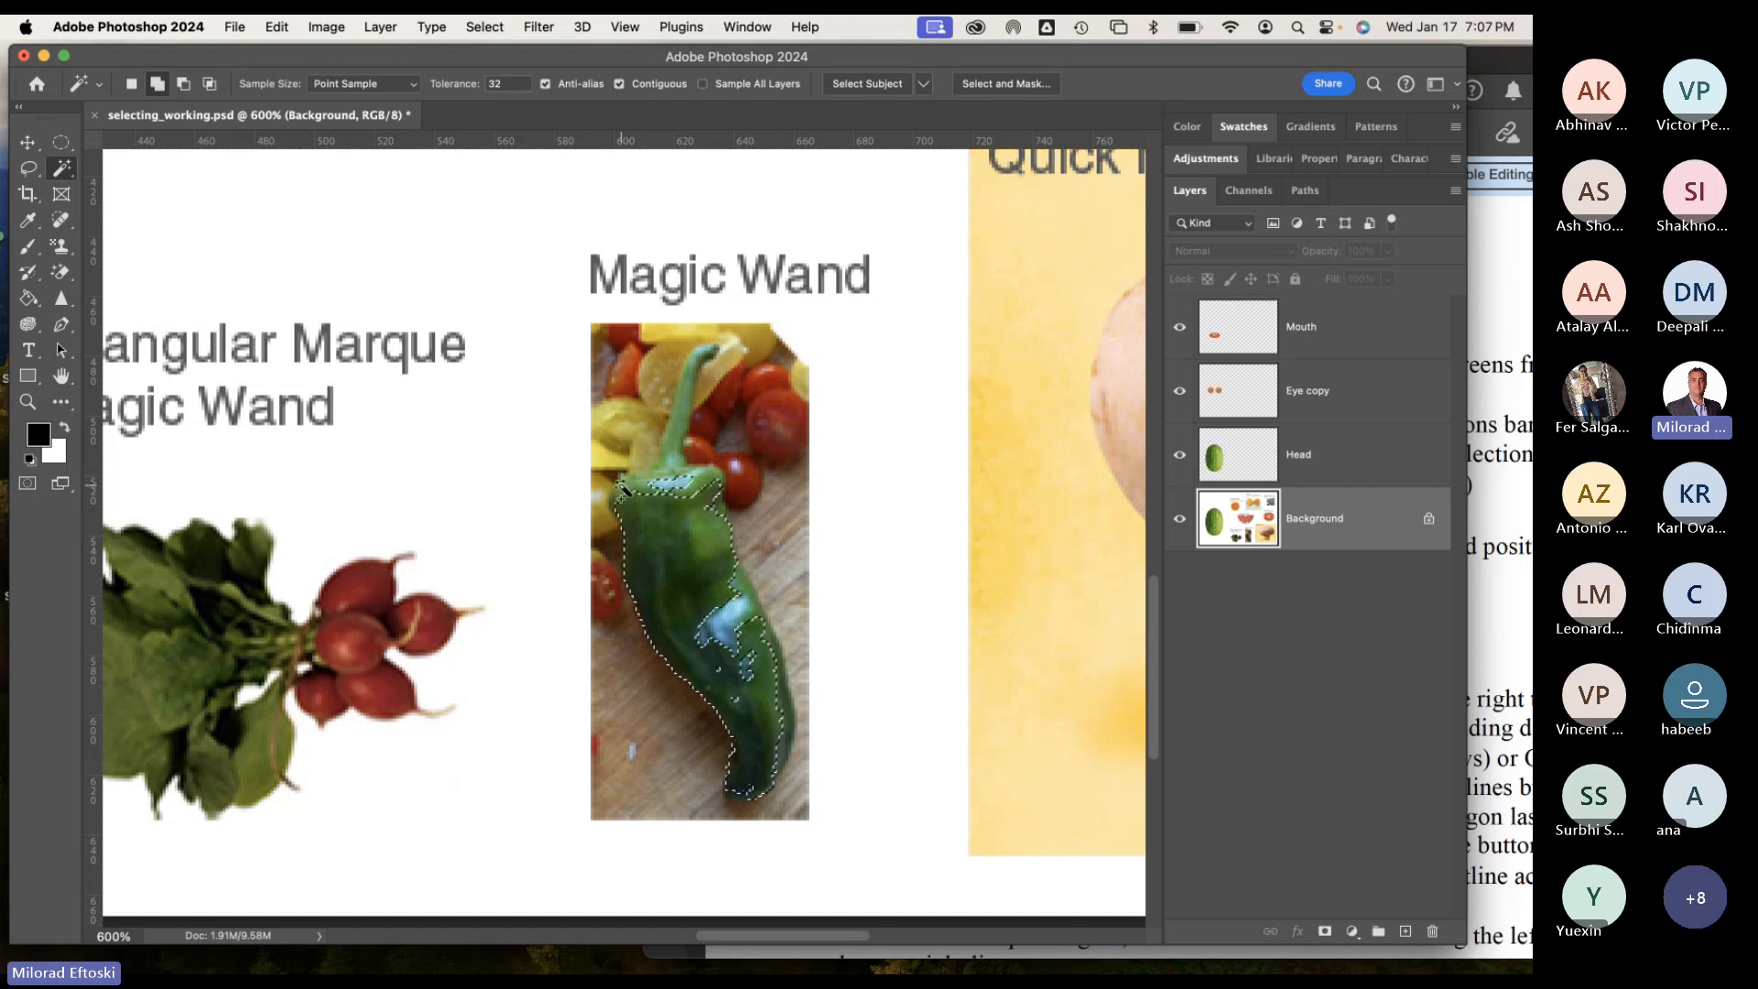
{"action": "left_click", "coordinate": [670, 494], "text": "shift"}
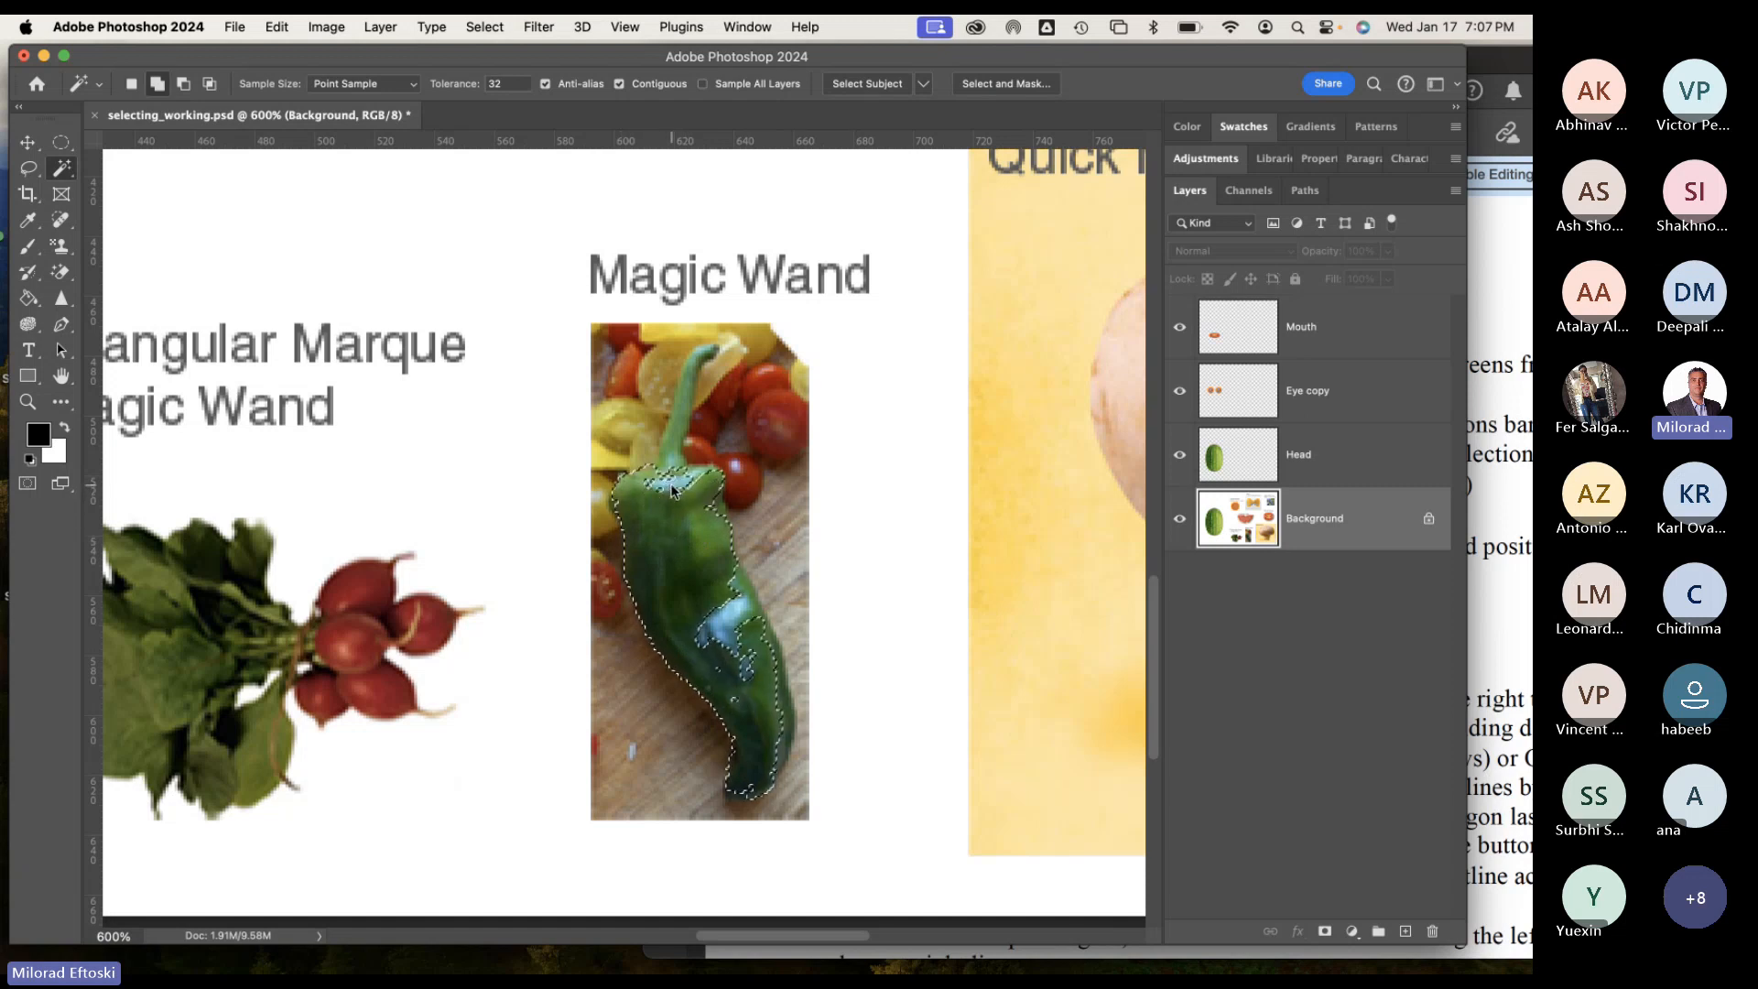
Extend the selection over the highlights at the pepper's shoulder and along the stem to its tip.
{"action": "left_click", "coordinate": [666, 483], "text": "shift"}
{"action": "left_click", "coordinate": [668, 490], "text": "shift"}
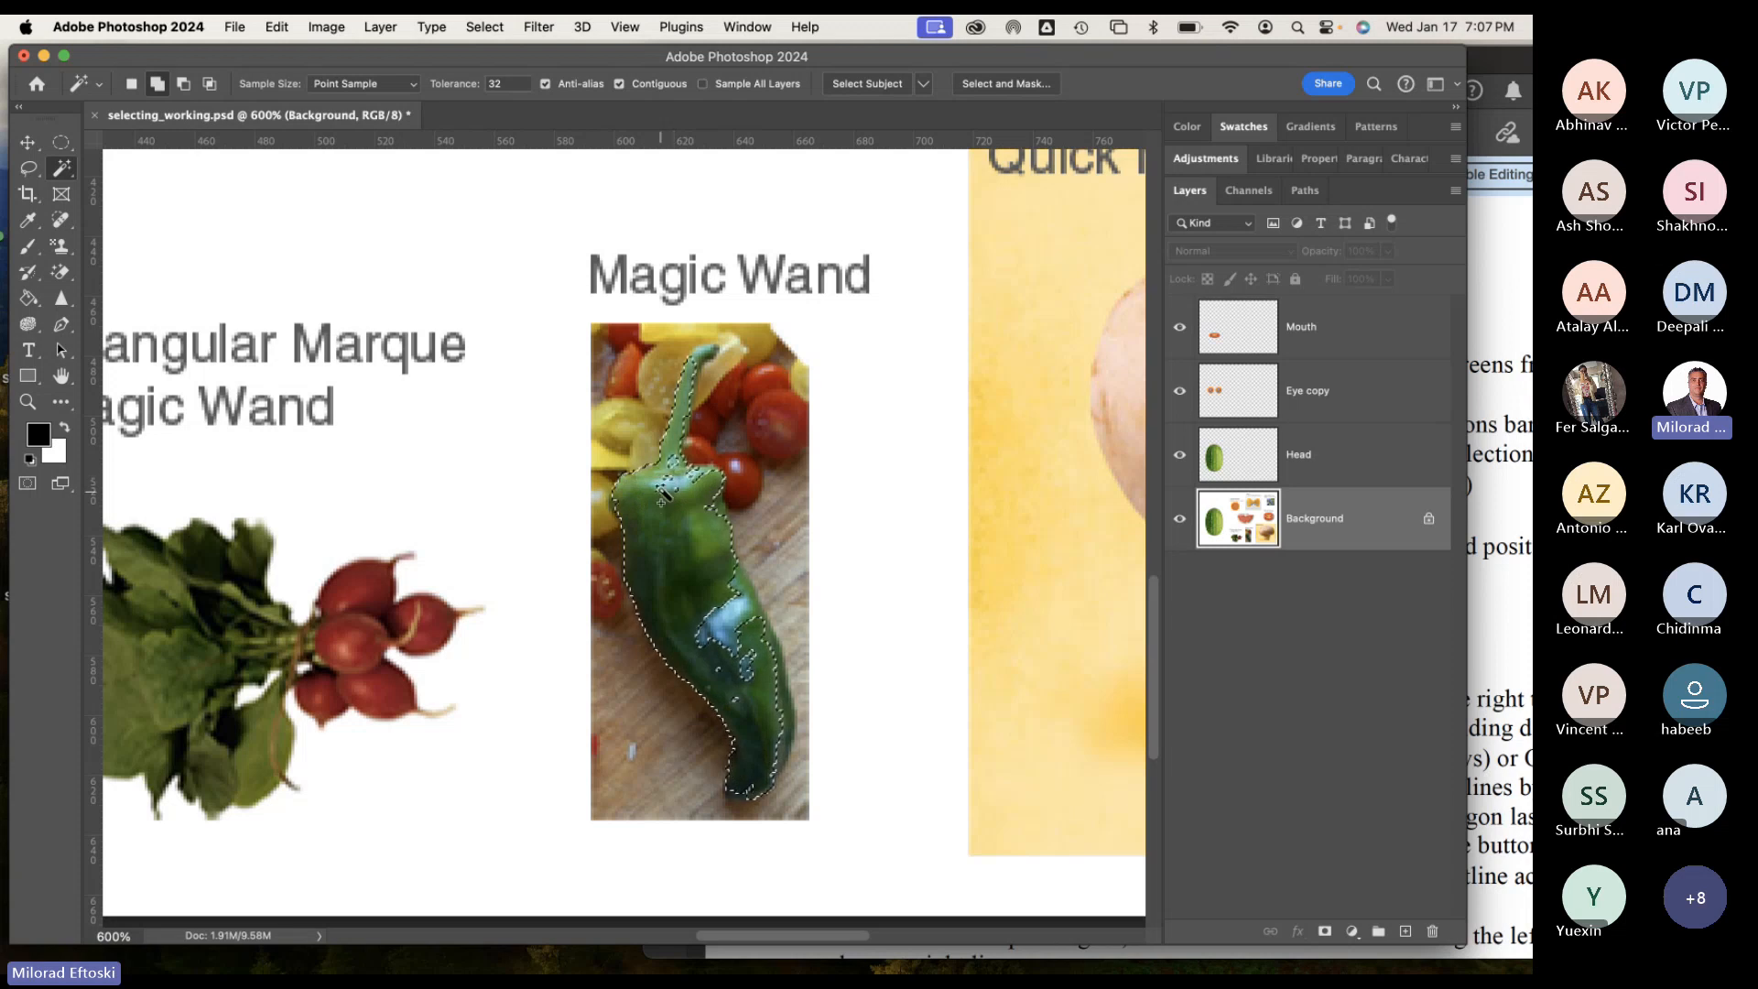
{"action": "left_click", "coordinate": [675, 466], "text": "shift"}
{"action": "left_click", "coordinate": [657, 486], "text": "shift"}
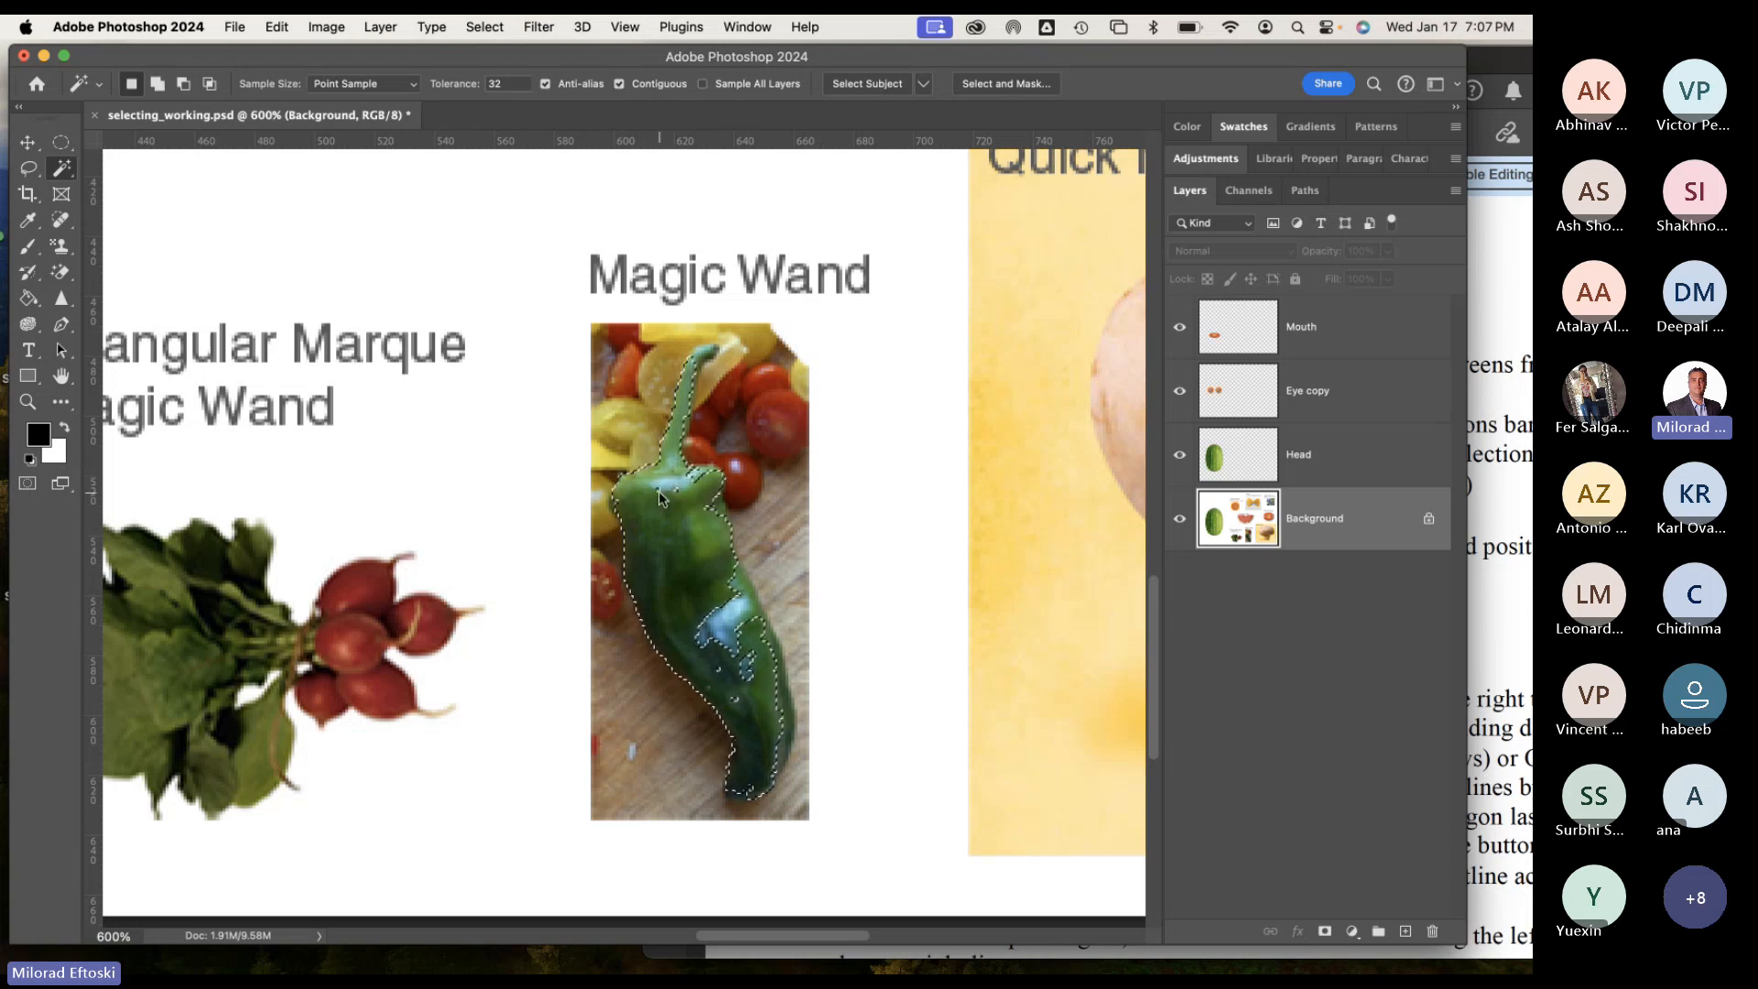
{"action": "left_click", "coordinate": [678, 489], "text": "shift"}
{"action": "left_click", "coordinate": [702, 475], "text": "shift"}
{"action": "left_click", "coordinate": [700, 471], "text": "shift"}
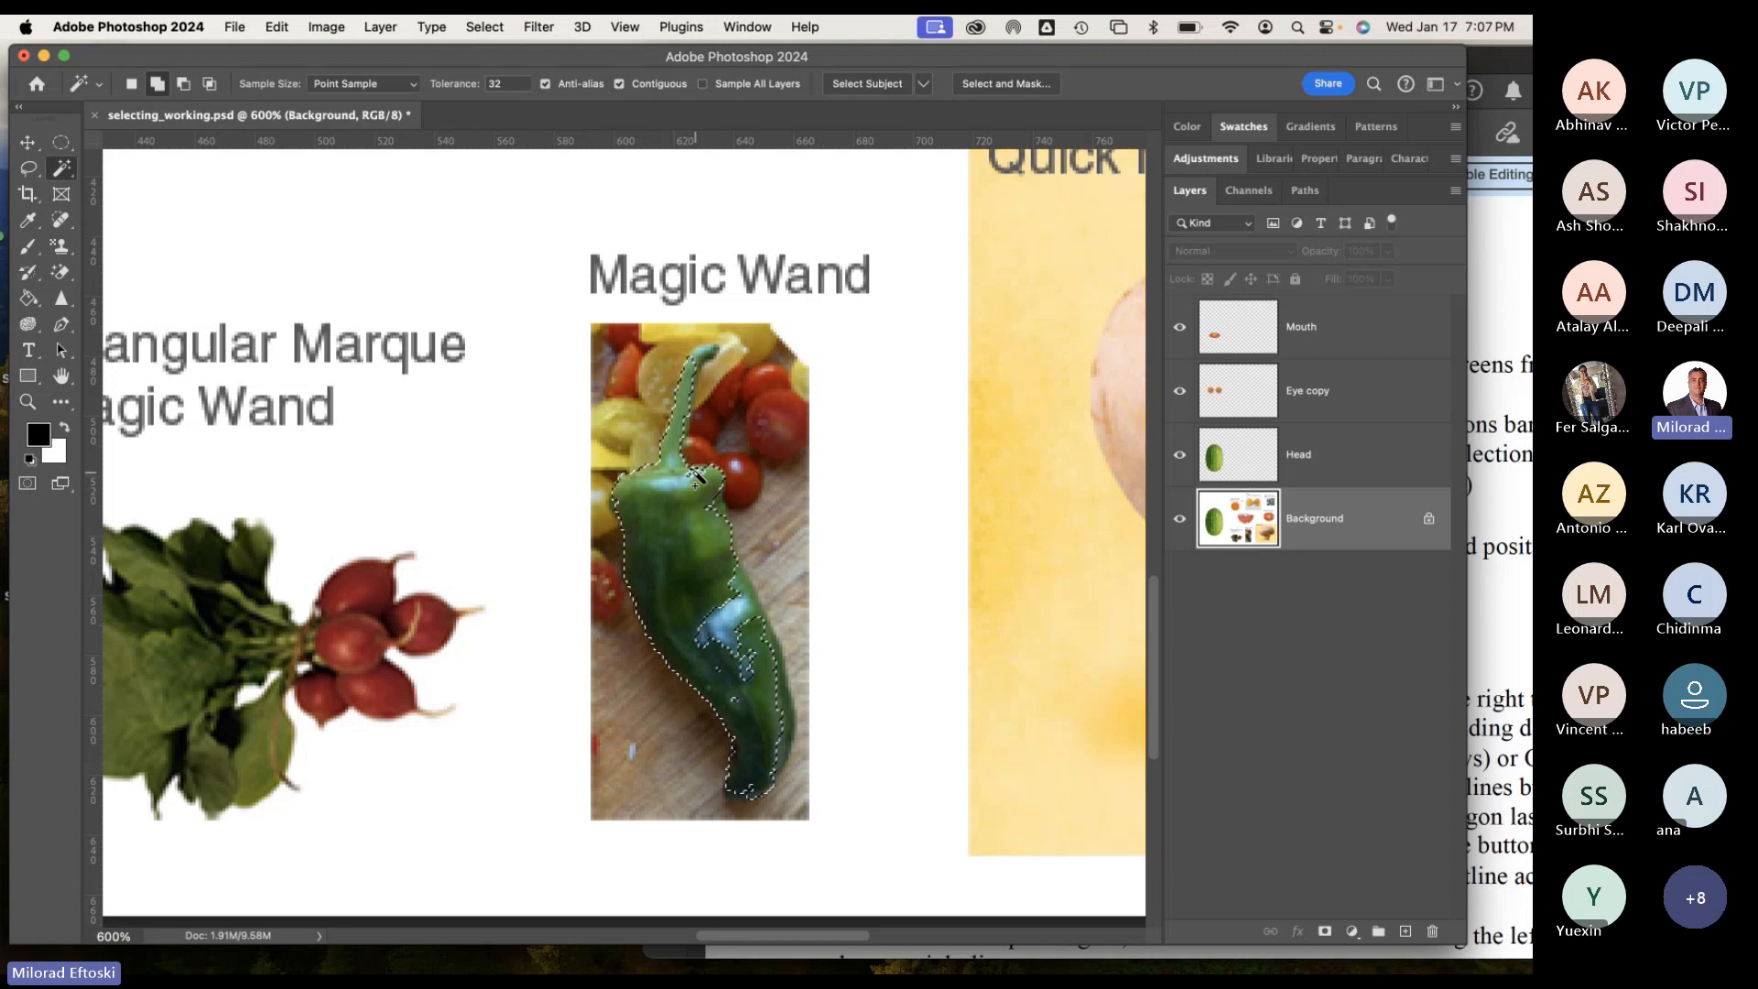
{"action": "left_click", "coordinate": [701, 352], "text": "shift"}
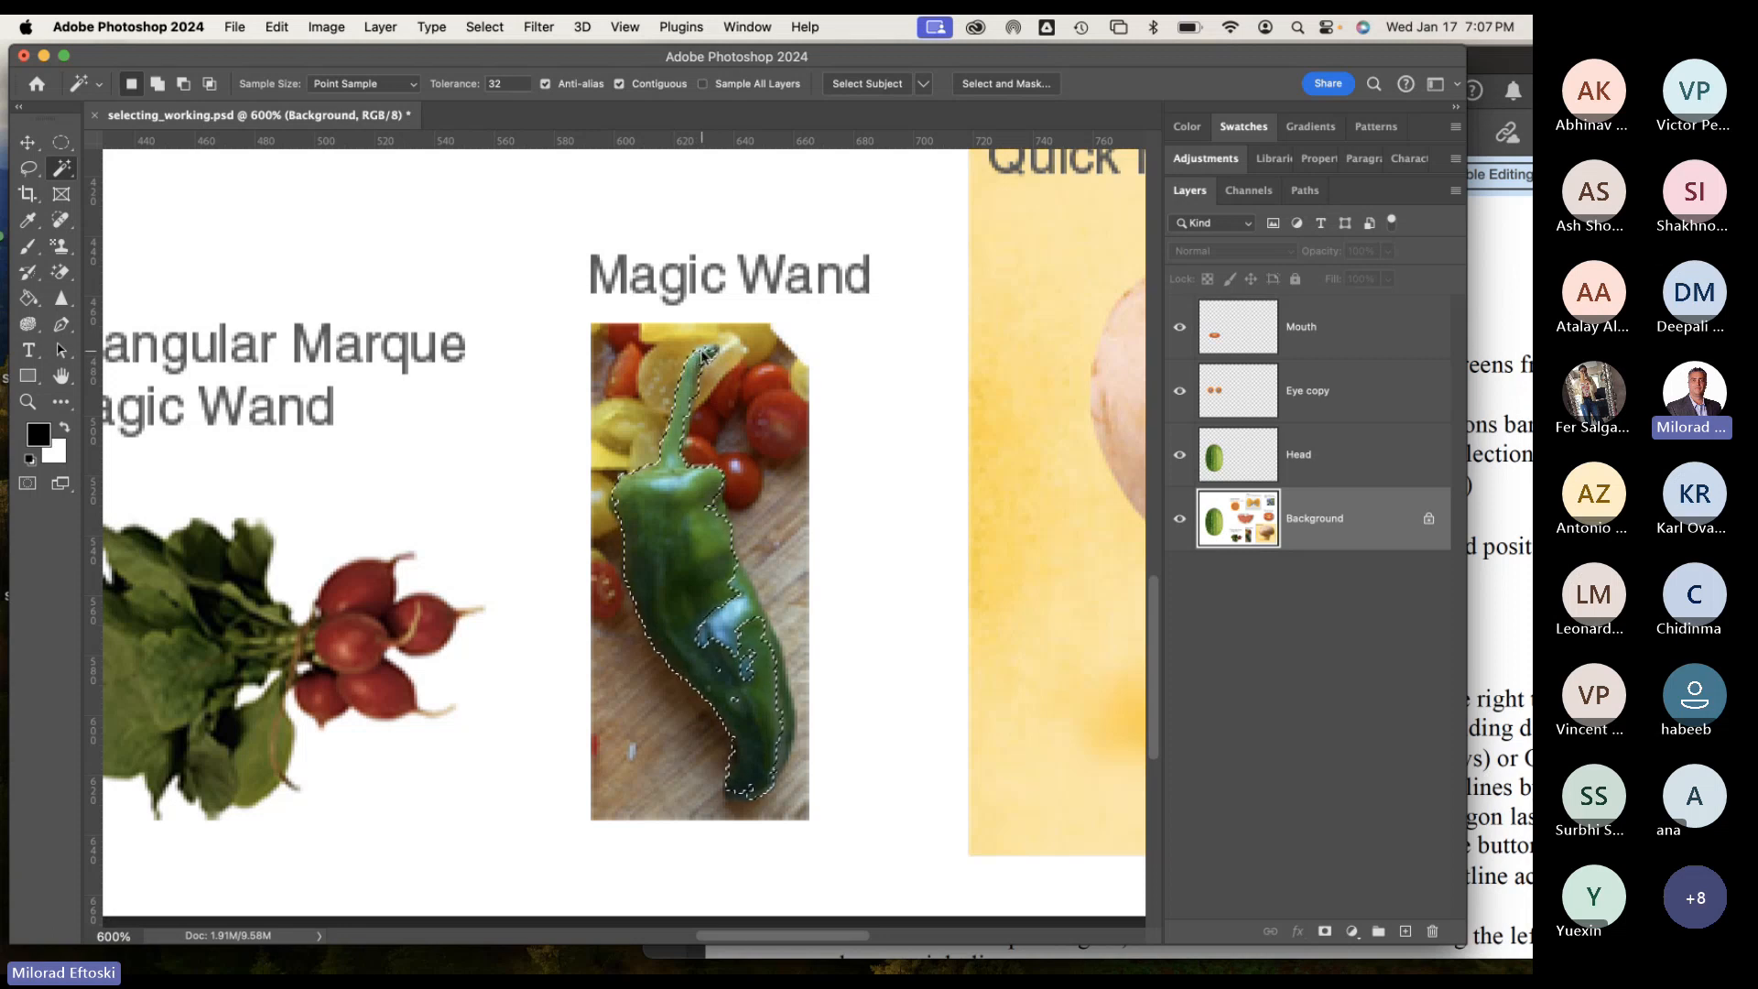
Refine the selection along the stem's right edge, subtracting the stray yellow pixels and adding the missing dark green ones.
{"action": "scroll", "coordinate": [705, 353], "scroll_direction": "up", "scroll_amount": 5}
{"action": "scroll", "coordinate": [711, 357], "scroll_direction": "up", "scroll_amount": 6}
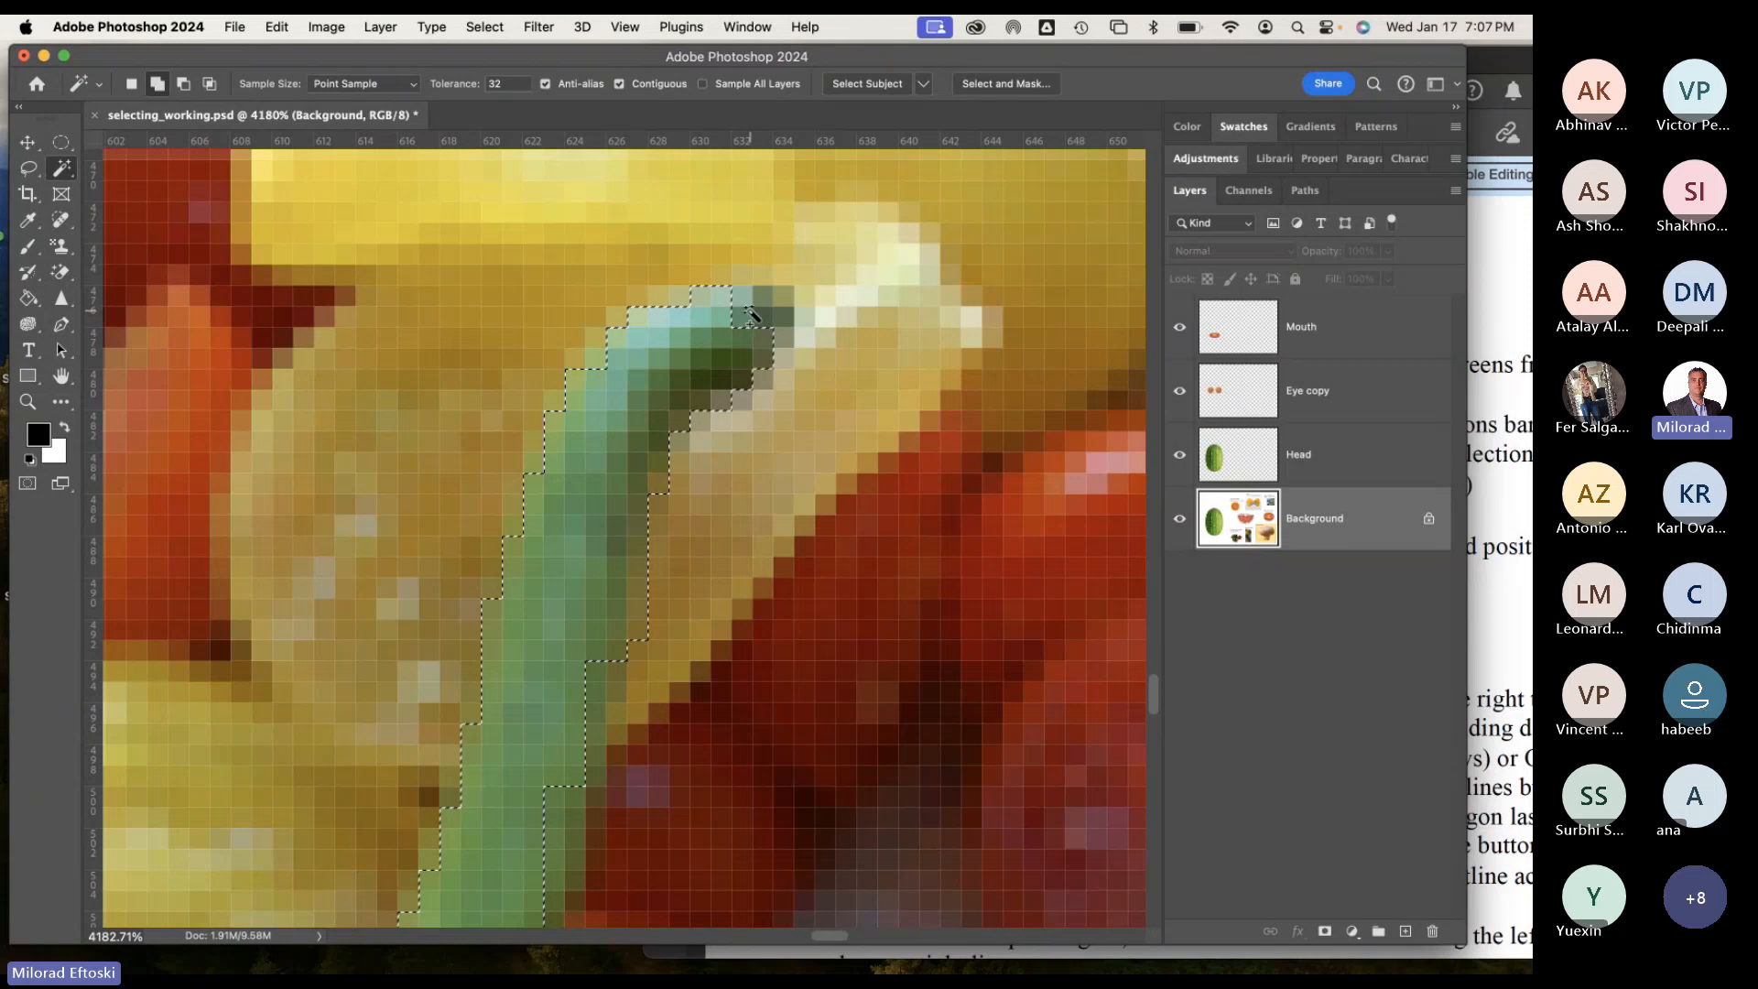
{"action": "left_click_drag", "start_coordinate": [706, 733], "coordinate": [776, 596]}
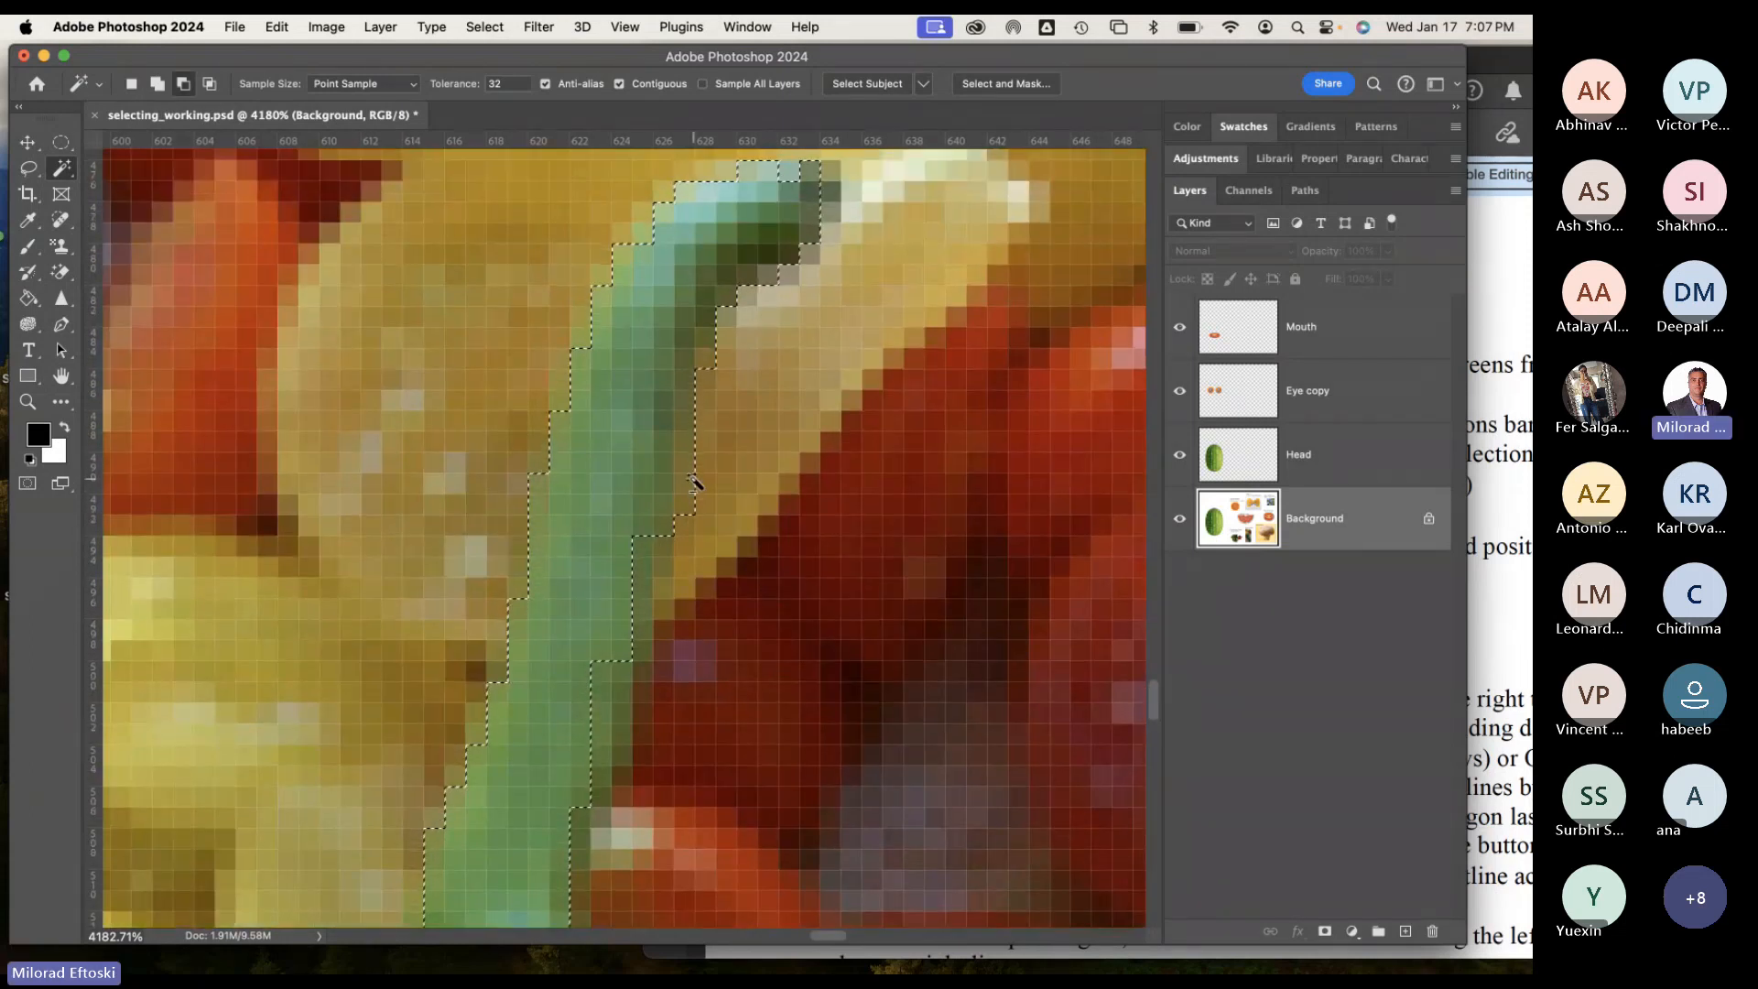
{"action": "left_click", "coordinate": [689, 441], "text": "alt"}
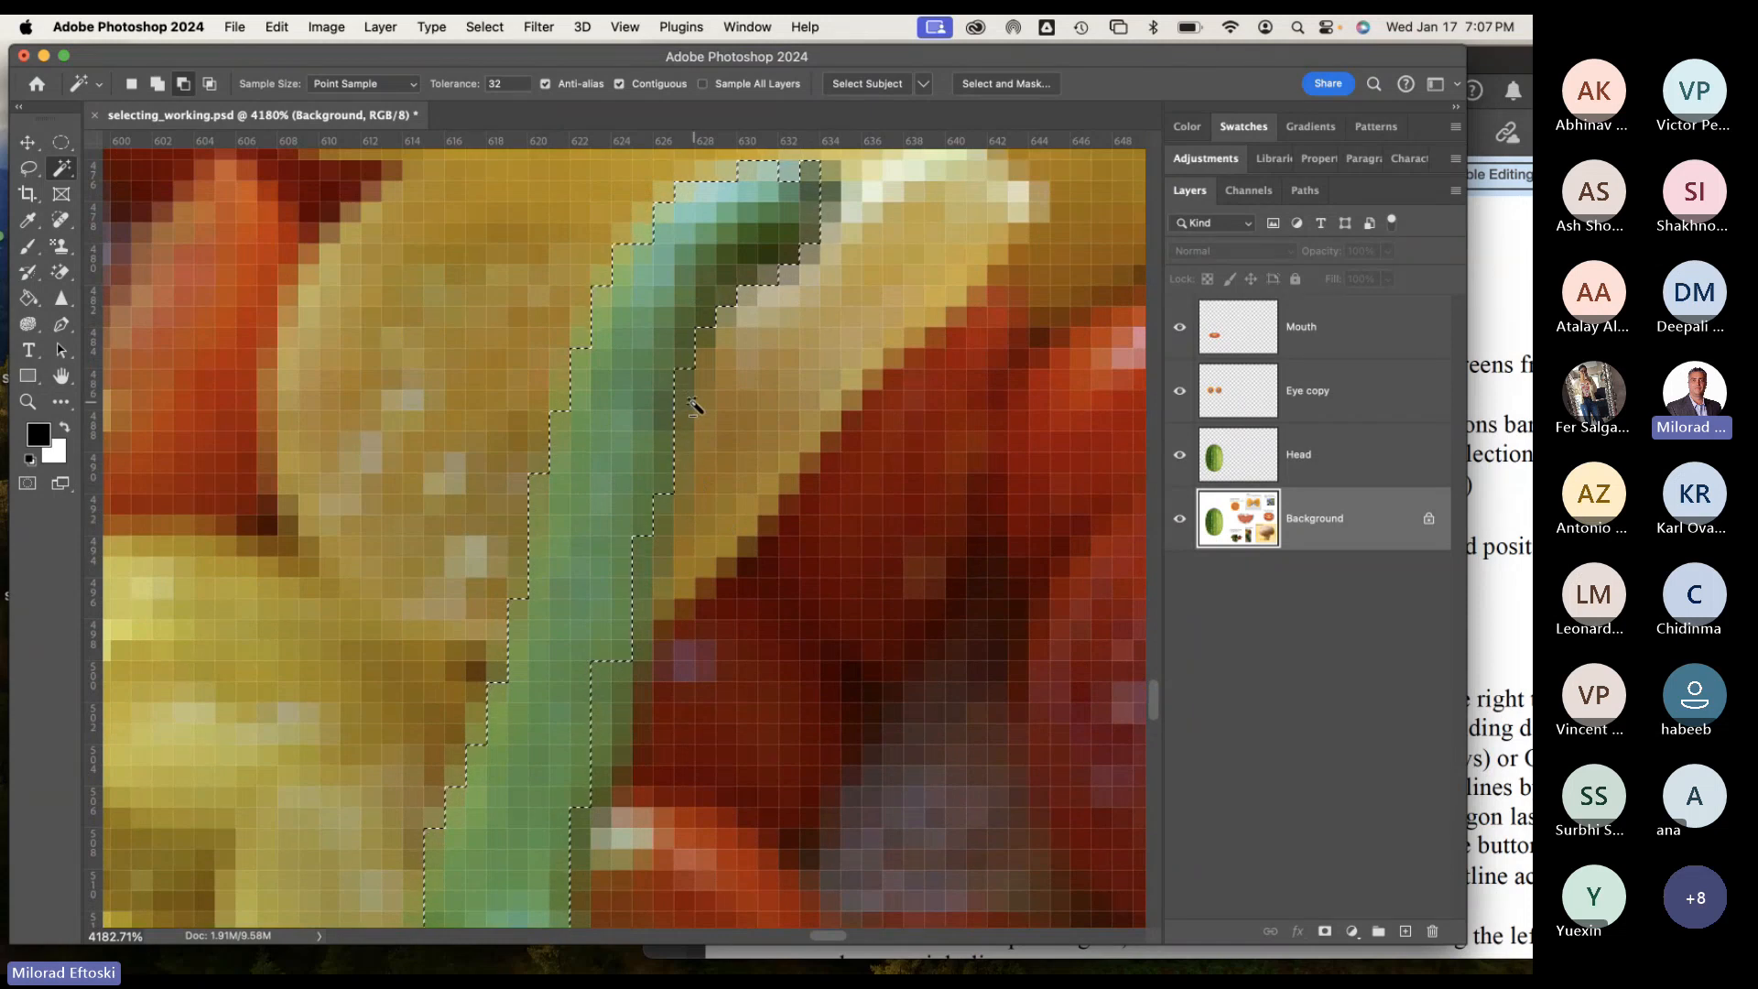
{"action": "scroll", "coordinate": [725, 432], "scroll_direction": "down", "scroll_amount": 5}
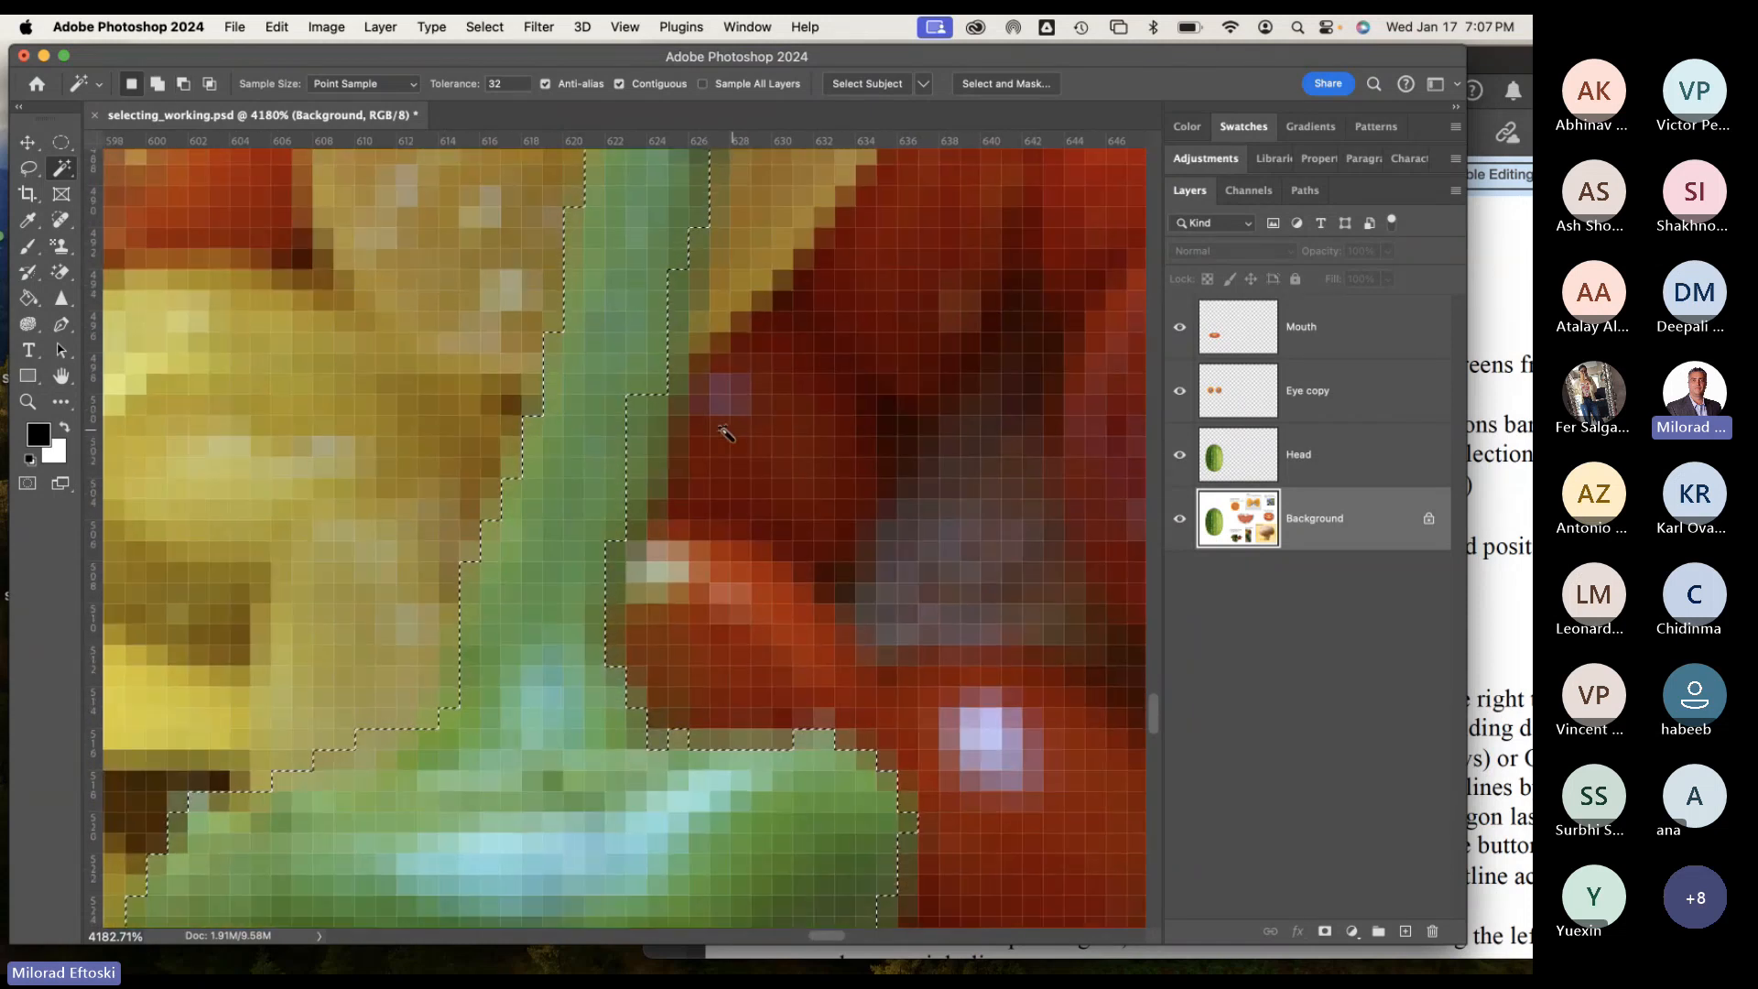
{"action": "left_click", "coordinate": [641, 429], "text": "shift"}
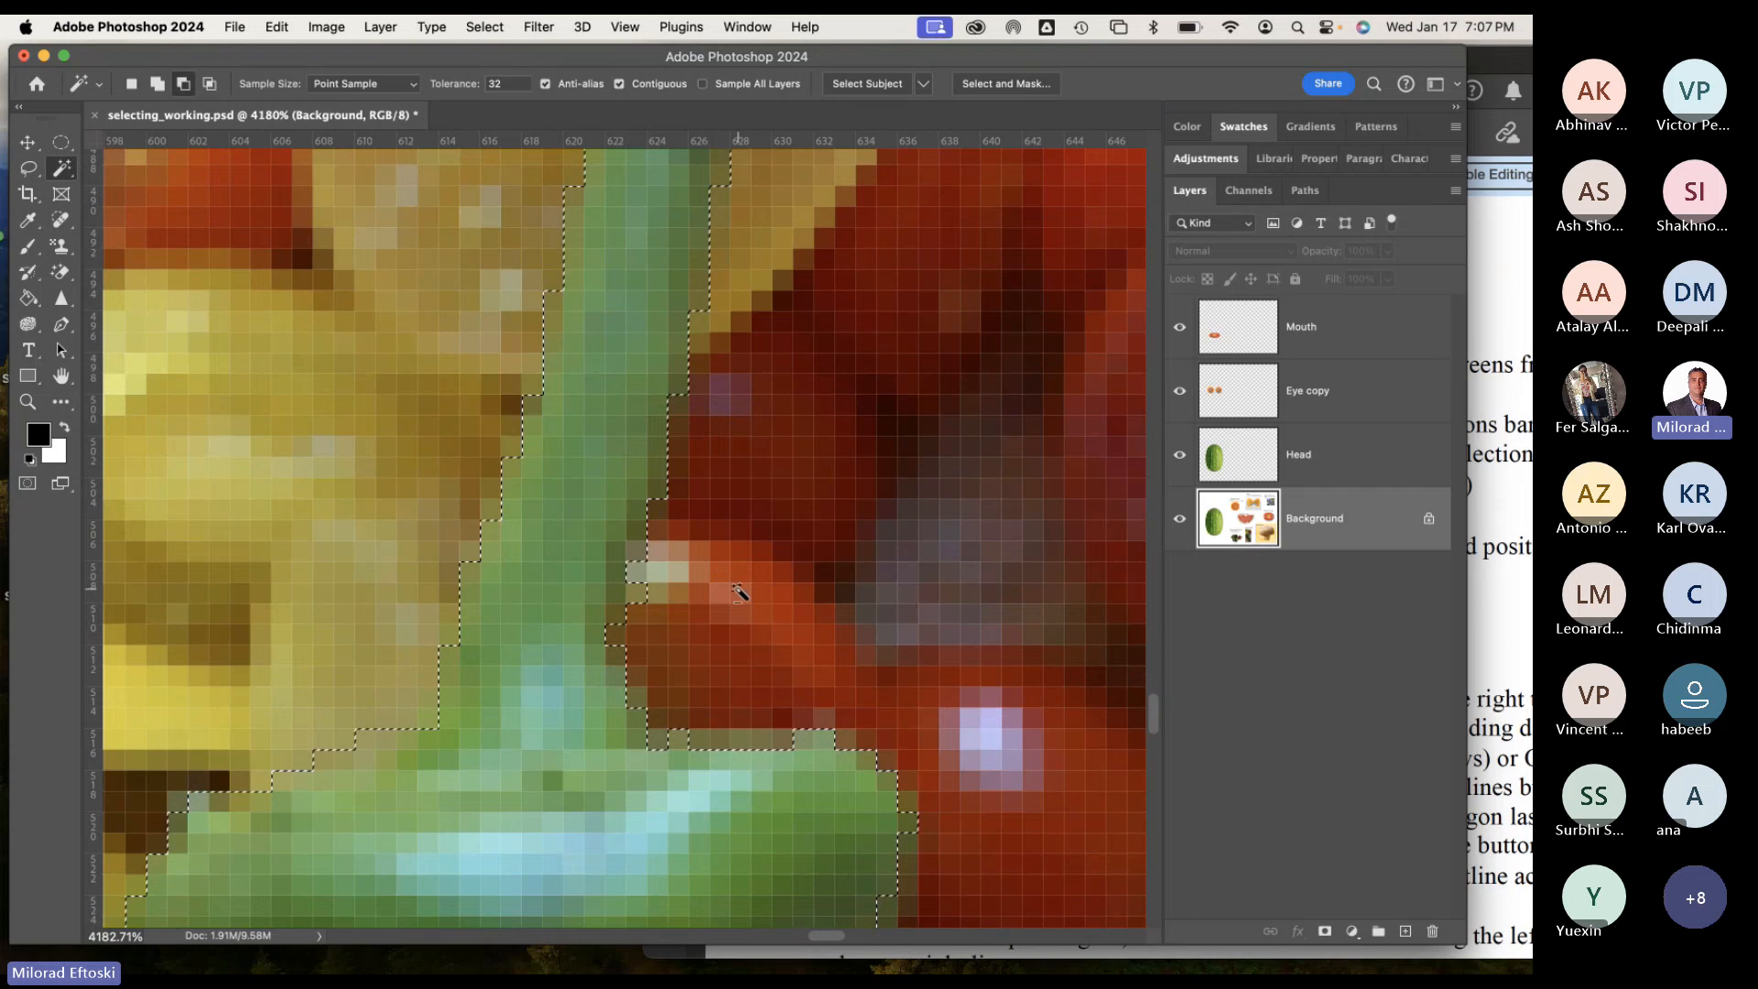
Add the missed area at the pepper's right shoulder and the large blue highlight on its body to the selection.
{"action": "scroll", "coordinate": [738, 586], "scroll_direction": "down", "scroll_amount": 5}
{"action": "scroll", "coordinate": [756, 644], "scroll_direction": "down", "scroll_amount": 3}
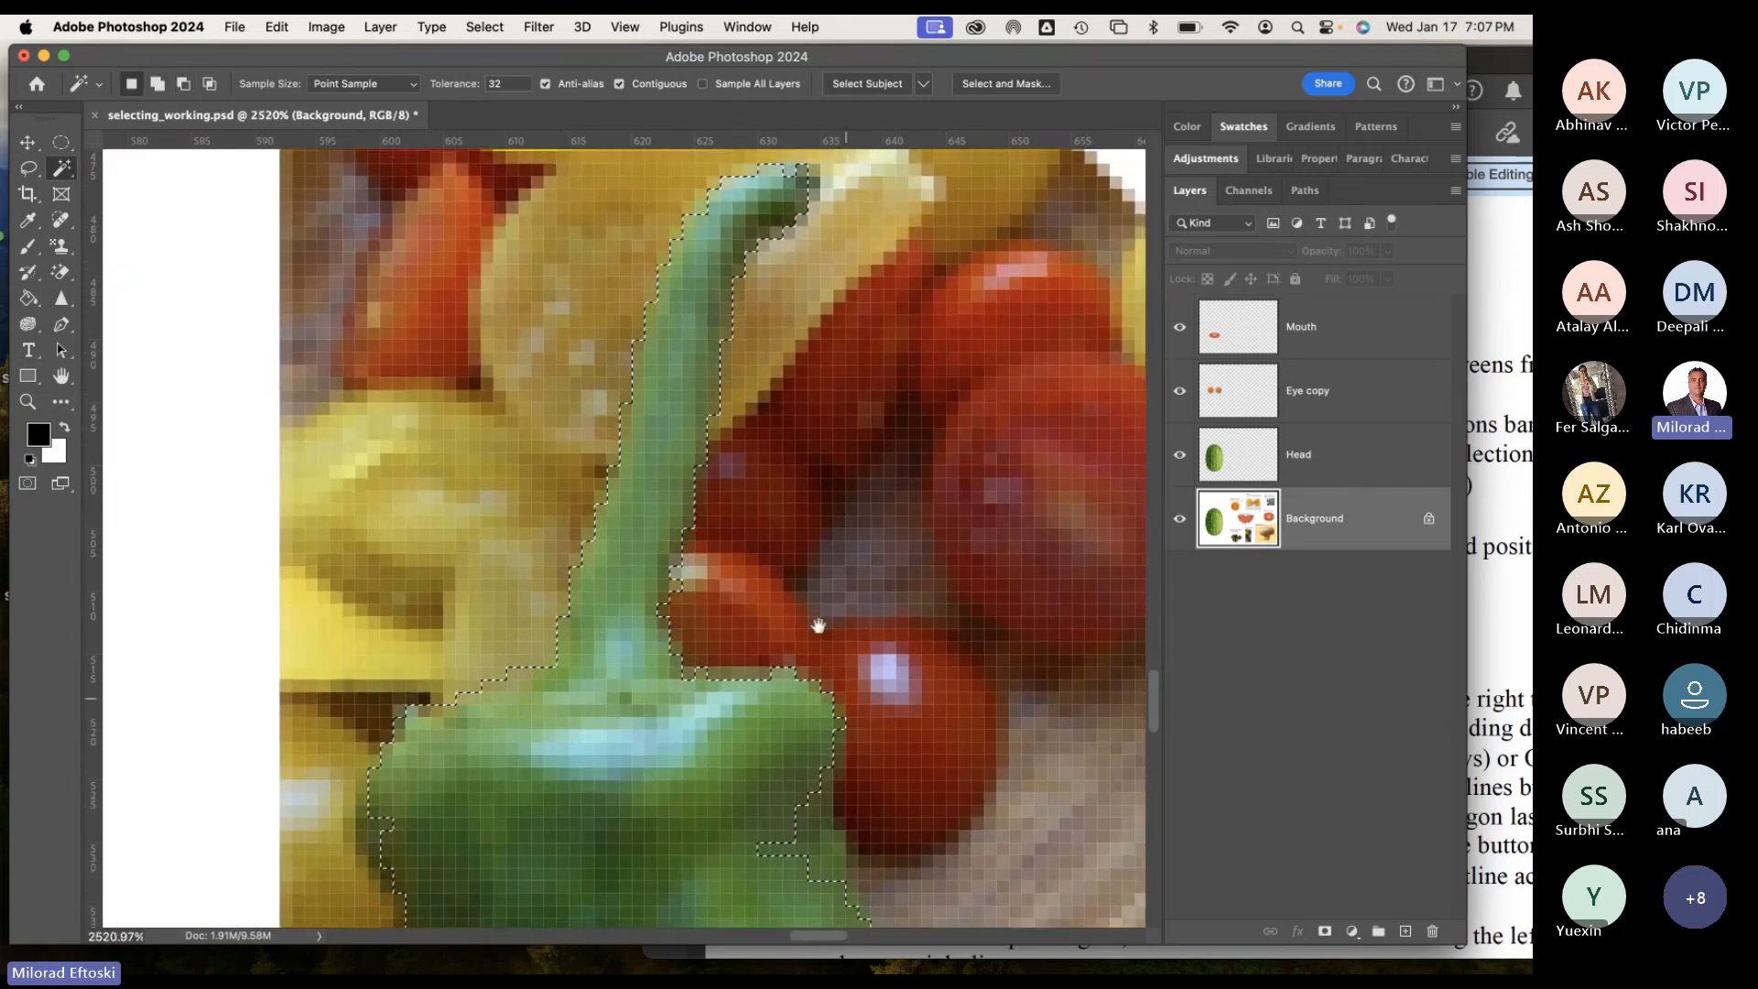
{"action": "left_click", "coordinate": [713, 531], "text": "shift"}
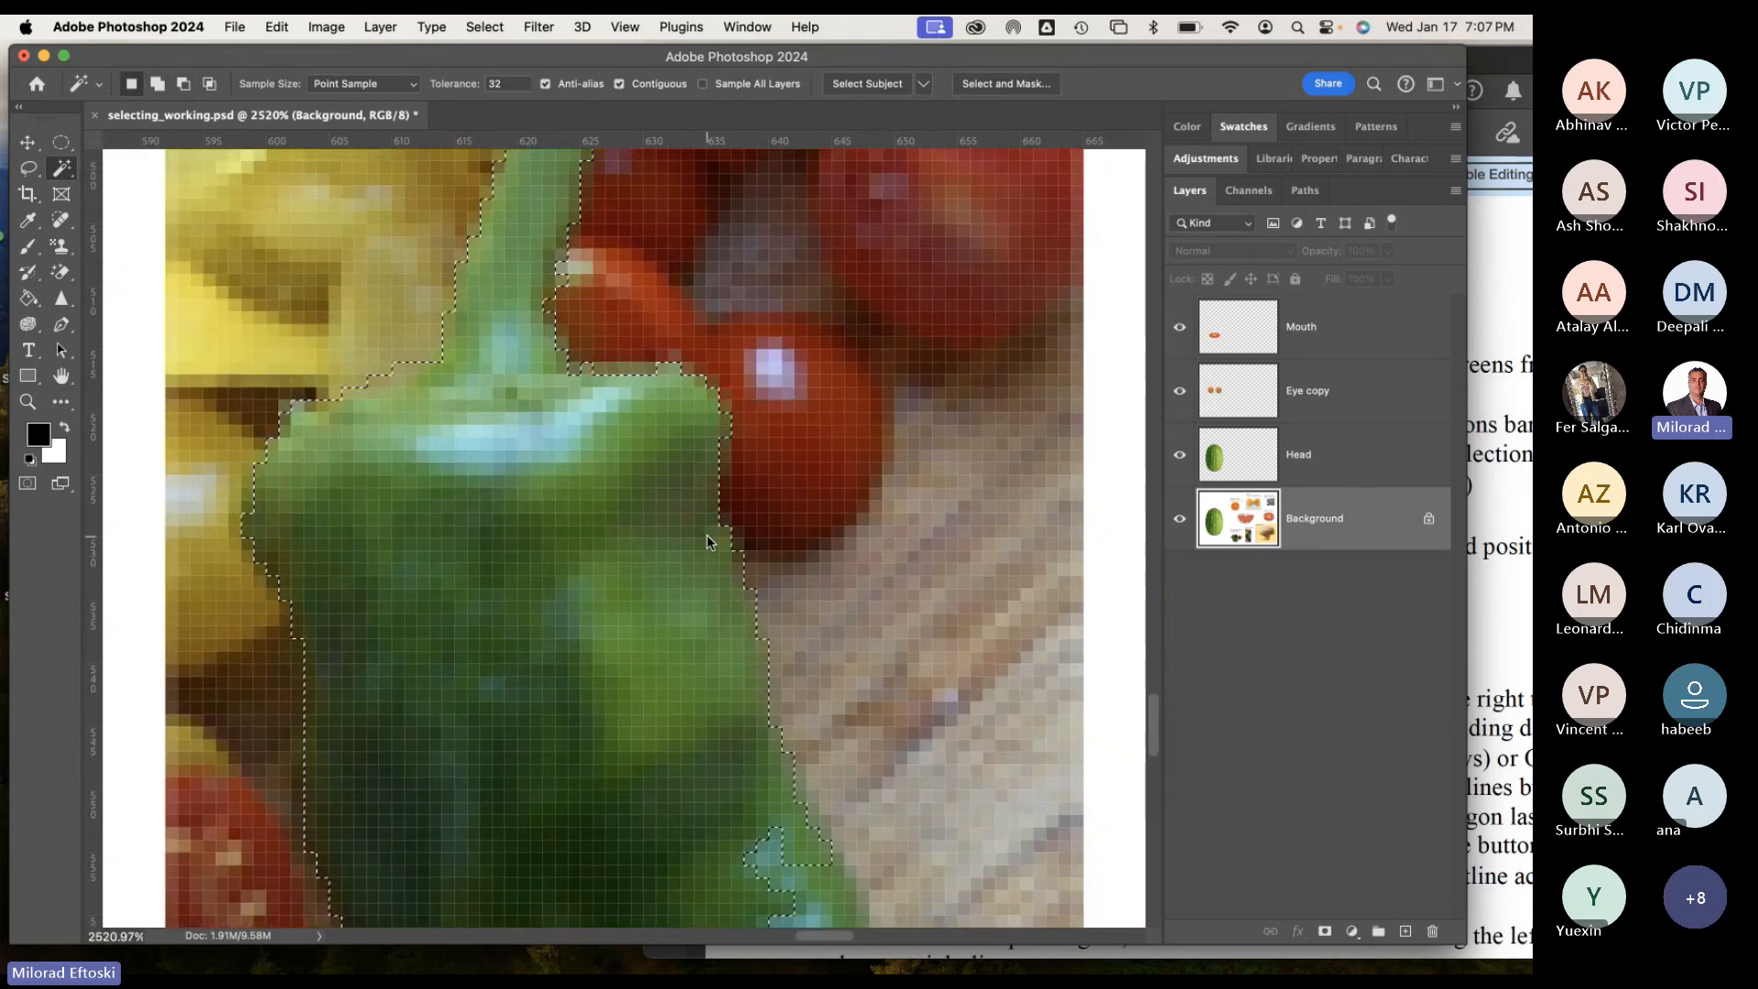
{"action": "scroll", "coordinate": [824, 560], "scroll_direction": "down", "scroll_amount": 5}
{"action": "scroll", "coordinate": [824, 560], "scroll_direction": "right", "scroll_amount": 2}
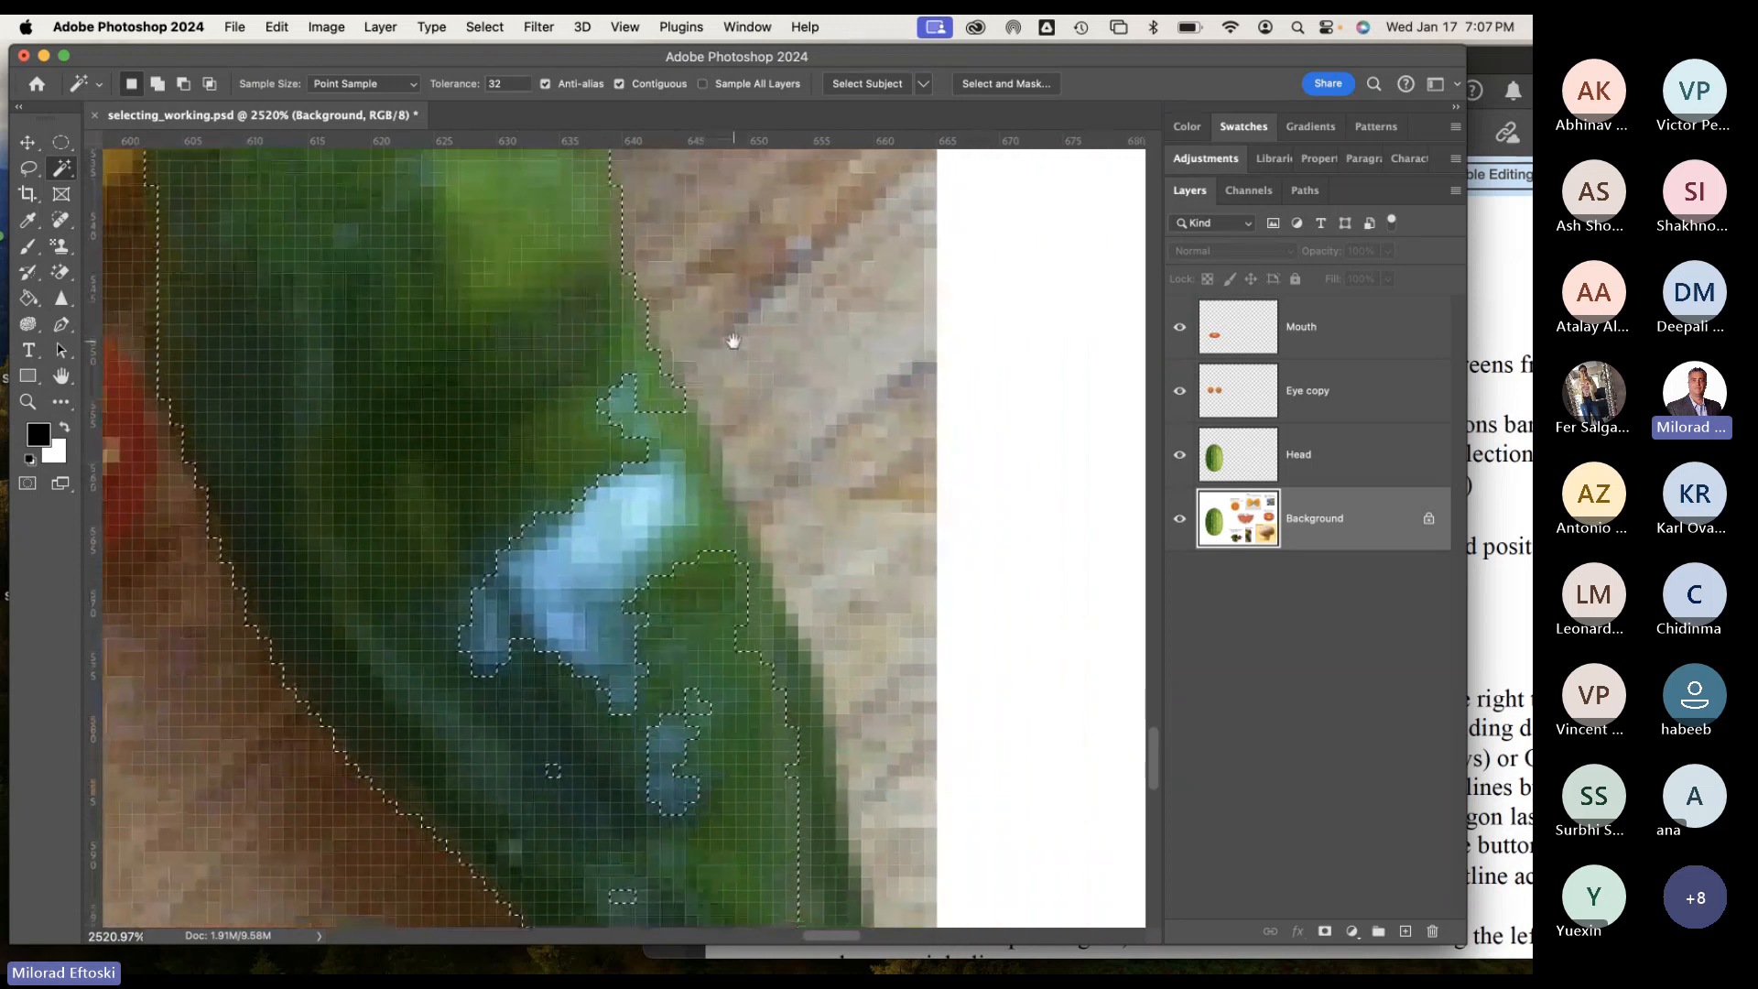
{"action": "left_click", "coordinate": [553, 559], "text": "shift"}
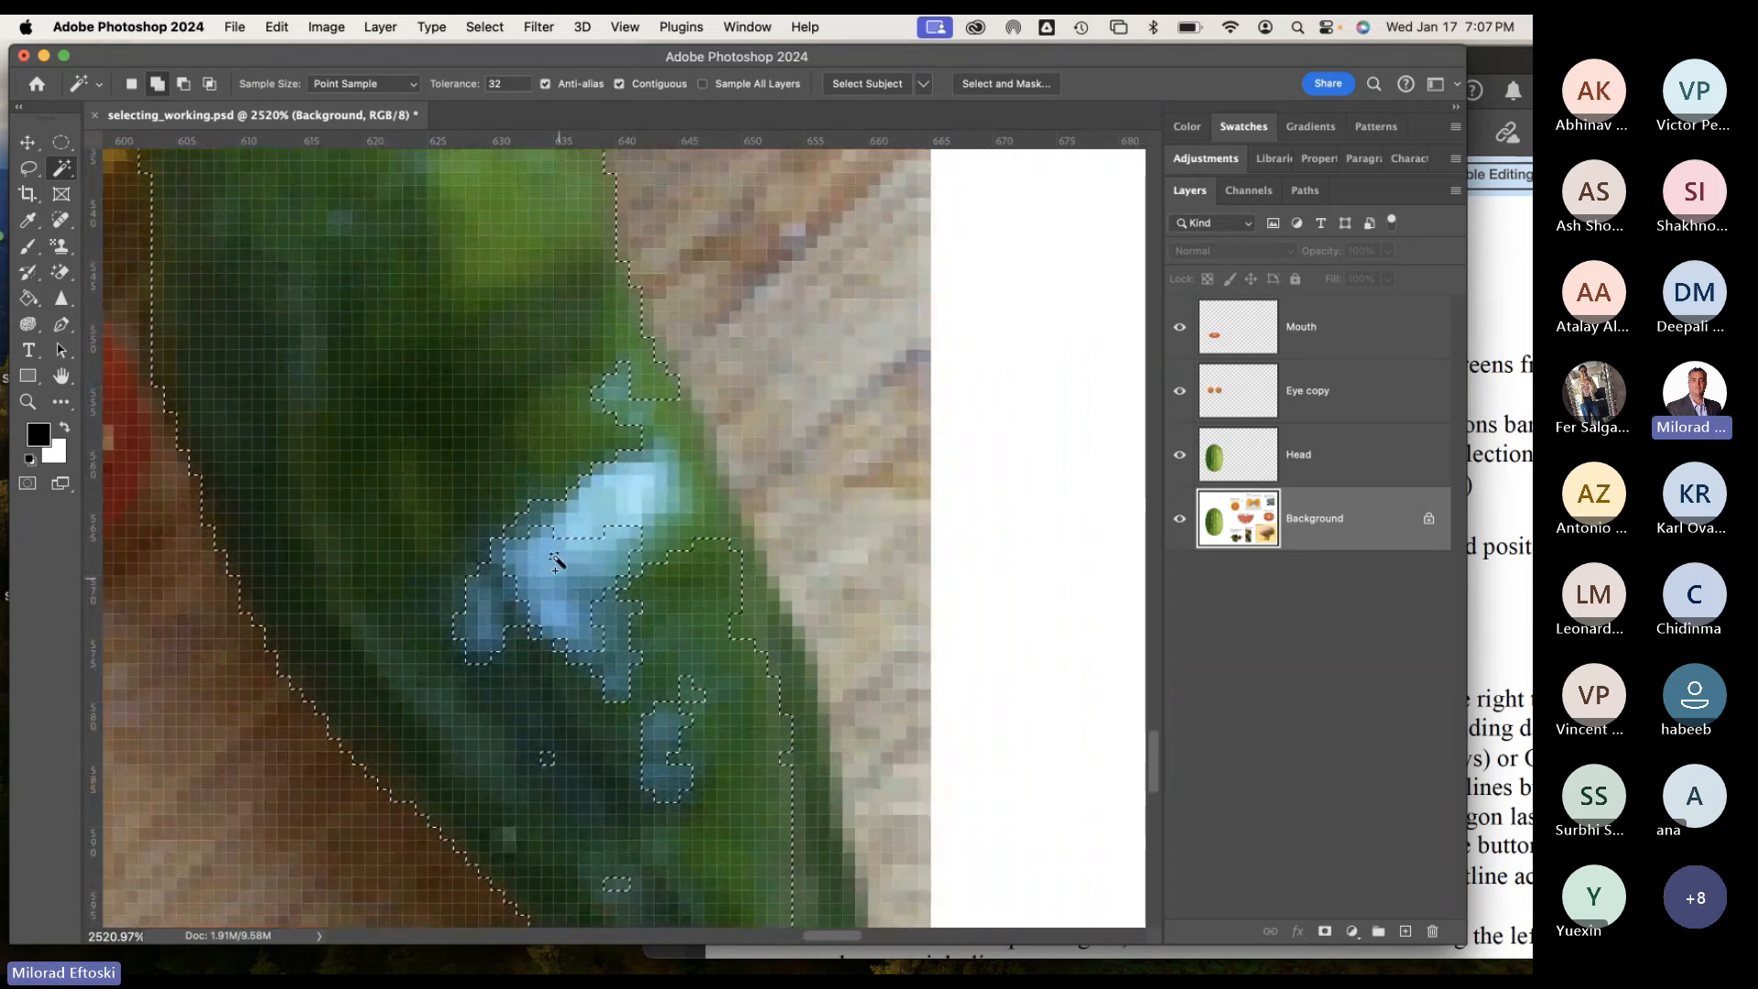
{"action": "left_click", "coordinate": [515, 588], "text": "shift"}
{"action": "left_click", "coordinate": [554, 539], "text": "shift"}
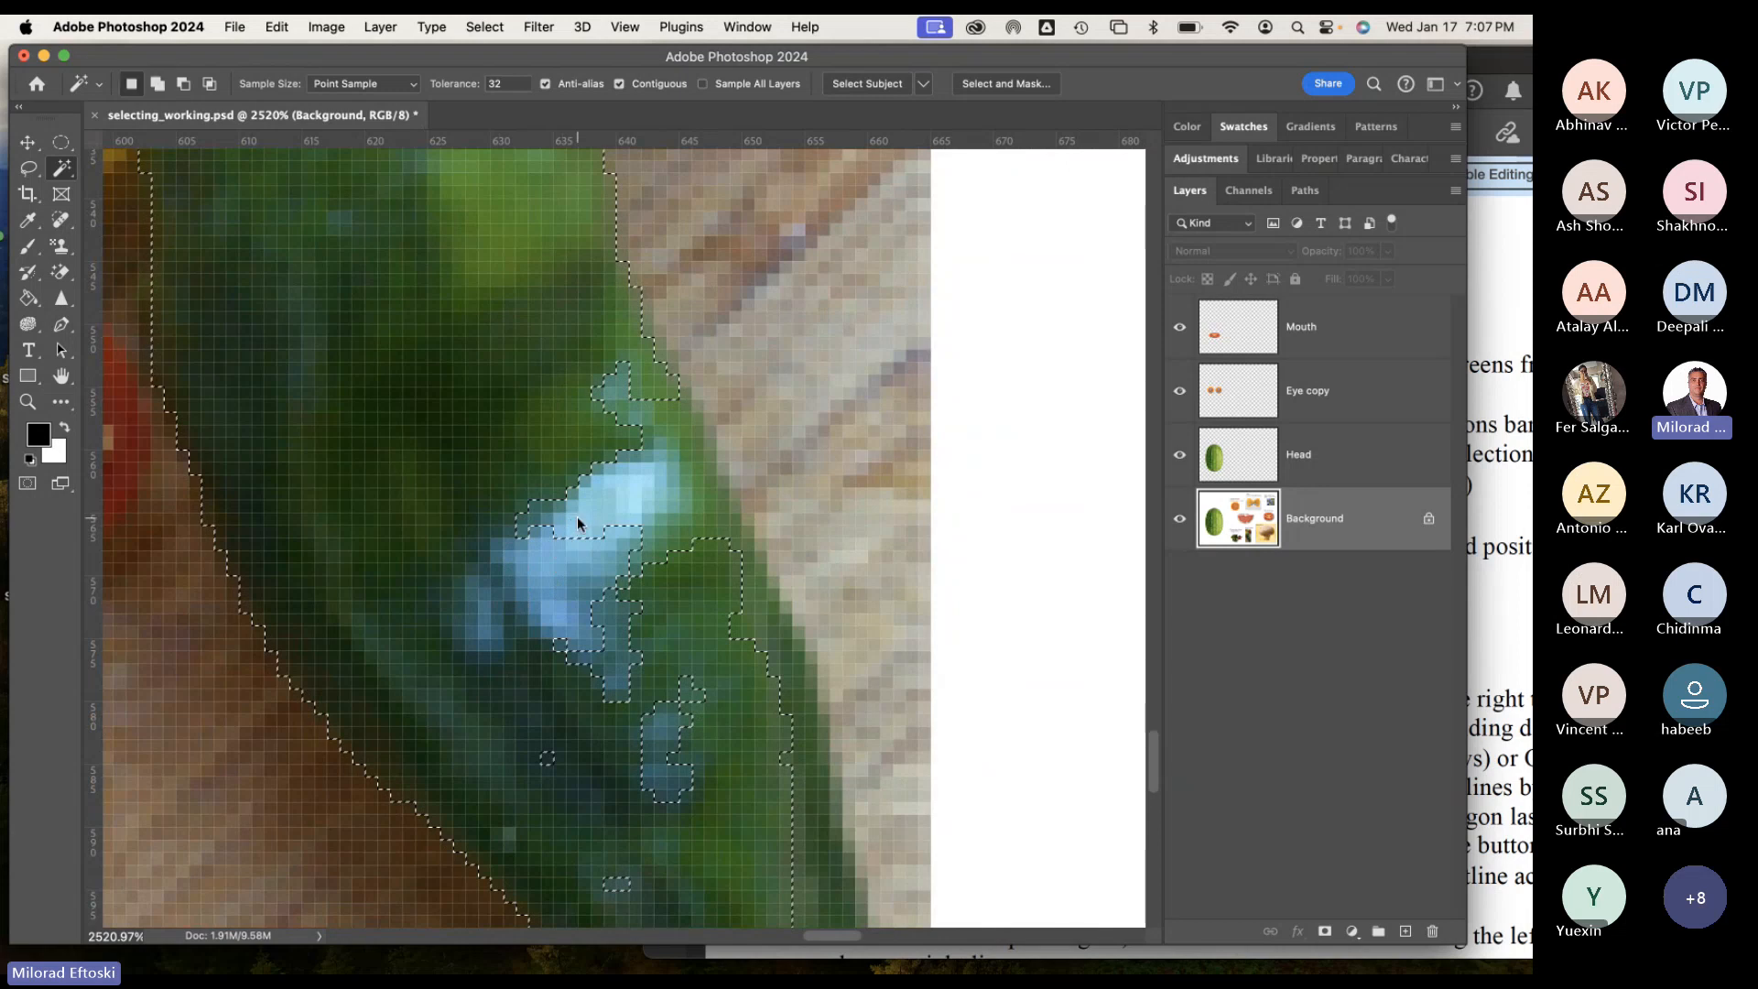
{"action": "left_click", "coordinate": [577, 521], "text": "shift"}
Add the green edge beside the blue highlight and the small unselected patches around it to the selection.
{"action": "left_click", "coordinate": [465, 84]}
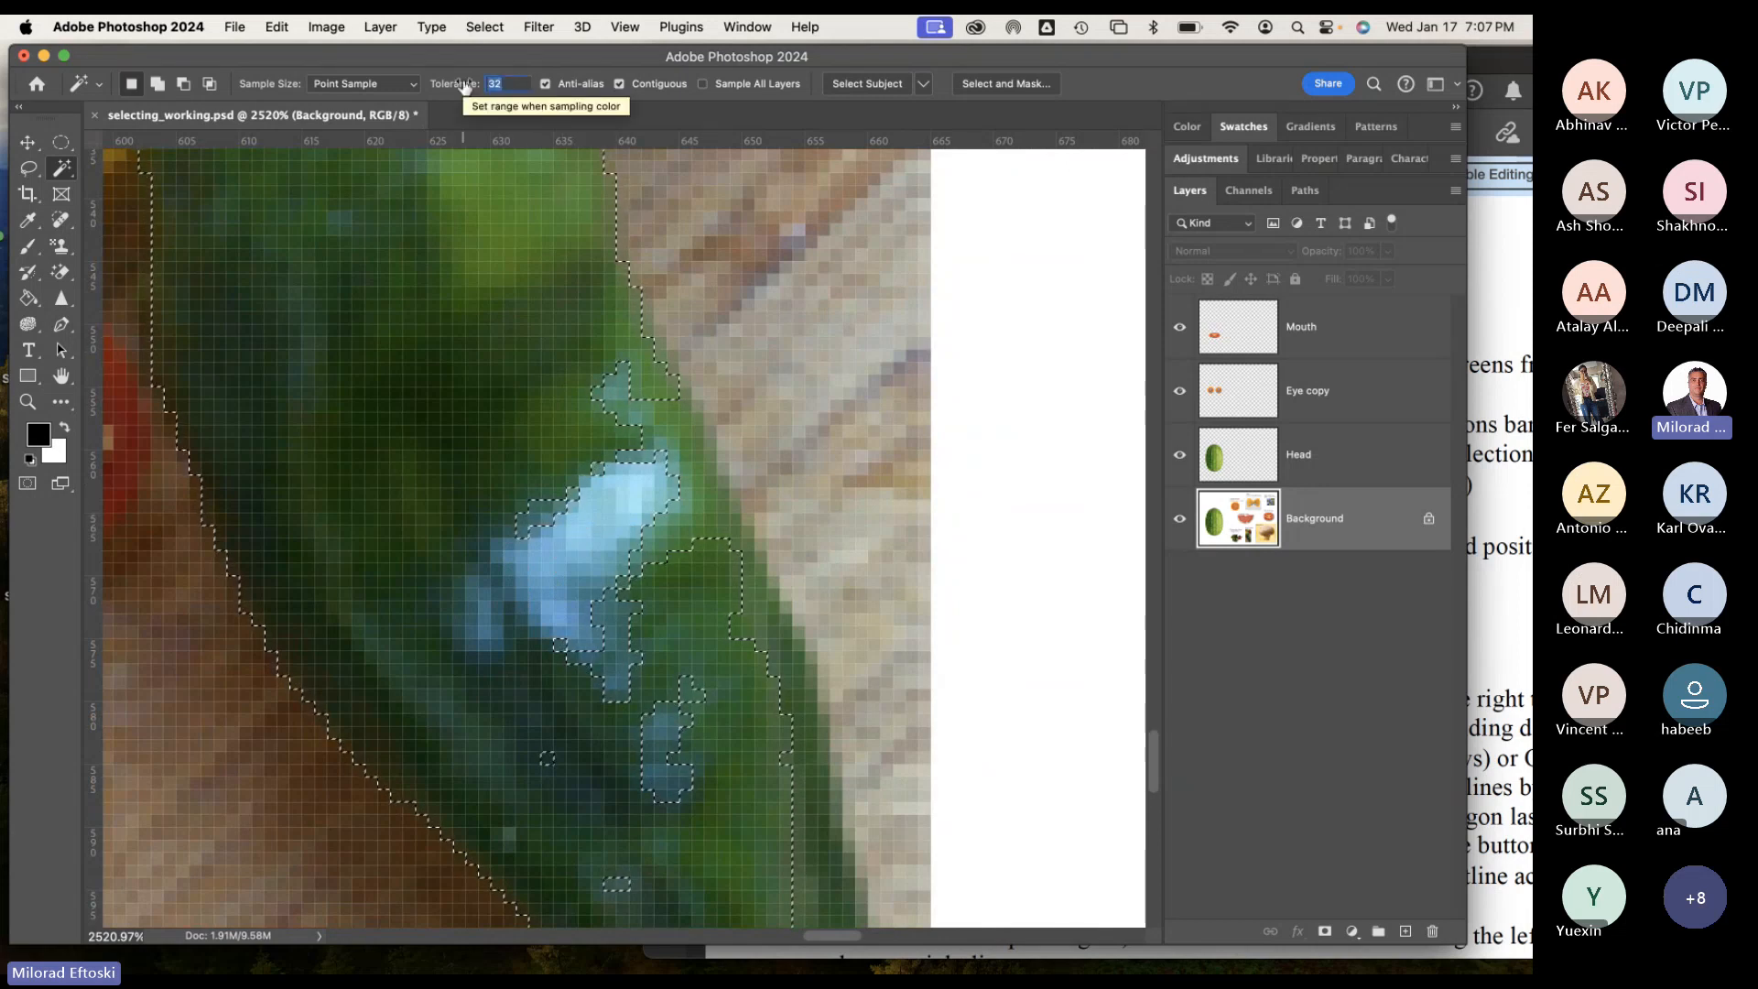
{"action": "left_click", "coordinate": [663, 425], "text": "shift"}
{"action": "left_click", "coordinate": [612, 395], "text": "shift"}
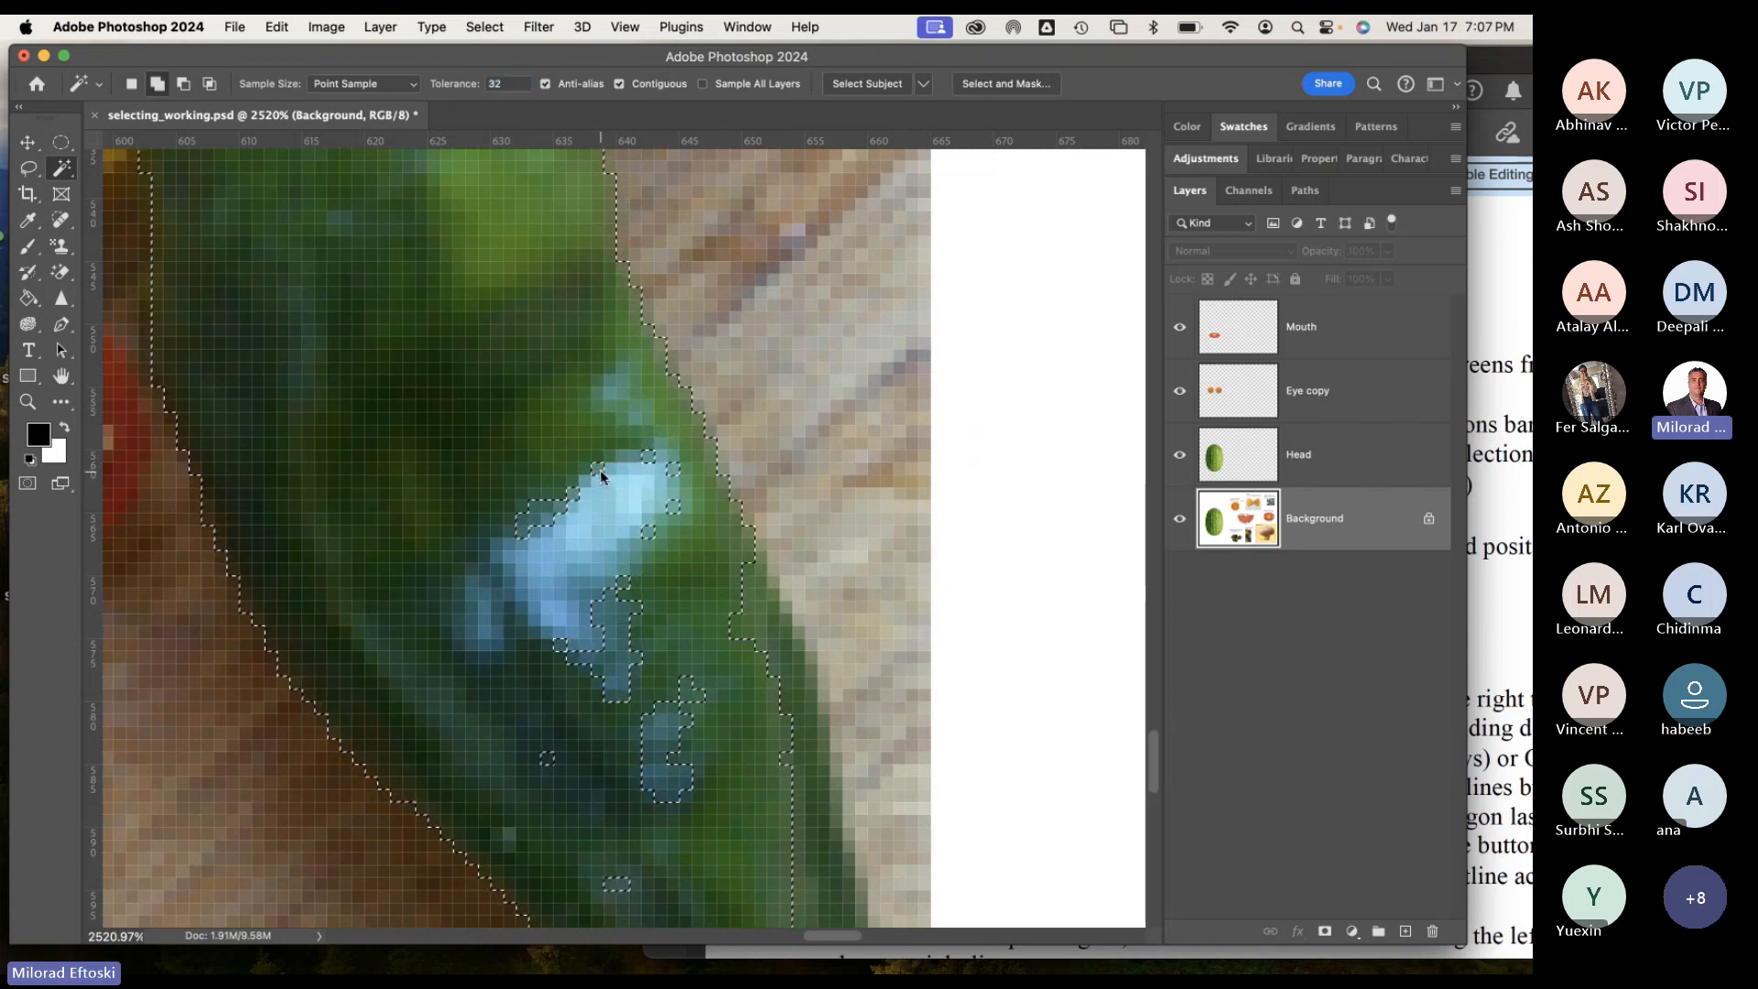
{"action": "left_click", "coordinate": [675, 510], "text": "shift"}
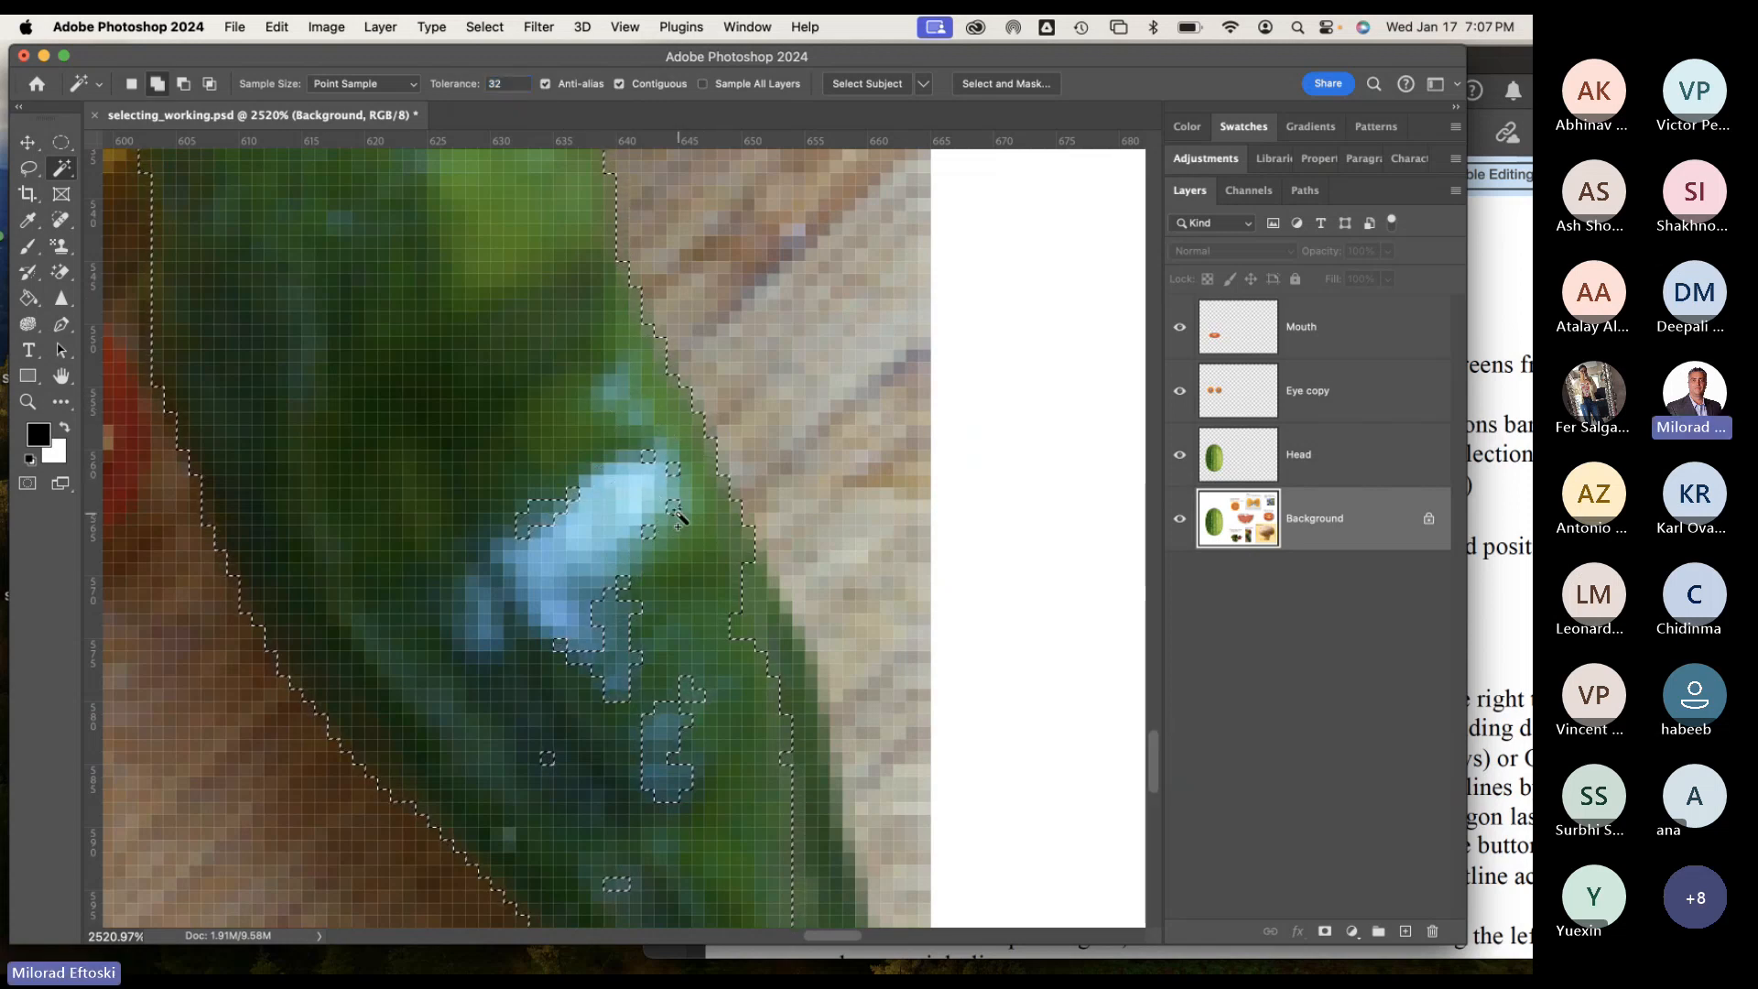
{"action": "left_click", "coordinate": [570, 518], "text": "shift"}
{"action": "left_click", "coordinate": [651, 462], "text": "shift"}
{"action": "left_click", "coordinate": [628, 648], "text": "shift"}
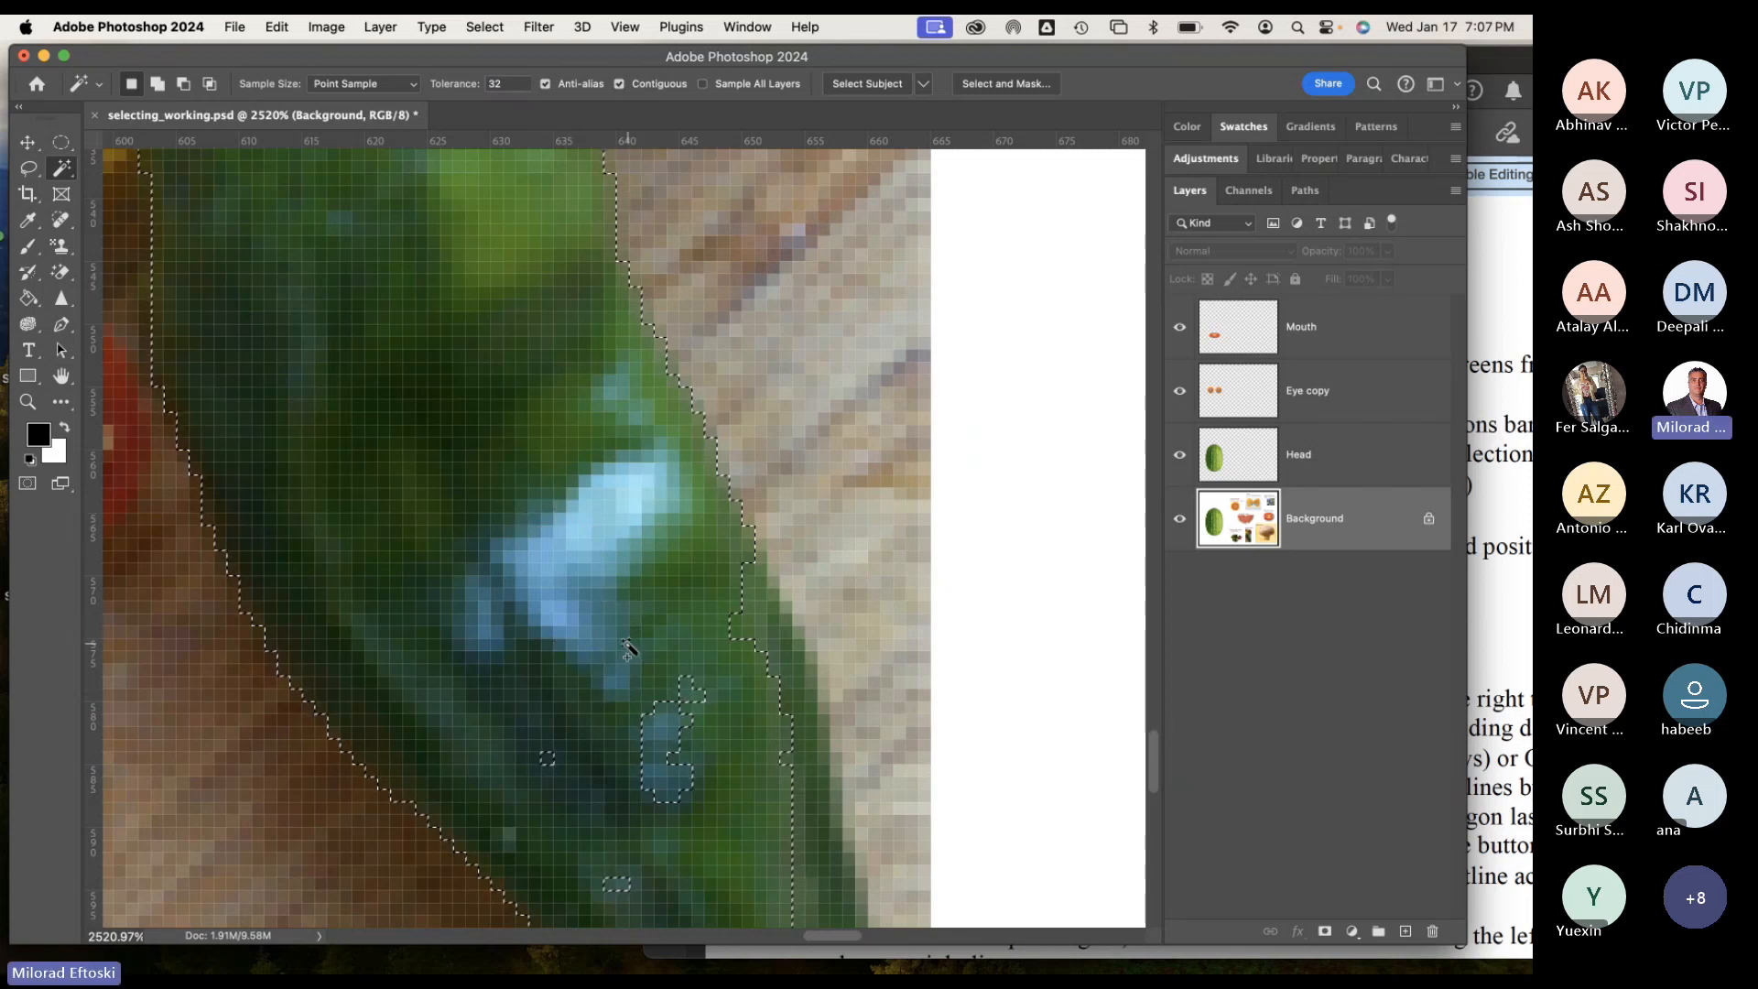
{"action": "left_click", "coordinate": [550, 759], "text": "shift"}
Add the remaining small spots below the highlight and the pepper's lower right edge to the selection.
{"action": "scroll", "coordinate": [754, 592], "scroll_direction": "down", "scroll_amount": 4}
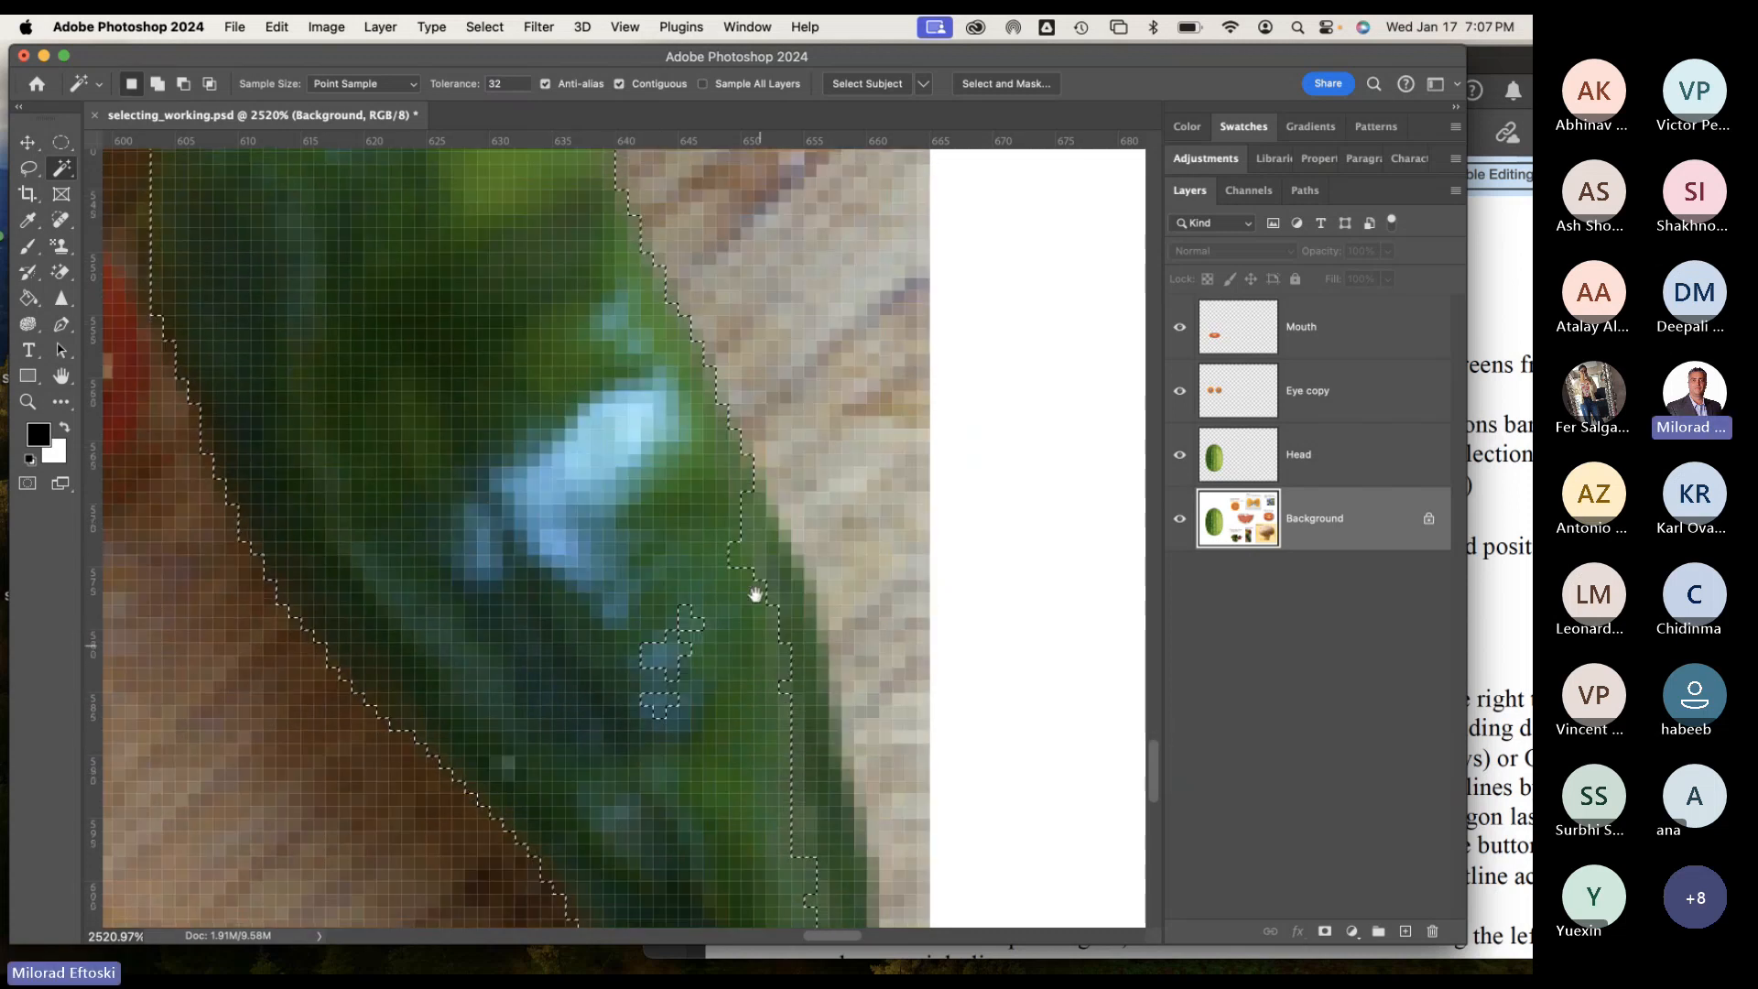
{"action": "left_click", "coordinate": [654, 556], "text": "shift"}
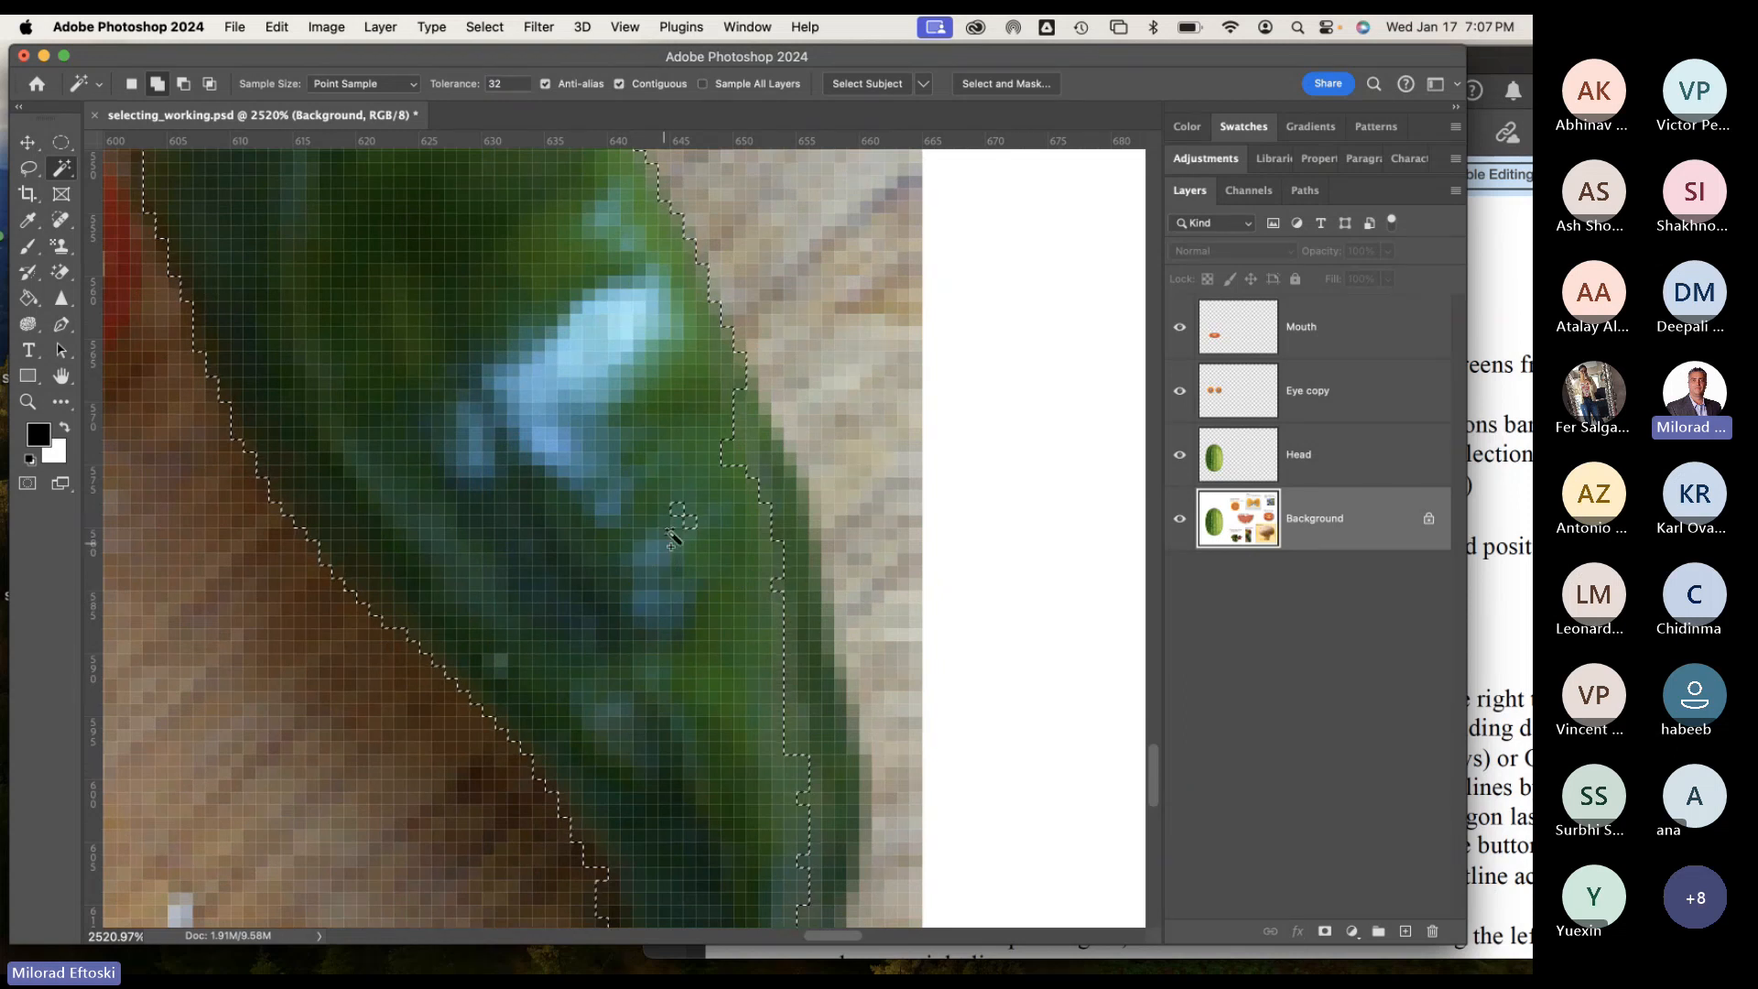
{"action": "left_click", "coordinate": [760, 451], "text": "shift"}
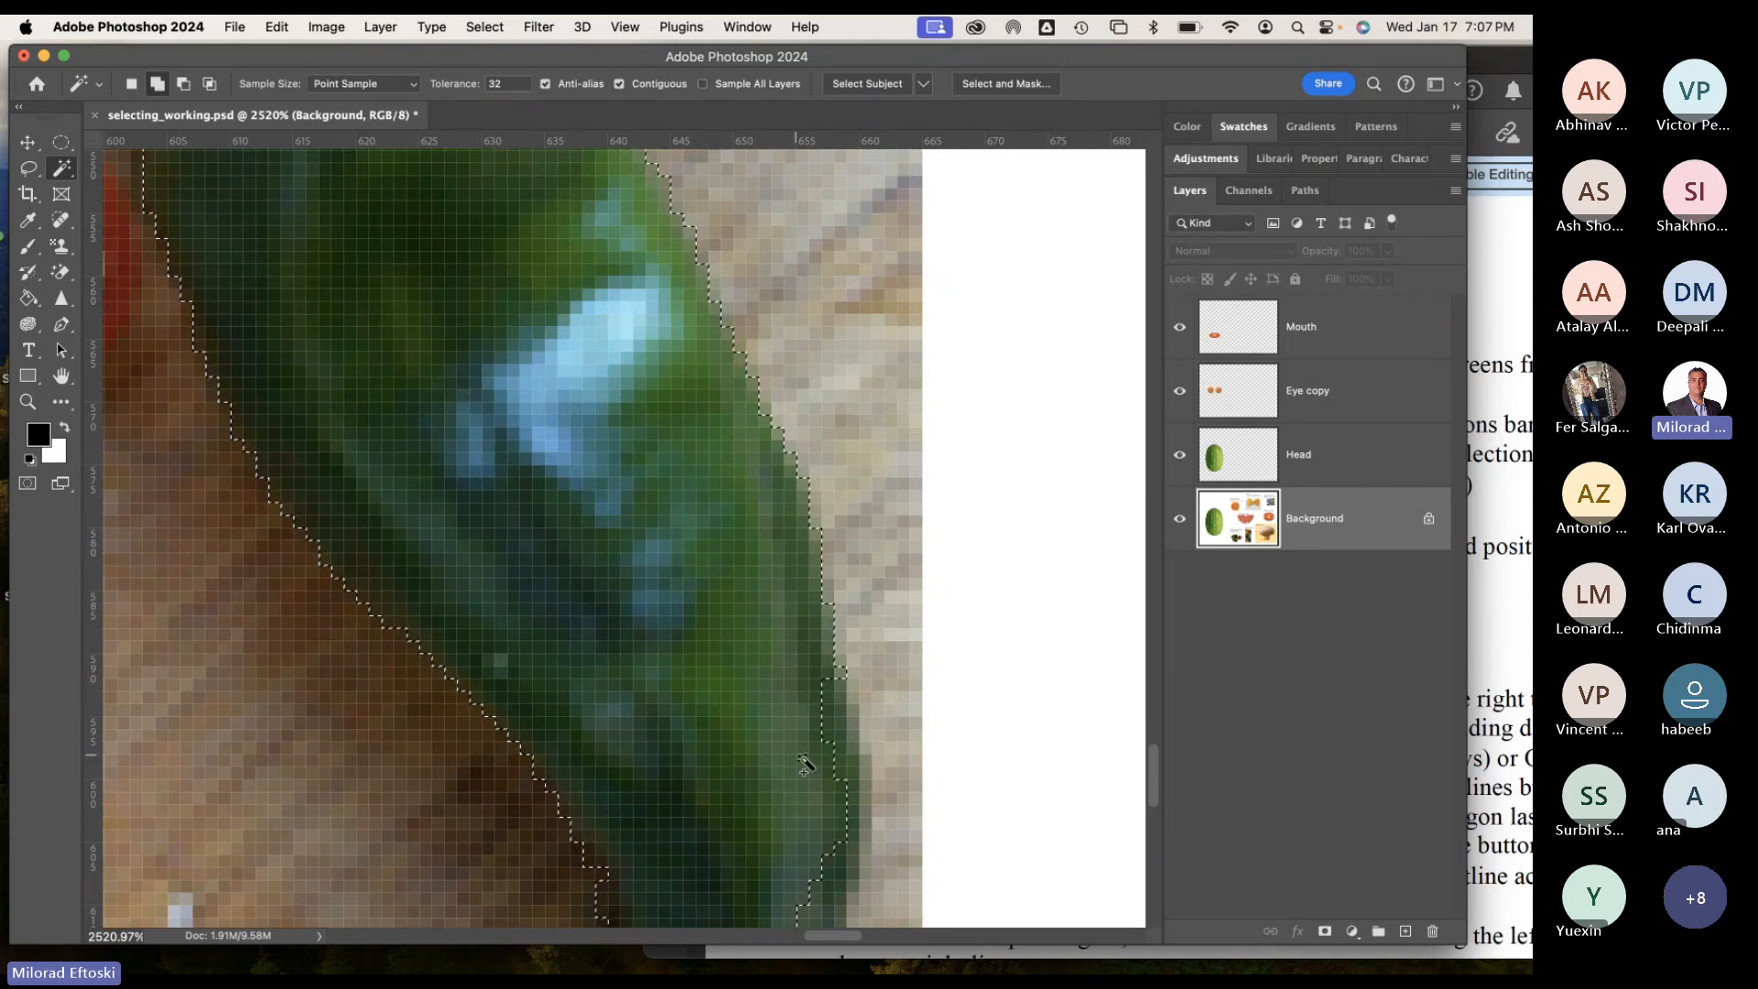
Check the pepper selection's outline from tip to stem, and switch to the Acrobat instructions for the following nose steps.
{"action": "scroll", "coordinate": [808, 787], "scroll_direction": "down", "scroll_amount": 8}
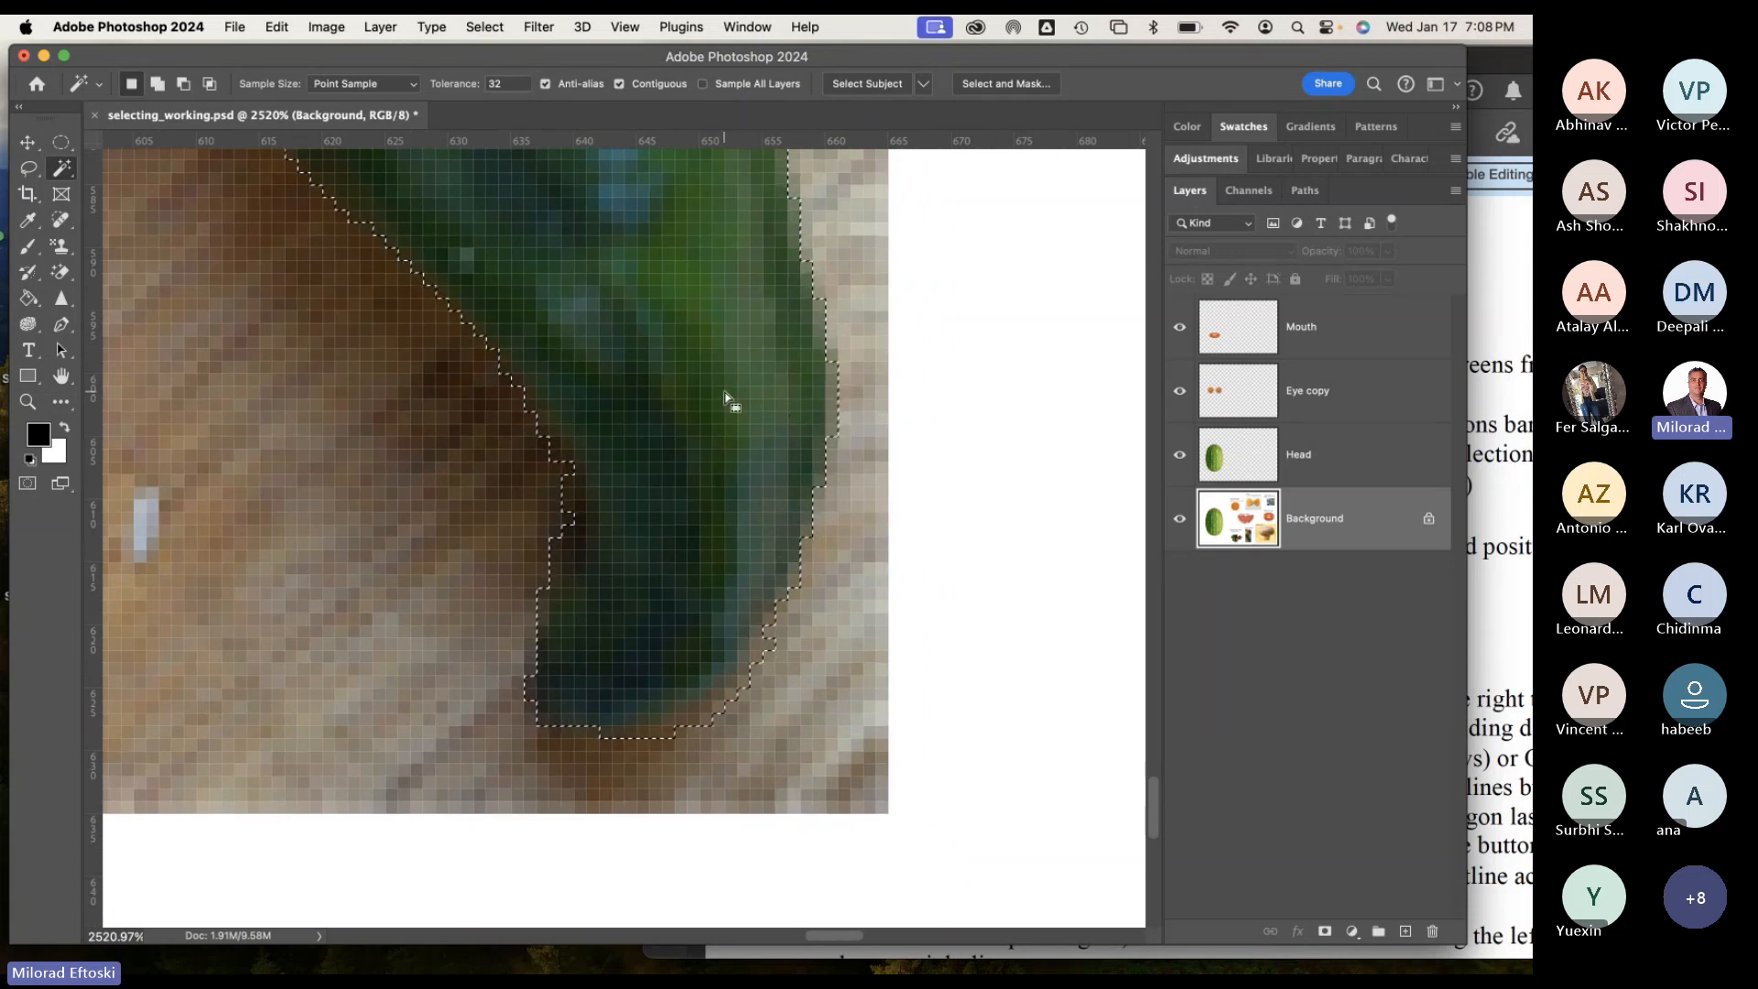
{"action": "key", "text": "super+minus"}
{"action": "key", "text": "super+minus"}
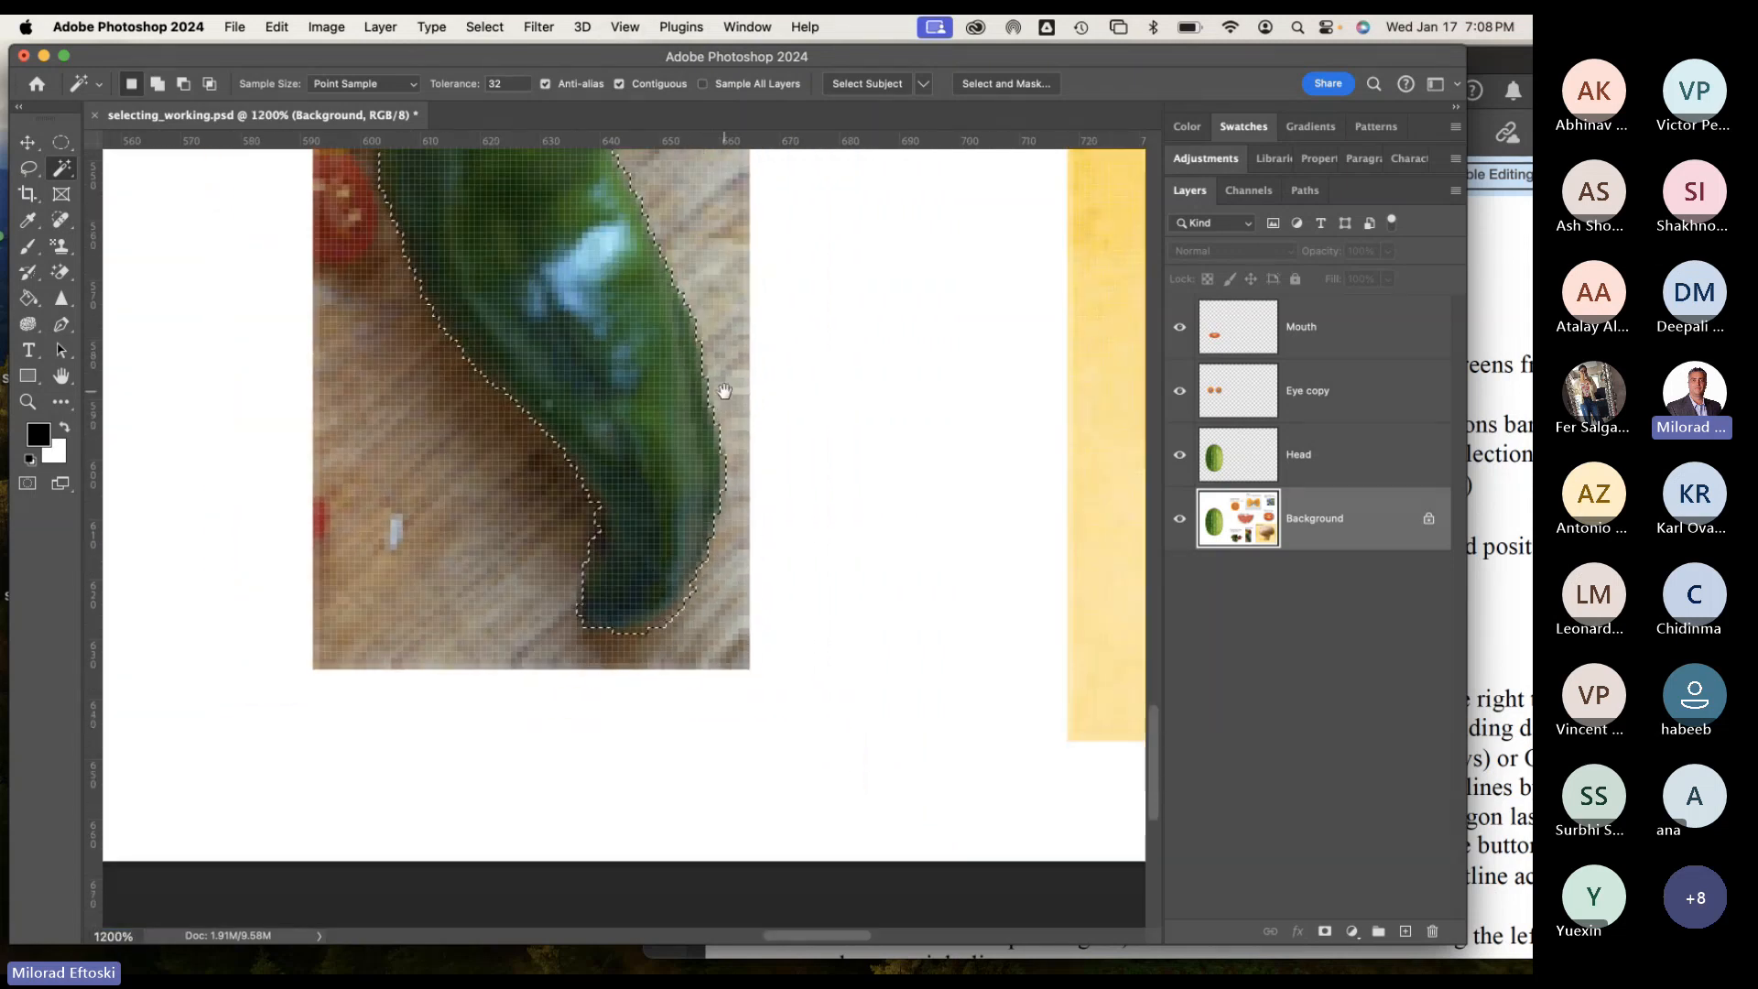
{"action": "left_click_drag", "start_coordinate": [722, 397], "coordinate": [735, 597]}
{"action": "key", "text": "super+minus"}
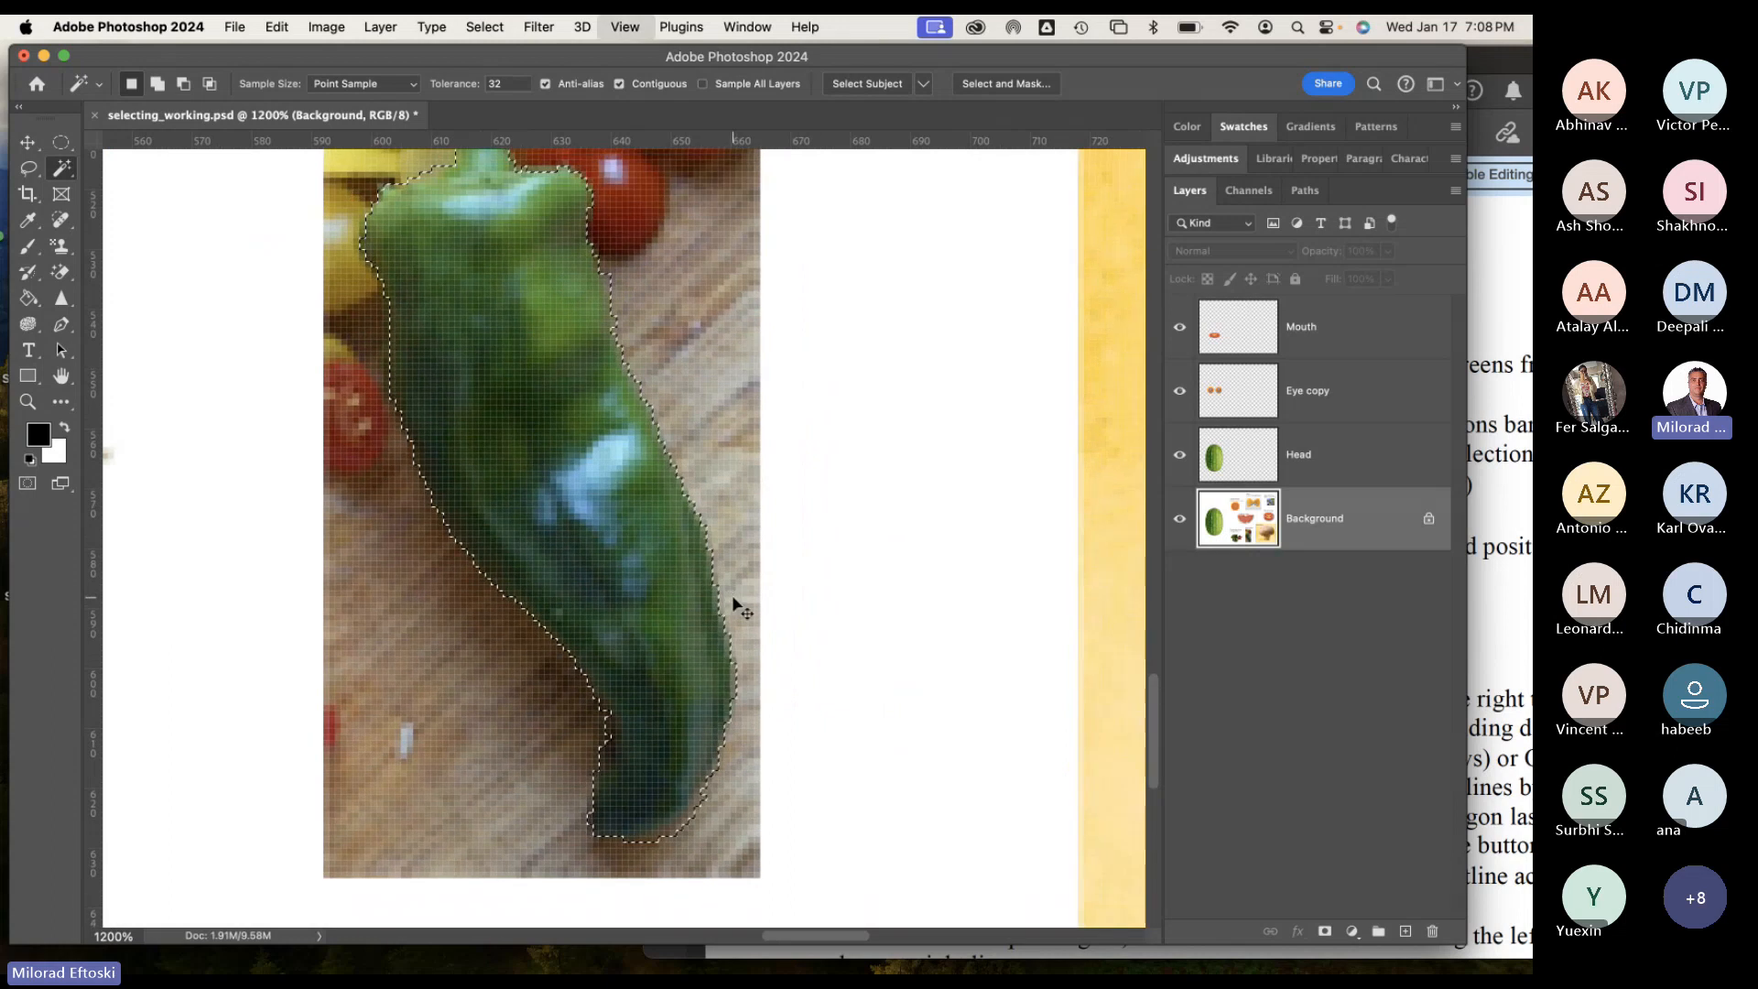
{"action": "left_click_drag", "start_coordinate": [757, 491], "coordinate": [771, 621]}
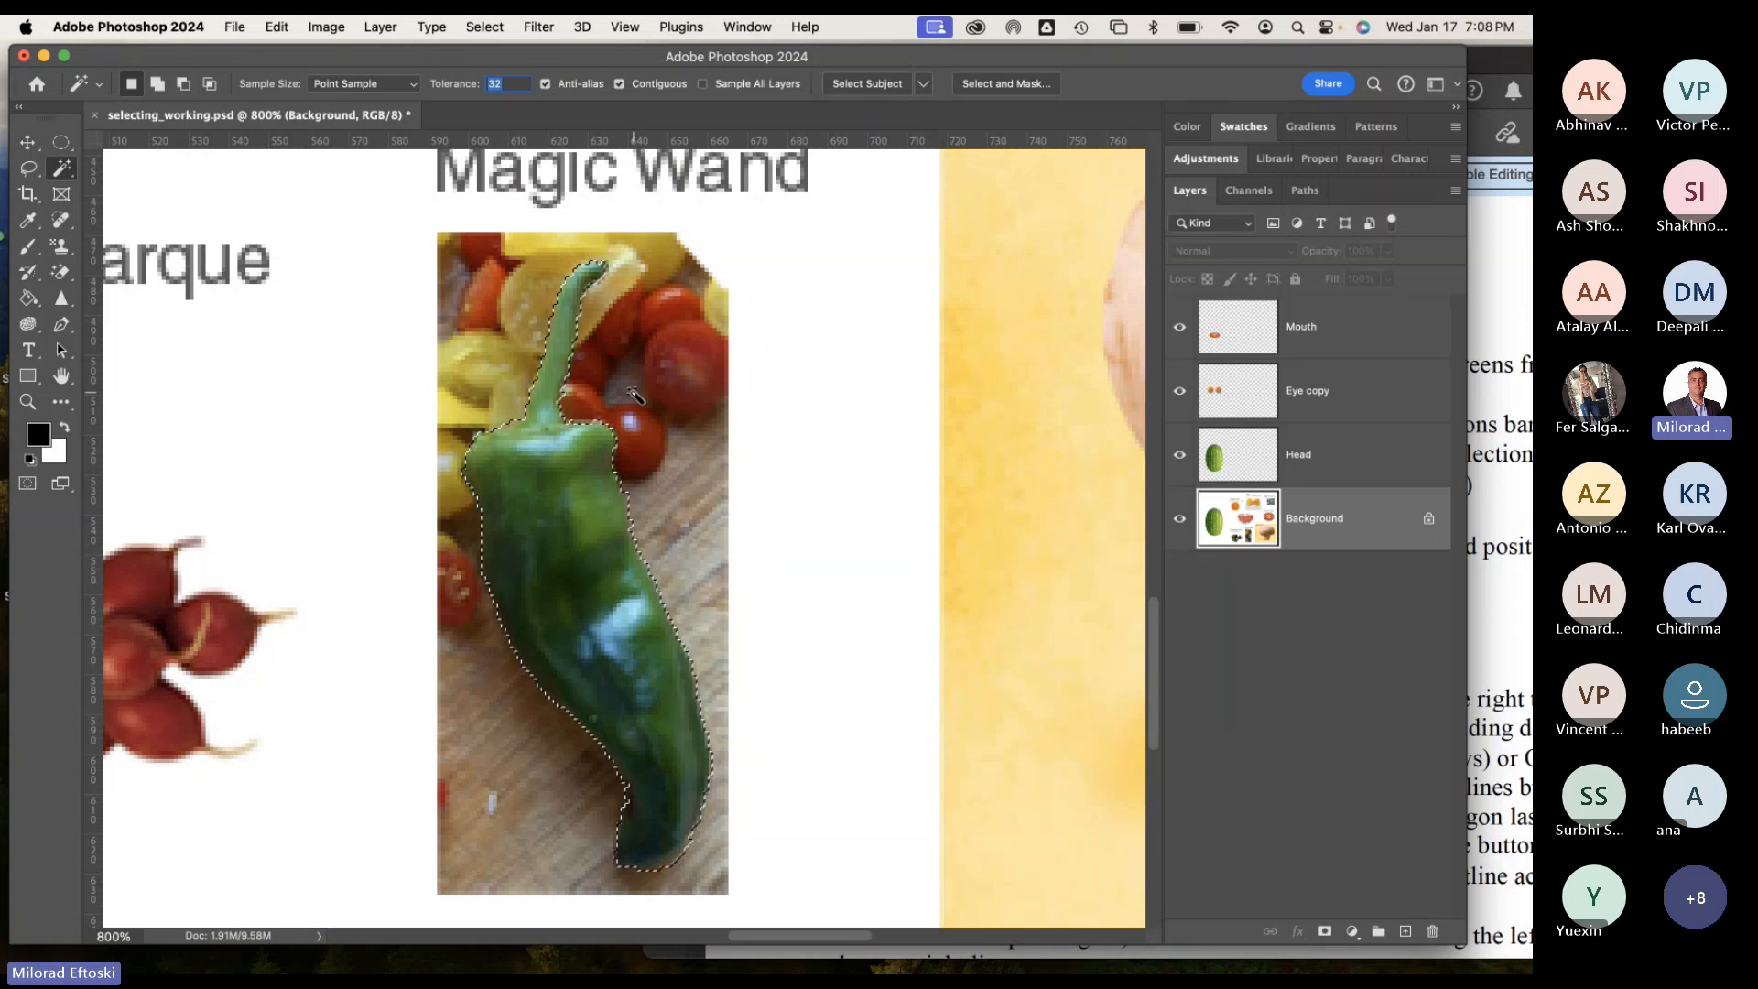
{"action": "scroll", "coordinate": [638, 401], "scroll_direction": "down", "scroll_amount": 3}
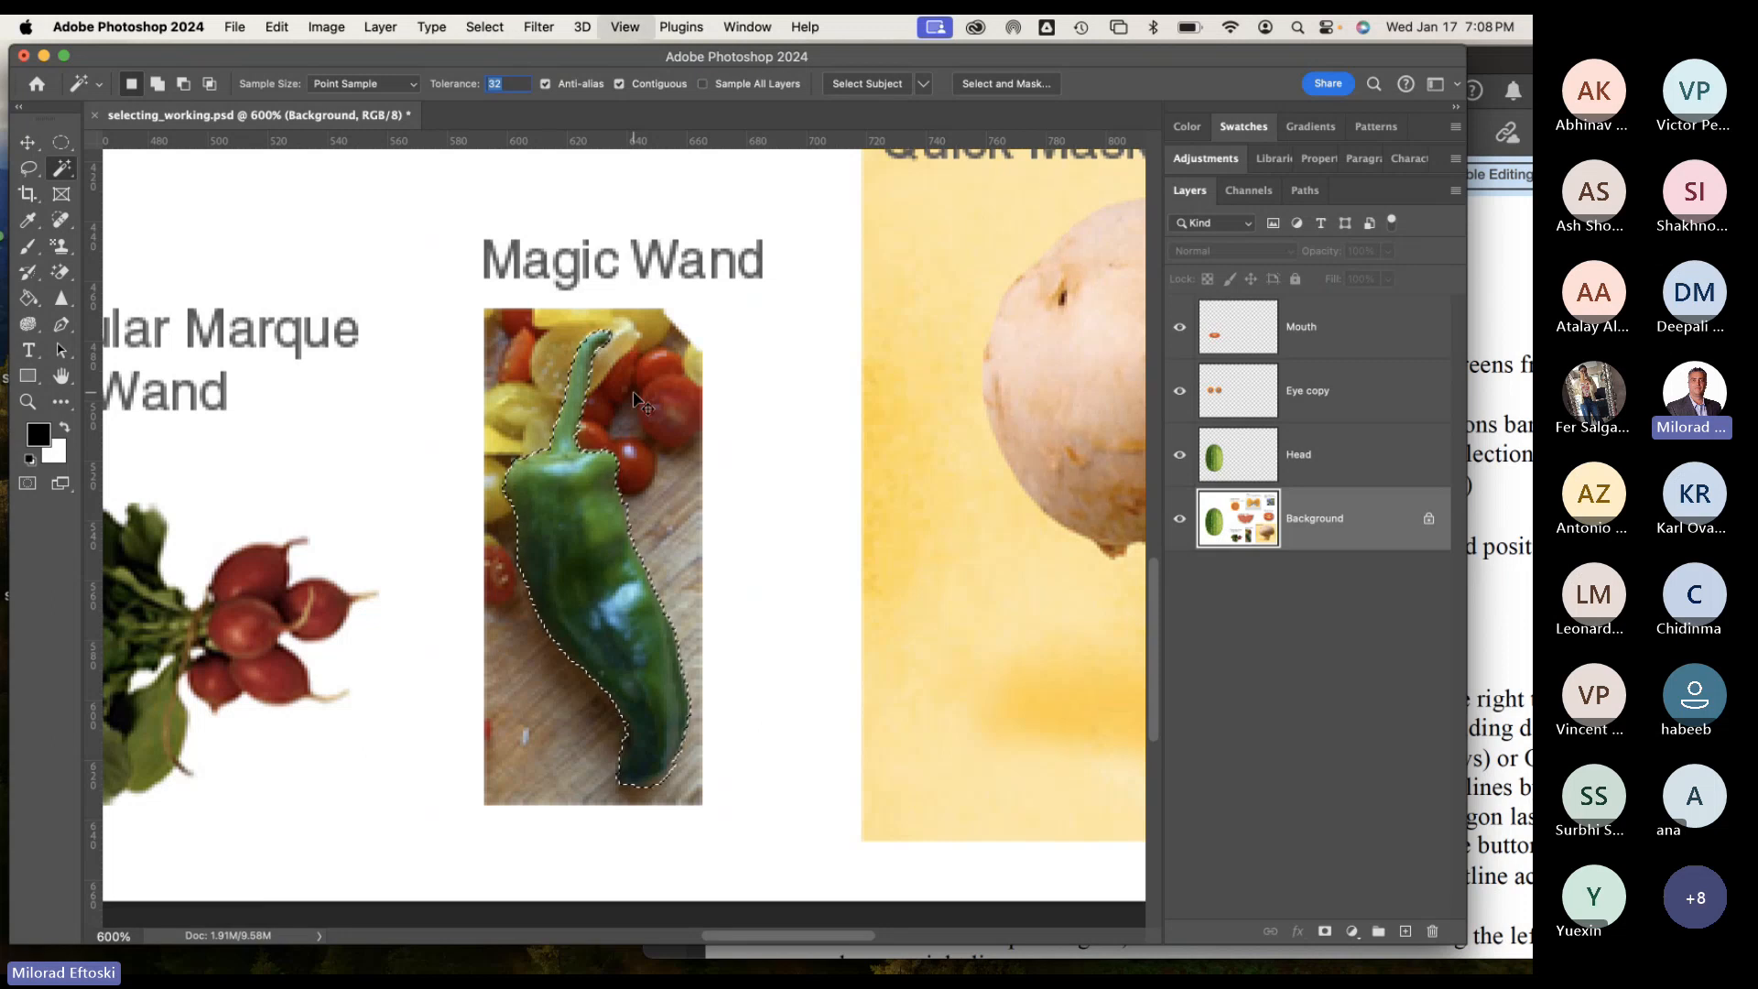
{"action": "scroll", "coordinate": [633, 395], "scroll_direction": "down", "scroll_amount": 2}
{"action": "left_click", "coordinate": [1525, 523]}
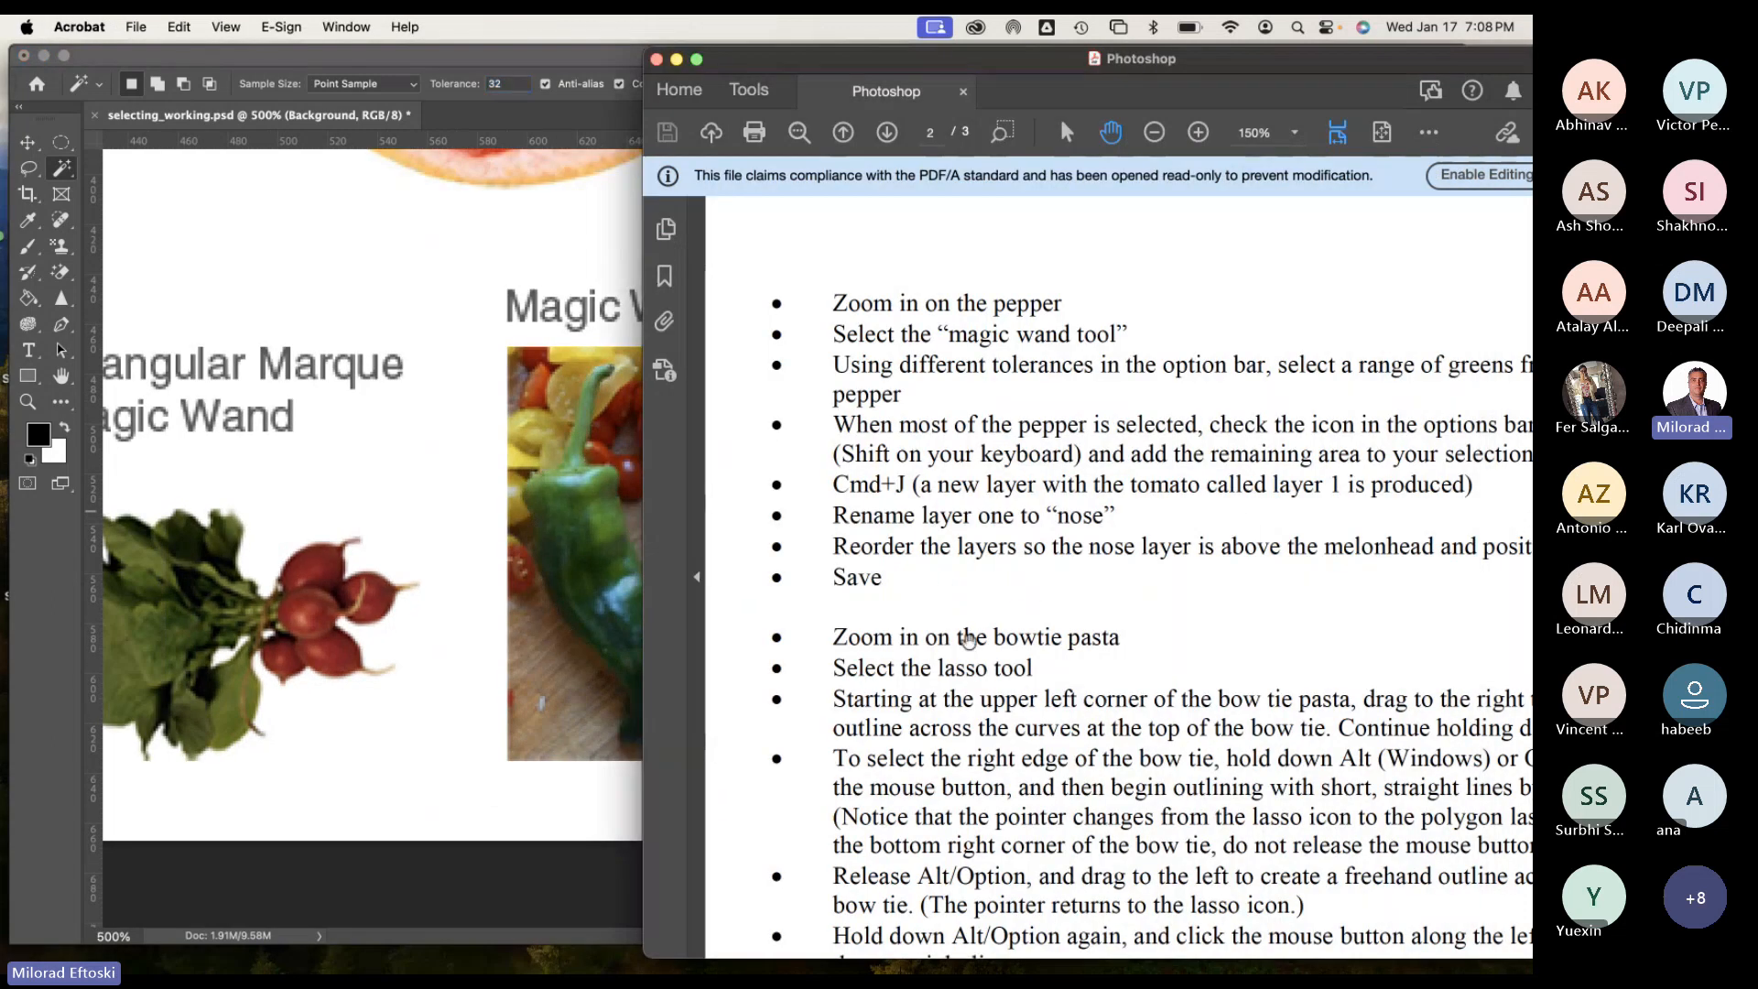
Review the remaining nose instructions in the PDF at 125% zoom, from the new layer to its reordering and saving.
{"action": "left_click_drag", "start_coordinate": [1031, 615], "coordinate": [1015, 575]}
{"action": "mouse_move", "coordinate": [1002, 412]}
{"action": "left_mouse_down"}
{"action": "mouse_move", "coordinate": [924, 438]}
{"action": "mouse_move", "coordinate": [1023, 399]}
{"action": "left_mouse_up"}
{"action": "key", "text": "super+minus"}
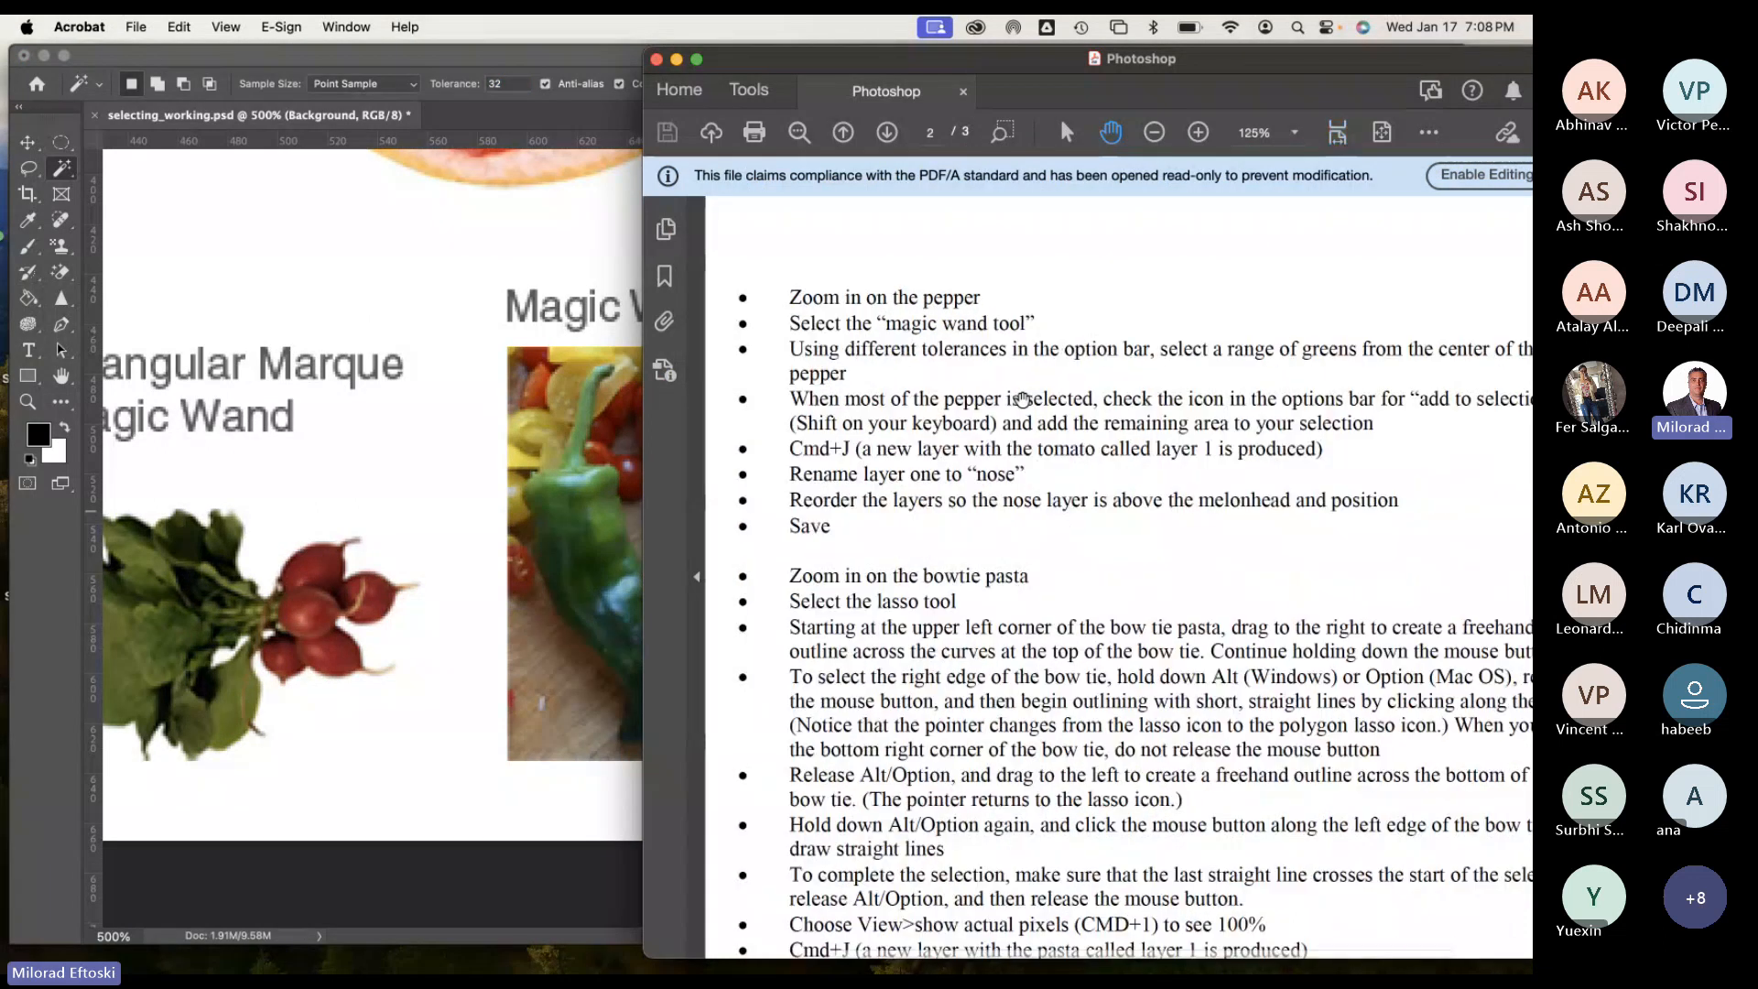
{"action": "scroll", "coordinate": [1221, 362], "scroll_direction": "right", "scroll_amount": 3}
{"action": "scroll", "coordinate": [1224, 370], "scroll_direction": "left", "scroll_amount": 4}
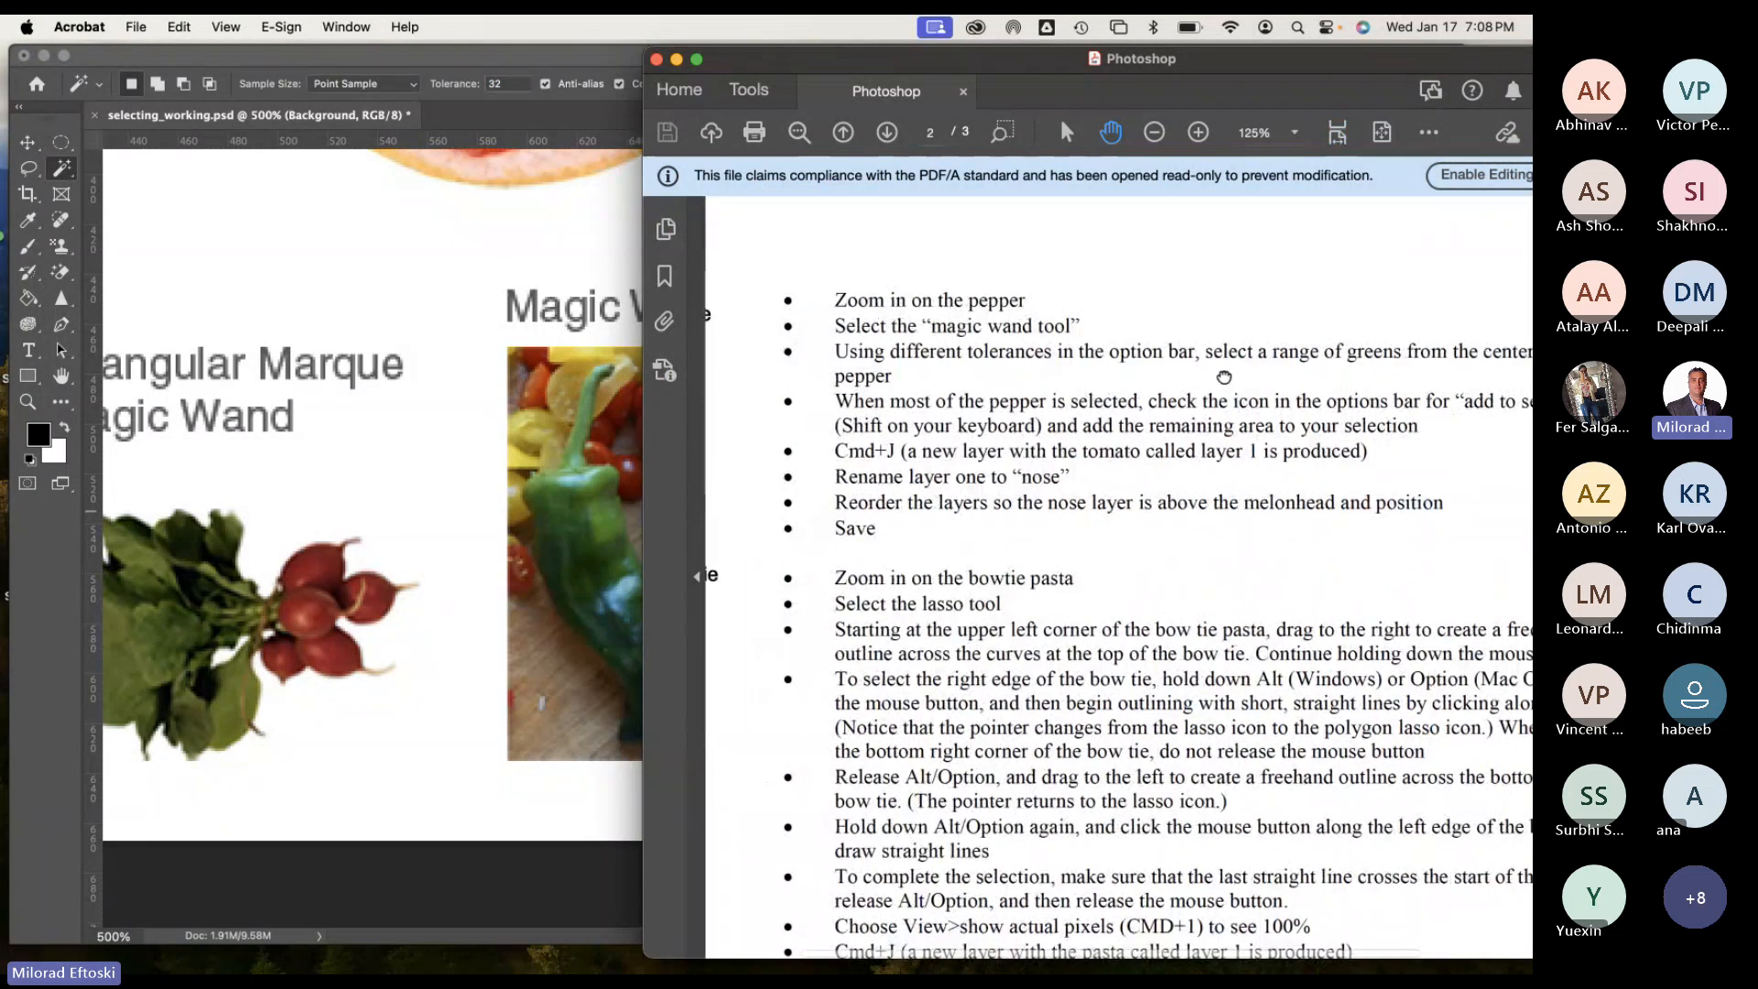
{"action": "scroll", "coordinate": [1133, 401], "scroll_direction": "right", "scroll_amount": 2}
{"action": "left_click_drag", "start_coordinate": [1085, 420], "coordinate": [1145, 395]}
{"action": "scroll", "coordinate": [916, 412], "scroll_direction": "down", "scroll_amount": 1}
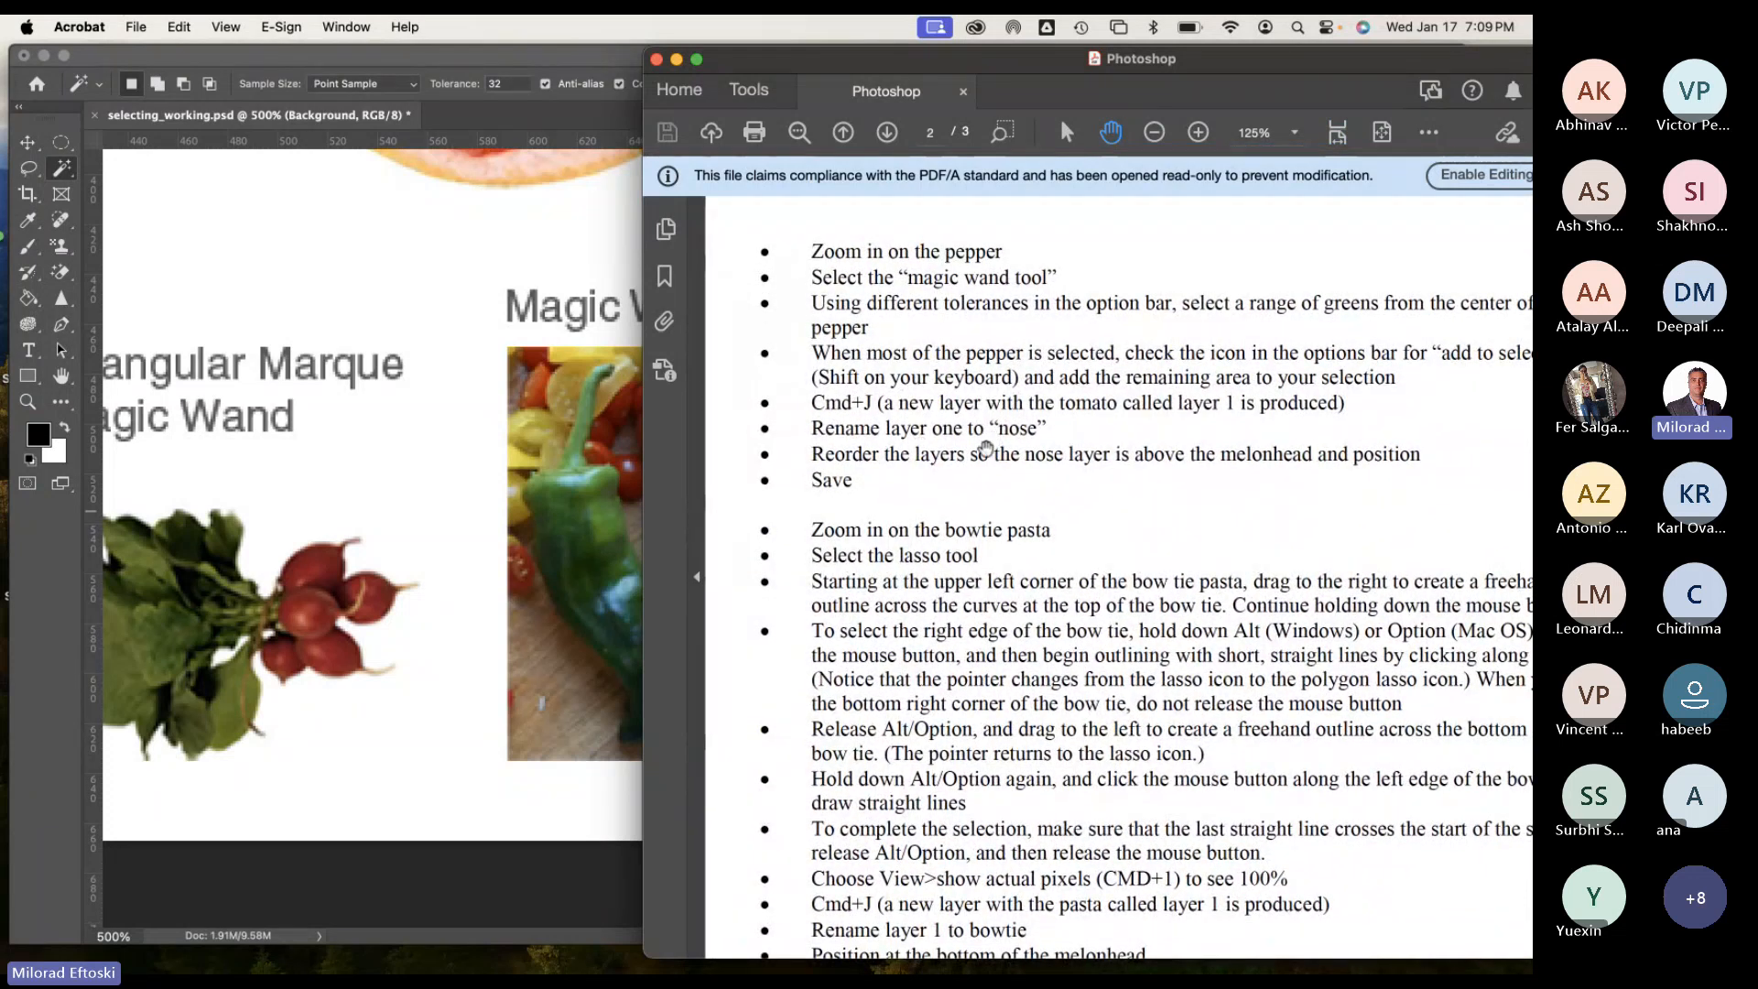
{"action": "mouse_move", "coordinate": [986, 449]}
{"action": "left_mouse_down"}
{"action": "mouse_move", "coordinate": [1006, 439]}
{"action": "mouse_move", "coordinate": [951, 448]}
{"action": "left_mouse_up"}
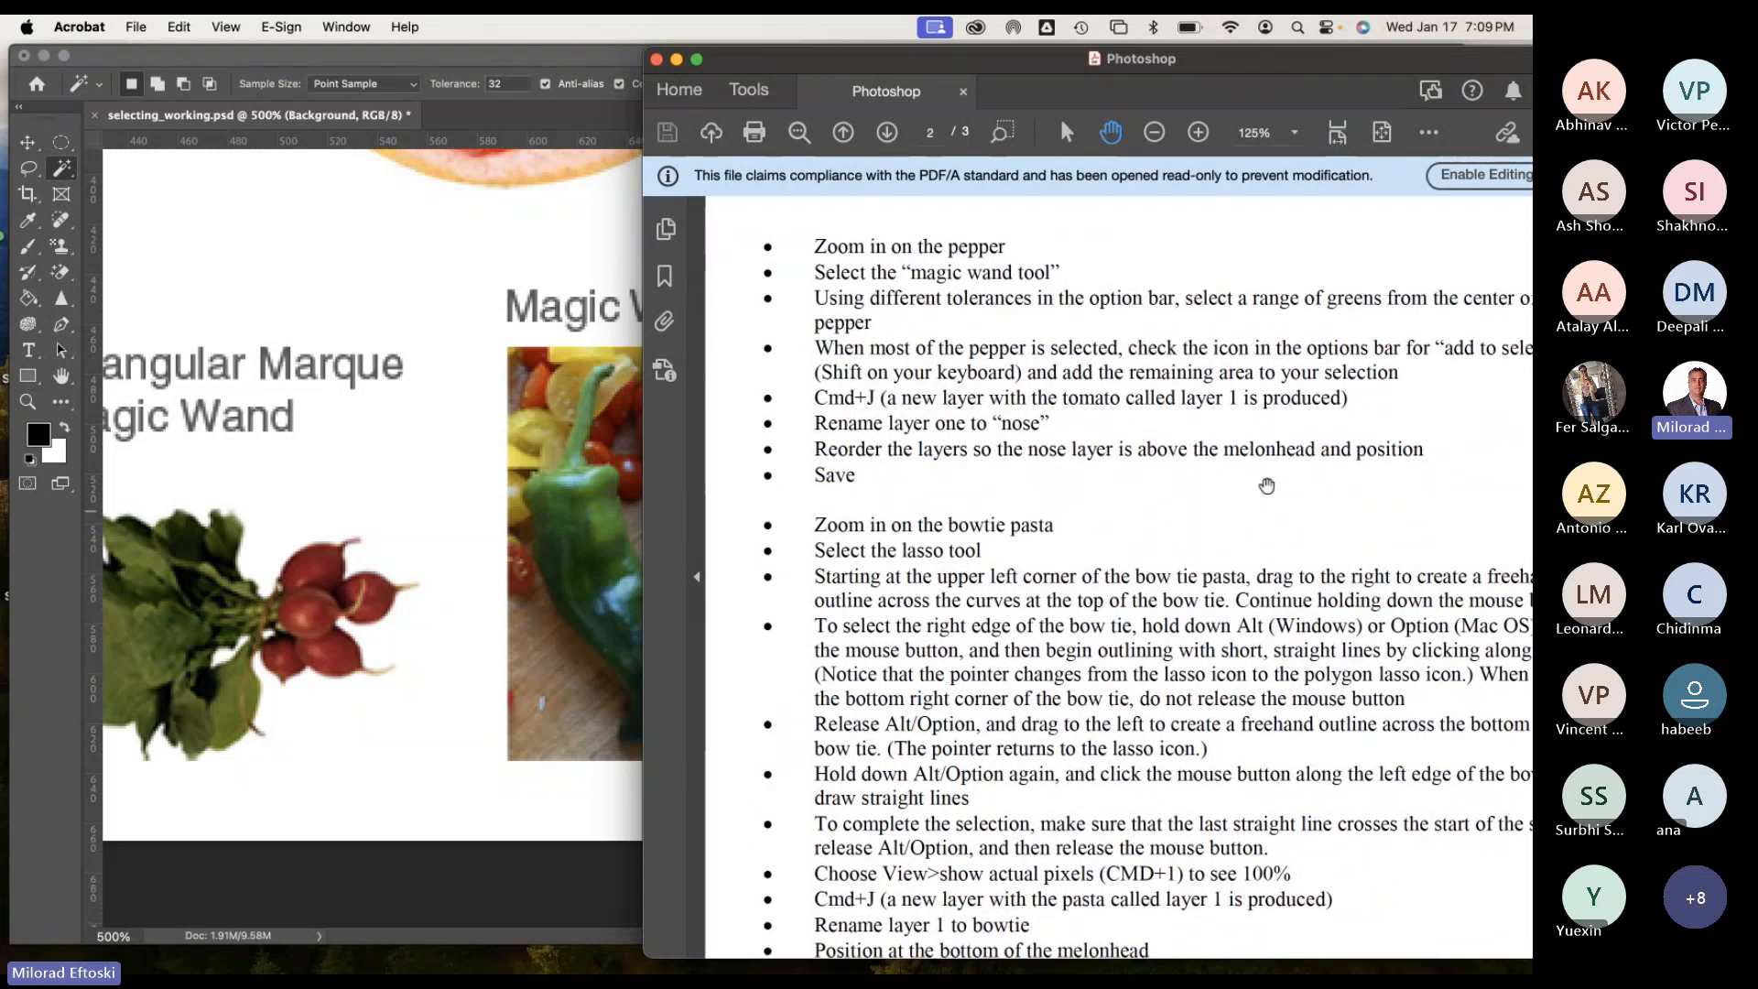
{"action": "scroll", "coordinate": [998, 499], "scroll_direction": "up", "scroll_amount": 1}
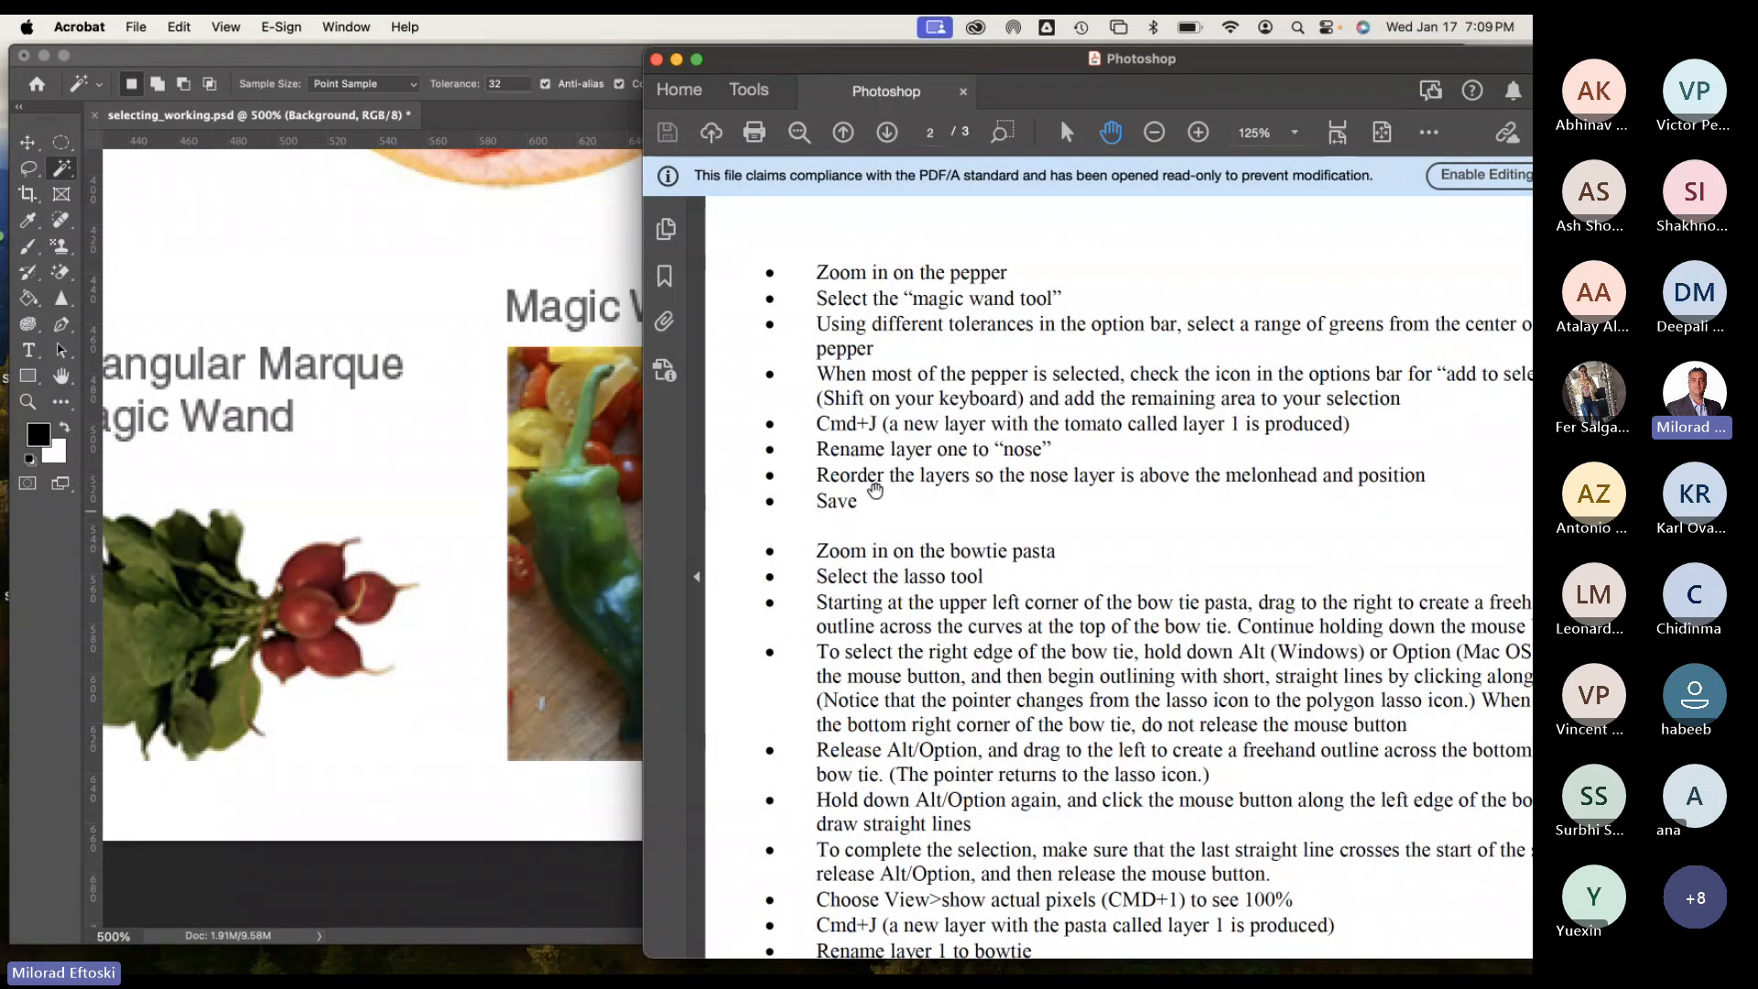
Switch to Photoshop, copy the selected pepper to a new layer and name that layer Nose.
{"action": "left_click", "coordinate": [600, 522]}
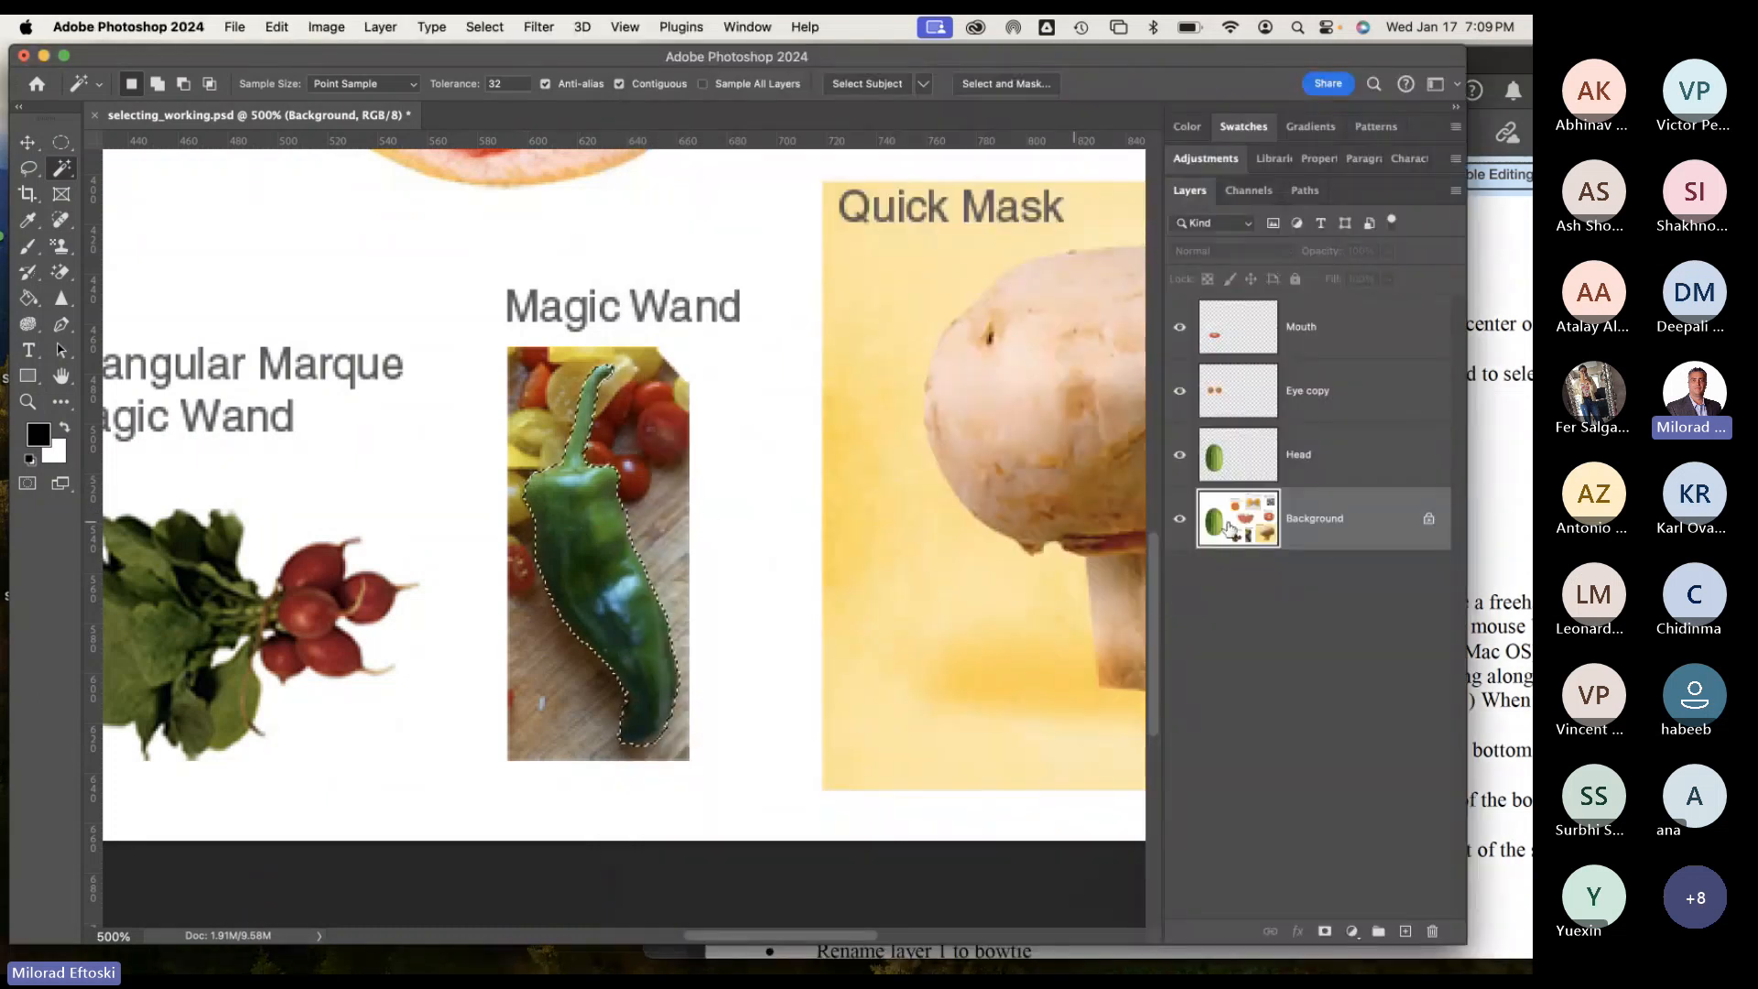
{"action": "key", "text": "super+j"}
{"action": "double_click", "coordinate": [1302, 519]}
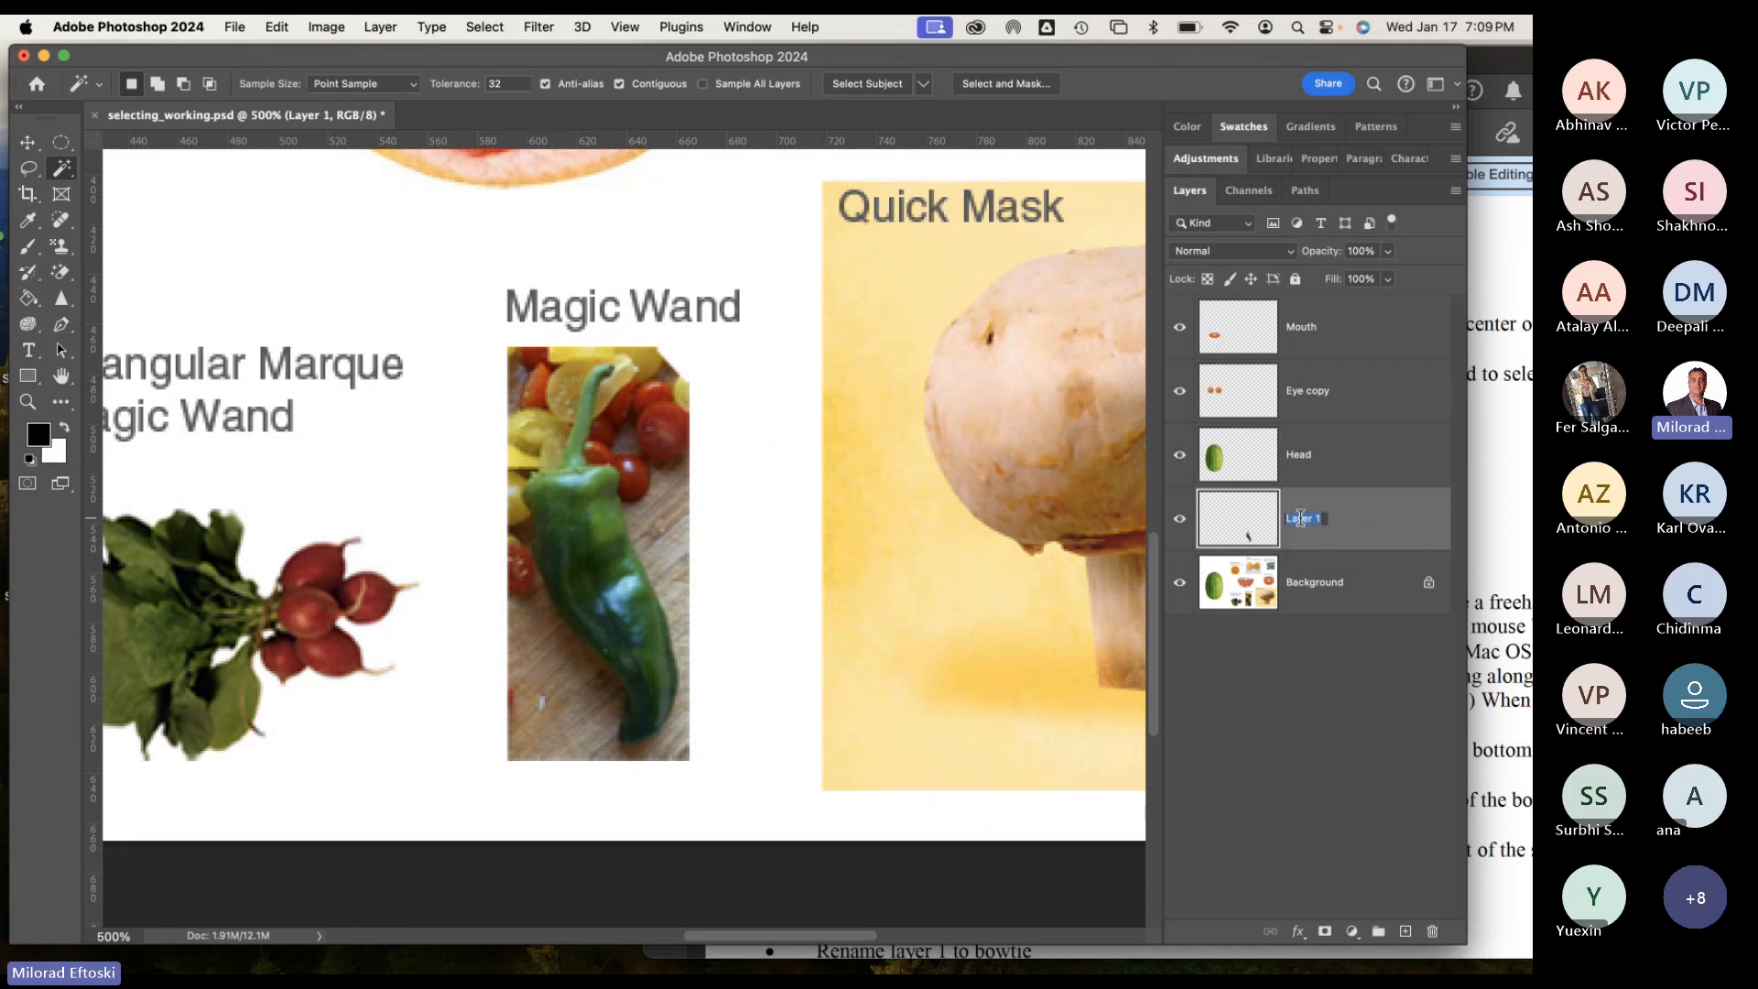
{"action": "type", "text": "Nose"}
{"action": "left_click", "coordinate": [1249, 677]}
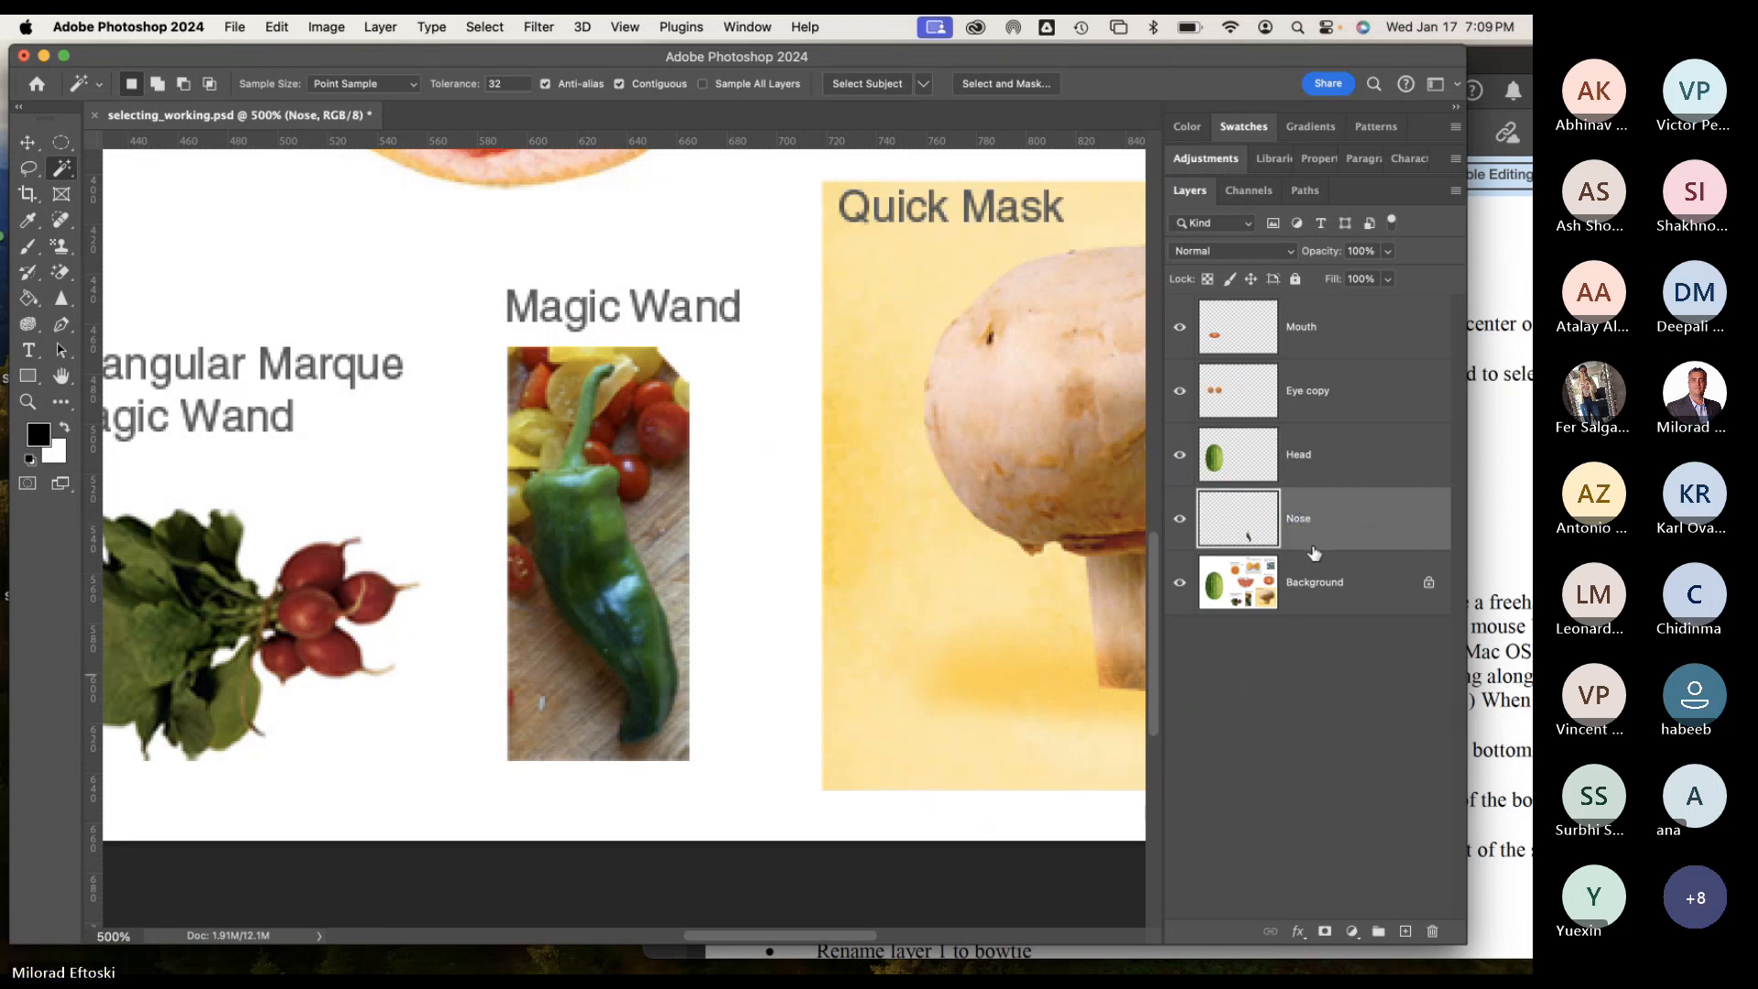
Move the copied pepper across the canvas to the right edge of the melon head.
{"action": "left_click", "coordinate": [20, 143]}
{"action": "left_click_drag", "start_coordinate": [613, 569], "coordinate": [417, 427]}
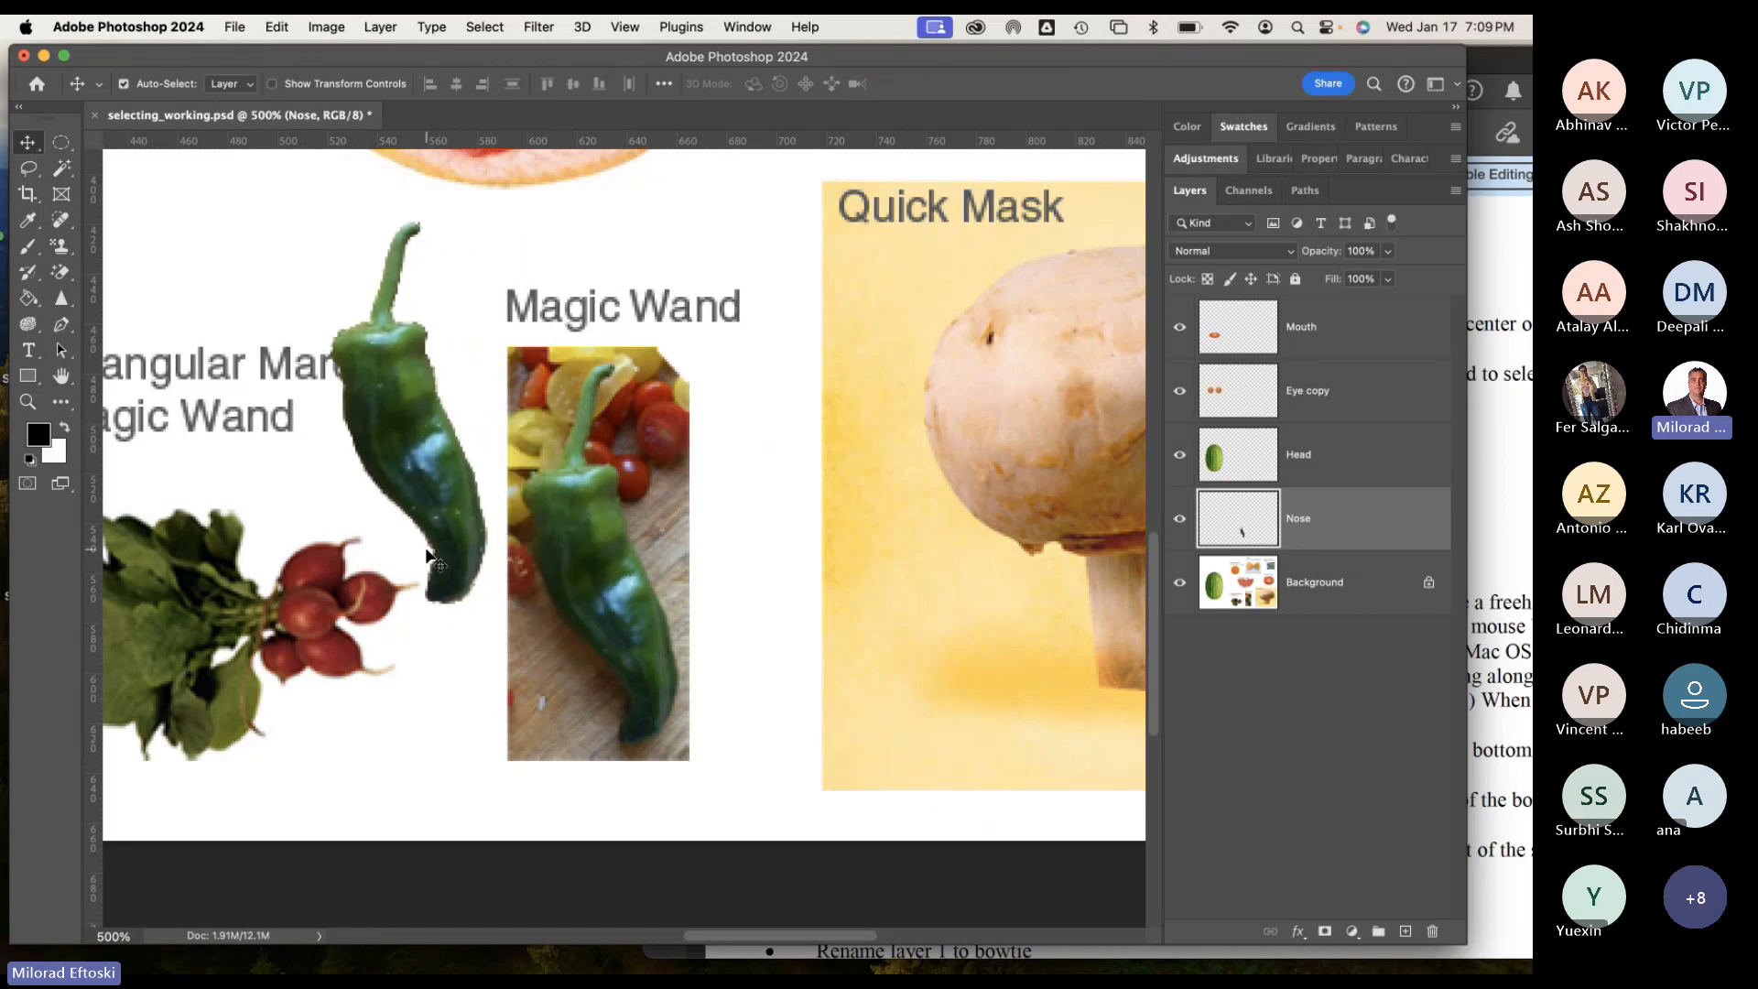
{"action": "key", "text": "super+minus"}
{"action": "key", "text": "super+minus"}
{"action": "key", "text": "super+minus"}
{"action": "key", "text": "super+minus"}
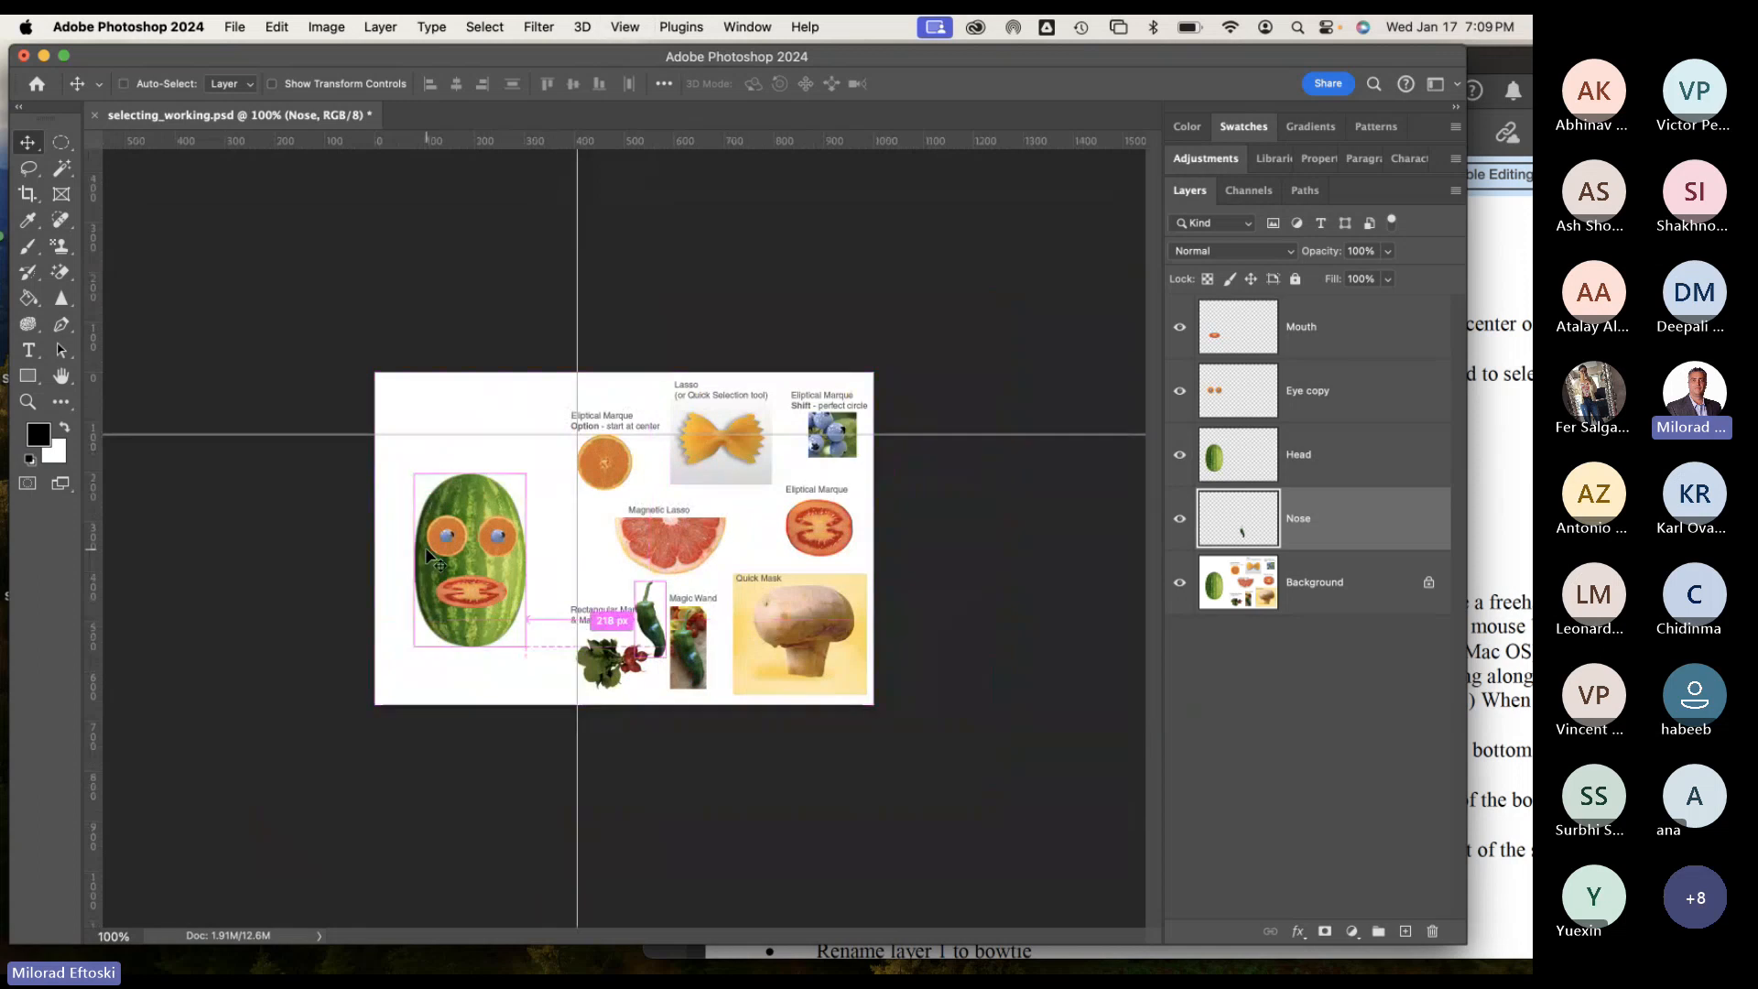
{"action": "key", "text": "super+plus"}
{"action": "left_click_drag", "start_coordinate": [657, 683], "coordinate": [418, 563]}
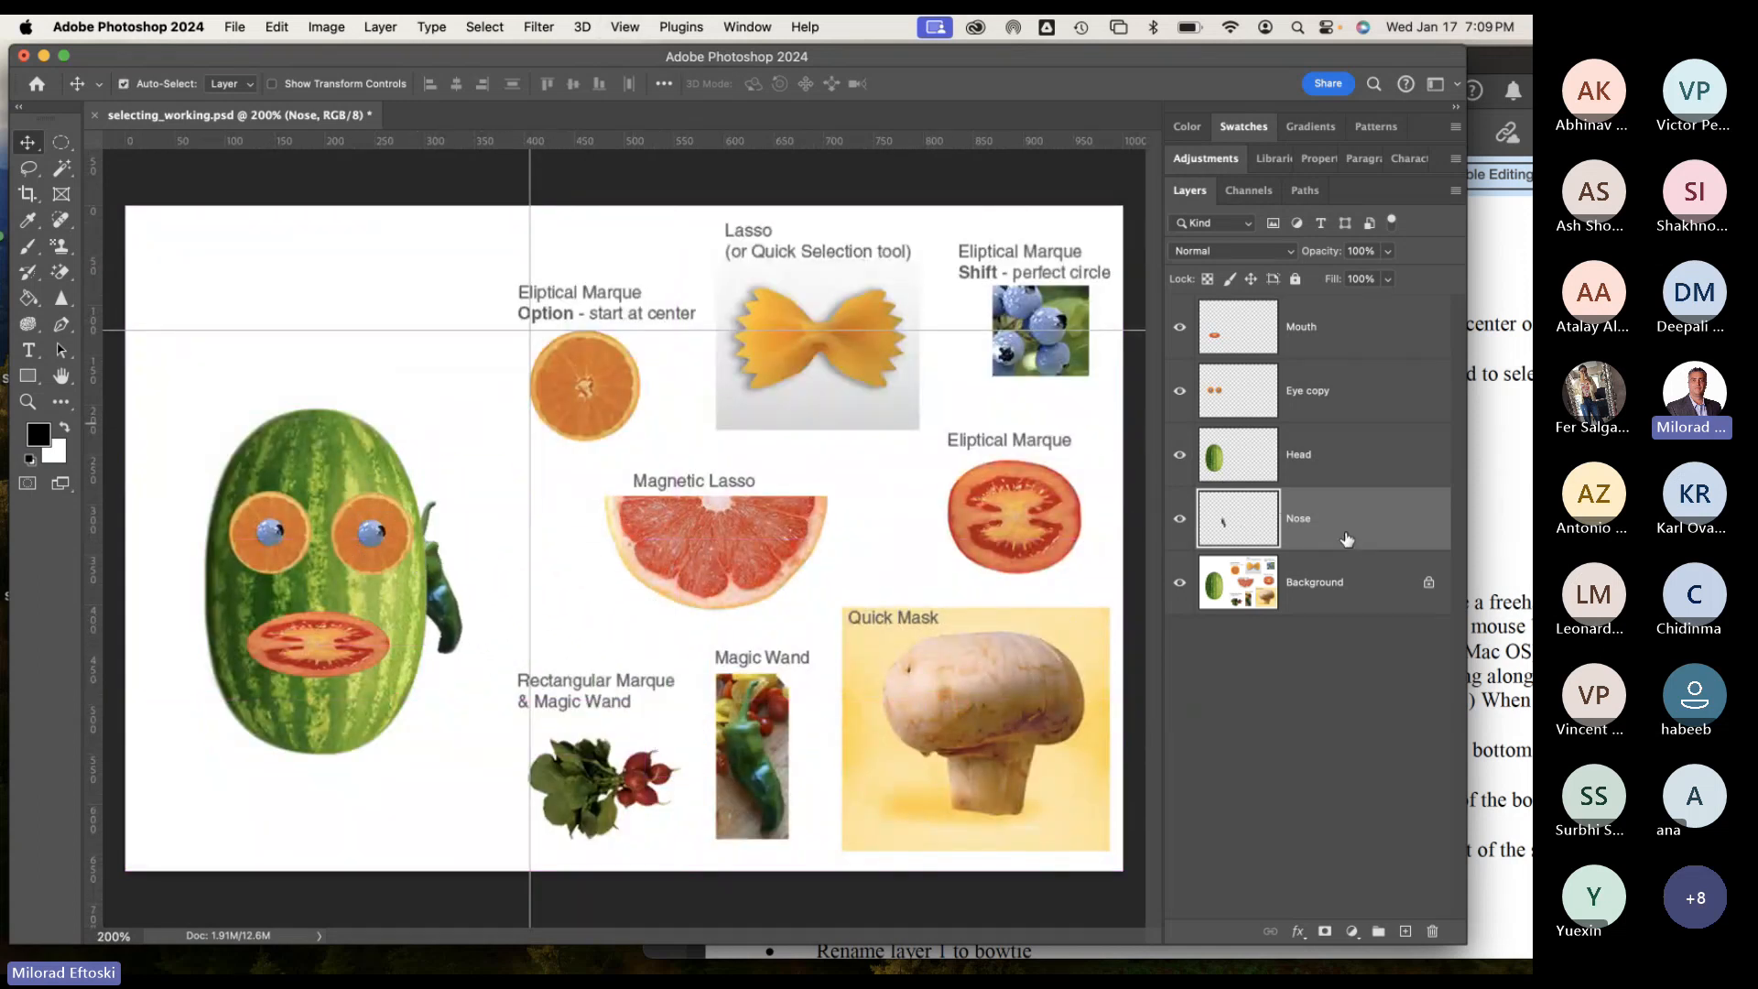
Reorder the Nose layer to the top of the layer stack and position the pepper between the orange eyes.
{"action": "left_click_drag", "start_coordinate": [1347, 538], "coordinate": [1357, 440]}
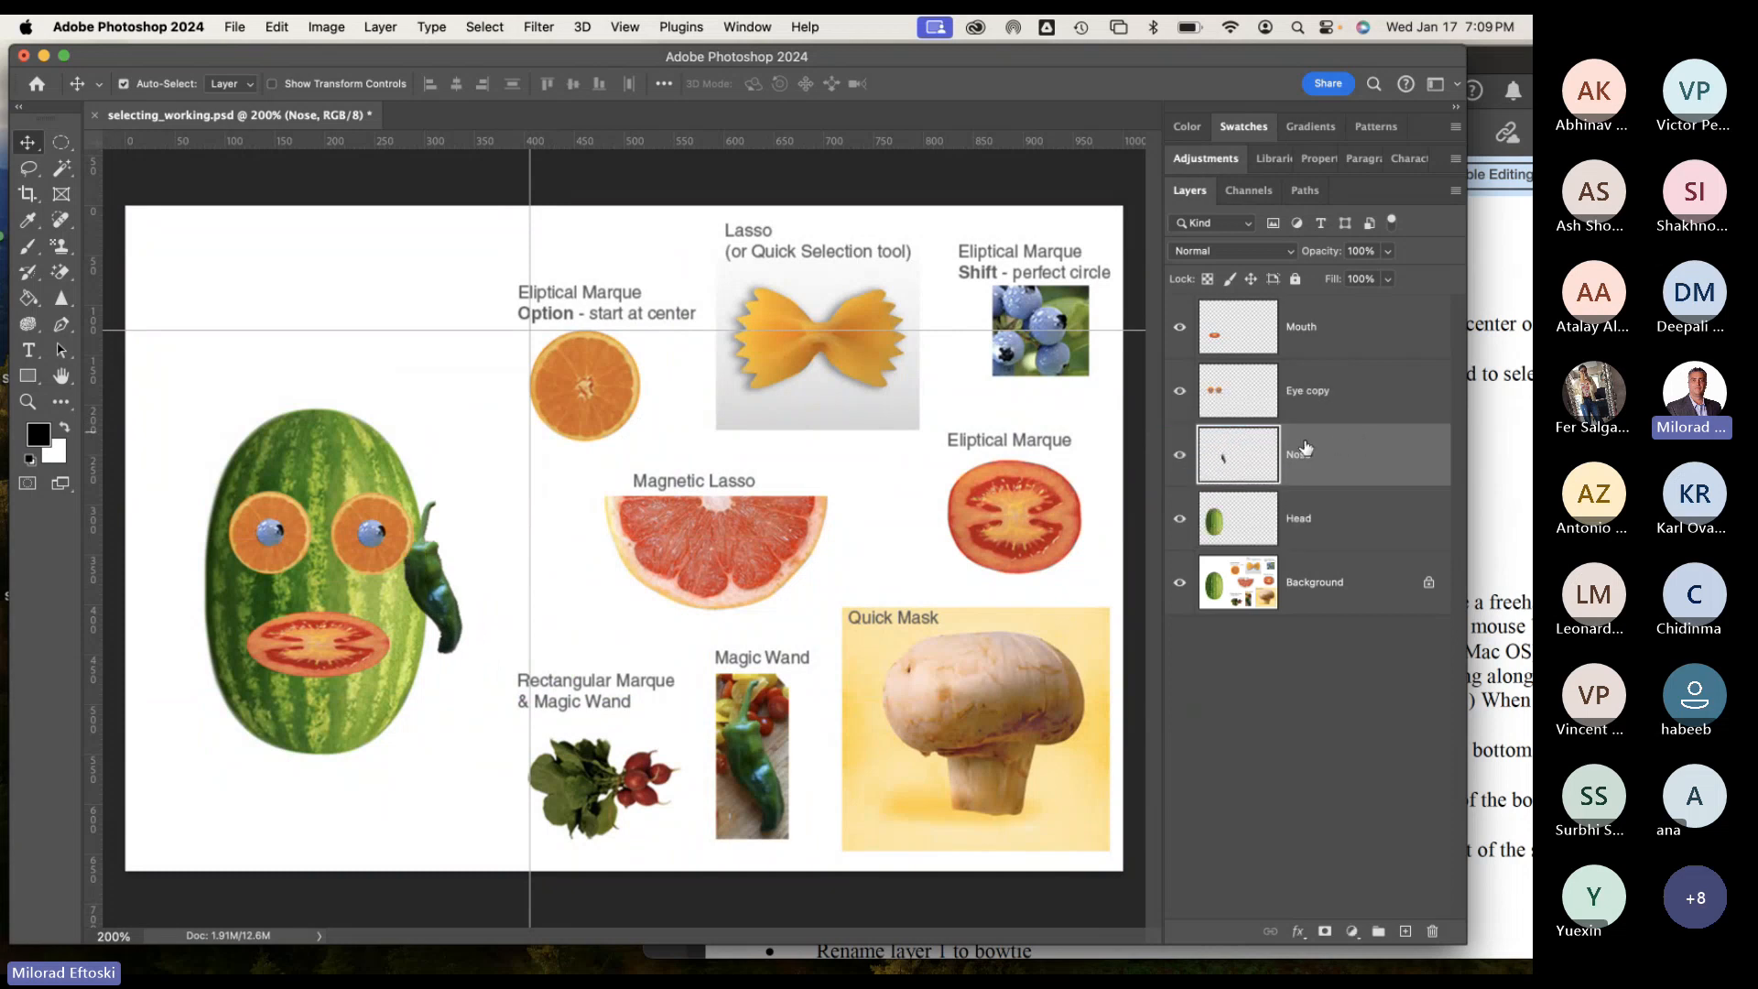
{"action": "left_click_drag", "start_coordinate": [427, 589], "coordinate": [320, 561]}
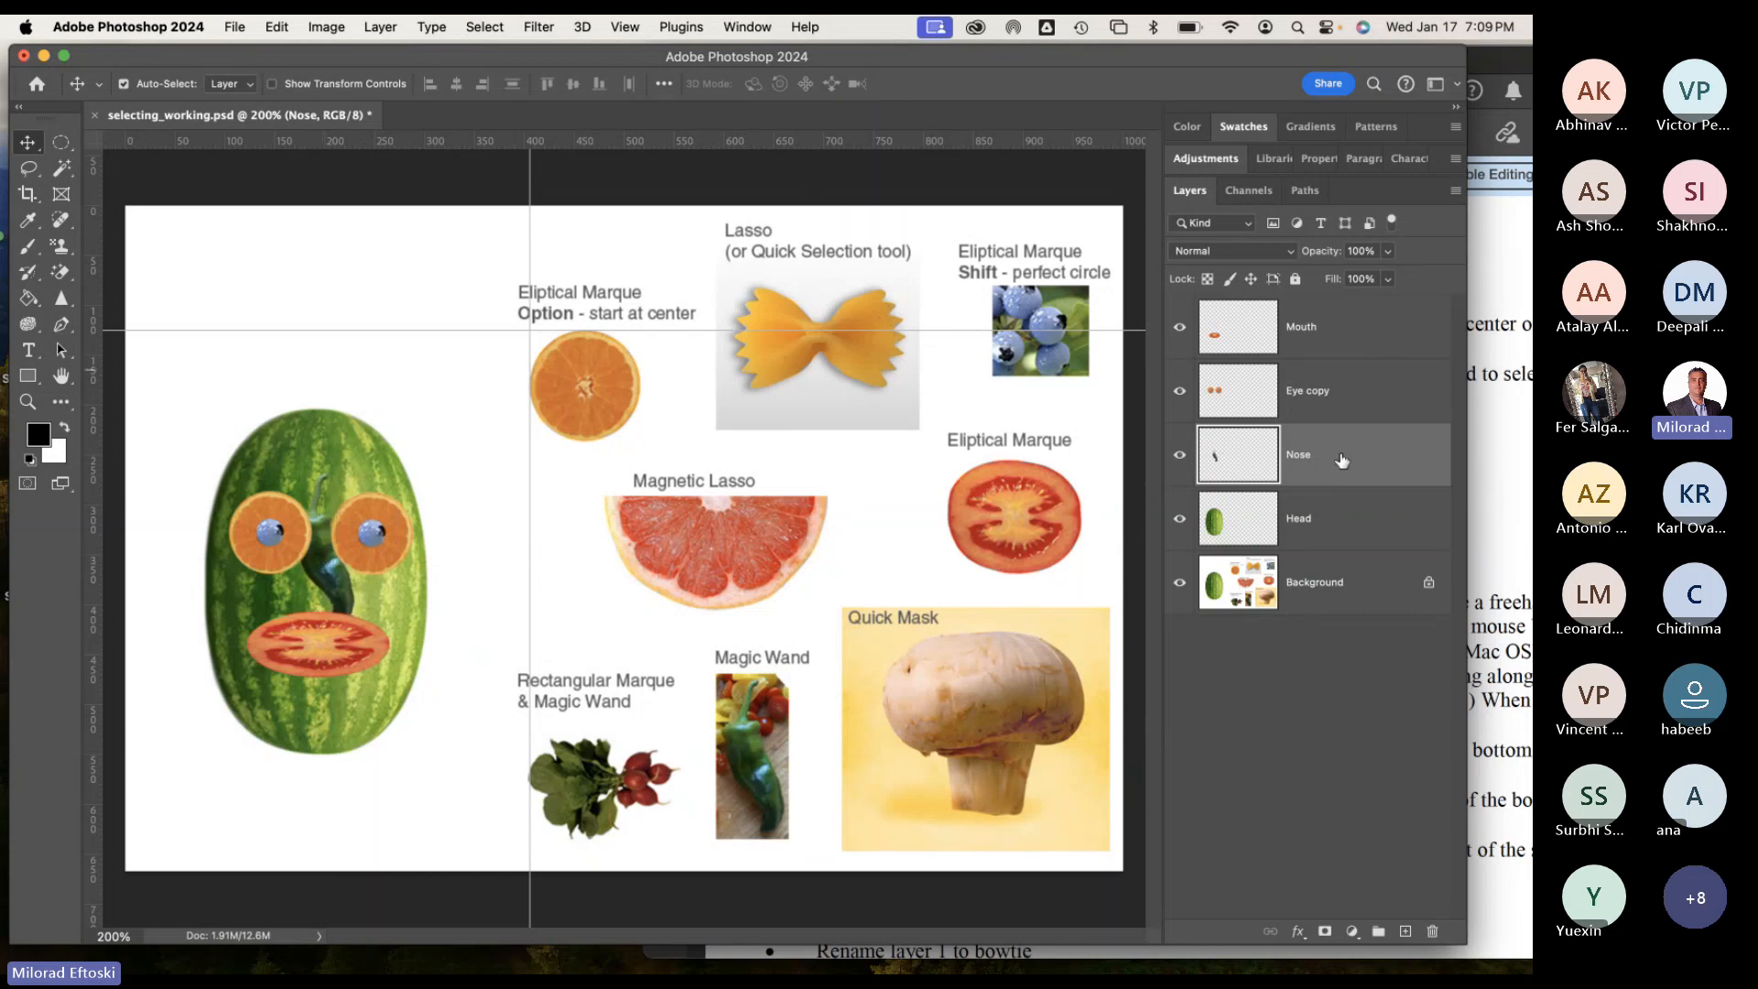
{"action": "left_click_drag", "start_coordinate": [1338, 457], "coordinate": [1345, 320]}
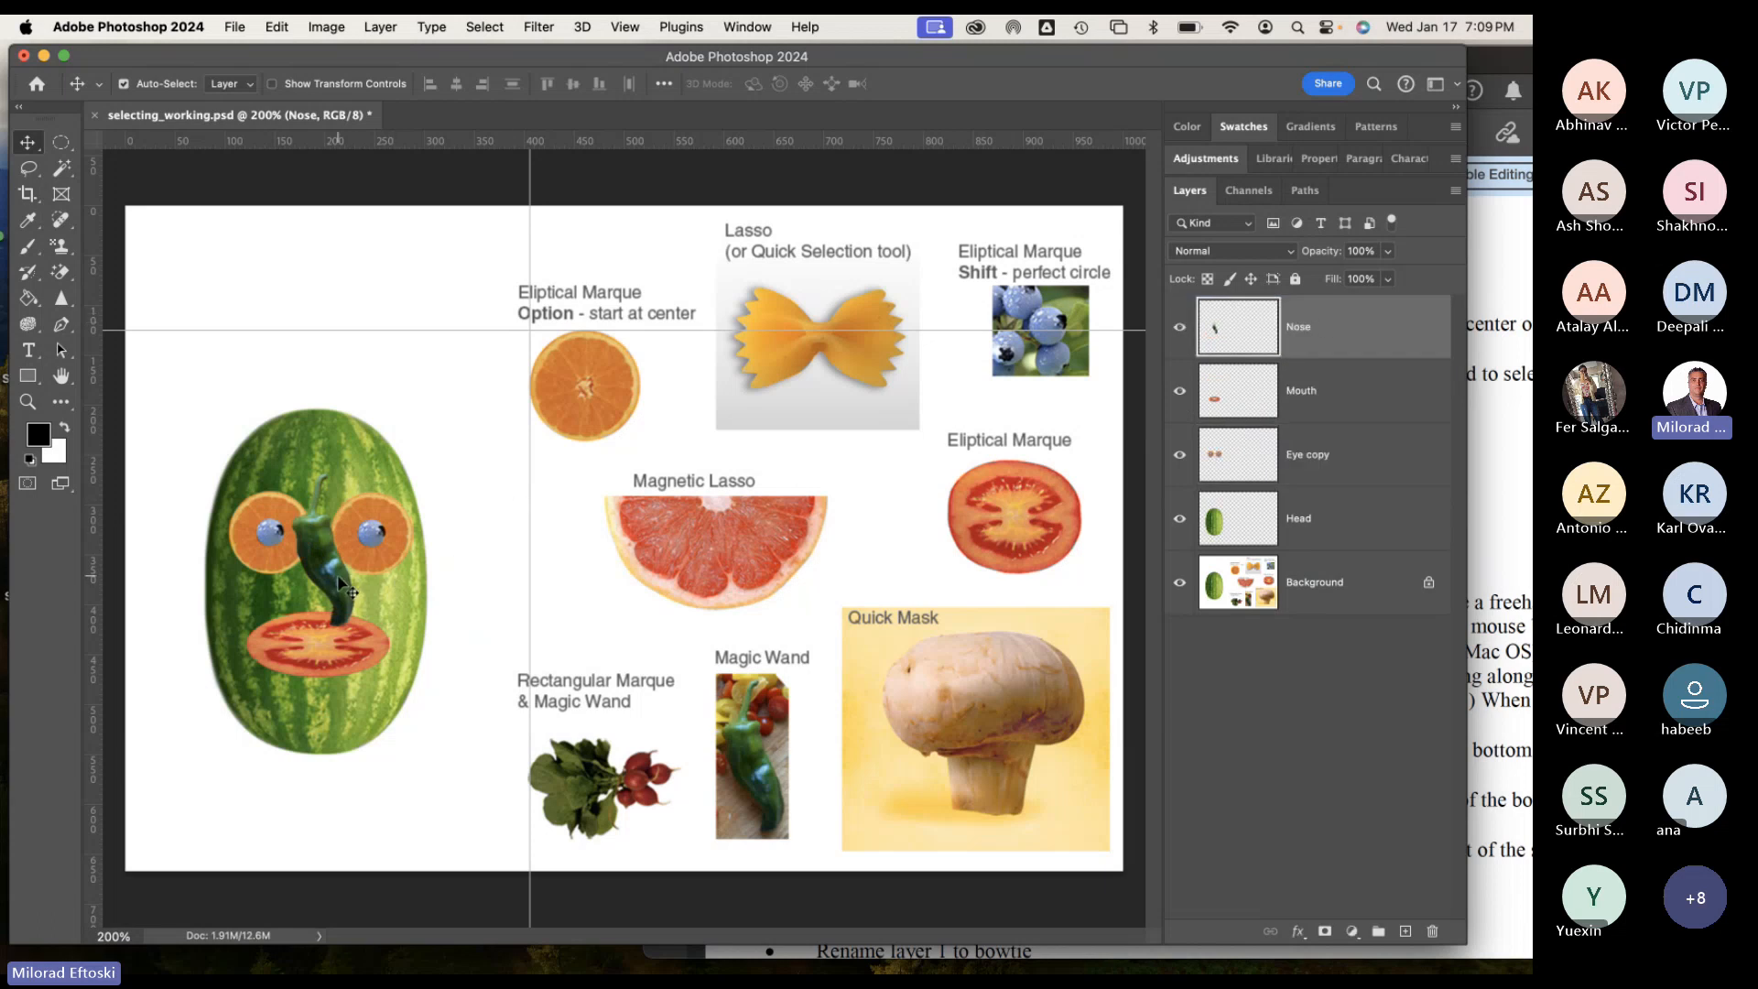
{"action": "left_click_drag", "start_coordinate": [337, 579], "coordinate": [342, 591]}
{"action": "left_click_drag", "start_coordinate": [317, 580], "coordinate": [309, 571]}
Free-transform the pepper nose to 104.76% width and 91.50% height, rotated 11.01 degrees.
{"action": "left_click", "coordinate": [280, 23]}
{"action": "mouse_move", "coordinate": [372, 519]}
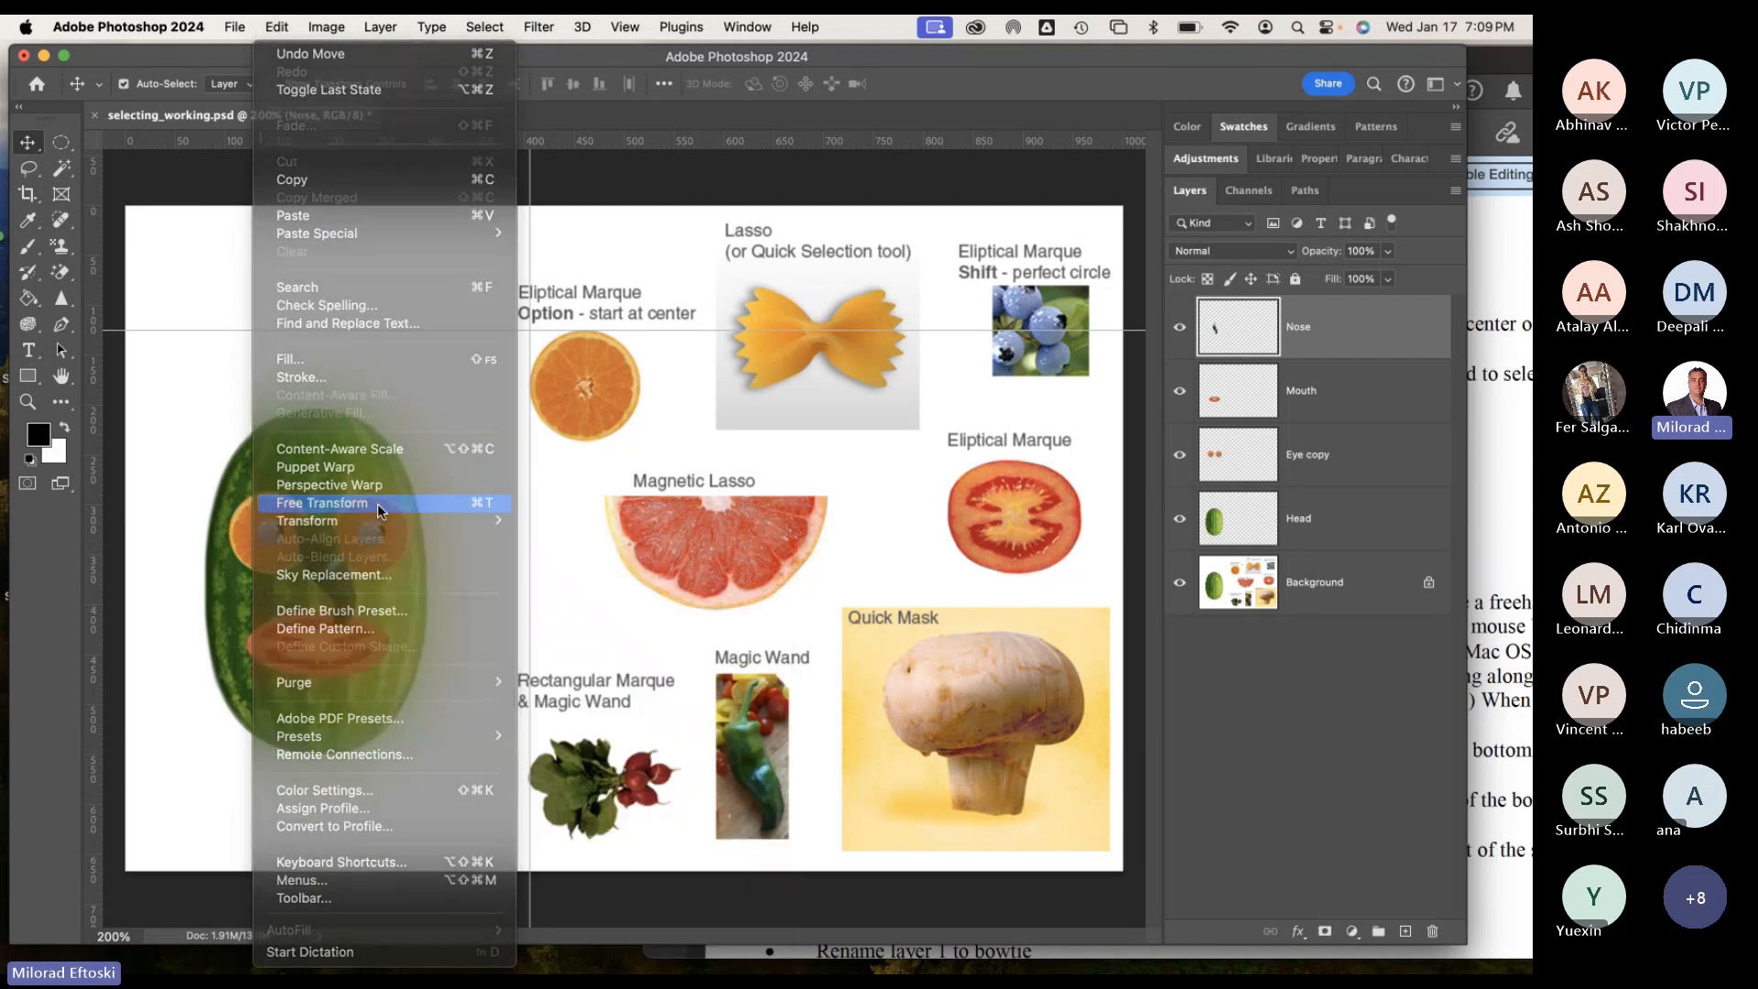
{"action": "left_click", "coordinate": [377, 504]}
{"action": "mouse_move", "coordinate": [356, 628]}
{"action": "left_mouse_down"}
{"action": "mouse_move", "coordinate": [350, 607]}
{"action": "mouse_move", "coordinate": [374, 635]}
{"action": "mouse_move", "coordinate": [358, 646]}
{"action": "left_mouse_up"}
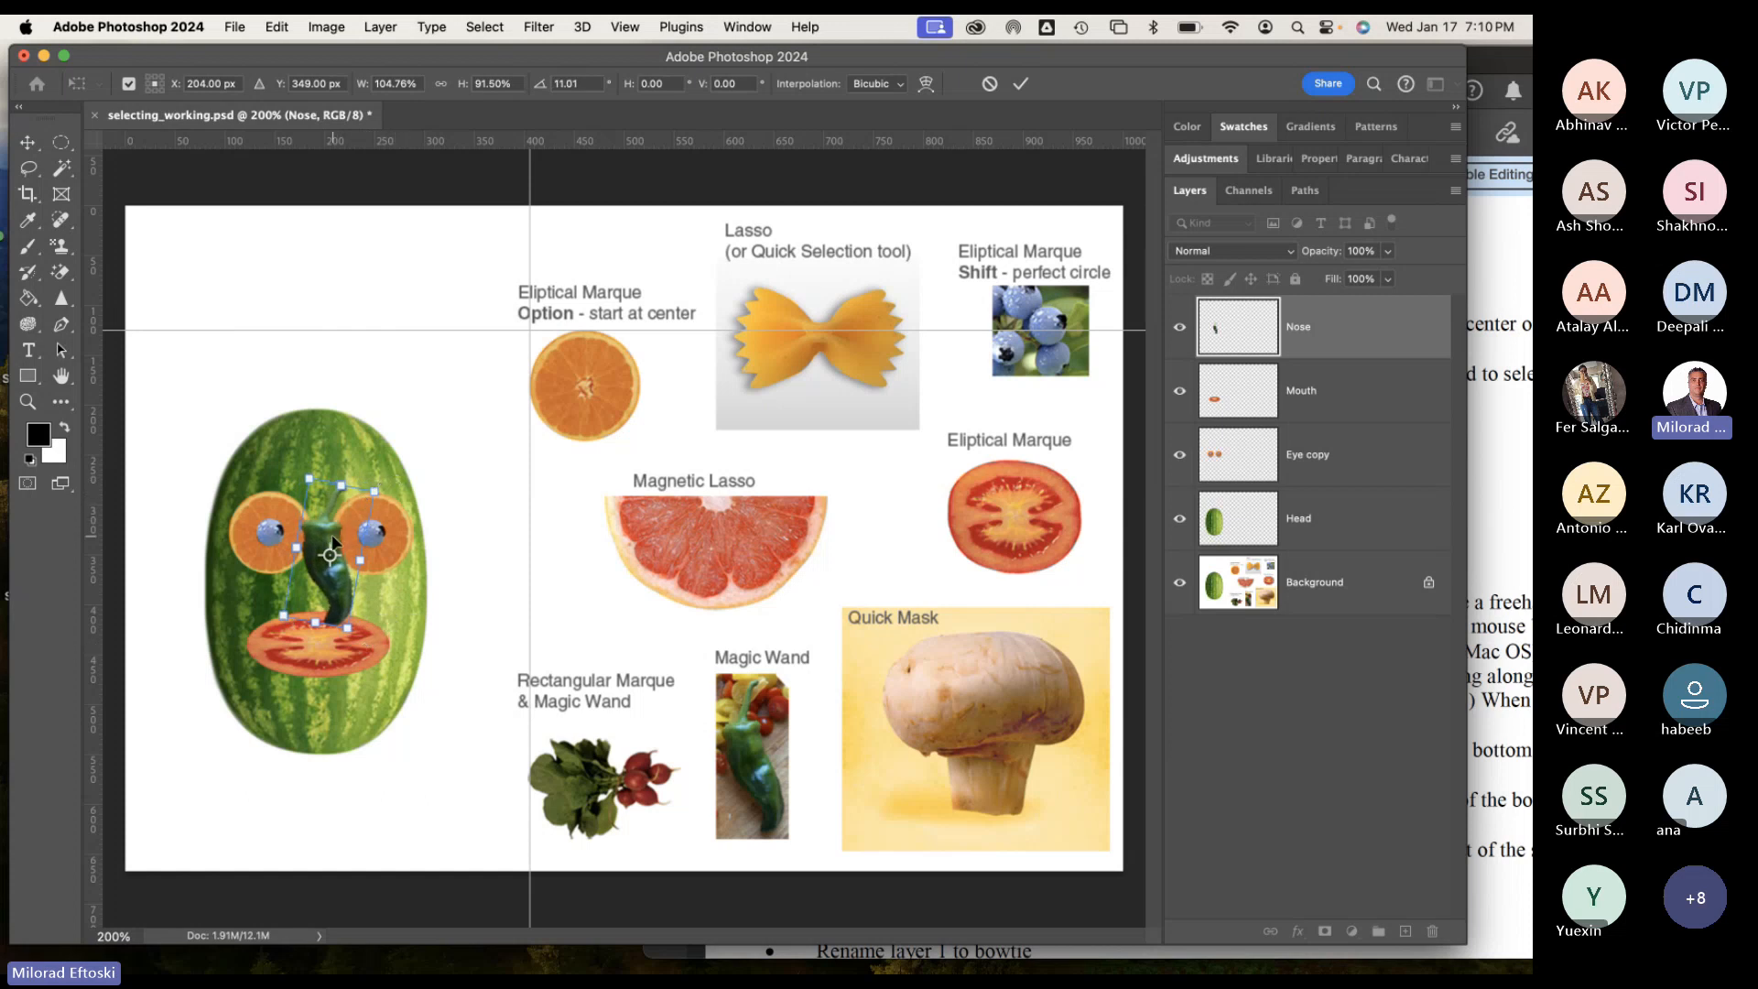
Adjust the nose's rotation to about 10.5 degrees, seat it between the eyes and mouth, and make the Background layer active.
{"action": "left_click_drag", "start_coordinate": [333, 542], "coordinate": [416, 446]}
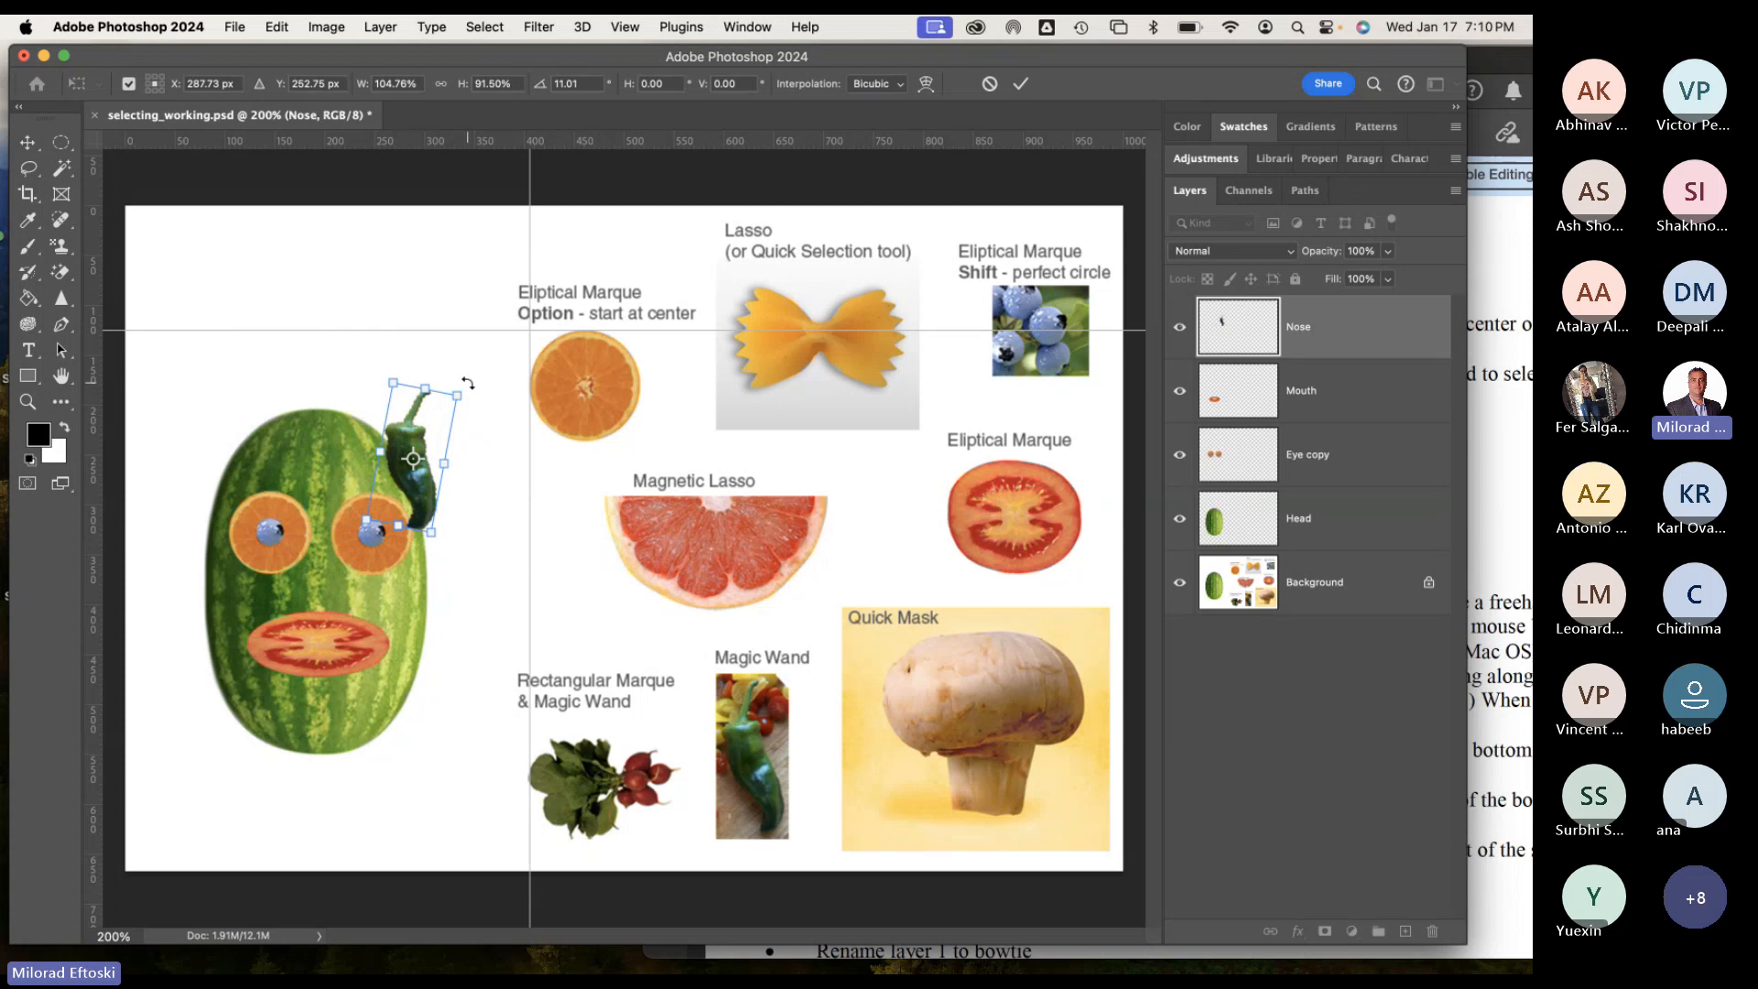
{"action": "left_click_drag", "start_coordinate": [468, 383], "coordinate": [468, 410]}
{"action": "left_click_drag", "start_coordinate": [418, 488], "coordinate": [331, 600]}
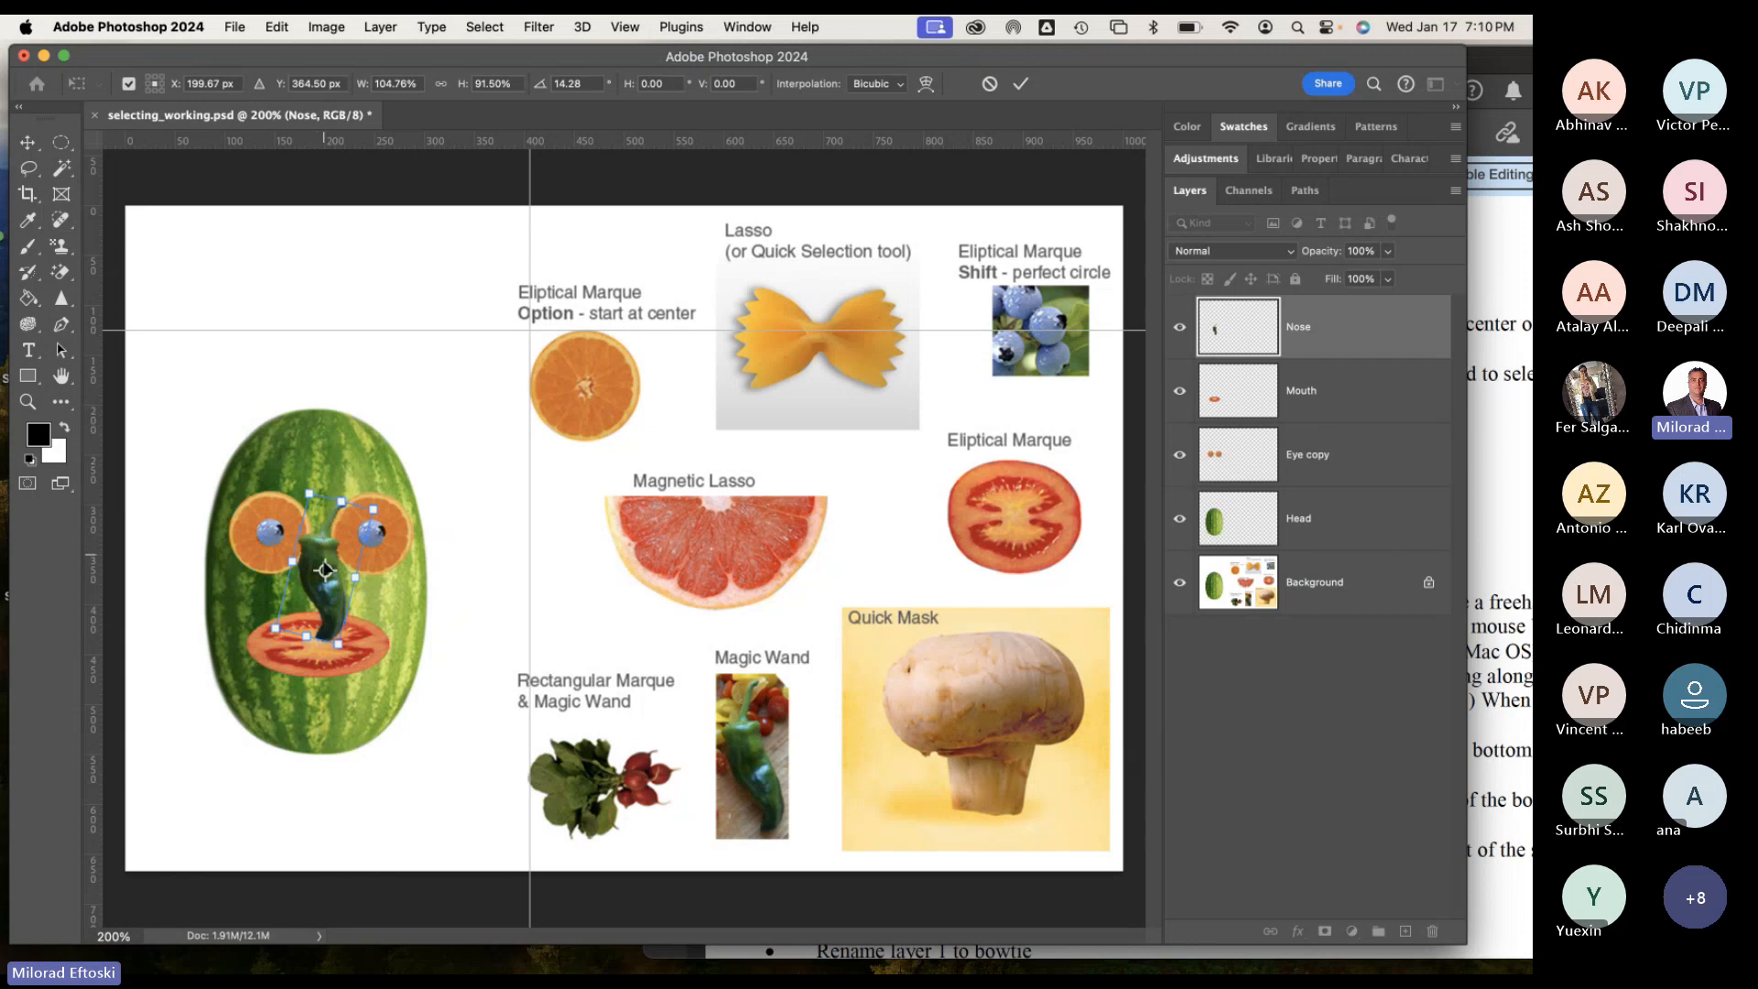
{"action": "left_click_drag", "start_coordinate": [327, 574], "coordinate": [324, 499]}
{"action": "mouse_move", "coordinate": [348, 666]}
{"action": "left_mouse_down"}
{"action": "mouse_move", "coordinate": [364, 652]}
{"action": "mouse_move", "coordinate": [353, 663]}
{"action": "left_mouse_up"}
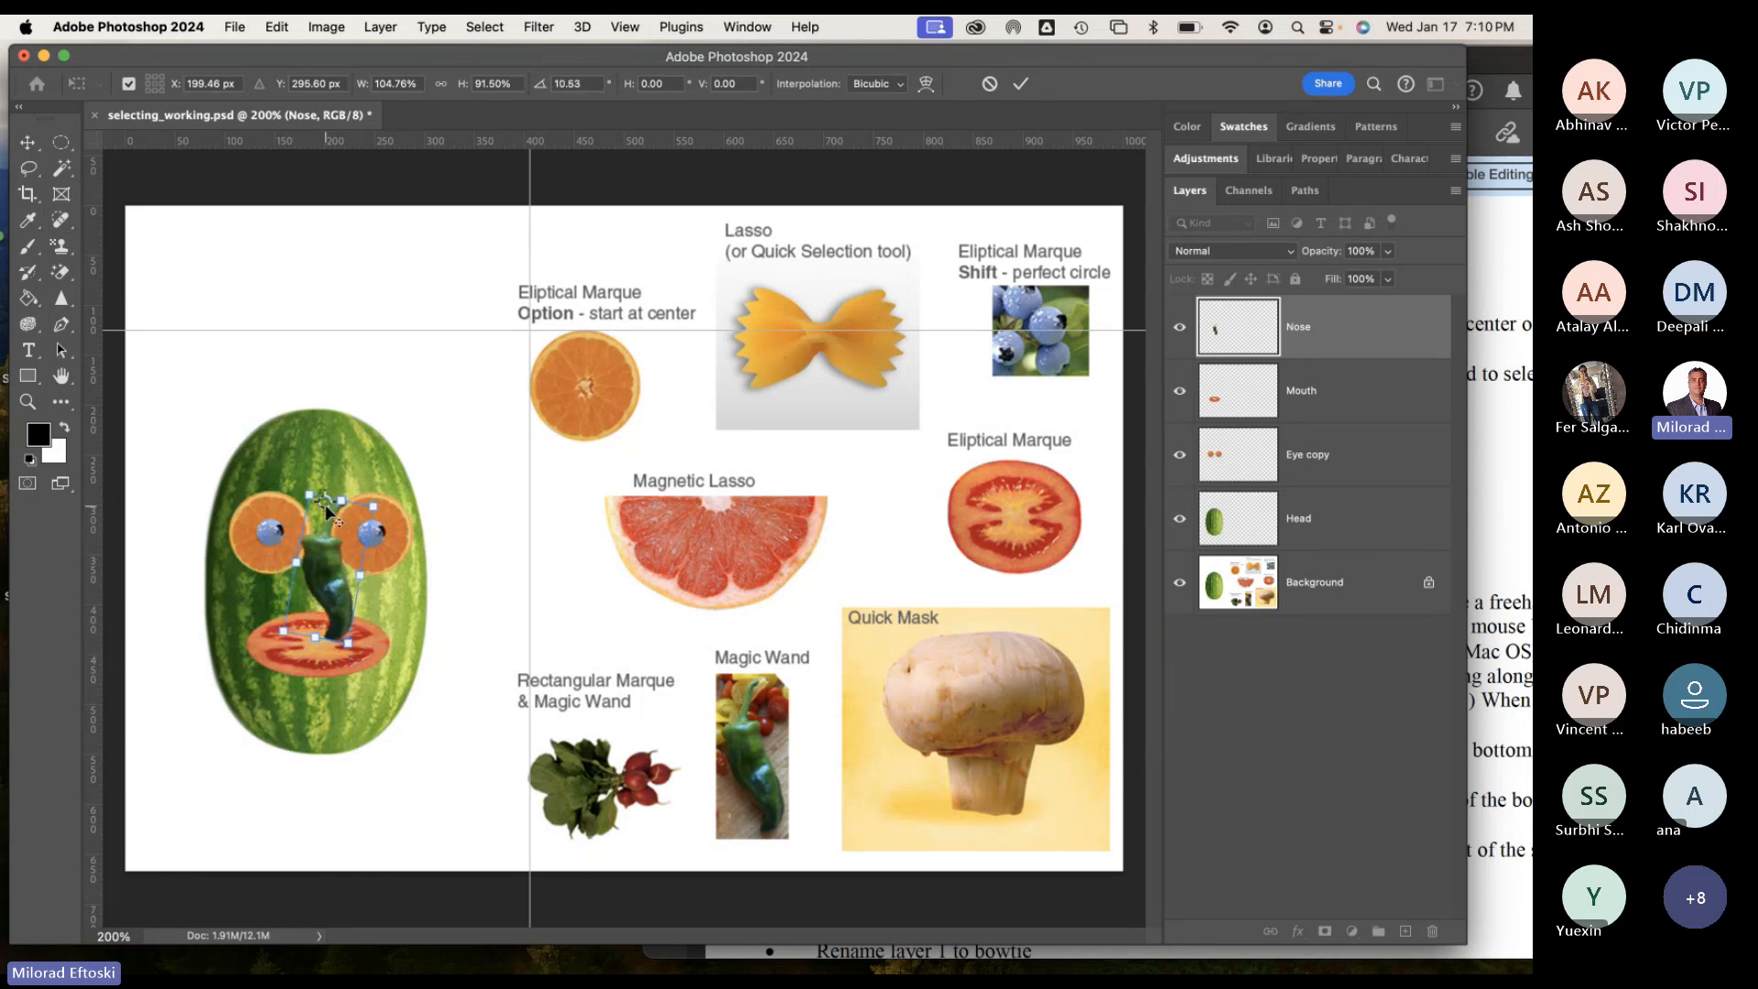
{"action": "left_click_drag", "start_coordinate": [327, 512], "coordinate": [336, 605]}
{"action": "key", "text": "Return"}
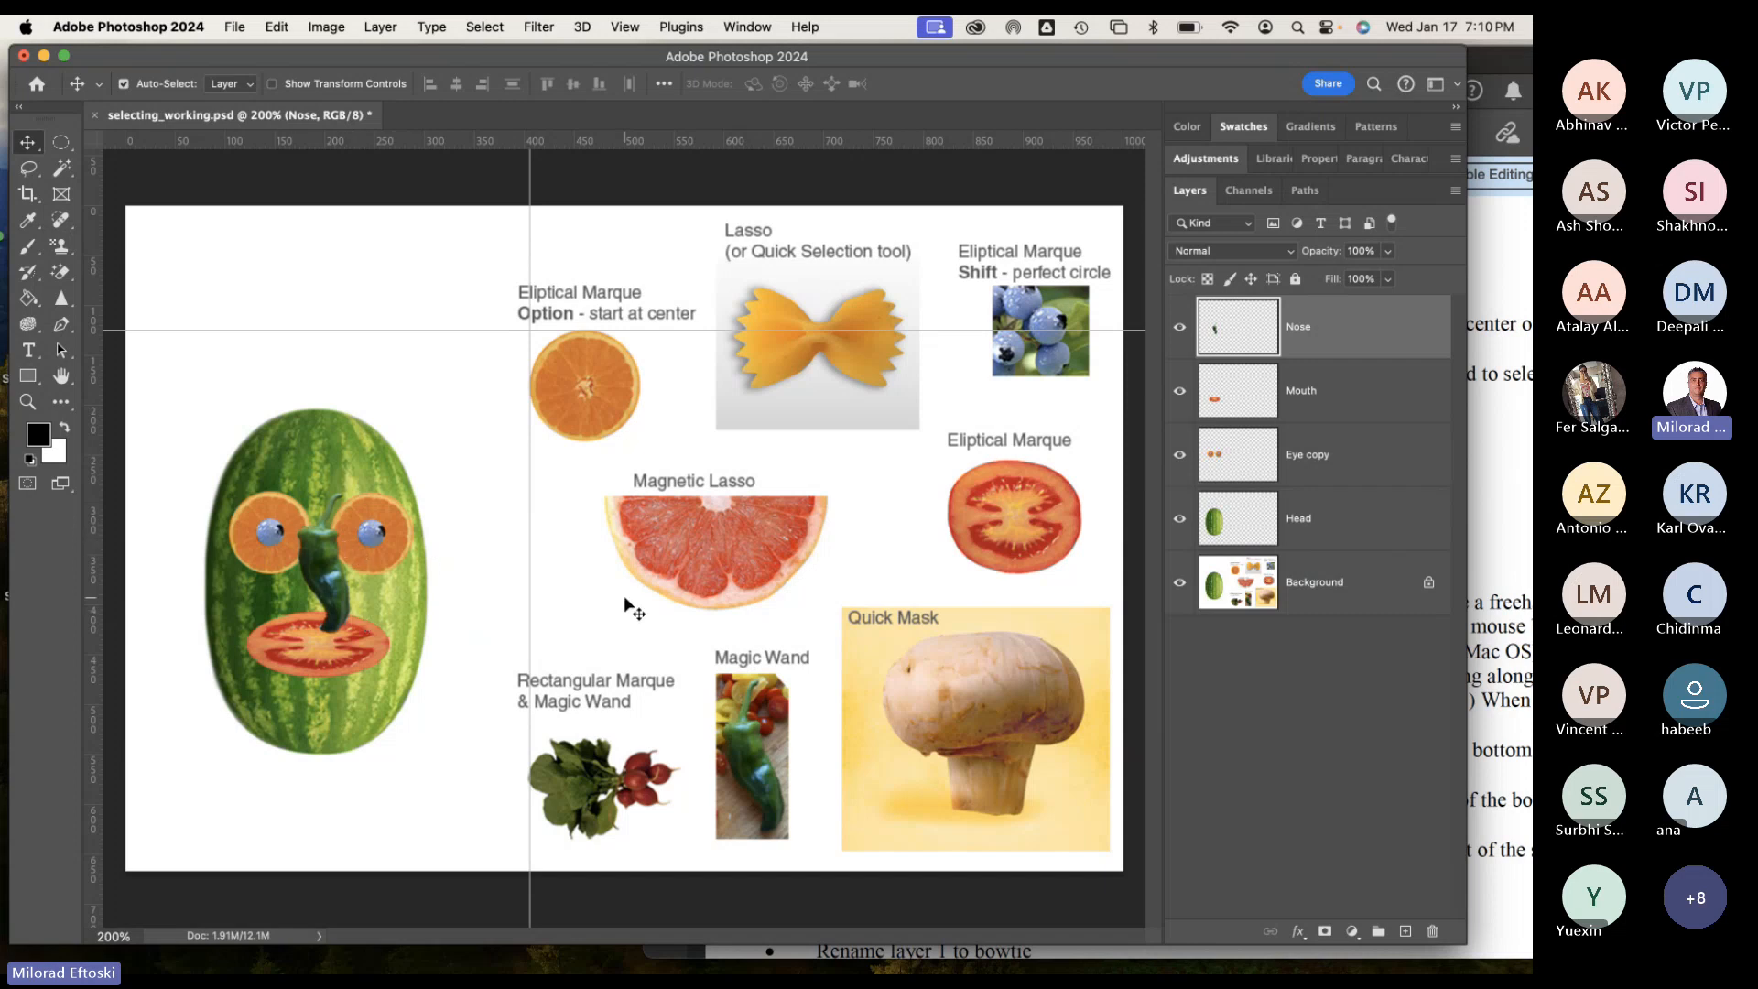
{"action": "left_click", "coordinate": [1284, 594]}
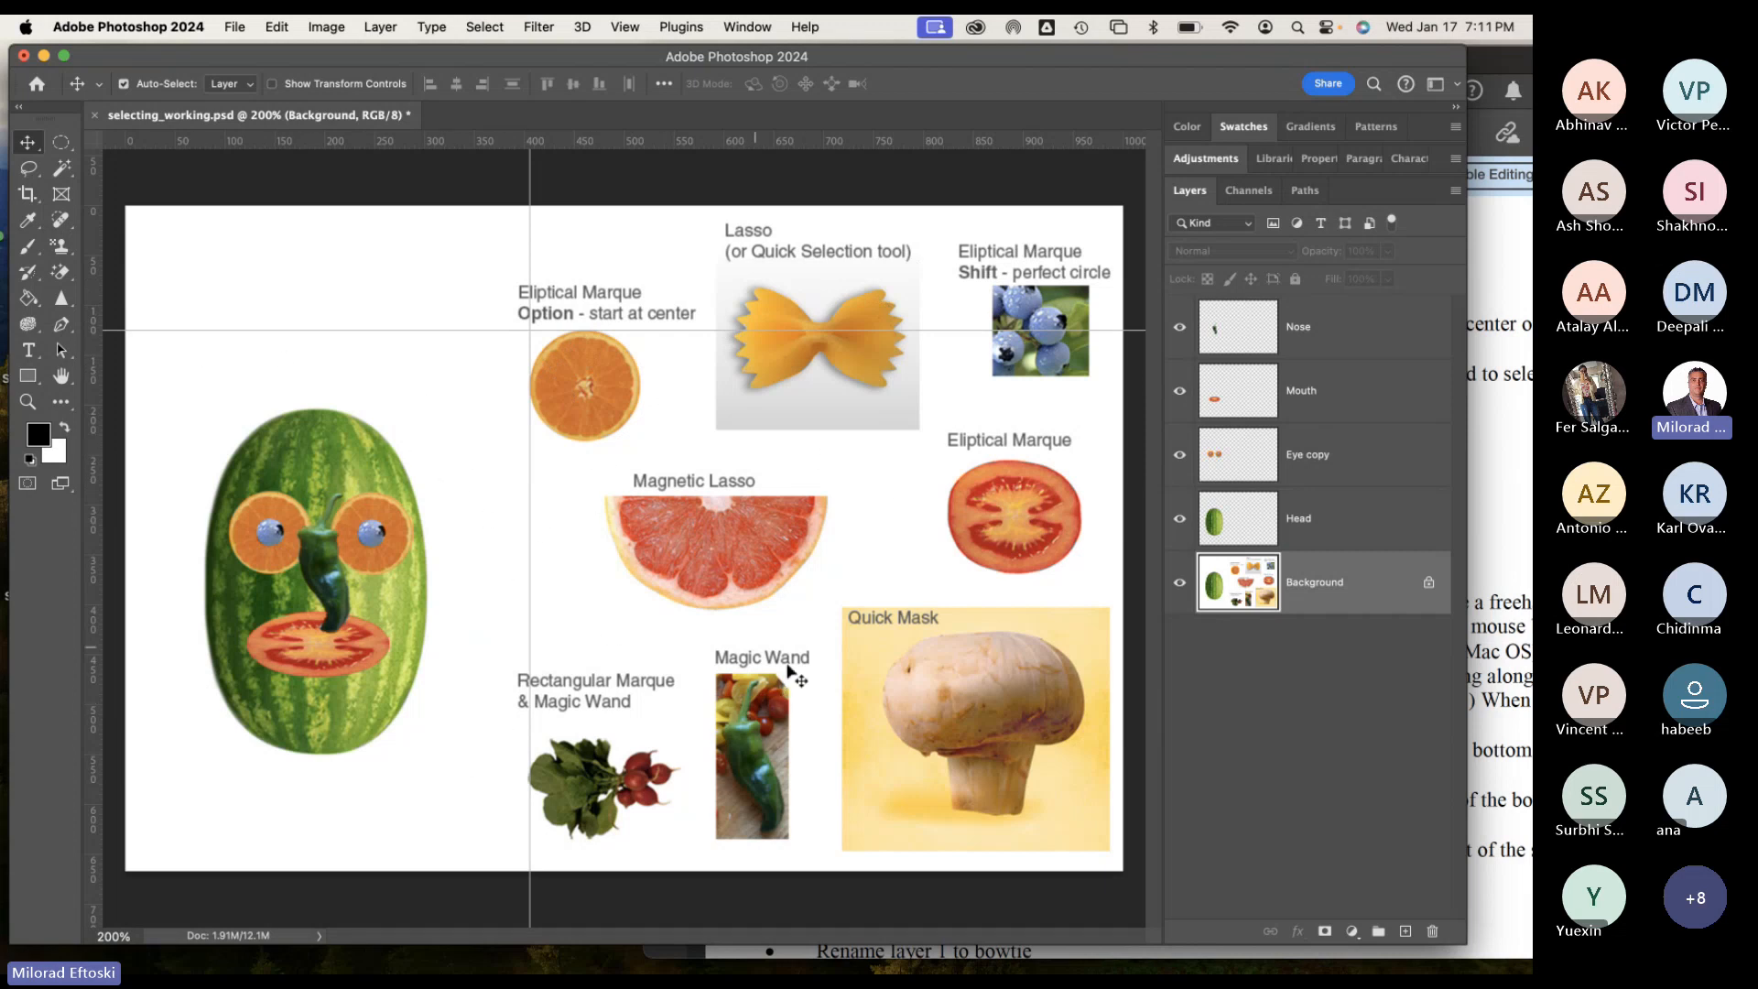
Switch to the Acrobat instructions, widen the window to fit the full lines, and review the Bowtie steps.
{"action": "left_click", "coordinate": [1488, 551]}
{"action": "left_click_drag", "start_coordinate": [974, 586], "coordinate": [948, 434]}
{"action": "scroll", "coordinate": [971, 459], "scroll_direction": "left", "scroll_amount": 2}
{"action": "scroll", "coordinate": [970, 460], "scroll_direction": "down", "scroll_amount": 1}
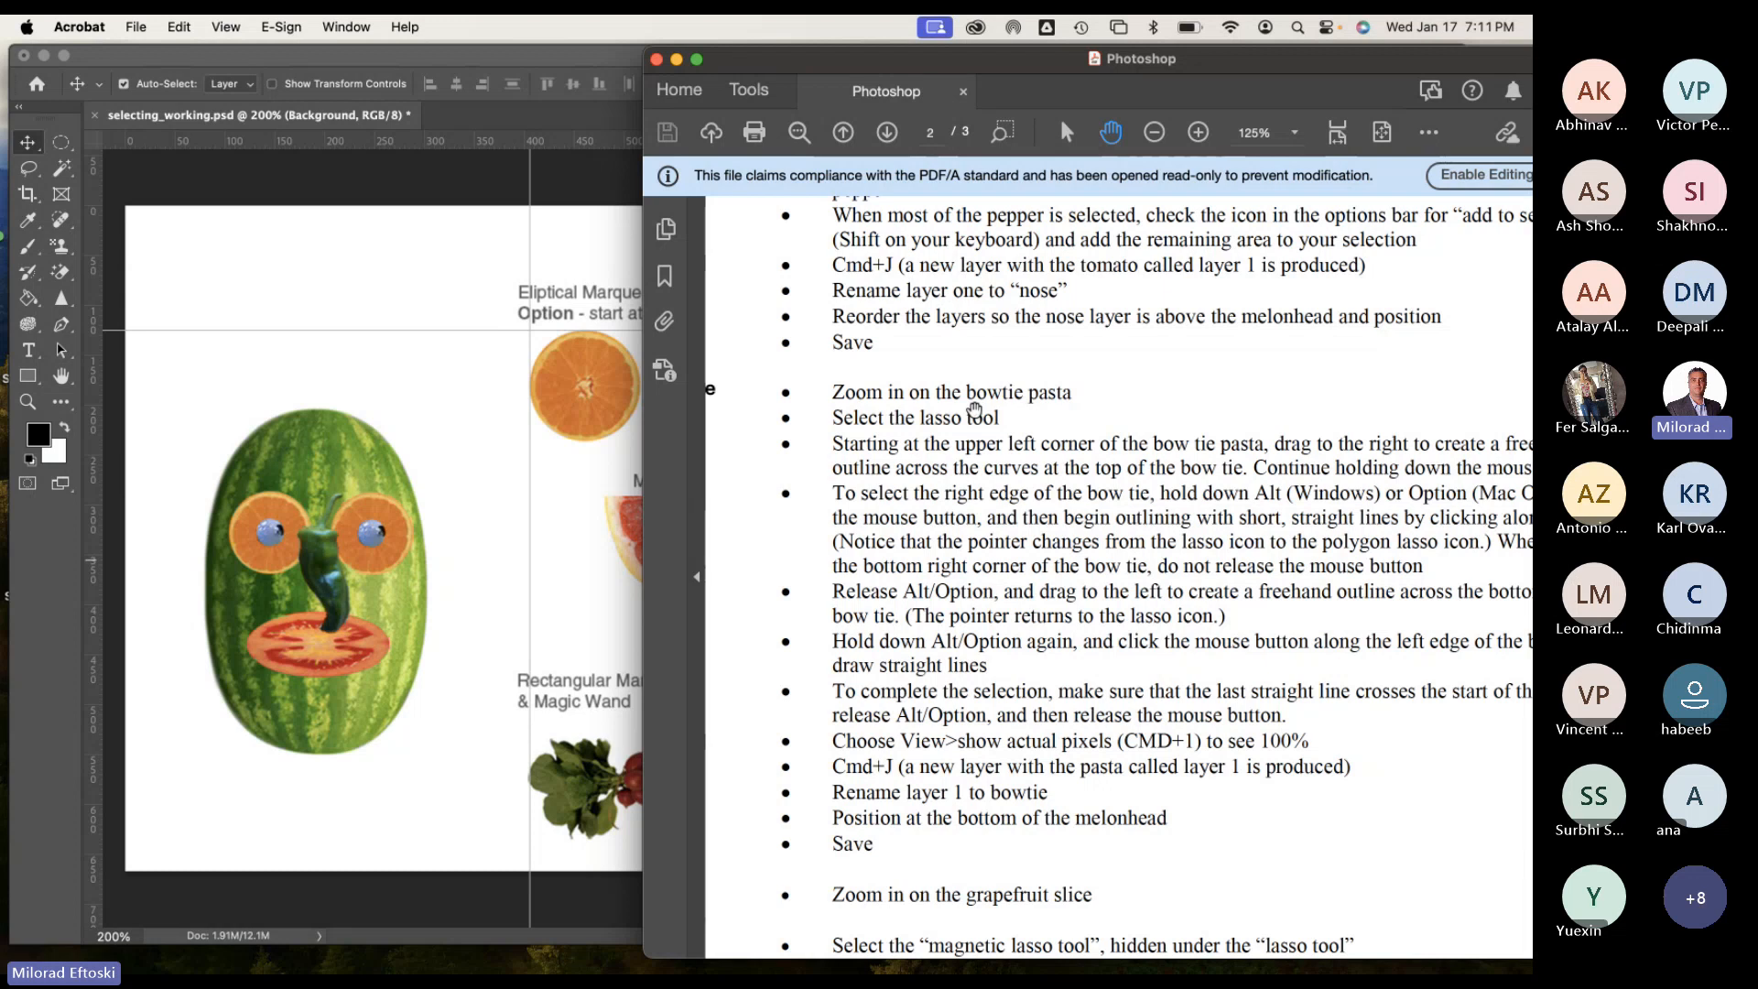
{"action": "scroll", "coordinate": [974, 409], "scroll_direction": "left", "scroll_amount": 2}
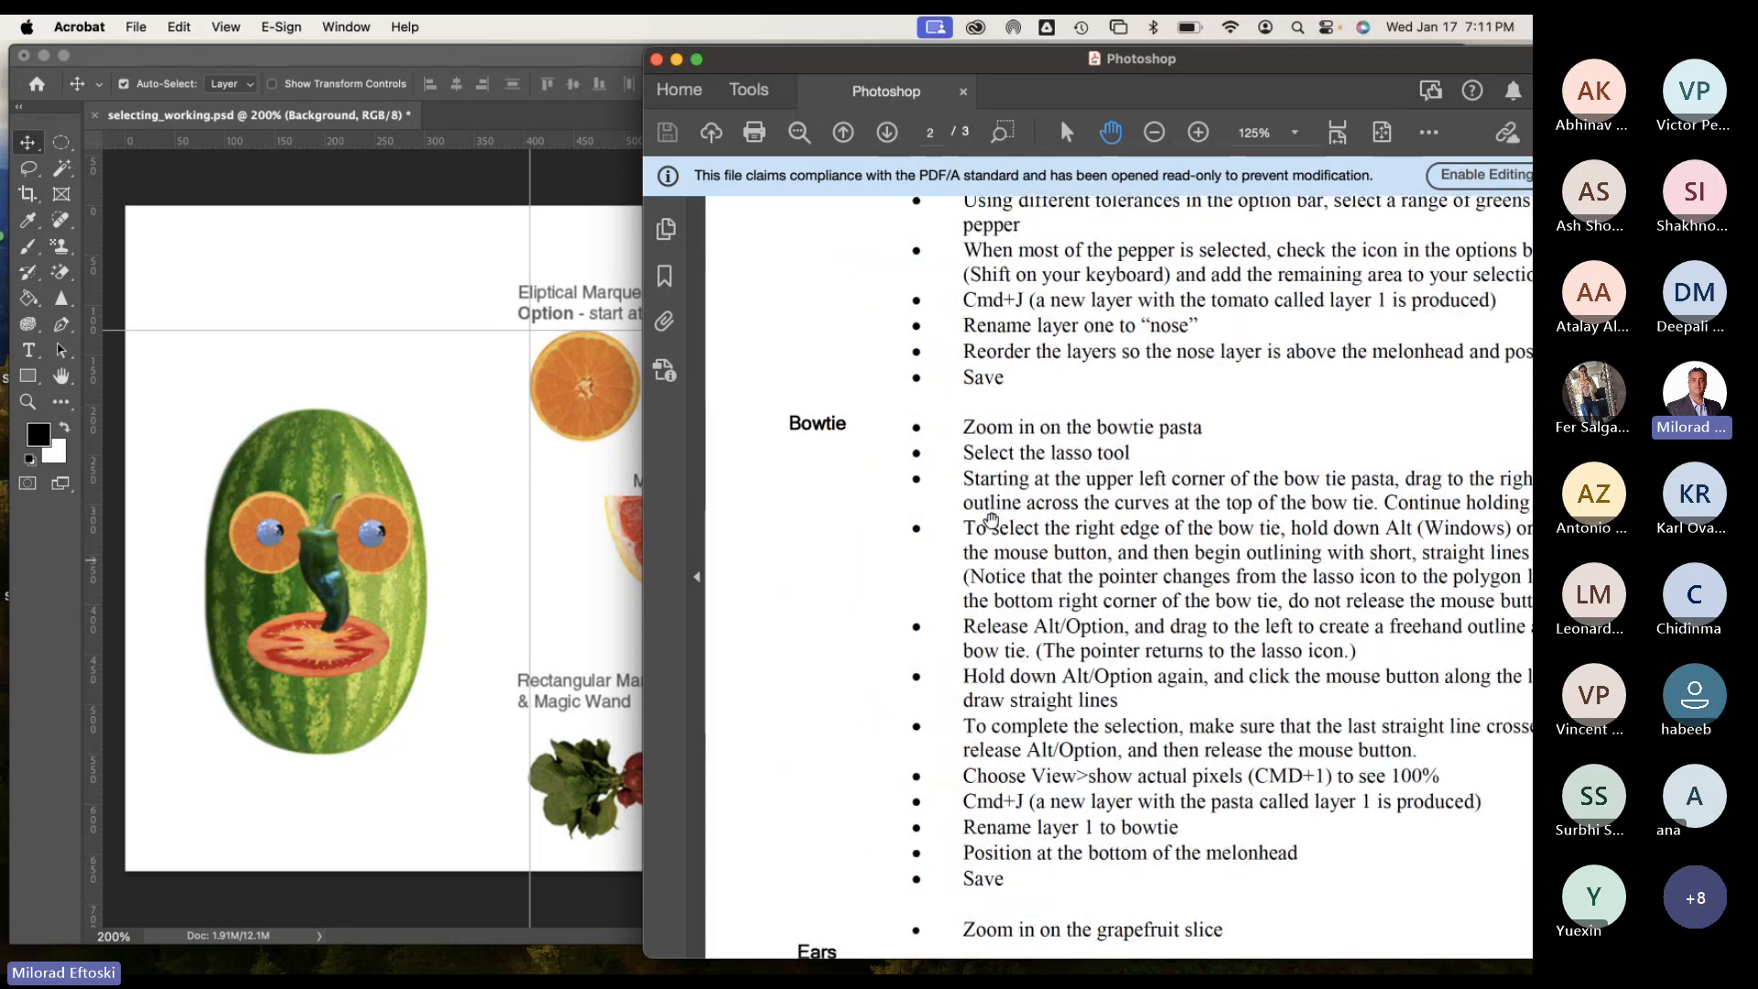
{"action": "scroll", "coordinate": [912, 467], "scroll_direction": "down", "scroll_amount": 1}
{"action": "scroll", "coordinate": [934, 439], "scroll_direction": "left", "scroll_amount": 1}
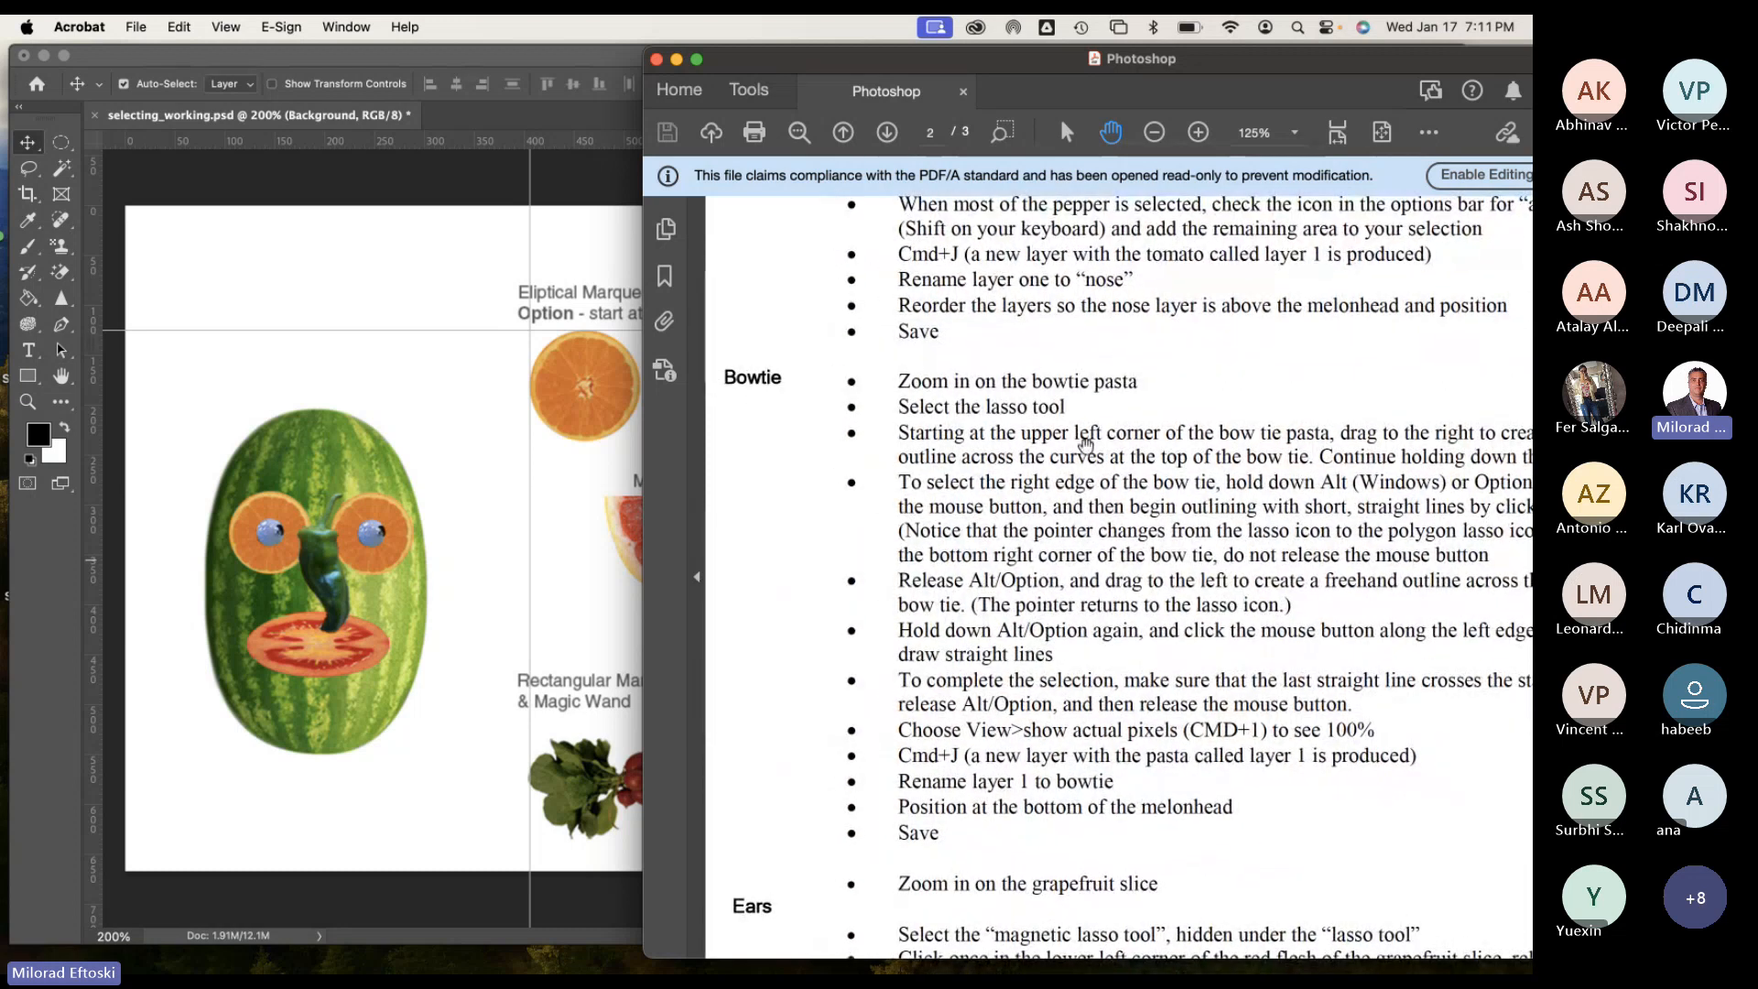
{"action": "scroll", "coordinate": [1018, 458], "scroll_direction": "right", "scroll_amount": 2}
{"action": "scroll", "coordinate": [1018, 458], "scroll_direction": "down", "scroll_amount": 1}
{"action": "scroll", "coordinate": [1018, 457], "scroll_direction": "right", "scroll_amount": 2}
{"action": "scroll", "coordinate": [1019, 458], "scroll_direction": "down", "scroll_amount": 1}
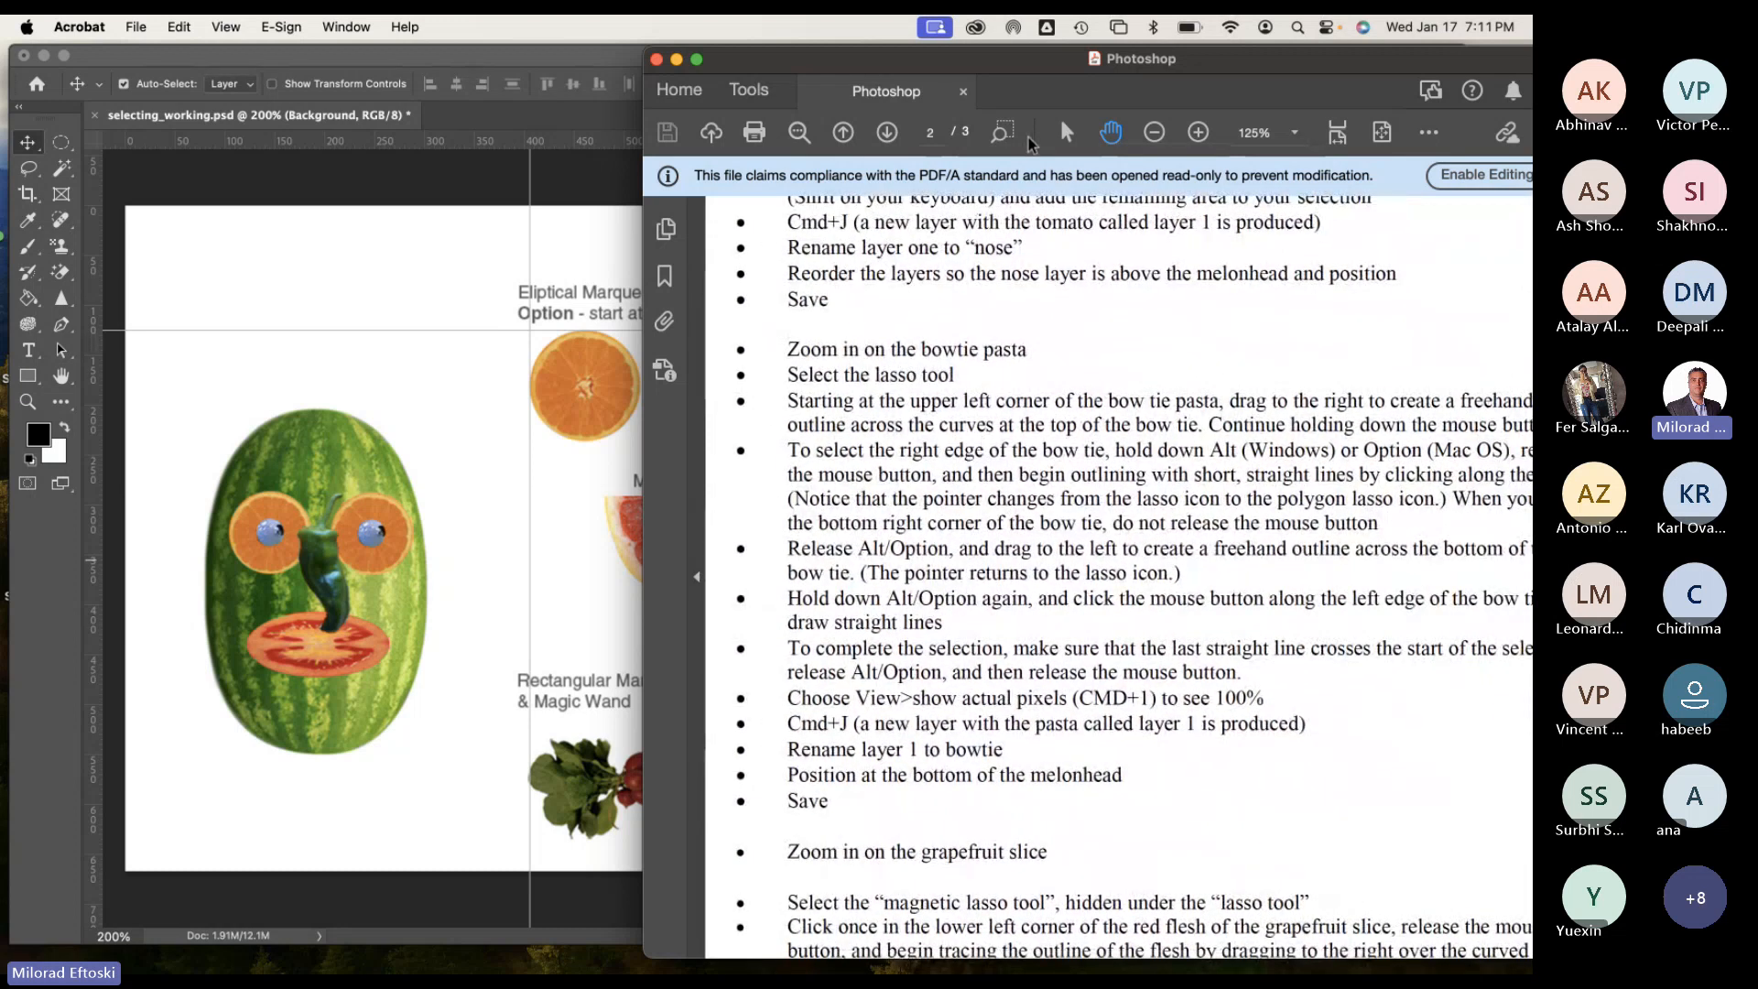
{"action": "left_click_drag", "start_coordinate": [982, 62], "coordinate": [733, 58]}
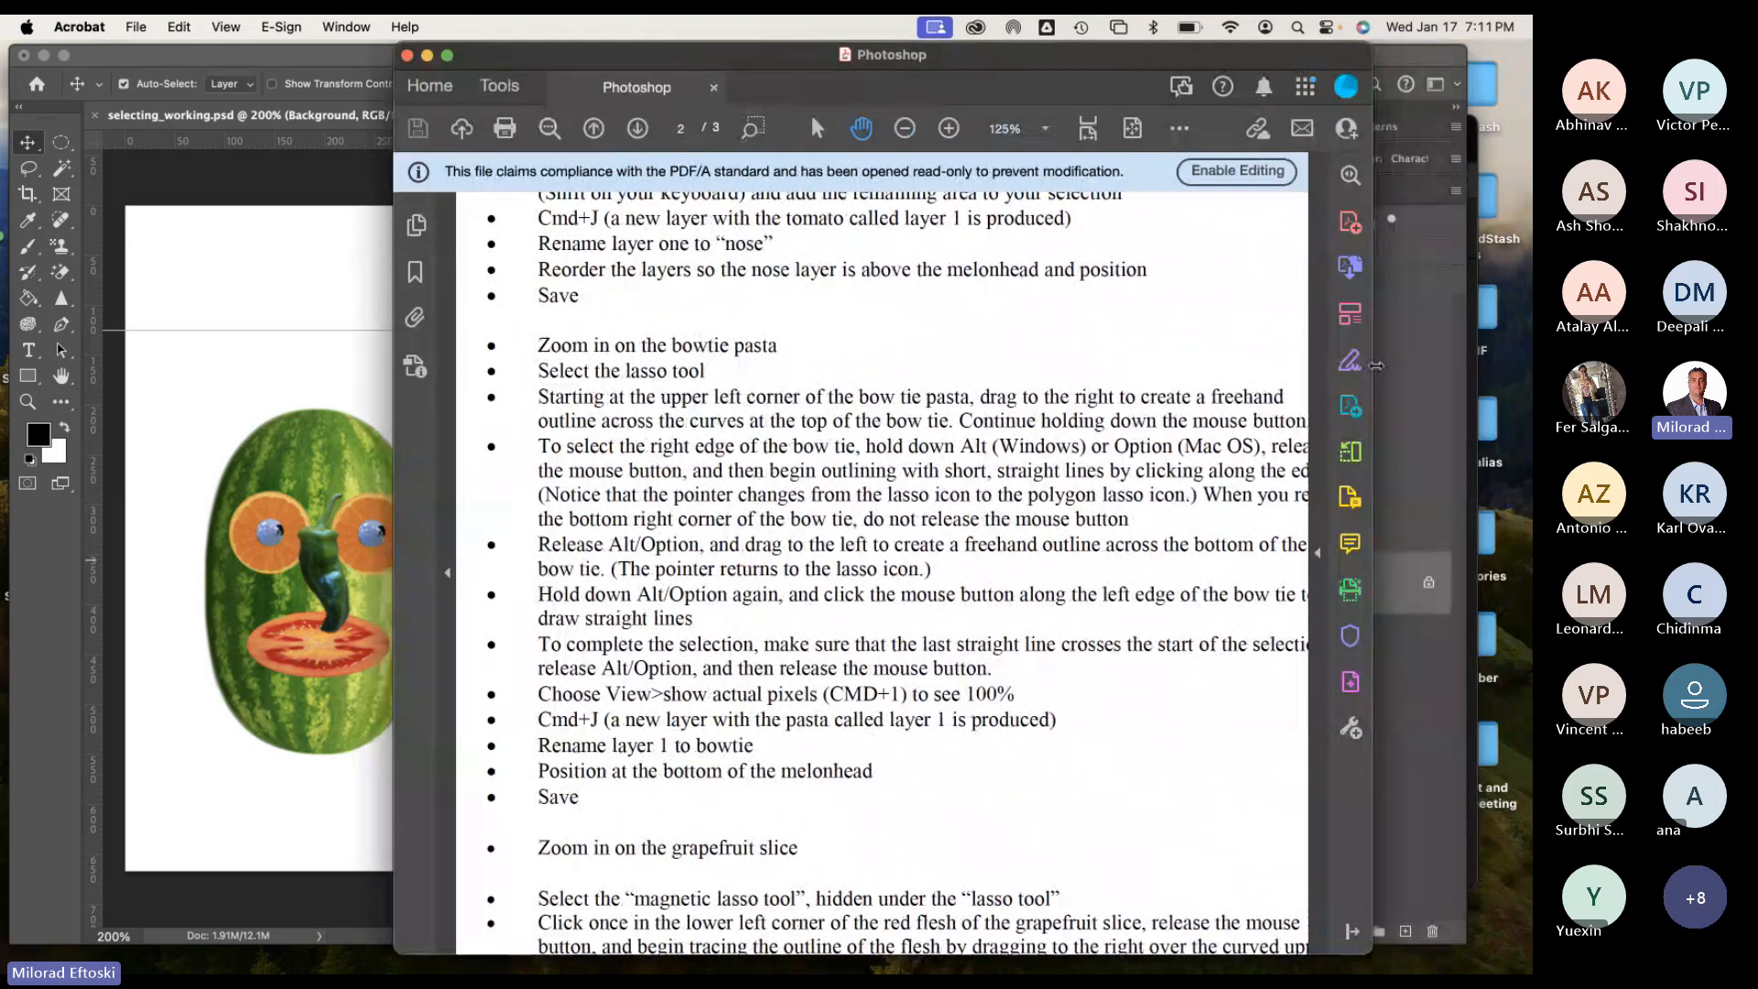
{"action": "left_click_drag", "start_coordinate": [1386, 365], "coordinate": [1511, 366]}
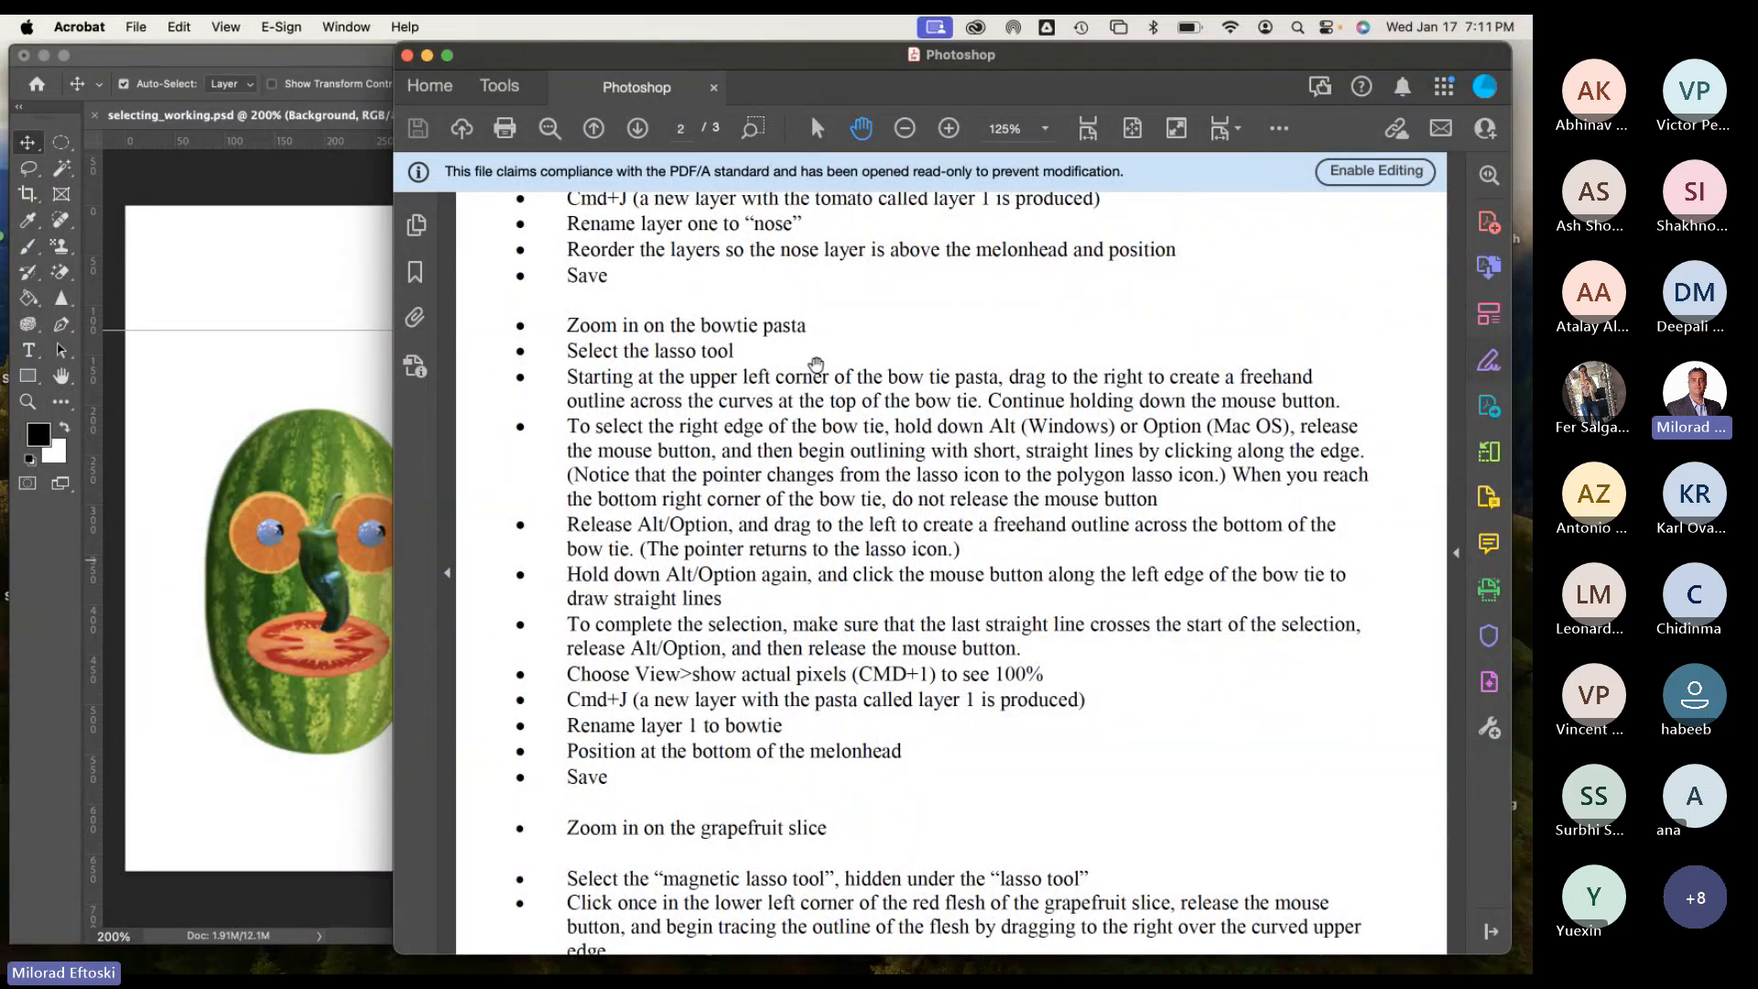
Switch to Photoshop, try out the Polygonal Lasso with a closed selection around the top of the melon head, and deselect it.
{"action": "left_click", "coordinate": [28, 169]}
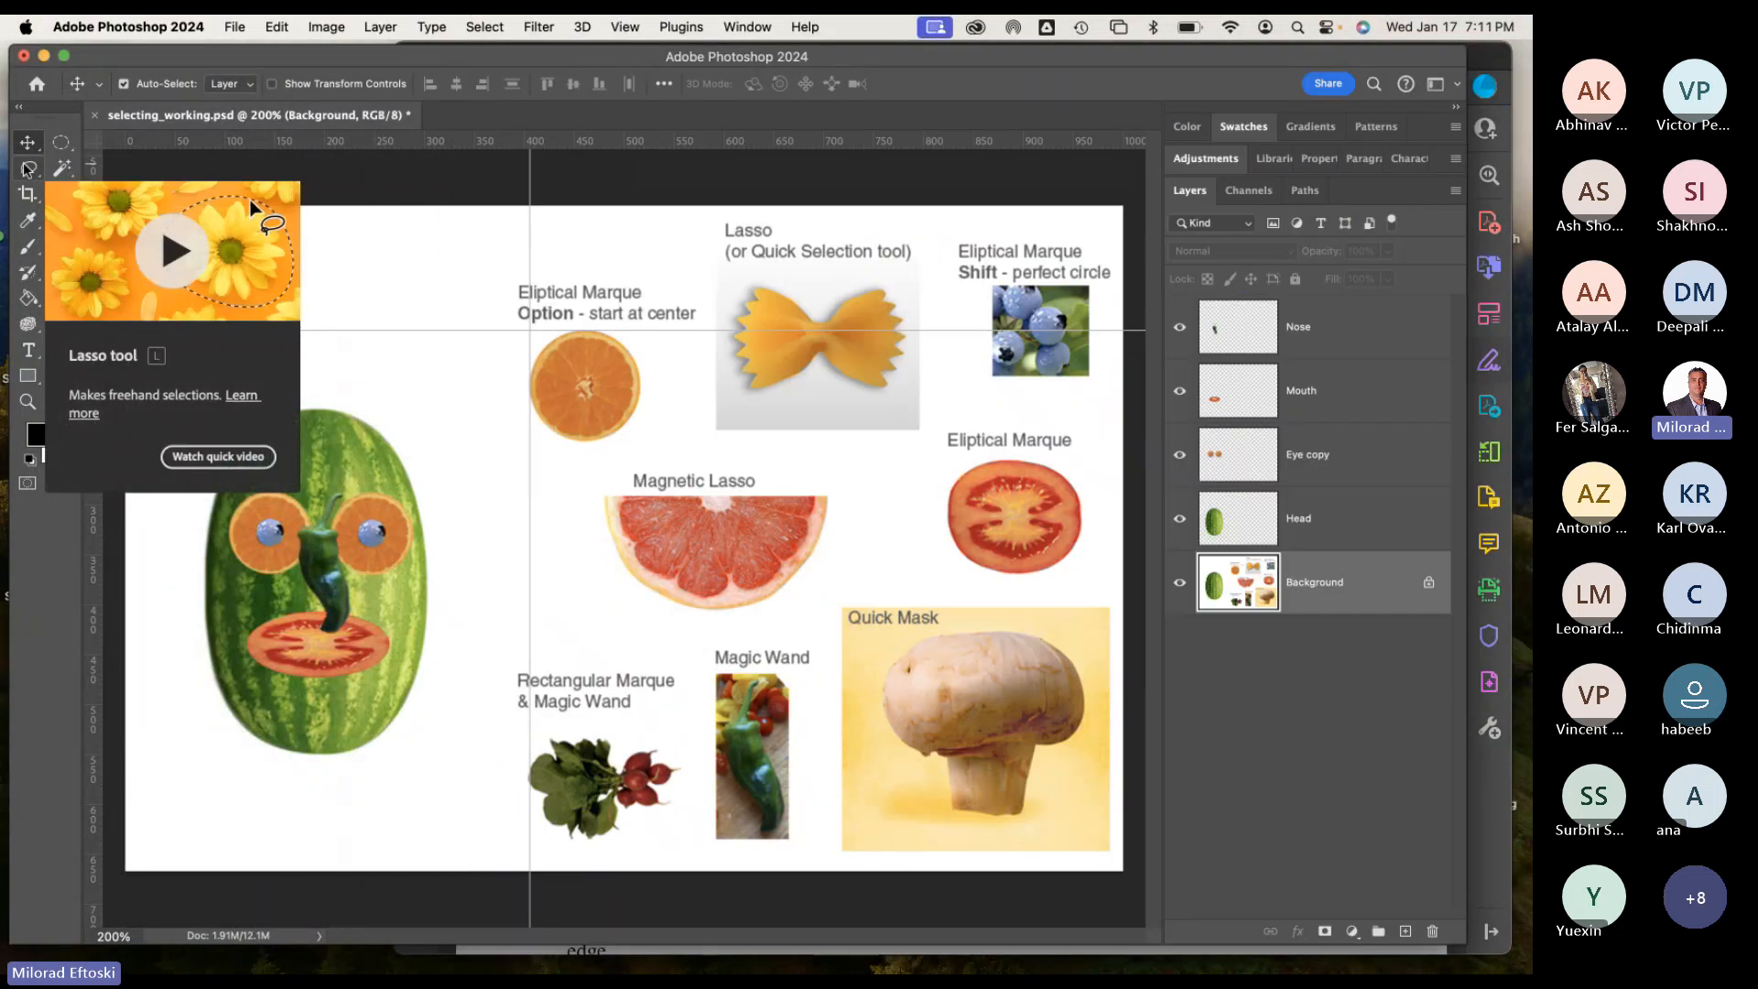
{"action": "left_click", "coordinate": [28, 171]}
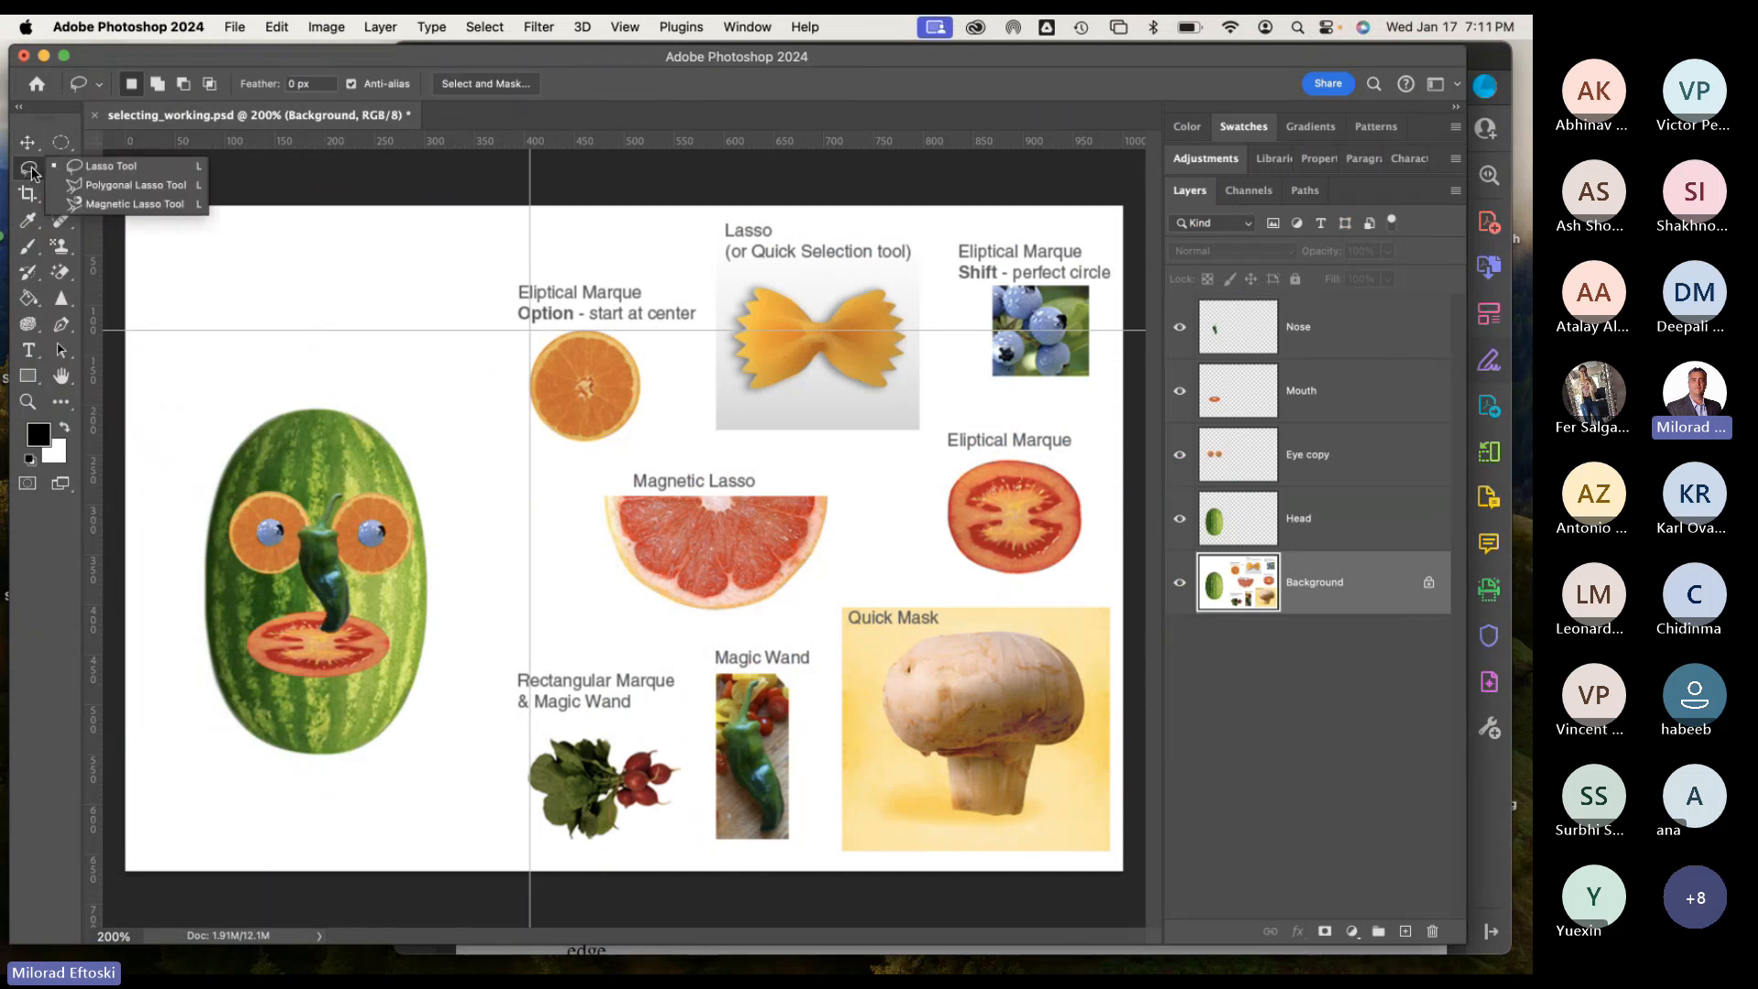
{"action": "left_click", "coordinate": [106, 191]}
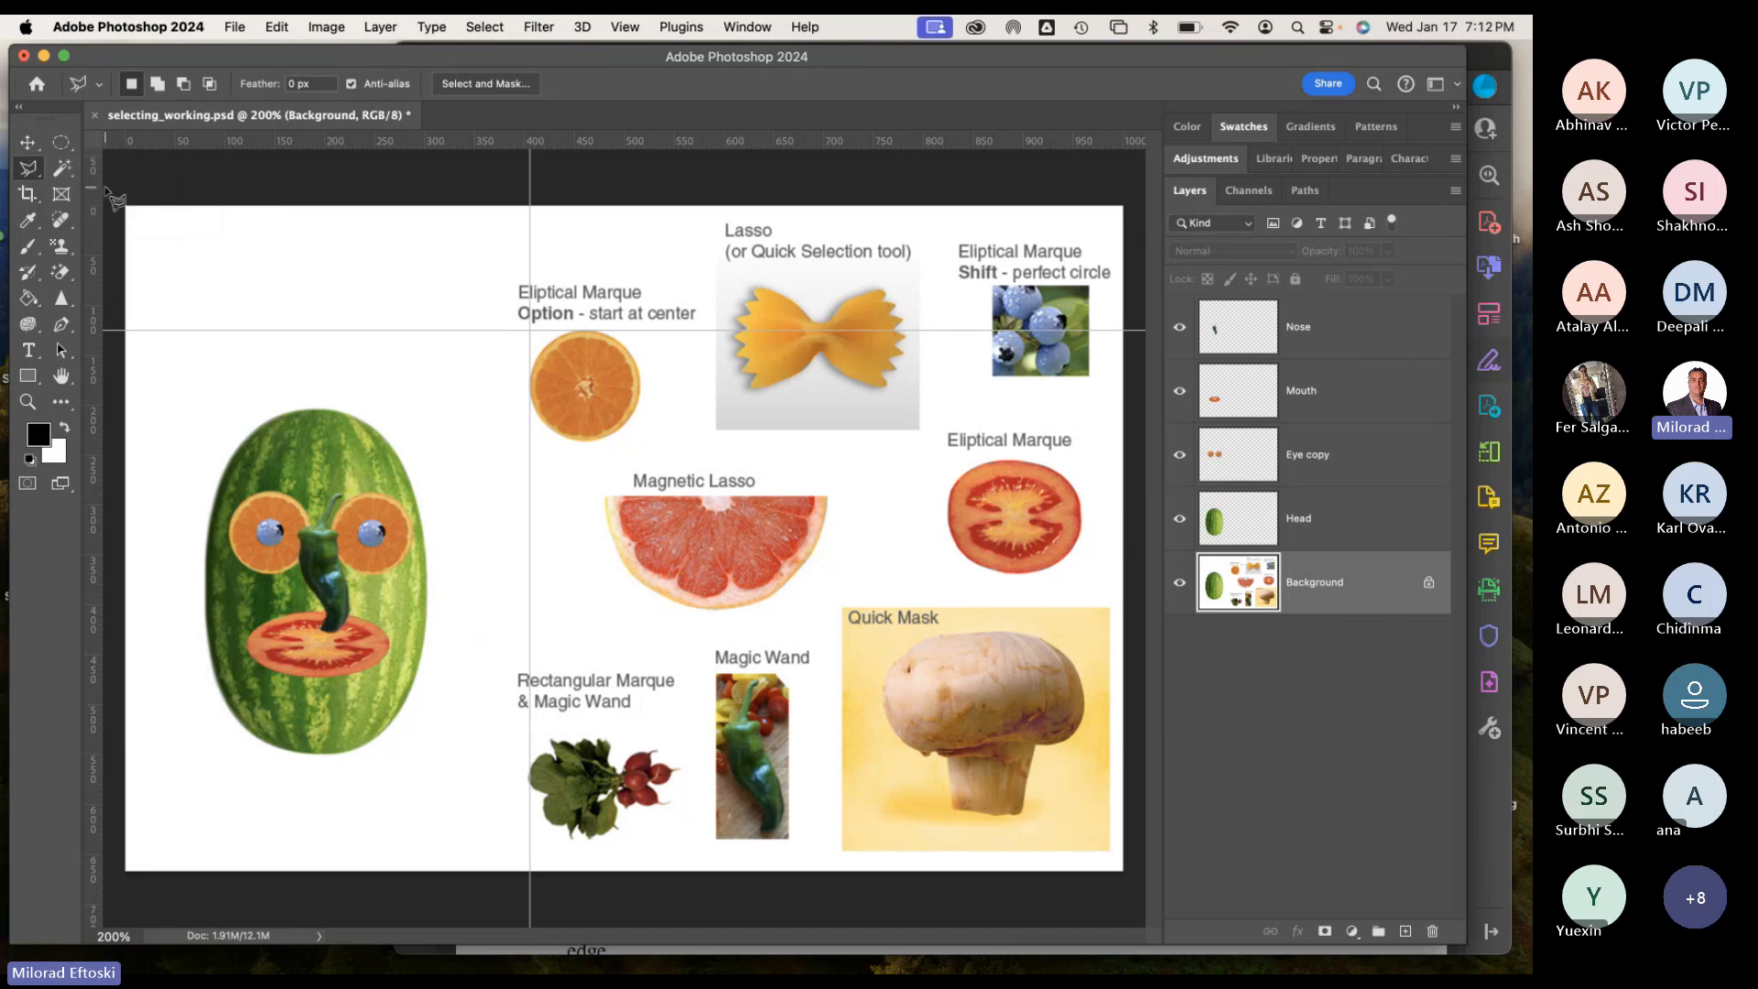
{"action": "left_click", "coordinate": [179, 382]}
{"action": "left_click", "coordinate": [359, 274]}
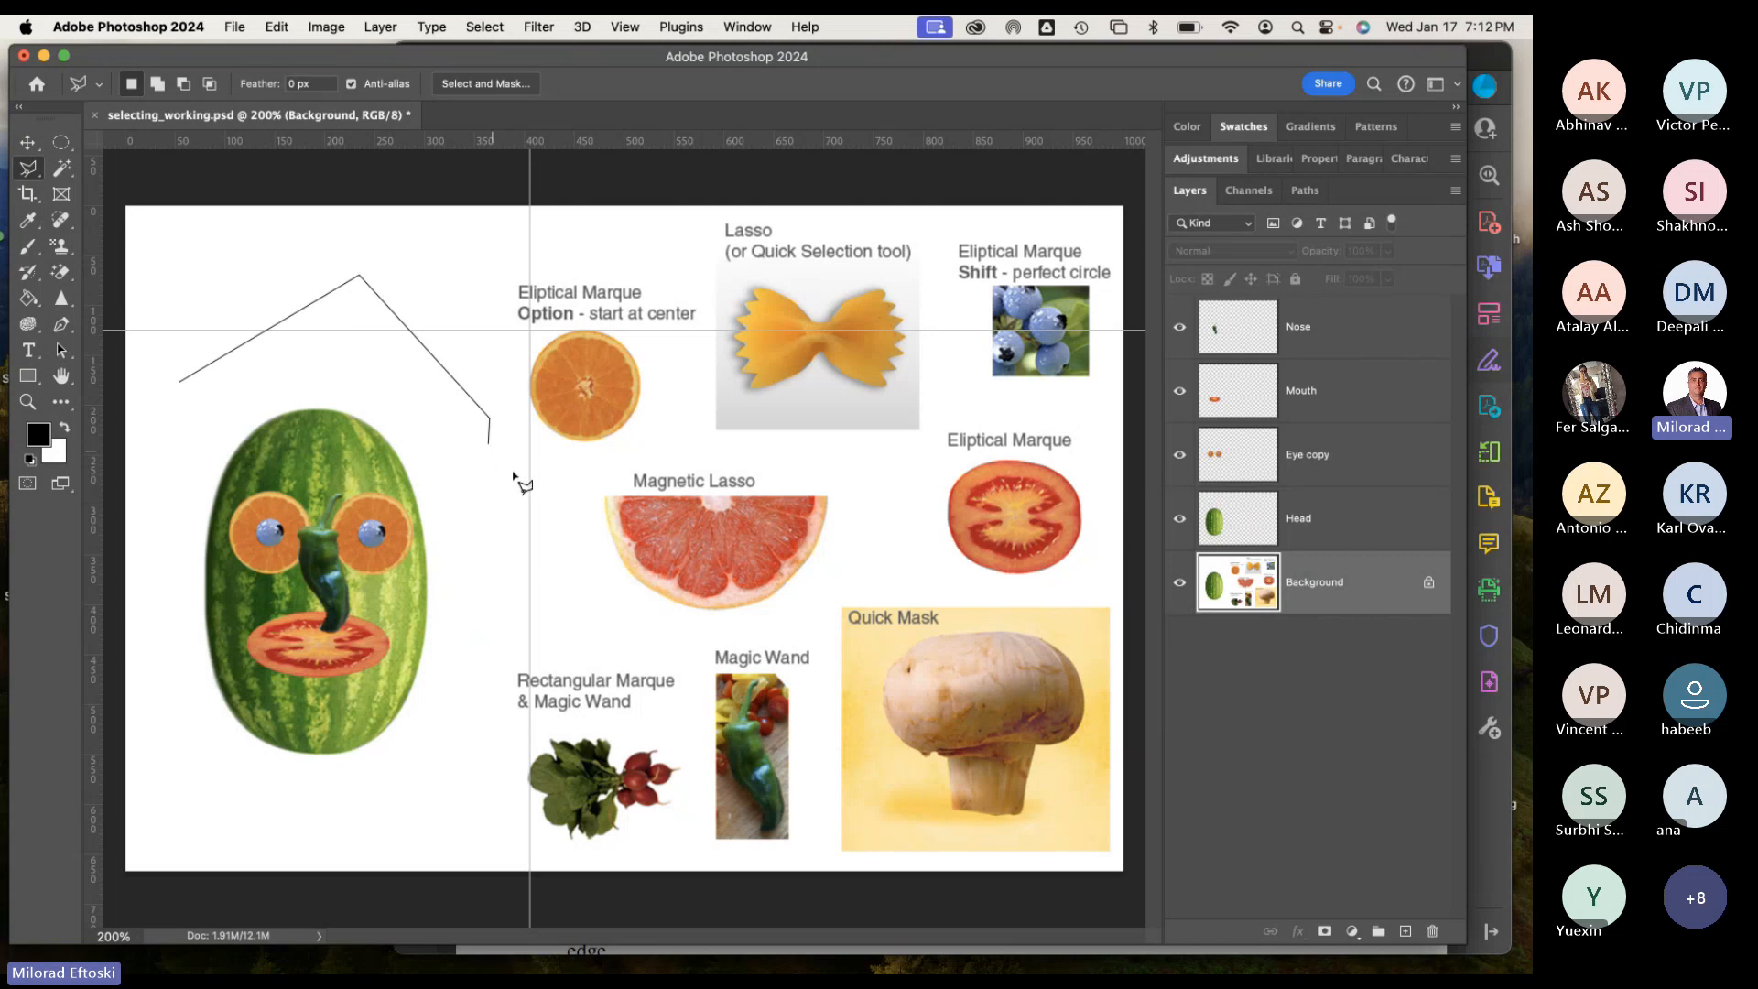
{"action": "left_click", "coordinate": [580, 526]}
{"action": "left_click", "coordinate": [468, 574]}
{"action": "left_click", "coordinate": [401, 407]}
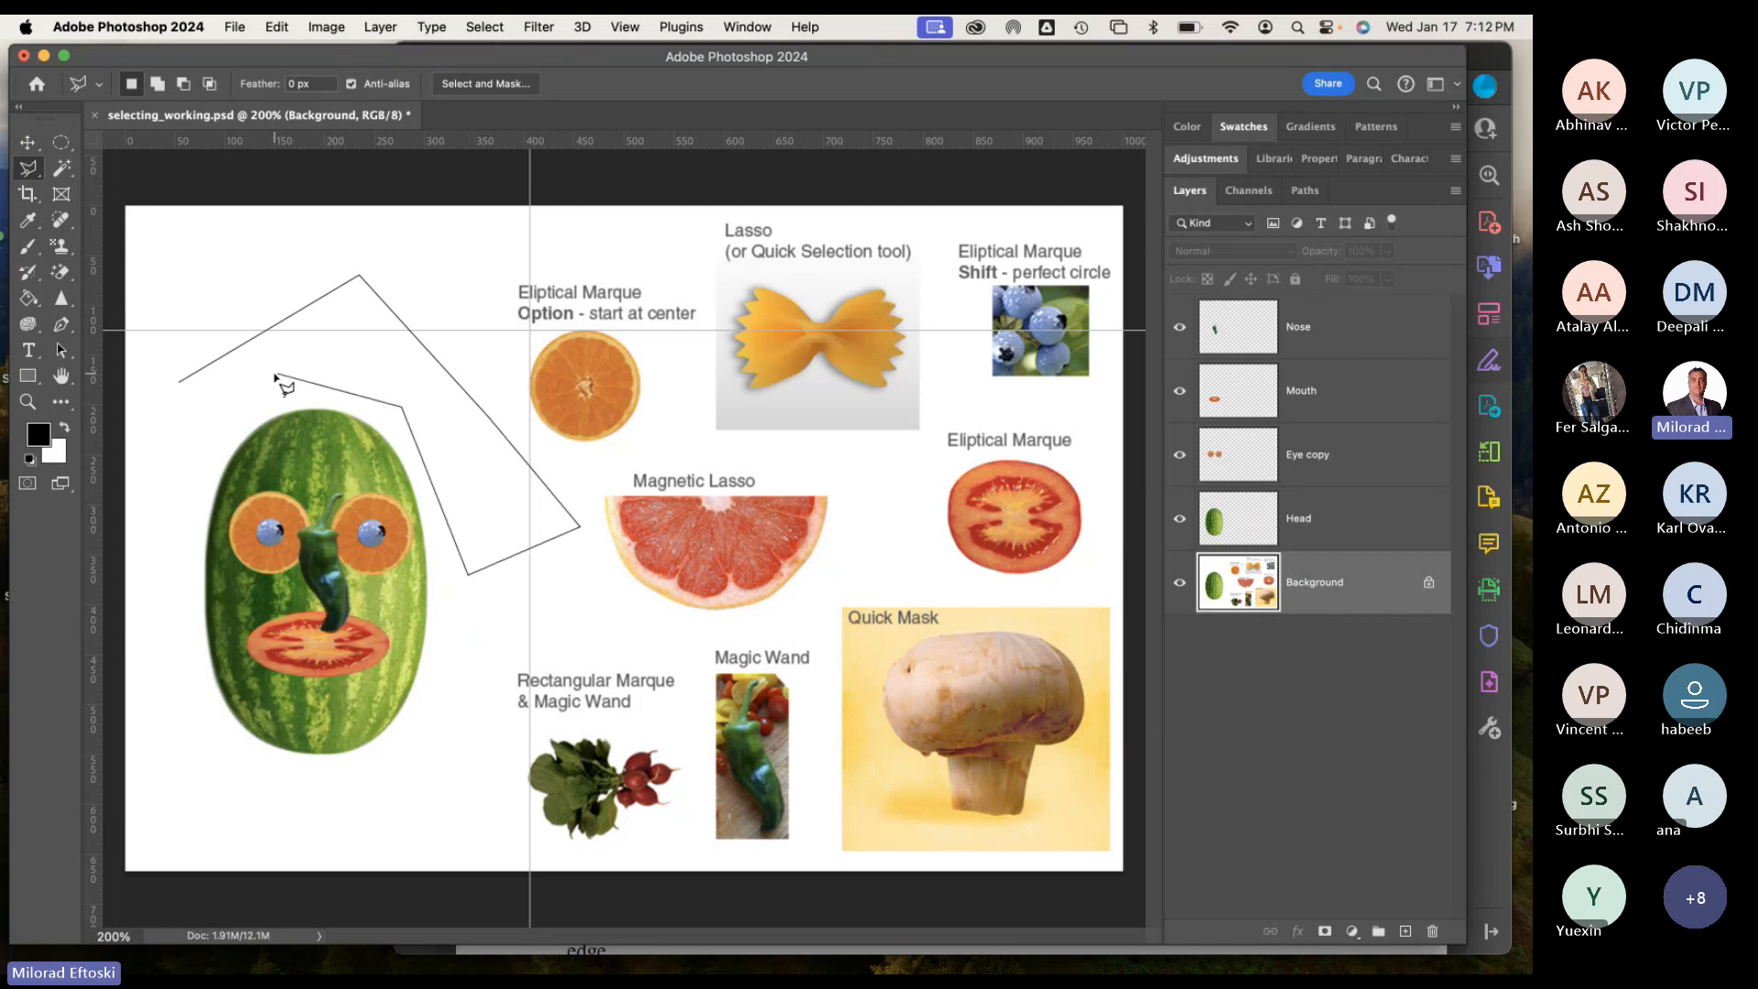
{"action": "left_click", "coordinate": [273, 374]}
{"action": "left_click", "coordinate": [221, 452]}
{"action": "left_click", "coordinate": [161, 497]}
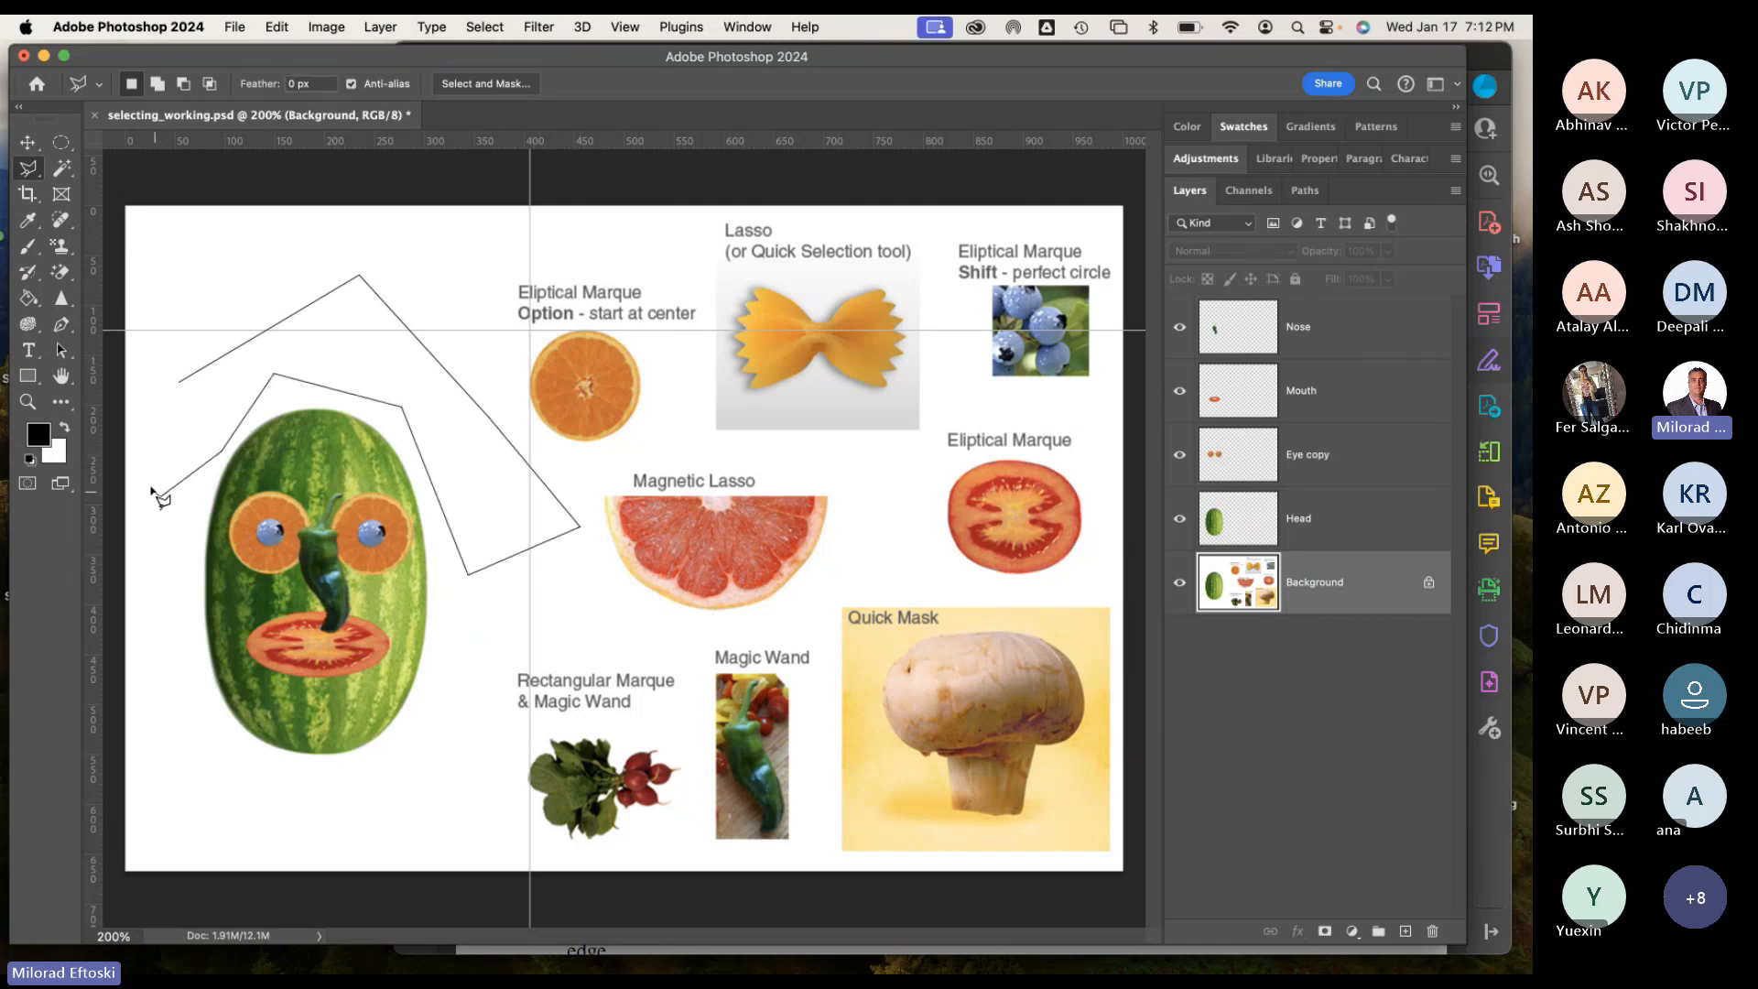
{"action": "left_click", "coordinate": [177, 383]}
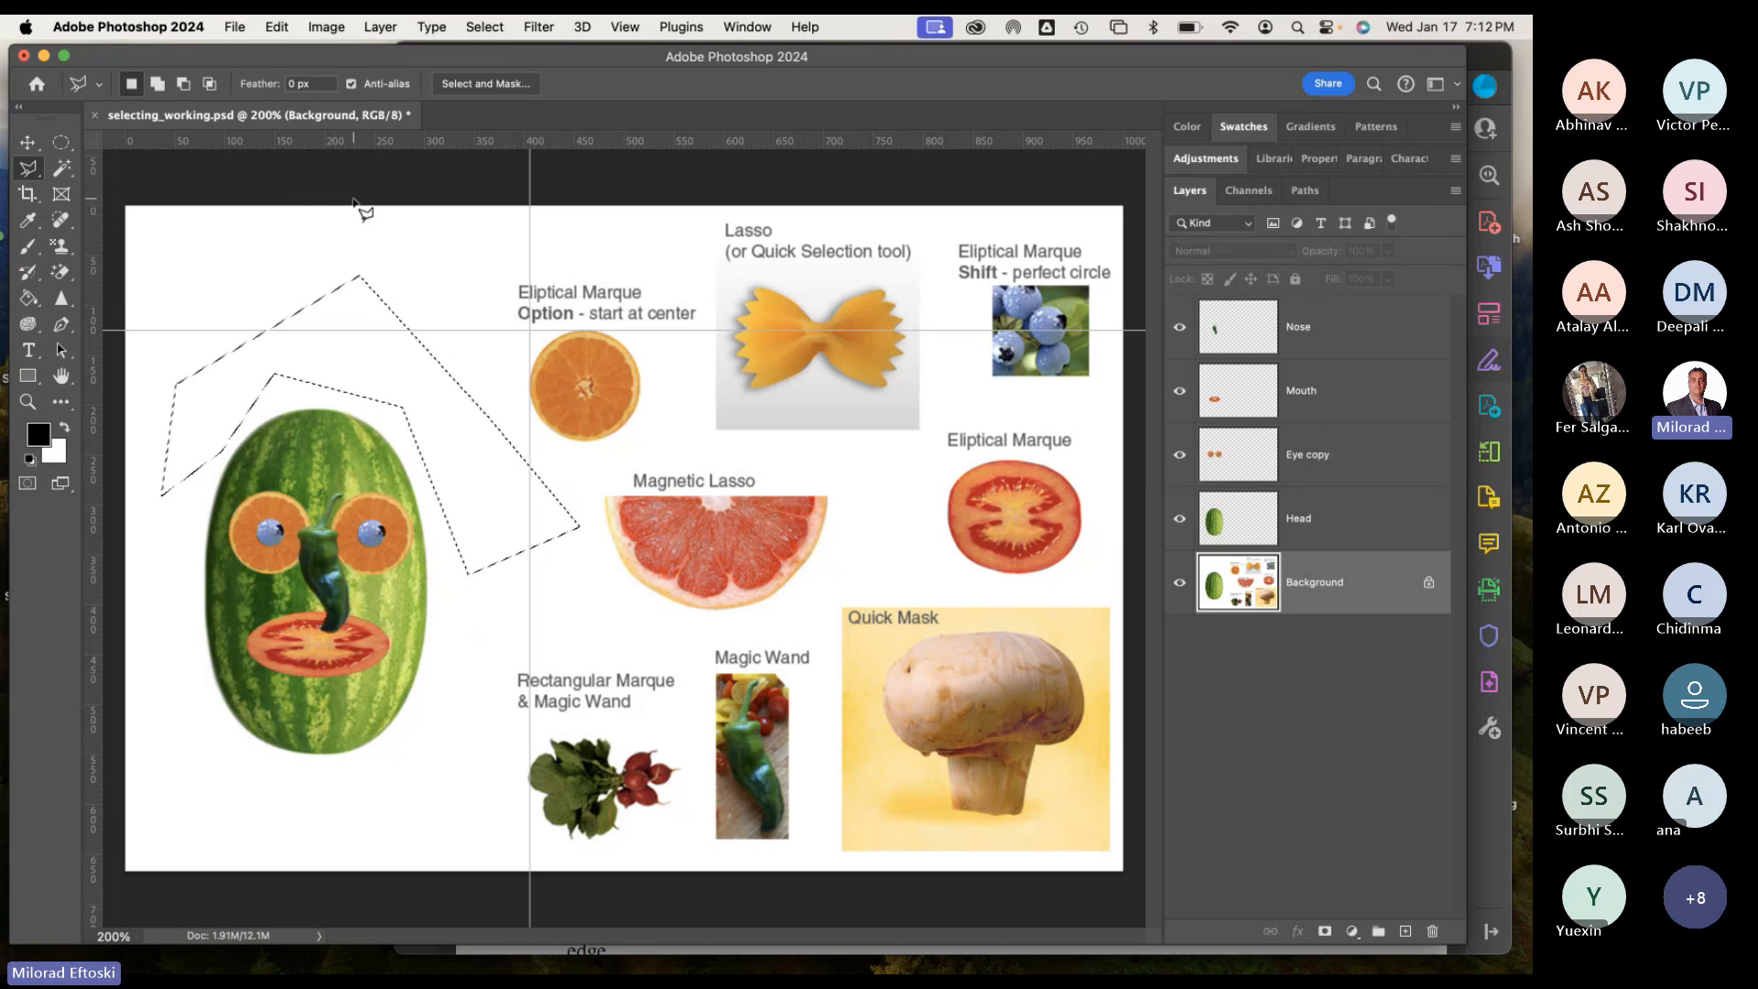
{"action": "key", "text": "super+d"}
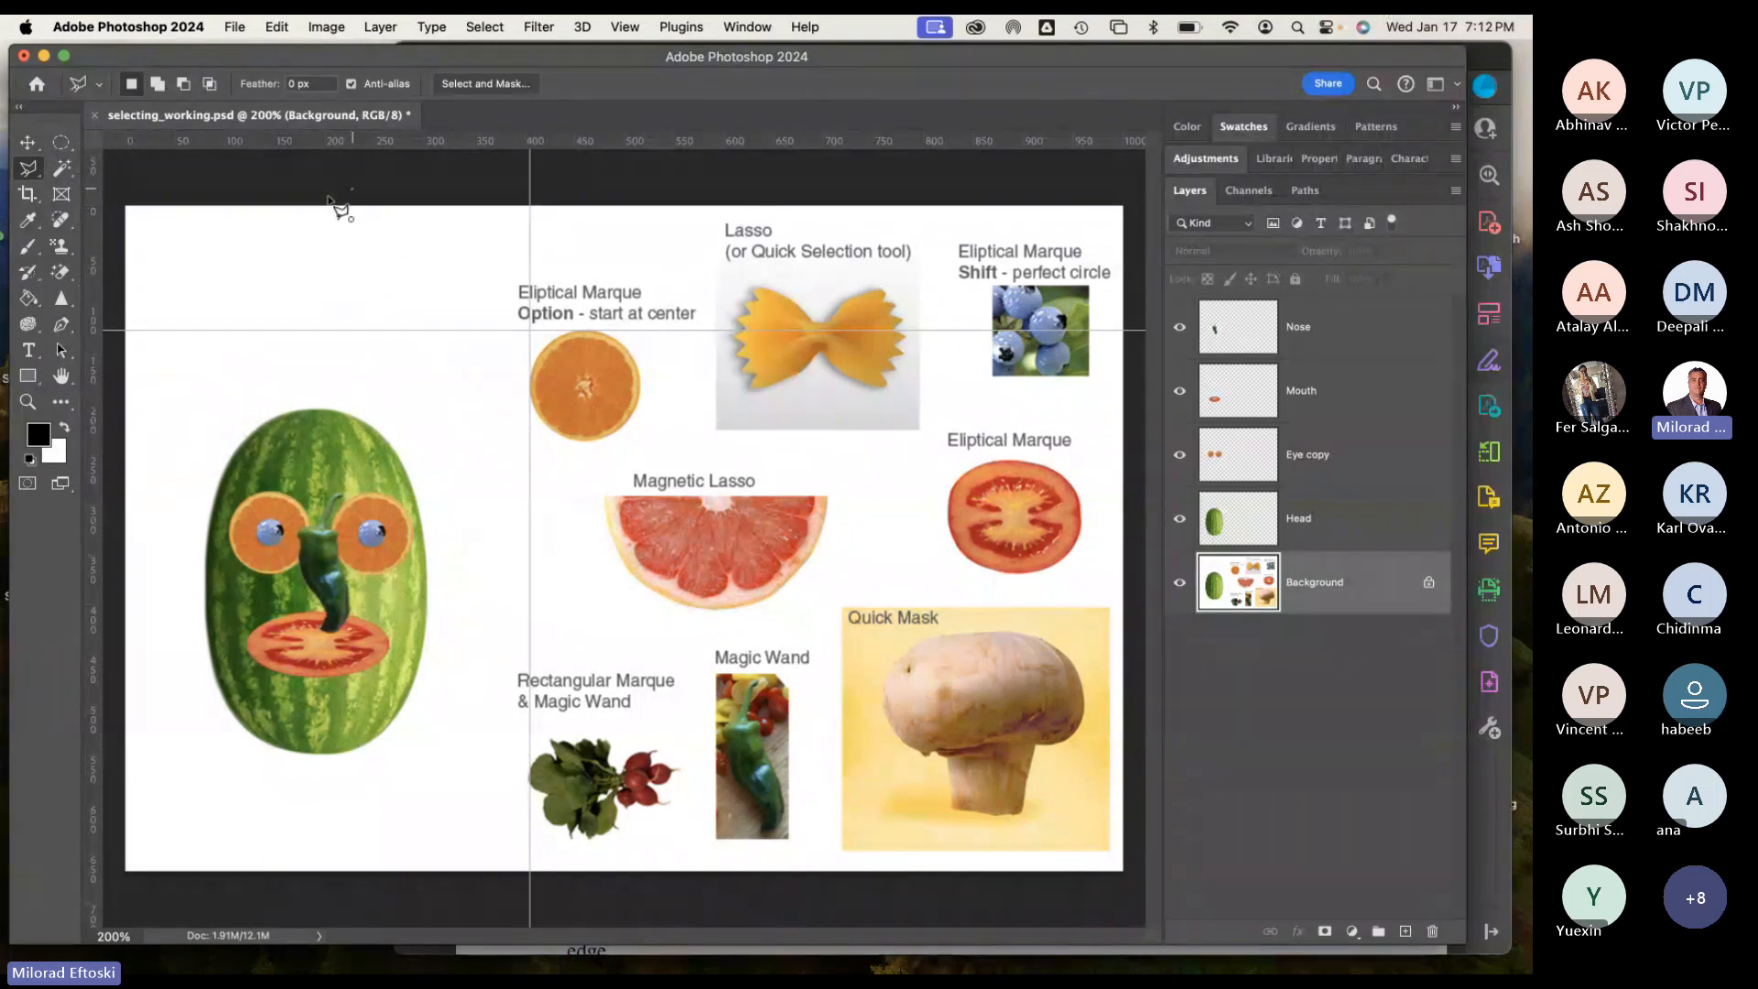
Try out the Polygonal Lasso with a closed five-cornered selection above the melon head, and deselect it.
{"action": "left_click", "coordinate": [352, 190]}
{"action": "left_click", "coordinate": [320, 332]}
{"action": "left_click", "coordinate": [179, 392]}
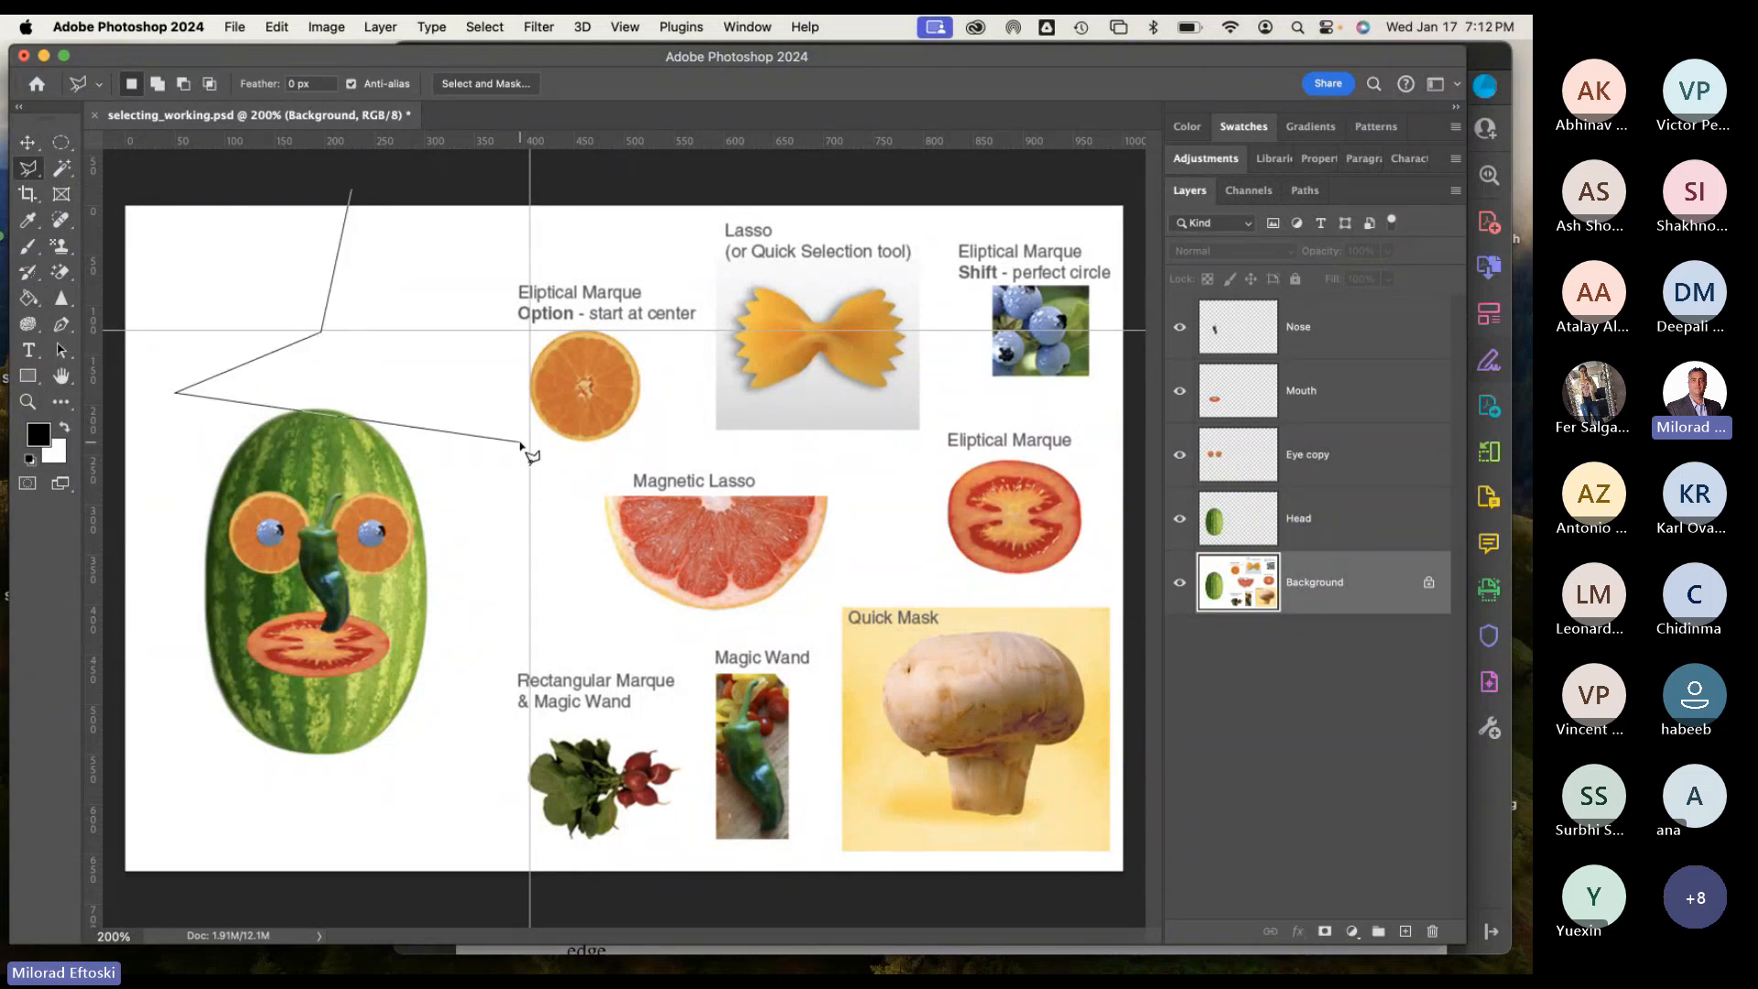
{"action": "left_click", "coordinate": [517, 440]}
{"action": "left_click", "coordinate": [417, 325]}
{"action": "left_click", "coordinate": [352, 191]}
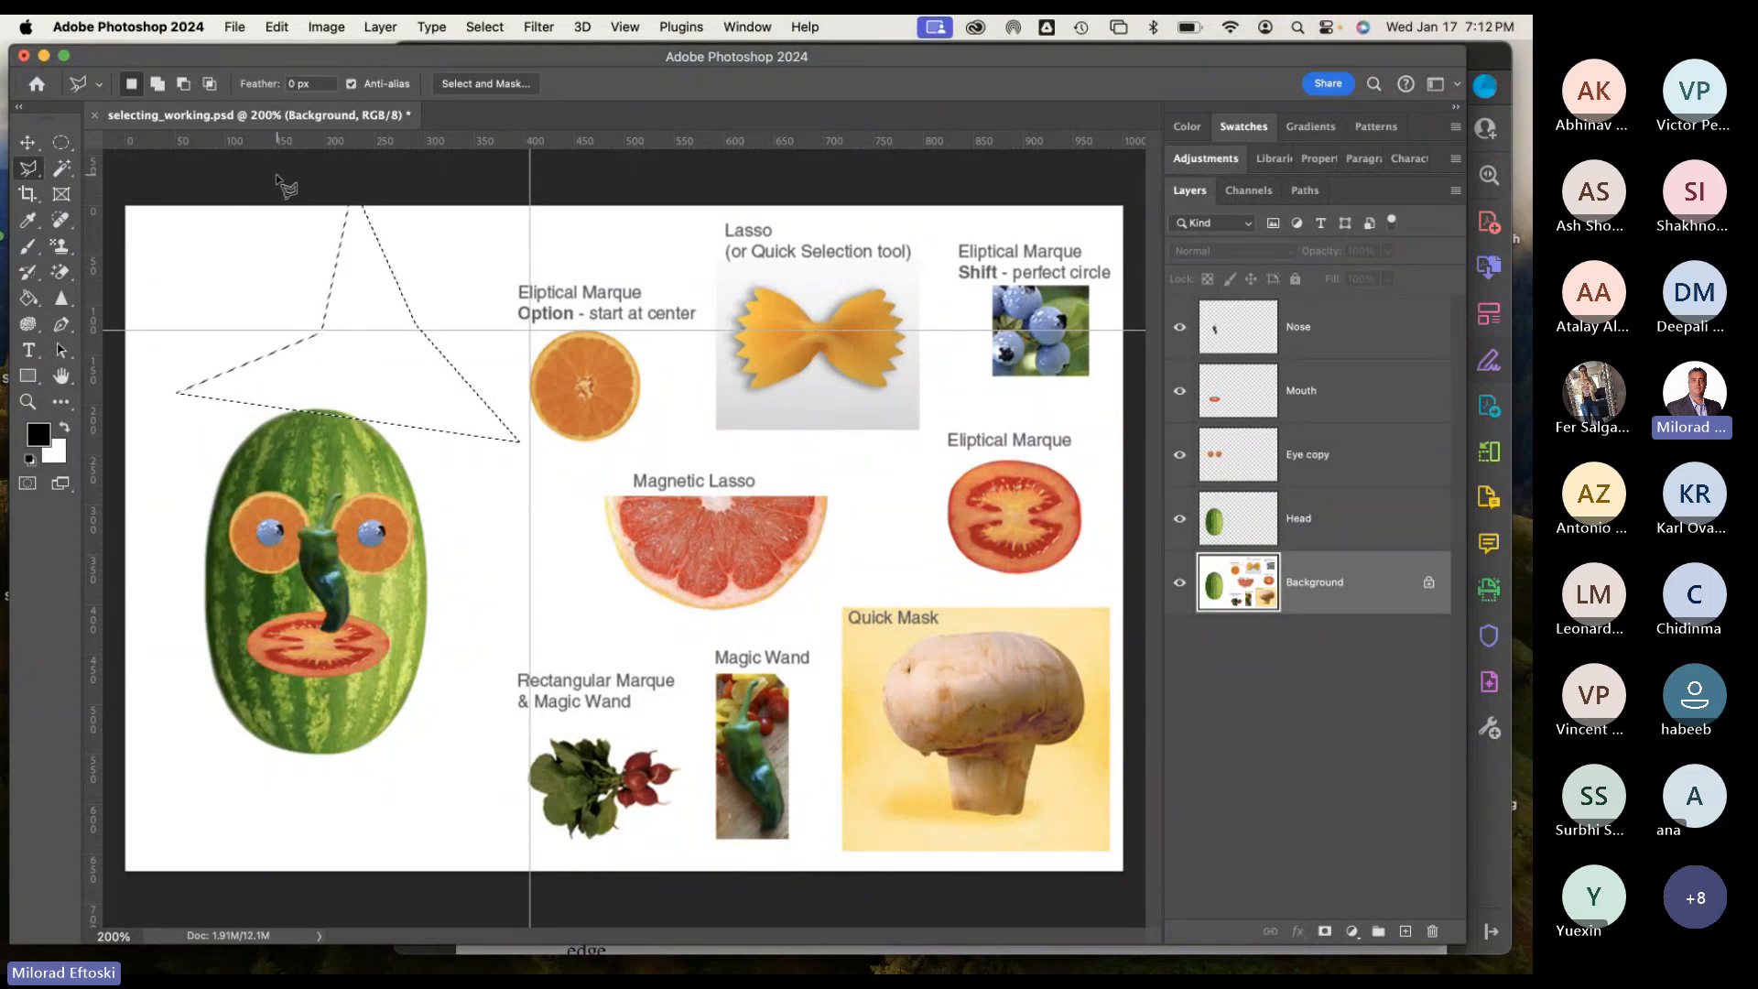
{"action": "left_click", "coordinate": [483, 27]}
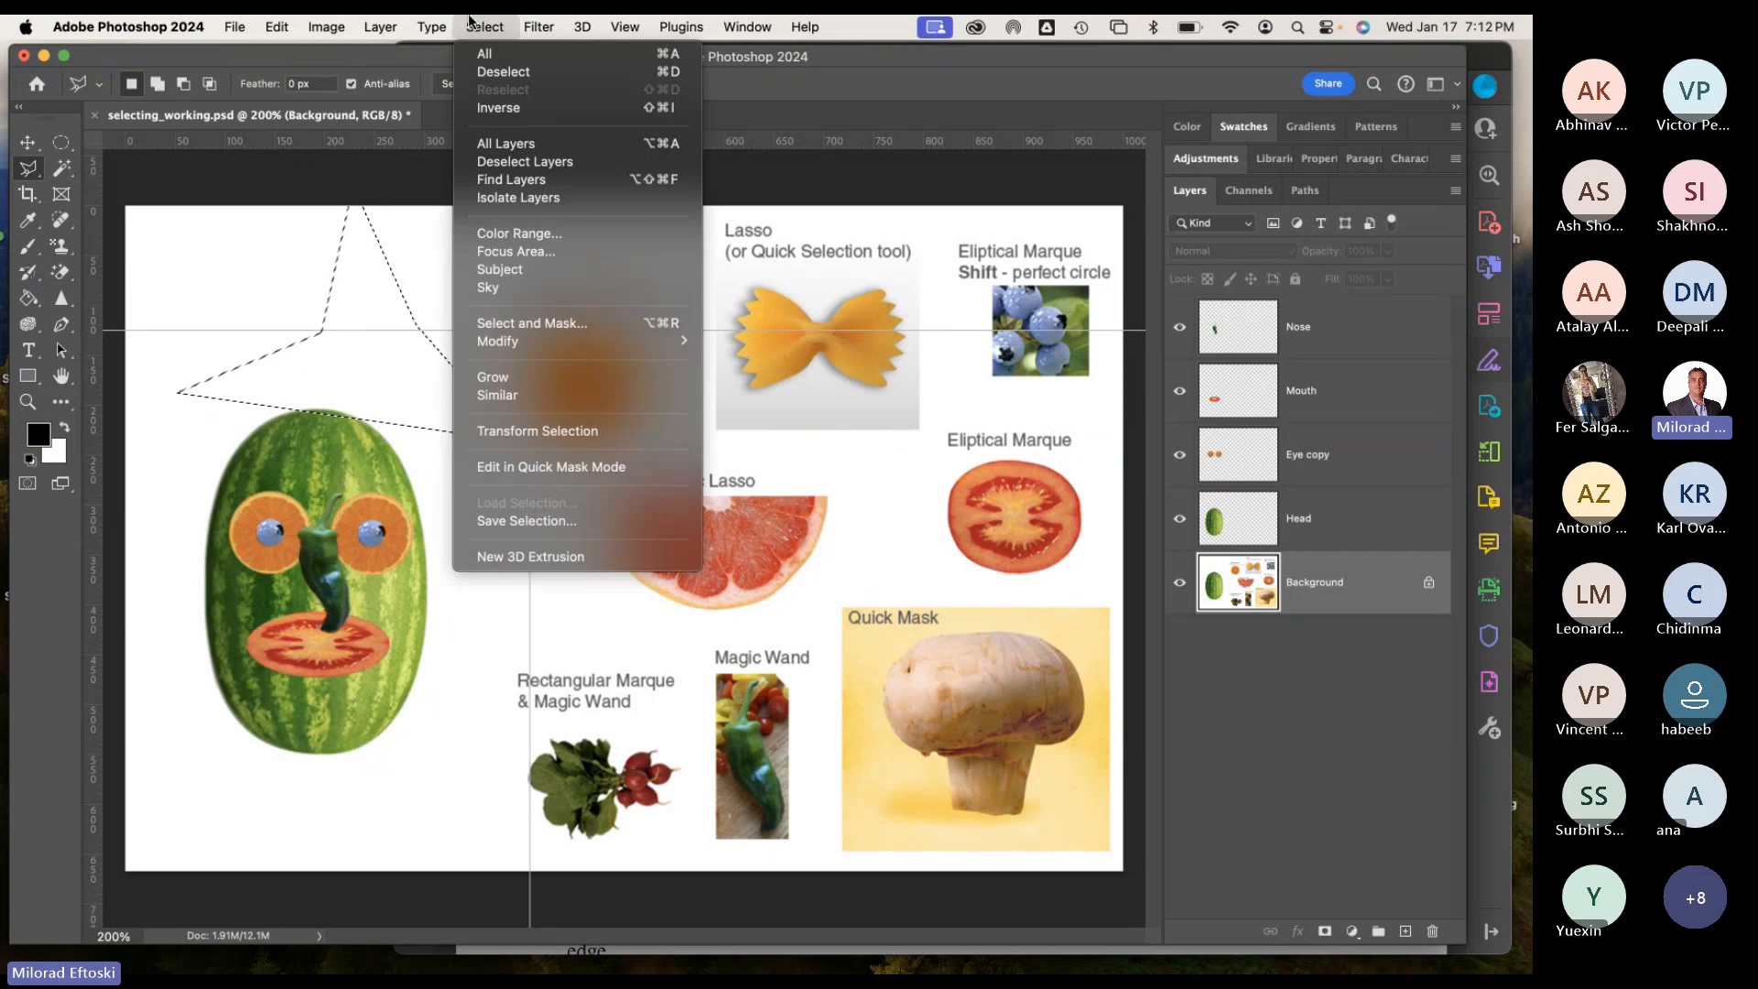
{"action": "left_click", "coordinate": [503, 73]}
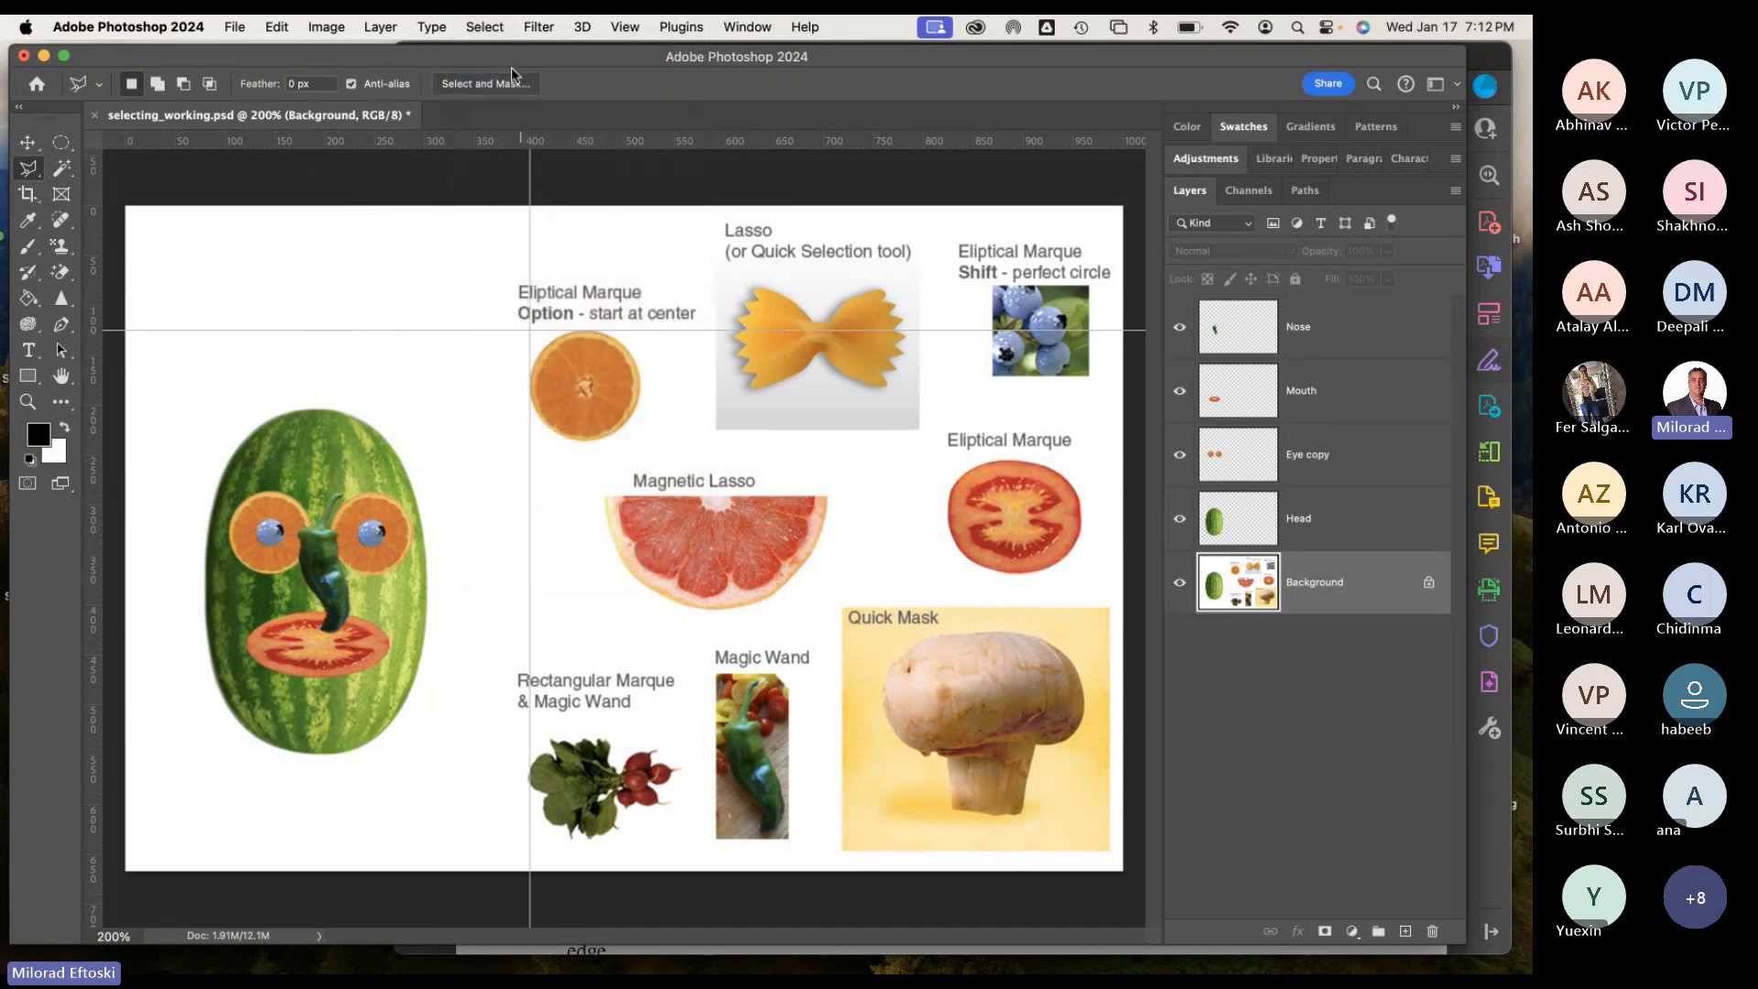
Try out the freehand Lasso with a curved selection over the top and side of the melon head, and deselect it.
{"action": "left_click", "coordinate": [28, 170]}
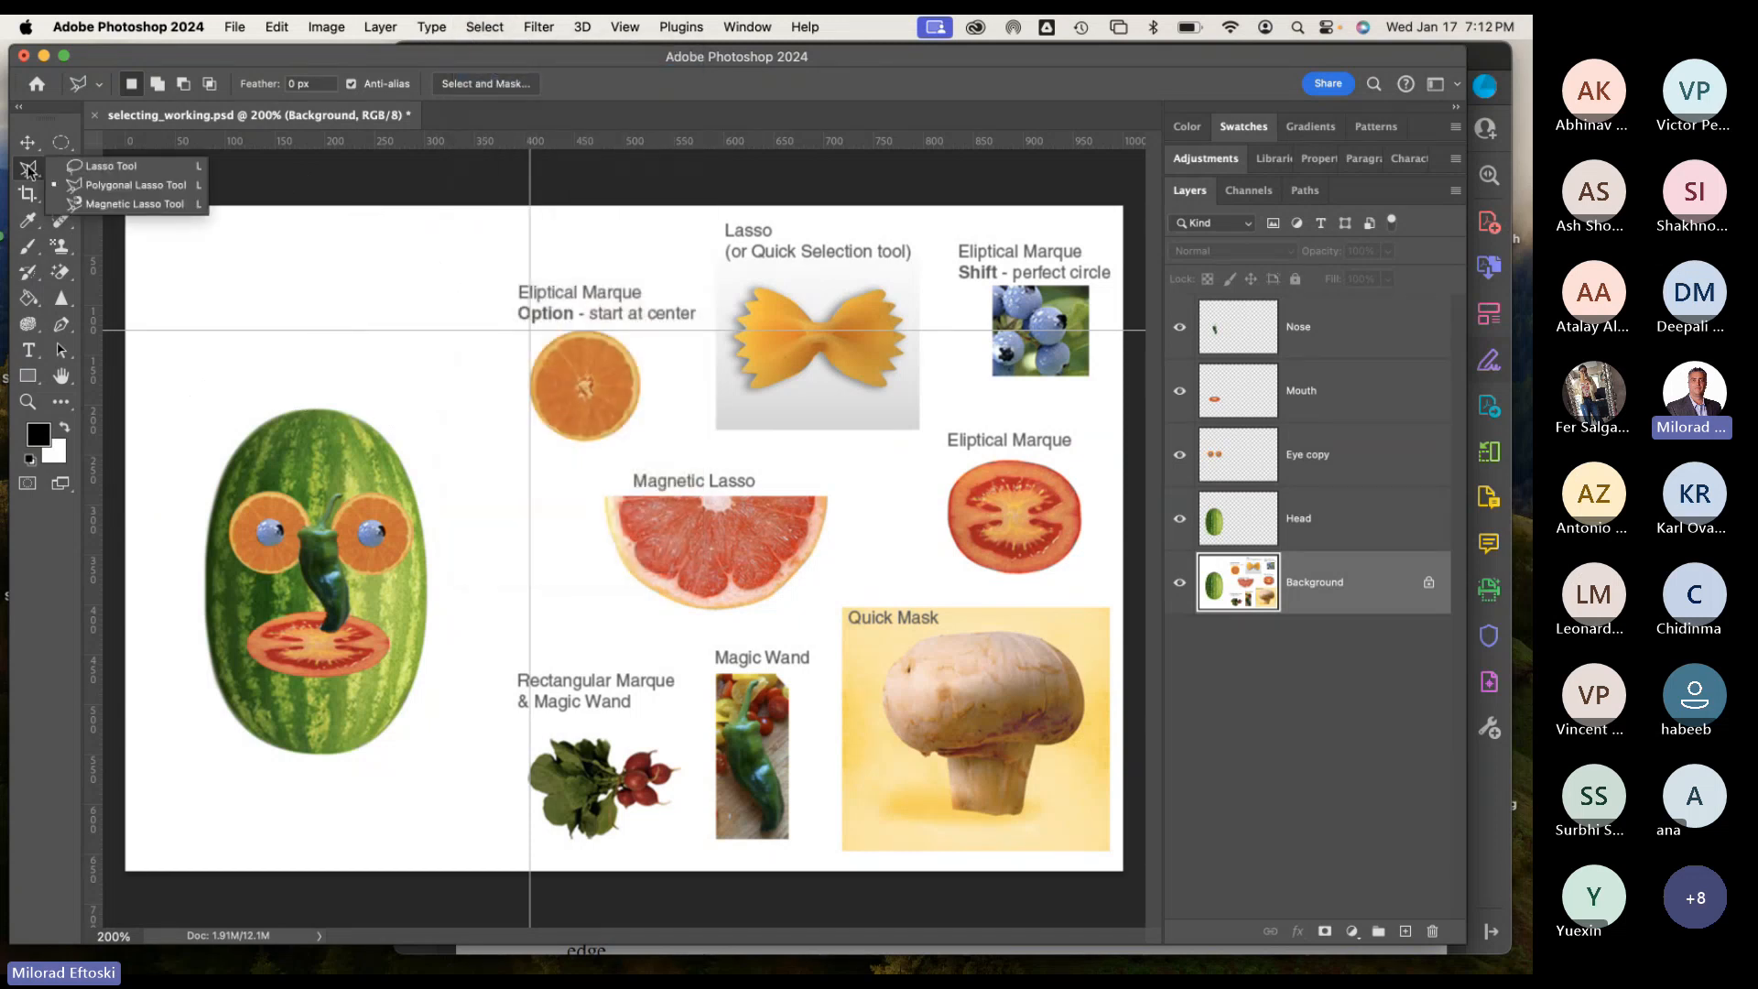
{"action": "left_click", "coordinate": [96, 171]}
{"action": "mouse_move", "coordinate": [216, 302]}
{"action": "left_mouse_down"}
{"action": "mouse_move", "coordinate": [287, 262]}
{"action": "mouse_move", "coordinate": [317, 270]}
{"action": "mouse_move", "coordinate": [314, 292]}
{"action": "mouse_move", "coordinate": [405, 310]}
{"action": "mouse_move", "coordinate": [445, 373]}
{"action": "mouse_move", "coordinate": [455, 442]}
{"action": "mouse_move", "coordinate": [429, 448]}
{"action": "mouse_move", "coordinate": [411, 406]}
{"action": "mouse_move", "coordinate": [366, 380]}
{"action": "mouse_move", "coordinate": [243, 381]}
{"action": "mouse_move", "coordinate": [190, 414]}
{"action": "mouse_move", "coordinate": [172, 388]}
{"action": "mouse_move", "coordinate": [194, 302]}
{"action": "left_mouse_up"}
{"action": "left_click", "coordinate": [195, 265]}
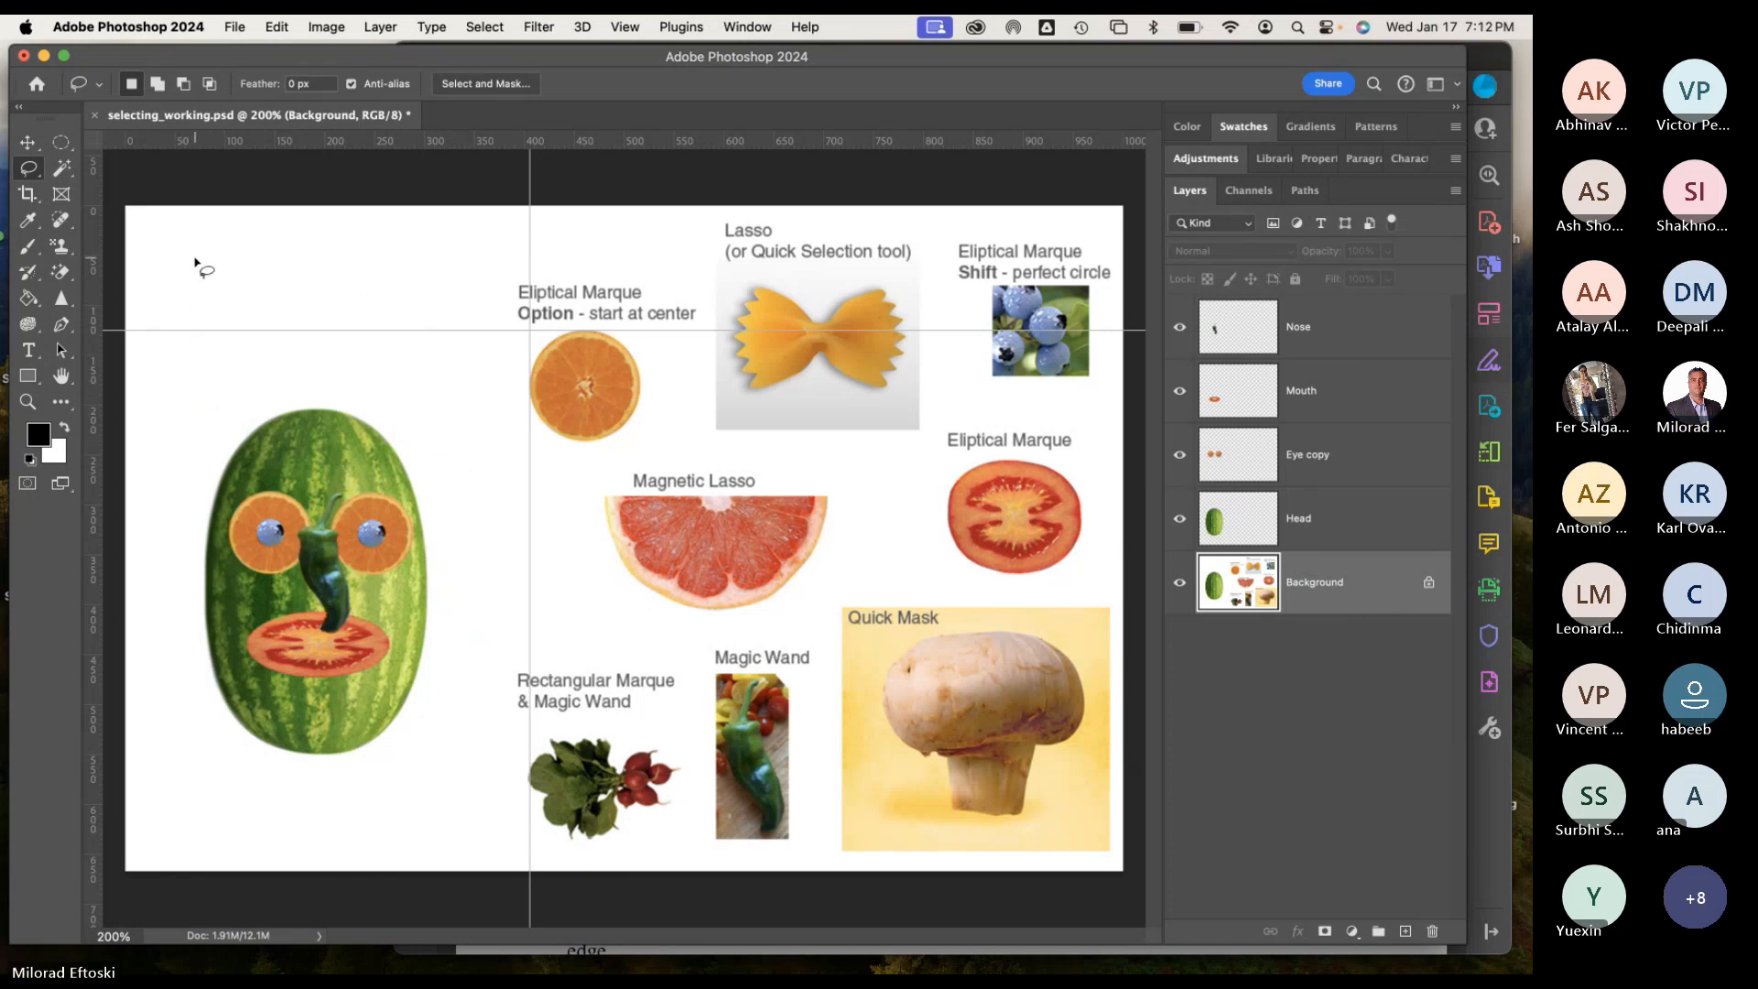
{"action": "left_click", "coordinate": [32, 171]}
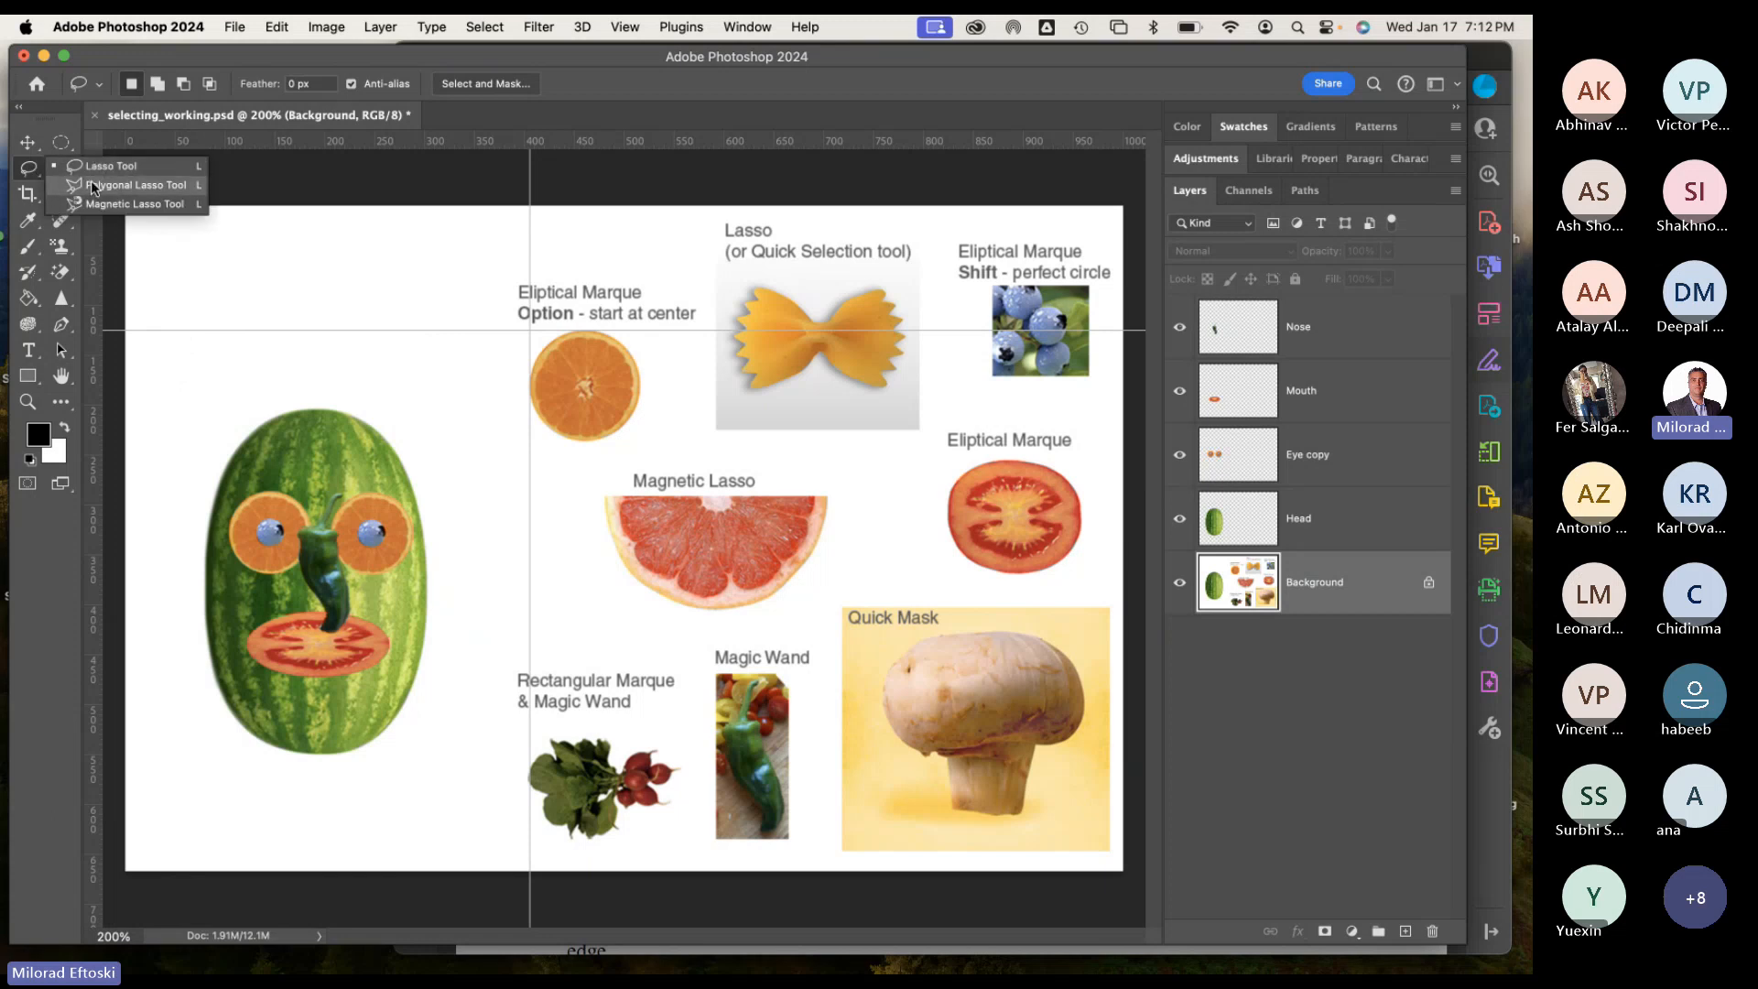
{"action": "left_click", "coordinate": [73, 170]}
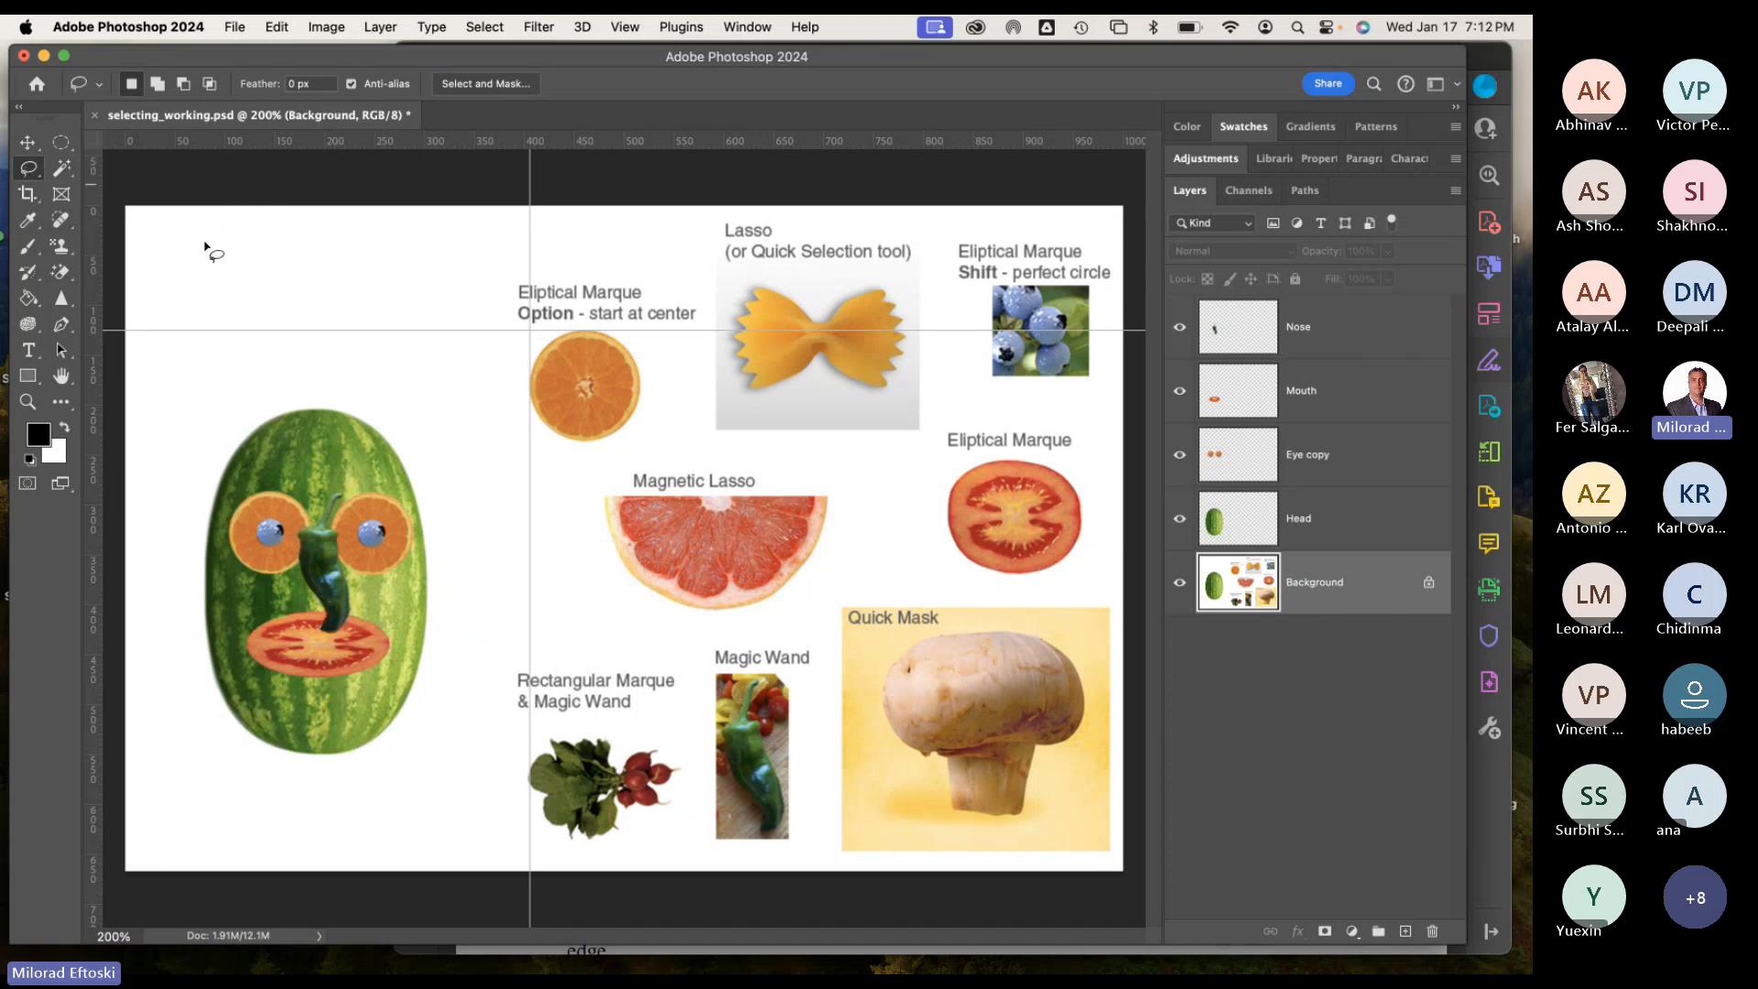
{"action": "mouse_move", "coordinate": [213, 268]}
{"action": "left_mouse_down"}
{"action": "mouse_move", "coordinate": [363, 279]}
{"action": "mouse_move", "coordinate": [437, 354]}
{"action": "mouse_move", "coordinate": [470, 464]}
{"action": "mouse_move", "coordinate": [471, 698]}
{"action": "mouse_move", "coordinate": [423, 456]}
{"action": "mouse_move", "coordinate": [370, 399]}
{"action": "mouse_move", "coordinate": [278, 386]}
{"action": "mouse_move", "coordinate": [169, 444]}
{"action": "mouse_move", "coordinate": [158, 380]}
{"action": "mouse_move", "coordinate": [216, 263]}
{"action": "left_mouse_up"}
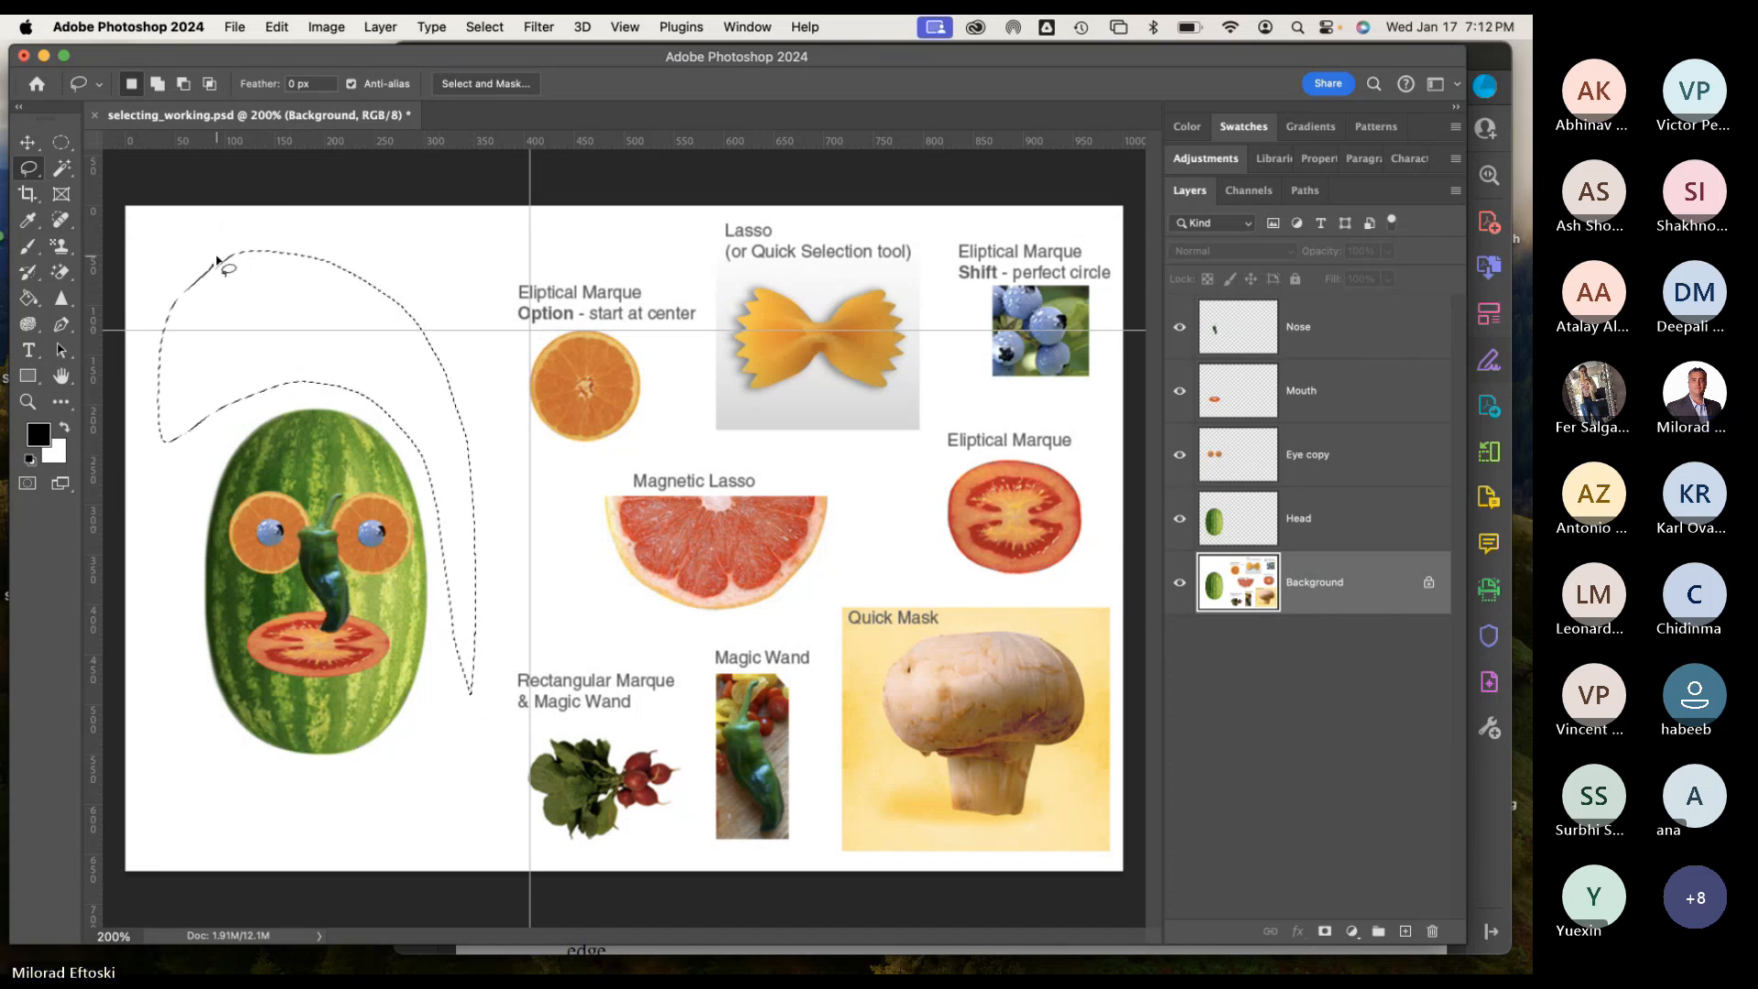
{"action": "left_click", "coordinate": [201, 241]}
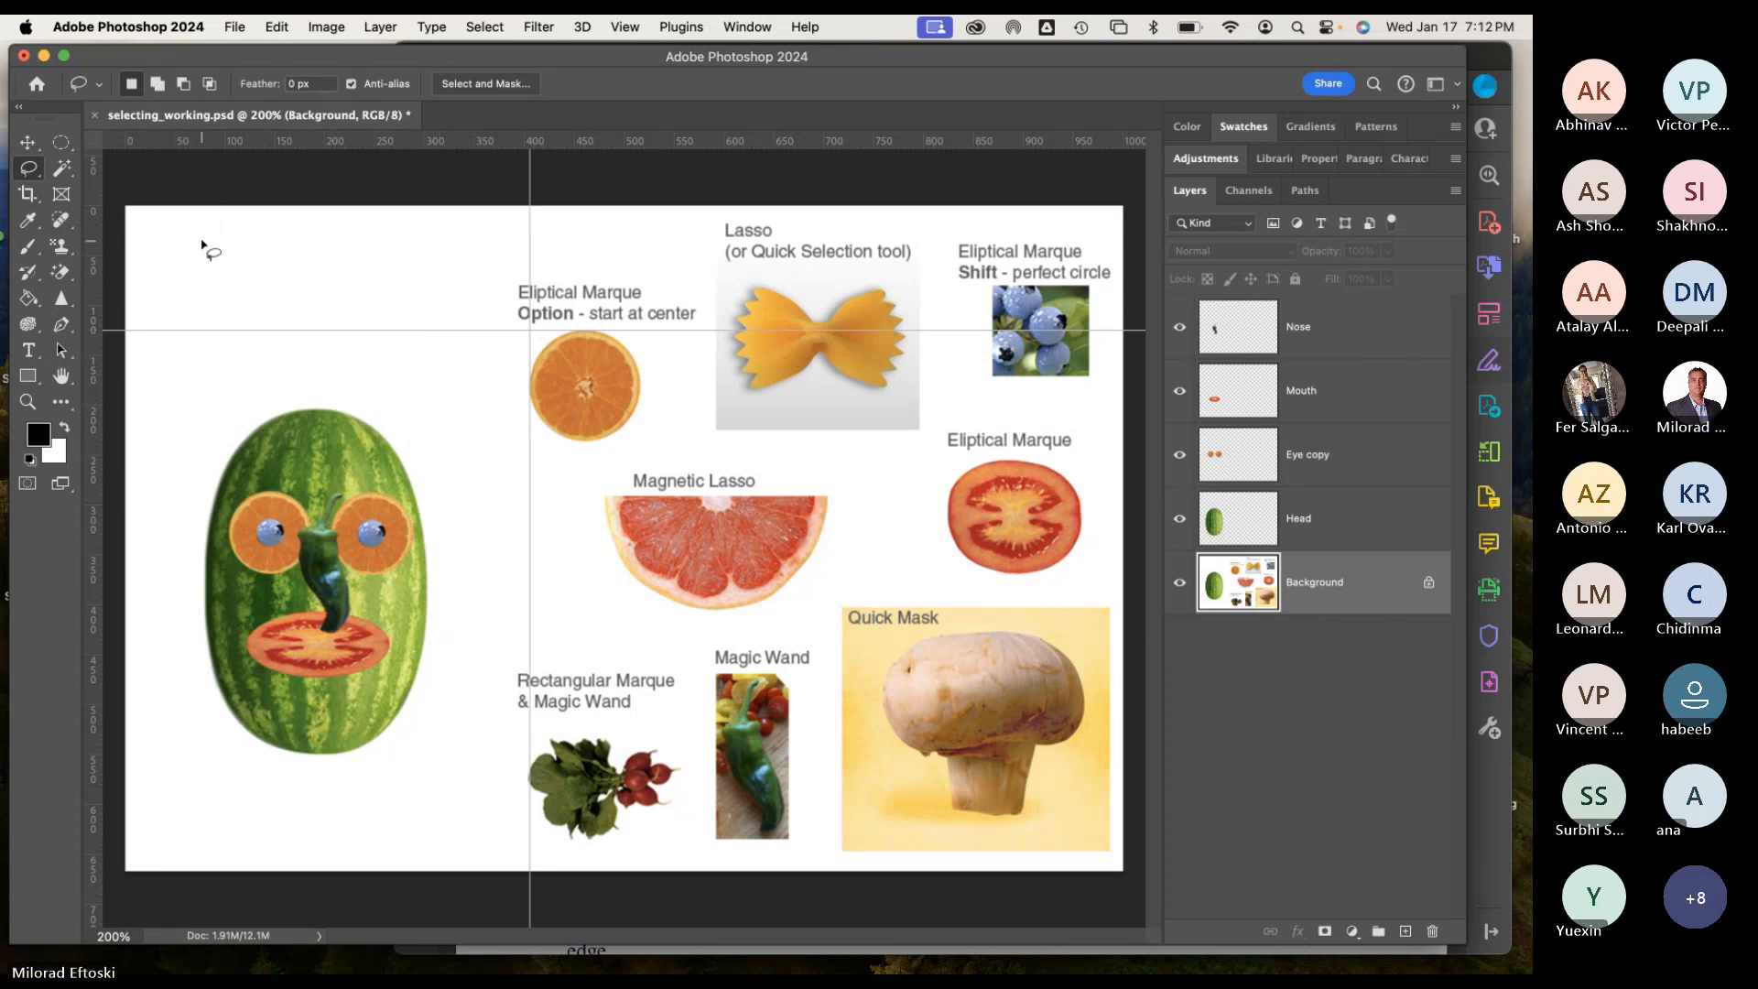
Try out the Polygonal Lasso with a long run of crossing straight segments around the melon head, and cancel the open outline.
{"action": "left_click", "coordinate": [34, 171]}
{"action": "left_click", "coordinate": [98, 192]}
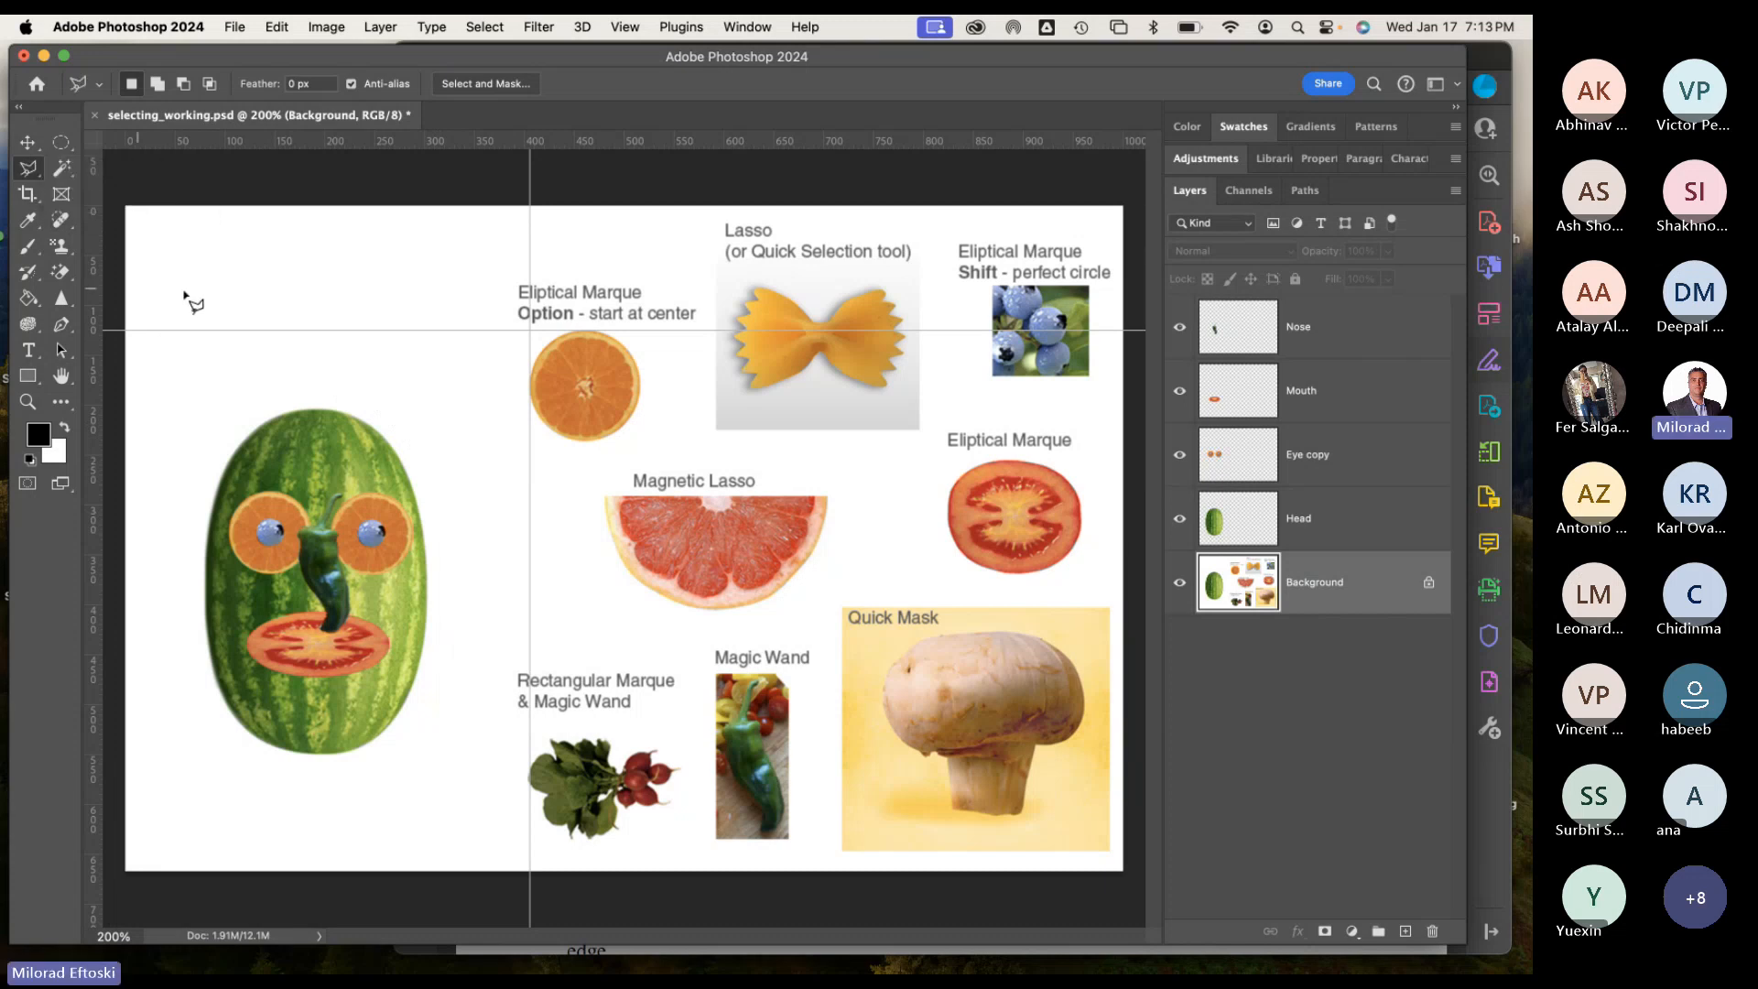
{"action": "left_click", "coordinate": [193, 290]}
{"action": "left_click", "coordinate": [299, 261]}
{"action": "left_click", "coordinate": [426, 319]}
{"action": "left_click", "coordinate": [478, 439]}
{"action": "left_click", "coordinate": [353, 389]}
{"action": "left_click", "coordinate": [335, 343]}
{"action": "left_click", "coordinate": [201, 386]}
{"action": "left_click", "coordinate": [187, 478]}
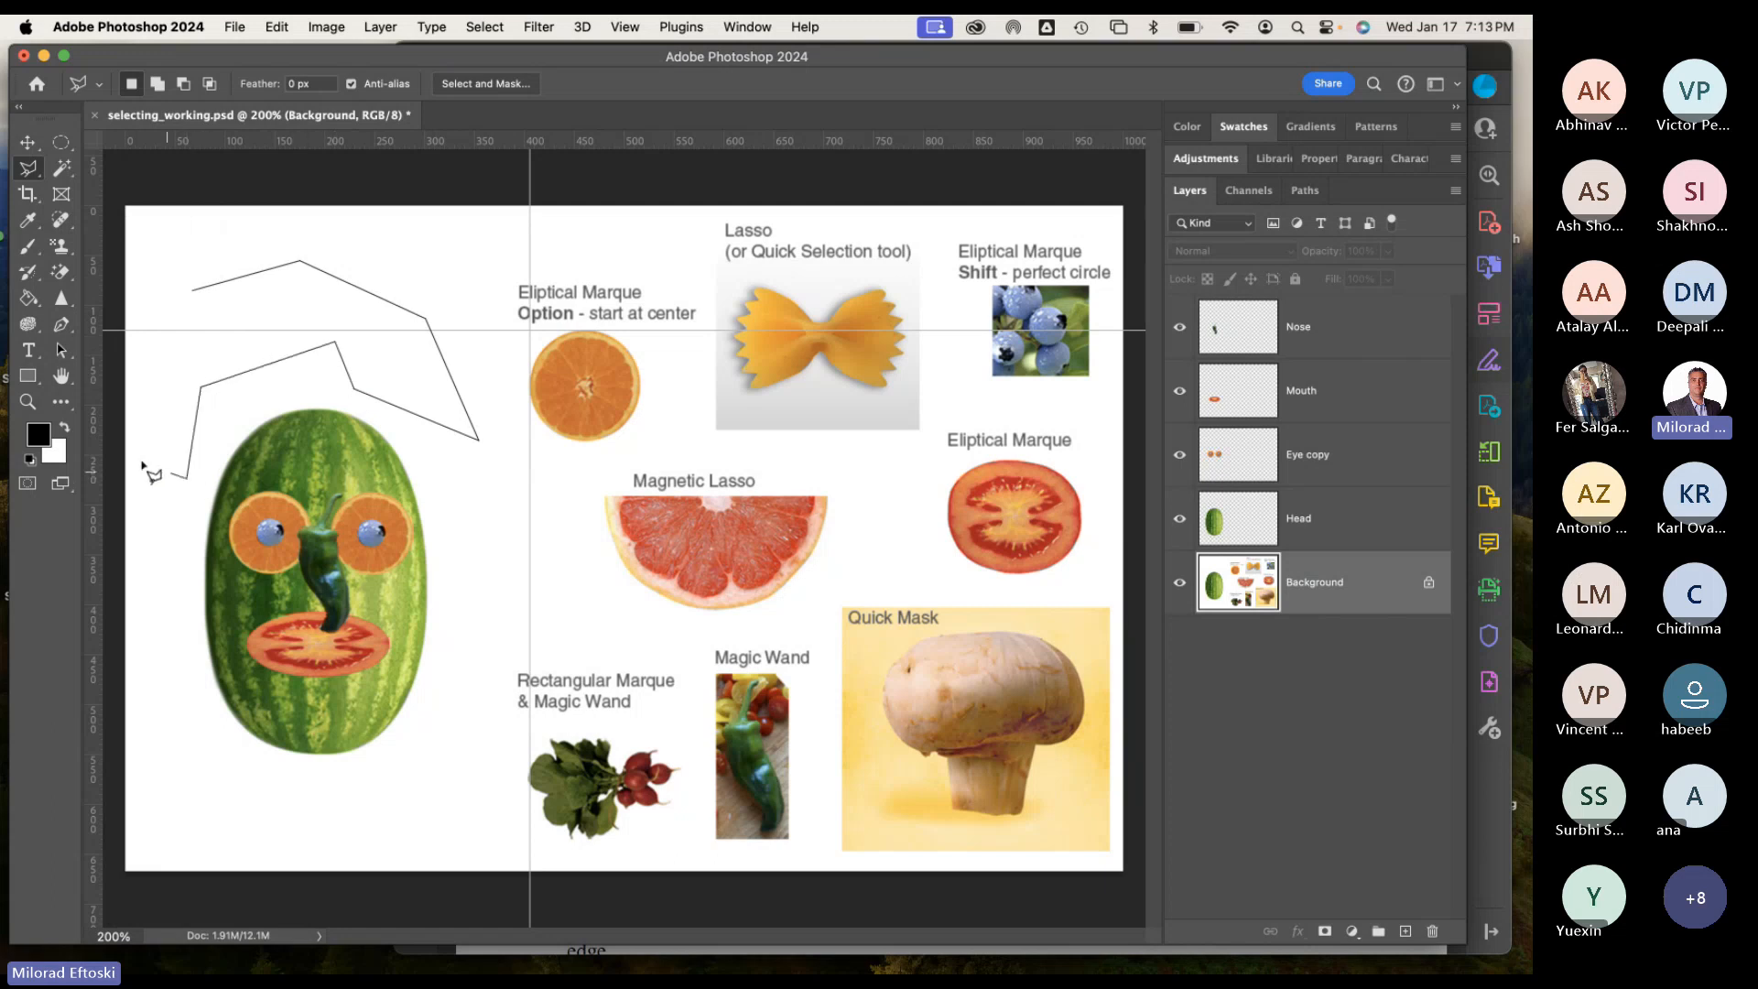
{"action": "left_click", "coordinate": [151, 439]}
{"action": "left_click", "coordinate": [158, 284]}
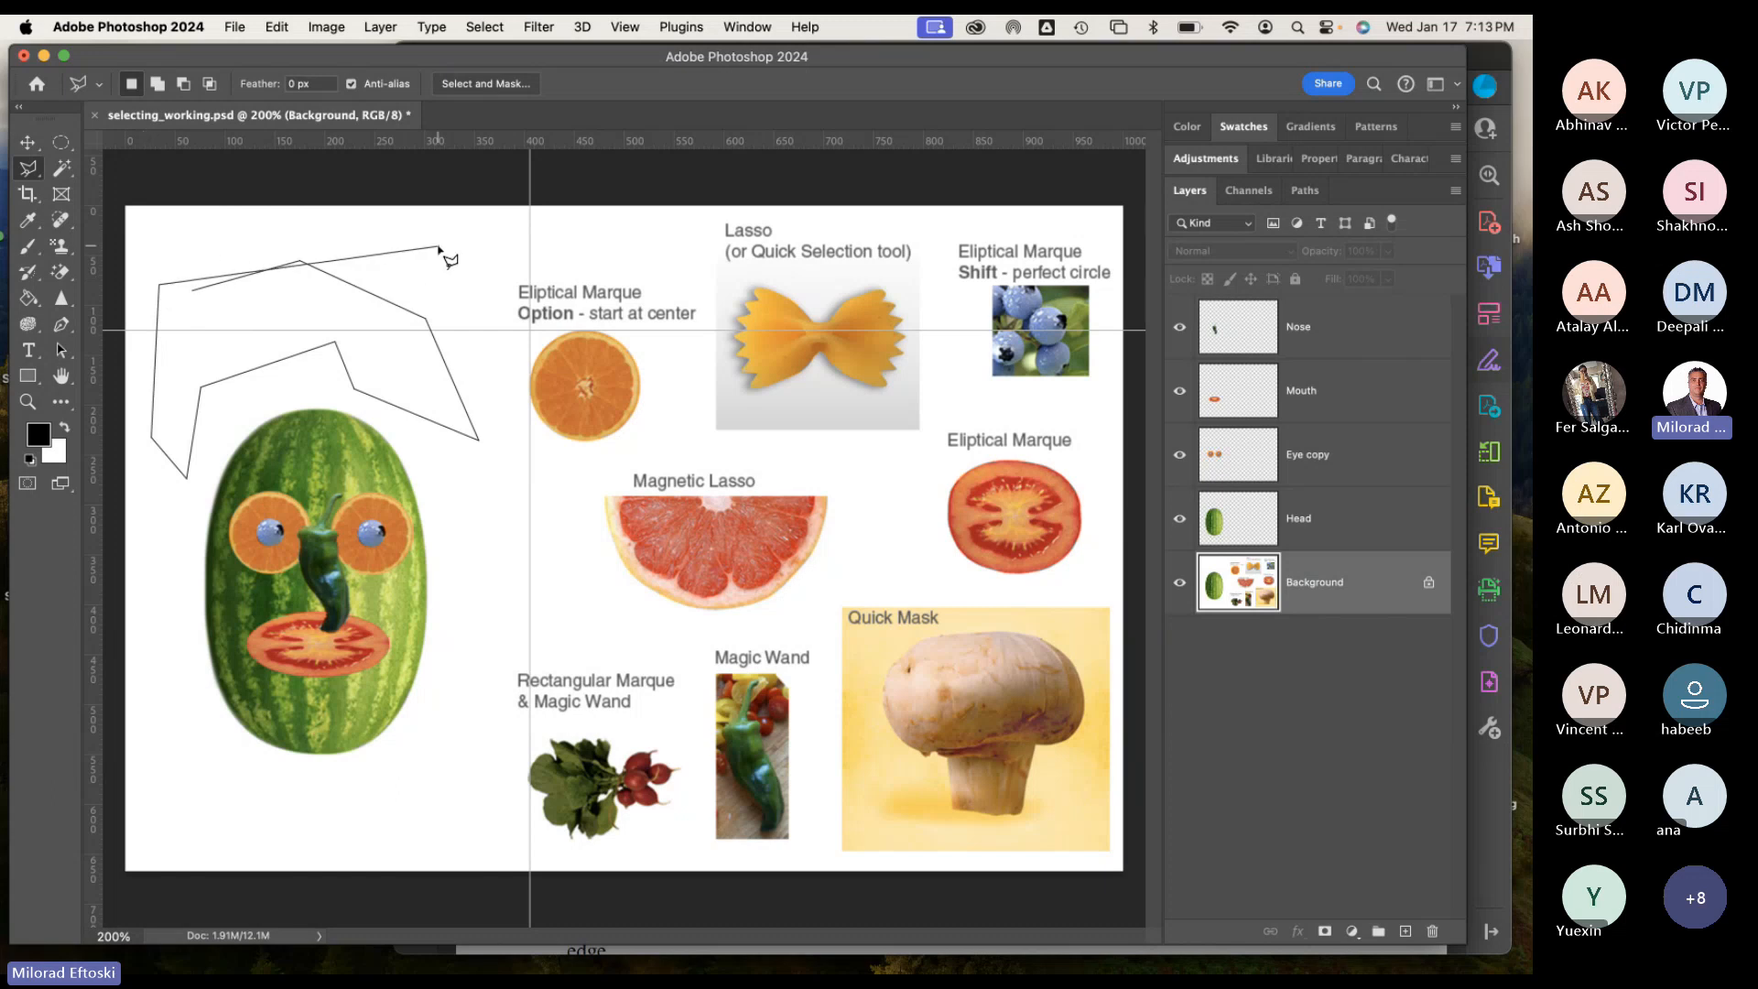
{"action": "left_click", "coordinate": [437, 245]}
{"action": "left_click", "coordinate": [226, 487]}
{"action": "left_click", "coordinate": [28, 486]}
{"action": "left_click", "coordinate": [484, 420]}
{"action": "left_click", "coordinate": [751, 473]}
{"action": "left_click", "coordinate": [225, 272]}
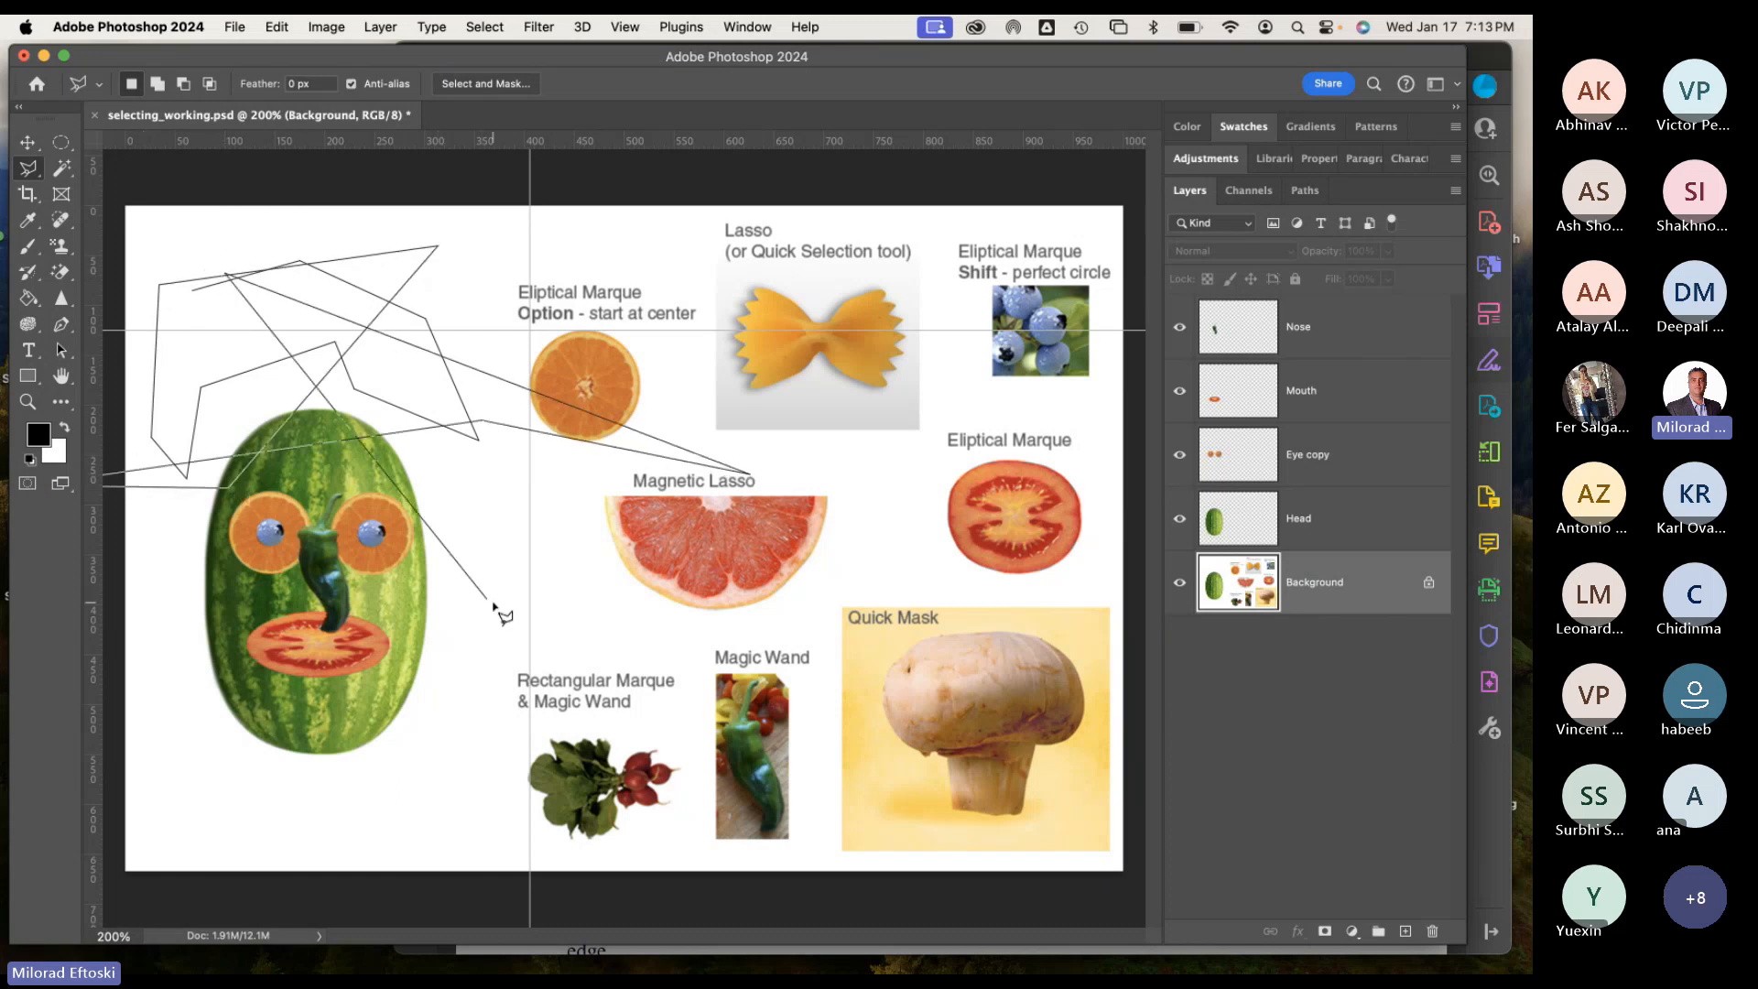
{"action": "left_click", "coordinate": [495, 601]}
{"action": "left_click", "coordinate": [195, 336]}
{"action": "left_click", "coordinate": [494, 281]}
{"action": "left_click", "coordinate": [245, 487]}
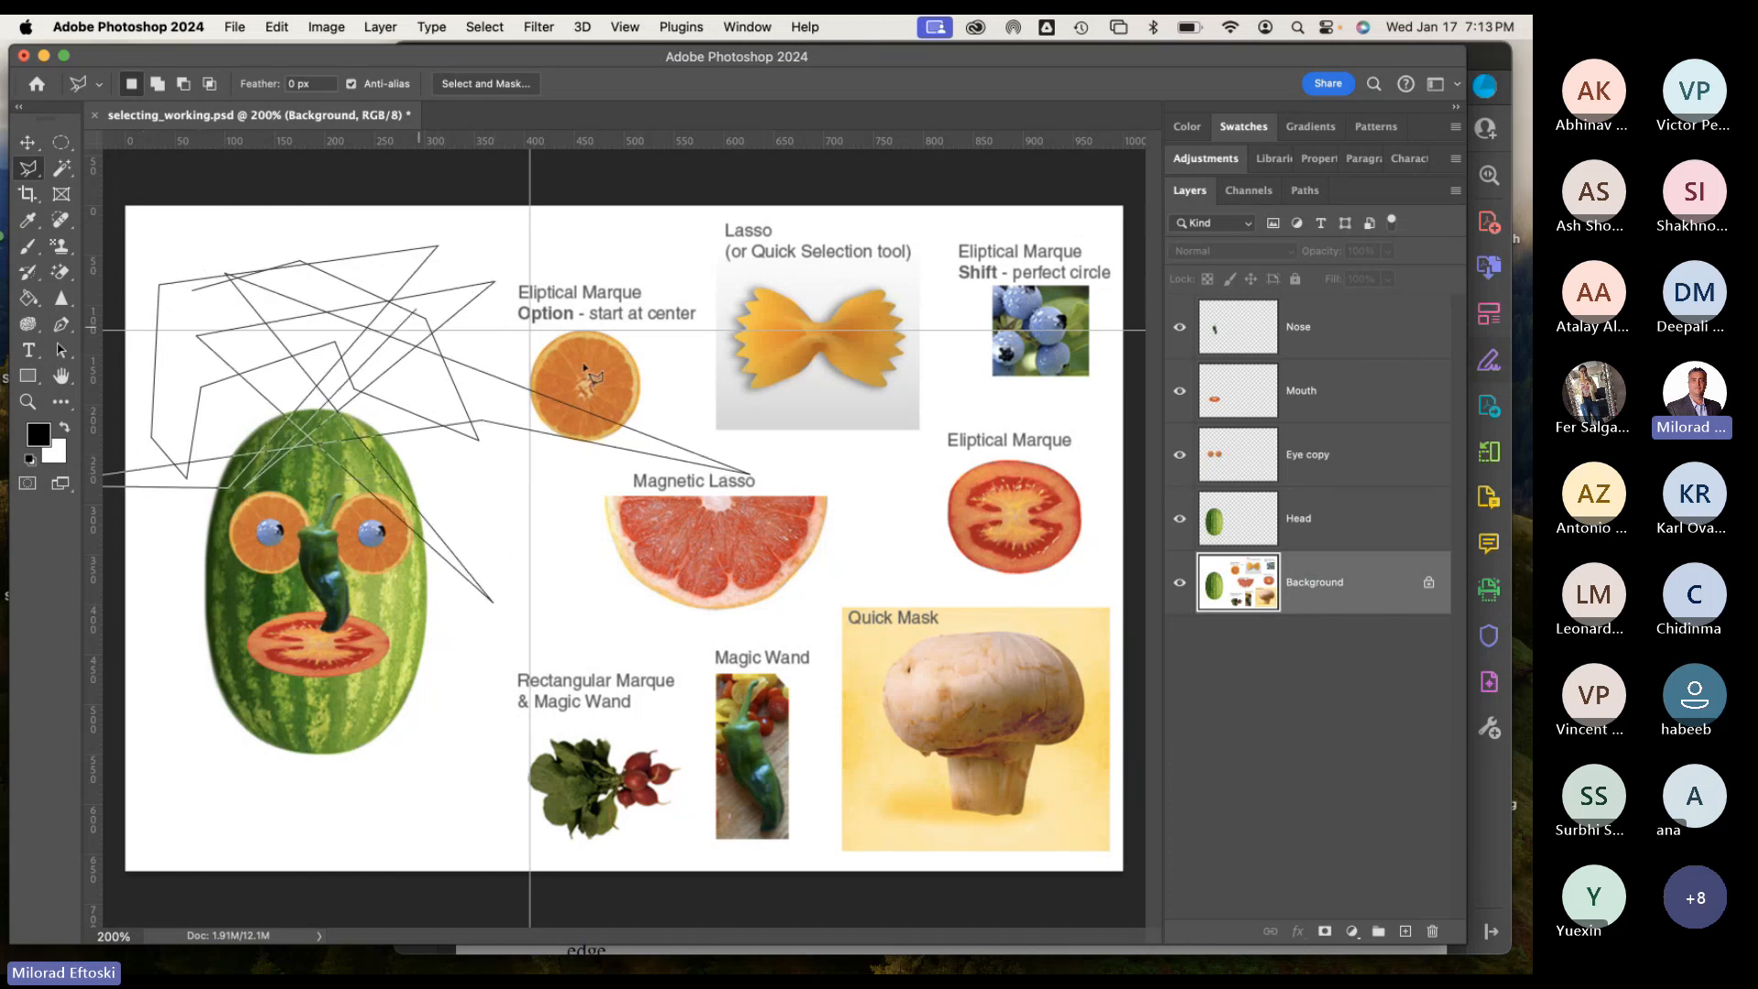
{"action": "left_click", "coordinate": [719, 336]}
{"action": "left_click", "coordinate": [318, 235]}
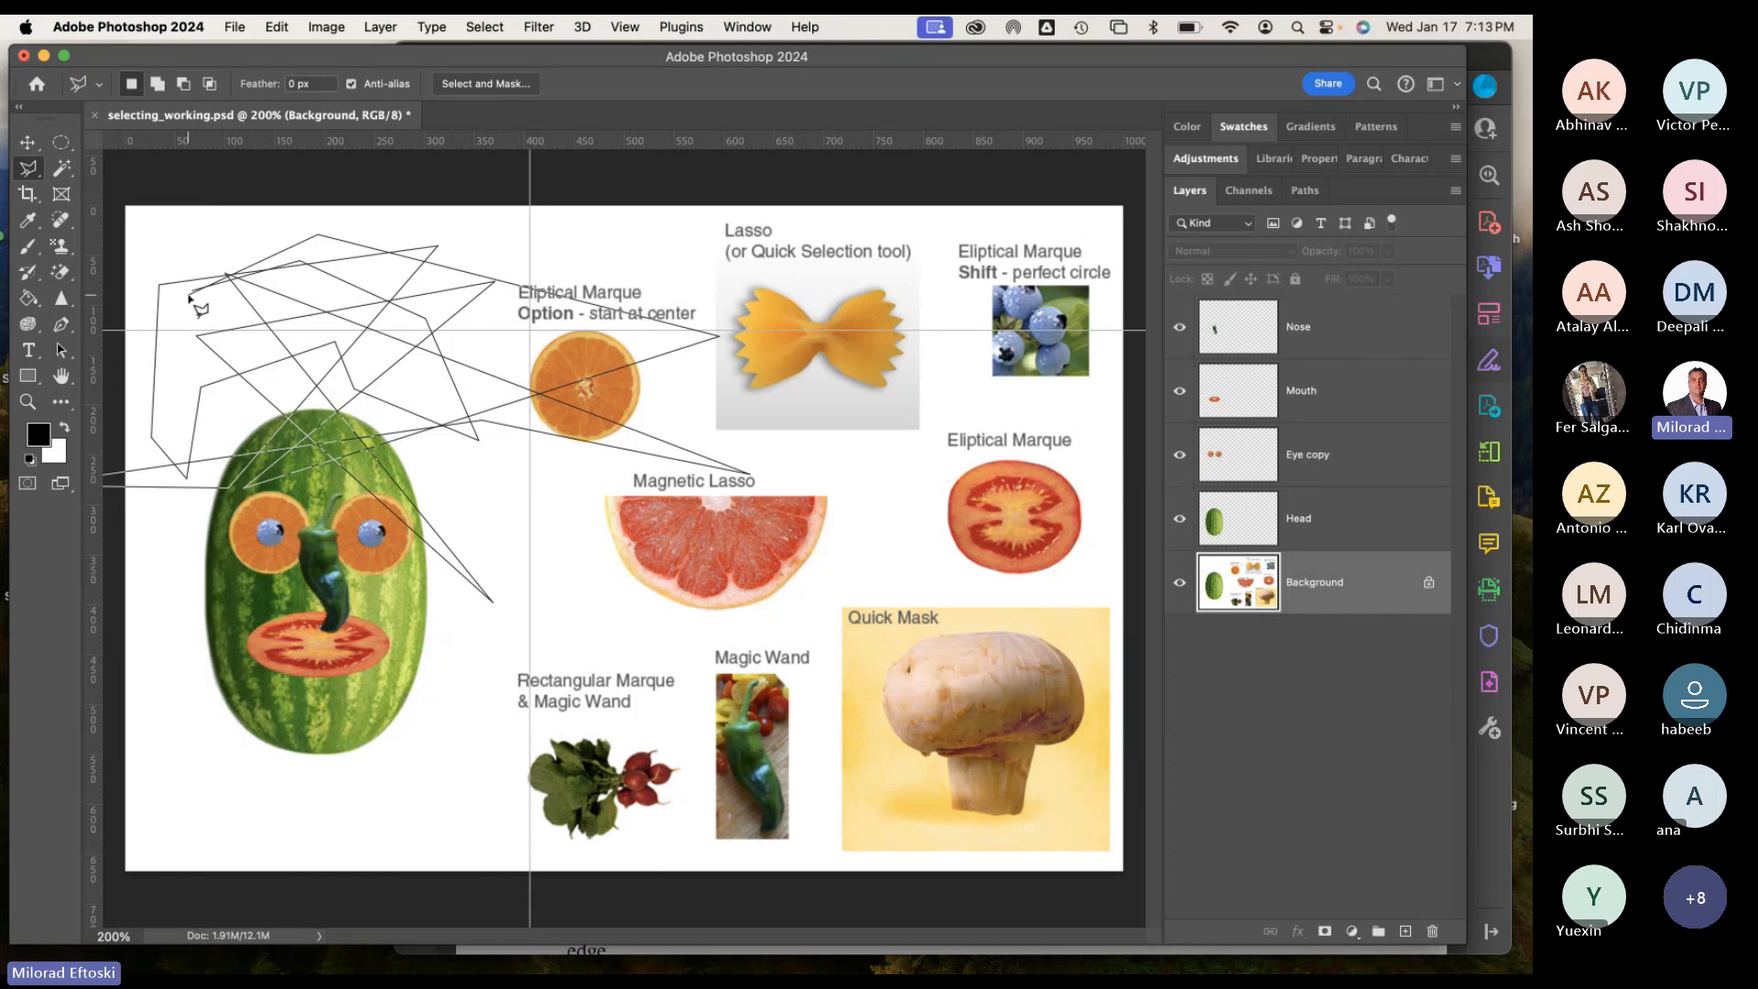
{"action": "key", "text": "Escape"}
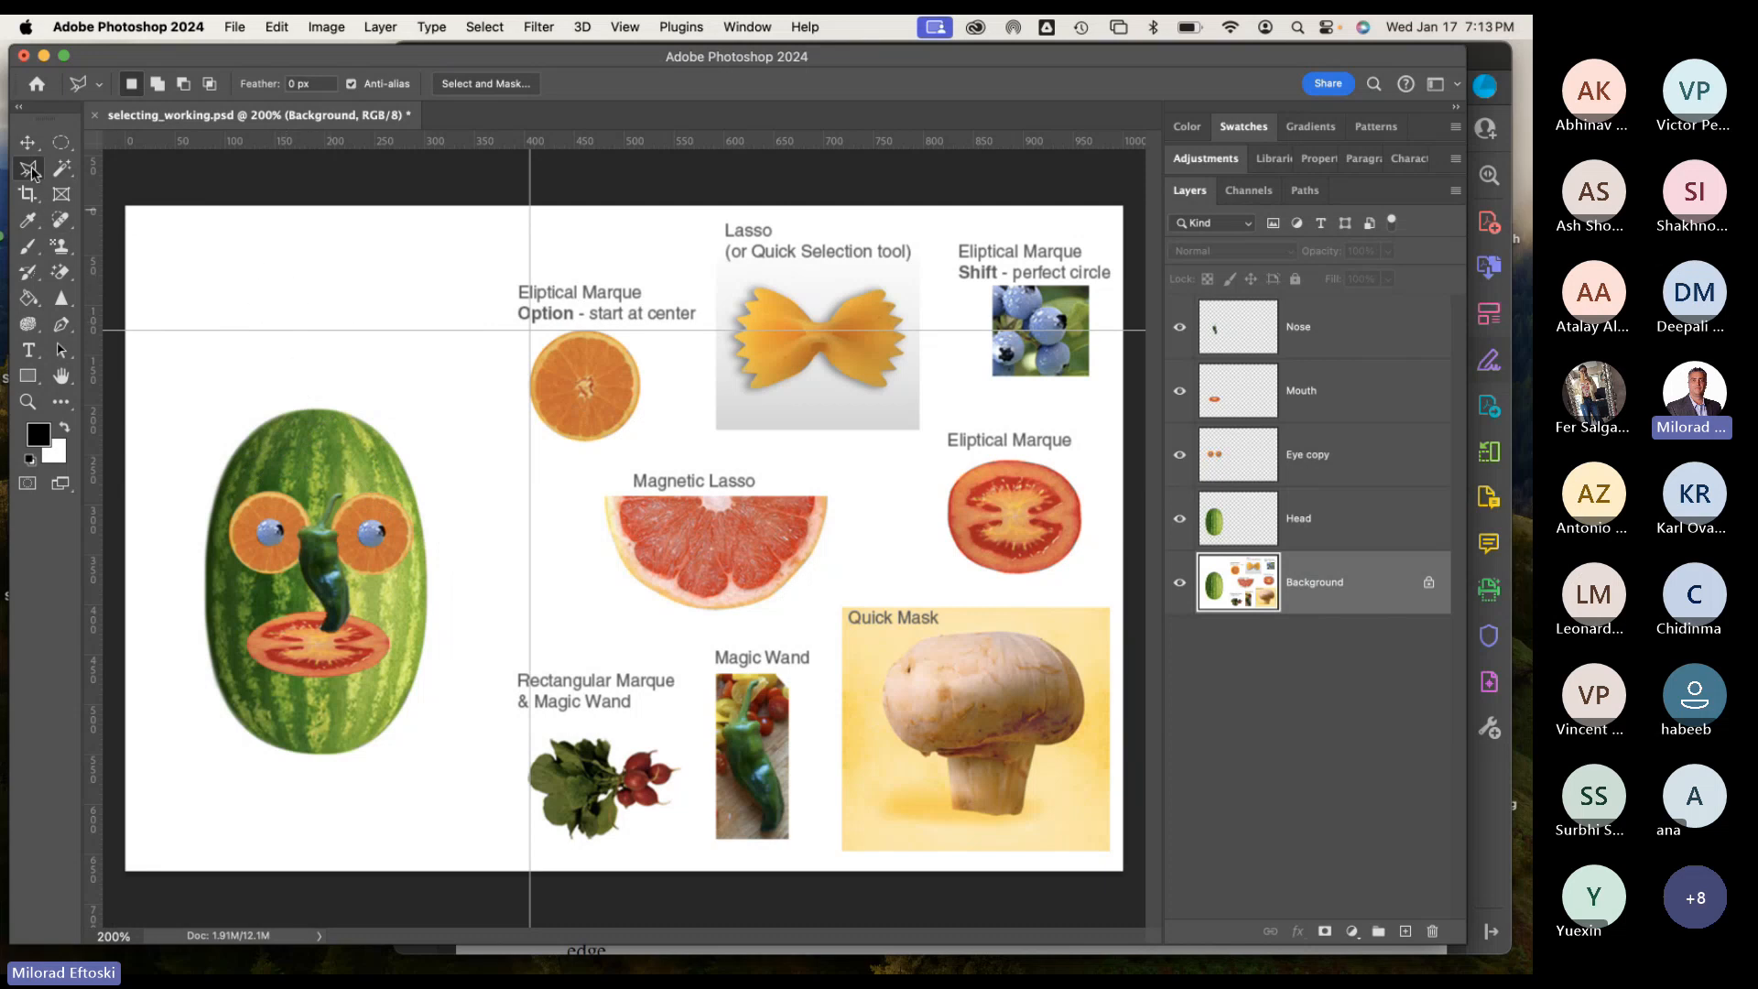
Go through the lasso tool variants and make the freehand Lasso the active tool.
{"action": "mouse_move", "coordinate": [28, 169]}
{"action": "left_mouse_down"}
{"action": "mouse_move", "coordinate": [107, 174]}
{"action": "mouse_move", "coordinate": [158, 205]}
{"action": "left_mouse_up"}
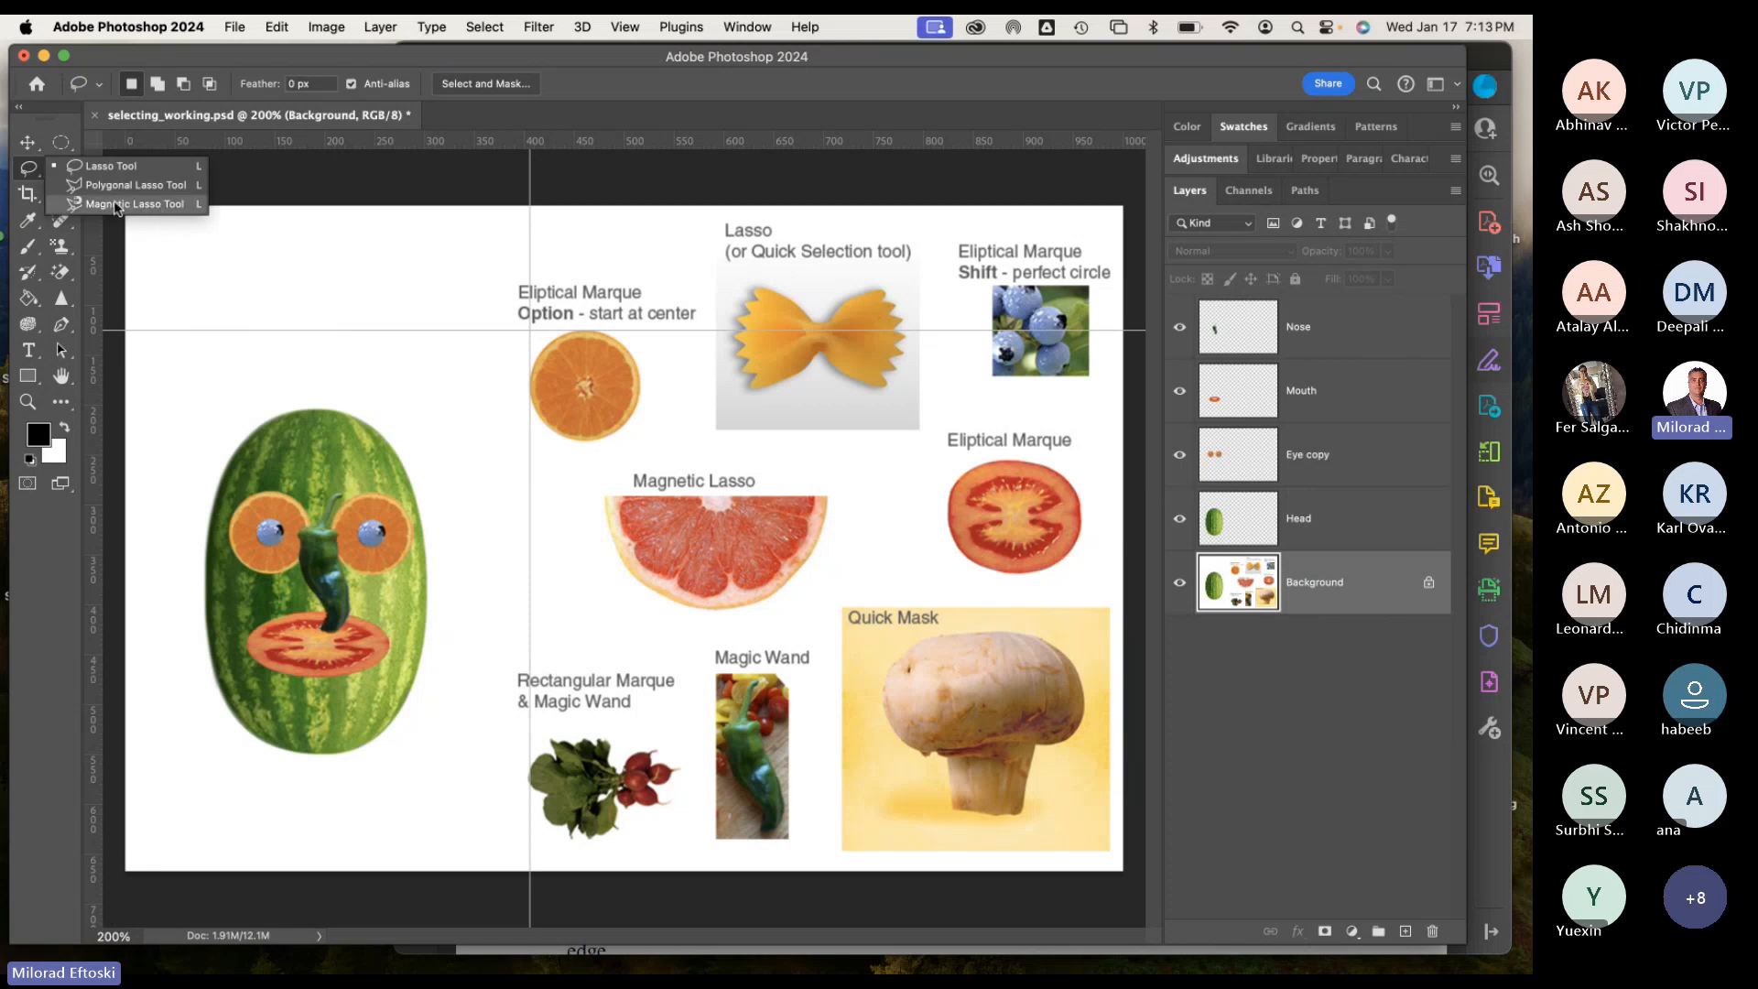
{"action": "mouse_move", "coordinate": [116, 208]}
{"action": "left_mouse_down"}
{"action": "mouse_move", "coordinate": [143, 162]}
{"action": "mouse_move", "coordinate": [141, 207]}
{"action": "left_mouse_up"}
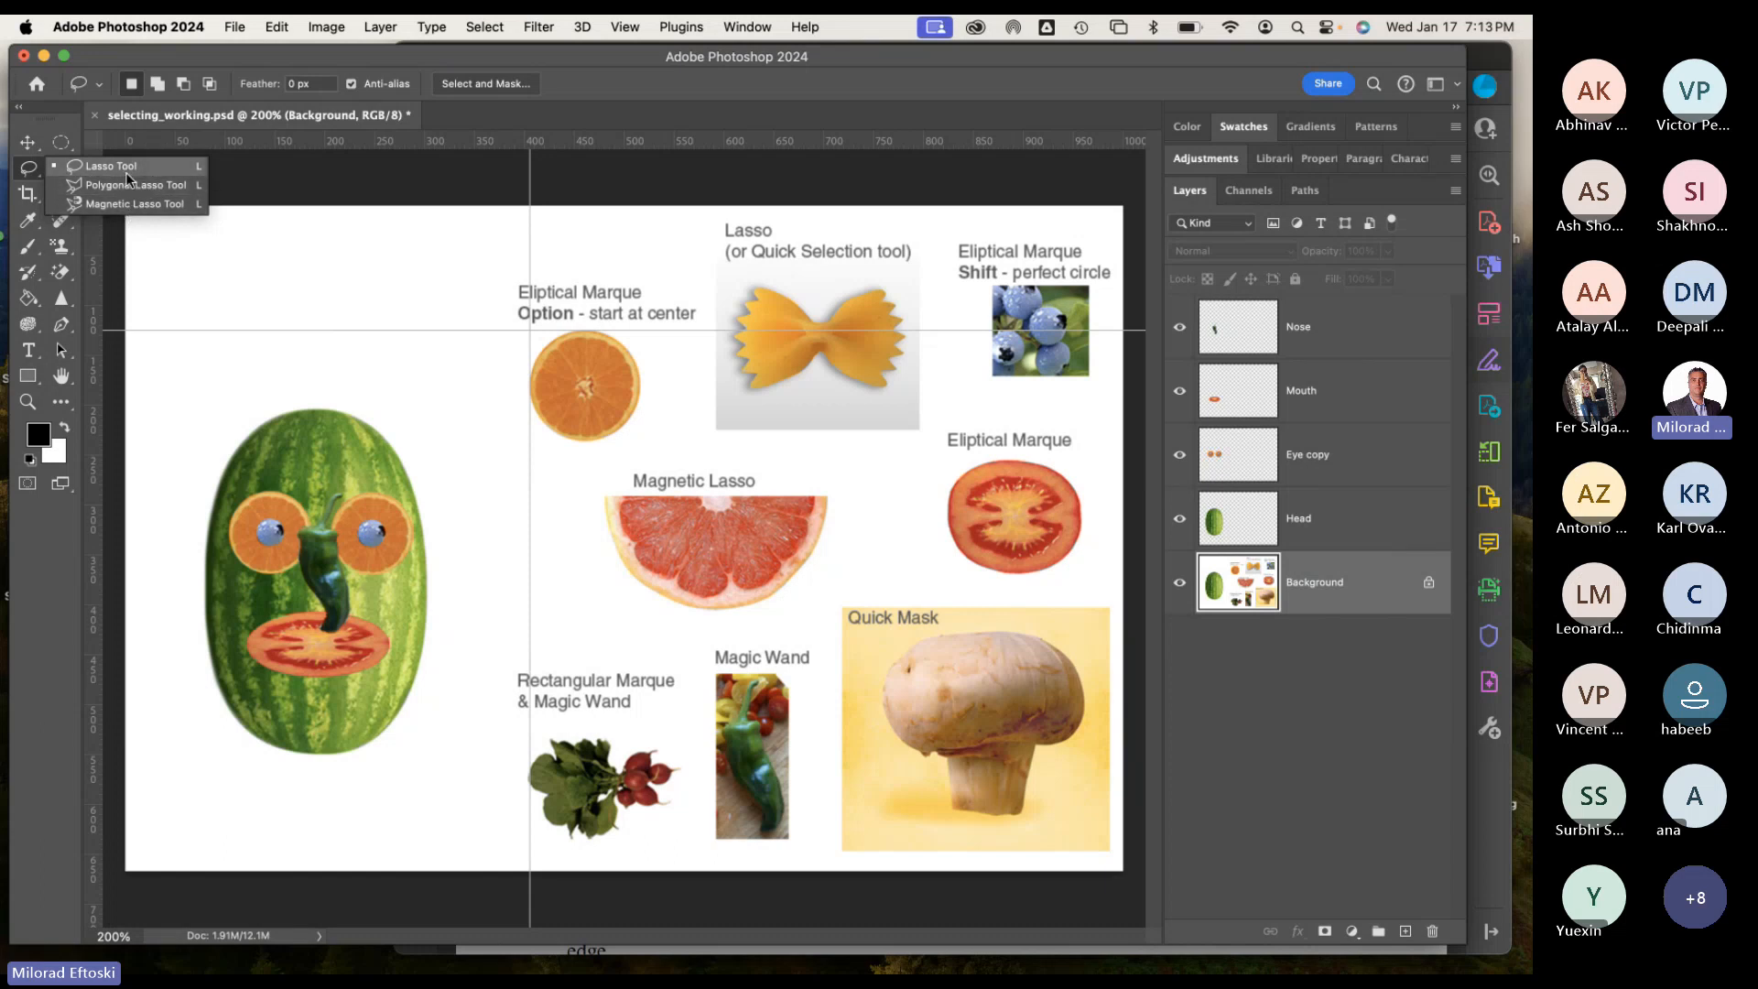
{"action": "left_click", "coordinate": [126, 170]}
{"action": "right_click", "coordinate": [33, 168]}
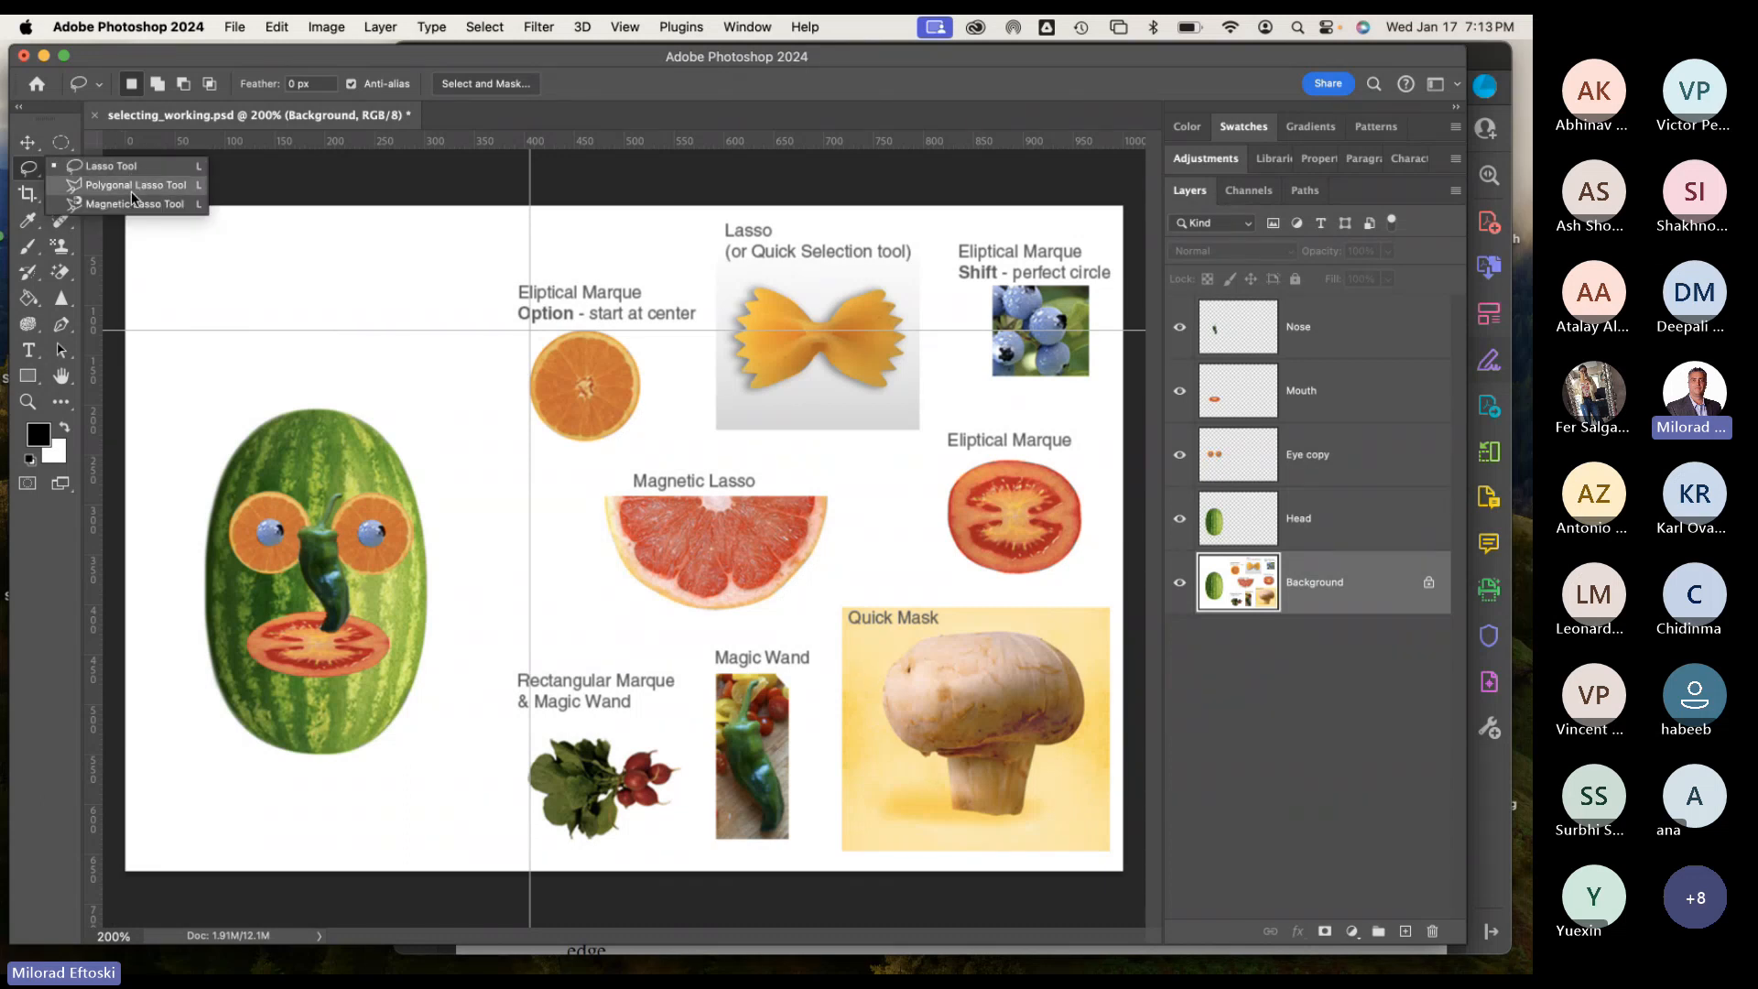
{"action": "left_click", "coordinate": [133, 167]}
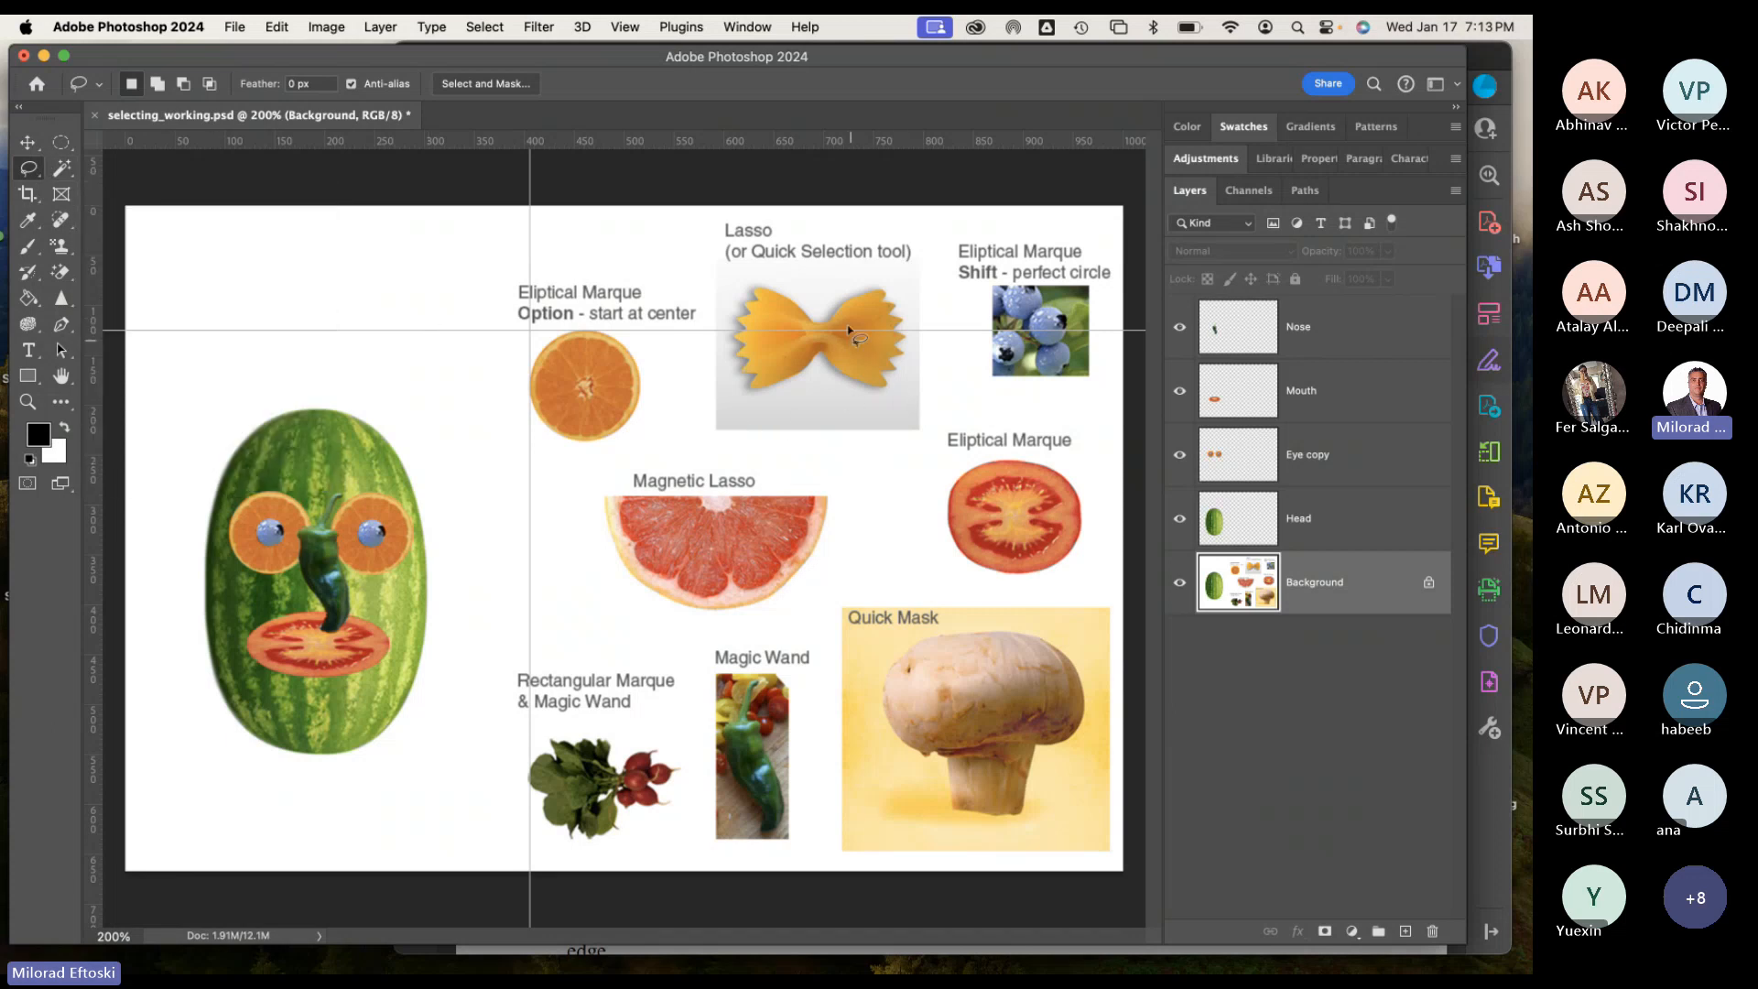
Clear the guides from the document so that none crosses the bowtie pasta.
{"action": "scroll", "coordinate": [836, 336], "scroll_direction": "up", "scroll_amount": 5}
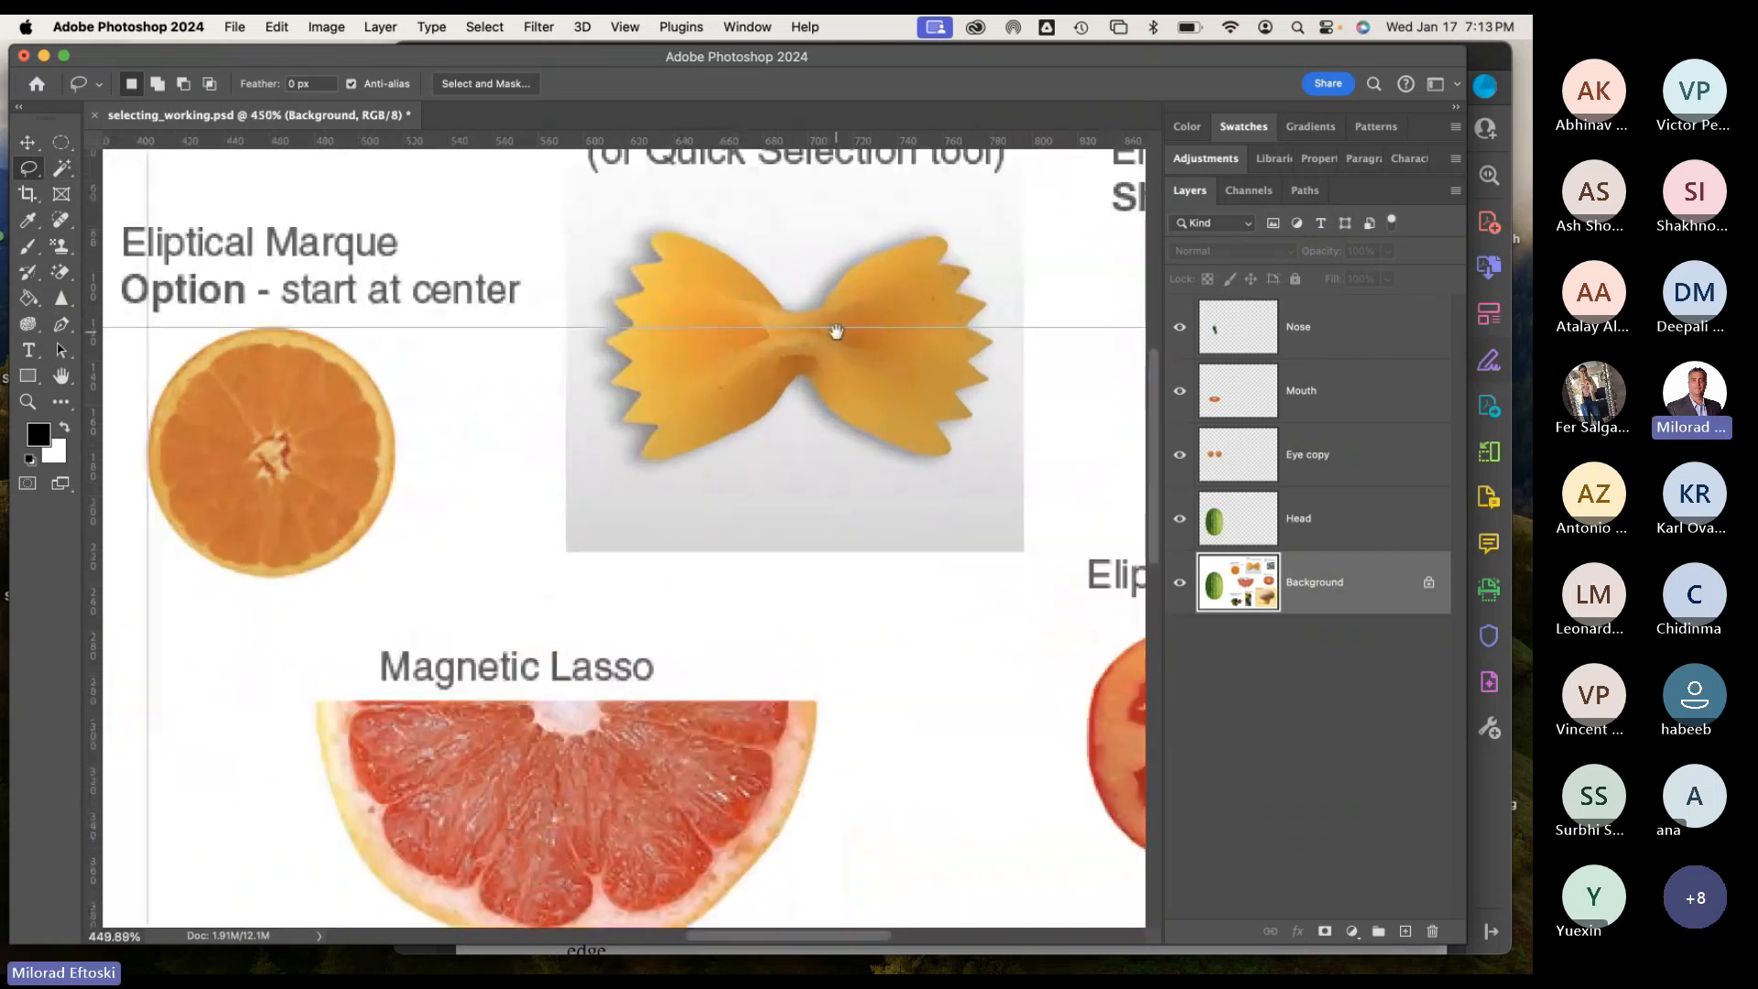
{"action": "left_click_drag", "start_coordinate": [836, 336], "coordinate": [596, 543]}
{"action": "scroll", "coordinate": [629, 453], "scroll_direction": "up", "scroll_amount": 2}
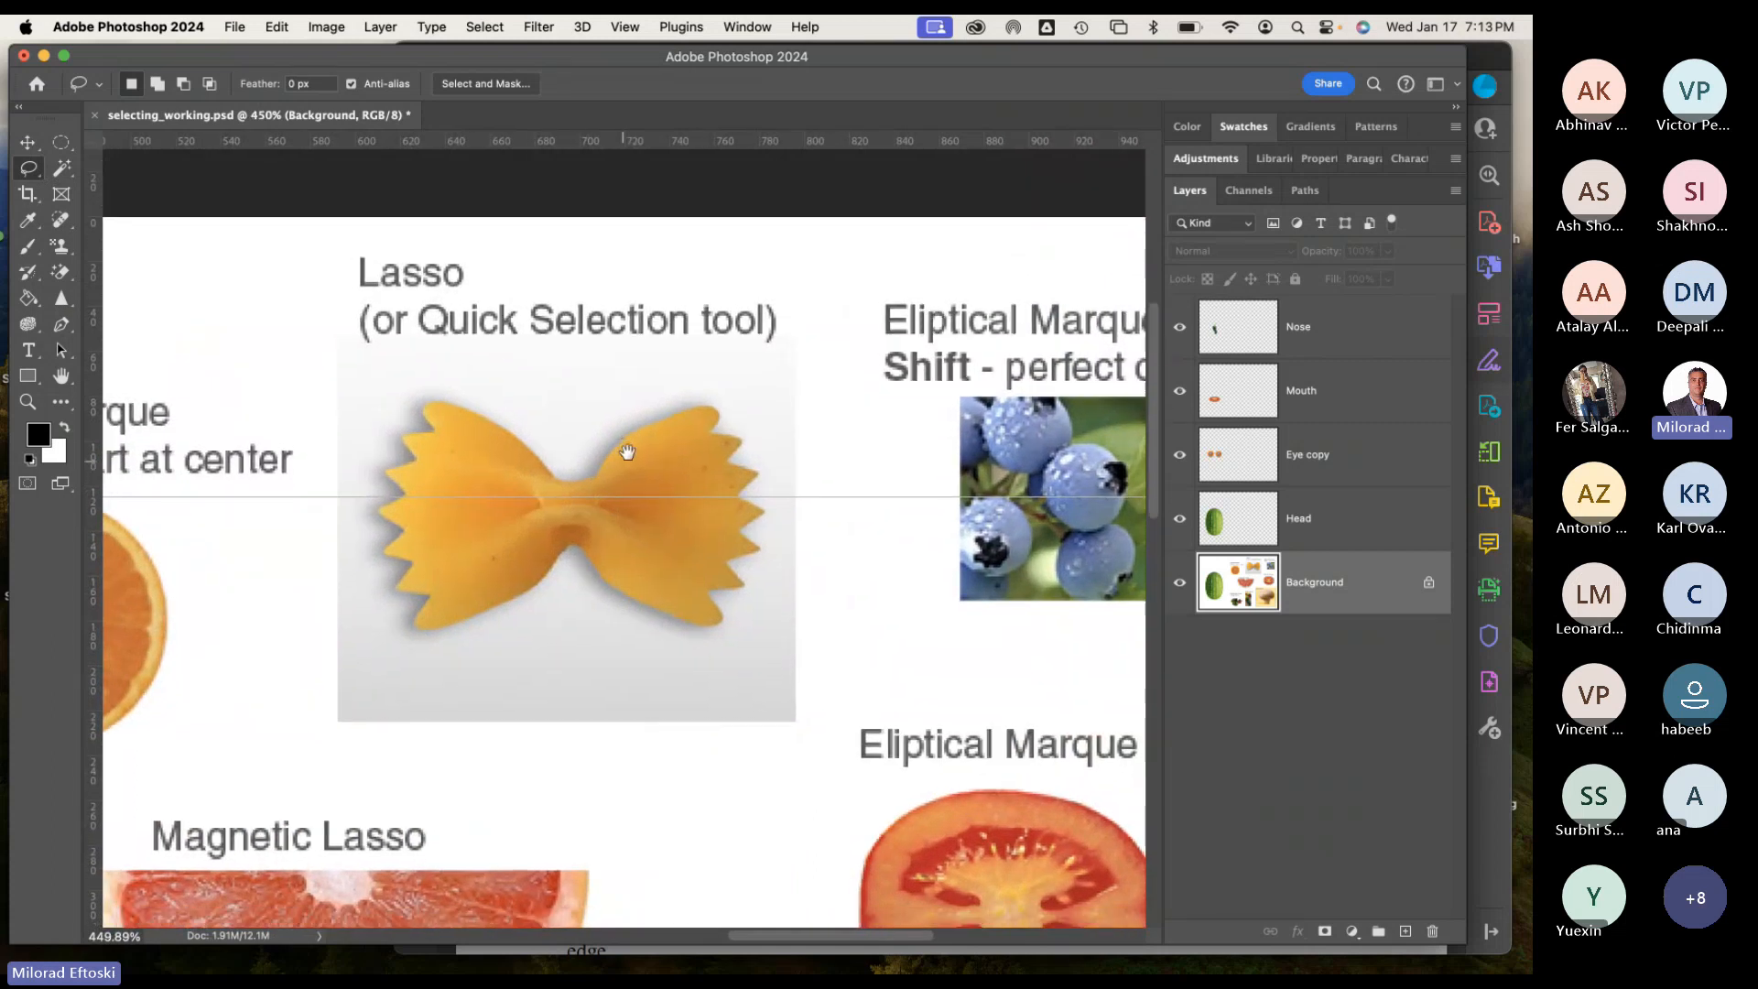
{"action": "left_click_drag", "start_coordinate": [681, 446], "coordinate": [788, 431]}
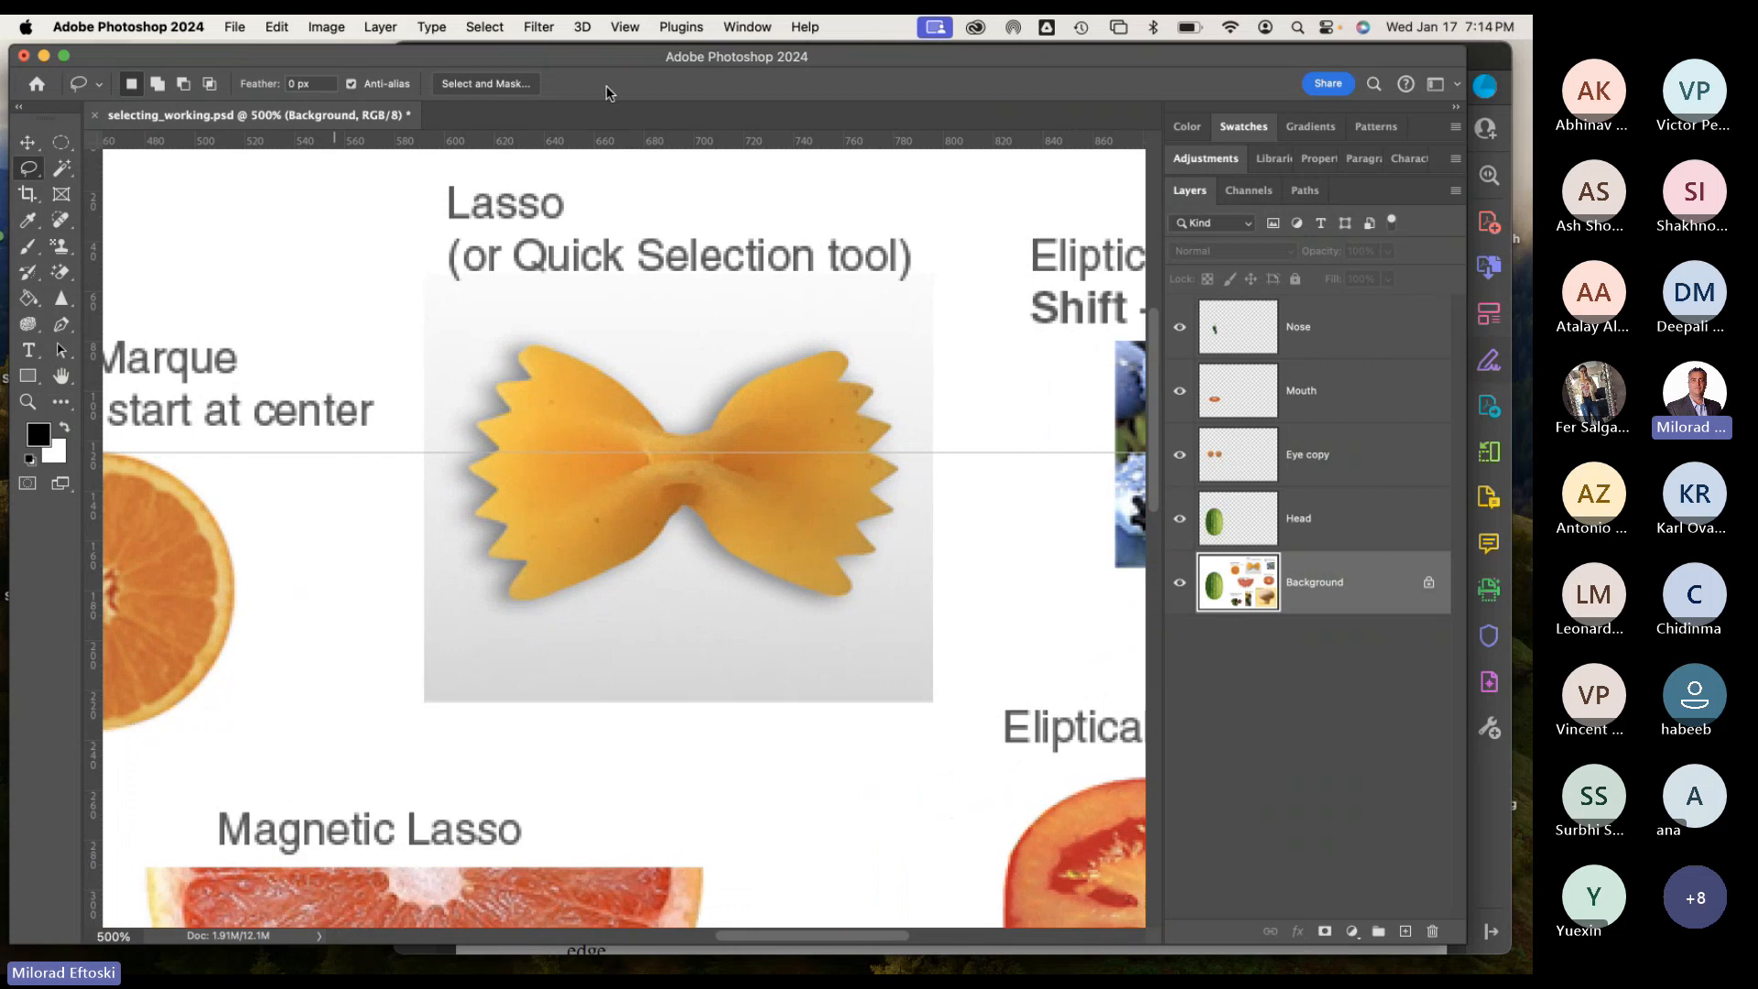
{"action": "left_click", "coordinate": [625, 27]}
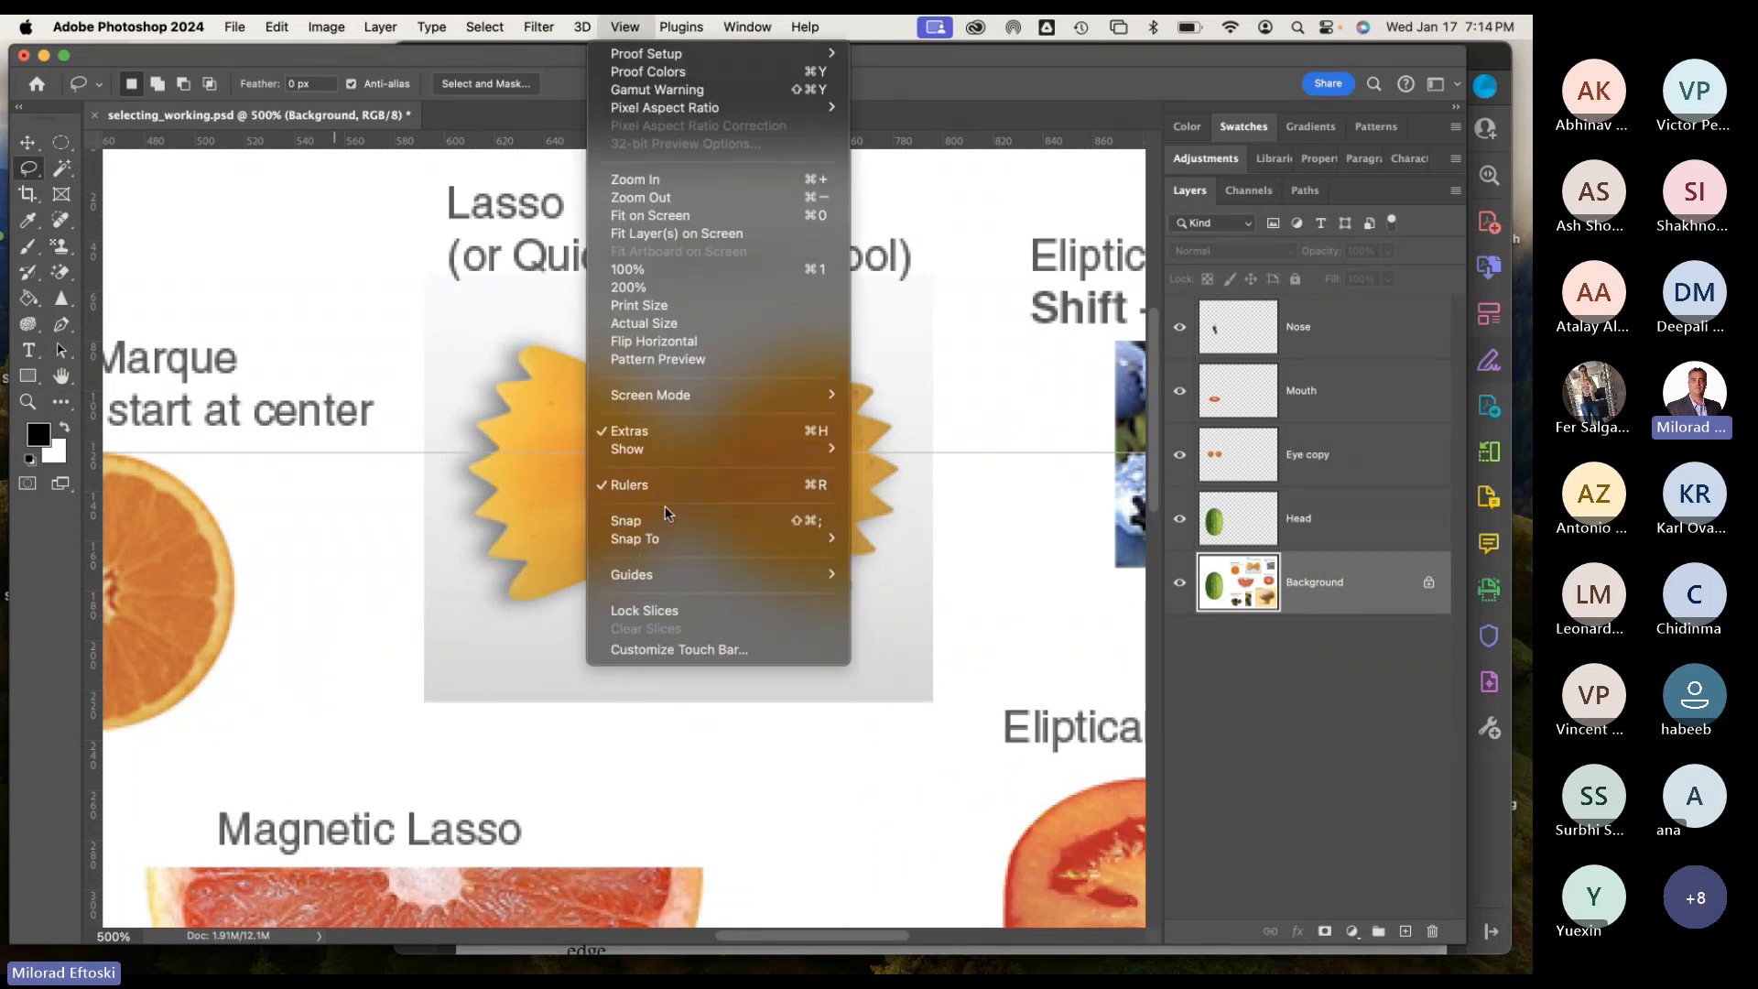
{"action": "mouse_move", "coordinate": [696, 451]}
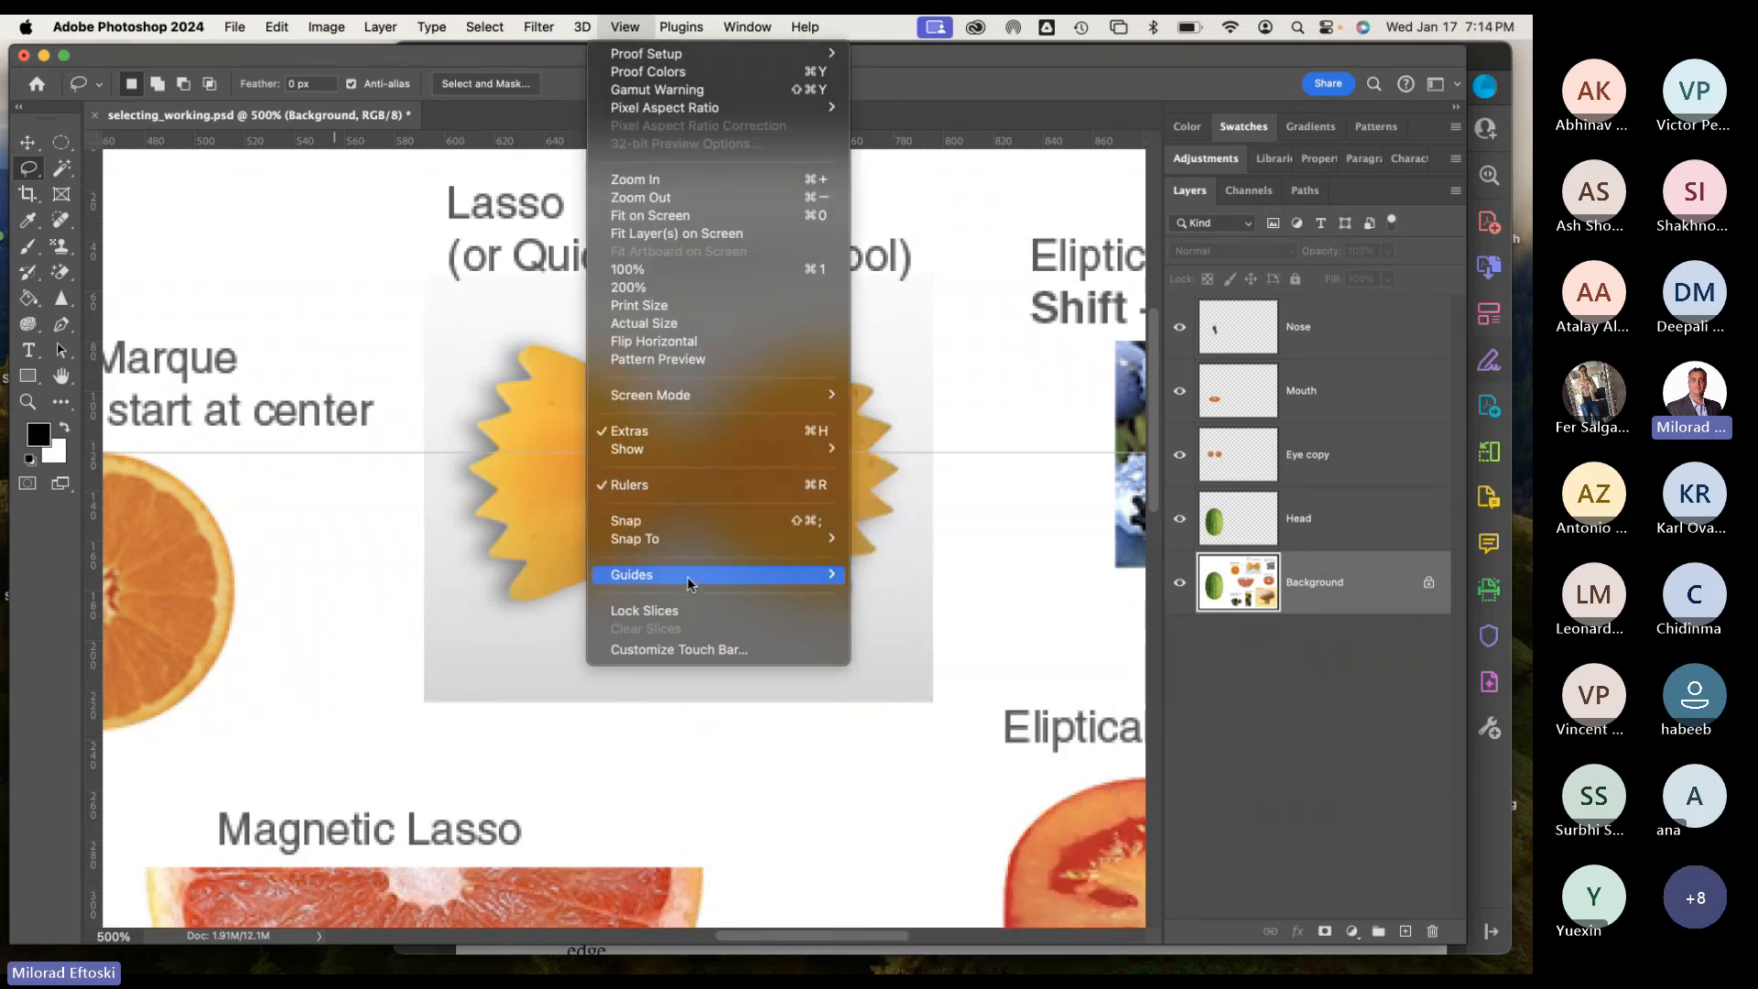
{"action": "mouse_move", "coordinate": [687, 575]}
{"action": "left_click", "coordinate": [896, 610]}
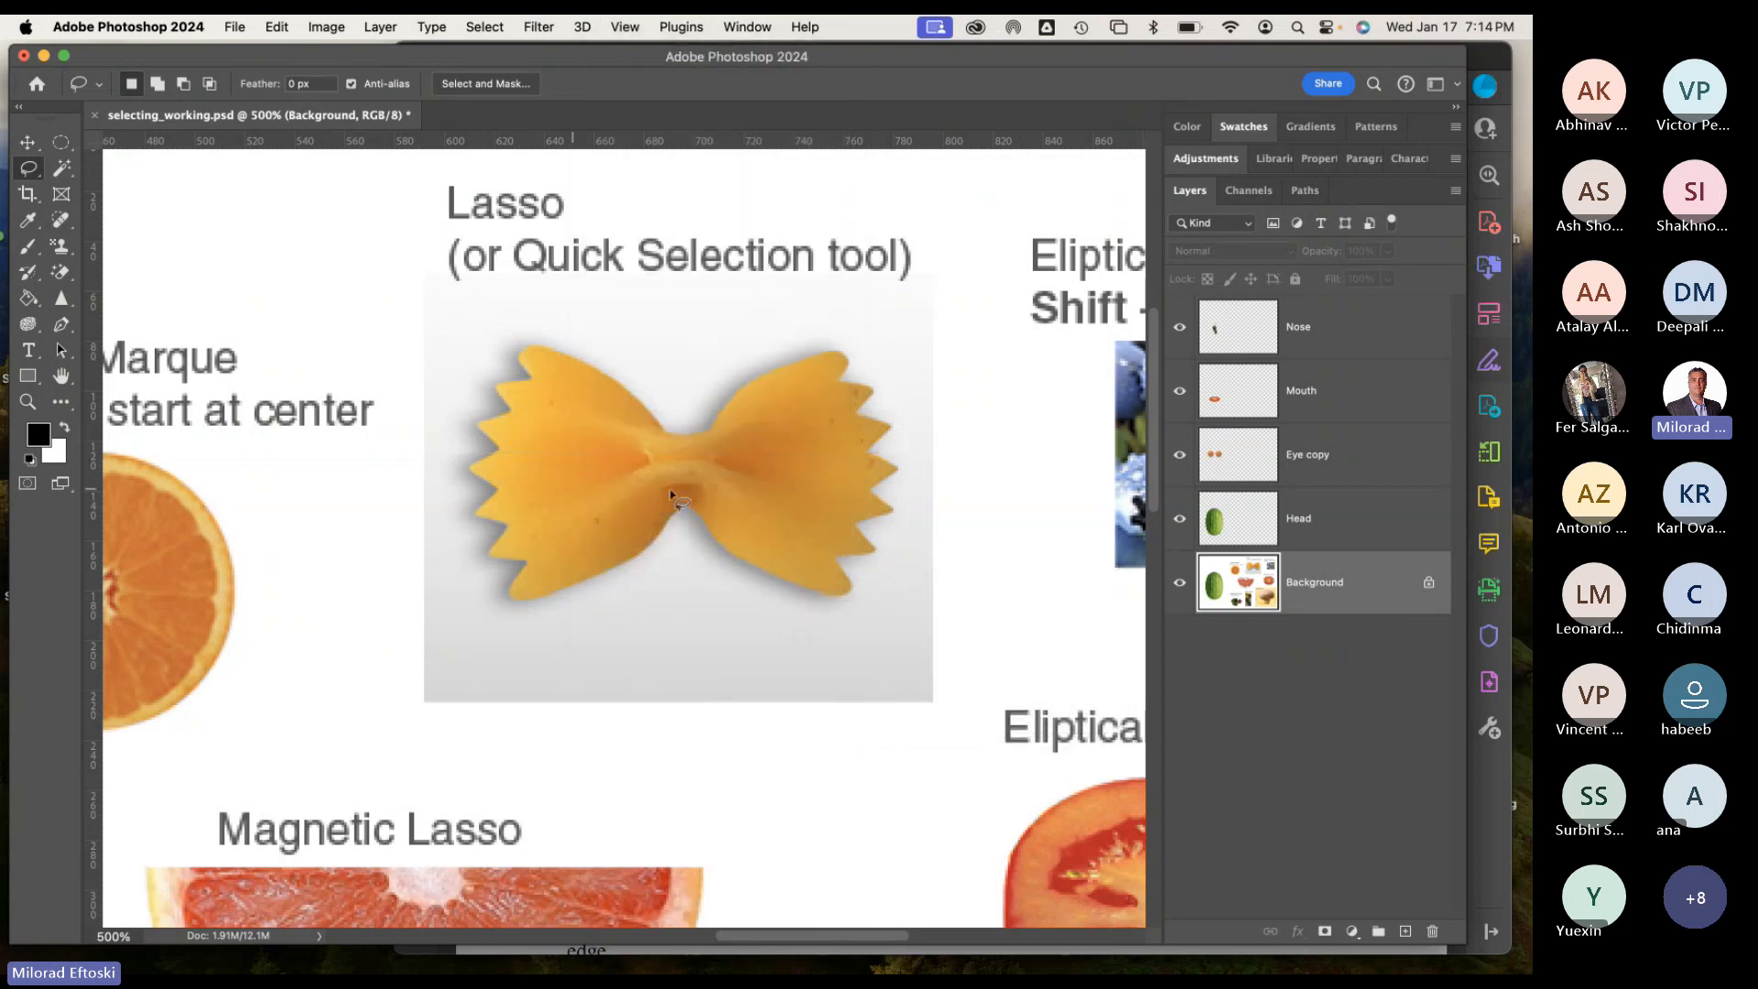
Keep the freehand Lasso active, check the bowtie selection instructions in Acrobat, and return to Photoshop.
{"action": "mouse_move", "coordinate": [430, 531]}
{"action": "left_mouse_down"}
{"action": "mouse_move", "coordinate": [436, 421]}
{"action": "mouse_move", "coordinate": [761, 503]}
{"action": "mouse_move", "coordinate": [465, 495]}
{"action": "left_mouse_up"}
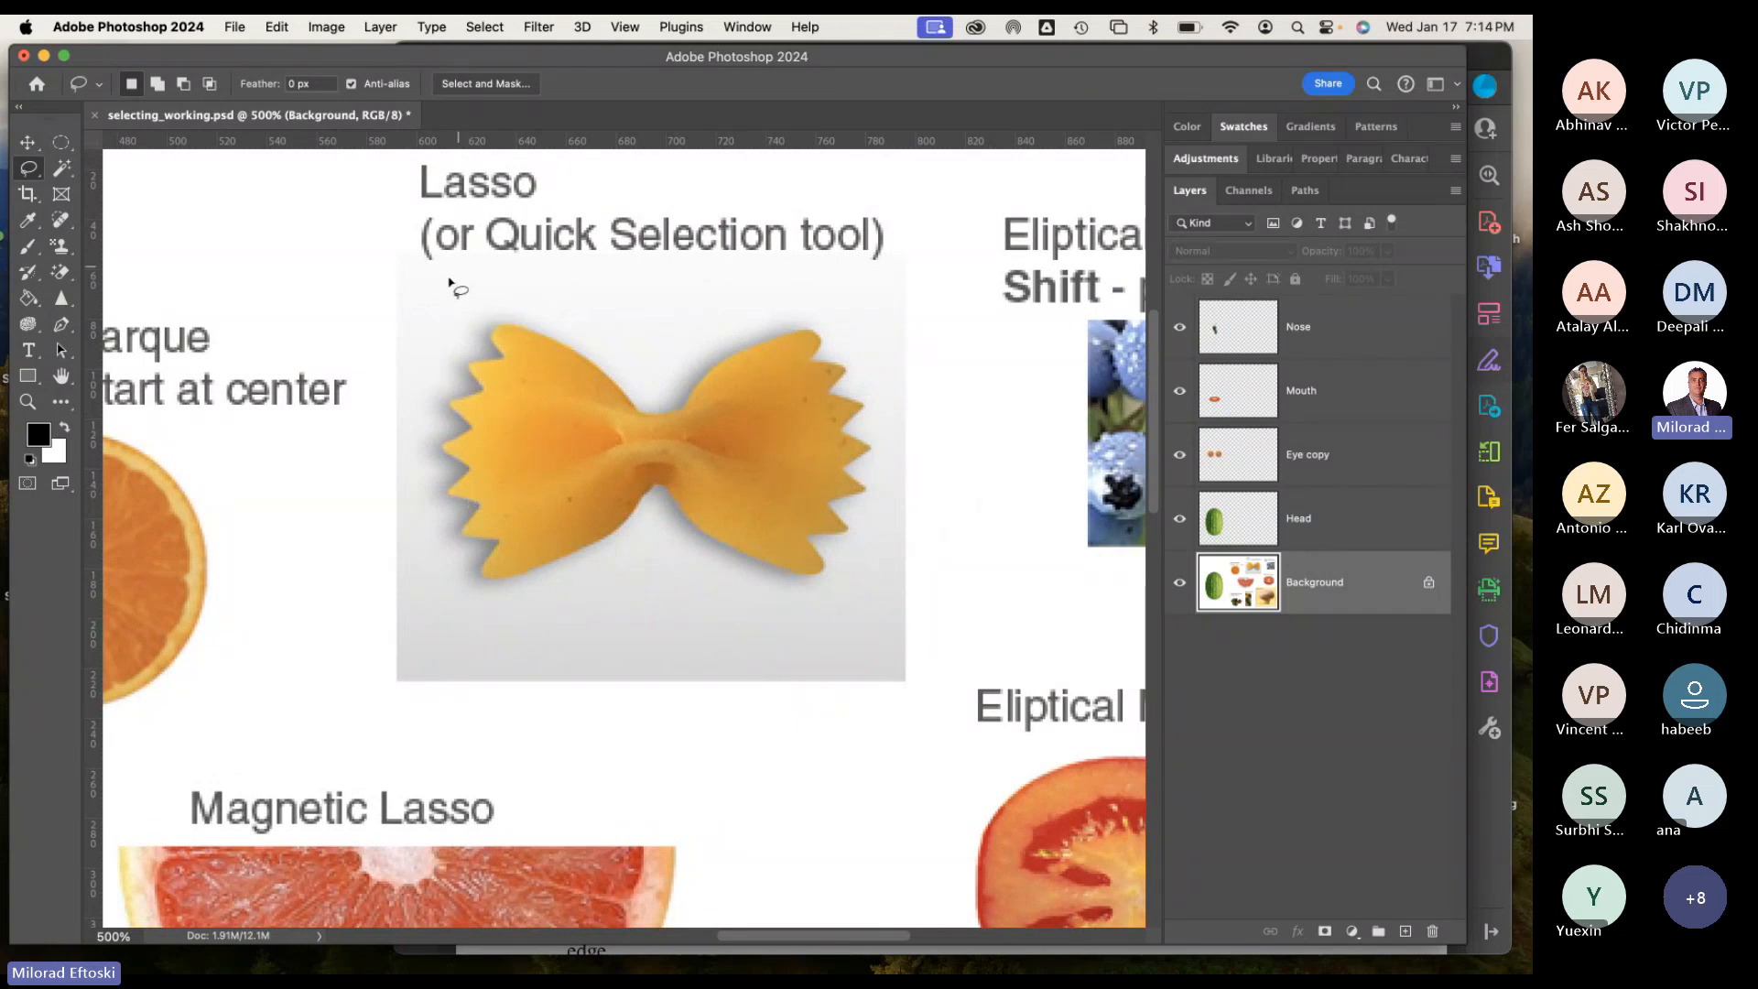
{"action": "right_click", "coordinate": [26, 176]}
{"action": "left_click", "coordinate": [110, 169]}
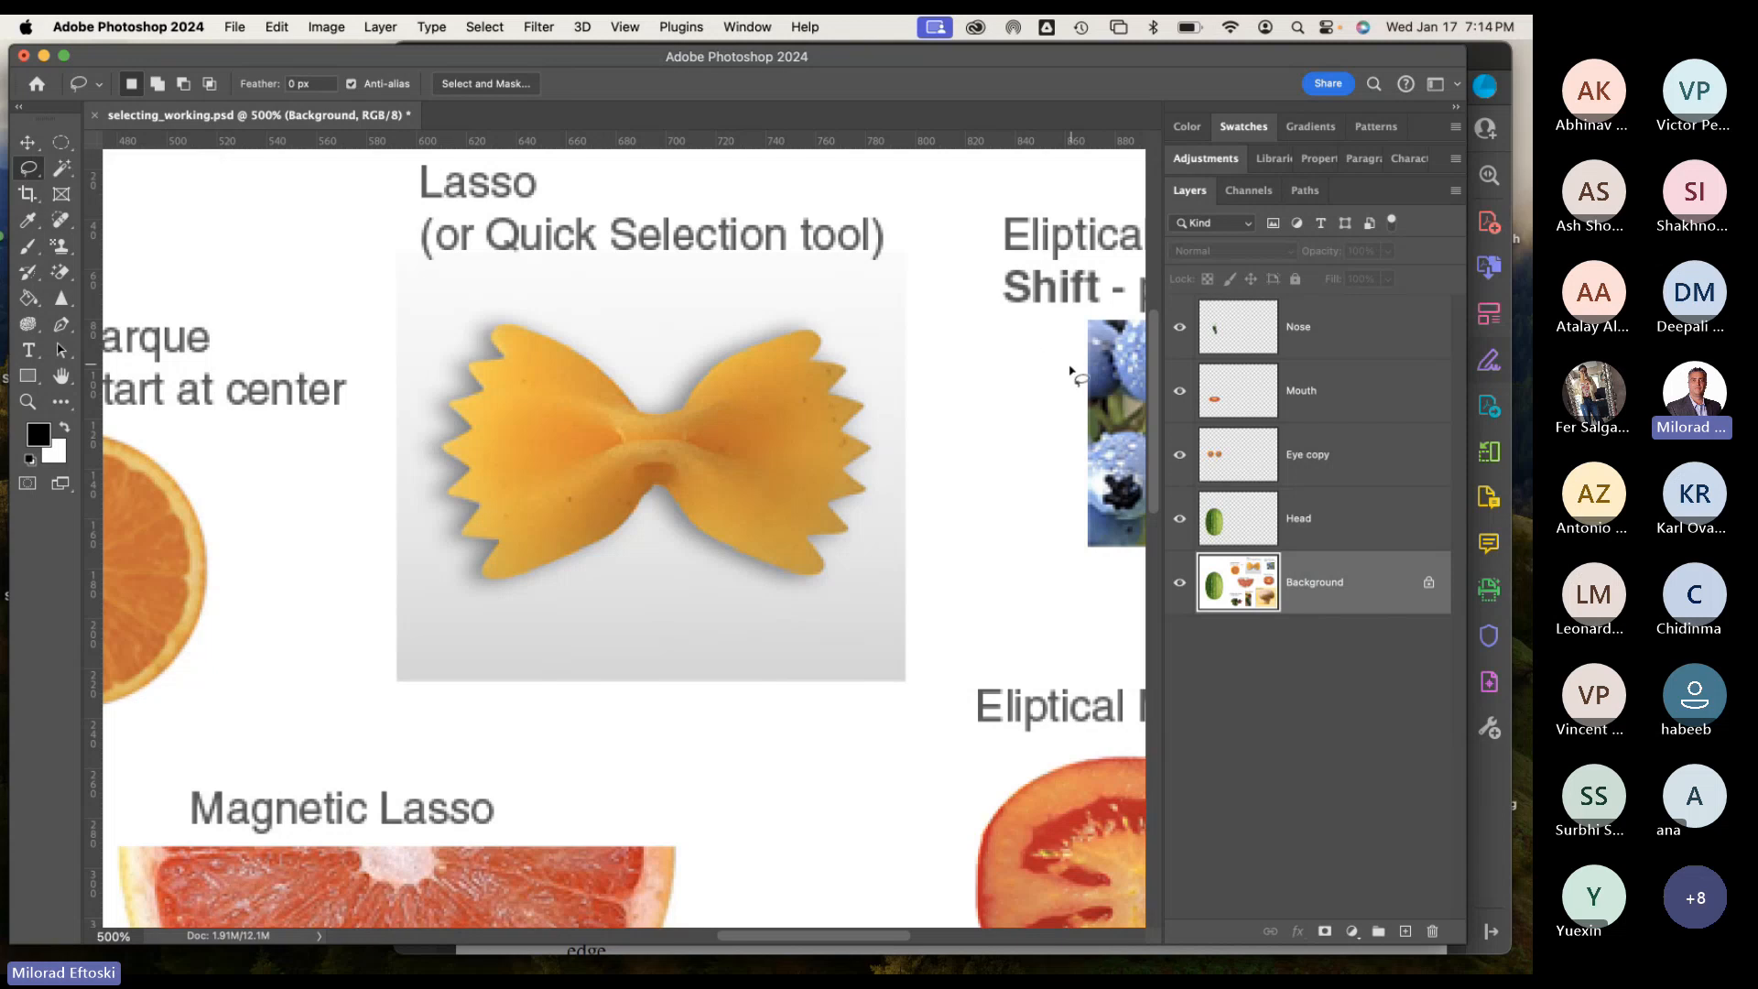
{"action": "left_click", "coordinate": [1480, 809]}
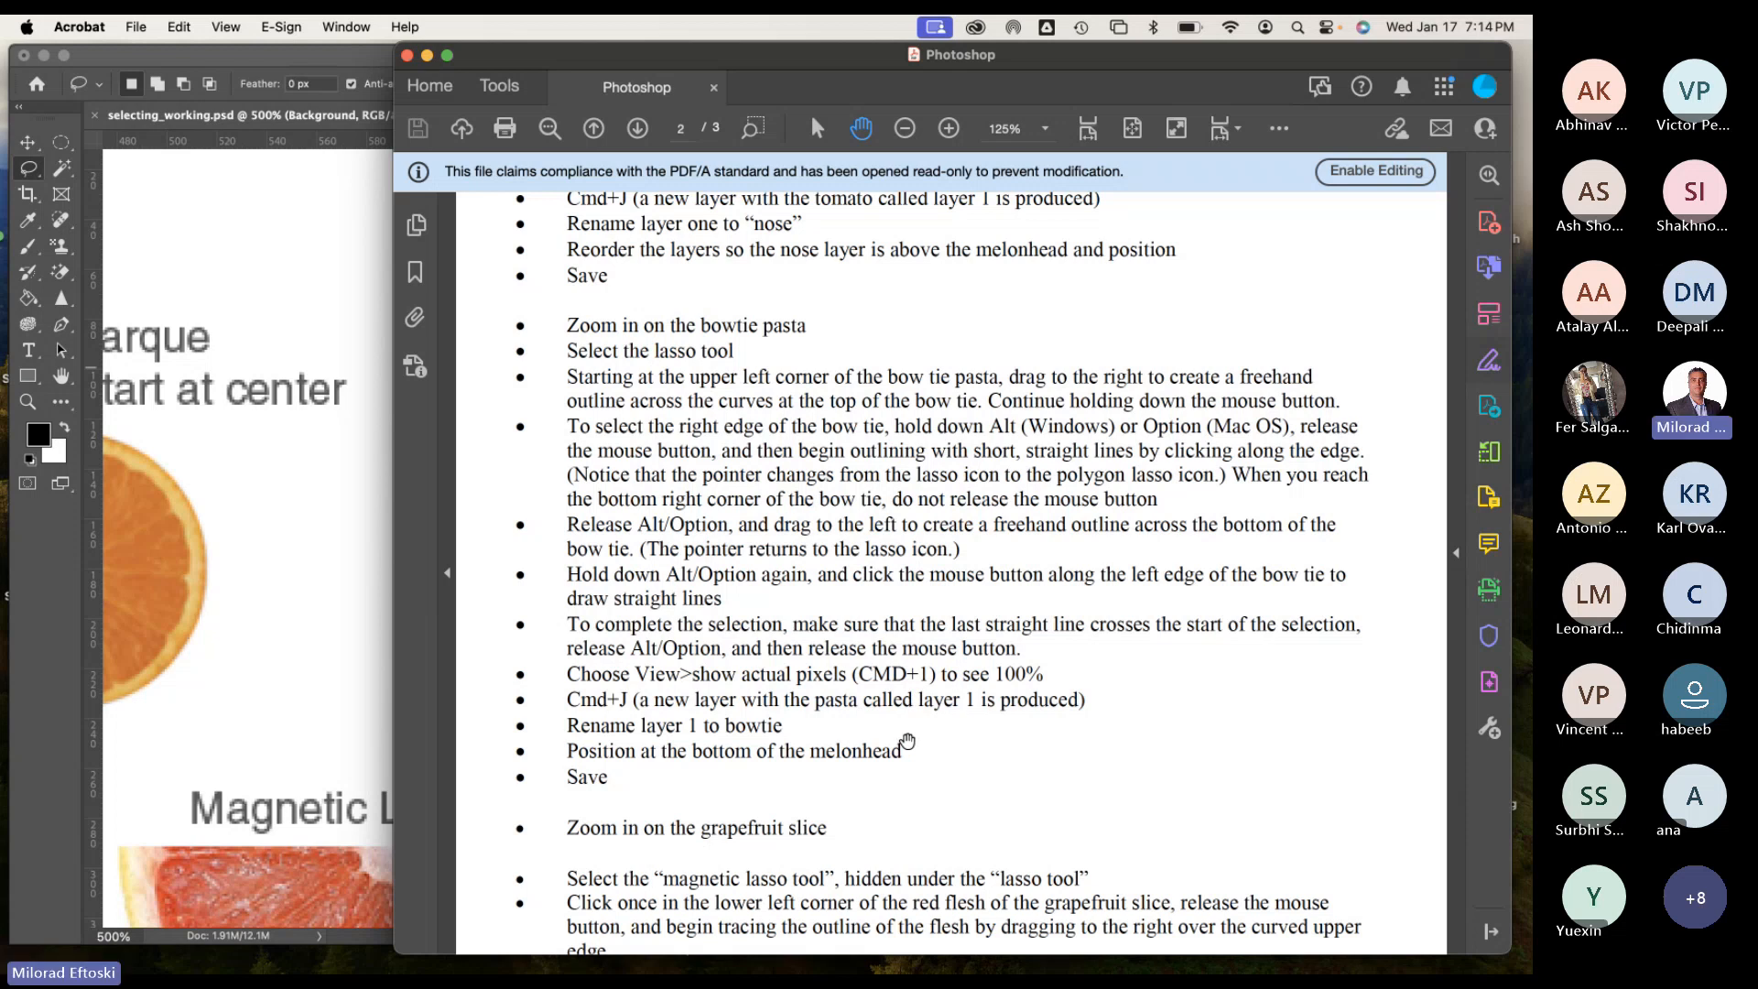
{"action": "left_click", "coordinate": [264, 504]}
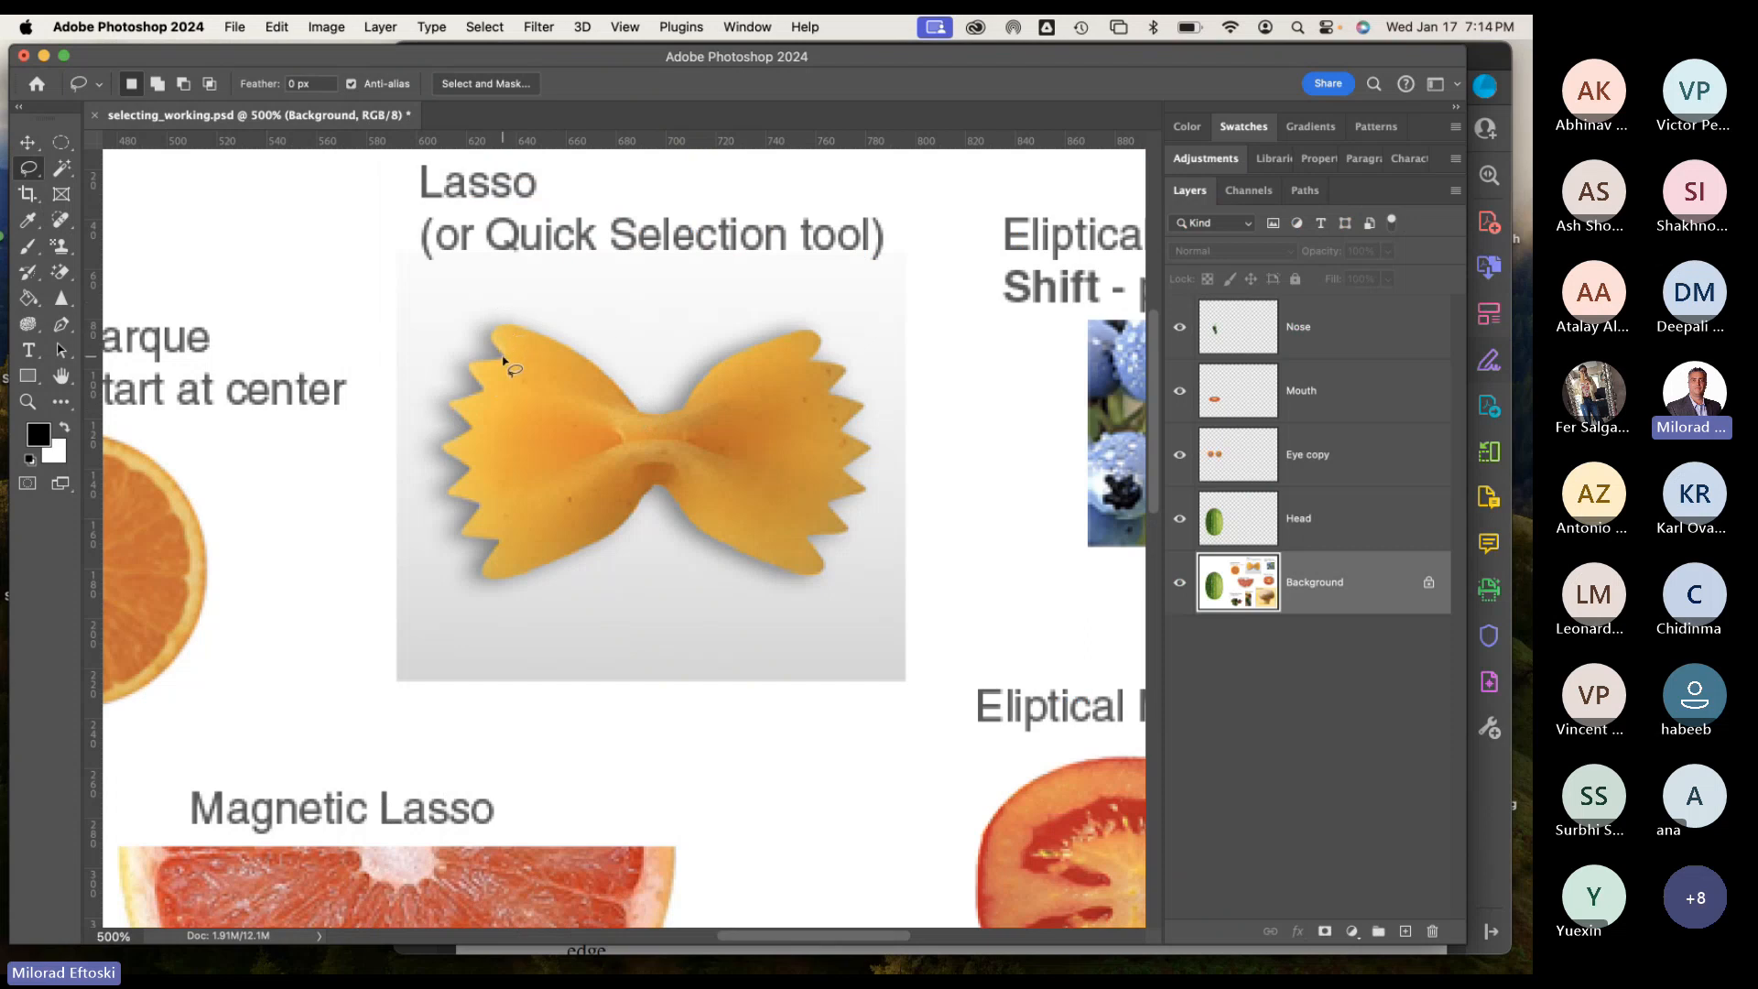
Select the bowtie pasta with the Lasso, tracing its curved edges freehand and its zigzag ends with short straight segments.
{"action": "mouse_move", "coordinate": [493, 327]}
{"action": "left_mouse_down"}
{"action": "mouse_move", "coordinate": [568, 351]}
{"action": "mouse_move", "coordinate": [638, 408]}
{"action": "left_mouse_up"}
{"action": "left_click_drag", "start_coordinate": [759, 344], "coordinate": [820, 337]}
{"action": "mouse_move", "coordinate": [824, 362]}
{"action": "left_mouse_down"}
{"action": "mouse_move", "coordinate": [1016, 368]}
{"action": "mouse_move", "coordinate": [816, 354]}
{"action": "mouse_move", "coordinate": [881, 336]}
{"action": "mouse_move", "coordinate": [891, 296]}
{"action": "mouse_move", "coordinate": [913, 528]}
{"action": "mouse_move", "coordinate": [893, 446]}
{"action": "mouse_move", "coordinate": [944, 415]}
{"action": "mouse_move", "coordinate": [910, 325]}
{"action": "mouse_move", "coordinate": [823, 393]}
{"action": "mouse_move", "coordinate": [887, 414]}
{"action": "mouse_move", "coordinate": [843, 429]}
{"action": "mouse_move", "coordinate": [870, 449]}
{"action": "mouse_move", "coordinate": [845, 469]}
{"action": "mouse_move", "coordinate": [867, 488]}
{"action": "mouse_move", "coordinate": [827, 504]}
{"action": "mouse_move", "coordinate": [848, 532]}
{"action": "mouse_move", "coordinate": [807, 538]}
{"action": "mouse_move", "coordinate": [829, 572]}
{"action": "left_mouse_up"}
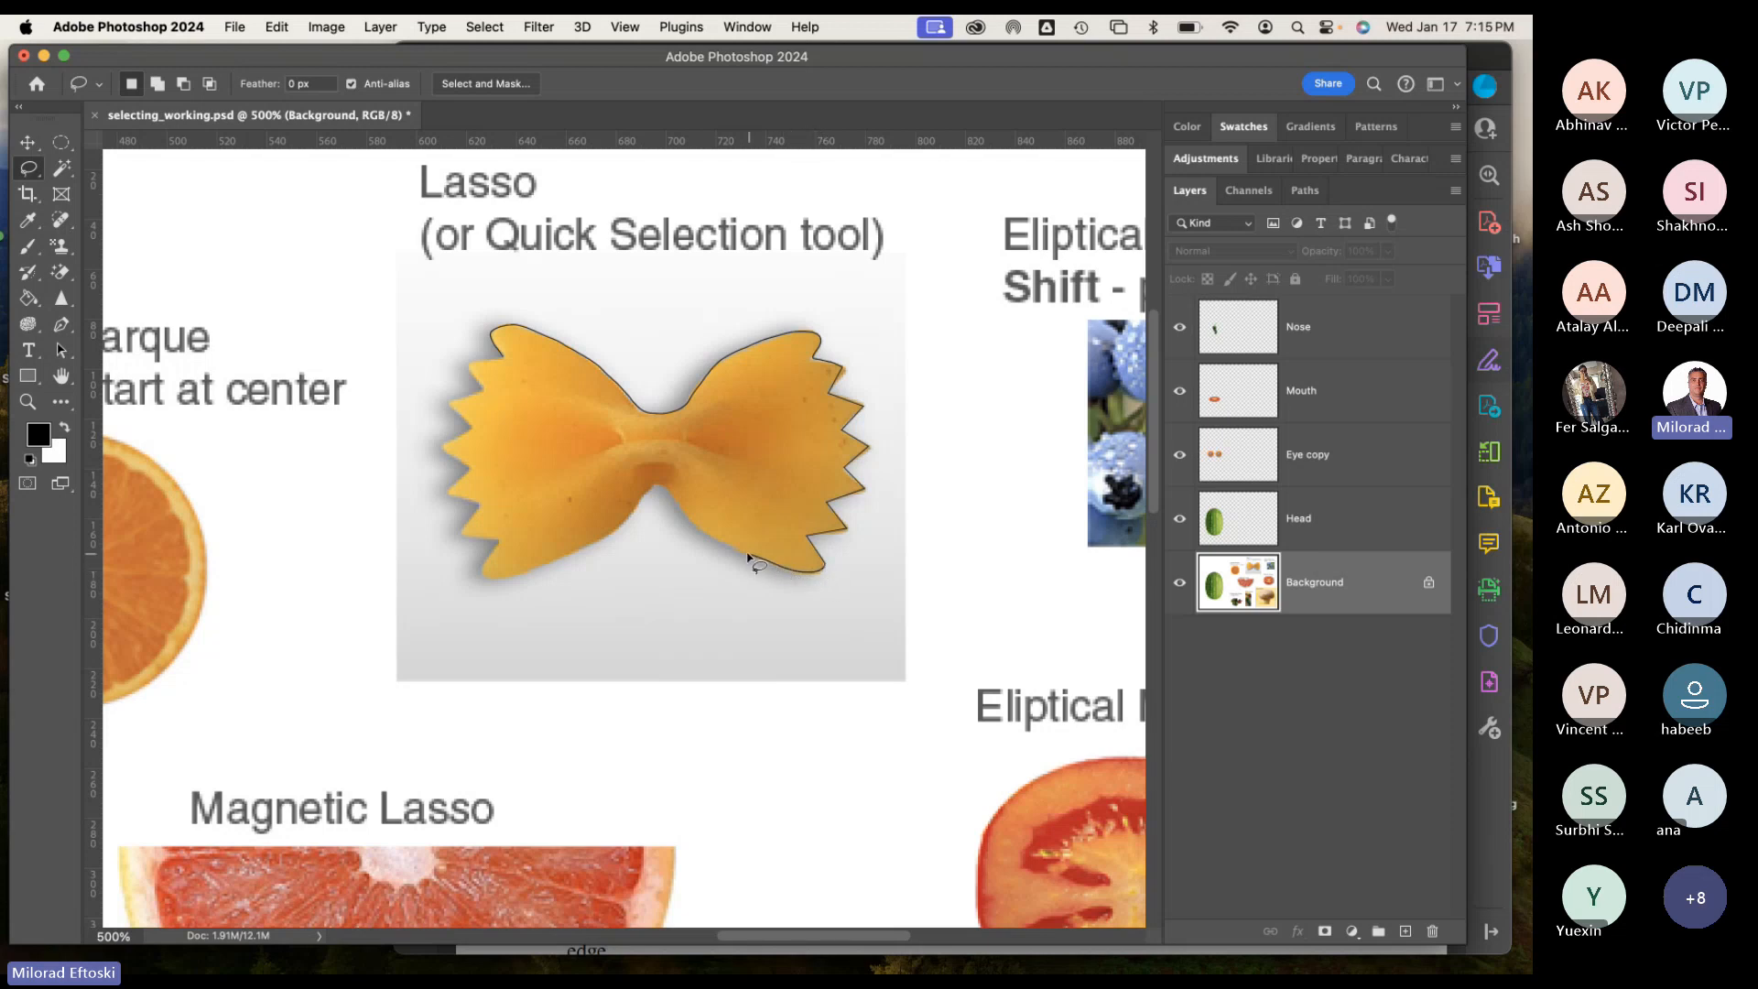
{"action": "mouse_move", "coordinate": [719, 544]}
{"action": "left_mouse_down"}
{"action": "mouse_move", "coordinate": [657, 483]}
{"action": "mouse_move", "coordinate": [632, 504]}
{"action": "mouse_move", "coordinate": [605, 537]}
{"action": "mouse_move", "coordinate": [587, 625]}
{"action": "mouse_move", "coordinate": [555, 564]}
{"action": "mouse_move", "coordinate": [483, 574]}
{"action": "mouse_move", "coordinate": [498, 541]}
{"action": "mouse_move", "coordinate": [464, 537]}
{"action": "mouse_move", "coordinate": [480, 503]}
{"action": "mouse_move", "coordinate": [449, 496]}
{"action": "mouse_move", "coordinate": [472, 469]}
{"action": "mouse_move", "coordinate": [444, 448]}
{"action": "left_mouse_up"}
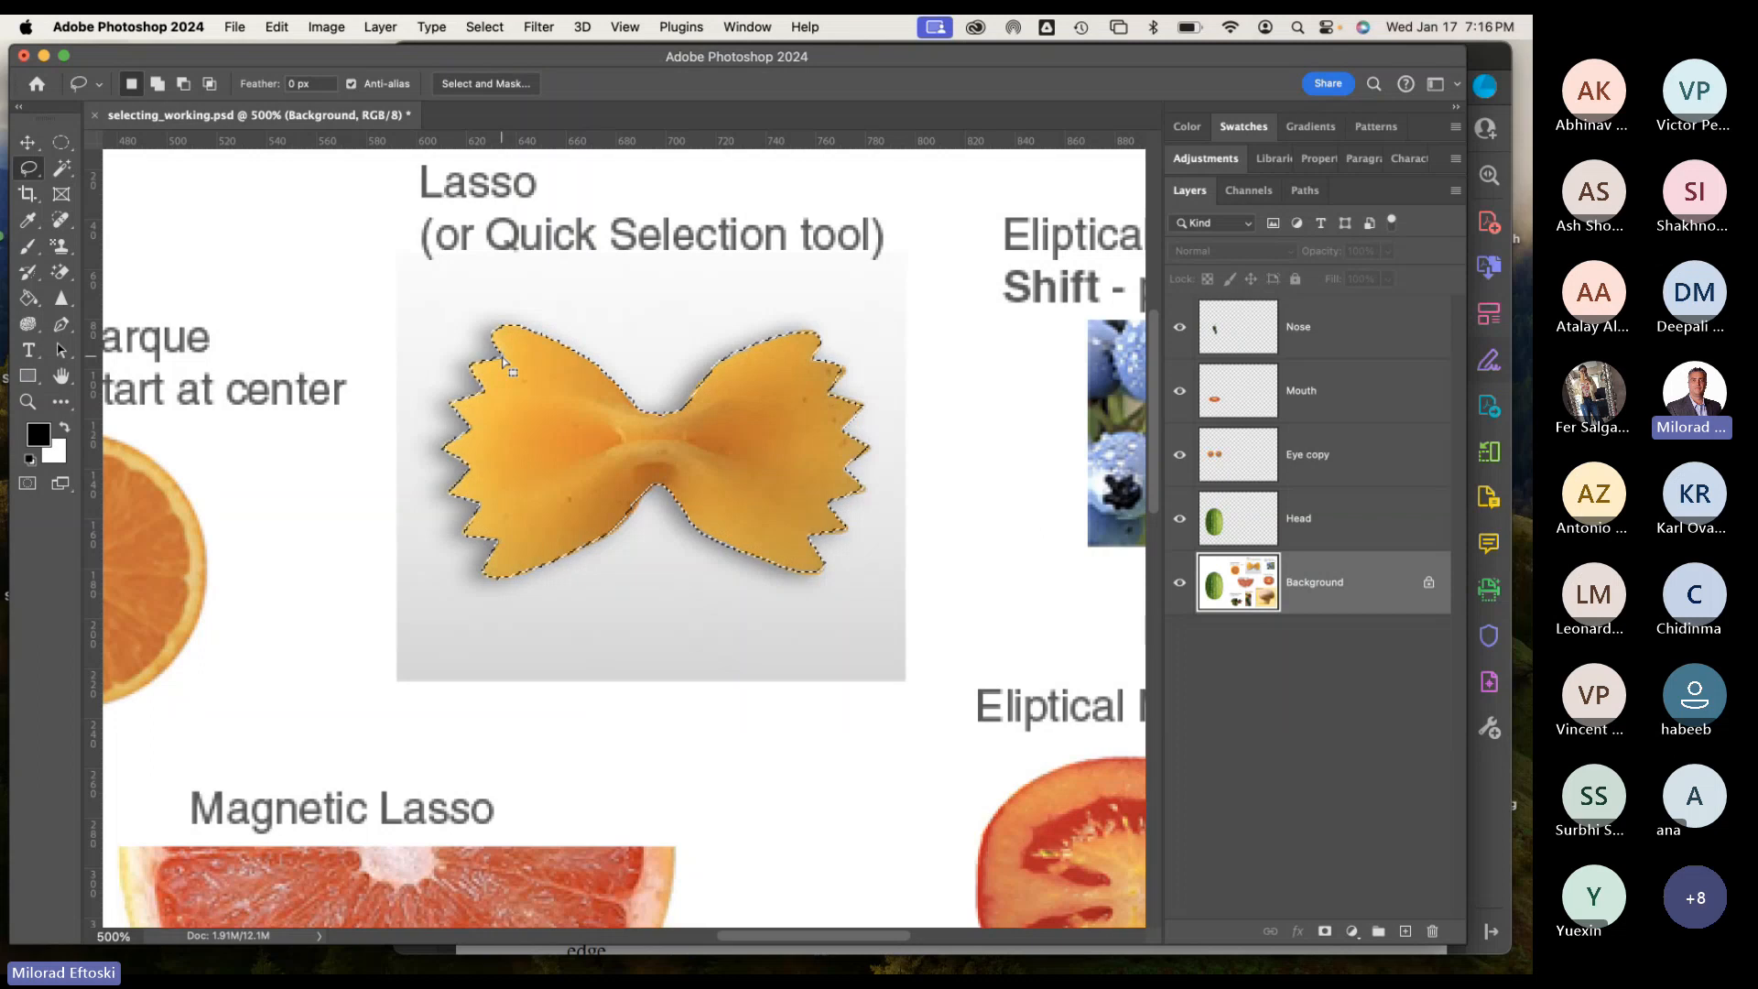
{"action": "left_click", "coordinate": [28, 169]}
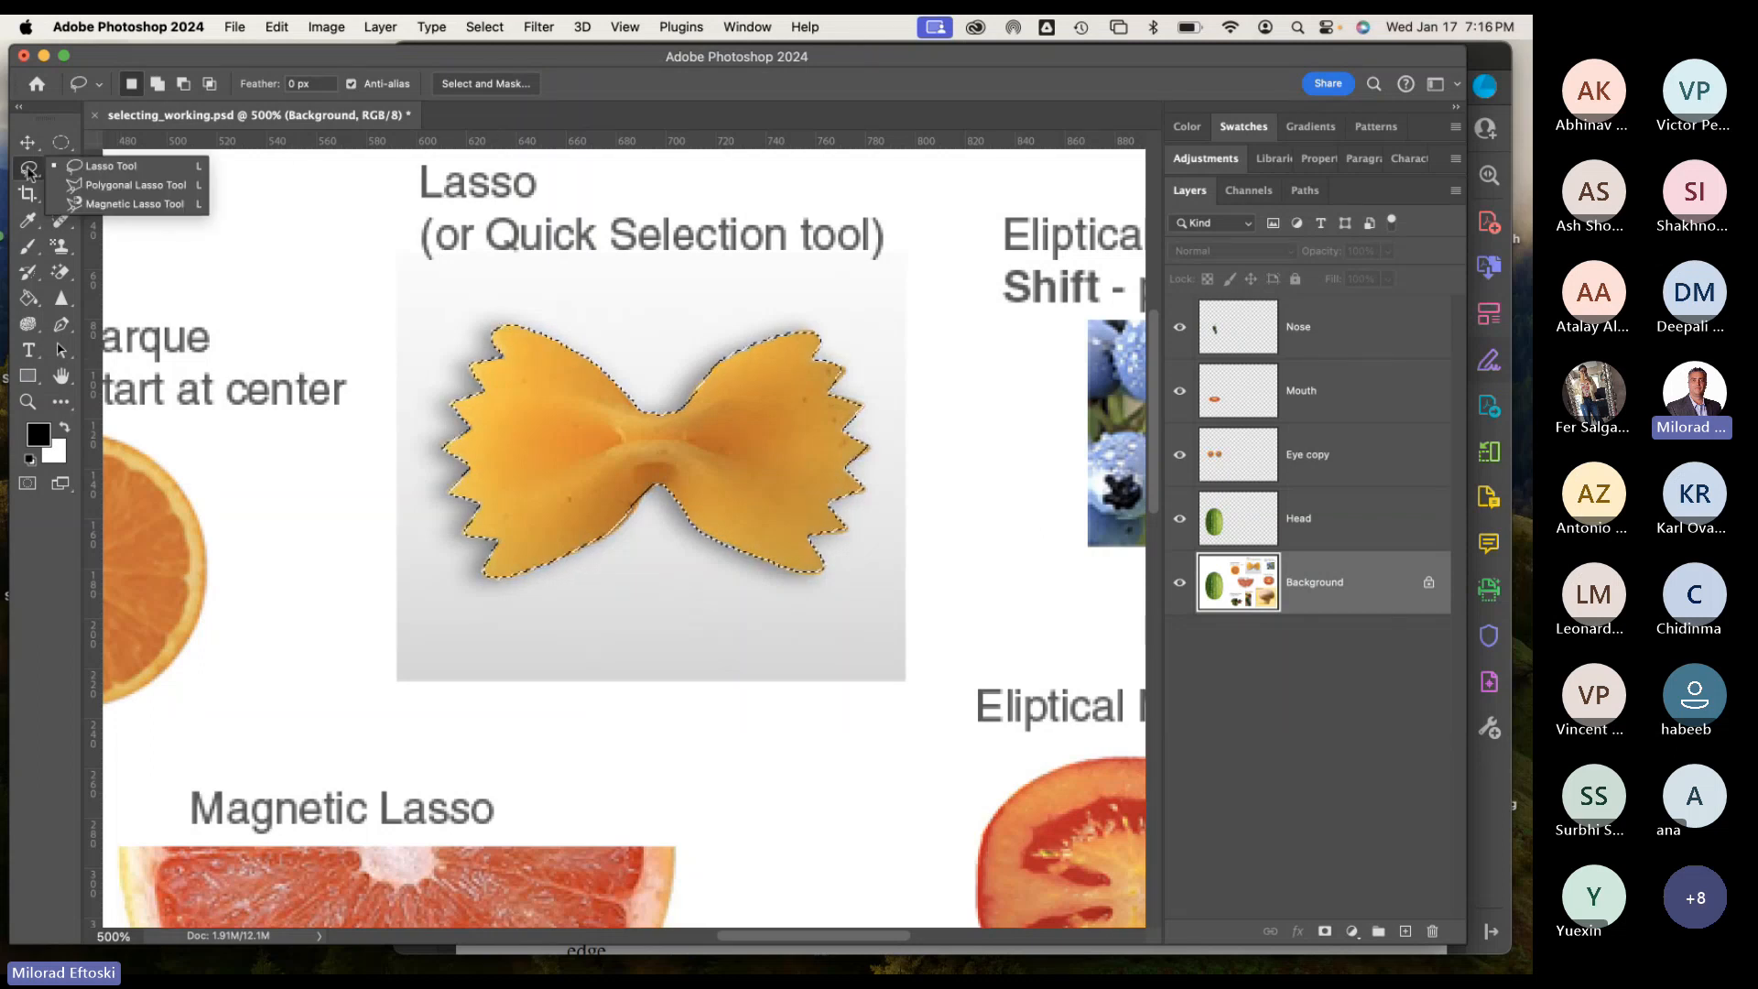
{"action": "left_click", "coordinate": [113, 174]}
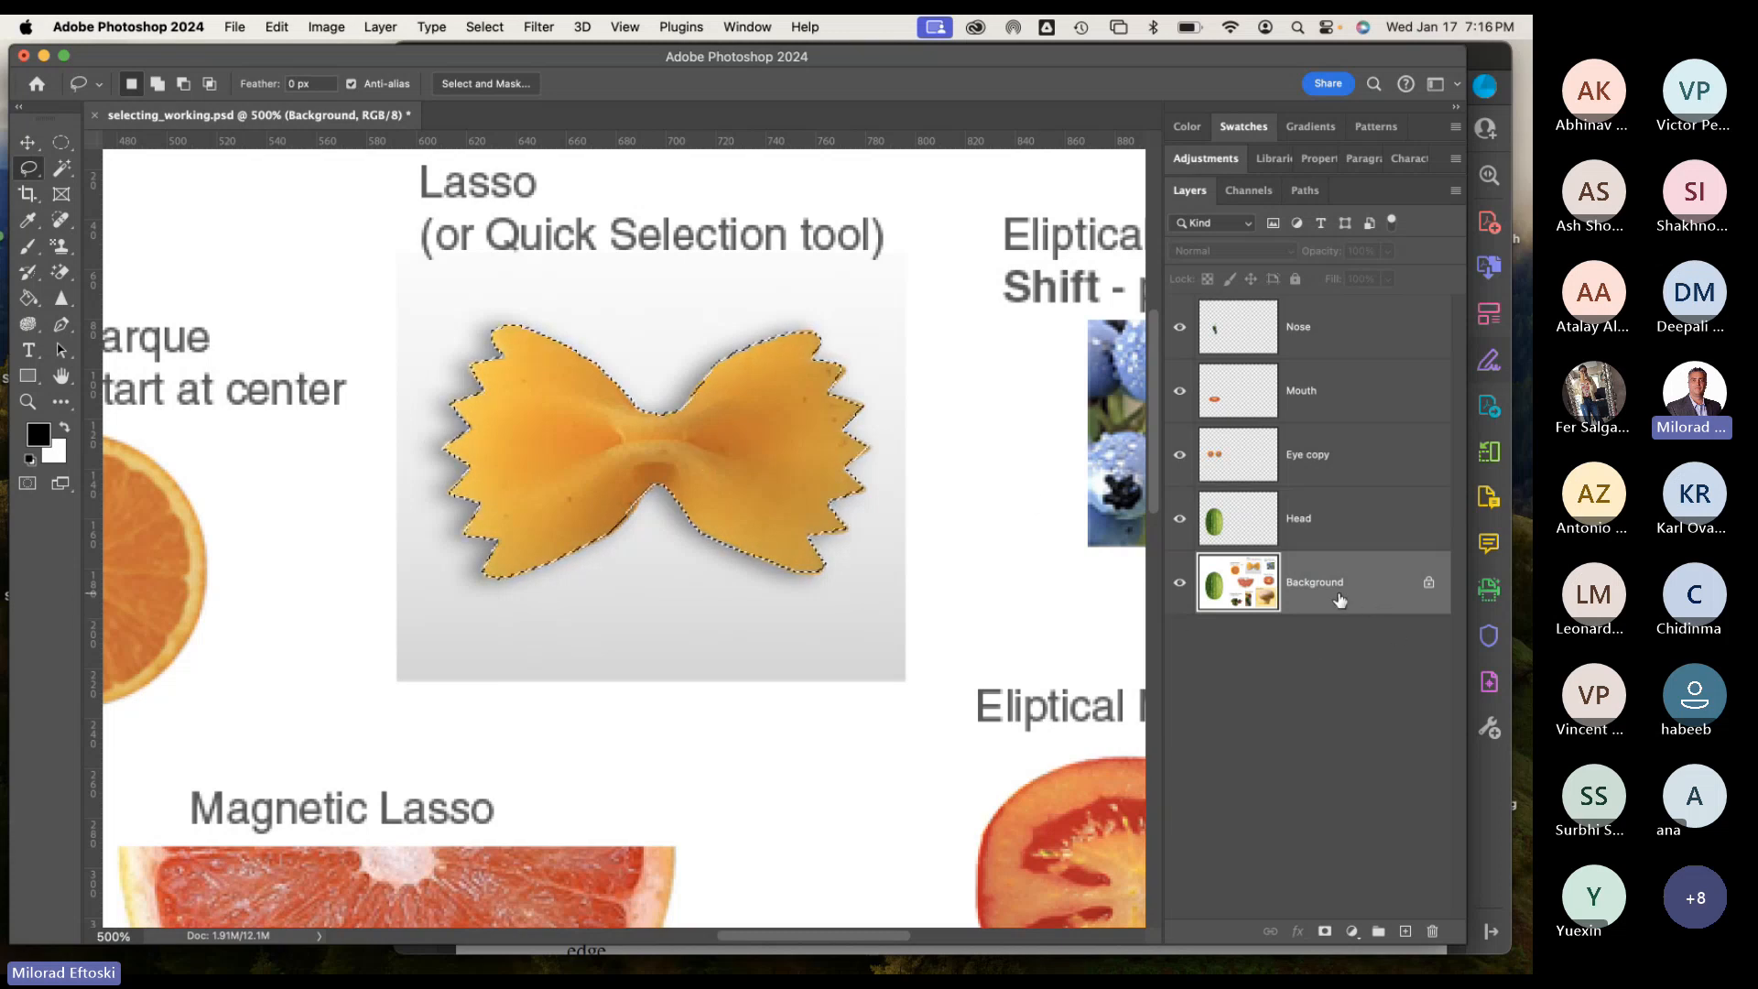
Copy the selected bowtie pasta onto its own layer and name that layer "Bowtie".
{"action": "key", "text": "super+j"}
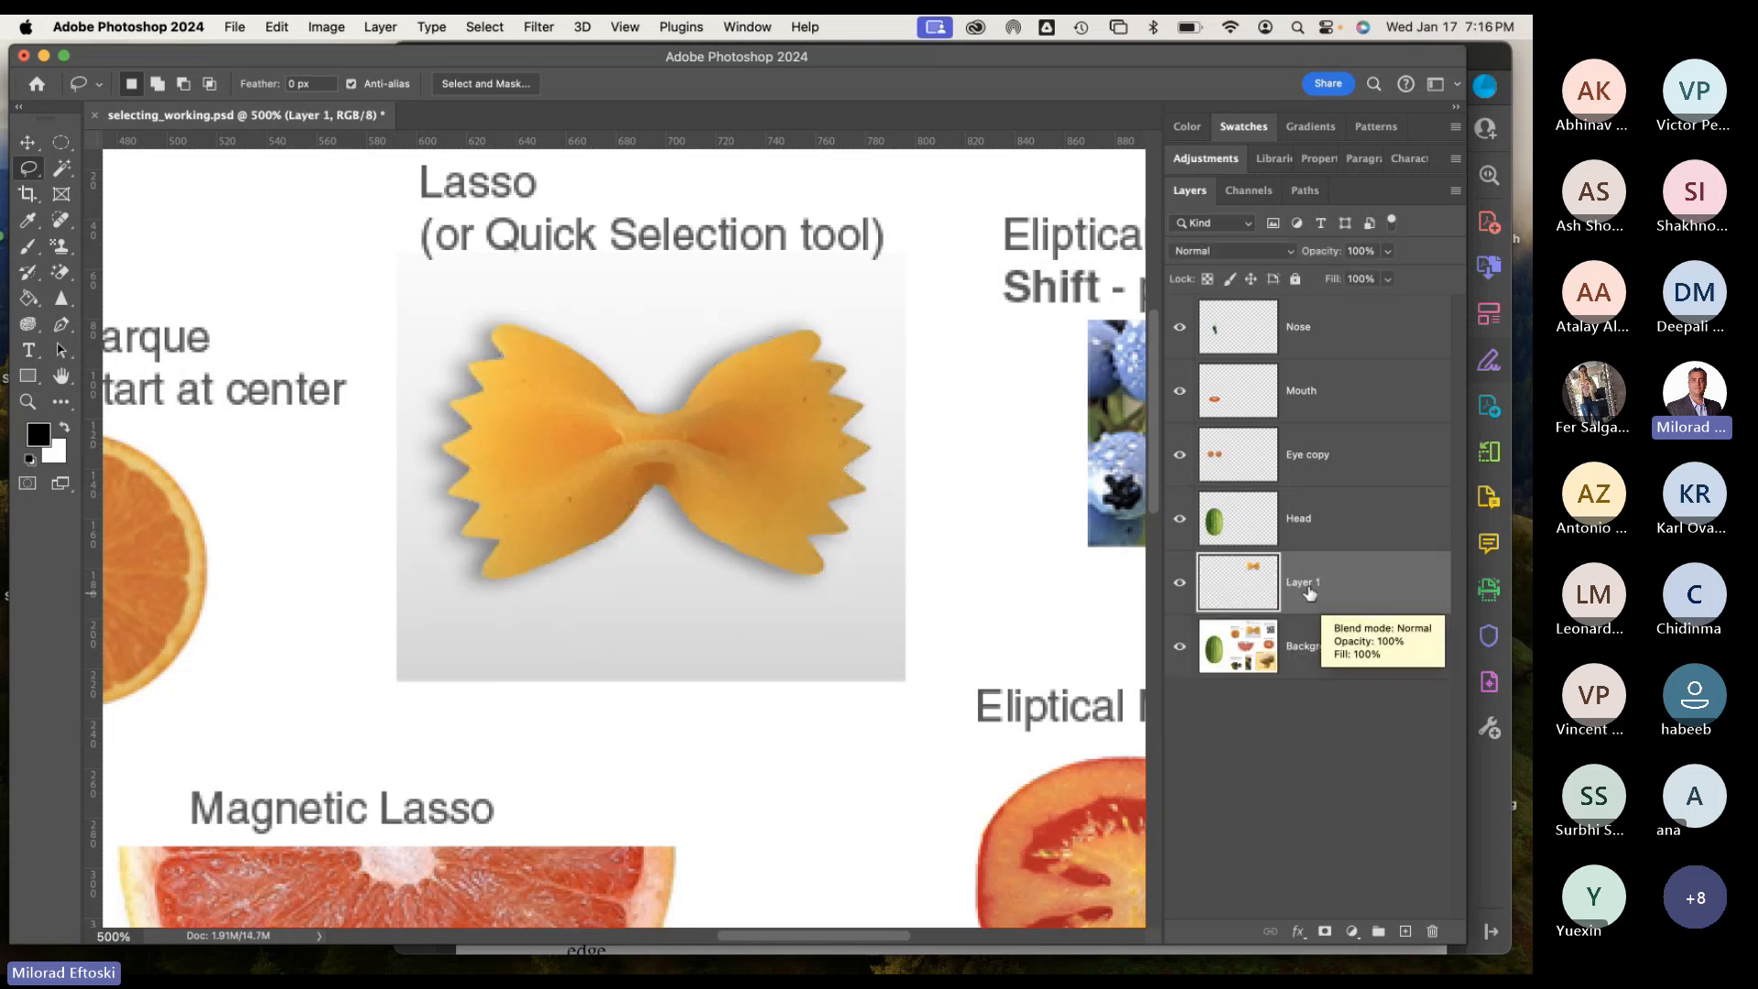
{"action": "double_click", "coordinate": [1304, 583]}
{"action": "type", "text": "Bow"}
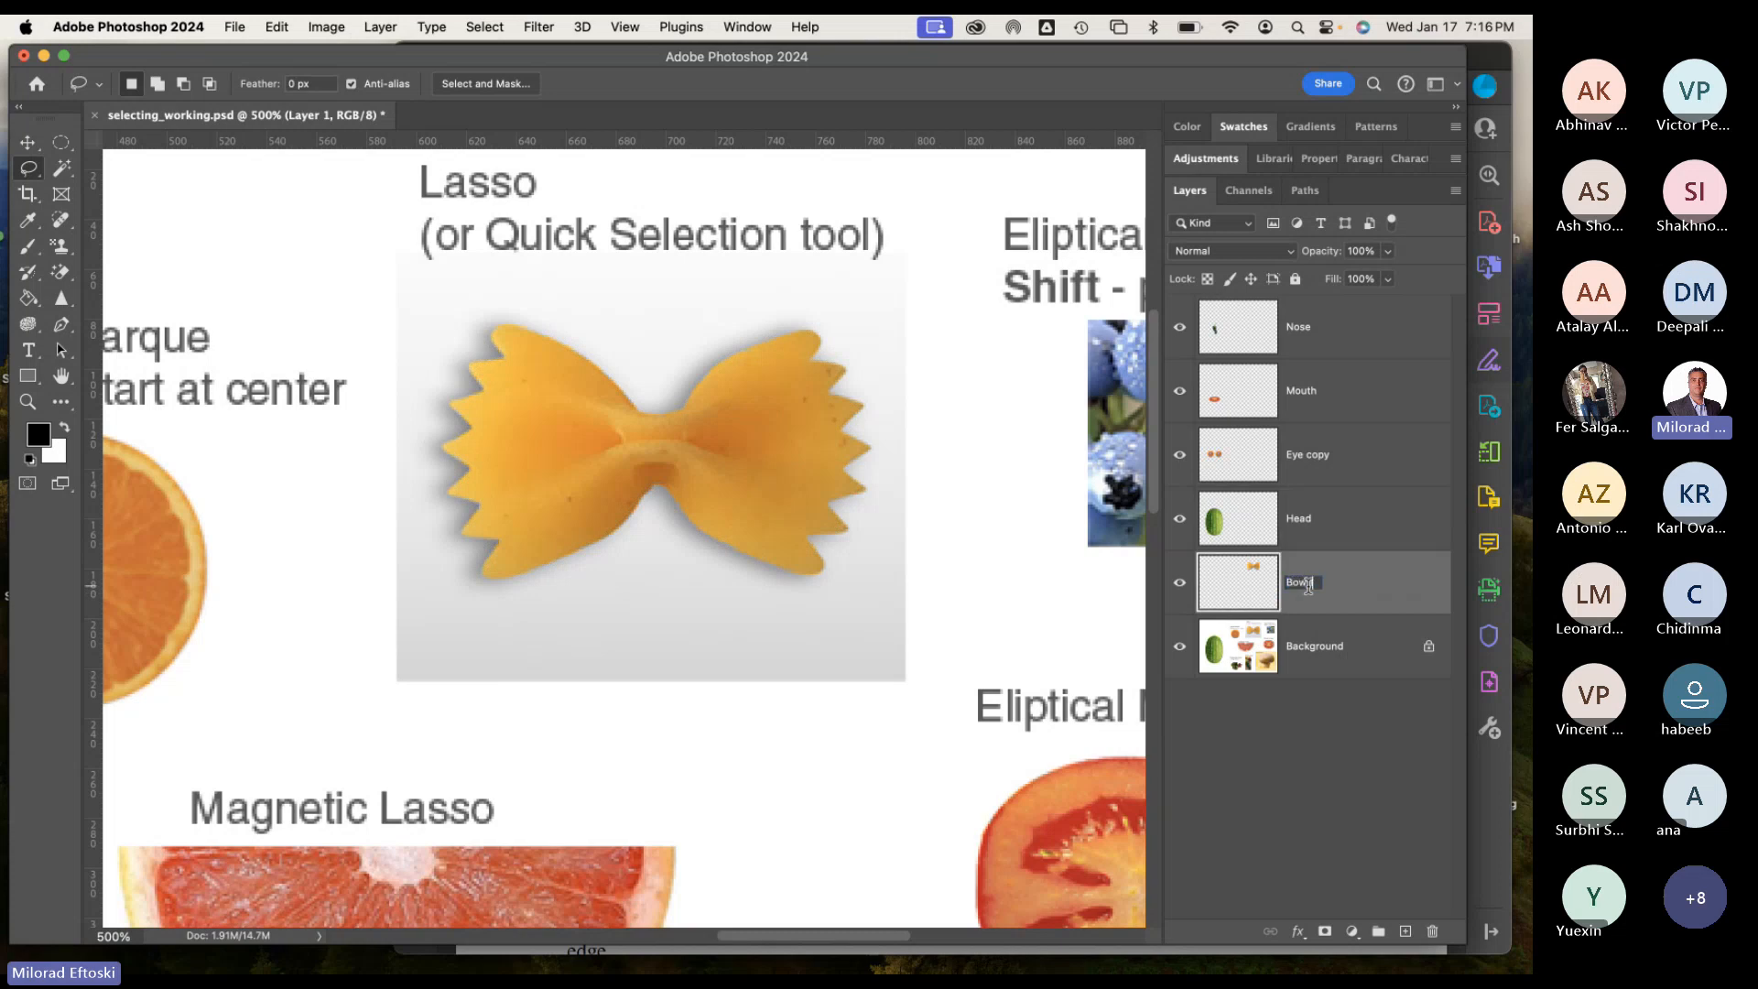
{"action": "type", "text": "tie"}
{"action": "key", "text": "Return"}
Clear any selection and move the pasta bowtie down to the base of the watermelon head.
{"action": "left_click_drag", "start_coordinate": [572, 502], "coordinate": [541, 535]}
{"action": "left_click", "coordinate": [493, 26]}
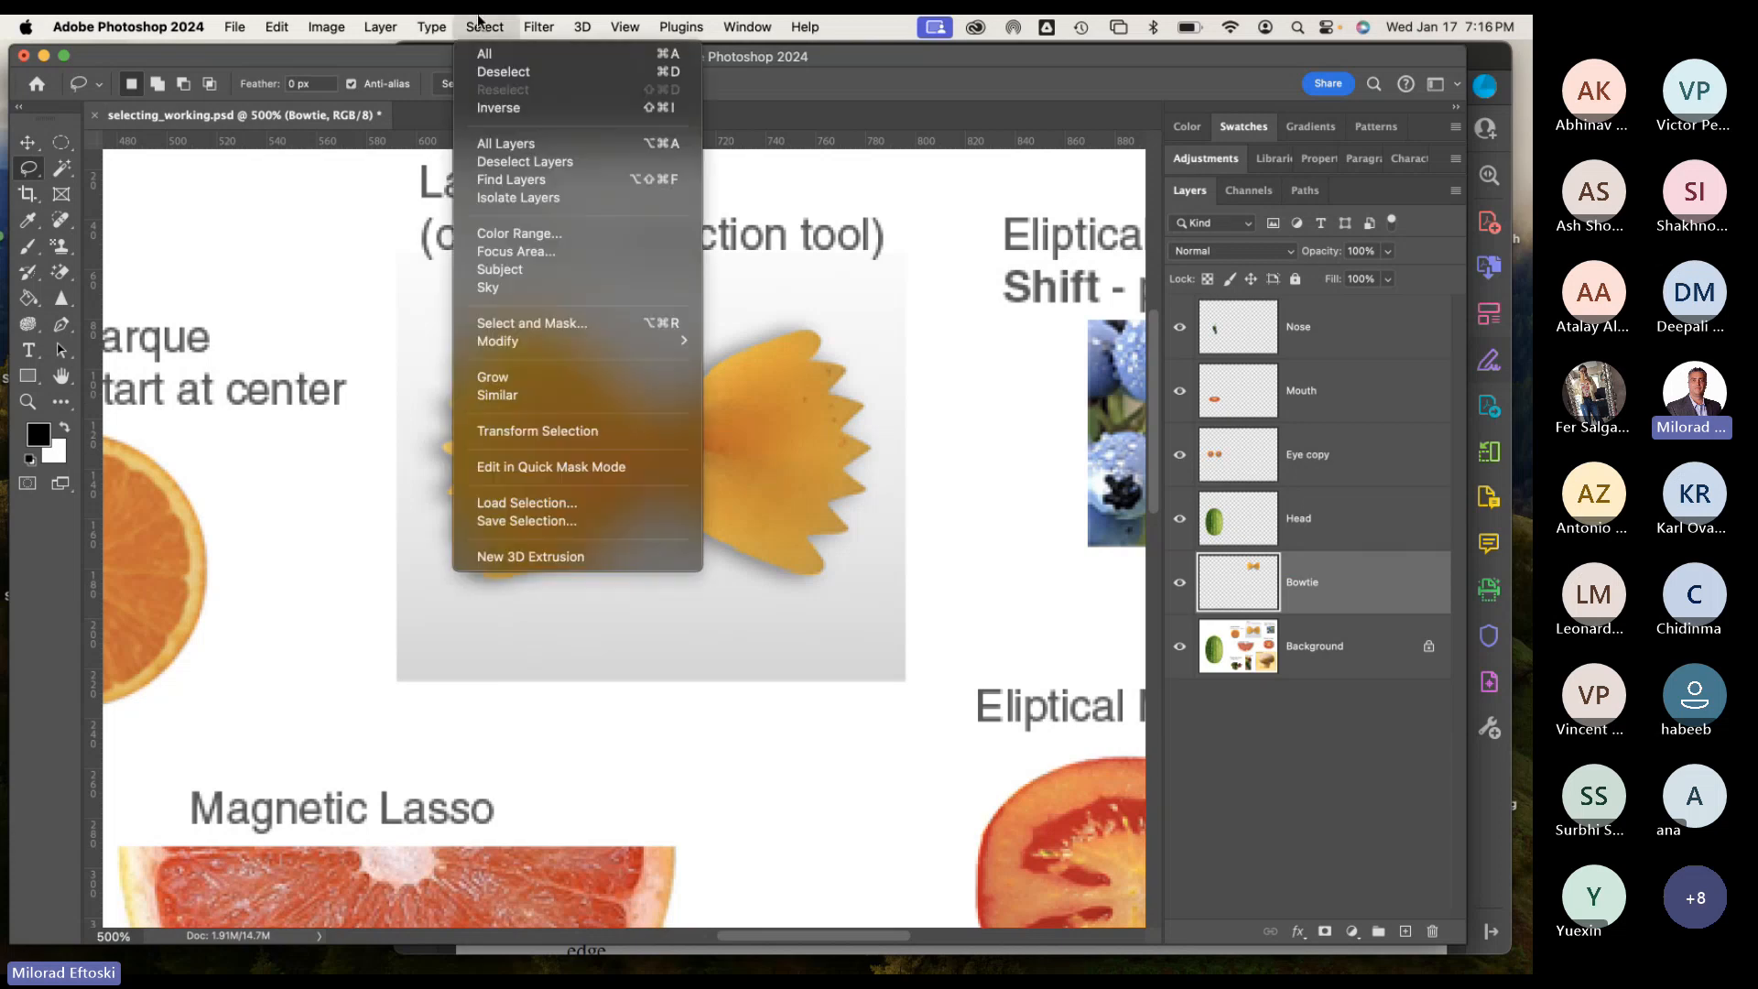
{"action": "left_click", "coordinate": [500, 74]}
{"action": "left_click", "coordinate": [29, 142]}
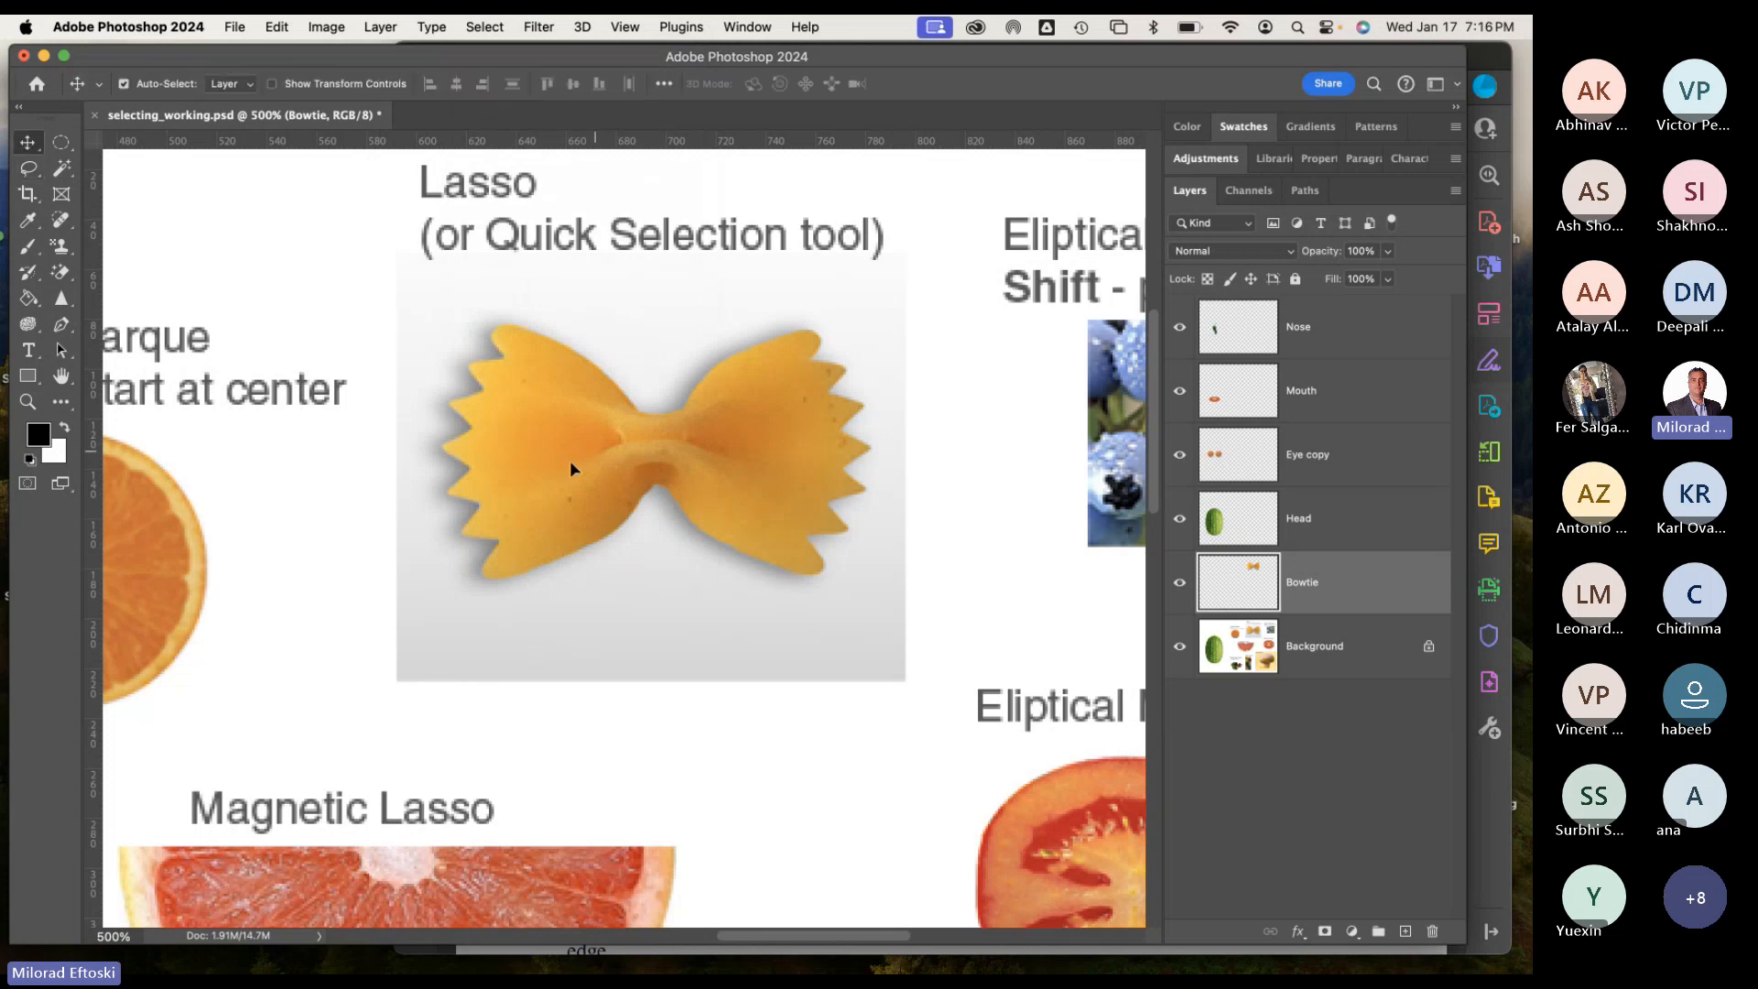
{"action": "left_click_drag", "start_coordinate": [570, 469], "coordinate": [410, 607]}
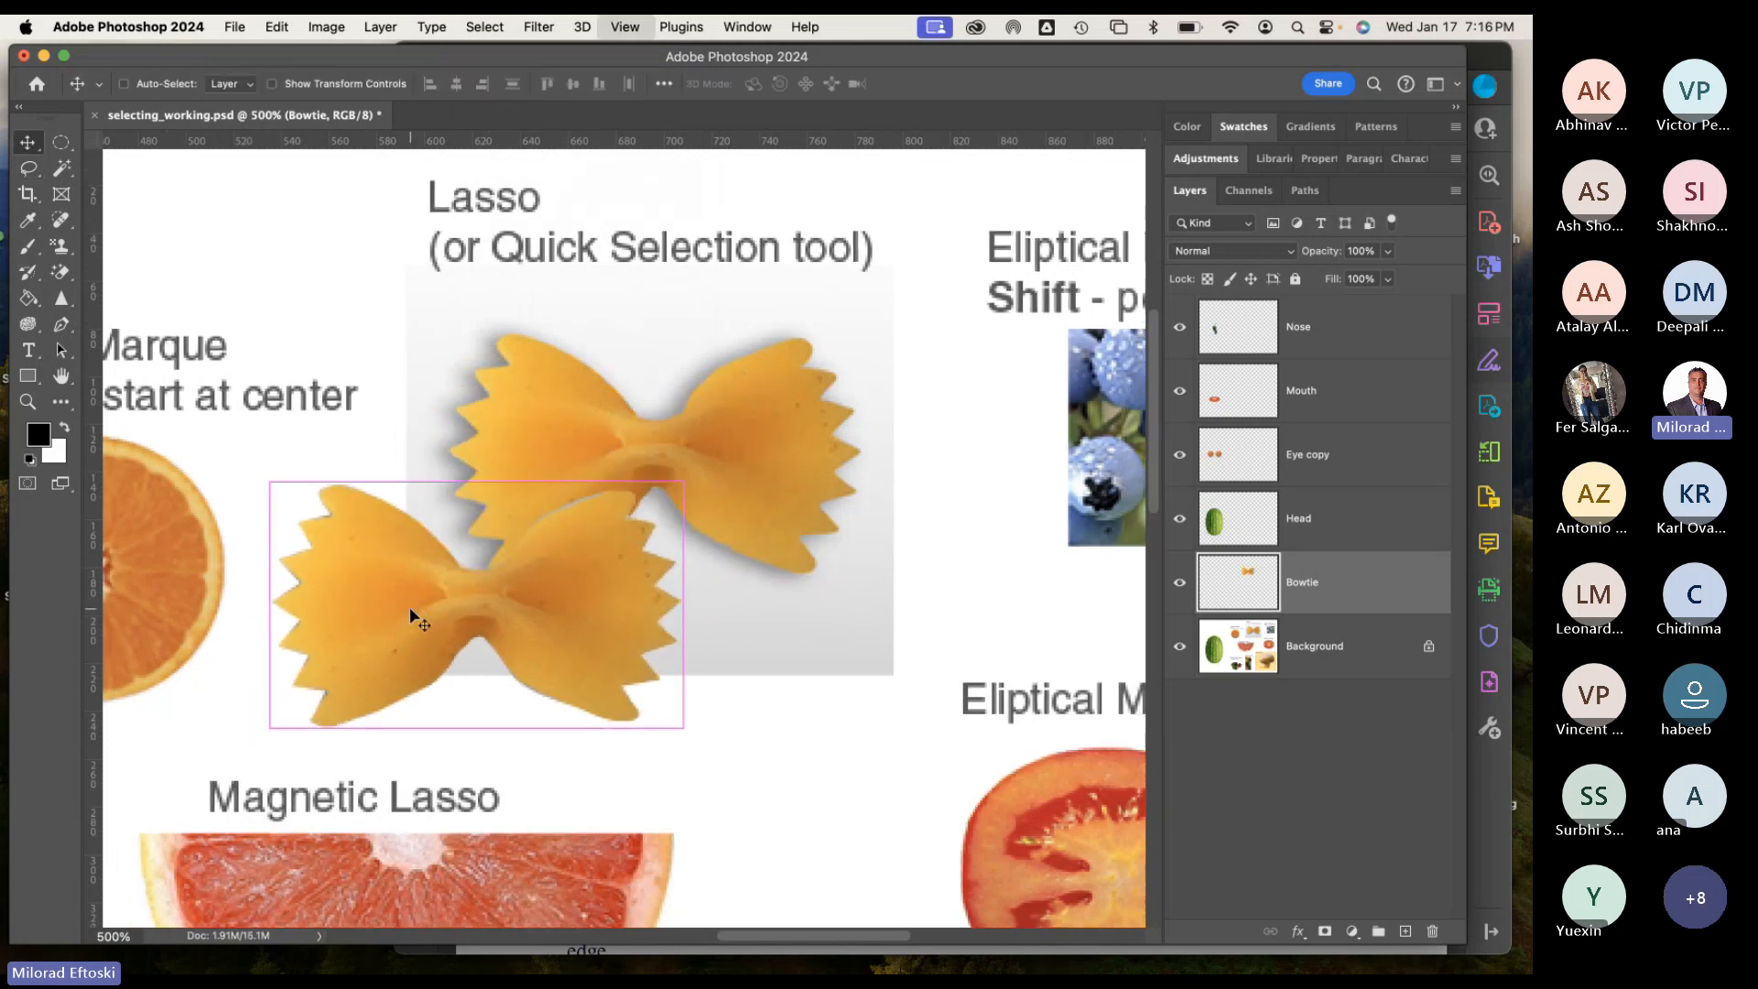
{"action": "key", "text": "super+minus"}
{"action": "key", "text": "super+minus"}
{"action": "key", "text": "super+minus"}
{"action": "key", "text": "super+minus"}
{"action": "left_click_drag", "start_coordinate": [665, 476], "coordinate": [449, 657]}
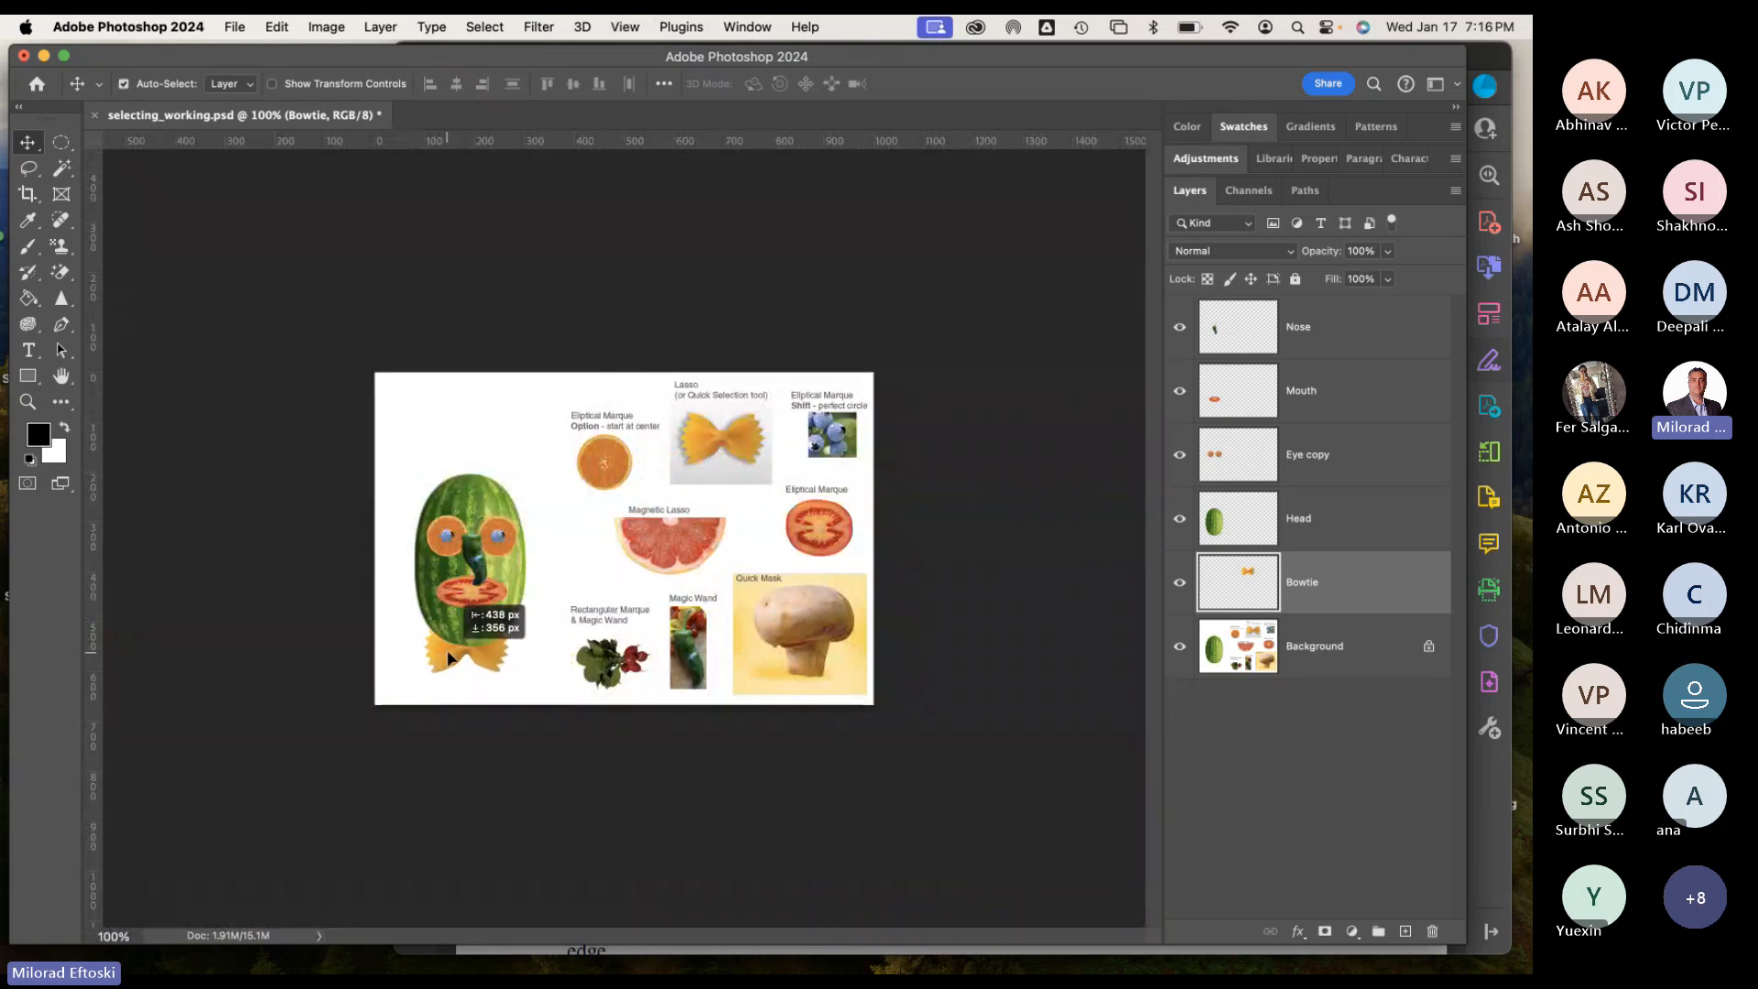
Raise the Bowtie layer above the Head layer and nudge the bowtie into place below the tomato mouth.
{"action": "key", "text": "super+bracketright"}
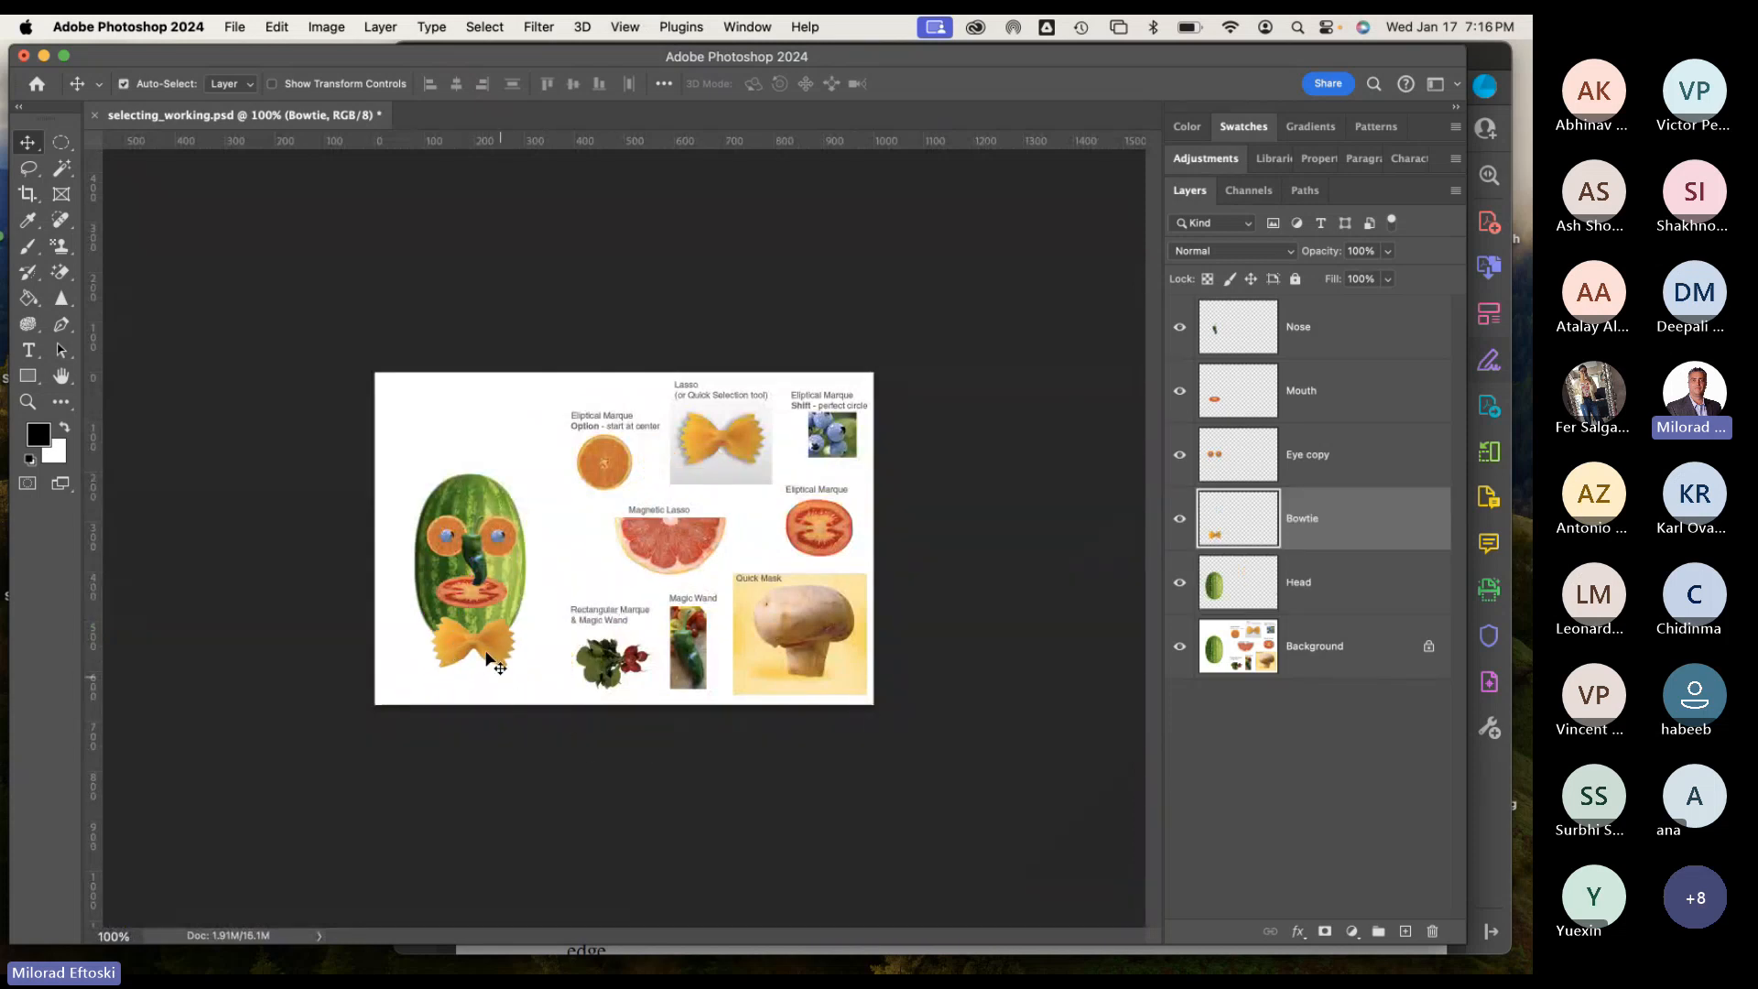
{"action": "left_click_drag", "start_coordinate": [480, 654], "coordinate": [486, 660]}
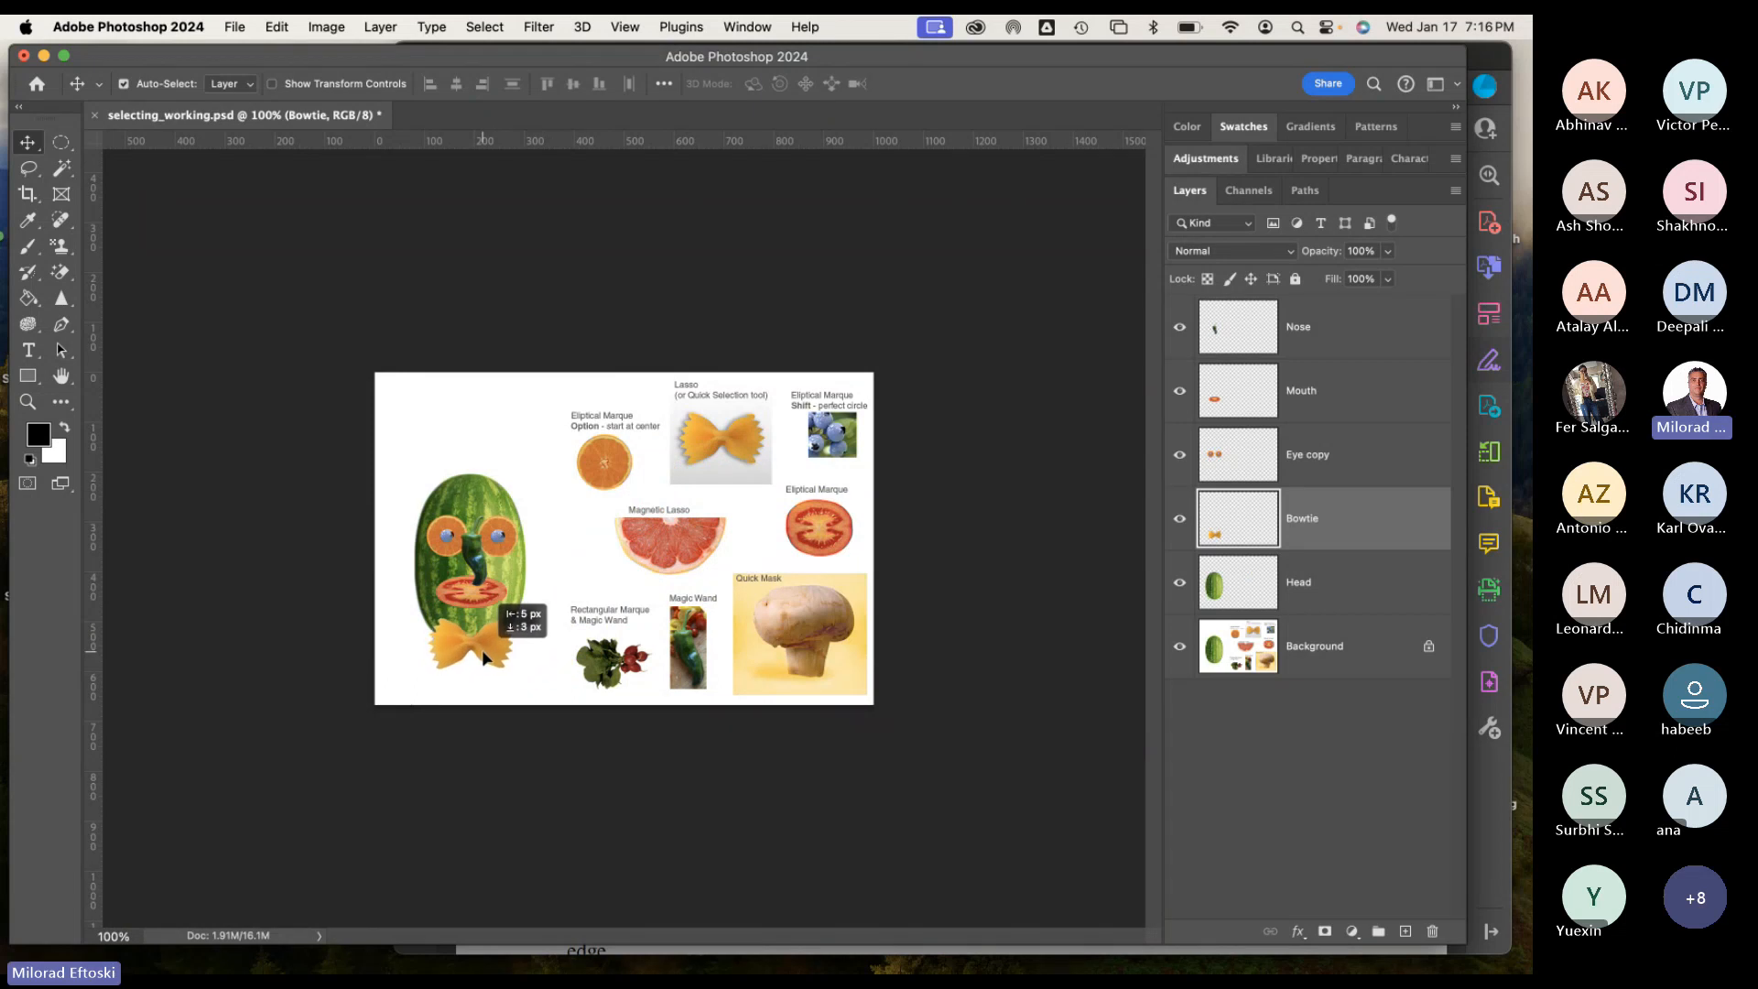
{"action": "scroll", "coordinate": [480, 657], "scroll_direction": "up", "scroll_amount": 2}
{"action": "scroll", "coordinate": [478, 657], "scroll_direction": "up", "scroll_amount": 3}
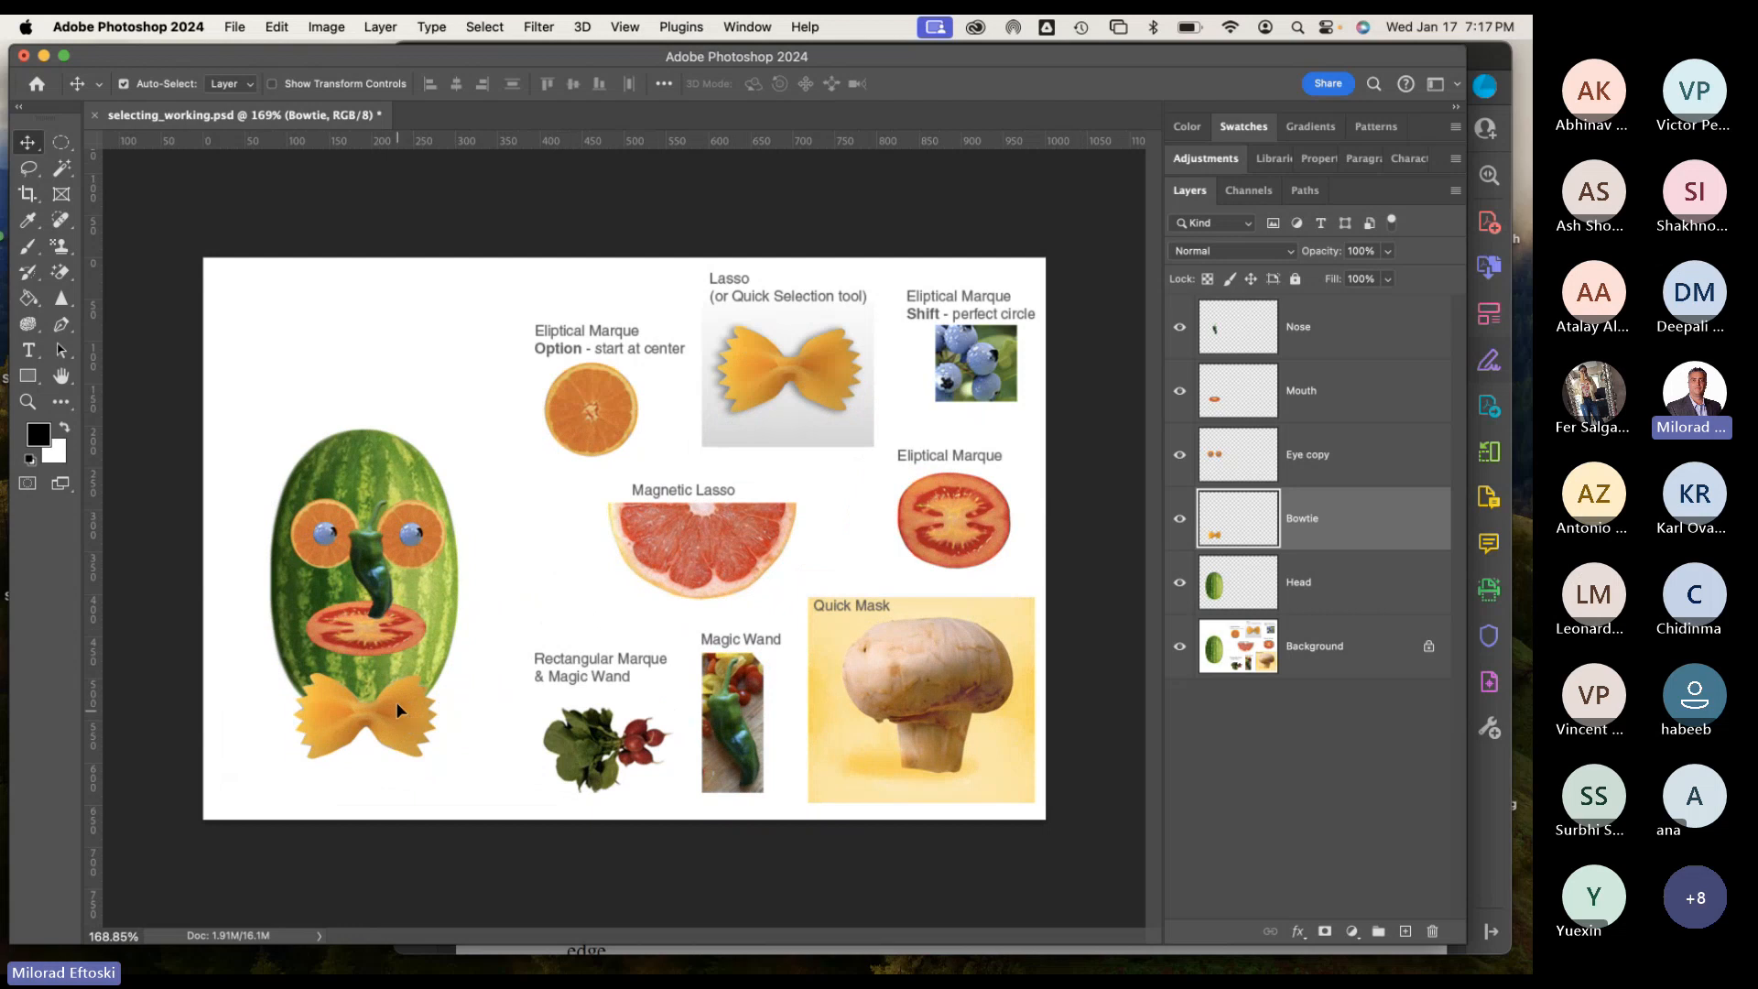
{"action": "left_click_drag", "start_coordinate": [397, 702], "coordinate": [397, 705]}
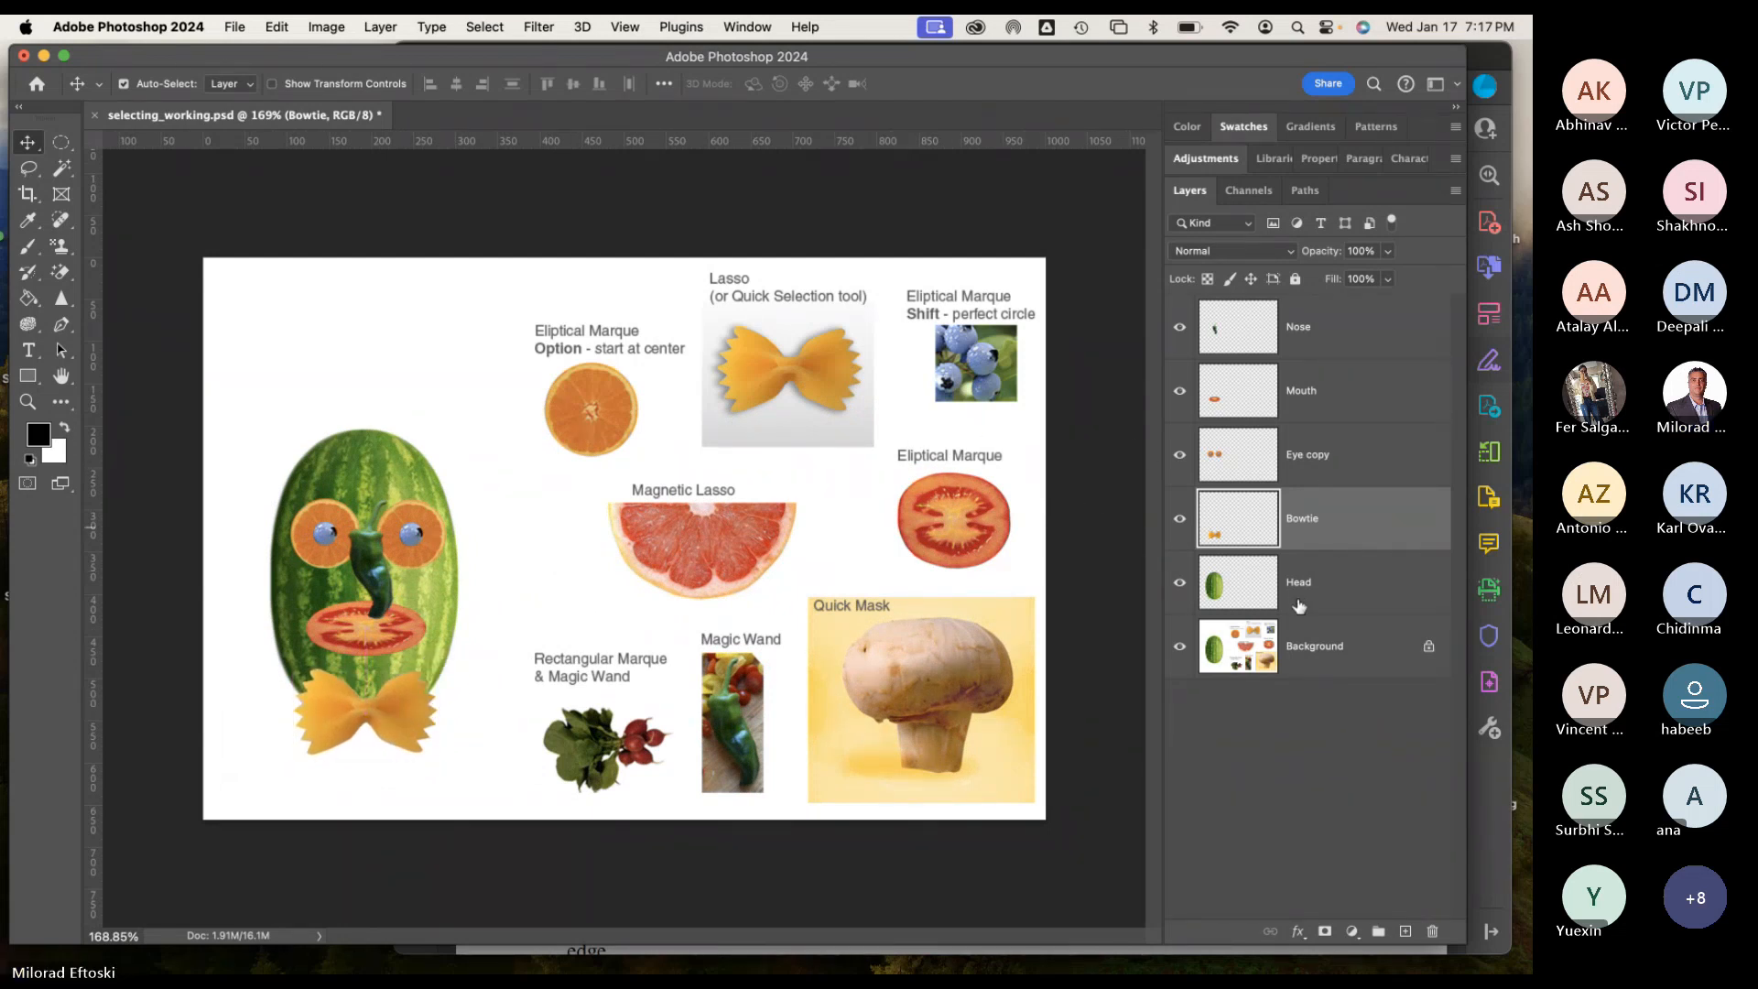
Switch to Acrobat and read through the remaining instructions, especially the Ears section on the grapefruit slice.
{"action": "key", "text": "super+Tab"}
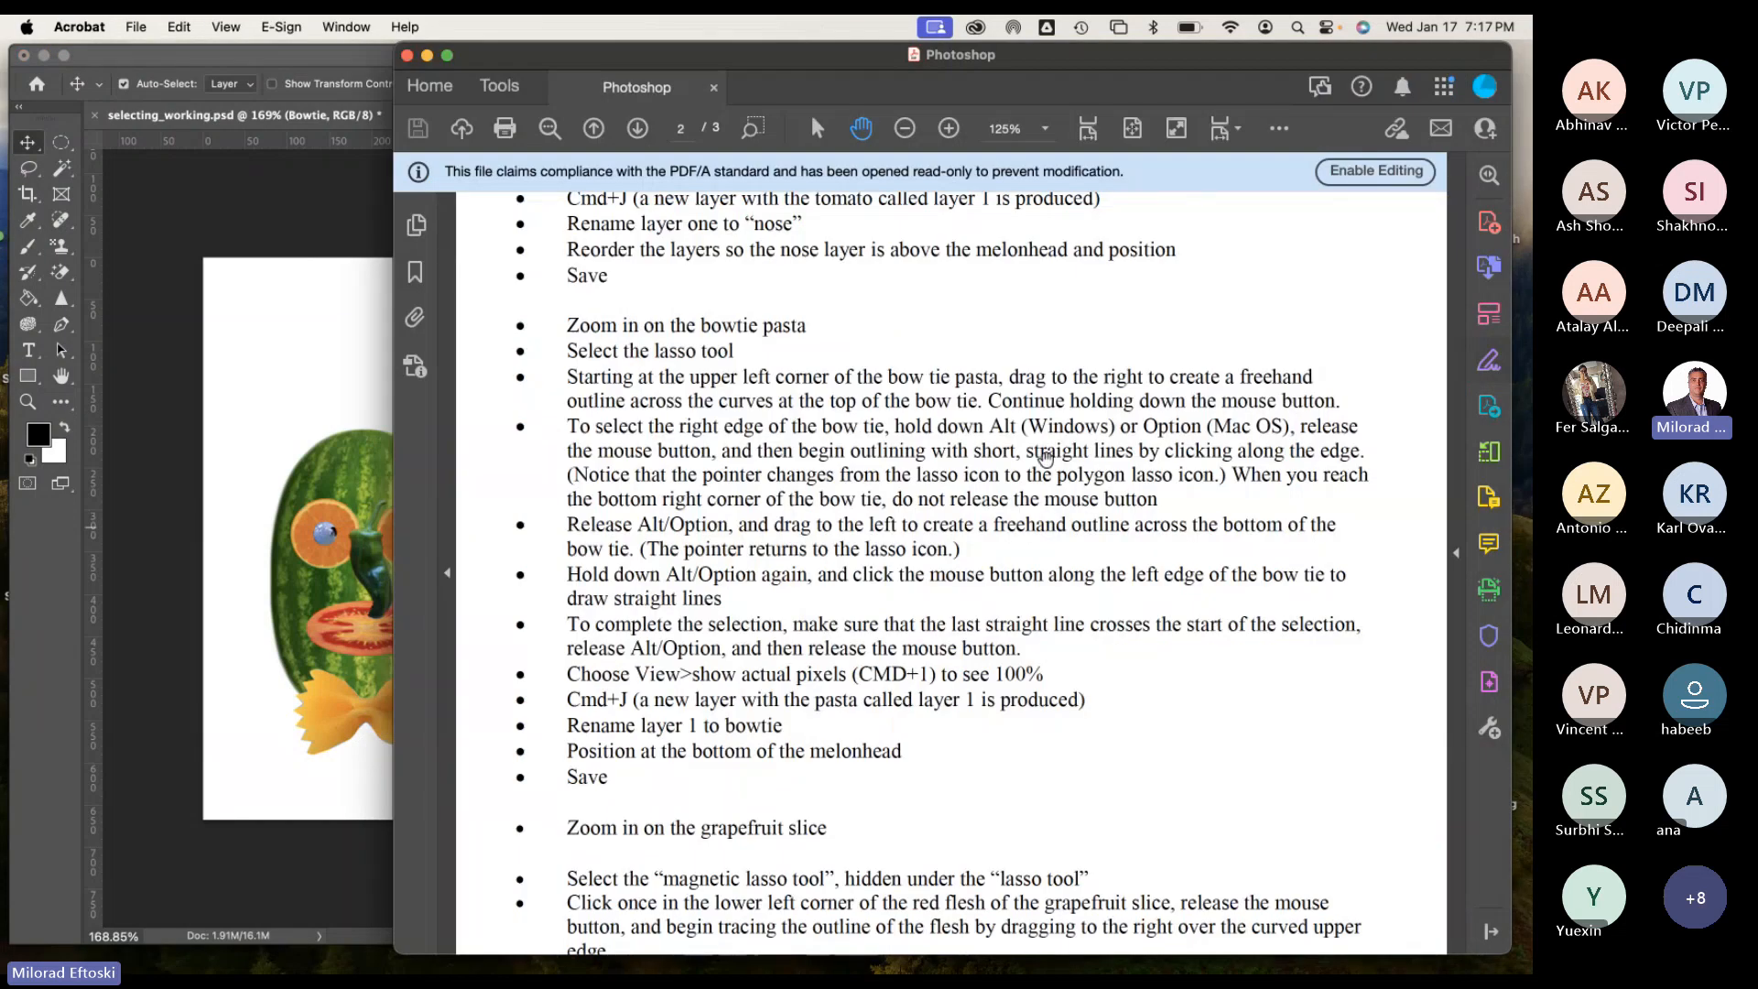
{"action": "scroll", "coordinate": [824, 586], "scroll_direction": "down", "scroll_amount": 2}
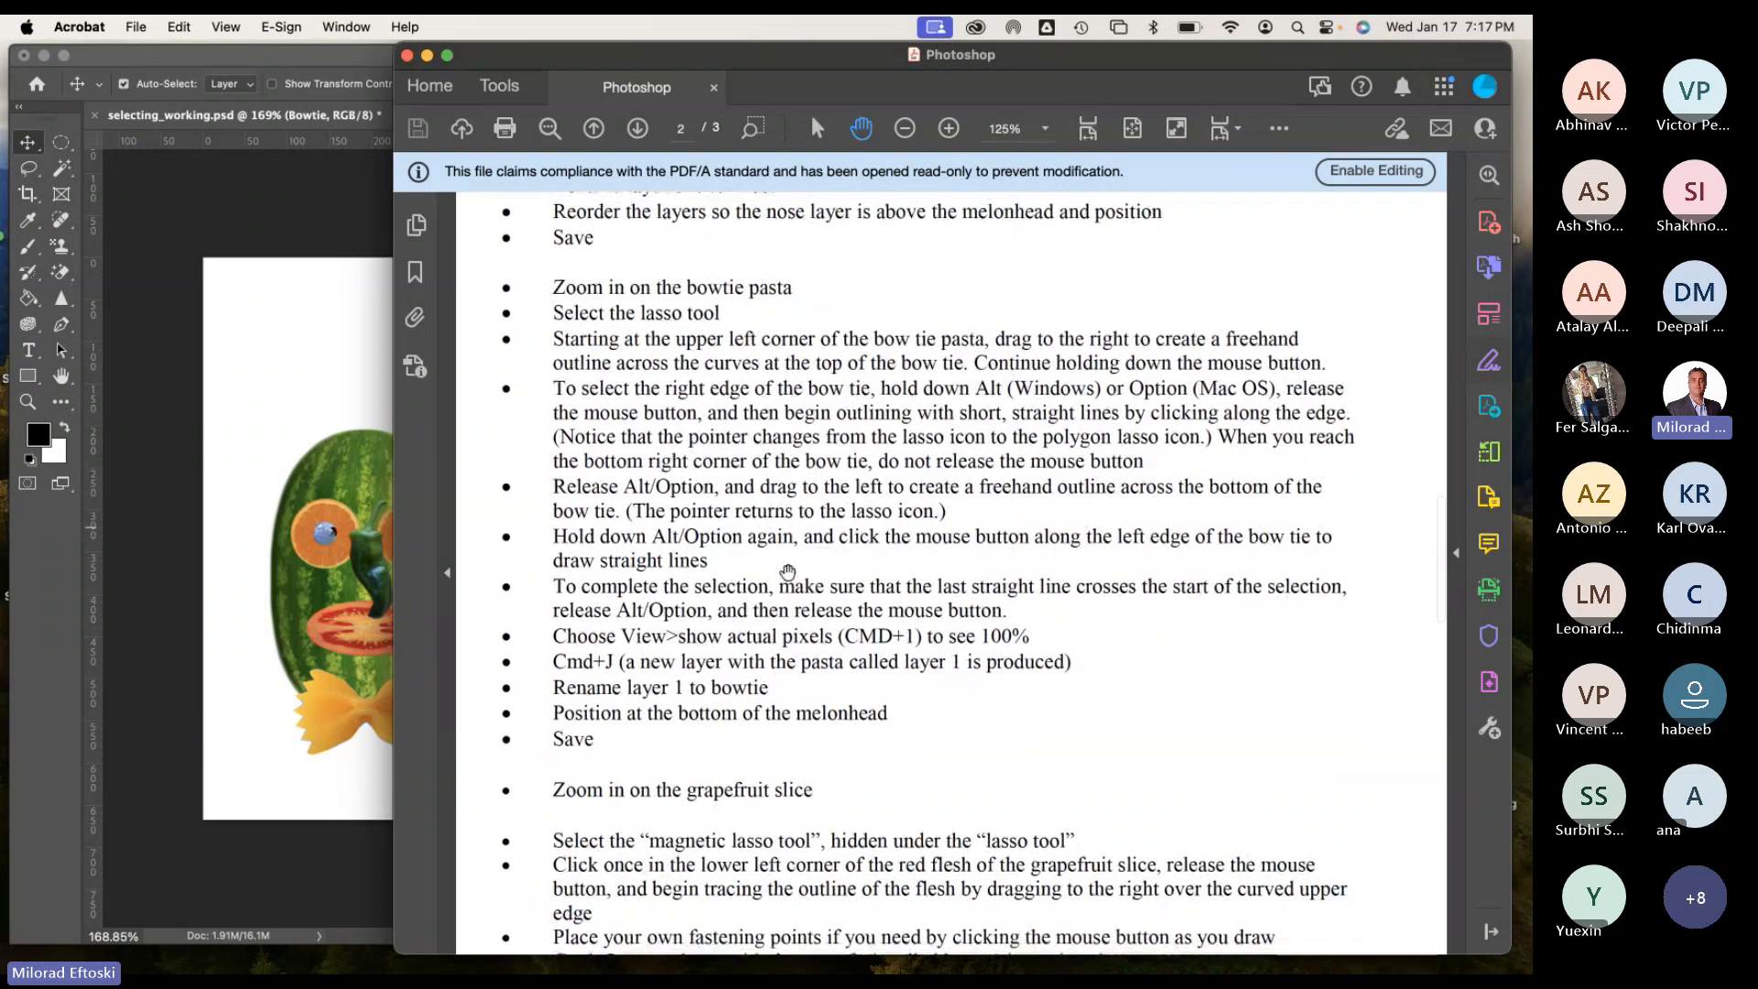
{"action": "scroll", "coordinate": [815, 575], "scroll_direction": "down", "scroll_amount": 7}
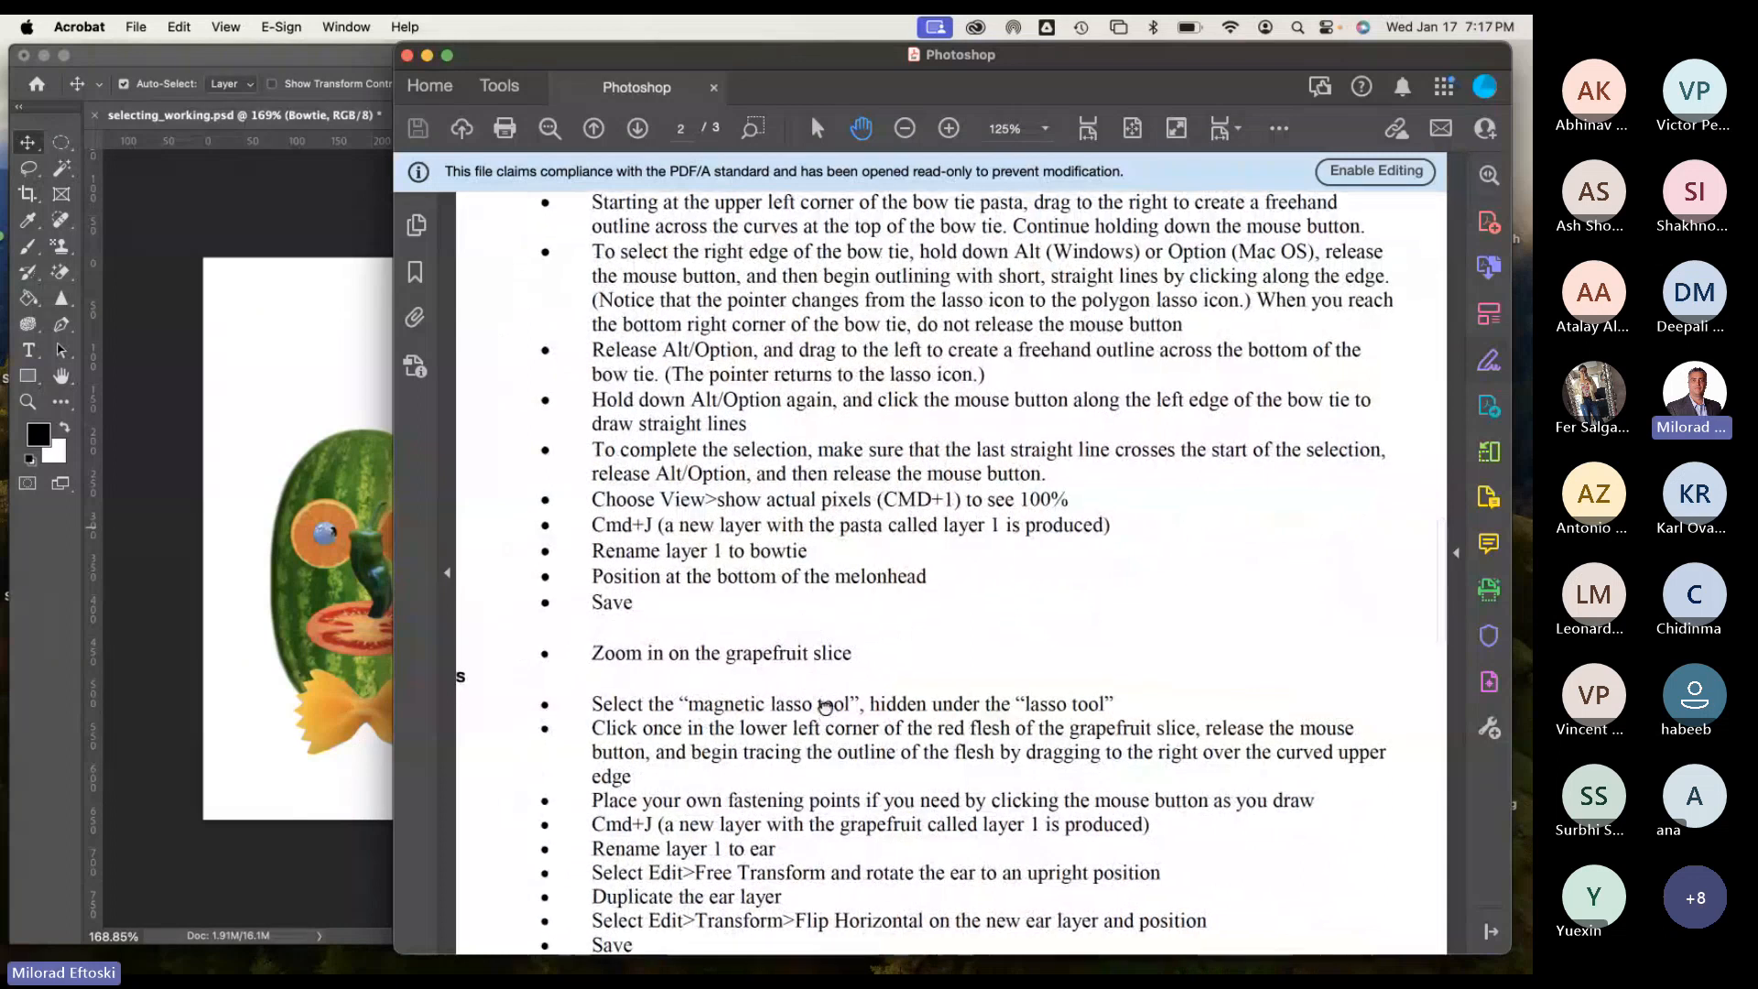
{"action": "scroll", "coordinate": [858, 491], "scroll_direction": "down", "scroll_amount": 15}
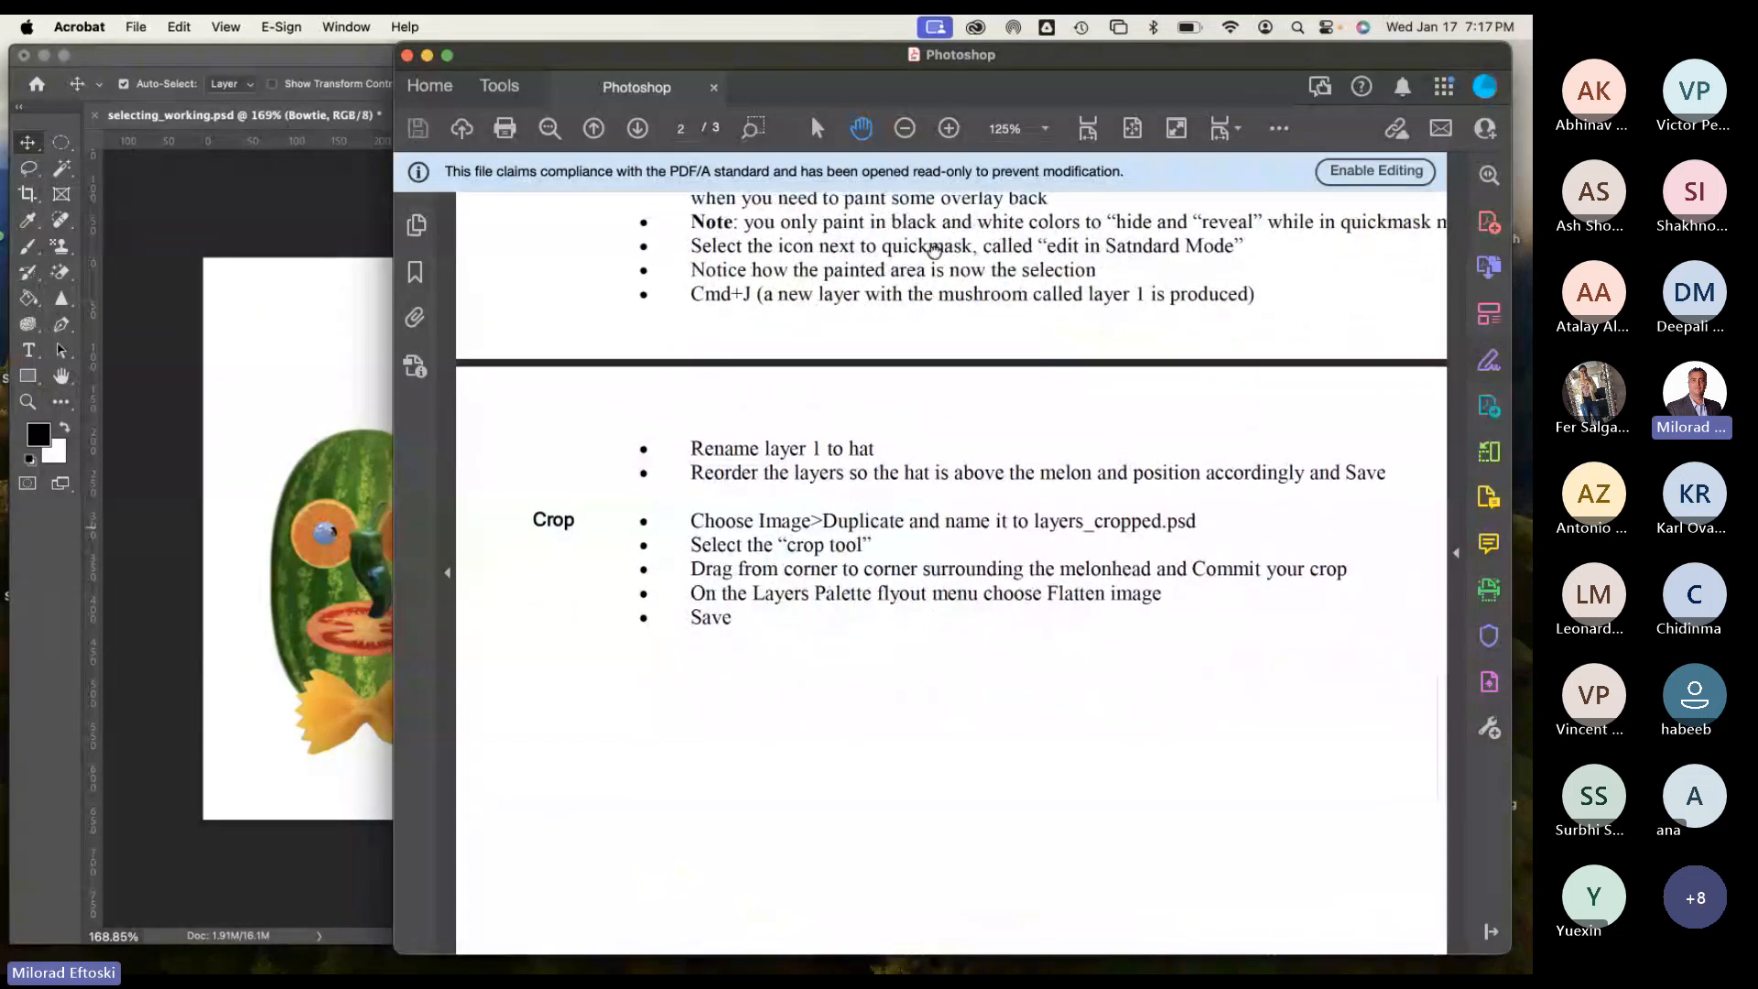
{"action": "scroll", "coordinate": [918, 730], "scroll_direction": "up", "scroll_amount": 10}
{"action": "scroll", "coordinate": [918, 730], "scroll_direction": "up", "scroll_amount": 9}
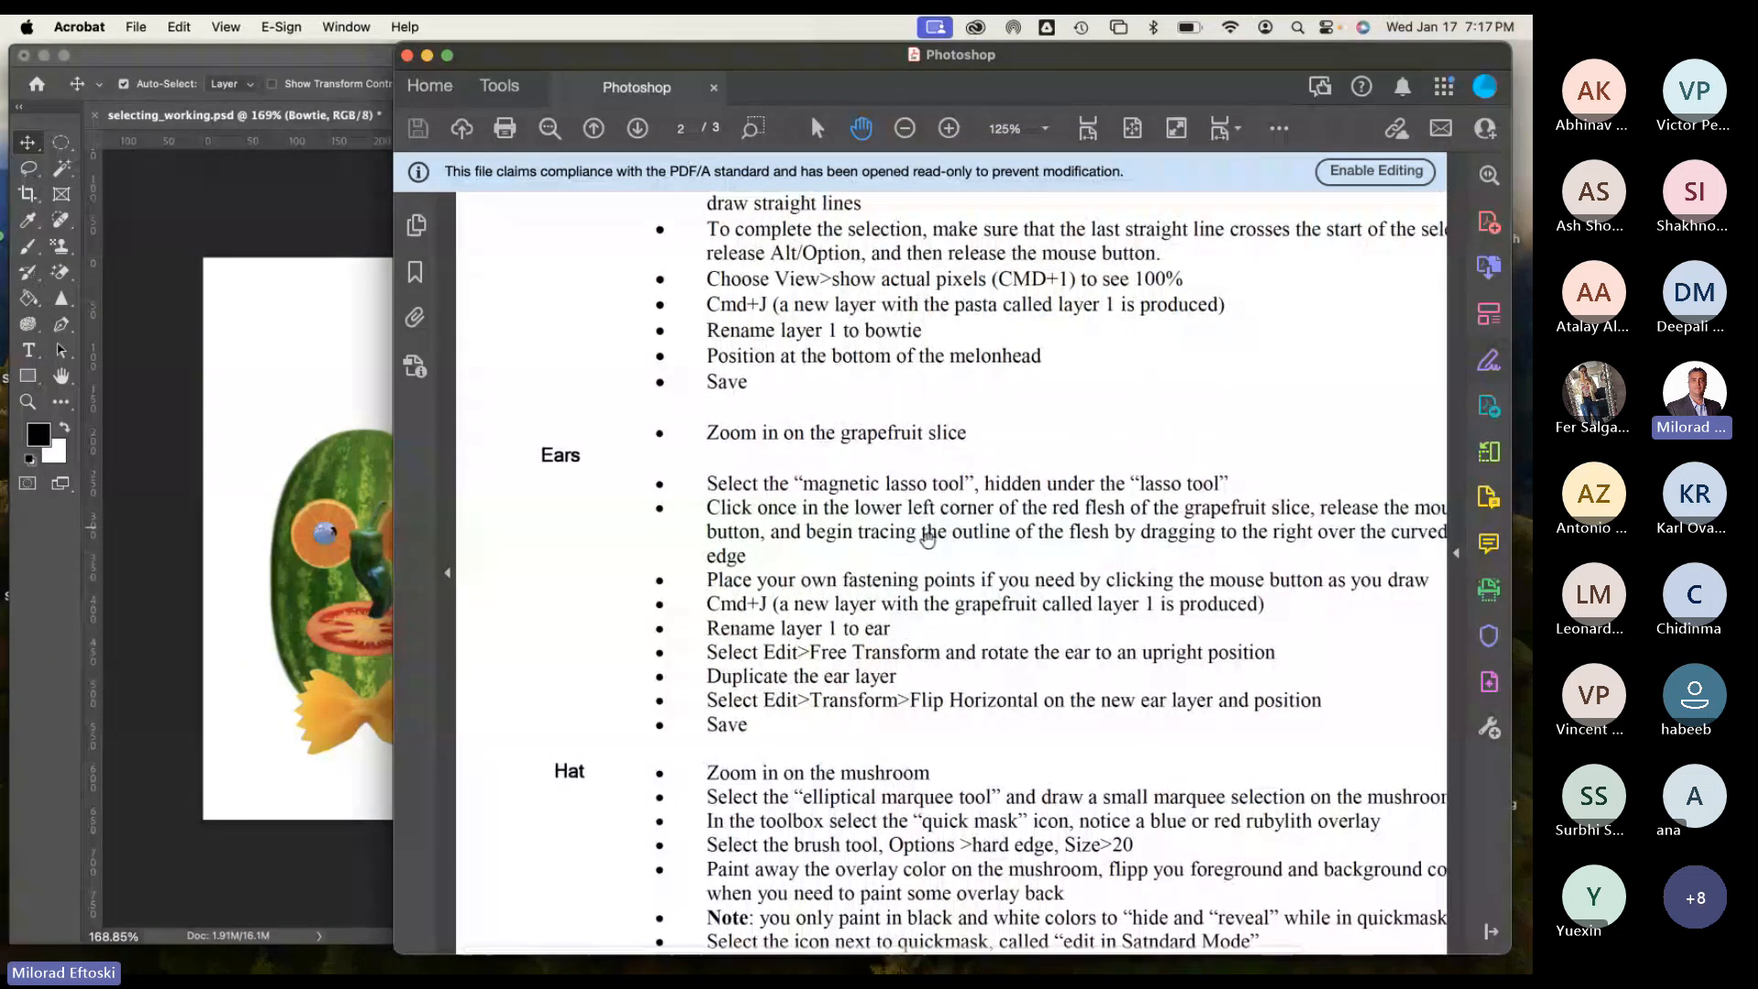
{"action": "scroll", "coordinate": [913, 742], "scroll_direction": "up", "scroll_amount": 3}
{"action": "scroll", "coordinate": [817, 611], "scroll_direction": "down", "scroll_amount": 8}
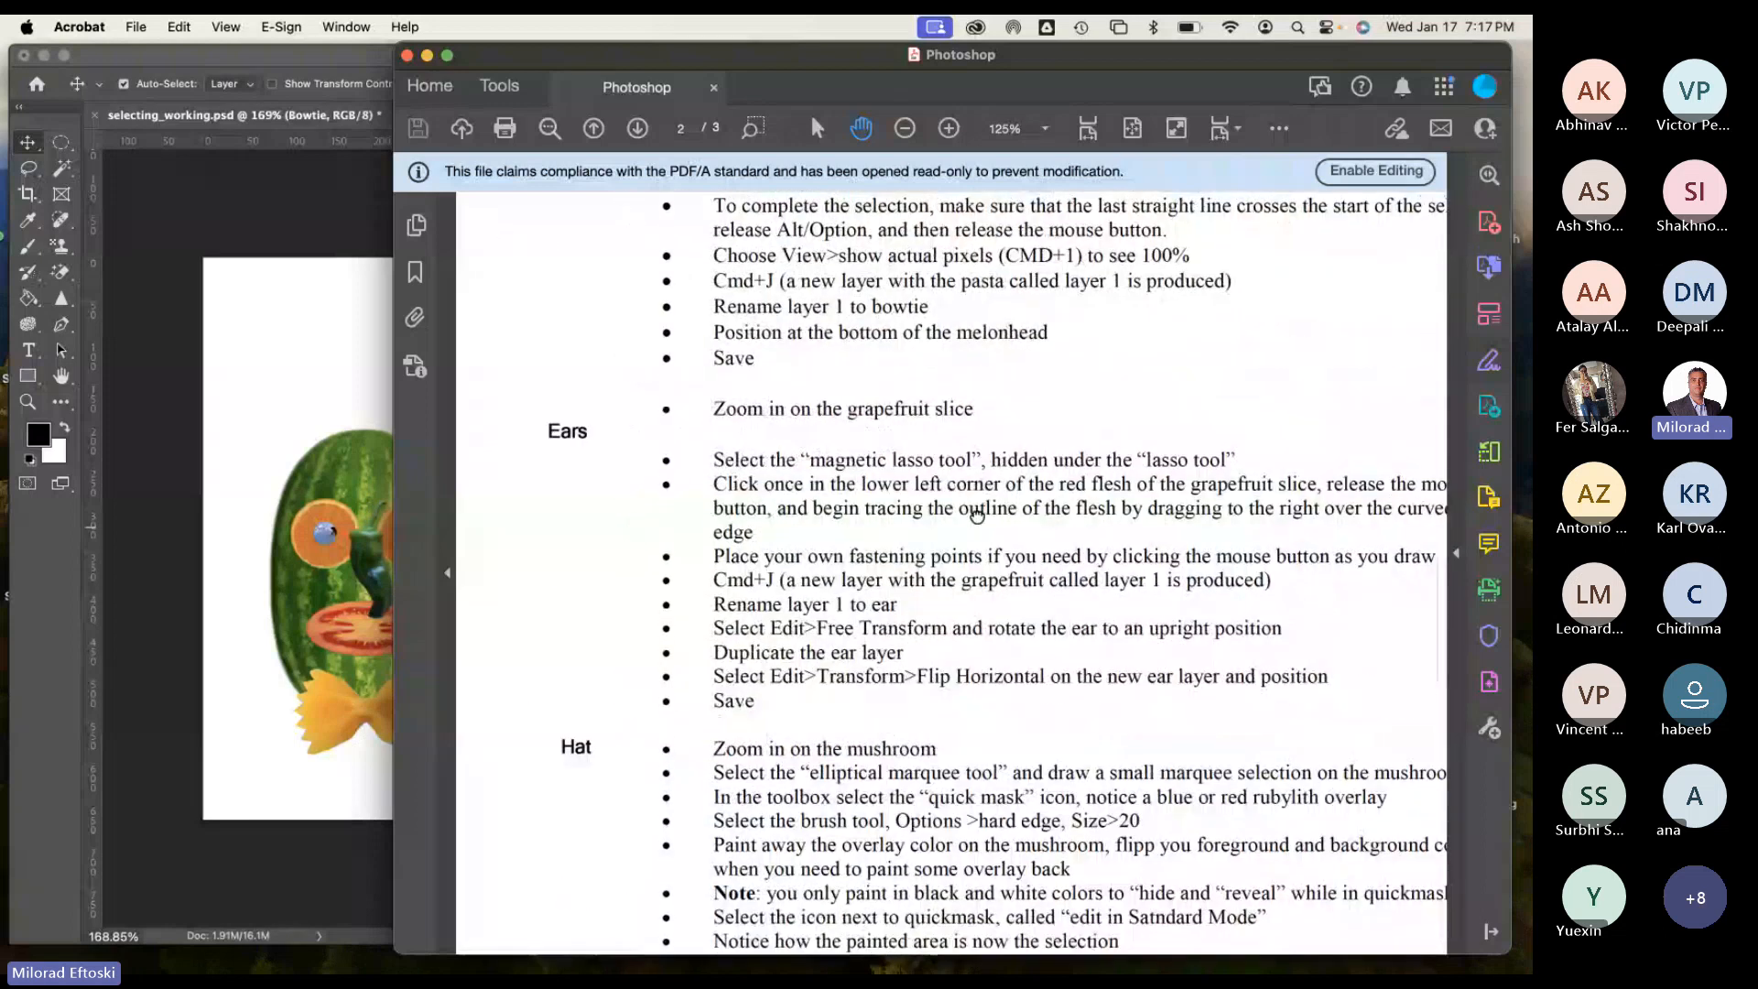
{"action": "scroll", "coordinate": [818, 611], "scroll_direction": "down", "scroll_amount": 3}
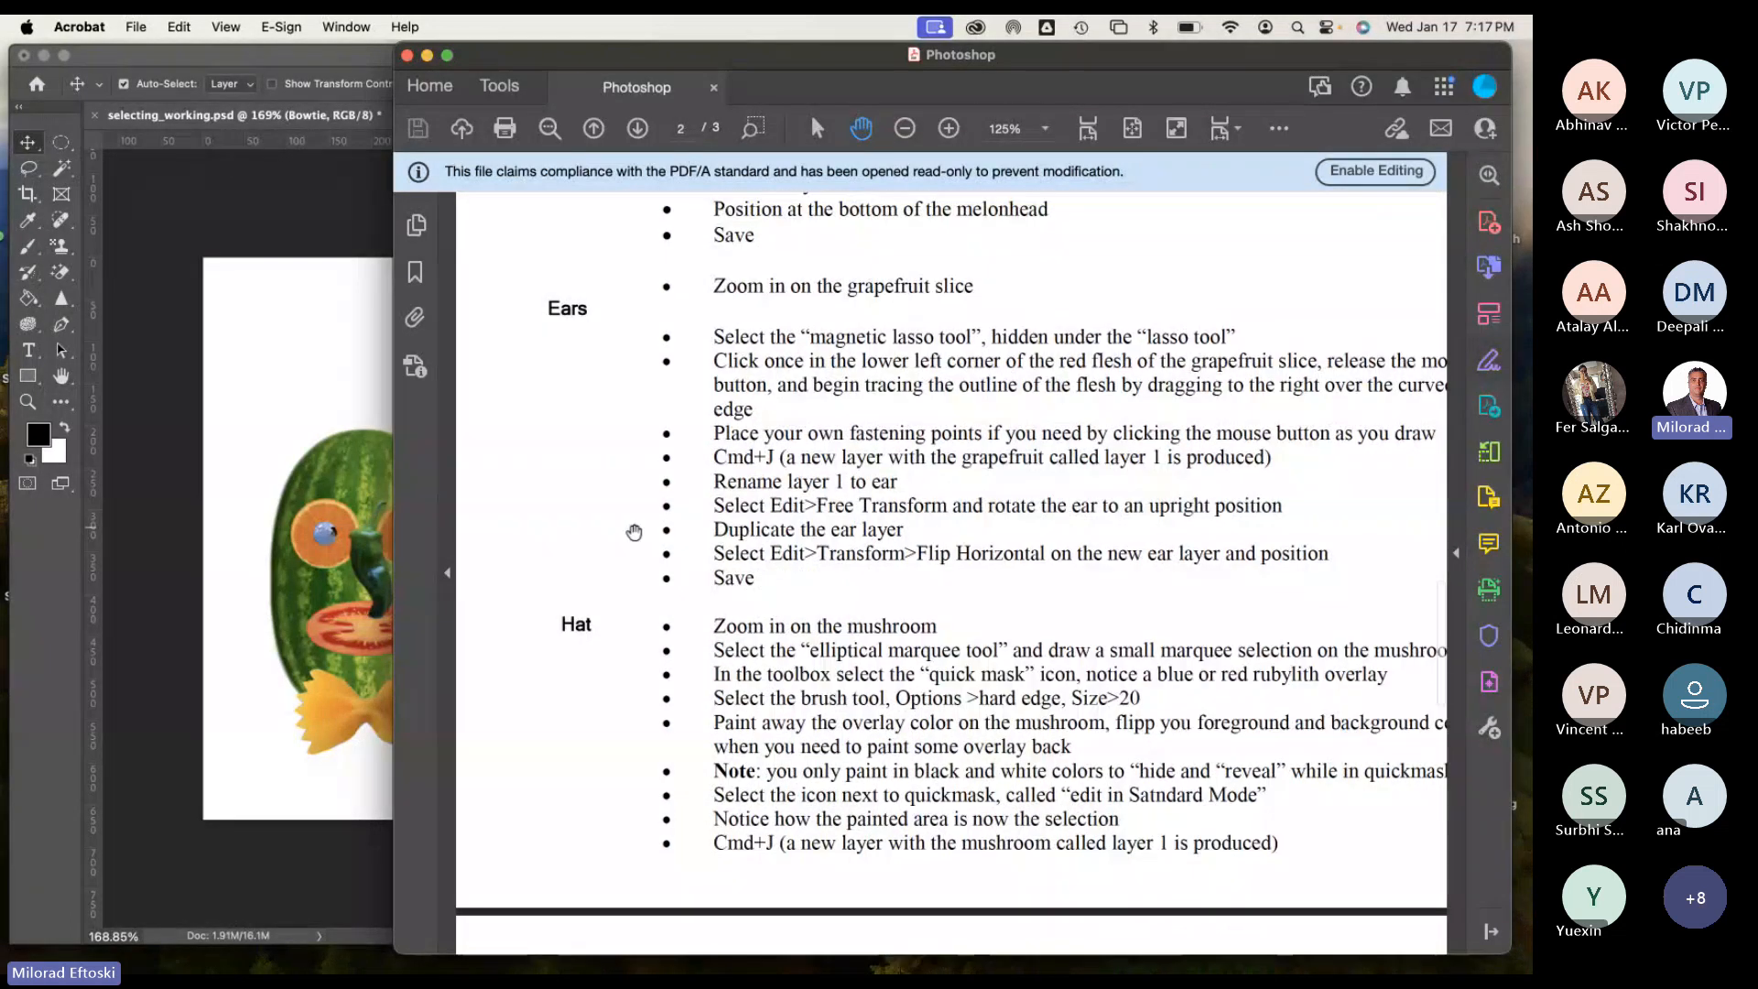
Return to Photoshop and make the Magnetic Lasso the active tool.
{"action": "left_click", "coordinate": [176, 445]}
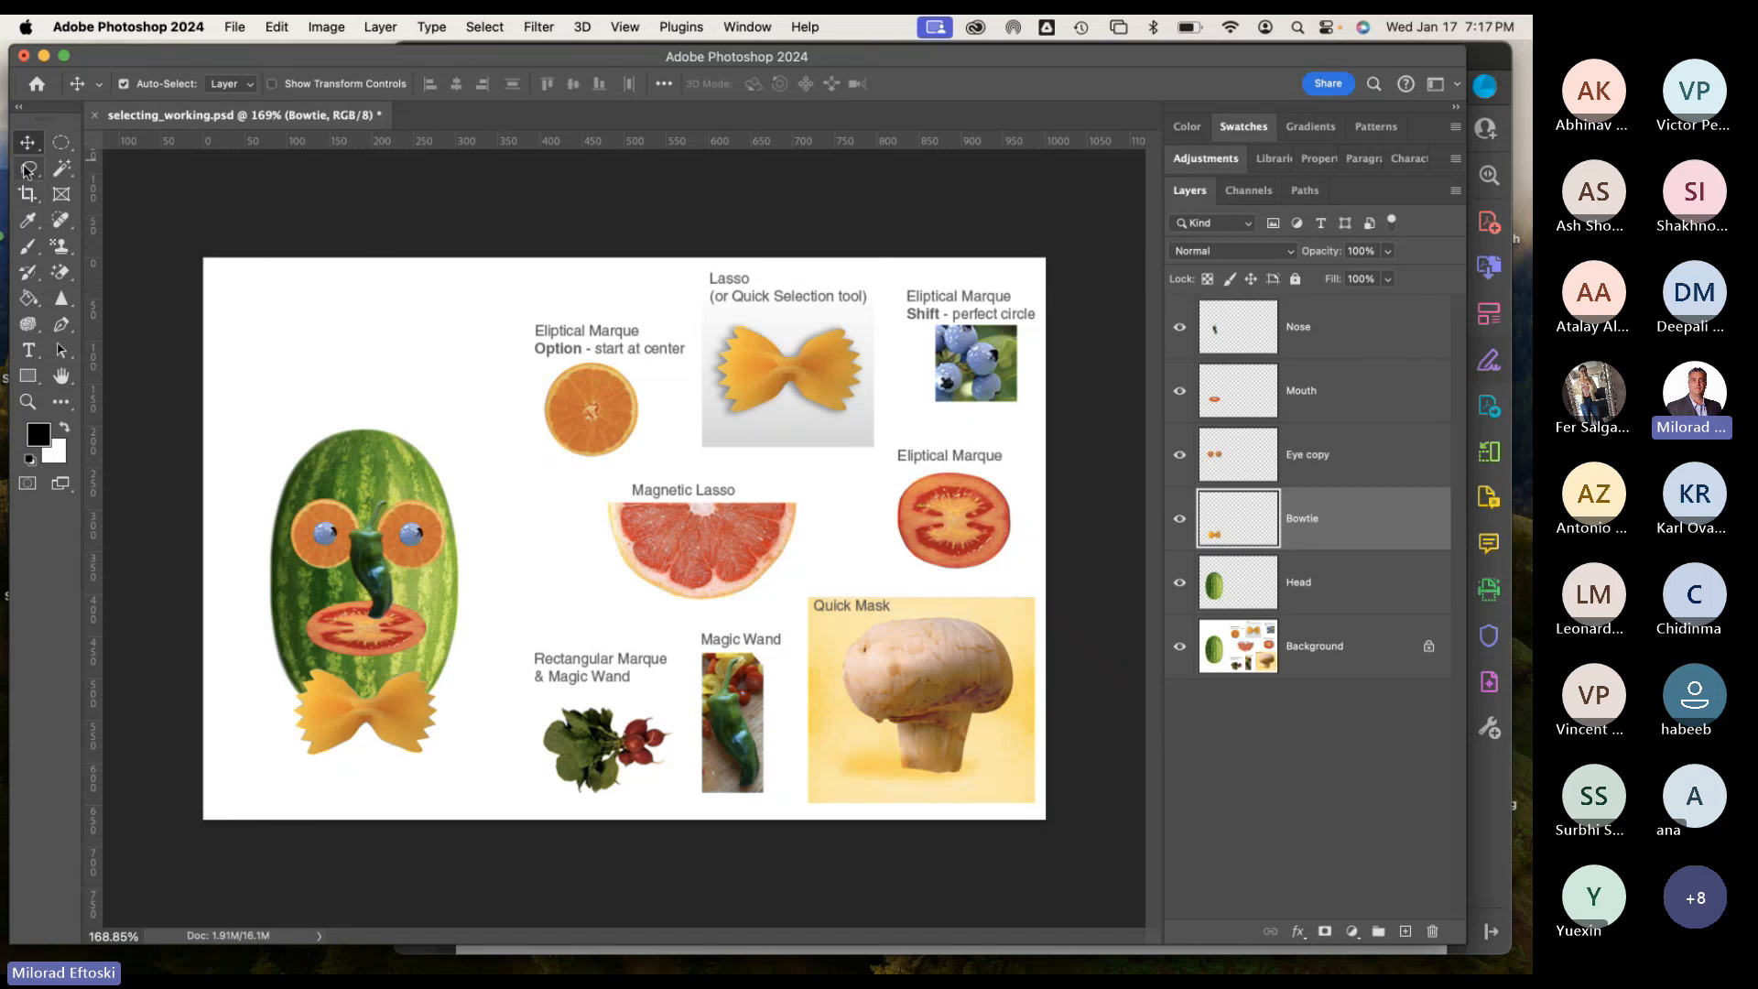
{"action": "left_click_drag", "start_coordinate": [26, 170], "coordinate": [125, 212]}
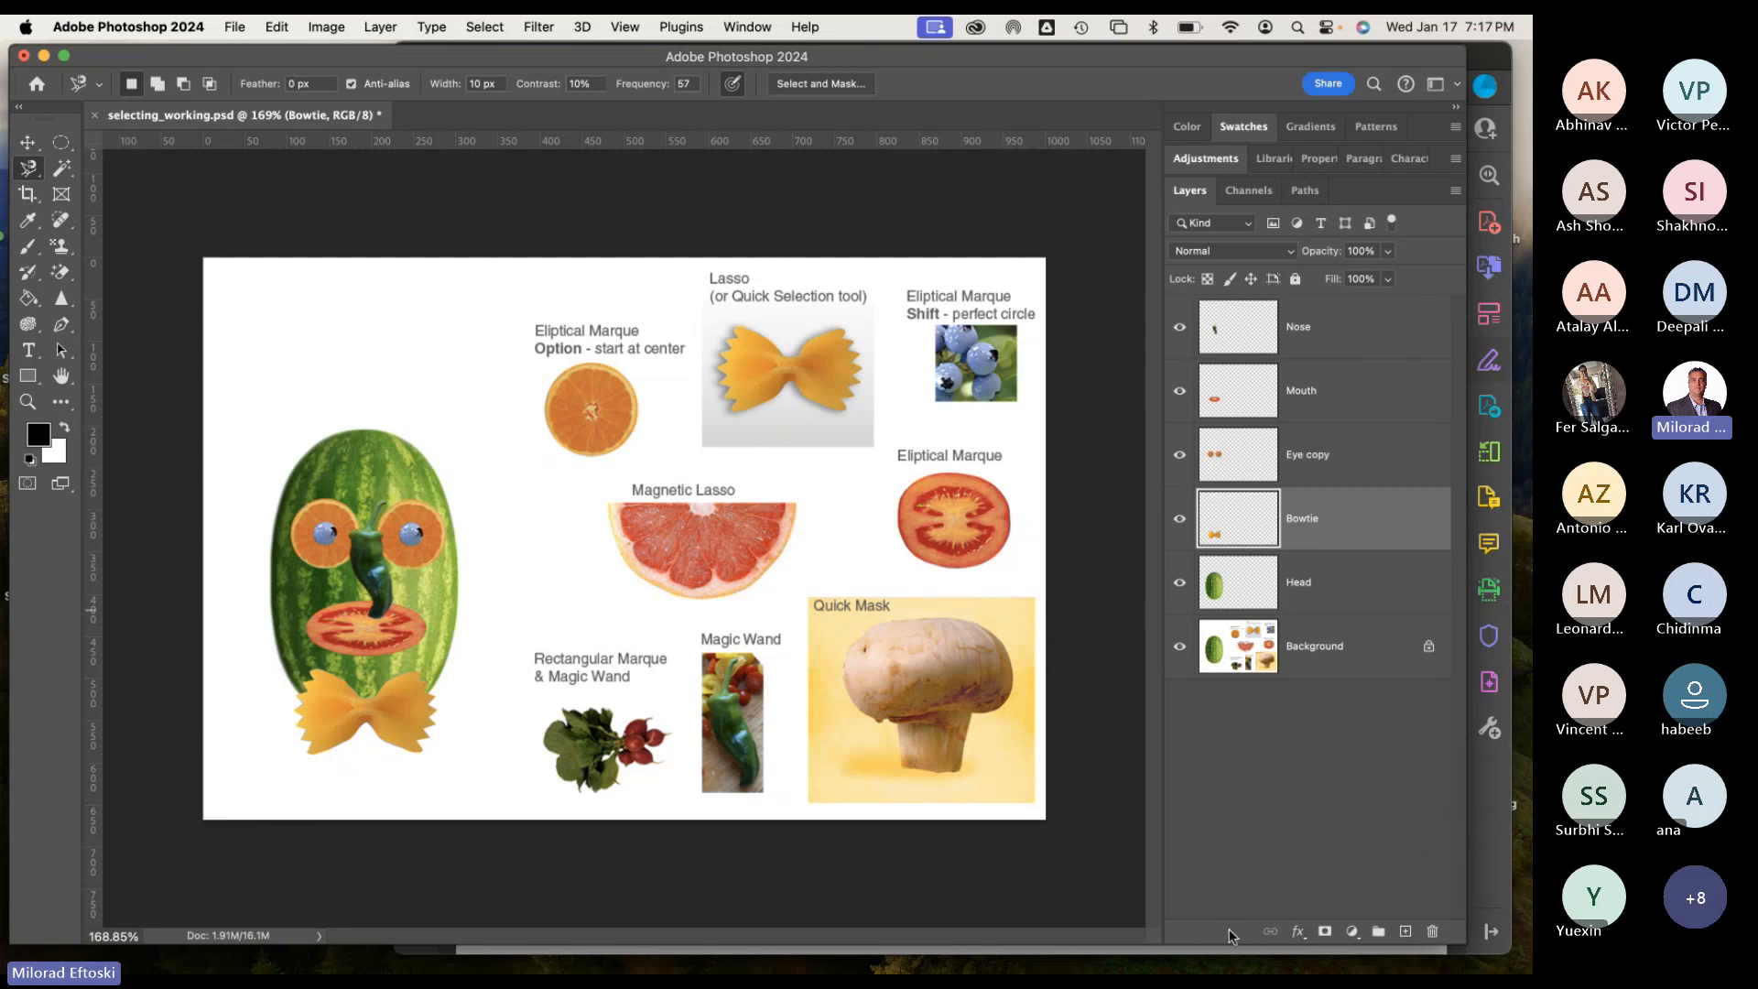
Switch through Acrobat to the Teams meeting, check the participants for raised hands, and return to Photoshop.
{"action": "left_click", "coordinate": [1033, 950]}
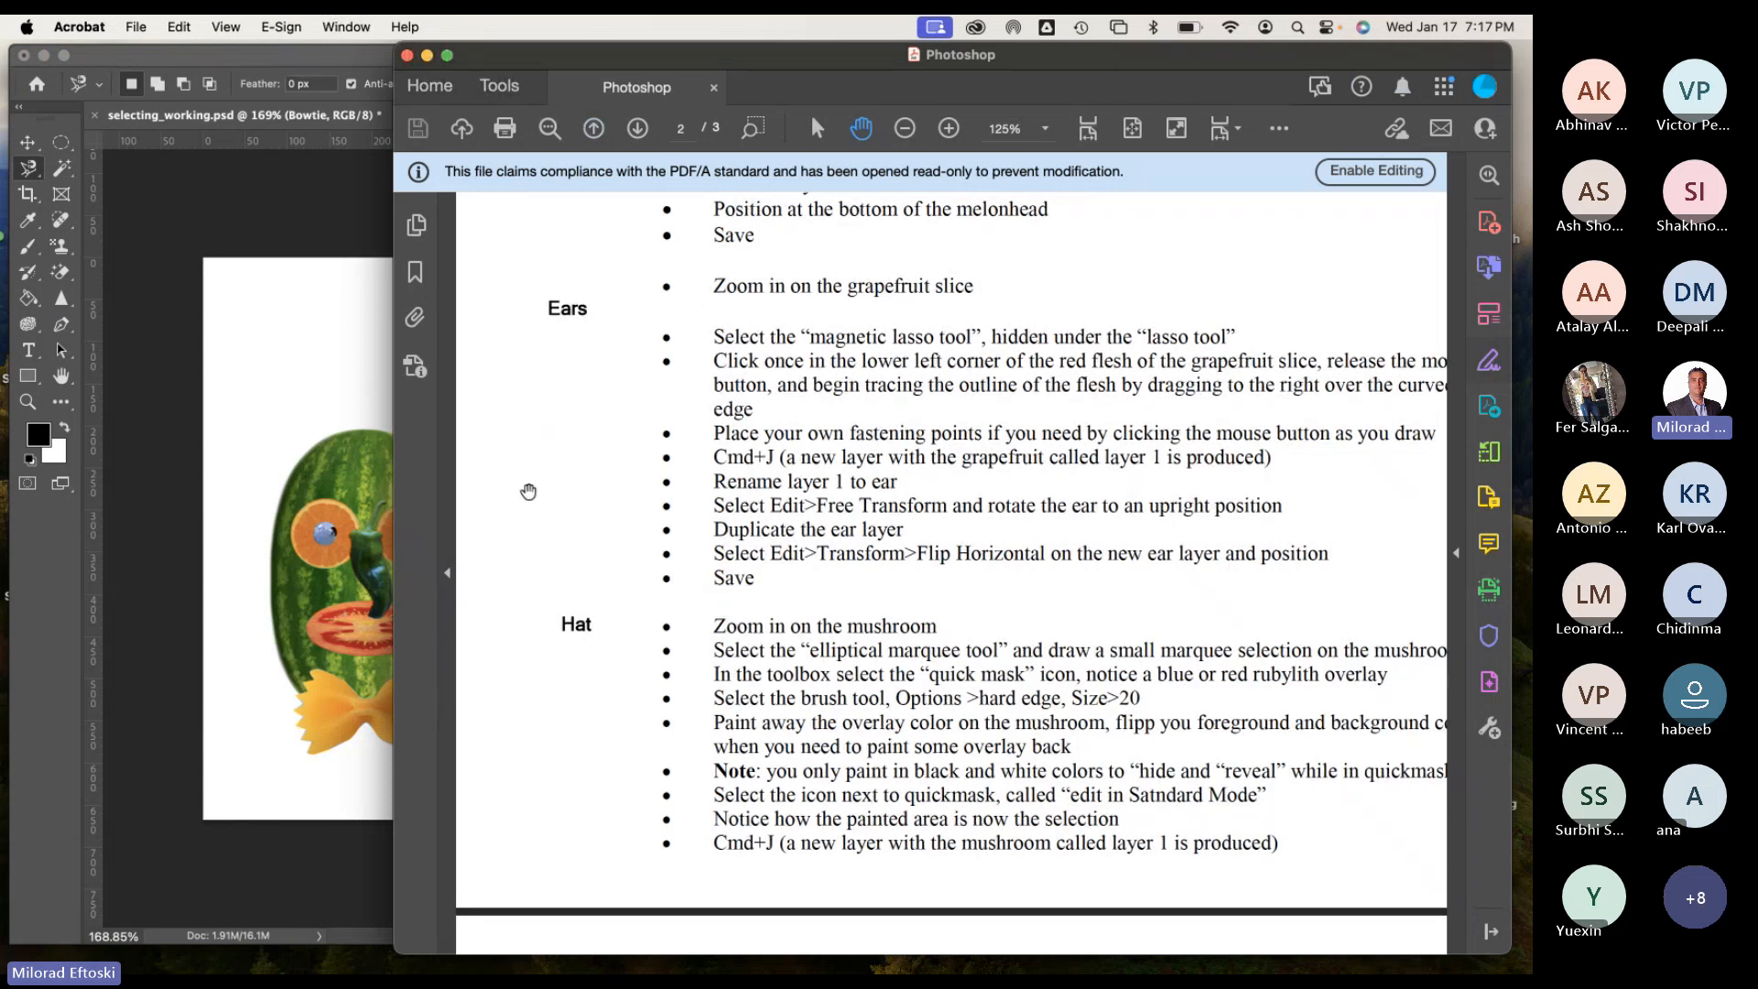
{"action": "mouse_move", "coordinate": [734, 957]}
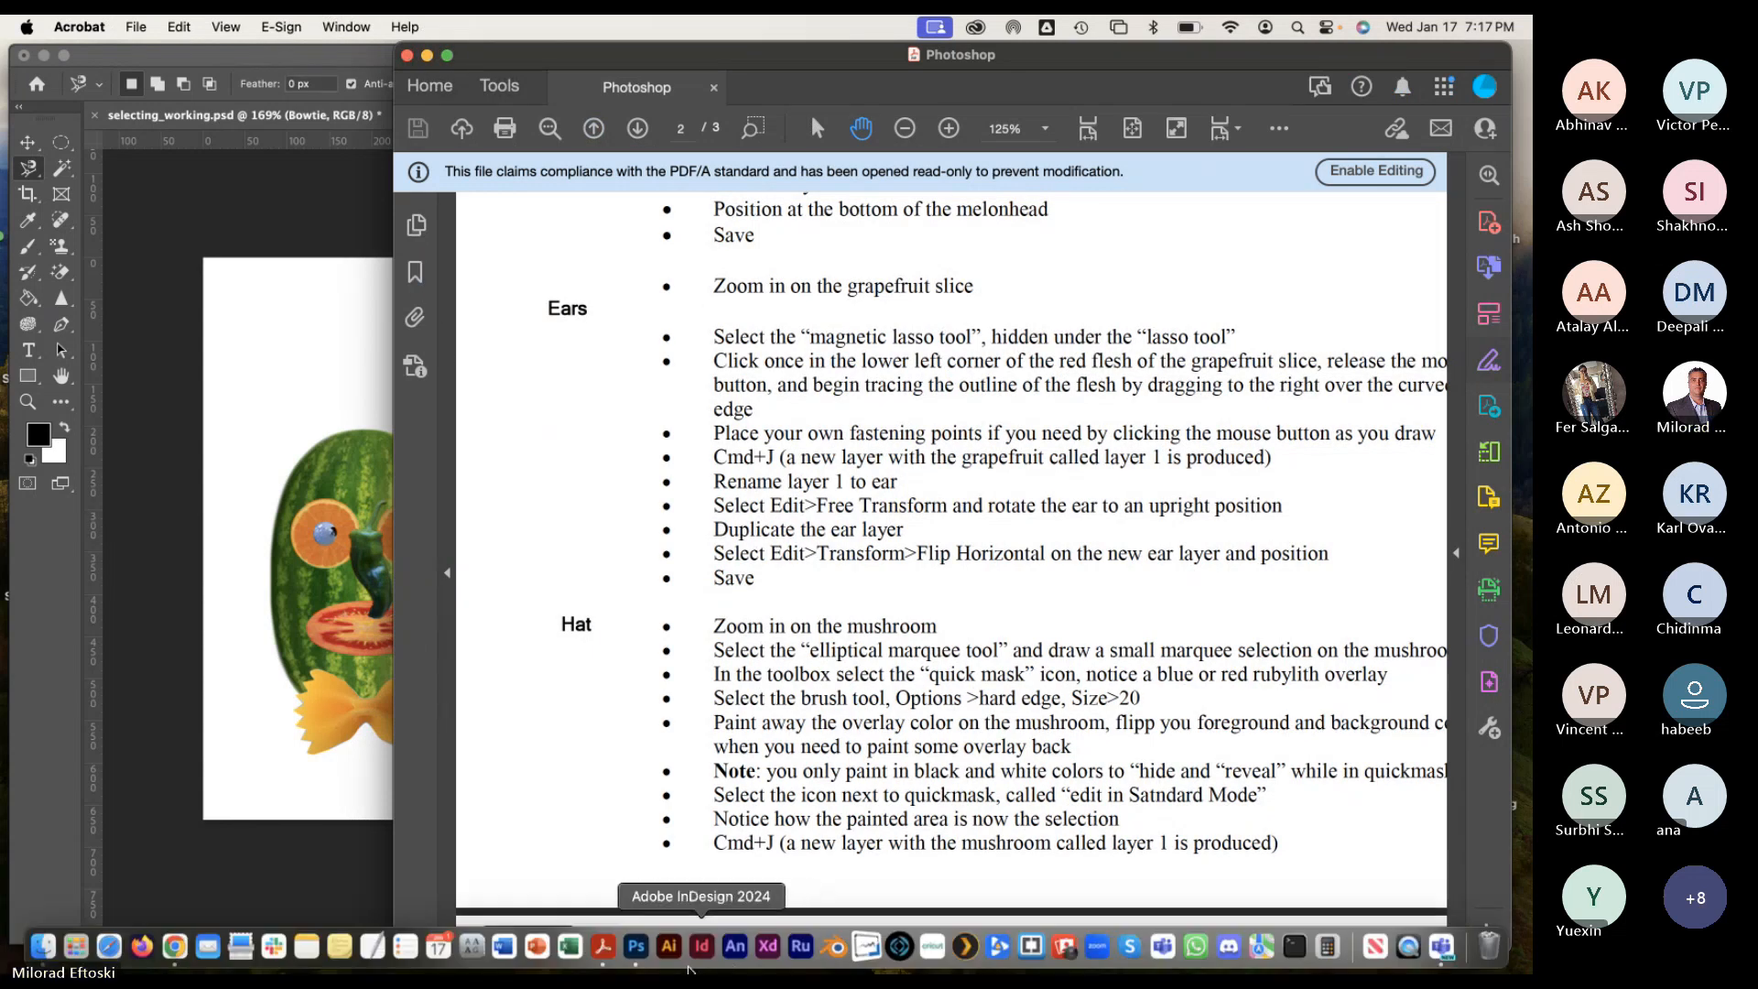
{"action": "left_click", "coordinate": [1442, 946]}
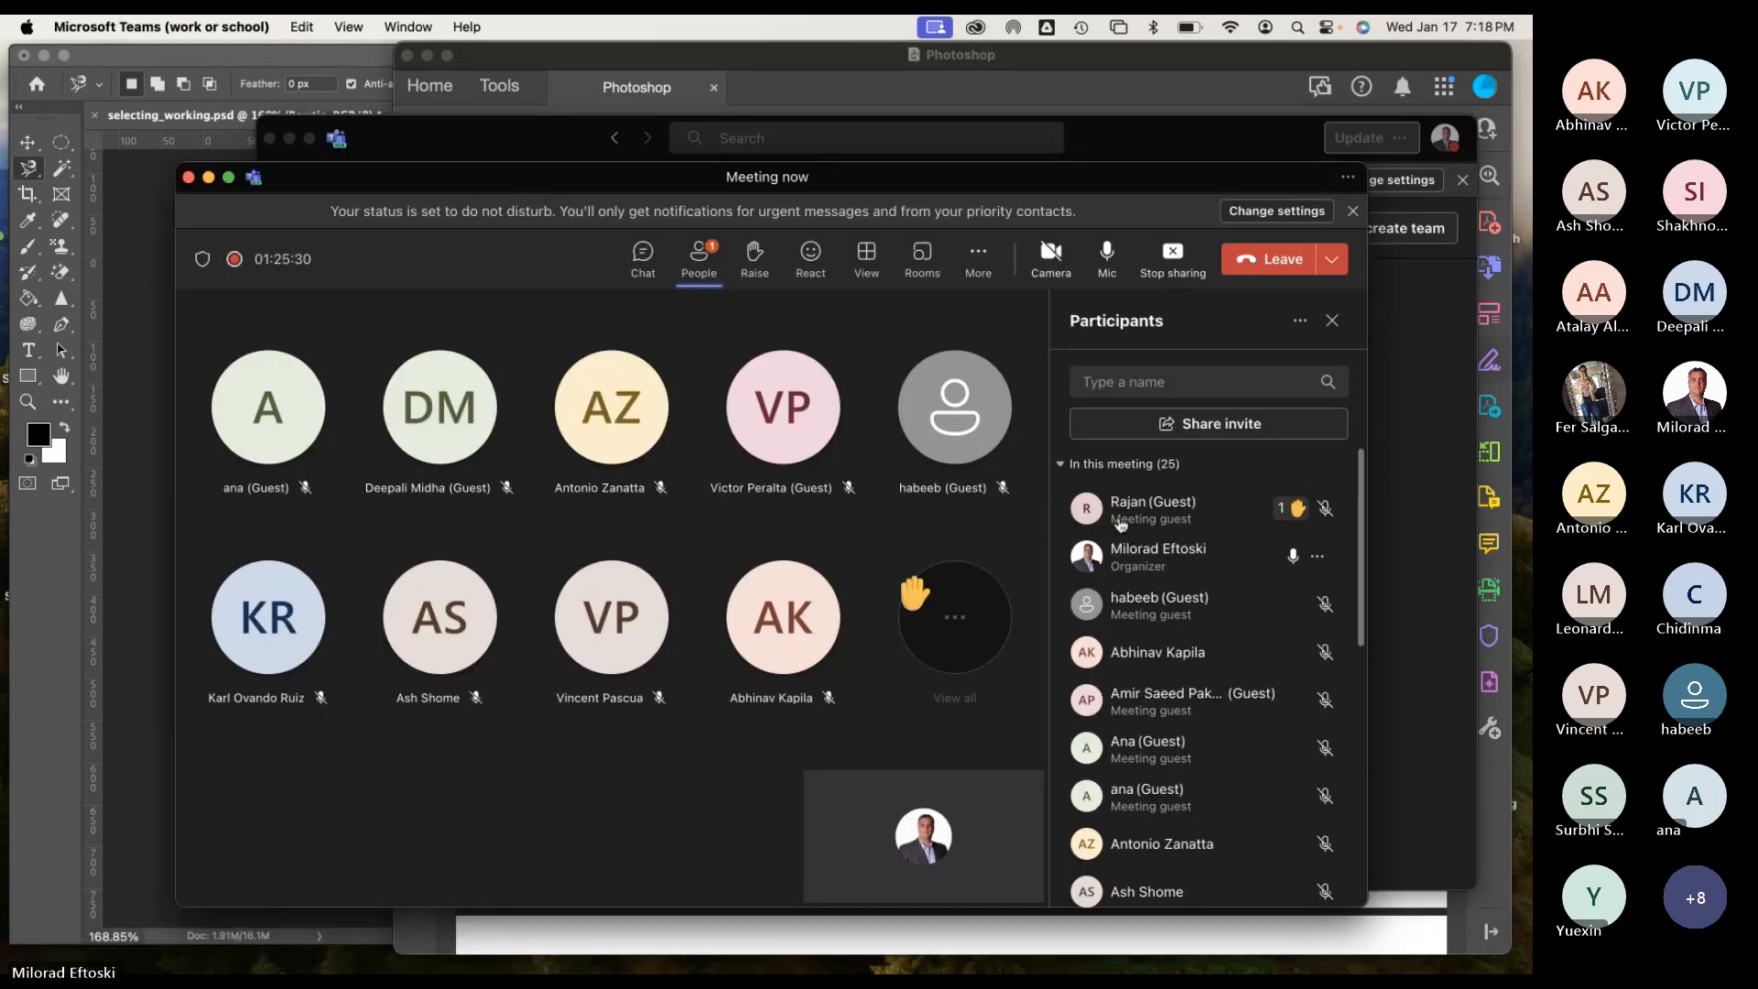
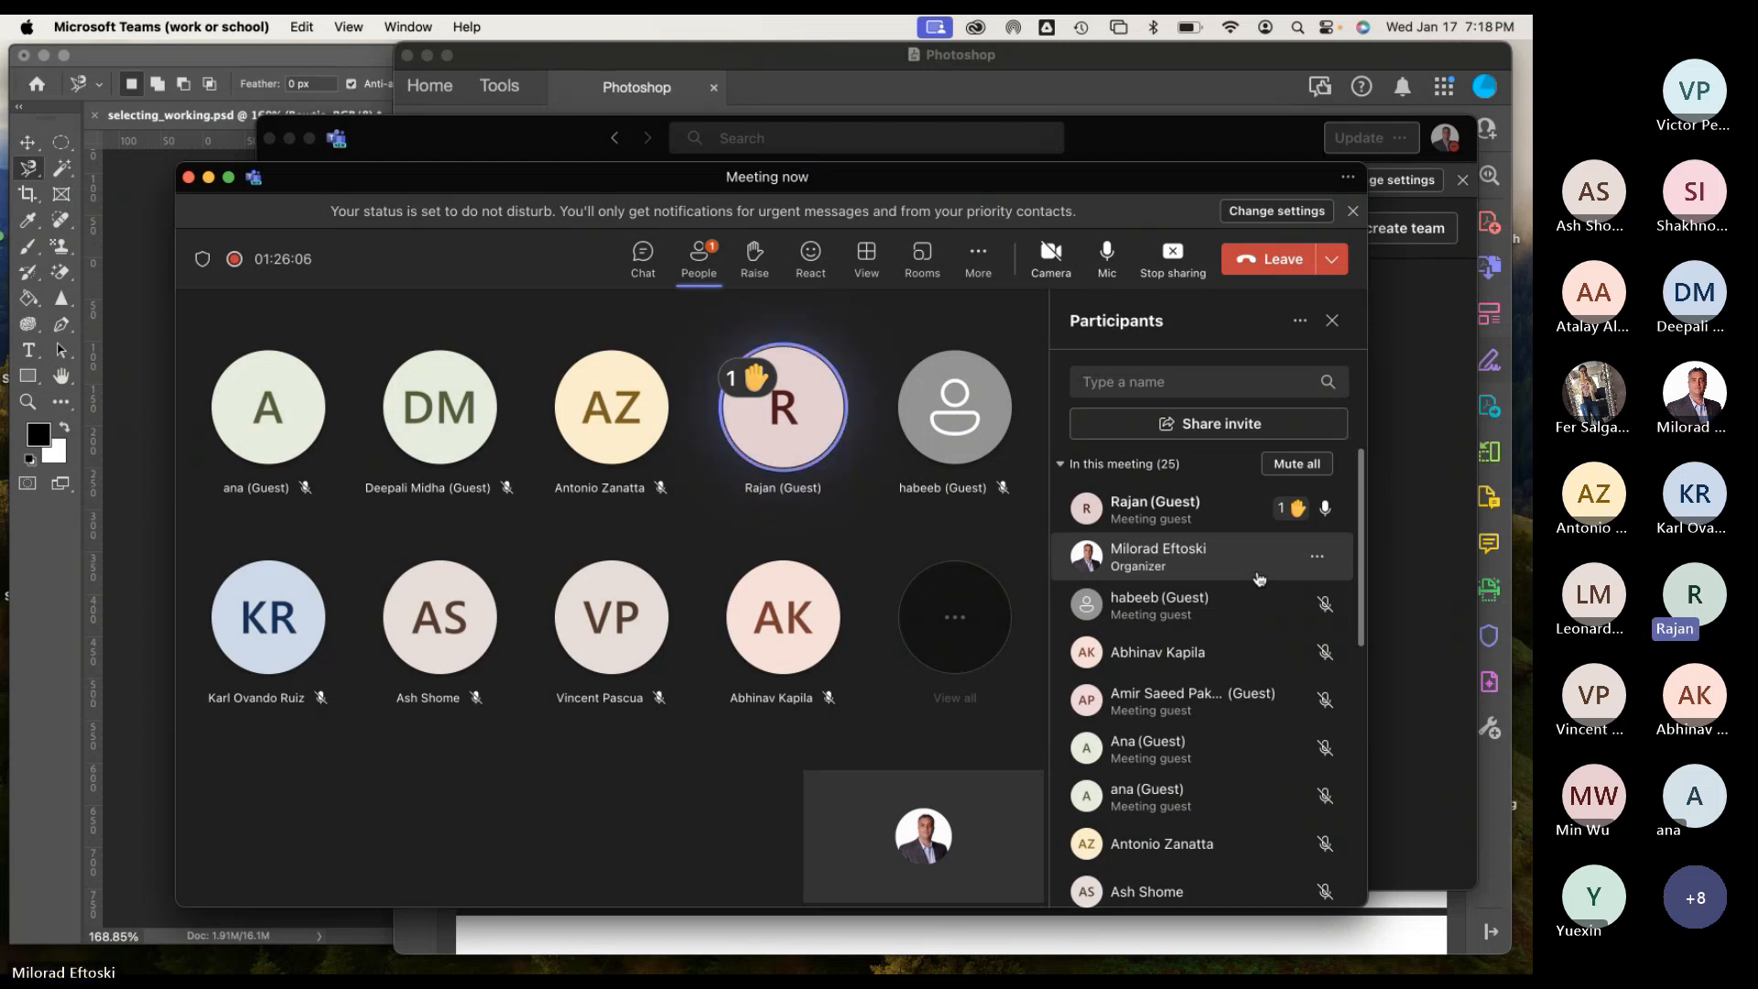
{"action": "left_click", "coordinate": [138, 483]}
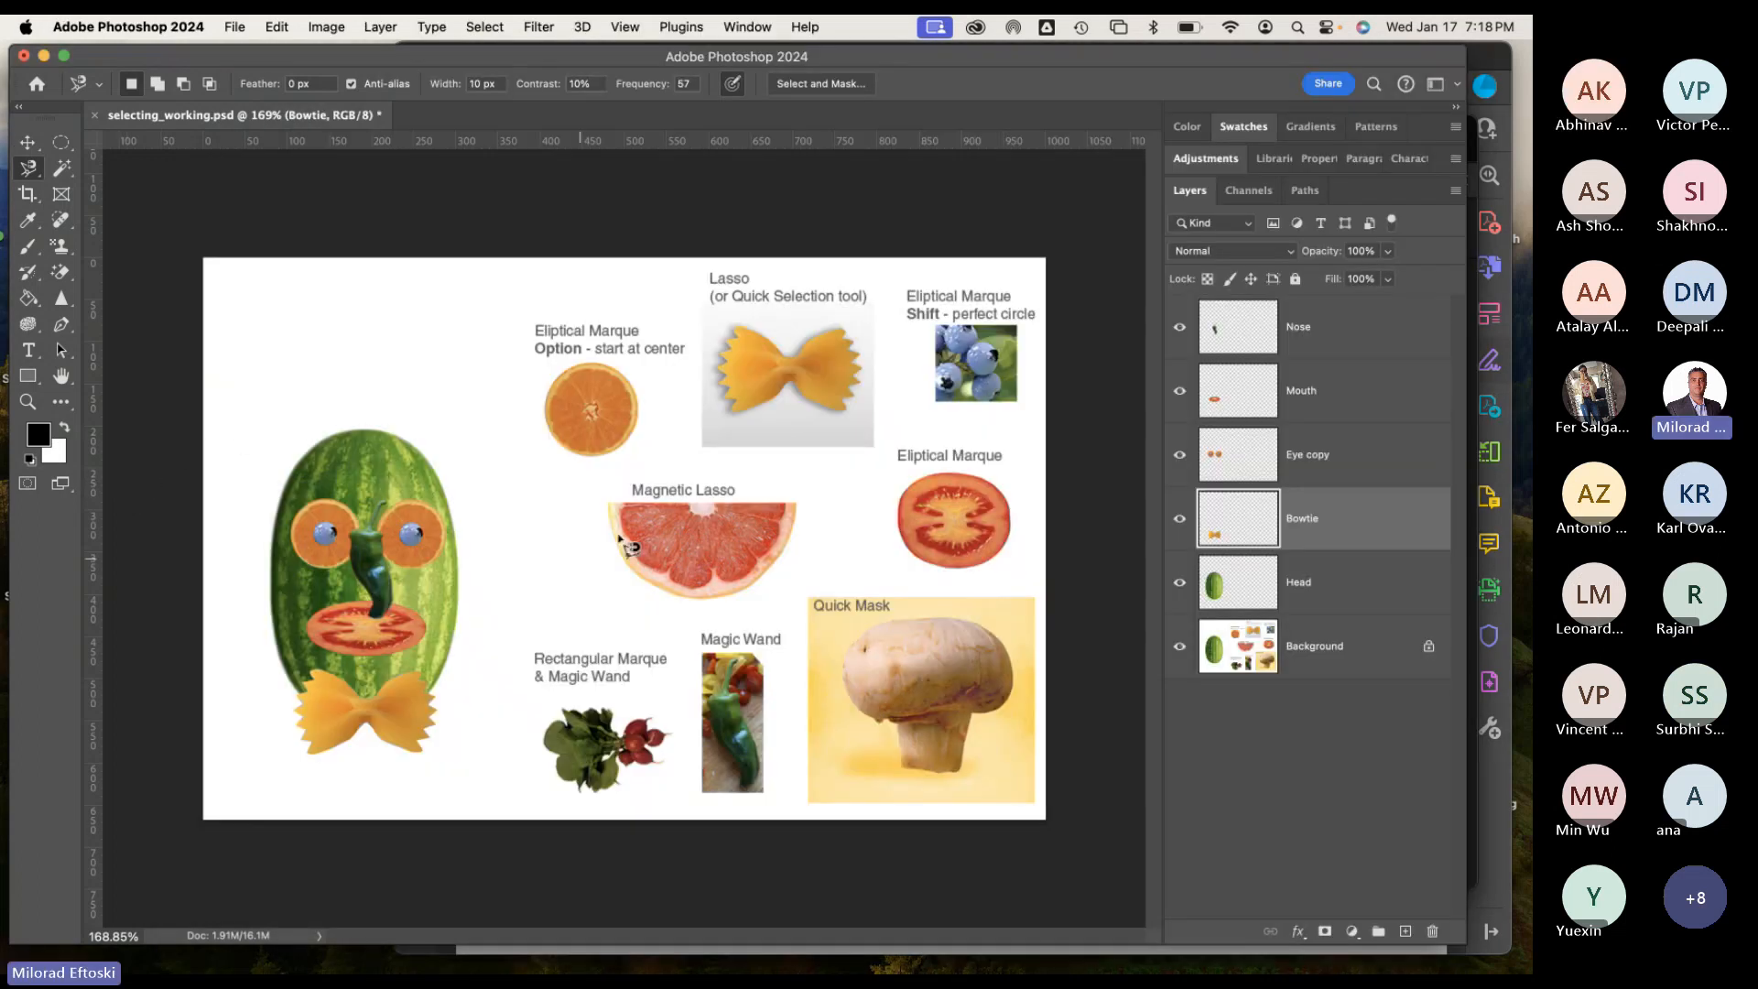
Make the Background layer active for the green pepper, choose the Magic Wand, and set its tolerance to 45.
{"action": "left_click", "coordinate": [1347, 656]}
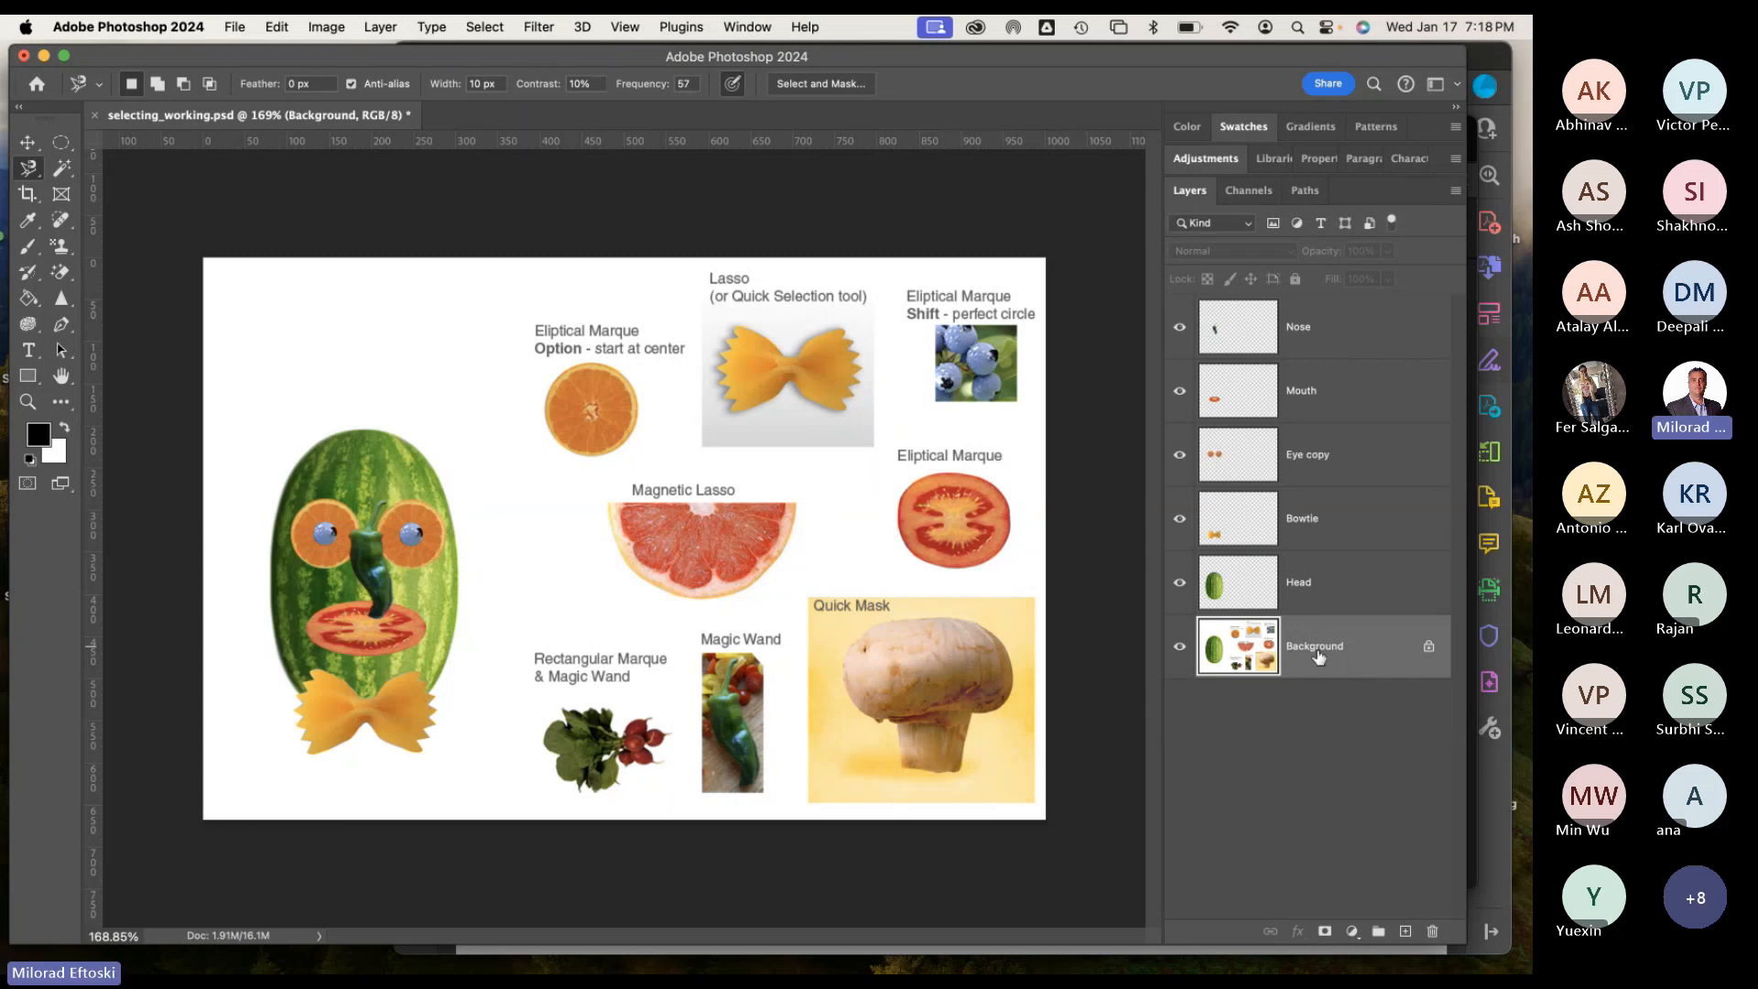
{"action": "scroll", "coordinate": [757, 780], "scroll_direction": "up", "scroll_amount": 5}
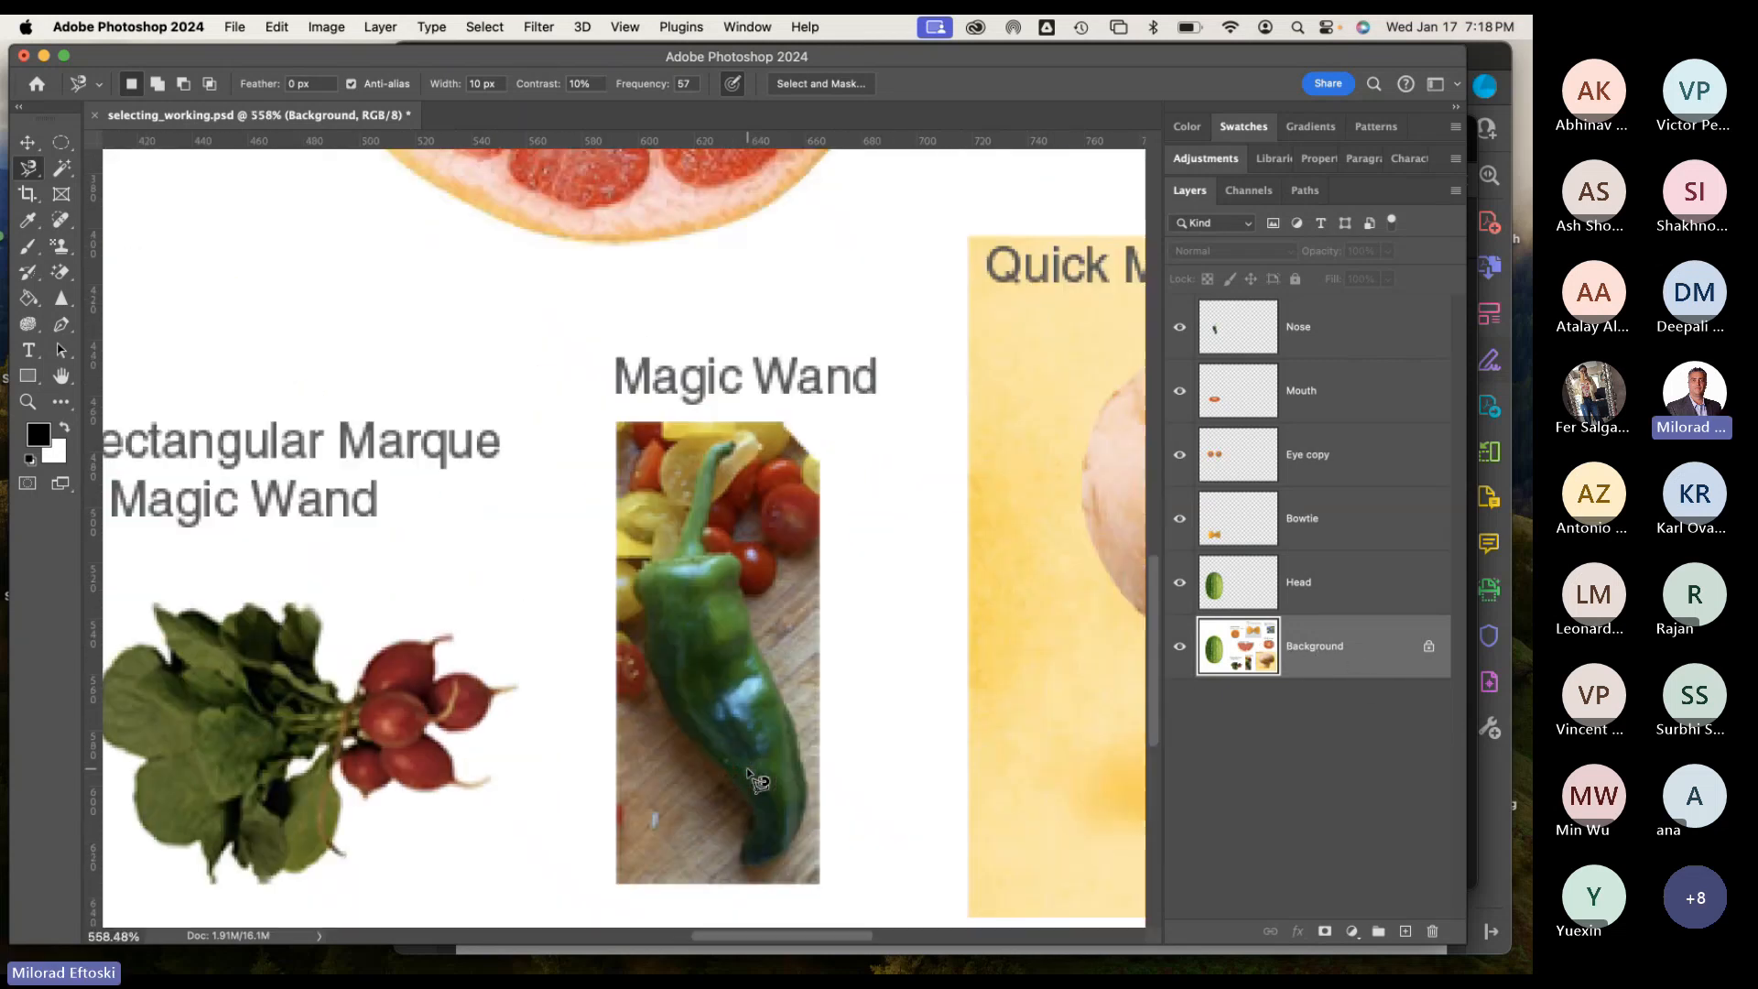
{"action": "scroll", "coordinate": [738, 657], "scroll_direction": "up", "scroll_amount": 2}
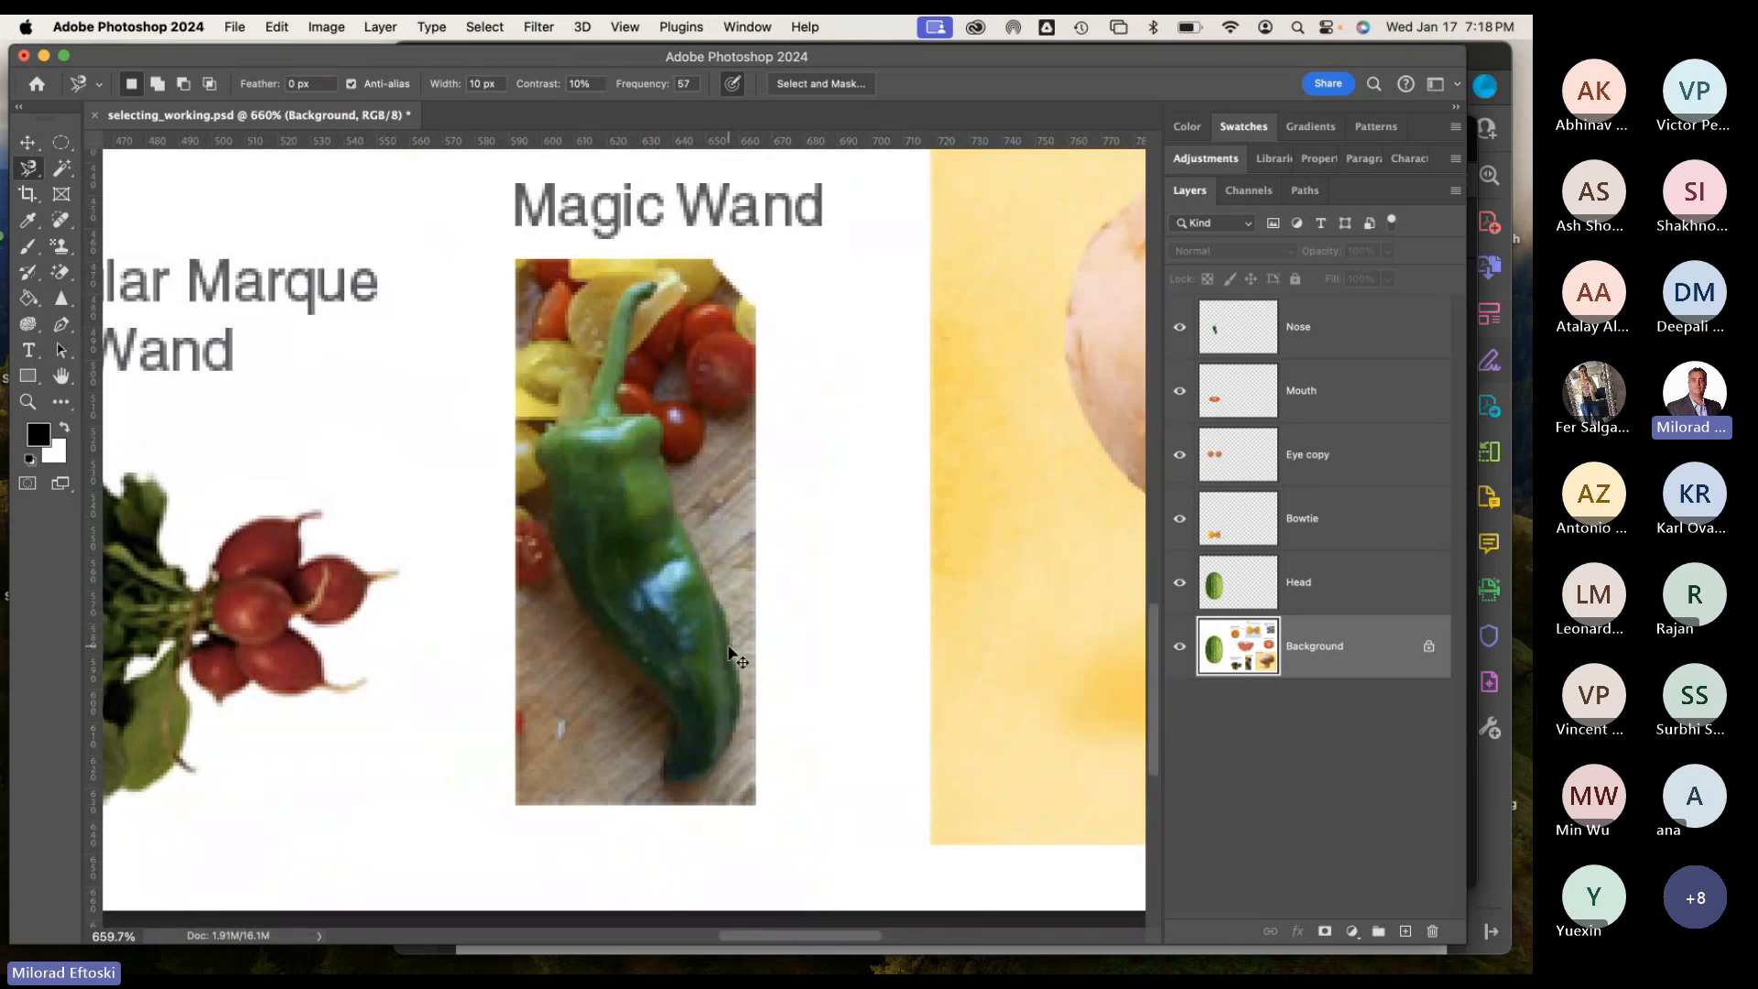
{"action": "scroll", "coordinate": [733, 654], "scroll_direction": "up", "scroll_amount": 1}
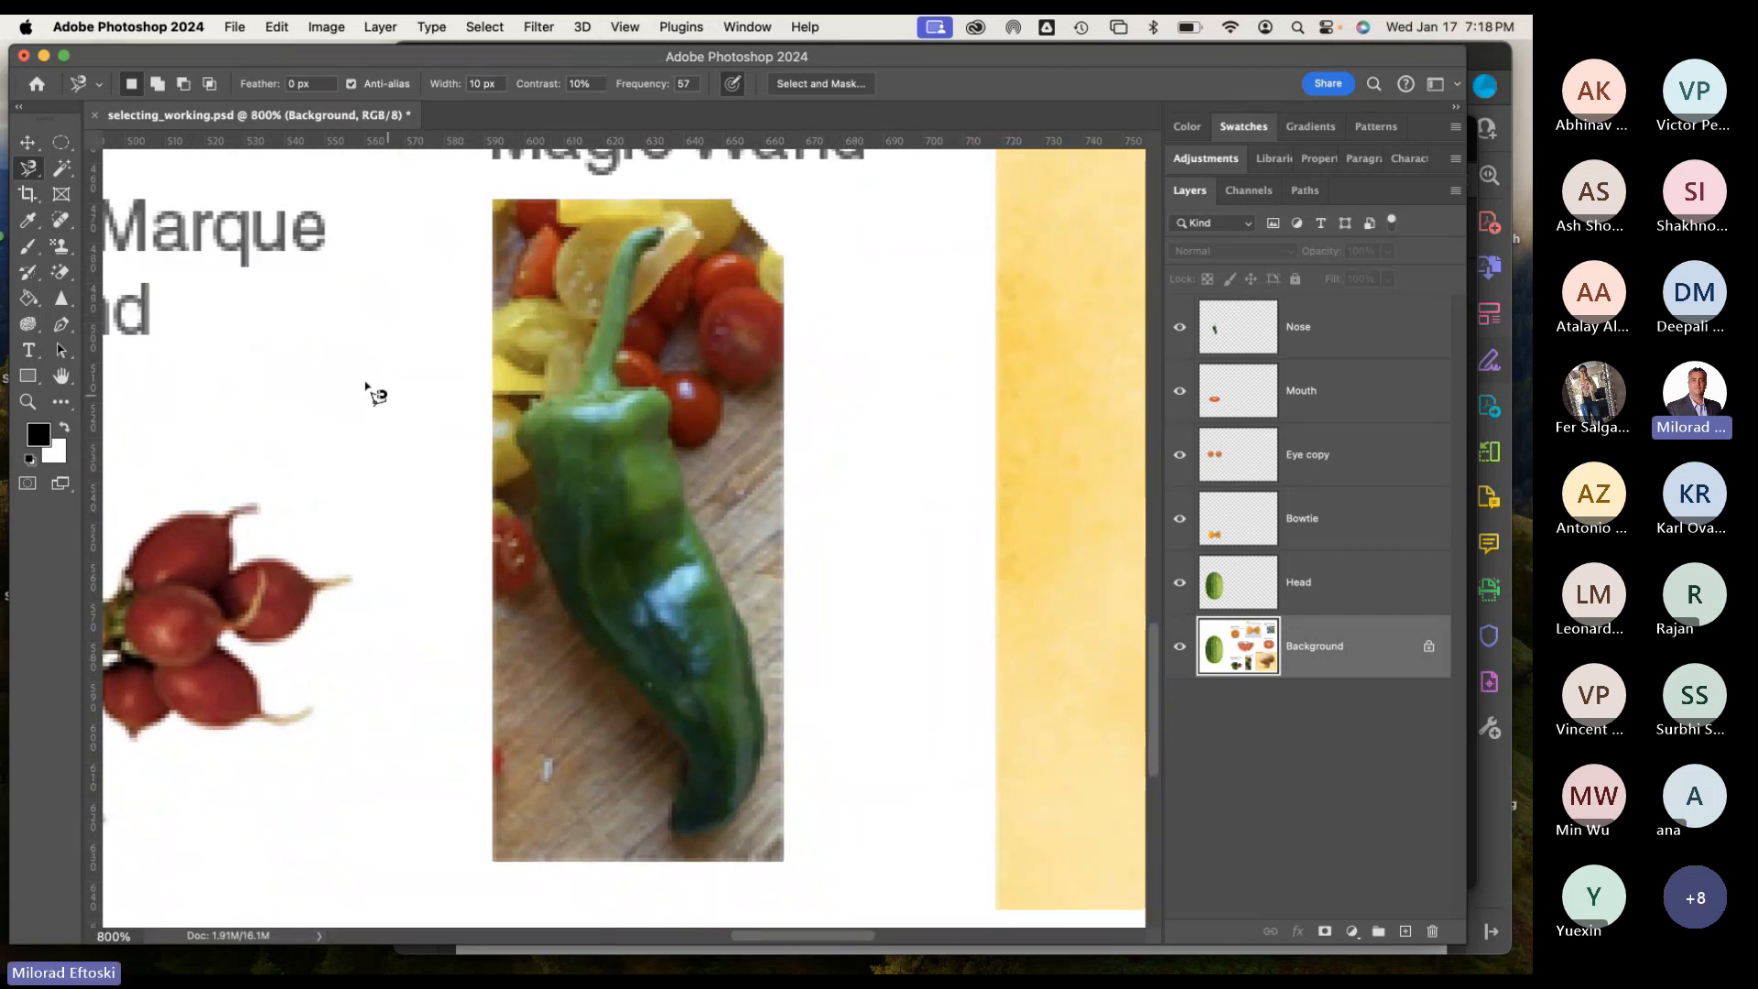
{"action": "left_click", "coordinate": [62, 172]}
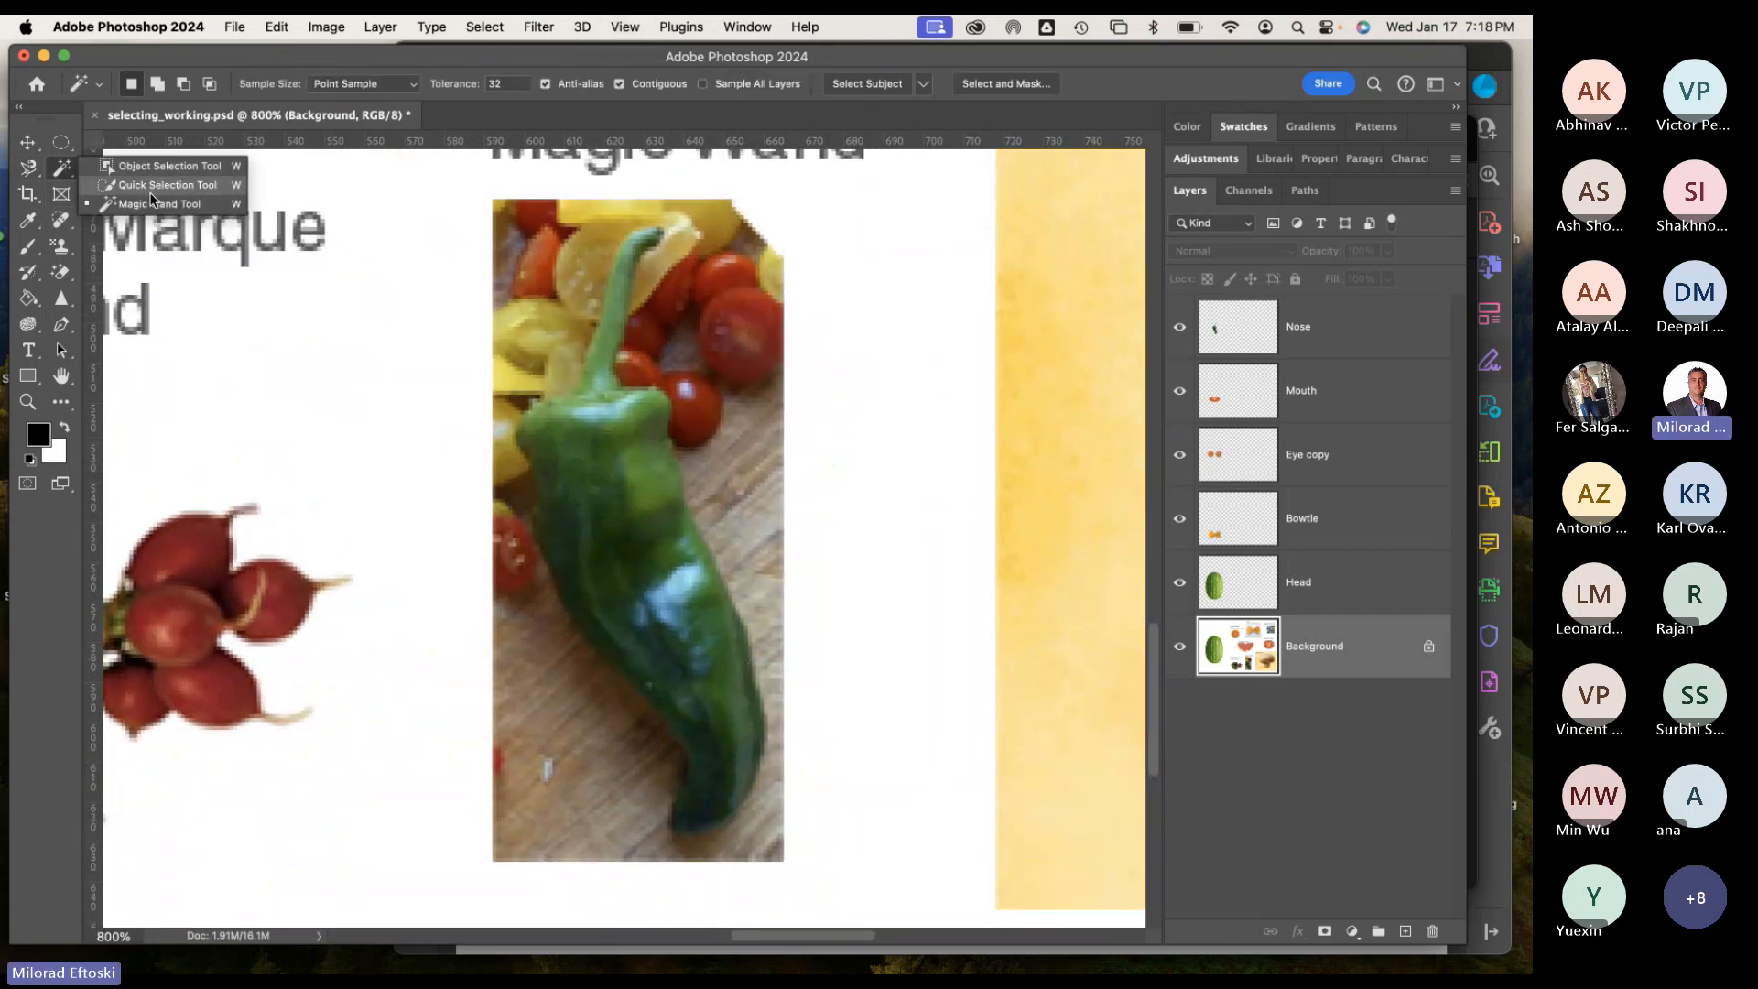
{"action": "left_click", "coordinate": [149, 203]}
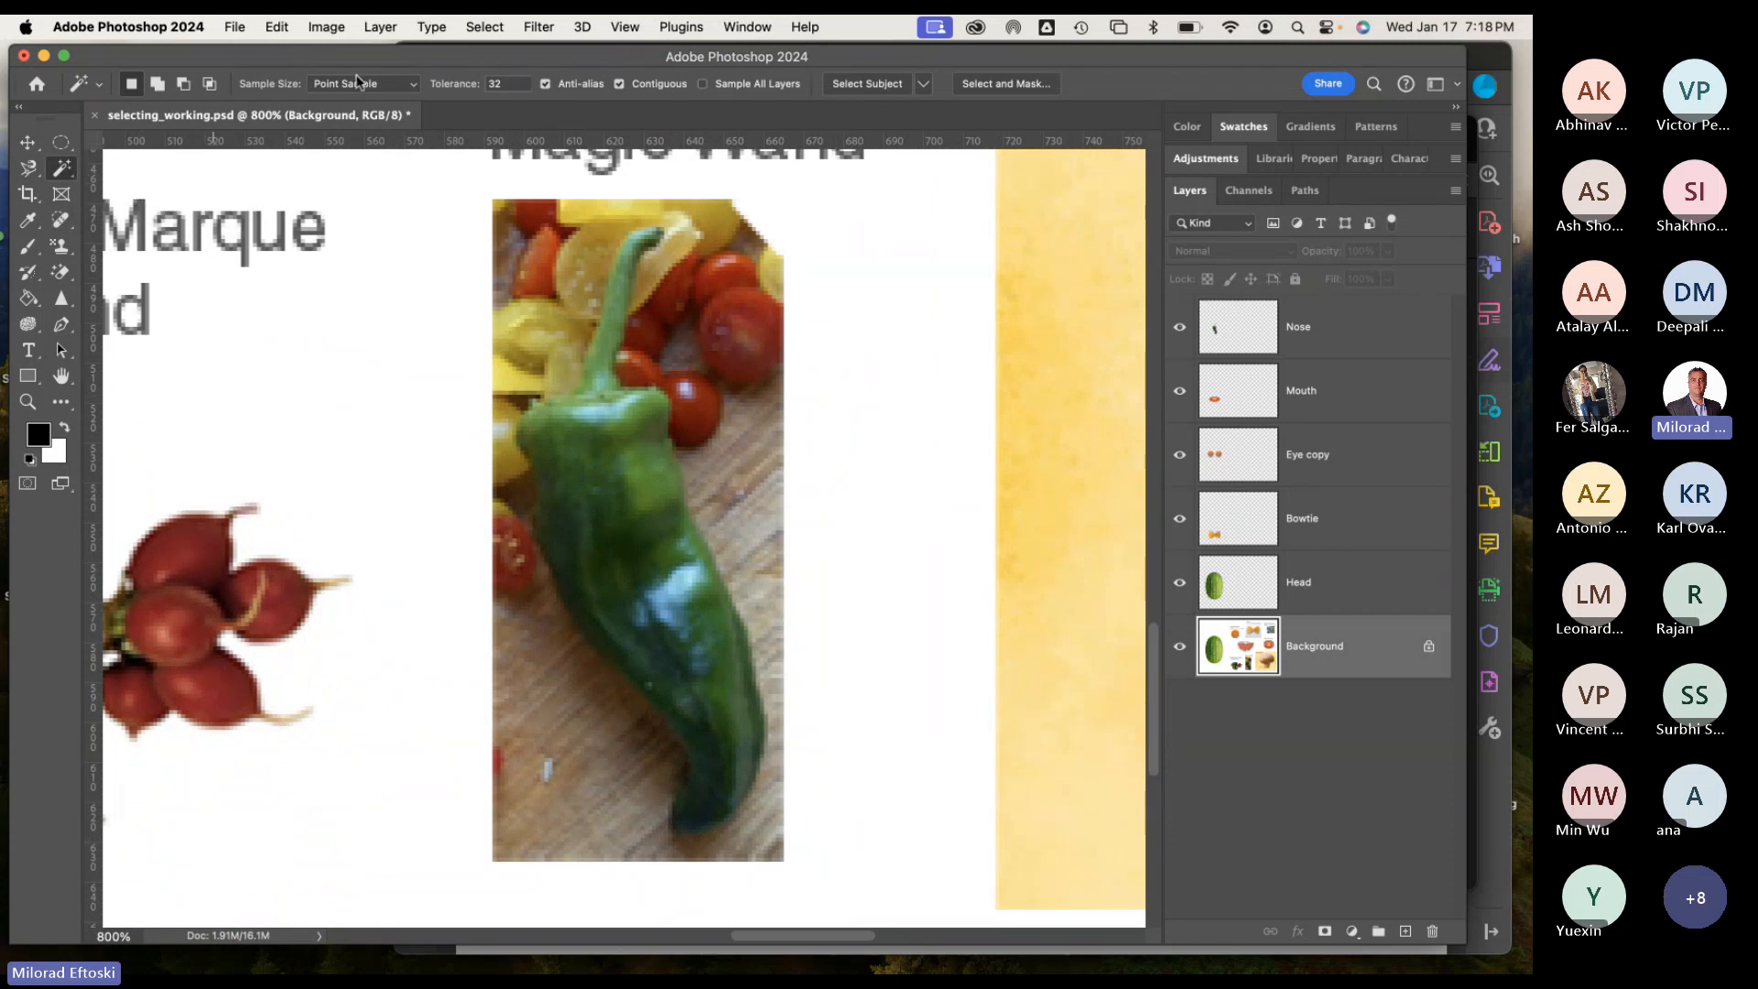
{"action": "double_click", "coordinate": [506, 84]}
{"action": "type", "text": "0"}
{"action": "key", "text": "Return"}
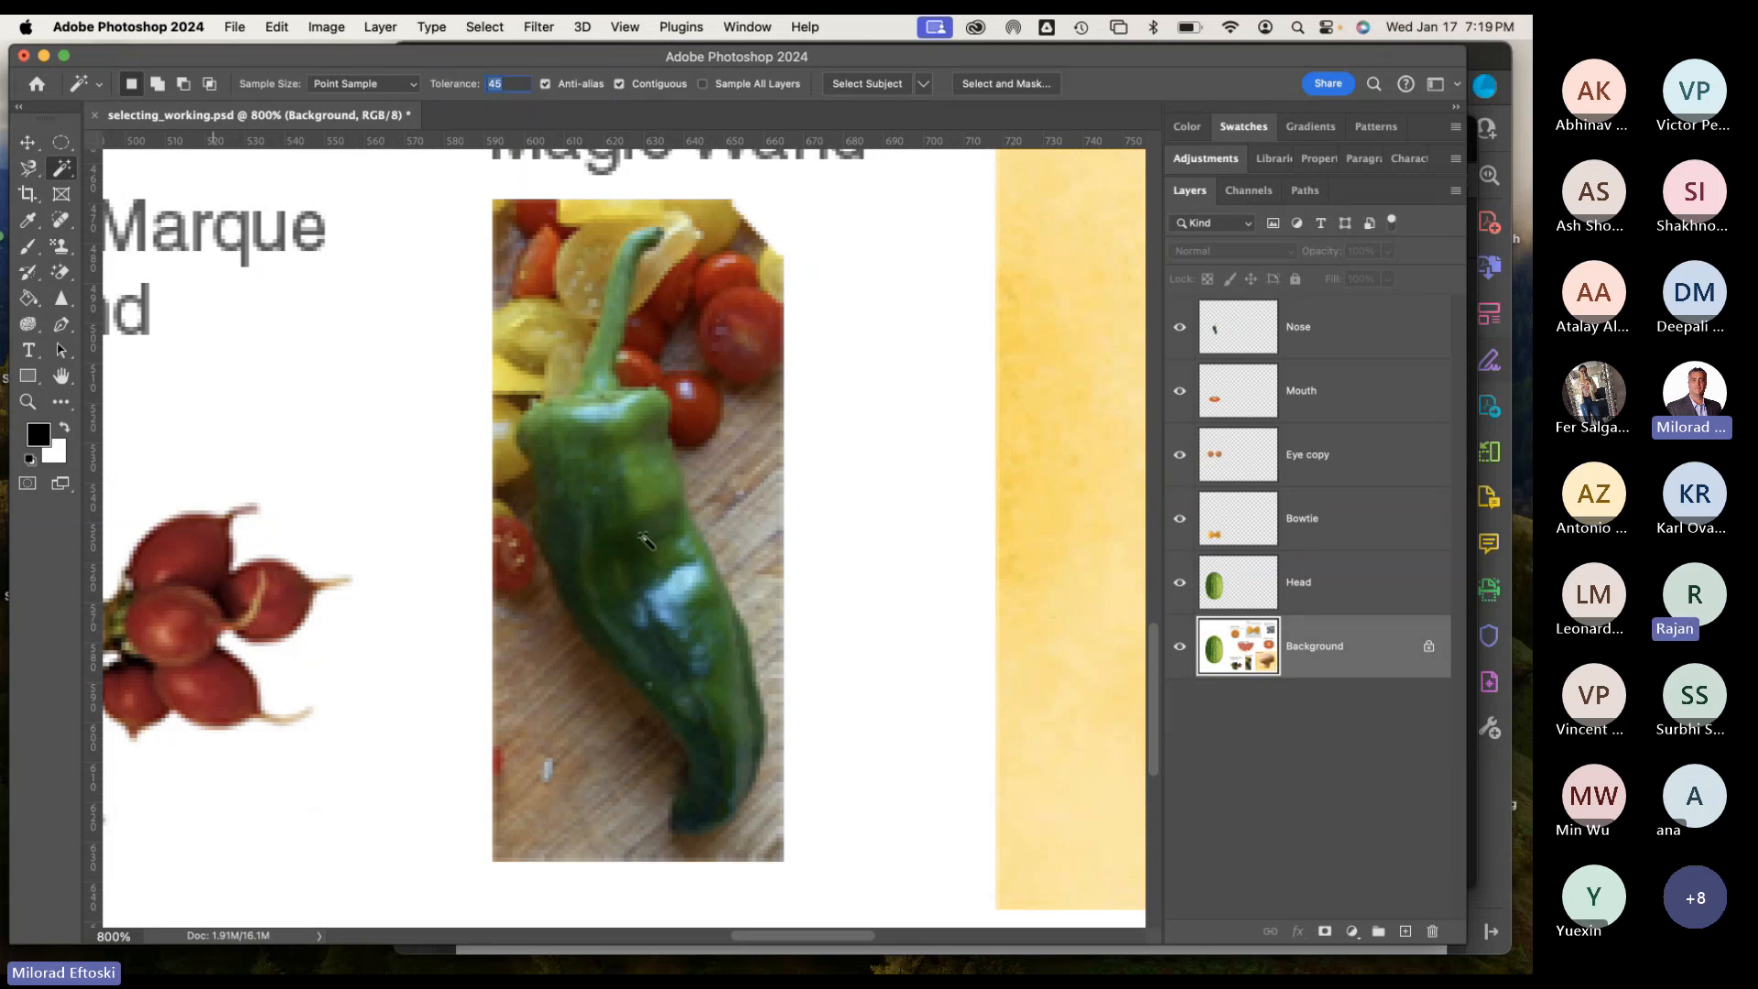
Select the green pepper's body with the Magic Wand, adding its highlights, missed patches and stem to the selection.
{"action": "left_click", "coordinate": [641, 565]}
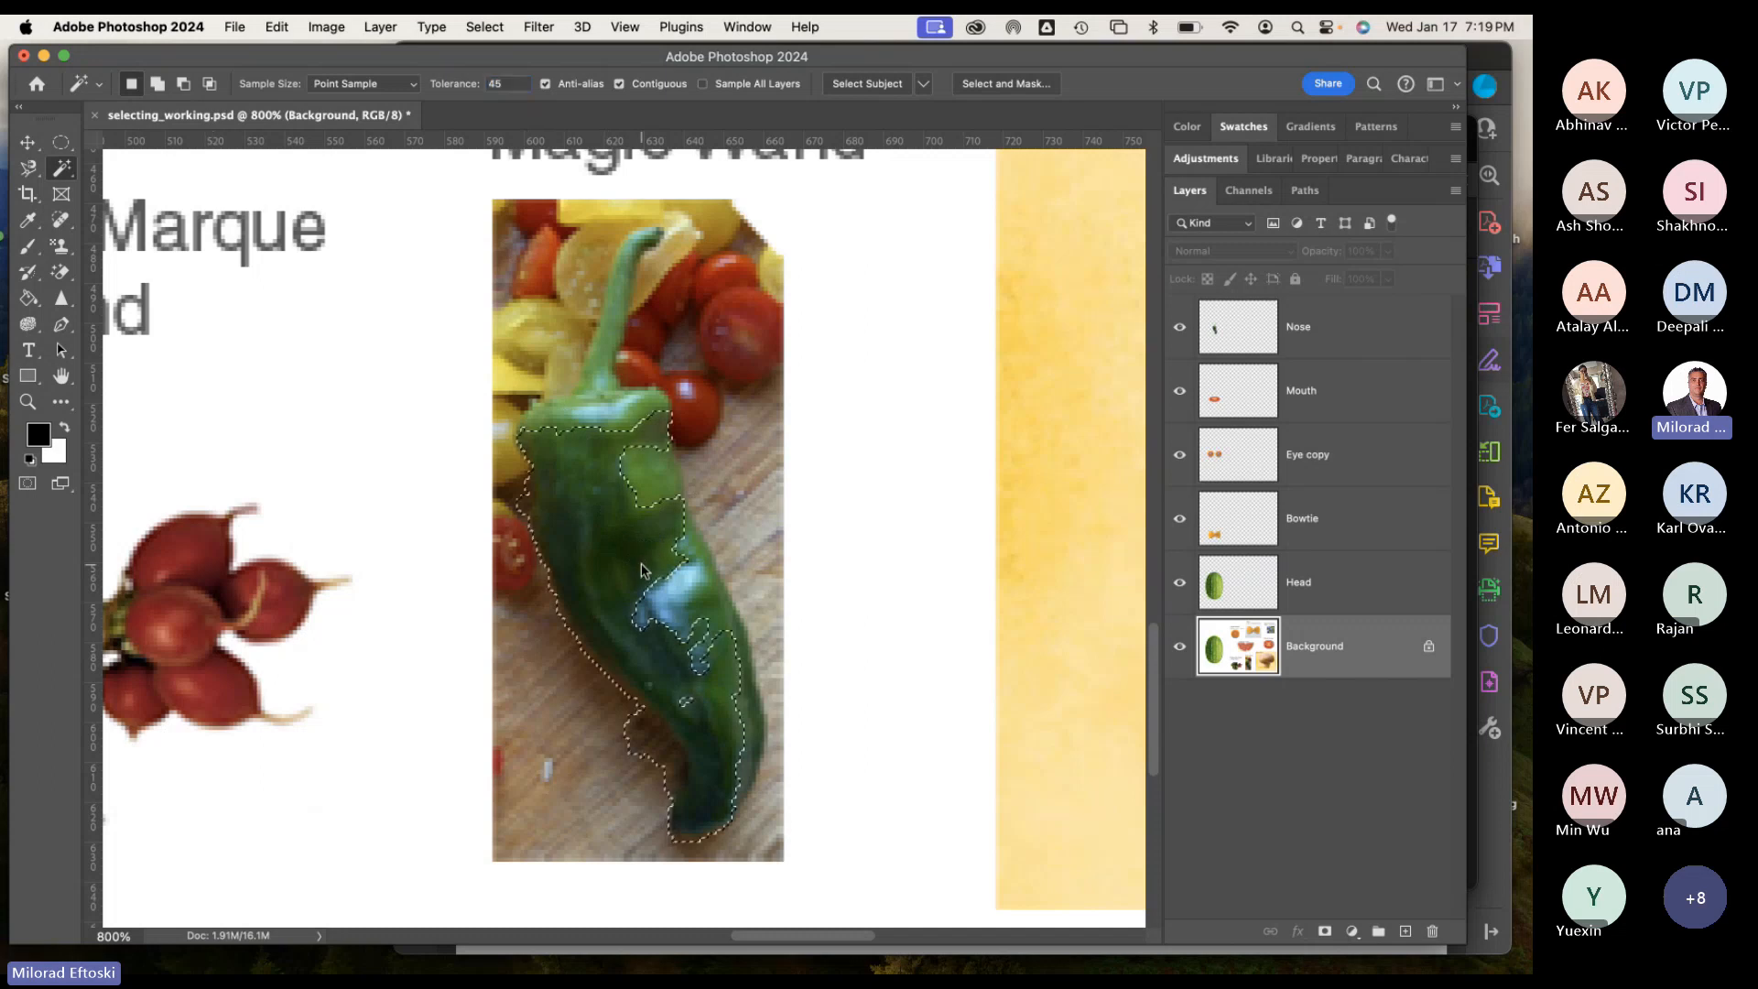
{"action": "left_click", "coordinate": [641, 564], "text": "shift"}
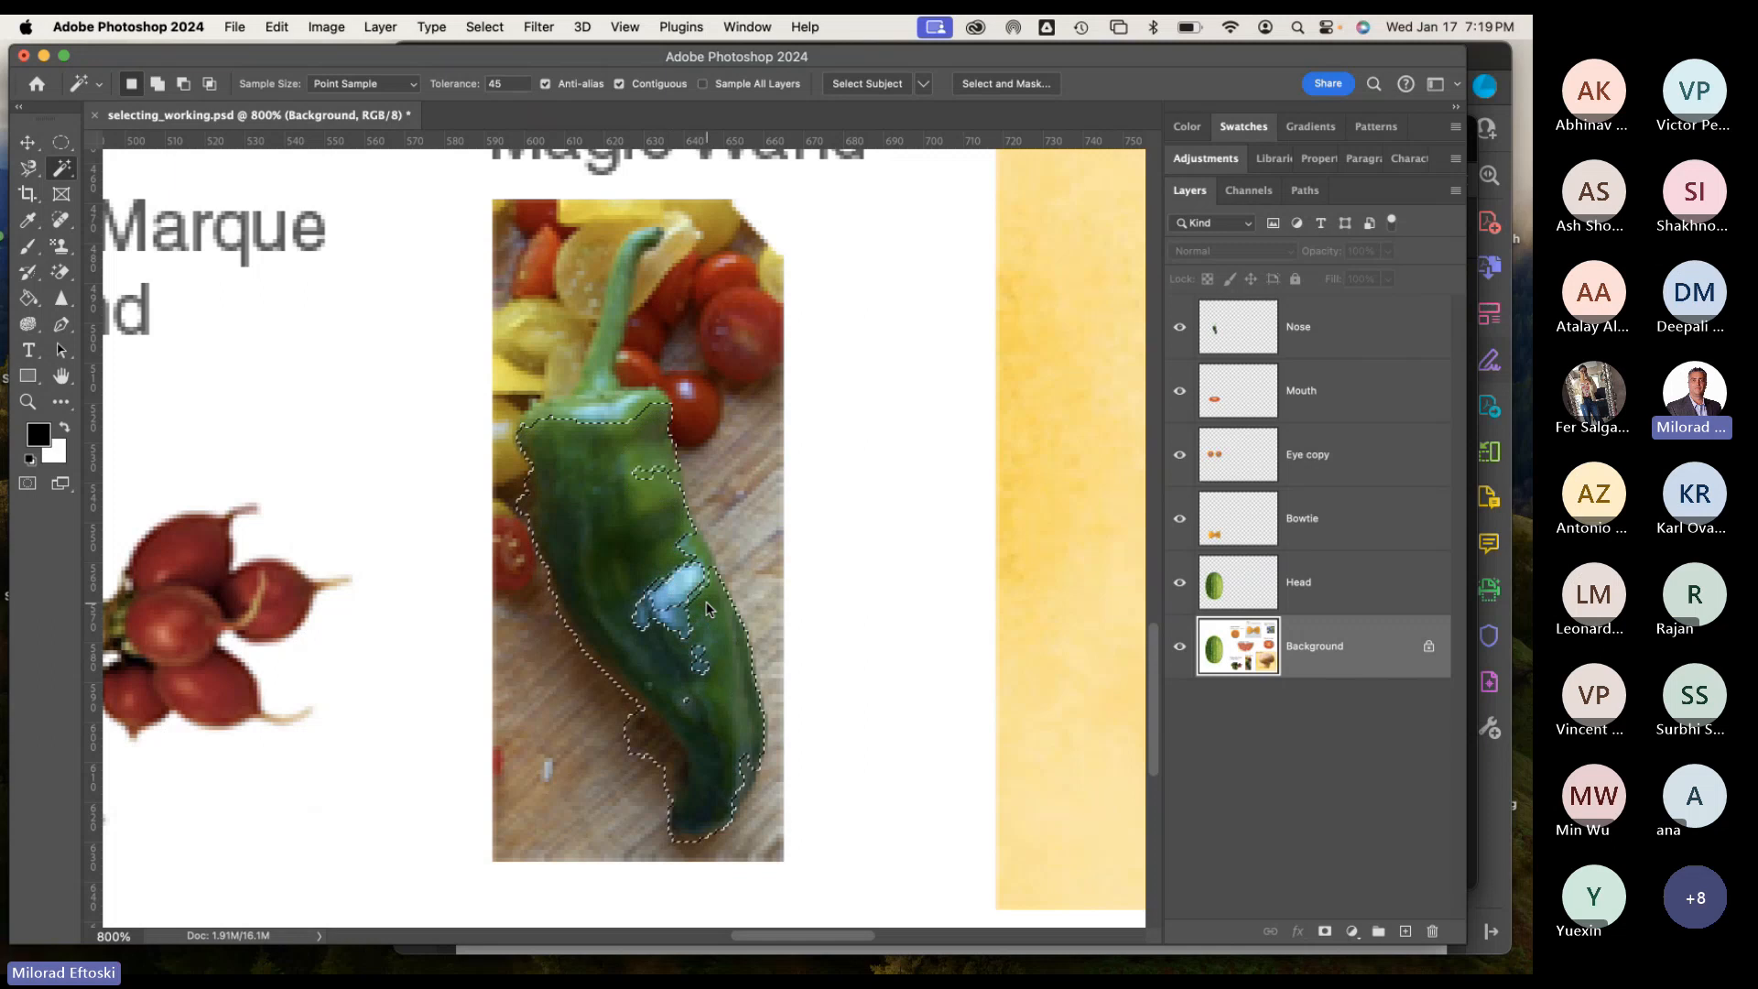
{"action": "left_click", "coordinate": [652, 622], "text": "shift"}
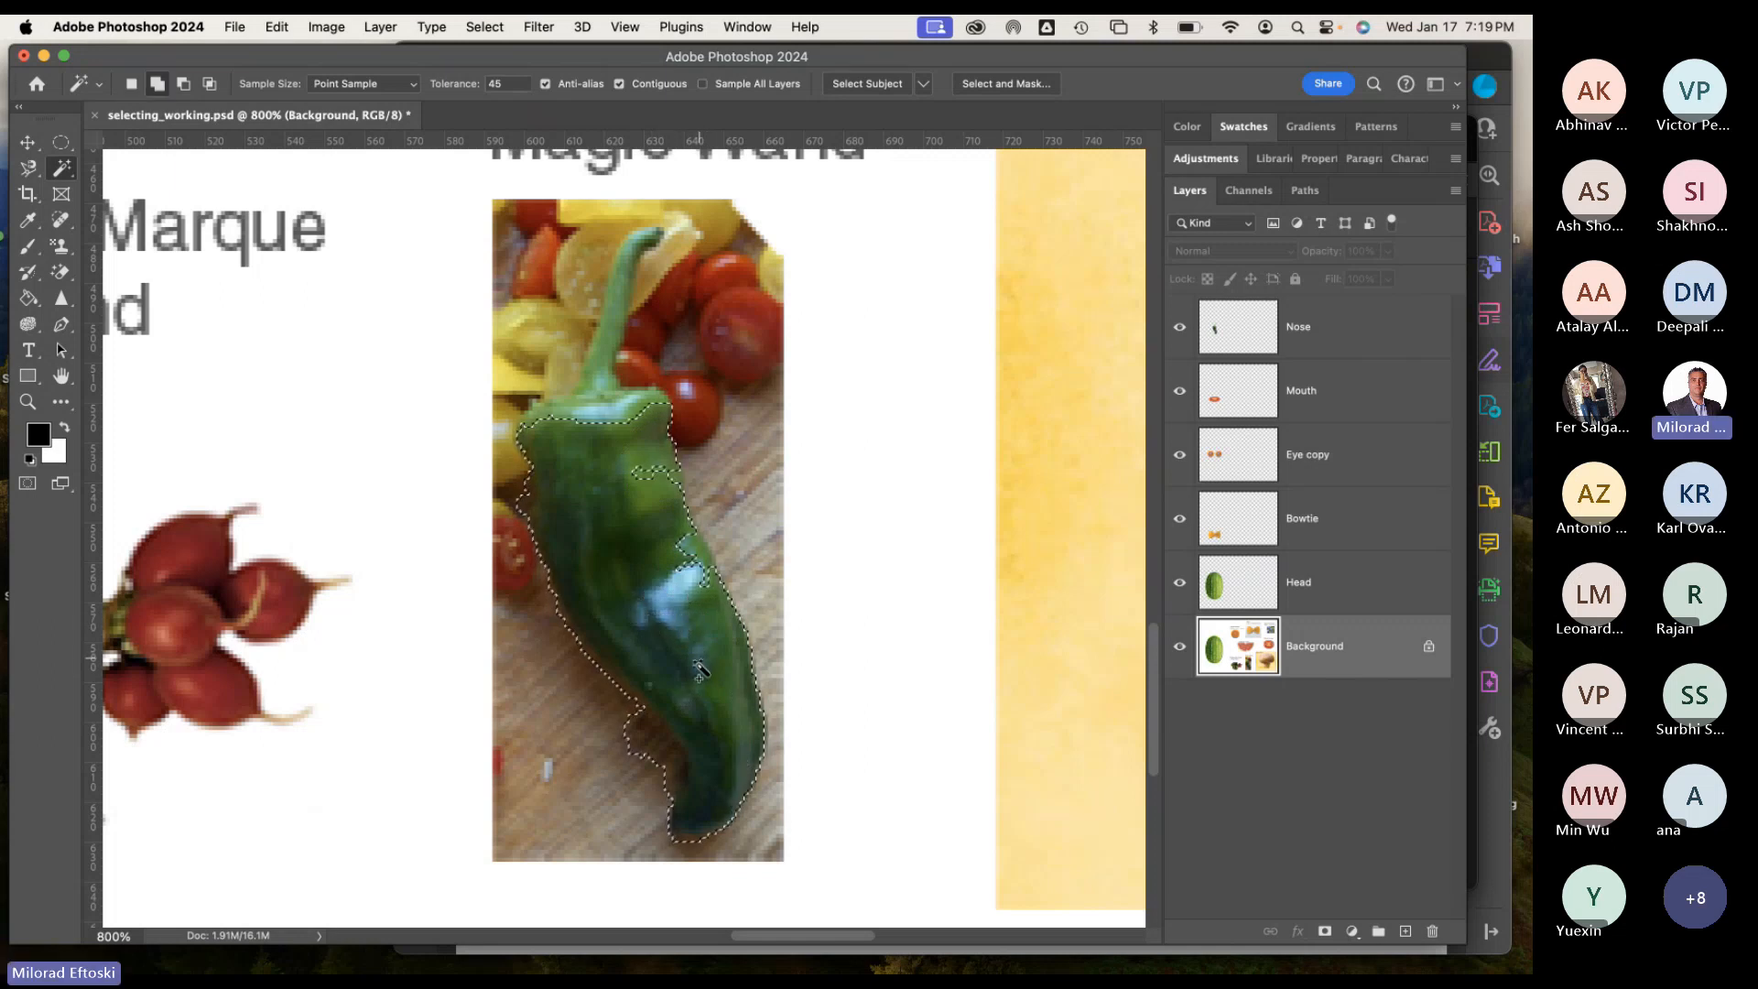
{"action": "left_click", "coordinate": [691, 565], "text": "shift"}
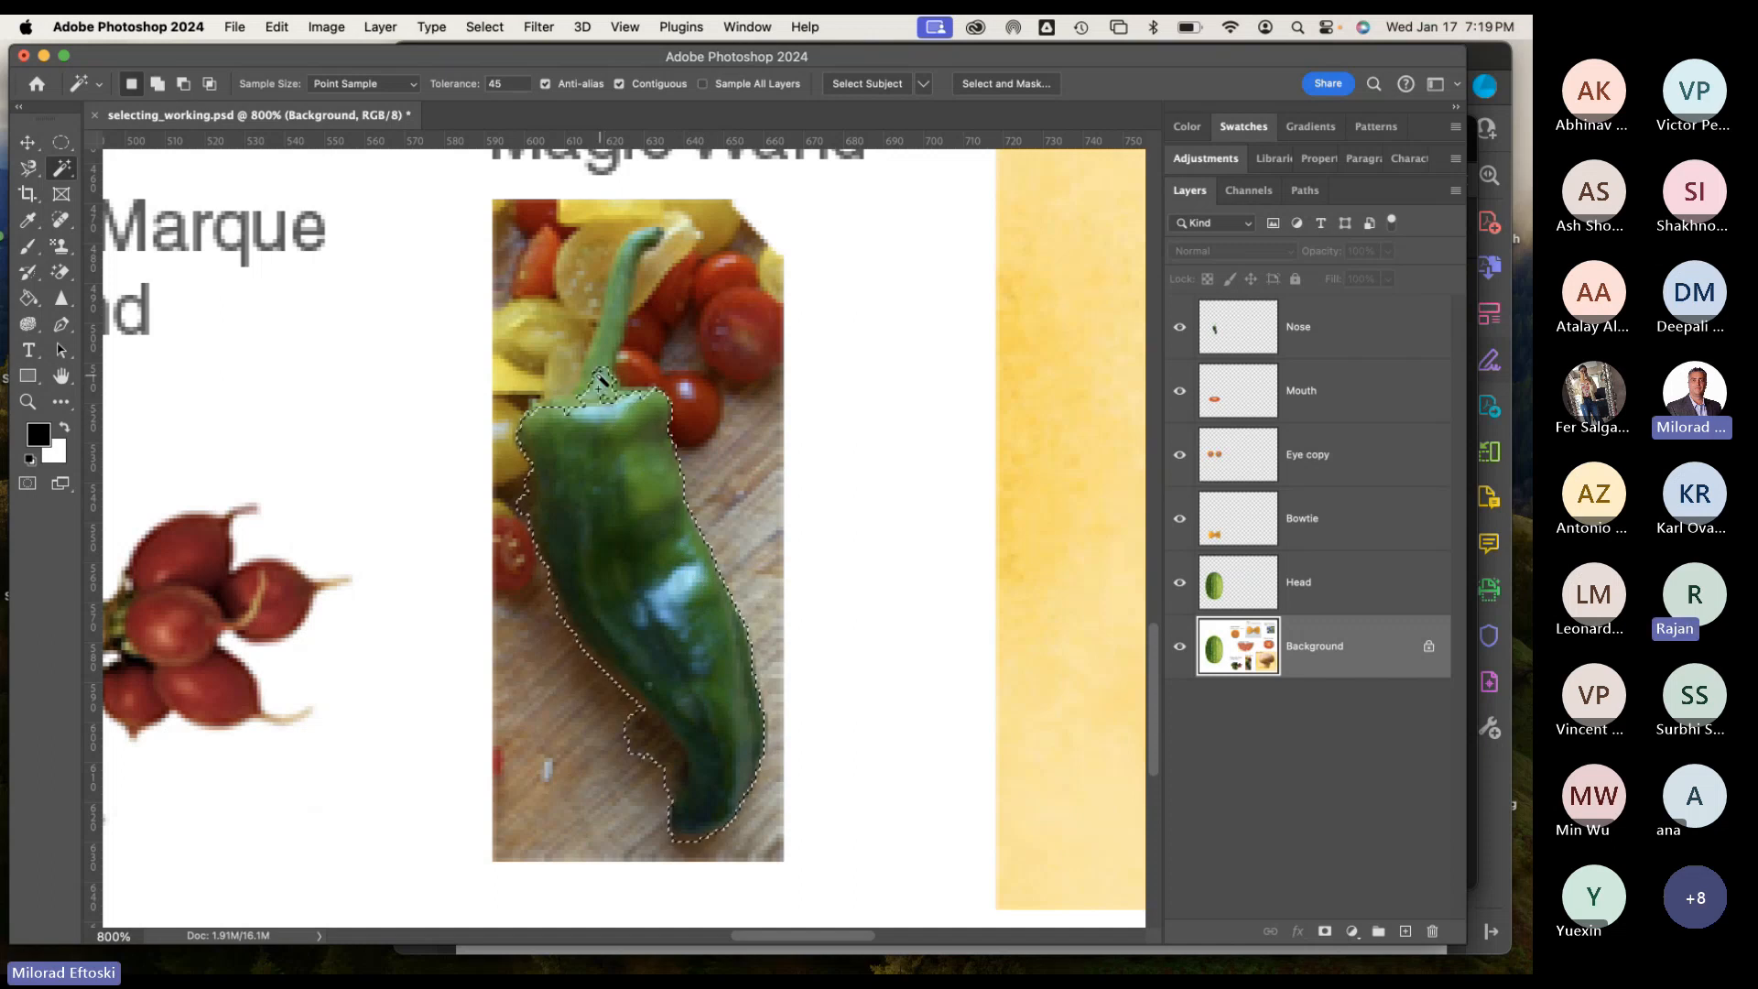
{"action": "left_click", "coordinate": [603, 384], "text": "shift"}
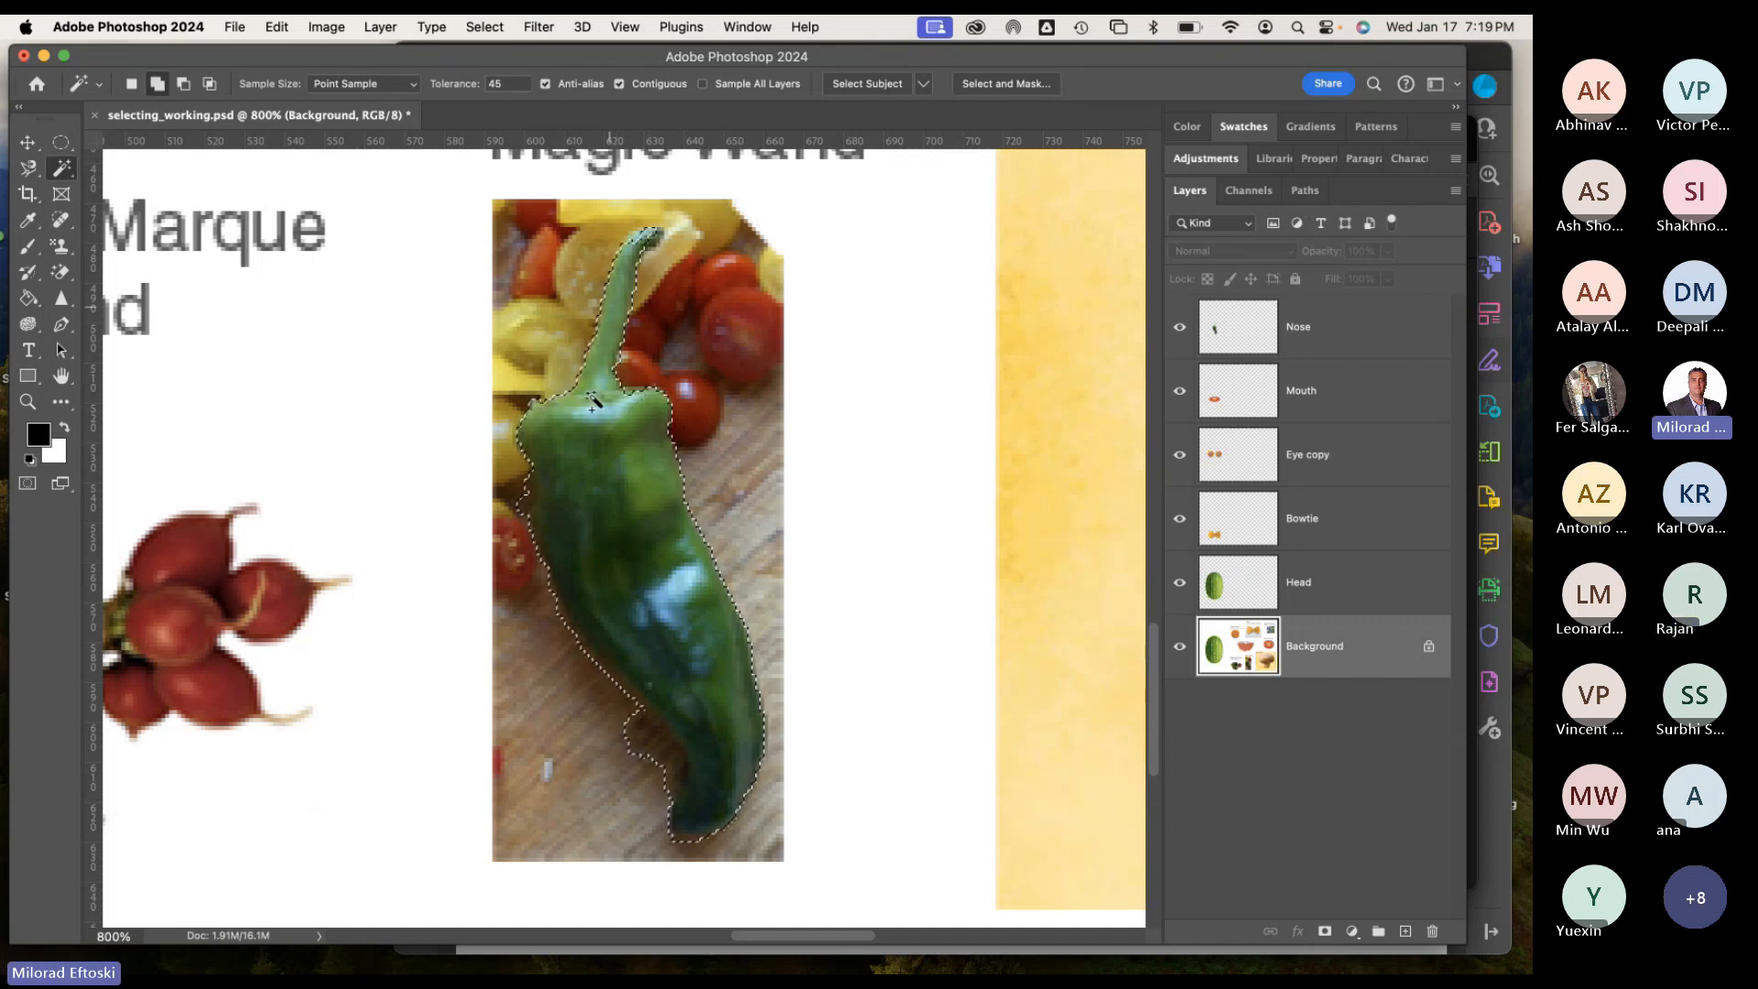
Subtract the wood beside the pepper's lower end from the selection, restoring lost pepper areas and lowering the tolerance to 32.
{"action": "left_click", "coordinate": [655, 751], "text": "alt"}
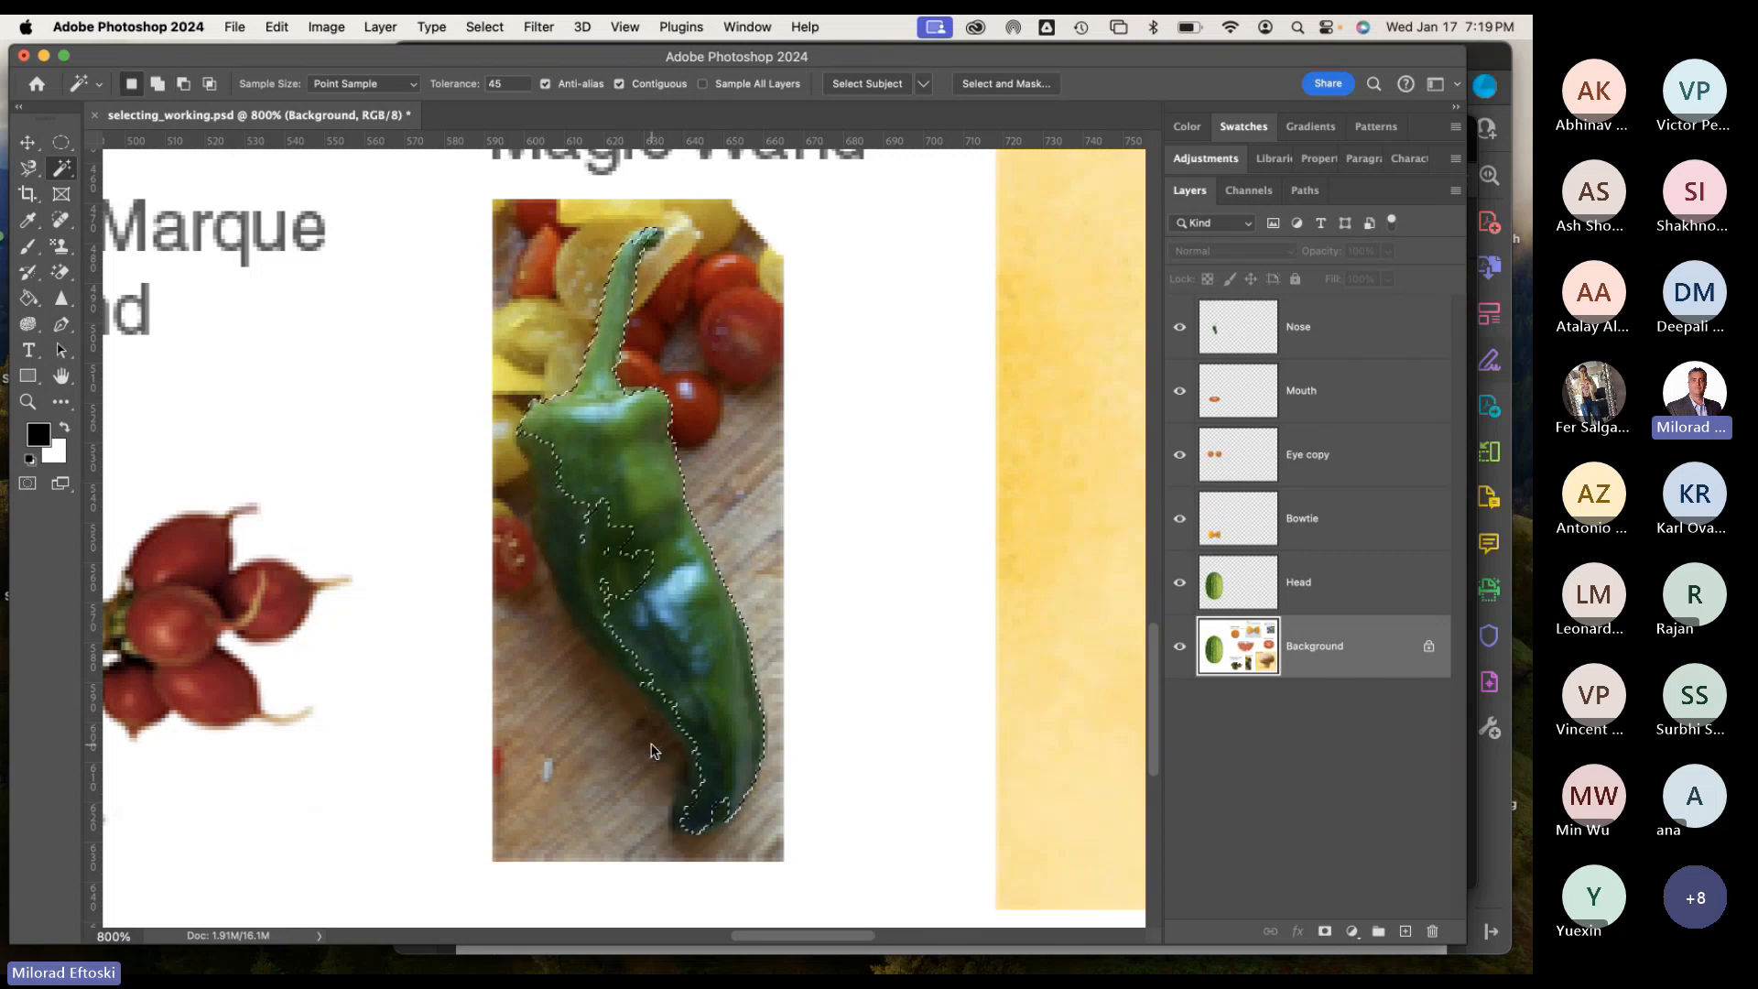
{"action": "left_click", "coordinate": [628, 577], "text": "shift"}
{"action": "double_click", "coordinate": [497, 84]}
{"action": "type", "text": "32"}
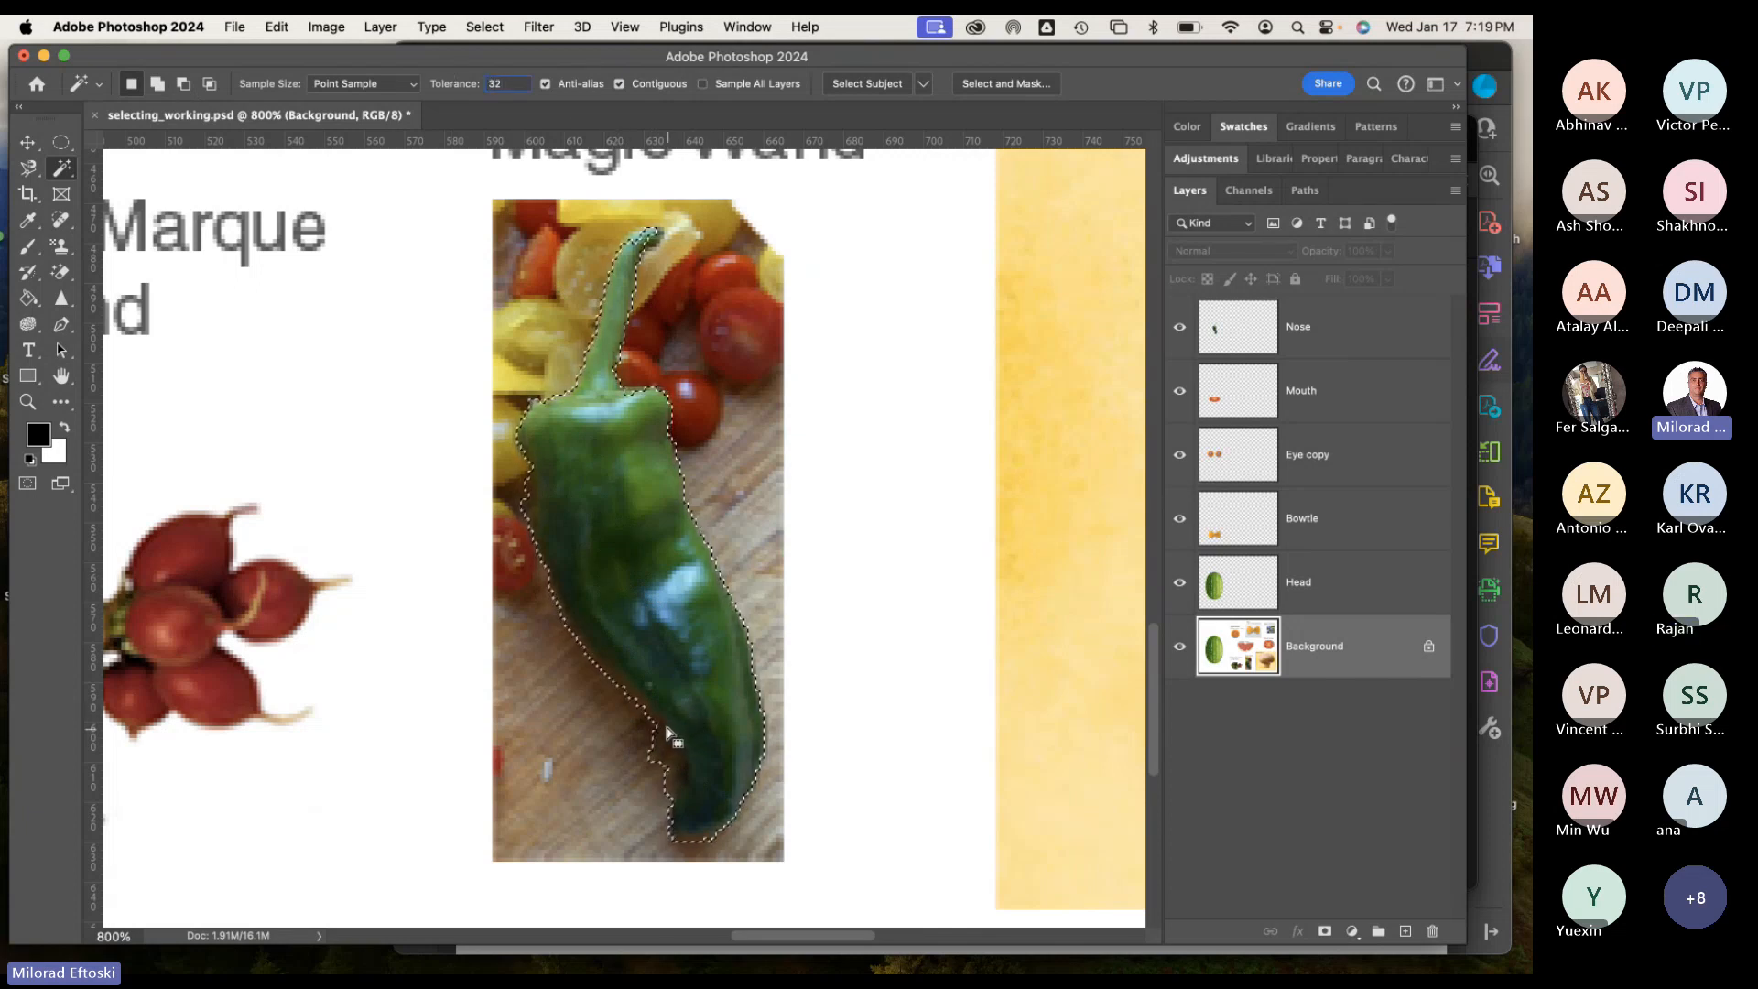
{"action": "left_click", "coordinate": [641, 724], "text": "alt"}
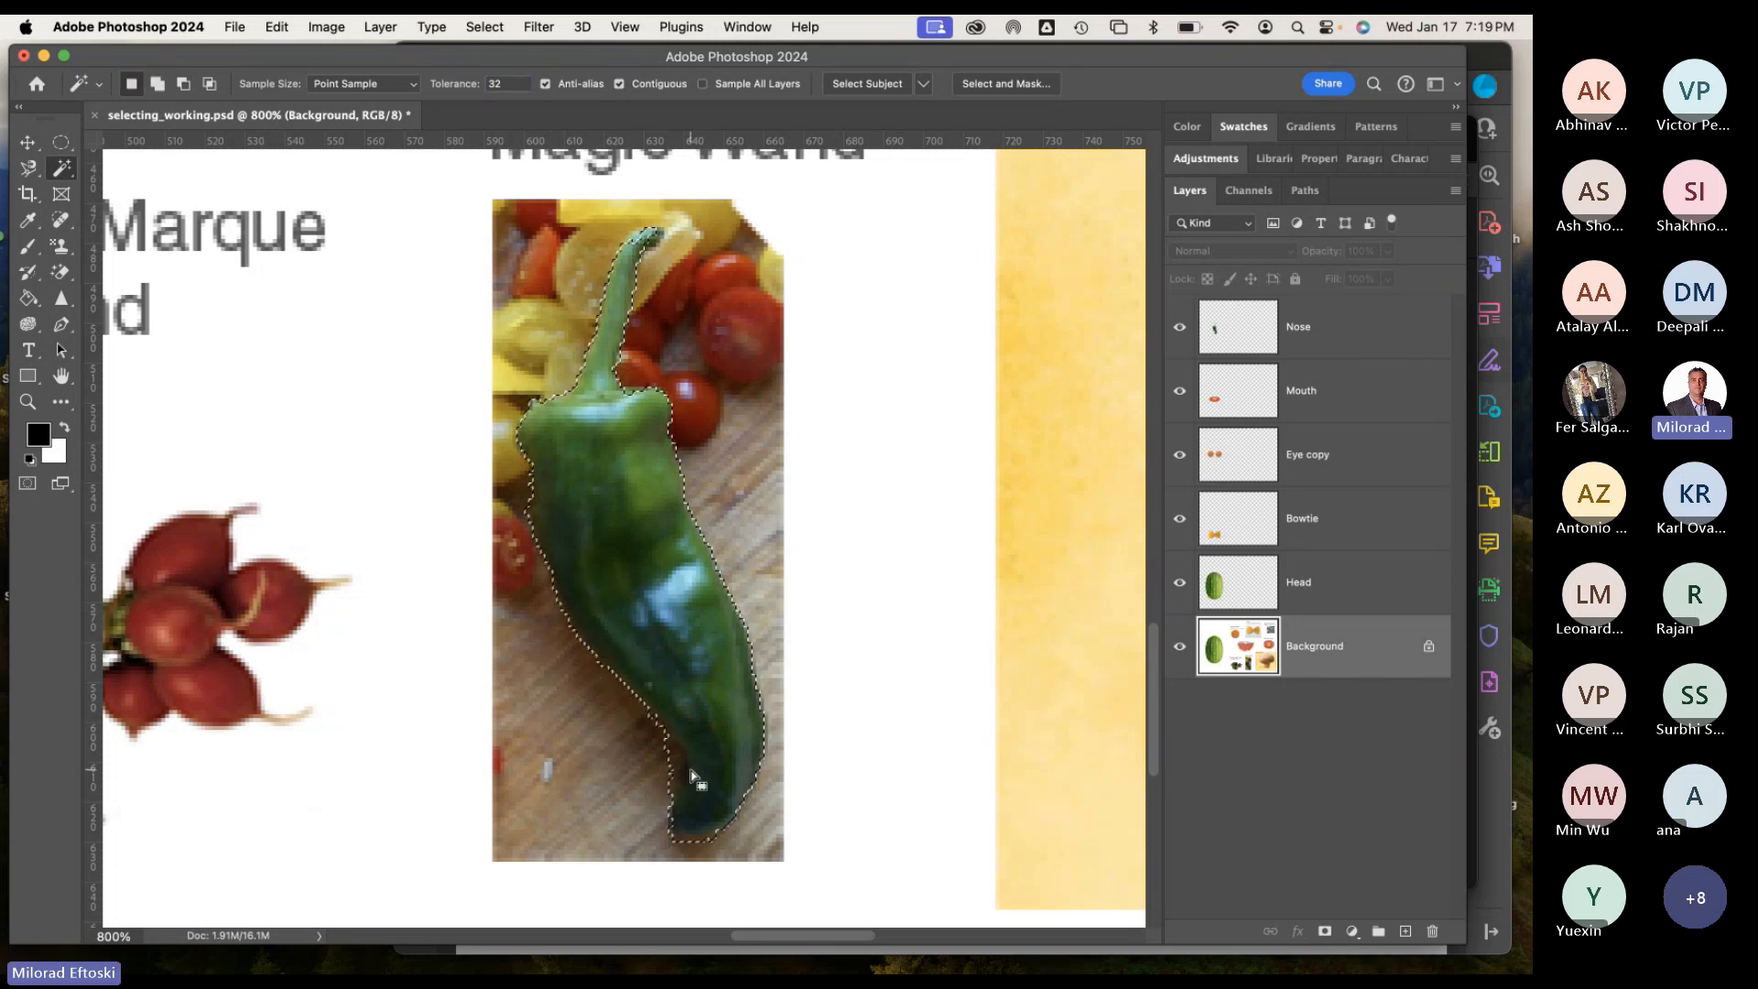
Inspect the selection border along the pepper's lower edge and add the missing strip on its upper-left side.
{"action": "scroll", "coordinate": [678, 783], "scroll_direction": "up", "scroll_amount": 1}
{"action": "scroll", "coordinate": [678, 783], "scroll_direction": "up", "scroll_amount": 5}
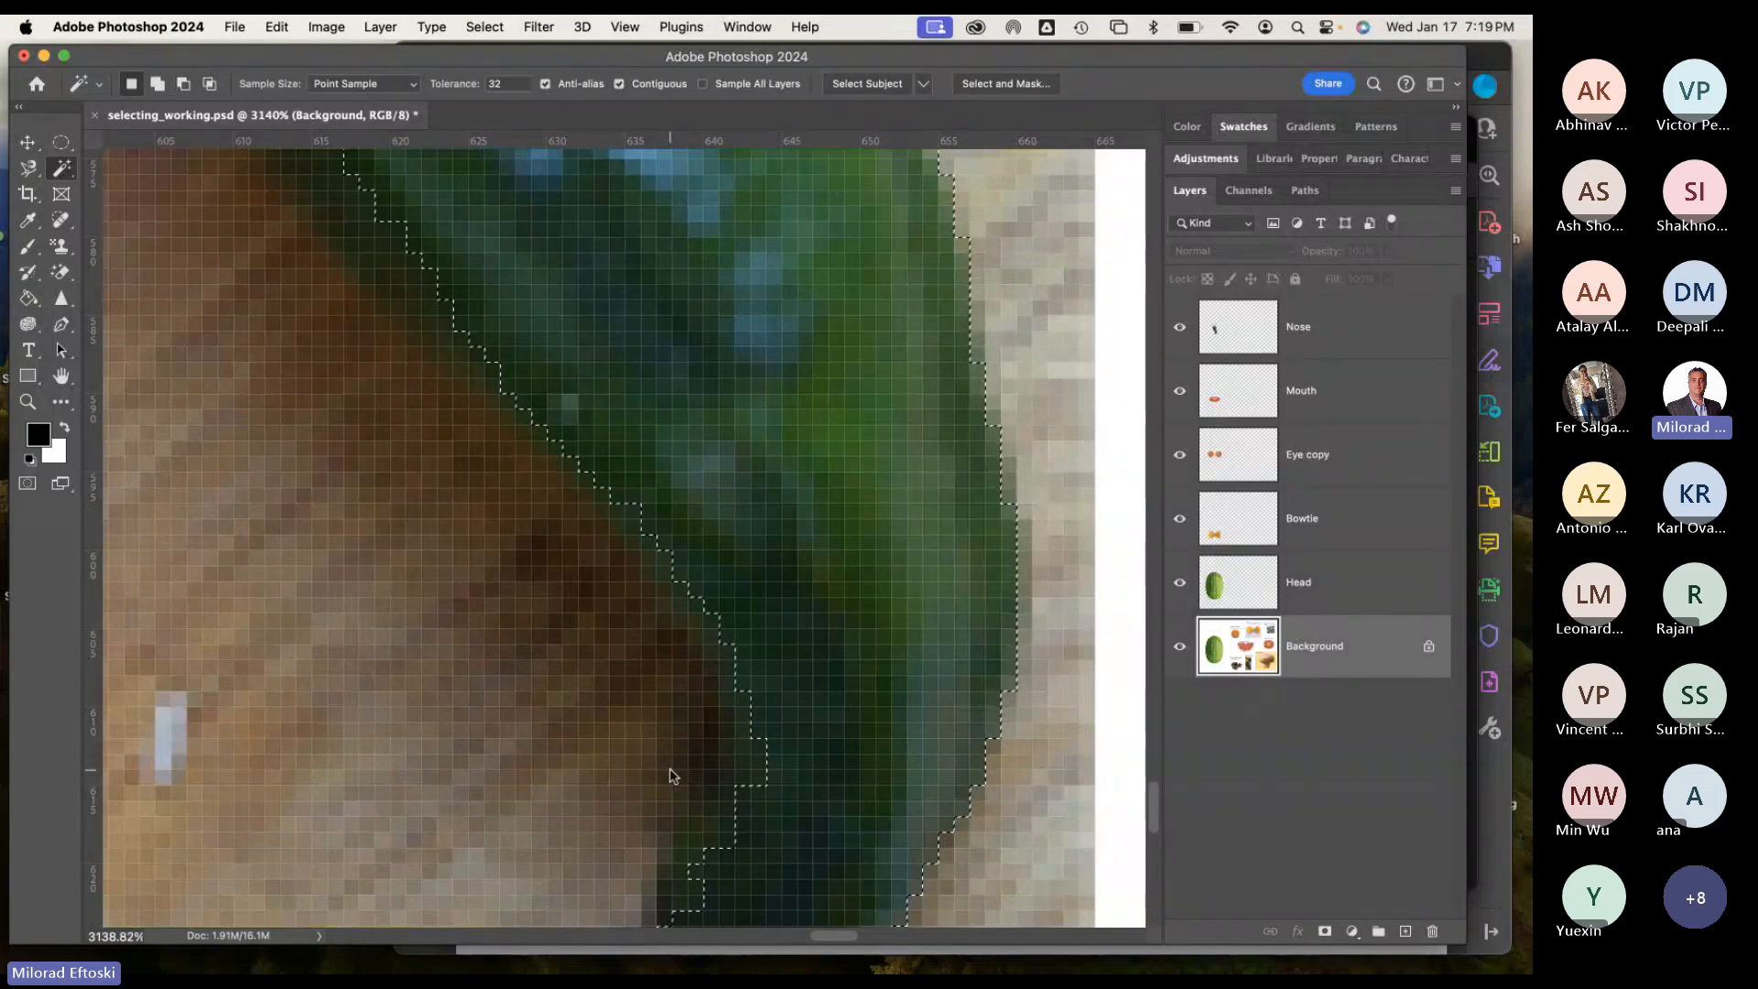
{"action": "scroll", "coordinate": [711, 730], "scroll_direction": "down", "scroll_amount": 1}
{"action": "scroll", "coordinate": [712, 729], "scroll_direction": "down", "scroll_amount": 5}
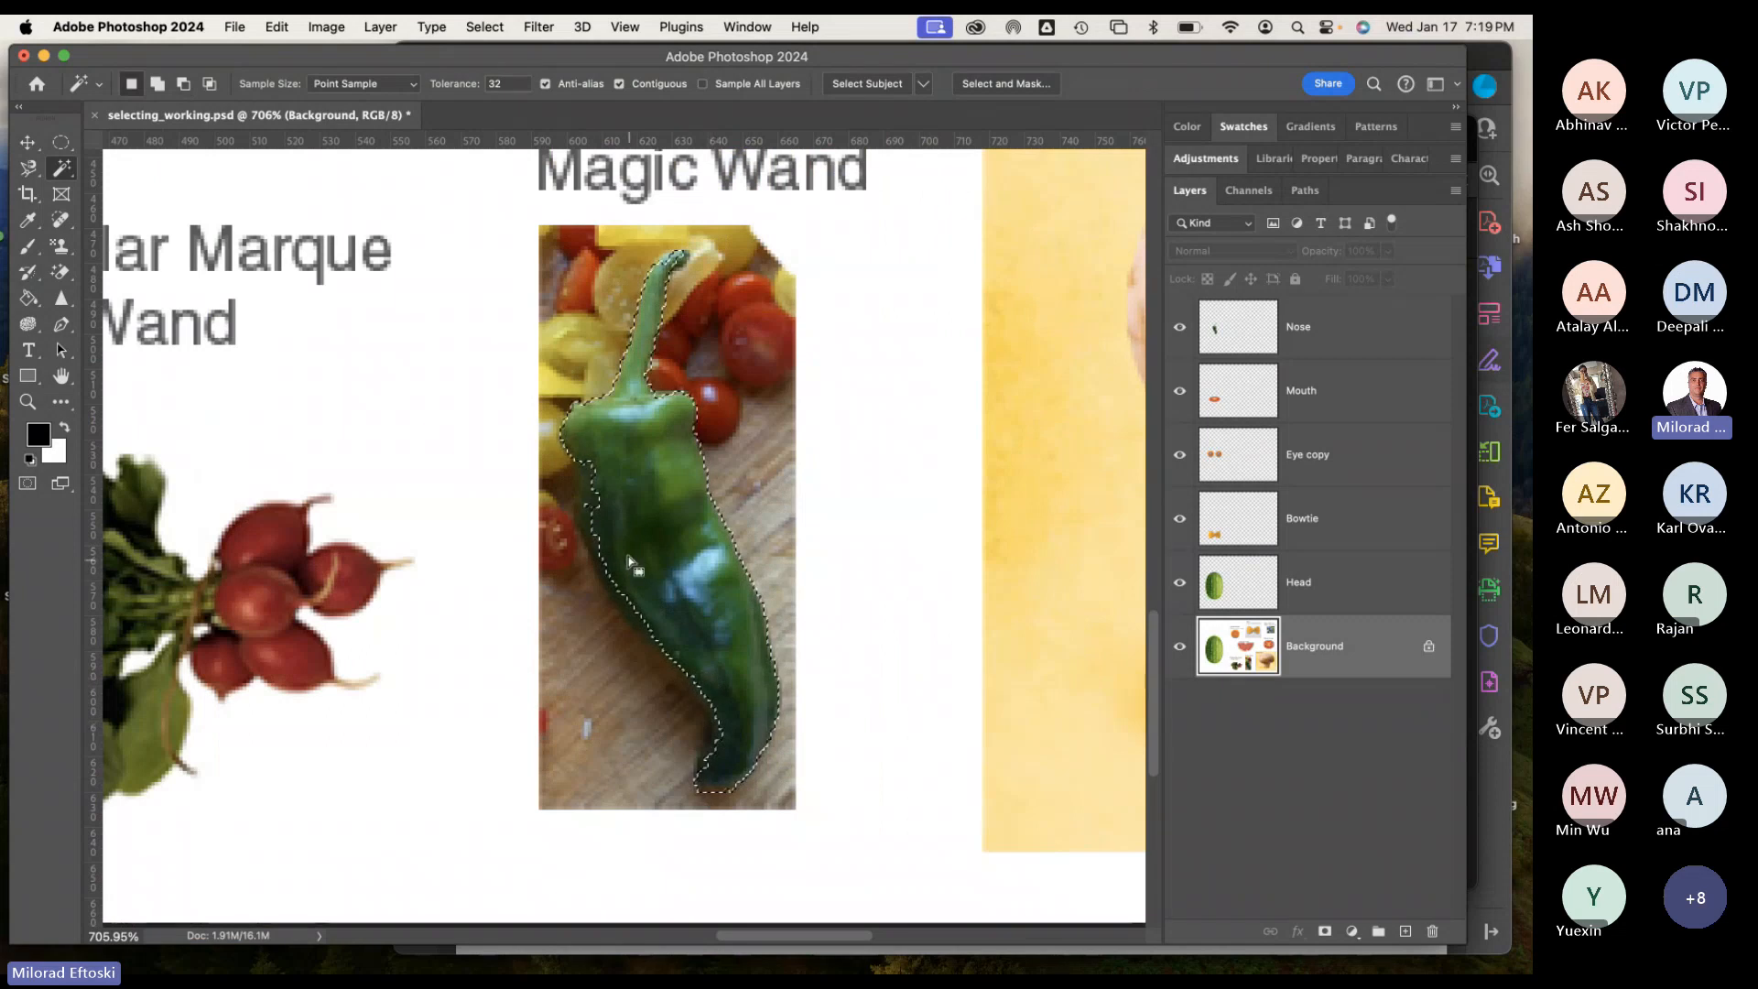
{"action": "left_click", "coordinate": [587, 485], "text": "shift"}
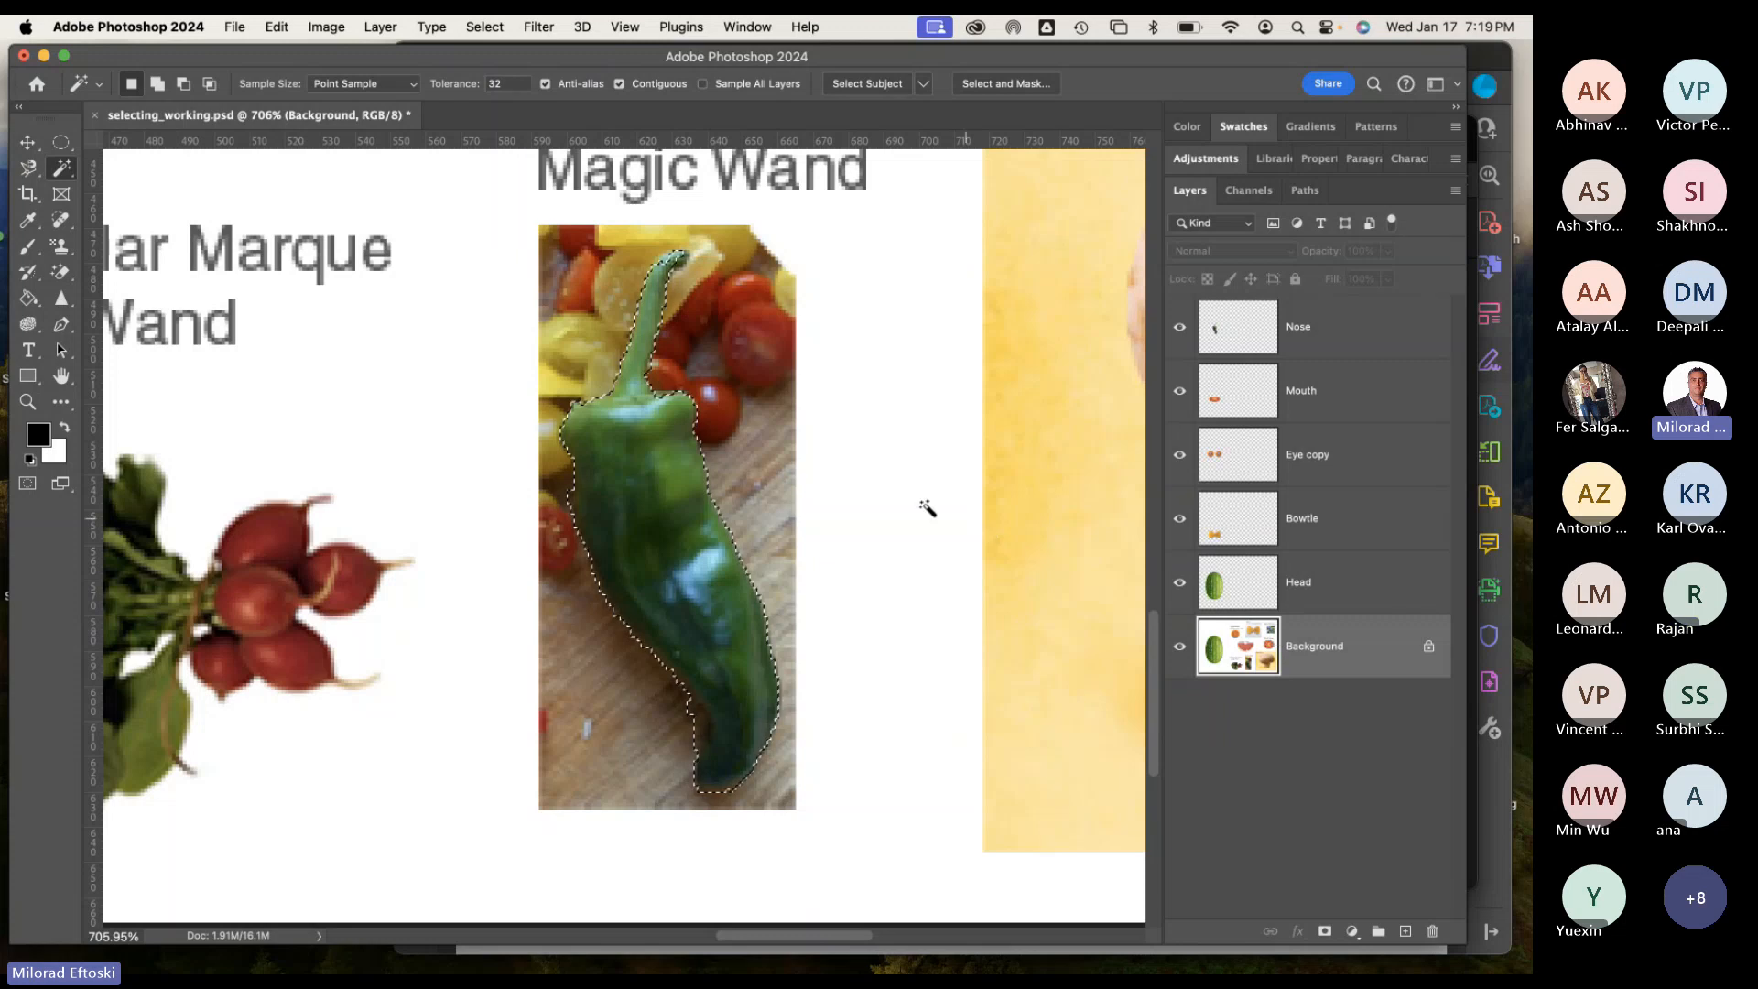
Deselect the green pepper and bring the whole composition back into view.
{"action": "key", "text": "super+minus"}
{"action": "key", "text": "super+minus"}
{"action": "key", "text": "super+minus"}
{"action": "key", "text": "super+minus"}
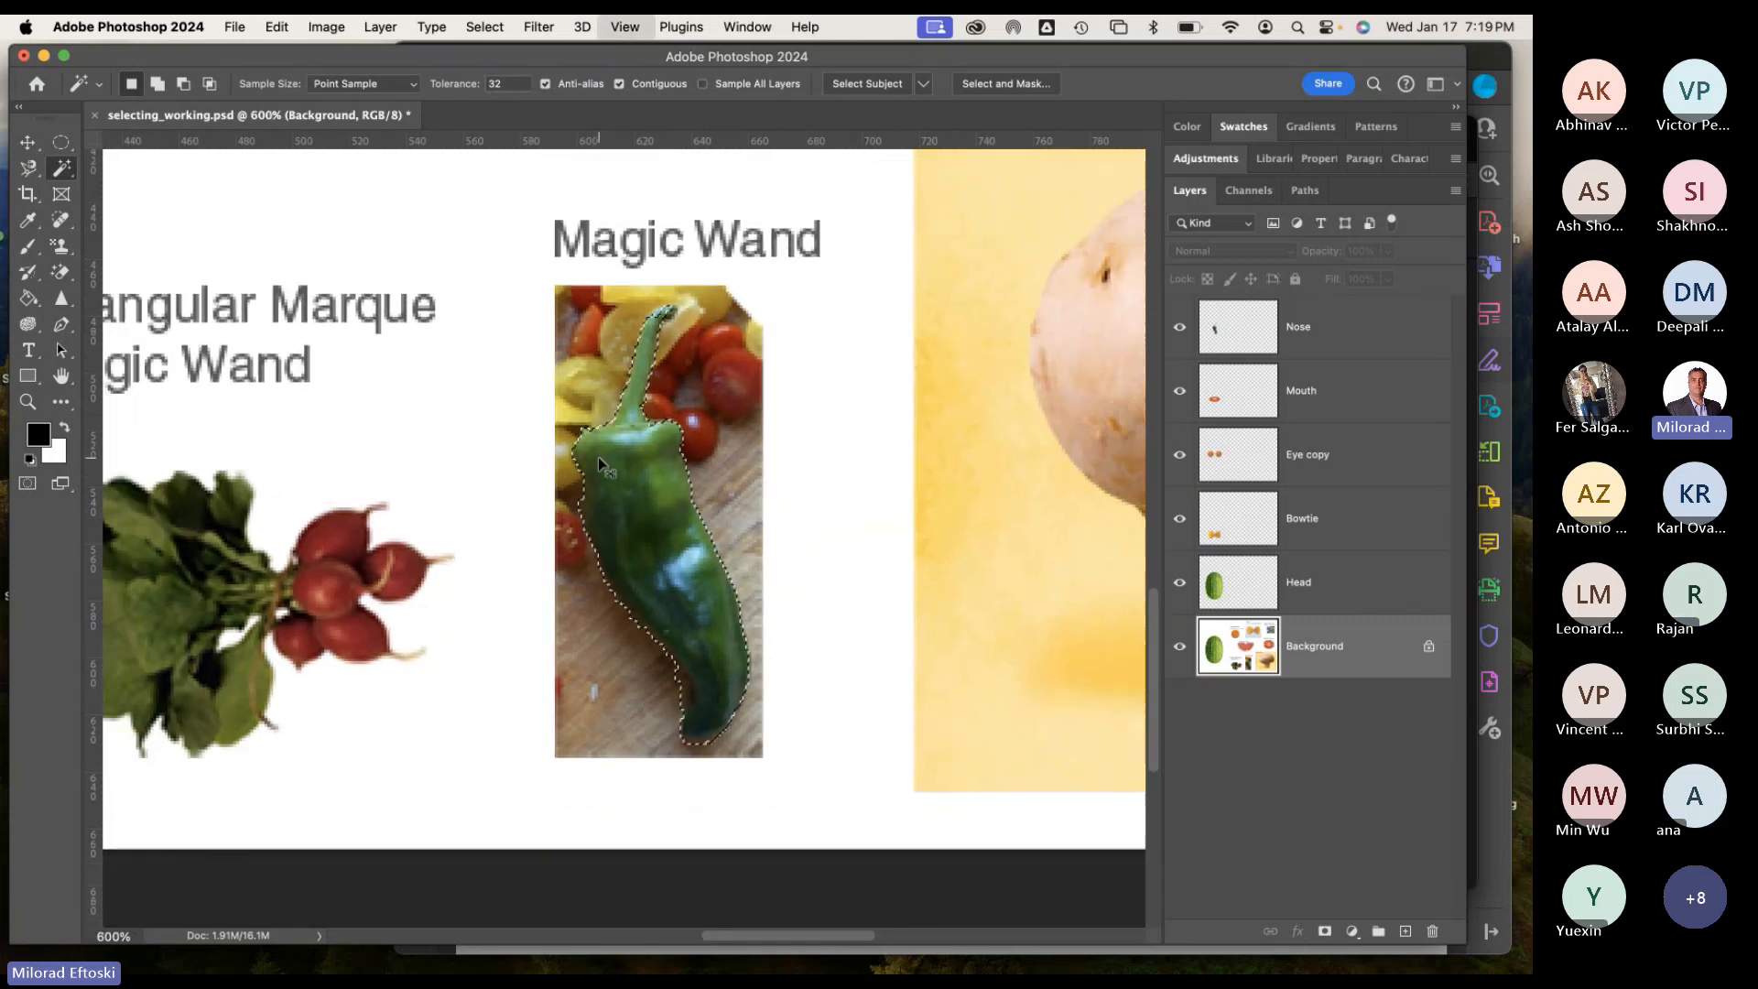
{"action": "key", "text": "super+minus"}
{"action": "key", "text": "super+d"}
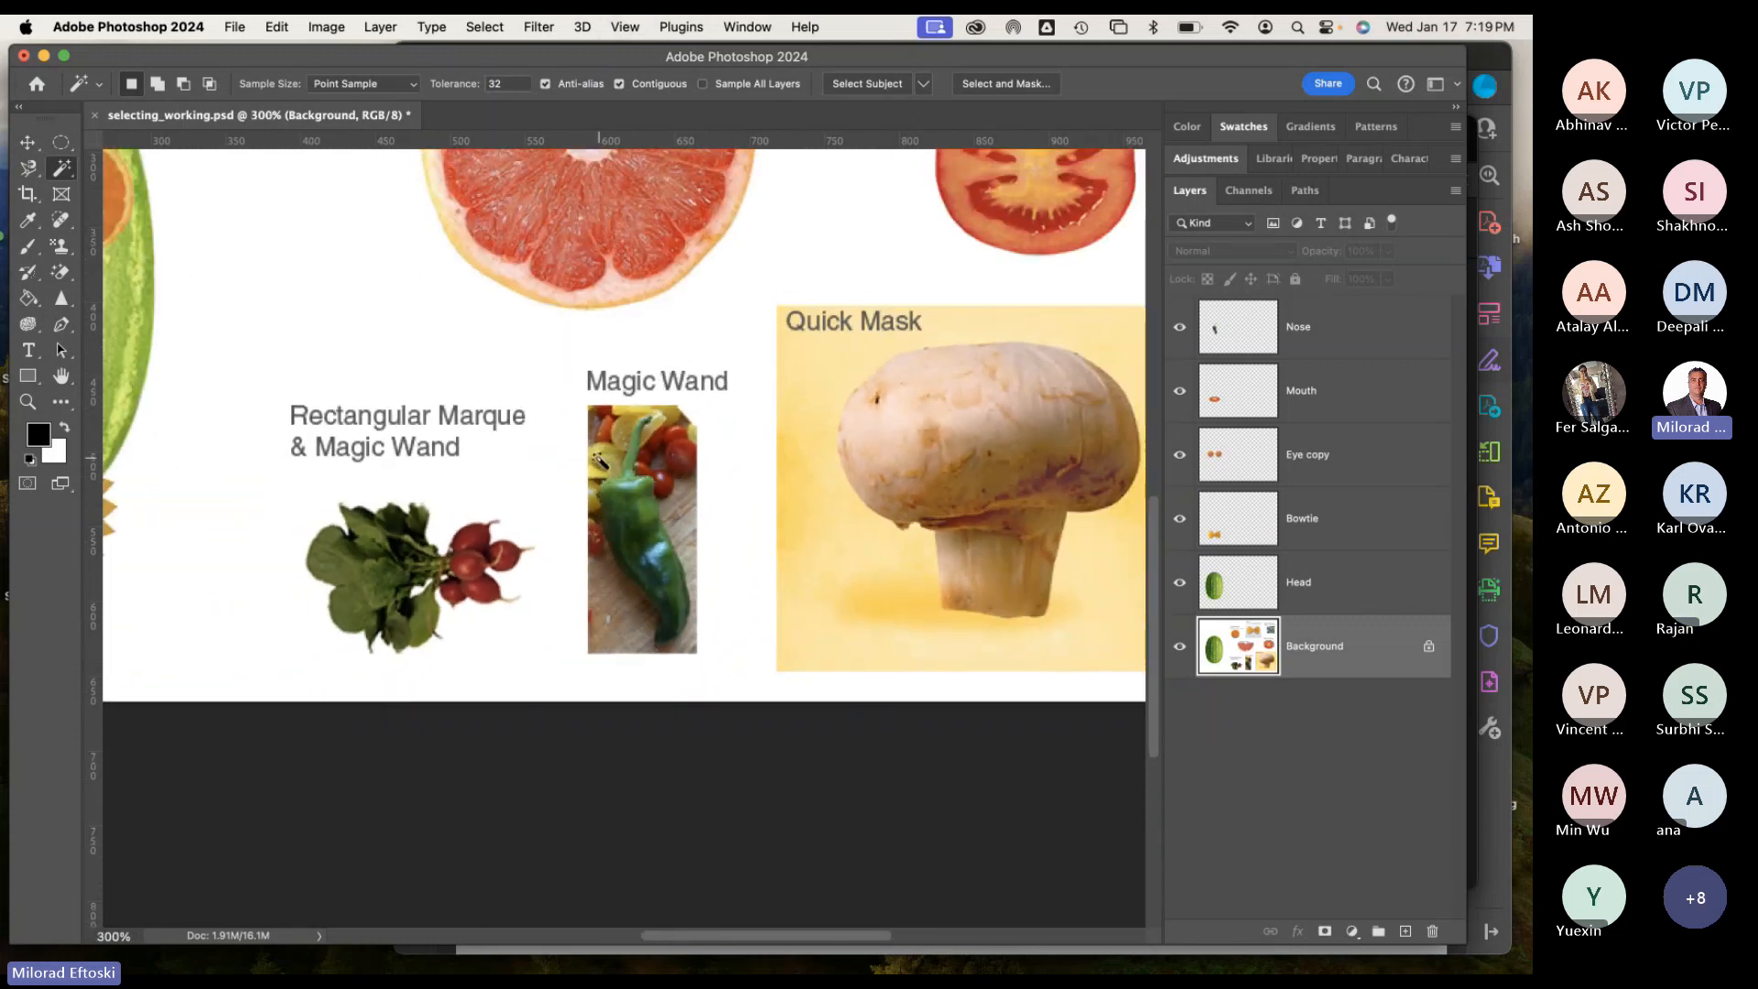
{"action": "key", "text": "h"}
{"action": "left_click_drag", "start_coordinate": [501, 453], "coordinate": [718, 546]}
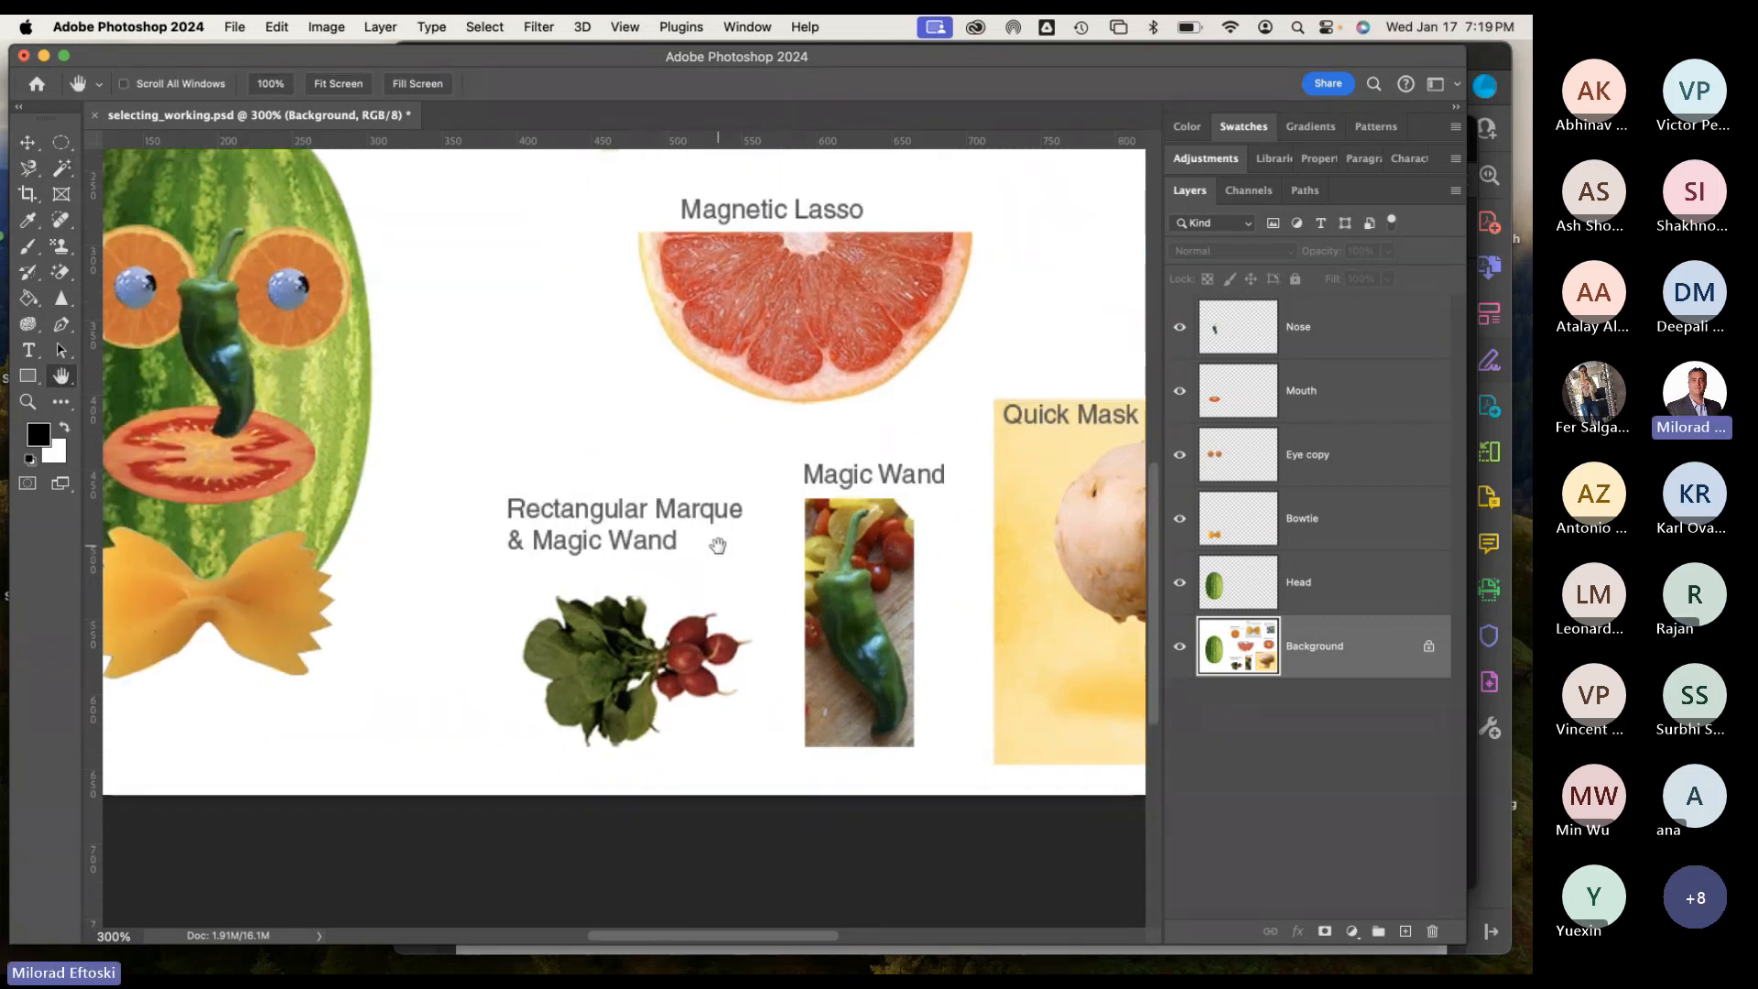
{"action": "key", "text": "super+minus"}
{"action": "key", "text": "super+minus"}
{"action": "key", "text": "super+plus"}
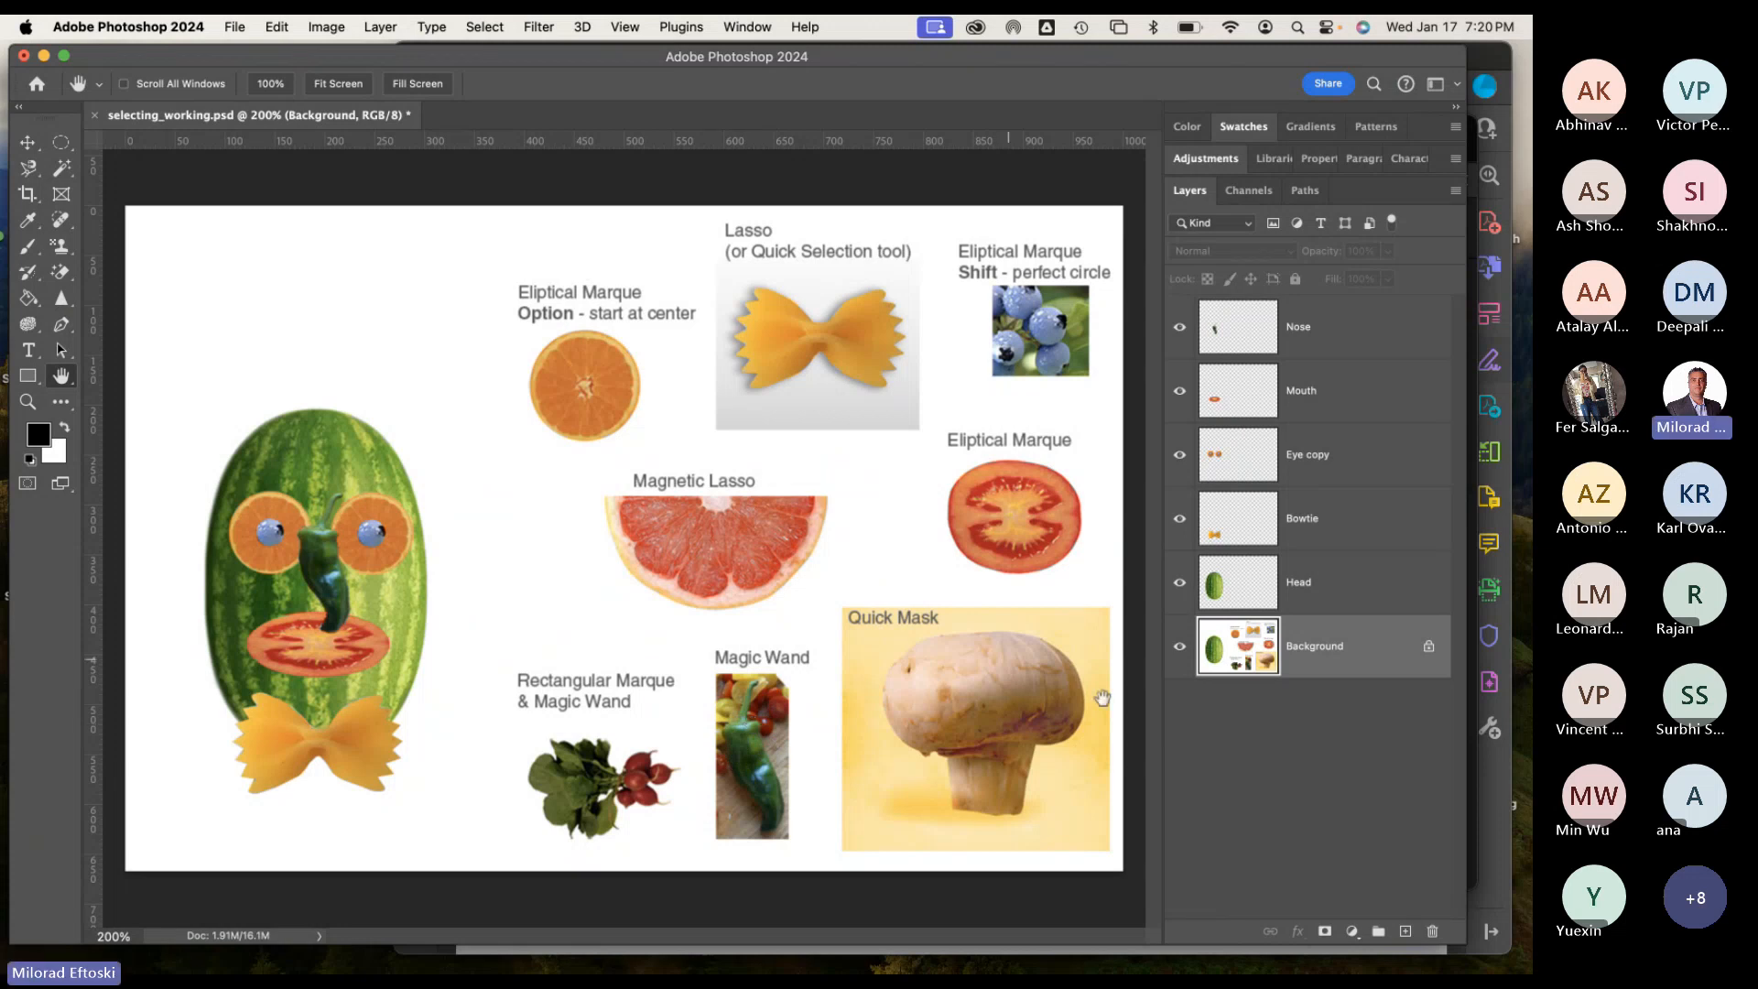
Switch to the Teams meeting, check the participants for raised hands, and return to Photoshop.
{"action": "mouse_move", "coordinate": [1236, 970]}
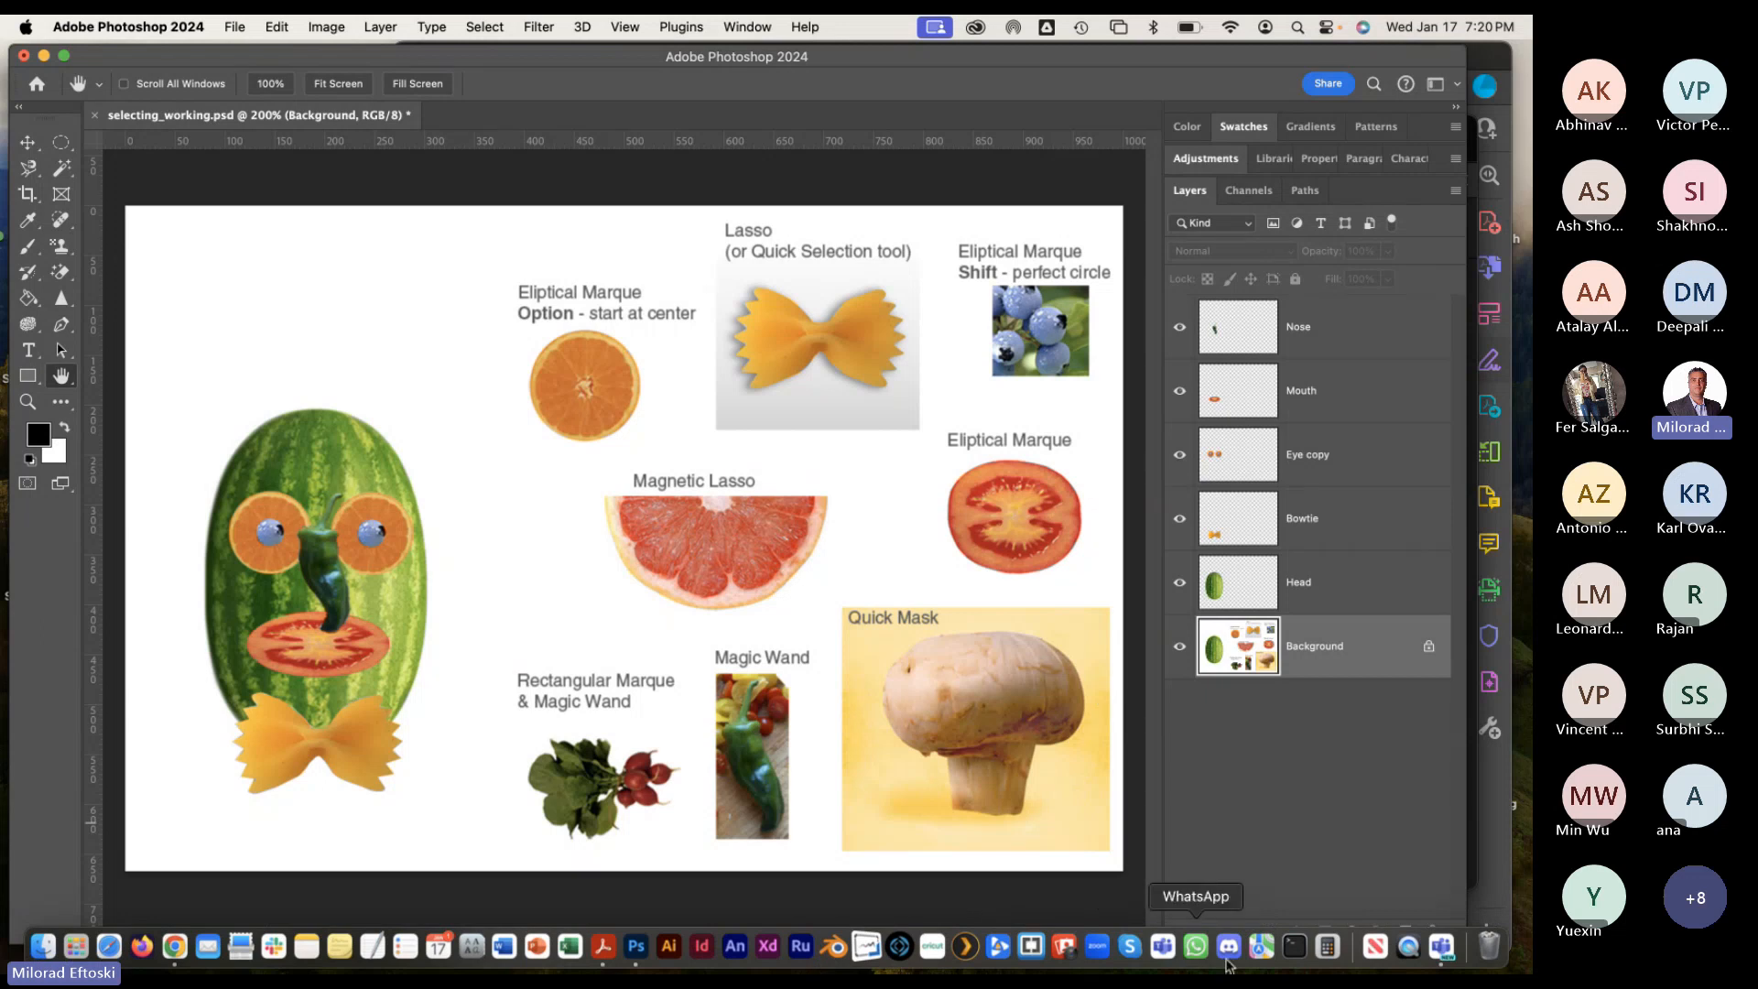
{"action": "left_click", "coordinate": [1442, 949]}
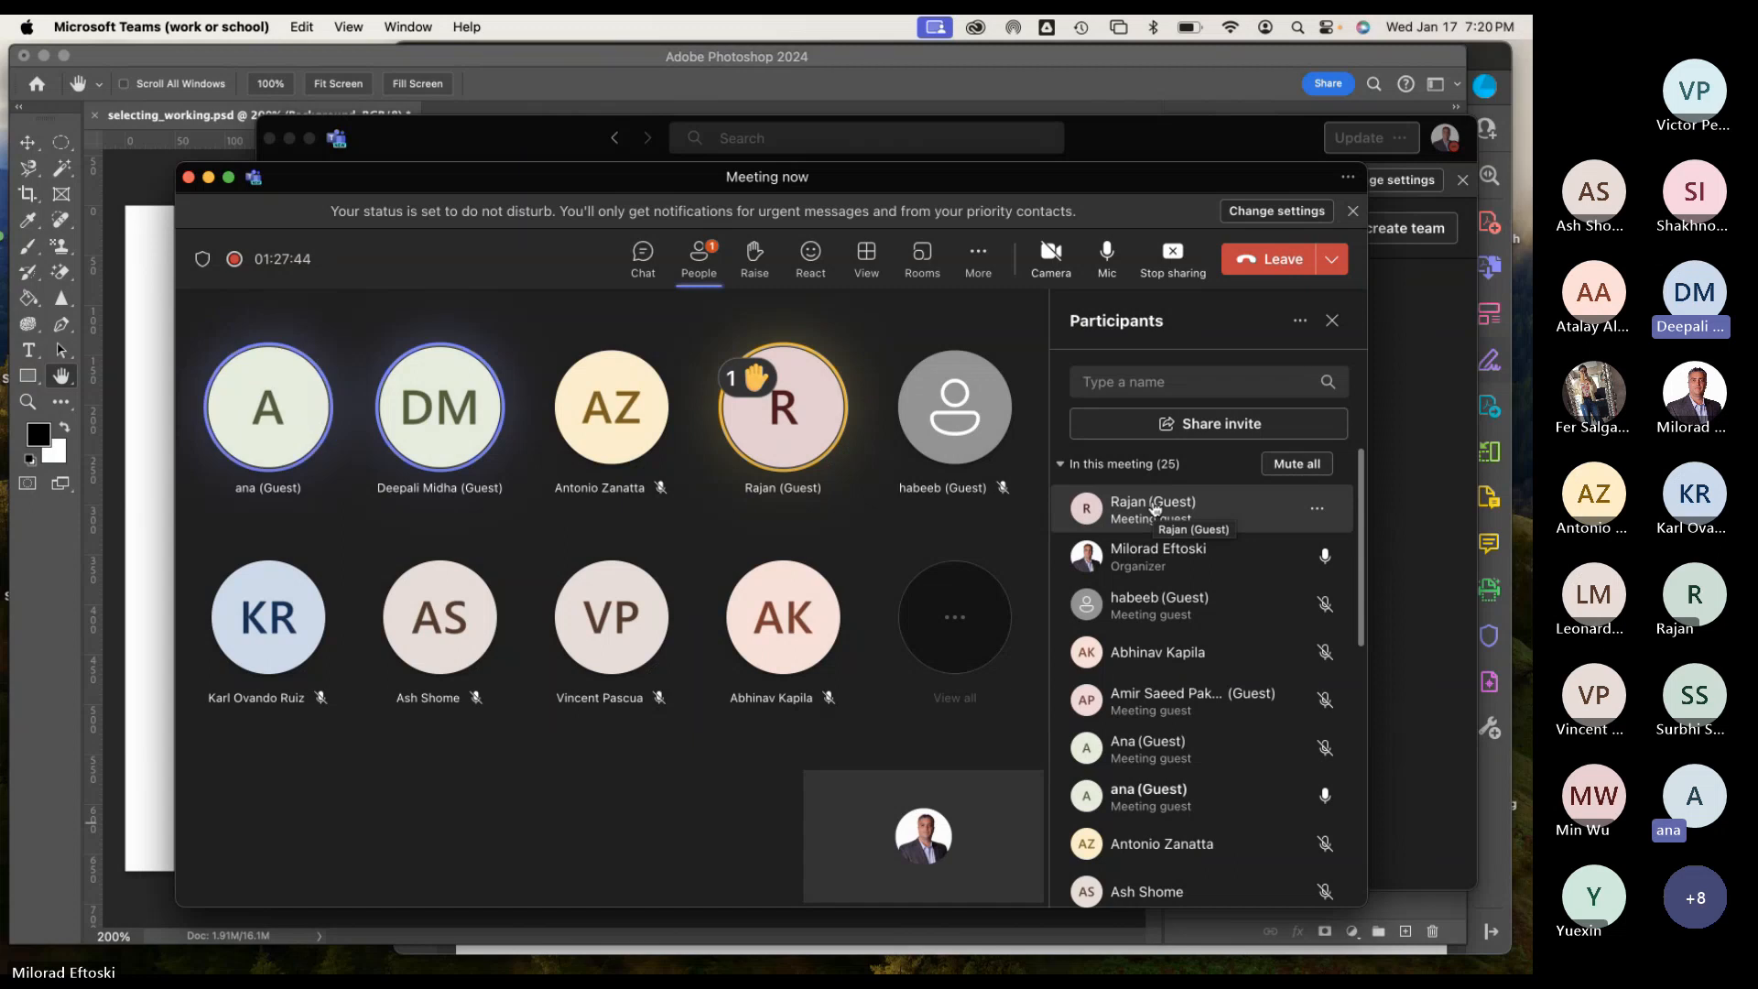
{"action": "left_click", "coordinate": [122, 419]}
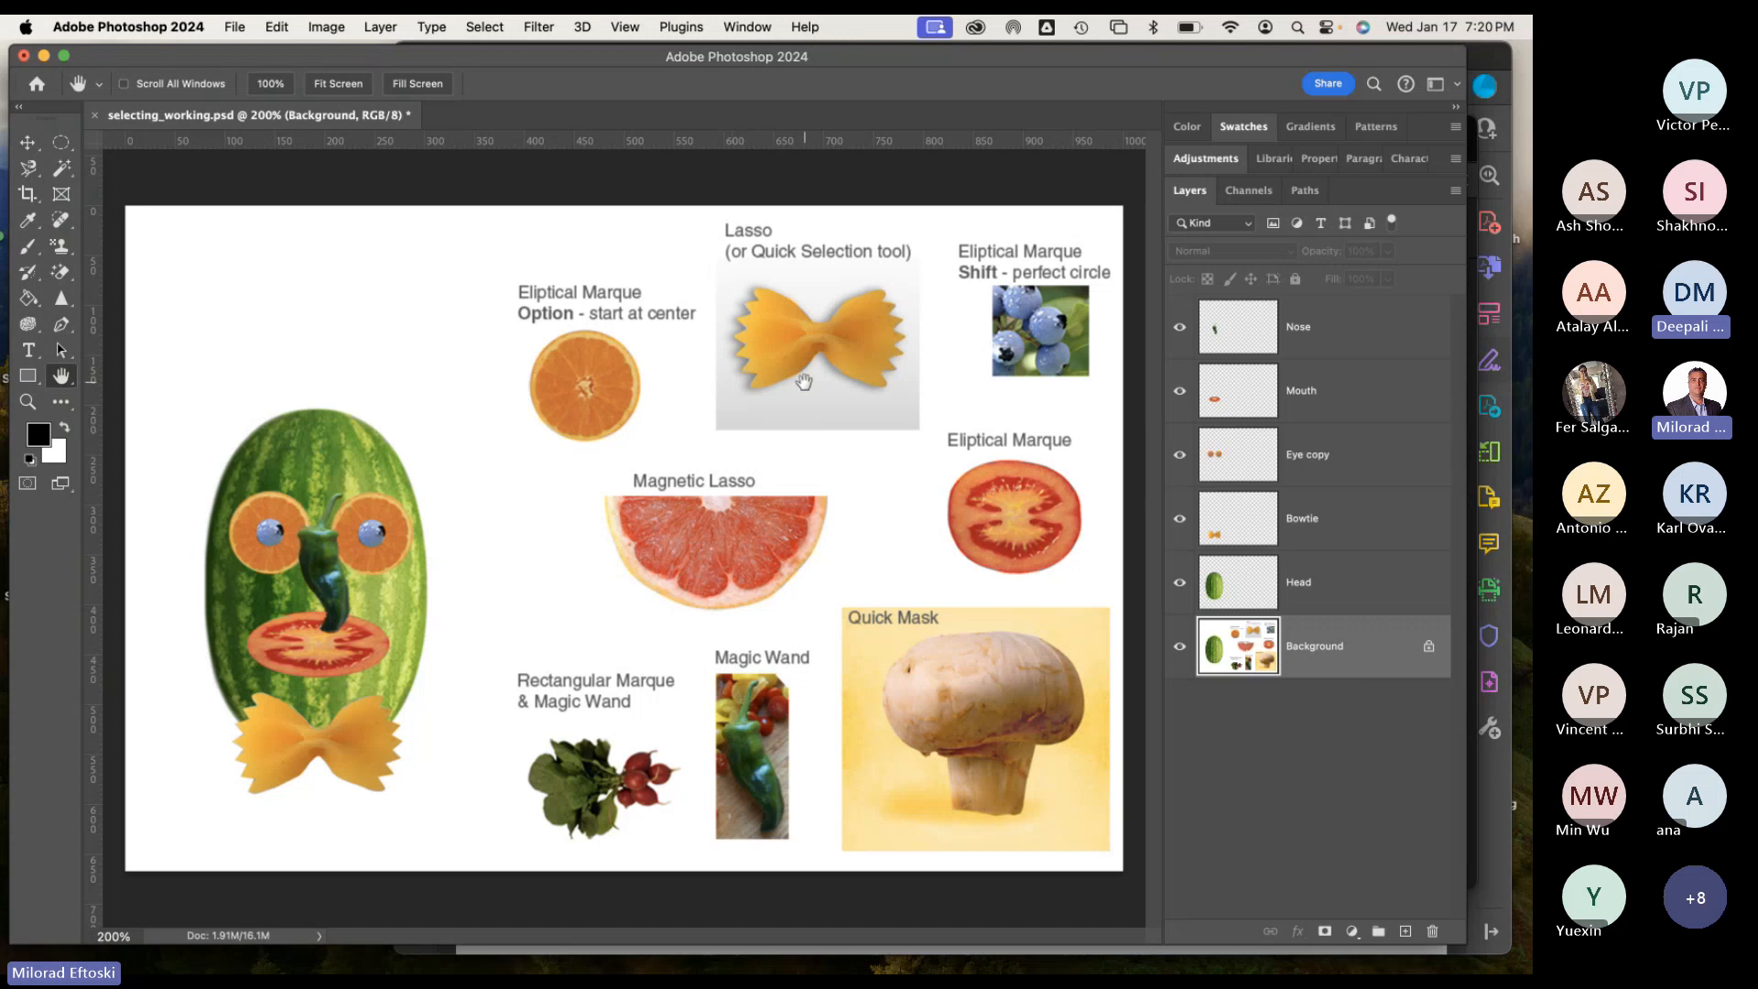
Bring the source bowtie pasta into close view and make the regular Lasso the active tool.
{"action": "scroll", "coordinate": [817, 349], "scroll_direction": "up", "scroll_amount": 2}
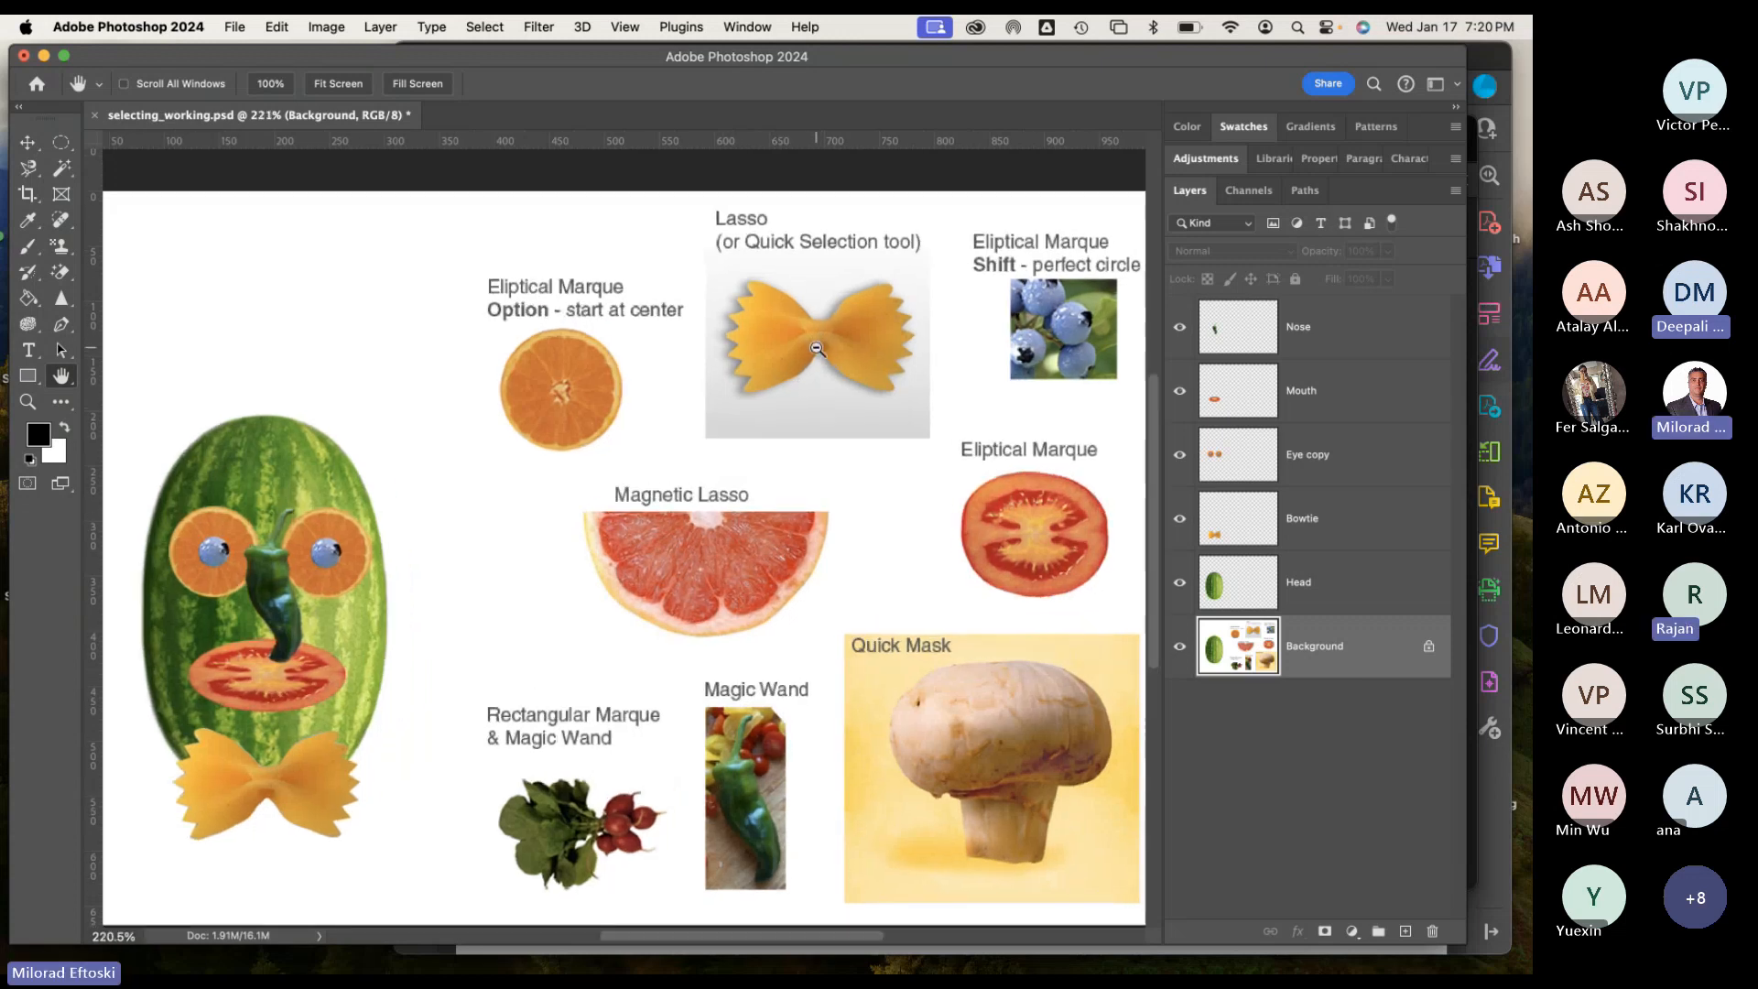
{"action": "scroll", "coordinate": [817, 349], "scroll_direction": "up", "scroll_amount": 6}
{"action": "scroll", "coordinate": [817, 349], "scroll_direction": "down", "scroll_amount": 10}
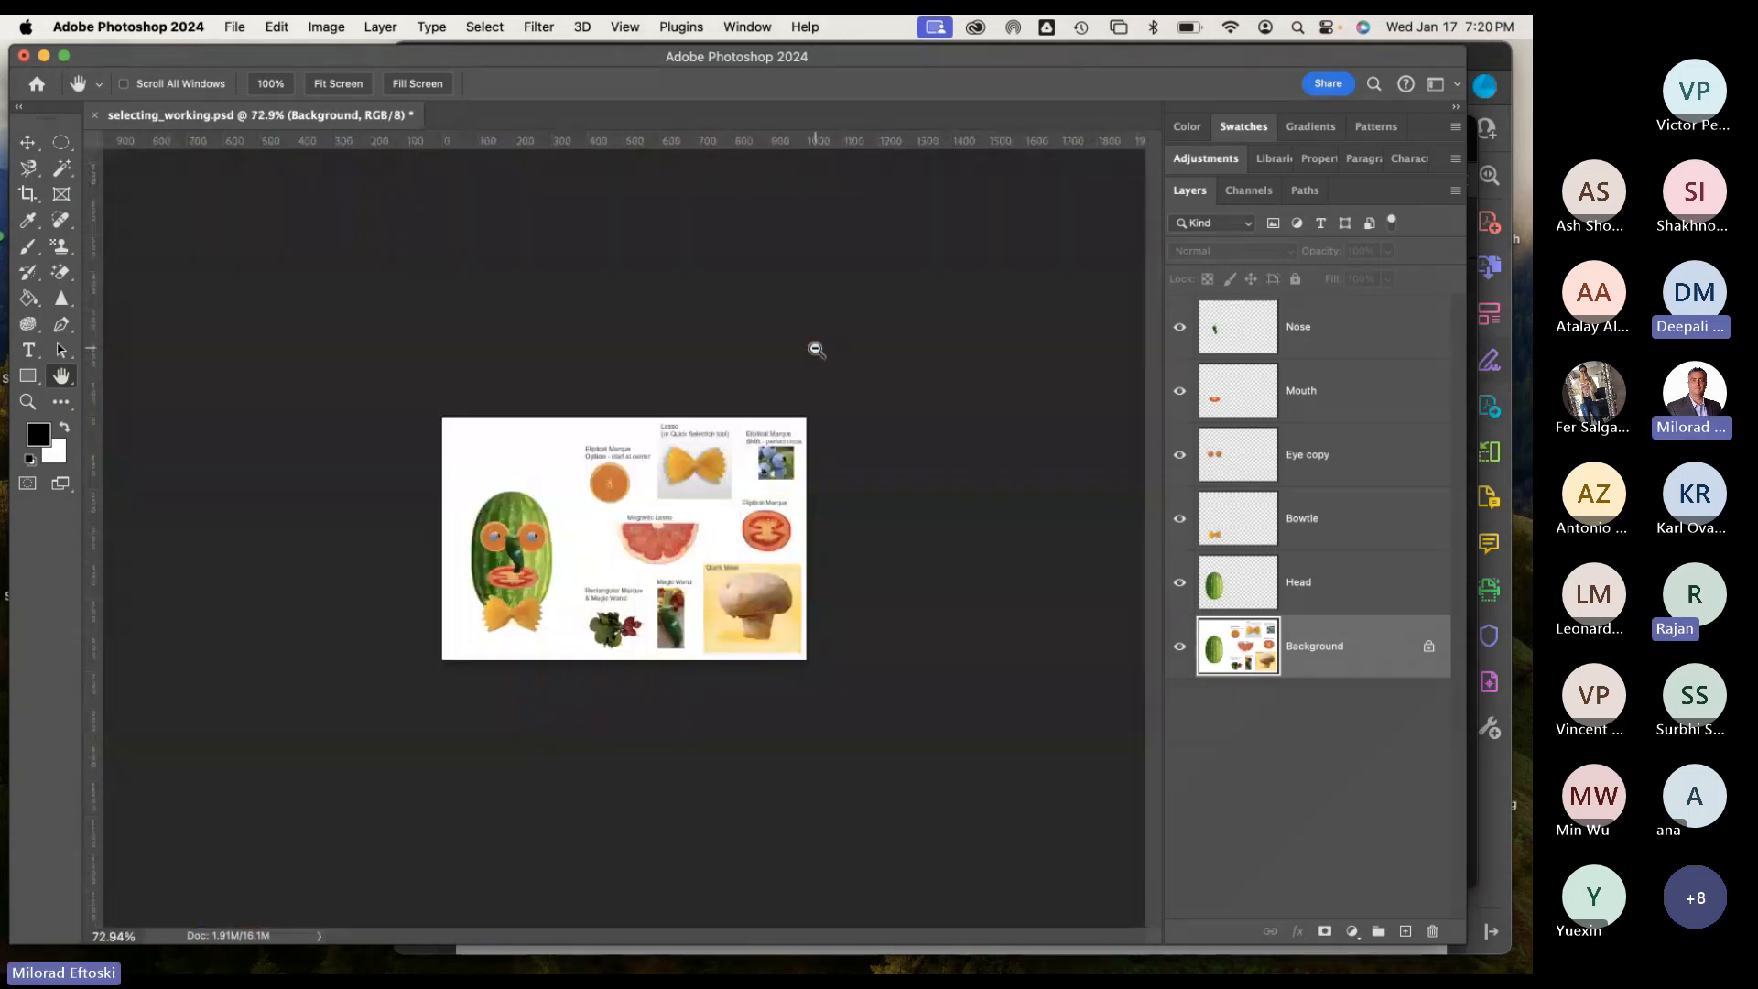
{"action": "scroll", "coordinate": [817, 349], "scroll_direction": "up", "scroll_amount": 1}
{"action": "scroll", "coordinate": [715, 483], "scroll_direction": "up", "scroll_amount": 6}
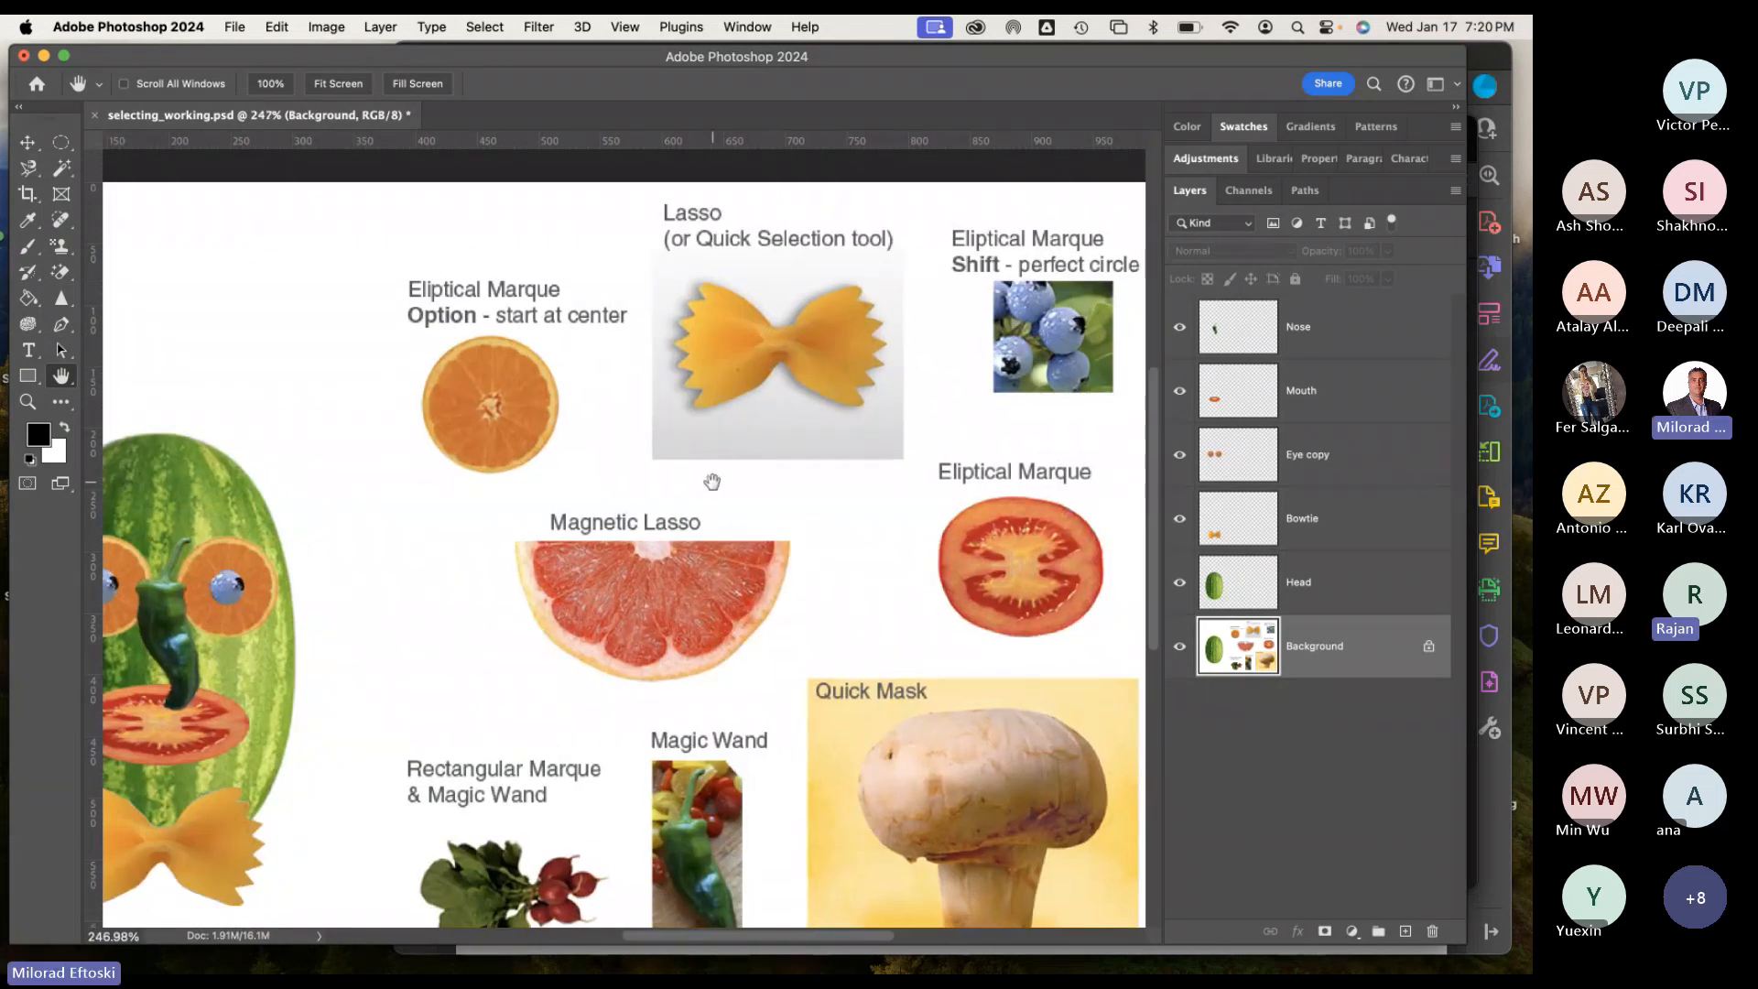
{"action": "scroll", "coordinate": [667, 483], "scroll_direction": "up", "scroll_amount": 3}
{"action": "scroll", "coordinate": [671, 480], "scroll_direction": "up", "scroll_amount": 1}
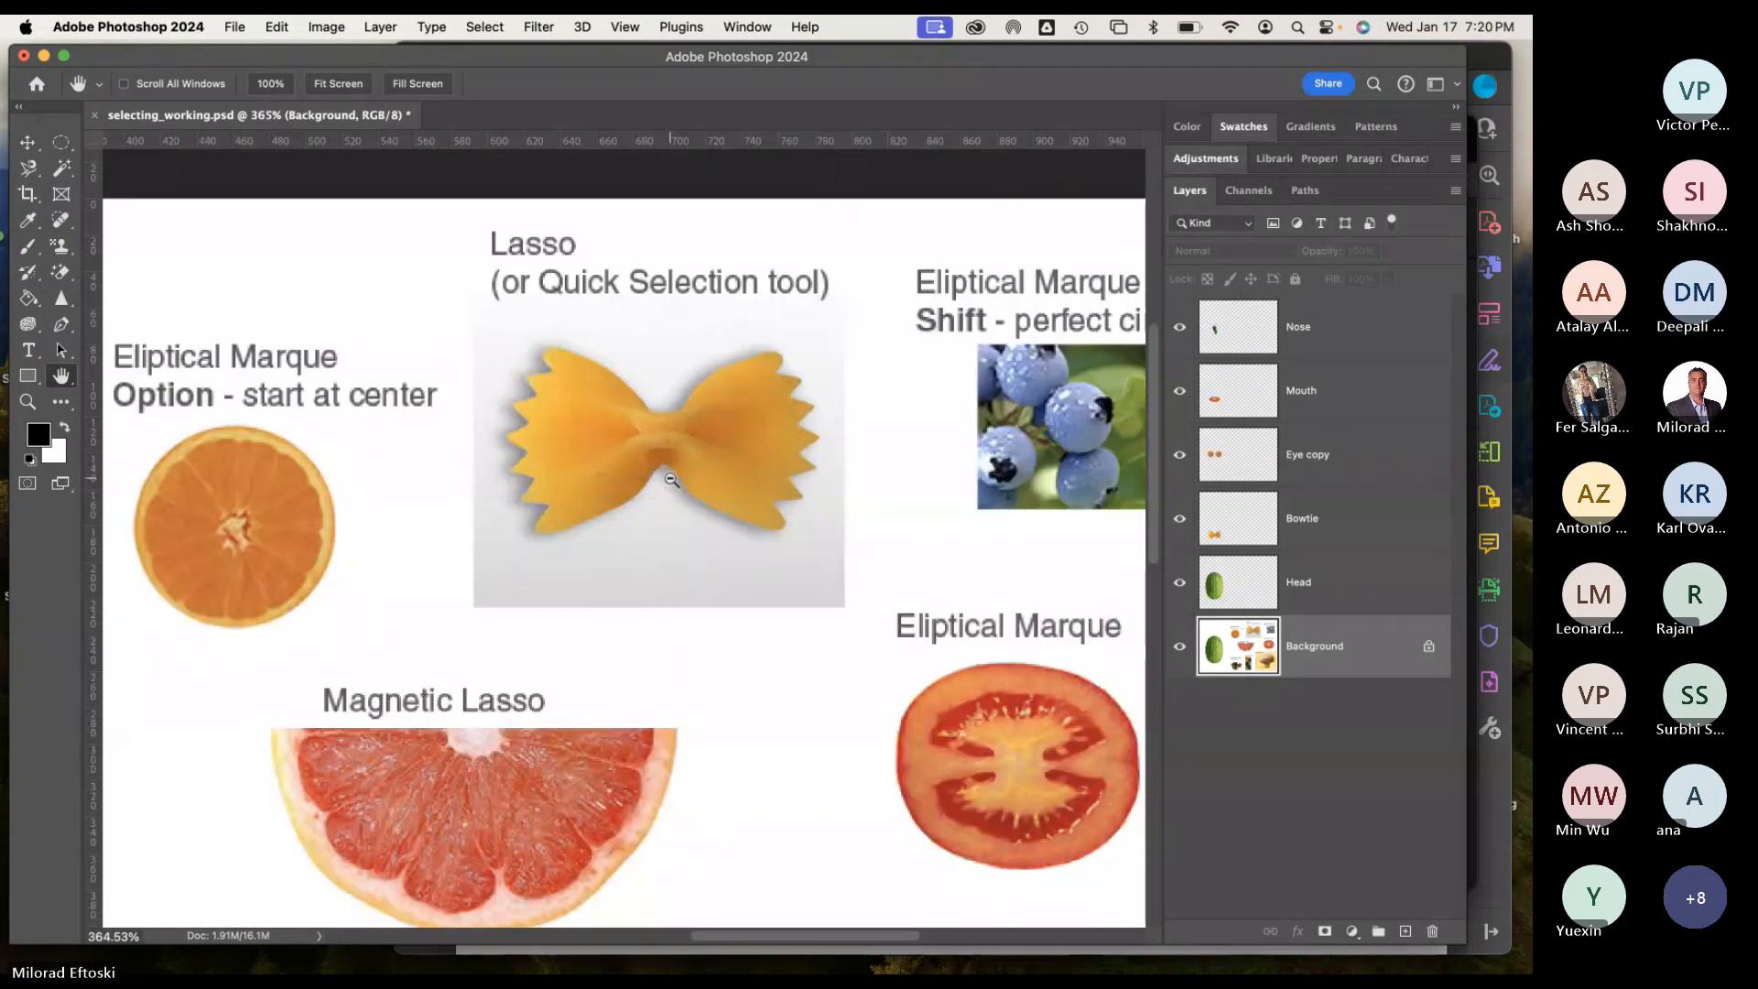
{"action": "scroll", "coordinate": [671, 480], "scroll_direction": "up", "scroll_amount": 3}
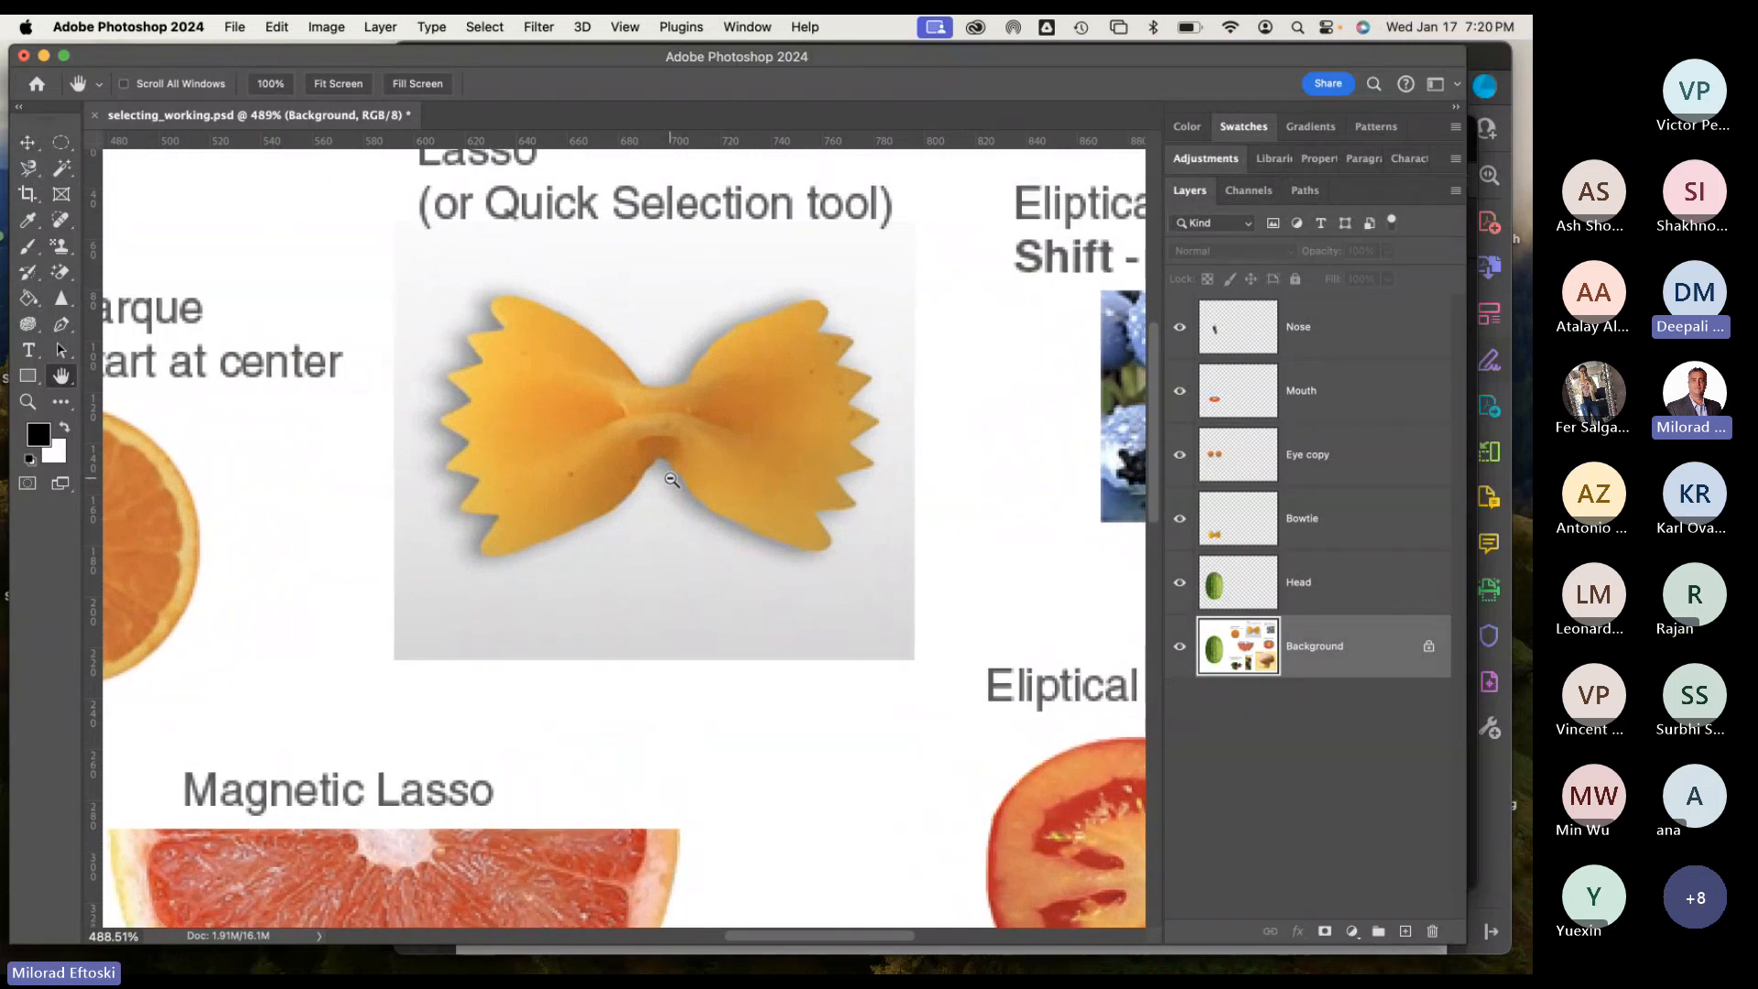
{"action": "scroll", "coordinate": [671, 480], "scroll_direction": "up", "scroll_amount": 3}
{"action": "left_click_drag", "start_coordinate": [655, 451], "coordinate": [626, 545]}
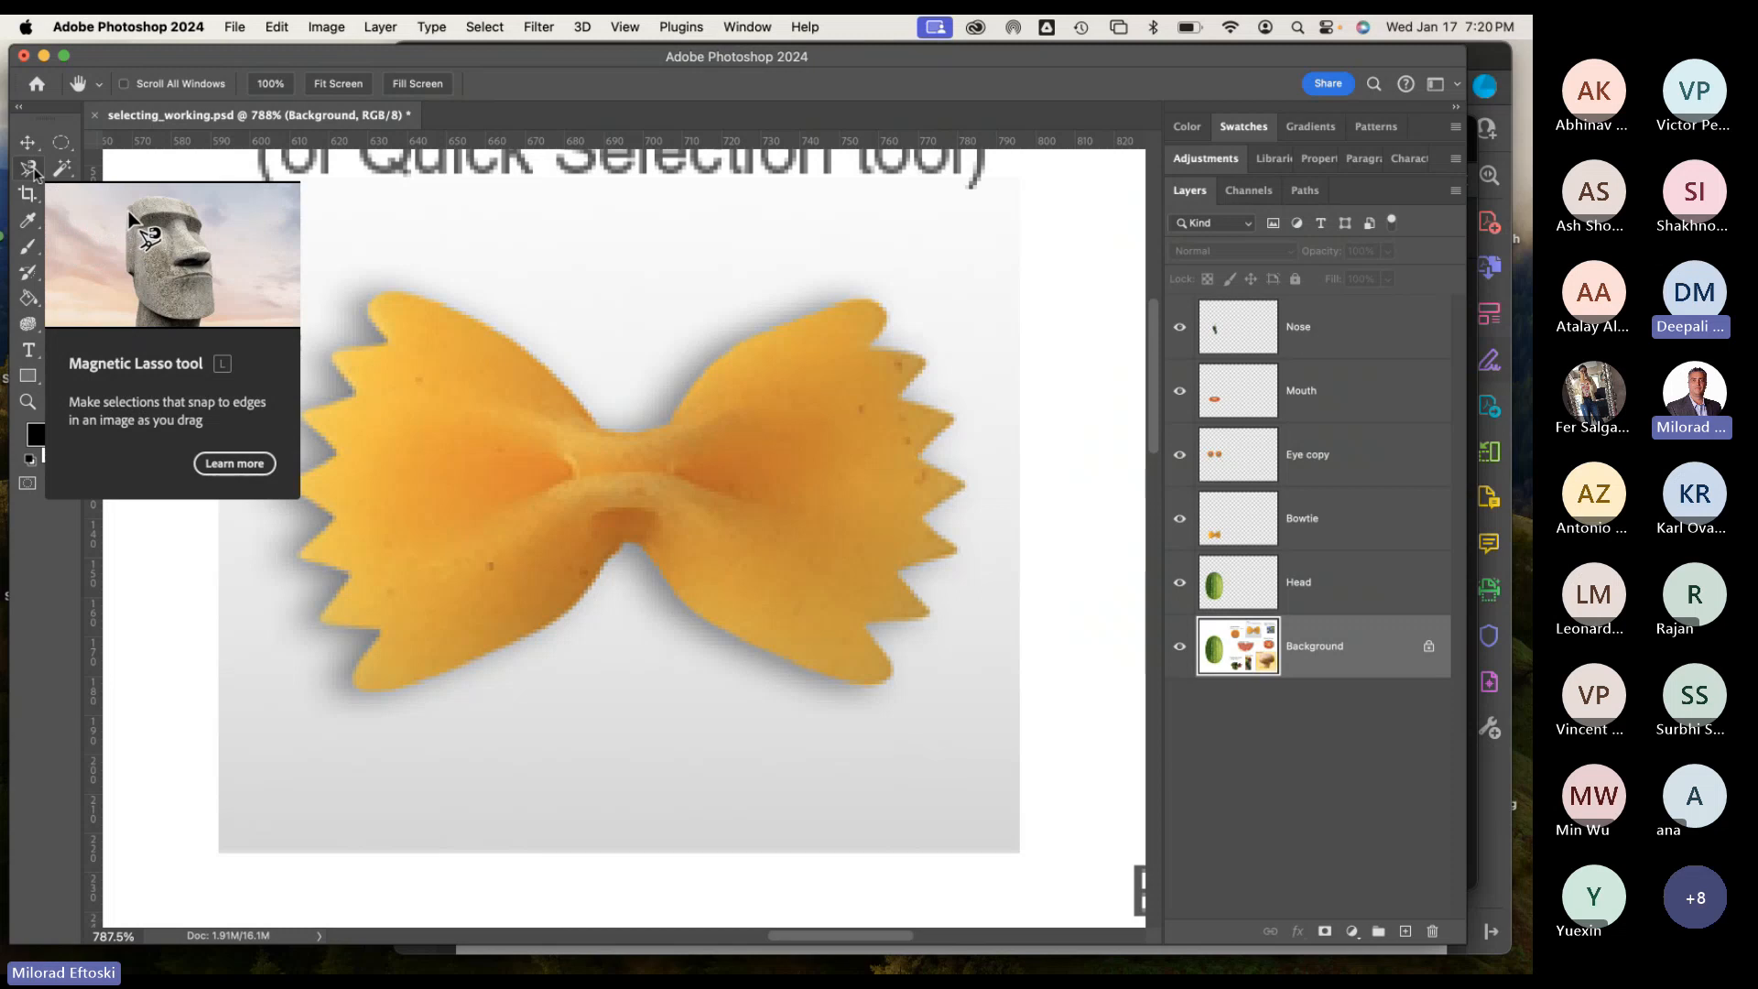
{"action": "left_click", "coordinate": [31, 171]}
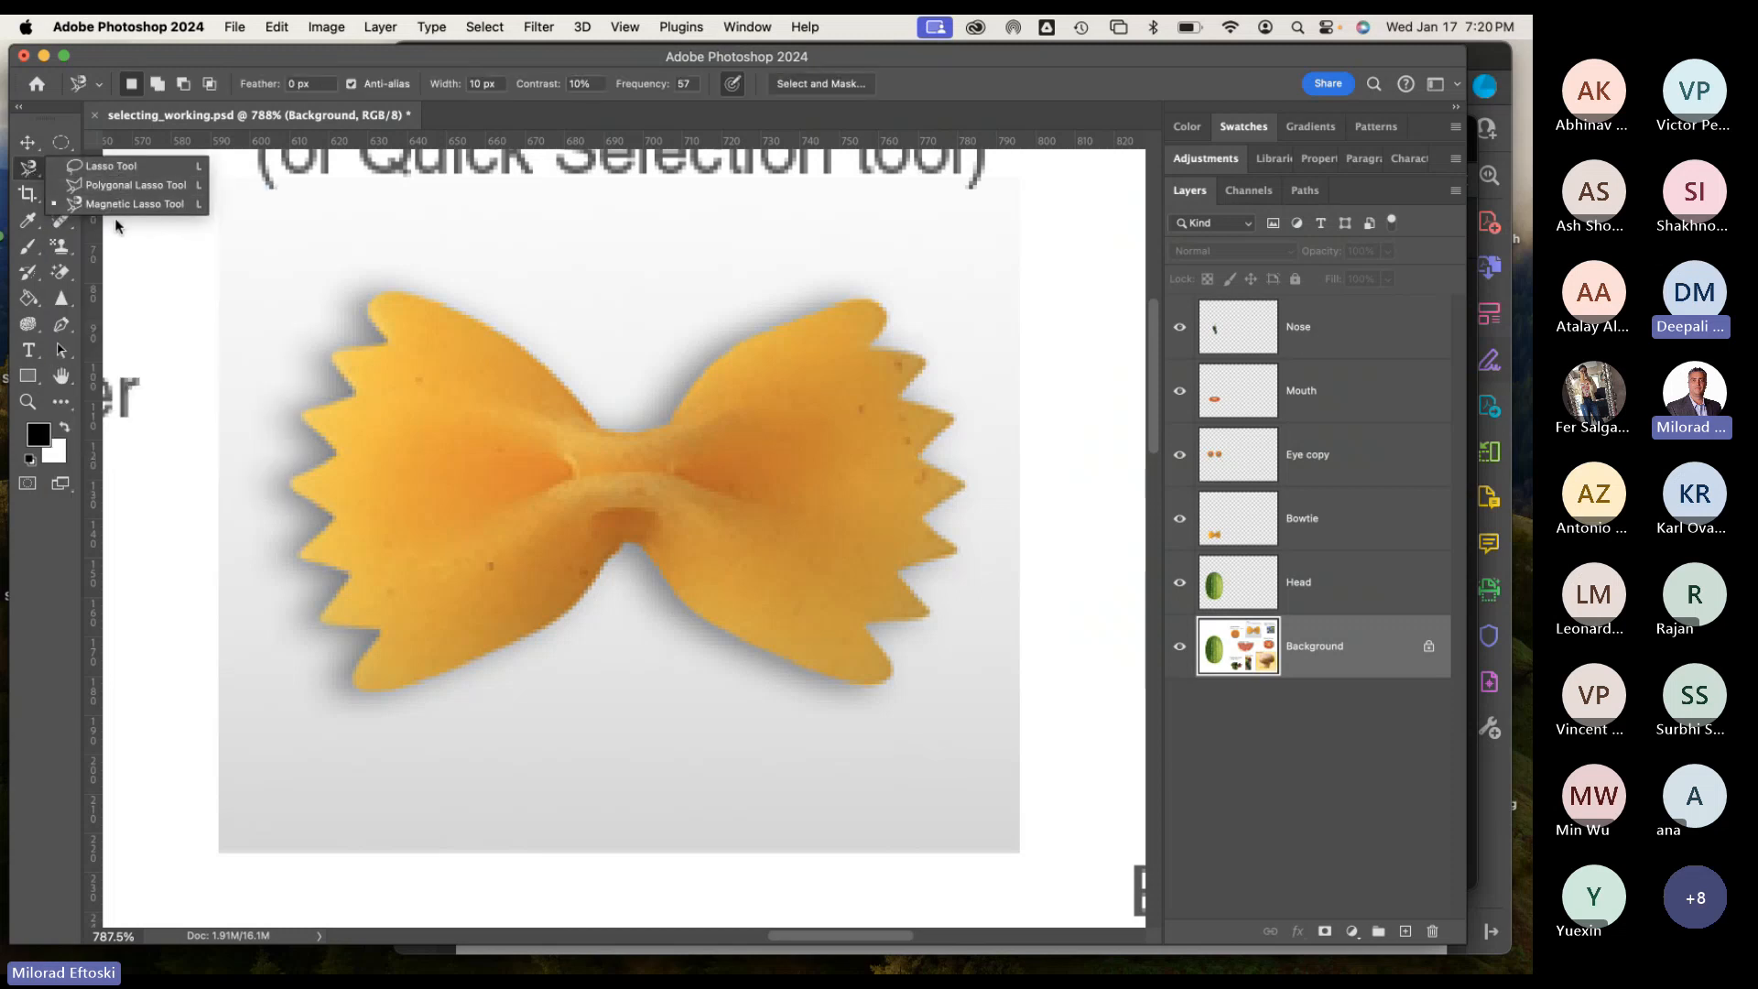
{"action": "left_click", "coordinate": [137, 170]}
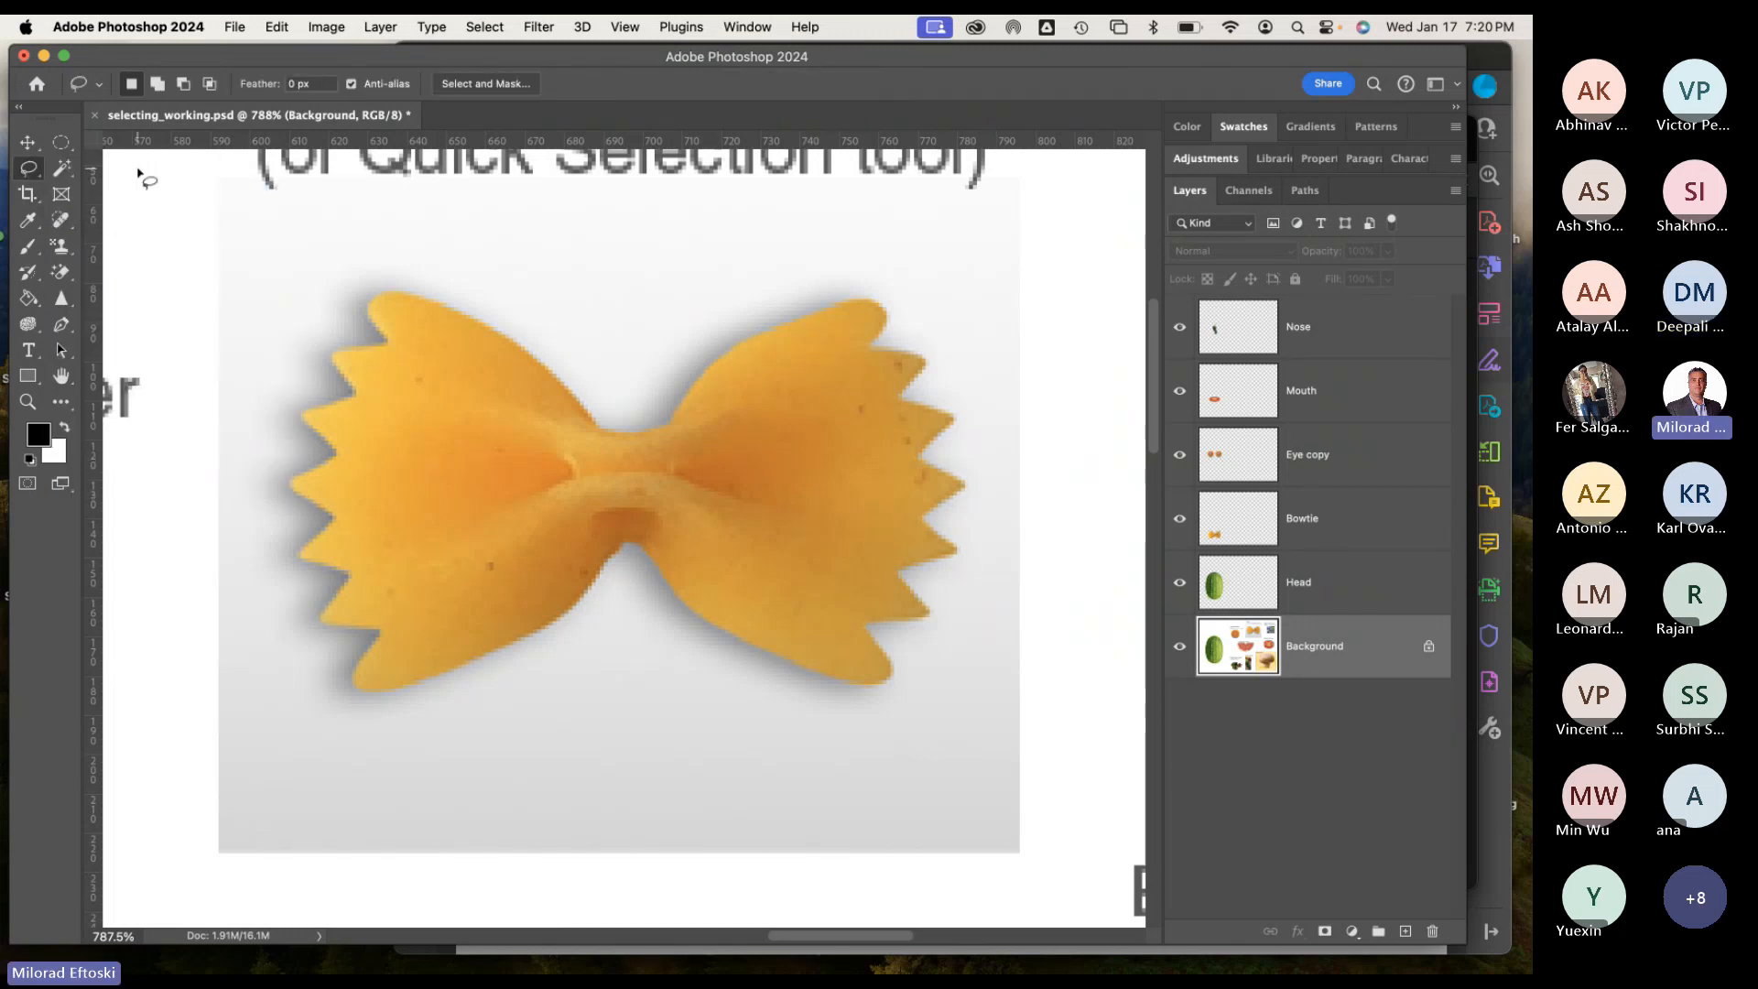
{"action": "left_click", "coordinate": [30, 171]}
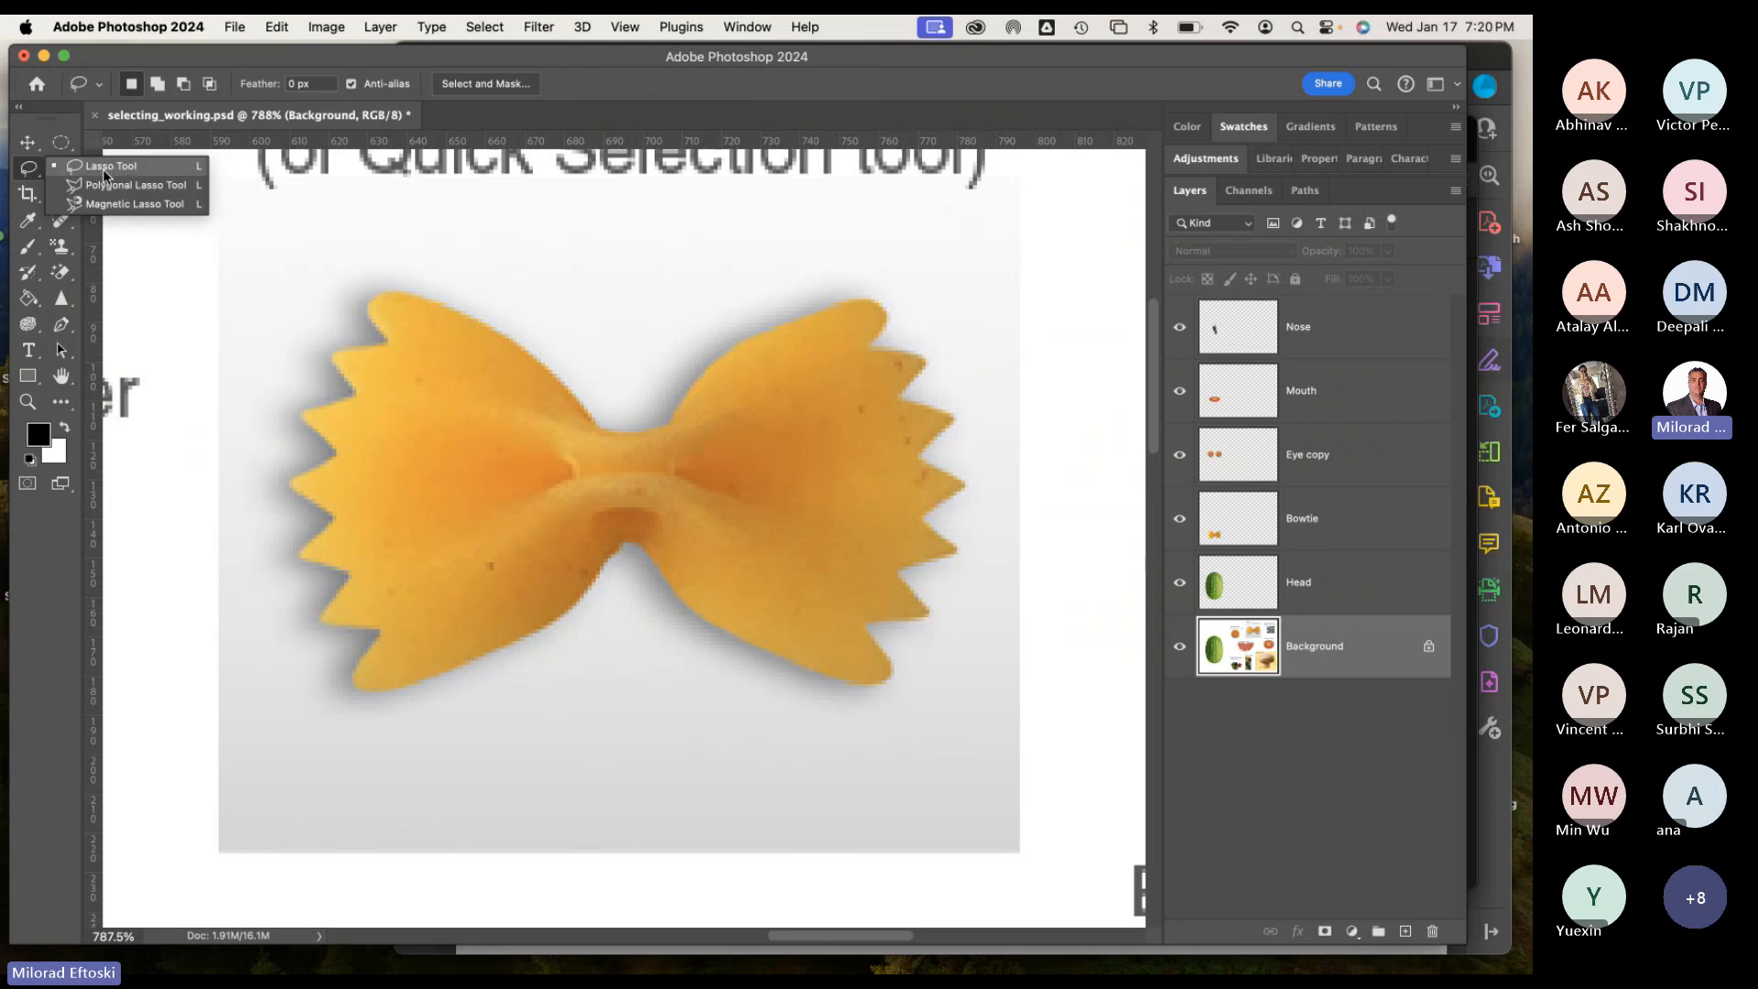
{"action": "left_click", "coordinate": [133, 170]}
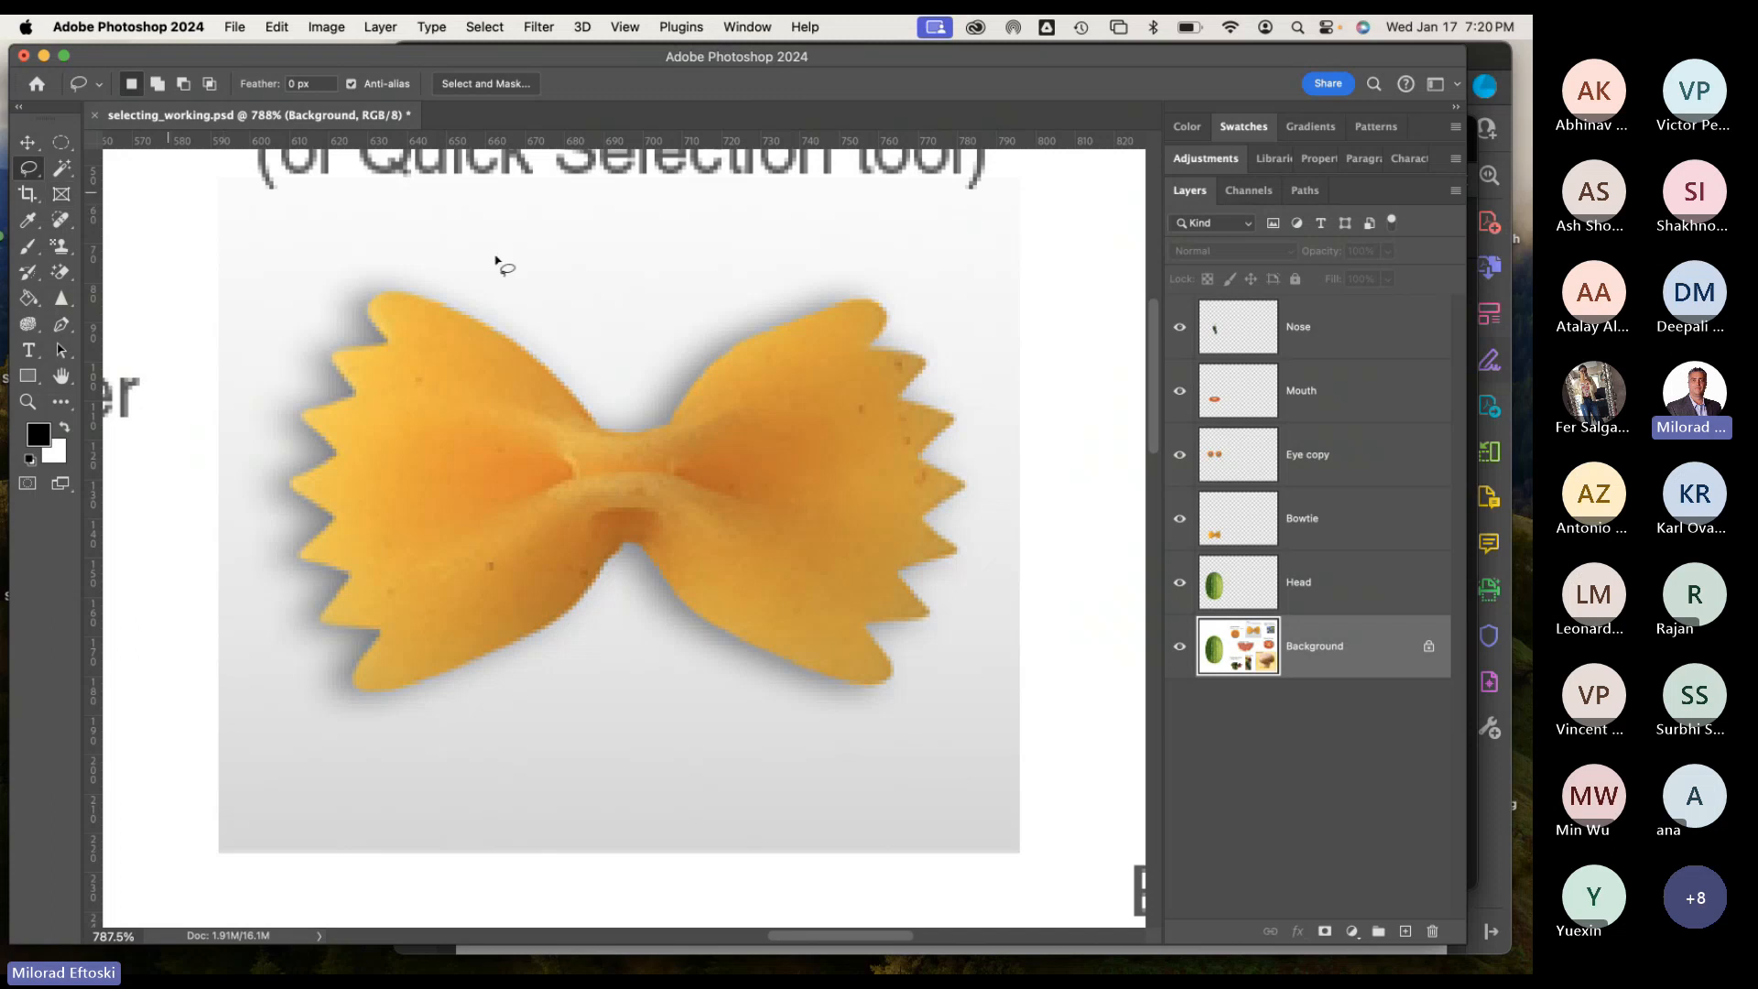
{"action": "mouse_move", "coordinate": [566, 394]}
{"action": "left_mouse_down"}
{"action": "mouse_move", "coordinate": [385, 294]}
{"action": "mouse_move", "coordinate": [361, 308]}
{"action": "mouse_move", "coordinate": [391, 344]}
{"action": "mouse_move", "coordinate": [321, 357]}
{"action": "mouse_move", "coordinate": [355, 397]}
{"action": "mouse_move", "coordinate": [337, 452]}
{"action": "mouse_move", "coordinate": [289, 482]}
{"action": "mouse_move", "coordinate": [338, 517]}
{"action": "mouse_move", "coordinate": [297, 569]}
{"action": "mouse_move", "coordinate": [358, 580]}
{"action": "mouse_move", "coordinate": [312, 635]}
{"action": "mouse_move", "coordinate": [373, 625]}
{"action": "mouse_move", "coordinate": [359, 688]}
{"action": "mouse_move", "coordinate": [537, 640]}
{"action": "mouse_move", "coordinate": [610, 564]}
{"action": "mouse_move", "coordinate": [676, 584]}
{"action": "mouse_move", "coordinate": [854, 727]}
{"action": "mouse_move", "coordinate": [927, 673]}
{"action": "mouse_move", "coordinate": [854, 611]}
{"action": "mouse_move", "coordinate": [936, 610]}
{"action": "mouse_move", "coordinate": [896, 559]}
{"action": "mouse_move", "coordinate": [965, 543]}
{"action": "mouse_move", "coordinate": [919, 514]}
{"action": "mouse_move", "coordinate": [975, 473]}
{"action": "mouse_move", "coordinate": [916, 459]}
{"action": "mouse_move", "coordinate": [961, 422]}
{"action": "mouse_move", "coordinate": [902, 353]}
{"action": "mouse_move", "coordinate": [901, 313]}
{"action": "mouse_move", "coordinate": [793, 322]}
{"action": "mouse_move", "coordinate": [586, 436]}
{"action": "mouse_move", "coordinate": [539, 359]}
{"action": "mouse_move", "coordinate": [396, 284]}
{"action": "mouse_move", "coordinate": [335, 470]}
{"action": "mouse_move", "coordinate": [326, 641]}
{"action": "left_mouse_up"}
{"action": "left_click", "coordinate": [616, 357]}
{"action": "left_click", "coordinate": [654, 616]}
Select the bowtie pasta by tracing its full outline with the Lasso, freehand along the curves and with straight segments along the zigzag ends.
{"action": "left_click", "coordinate": [30, 169]}
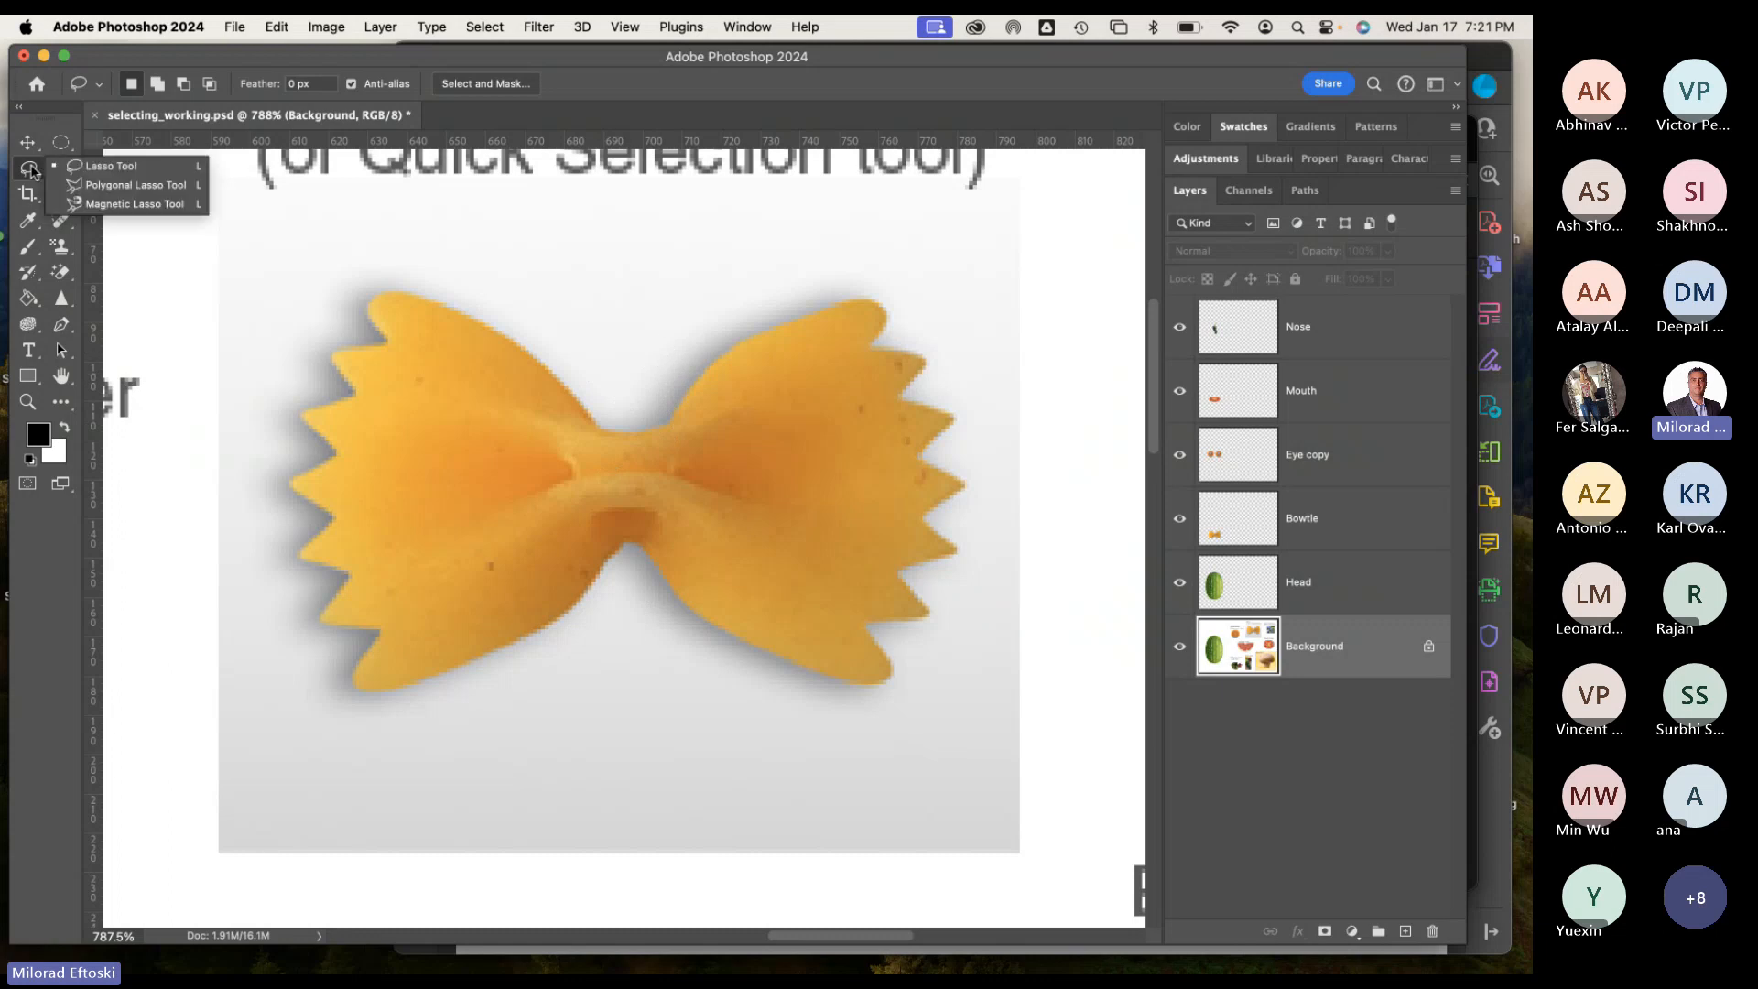
{"action": "left_click", "coordinate": [130, 167]}
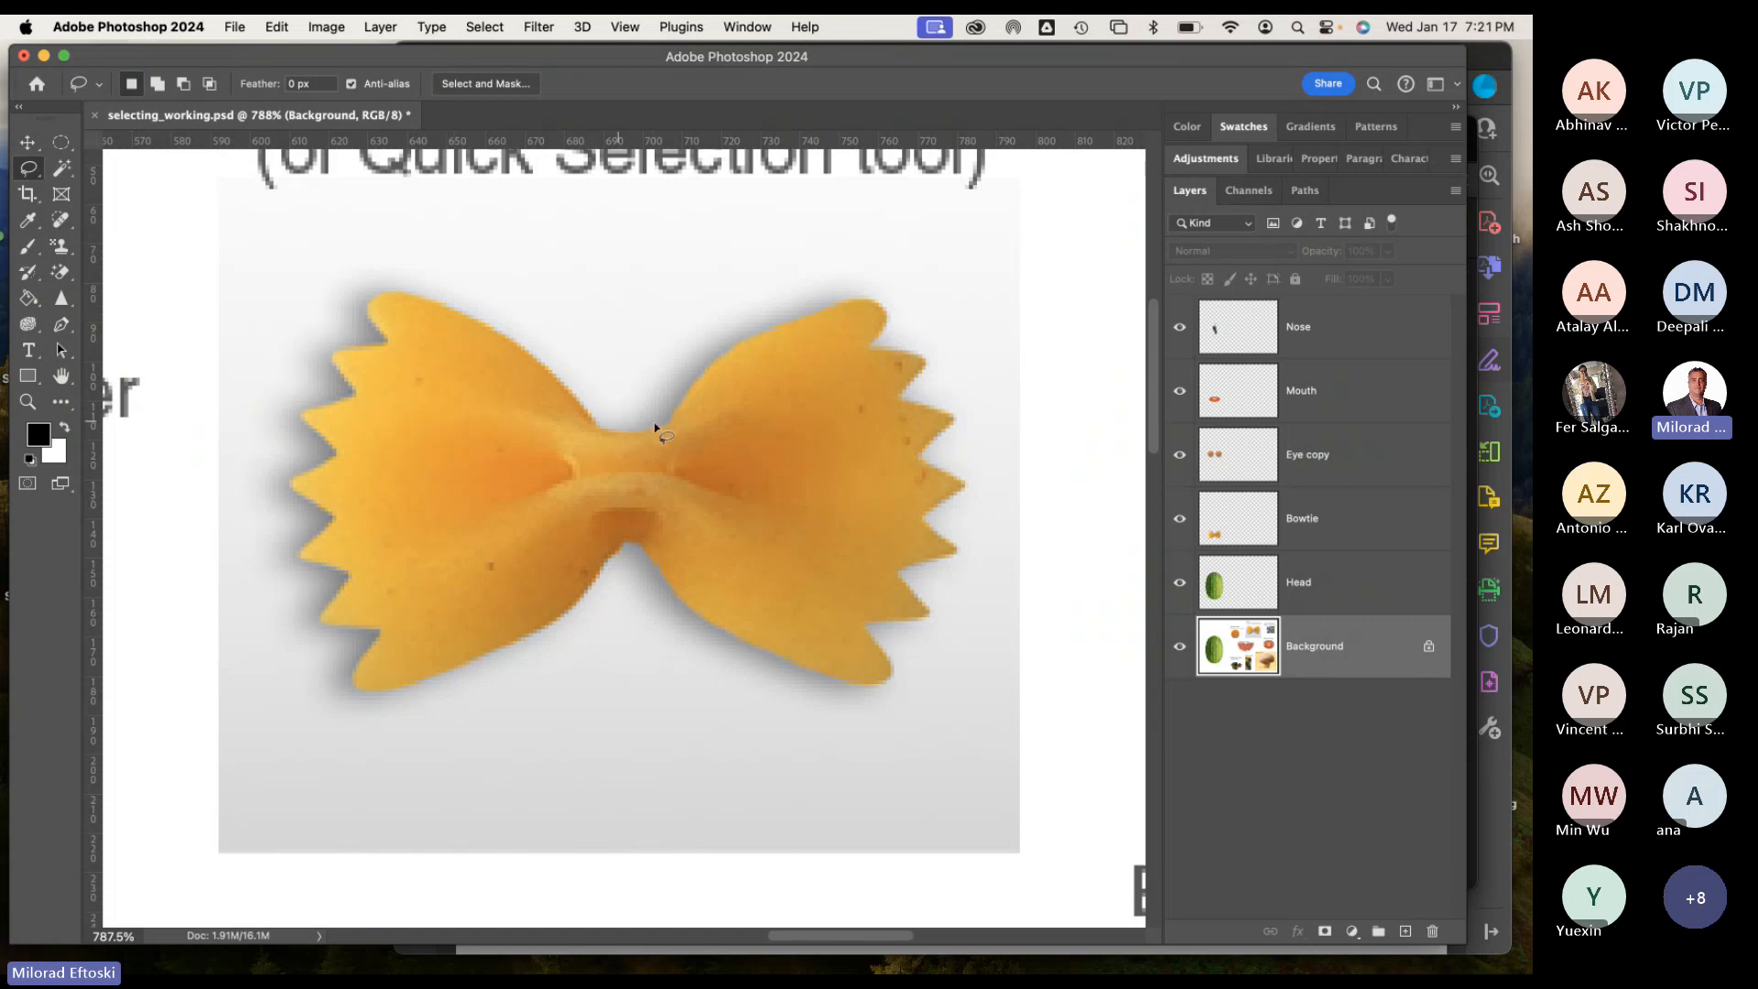
{"action": "left_click_drag", "start_coordinate": [669, 428], "coordinate": [593, 423]}
{"action": "mouse_move", "coordinate": [592, 360]}
{"action": "left_mouse_down"}
{"action": "mouse_move", "coordinate": [573, 391]}
{"action": "mouse_move", "coordinate": [525, 347]}
{"action": "mouse_move", "coordinate": [379, 294]}
{"action": "left_mouse_up"}
{"action": "left_click", "coordinate": [391, 346]}
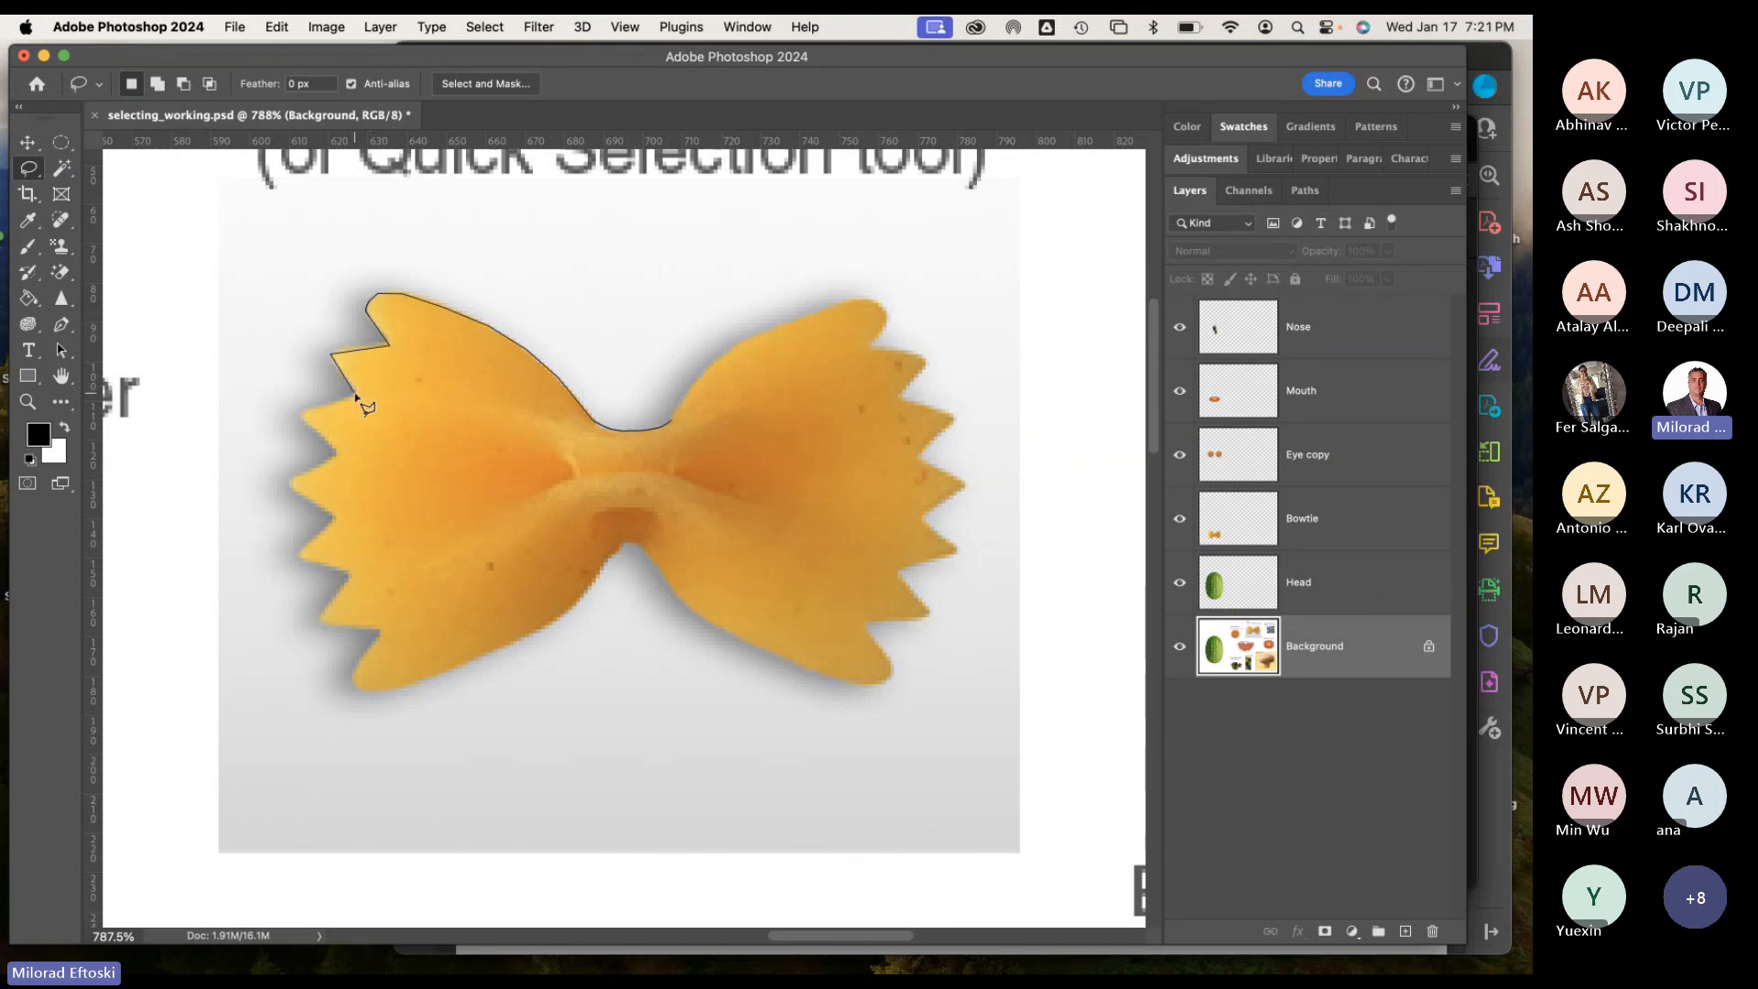
{"action": "left_click", "coordinate": [355, 396]}
{"action": "left_click", "coordinate": [301, 416]}
{"action": "left_click", "coordinate": [300, 553]}
{"action": "left_click", "coordinate": [348, 575]}
{"action": "left_click", "coordinate": [320, 623]}
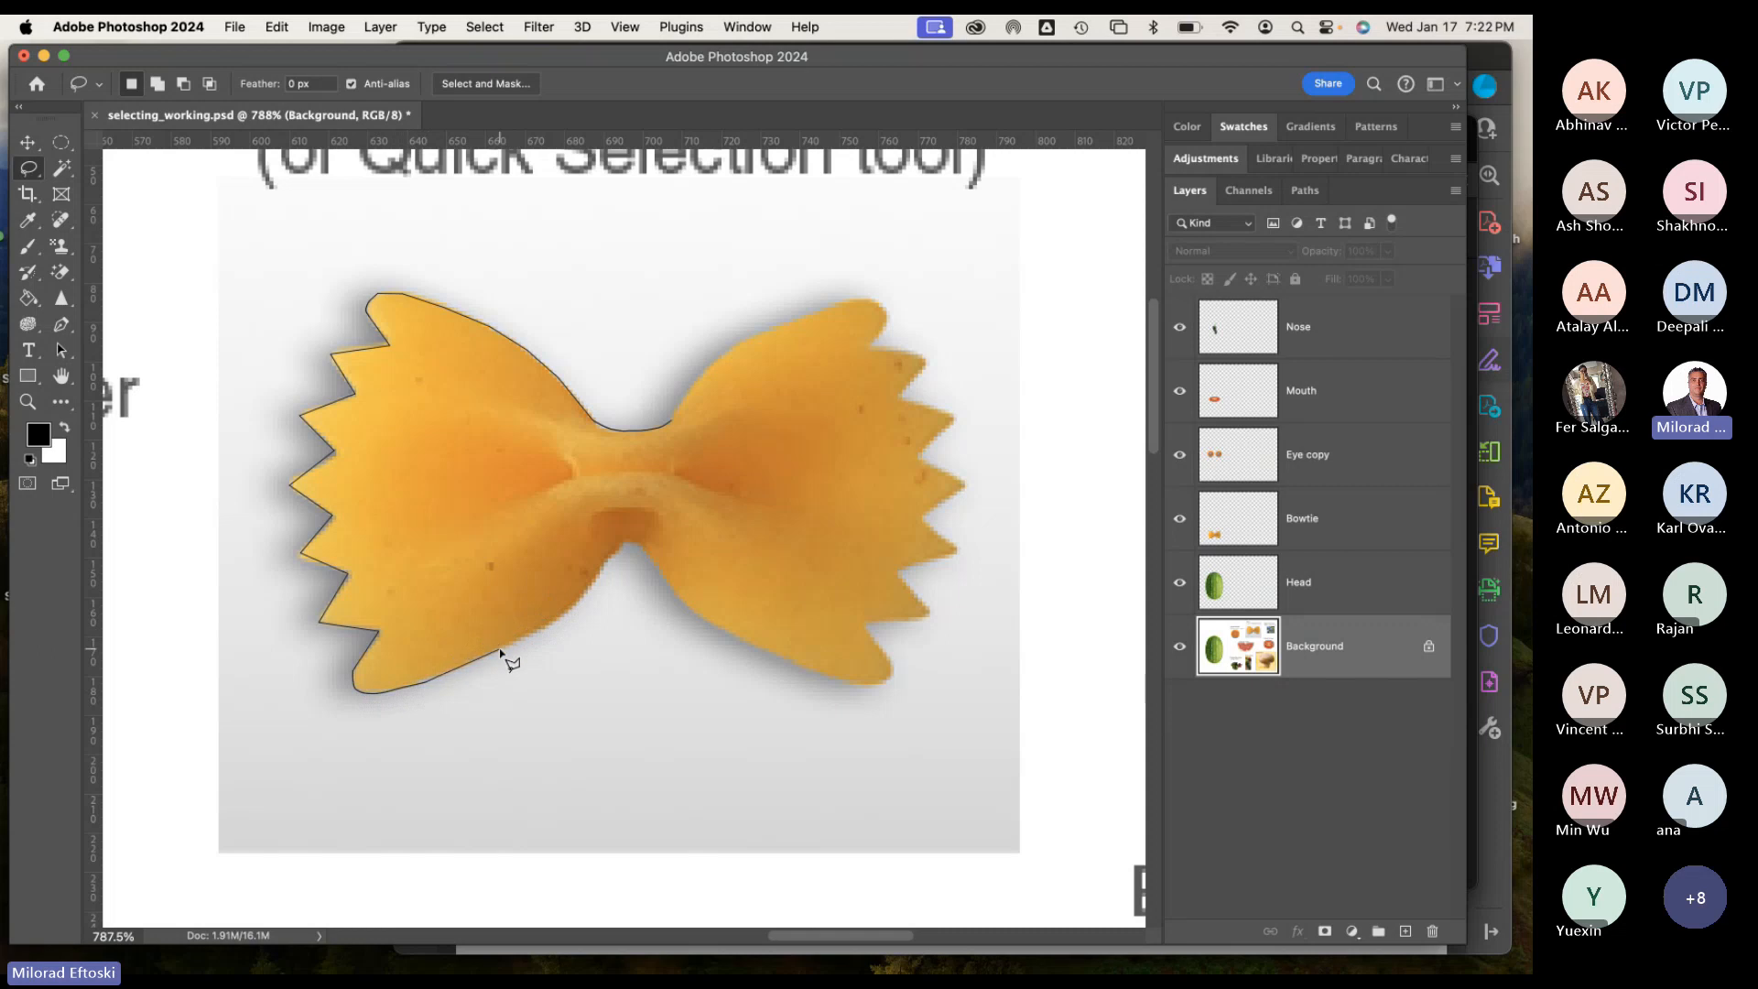
{"action": "mouse_move", "coordinate": [568, 618]}
{"action": "left_mouse_down"}
{"action": "mouse_move", "coordinate": [626, 542]}
{"action": "mouse_move", "coordinate": [721, 629]}
{"action": "left_mouse_up"}
{"action": "mouse_move", "coordinate": [884, 685]}
{"action": "left_mouse_down"}
{"action": "mouse_move", "coordinate": [898, 675]}
{"action": "mouse_move", "coordinate": [867, 626]}
{"action": "mouse_move", "coordinate": [926, 619]}
{"action": "mouse_move", "coordinate": [931, 562]}
{"action": "mouse_move", "coordinate": [959, 553]}
{"action": "mouse_move", "coordinate": [923, 515]}
{"action": "mouse_move", "coordinate": [965, 487]}
{"action": "mouse_move", "coordinate": [953, 420]}
{"action": "mouse_move", "coordinate": [910, 403]}
{"action": "left_mouse_up"}
{"action": "mouse_move", "coordinate": [917, 375]}
{"action": "left_mouse_down"}
{"action": "mouse_move", "coordinate": [858, 345]}
{"action": "mouse_move", "coordinate": [890, 322]}
{"action": "mouse_move", "coordinate": [882, 302]}
{"action": "mouse_move", "coordinate": [815, 304]}
{"action": "mouse_move", "coordinate": [769, 315]}
{"action": "mouse_move", "coordinate": [678, 426]}
{"action": "left_mouse_up"}
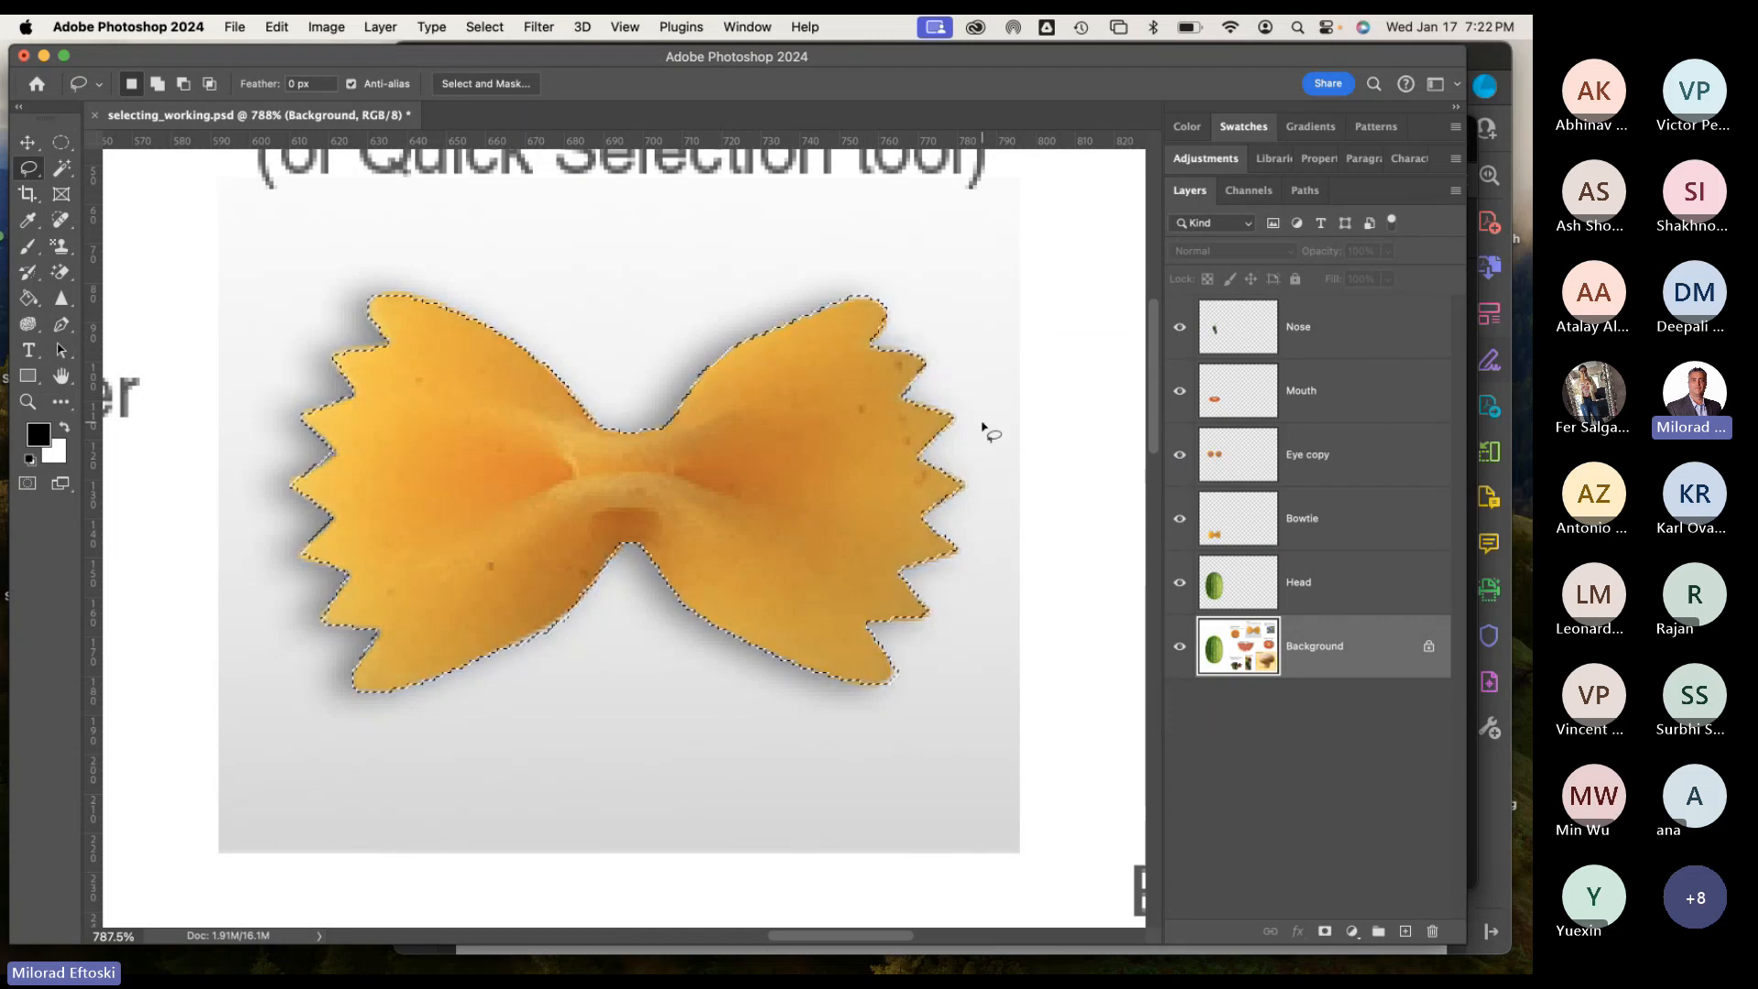
Check the edges of the bowtie selection in Quick Mask mode, toggling it several times, and return to the standard selection view.
{"action": "key", "text": "q"}
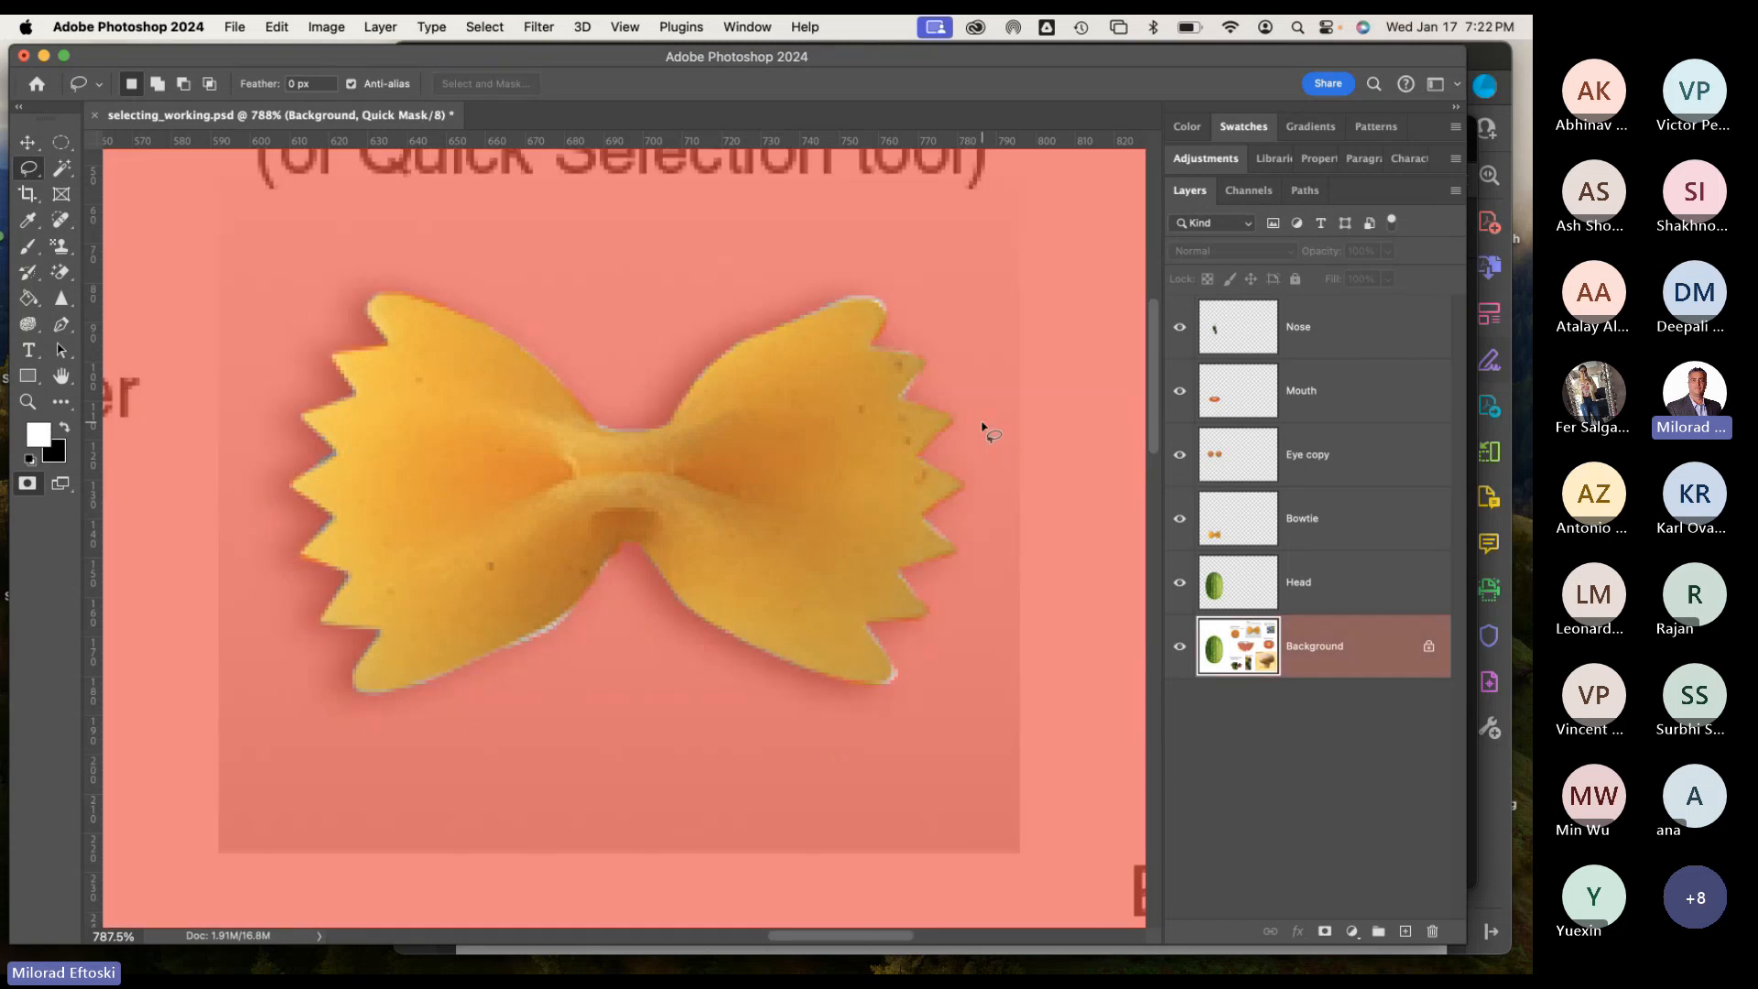
{"action": "key", "text": "q"}
{"action": "key", "text": "q"}
{"action": "key", "text": "q"}
{"action": "key", "text": "q"}
{"action": "key", "text": "q"}
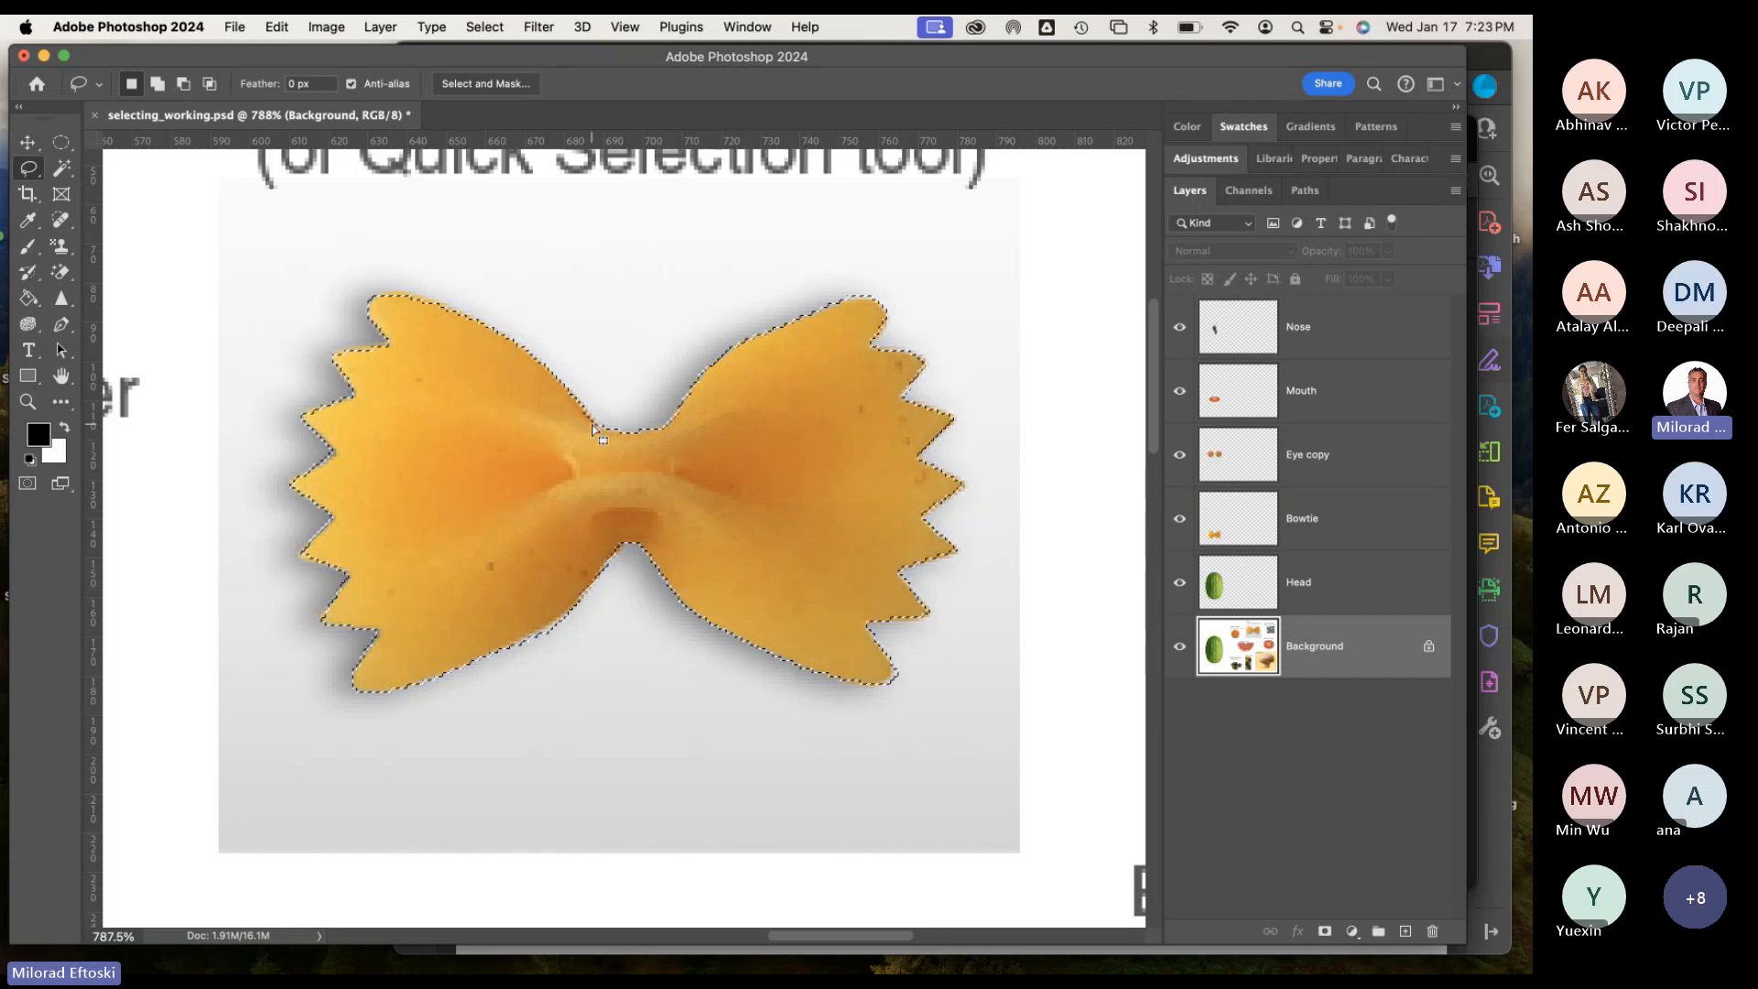
Copy the selected bowtie pasta to a new layer, move the copy above the melon head, and delete that layer.
{"action": "key", "text": "super+minus"}
{"action": "key", "text": "super+minus"}
{"action": "key", "text": "super+minus"}
{"action": "key", "text": "super+minus"}
{"action": "key", "text": "super+minus"}
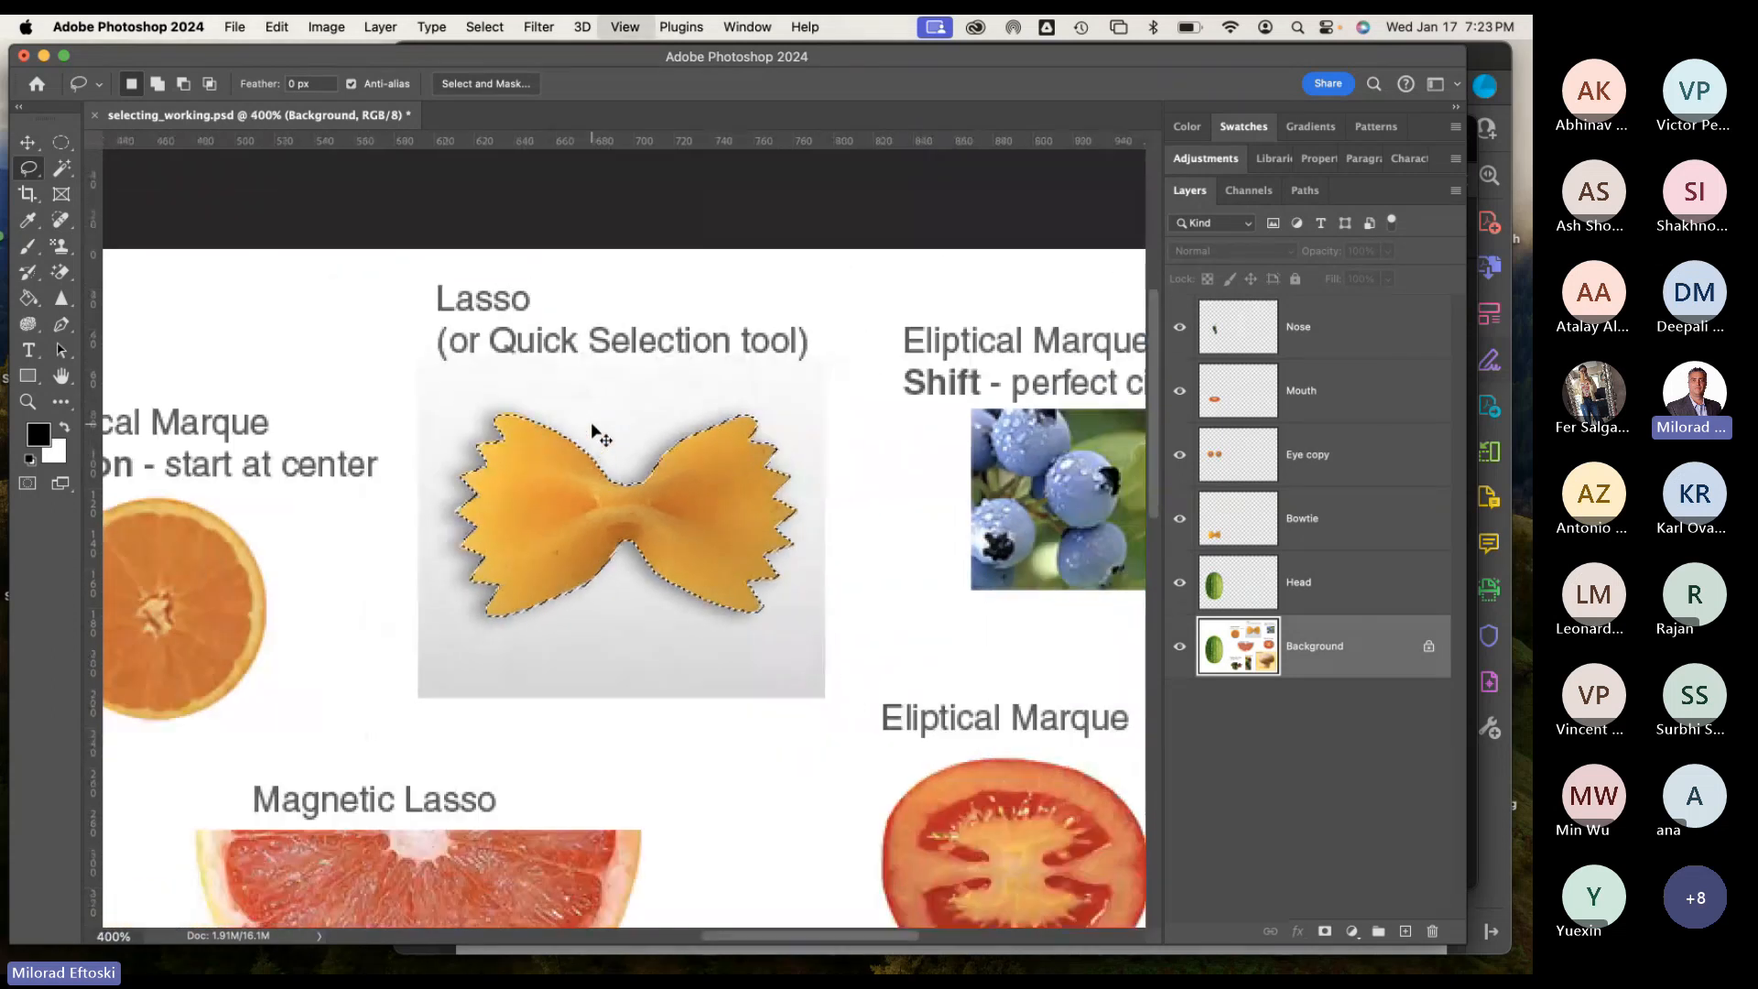
{"action": "key", "text": "super+minus"}
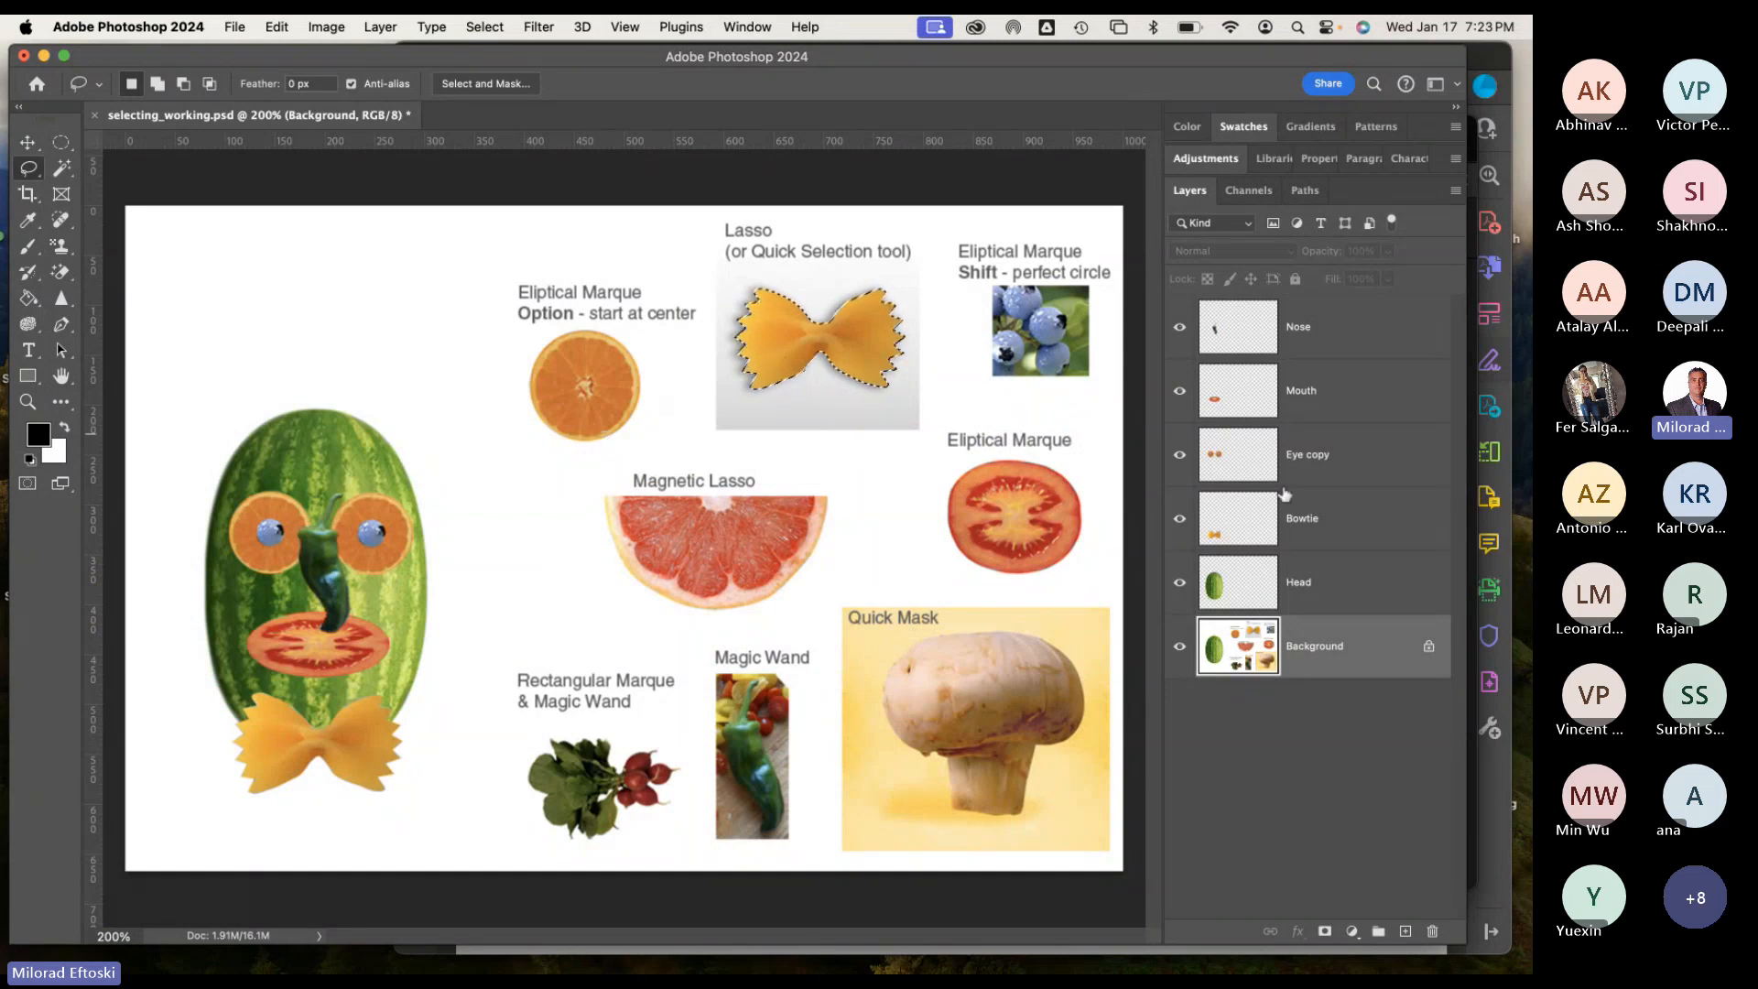
{"action": "key", "text": "super+j"}
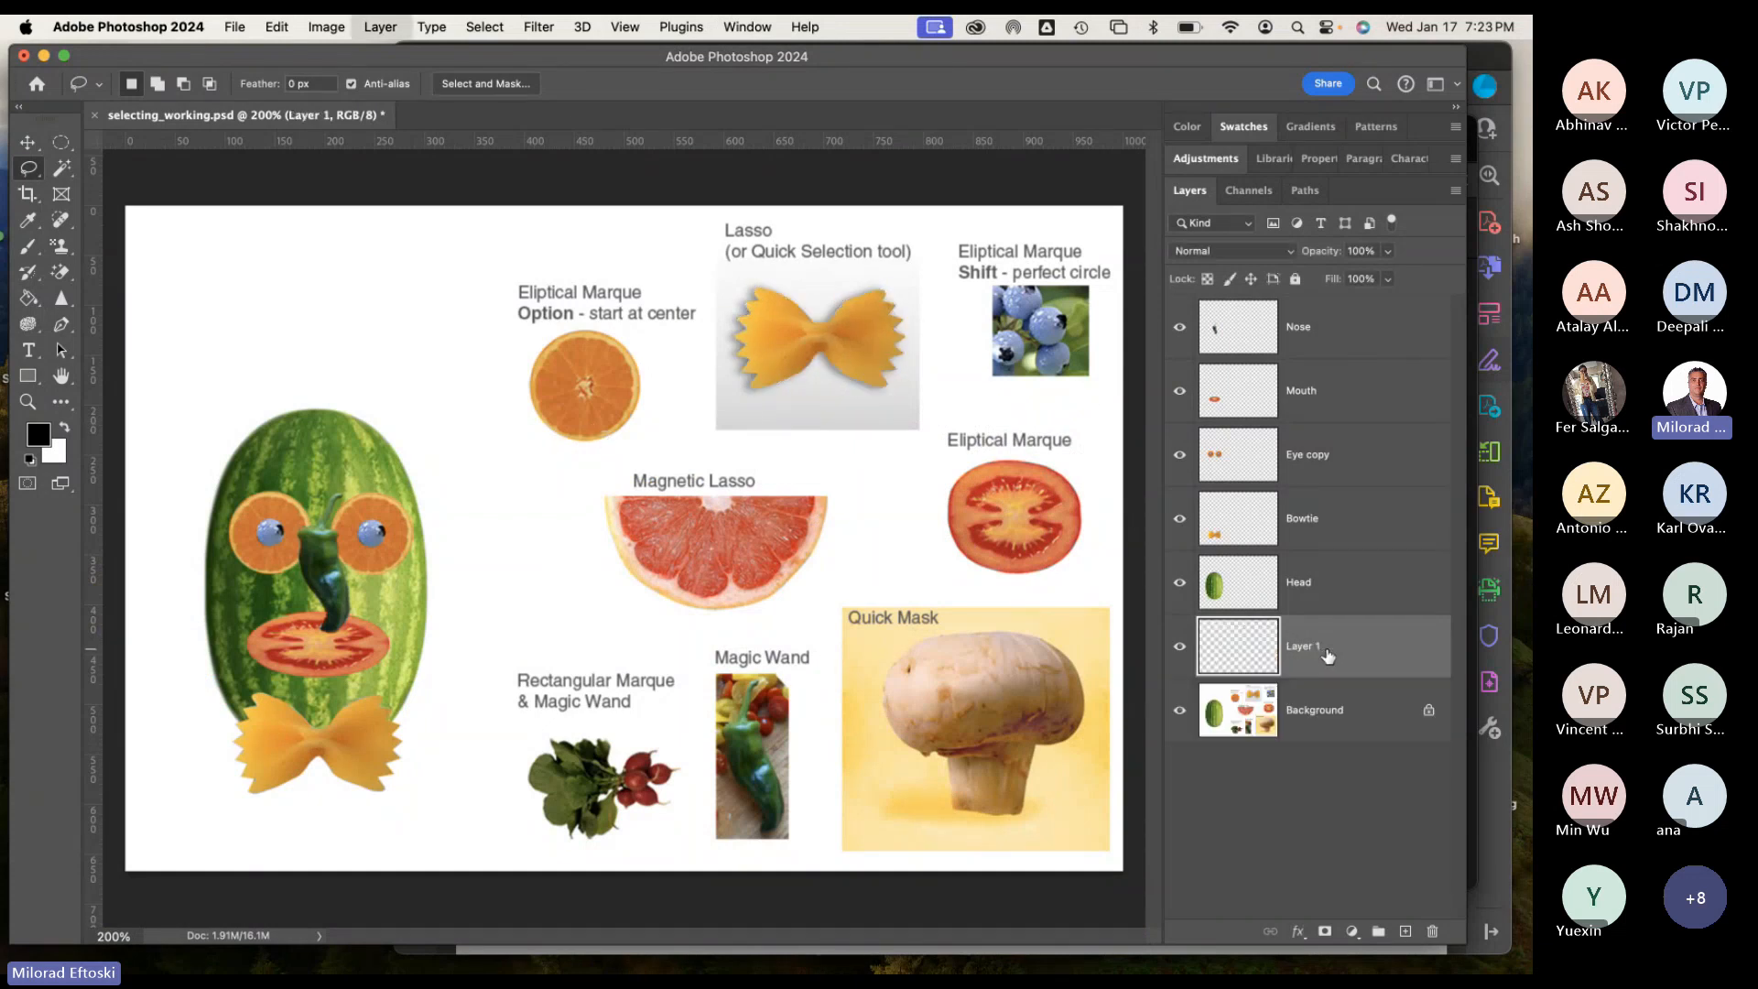
{"action": "left_click", "coordinate": [28, 142]}
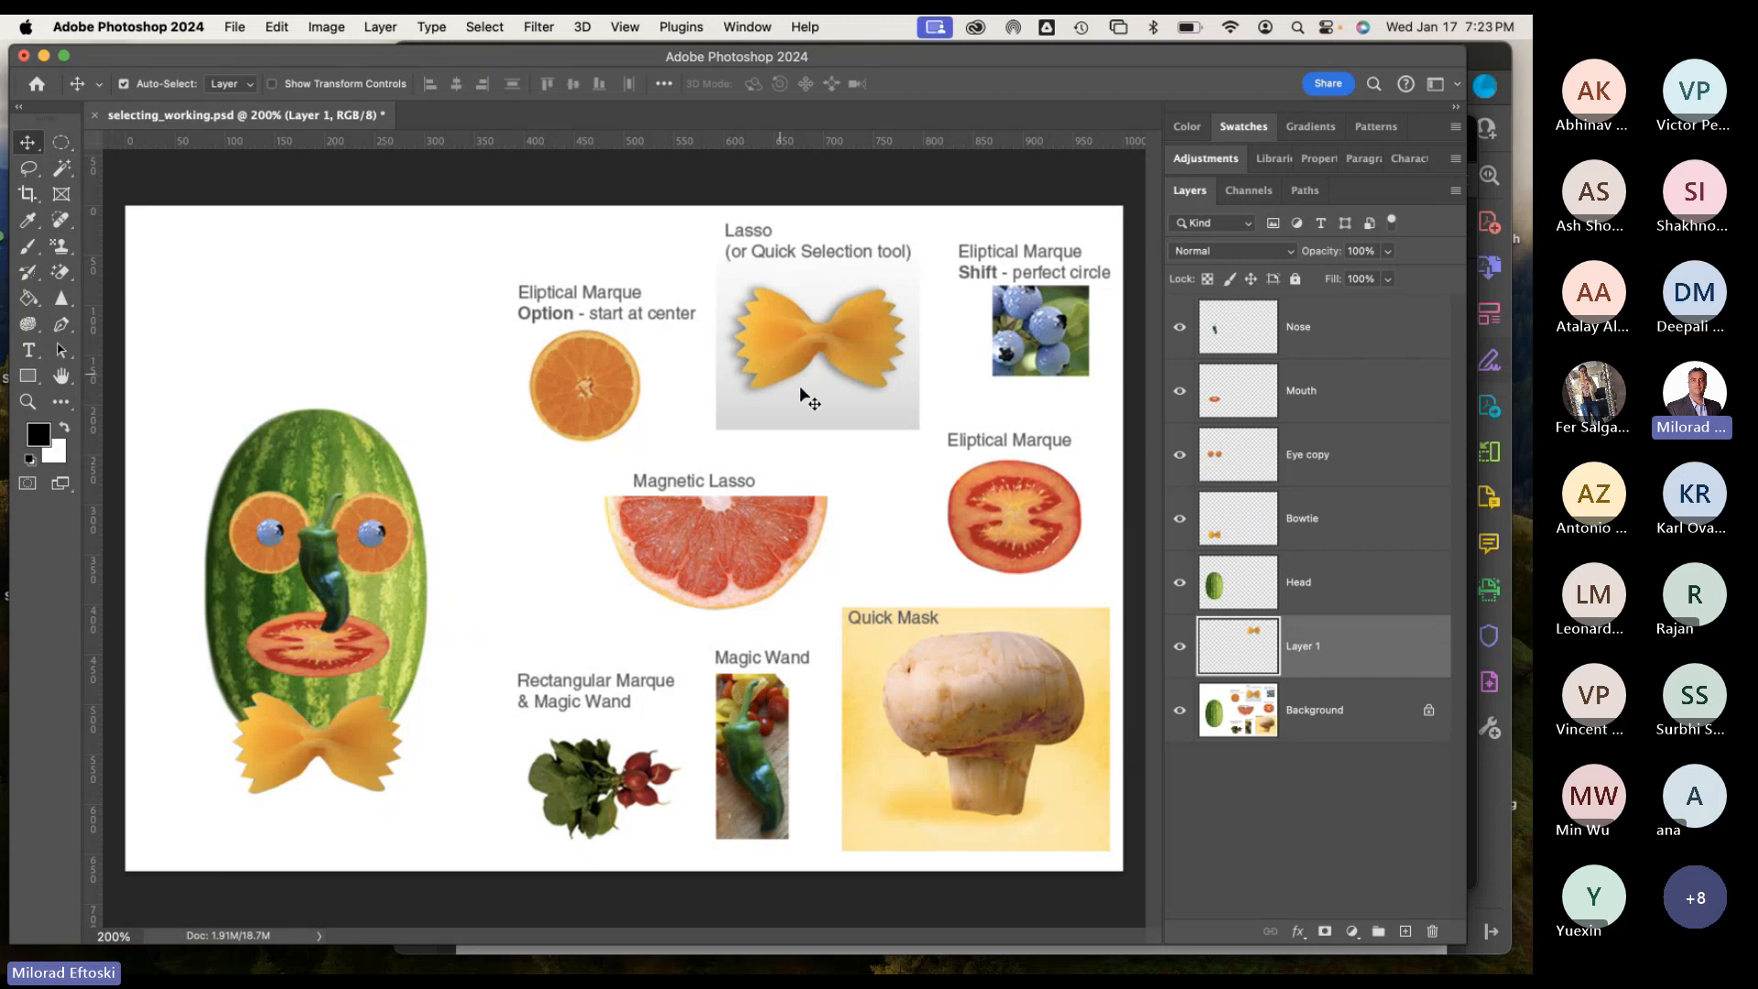
{"action": "mouse_move", "coordinate": [754, 357]}
{"action": "left_mouse_down"}
{"action": "mouse_move", "coordinate": [575, 328]}
{"action": "mouse_move", "coordinate": [240, 371]}
{"action": "mouse_move", "coordinate": [288, 432]}
{"action": "mouse_move", "coordinate": [366, 371]}
{"action": "mouse_move", "coordinate": [390, 389]}
{"action": "mouse_move", "coordinate": [371, 355]}
{"action": "left_mouse_up"}
{"action": "key", "text": "Delete"}
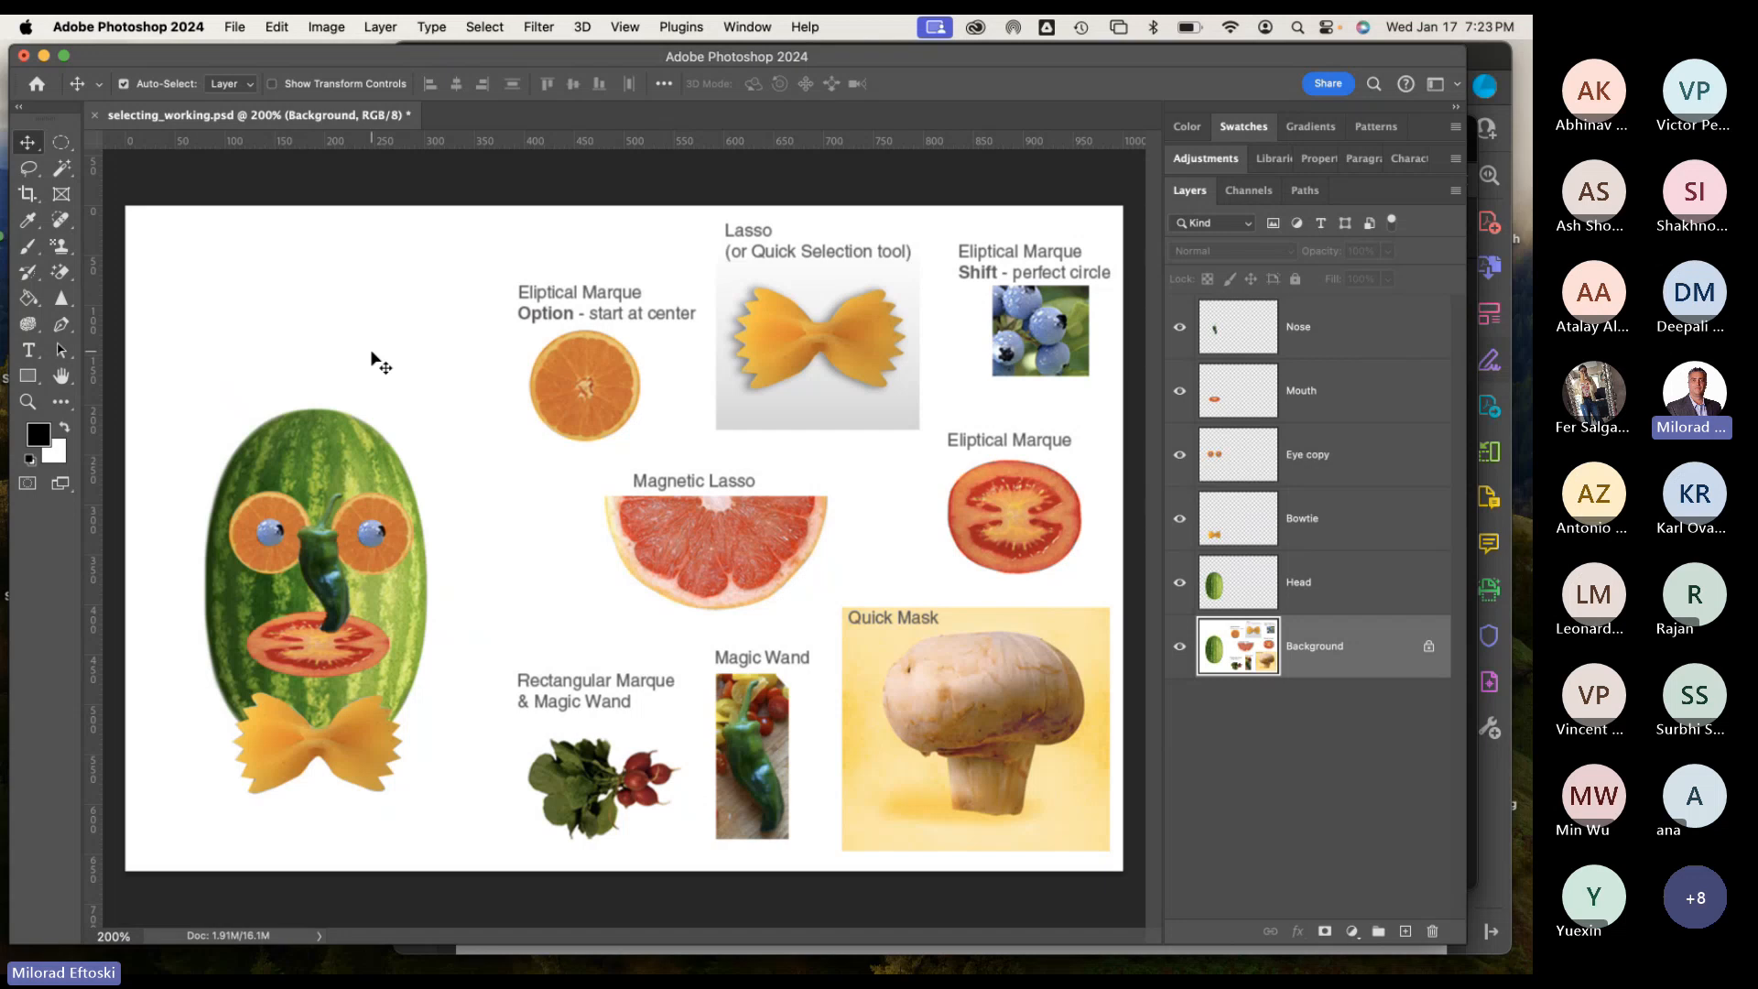
Switch to the Teams meeting, look through the participants list for raised hands, close the Teams windows, and return to Photoshop.
{"action": "mouse_move", "coordinate": [1196, 962]}
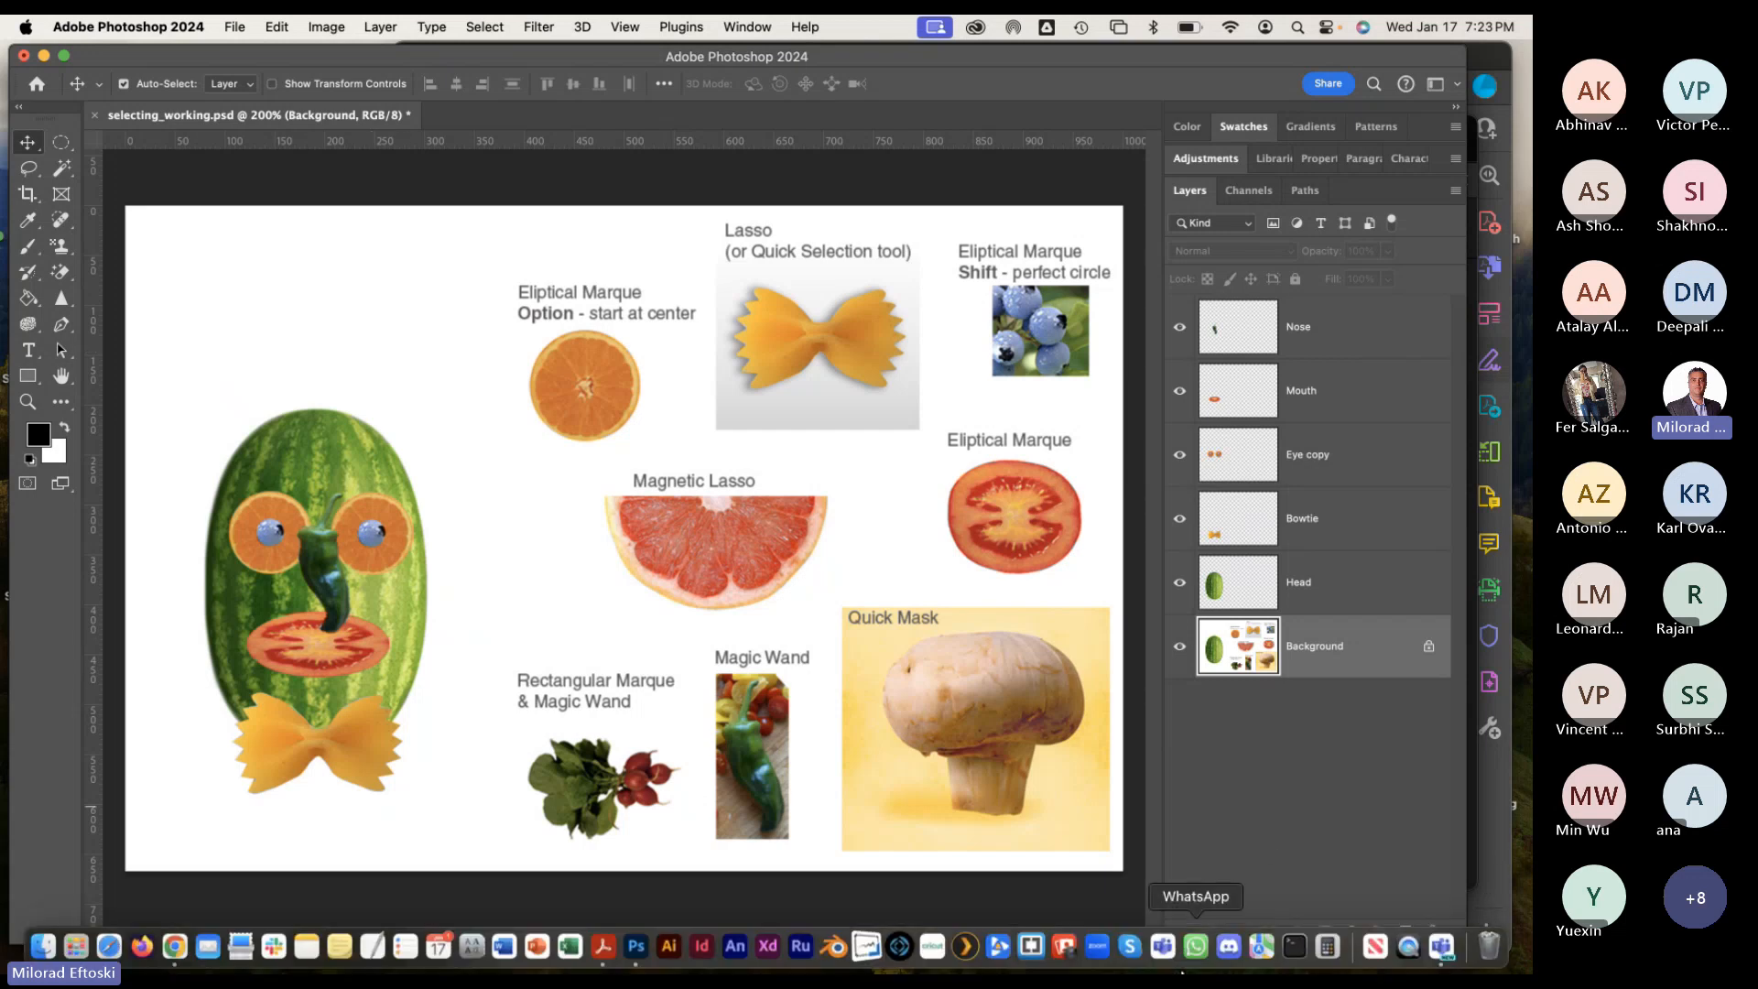
{"action": "left_click", "coordinate": [1441, 946]}
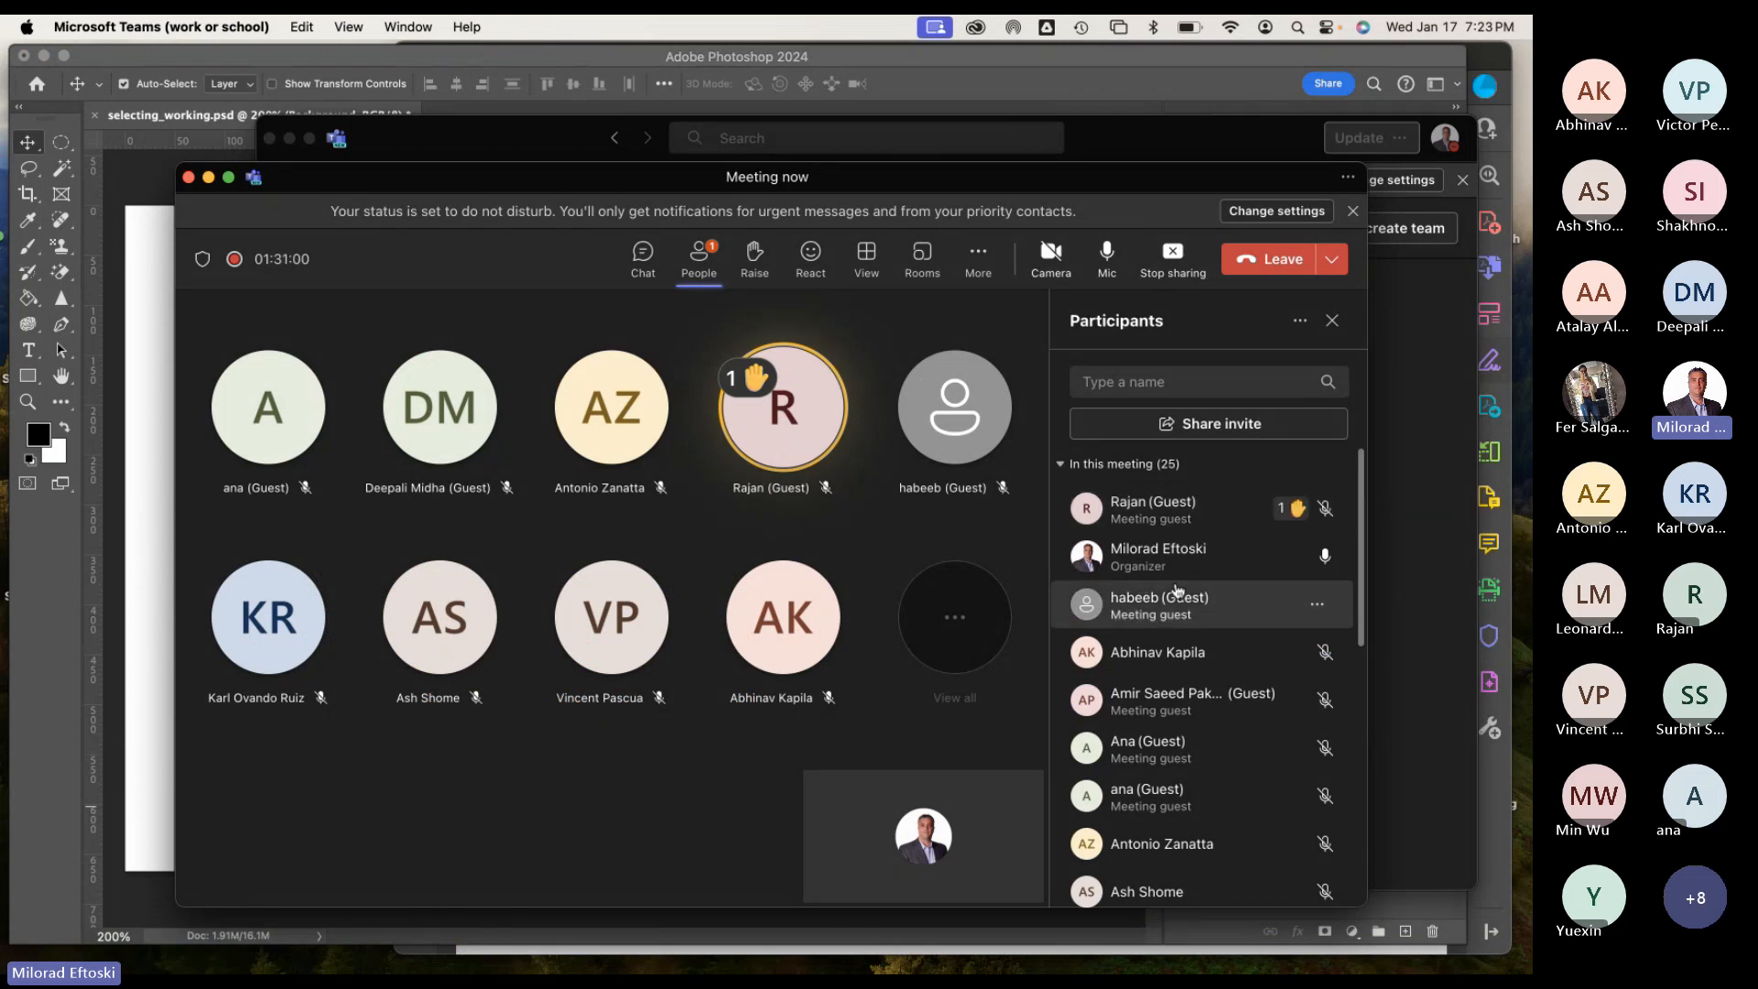
{"action": "scroll", "coordinate": [1197, 717], "scroll_direction": "down", "scroll_amount": 10}
{"action": "scroll", "coordinate": [1198, 717], "scroll_direction": "up", "scroll_amount": 10}
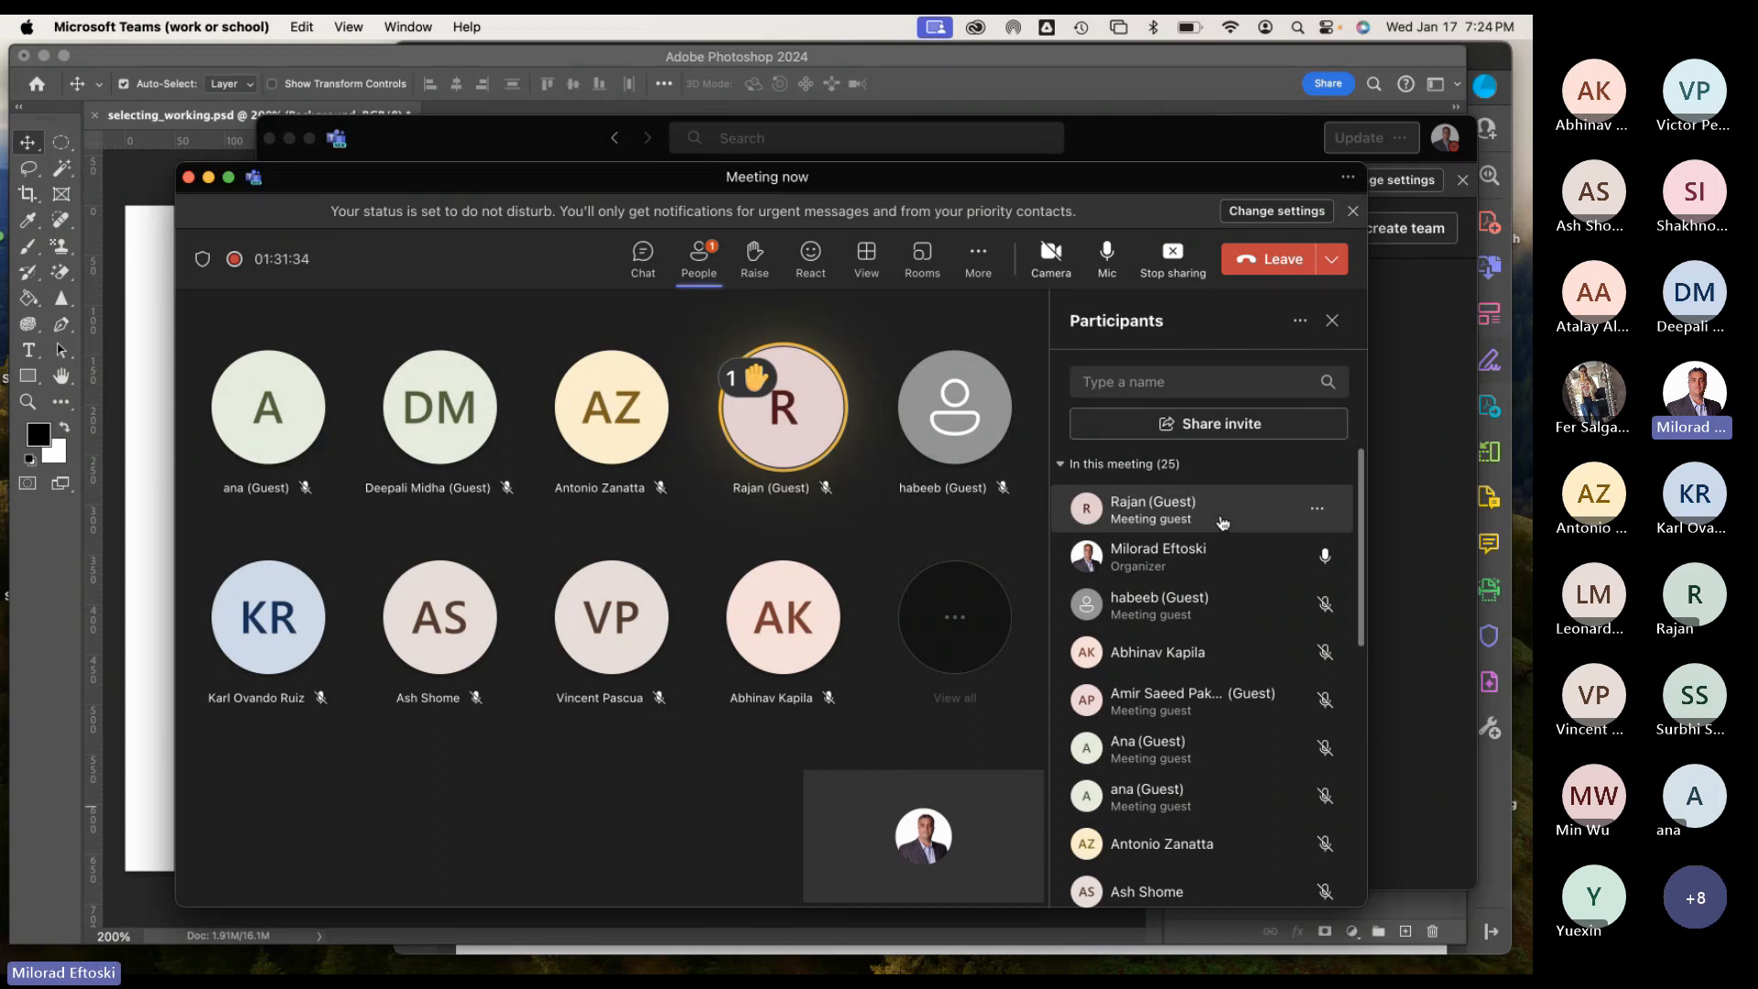
{"action": "scroll", "coordinate": [1200, 632], "scroll_direction": "down", "scroll_amount": 5}
{"action": "scroll", "coordinate": [1201, 632], "scroll_direction": "up", "scroll_amount": 5}
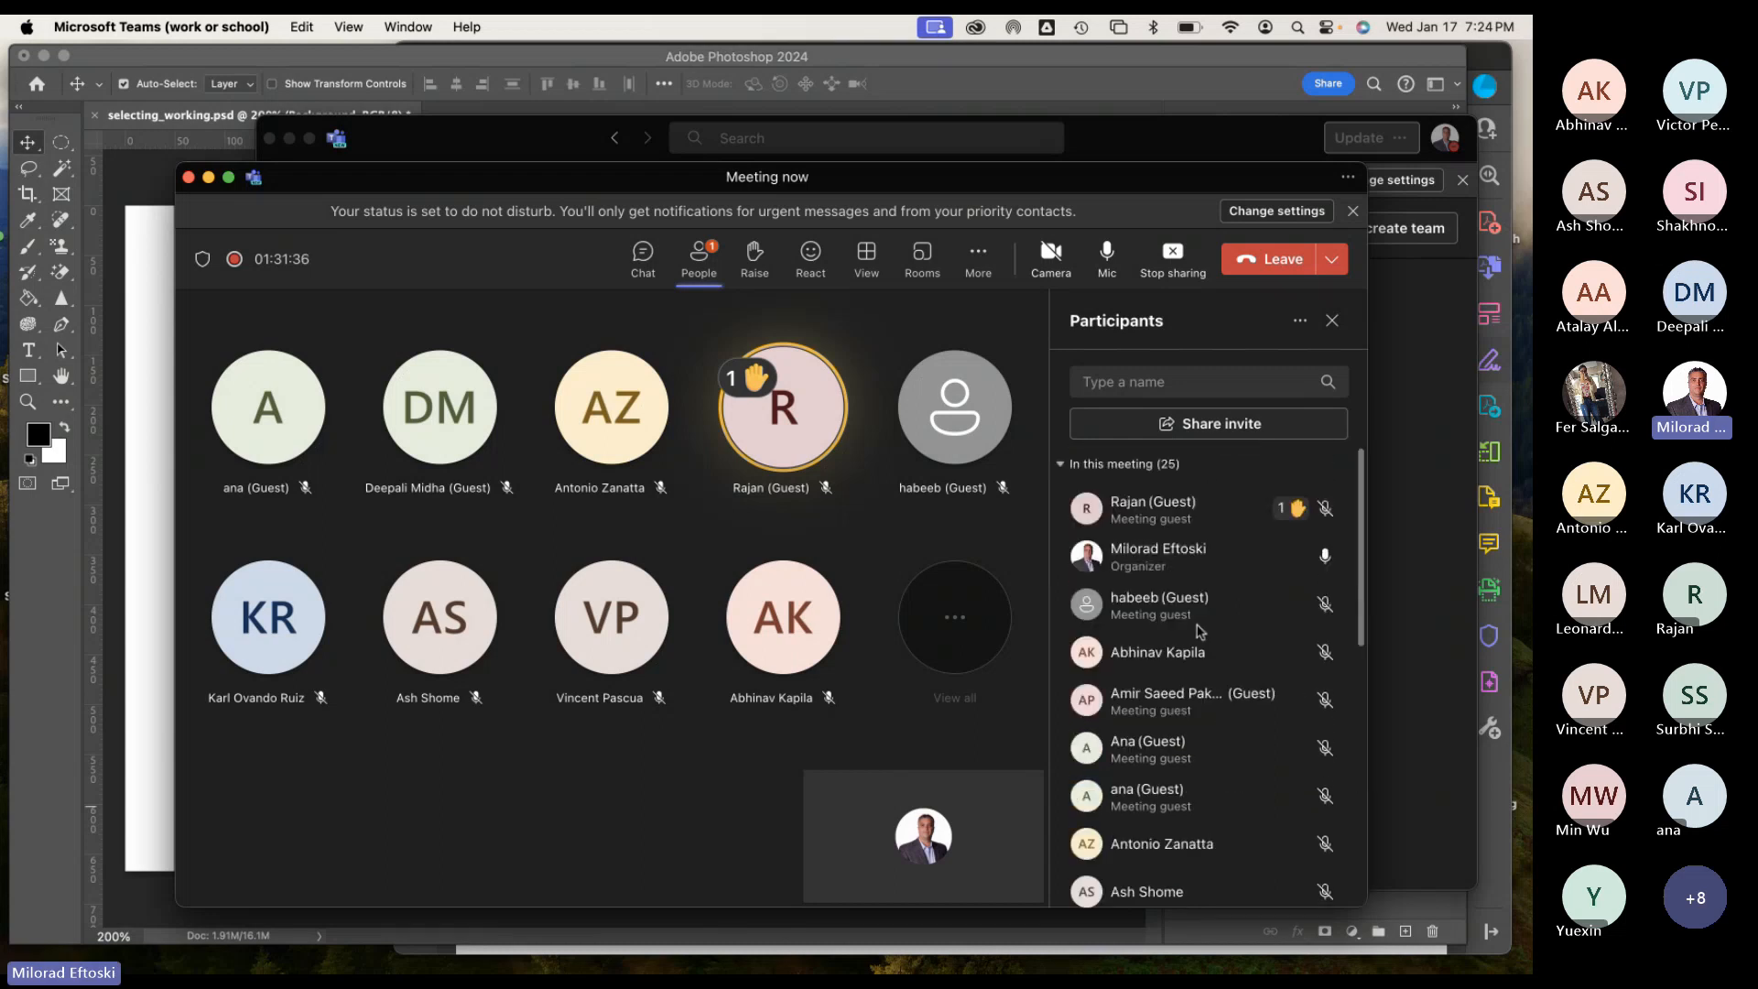
{"action": "scroll", "coordinate": [1200, 632], "scroll_direction": "down", "scroll_amount": 5}
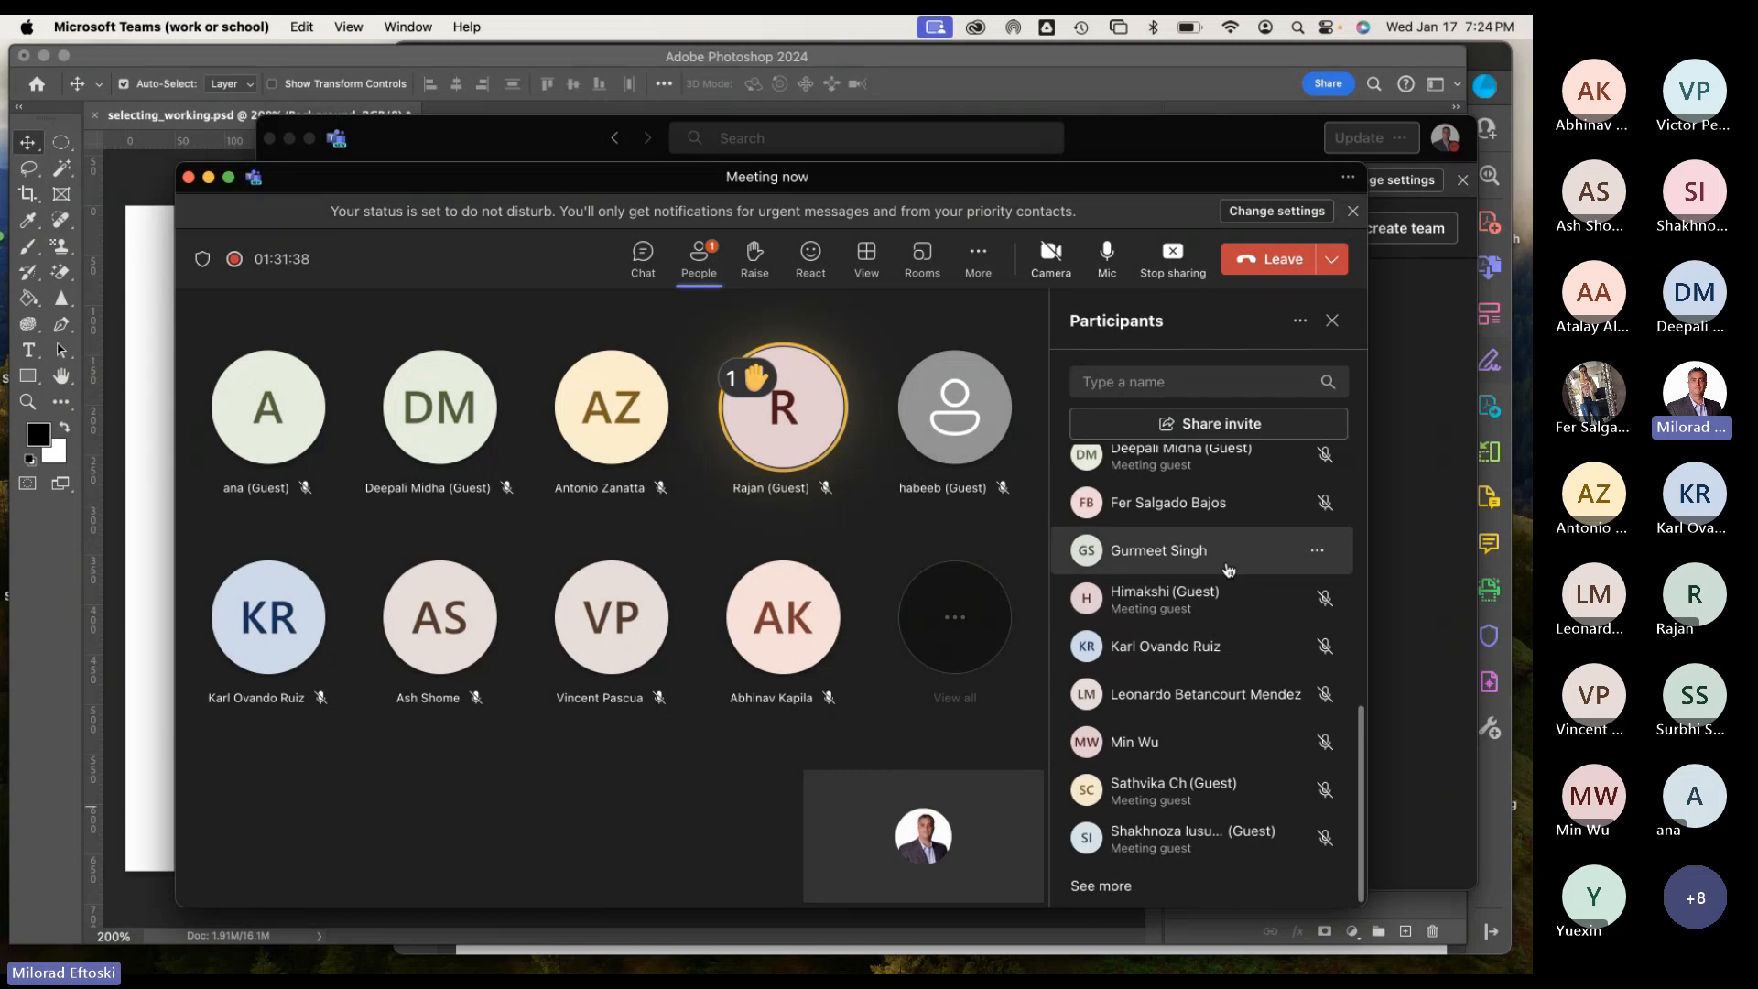
{"action": "left_click", "coordinate": [209, 176]}
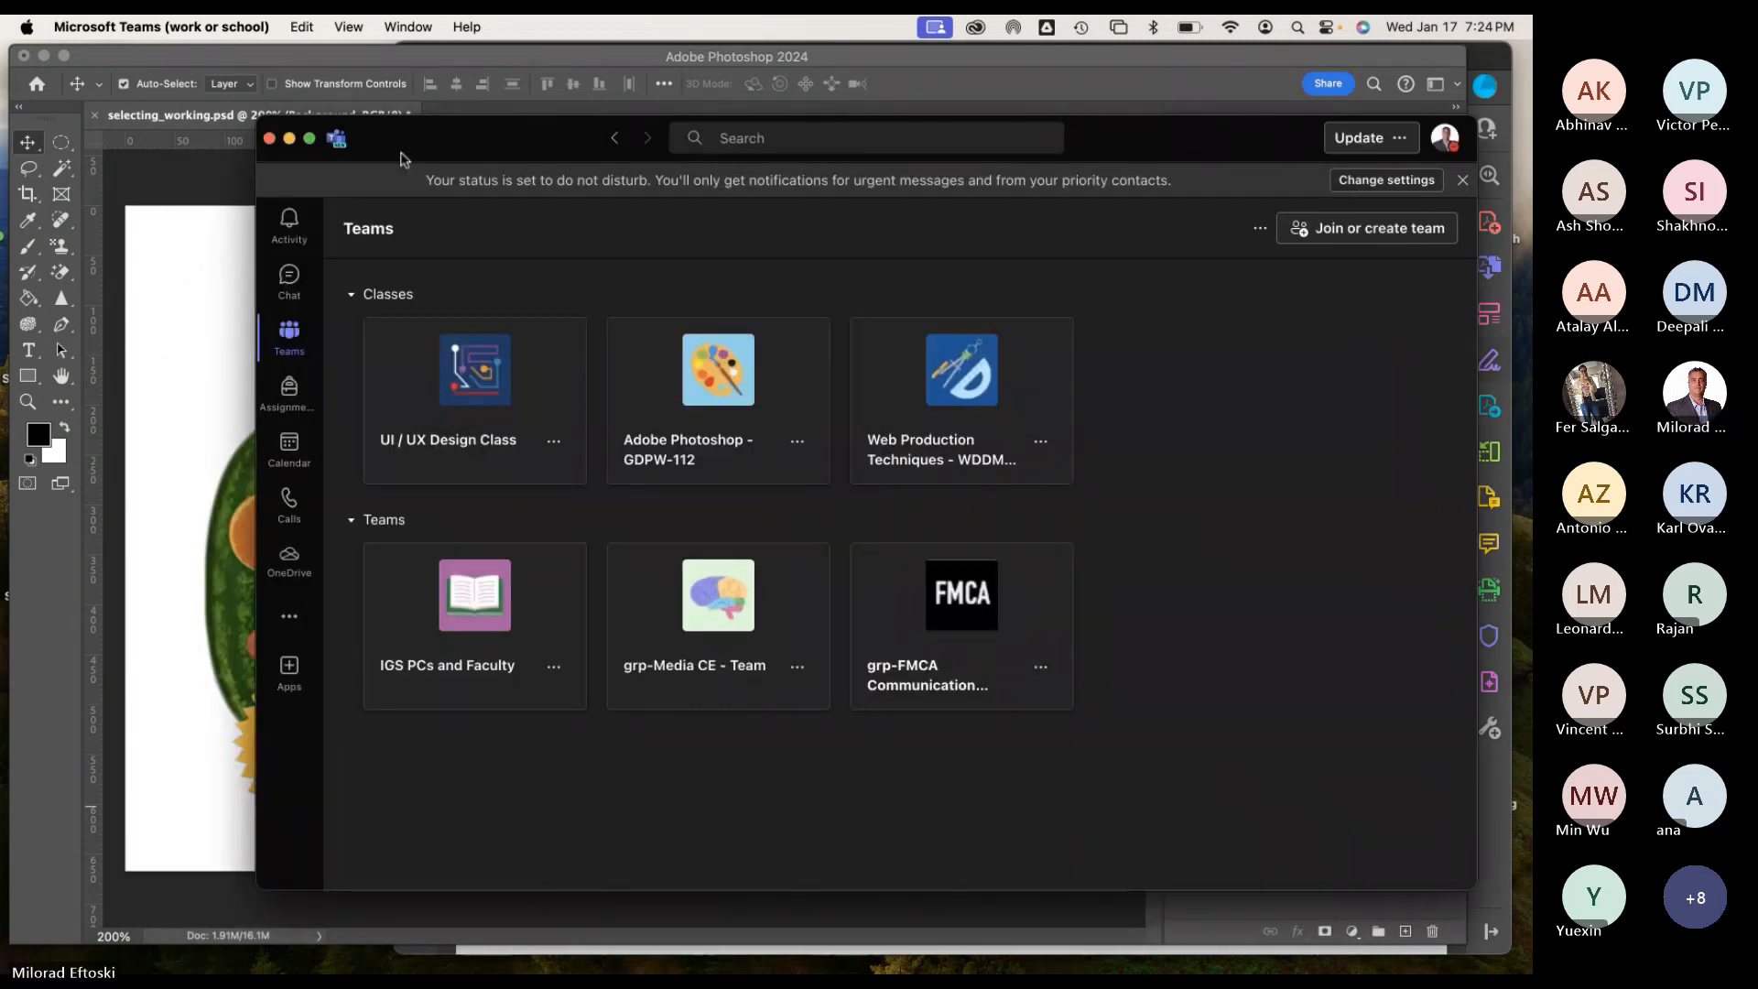
{"action": "left_click", "coordinate": [270, 139]}
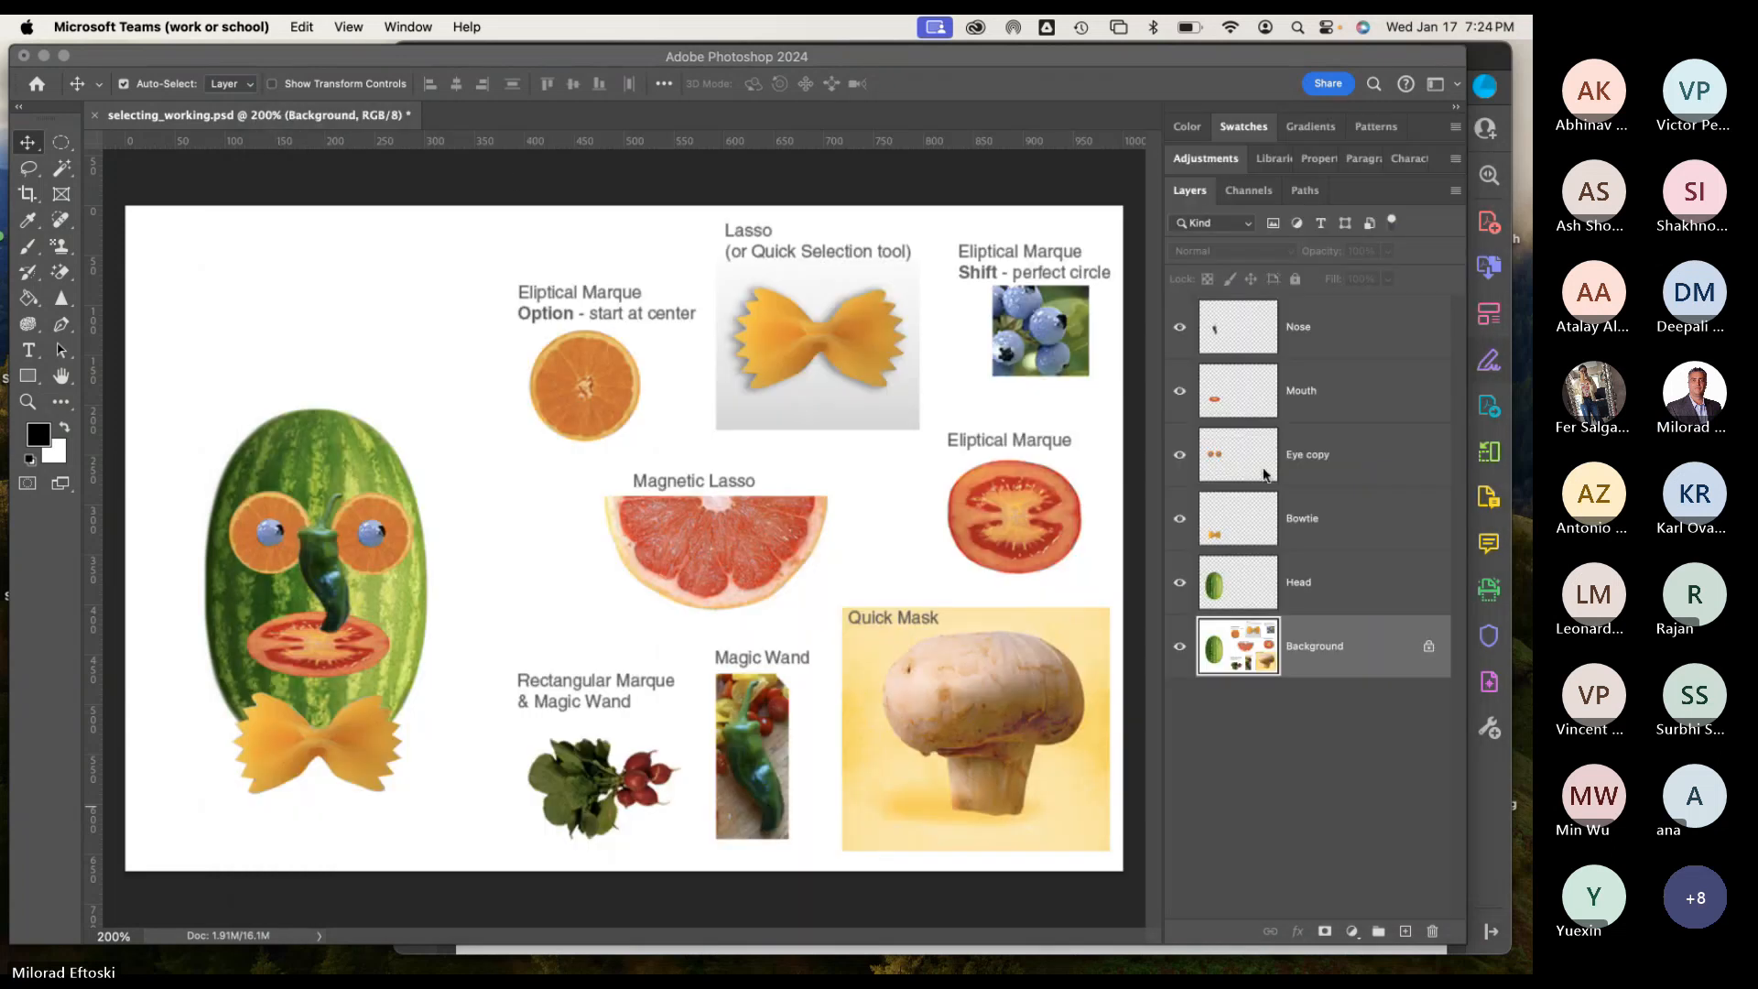
{"action": "left_click", "coordinate": [925, 517]}
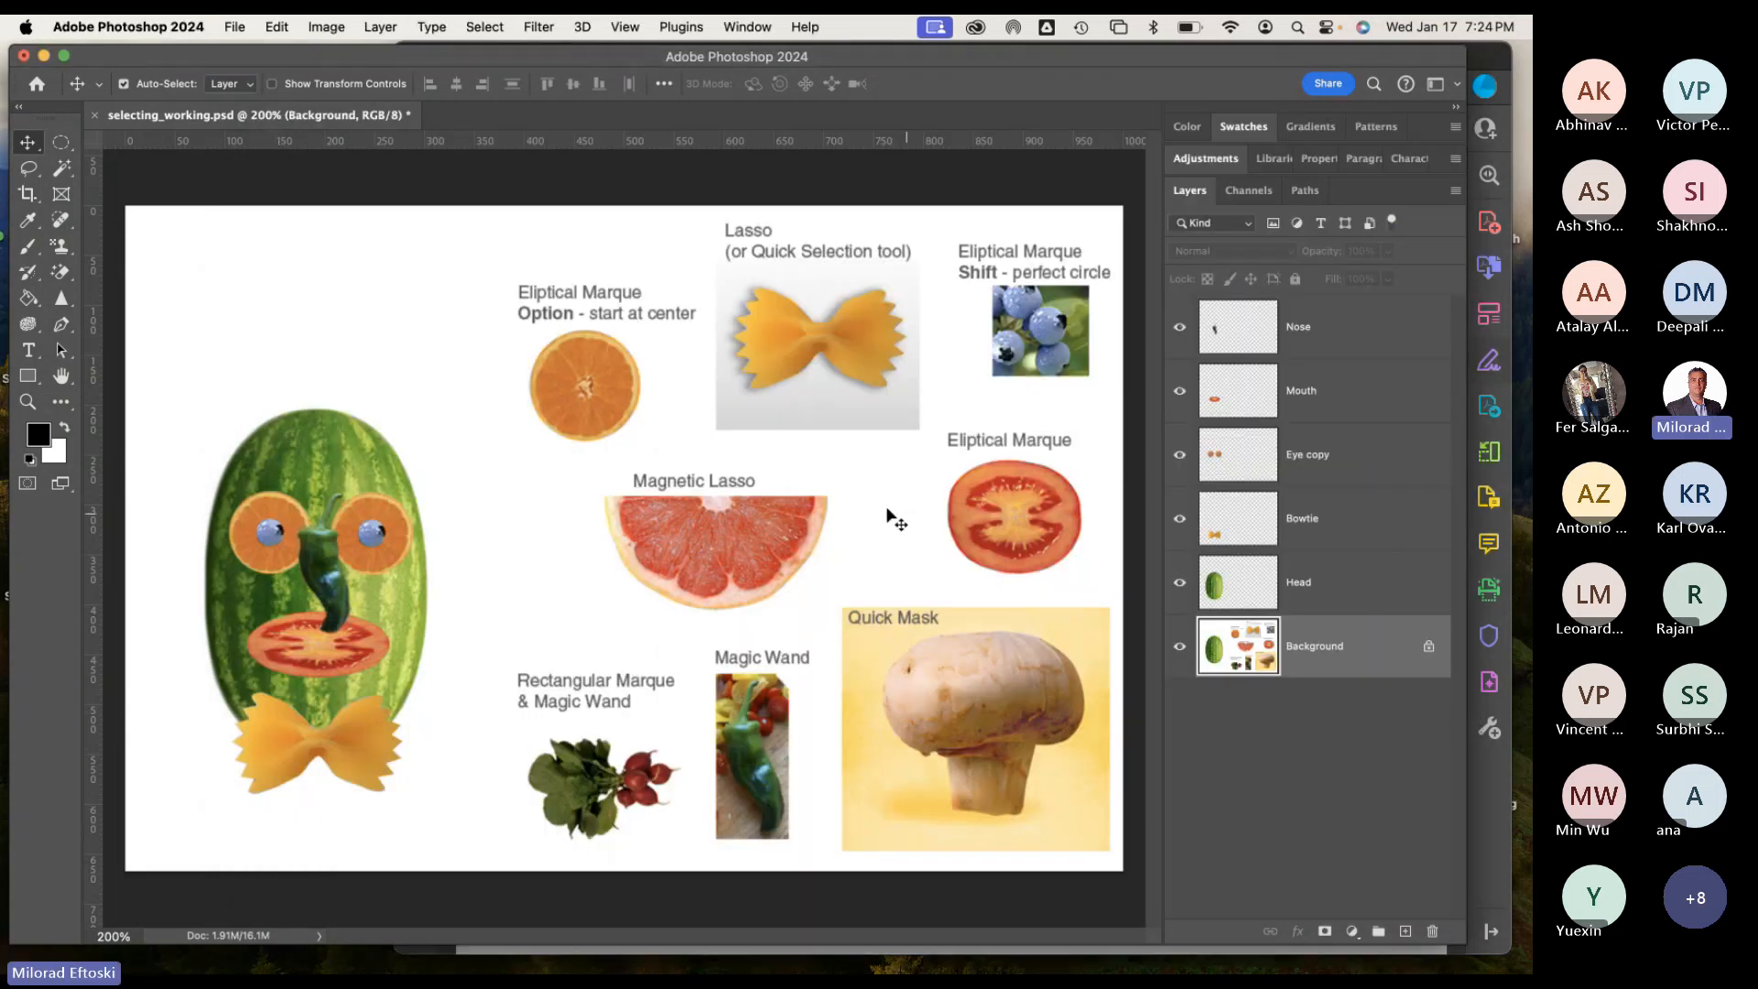
Switch to the assignment PDF in Acrobat, read the instructions for the ears, and return to Photoshop.
{"action": "left_click", "coordinate": [1475, 751]}
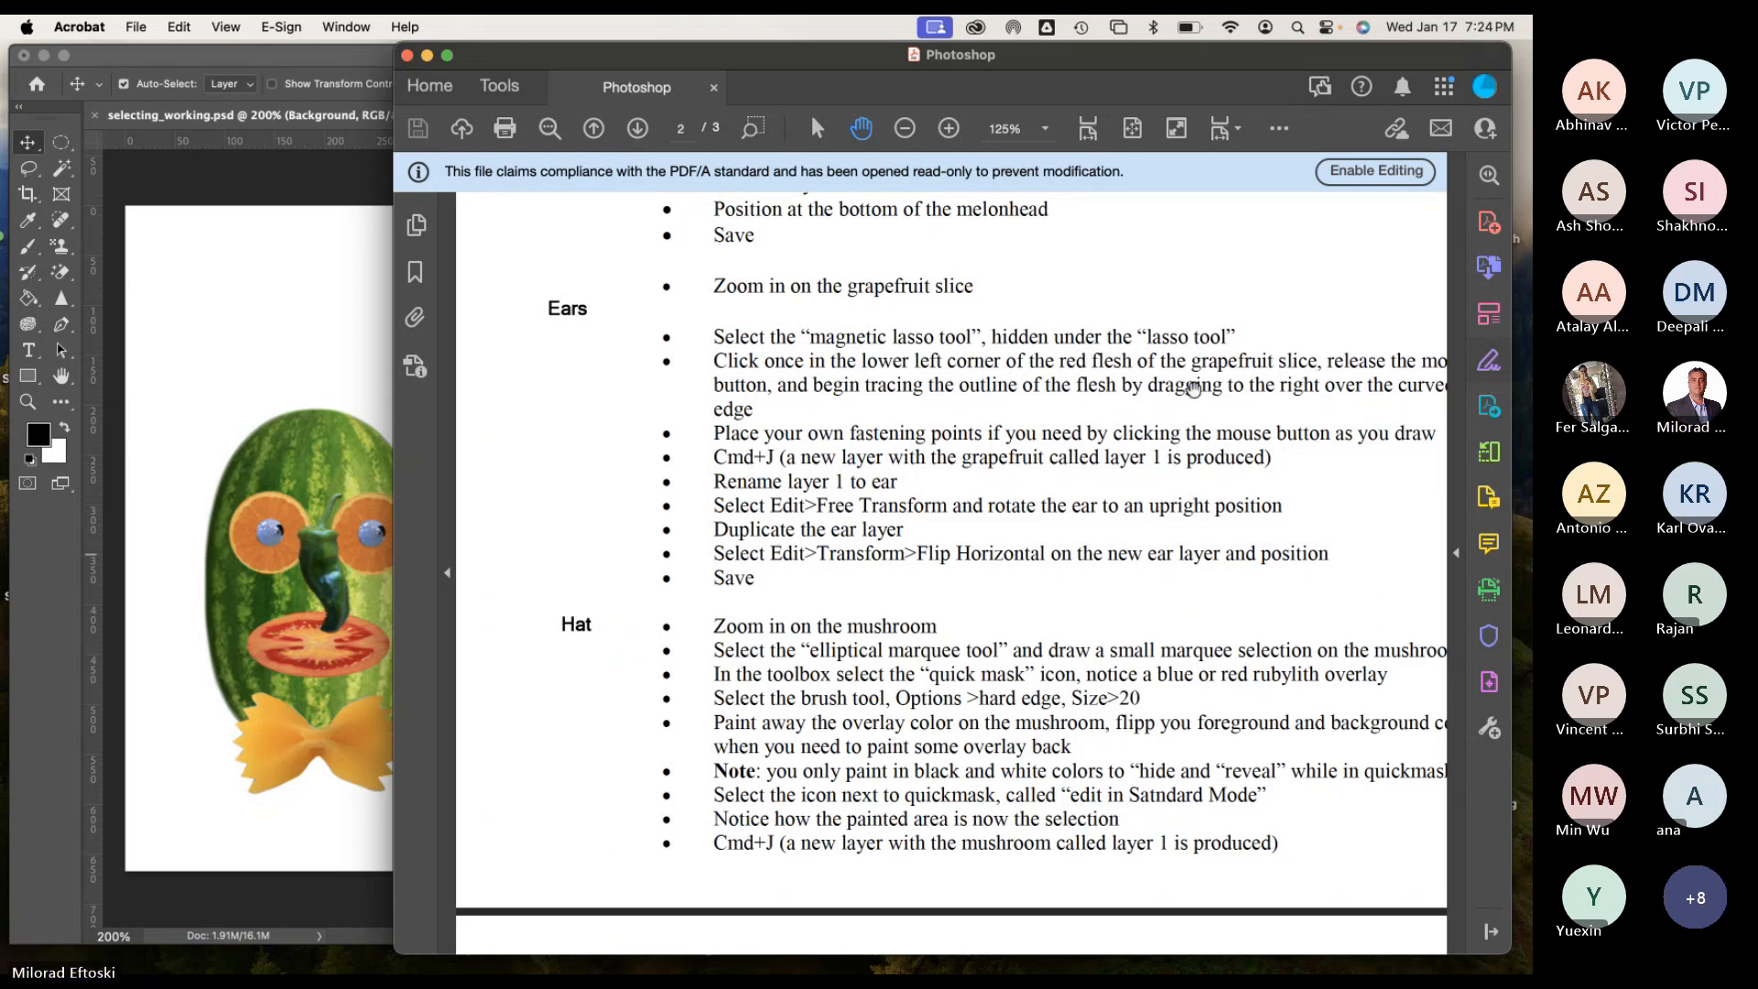
{"action": "scroll", "coordinate": [1112, 391], "scroll_direction": "right", "scroll_amount": 3}
{"action": "scroll", "coordinate": [1113, 391], "scroll_direction": "down", "scroll_amount": 1}
{"action": "scroll", "coordinate": [1113, 391], "scroll_direction": "right", "scroll_amount": 2}
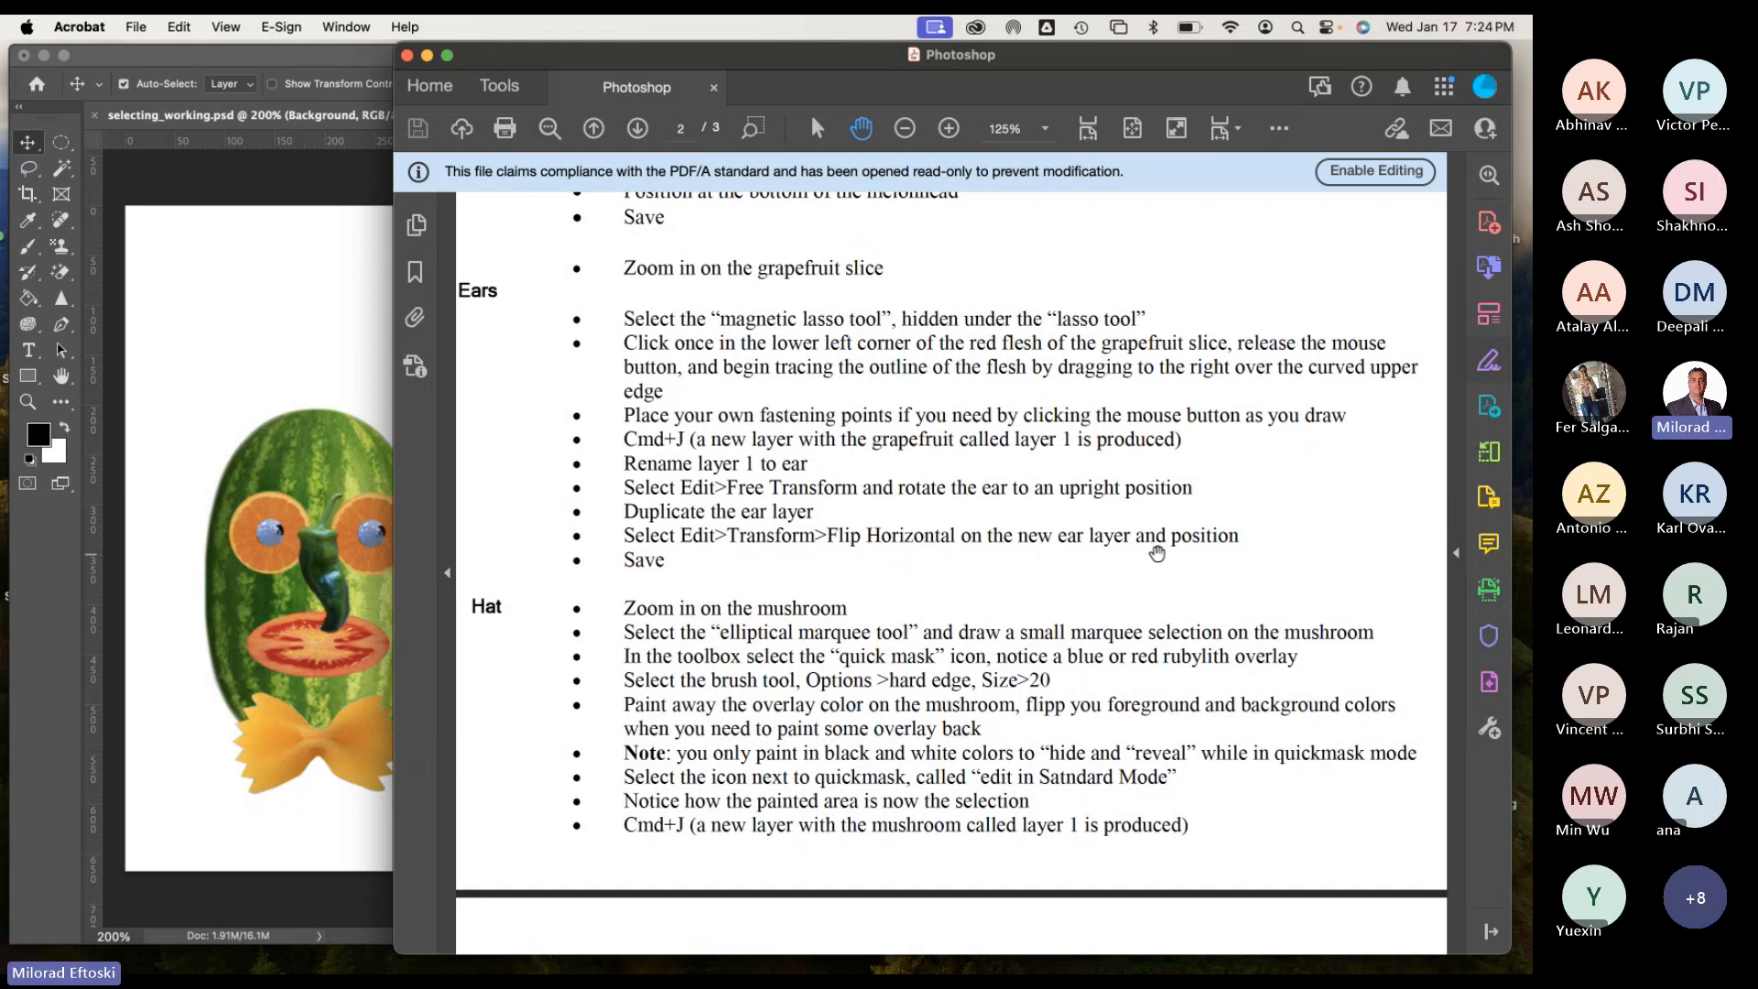
{"action": "scroll", "coordinate": [774, 582], "scroll_direction": "up", "scroll_amount": 2}
{"action": "scroll", "coordinate": [773, 581], "scroll_direction": "left", "scroll_amount": 2}
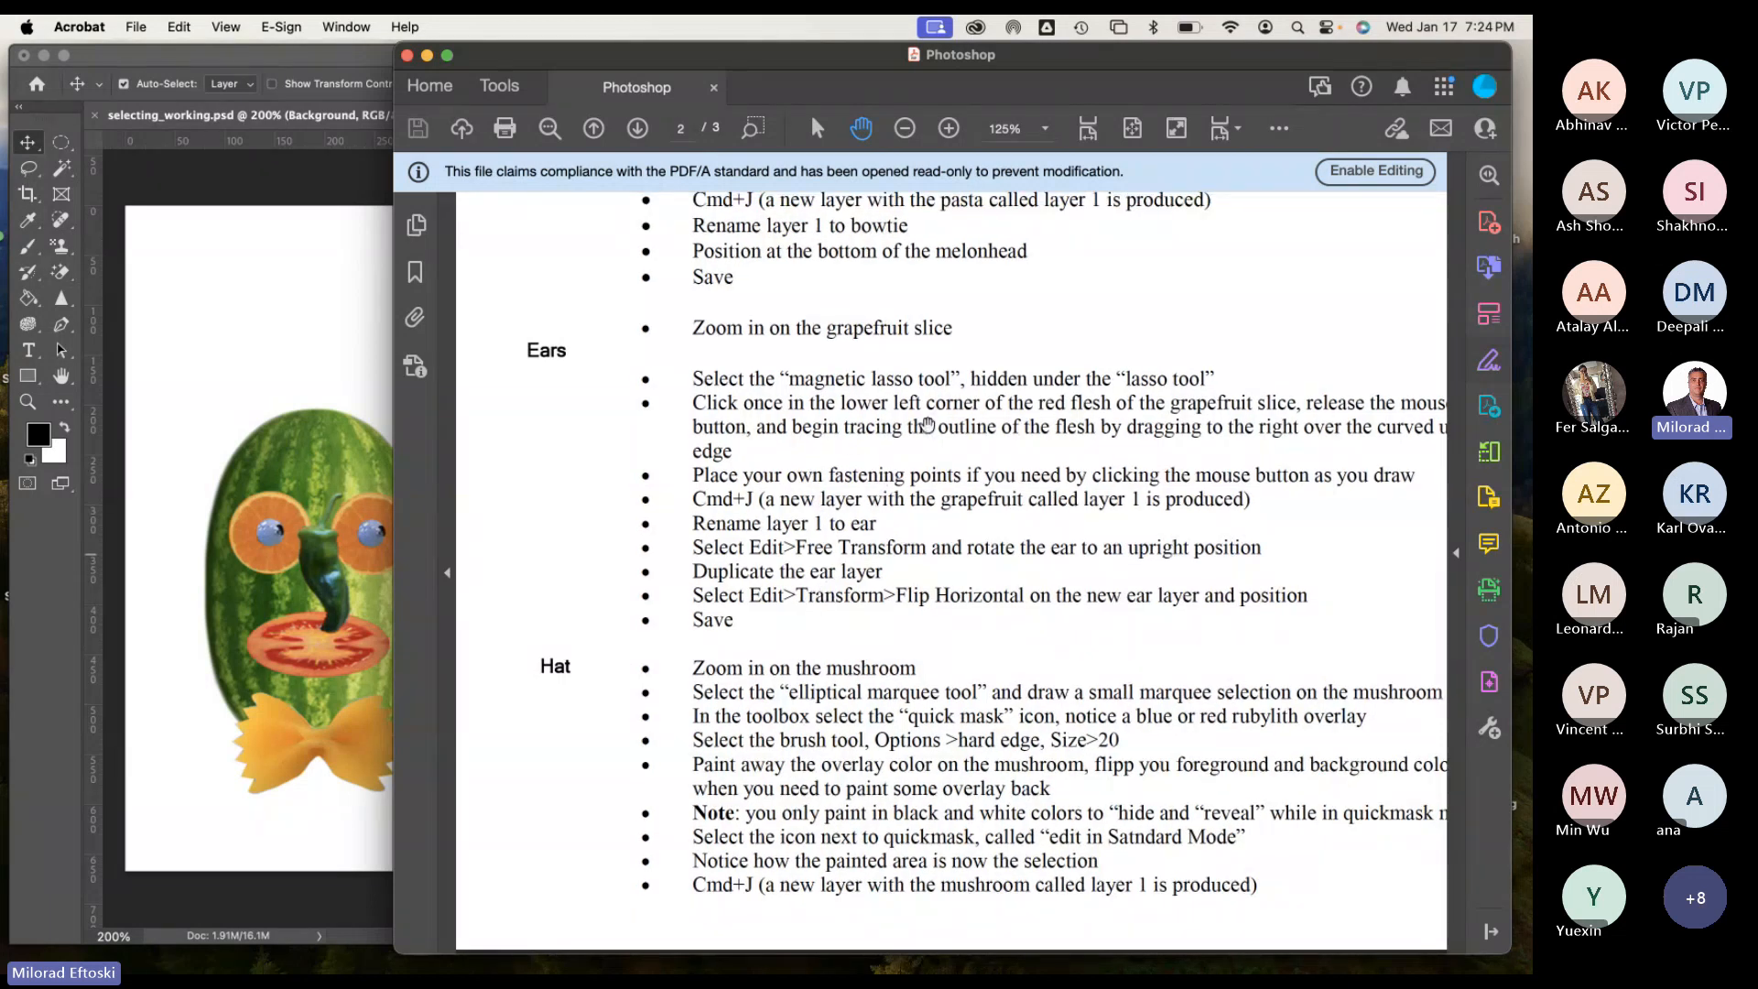
{"action": "left_click", "coordinate": [313, 359]}
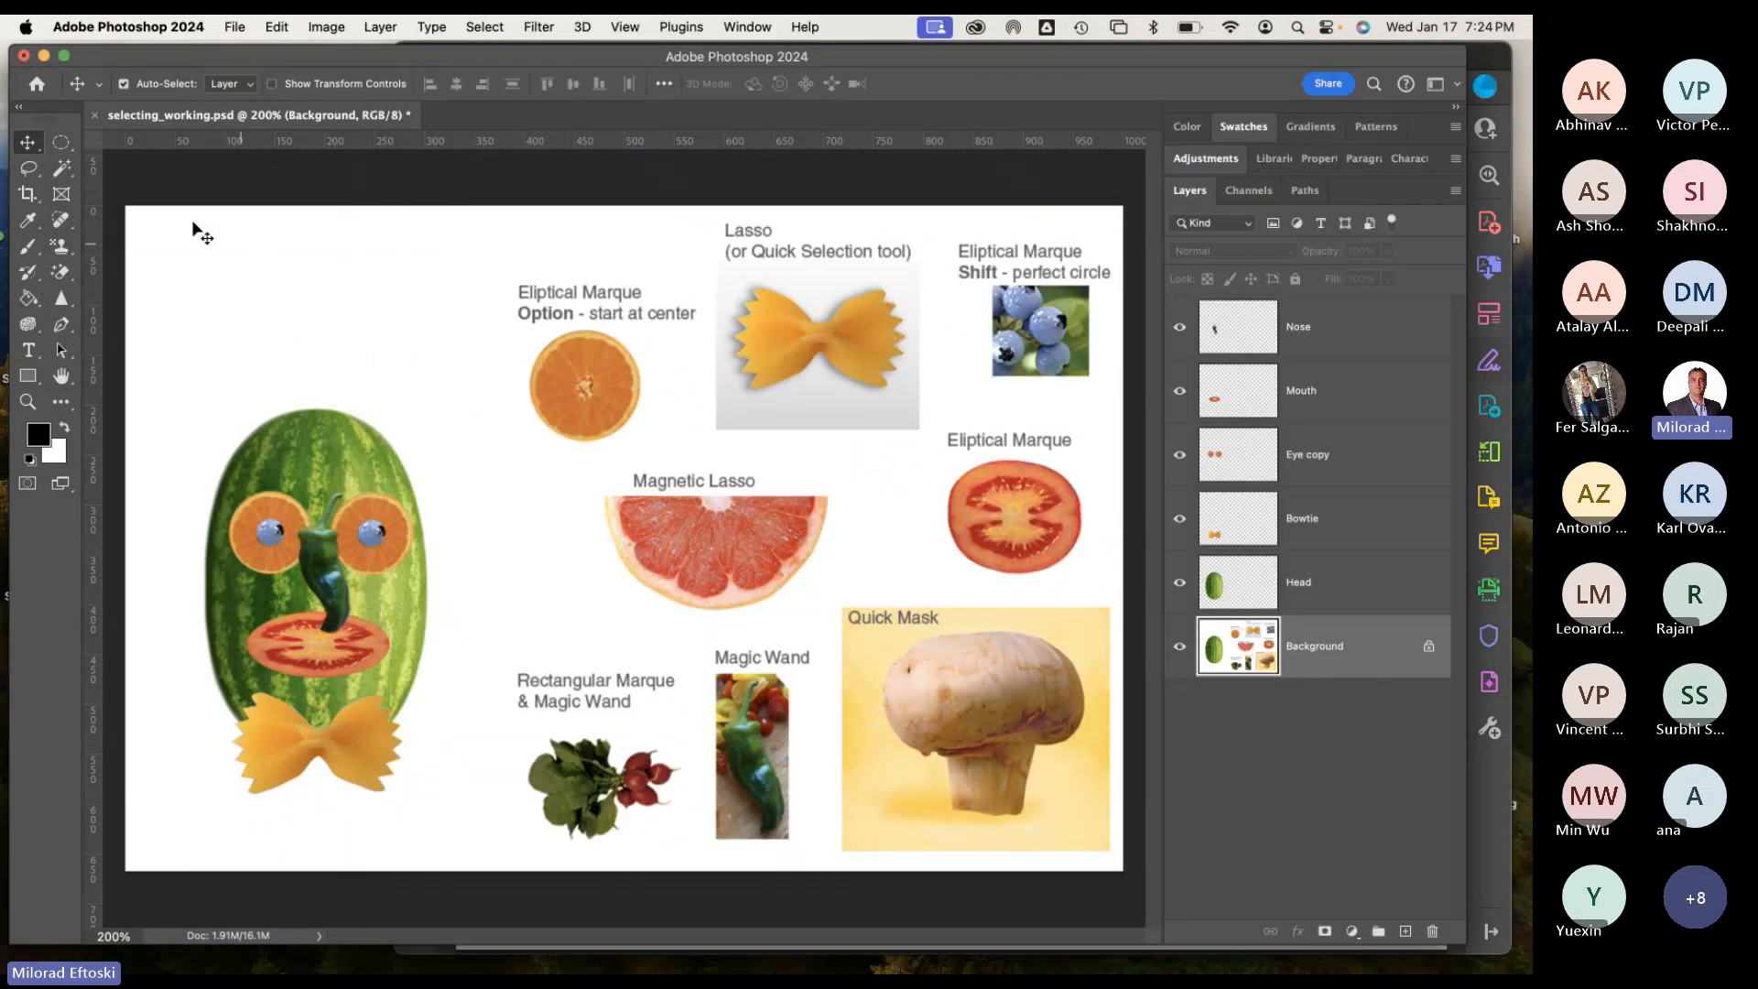
Look through the Lasso and Magic Wand tool groups and make the Magnetic Lasso the active tool.
{"action": "mouse_move", "coordinate": [28, 171]}
{"action": "left_mouse_down"}
{"action": "mouse_move", "coordinate": [109, 168]}
{"action": "mouse_move", "coordinate": [129, 207]}
{"action": "mouse_move", "coordinate": [61, 168]}
{"action": "mouse_move", "coordinate": [156, 185]}
{"action": "mouse_move", "coordinate": [136, 205]}
{"action": "left_mouse_up"}
{"action": "mouse_move", "coordinate": [61, 142]}
{"action": "left_mouse_down"}
{"action": "mouse_move", "coordinate": [105, 144]}
{"action": "mouse_move", "coordinate": [32, 166]}
{"action": "left_mouse_up"}
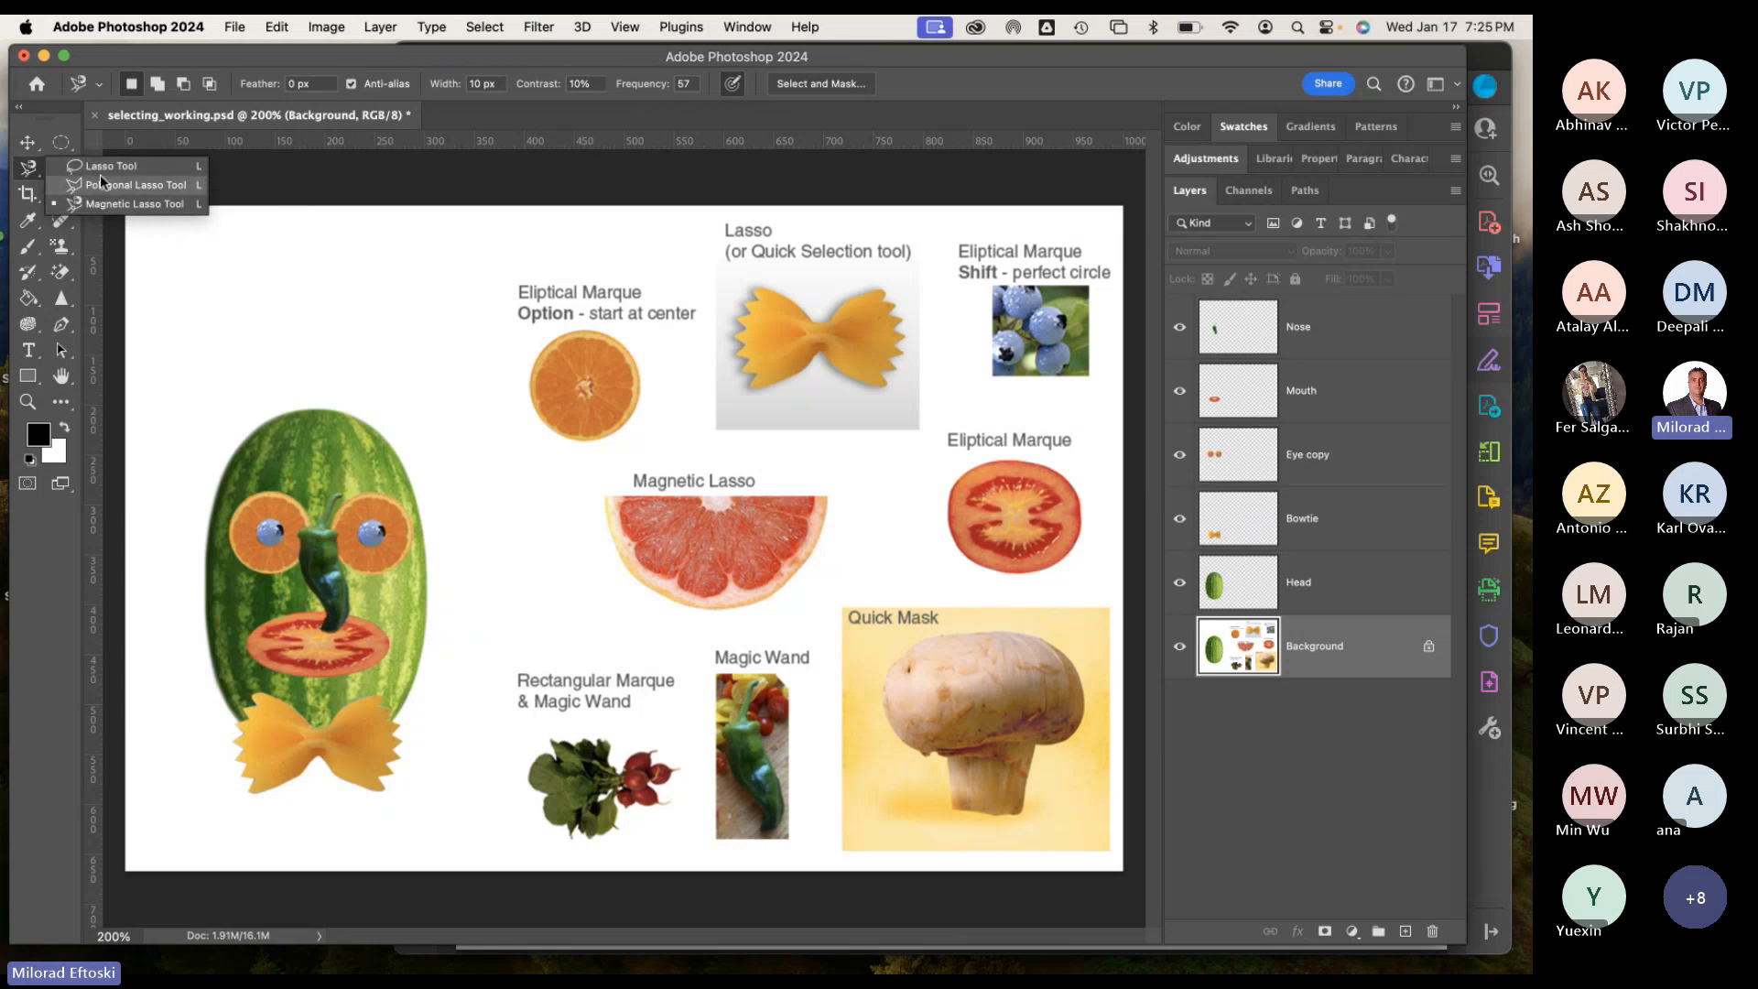
{"action": "left_click", "coordinate": [55, 166]}
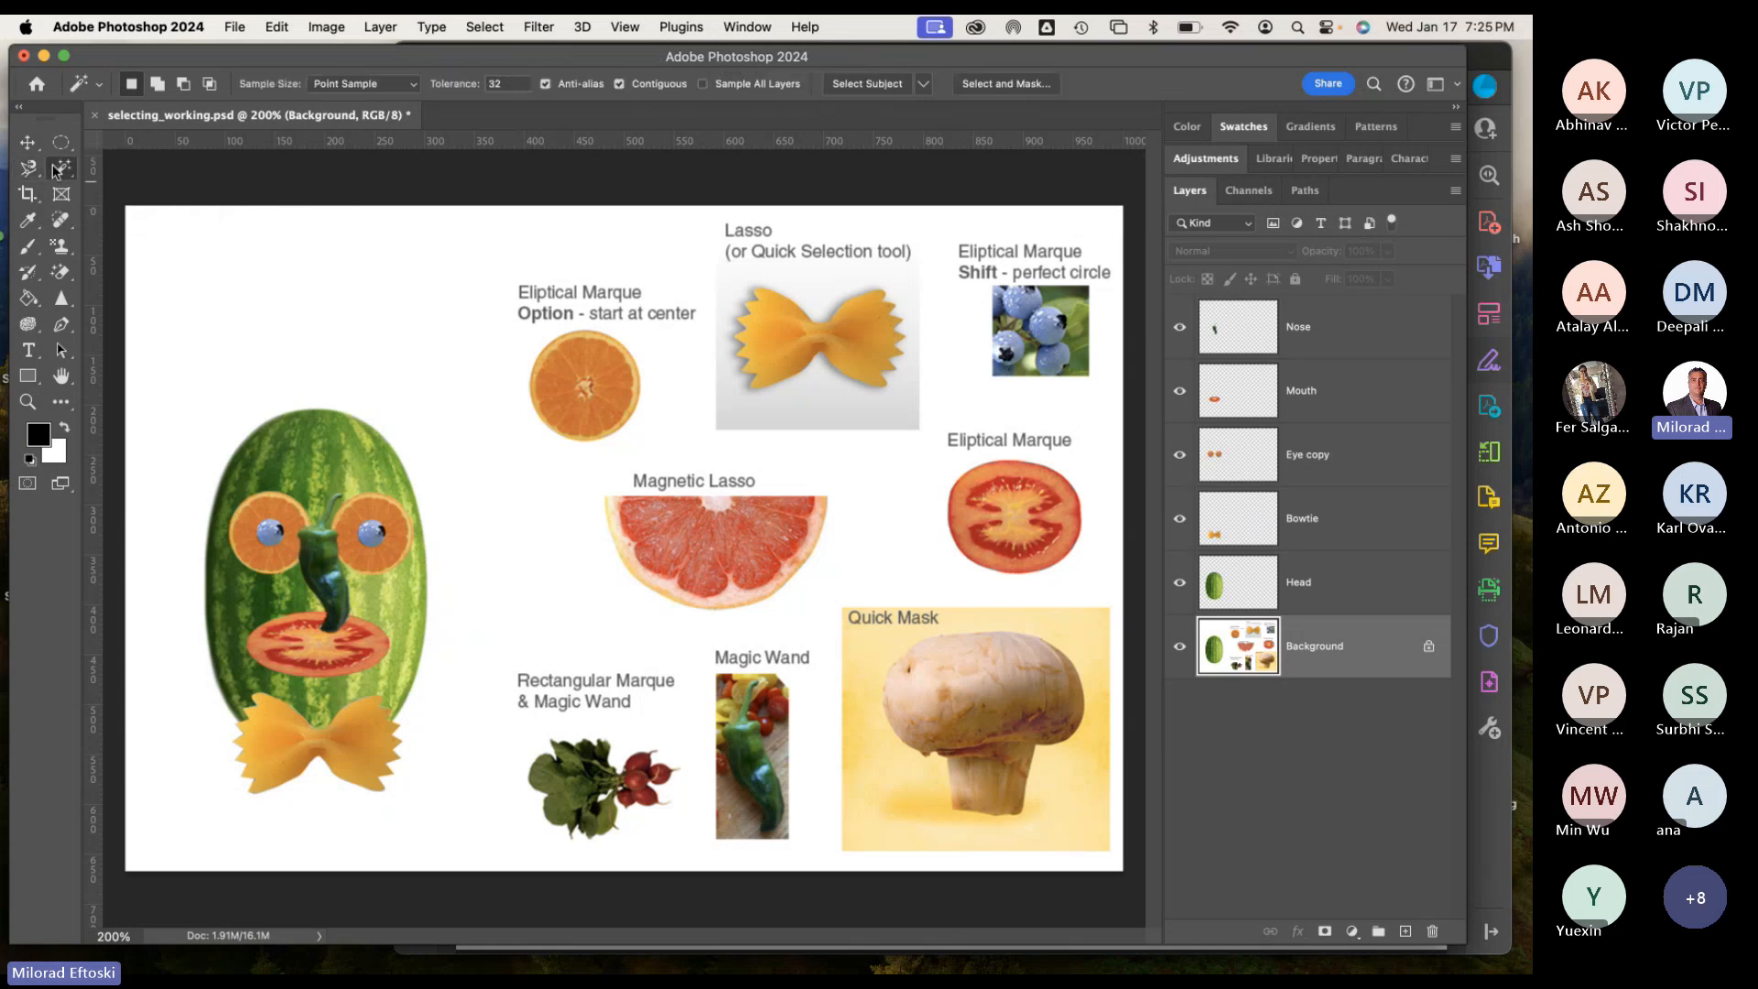
{"action": "left_click_drag", "start_coordinate": [52, 163], "coordinate": [53, 163]}
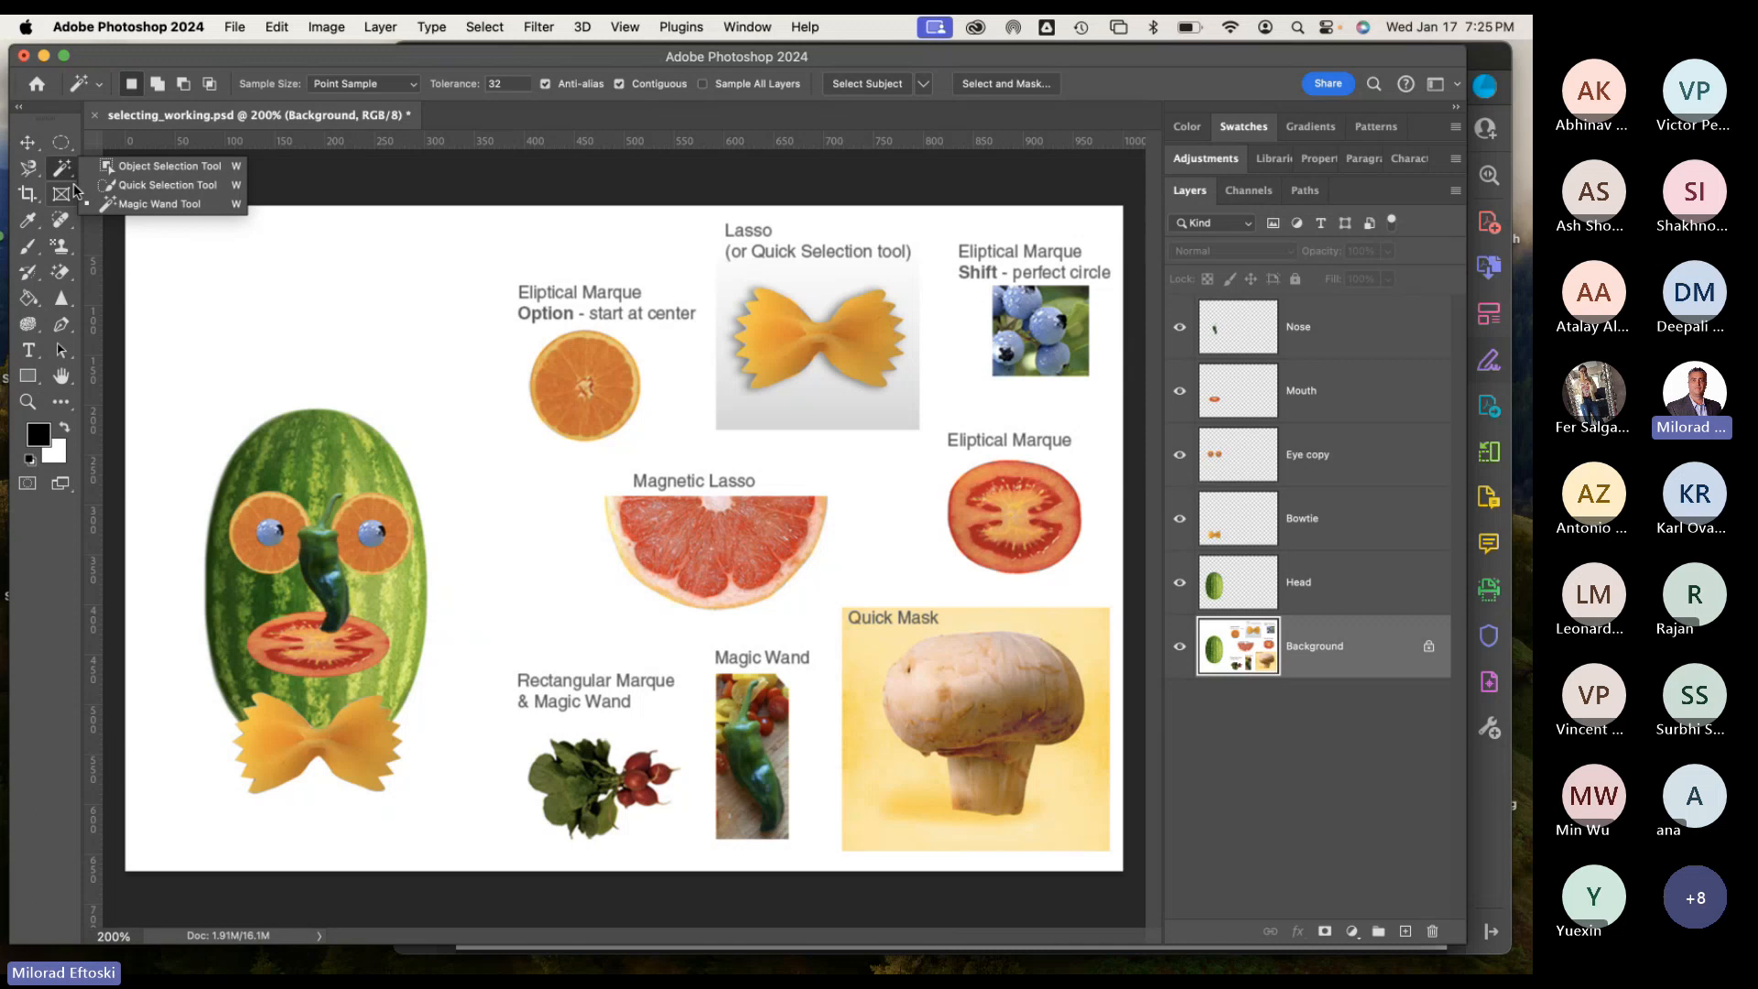
{"action": "left_click", "coordinate": [29, 169]}
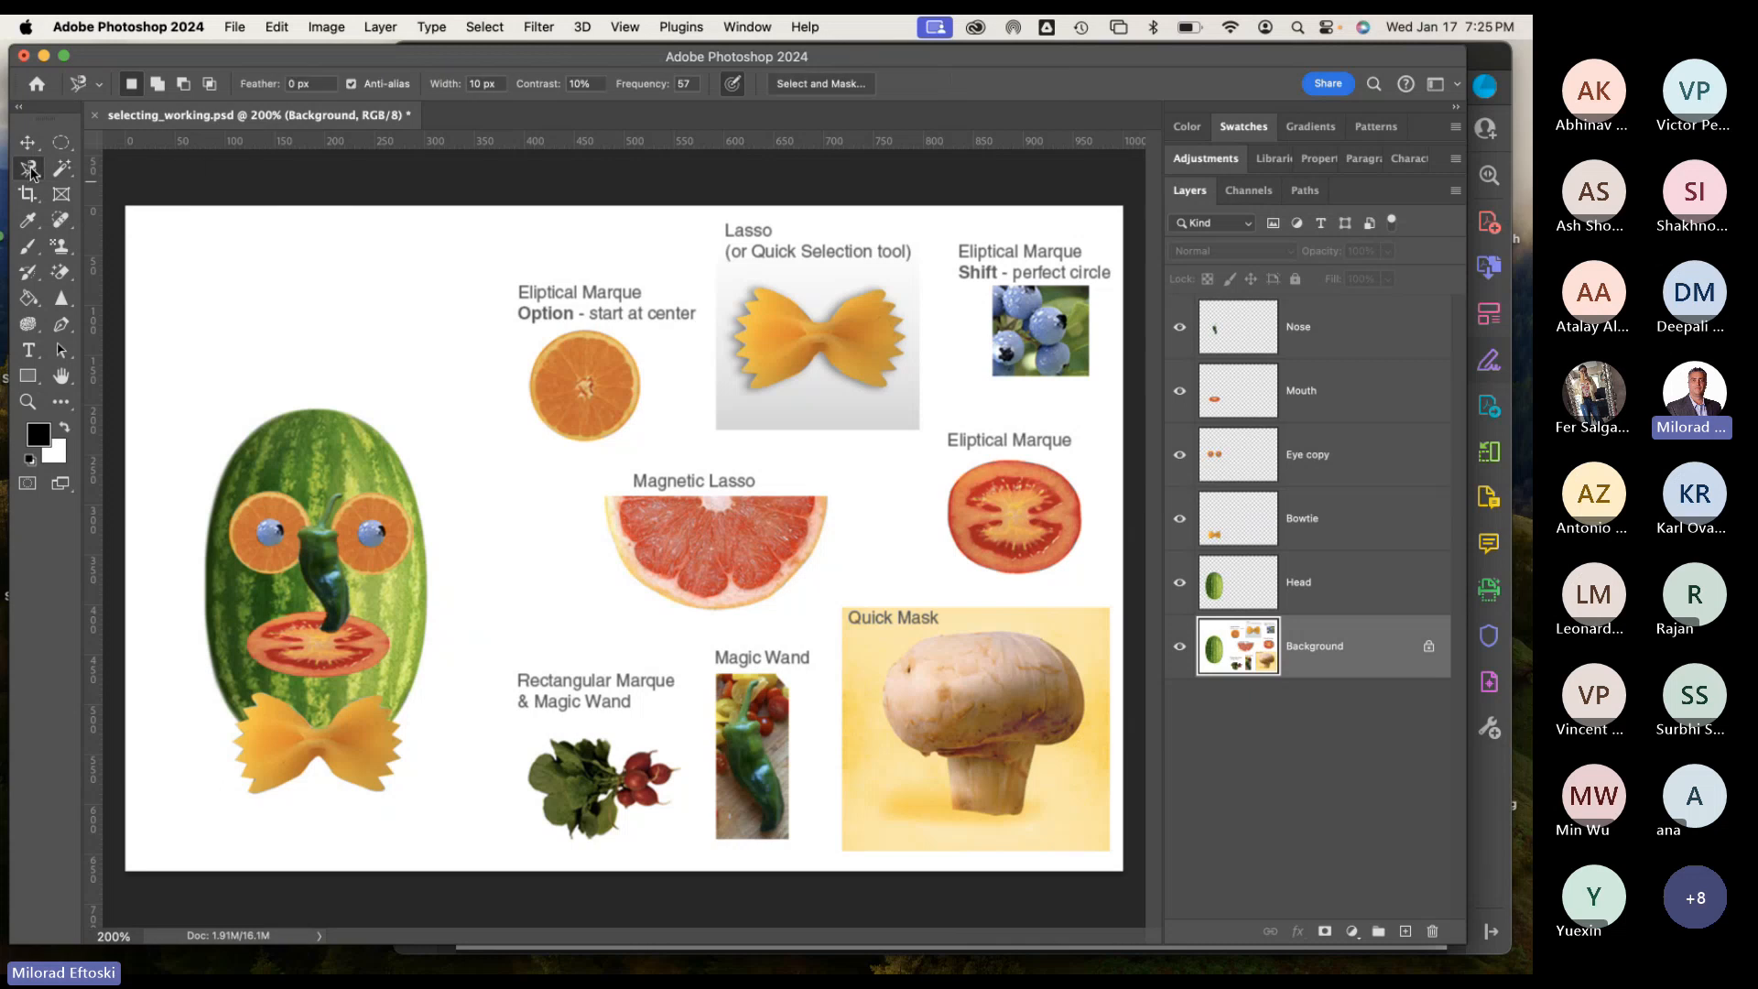
{"action": "right_click", "coordinate": [30, 173]}
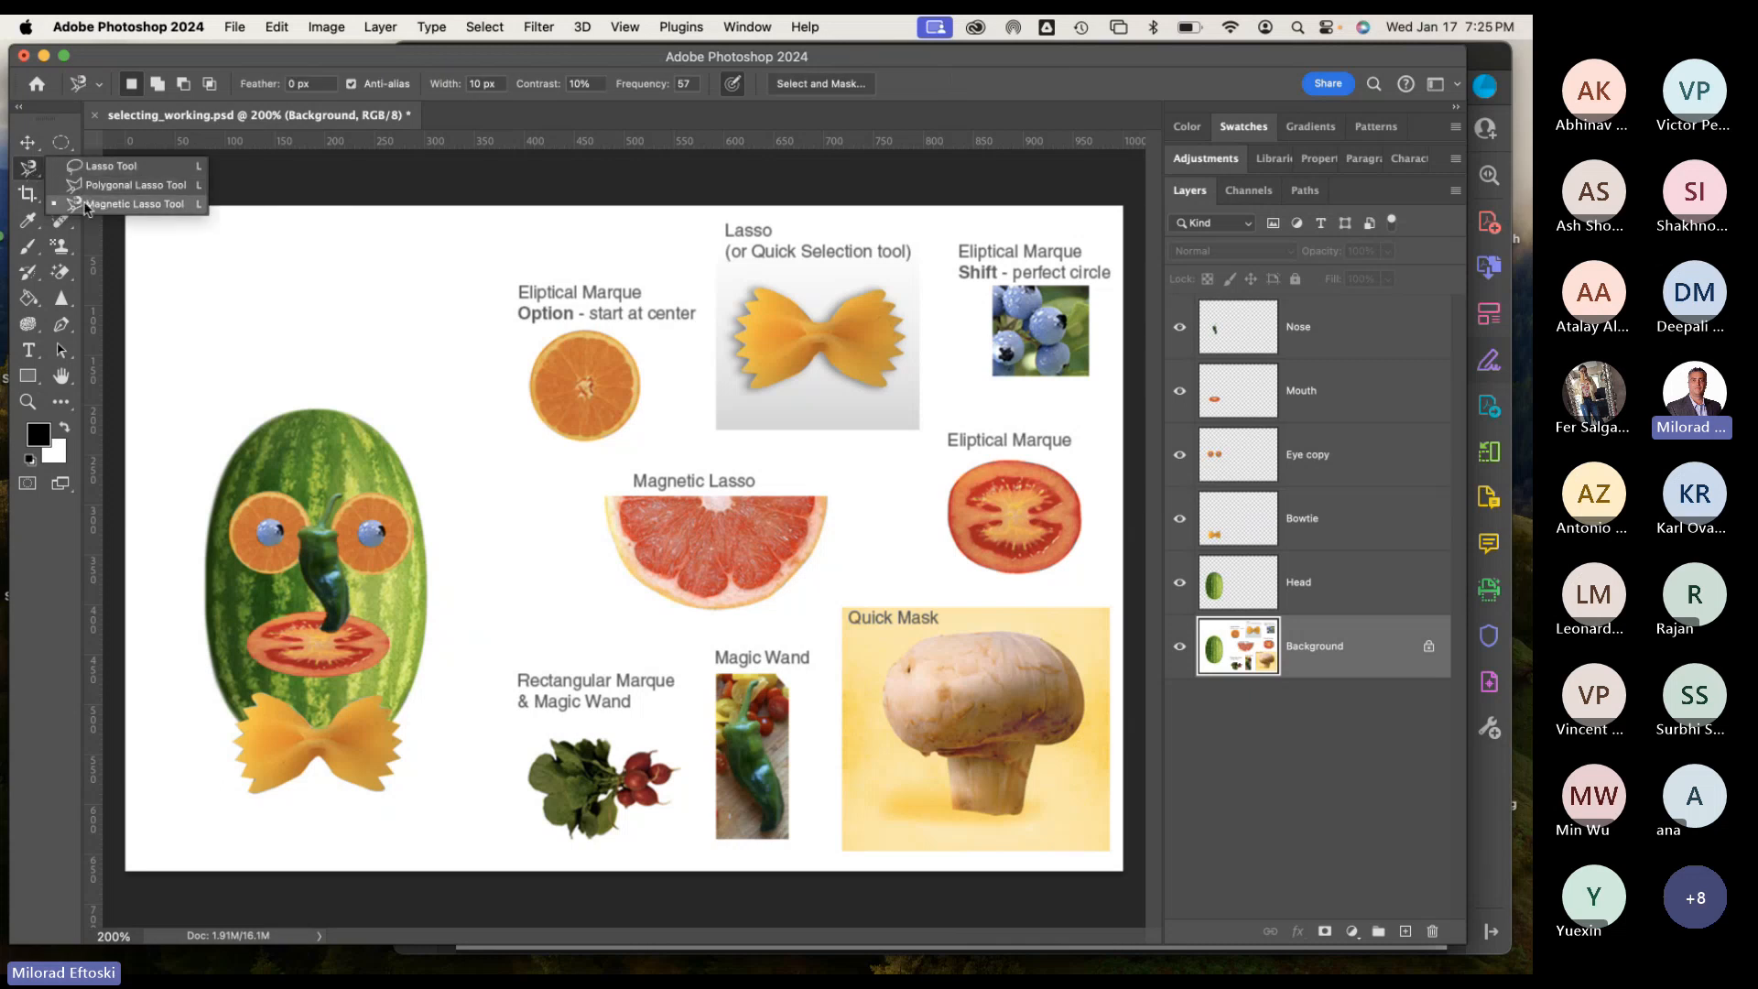
{"action": "left_click", "coordinate": [84, 202]}
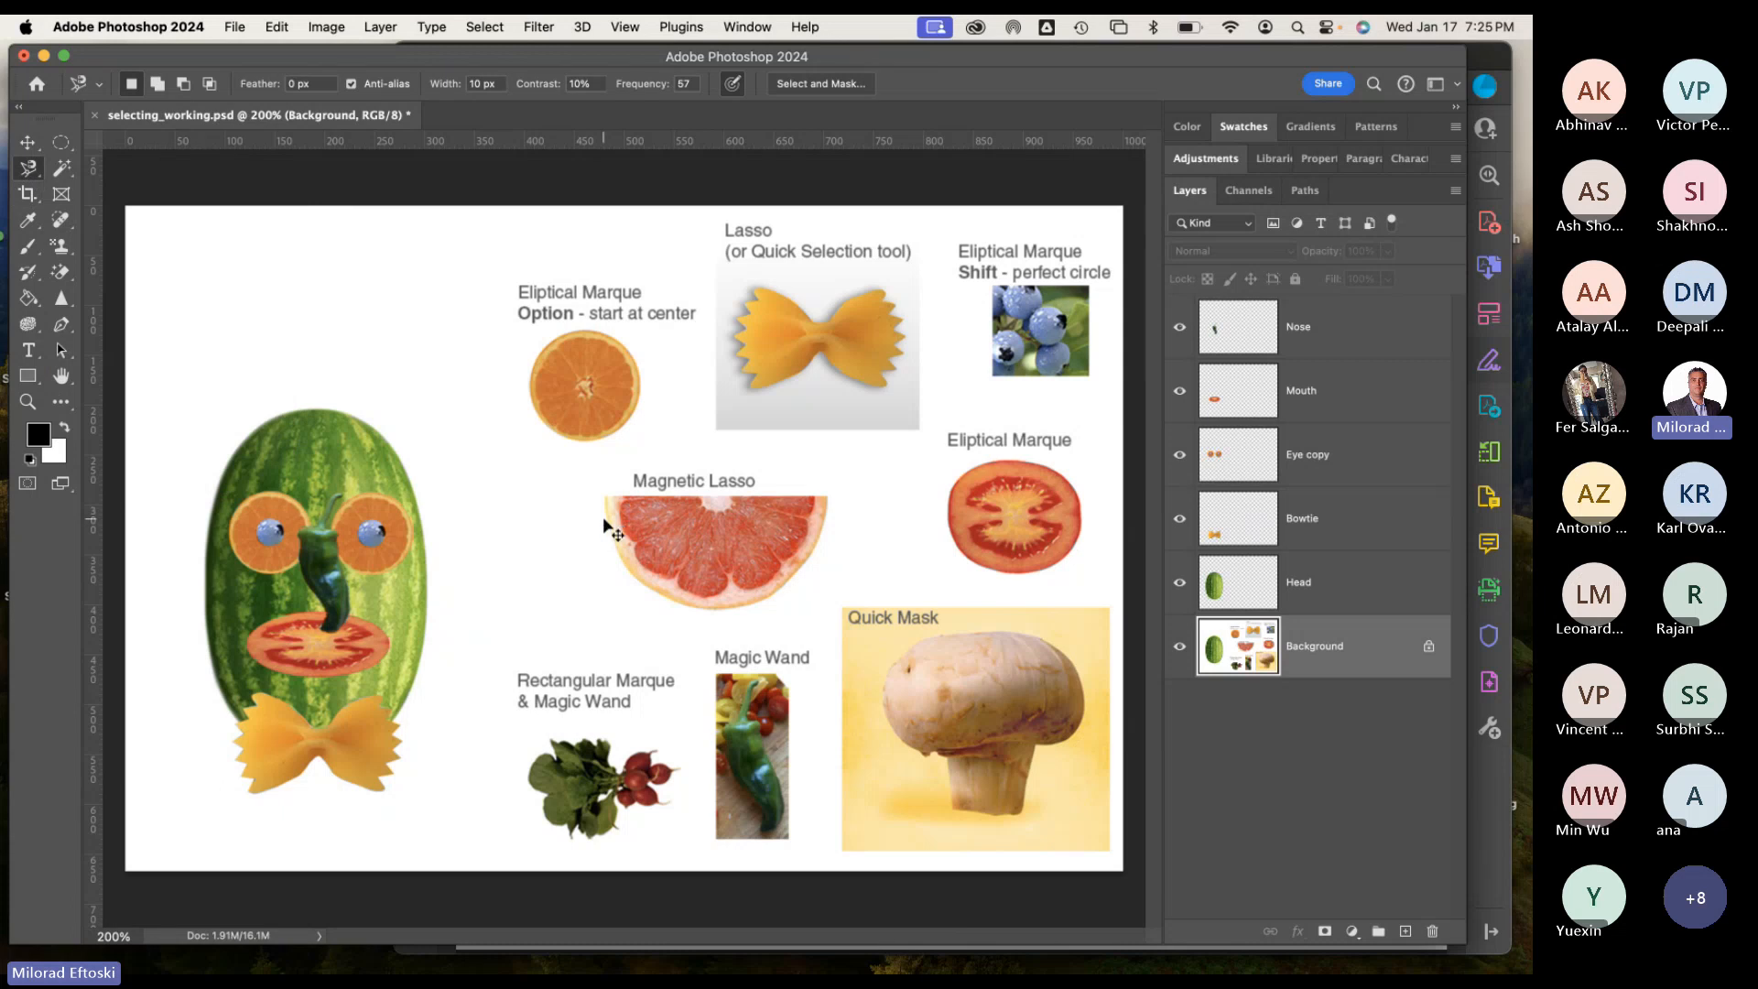
Select the red flesh of the grapefruit slice by tracing its full outline with the Magnetic Lasso on the Background layer.
{"action": "key", "text": "super+plus"}
{"action": "key", "text": "super+plus"}
{"action": "left_click_drag", "start_coordinate": [729, 522], "coordinate": [619, 514]}
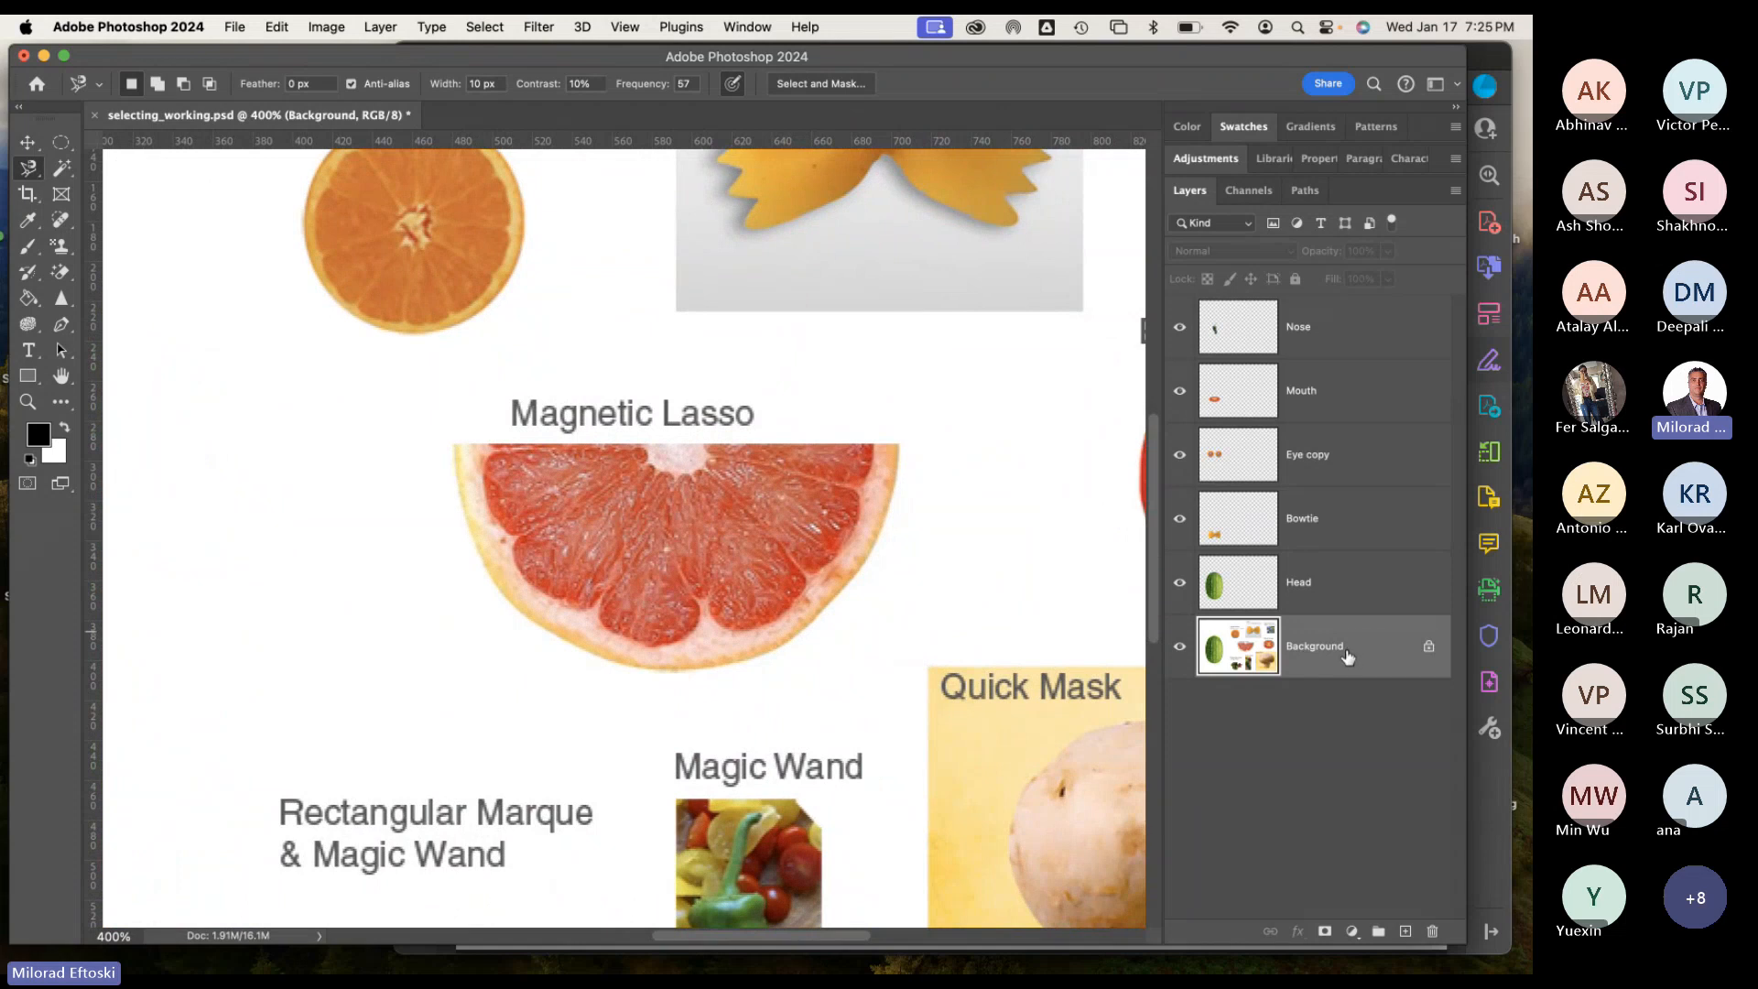
{"action": "left_click", "coordinate": [31, 170]}
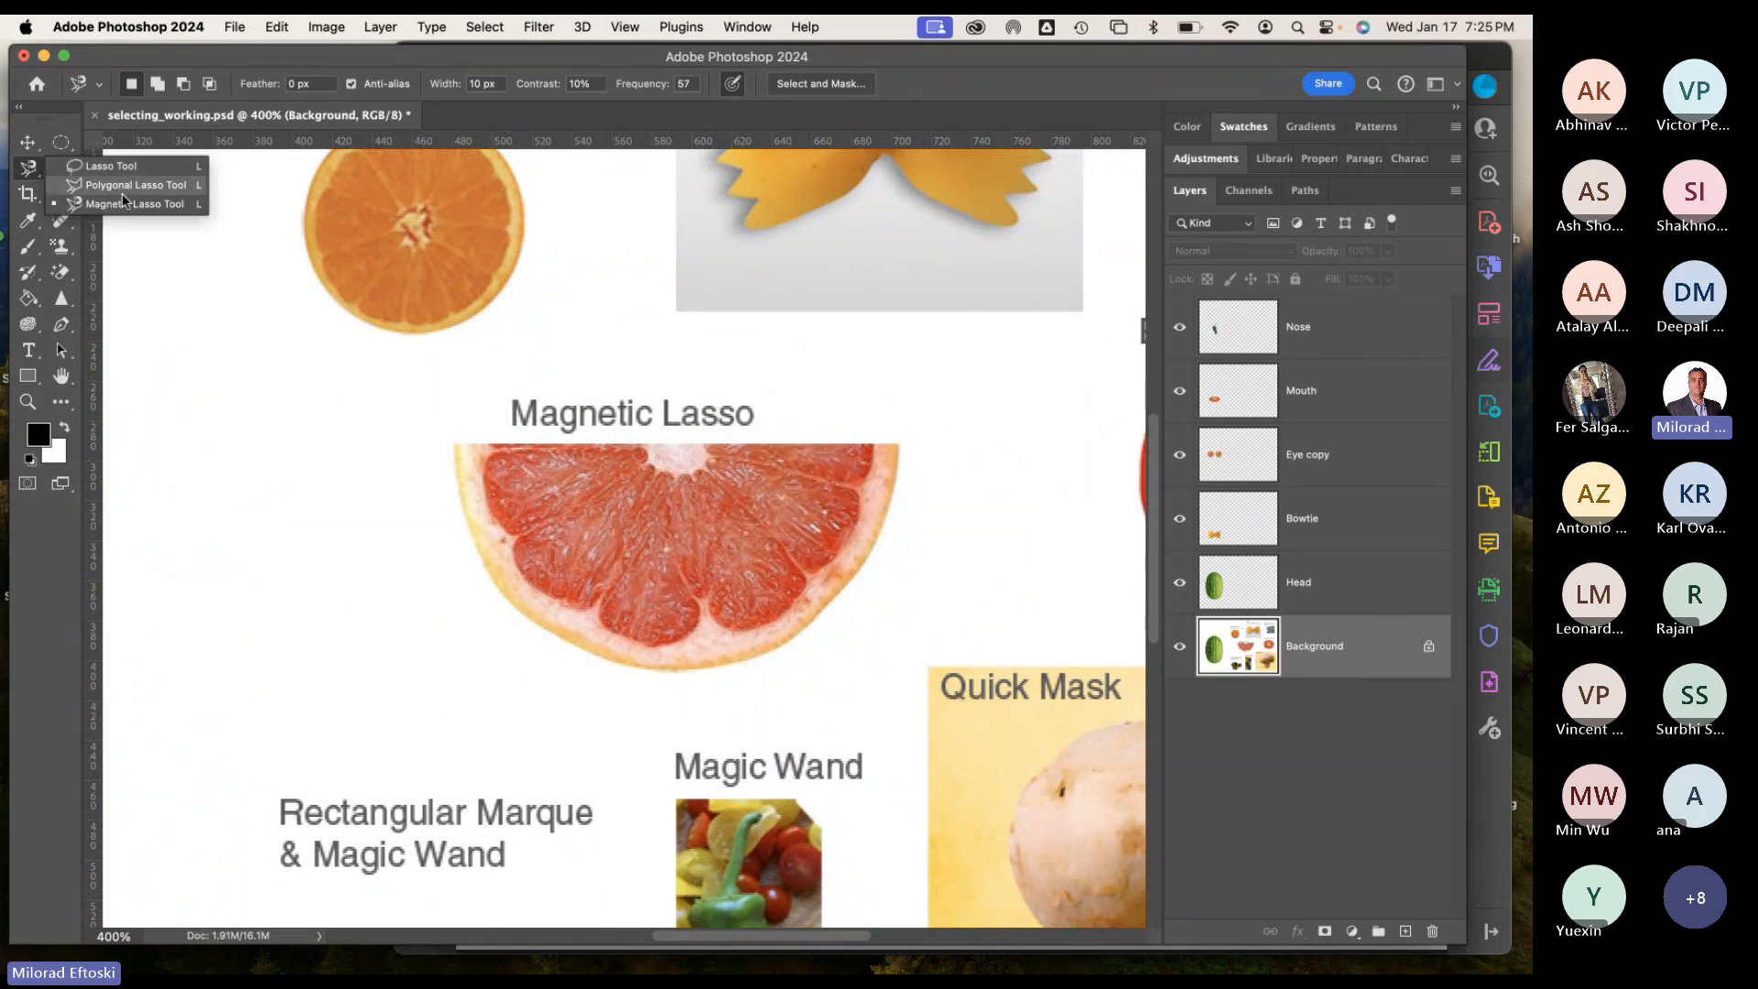
{"action": "left_click", "coordinate": [124, 202]}
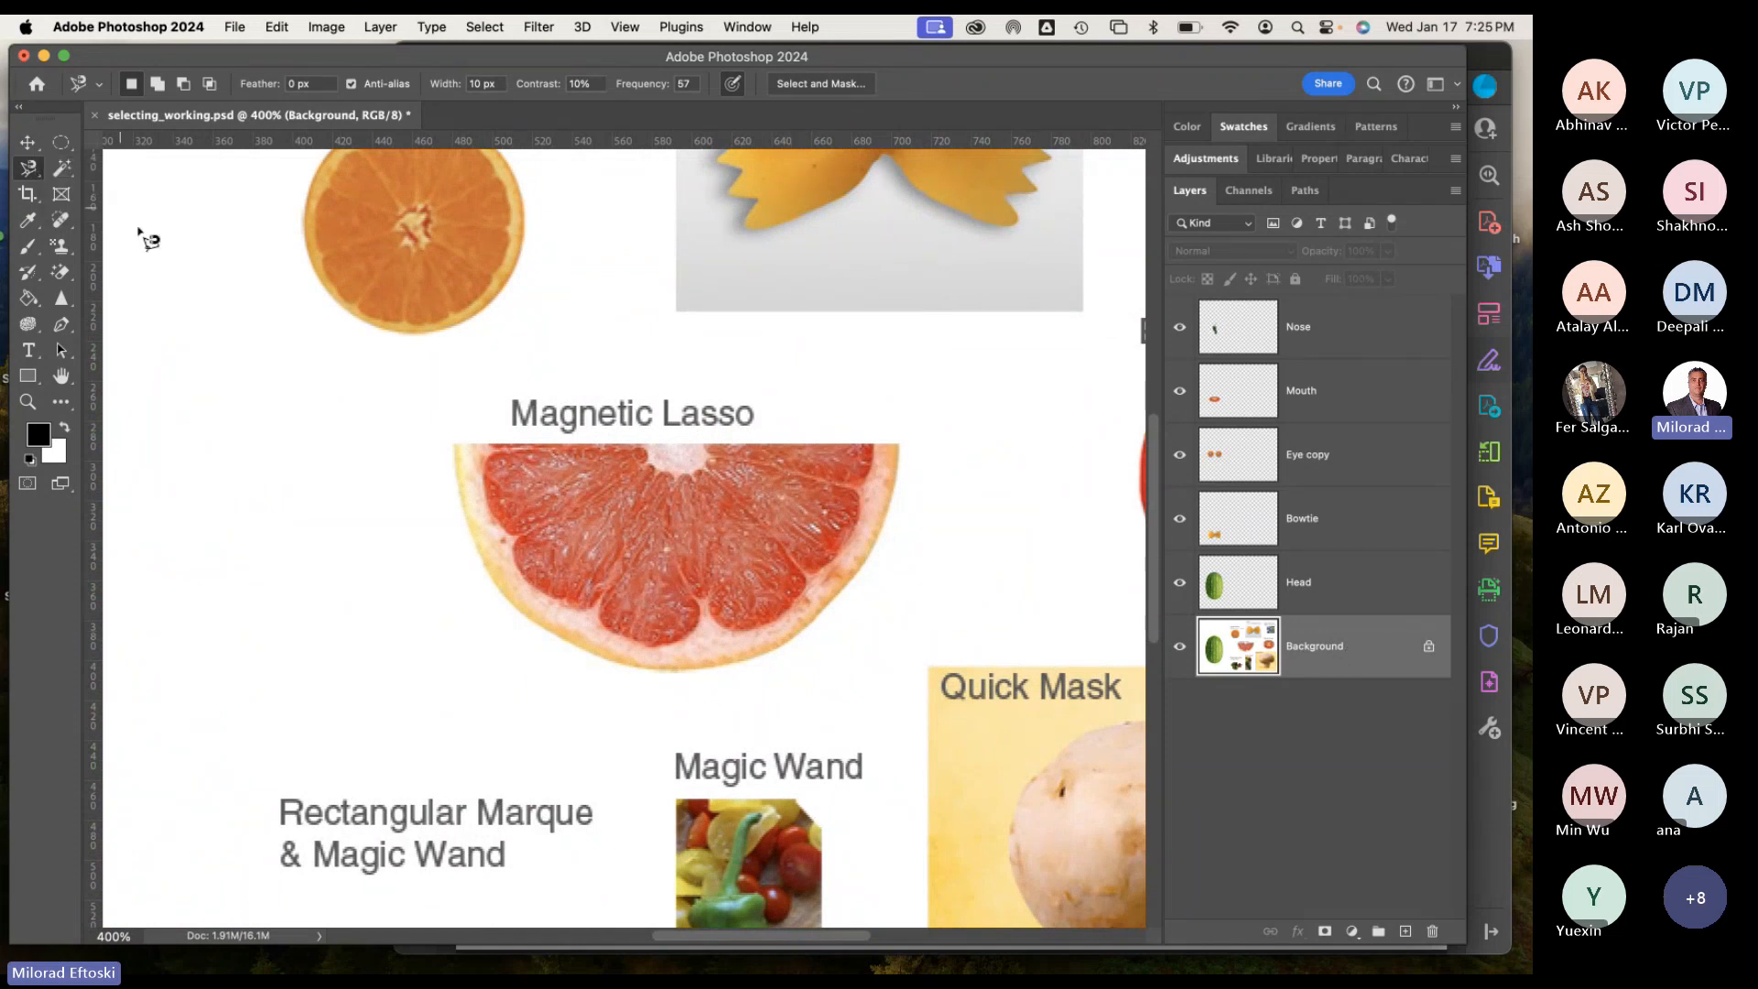
{"action": "left_click", "coordinate": [471, 448]}
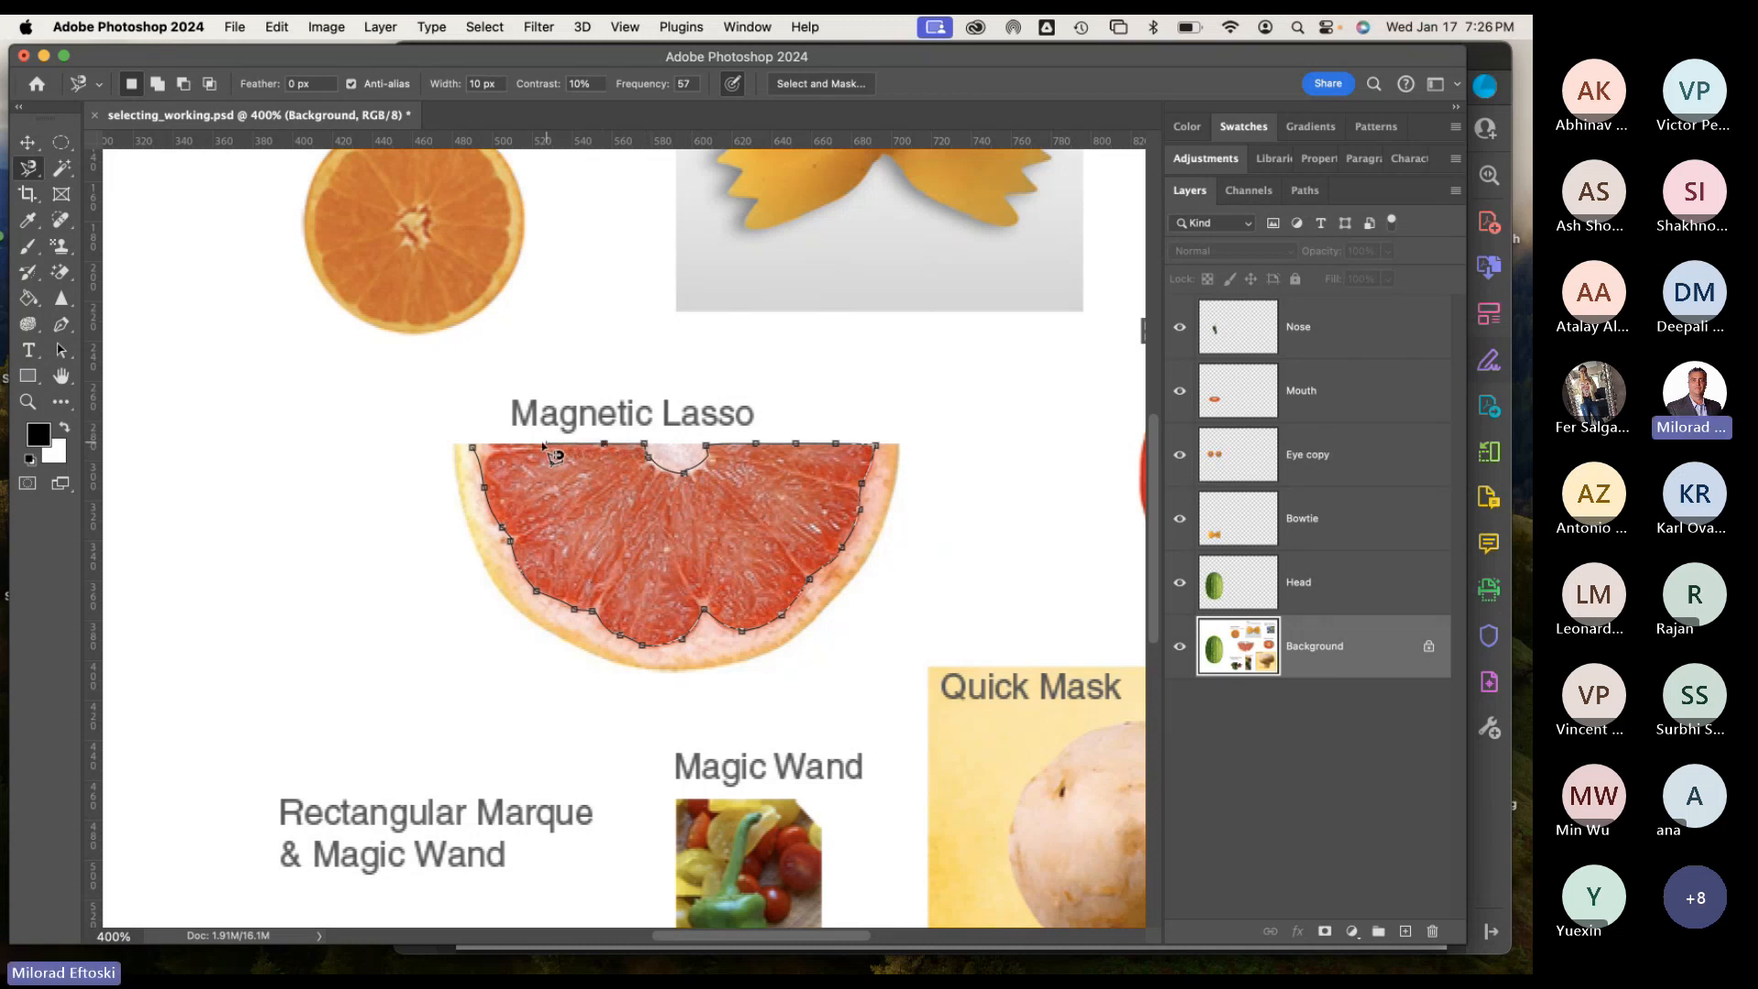
{"action": "left_click", "coordinate": [475, 448]}
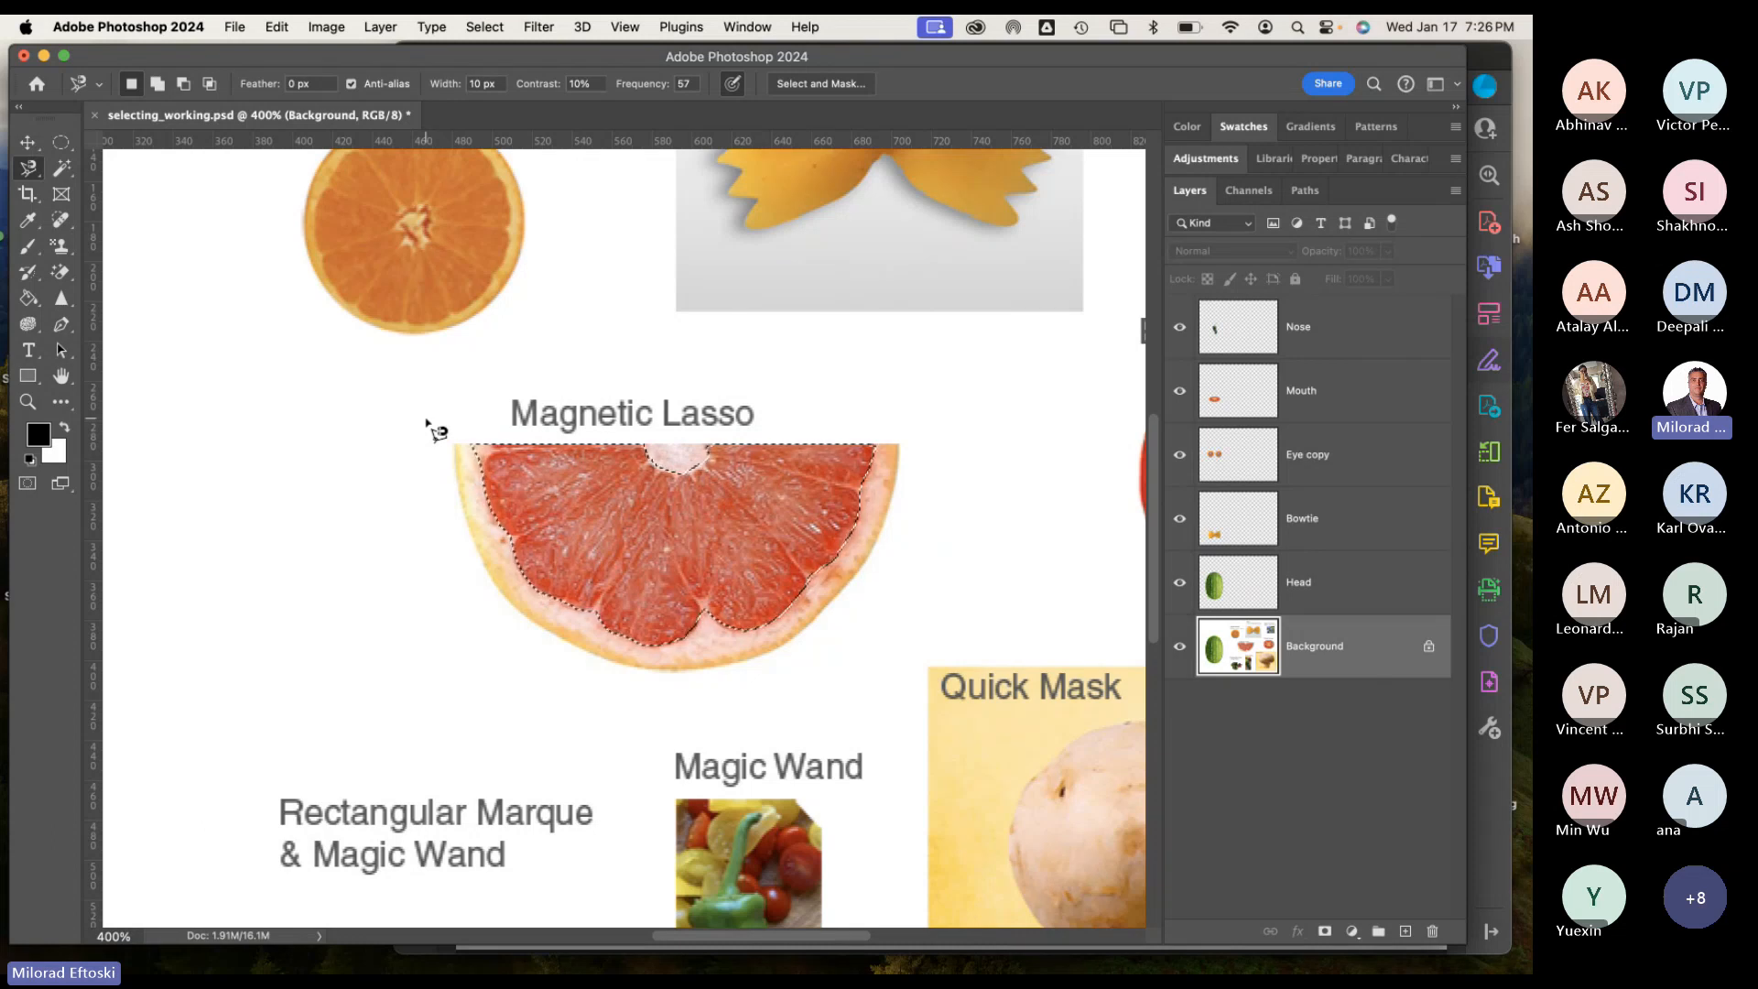
Copy the selected grapefruit flesh to a new layer and name the layer Ear01.
{"action": "key", "text": "super+equal"}
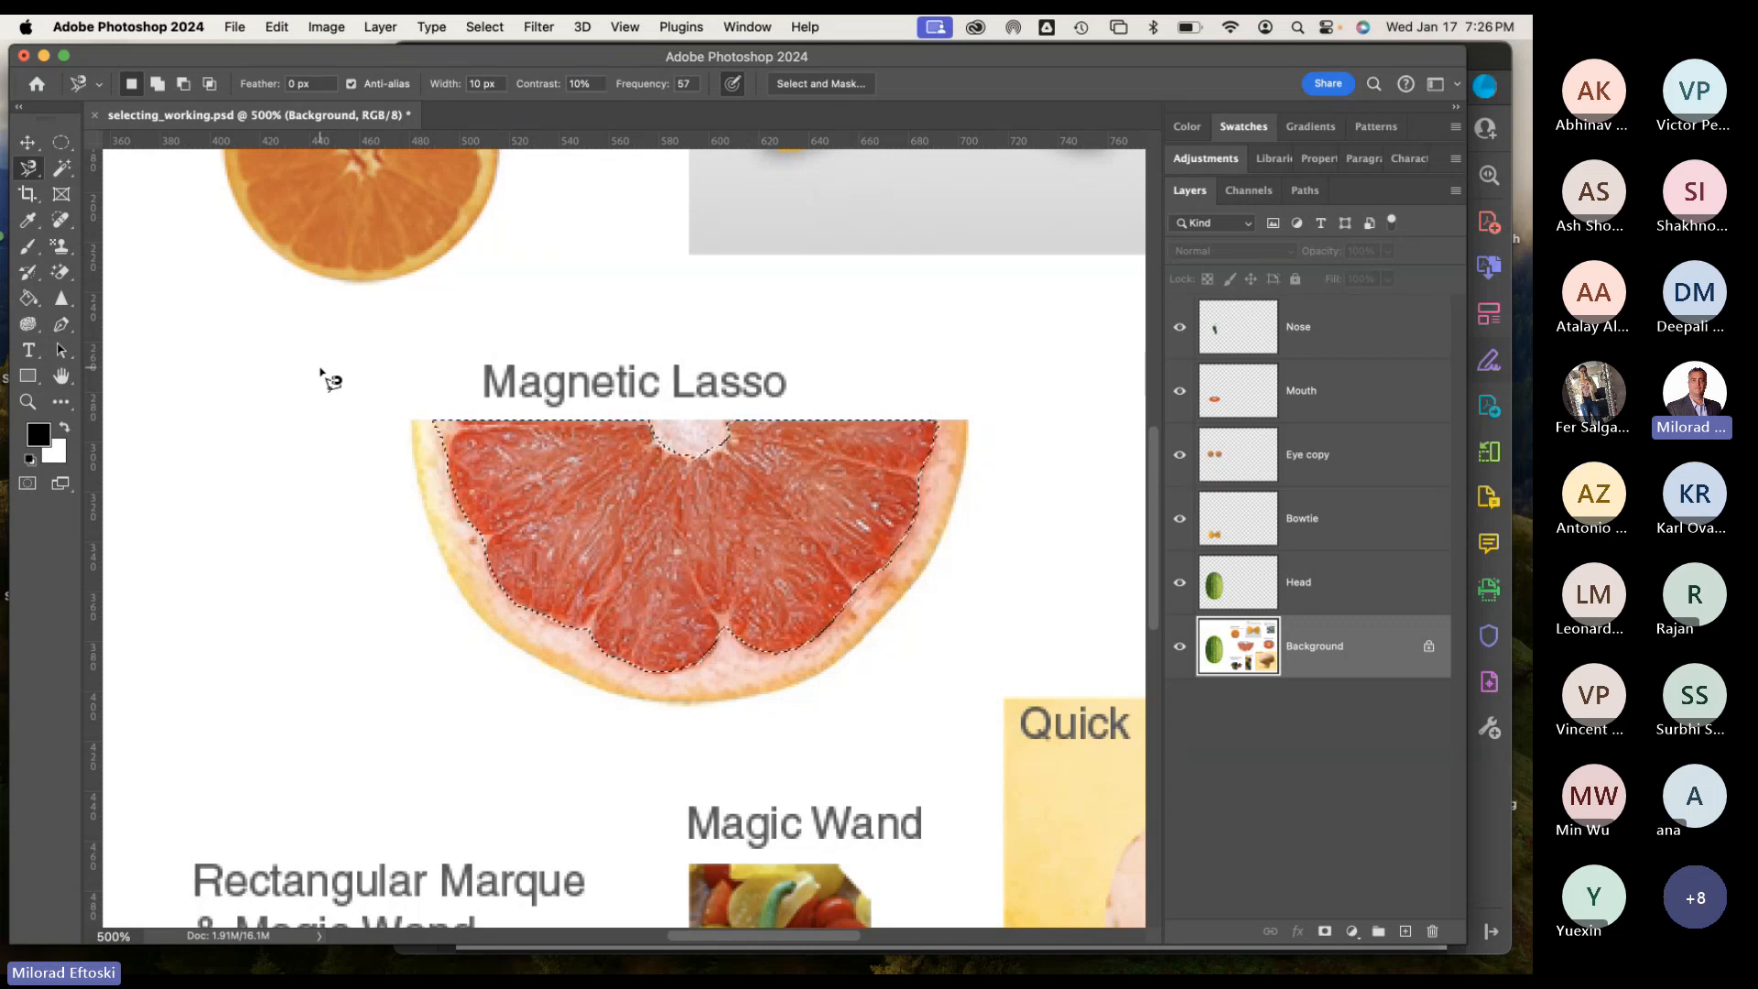
{"action": "key", "text": "super+0"}
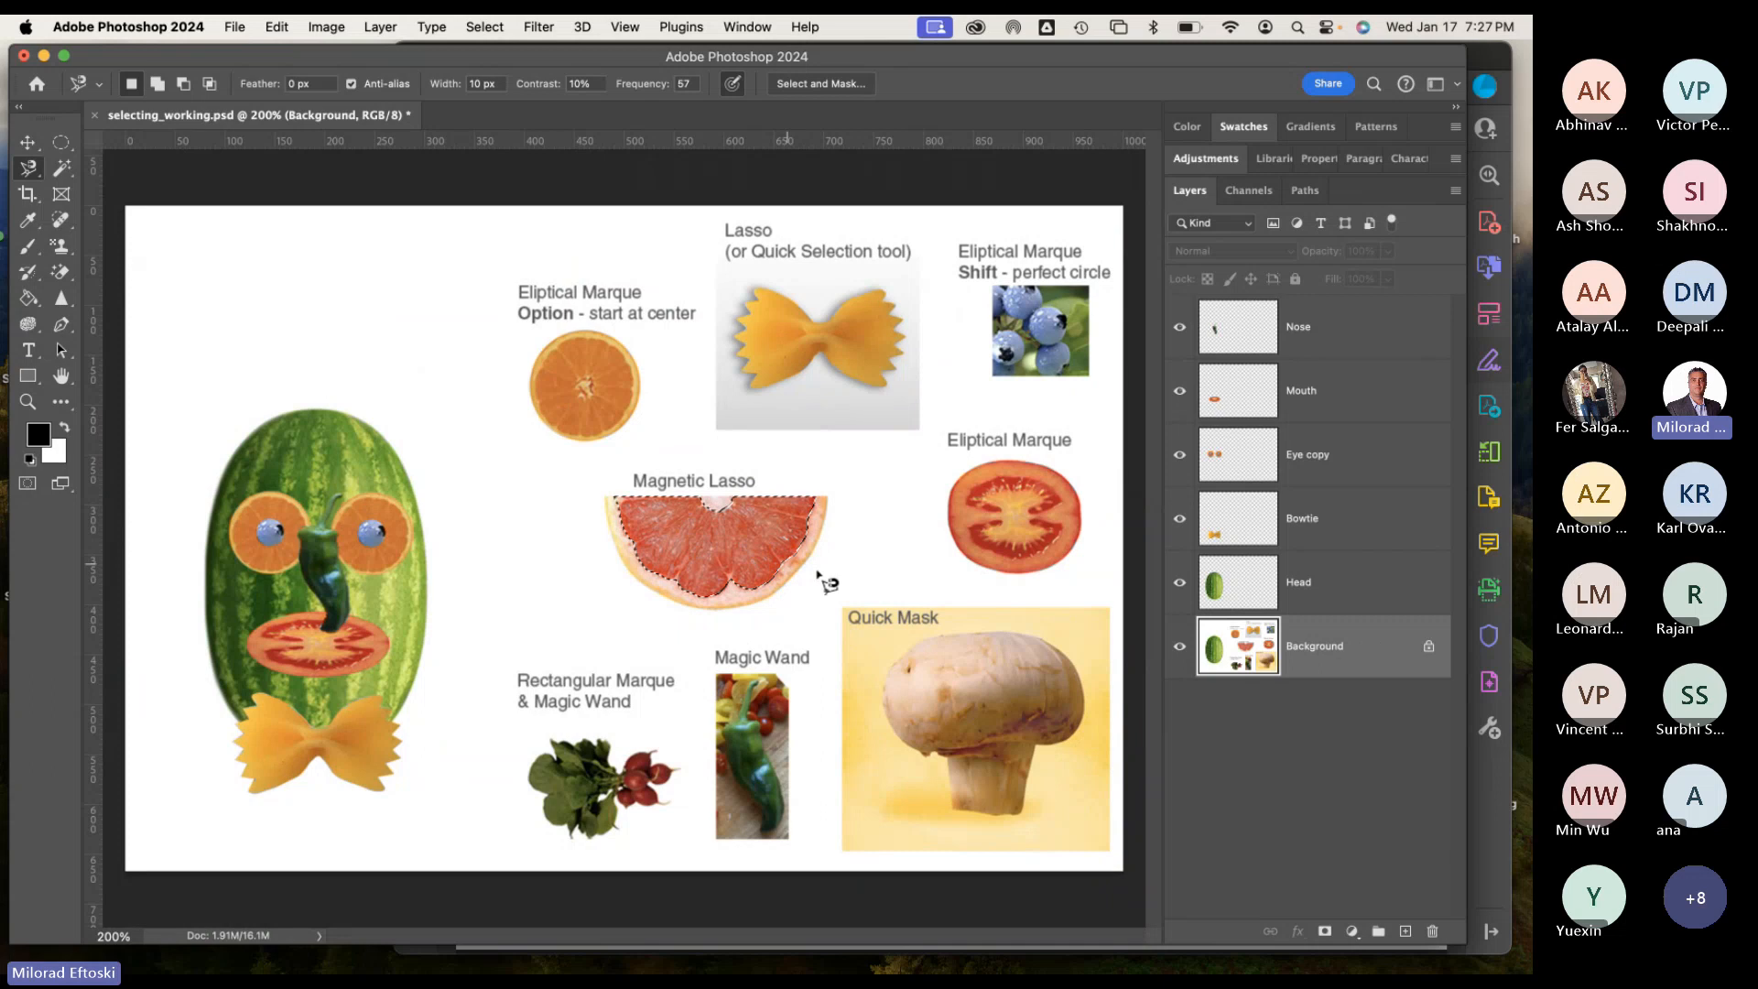
{"action": "key", "text": "super+j"}
{"action": "double_click", "coordinate": [1301, 647]}
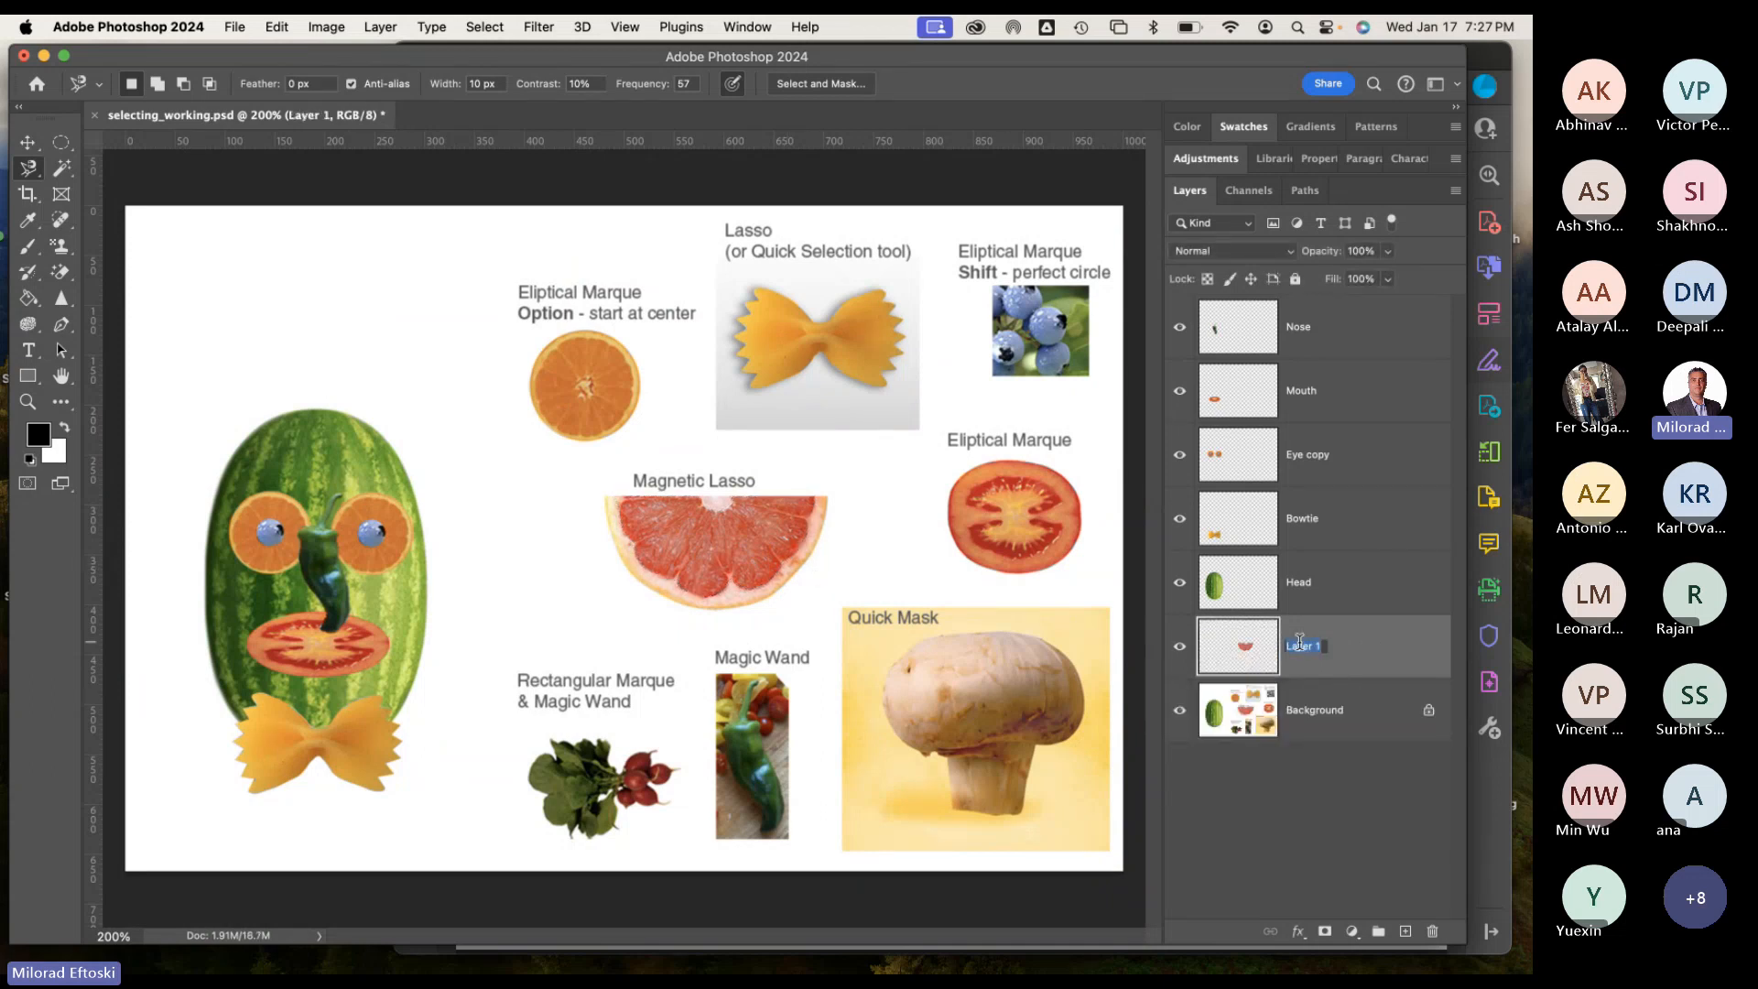
{"action": "type", "text": "Ear01"}
{"action": "left_click", "coordinate": [1313, 756]}
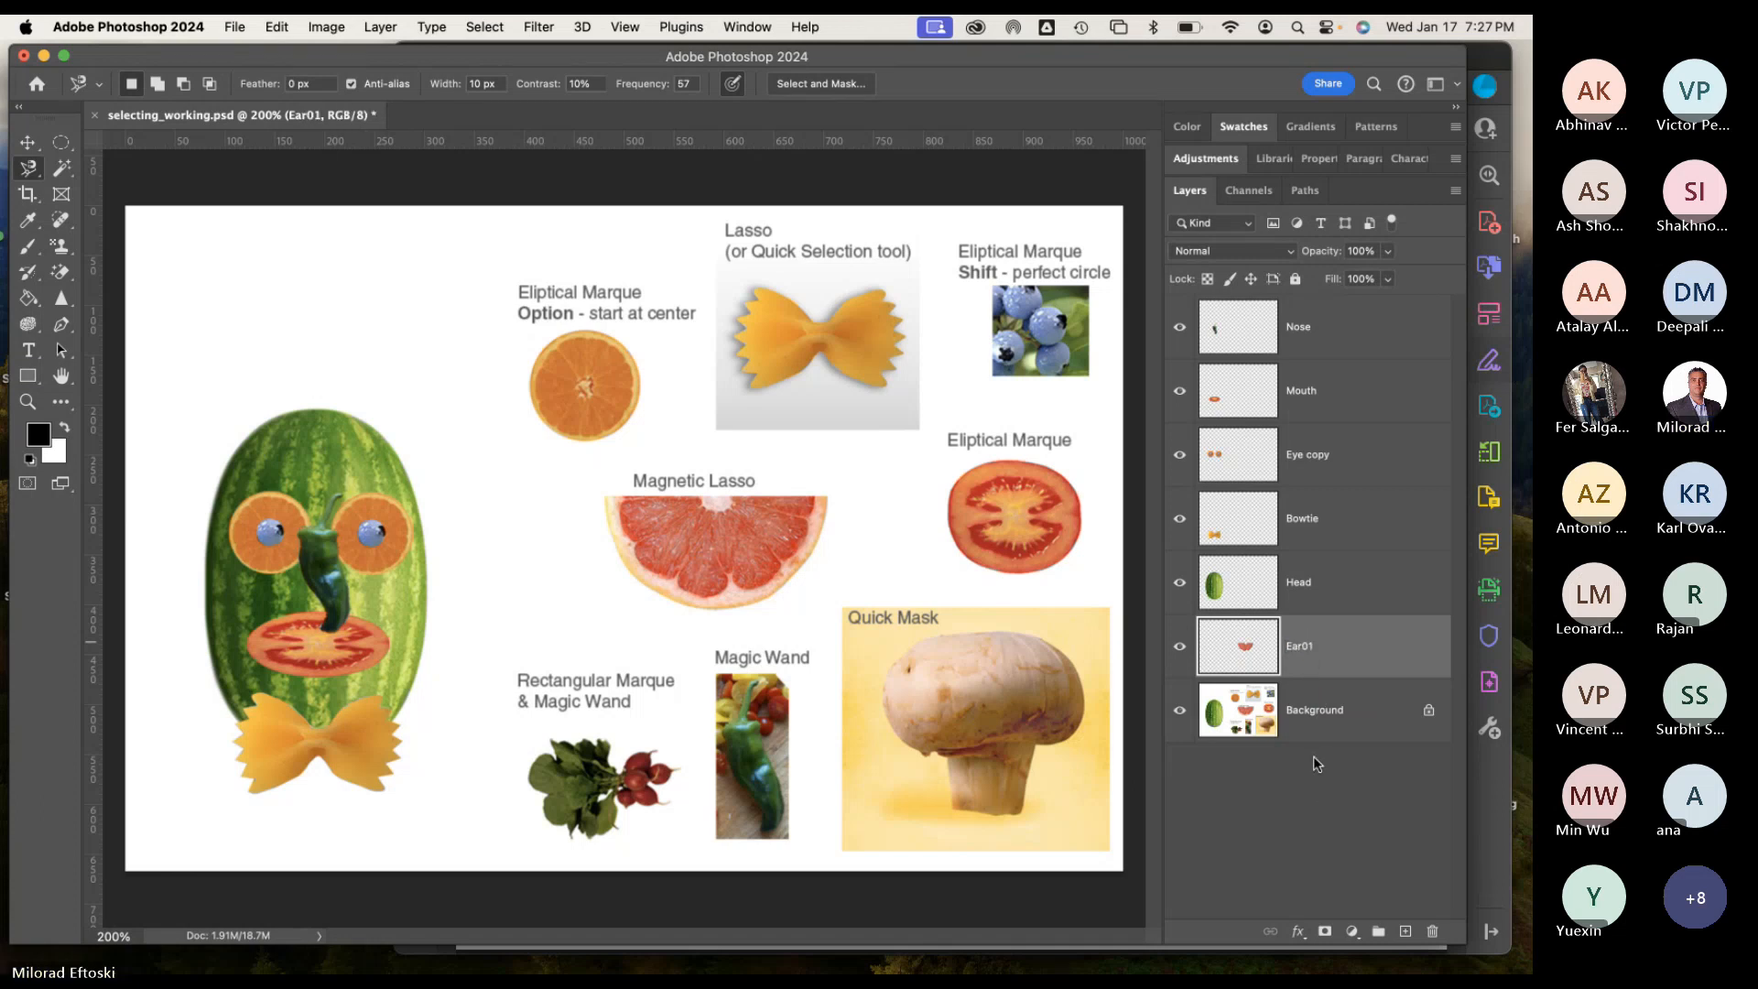
Move the Ear01 grapefruit piece to the right side of the melon head and start Free Transform on it.
{"action": "left_click", "coordinate": [29, 143]}
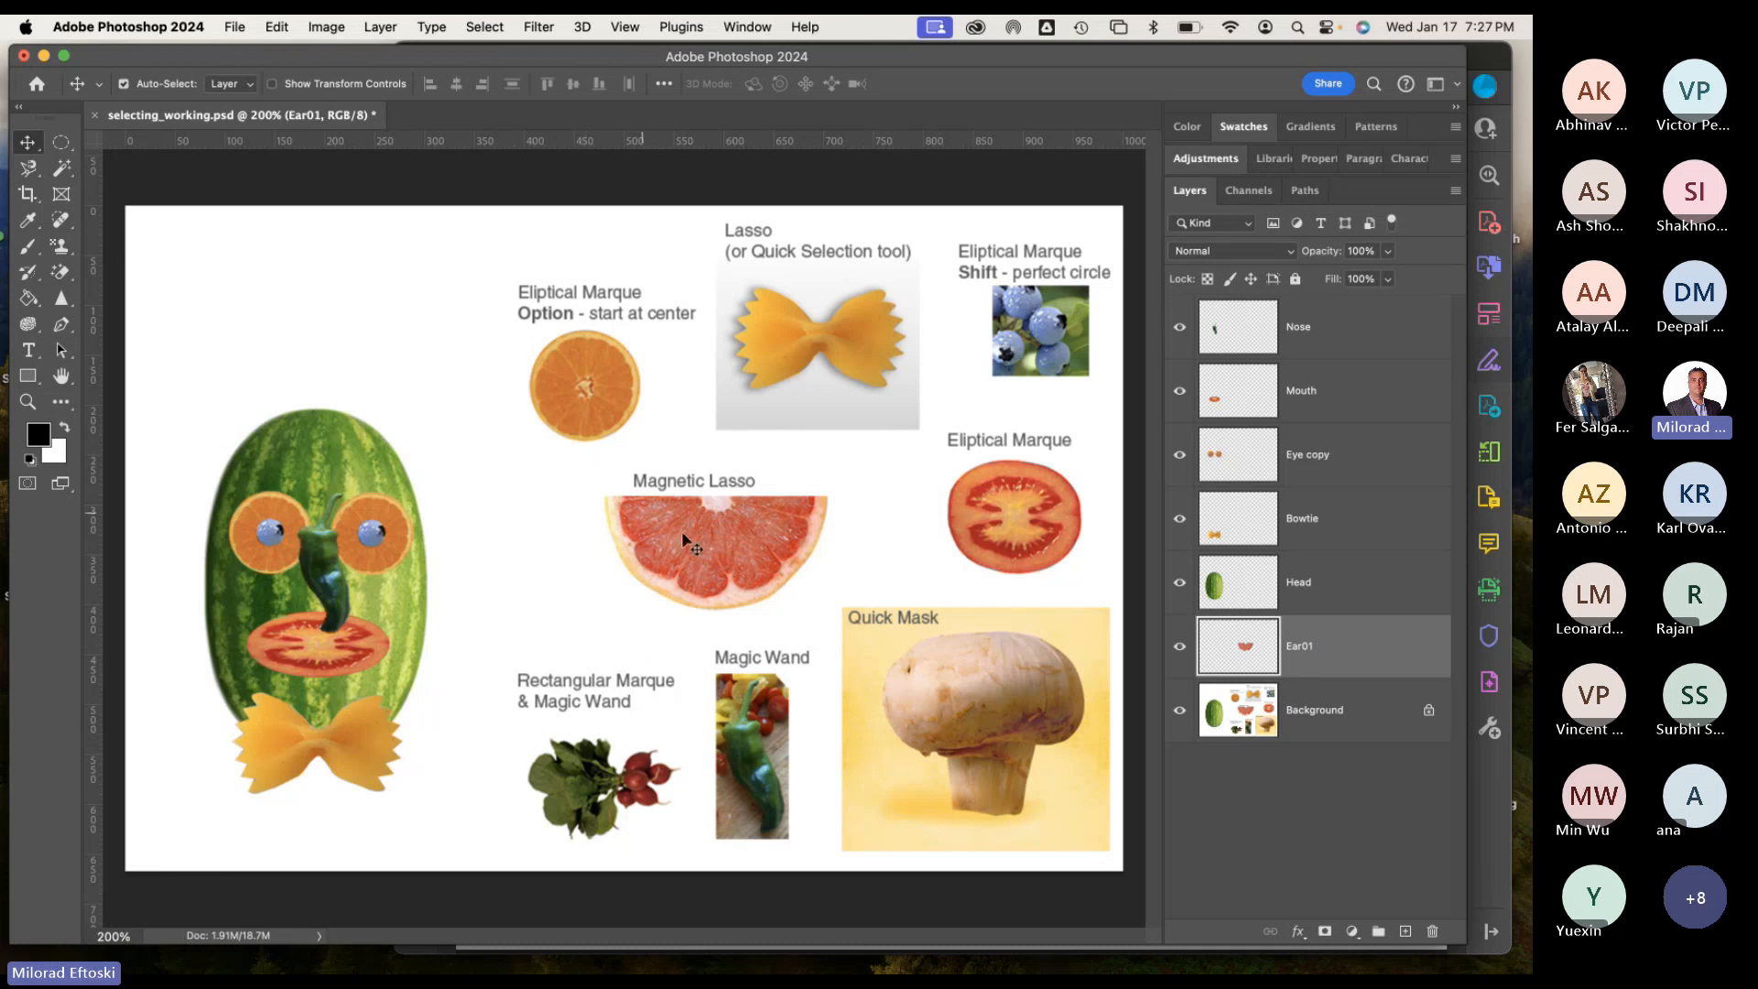
{"action": "left_click_drag", "start_coordinate": [682, 531], "coordinate": [490, 617]}
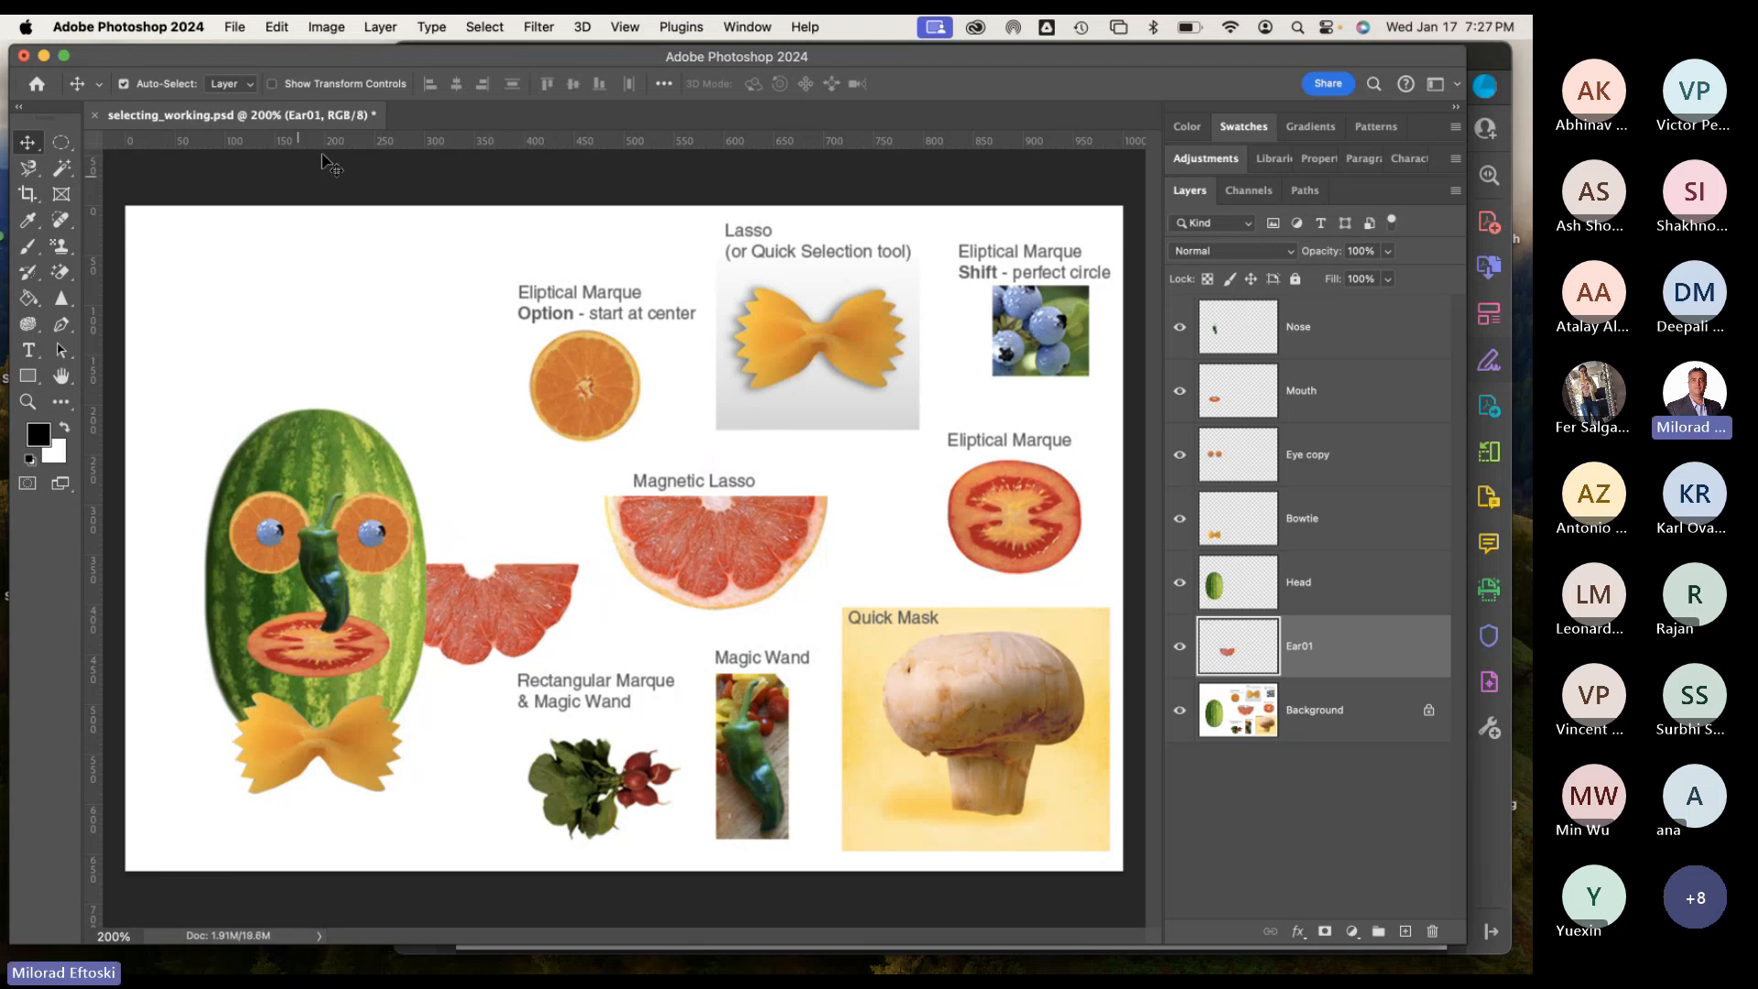
{"action": "left_click", "coordinate": [278, 26]}
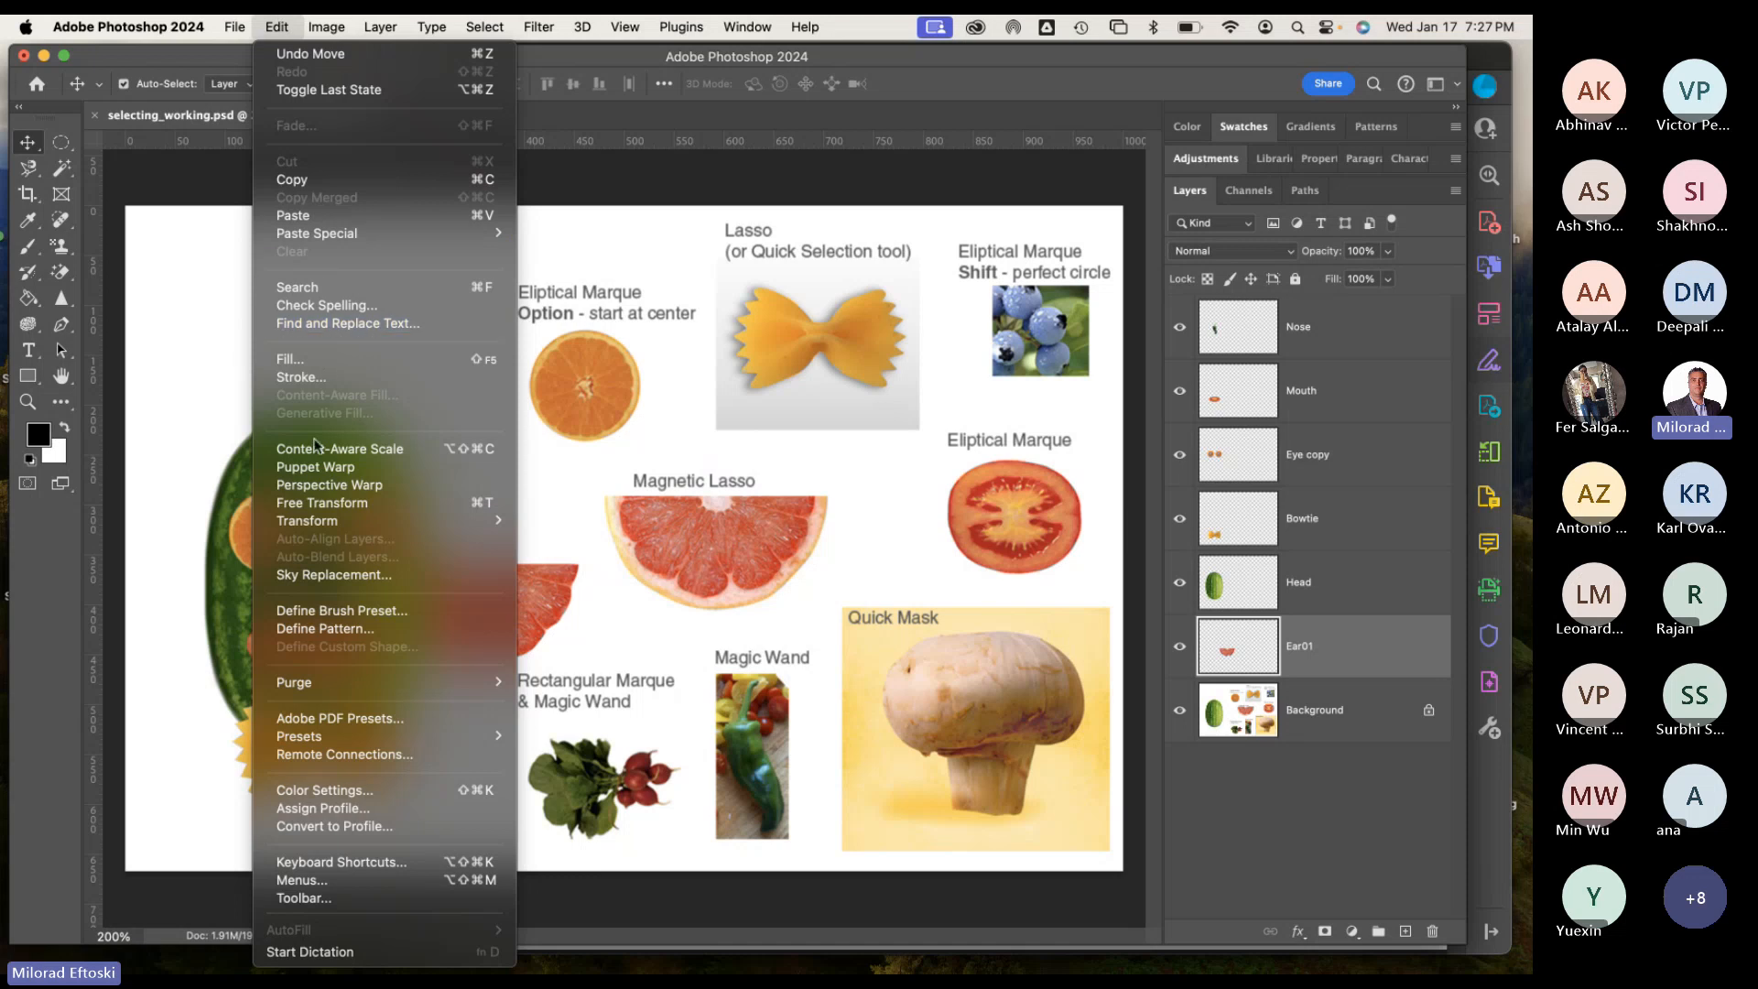
{"action": "left_click", "coordinate": [358, 504]}
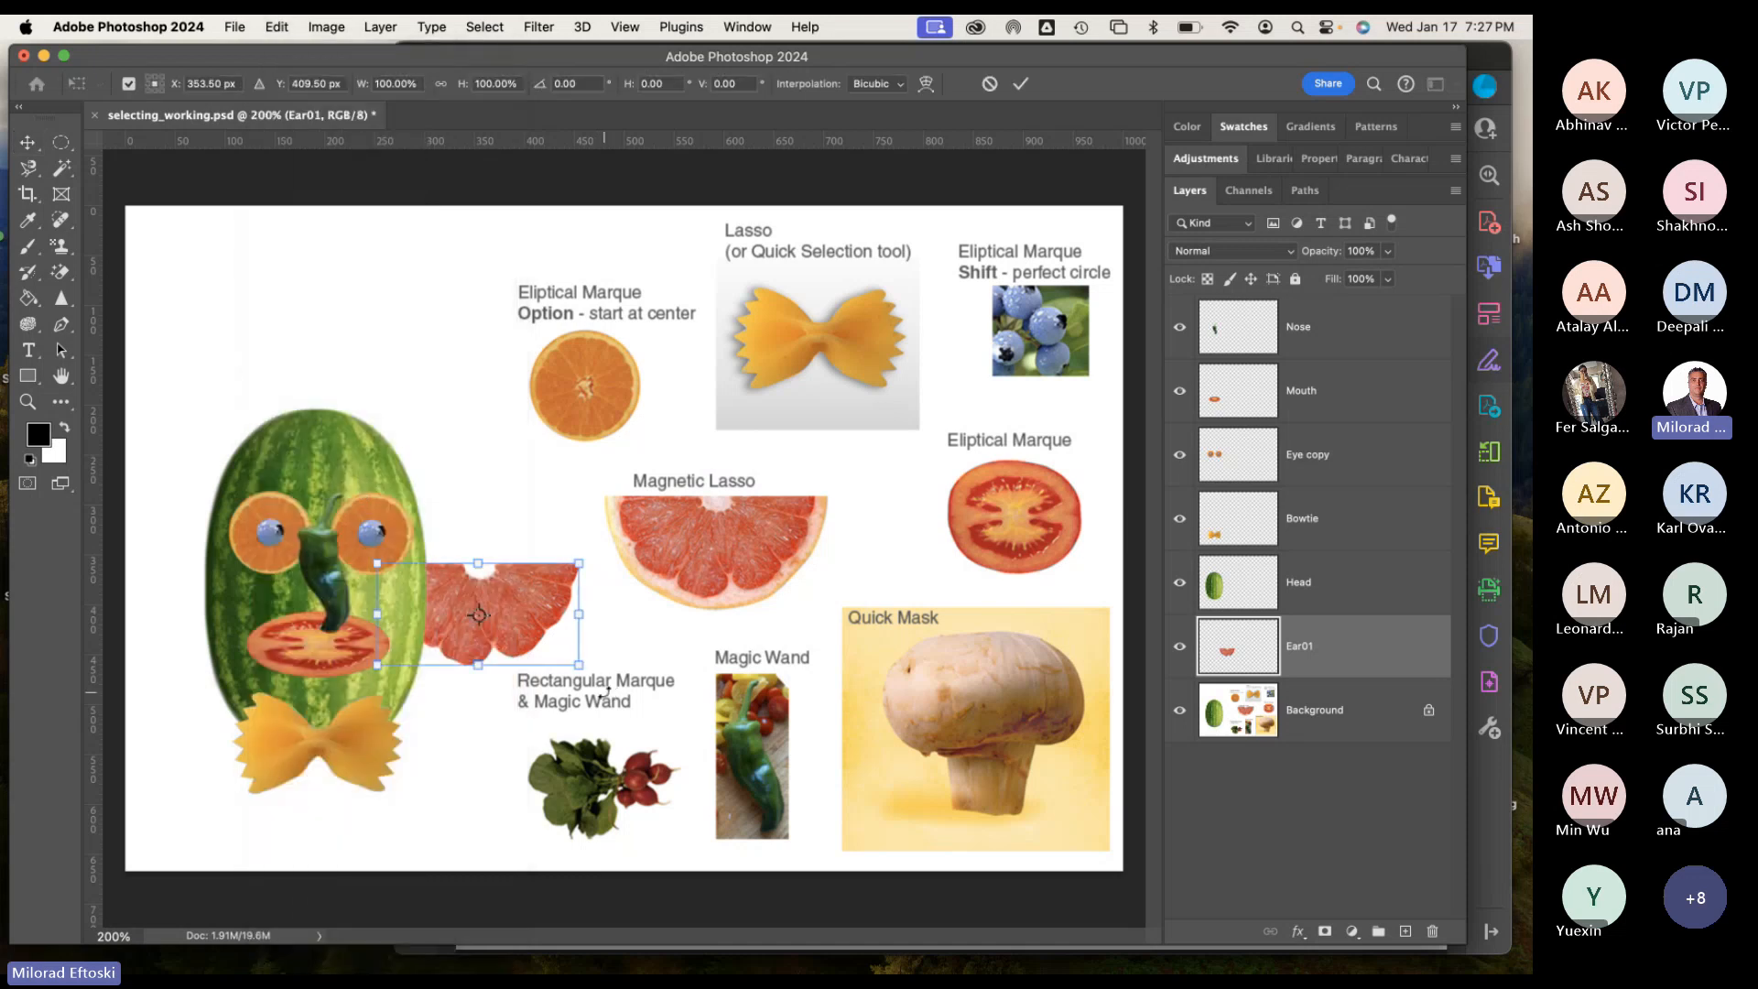
Rotate the grapefruit slice upright and place it partly behind the right side of the melon head as an ear.
{"action": "left_click_drag", "start_coordinate": [604, 694], "coordinate": [503, 494]}
{"action": "left_click_drag", "start_coordinate": [465, 610], "coordinate": [468, 617]}
{"action": "key", "text": "Return"}
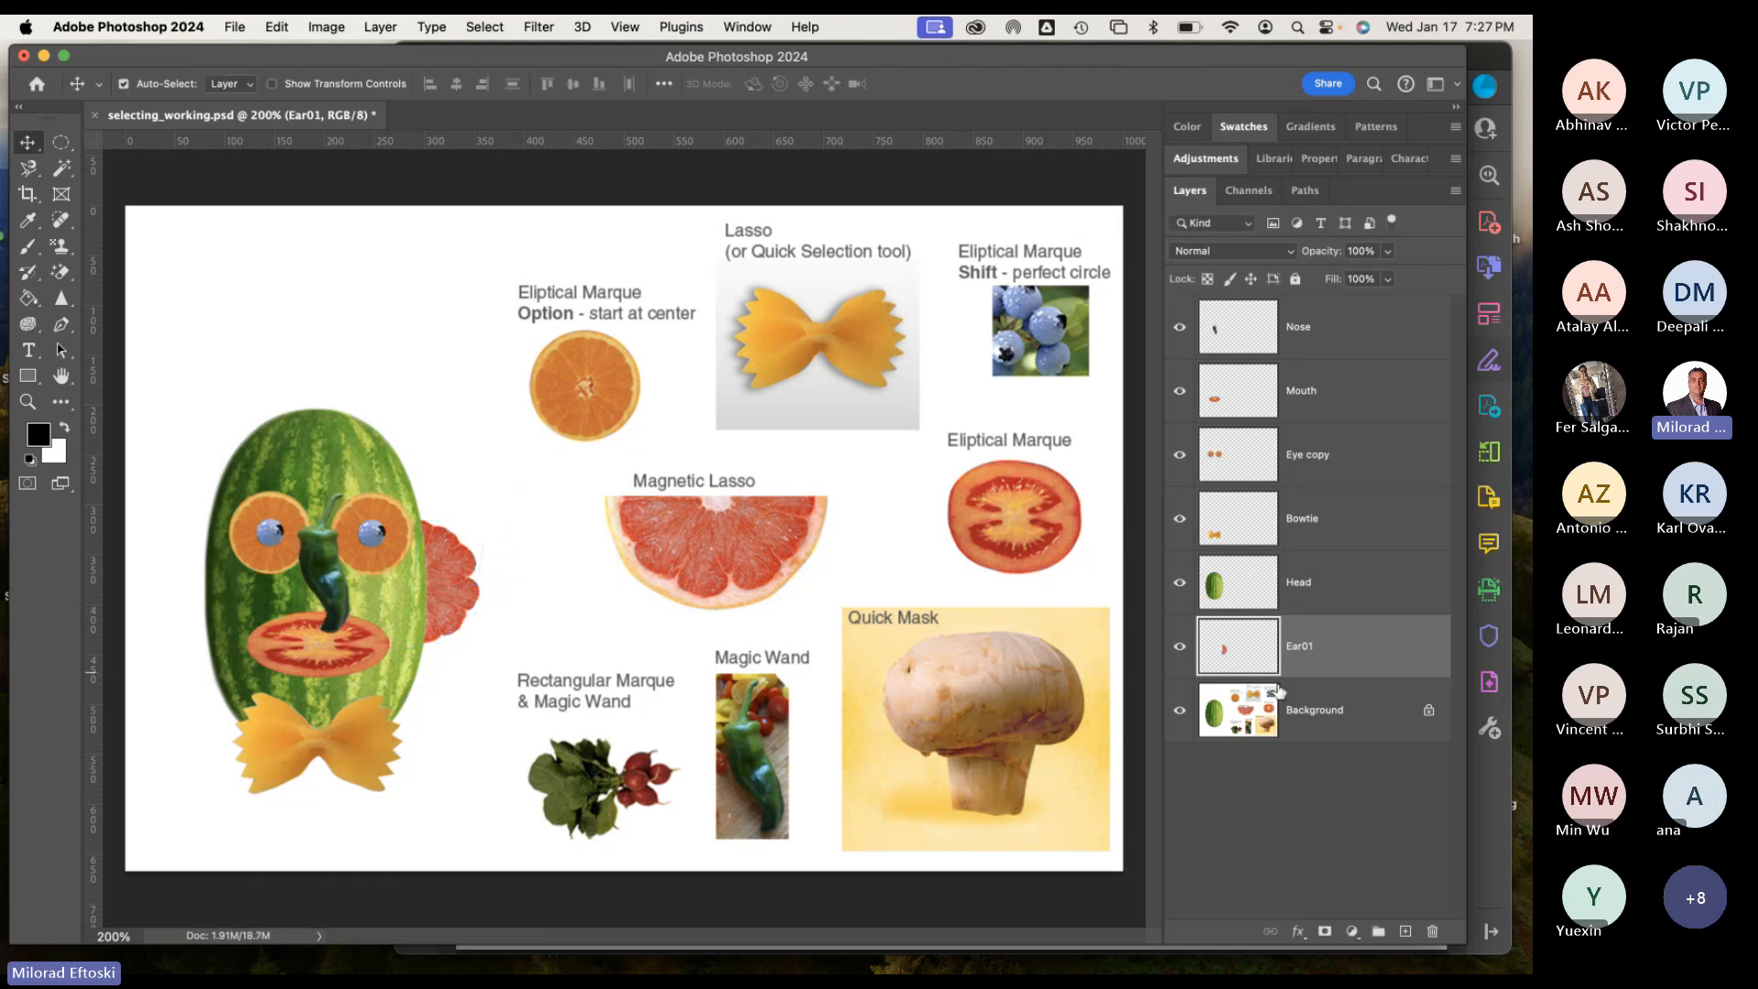
Try the Ear01 layer above the Head layer, and return it beneath the Head layer.
{"action": "left_click_drag", "start_coordinate": [1360, 653], "coordinate": [1357, 573]}
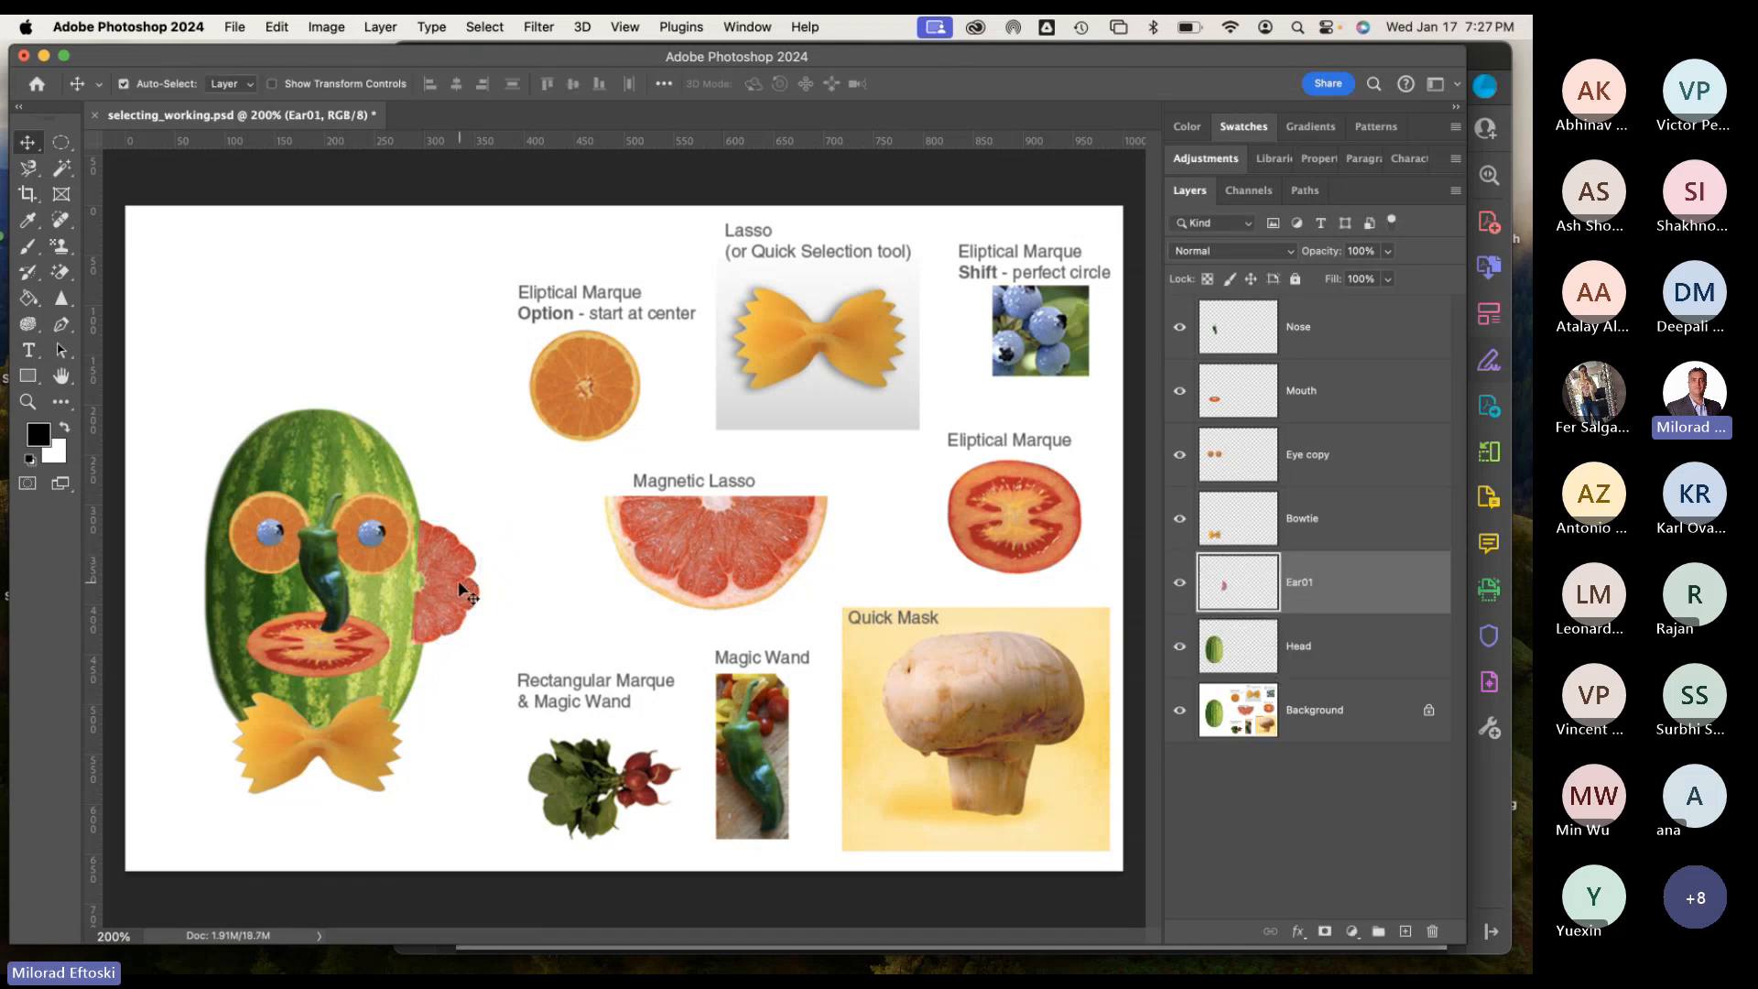
{"action": "left_click_drag", "start_coordinate": [456, 581], "coordinate": [458, 584]}
{"action": "left_click_drag", "start_coordinate": [1373, 587], "coordinate": [1354, 678]}
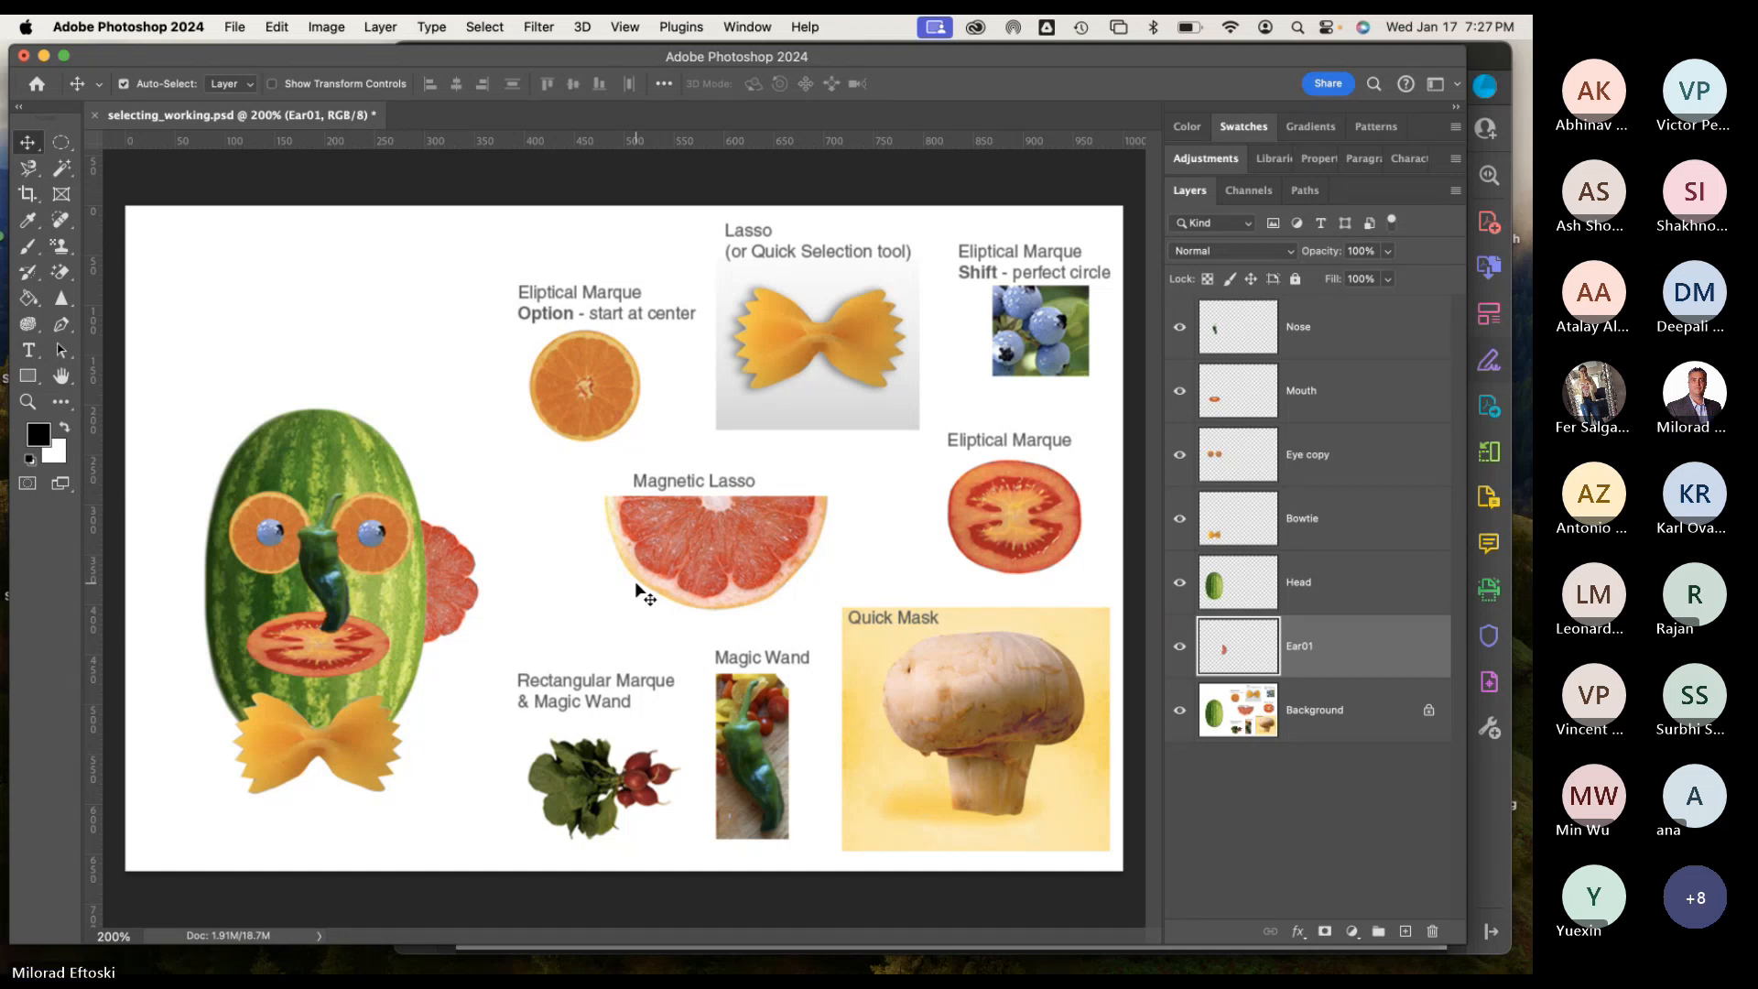
Check the Ears instructions in the Acrobat document and return to the Photoshop composition.
{"action": "left_click", "coordinate": [1478, 829]}
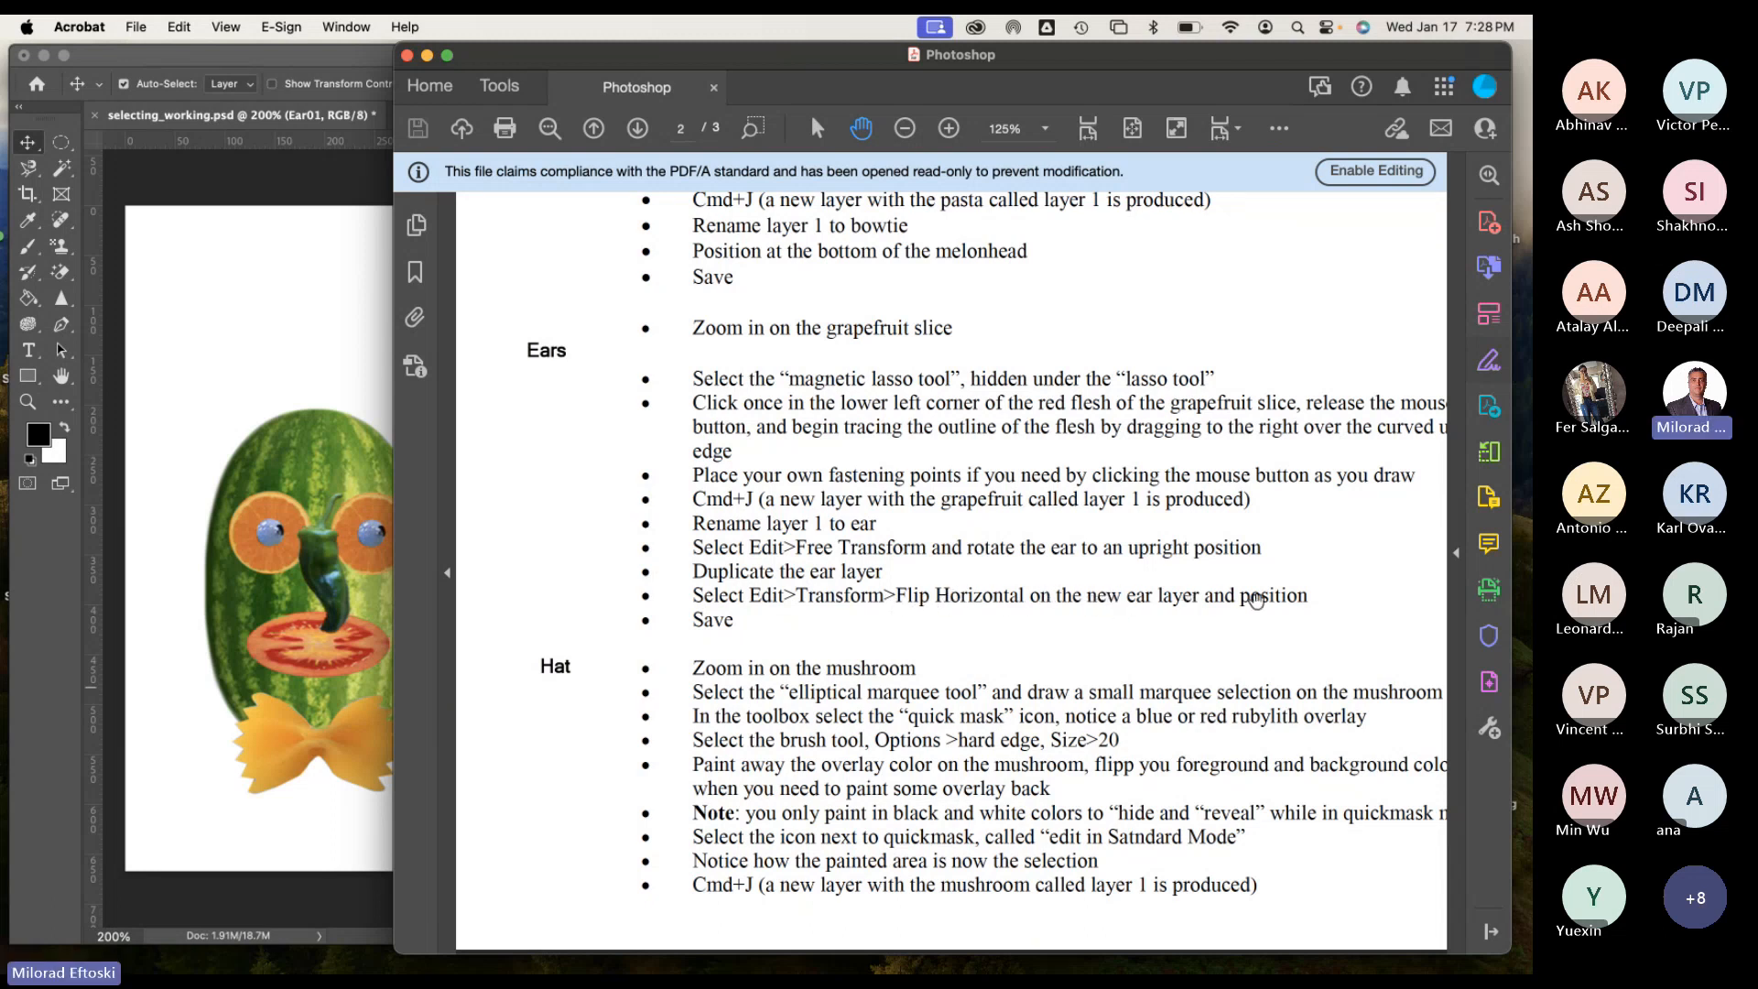
{"action": "left_click", "coordinate": [322, 511]}
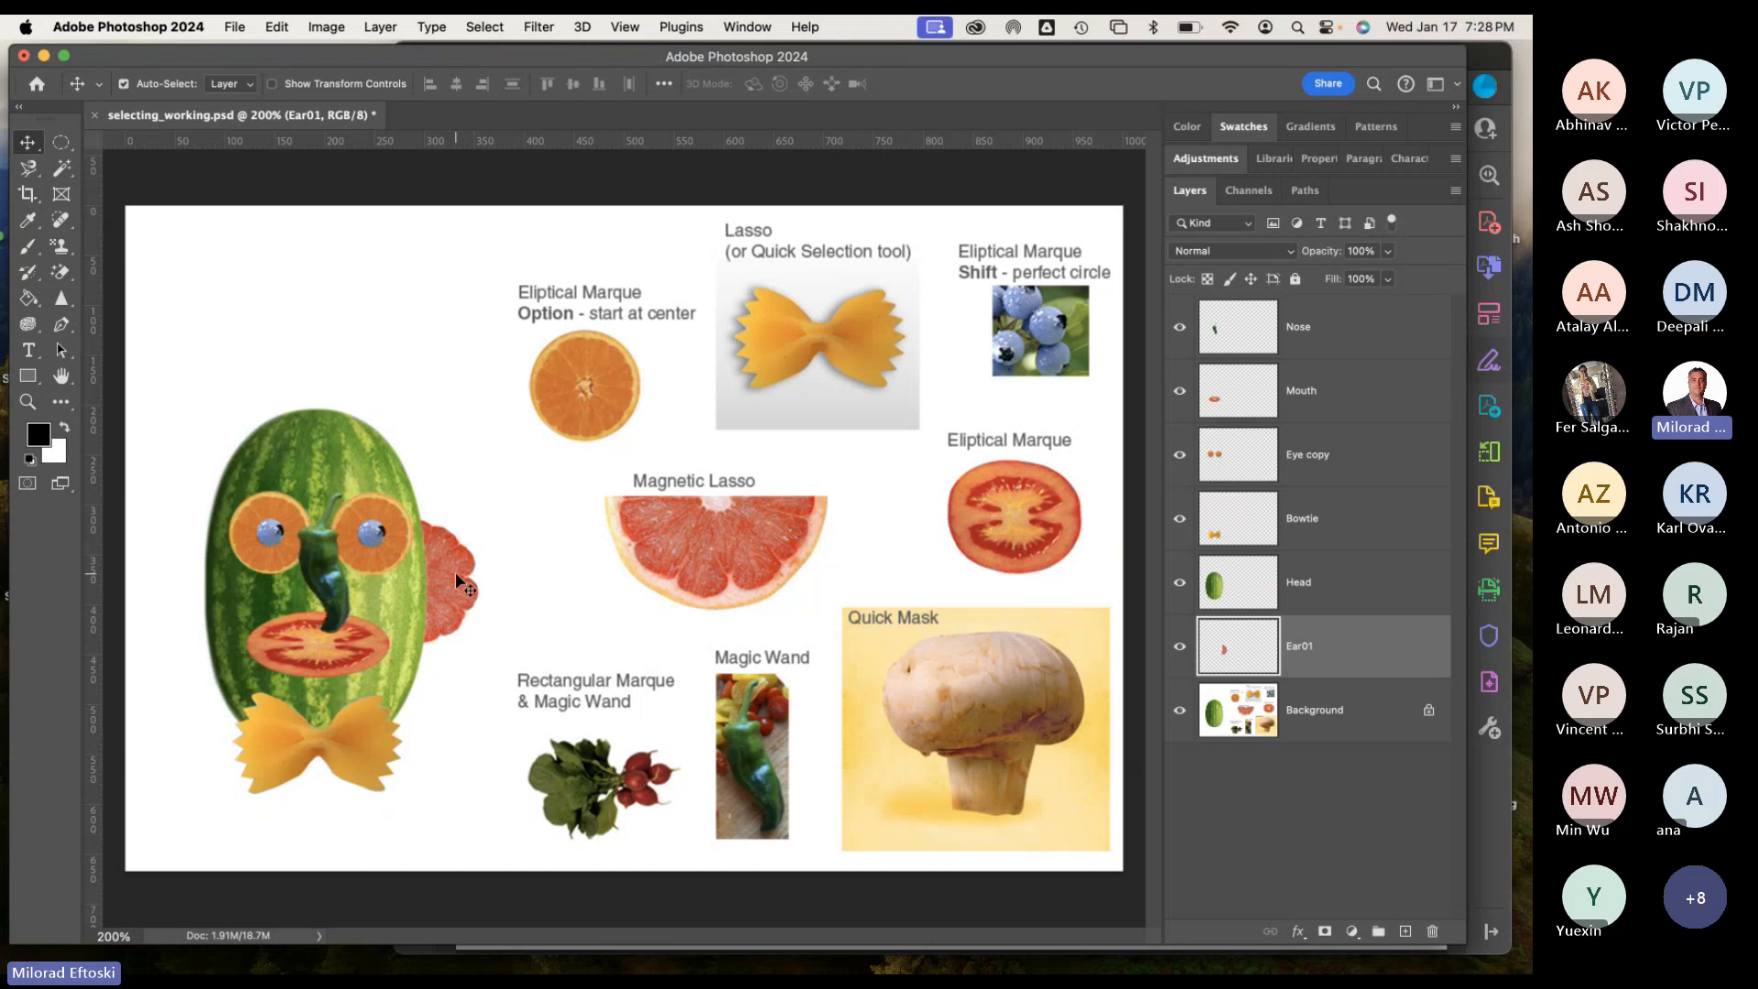
Switch to Microsoft Teams, bring up the ongoing meeting and lower the first listed participant's raised hand.
{"action": "mouse_move", "coordinate": [1168, 961]}
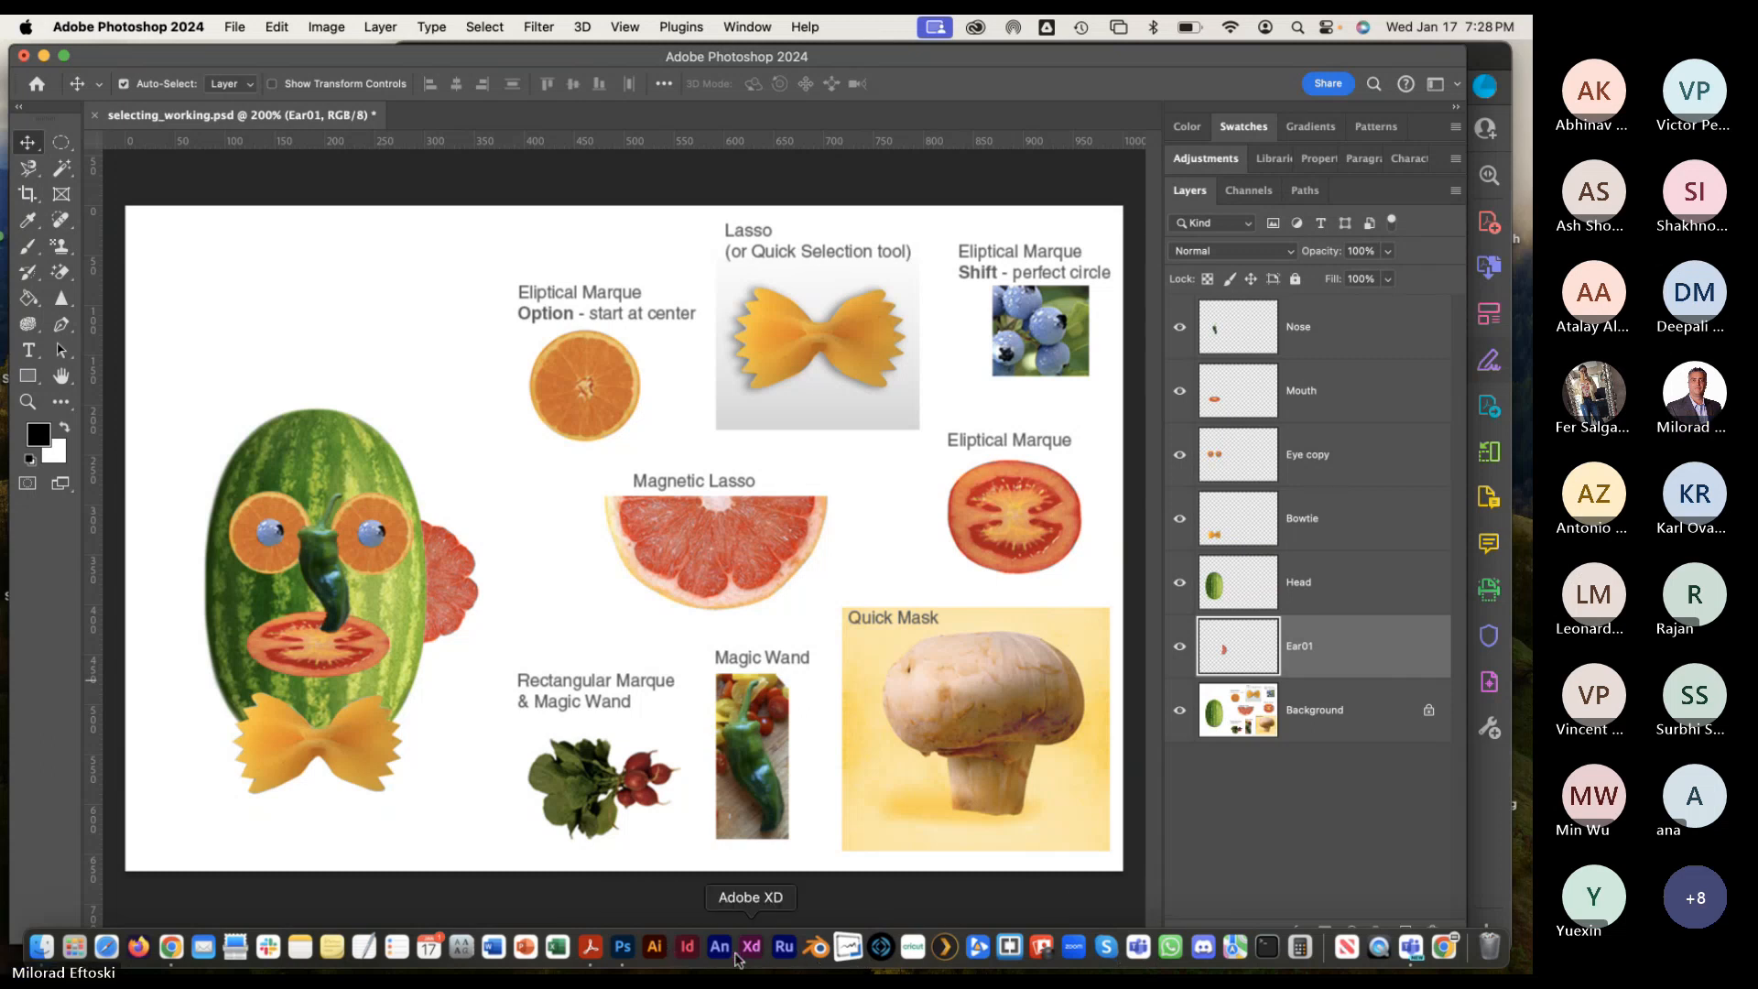
{"action": "left_click", "coordinate": [1418, 948]}
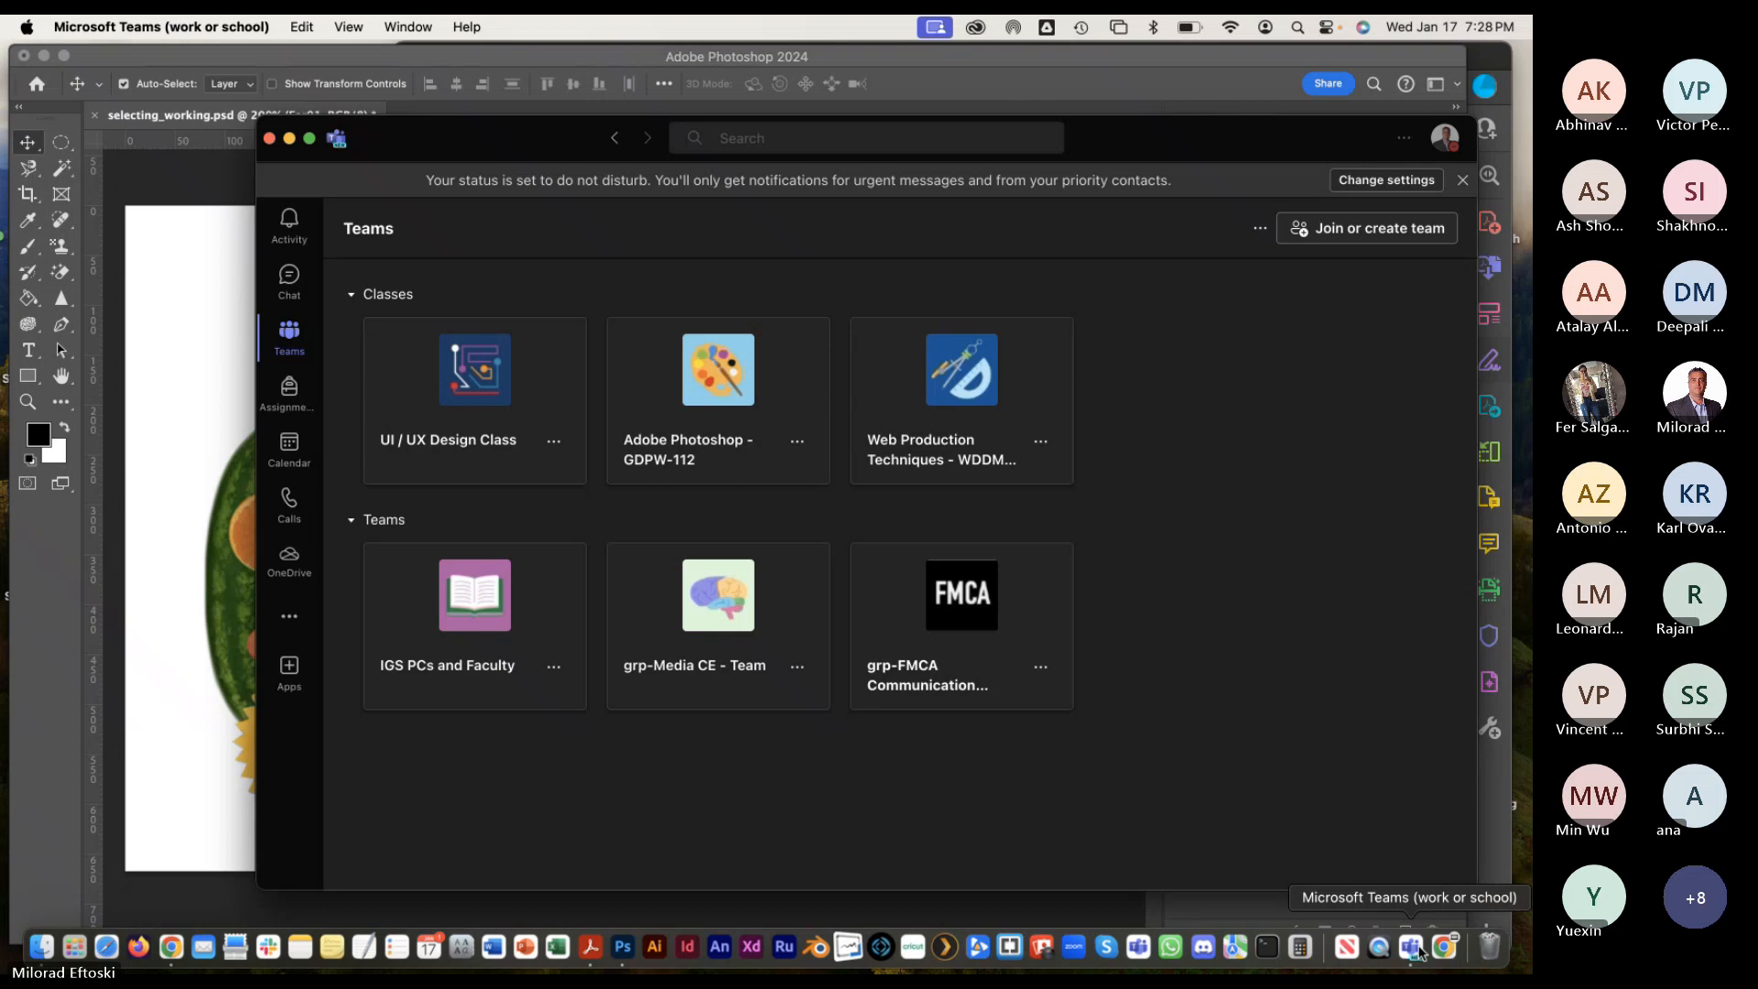
{"action": "left_click", "coordinate": [289, 139]}
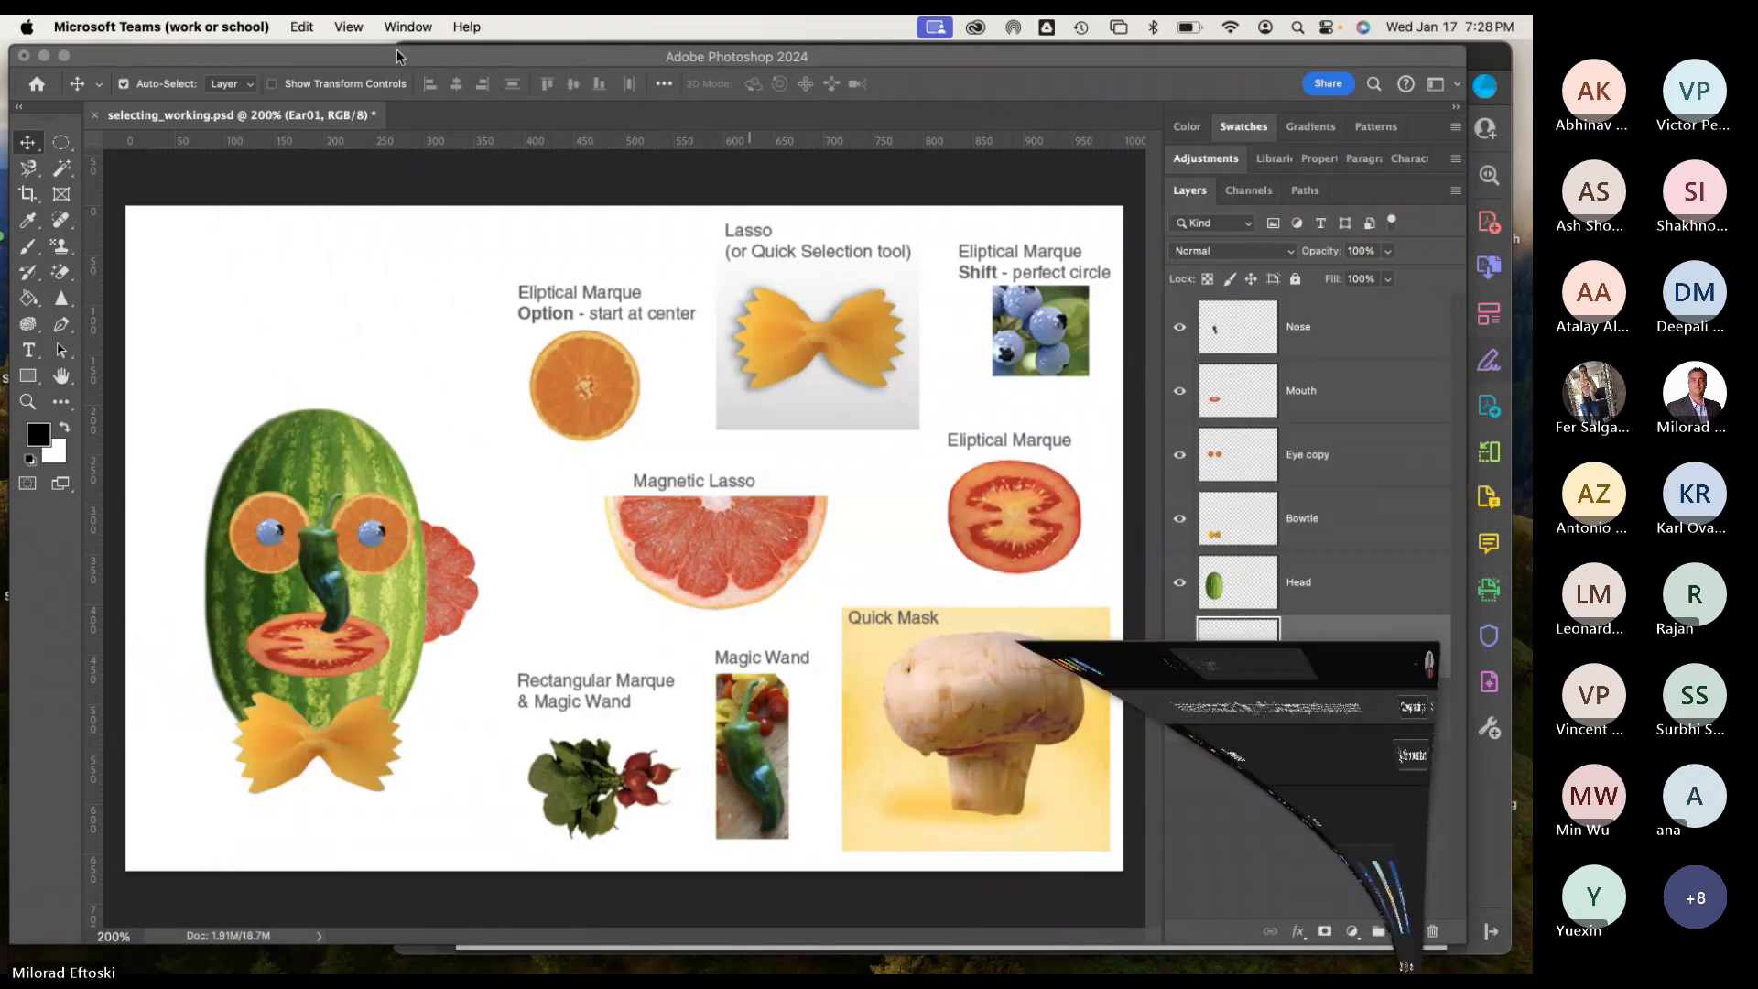
{"action": "left_click", "coordinate": [407, 27]}
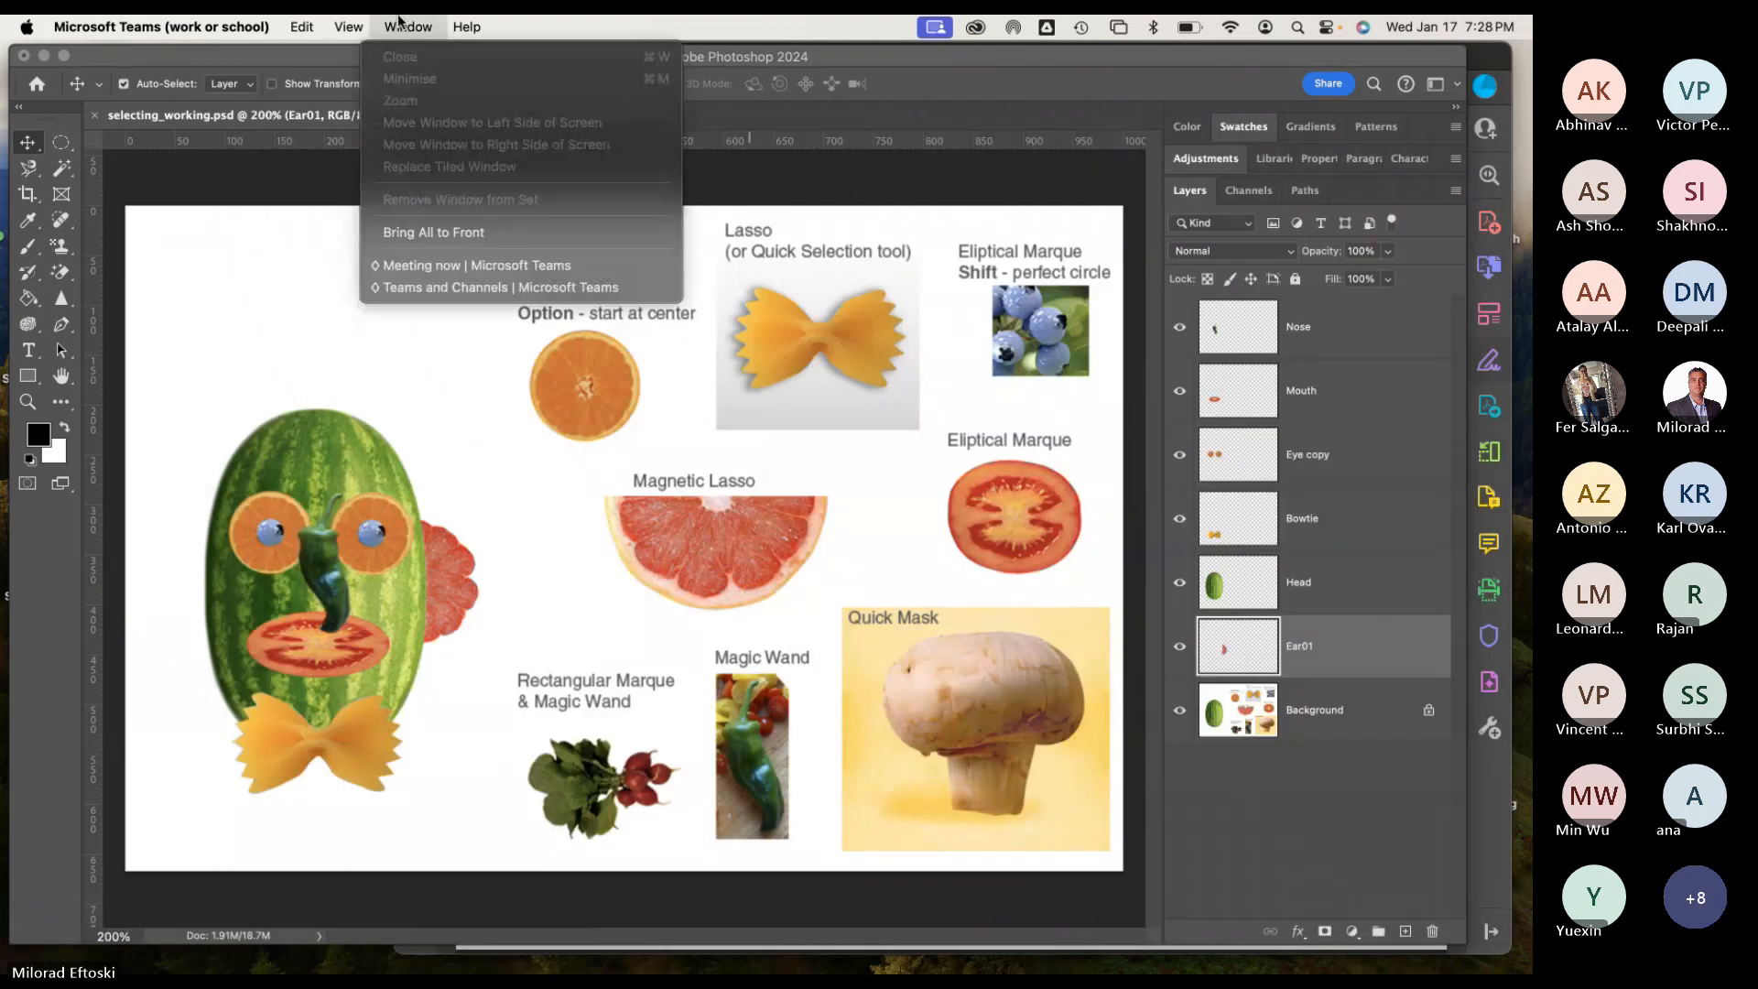
{"action": "left_click", "coordinate": [471, 266]}
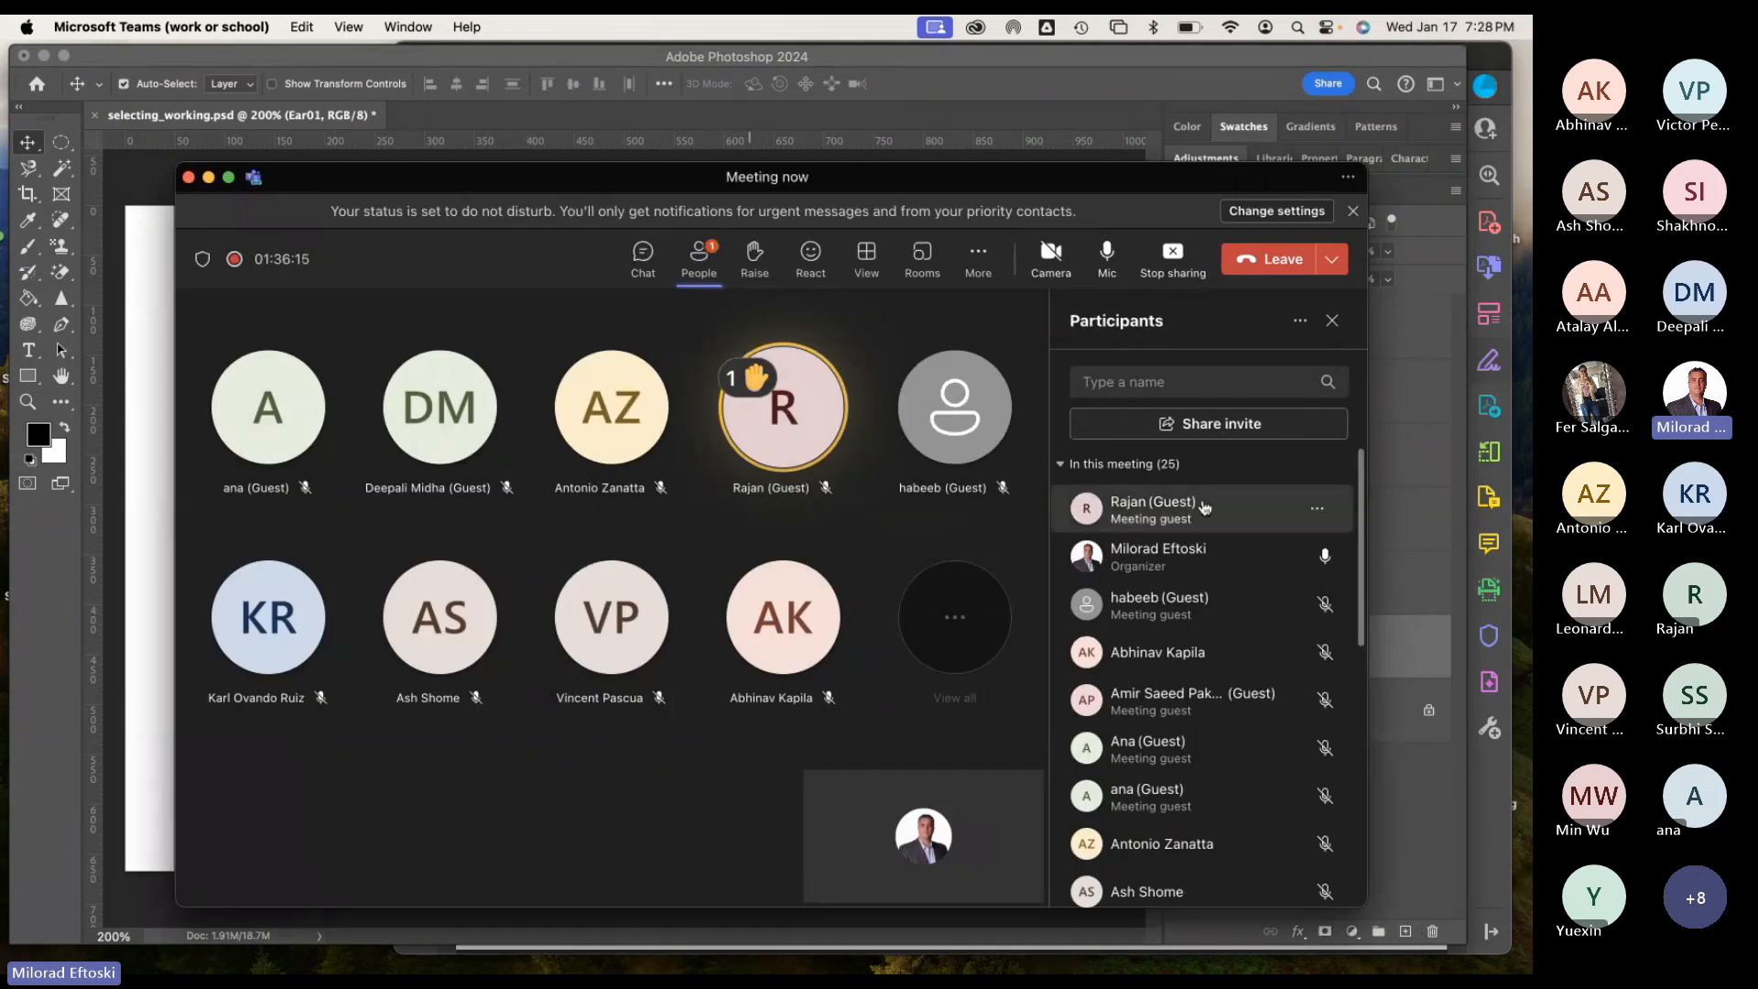
{"action": "left_click", "coordinate": [1318, 510]}
{"action": "left_click", "coordinate": [1223, 583]}
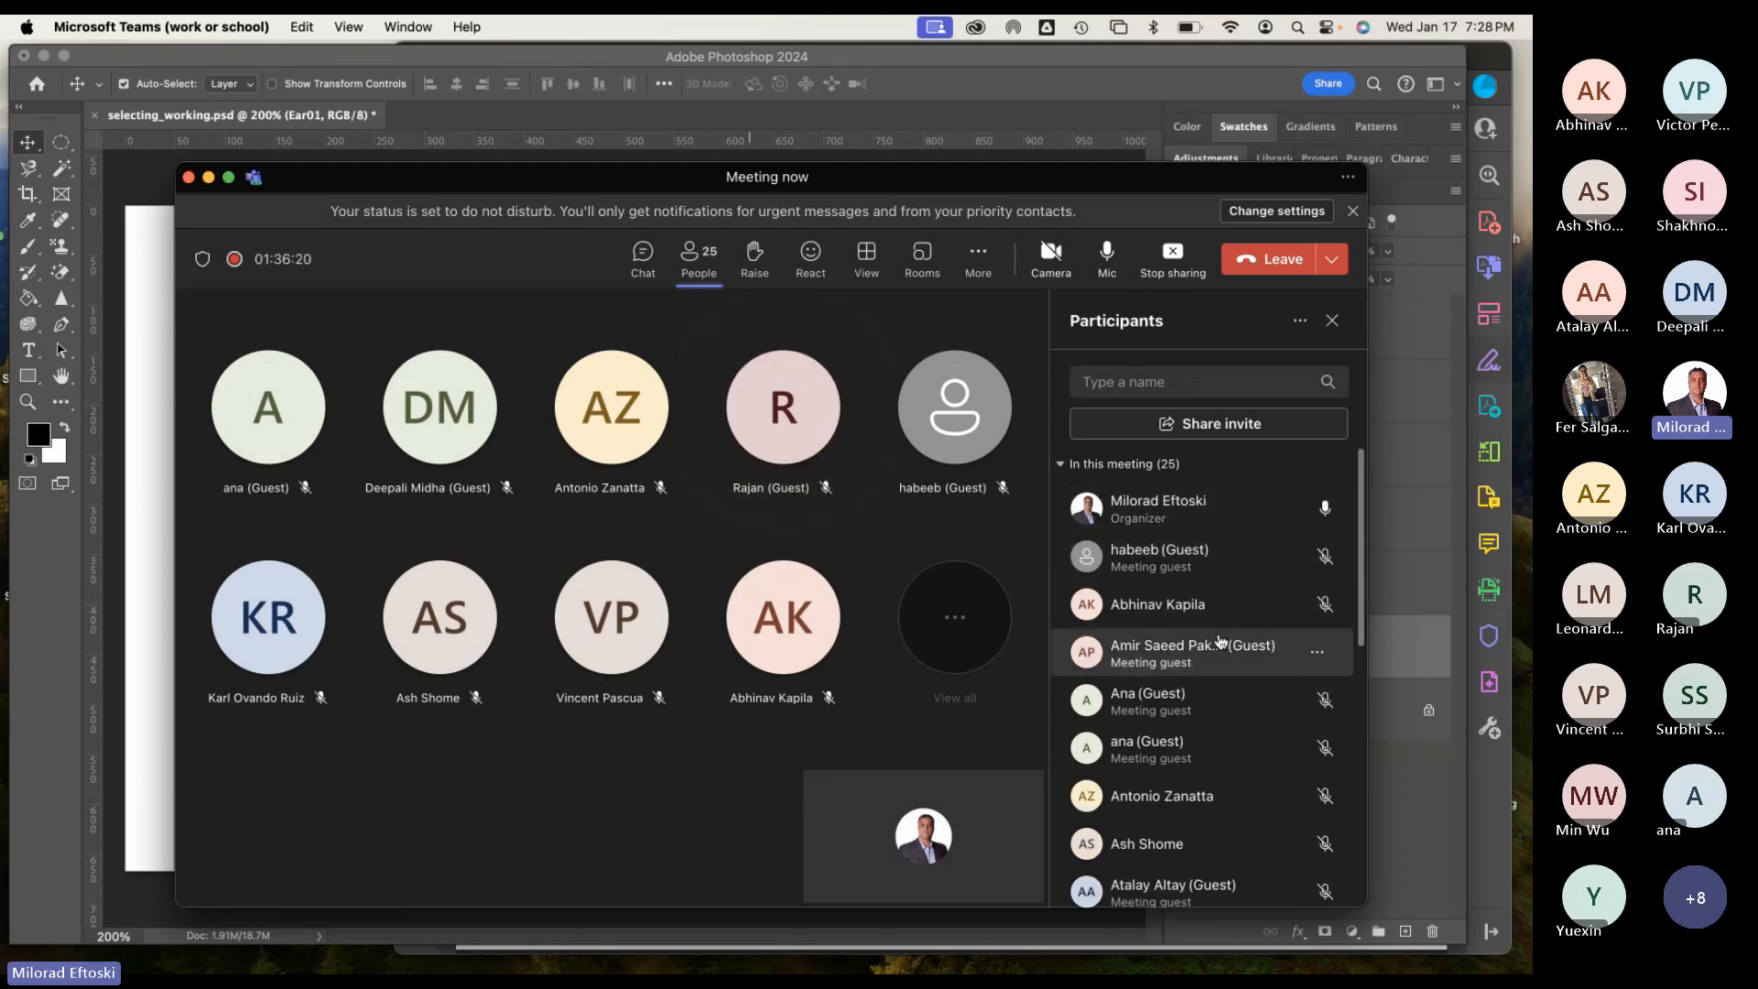
Look through the meeting's participant list, move the meeting window aside and switch back to Photoshop.
{"action": "scroll", "coordinate": [1204, 656], "scroll_direction": "down", "scroll_amount": 6}
{"action": "scroll", "coordinate": [1203, 655], "scroll_direction": "up", "scroll_amount": 6}
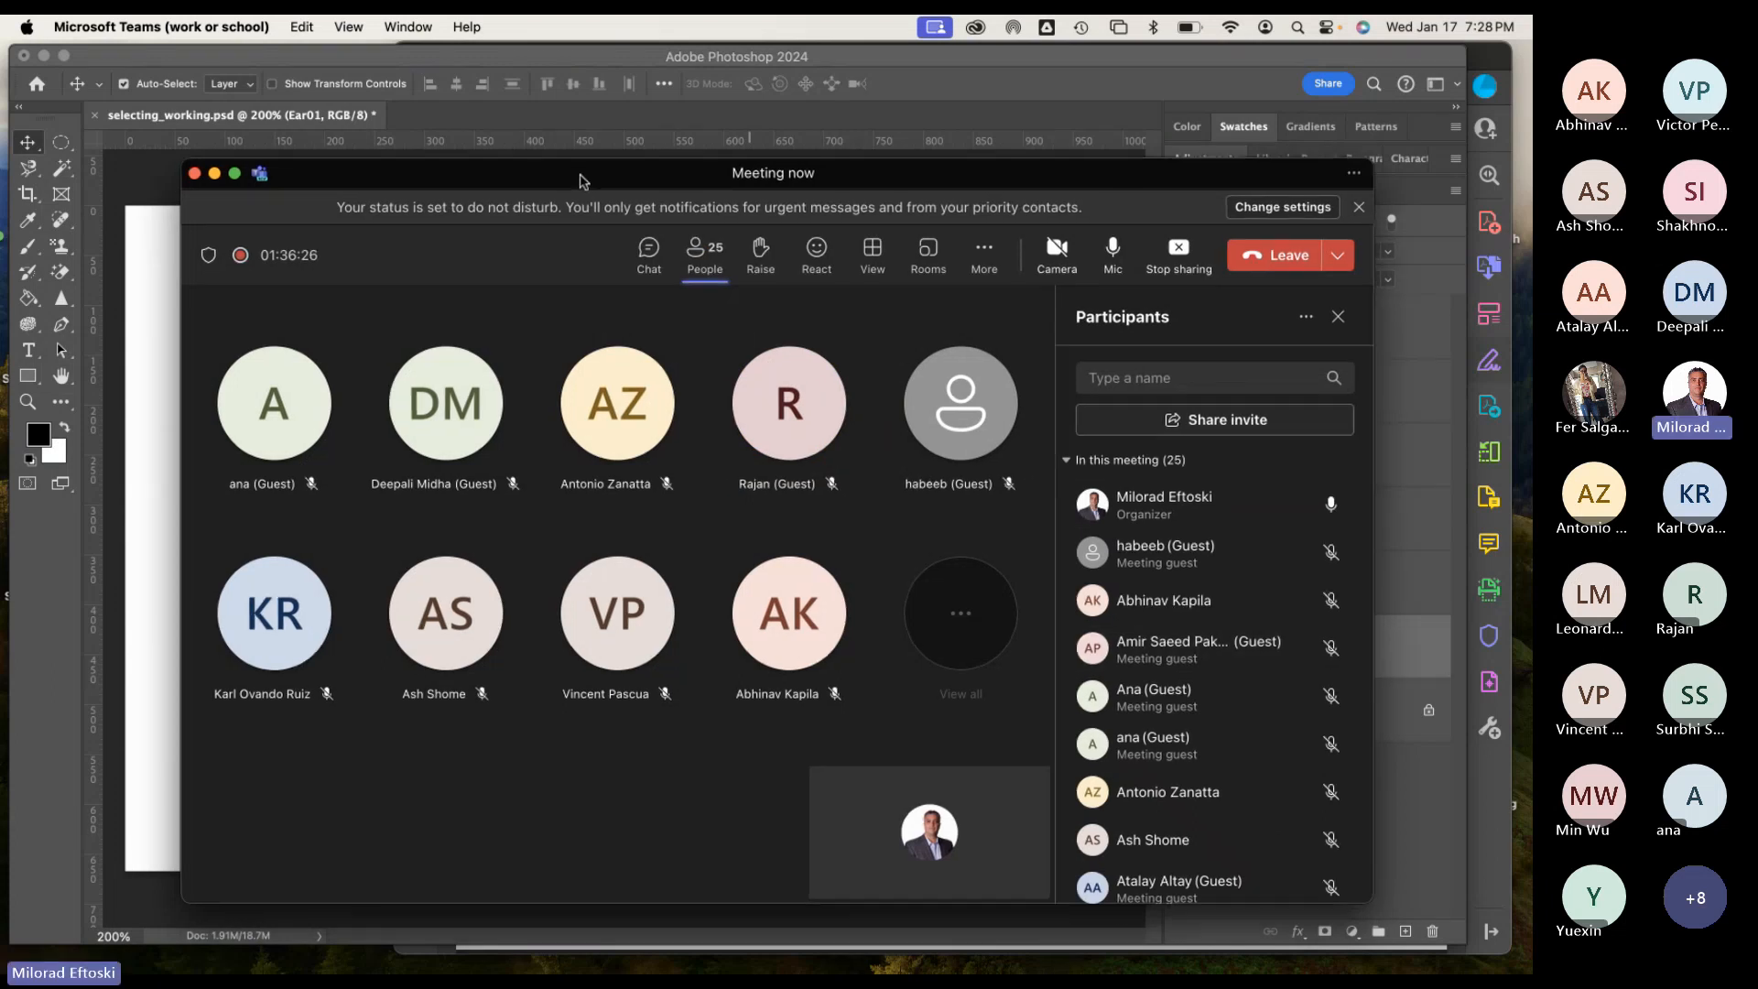
{"action": "left_click_drag", "start_coordinate": [579, 178], "coordinate": [643, 183]}
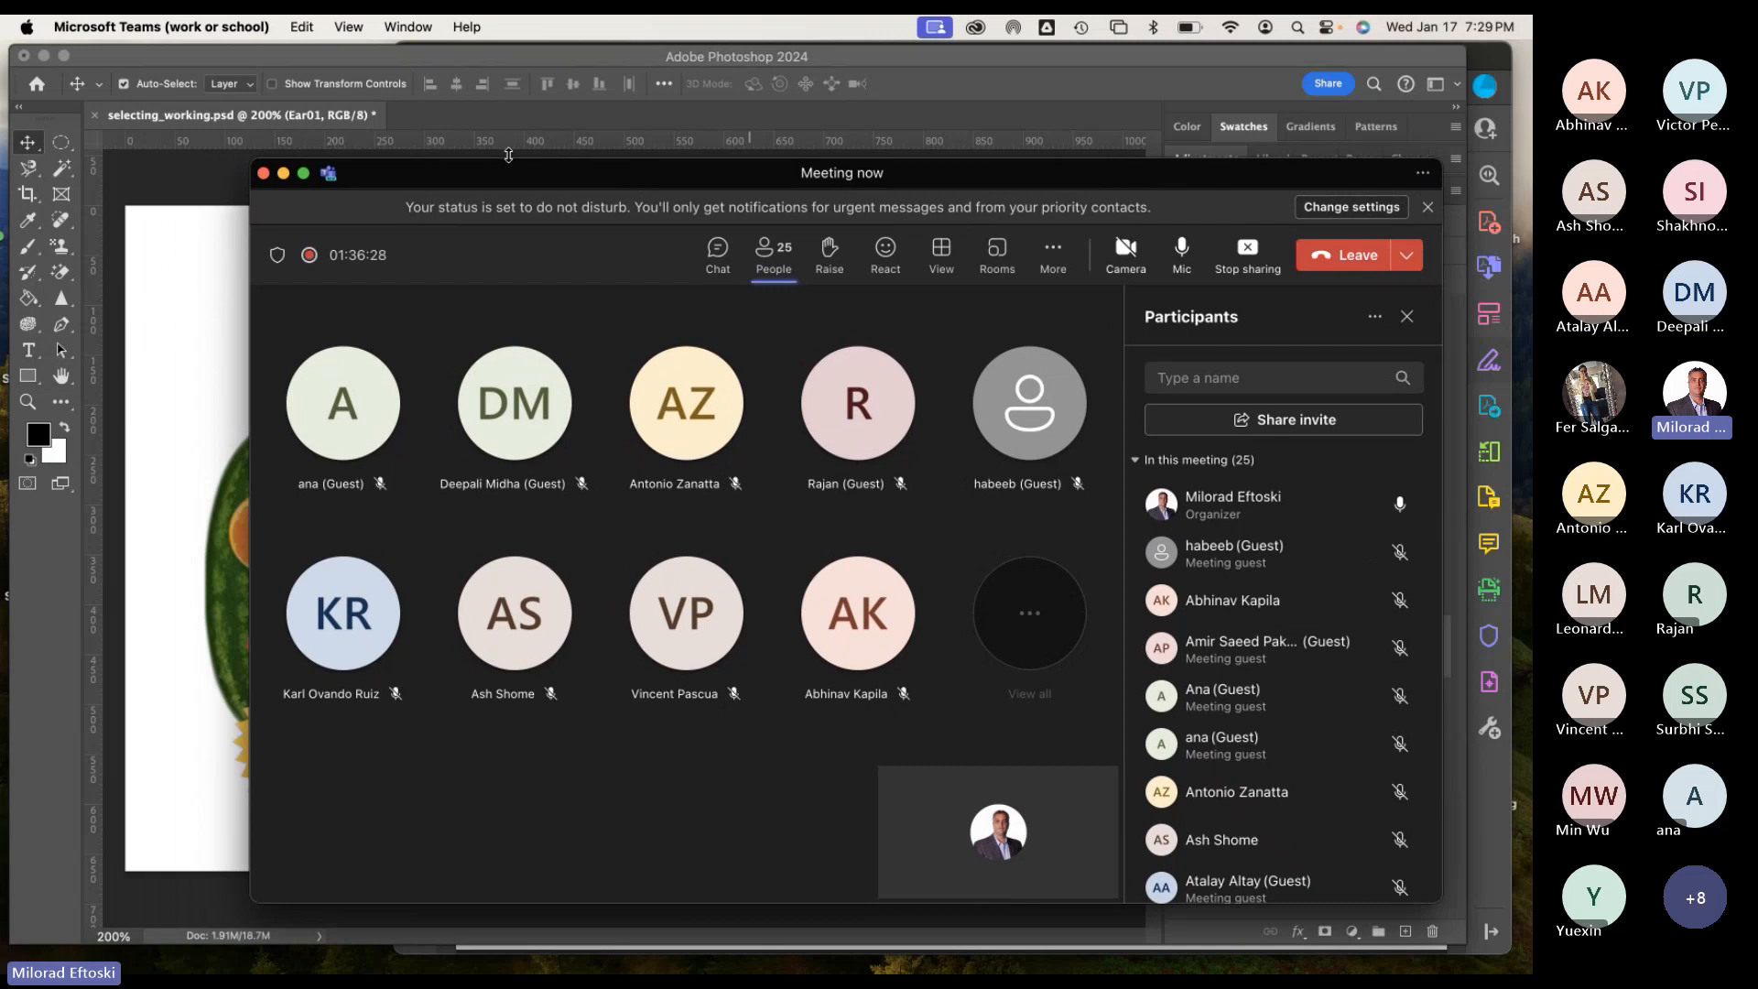
{"action": "left_click_drag", "start_coordinate": [515, 168], "coordinate": [604, 169]}
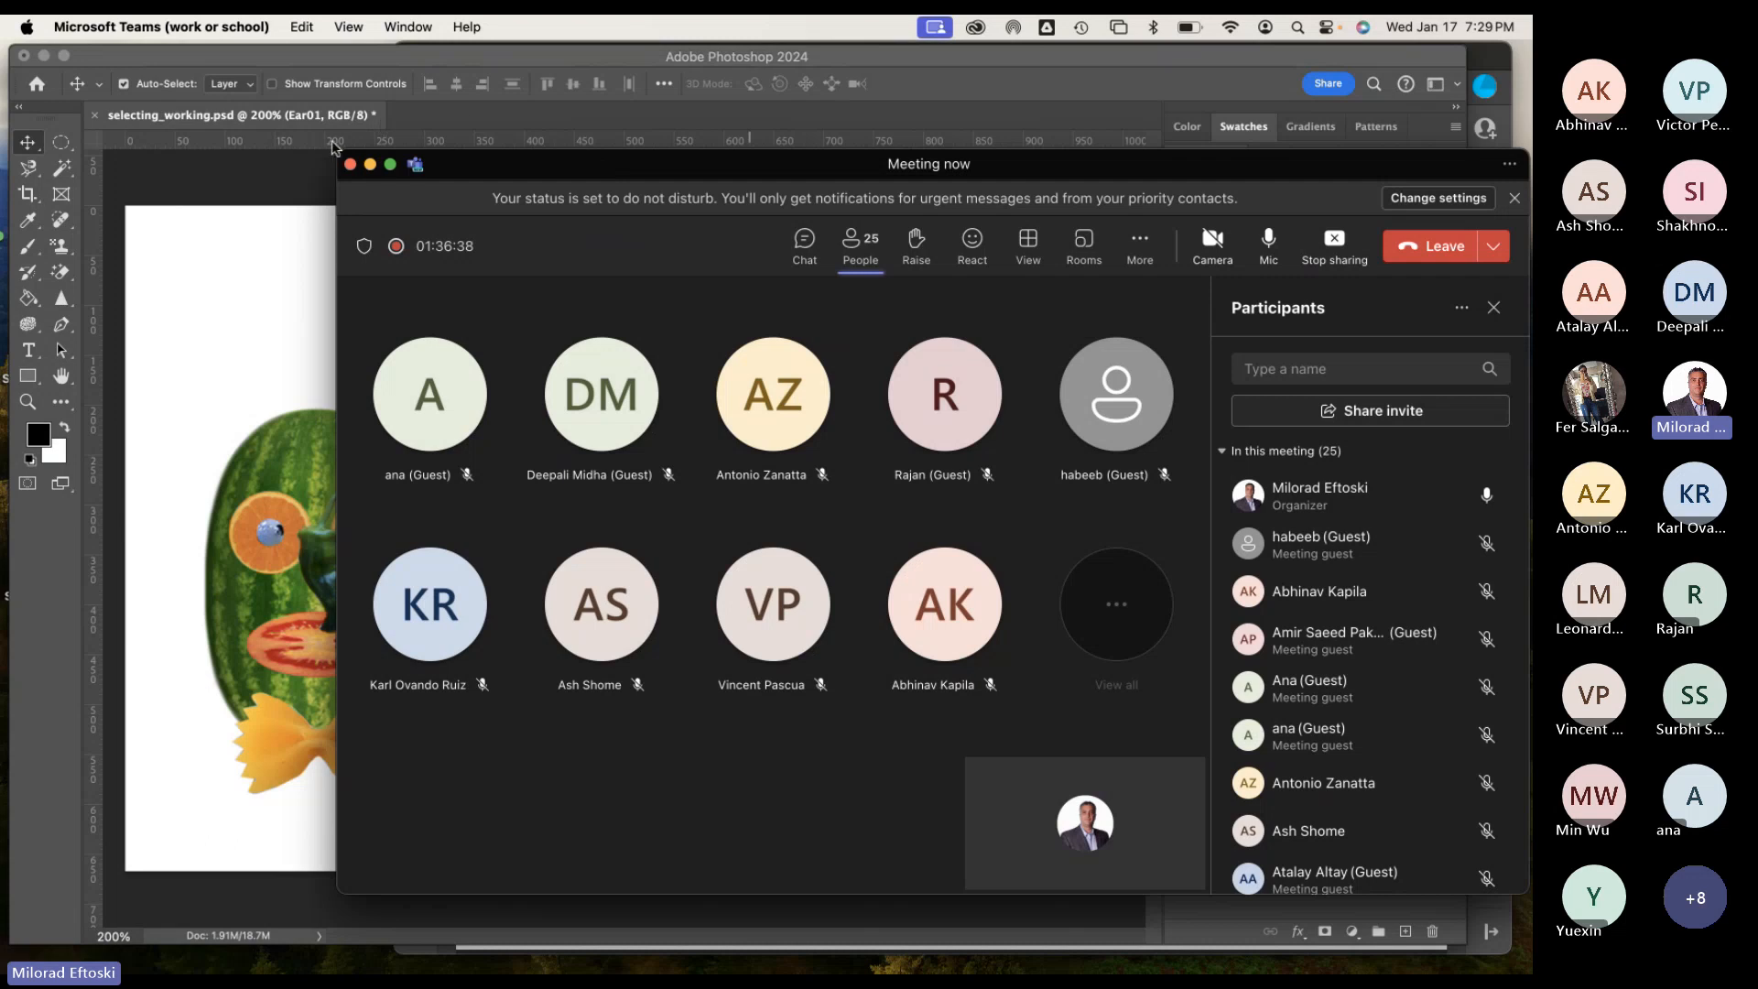
{"action": "left_click_drag", "start_coordinate": [335, 150], "coordinate": [253, 108]}
{"action": "mouse_move", "coordinate": [550, 124]}
{"action": "left_mouse_down"}
{"action": "mouse_move", "coordinate": [569, 125]}
{"action": "mouse_move", "coordinate": [537, 117]}
{"action": "mouse_move", "coordinate": [554, 121]}
{"action": "left_mouse_up"}
{"action": "left_click", "coordinate": [506, 60]}
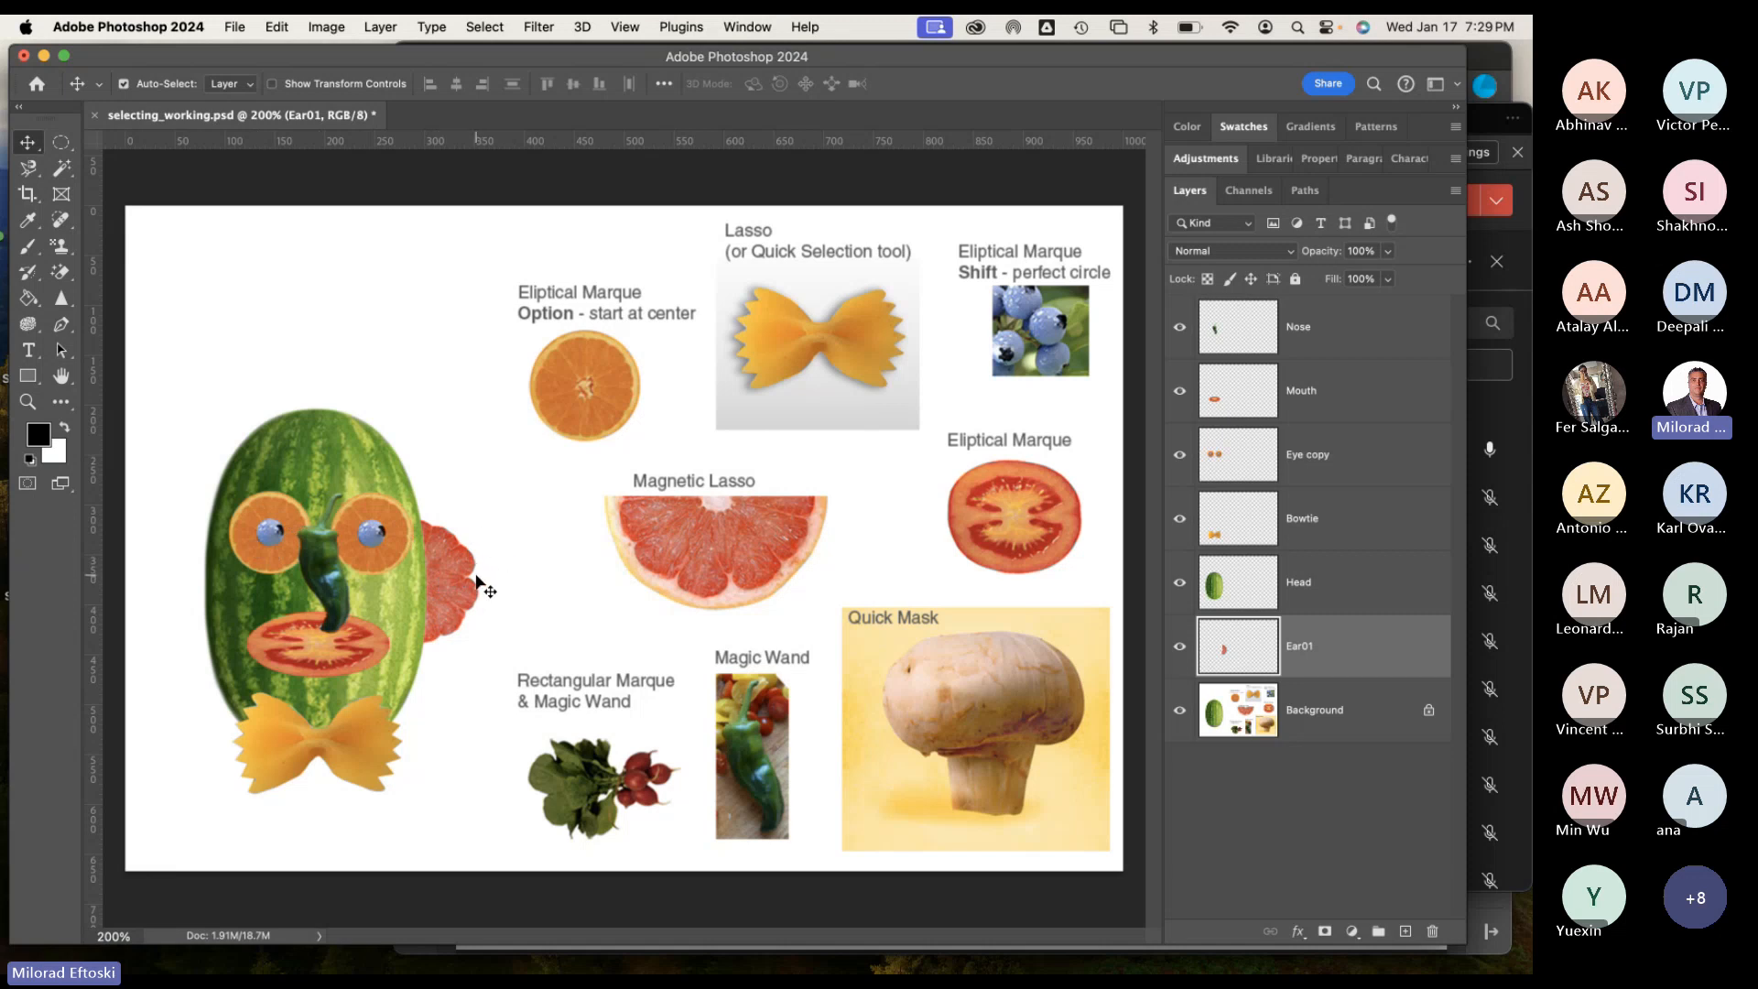
Try pulling a duplicate of the ear out beside the head, and undo the copy.
{"action": "left_click_drag", "start_coordinate": [463, 593], "coordinate": [551, 520]}
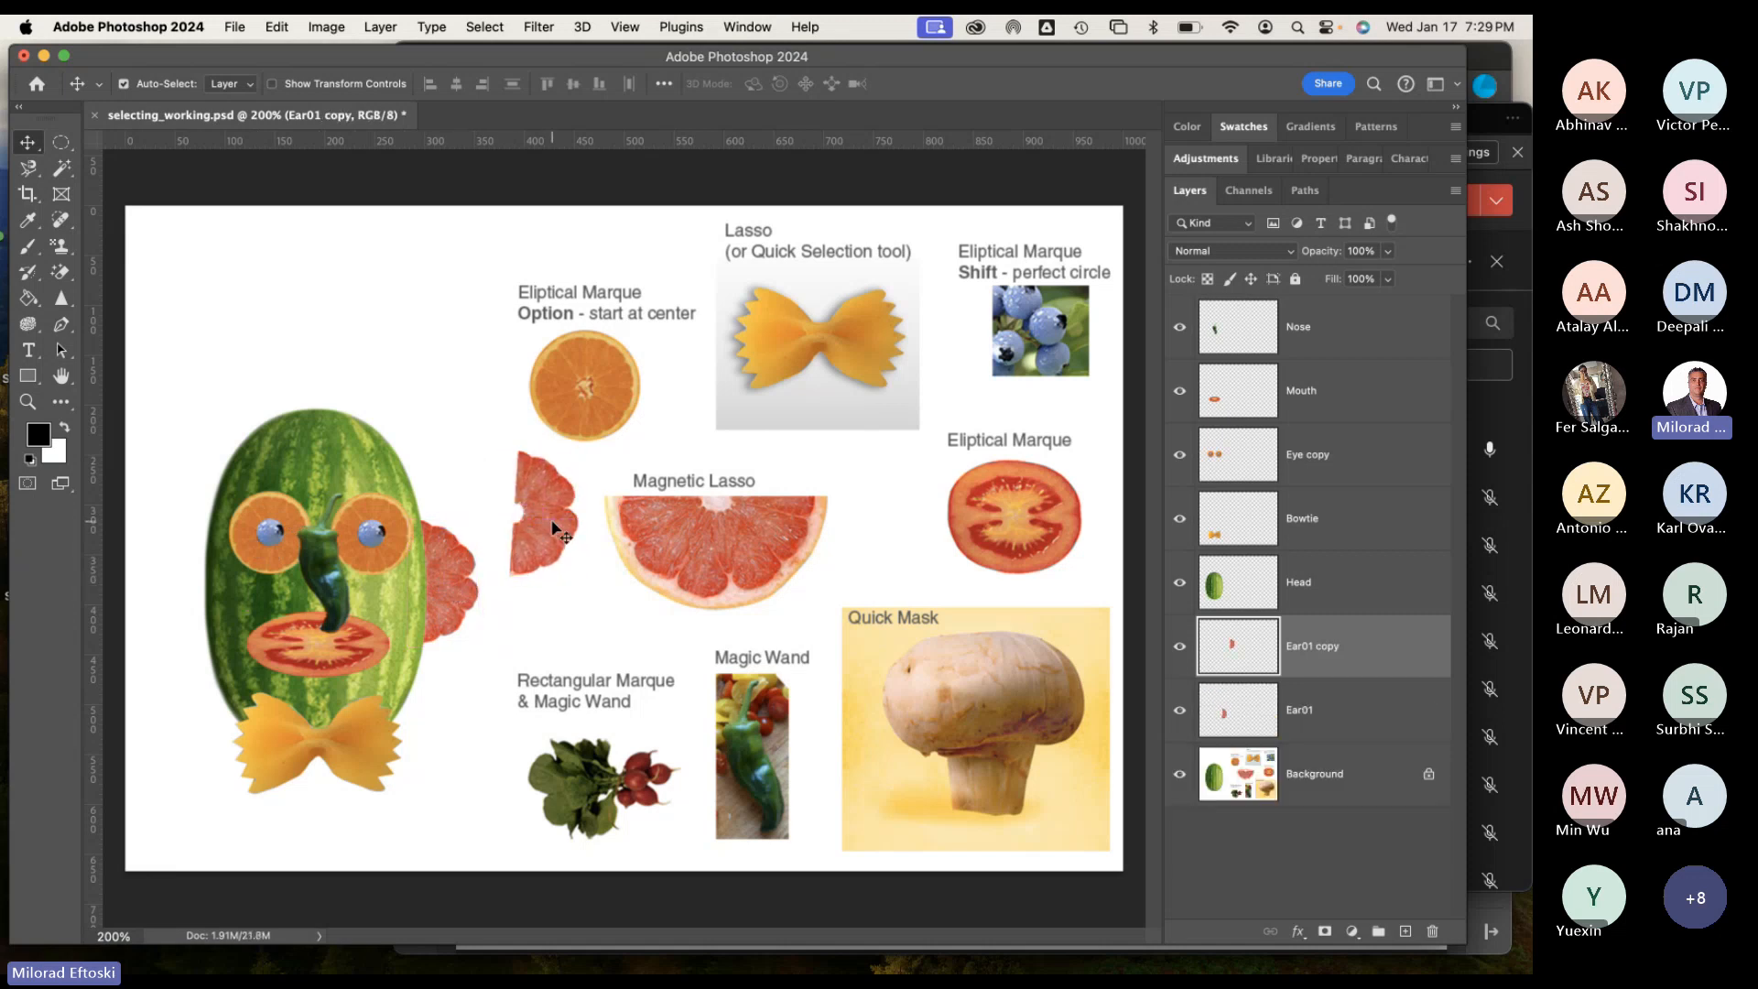
{"action": "key", "text": "super+z"}
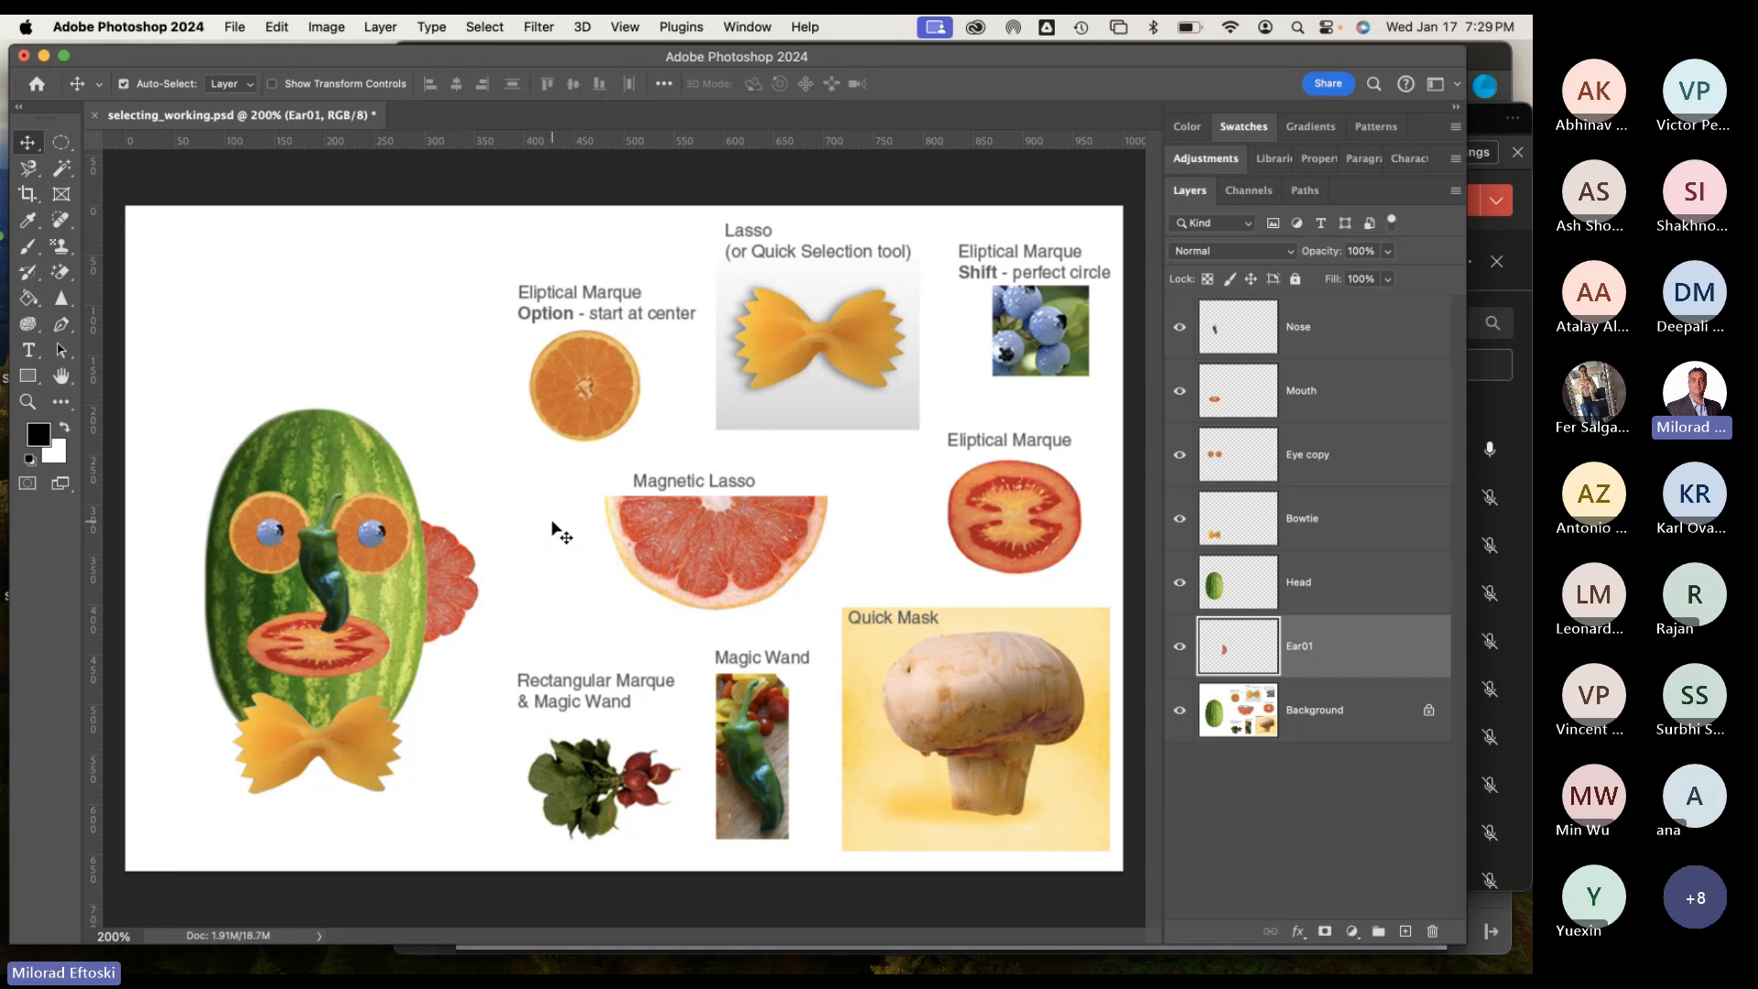
Duplicate the Ear01 layer as Ear02, move the copy away from the head, and delete it.
{"action": "right_click", "coordinate": [1356, 659]}
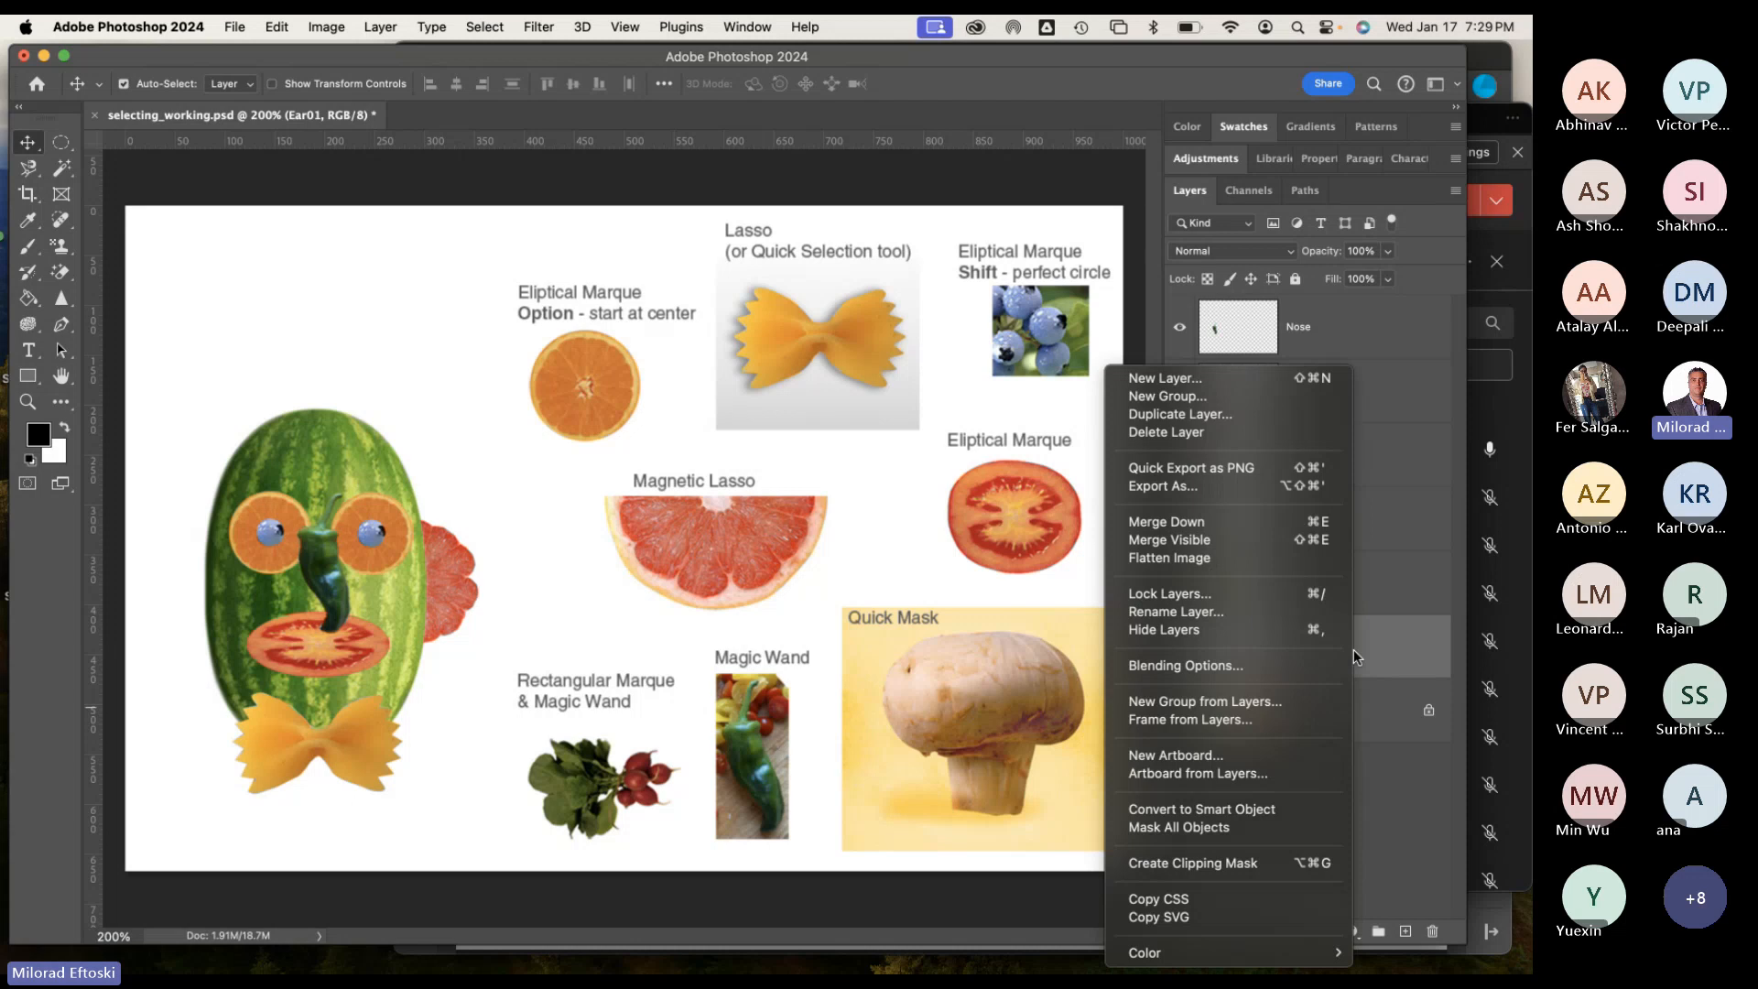
{"action": "left_click", "coordinate": [1219, 420]}
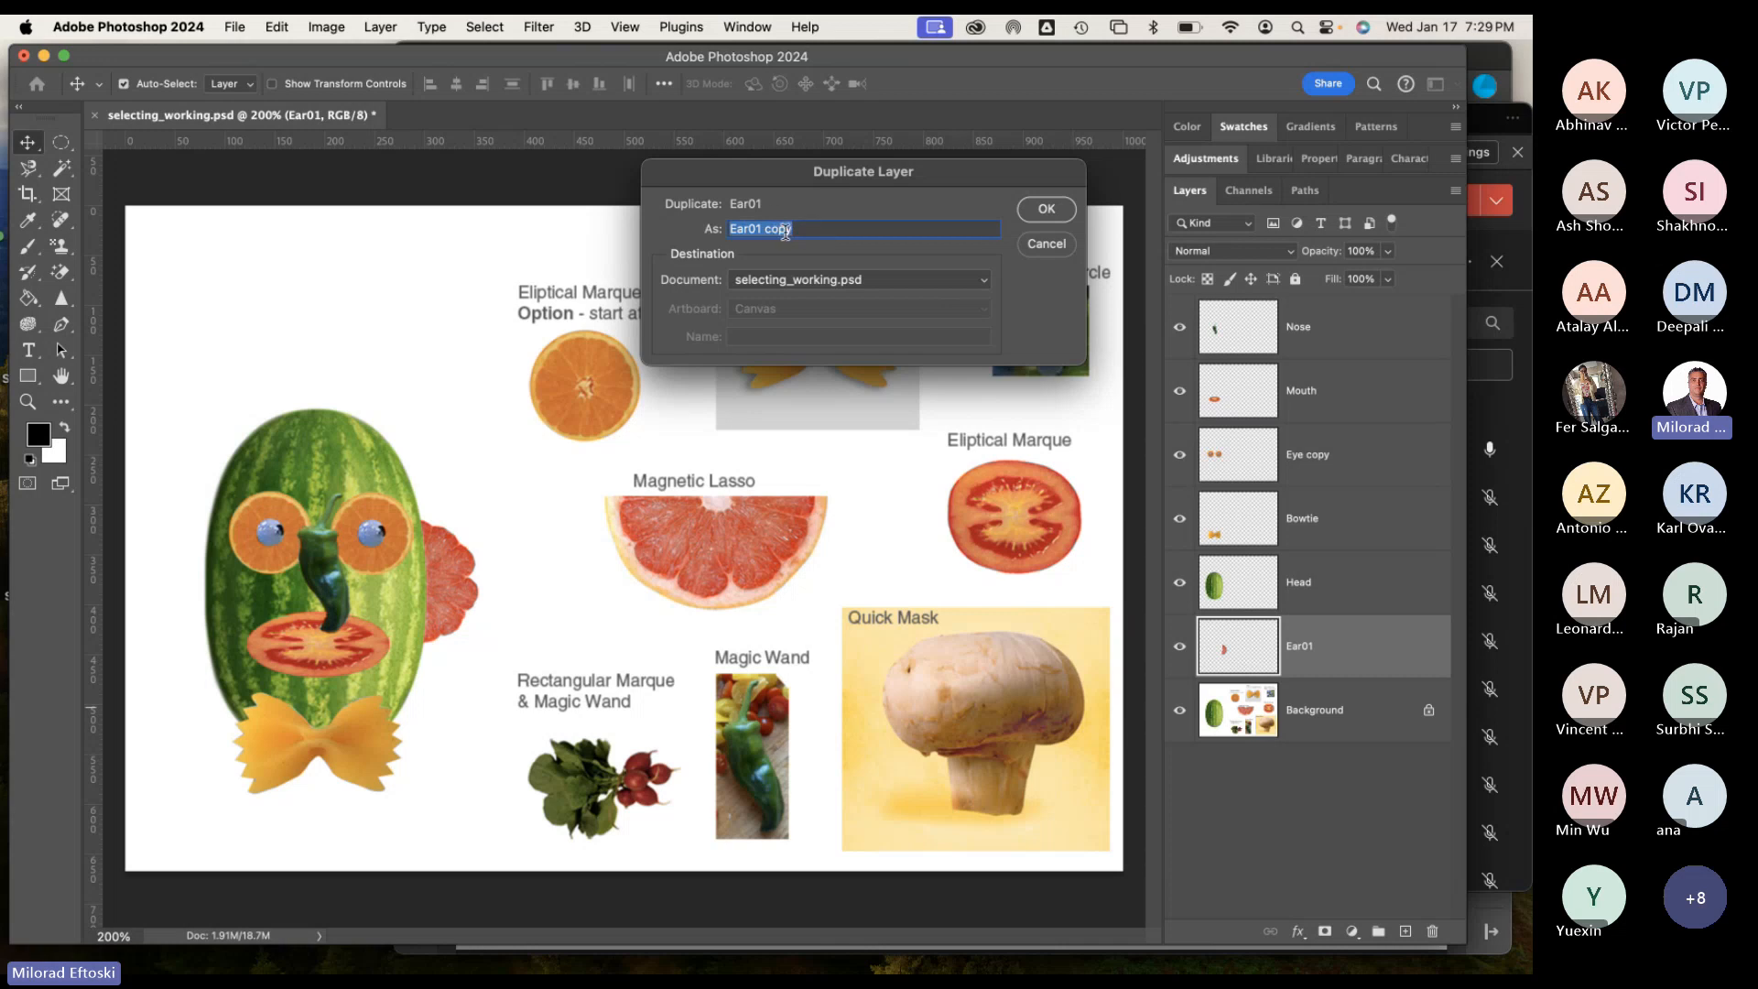
{"action": "left_click_drag", "start_coordinate": [795, 229], "coordinate": [755, 229]}
{"action": "type", "text": "2"}
{"action": "left_click", "coordinate": [1044, 210]}
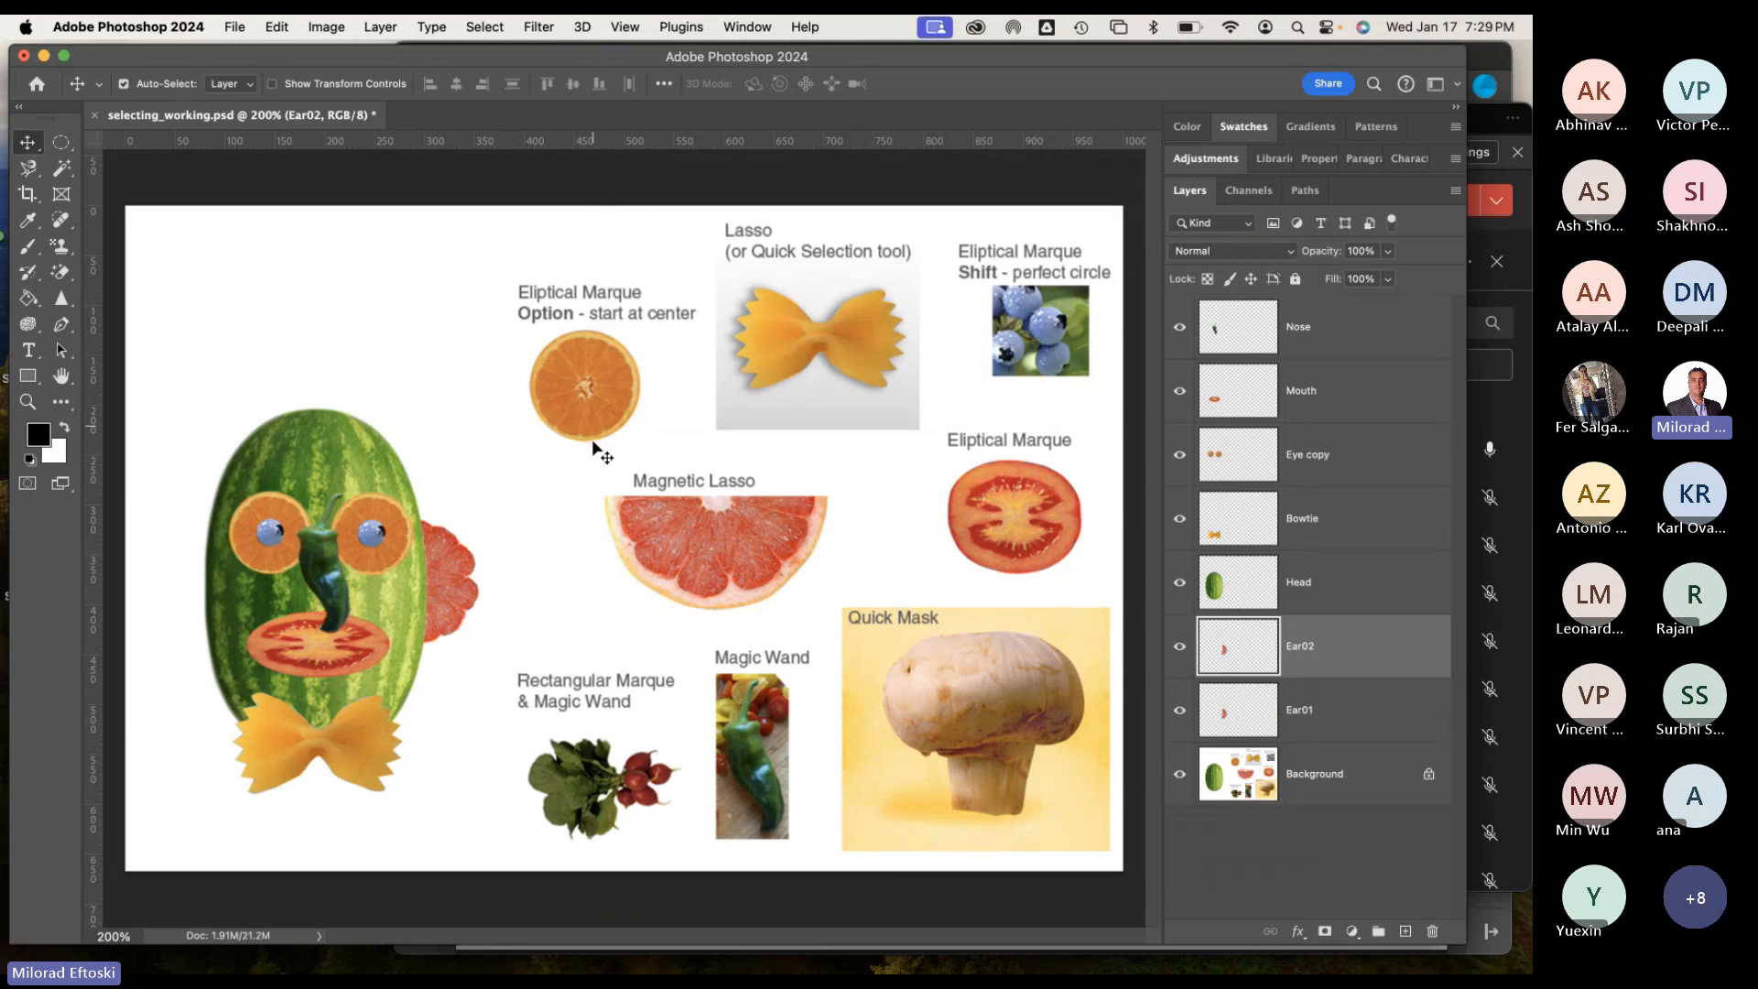
{"action": "left_click_drag", "start_coordinate": [458, 572], "coordinate": [560, 563]}
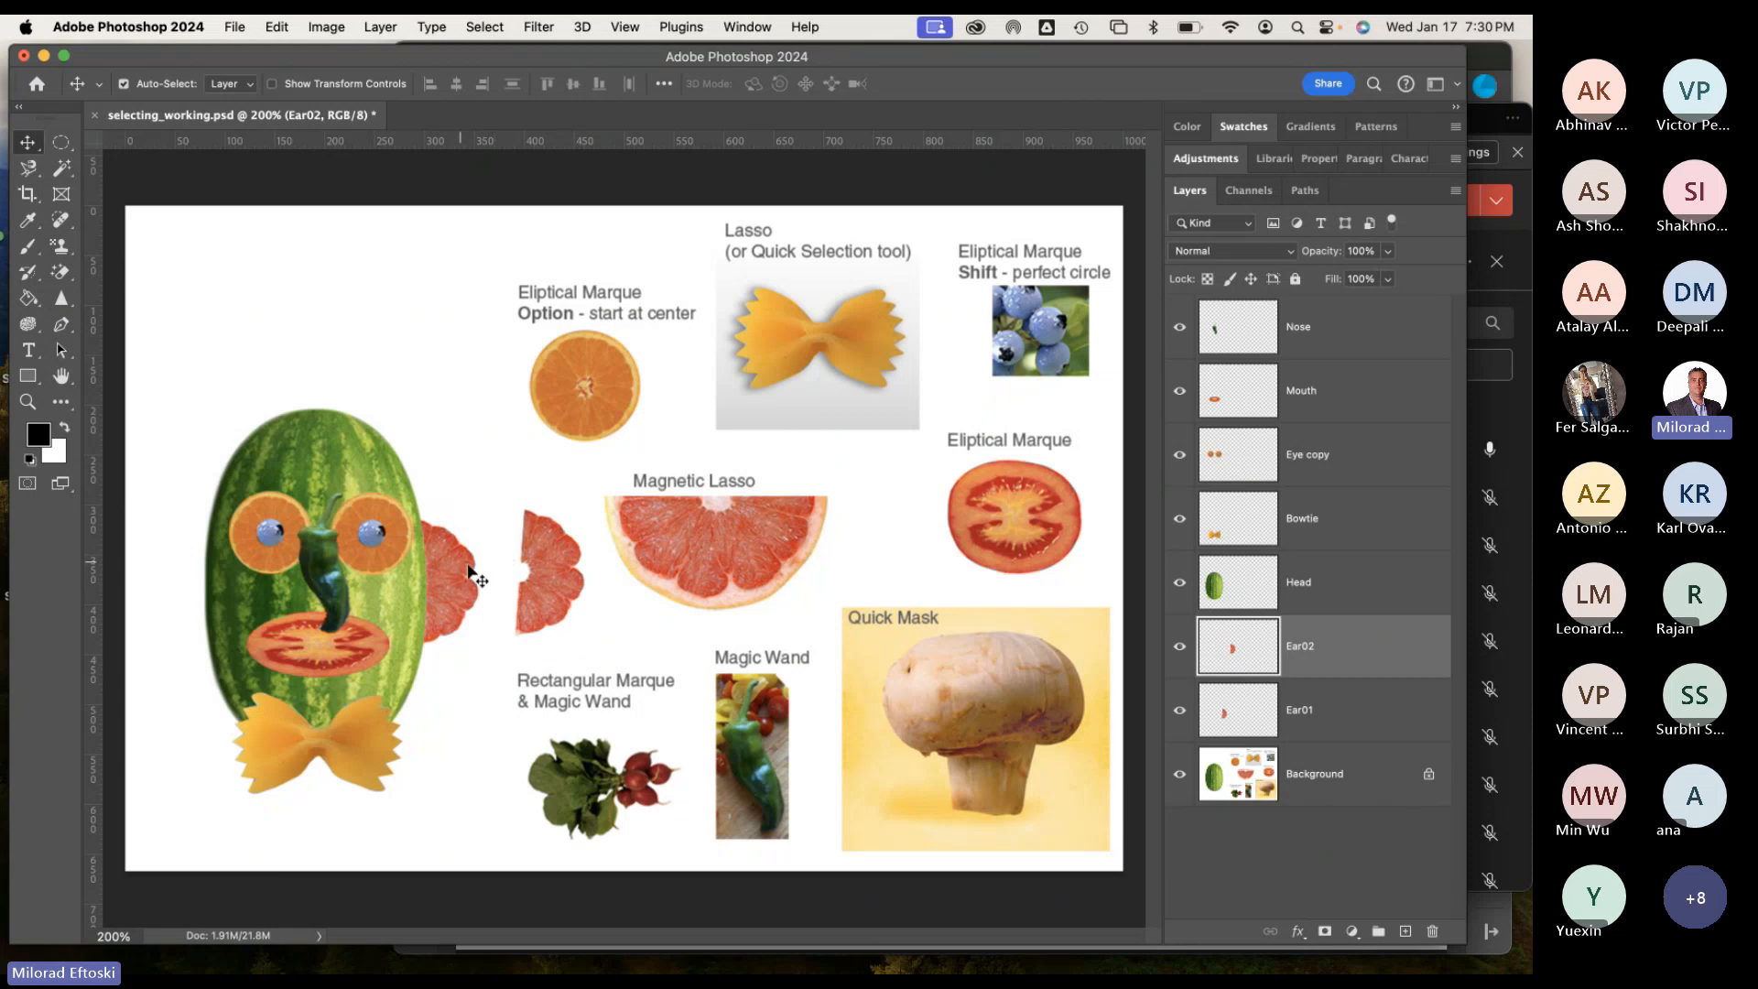
{"action": "key", "text": "BackSpace"}
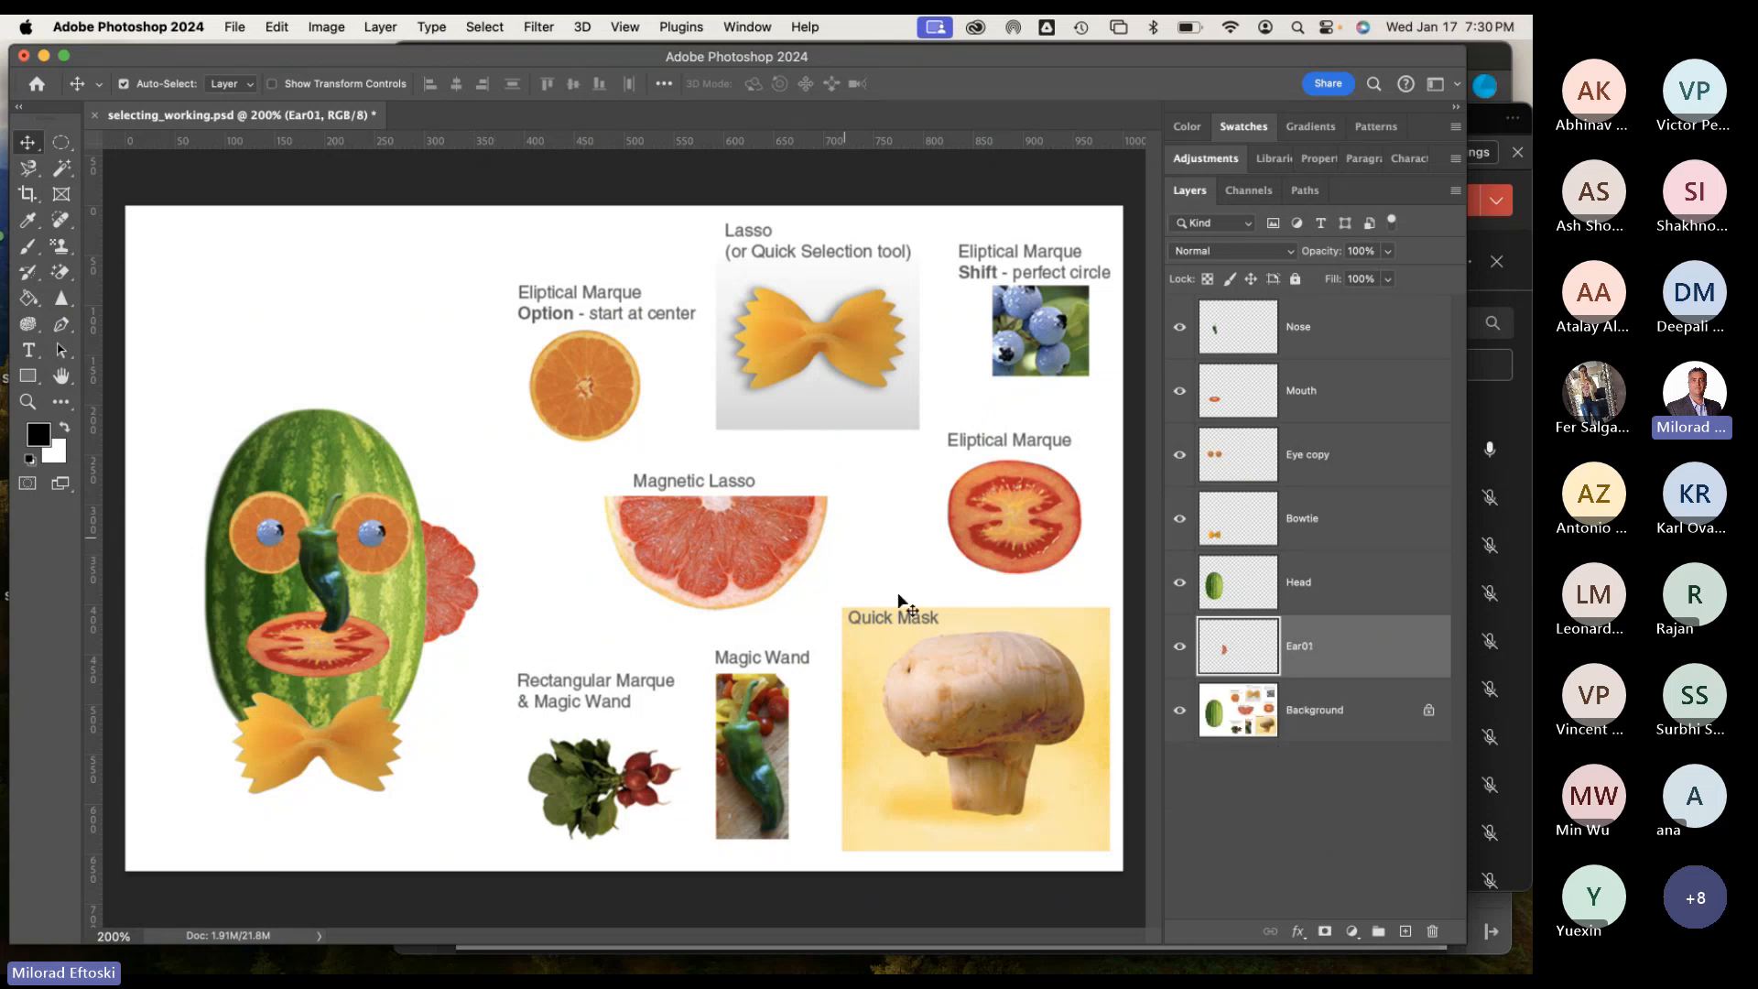
Pull a duplicate of the ear out beside the head and rename its layer Ear02.
{"action": "left_click_drag", "start_coordinate": [452, 607], "coordinate": [525, 570]}
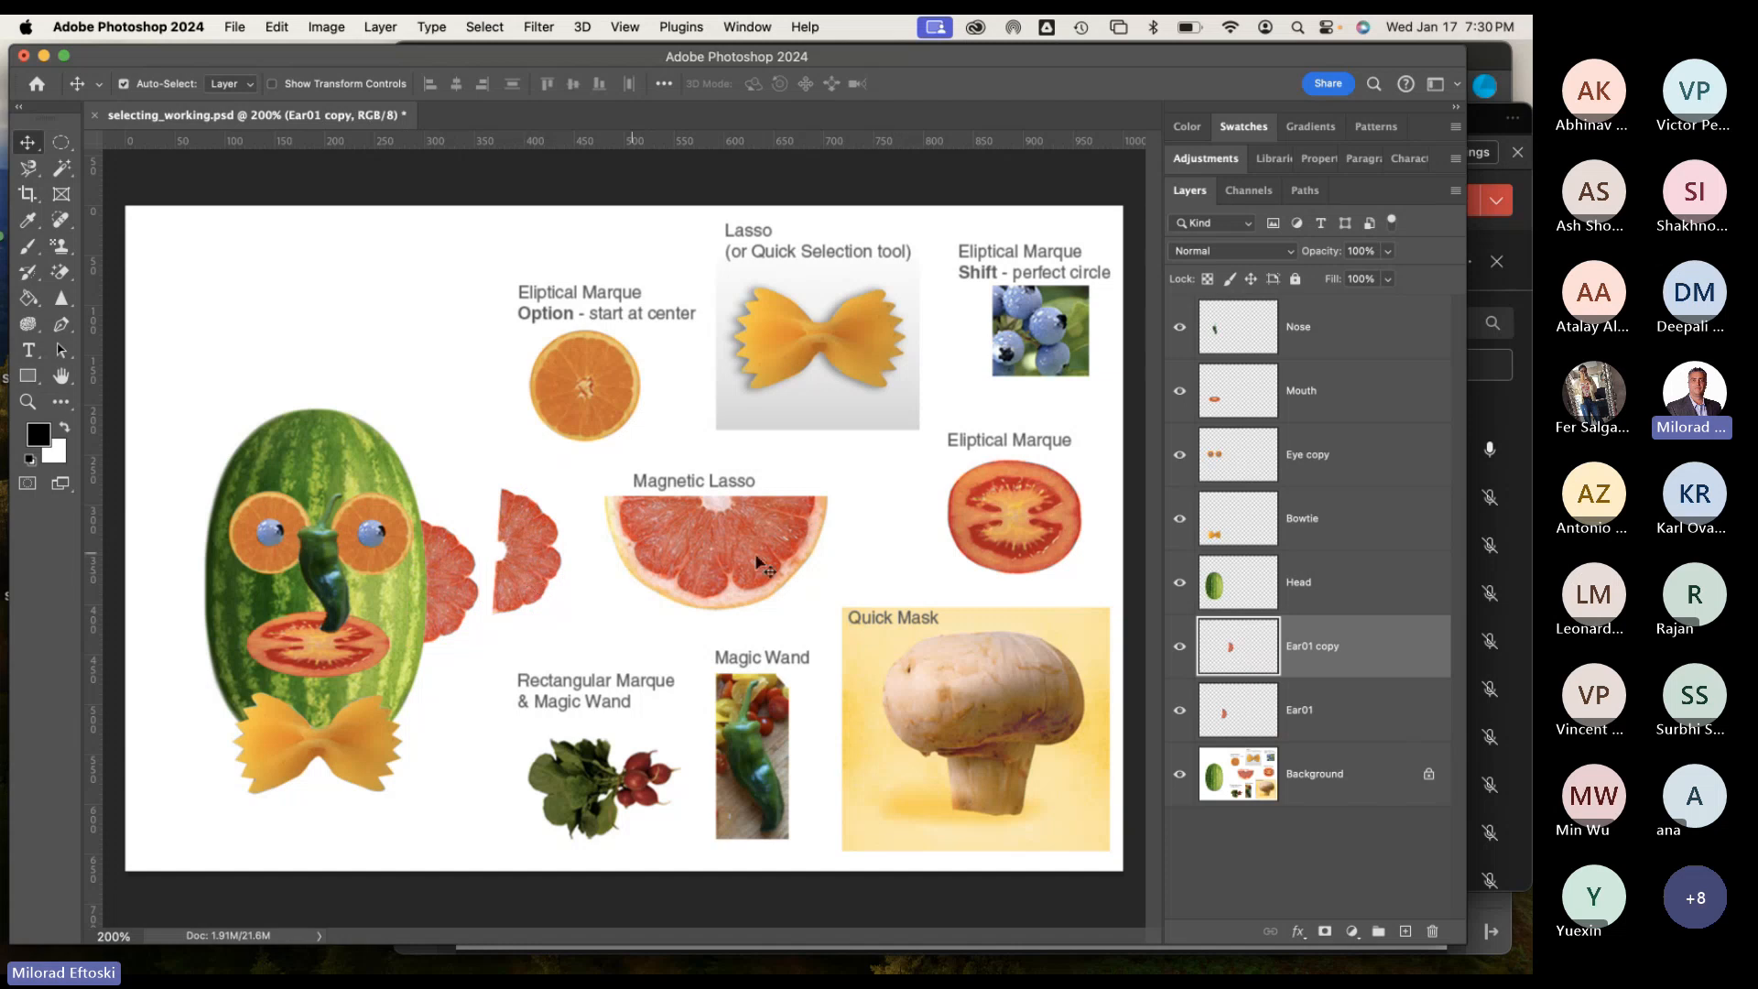
{"action": "double_click", "coordinate": [1319, 647]}
{"action": "left_click_drag", "start_coordinate": [1342, 647], "coordinate": [1309, 646]}
{"action": "type", "text": "2"}
{"action": "key", "text": "Return"}
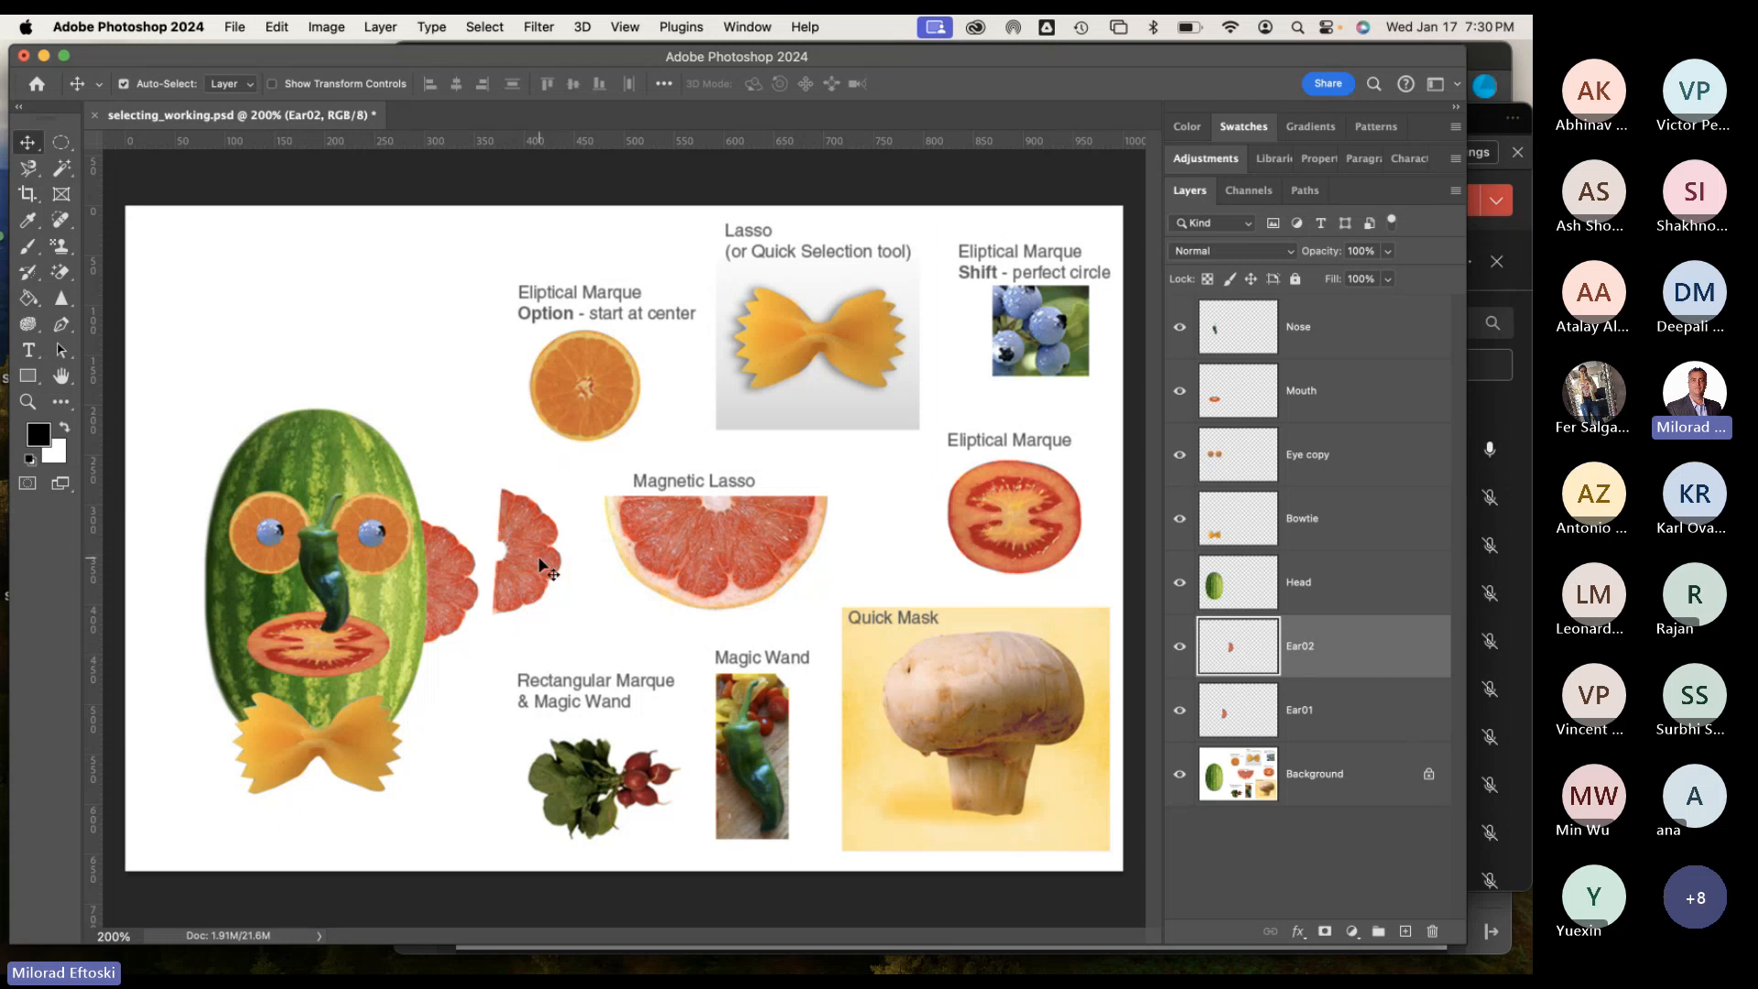
Move Ear02 to the left side of the melon head, flip it horizontally and align it behind the head.
{"action": "left_click_drag", "start_coordinate": [539, 561], "coordinate": [193, 582]}
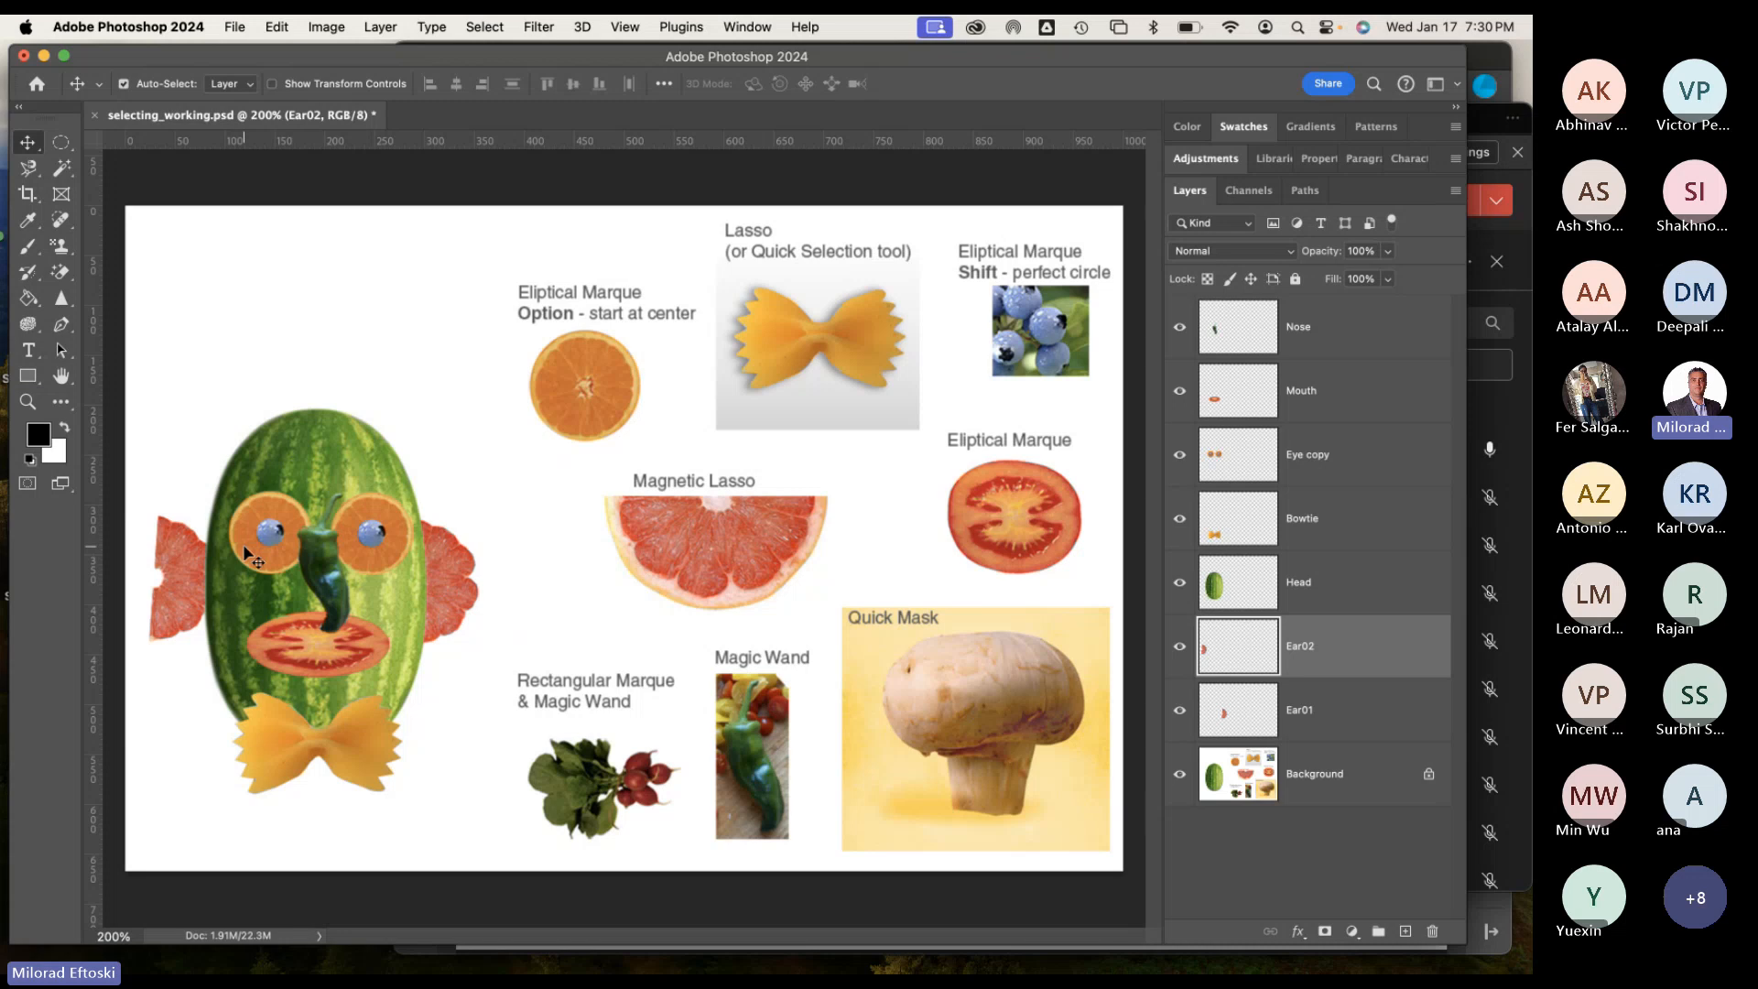
{"action": "left_click", "coordinate": [277, 27]}
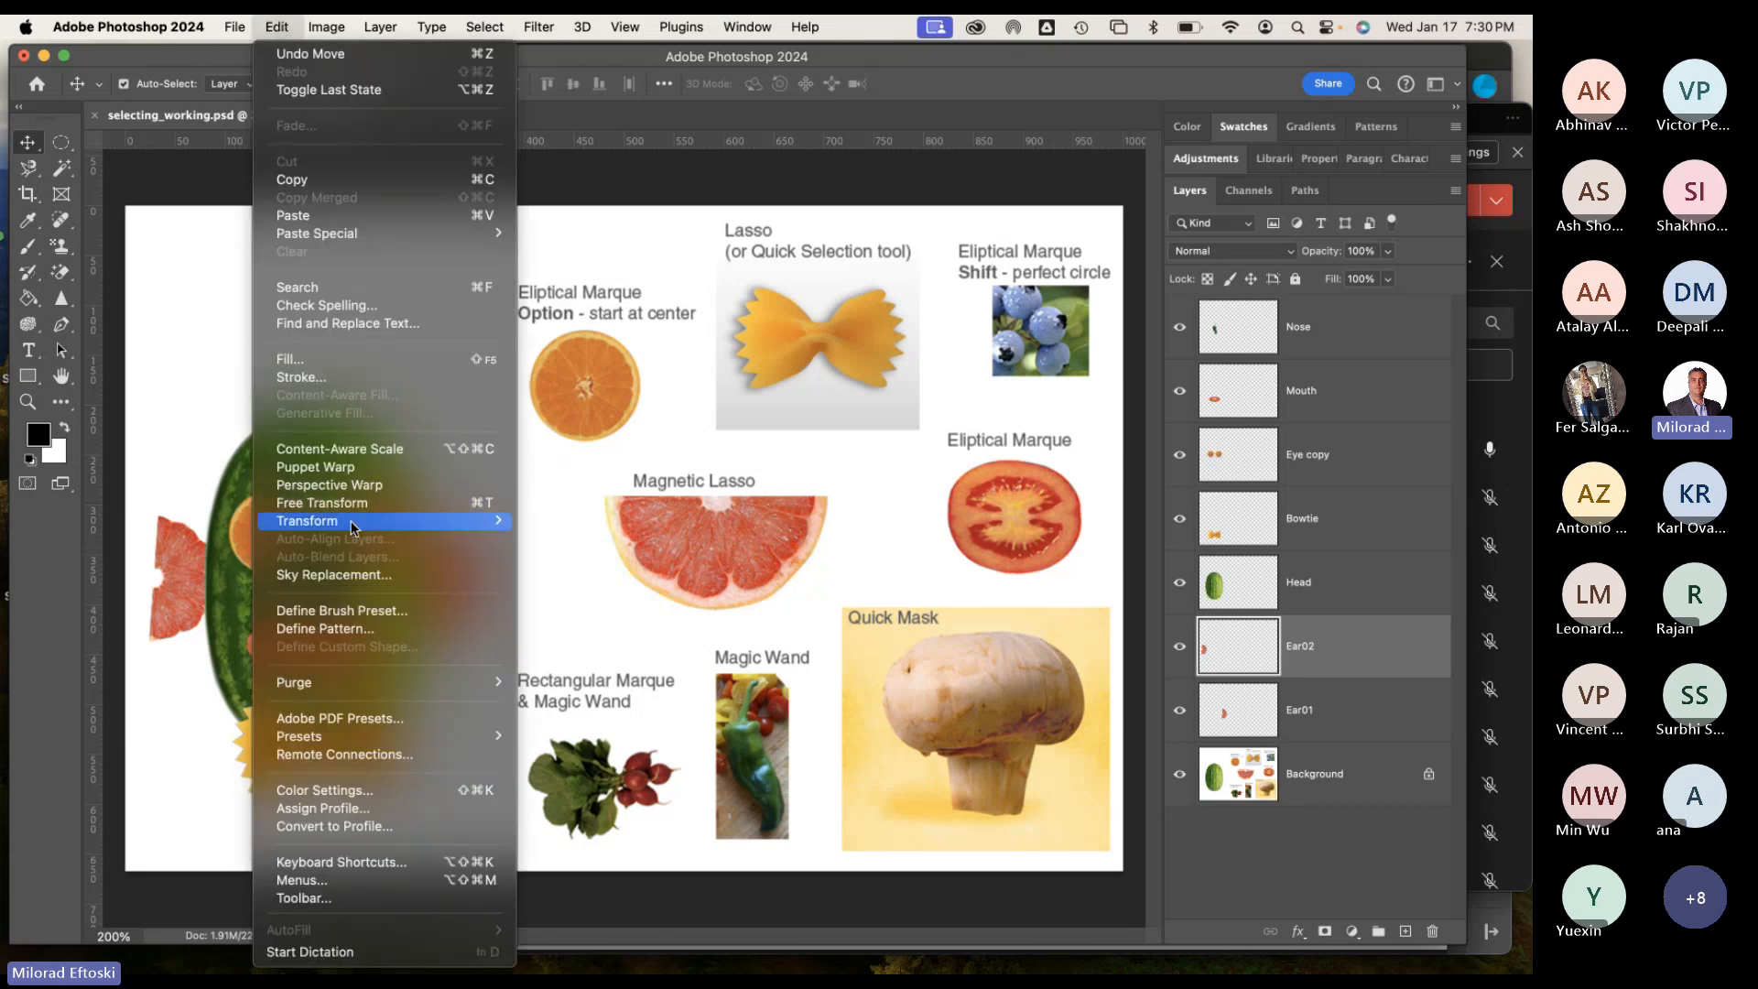
{"action": "mouse_move", "coordinate": [342, 529]}
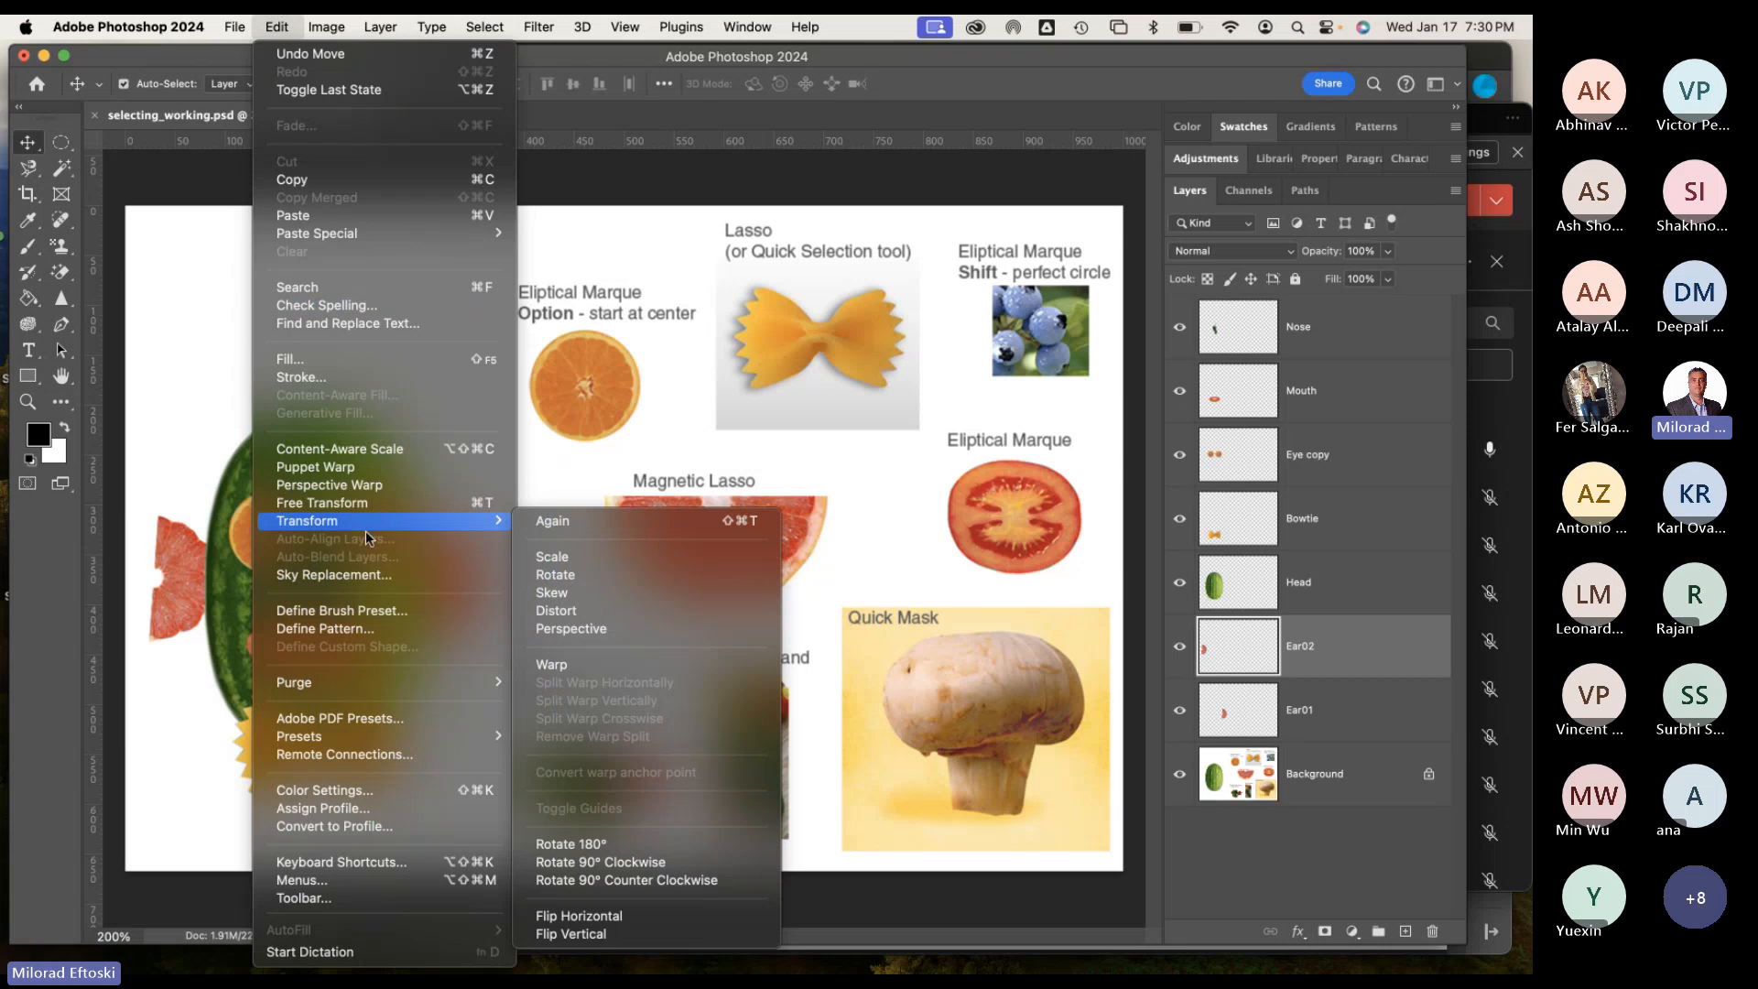
{"action": "left_click", "coordinate": [666, 915]}
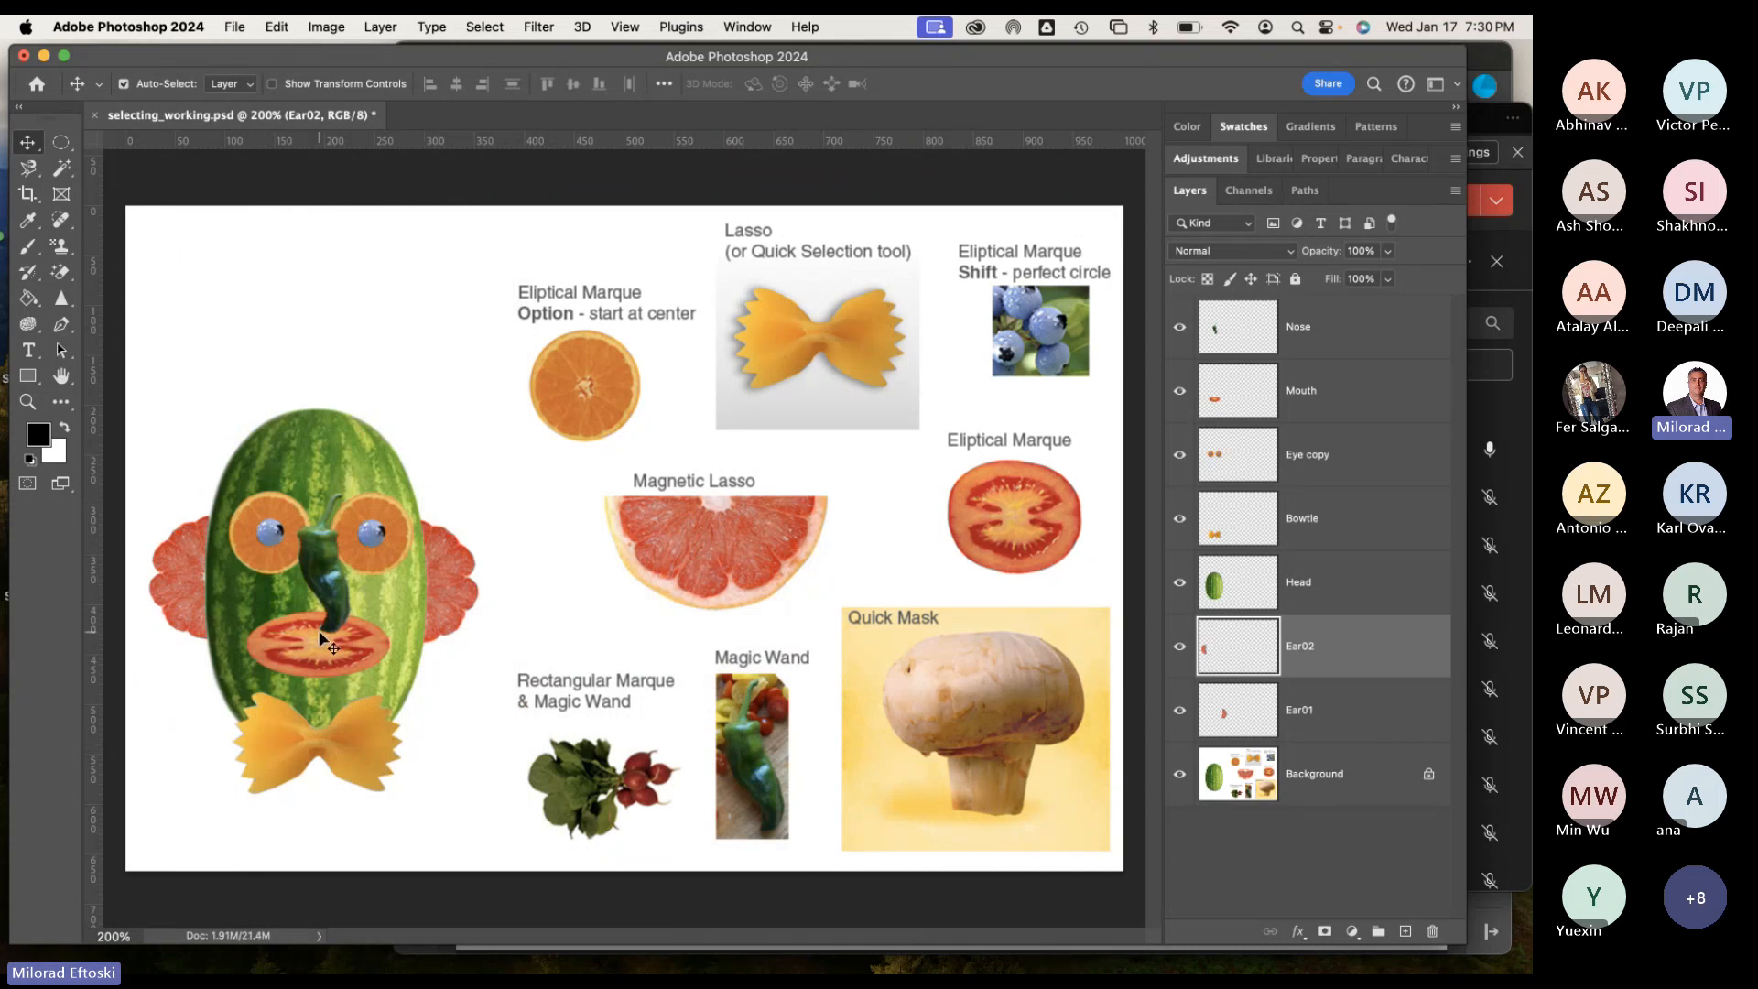
{"action": "left_click_drag", "start_coordinate": [170, 595], "coordinate": [170, 598]}
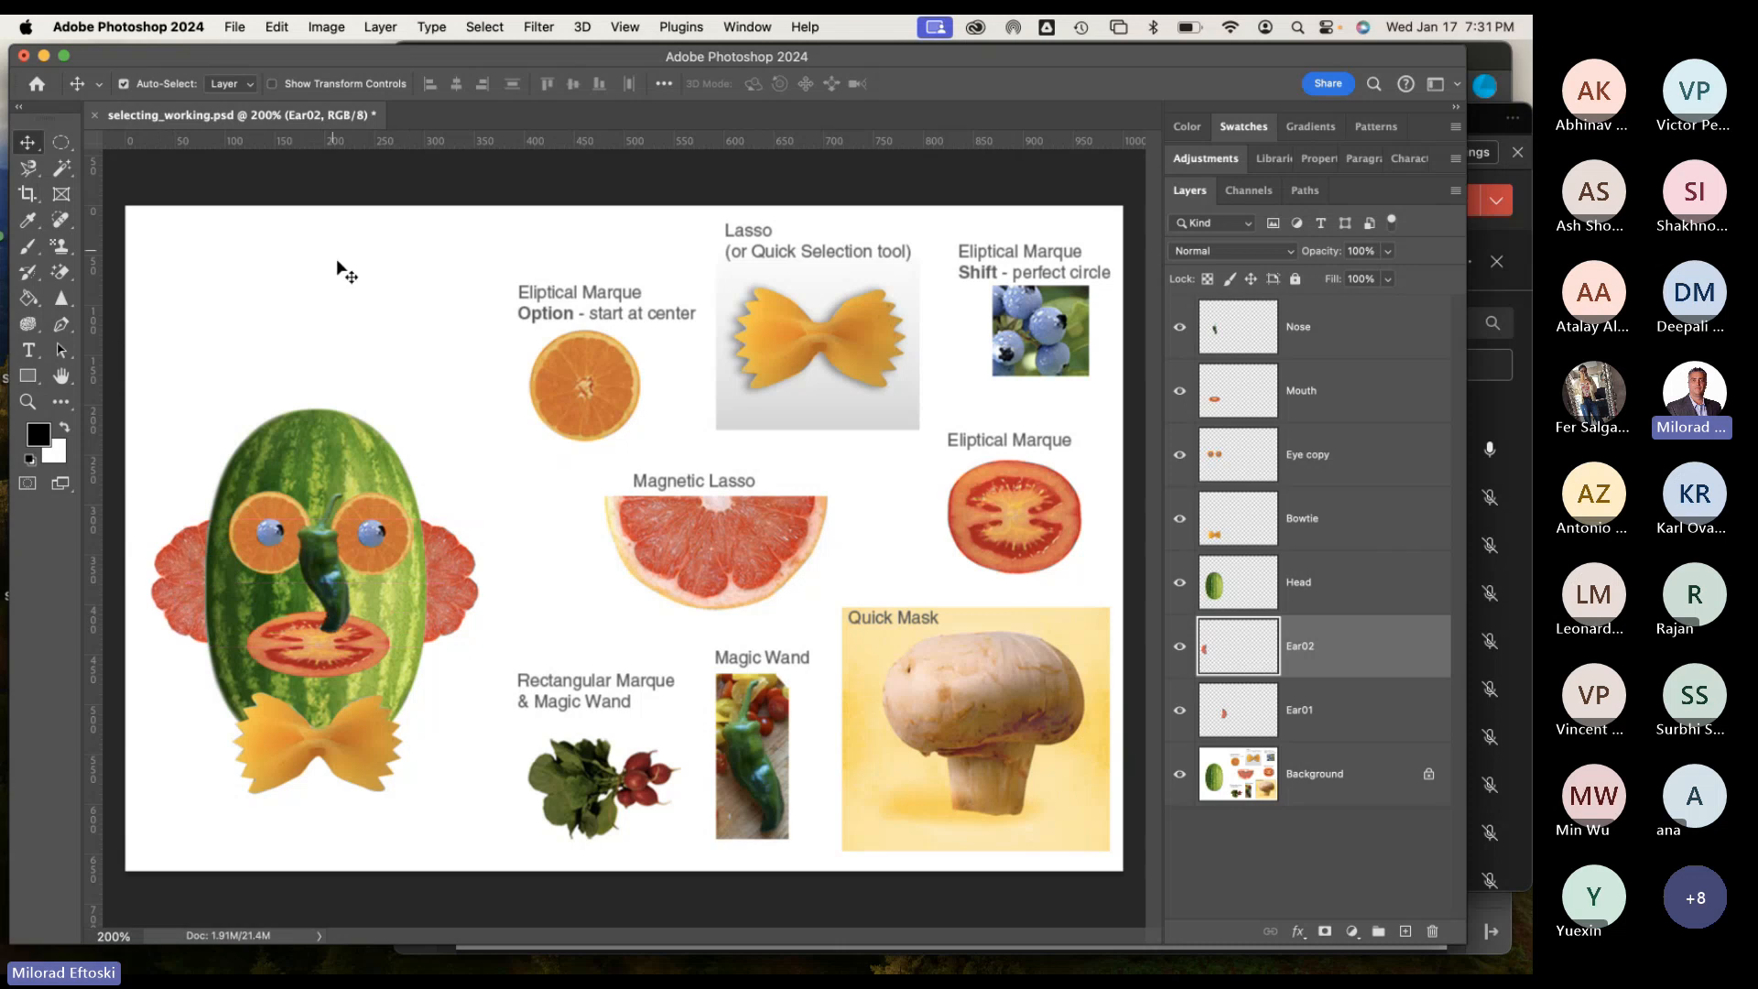
Fine-tune the angle and placement of Ear02 with Free Transform and apply the transformation.
{"action": "left_click", "coordinate": [274, 22]}
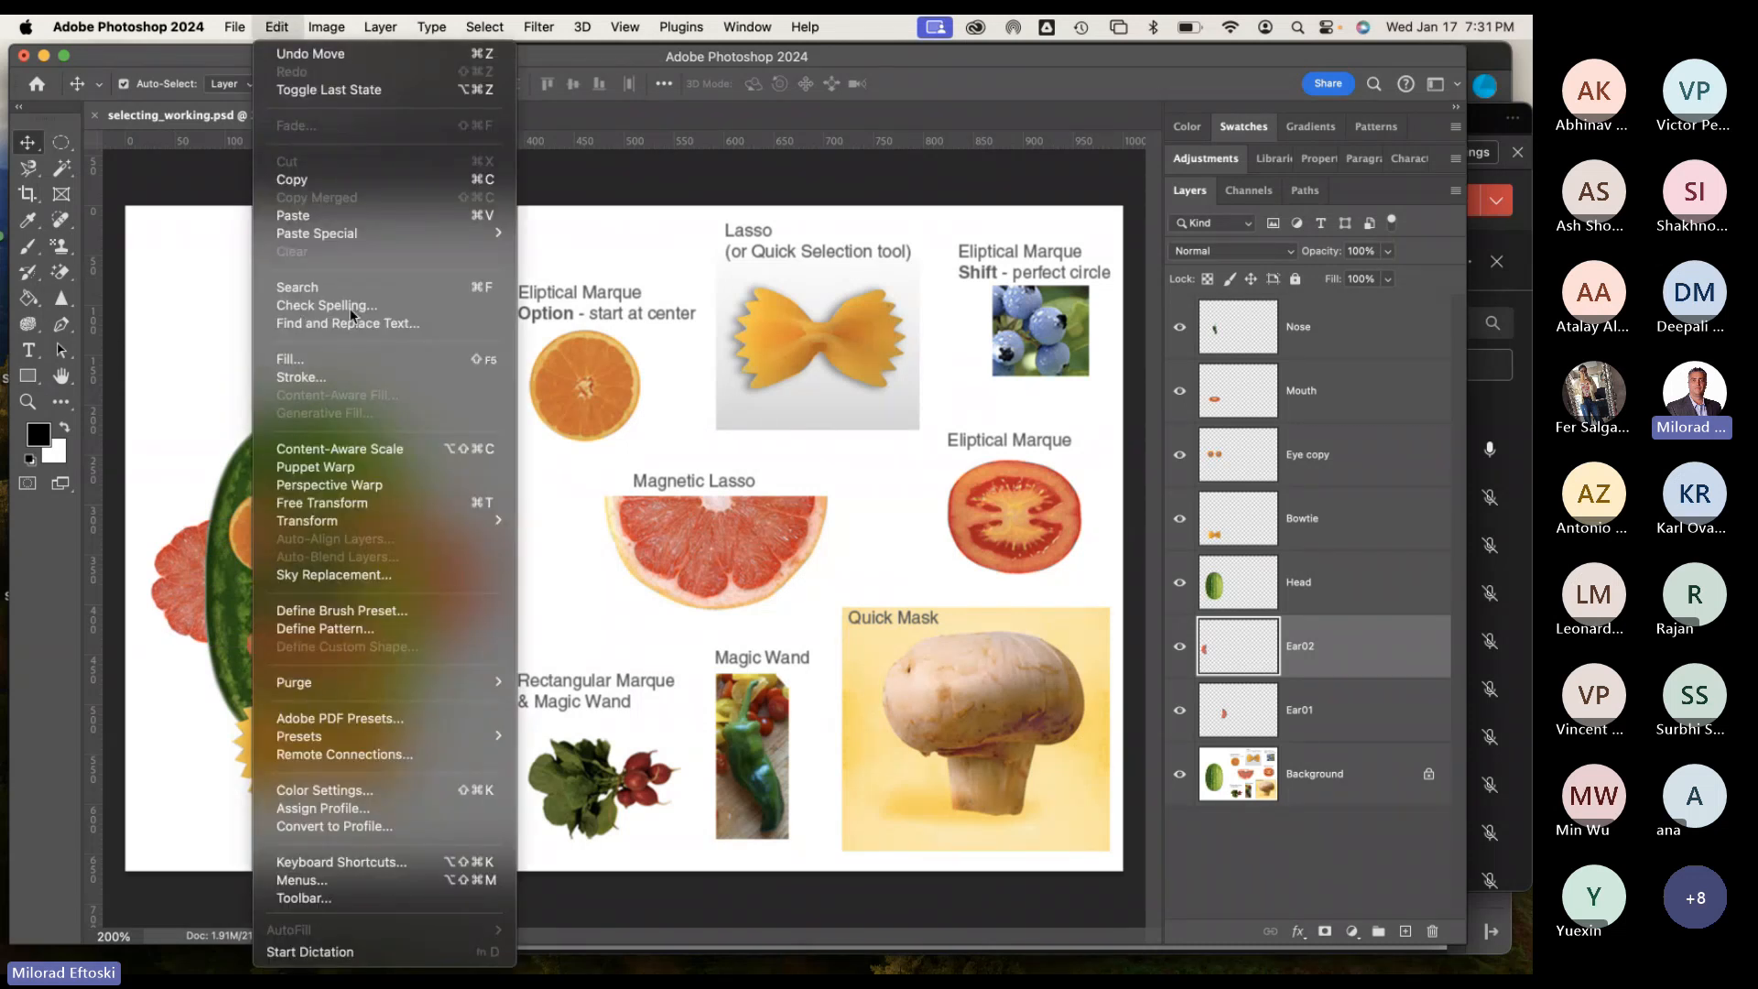
{"action": "left_click", "coordinate": [343, 505]}
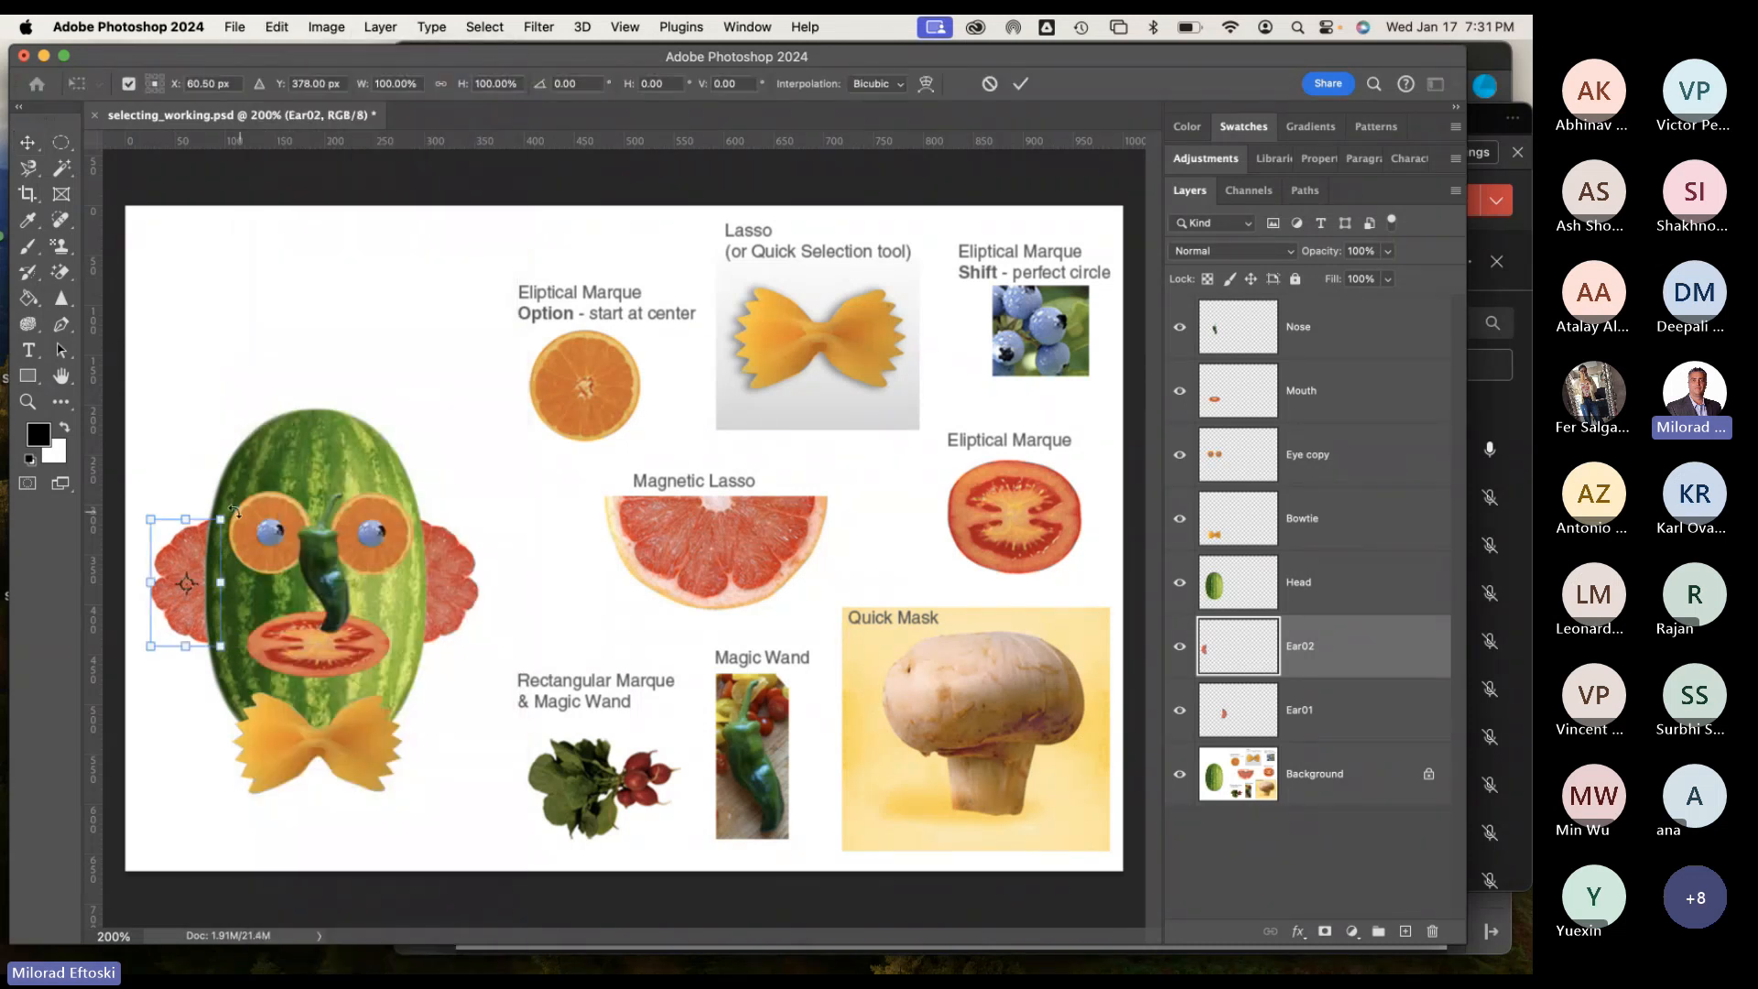
{"action": "mouse_move", "coordinate": [234, 511]}
{"action": "left_mouse_down"}
{"action": "mouse_move", "coordinate": [220, 492]}
{"action": "mouse_move", "coordinate": [243, 500]}
{"action": "left_mouse_up"}
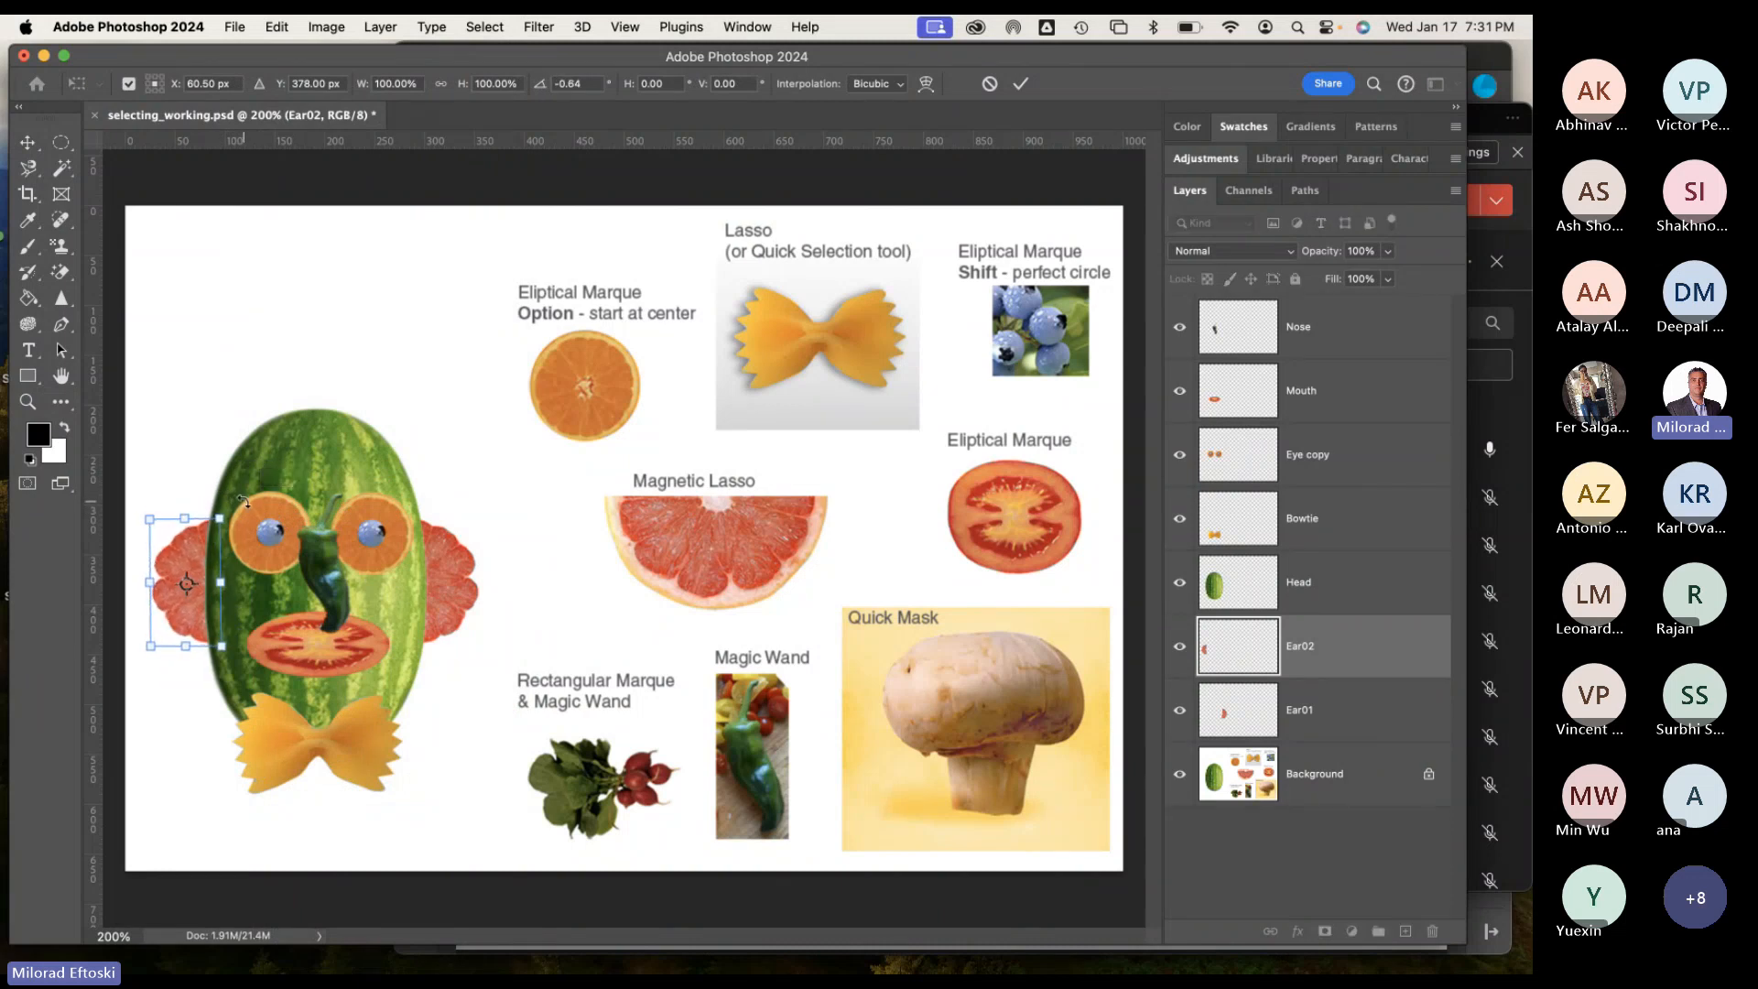
{"action": "key", "text": "Return"}
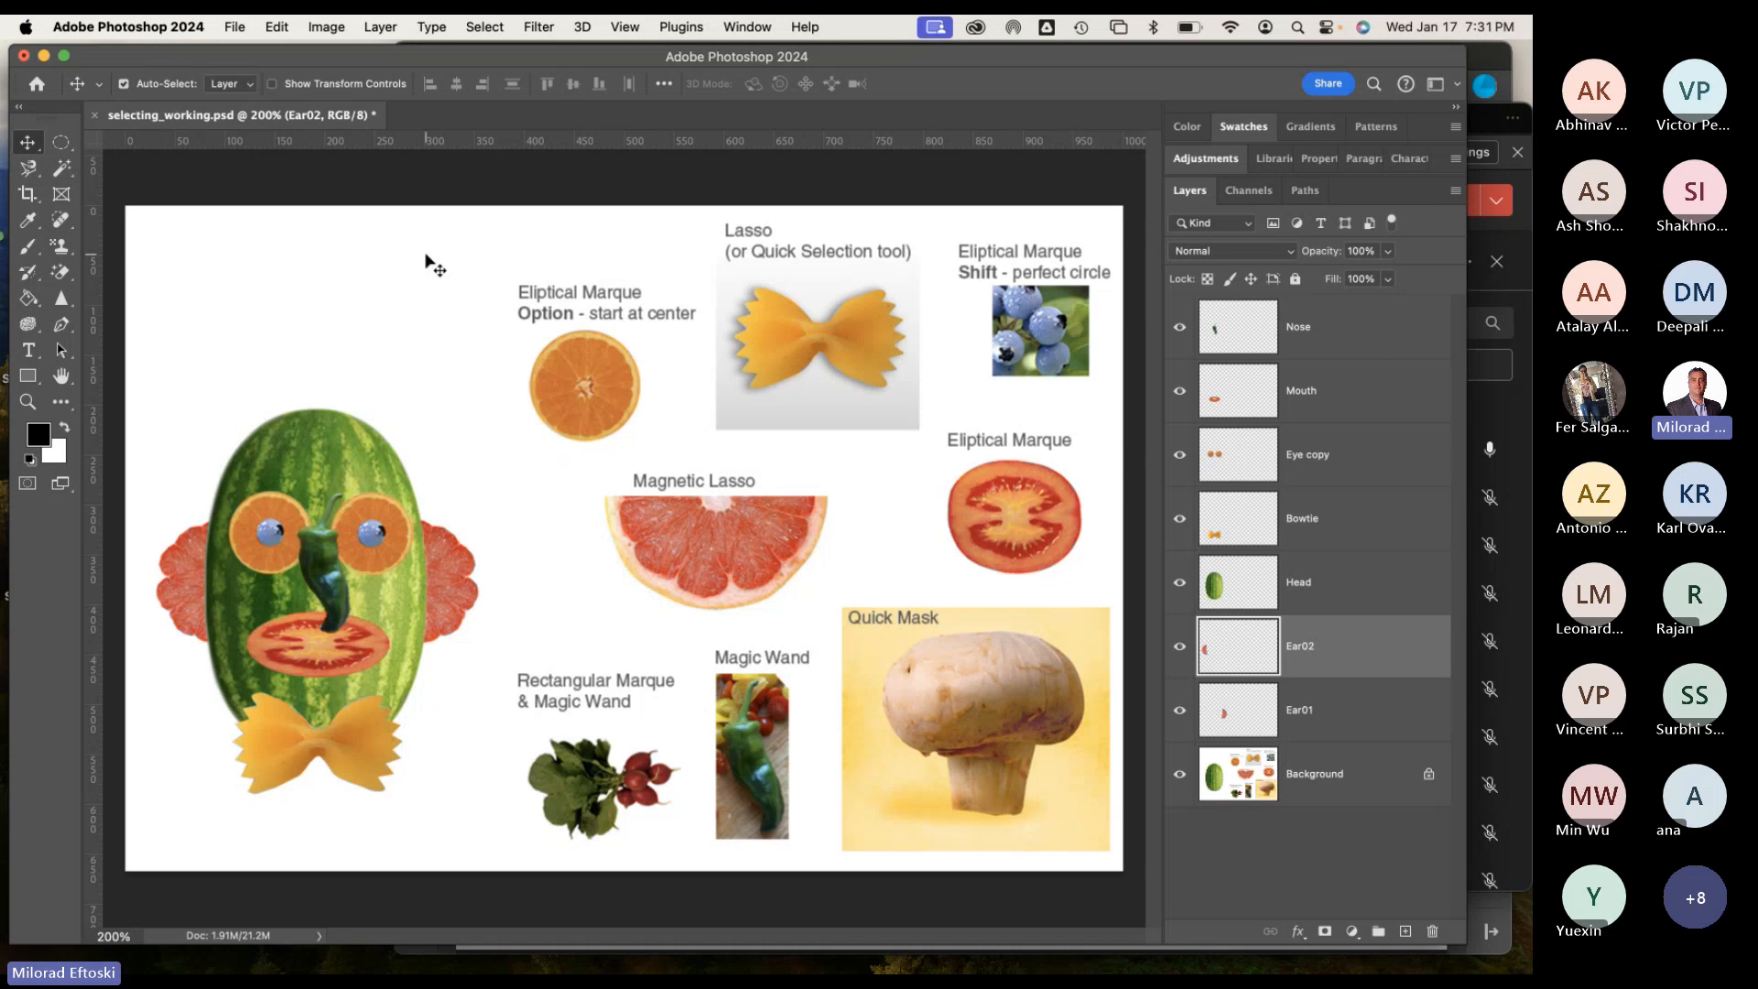
Toggle the visibility of the Ear02, Ear01 and Head layers to examine how the ears sit behind the head.
{"action": "left_click", "coordinate": [1179, 646]}
{"action": "left_click", "coordinate": [1180, 646]}
{"action": "left_click", "coordinate": [1180, 711]}
{"action": "left_click", "coordinate": [1179, 712]}
{"action": "left_click", "coordinate": [1179, 585]}
{"action": "left_click", "coordinate": [1182, 587]}
{"action": "left_click", "coordinate": [1182, 587]}
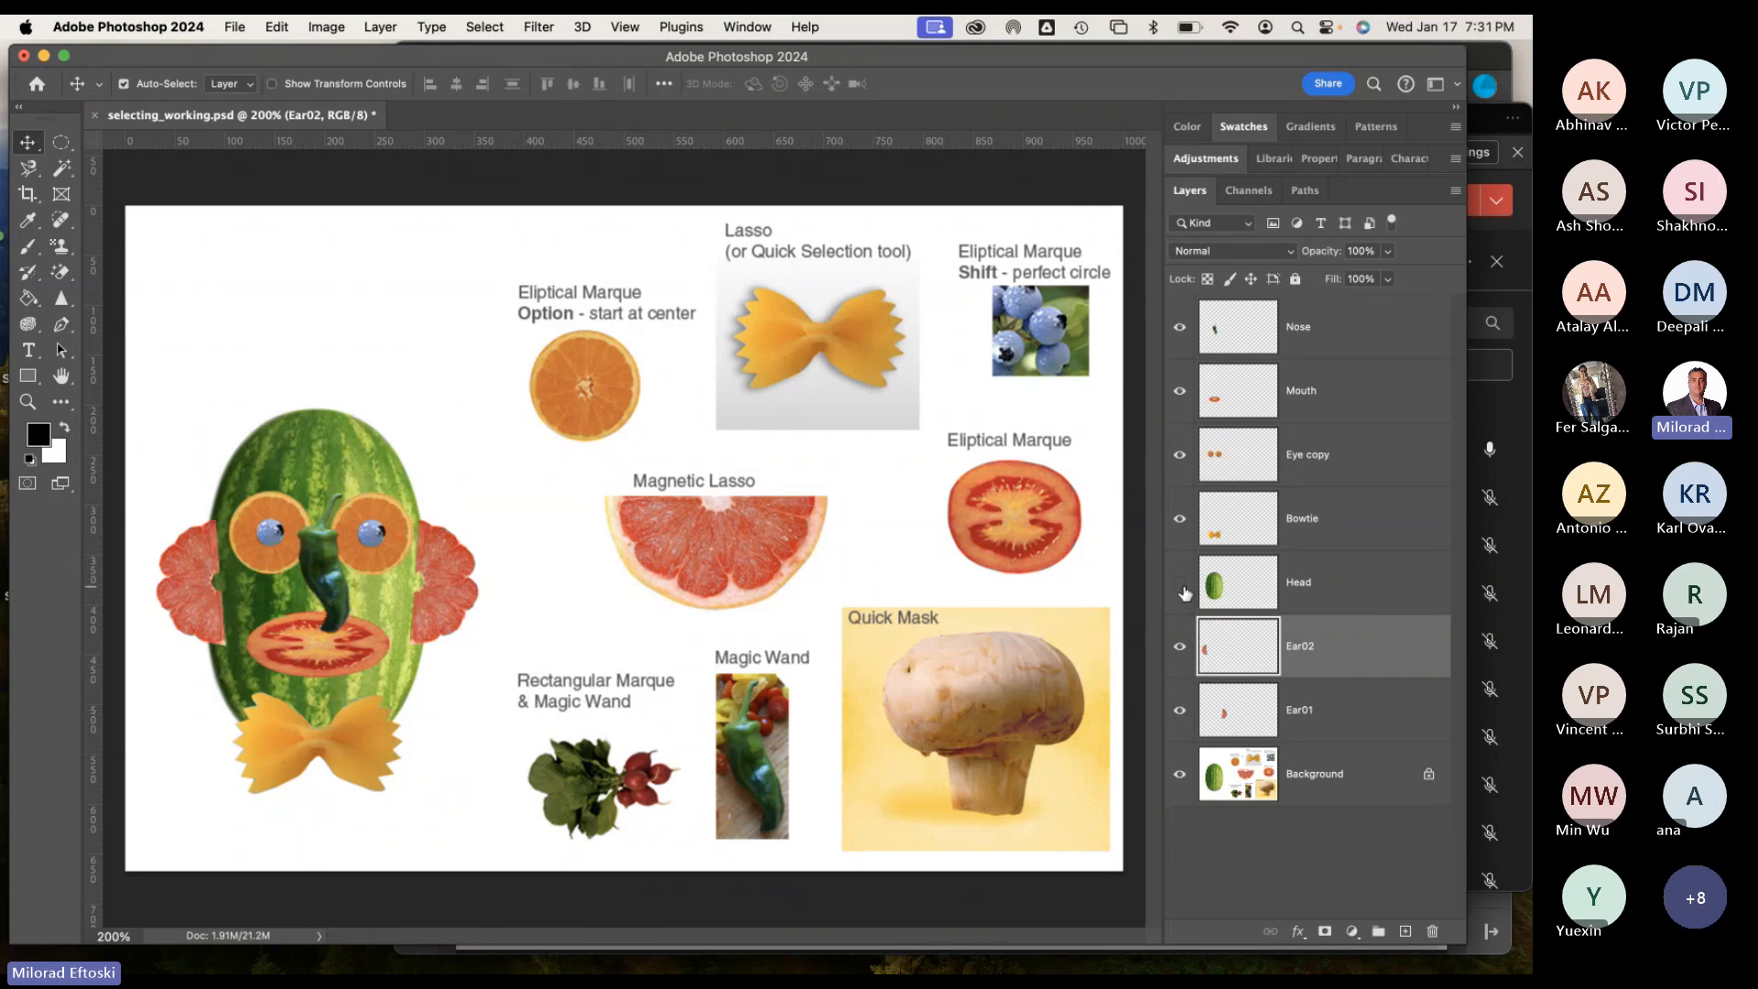
{"action": "left_click", "coordinate": [1181, 586]}
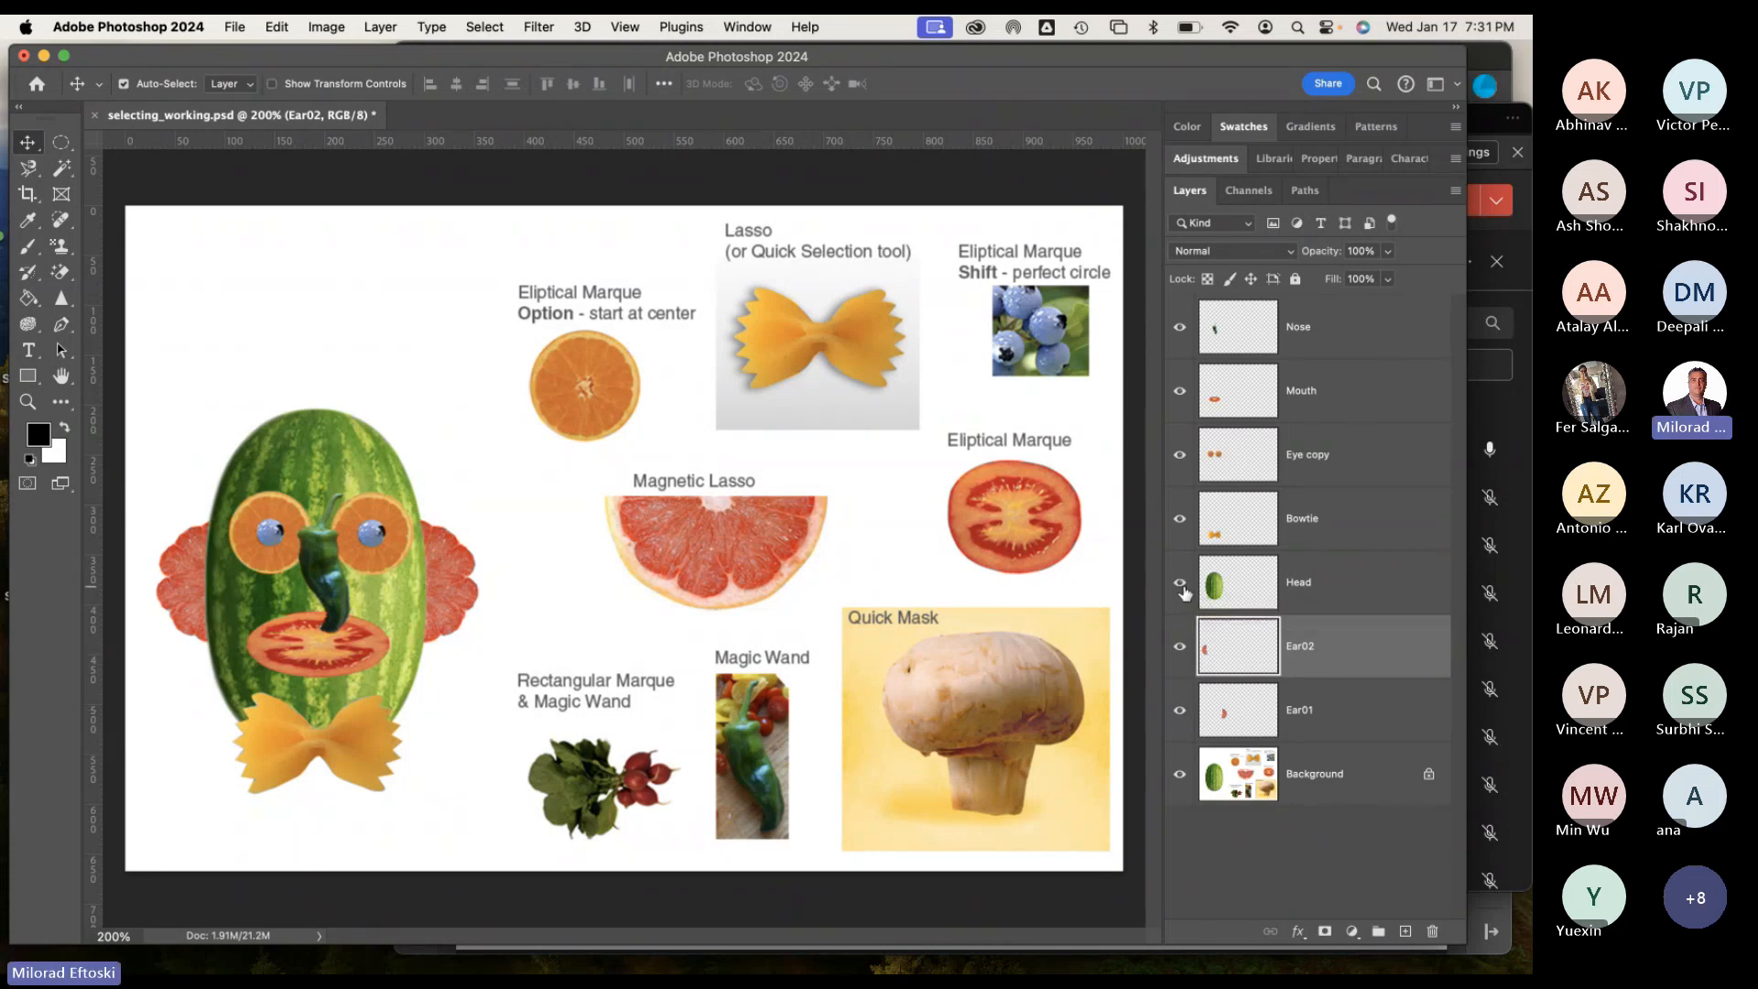
Toggle the visibility of the Bowtie, Eye copy, Mouth and Nose layers to examine what each one contributes to the face.
{"action": "left_click", "coordinate": [1180, 520]}
{"action": "left_click", "coordinate": [1180, 520]}
{"action": "left_click", "coordinate": [1179, 456]}
{"action": "left_click", "coordinate": [1179, 456]}
{"action": "left_click", "coordinate": [1179, 456]}
{"action": "left_click", "coordinate": [1180, 454]}
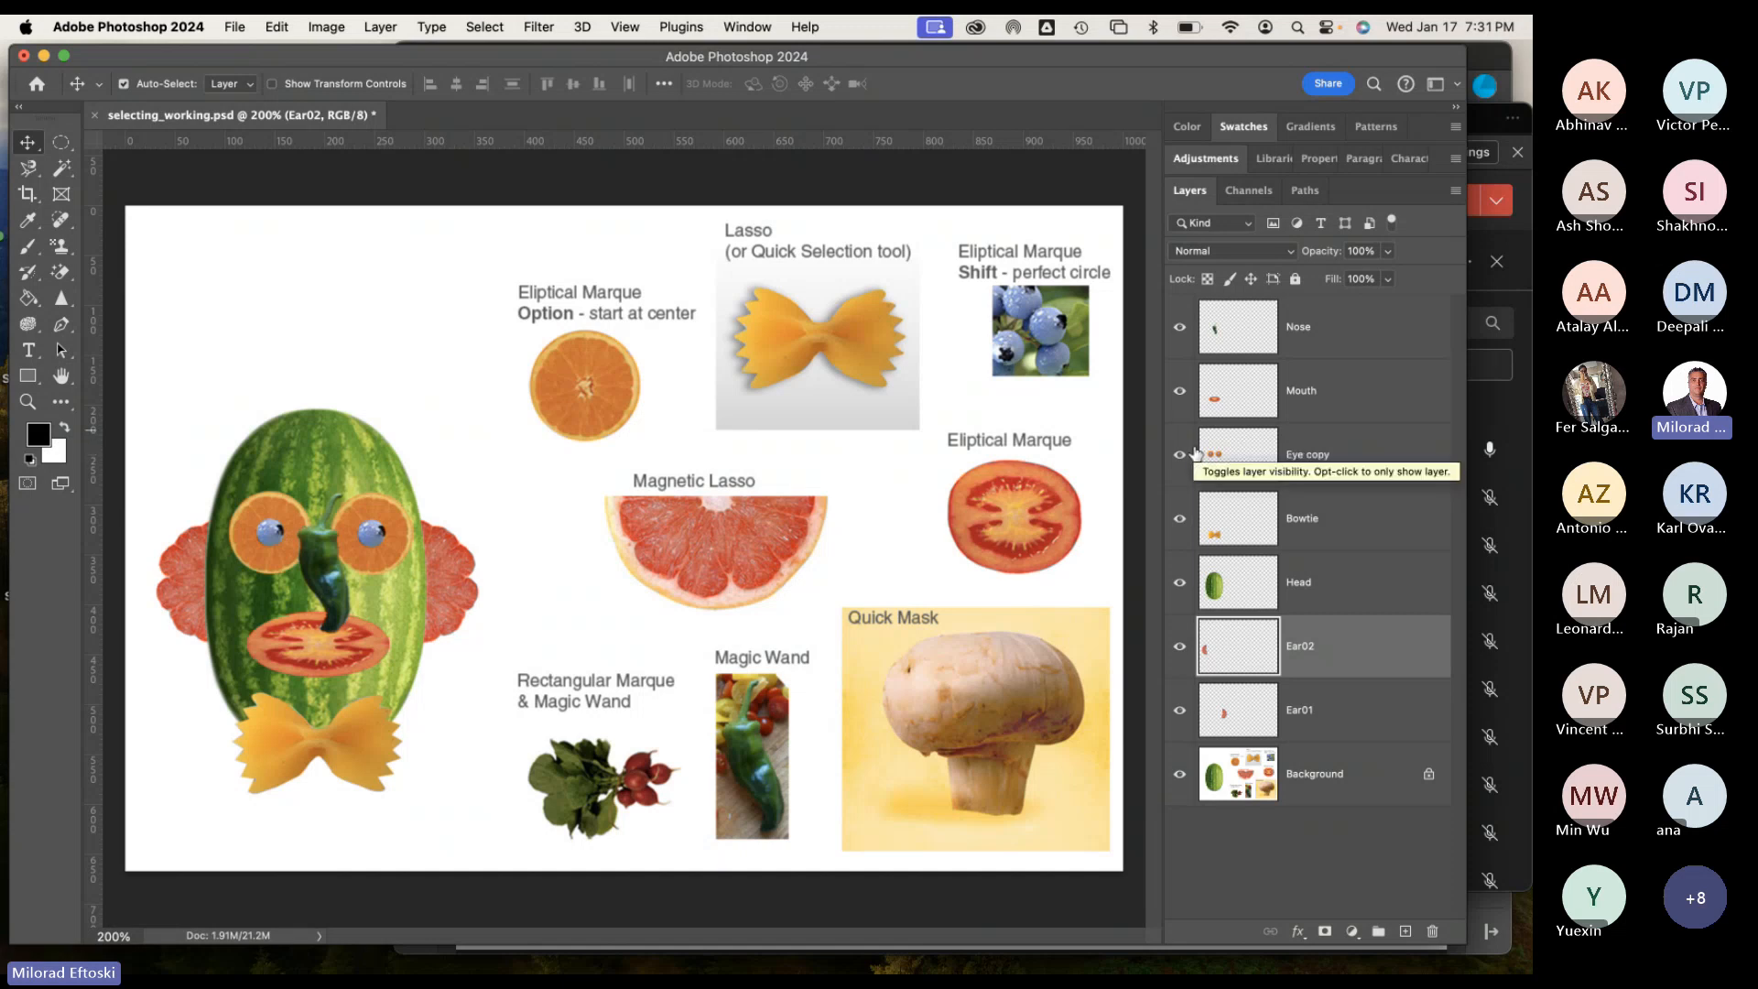
{"action": "left_click", "coordinate": [1181, 391]}
{"action": "left_click", "coordinate": [1181, 392]}
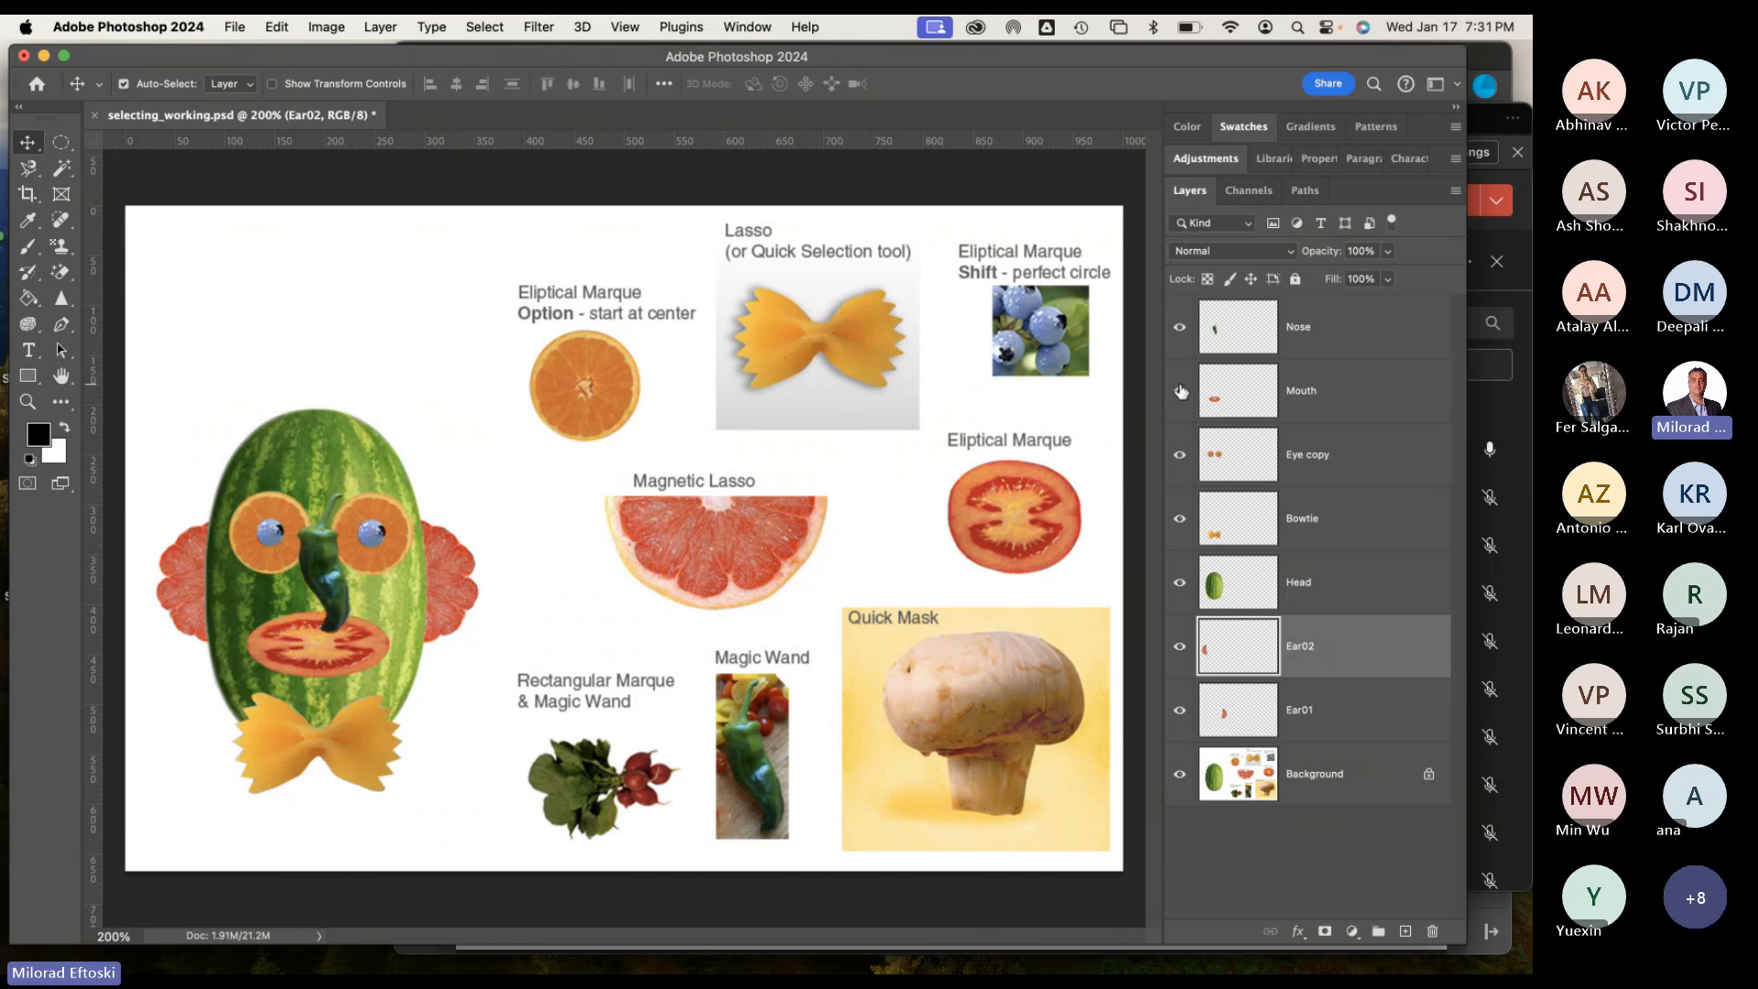
{"action": "left_click", "coordinate": [1182, 392]}
{"action": "left_click", "coordinate": [1181, 392]}
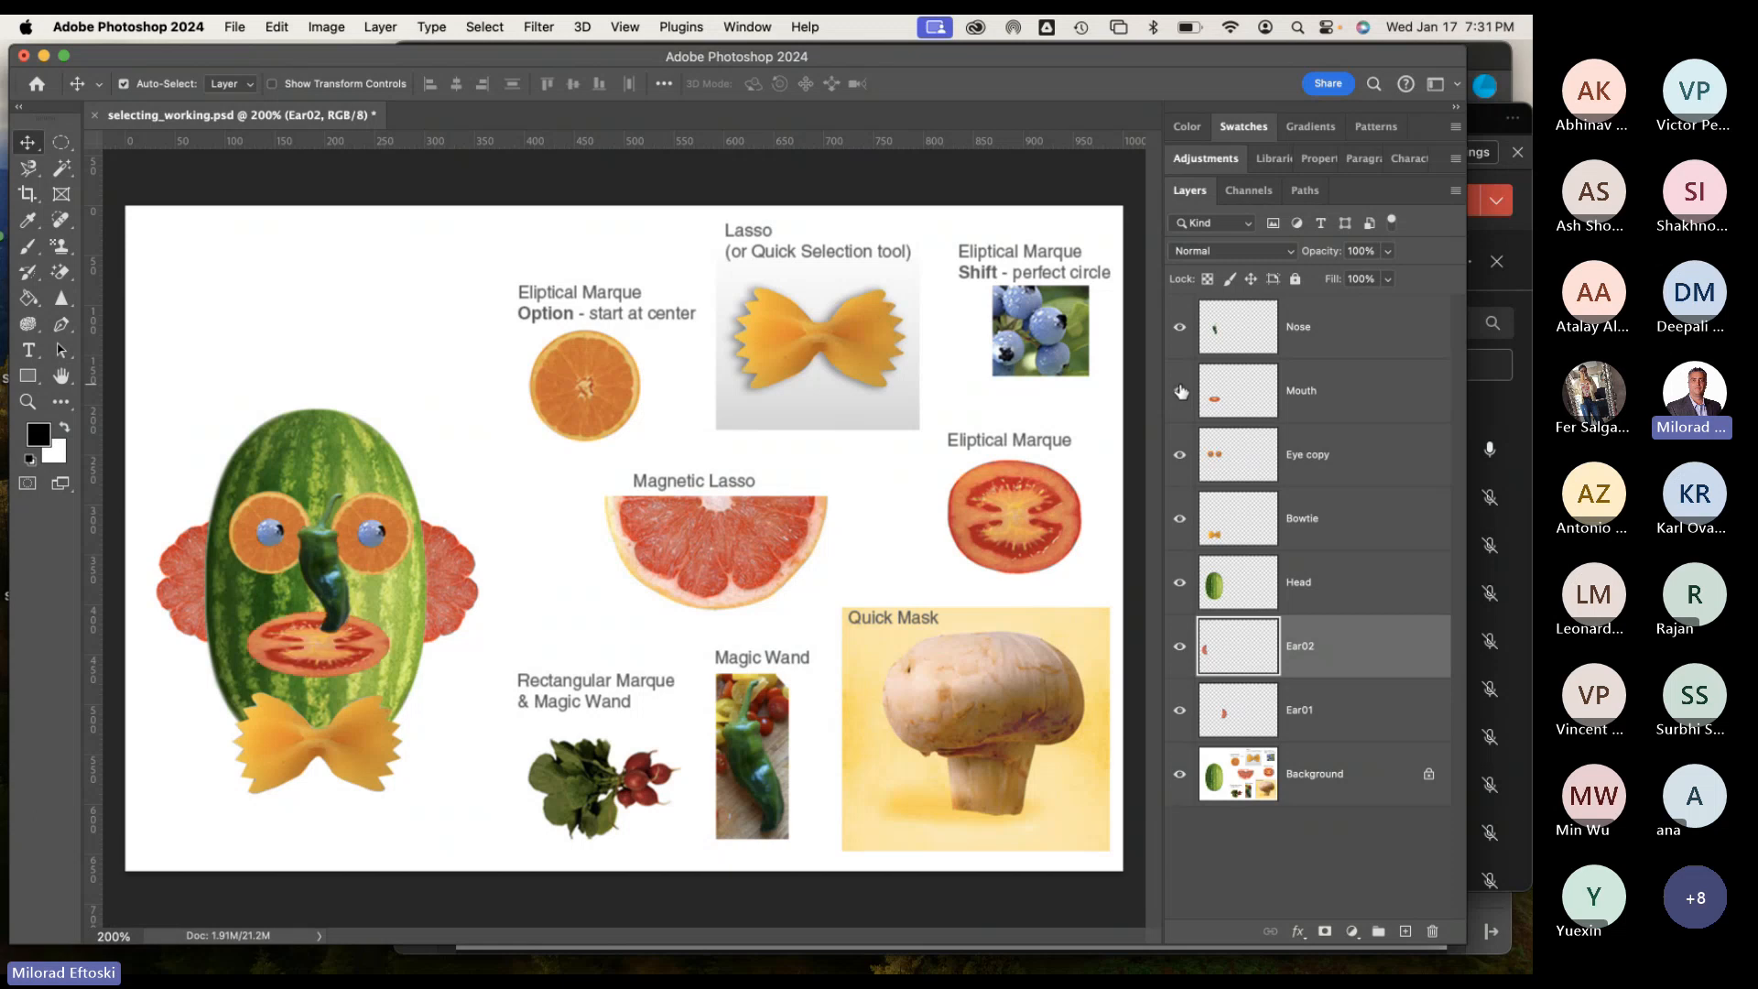
{"action": "left_click", "coordinate": [1180, 328]}
{"action": "left_click", "coordinate": [1180, 328]}
Review the variants of the lasso, marquee and wand tools, and activate the Quick Selection tool.
{"action": "left_click", "coordinate": [29, 168]}
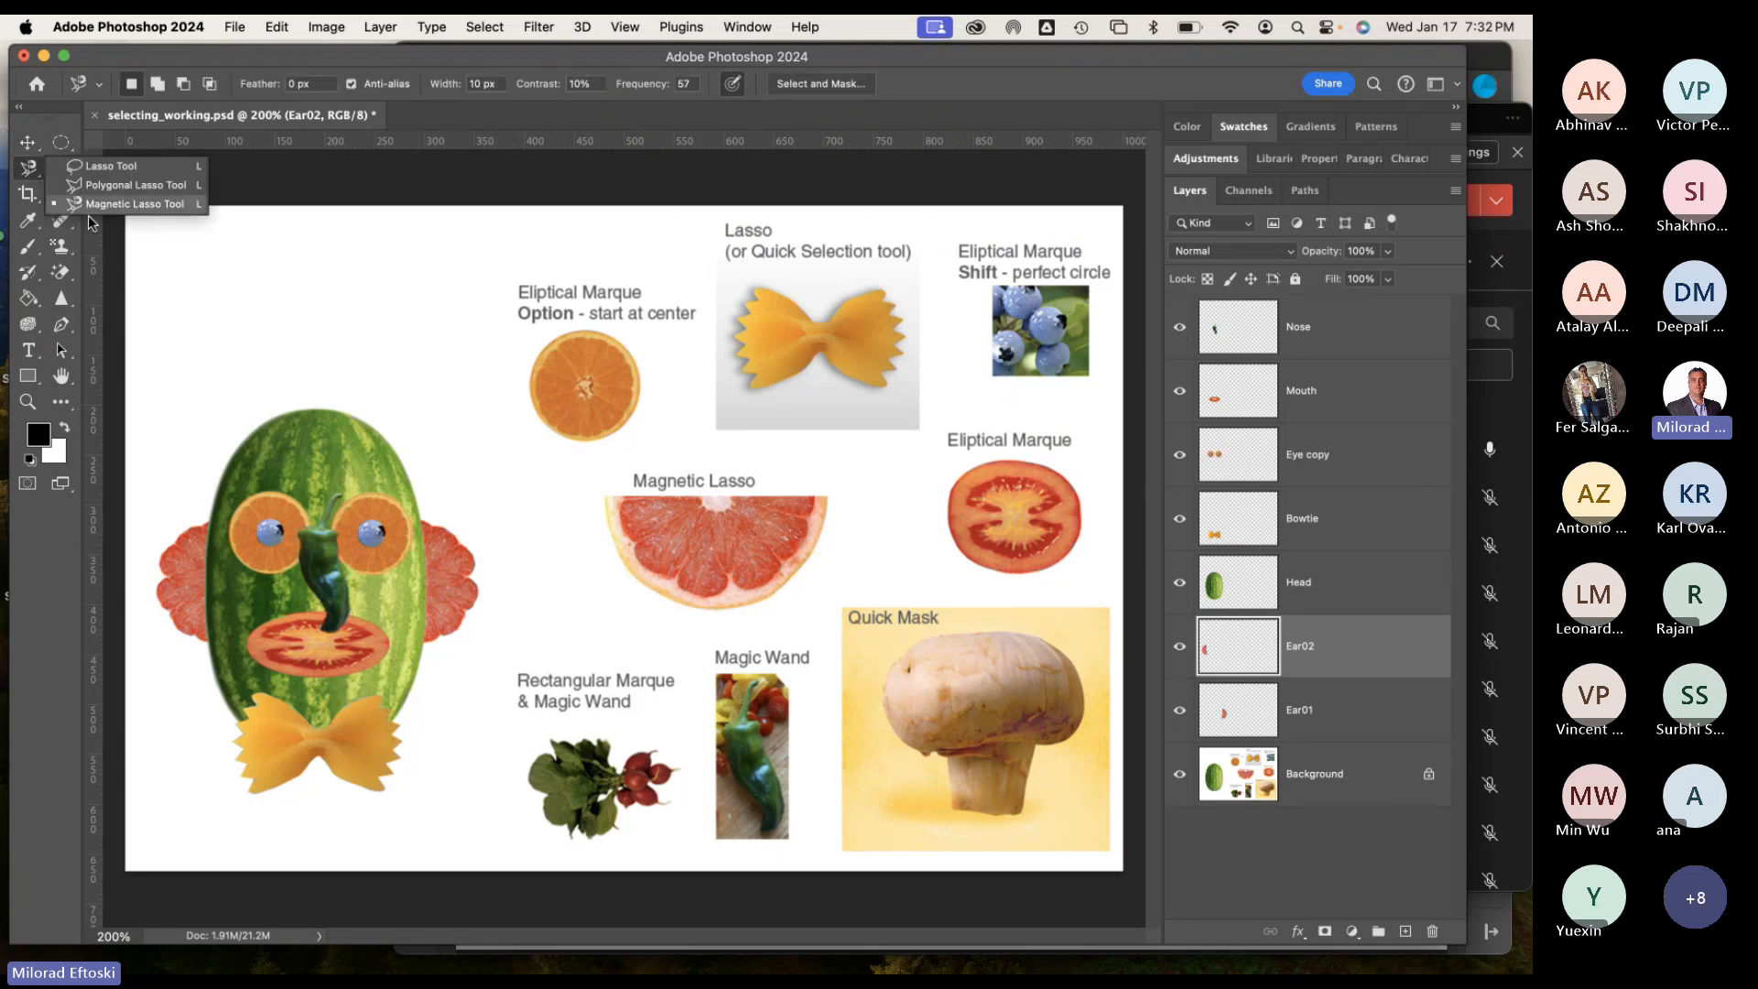
{"action": "left_click", "coordinate": [28, 170]}
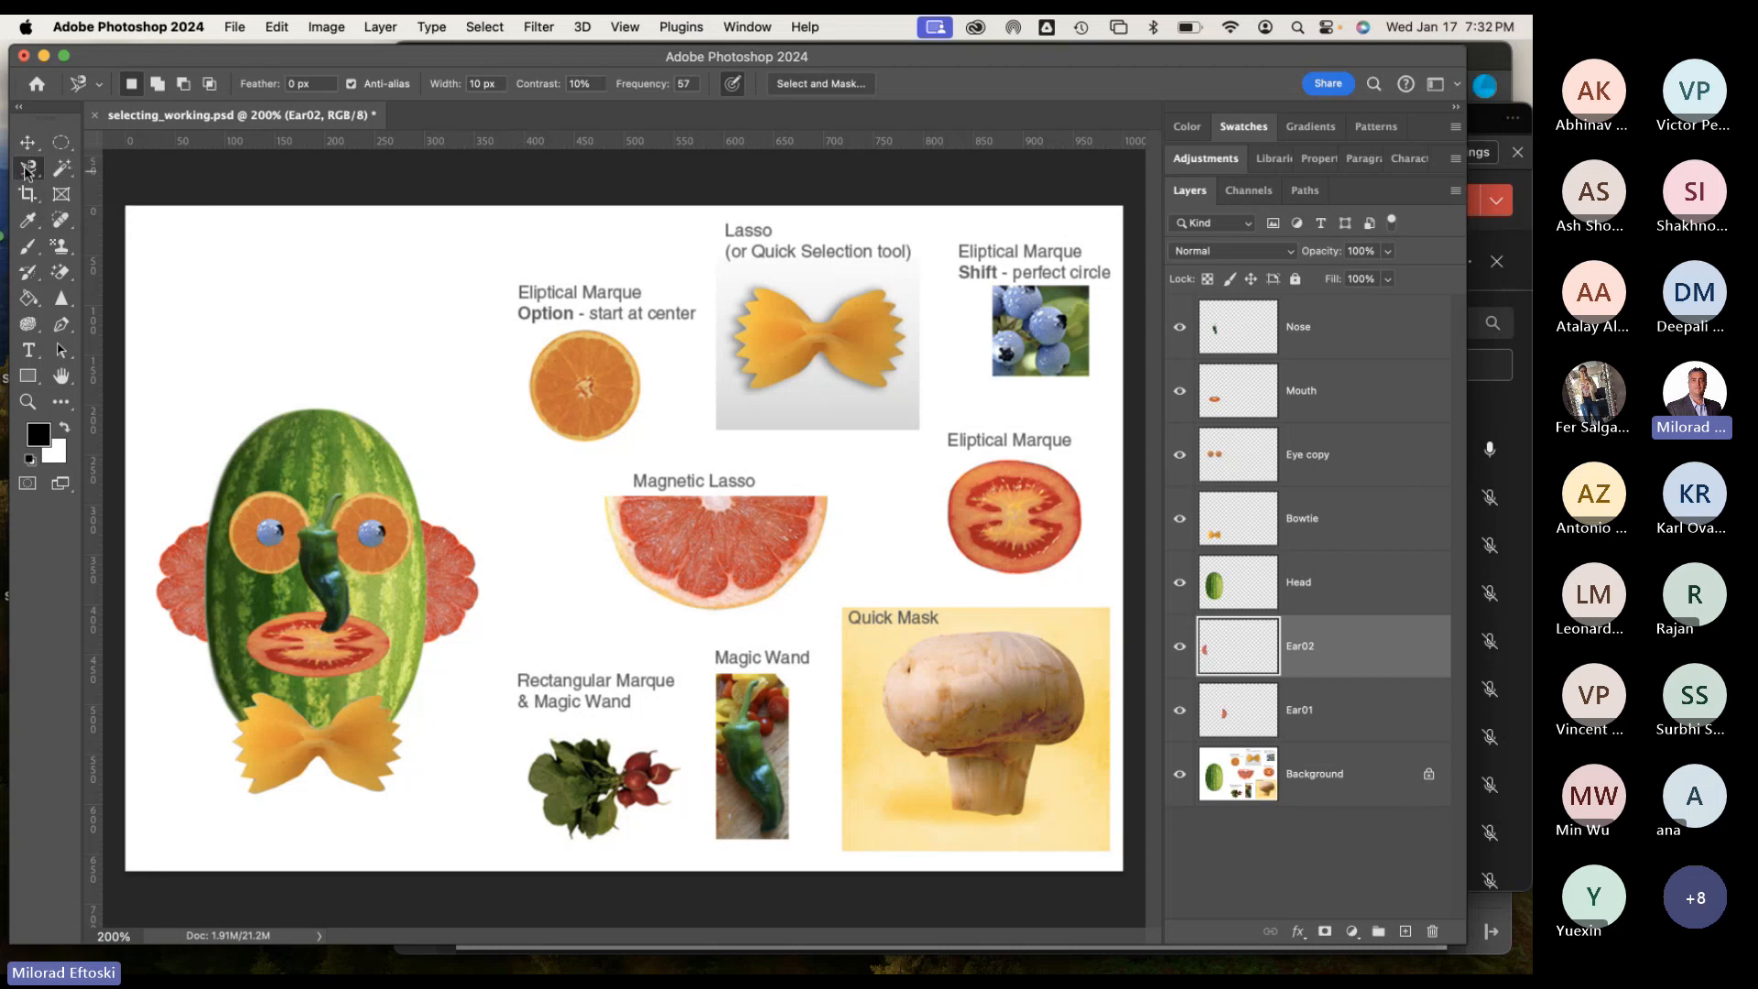
{"action": "left_click", "coordinate": [61, 142]}
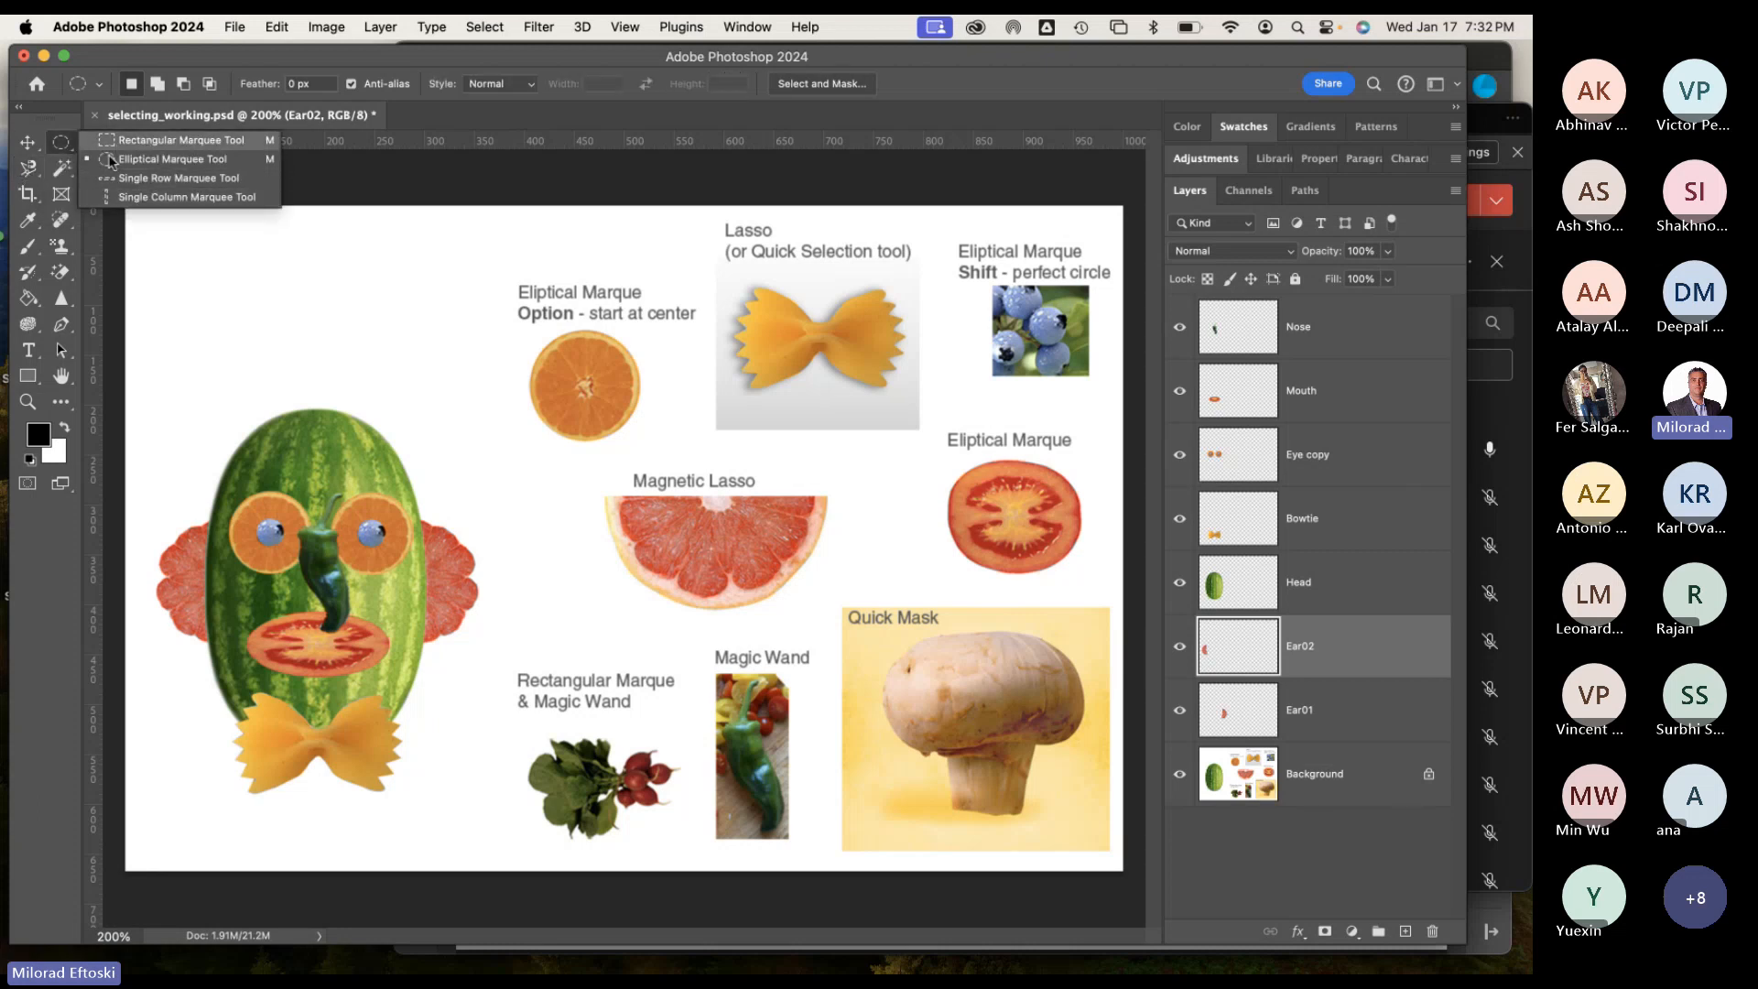
{"action": "left_click", "coordinate": [55, 147]}
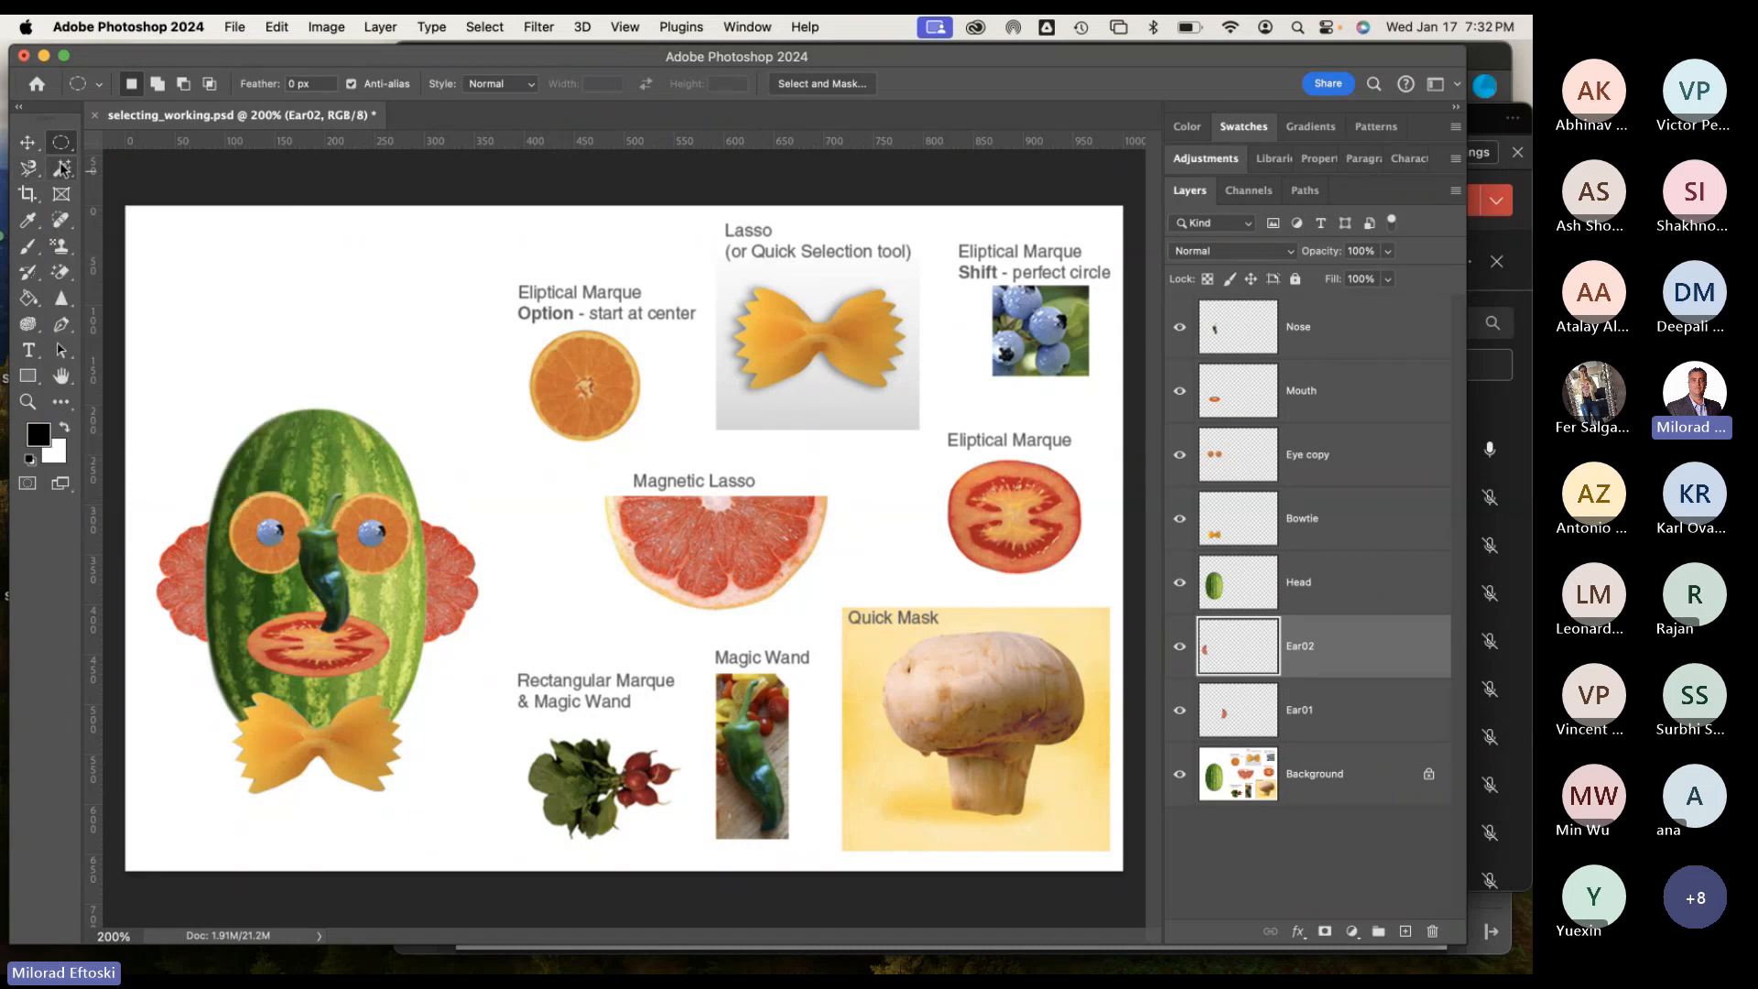
{"action": "left_click", "coordinate": [61, 168]}
{"action": "left_click", "coordinate": [62, 168]}
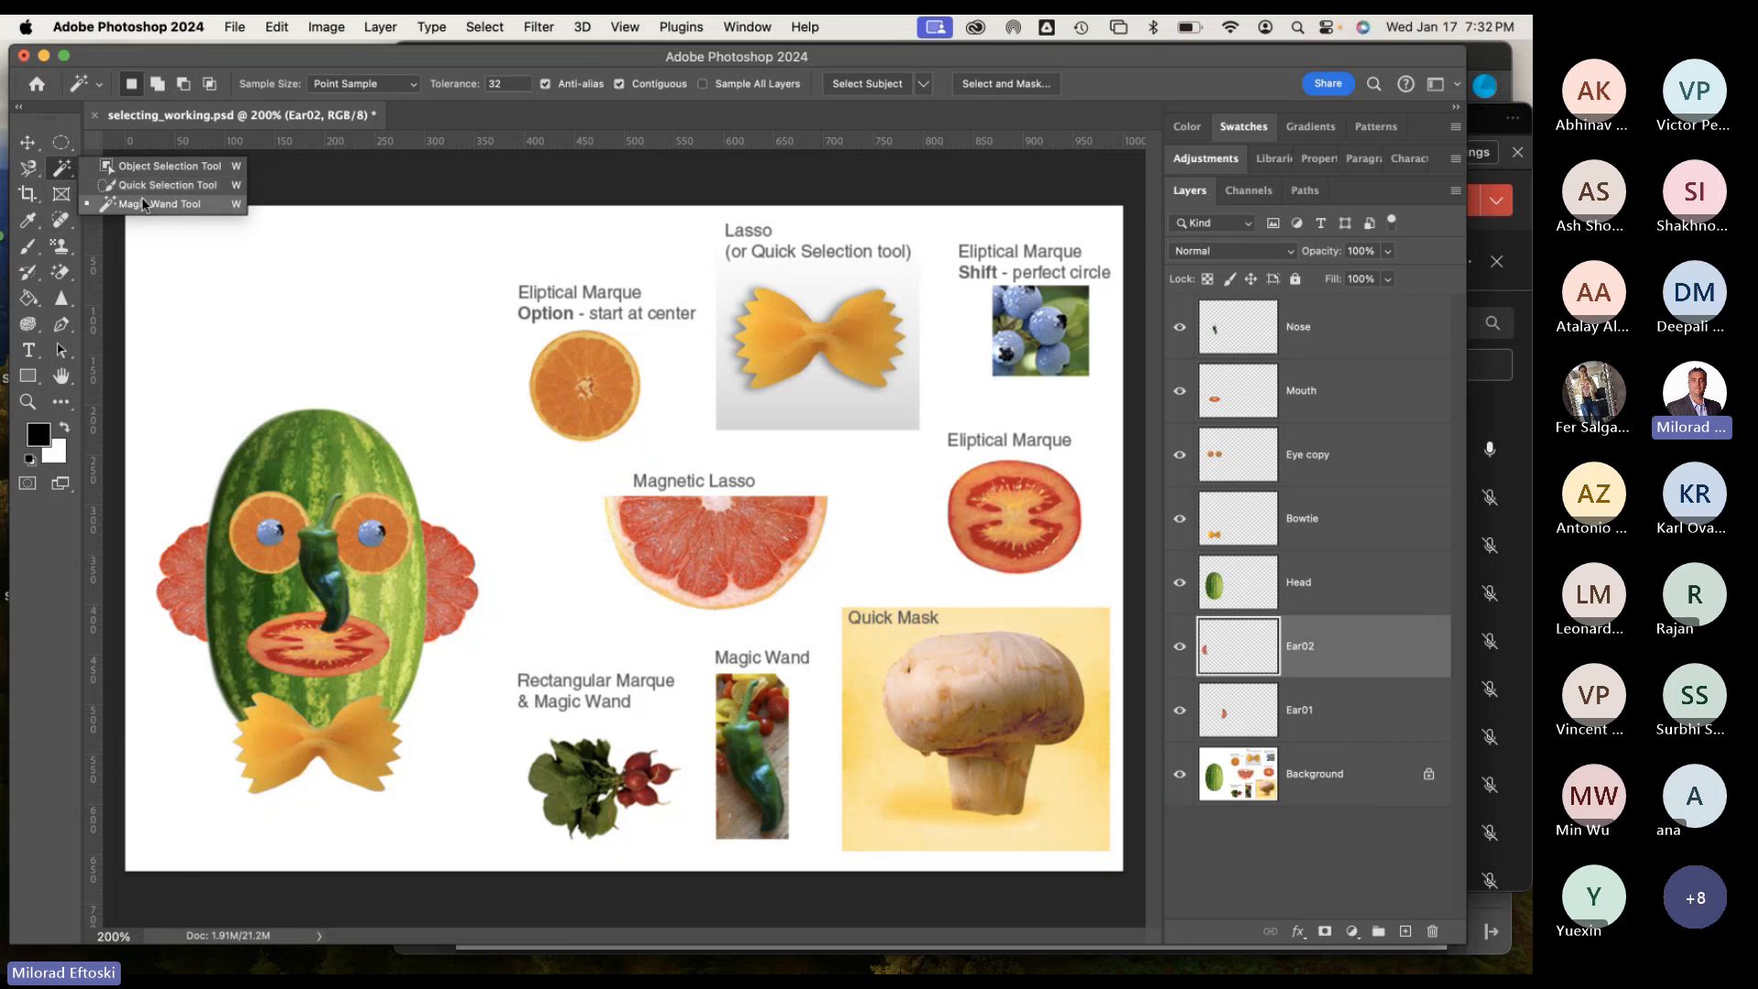
{"action": "left_click", "coordinate": [178, 185]}
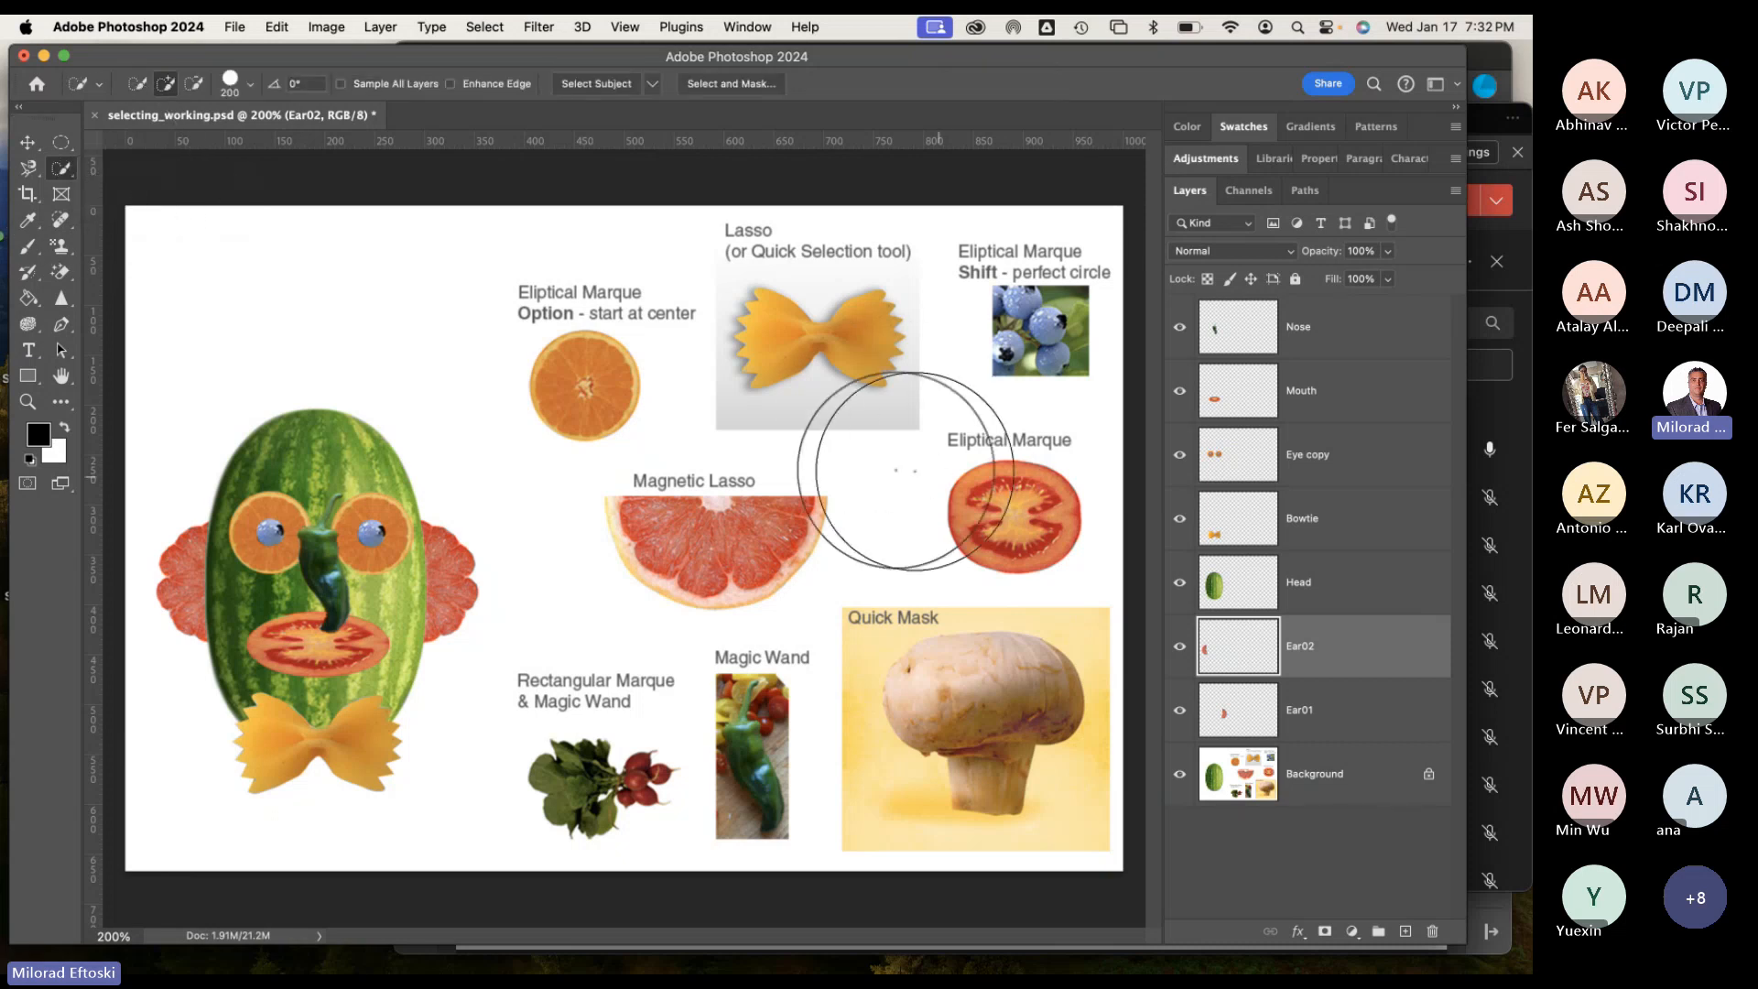
Switch to the Acrobat handout and read the Hat instructions for selecting the mushroom with a quick mask.
{"action": "left_click", "coordinate": [1494, 68]}
{"action": "left_click_drag", "start_coordinate": [868, 748], "coordinate": [870, 659]}
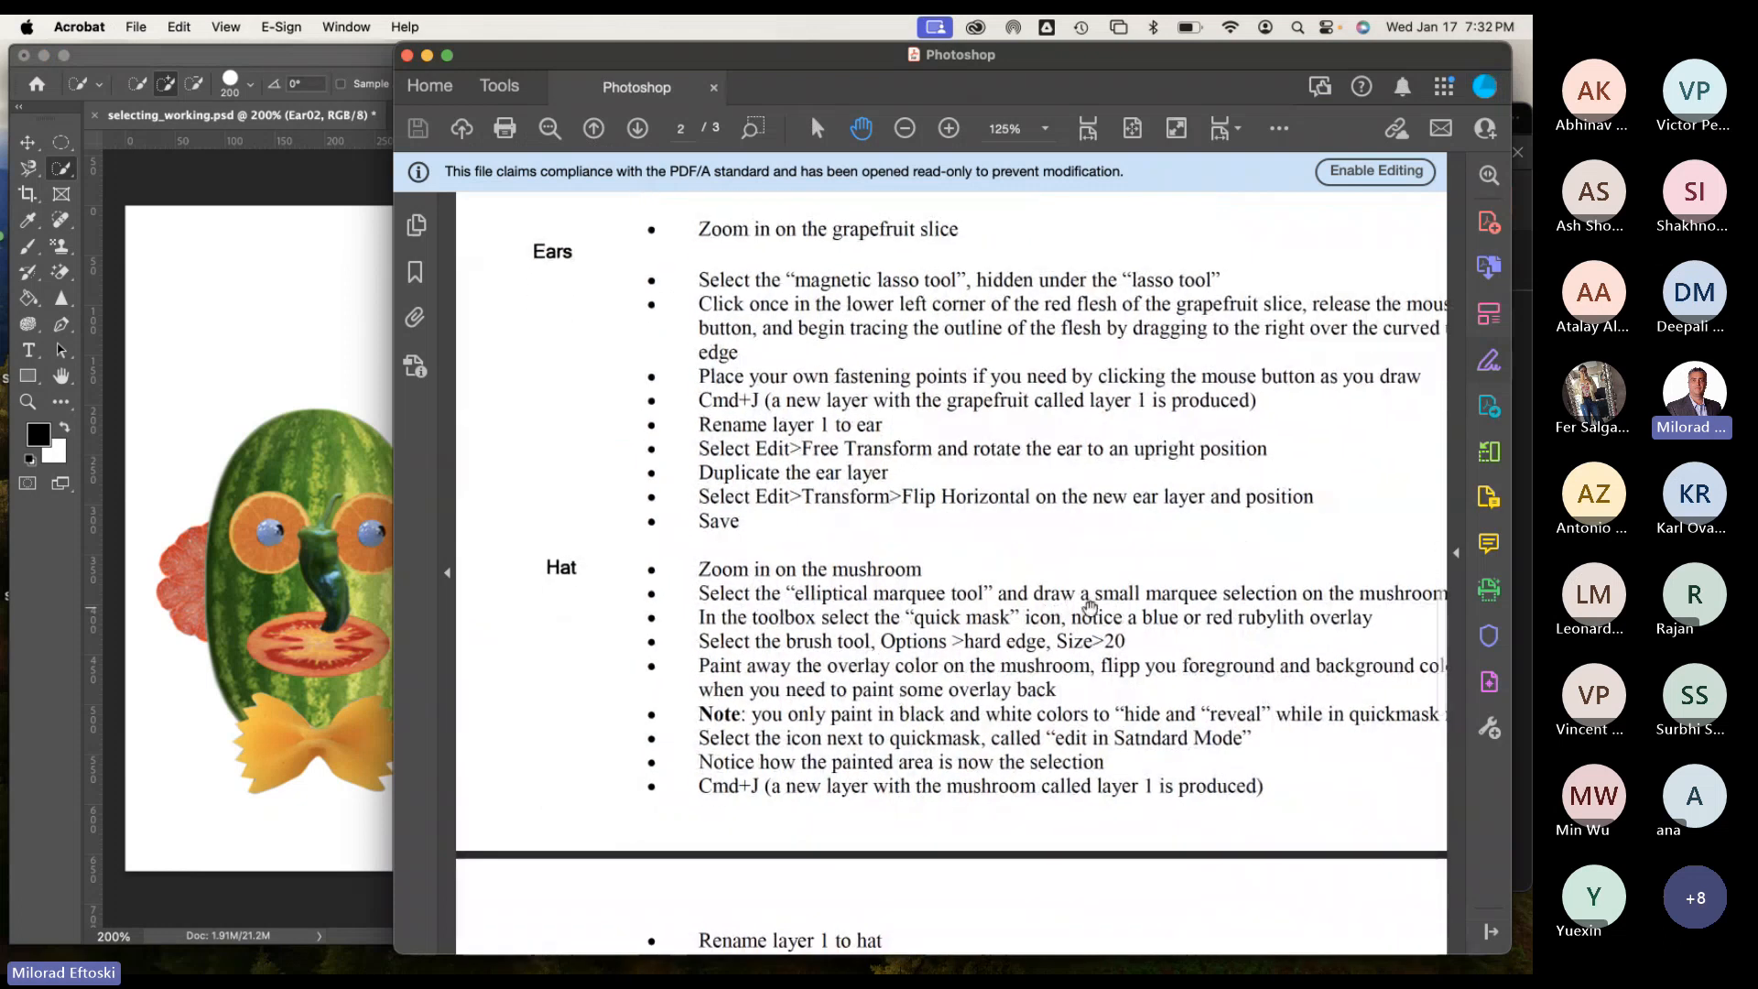
{"action": "scroll", "coordinate": [869, 659], "scroll_direction": "right", "scroll_amount": 2}
{"action": "scroll", "coordinate": [886, 616], "scroll_direction": "down", "scroll_amount": 1}
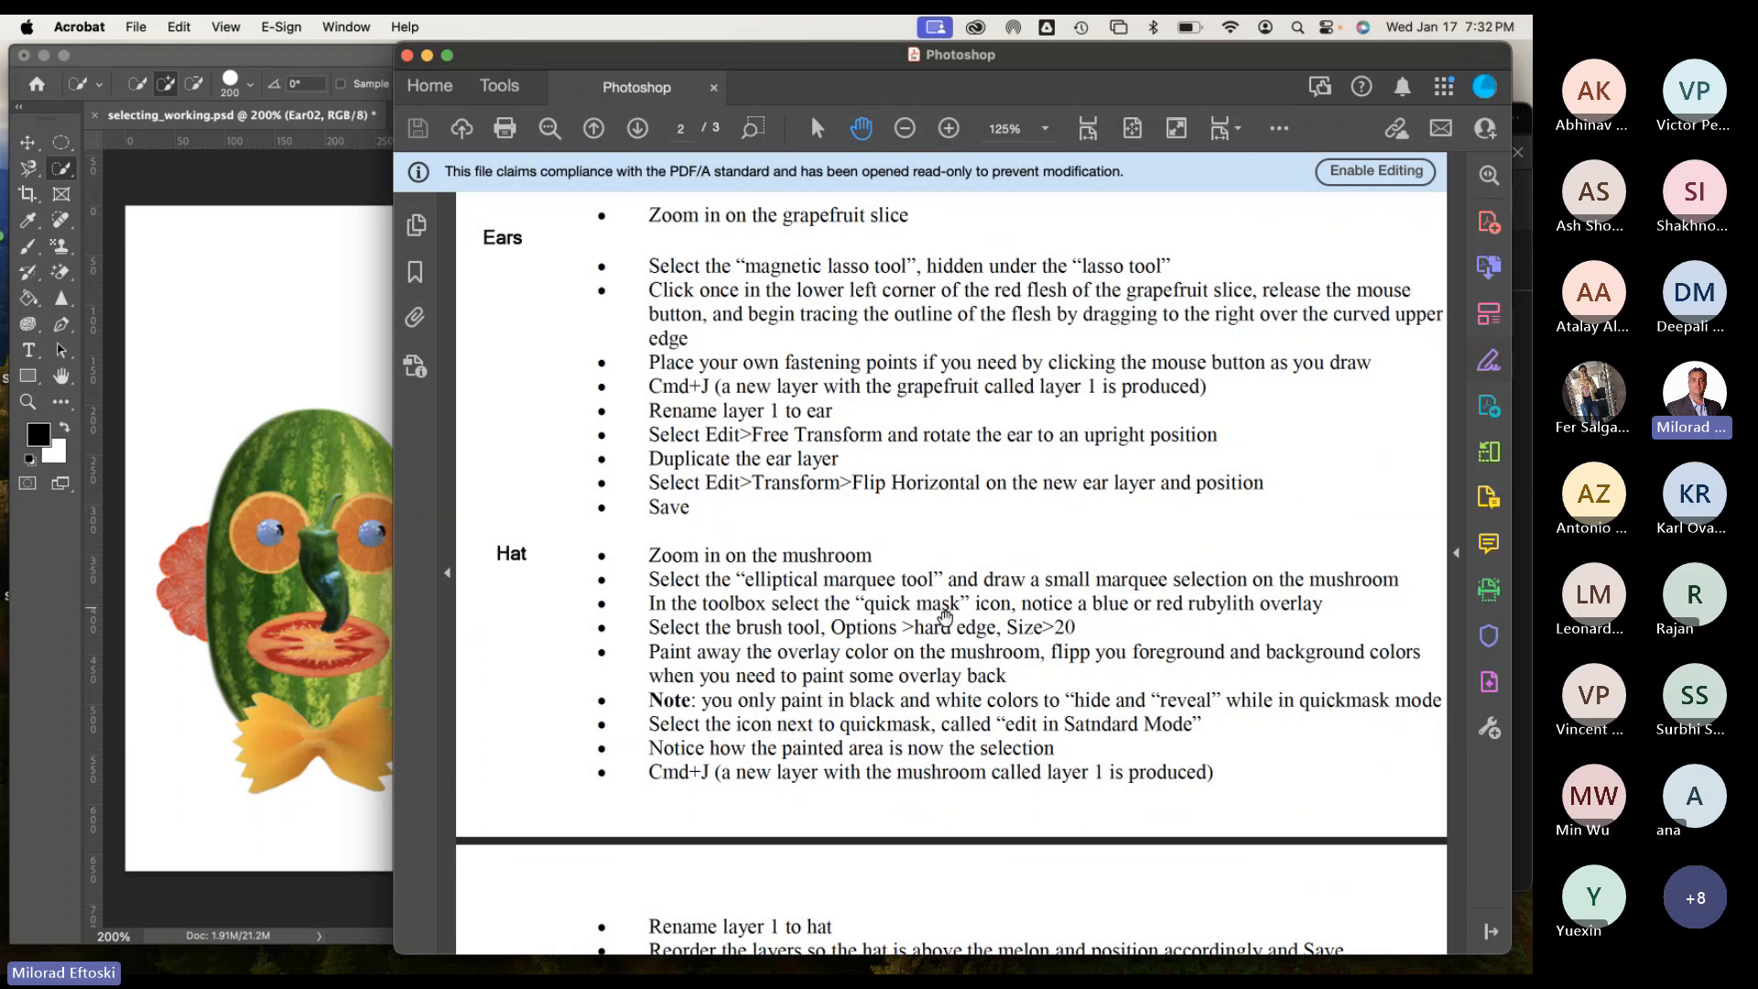
{"action": "scroll", "coordinate": [946, 617], "scroll_direction": "left", "scroll_amount": 2}
{"action": "scroll", "coordinate": [946, 616], "scroll_direction": "up", "scroll_amount": 1}
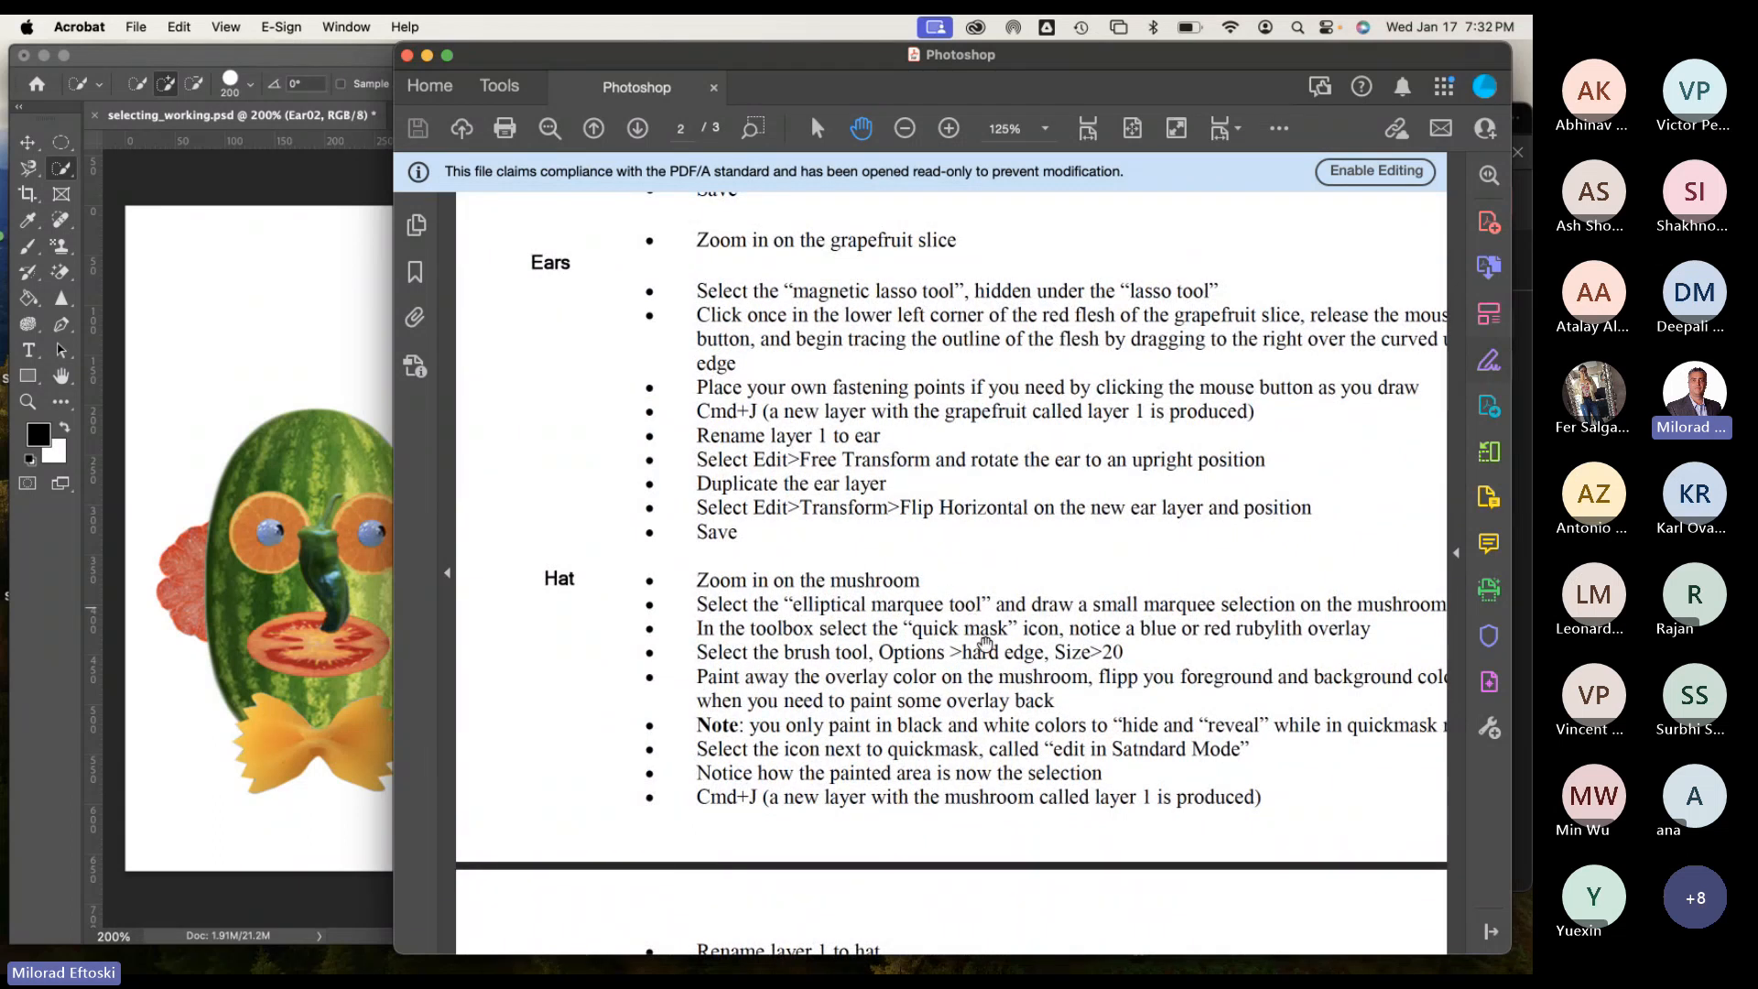
{"action": "scroll", "coordinate": [982, 646], "scroll_direction": "right", "scroll_amount": 2}
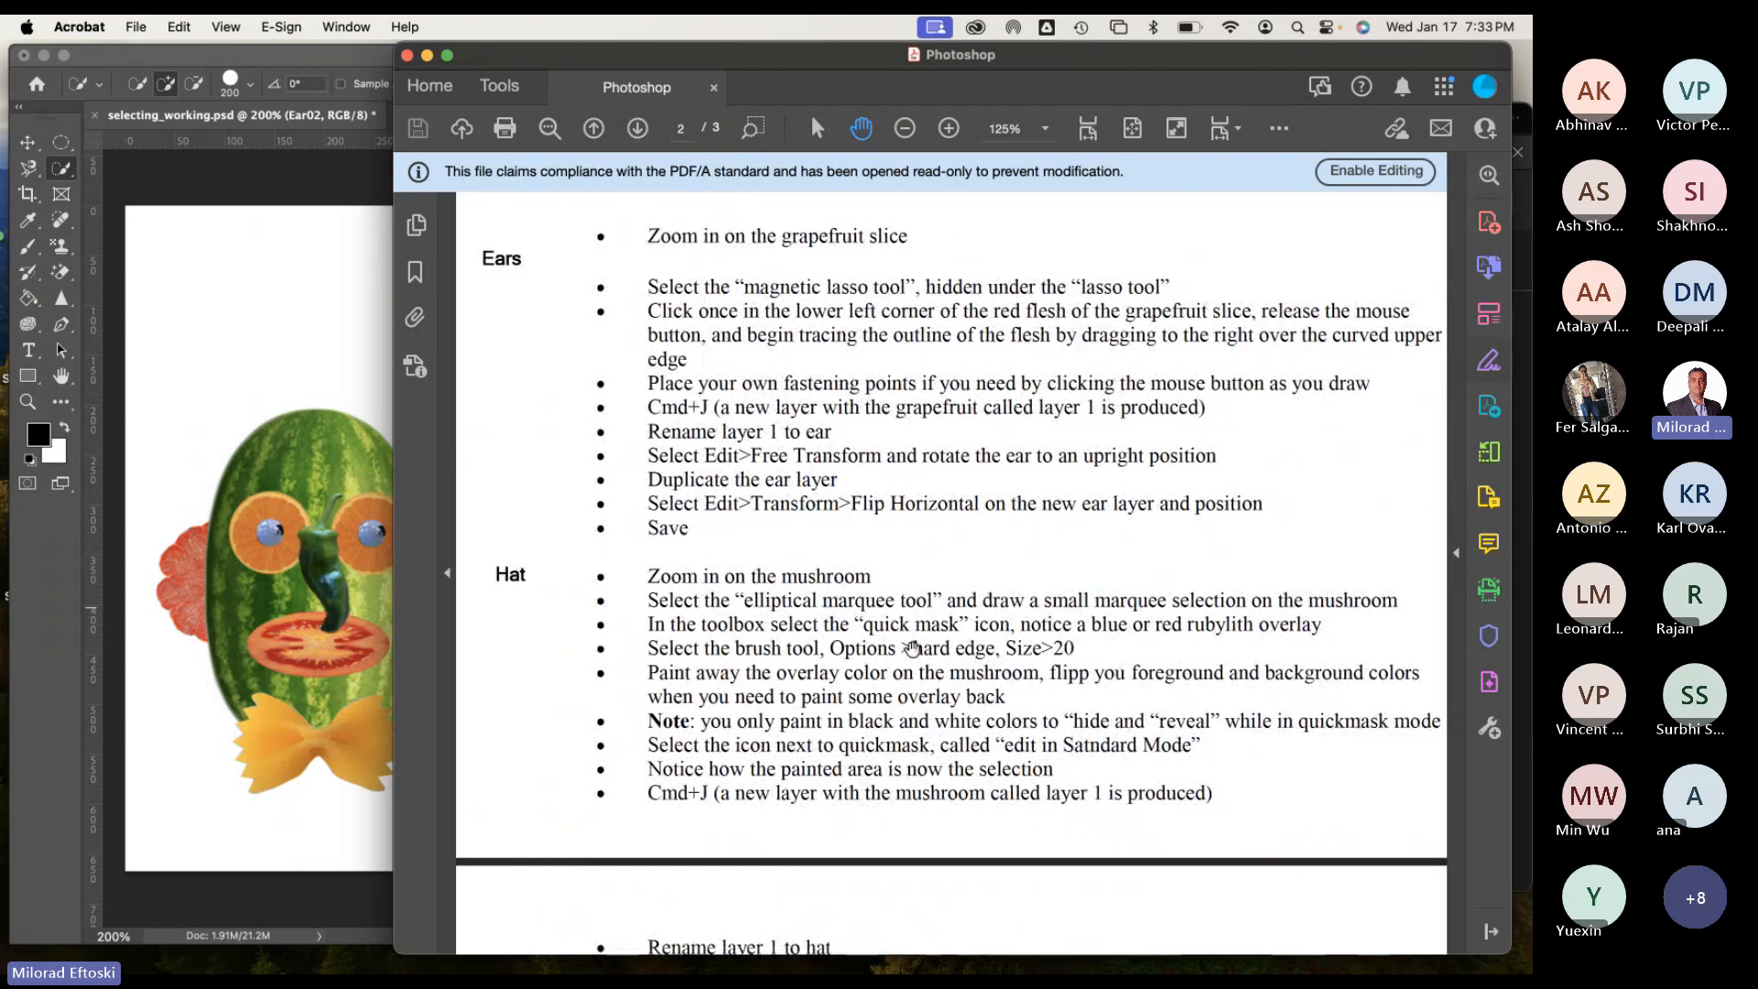
{"action": "left_click", "coordinate": [345, 455]}
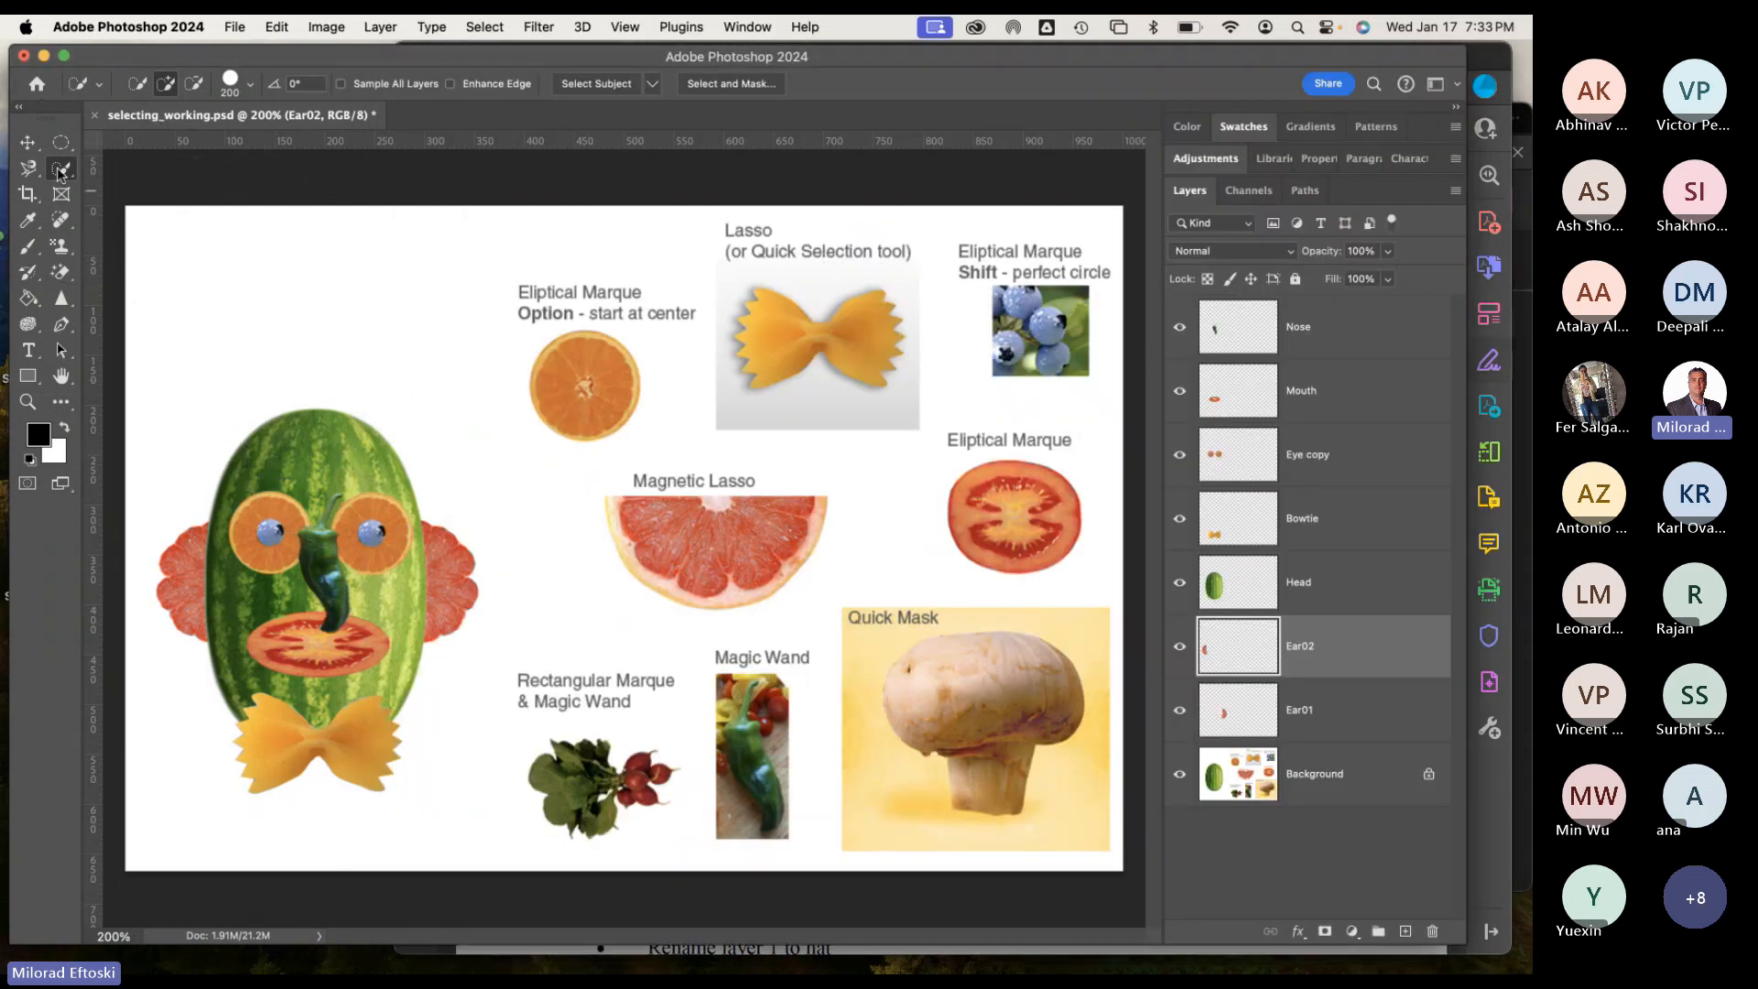
{"action": "left_click", "coordinate": [1505, 831]}
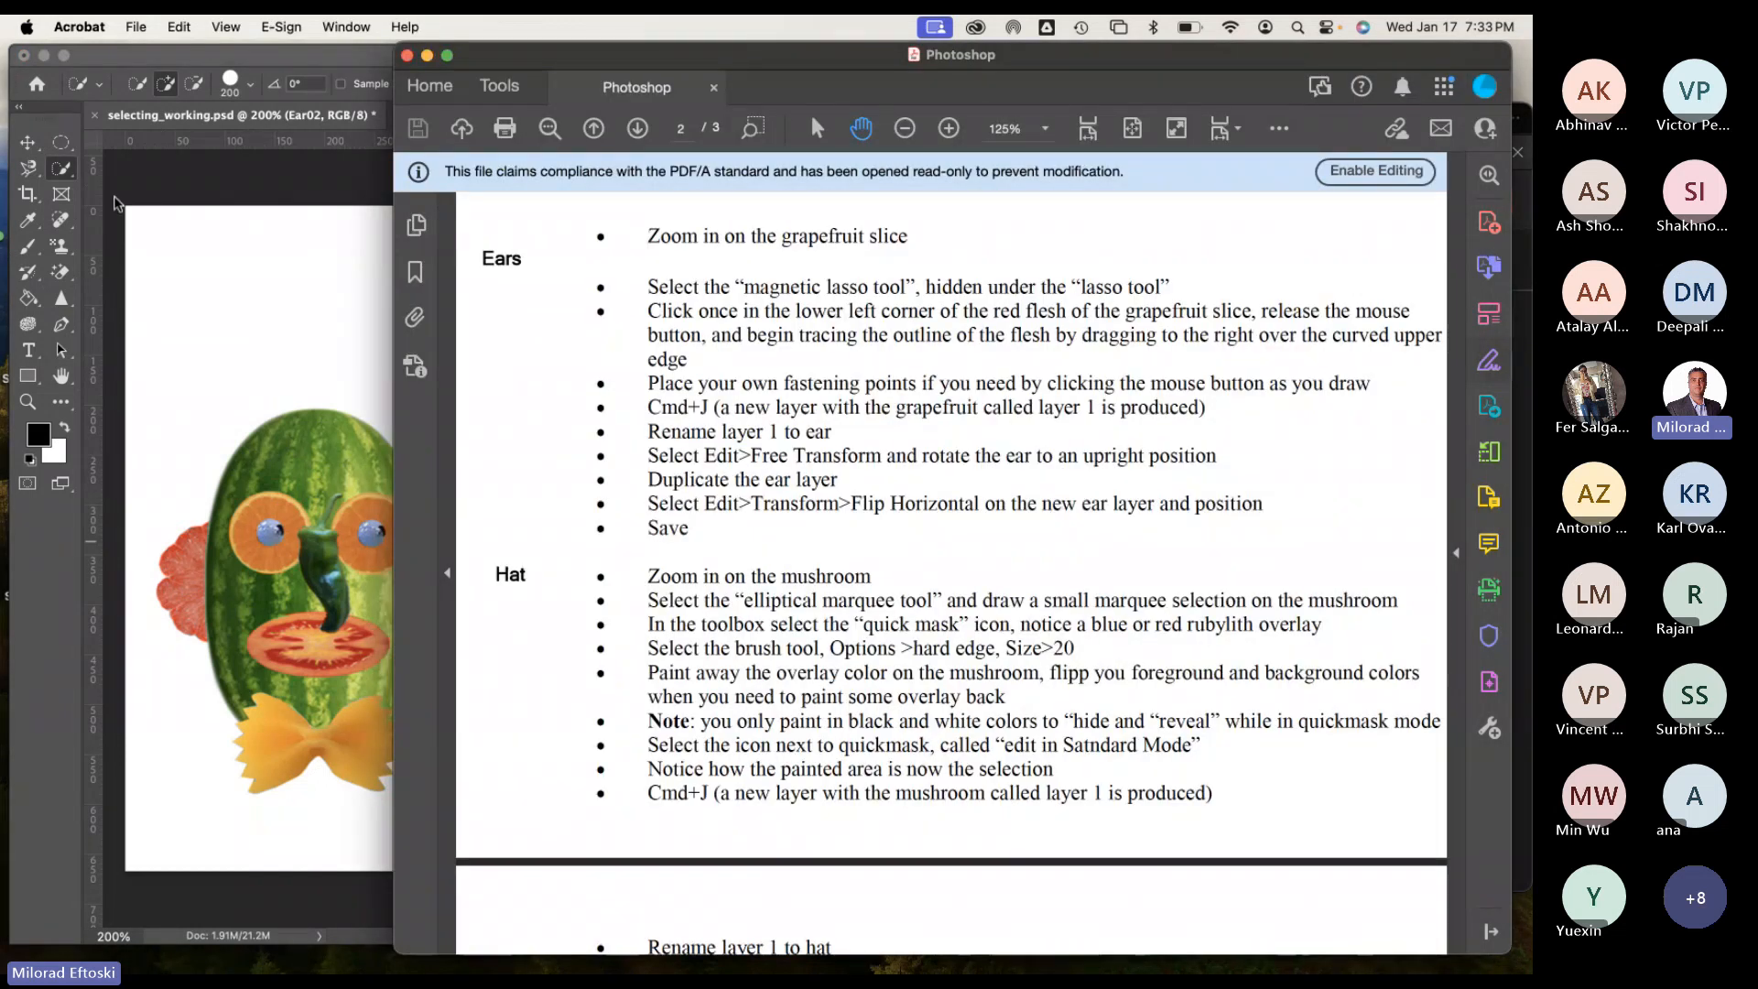
Return to Photoshop, choose the Quick Selection tool and make the Background layer with the mushroom photo active.
{"action": "left_click", "coordinate": [60, 170]}
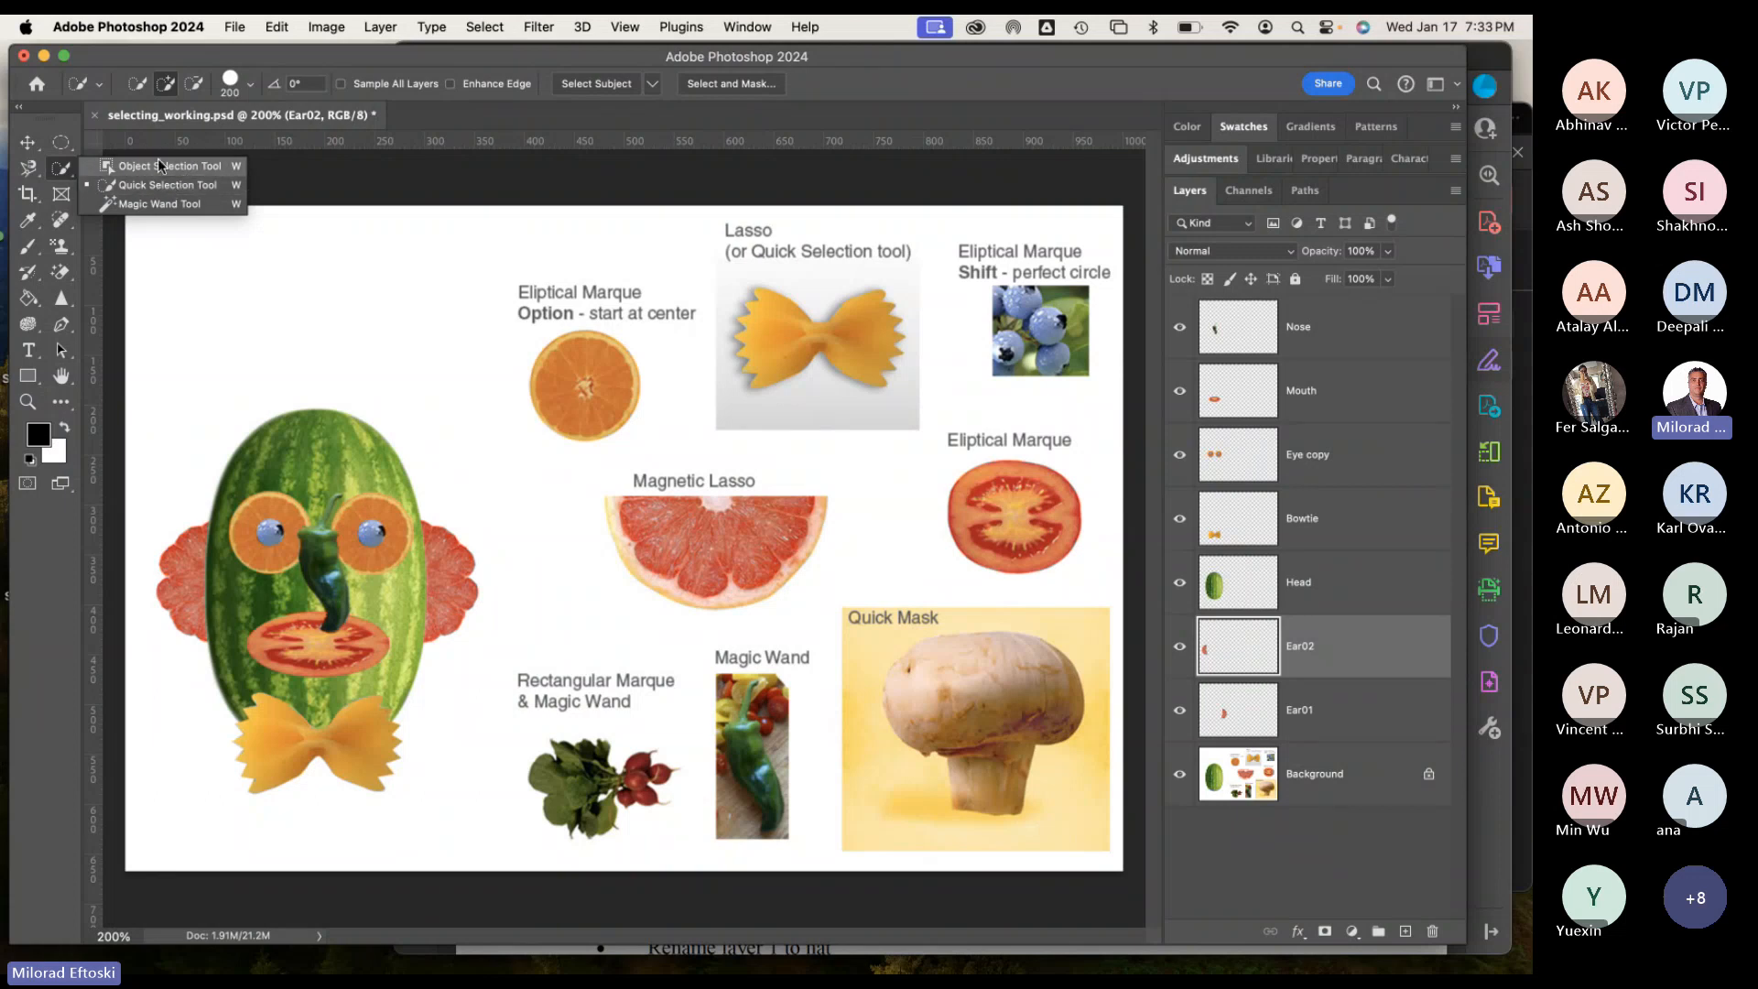
{"action": "left_click", "coordinate": [59, 174]}
{"action": "left_click", "coordinate": [57, 174]}
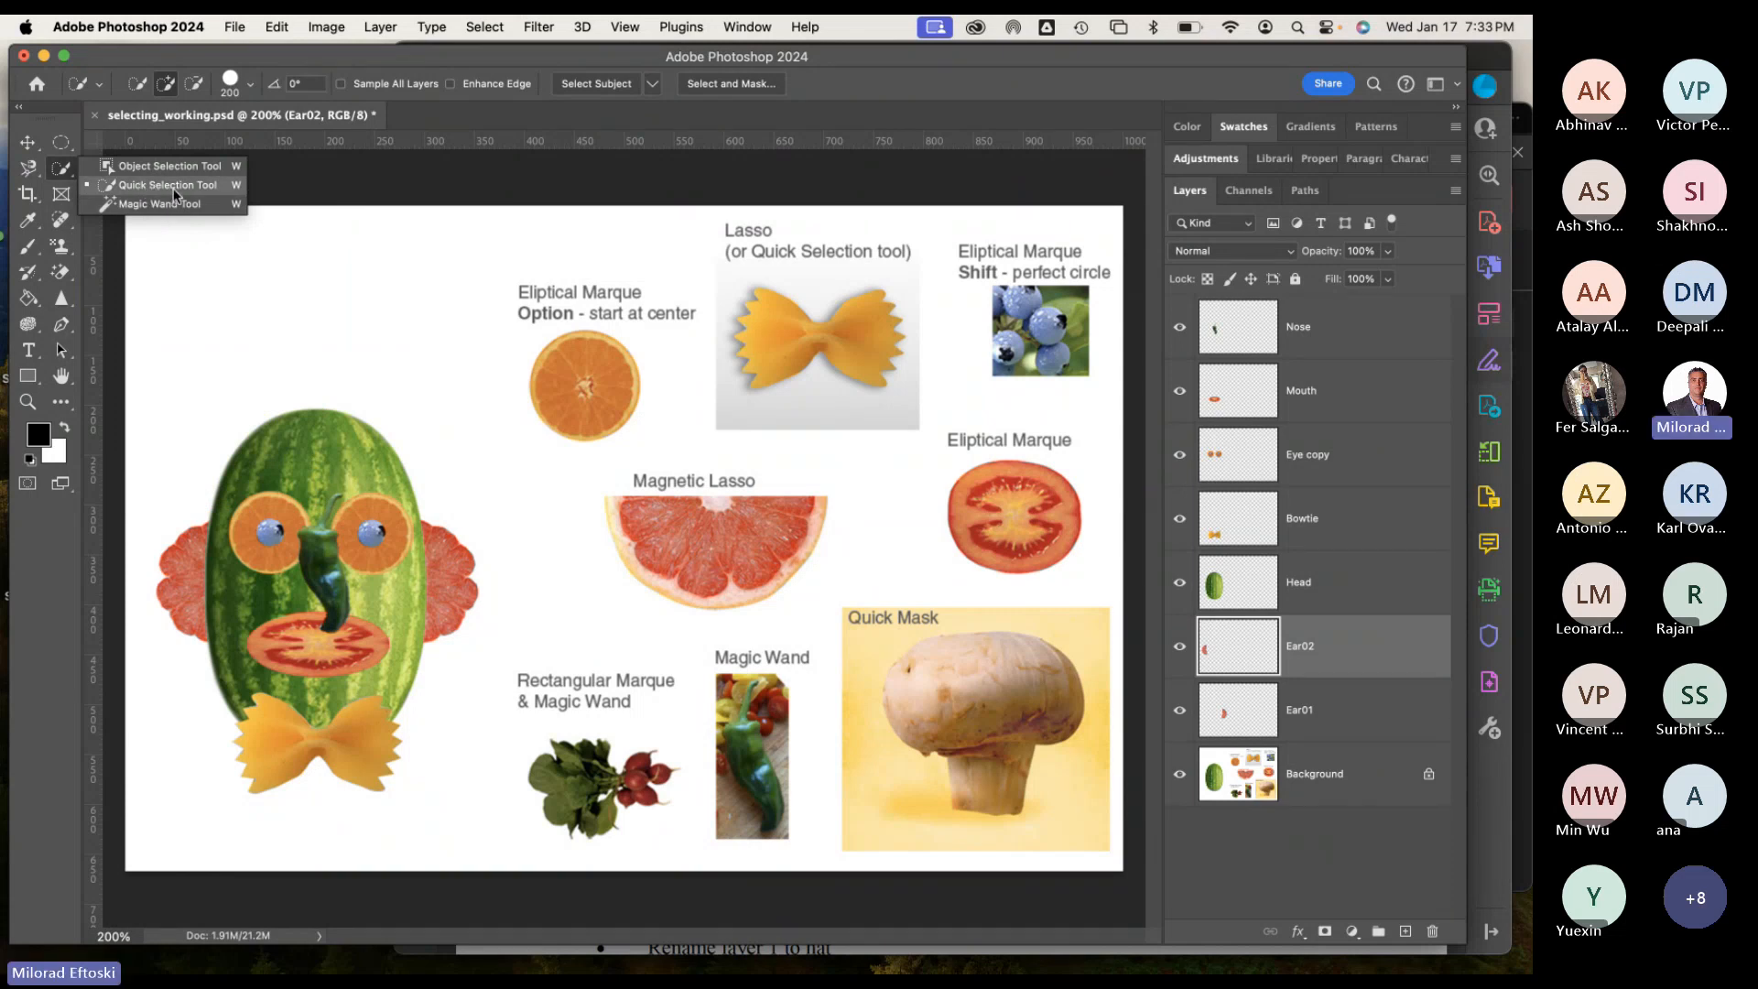
{"action": "left_click", "coordinate": [153, 190]}
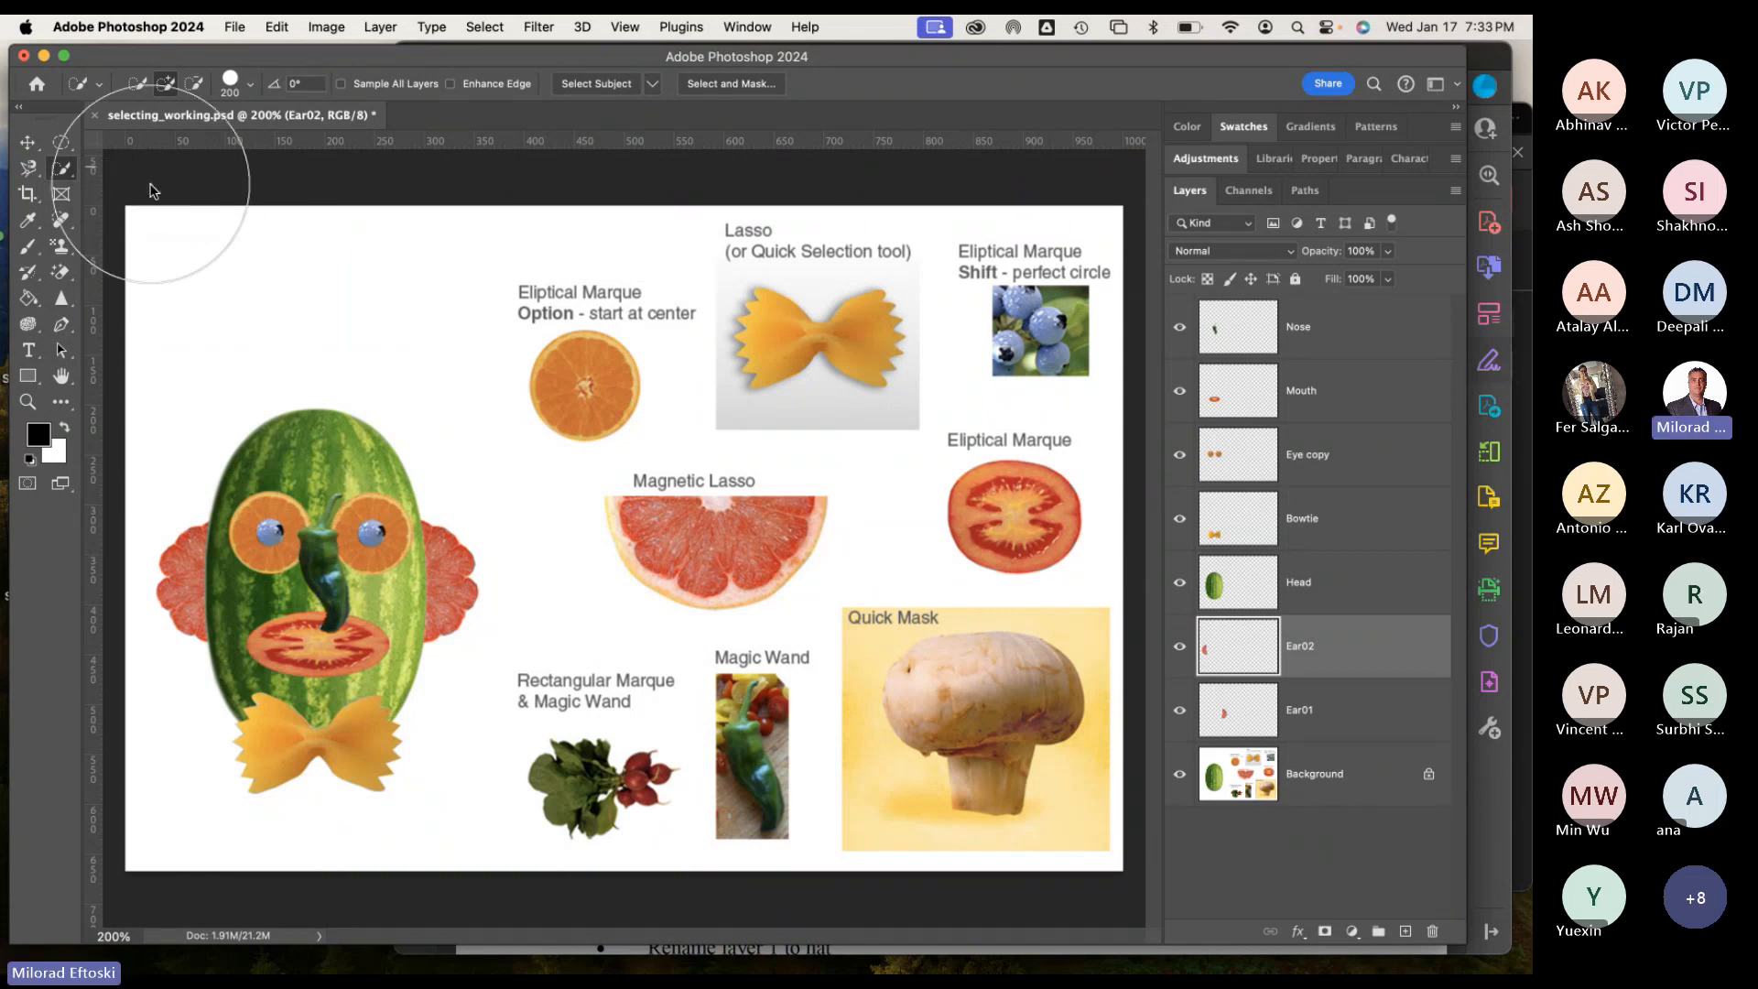
{"action": "left_click", "coordinate": [1324, 787]}
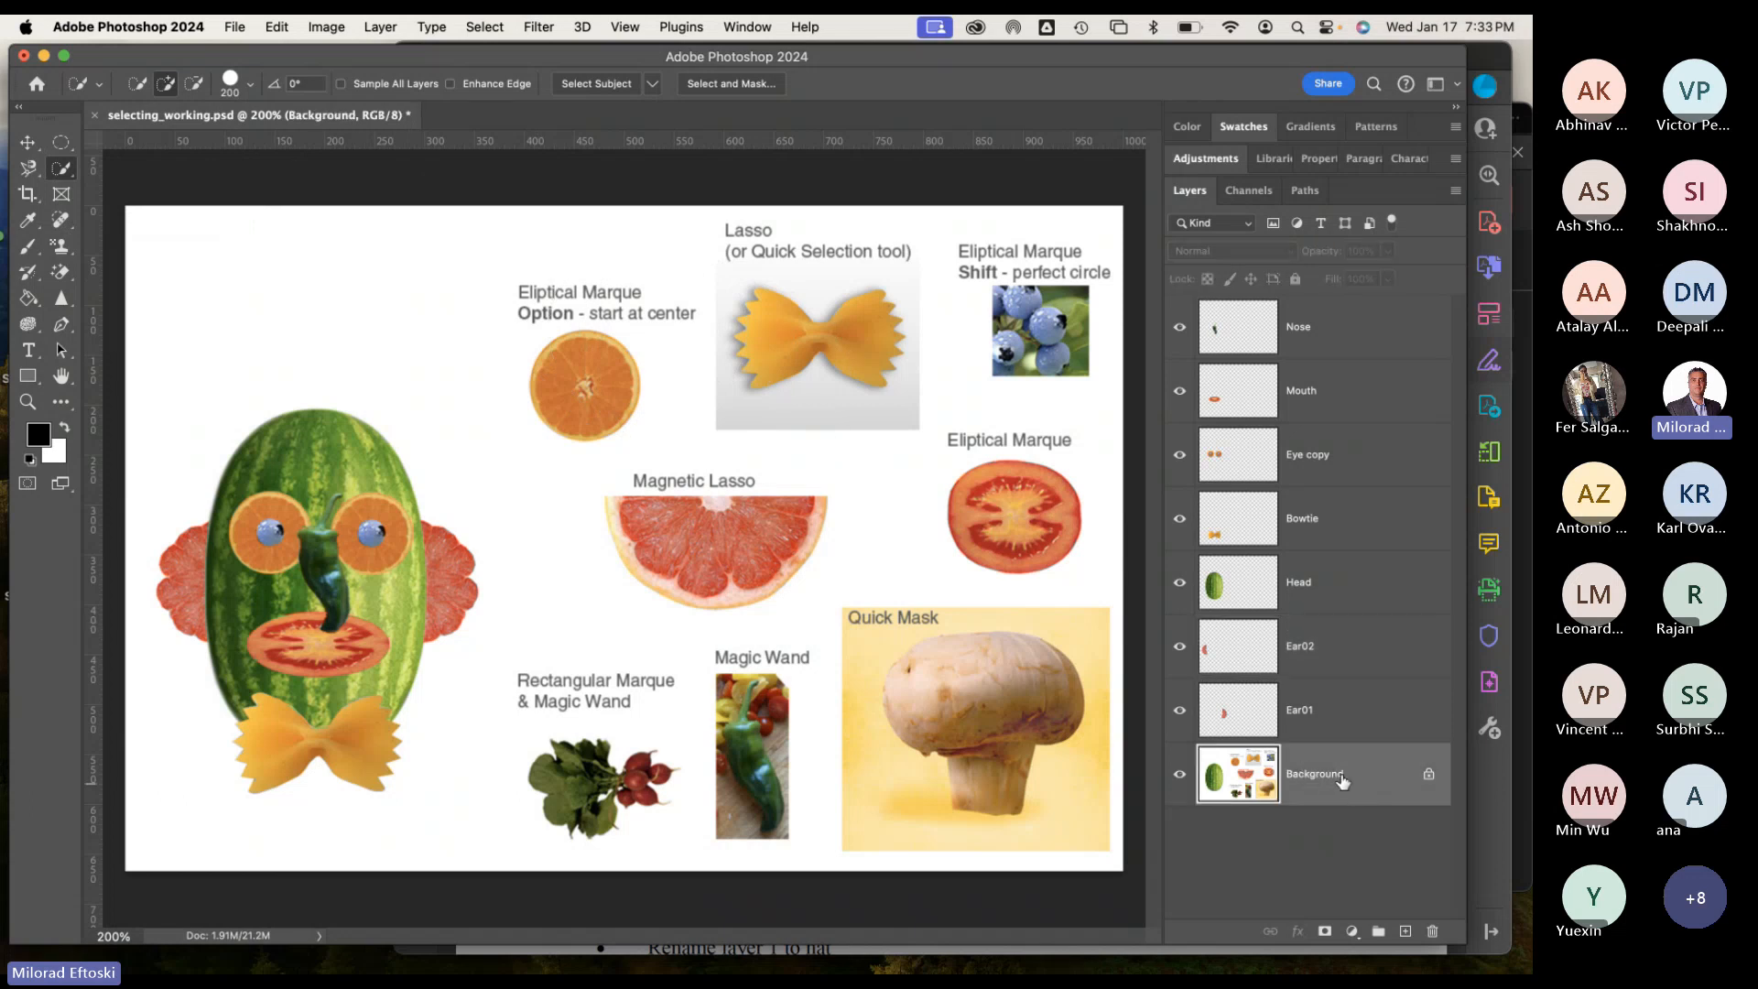
{"action": "key", "text": "super+equal"}
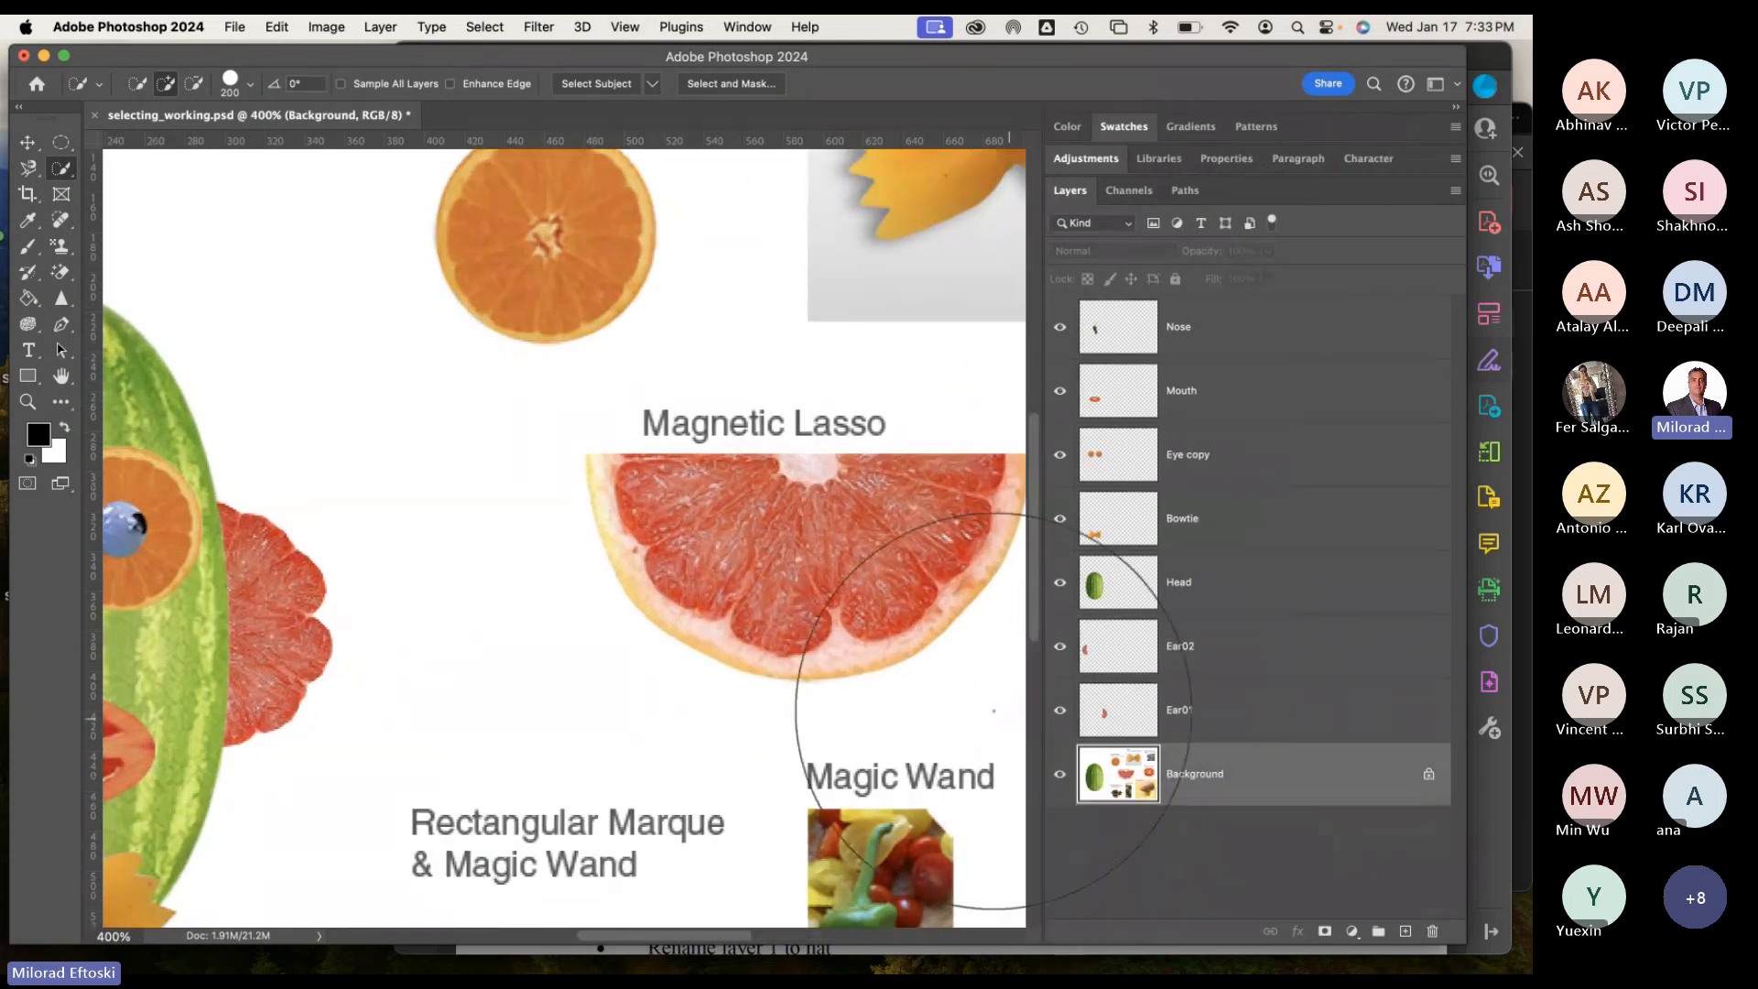
{"action": "mouse_move", "coordinate": [1046, 719]}
{"action": "left_mouse_down"}
{"action": "mouse_move", "coordinate": [1256, 717]}
{"action": "mouse_move", "coordinate": [973, 668]}
{"action": "mouse_move", "coordinate": [575, 435]}
{"action": "left_mouse_up"}
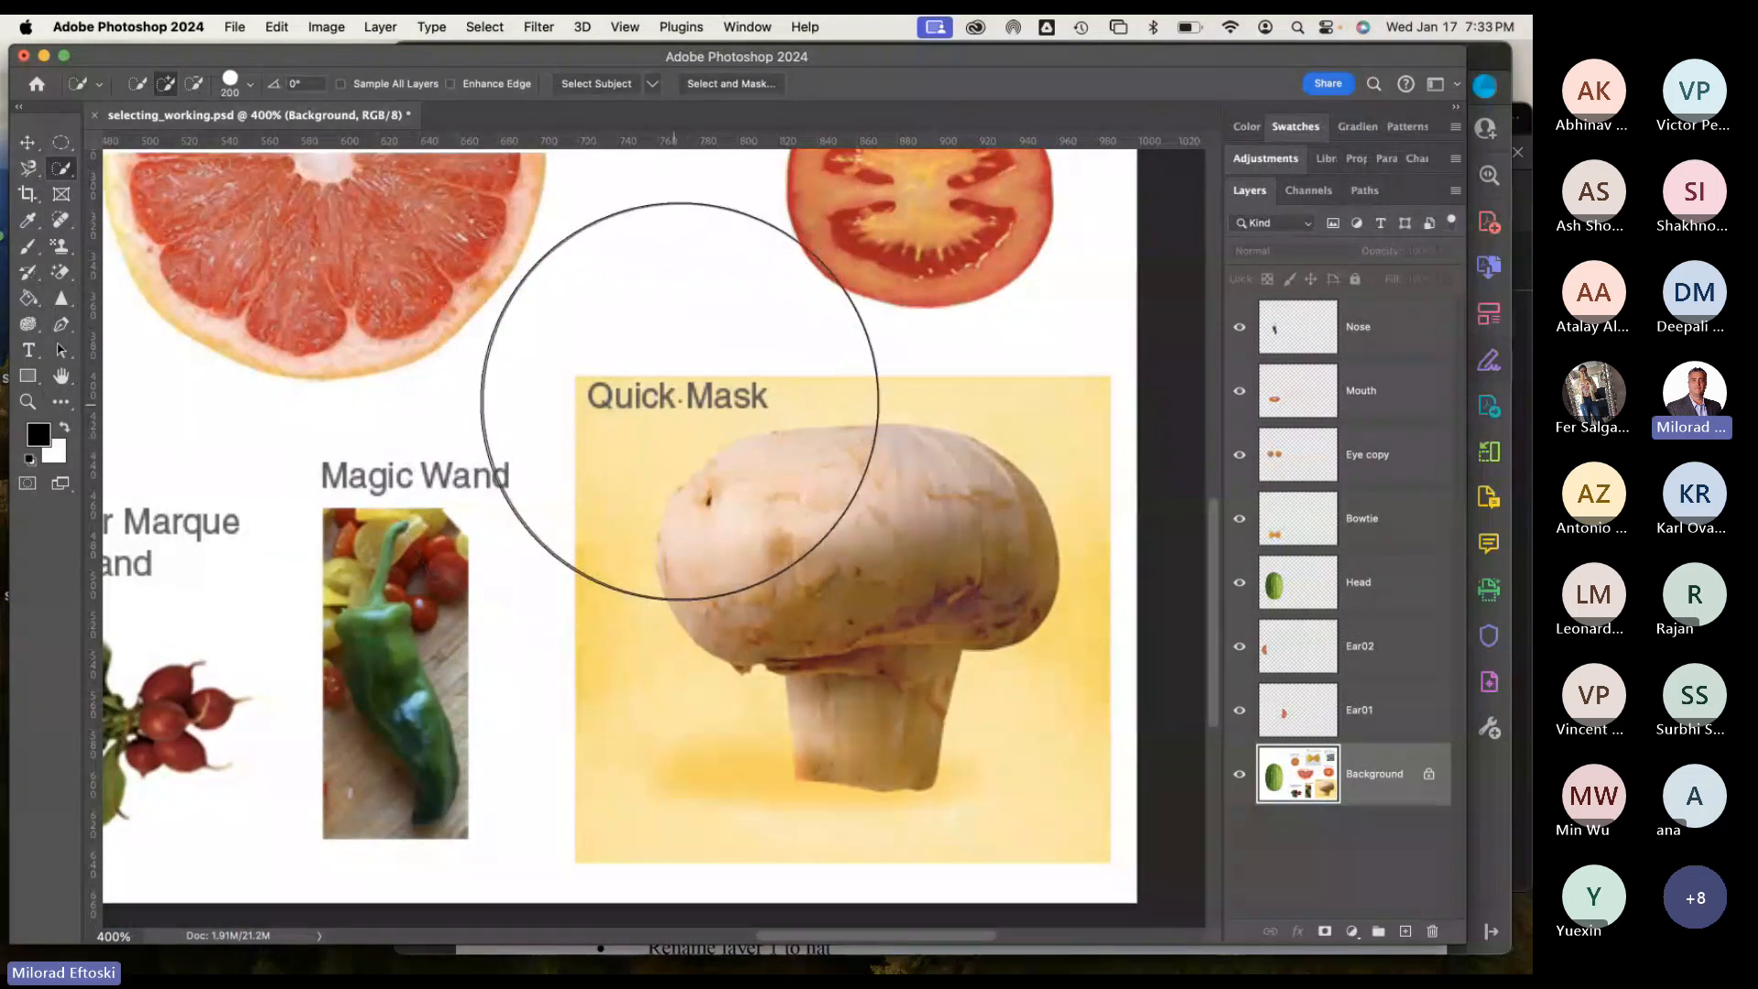
Reduce the Quick Selection brush size to 40 px.
{"action": "key", "text": "bracketleft"}
{"action": "key", "text": "bracketleft"}
{"action": "key", "text": "bracketleft"}
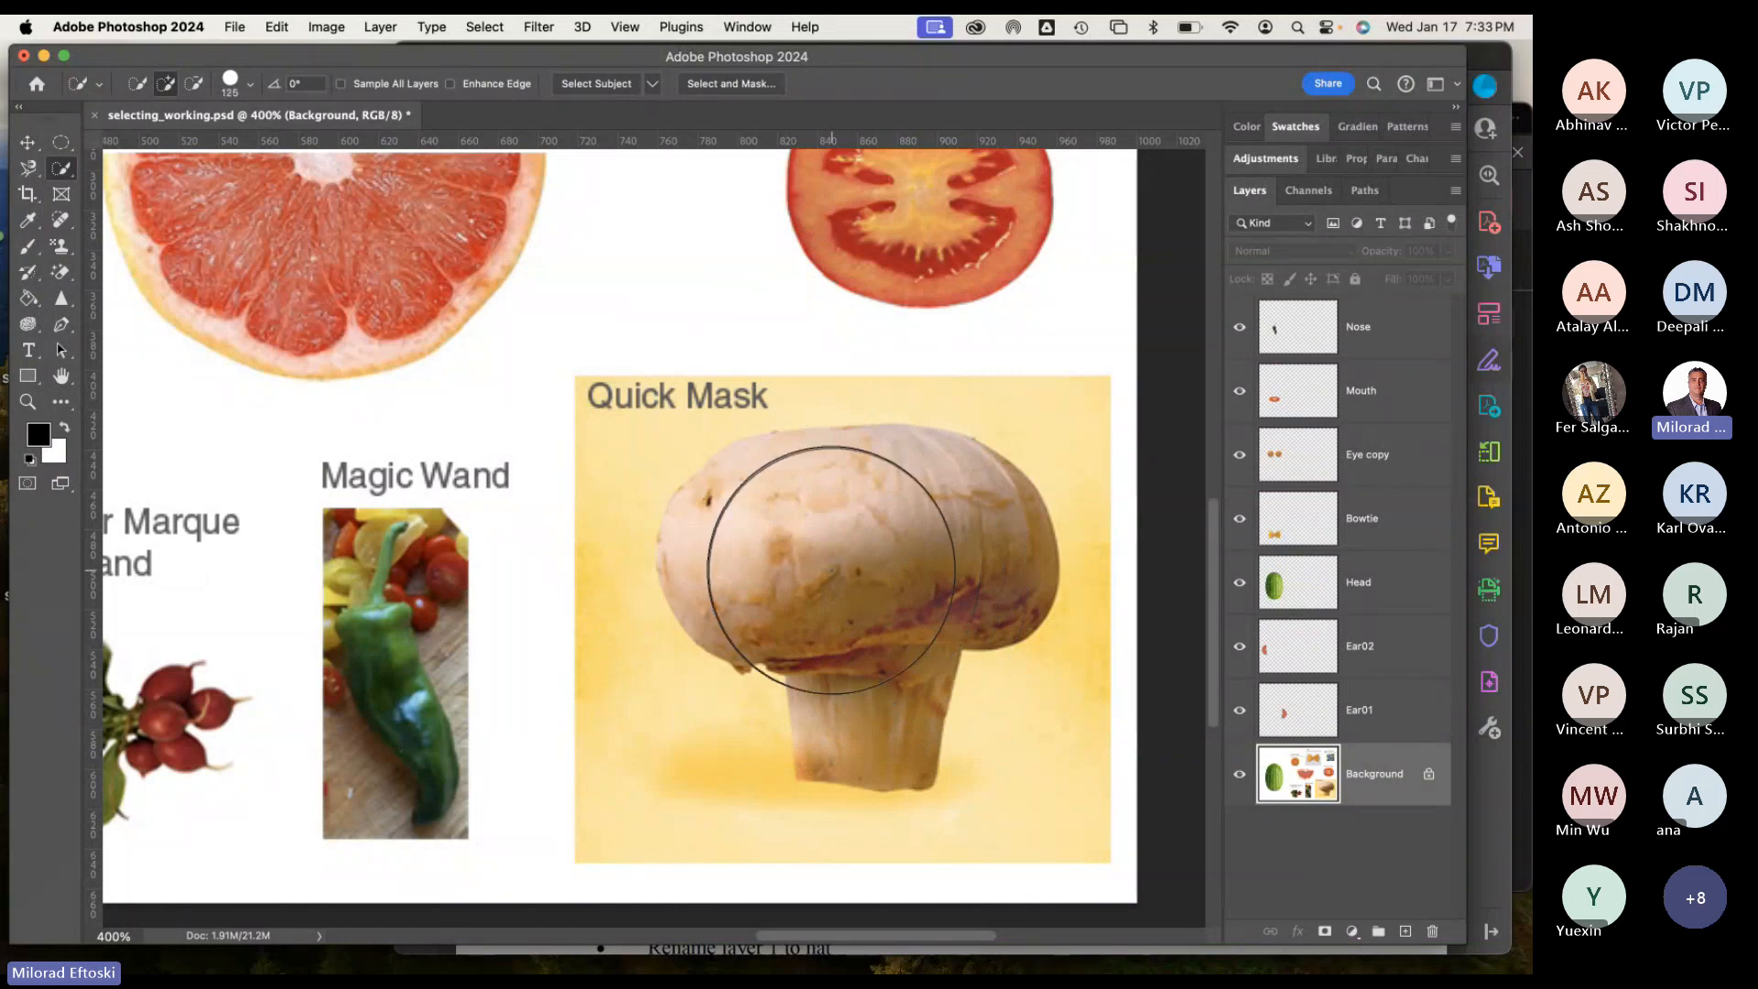
{"action": "key", "text": "bracketleft"}
{"action": "key", "text": "bracketleft"}
{"action": "key", "text": "bracketleft"}
{"action": "key", "text": "bracketleft"}
{"action": "key", "text": "bracketleft"}
{"action": "key", "text": "bracketleft"}
{"action": "key", "text": "bracketleft"}
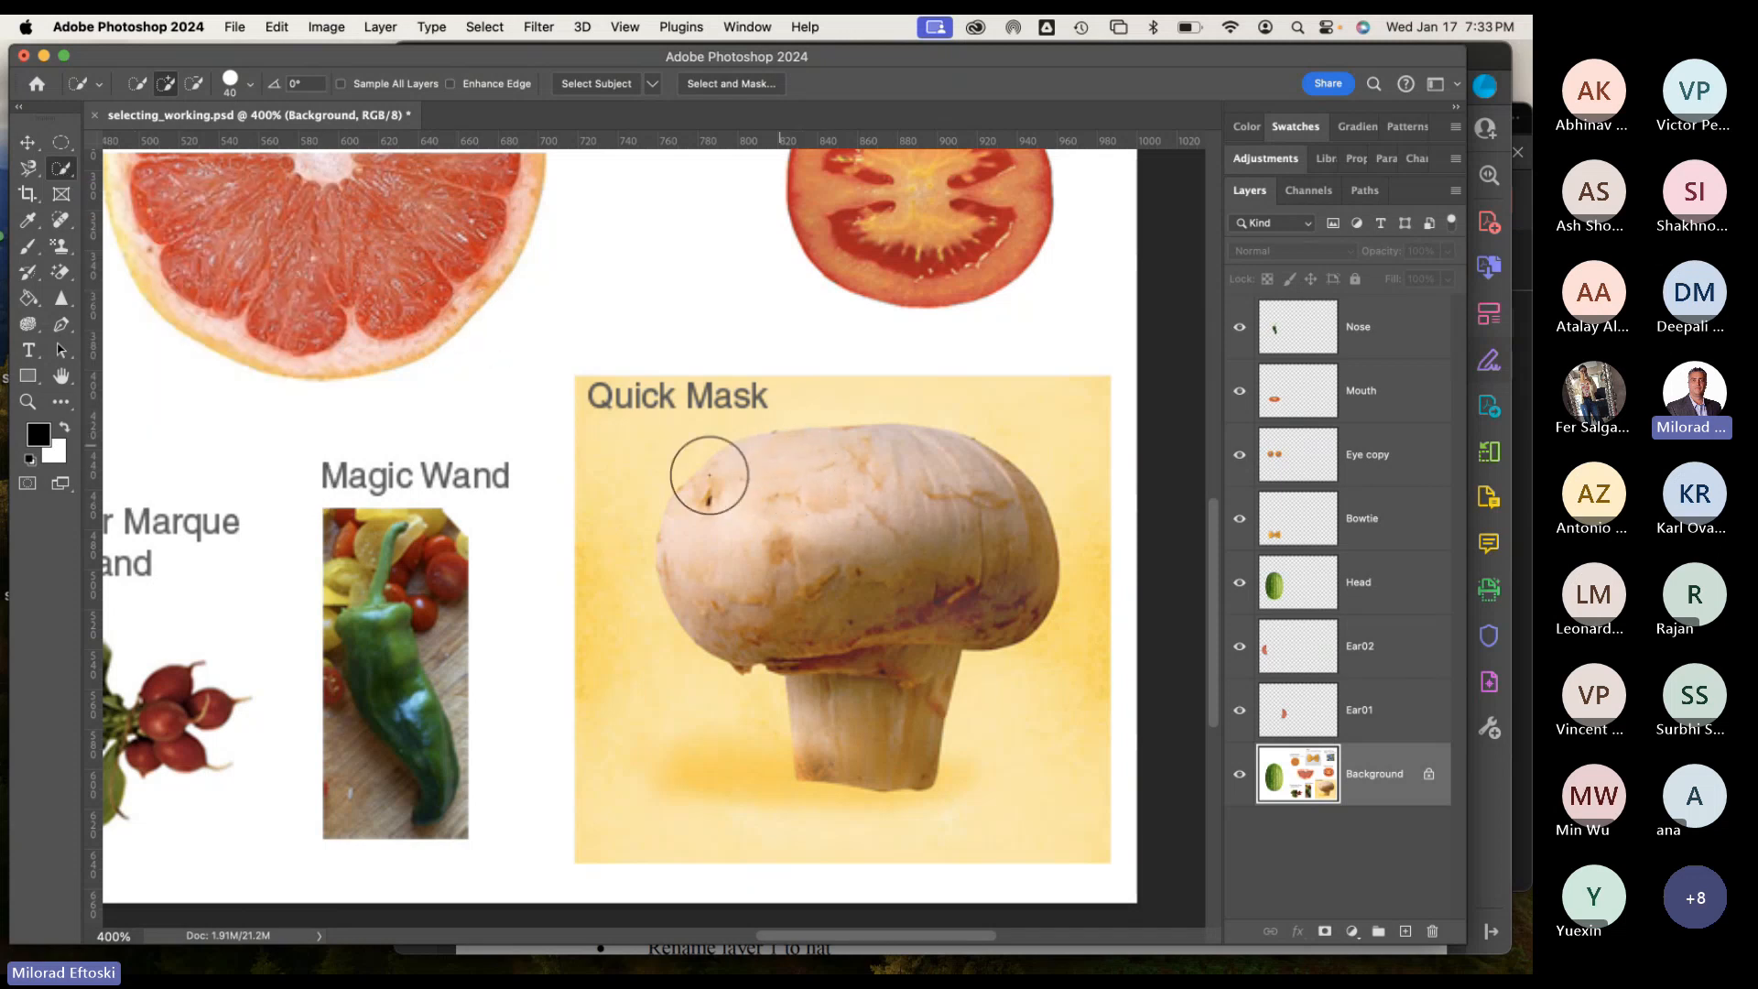
Set the Quick Selection brush size to exactly 30 px in the brush settings.
{"action": "left_click", "coordinate": [250, 85]}
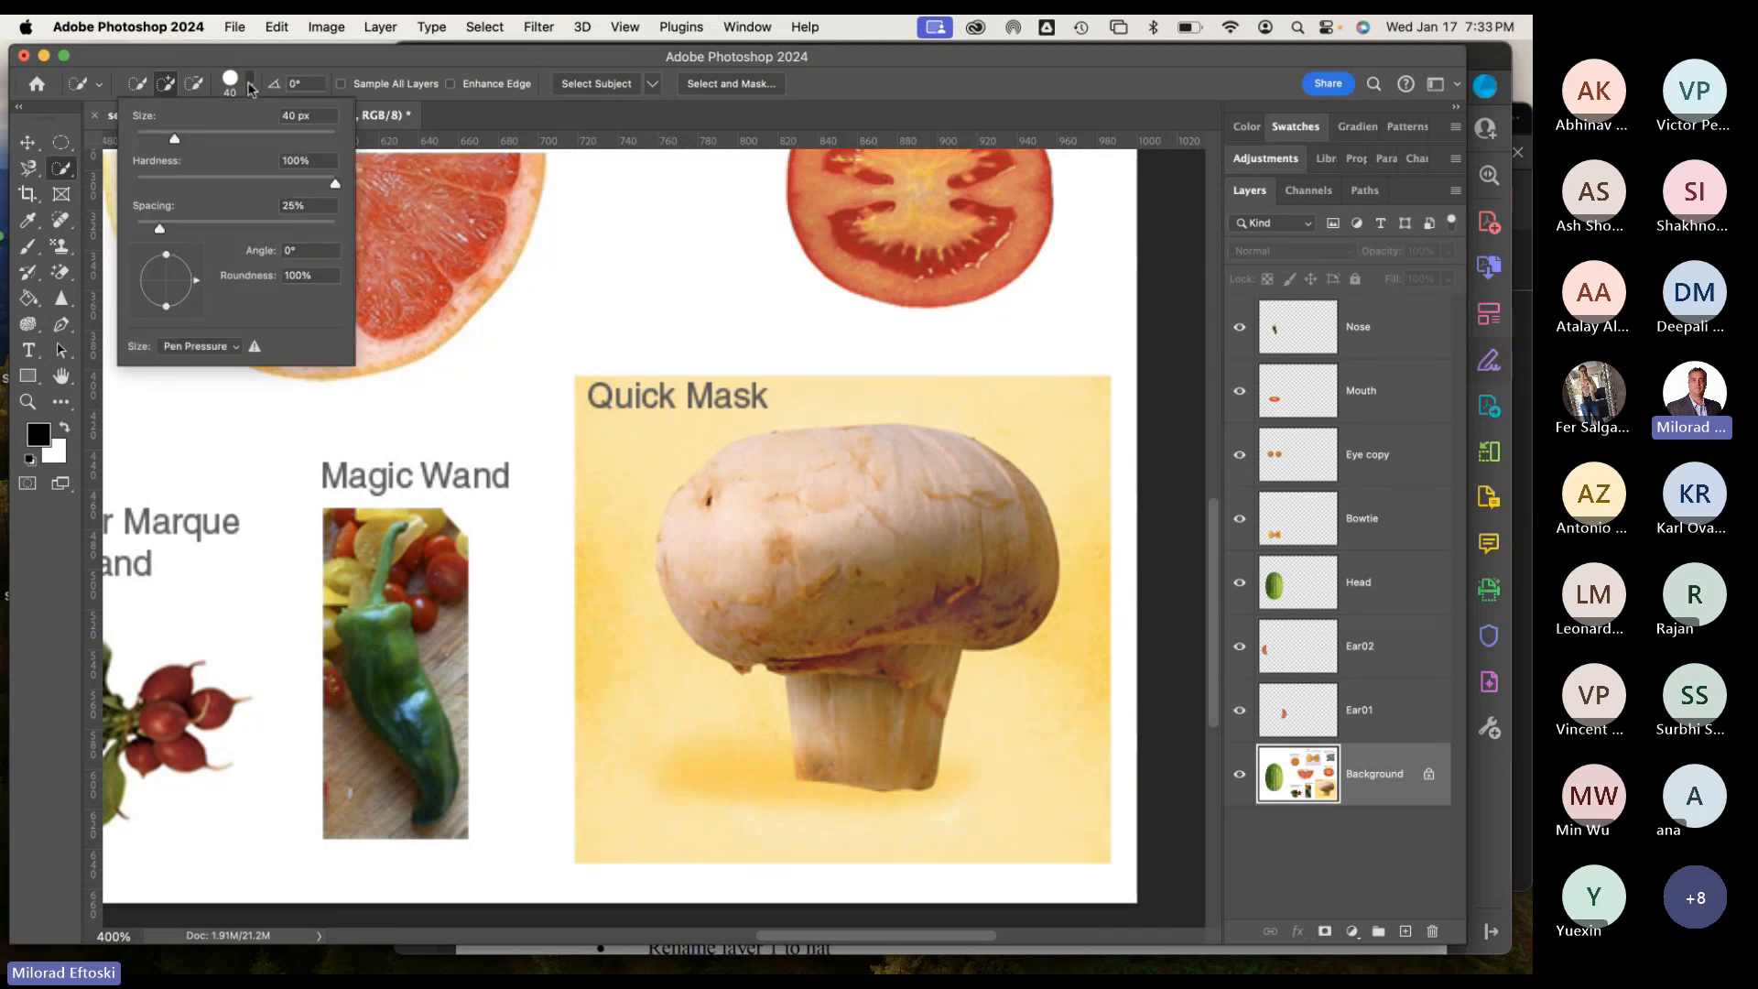
{"action": "double_click", "coordinate": [289, 117]}
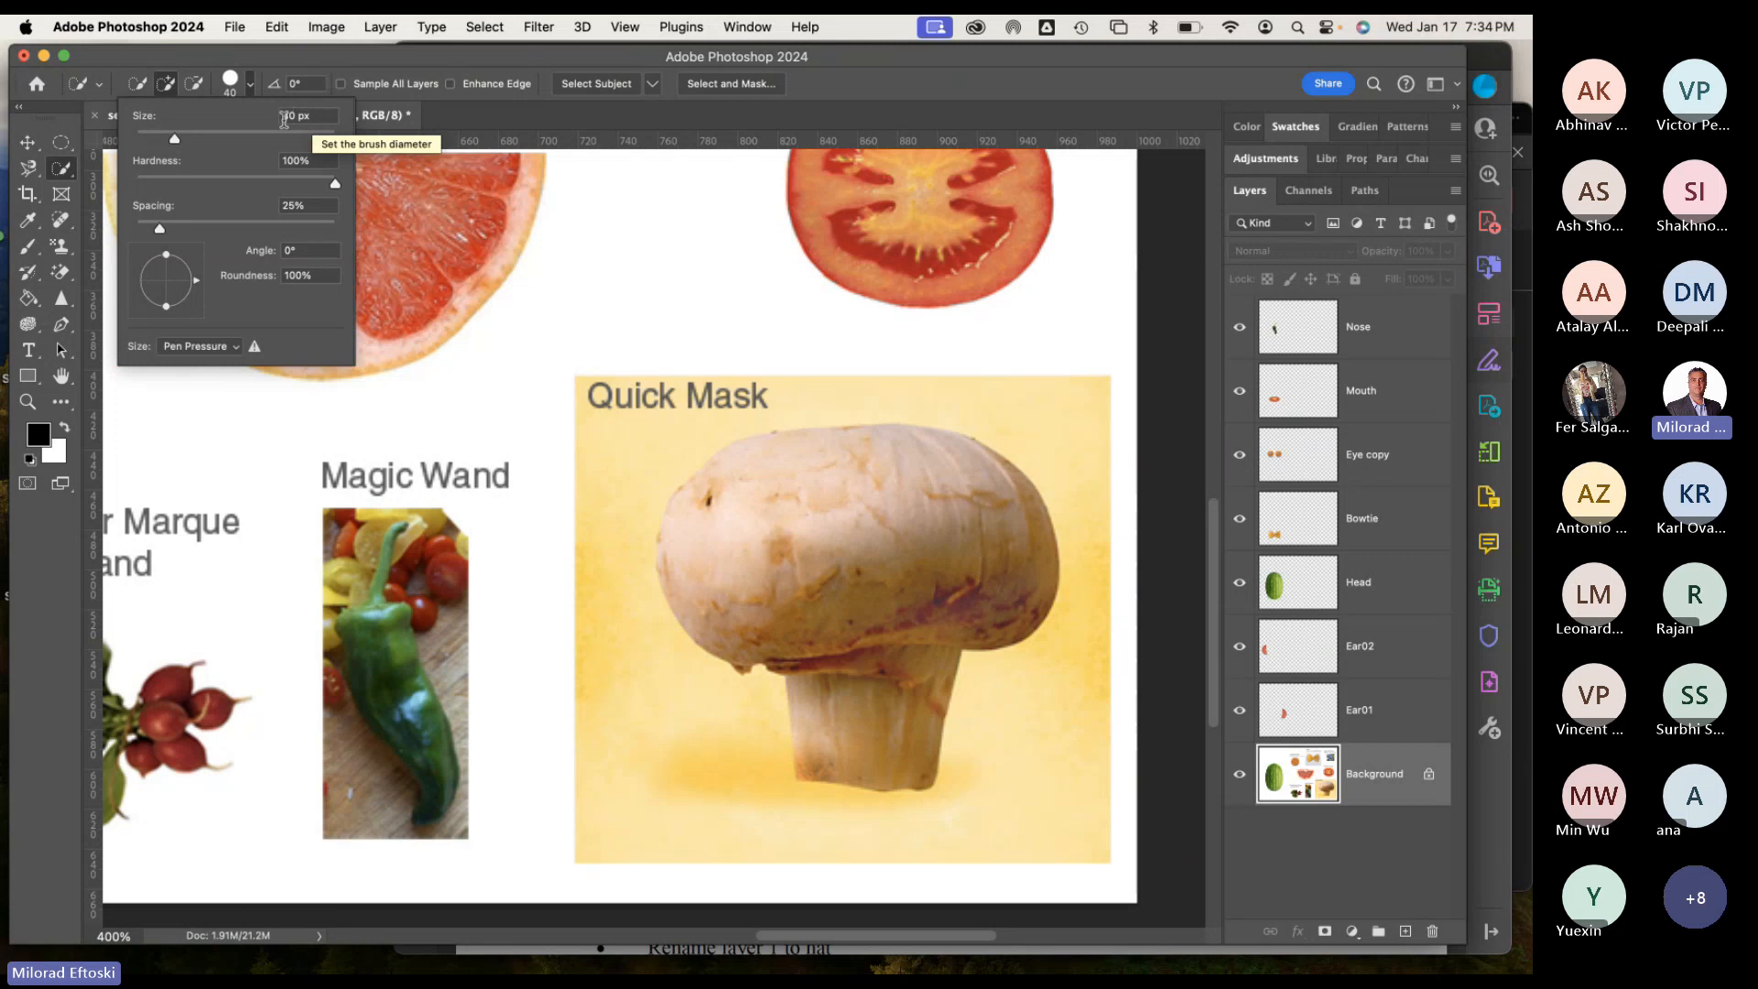
{"action": "type", "text": "30"}
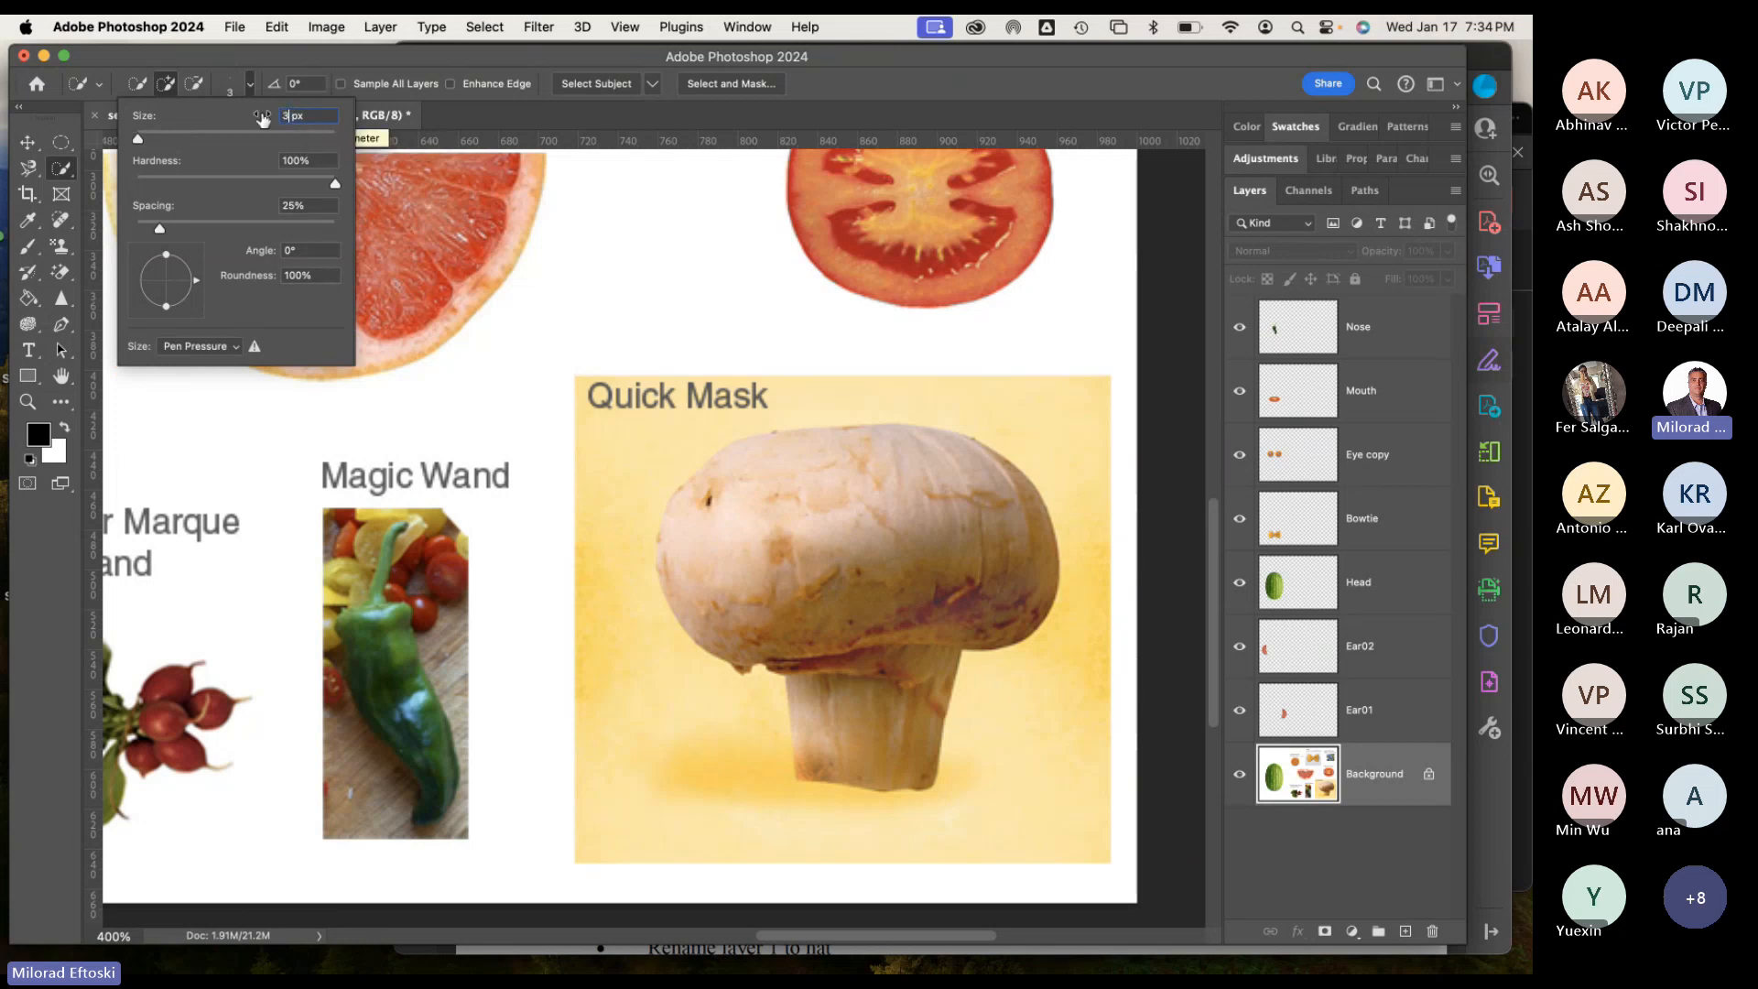
{"action": "key", "text": "Return"}
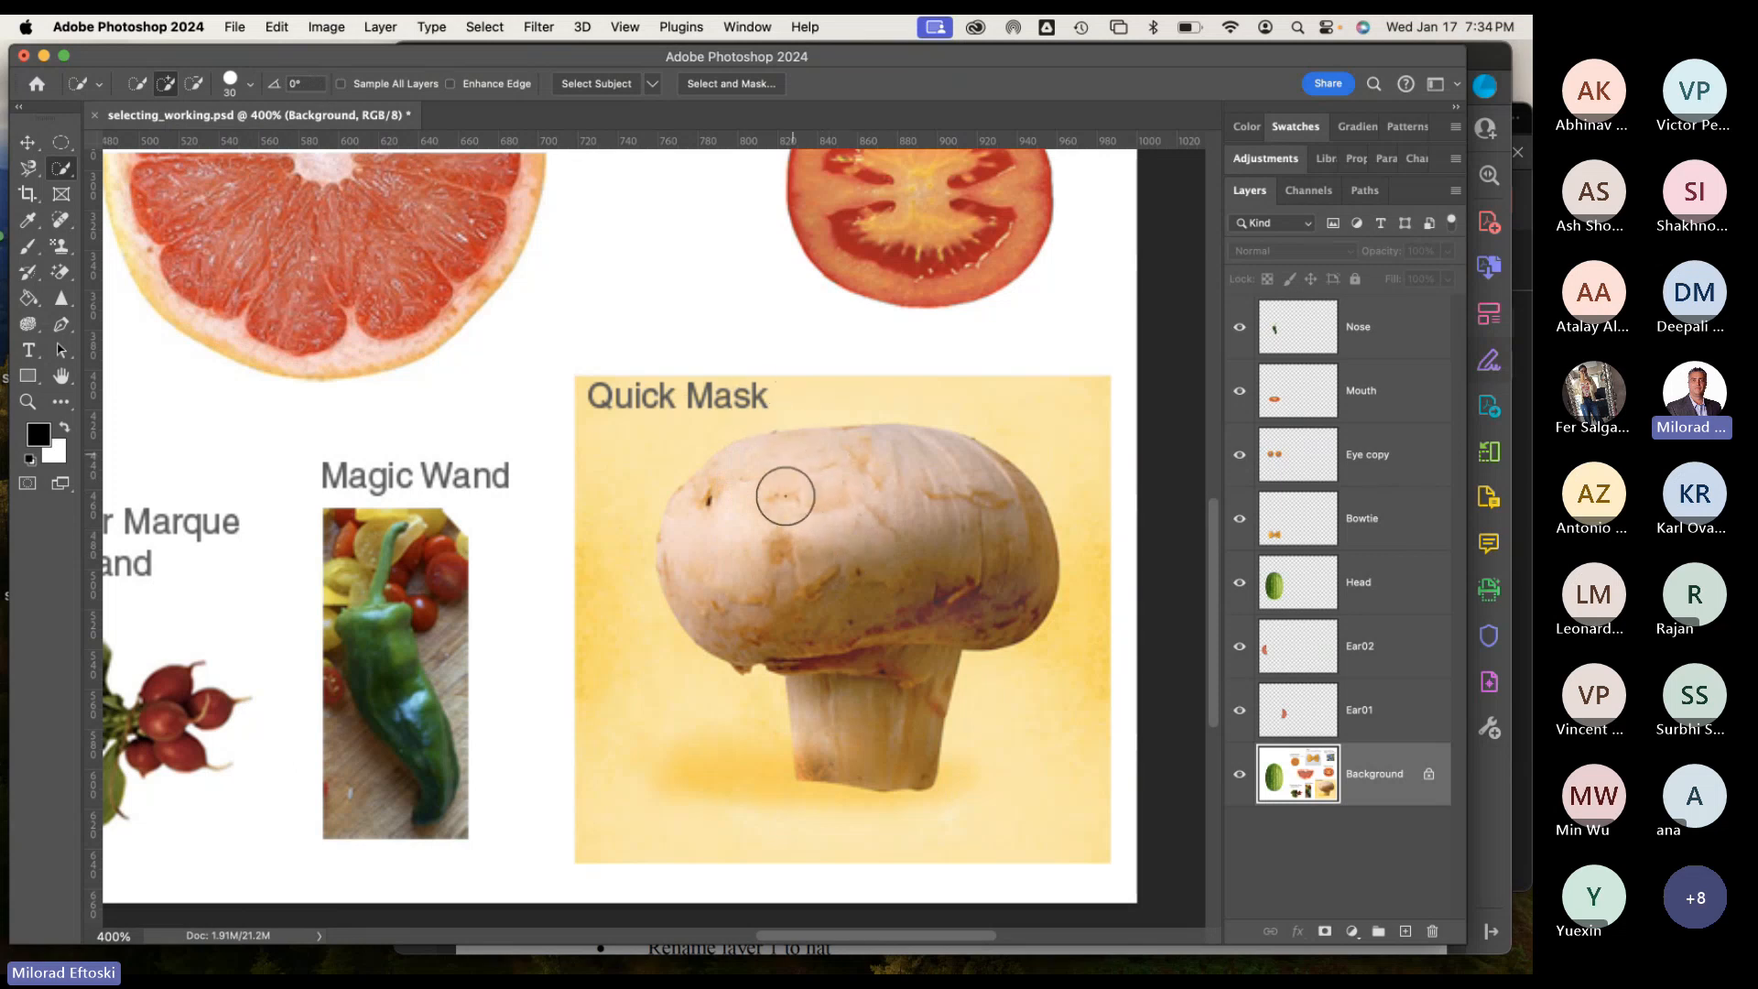
{"action": "key", "text": "super+minus"}
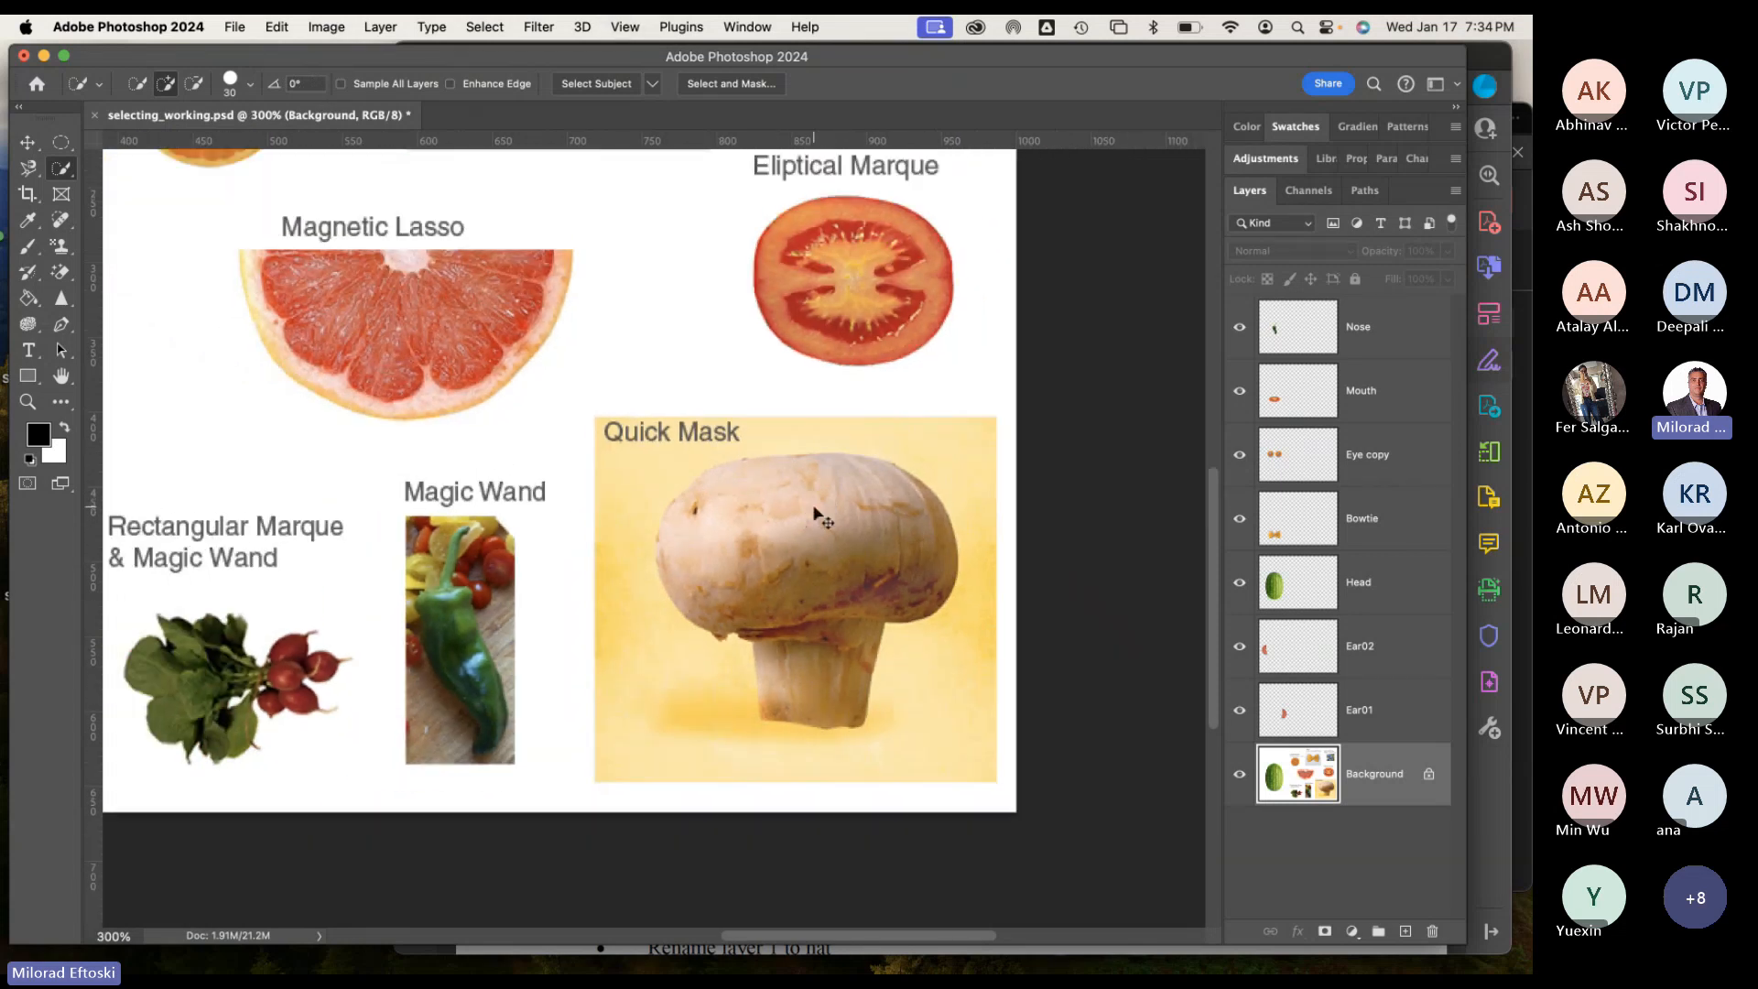
{"action": "key", "text": "super+plus"}
{"action": "key", "text": "super+minus"}
{"action": "key", "text": "super+minus"}
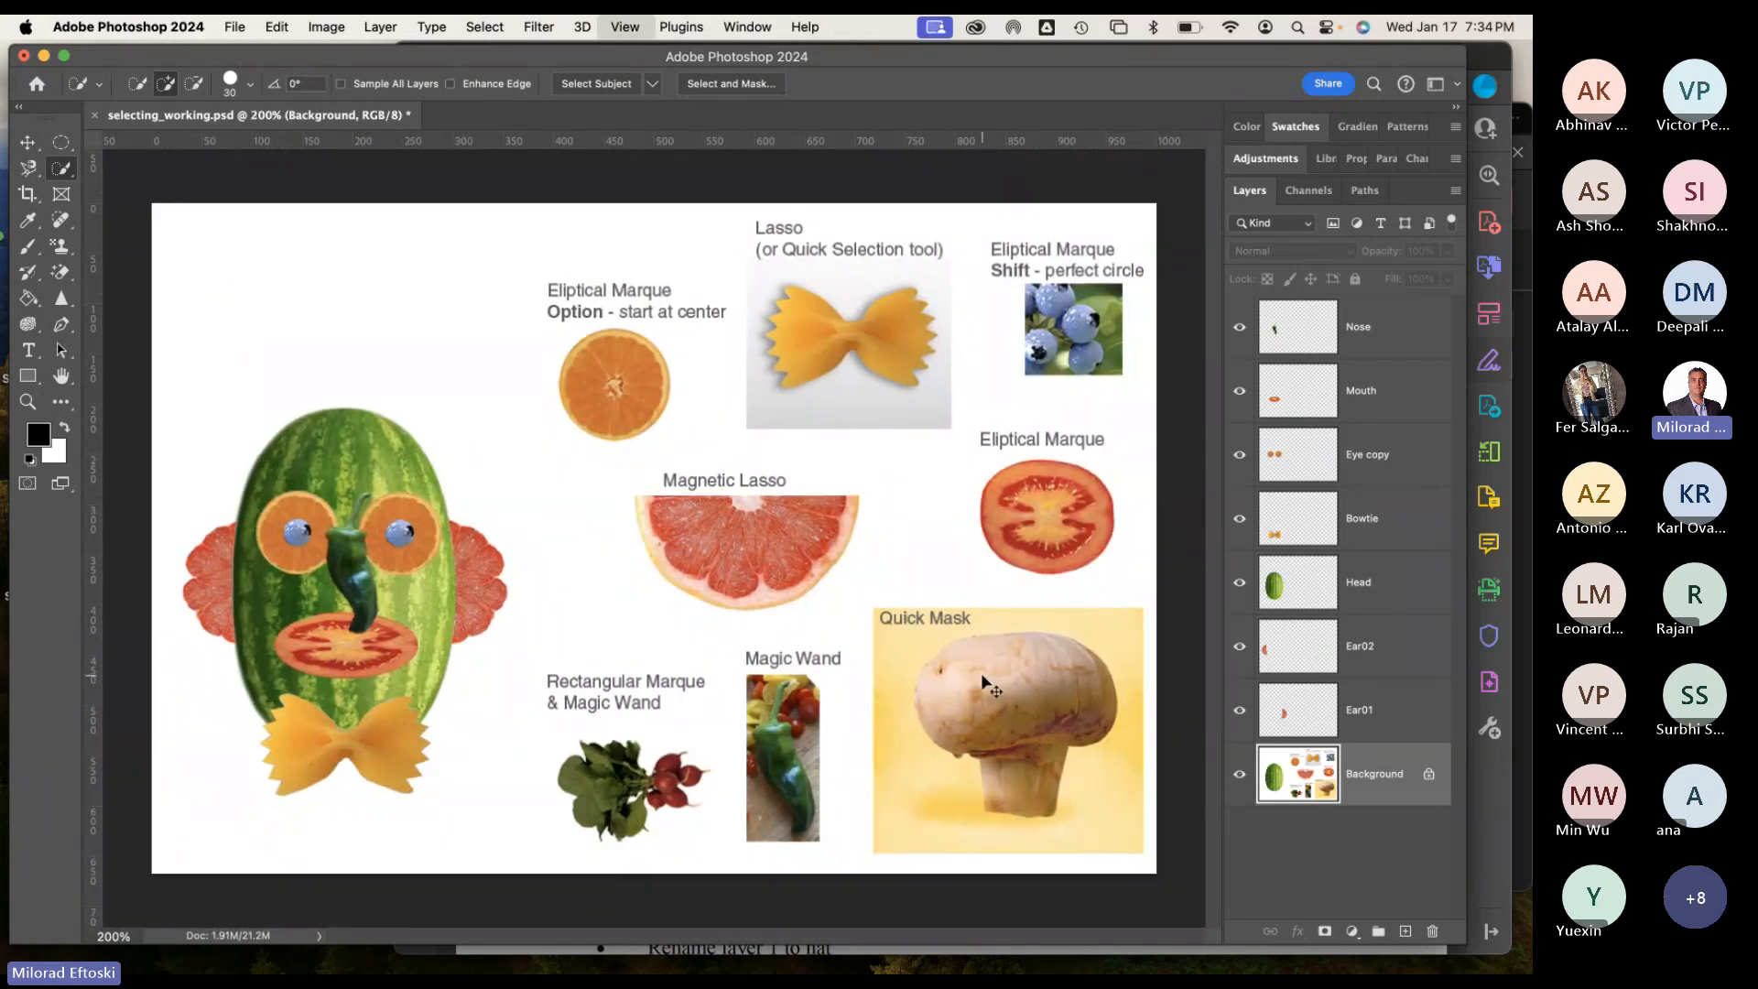
{"action": "key", "text": "super+plus"}
{"action": "left_click_drag", "start_coordinate": [903, 621], "coordinate": [390, 365]}
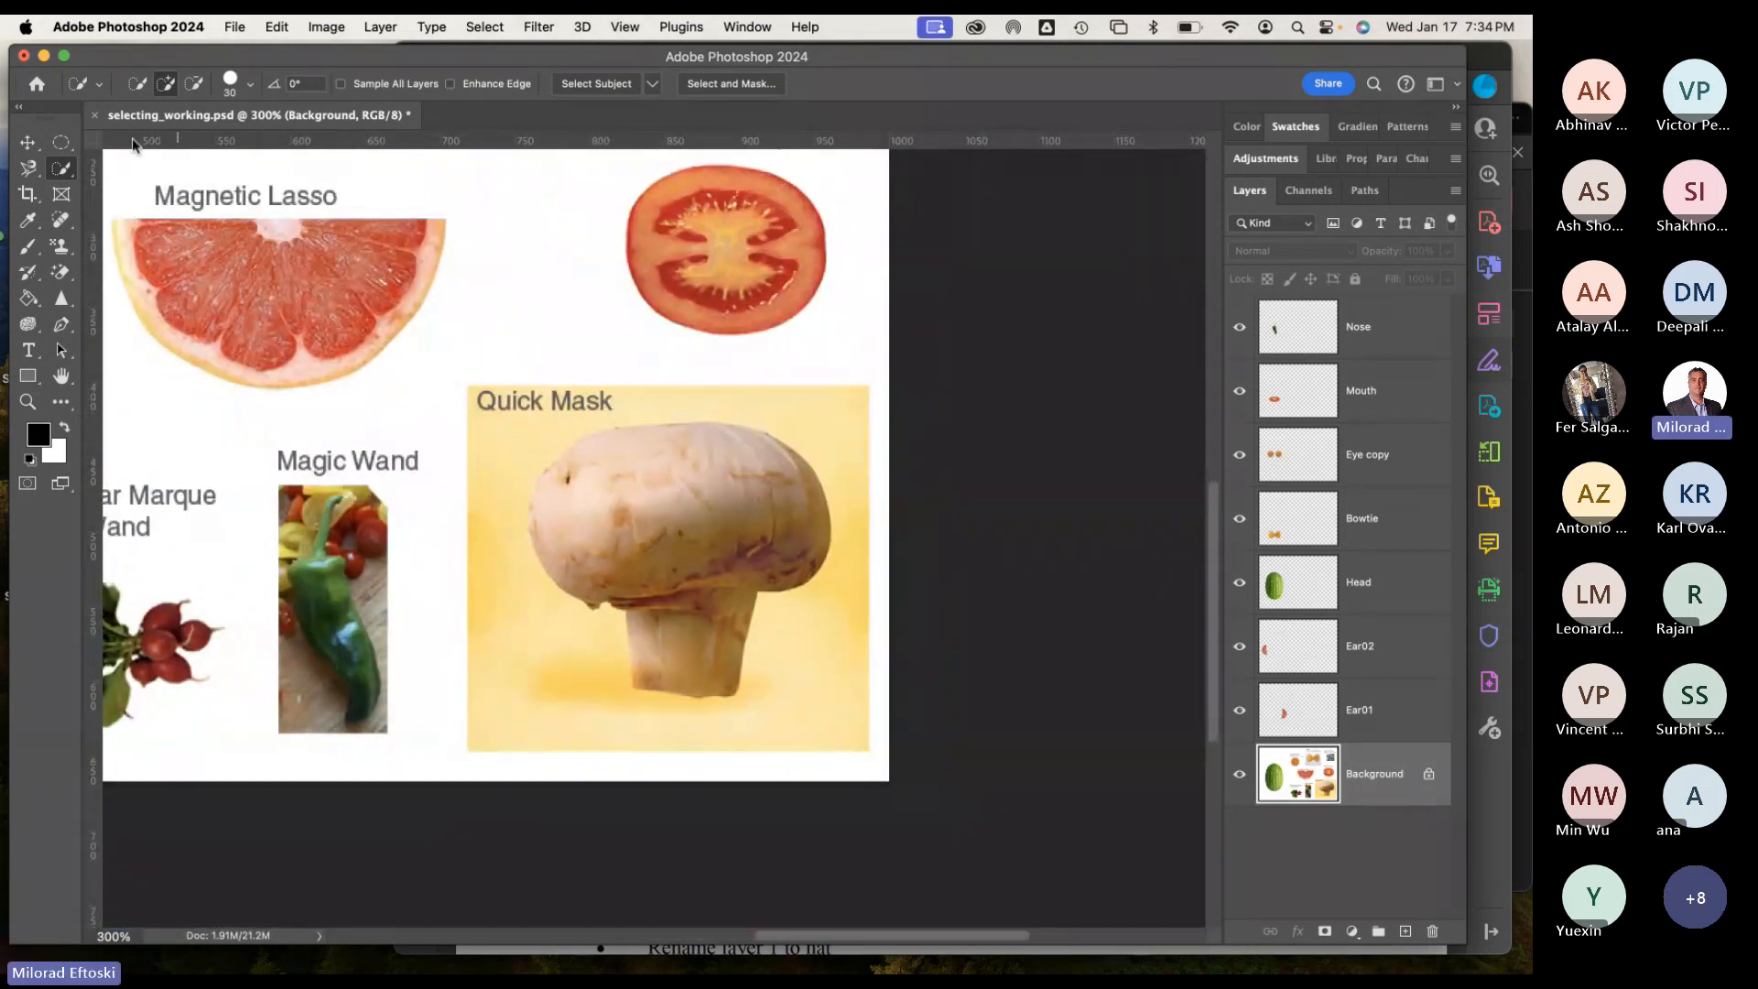
Switch to the Object Selection tool to view its options, and return to the Quick Selection tool.
{"action": "right_click", "coordinate": [61, 167]}
{"action": "left_click", "coordinate": [124, 172]}
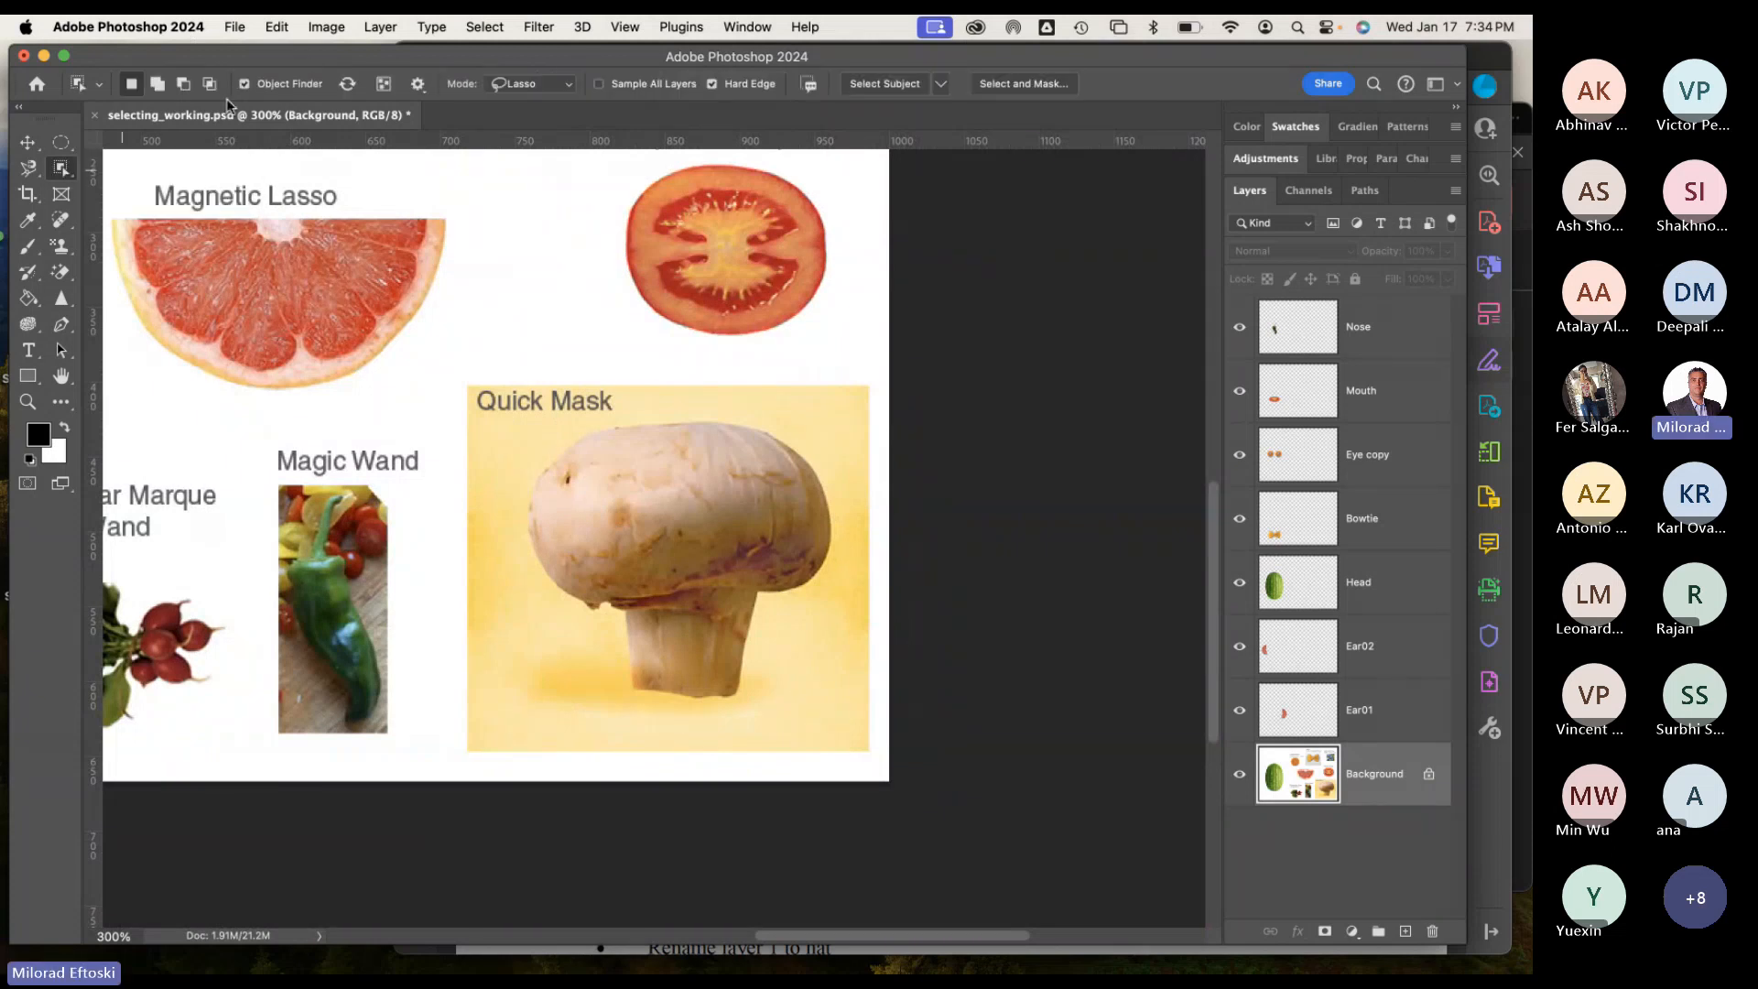
{"action": "right_click", "coordinate": [65, 174]}
{"action": "left_click", "coordinate": [147, 185]}
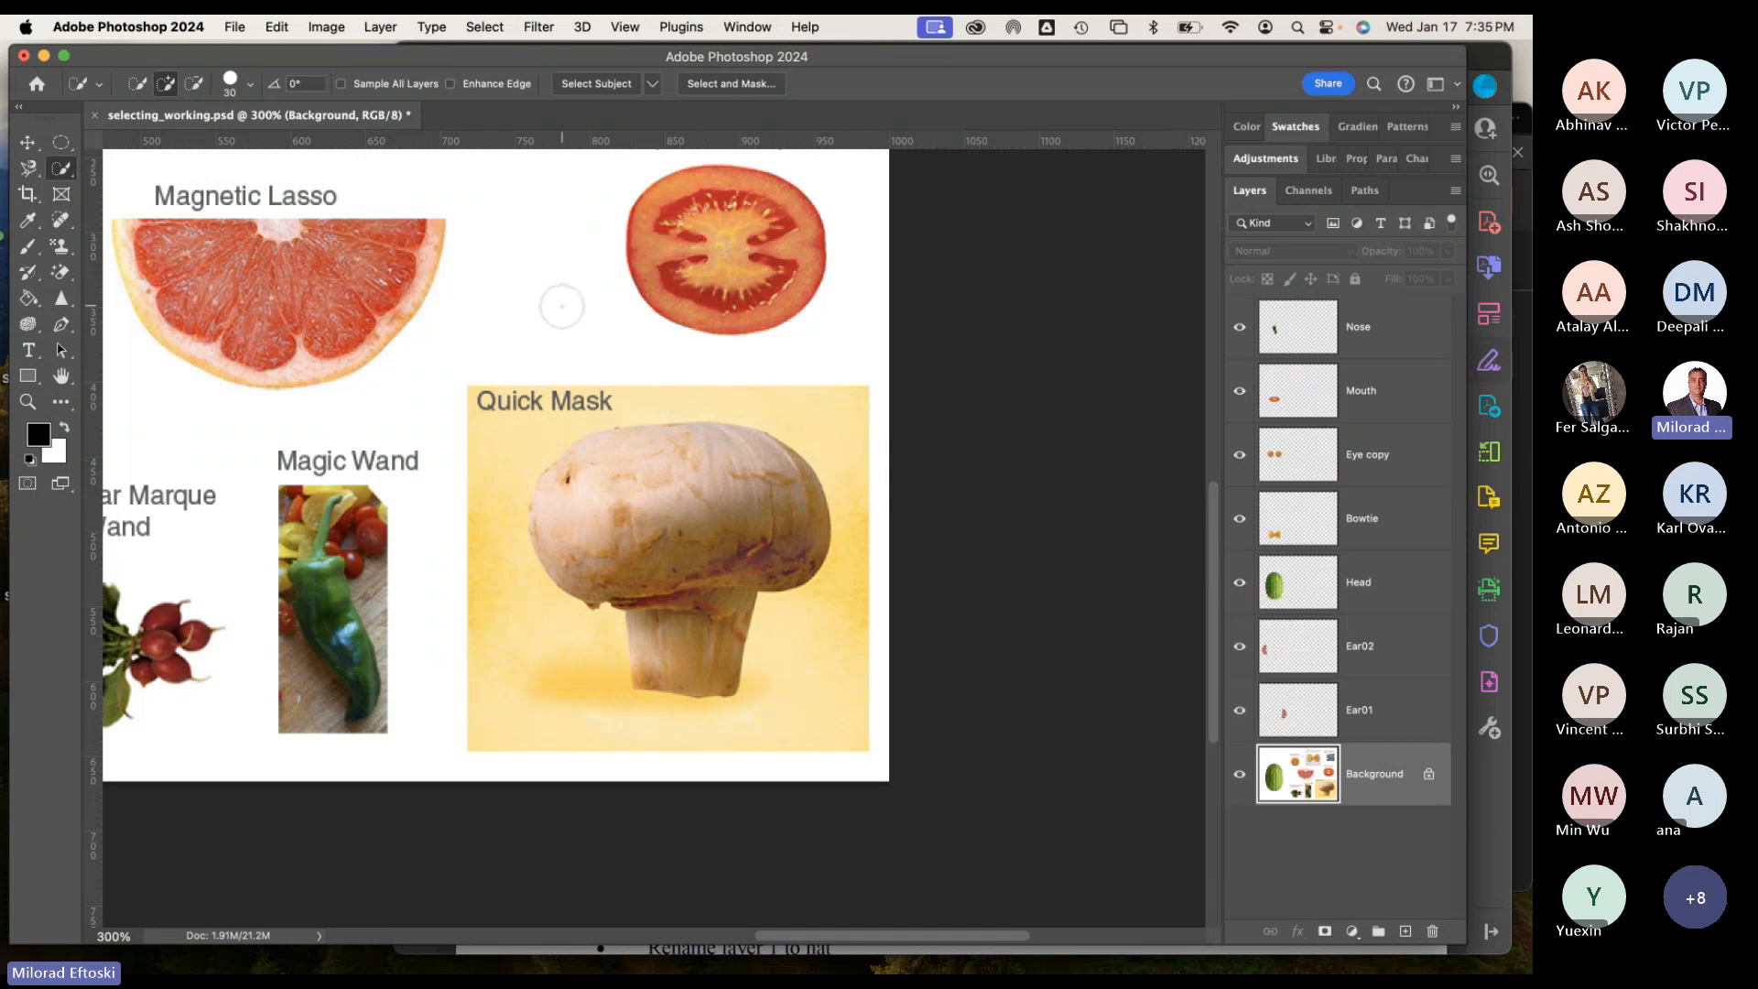
Step the Quick Selection brush size up and down, ending at 45 px.
{"action": "key", "text": "bracketright"}
{"action": "key", "text": "bracketright"}
{"action": "key", "text": "bracketright"}
{"action": "key", "text": "bracketright"}
{"action": "key", "text": "bracketleft"}
{"action": "key", "text": "bracketleft"}
{"action": "key", "text": "bracketleft"}
{"action": "key", "text": "bracketleft"}
{"action": "key", "text": "bracketright"}
{"action": "key", "text": "bracketright"}
{"action": "key", "text": "bracketright"}
{"action": "key", "text": "bracketright"}
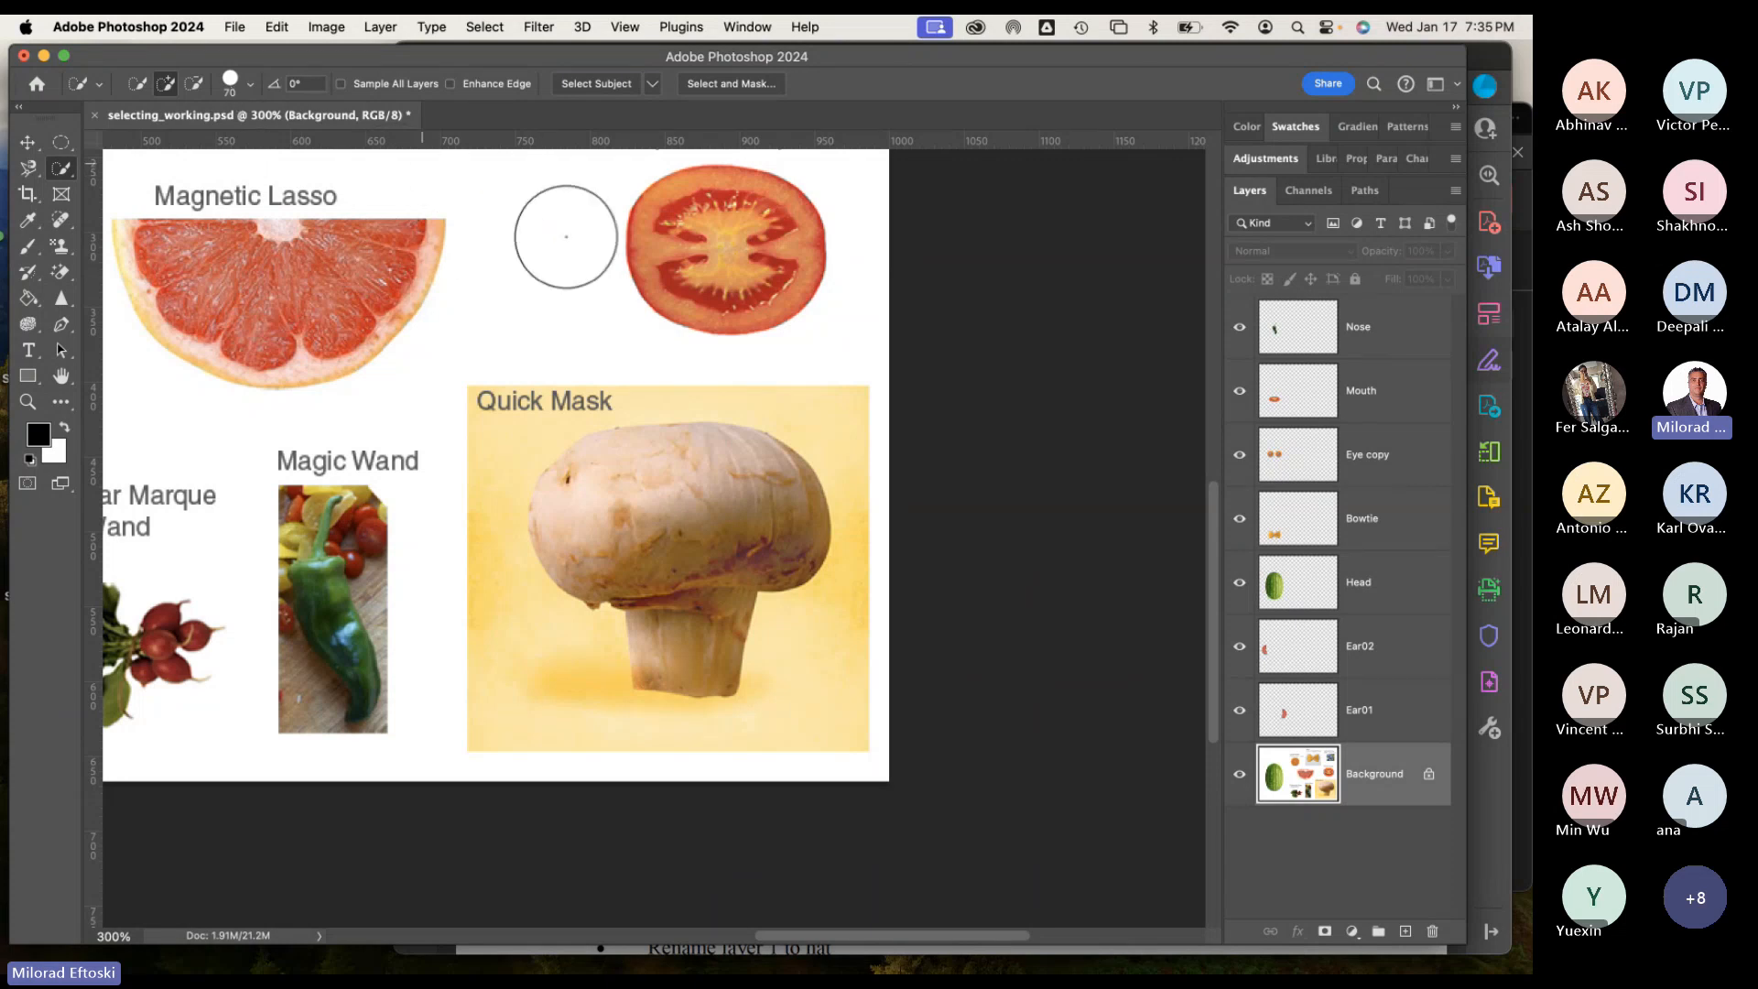
{"action": "key", "text": "bracketleft"}
{"action": "key", "text": "bracketleft"}
{"action": "key", "text": "bracketleft"}
{"action": "key", "text": "bracketleft"}
{"action": "key", "text": "bracketleft"}
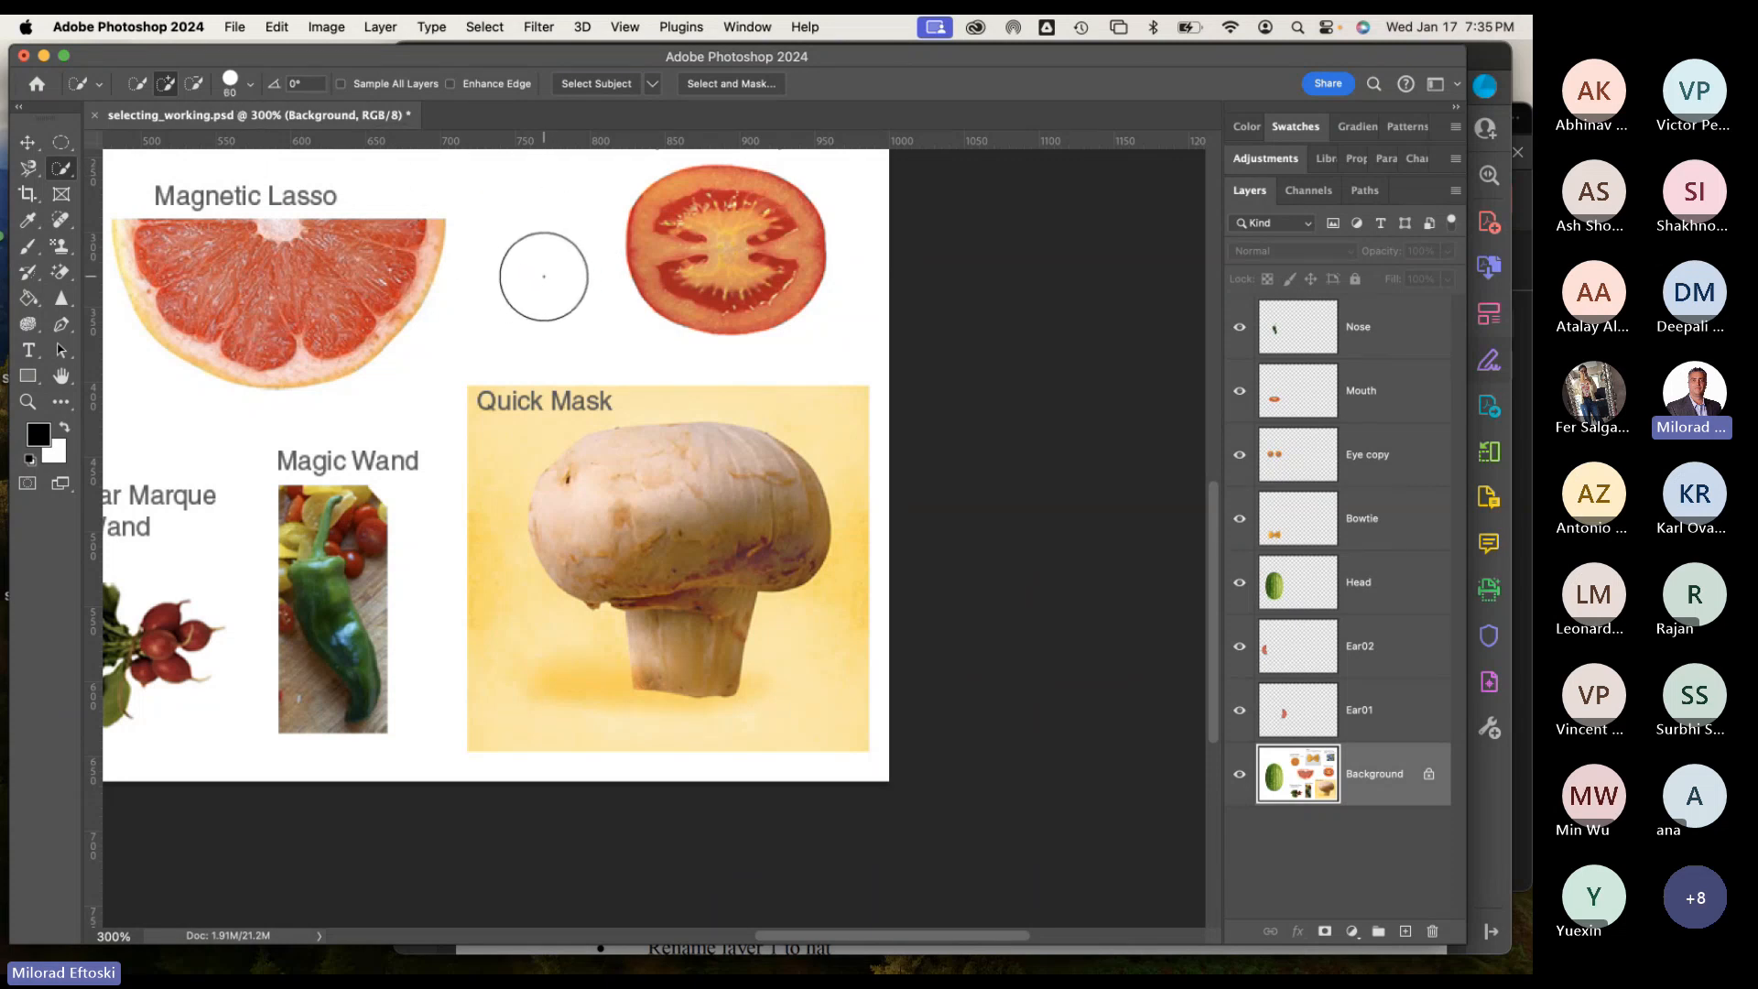
{"action": "key", "text": "bracketright"}
{"action": "key", "text": "bracketright"}
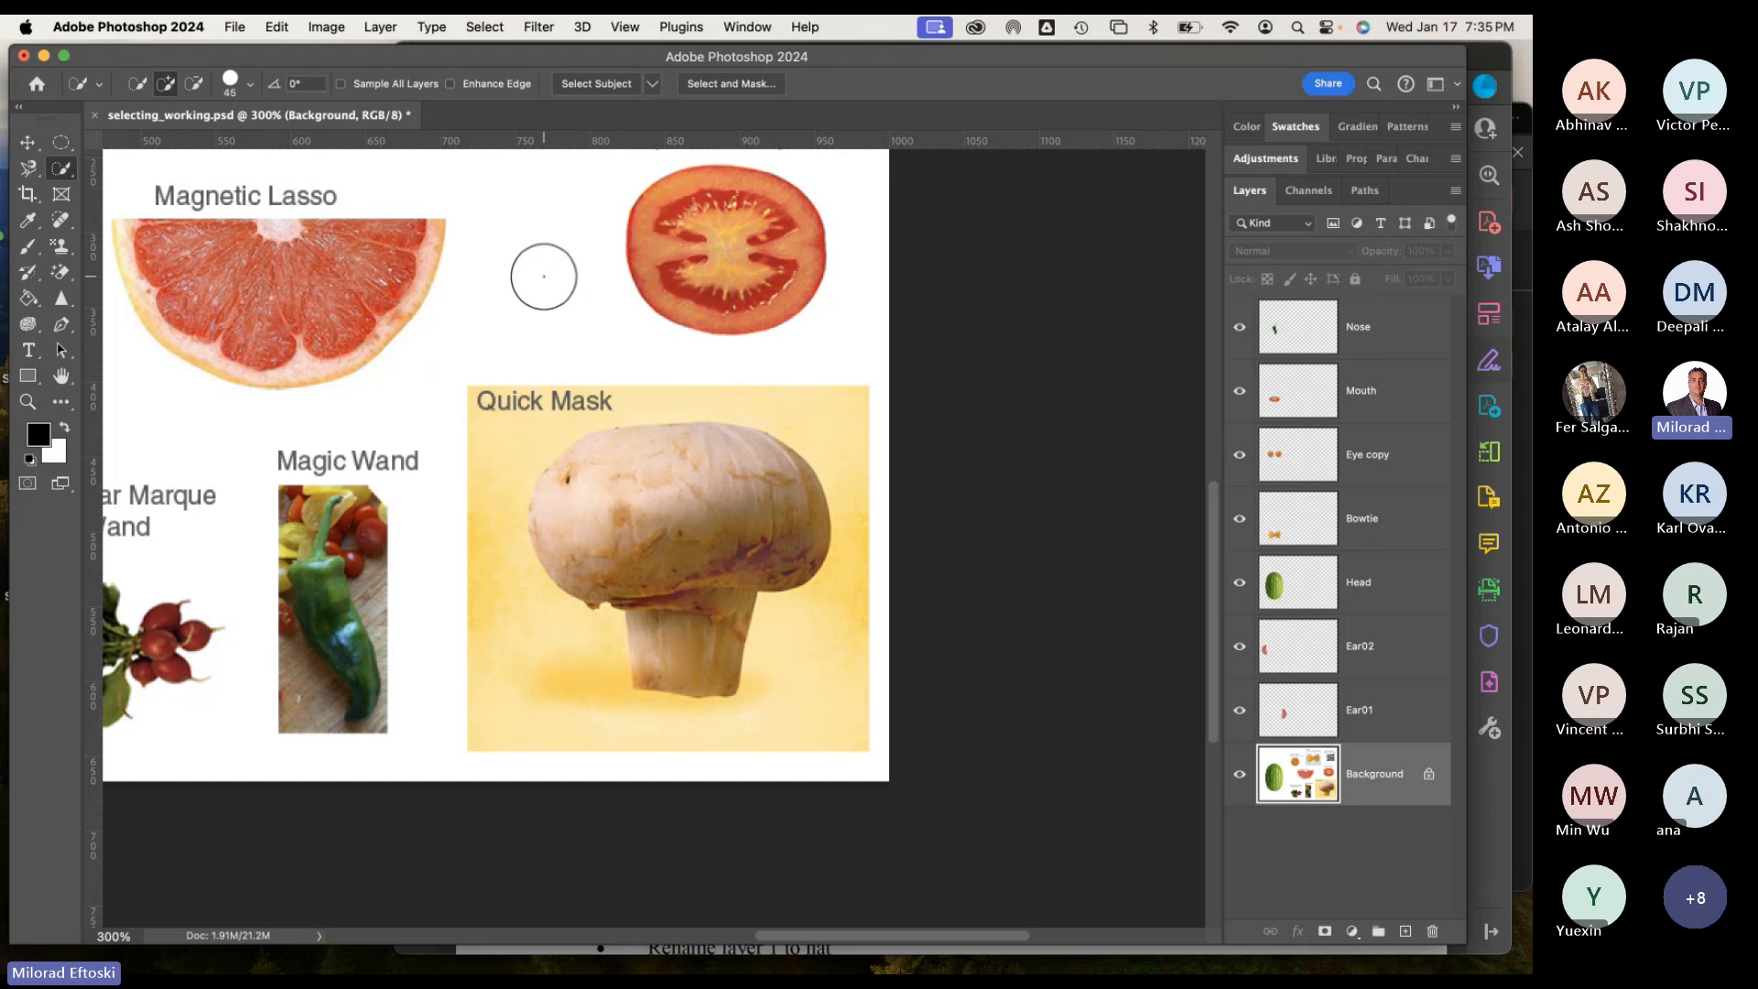
Step the Quick Selection brush size down and up, ending at 35 px, and keep the Quick Selection tool active.
{"action": "key", "text": "bracketleft"}
{"action": "key", "text": "bracketleft"}
{"action": "key", "text": "bracketleft"}
{"action": "key", "text": "bracketright"}
{"action": "key", "text": "bracketright"}
{"action": "key", "text": "bracketright"}
{"action": "key", "text": "bracketleft"}
{"action": "key", "text": "bracketleft"}
{"action": "key", "text": "bracketleft"}
{"action": "left_click", "coordinate": [59, 171]}
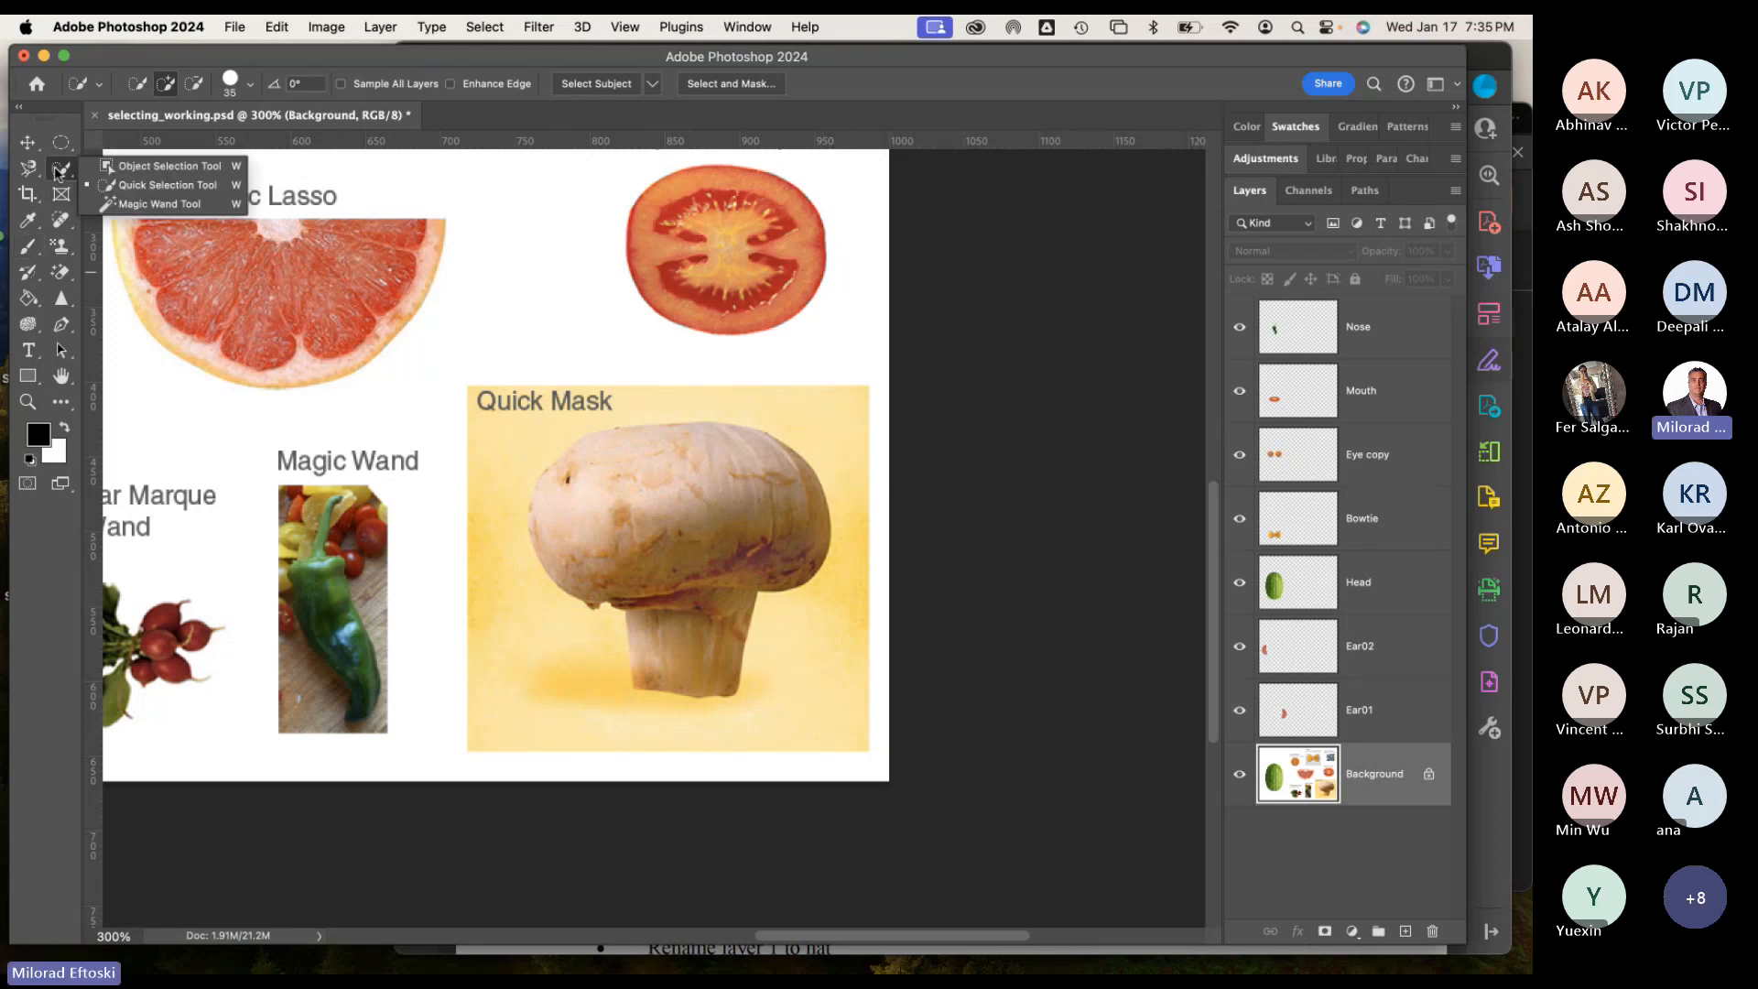
{"action": "left_click", "coordinate": [134, 187]}
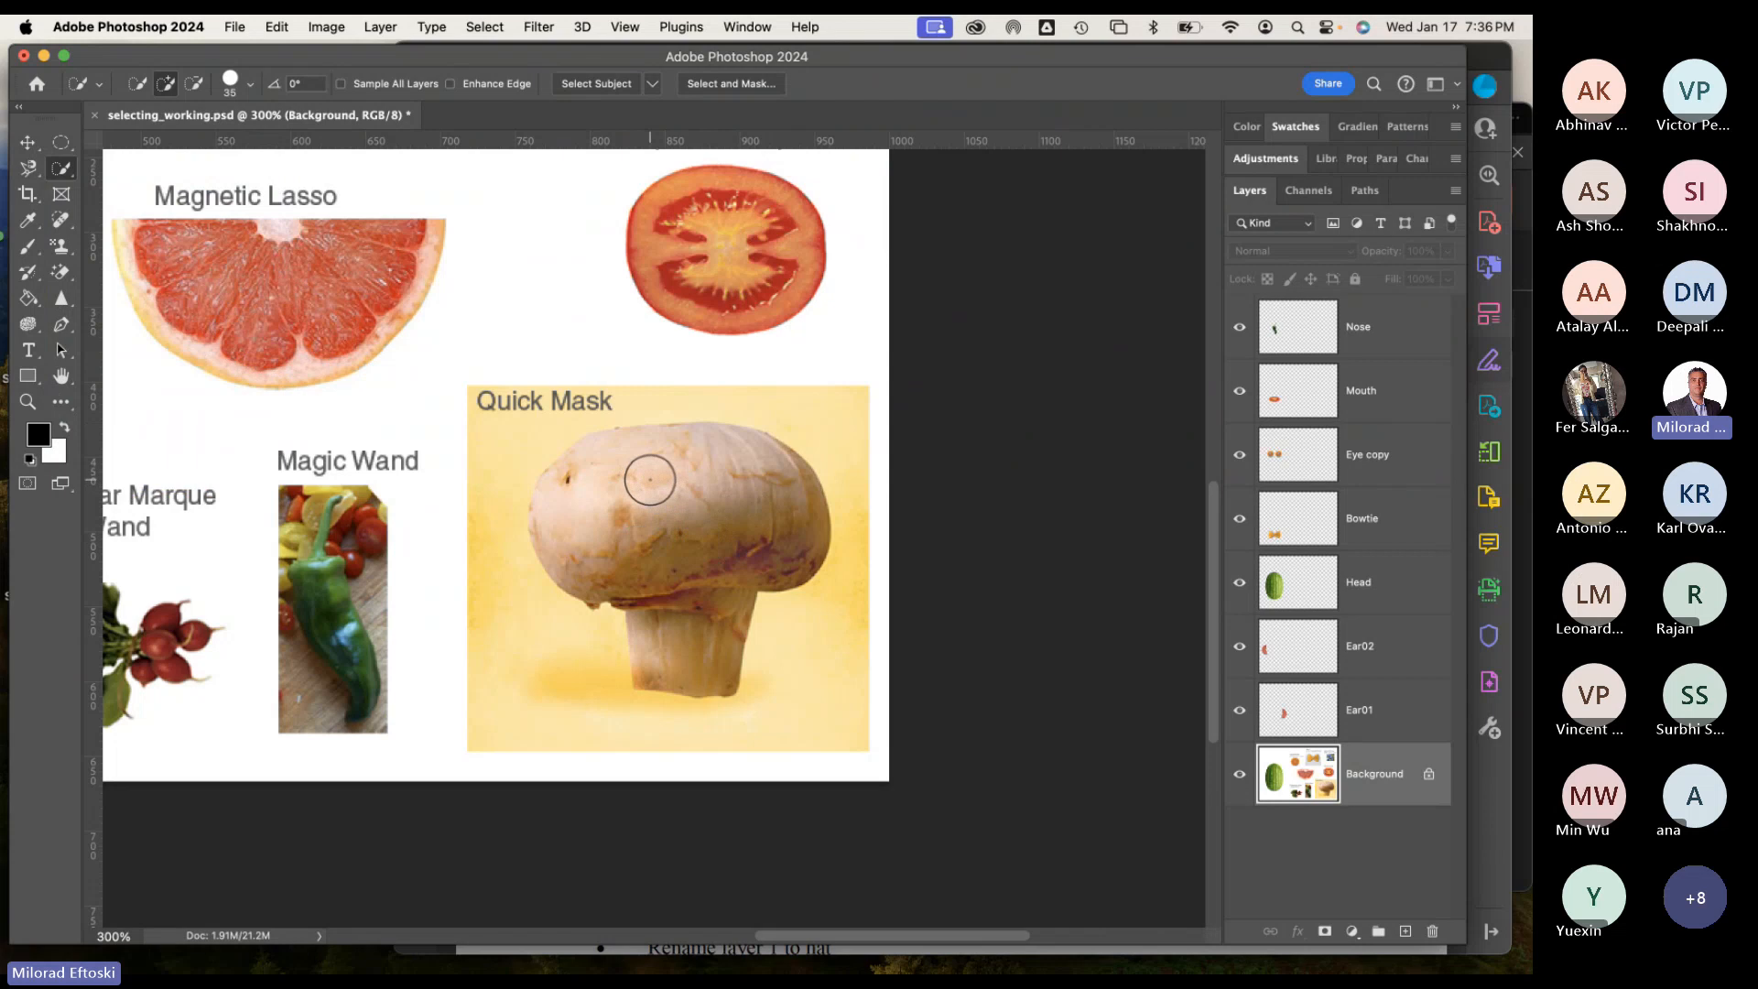
Try Quick Selection strokes across the mushroom's edge and yellow backdrop at two spots, clearing the selection after each one.
{"action": "left_click_drag", "start_coordinate": [537, 459], "coordinate": [553, 463]}
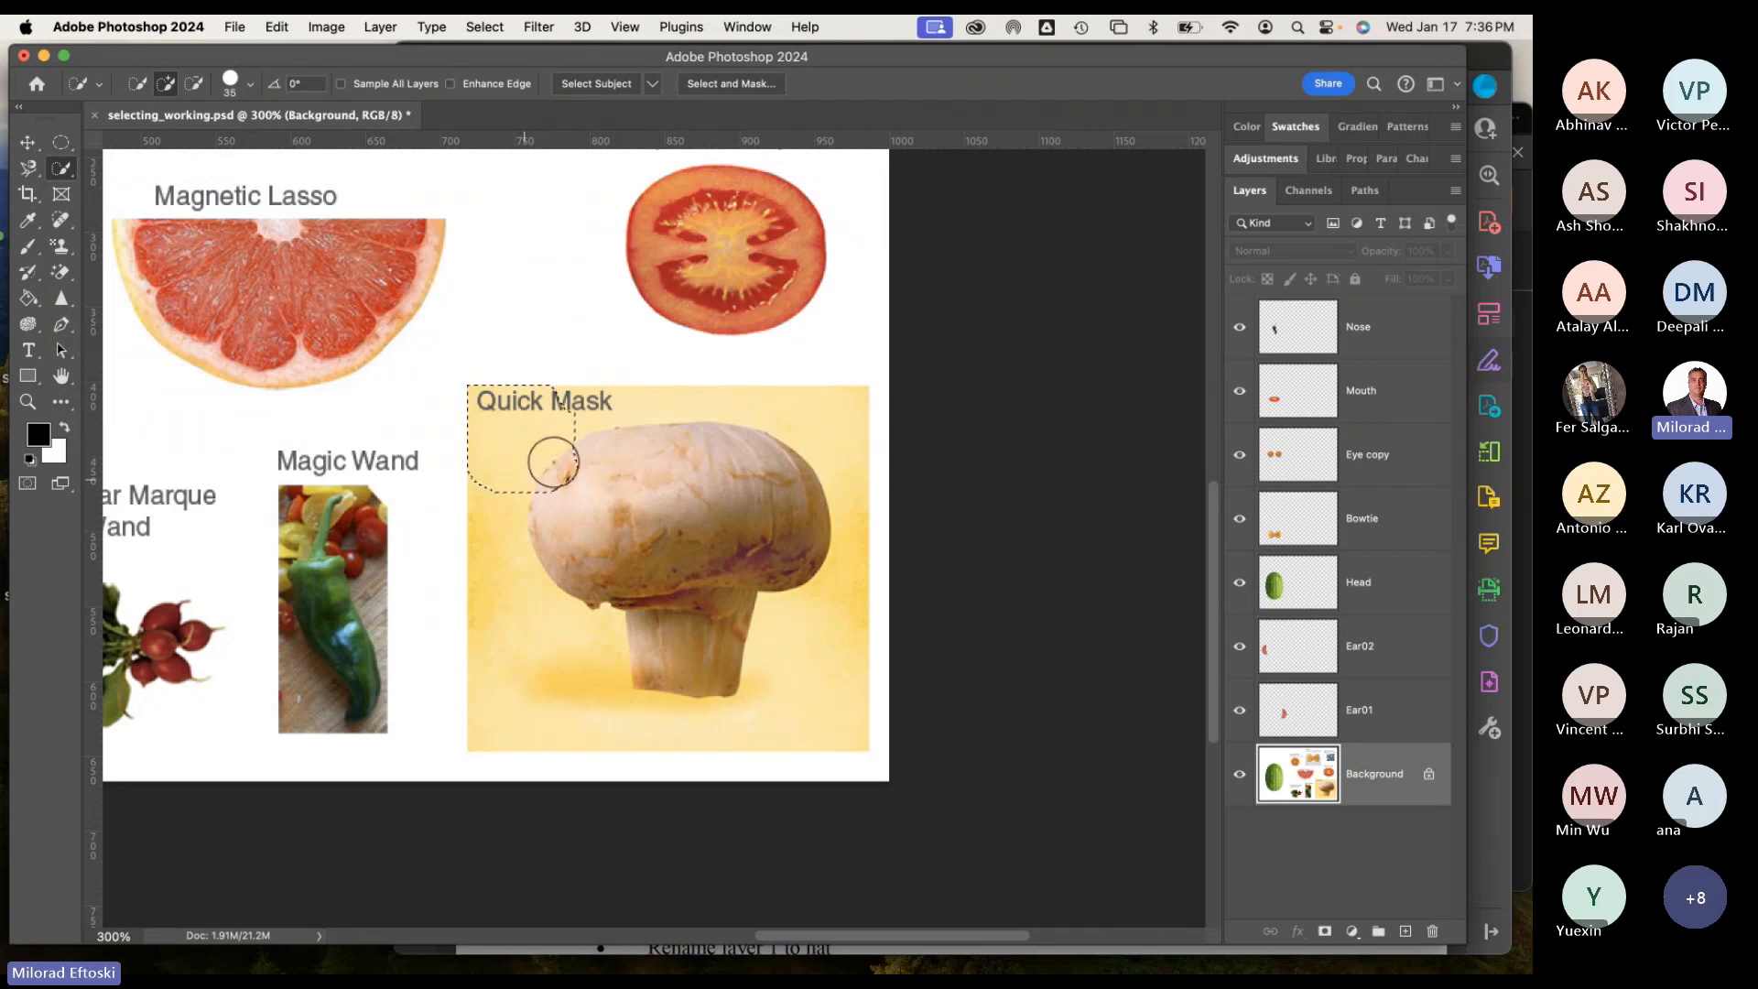
{"action": "key", "text": "super+d"}
{"action": "mouse_move", "coordinate": [810, 559]}
{"action": "left_mouse_down"}
{"action": "mouse_move", "coordinate": [798, 515]}
{"action": "mouse_move", "coordinate": [868, 587]}
{"action": "mouse_move", "coordinate": [828, 585]}
{"action": "left_mouse_up"}
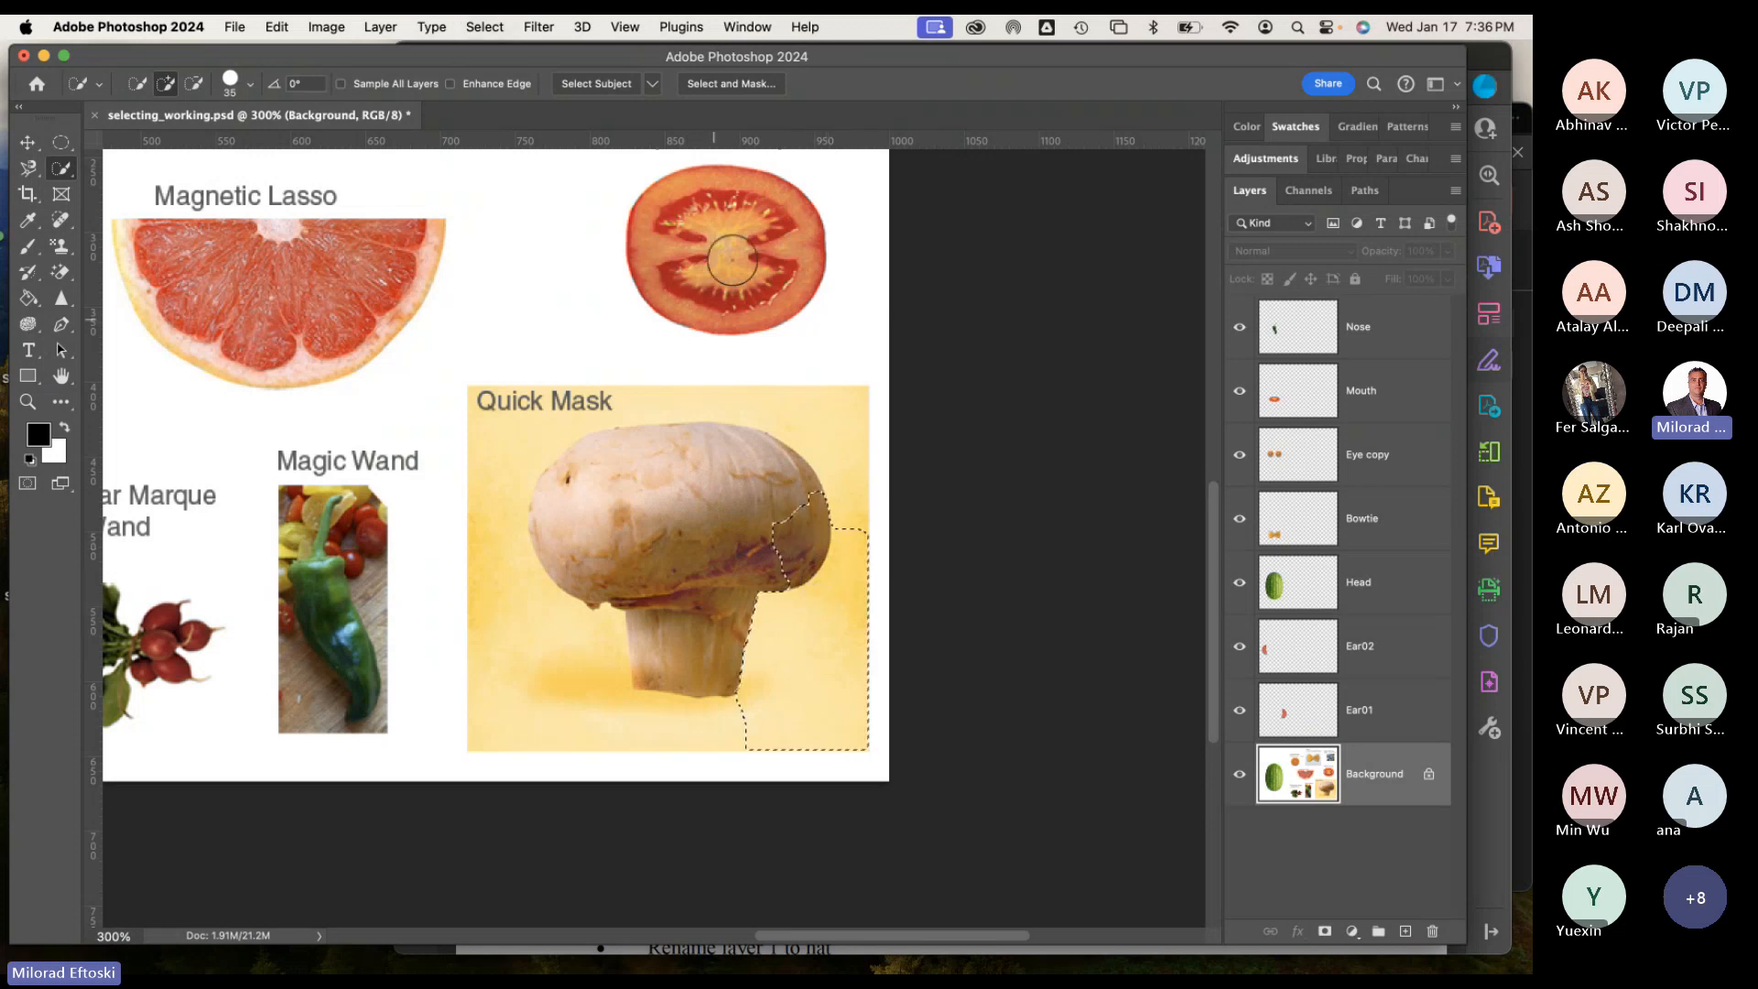
{"action": "left_click", "coordinate": [484, 27]}
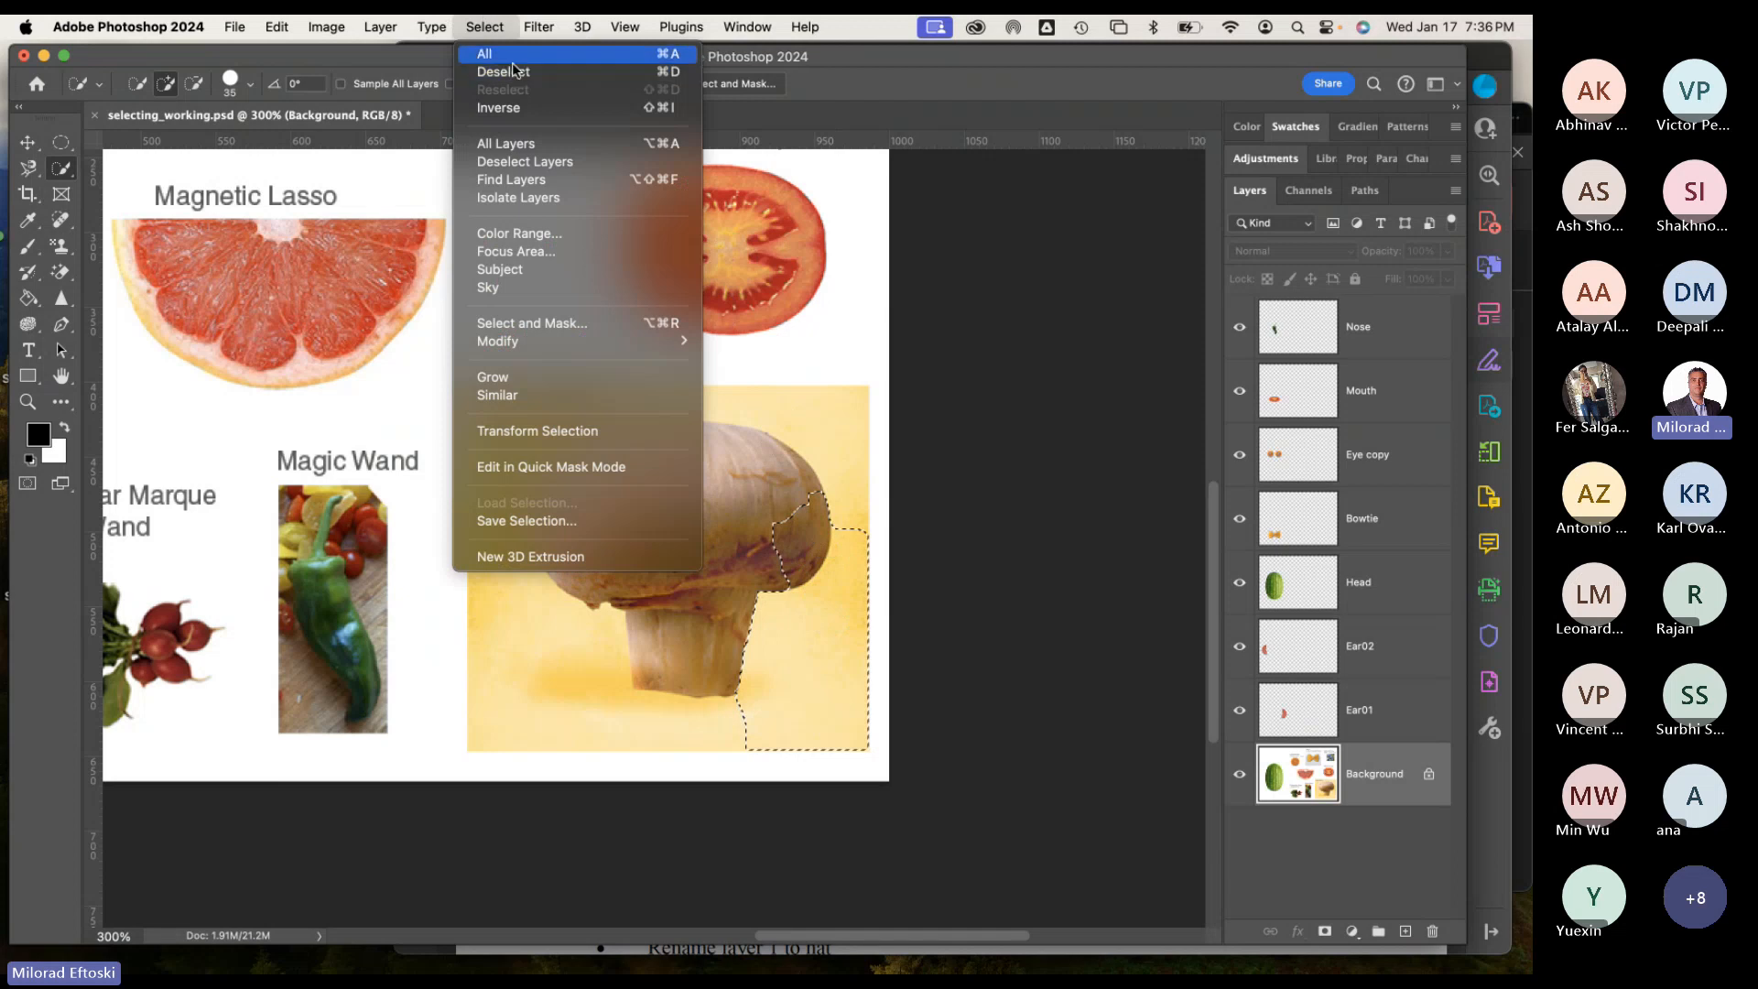
{"action": "left_click", "coordinate": [663, 72]}
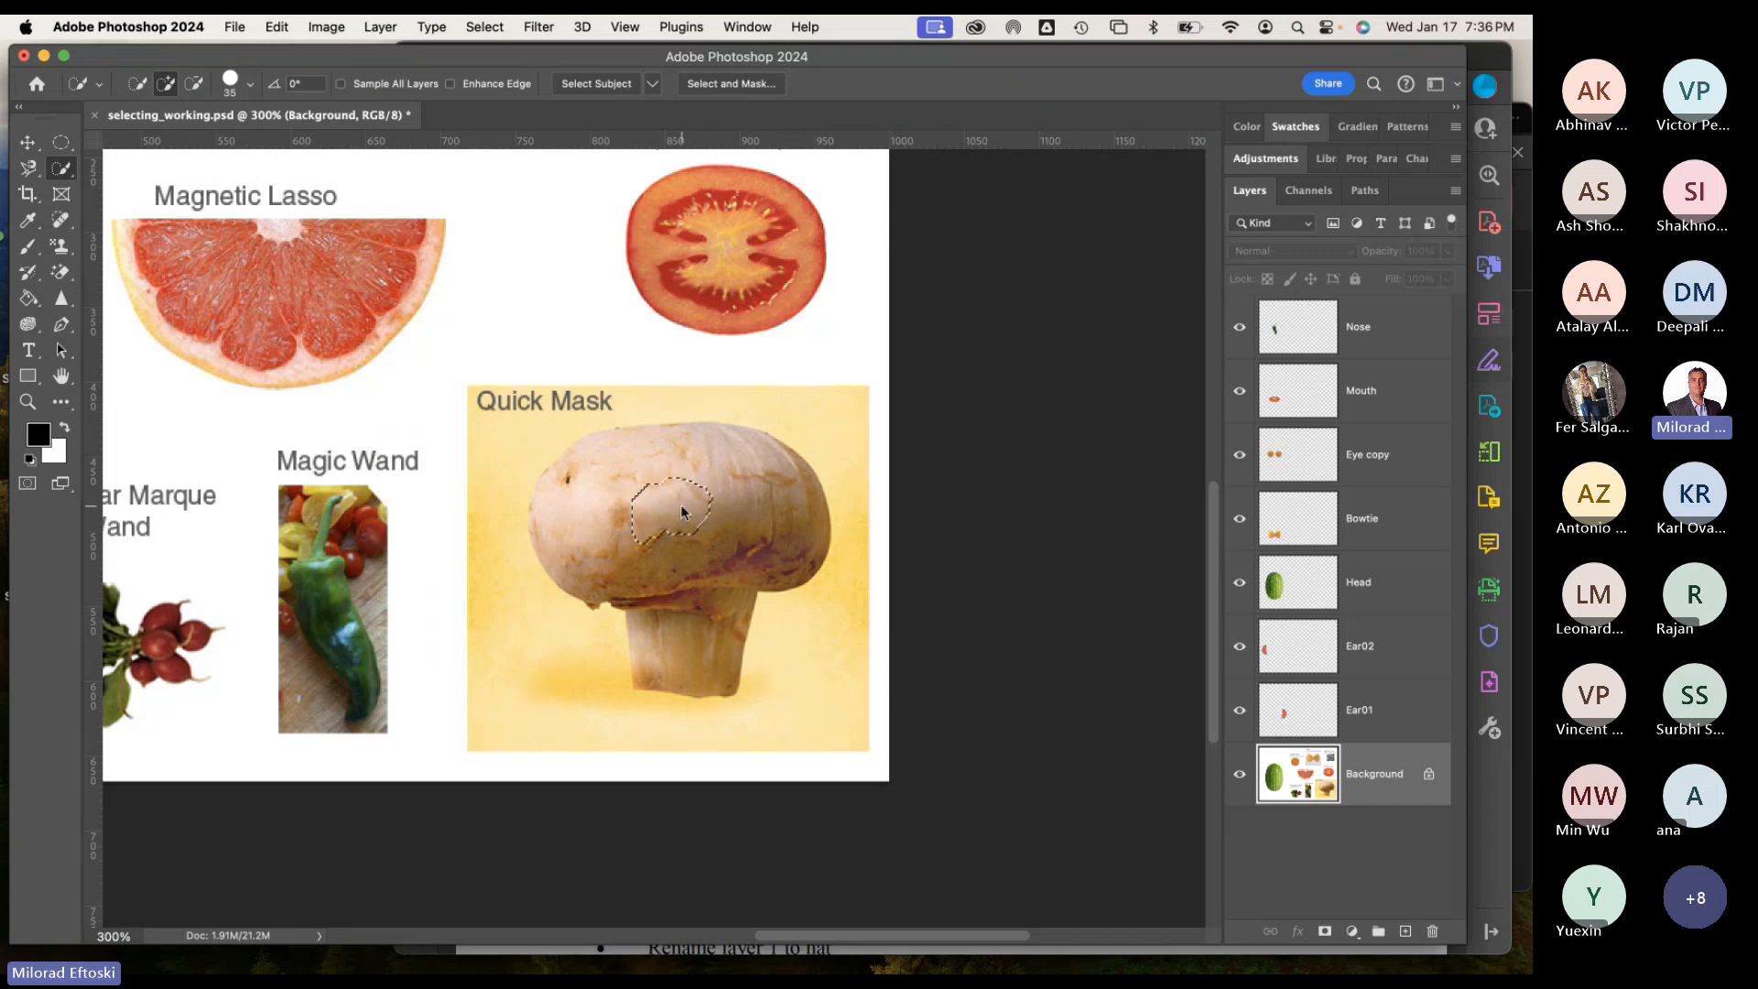
Try selecting the whole mushroom with Quick Selection strokes inside the cap, and clear the selection.
{"action": "left_click_drag", "start_coordinate": [681, 507], "coordinate": [647, 527]}
{"action": "mouse_move", "coordinate": [722, 503]}
{"action": "left_mouse_down"}
{"action": "mouse_move", "coordinate": [672, 477]}
{"action": "mouse_move", "coordinate": [675, 499]}
{"action": "mouse_move", "coordinate": [713, 484]}
{"action": "mouse_move", "coordinate": [670, 498]}
{"action": "mouse_move", "coordinate": [703, 484]}
{"action": "left_mouse_up"}
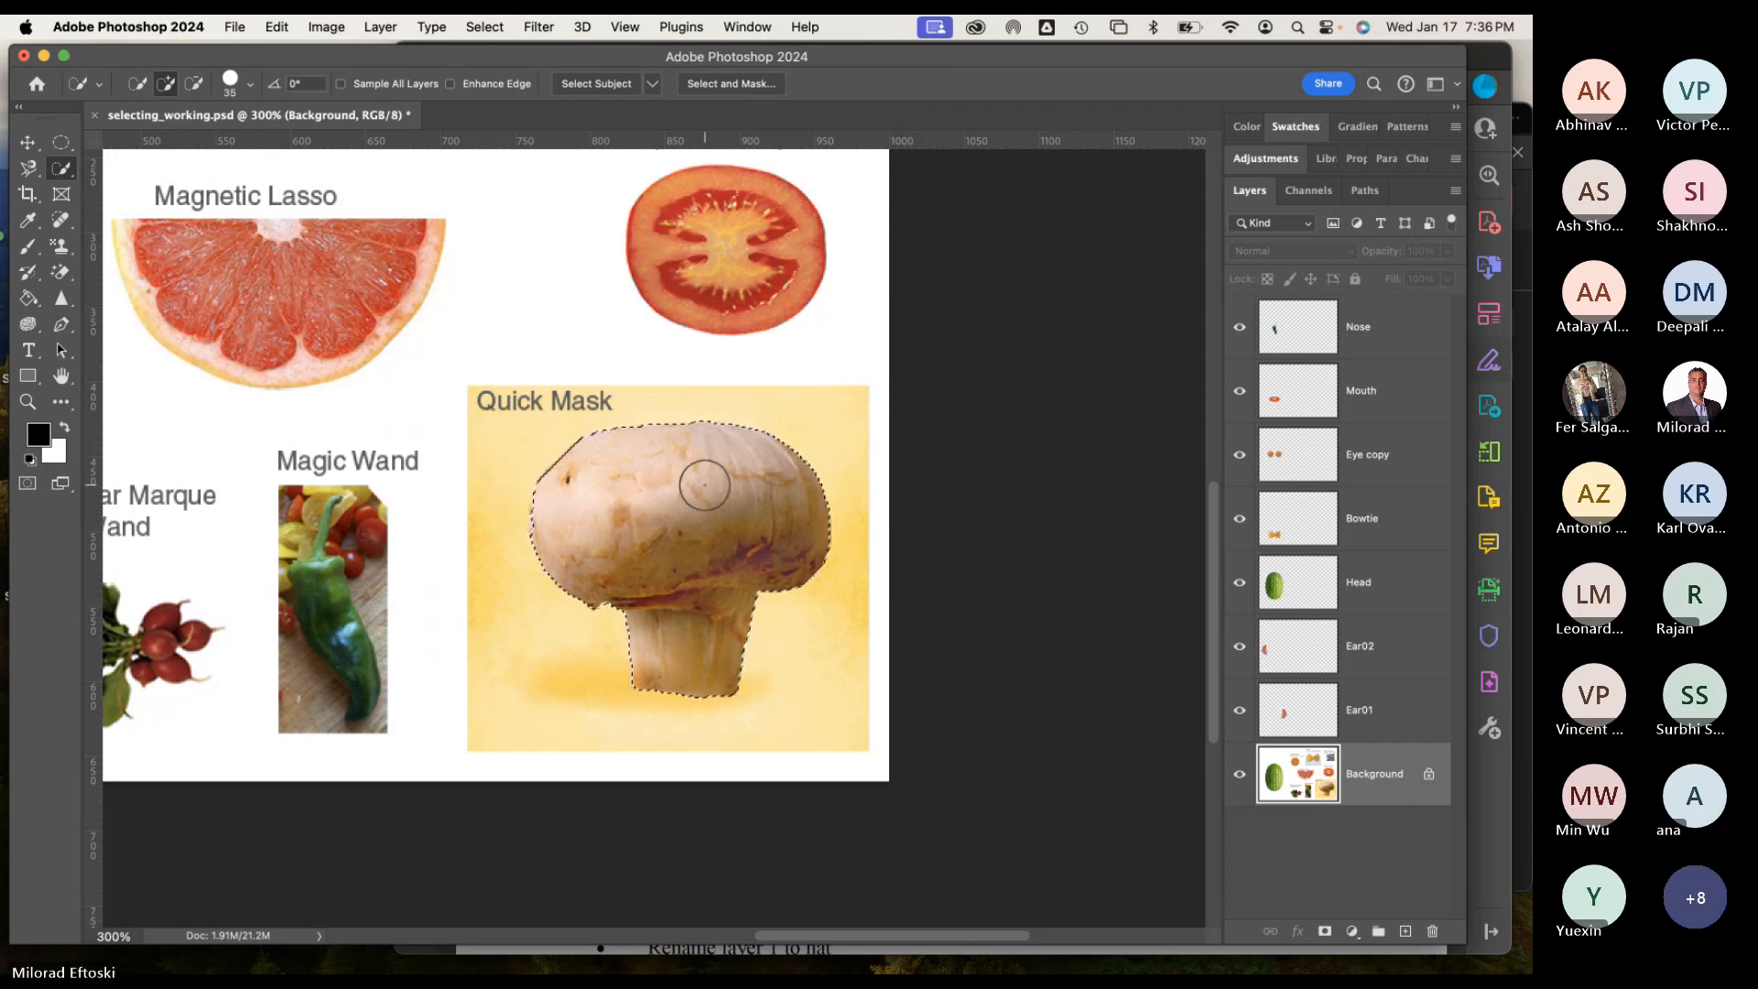
{"action": "key", "text": "super+d"}
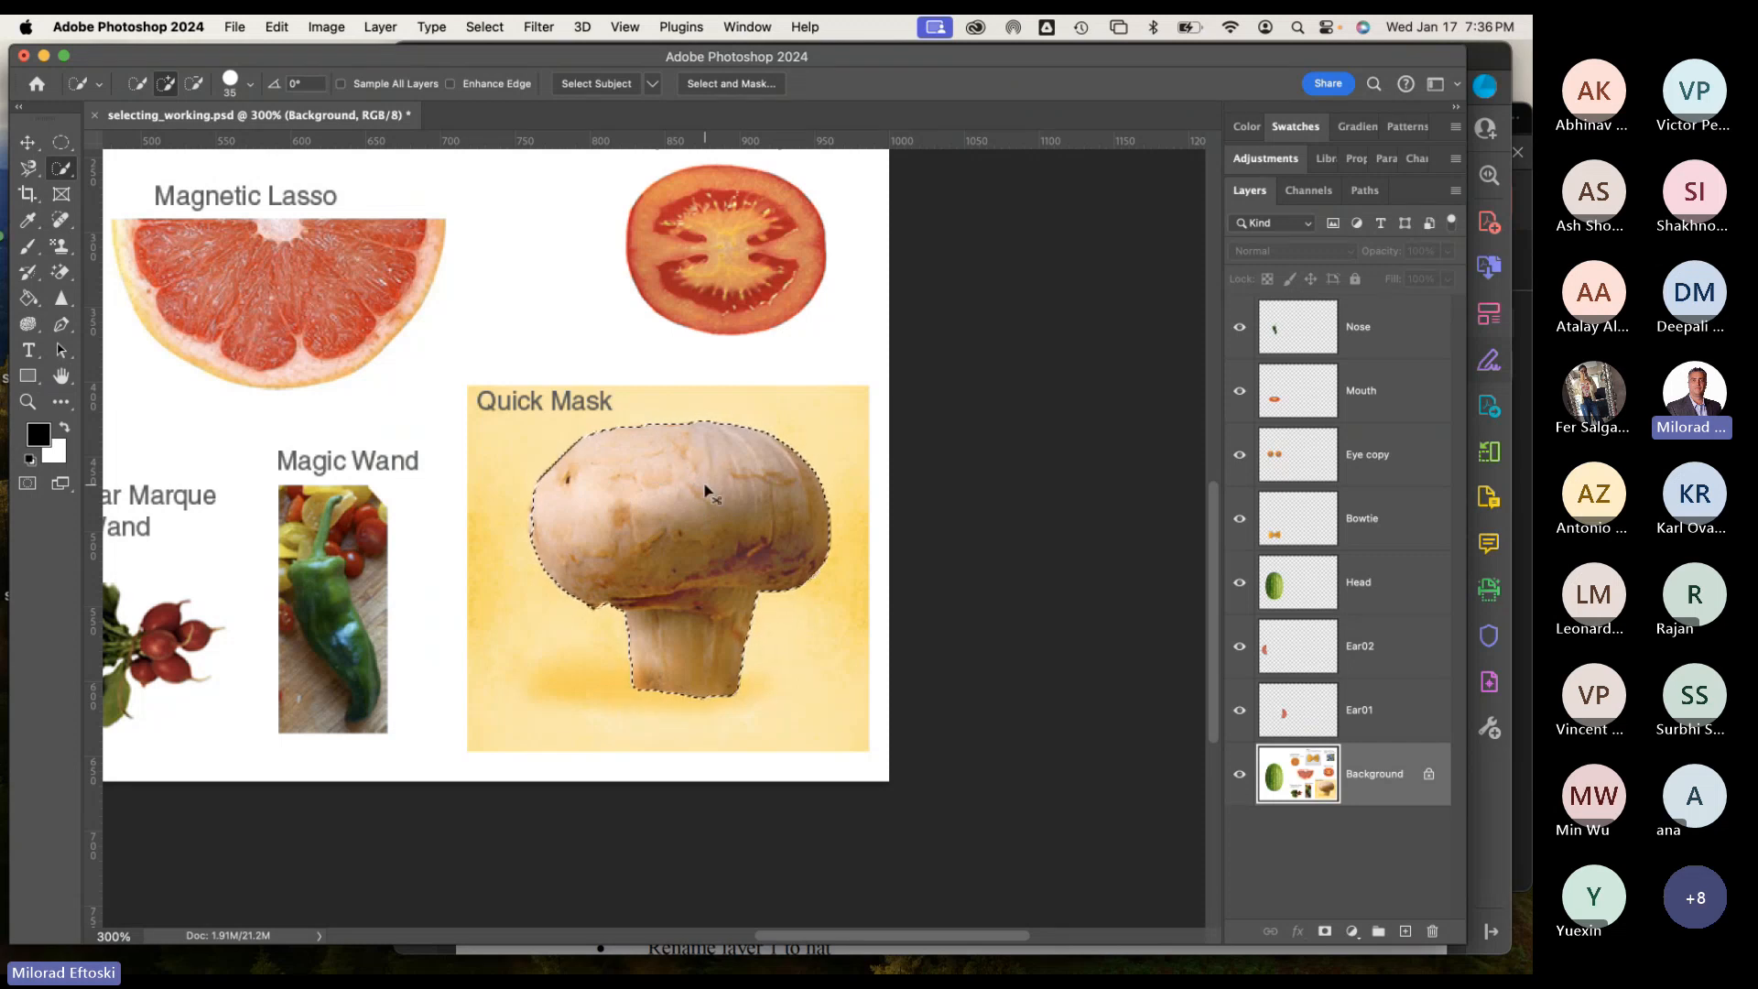
Try building a mushroom cap selection with the Magic Wand by adding several areas, and clear the selection.
{"action": "left_click", "coordinate": [52, 179]}
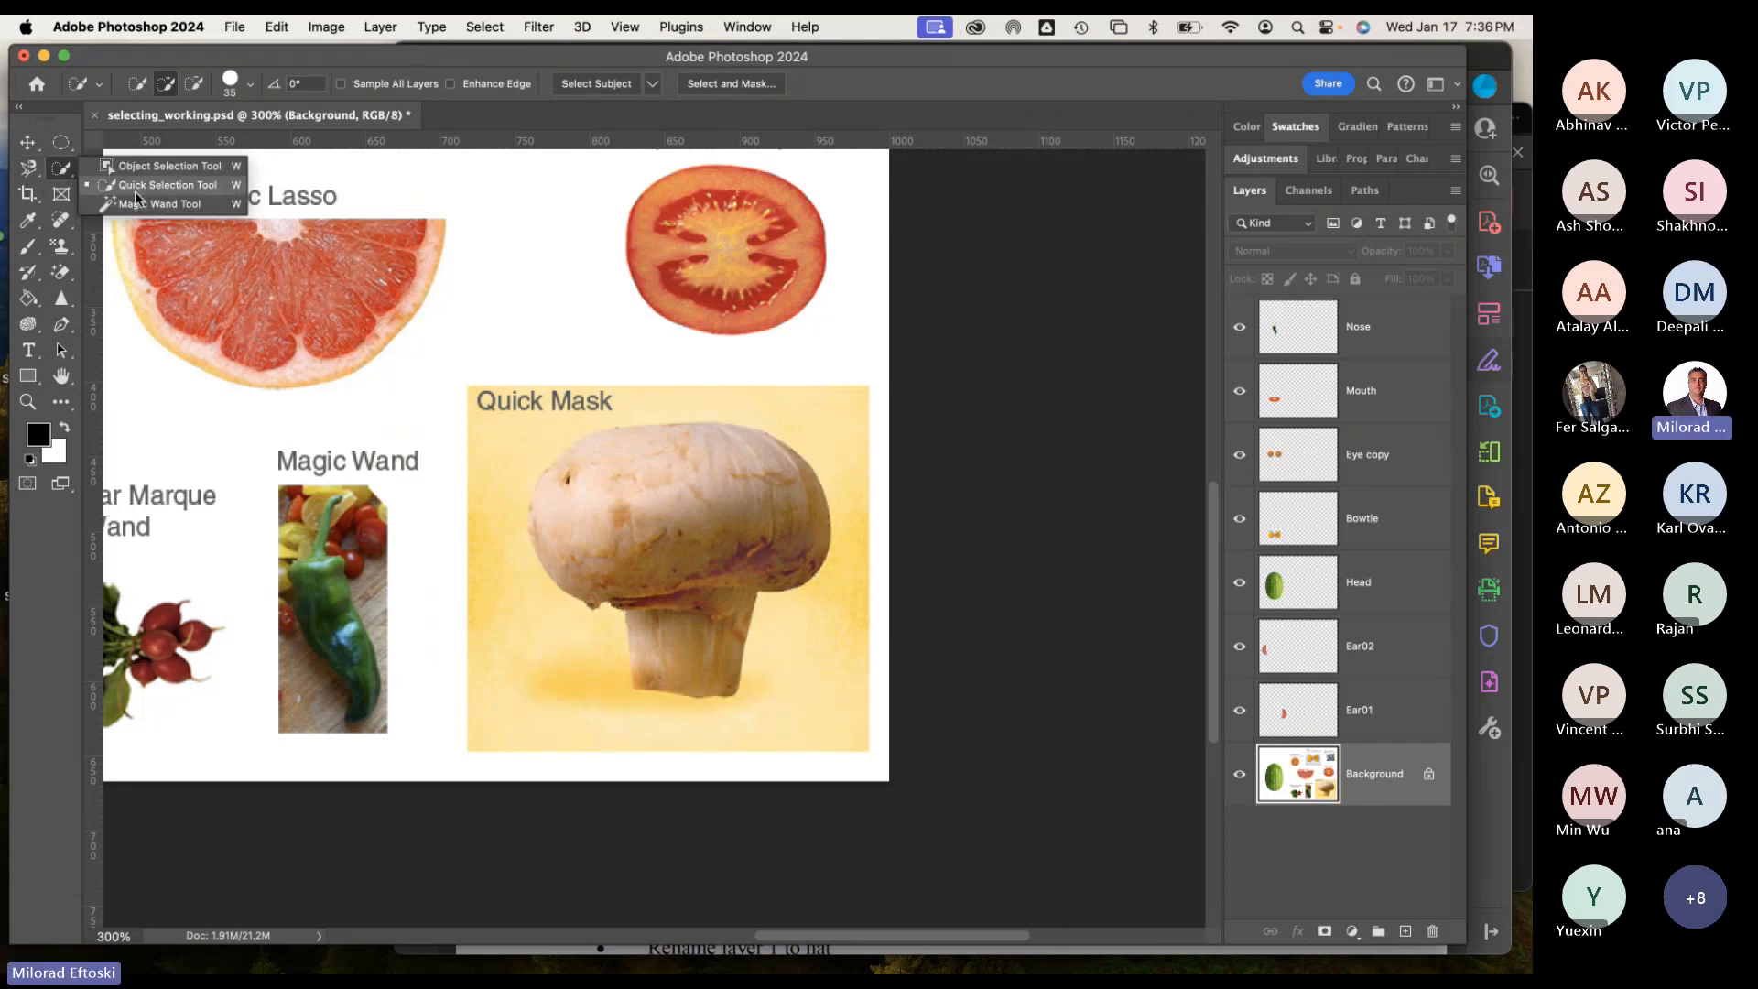
{"action": "left_click", "coordinate": [138, 209]}
{"action": "left_click", "coordinate": [682, 523]}
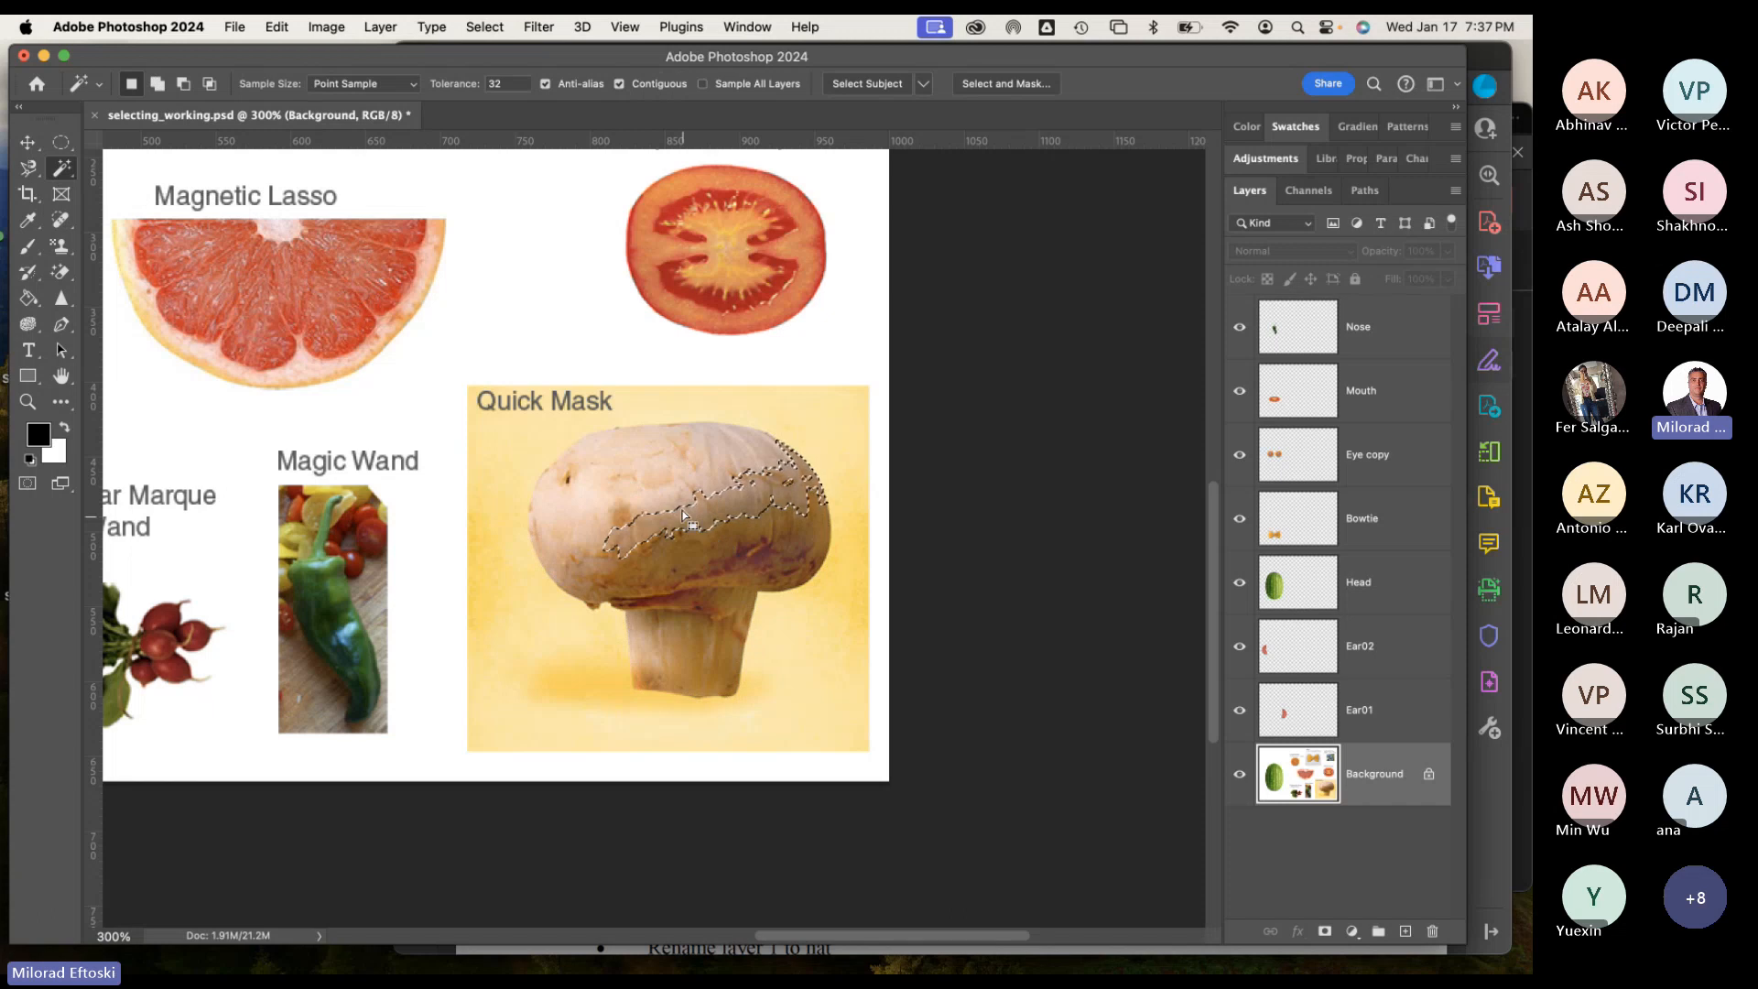
{"action": "left_click", "coordinate": [622, 521], "text": "shift"}
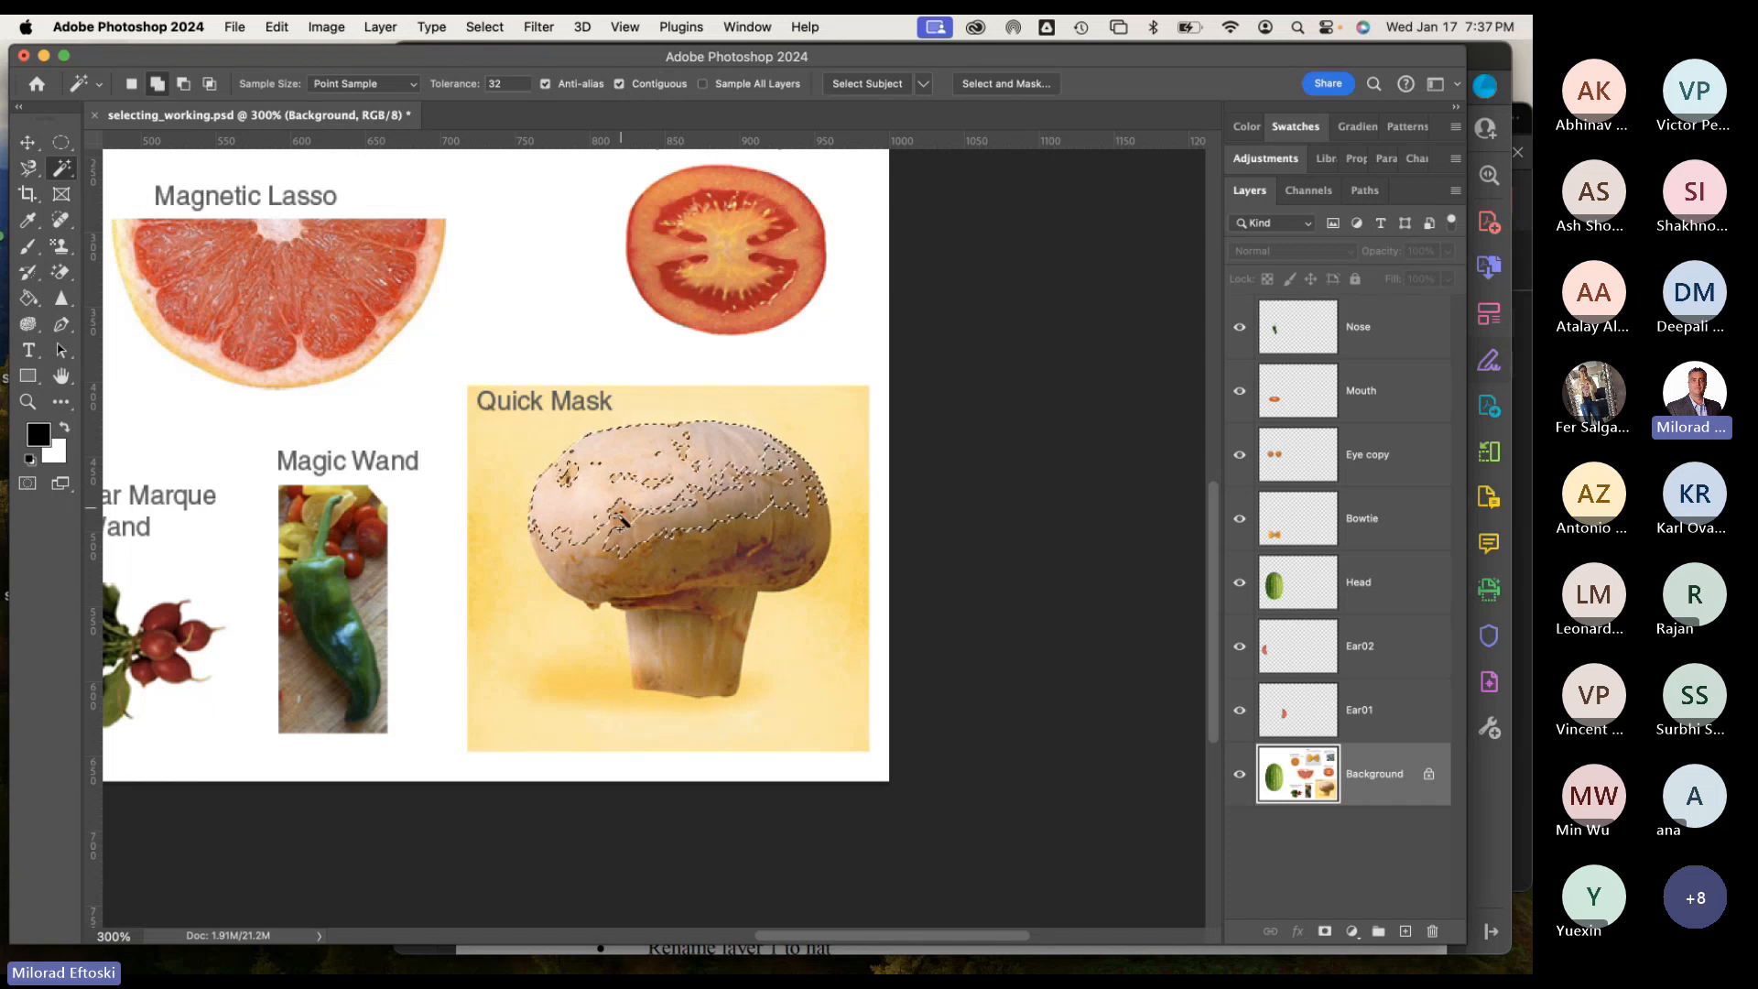
{"action": "left_click", "coordinate": [673, 574]}
{"action": "left_click", "coordinate": [628, 525], "text": "shift"}
{"action": "left_click", "coordinate": [666, 488], "text": "shift"}
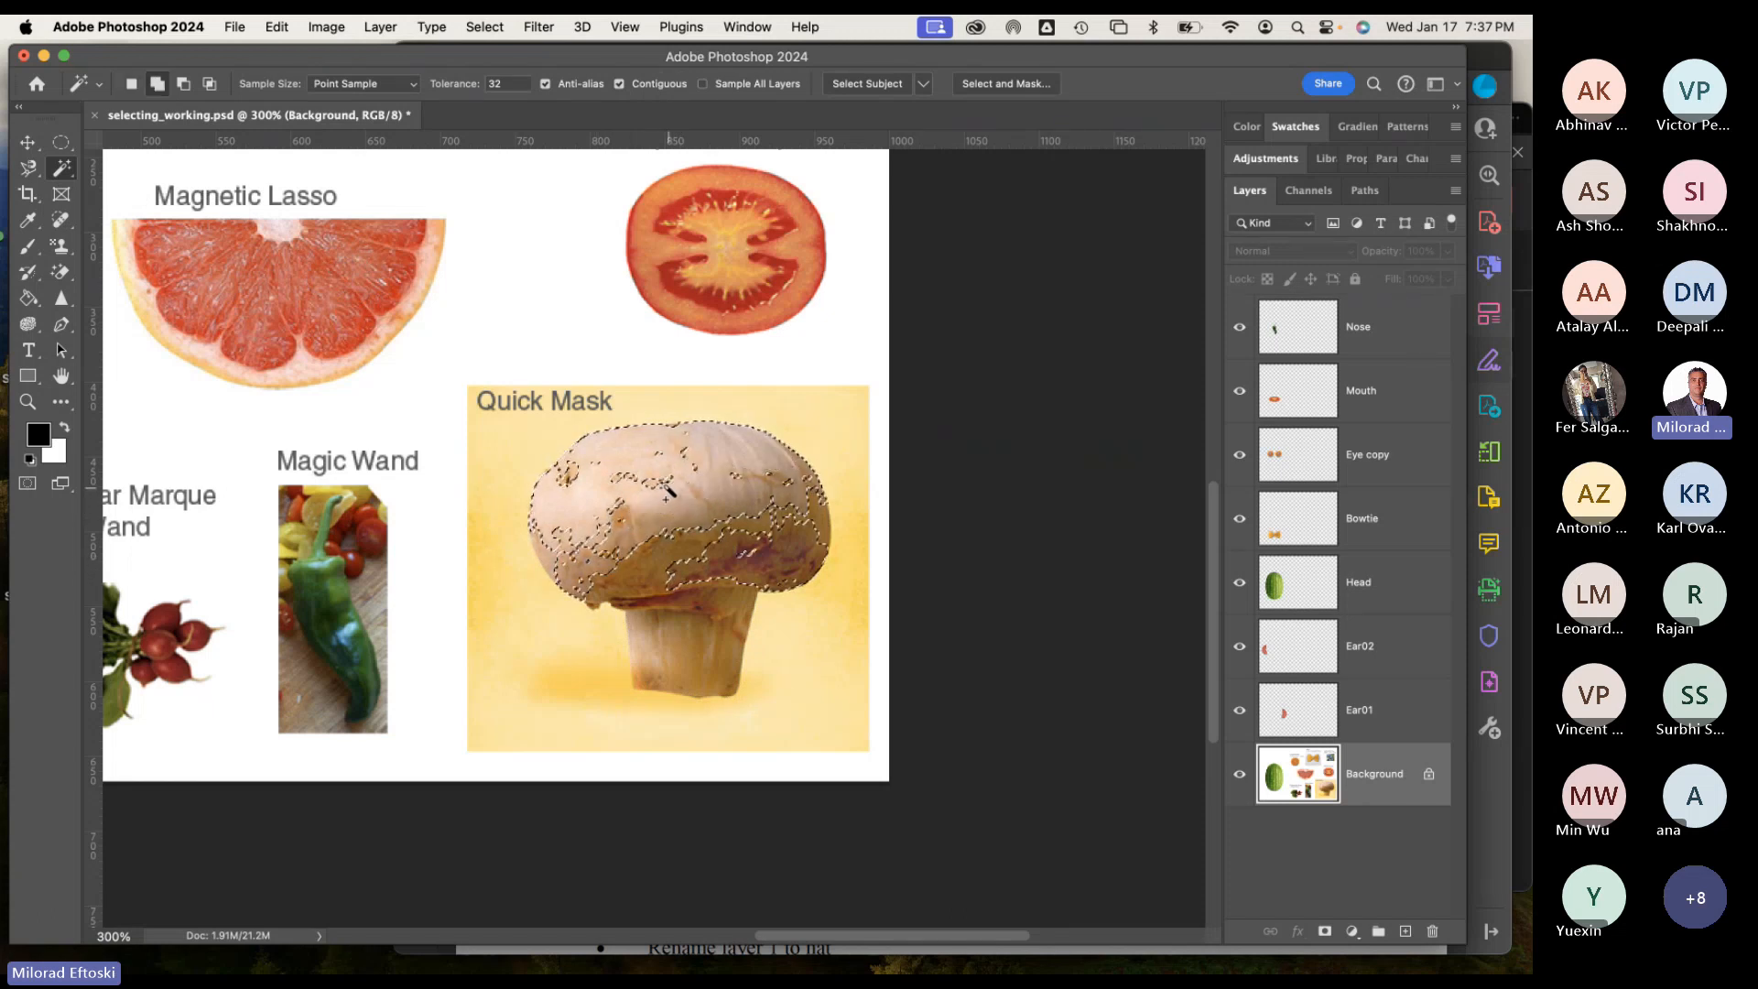
{"action": "left_click", "coordinate": [696, 491], "text": "shift"}
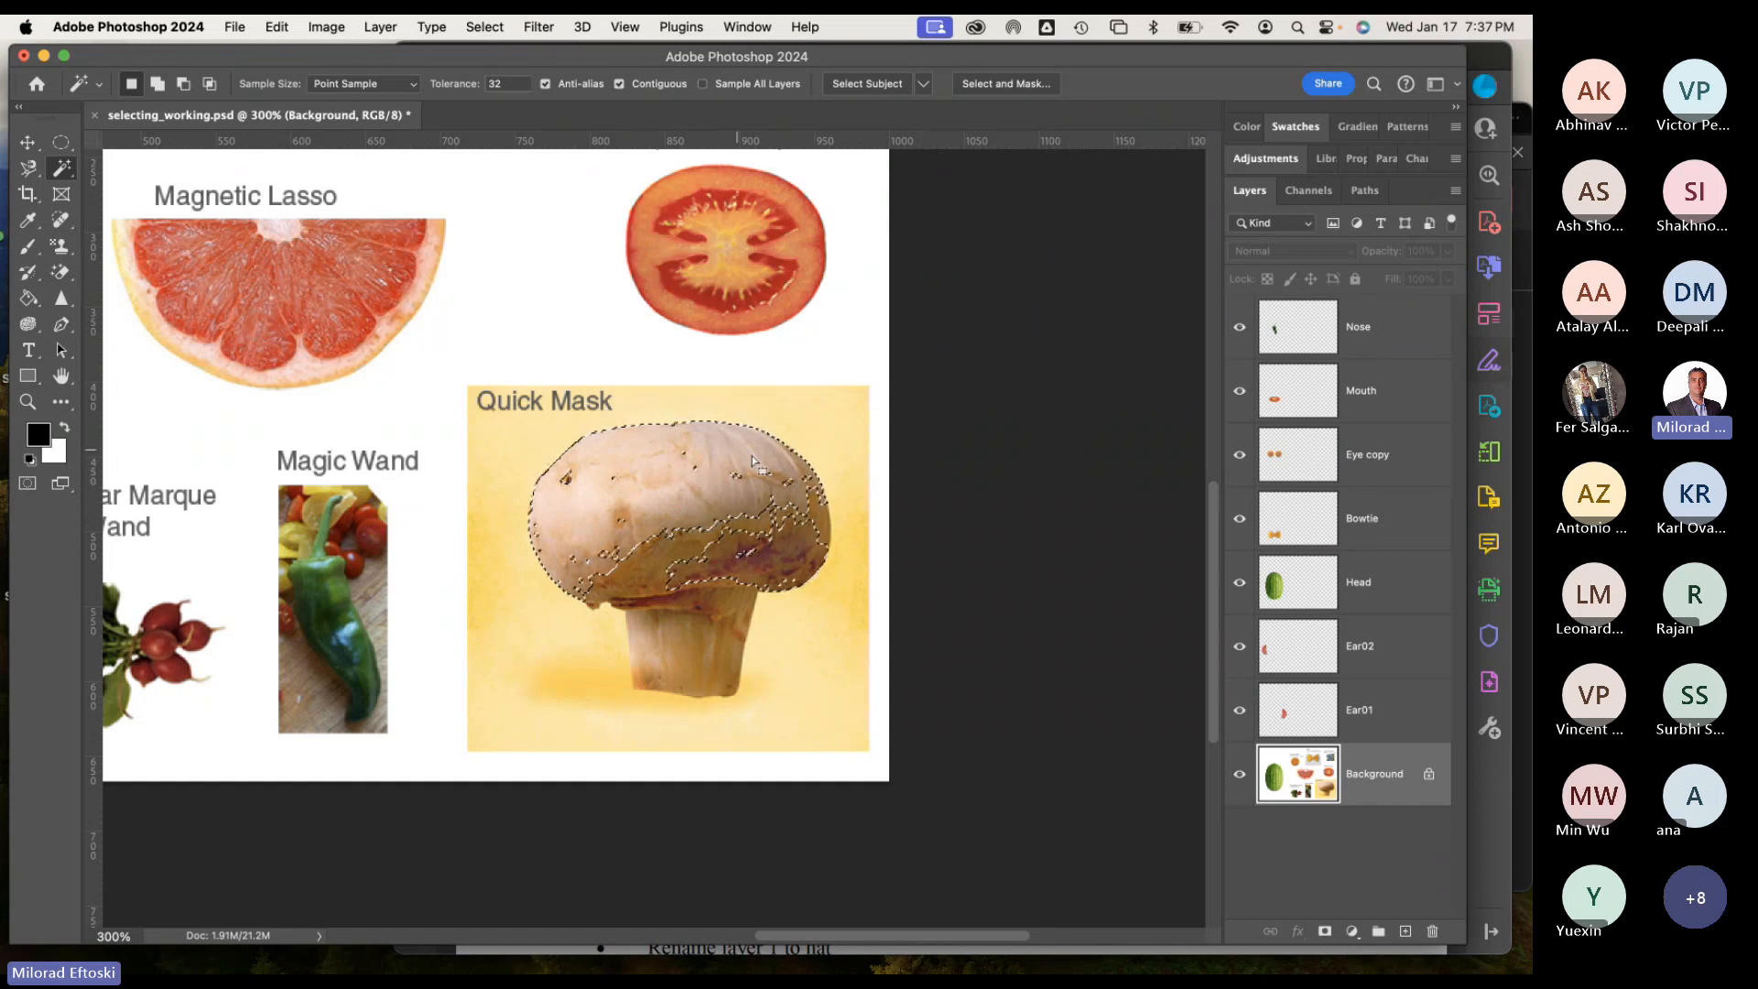
{"action": "key", "text": "super+d"}
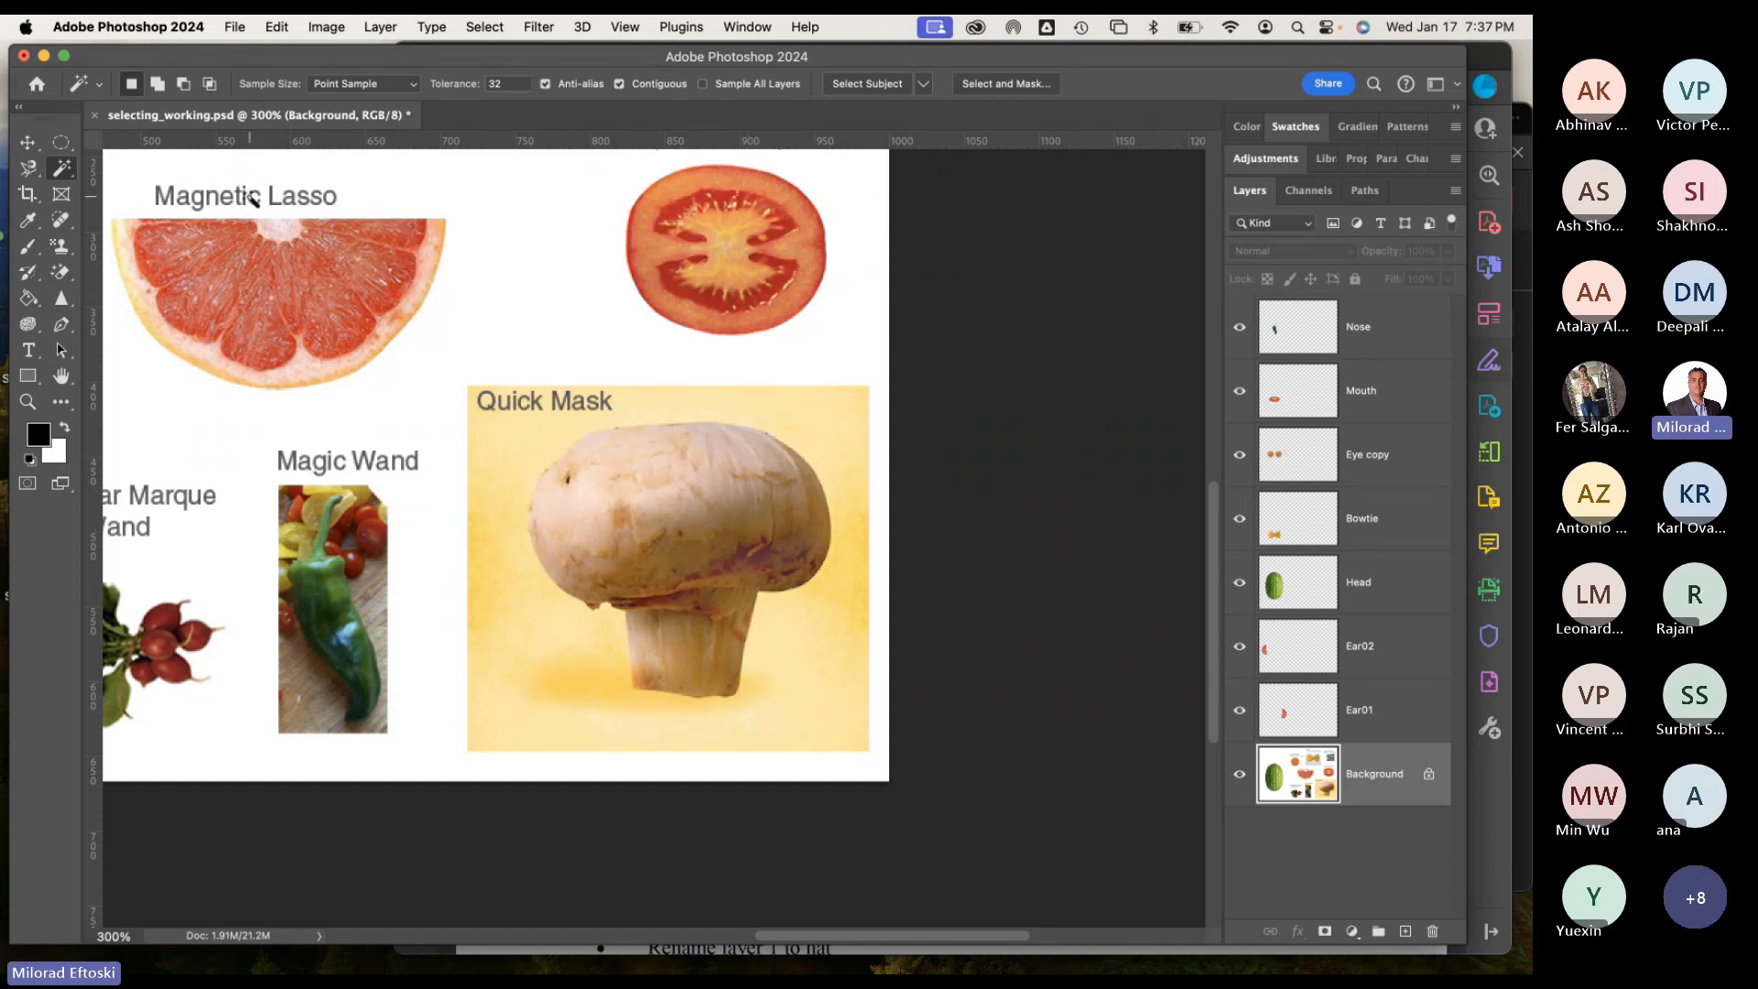
Return to the Quick Selection tool and try it on the green pepper and the mushroom, clearing each selection.
{"action": "right_click", "coordinate": [62, 174]}
{"action": "left_click", "coordinate": [147, 178]}
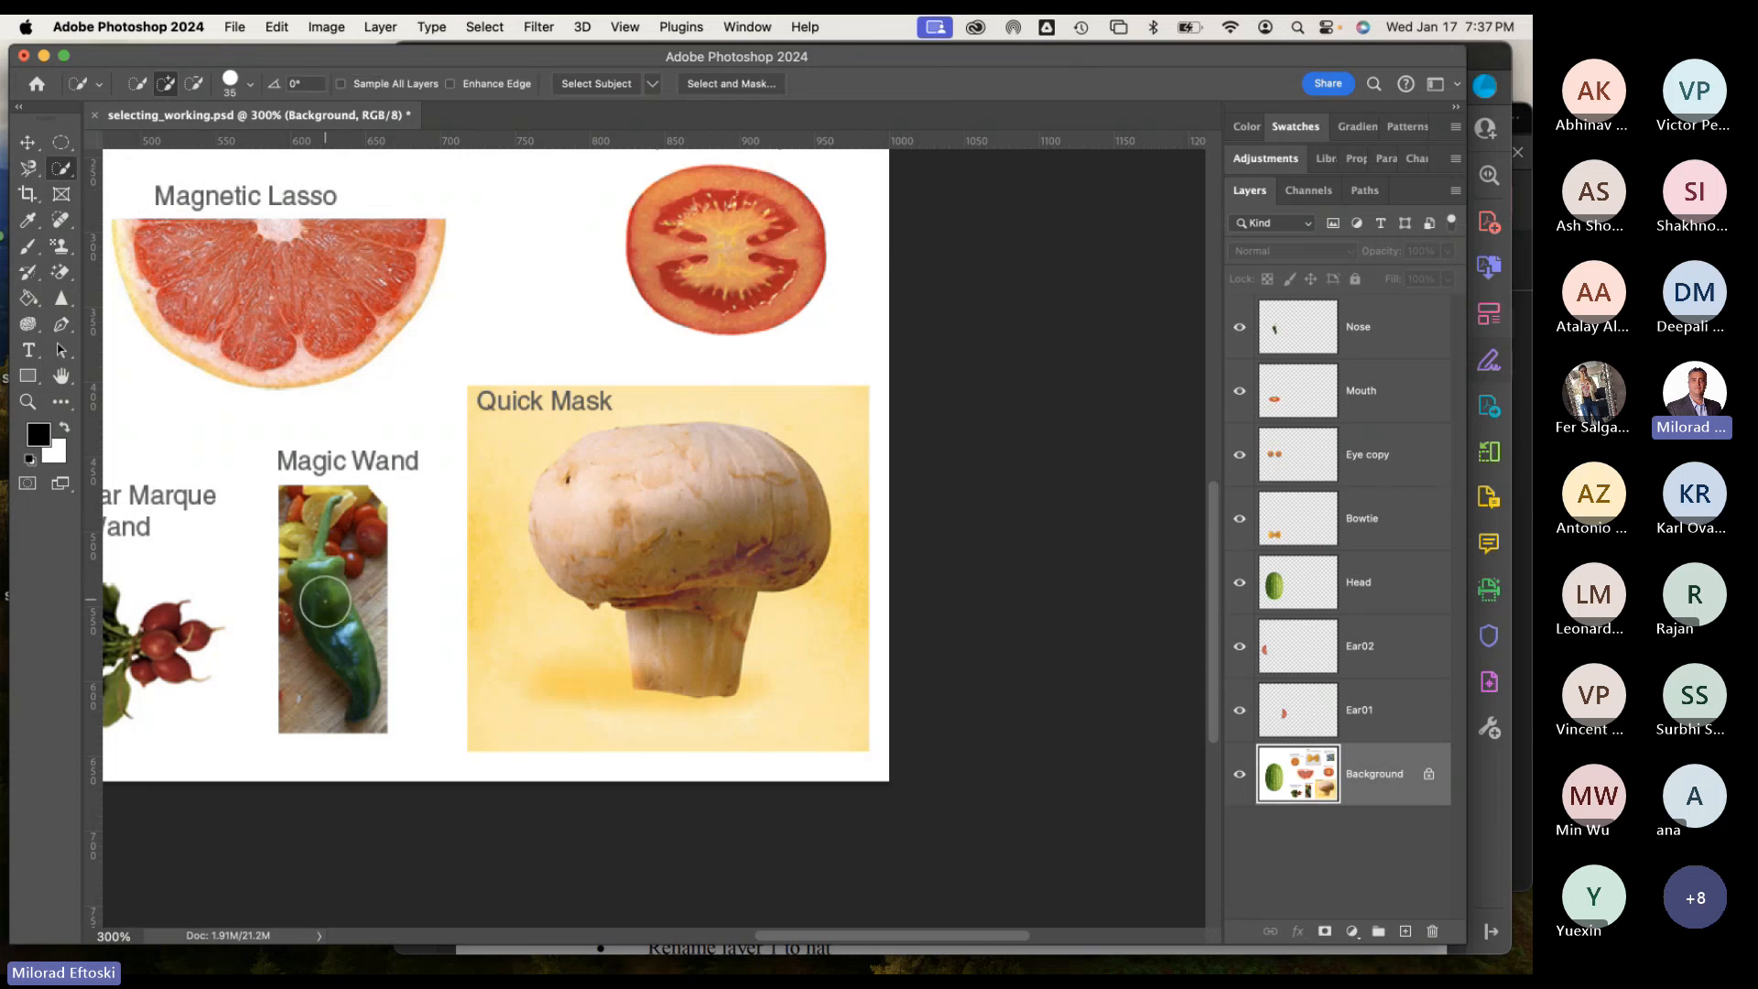
{"action": "left_click_drag", "start_coordinate": [323, 586], "coordinate": [342, 608]}
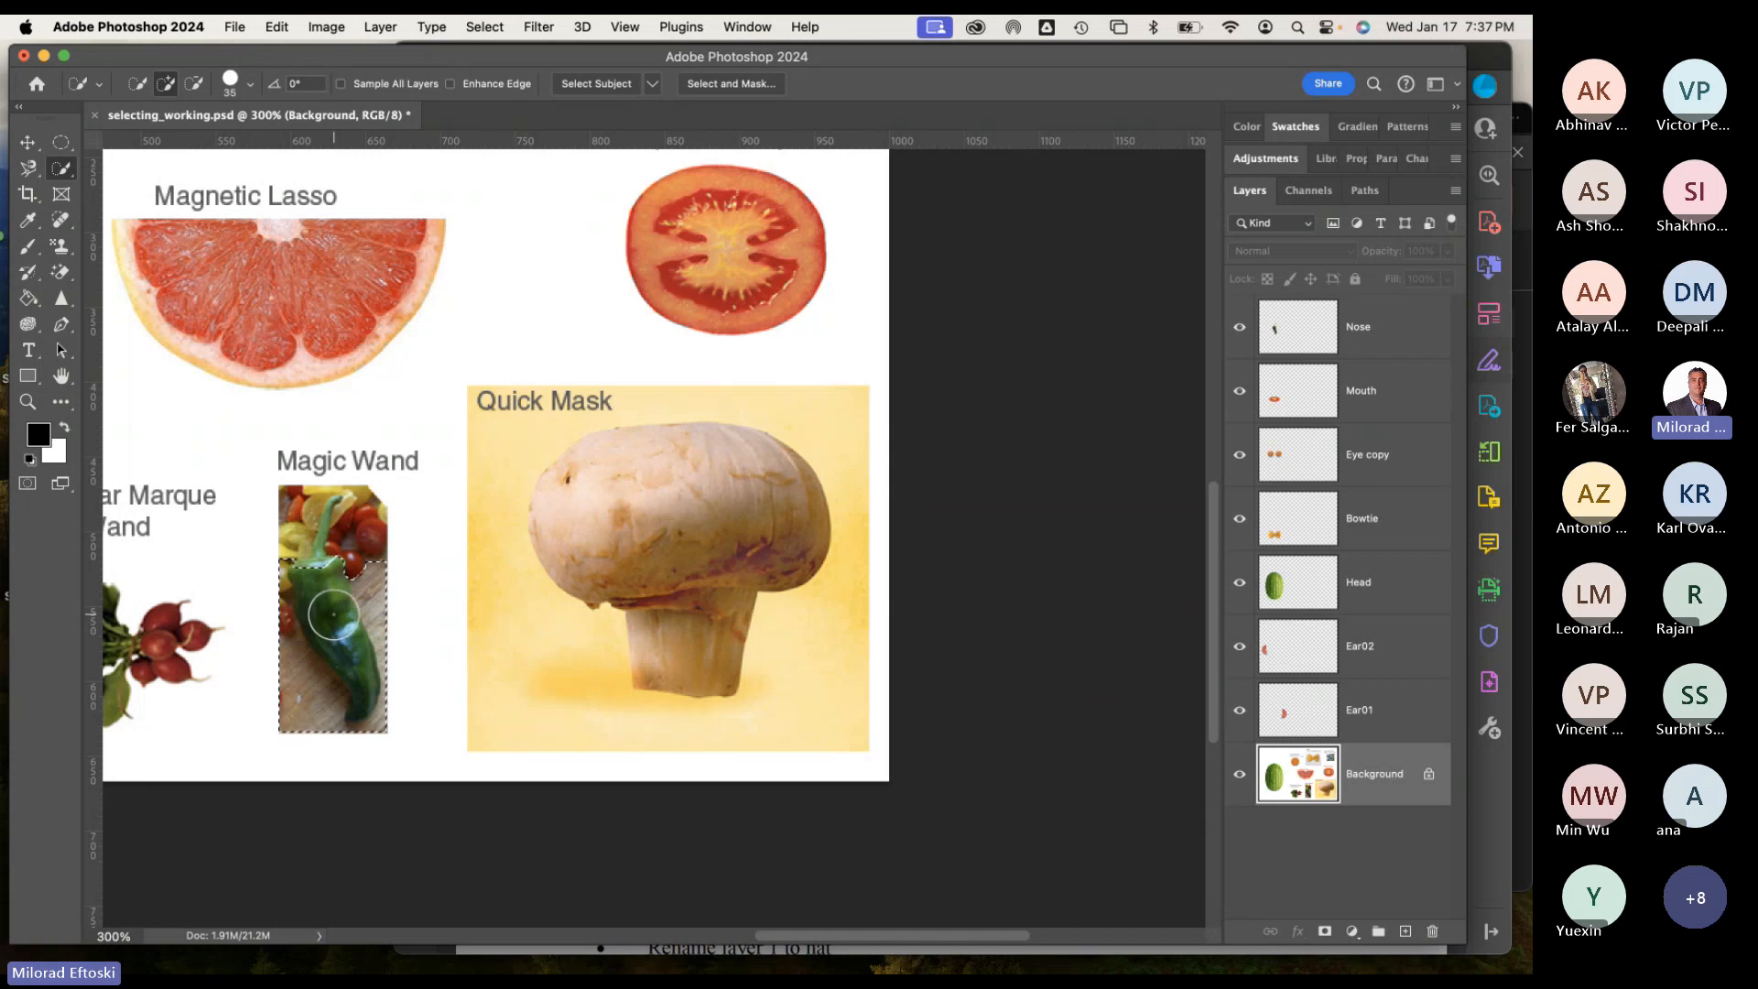
{"action": "key", "text": "super+d"}
{"action": "mouse_move", "coordinate": [673, 520]}
{"action": "left_mouse_down"}
{"action": "mouse_move", "coordinate": [677, 580]}
{"action": "mouse_move", "coordinate": [656, 477]}
{"action": "left_mouse_up"}
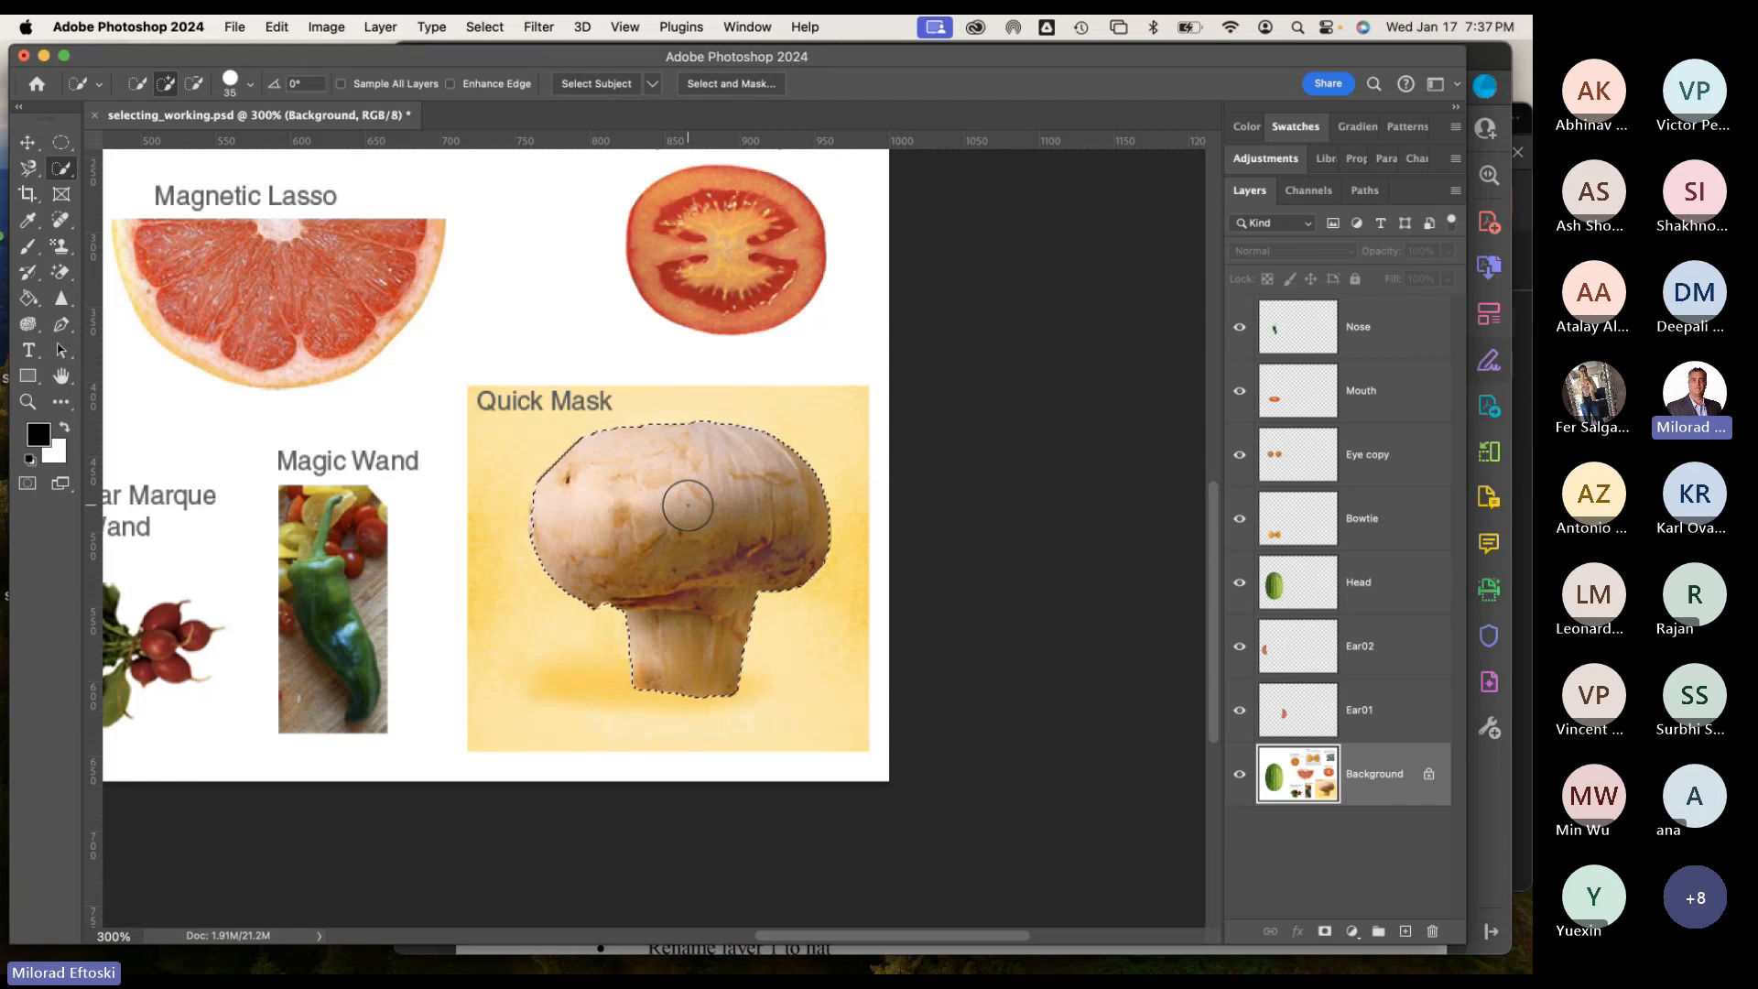
{"action": "key", "text": "super+d"}
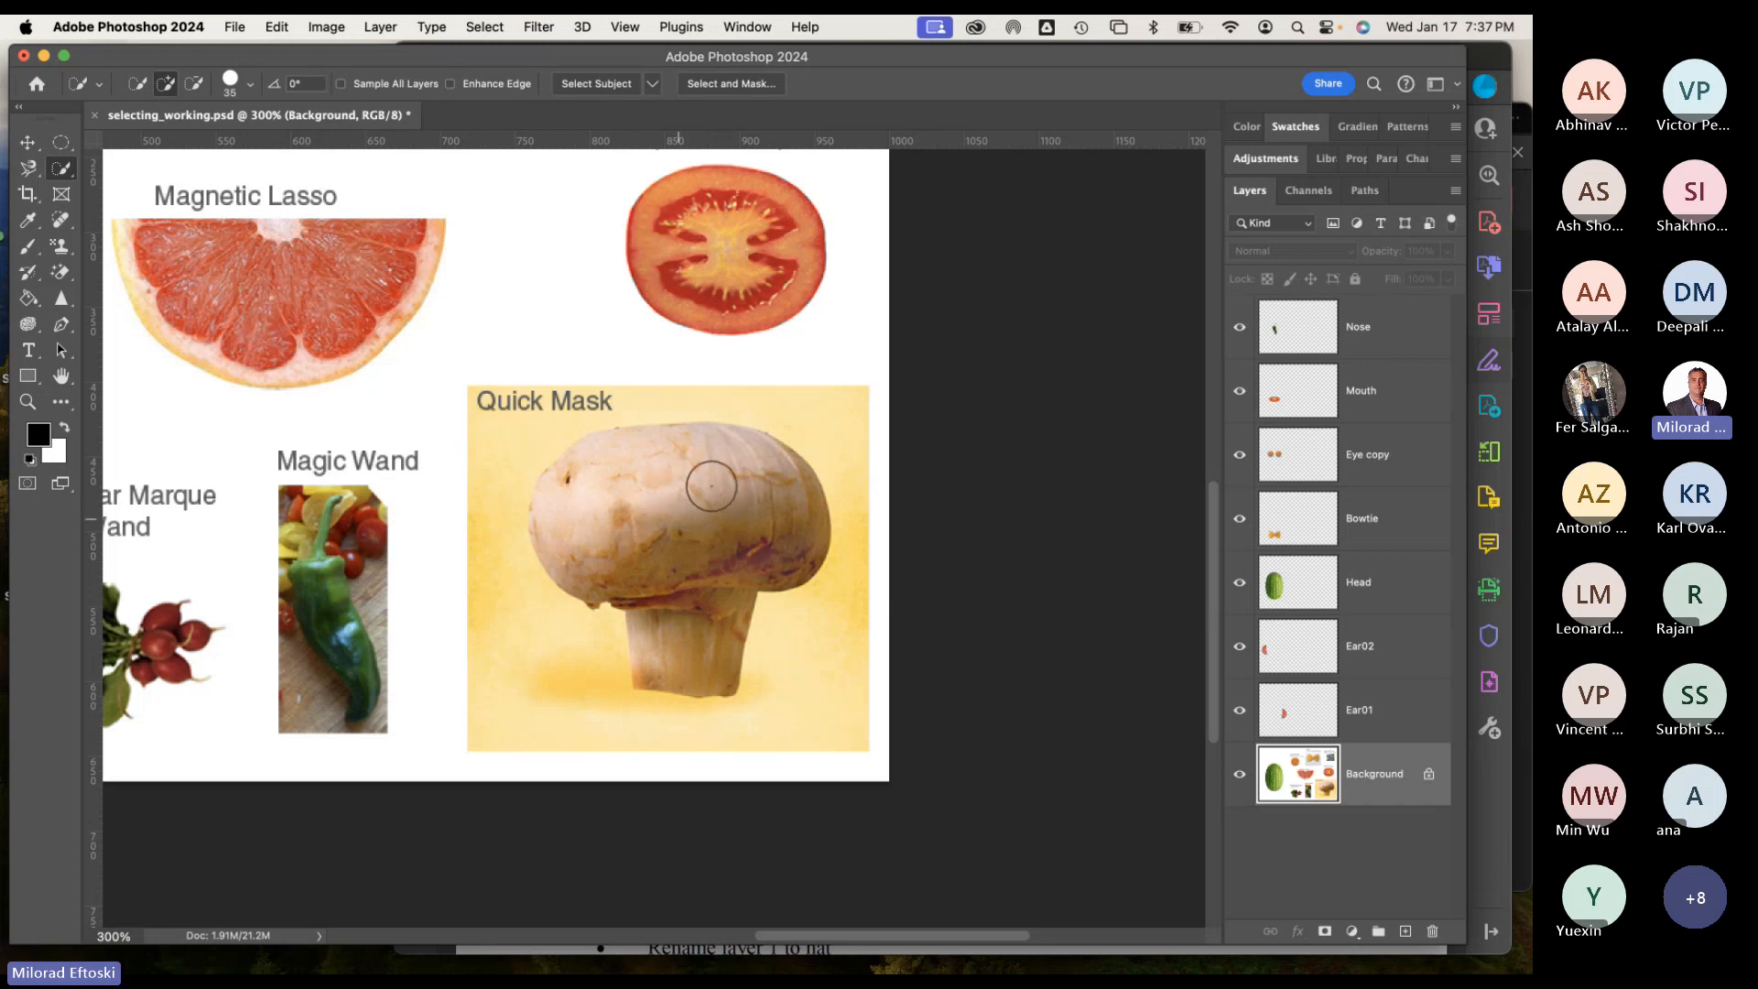
Select the whole mushroom with the Quick Selection tool and copy it from the Background to a new layer.
{"action": "mouse_move", "coordinate": [681, 517]}
{"action": "left_mouse_down"}
{"action": "mouse_move", "coordinate": [657, 522]}
{"action": "mouse_move", "coordinate": [723, 501]}
{"action": "left_mouse_up"}
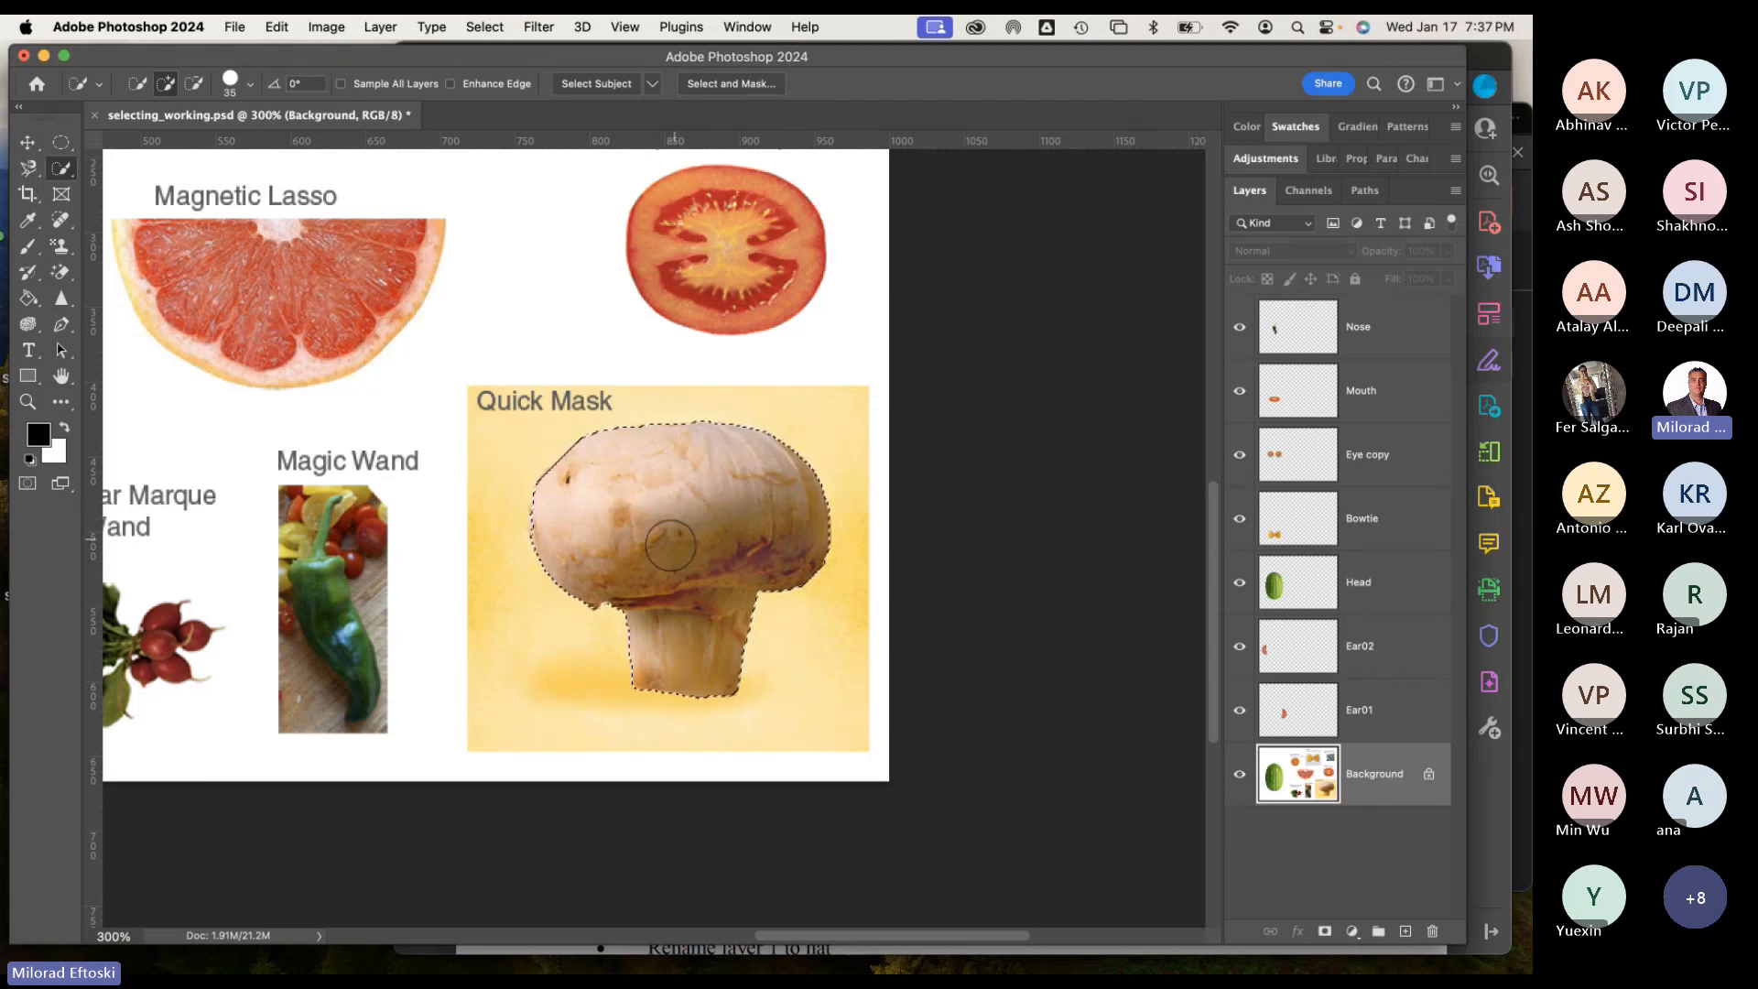
{"action": "right_click", "coordinate": [61, 169]}
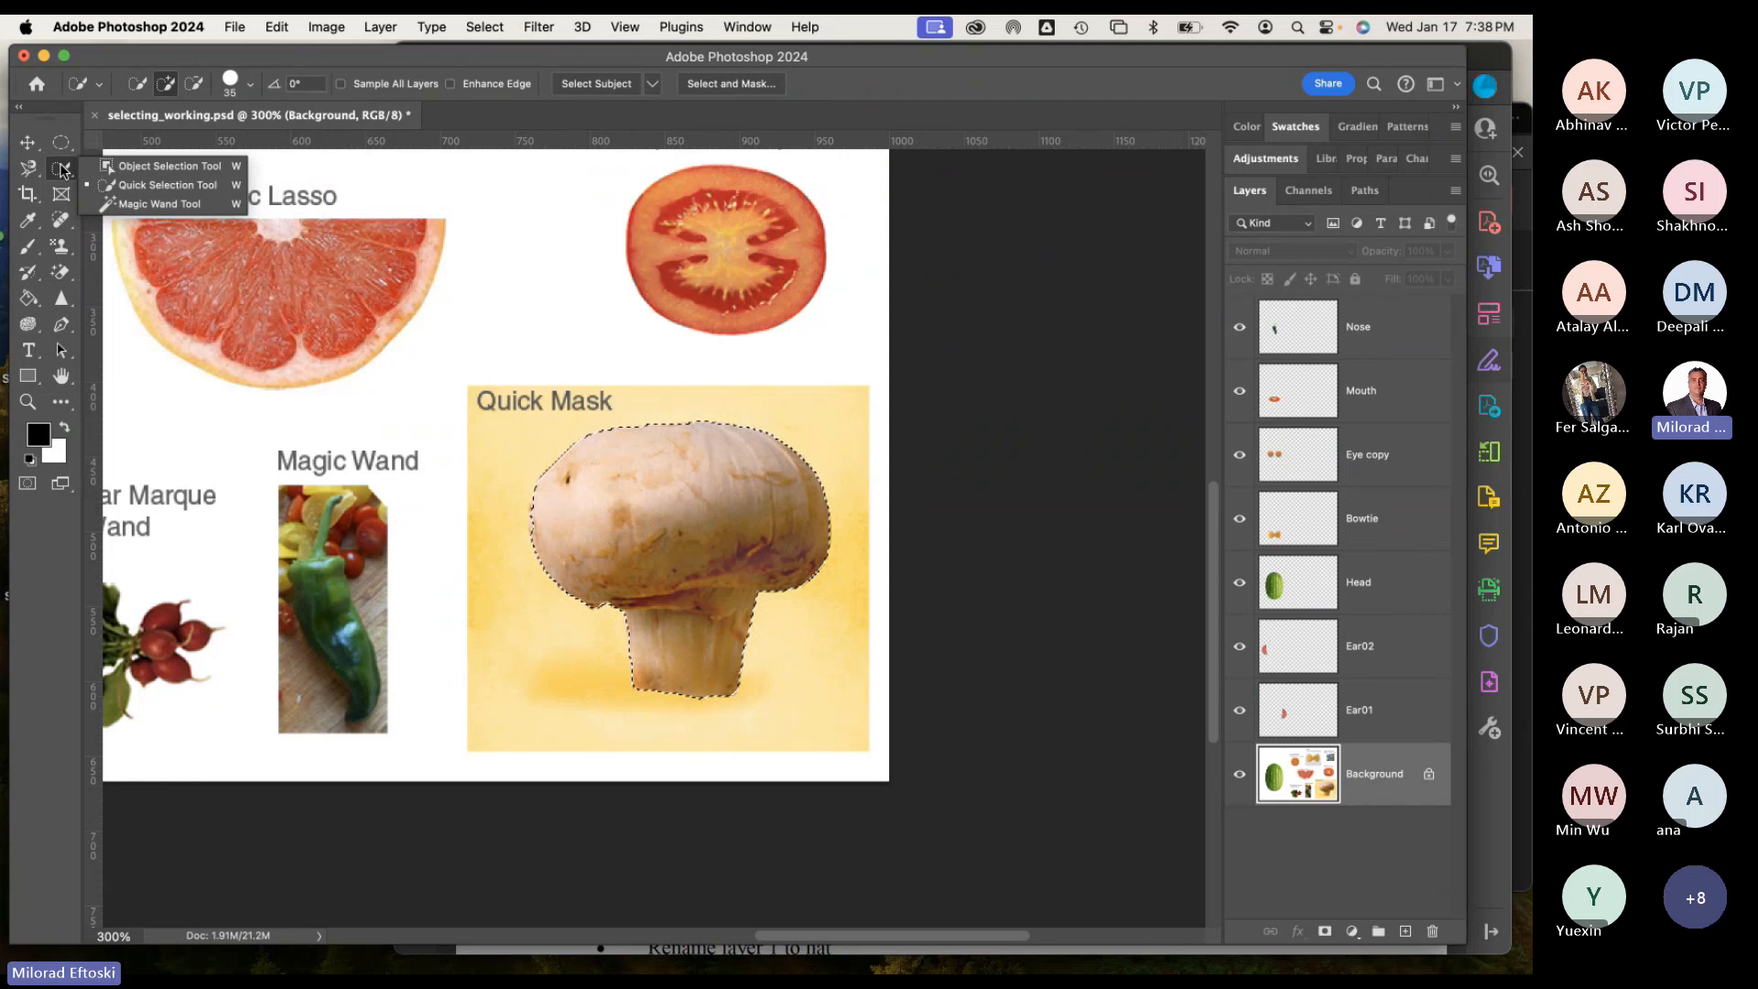
{"action": "left_click", "coordinate": [158, 186]}
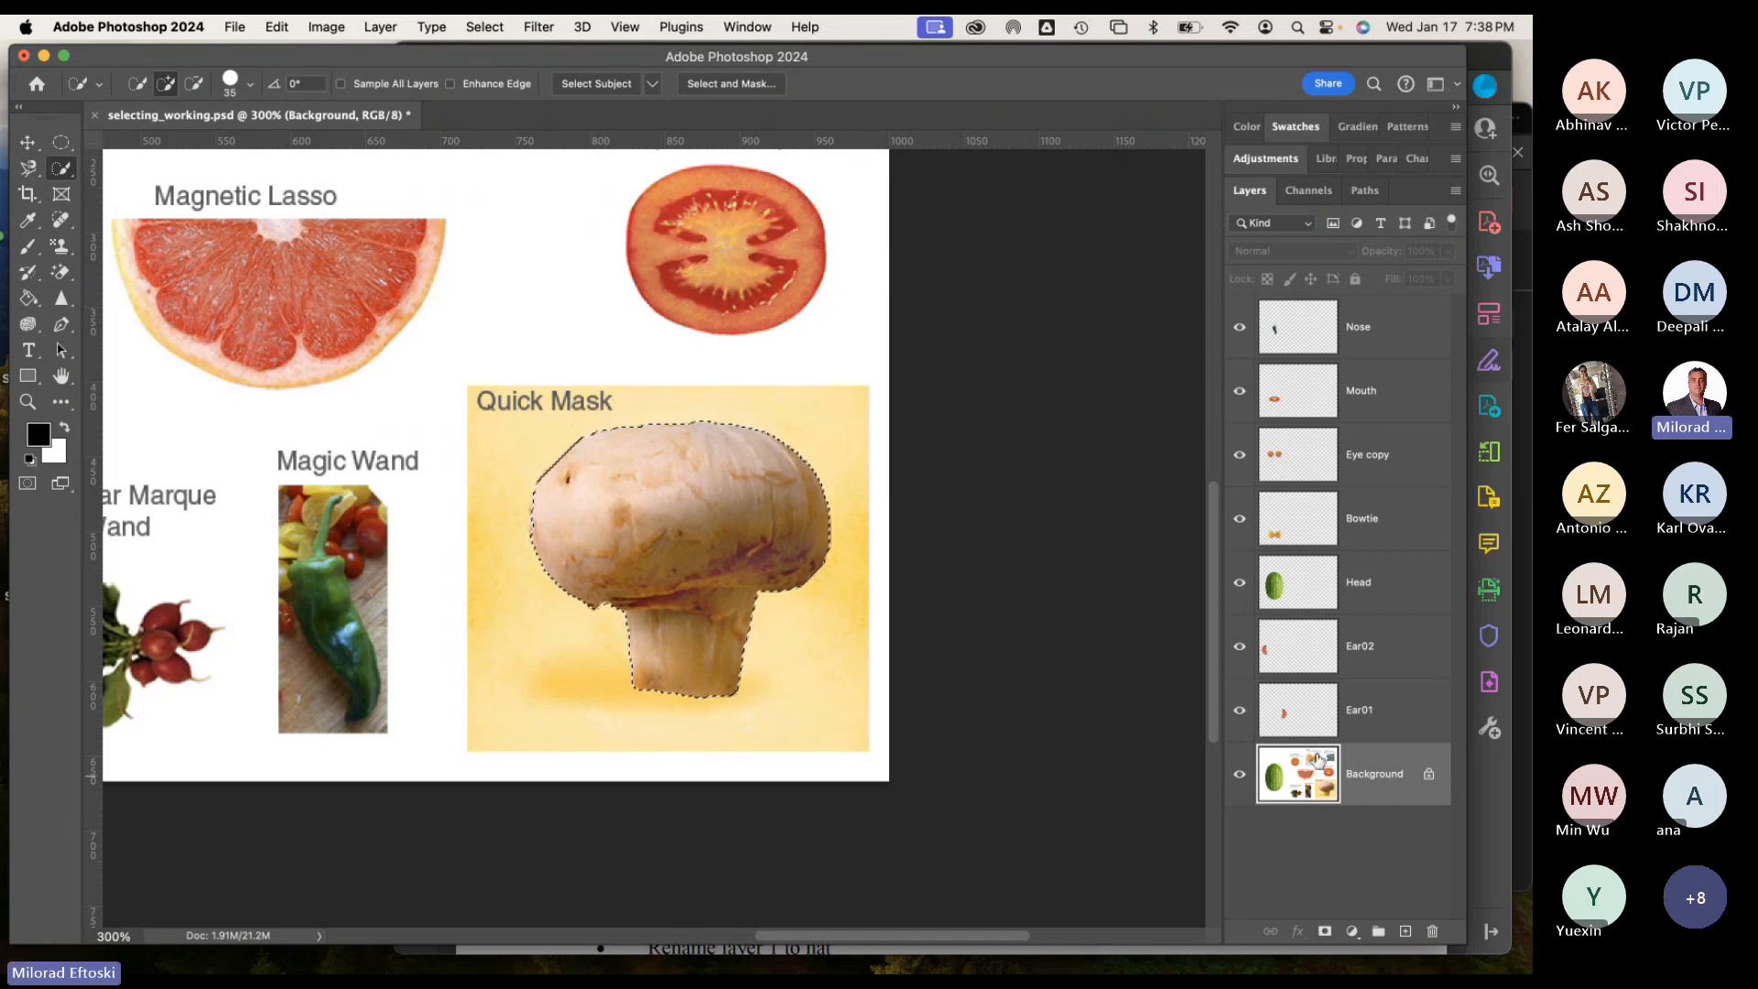
{"action": "key", "text": "super+j"}
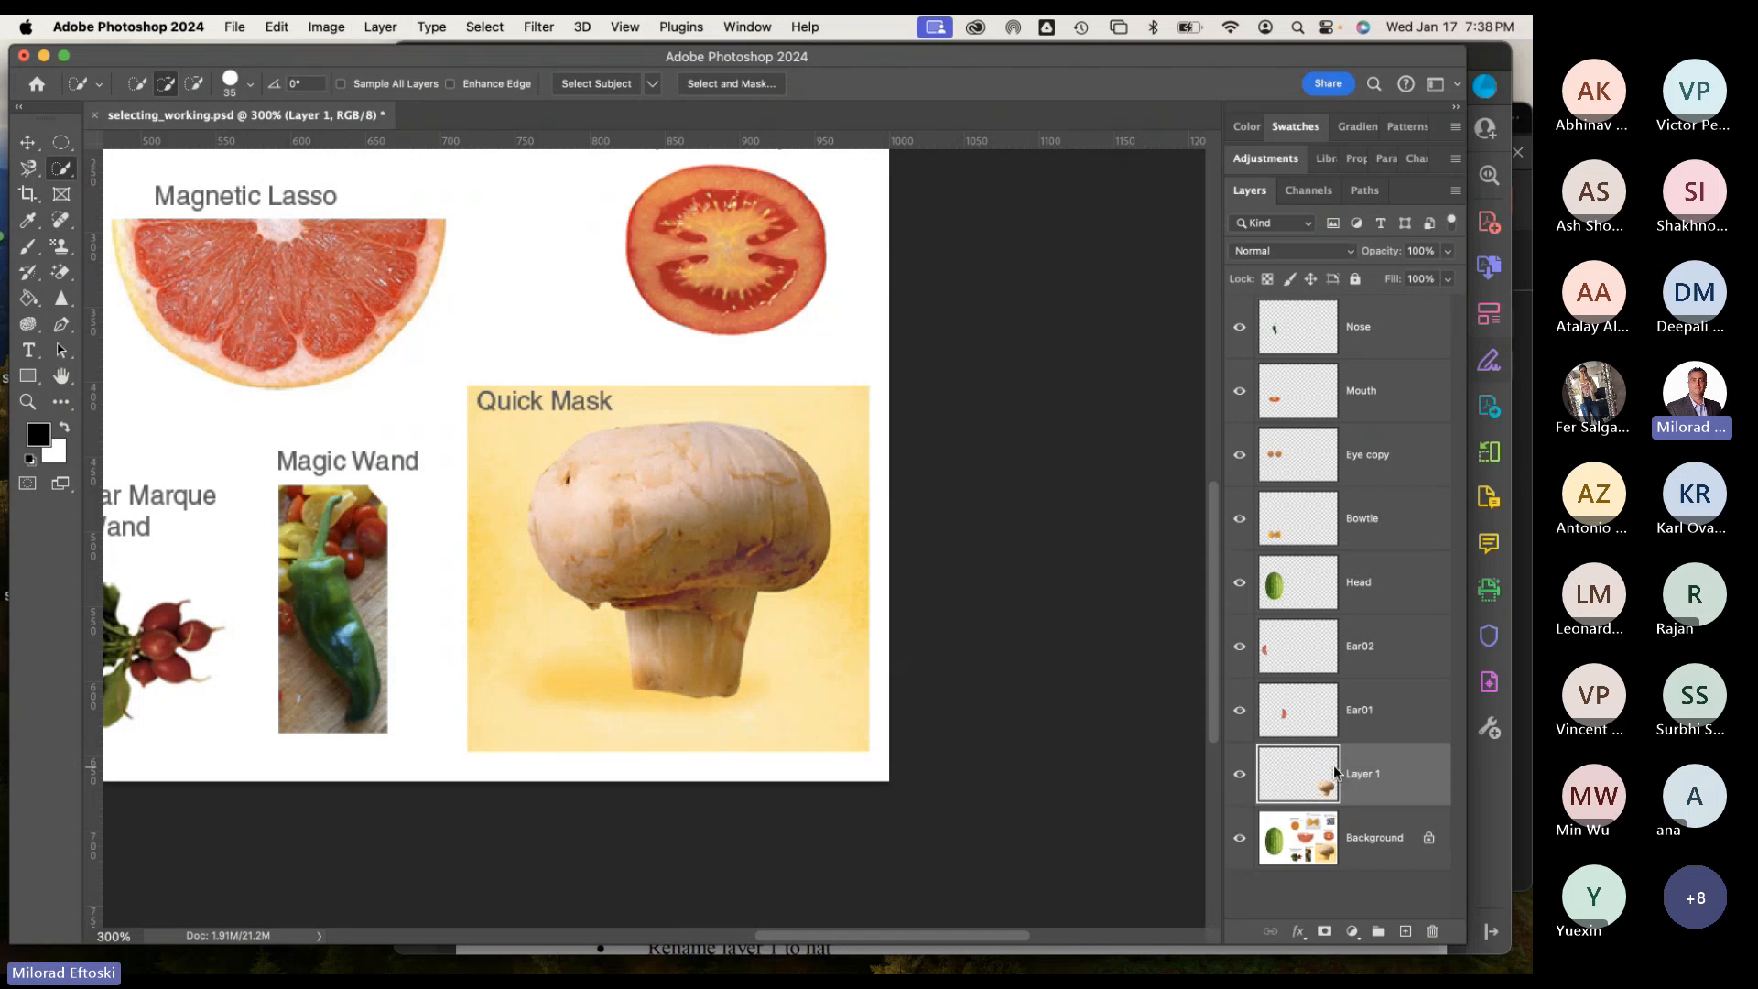
Rename the copied mushroom layer as Hat.
{"action": "double_click", "coordinate": [1359, 774]}
{"action": "type", "text": "Hat"}
{"action": "key", "text": "Return"}
Clear any selection and move the Hat layer's mushroom onto the top of the watermelon head.
{"action": "left_click", "coordinate": [671, 513]}
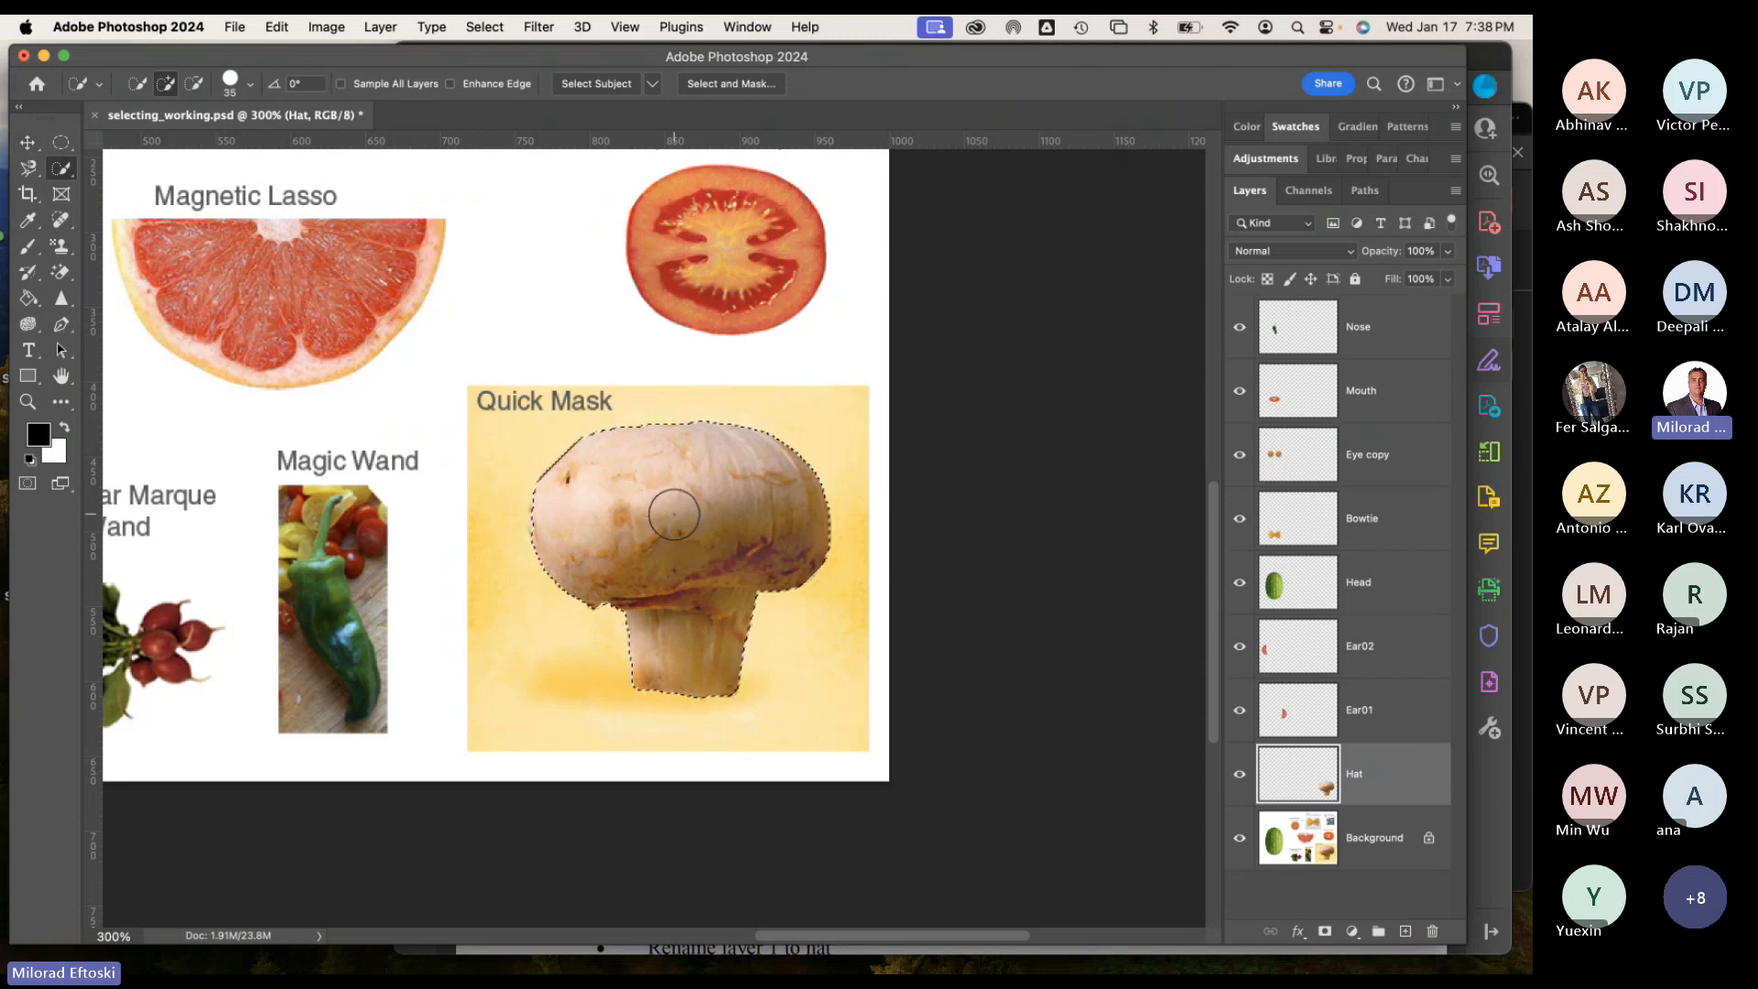
{"action": "key", "text": "super+d"}
{"action": "key", "text": "v"}
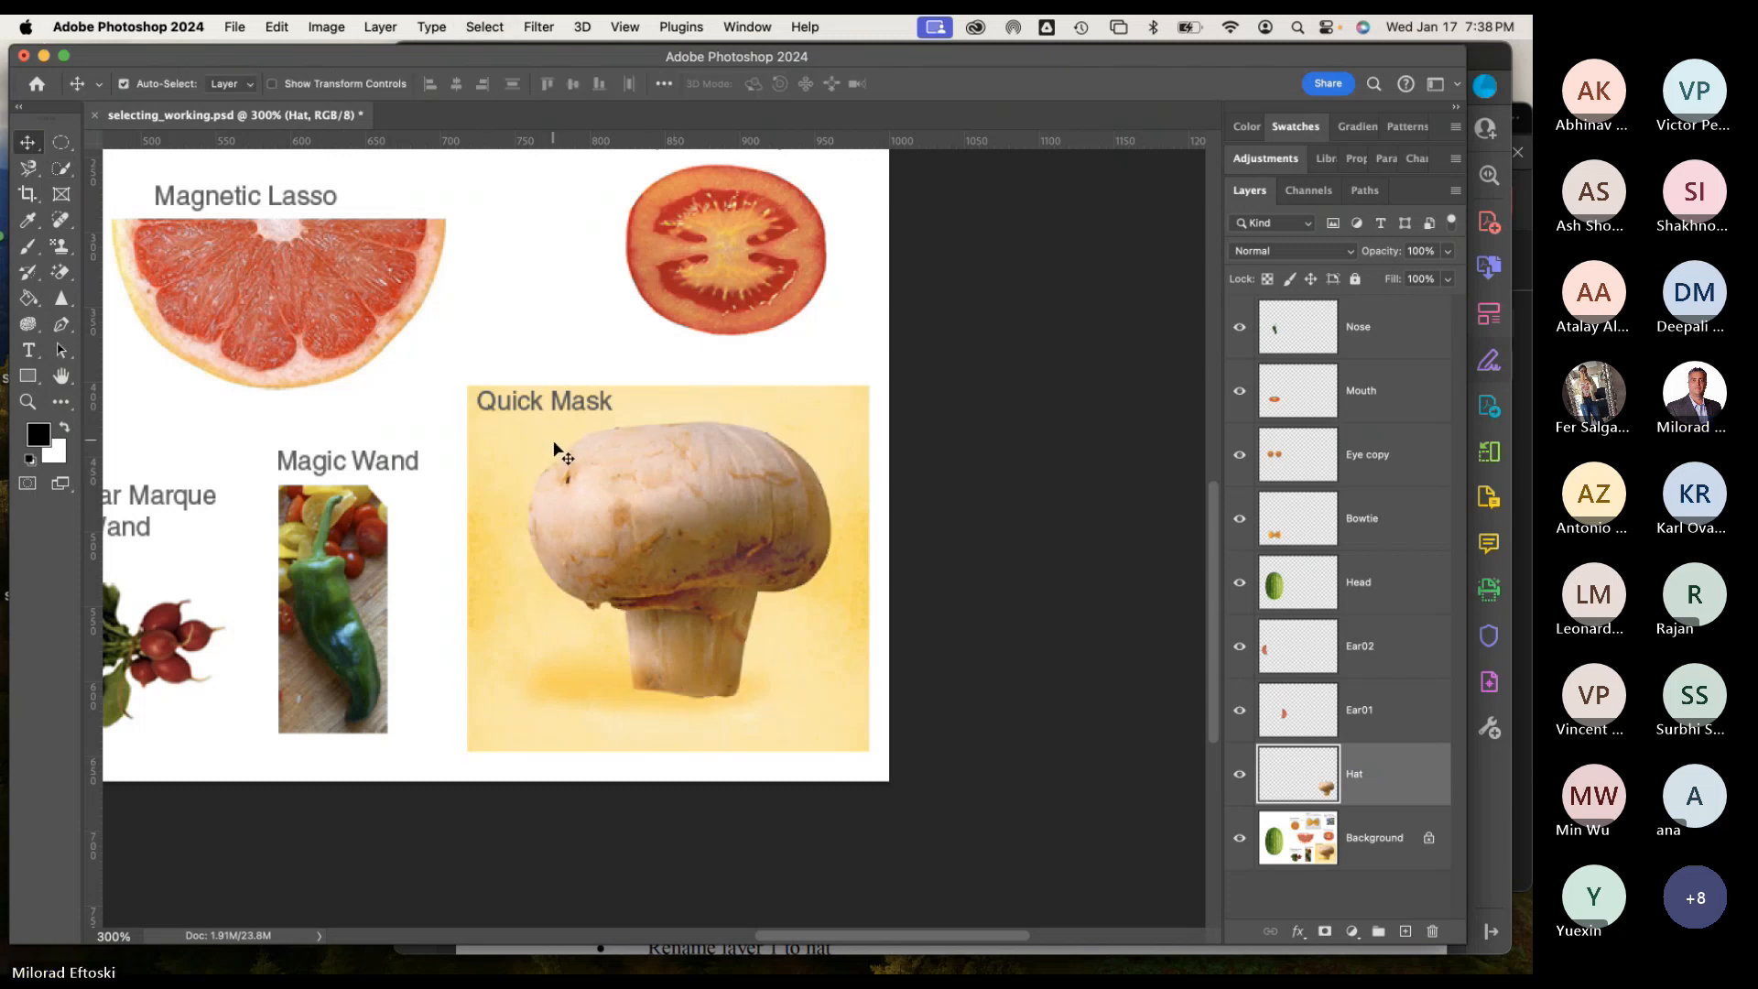
{"action": "left_click_drag", "start_coordinate": [687, 506], "coordinate": [509, 419]}
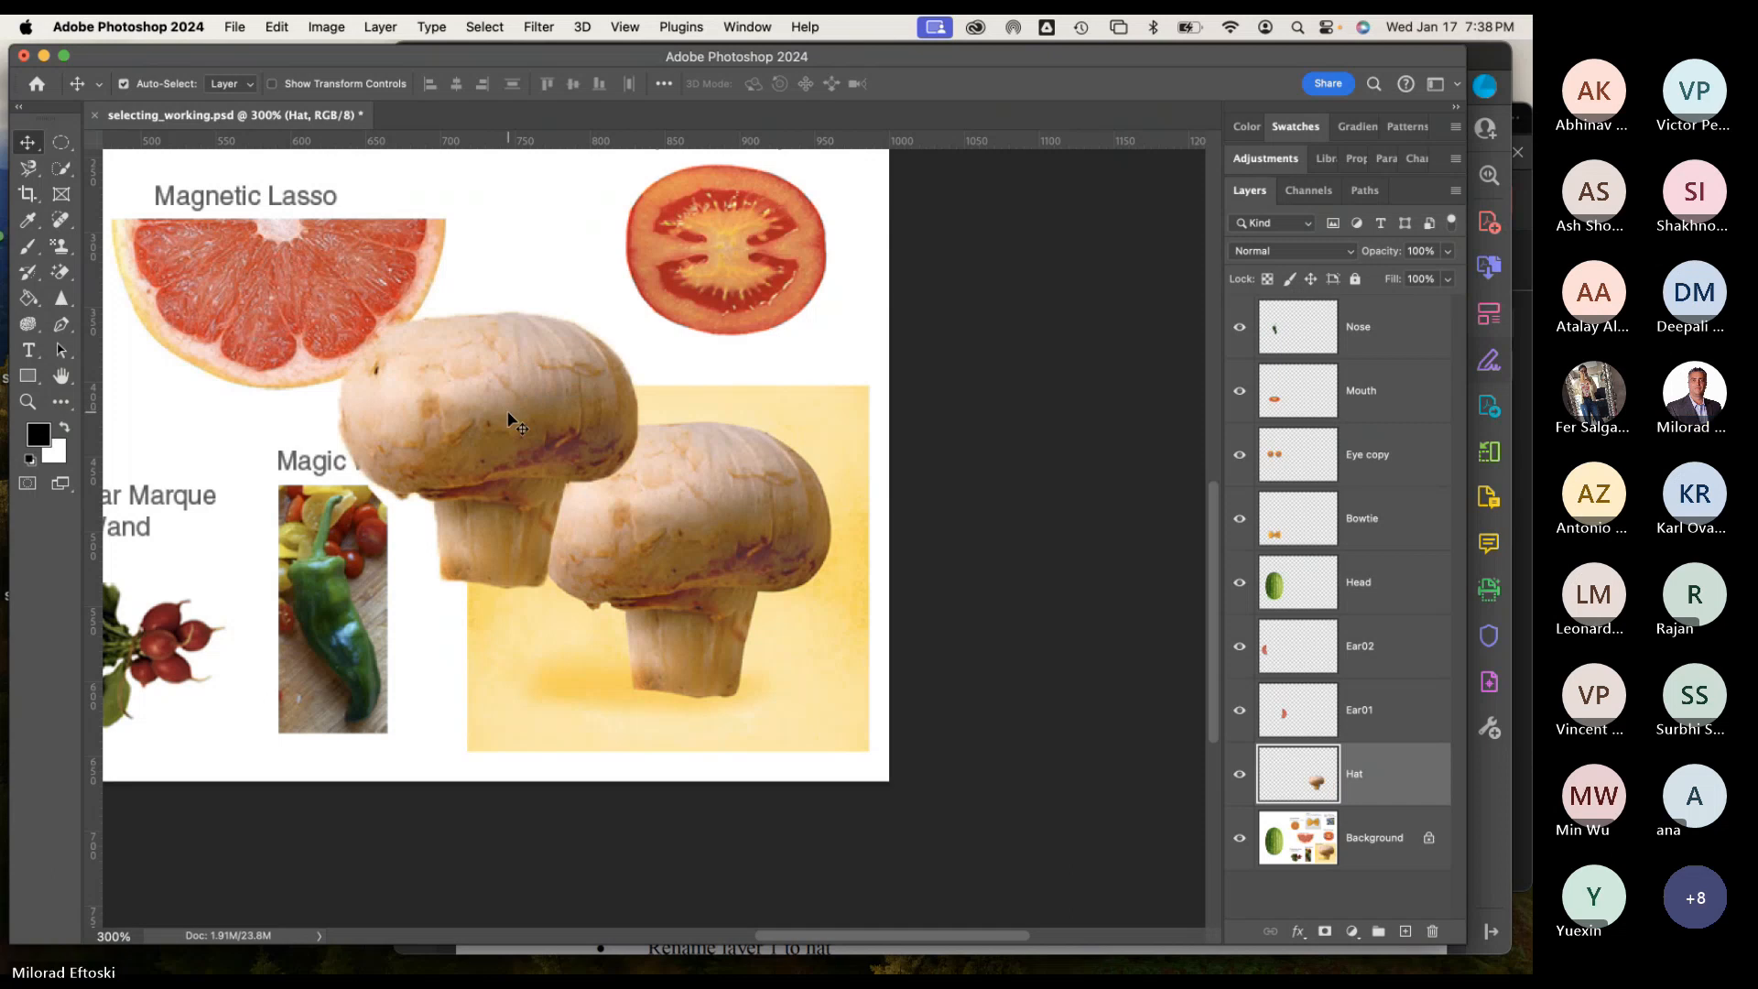
{"action": "key", "text": "super+minus"}
{"action": "left_click_drag", "start_coordinate": [910, 625], "coordinate": [406, 452]}
Try erasing part of the hat's cap near its right edge with the Eraser tool, and undo the stroke.
{"action": "scroll", "coordinate": [278, 382], "scroll_direction": "up", "scroll_amount": 2}
{"action": "scroll", "coordinate": [278, 383], "scroll_direction": "up", "scroll_amount": 5}
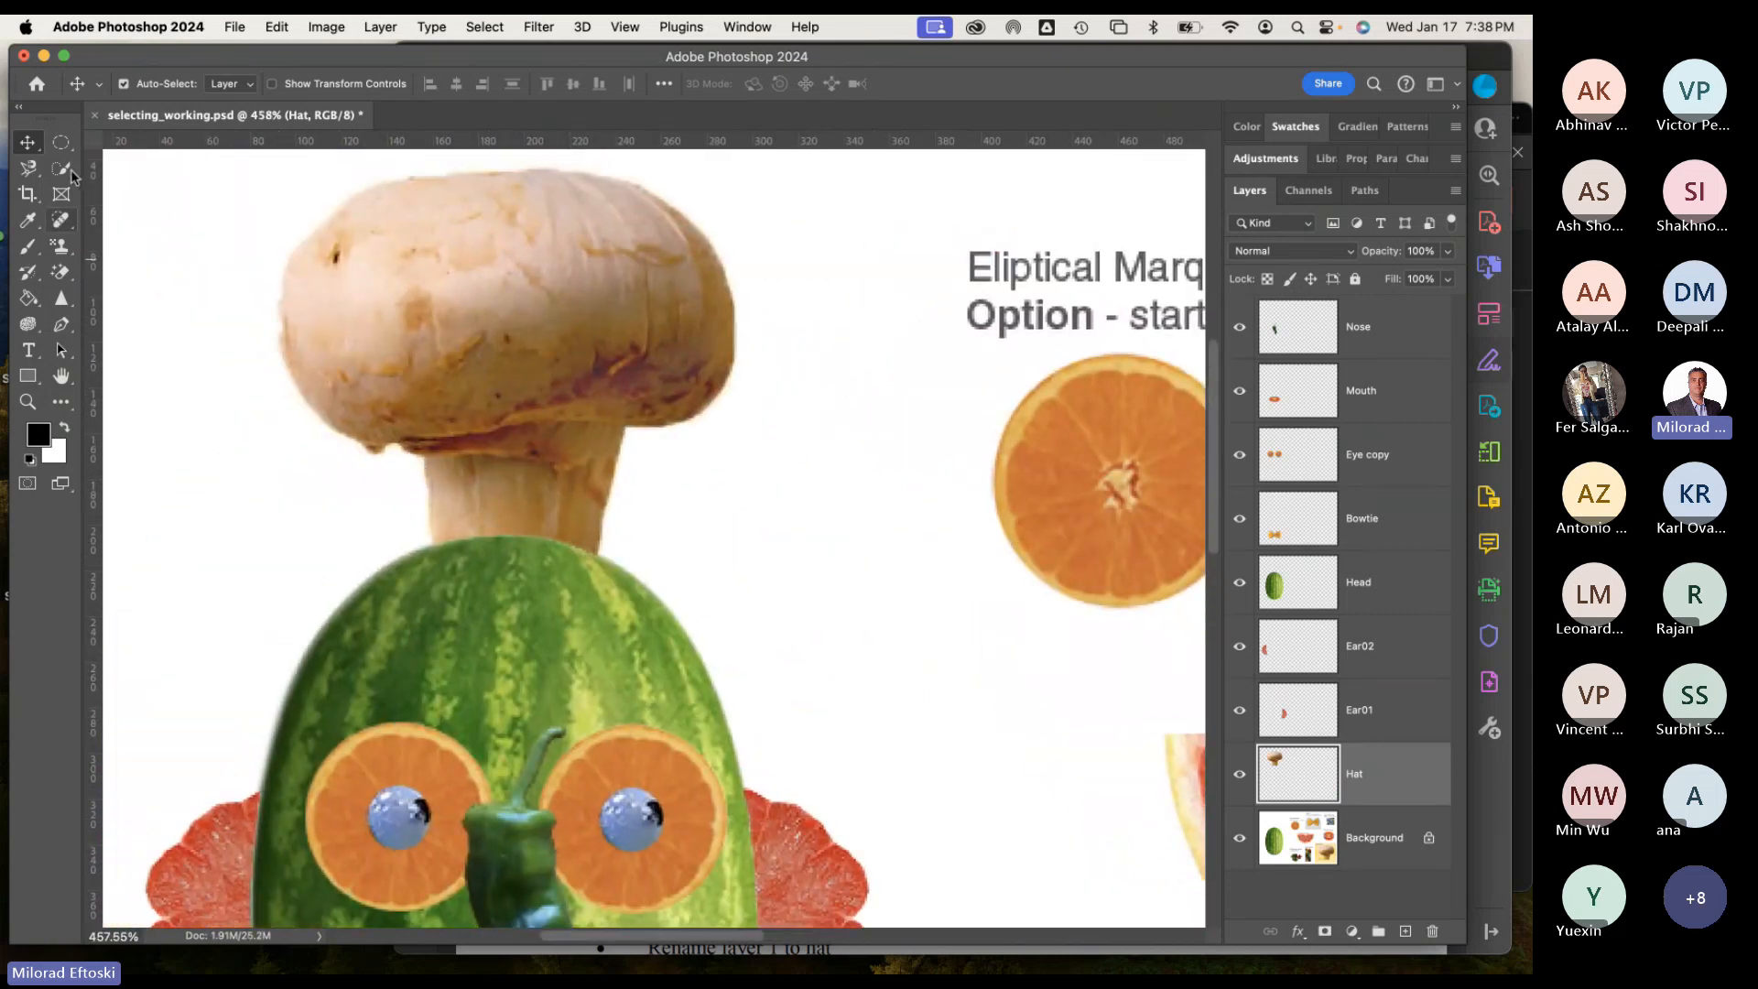
{"action": "left_click", "coordinate": [60, 272]}
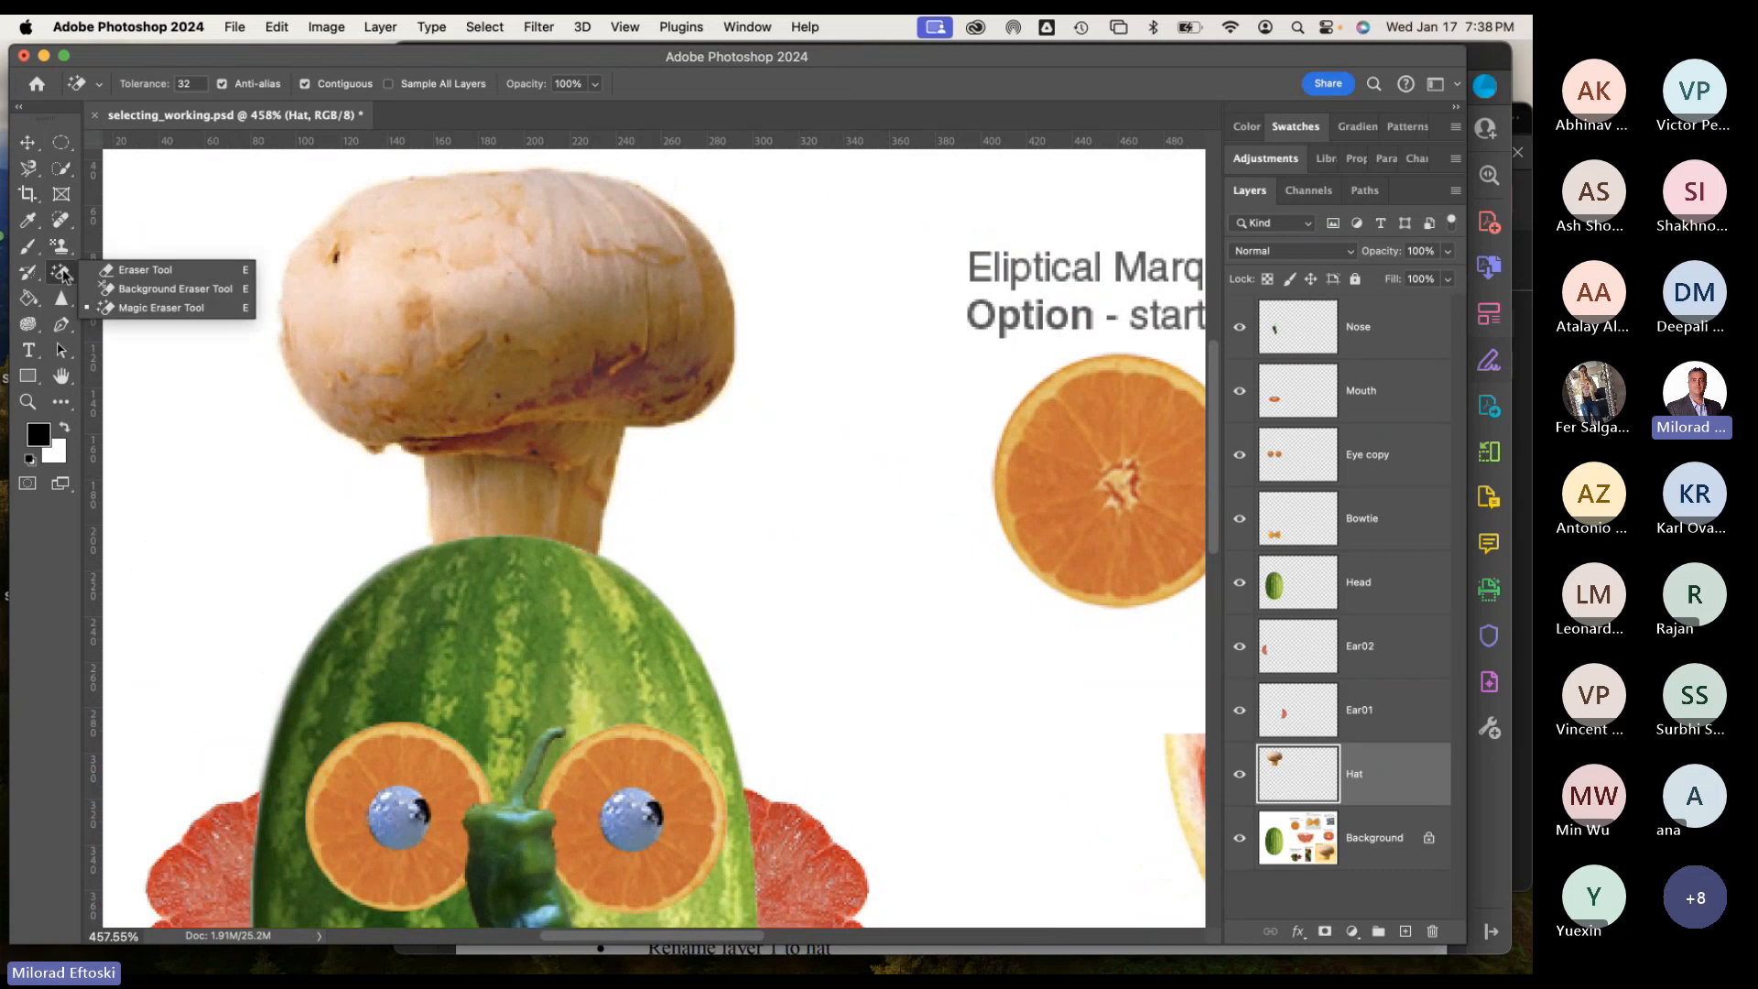
{"action": "left_click", "coordinate": [140, 271]}
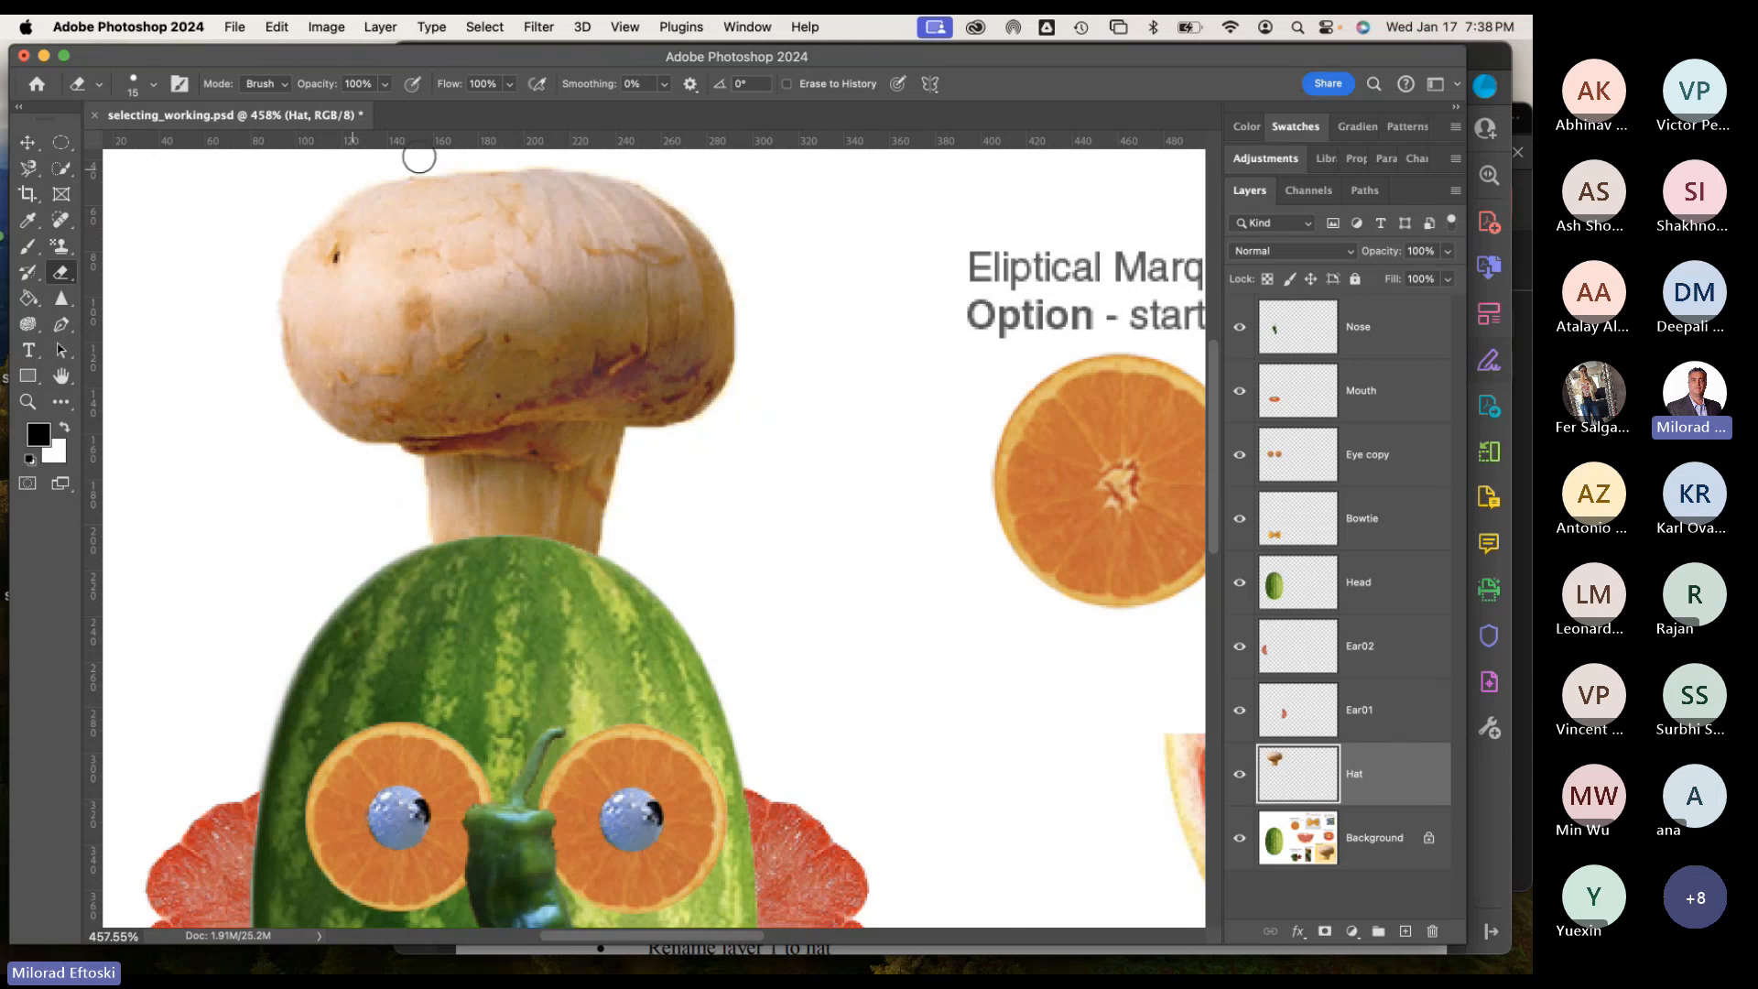
{"action": "mouse_move", "coordinate": [733, 412]}
{"action": "left_mouse_down"}
{"action": "mouse_move", "coordinate": [700, 373]}
{"action": "mouse_move", "coordinate": [758, 358]}
{"action": "left_mouse_up"}
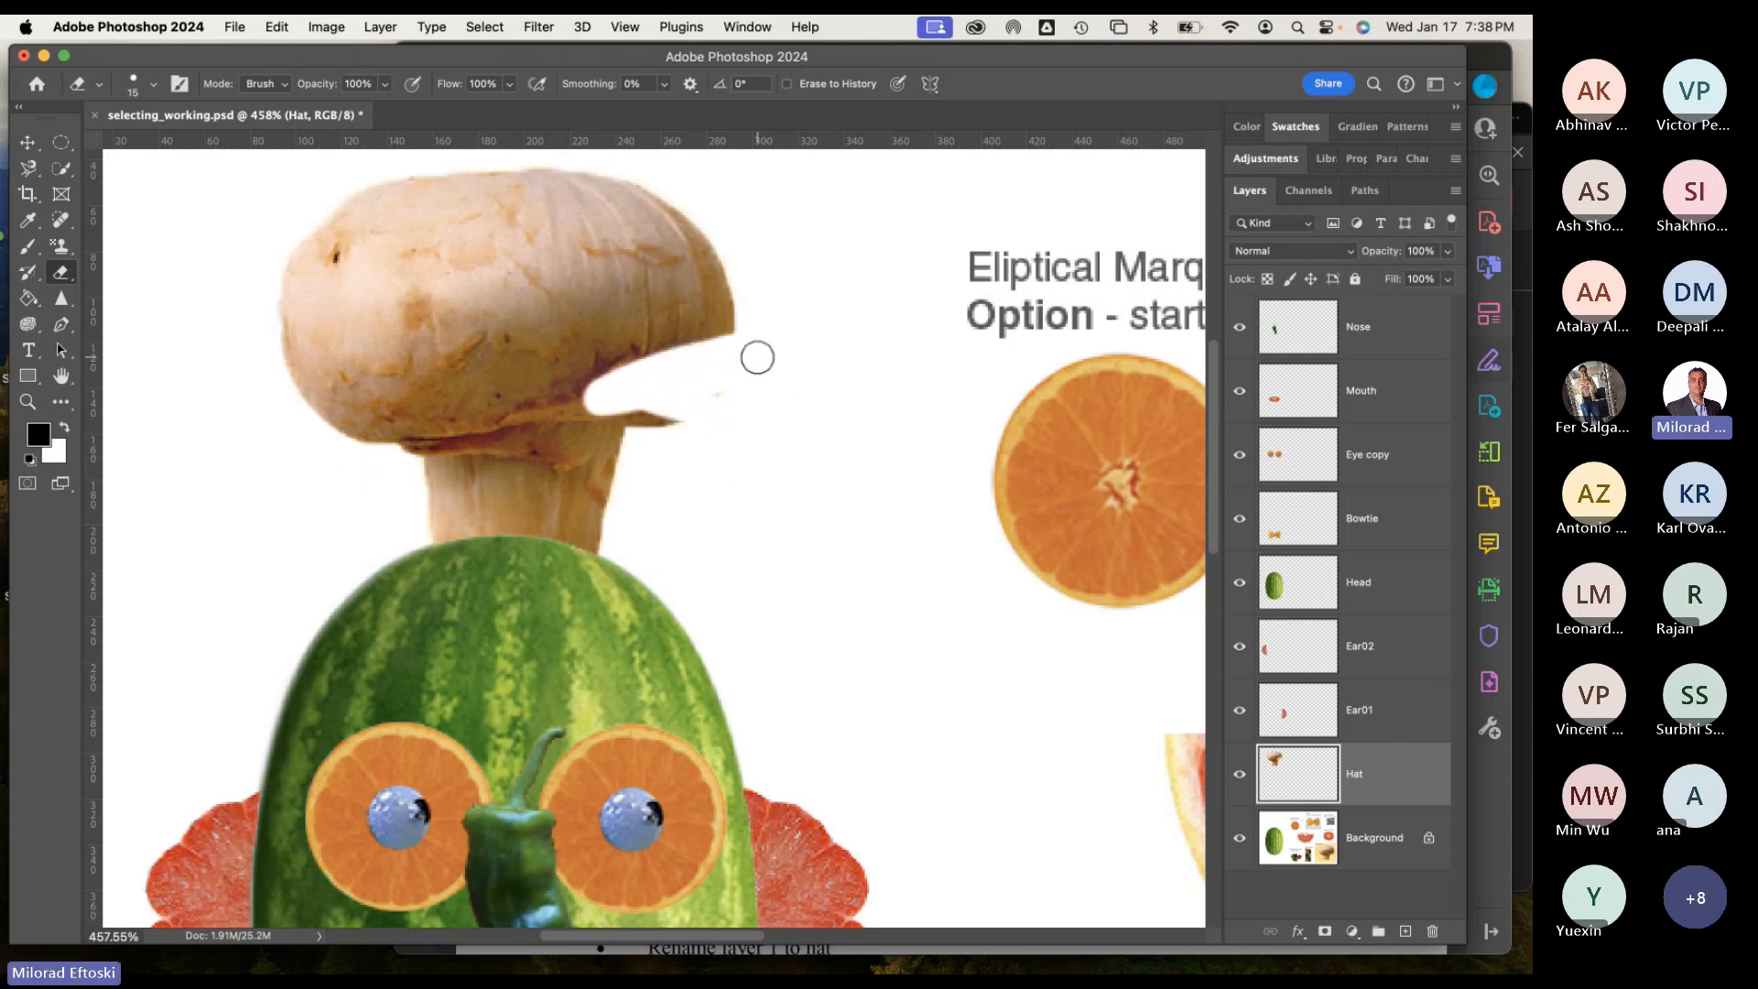
{"action": "key", "text": "super+z"}
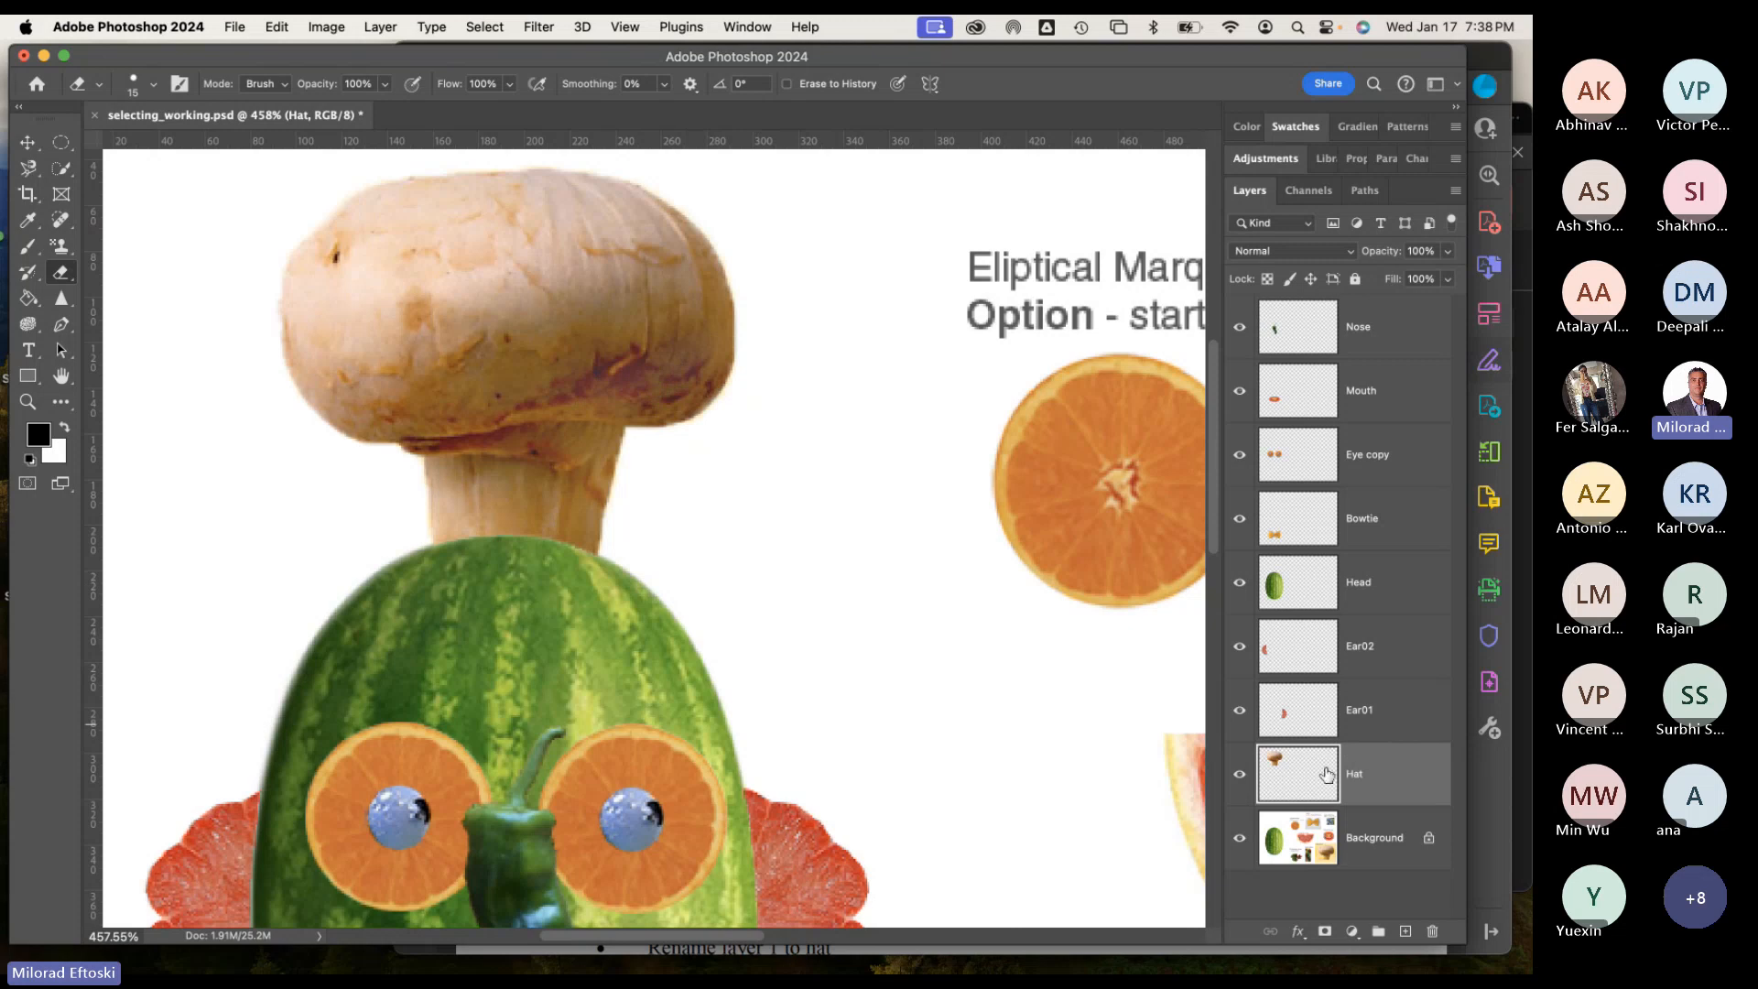
Place the Hat layer directly above the Head layer and lower the mushroom so its stem overlaps the watermelon.
{"action": "left_click", "coordinate": [28, 144]}
{"action": "left_click_drag", "start_coordinate": [414, 304], "coordinate": [416, 335]}
{"action": "key", "text": "super+0"}
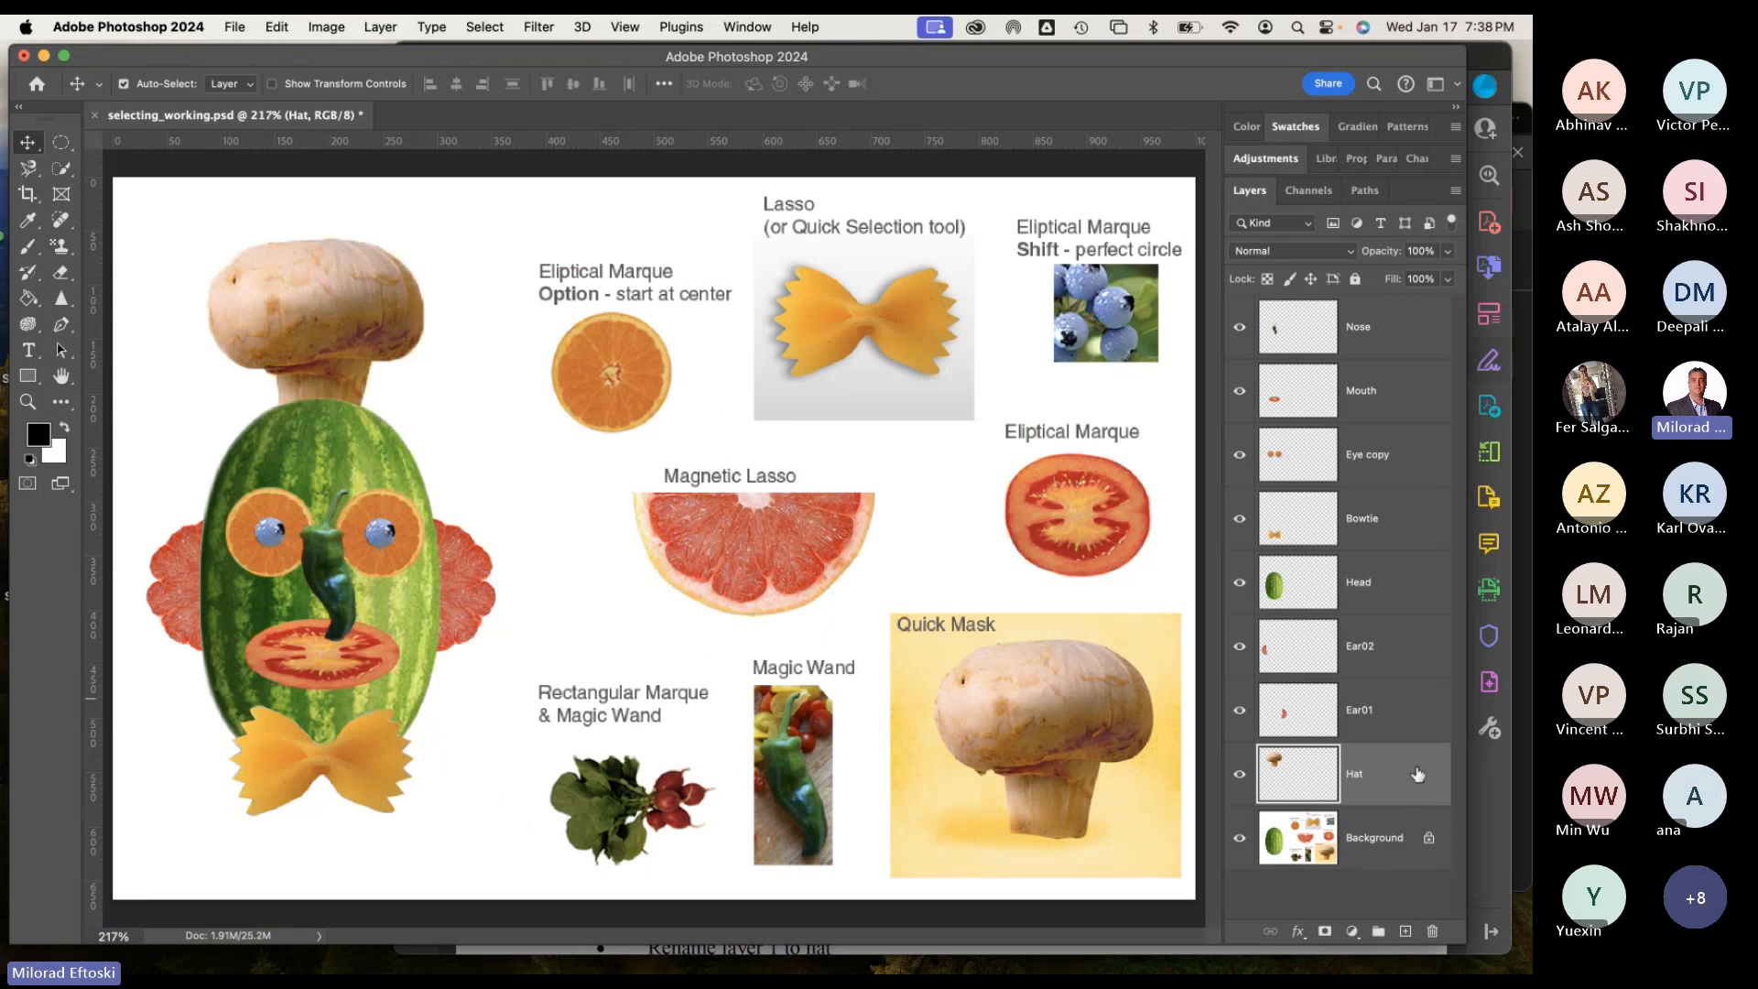
{"action": "left_click_drag", "start_coordinate": [1398, 777], "coordinate": [1410, 556]}
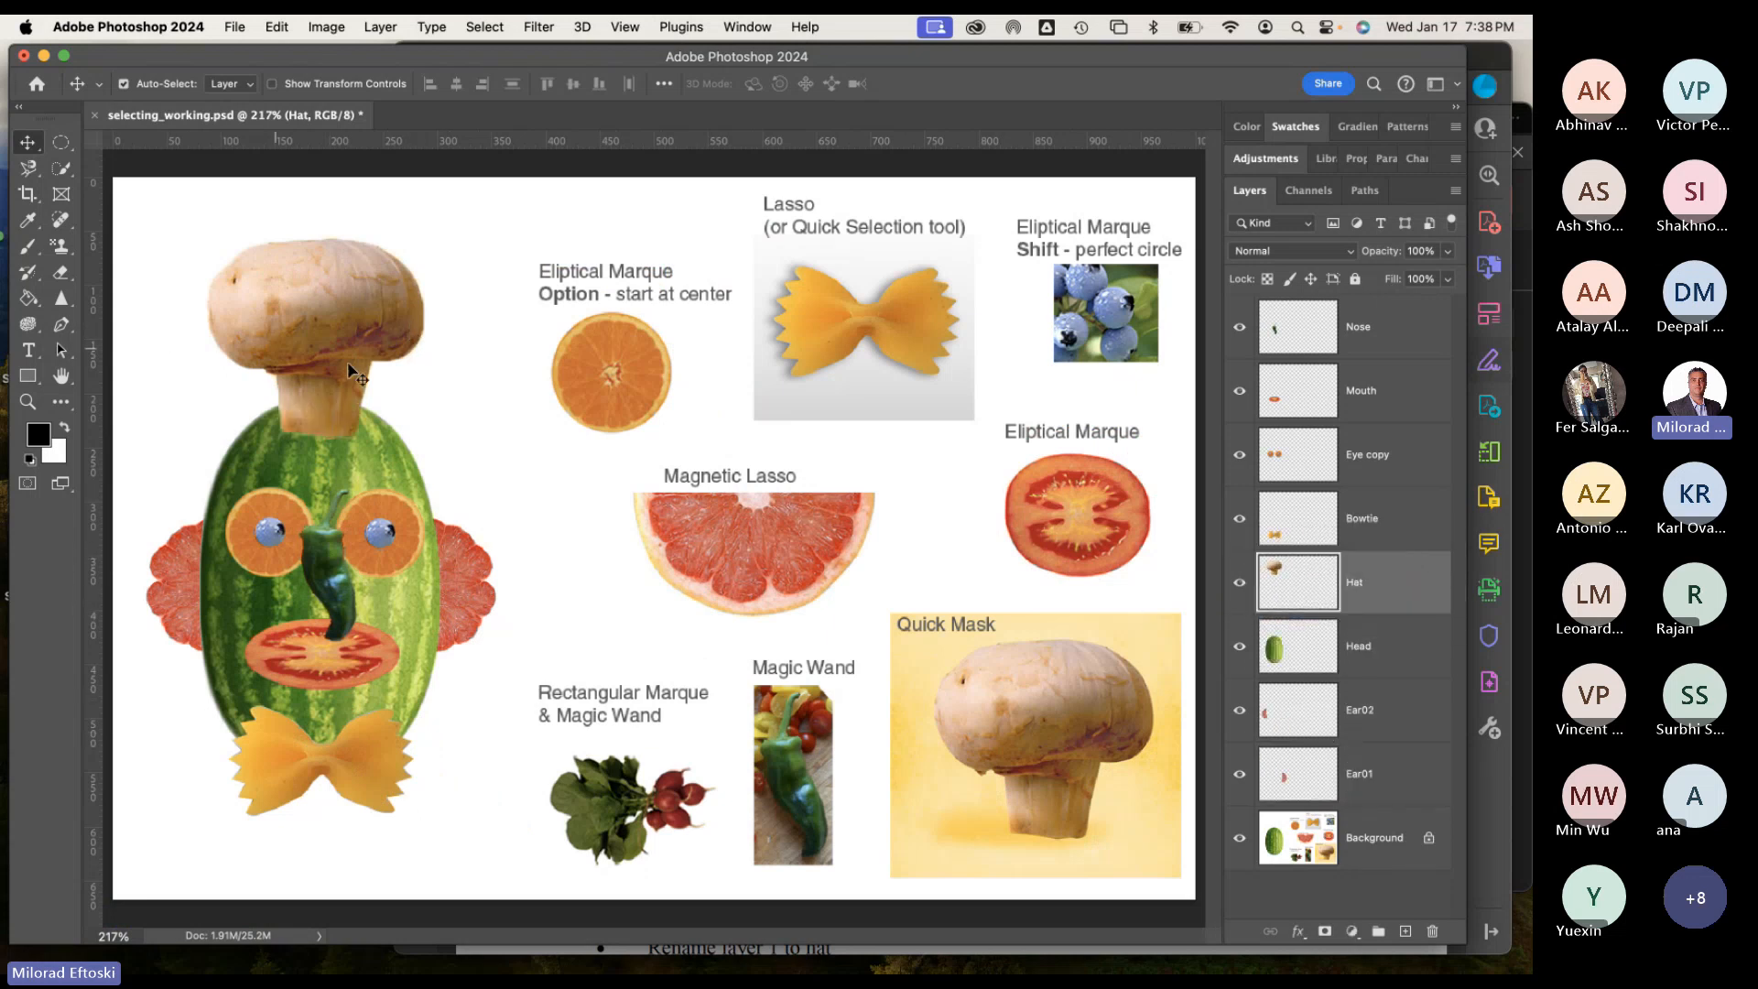
{"action": "mouse_move", "coordinate": [348, 364]}
{"action": "left_mouse_down"}
{"action": "mouse_move", "coordinate": [359, 320]}
{"action": "mouse_move", "coordinate": [348, 388]}
{"action": "mouse_move", "coordinate": [354, 368]}
{"action": "left_mouse_up"}
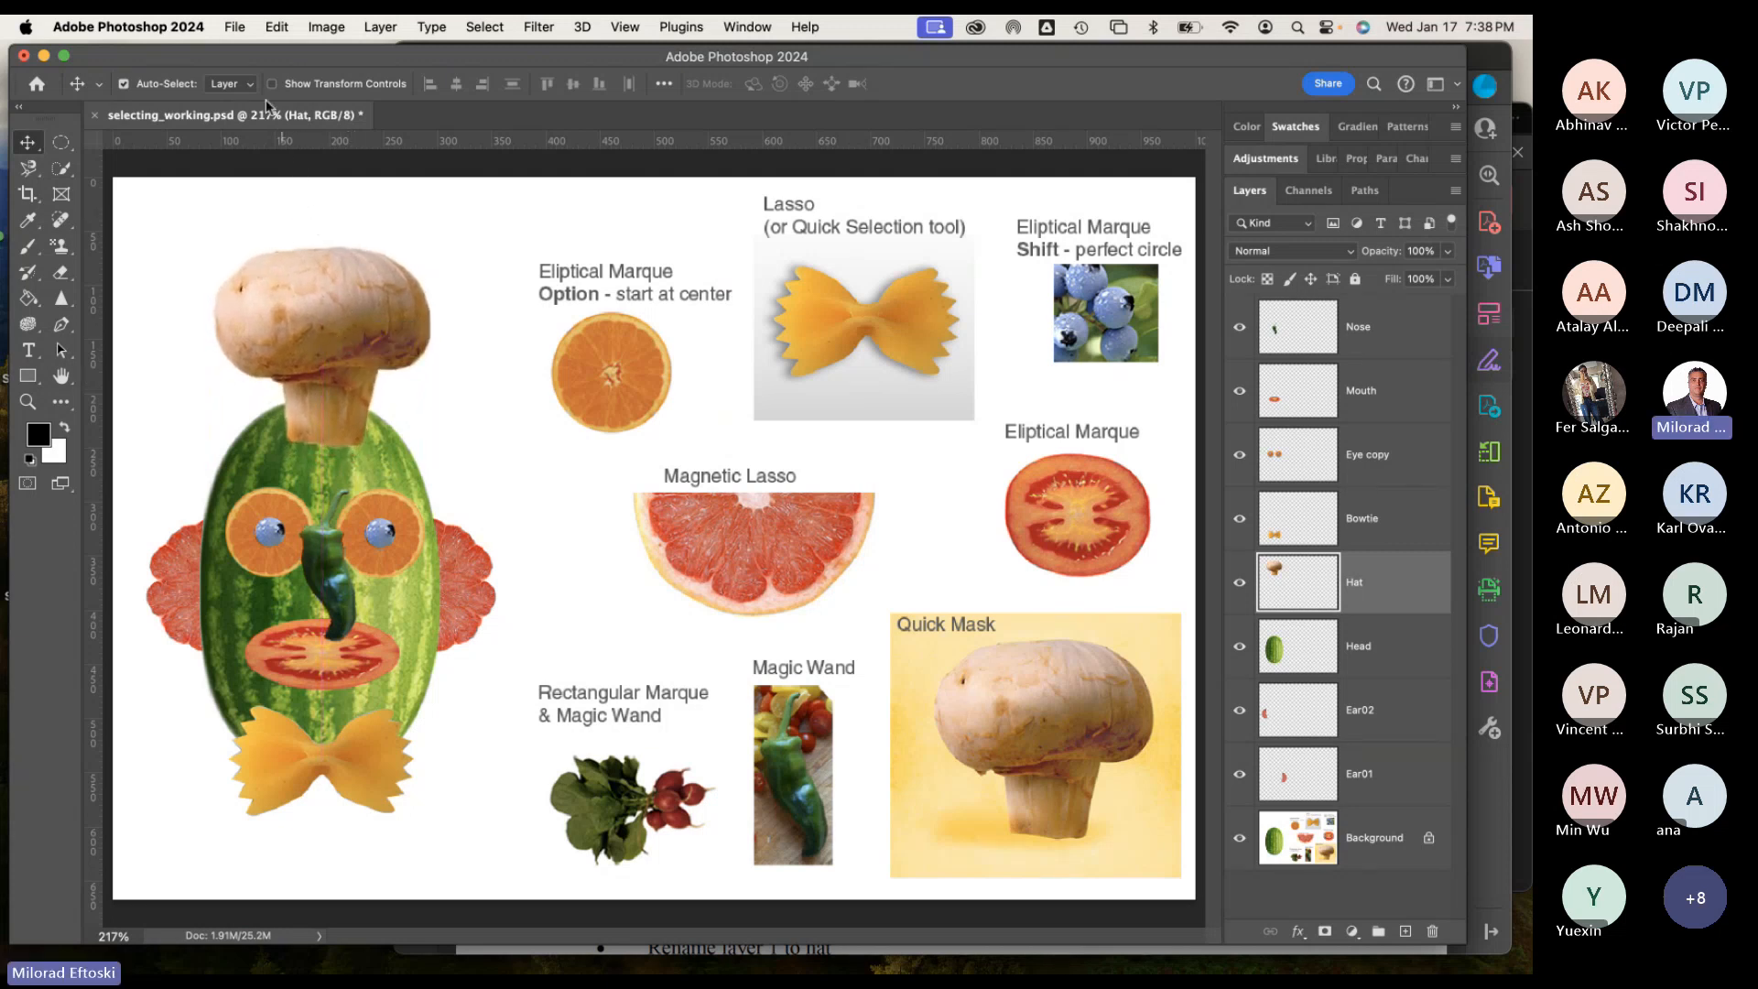
Free-transform the Hat mushroom to about 86% height, tilt it about 8.7° counterclockwise and shift it slightly up and left on the head.
{"action": "left_click", "coordinate": [277, 26]}
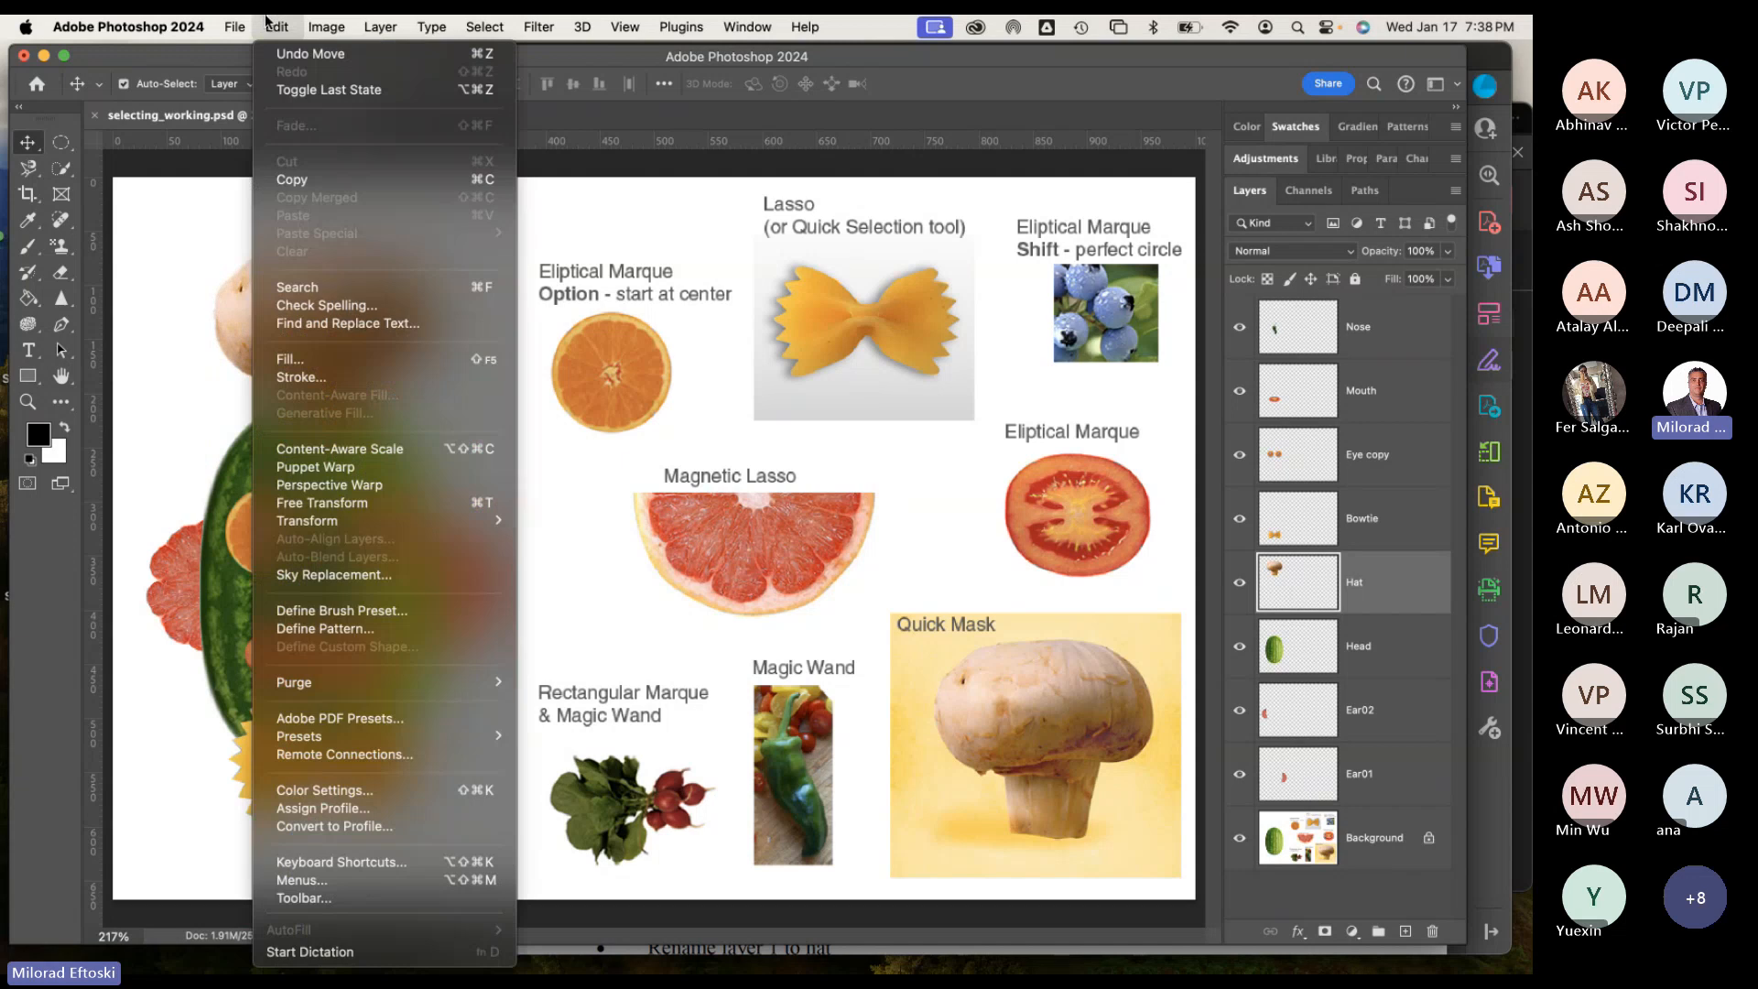
{"action": "left_click", "coordinate": [362, 508]}
{"action": "left_click_drag", "start_coordinate": [320, 247], "coordinate": [320, 273]}
{"action": "left_click_drag", "start_coordinate": [441, 262], "coordinate": [424, 246]}
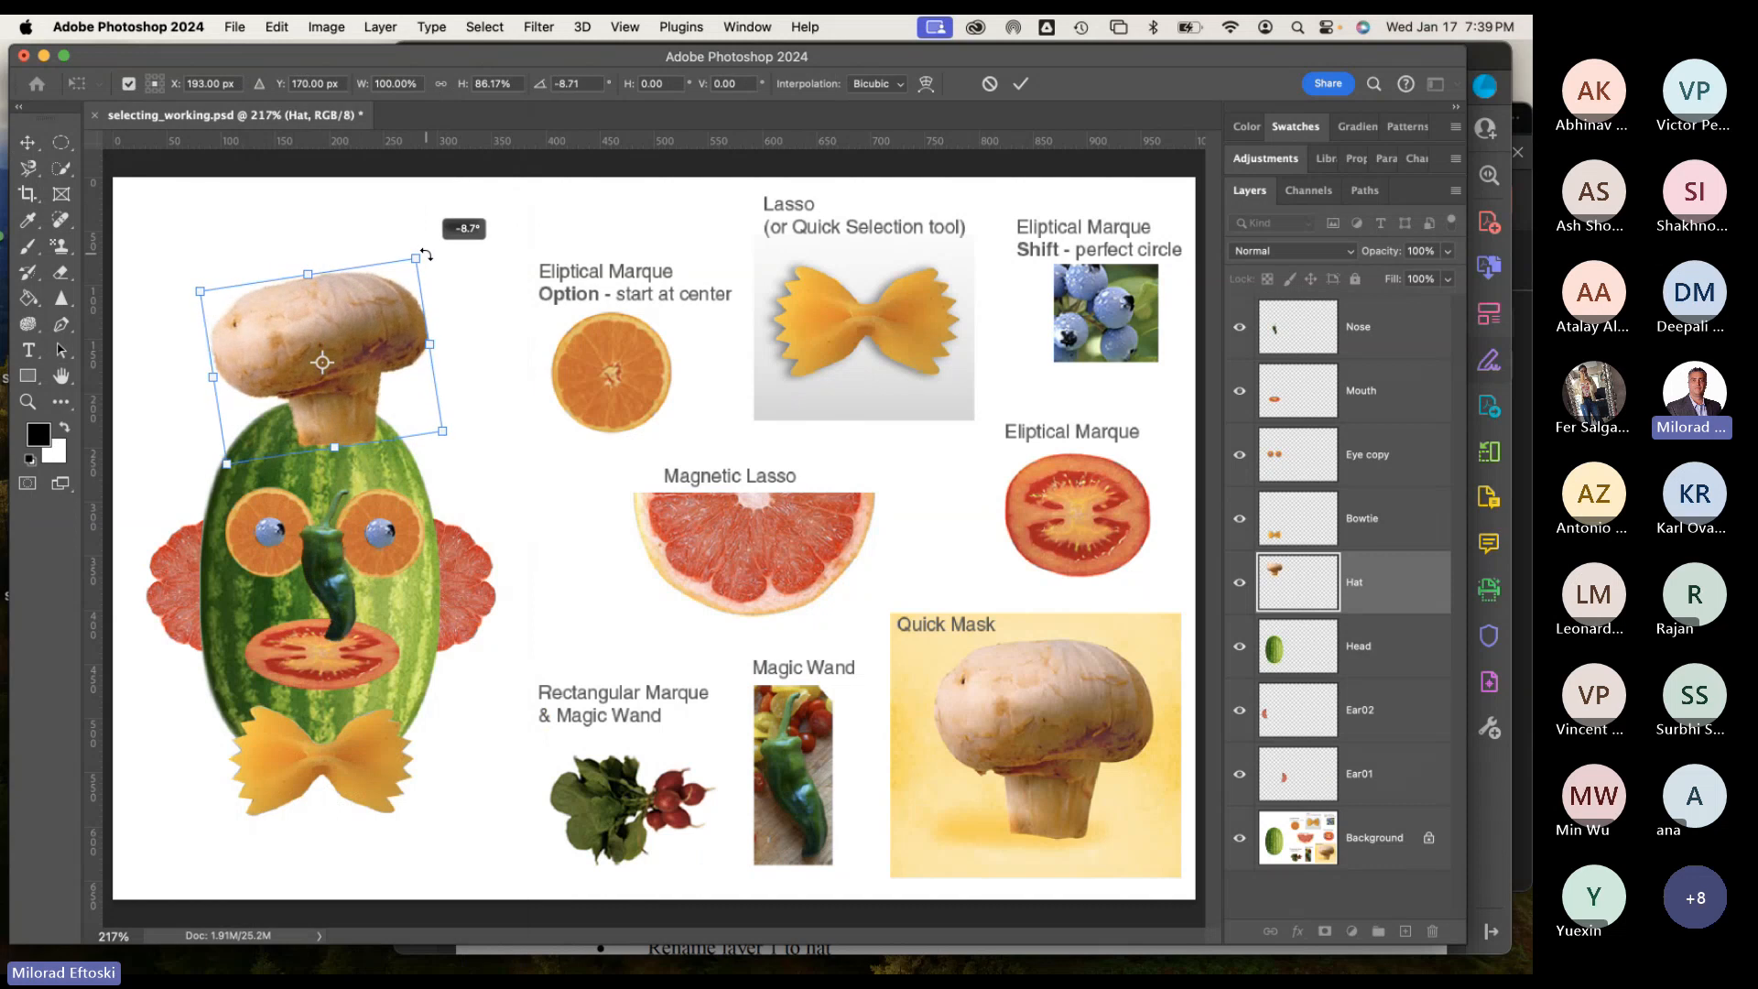
{"action": "left_click_drag", "start_coordinate": [388, 302], "coordinate": [381, 293]}
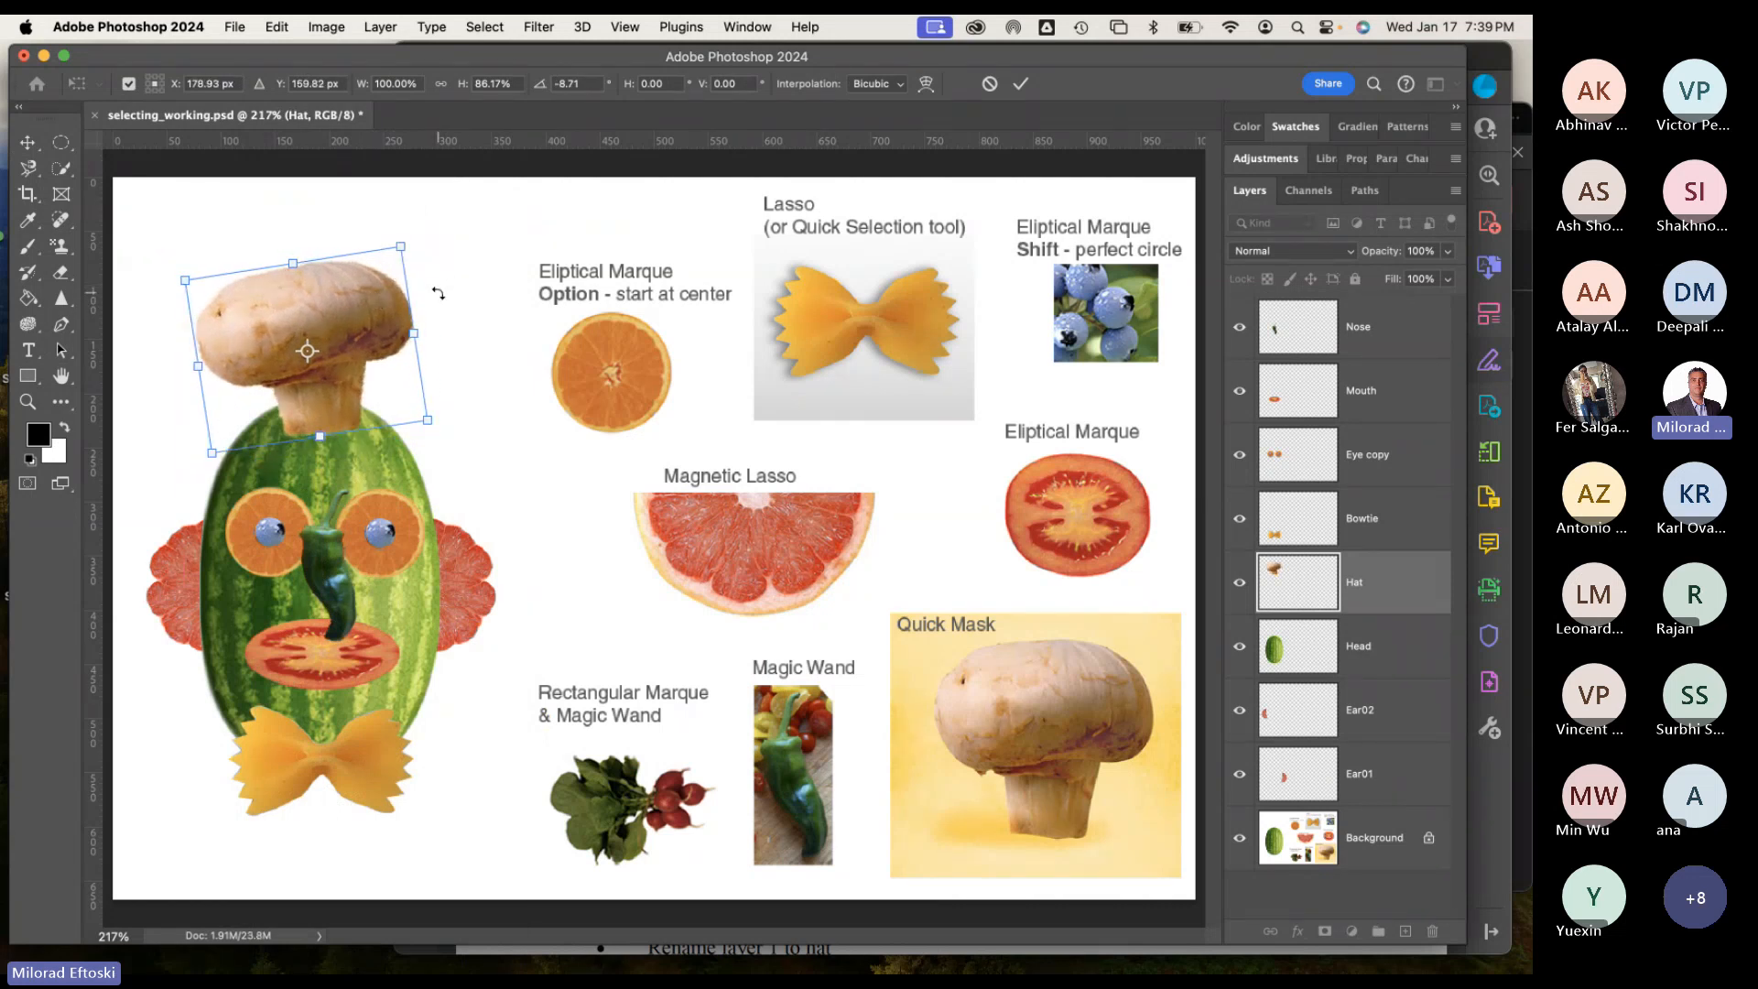
{"action": "key", "text": "Return"}
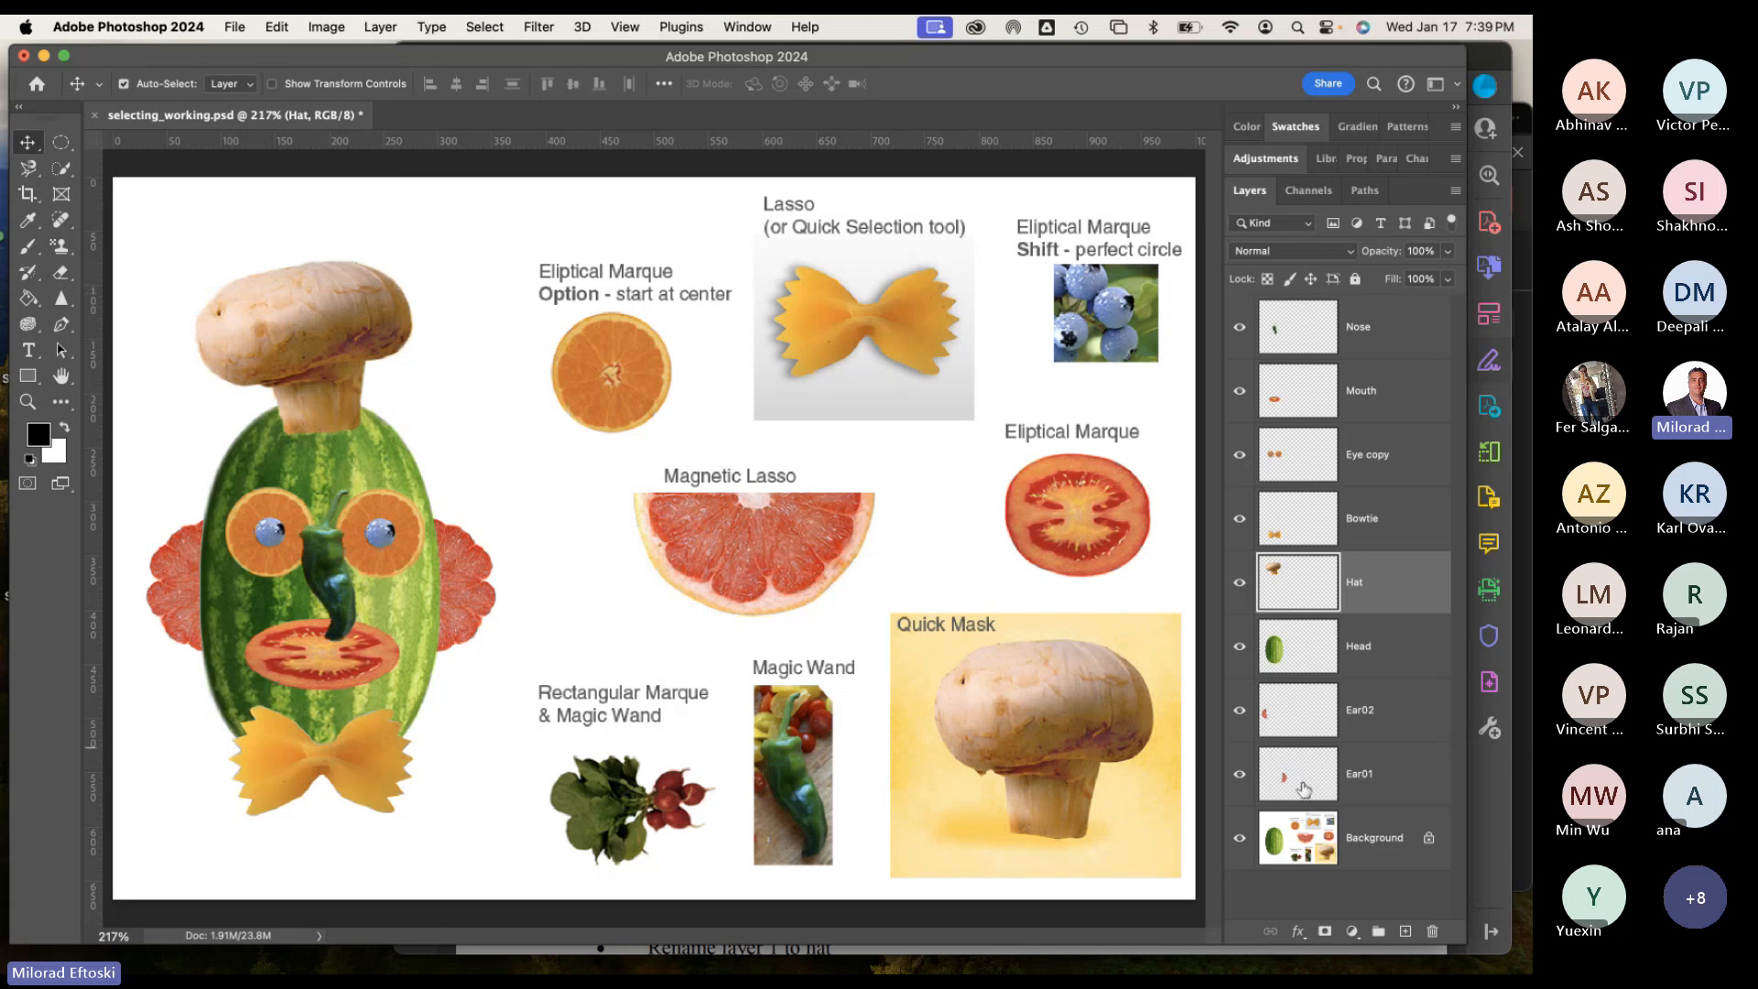
Switch to the exercise PDF in Acrobat, review the remaining Hat and Crop instructions, and return to Photoshop.
{"action": "left_click", "coordinate": [1487, 809]}
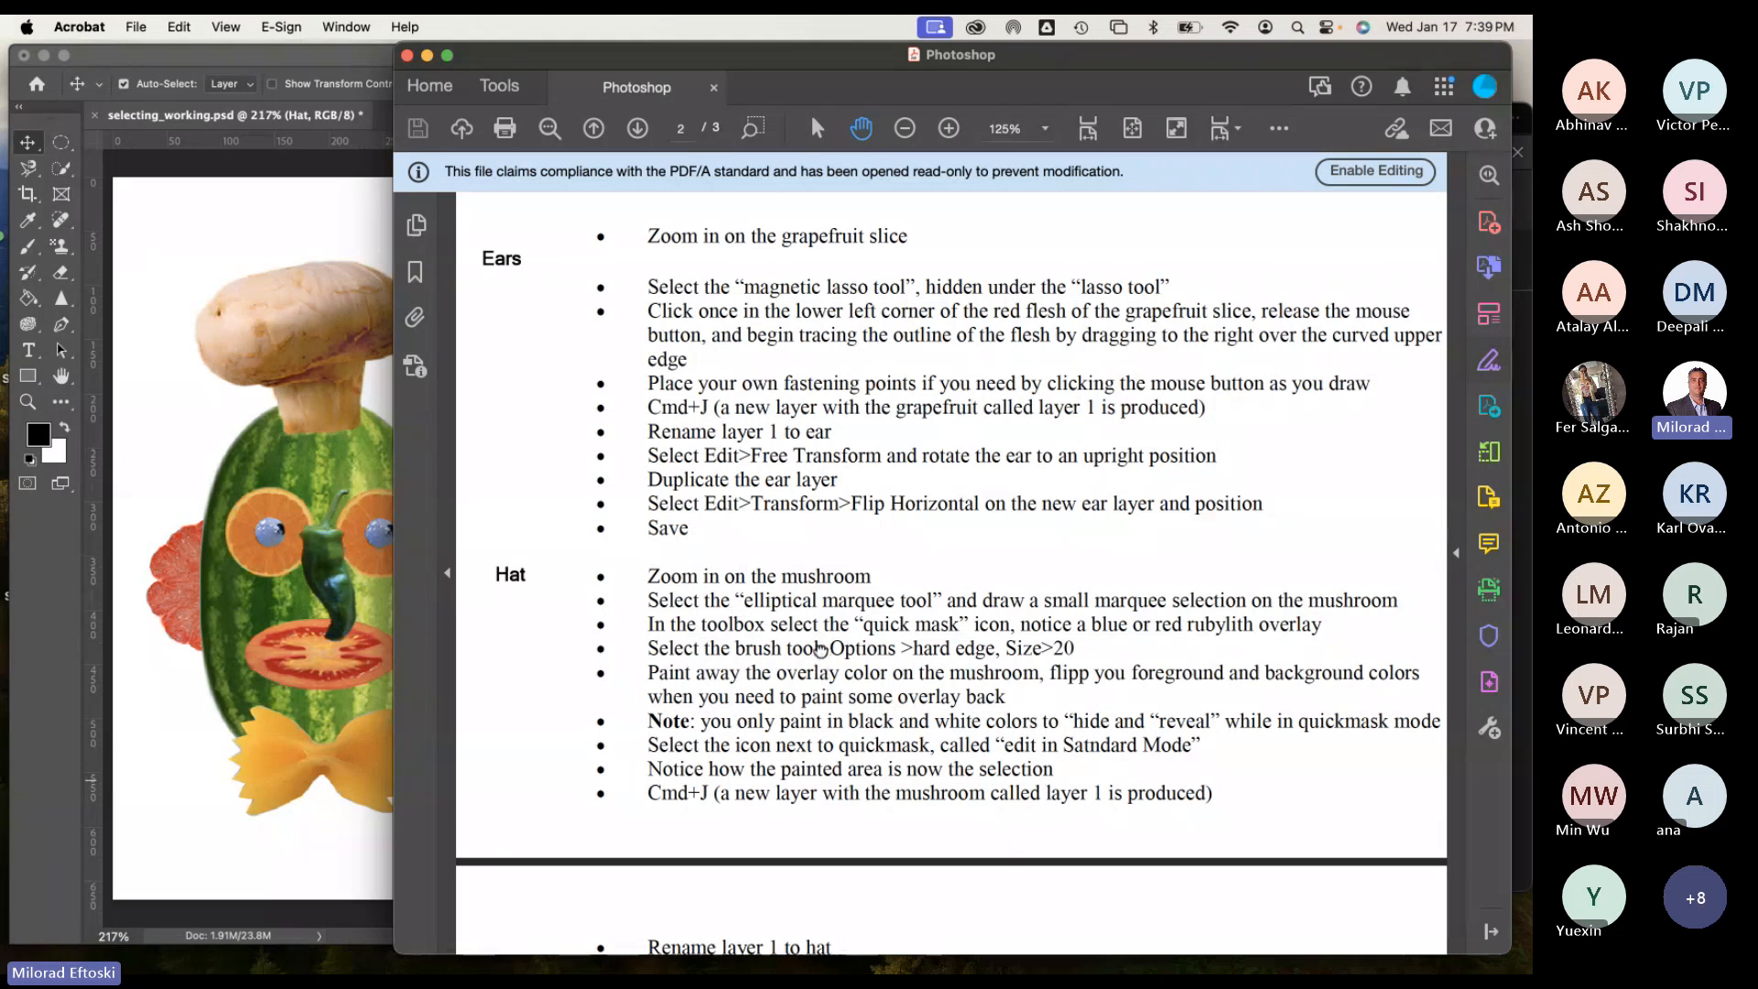
{"action": "scroll", "coordinate": [850, 491], "scroll_direction": "down", "scroll_amount": 5}
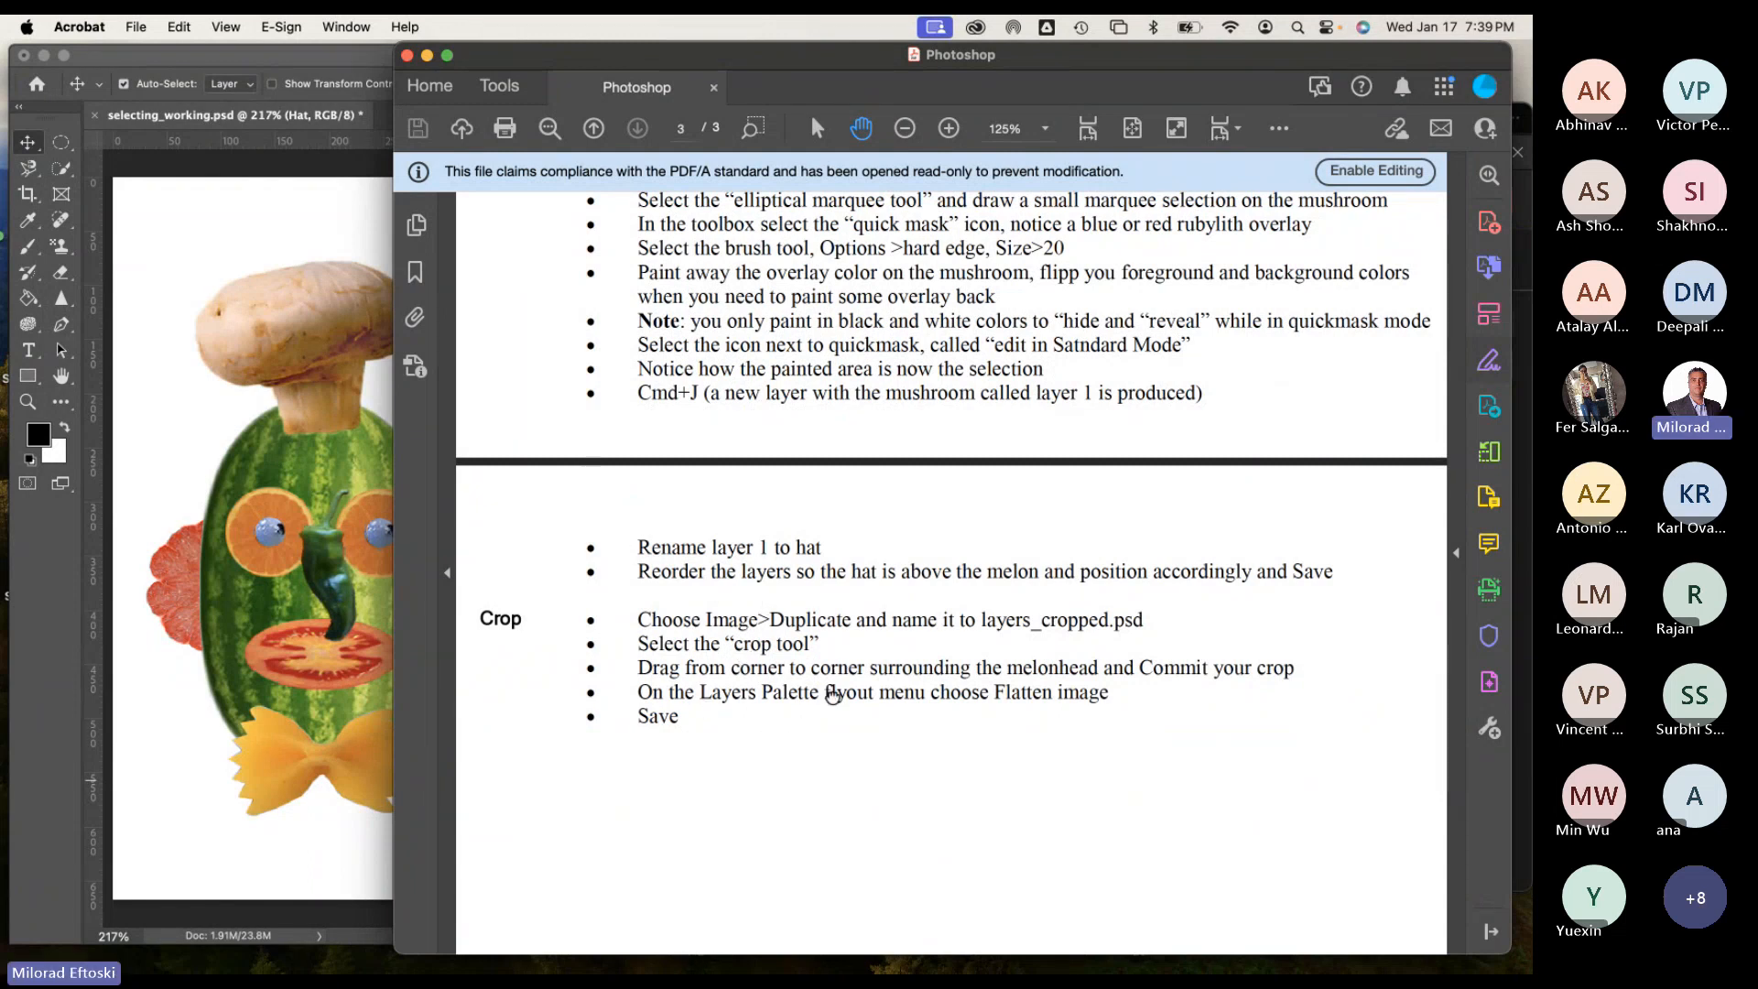
{"action": "left_click_drag", "start_coordinate": [824, 764], "coordinate": [891, 816]}
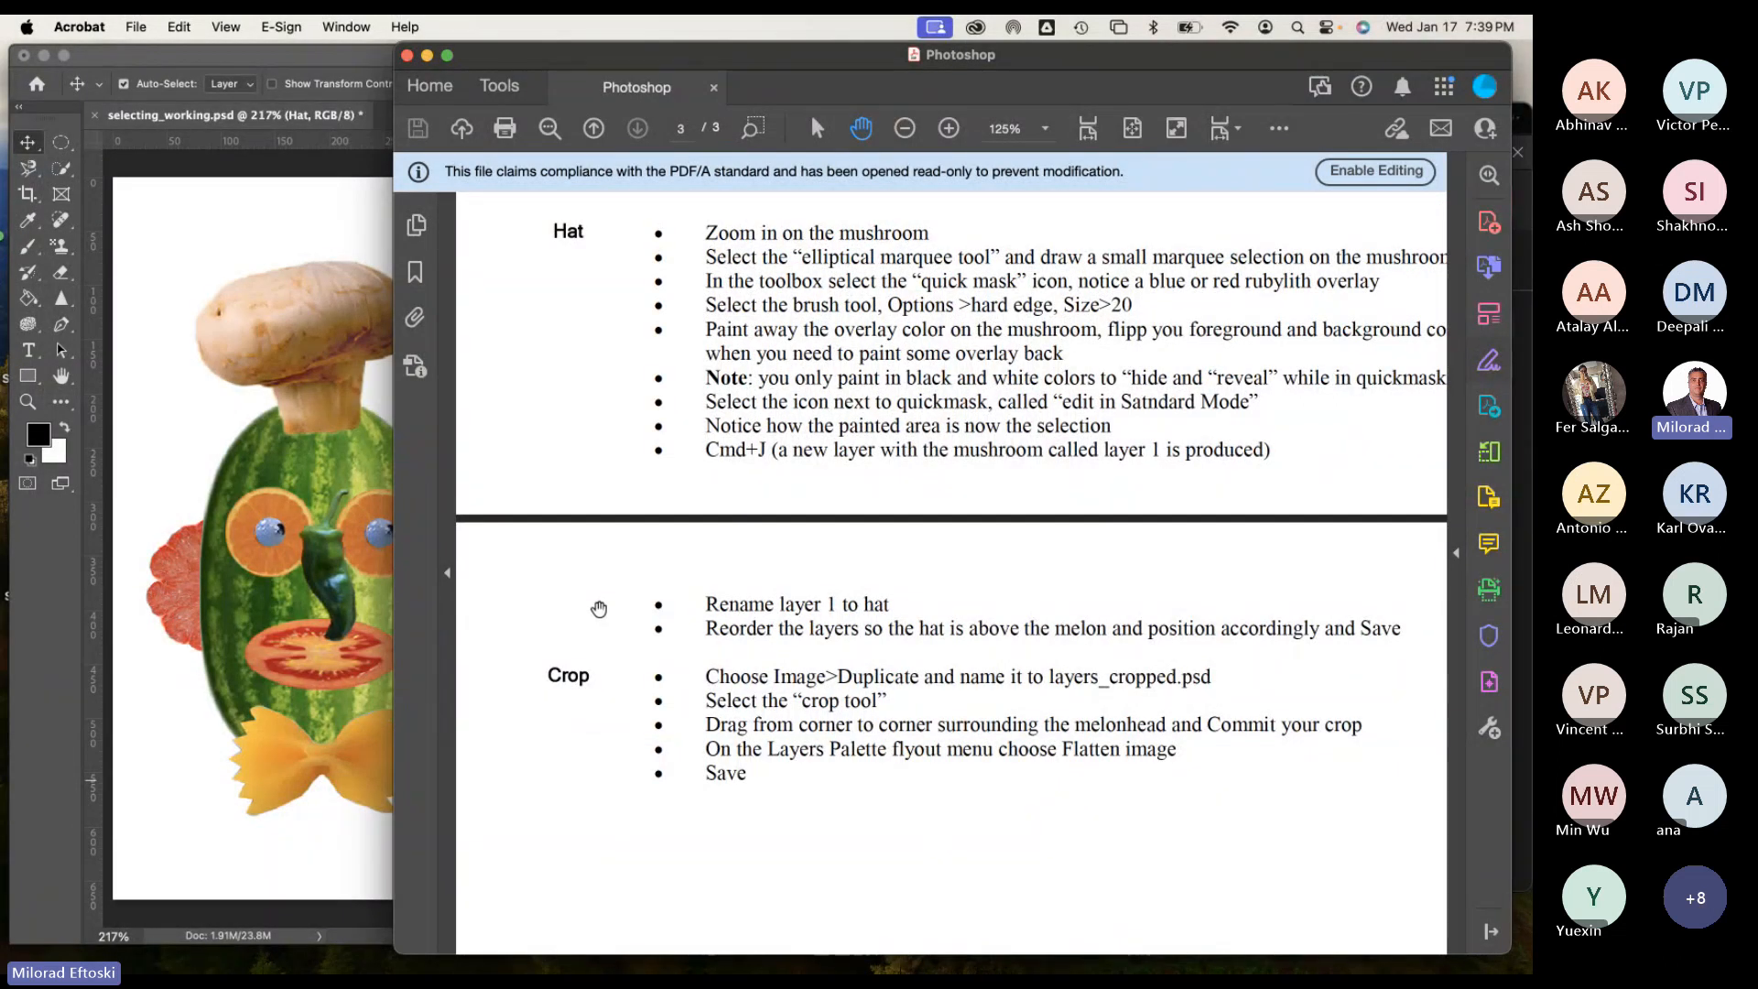
{"action": "key", "text": "super+Tab"}
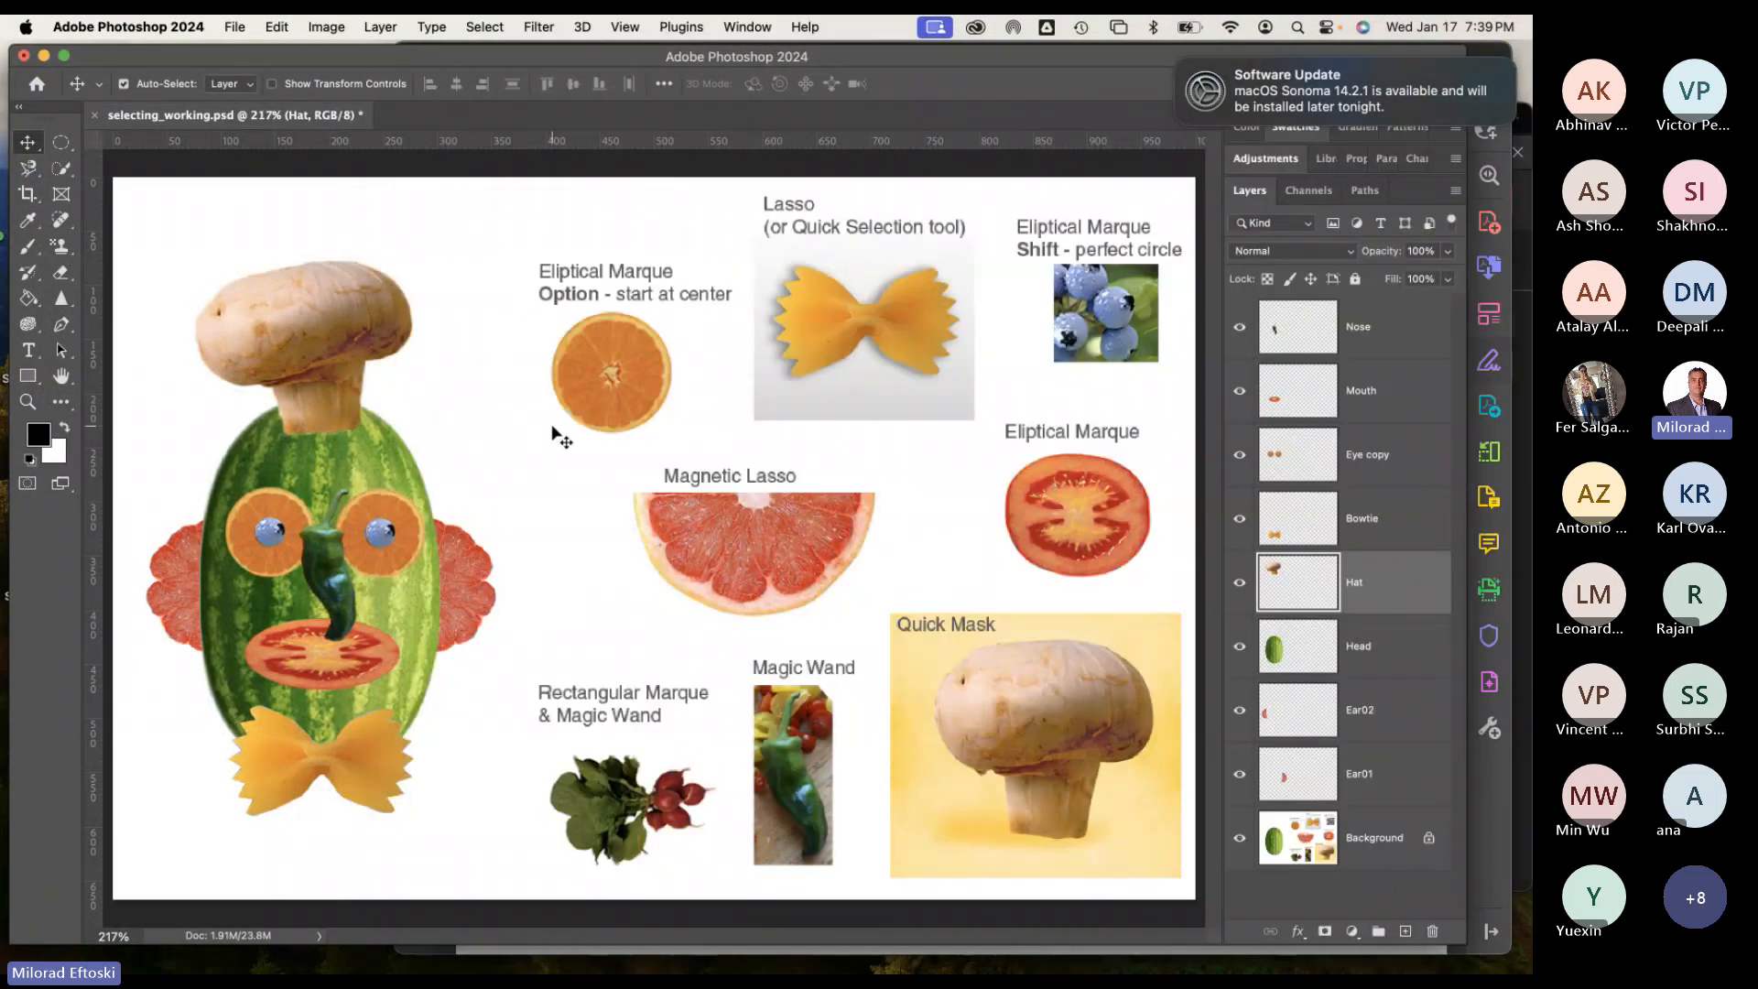
Choose the Object Selection tool and make the Background layer active for working on the radish bunch.
{"action": "left_click", "coordinate": [64, 171]}
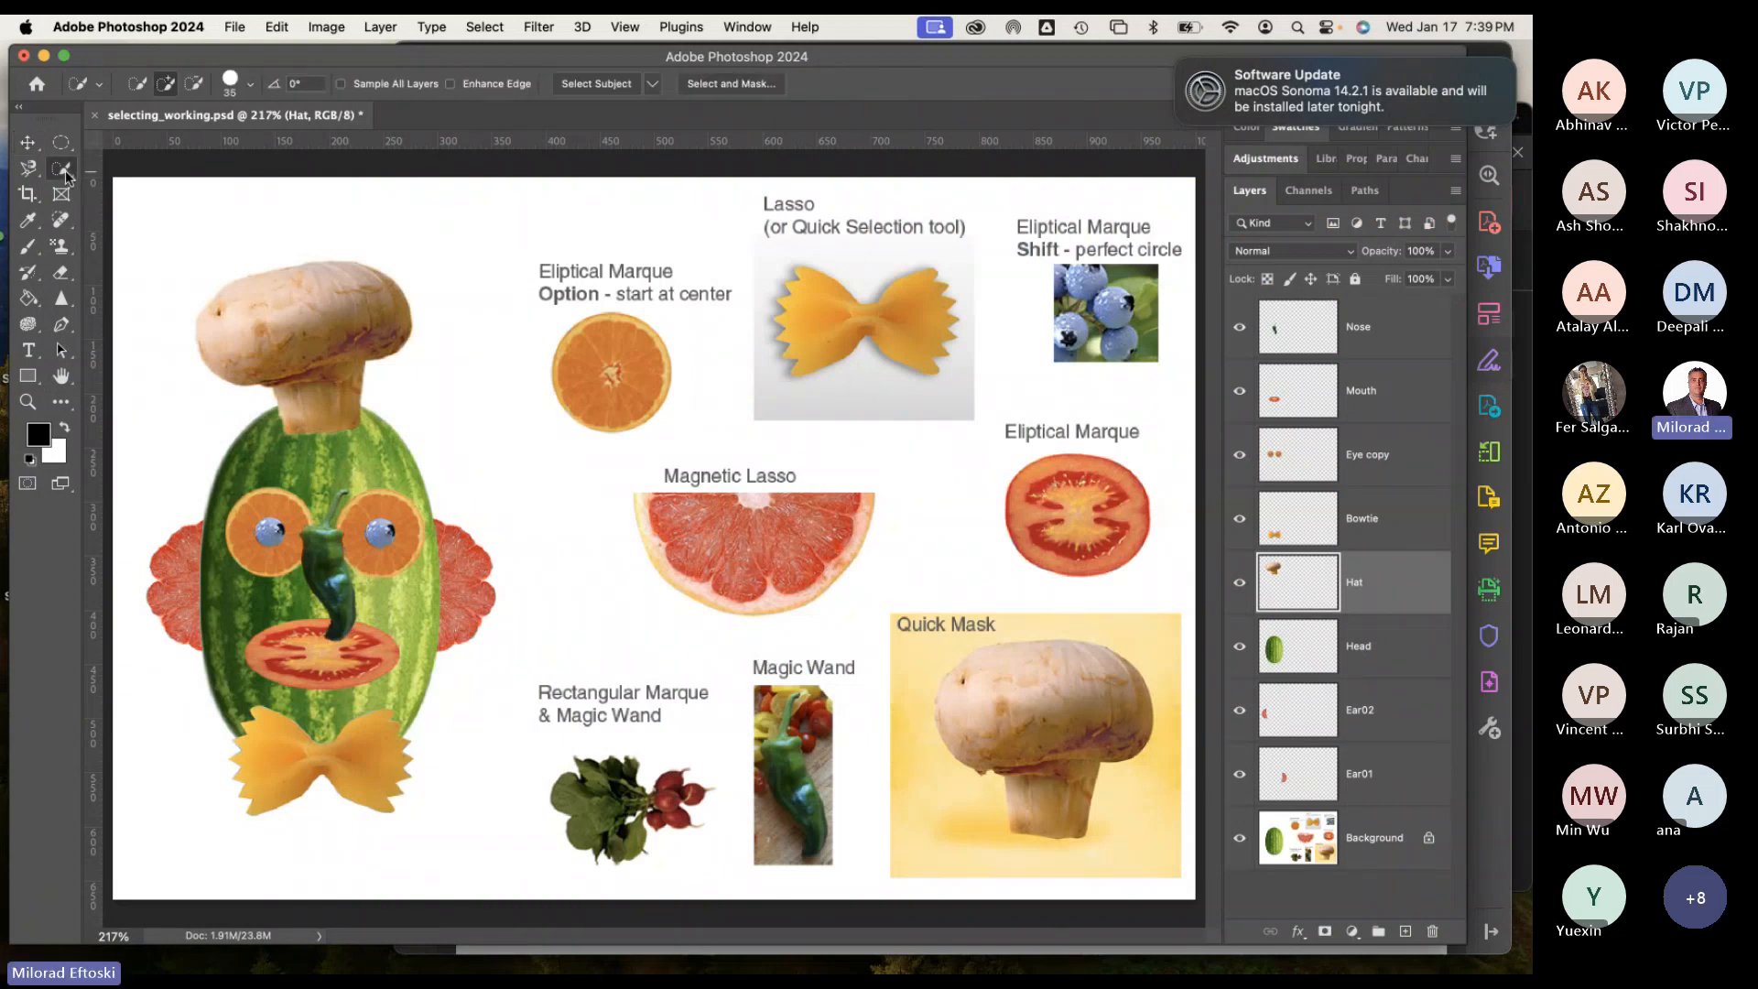
{"action": "right_click", "coordinate": [64, 171]}
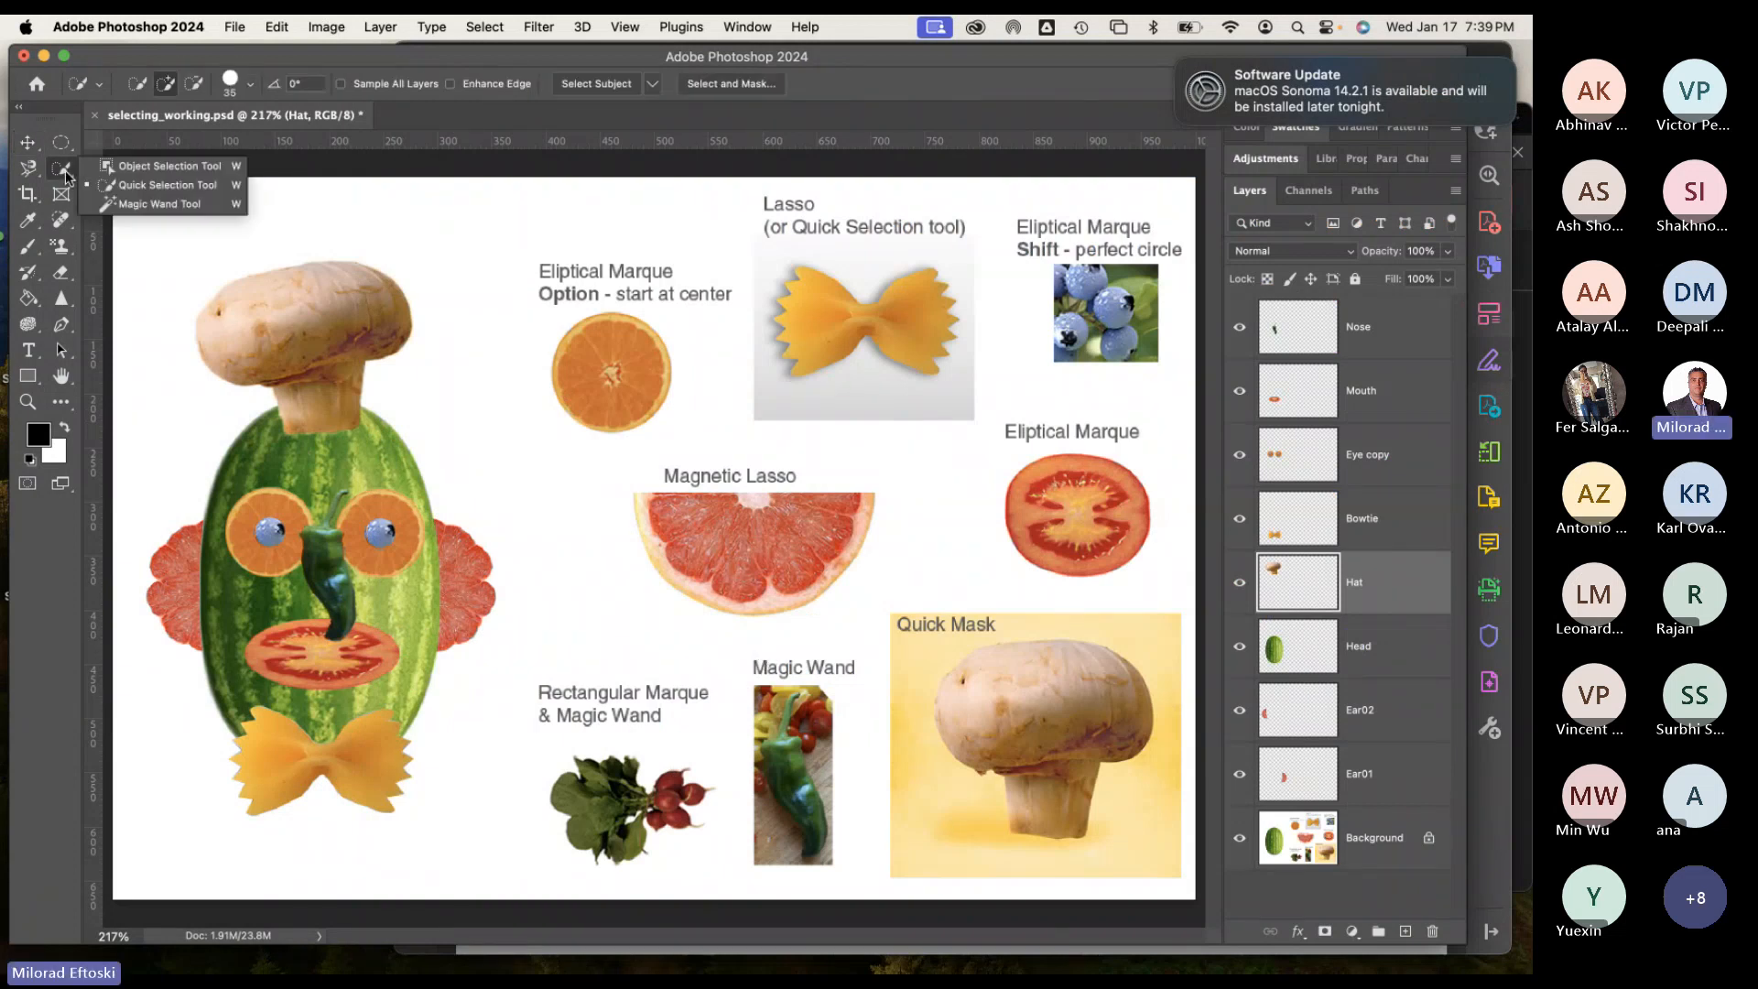
{"action": "left_click", "coordinate": [177, 165]}
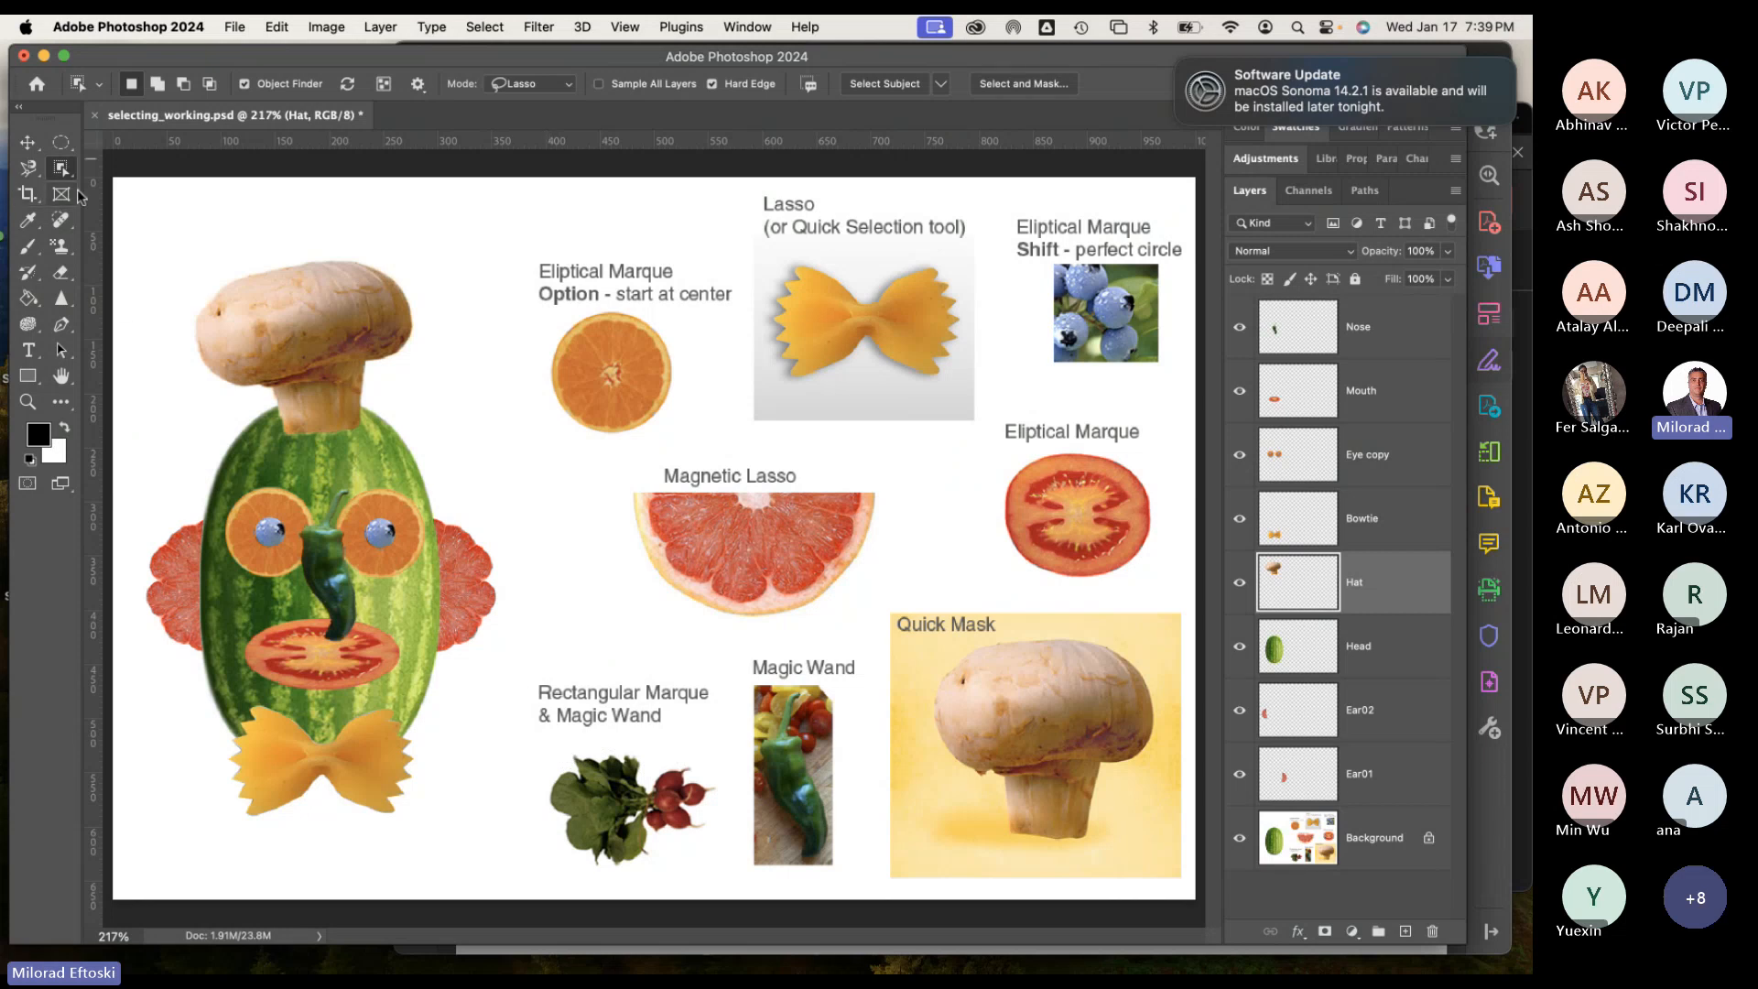
{"action": "right_click", "coordinate": [61, 168]}
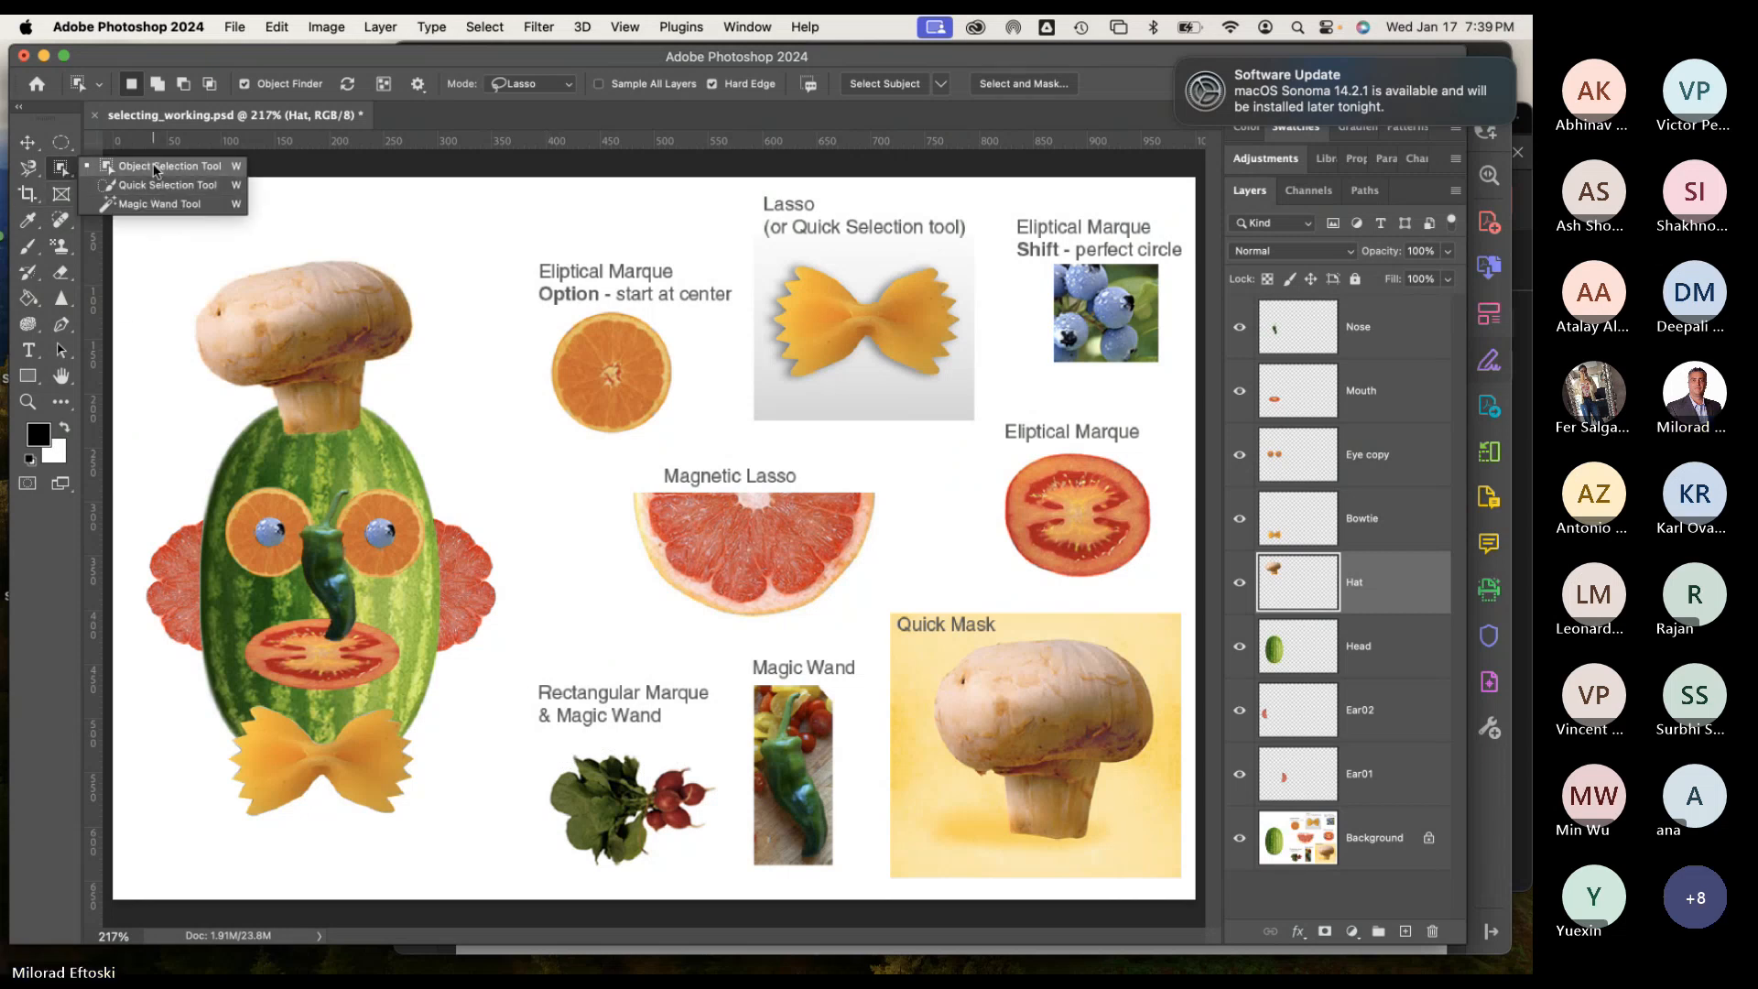
{"action": "left_click", "coordinate": [156, 169]}
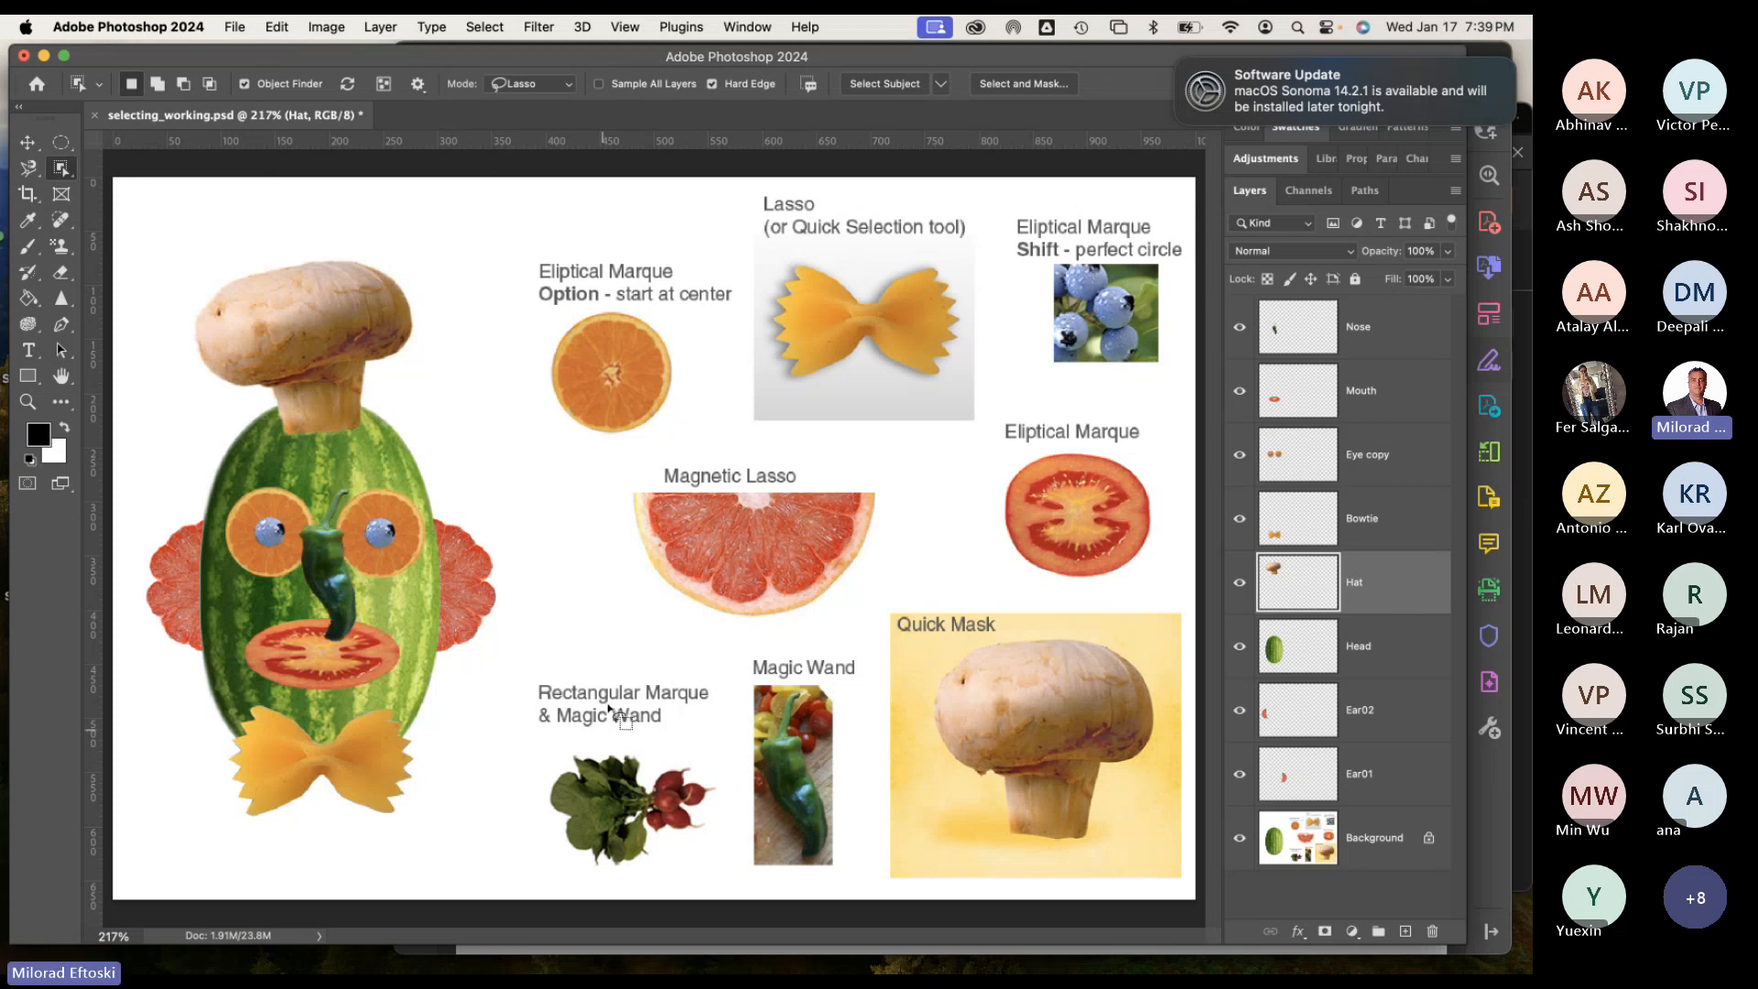
{"action": "key", "text": "super+equal"}
{"action": "key", "text": "super+equal"}
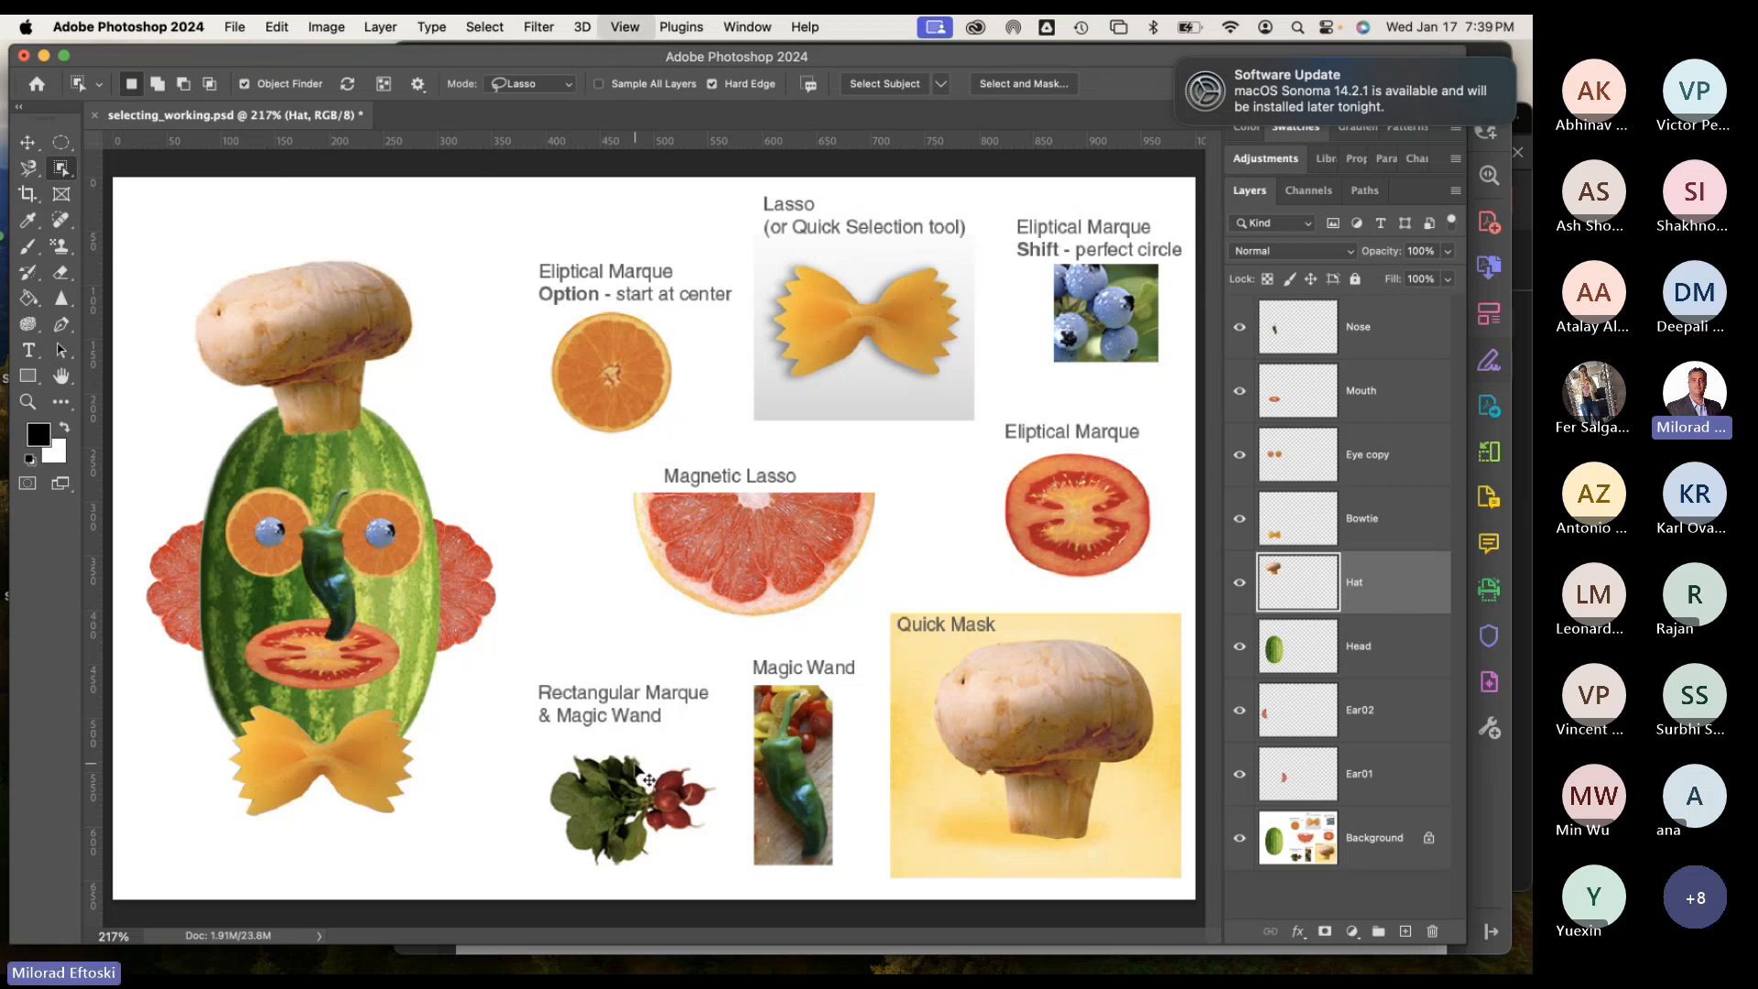
{"action": "left_click_drag", "start_coordinate": [677, 623], "coordinate": [660, 385]}
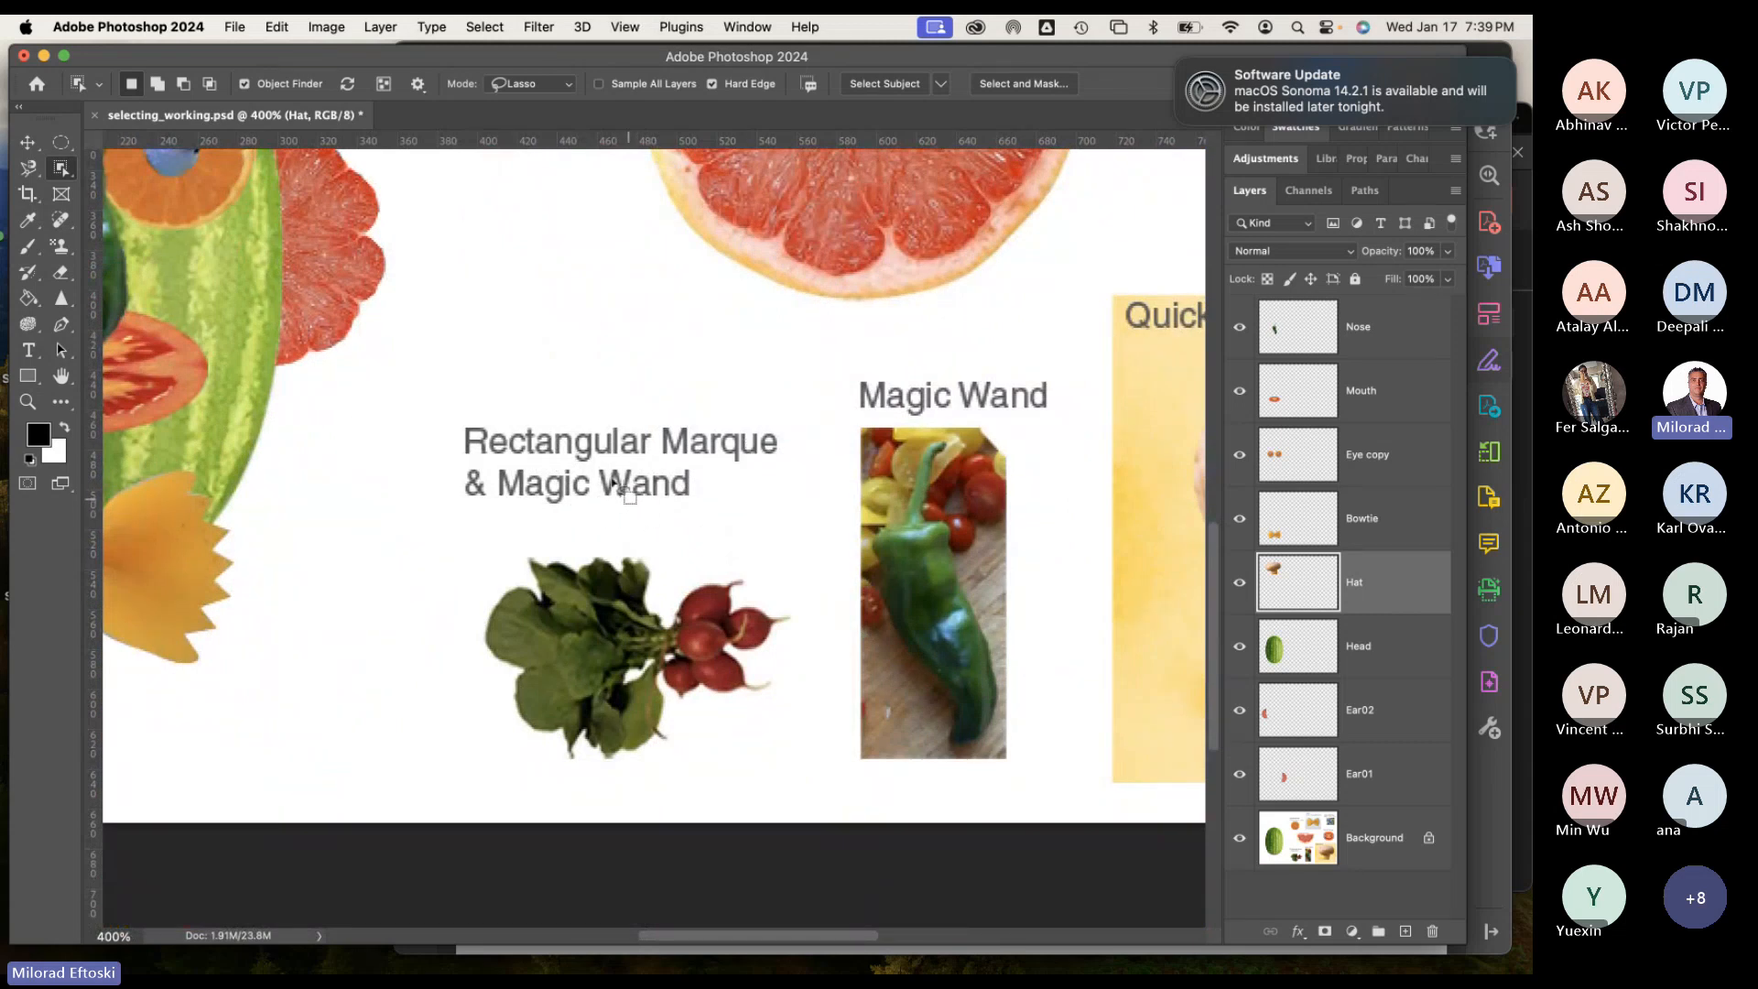
{"action": "left_click", "coordinate": [1383, 838]}
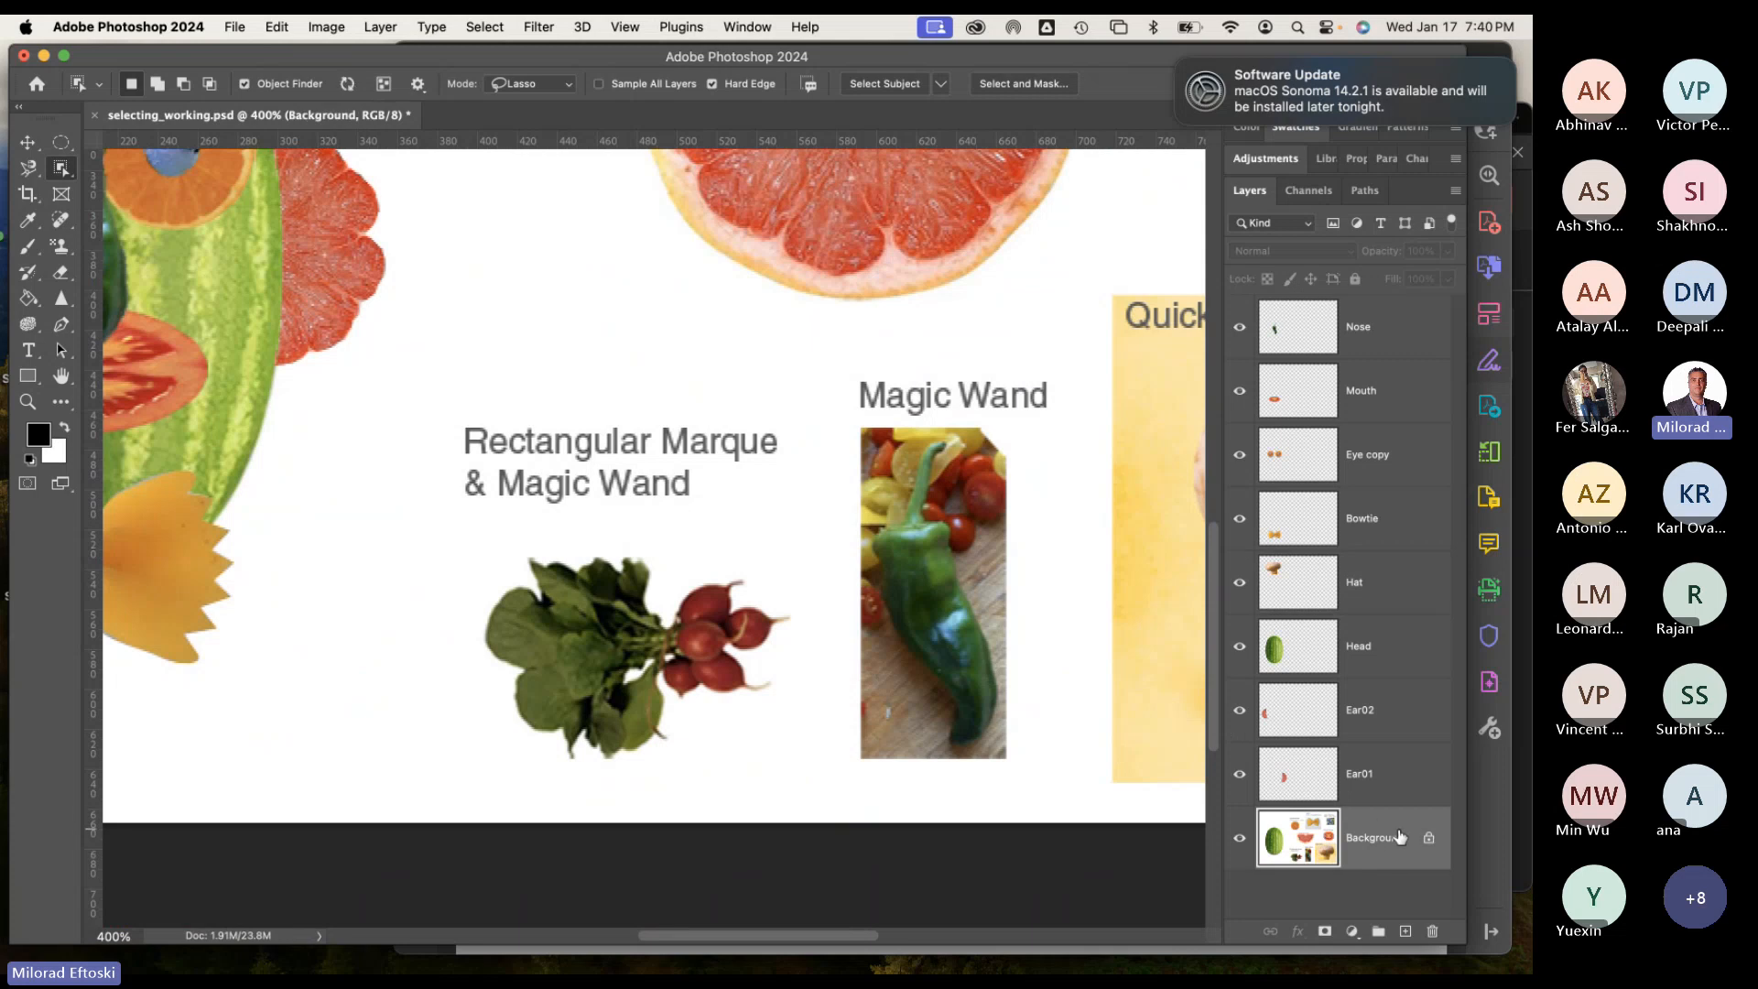
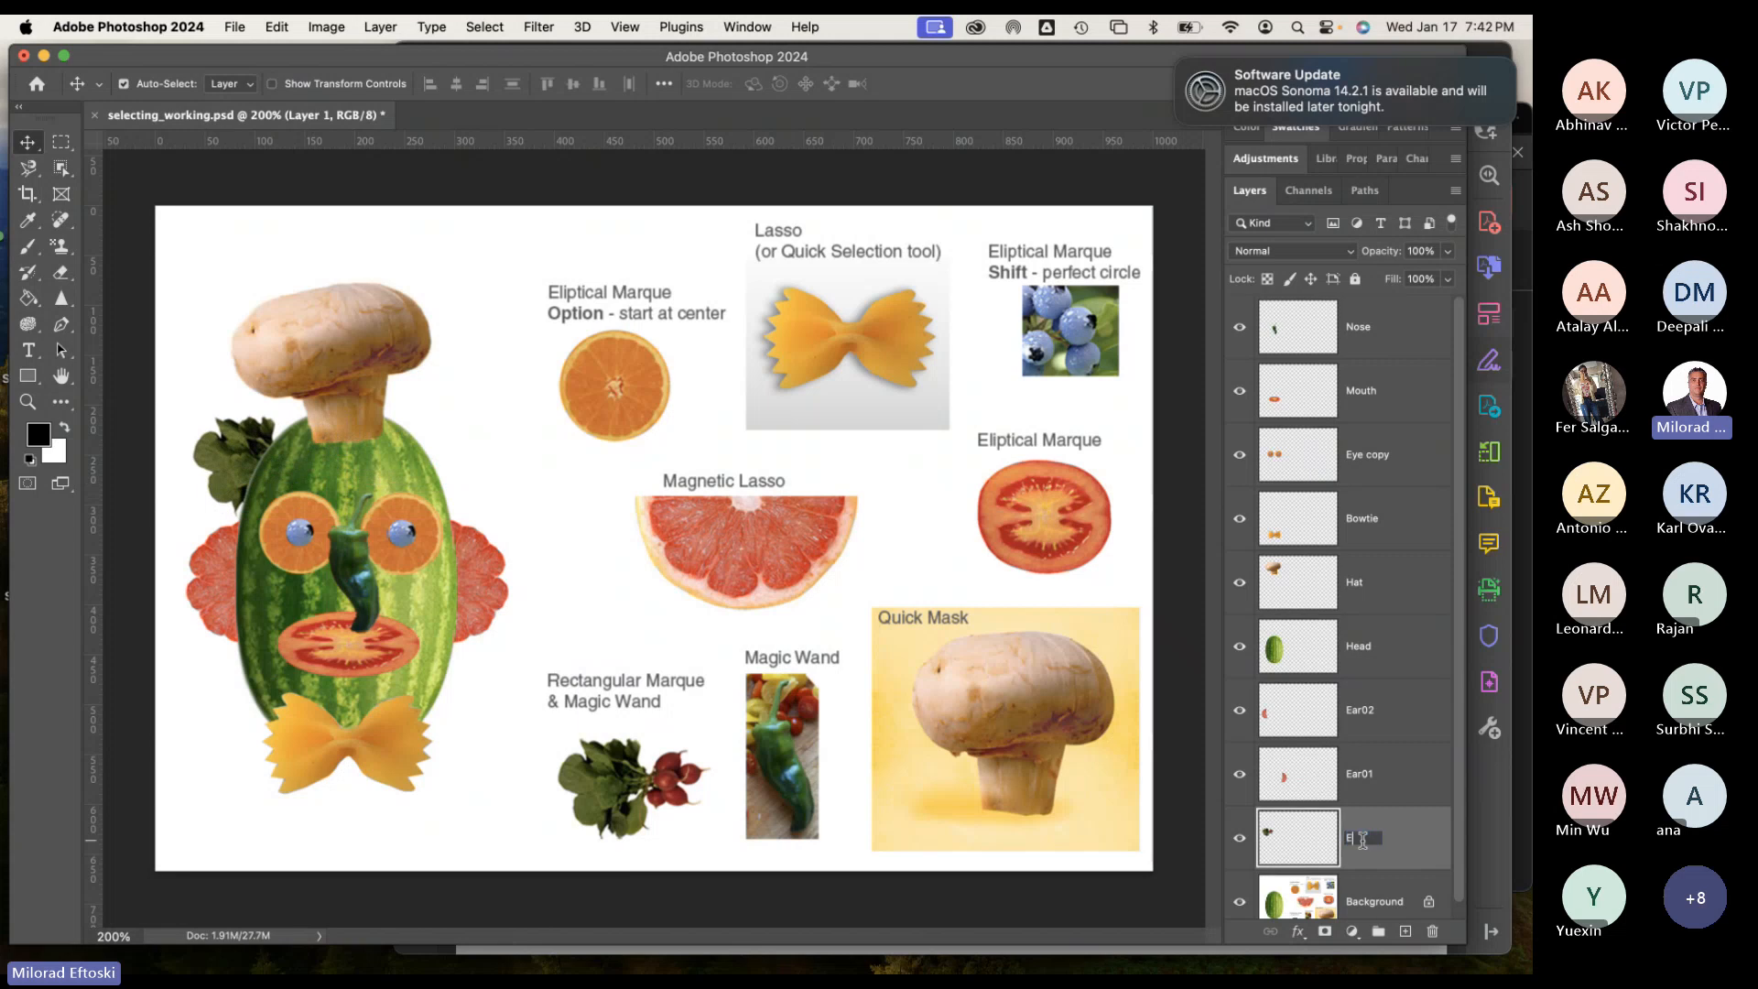
Rename the radish layer Eyebrow, place it directly above the Head layer and nudge the radish bunch over the left eye.
{"action": "type", "text": "brow"}
{"action": "key", "text": "Return"}
{"action": "left_click_drag", "start_coordinate": [1390, 835], "coordinate": [1363, 648]}
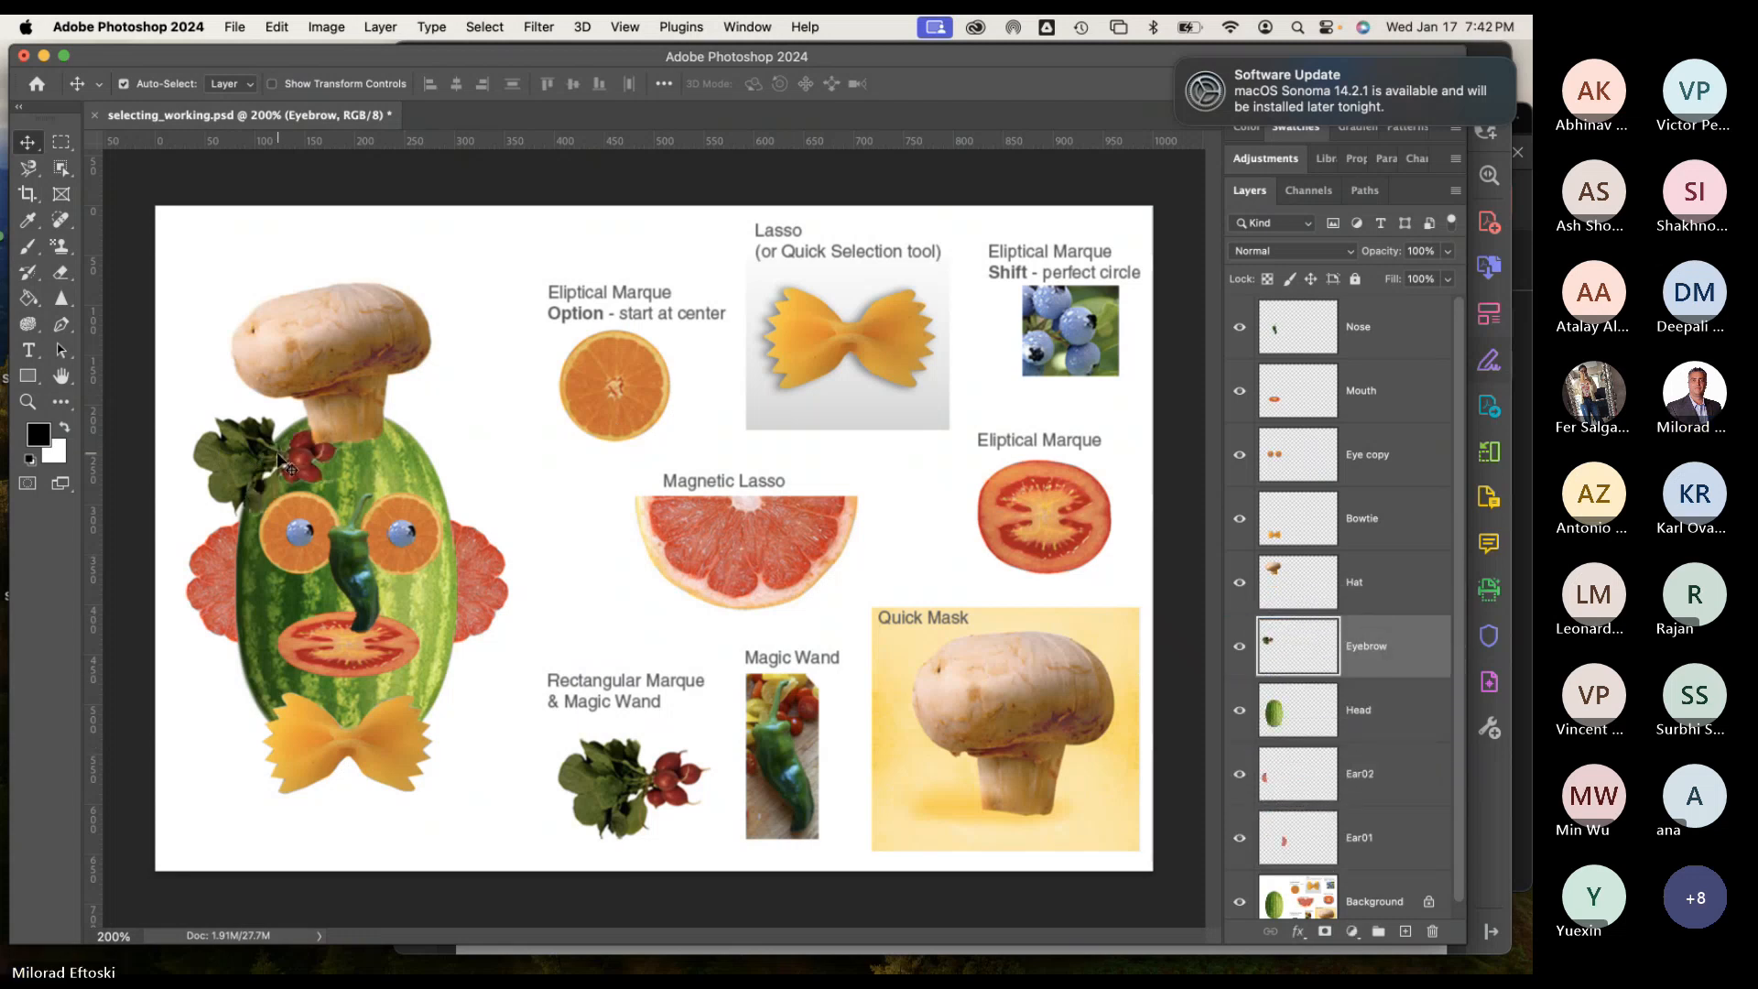
{"action": "mouse_move", "coordinate": [279, 460]}
{"action": "left_mouse_down"}
{"action": "mouse_move", "coordinate": [294, 497]}
{"action": "mouse_move", "coordinate": [274, 453]}
{"action": "mouse_move", "coordinate": [288, 481]}
{"action": "left_mouse_up"}
Select and delete the white patches between the radish stems, leaves and bulbs on the Eyebrow layer with the Magic Wand tool.
{"action": "scroll", "coordinate": [266, 504], "scroll_direction": "up", "scroll_amount": 5}
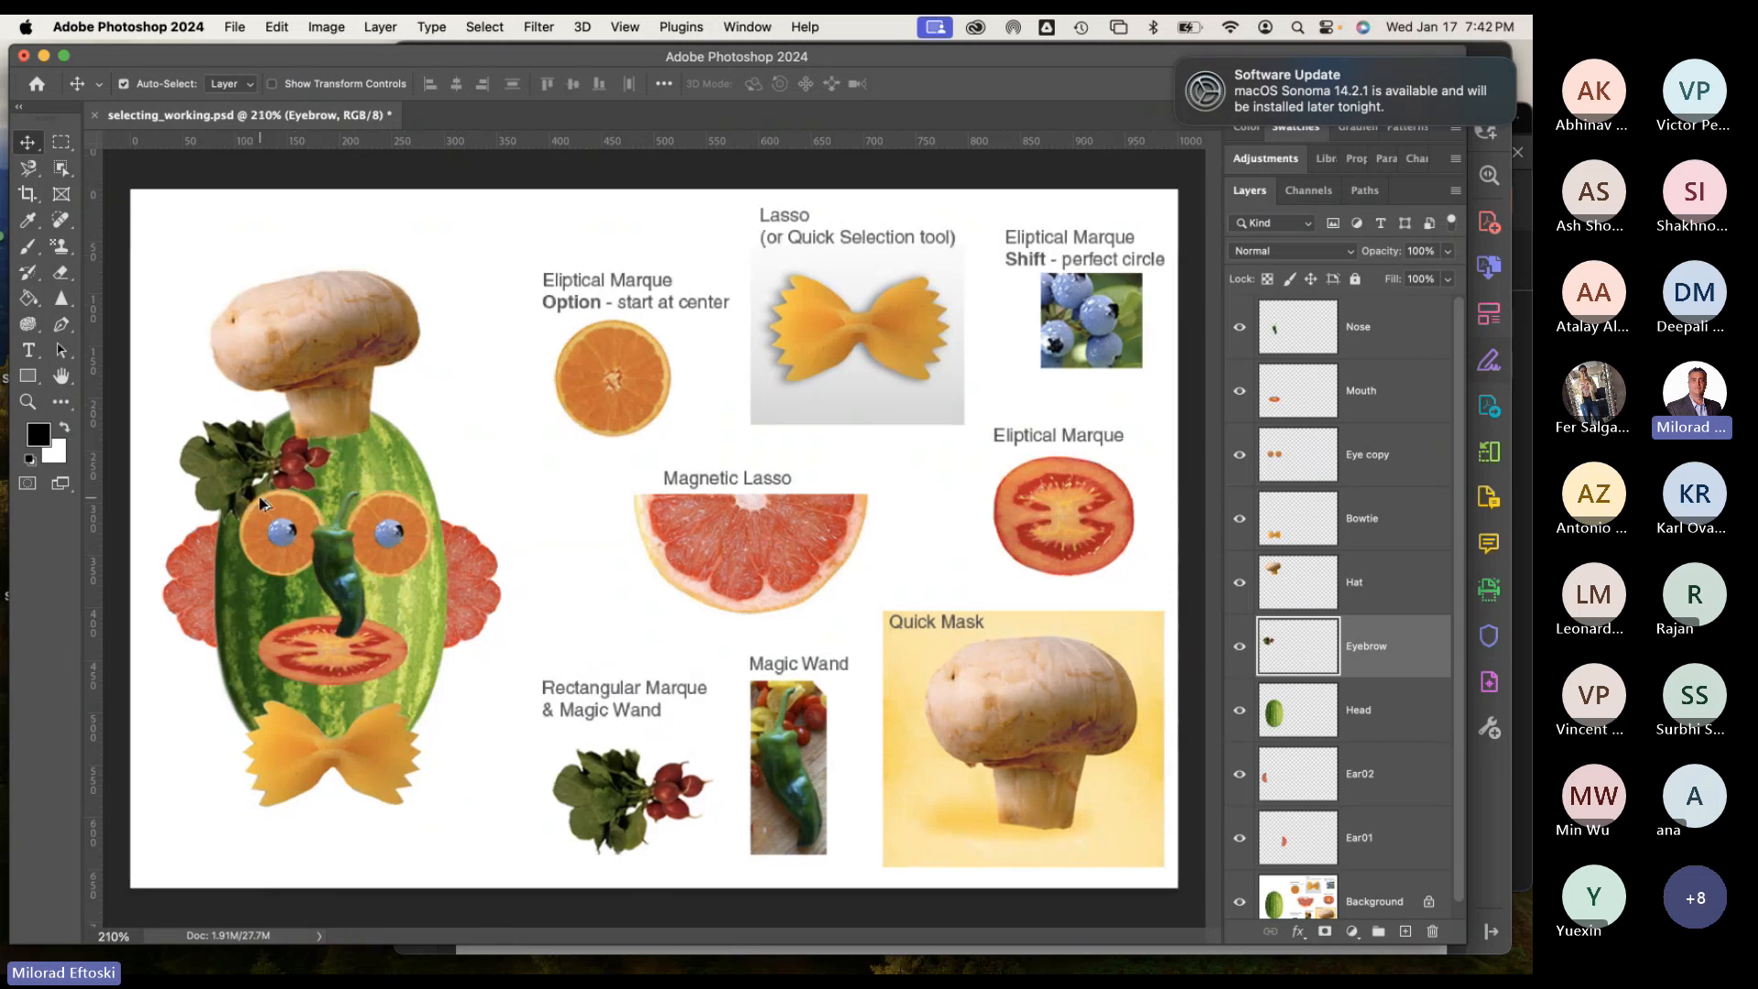
{"action": "scroll", "coordinate": [263, 504], "scroll_direction": "up", "scroll_amount": 8}
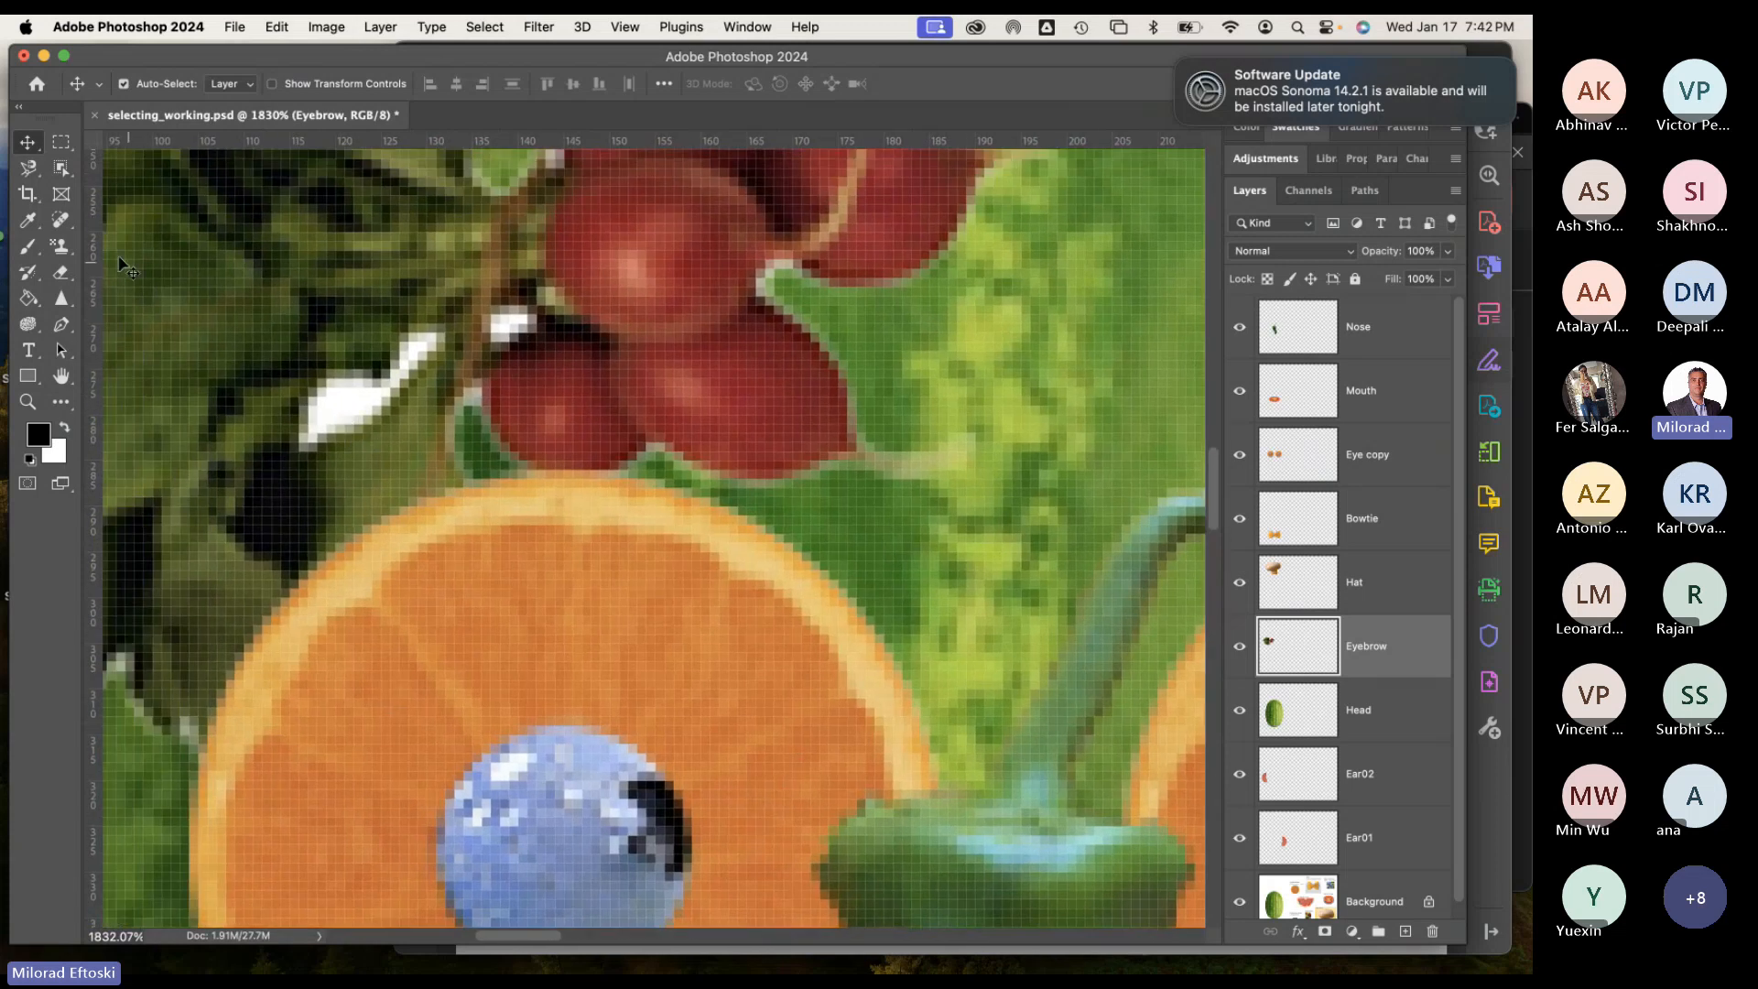
{"action": "left_click", "coordinate": [61, 171]}
{"action": "left_click", "coordinate": [60, 170]}
{"action": "left_click", "coordinate": [137, 210]}
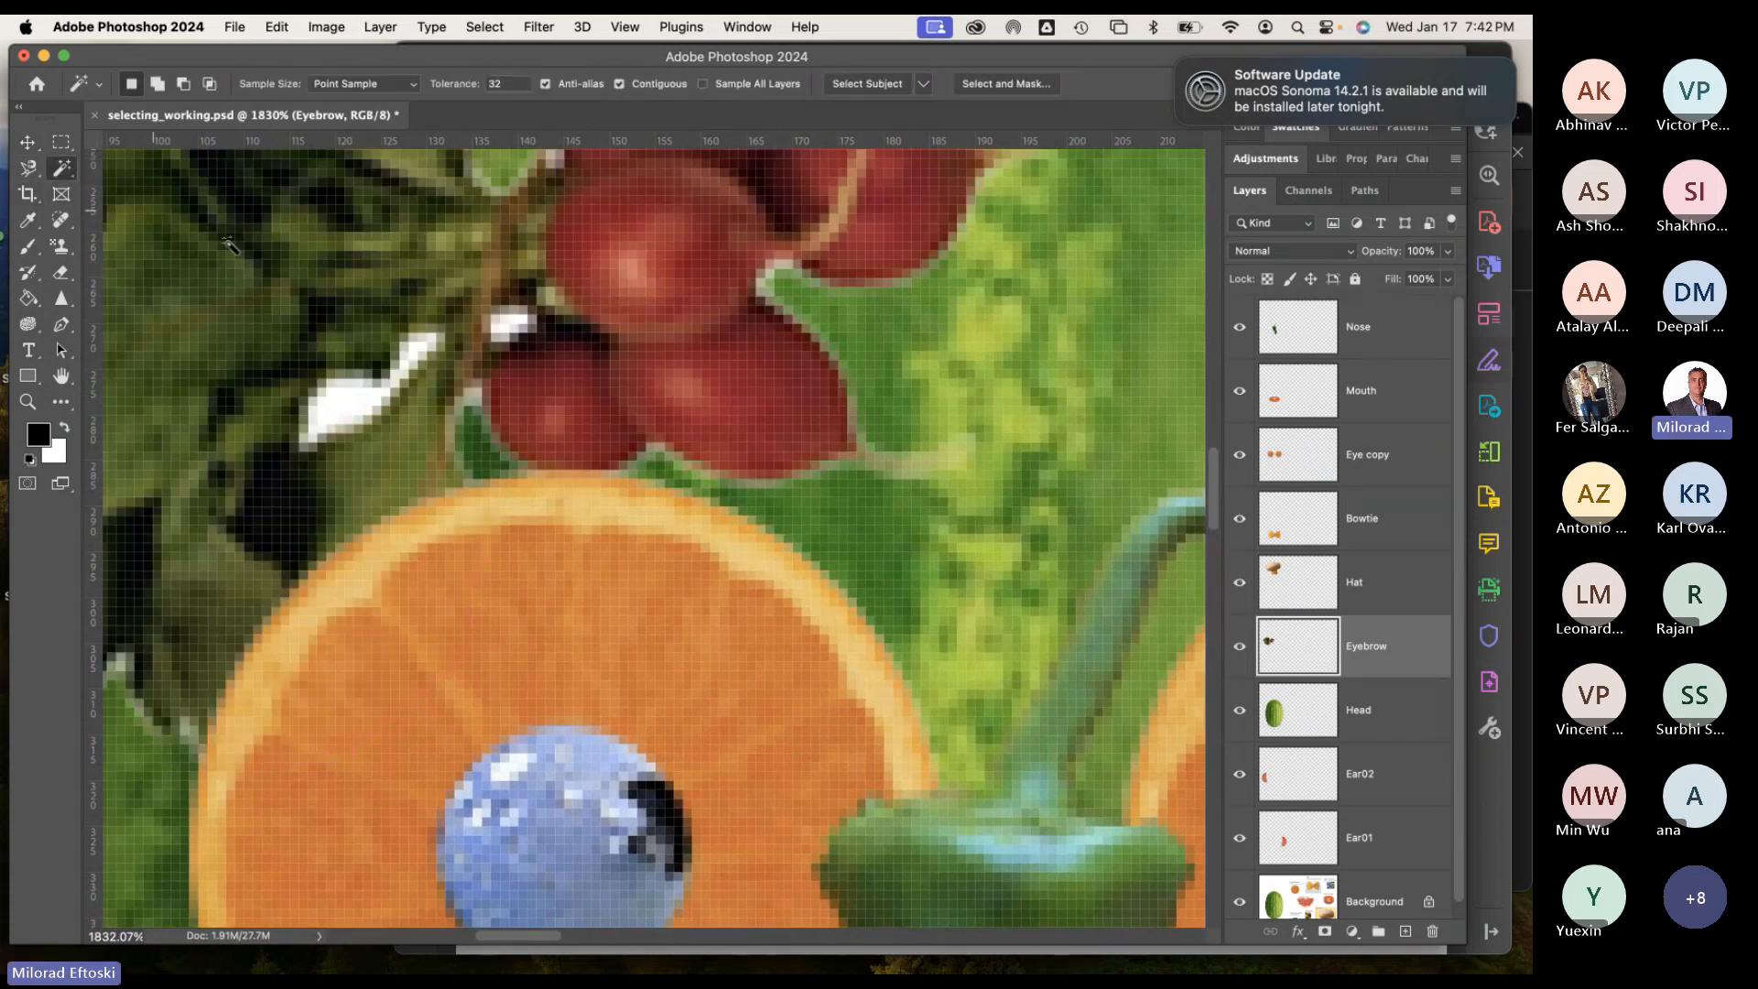
{"action": "left_click", "coordinate": [348, 417]}
{"action": "key", "text": "Delete"}
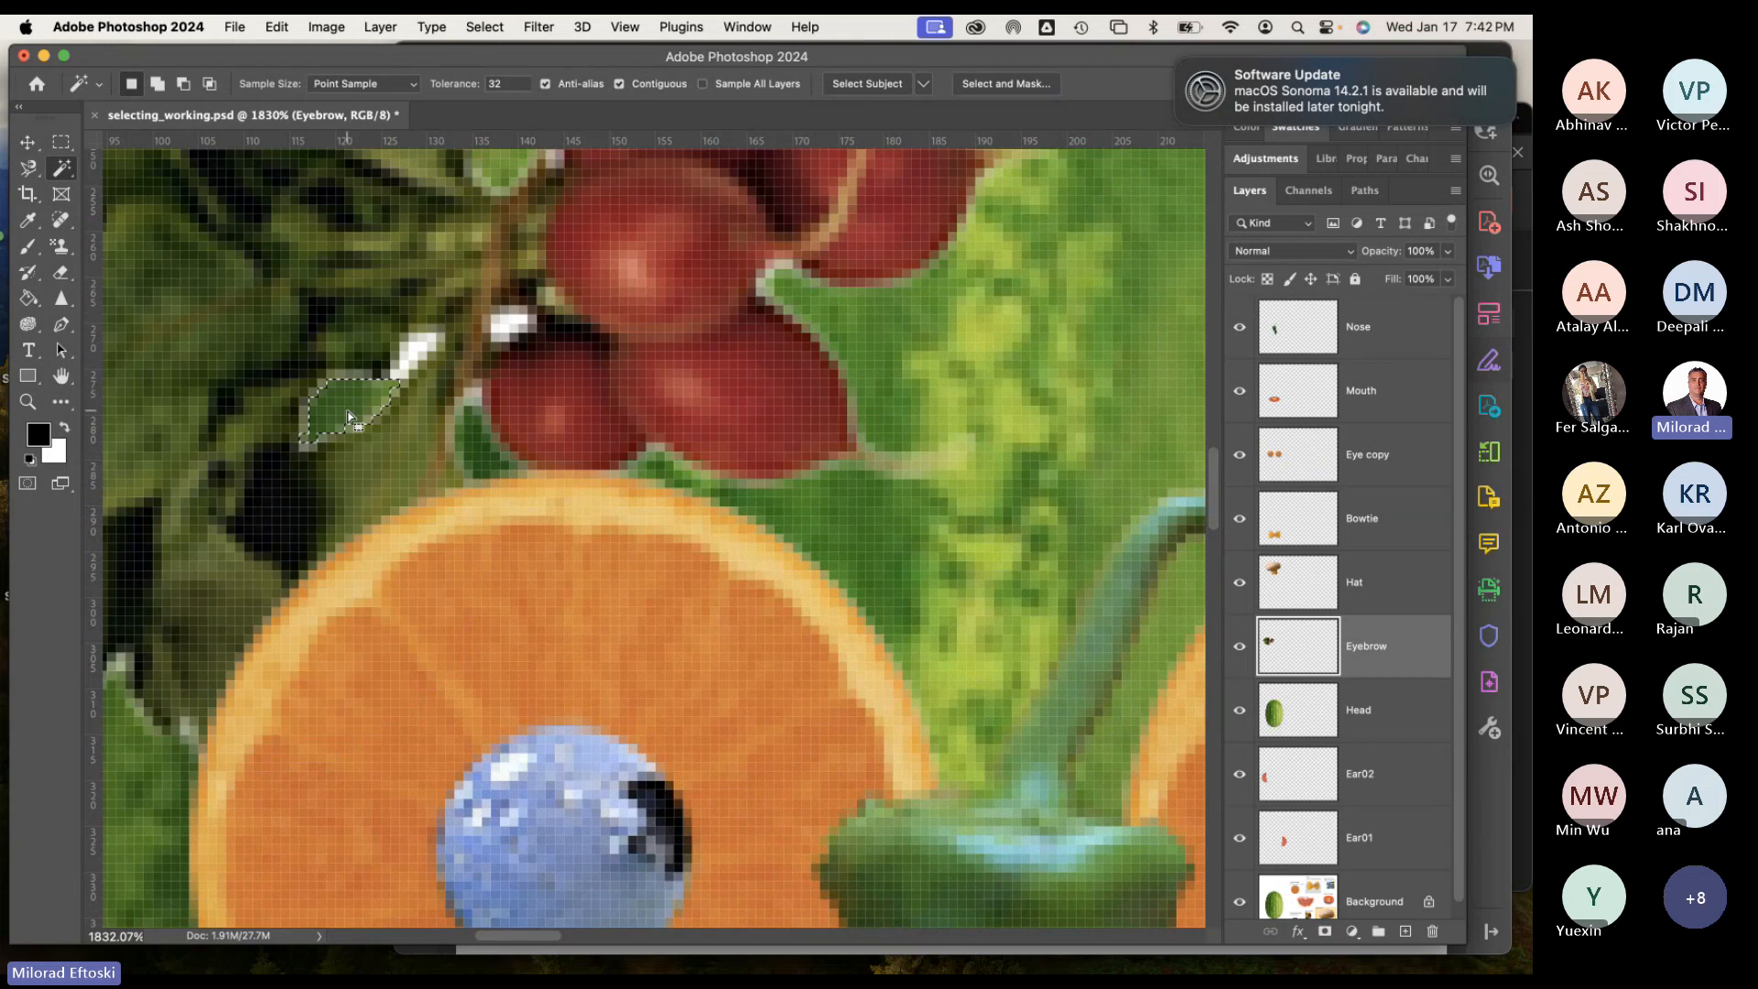
{"action": "left_click", "coordinate": [416, 354]}
{"action": "key", "text": "Delete"}
{"action": "left_click", "coordinate": [513, 331]}
{"action": "key", "text": "Delete"}
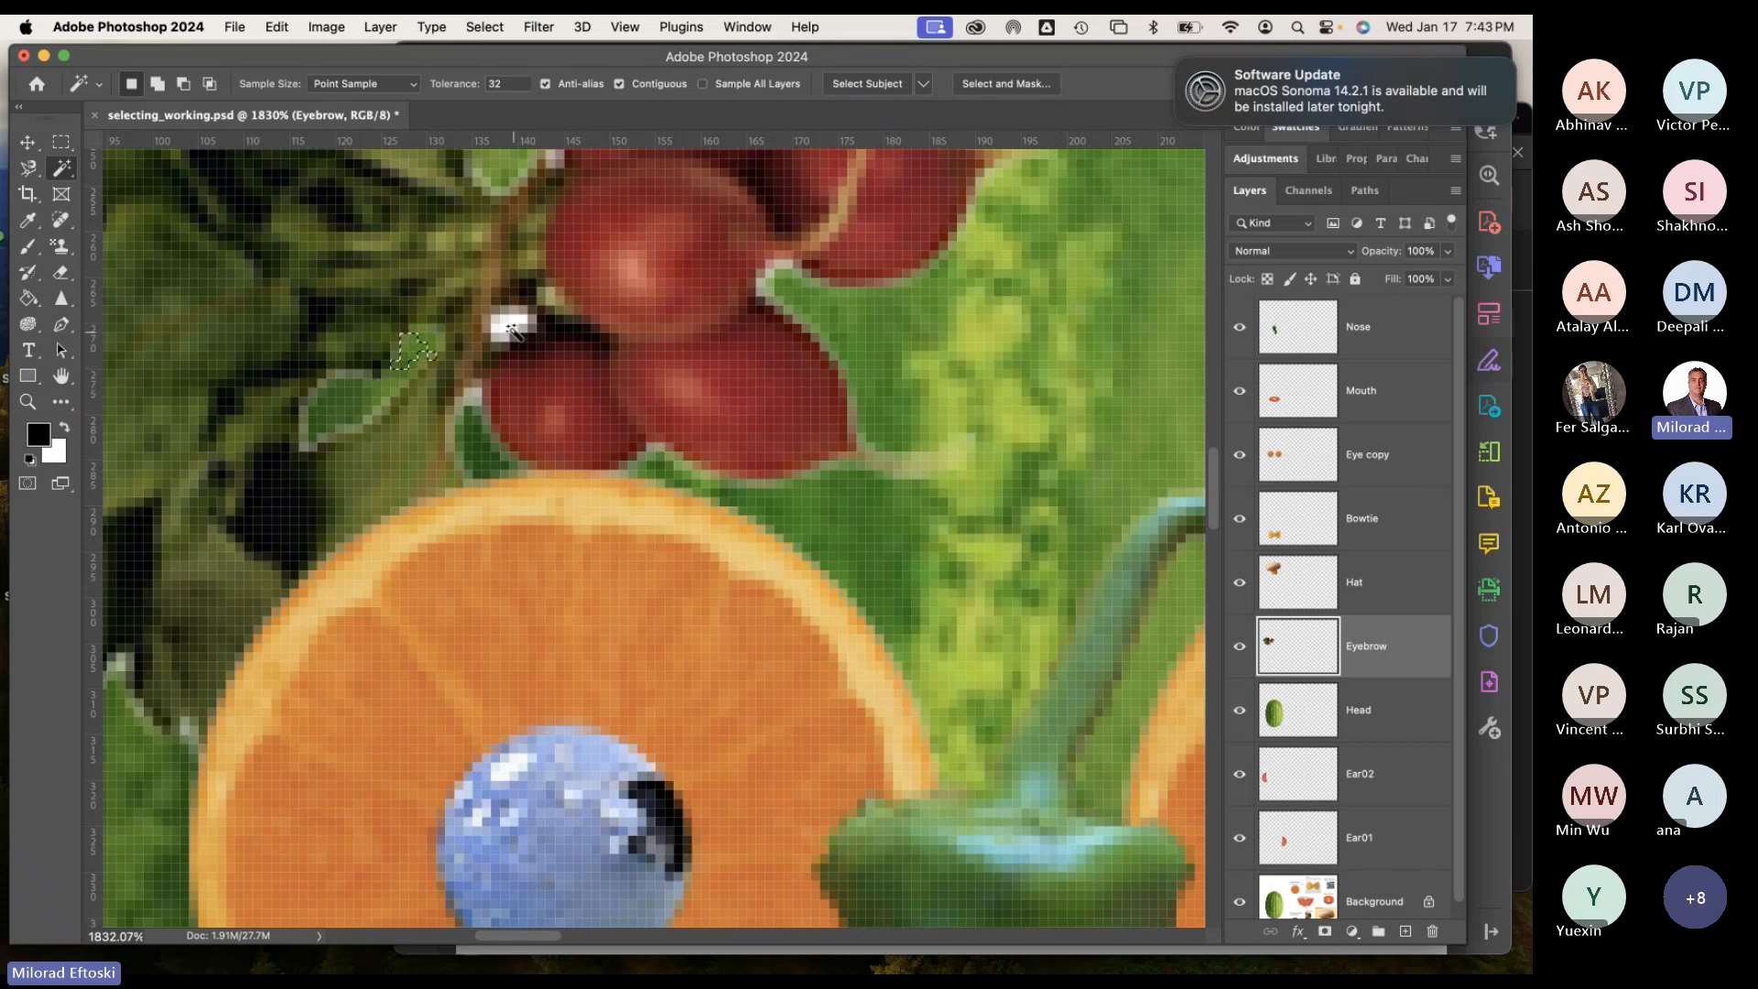
{"action": "left_click", "coordinate": [470, 405]}
{"action": "key", "text": "Delete"}
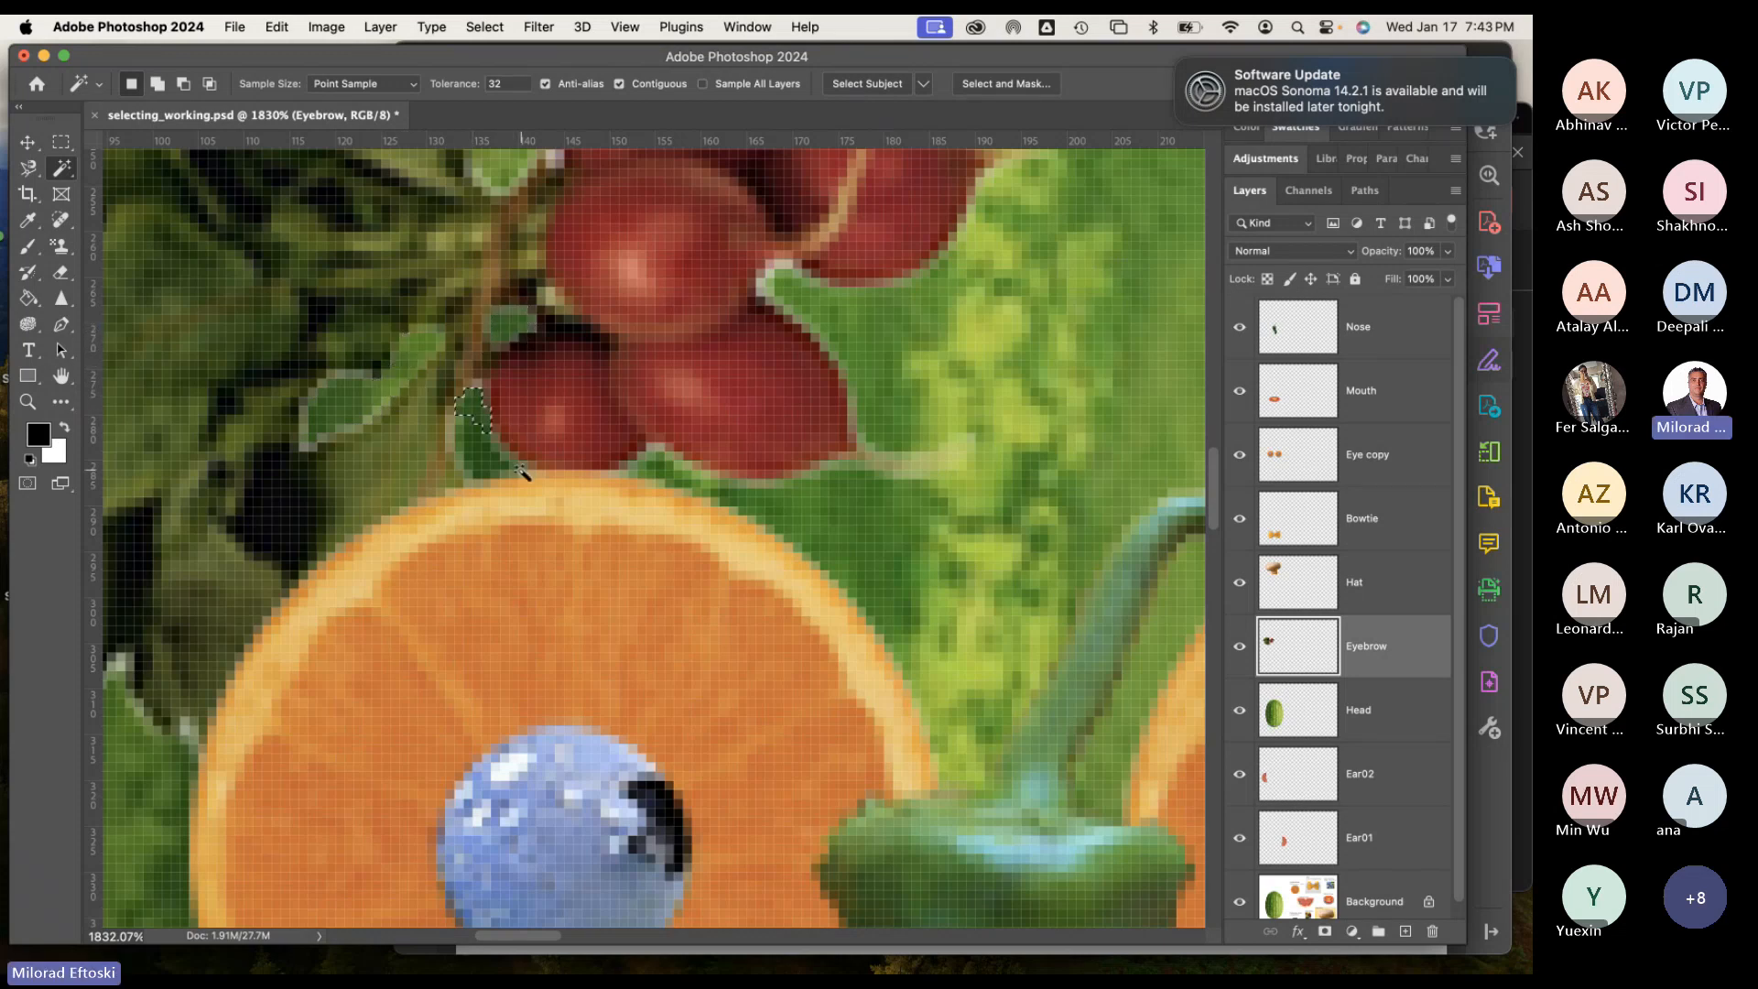
Clear the selection and lower the radish bunch so its bulbs tuck behind the left orange eye.
{"action": "scroll", "coordinate": [518, 468], "scroll_direction": "down", "scroll_amount": 4}
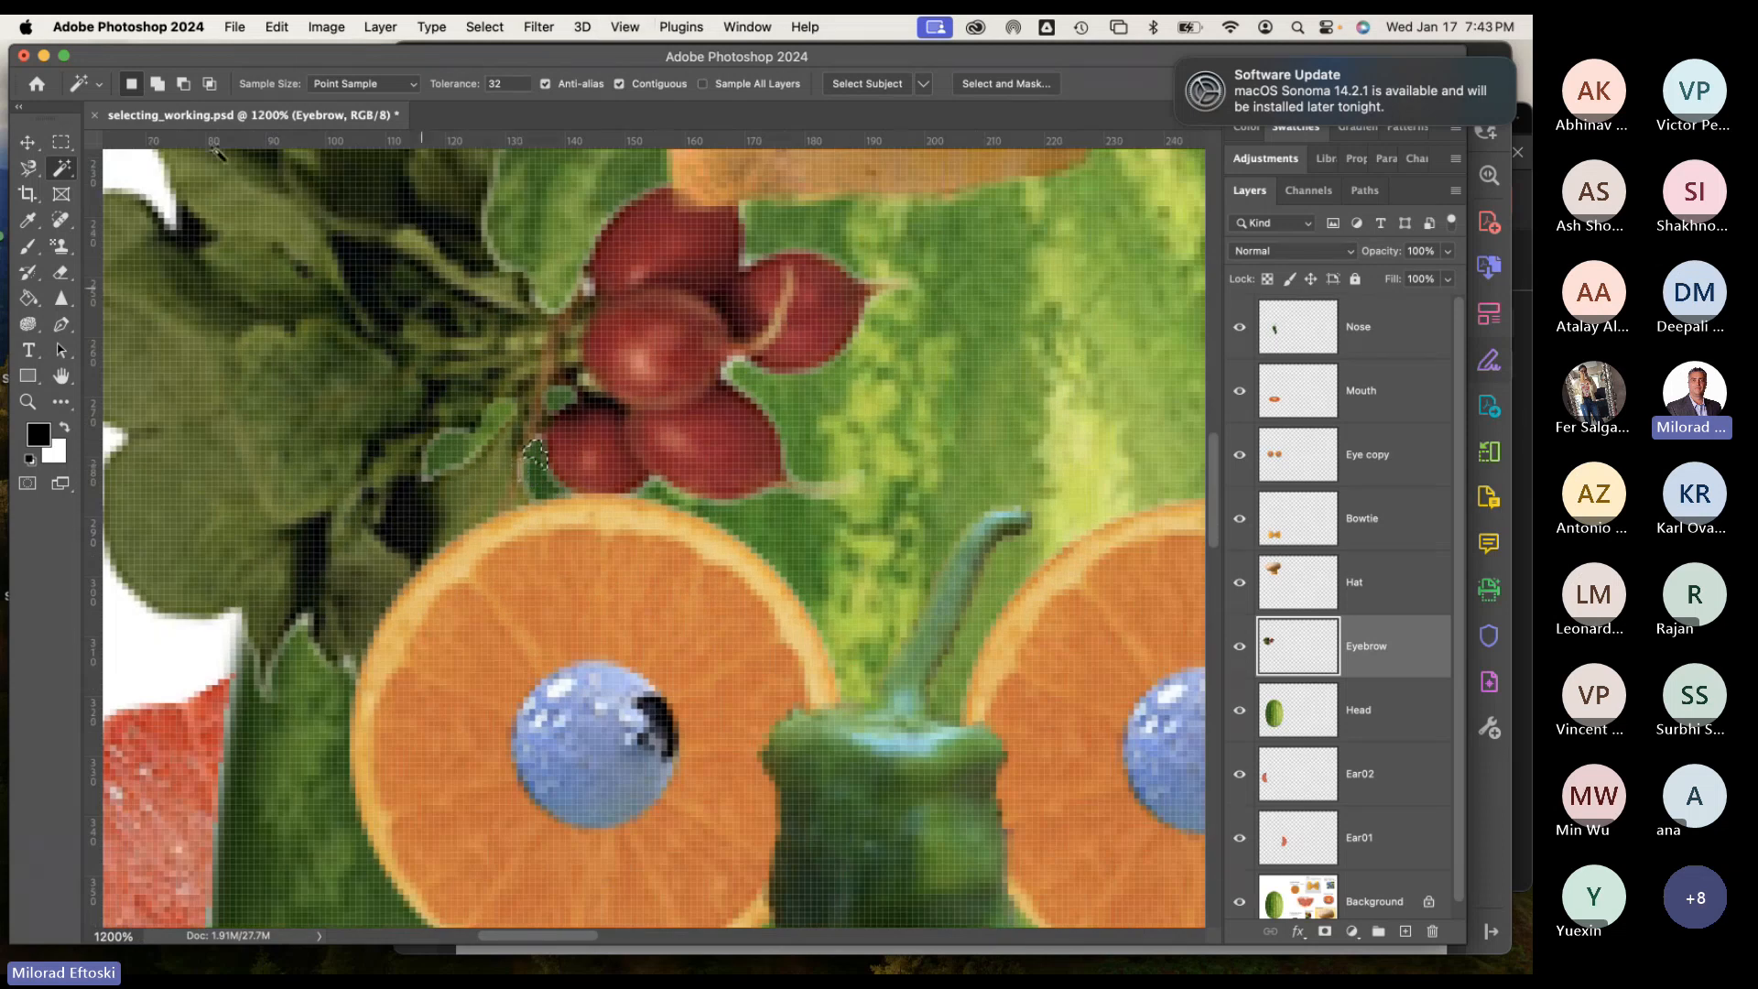
{"action": "key", "text": "v"}
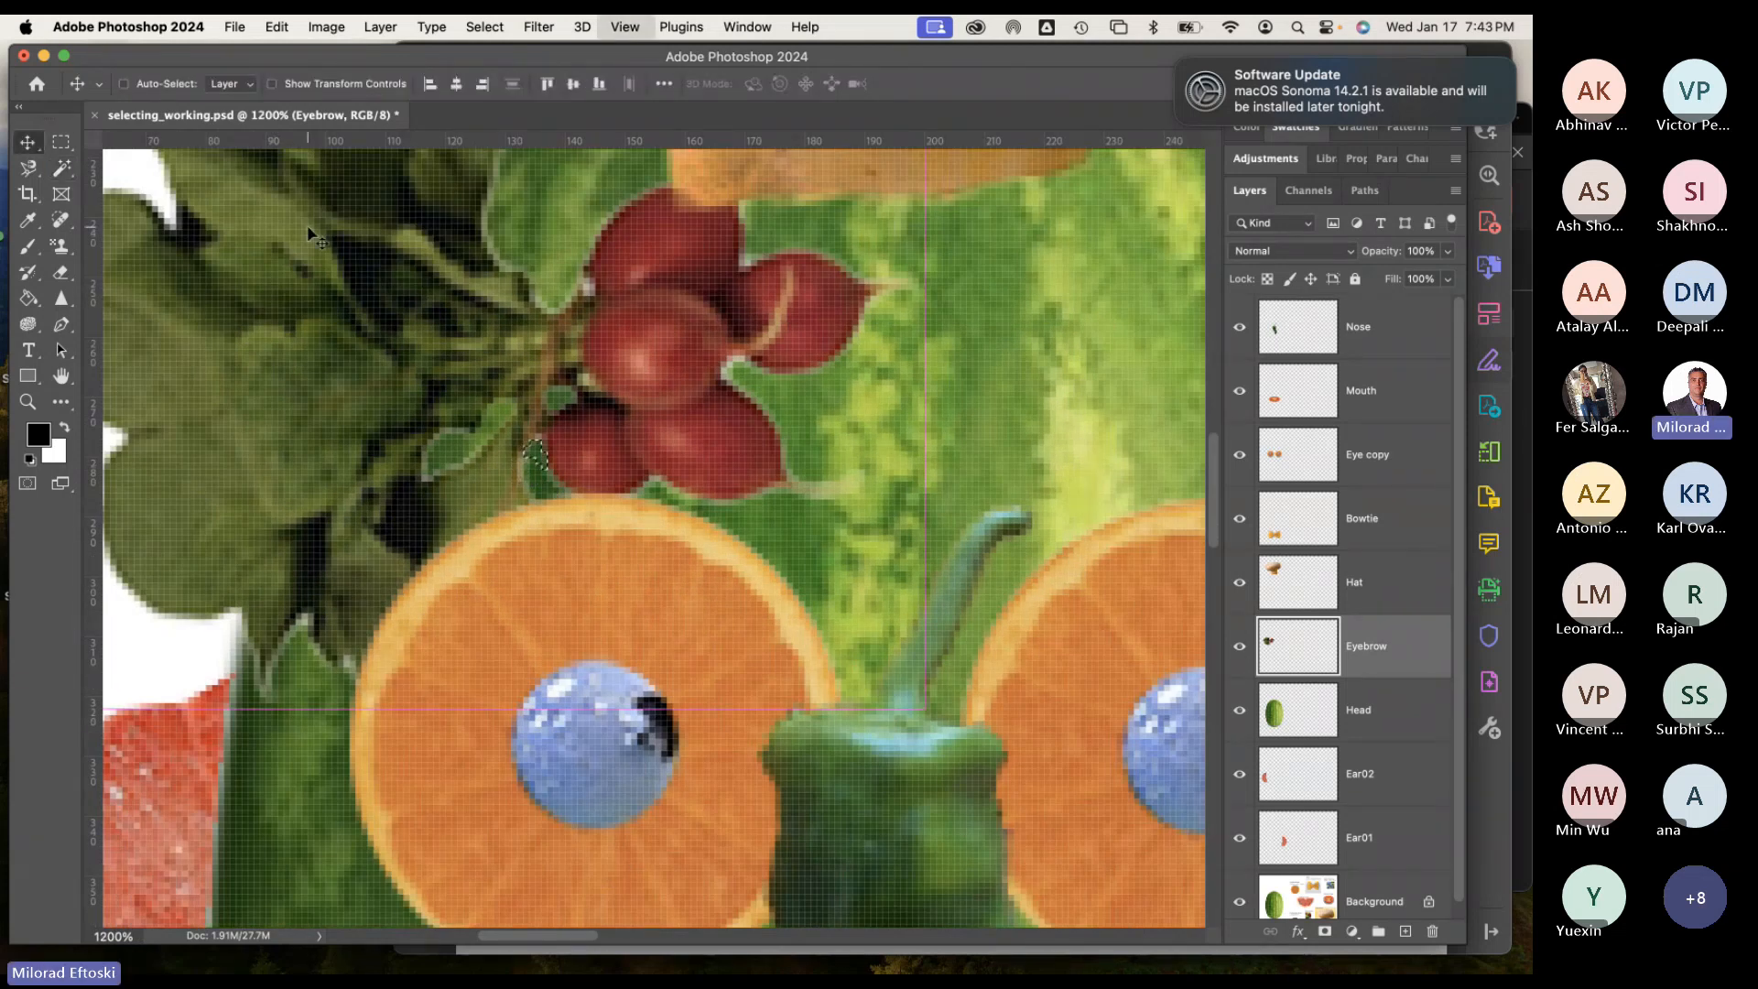
{"action": "key", "text": "super+minus"}
{"action": "key", "text": "super+minus"}
{"action": "key", "text": "m"}
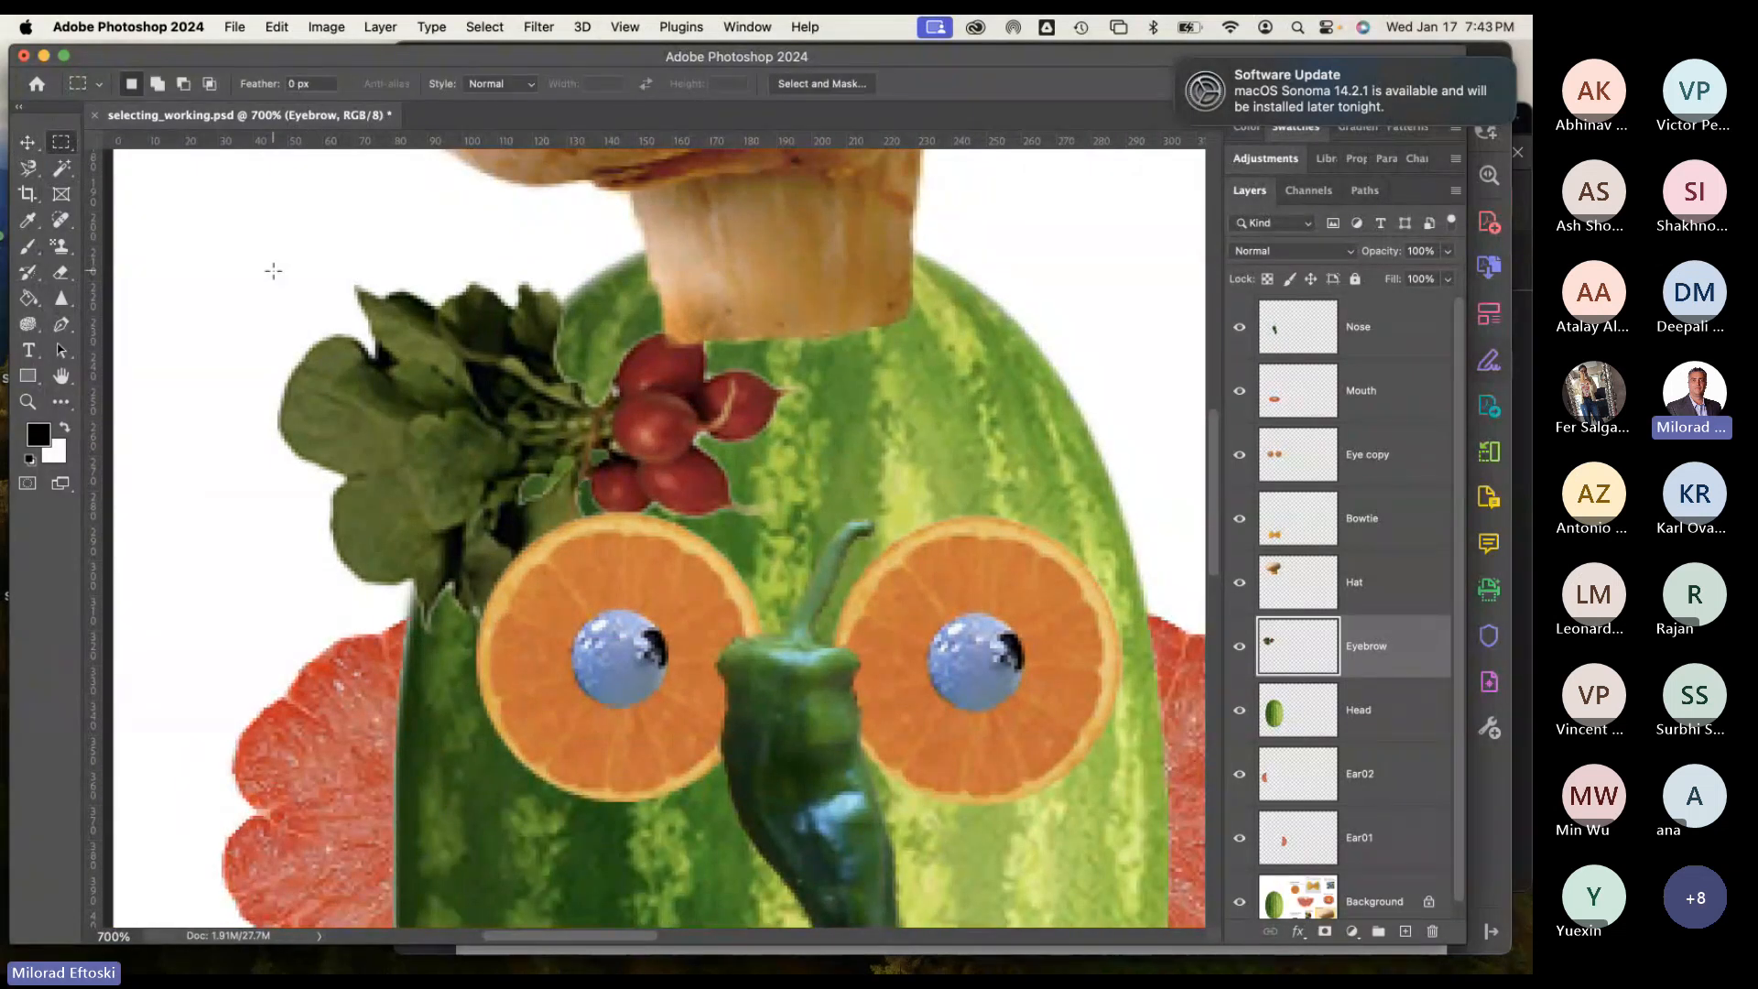
{"action": "key", "text": "v"}
{"action": "mouse_move", "coordinate": [492, 424]}
{"action": "left_mouse_down"}
{"action": "mouse_move", "coordinate": [290, 350]}
{"action": "mouse_move", "coordinate": [364, 397]}
{"action": "mouse_move", "coordinate": [431, 399]}
{"action": "mouse_move", "coordinate": [475, 465]}
{"action": "mouse_move", "coordinate": [473, 447]}
{"action": "left_mouse_up"}
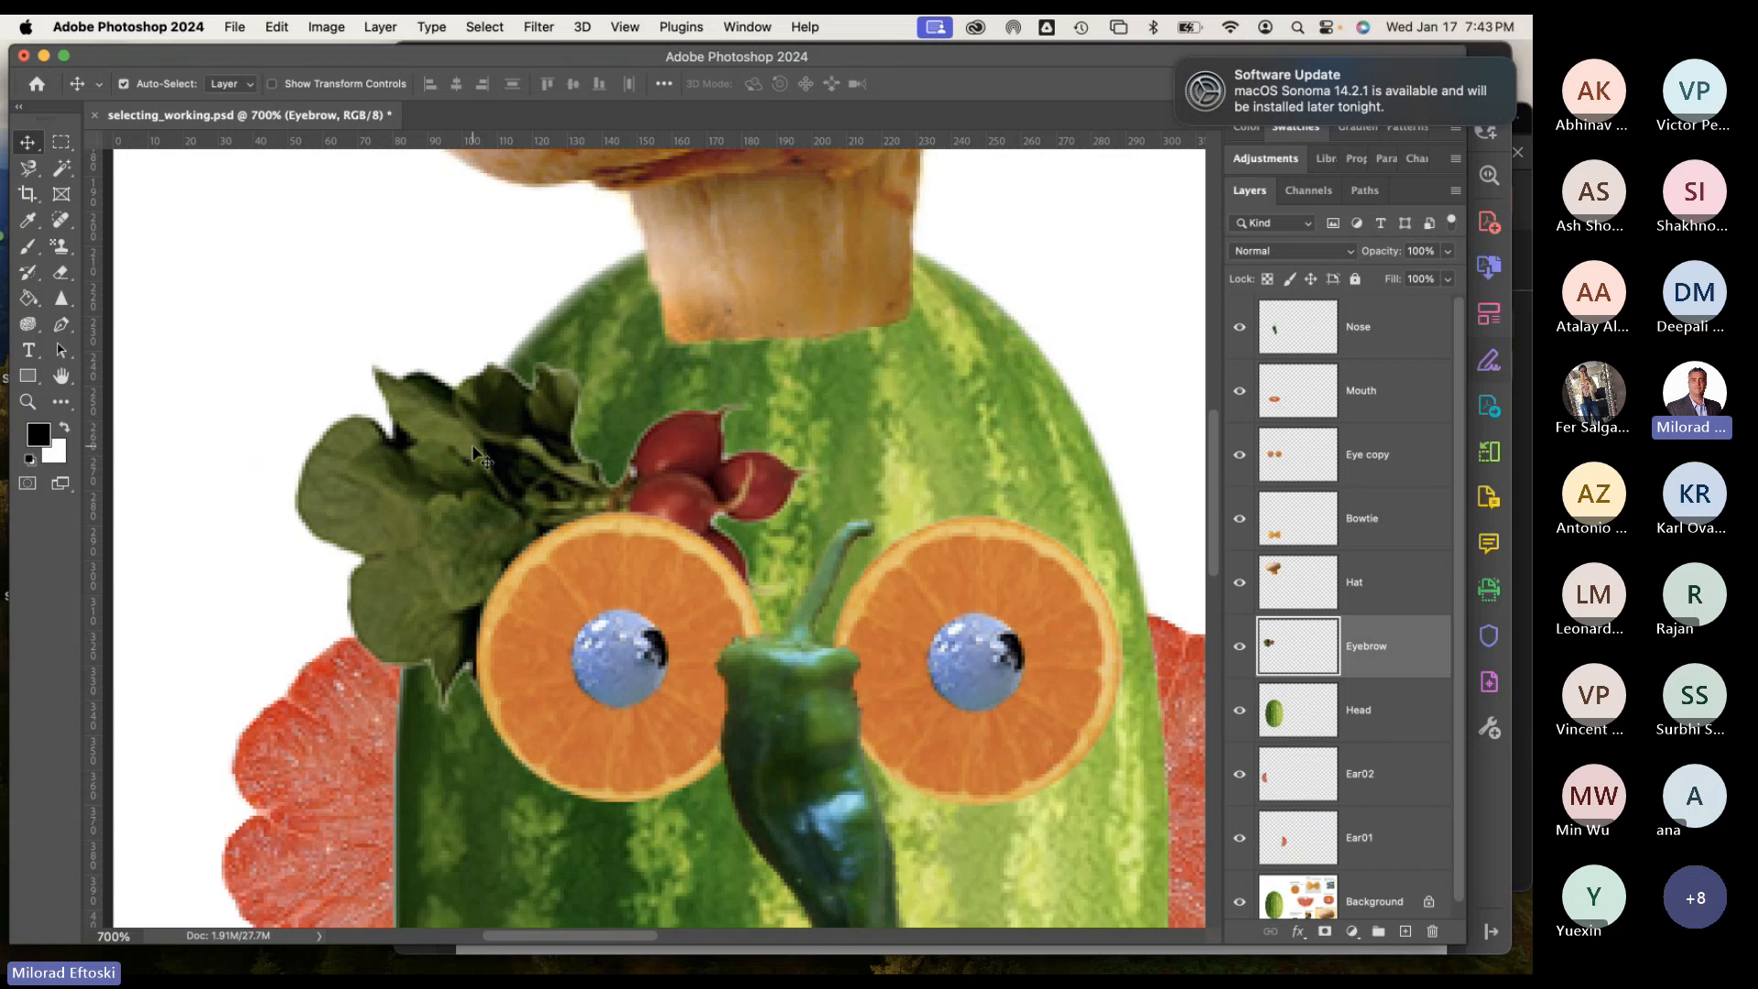
Rotate the Eyebrow layer's radish bunch about 15° clockwise and move it outward past the left edge of the watermelon.
{"action": "key", "text": "super+t"}
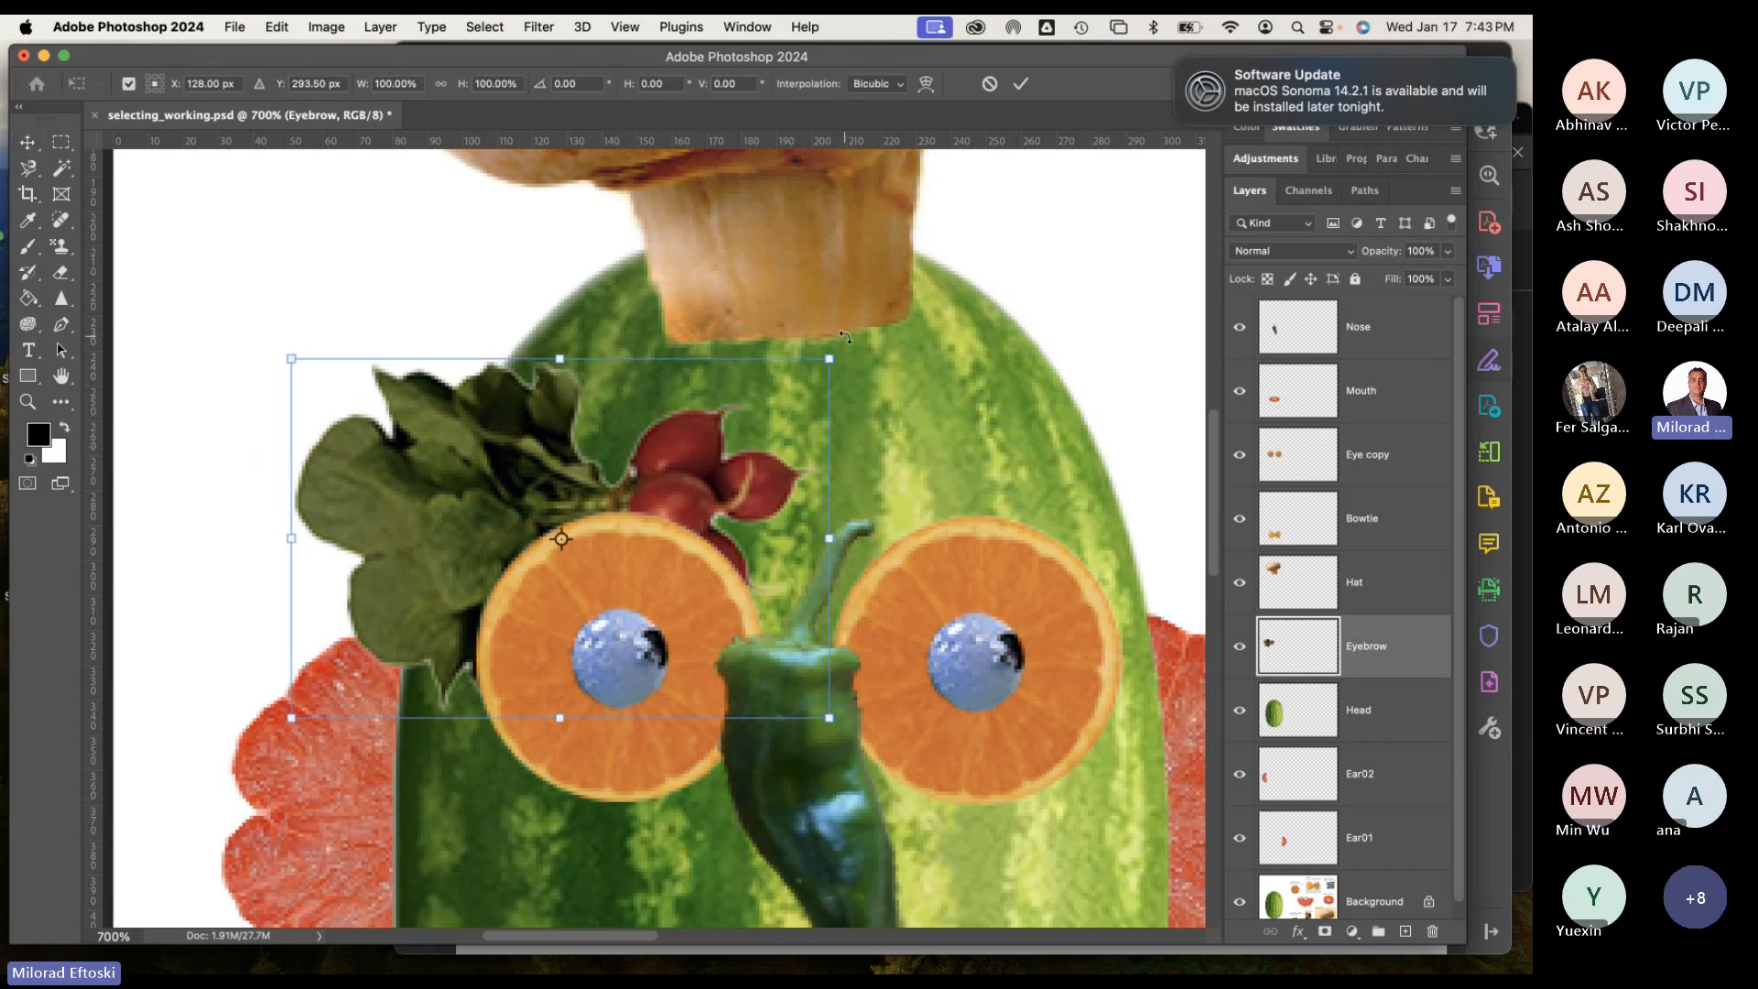
{"action": "left_click_drag", "start_coordinate": [844, 337], "coordinate": [887, 418]}
{"action": "left_click_drag", "start_coordinate": [475, 508], "coordinate": [477, 524]}
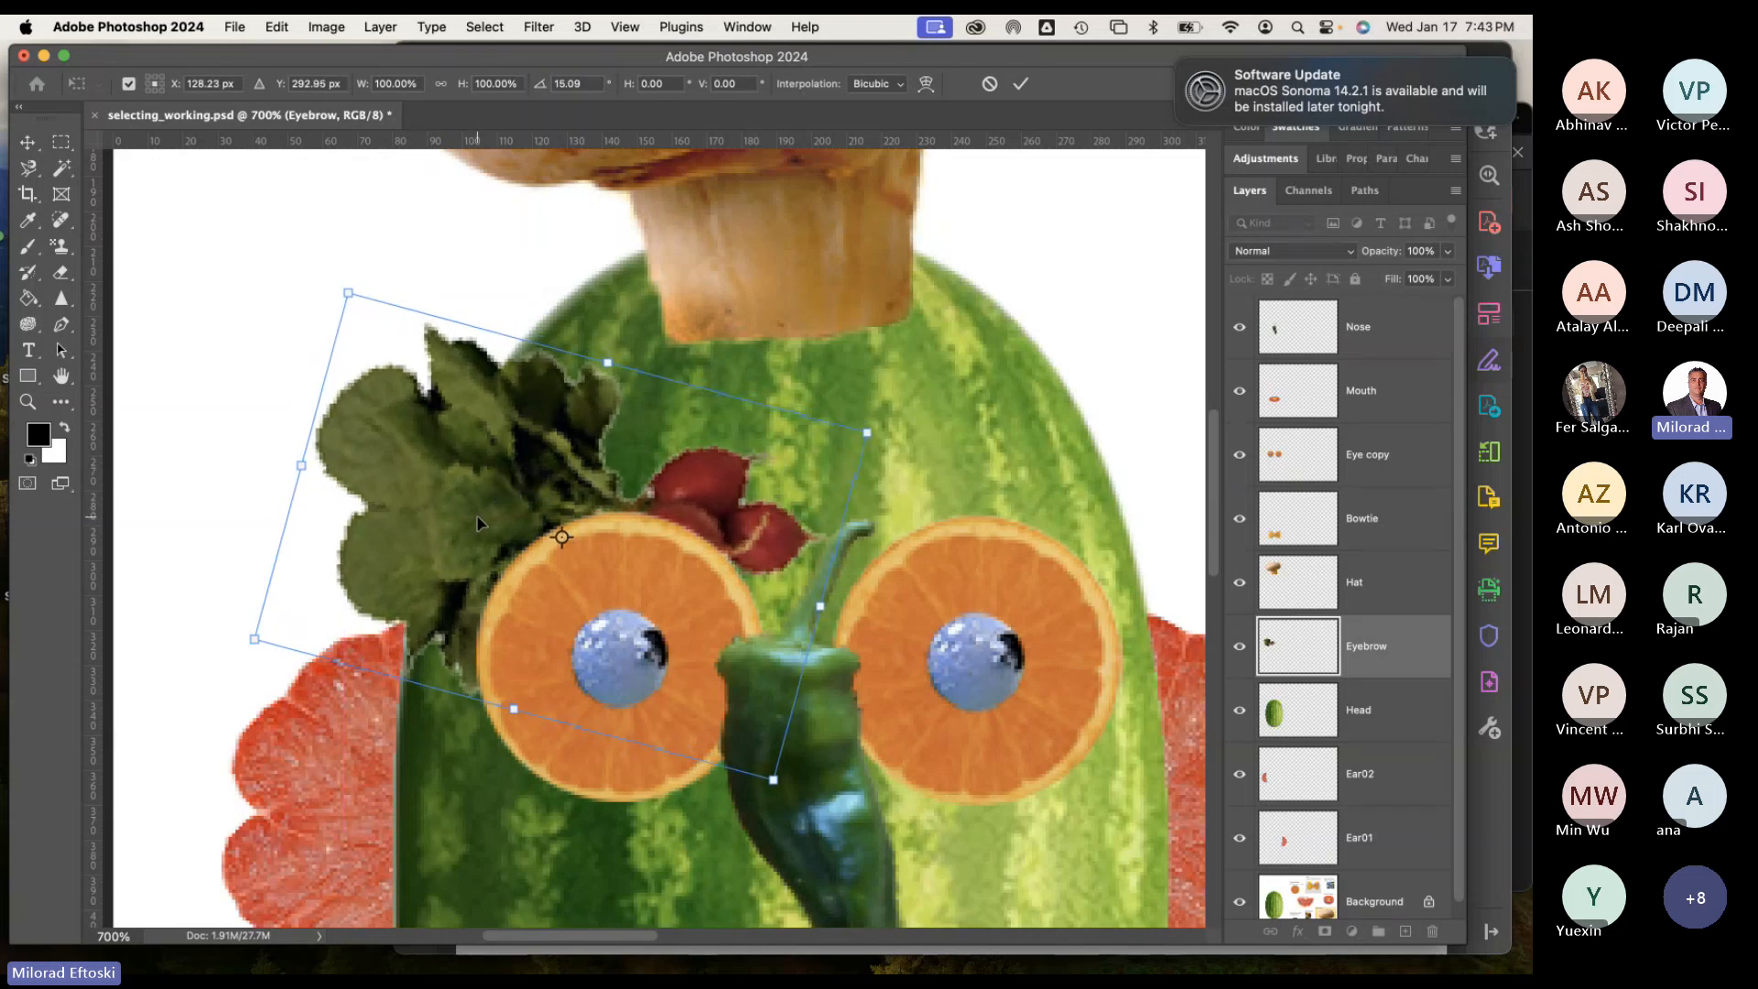
{"action": "key", "text": "Return"}
{"action": "key", "text": "super+minus"}
{"action": "key", "text": "super+minus"}
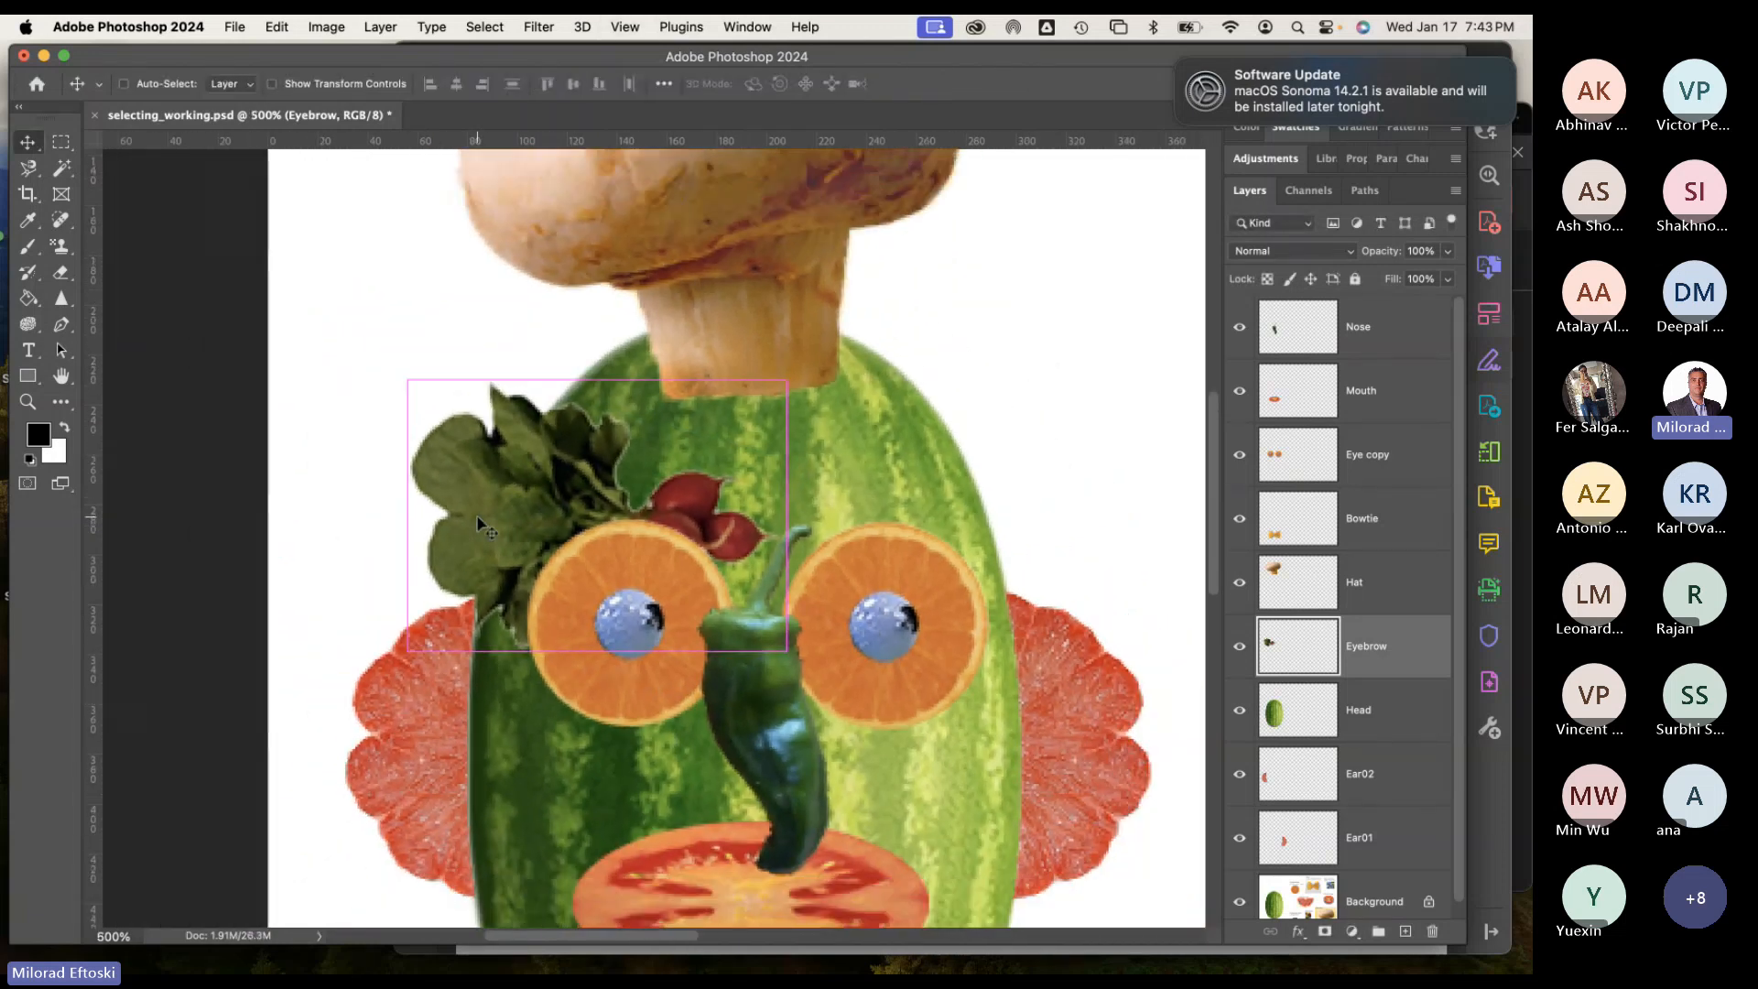
{"action": "key", "text": "super+minus"}
{"action": "key", "text": "super+minus"}
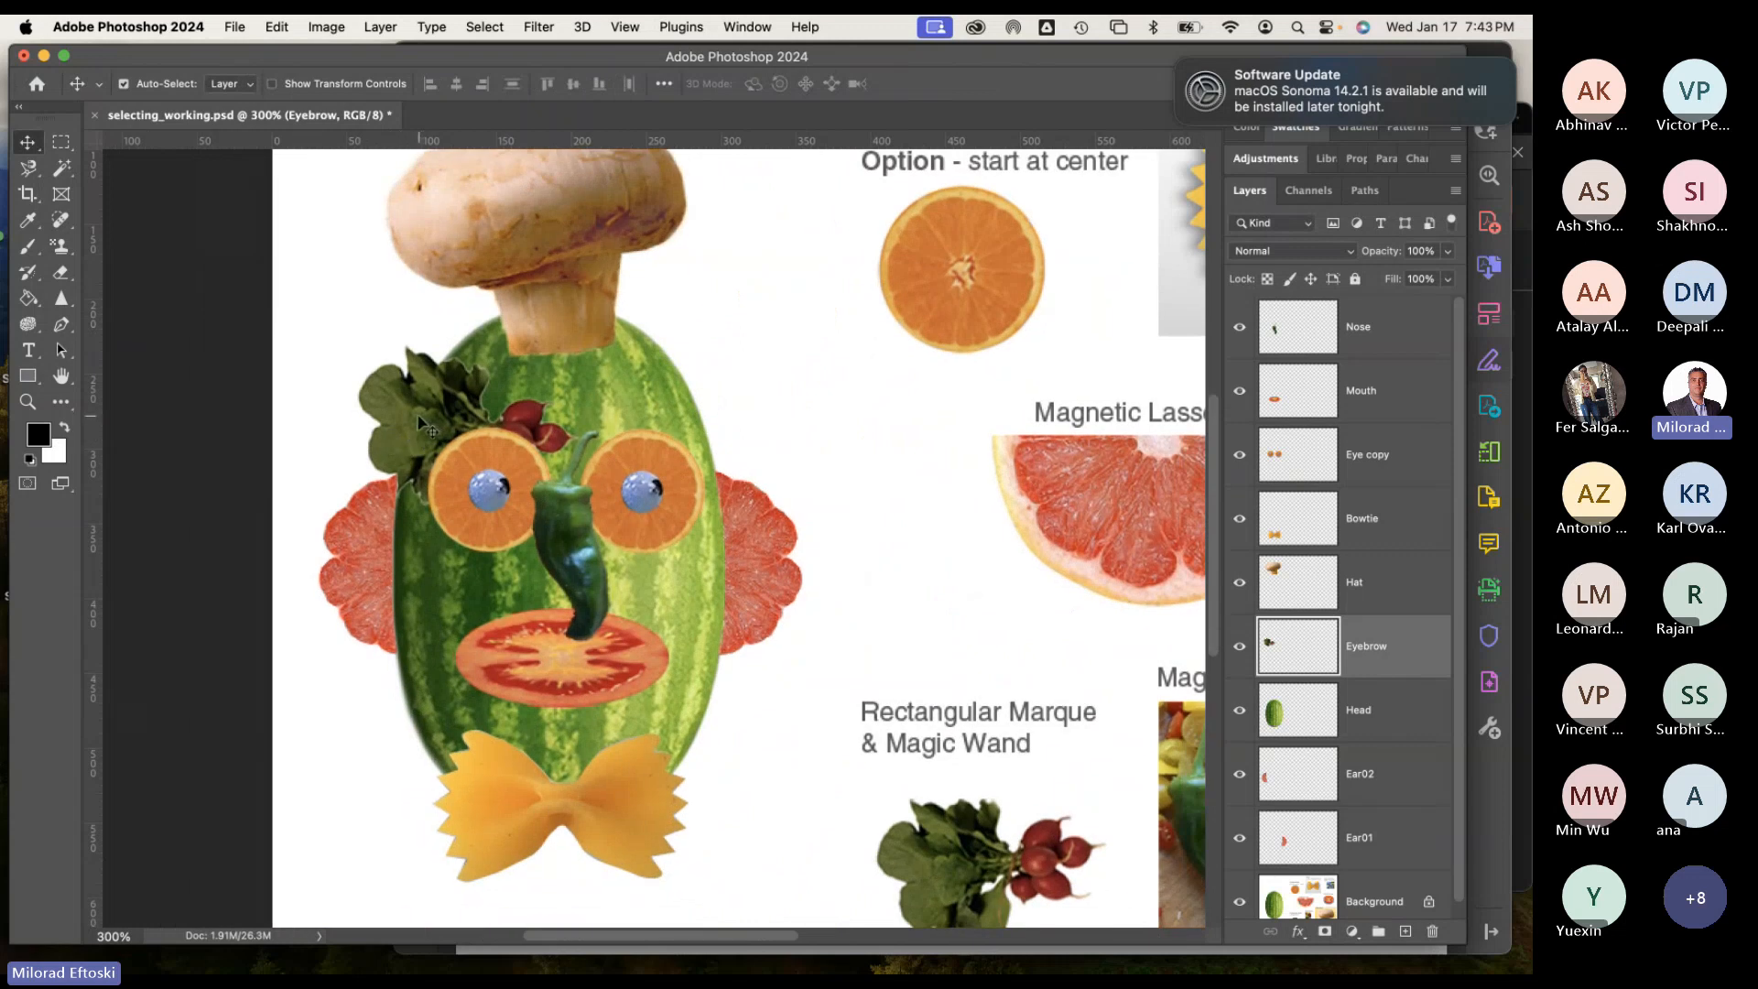
{"action": "mouse_move", "coordinate": [419, 422]}
{"action": "left_mouse_down"}
{"action": "mouse_move", "coordinate": [388, 410]}
{"action": "mouse_move", "coordinate": [401, 419]}
{"action": "left_mouse_up"}
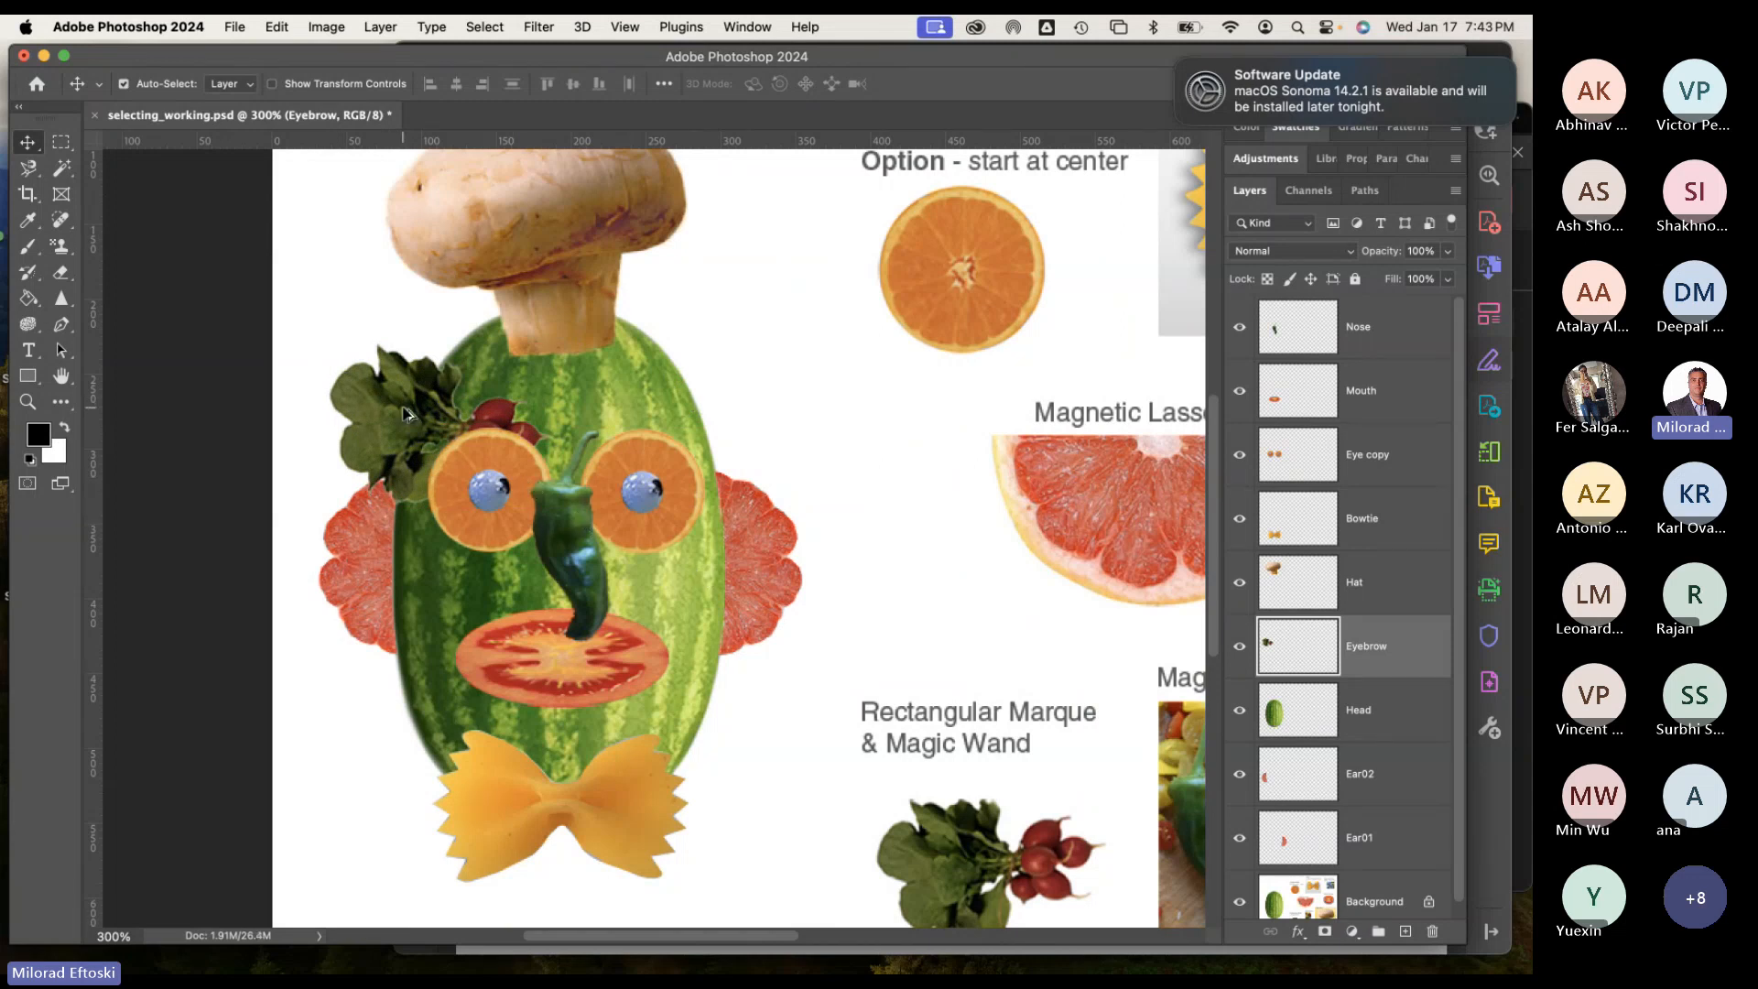
Duplicate the Eyebrow layer's radish bunch, flip the copy horizontally and position it as a mirrored eyebrow behind the other orange eye.
{"action": "left_click_drag", "start_coordinate": [403, 414], "coordinate": [696, 396]}
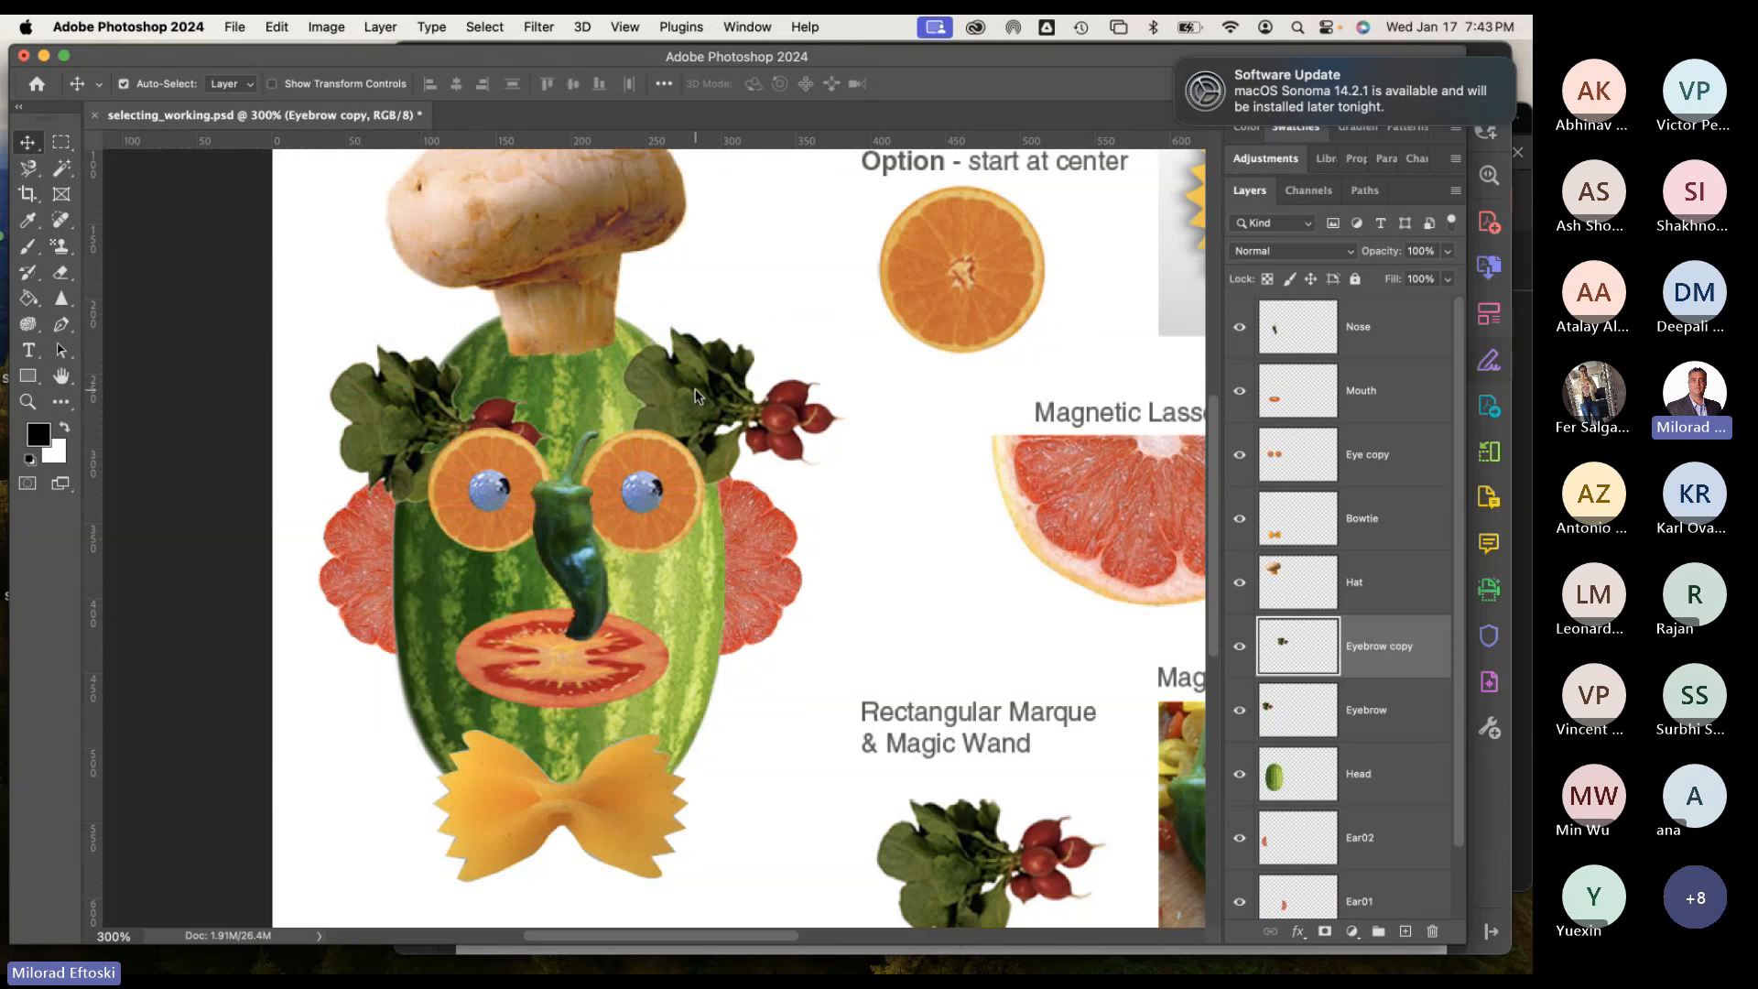
{"action": "left_click", "coordinate": [279, 26]}
{"action": "mouse_move", "coordinate": [316, 520]}
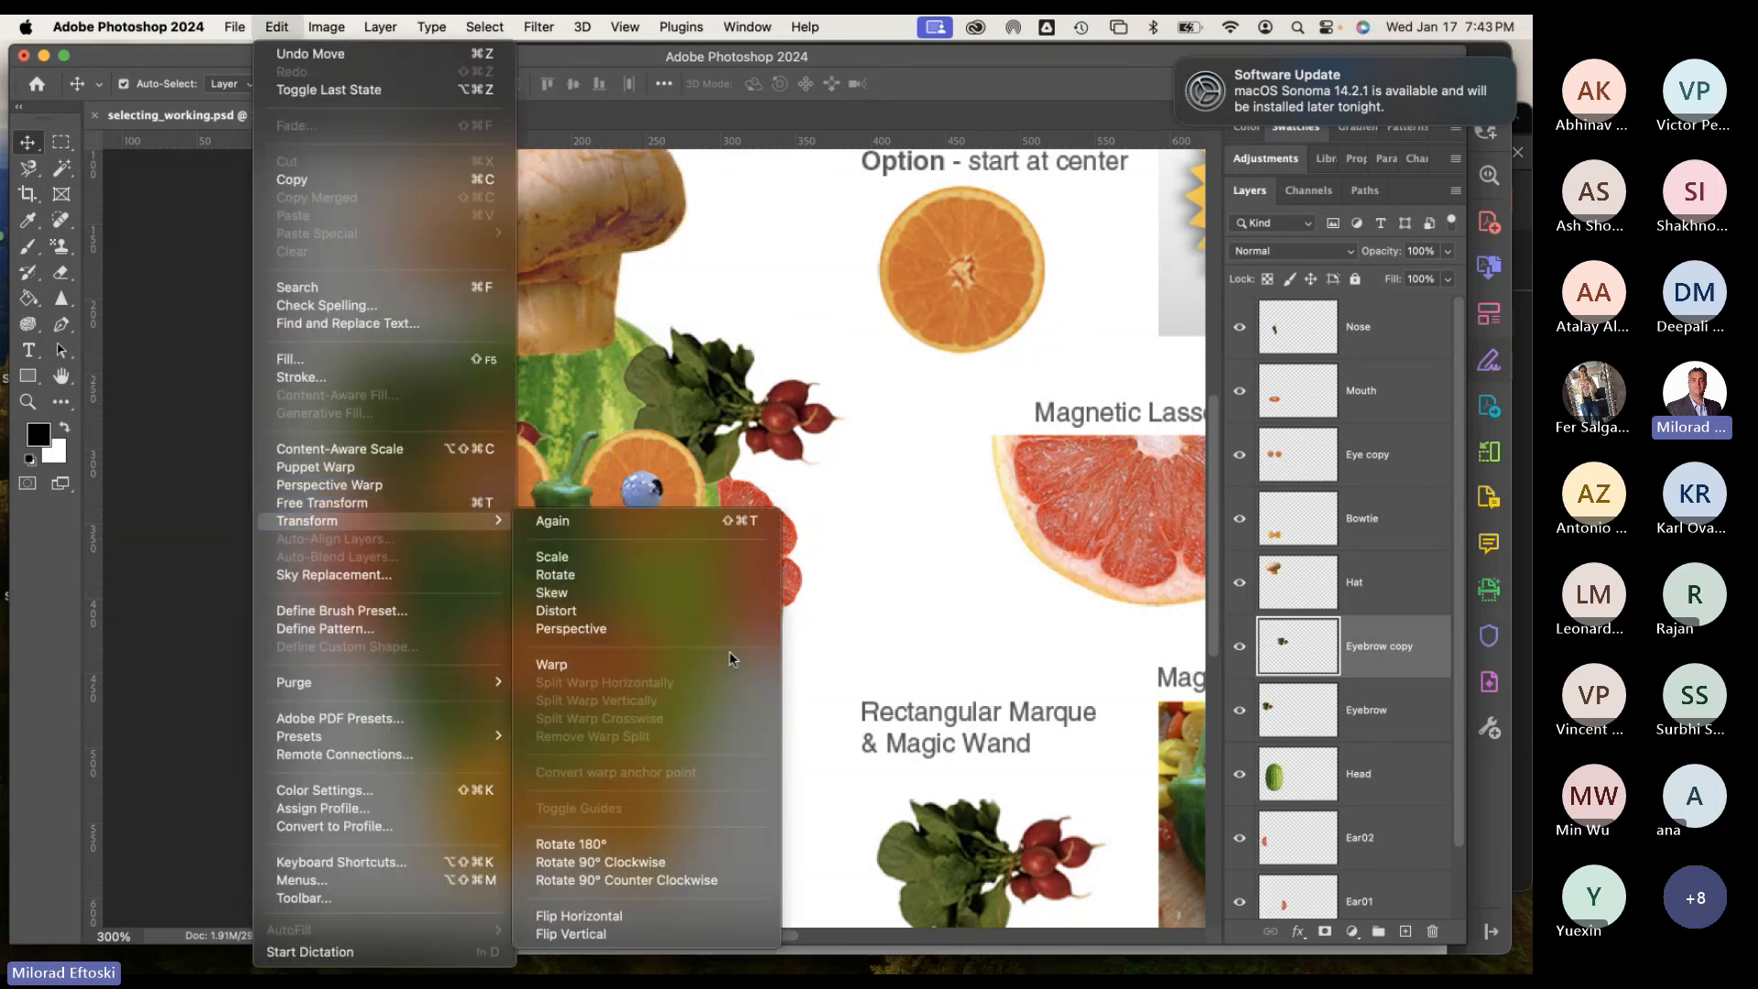
{"action": "left_click", "coordinate": [673, 918]}
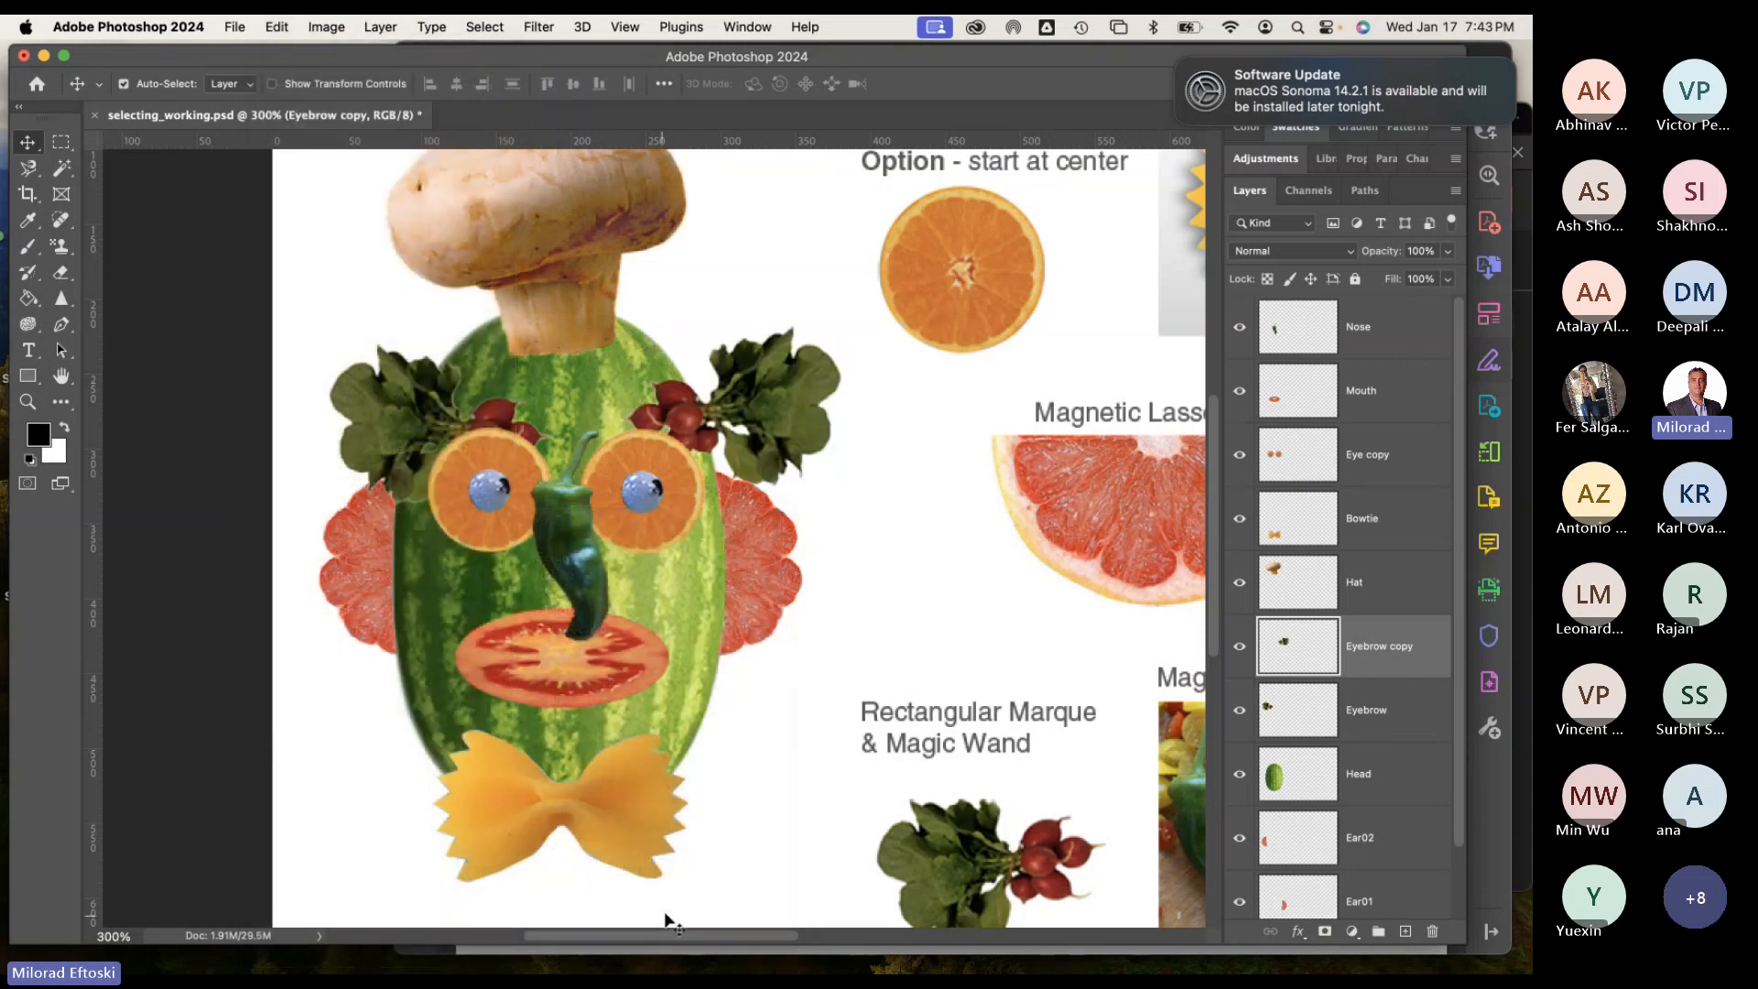
{"action": "left_click_drag", "start_coordinate": [817, 403], "coordinate": [729, 426]}
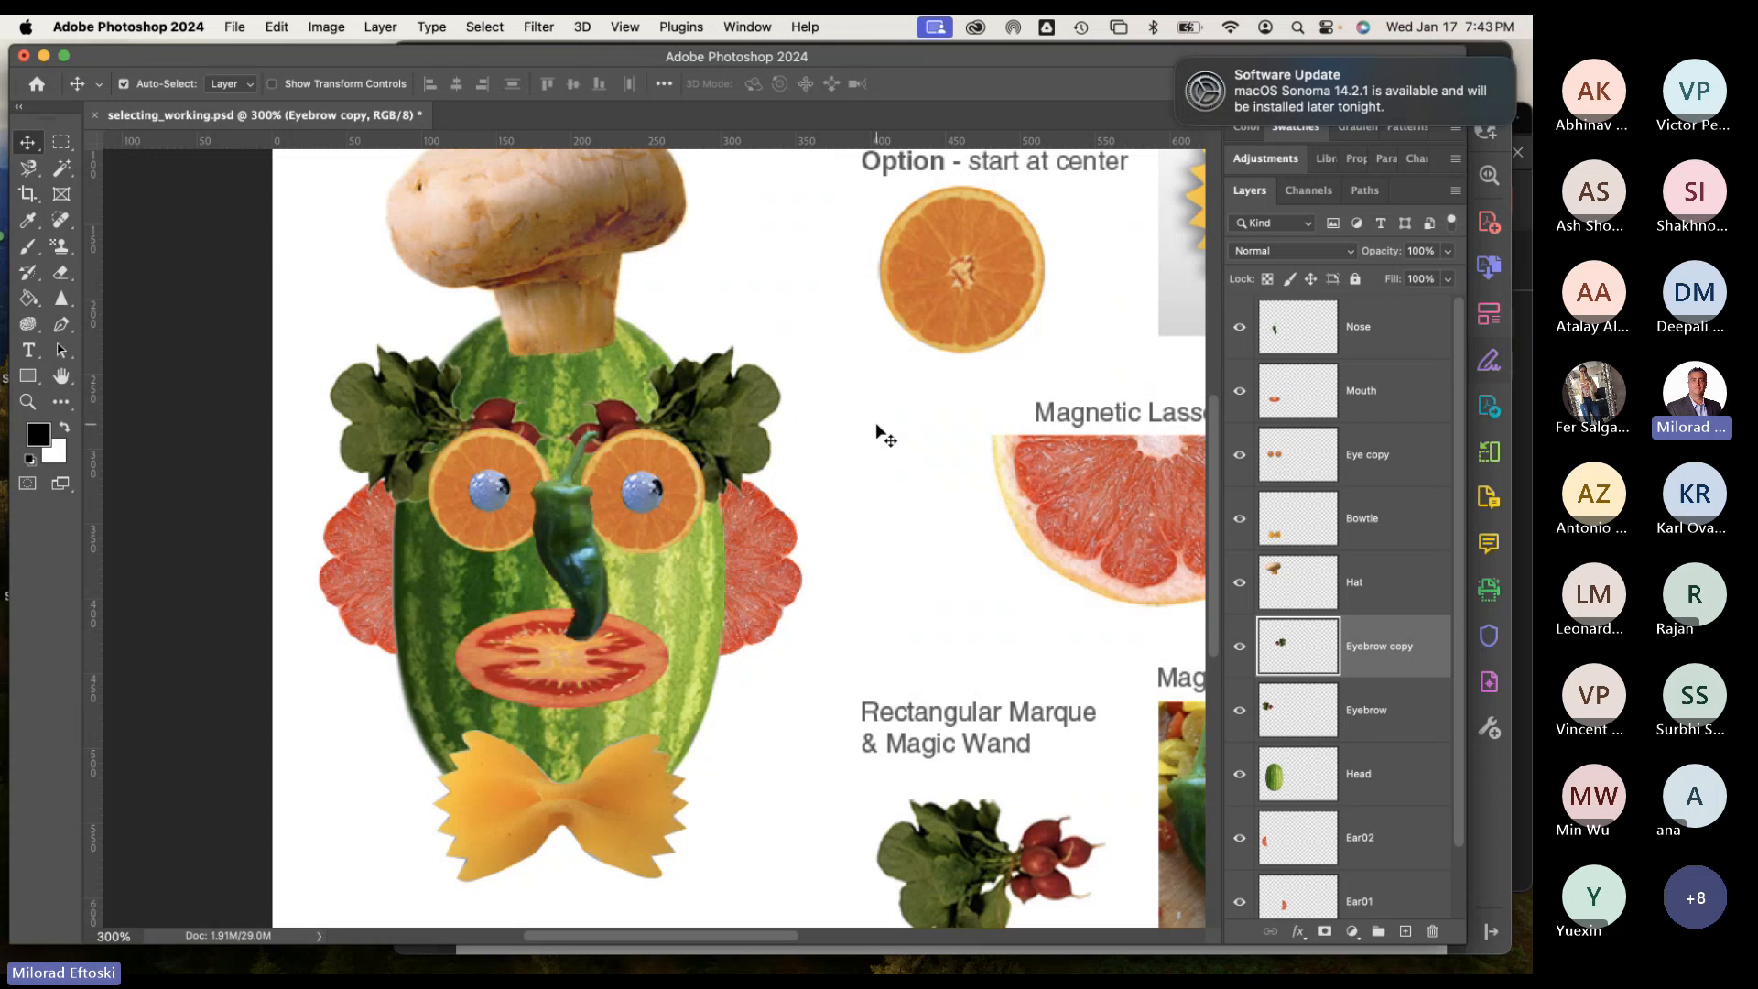
{"action": "key", "text": "super+minus"}
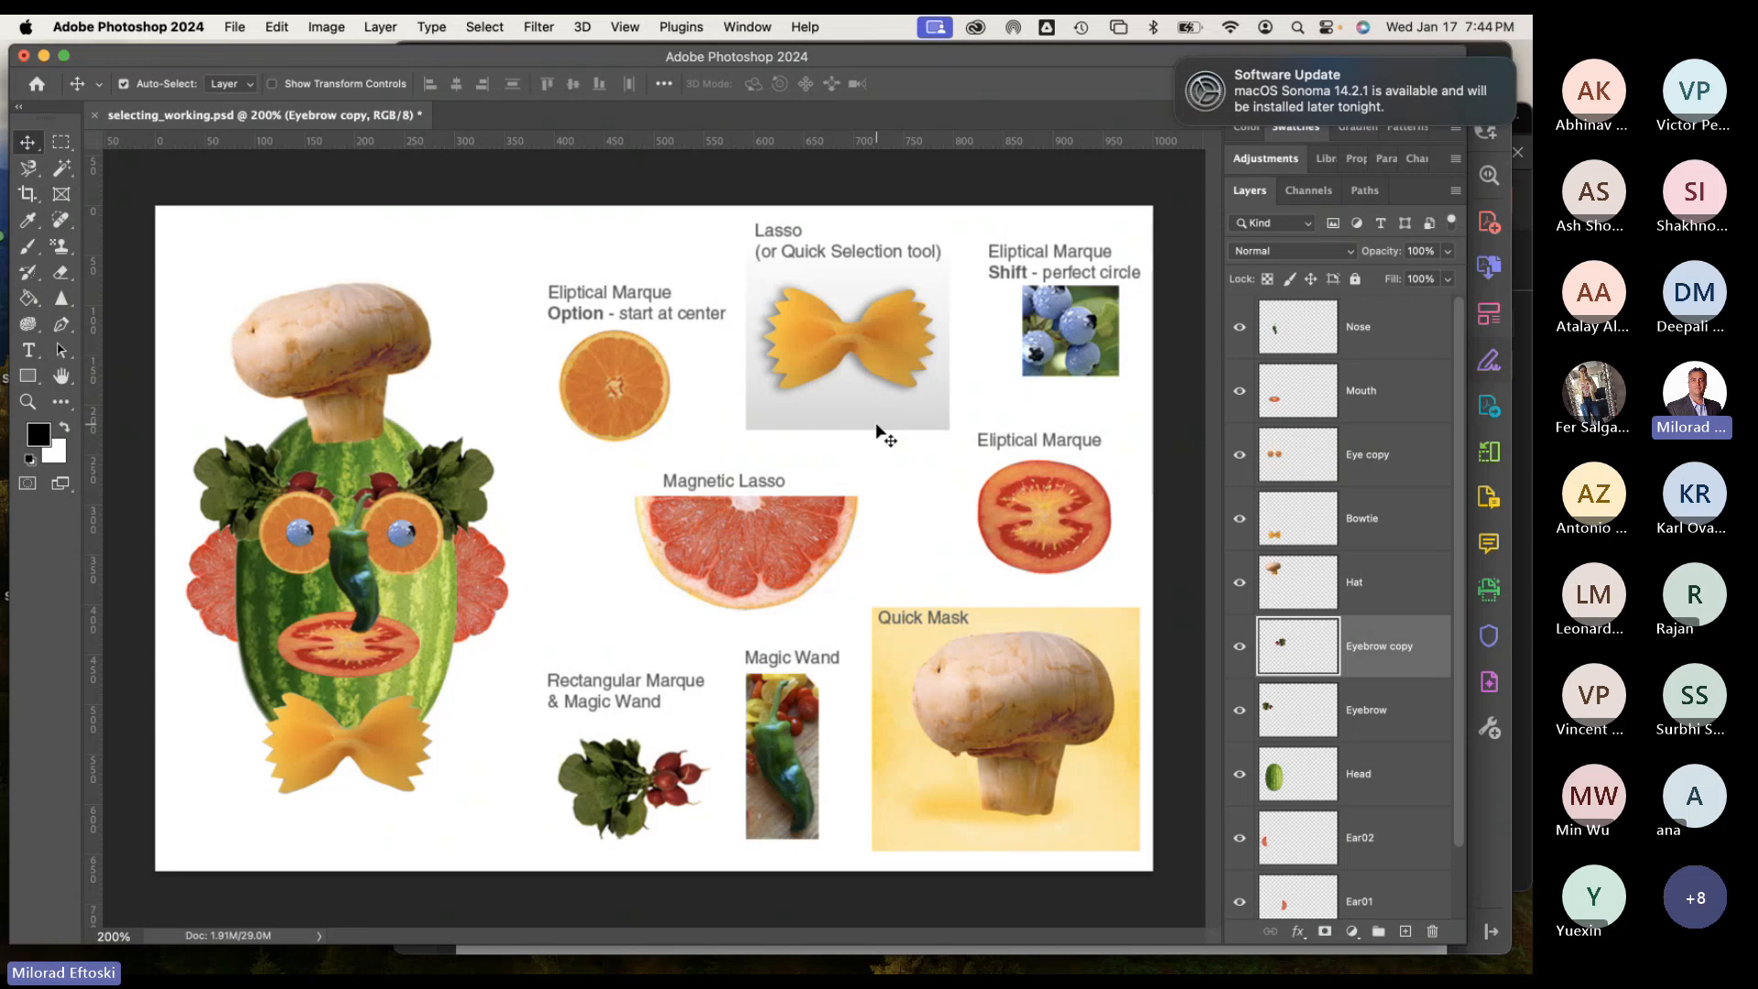
Switch to Acrobat, review the exercise outline from the objectives to the Crop instructions, and close the PDF.
{"action": "left_click", "coordinate": [1487, 838]}
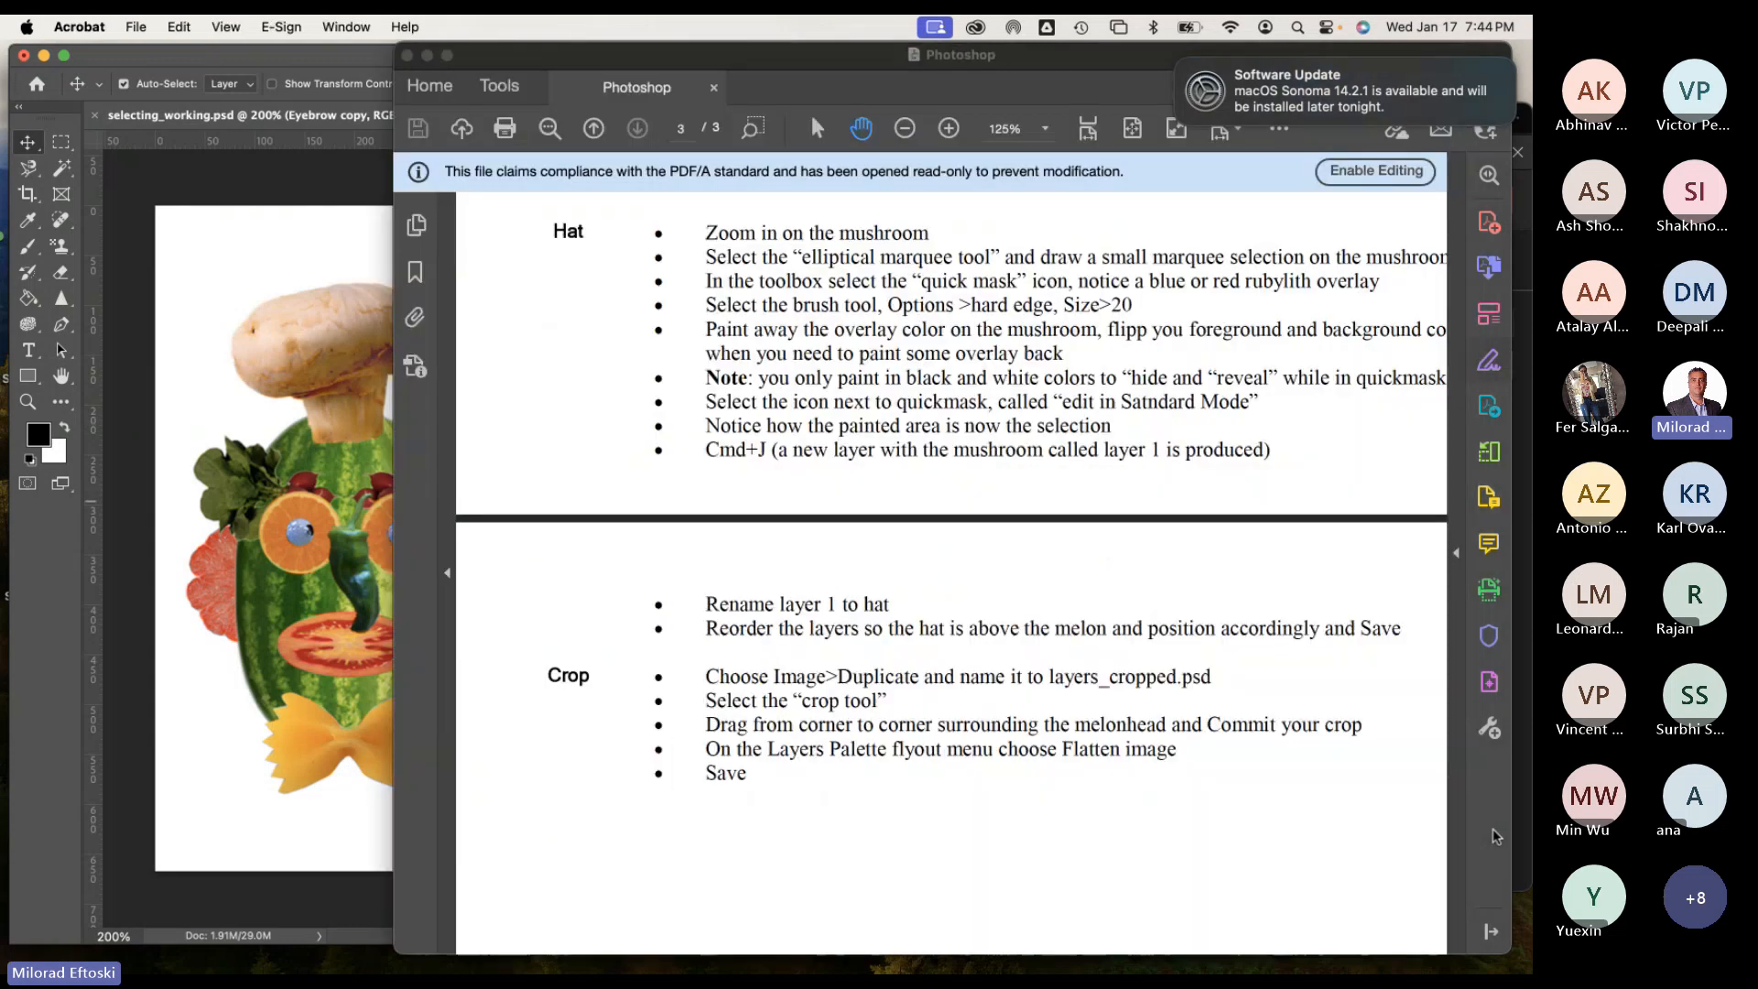
{"action": "scroll", "coordinate": [922, 505], "scroll_direction": "down", "scroll_amount": 10}
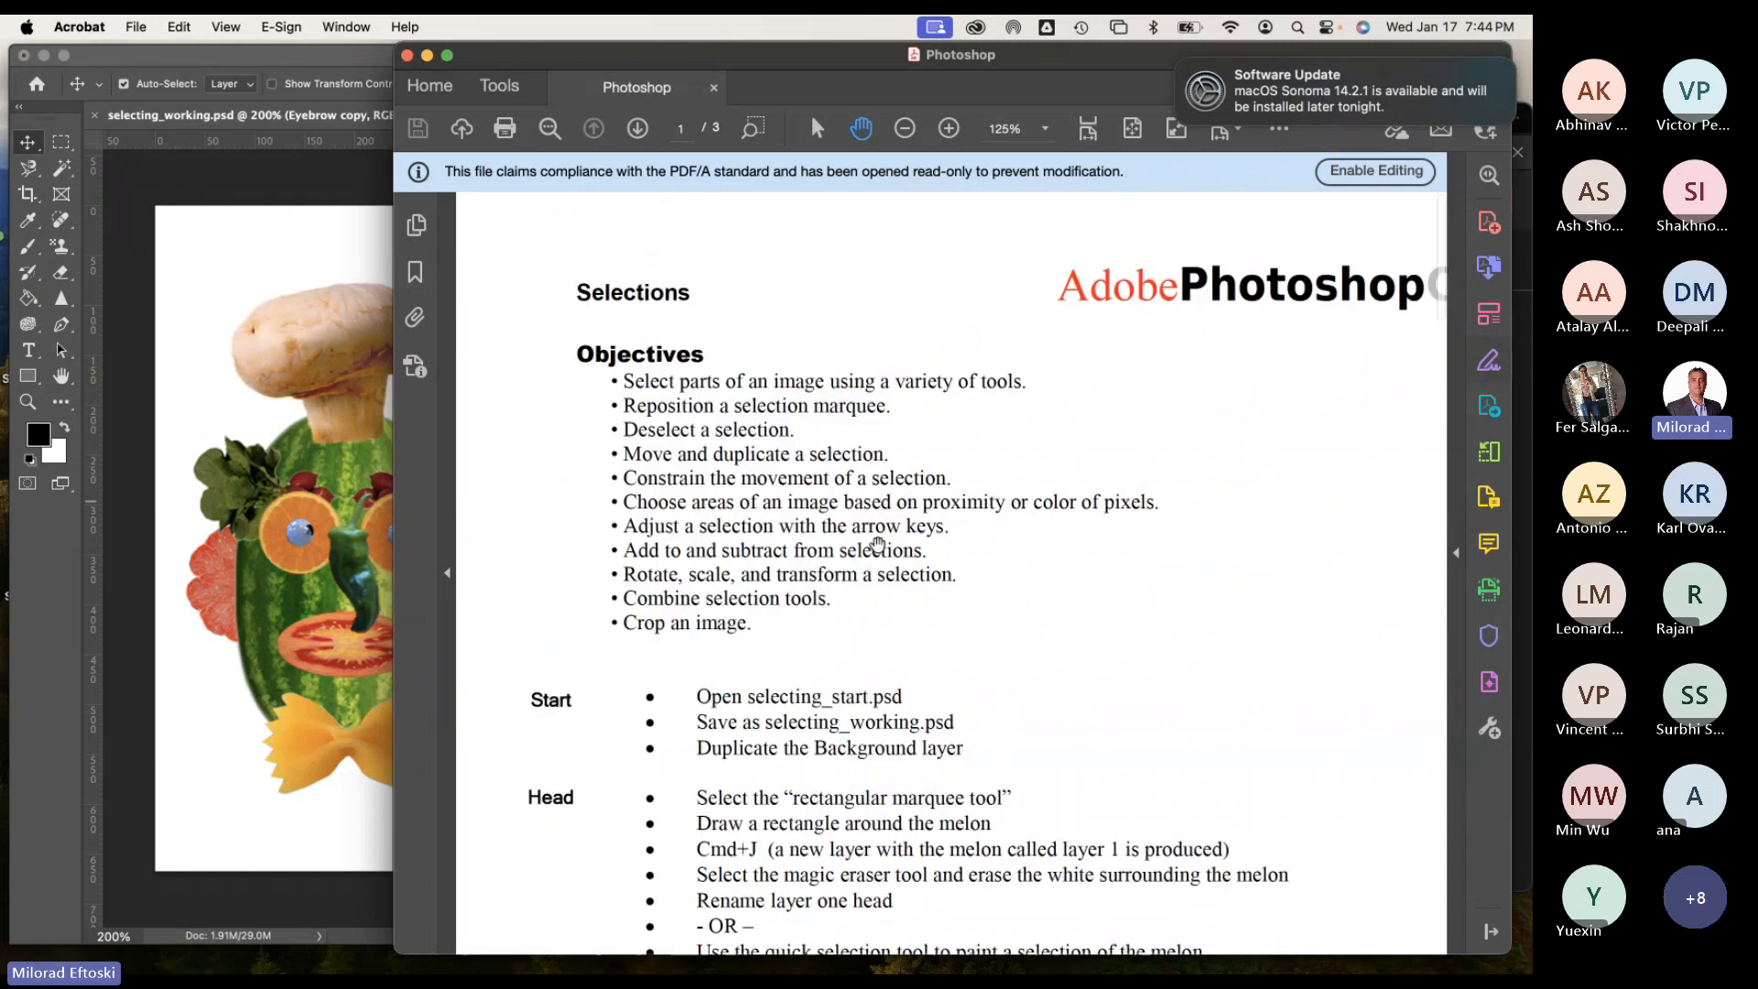
{"action": "scroll", "coordinate": [867, 538], "scroll_direction": "up", "scroll_amount": 20}
{"action": "key", "text": "super+2"}
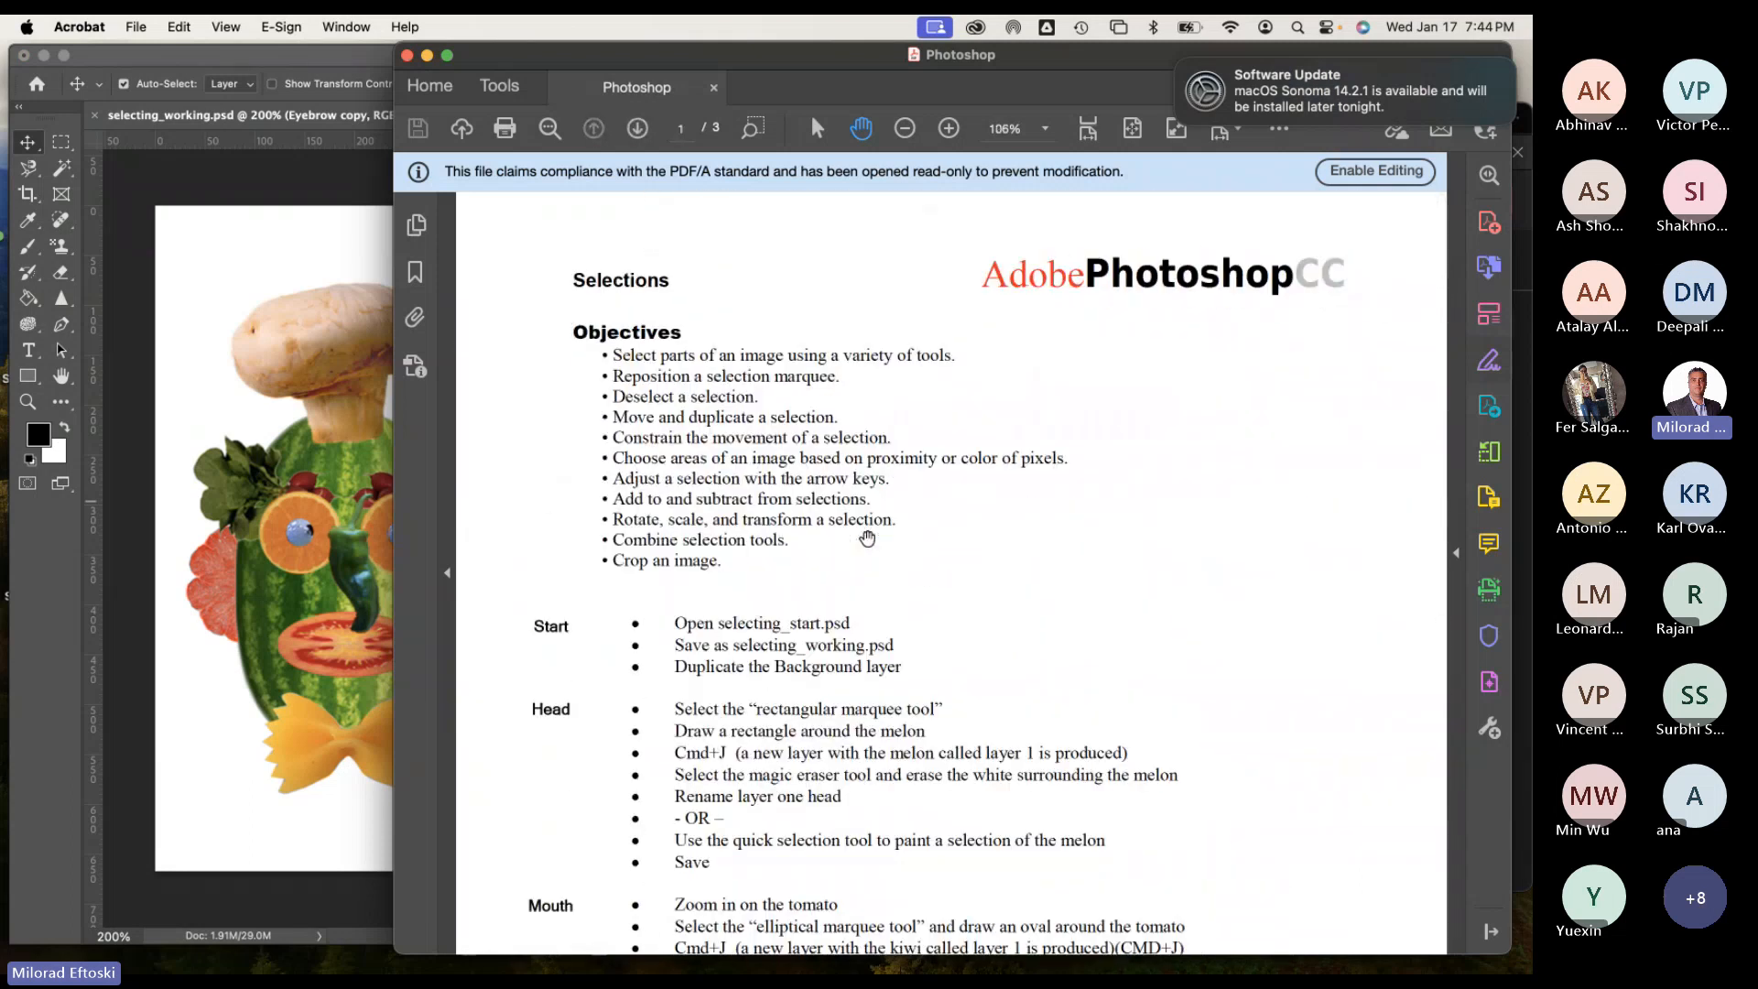
{"action": "key", "text": "super+0"}
{"action": "left_click_drag", "start_coordinate": [901, 671], "coordinate": [929, 414]}
{"action": "scroll", "coordinate": [928, 413], "scroll_direction": "down", "scroll_amount": 20}
{"action": "scroll", "coordinate": [922, 414], "scroll_direction": "up", "scroll_amount": 20}
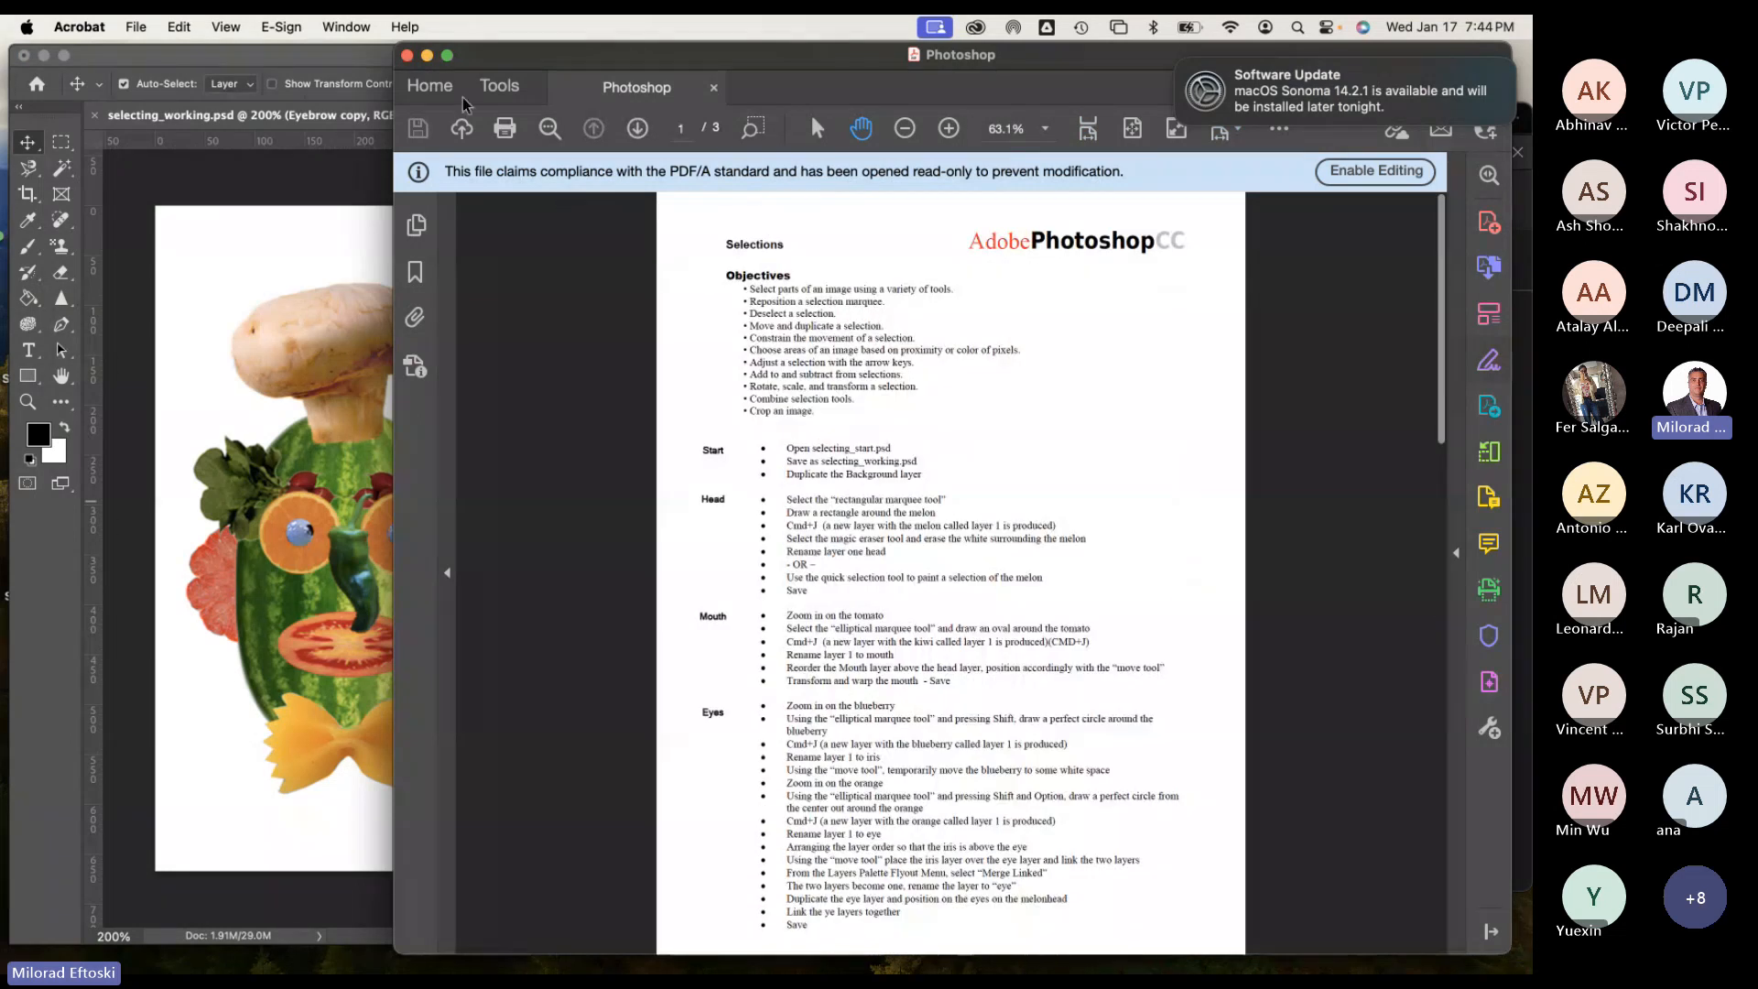
{"action": "left_click", "coordinate": [407, 56]}
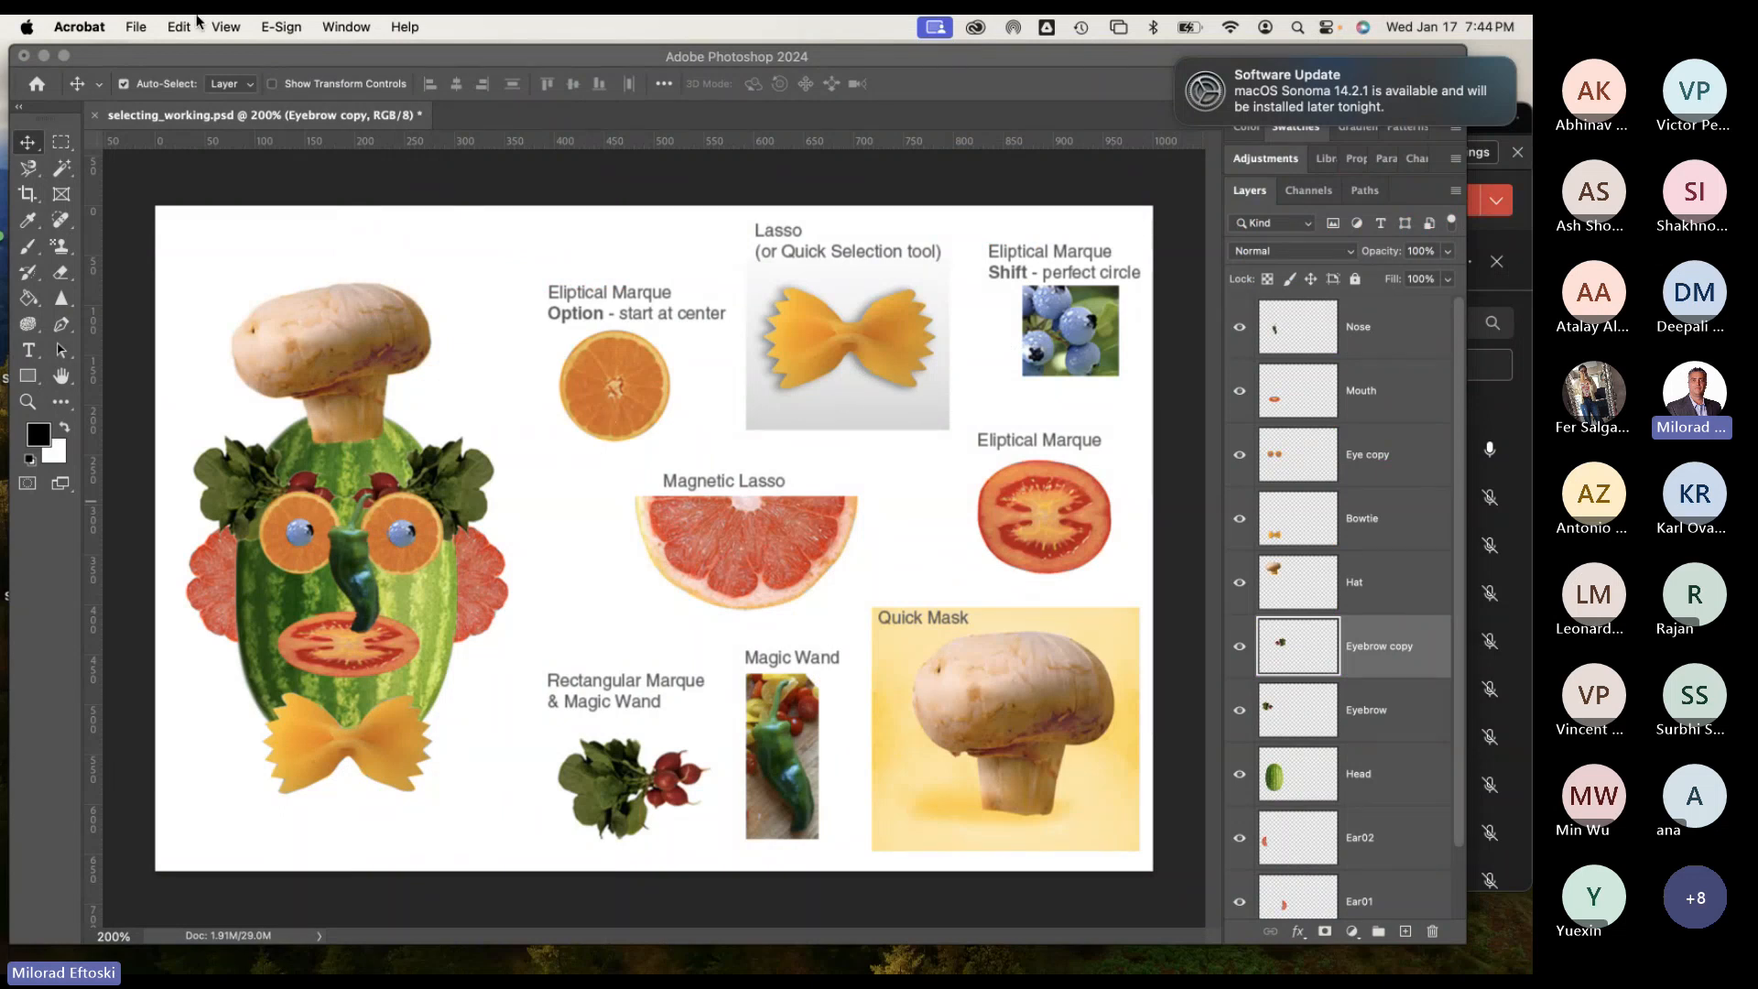
Return to Photoshop and save the finished face in selecting_working.psd.
{"action": "left_click", "coordinate": [130, 26]}
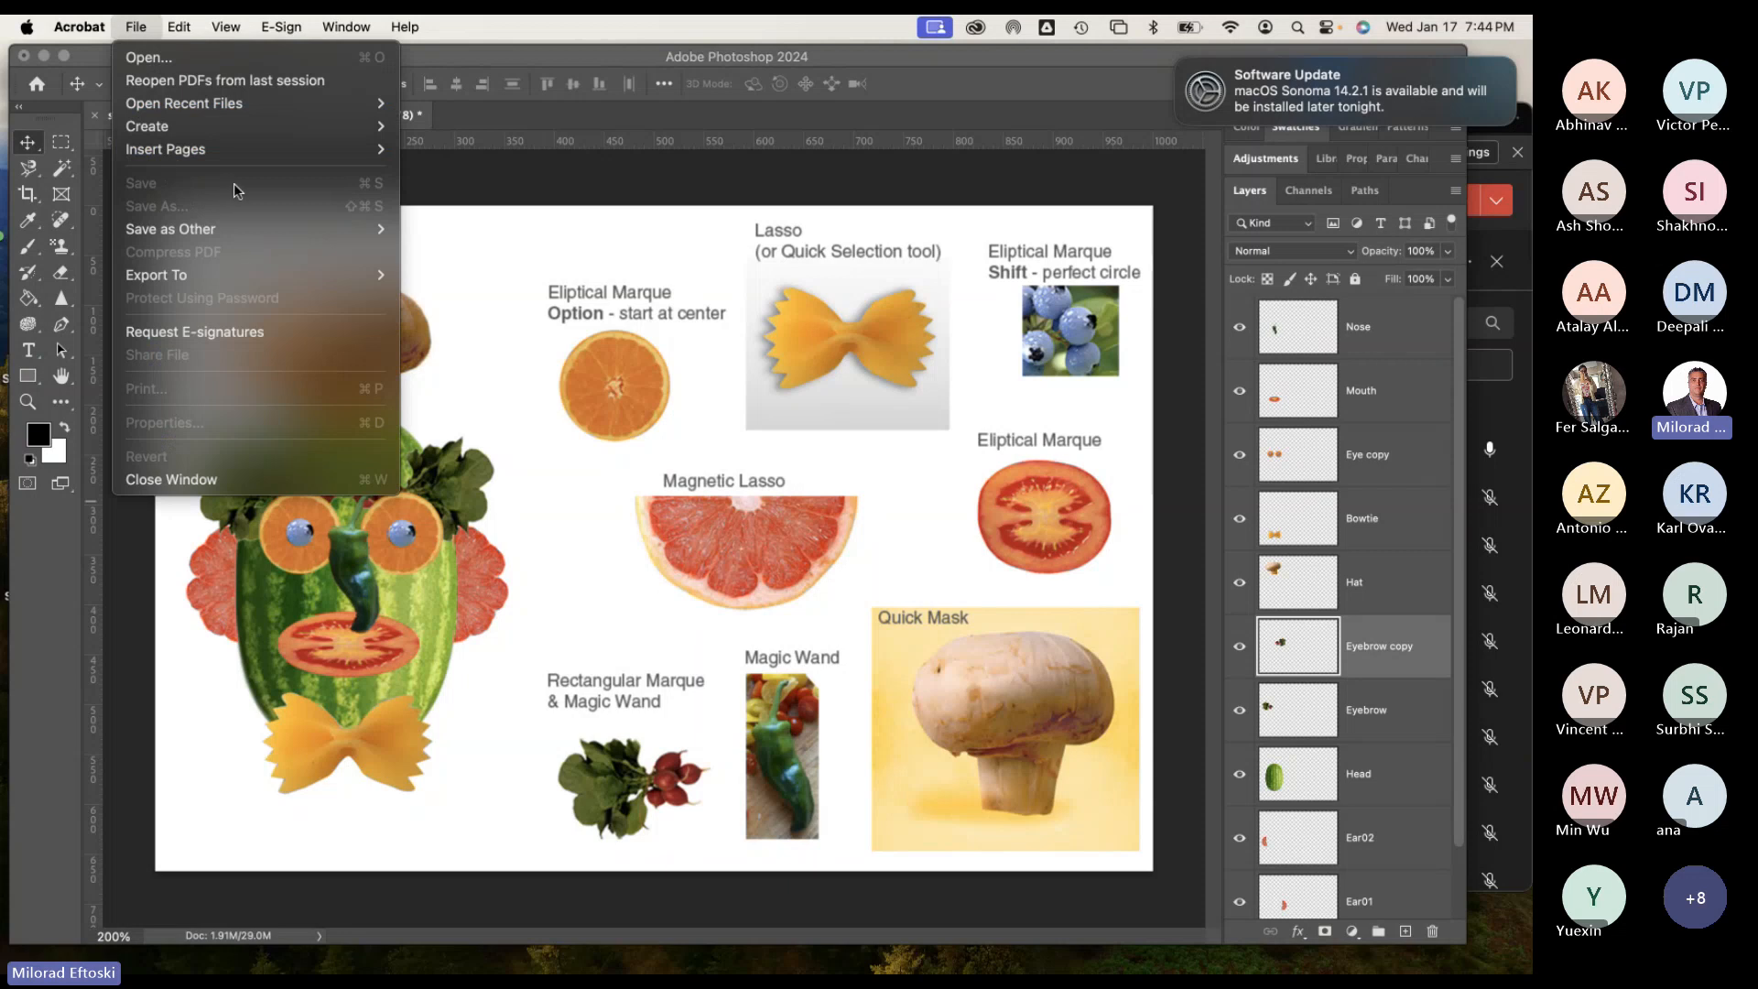
{"action": "left_click", "coordinate": [426, 186]}
{"action": "left_click", "coordinate": [235, 27]}
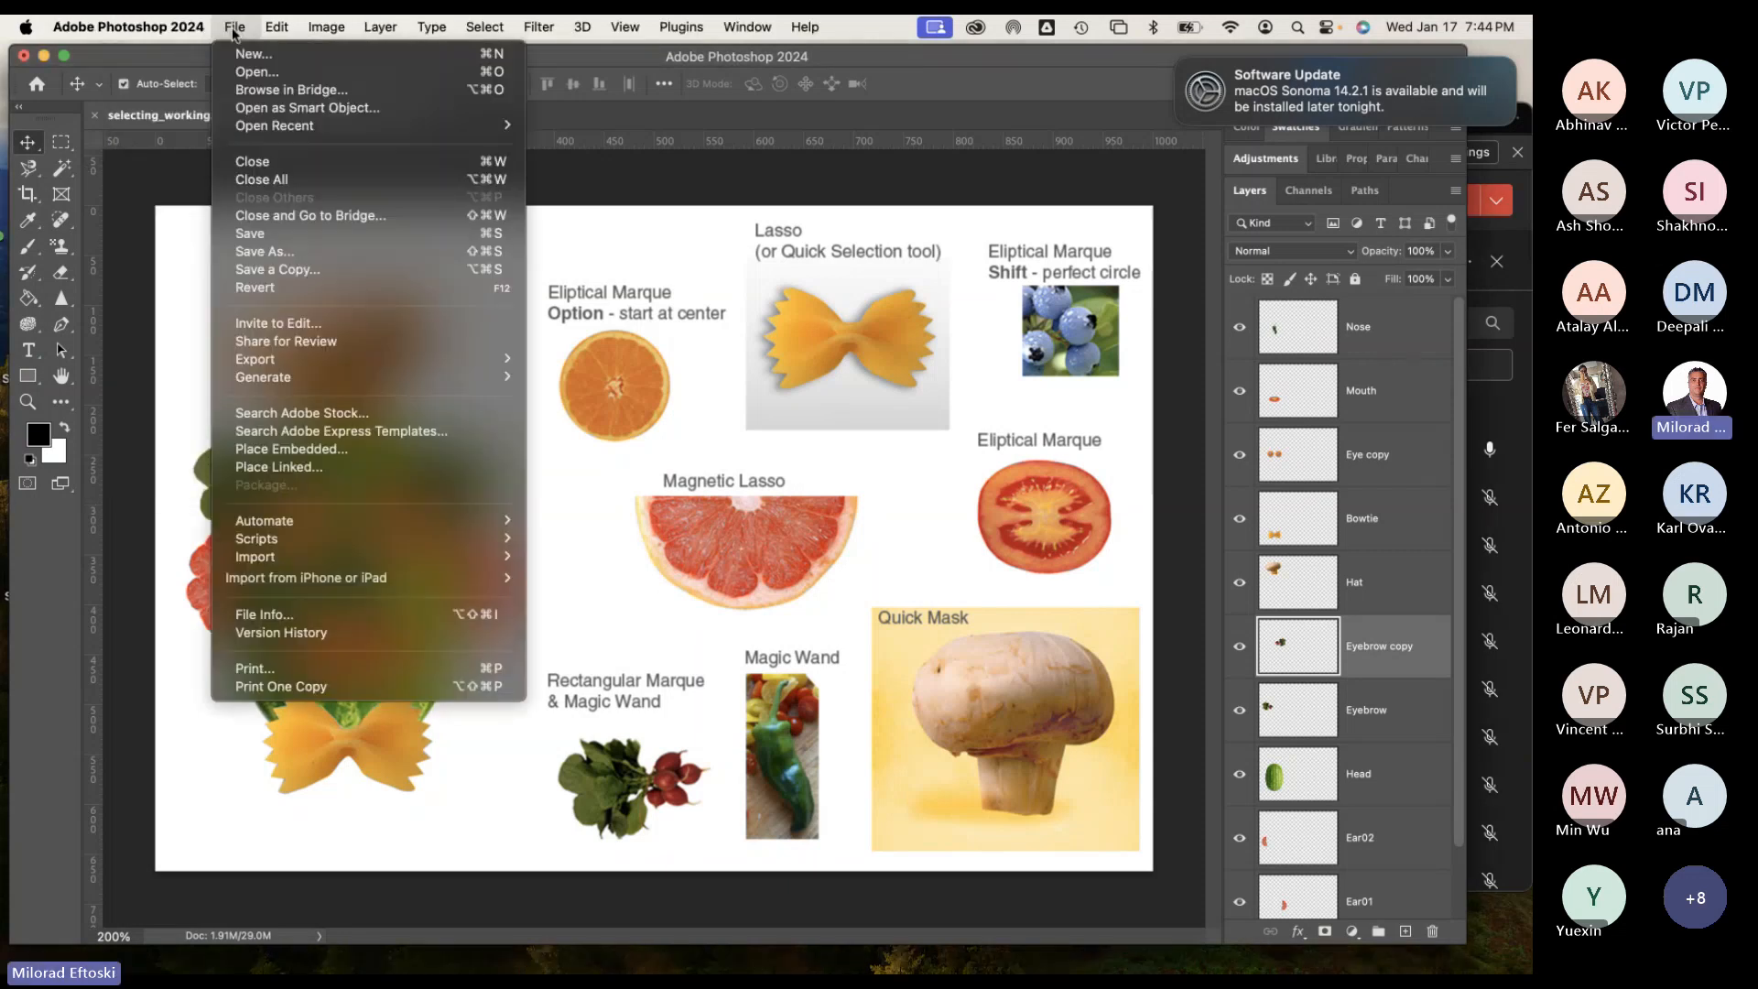
{"action": "left_click", "coordinate": [266, 236]}
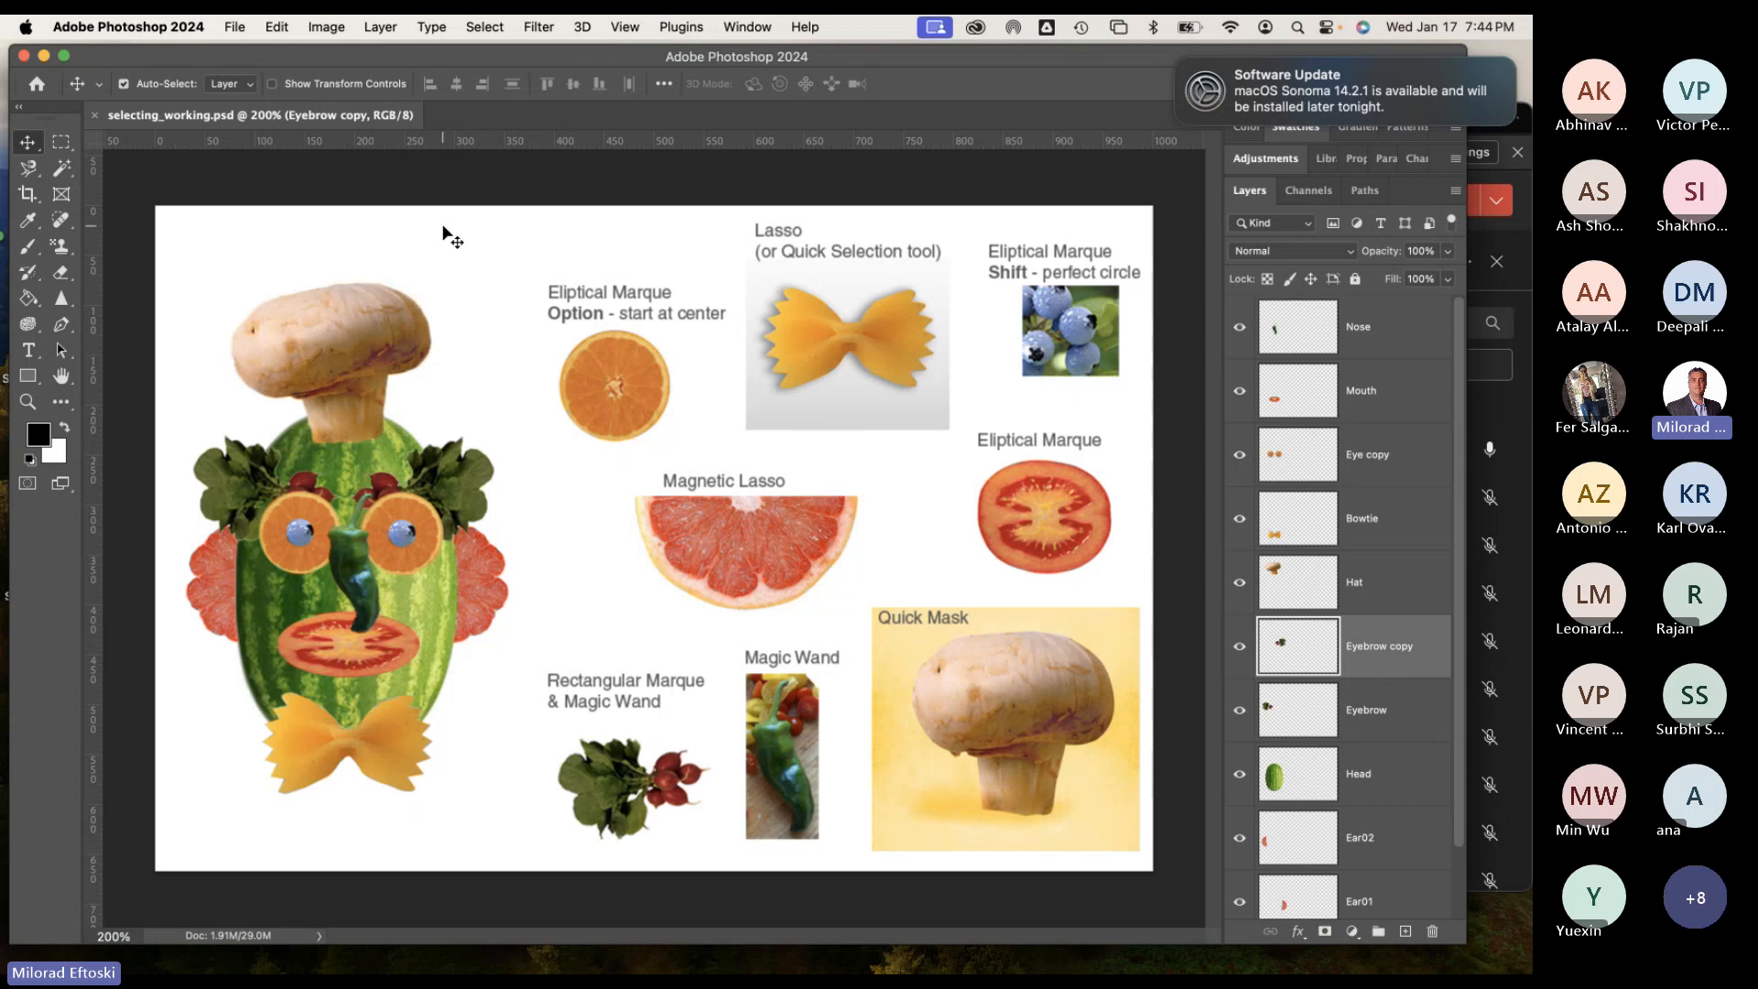
{"action": "scroll", "coordinate": [1378, 594], "scroll_direction": "down", "scroll_amount": 3}
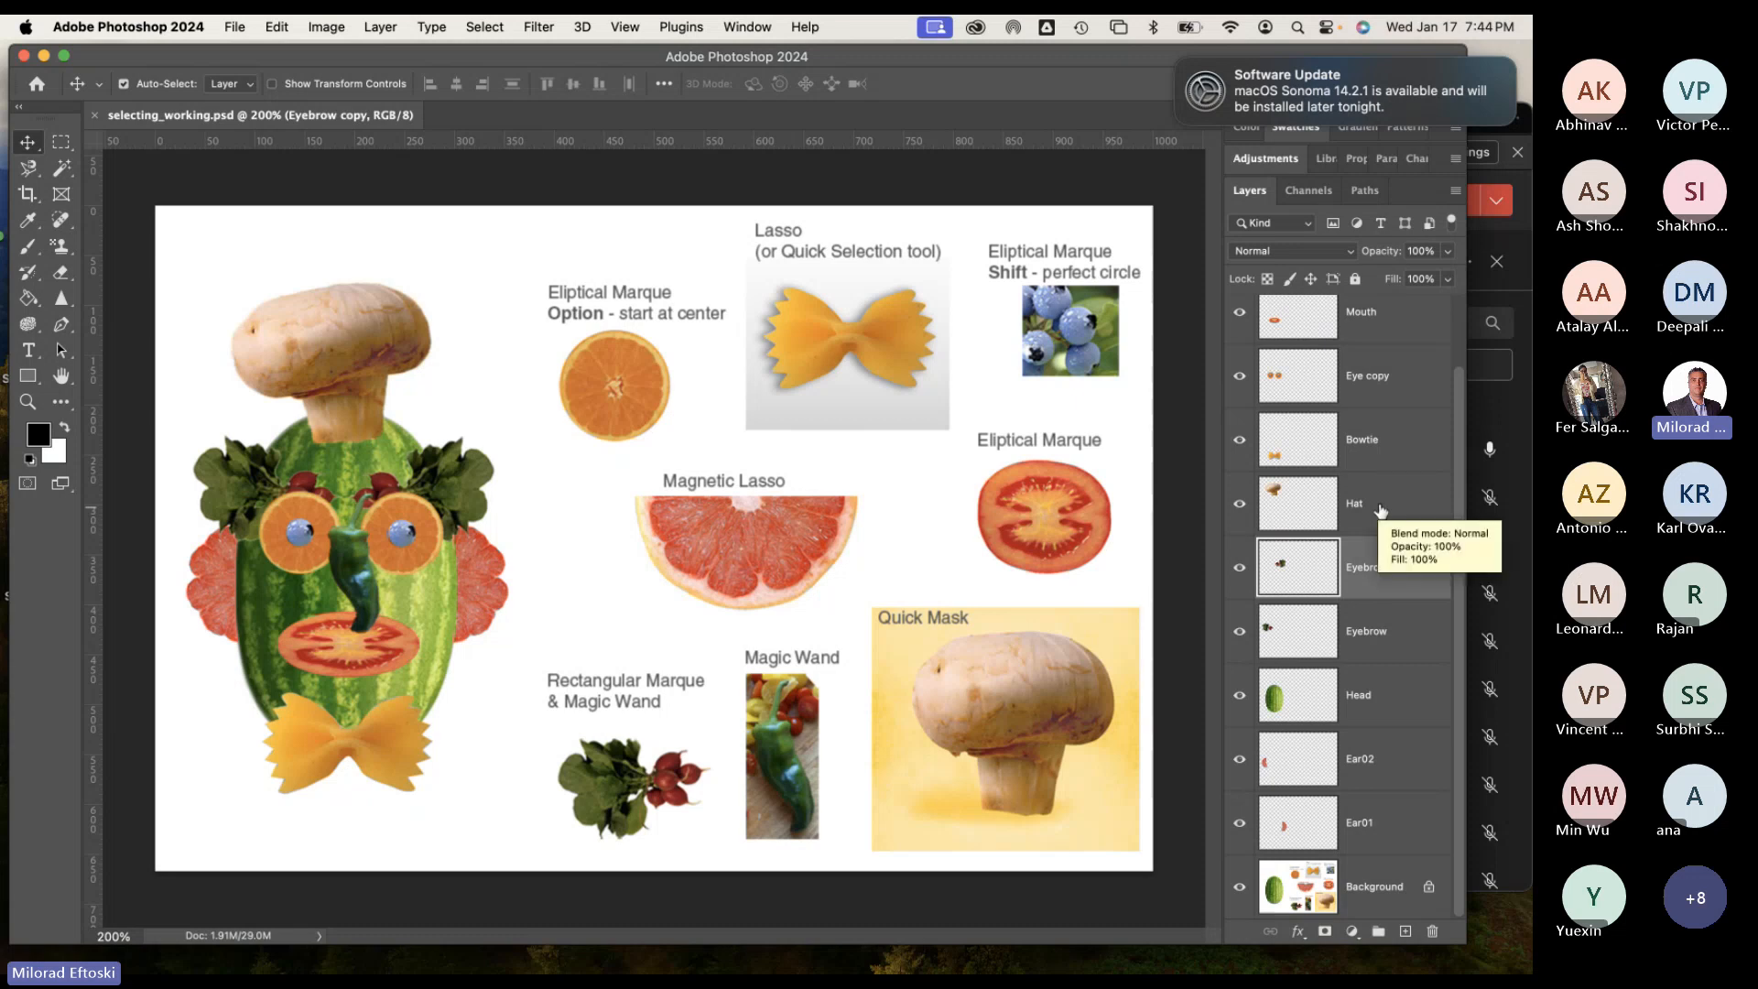
Switch to the Teams meeting window and dismiss the Software Update notification.
{"action": "left_click", "coordinate": [1475, 339]}
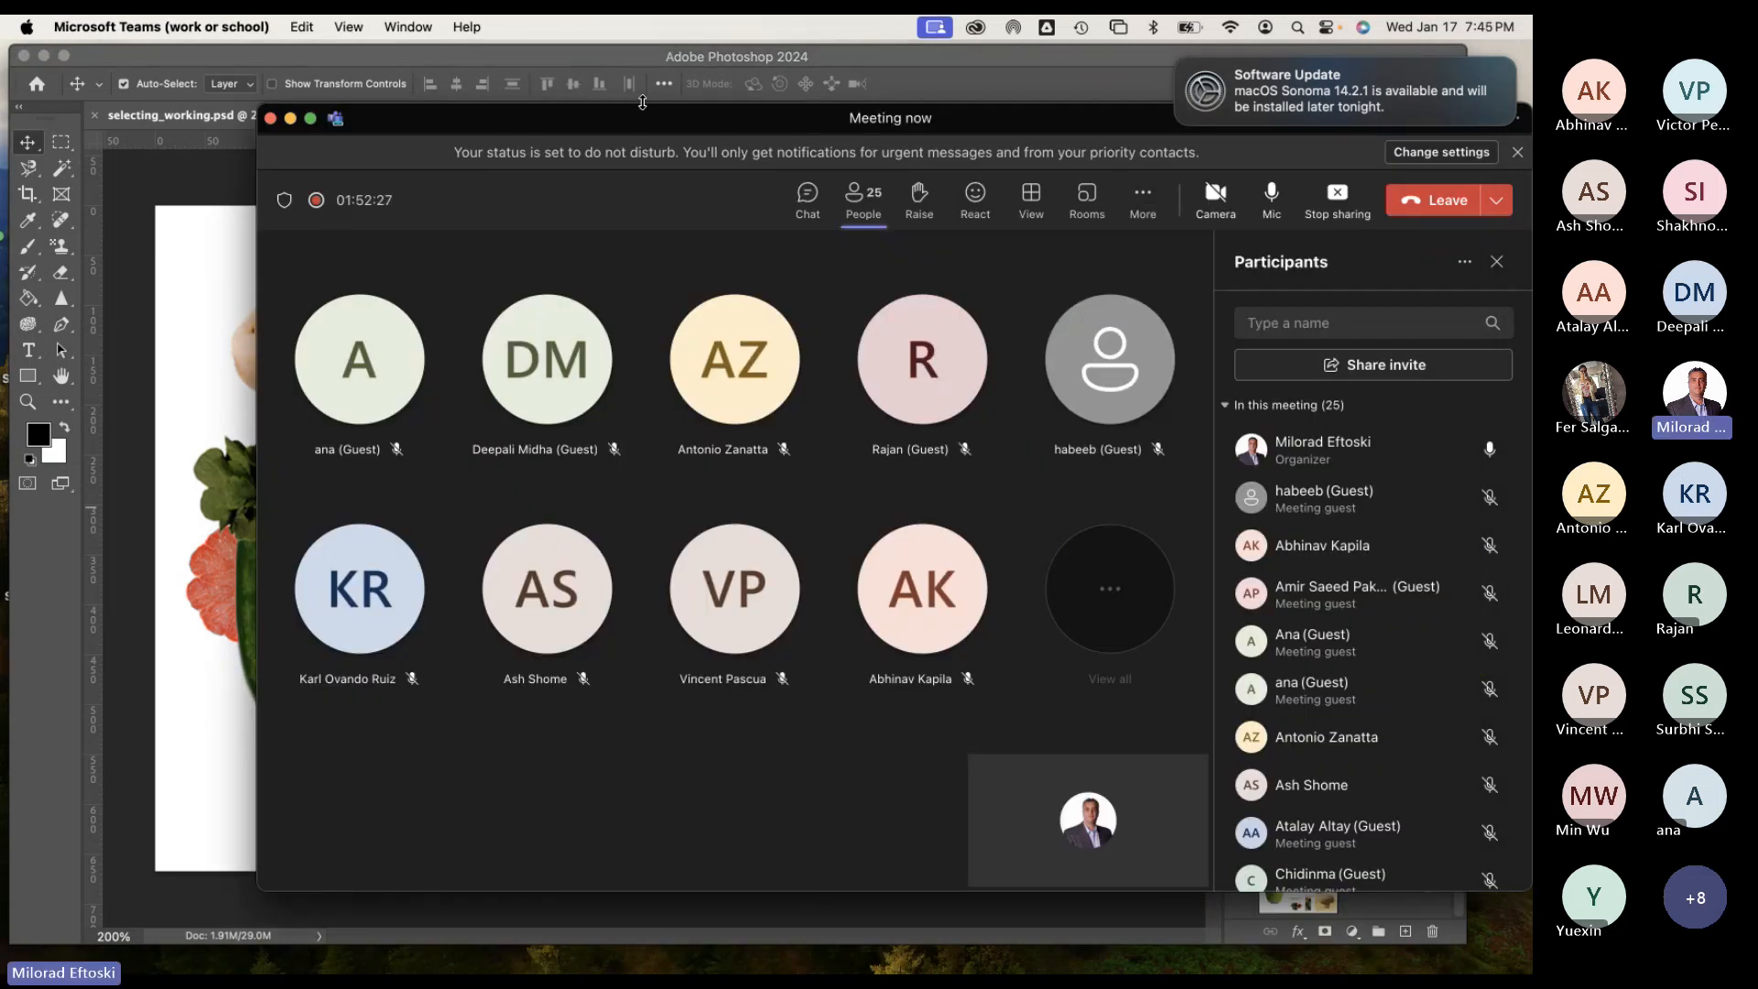
{"action": "mouse_move", "coordinate": [696, 123]}
{"action": "left_mouse_down"}
{"action": "mouse_move", "coordinate": [652, 138]}
{"action": "mouse_move", "coordinate": [713, 126]}
{"action": "left_mouse_up"}
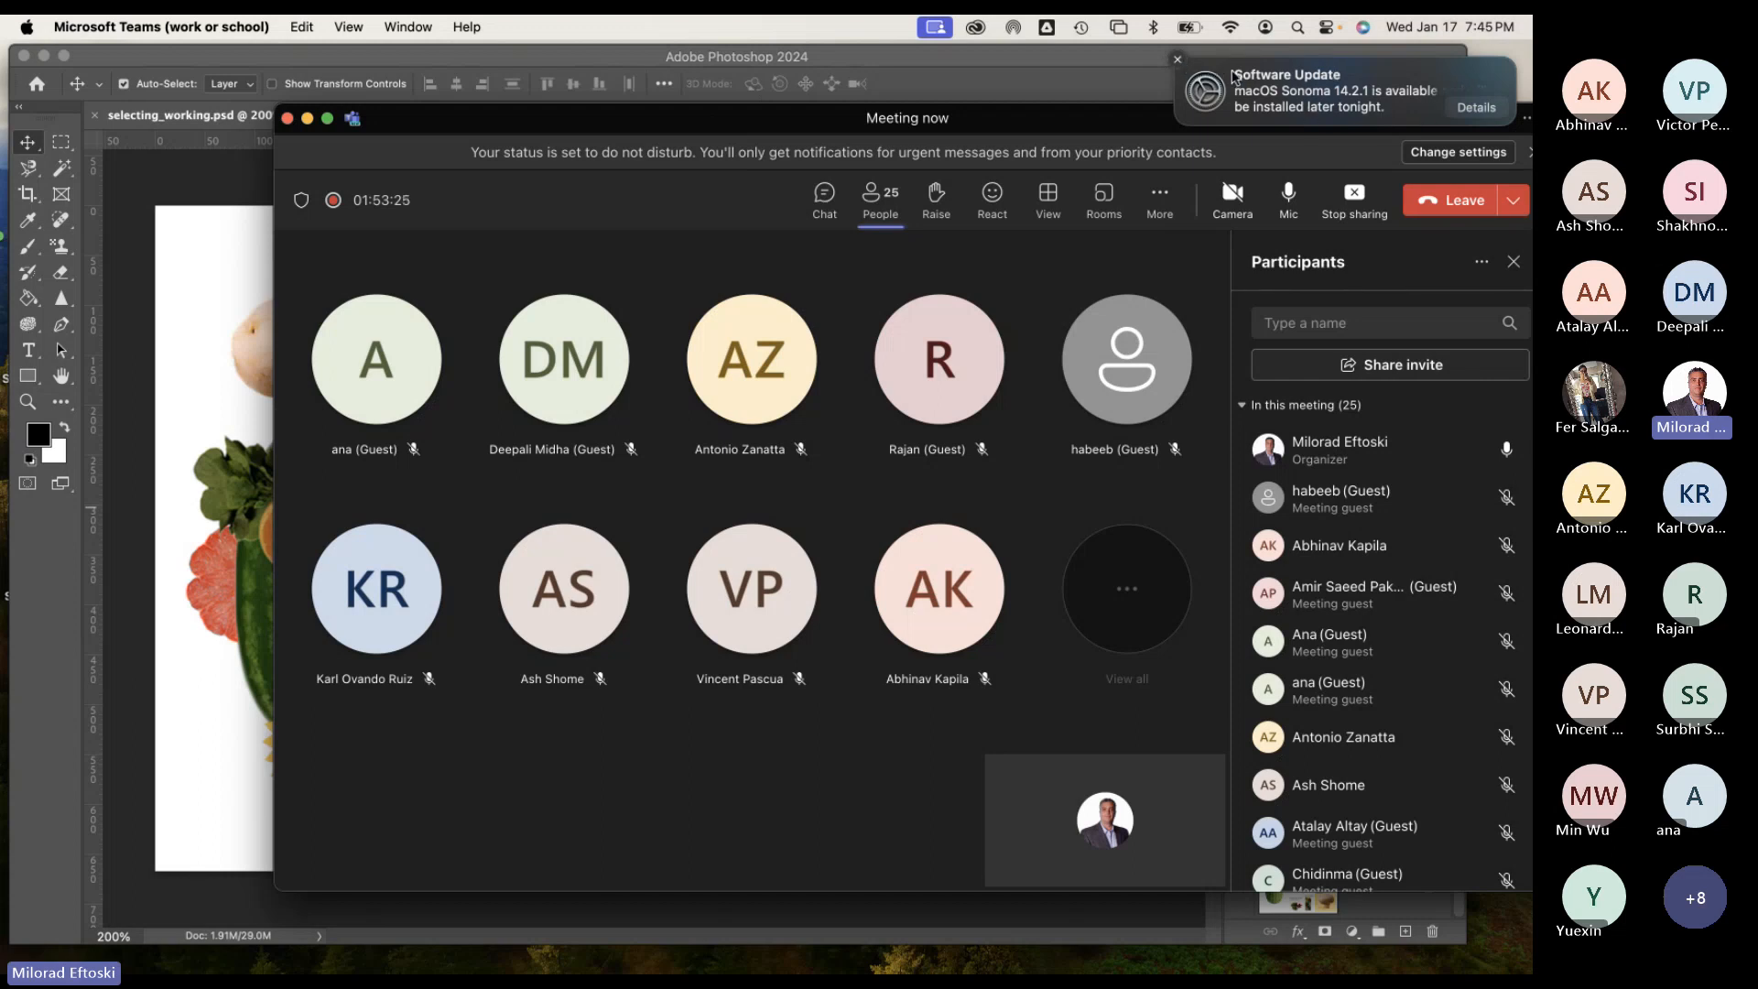
{"action": "left_click", "coordinate": [1177, 61]}
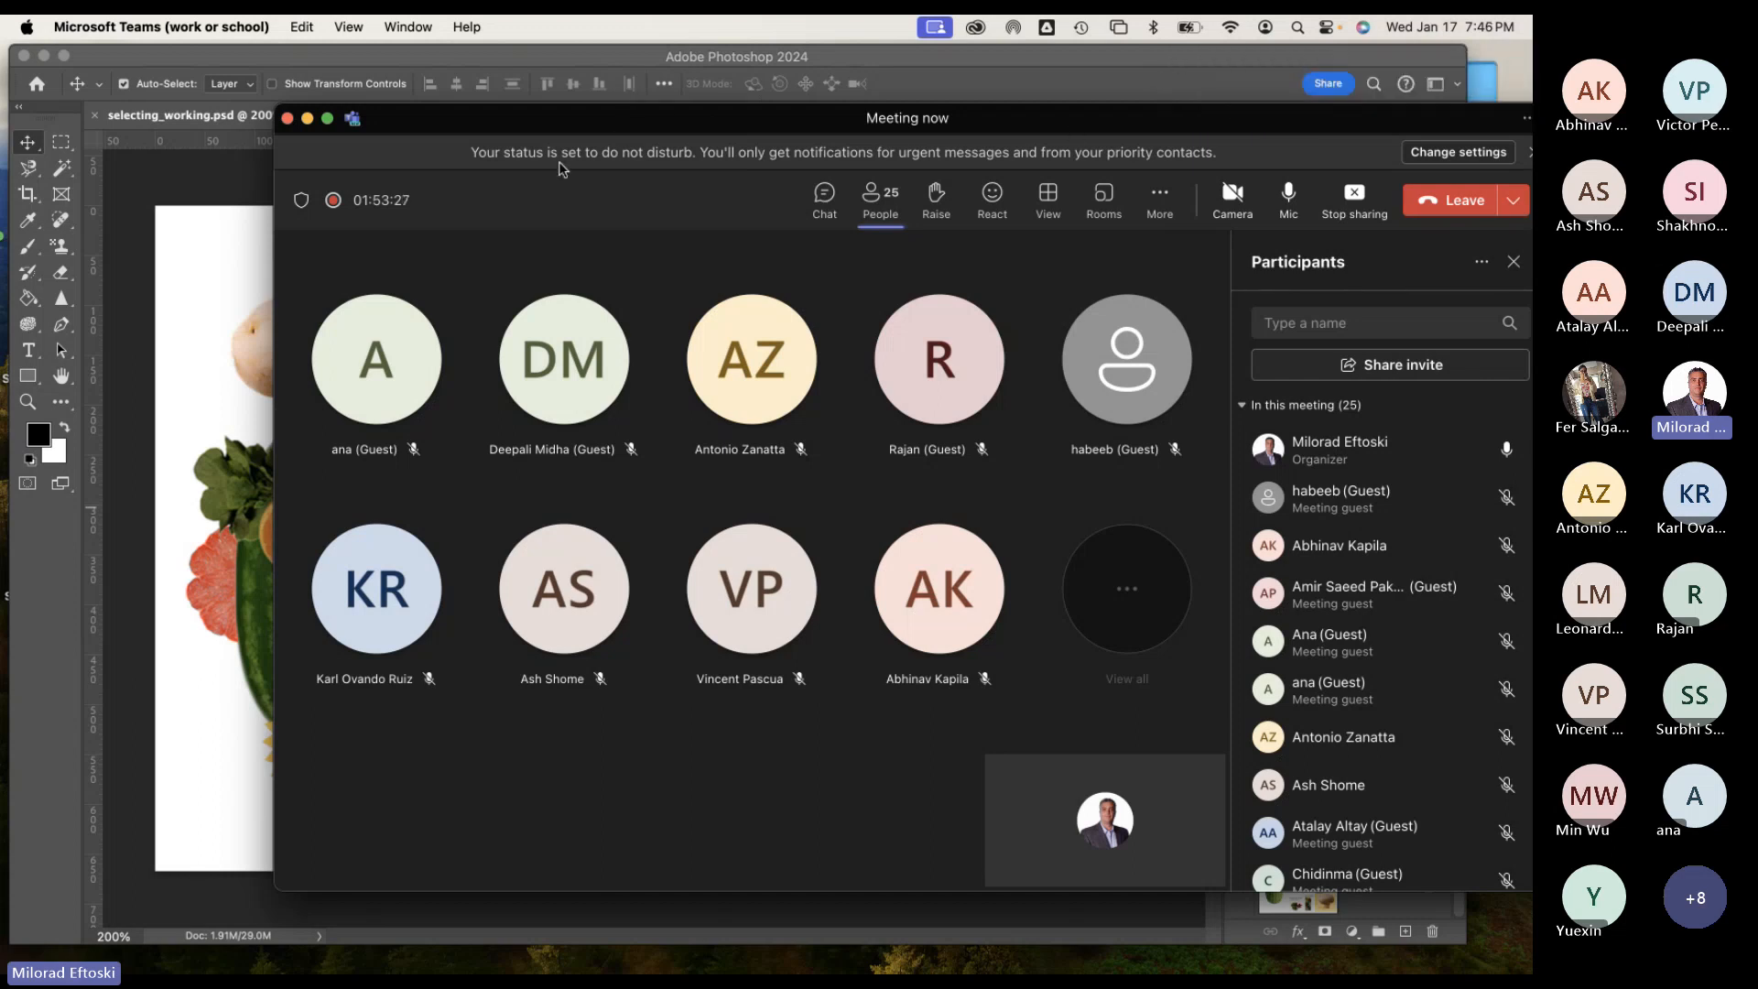
Switch back to Photoshop and crop the image around the melon head, leaving a white margin and removing the source pictures.
{"action": "left_click", "coordinate": [239, 223]}
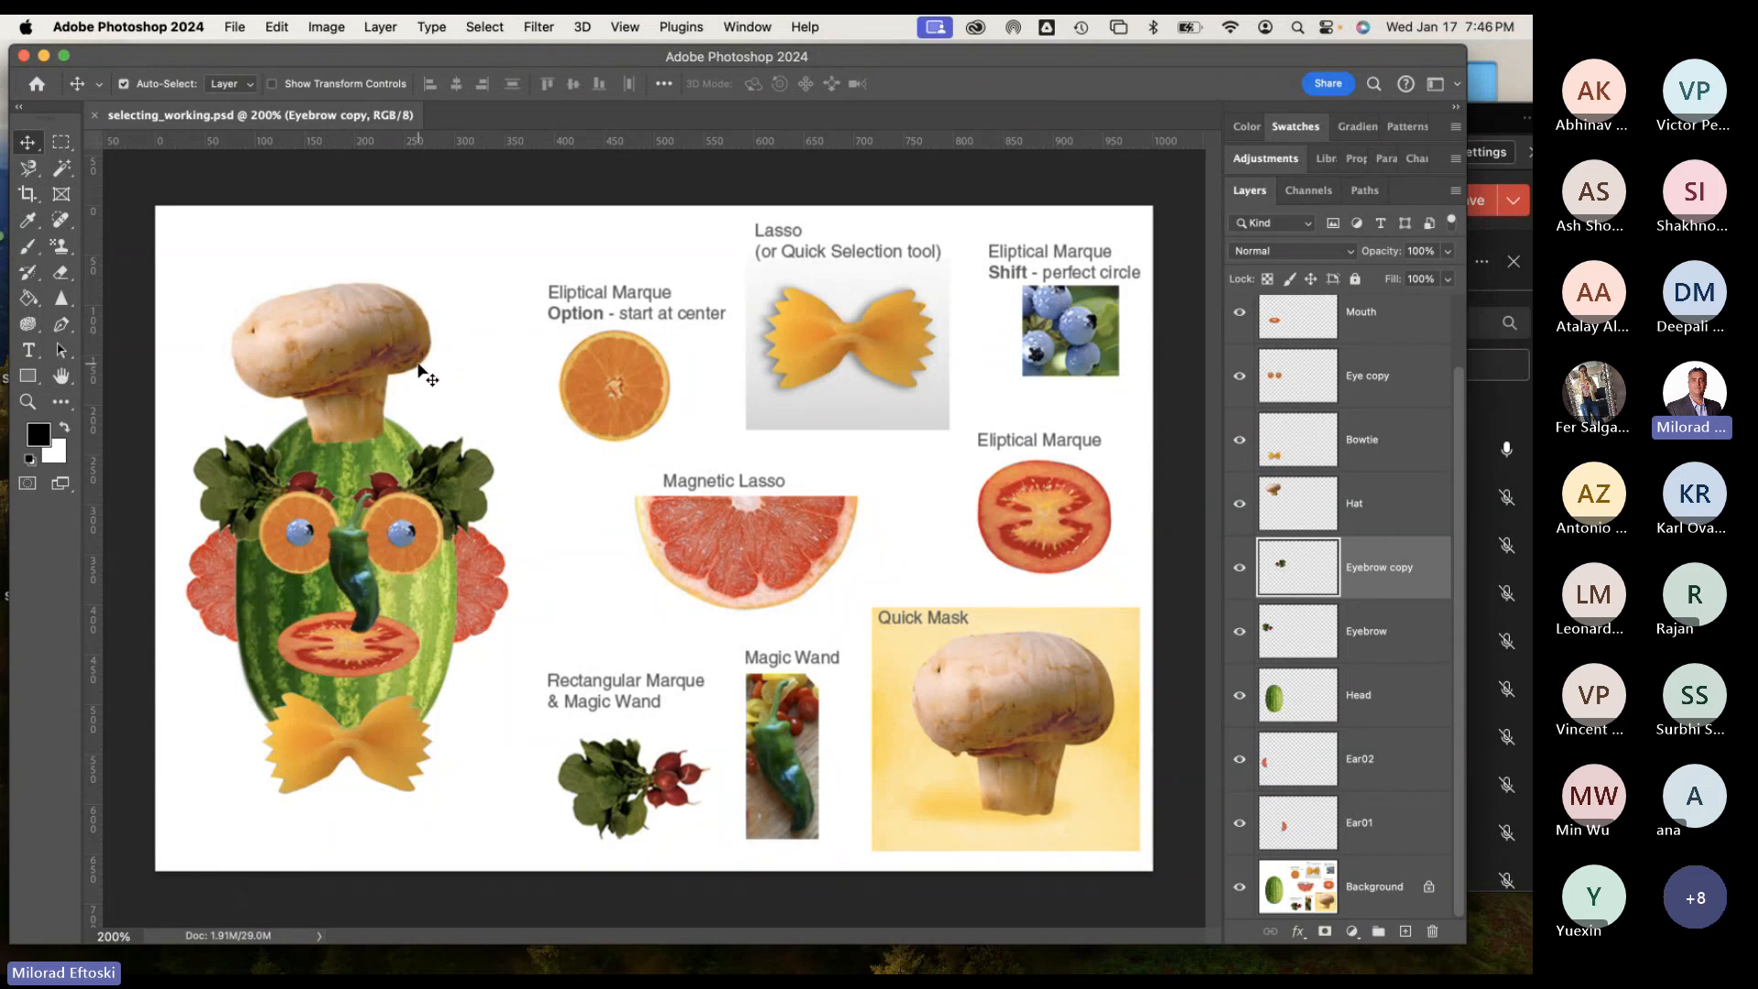
{"action": "left_click", "coordinate": [27, 194]}
{"action": "right_click", "coordinate": [28, 194]}
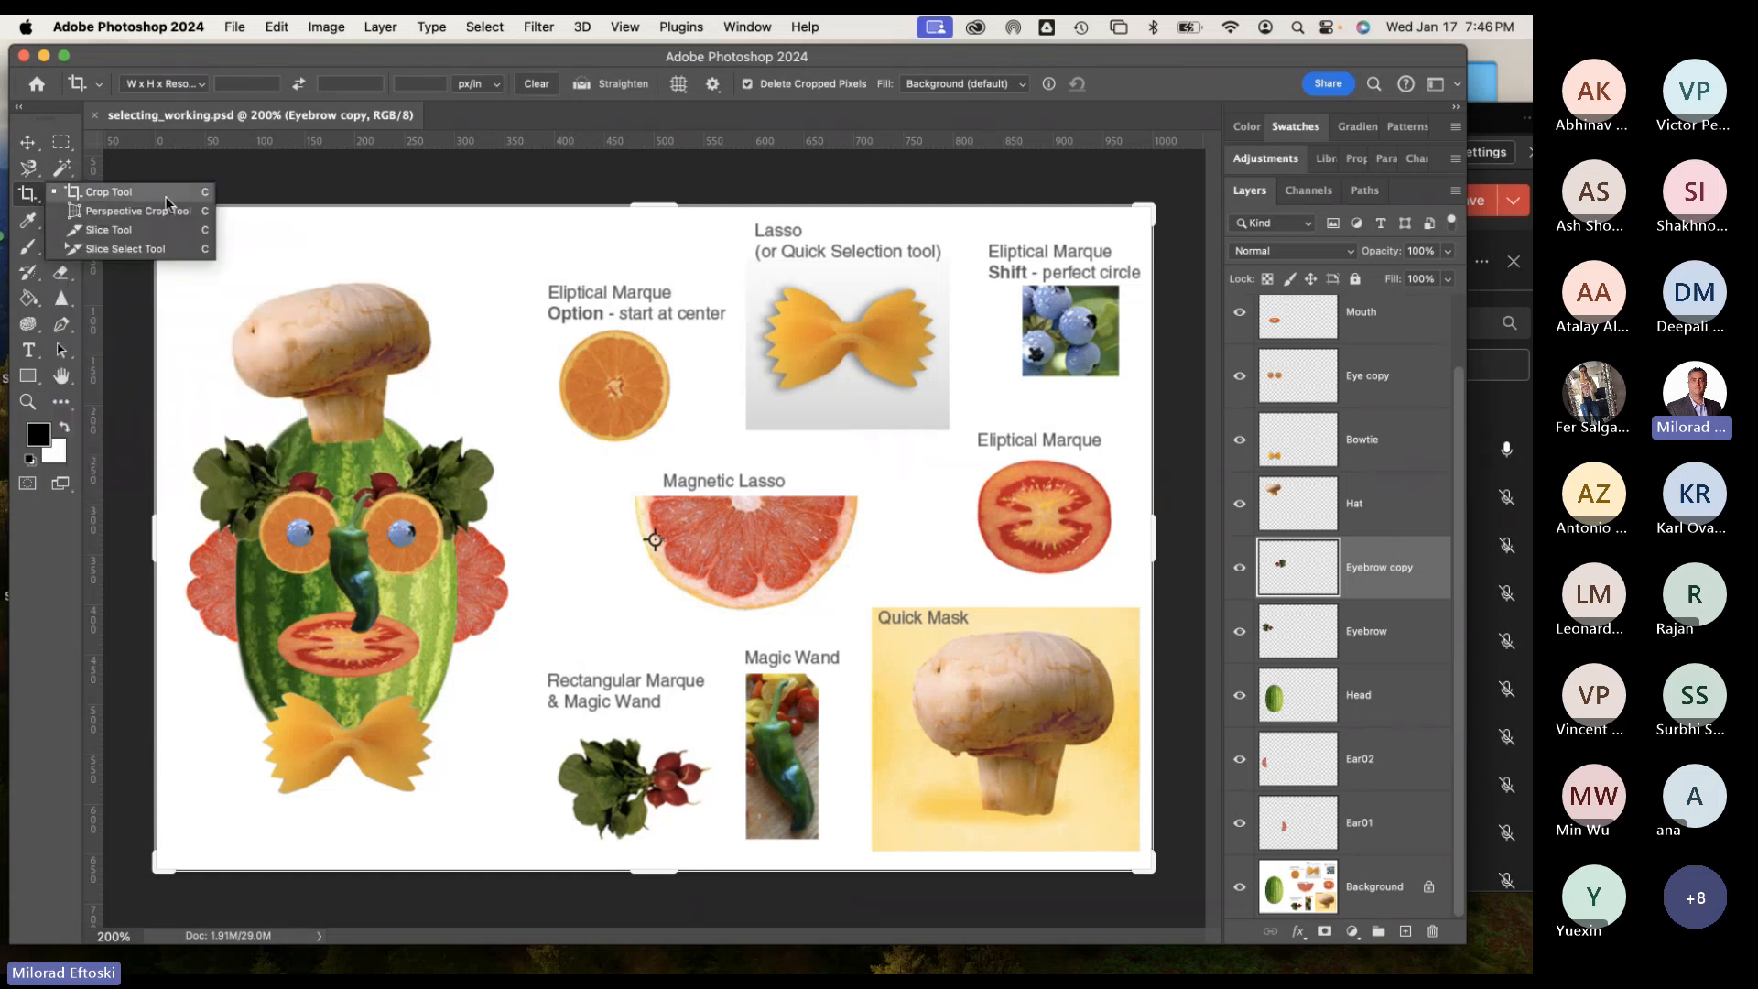
{"action": "left_click", "coordinate": [135, 193]}
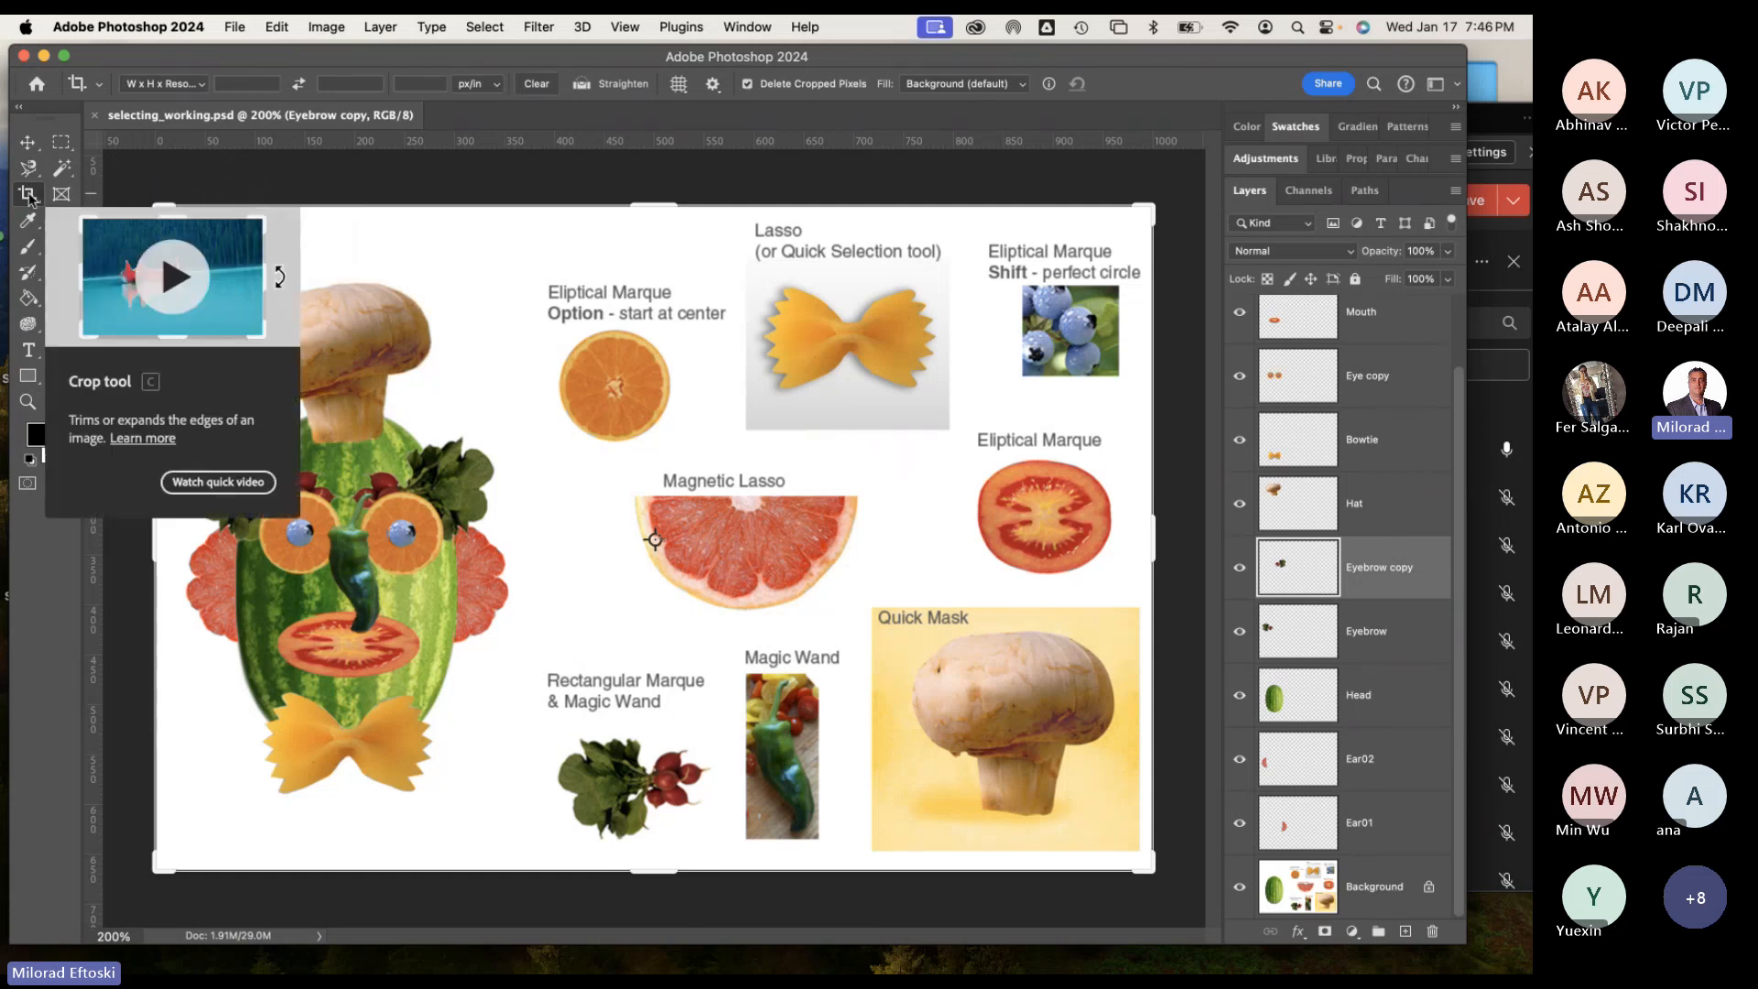
{"action": "left_click_drag", "start_coordinate": [1149, 529], "coordinate": [843, 524]}
{"action": "left_click_drag", "start_coordinate": [659, 211], "coordinate": [660, 236]}
{"action": "left_click_drag", "start_coordinate": [658, 851], "coordinate": [659, 836]}
{"action": "left_click_drag", "start_coordinate": [866, 871], "coordinate": [865, 876]}
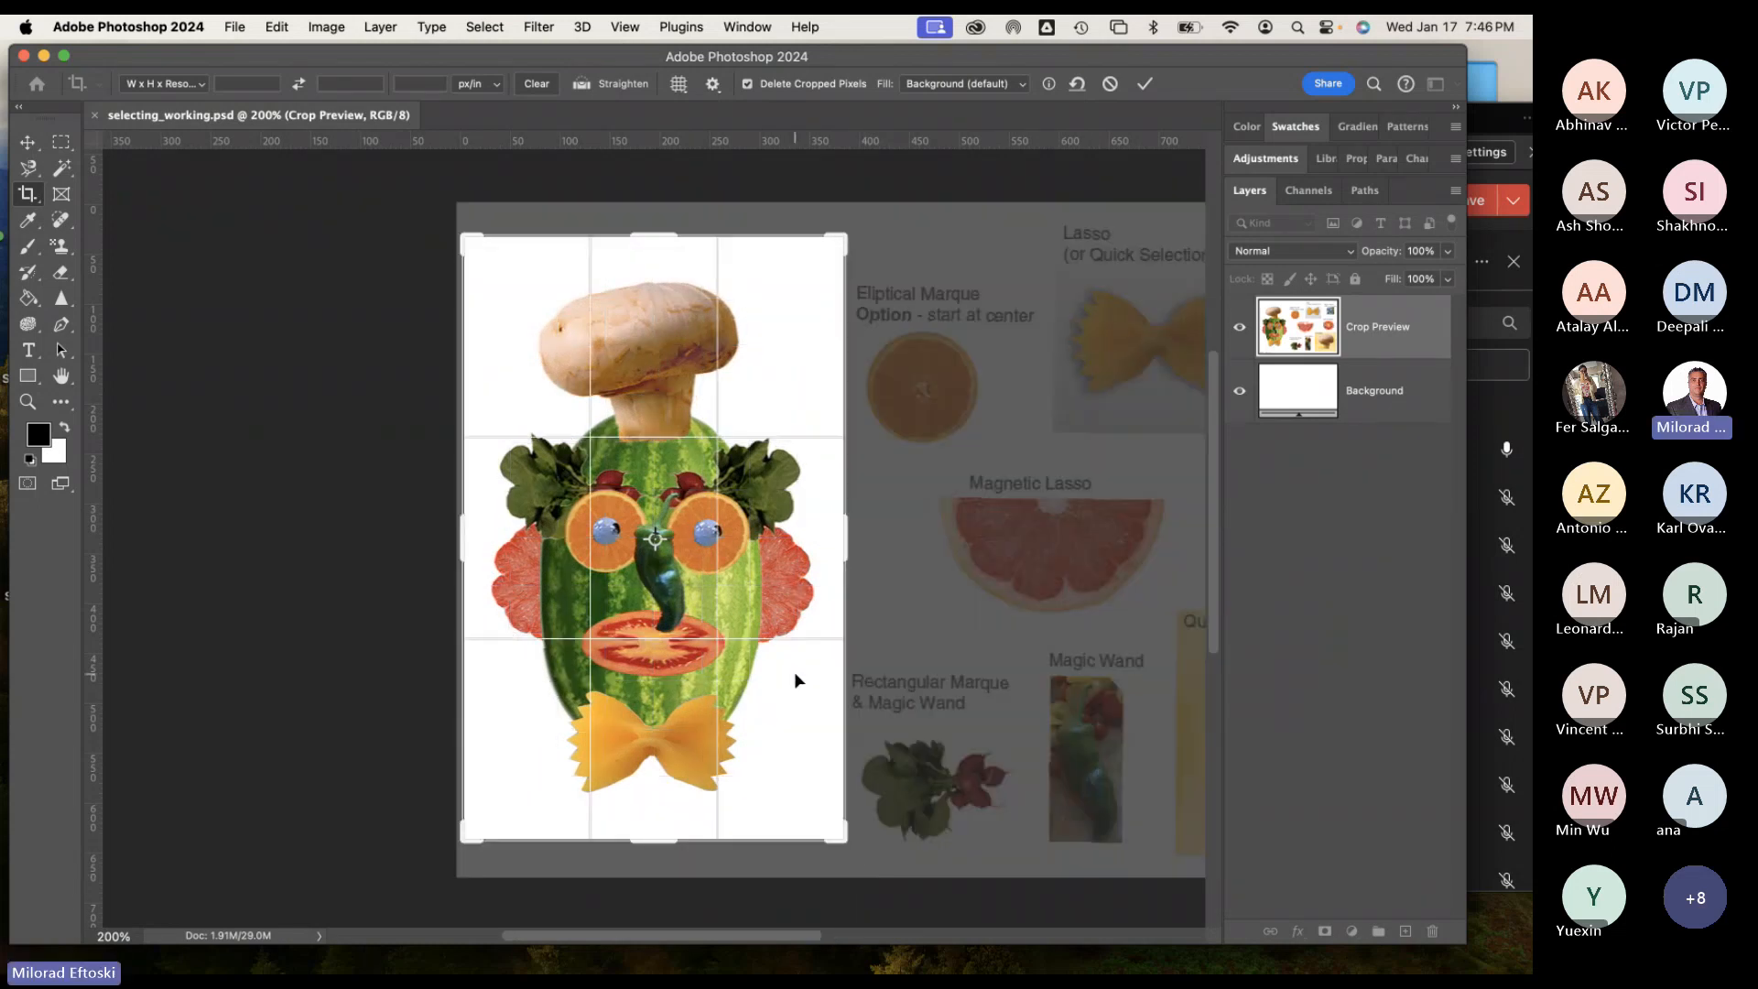
{"action": "key", "text": "Return"}
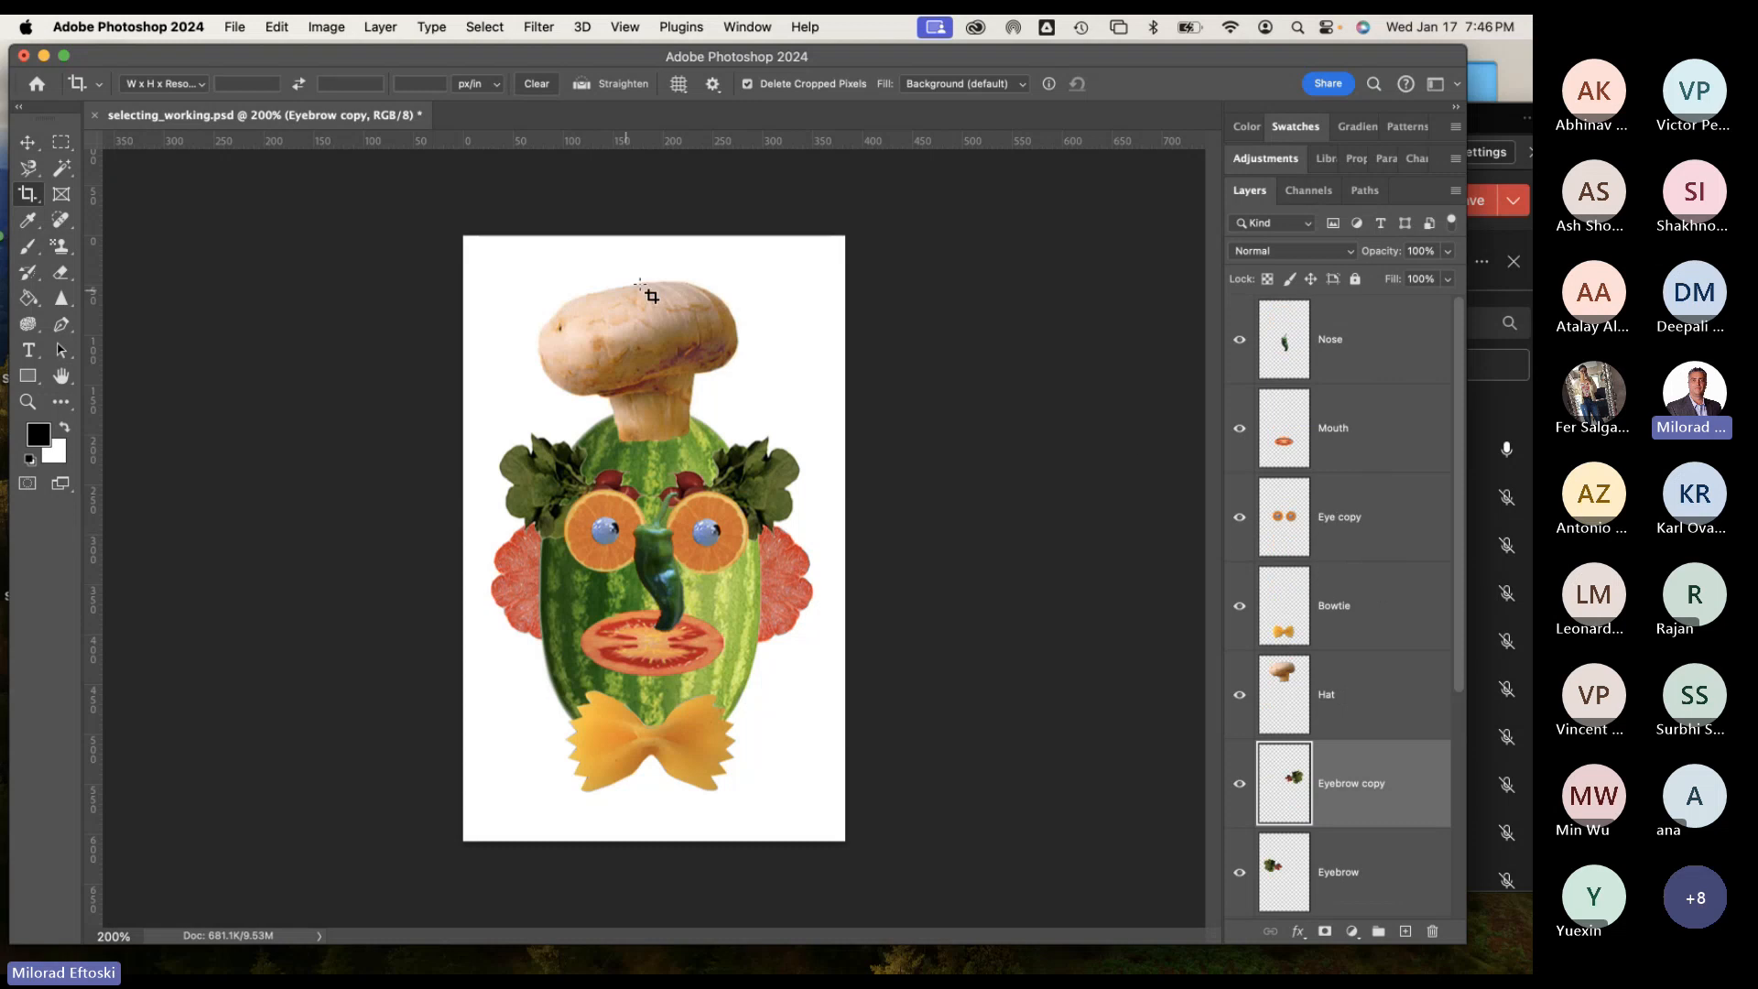
Save the cropped image as selecting_done.psd in Photoshop format in the L1-selecting-start folder.
{"action": "left_click", "coordinate": [234, 27]}
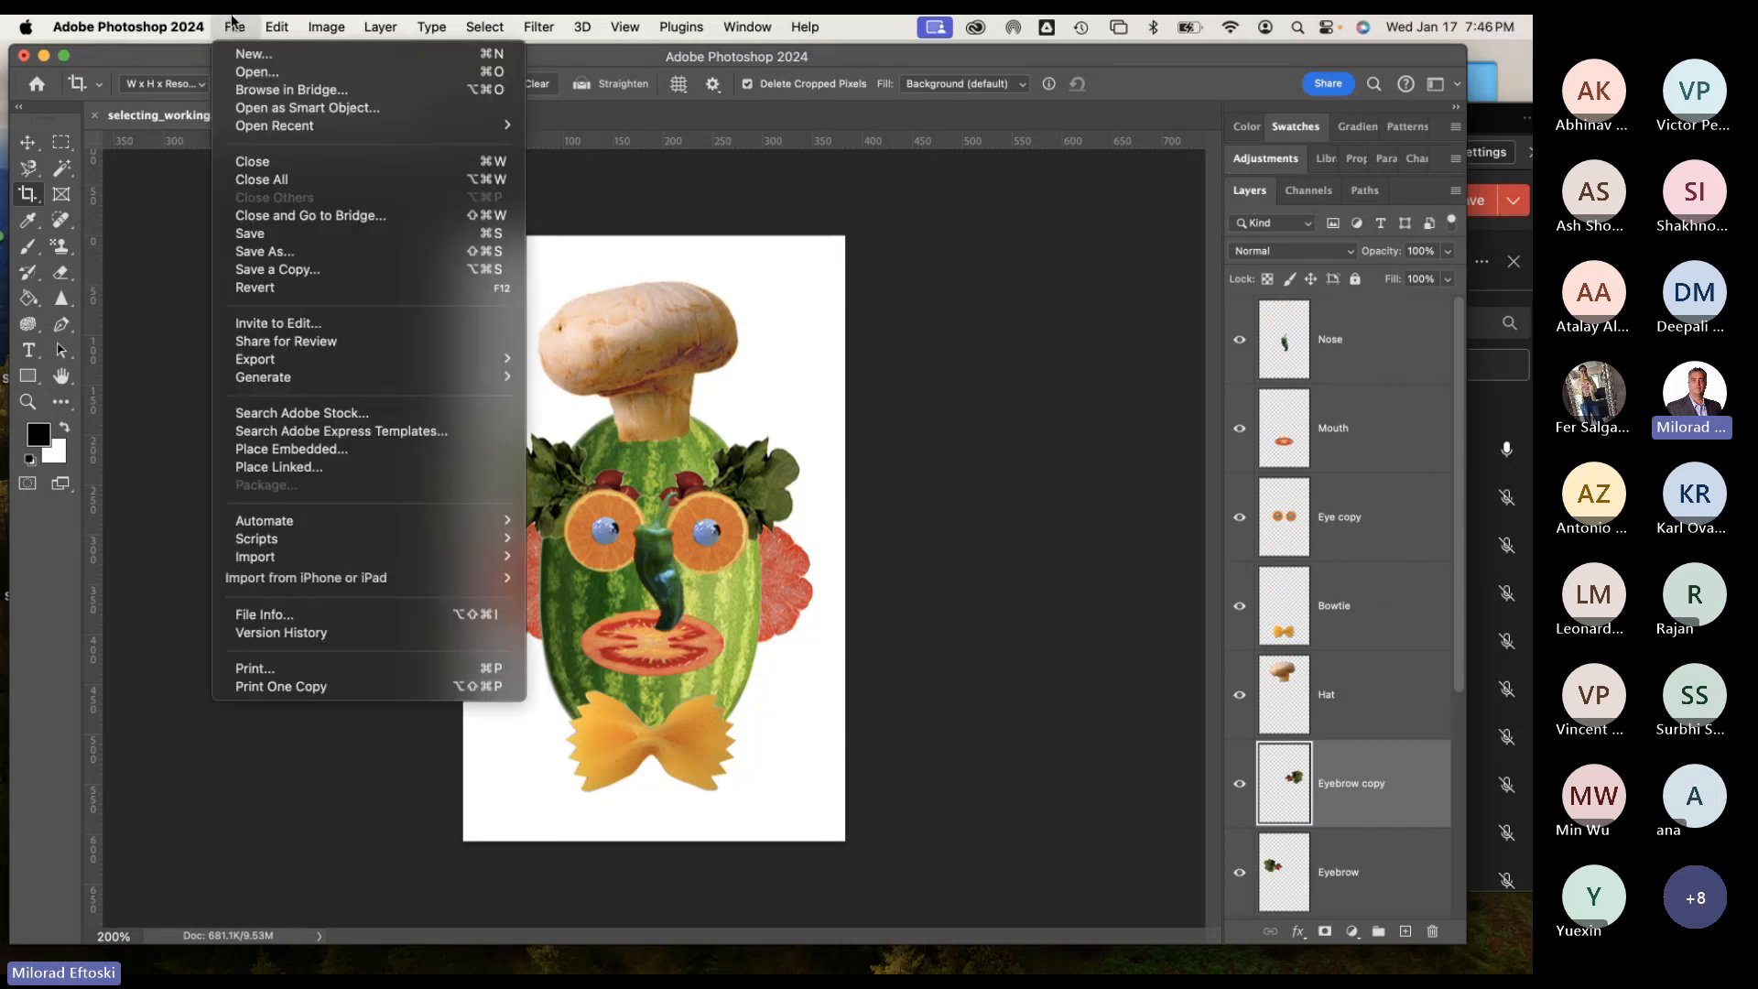
{"action": "left_click", "coordinate": [308, 252]}
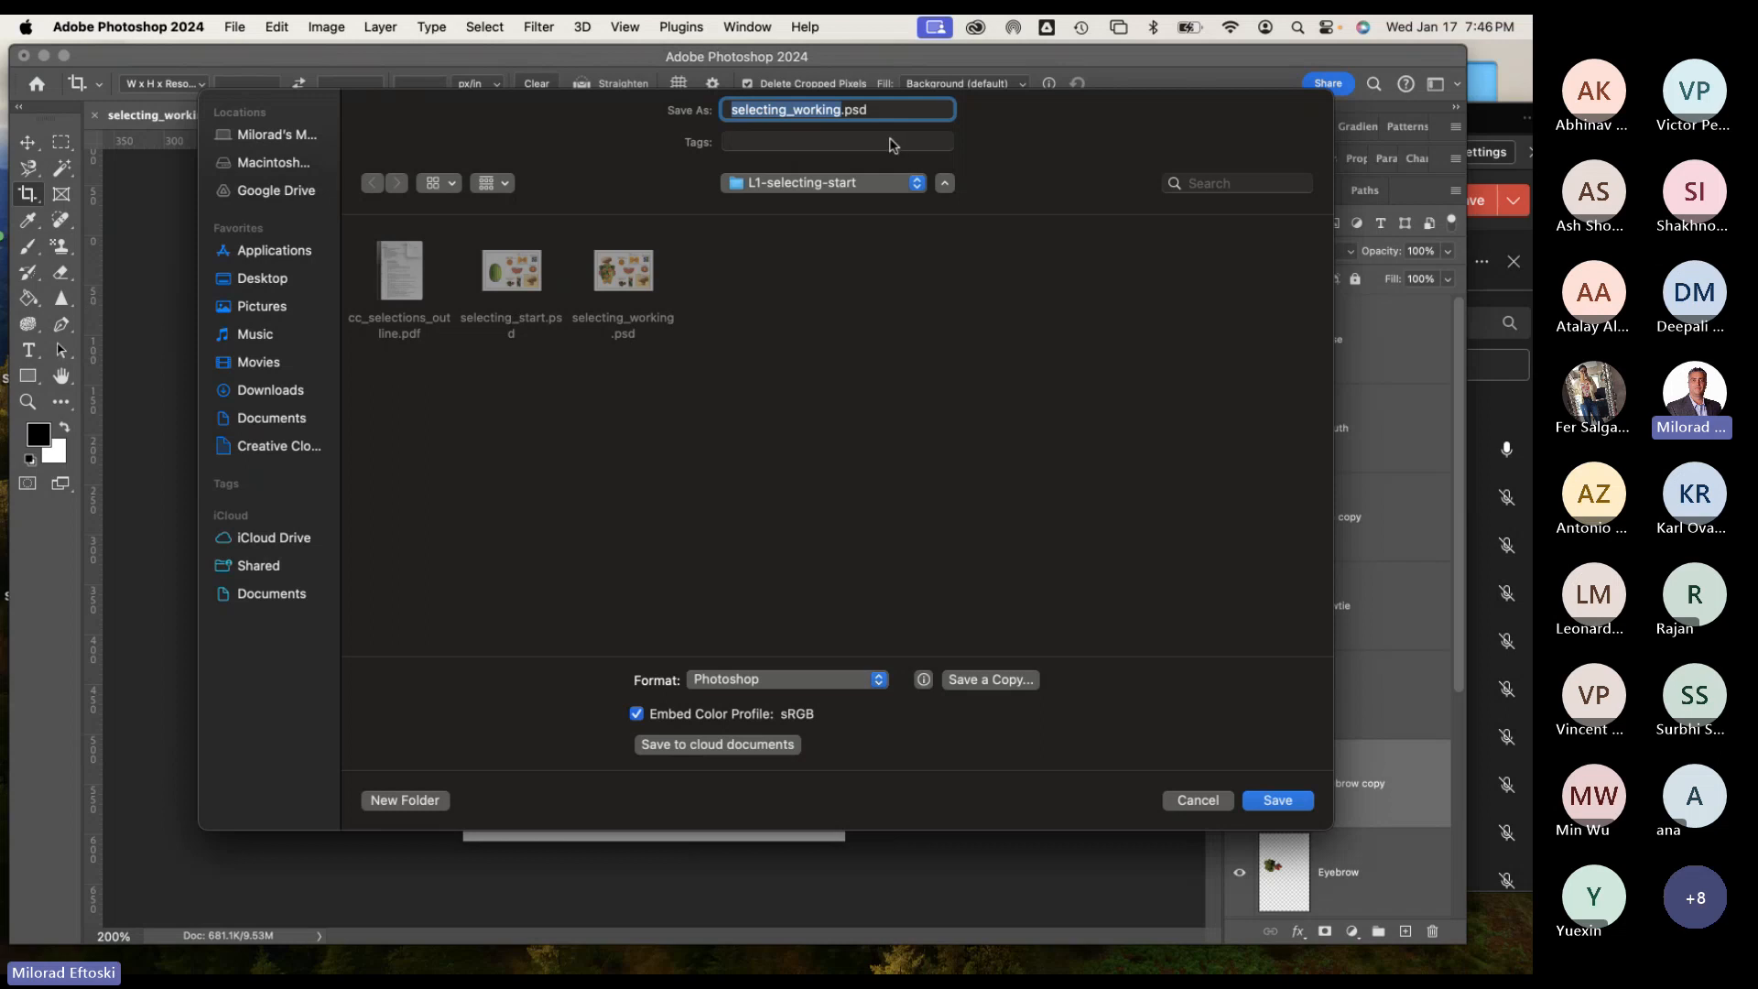
{"action": "left_click", "coordinate": [848, 111]}
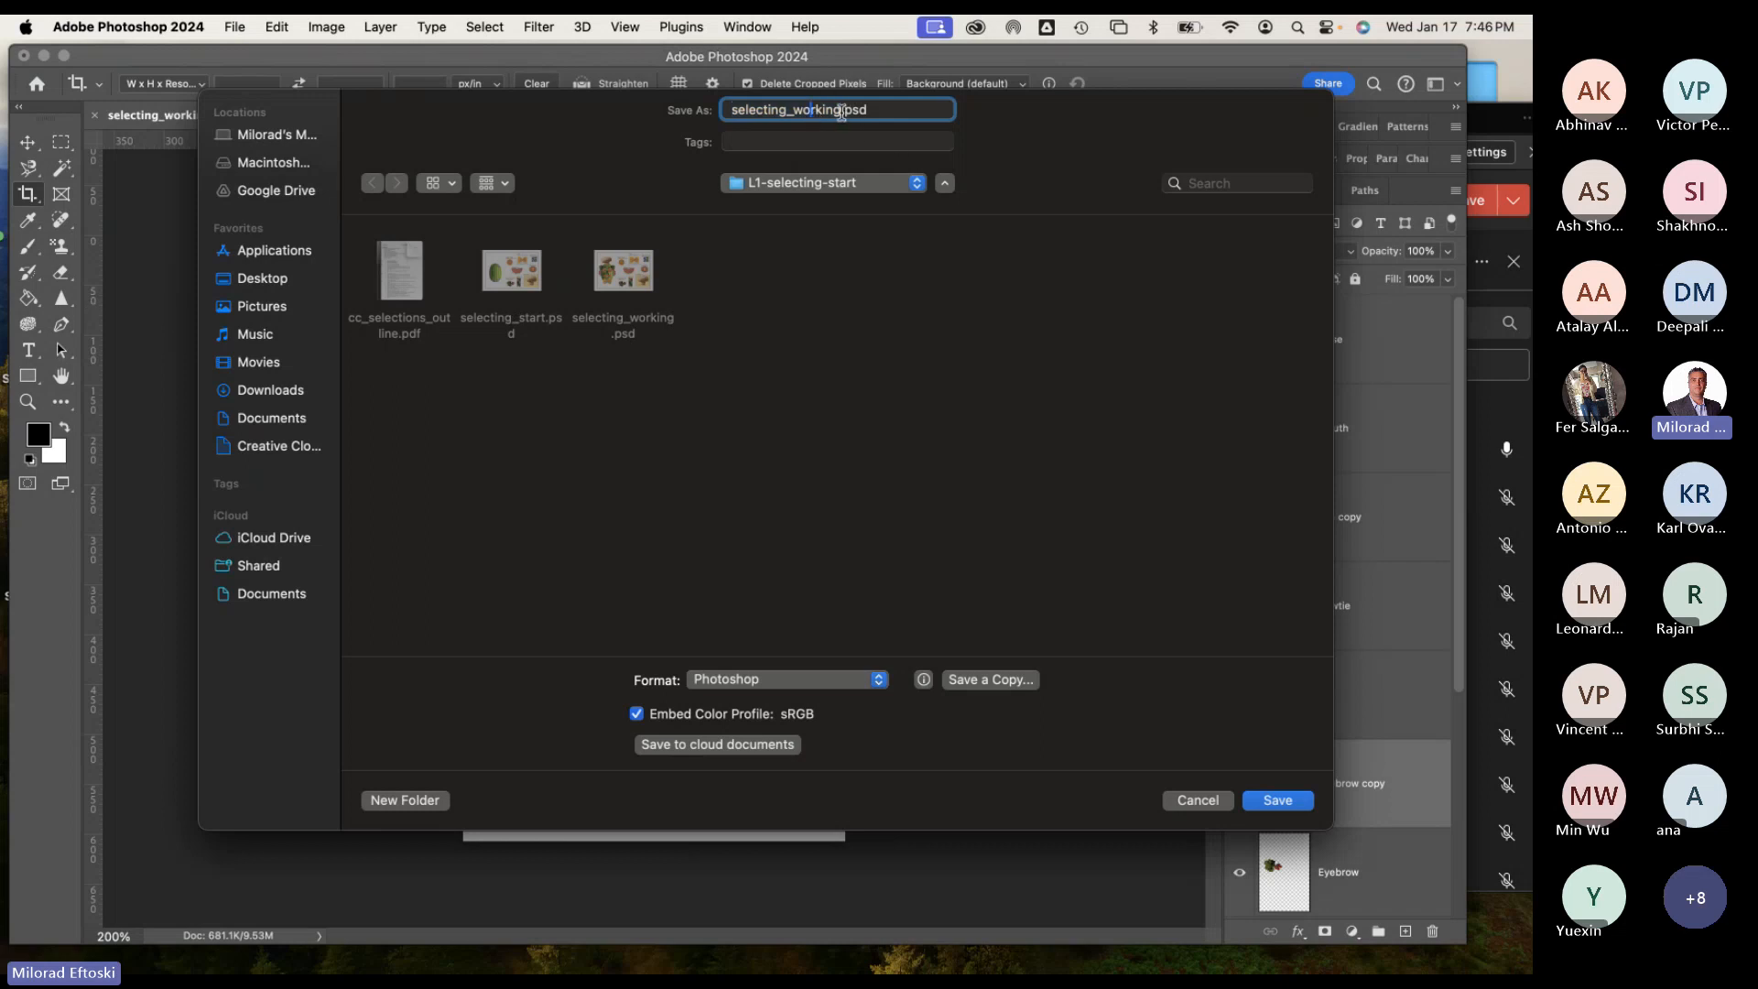
{"action": "left_click_drag", "start_coordinate": [841, 111], "coordinate": [799, 112]}
{"action": "type", "text": "done"}
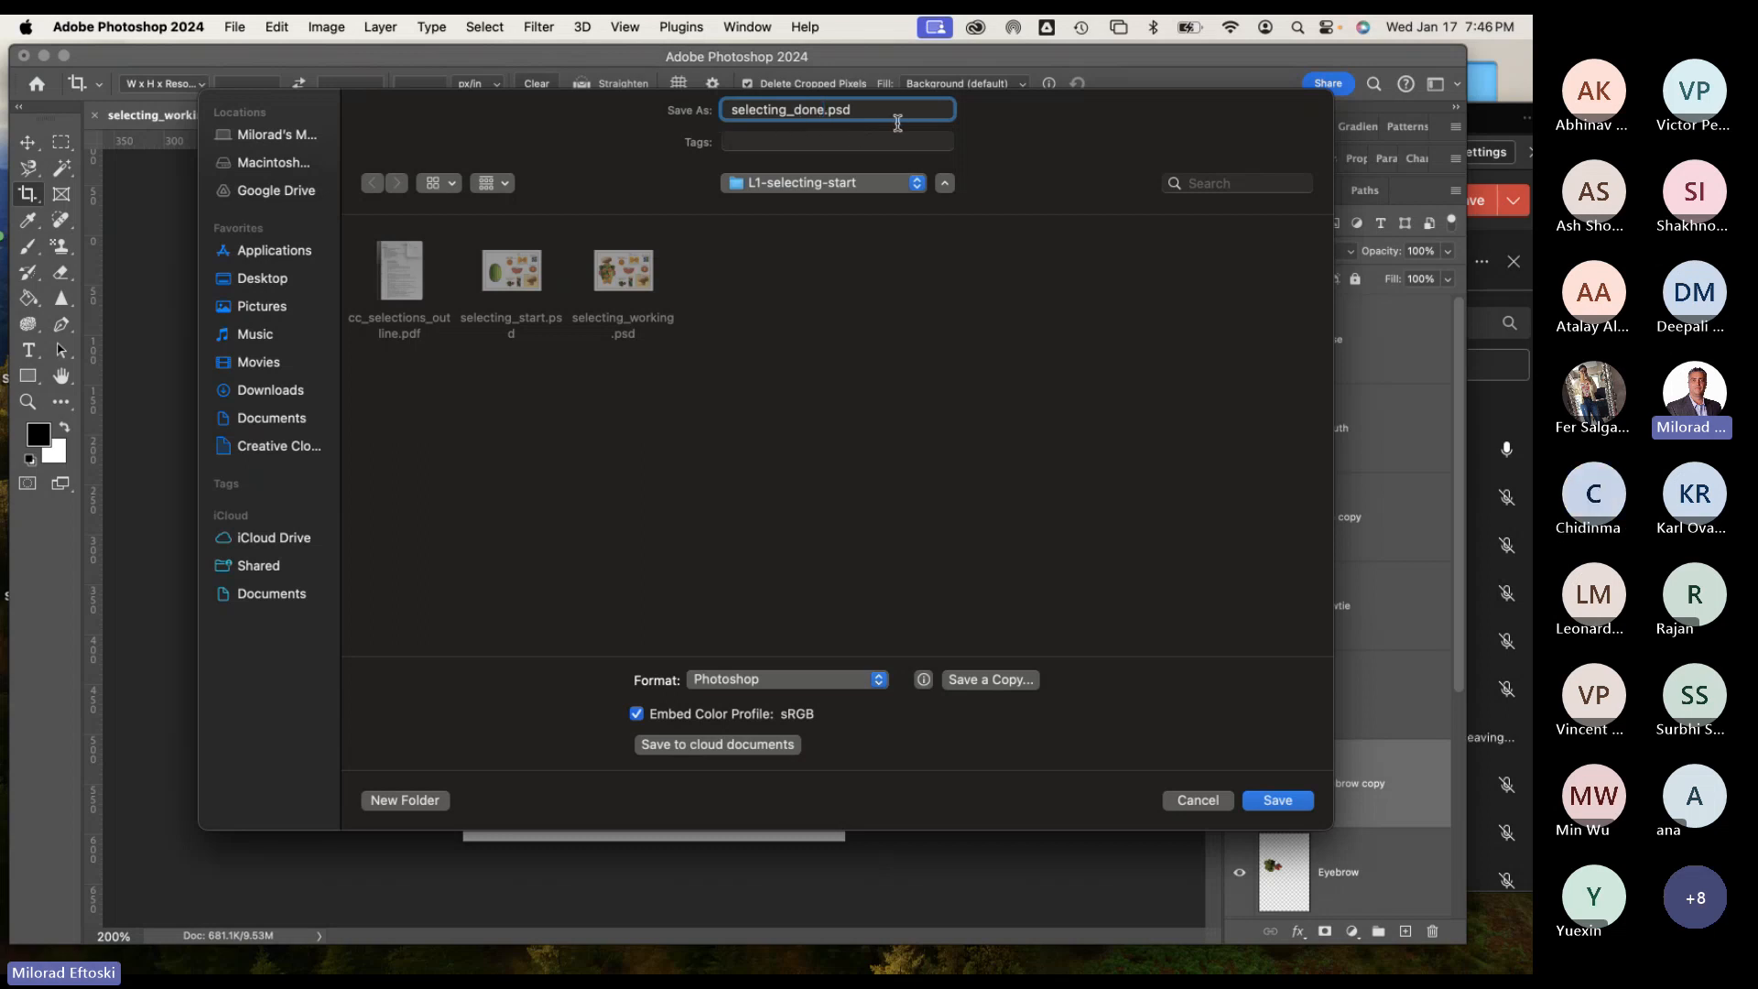
{"action": "left_click", "coordinate": [856, 688]}
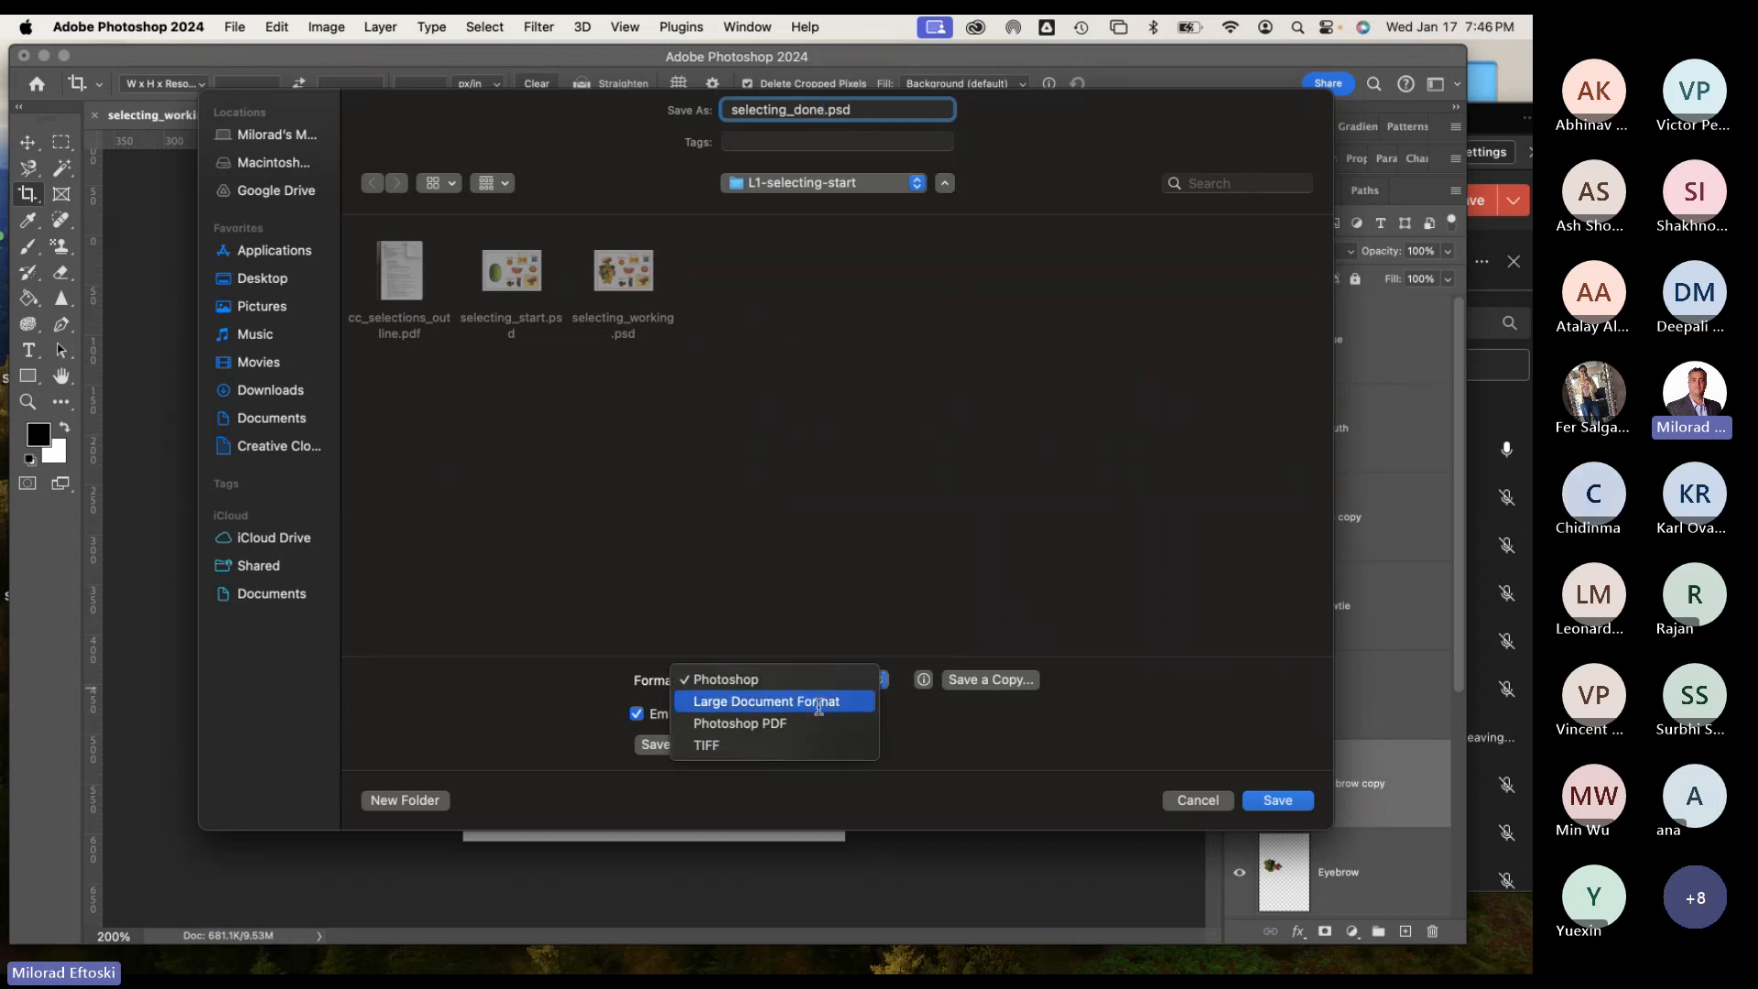
{"action": "left_click", "coordinate": [733, 679]}
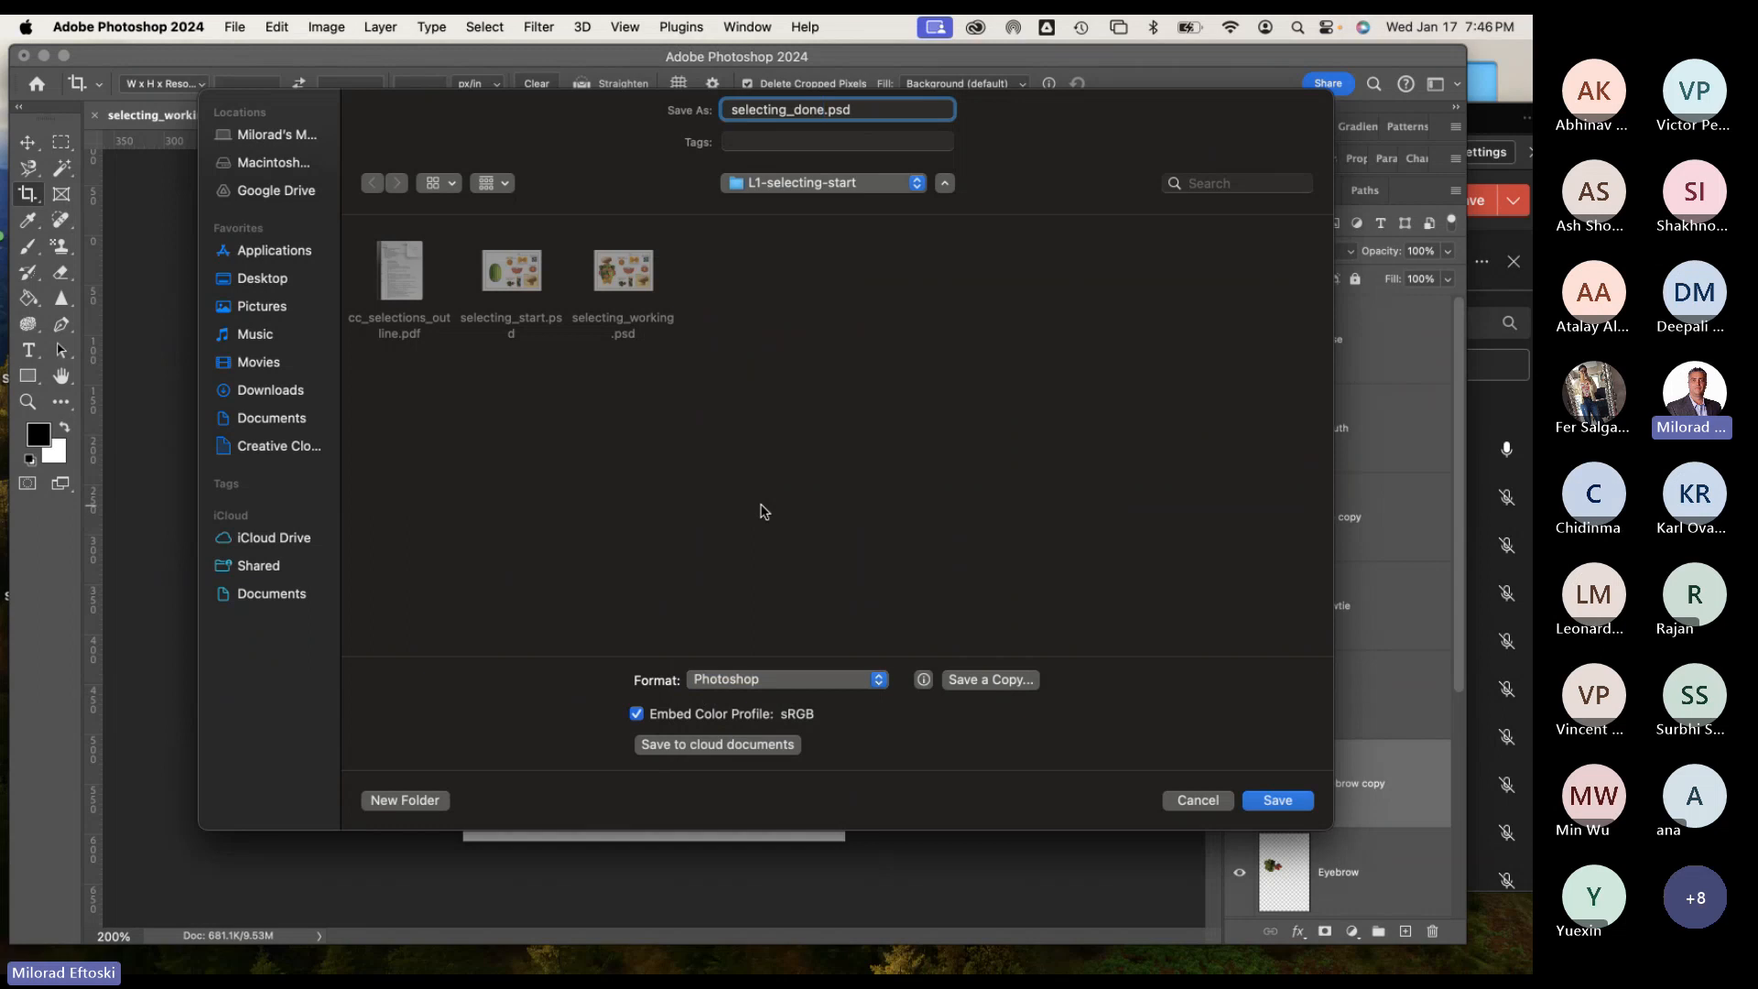
{"action": "left_click", "coordinate": [1277, 800]}
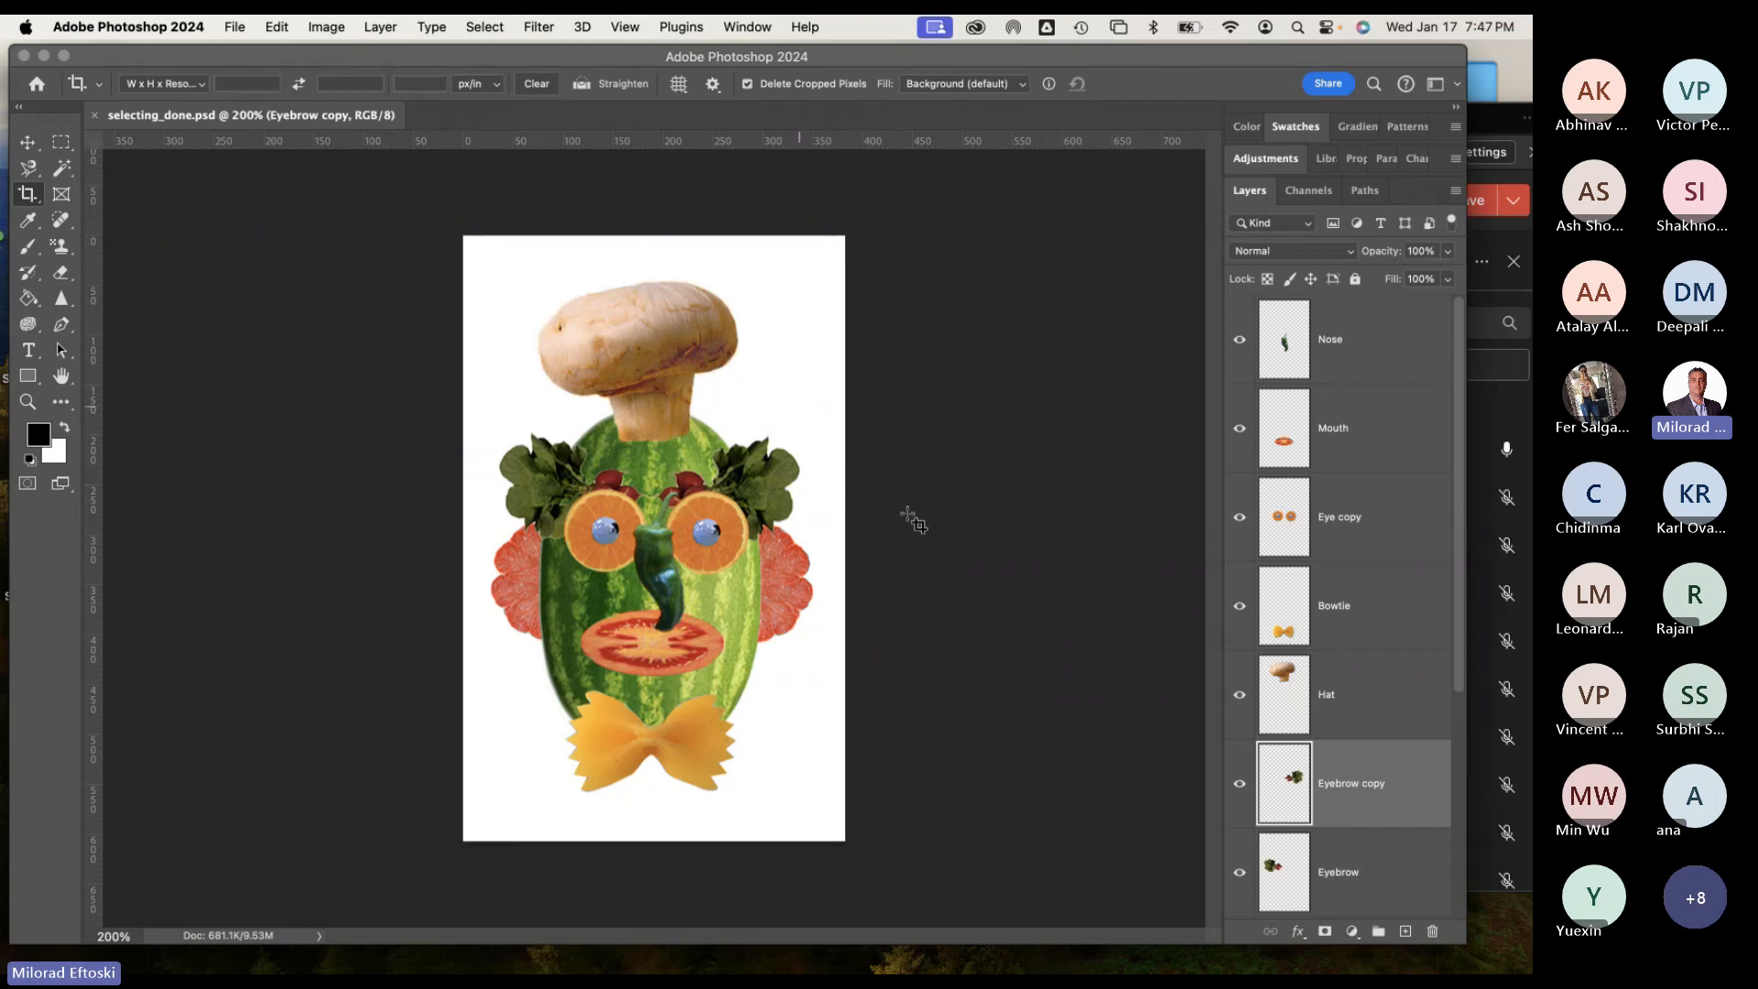
Delete the Background layer so the face sits on transparency.
{"action": "scroll", "coordinate": [1305, 609], "scroll_direction": "down", "scroll_amount": 4}
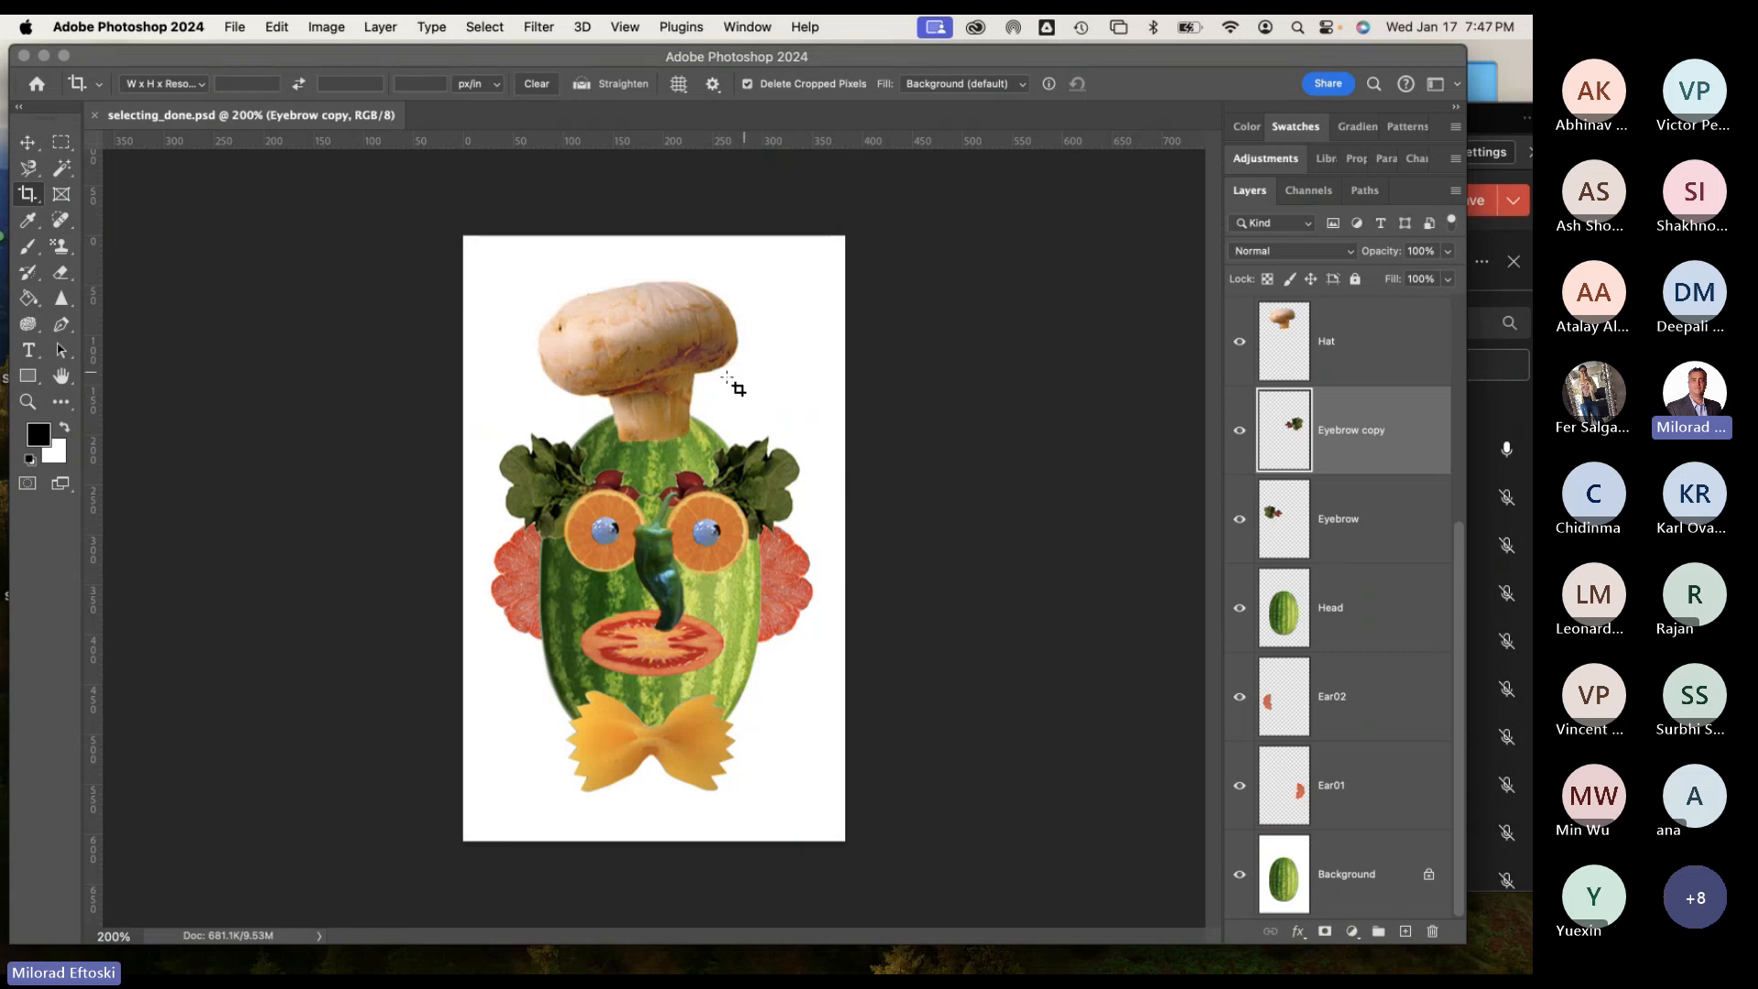
{"action": "left_click", "coordinate": [1377, 877]}
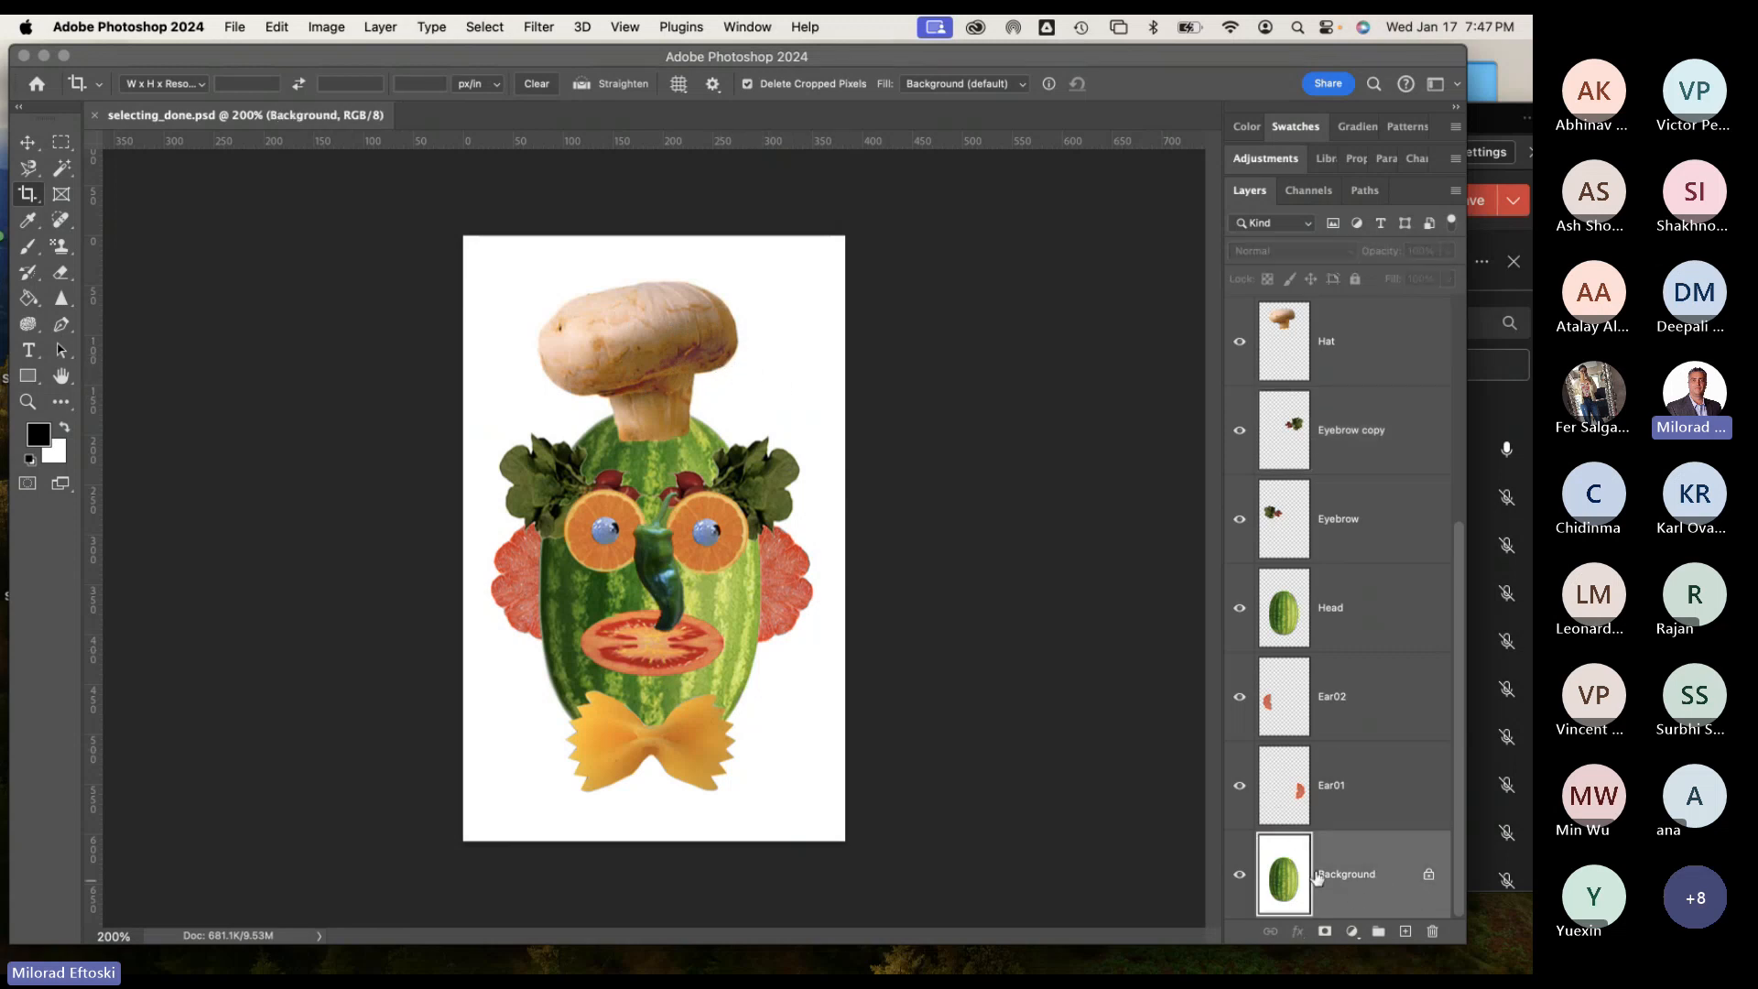
{"action": "key", "text": "Delete"}
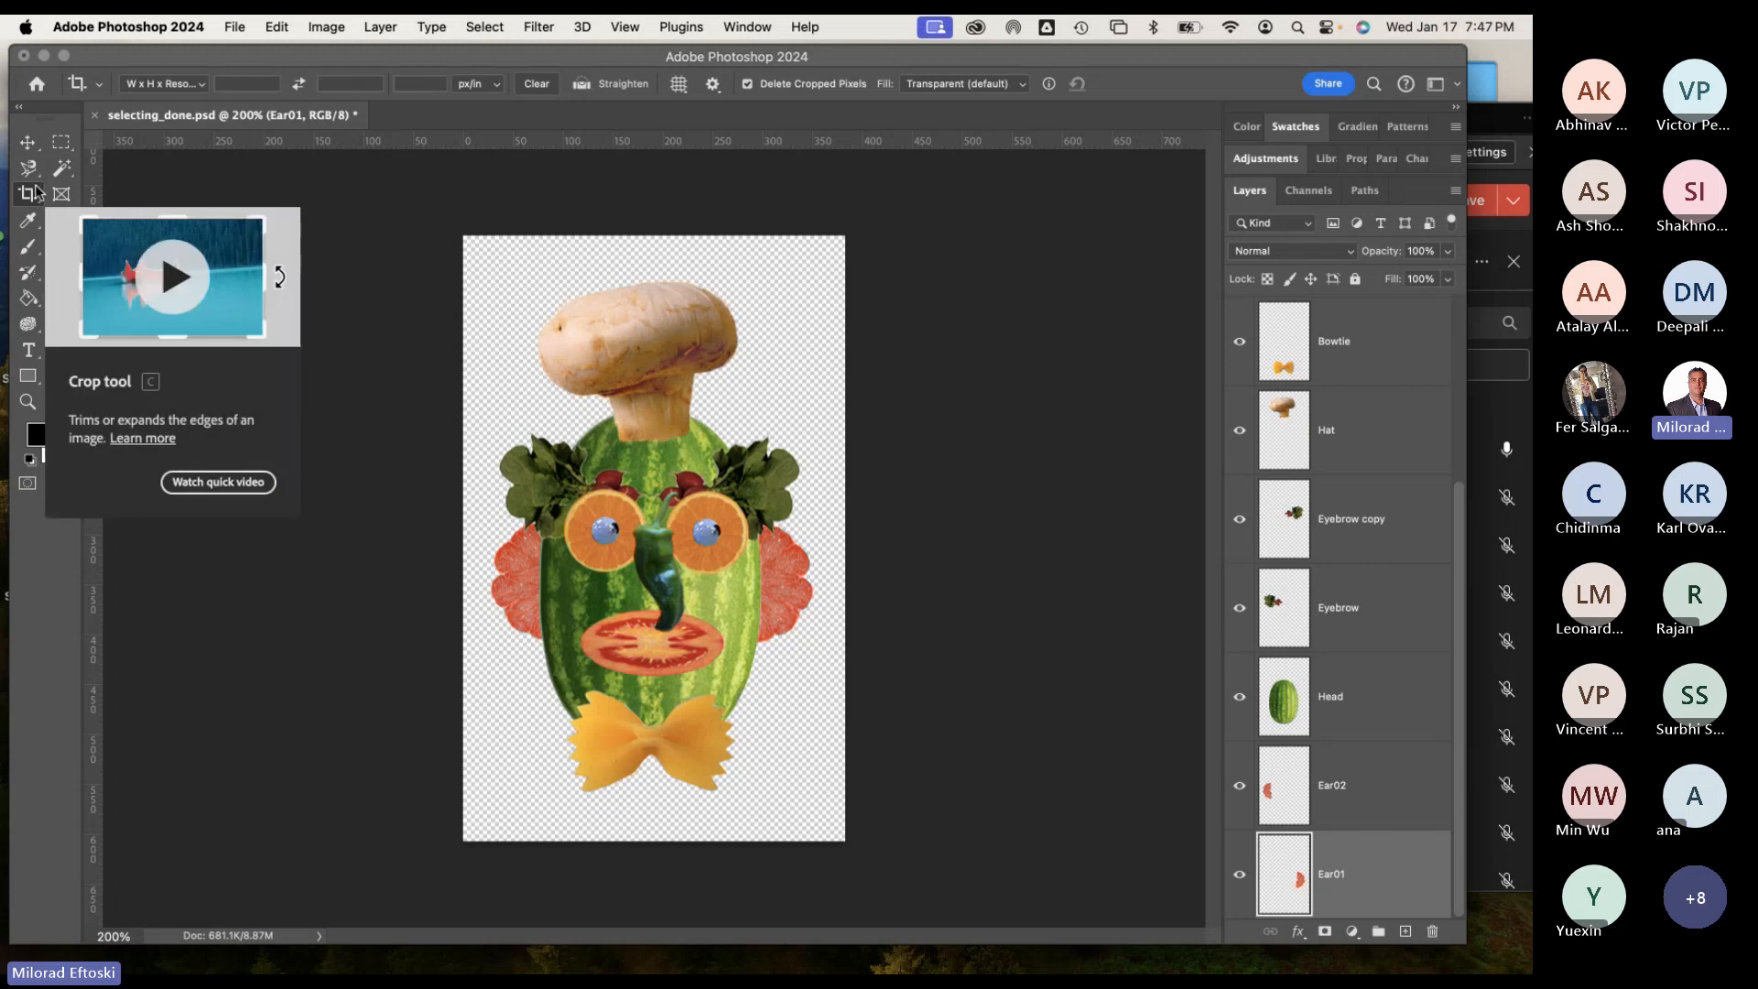
Choose the Hand tool, narrow the Photoshop window and bring the Teams meeting window to the front.
{"action": "left_click", "coordinate": [62, 376]}
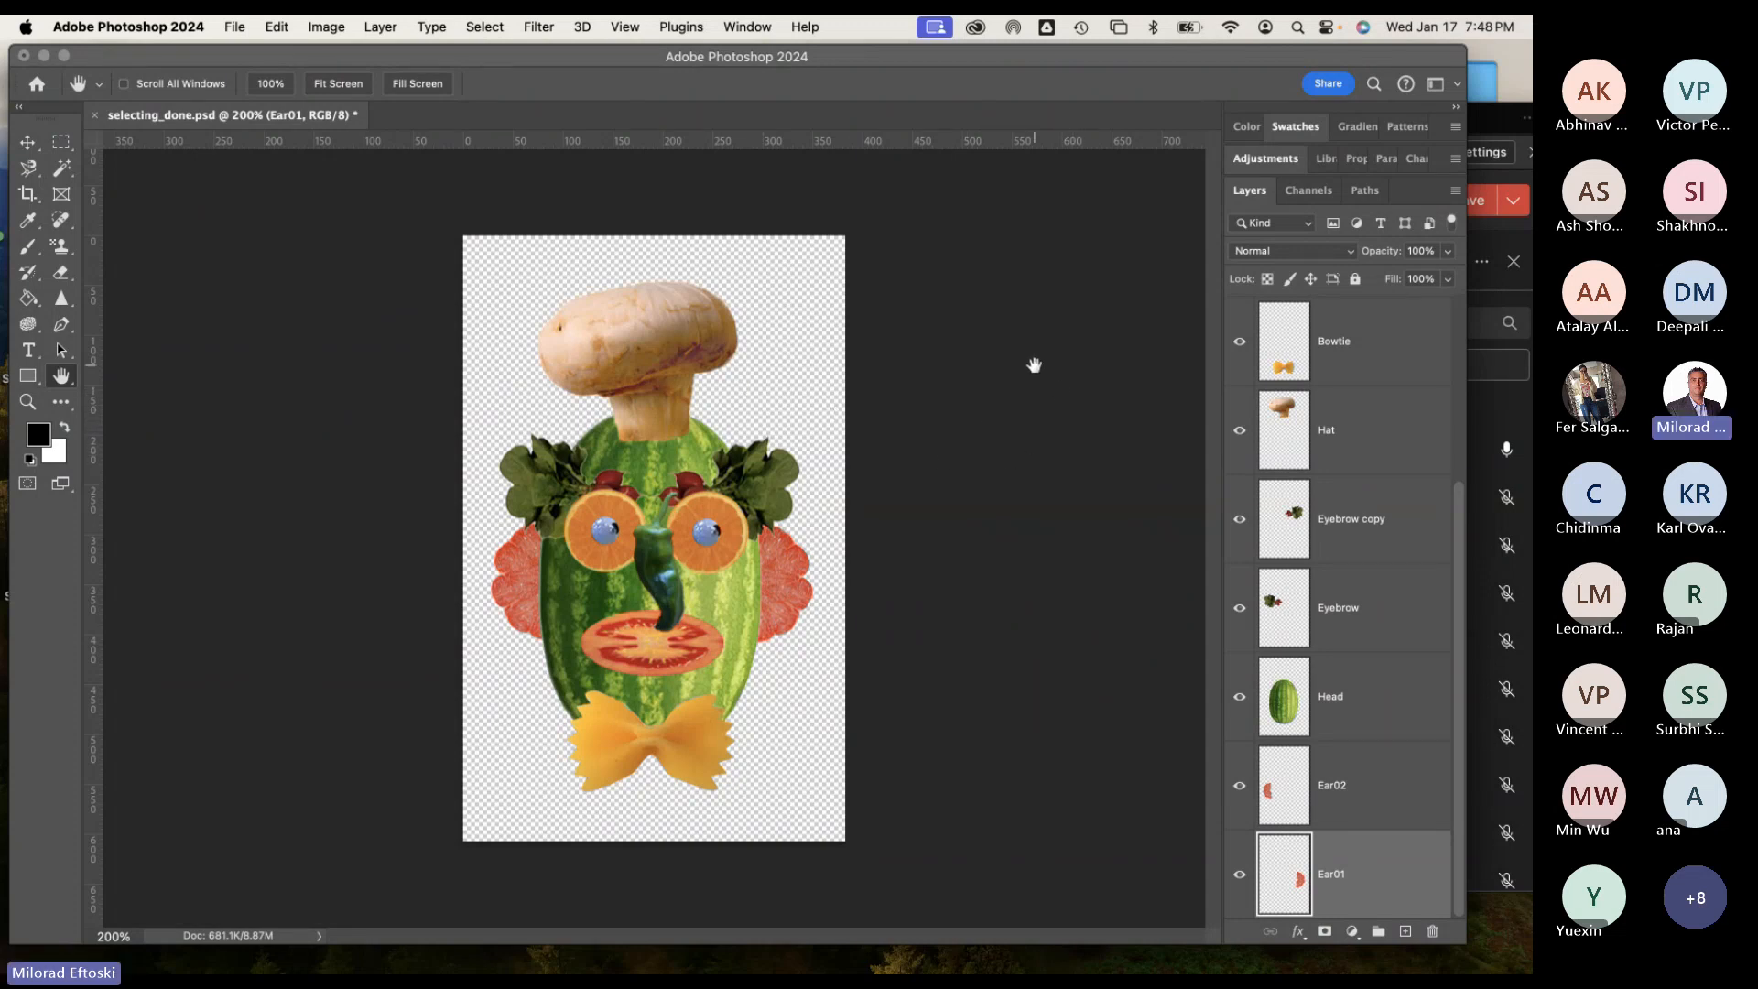
{"action": "left_click_drag", "start_coordinate": [1468, 424], "coordinate": [1211, 275]}
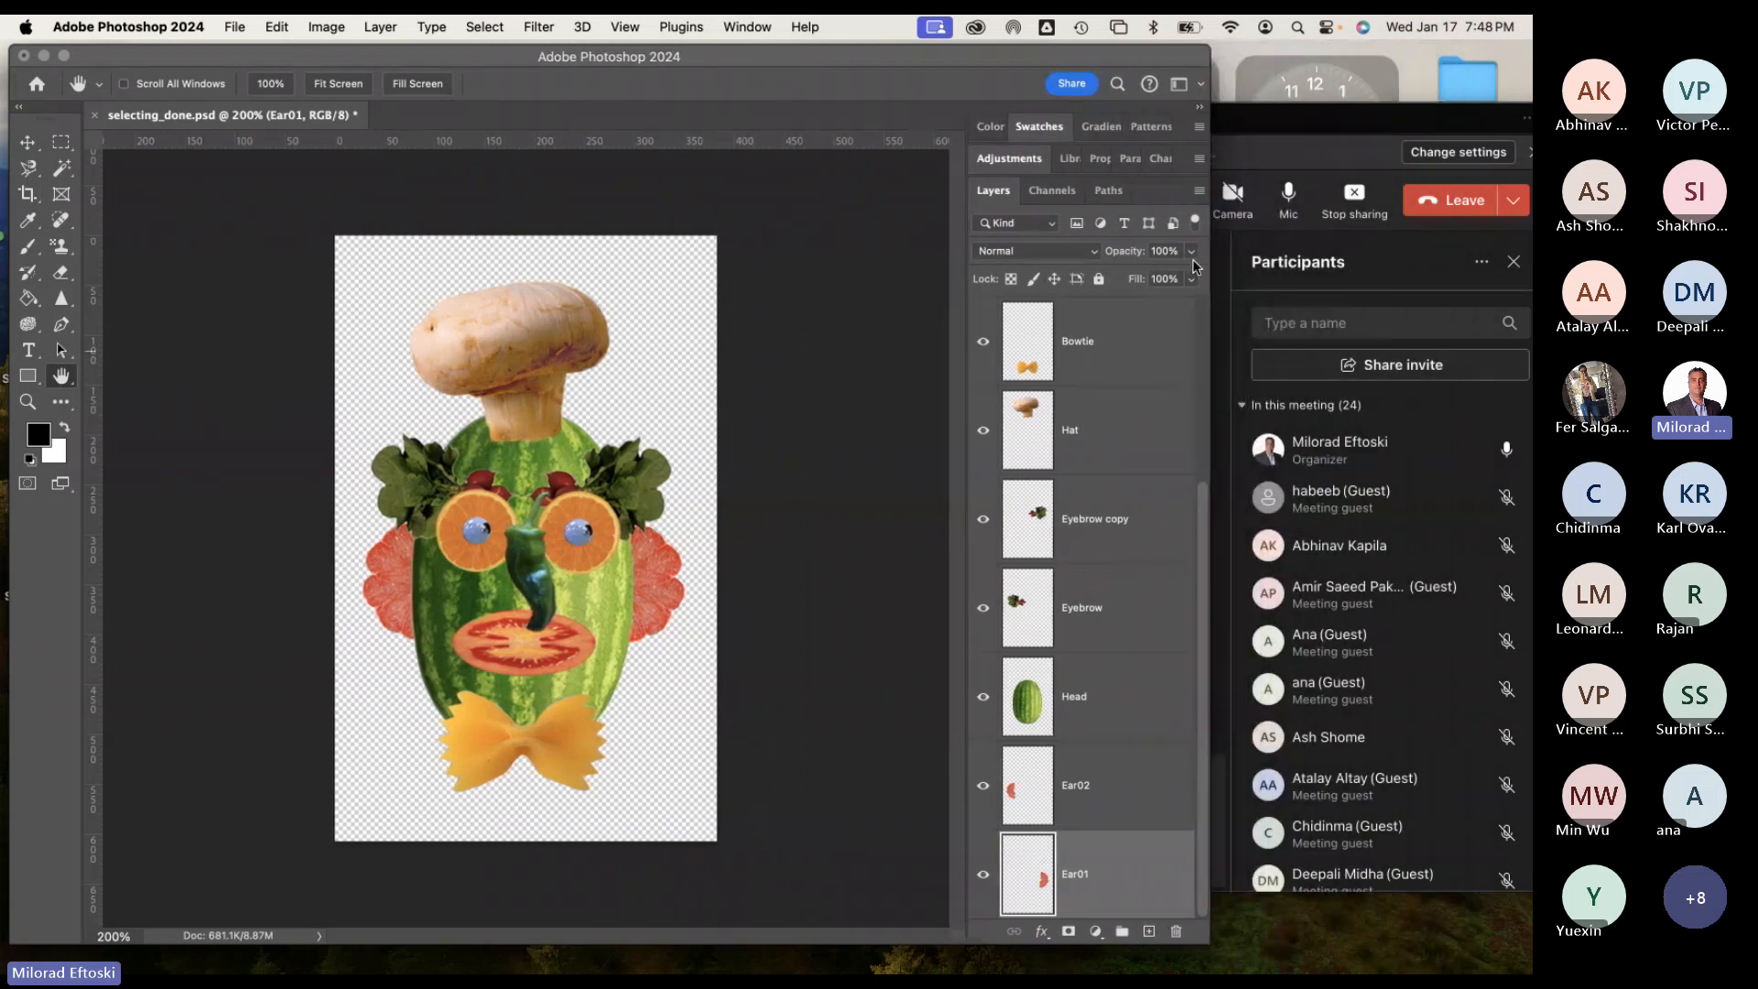
{"action": "left_click", "coordinate": [1253, 130]}
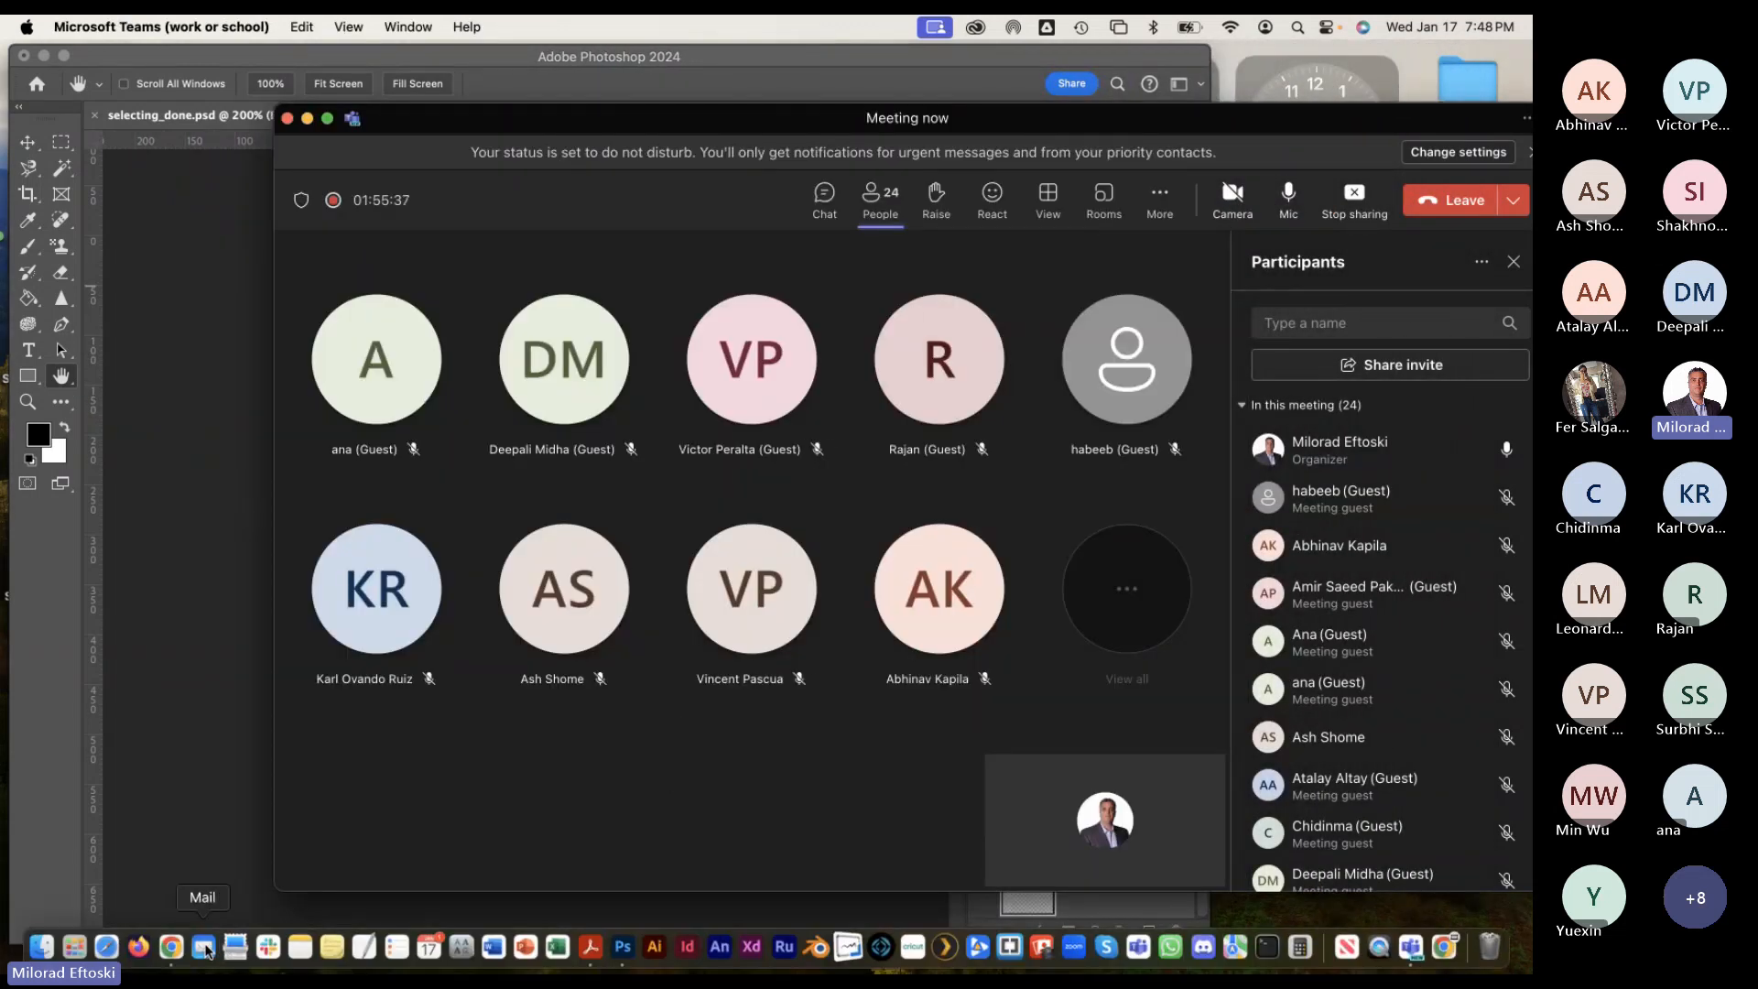
Switch to Chrome, search Google for "nike logo" in a new browser tab and show the image results.
{"action": "left_click", "coordinate": [169, 953]}
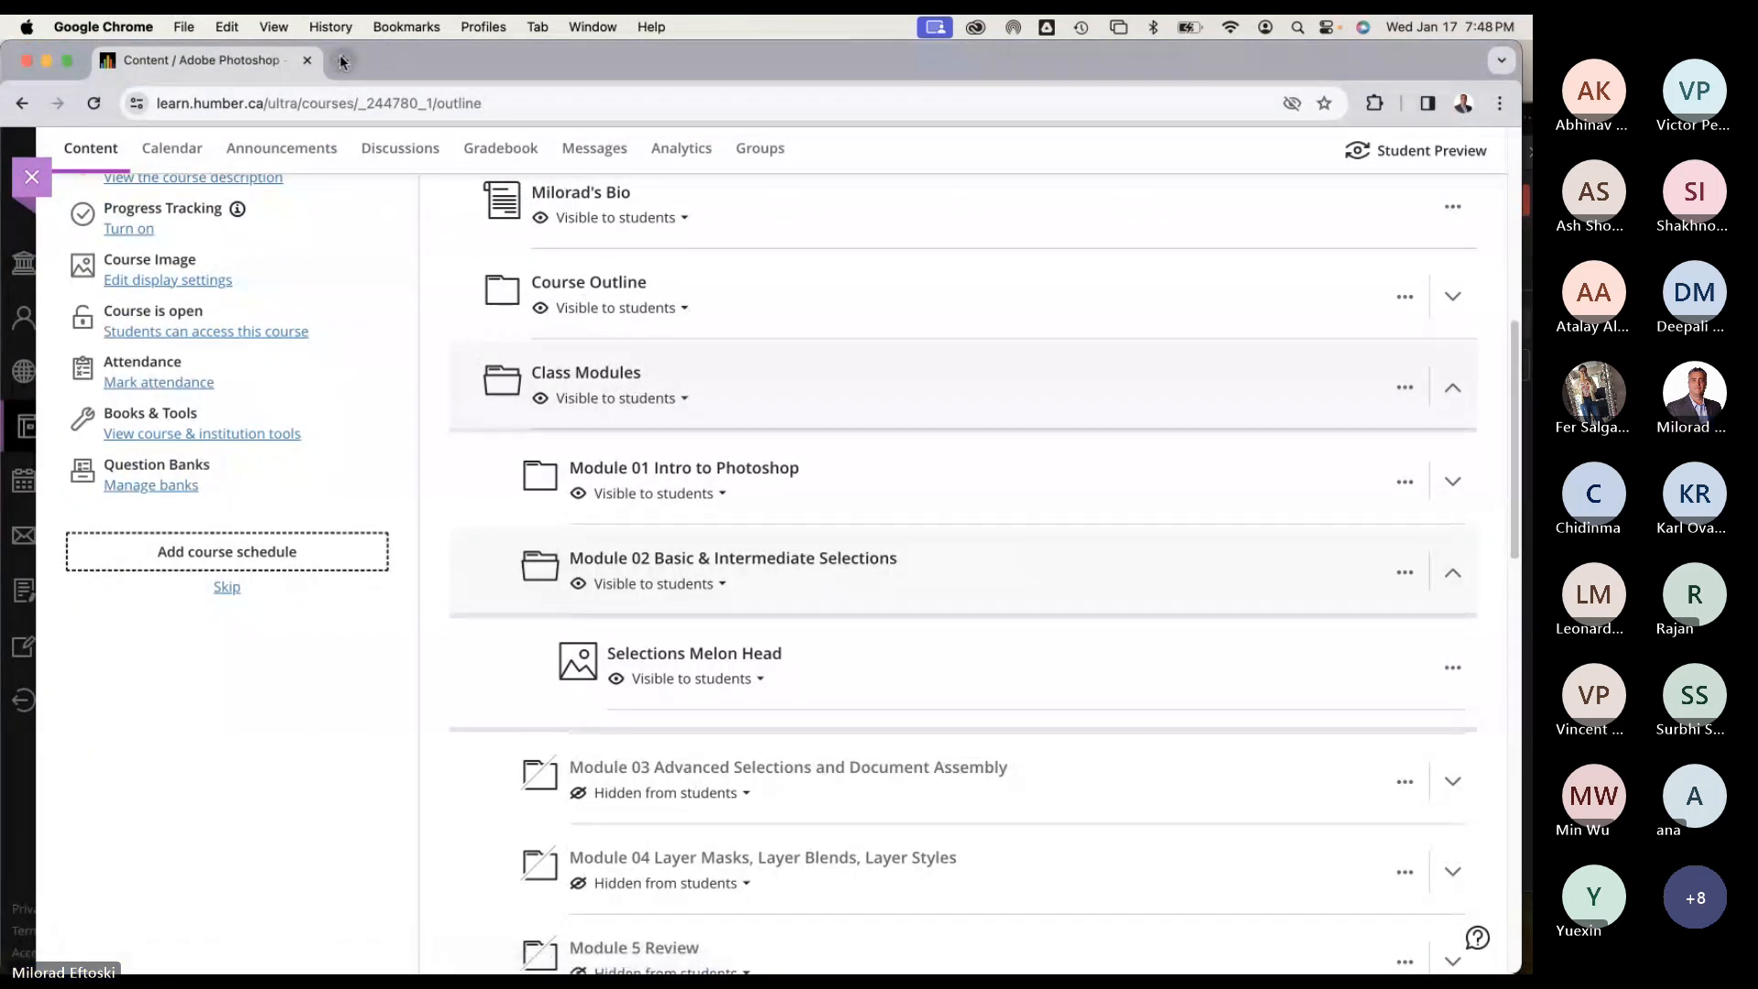
{"action": "left_click", "coordinate": [339, 53]}
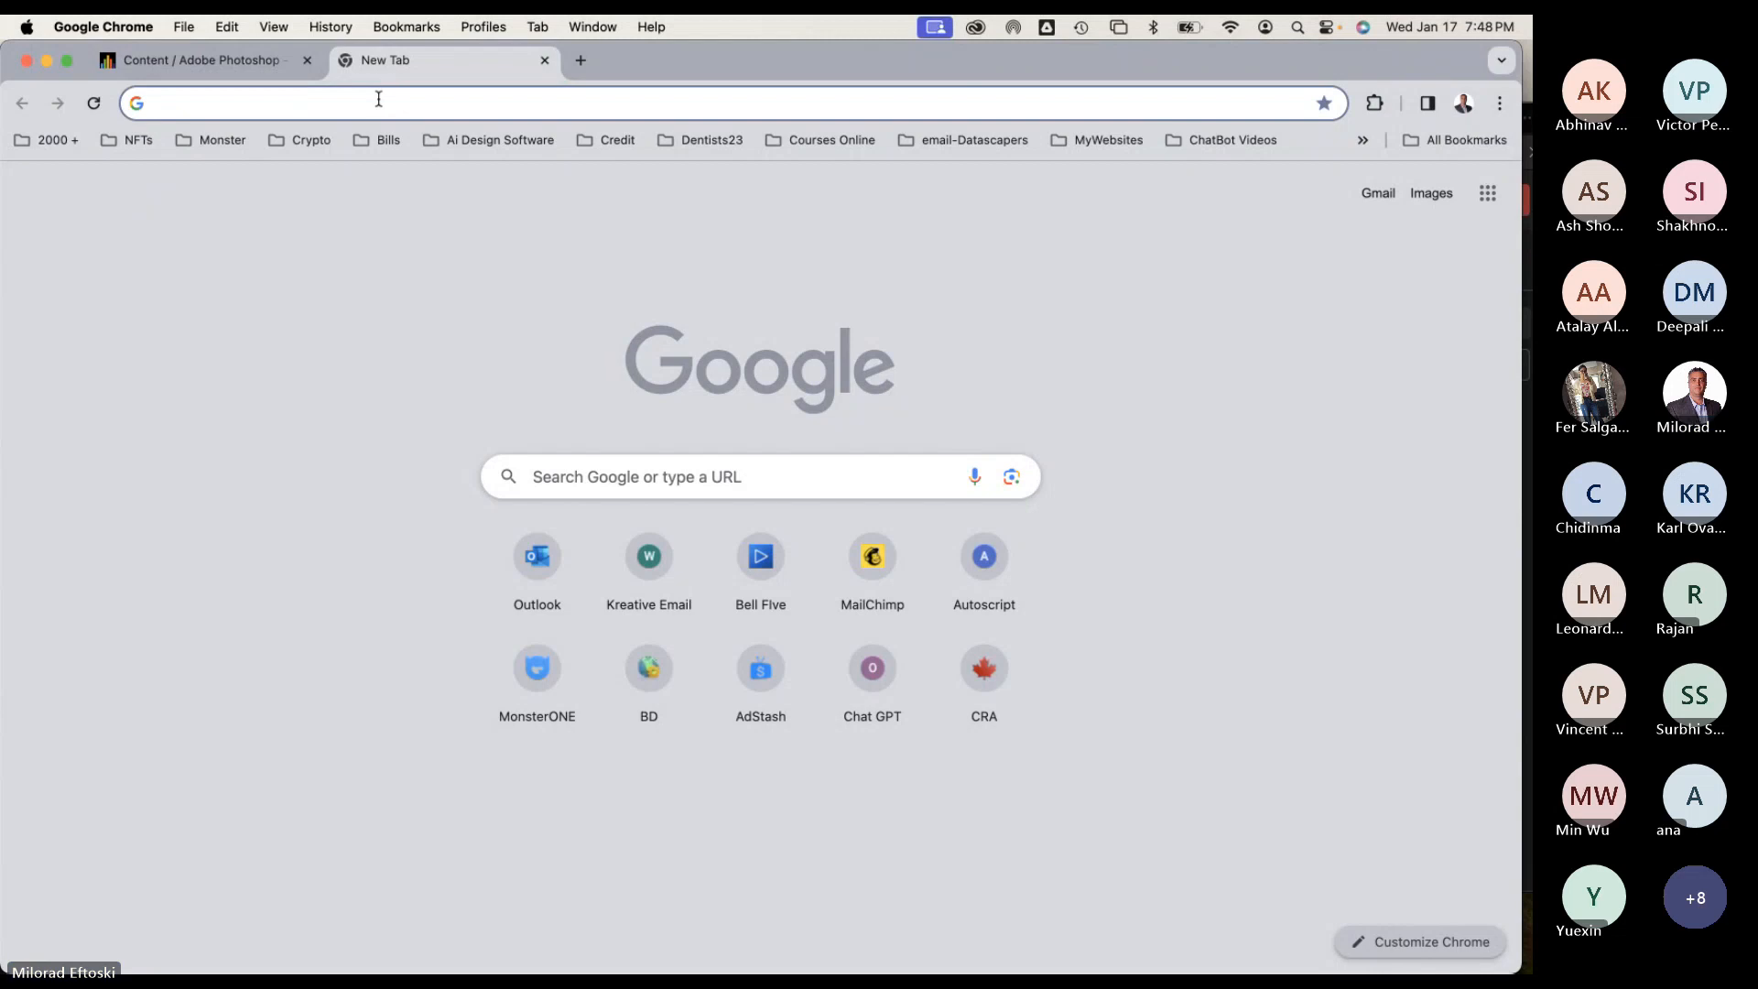
{"action": "type", "text": "nikel"}
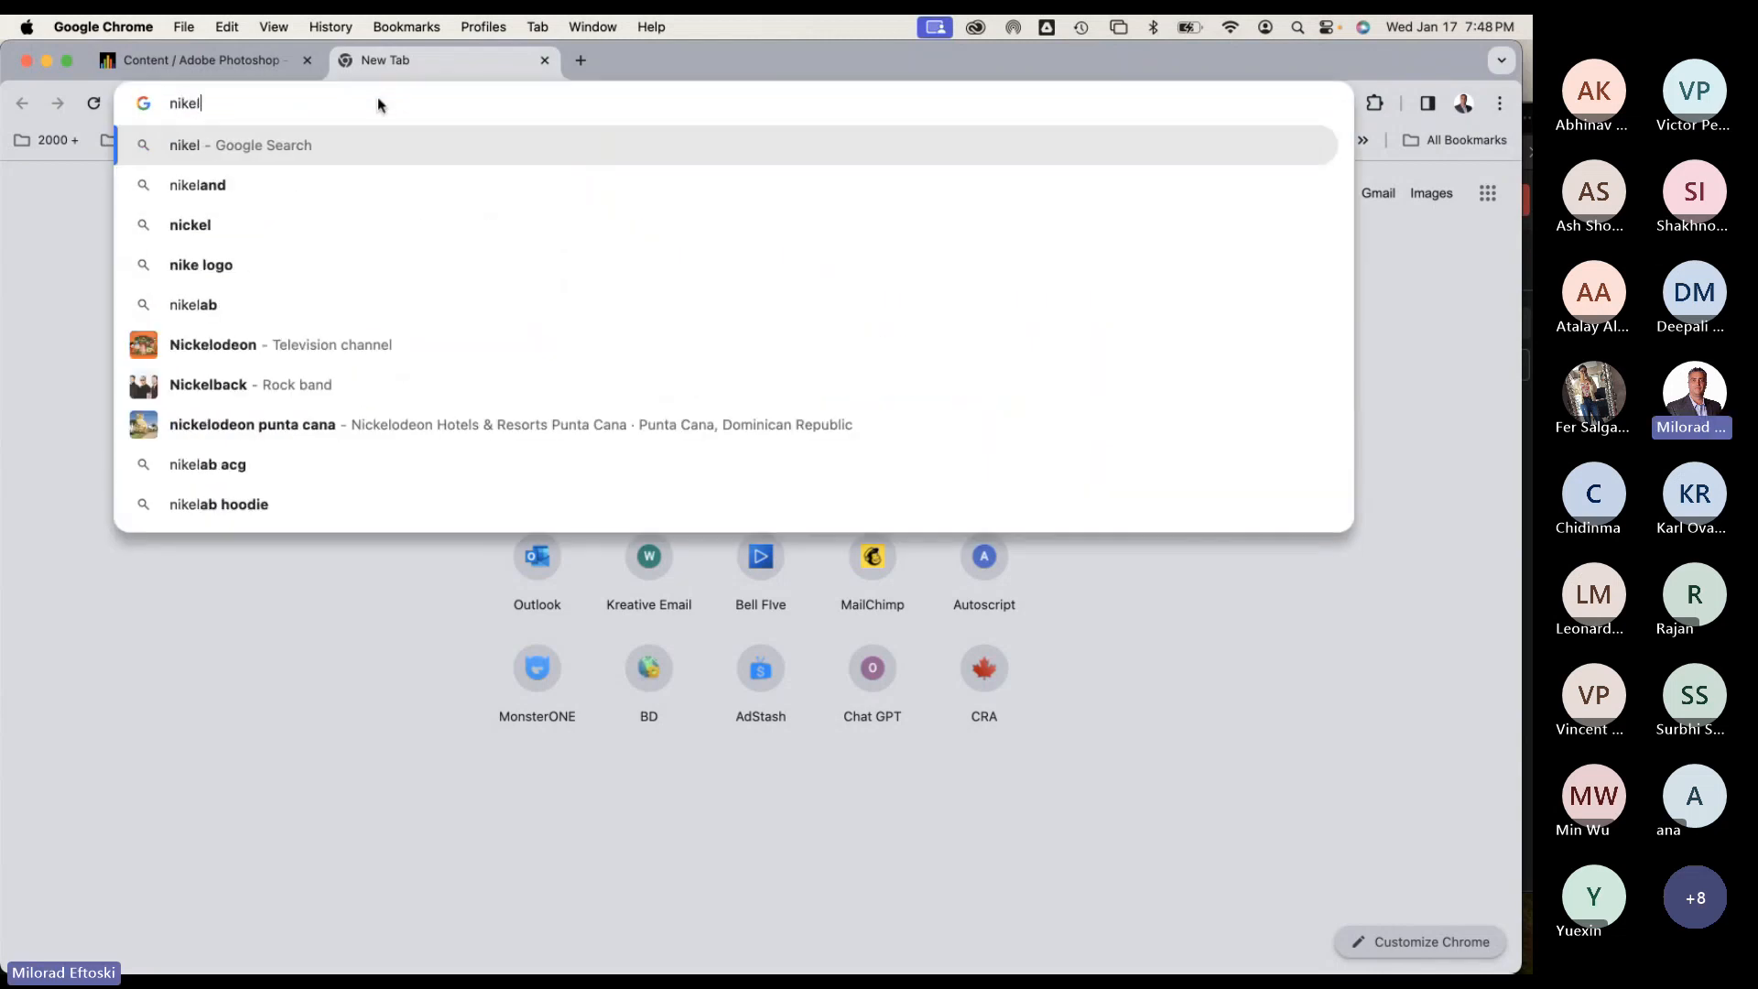
{"action": "key", "text": "BackSpace"}
{"action": "type", "text": "logo"}
{"action": "key", "text": "Return"}
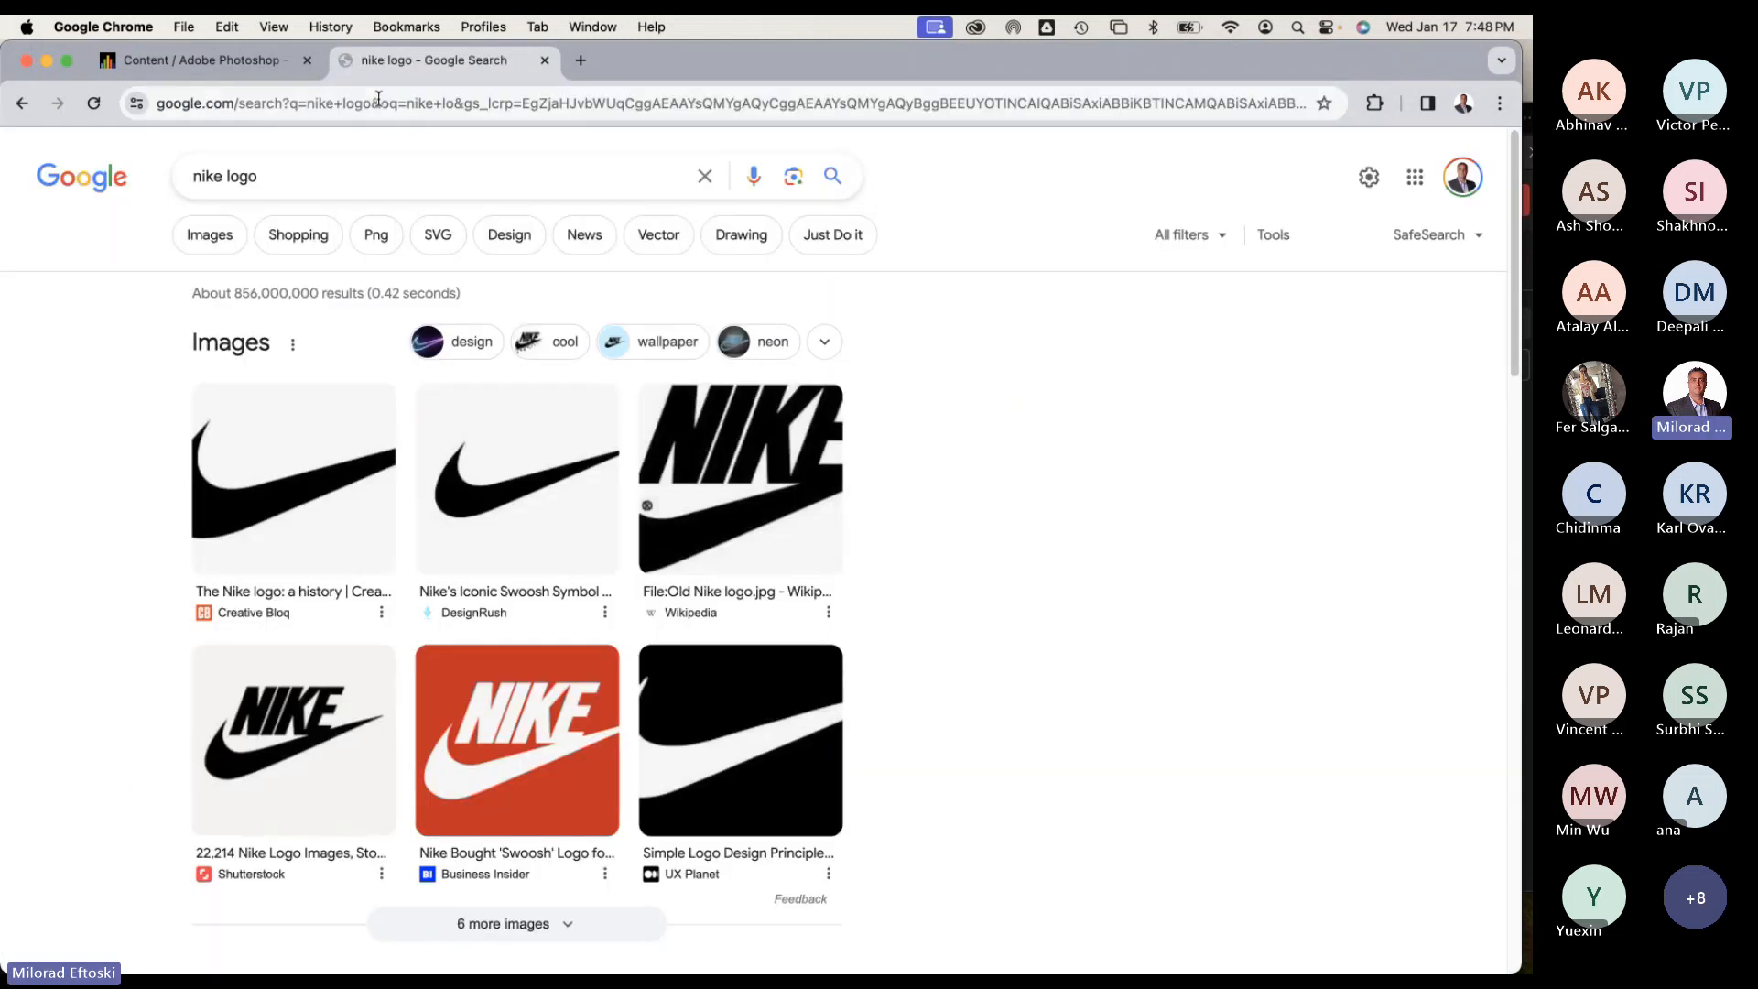
{"action": "scroll", "coordinate": [804, 687], "scroll_direction": "down", "scroll_amount": 3}
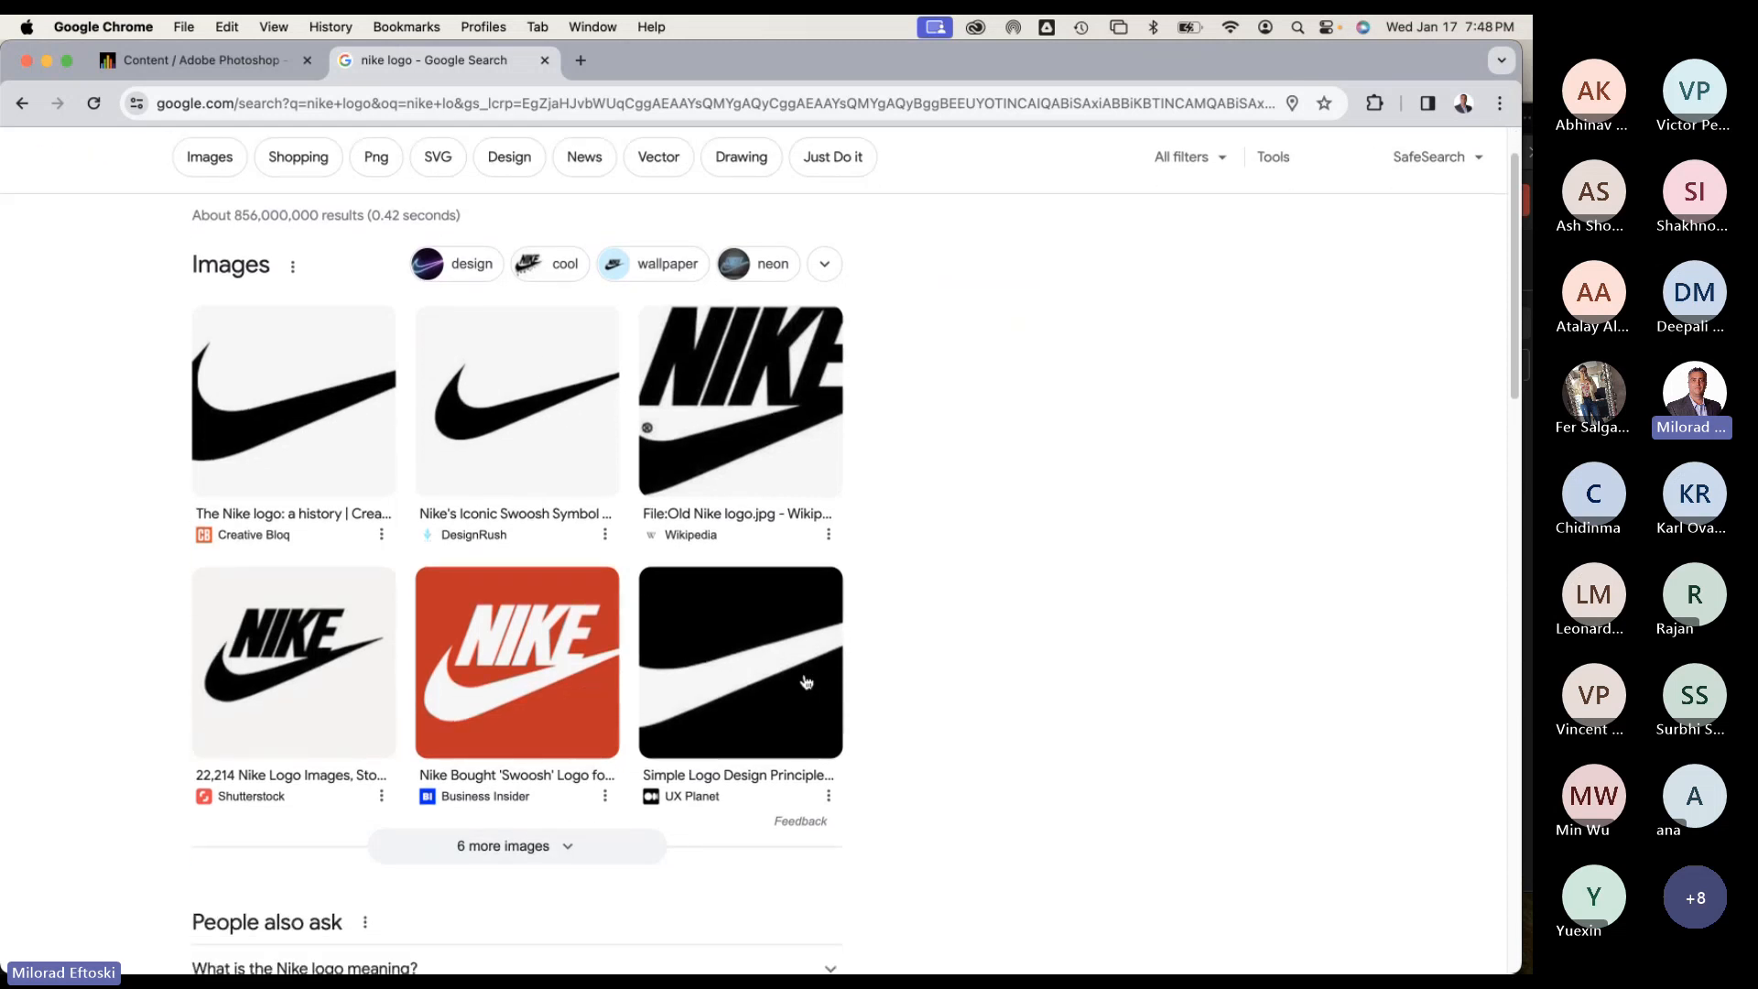
{"action": "scroll", "coordinate": [803, 680], "scroll_direction": "up", "scroll_amount": 3}
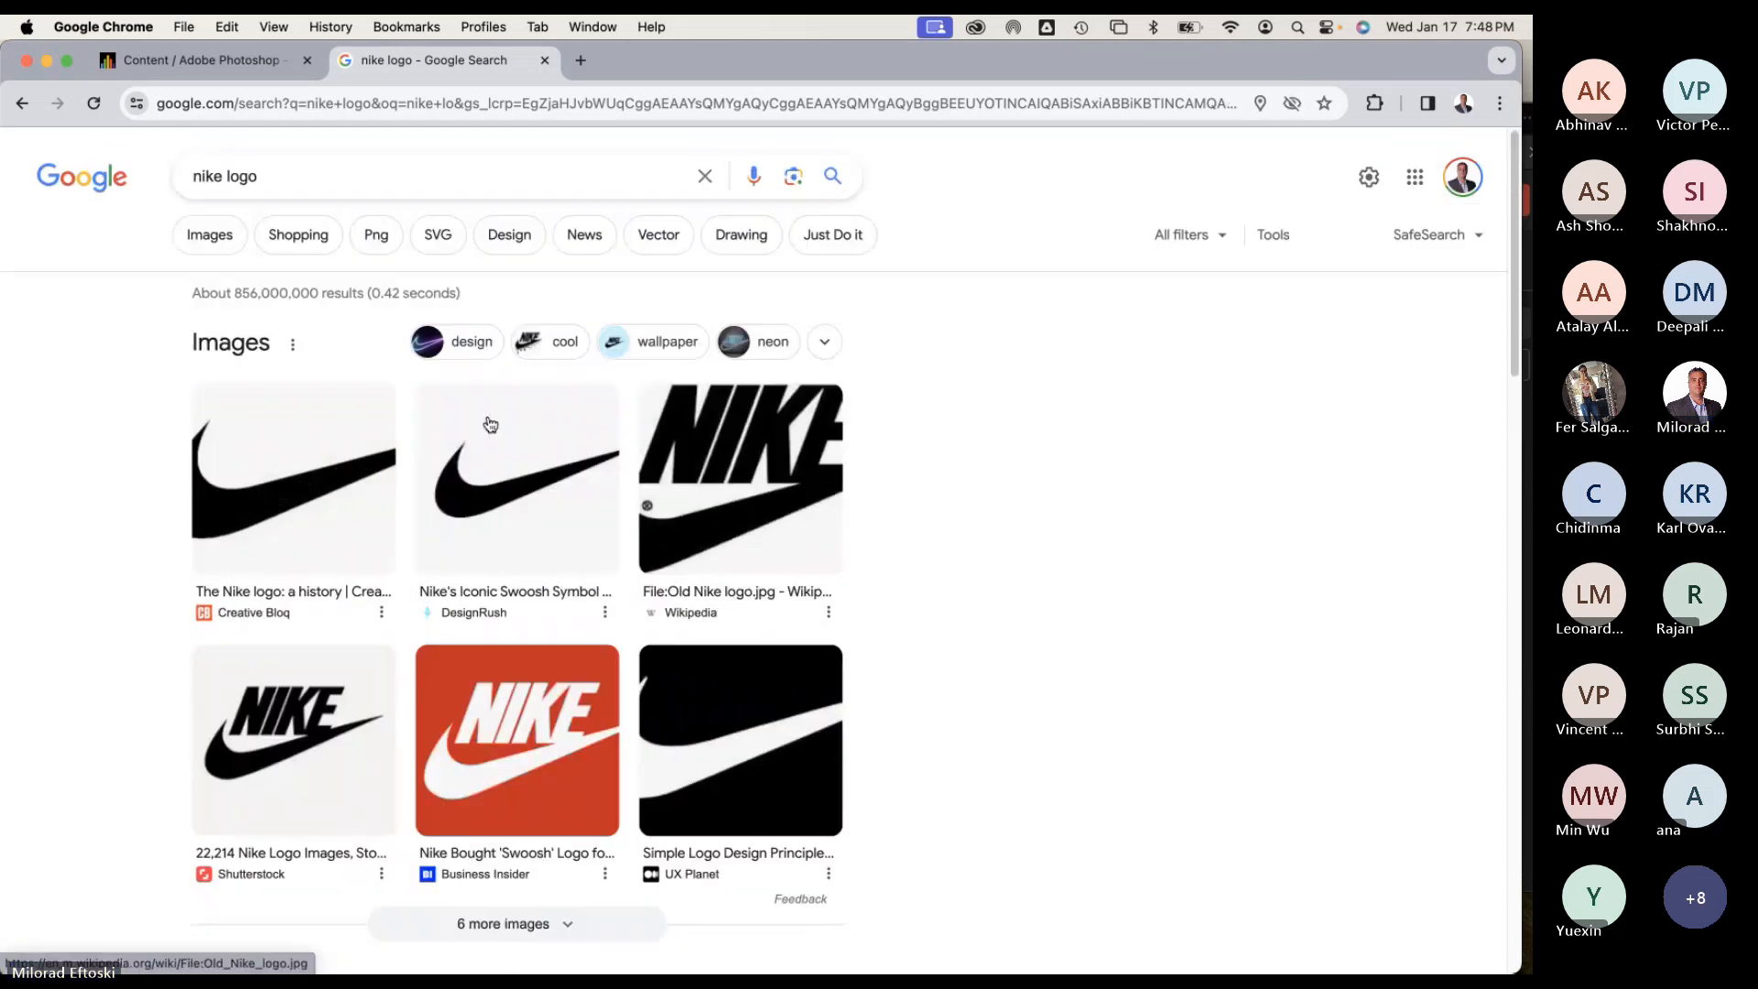
{"action": "left_click", "coordinate": [204, 233]}
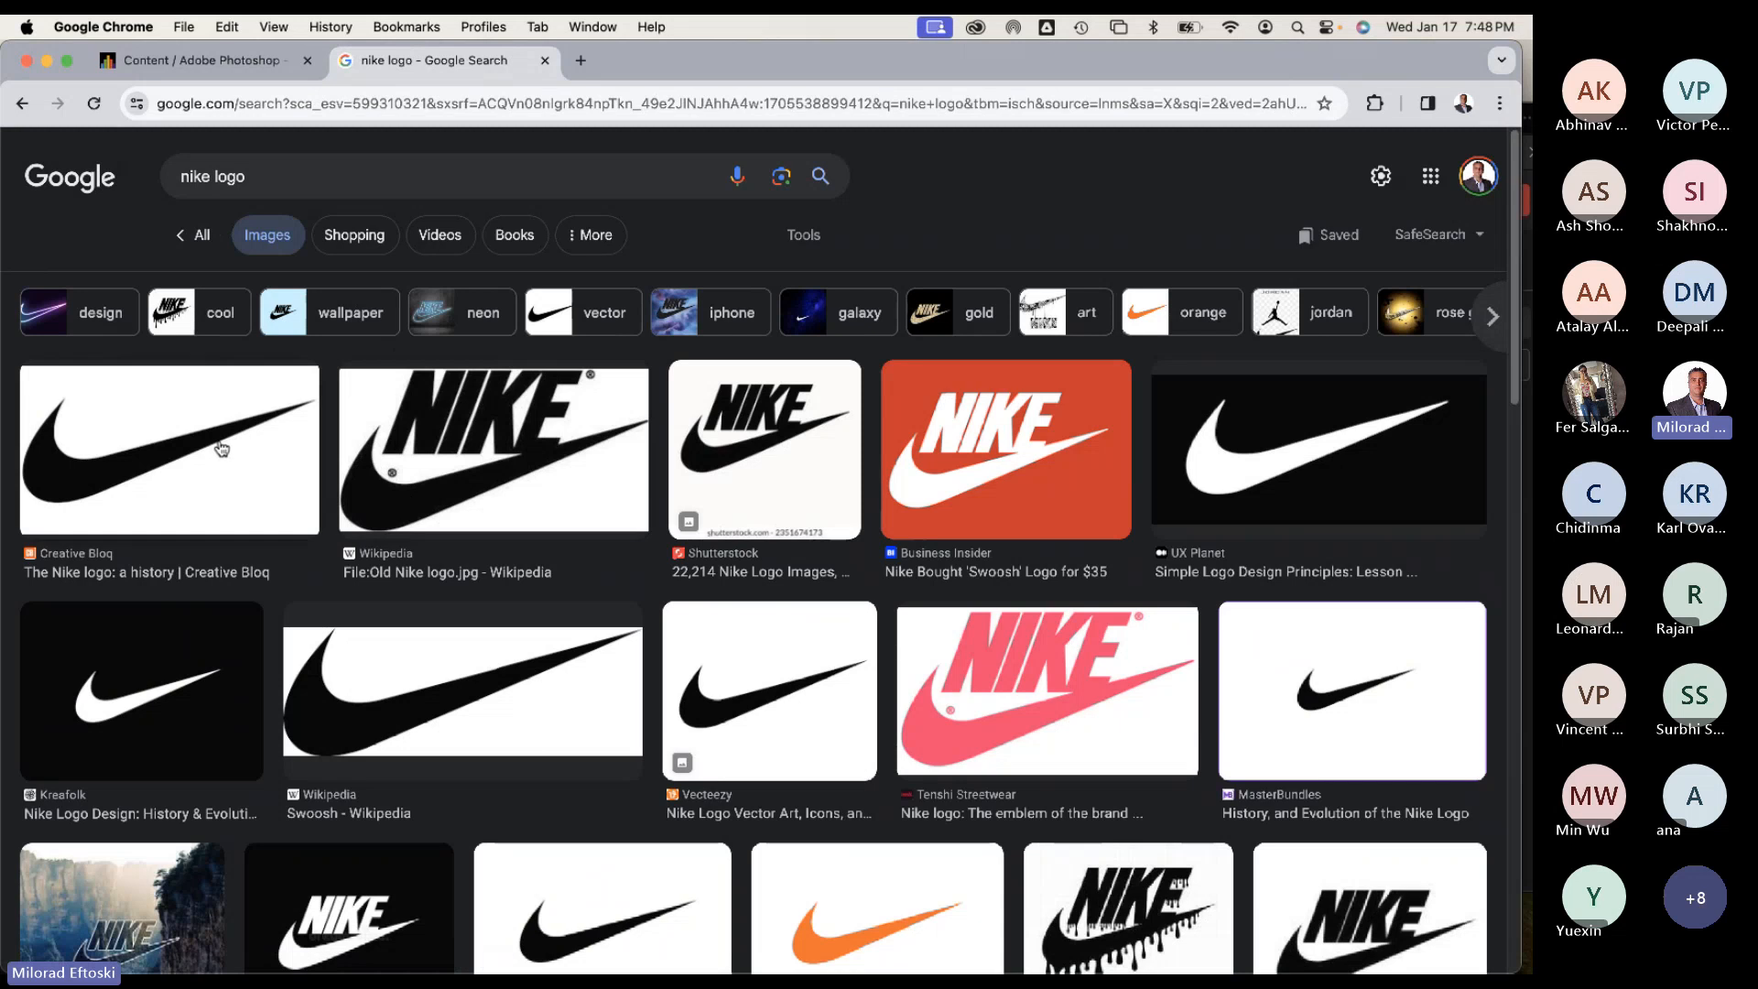
Copy the black Nike swoosh image from Creative Bloq, switch to Photoshop and paste it into selecting_done.psd.
{"action": "left_click", "coordinate": [221, 450]}
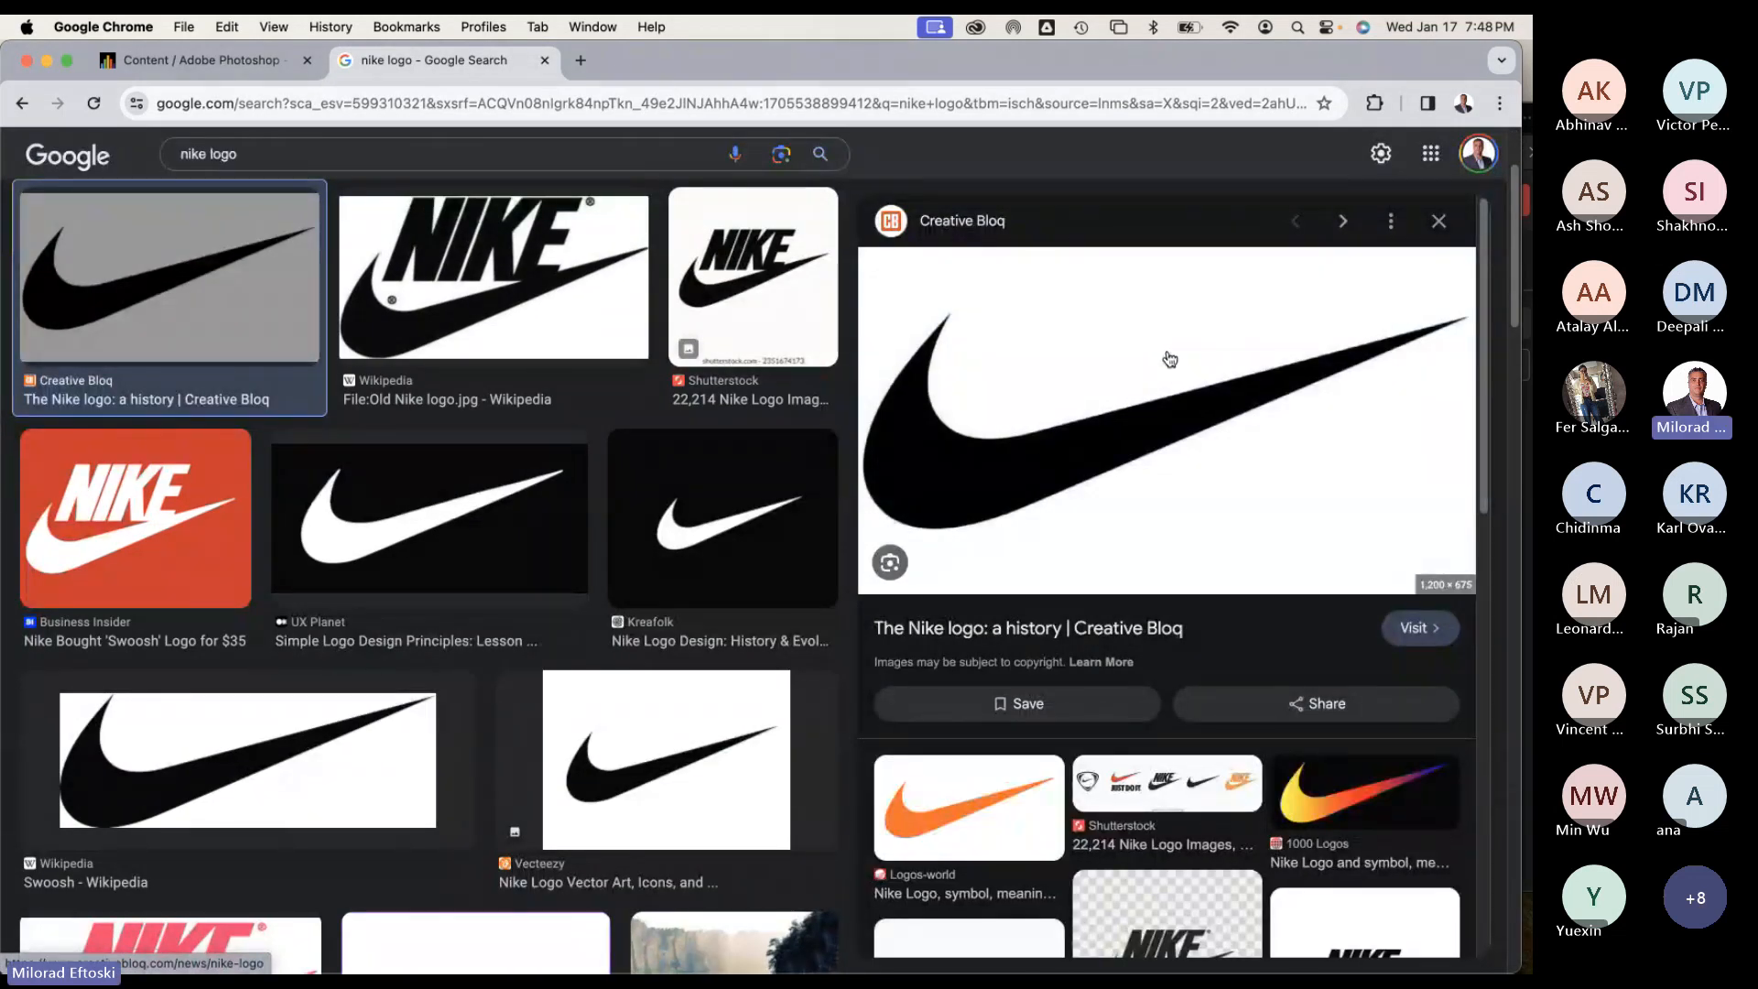
{"action": "right_click", "coordinate": [1144, 413]}
{"action": "left_click", "coordinate": [1188, 629]}
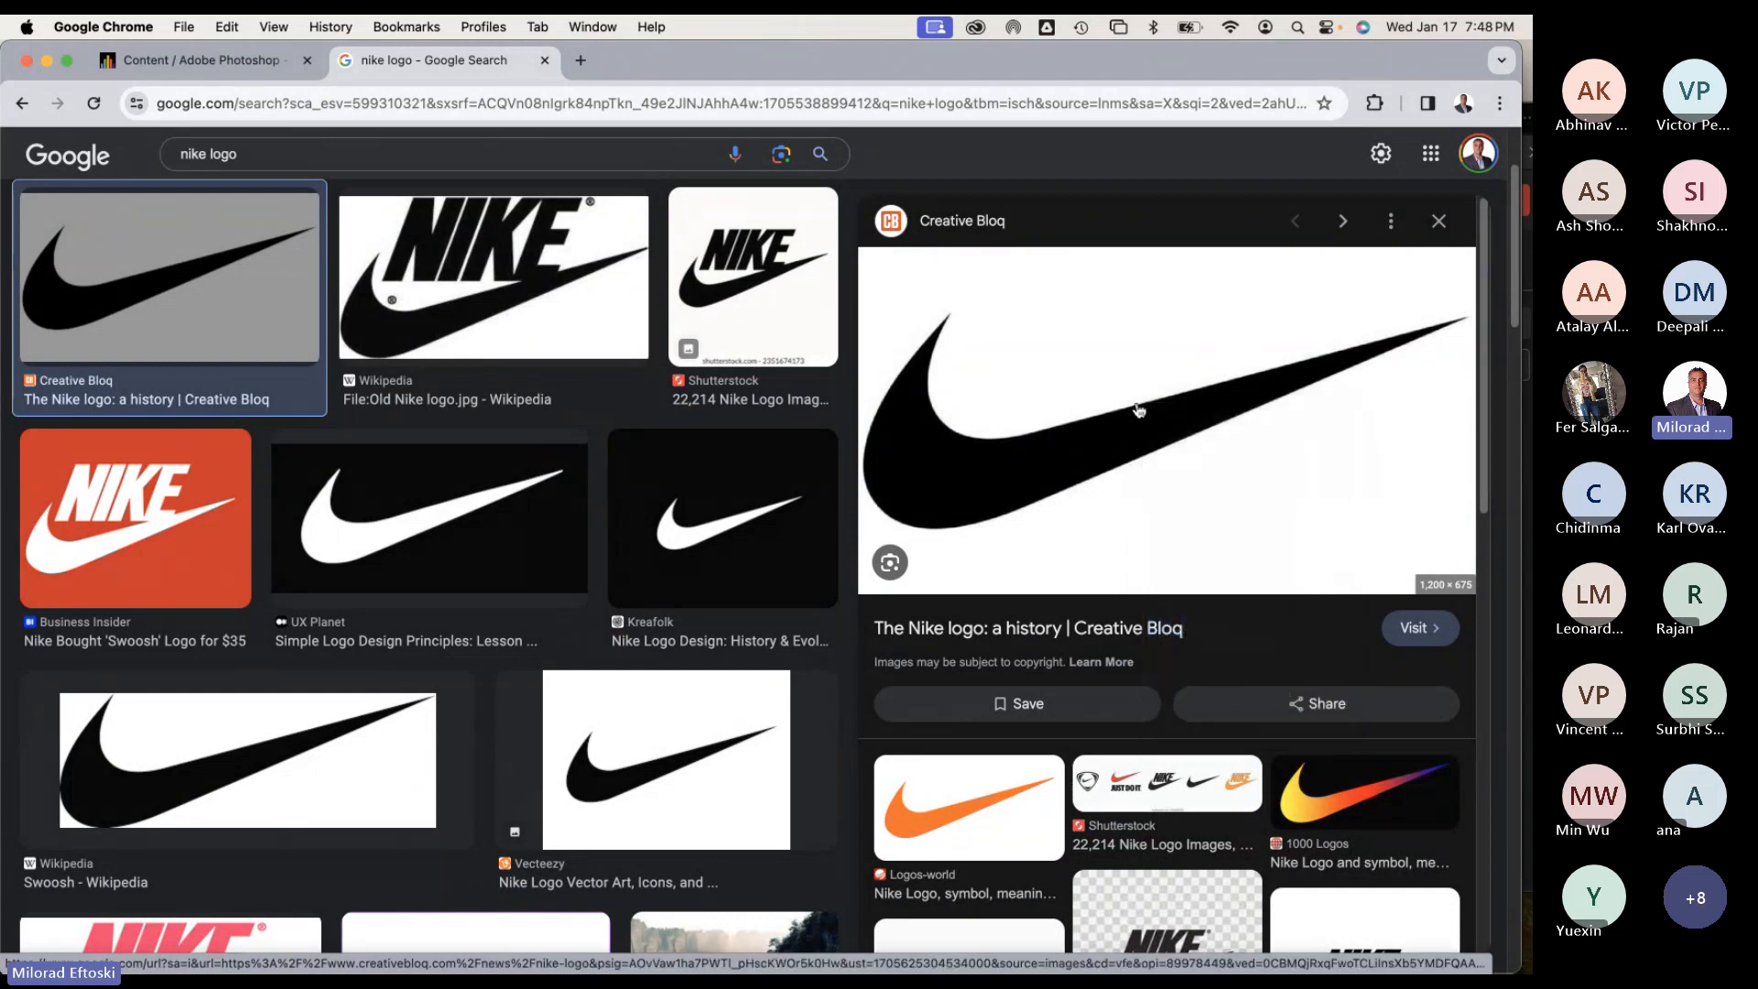
{"action": "key", "text": "super+Tab"}
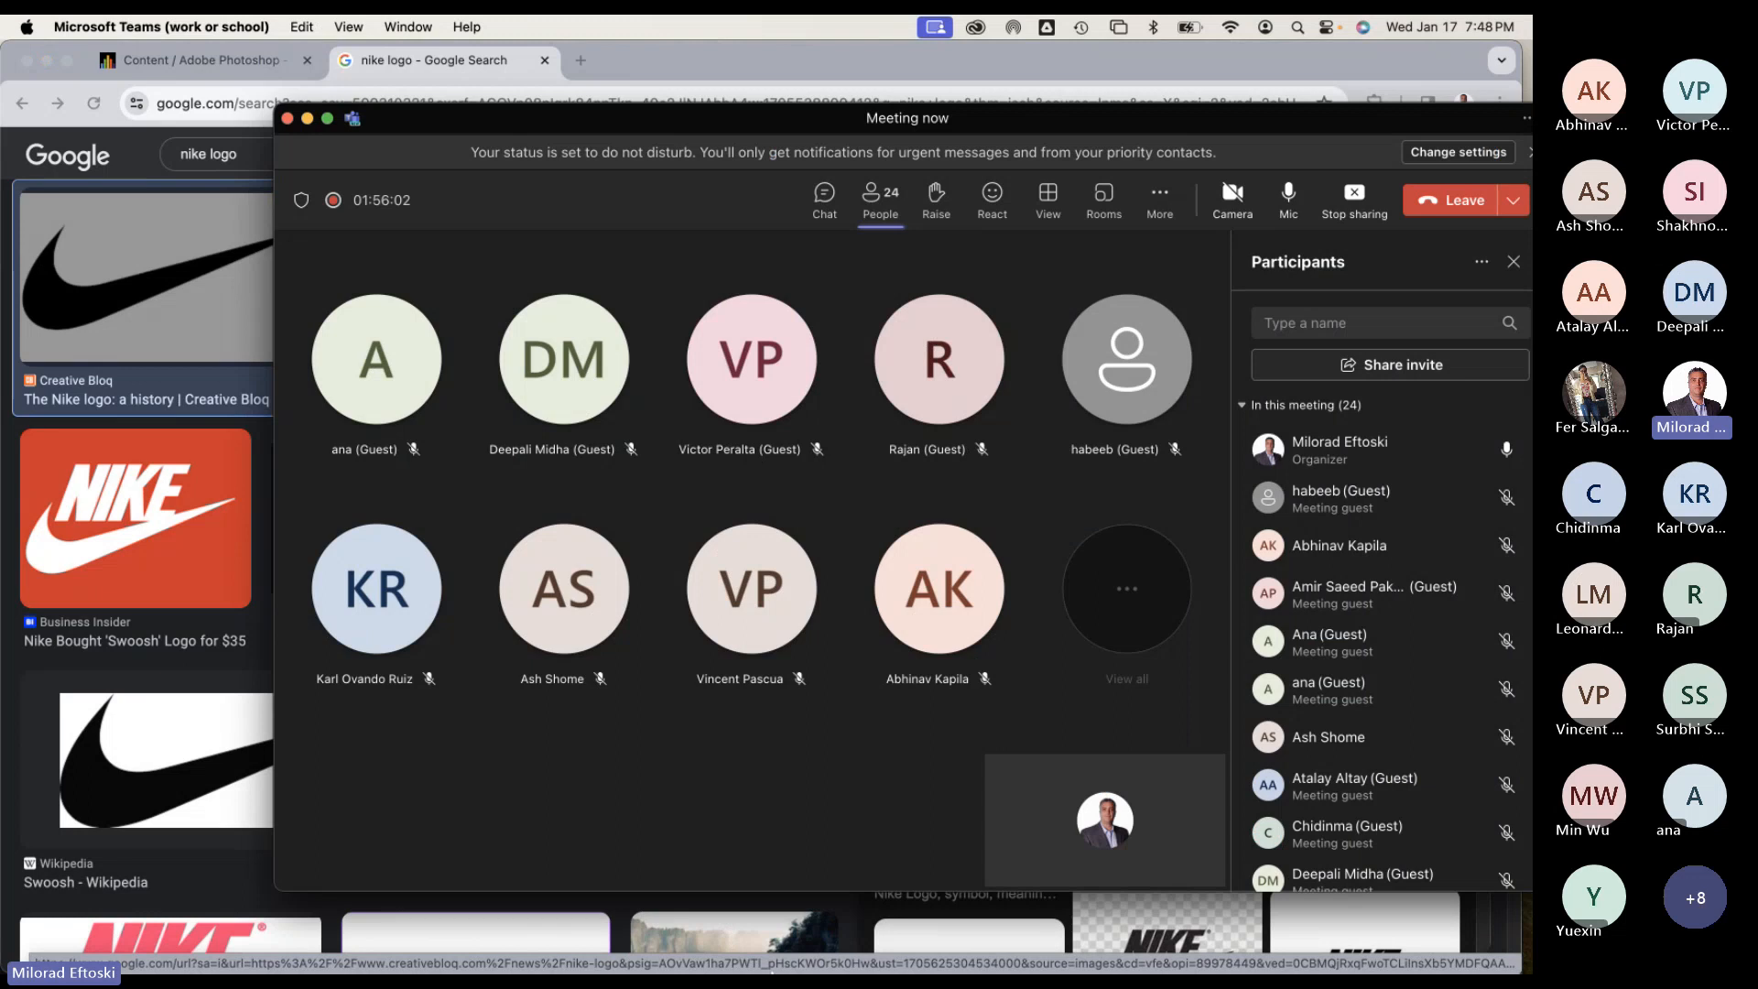
{"action": "key", "text": "super+Tab"}
{"action": "key", "text": "super+v"}
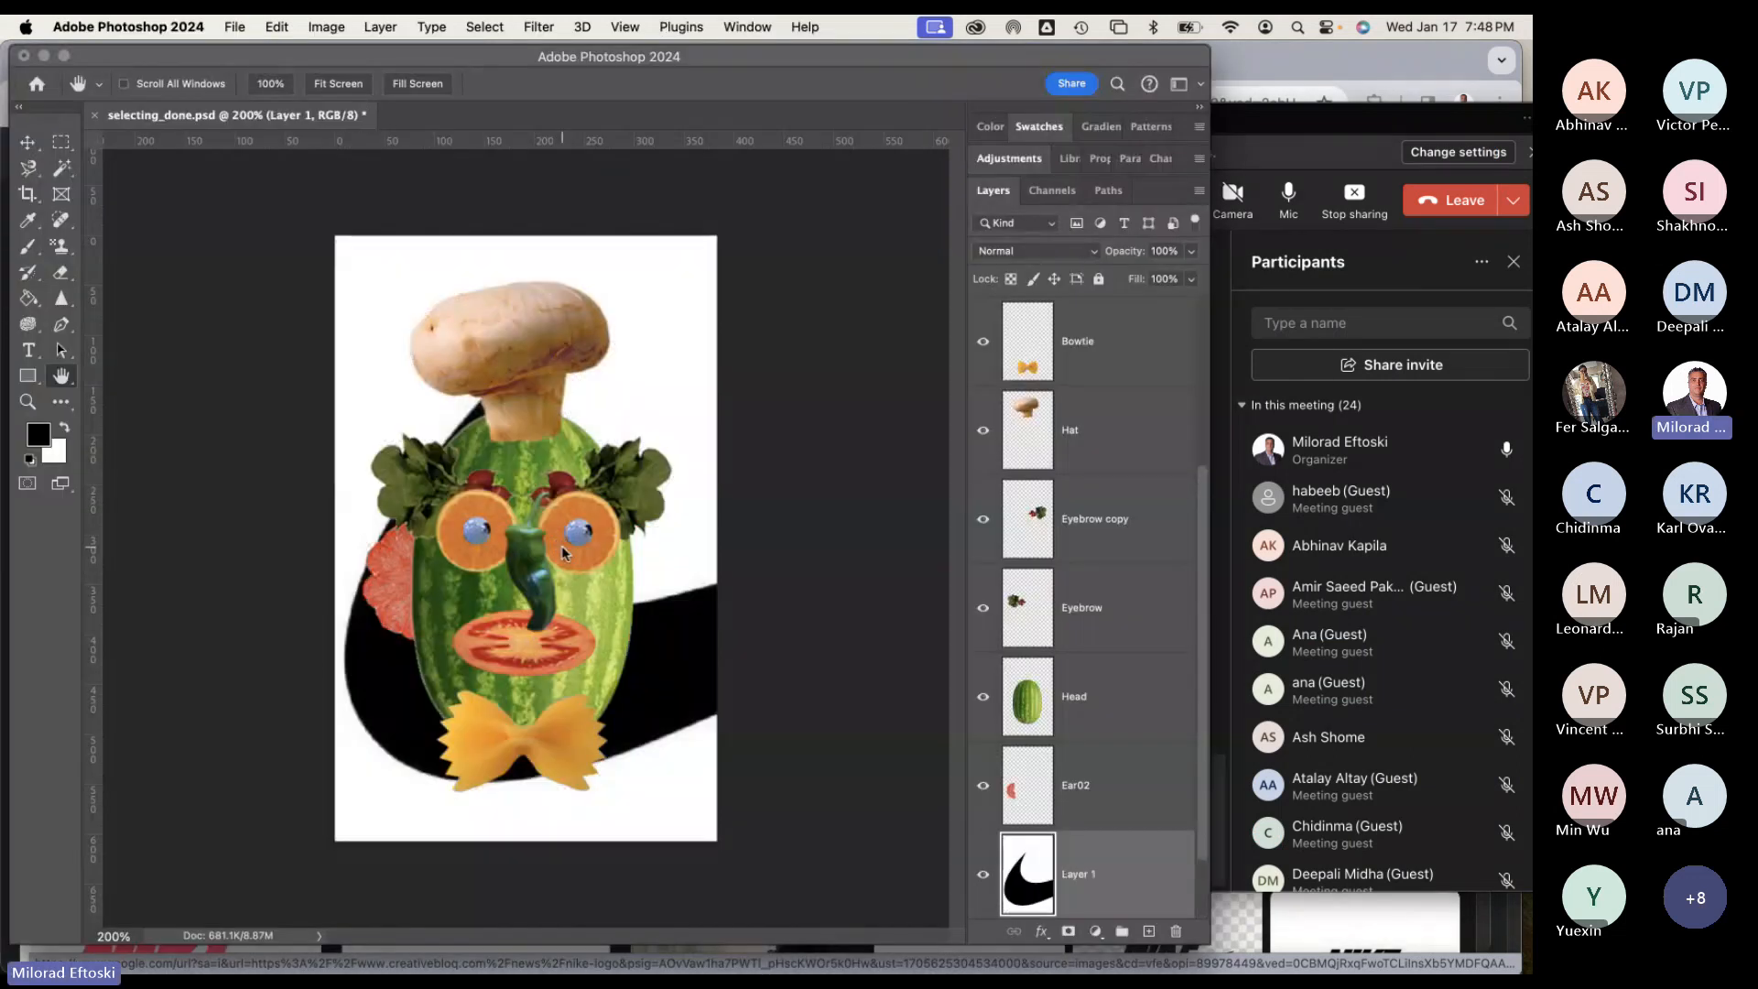
Move the pasted swoosh layer to the top of the layer stack, above the Nose layer.
{"action": "left_click", "coordinate": [28, 142]}
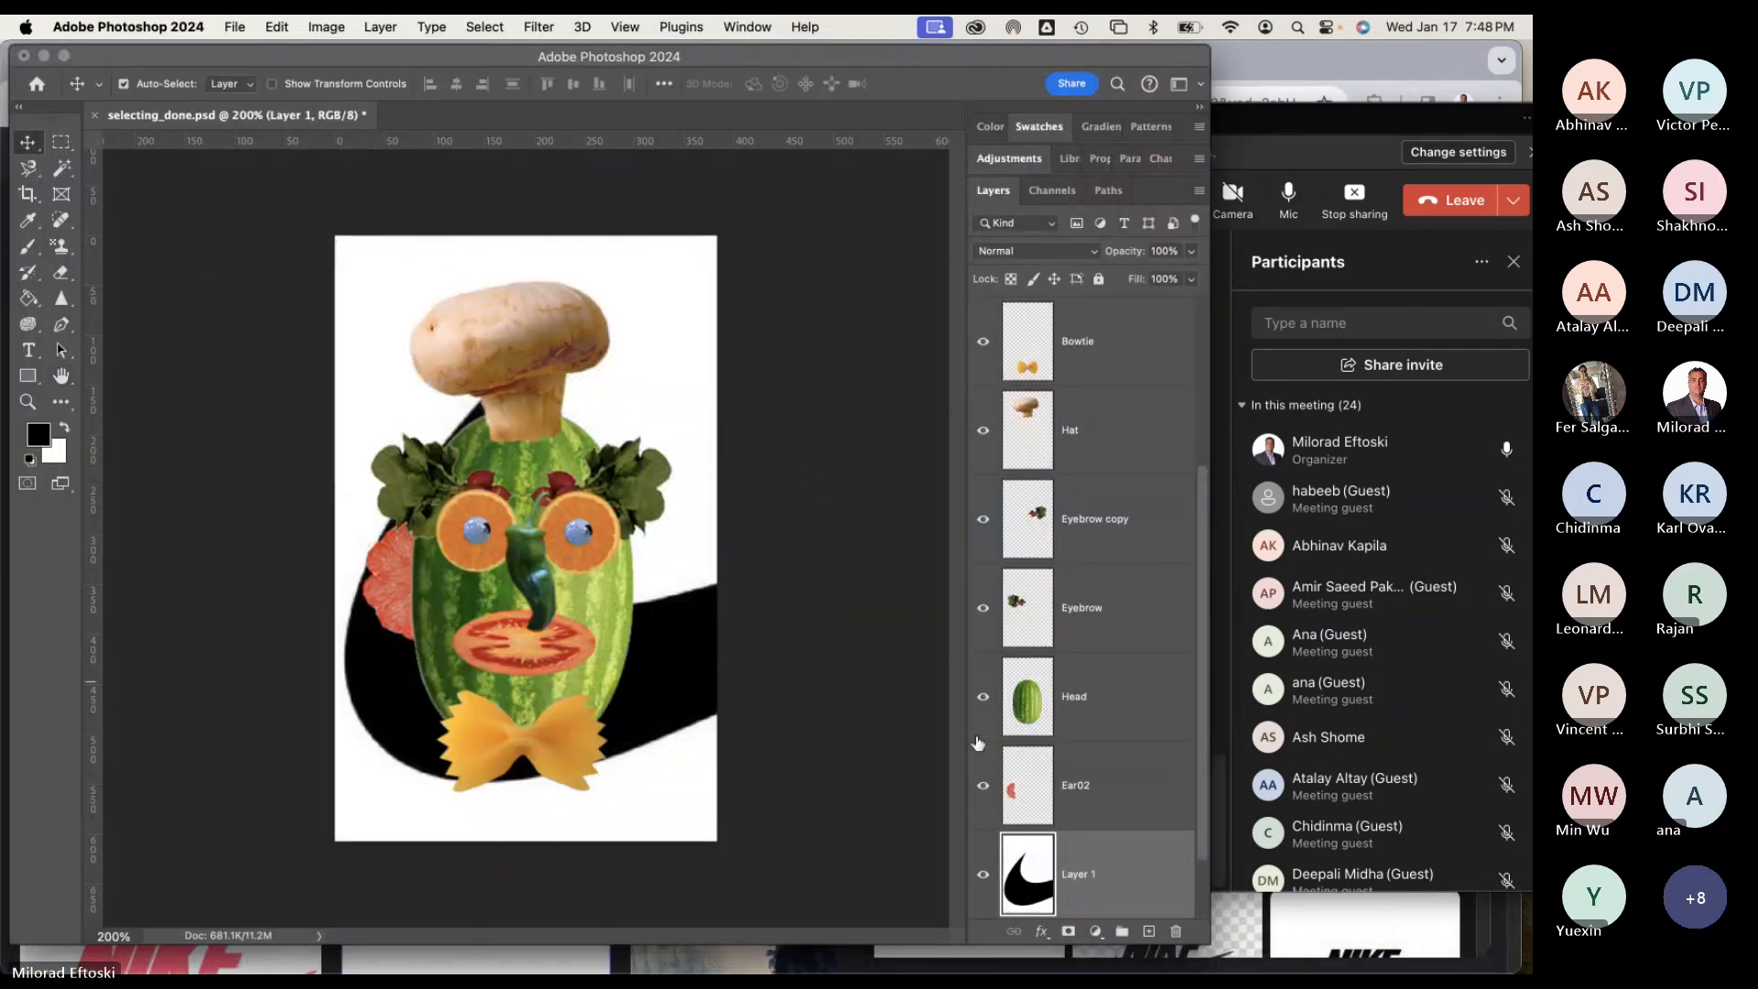
{"action": "left_click_drag", "start_coordinate": [1113, 881], "coordinate": [1112, 312]}
{"action": "left_click_drag", "start_coordinate": [1105, 235], "coordinate": [1105, 256]}
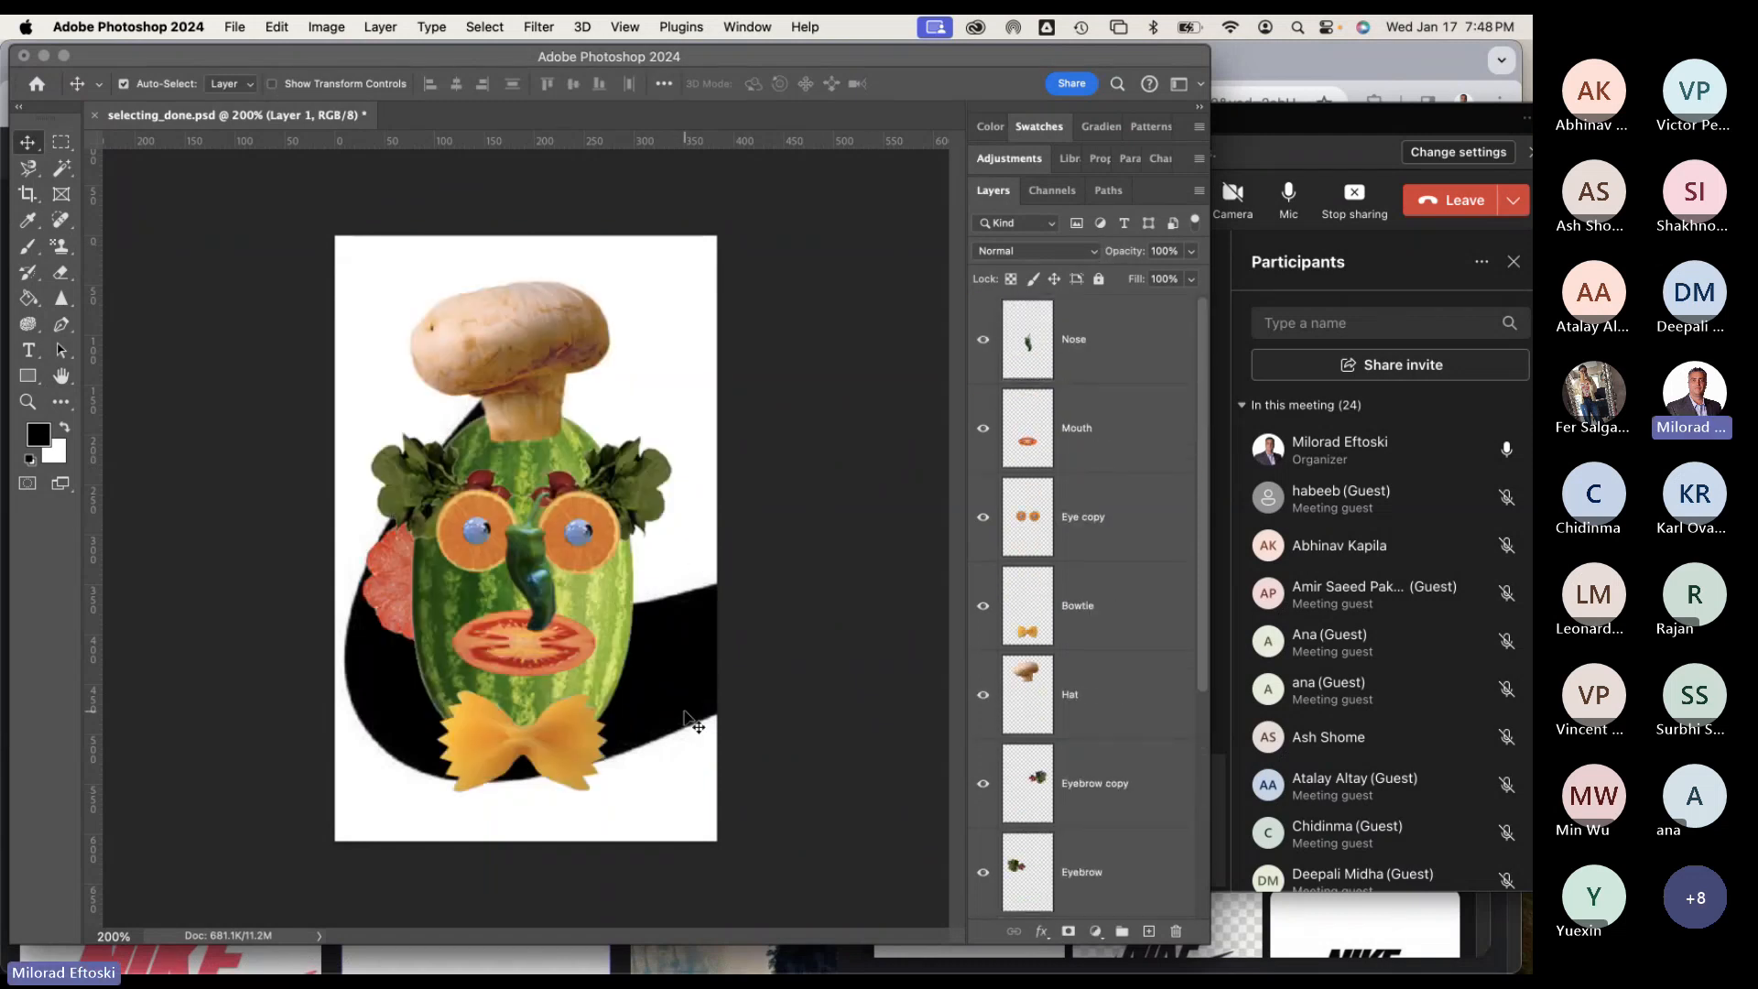
{"action": "left_click_drag", "start_coordinate": [684, 696], "coordinate": [657, 693]}
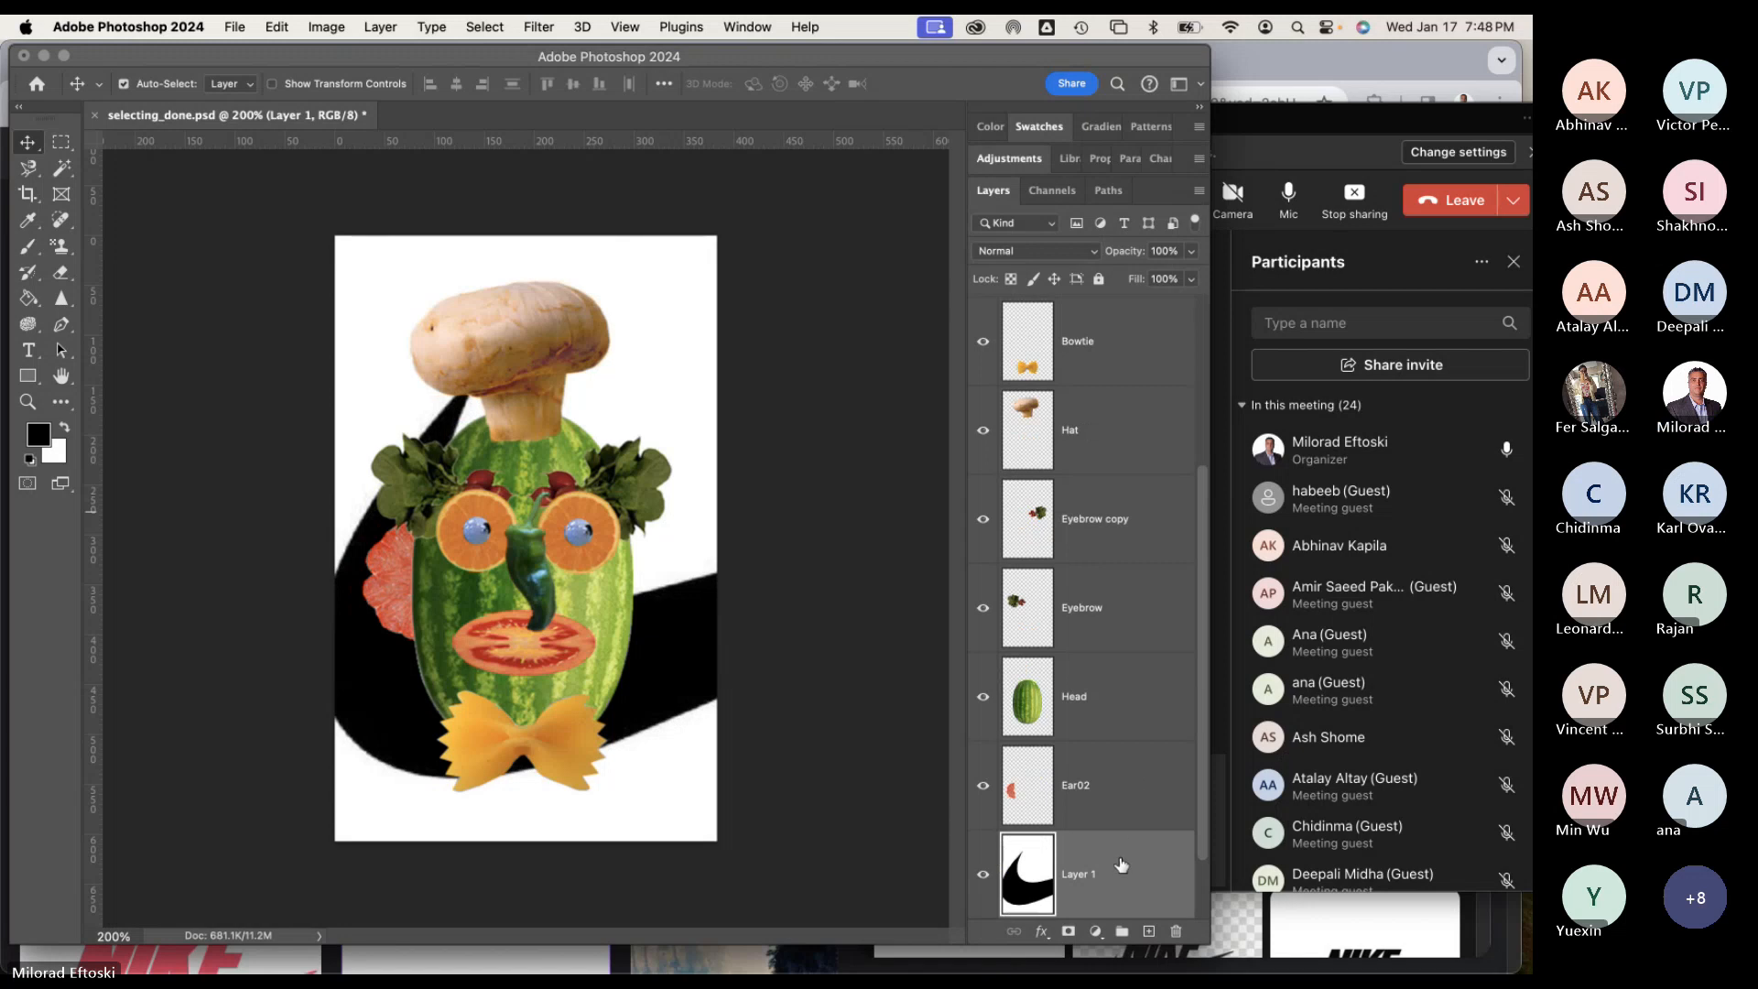
{"action": "left_click_drag", "start_coordinate": [1121, 865], "coordinate": [1096, 328]}
{"action": "scroll", "coordinate": [1096, 348], "scroll_direction": "up", "scroll_amount": 5}
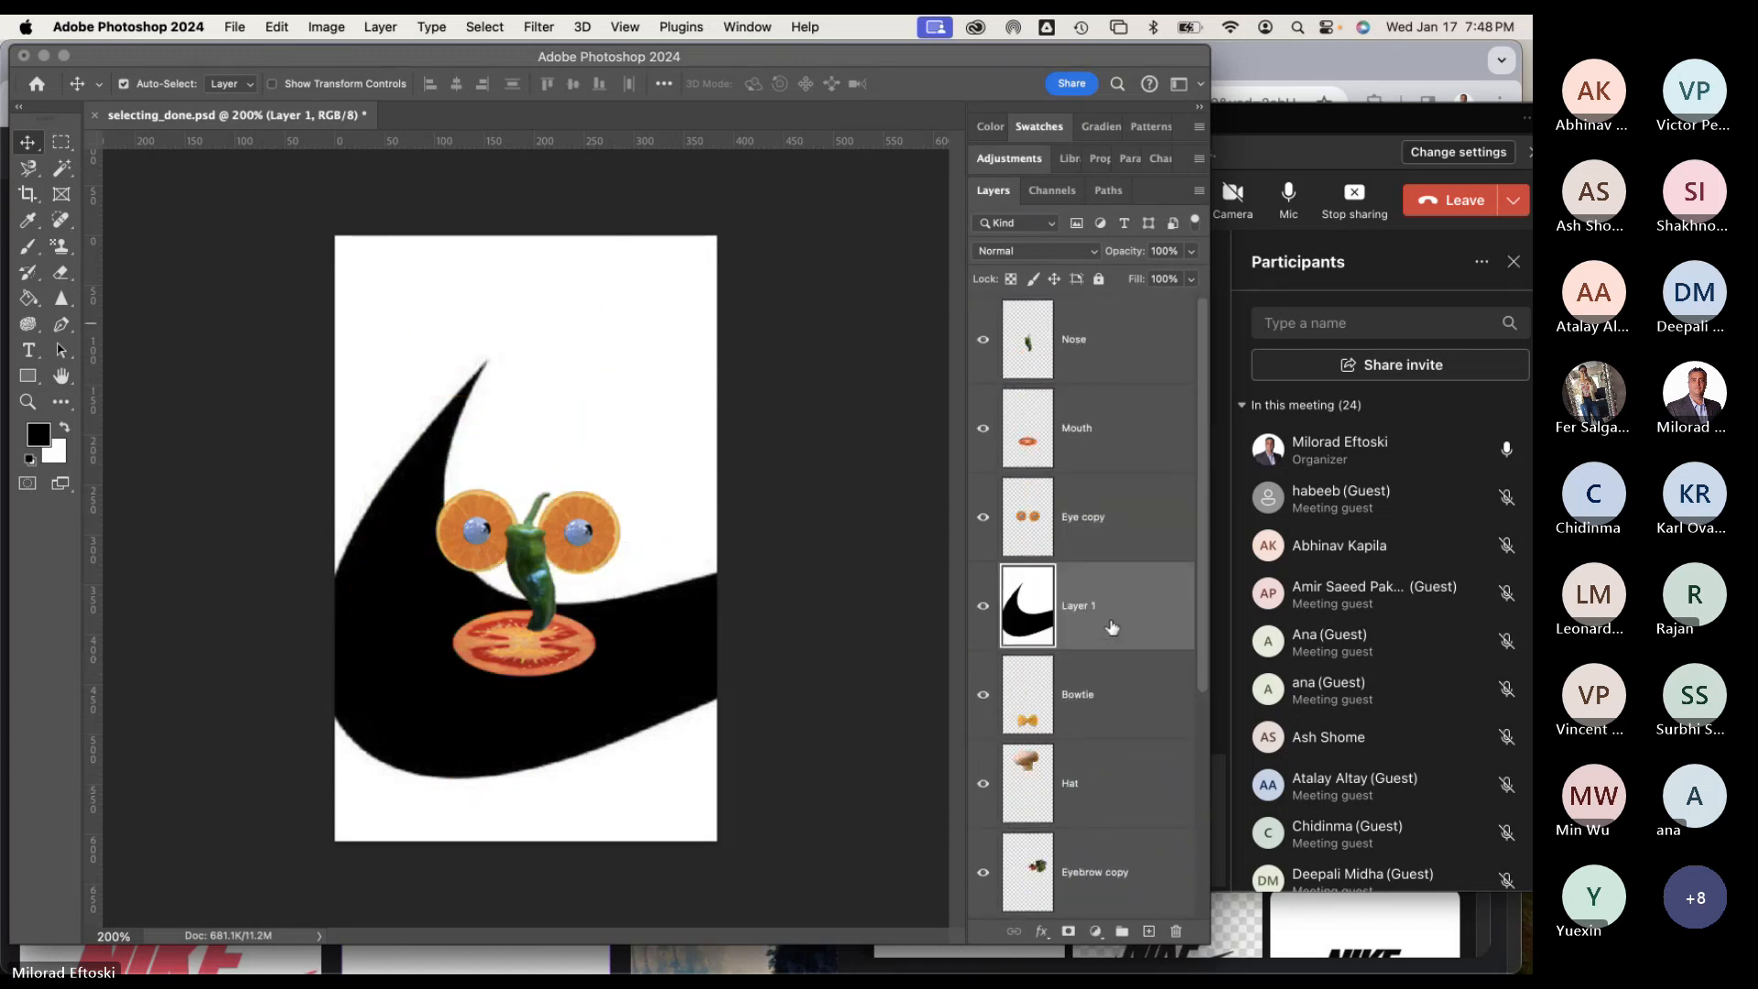
{"action": "left_click_drag", "start_coordinate": [1111, 627], "coordinate": [1107, 325]}
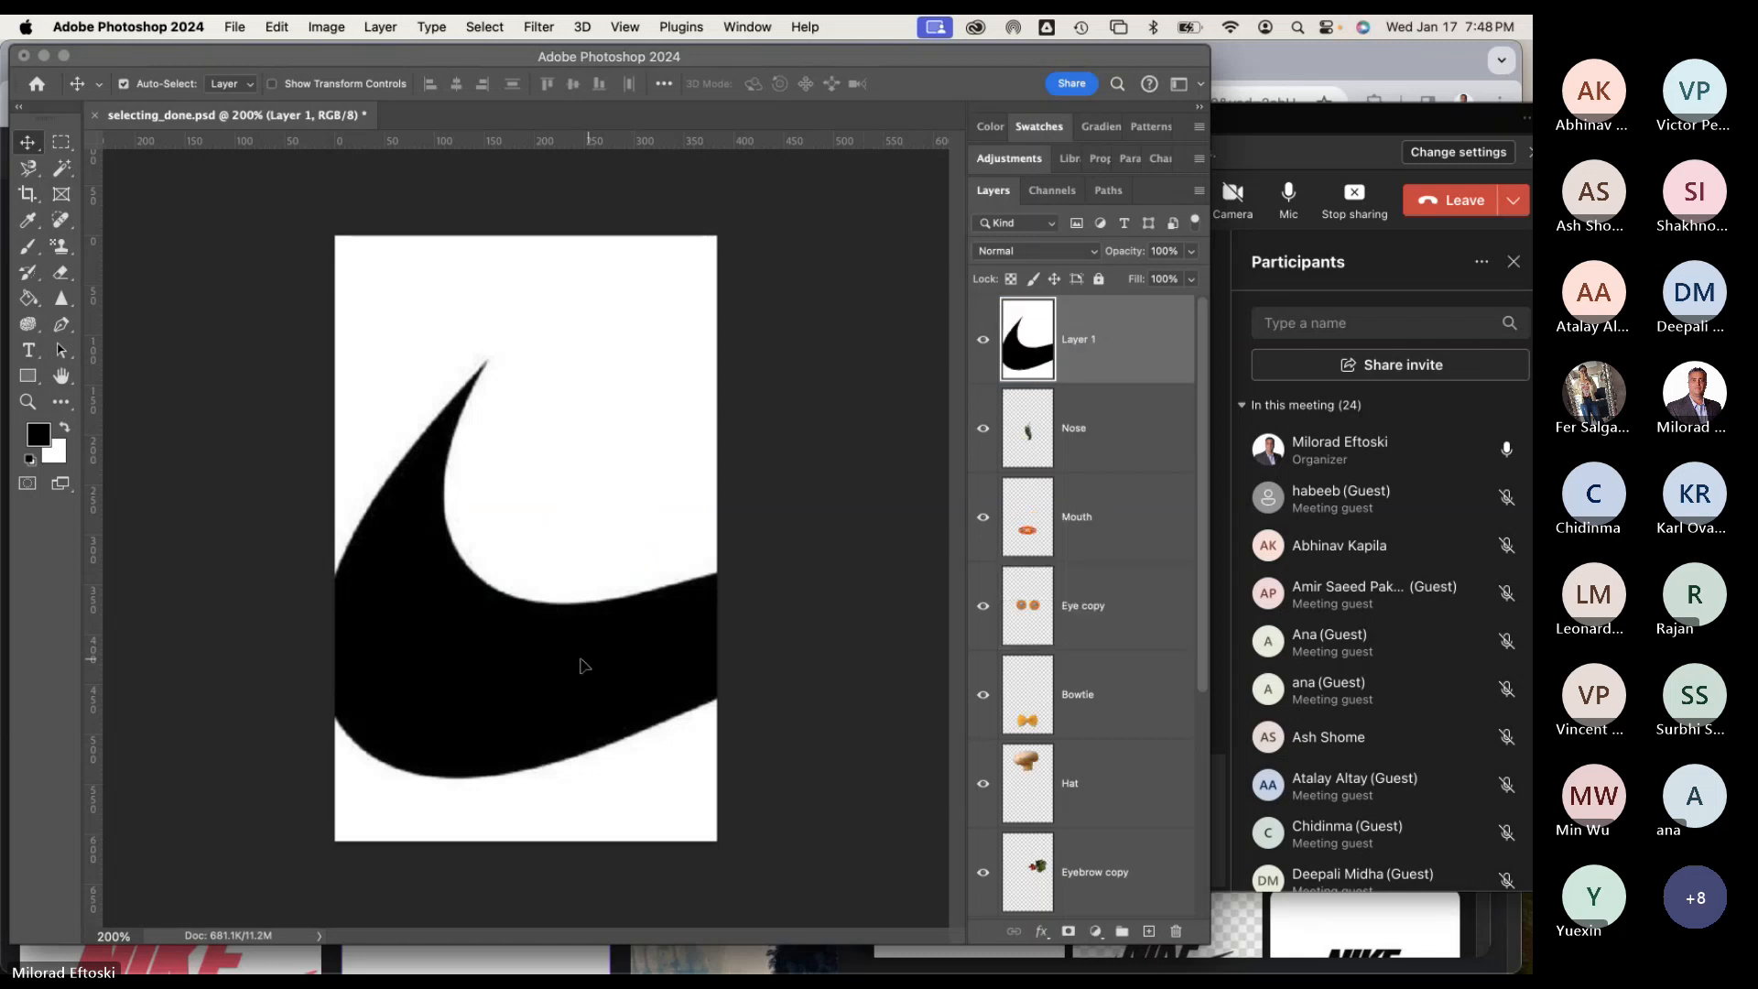
Scale the swoosh image down with Free Transform and position it on the cap of the mushroom hat.
{"action": "key", "text": "super+t"}
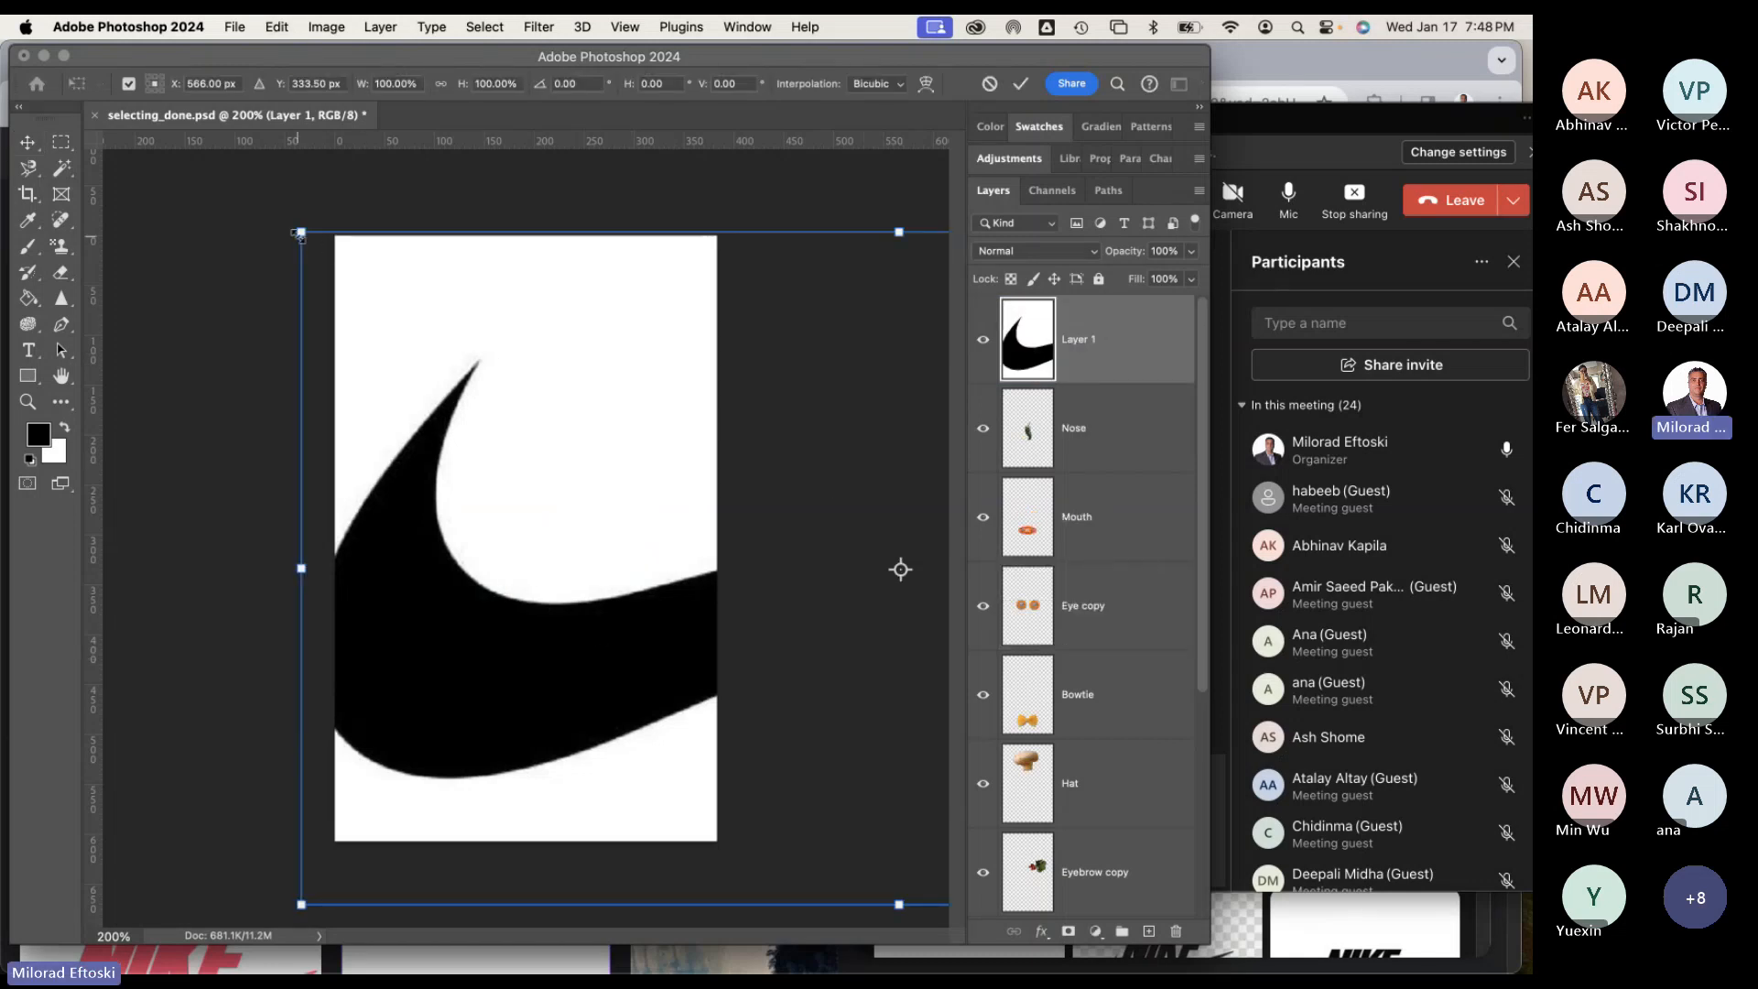
{"action": "left_click_drag", "start_coordinate": [301, 234], "coordinate": [647, 424]}
{"action": "left_click_drag", "start_coordinate": [658, 698], "coordinate": [286, 639]}
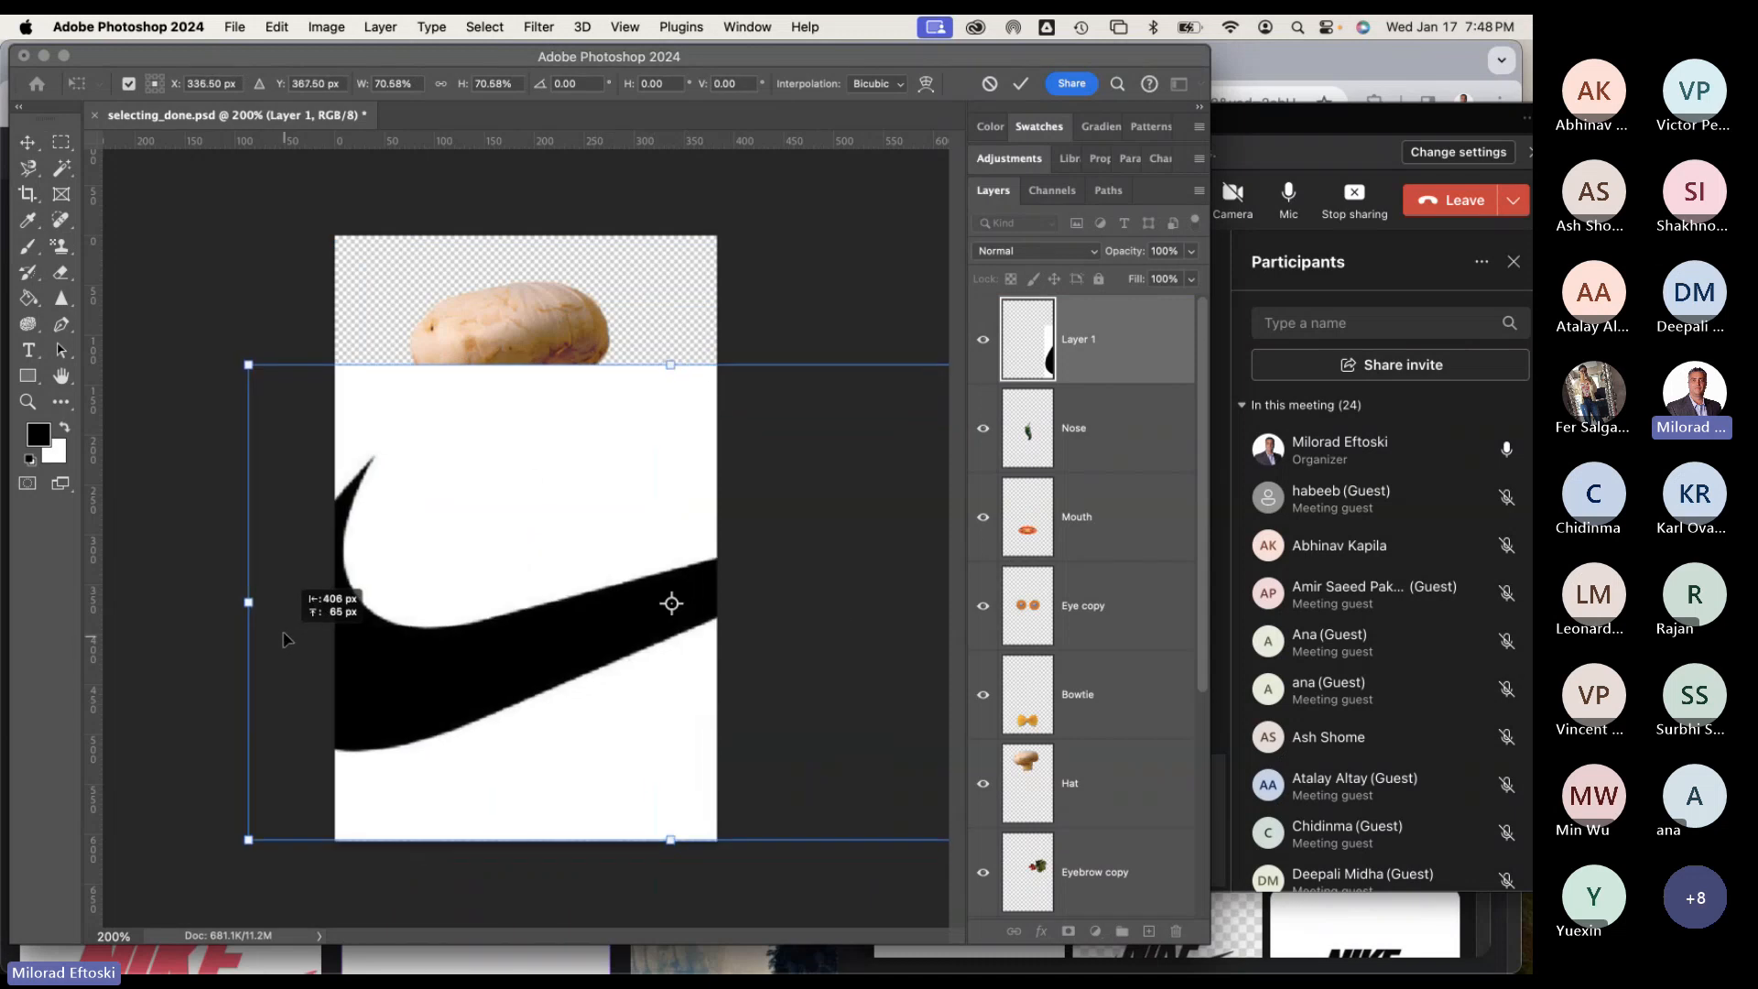
{"action": "left_click_drag", "start_coordinate": [670, 364], "coordinate": [495, 362]}
{"action": "left_click_drag", "start_coordinate": [630, 425], "coordinate": [481, 366]}
{"action": "key", "text": "Return"}
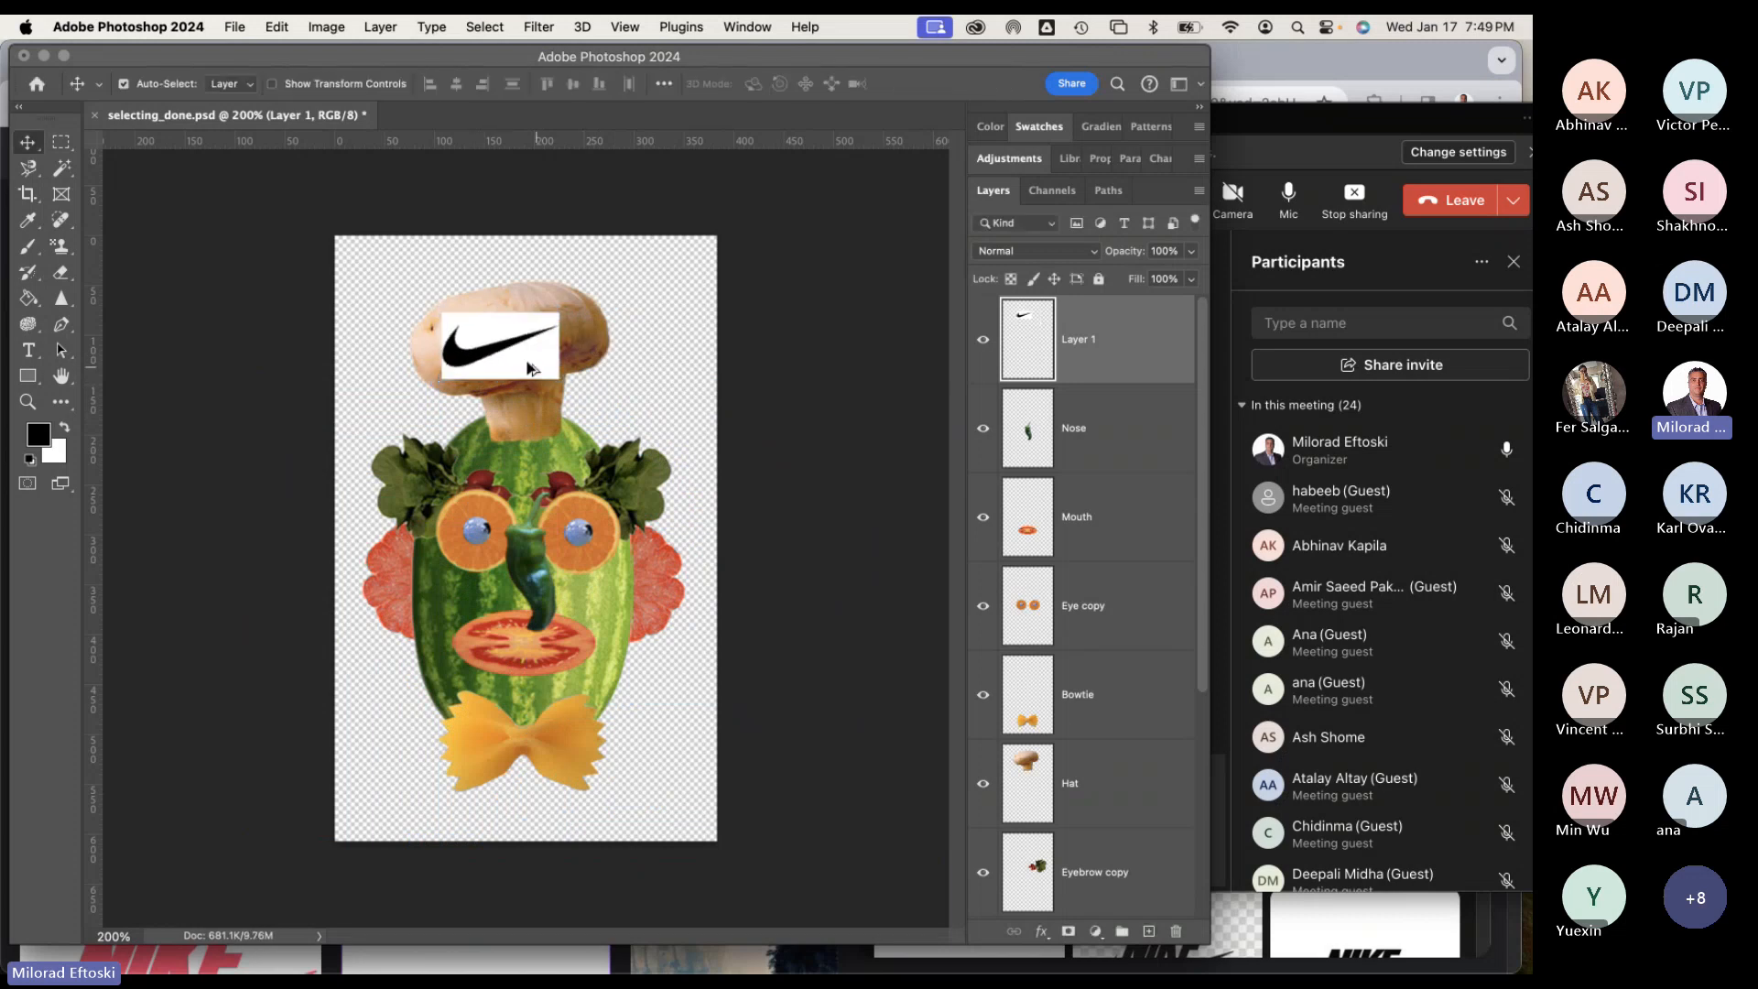
{"action": "scroll", "coordinate": [526, 362], "scroll_direction": "up", "scroll_amount": 5}
{"action": "scroll", "coordinate": [467, 325], "scroll_direction": "down", "scroll_amount": 2}
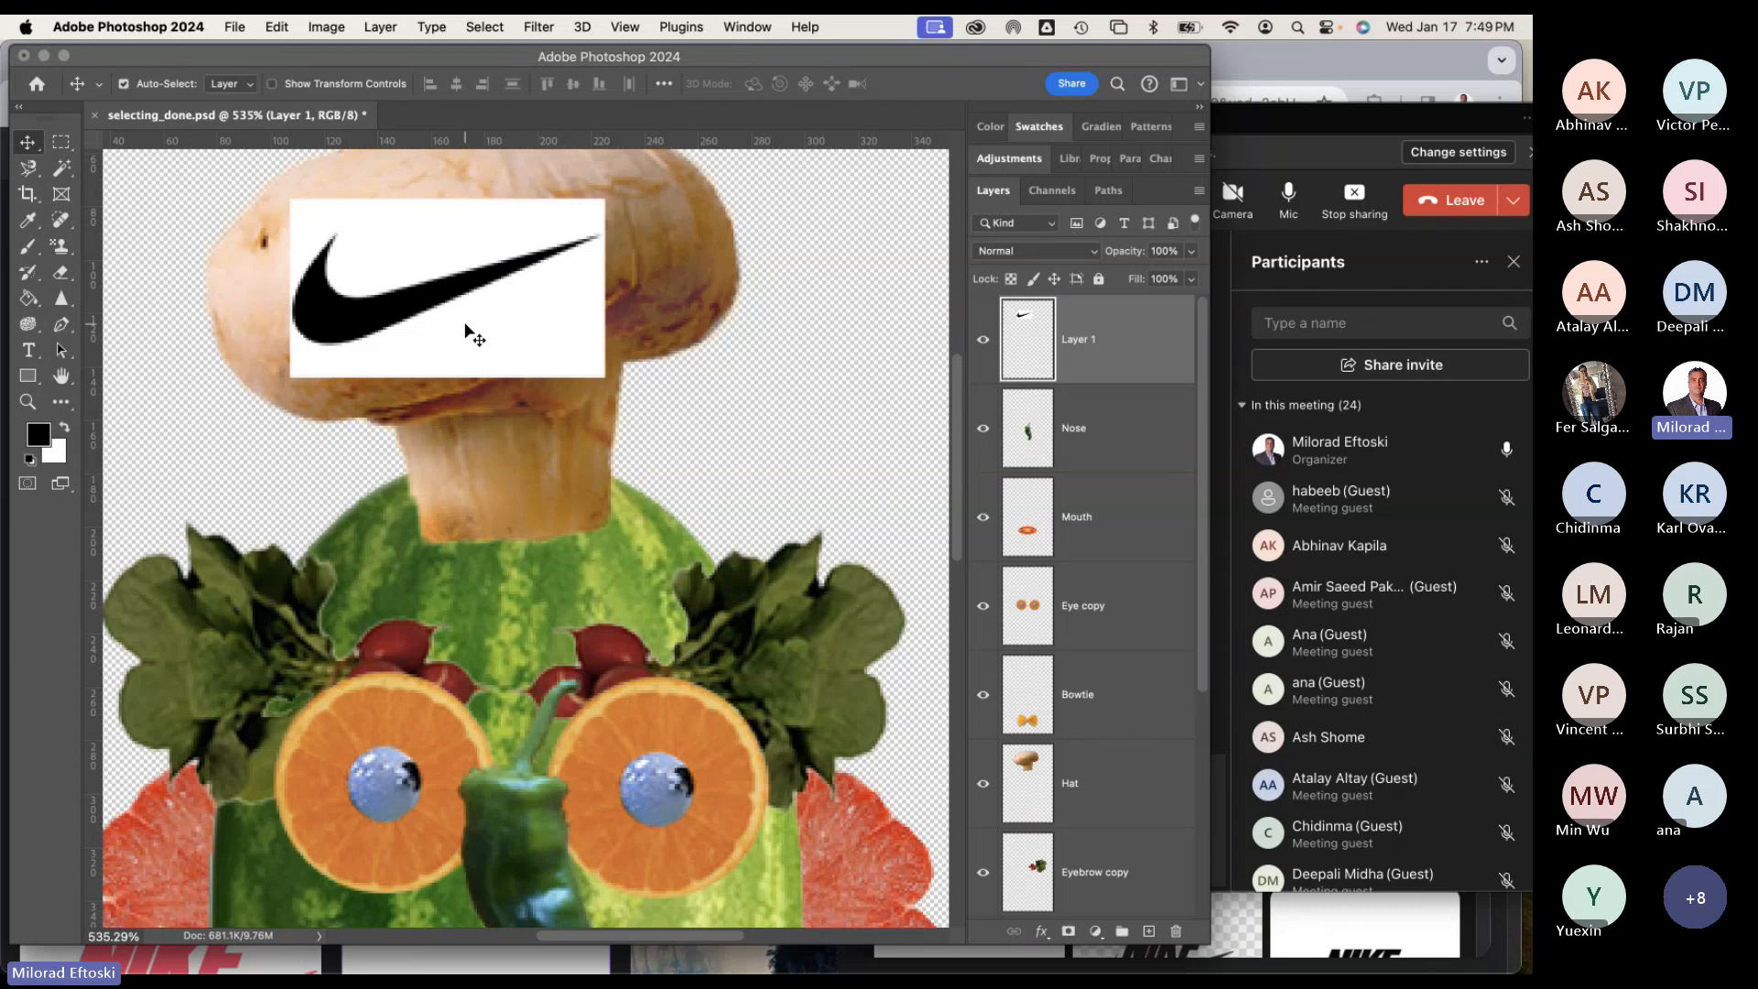
{"action": "mouse_move", "coordinate": [465, 325]}
{"action": "left_mouse_down"}
{"action": "mouse_move", "coordinate": [556, 321]}
{"action": "mouse_move", "coordinate": [464, 330]}
{"action": "mouse_move", "coordinate": [484, 352]}
{"action": "left_mouse_up"}
{"action": "mouse_move", "coordinate": [490, 344]}
{"action": "left_mouse_down"}
{"action": "mouse_move", "coordinate": [499, 301]}
{"action": "mouse_move", "coordinate": [488, 326]}
{"action": "left_mouse_up"}
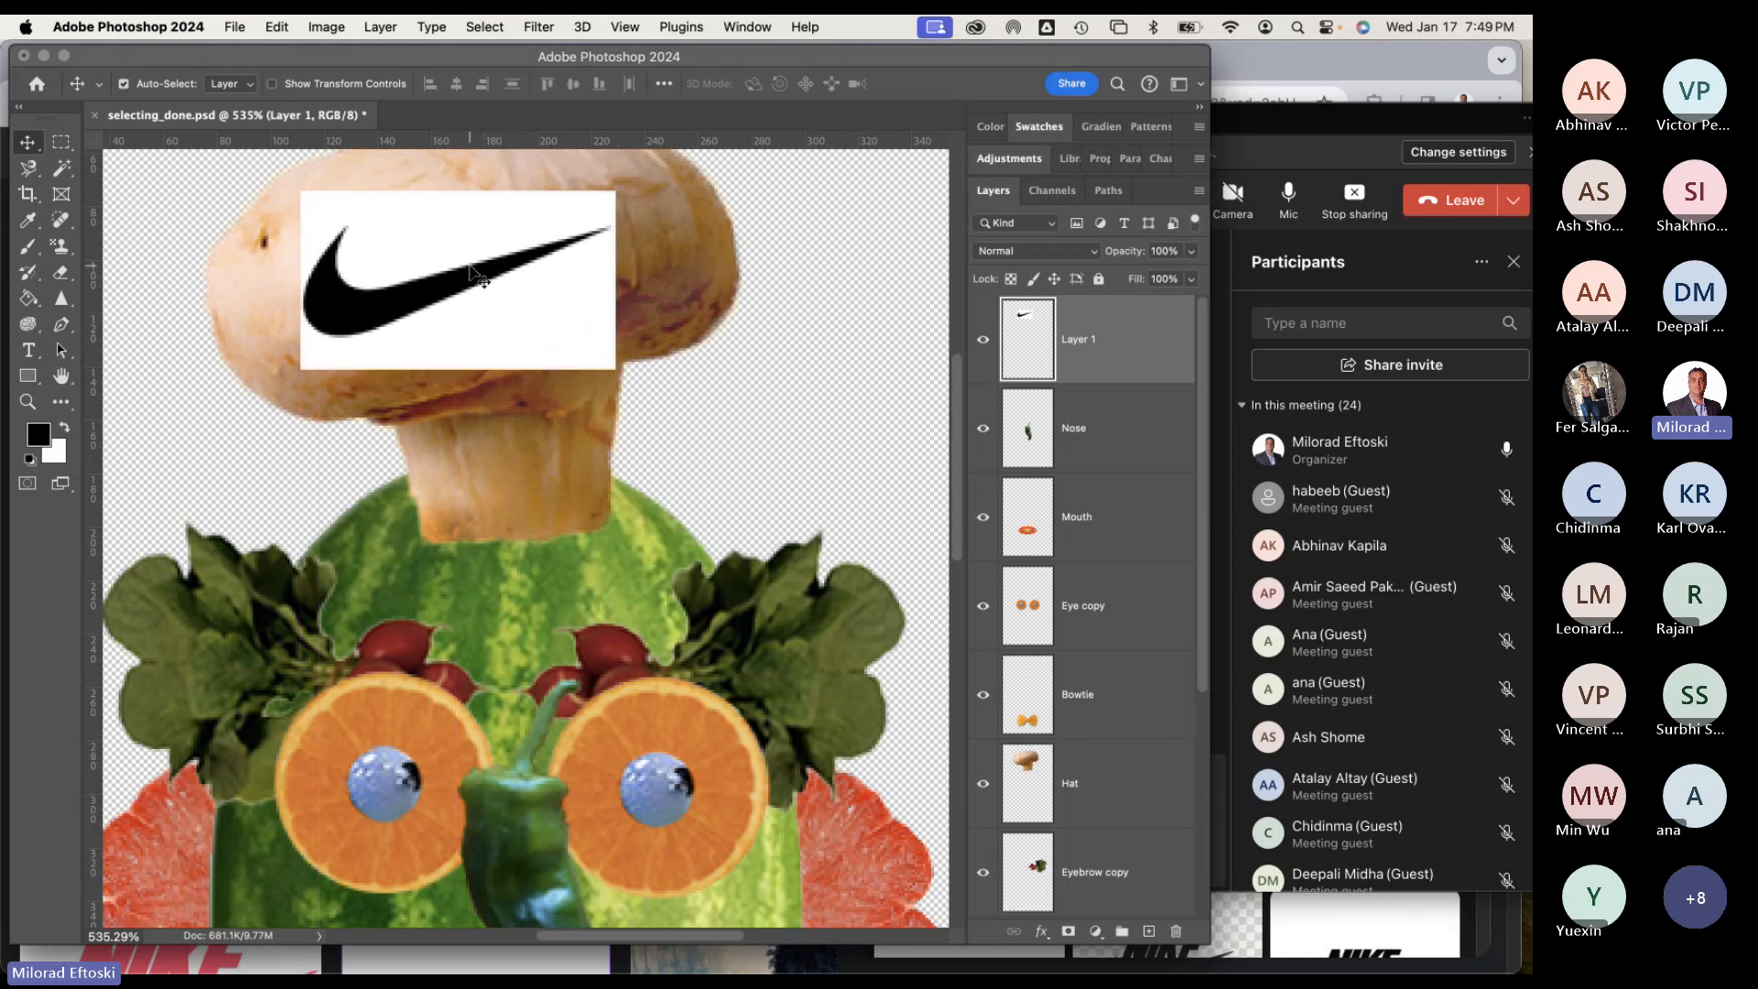
Try the Multiply blend mode on the swoosh layer, and undo back to before the logo was pasted.
{"action": "left_click", "coordinate": [1025, 253]}
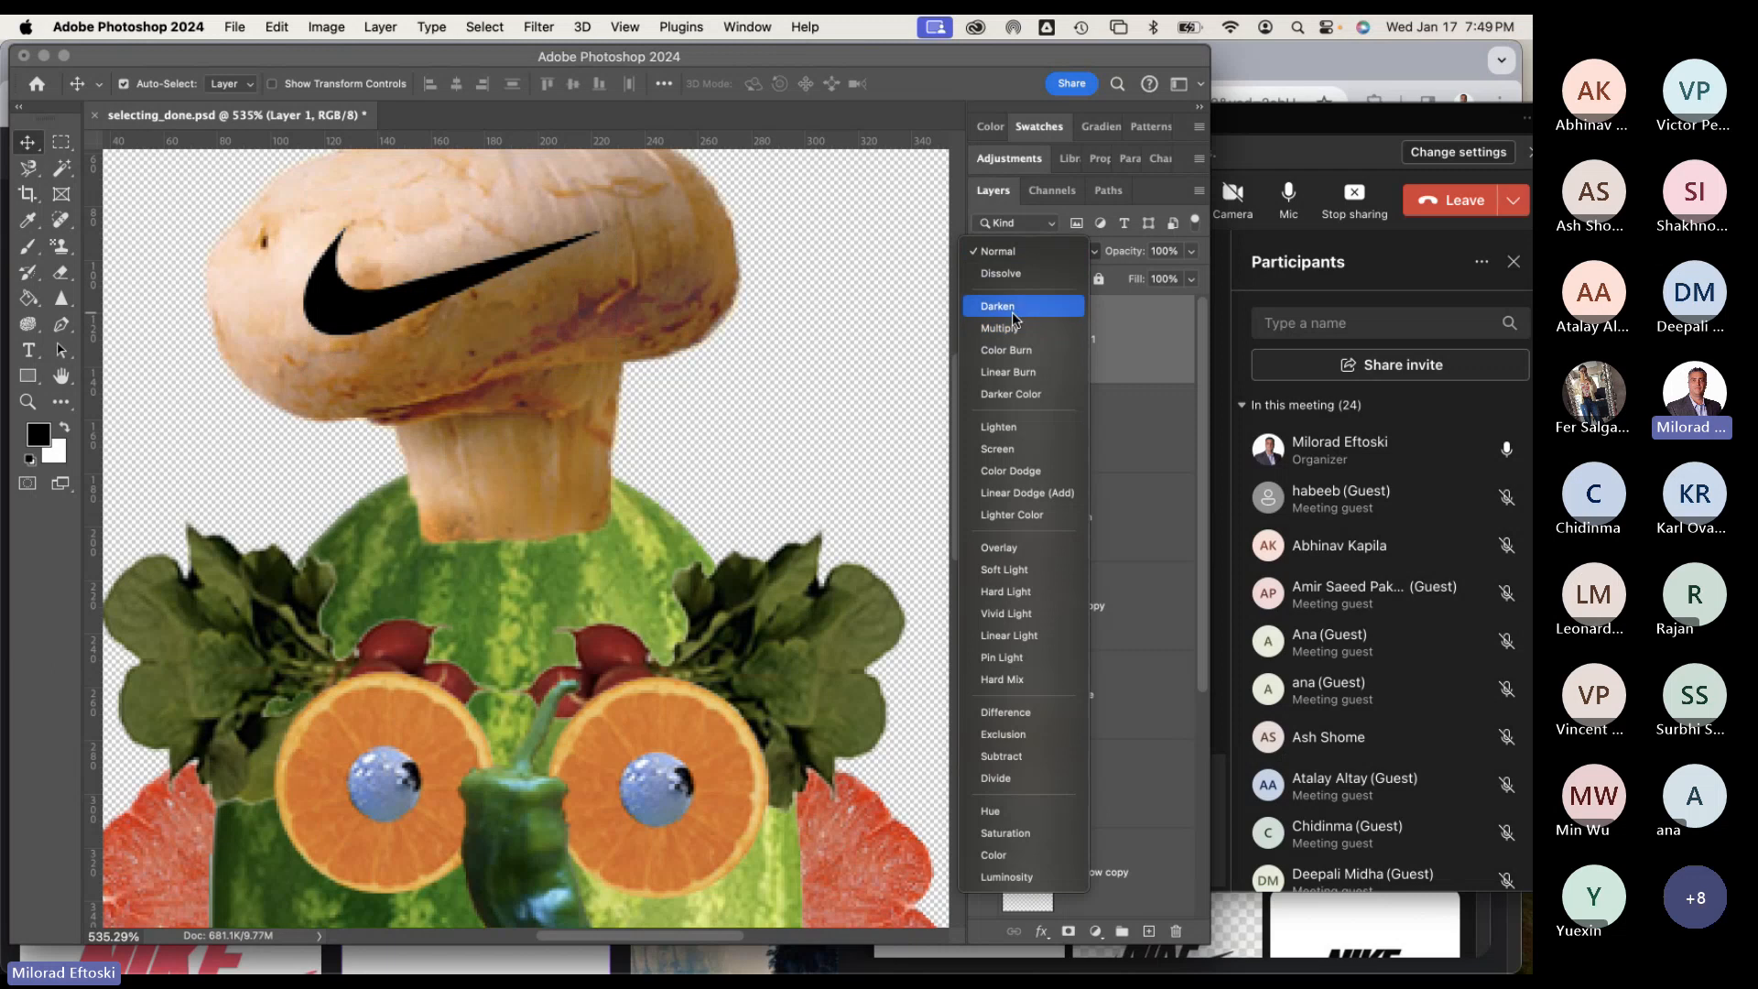
{"action": "left_click", "coordinate": [1000, 328]}
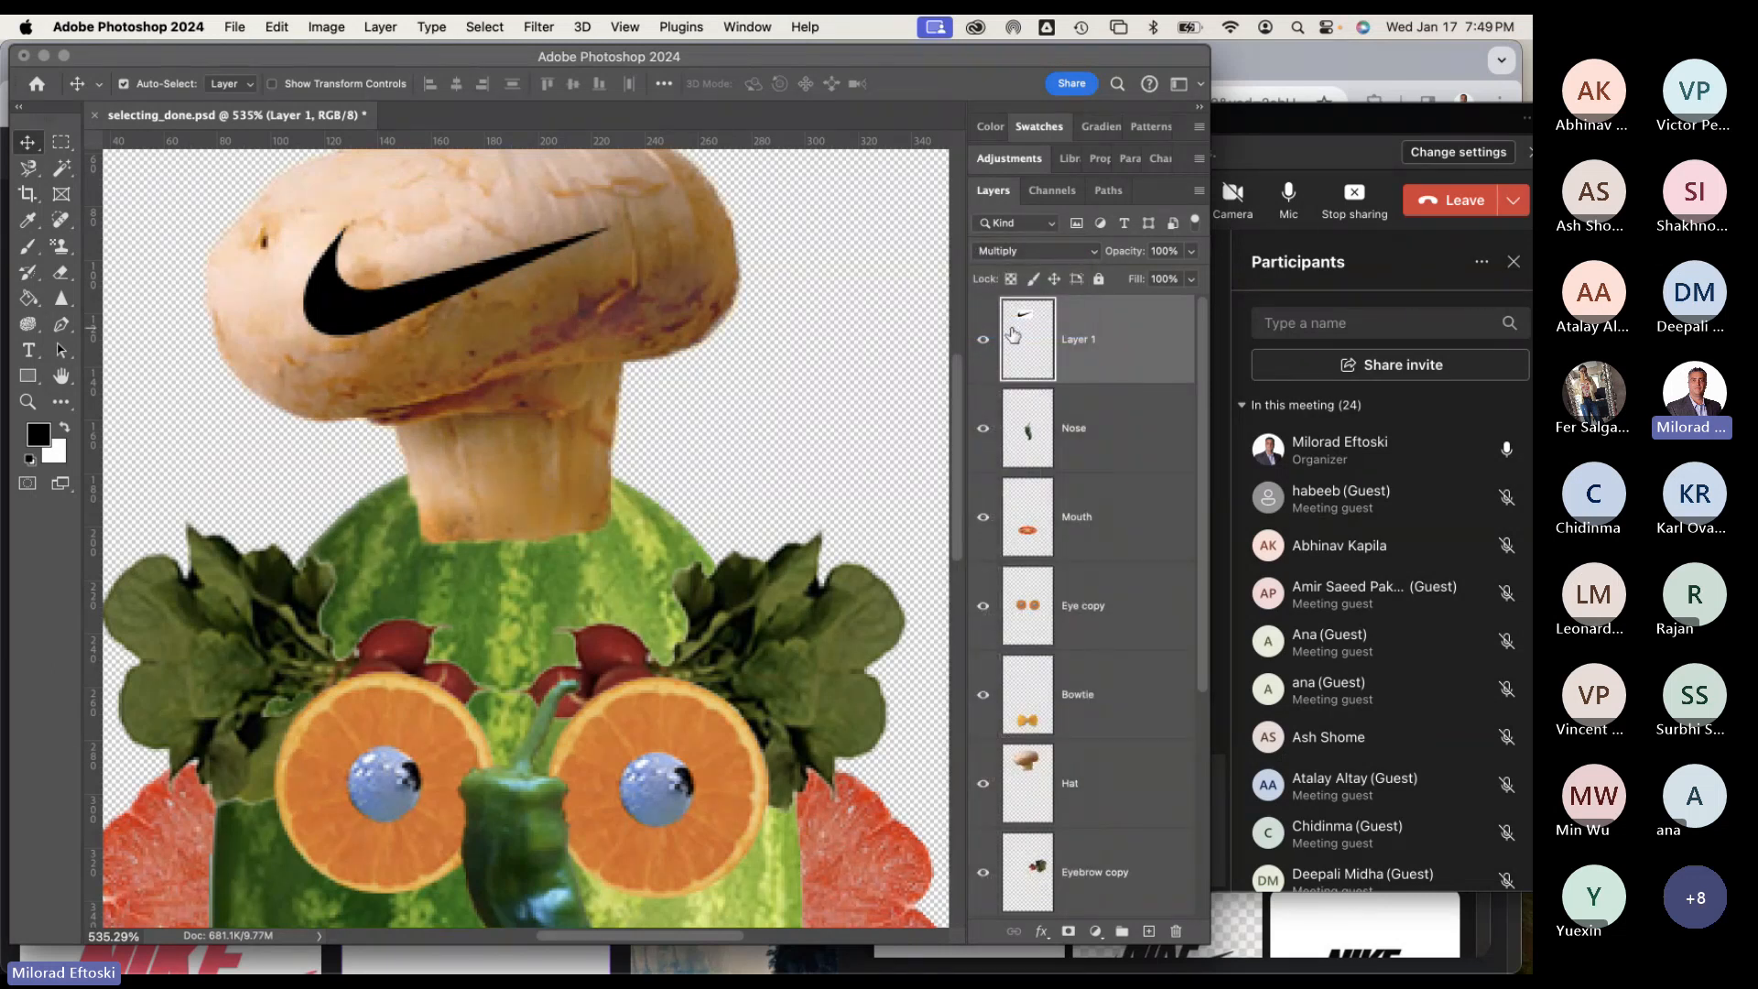
{"action": "key", "text": "super+z"}
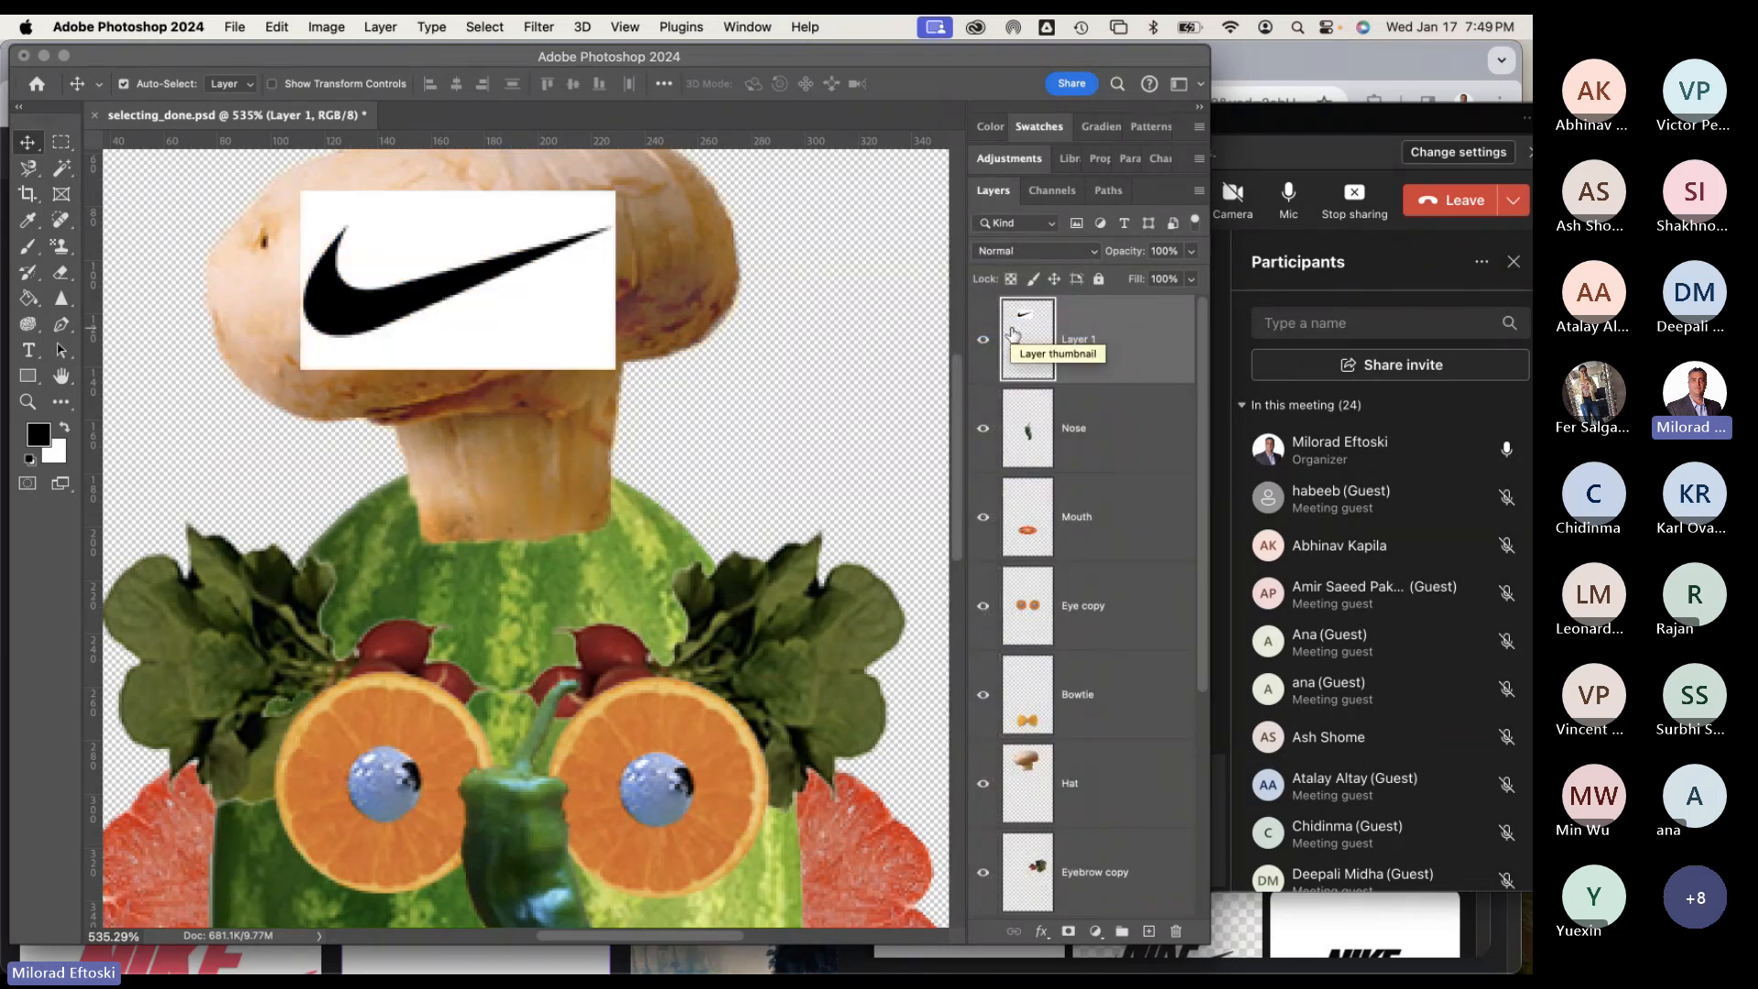
{"action": "key", "text": "super+z"}
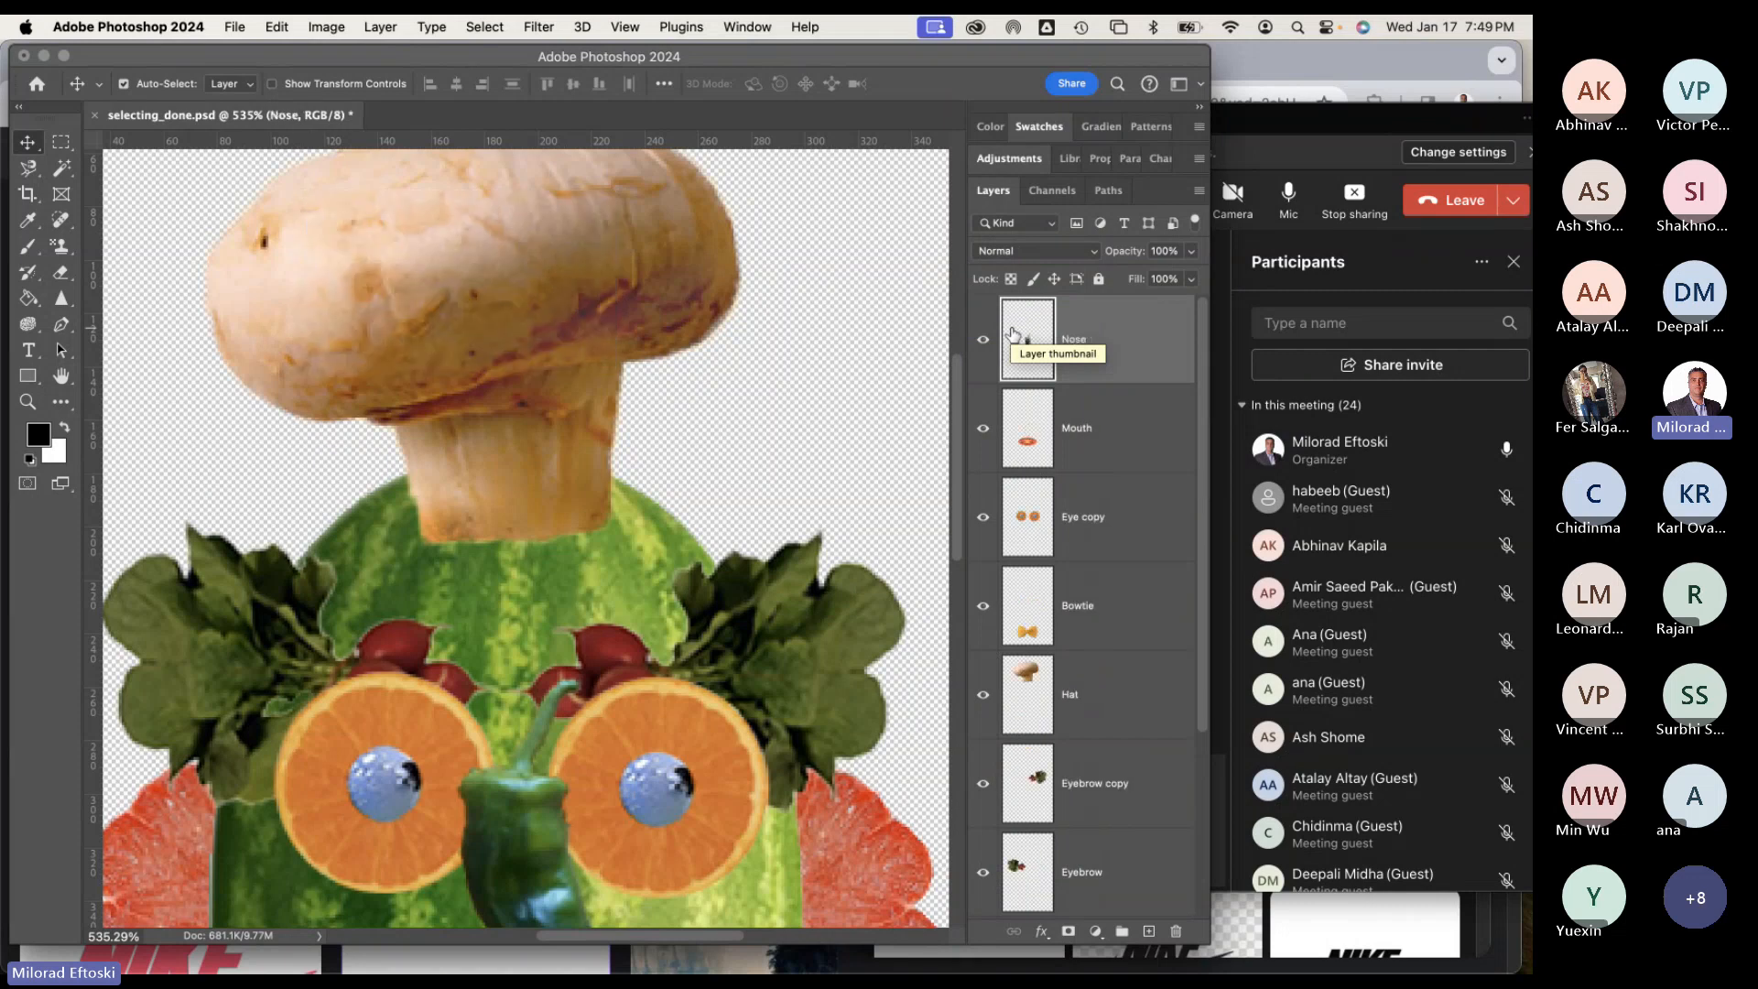
Switch back to Chrome and examine other Nike logo image results, including the Shutterstock, Vecteezy and Kreafolk ones, for a transparent version.
{"action": "left_click", "coordinate": [1378, 69]}
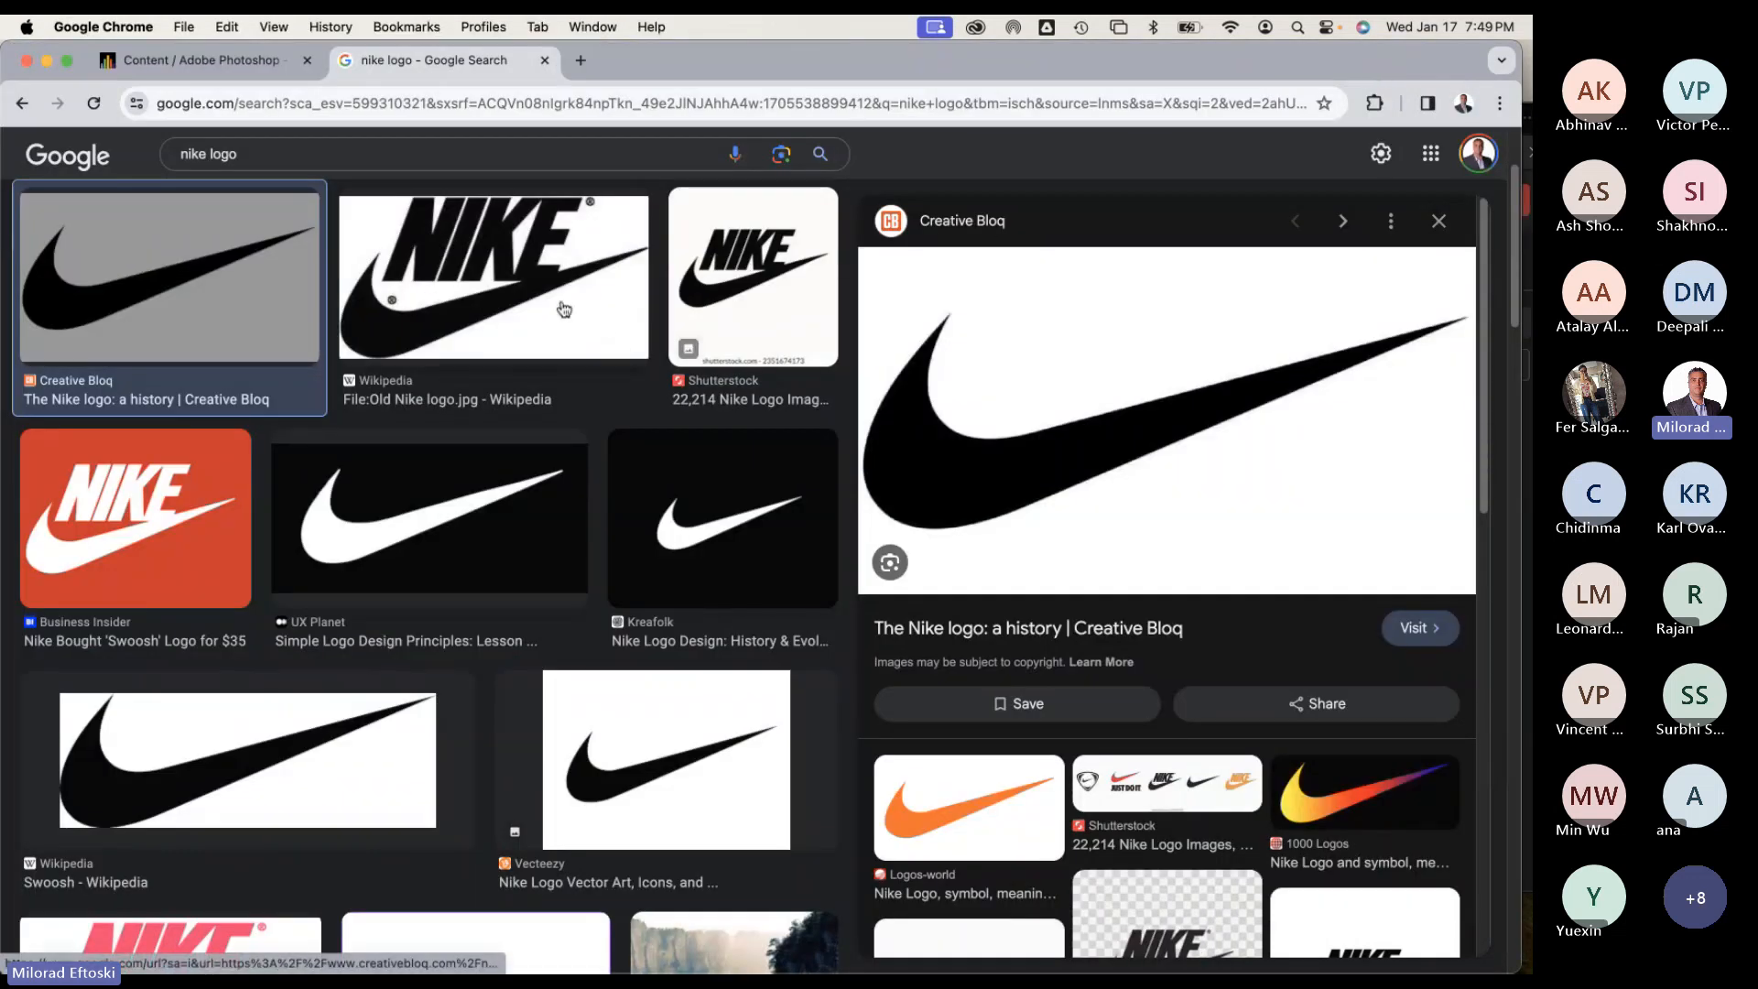
{"action": "scroll", "coordinate": [943, 449], "scroll_direction": "down", "scroll_amount": 3}
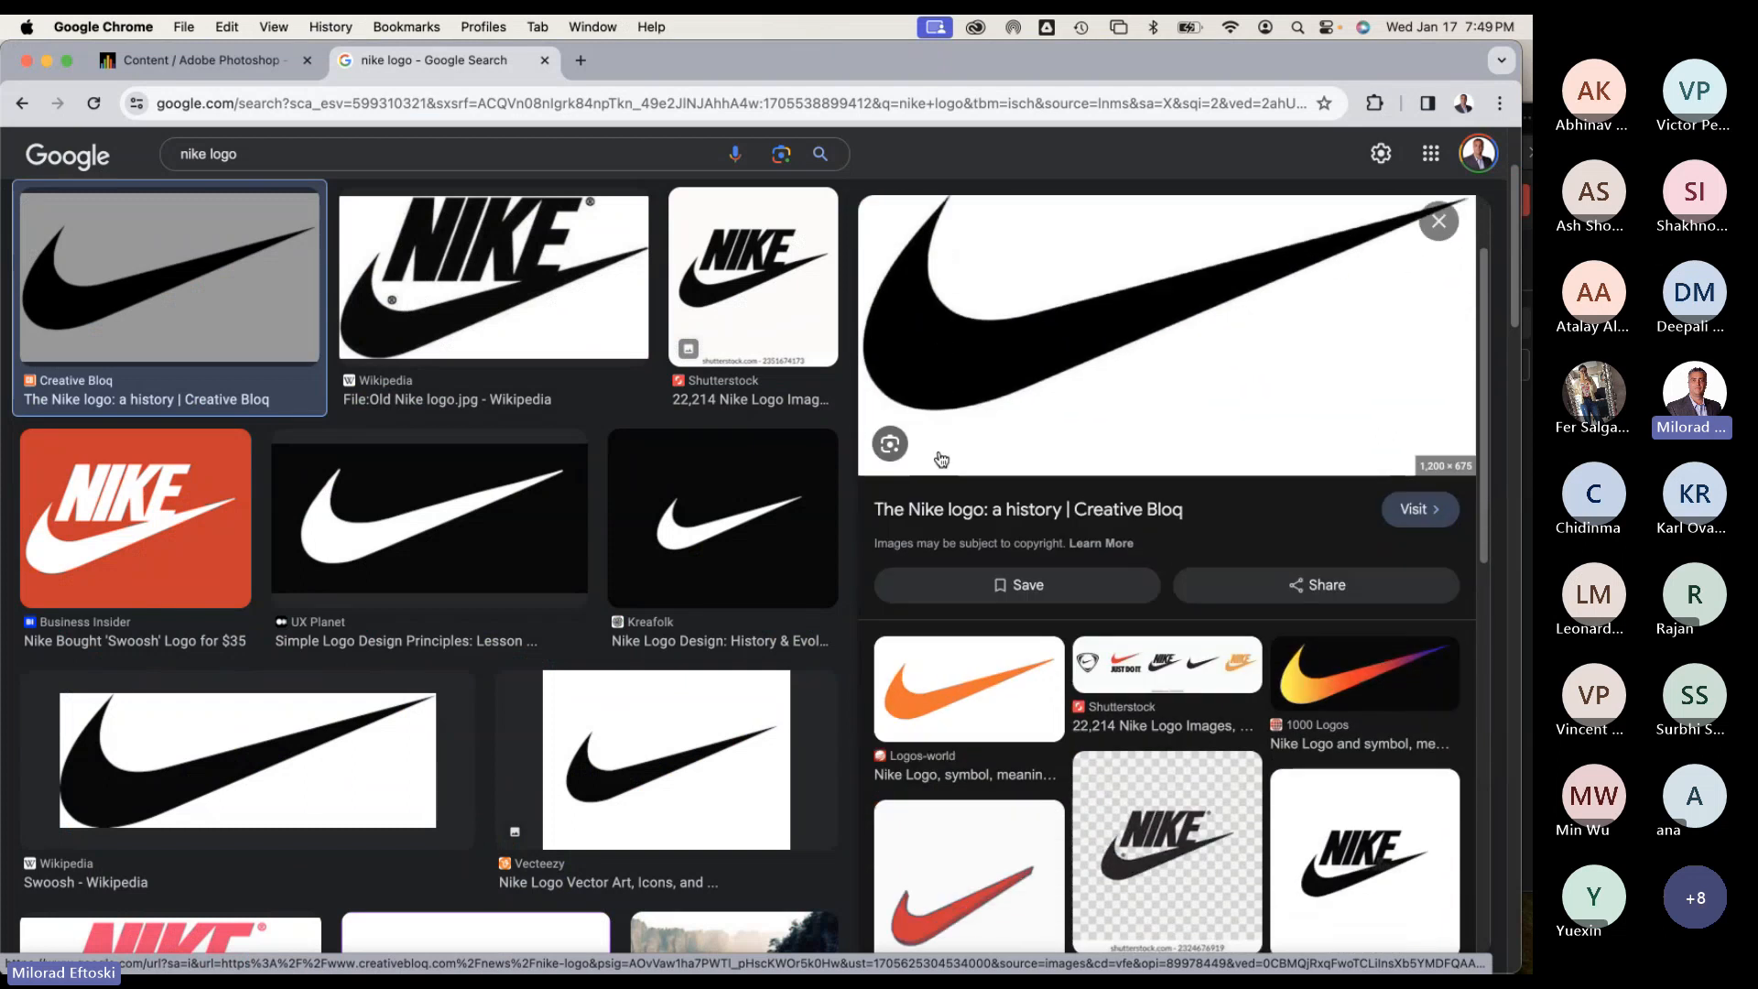
{"action": "left_click", "coordinate": [1111, 678]}
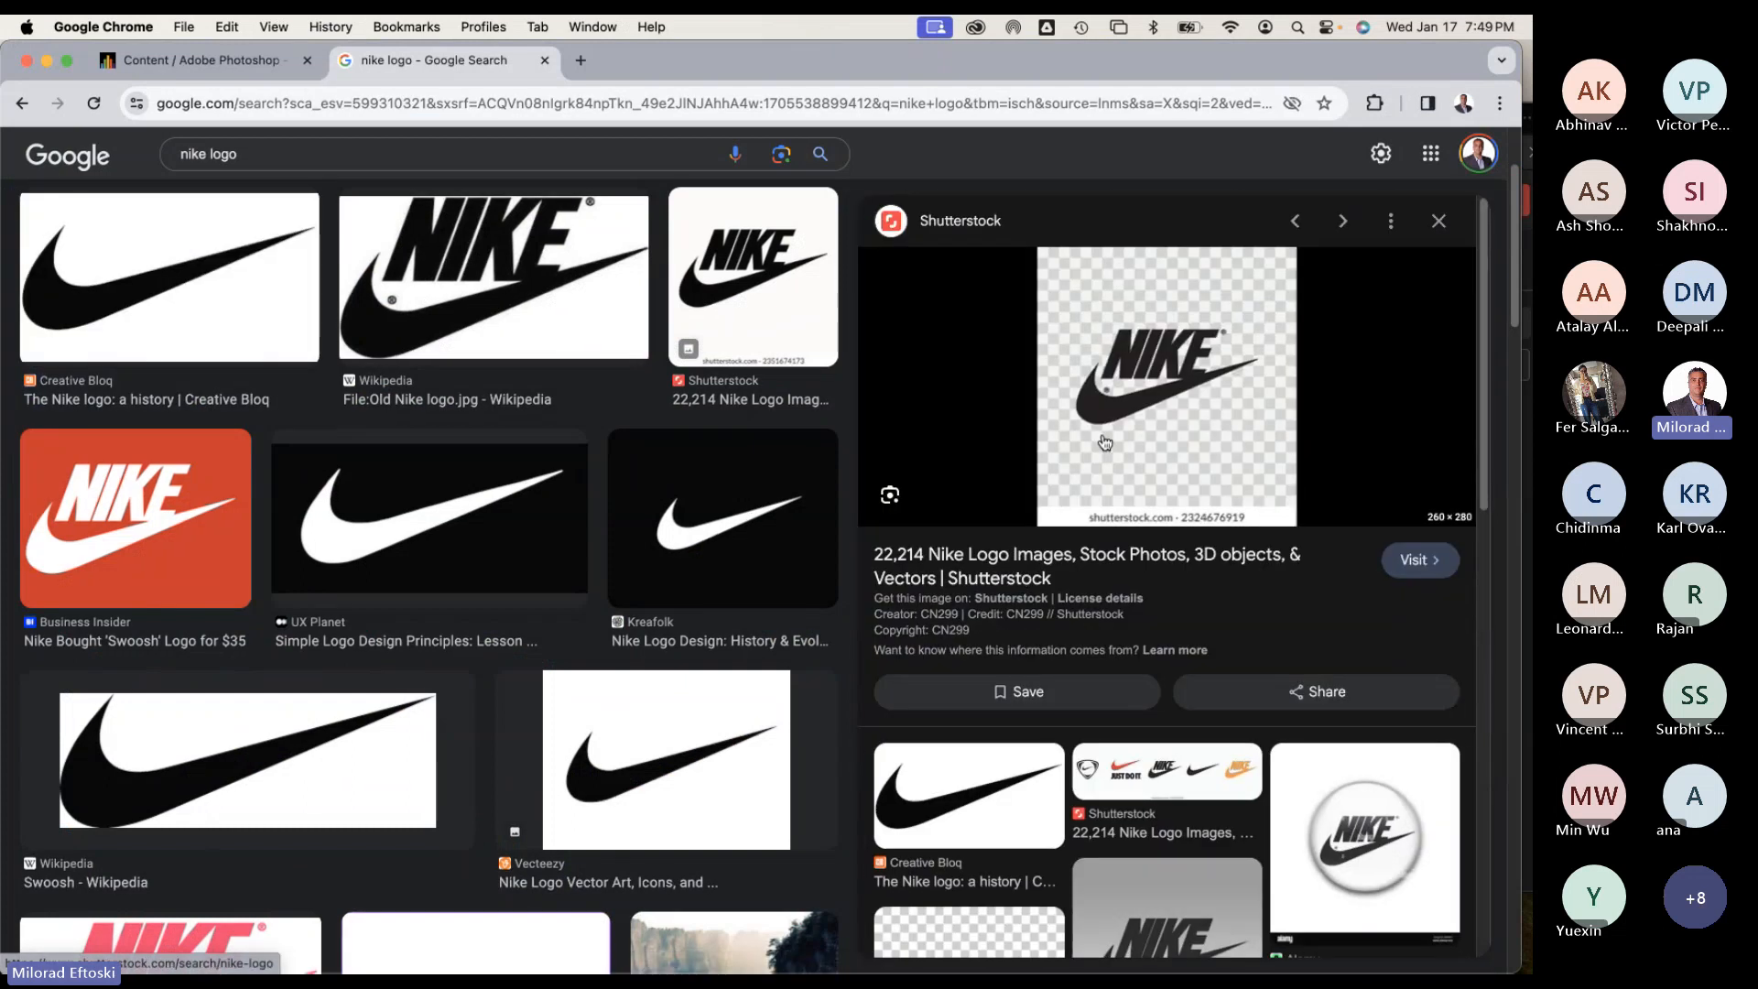
{"action": "left_click_drag", "start_coordinate": [1130, 348], "coordinate": [1108, 385]}
{"action": "scroll", "coordinate": [1164, 550], "scroll_direction": "down", "scroll_amount": 2}
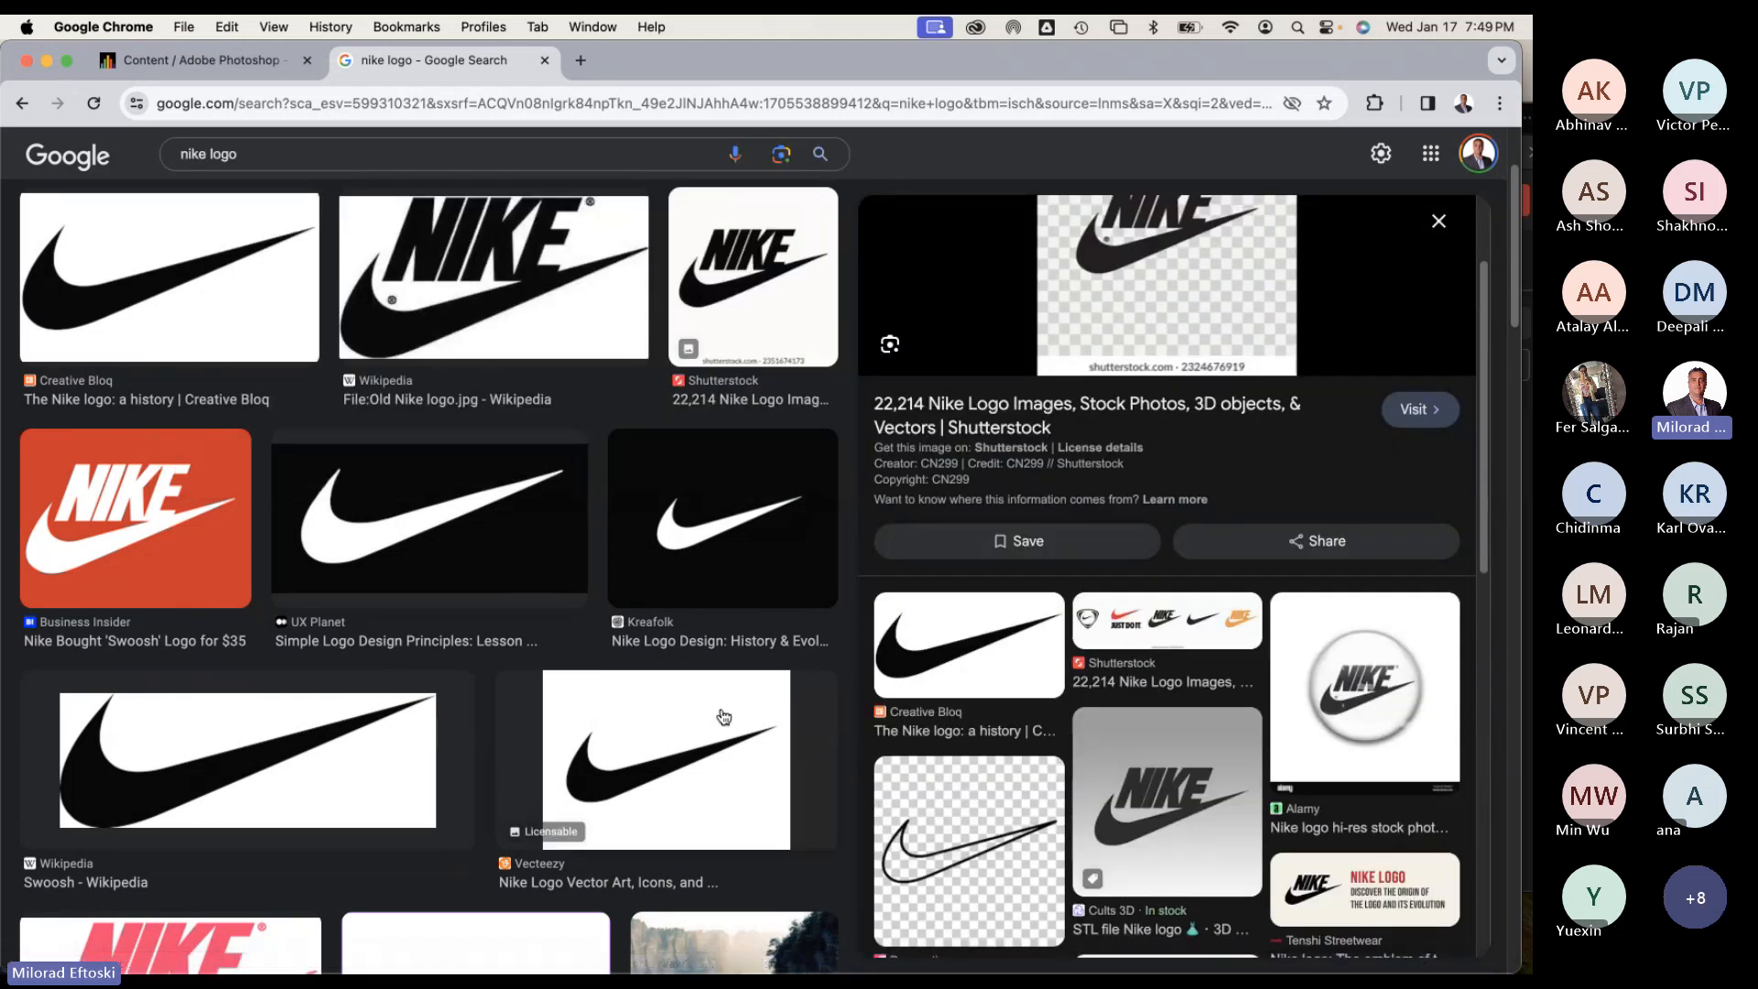
{"action": "left_click", "coordinate": [721, 717]}
{"action": "left_click_drag", "start_coordinate": [1060, 527], "coordinate": [1088, 565]}
{"action": "left_click", "coordinate": [711, 555]}
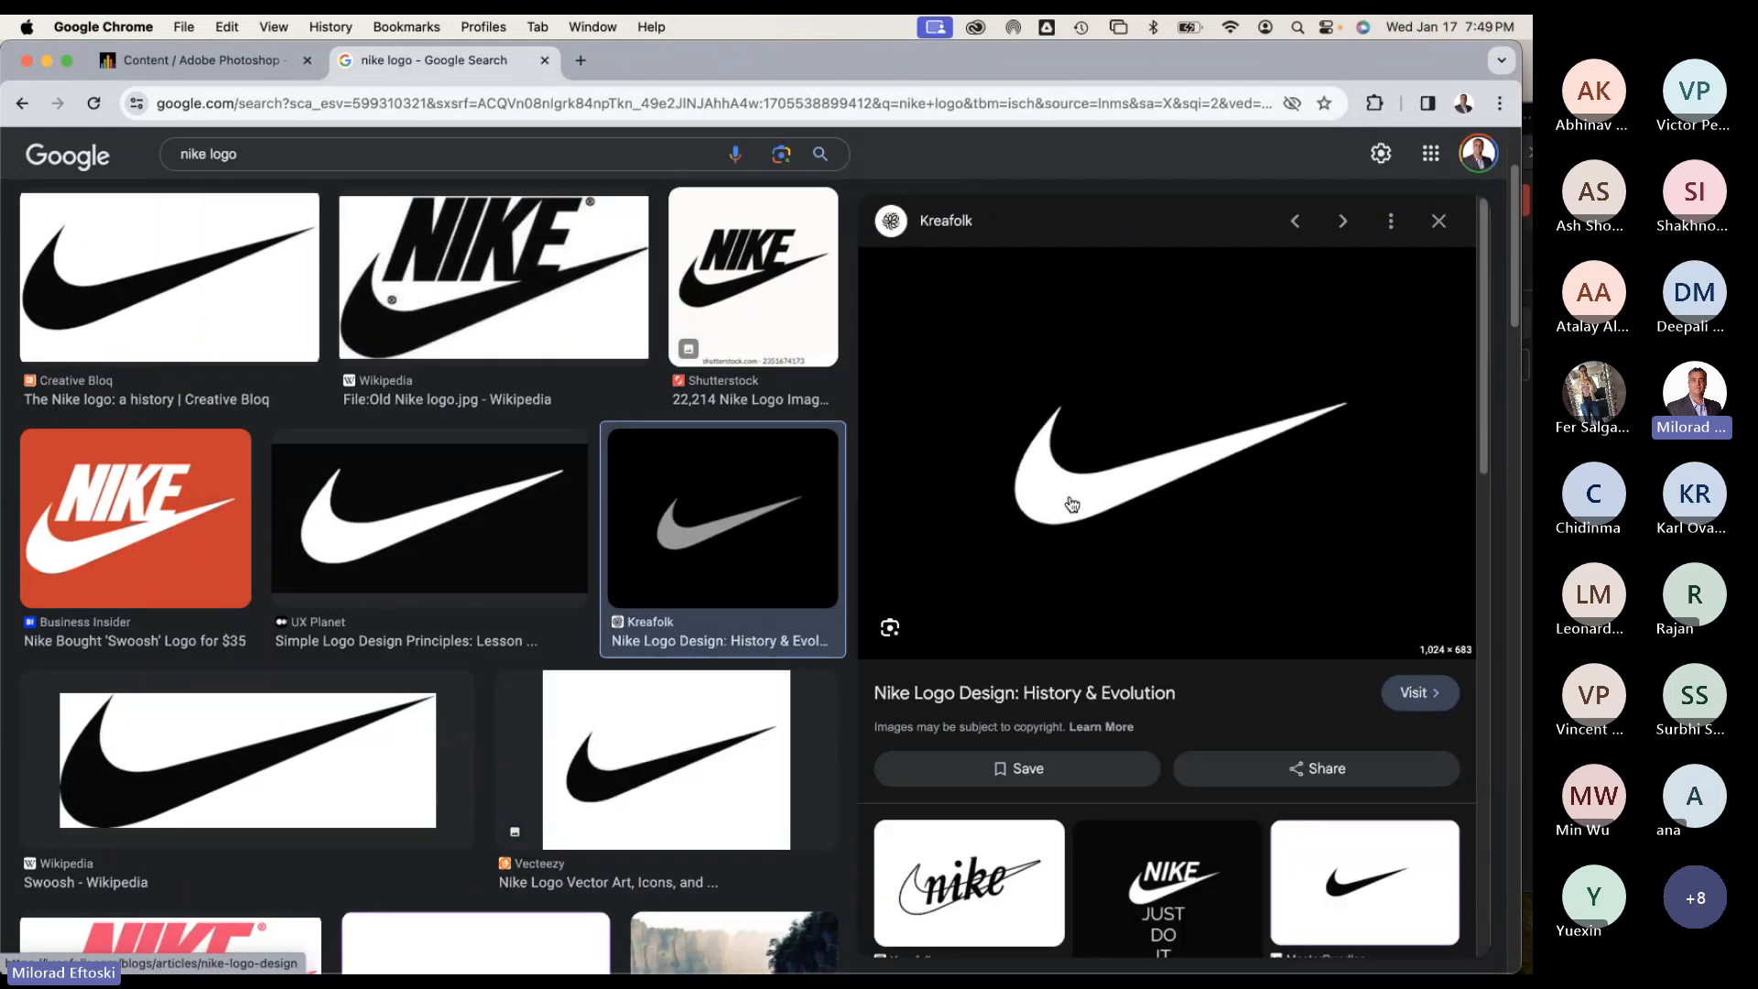
{"action": "left_click_drag", "start_coordinate": [1069, 503], "coordinate": [795, 584]}
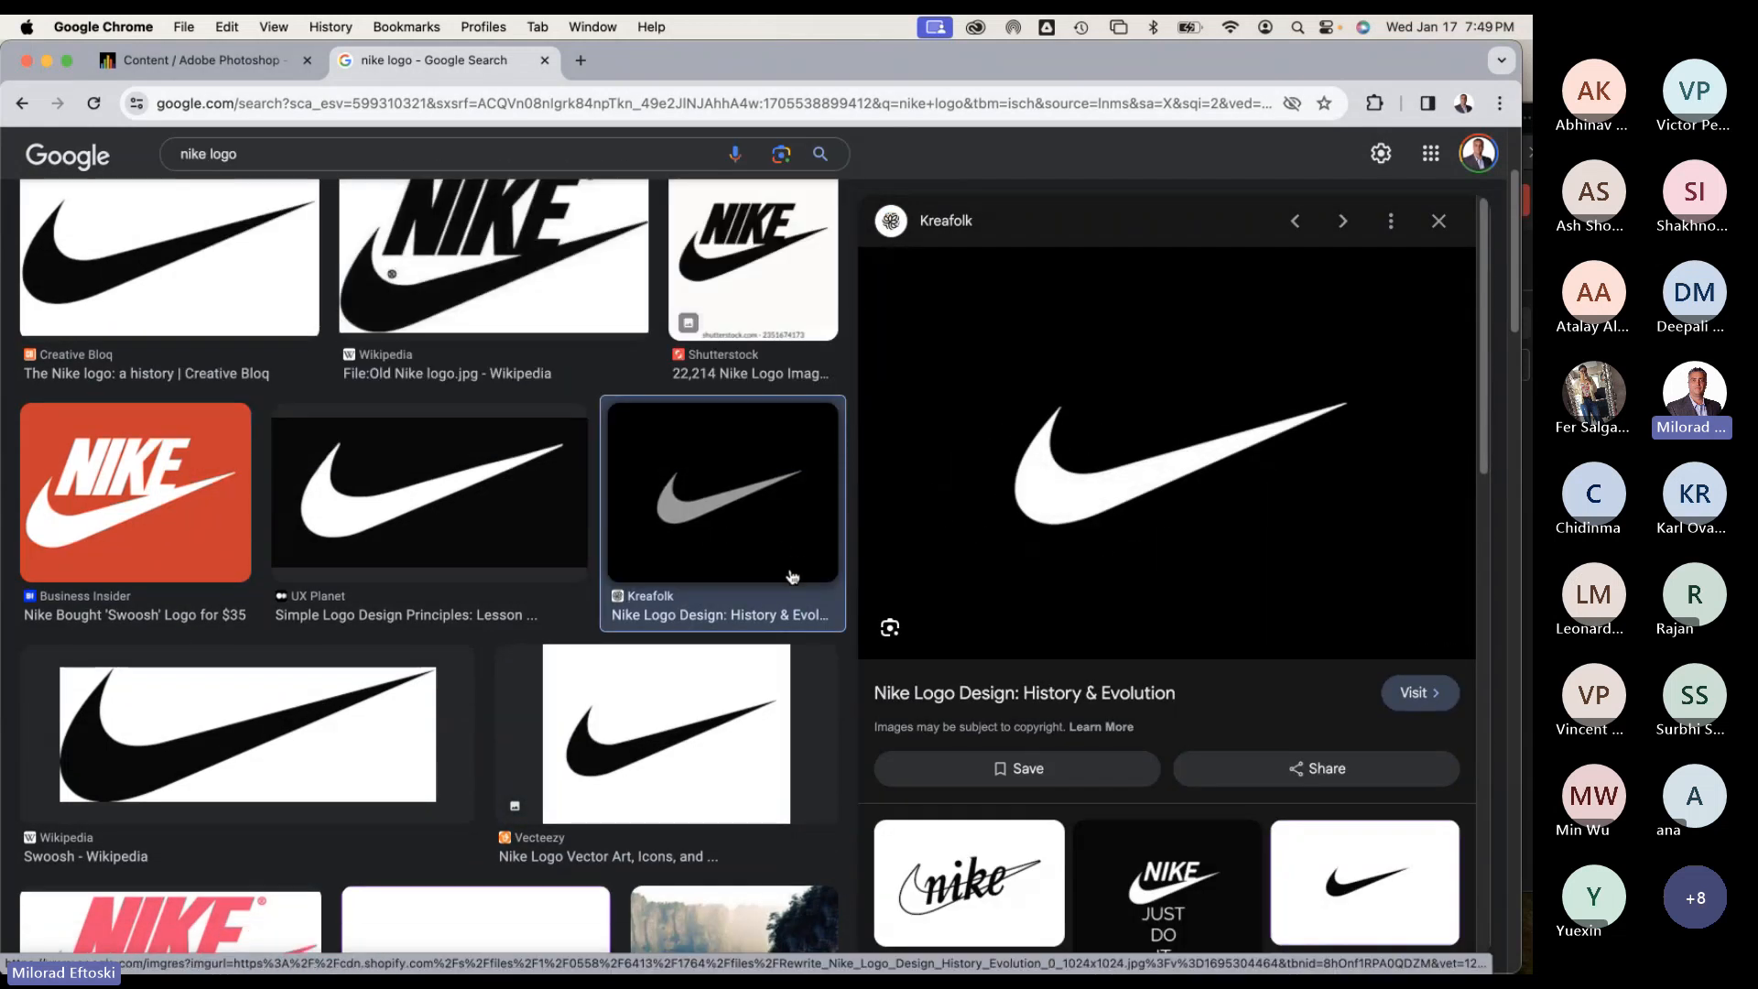
{"action": "scroll", "coordinate": [795, 578], "scroll_direction": "down", "scroll_amount": 2}
{"action": "scroll", "coordinate": [795, 578], "scroll_direction": "down", "scroll_amount": 10}
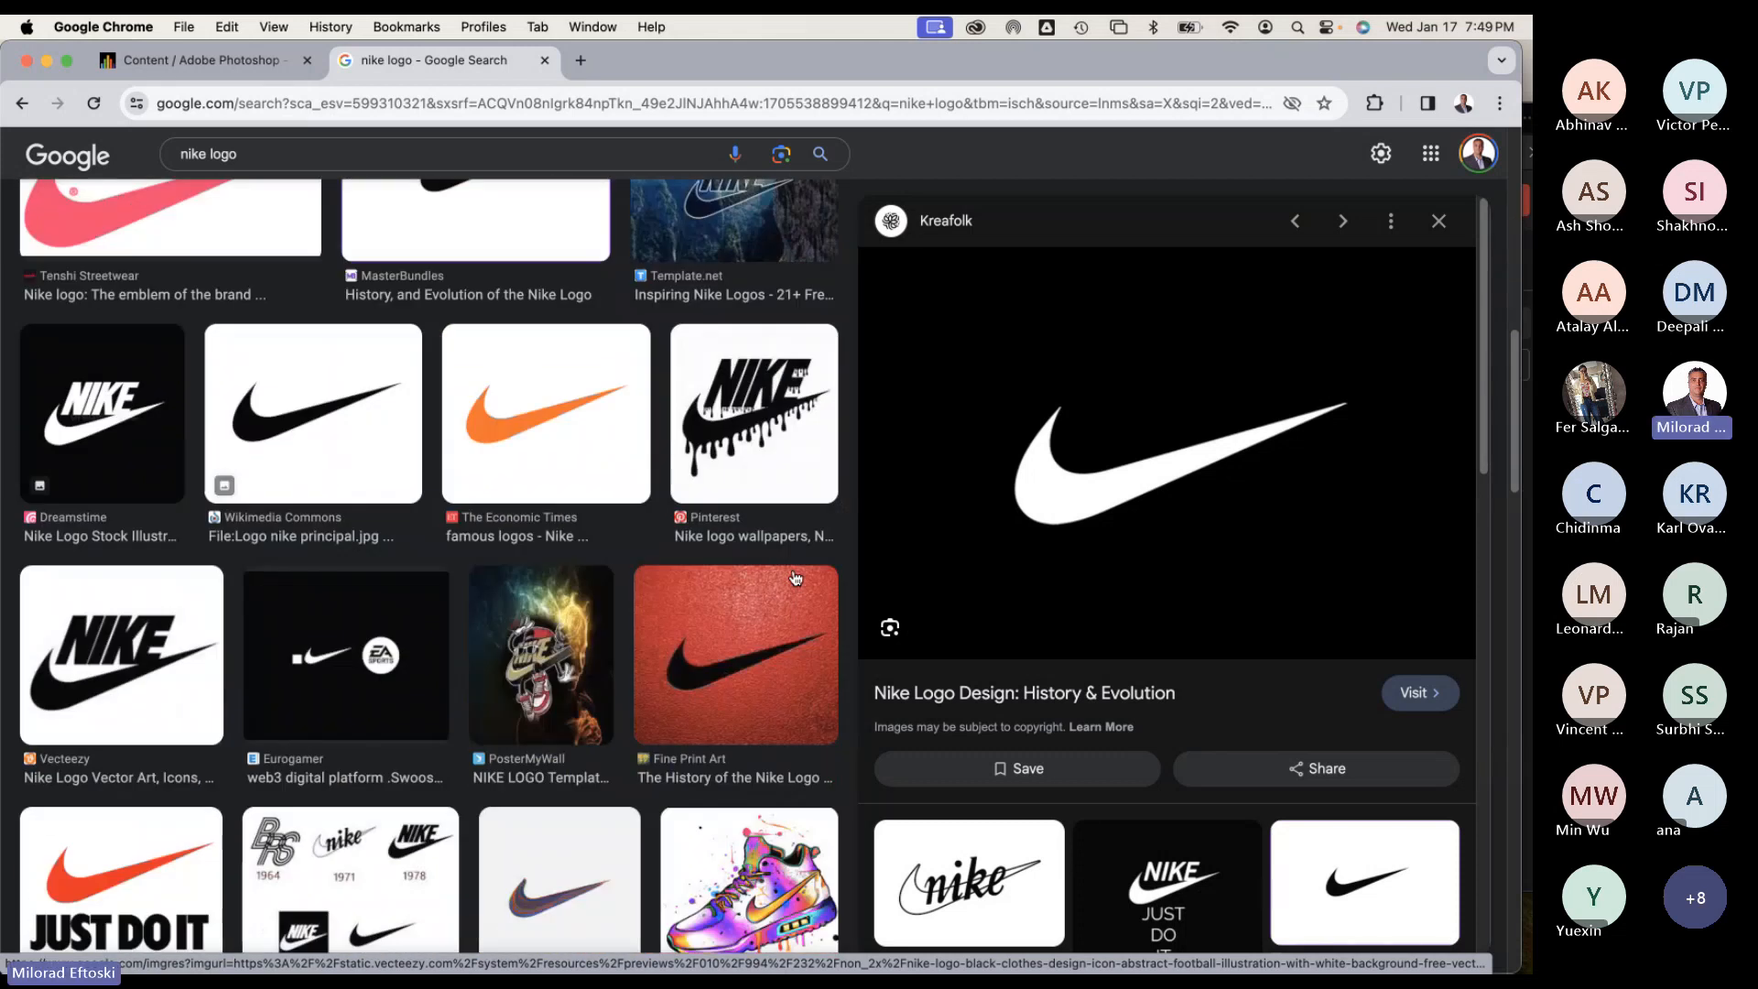
{"action": "scroll", "coordinate": [795, 578], "scroll_direction": "down", "scroll_amount": 10}
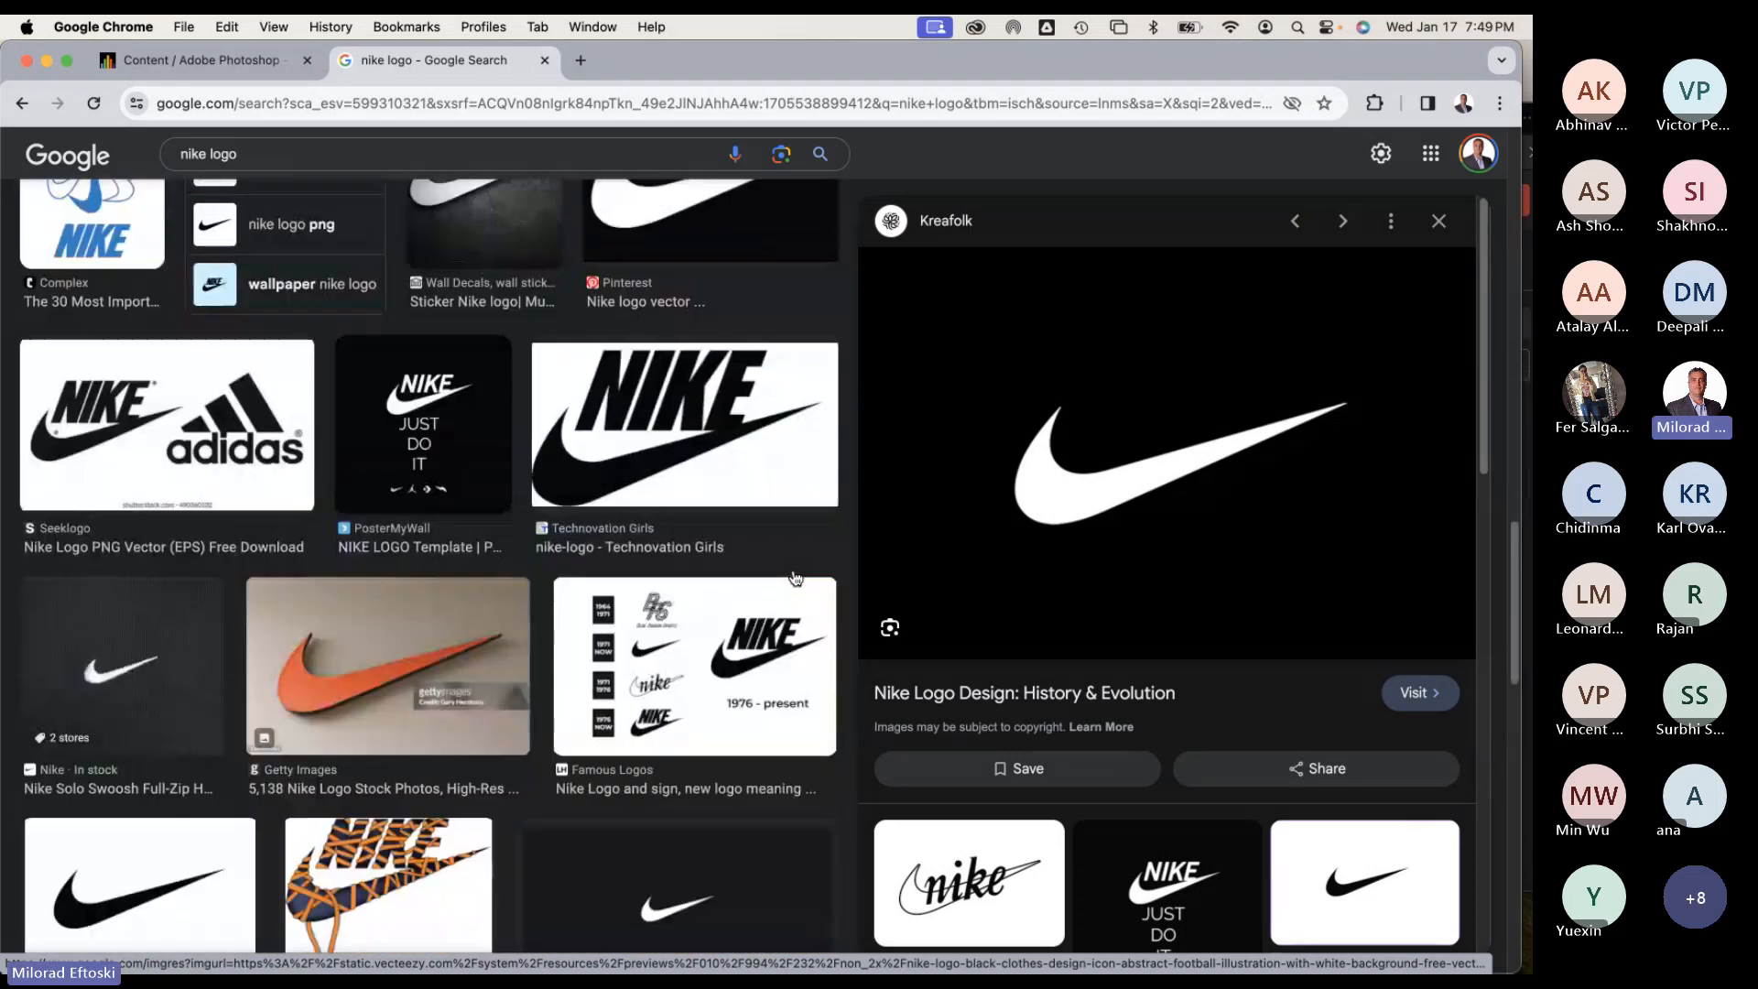
{"action": "scroll", "coordinate": [795, 578], "scroll_direction": "up", "scroll_amount": 20}
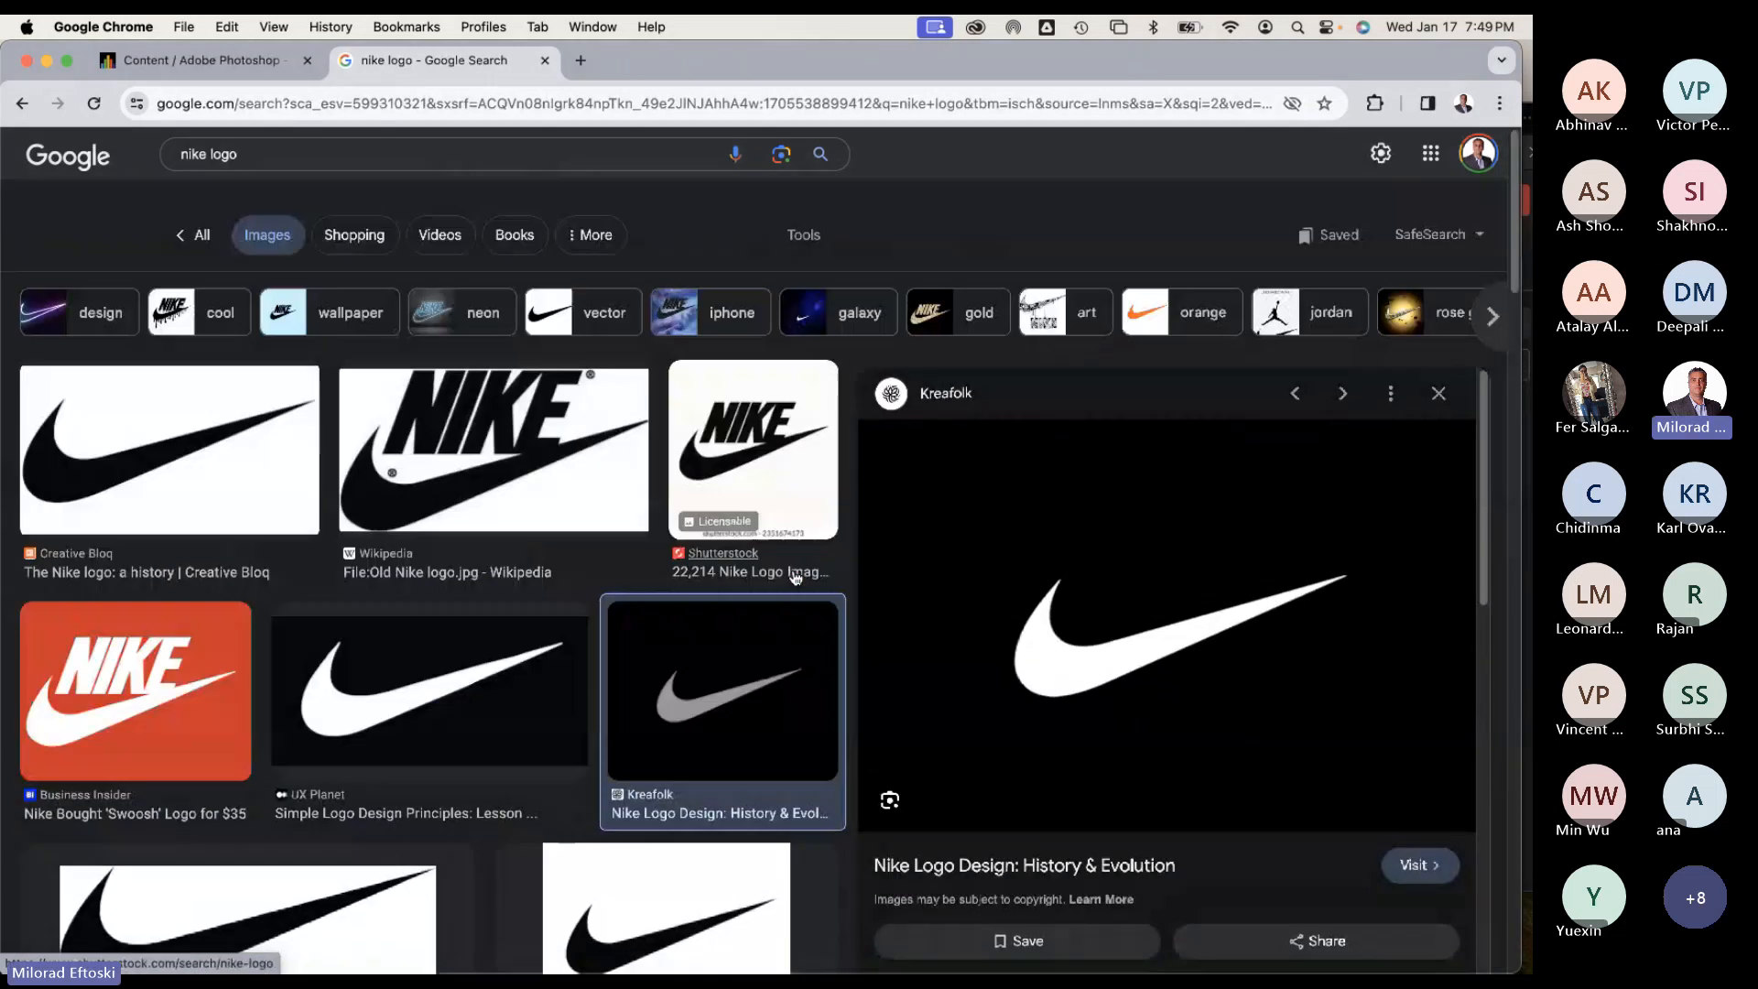
Search Google Images for "nike logo png".
{"action": "left_click", "coordinate": [309, 176]}
{"action": "type", "text": "png"}
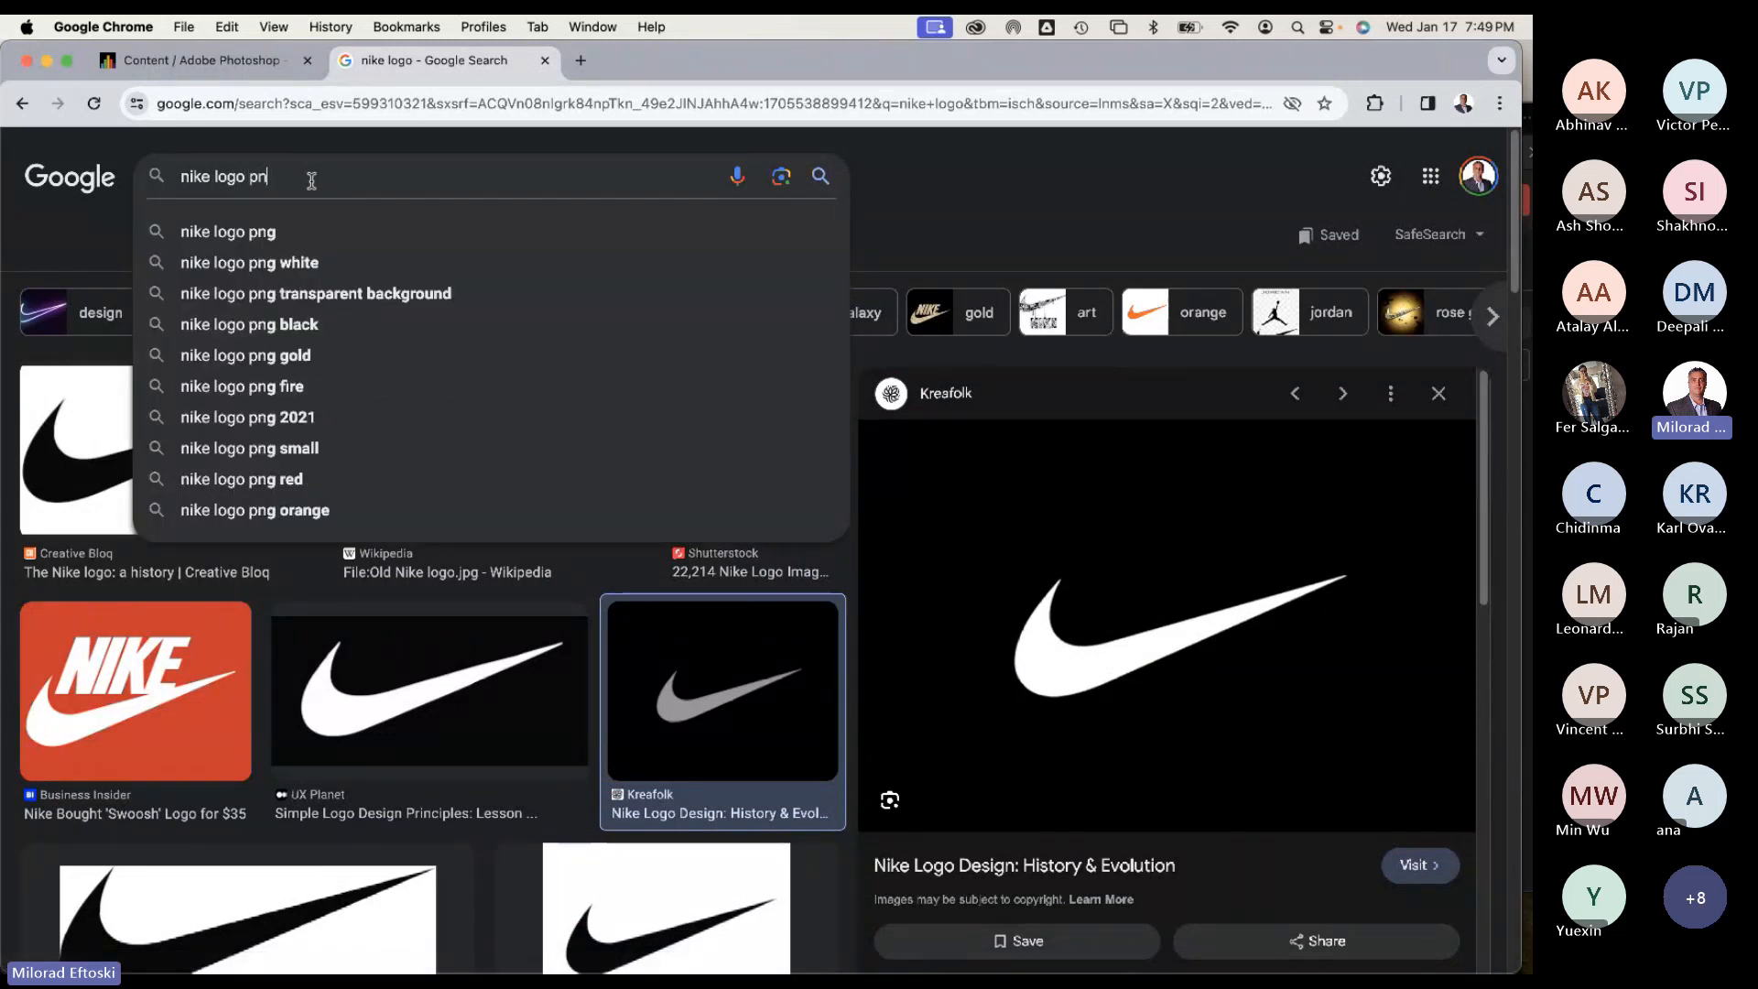
{"action": "double_click", "coordinate": [259, 177]}
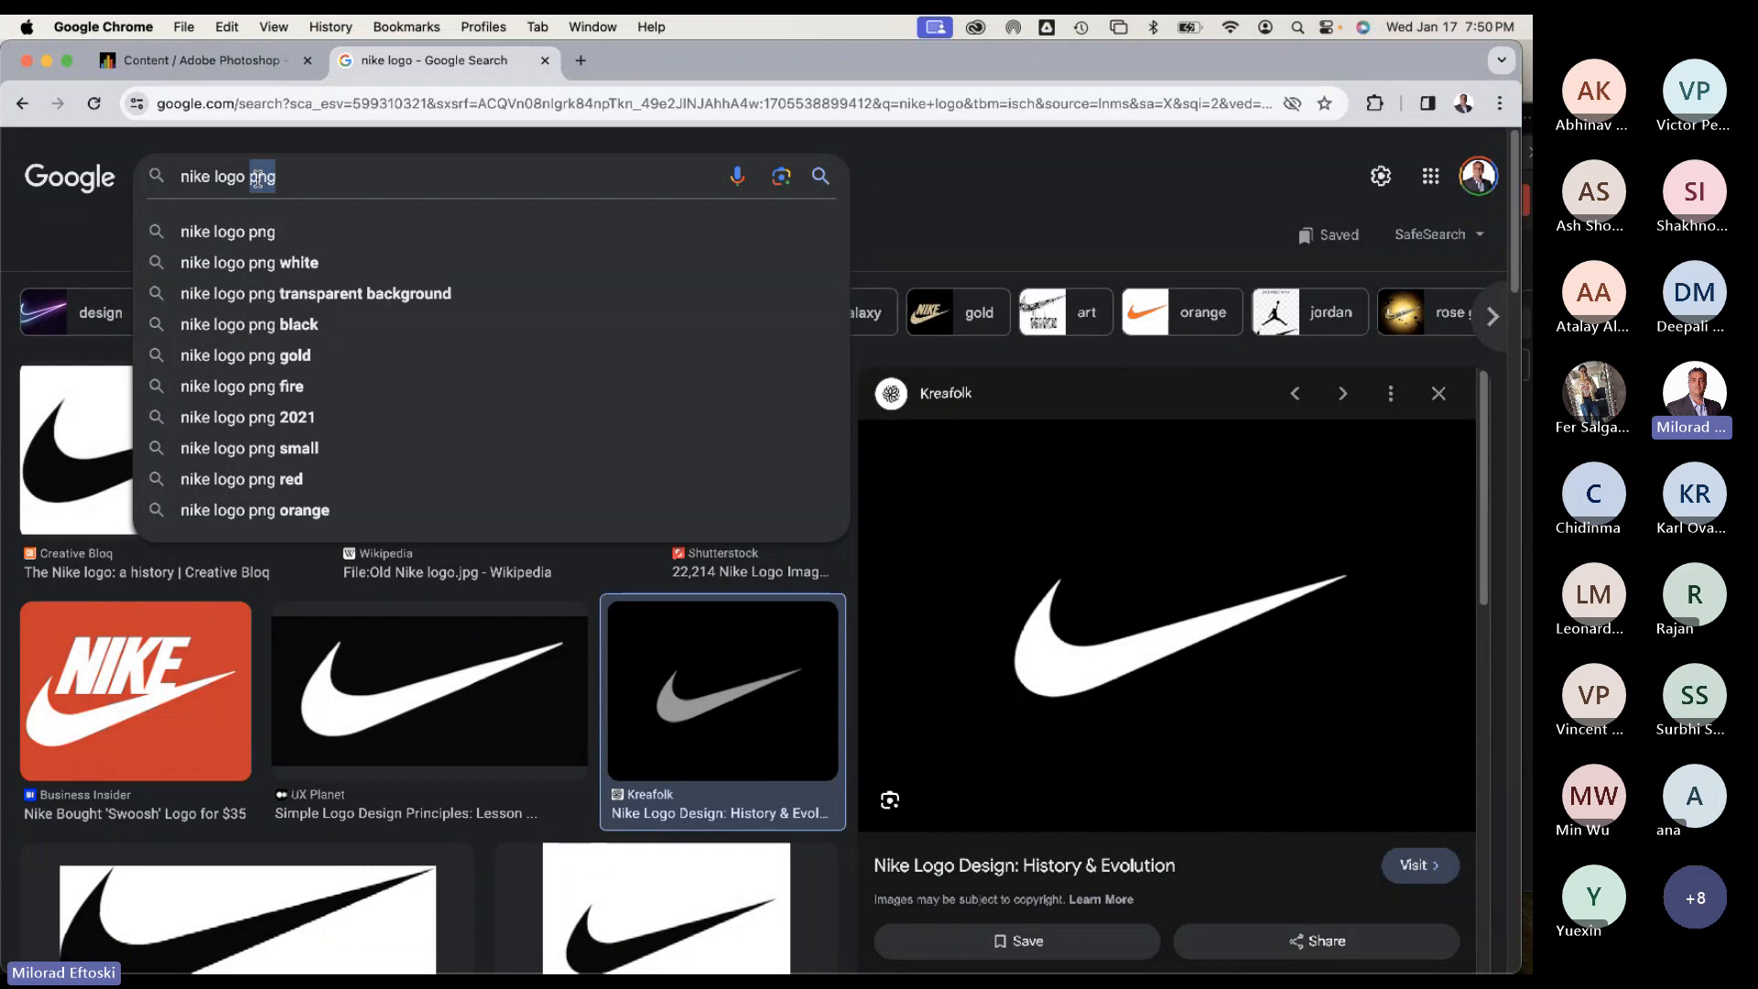
{"action": "left_click", "coordinate": [321, 175]}
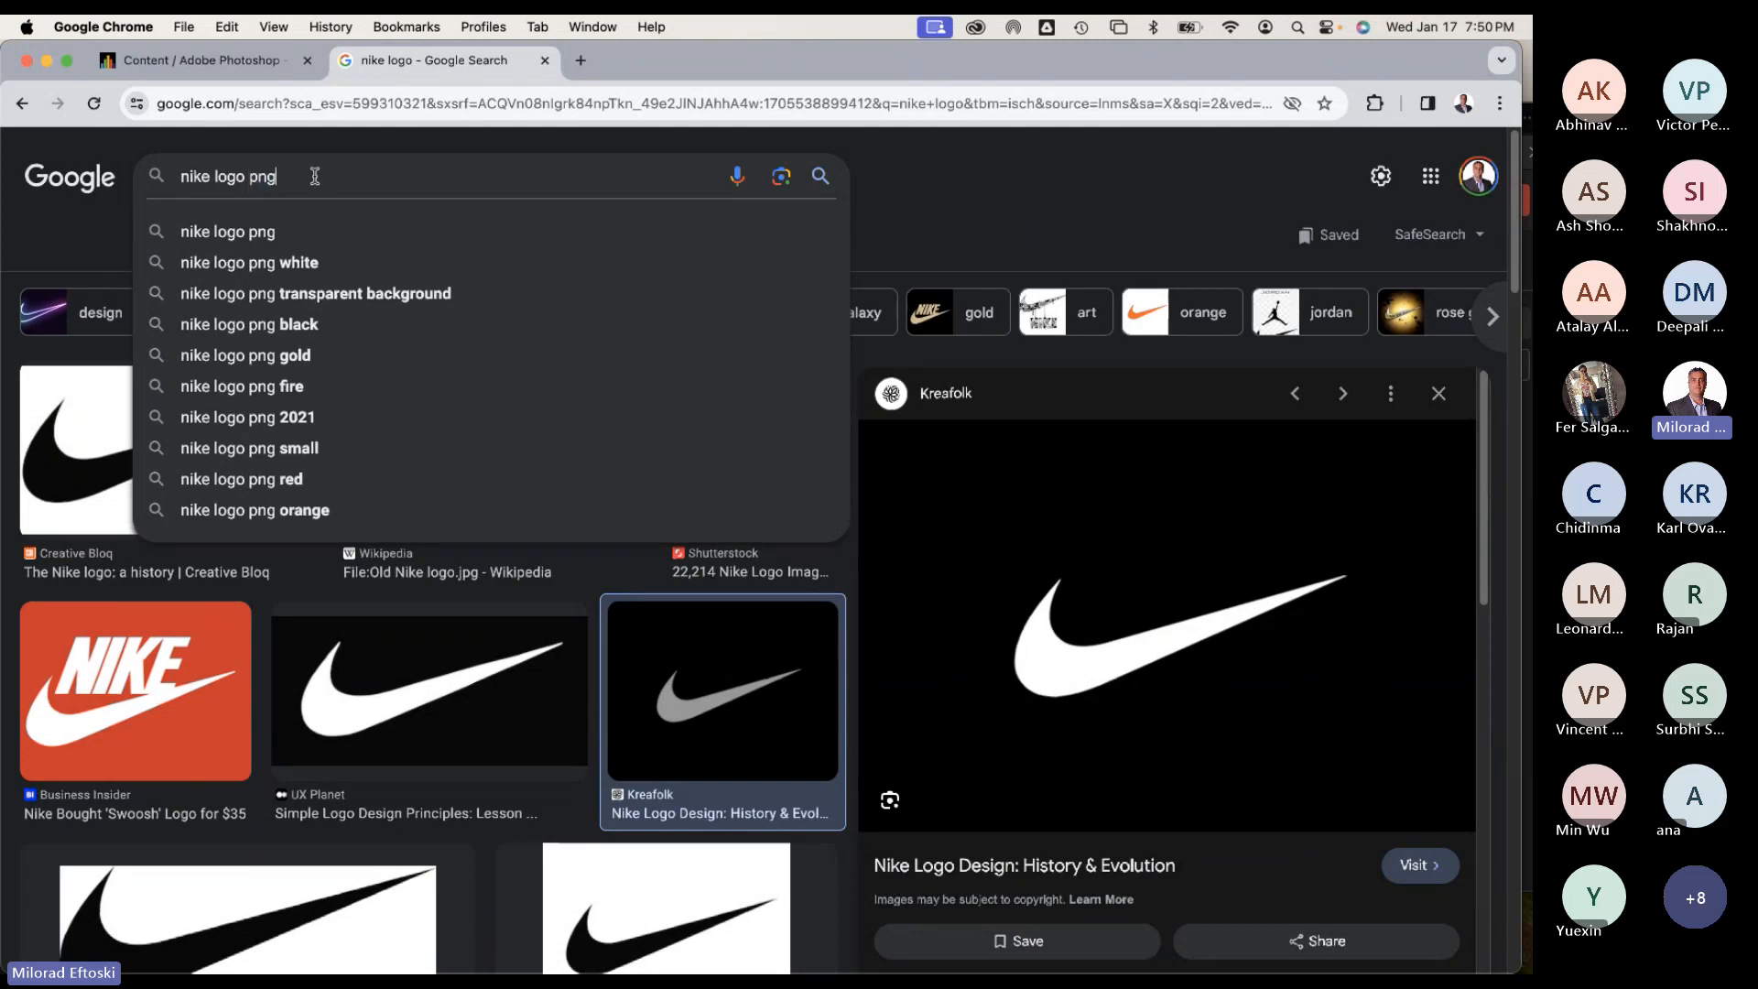
{"action": "key", "text": "Return"}
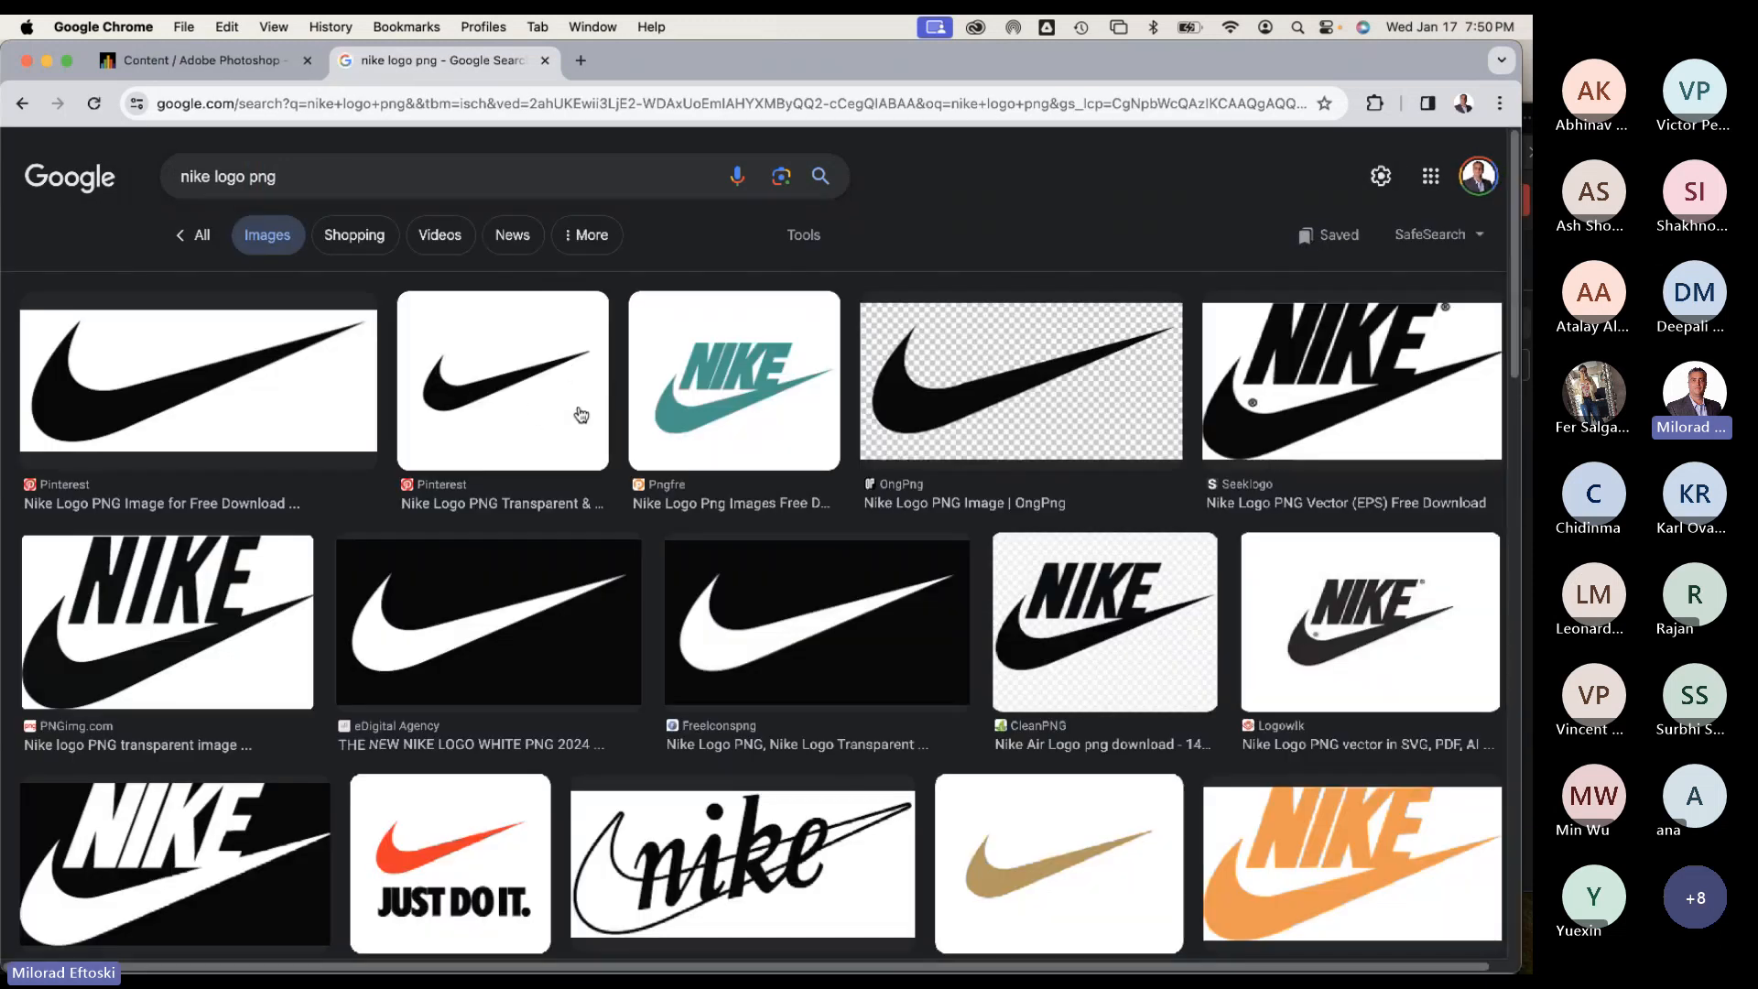
Examine the OngPng, Pinterest and Seeklogo previews for a Nike logo with a transparent background.
{"action": "left_click", "coordinate": [945, 385]}
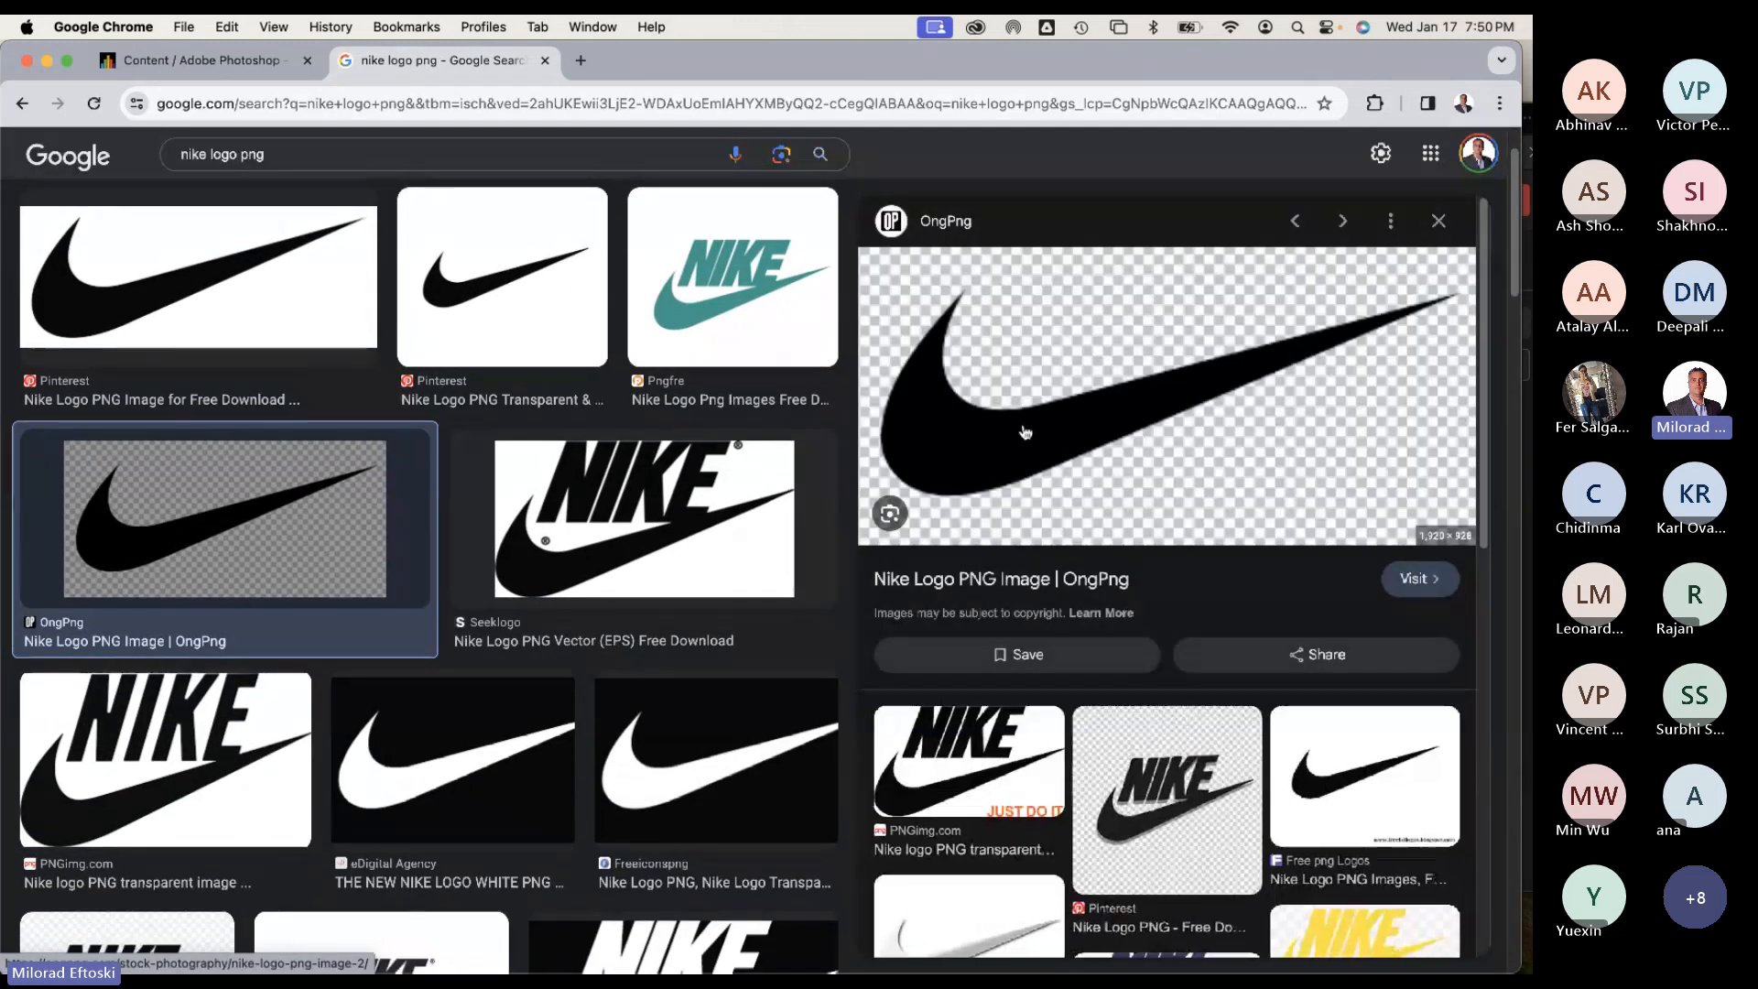
{"action": "left_click_drag", "start_coordinate": [1053, 443], "coordinate": [842, 517]}
{"action": "left_click", "coordinate": [307, 280]}
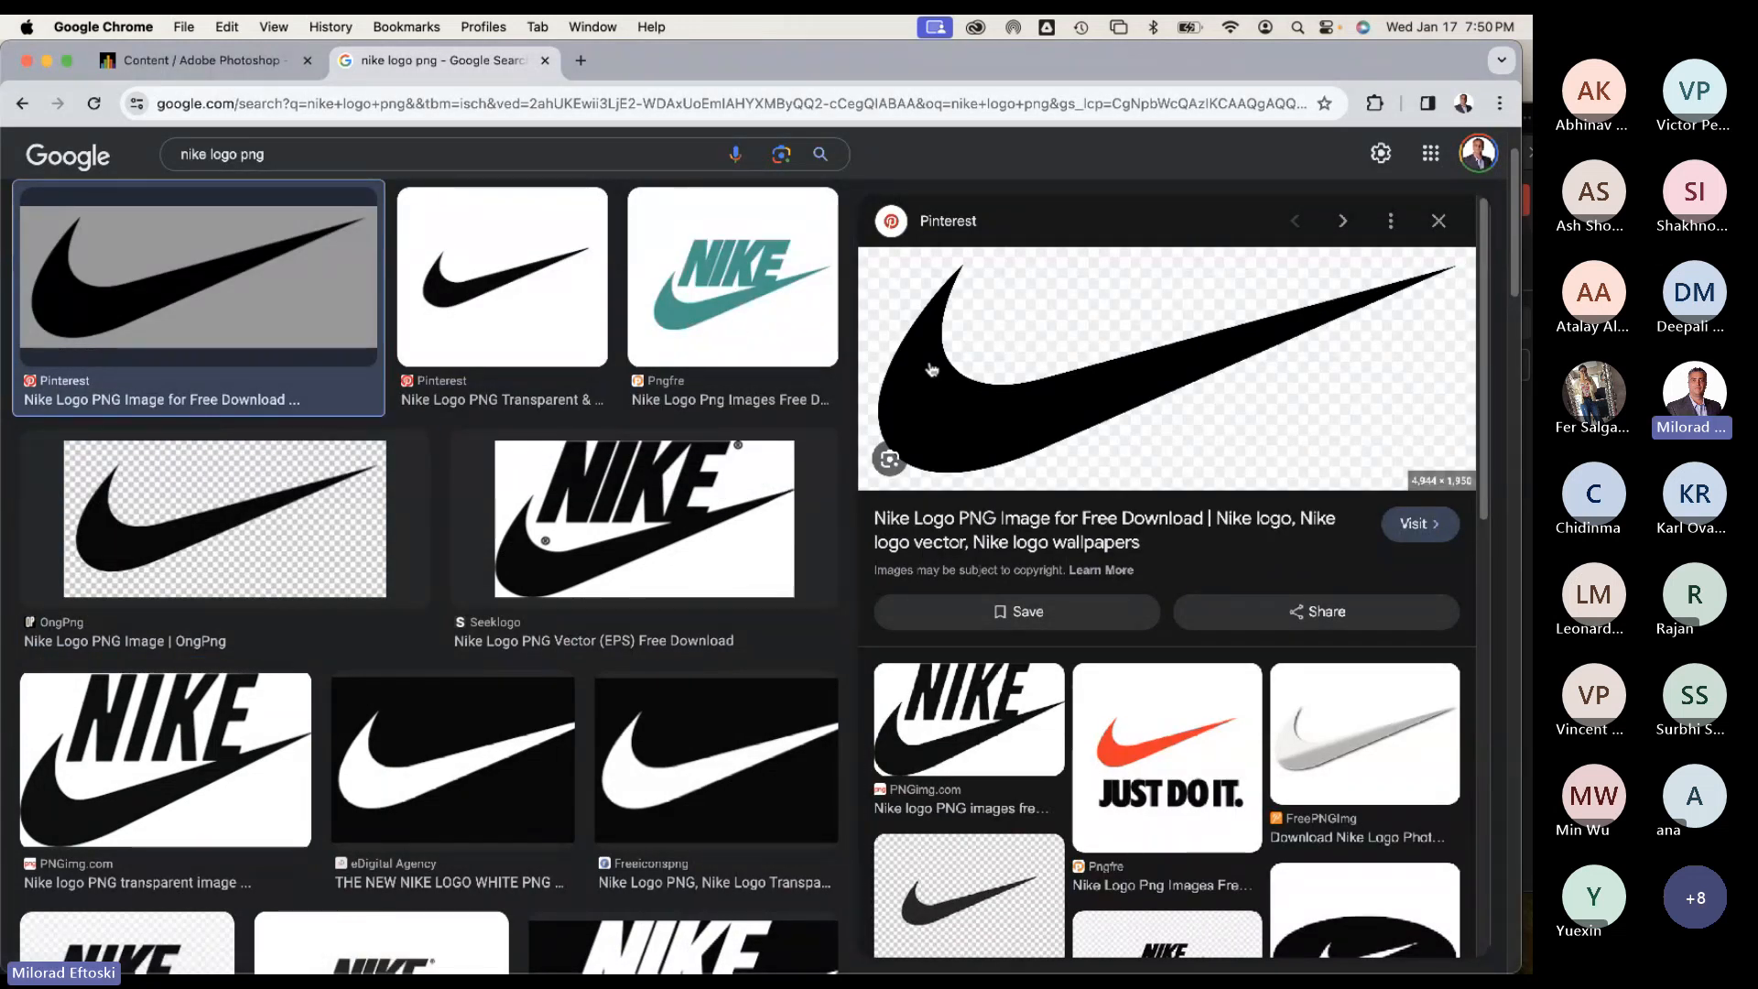
{"action": "left_click_drag", "start_coordinate": [1016, 519], "coordinate": [1083, 412]}
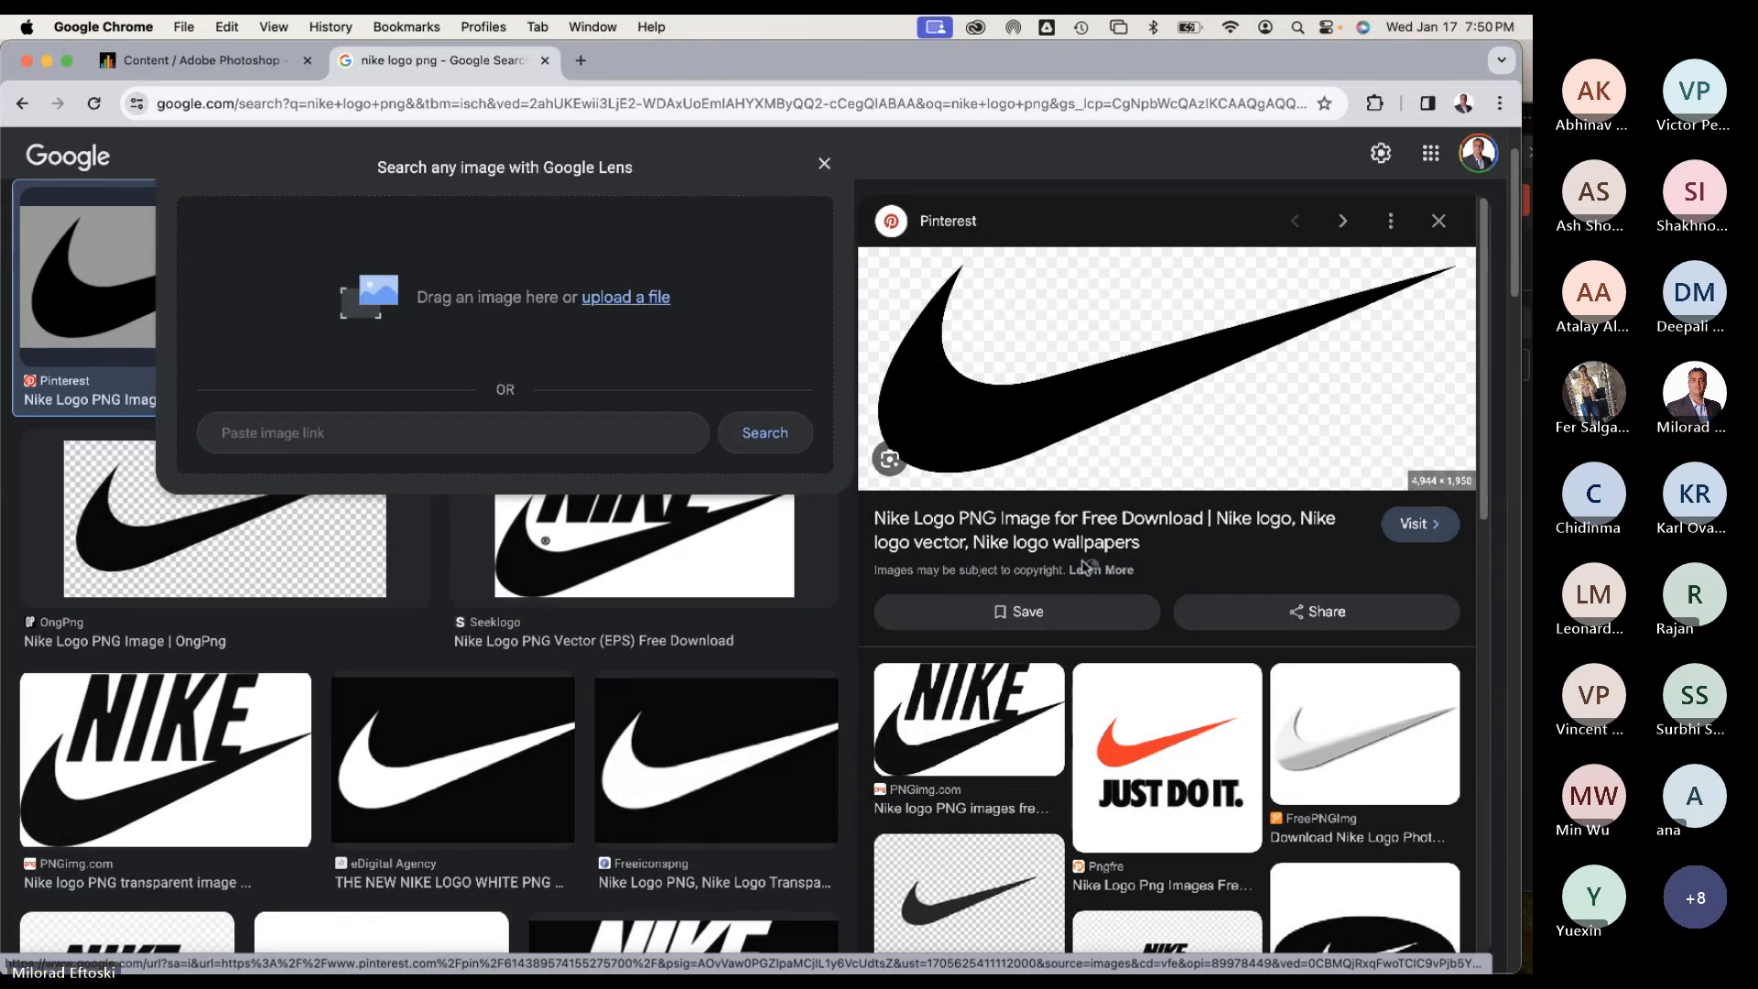
{"action": "left_click", "coordinate": [776, 442]}
{"action": "left_click", "coordinate": [787, 440]}
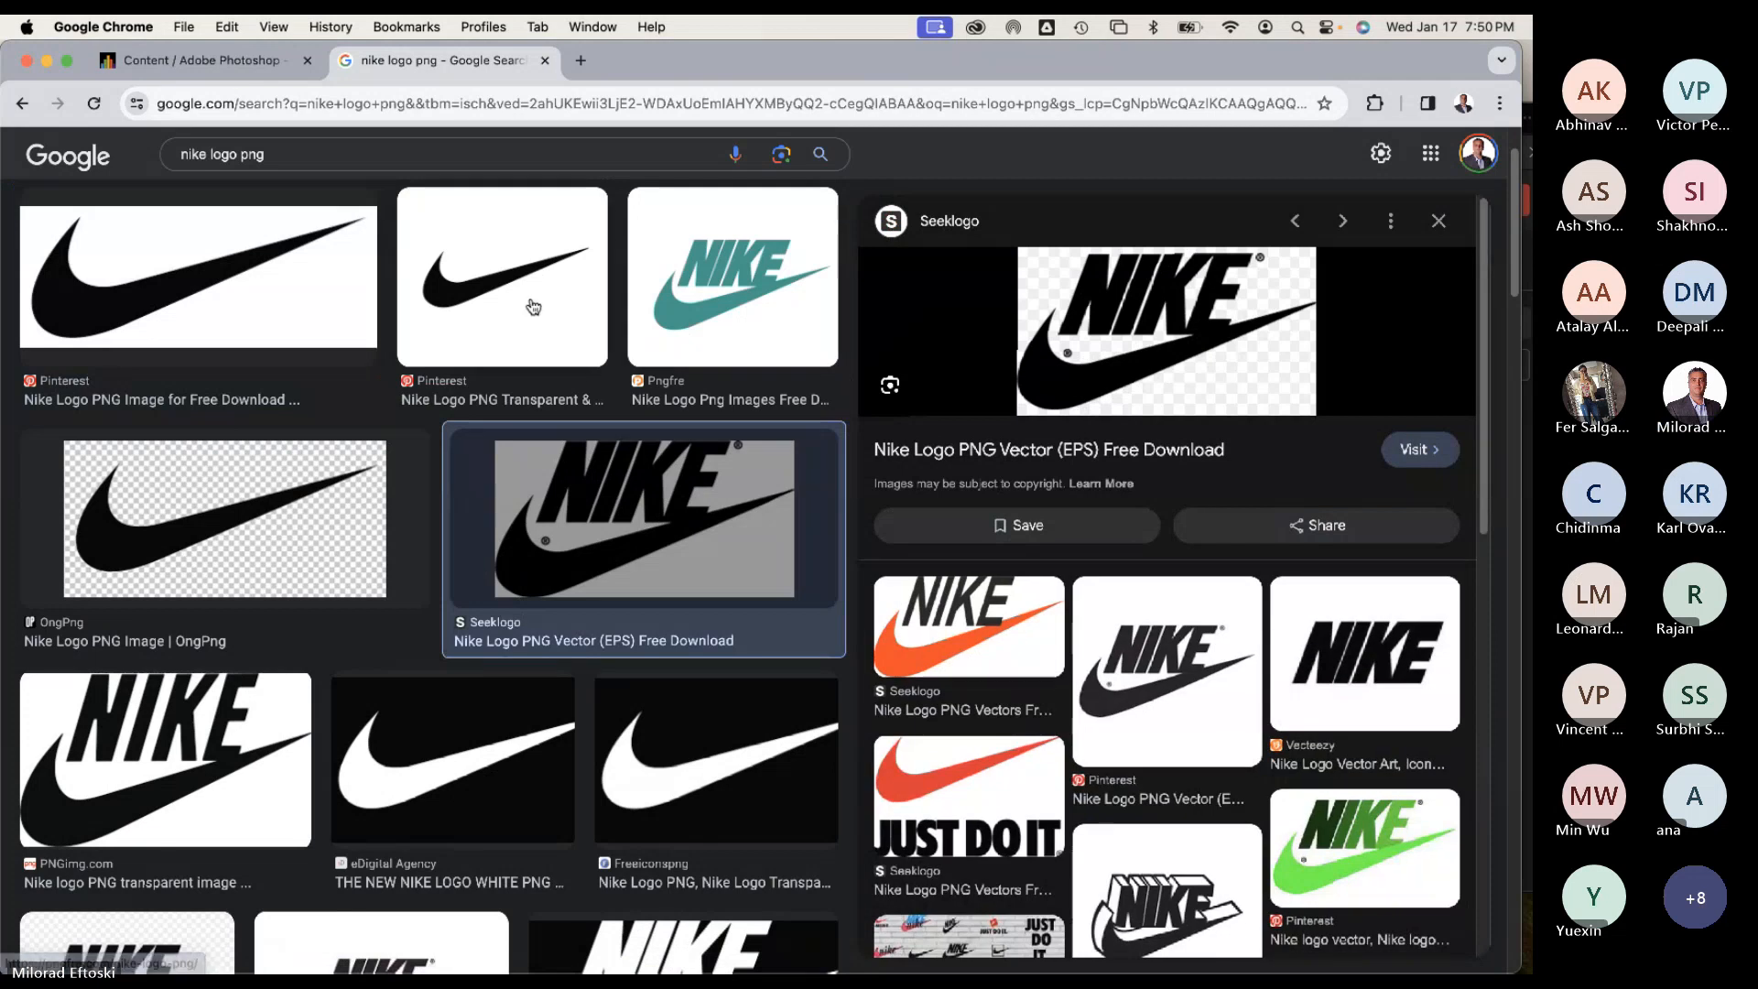
{"action": "left_click", "coordinate": [568, 304]}
{"action": "left_click_drag", "start_coordinate": [1040, 561], "coordinate": [1016, 422]}
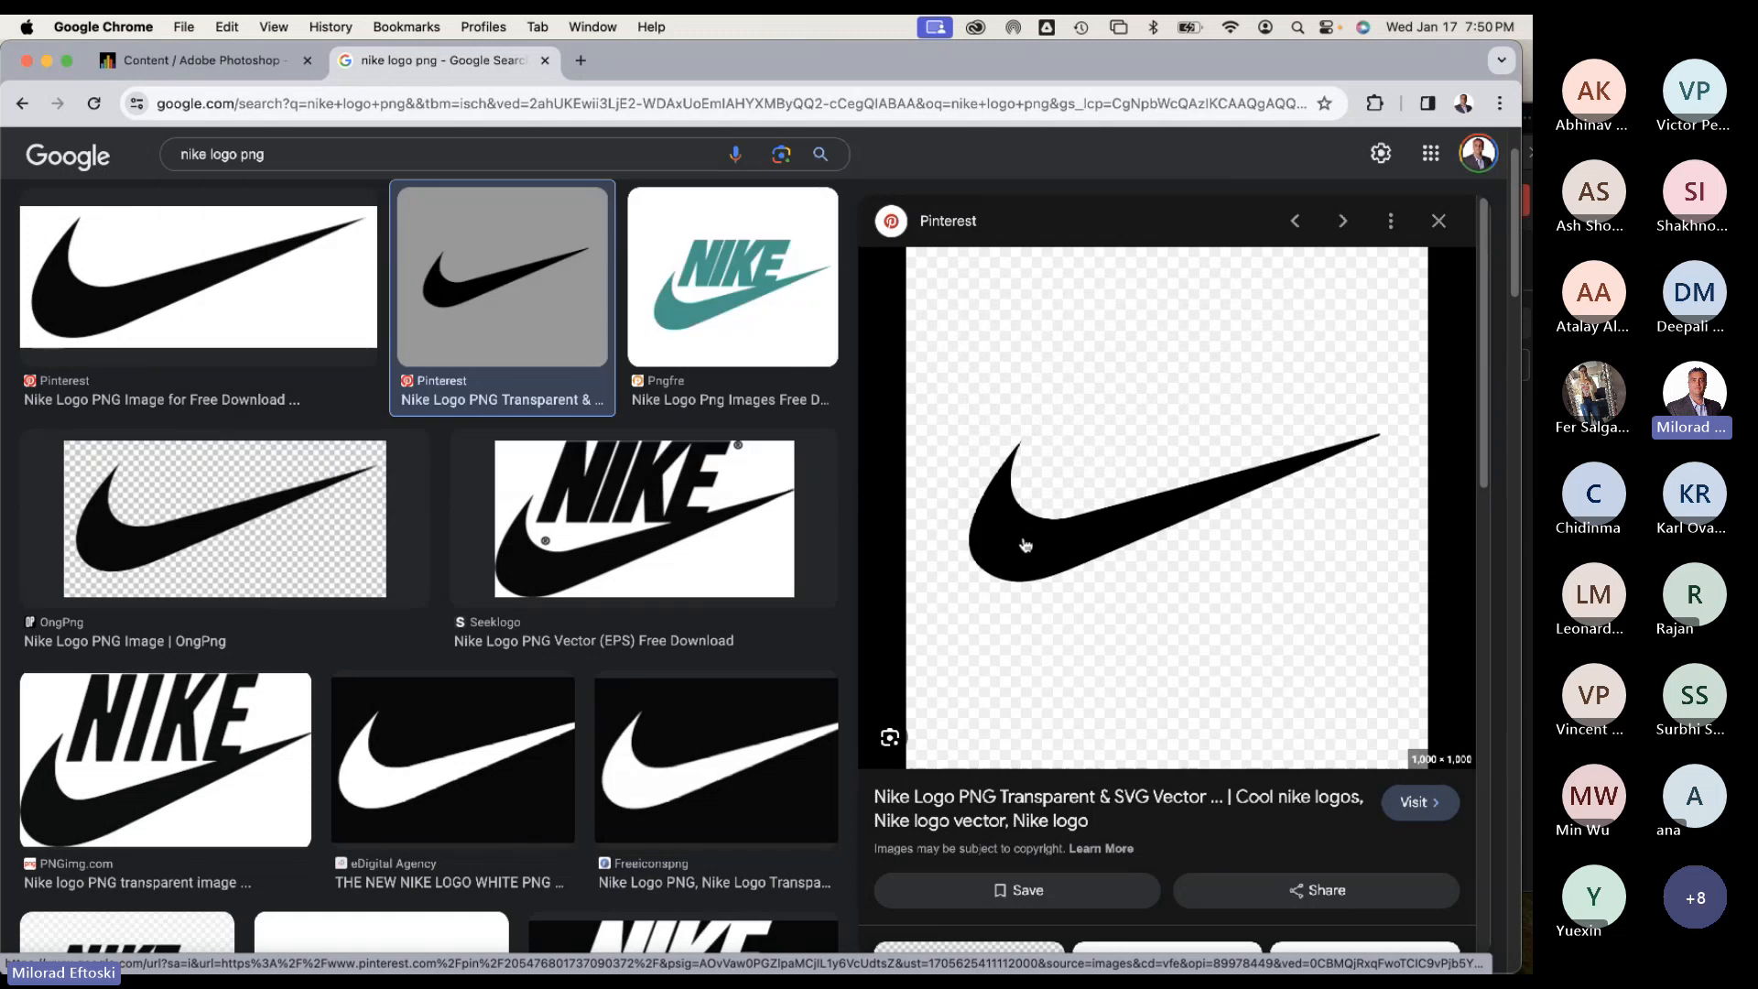
Copy the Pinterest "Nike Logo PNG Transparent & SVG Vector" image and paste it into selecting_done.psd in Photoshop.
{"action": "right_click", "coordinate": [1023, 534]}
{"action": "left_click", "coordinate": [1074, 757]}
{"action": "key", "text": "super+Tab"}
{"action": "key", "text": "super+v"}
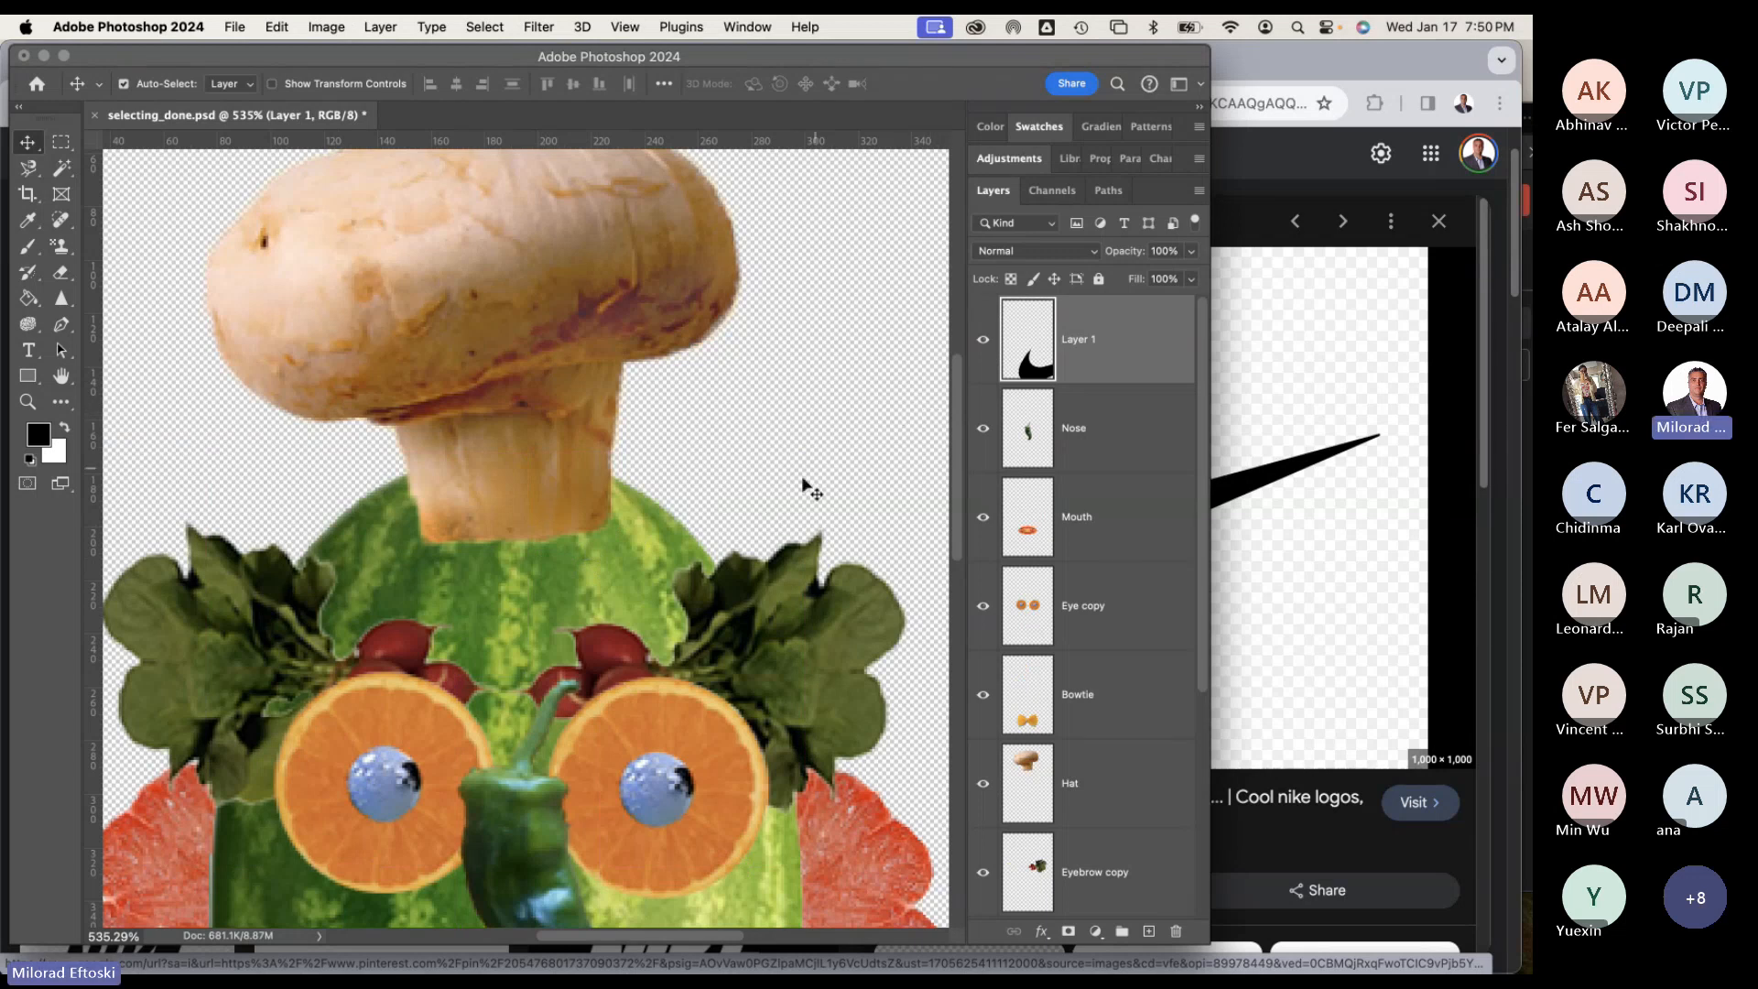
{"action": "scroll", "coordinate": [764, 478], "scroll_direction": "down", "scroll_amount": 10}
{"action": "scroll", "coordinate": [763, 477], "scroll_direction": "up", "scroll_amount": 3}
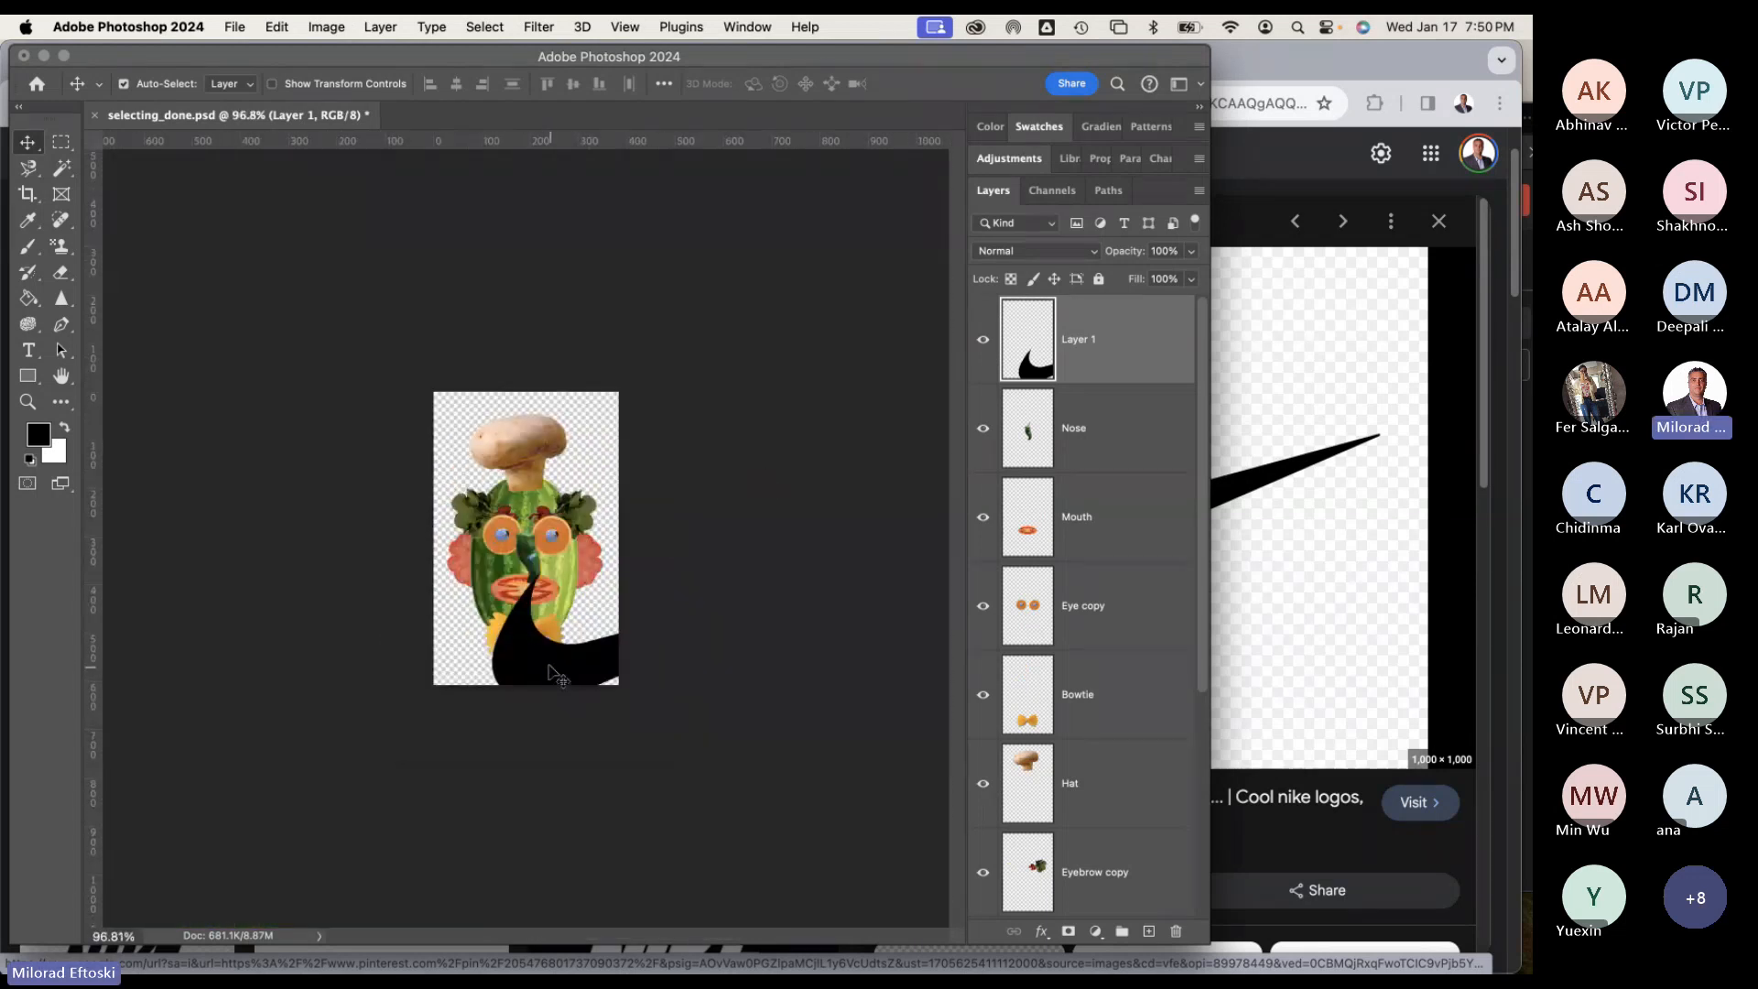
Try the pasted swoosh over the mushroom hat and upper face, and delete its layer.
{"action": "left_click_drag", "start_coordinate": [559, 676], "coordinate": [526, 493]}
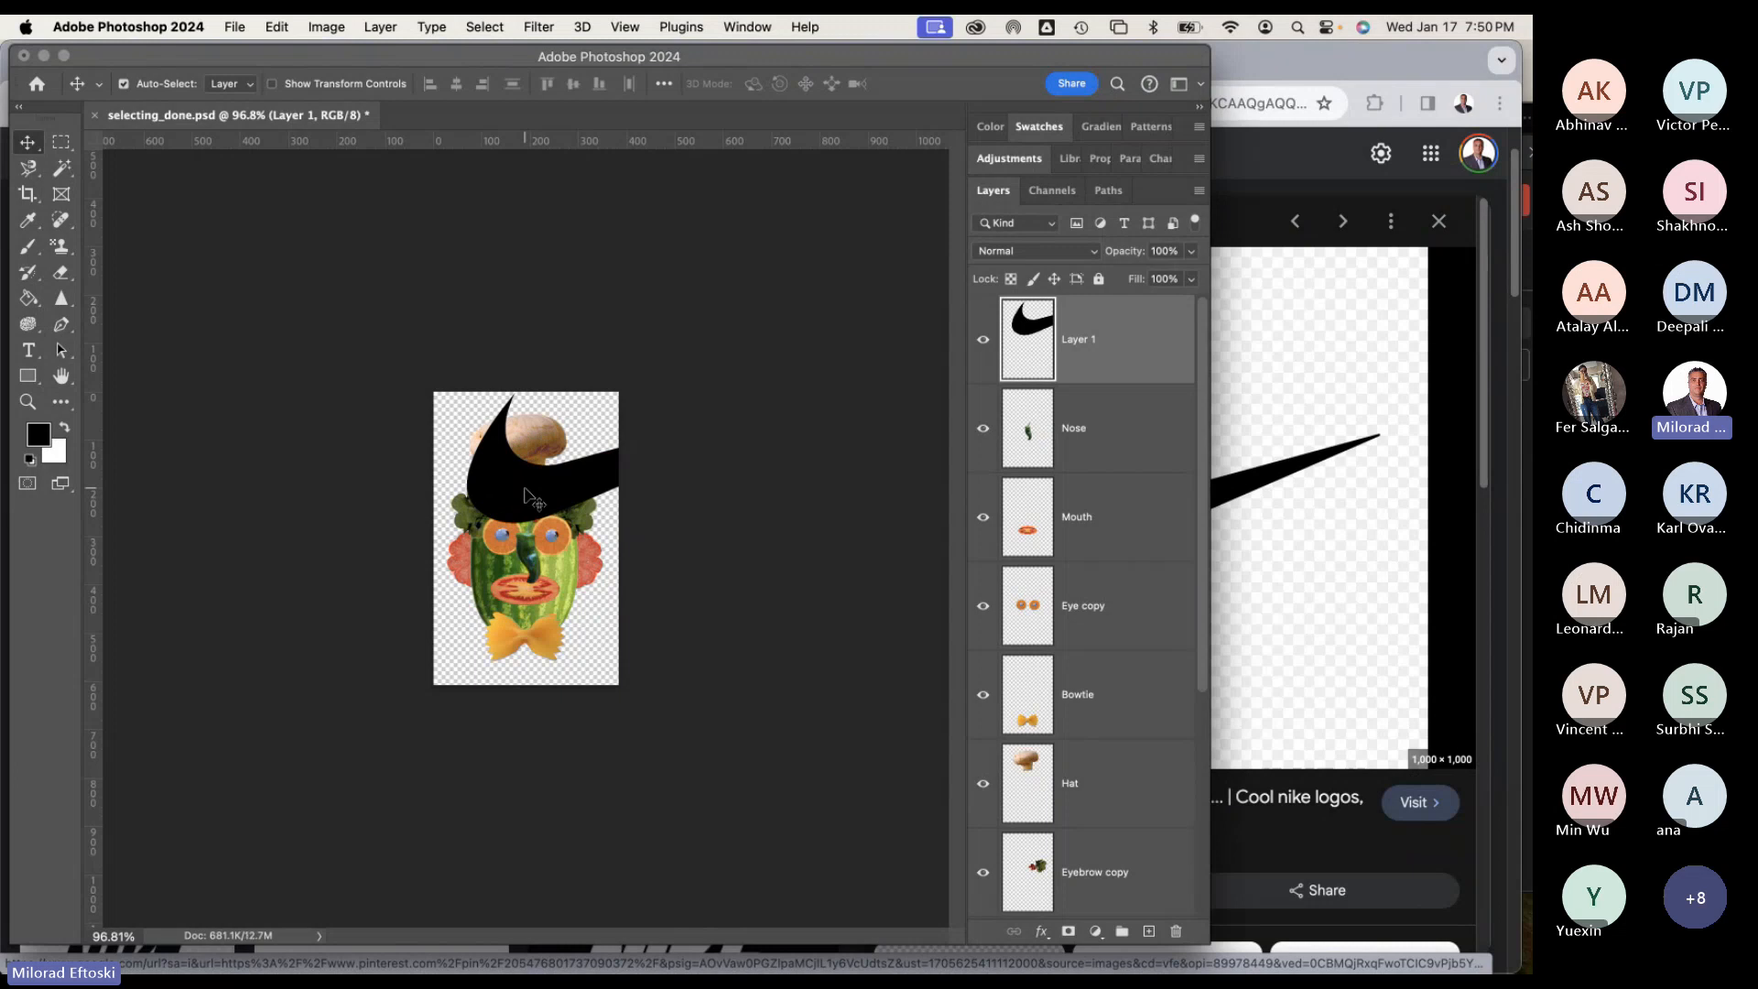
{"action": "scroll", "coordinate": [531, 499], "scroll_direction": "up", "scroll_amount": 4}
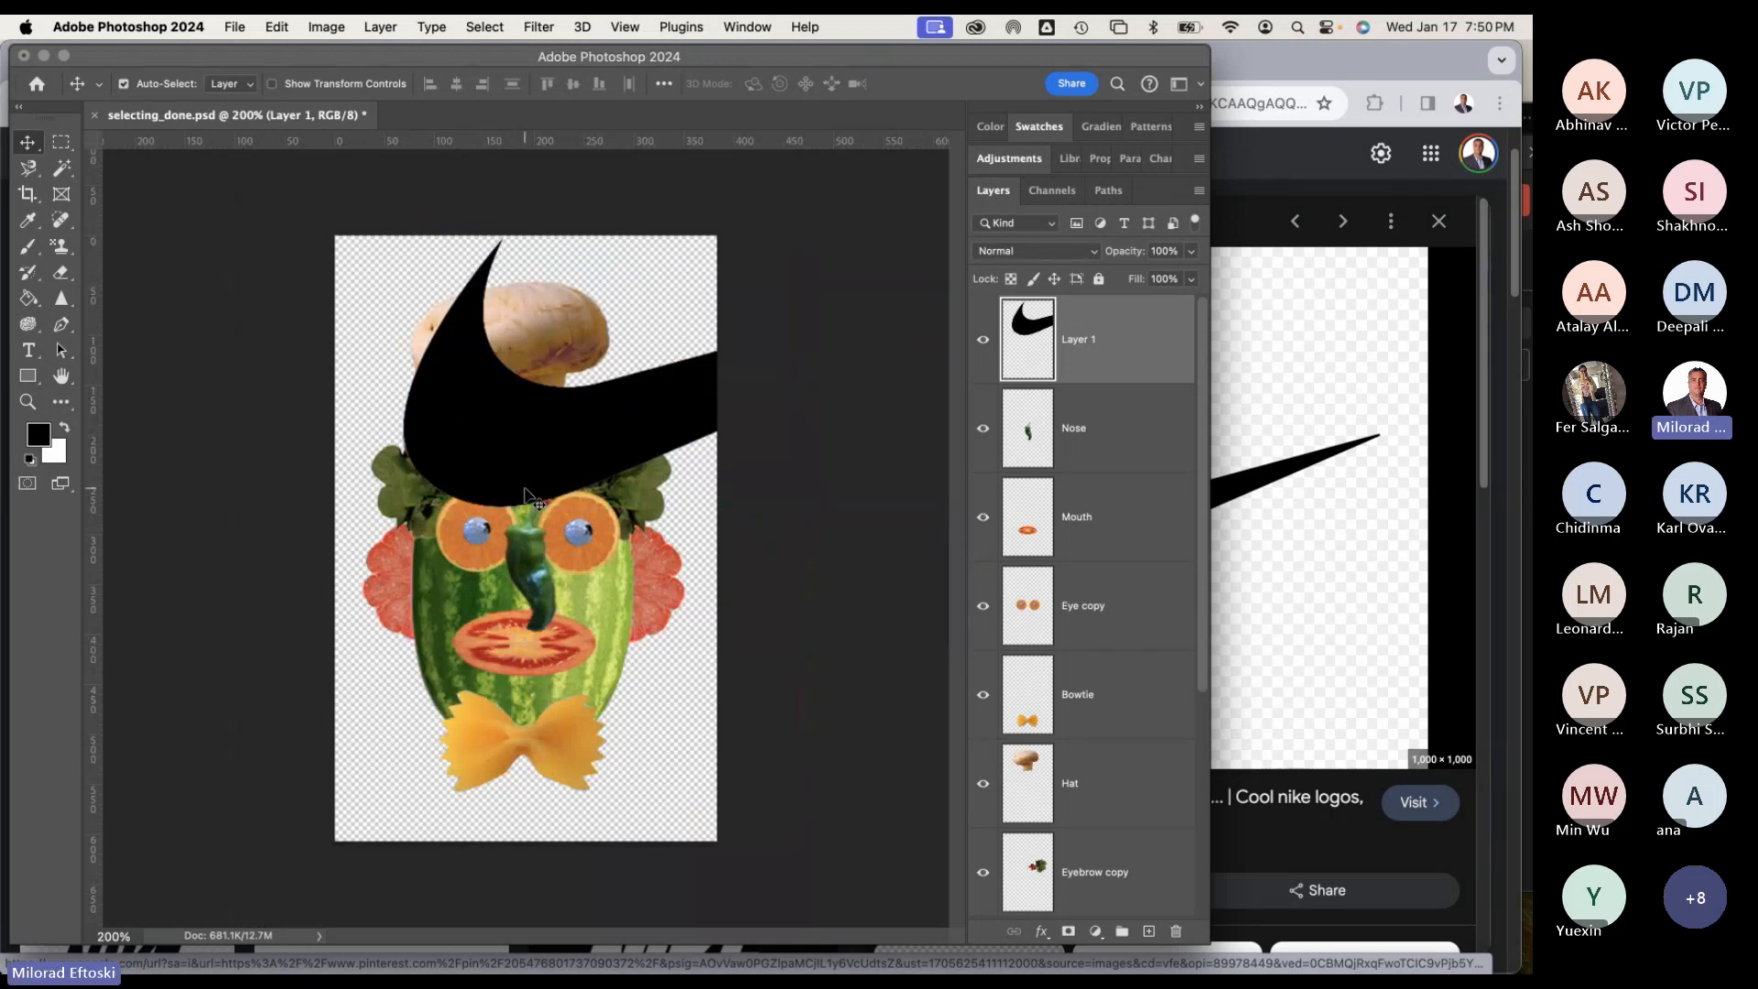
{"action": "left_click_drag", "start_coordinate": [532, 499], "coordinate": [502, 502]}
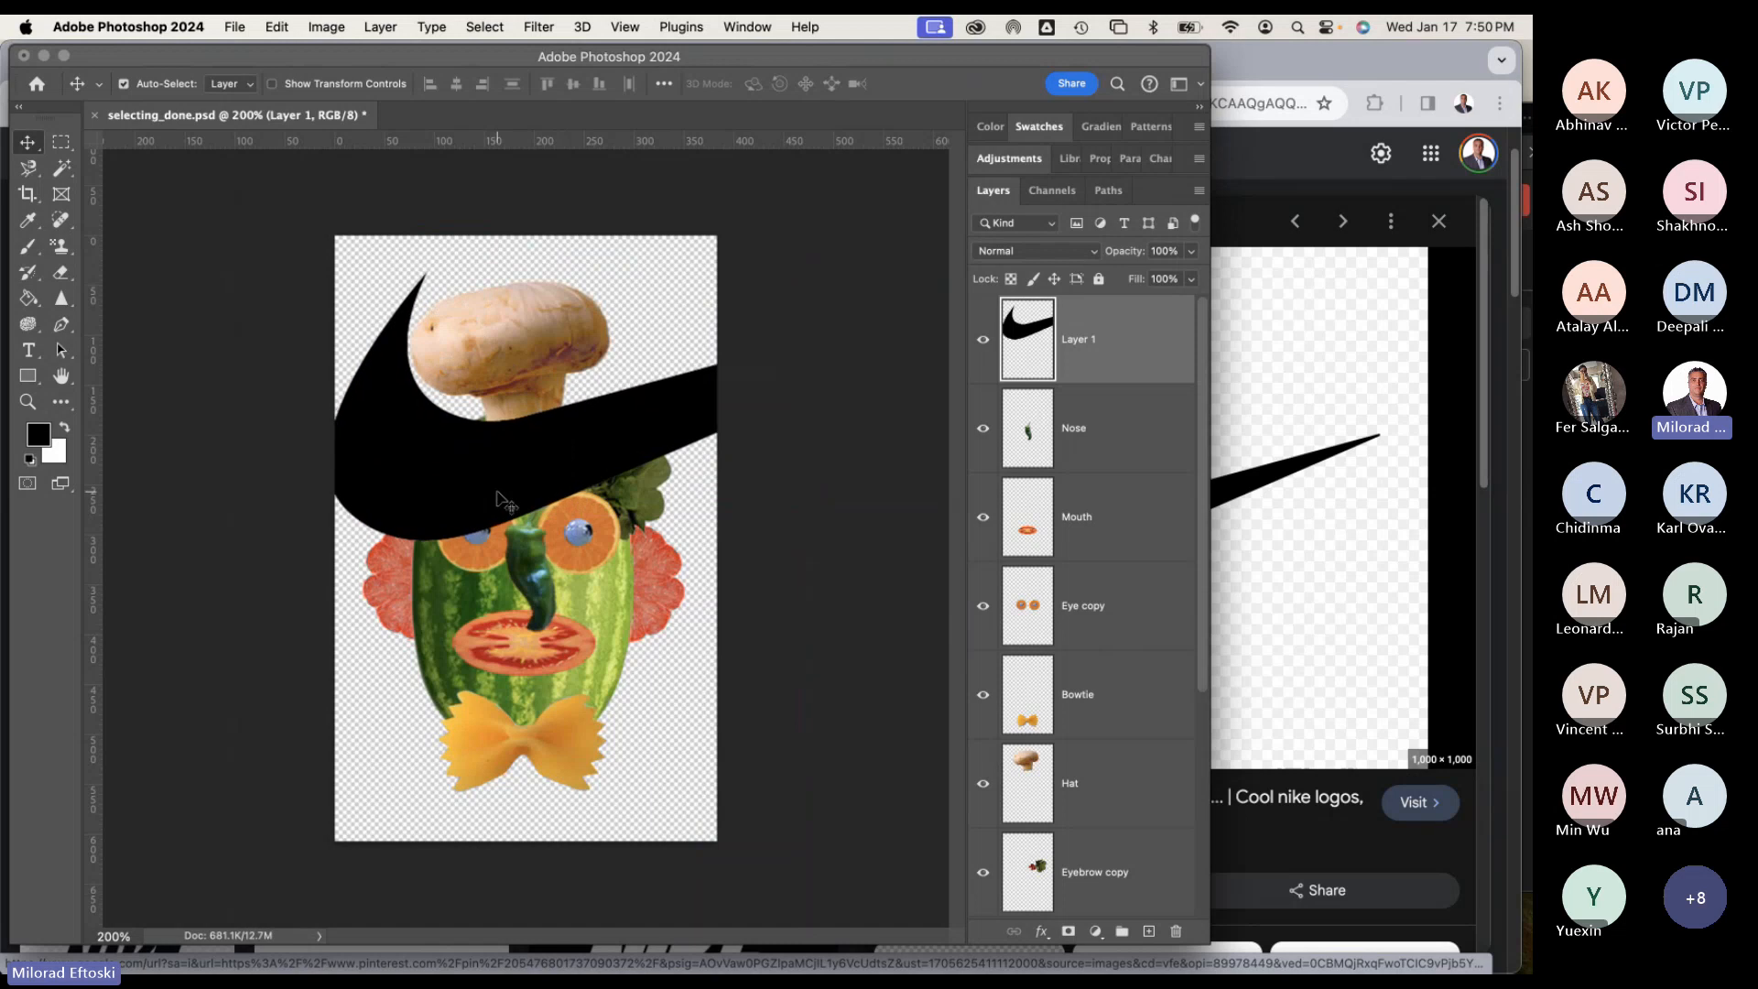
{"action": "key", "text": "BackSpace"}
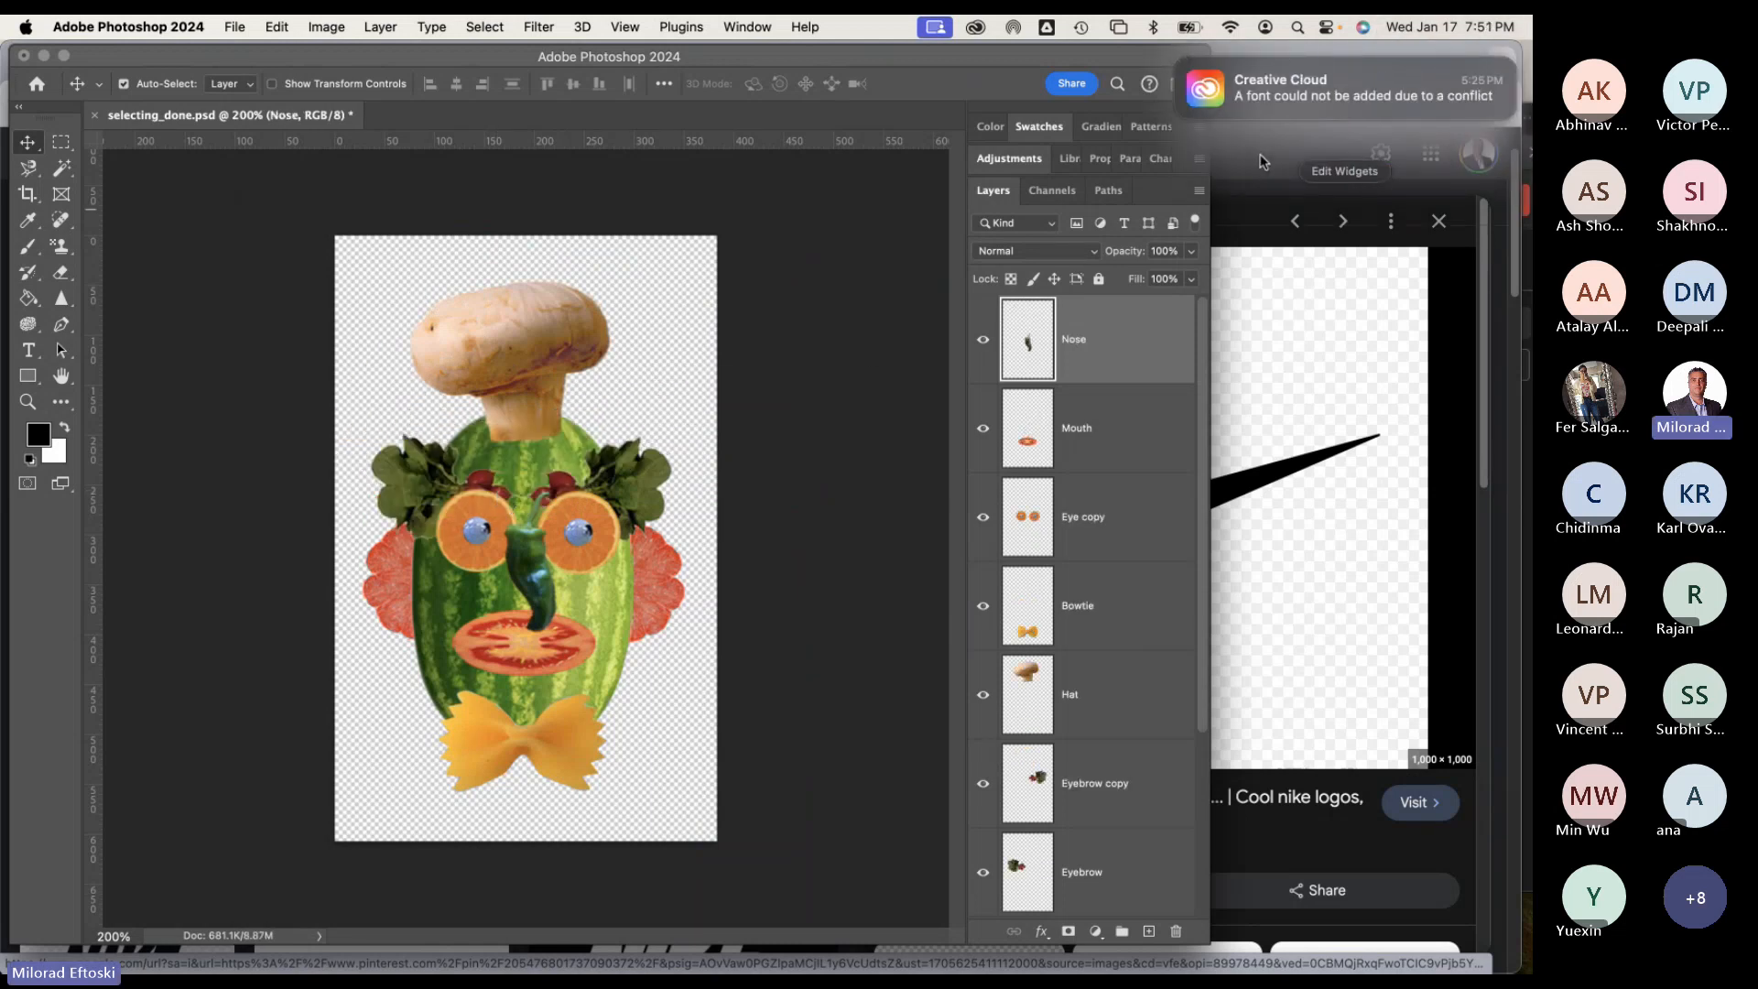
Clear the Creative Cloud notification, switch to Chrome, close the logo image preview and minimize the browser window.
{"action": "left_click", "coordinate": [1280, 67]}
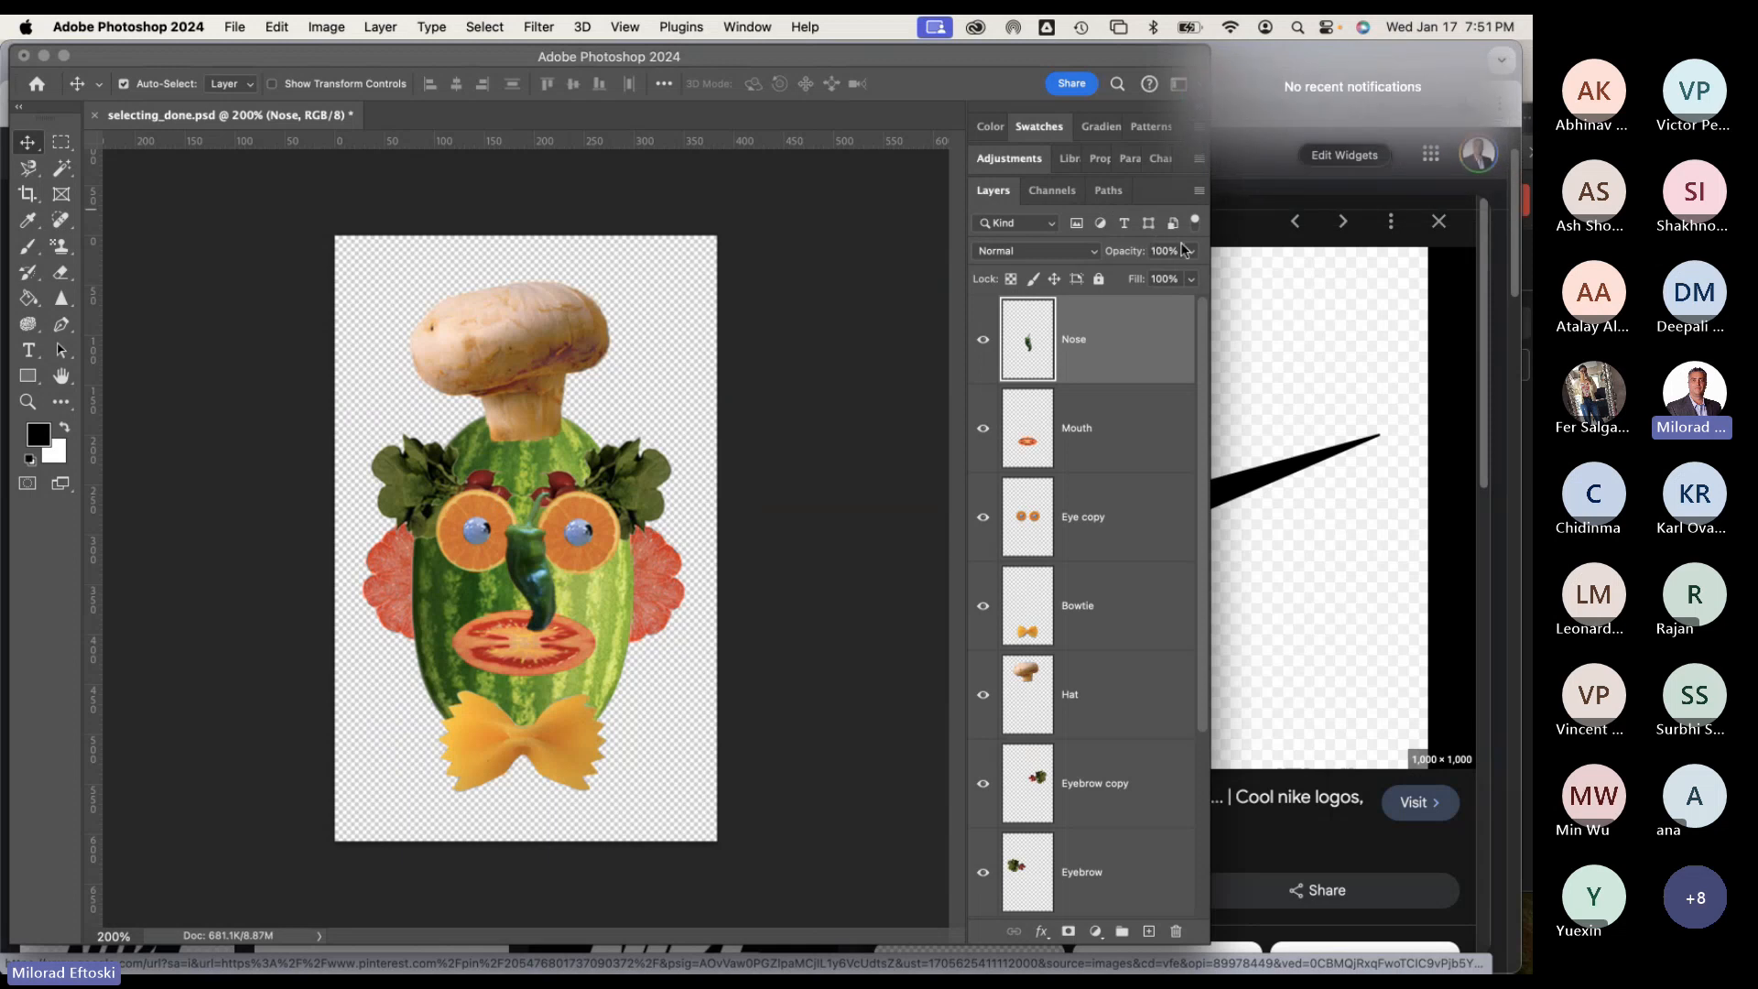
{"action": "mouse_move", "coordinate": [957, 55]}
{"action": "left_mouse_down"}
{"action": "mouse_move", "coordinate": [996, 60]}
{"action": "mouse_move", "coordinate": [976, 64]}
{"action": "left_mouse_up"}
{"action": "left_click", "coordinate": [1249, 70]}
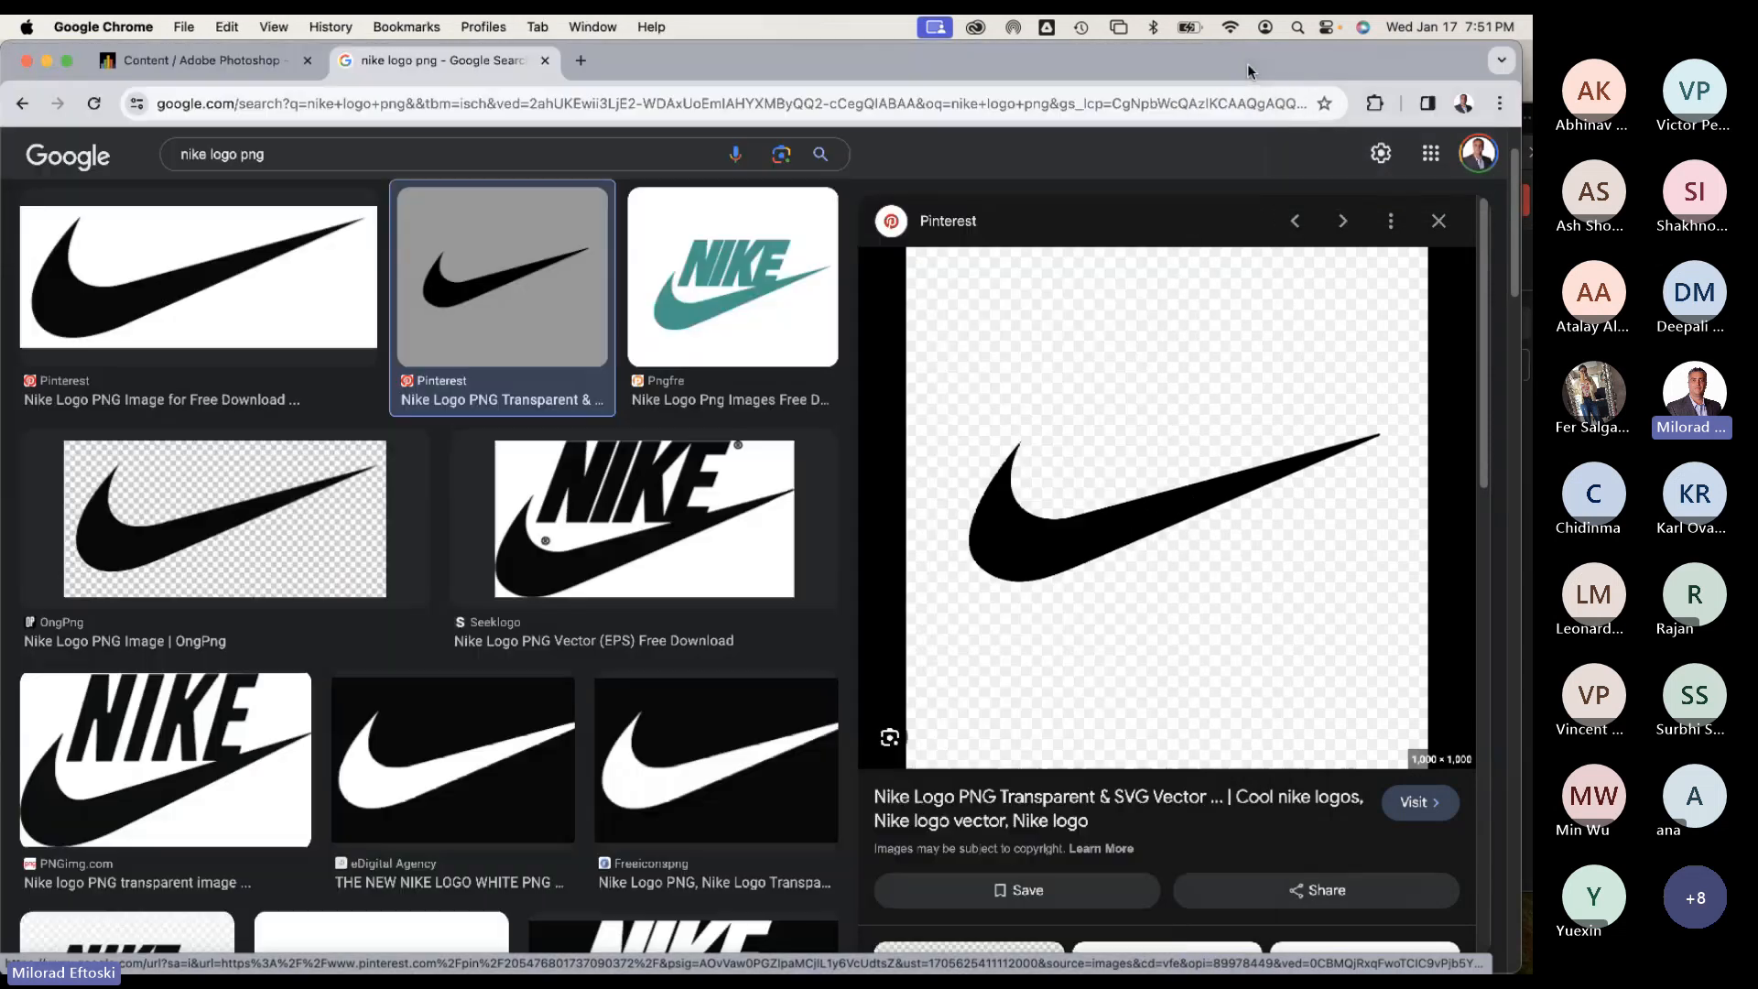
{"action": "left_click", "coordinate": [1438, 222]}
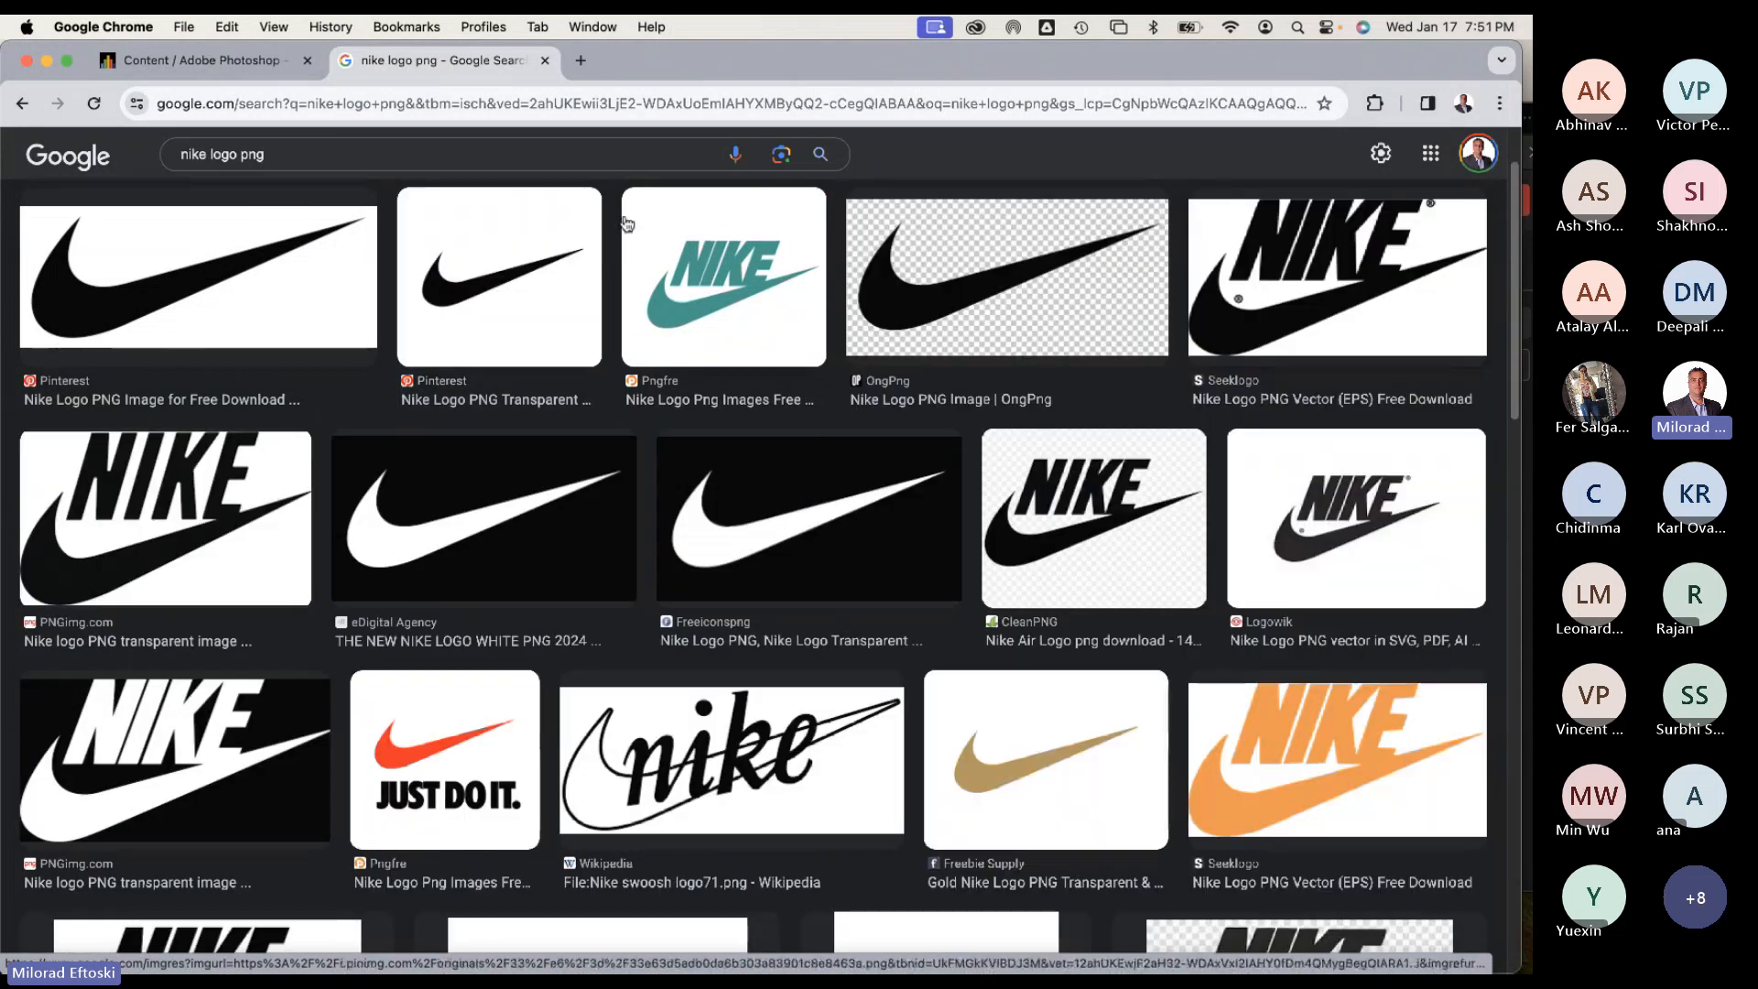
{"action": "left_click", "coordinate": [46, 61]}
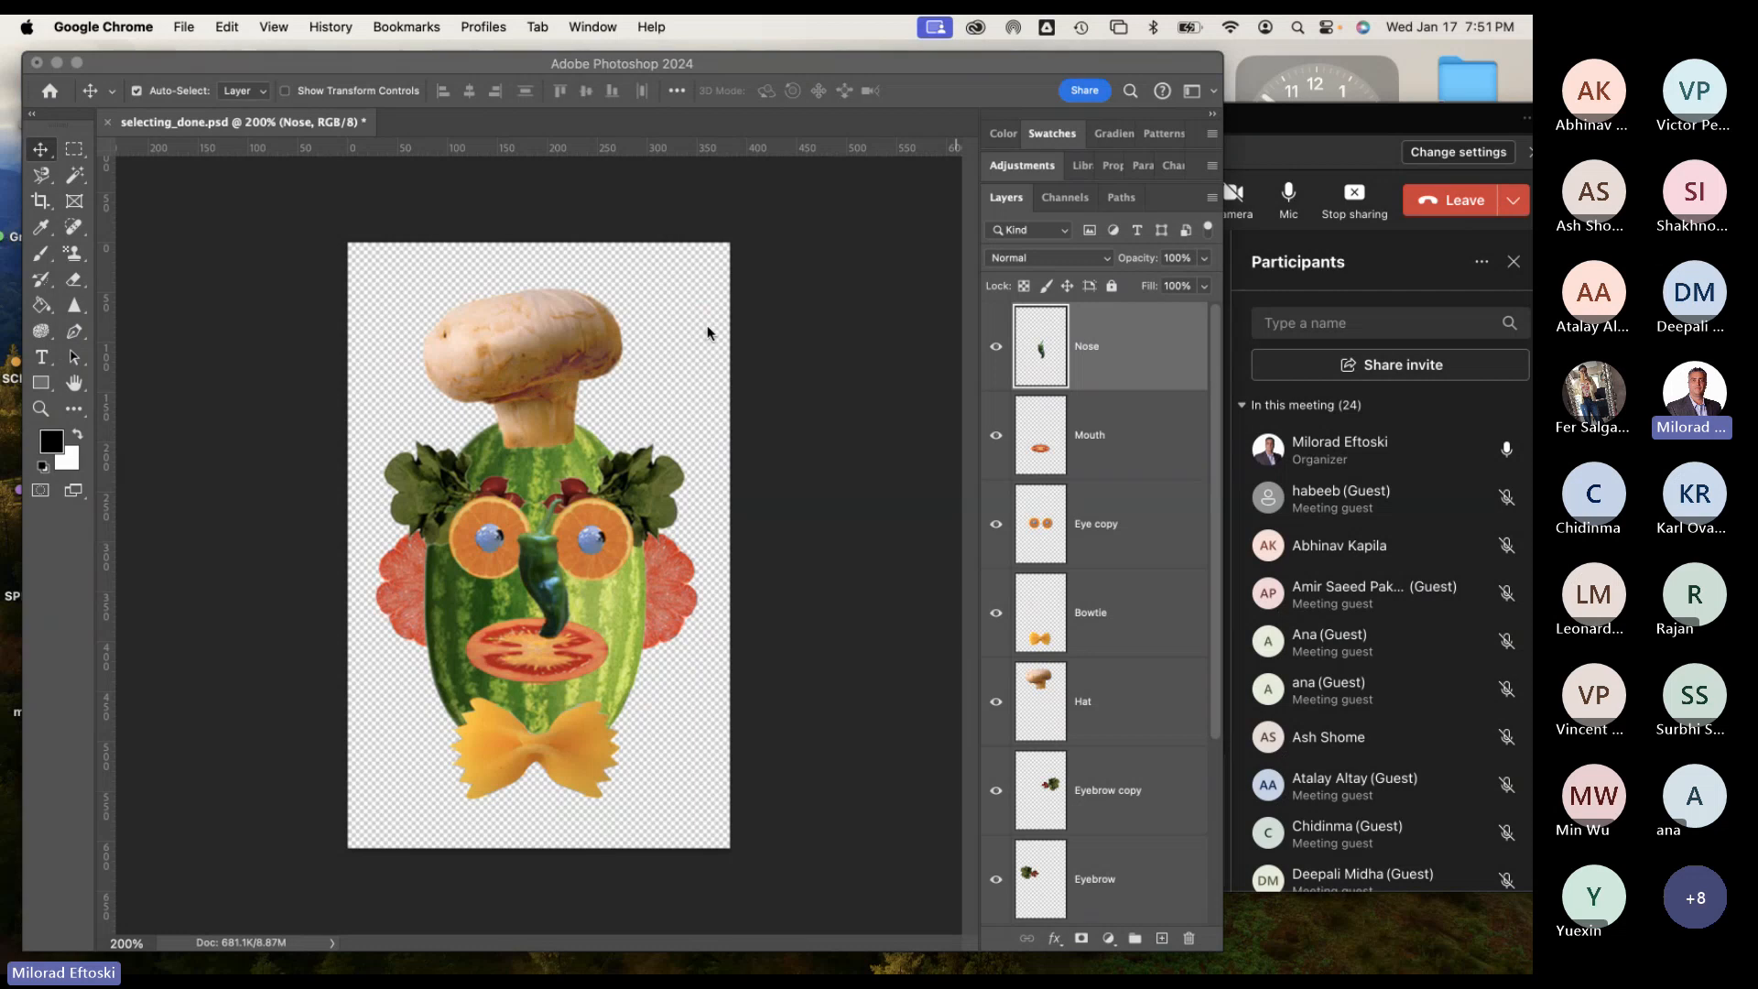
Return to Photoshop, review the layer stack, check which file formats Save As offers for selecting_done.psd, and cancel.
{"action": "scroll", "coordinate": [1074, 594], "scroll_direction": "down", "scroll_amount": 3}
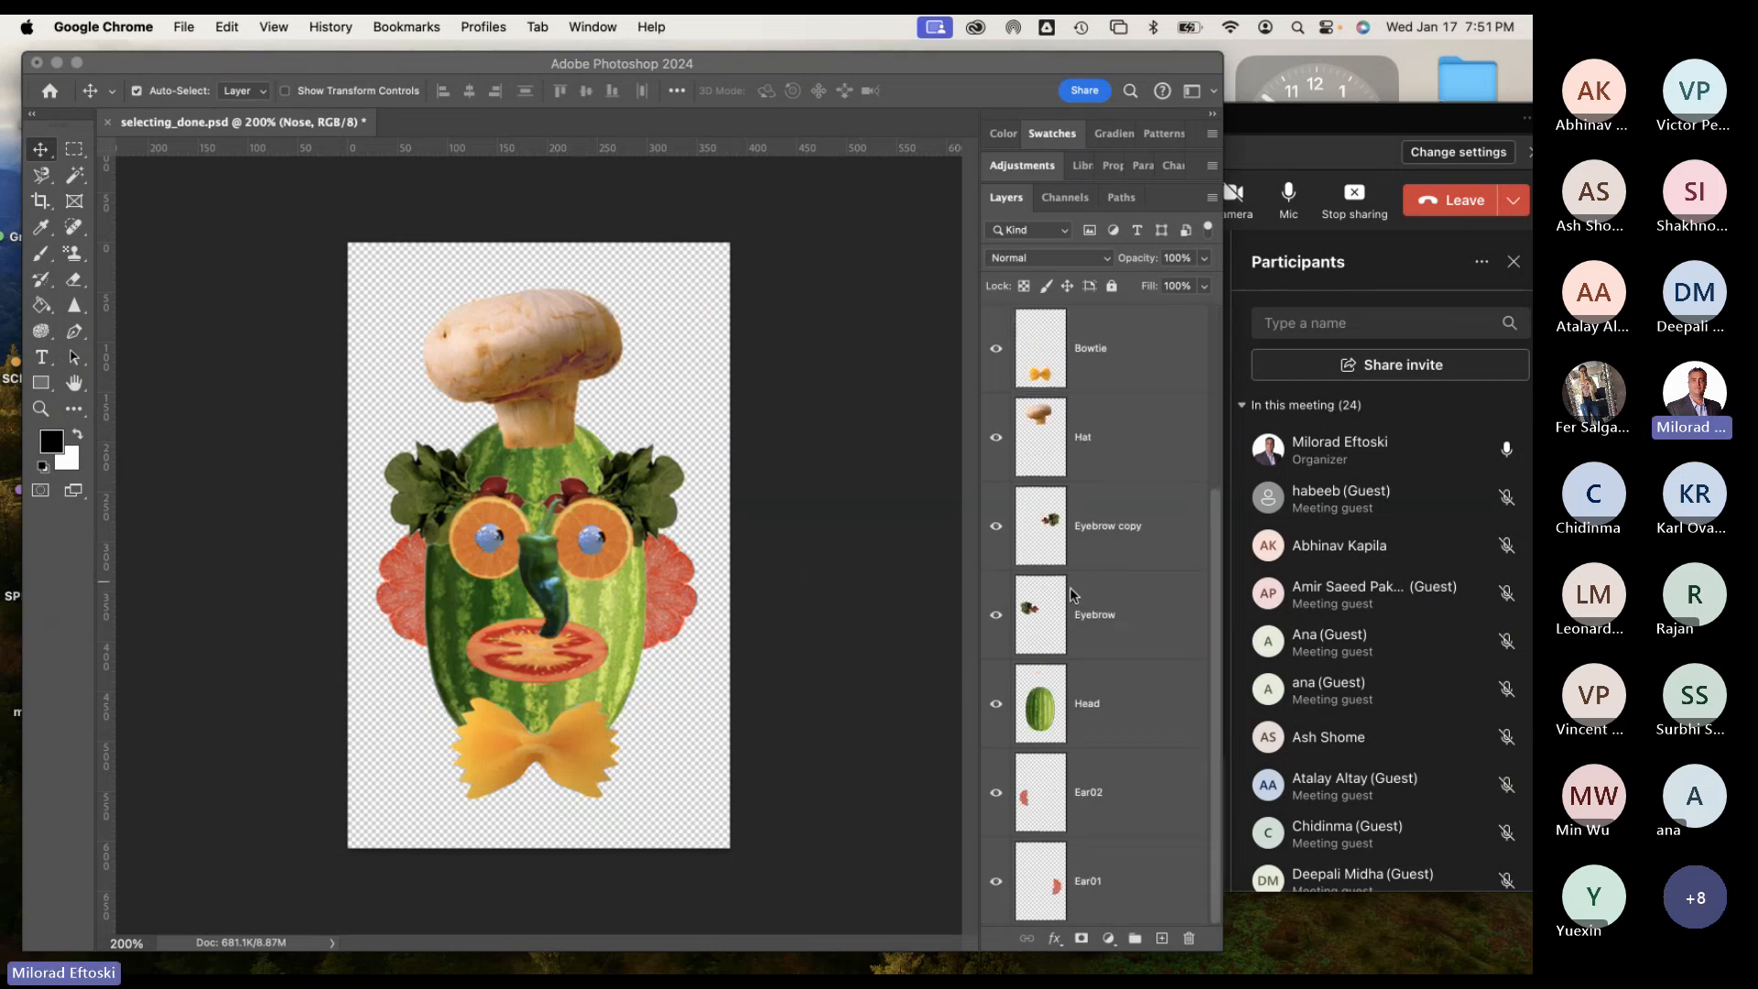
{"action": "scroll", "coordinate": [1073, 594], "scroll_direction": "up", "scroll_amount": 3}
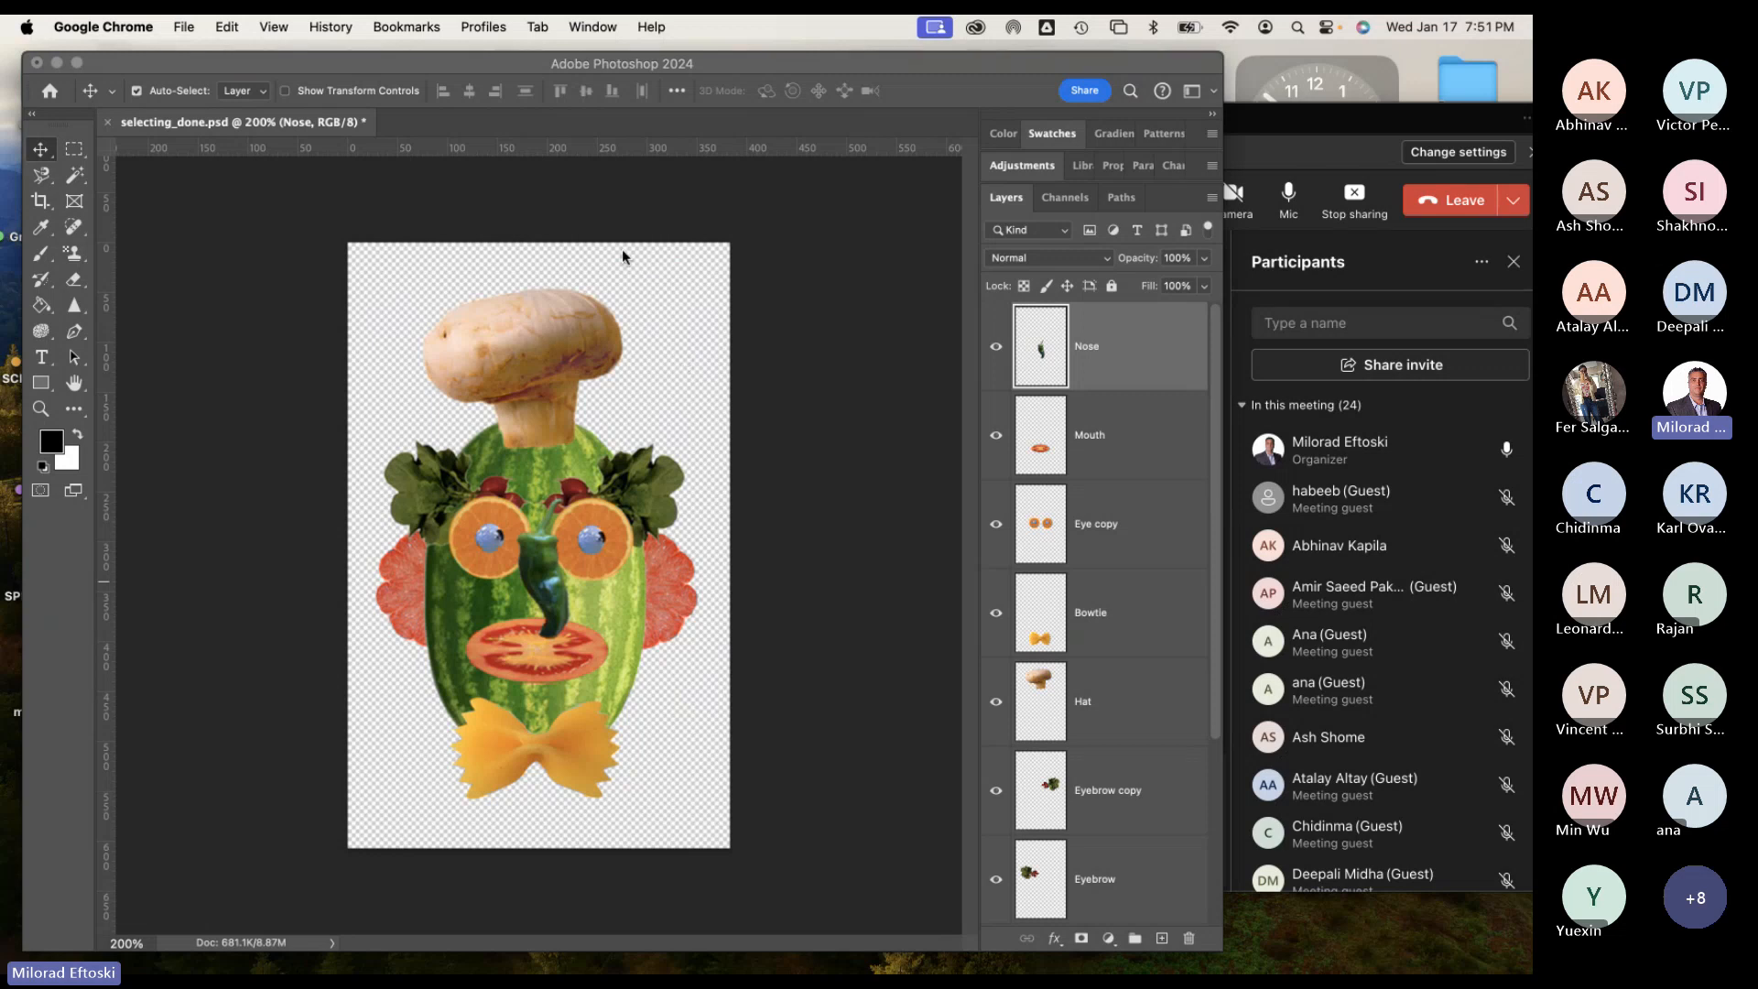
{"action": "left_click", "coordinate": [182, 26]}
{"action": "left_click", "coordinate": [99, 57]}
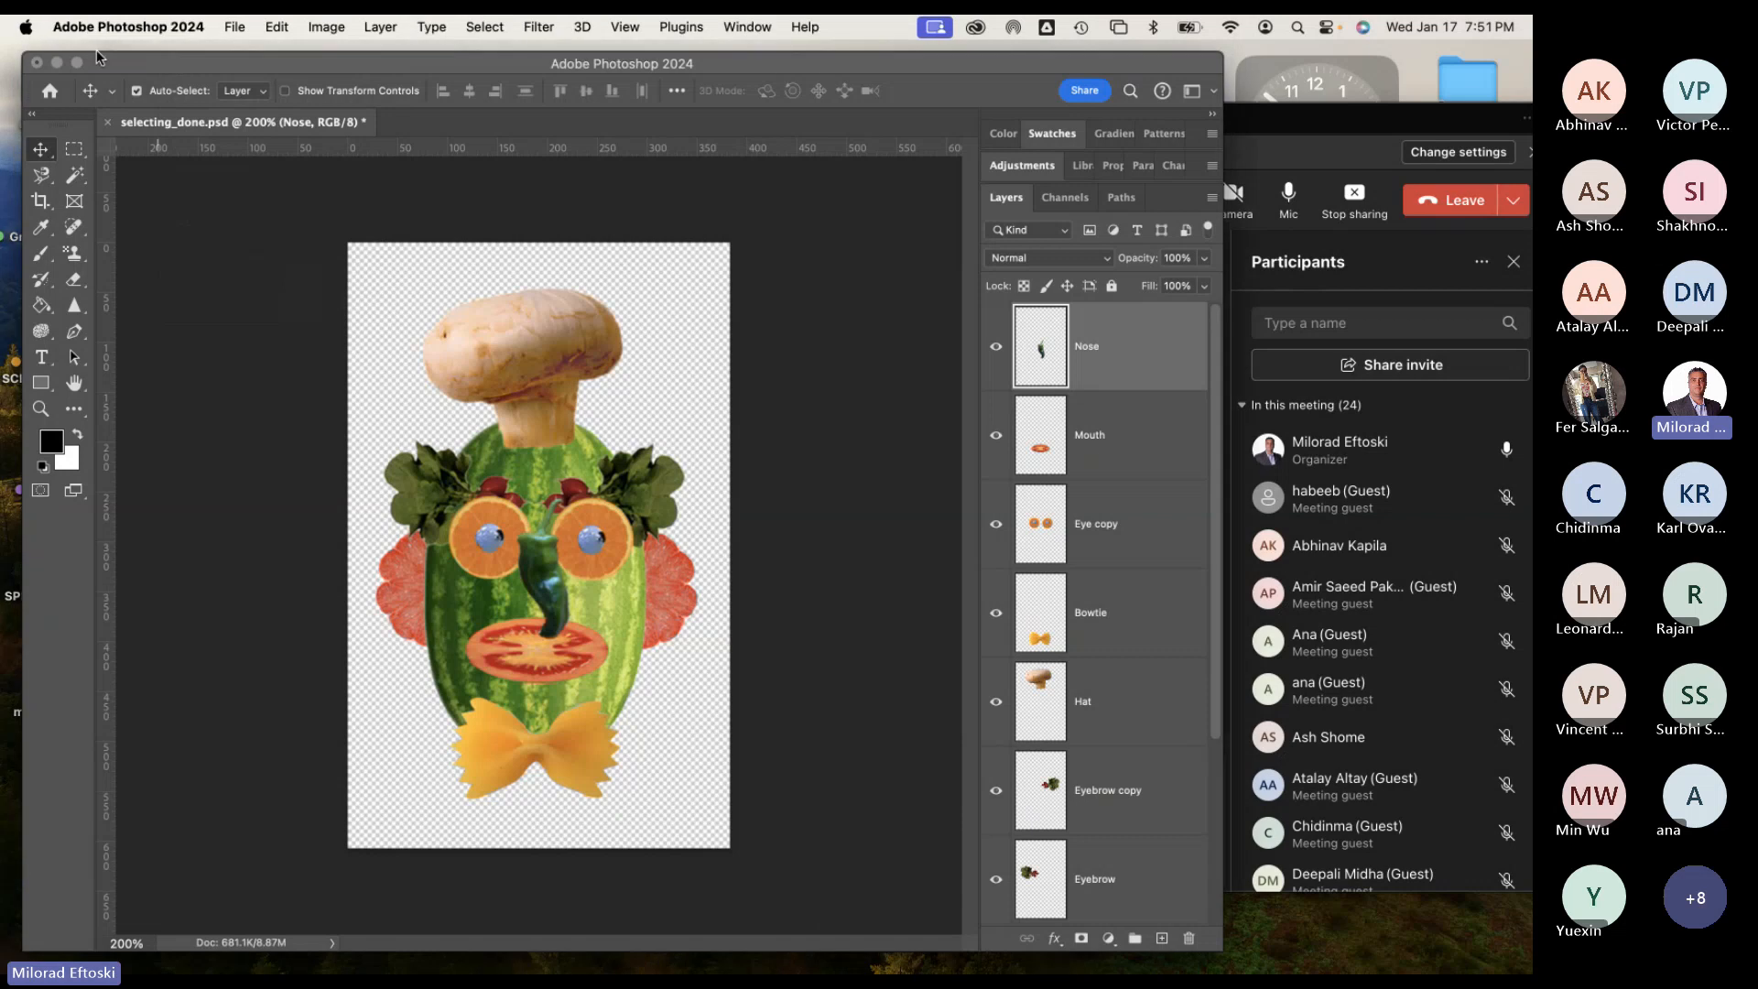
{"action": "left_click", "coordinate": [237, 25]}
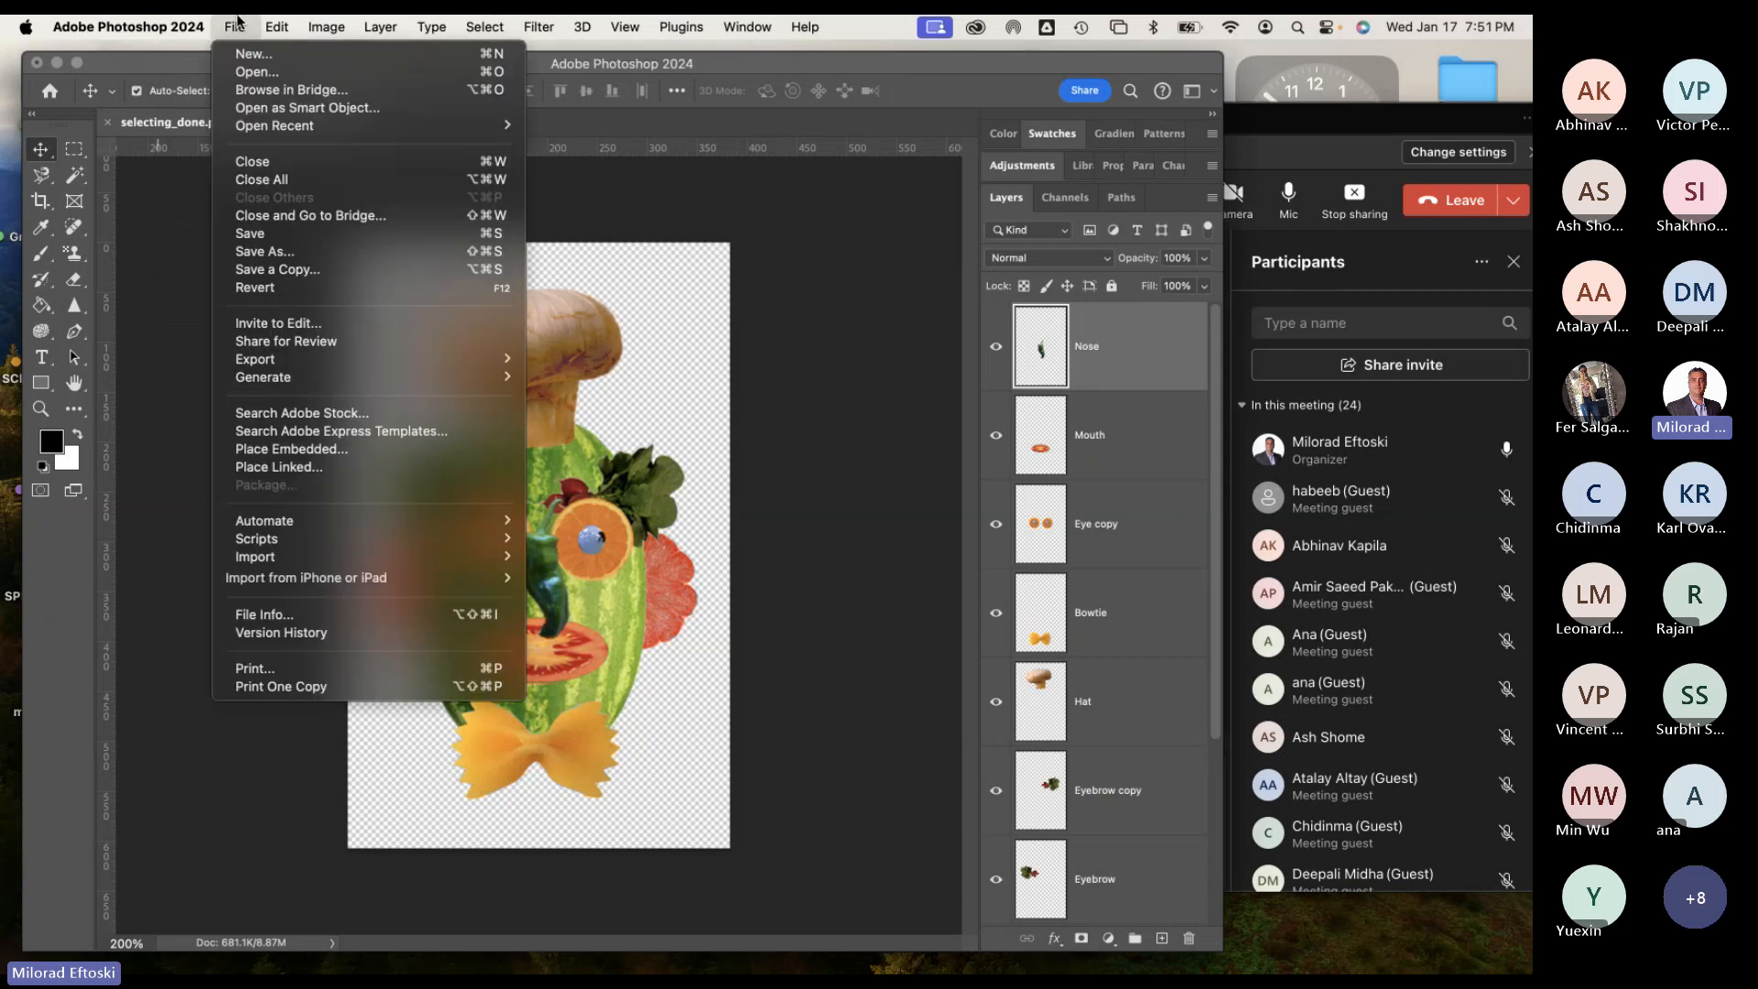
{"action": "left_click", "coordinate": [322, 253]}
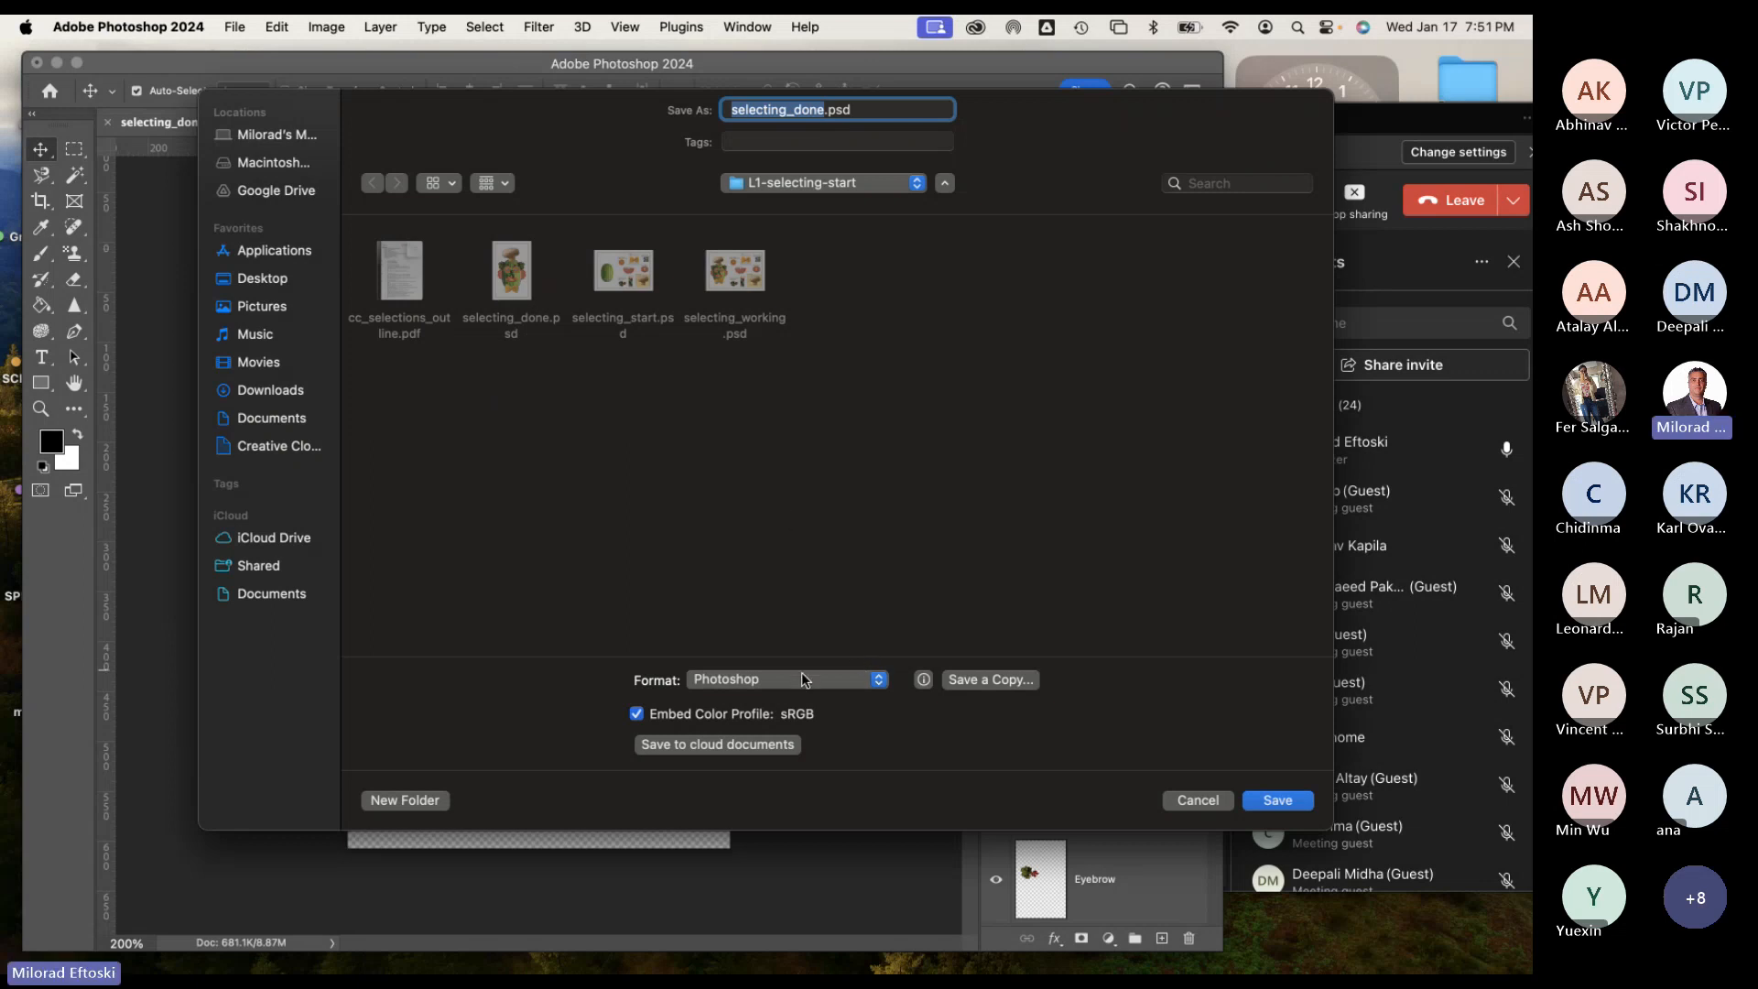
{"action": "left_click", "coordinate": [804, 678]}
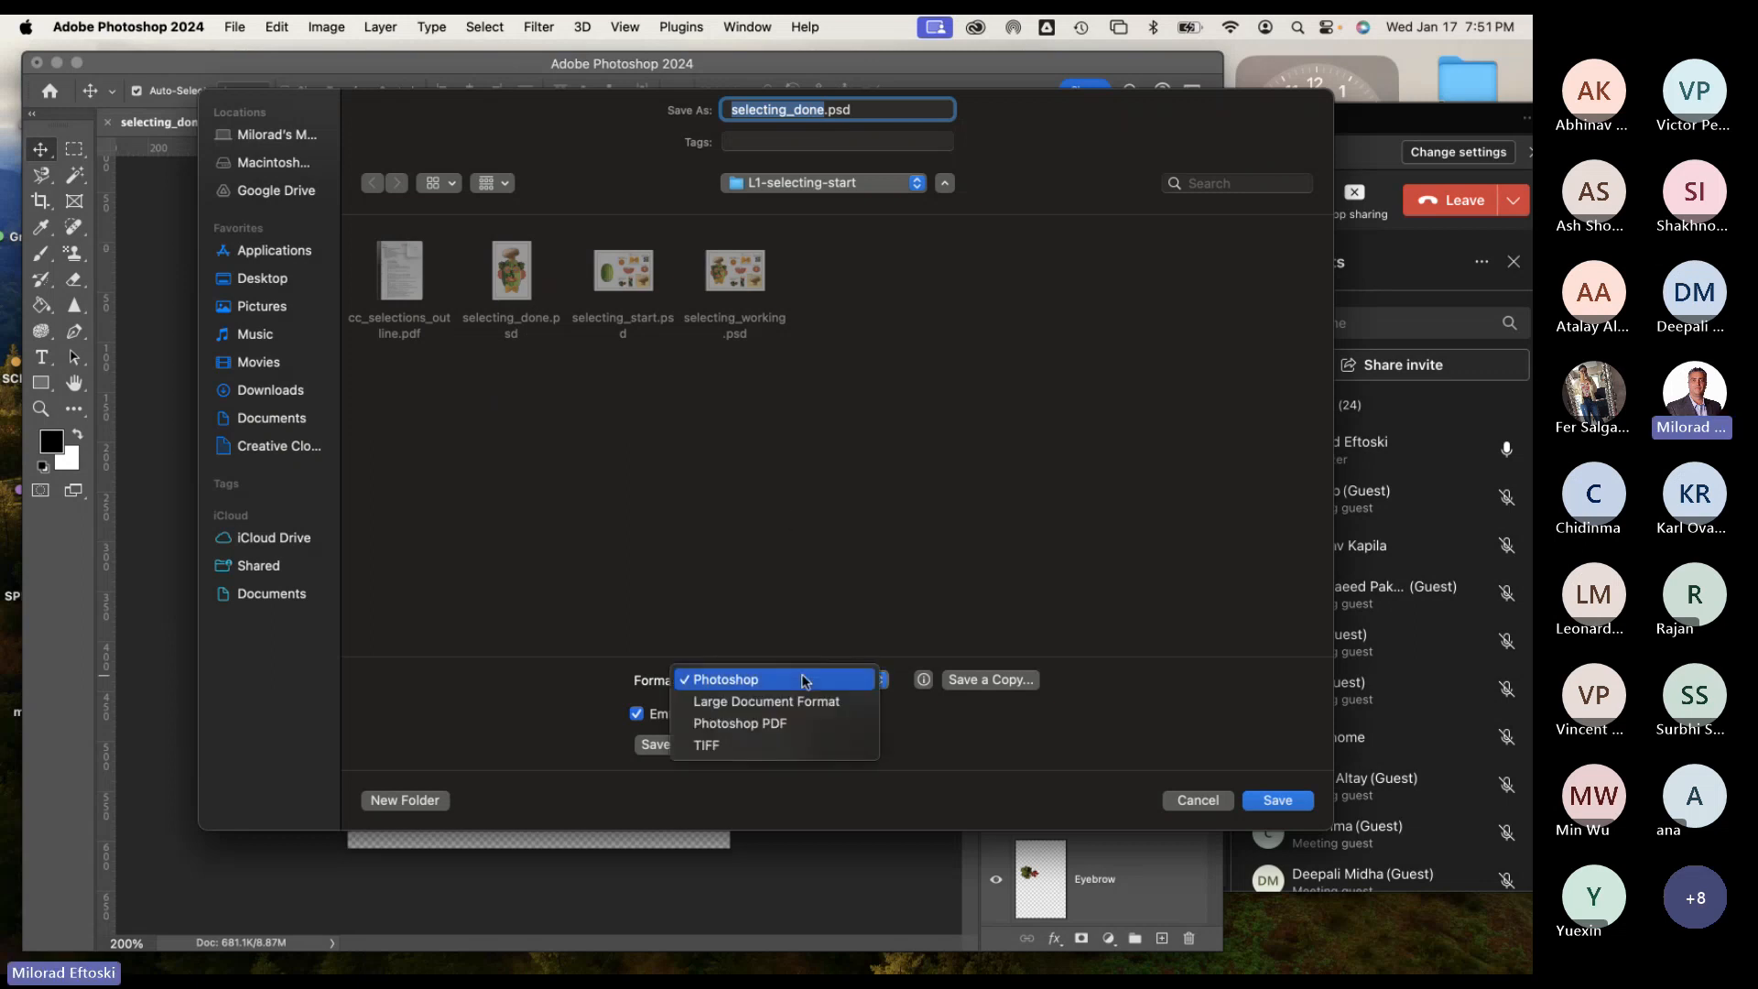
{"action": "left_click", "coordinate": [804, 678]}
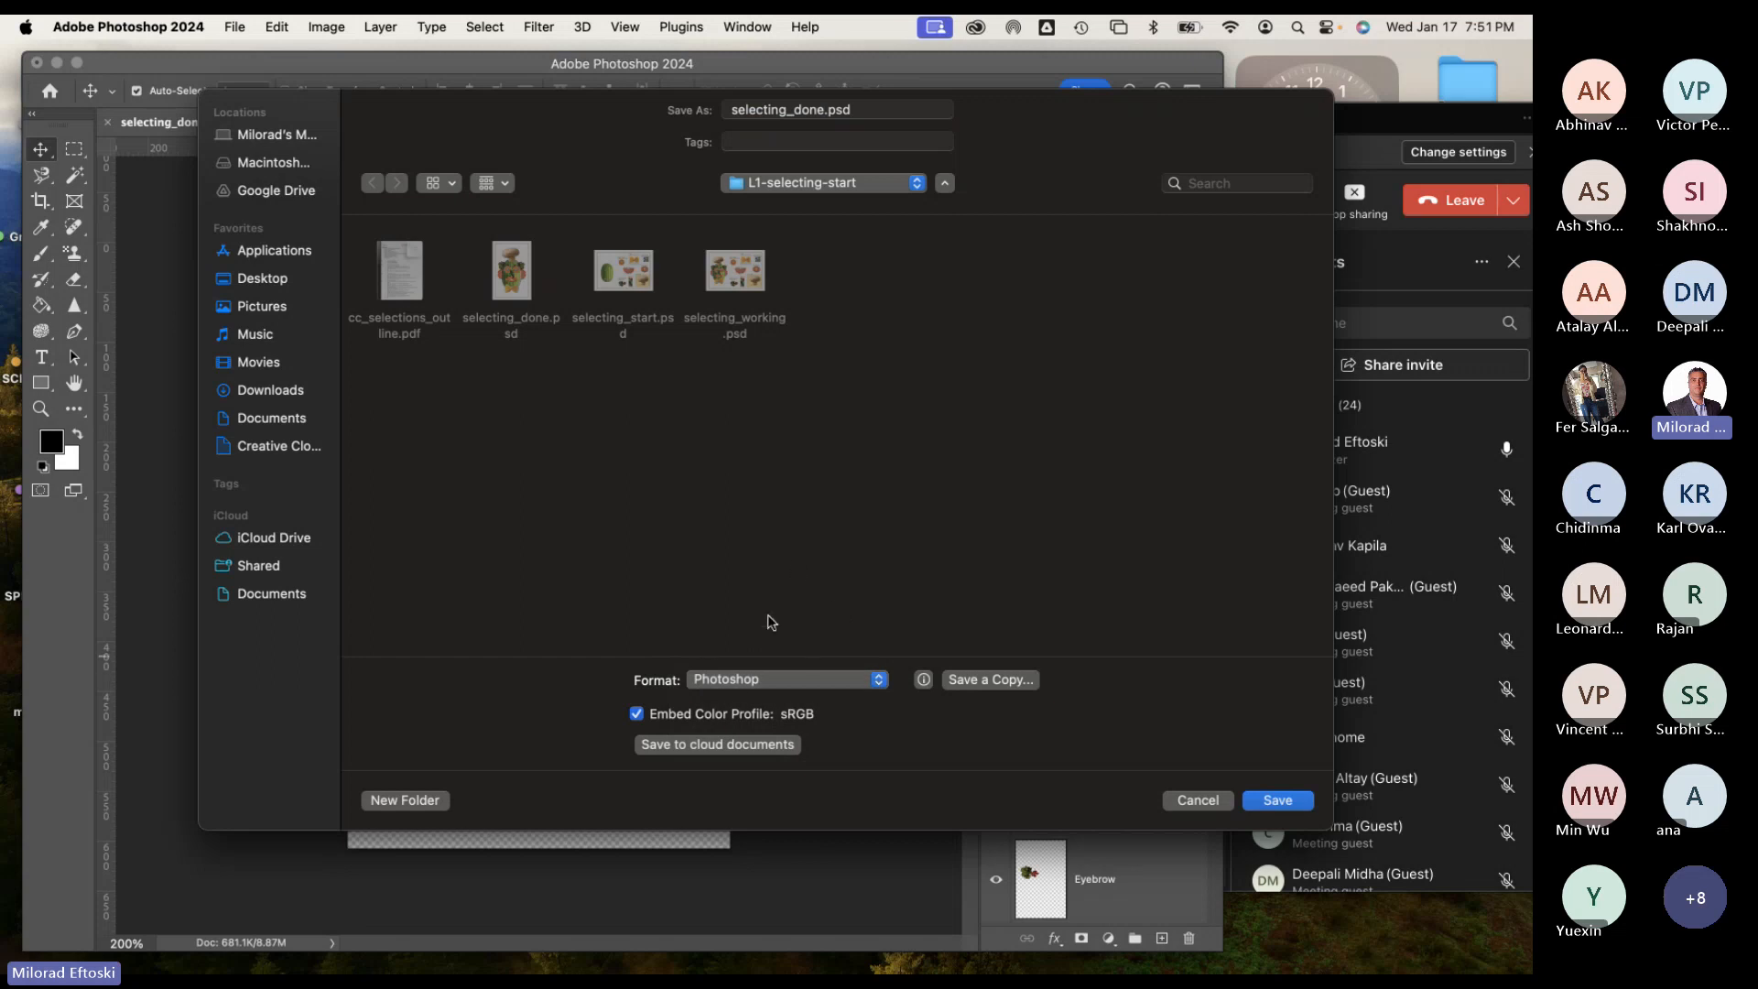
{"action": "left_click", "coordinate": [793, 685]}
{"action": "left_click", "coordinate": [797, 630]}
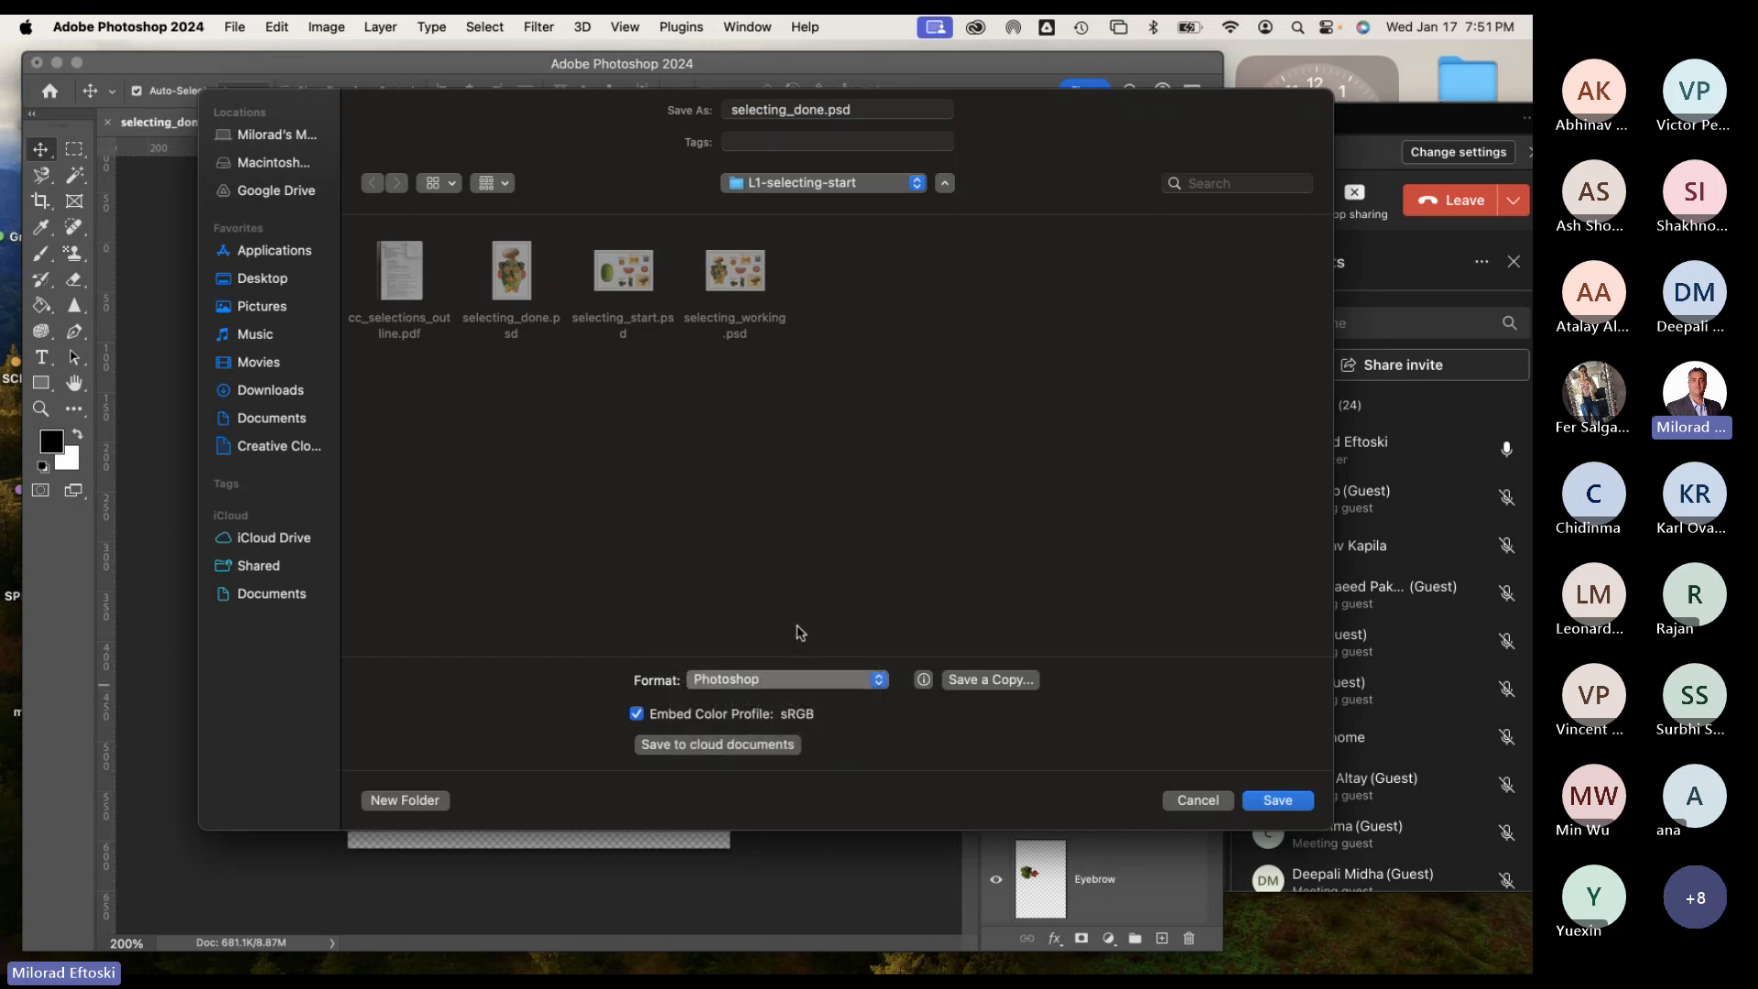
{"action": "left_click", "coordinate": [1220, 800]}
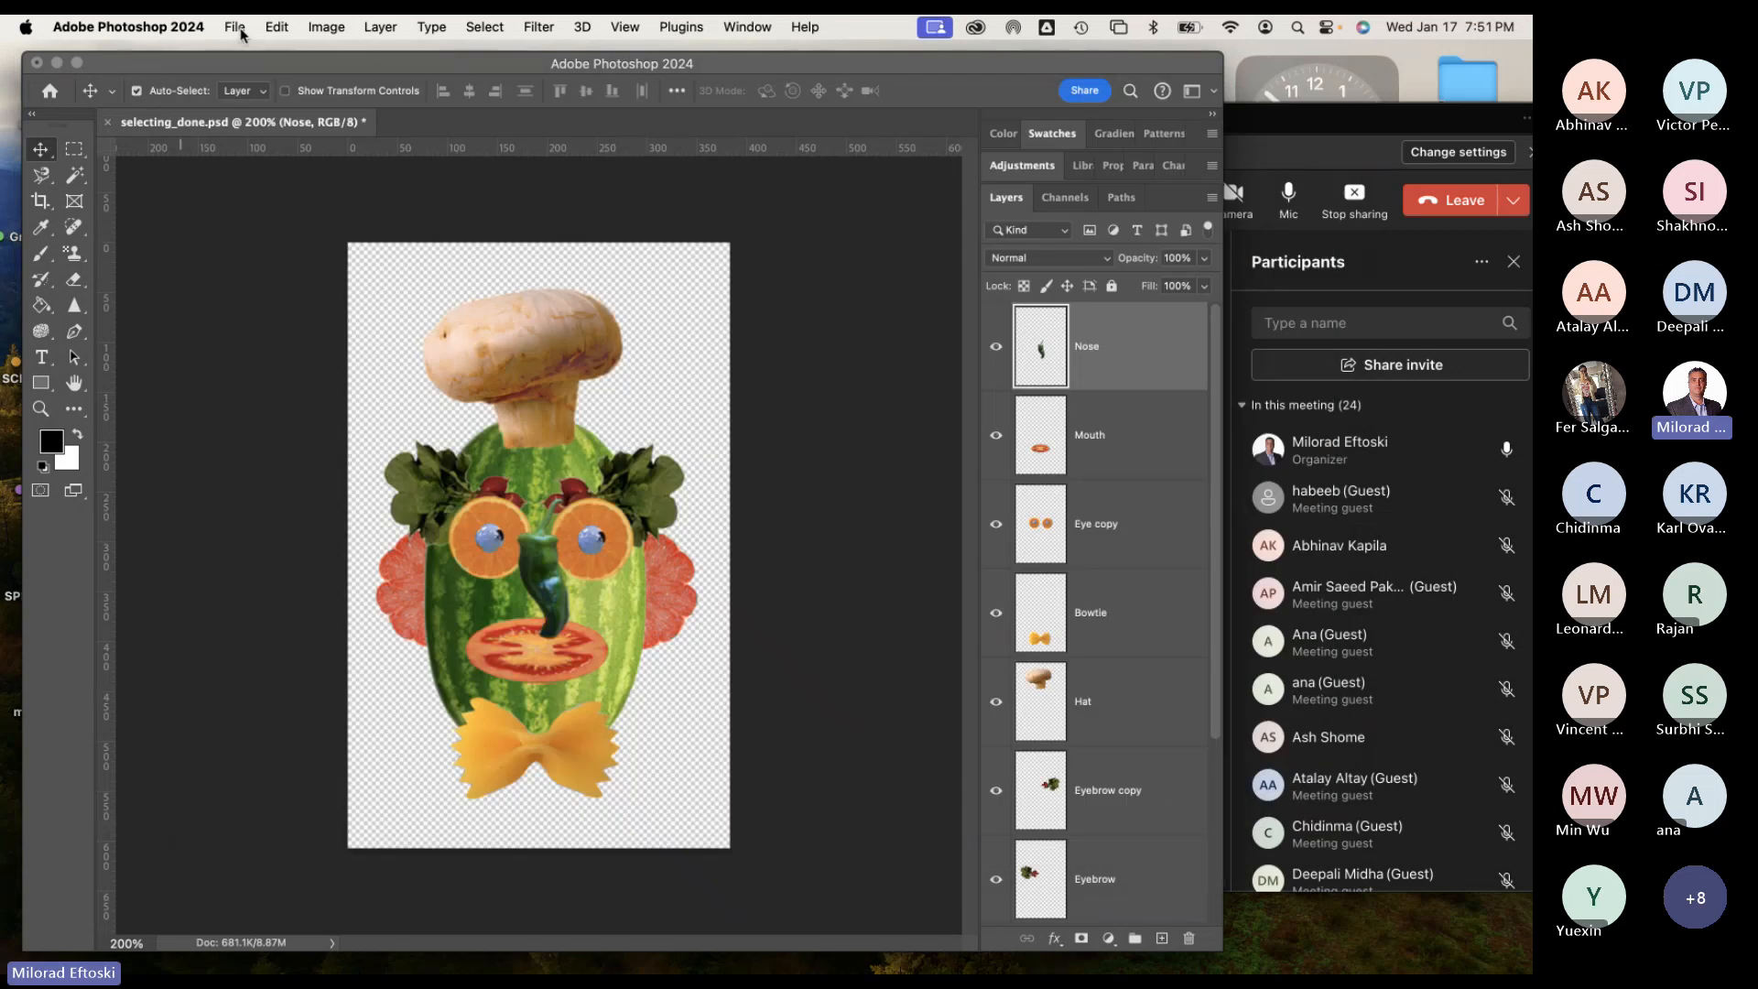
Check the file formats offered when saving a copy of selecting_done.psd, including PNG, and cancel without saving.
{"action": "left_click", "coordinate": [241, 31]}
{"action": "left_click", "coordinate": [301, 253]}
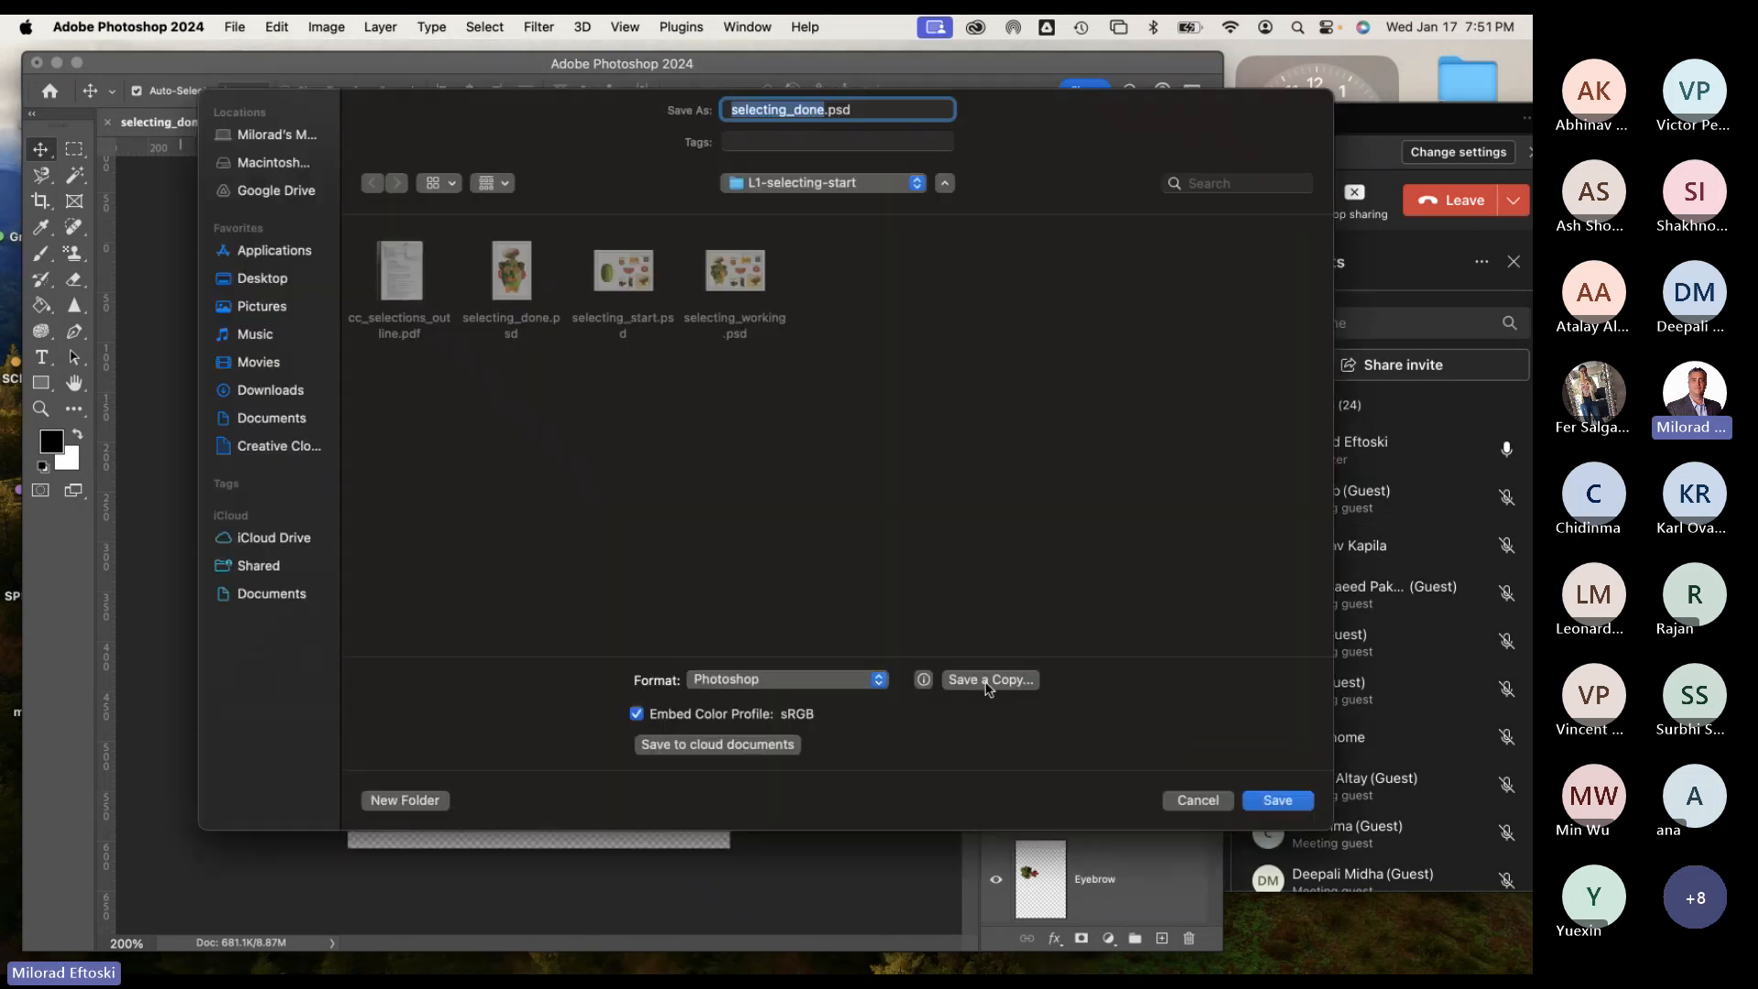
{"action": "left_click", "coordinate": [988, 680]}
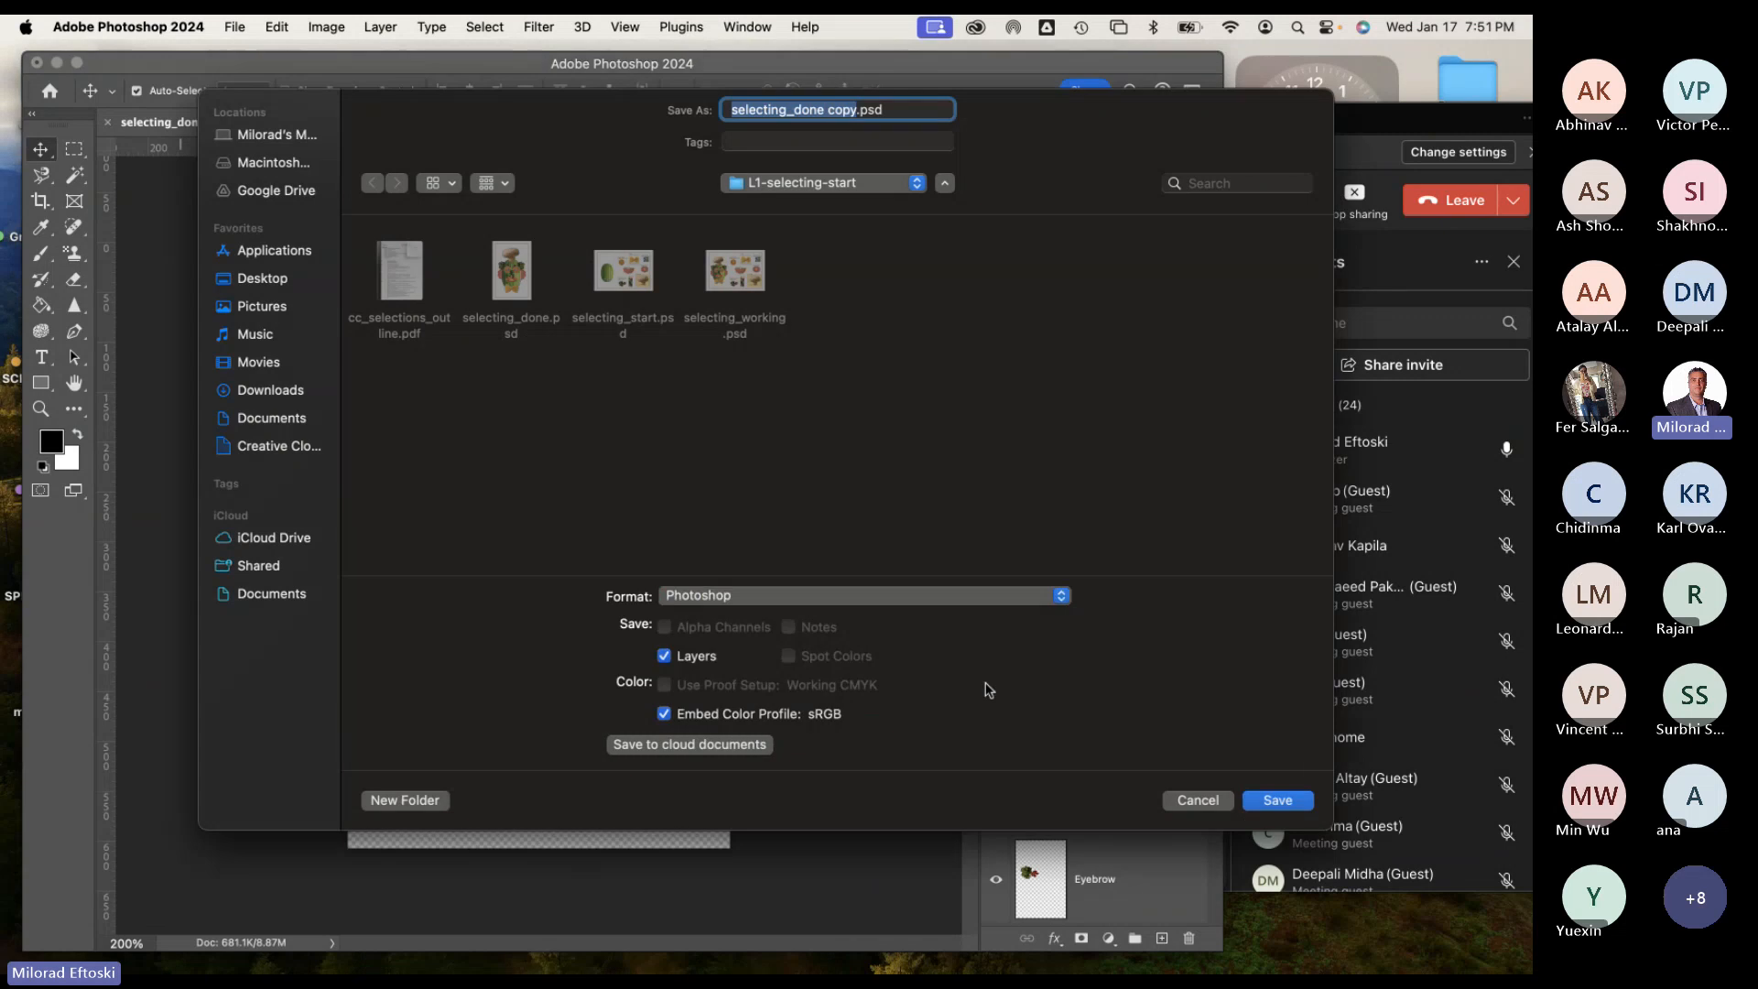
{"action": "left_click", "coordinate": [827, 594]}
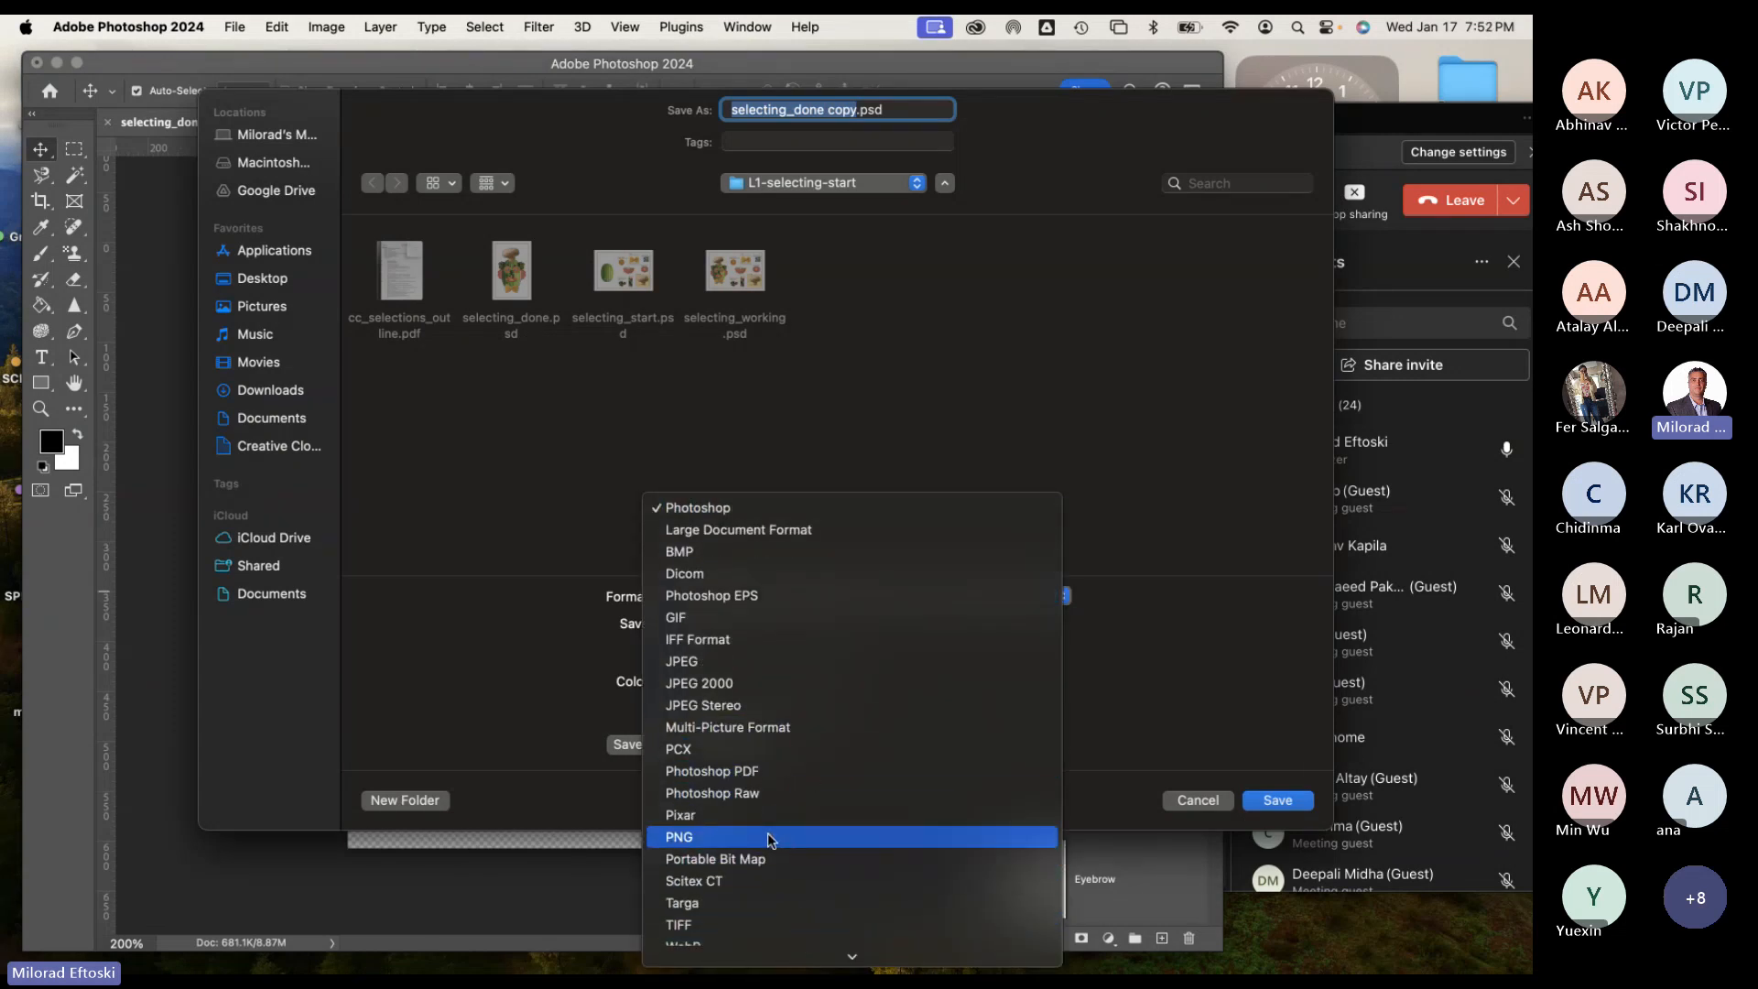
{"action": "left_click", "coordinate": [1165, 808]}
{"action": "left_click", "coordinate": [1169, 806]}
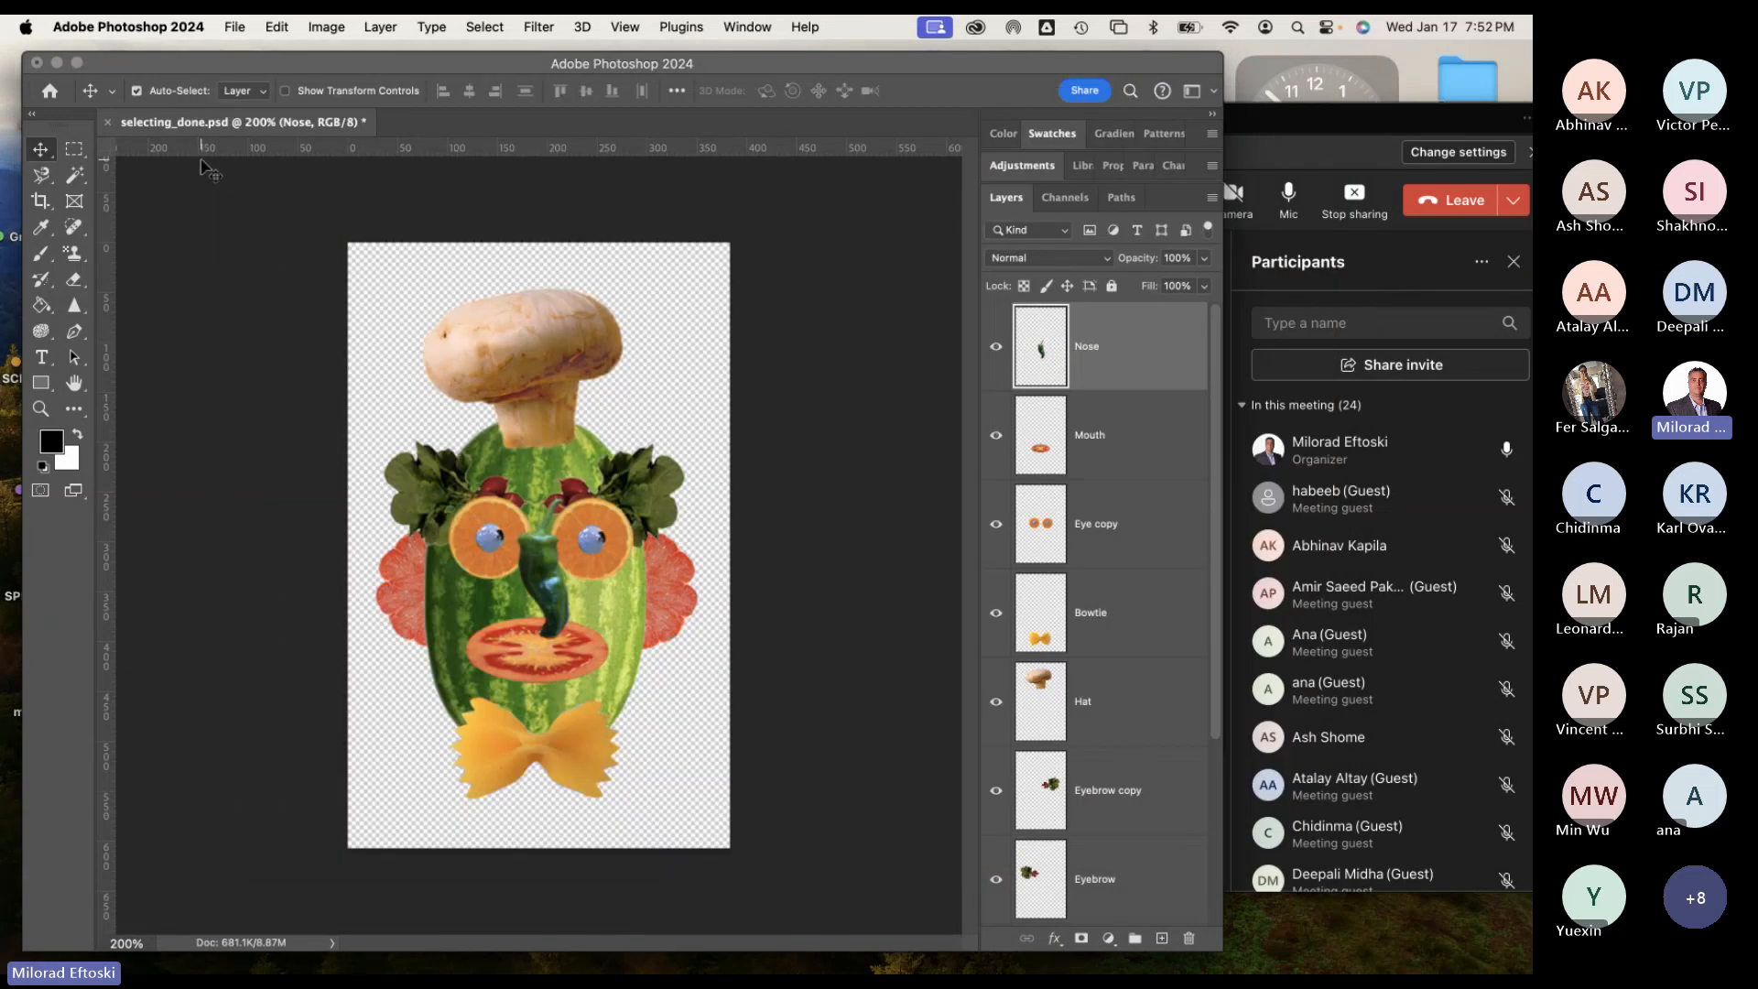
Review the formats available when using Save As on selecting_done.psd, including Photoshop PDF and TIFF, and cancel without saving.
{"action": "left_click", "coordinate": [234, 25]}
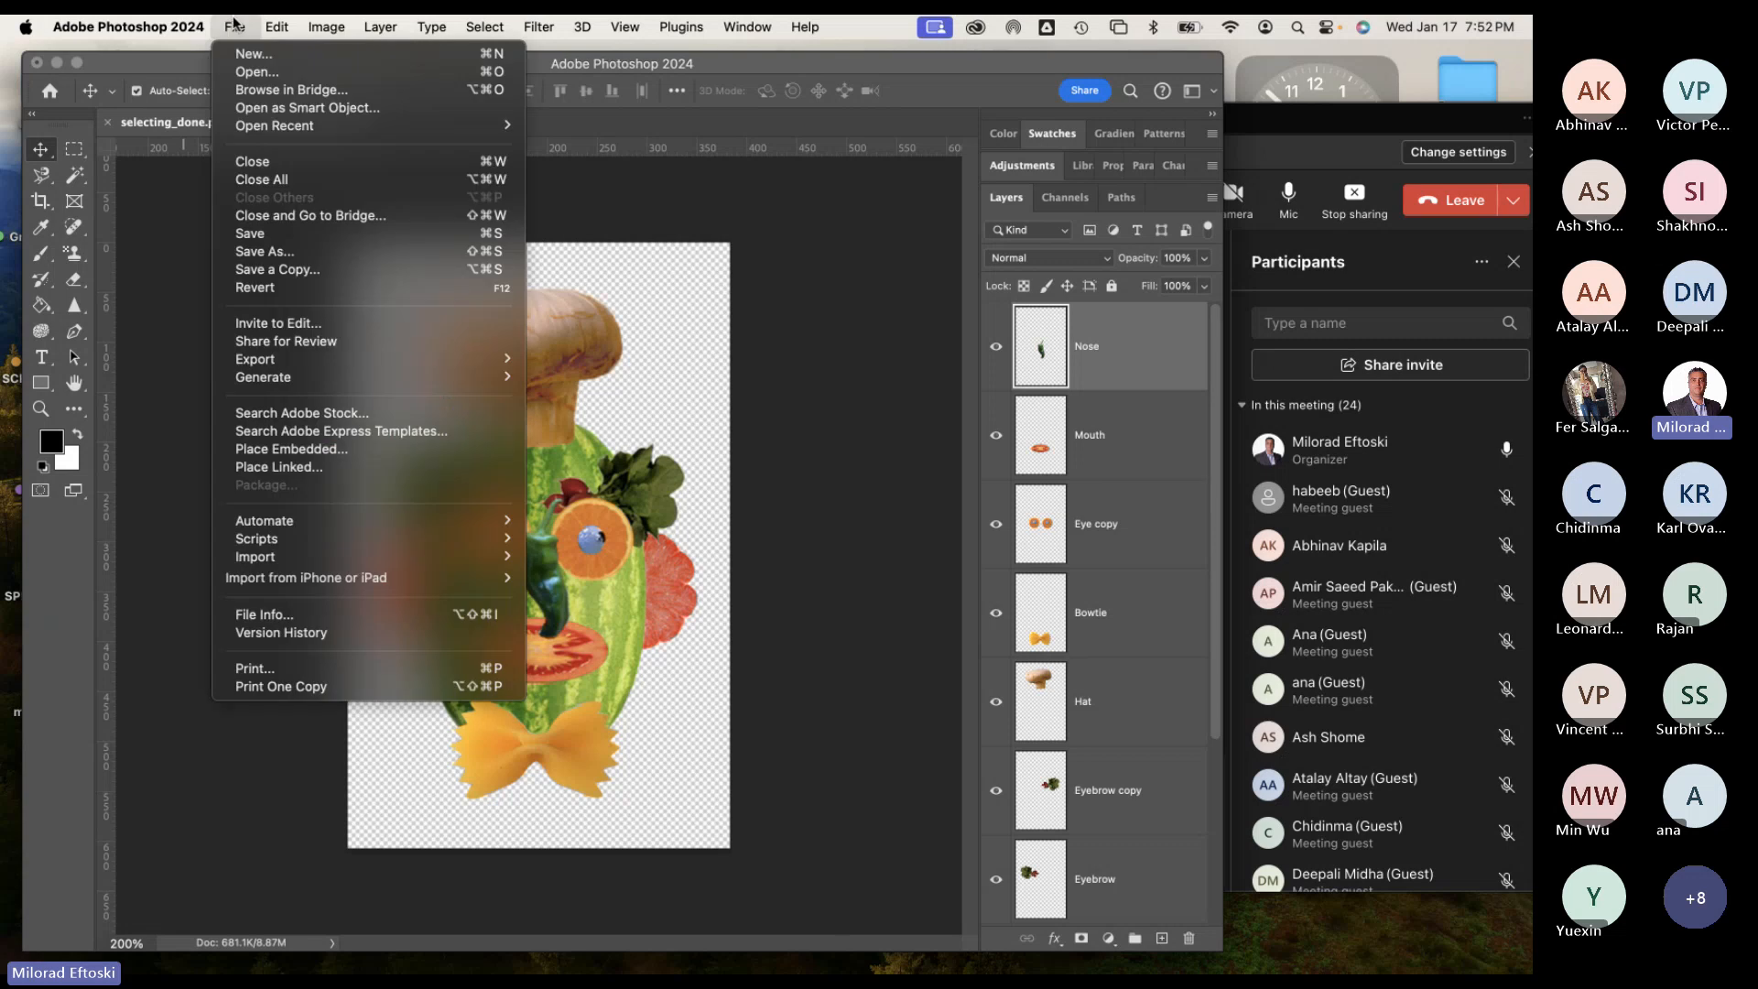
{"action": "left_click", "coordinate": [335, 254]}
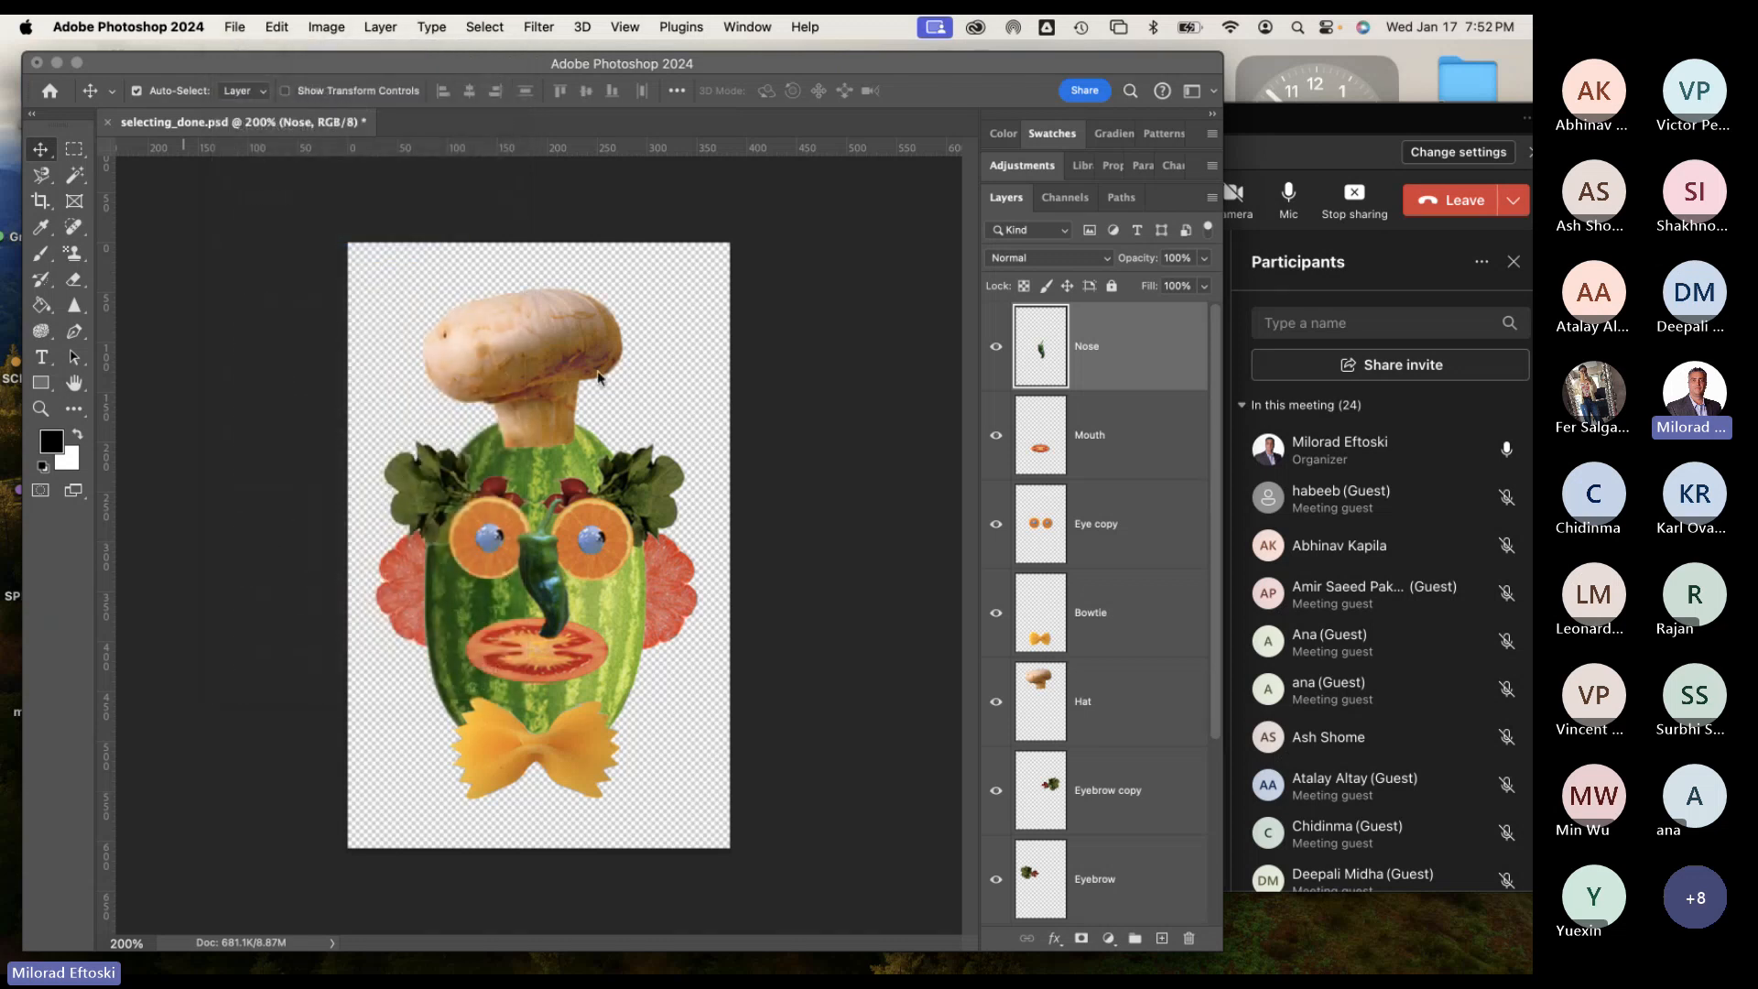
{"action": "left_click", "coordinate": [846, 678]}
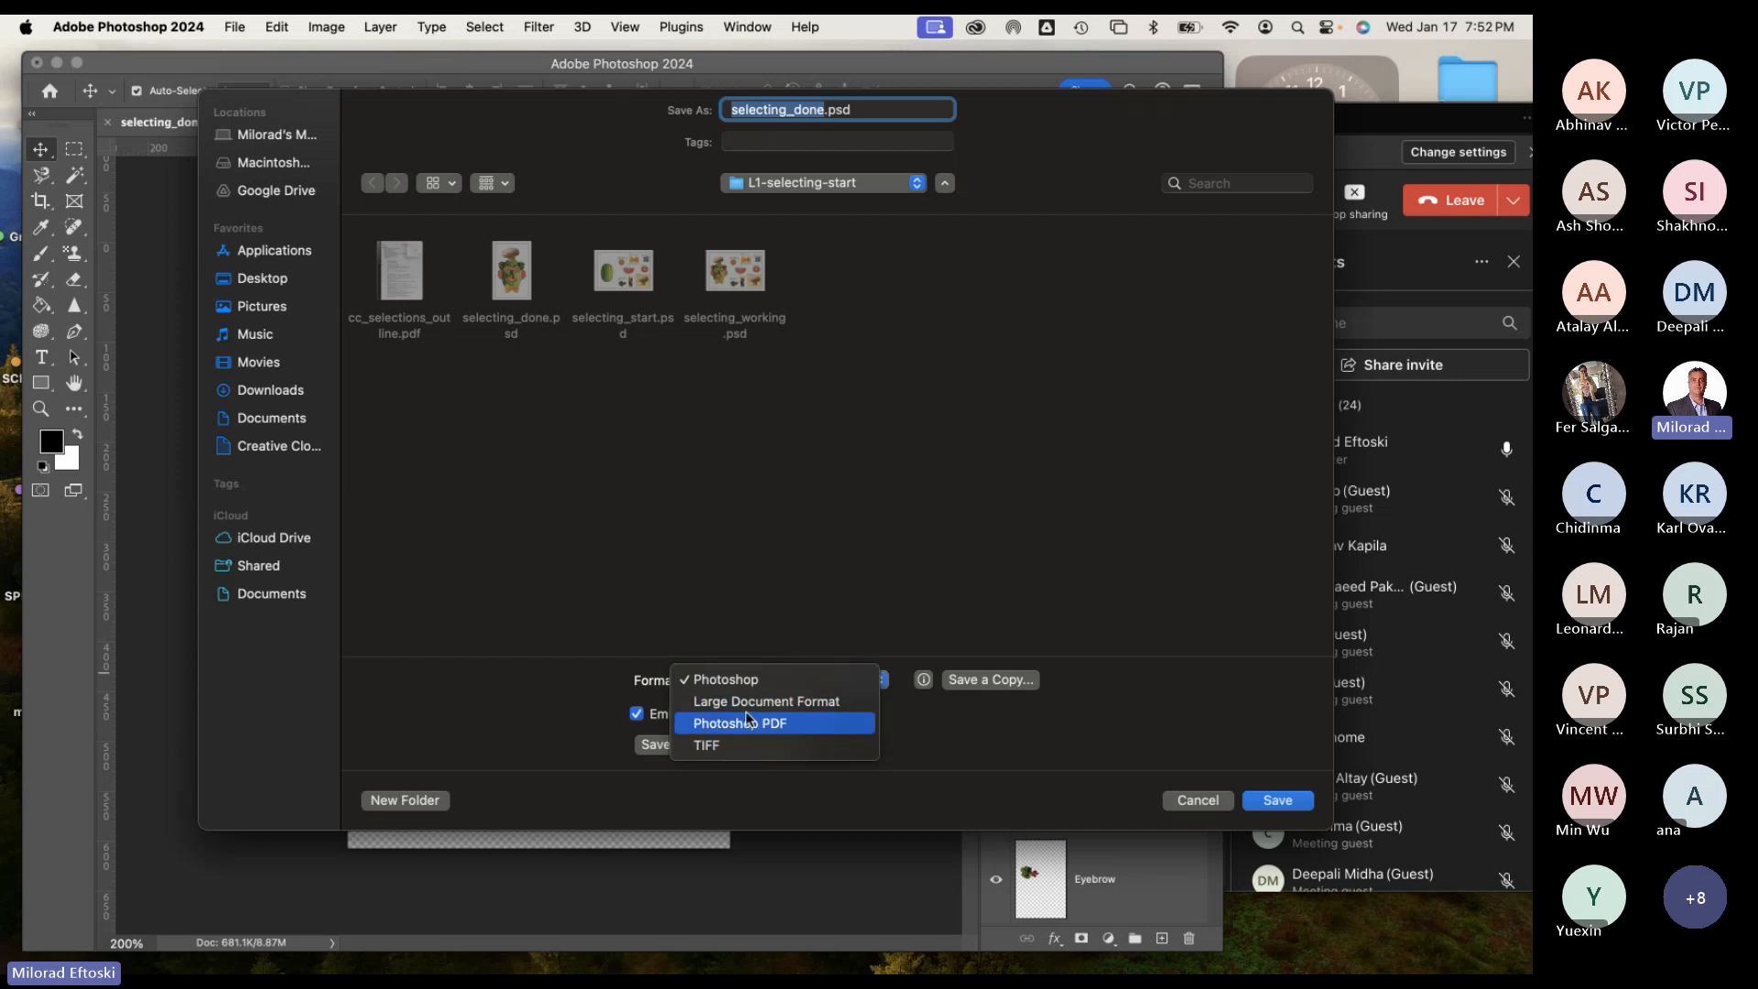
{"action": "left_click", "coordinate": [1182, 799]}
{"action": "left_click", "coordinate": [1191, 799]}
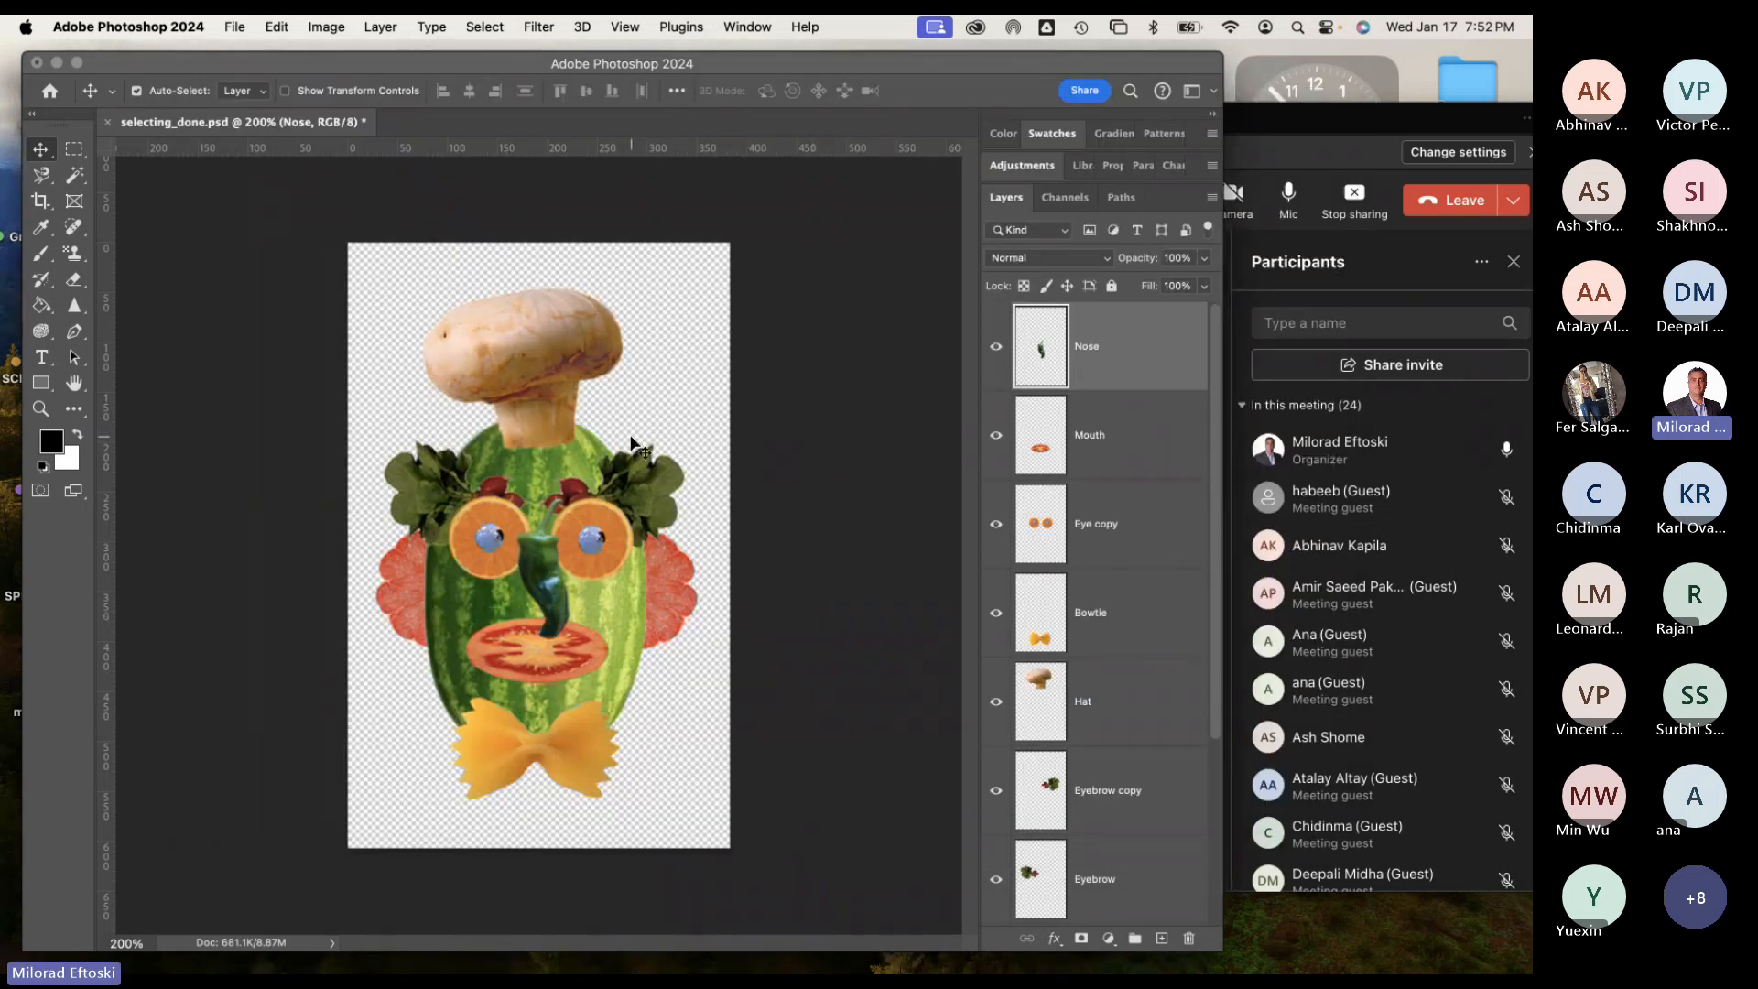
Save a copy of the face in PNG format as selecting_done copy.png in L1-selecting-start, with the large file size option.
{"action": "left_click", "coordinate": [230, 25]}
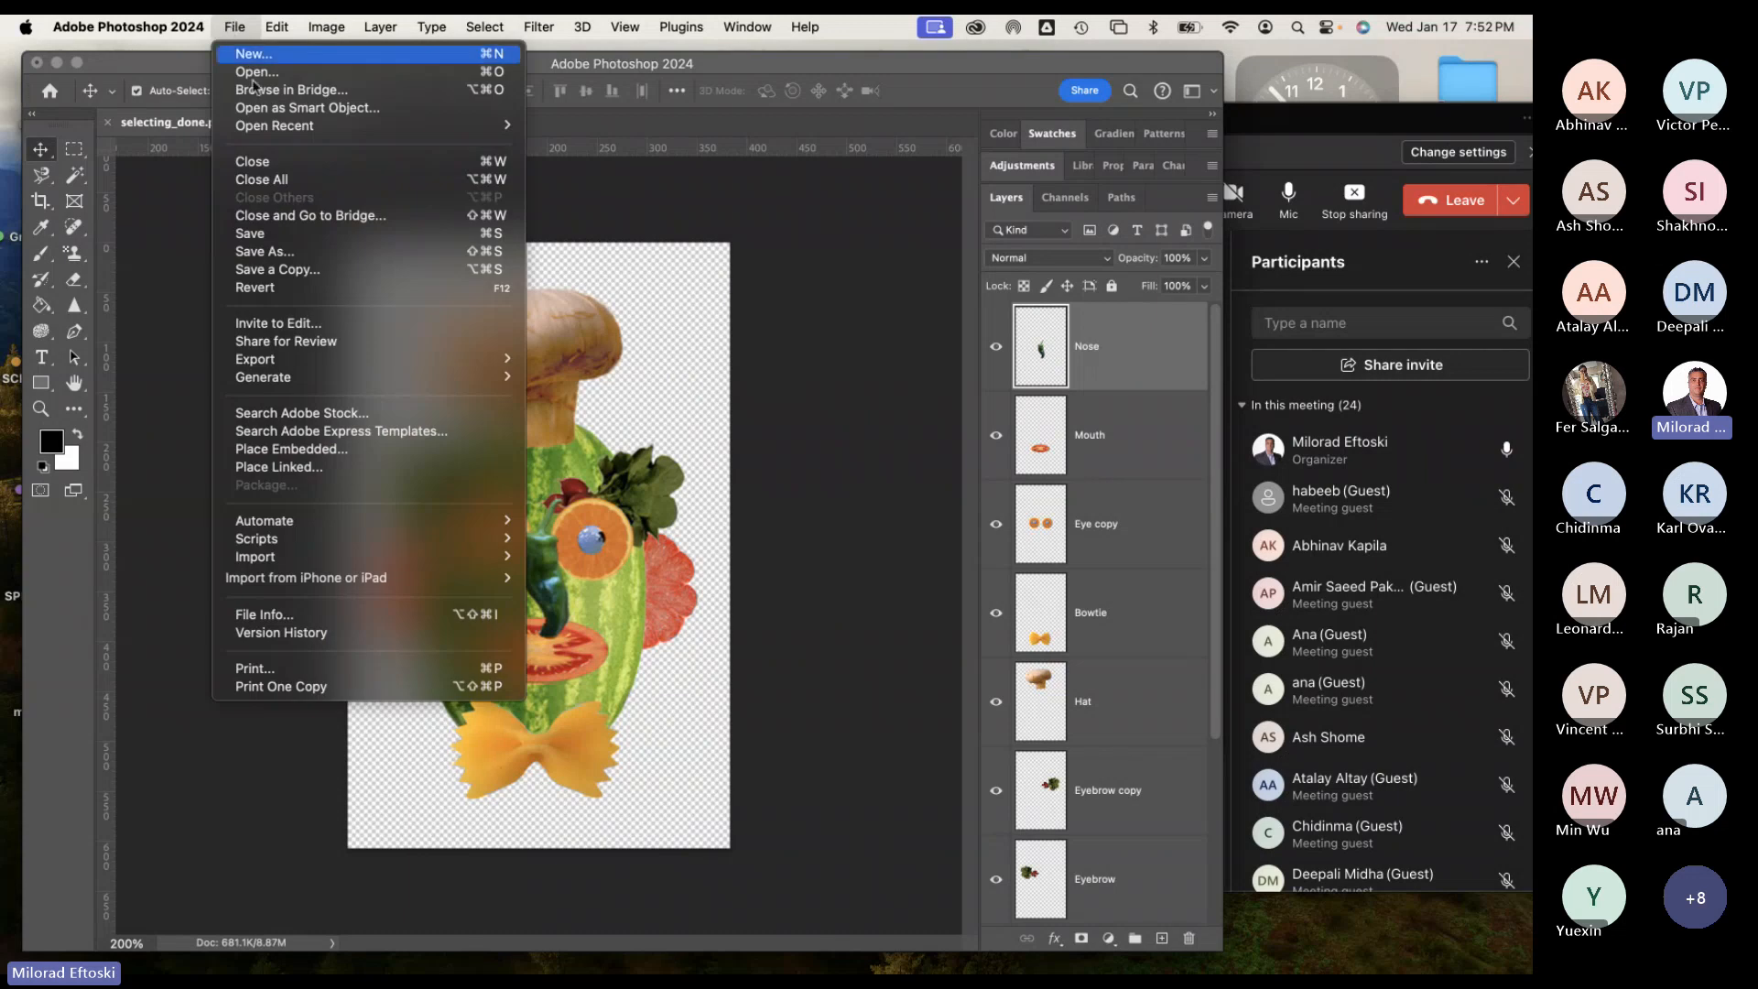
{"action": "left_click", "coordinate": [325, 272]}
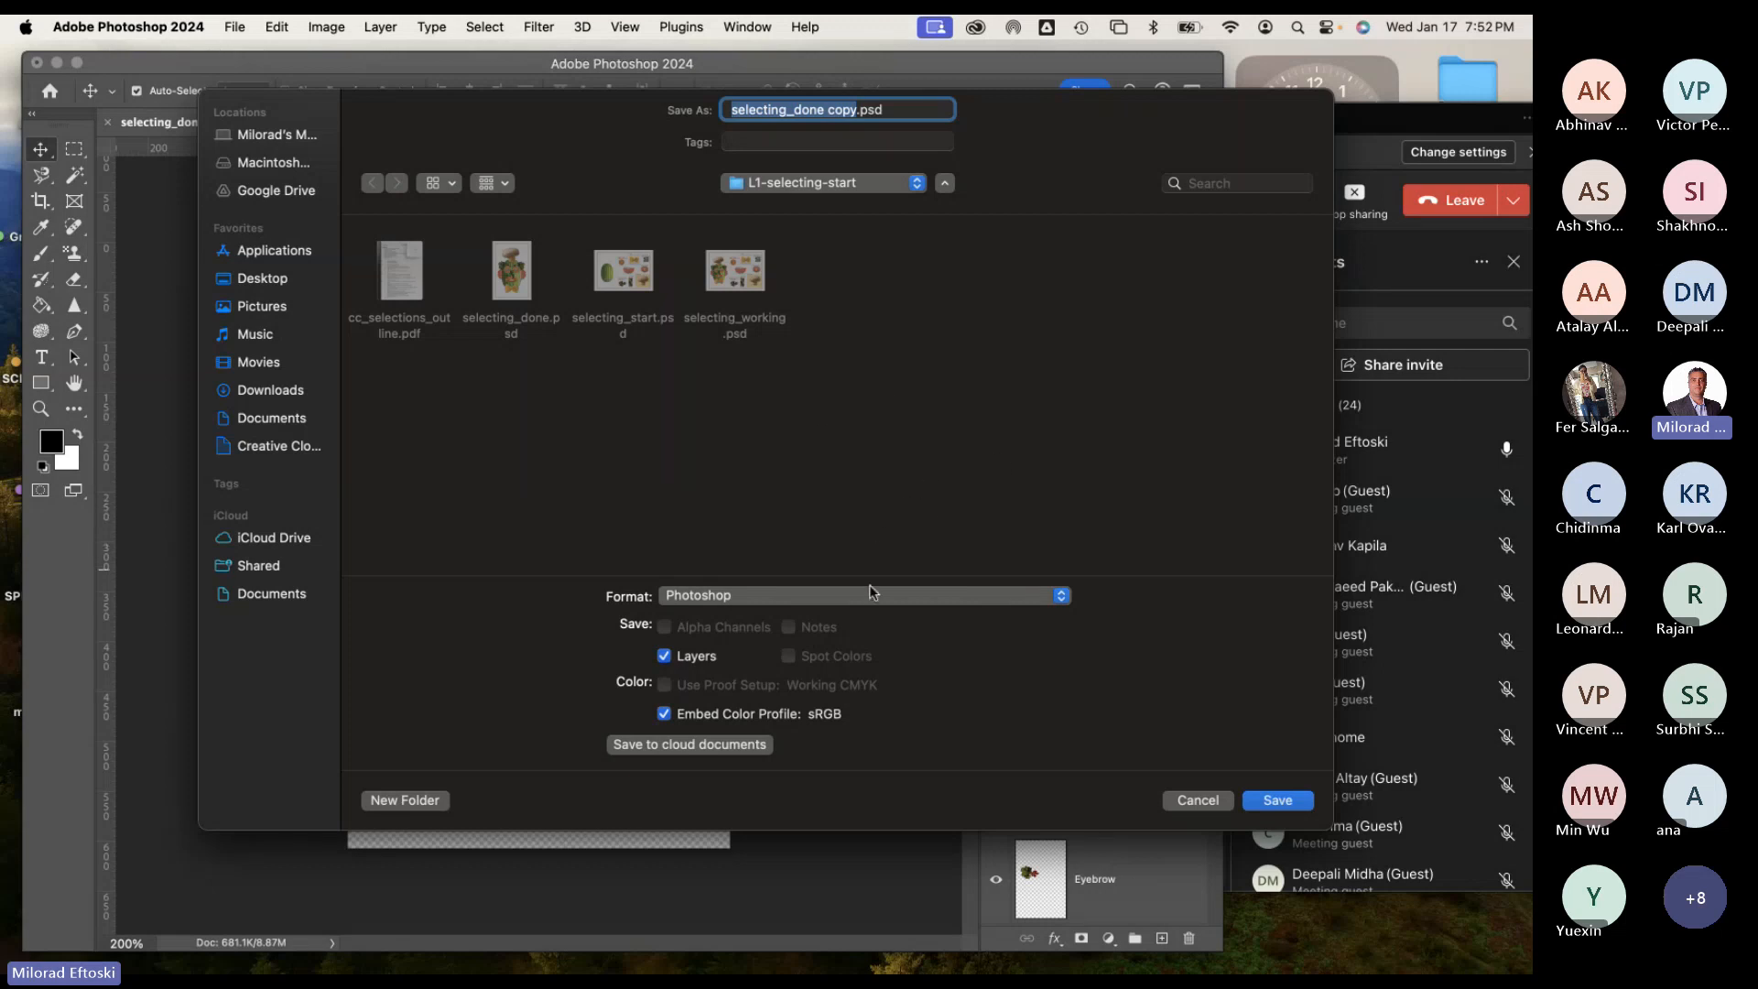
{"action": "left_click", "coordinate": [869, 600]}
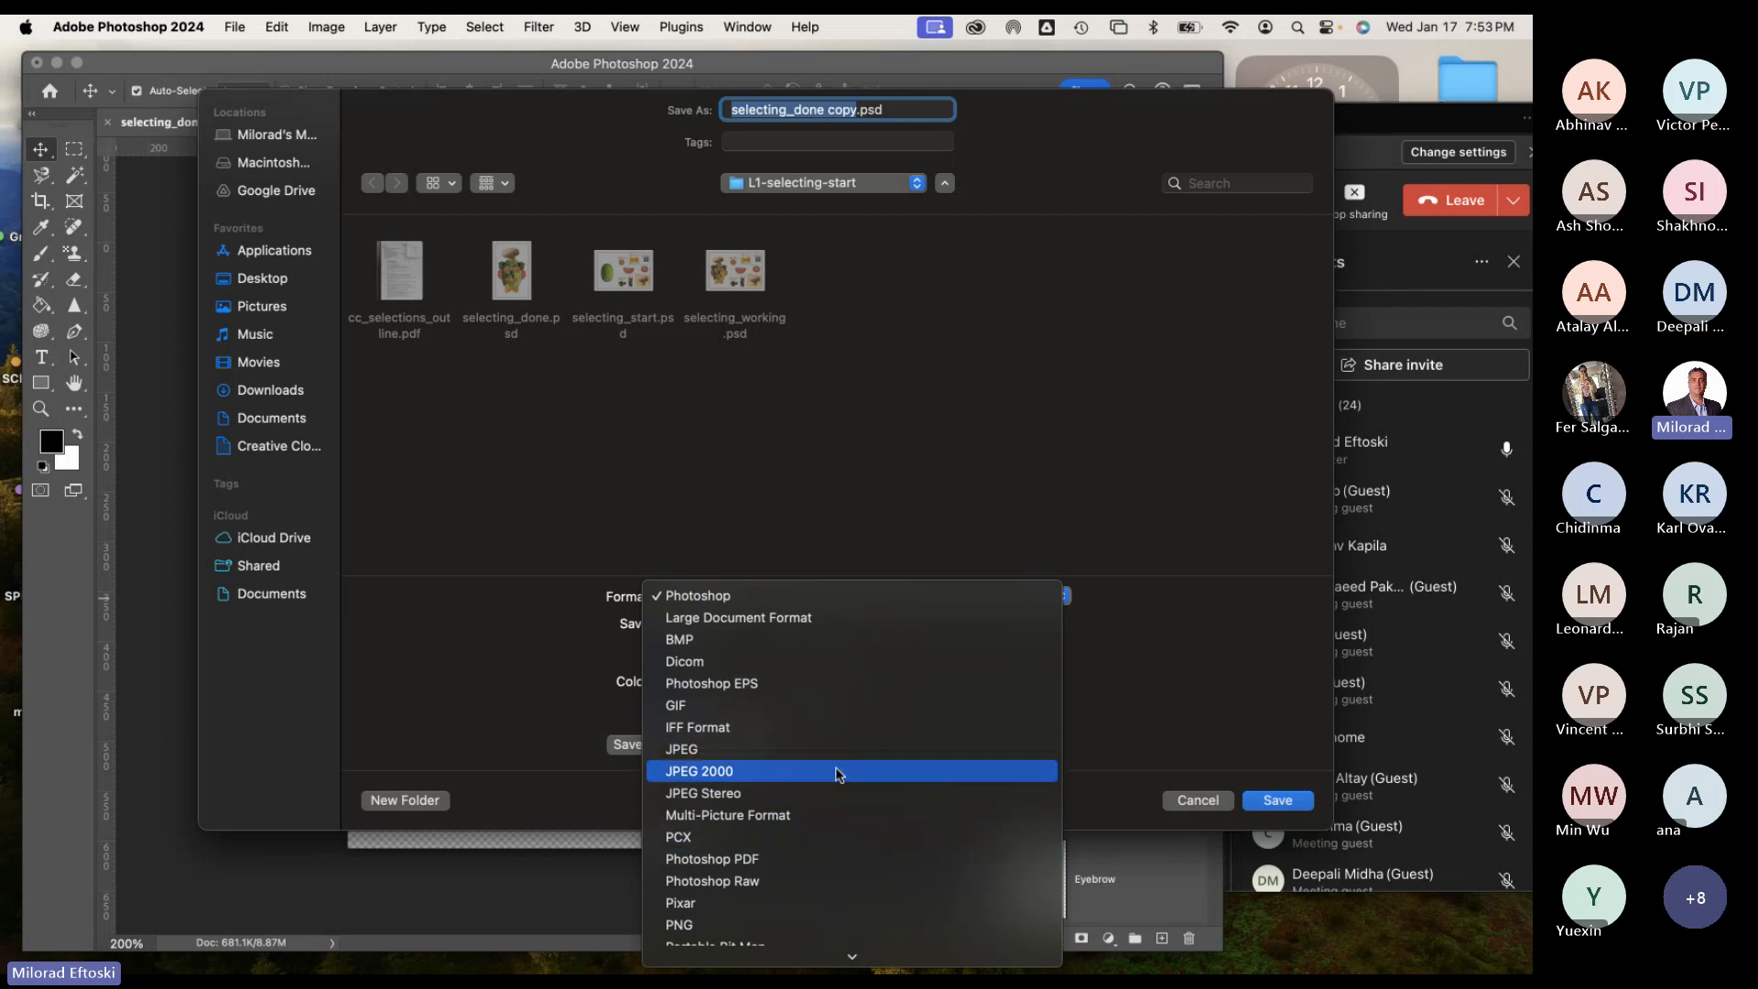
{"action": "scroll", "coordinate": [844, 775], "scroll_direction": "down", "scroll_amount": 3}
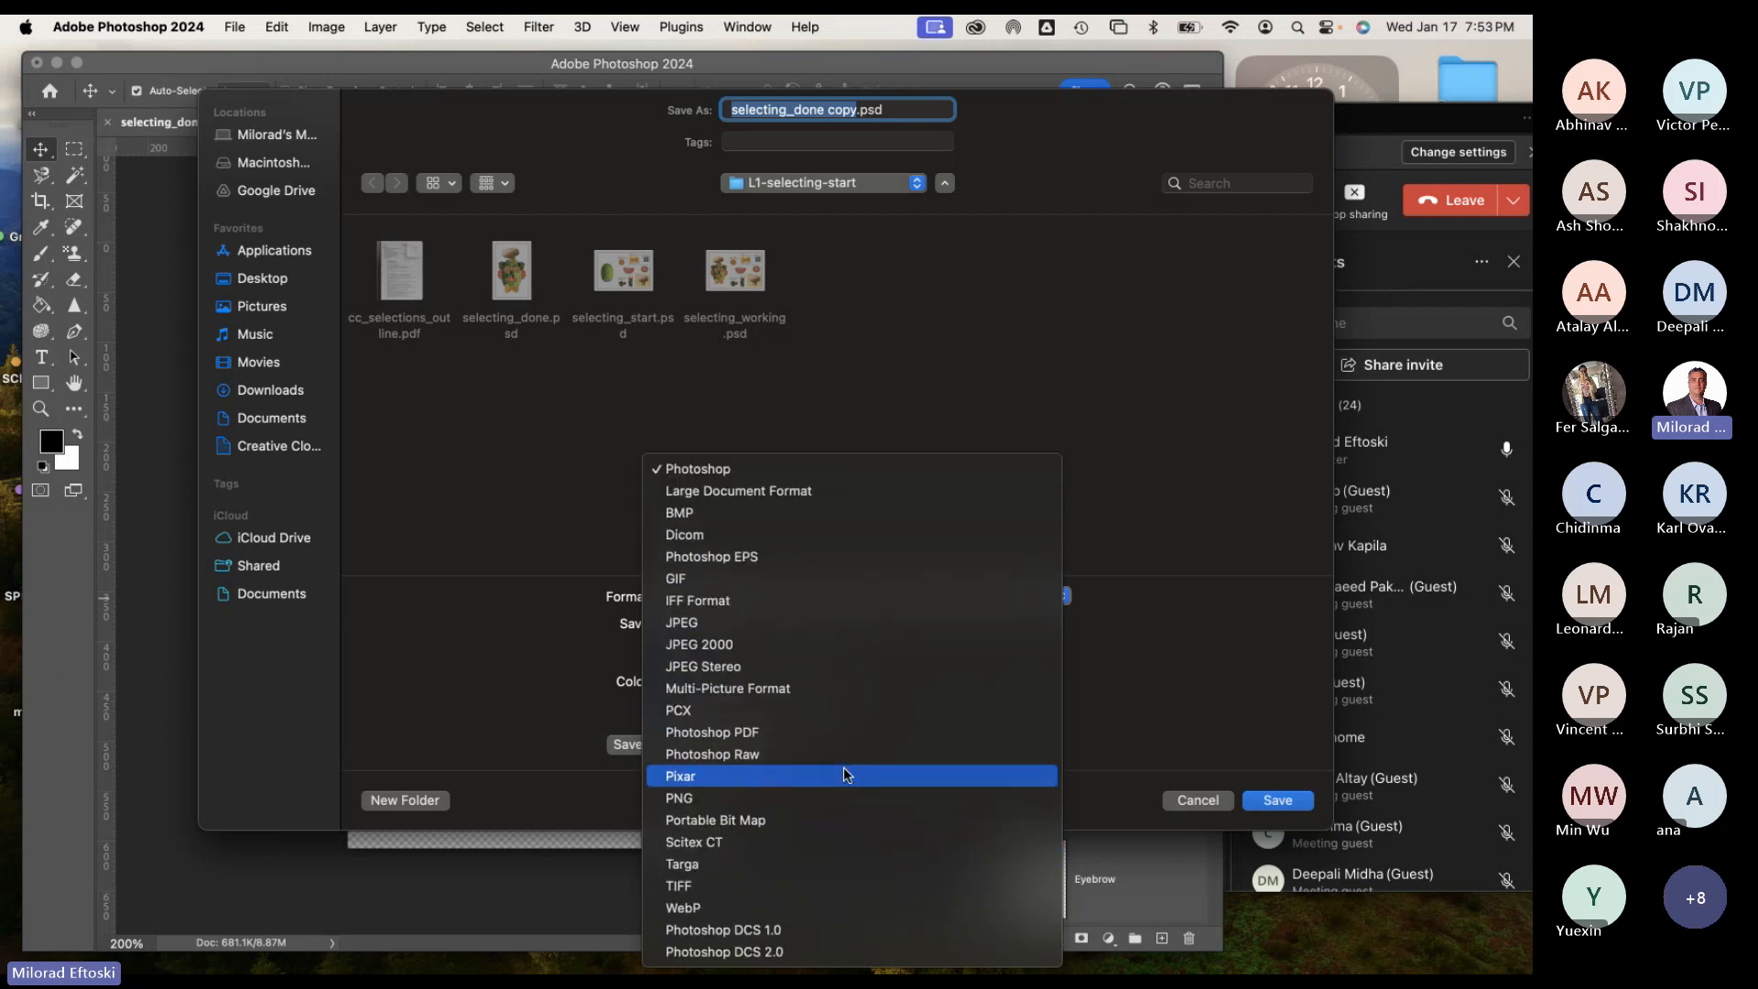
{"action": "left_click", "coordinate": [757, 802]}
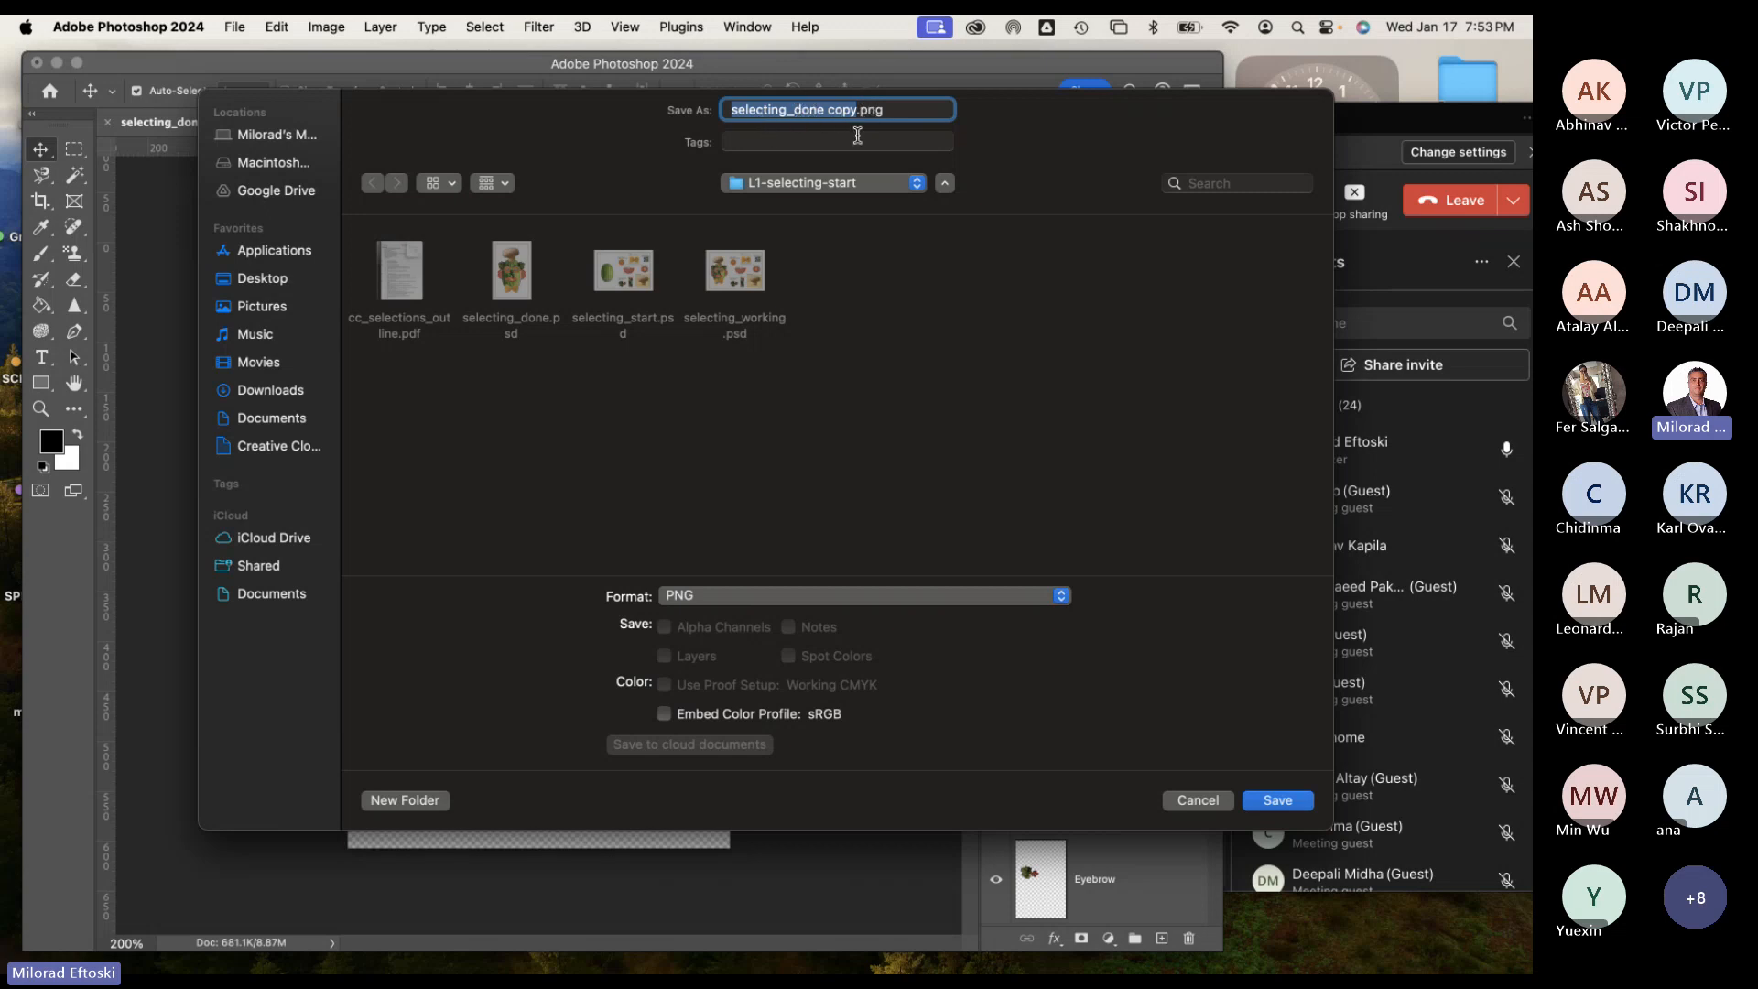
{"action": "left_click", "coordinate": [1281, 800]}
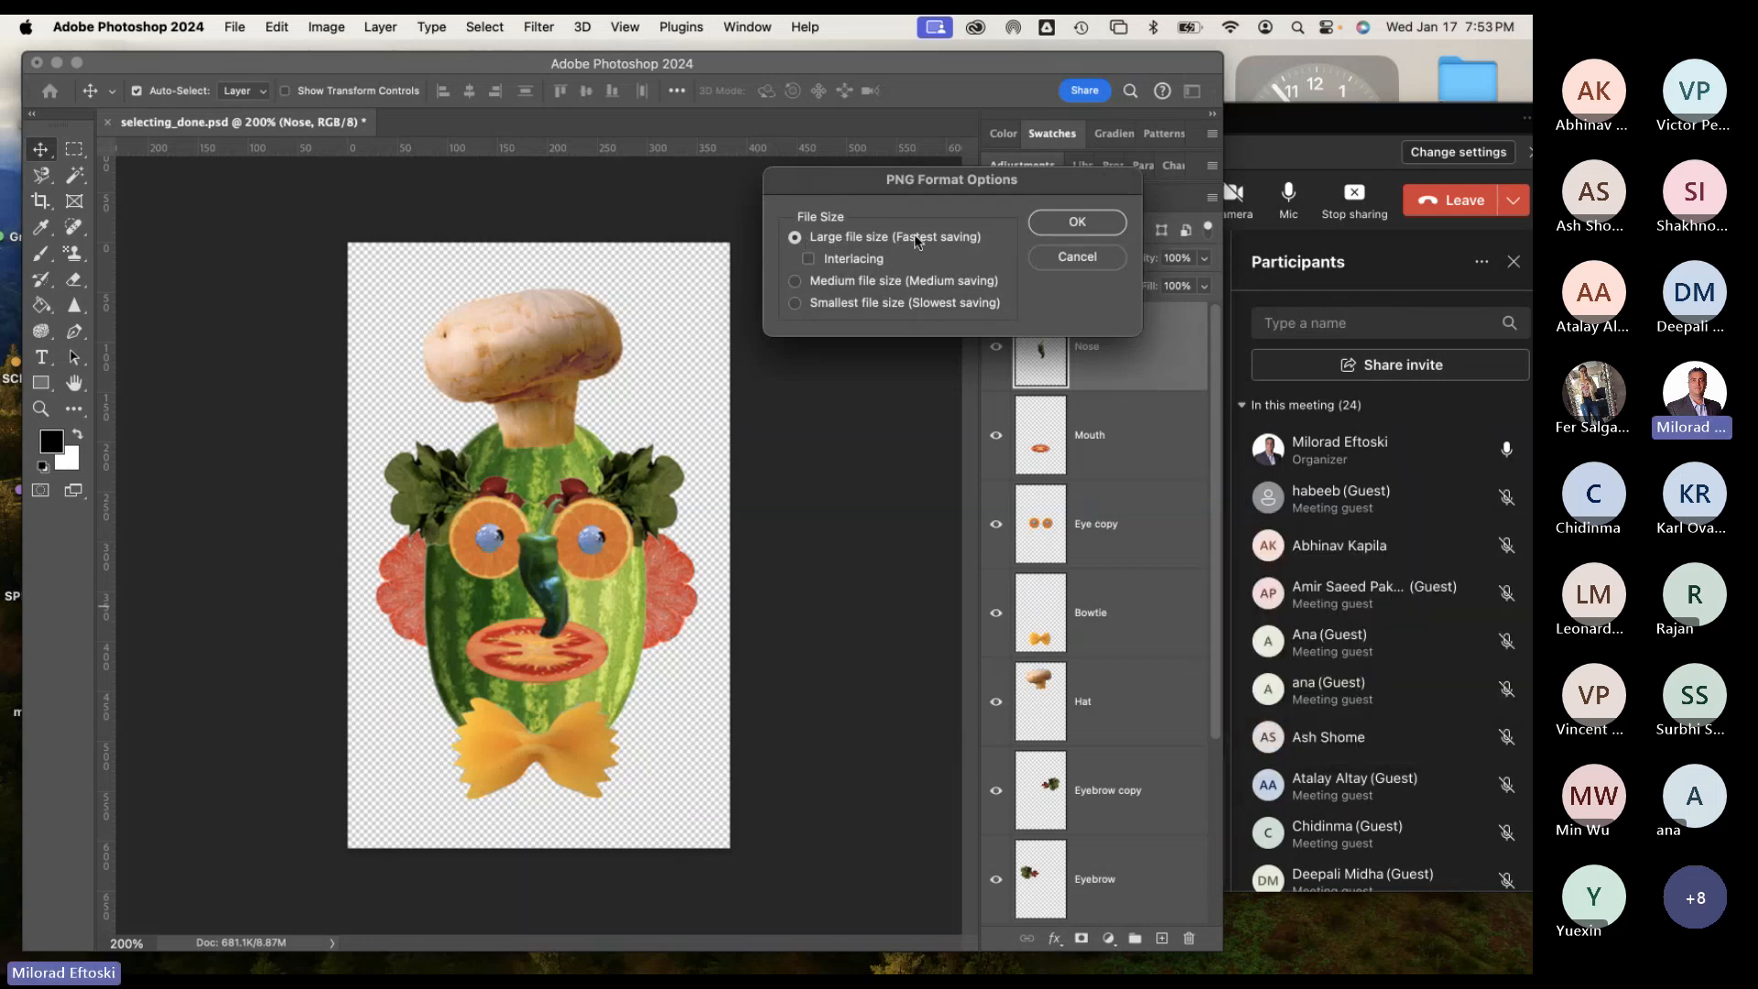
{"action": "left_click", "coordinate": [1067, 223]}
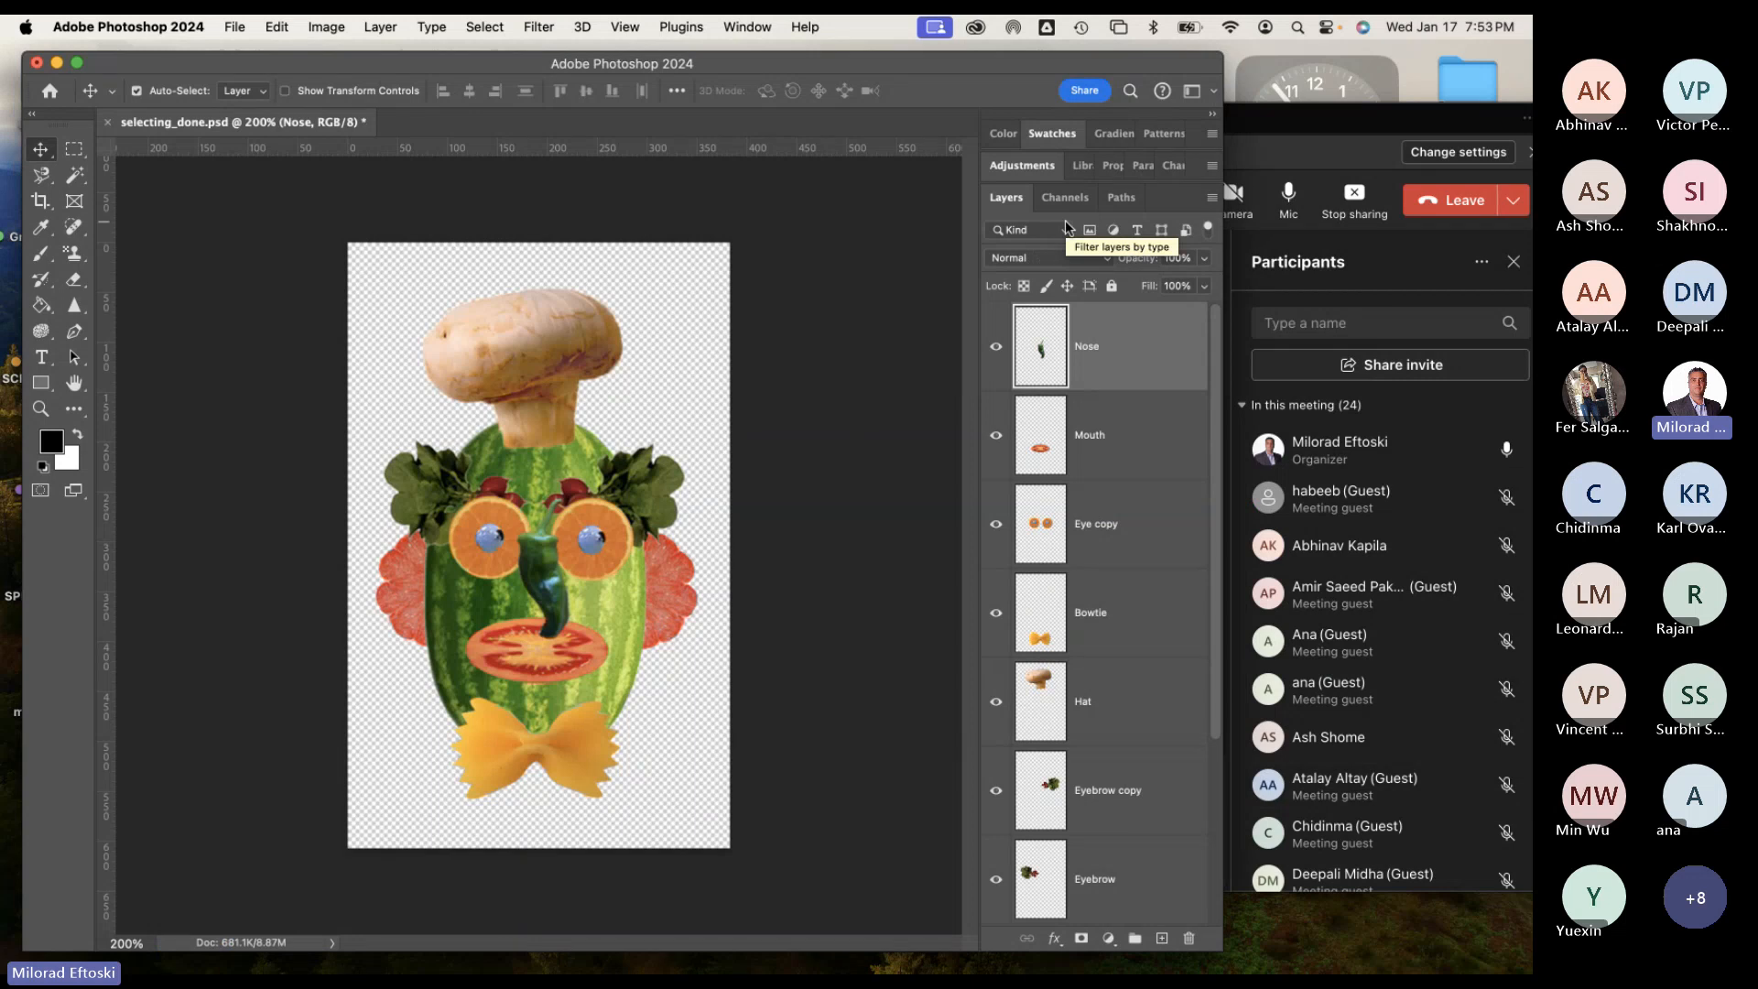
Try preparing another copy of selecting_done.psd in PNG format, and cancel without saving.
{"action": "left_click", "coordinate": [236, 28]}
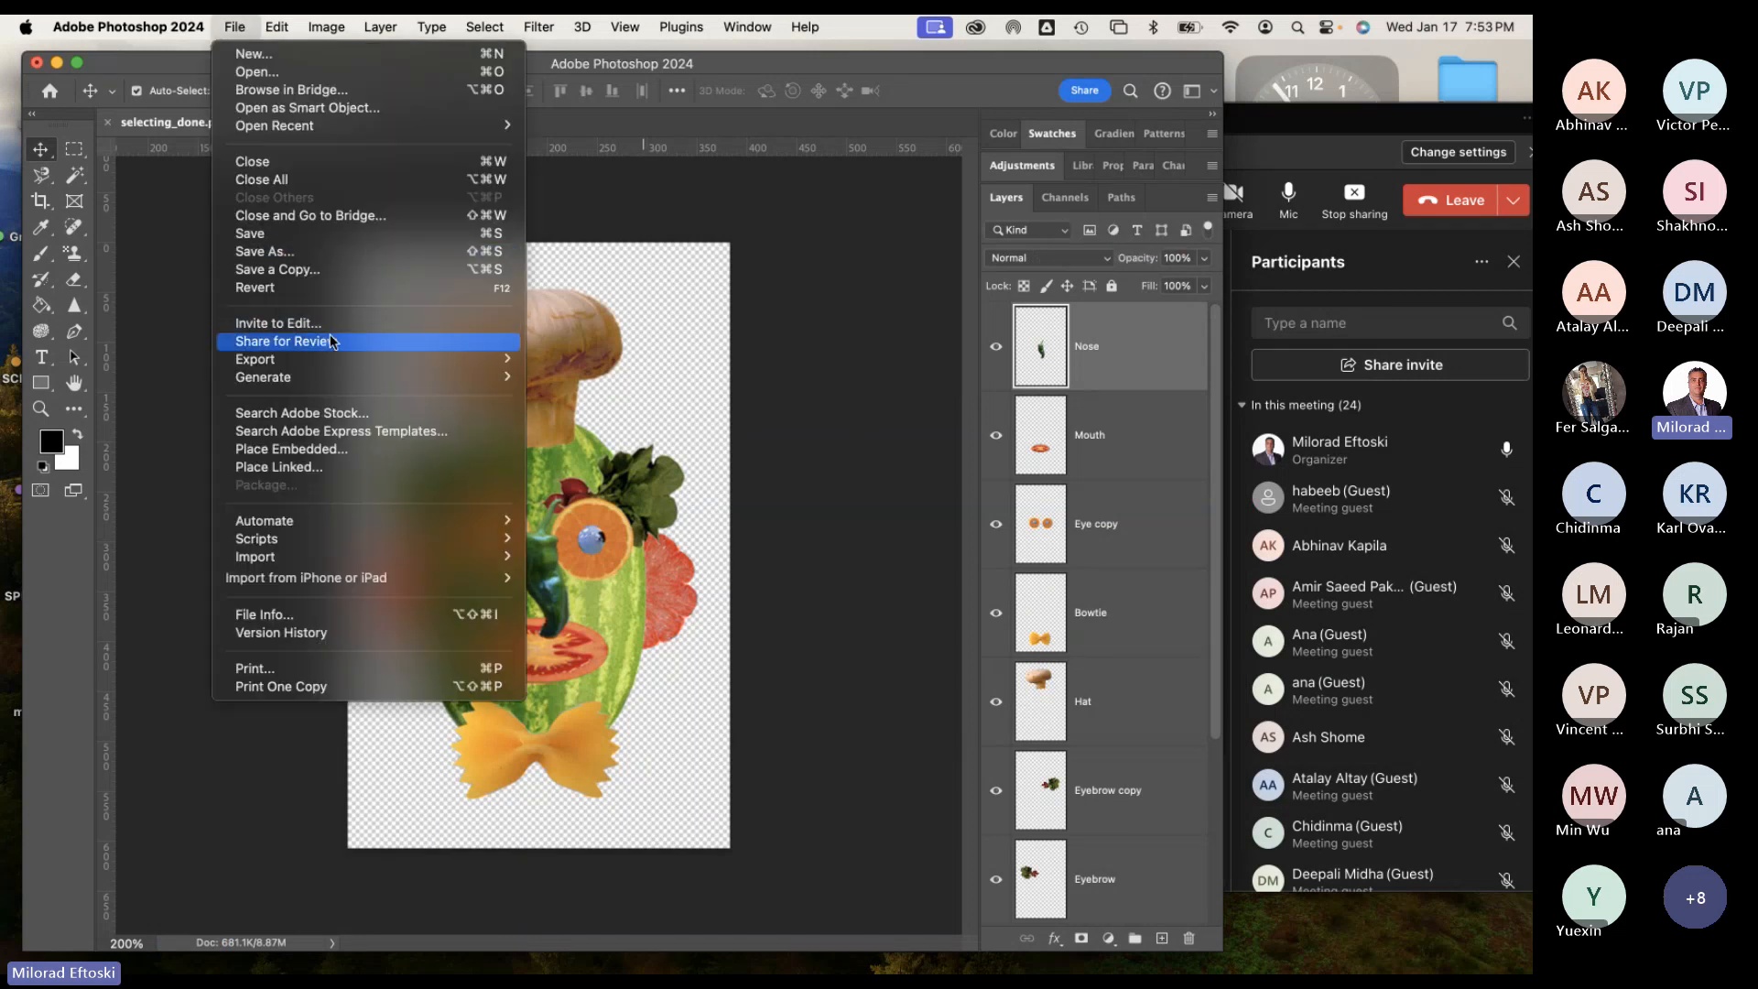
{"action": "left_click", "coordinate": [337, 269]}
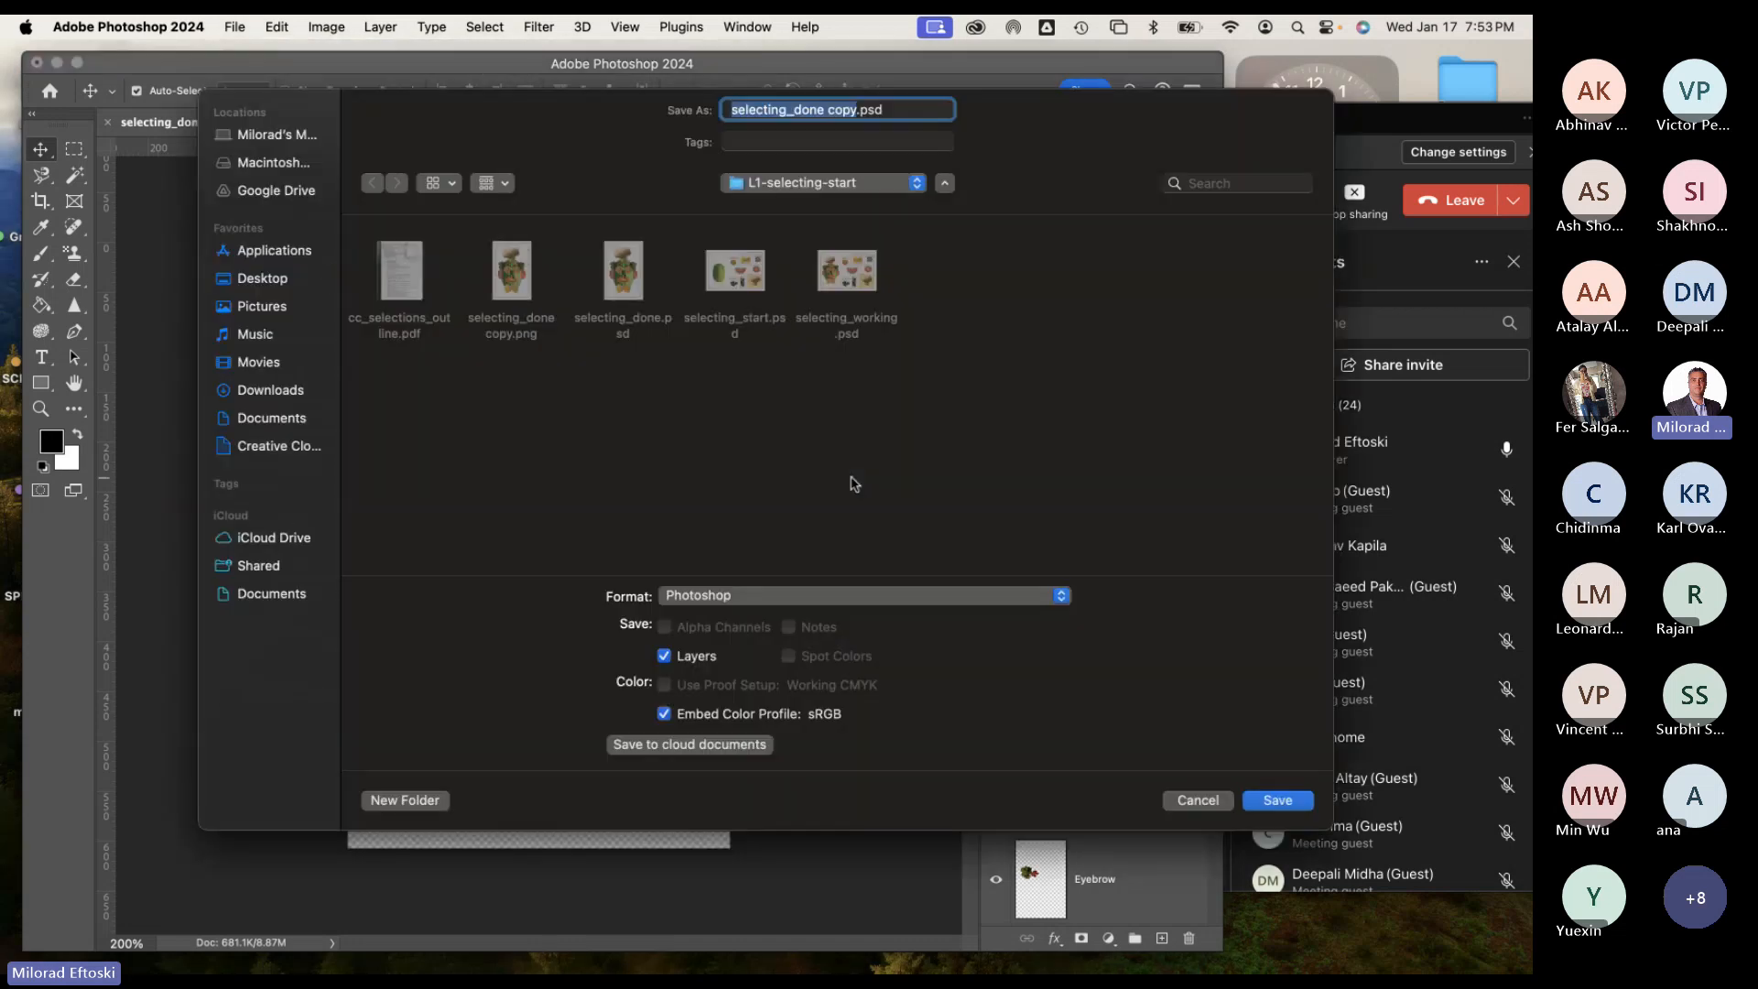
{"action": "left_click", "coordinate": [861, 595]}
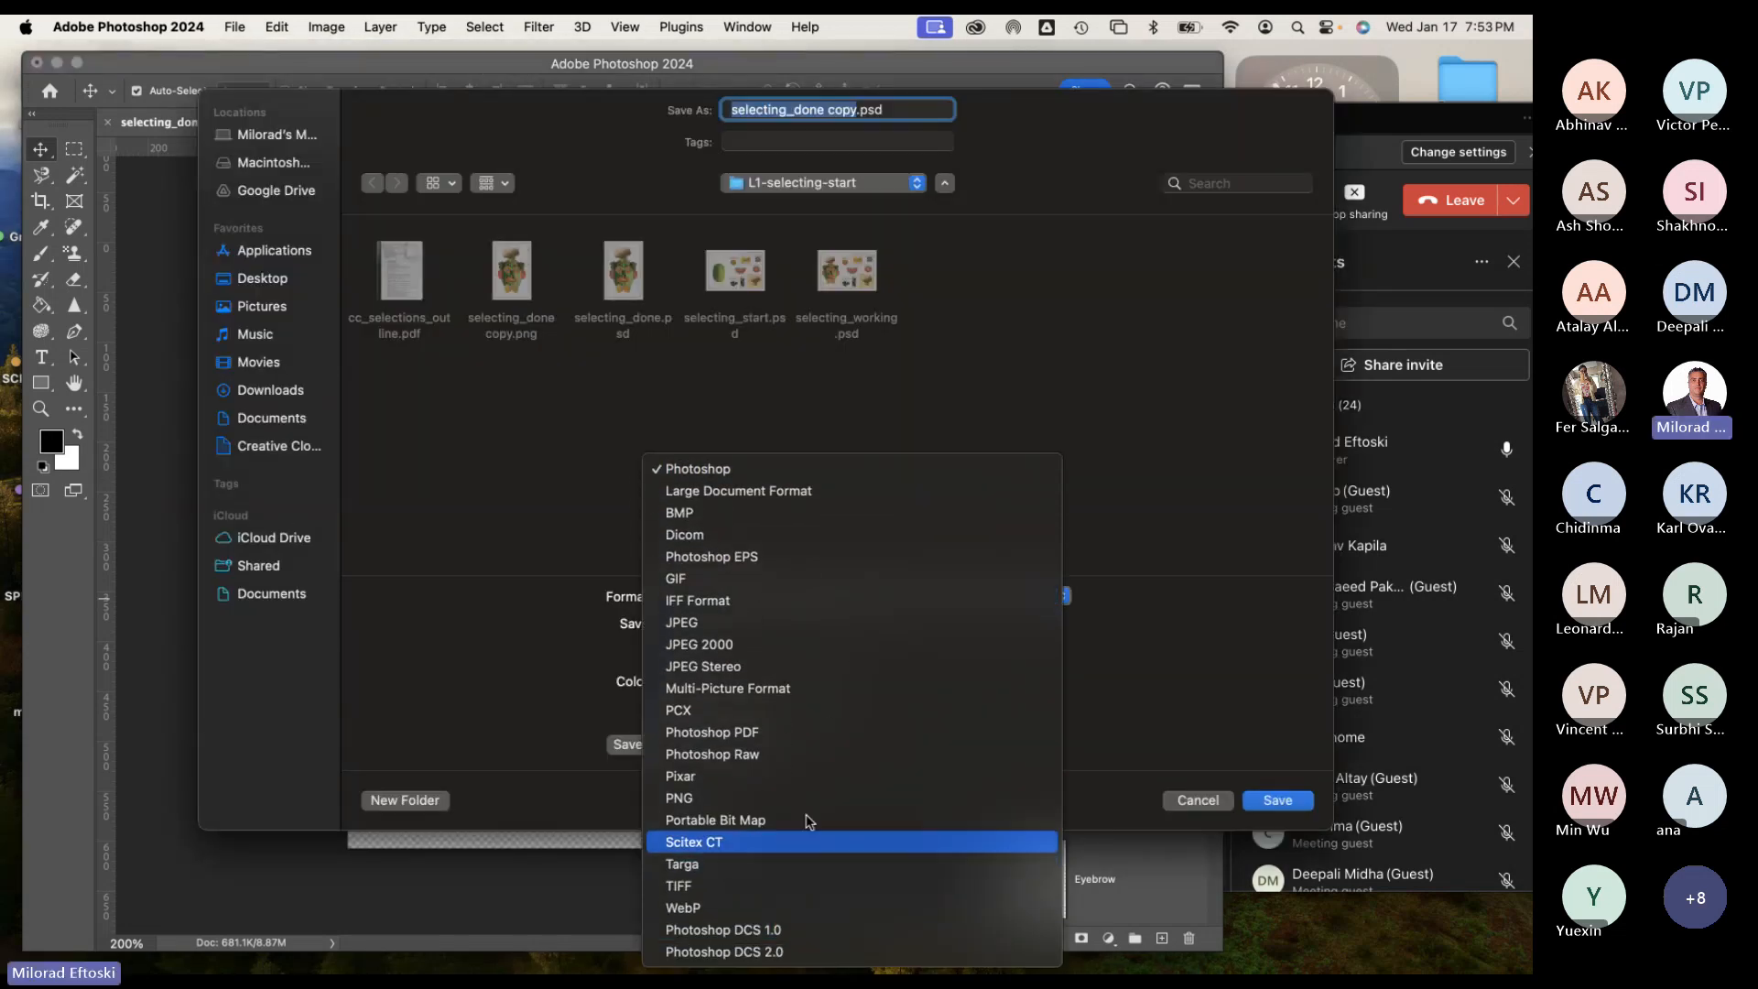
{"action": "left_click", "coordinate": [803, 809]}
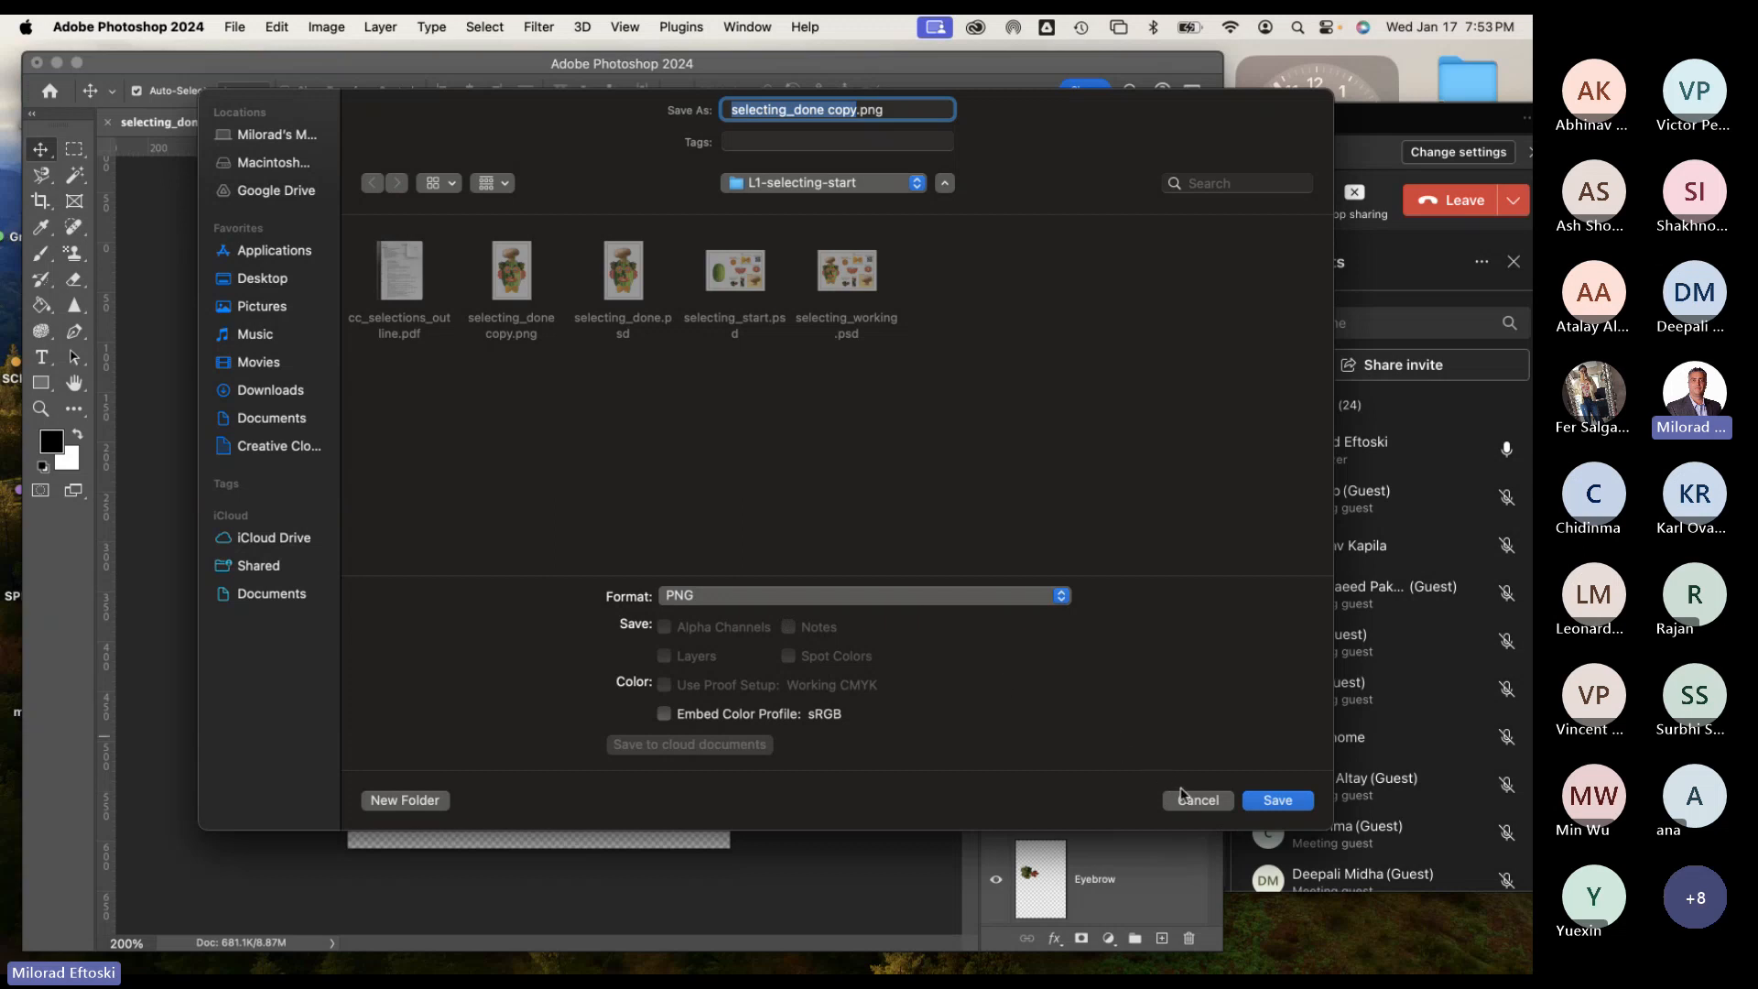
{"action": "left_click", "coordinate": [1181, 800]}
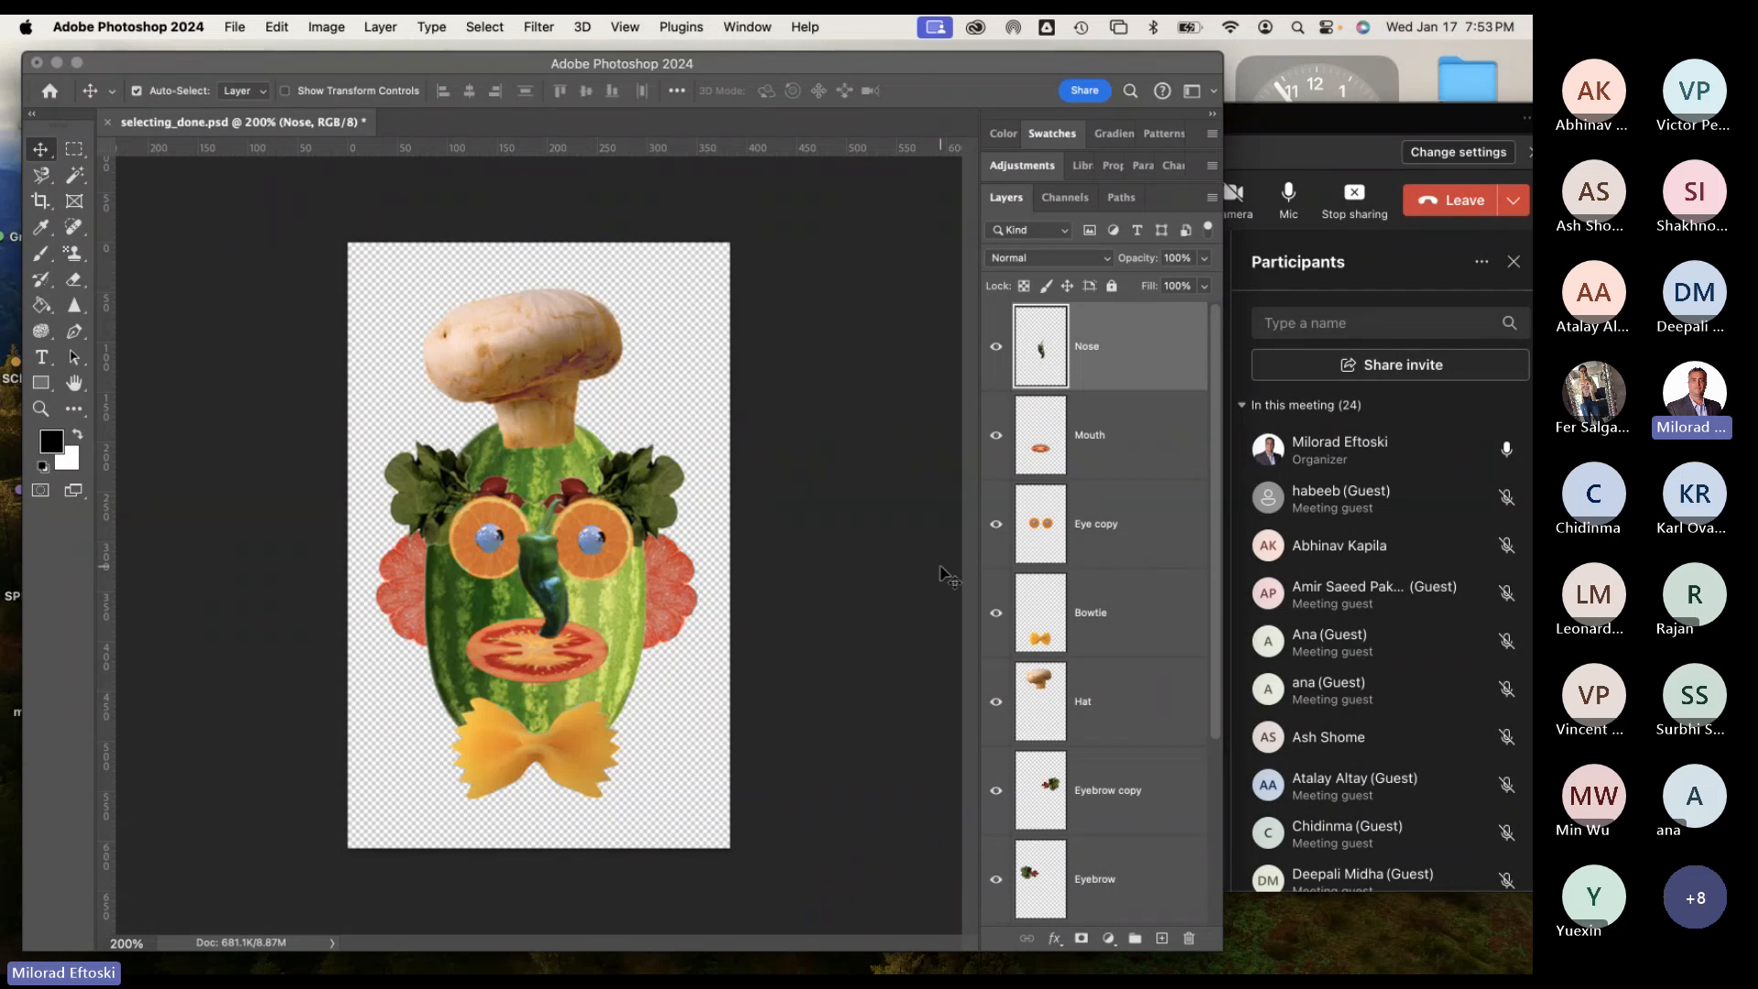
Start a Save for Web (Legacy) export of the face, trying PNG-8 and then PNG-24 as the format.
{"action": "left_click", "coordinate": [234, 26]}
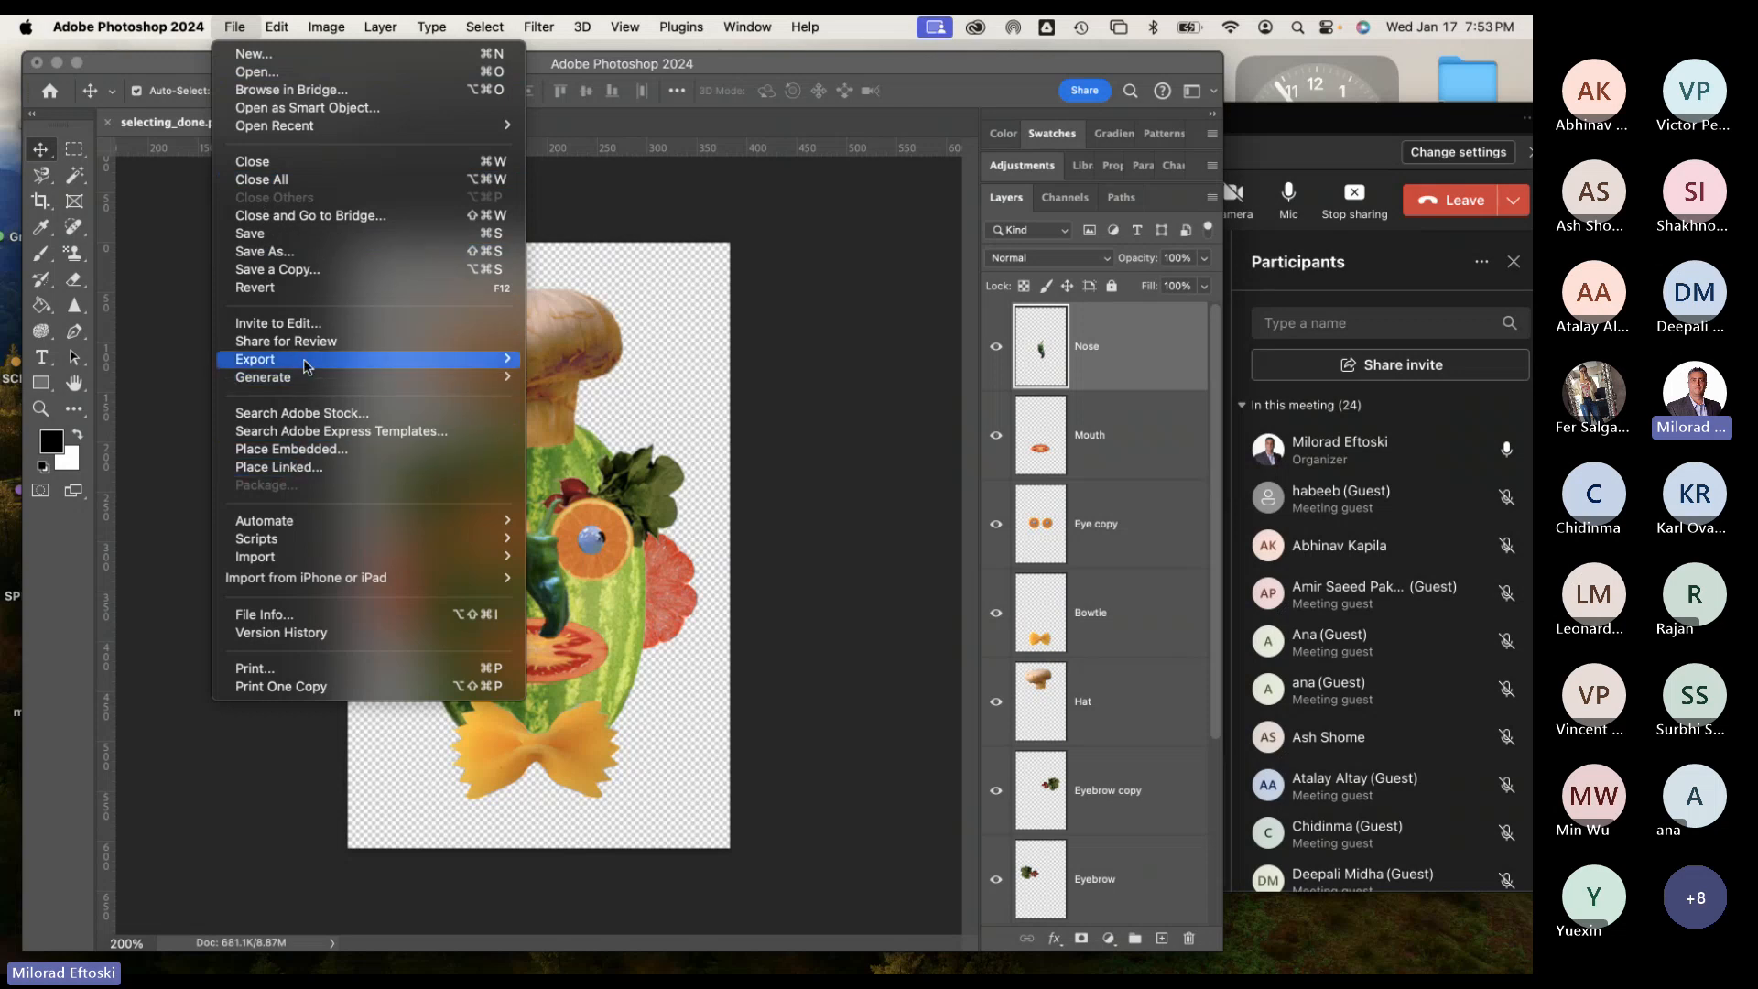
{"action": "mouse_move", "coordinate": [306, 361]}
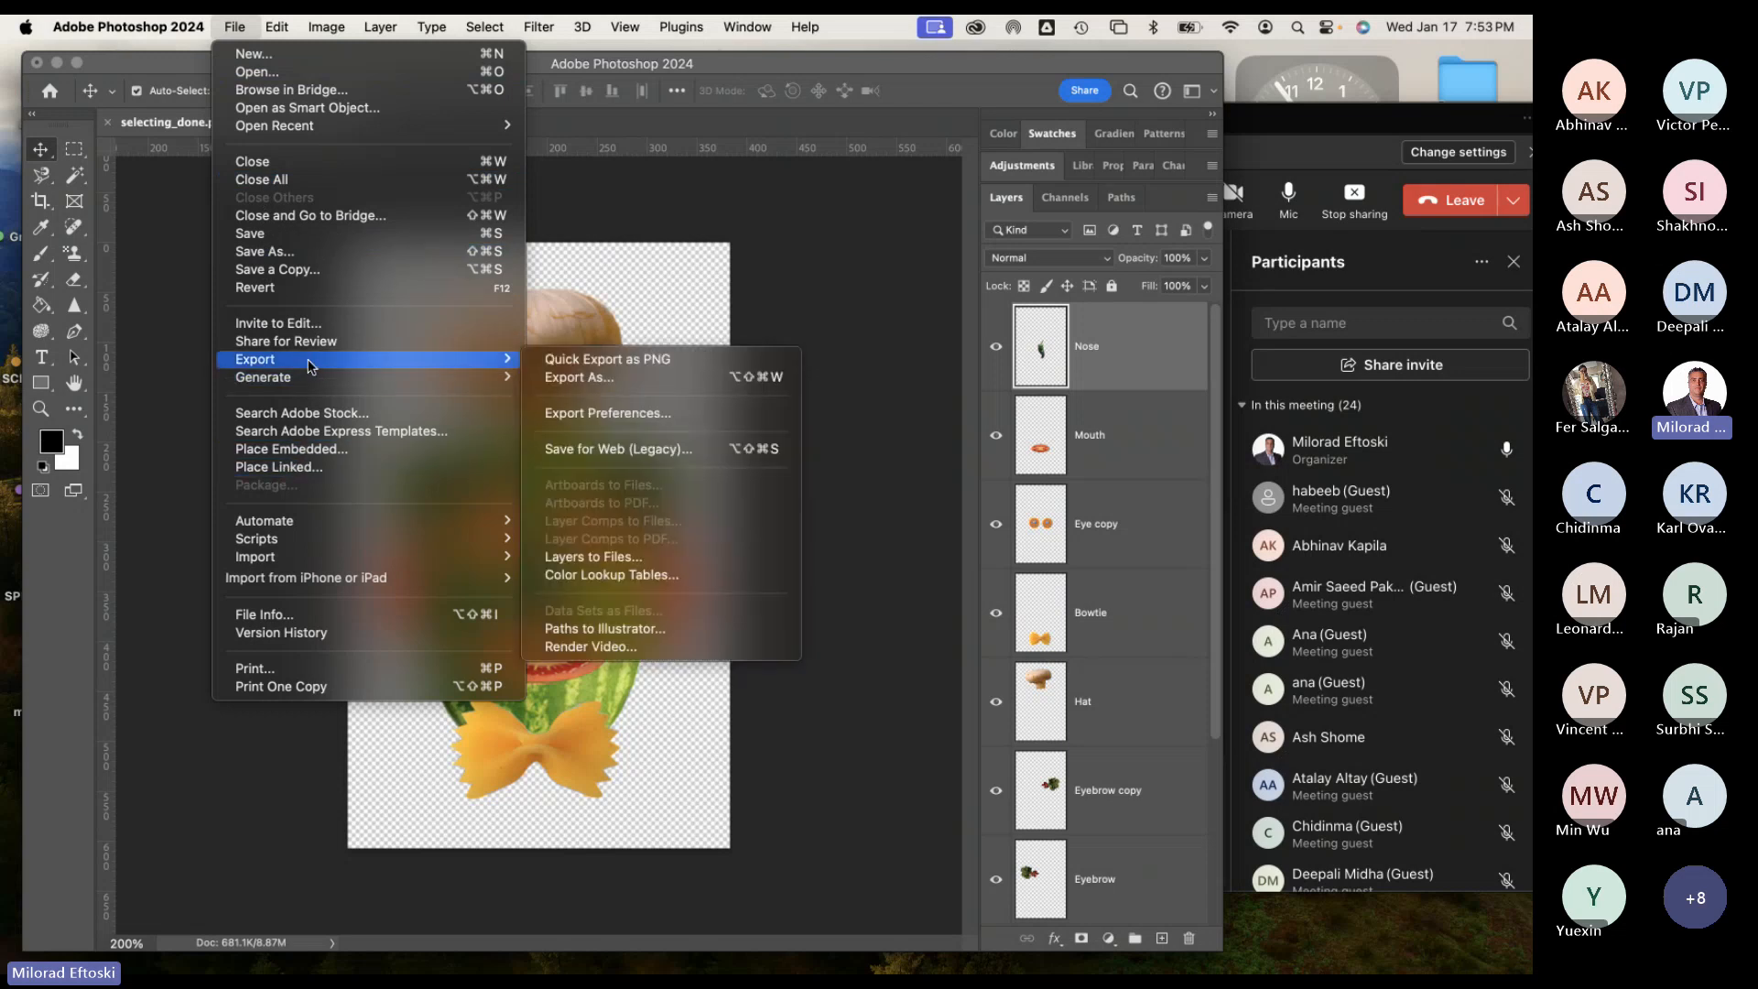
{"action": "left_click", "coordinate": [623, 450]}
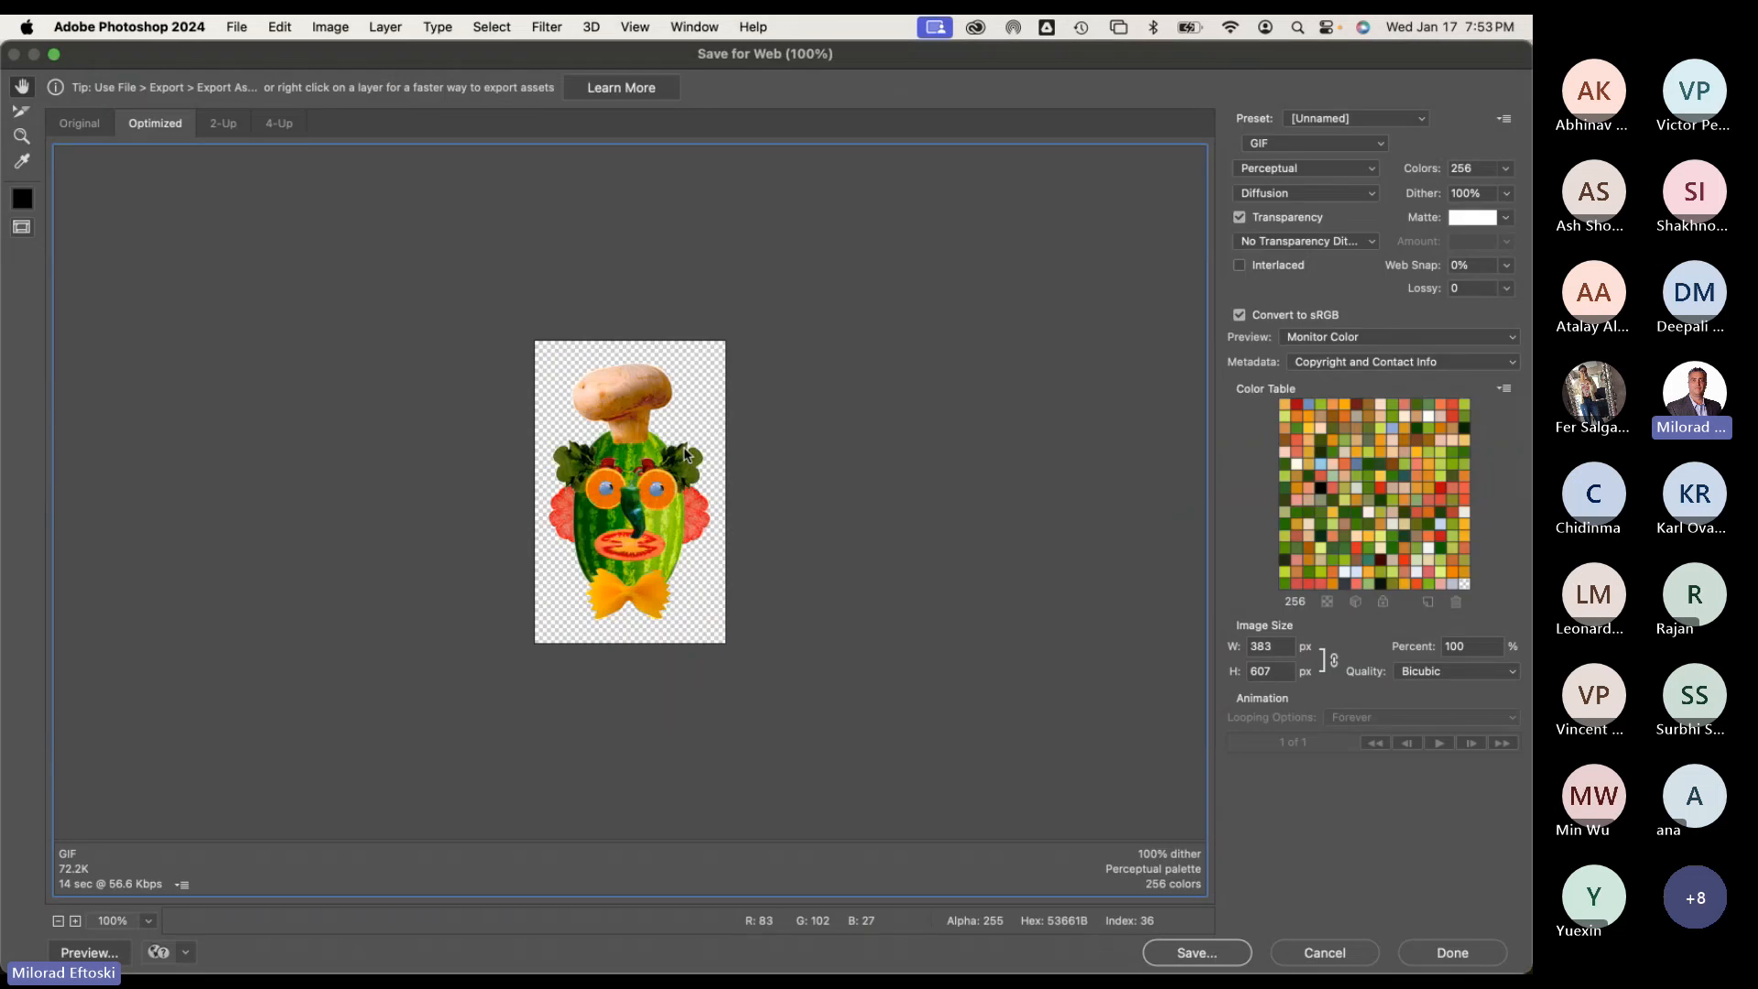
{"action": "left_click", "coordinate": [1312, 146]}
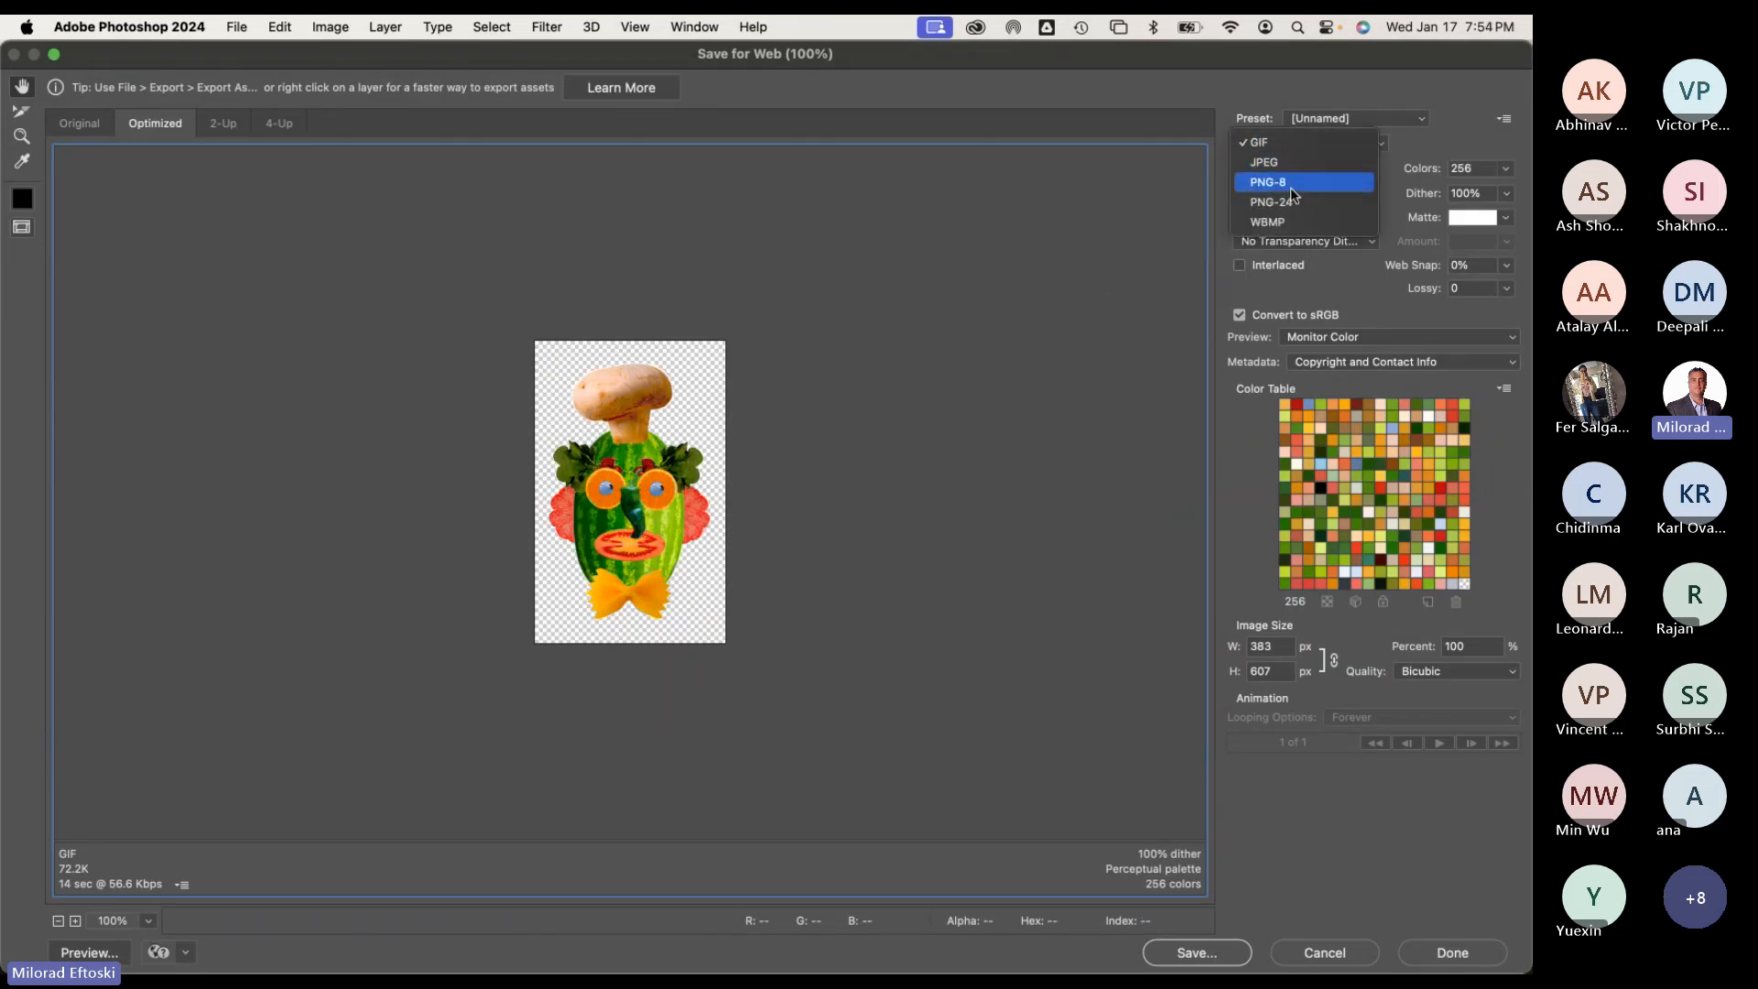
{"action": "left_click", "coordinate": [1295, 183]}
{"action": "left_click", "coordinate": [1300, 144]}
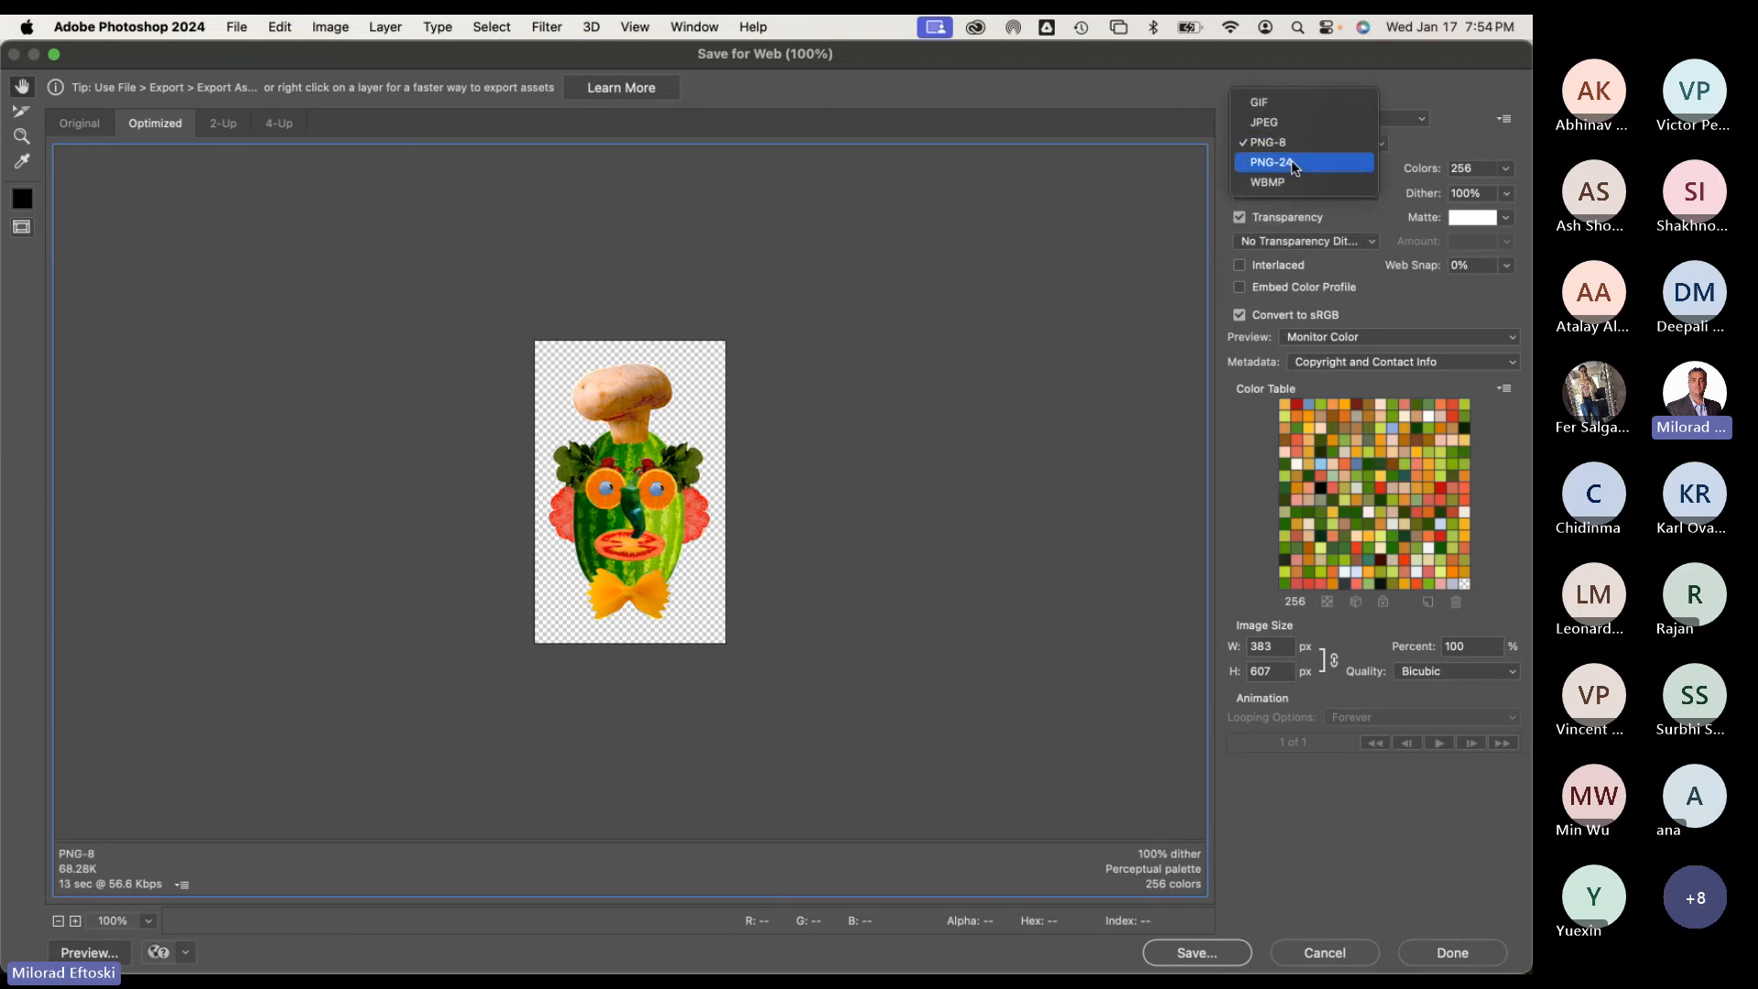
{"action": "left_click", "coordinate": [1301, 146]}
{"action": "left_click", "coordinate": [1304, 159]}
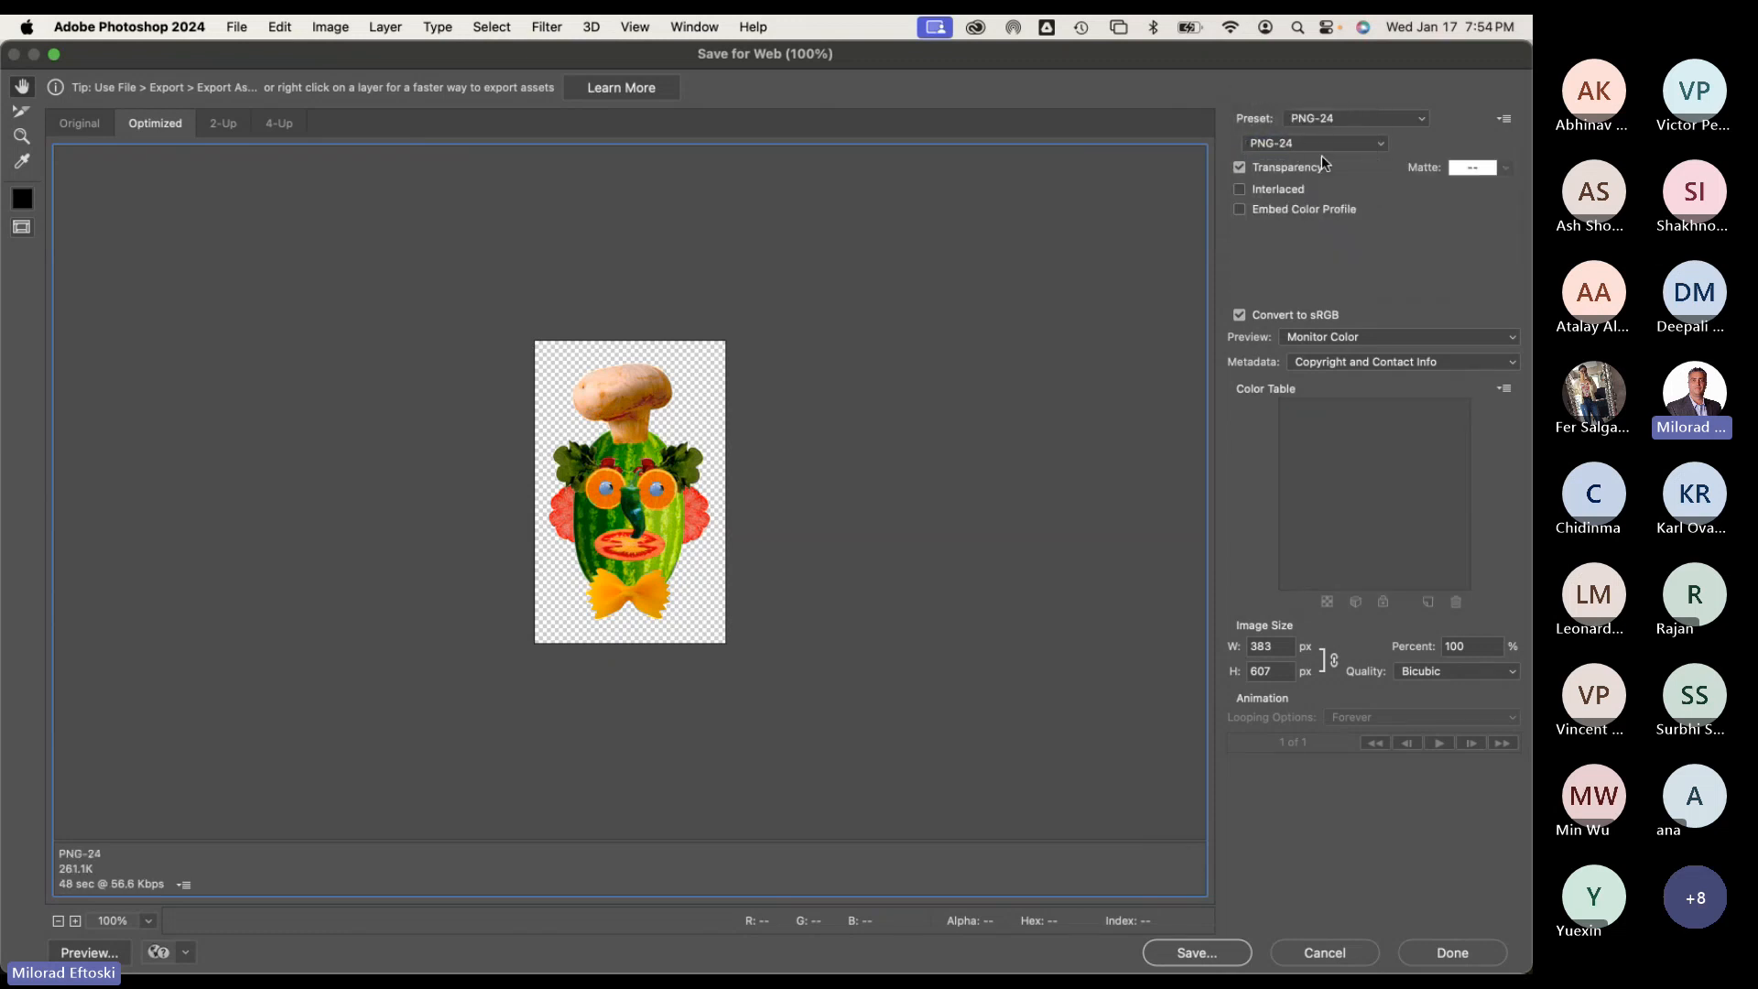
Toggle transparency off and on for the PNG-24 export, inspect the enlarged preview, and cancel the web export.
{"action": "left_click", "coordinate": [1253, 166]}
{"action": "left_click", "coordinate": [1253, 166]}
{"action": "key", "text": "super+plus"}
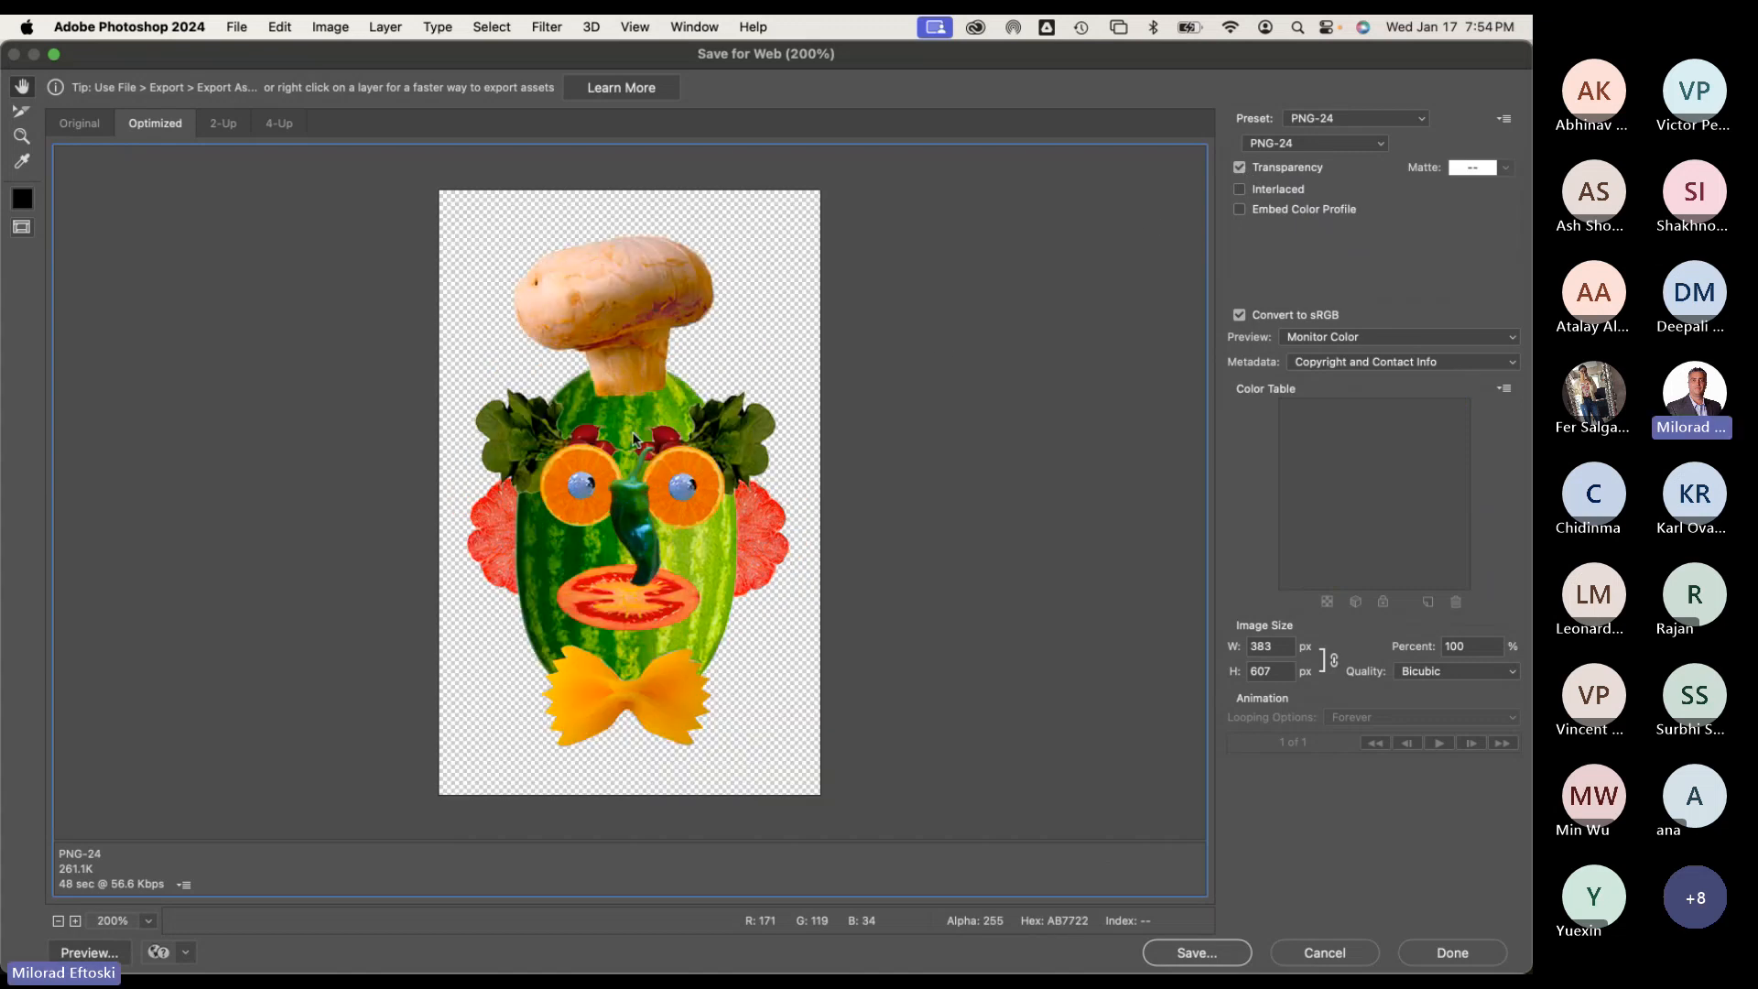
{"action": "key", "text": "super+plus"}
{"action": "key", "text": "super+minus"}
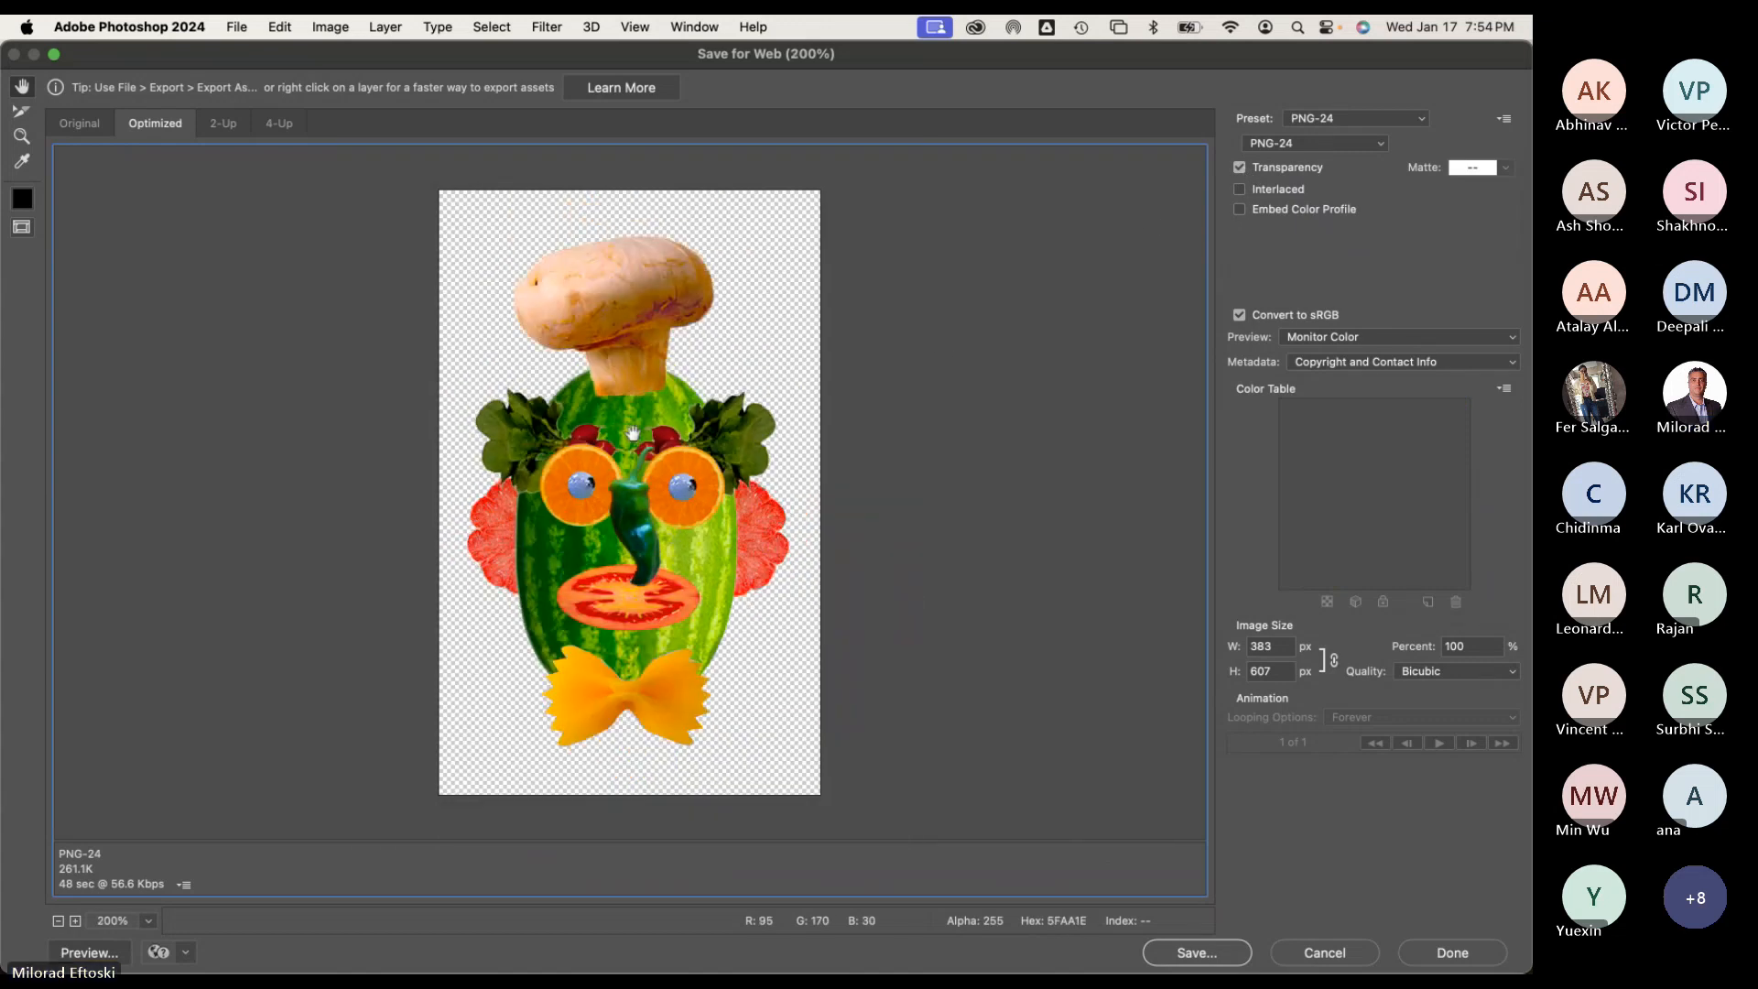
{"action": "left_click", "coordinate": [1325, 953]}
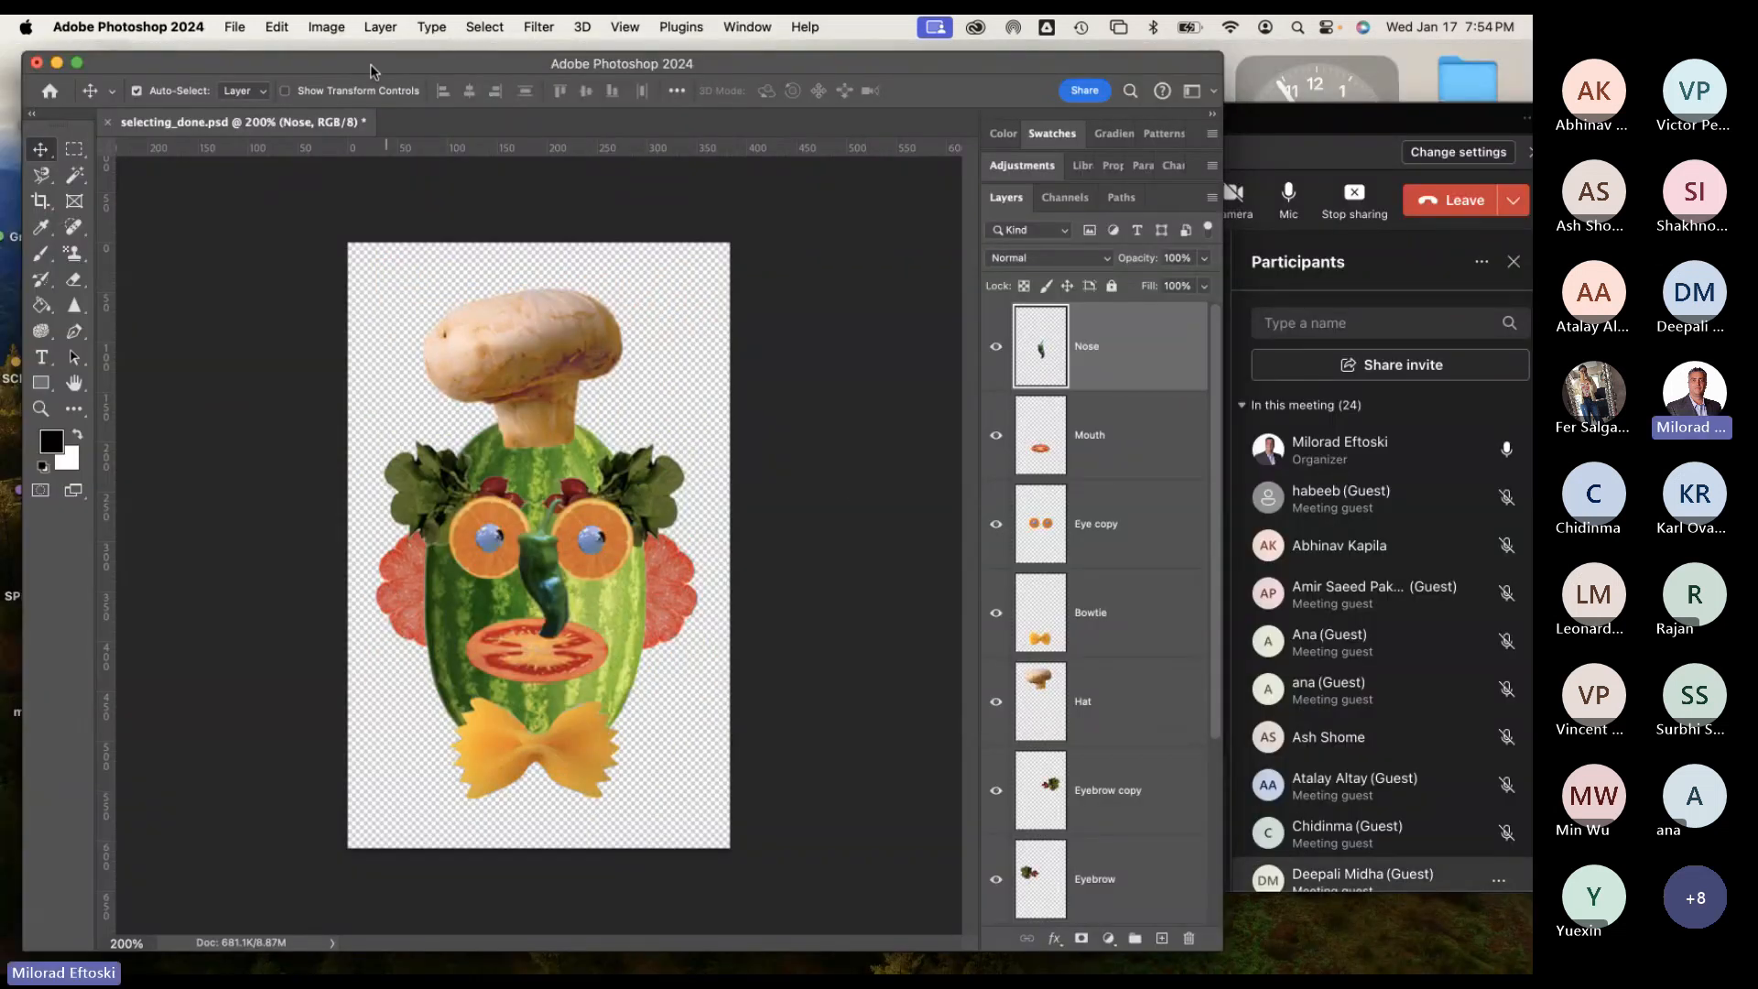
Close selecting_done.psd and save its changes.
{"action": "left_click_drag", "start_coordinate": [372, 69], "coordinate": [374, 67]}
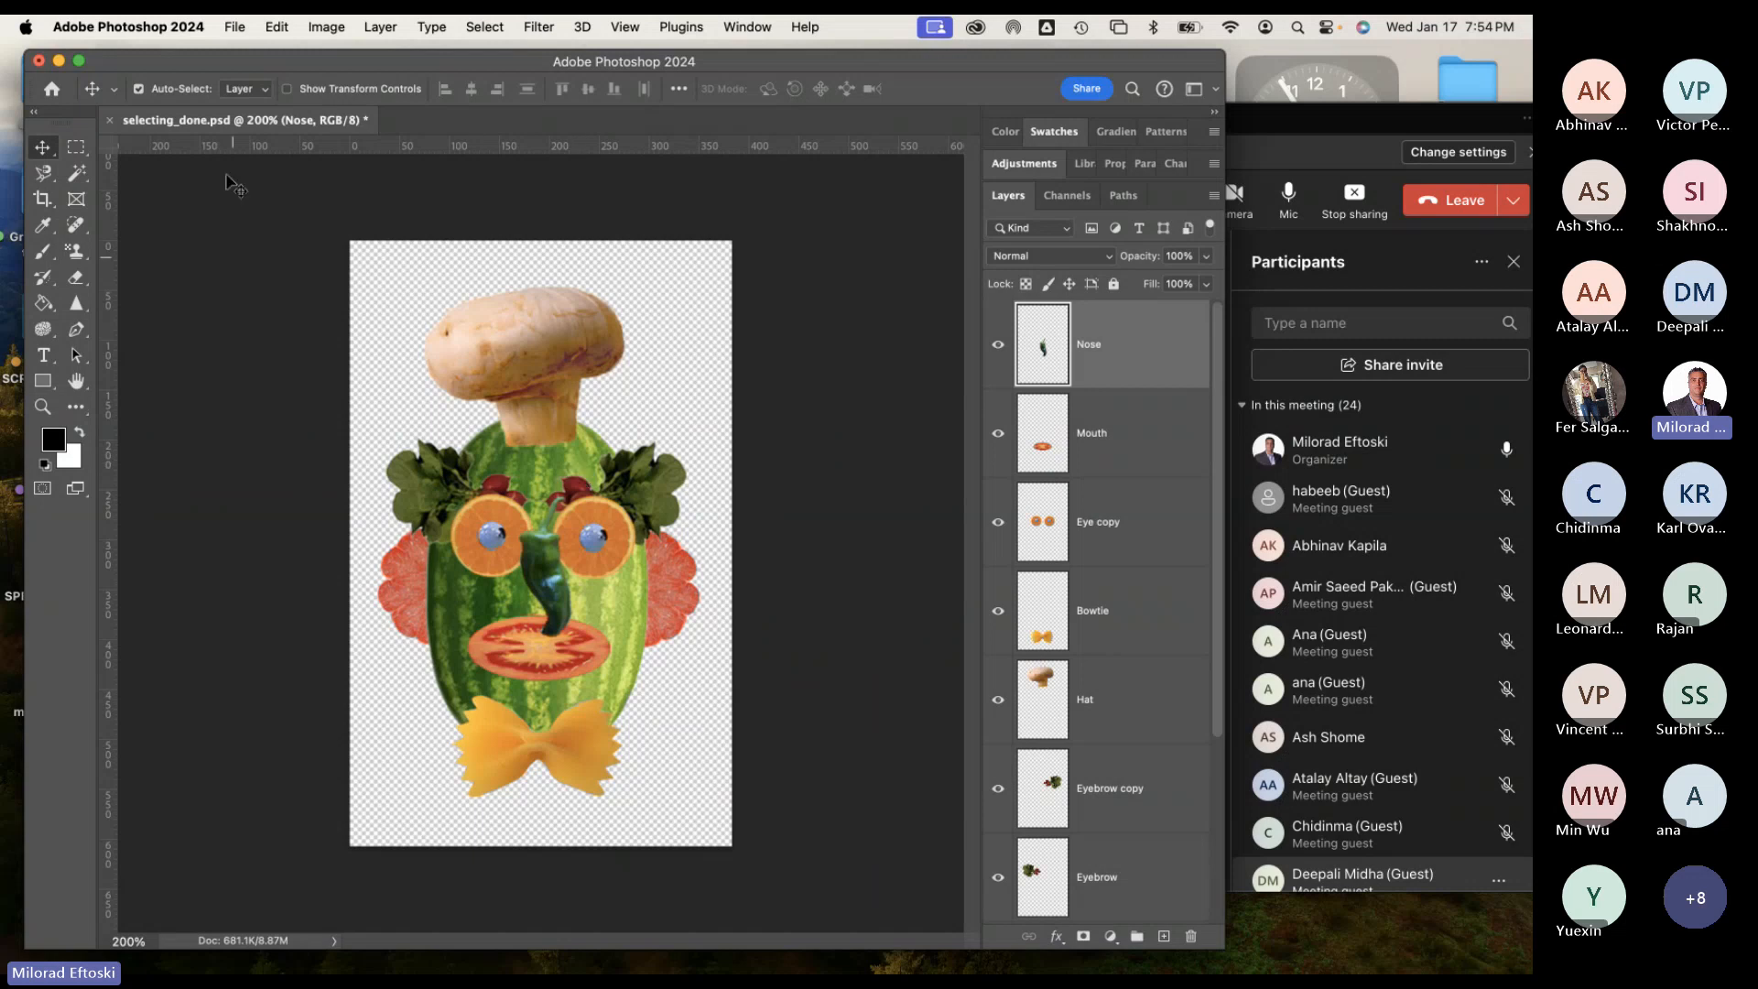
{"action": "left_click", "coordinate": [111, 121]}
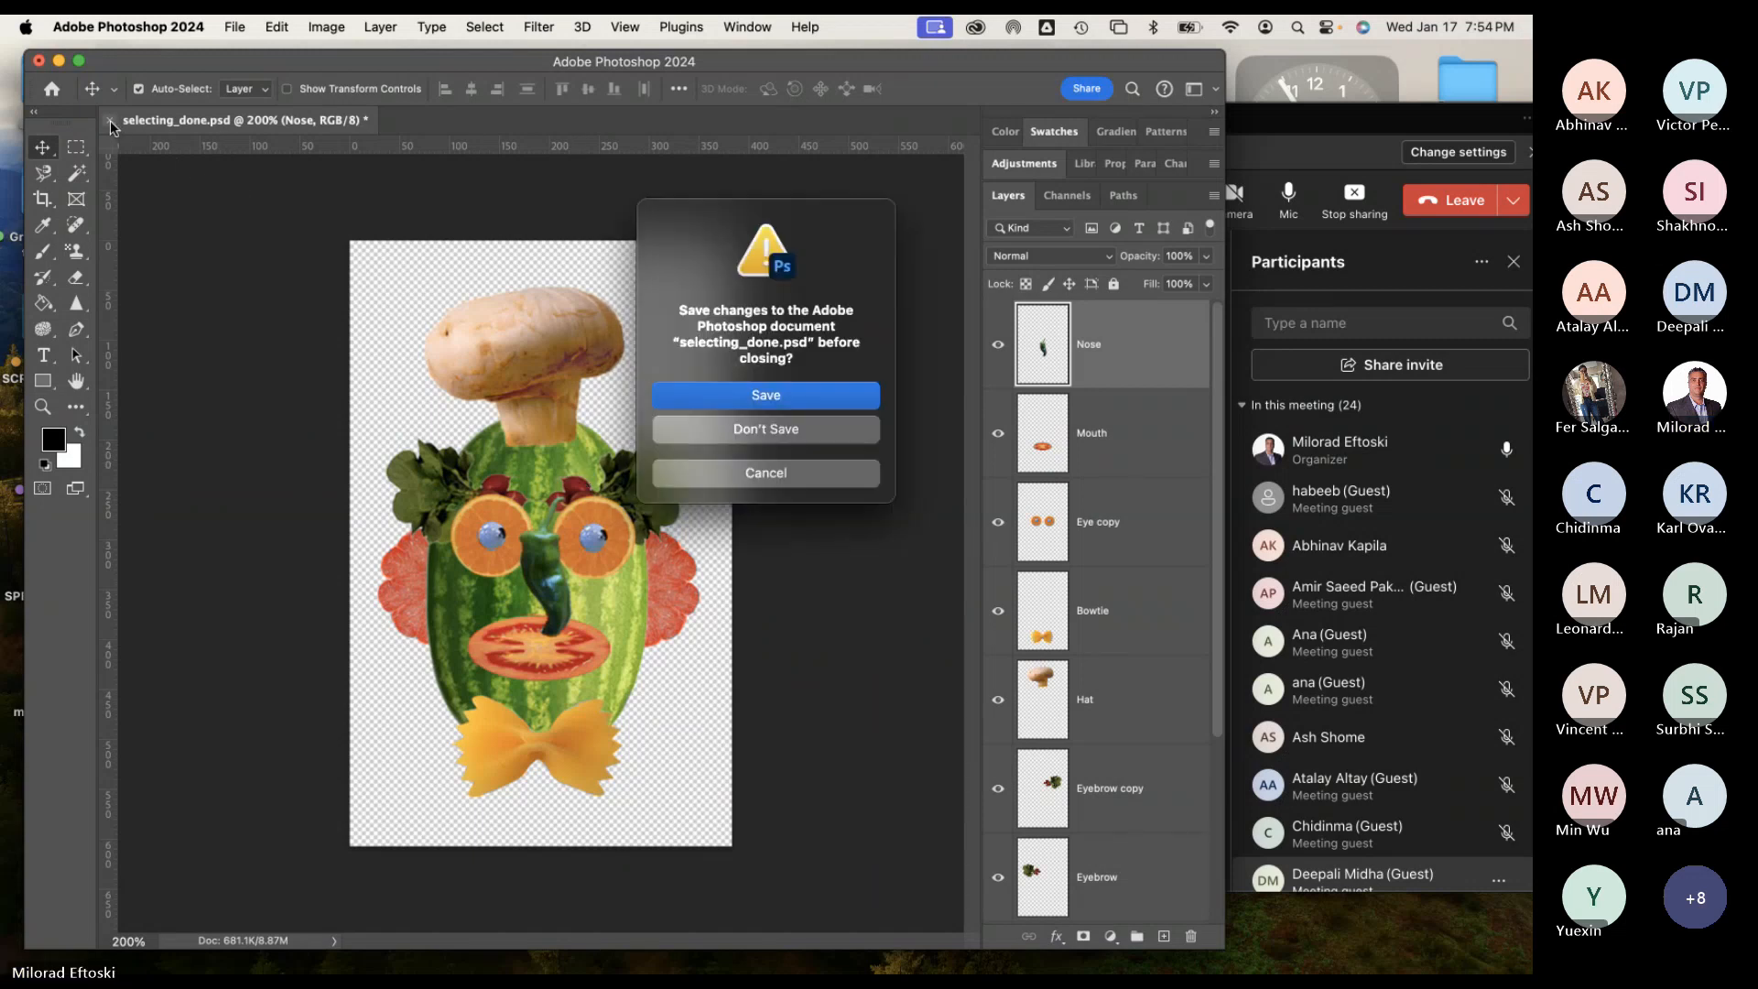
{"action": "left_click", "coordinate": [732, 400]}
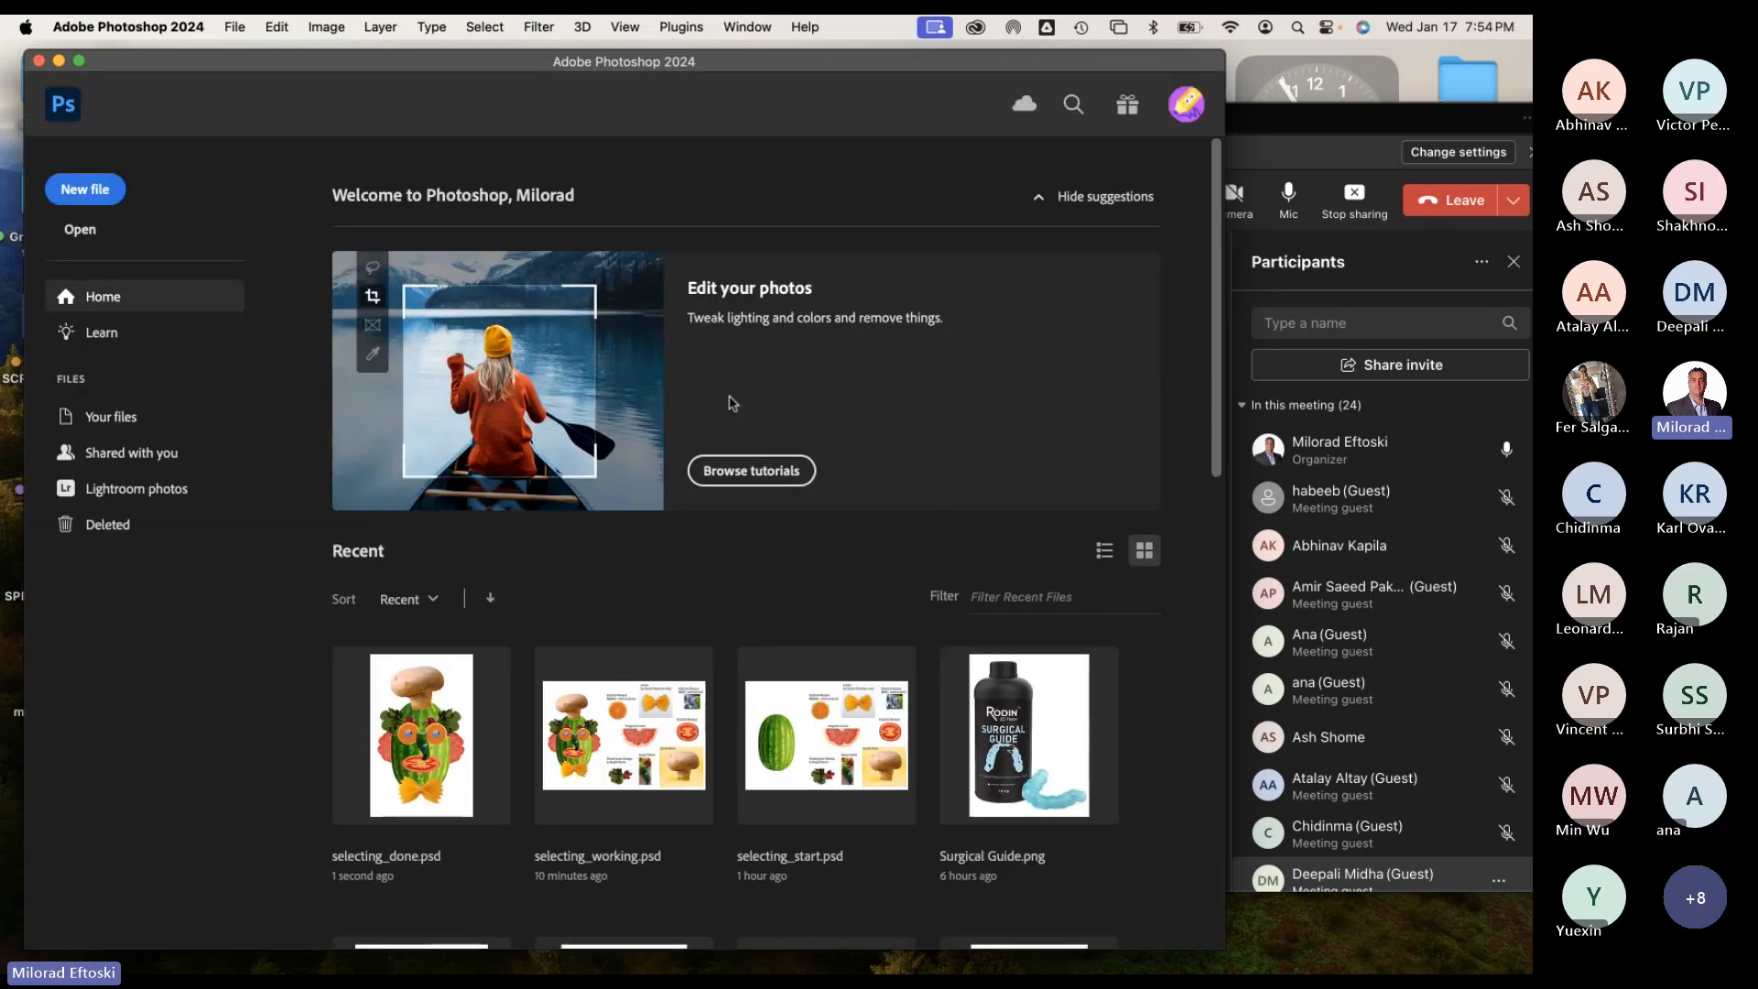
Minimize Photoshop and the meeting window, open the desktop's Selections folder, go into L1-selecting-start and widen the Finder window.
{"action": "left_click", "coordinate": [58, 61]}
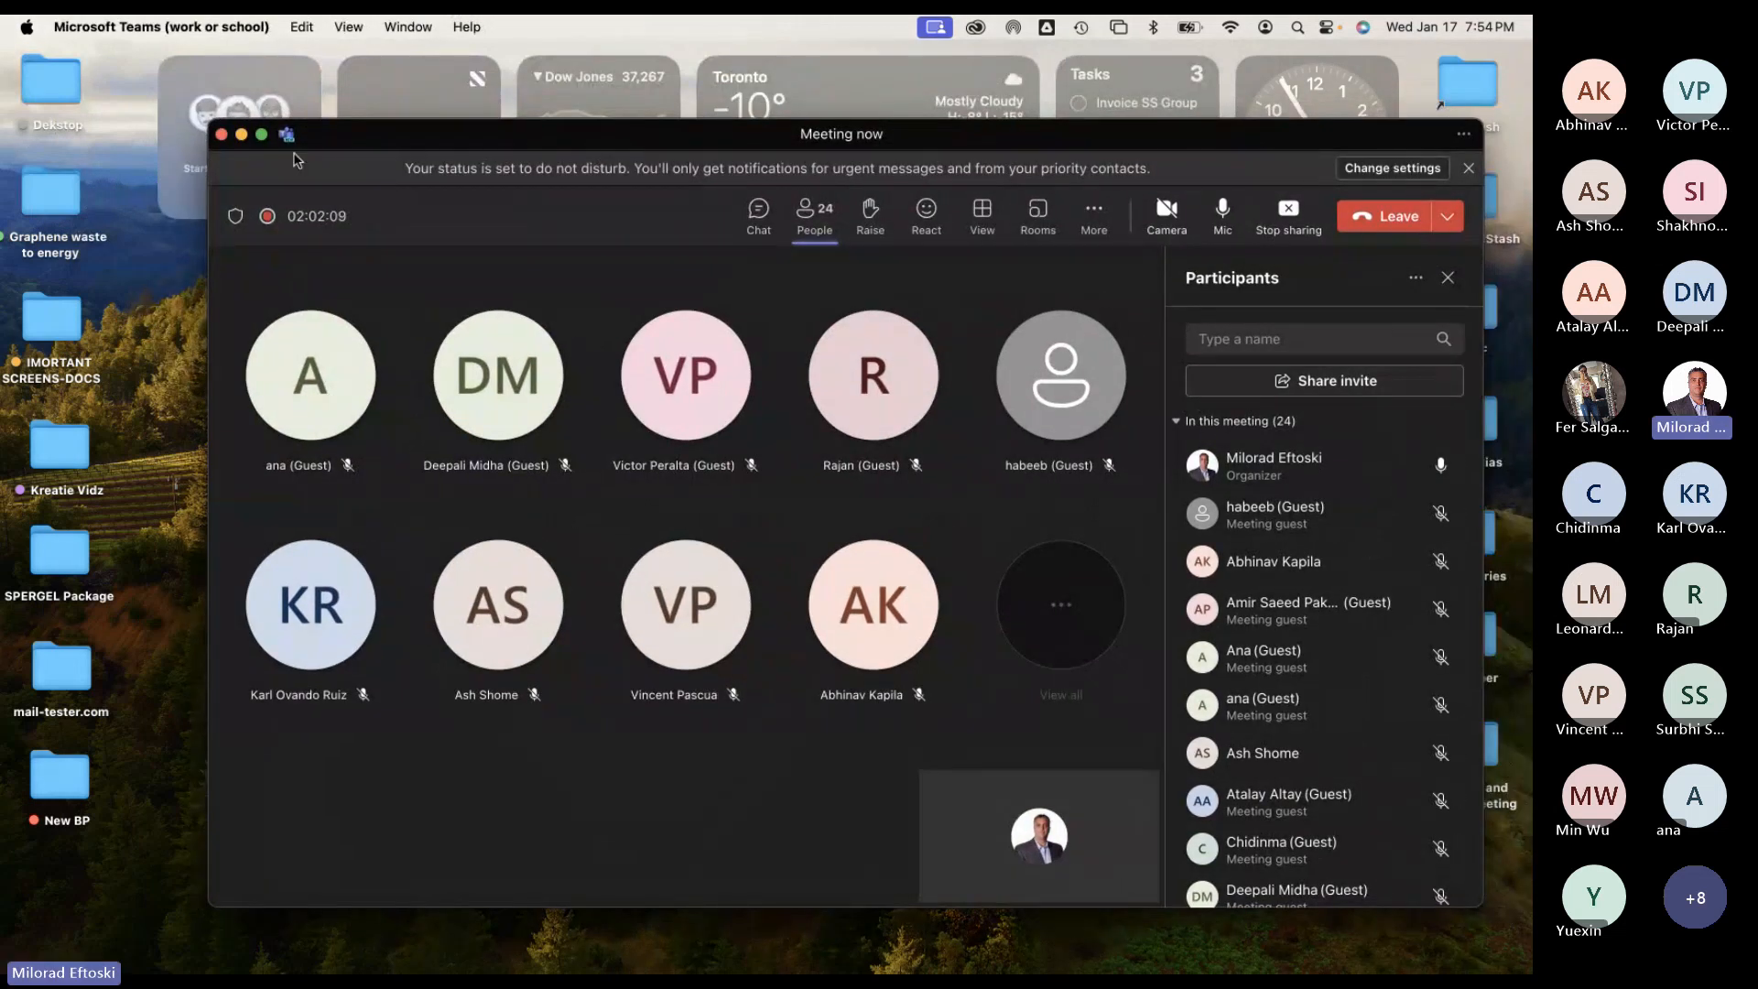
{"action": "left_click", "coordinate": [242, 135]}
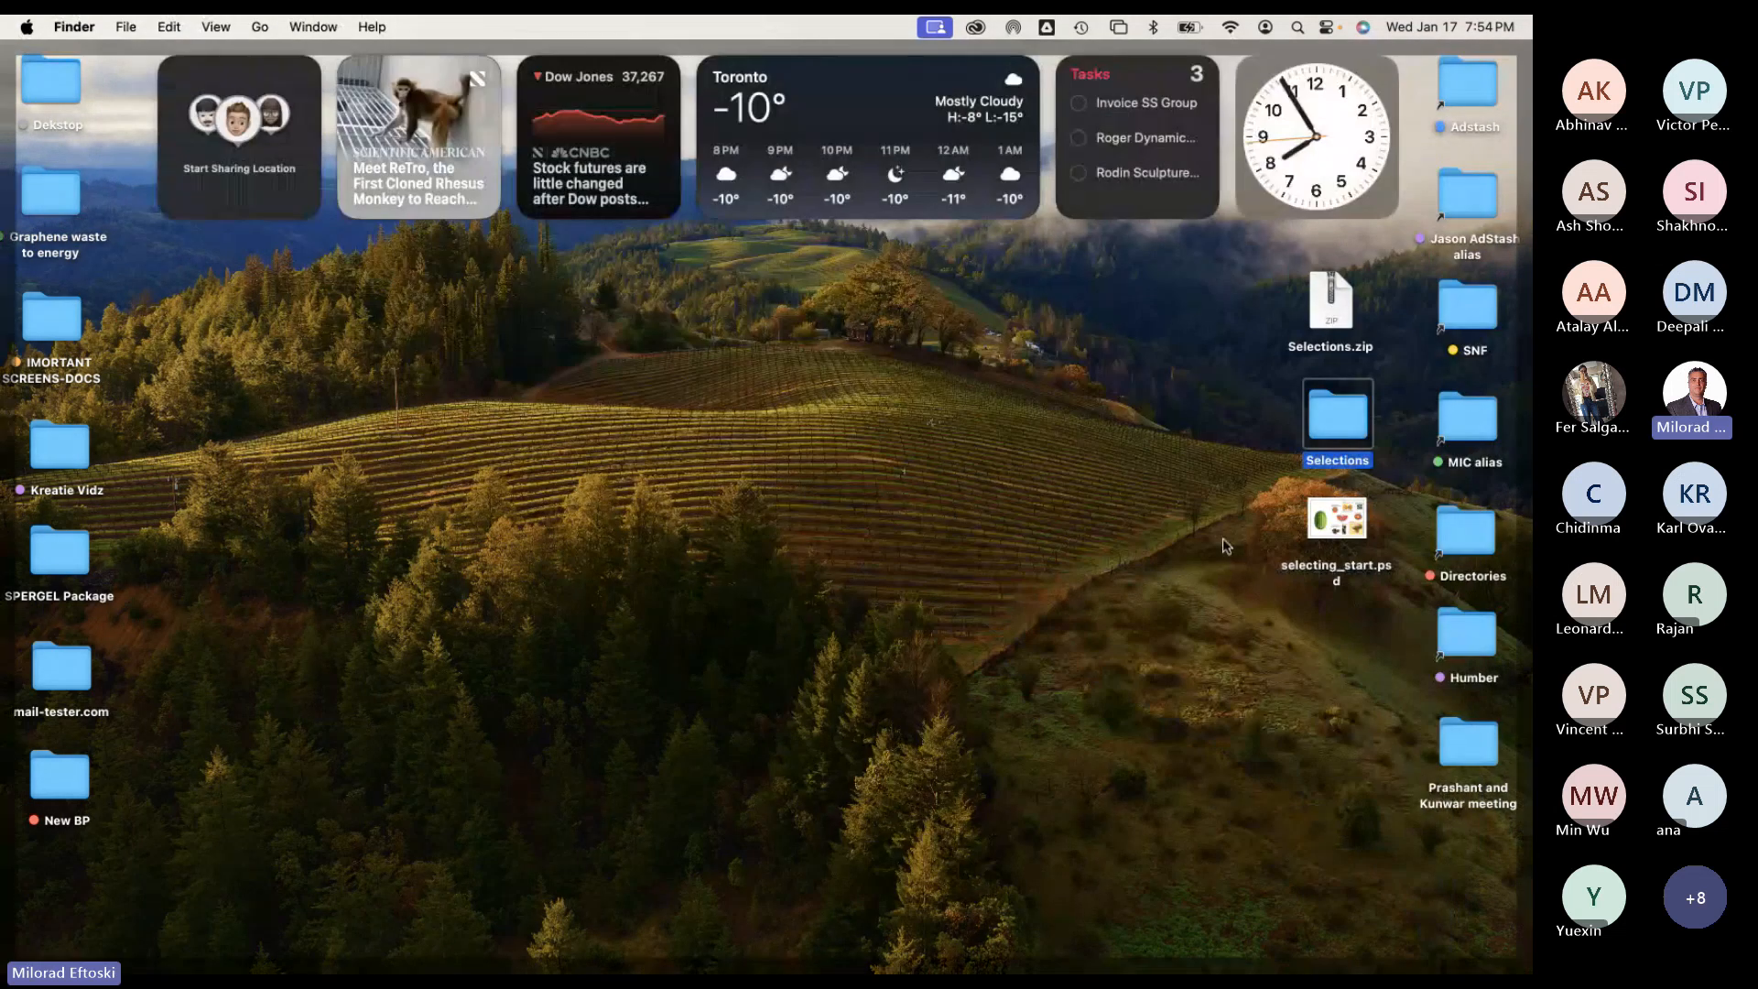
{"action": "double_click", "coordinate": [1343, 412]}
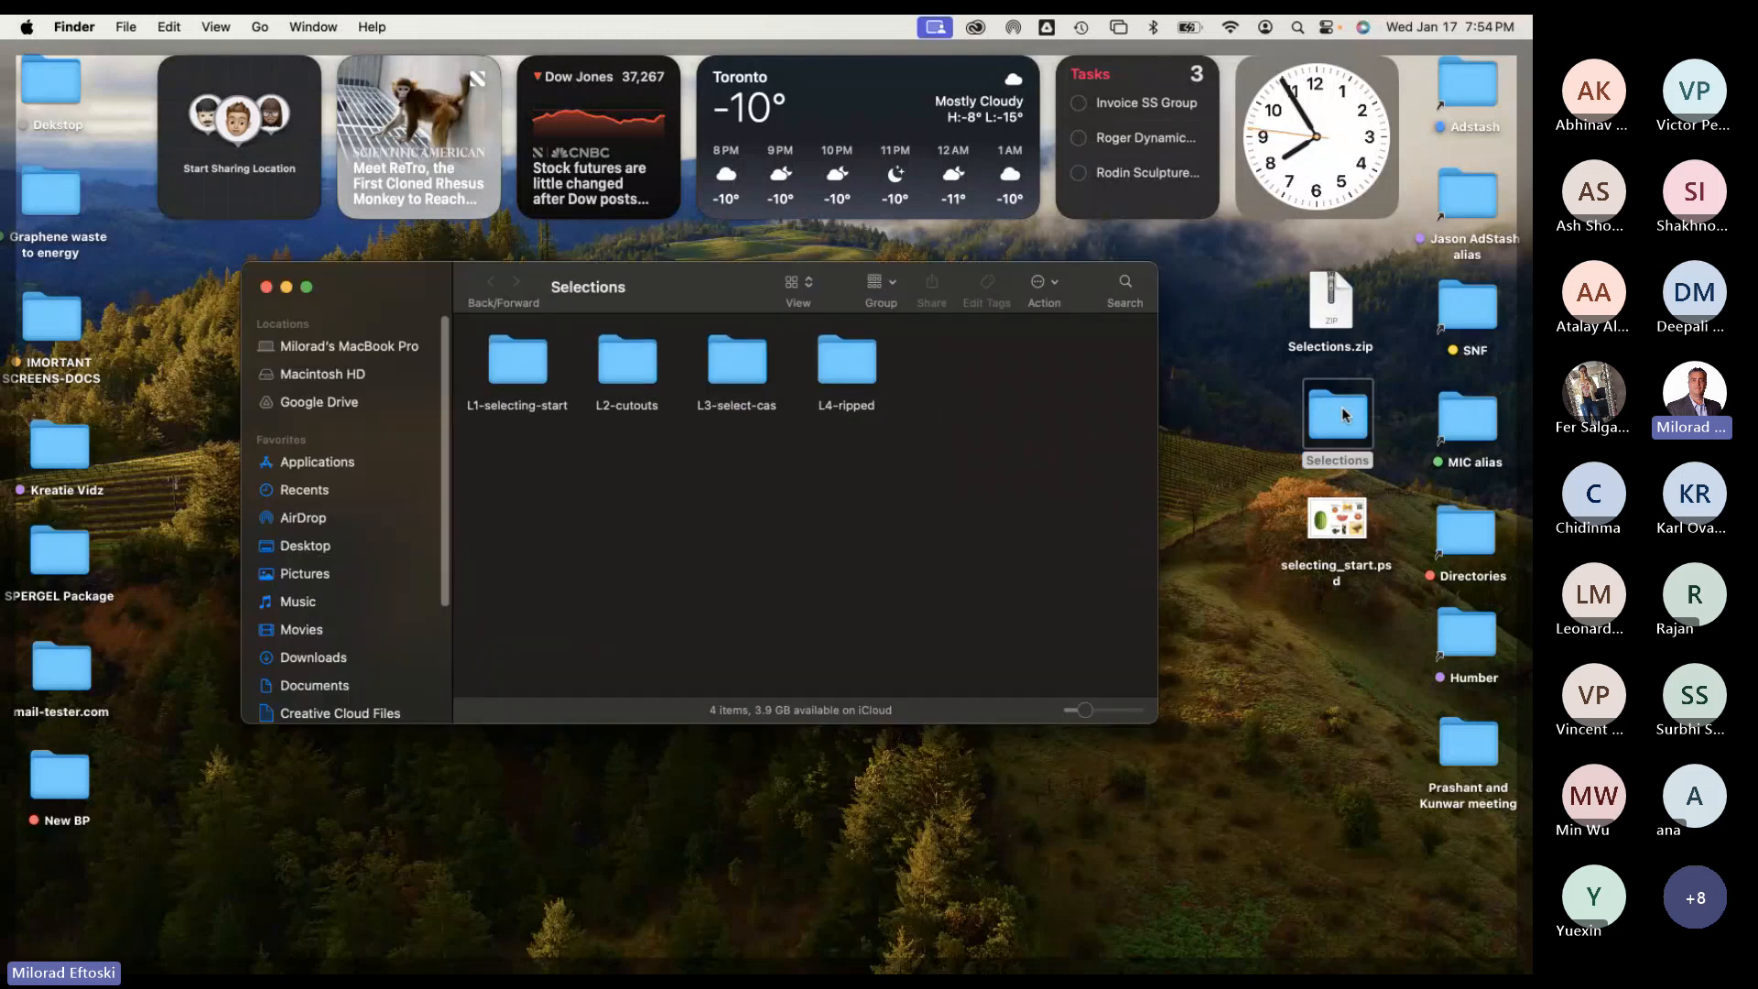
{"action": "double_click", "coordinate": [518, 362]}
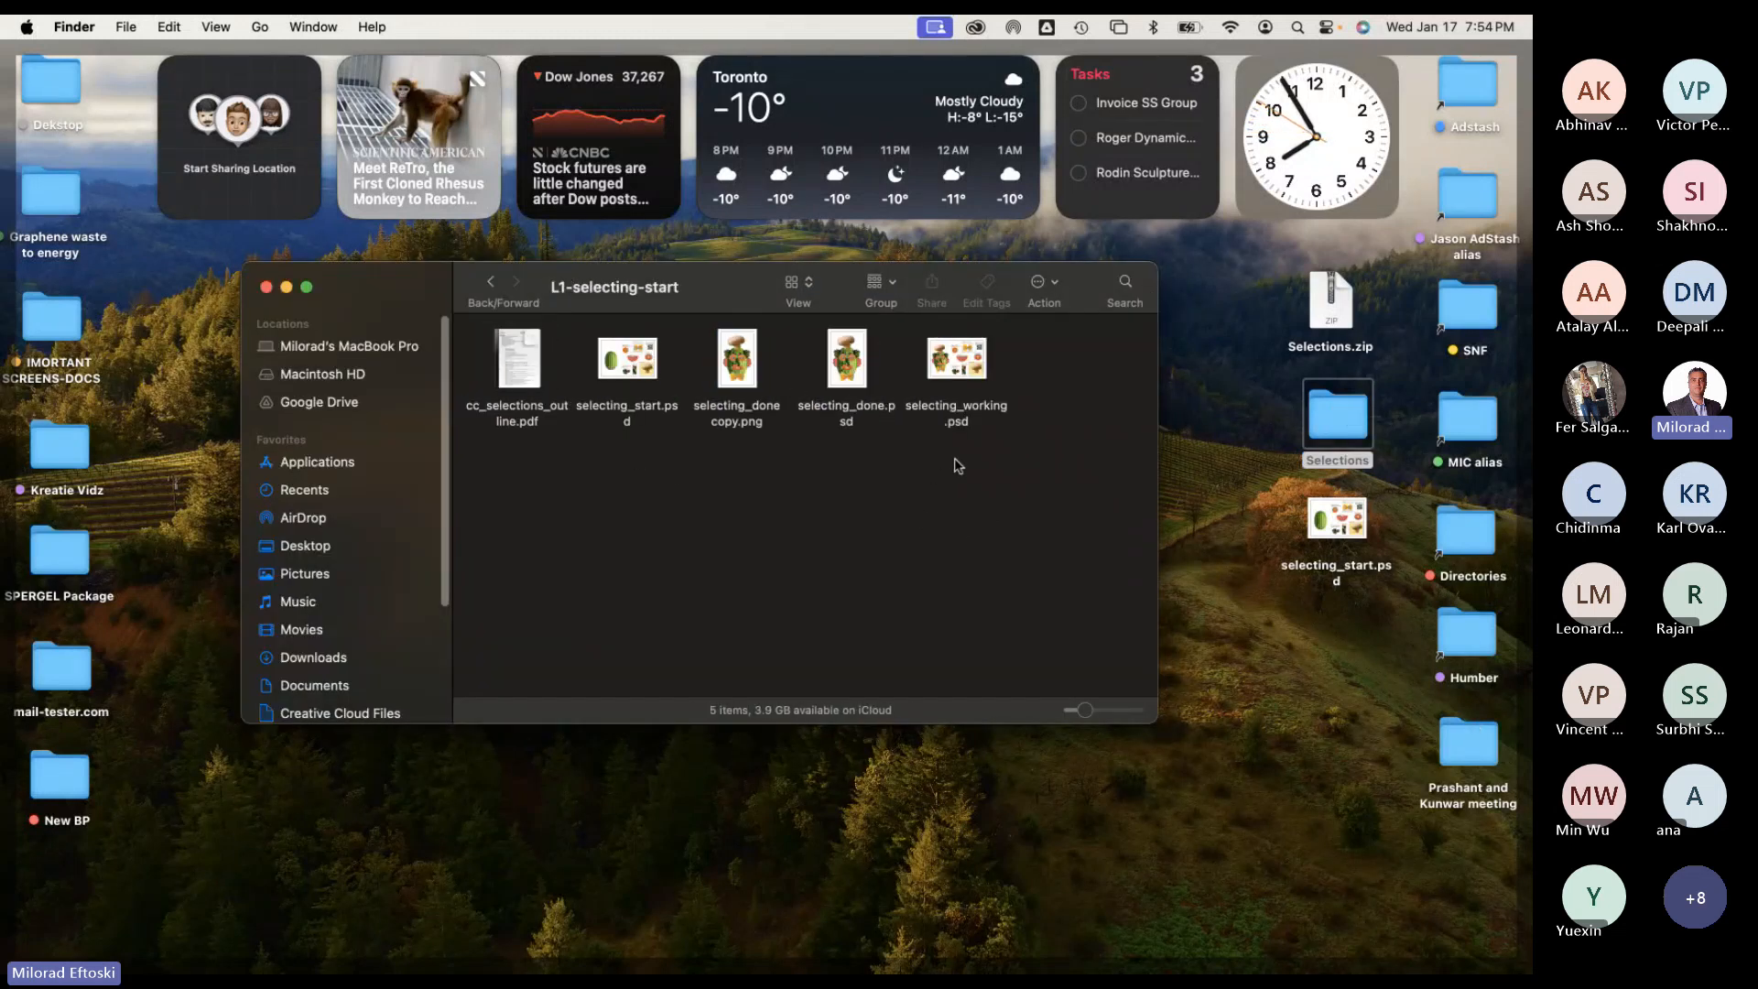
{"action": "left_click_drag", "start_coordinate": [1159, 560], "coordinate": [1249, 560]}
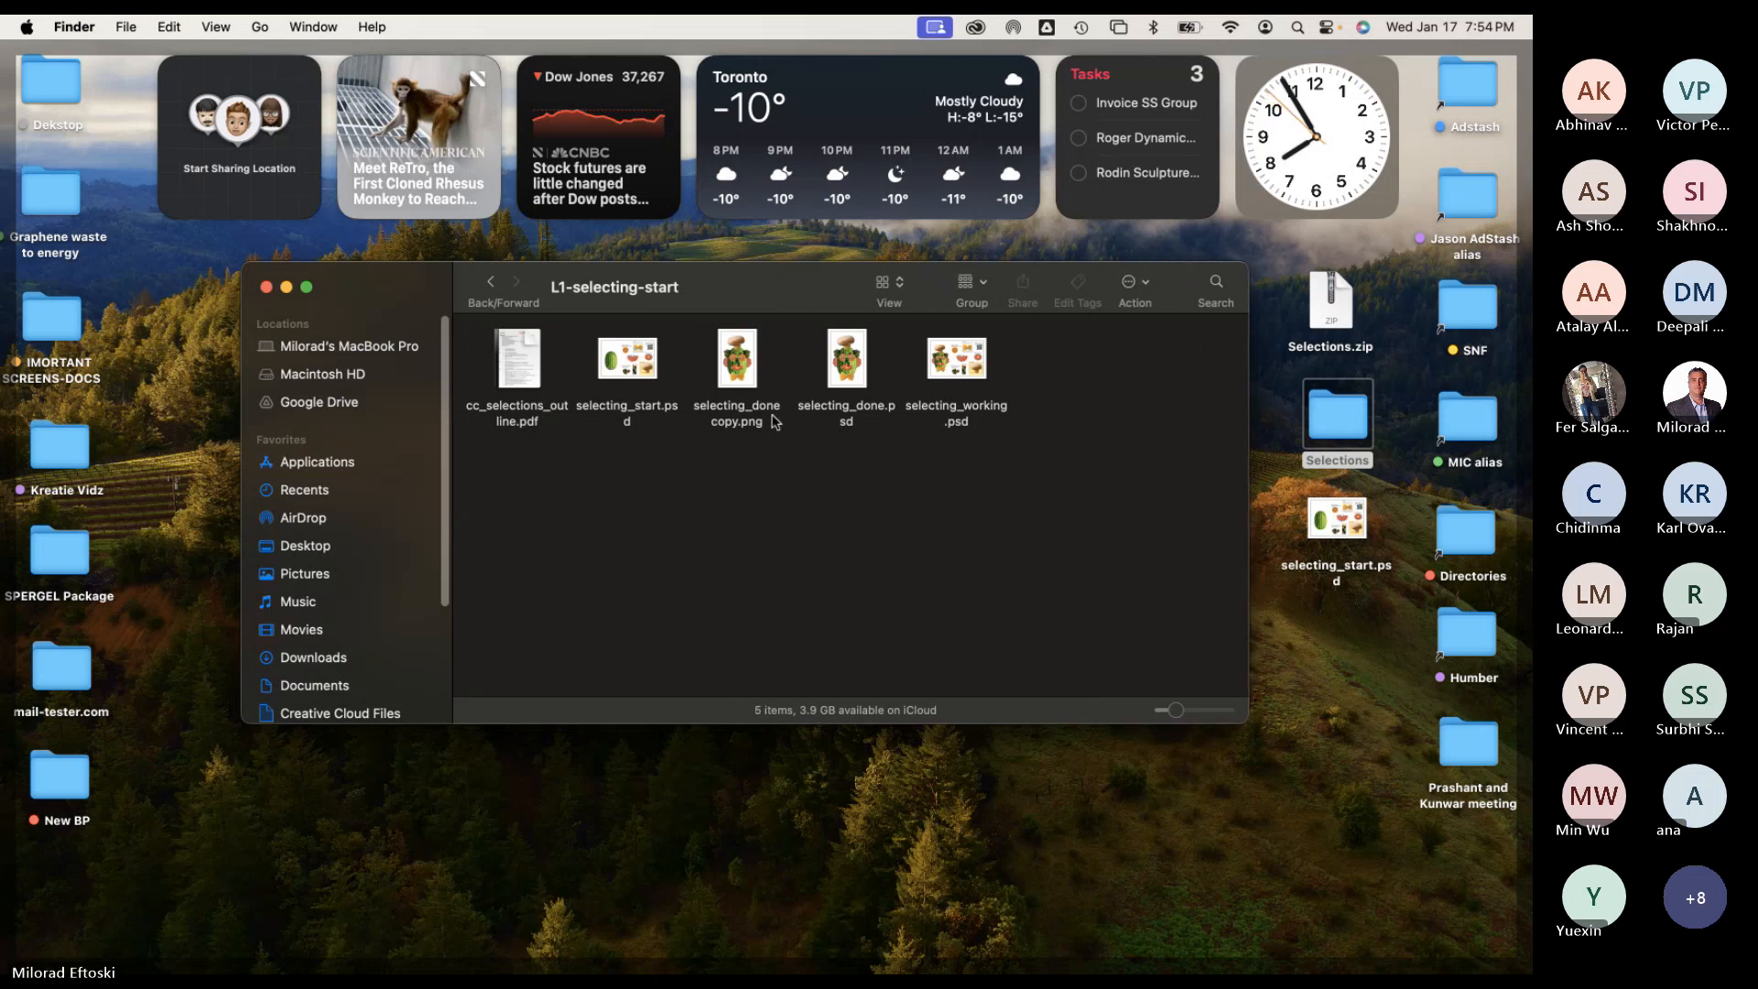
Preview selecting_done.psd and then selecting_working.psd with Quick Look in the L1-selecting-start folder.
{"action": "left_click", "coordinate": [850, 370]}
{"action": "key", "text": "space"}
{"action": "key", "text": "space"}
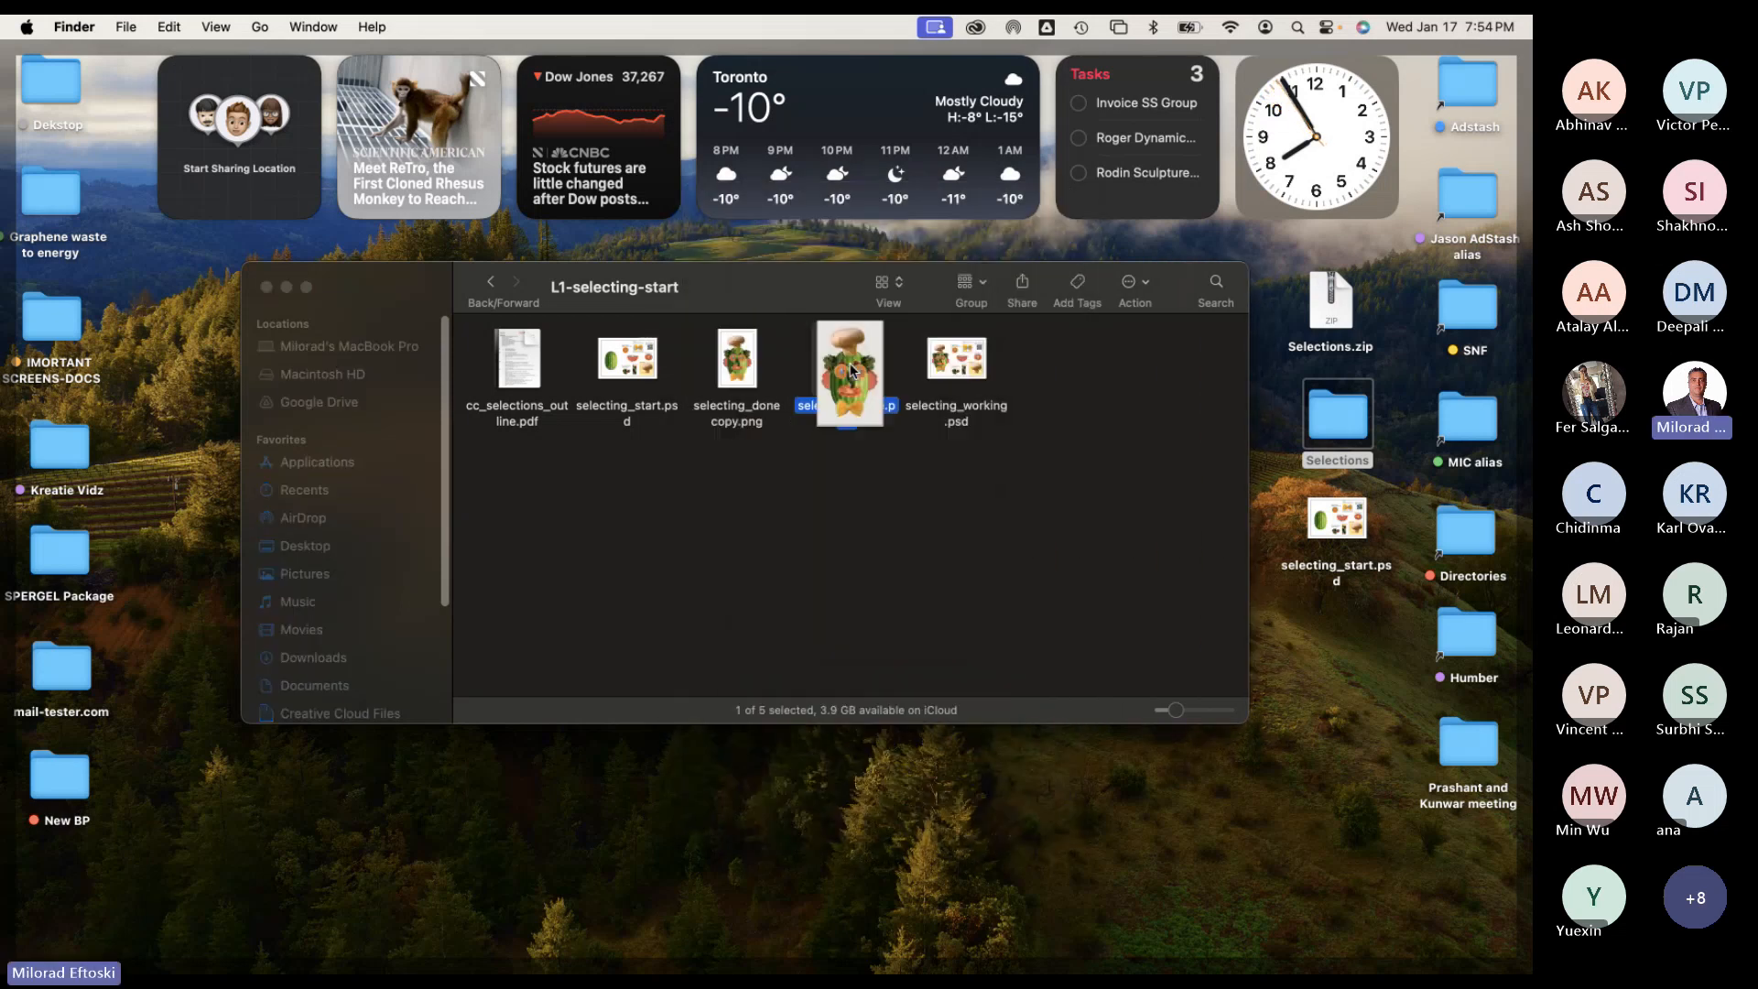
{"action": "left_click", "coordinate": [955, 362]}
{"action": "key", "text": "space"}
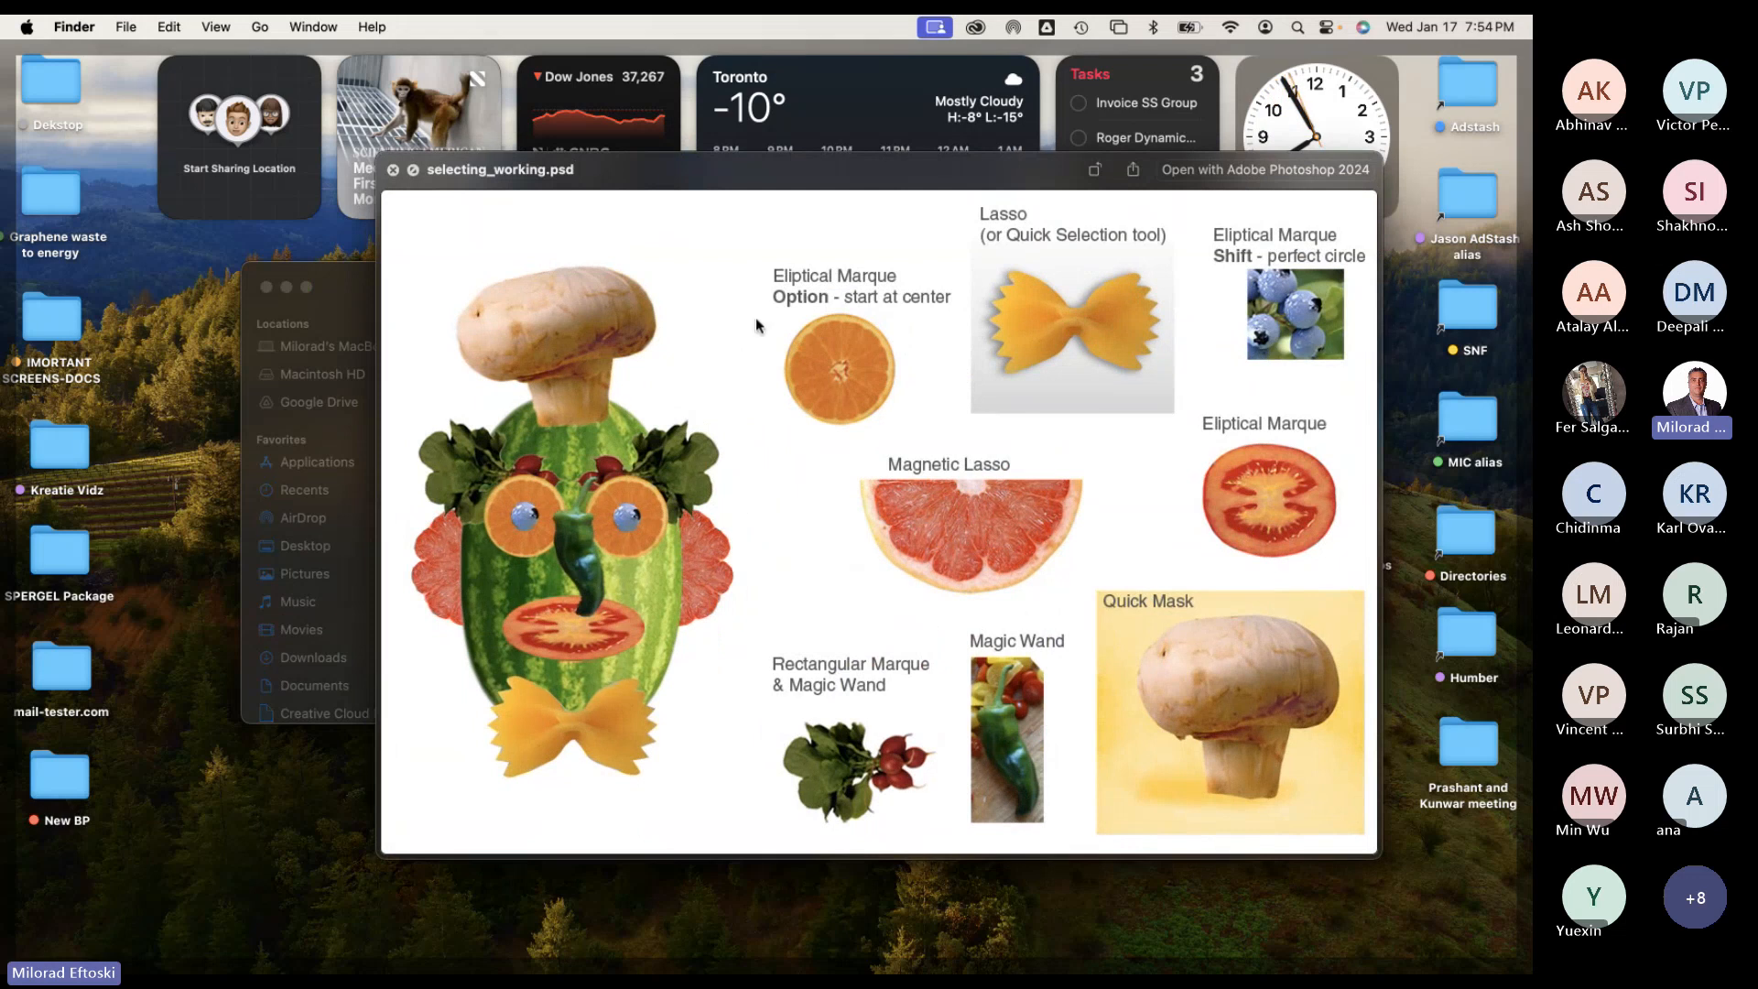
Close the current Quick Look preview, preview selecting_done copy.png, and move its preview away from the file icons.
{"action": "key", "text": "space"}
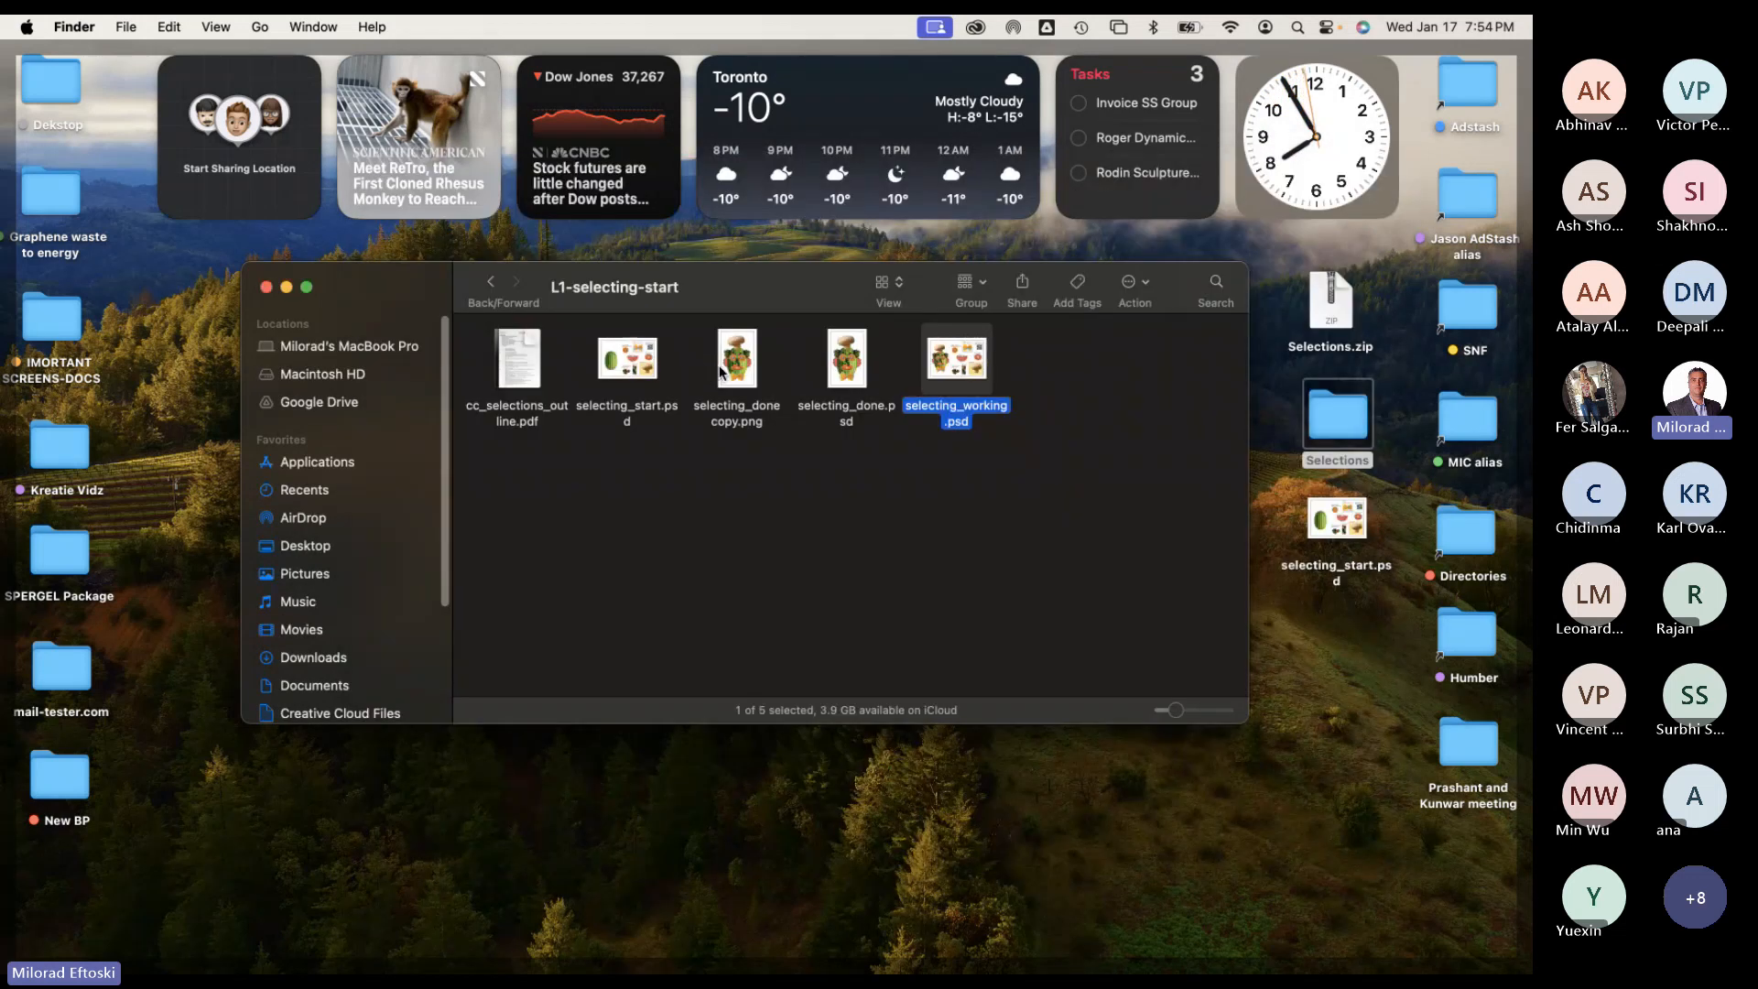
{"action": "left_click", "coordinate": [736, 383]}
{"action": "key", "text": "space"}
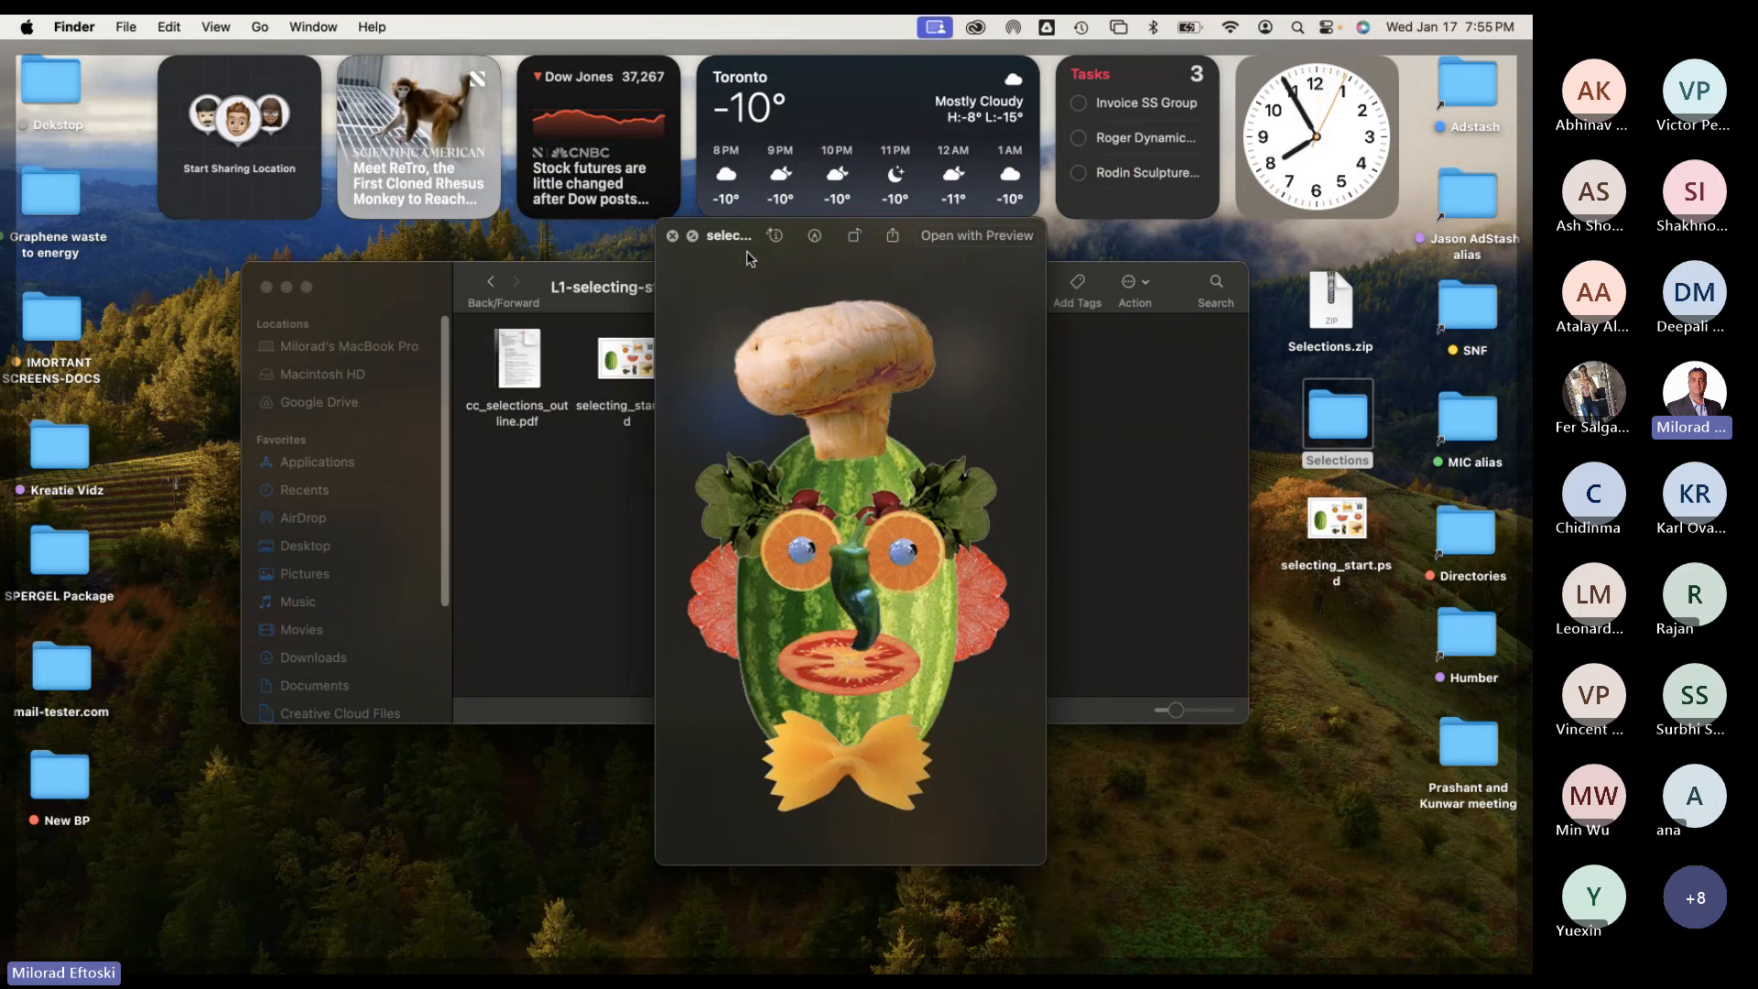
{"action": "left_click_drag", "start_coordinate": [749, 259], "coordinate": [245, 185]}
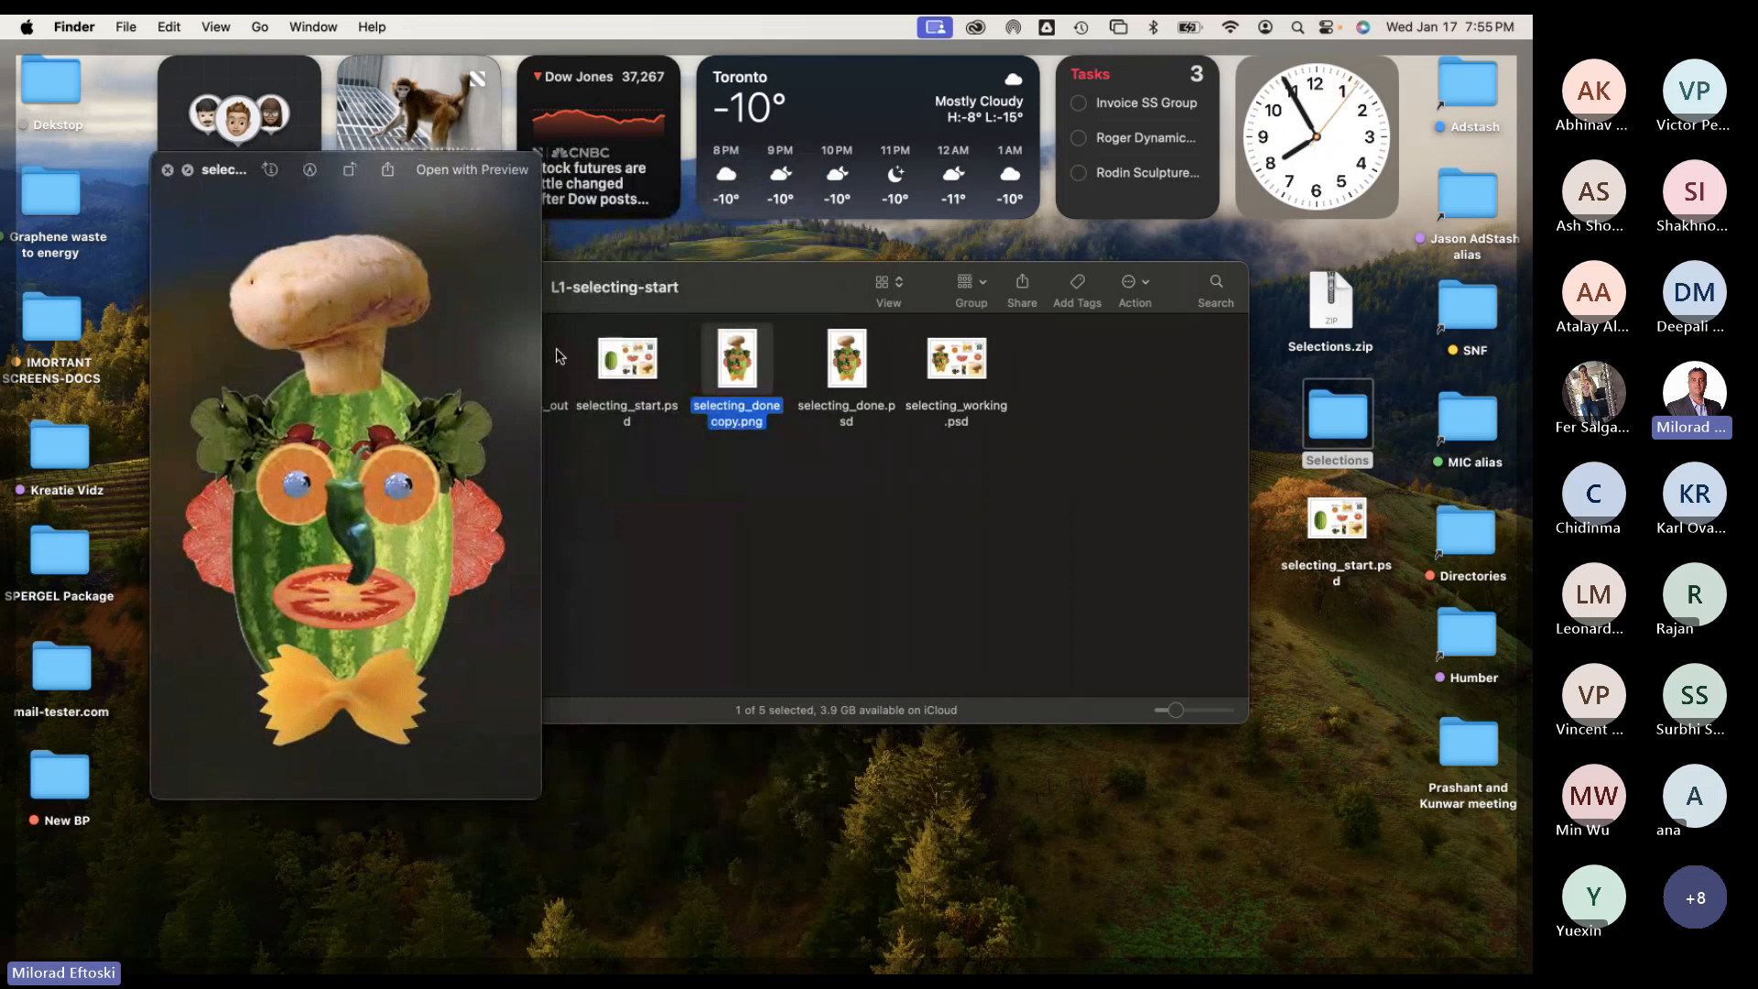
Compare the Quick Look previews of selecting_start.psd and selecting_done copy.png, then close the preview.
{"action": "left_click", "coordinate": [629, 362]}
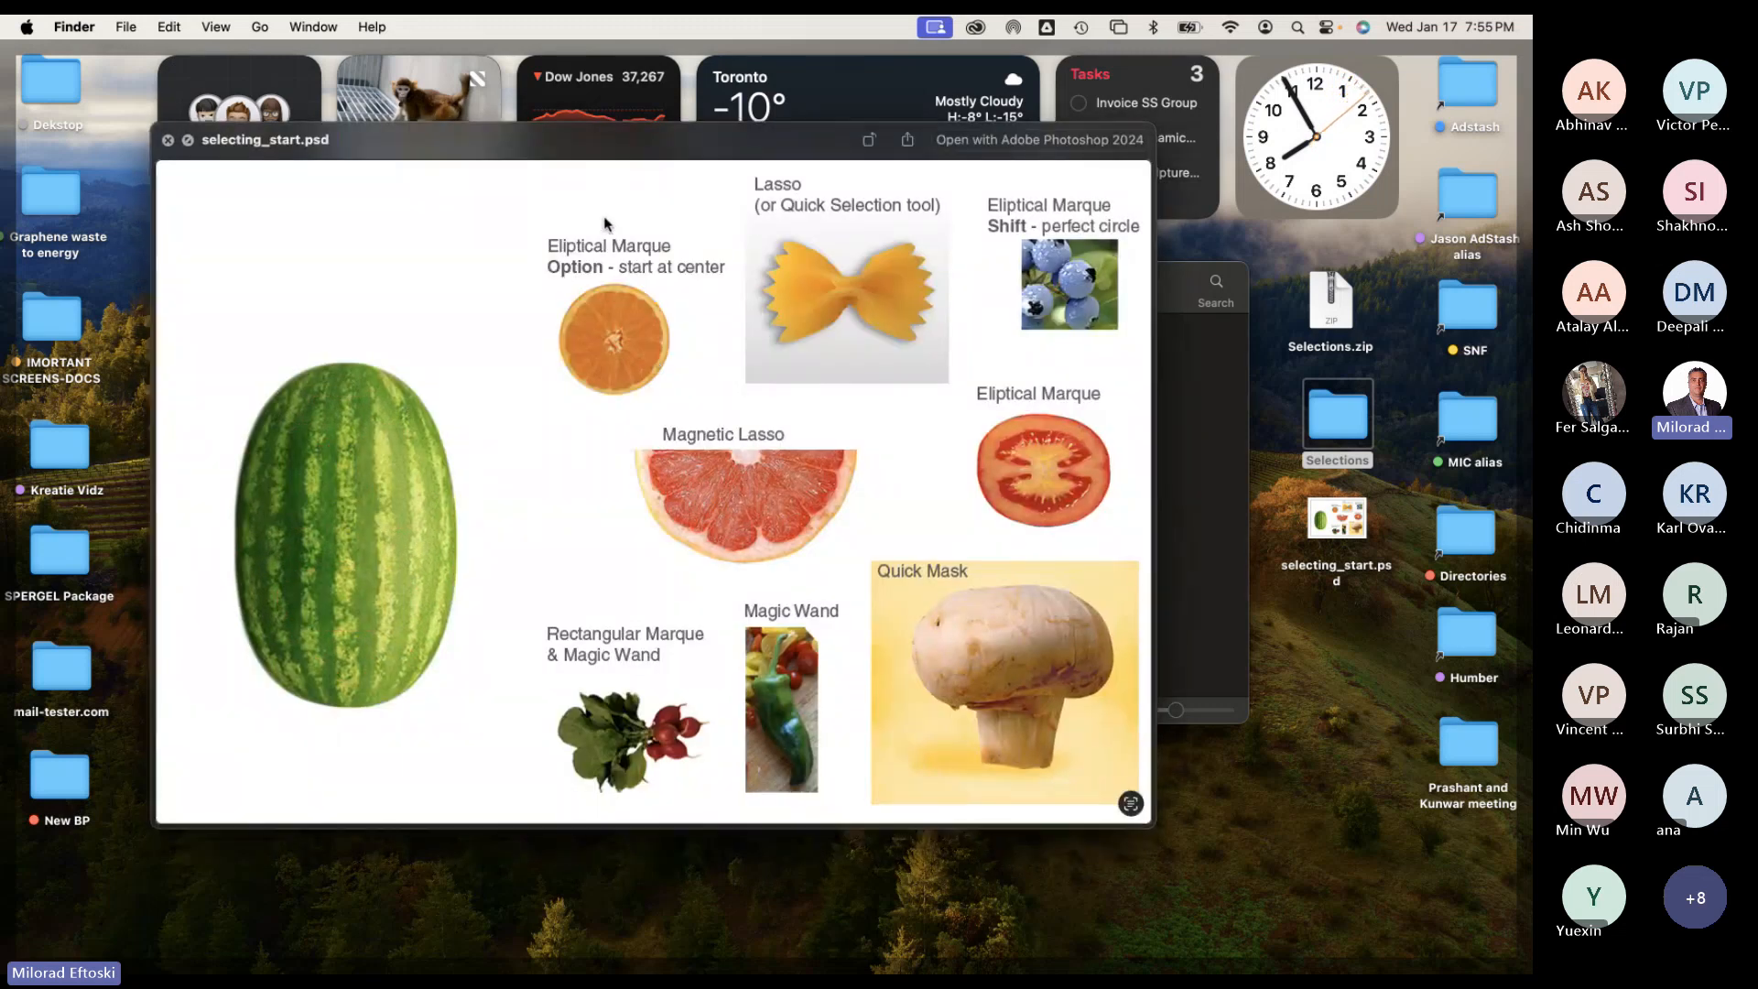
{"action": "key", "text": "space"}
{"action": "key", "text": "space"}
{"action": "key", "text": "space"}
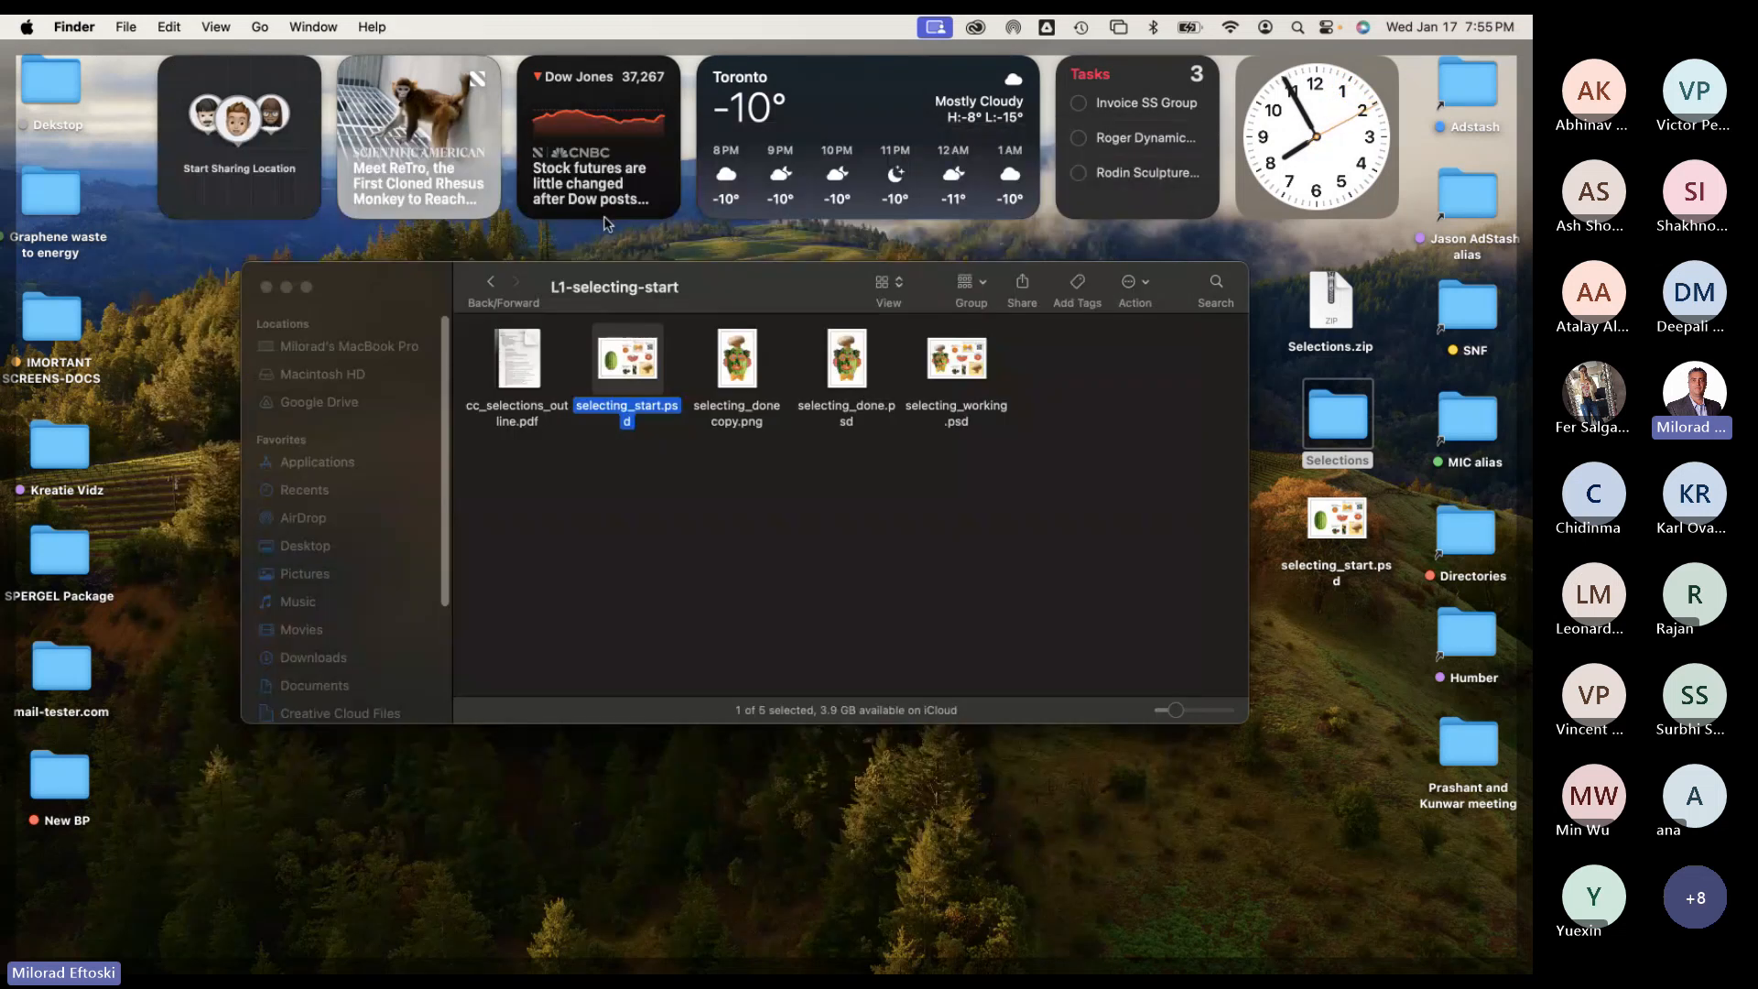
{"action": "key", "text": "space"}
{"action": "key", "text": "Right"}
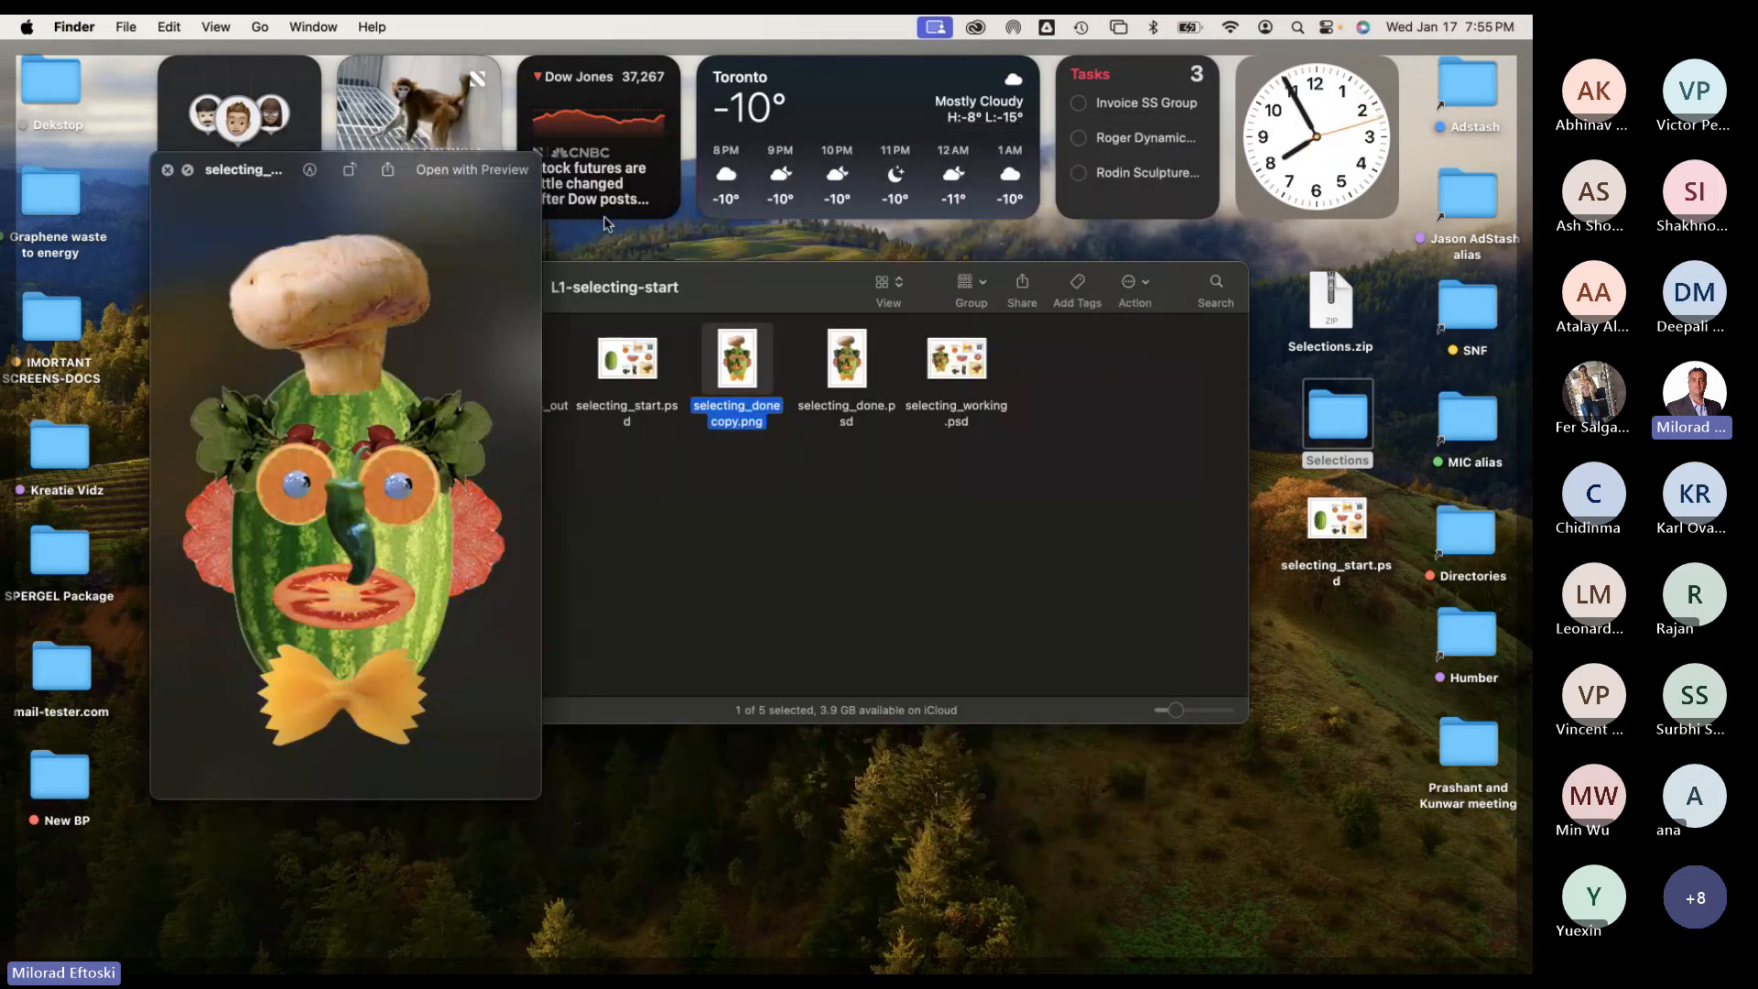
{"action": "key", "text": "Right"}
{"action": "key", "text": "Left"}
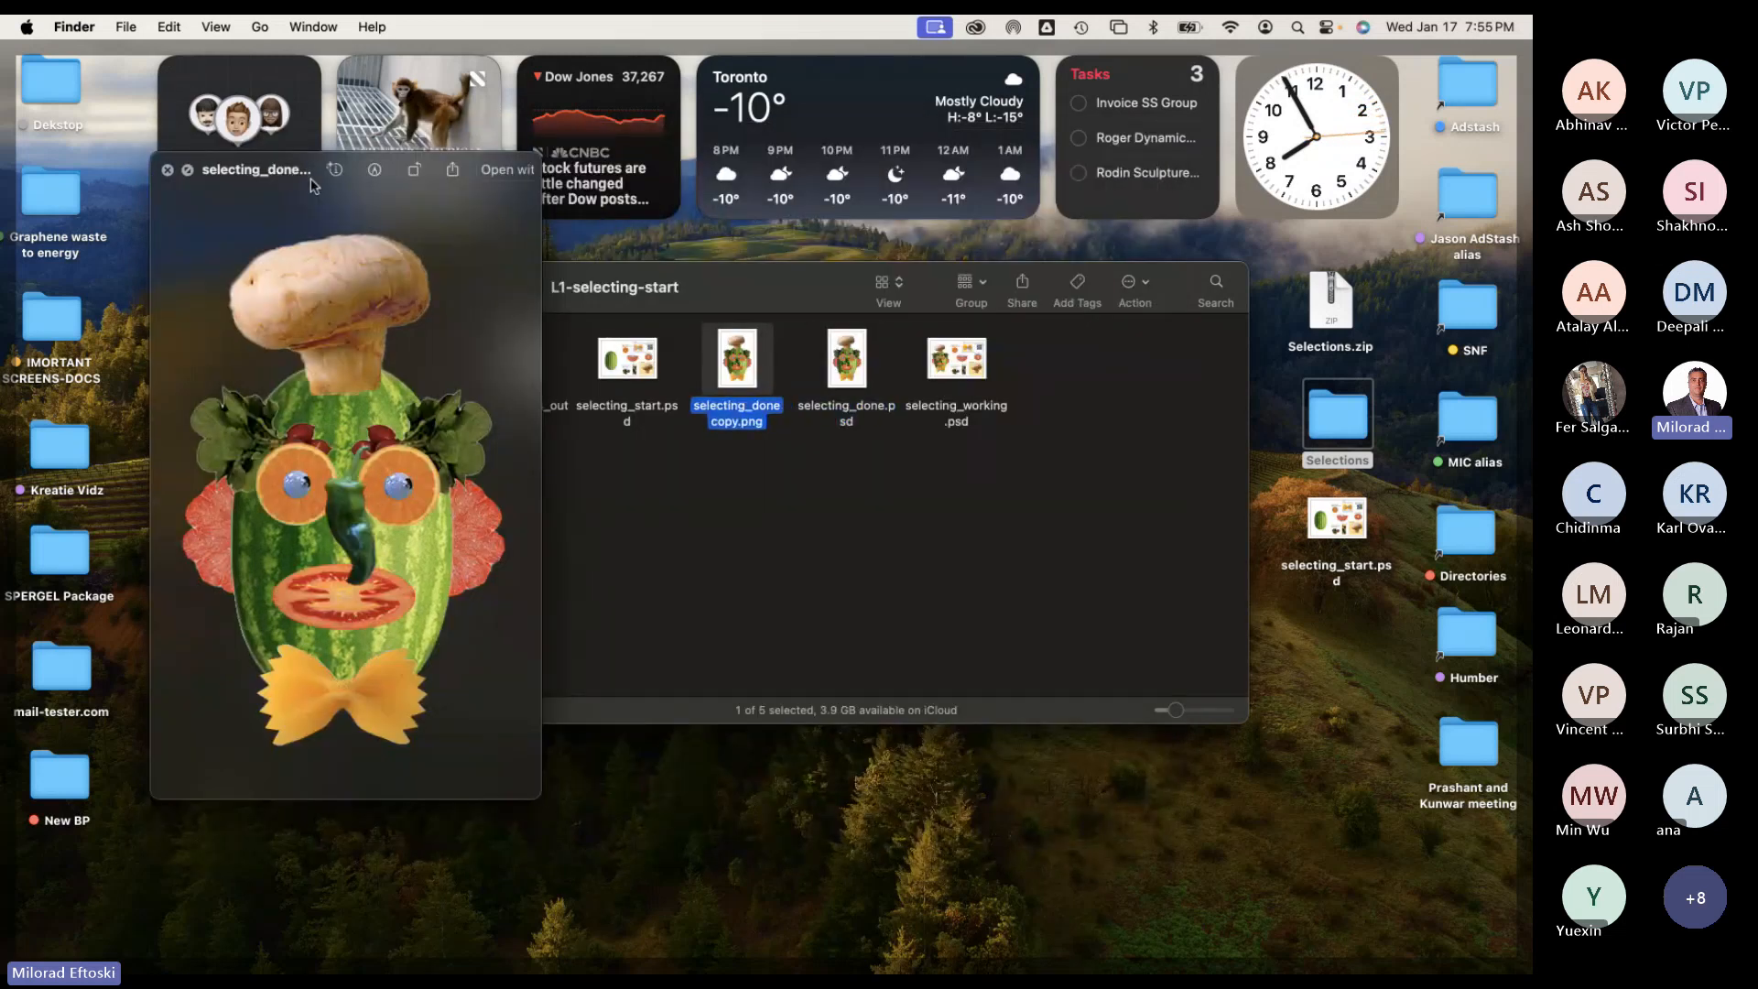
{"action": "left_click_drag", "start_coordinate": [309, 190], "coordinate": [731, 217]}
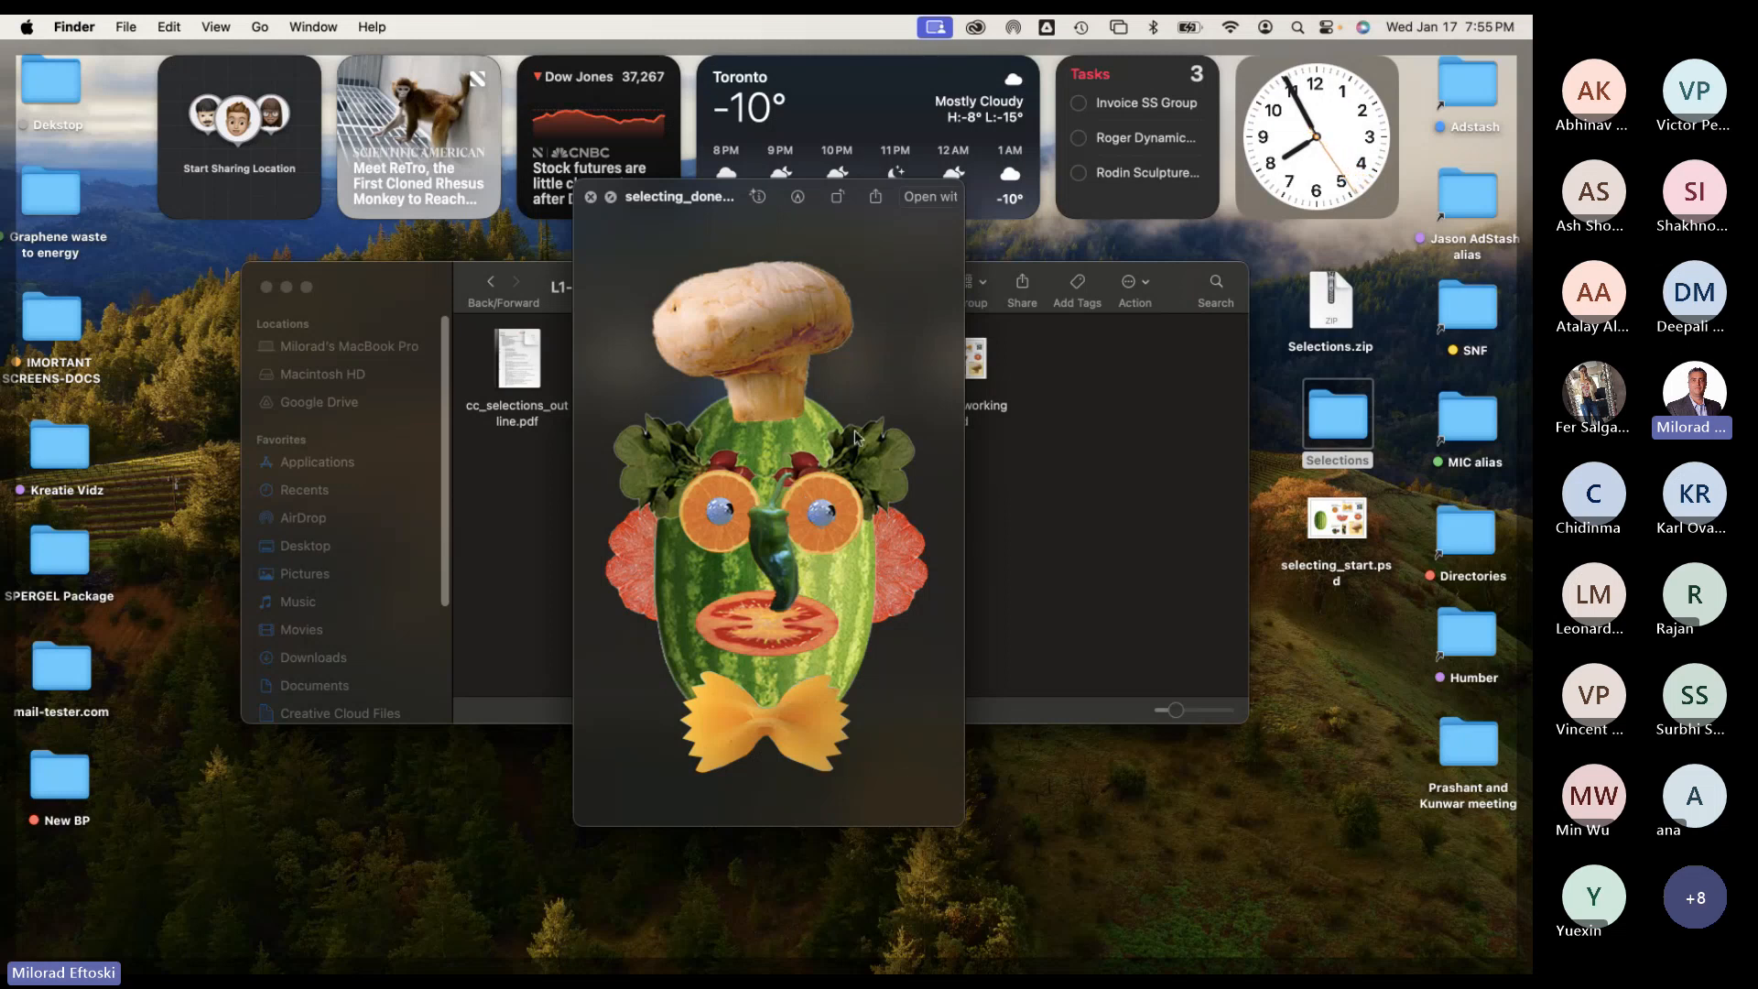
{"action": "key", "text": "space"}
{"action": "left_click", "coordinate": [922, 581]}
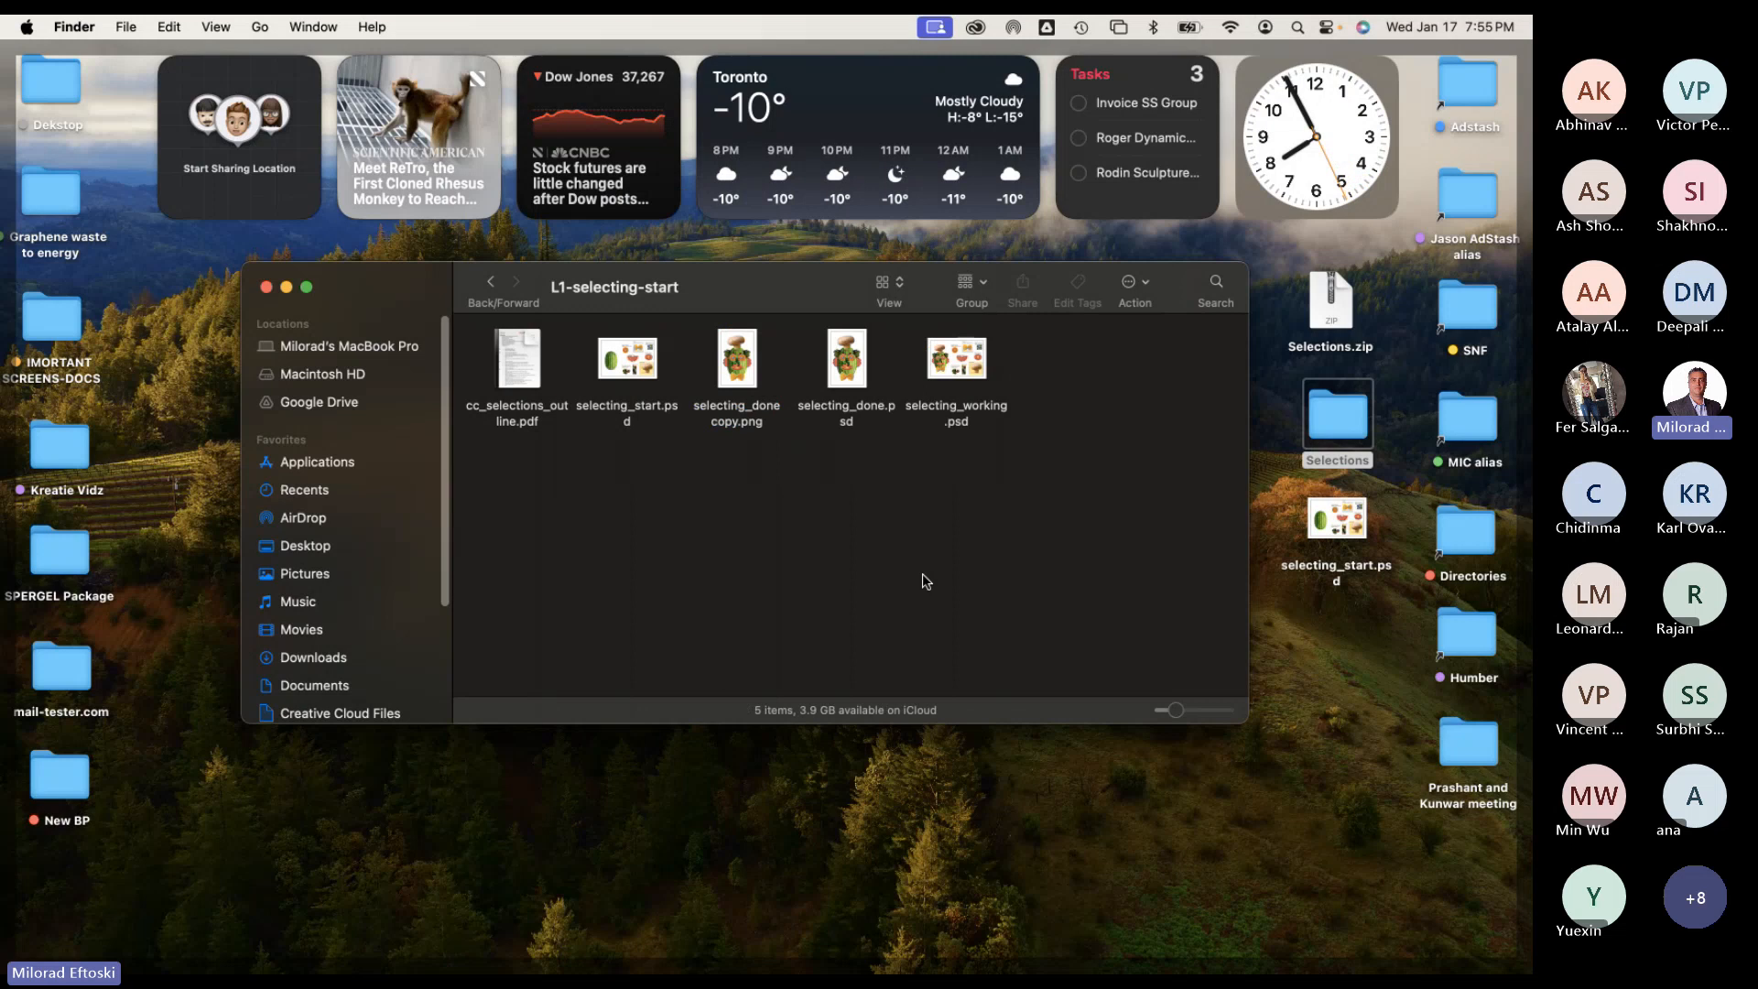
Copy selecting_done copy.png from the L1-selecting-start folder to the desktop.
{"action": "left_click", "coordinate": [749, 370]}
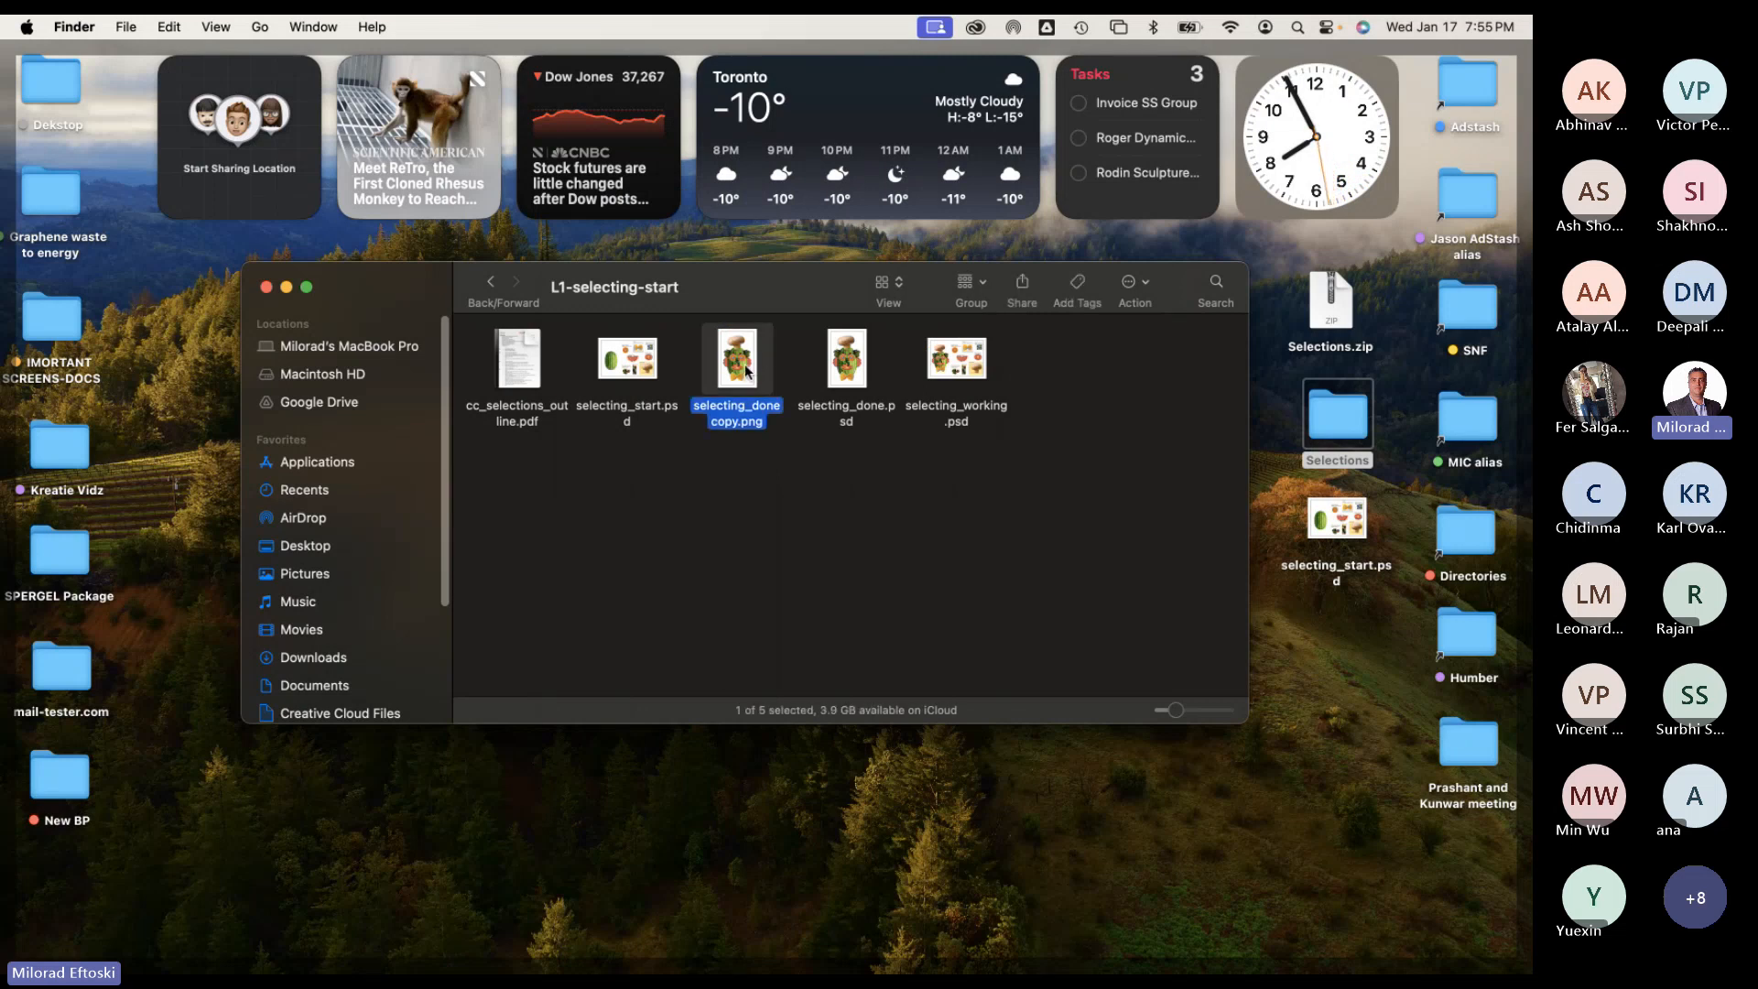
{"action": "left_click_drag", "start_coordinate": [749, 370], "coordinate": [1340, 661]}
{"action": "left_click", "coordinate": [1005, 574]}
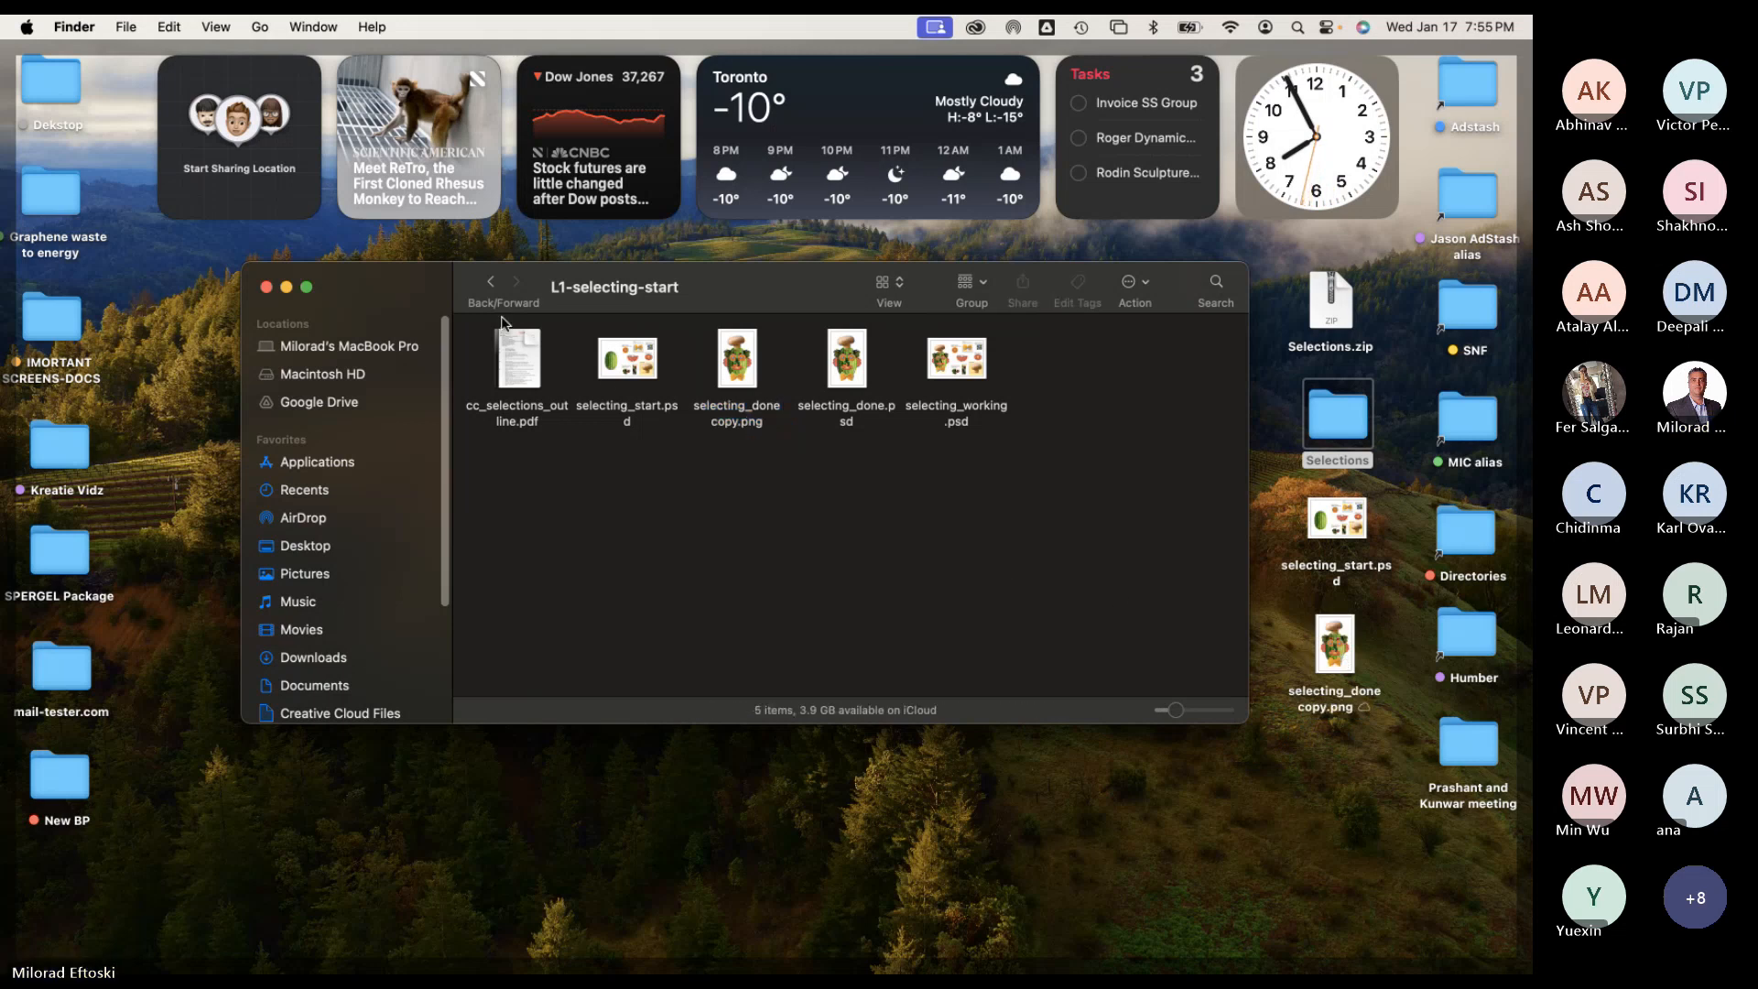
Close the L1-selecting-start window and delete selecting_start.psd from the desktop.
{"action": "left_click", "coordinate": [267, 289]}
{"action": "left_click_drag", "start_coordinate": [1337, 517], "coordinate": [1255, 529]}
{"action": "key", "text": "super+BackSpace"}
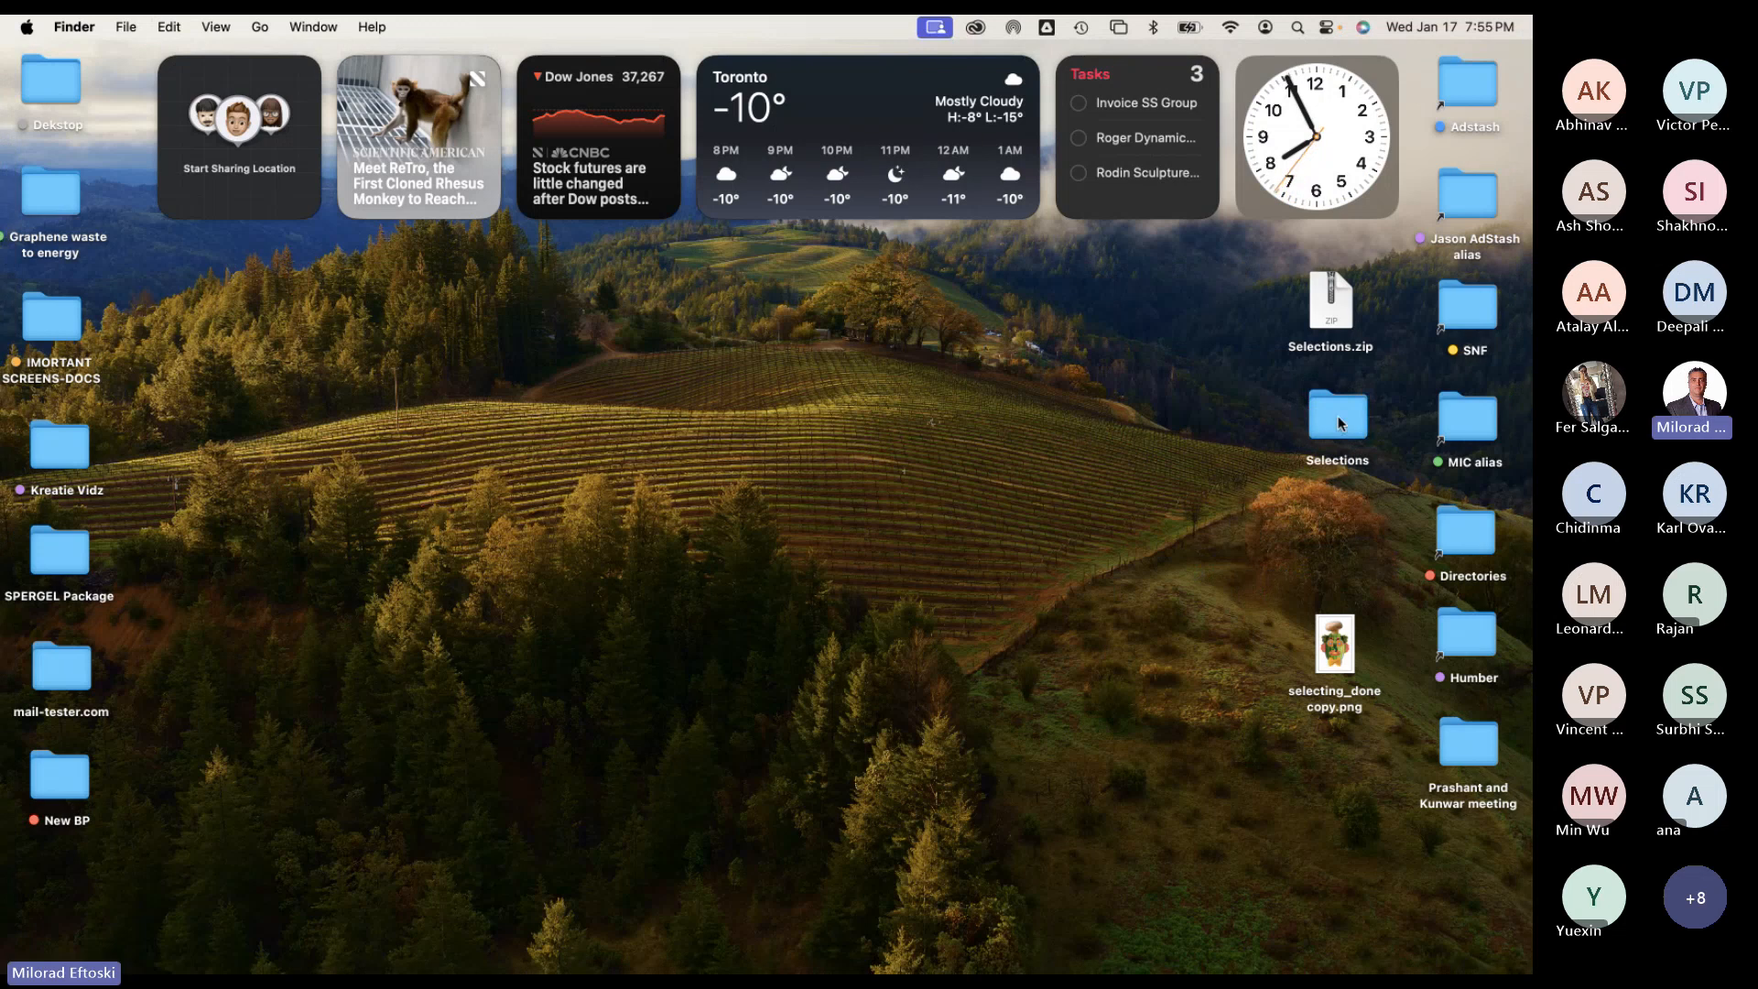
Rename the desktop's Selections folder as Class Two Selections.
{"action": "left_click", "coordinate": [1339, 424]}
{"action": "key", "text": "Return"}
{"action": "type", "text": "C"}
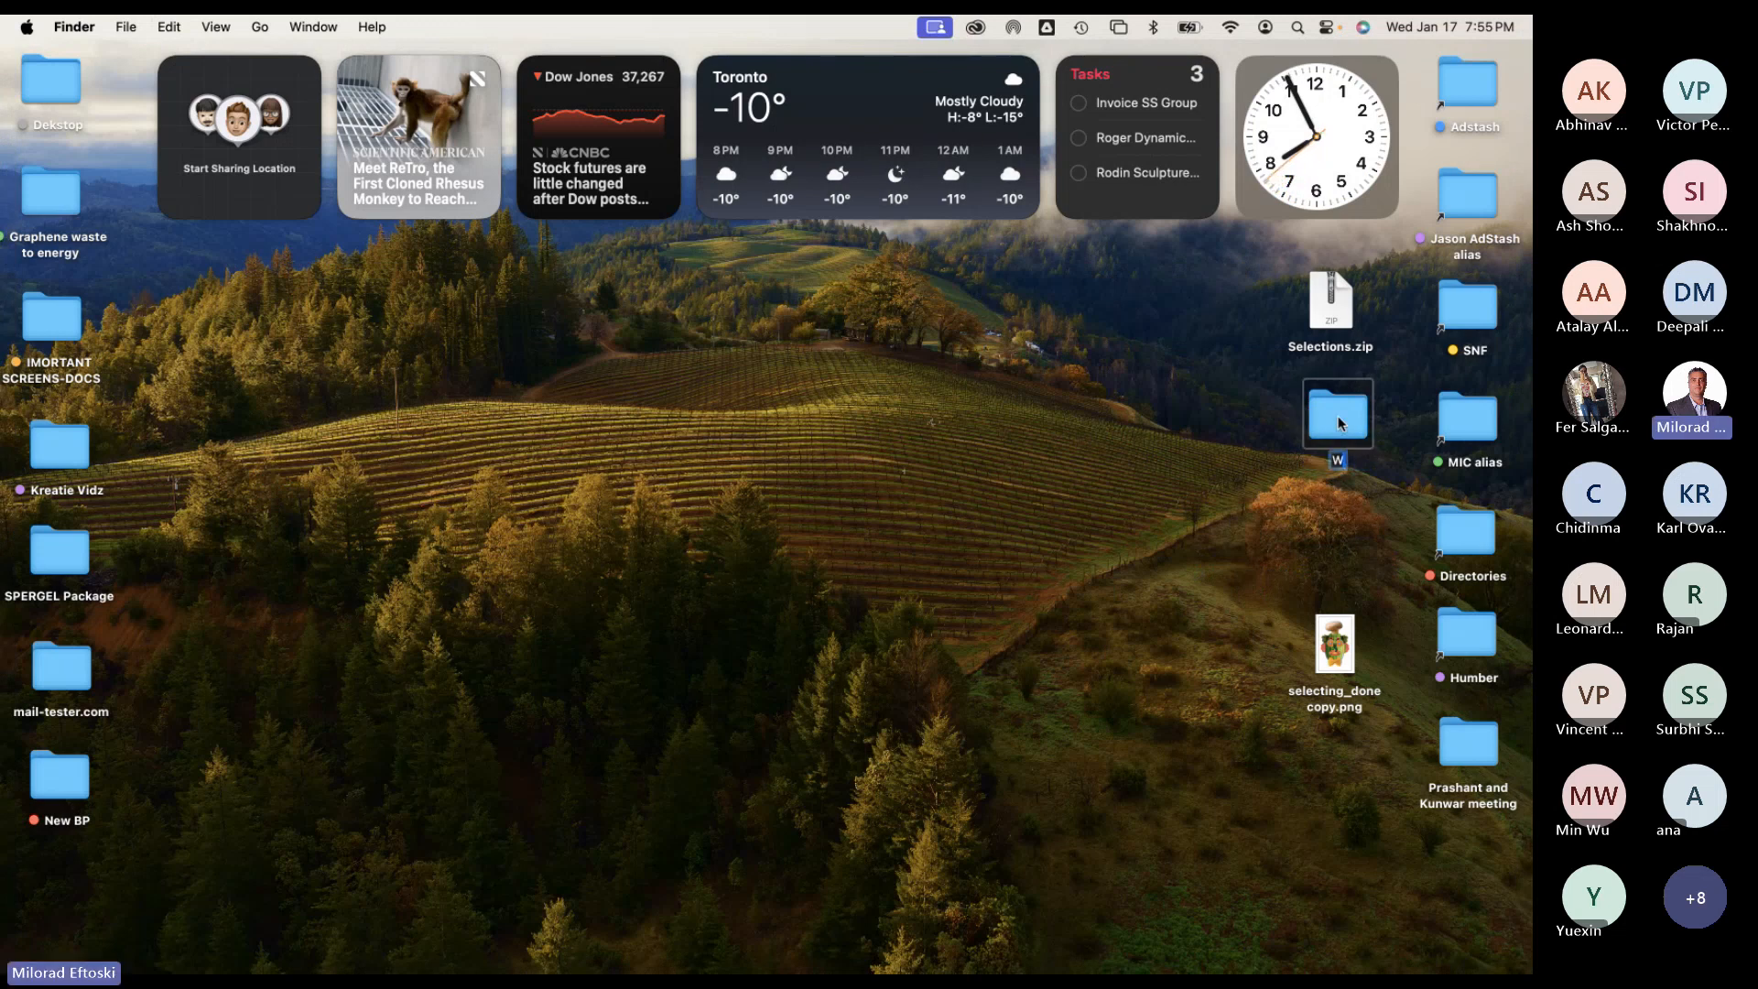
{"action": "type", "text": "lass Two Selec"}
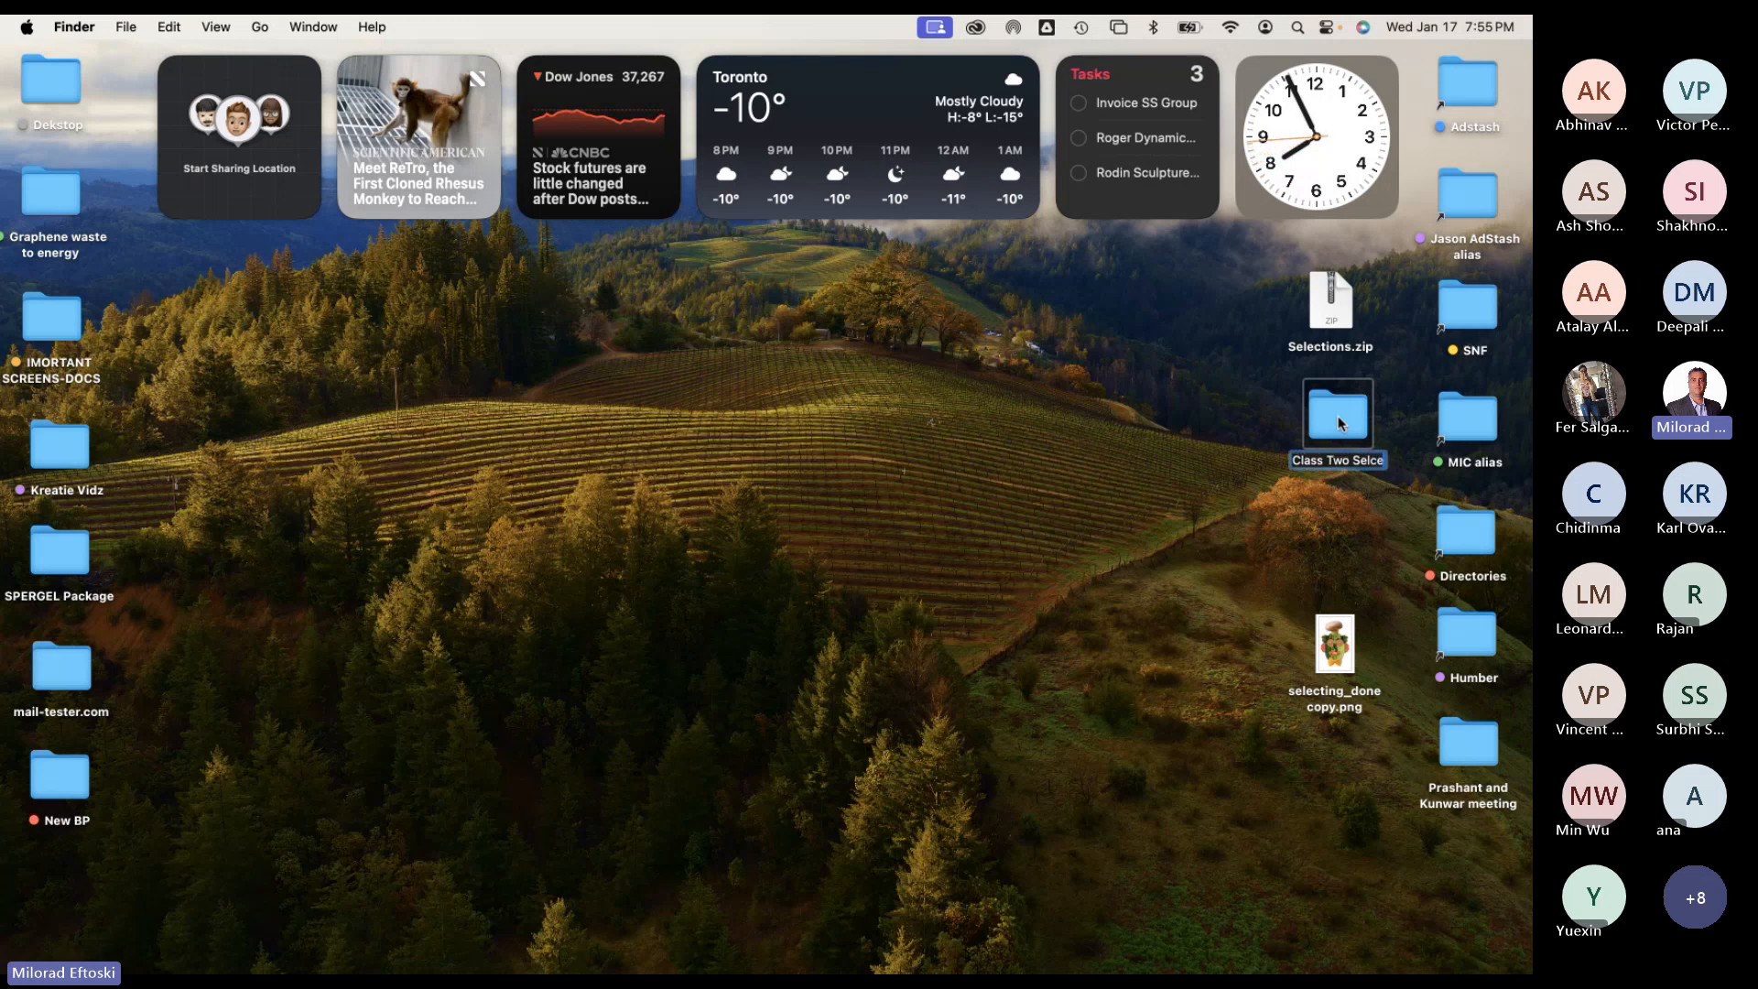
{"action": "type", "text": "tions"}
{"action": "key", "text": "Return"}
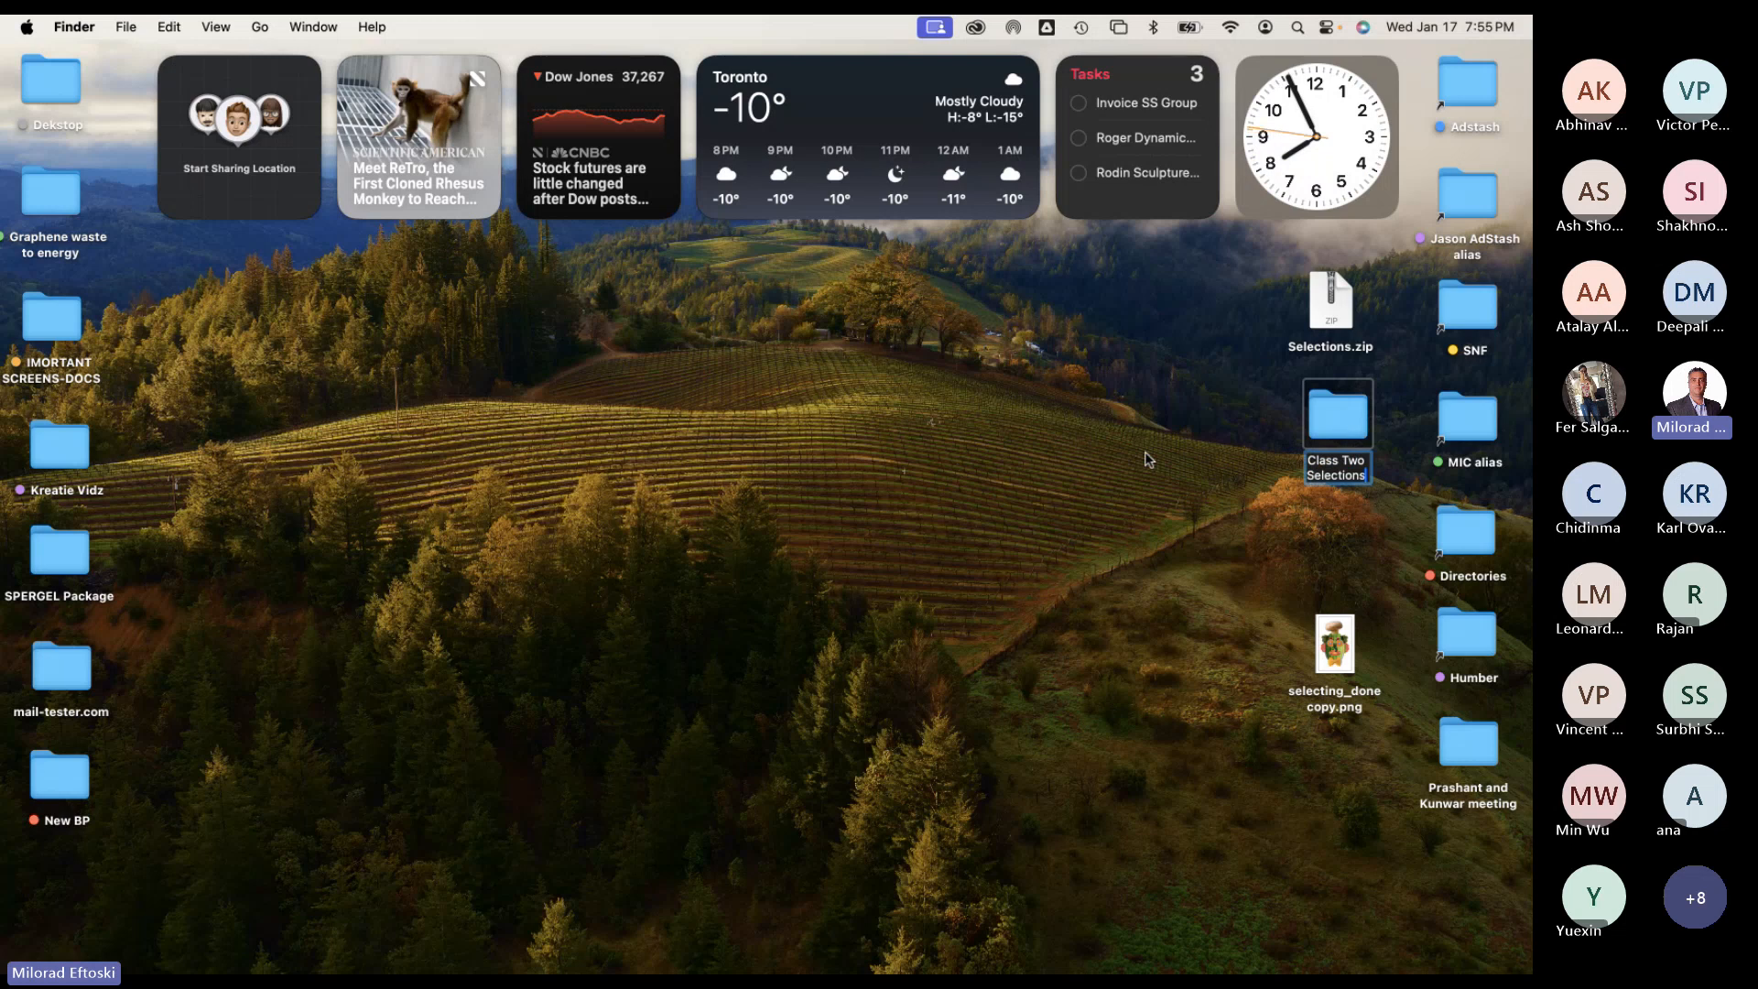
Open the Class Two Selections folder and look through the contents of L2-cutouts and L3-select-cas.
{"action": "double_click", "coordinate": [1344, 422]}
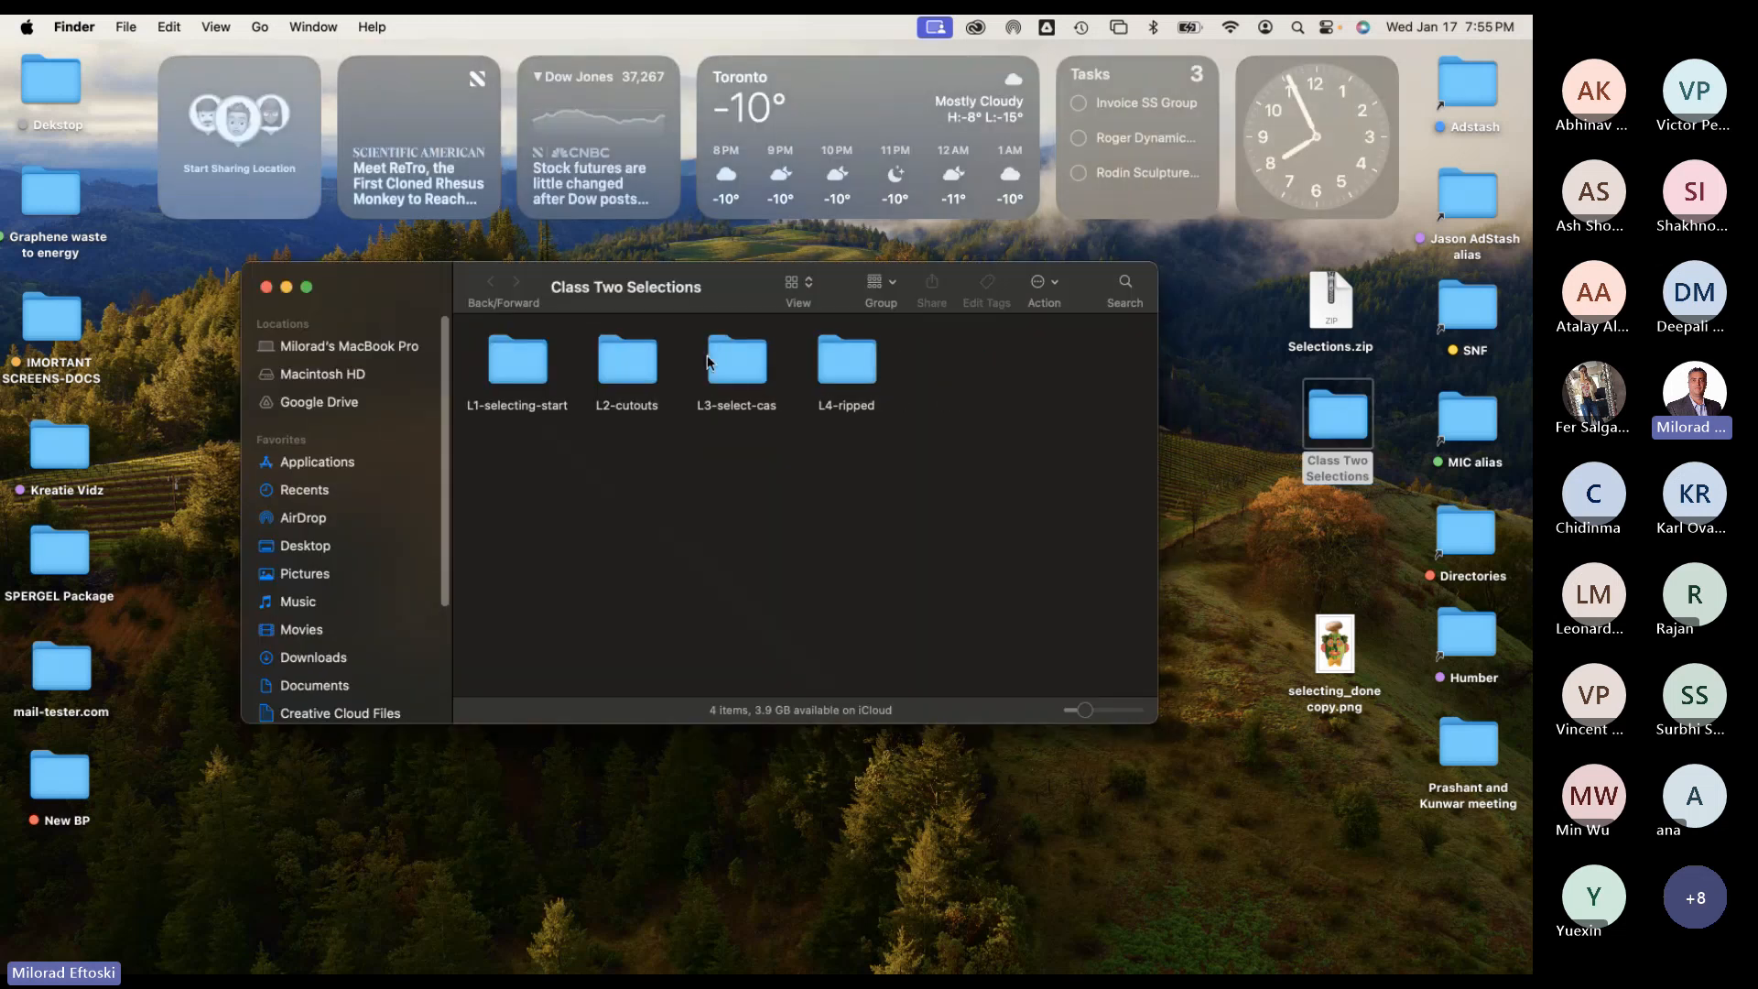
{"action": "left_click_drag", "start_coordinate": [841, 437], "coordinate": [602, 363]}
{"action": "left_click", "coordinate": [627, 367]}
{"action": "double_click", "coordinate": [627, 367]}
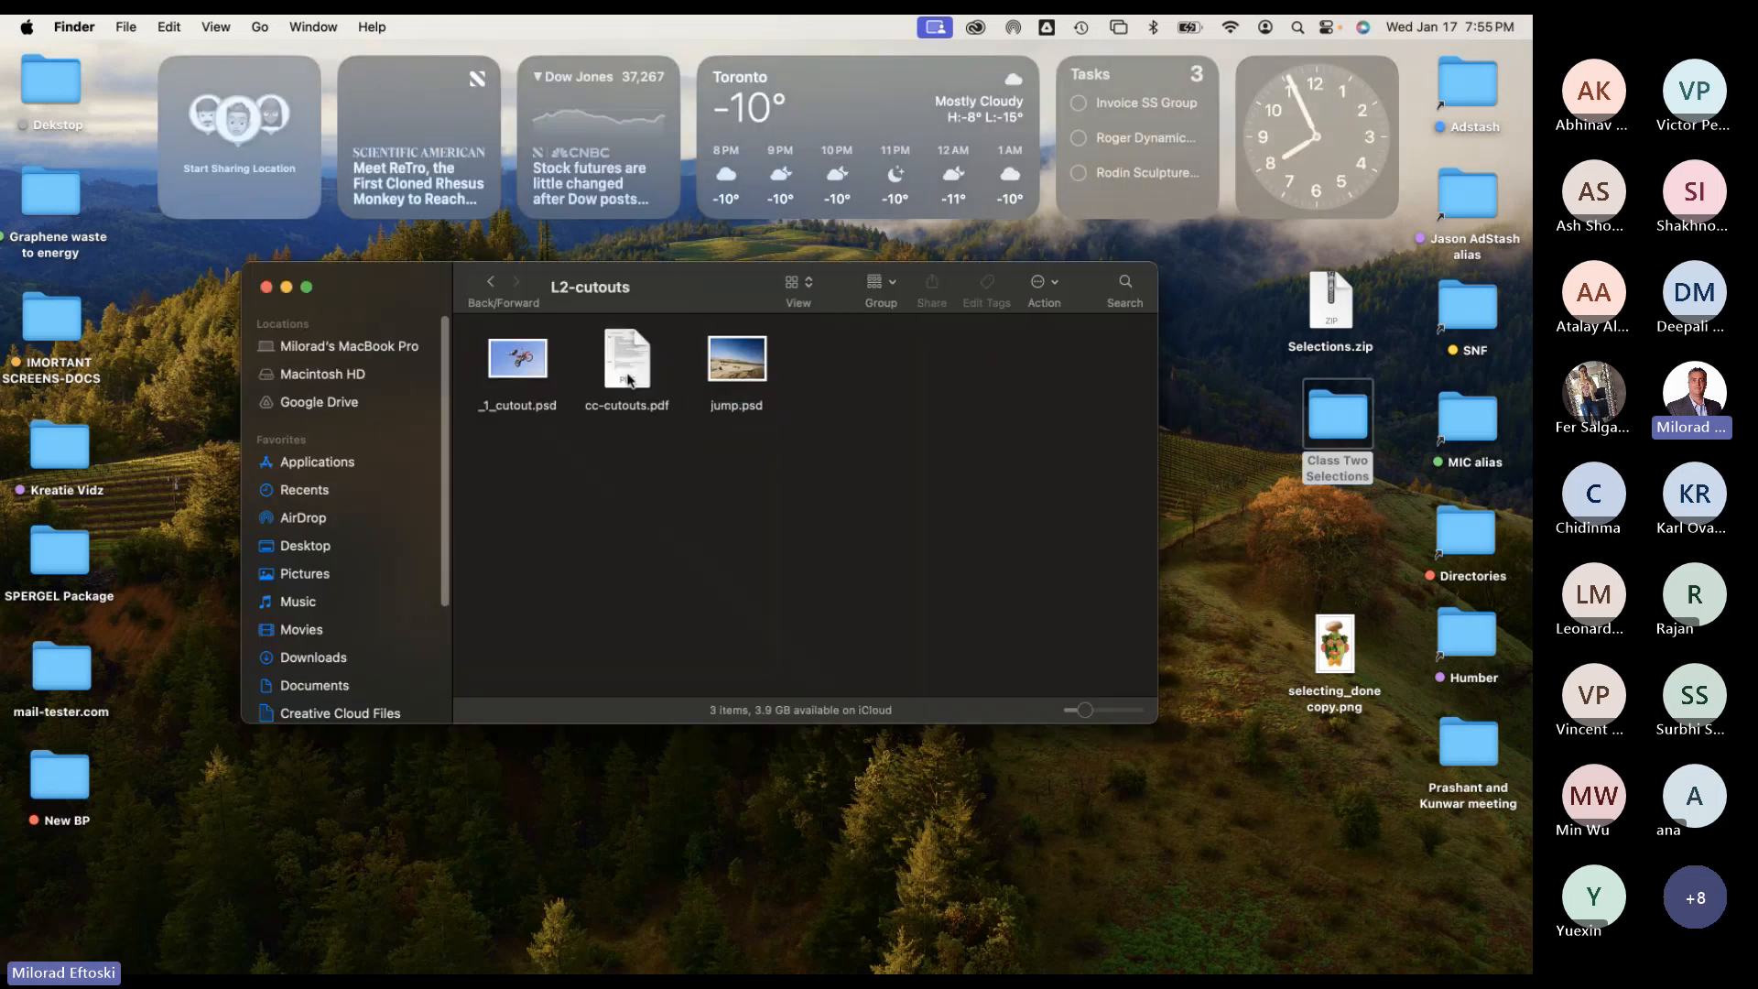
{"action": "left_click", "coordinate": [492, 283]}
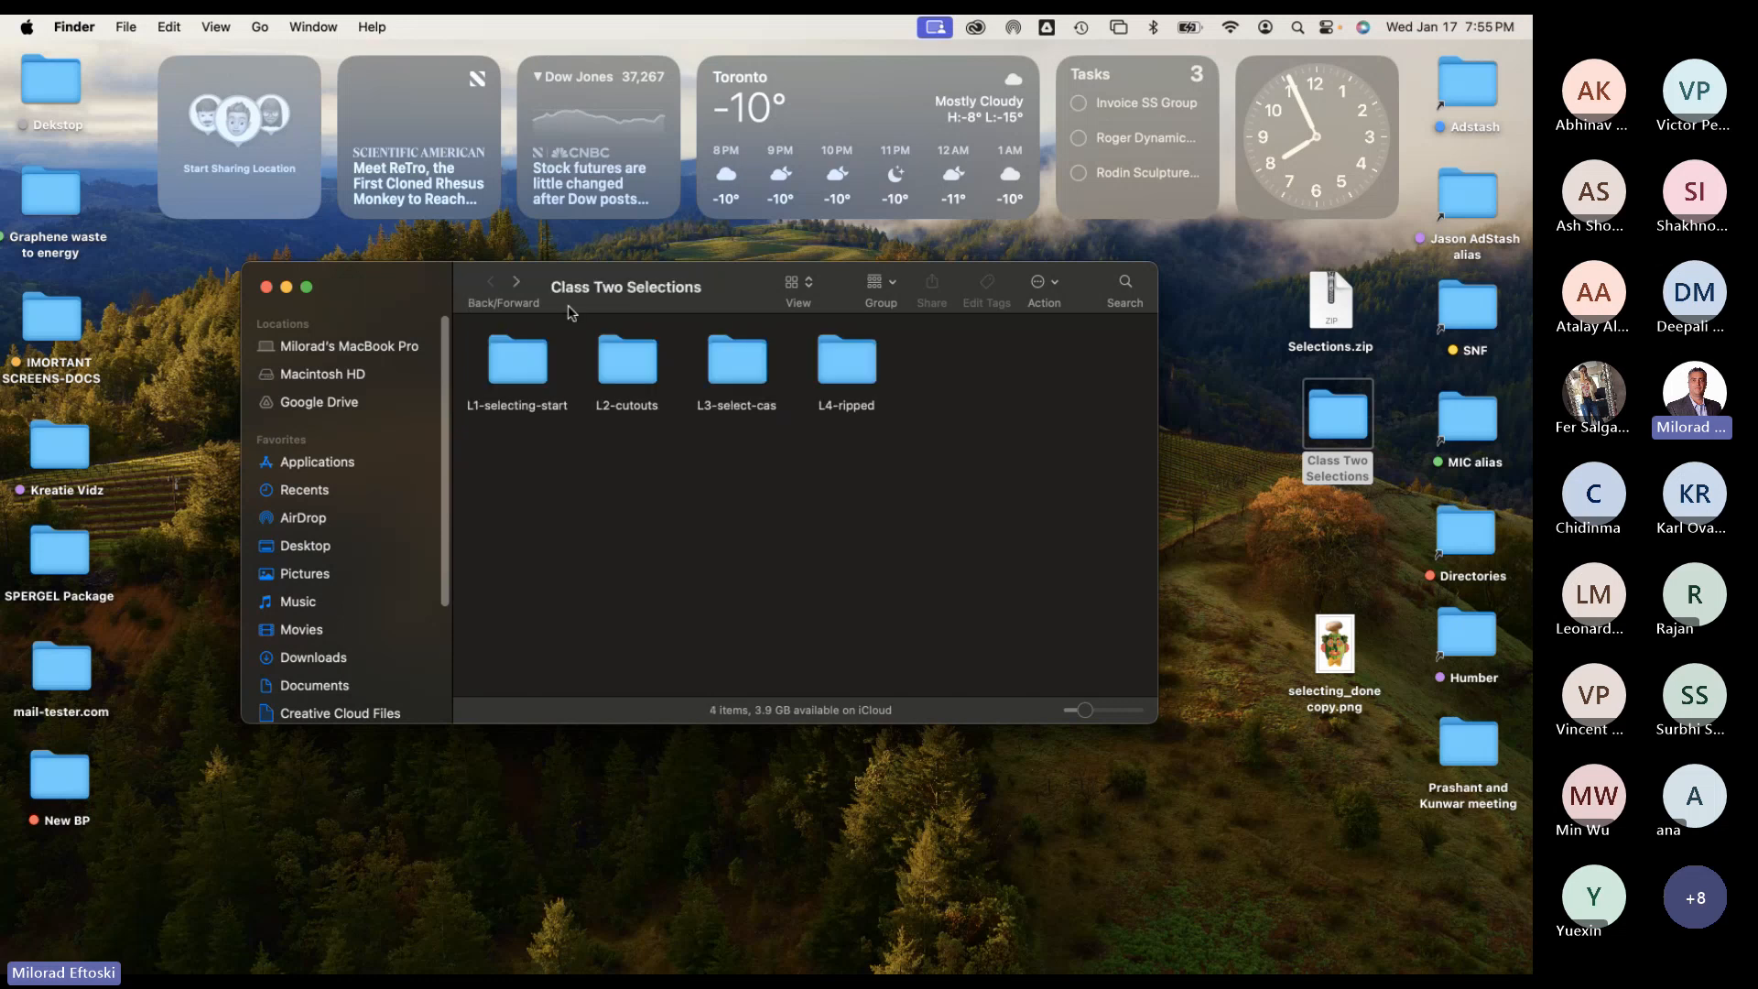
{"action": "double_click", "coordinate": [739, 362]}
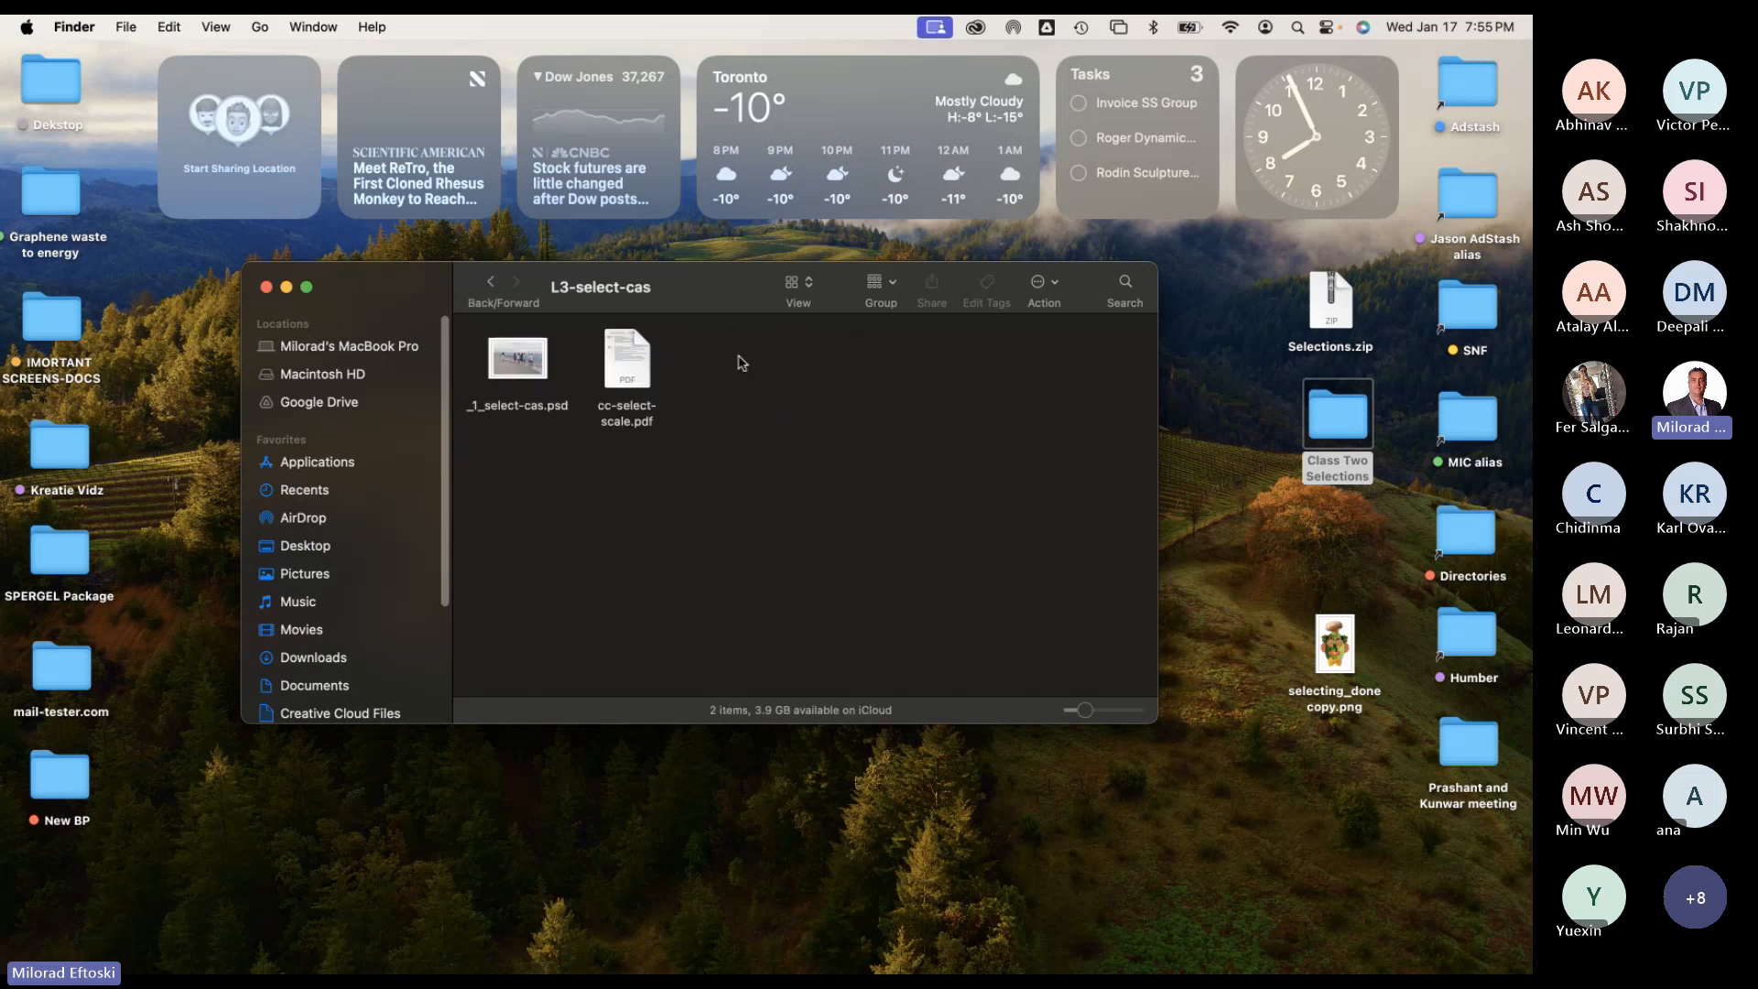
{"action": "left_click", "coordinate": [492, 282]}
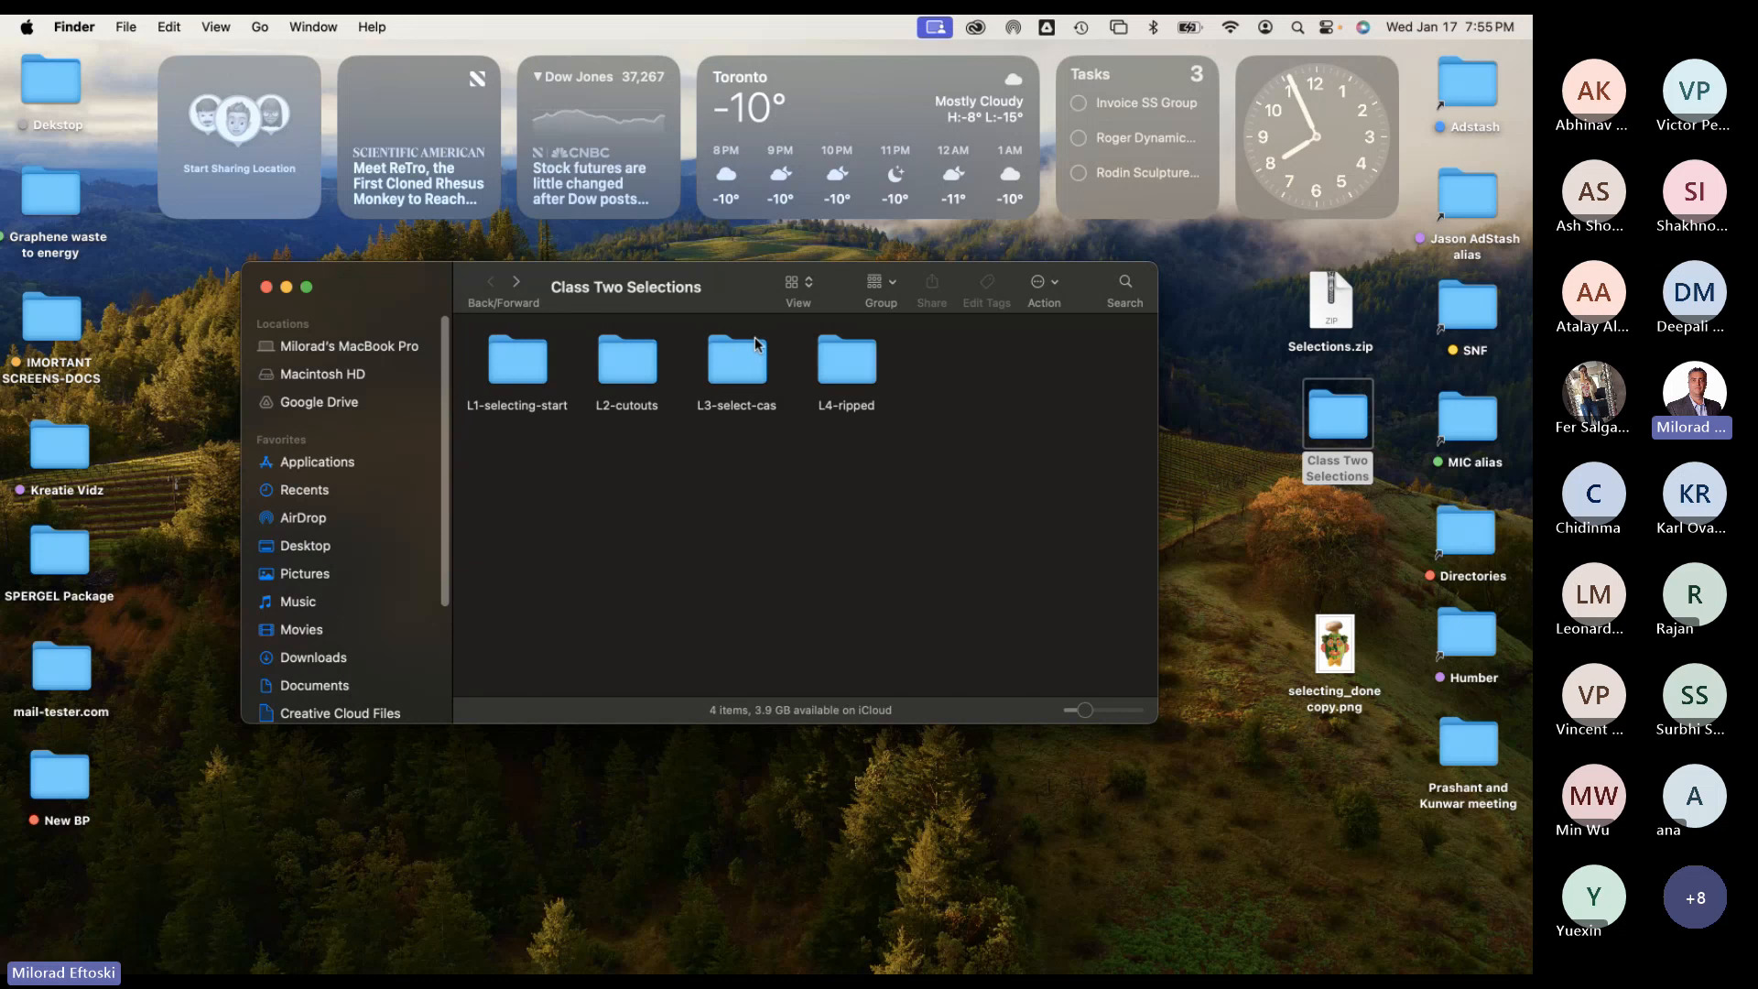
Preview rippedTorn.psd in the L4-ripped folder with Quick Look and return to the Class Two Selections folder.
{"action": "double_click", "coordinate": [852, 363]}
{"action": "left_click", "coordinate": [516, 366]}
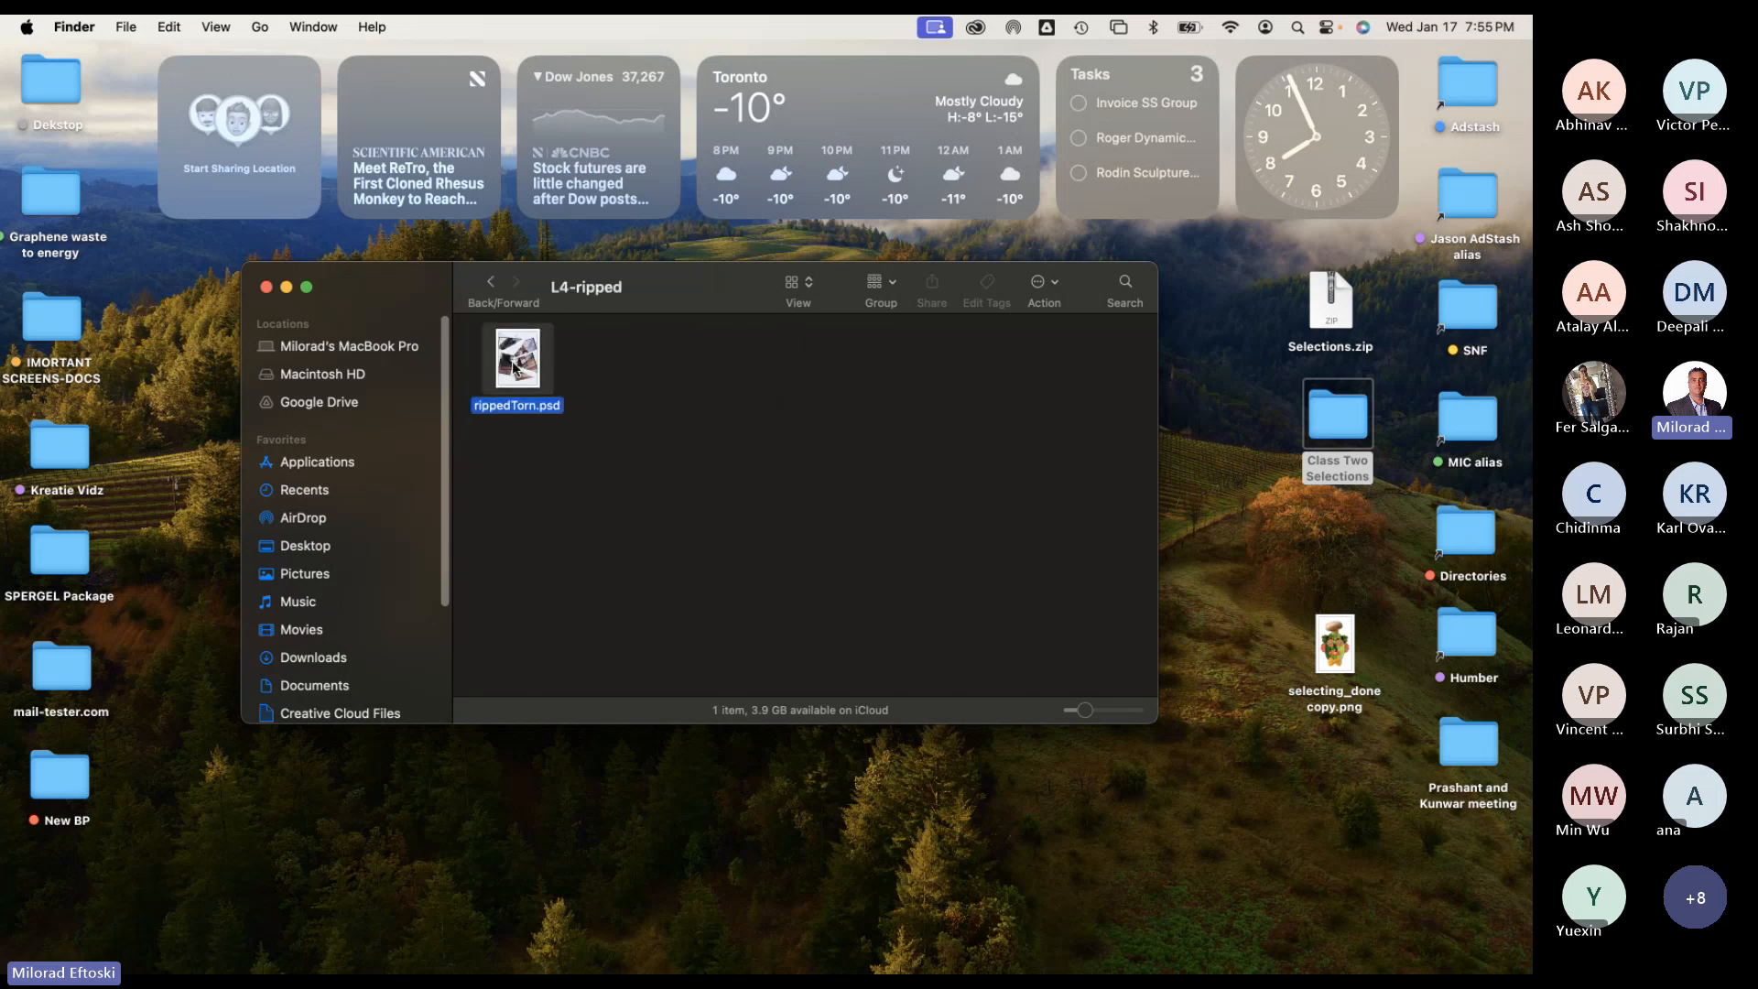
{"action": "key", "text": "space"}
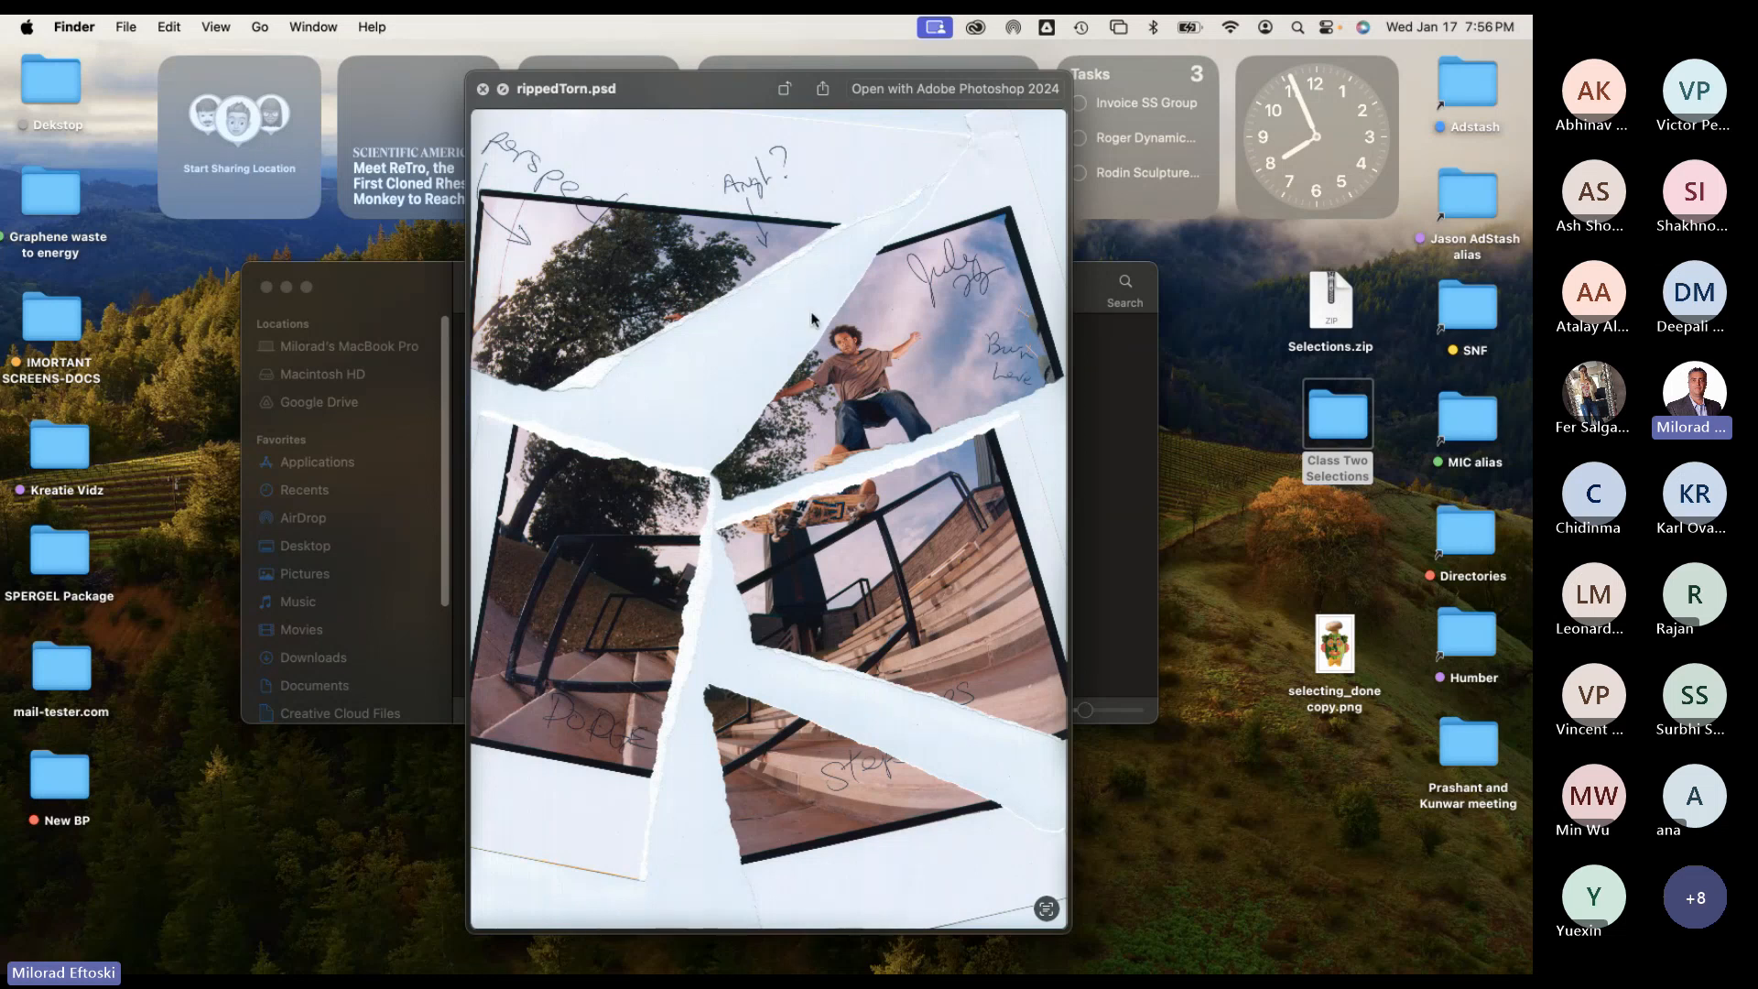
{"action": "key", "text": "space"}
{"action": "left_click", "coordinate": [487, 284]}
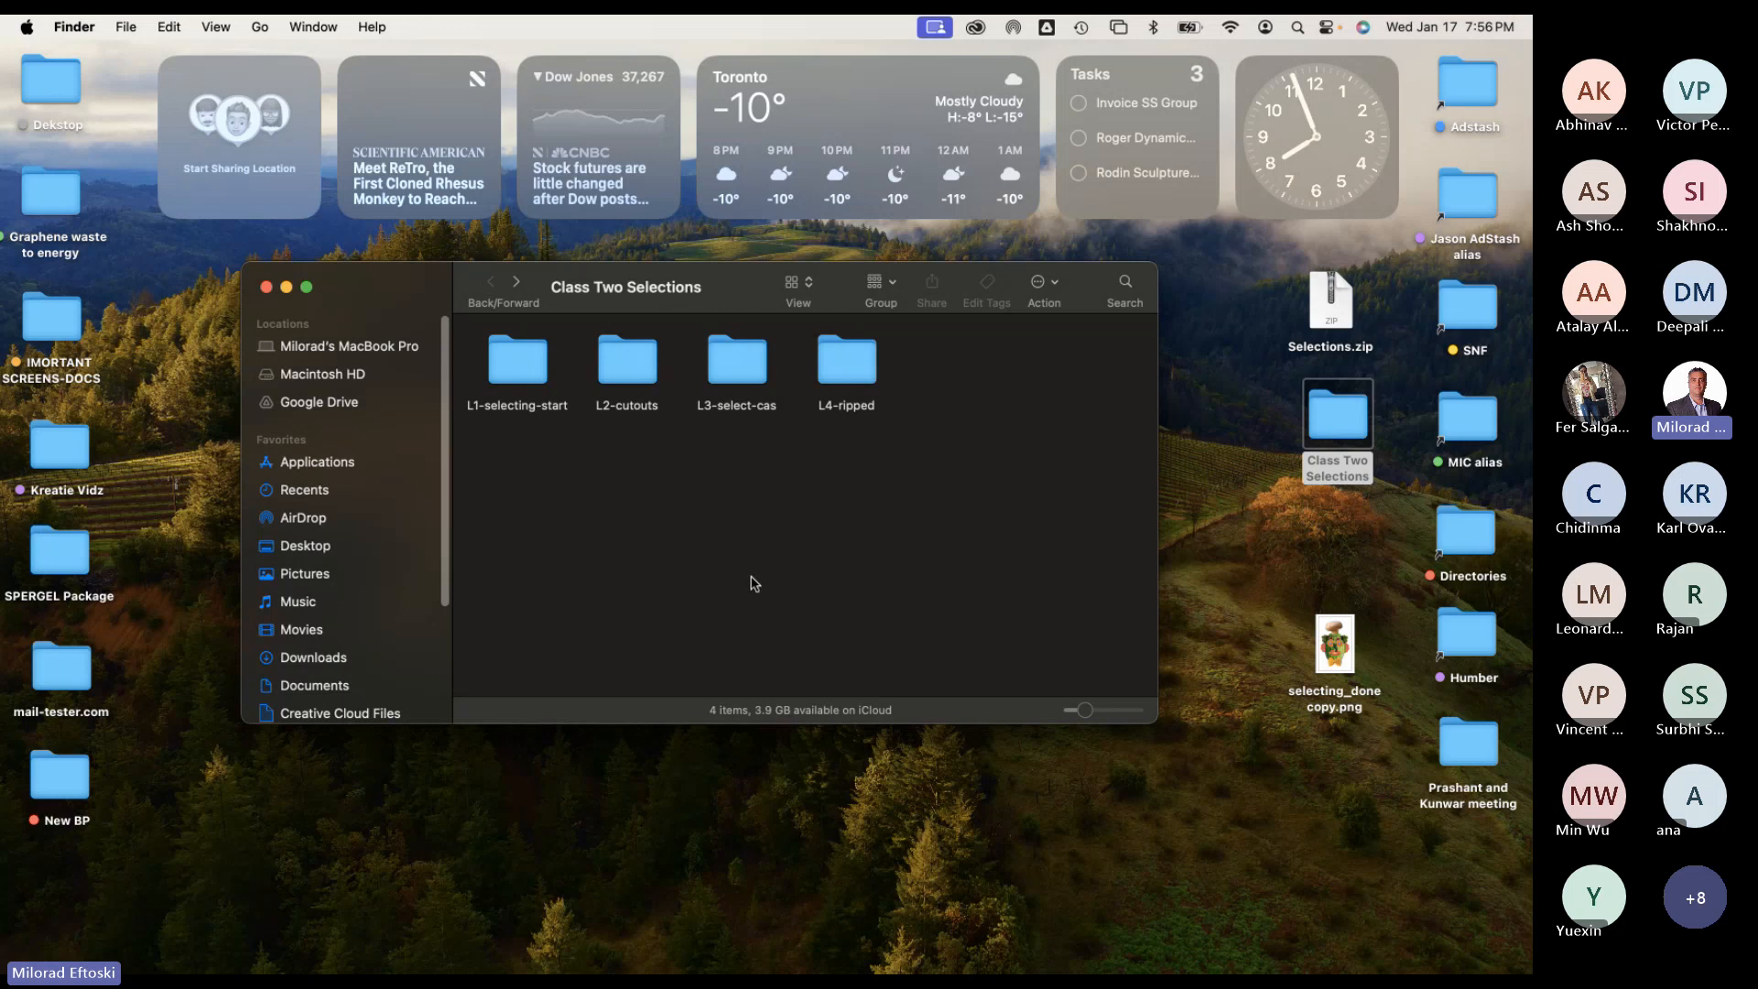
Move selecting_done copy.png directly beneath the Class Two Selections folder on the desktop and close the Finder window.
{"action": "left_click", "coordinate": [1239, 600]}
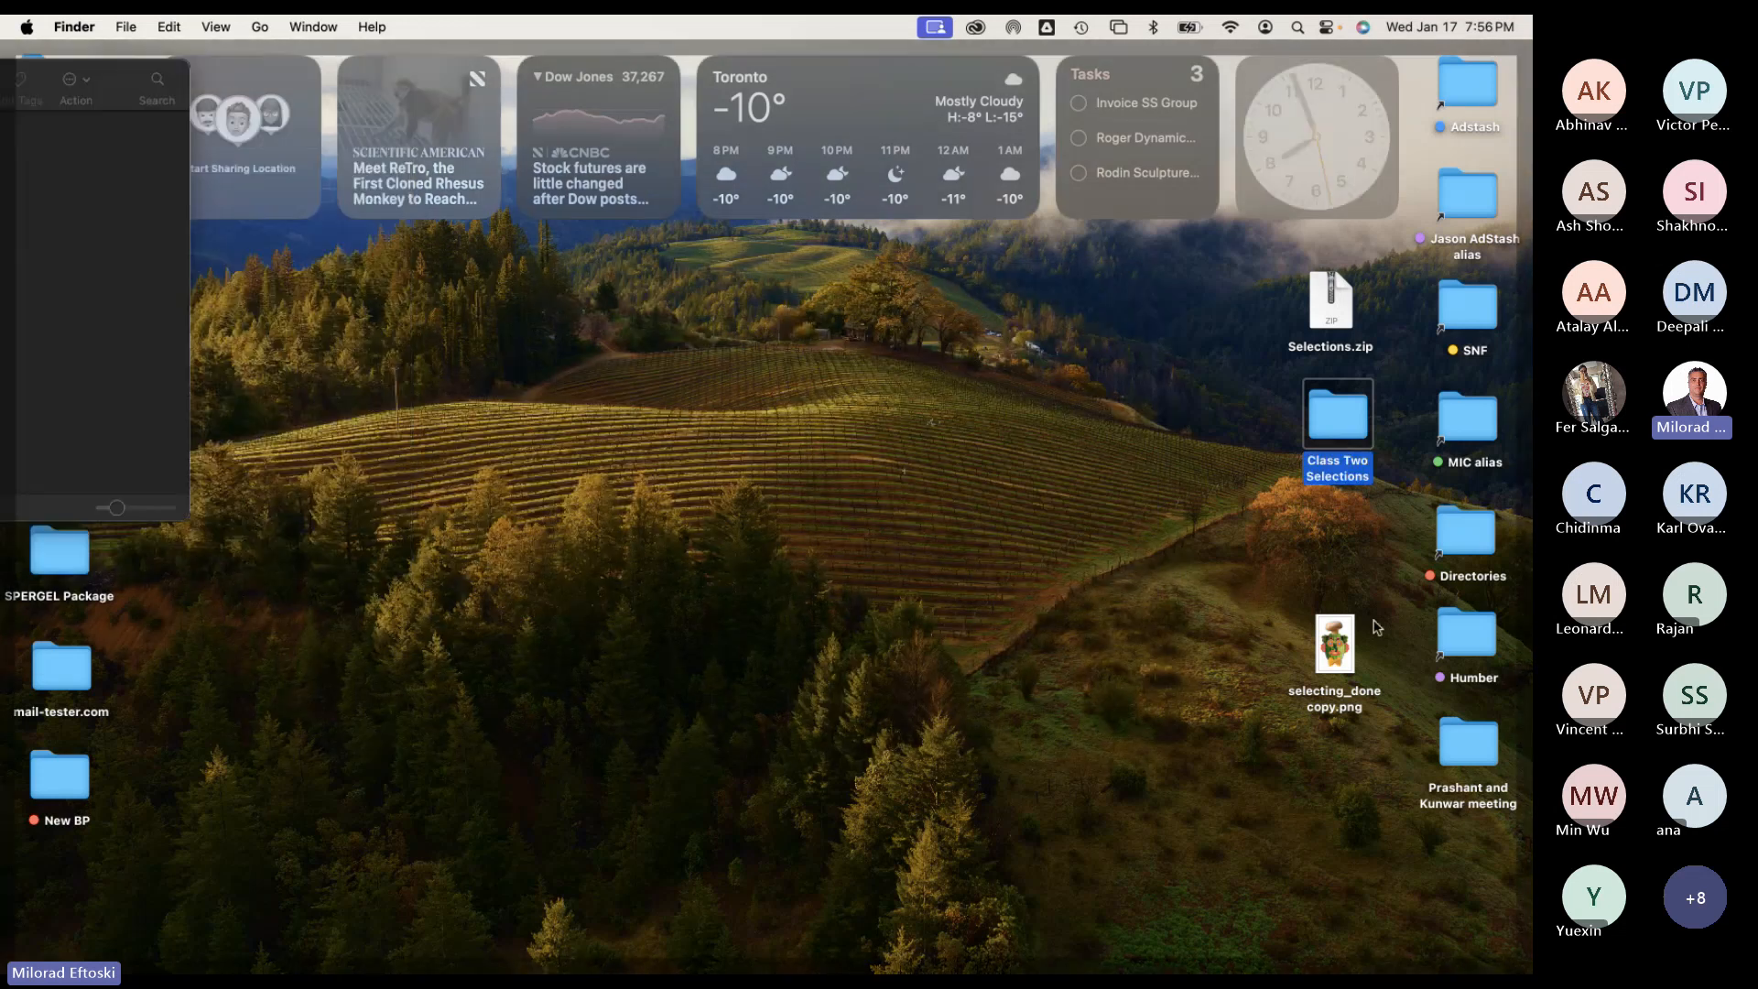
{"action": "left_click_drag", "start_coordinate": [1336, 644], "coordinate": [1335, 541]}
{"action": "left_click", "coordinate": [1254, 570]}
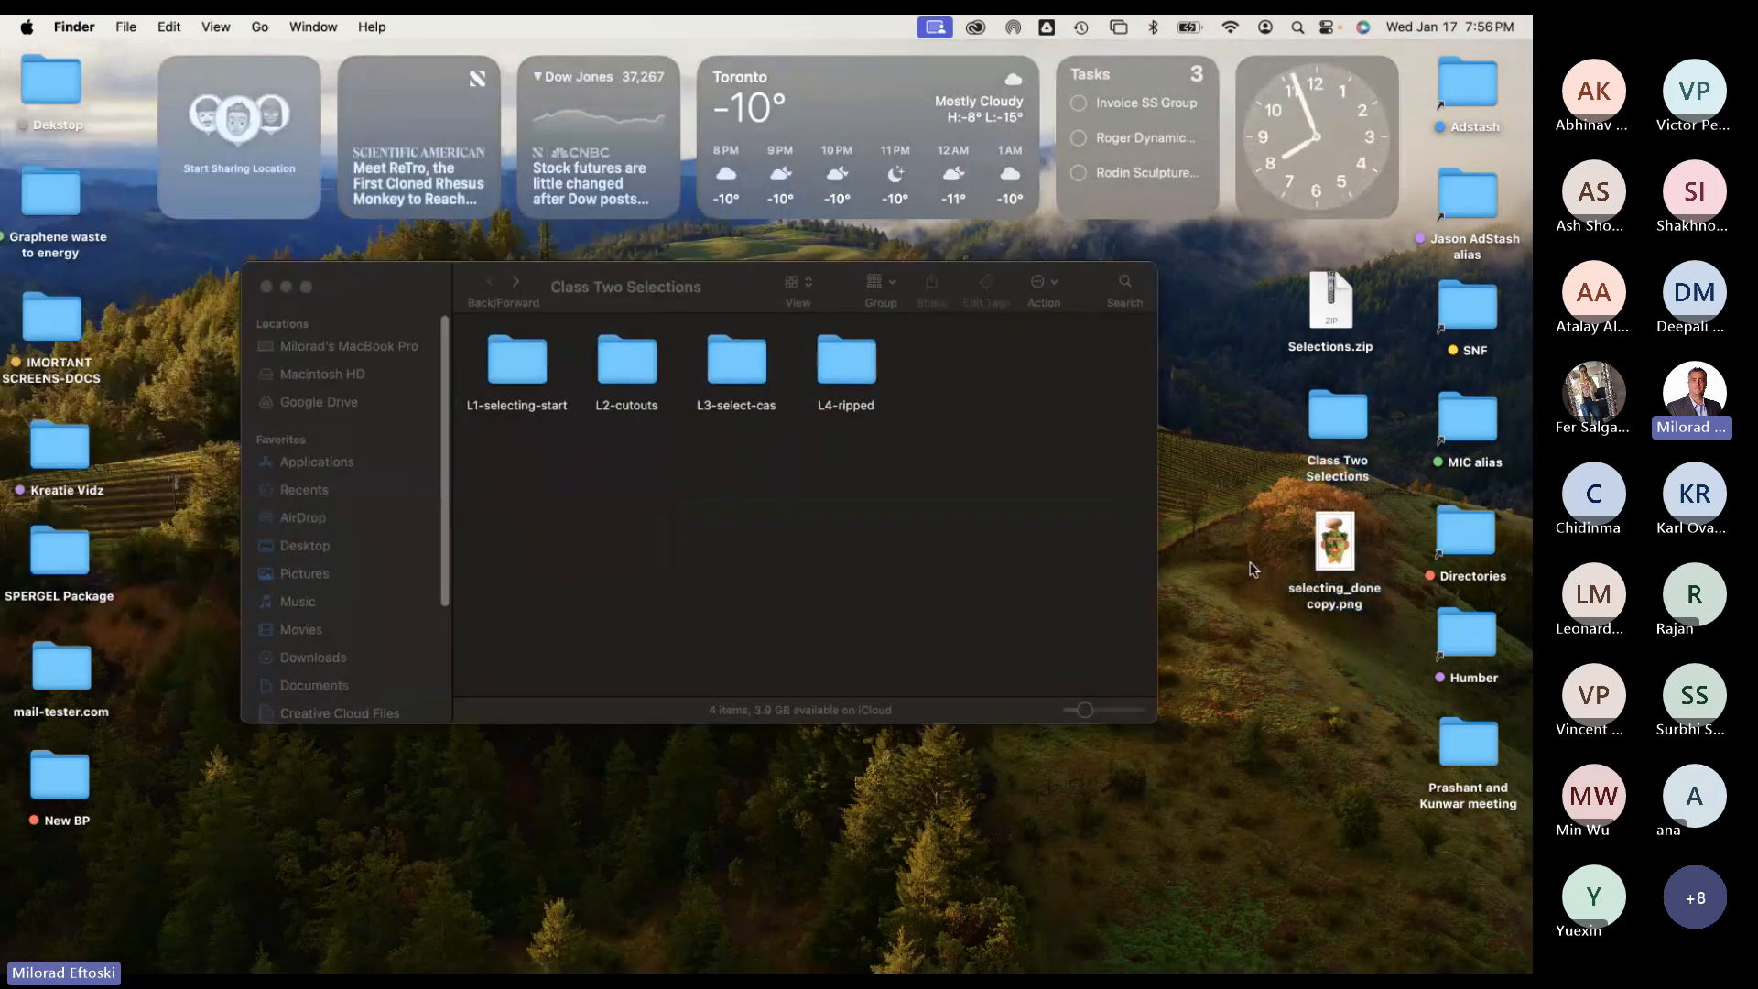
{"action": "left_click_drag", "start_coordinate": [720, 291], "coordinate": [724, 338]}
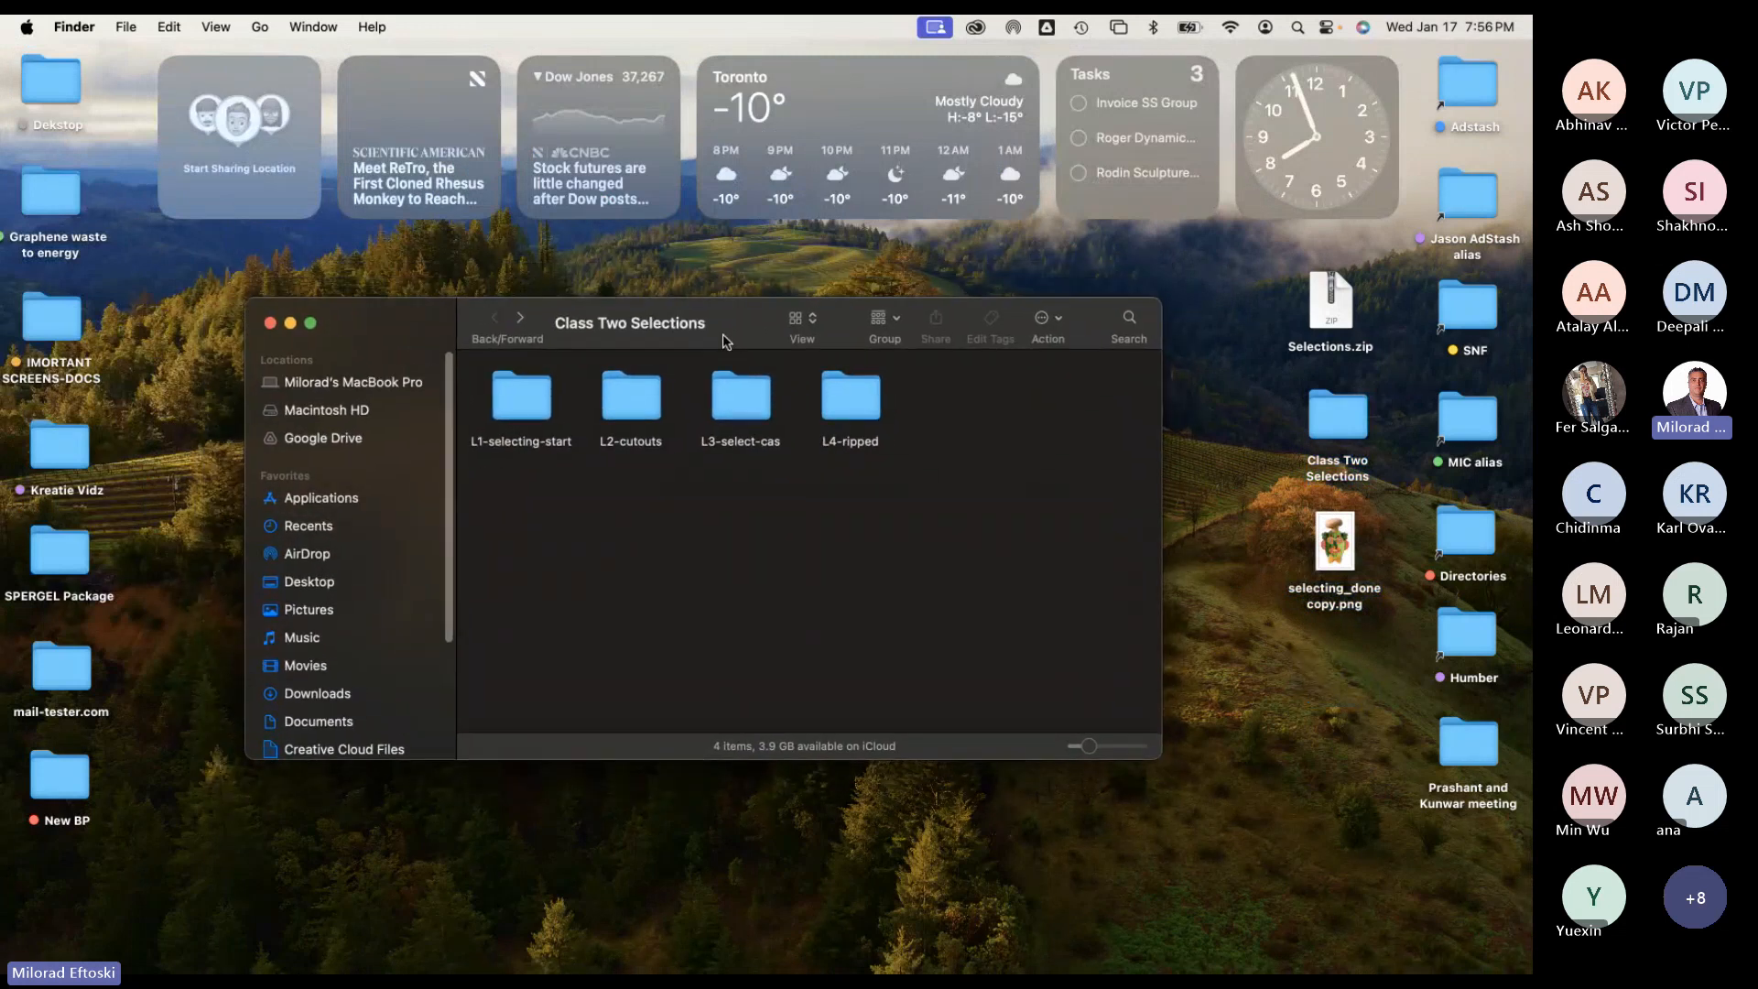
{"action": "left_click_drag", "start_coordinate": [1162, 758], "coordinate": [1234, 858]}
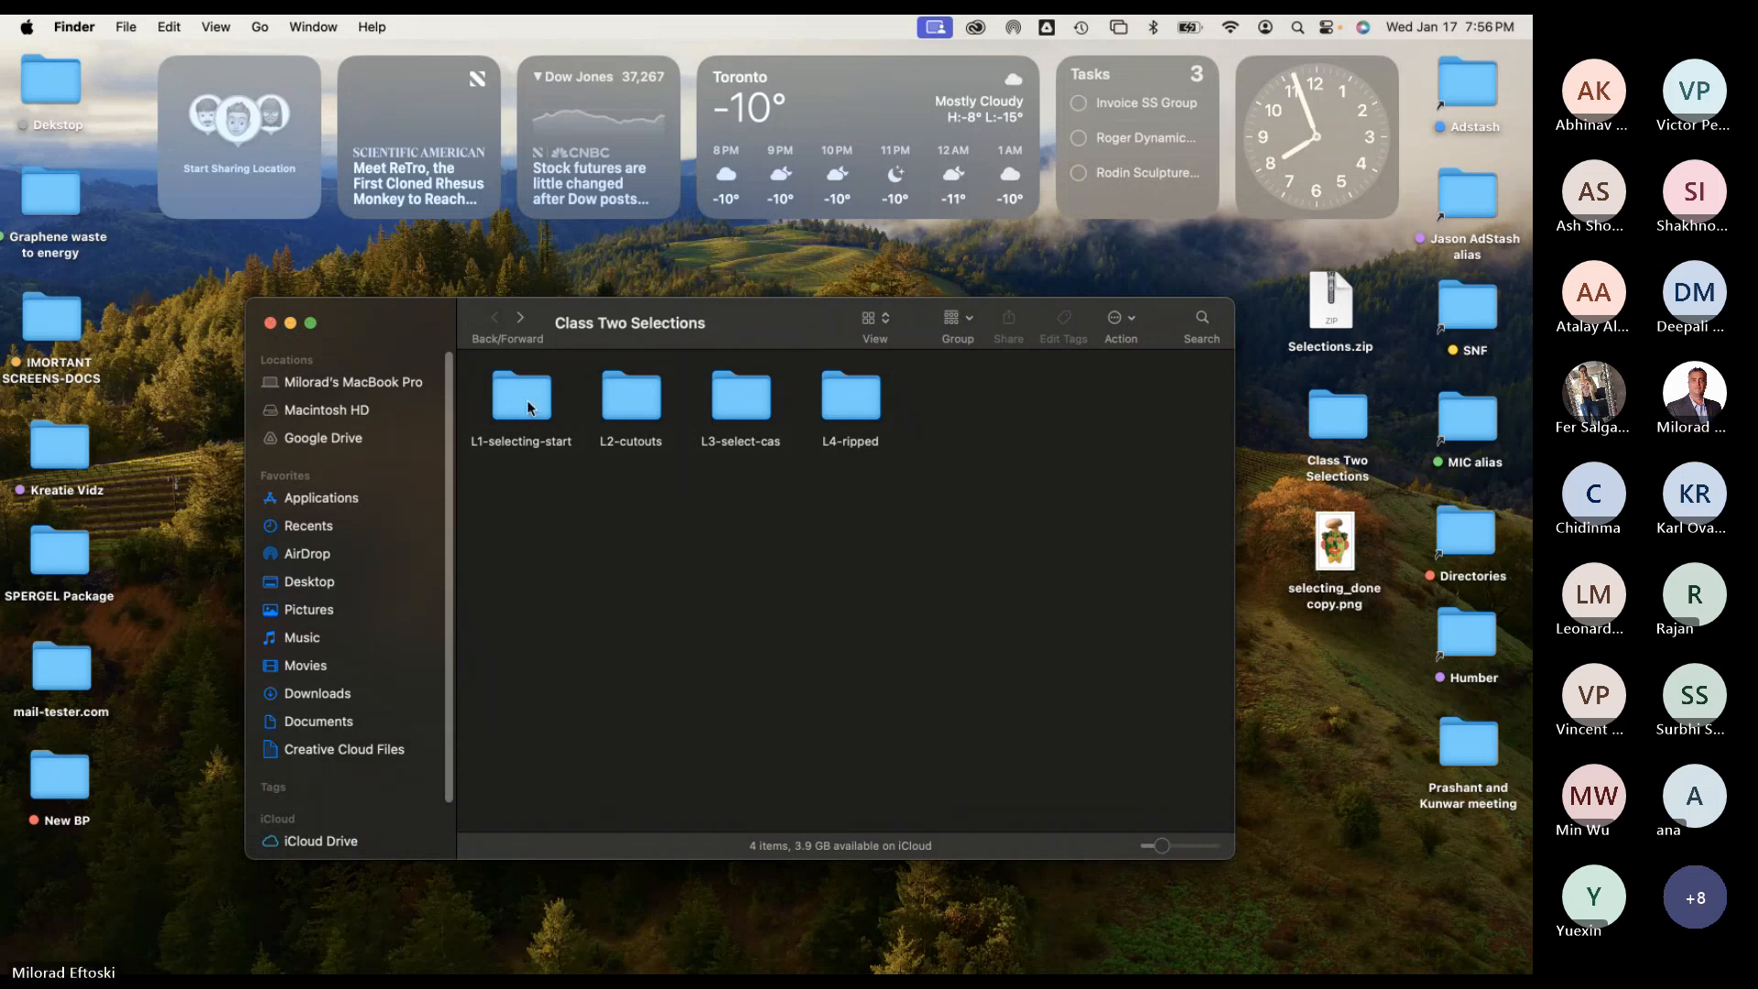
{"action": "left_click", "coordinate": [272, 324]}
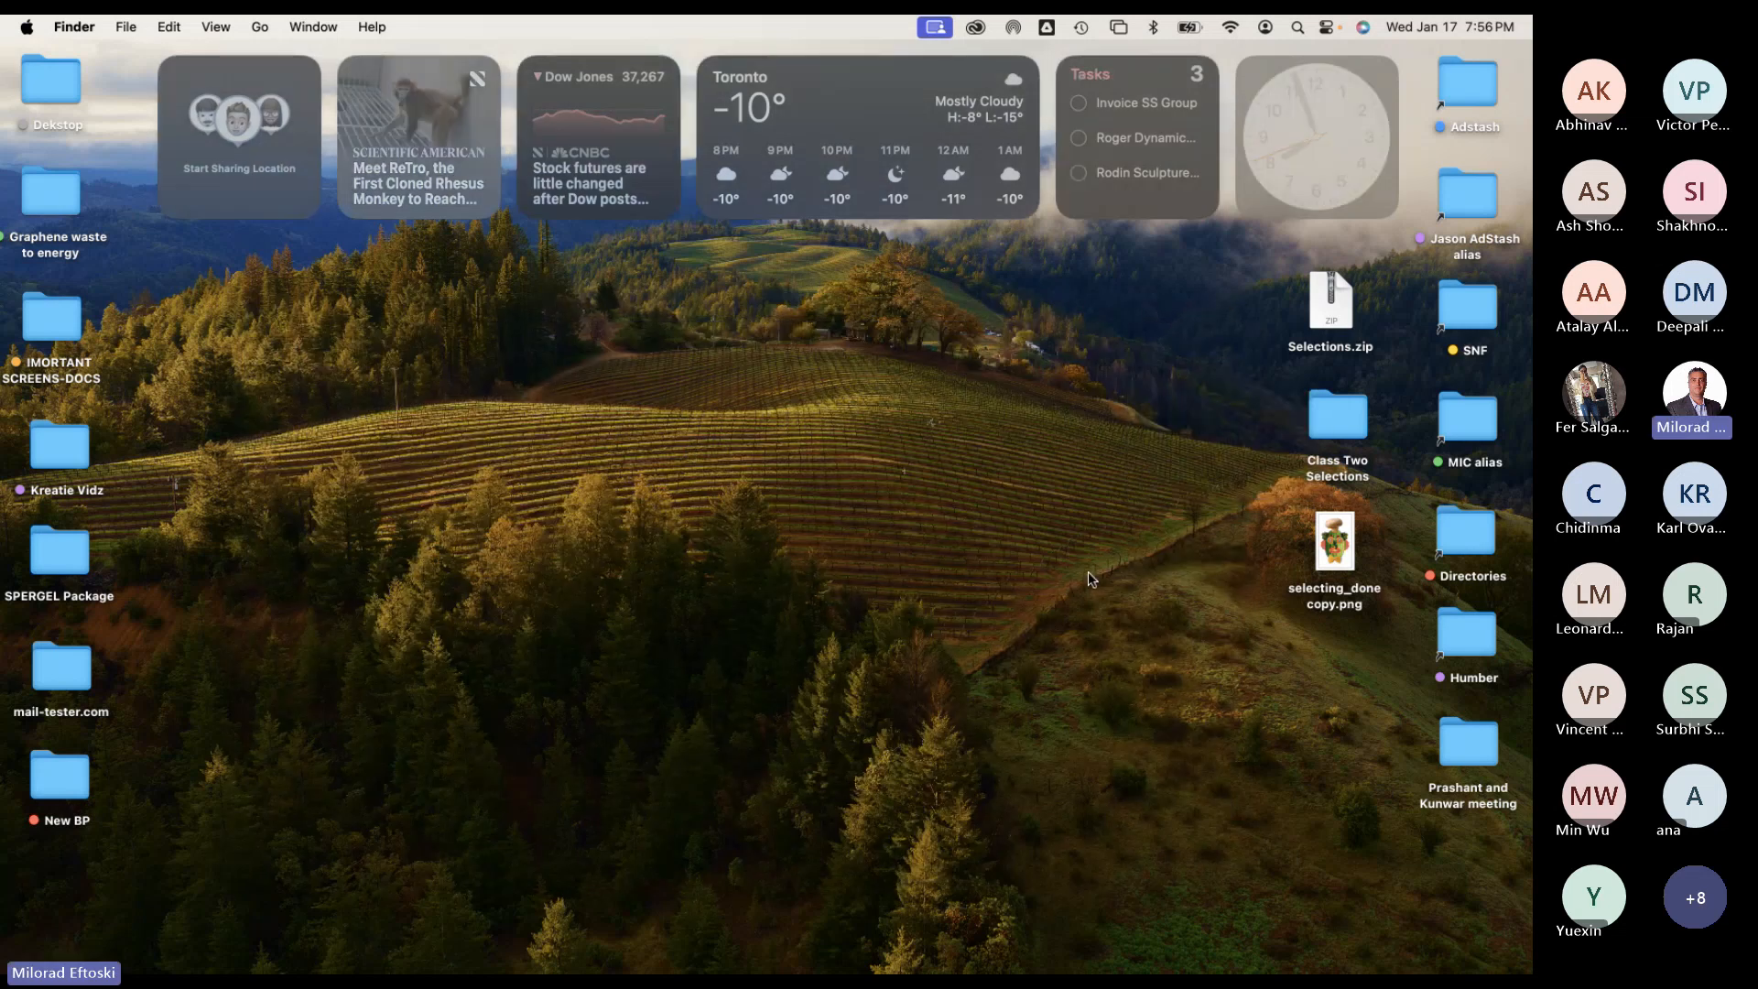
Switch to Google Chrome and bring up the Adobe Photoshop course's content page.
{"action": "left_click", "coordinate": [1334, 540]}
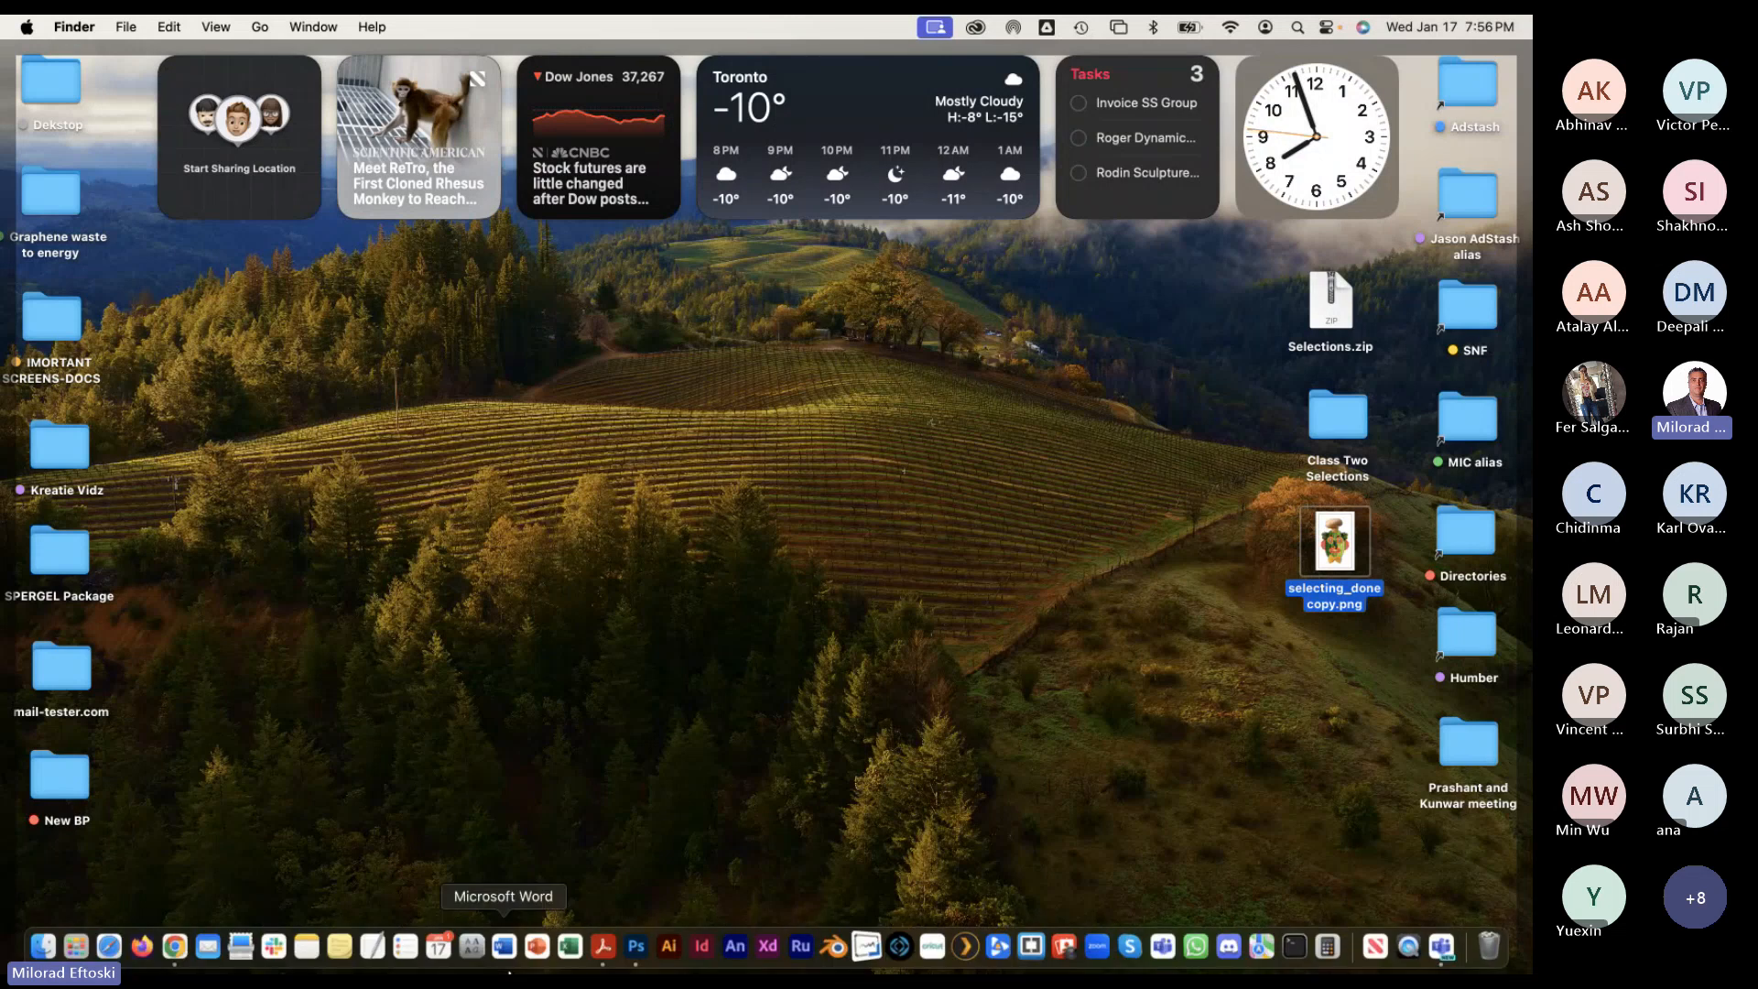
{"action": "left_click", "coordinate": [175, 946]}
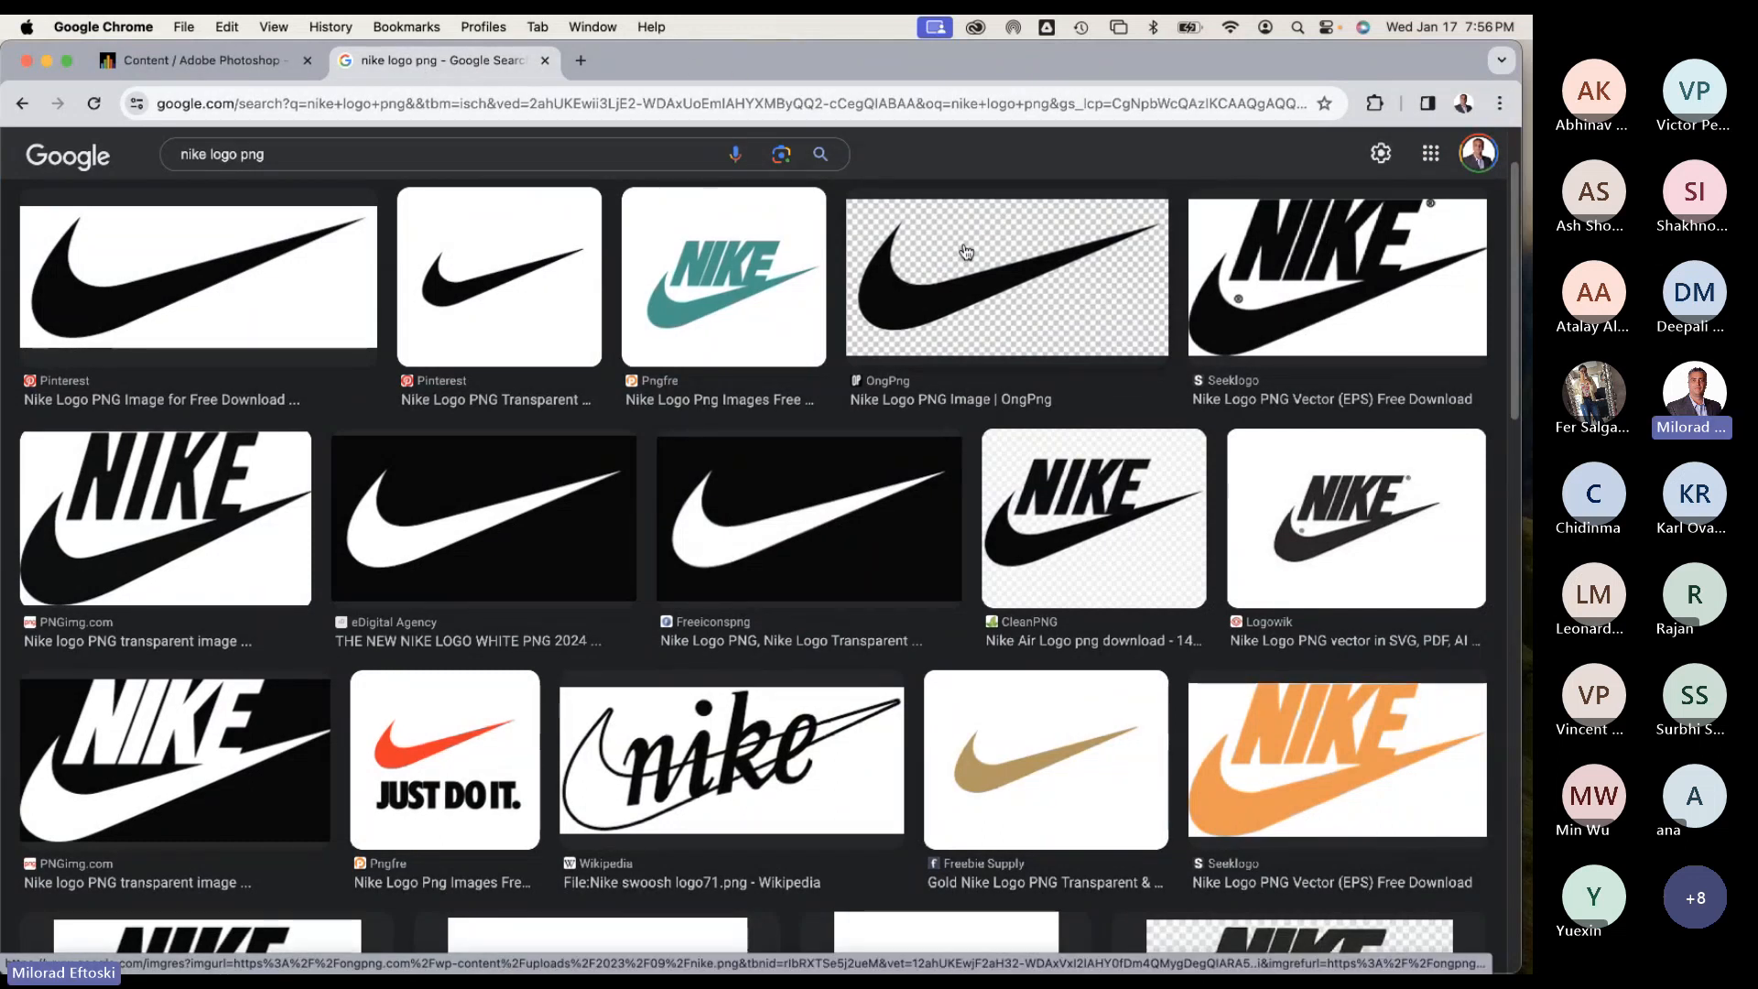
{"action": "left_click_drag", "start_coordinate": [1288, 69], "coordinate": [1316, 46]}
{"action": "key", "text": "ctrl+shift+Tab"}
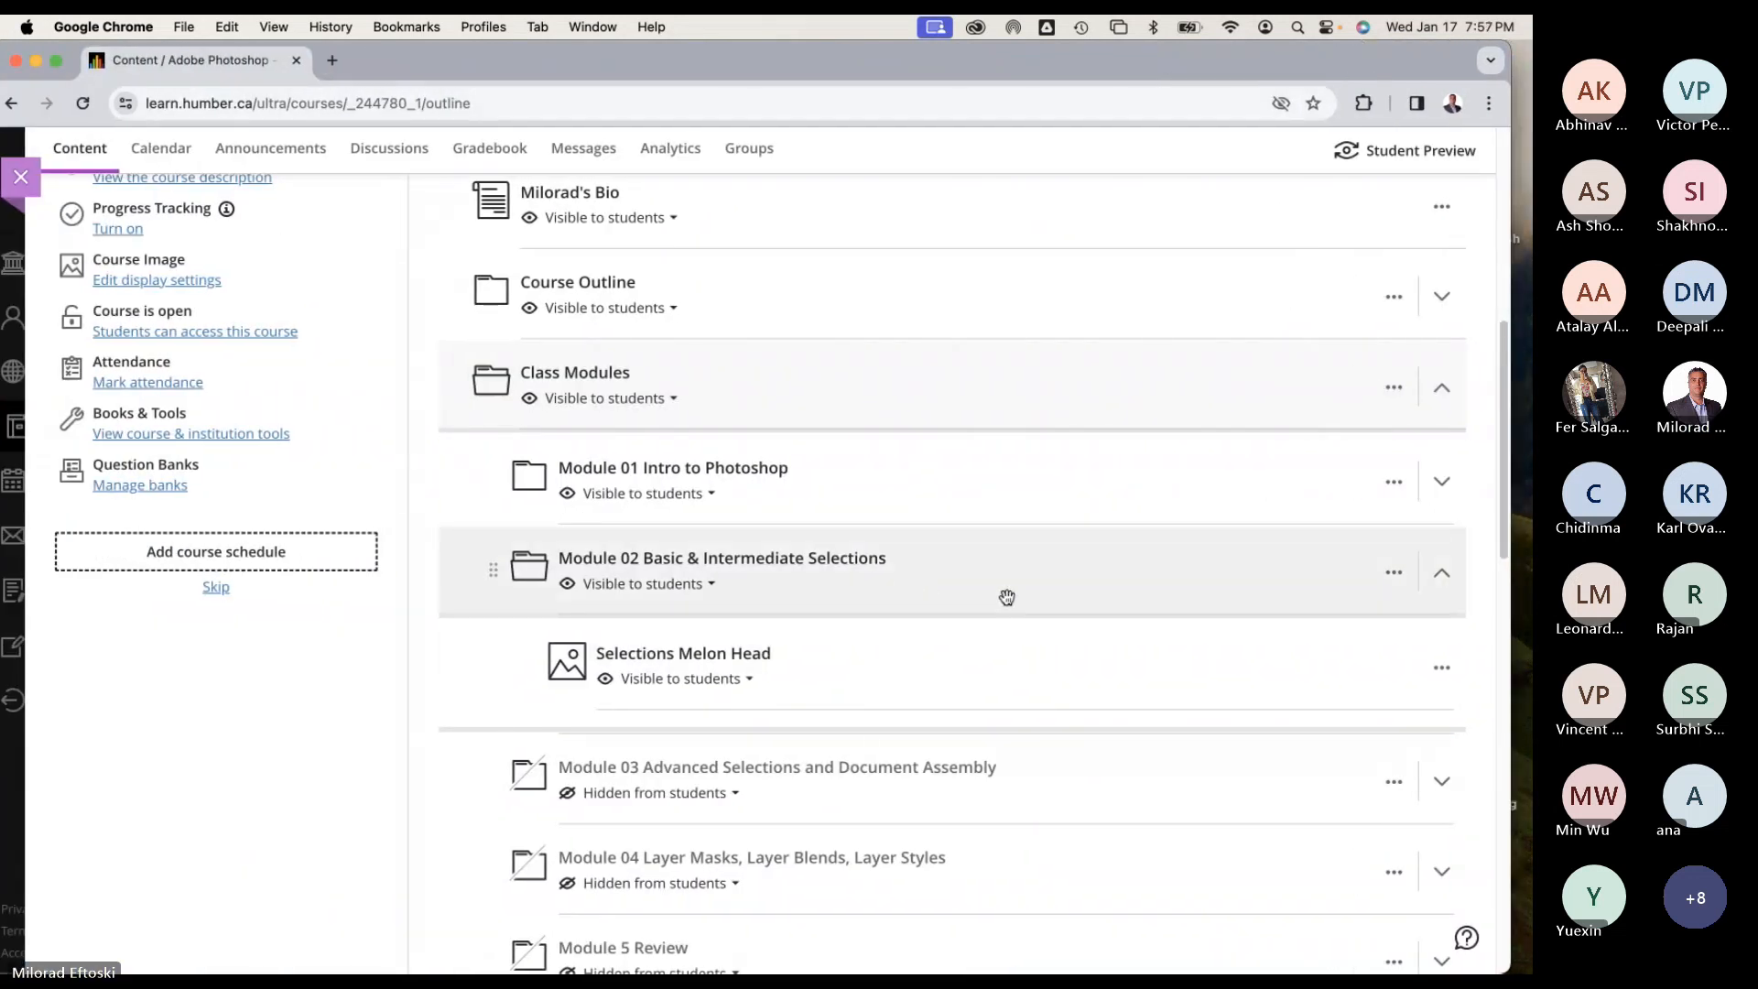
Check the items in Module 01 and start a new discussion in Module 02 directly below Selections Melon Head.
{"action": "left_click", "coordinate": [883, 477]}
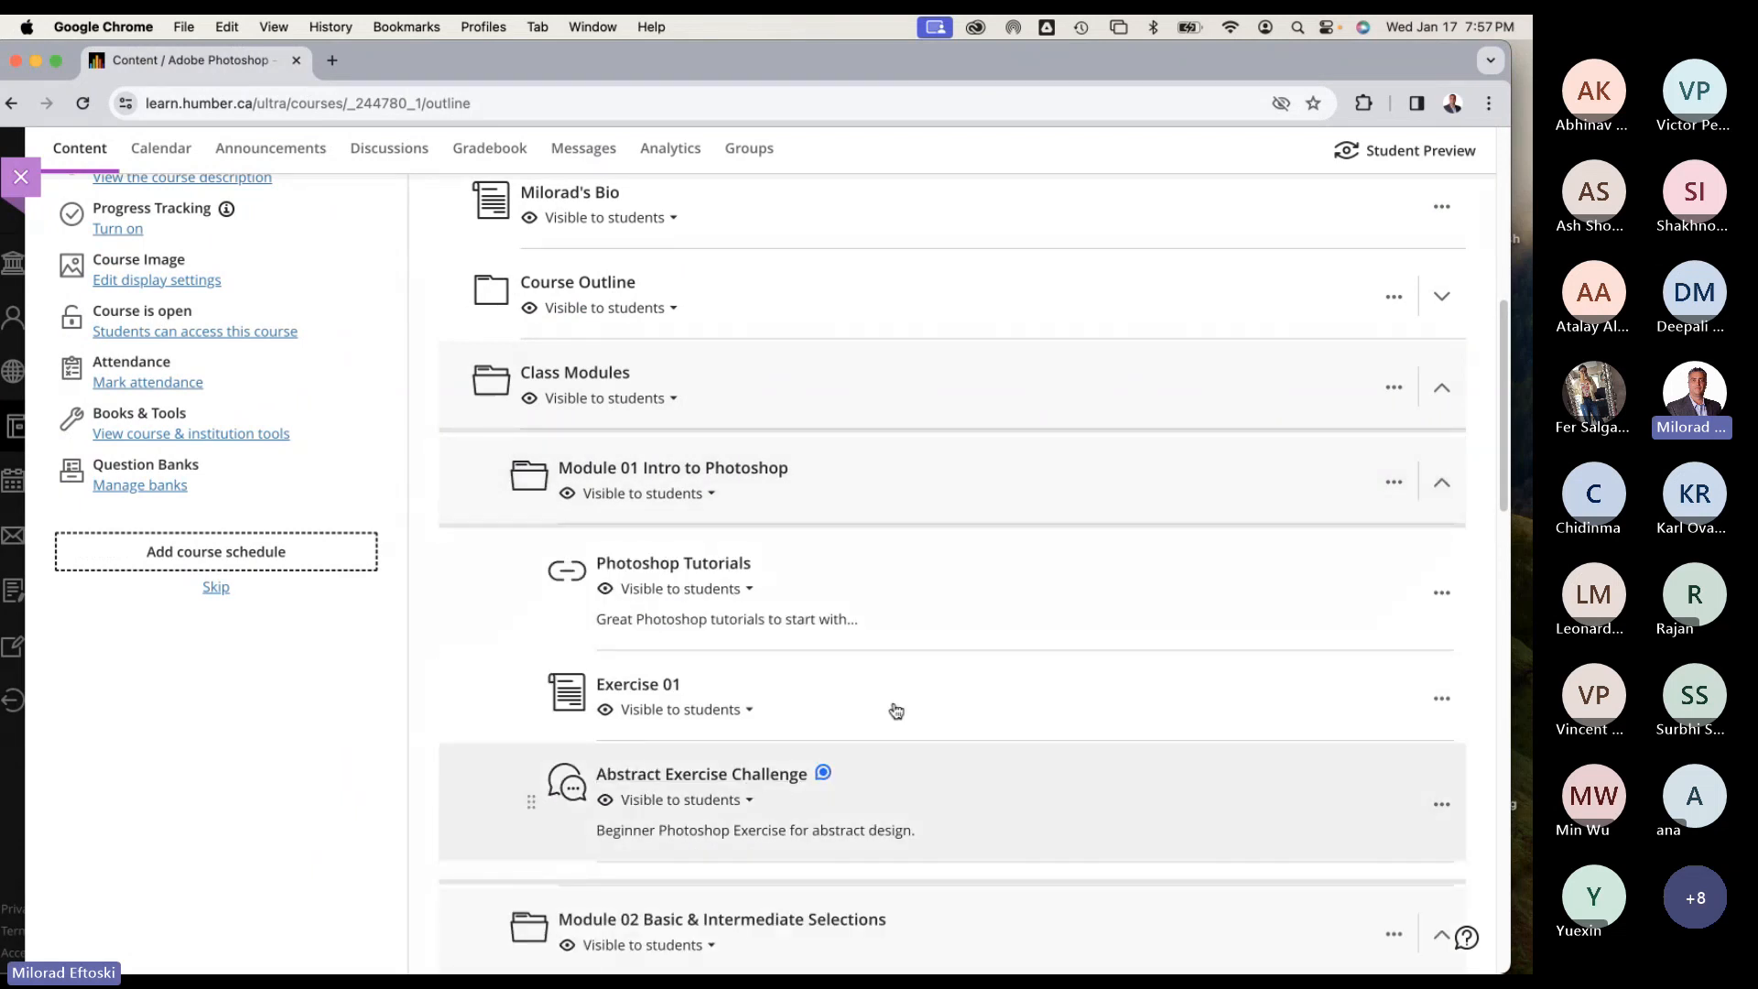
{"action": "left_click", "coordinate": [907, 484]}
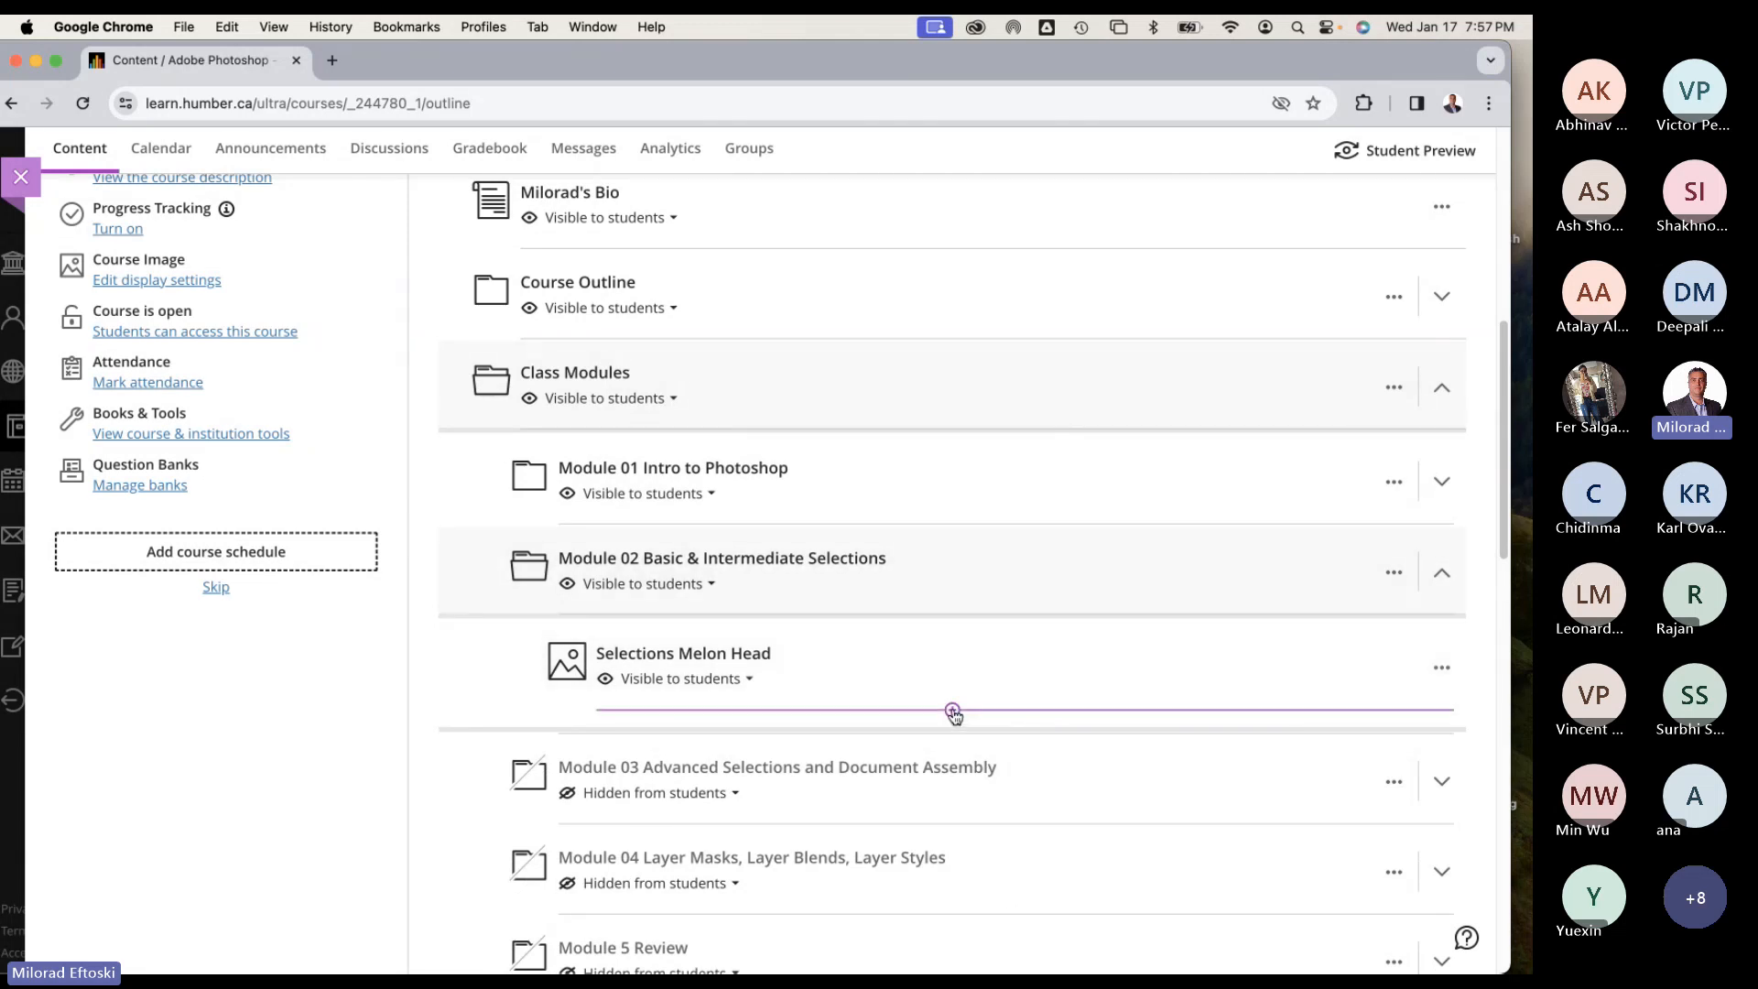
{"action": "left_click", "coordinate": [953, 709]}
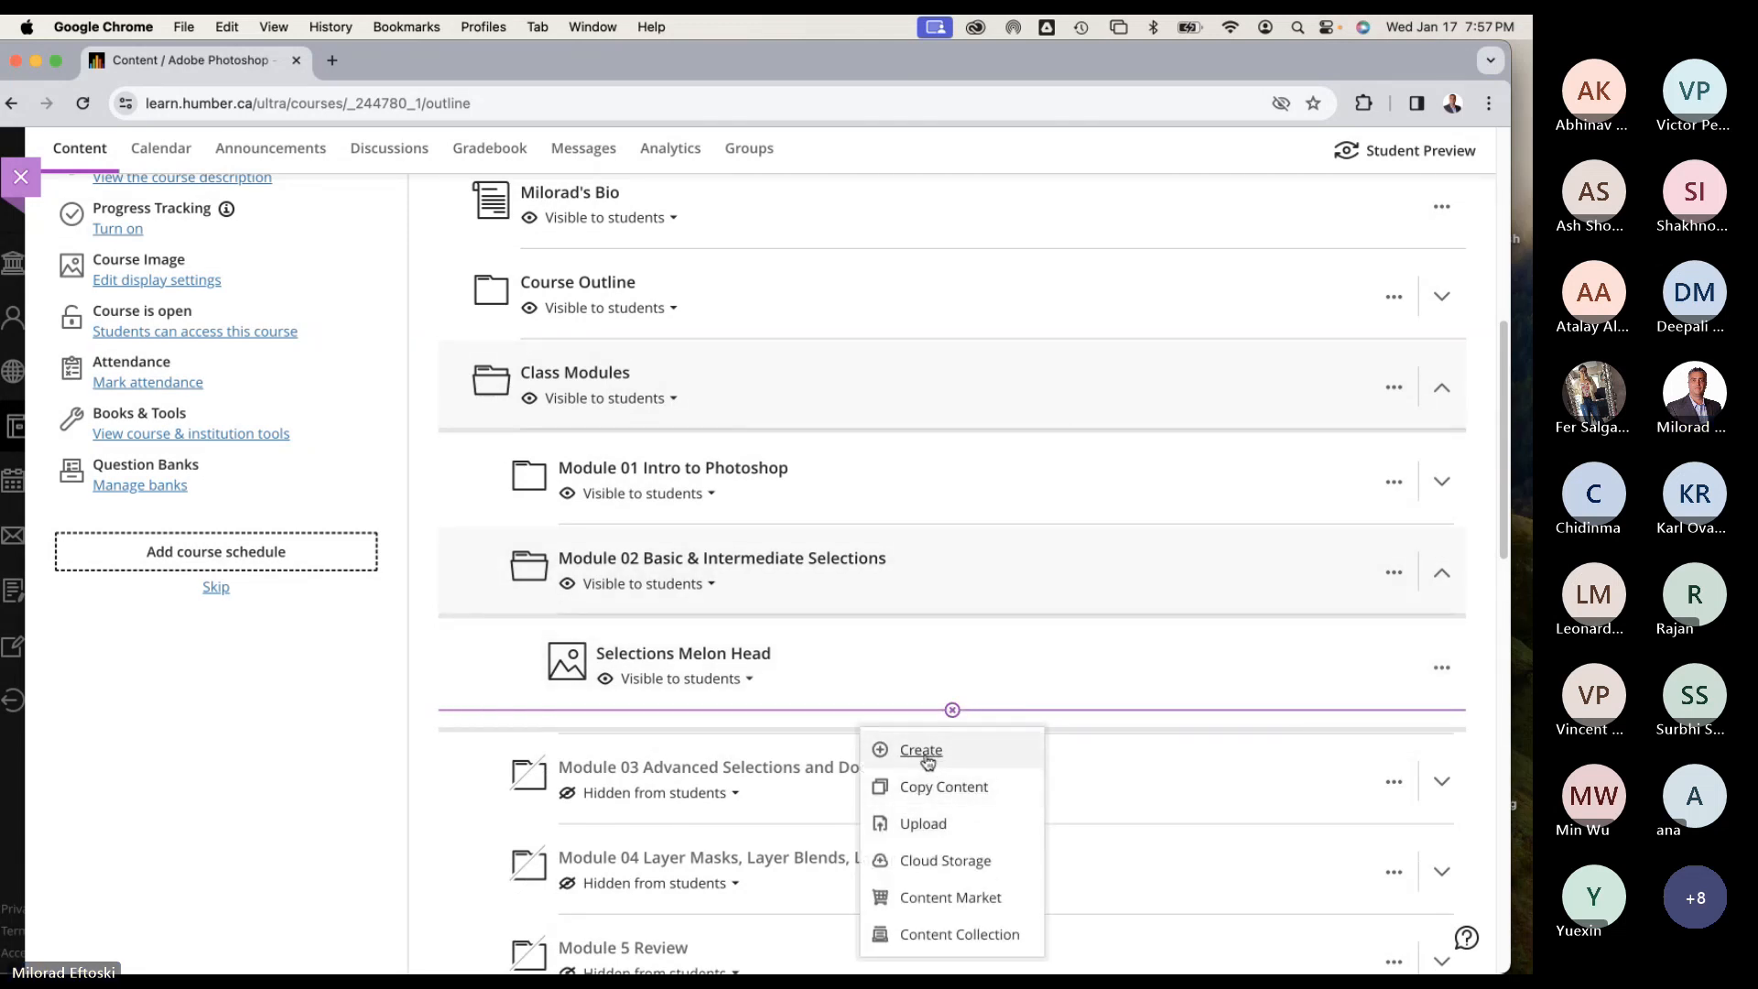
{"action": "left_click", "coordinate": [917, 749]}
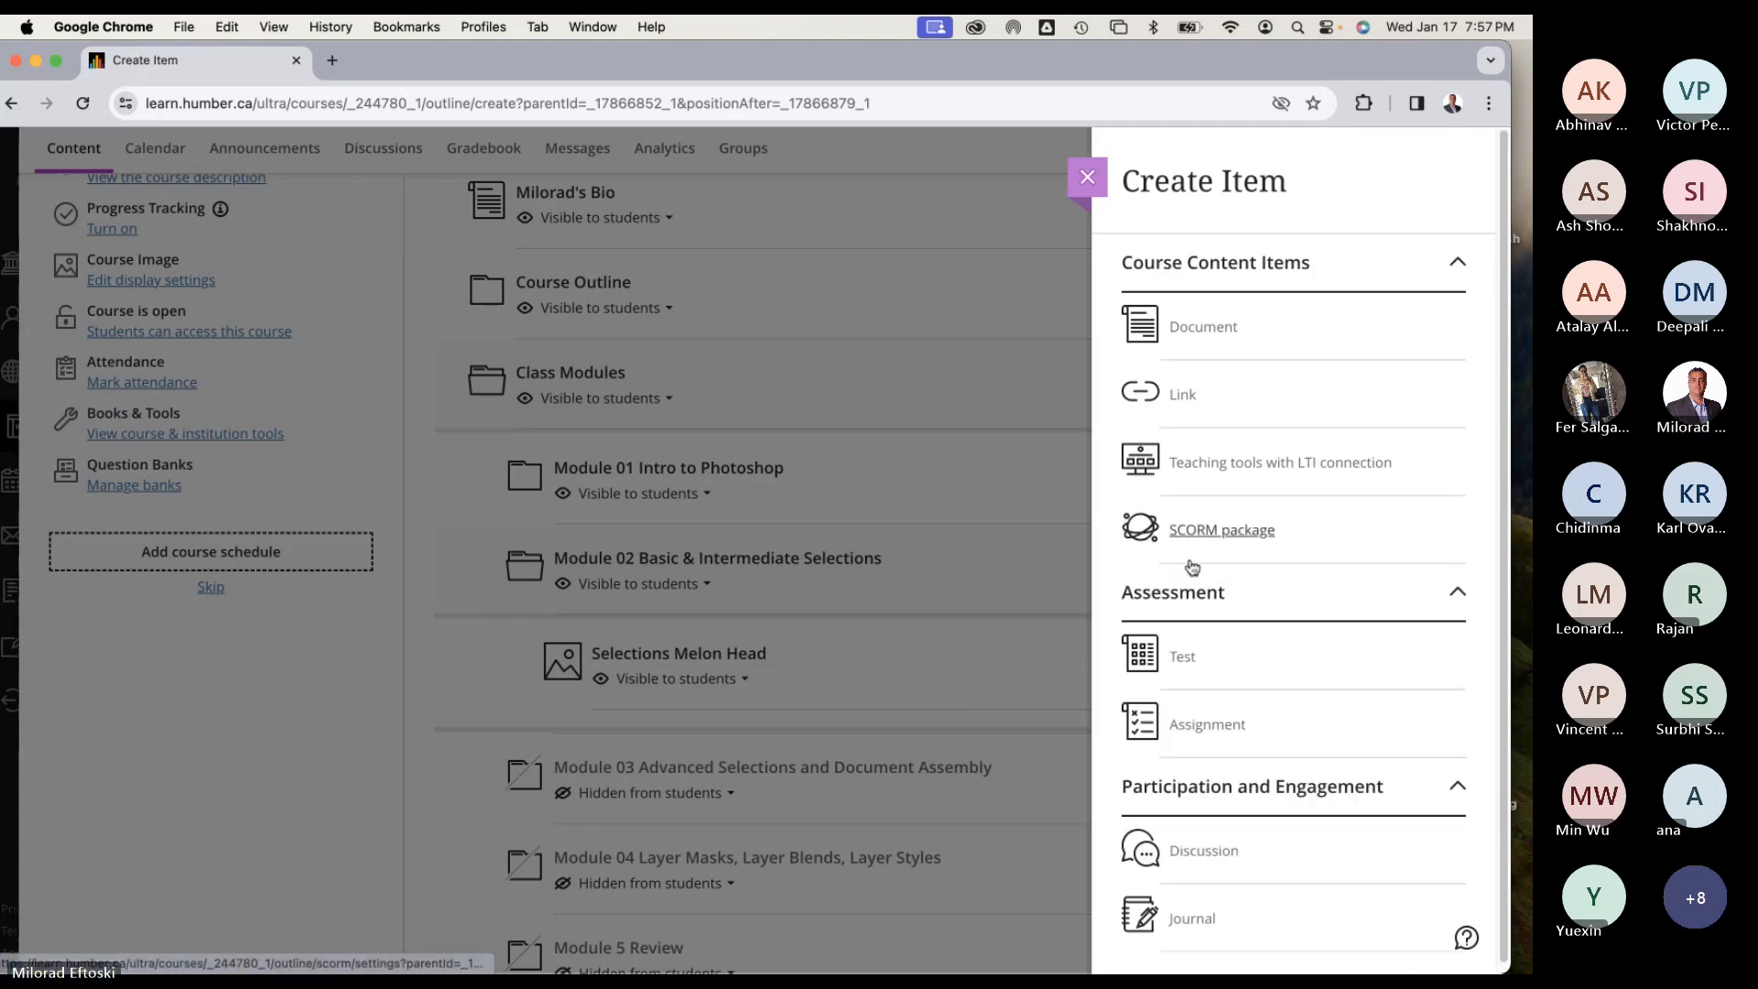
{"action": "scroll", "coordinate": [1267, 639], "scroll_direction": "down", "scroll_amount": 1}
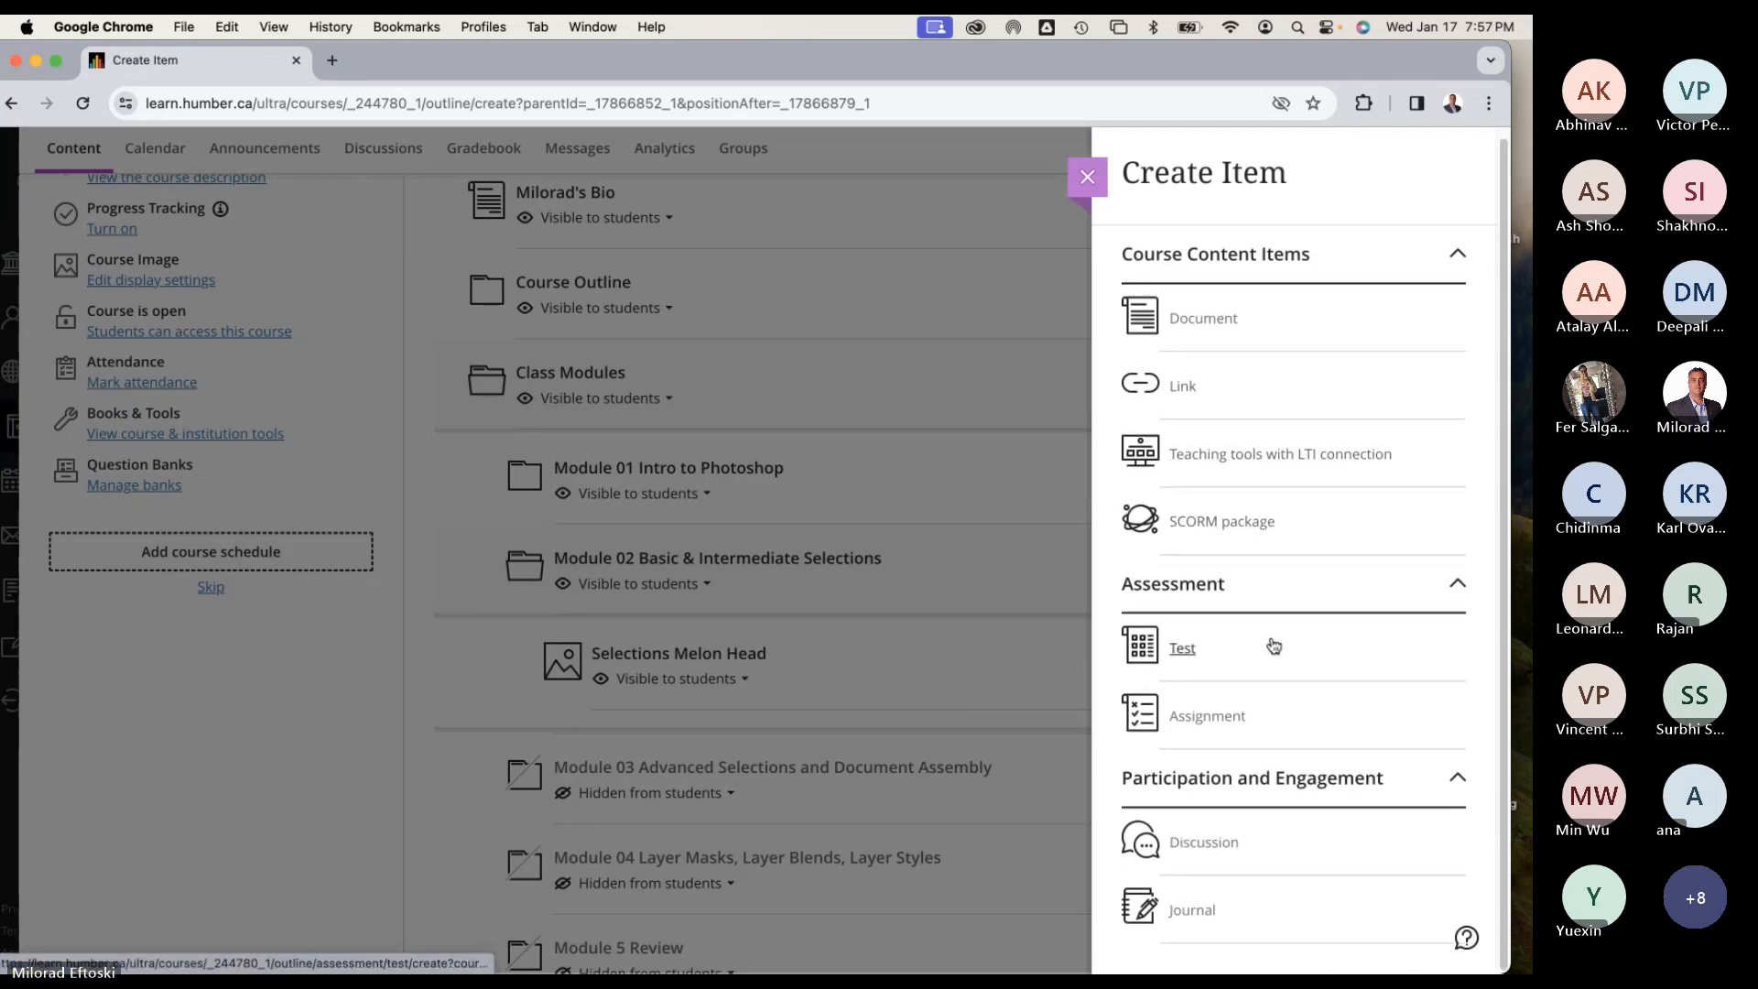
{"action": "left_click", "coordinate": [1206, 841]}
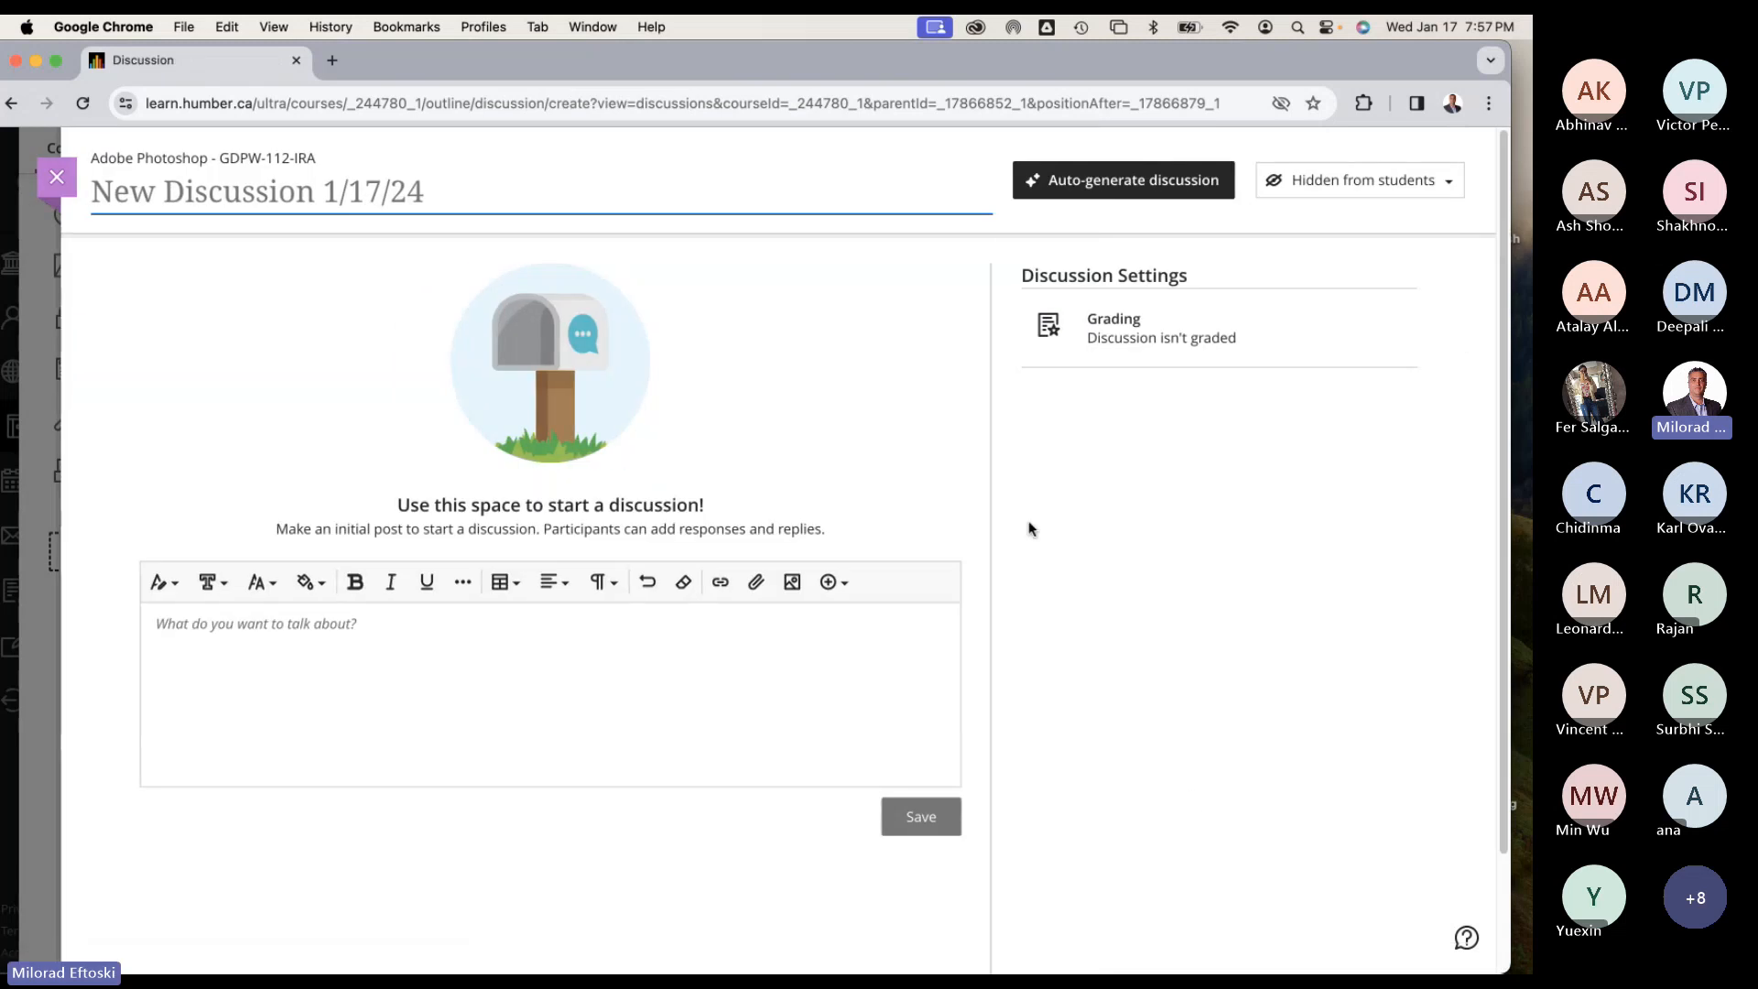
Title the new discussion "Melon Selections Exercise".
{"action": "left_click", "coordinate": [247, 191]}
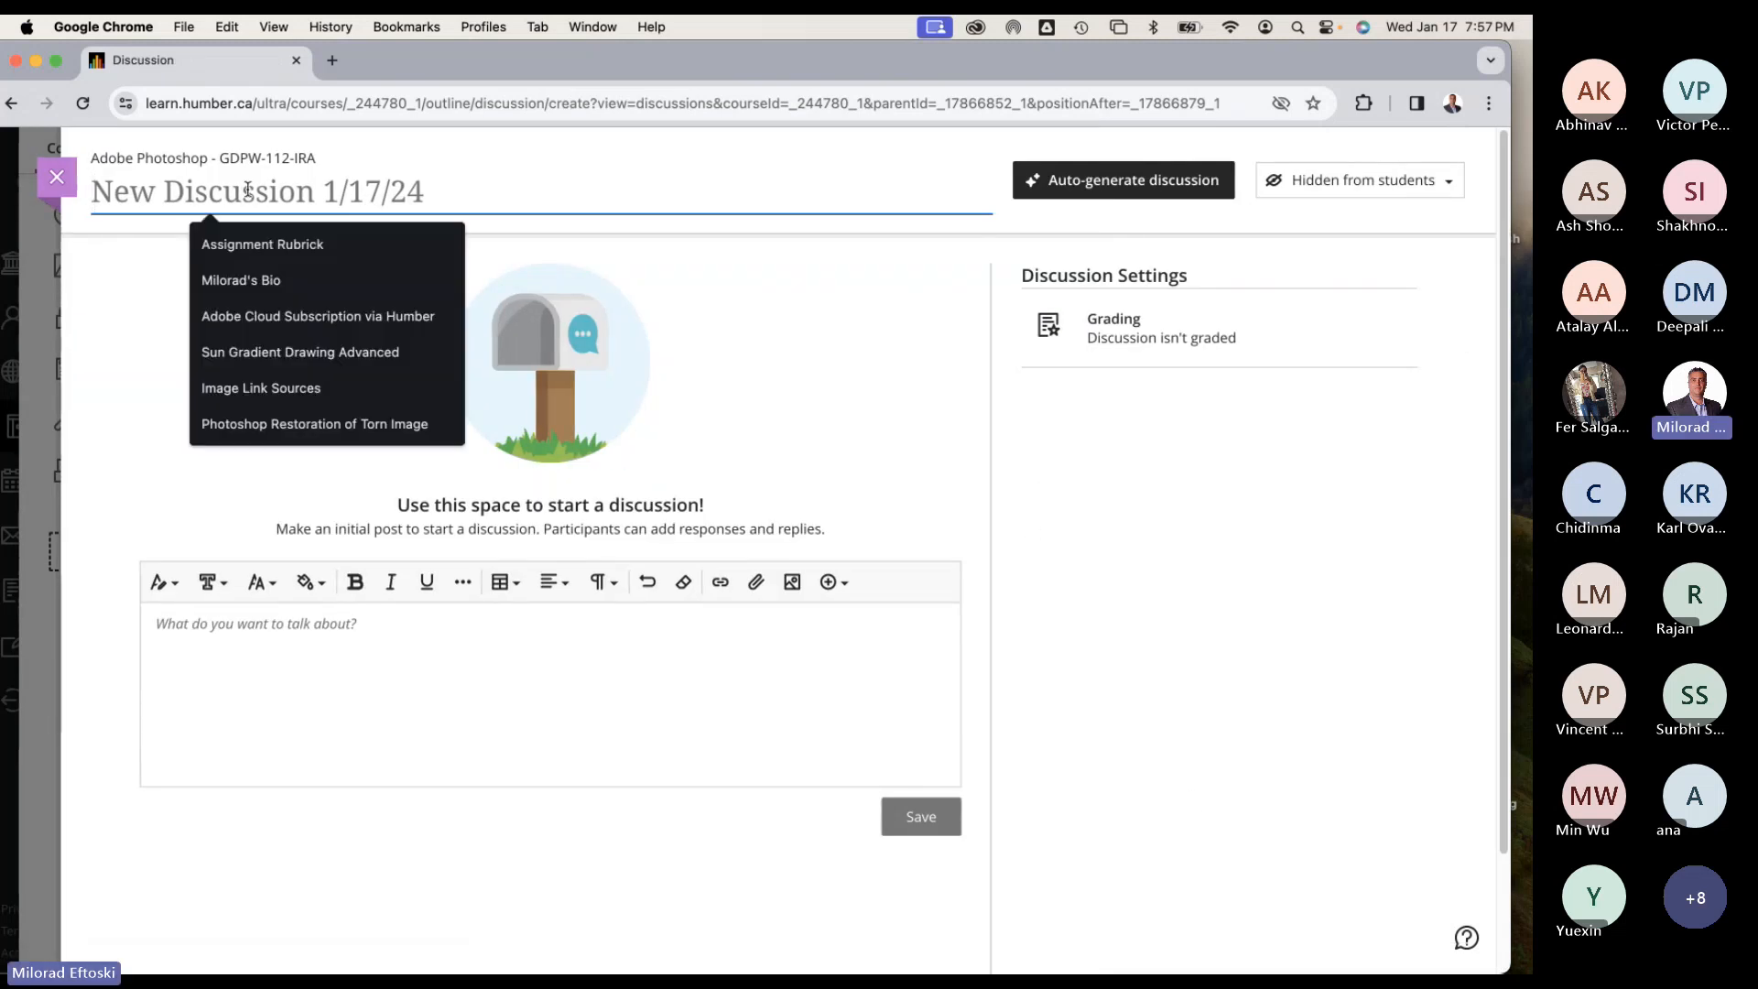
{"action": "type", "text": "Melon"}
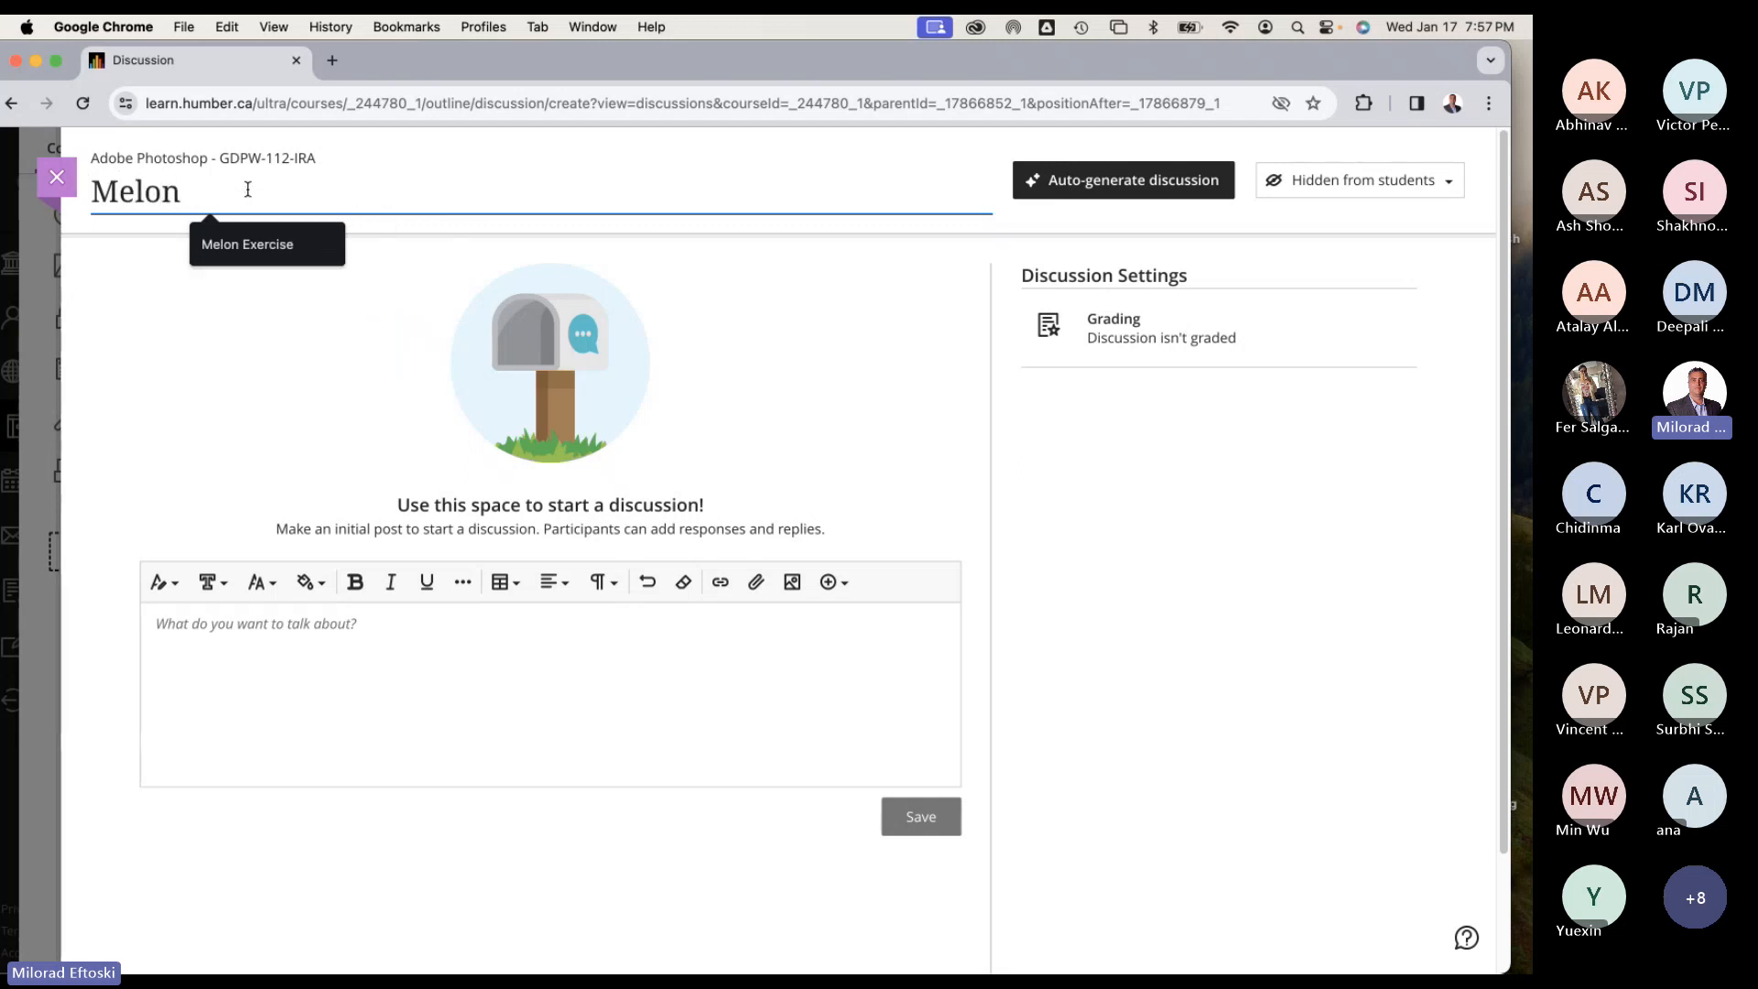
{"action": "left_click", "coordinate": [234, 244]}
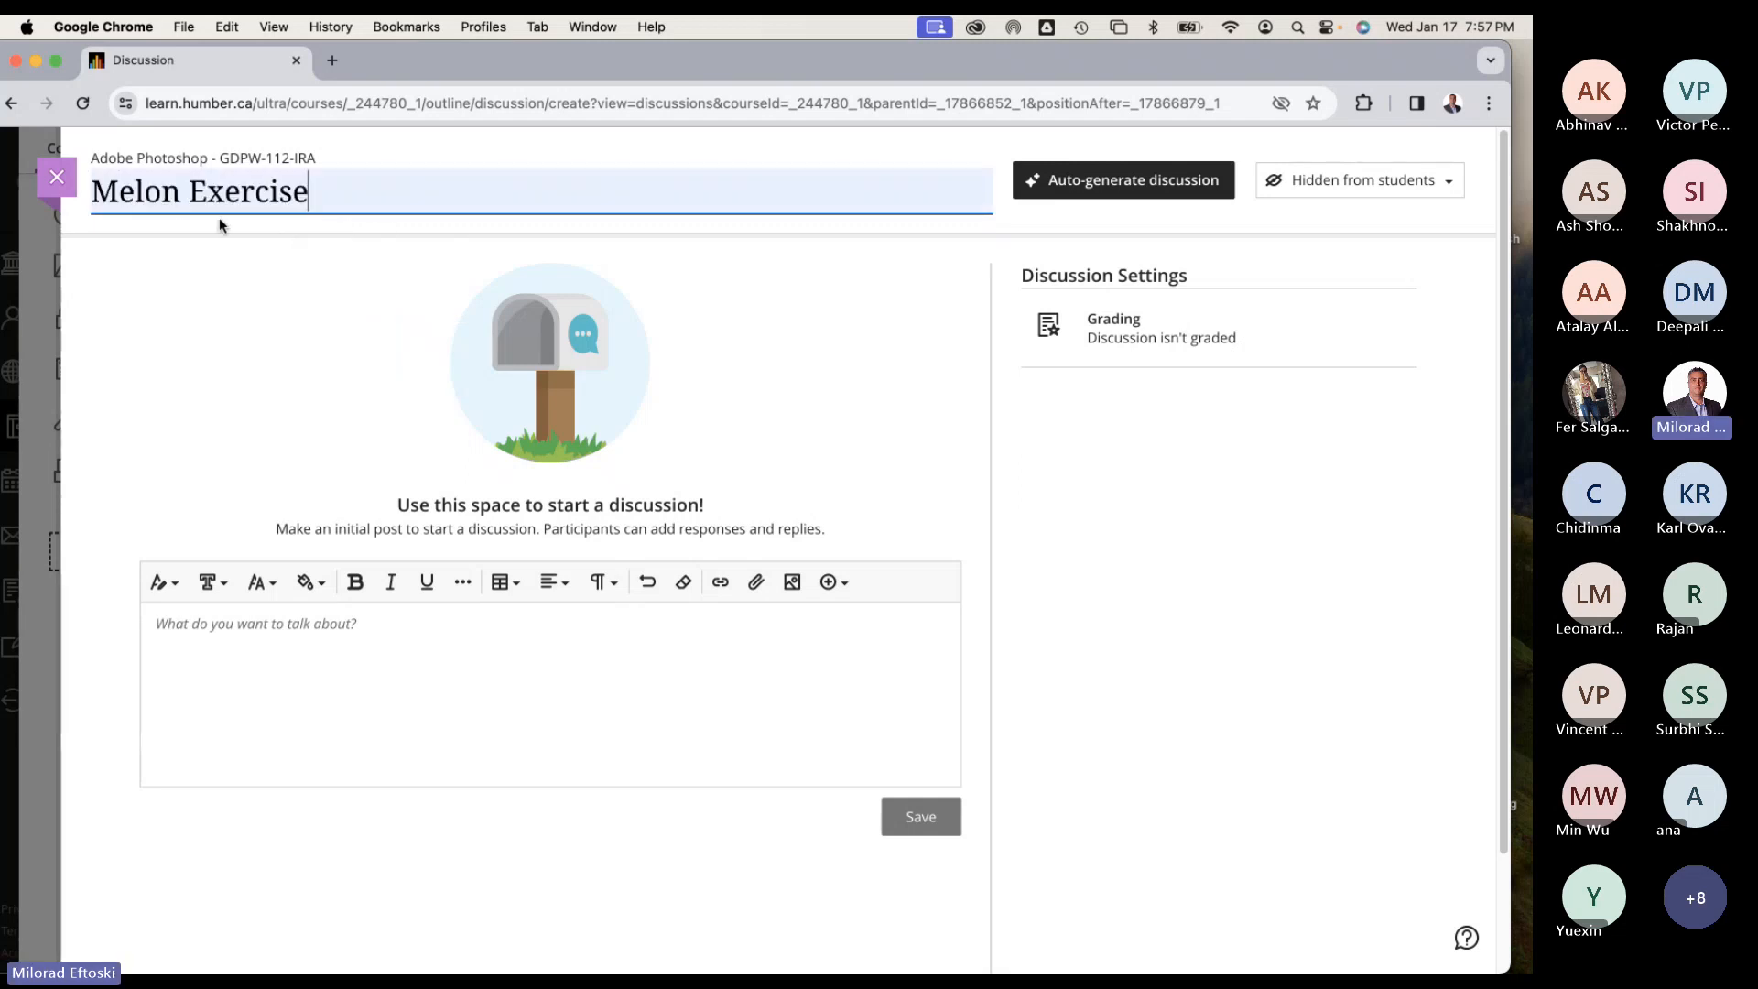
{"action": "left_click", "coordinate": [189, 193]}
{"action": "type", "text": "Sele"}
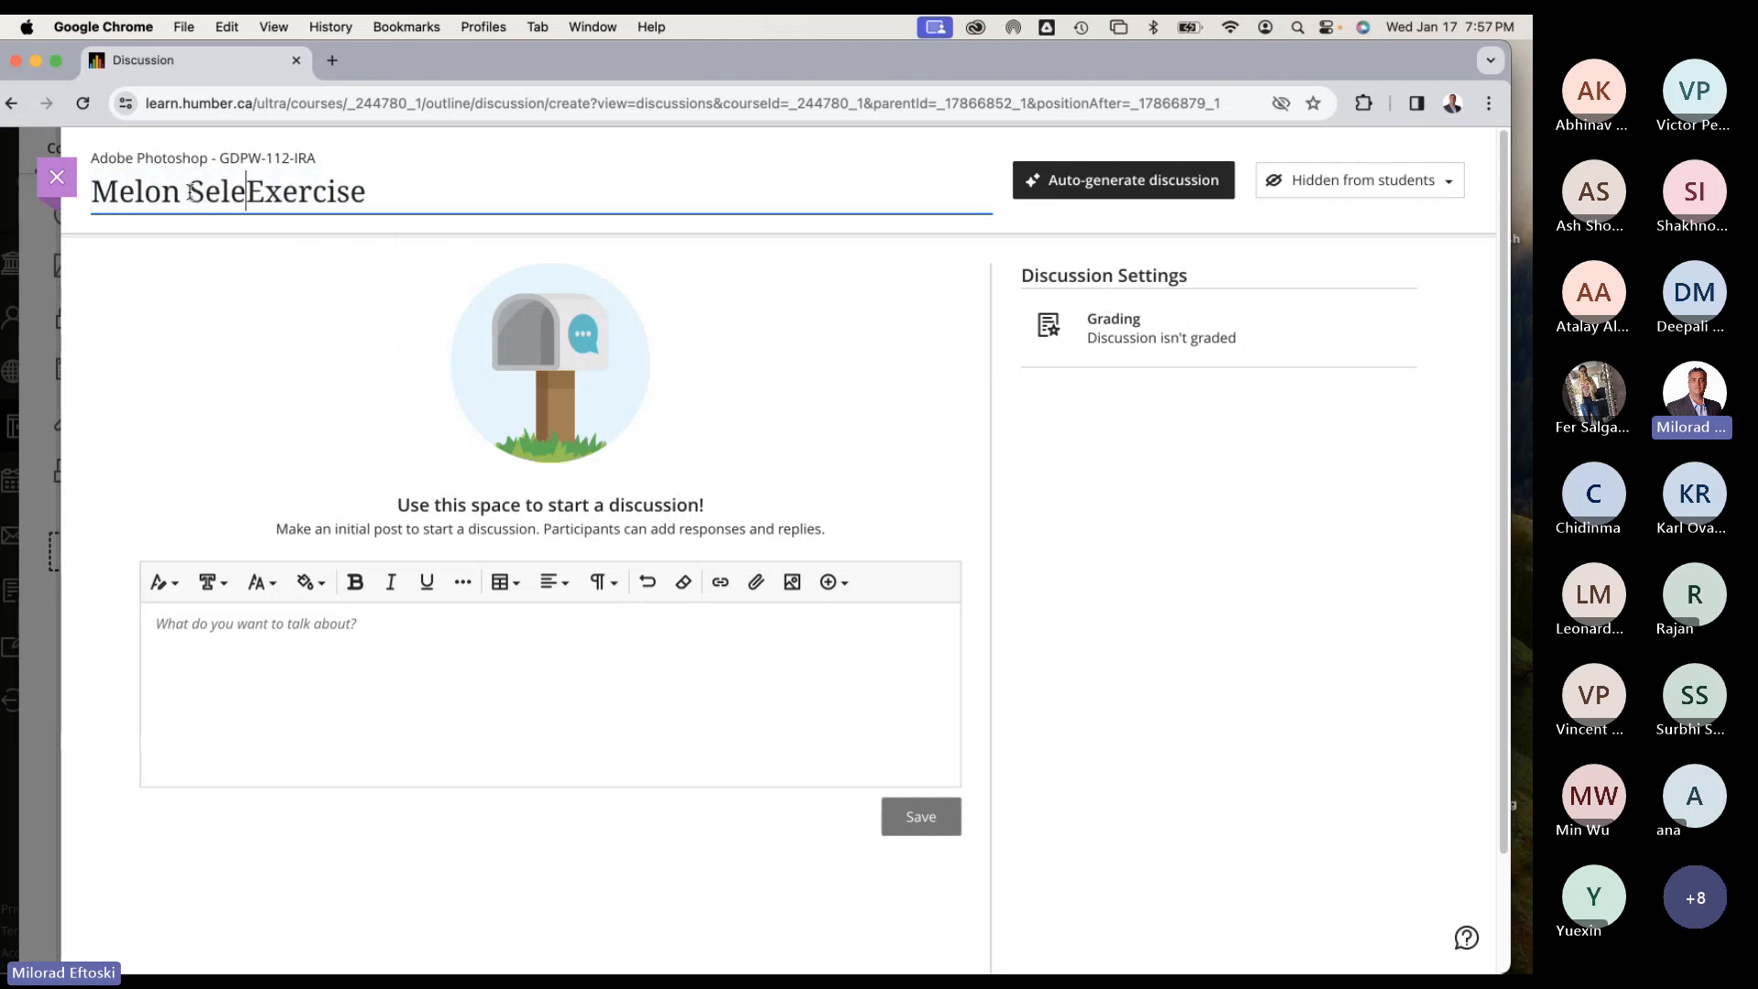
{"action": "type", "text": "ctions"}
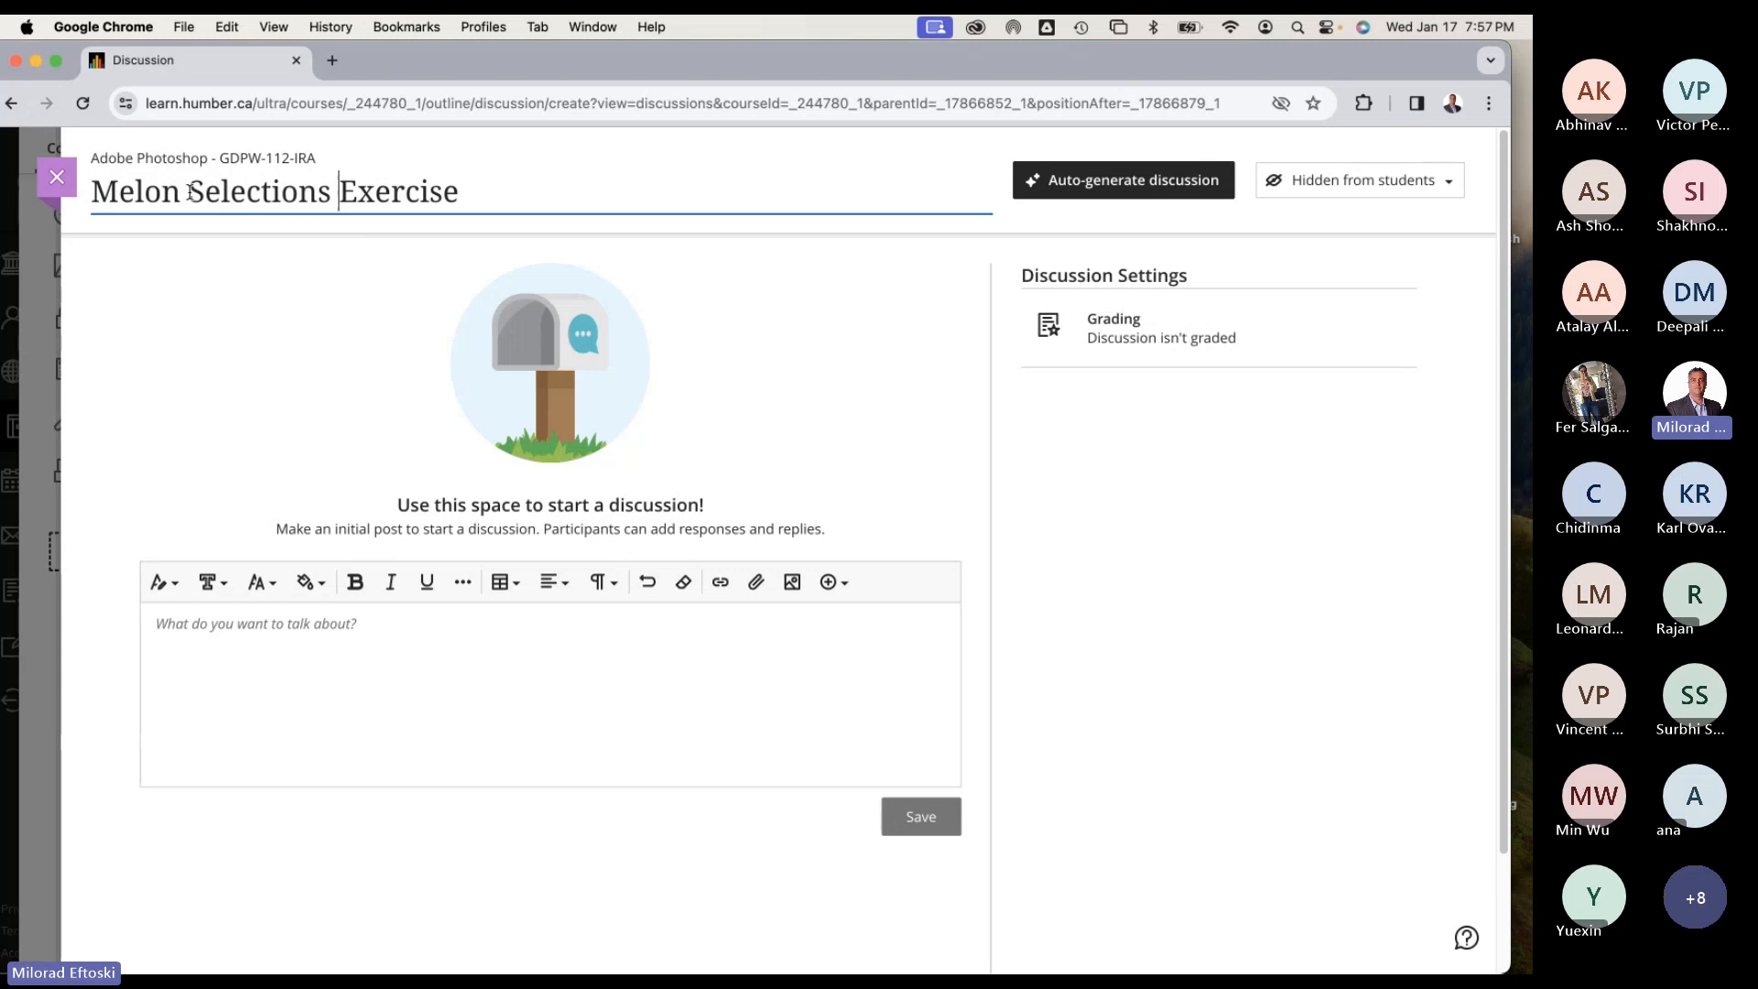
Write "This is where we upload our progress." as the discussion's opening post.
{"action": "left_click", "coordinate": [242, 627]}
{"action": "type", "text": "This"}
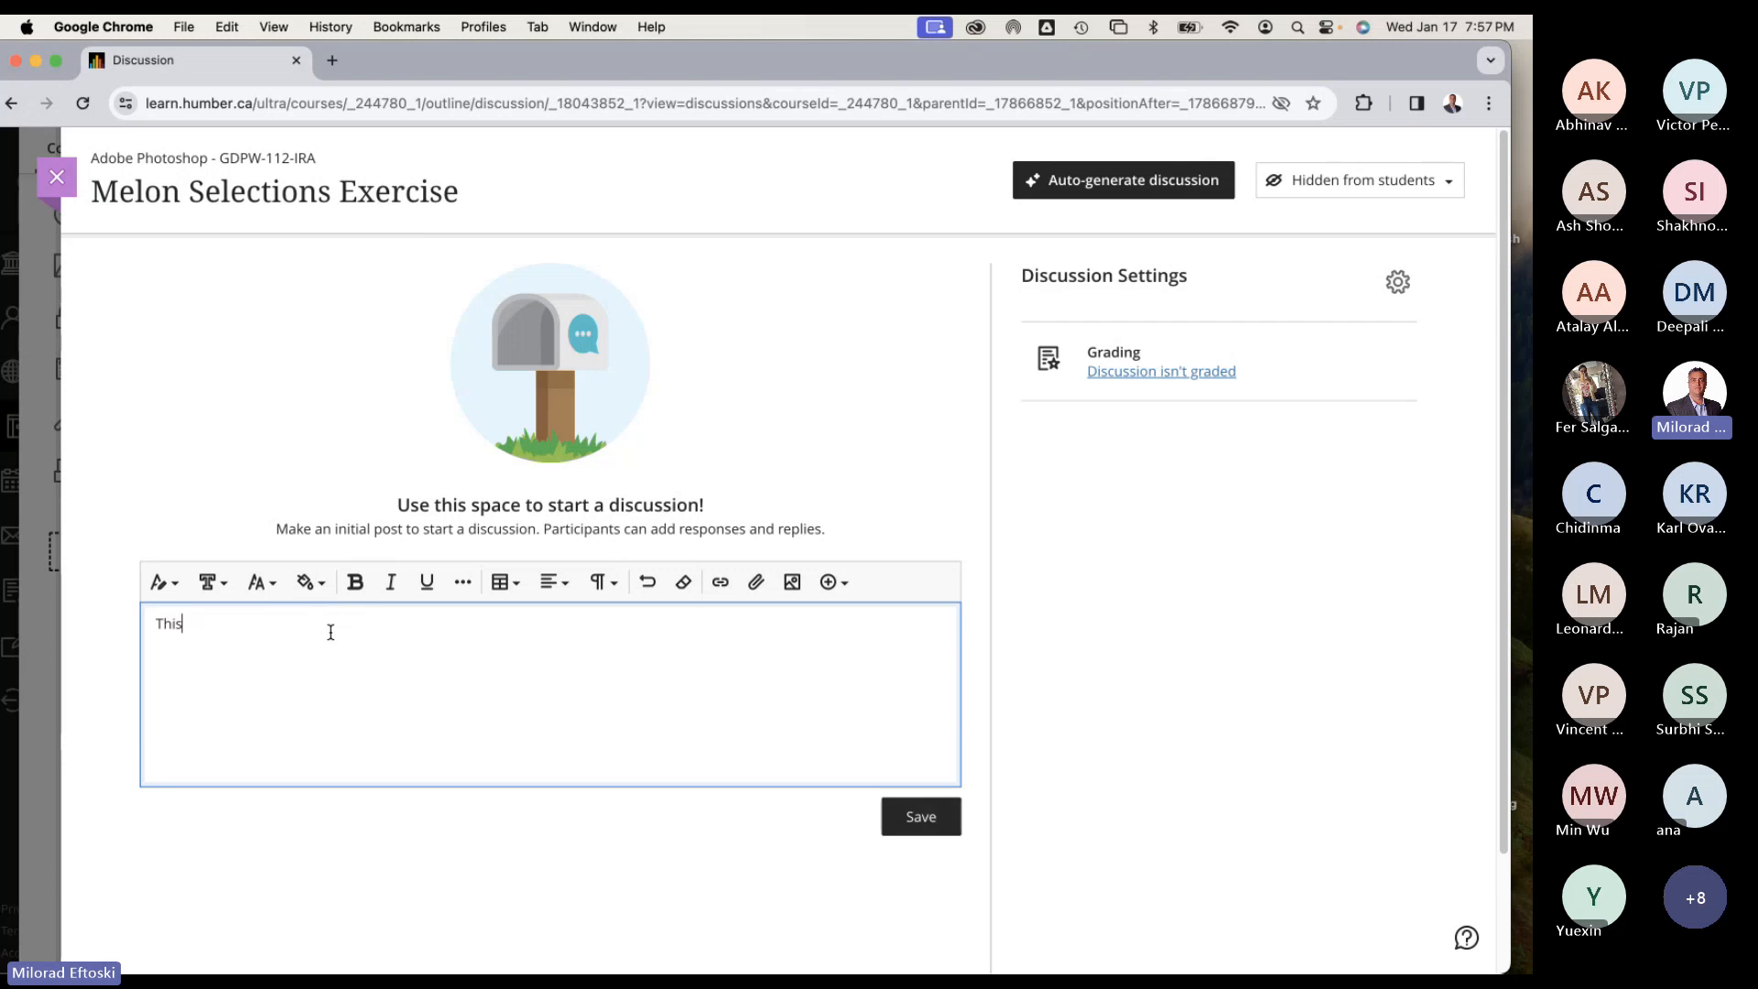
{"action": "type", "text": " is whee"}
{"action": "type", "text": "e we upload our progress."}
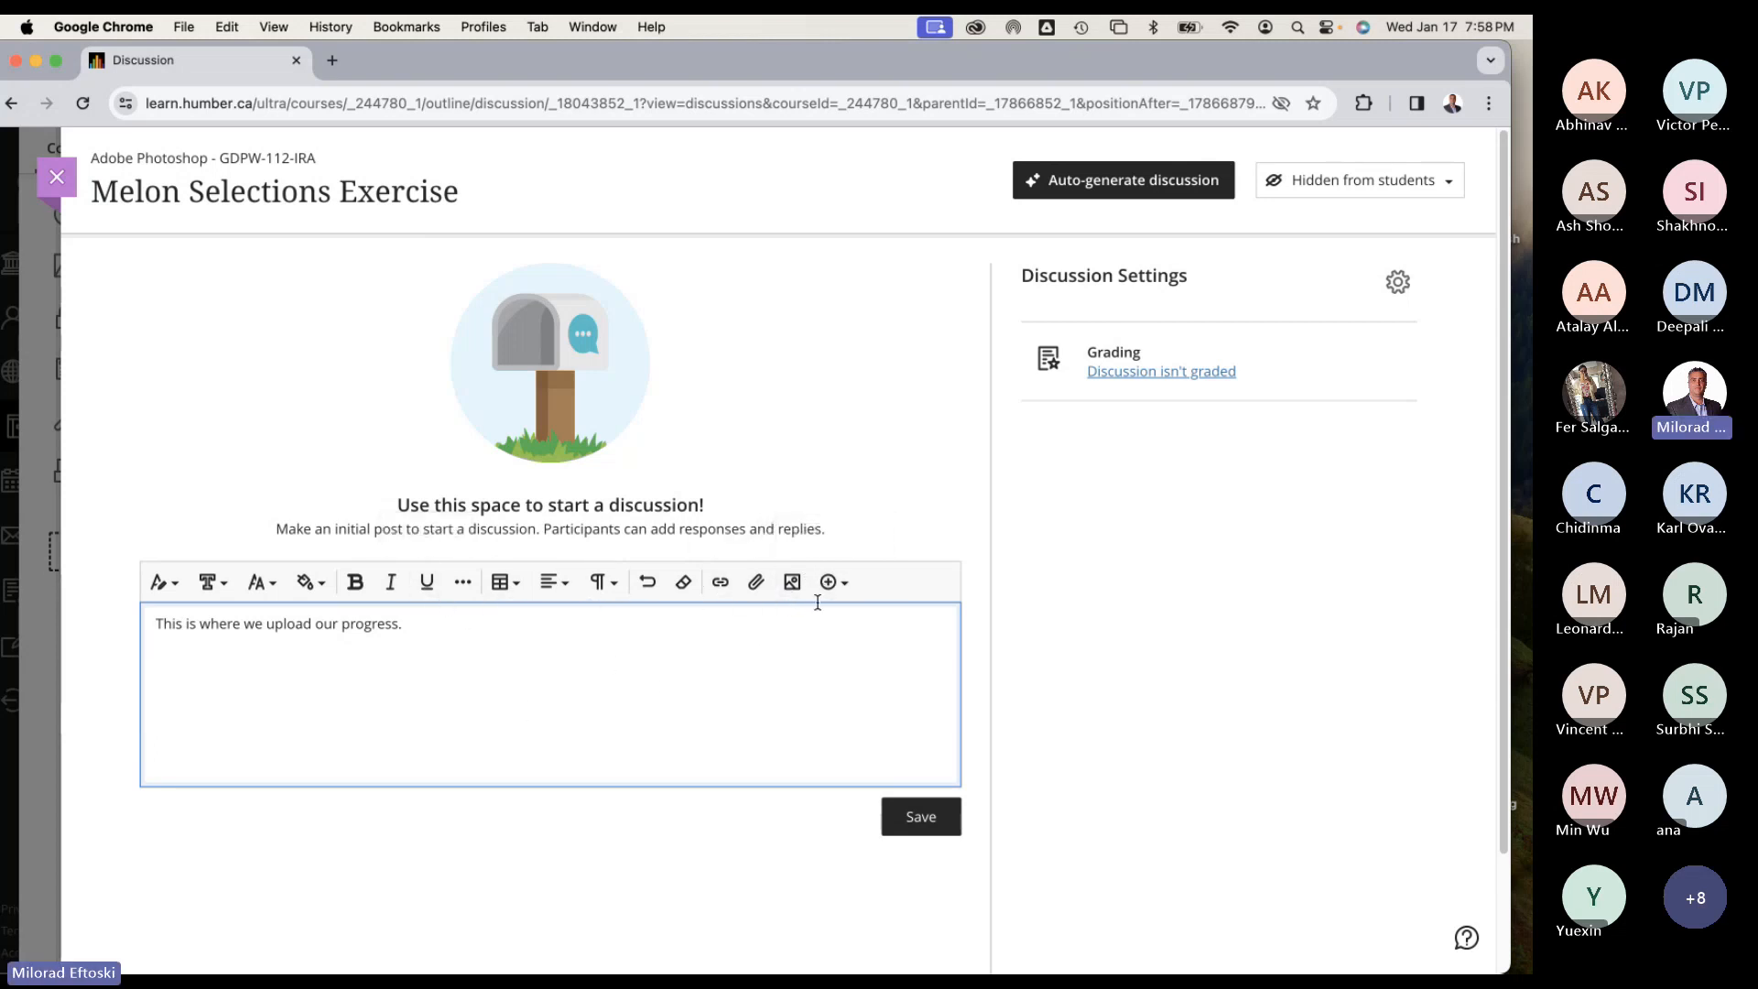
Insert selecting_done copy.png from the Desktop into the discussion post, with the View and download file option.
{"action": "left_click", "coordinate": [793, 584]}
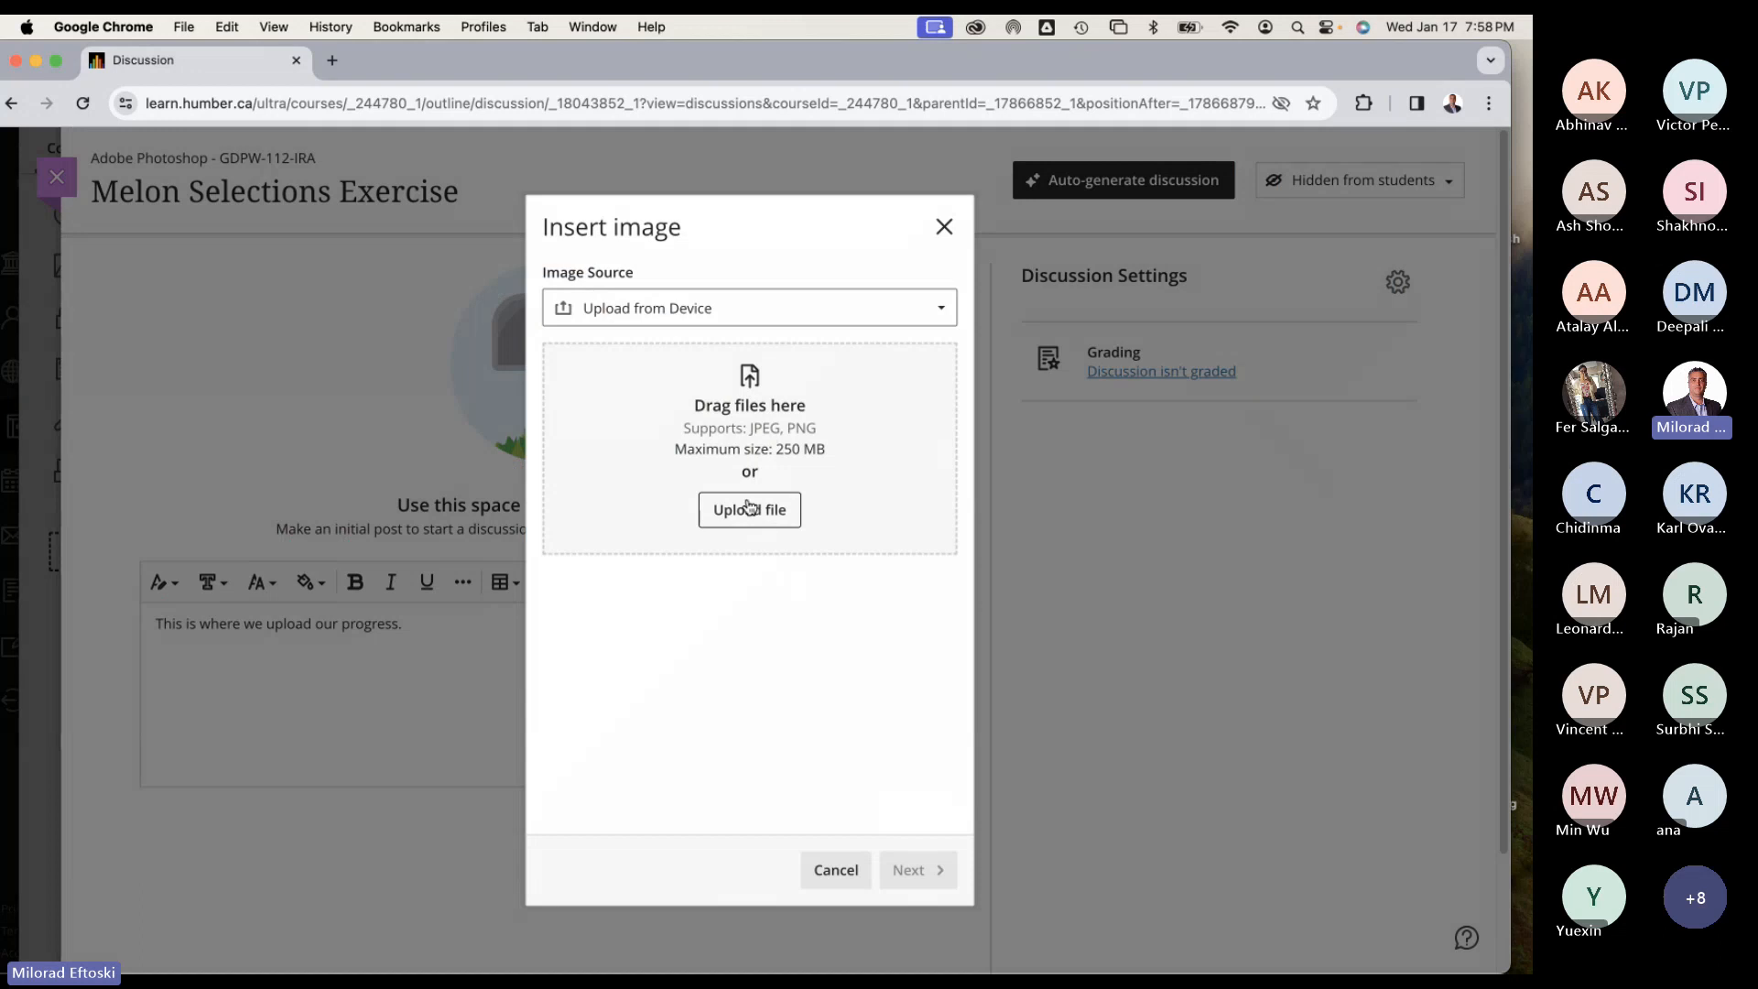
{"action": "left_click", "coordinate": [743, 513]}
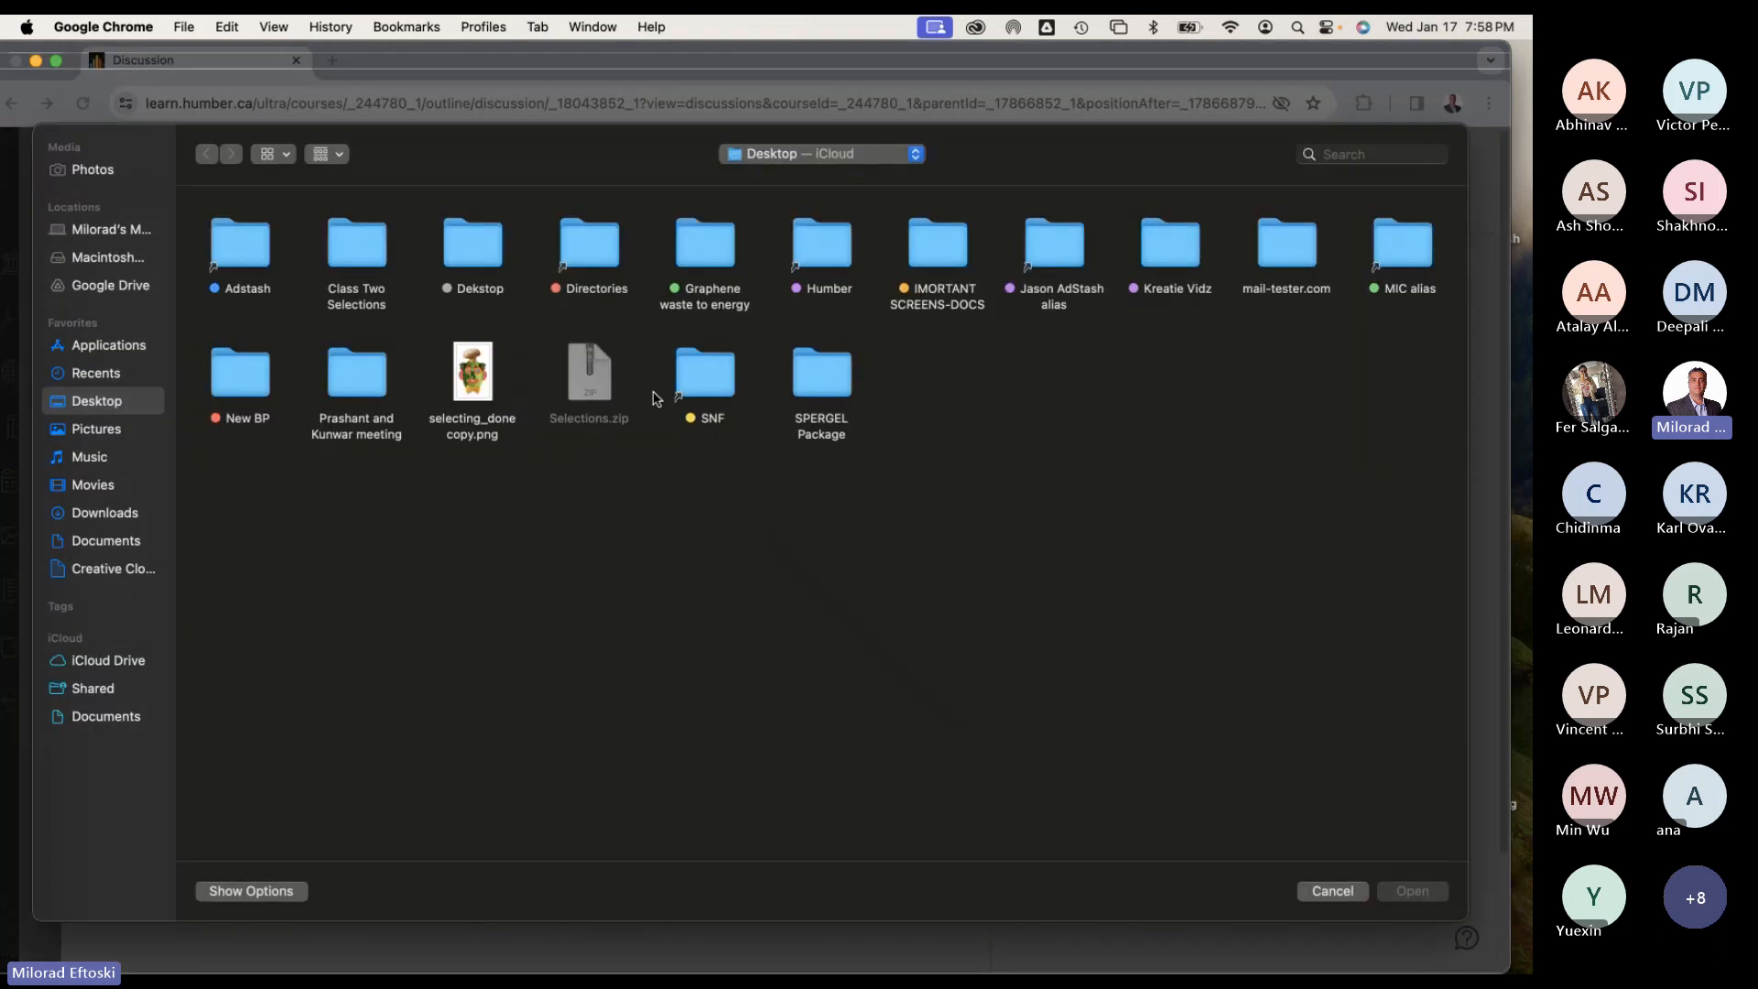
{"action": "left_click", "coordinate": [467, 367]}
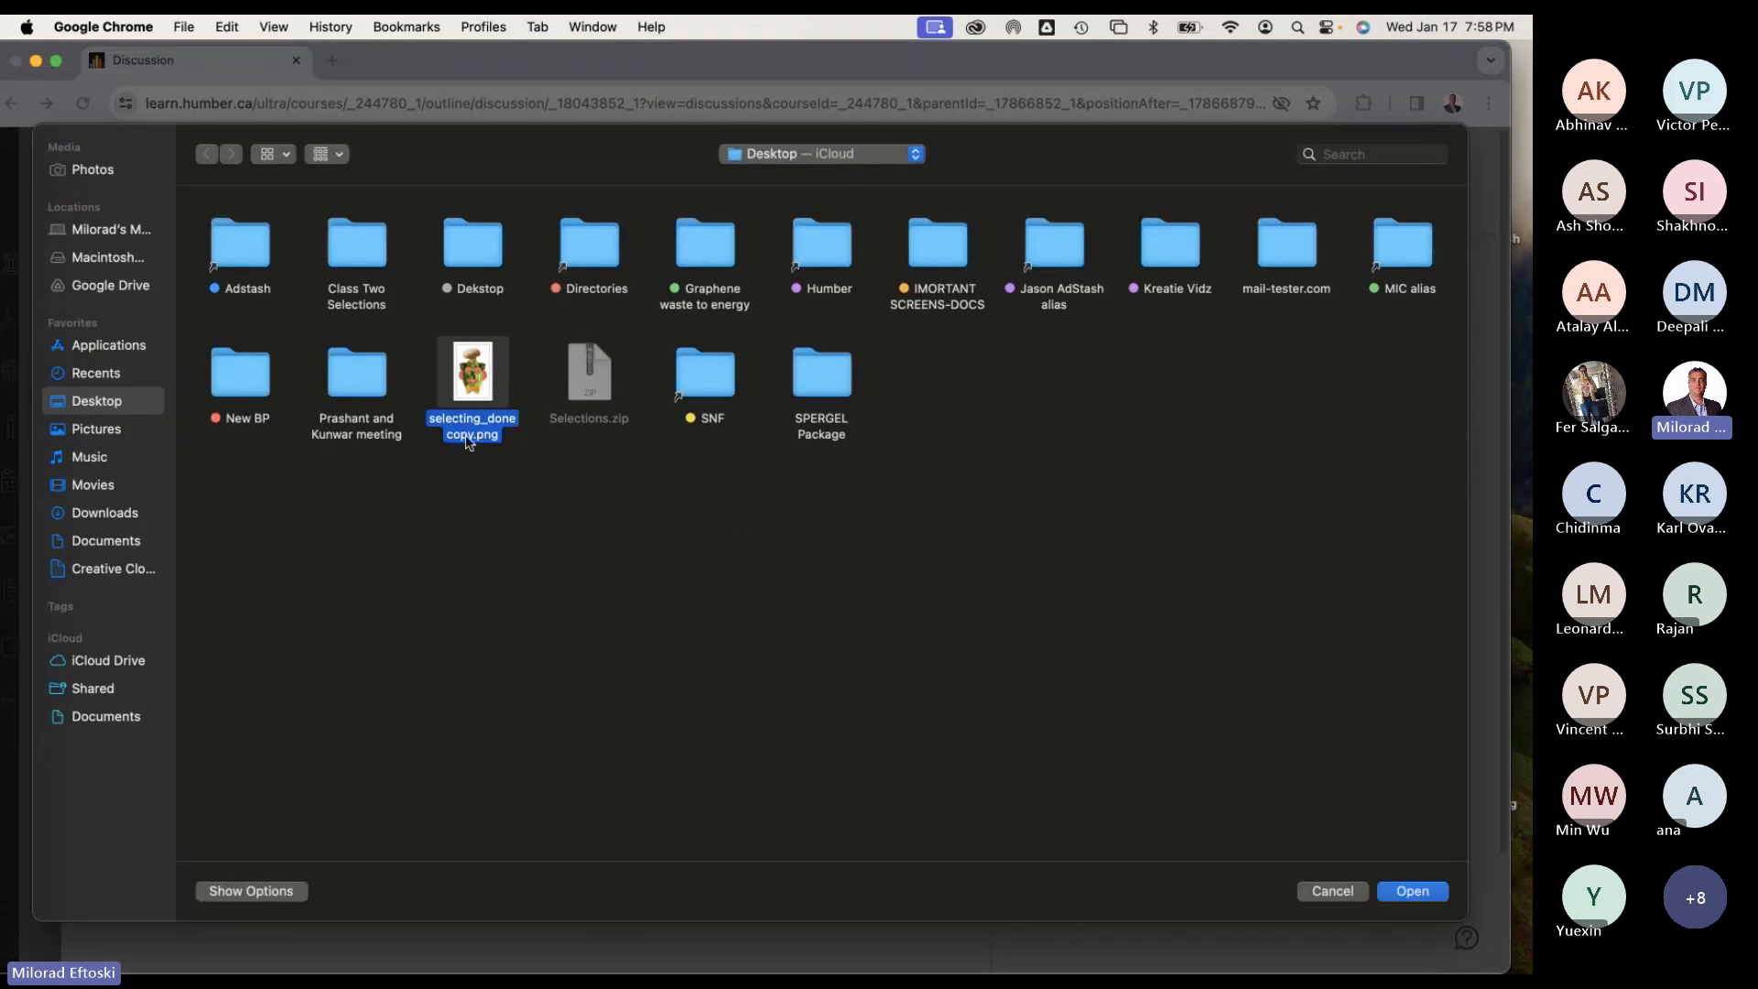
{"action": "left_click", "coordinate": [1410, 893]}
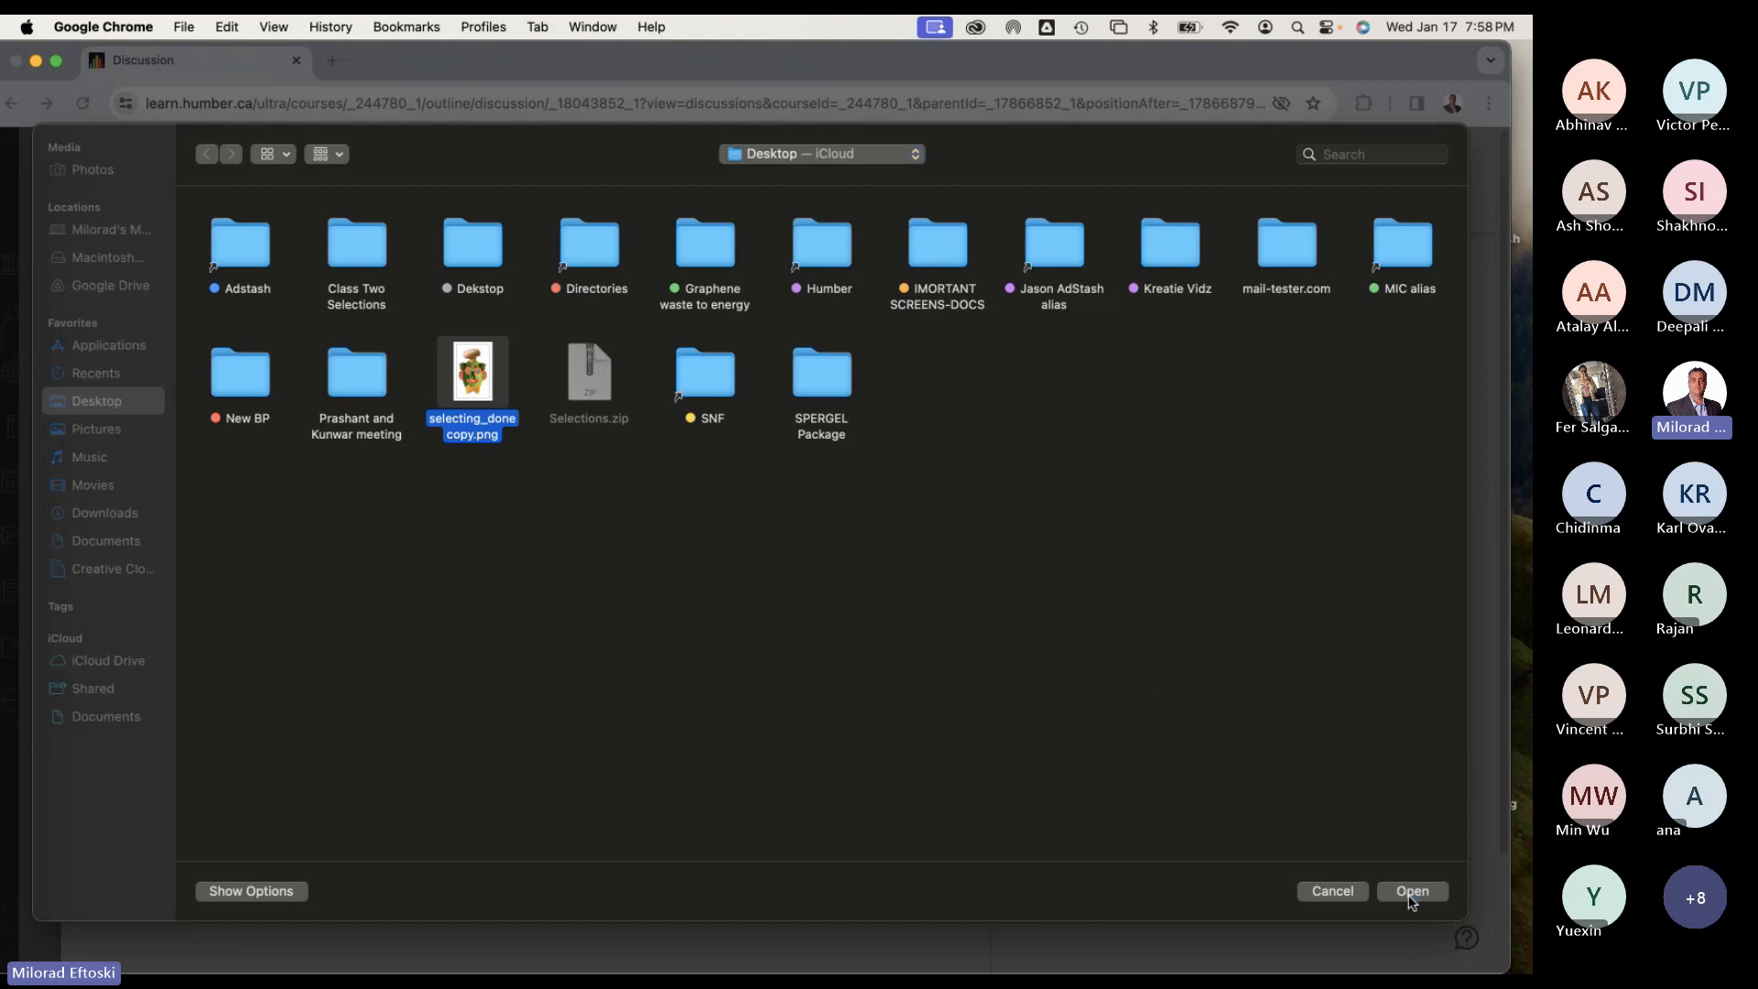
{"action": "left_click", "coordinate": [948, 870]}
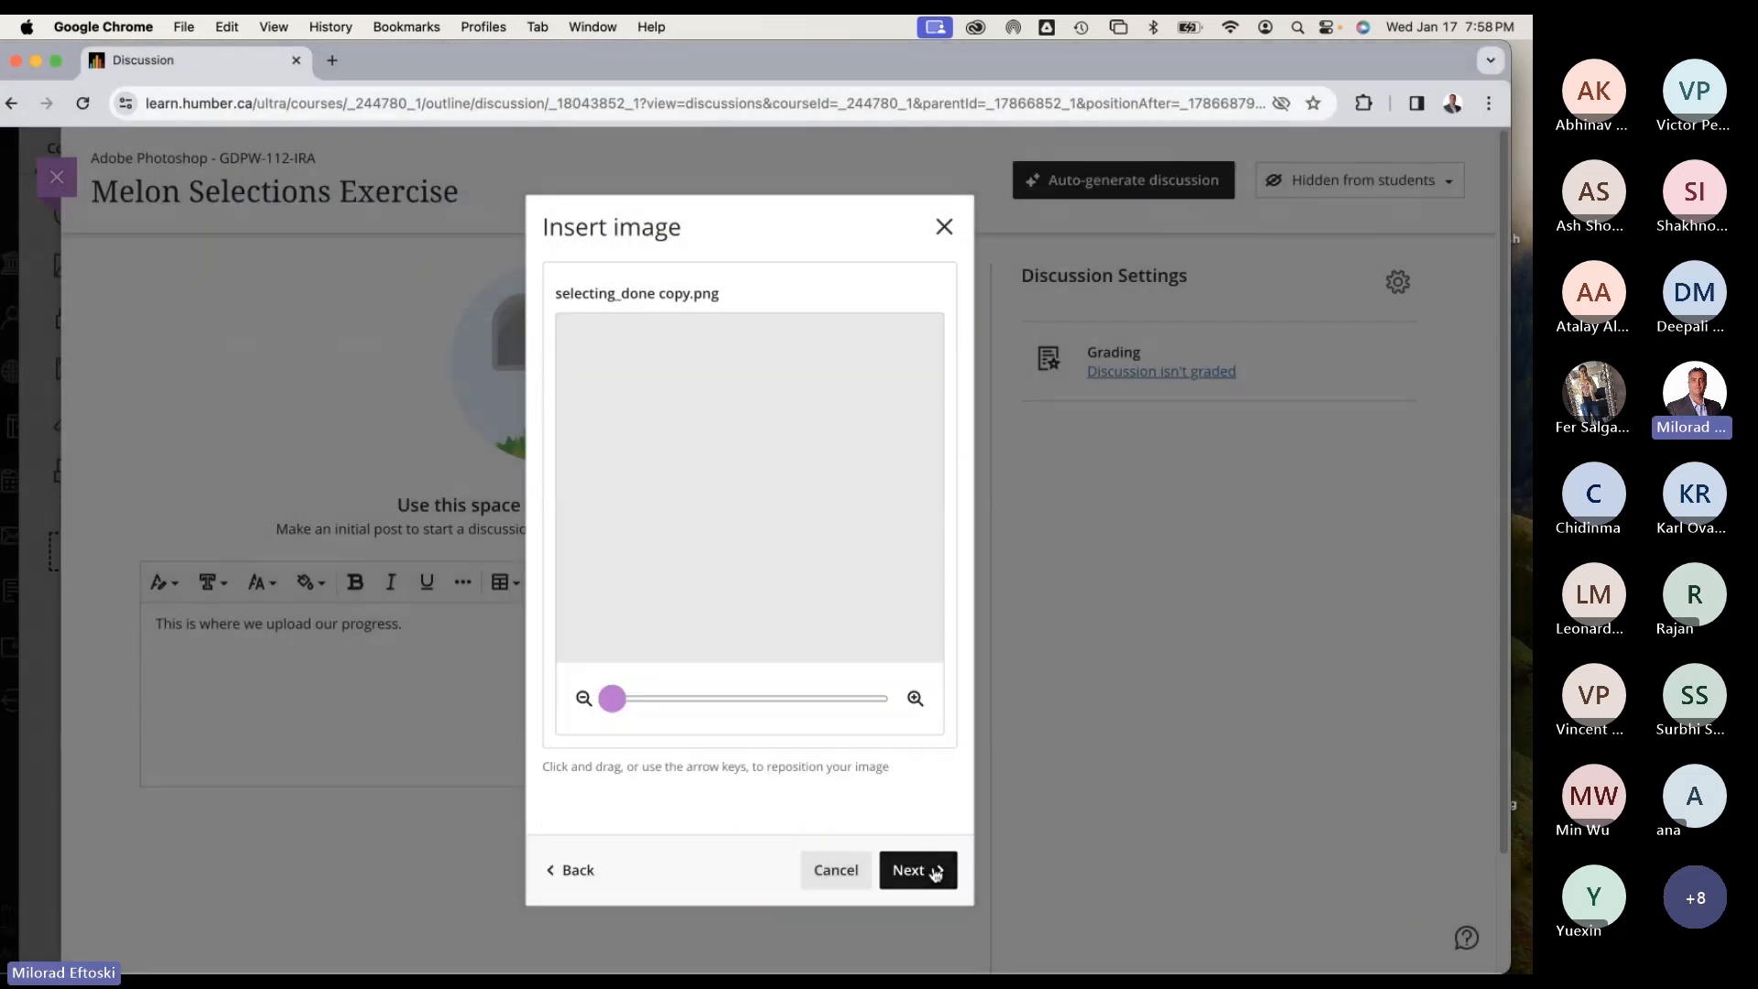
{"action": "left_click", "coordinate": [920, 871]}
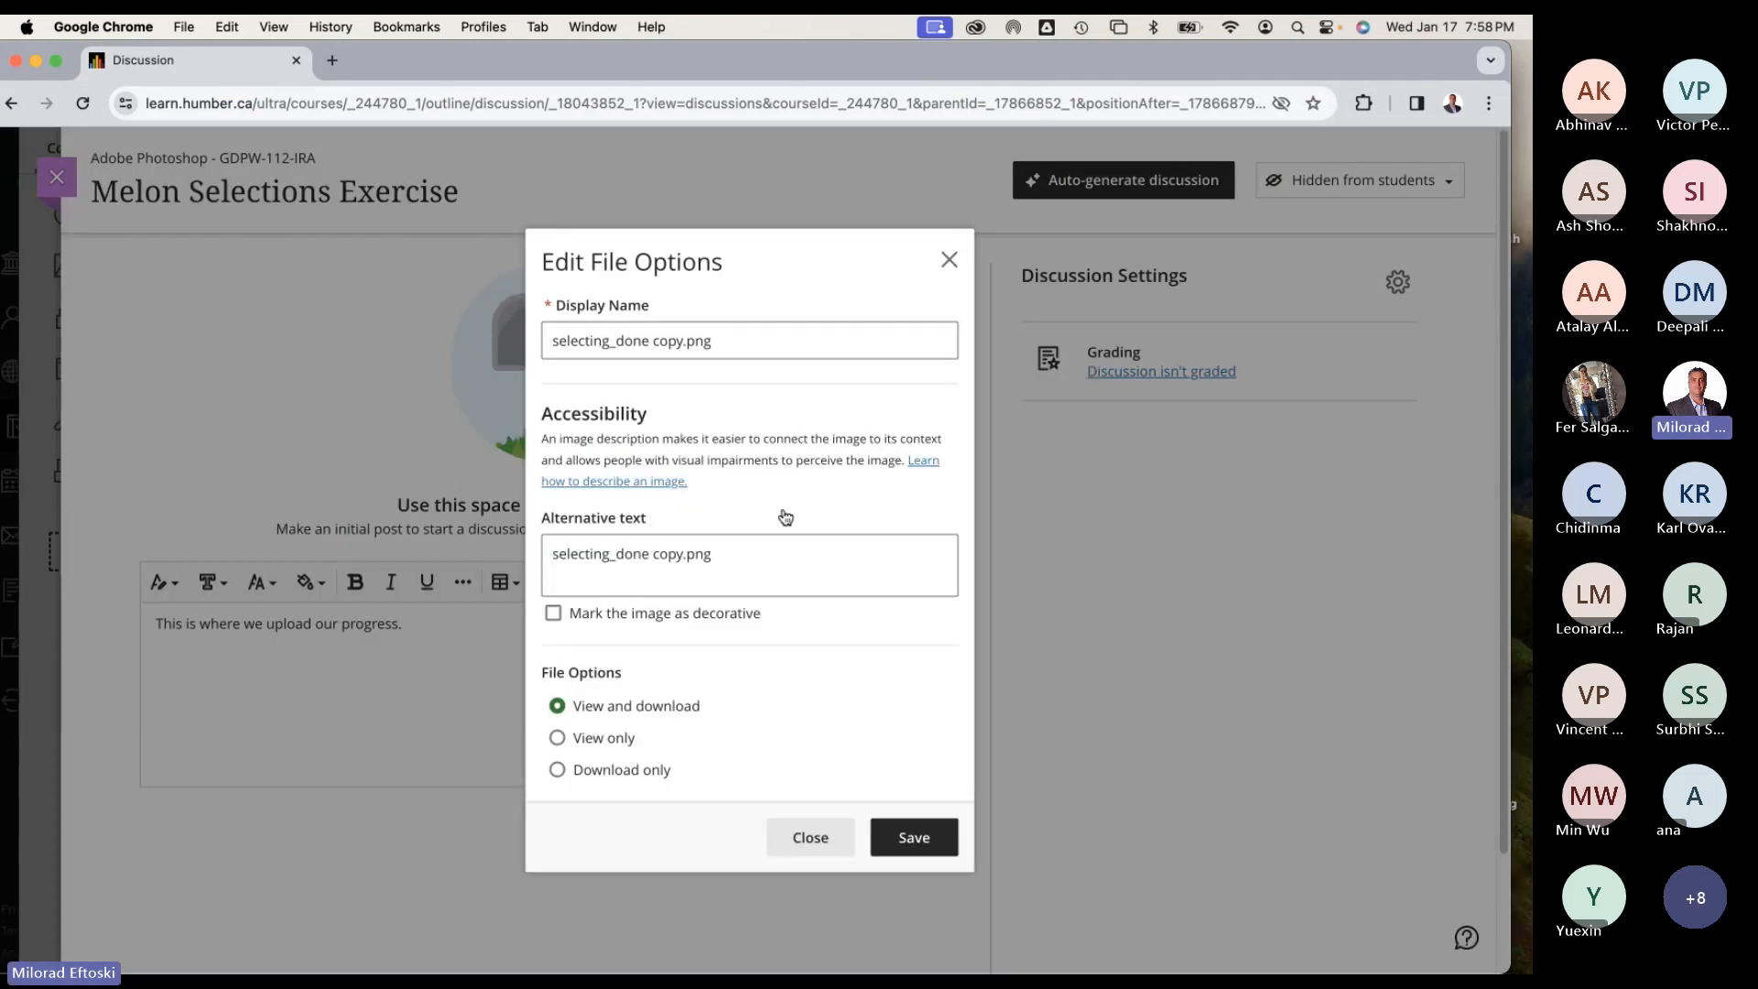
{"action": "left_click", "coordinate": [876, 823]}
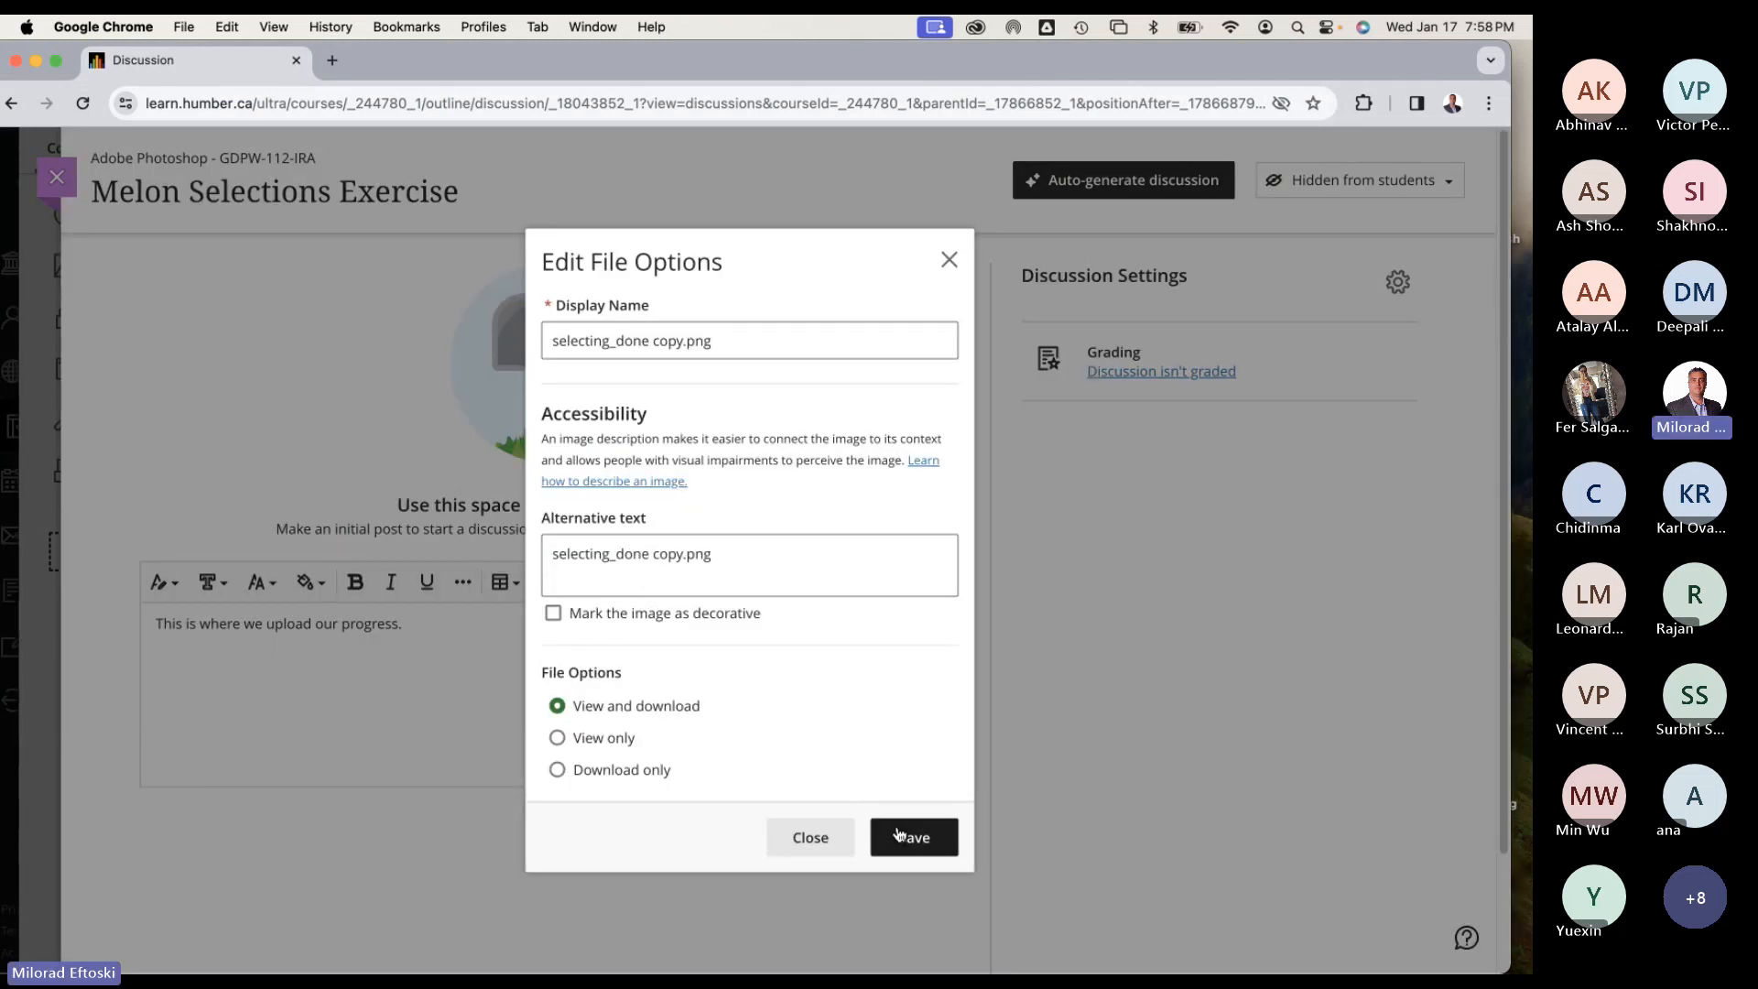
Save the discussion post with its text and melon-head image.
{"action": "scroll", "coordinate": [1032, 777], "scroll_direction": "down", "scroll_amount": 5}
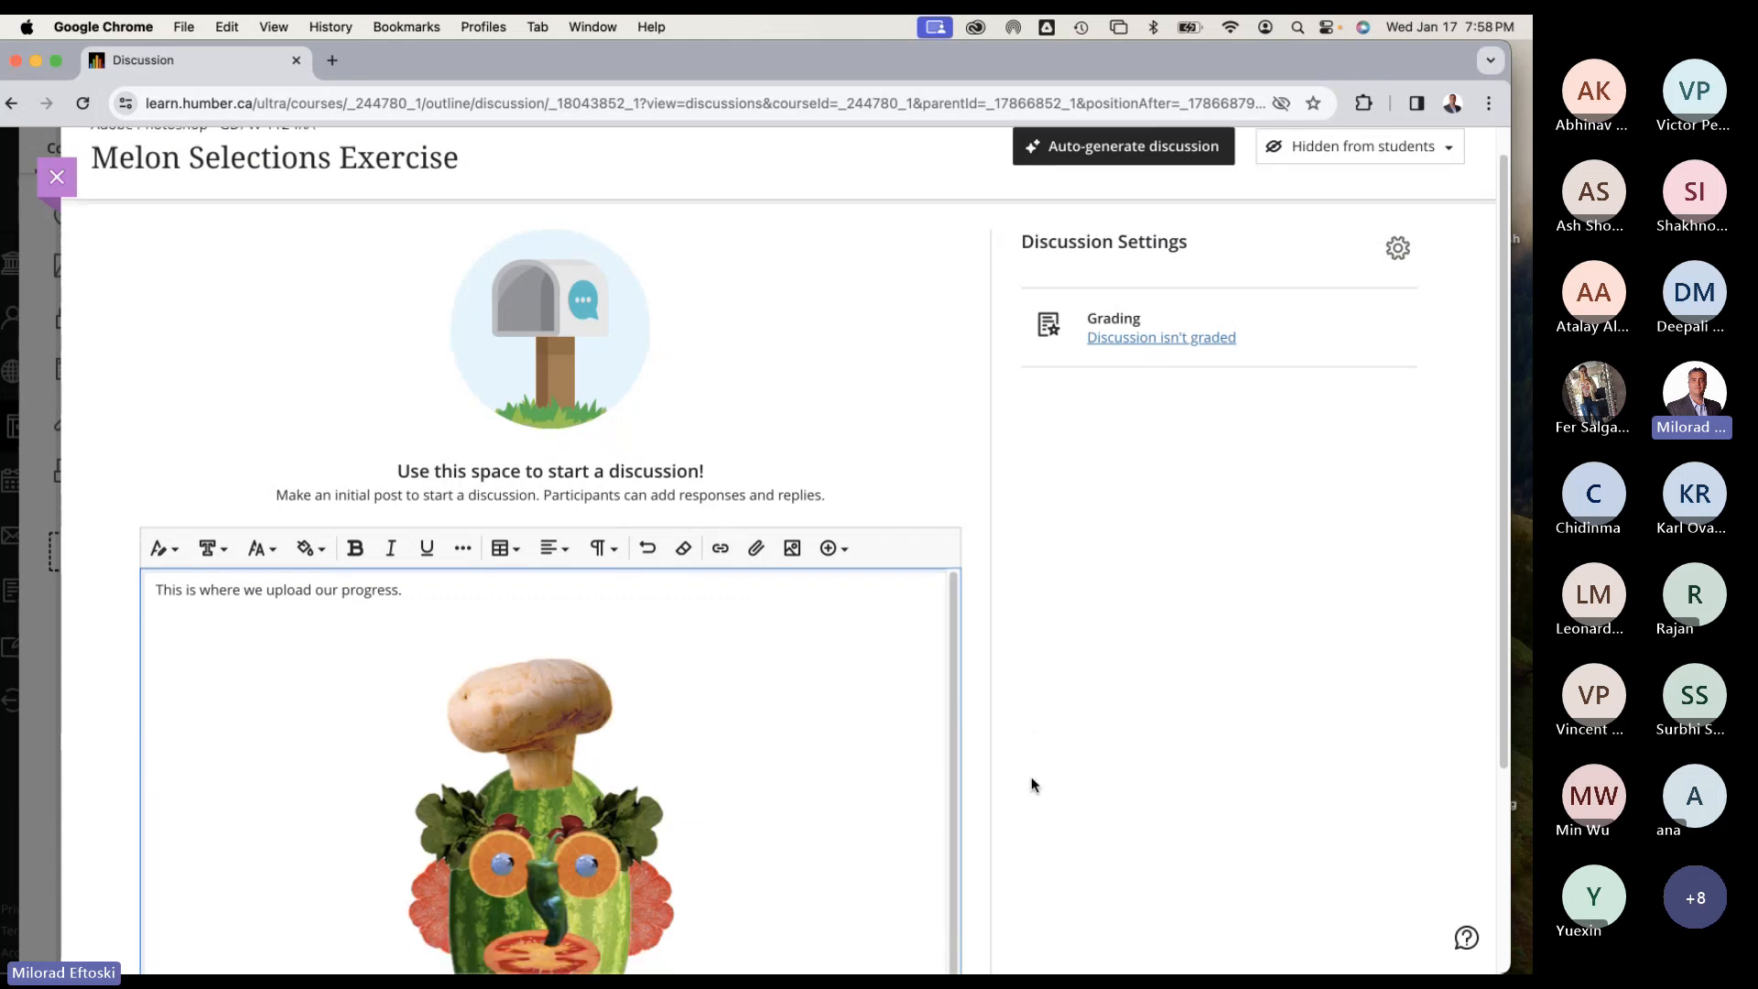
{"action": "left_click", "coordinate": [920, 928]}
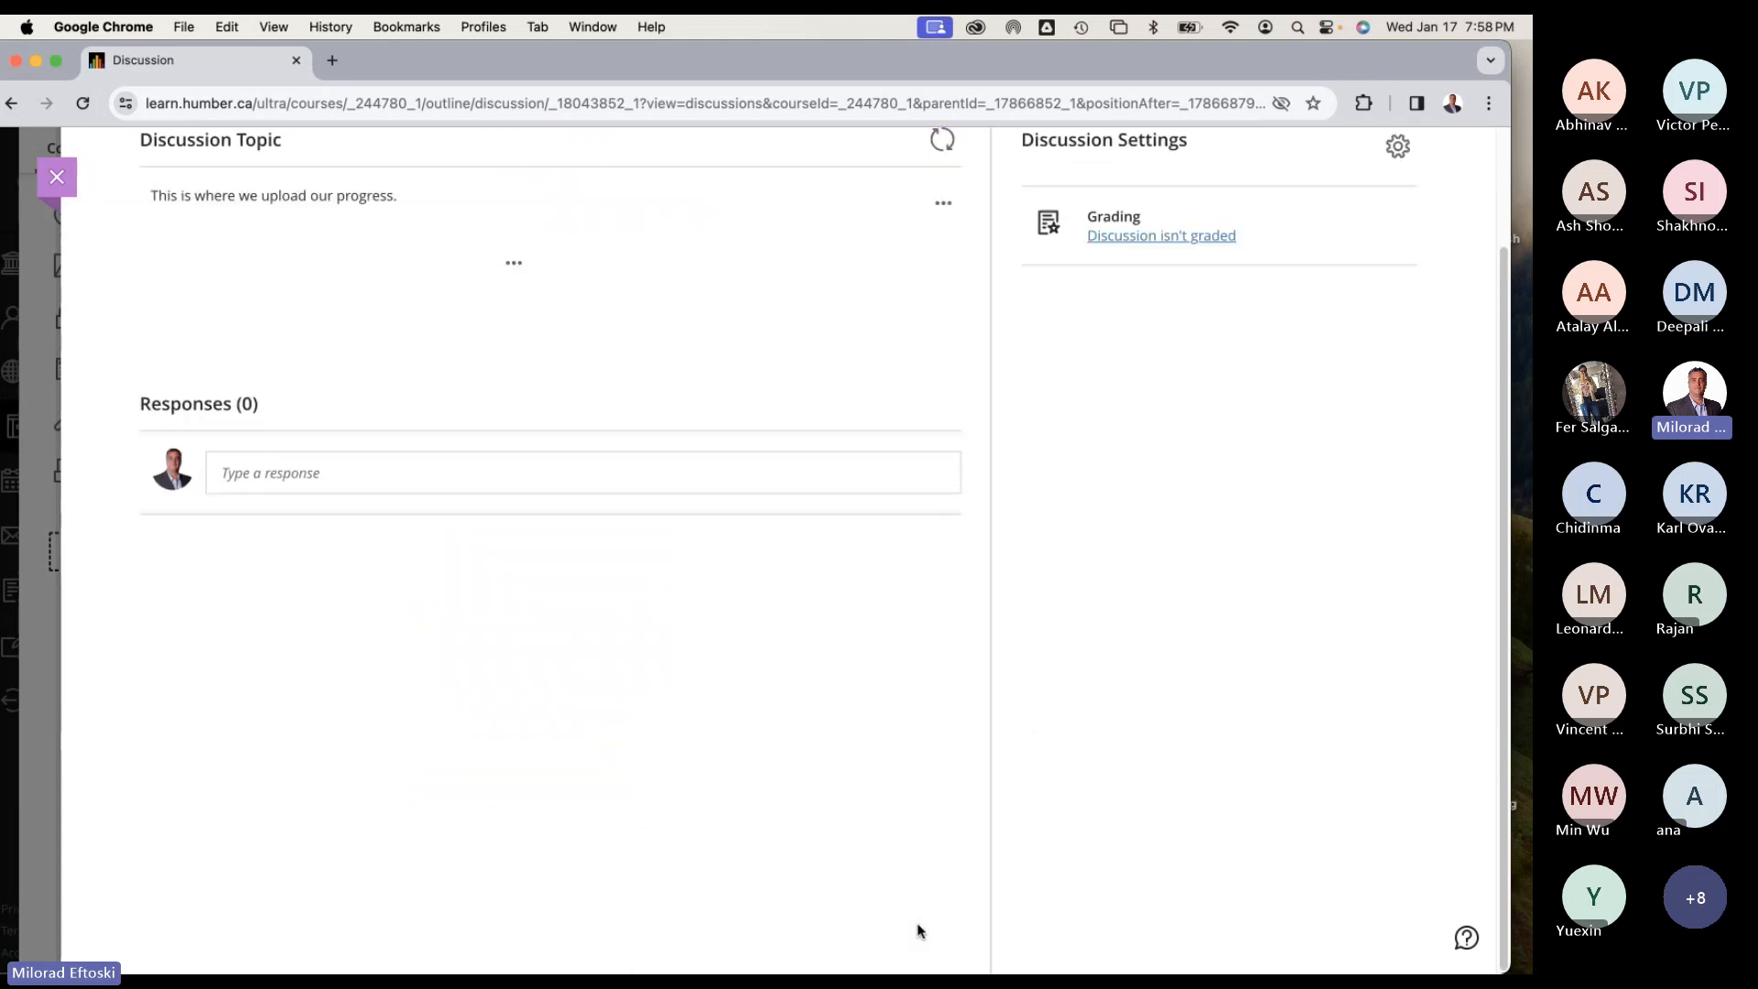
{"action": "scroll", "coordinate": [735, 722], "scroll_direction": "up", "scroll_amount": 3}
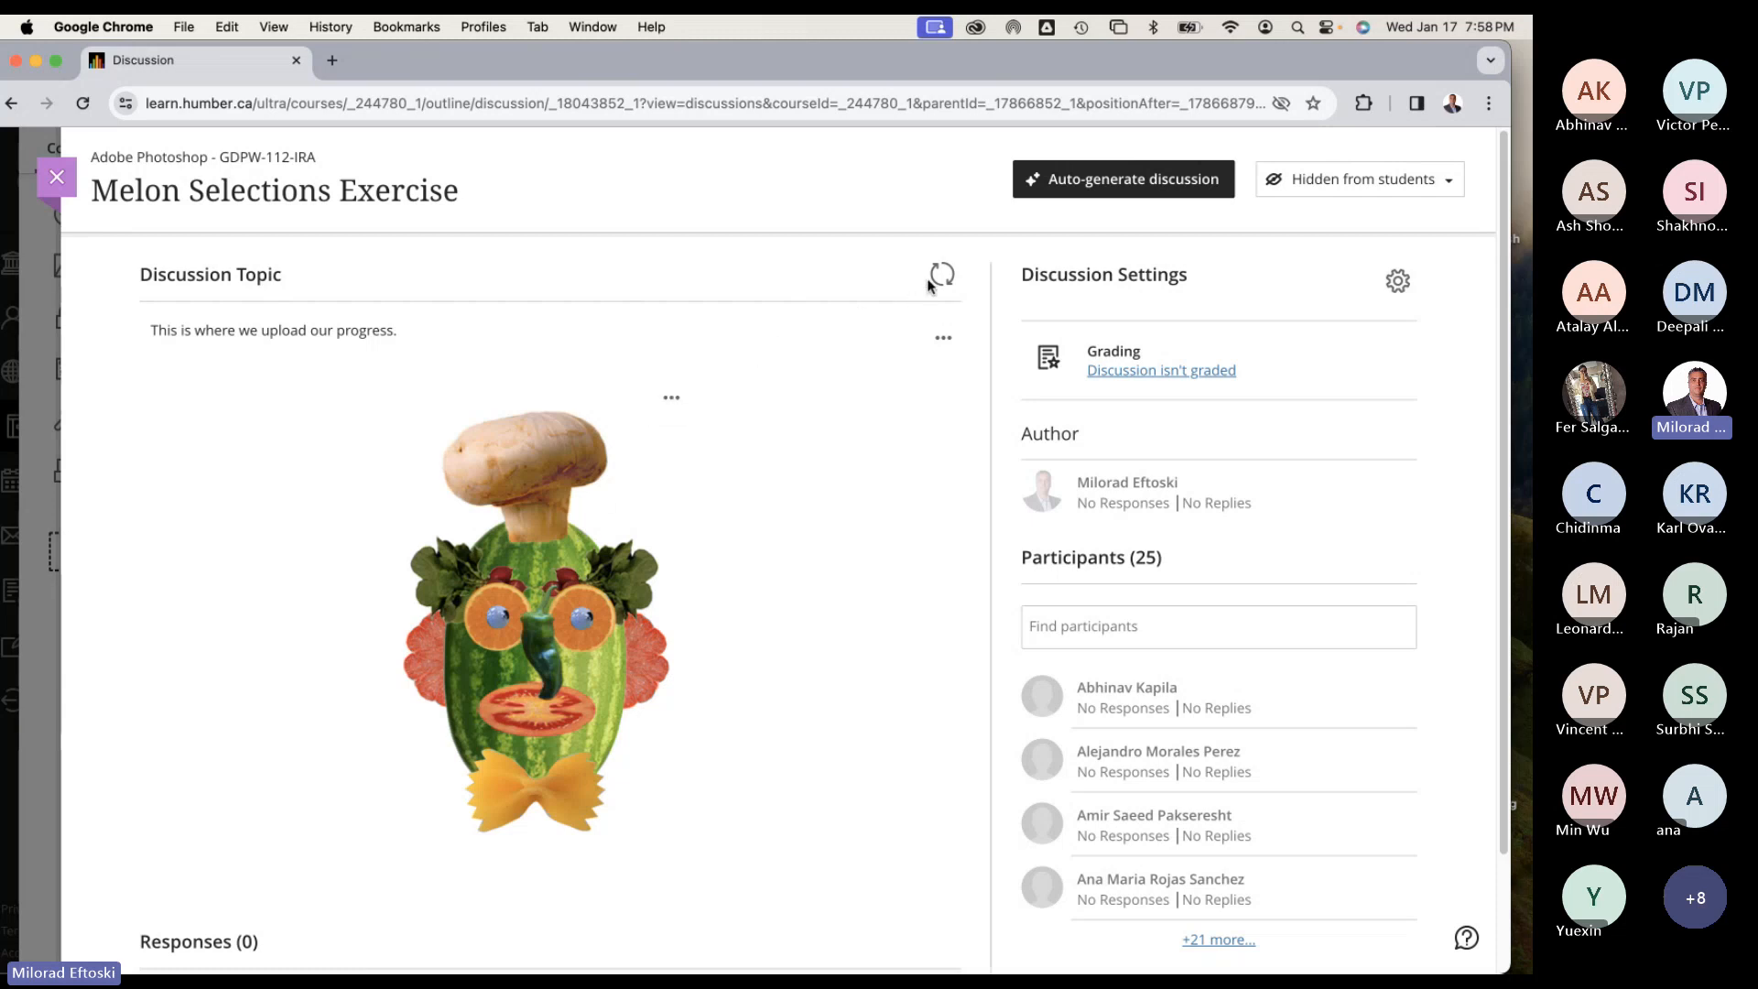
Close the discussion and make Melon Selections Exercise visible to students on the course content page.
{"action": "left_click", "coordinate": [57, 177]}
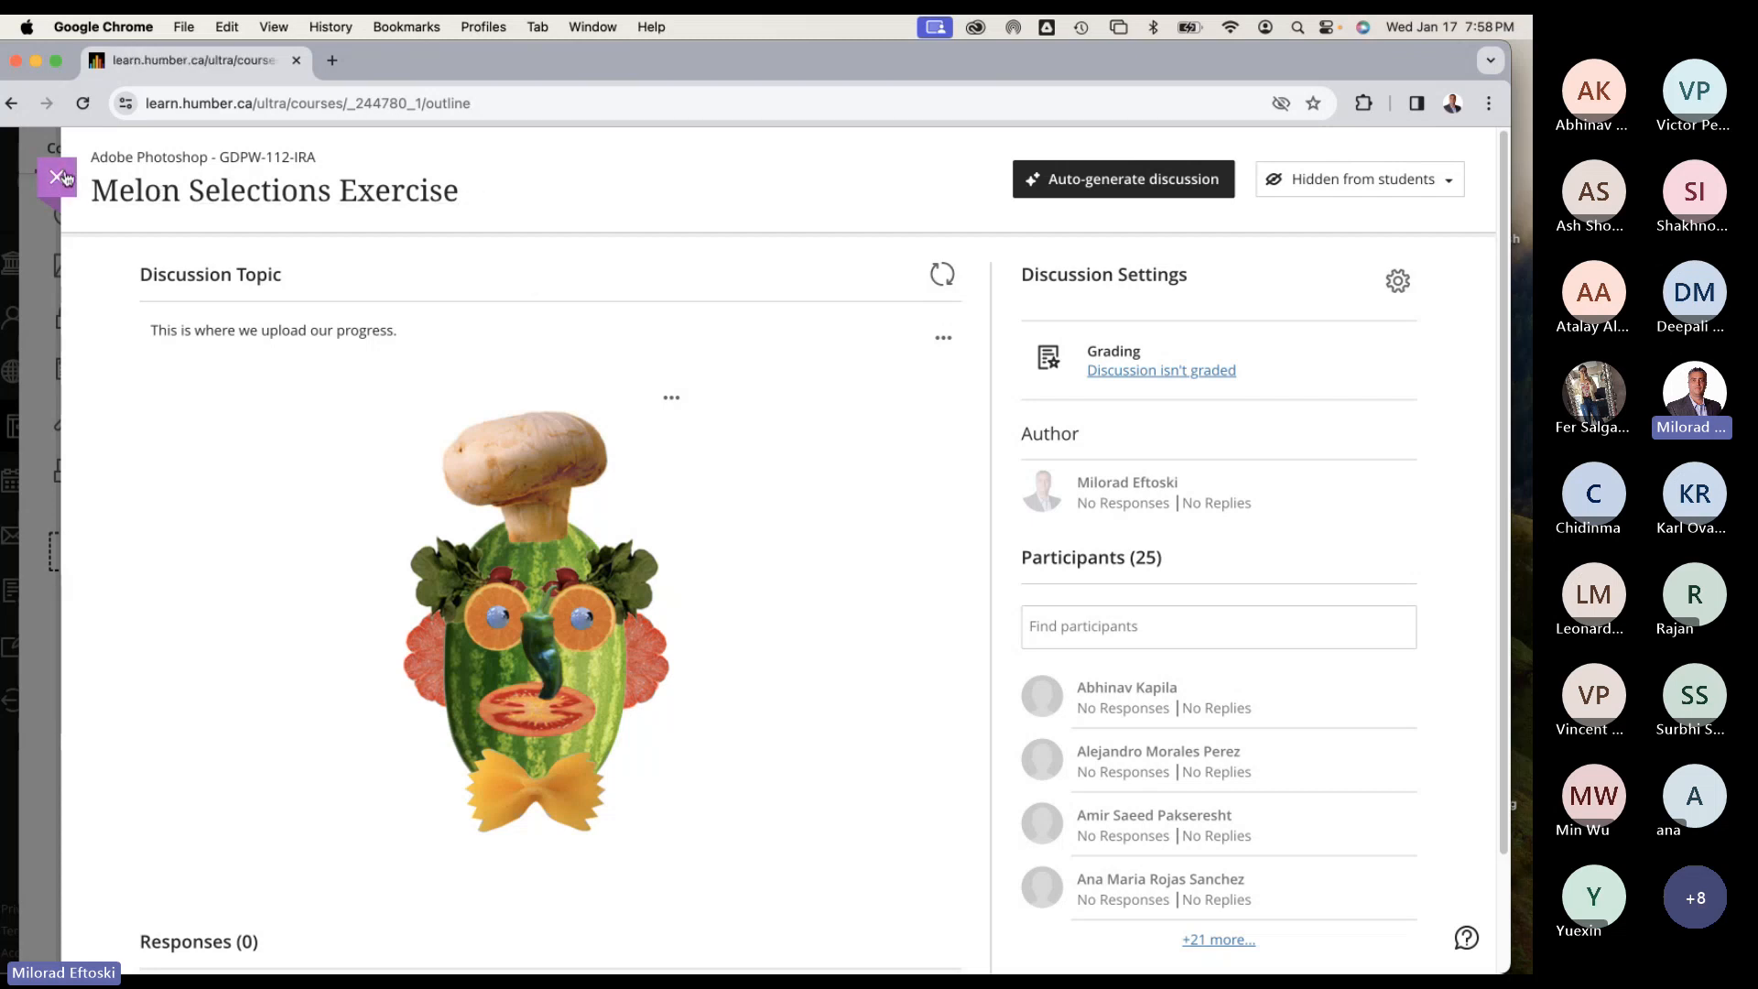
{"action": "left_click", "coordinate": [719, 771]}
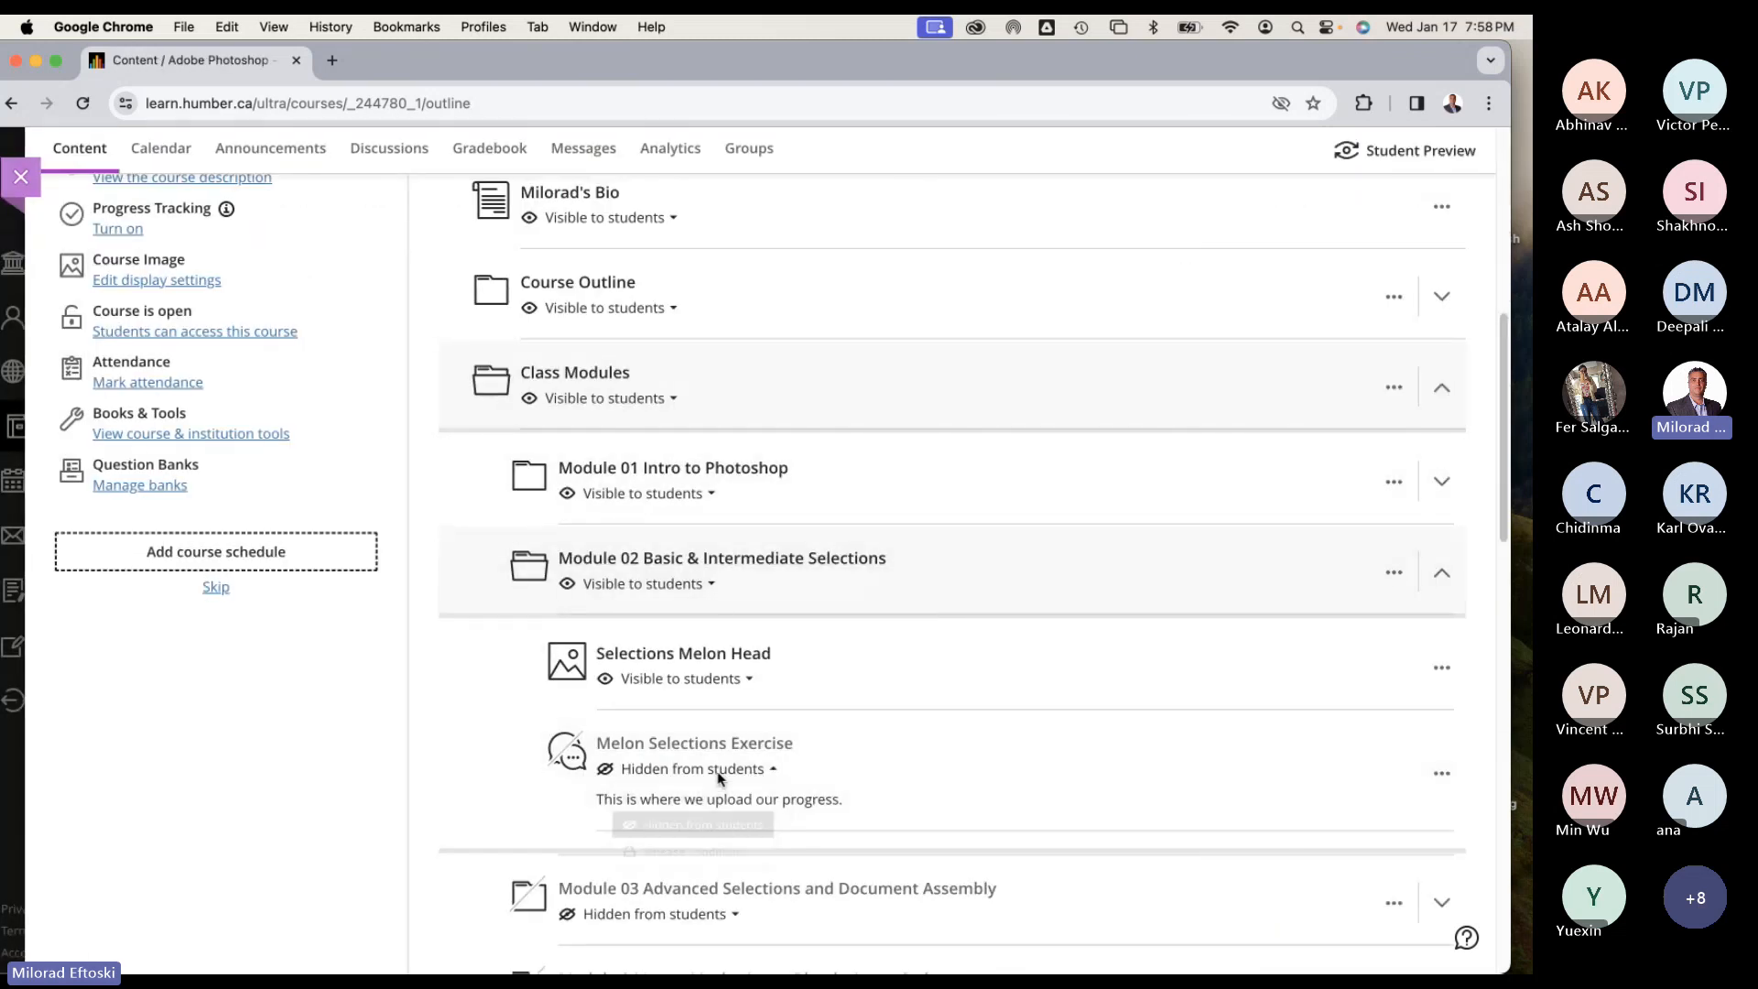
{"action": "left_click", "coordinate": [706, 808]}
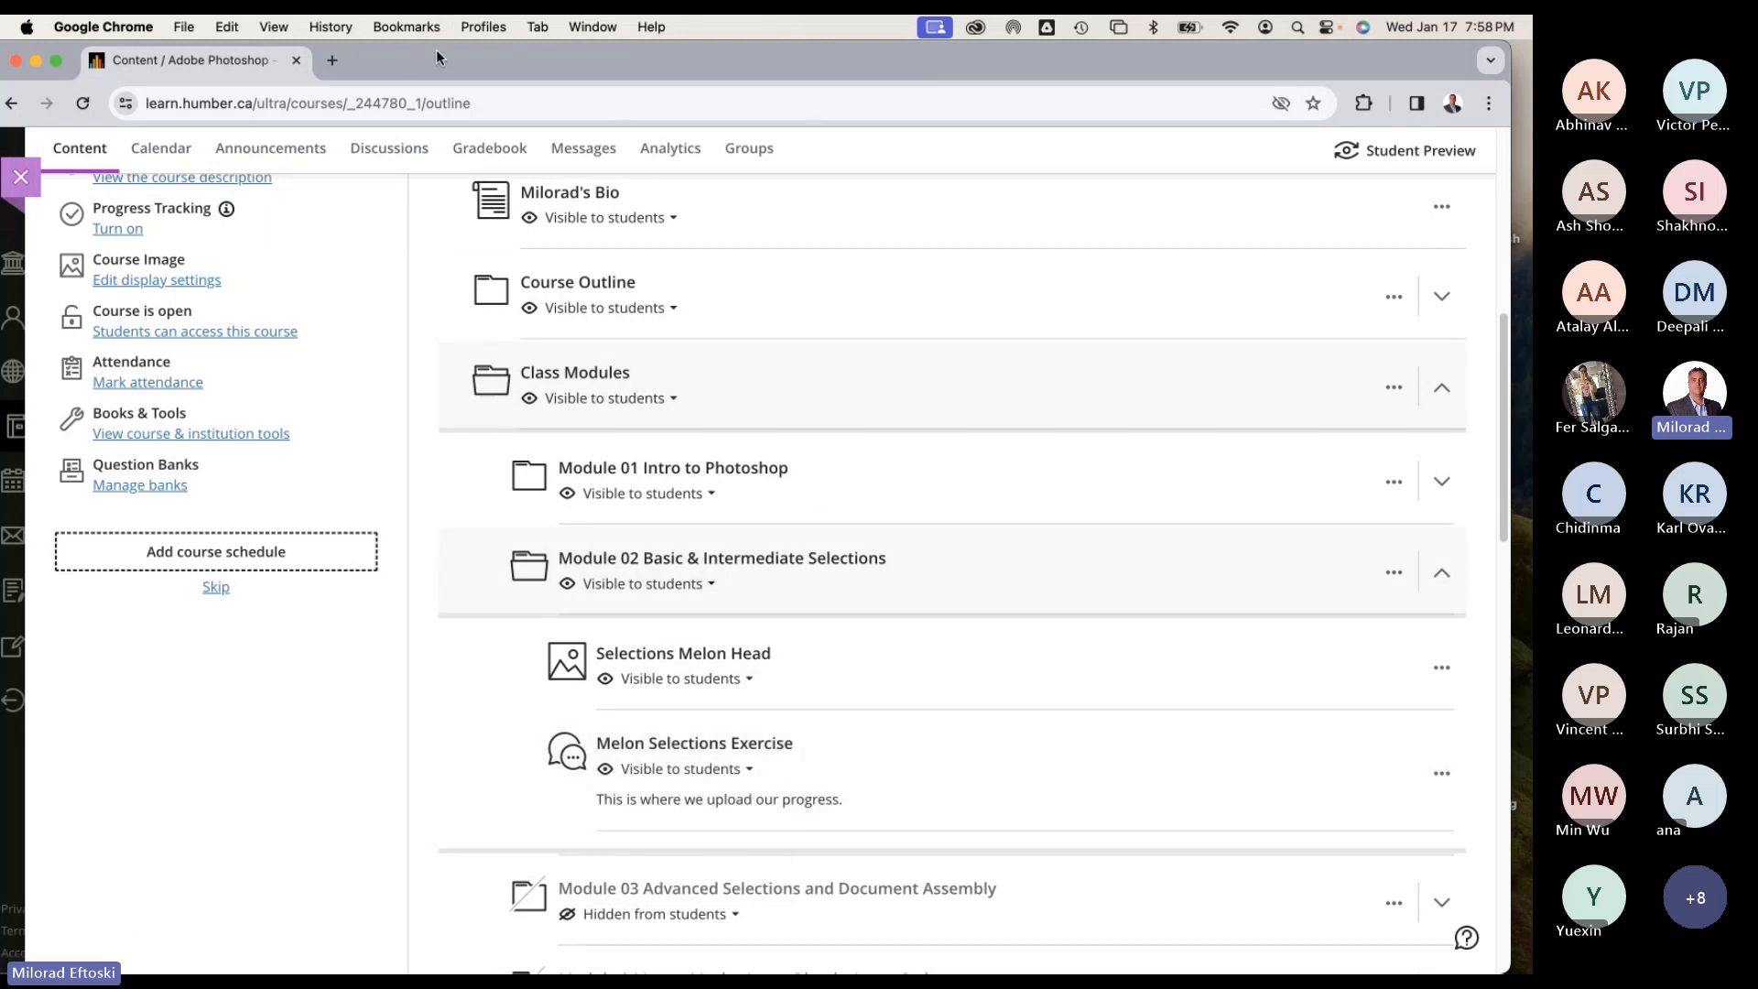
Open the Melon Selections Exercise discussion, check its post and response area, and close it without saving.
{"action": "mouse_move", "coordinate": [435, 51]}
{"action": "left_mouse_down"}
{"action": "mouse_move", "coordinate": [467, 114]}
{"action": "mouse_move", "coordinate": [422, 39]}
{"action": "left_mouse_up"}
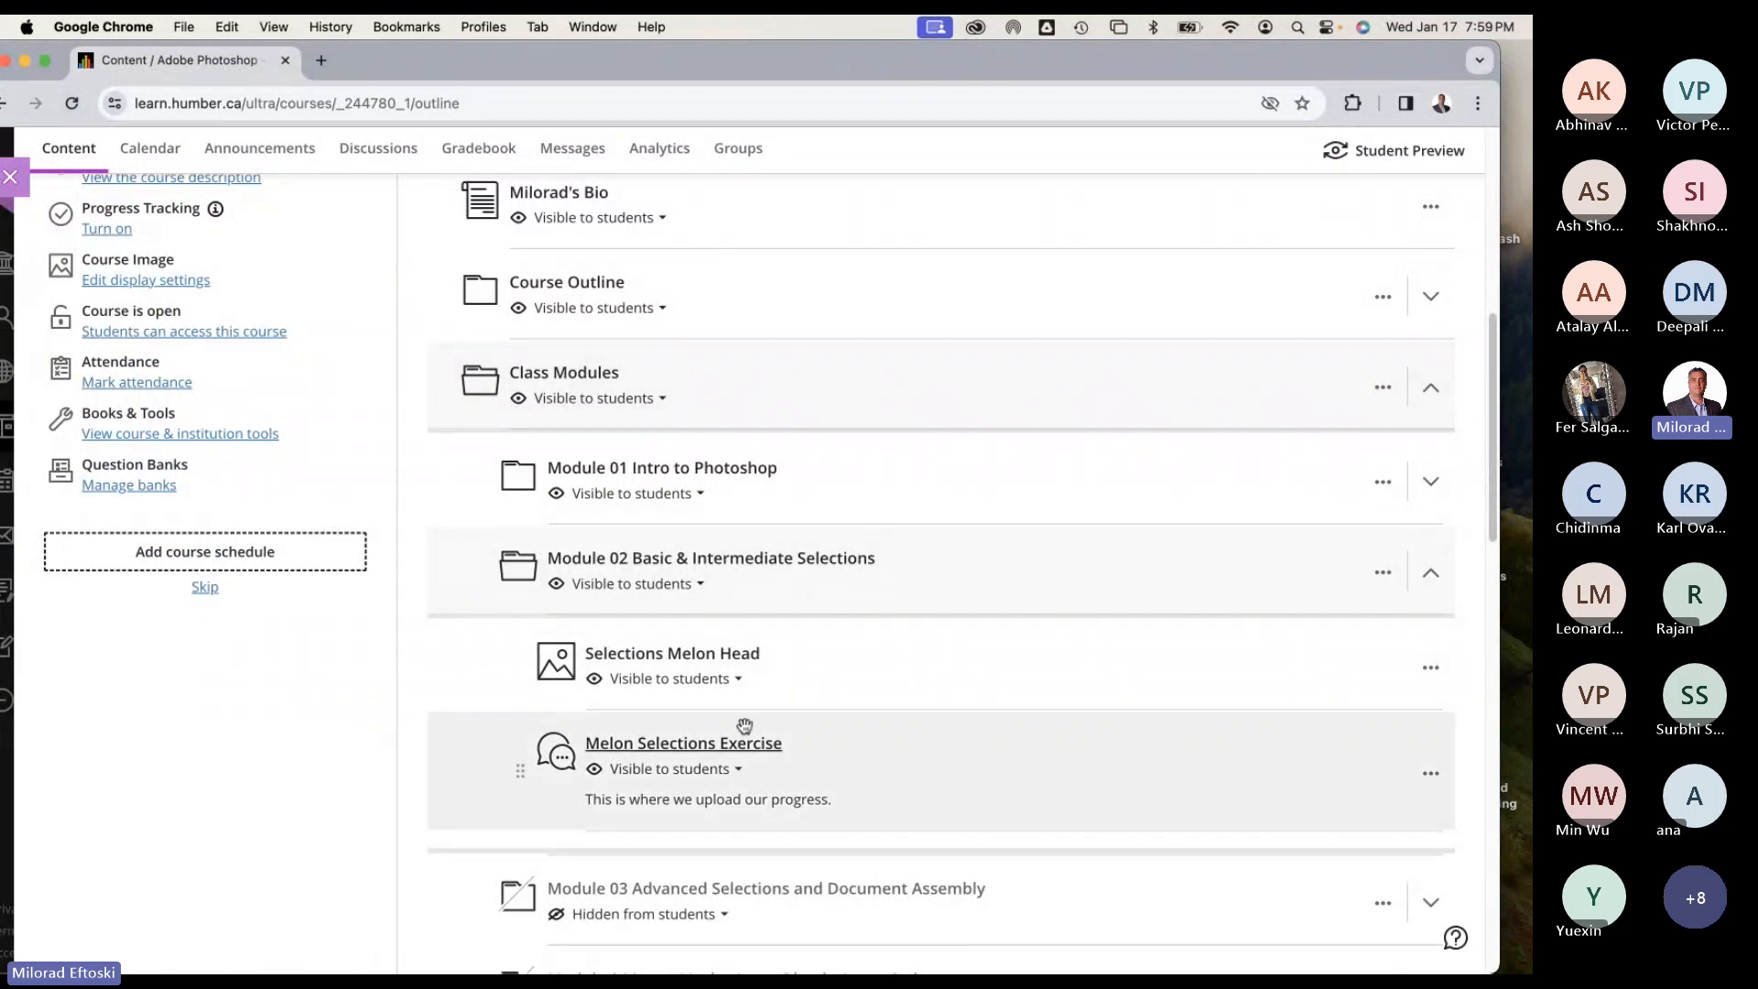
{"action": "left_click", "coordinate": [696, 747]}
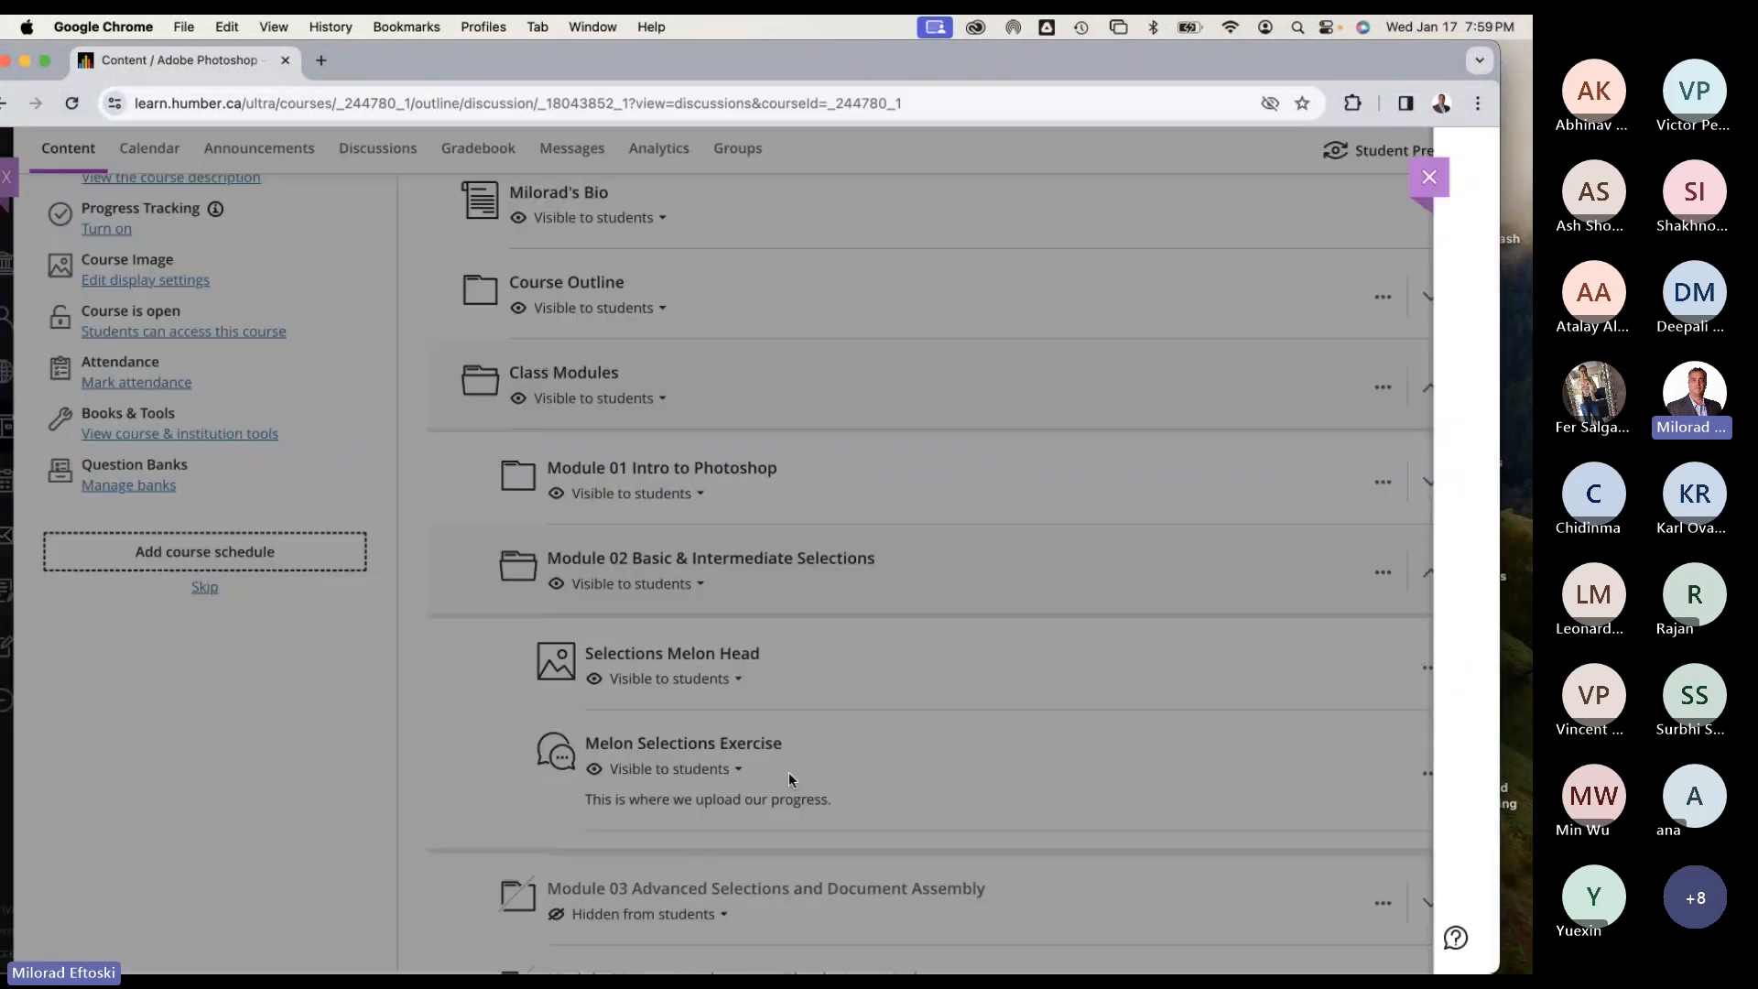
{"action": "scroll", "coordinate": [612, 455], "scroll_direction": "down", "scroll_amount": 3}
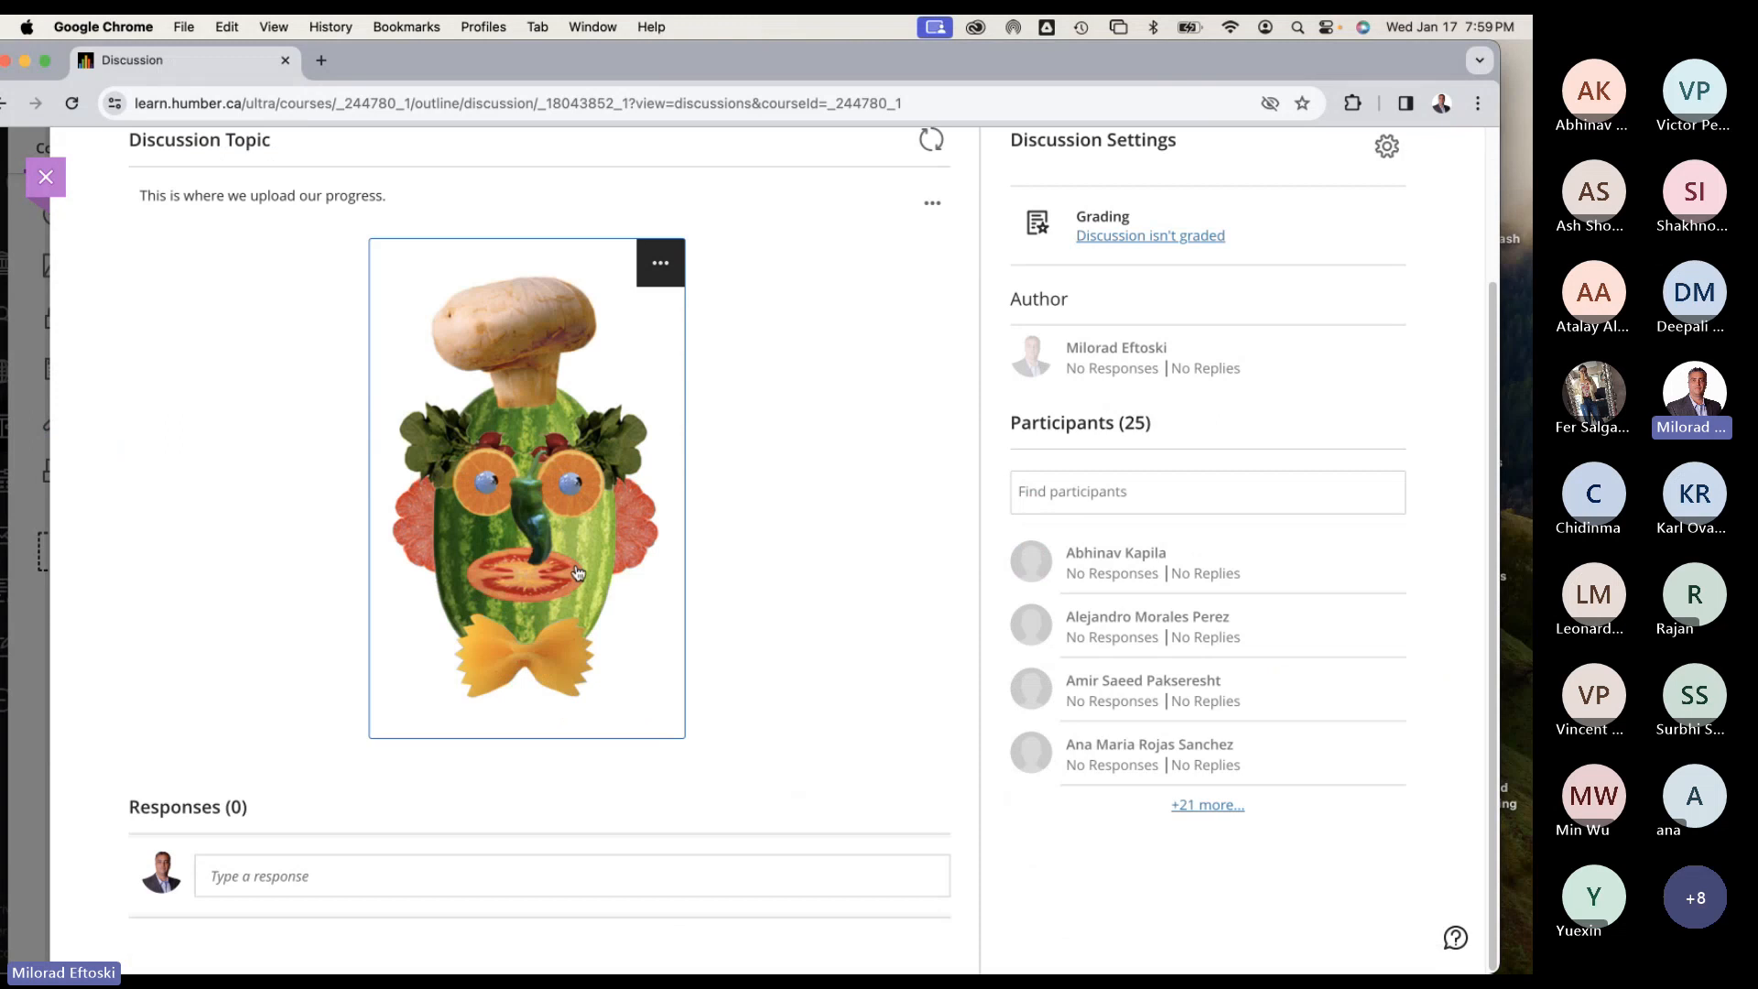
{"action": "left_click", "coordinate": [381, 869]}
{"action": "scroll", "coordinate": [447, 843], "scroll_direction": "up", "scroll_amount": 3}
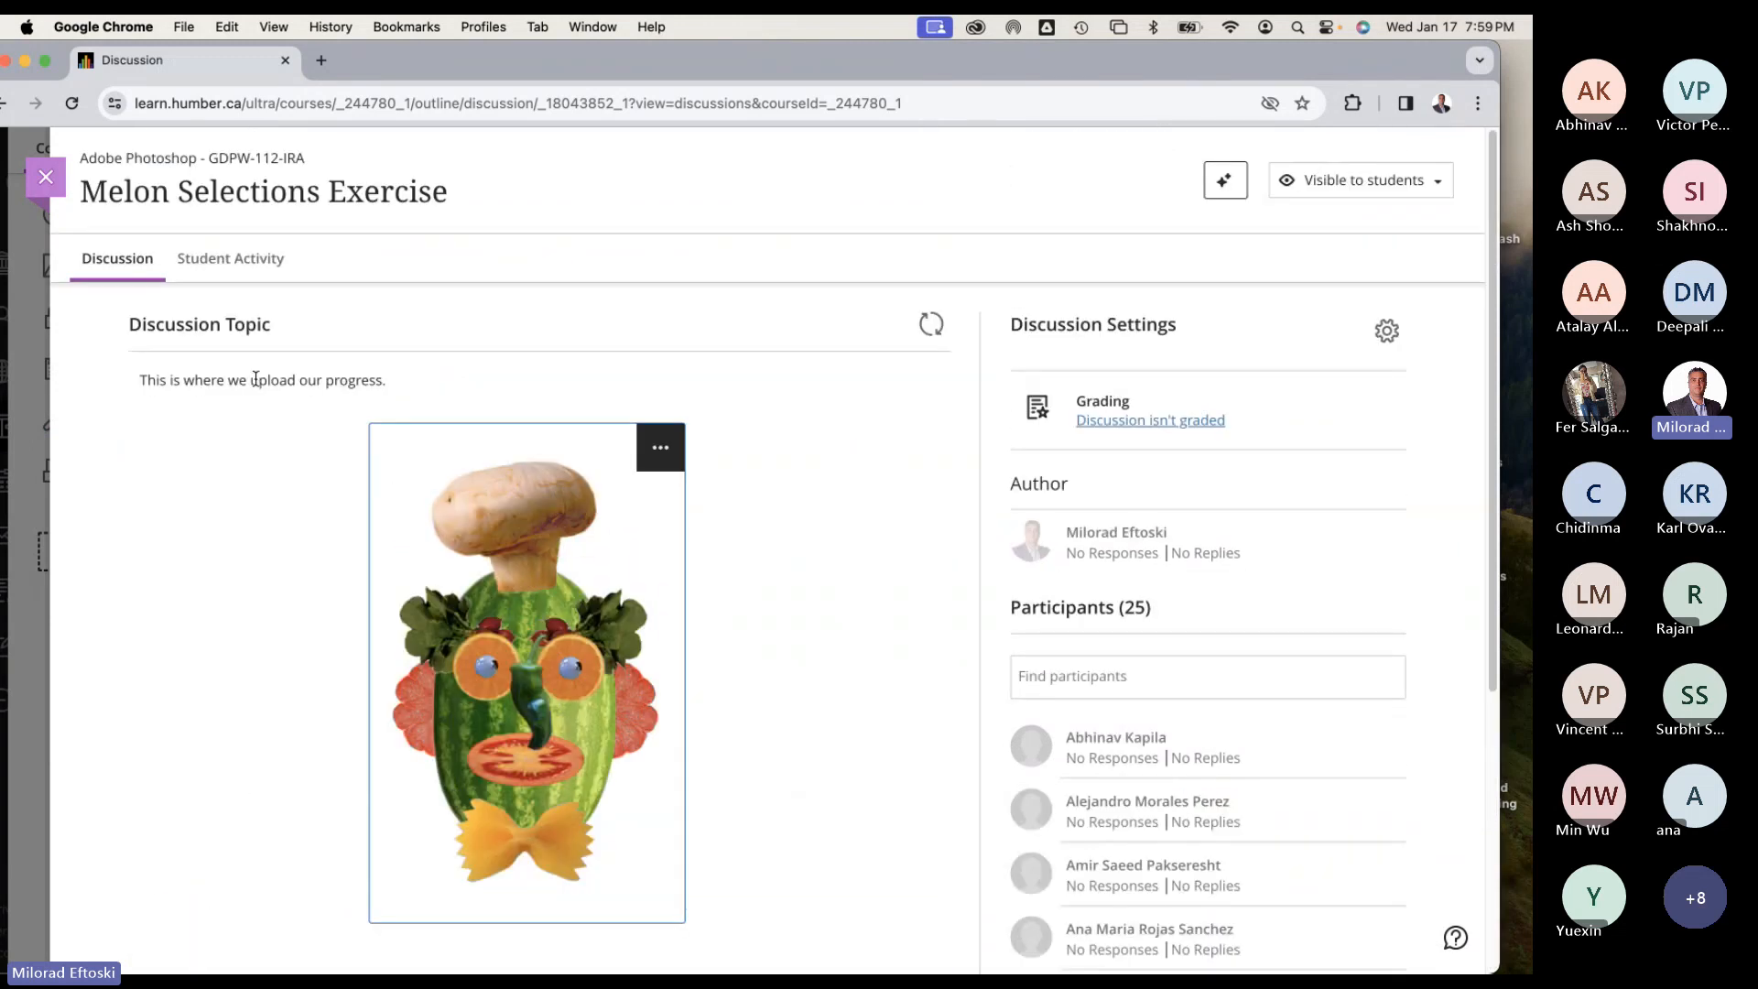
{"action": "left_click", "coordinate": [48, 178]}
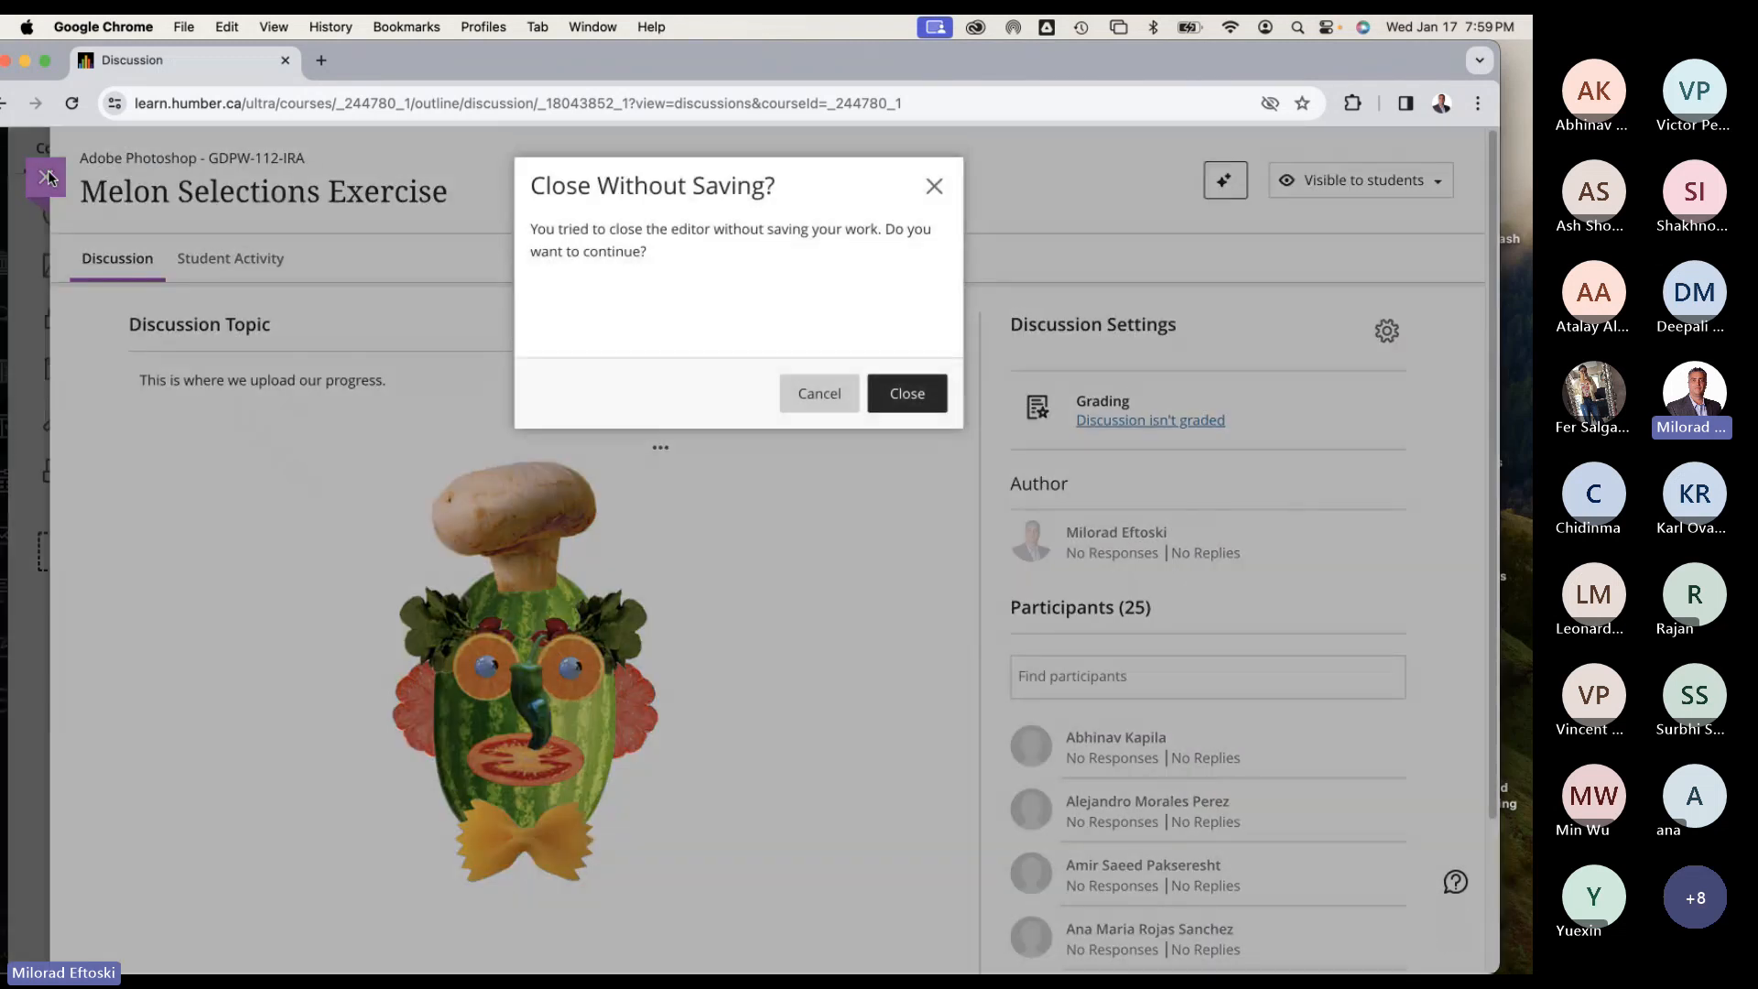
{"action": "left_click", "coordinate": [914, 398]}
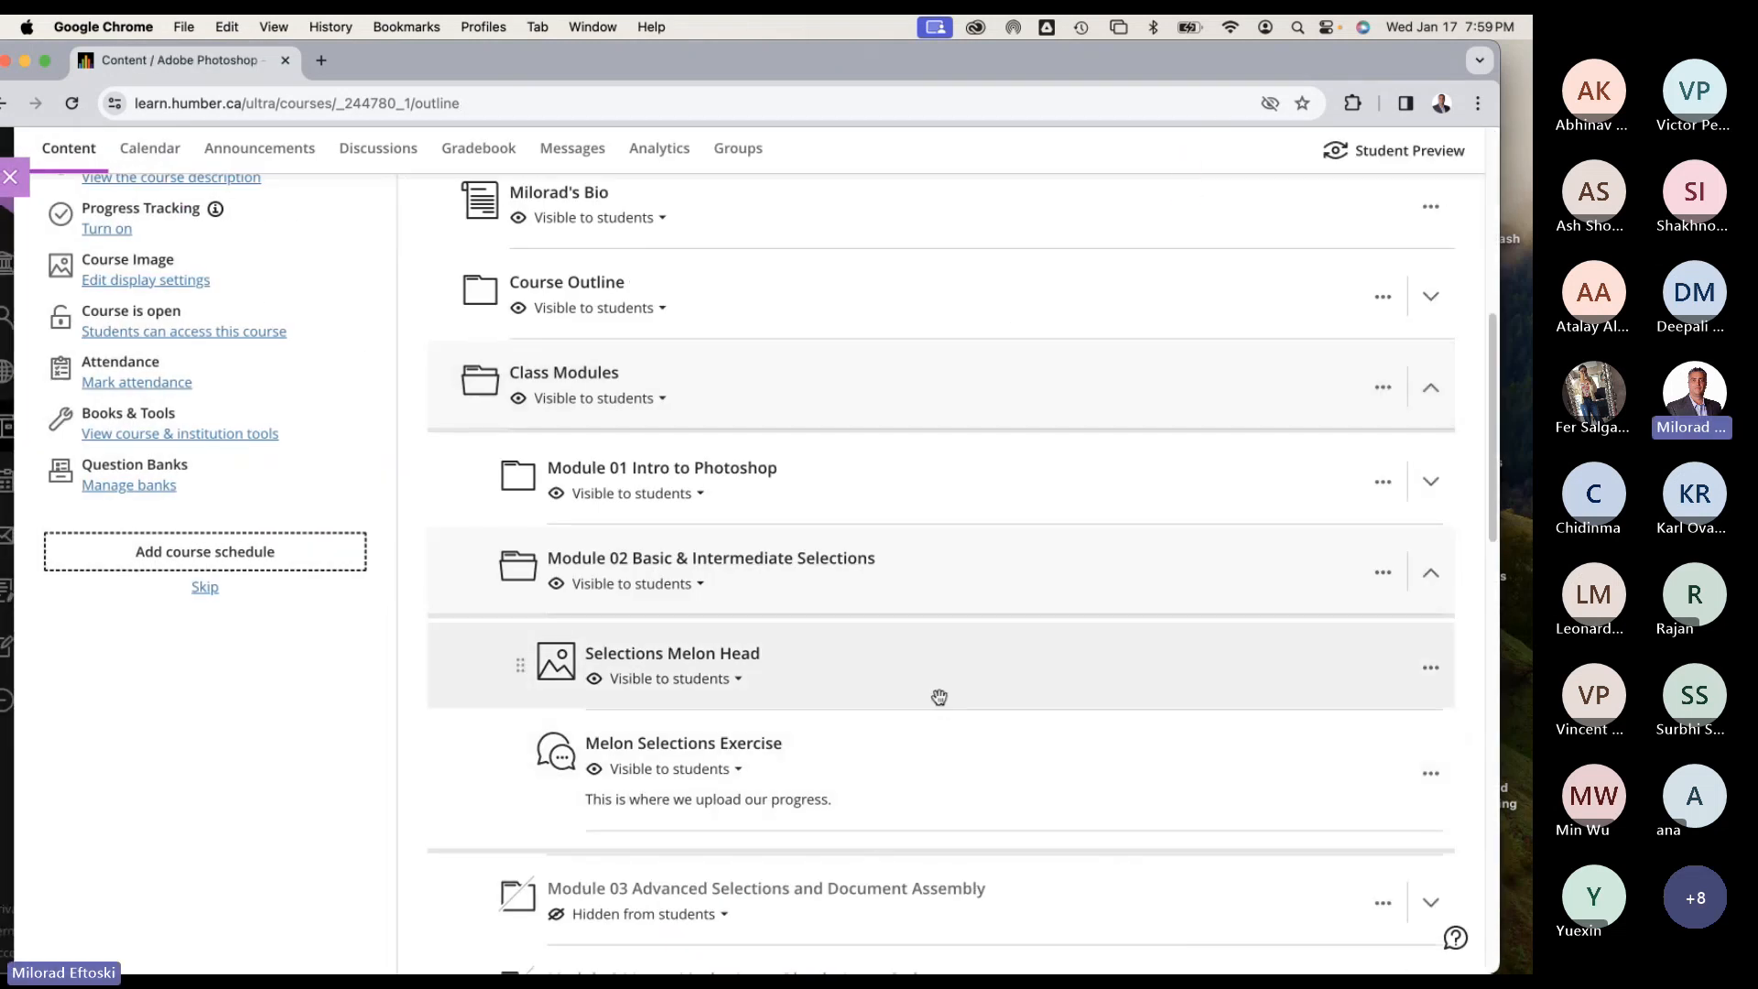
Collapse Module 02 Basic & Intermediate Selections and return to the start of the course page.
{"action": "left_click", "coordinate": [969, 584]}
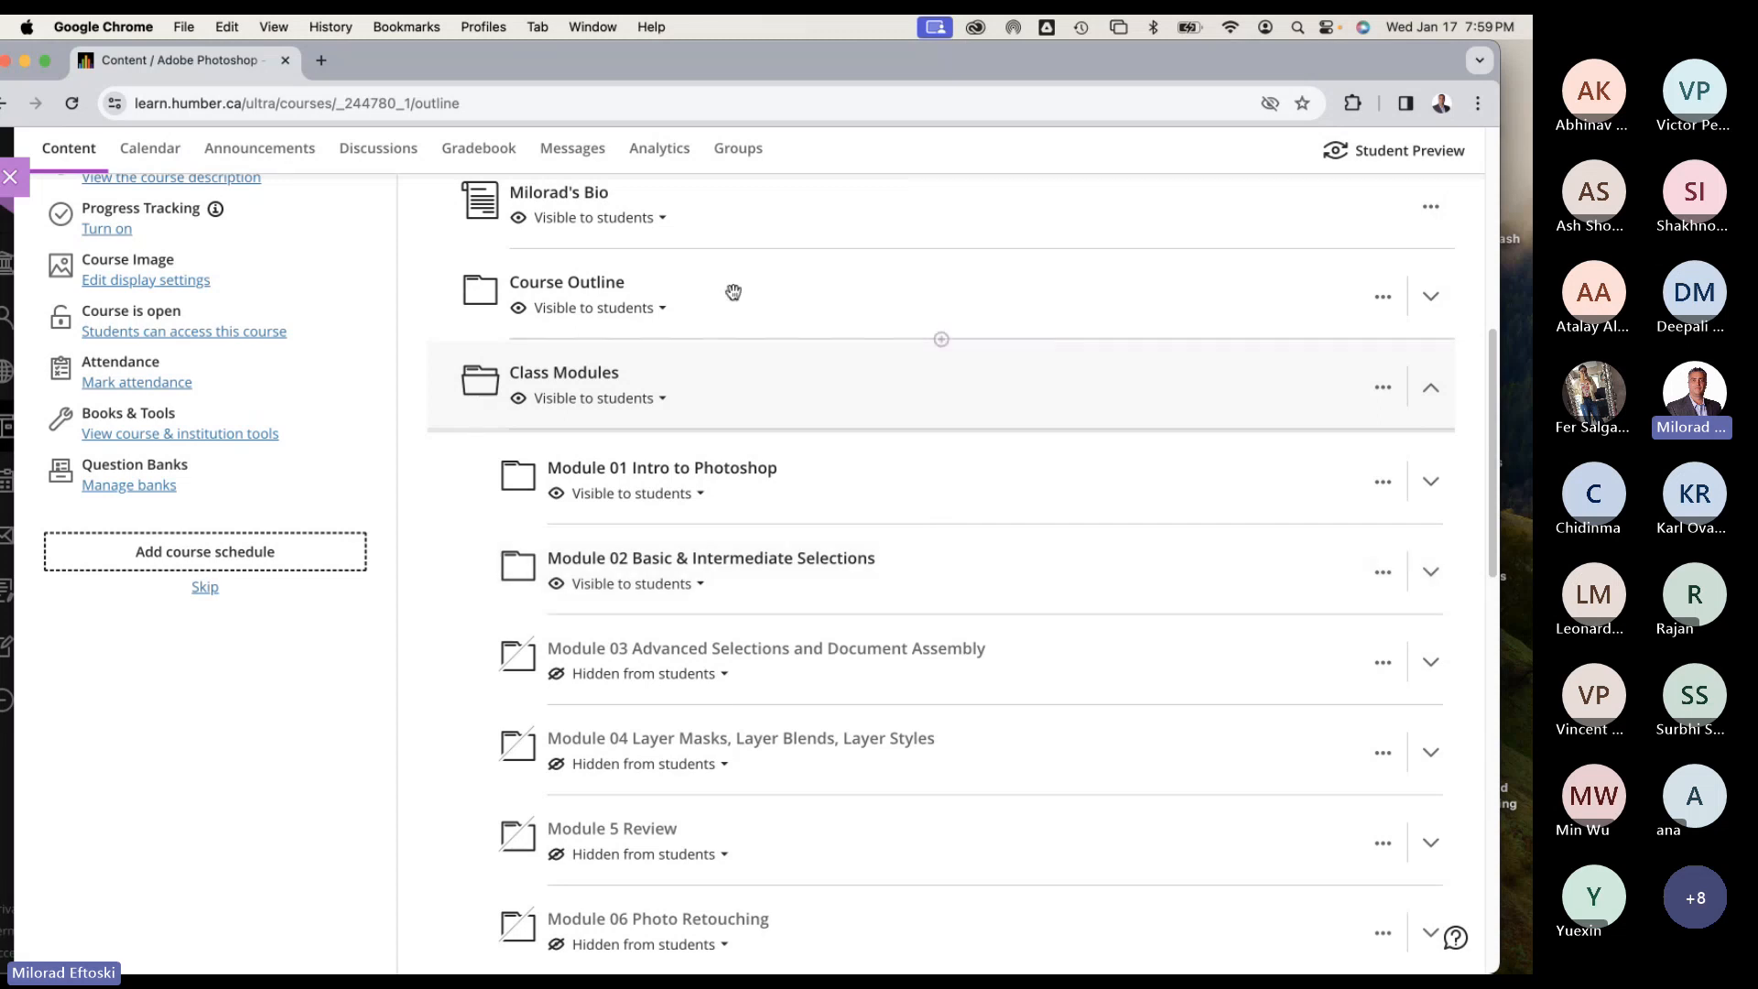
{"action": "scroll", "coordinate": [437, 329], "scroll_direction": "up", "scroll_amount": 4}
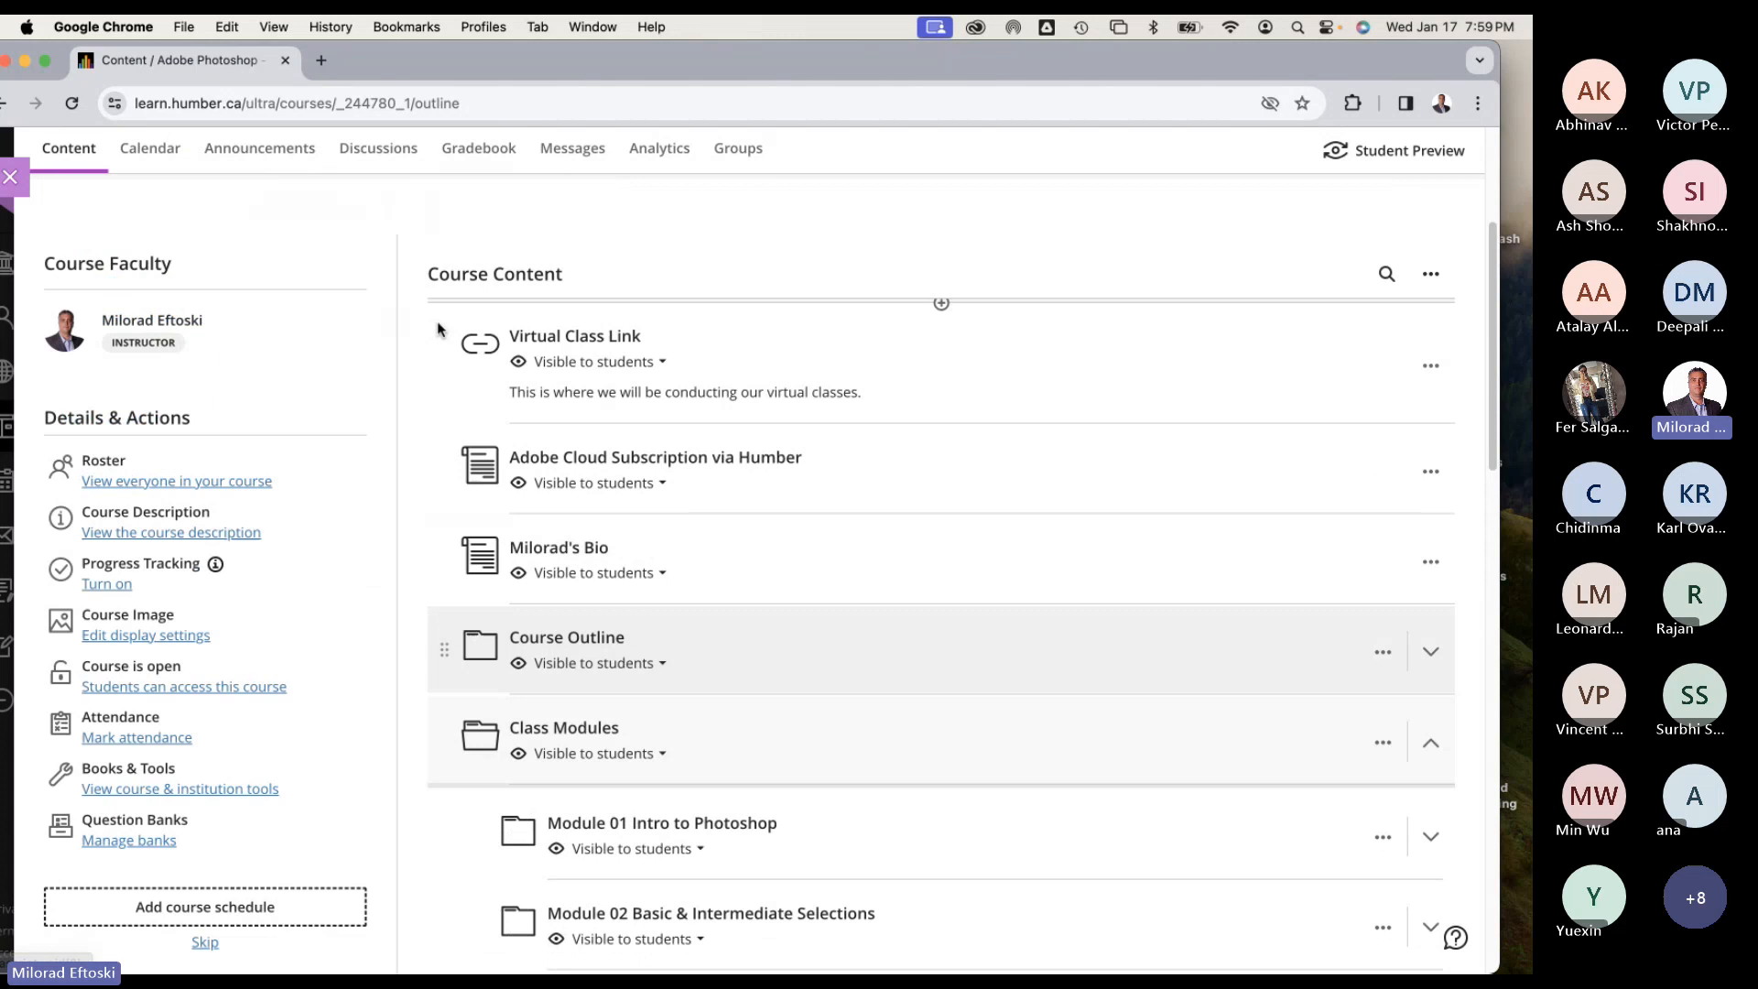
{"action": "scroll", "coordinate": [438, 329], "scroll_direction": "up", "scroll_amount": 3}
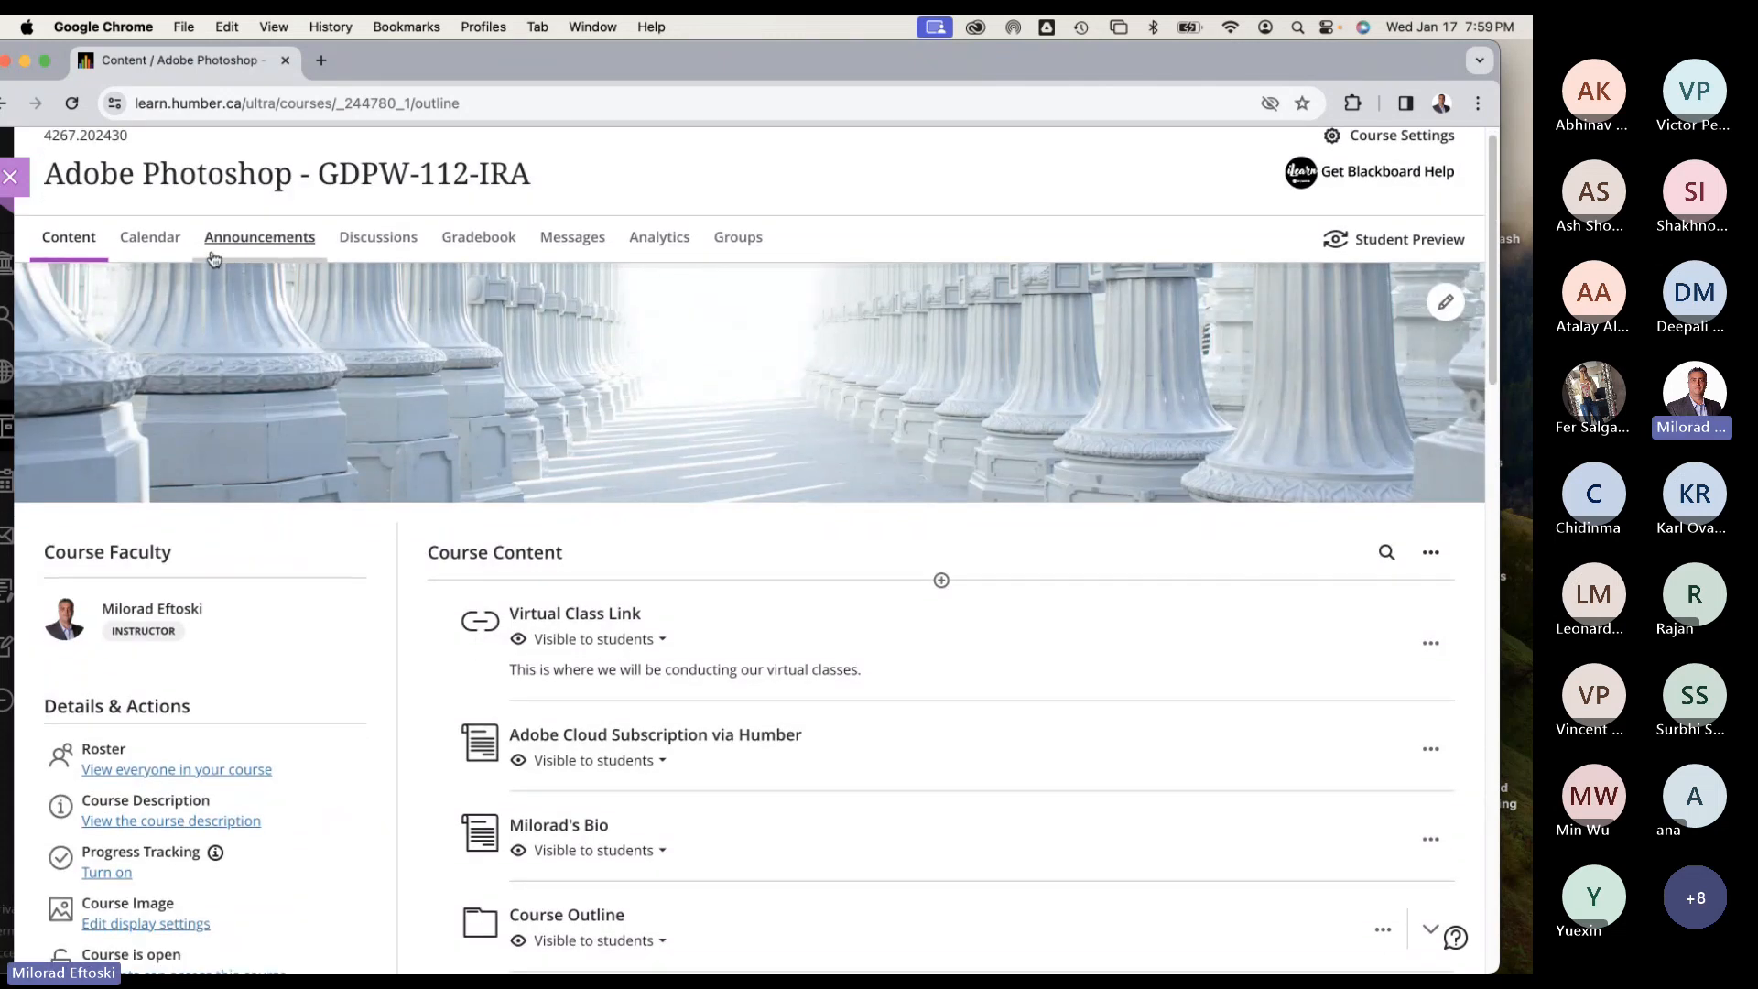
Check the Colour Abstract Exercise due on January 17 in the course calendar, view its student submissions, and close it.
{"action": "scroll", "coordinate": [355, 440], "scroll_direction": "down", "scroll_amount": 1}
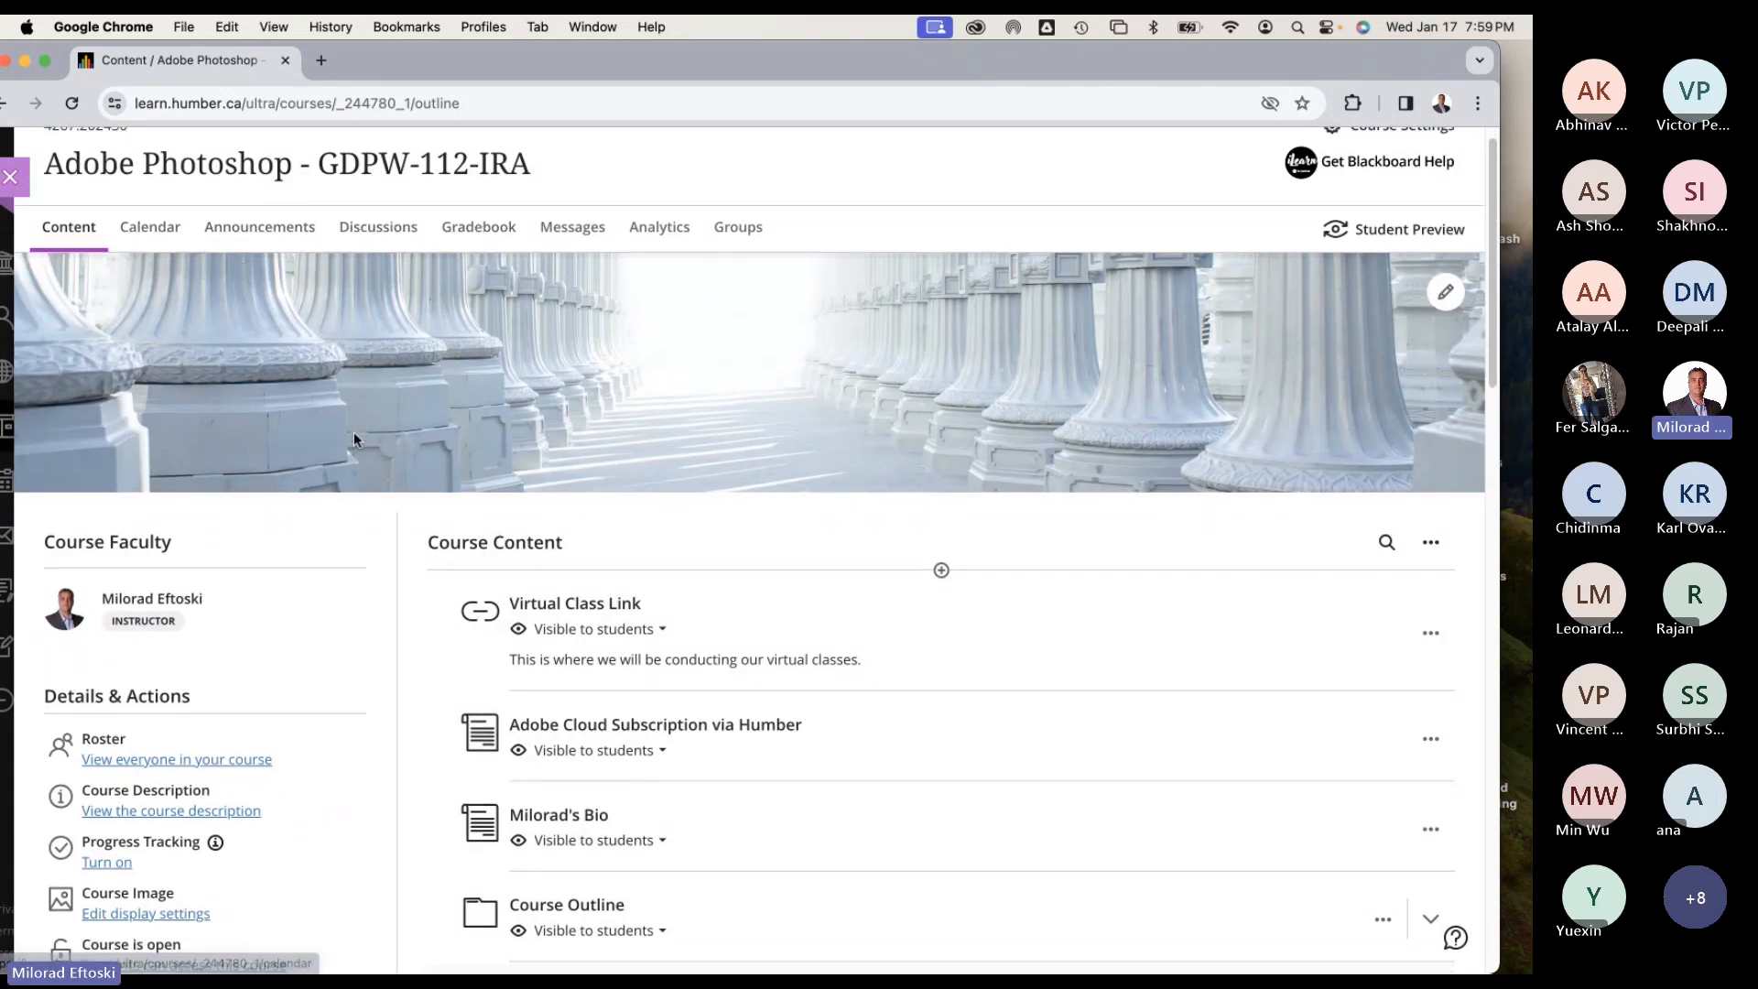
{"action": "scroll", "coordinate": [353, 431], "scroll_direction": "down", "scroll_amount": 5}
{"action": "scroll", "coordinate": [247, 348], "scroll_direction": "up", "scroll_amount": 5}
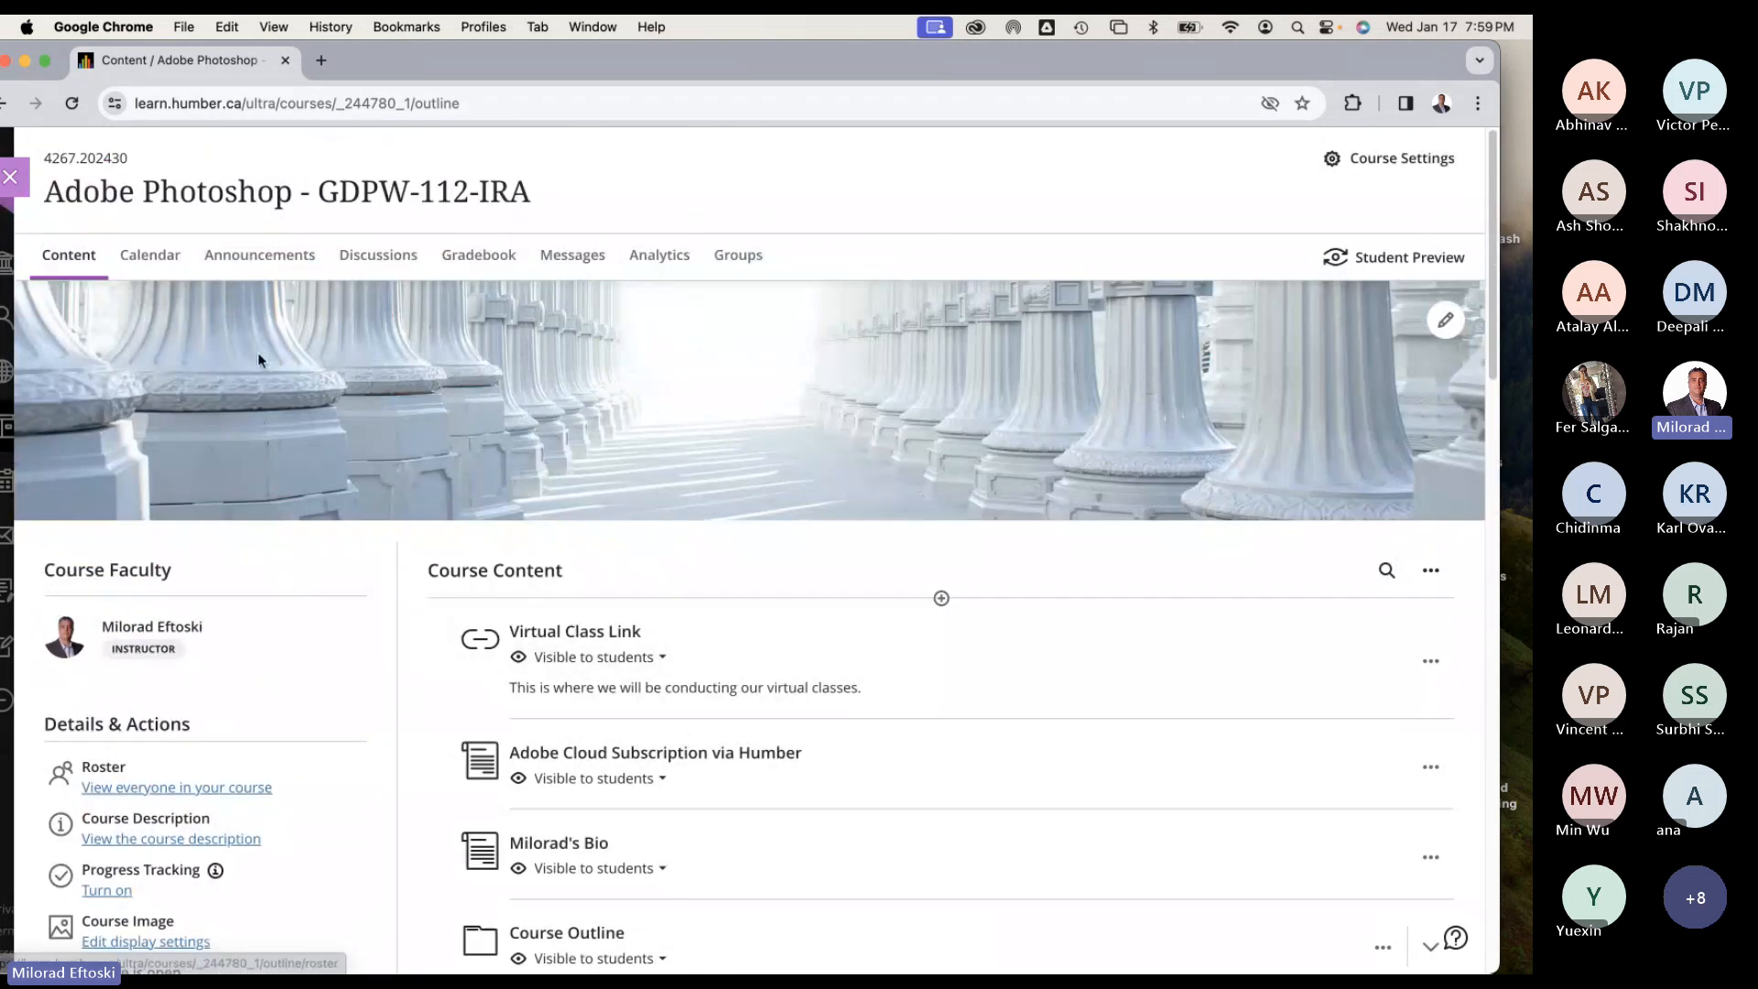
{"action": "left_click", "coordinate": [150, 255]}
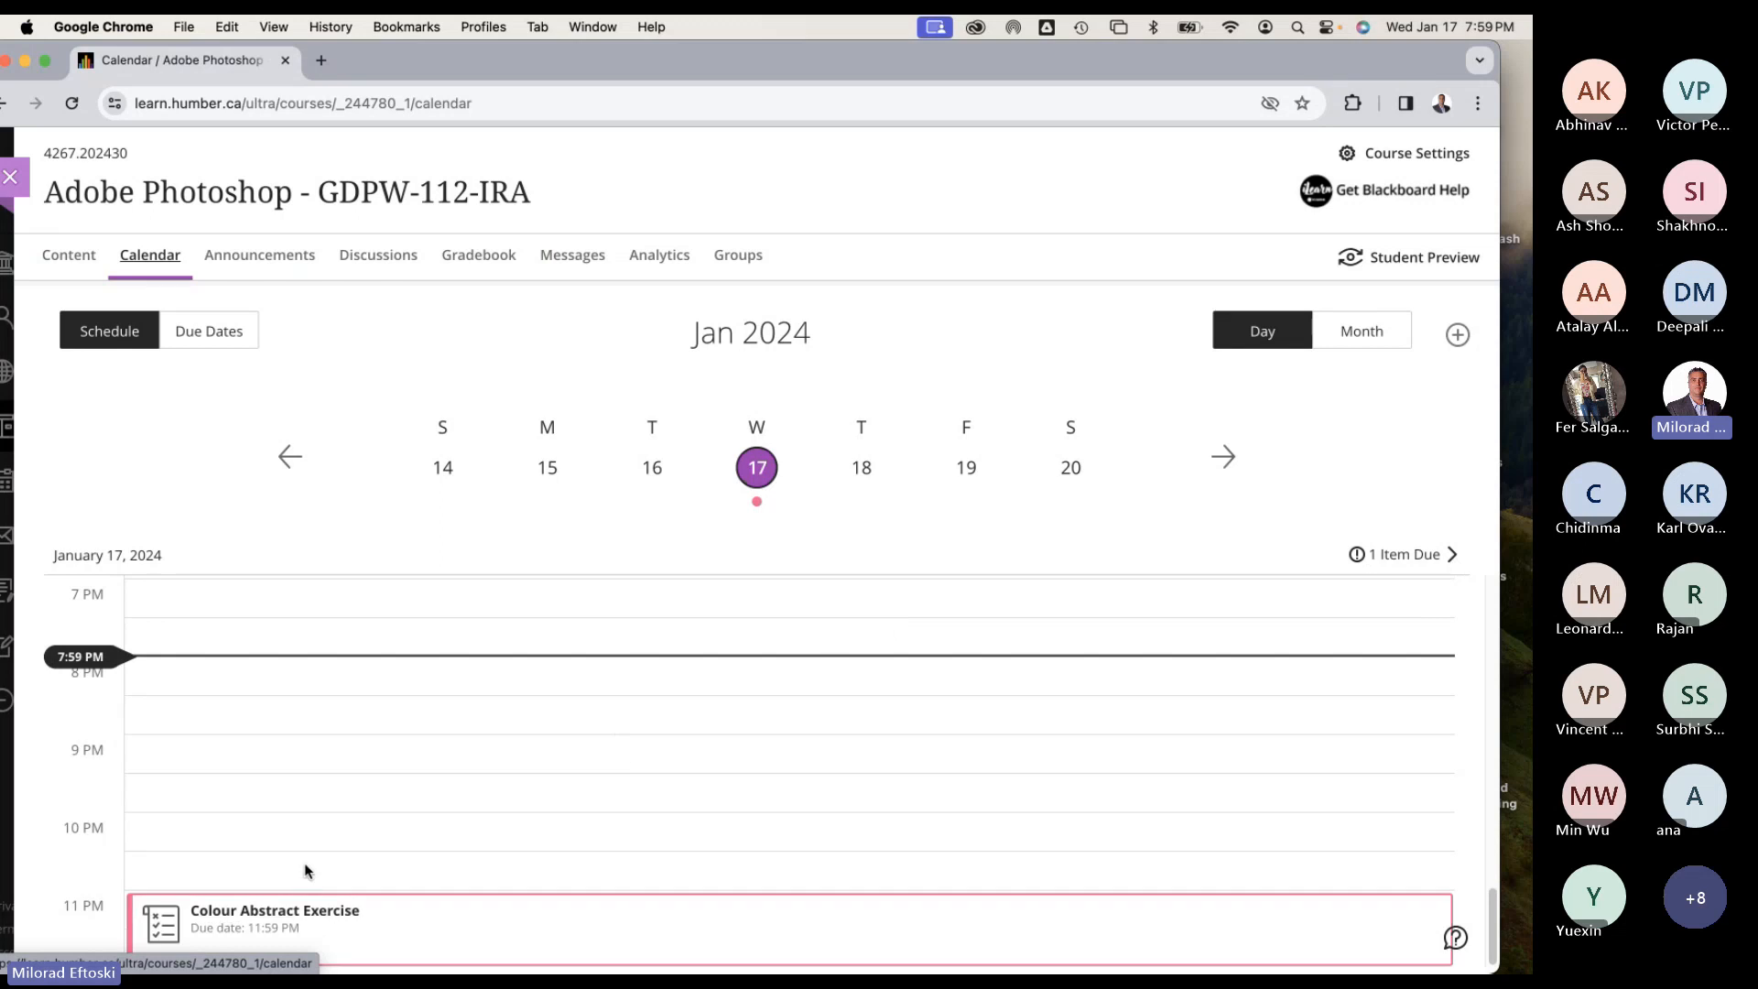
{"action": "left_click", "coordinate": [275, 916]}
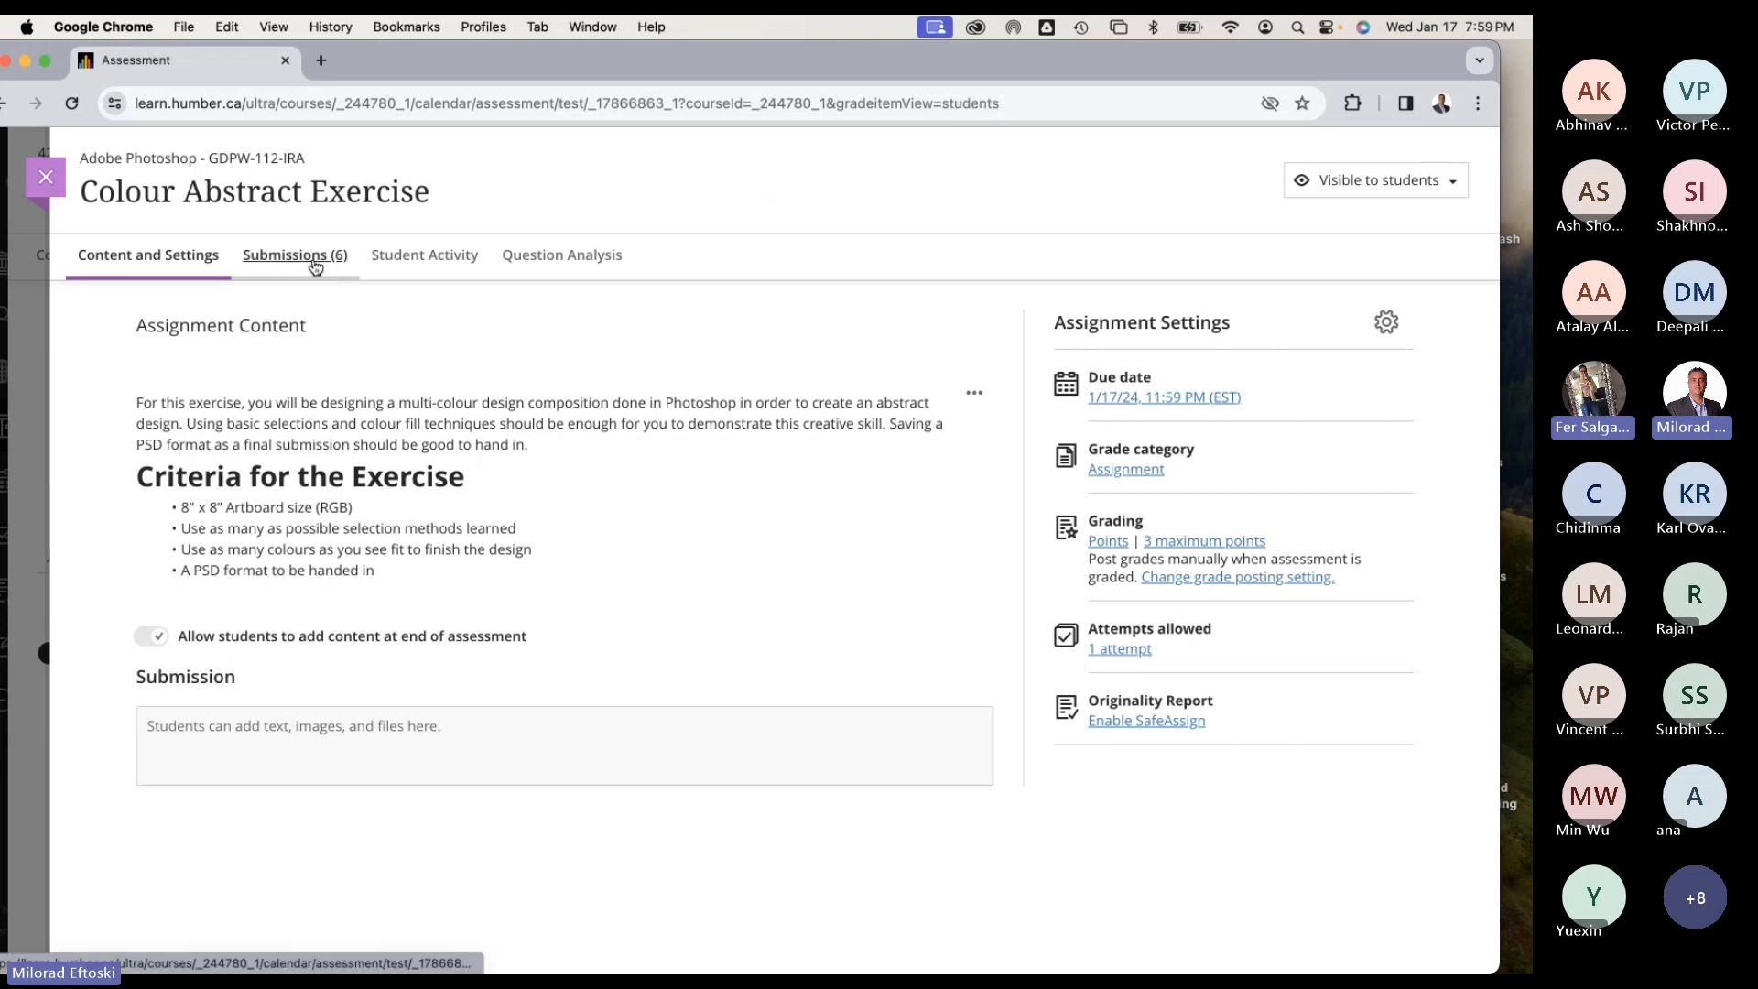
{"action": "left_click", "coordinate": [284, 261]}
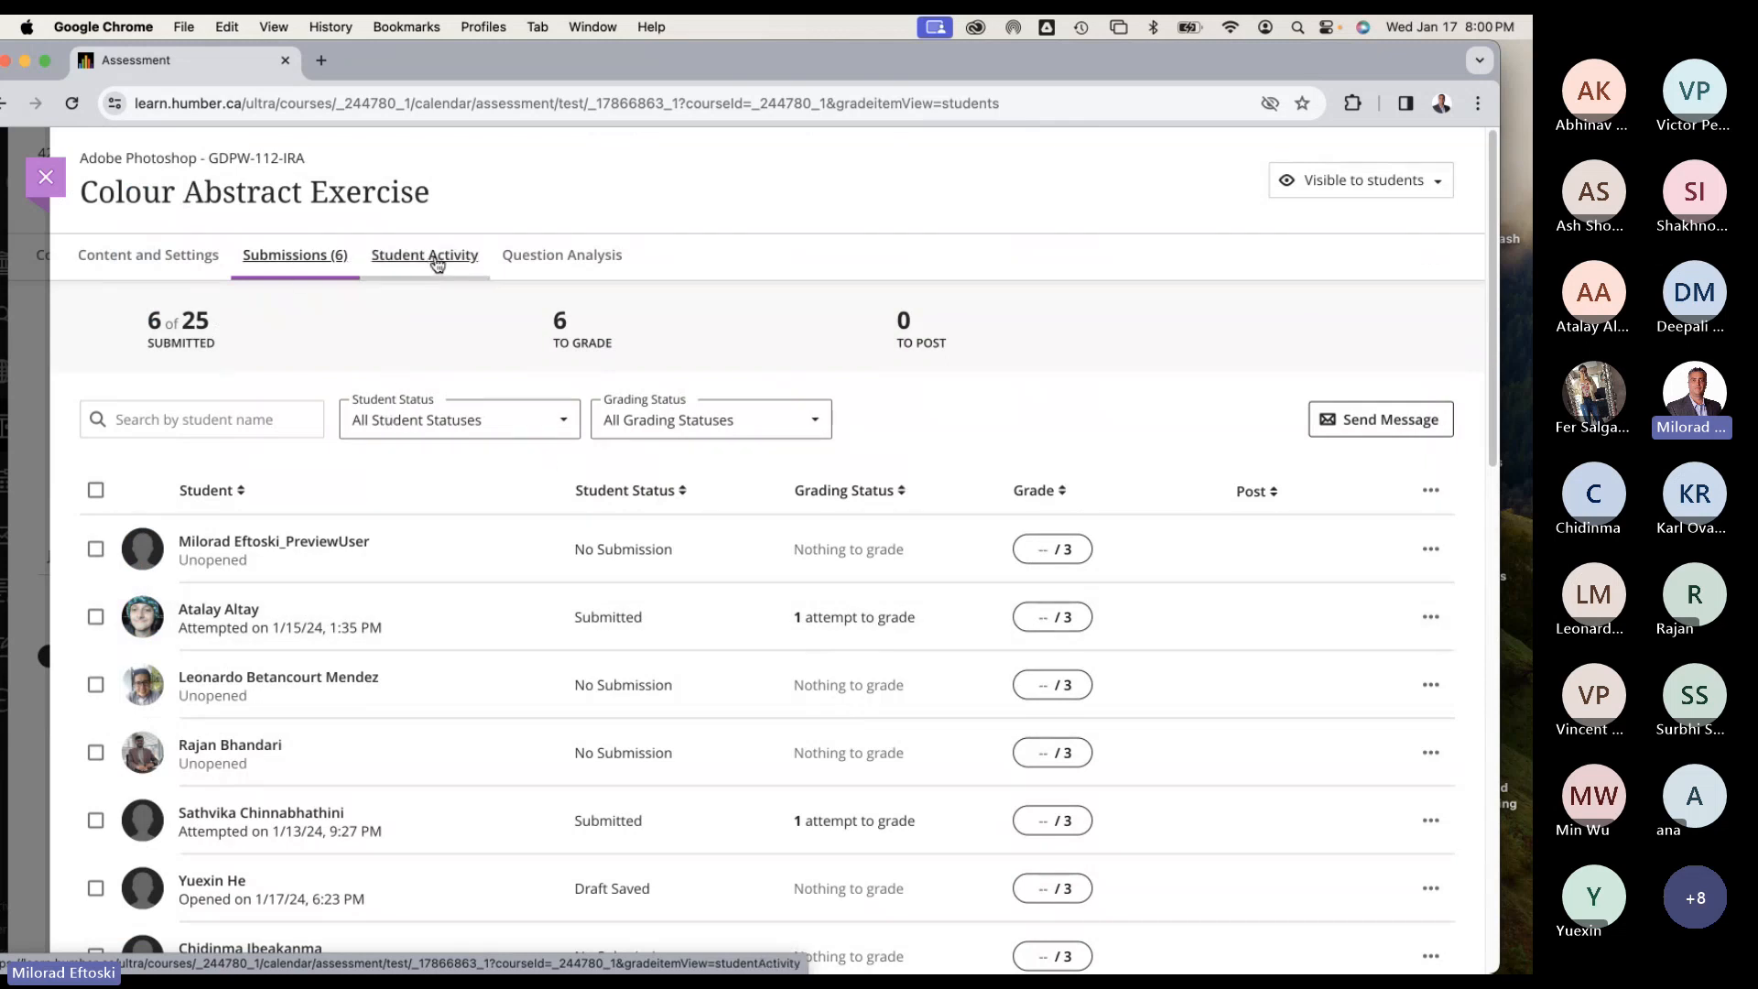
{"action": "left_click", "coordinate": [46, 177]}
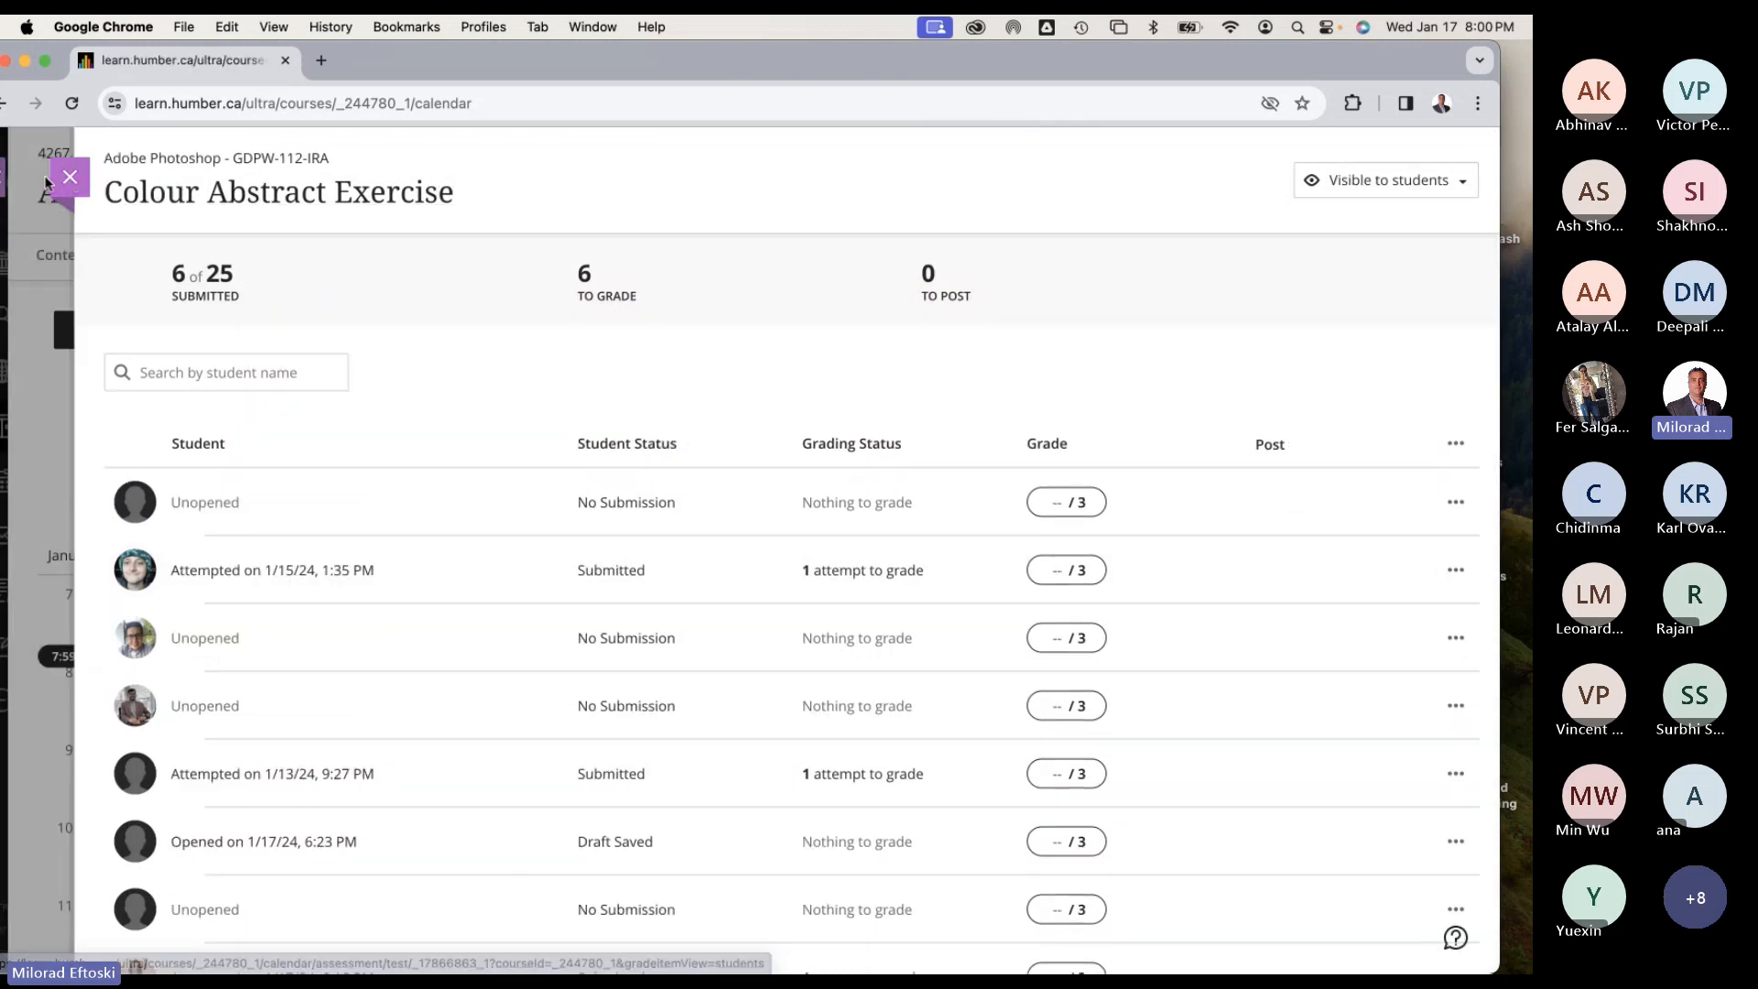
Minimise the browser, switch to Microsoft Teams, and reposition its Teams overview window on the desktop.
{"action": "left_click", "coordinate": [26, 61]}
{"action": "mouse_move", "coordinate": [928, 969]}
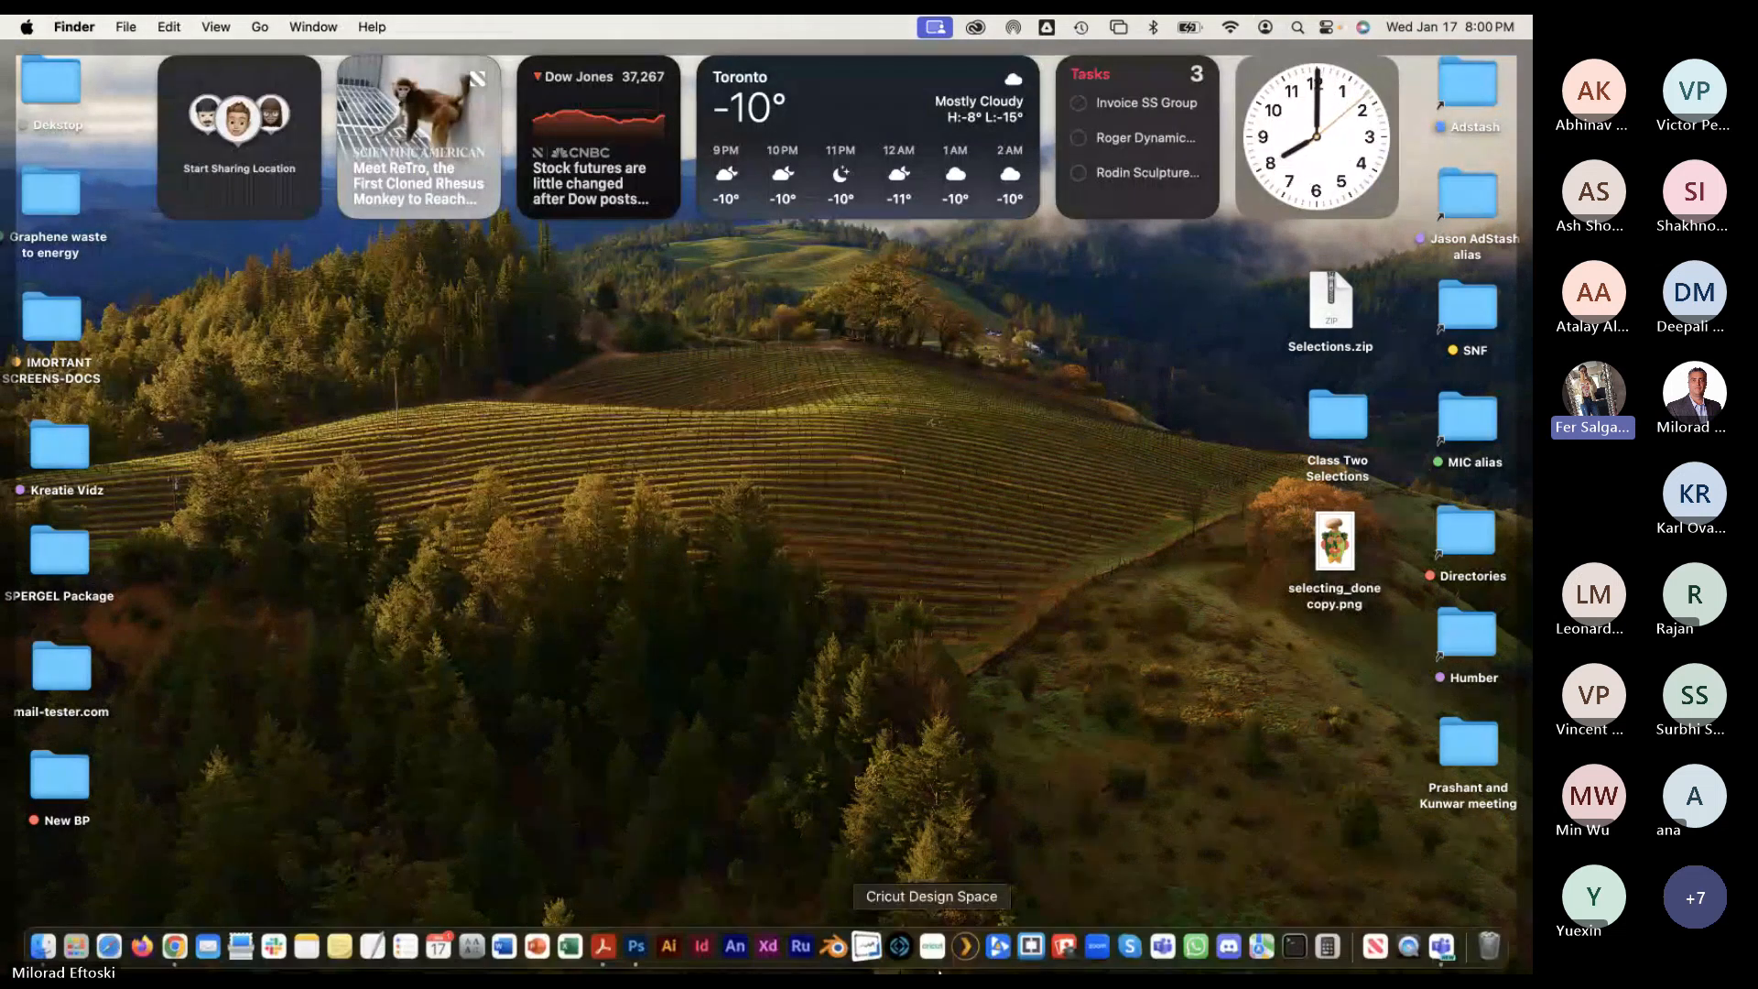
{"action": "left_click", "coordinate": [1443, 950]}
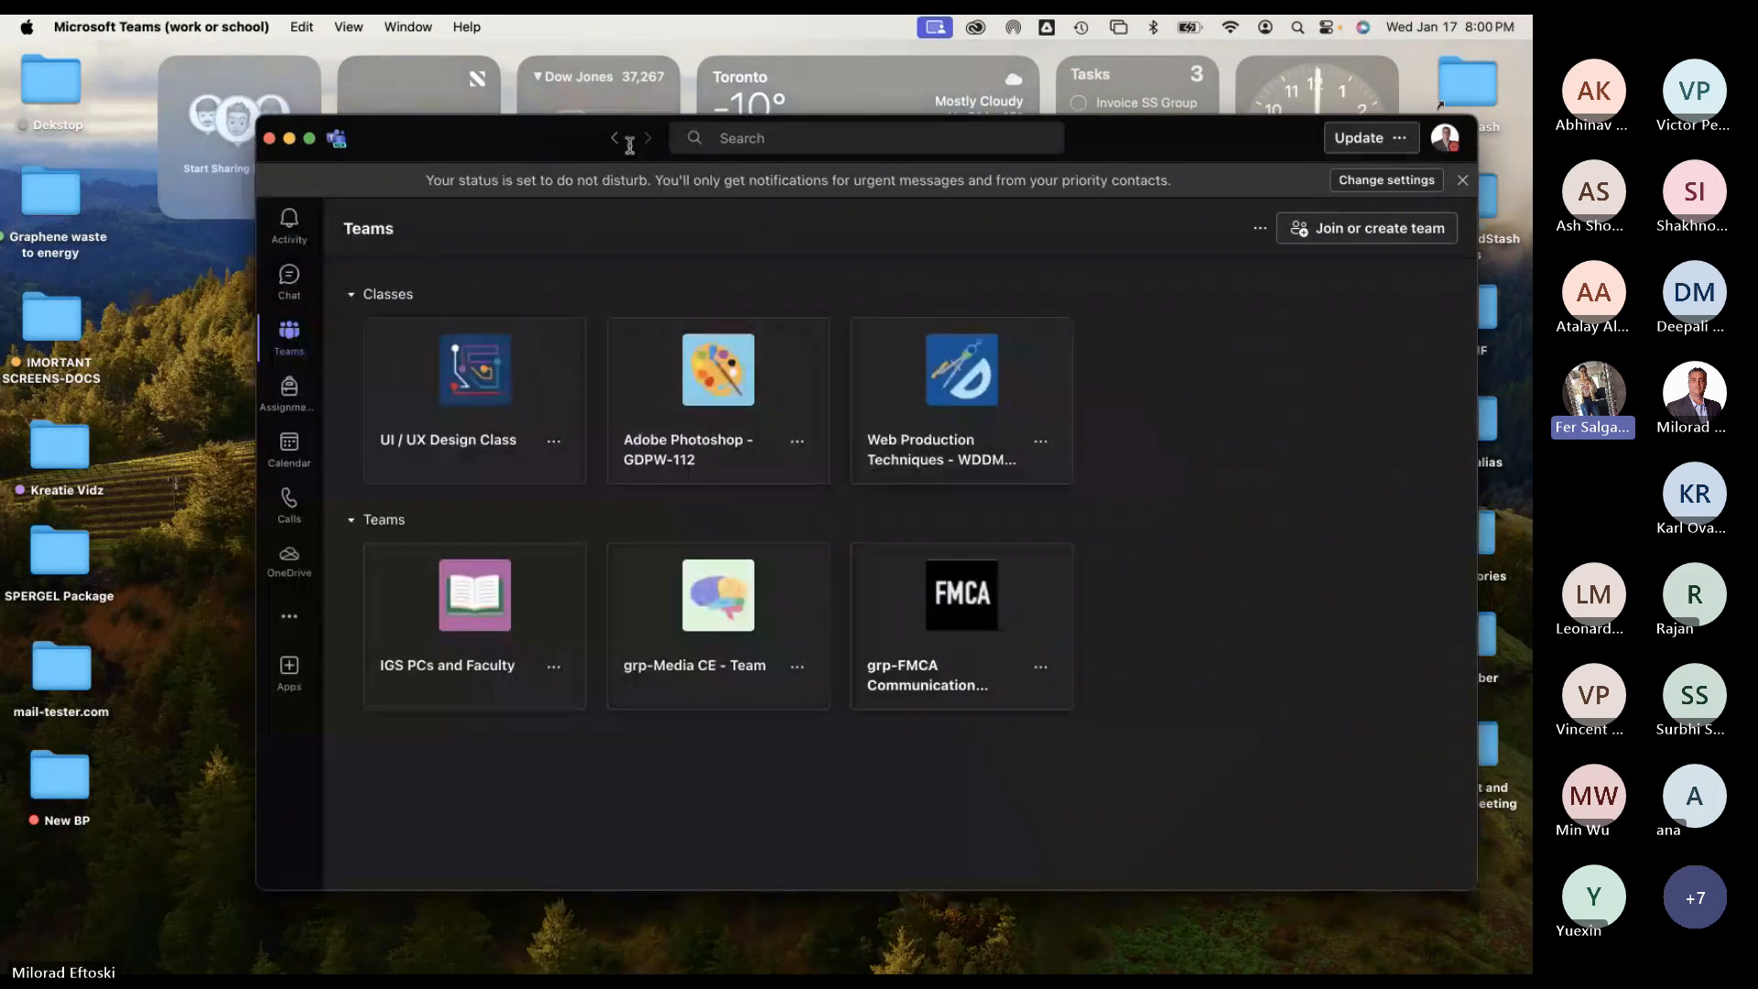
{"action": "left_click_drag", "start_coordinate": [550, 144], "coordinate": [419, 178]}
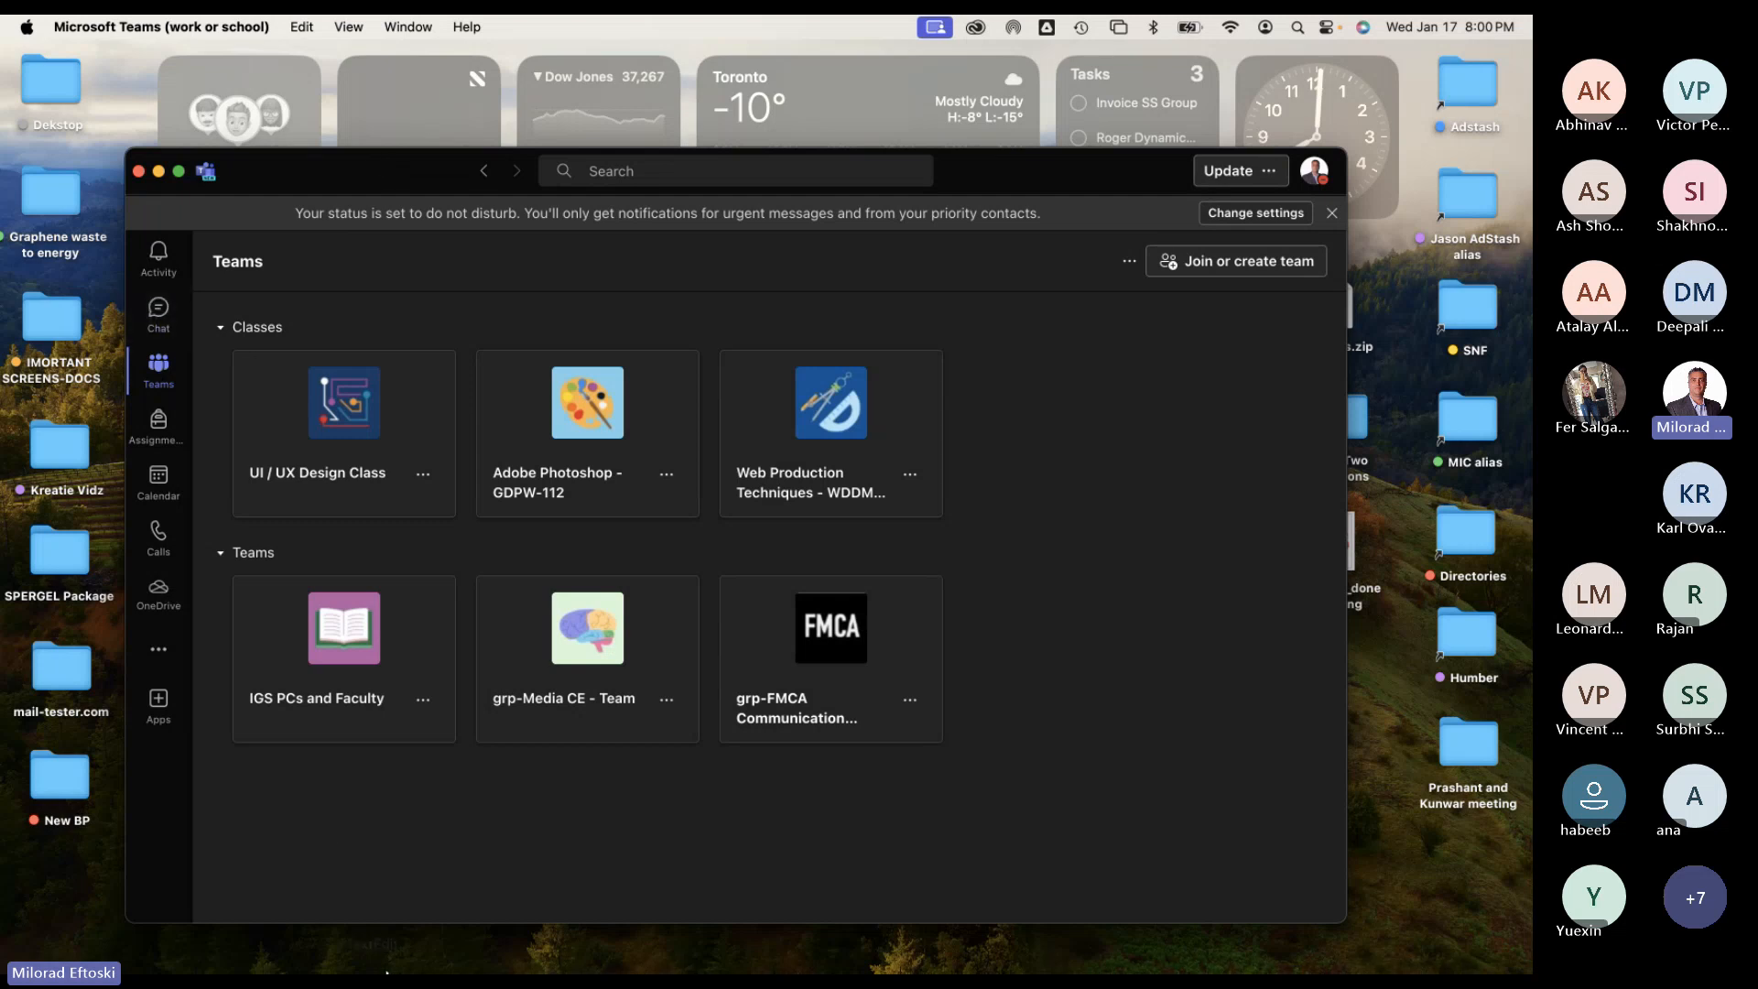
Return to Chrome, reopen the Adobe Photoshop - GDPW-112-IRA course content, and open Abstract Exercise Challenge in Module 01 Intro to Photoshop.
{"action": "left_click", "coordinate": [256, 957]}
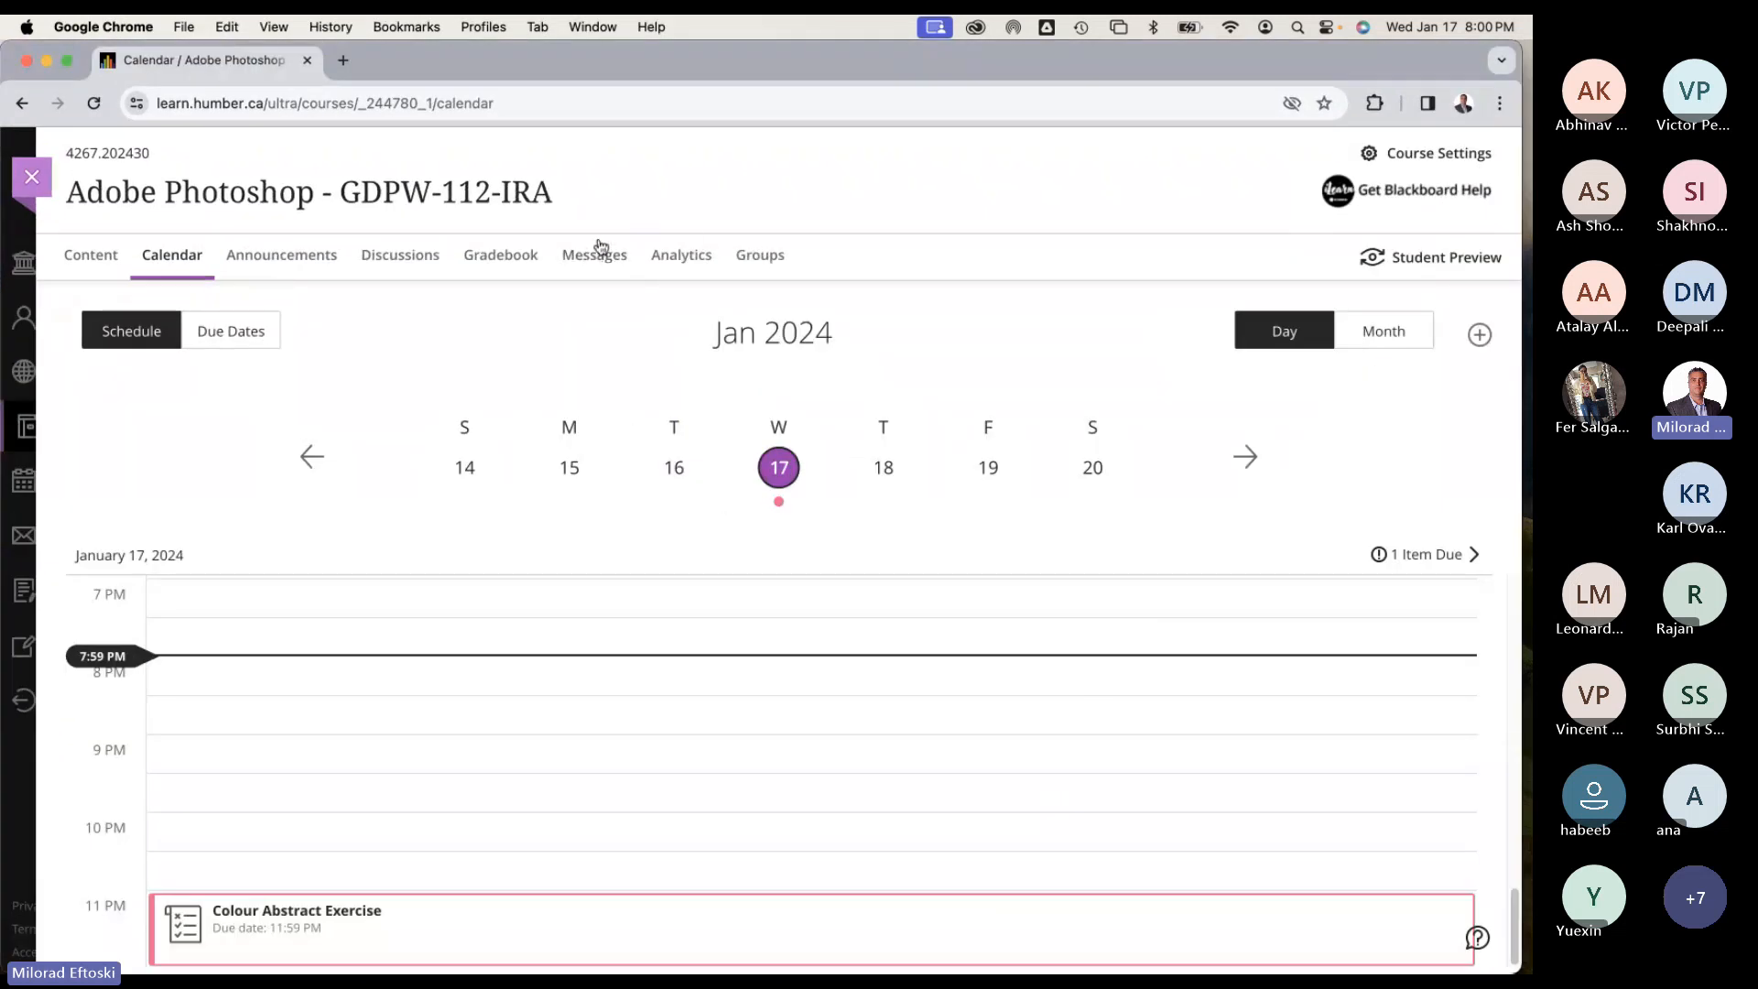
{"action": "left_click", "coordinate": [32, 176]}
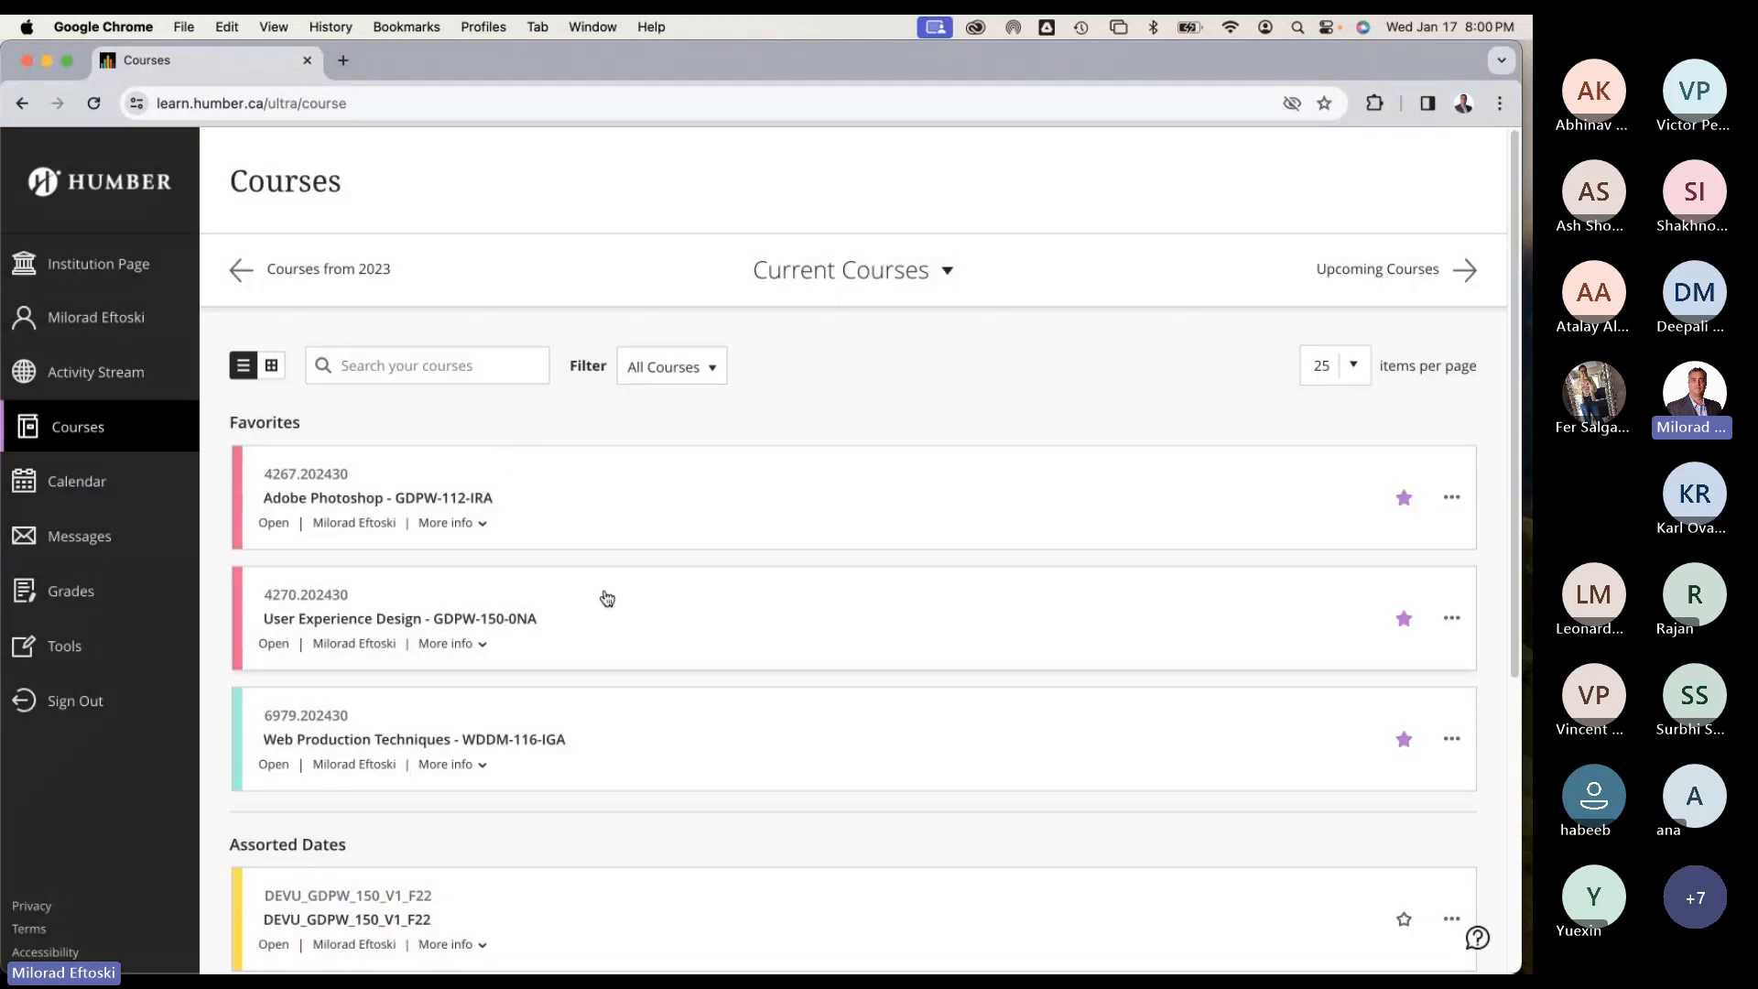
{"action": "left_click", "coordinate": [701, 514]}
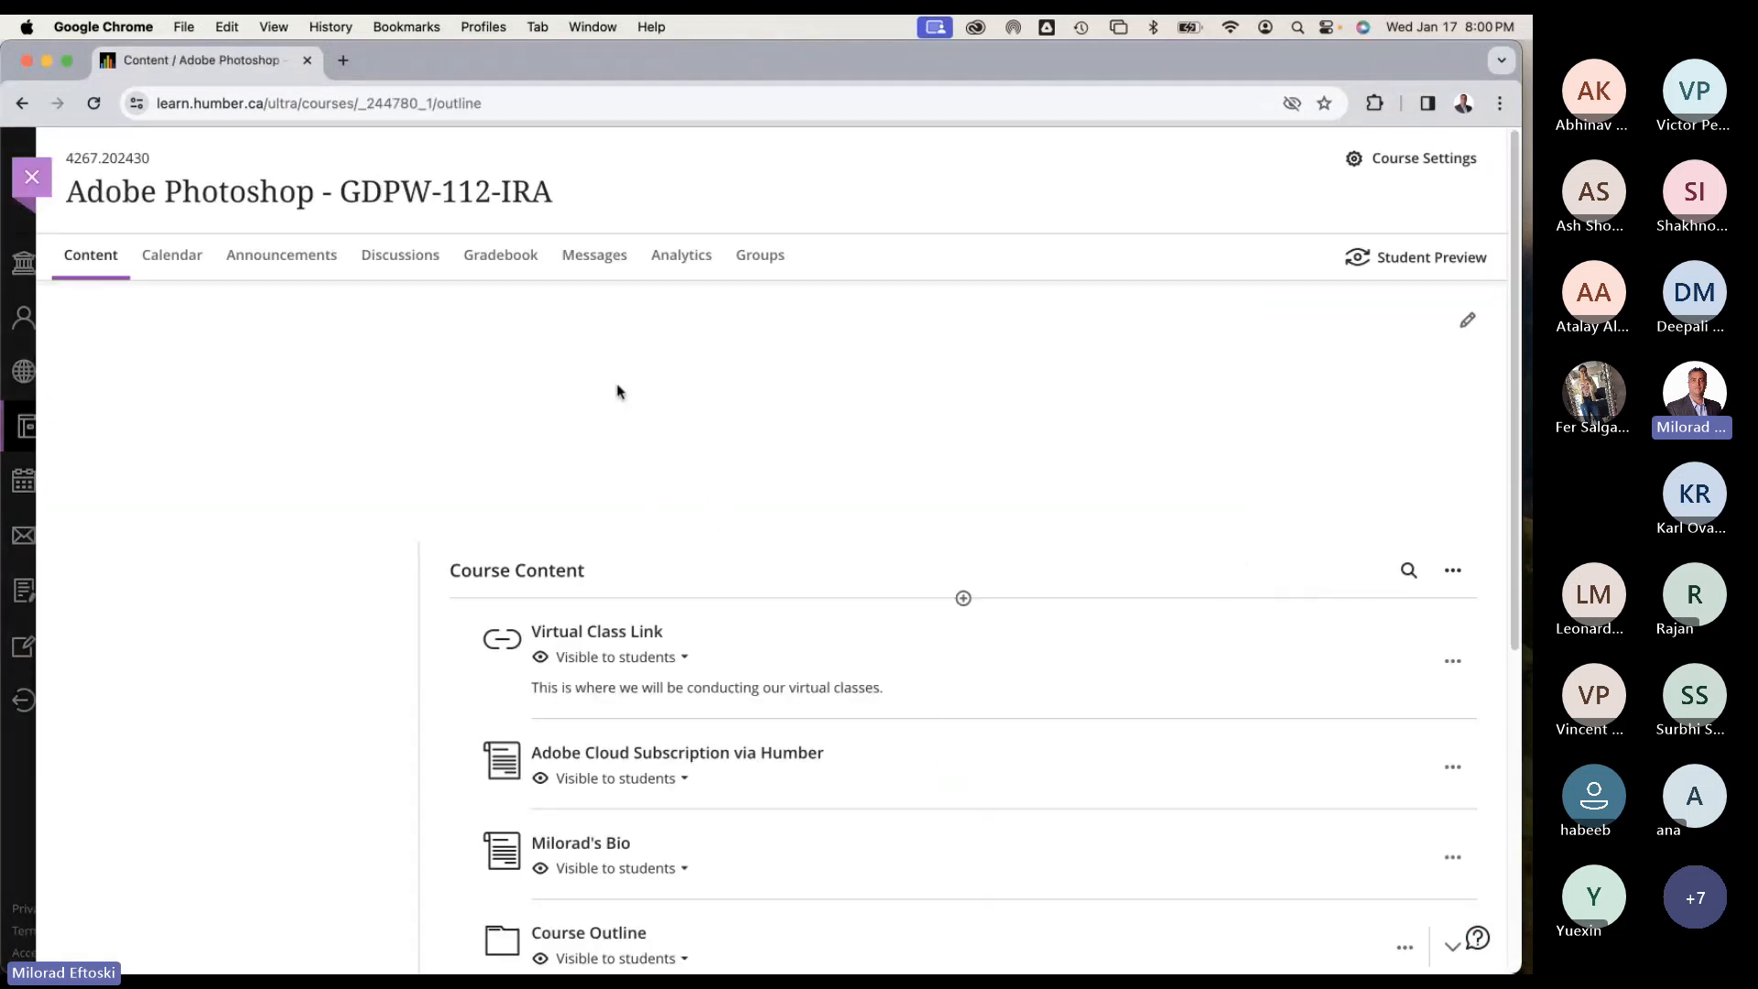
{"action": "scroll", "coordinate": [796, 582], "scroll_direction": "down", "scroll_amount": 5}
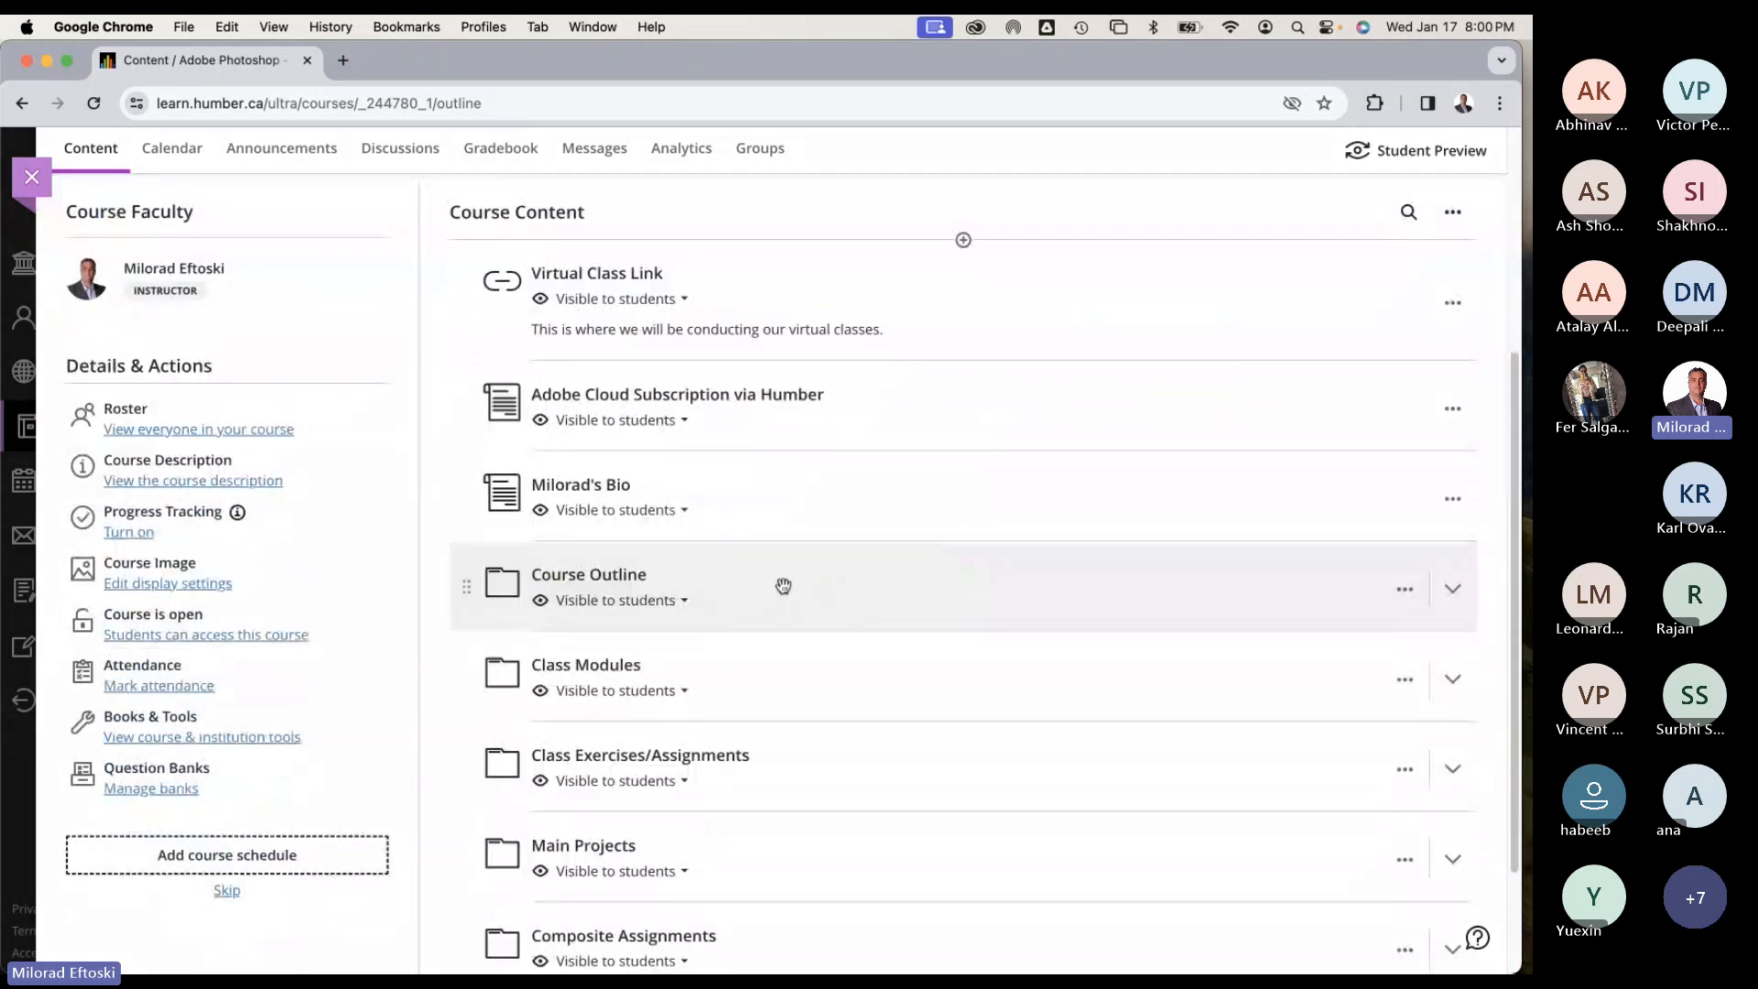
{"action": "left_click", "coordinate": [785, 669]}
{"action": "scroll", "coordinate": [829, 650], "scroll_direction": "down", "scroll_amount": 3}
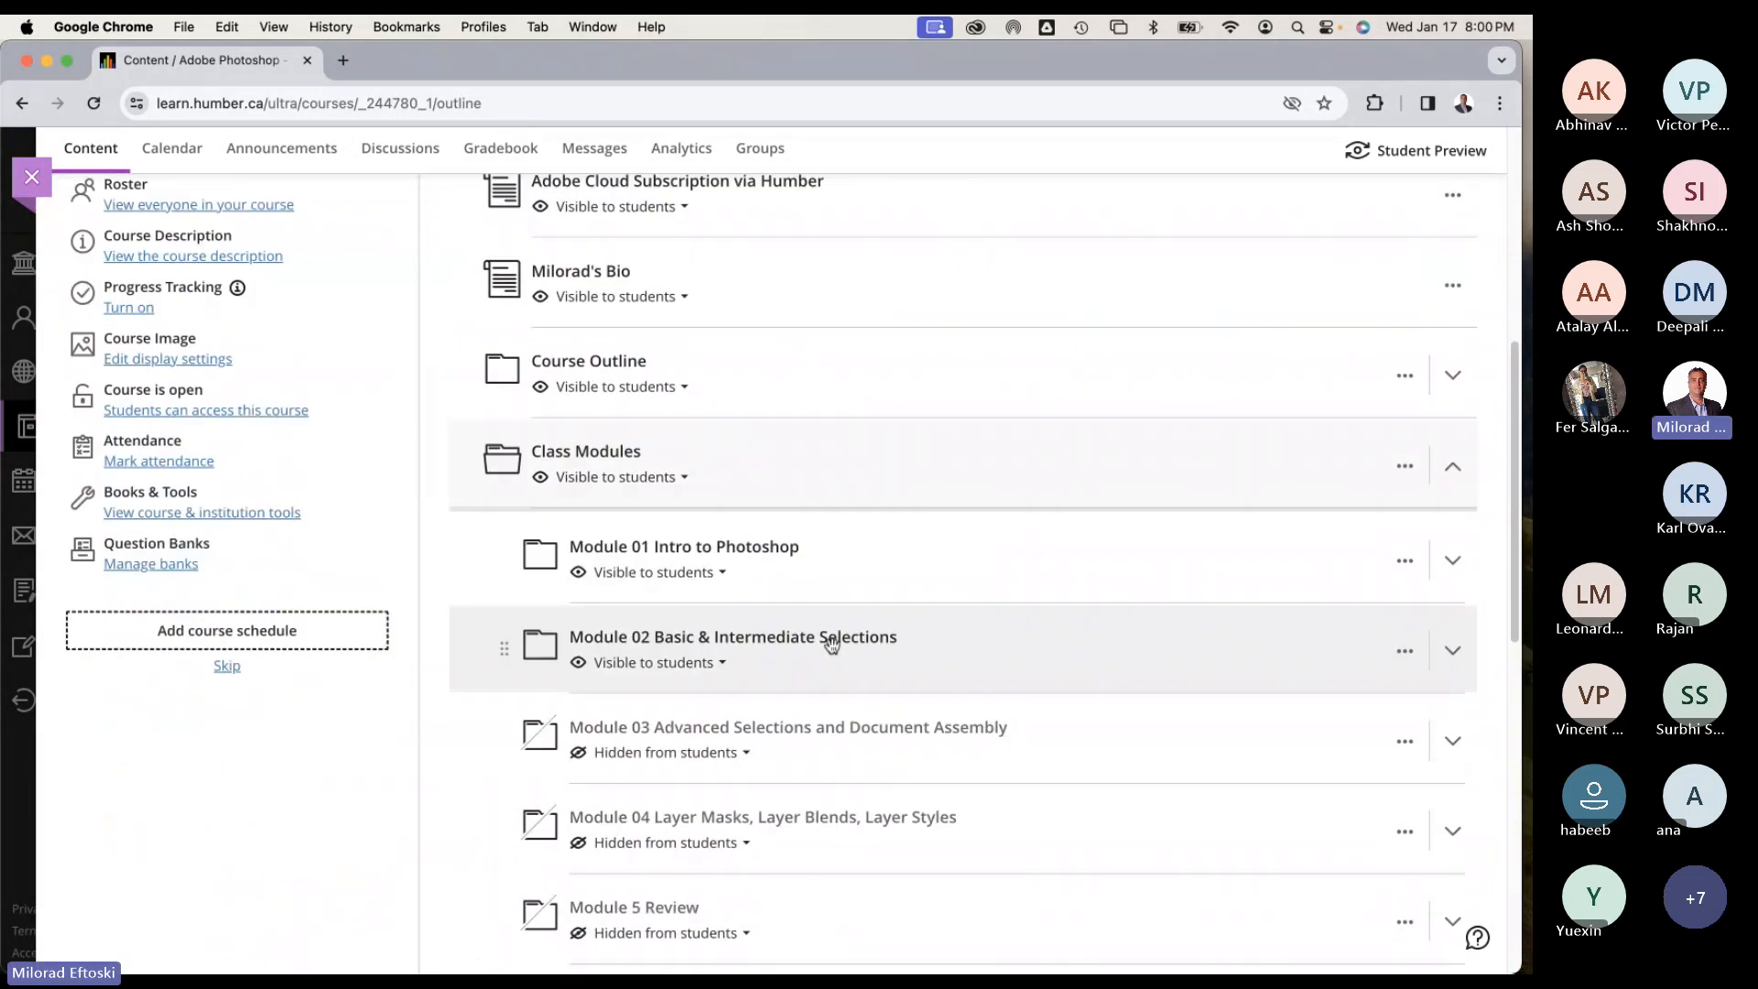
{"action": "left_click", "coordinate": [887, 581]}
{"action": "scroll", "coordinate": [796, 586], "scroll_direction": "down", "scroll_amount": 3}
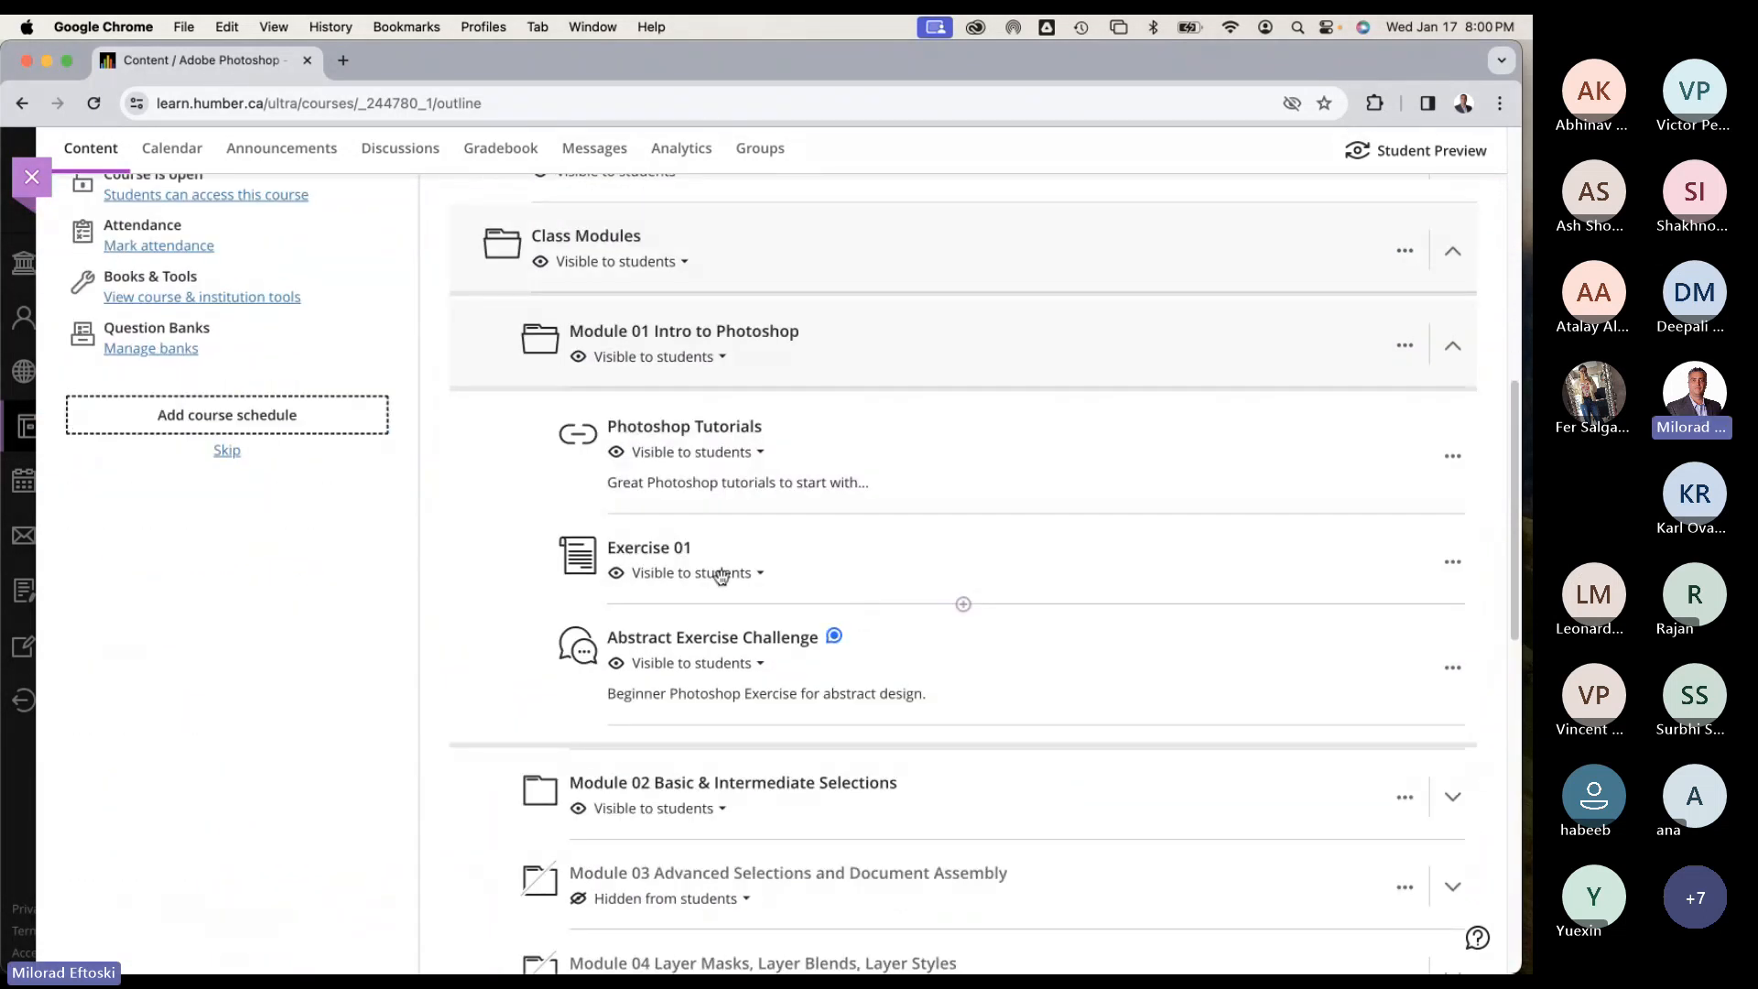
{"action": "left_click", "coordinate": [758, 644]}
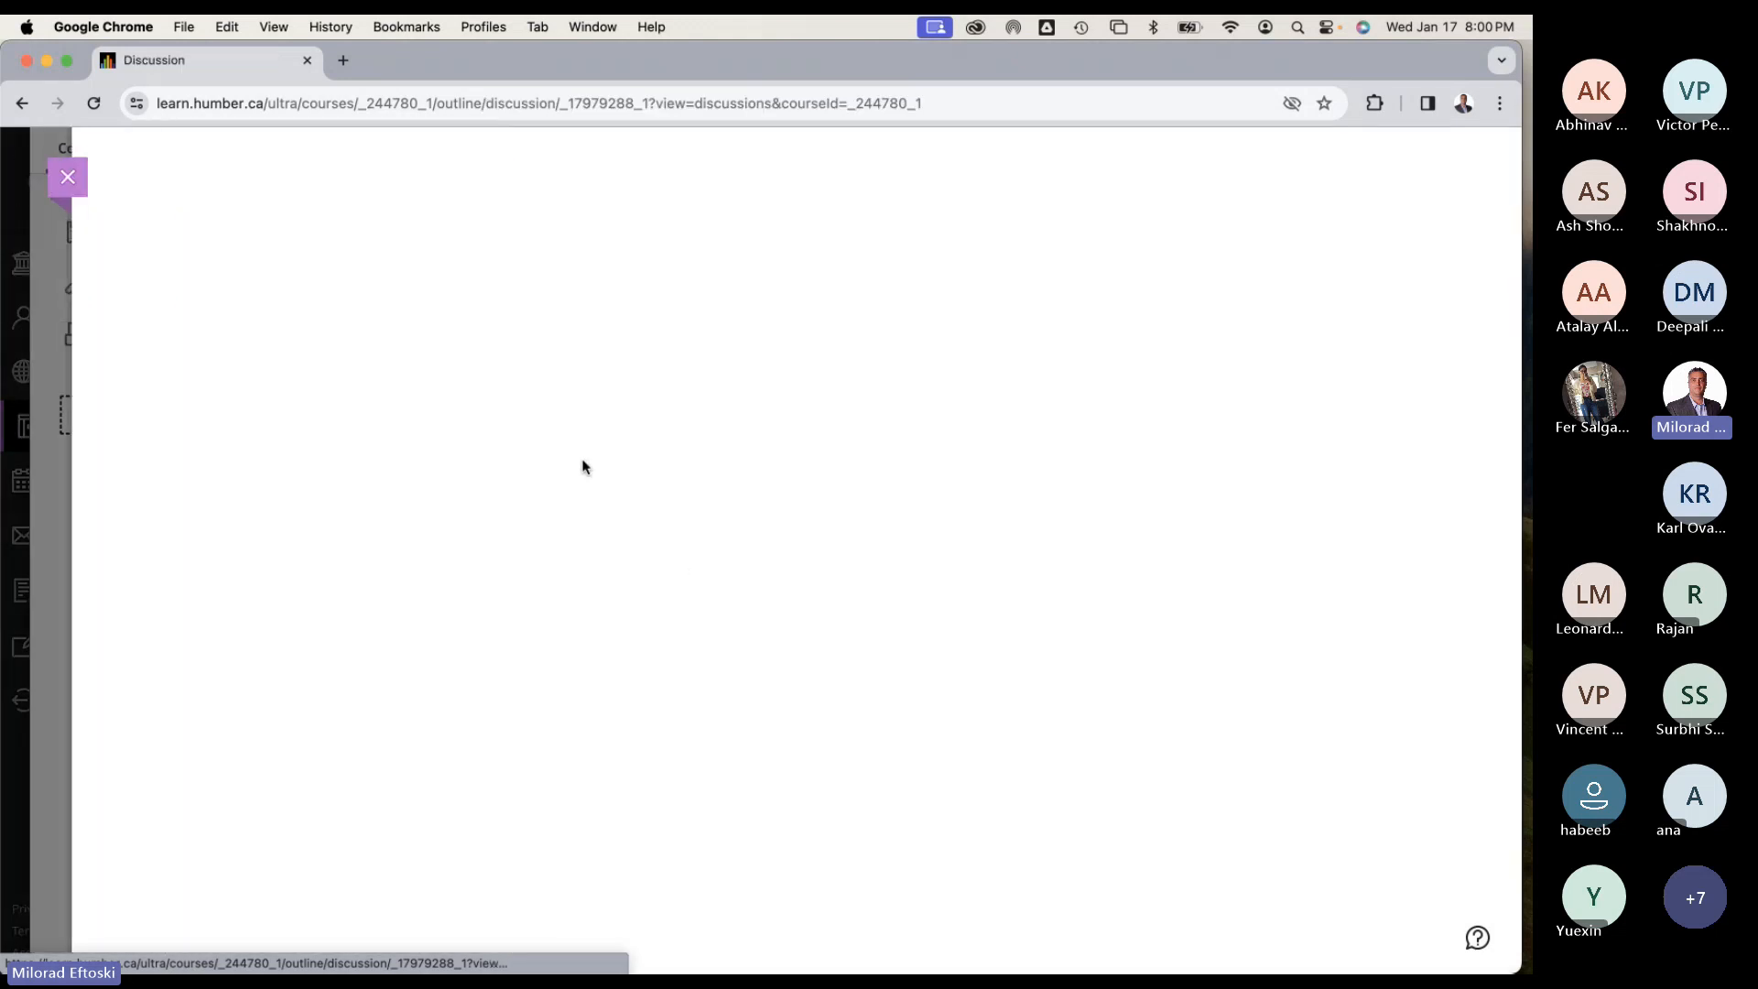
Browse all student artwork responses in the Abstract Exercise Challenge discussion, return to its start, and close it.
{"action": "scroll", "coordinate": [674, 652], "scroll_direction": "down", "scroll_amount": 2}
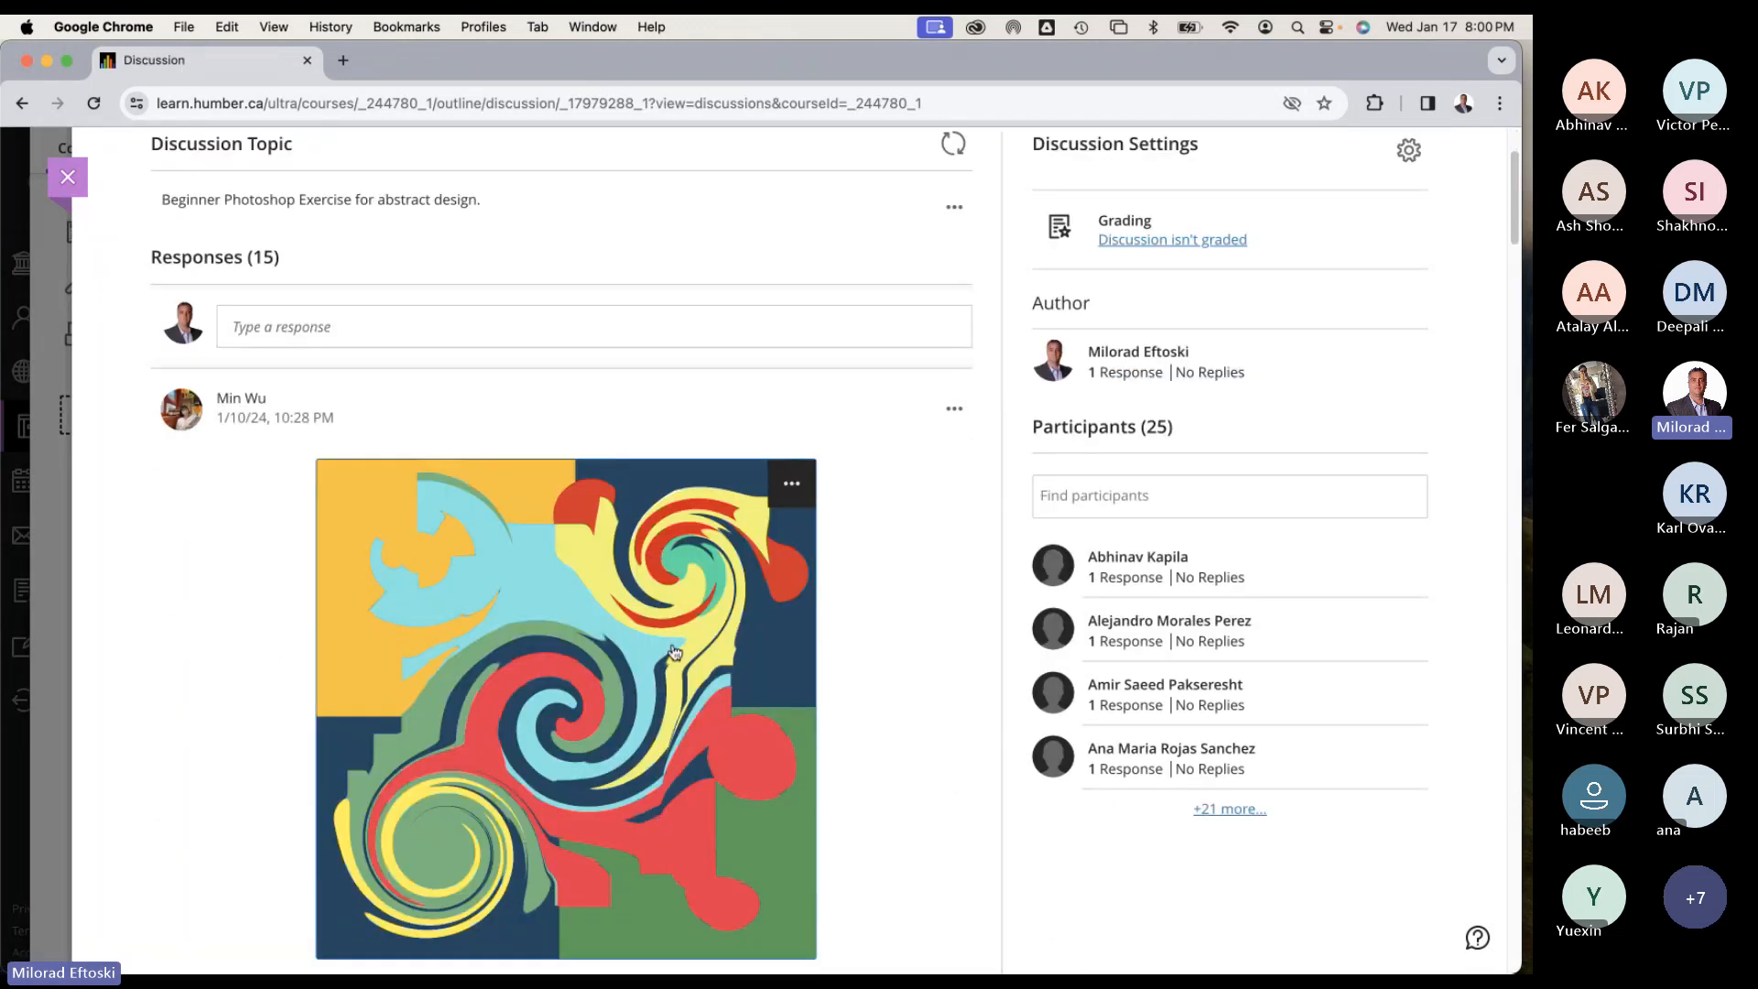
{"action": "scroll", "coordinate": [911, 659], "scroll_direction": "down", "scroll_amount": 8}
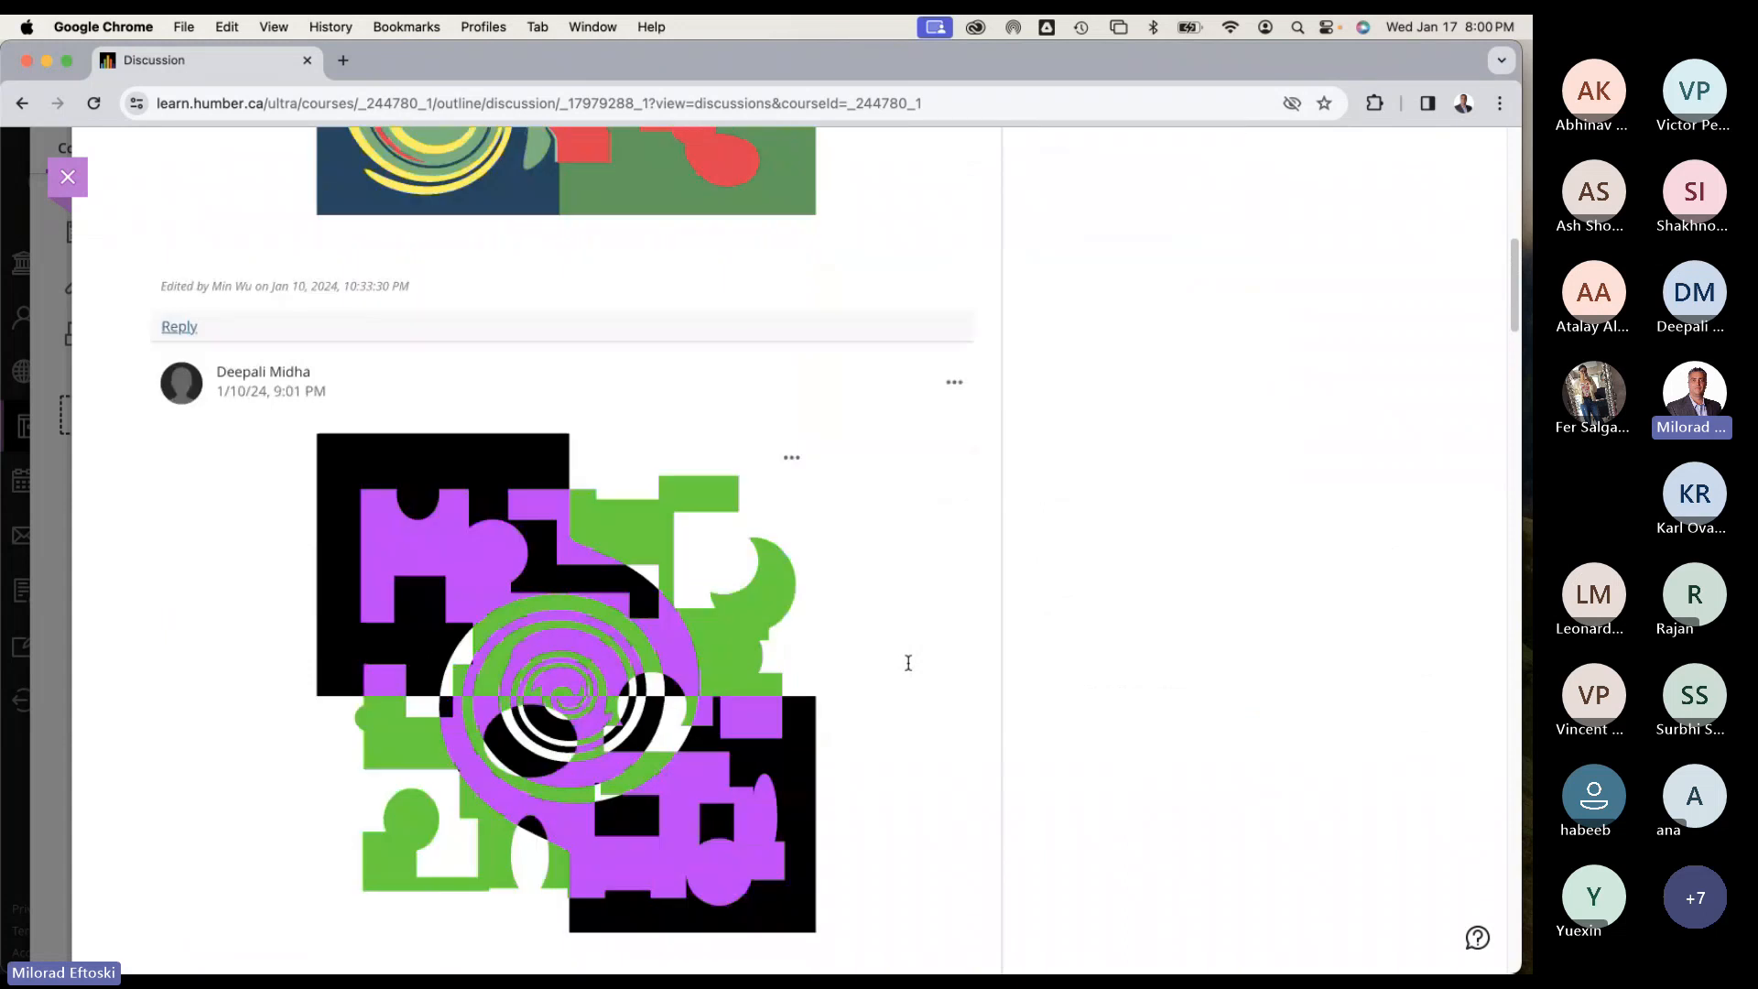
{"action": "scroll", "coordinate": [908, 663], "scroll_direction": "down", "scroll_amount": 8}
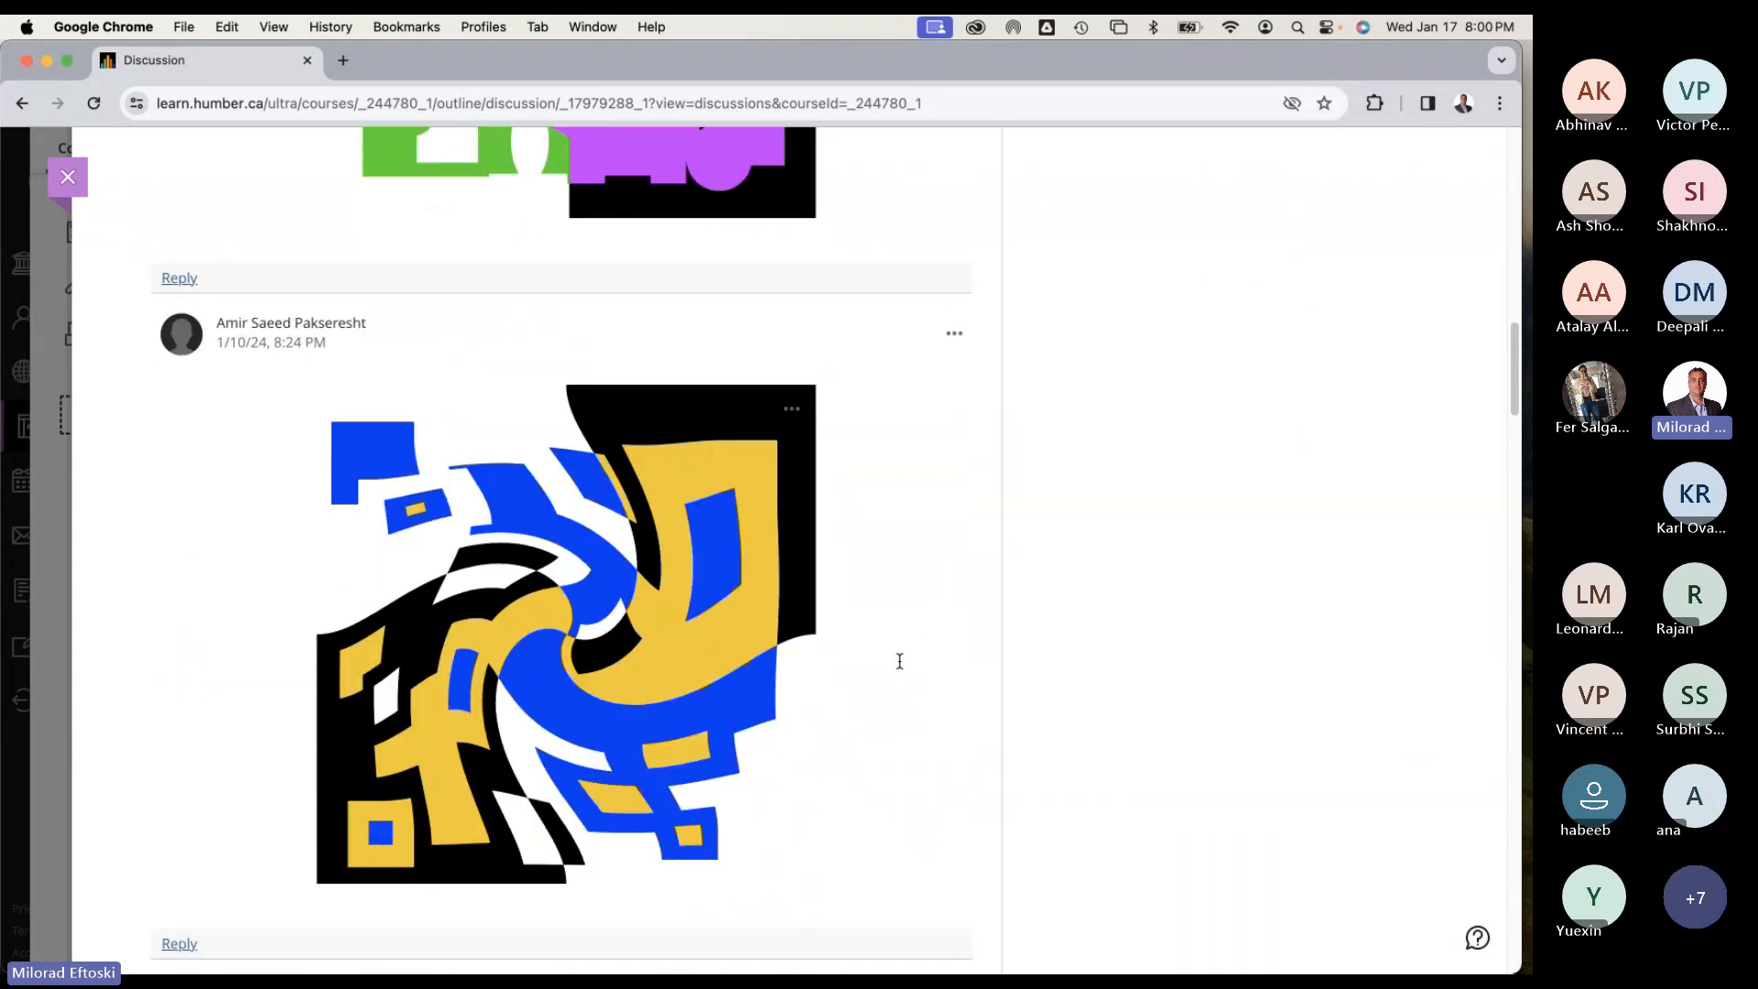
{"action": "scroll", "coordinate": [898, 661], "scroll_direction": "down", "scroll_amount": 16}
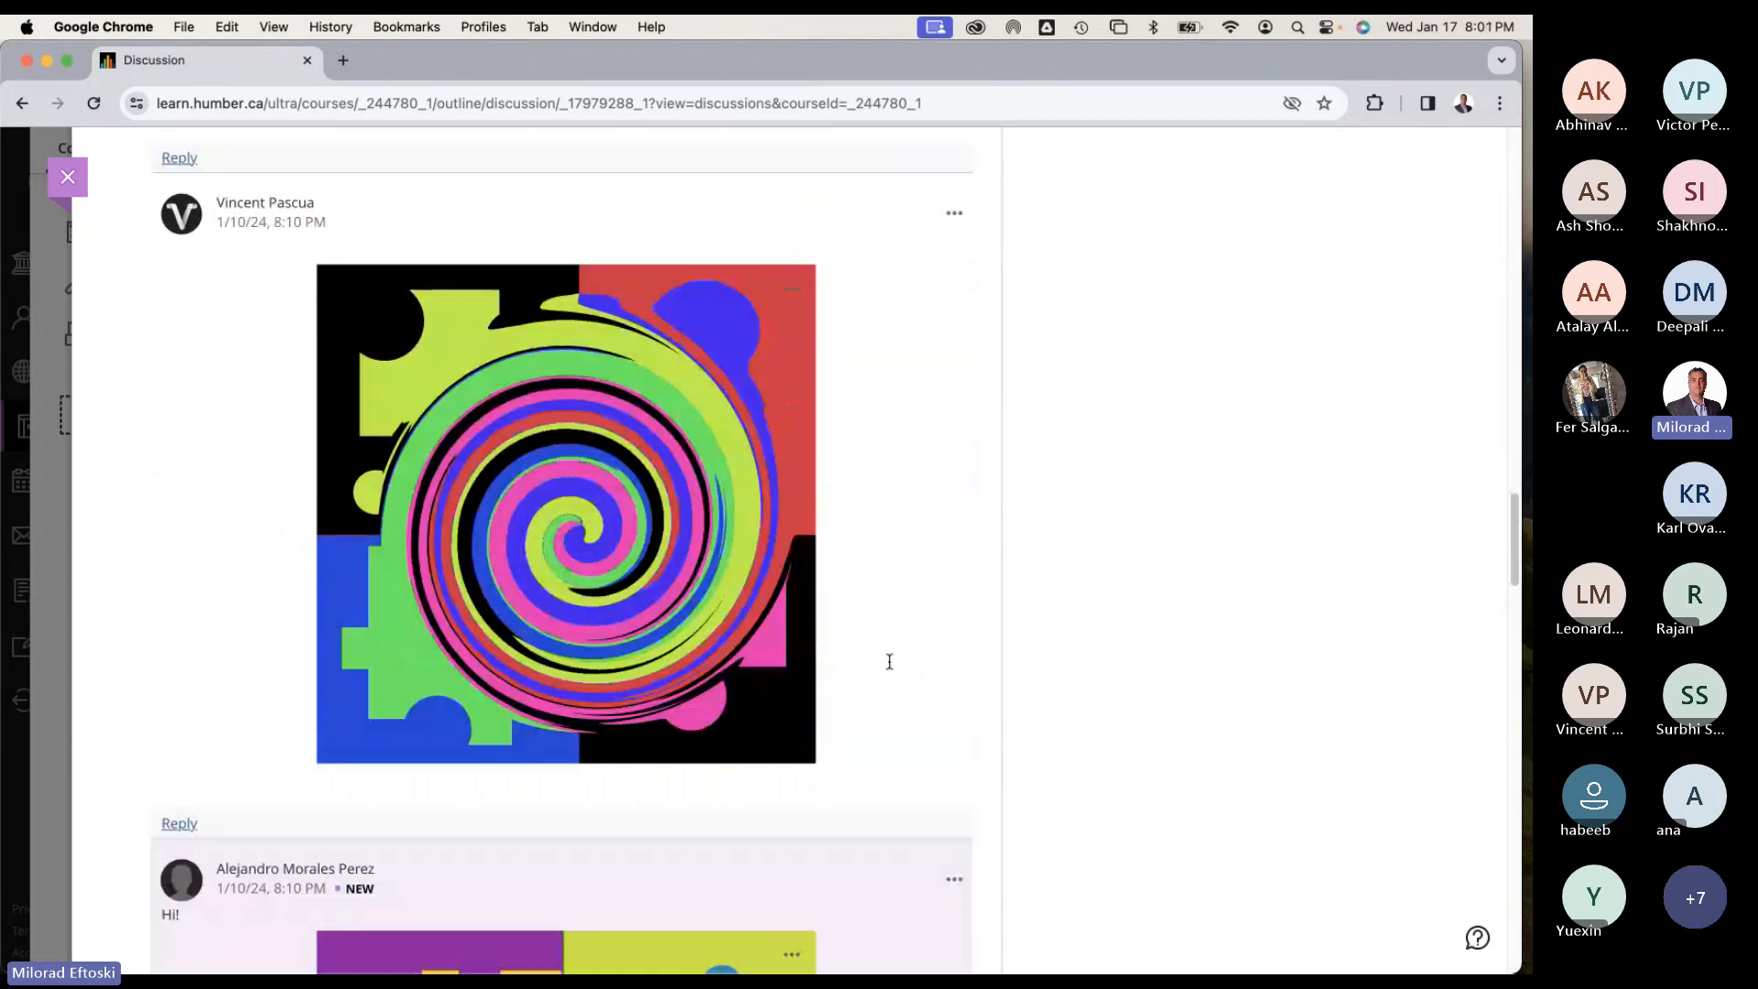
{"action": "scroll", "coordinate": [889, 661], "scroll_direction": "down", "scroll_amount": 20}
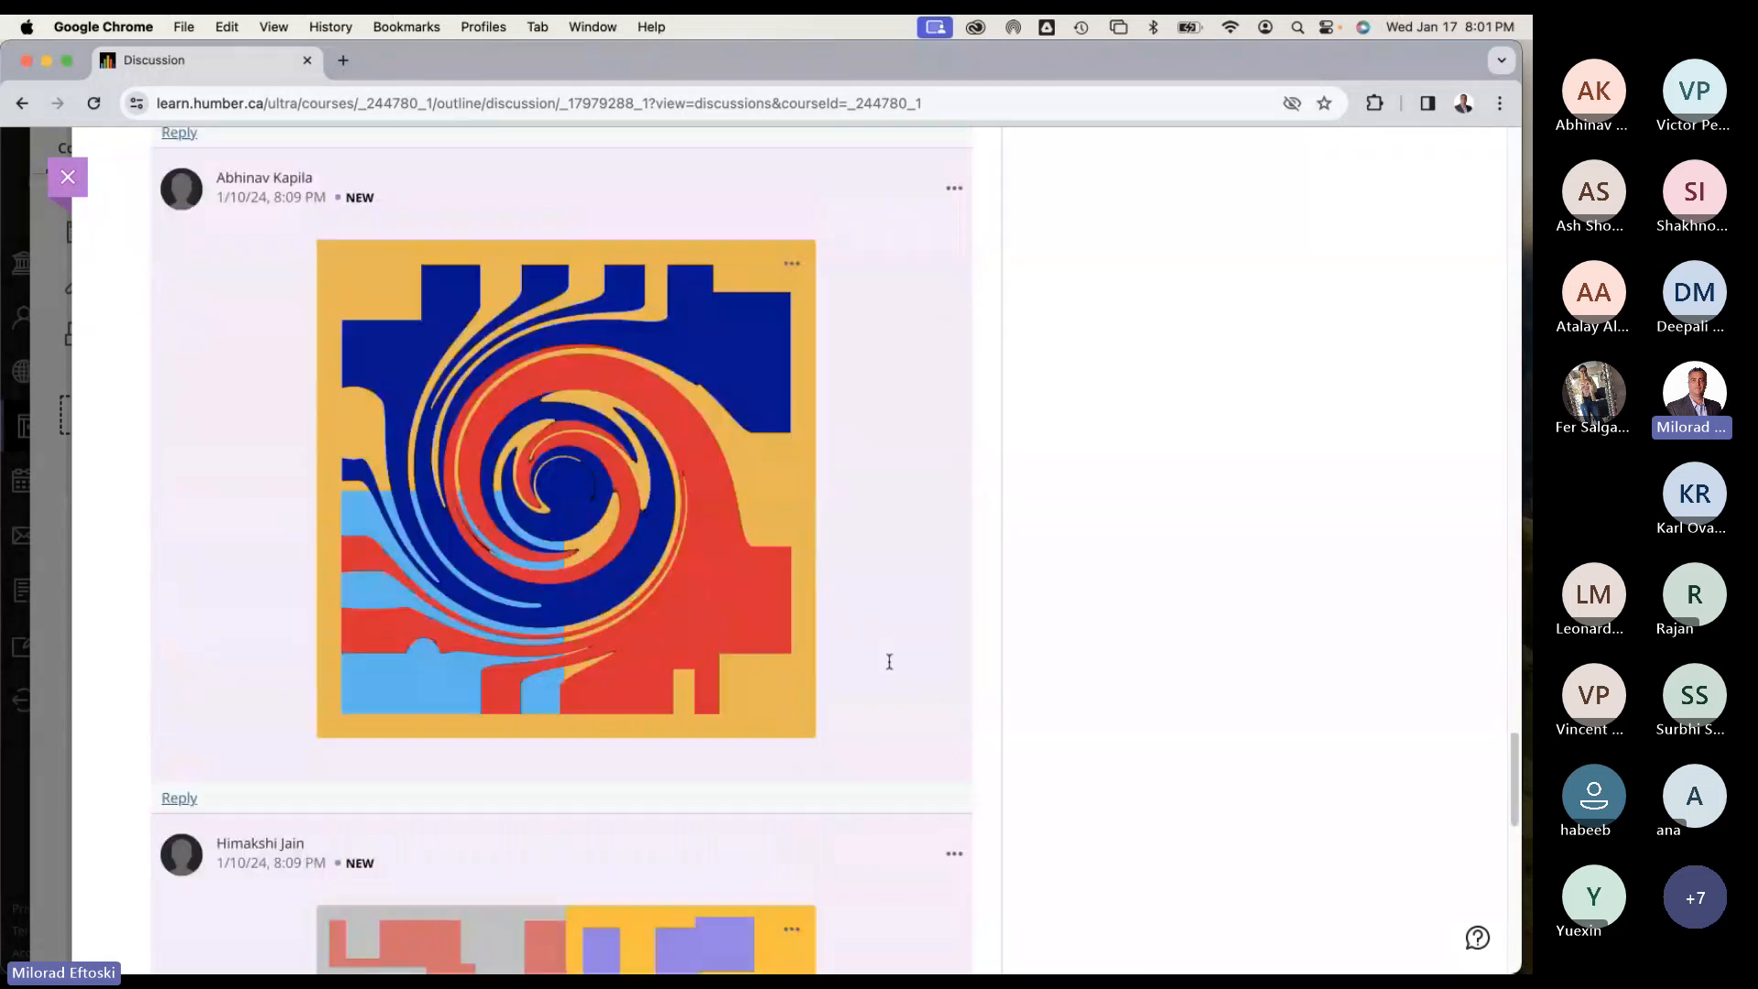
{"action": "scroll", "coordinate": [889, 661], "scroll_direction": "down", "scroll_amount": 16}
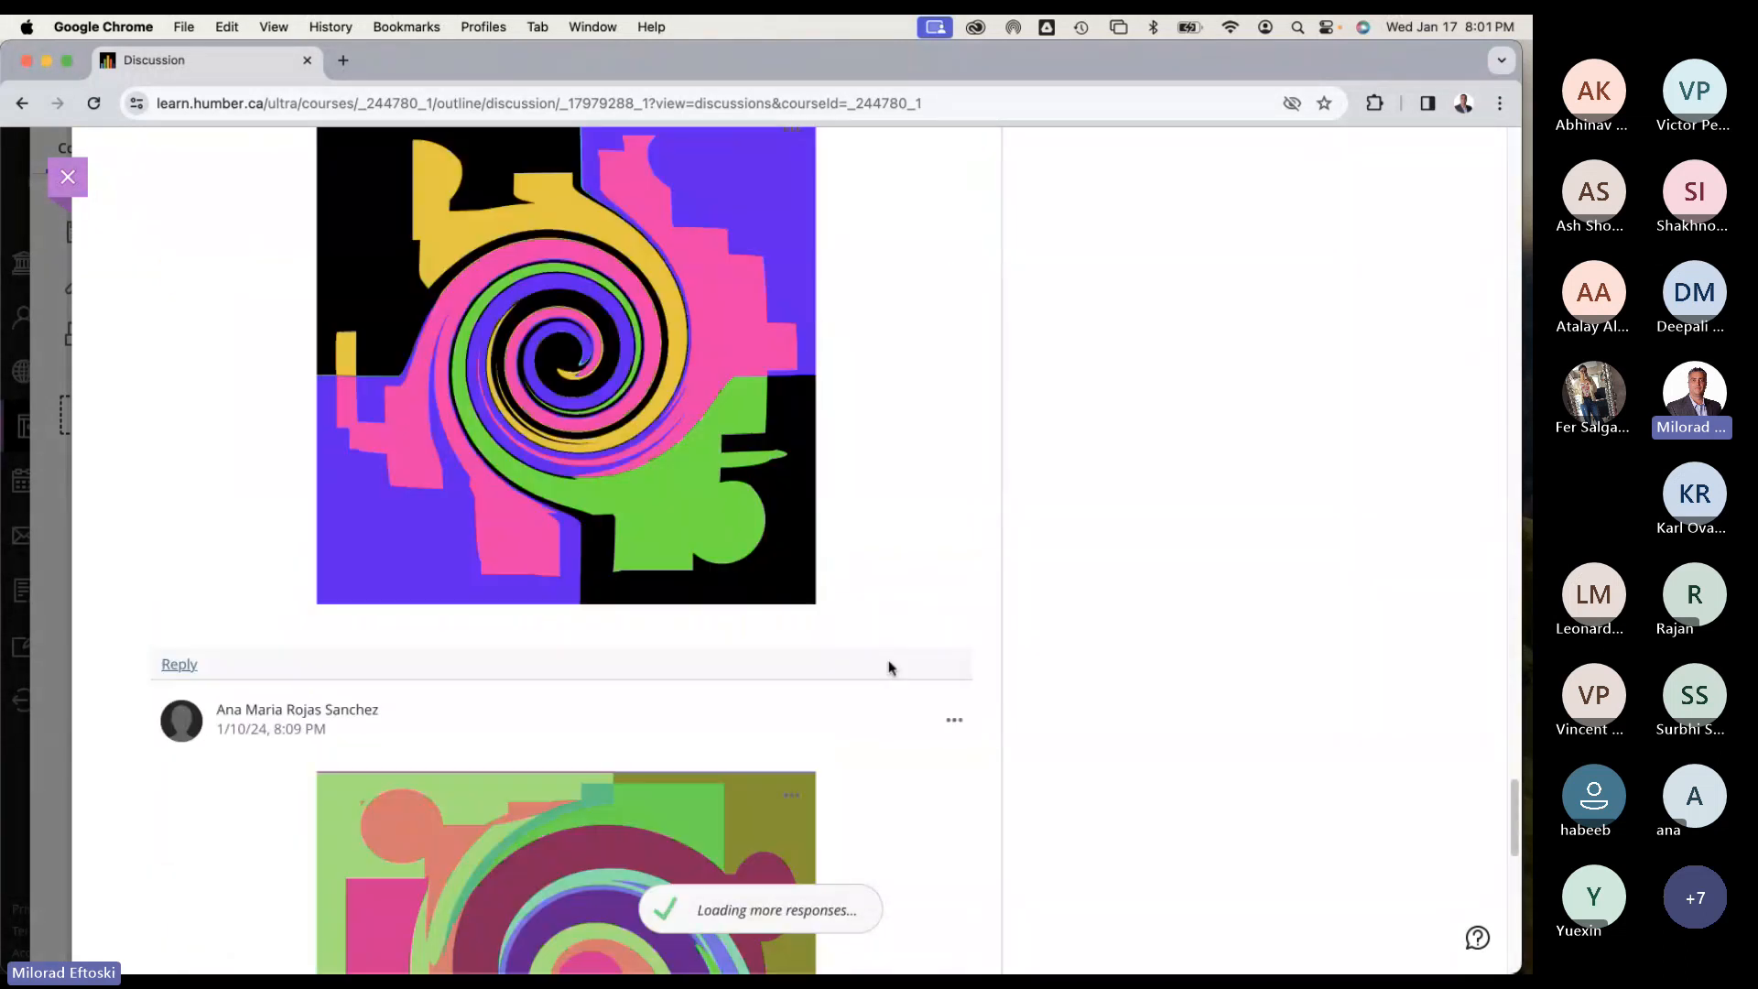
{"action": "scroll", "coordinate": [890, 664], "scroll_direction": "down", "scroll_amount": 20}
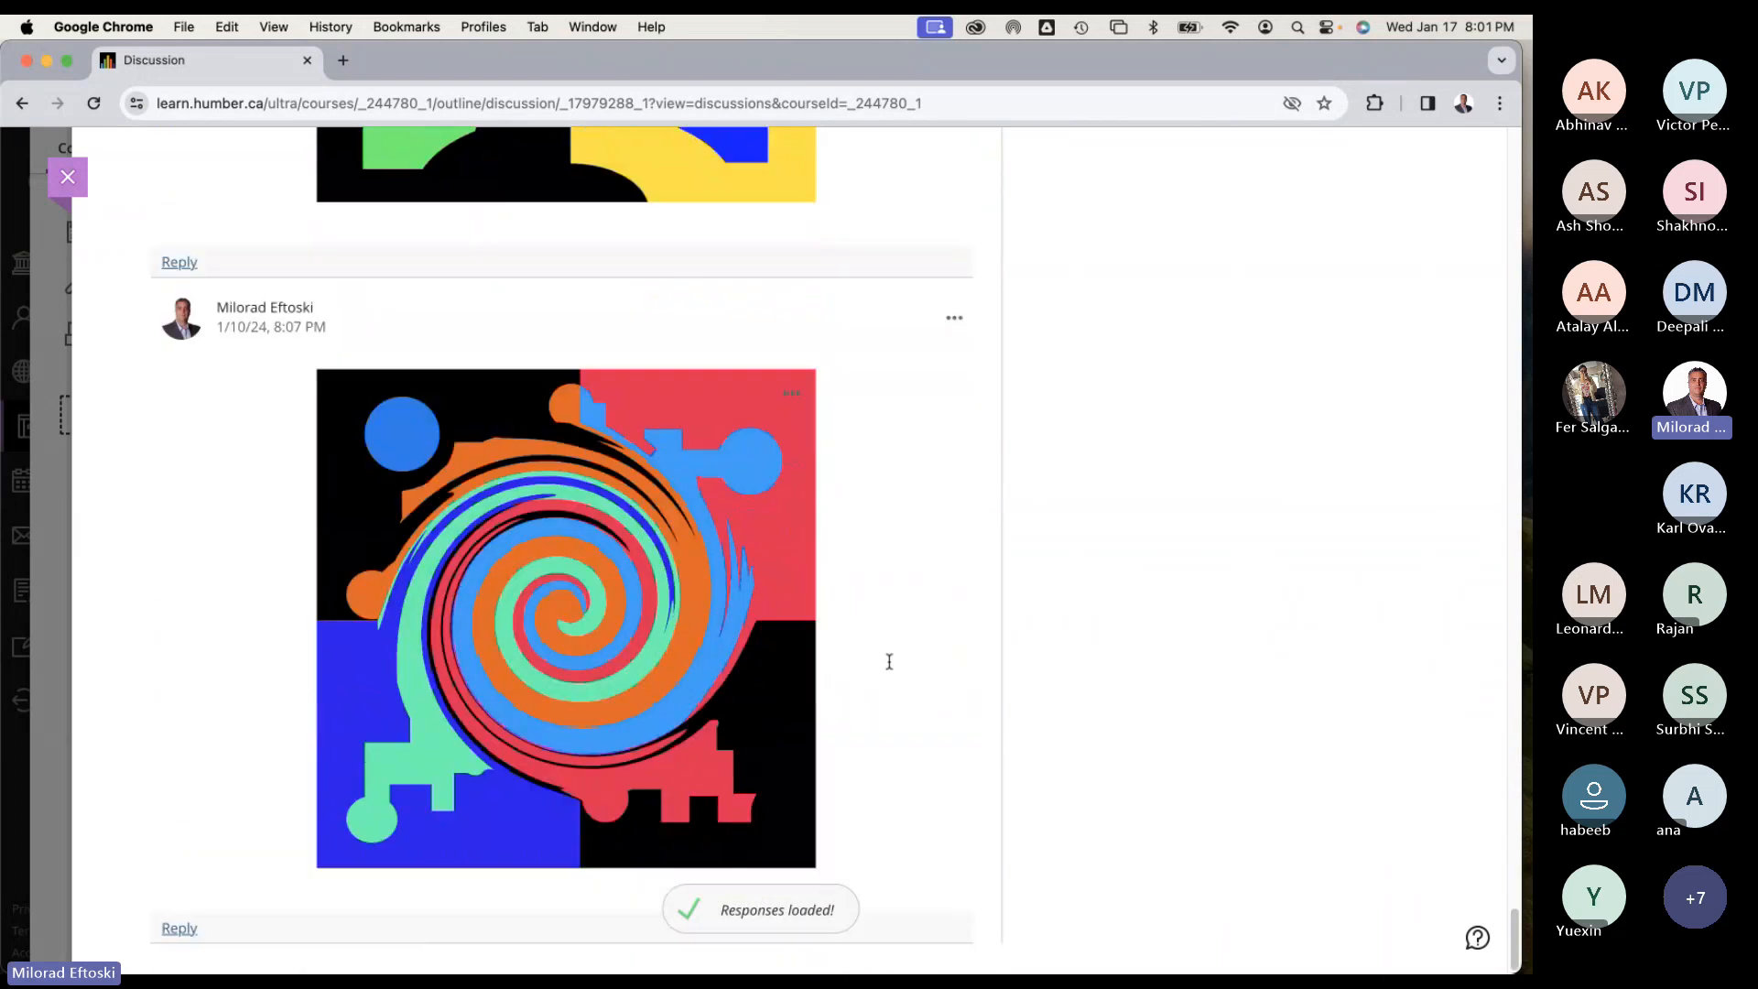
{"action": "scroll", "coordinate": [889, 661], "scroll_direction": "up", "scroll_amount": 20}
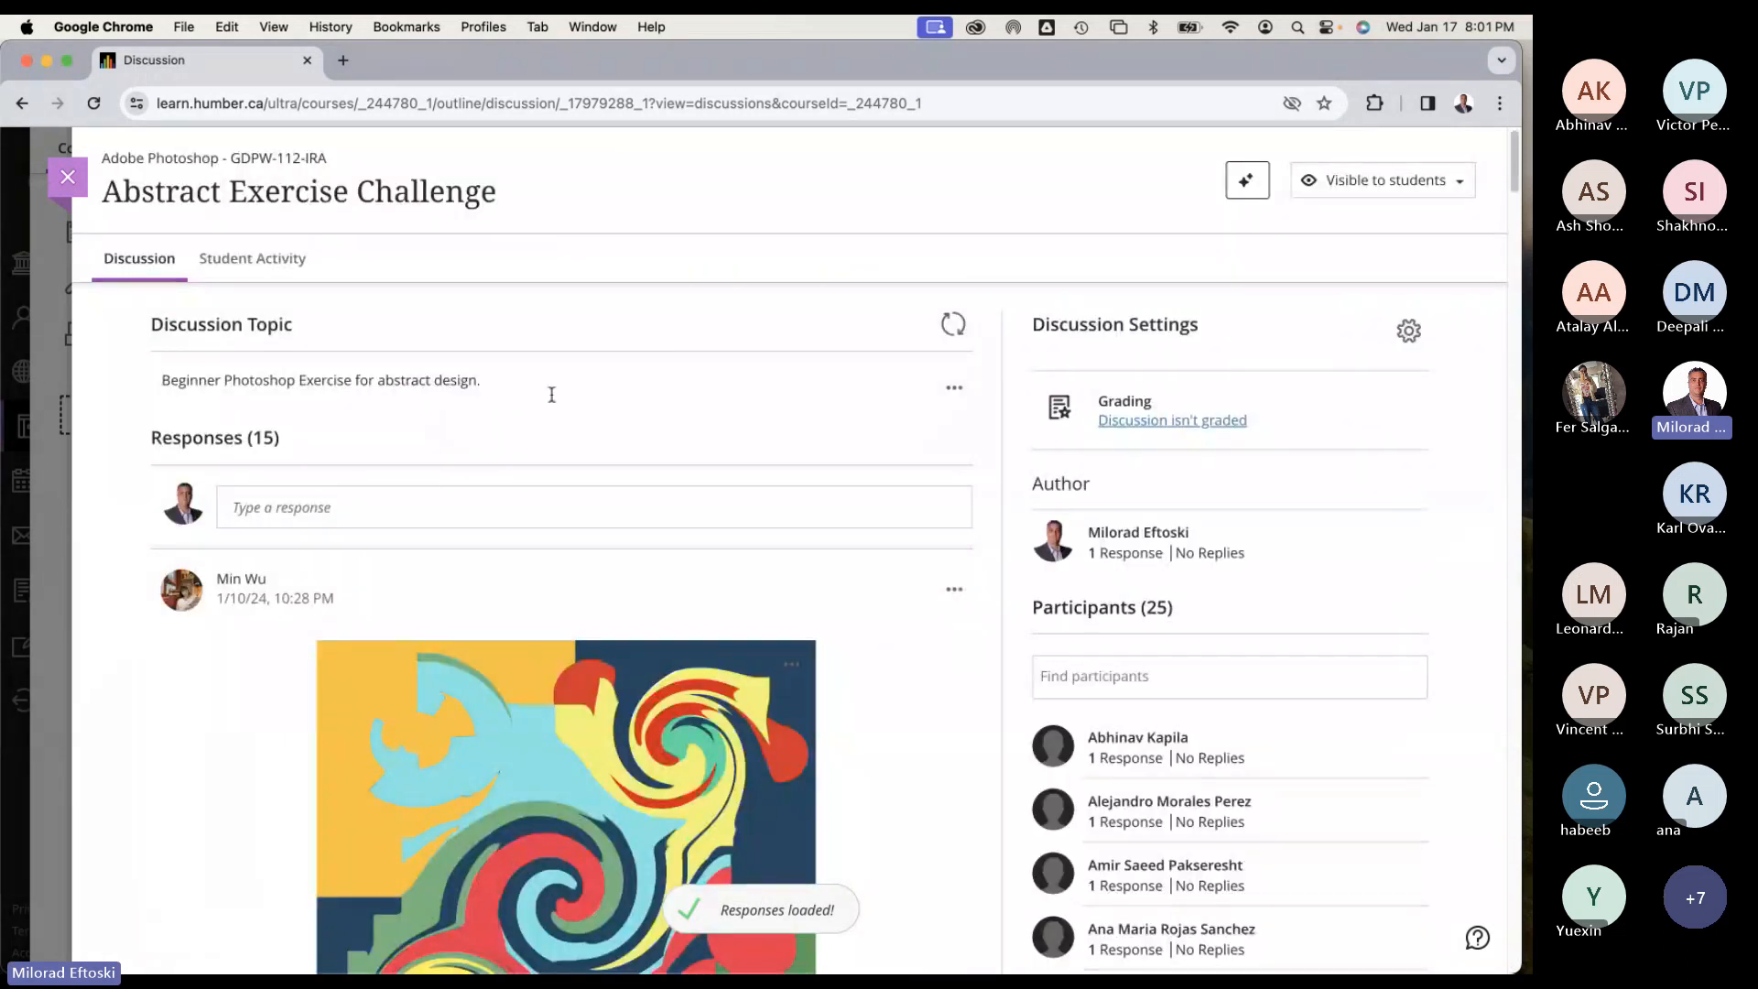
{"action": "left_click", "coordinate": [66, 178]}
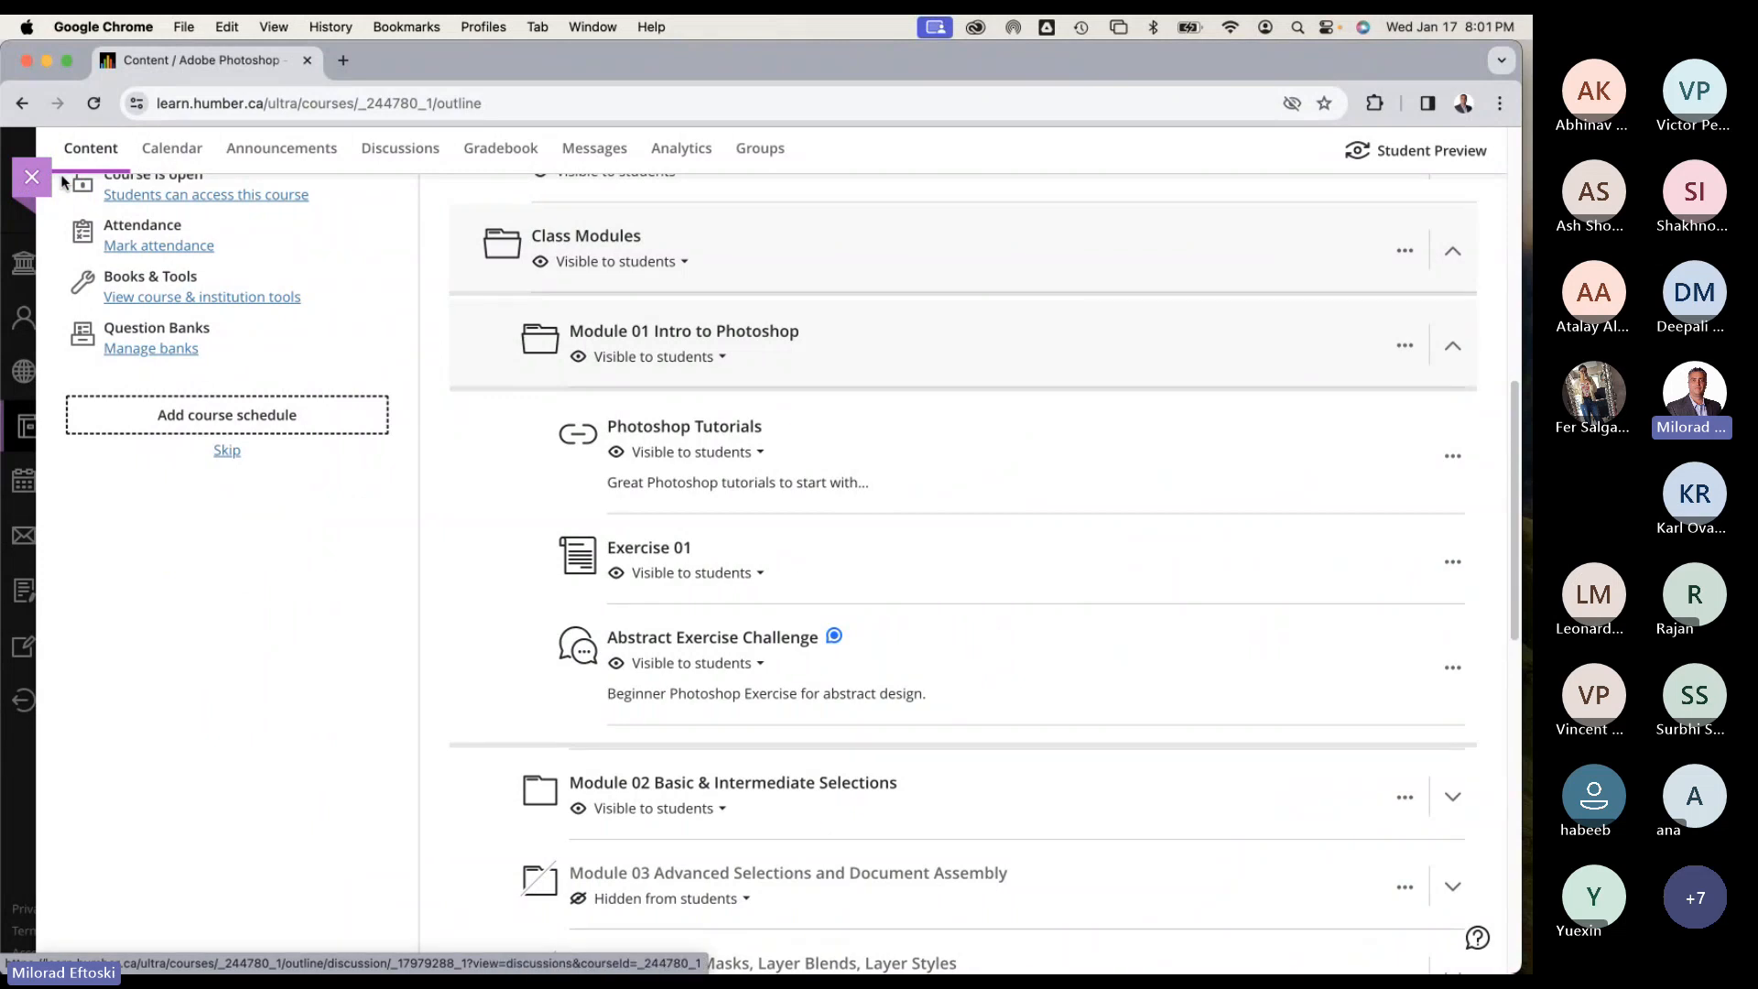
Collapse Module 01 Intro to Photoshop and minimise the browser and Teams windows to reveal the desktop.
{"action": "left_click", "coordinate": [958, 346]}
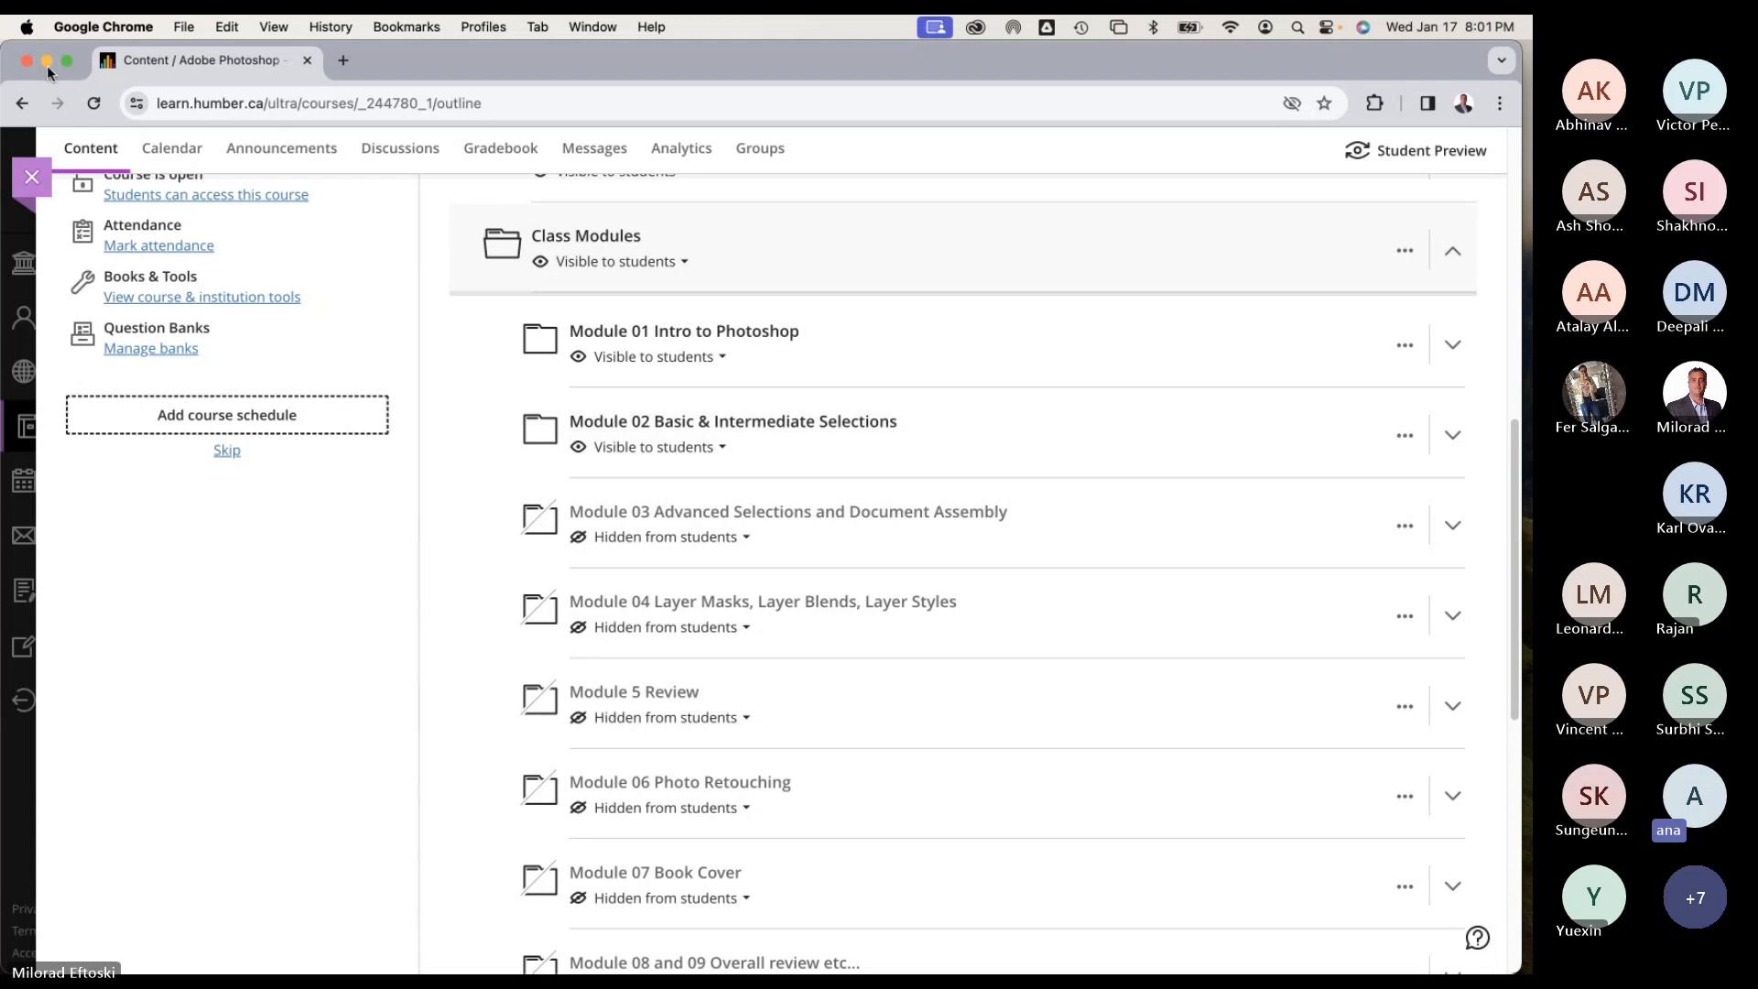
{"action": "left_click", "coordinate": [48, 62]}
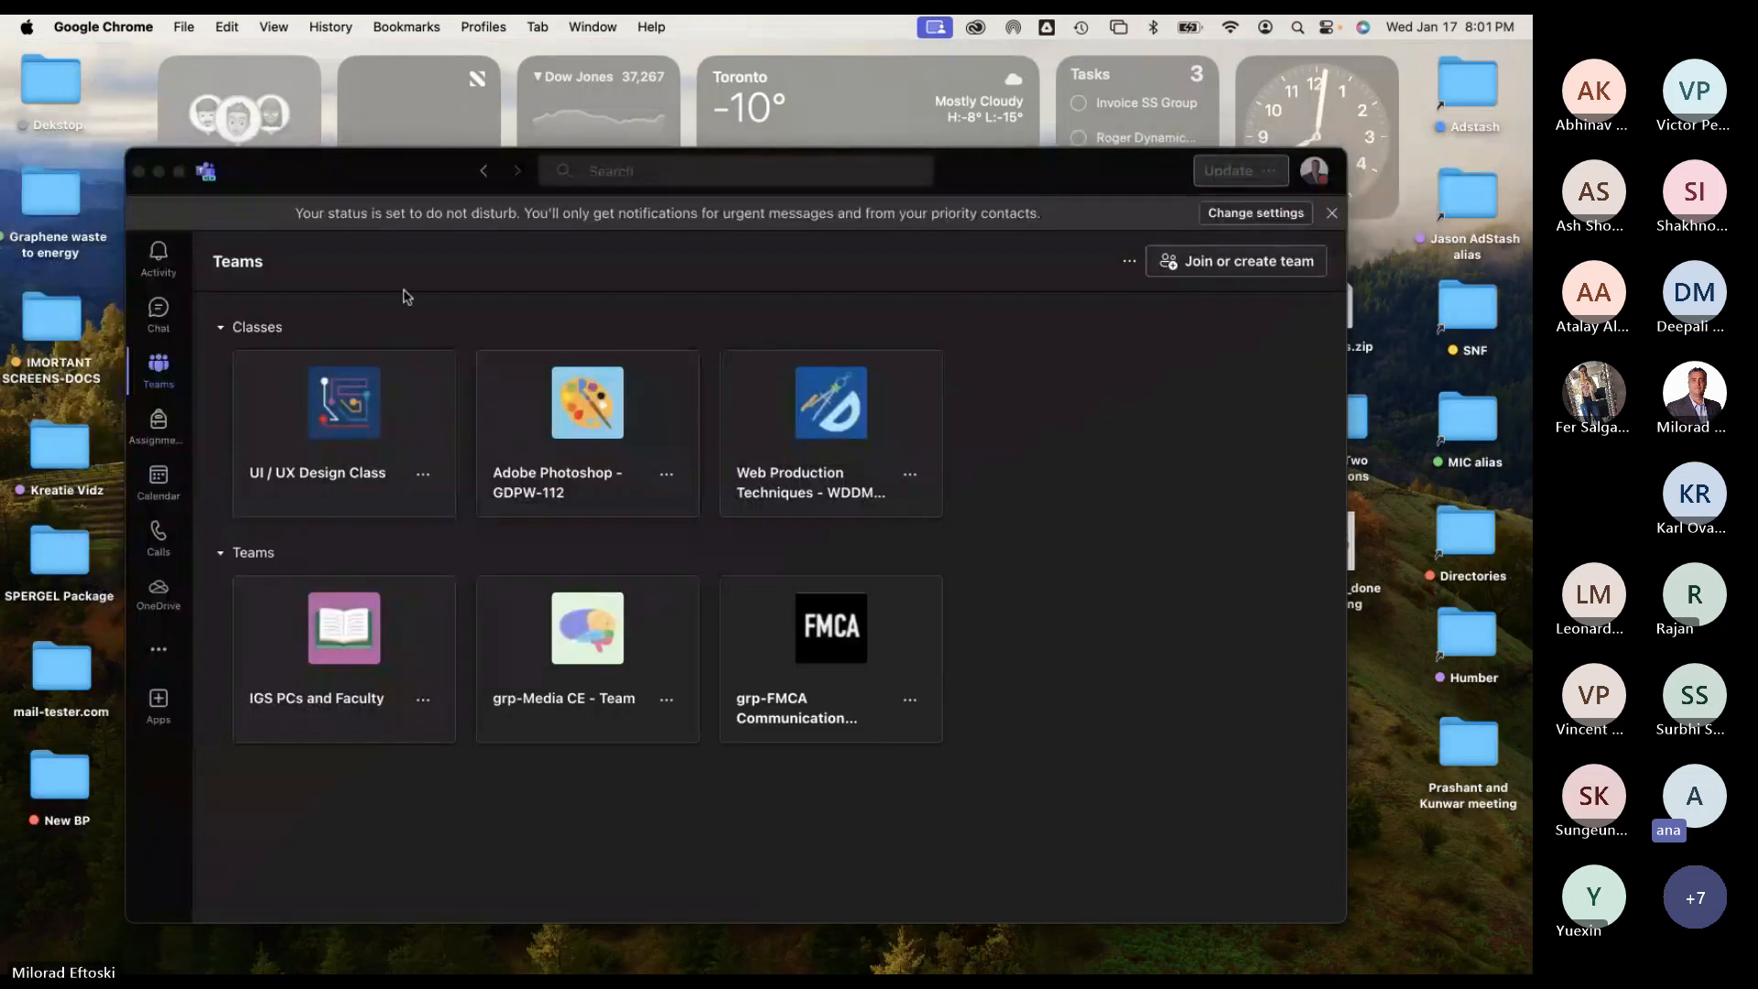
{"action": "left_click", "coordinate": [158, 172]}
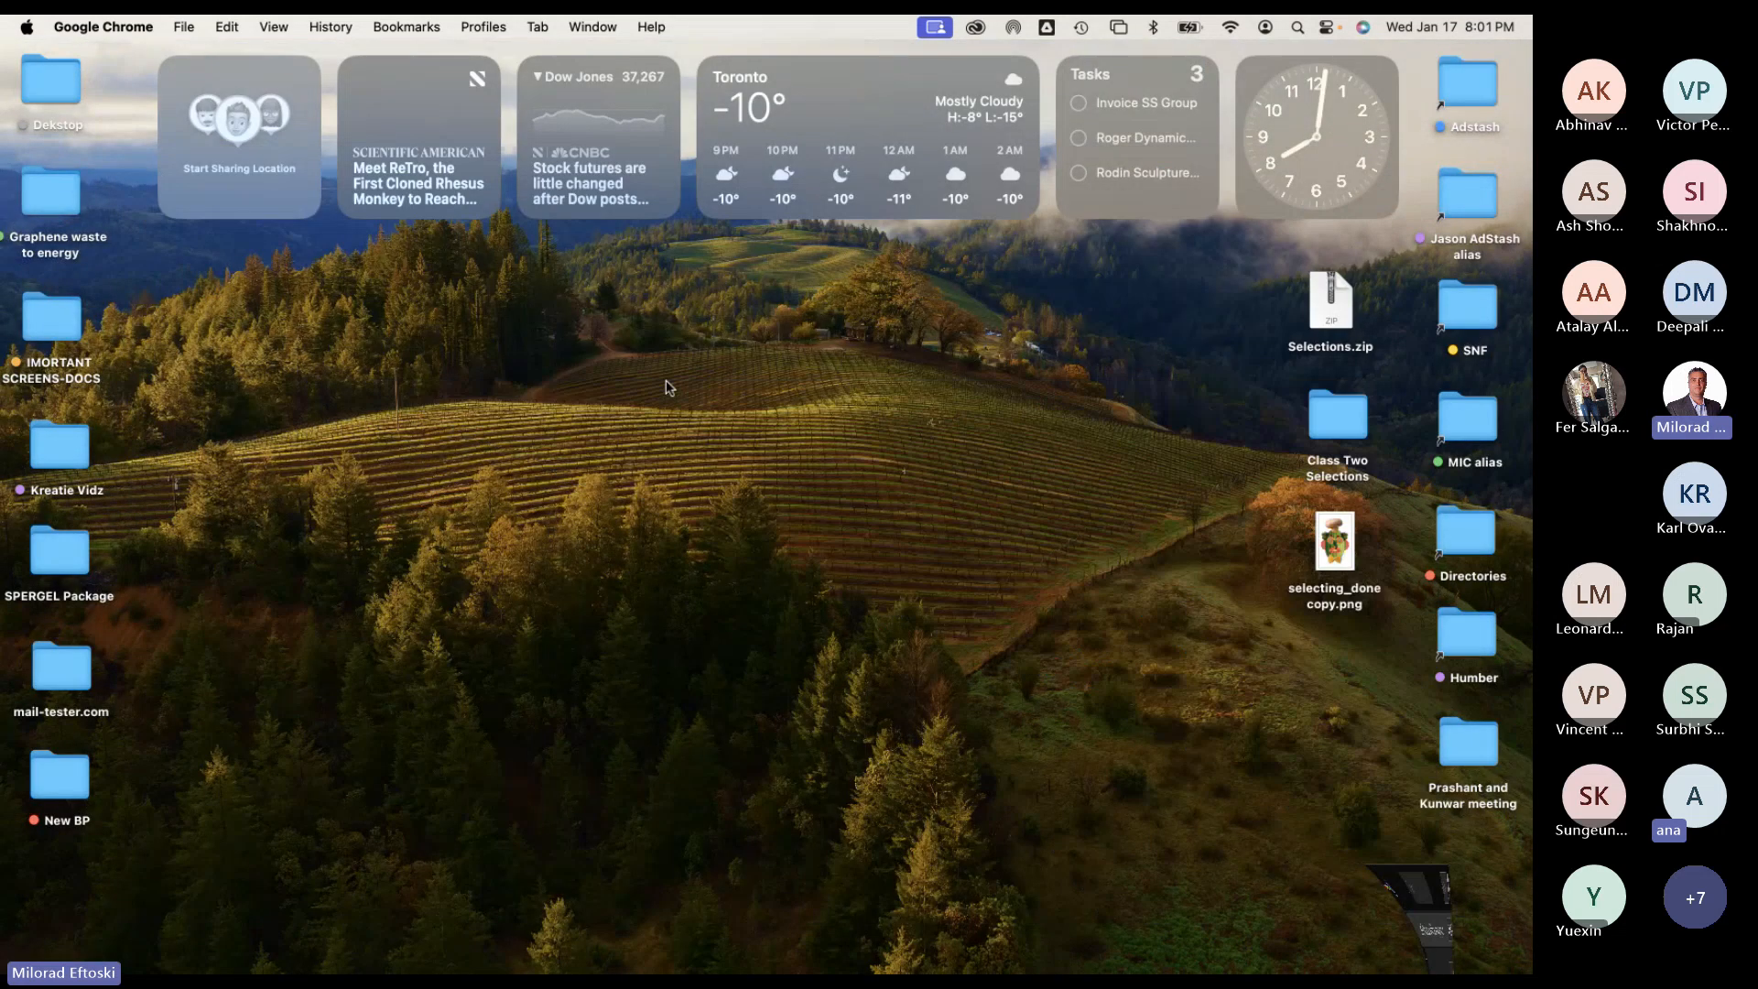
Preview the melon-head image selecting_done copy.png from the desktop and close the preview.
{"action": "left_click", "coordinate": [1326, 536]}
{"action": "key", "text": "space"}
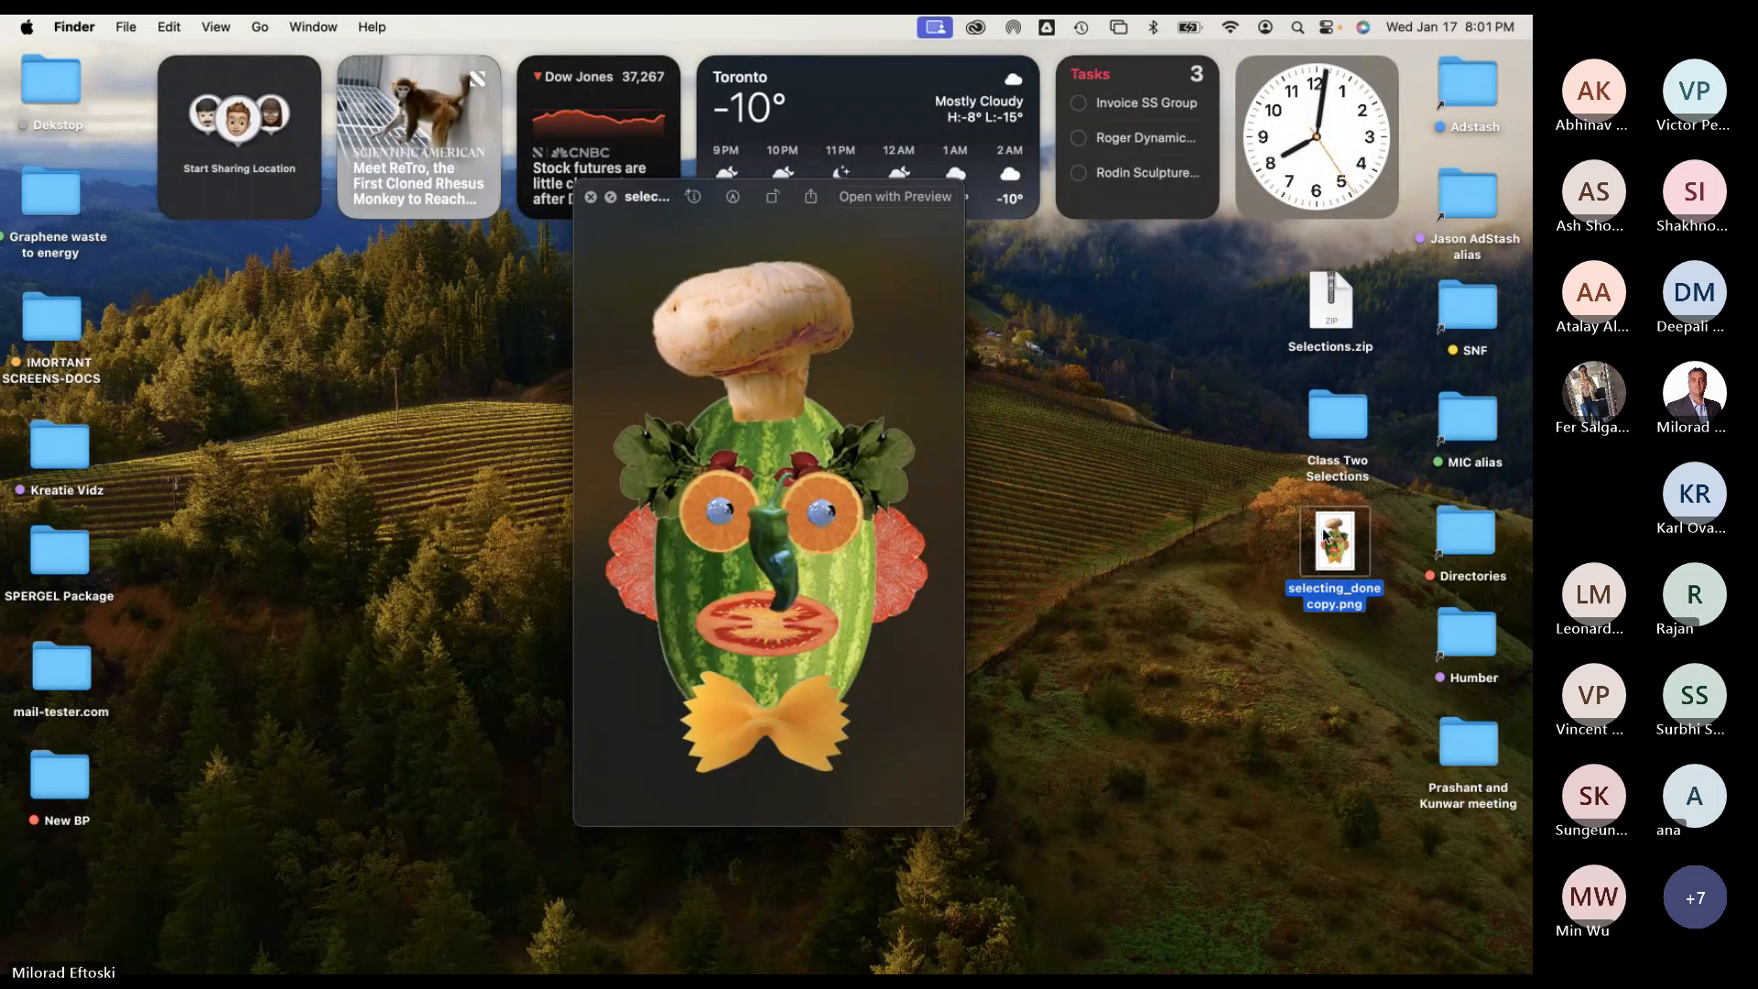
{"action": "key", "text": "space"}
{"action": "left_click", "coordinate": [1166, 547]}
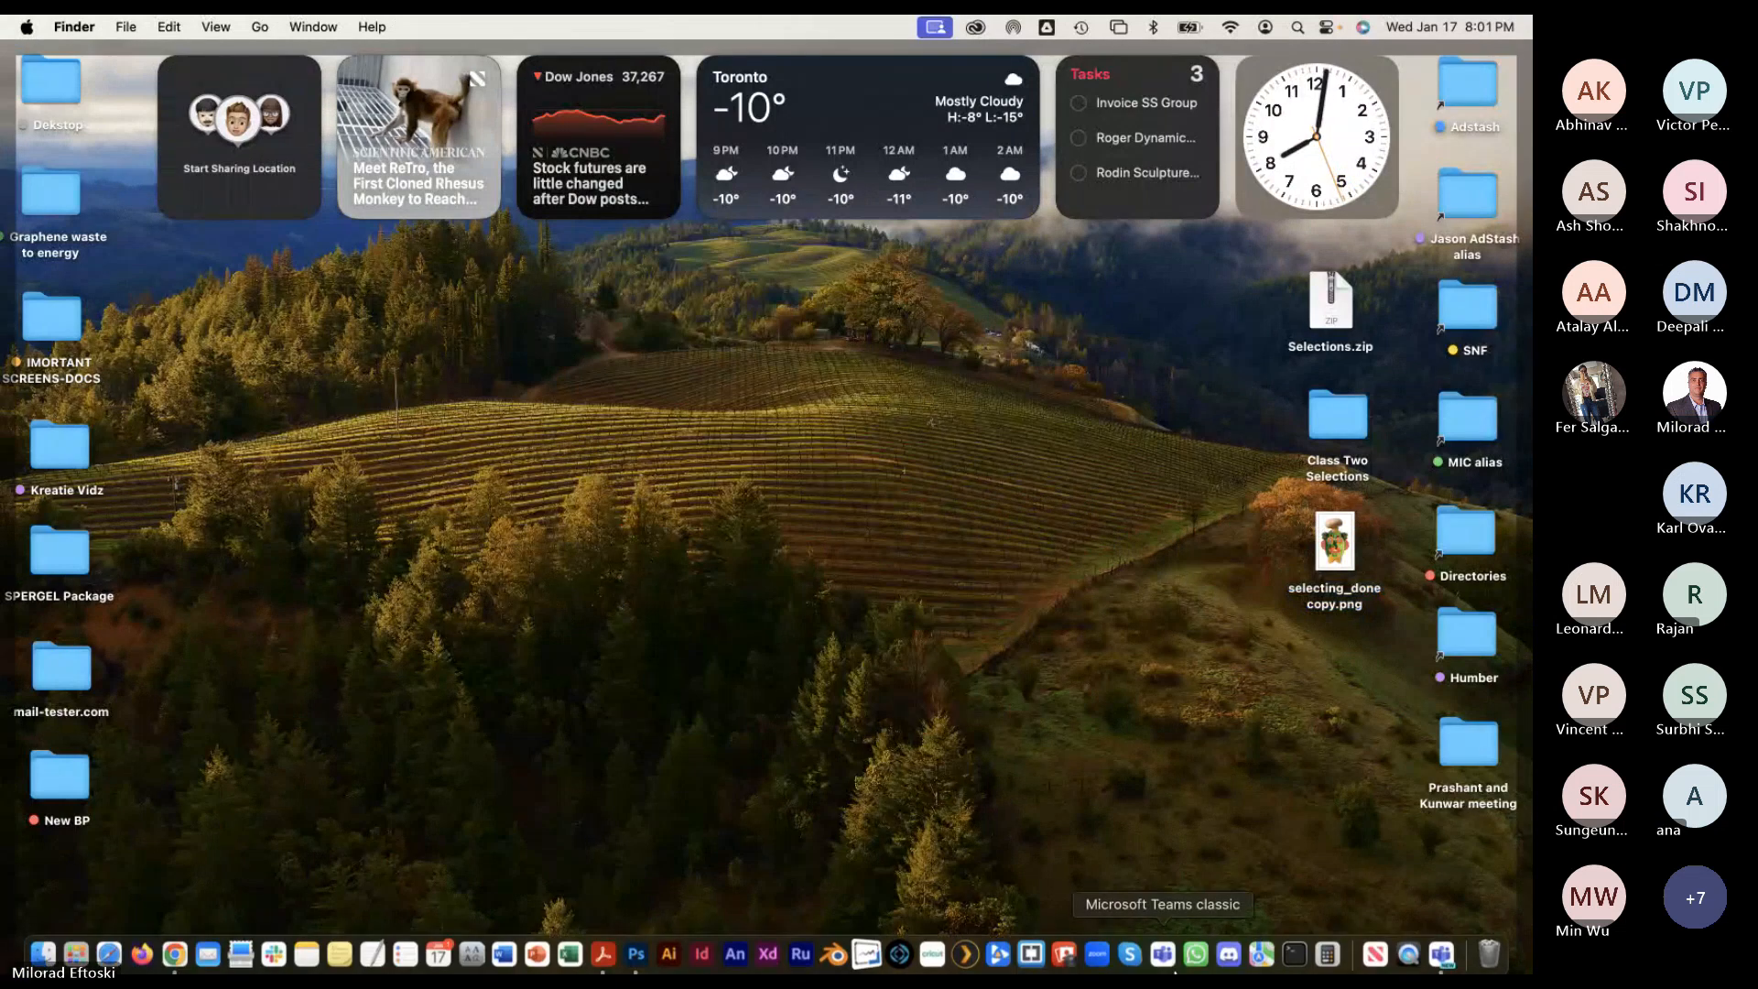
{"action": "left_click", "coordinate": [1338, 608]}
{"action": "key", "text": "space"}
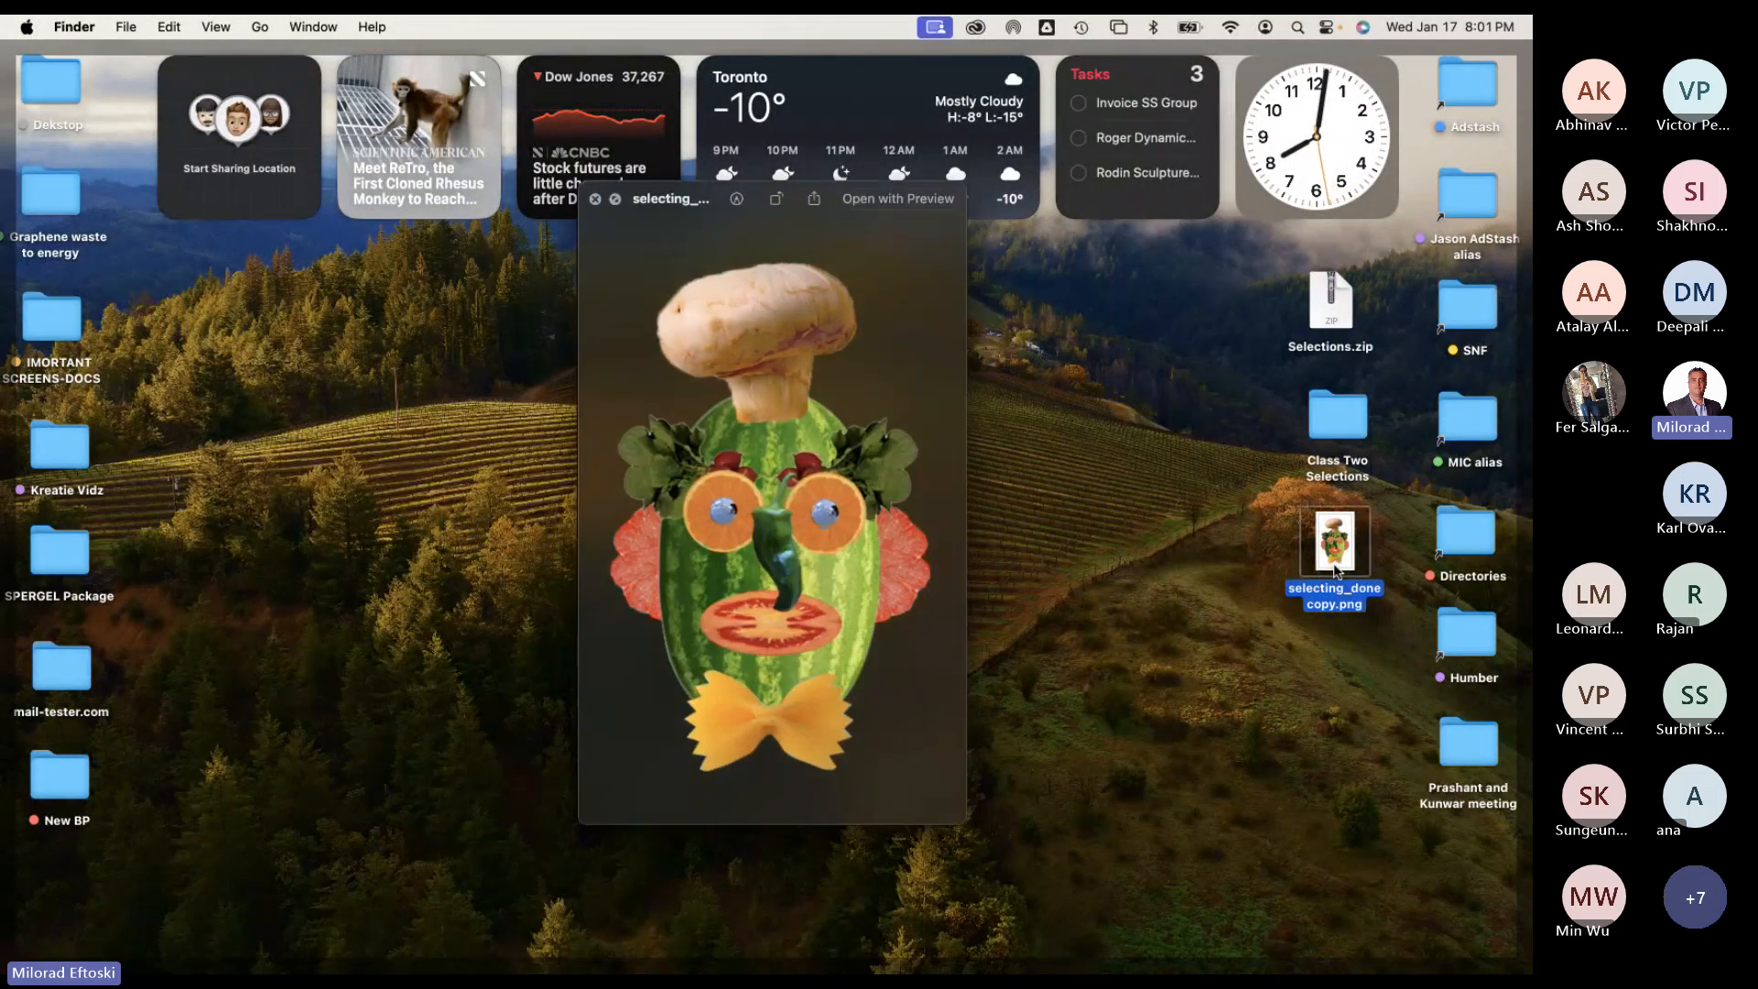
{"action": "mouse_move", "coordinate": [666, 215]}
{"action": "left_mouse_down"}
{"action": "mouse_move", "coordinate": [723, 229]}
{"action": "mouse_move", "coordinate": [753, 334]}
{"action": "mouse_move", "coordinate": [673, 248]}
{"action": "mouse_move", "coordinate": [653, 252]}
{"action": "mouse_move", "coordinate": [658, 237]}
{"action": "mouse_move", "coordinate": [645, 259]}
{"action": "mouse_move", "coordinate": [648, 197]}
{"action": "left_mouse_up"}
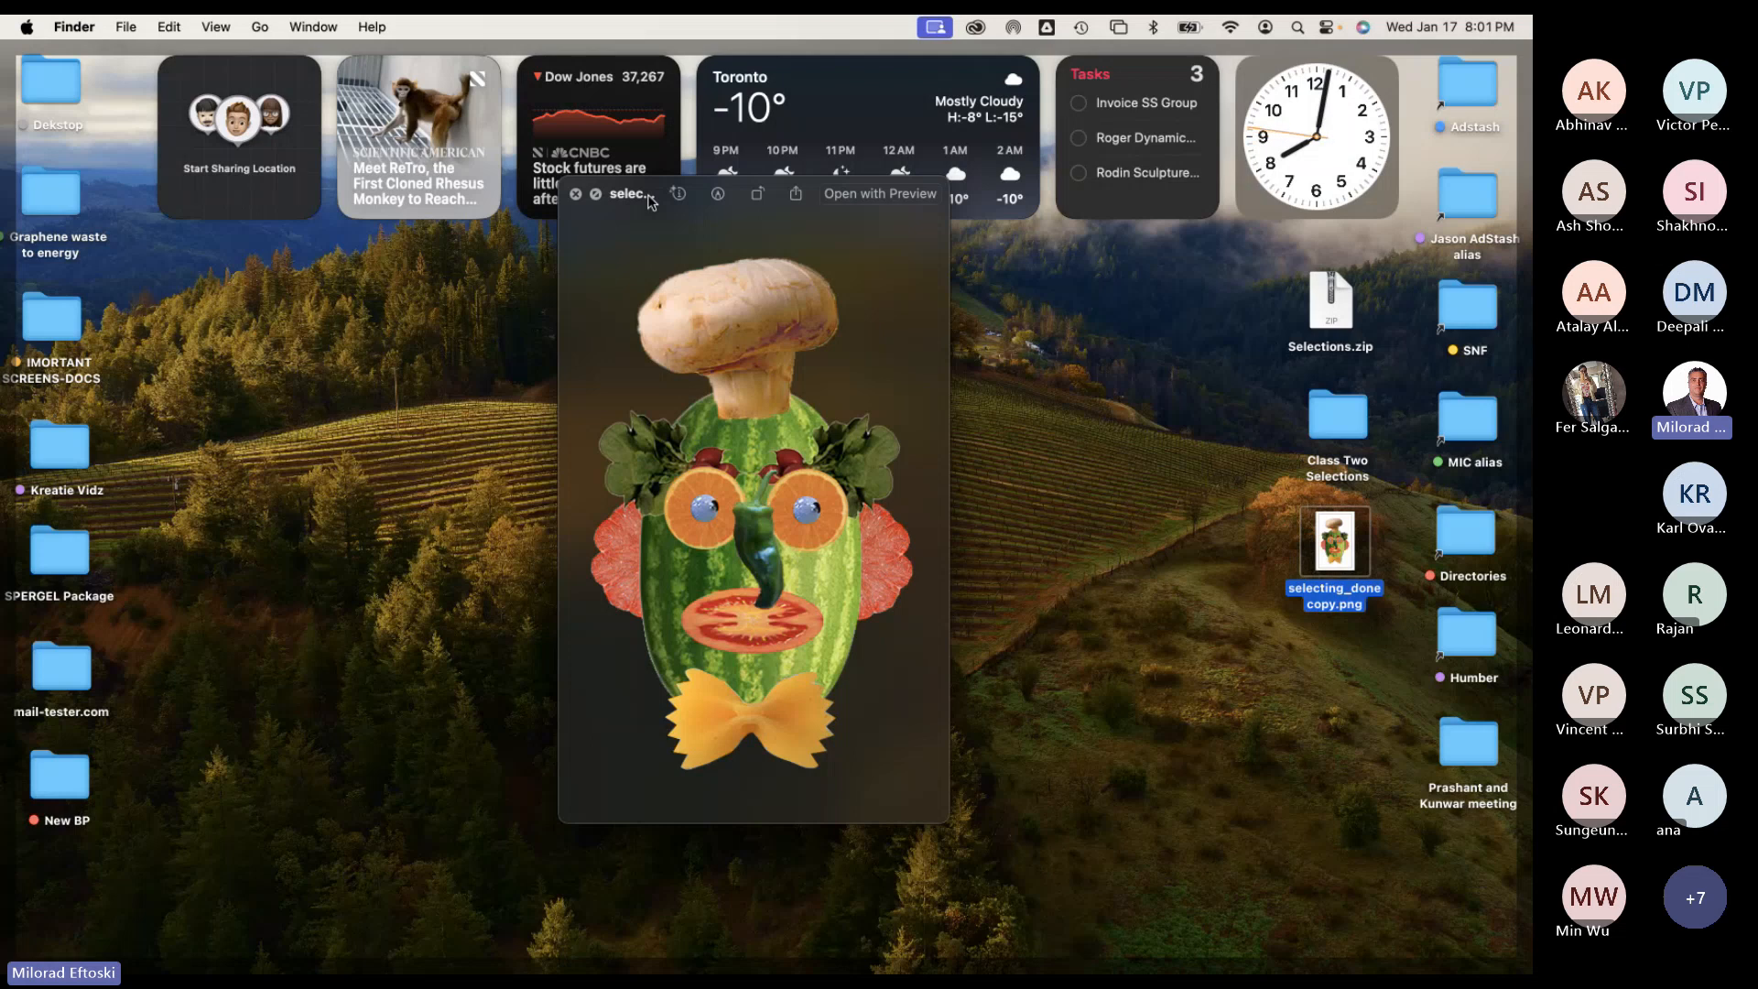
{"action": "left_click", "coordinate": [889, 424]}
Switch to Microsoft Teams, minimise its overview window, and bring up and reposition the ongoing meeting window.
{"action": "mouse_move", "coordinate": [1196, 946]}
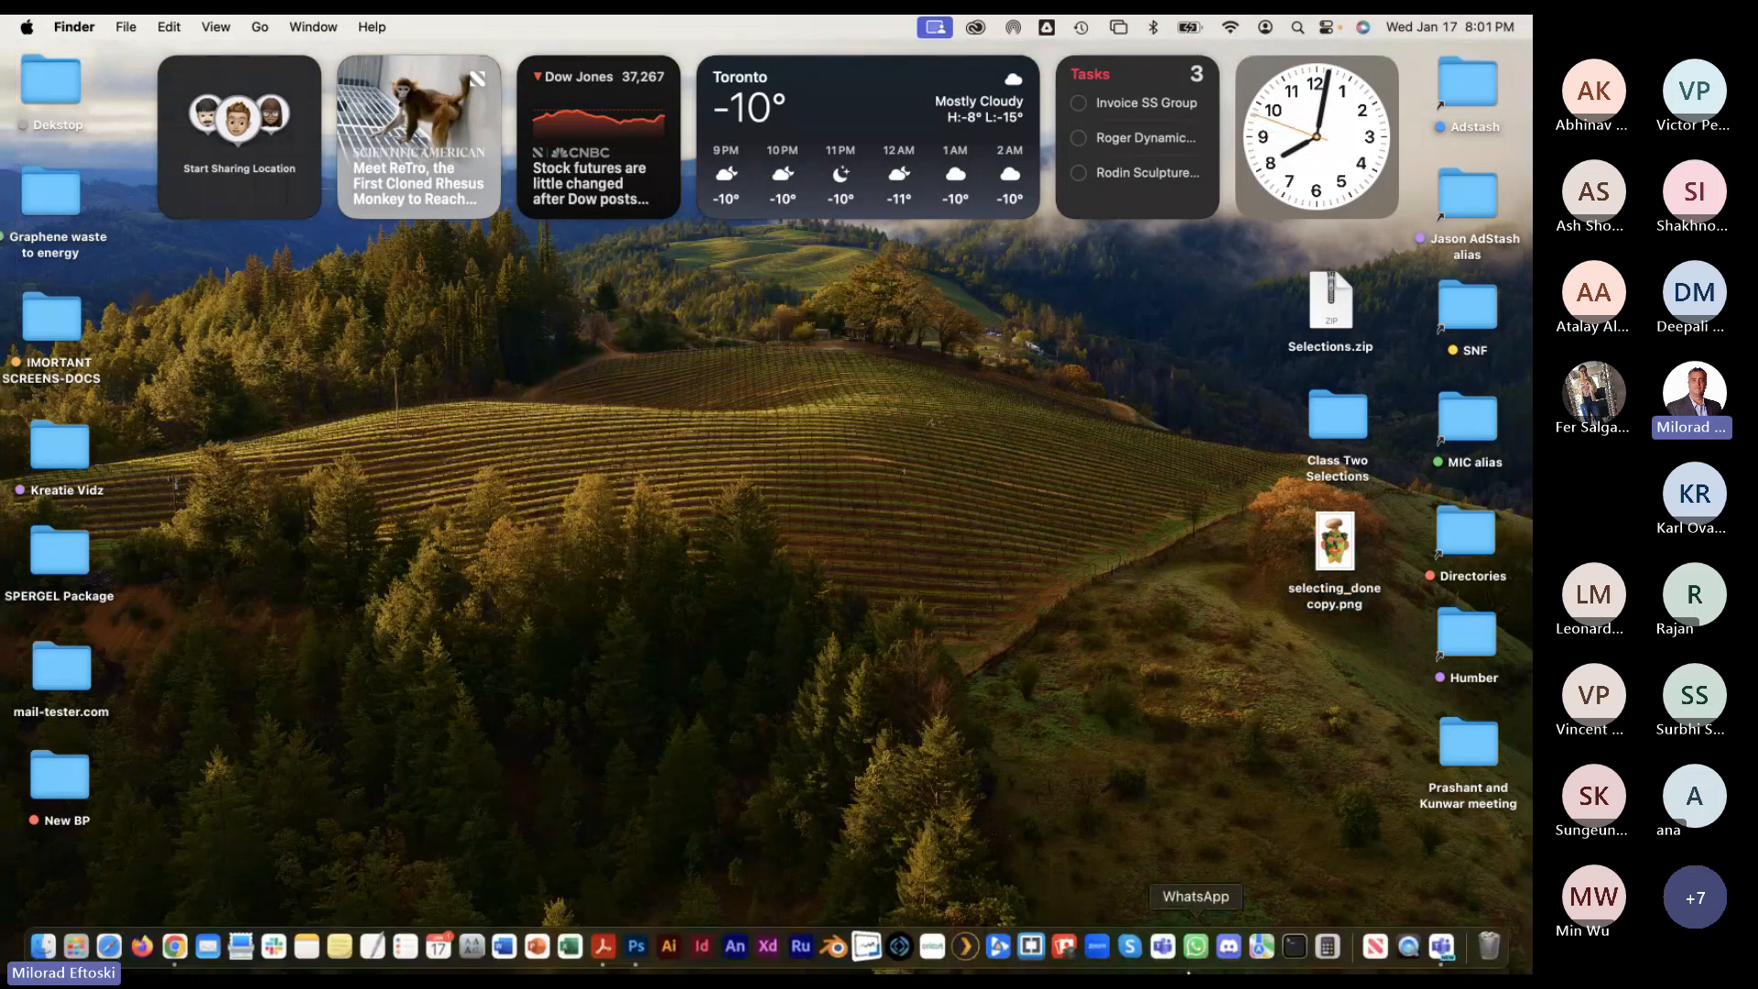
{"action": "left_click", "coordinate": [1441, 946]}
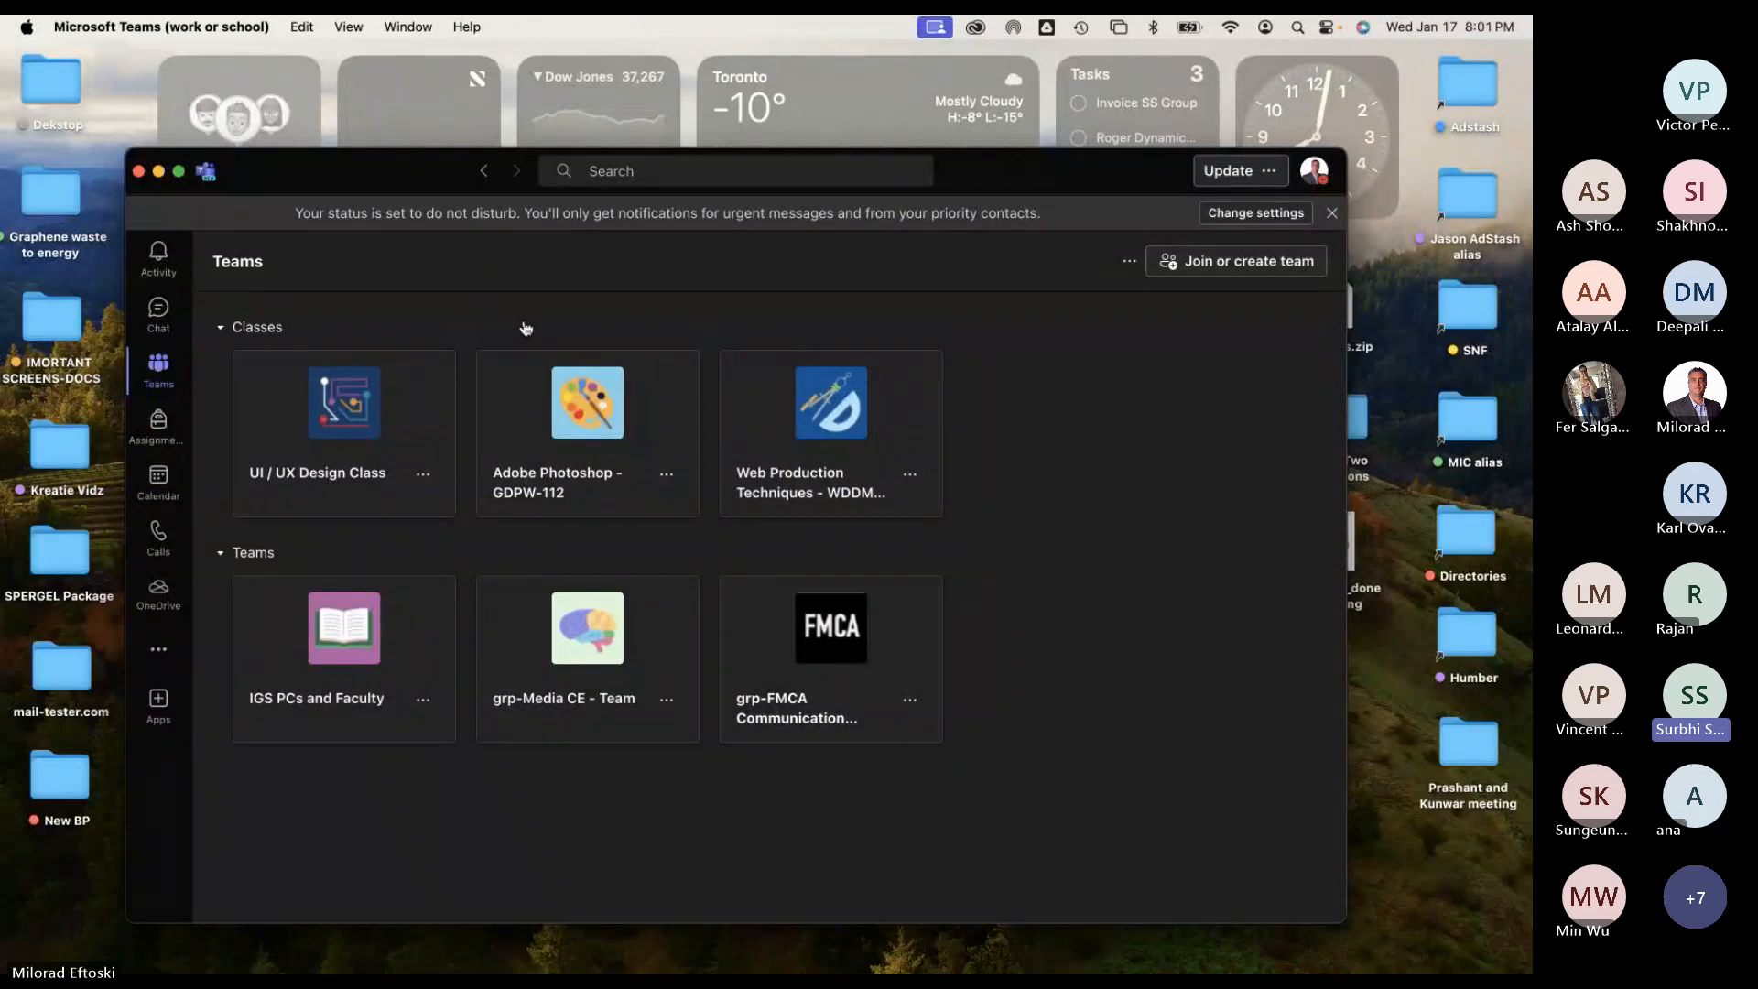
{"action": "left_click", "coordinate": [159, 172]}
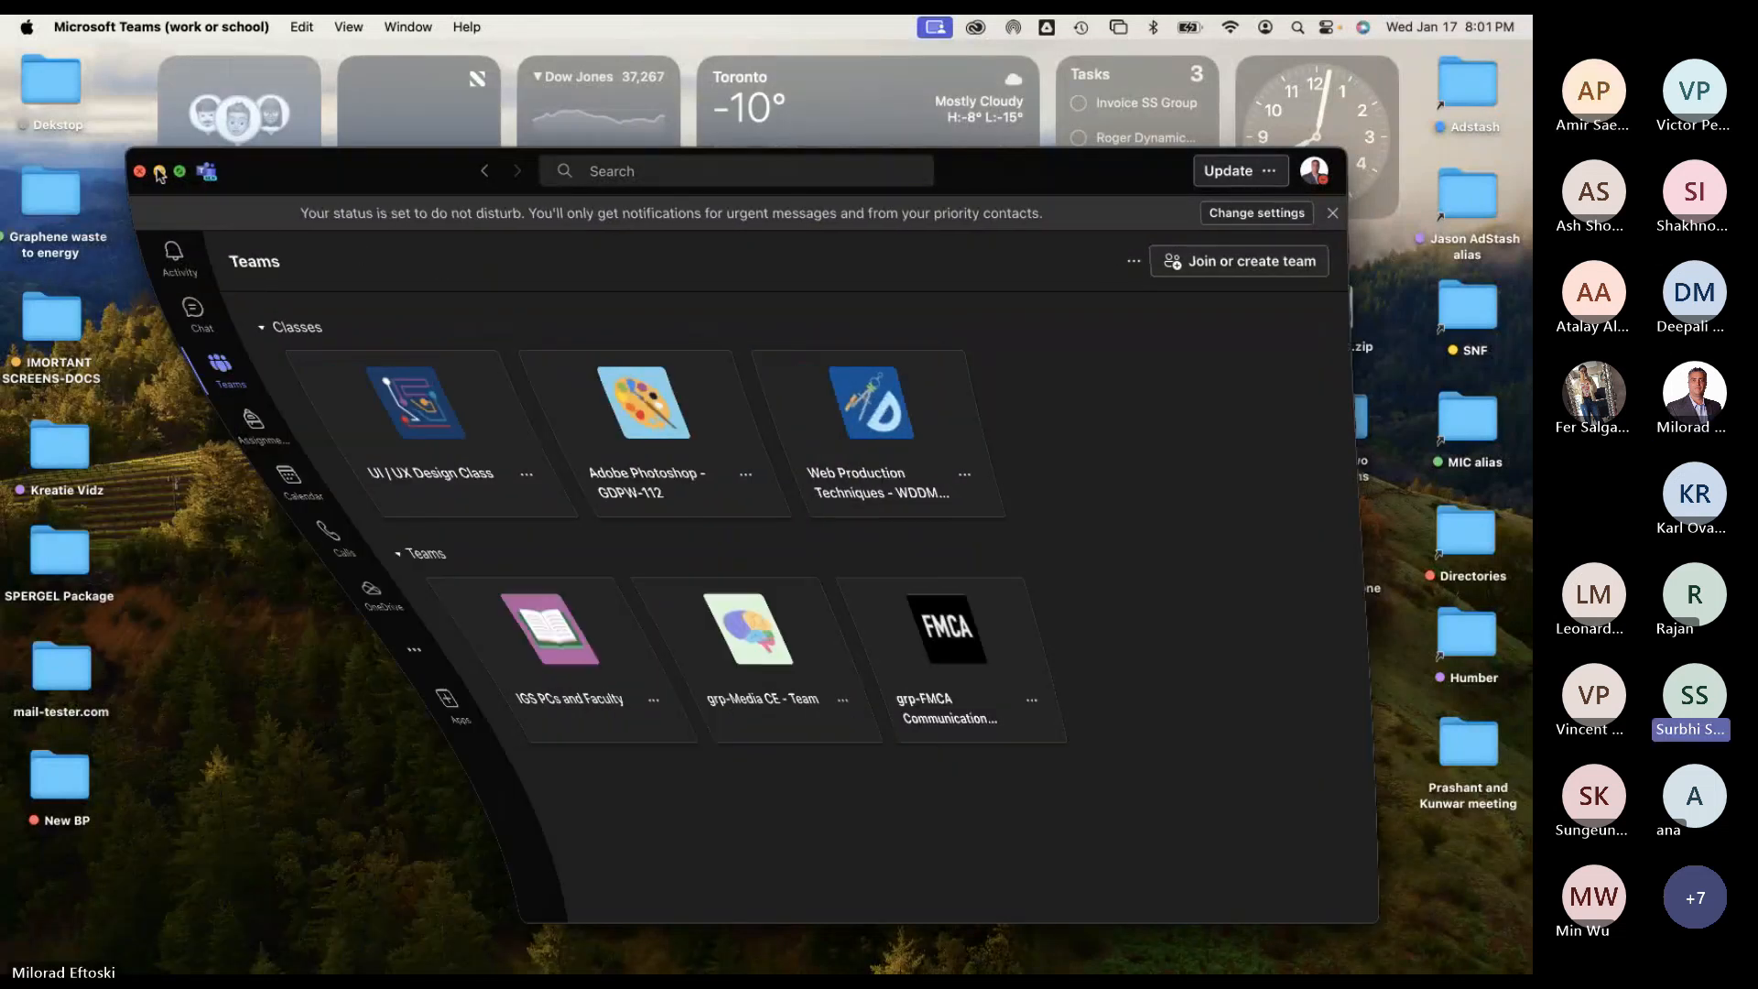
{"action": "left_click", "coordinate": [408, 27]}
{"action": "left_click", "coordinate": [502, 262]}
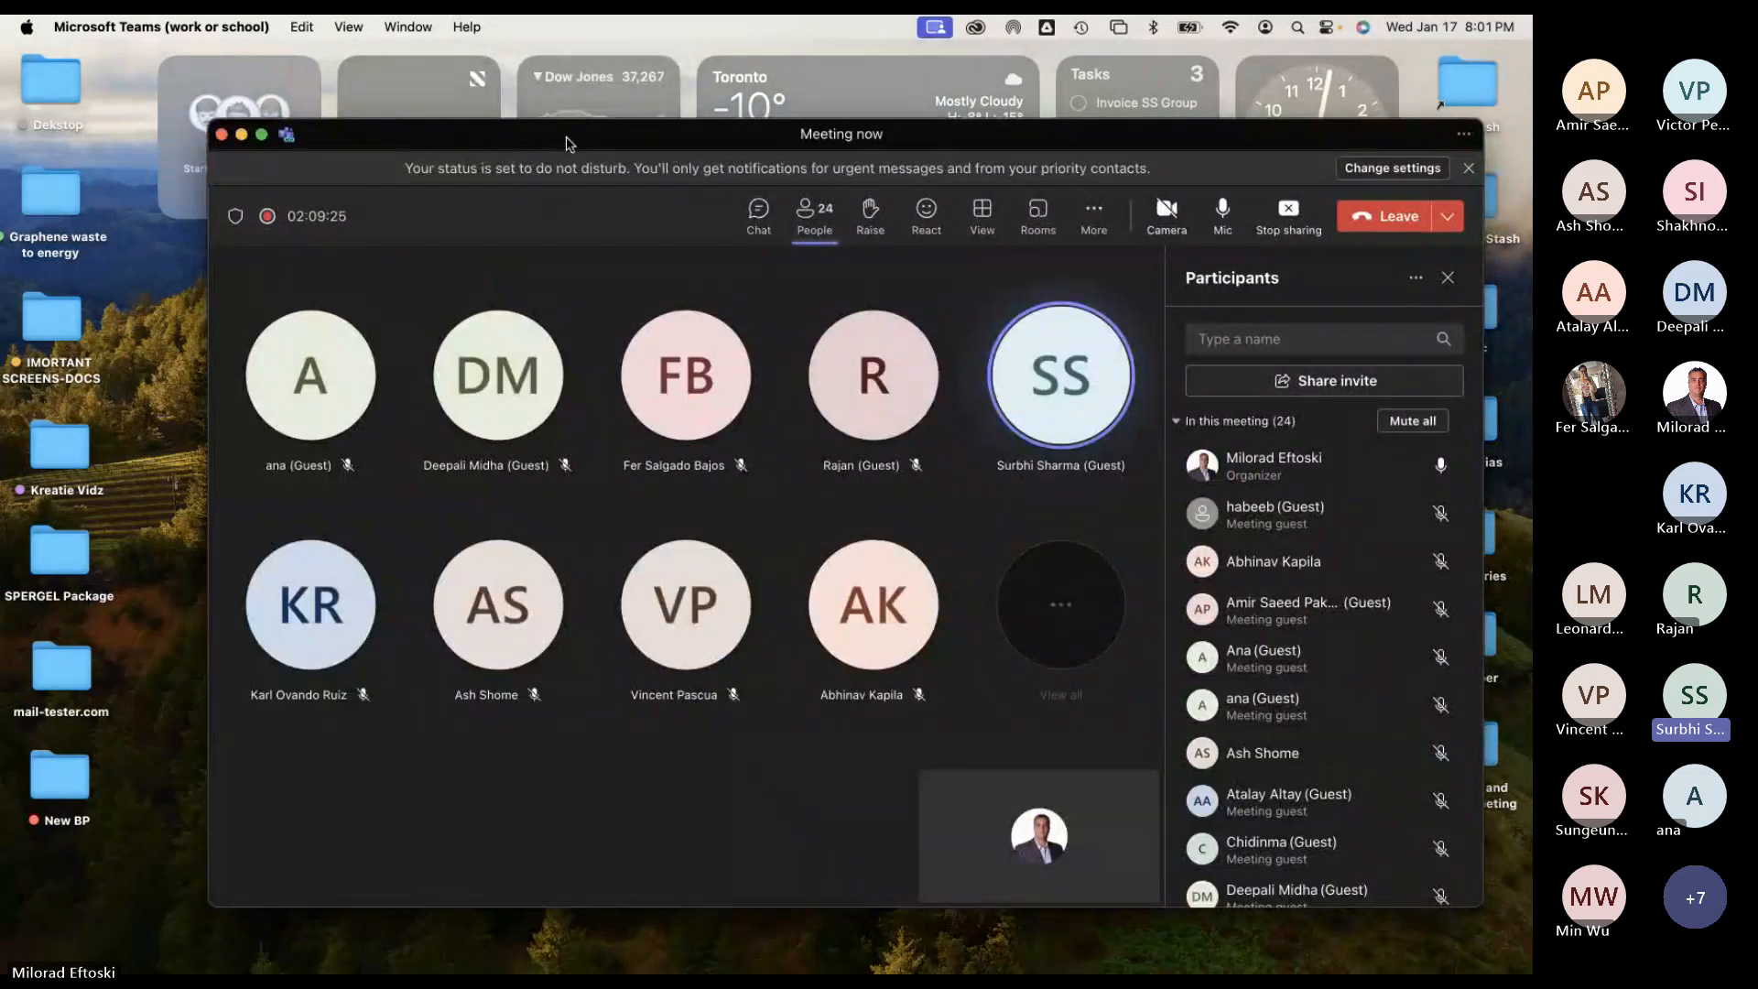
{"action": "left_click_drag", "start_coordinate": [574, 142], "coordinate": [505, 151]}
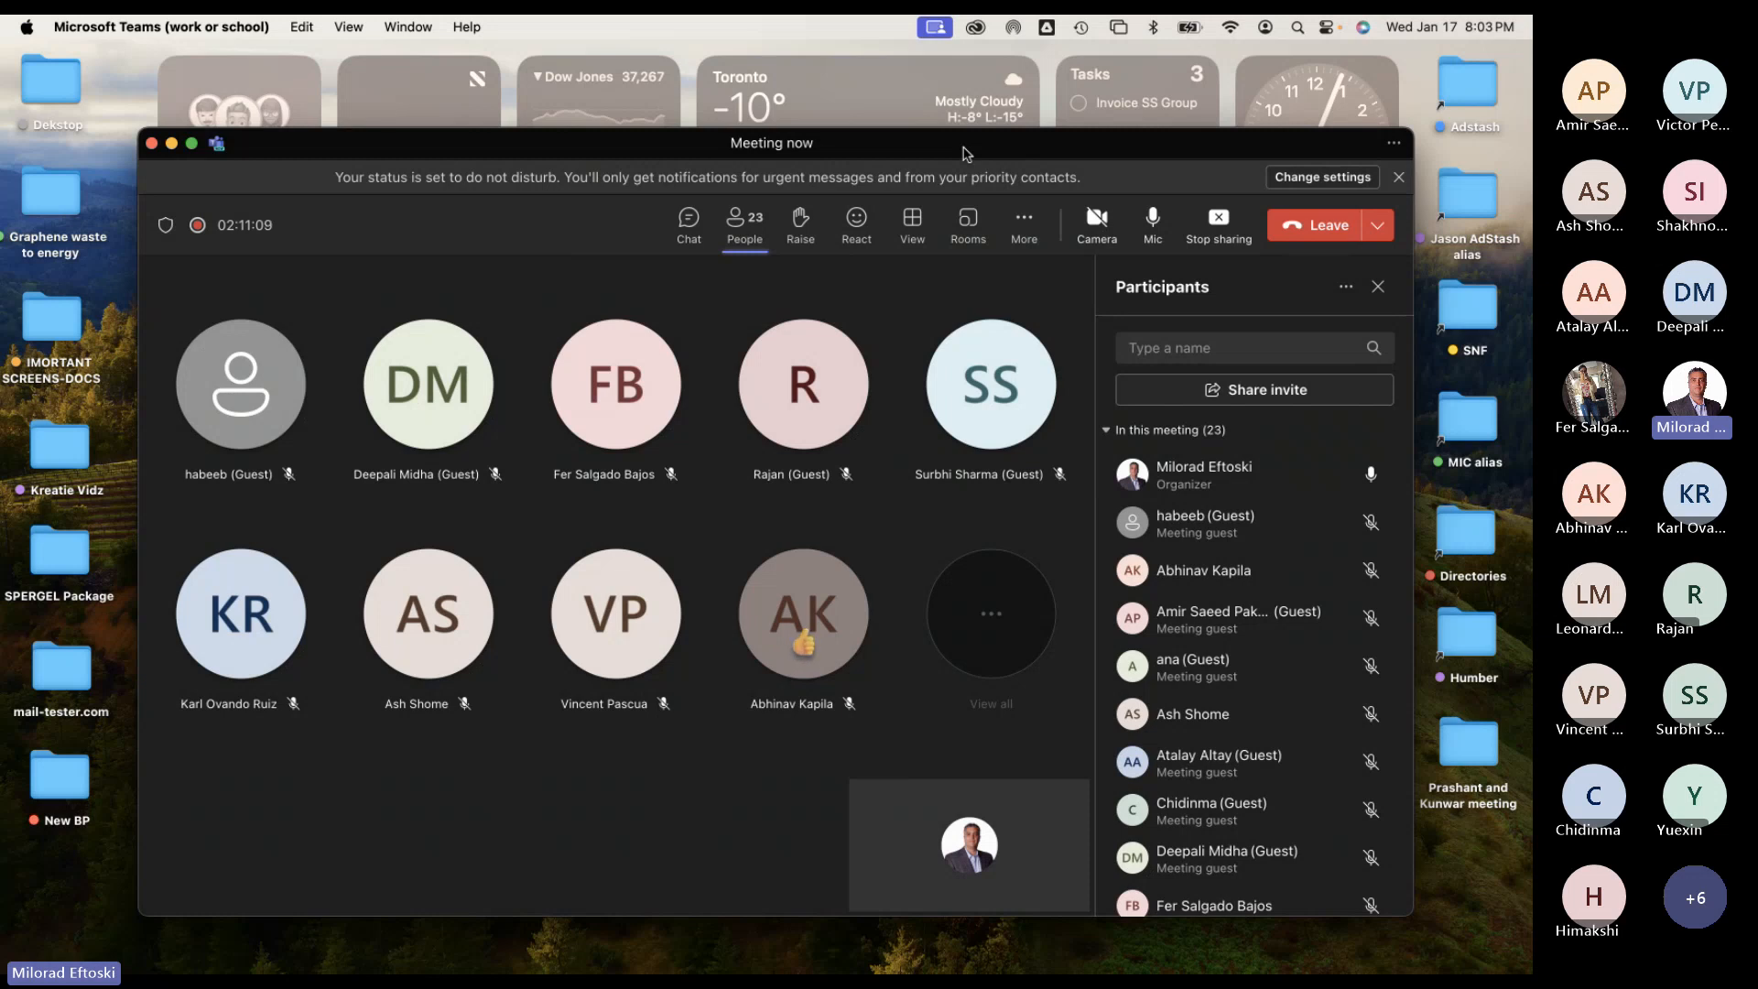
Stop the recording and transcription of the ongoing Teams meeting.
{"action": "left_click", "coordinate": [1027, 224]}
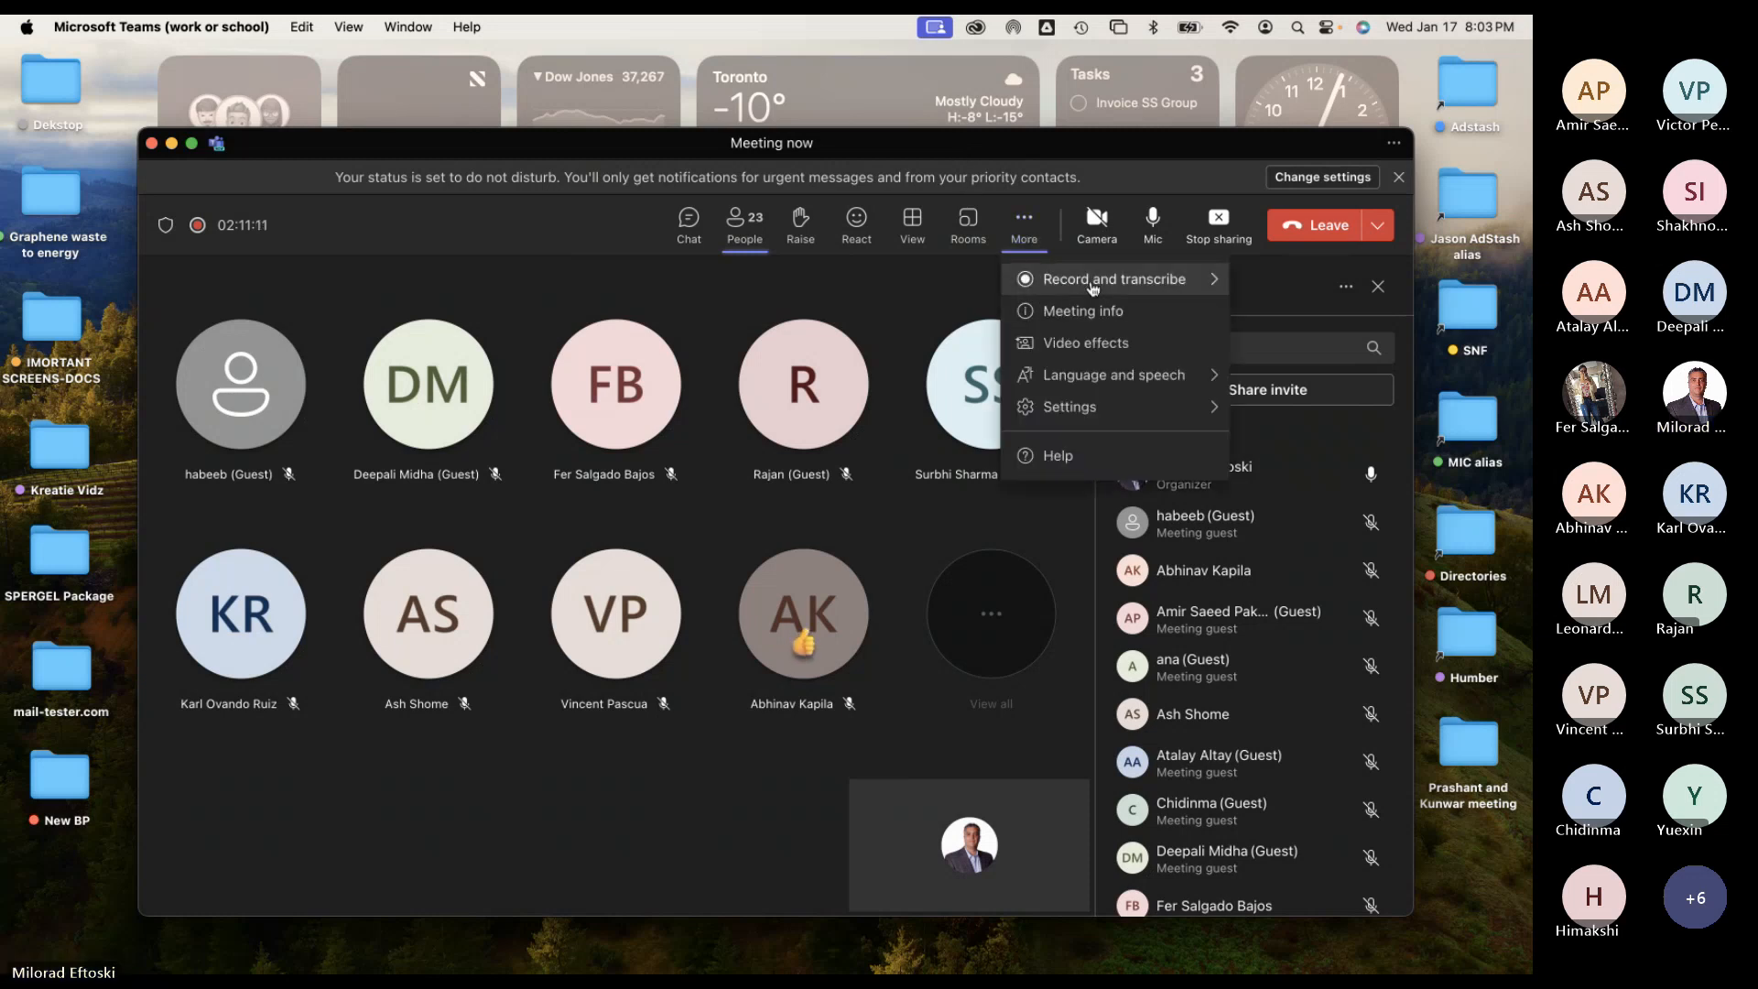
{"action": "mouse_move", "coordinate": [1053, 278]}
{"action": "left_click", "coordinate": [888, 291]}
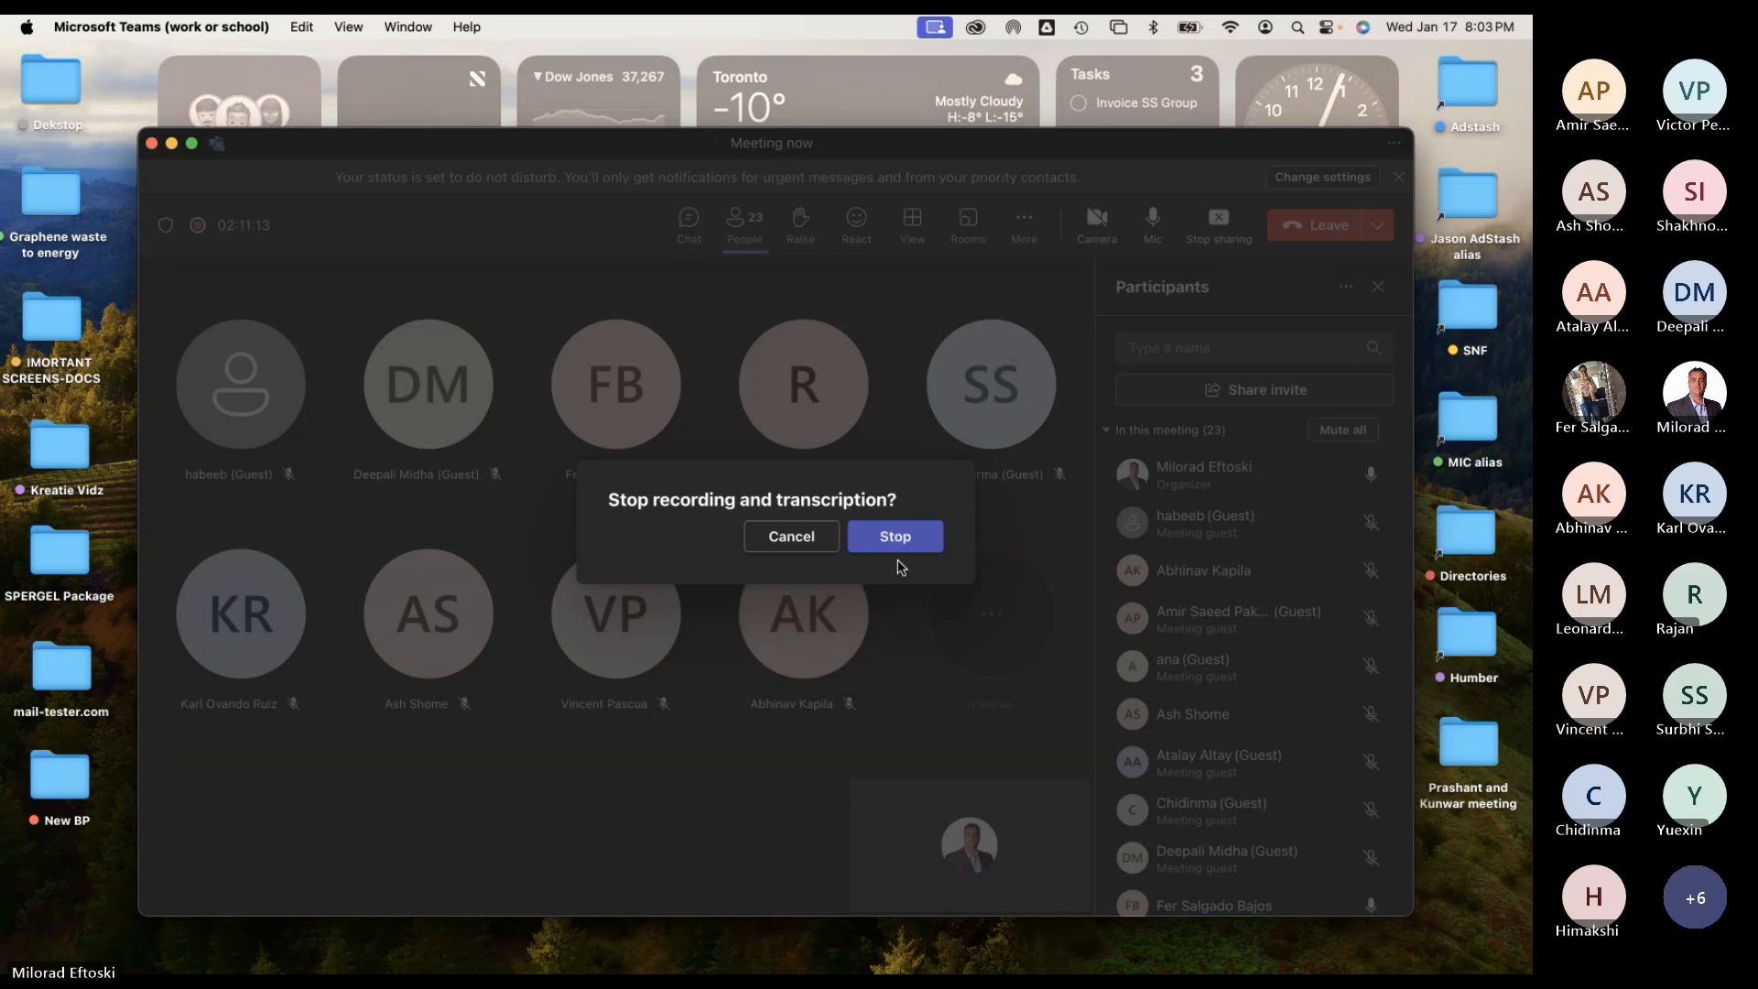